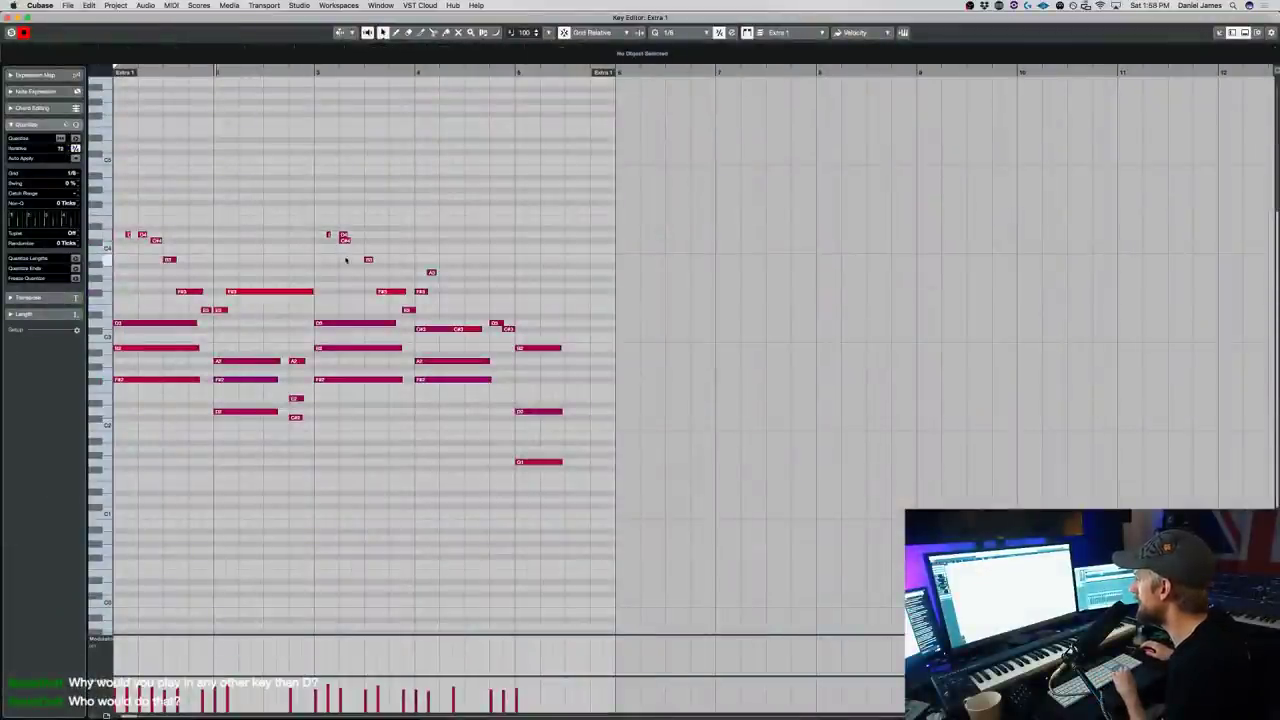
- Play the part back and move the late-phrase C#4 note to 3.2.3 and the second C#3 note to 4.2.1
{"action": "key", "text": "space"}
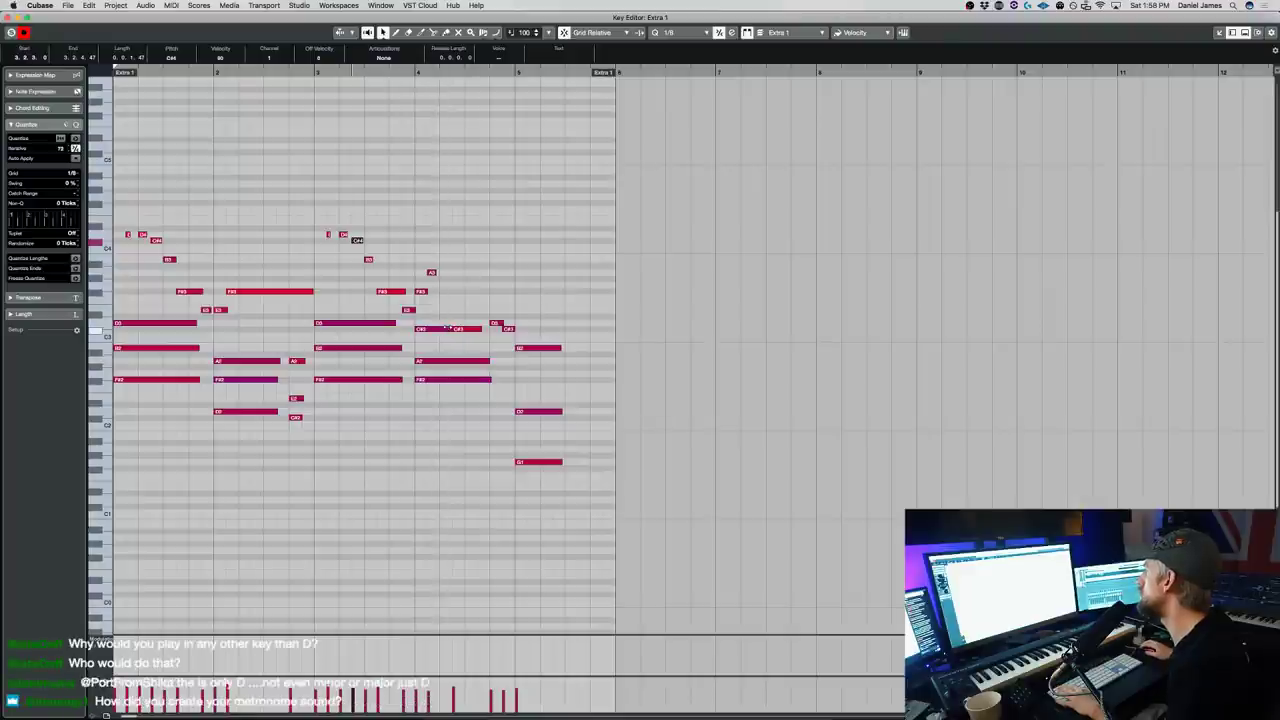
{"action": "left_click", "coordinate": [469, 318]}
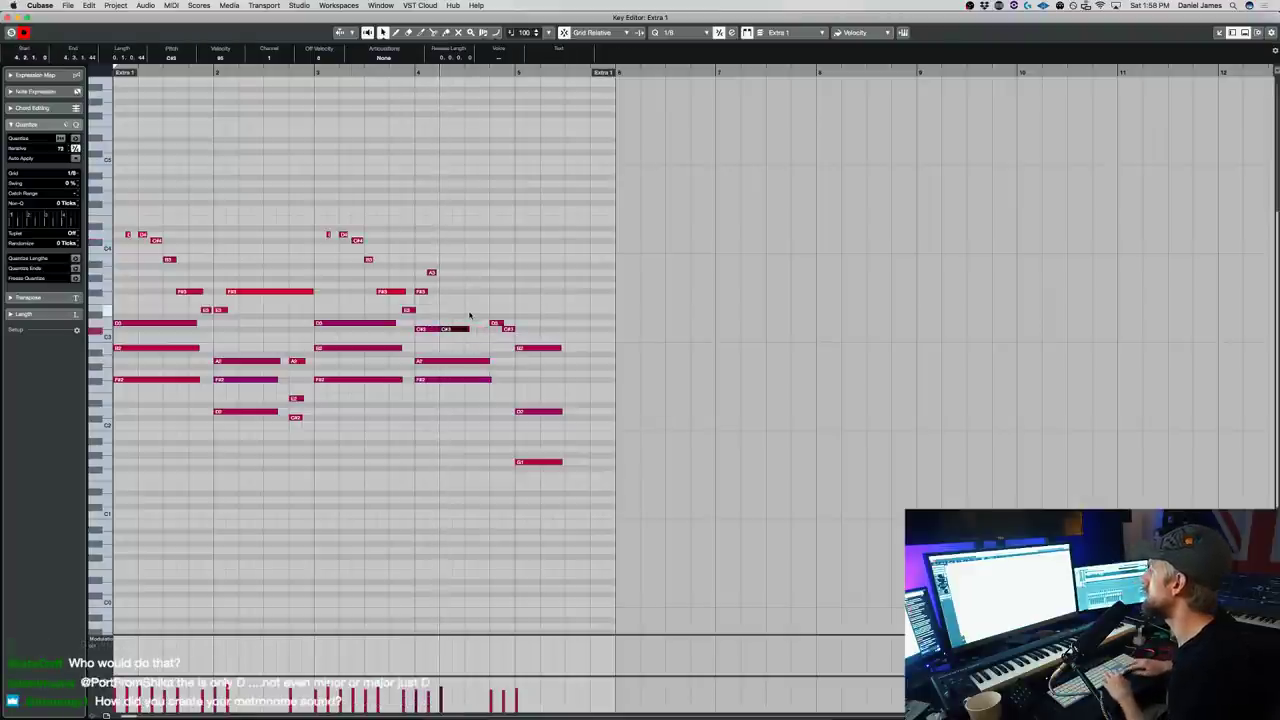
{"action": "key", "text": "space"}
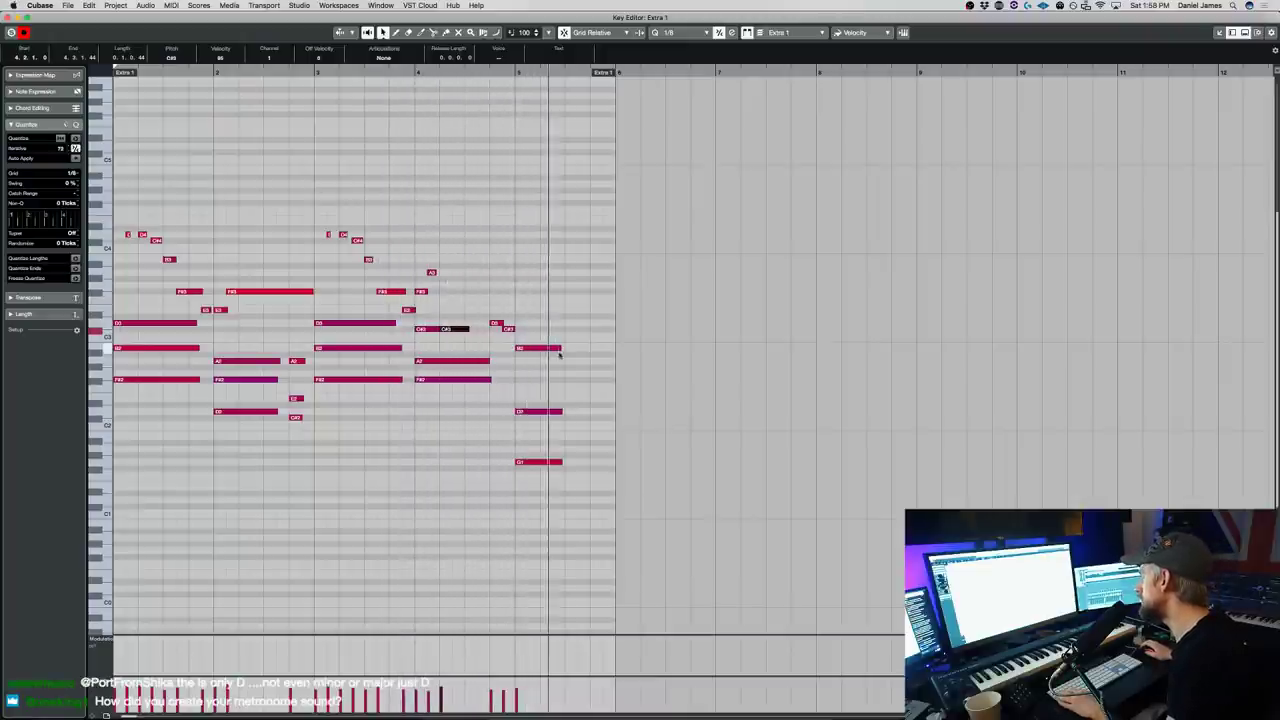
- Extend the part to 8.2.1 and draw a melody of D3, G3, F#3, E3 and D3 from mid-bar 5 into bar 6
{"action": "left_click_drag", "start_coordinate": [609, 74], "coordinate": [840, 74]}
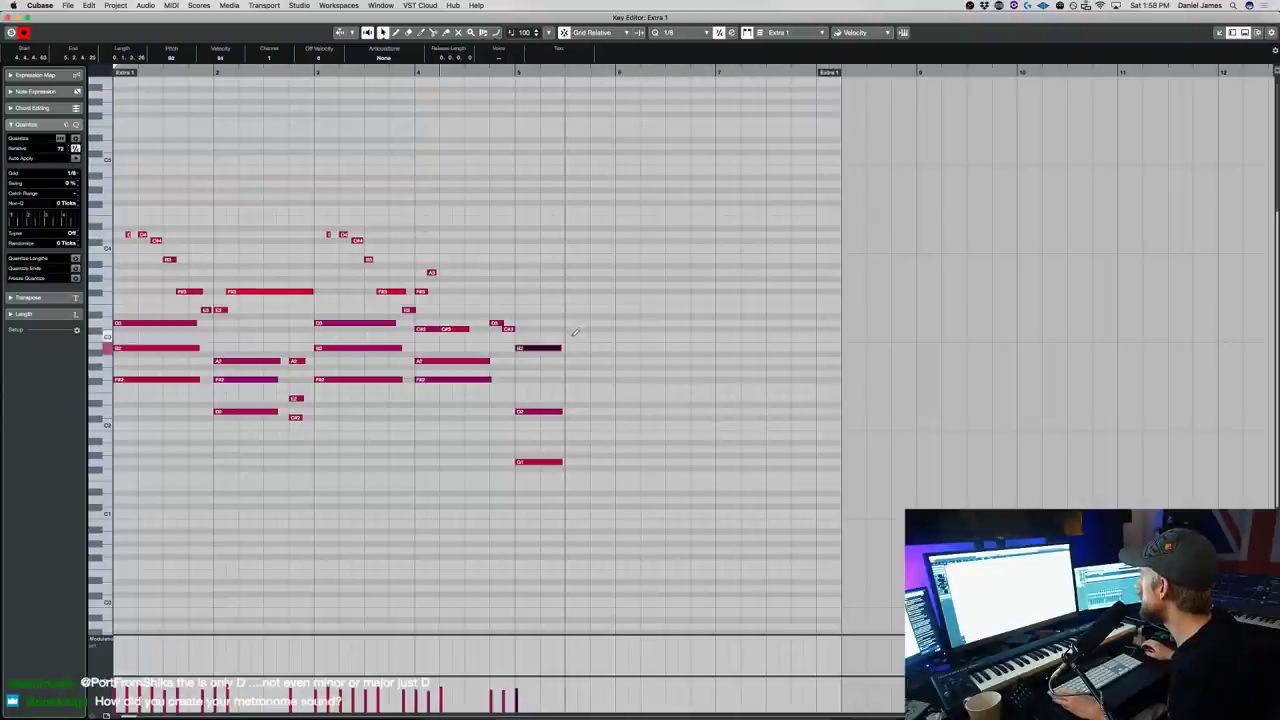
{"action": "left_click_drag", "start_coordinate": [591, 323], "coordinate": [609, 324]}
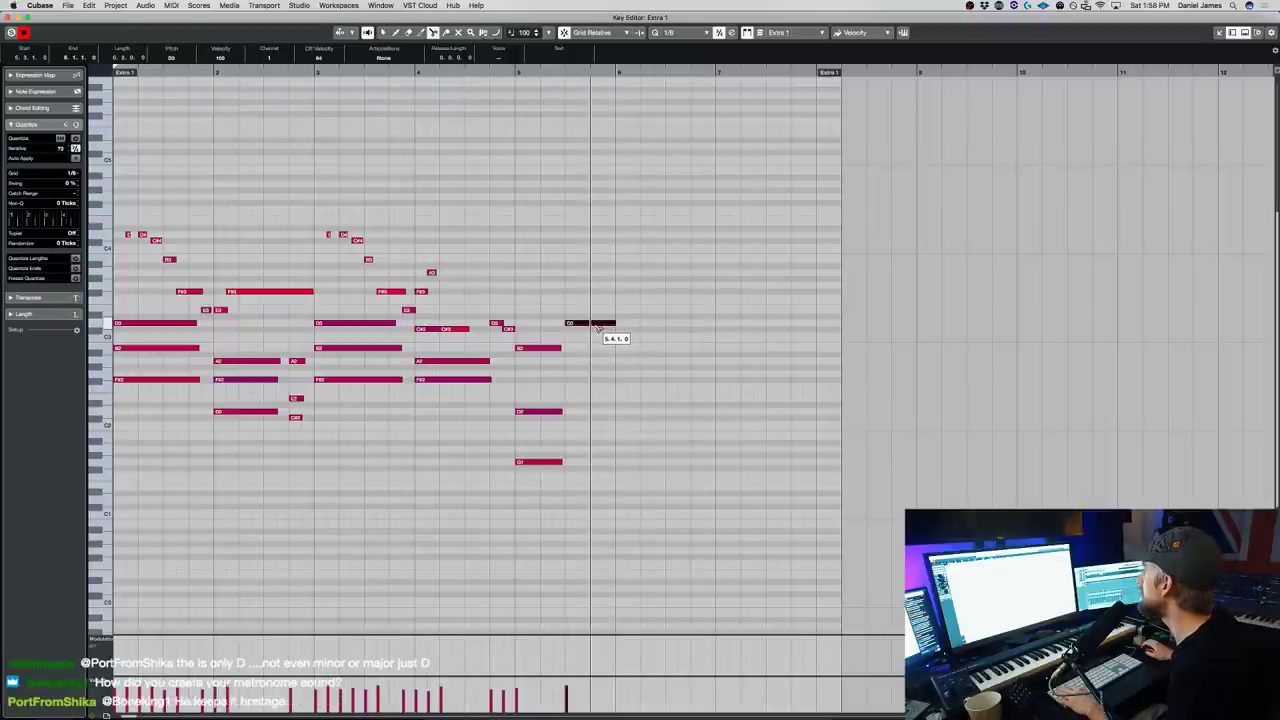
{"action": "key", "text": "Up"}
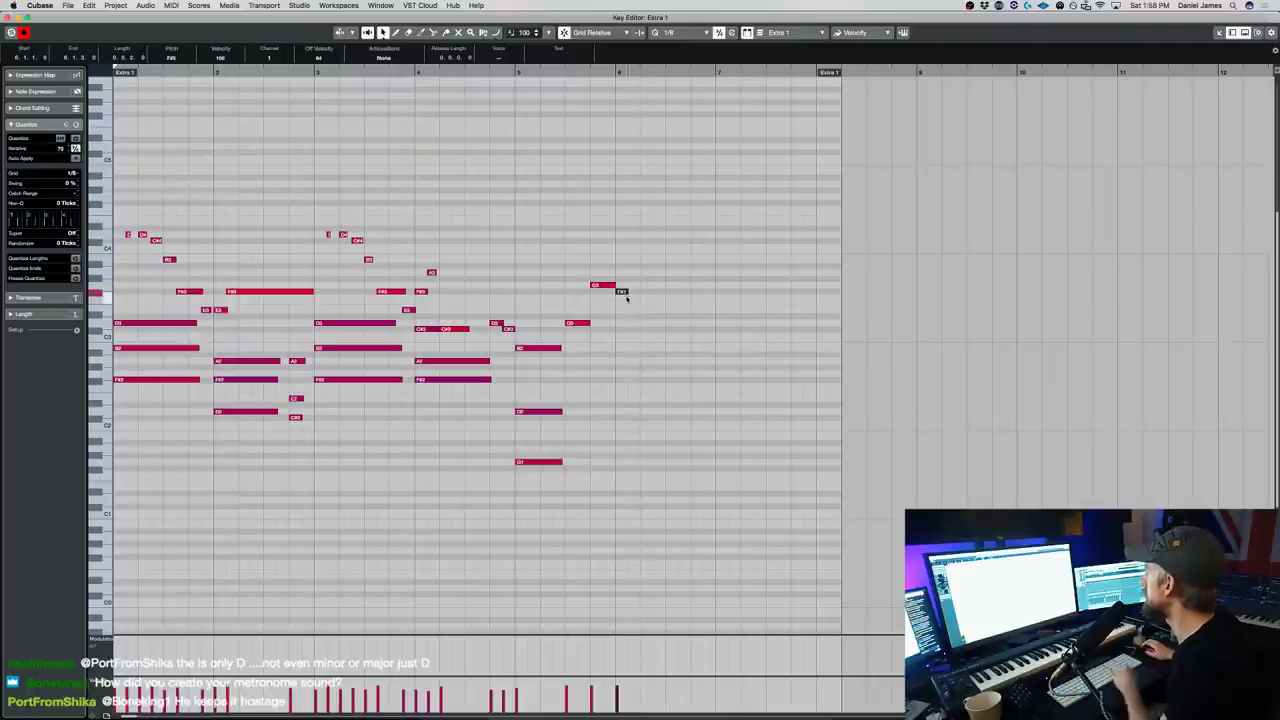
{"action": "left_click_drag", "start_coordinate": [636, 292], "coordinate": [630, 292]}
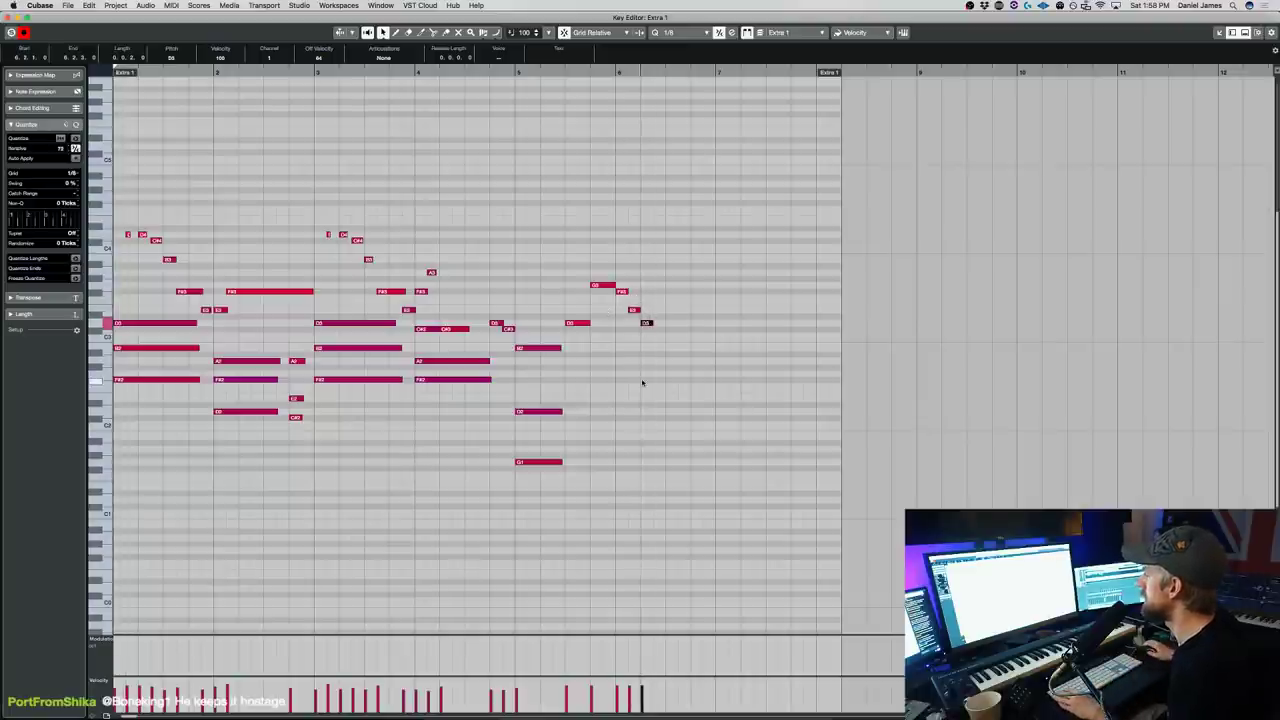
- Transpose every note in the part up three semitones and play the result back
{"action": "key", "text": "super+a"}
{"action": "key", "text": "Up"}
{"action": "key", "text": "Up"}
{"action": "key", "text": "Up"}
{"action": "key", "text": "space"}
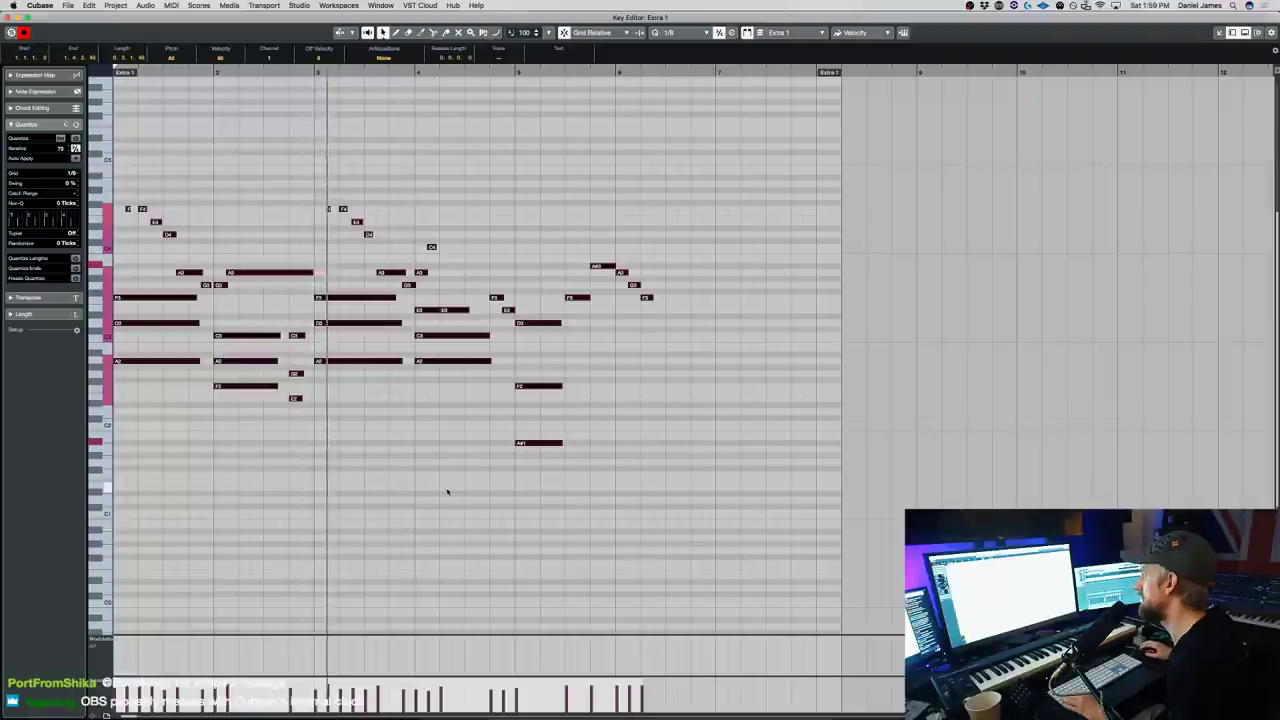
{"action": "left_click", "coordinate": [395, 489]}
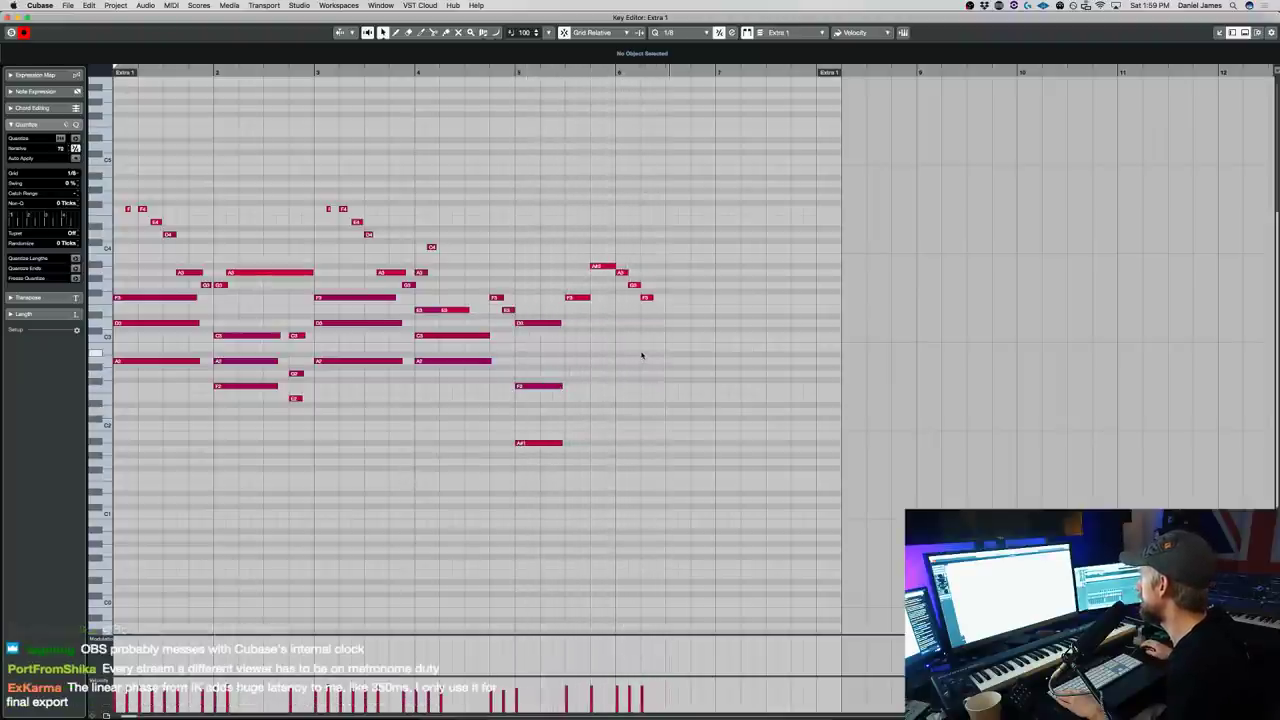
- Record F2-A2-C3 and E2-G2-C3 chords in bar 6 and delete the chord recorded at bar 7
{"action": "left_click", "coordinate": [511, 72]}
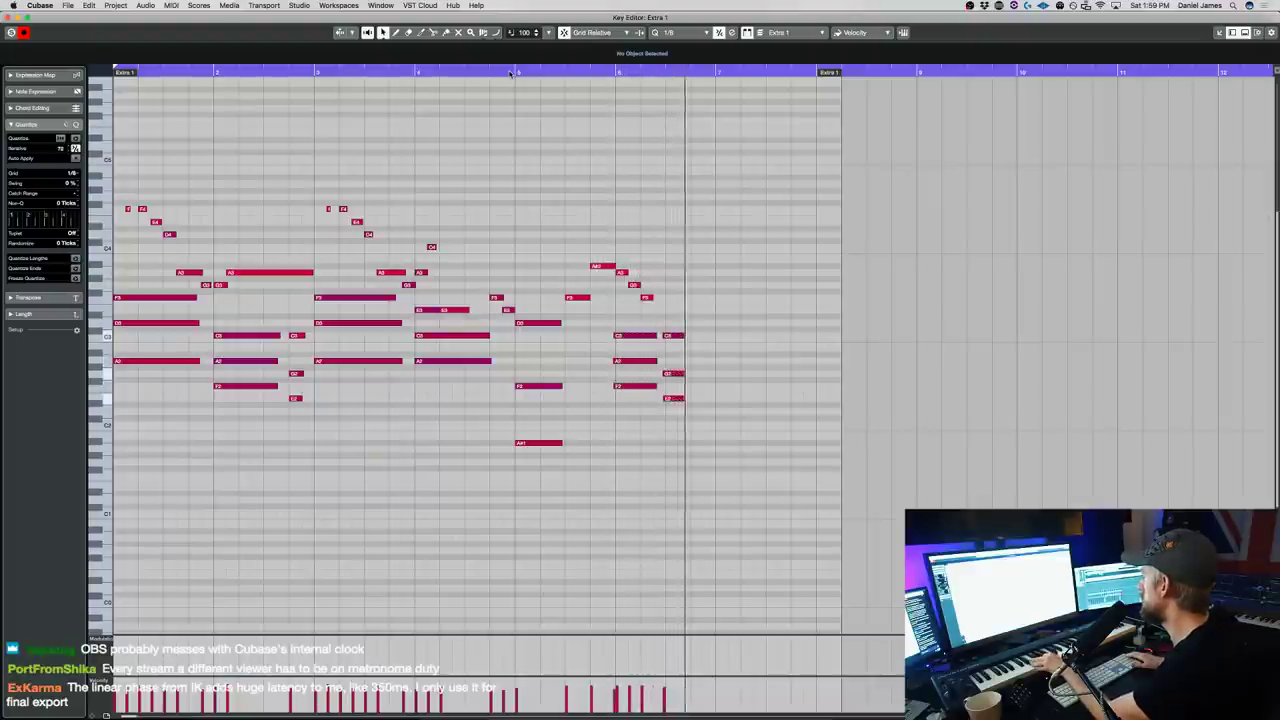
{"action": "key", "text": "space"}
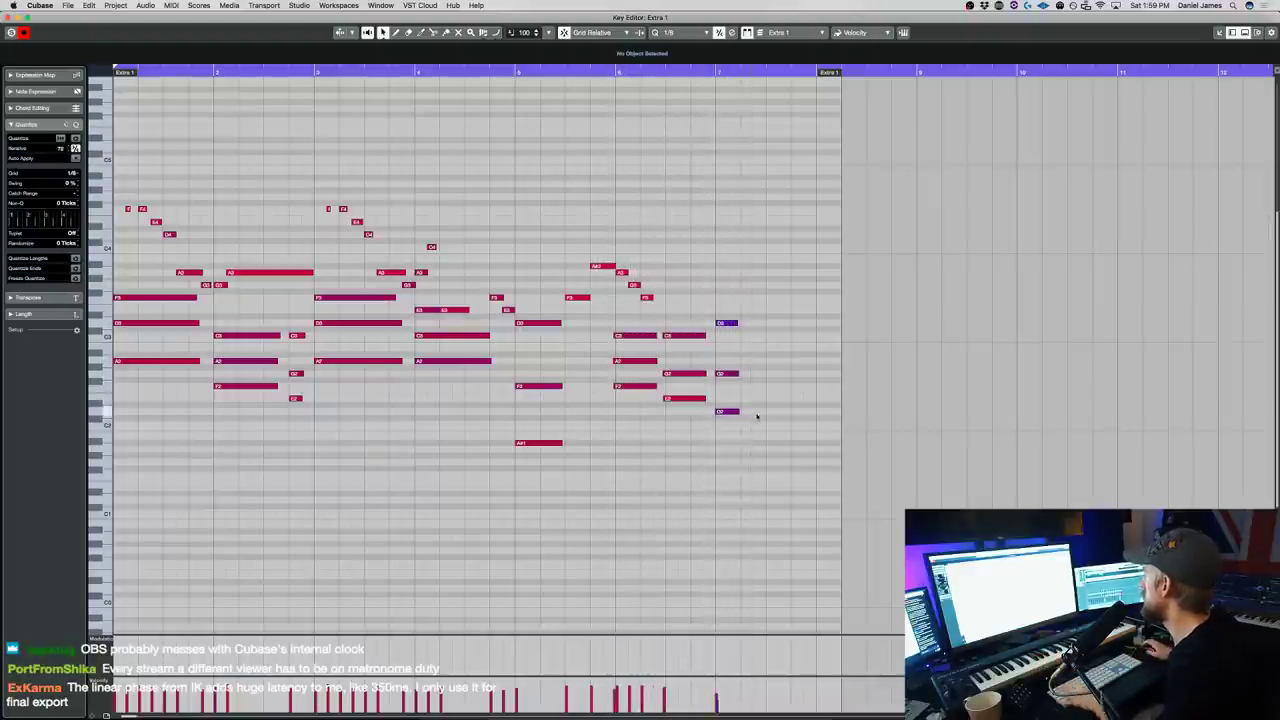
{"action": "left_click_drag", "start_coordinate": [775, 451], "coordinate": [726, 287]}
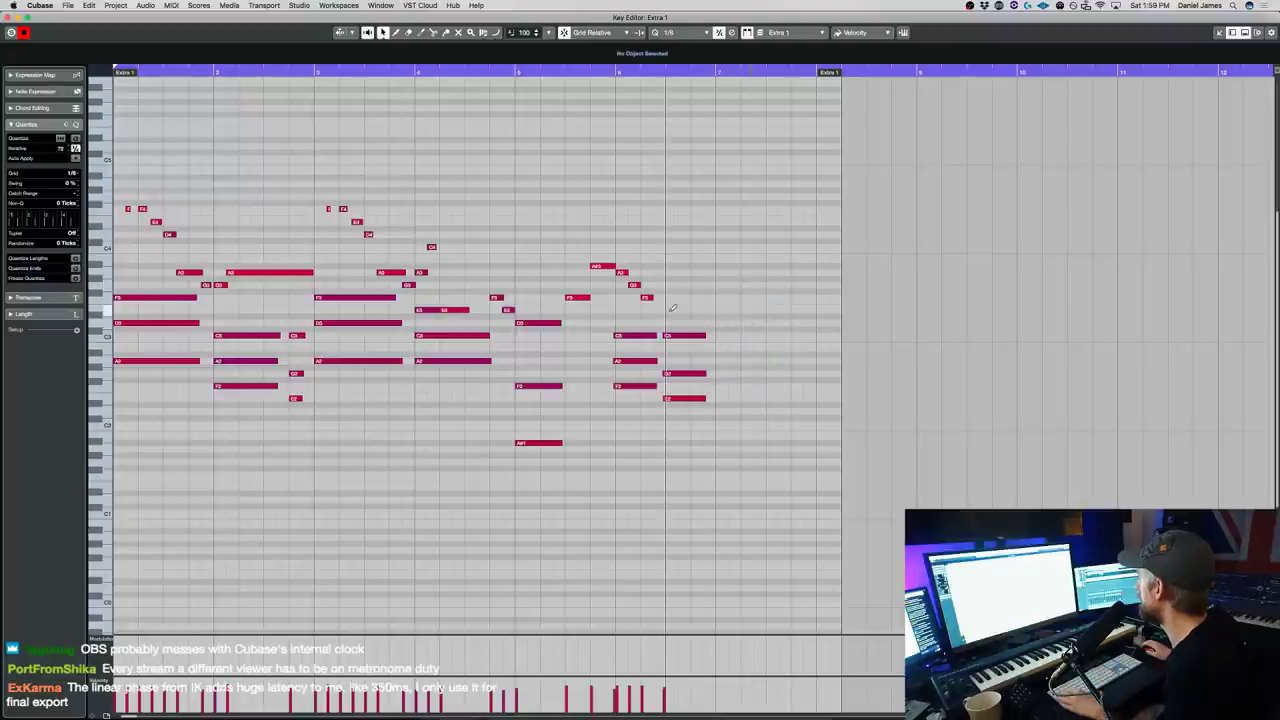
- Draw an E3 note in mid-bar 6 plus D3 and D2 at bar 7, and play the project back
{"action": "key", "text": "space"}
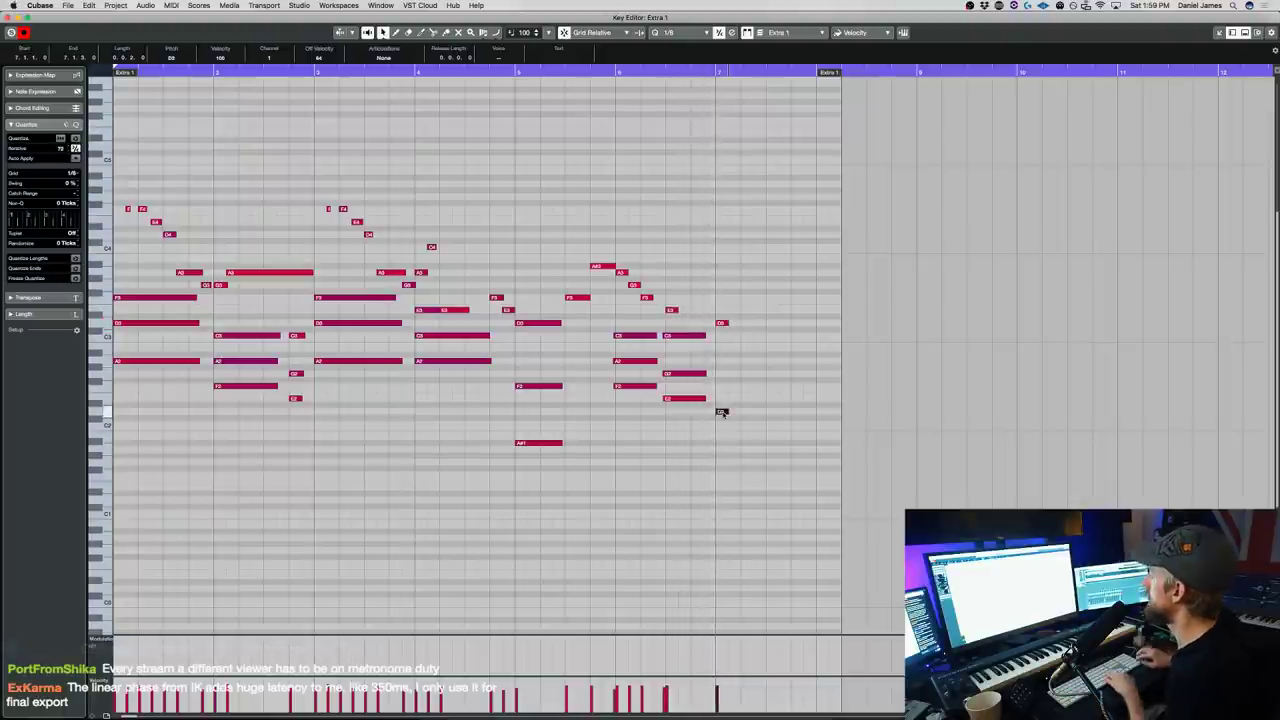
{"action": "key", "text": "Return"}
{"action": "key", "text": "space"}
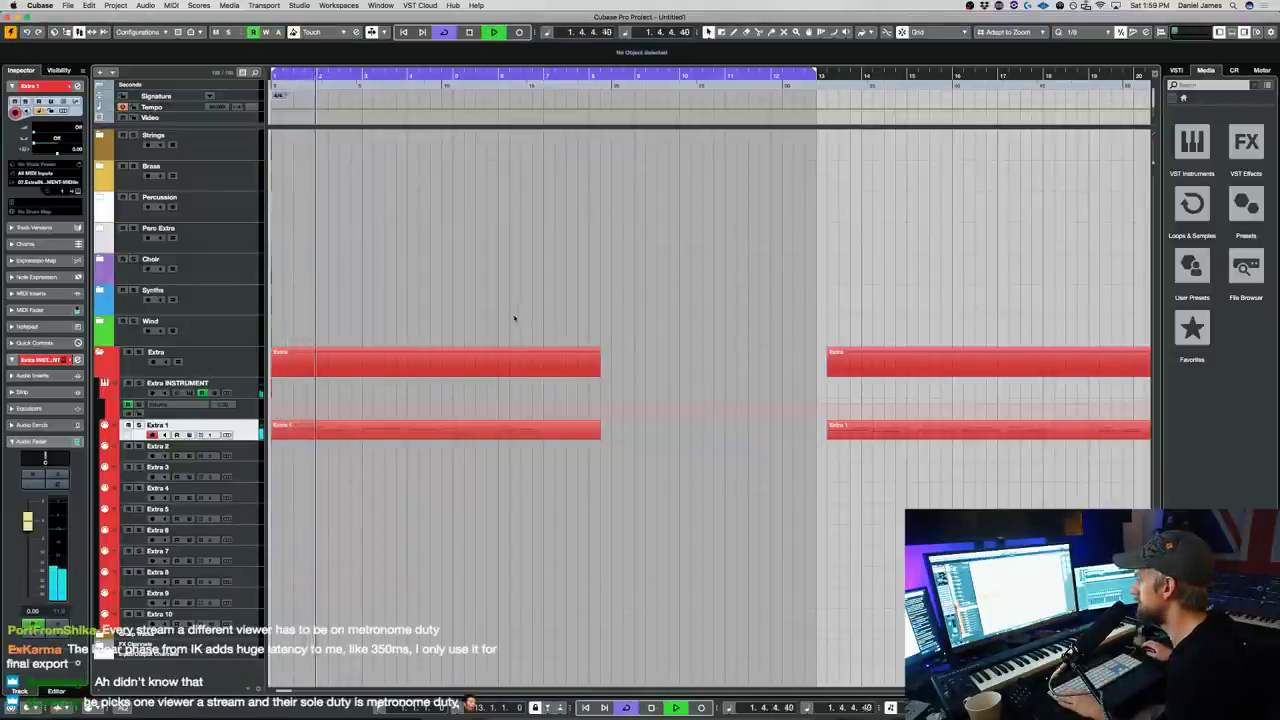
{"action": "left_click", "coordinate": [382, 370]}
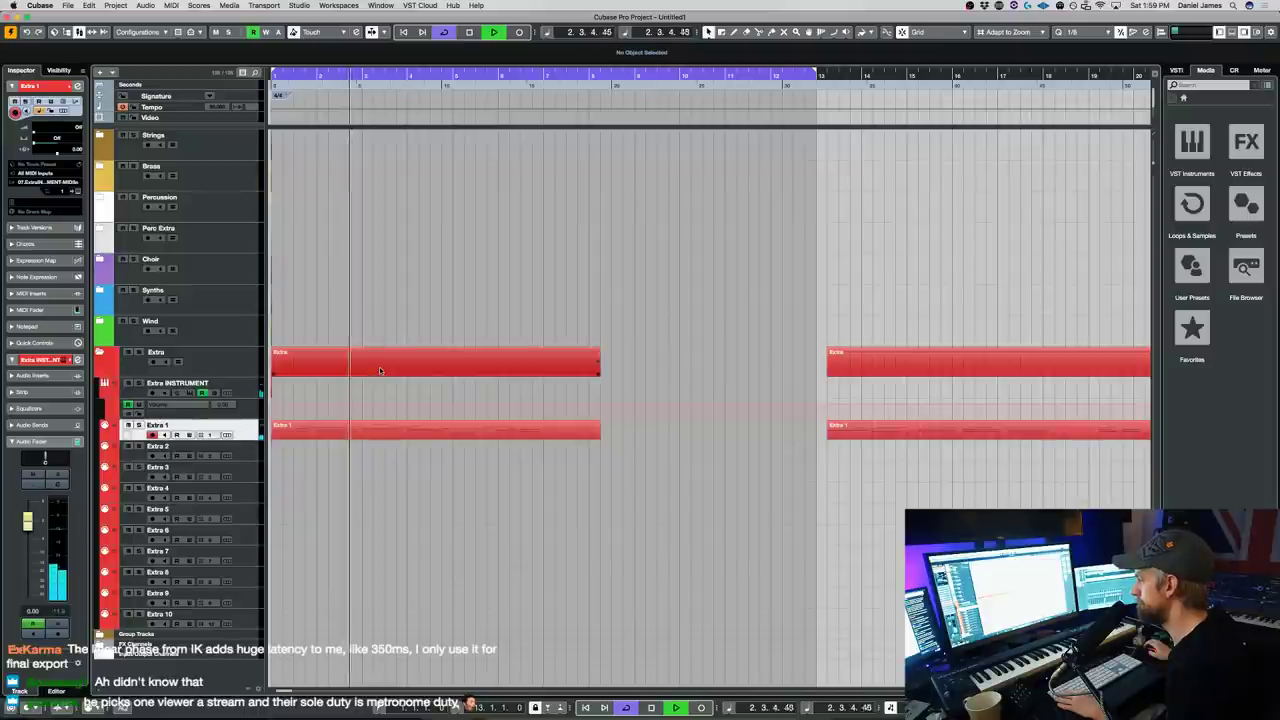
{"action": "left_click", "coordinate": [386, 282]}
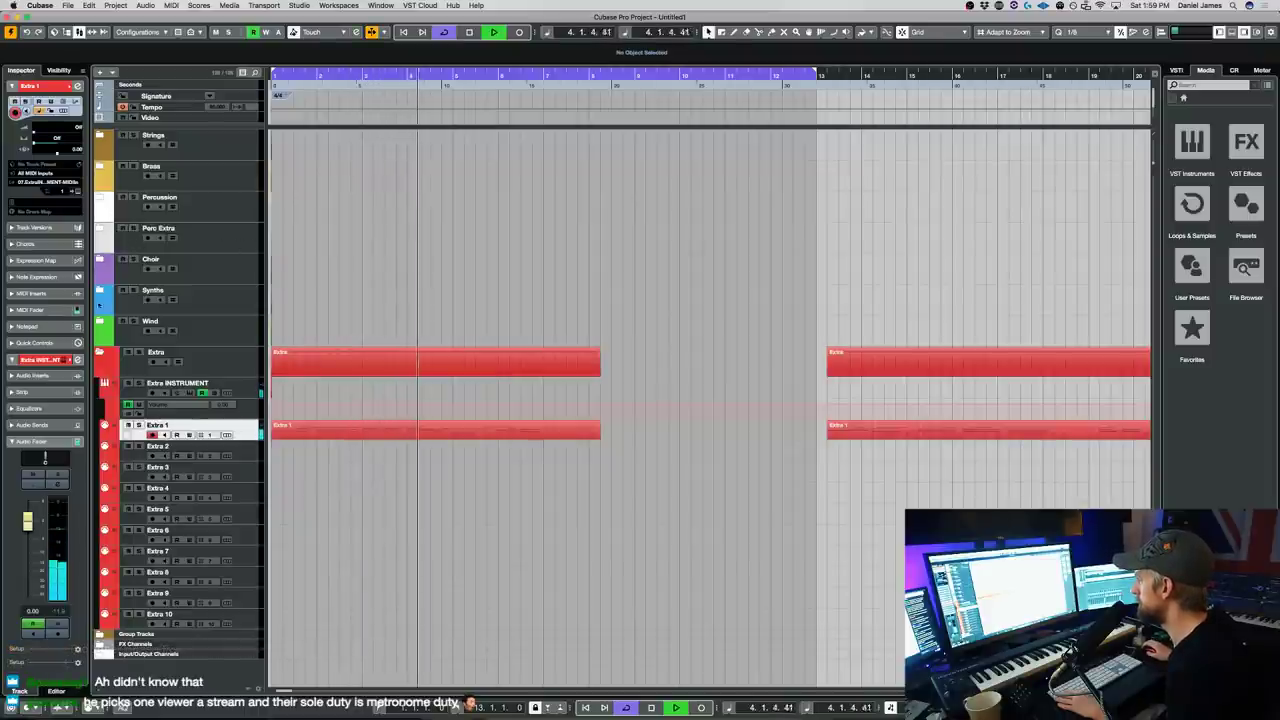
- Load the JEO Xiao Freebie from the Strezov Sampling JEO Freebie library into the Wind 1 track's Kontakt instrument
{"action": "left_click", "coordinate": [99, 321]}
{"action": "left_click", "coordinate": [246, 374]}
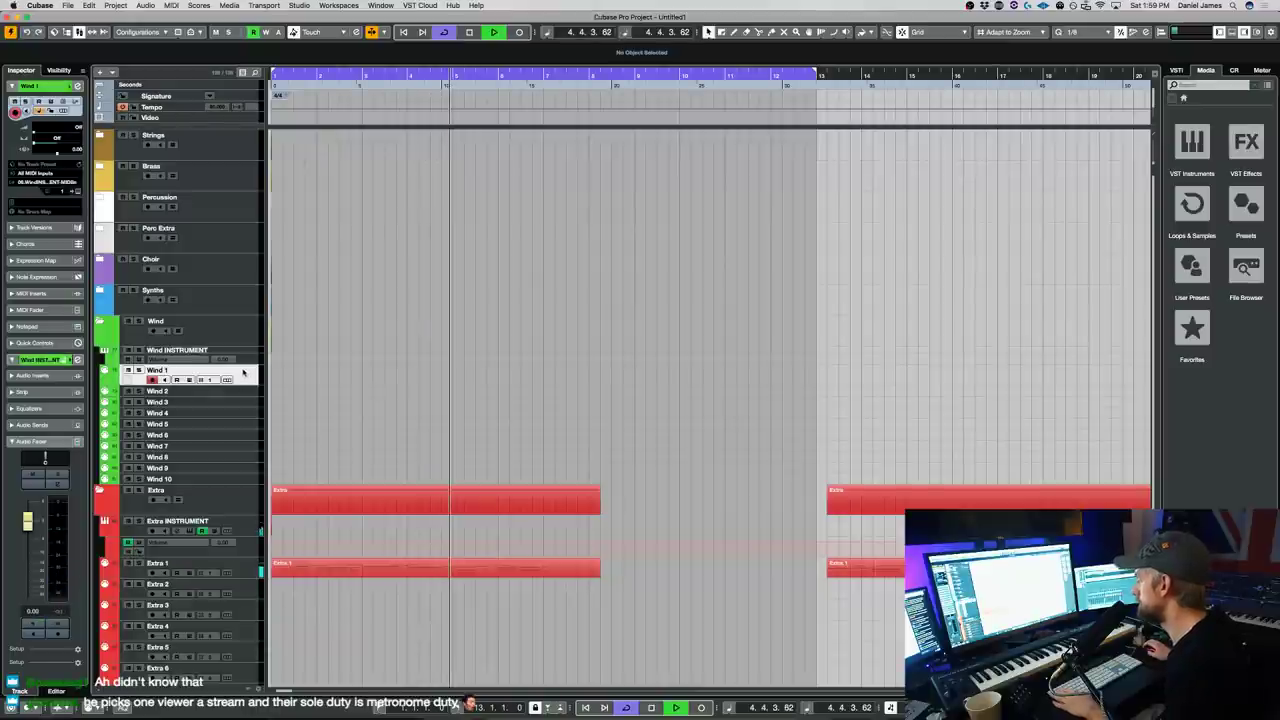
{"action": "key", "text": "e"}
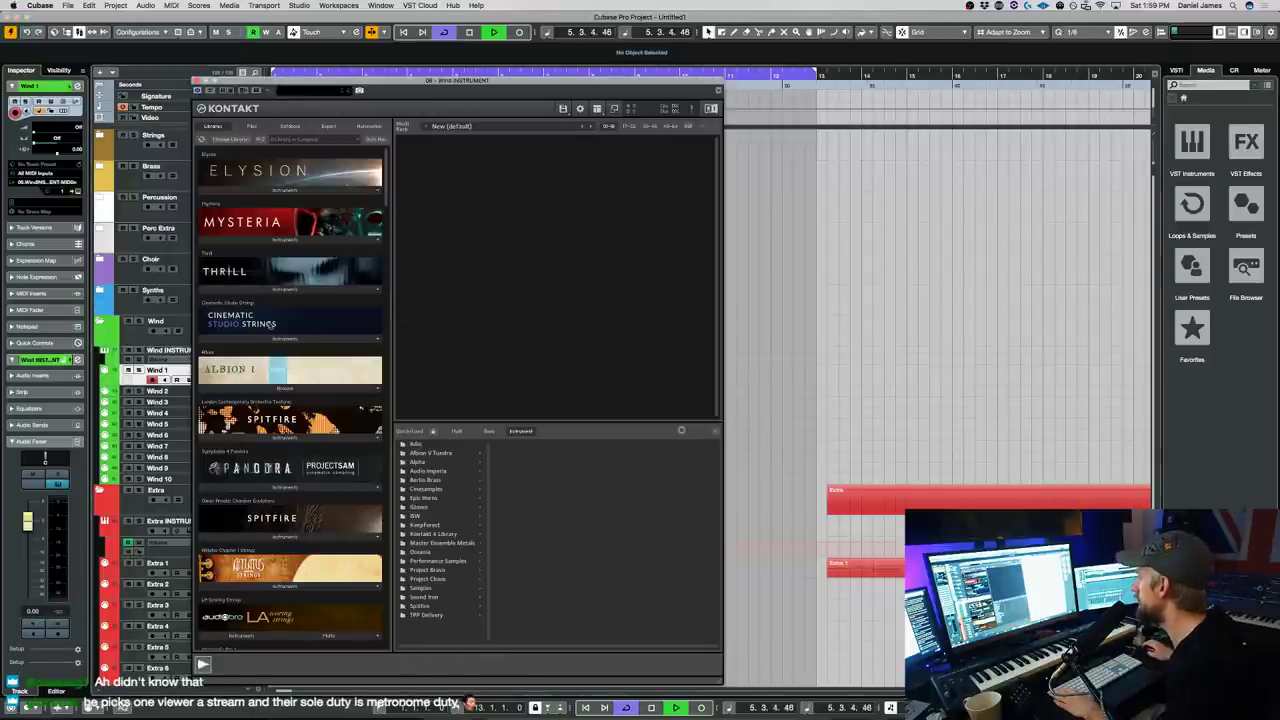
{"action": "left_click", "coordinate": [443, 590]}
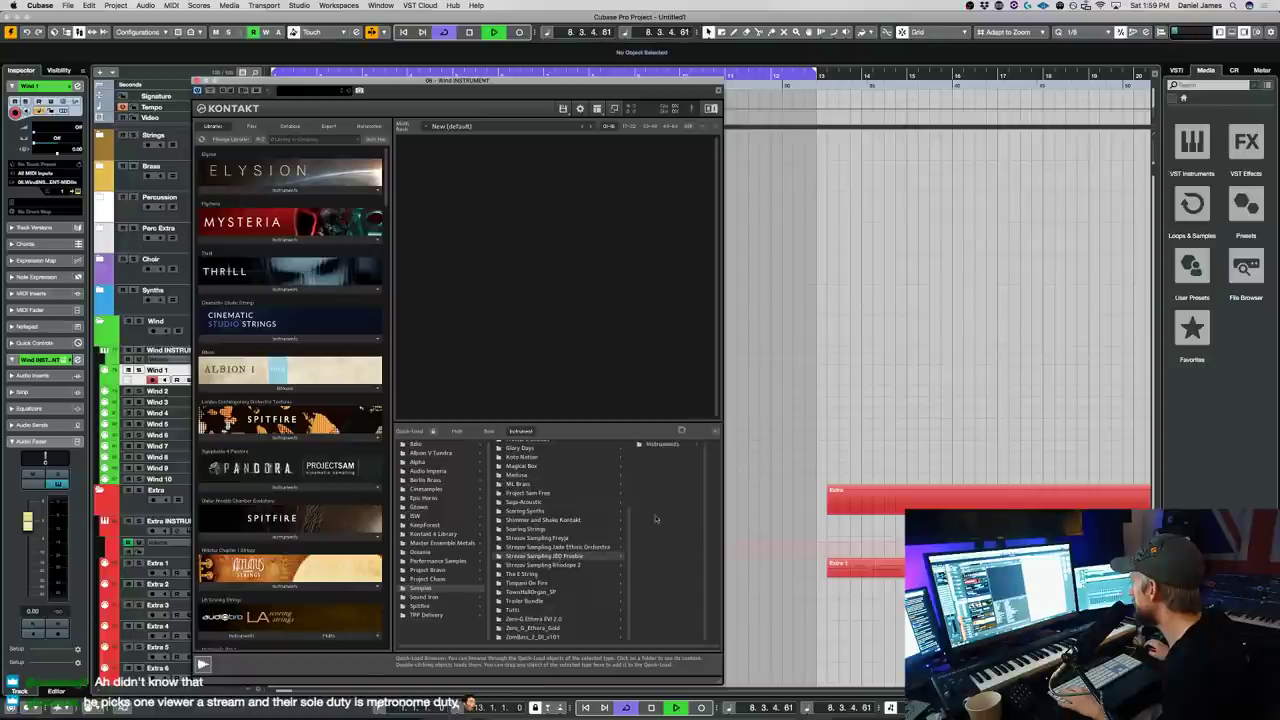
{"action": "left_click", "coordinate": [662, 445]}
{"action": "double_click", "coordinate": [668, 445]}
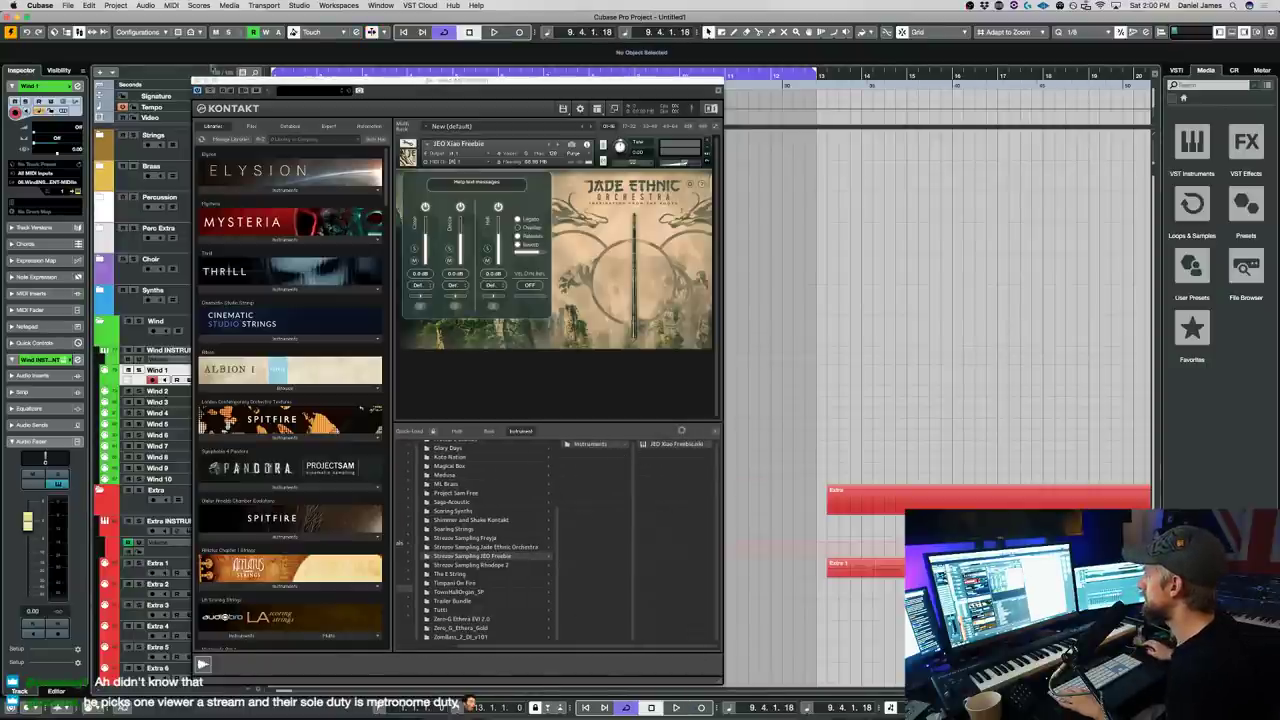
{"action": "left_click", "coordinate": [198, 81]}
- Copy the first Extra 1 part onto the Wind 1 track and delete its low chord notes in bars 1 to 6, keeping the melody
{"action": "left_click_drag", "start_coordinate": [351, 569], "coordinate": [350, 372]}
{"action": "double_click", "coordinate": [350, 374]}
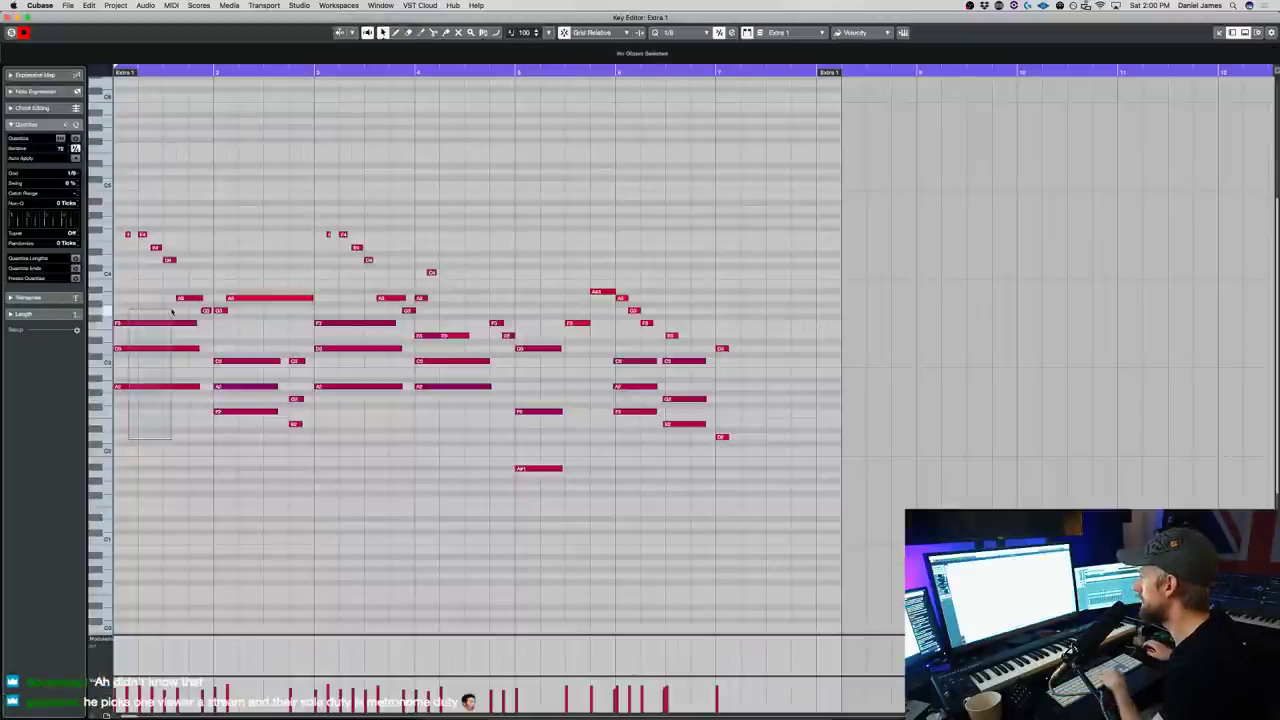
{"action": "left_click_drag", "start_coordinate": [171, 312], "coordinate": [184, 310]}
{"action": "key", "text": "Delete"}
{"action": "left_click_drag", "start_coordinate": [232, 464], "coordinate": [354, 321]}
{"action": "key", "text": "Delete"}
{"action": "key", "text": "space"}
{"action": "left_click_drag", "start_coordinate": [432, 432], "coordinate": [414, 331]}
{"action": "key", "text": "Delete"}
{"action": "left_click_drag", "start_coordinate": [506, 519], "coordinate": [558, 370]}
{"action": "key", "text": "Delete"}
{"action": "left_click_drag", "start_coordinate": [611, 455], "coordinate": [694, 363]}
{"action": "key", "text": "Delete"}
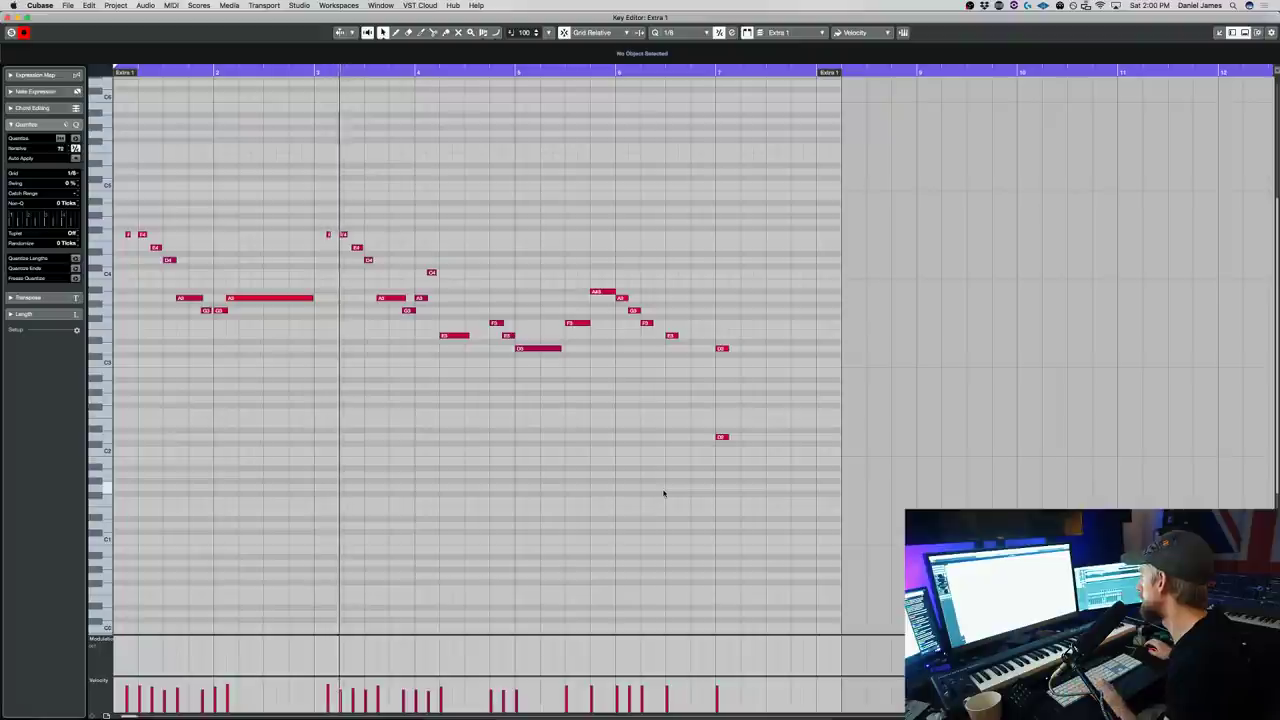
{"action": "key", "text": "Return"}
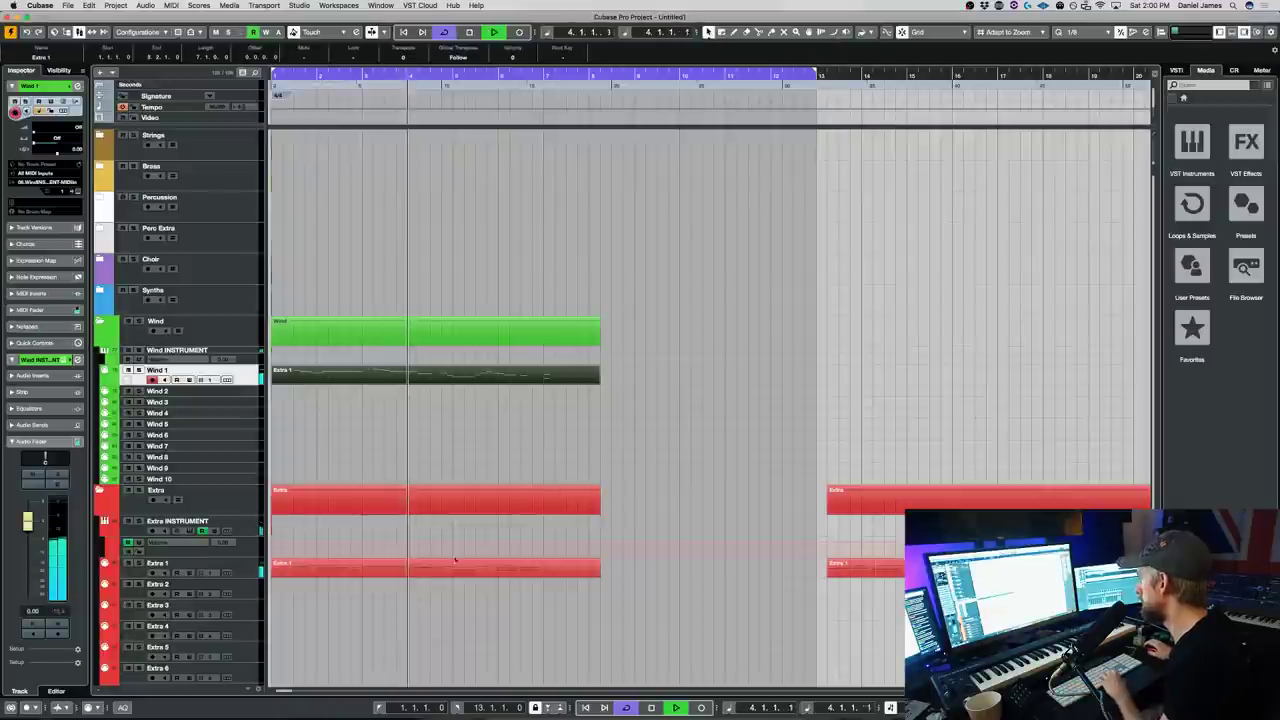
- Place the full chord-and-melody part from the Extra tracks onto the Choir 1 track at bar 1
{"action": "left_click_drag", "start_coordinate": [455, 561], "coordinate": [450, 582]}
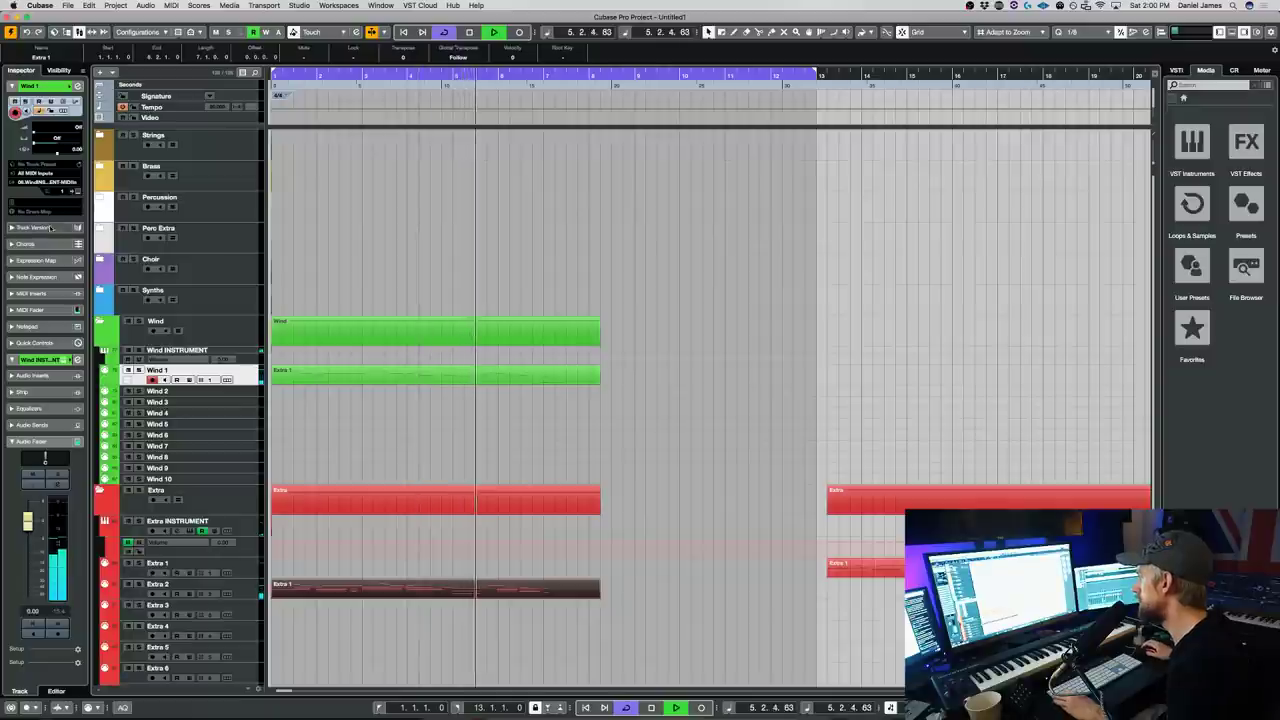
{"action": "left_click", "coordinate": [100, 260]}
{"action": "scroll", "coordinate": [290, 300], "scroll_direction": "down", "scroll_amount": 8}
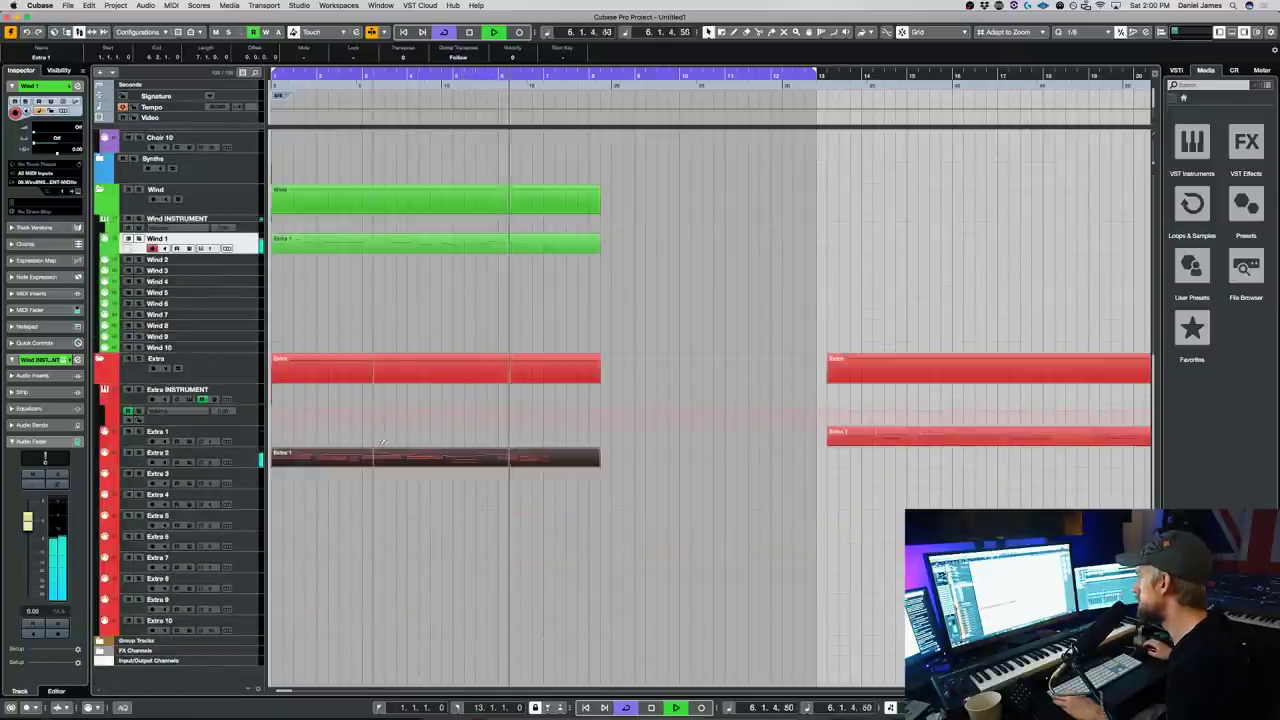
{"action": "left_click_drag", "start_coordinate": [374, 454], "coordinate": [361, 307]}
{"action": "scroll", "coordinate": [384, 292], "scroll_direction": "up", "scroll_amount": 5}
- Add short D3 and C3 notes on the last beat of bar 6 in the Wind 1 part
{"action": "double_click", "coordinate": [491, 605]}
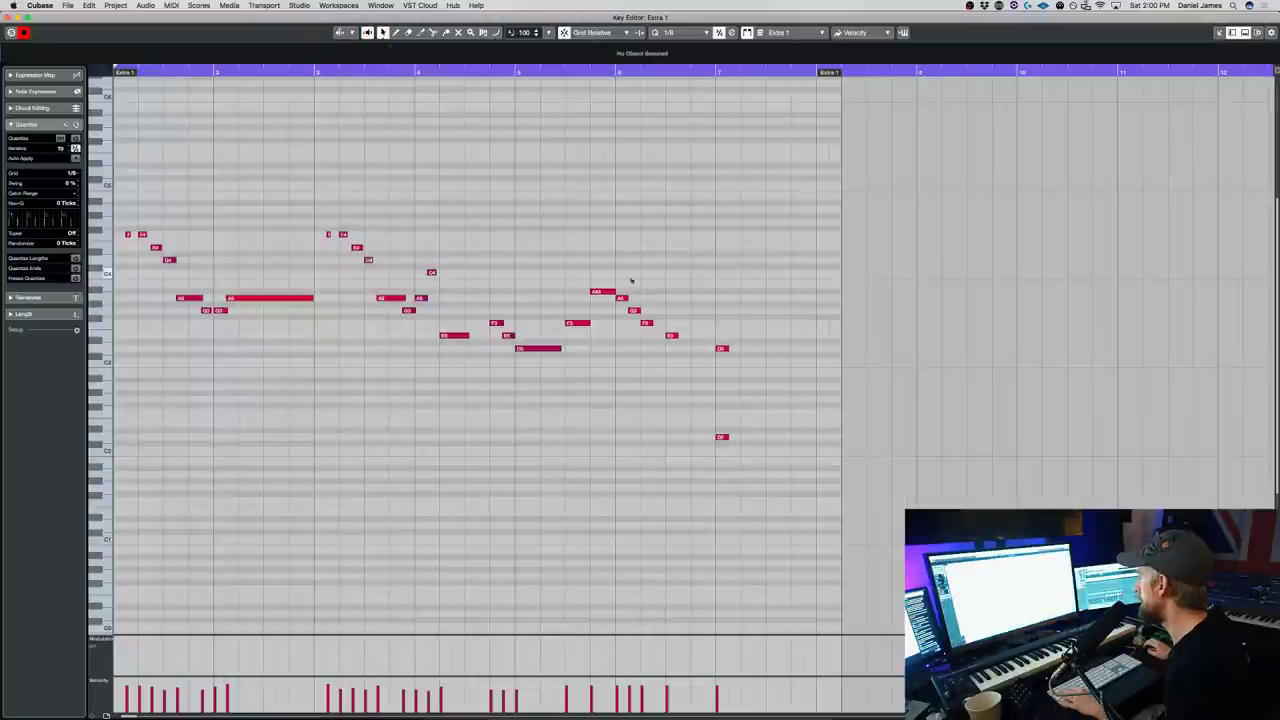
{"action": "left_click", "coordinate": [614, 72]}
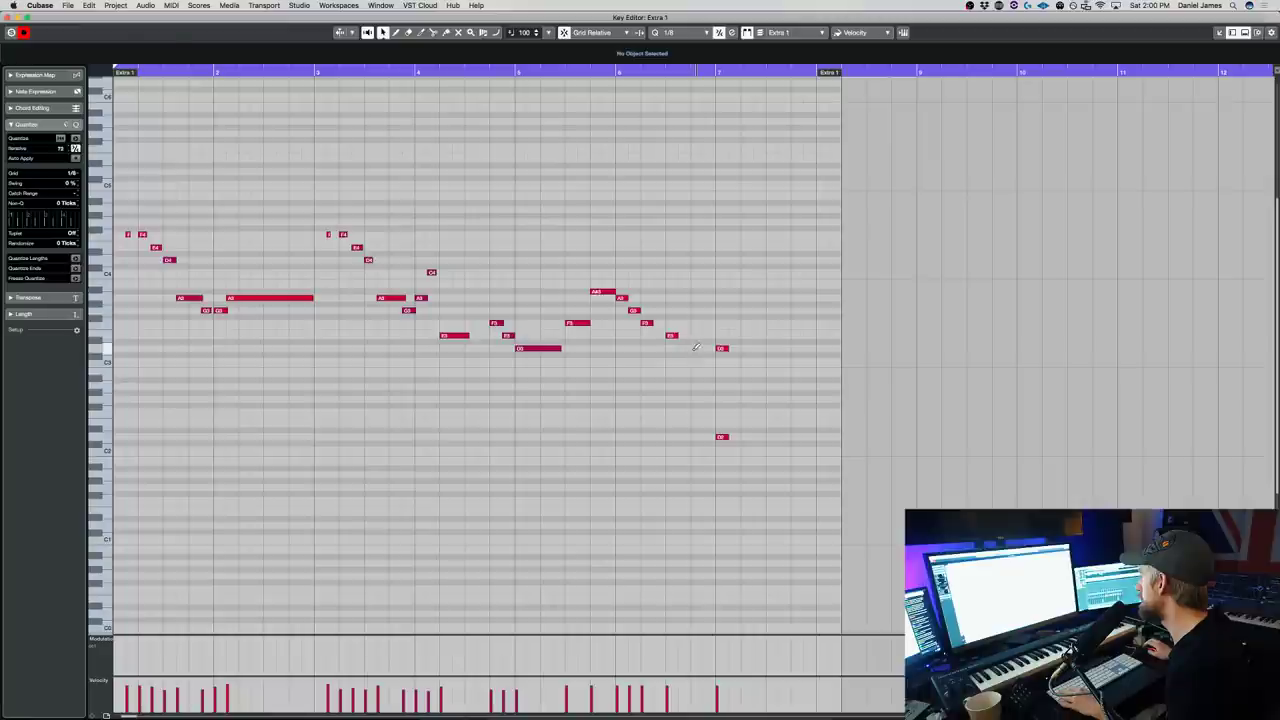
- Try the Wind 1 melody one octave higher, return it to its original octave and leave the note editor
{"action": "key", "text": "super+a"}
{"action": "key", "text": "shift+Up"}
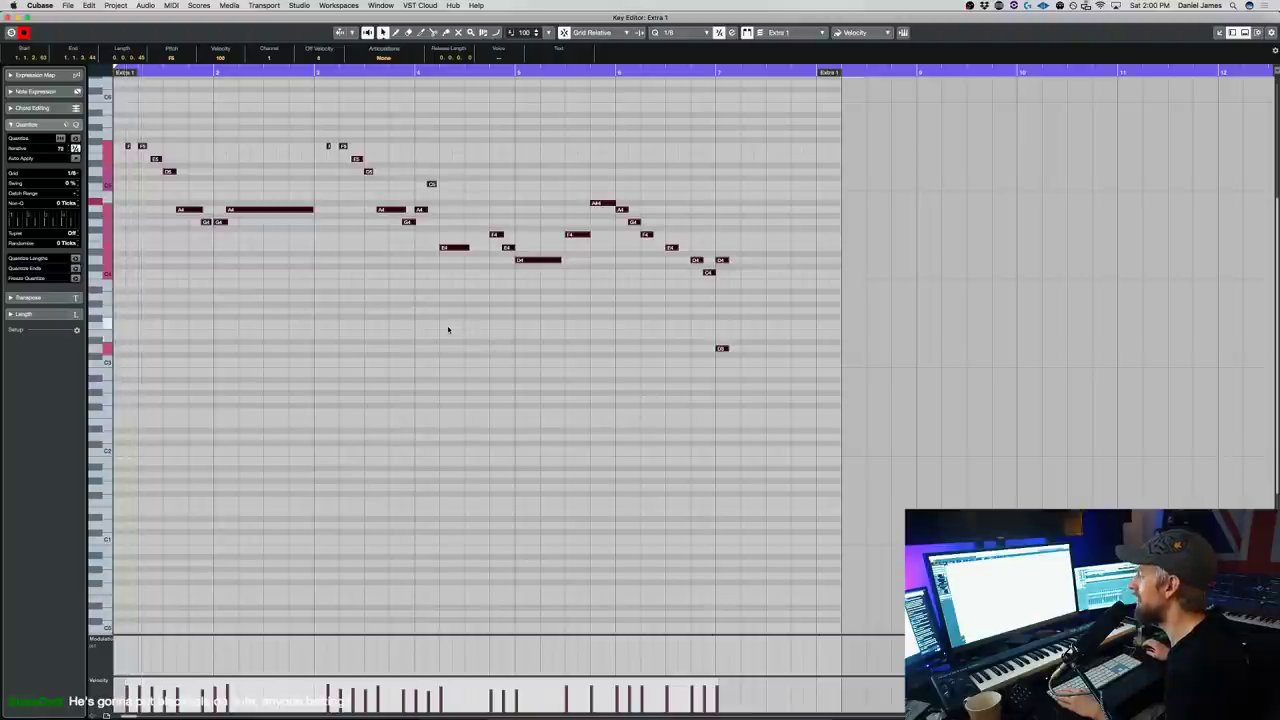
{"action": "key", "text": "shift+Down"}
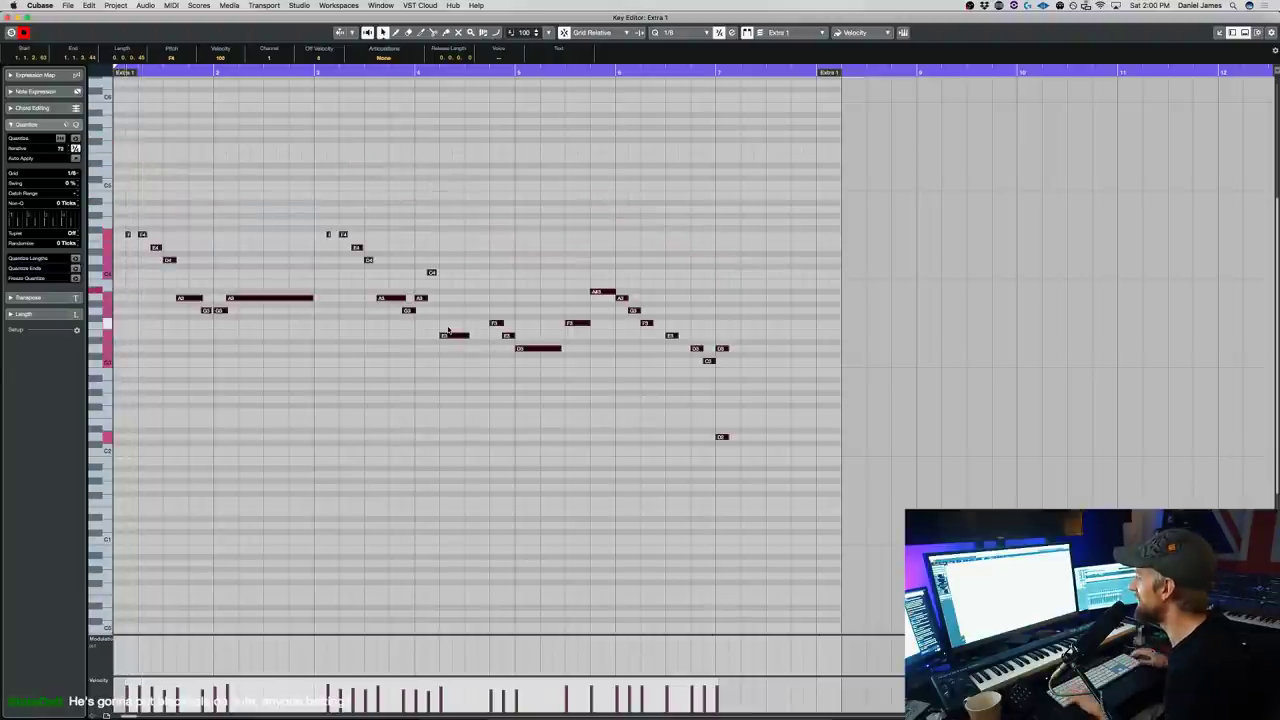
{"action": "key", "text": "Return"}
{"action": "key", "text": "Return"}
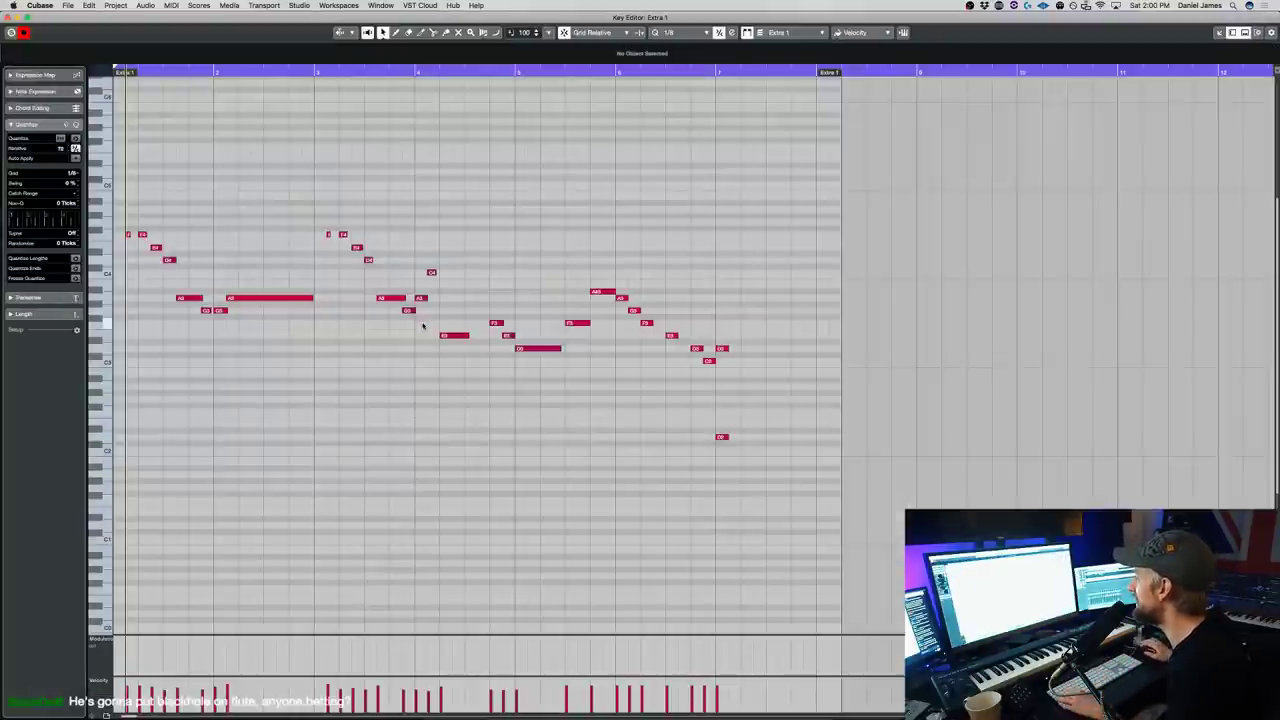
{"action": "key", "text": "Return"}
- Select the Choir 1 track and check the notes of its part in the note editor
{"action": "left_click", "coordinate": [243, 318]}
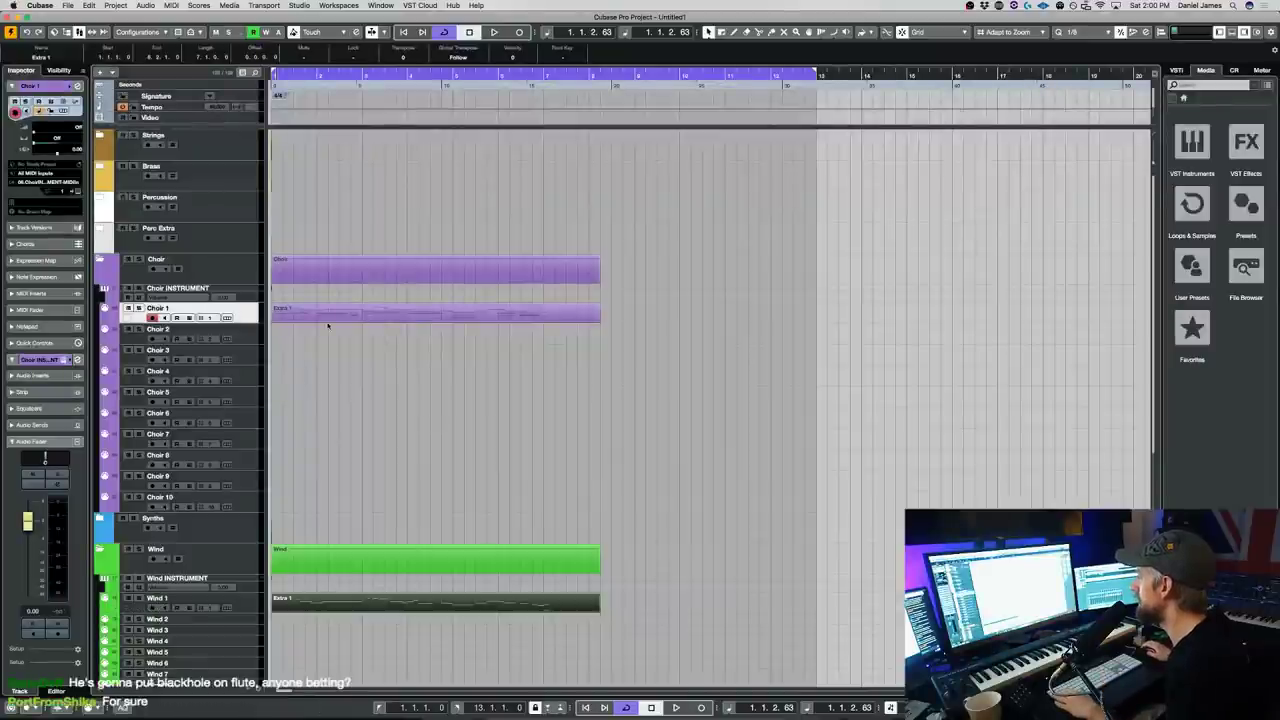
{"action": "double_click", "coordinate": [330, 318]}
{"action": "key", "text": "super+z"}
{"action": "double_click", "coordinate": [333, 313]}
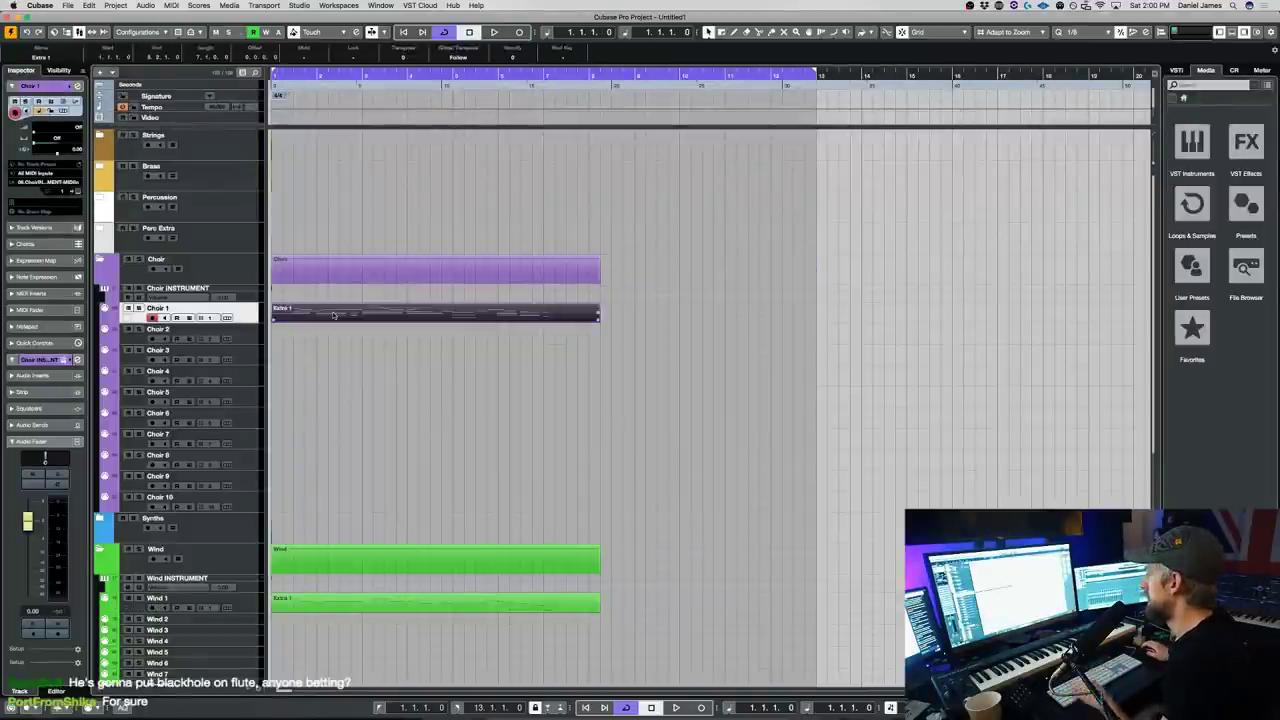
{"action": "key", "text": "Return"}
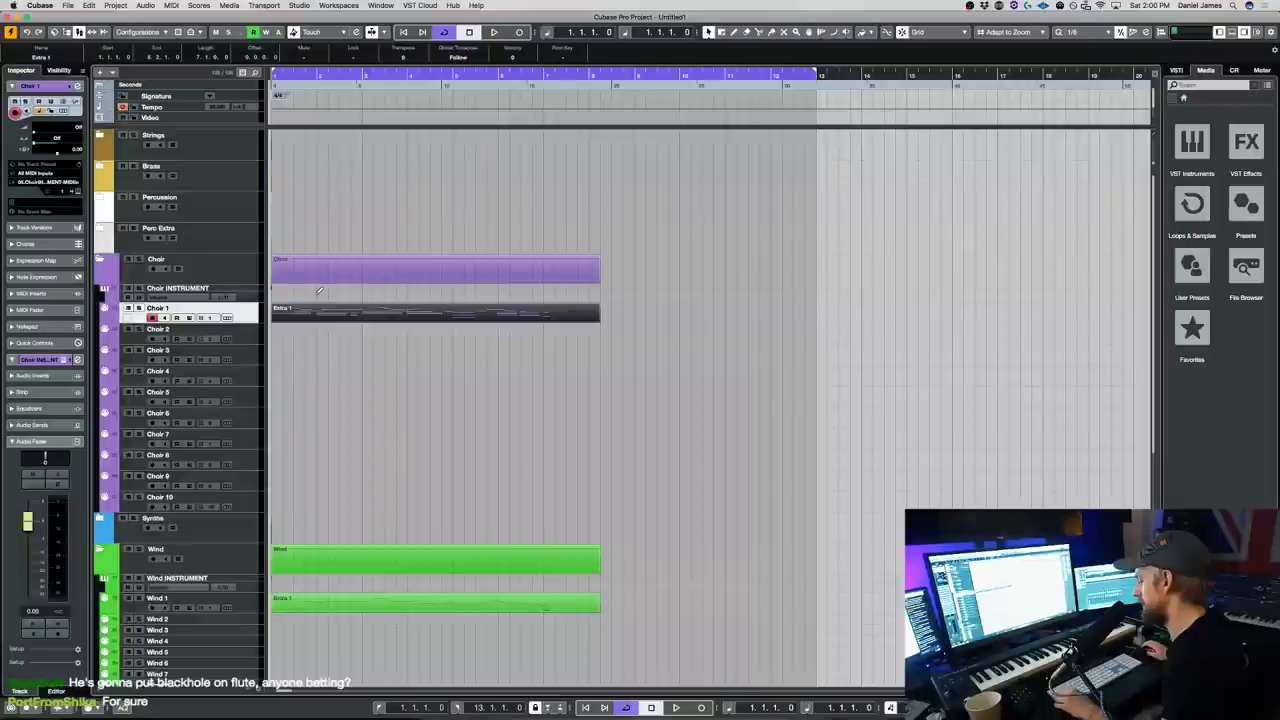
- Load the Freyja_Women instrument from the Strezov Sampling Freyja library into the Choir track's Kontakt and play the part
{"action": "key", "text": "e"}
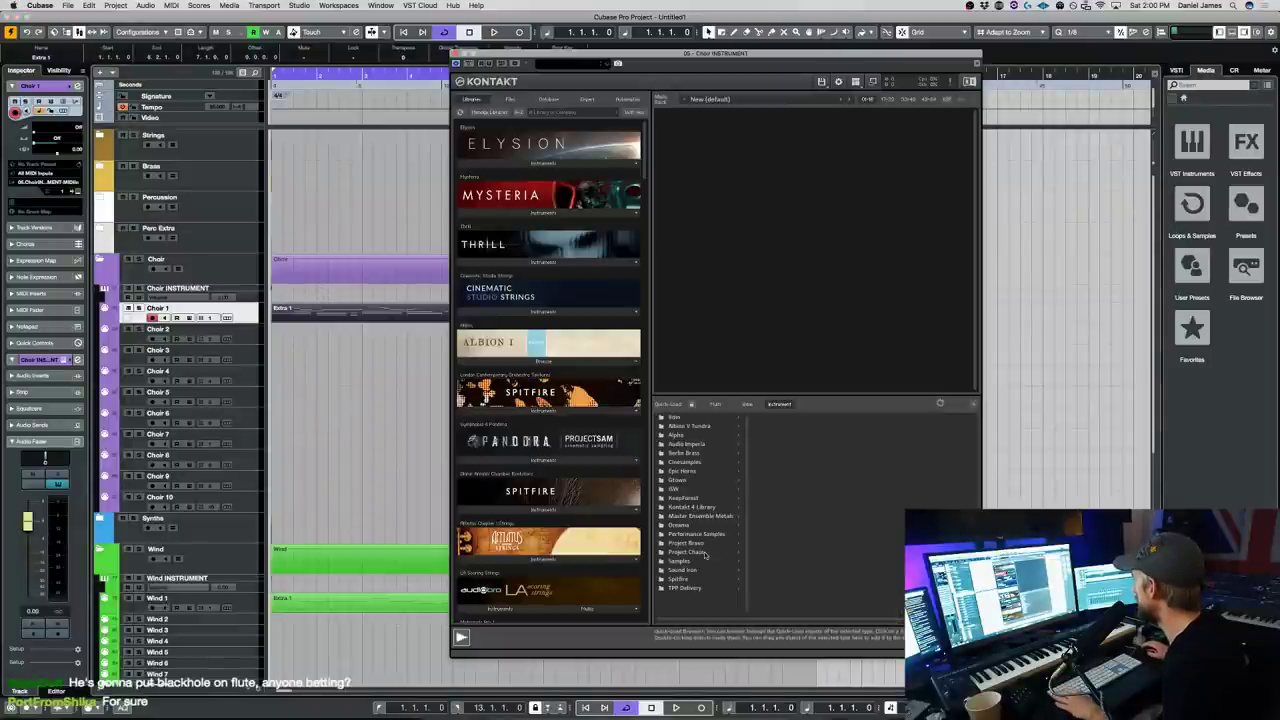
{"action": "left_click", "coordinate": [702, 562]}
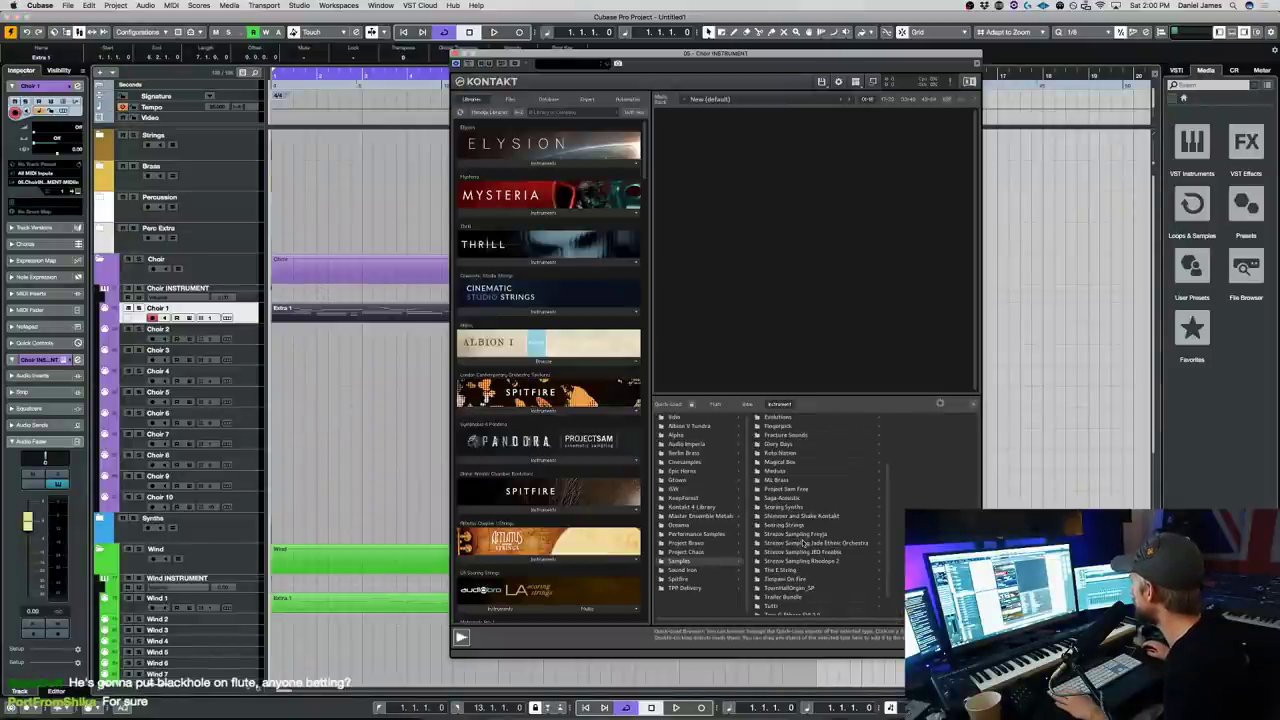
{"action": "left_click", "coordinate": [918, 417]}
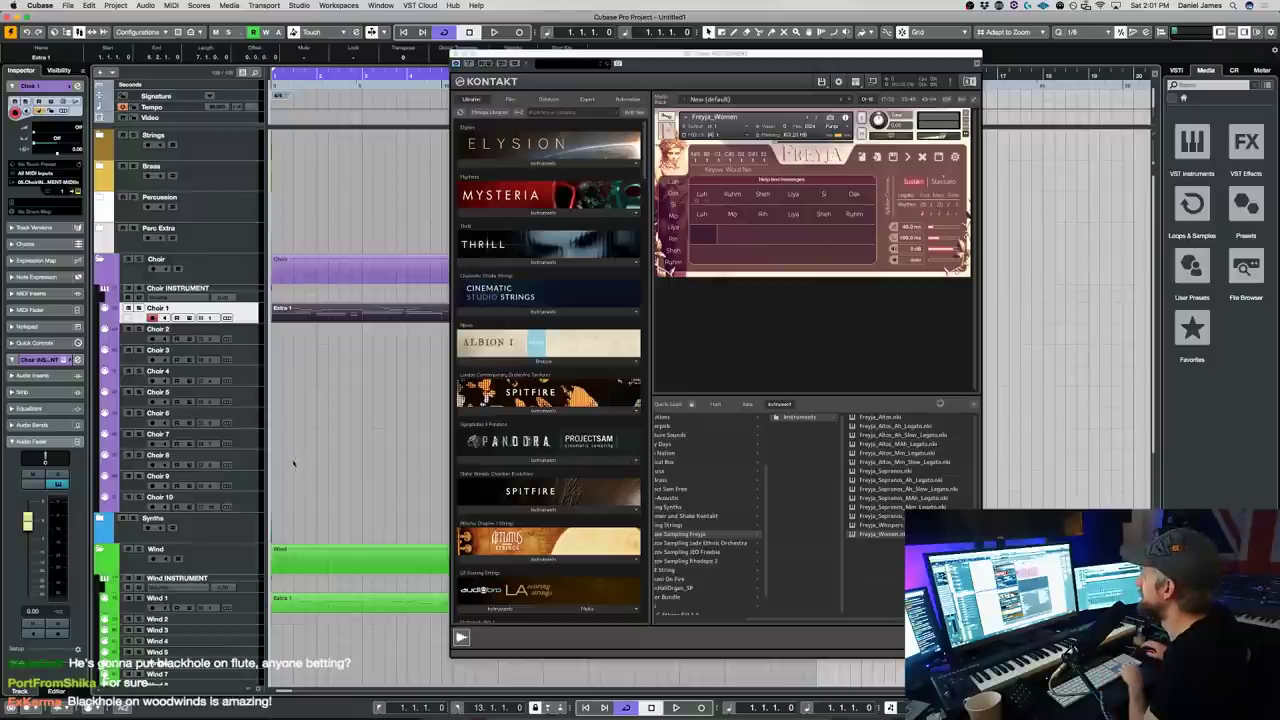
{"action": "key", "text": "space"}
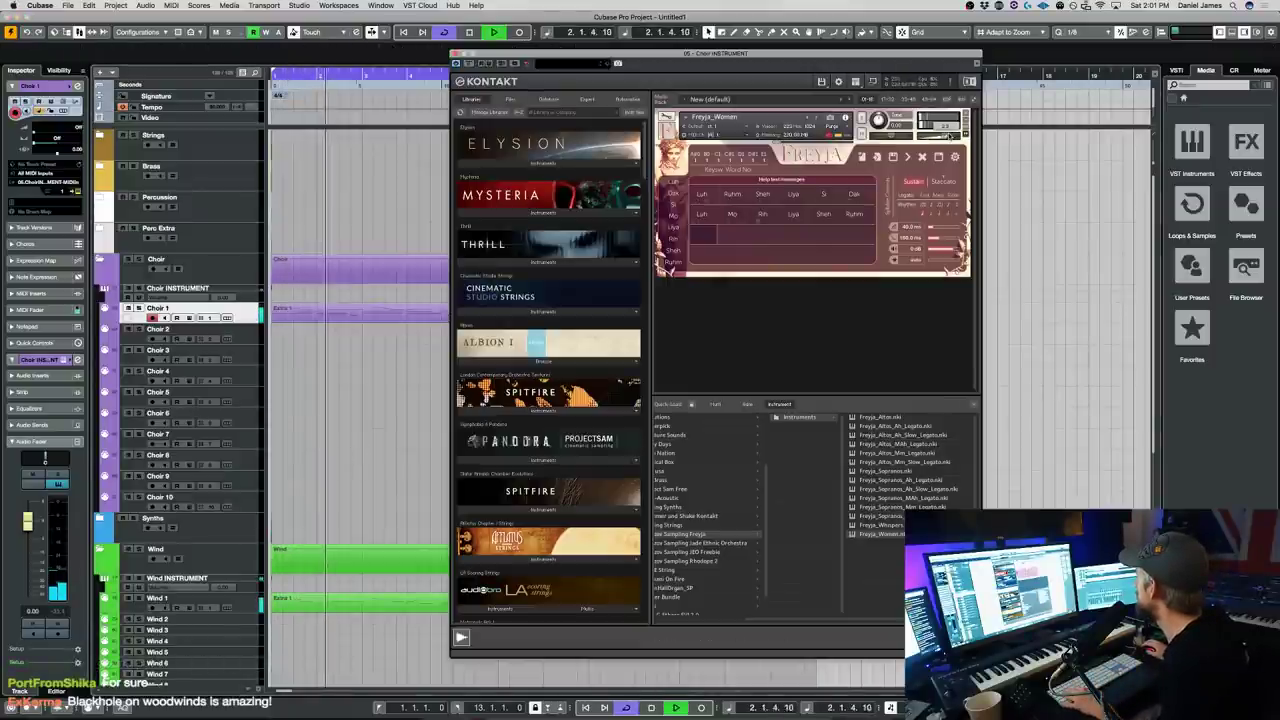
- Audition the Choir 1 part's notes, close the Kontakt window, try all notes one octave higher and return them to their original octave
{"action": "double_click", "coordinate": [386, 304]}
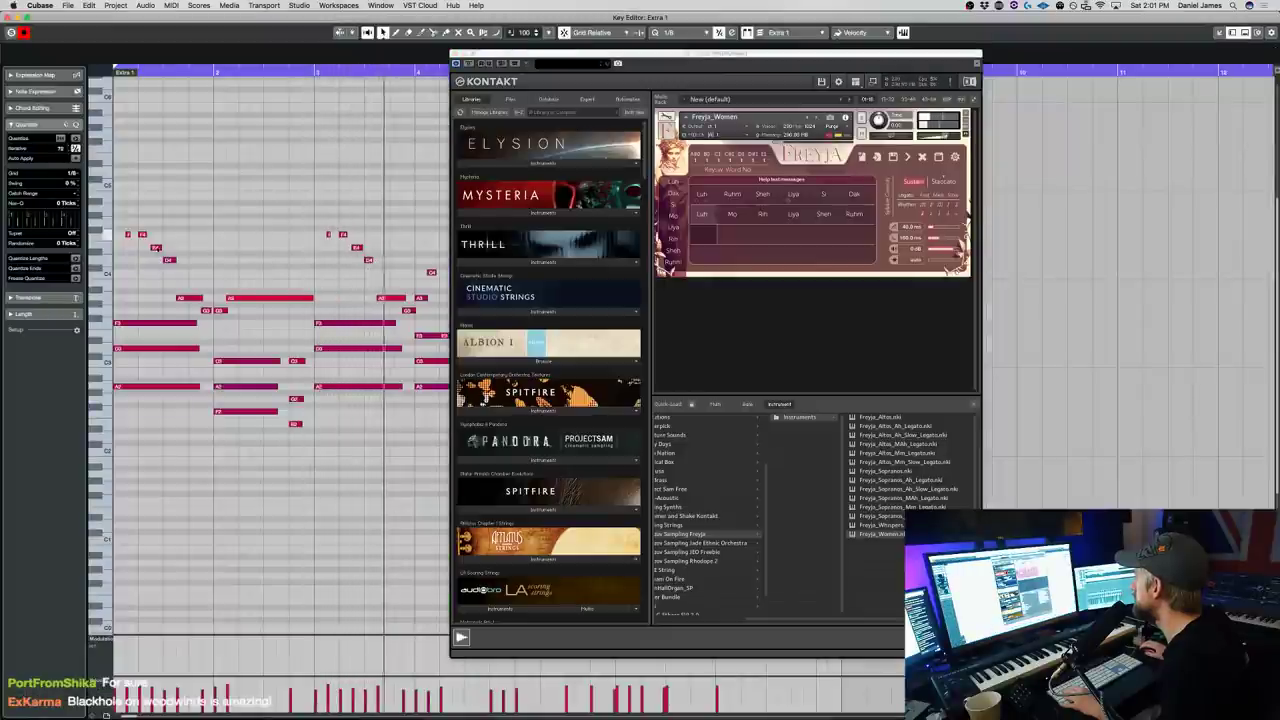
{"action": "left_click_drag", "start_coordinate": [132, 282], "coordinate": [379, 193]}
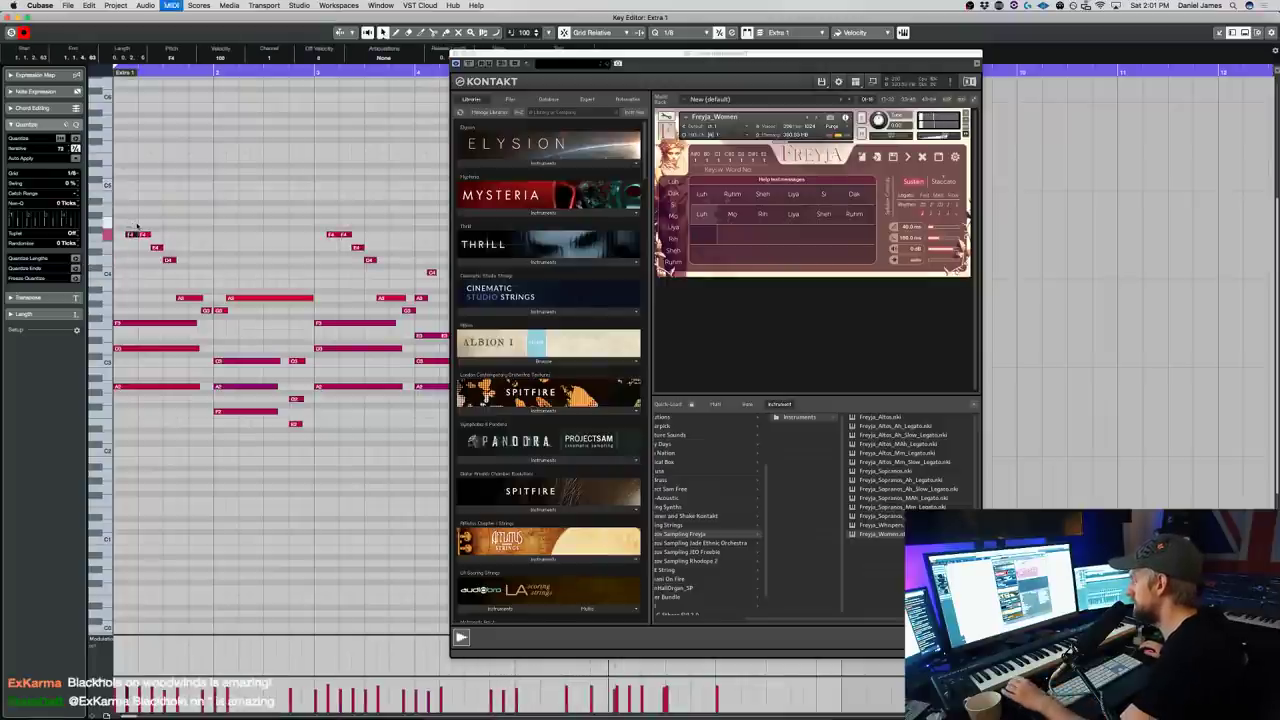
{"action": "left_click", "coordinate": [456, 53]}
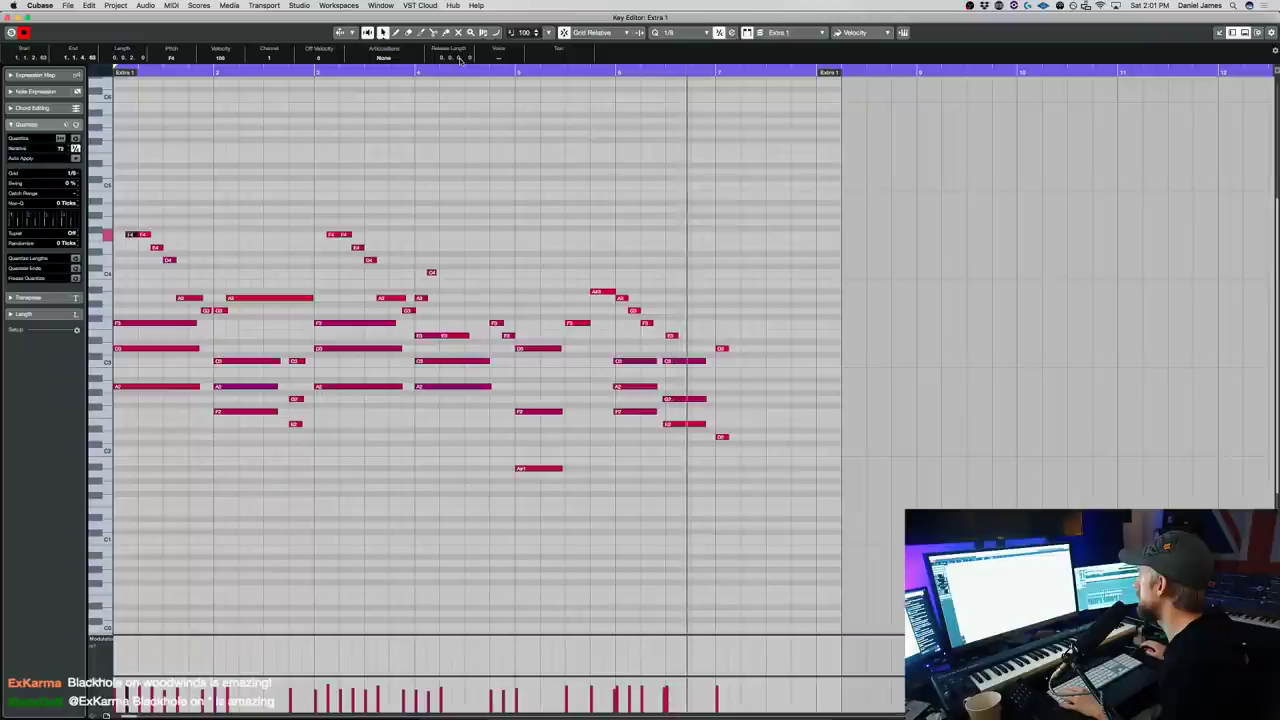
{"action": "key", "text": "space"}
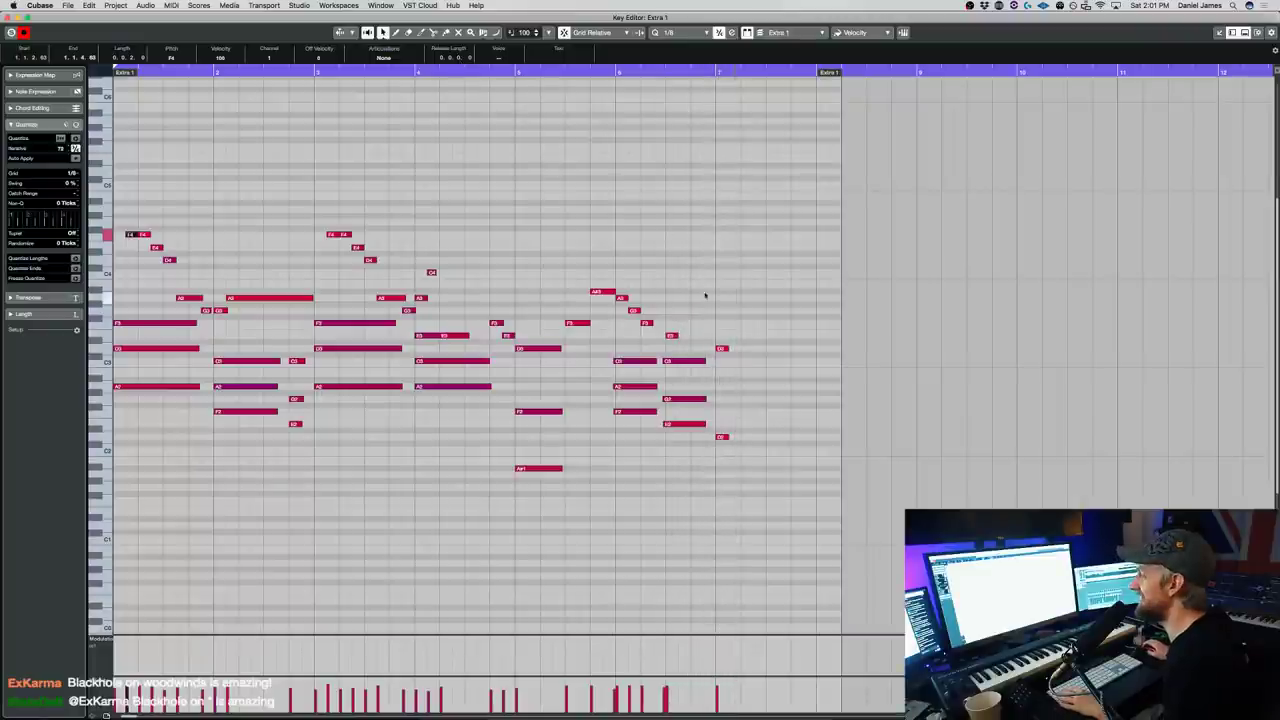
{"action": "key", "text": "Return"}
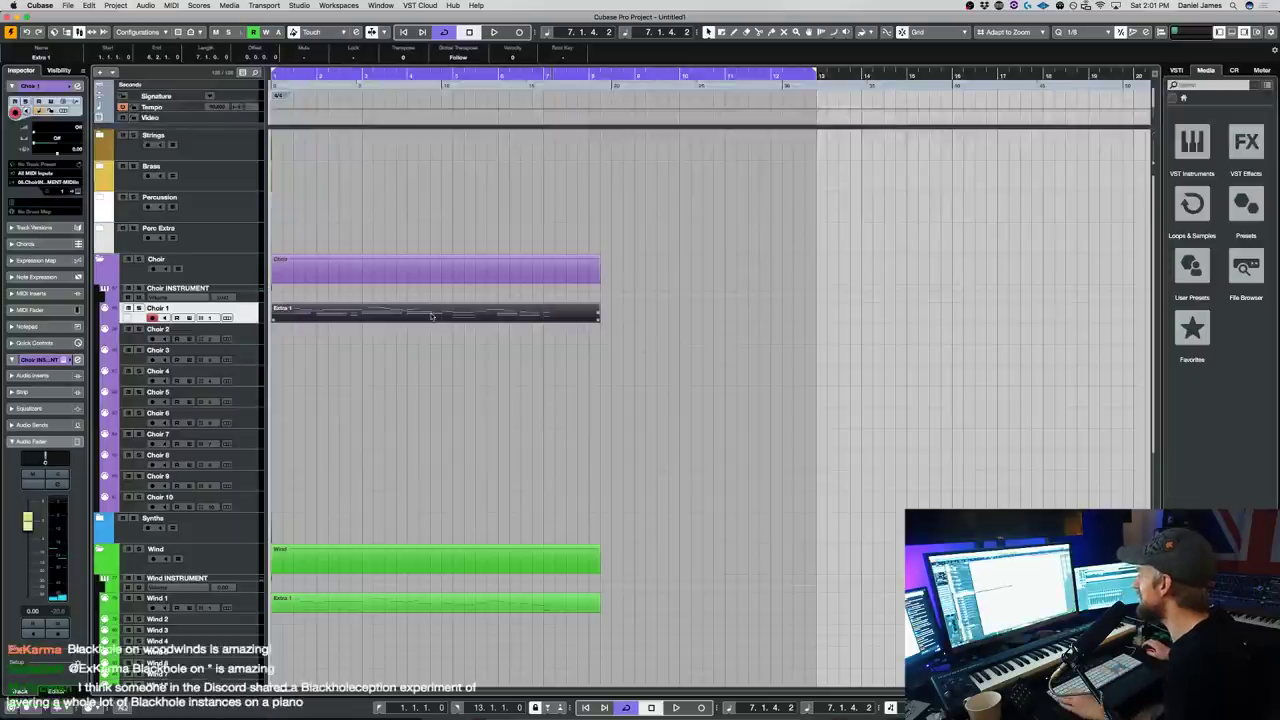
{"action": "key", "text": "Return"}
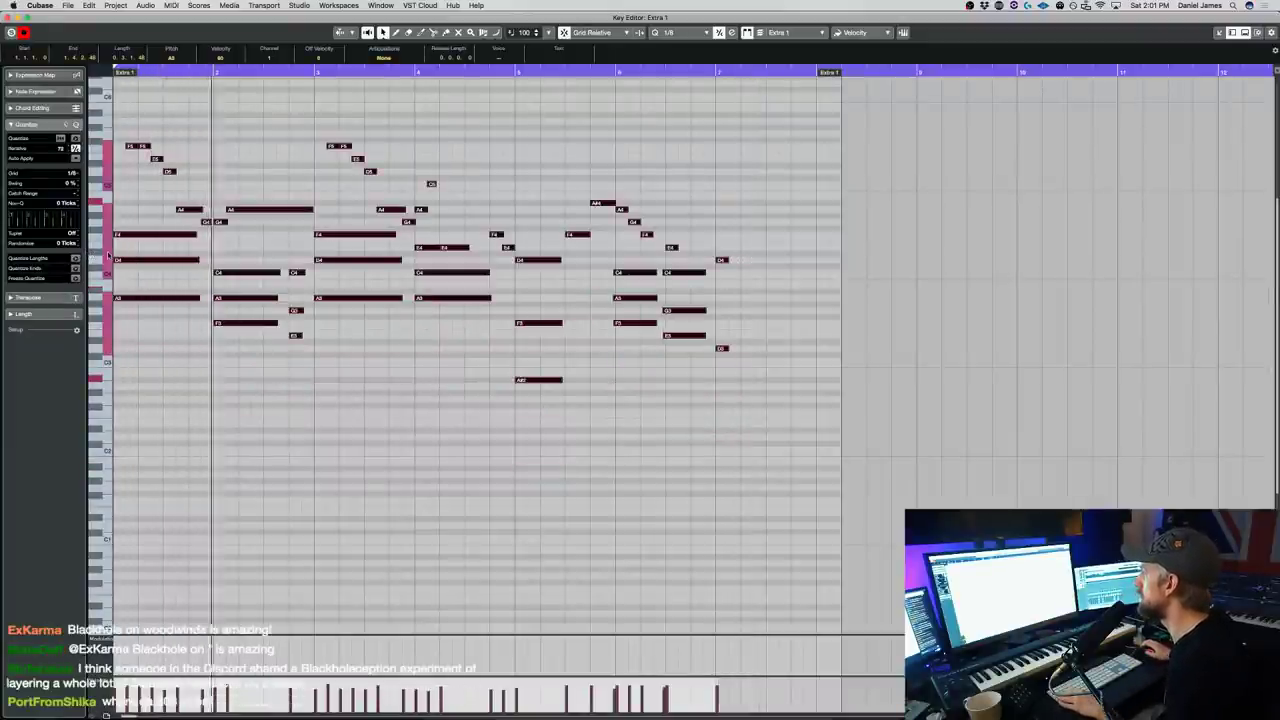
{"action": "scroll", "coordinate": [132, 293], "scroll_direction": "up", "scroll_amount": 3}
- Delete the melody notes in bars 1 to 4 of the Choir 1 part and lengthen the shortened E3 chord note in bar 4
{"action": "left_click_drag", "start_coordinate": [132, 293], "coordinate": [212, 172]}
{"action": "key", "text": "Delete"}
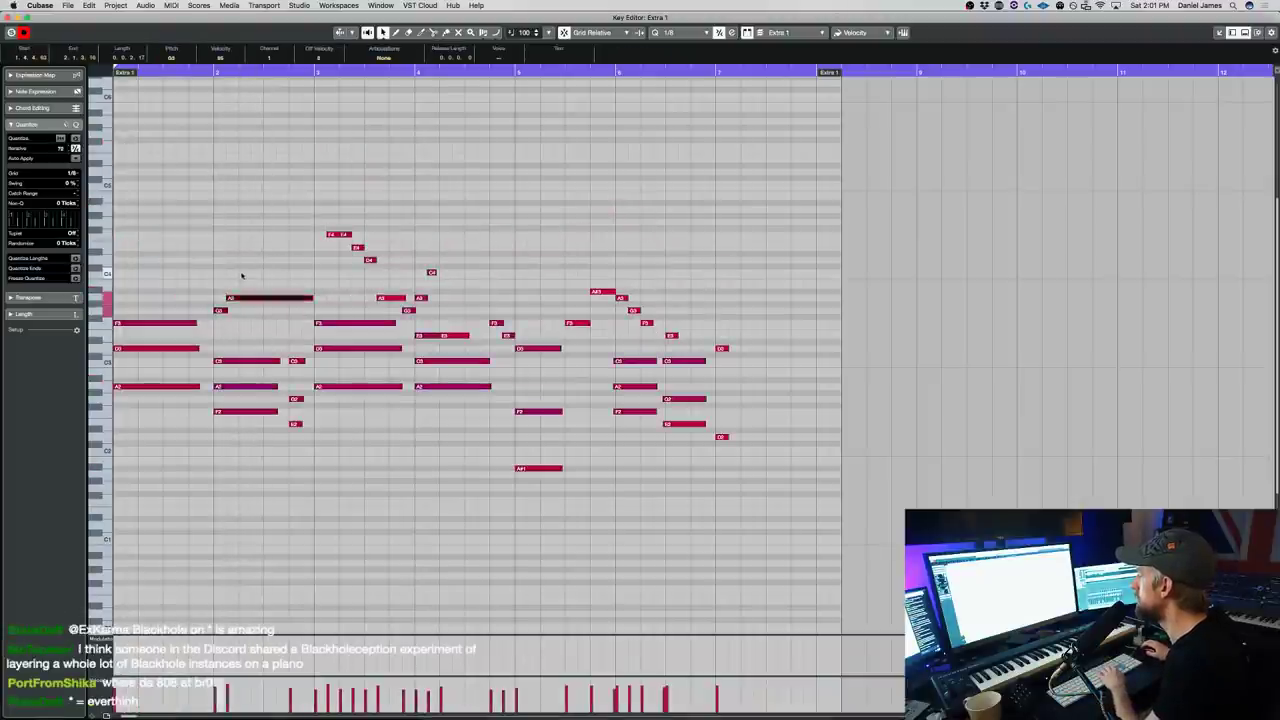
{"action": "left_click_drag", "start_coordinate": [285, 325], "coordinate": [306, 268]}
{"action": "left_click_drag", "start_coordinate": [455, 289], "coordinate": [460, 304]}
{"action": "key", "text": "Delete"}
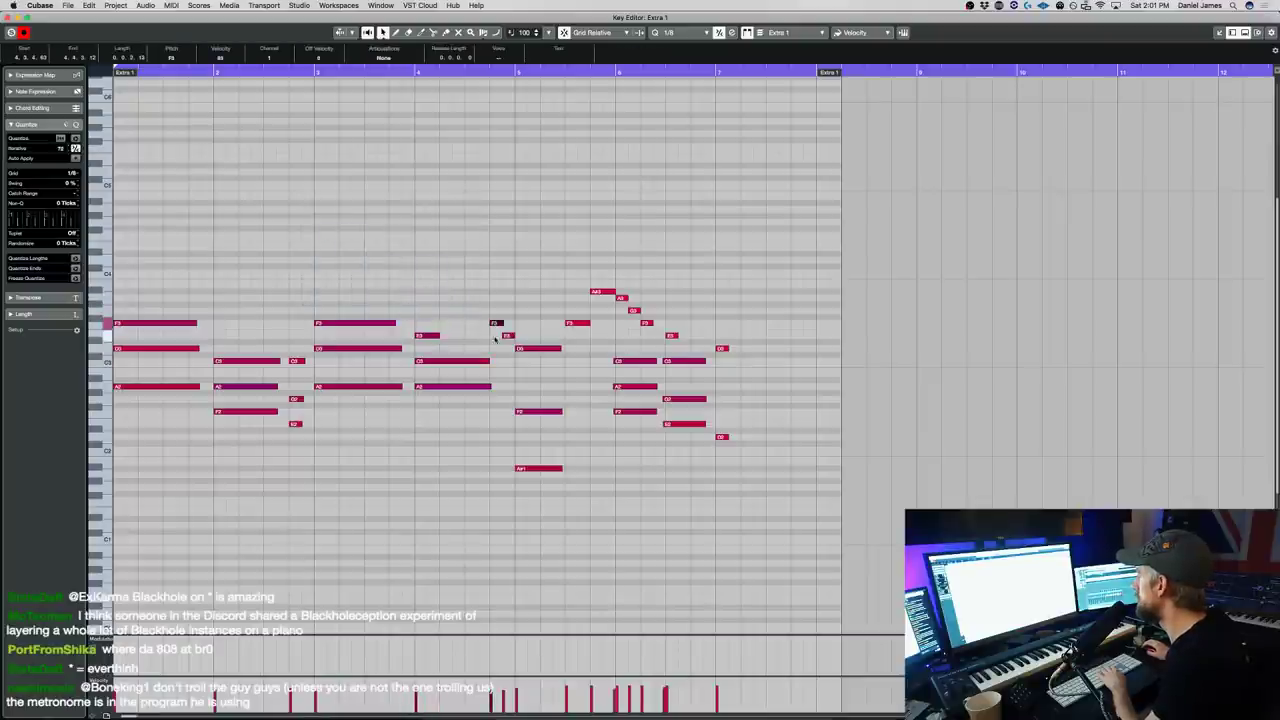
{"action": "left_click_drag", "start_coordinate": [524, 286], "coordinate": [525, 285]}
{"action": "key", "text": "Delete"}
{"action": "left_click_drag", "start_coordinate": [478, 342], "coordinate": [490, 340]}
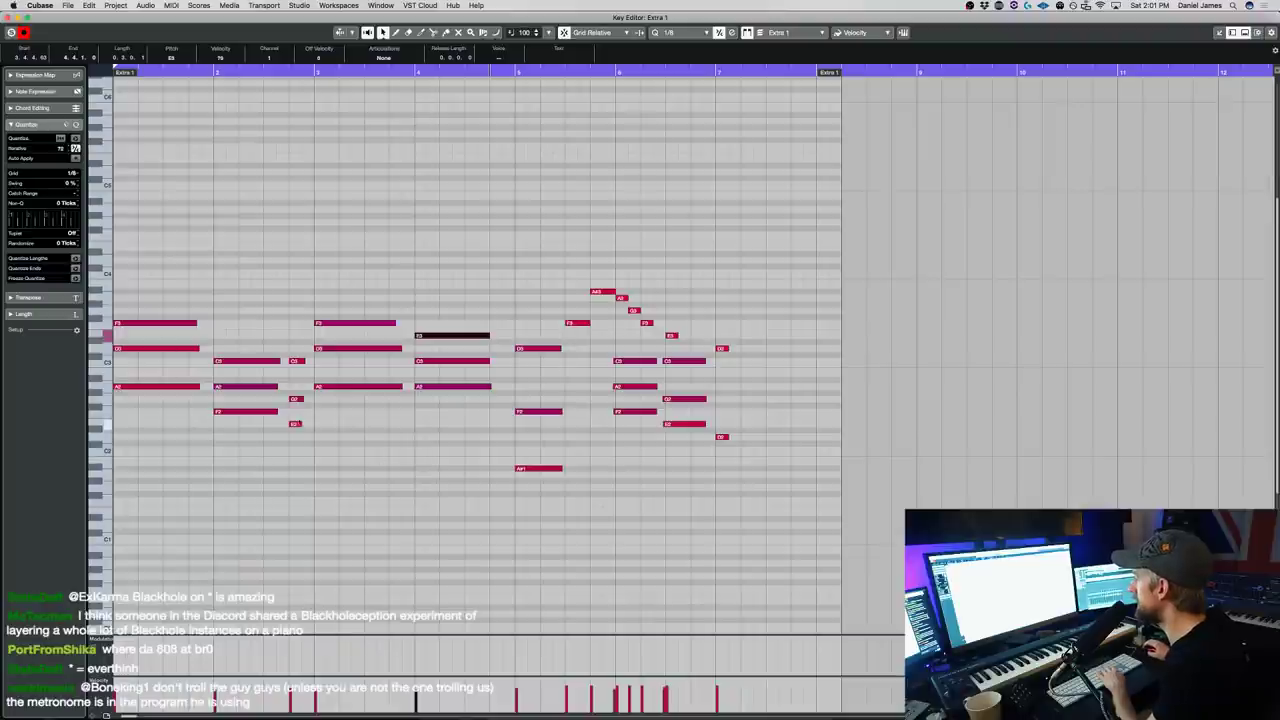
- Apply Legato to all notes of the part and play it back
{"action": "key", "text": "super+a"}
{"action": "key", "text": "alt+l"}
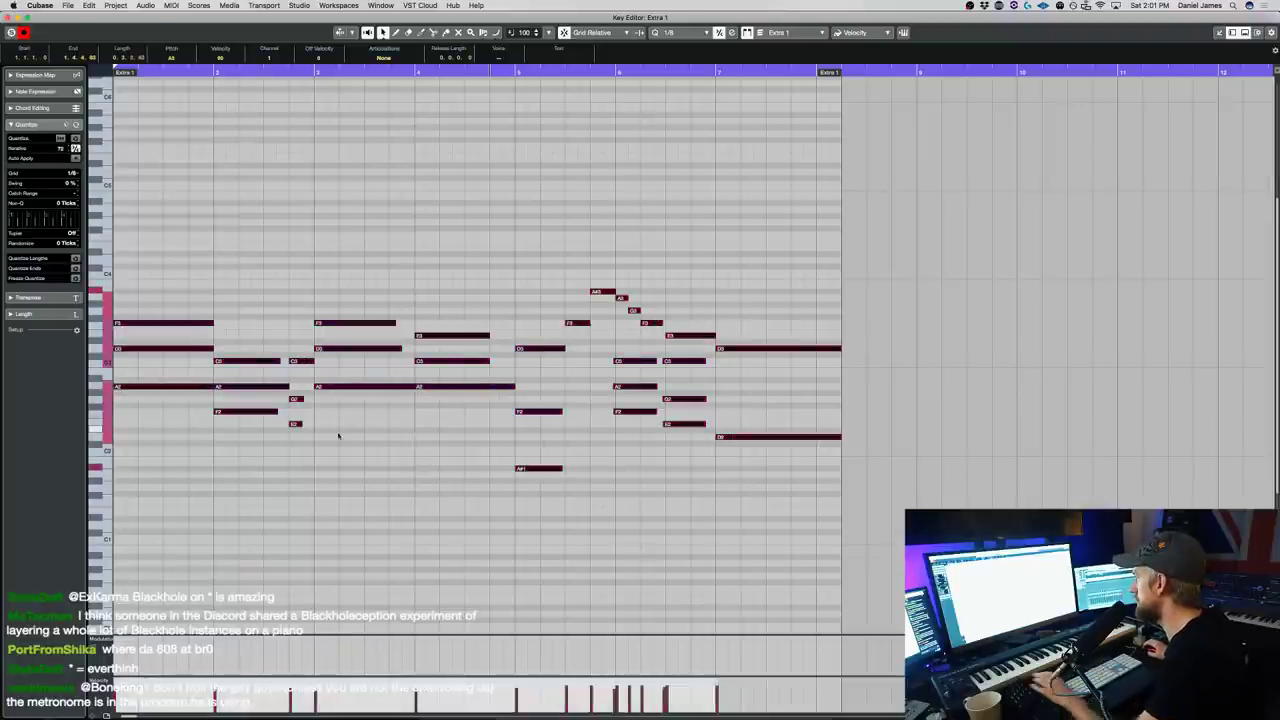
{"action": "key", "text": "space"}
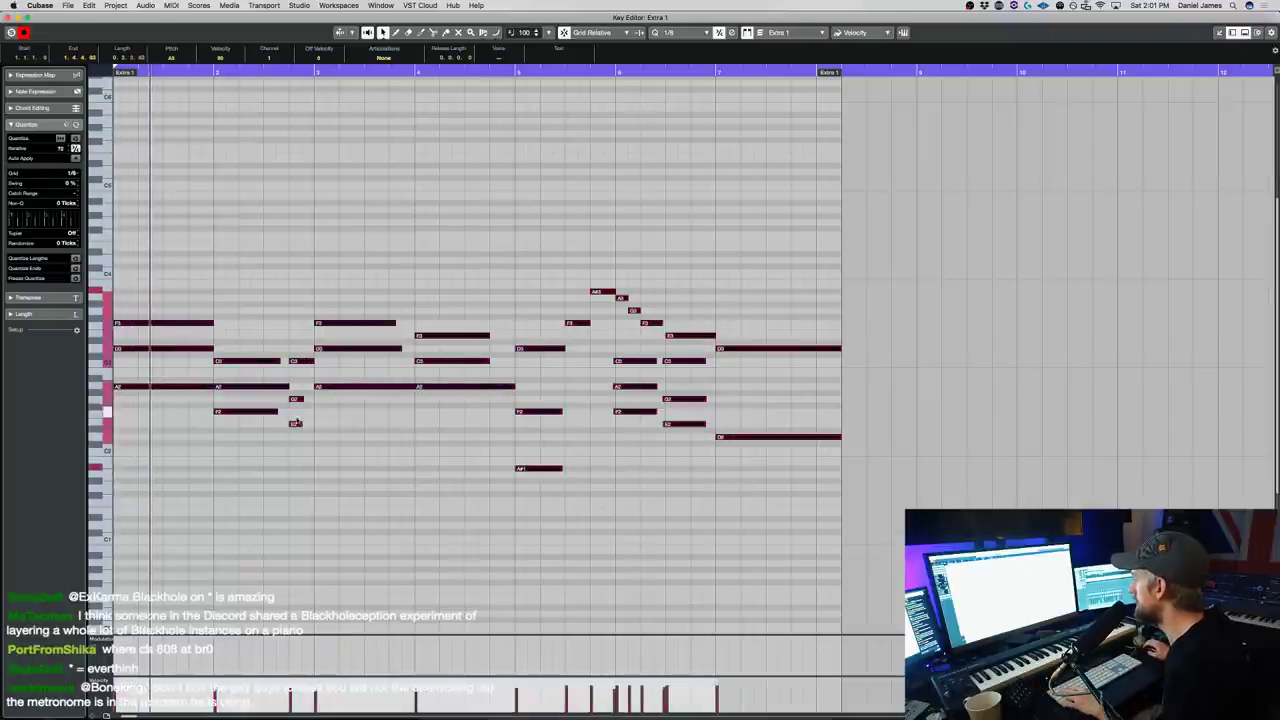
- Raise the lowest notes of both bar 2 chords and of the bar 4 chord by one octave
{"action": "left_click", "coordinate": [253, 412]}
{"action": "key", "text": "shift+Up"}
{"action": "left_click", "coordinate": [297, 424]}
{"action": "key", "text": "shift+Up"}
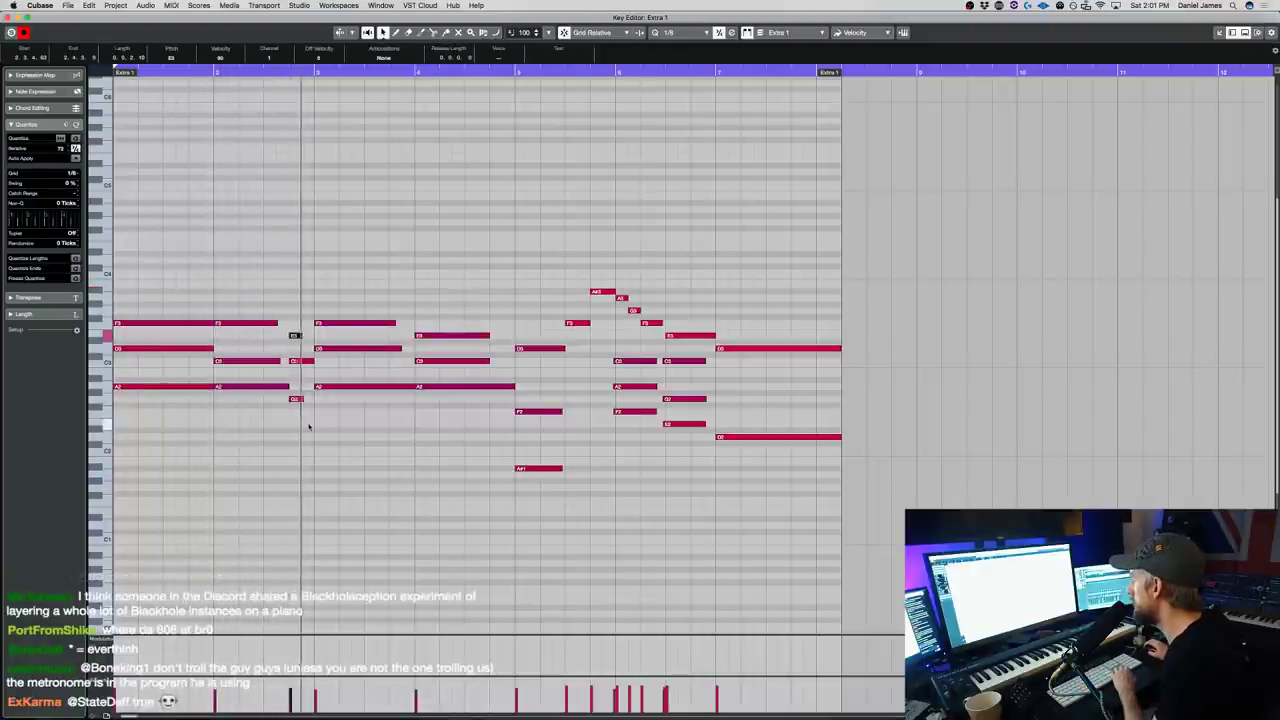
{"action": "left_click", "coordinate": [438, 387]}
{"action": "key", "text": "shift+Up"}
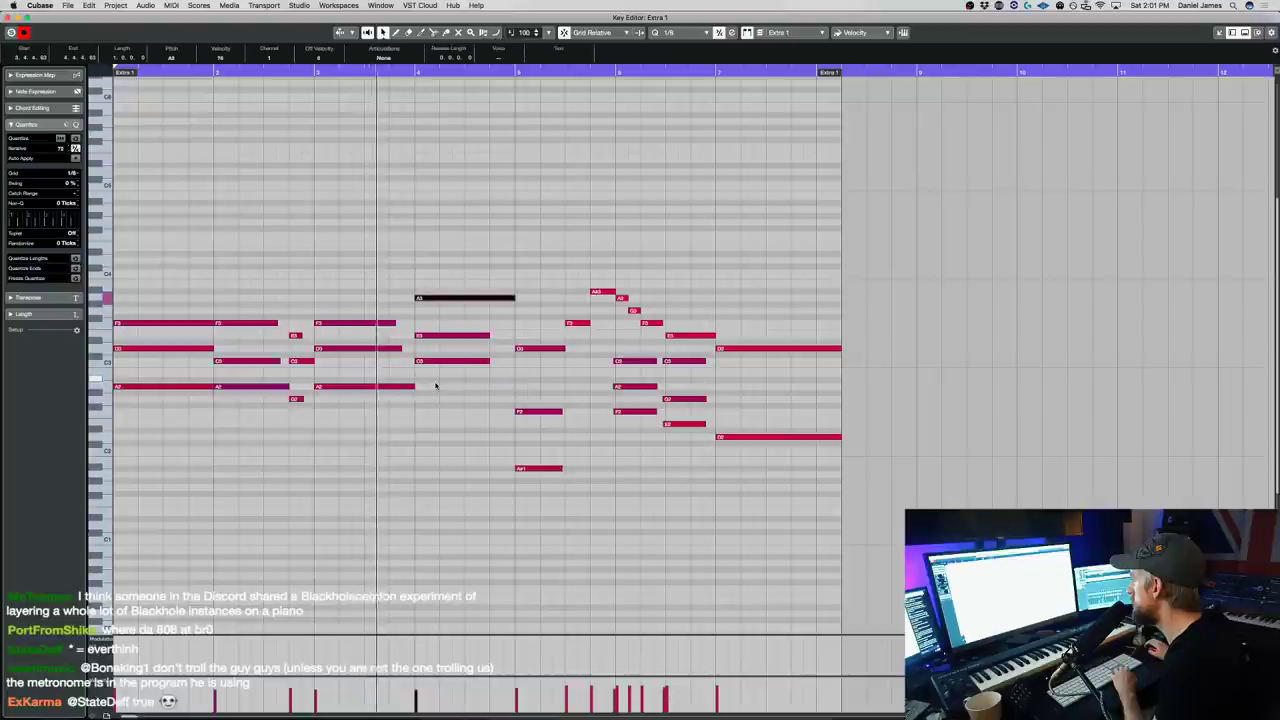
- Lengthen the short chord notes in bars 3 and 4 to their bar ends and raise bar 5's two lower chord notes to F3 and A#3
{"action": "left_click_drag", "start_coordinate": [396, 323], "coordinate": [414, 348]}
{"action": "left_click_drag", "start_coordinate": [533, 435], "coordinate": [531, 379]}
{"action": "key", "text": "shift+Up"}
{"action": "left_click", "coordinate": [405, 76]}
{"action": "left_click_drag", "start_coordinate": [480, 374], "coordinate": [516, 345]}
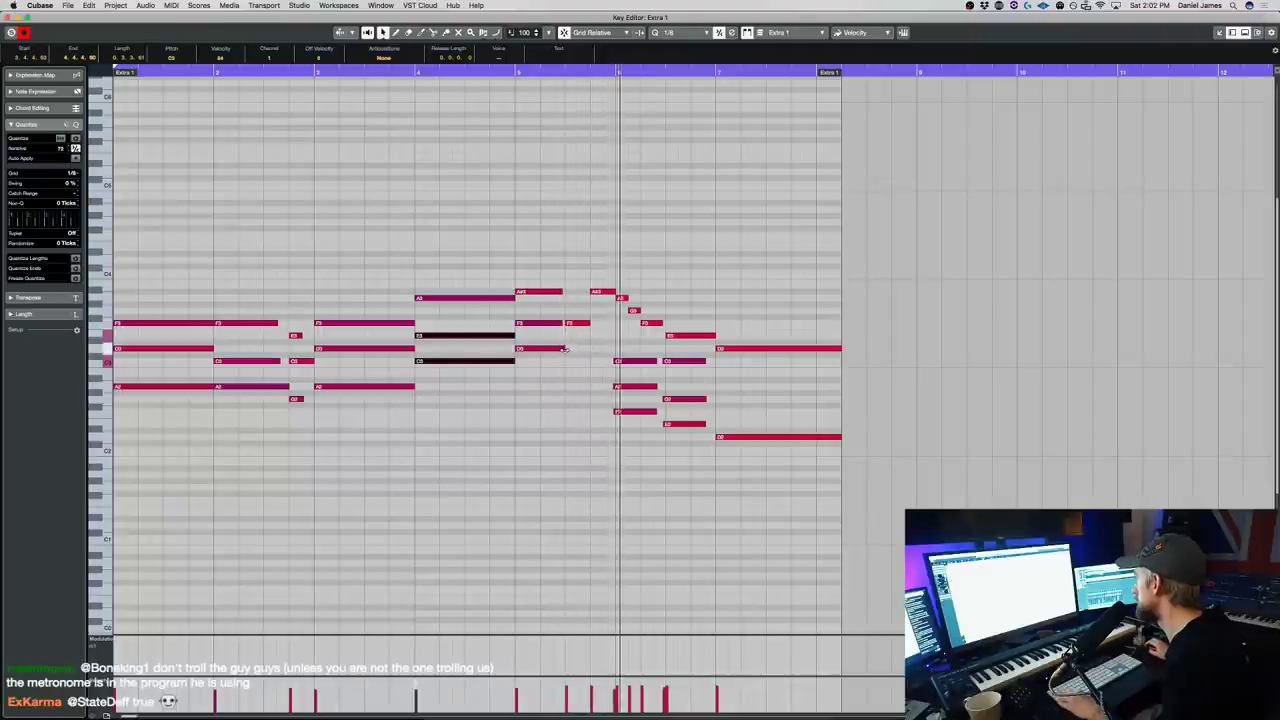
- Extend bar 5's D3 and A#3 chord notes to the fourth beat and add D3 and A#2 under the melody on that beat
{"action": "left_click_drag", "start_coordinate": [565, 349], "coordinate": [592, 354]}
{"action": "left_click", "coordinate": [570, 323]}
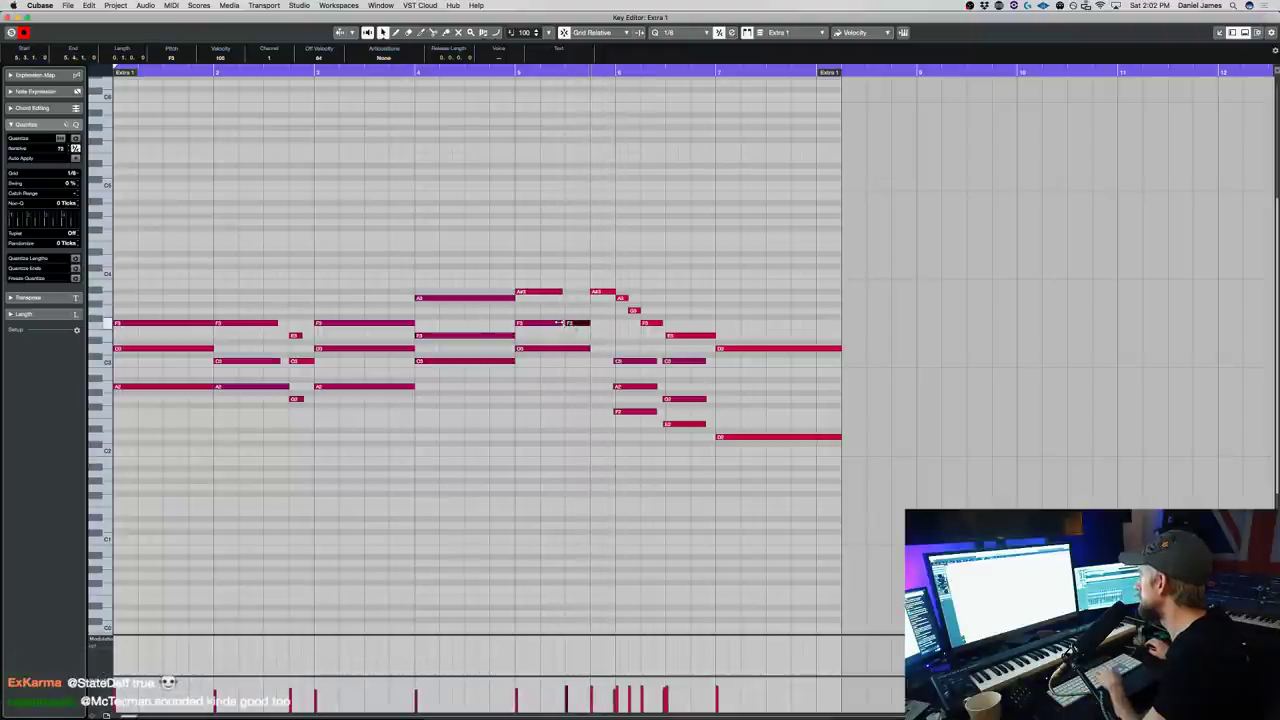
{"action": "mouse_move", "coordinate": [560, 292]}
{"action": "left_mouse_down"}
{"action": "mouse_move", "coordinate": [597, 293]}
{"action": "mouse_move", "coordinate": [613, 348]}
{"action": "left_mouse_up"}
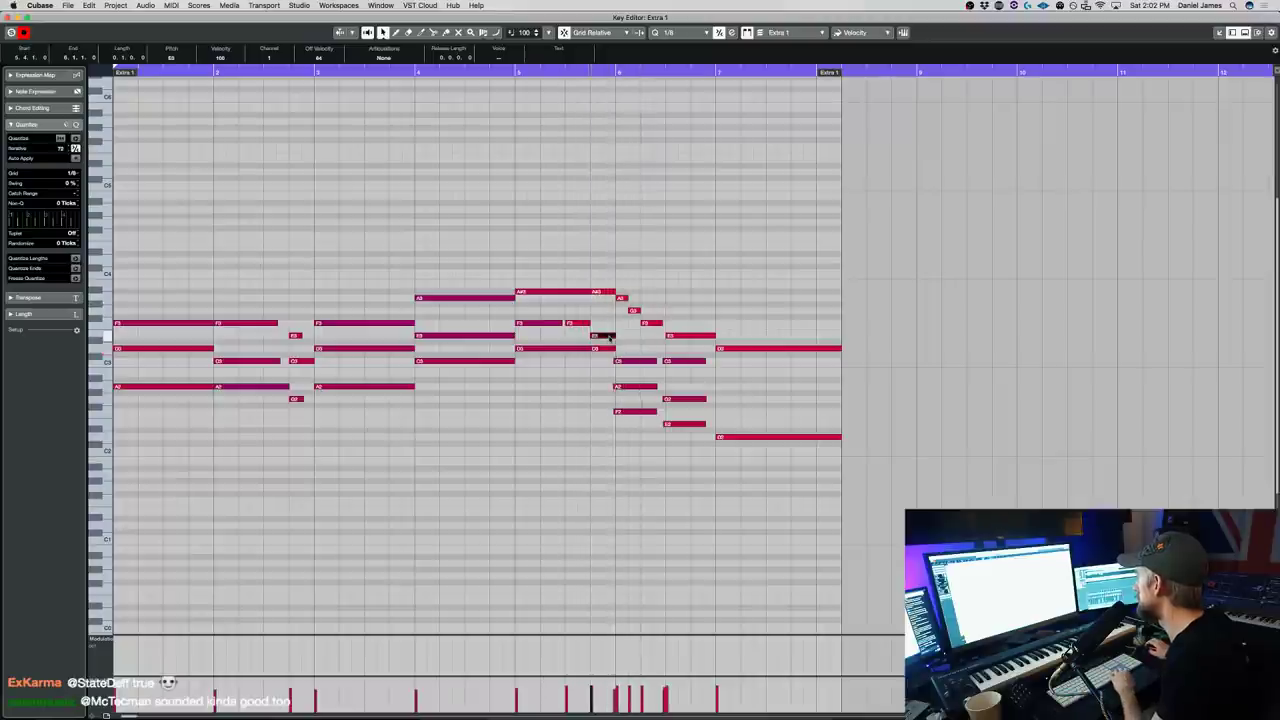
{"action": "left_click", "coordinate": [561, 71]}
{"action": "key", "text": "space"}
{"action": "key", "text": "Down"}
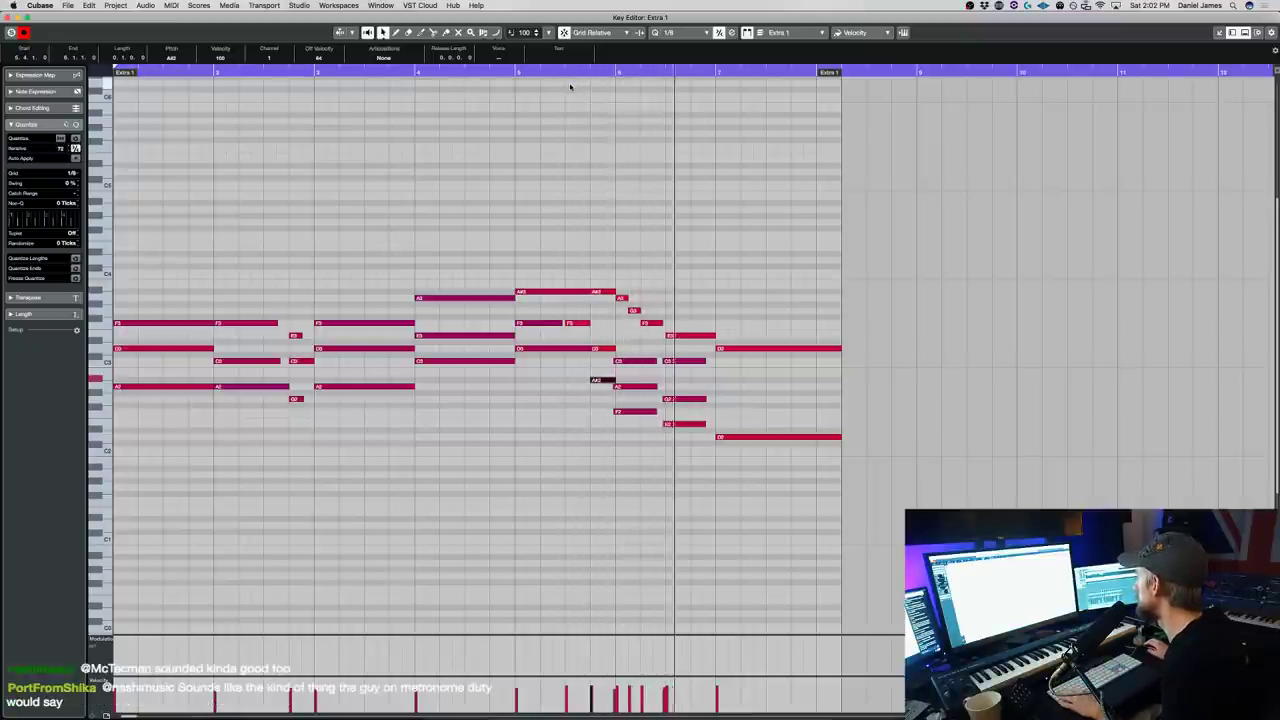
- Nudge the bar 6 chord notes slightly later, transpose the whole part up one octave and play it back
{"action": "left_click_drag", "start_coordinate": [694, 435], "coordinate": [642, 358]}
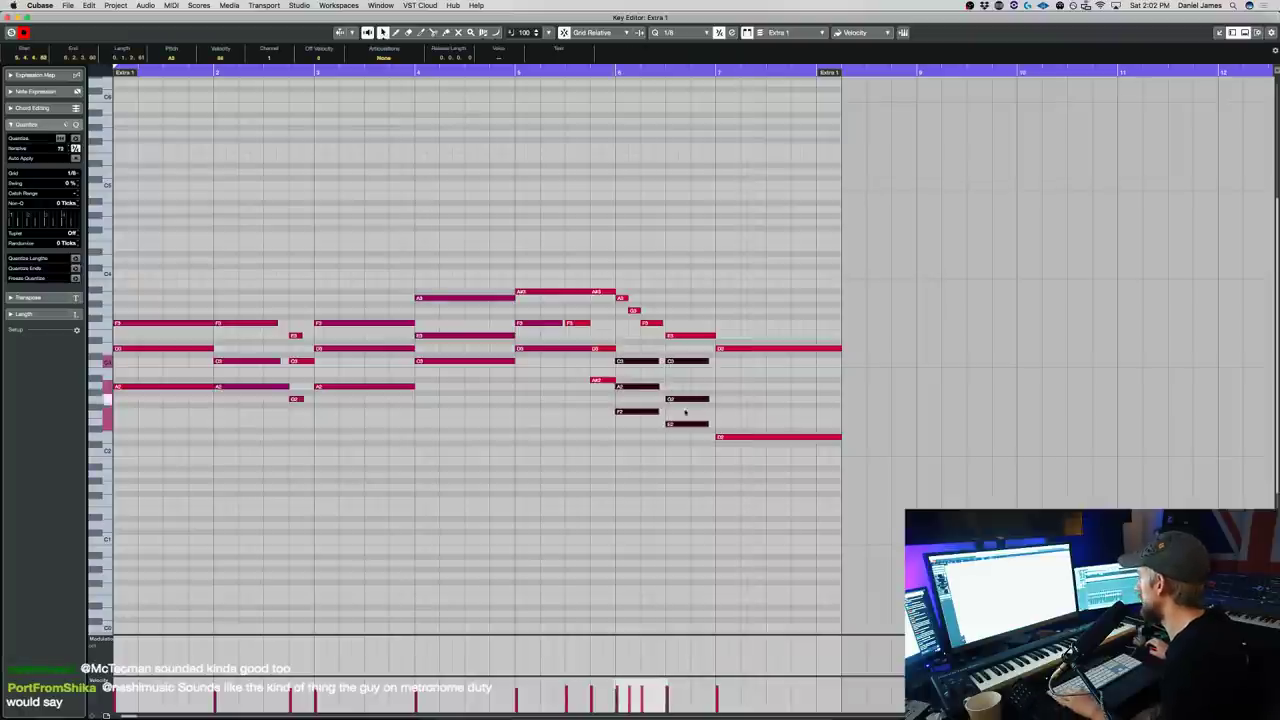
{"action": "key", "text": "super+a"}
{"action": "key", "text": "shift+Up"}
{"action": "key", "text": "space"}
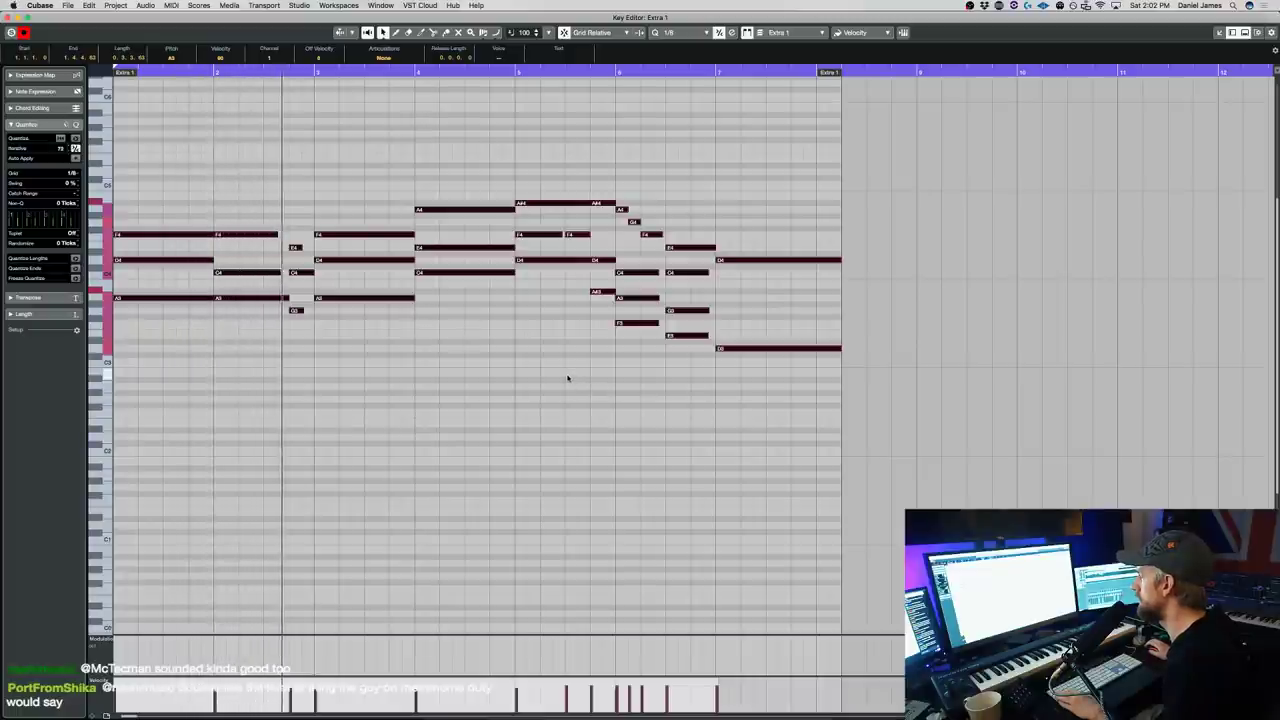
- Adjust the chord note lengths in bars 1 and 2 so each chord ends just before the next one
{"action": "left_click", "coordinate": [189, 308]}
{"action": "left_click_drag", "start_coordinate": [189, 308], "coordinate": [202, 231]}
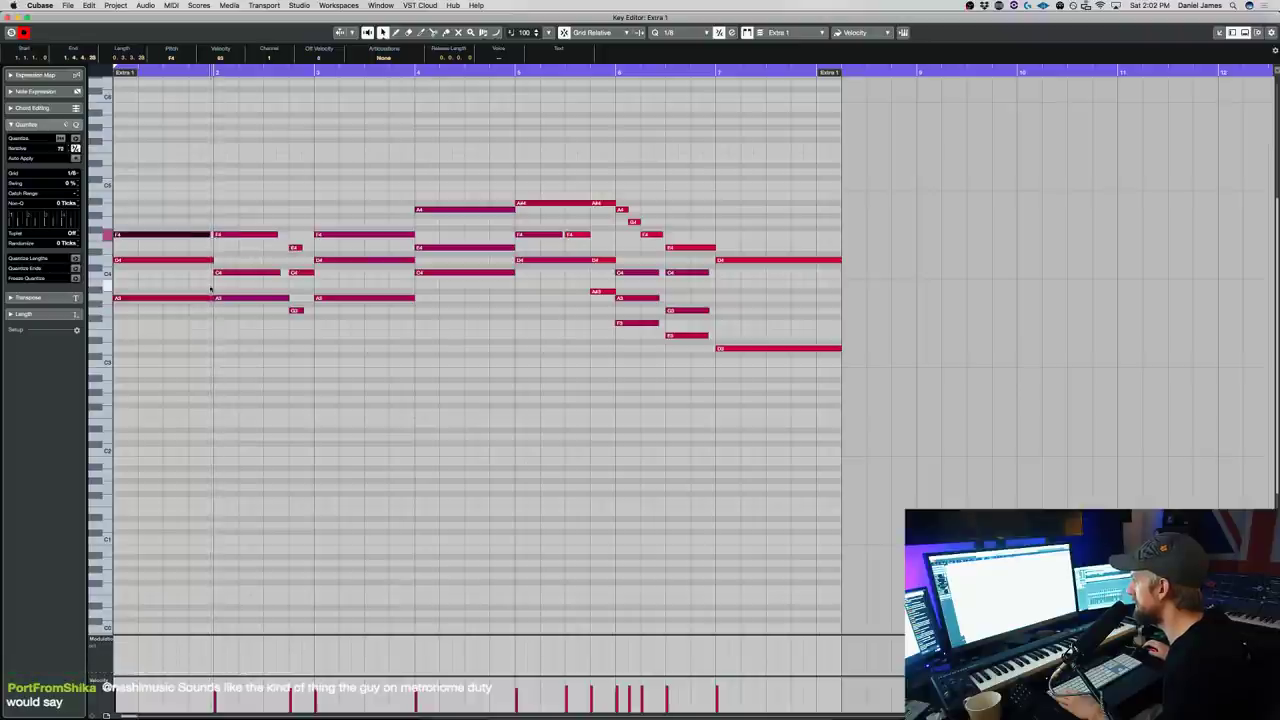
{"action": "left_click_drag", "start_coordinate": [213, 260], "coordinate": [287, 234]}
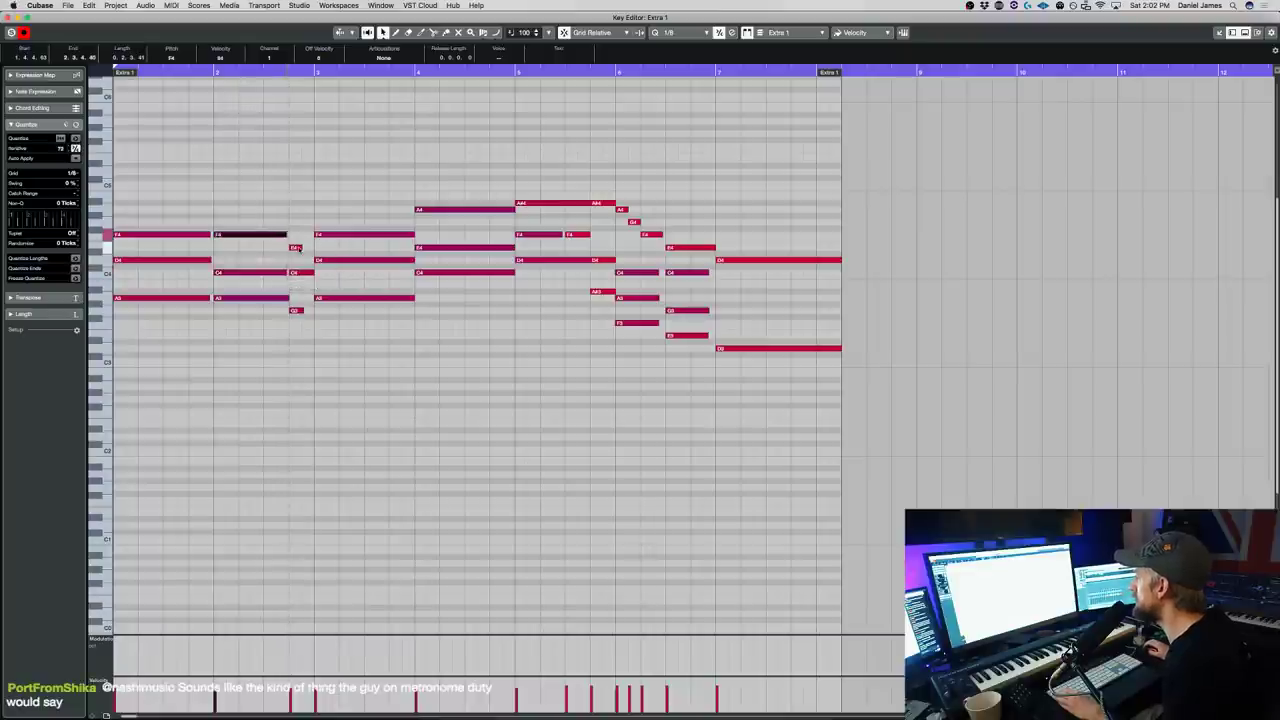
{"action": "left_click", "coordinate": [305, 247]}
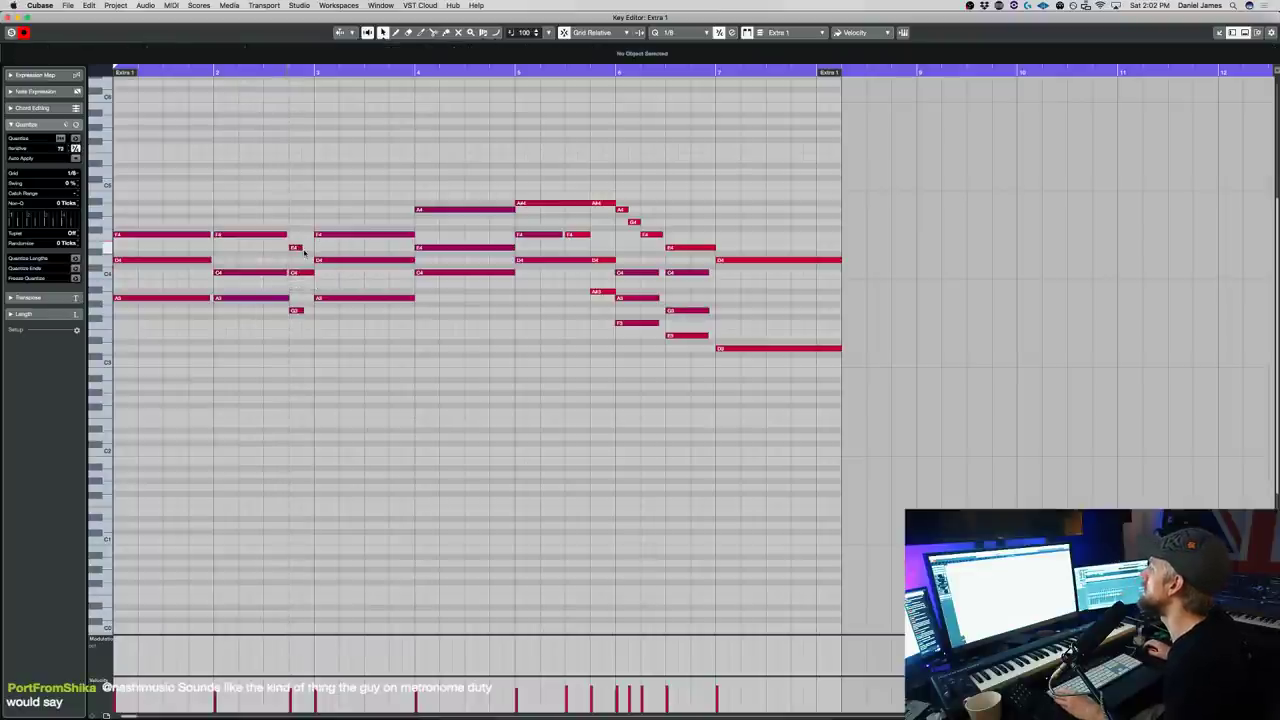
{"action": "left_click_drag", "start_coordinate": [303, 247], "coordinate": [313, 247]}
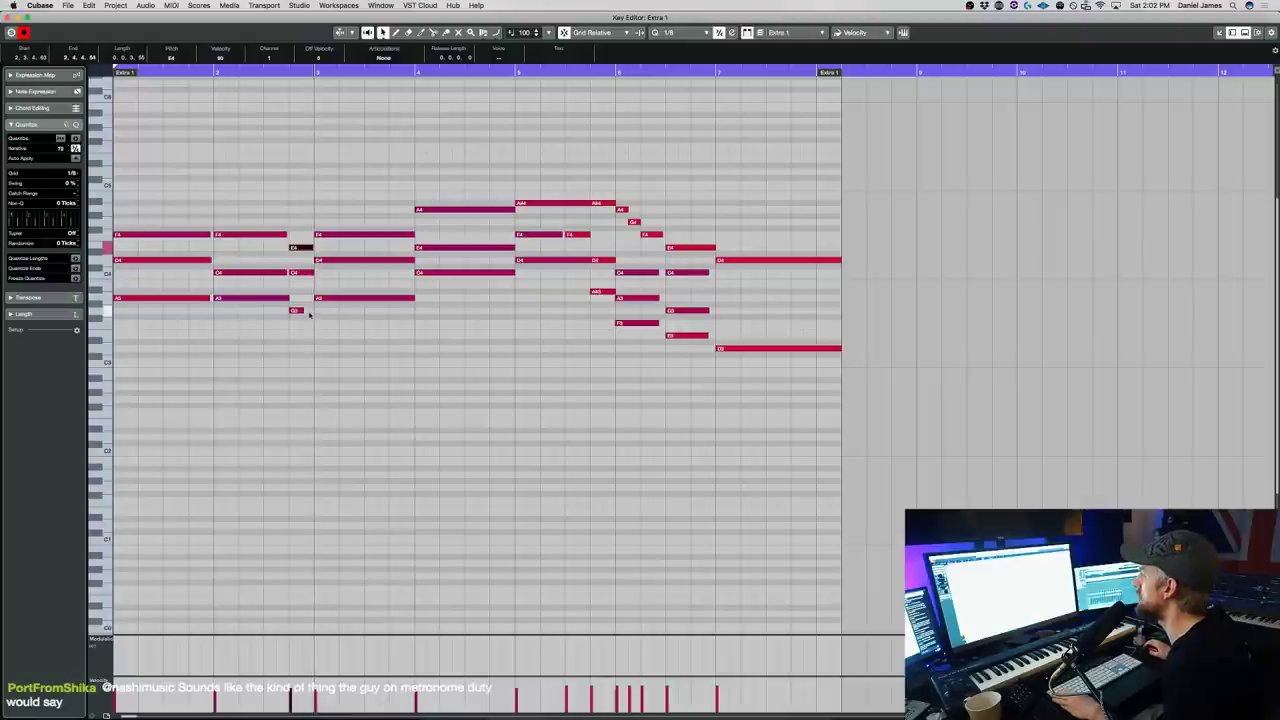
{"action": "left_click_drag", "start_coordinate": [302, 310], "coordinate": [311, 312]}
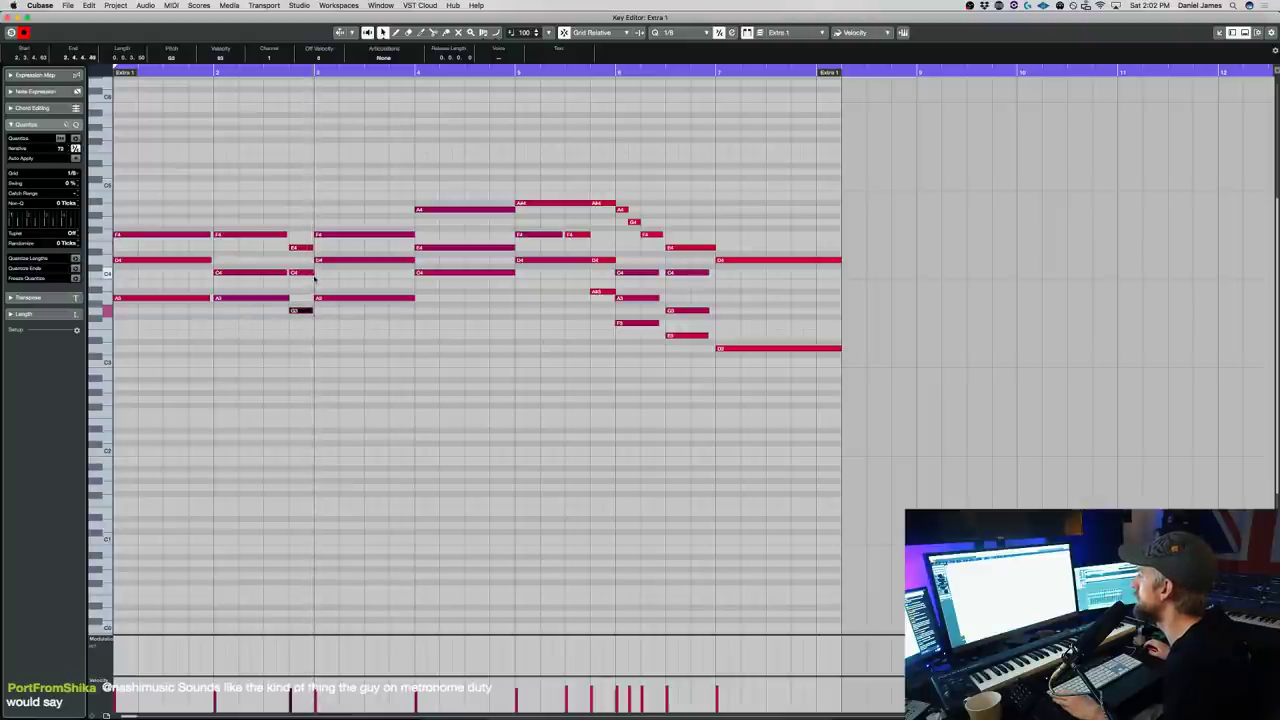
{"action": "left_click", "coordinate": [341, 348]}
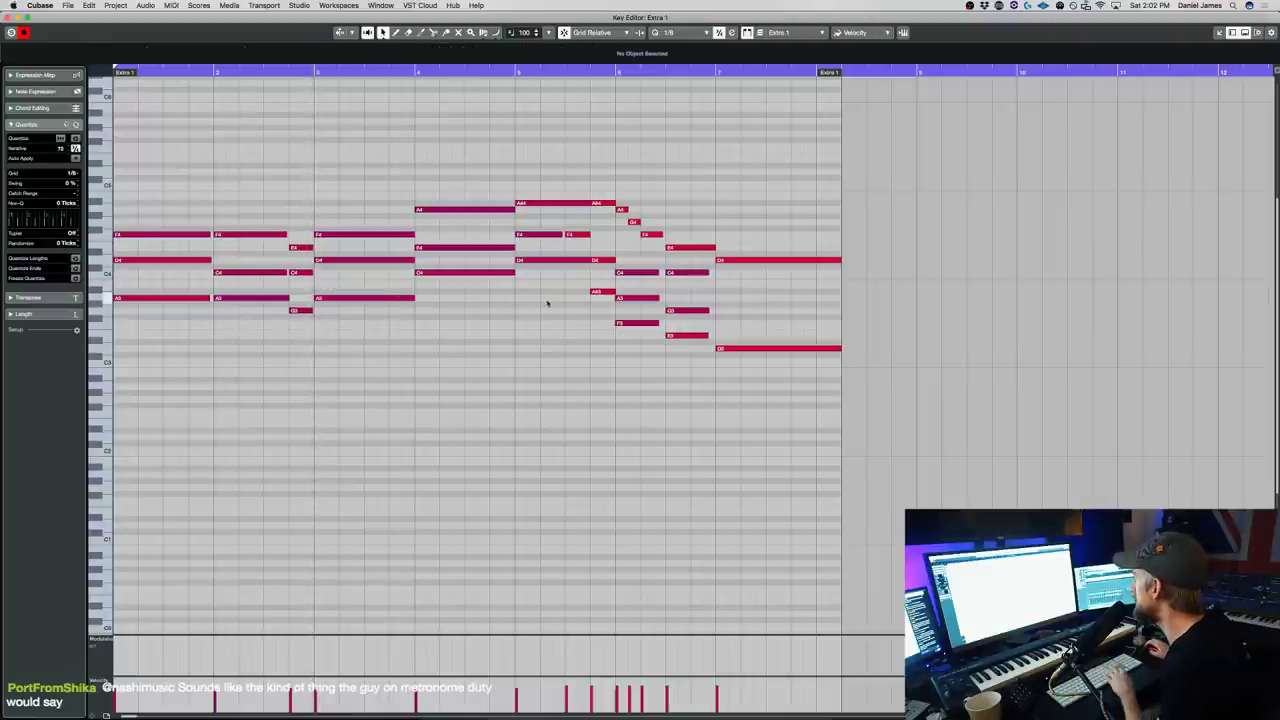
- Divide bar 5's long D4 at the third beat, transpose all notes down one octave and play the part
{"action": "mouse_move", "coordinate": [588, 261]}
{"action": "left_mouse_down"}
{"action": "mouse_move", "coordinate": [564, 261]}
{"action": "mouse_move", "coordinate": [588, 260]}
{"action": "left_mouse_up"}
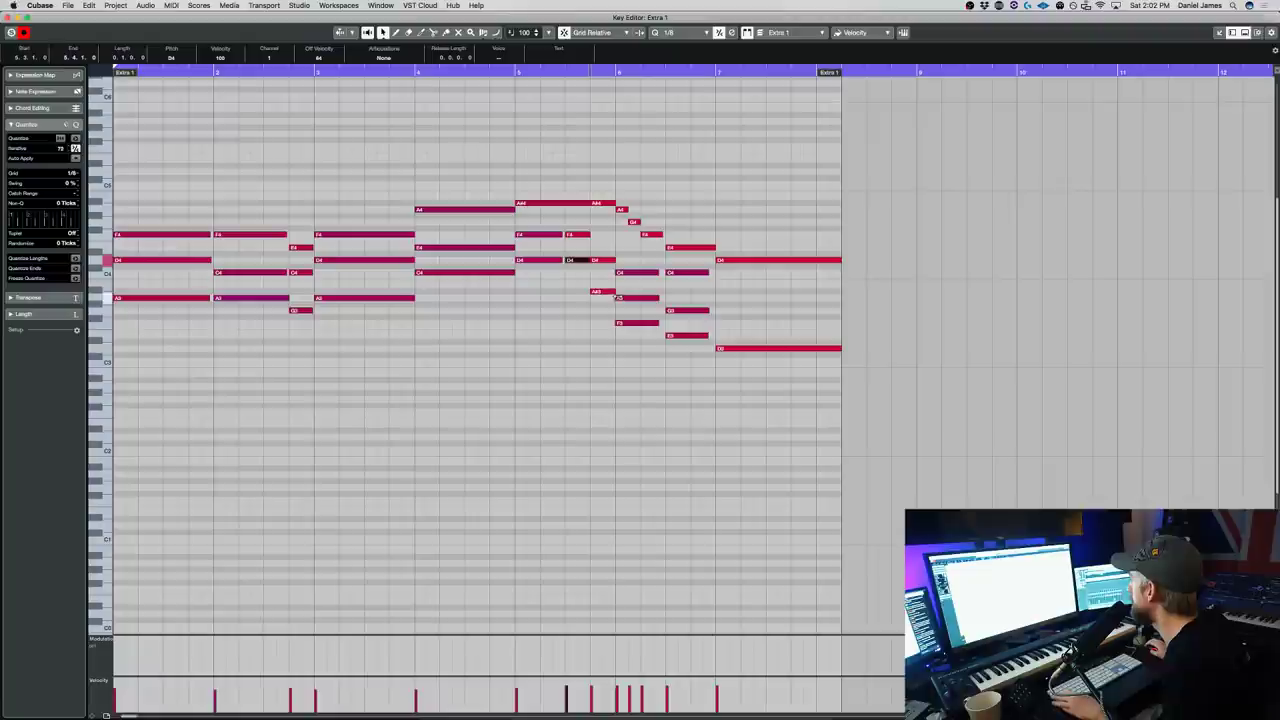
{"action": "key", "text": "ctrl+a"}
{"action": "key", "text": "shift+Down"}
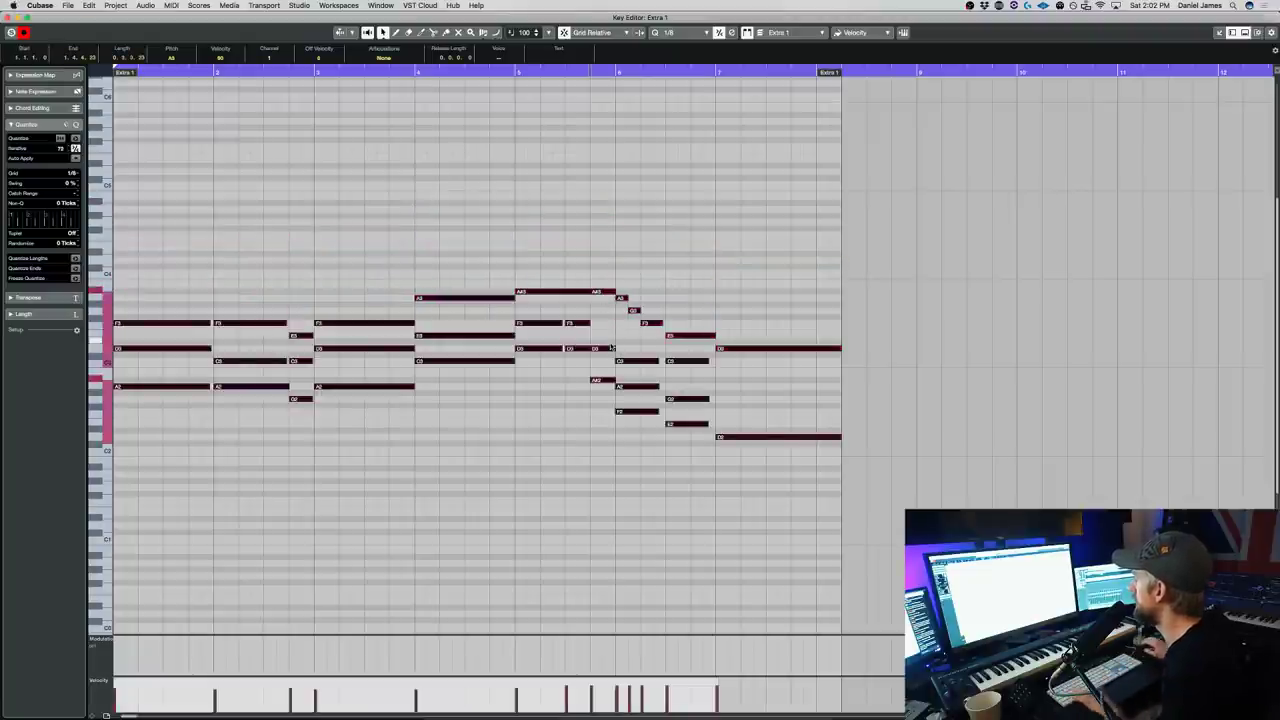
{"action": "key", "text": "space"}
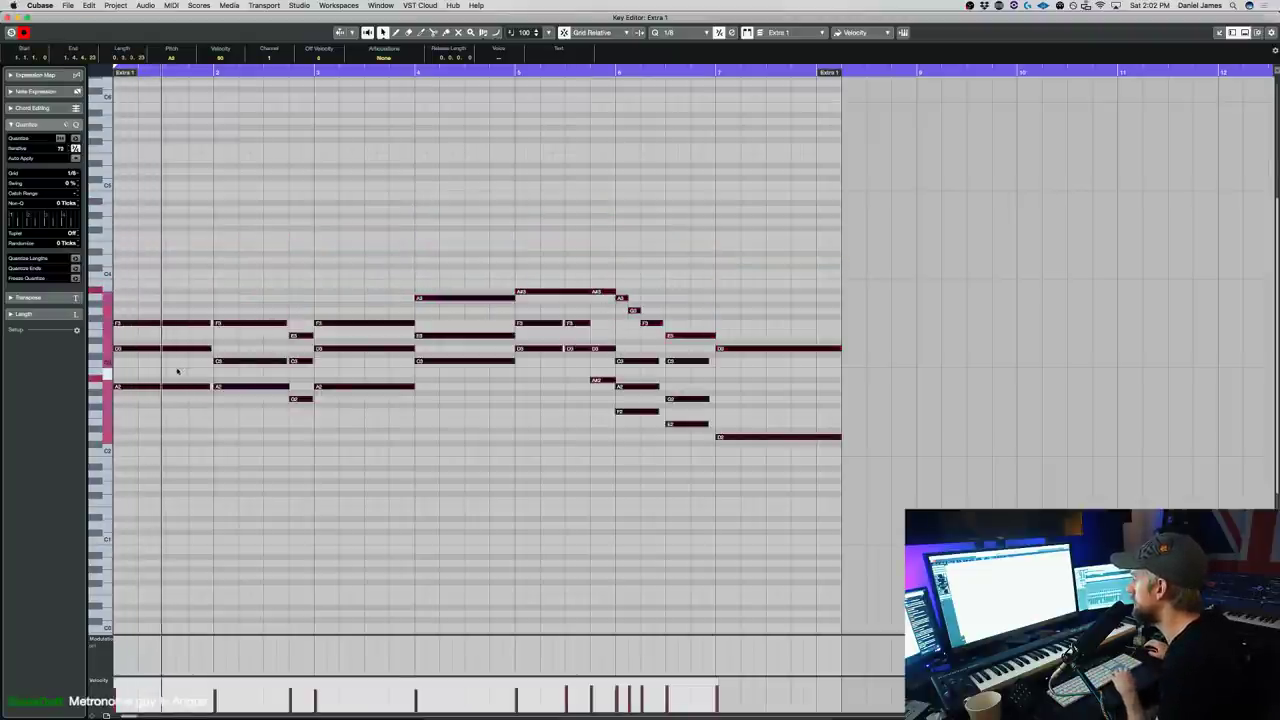
- Raise the middle notes of the chords in bars 1 to 5 by one octave
{"action": "left_click_drag", "start_coordinate": [173, 377], "coordinate": [330, 347]}
{"action": "key", "text": "shift+Up"}
{"action": "left_click", "coordinate": [503, 333]}
{"action": "key", "text": "shift+Up"}
{"action": "left_click_drag", "start_coordinate": [525, 330], "coordinate": [585, 314]}
{"action": "key", "text": "shift+Up"}
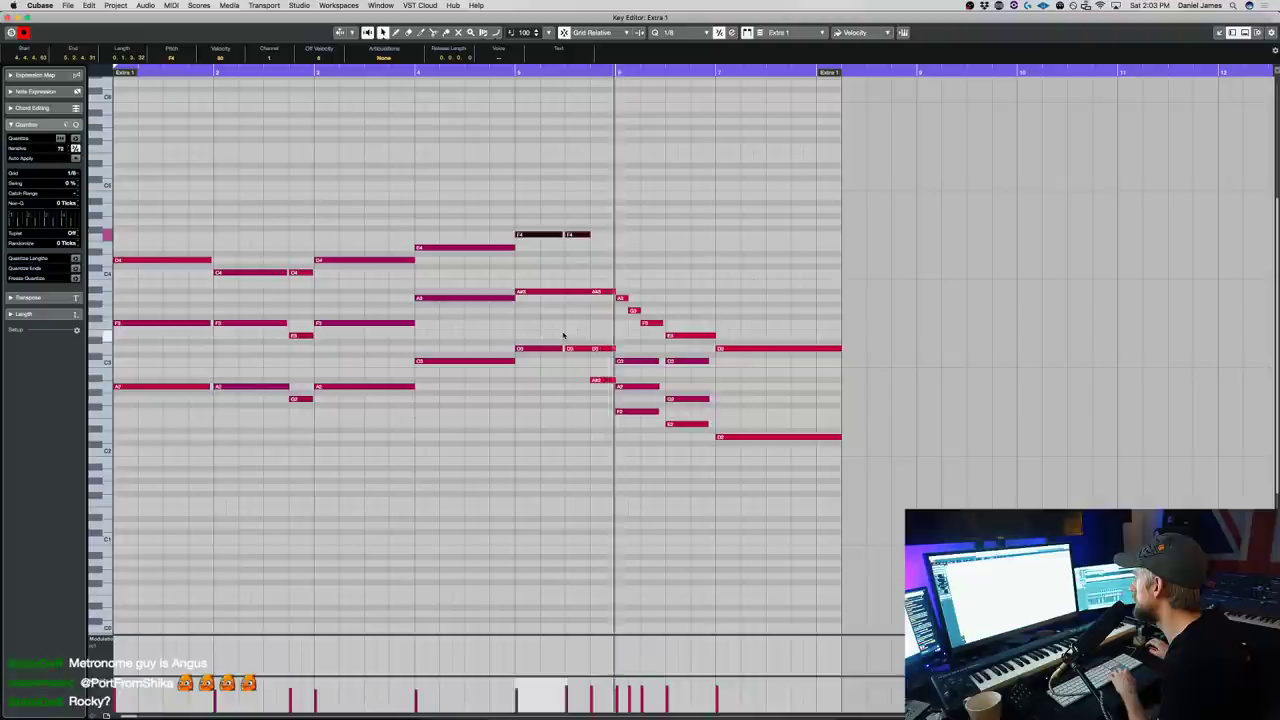
- Raise the descending melody run in bars 5 and 6 and the middle notes of the bar 6 chords by one octave
{"action": "left_click_drag", "start_coordinate": [601, 342], "coordinate": [684, 282]}
{"action": "key", "text": "shift+Up"}
{"action": "left_click", "coordinate": [561, 71]}
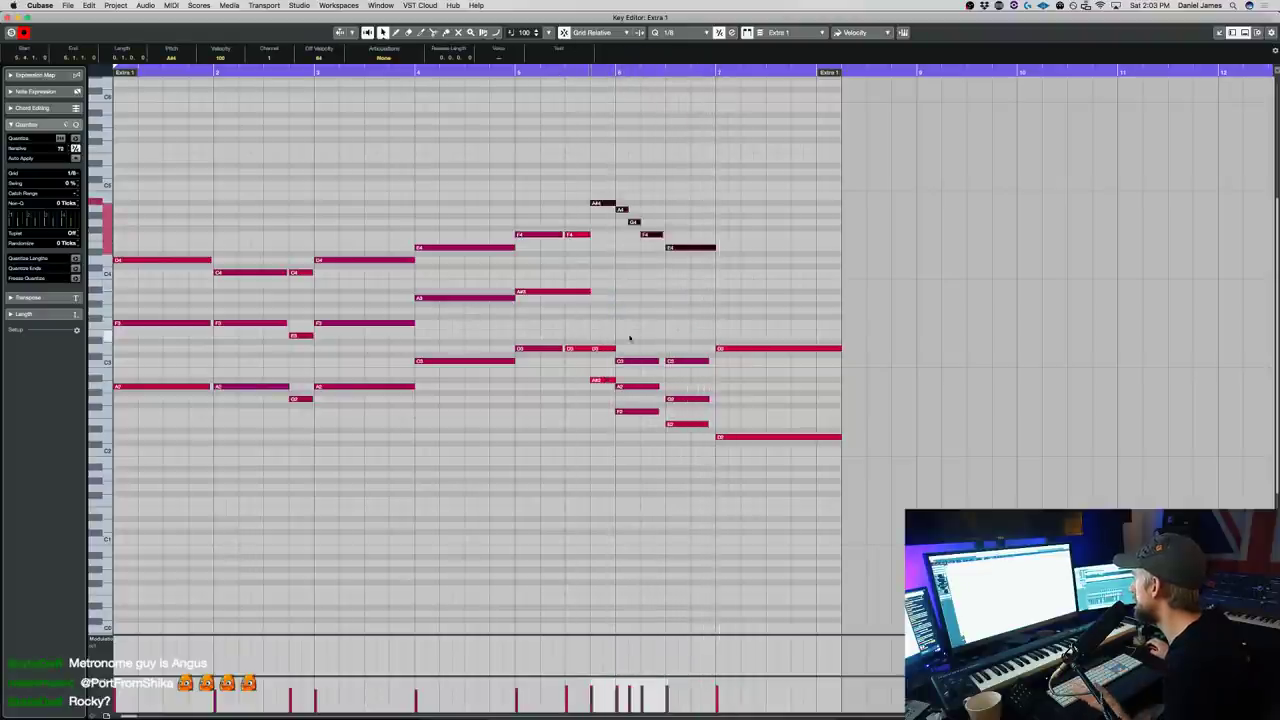
{"action": "left_click_drag", "start_coordinate": [640, 403], "coordinate": [683, 390]}
{"action": "key", "text": "shift+Up"}
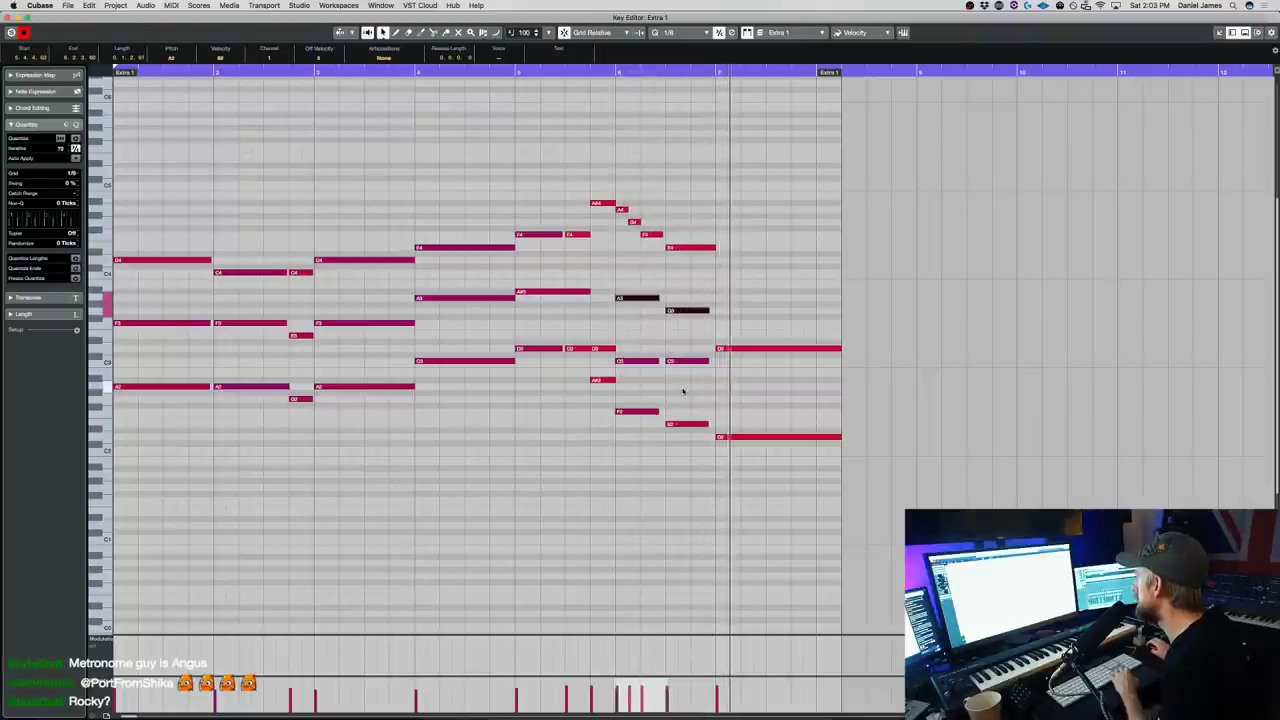
- Open the Choir 1 and Wind 1 parts together and transpose all their notes down three semitones
{"action": "key", "text": "Return"}
{"action": "key", "text": "space"}
{"action": "left_click_drag", "start_coordinate": [473, 377], "coordinate": [432, 315]}
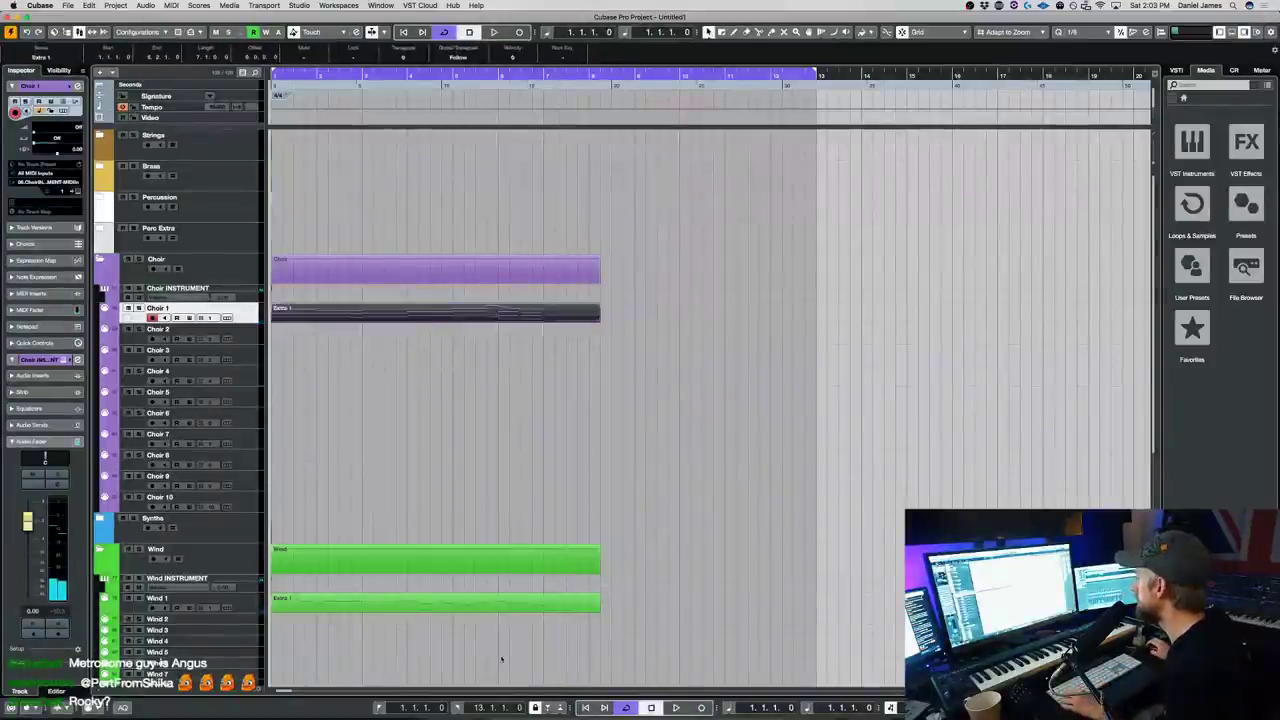
{"action": "left_click_drag", "start_coordinate": [496, 645], "coordinate": [450, 571]}
{"action": "key", "text": "Return"}
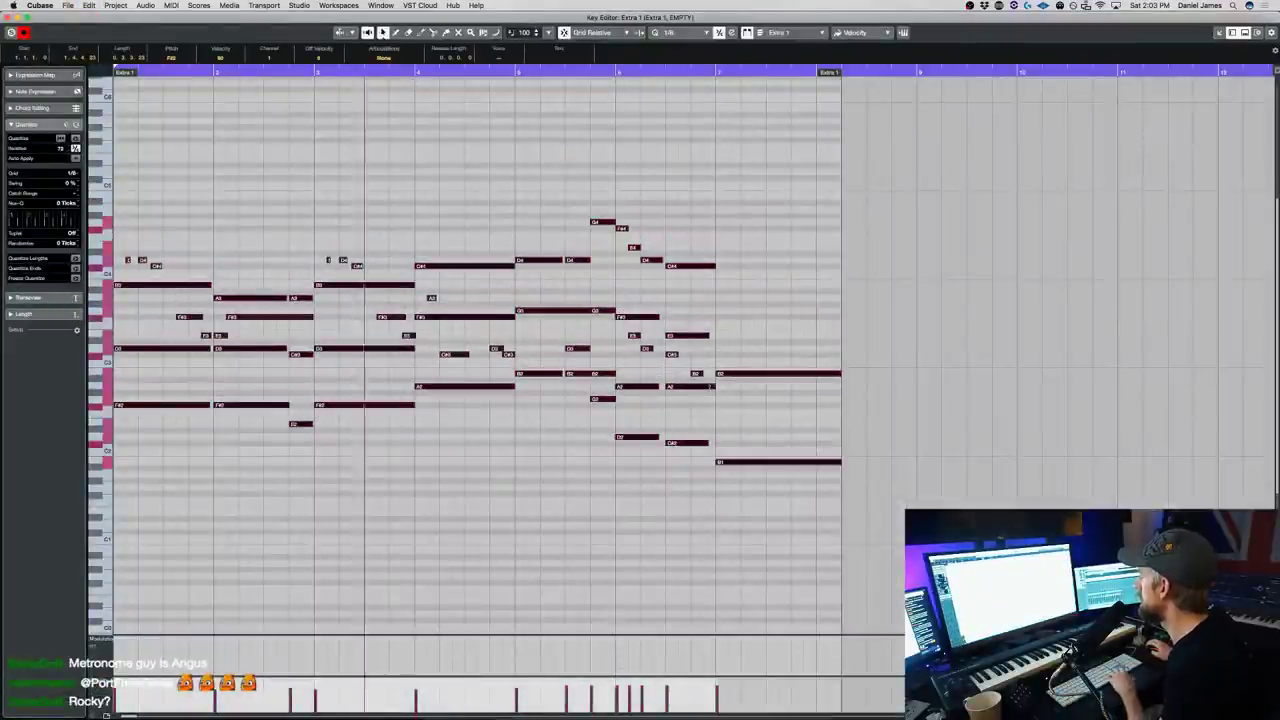
{"action": "key", "text": "Return"}
- Raise all notes of the Wind 1 part by one octave and play the melody through
{"action": "left_click", "coordinate": [374, 371]}
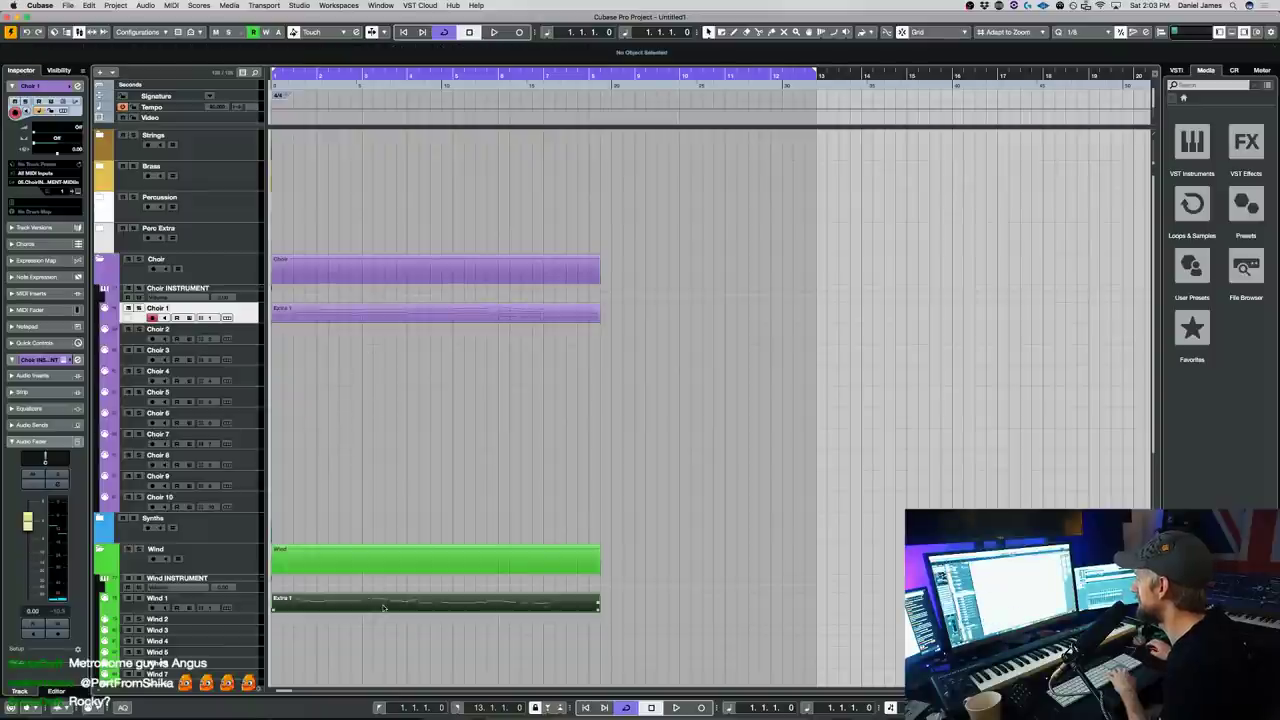
{"action": "double_click", "coordinate": [373, 603]}
{"action": "key", "text": "space"}
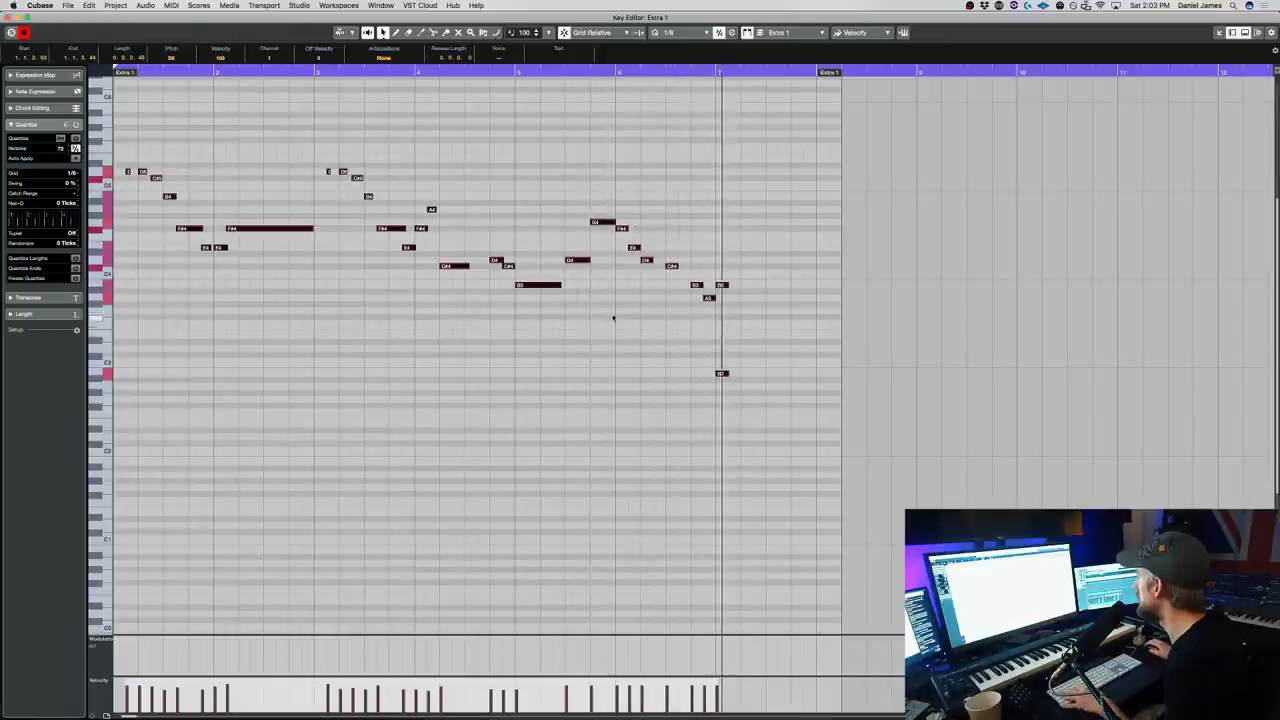
{"action": "left_click", "coordinate": [645, 285]}
{"action": "left_click_drag", "start_coordinate": [637, 292], "coordinate": [686, 262]}
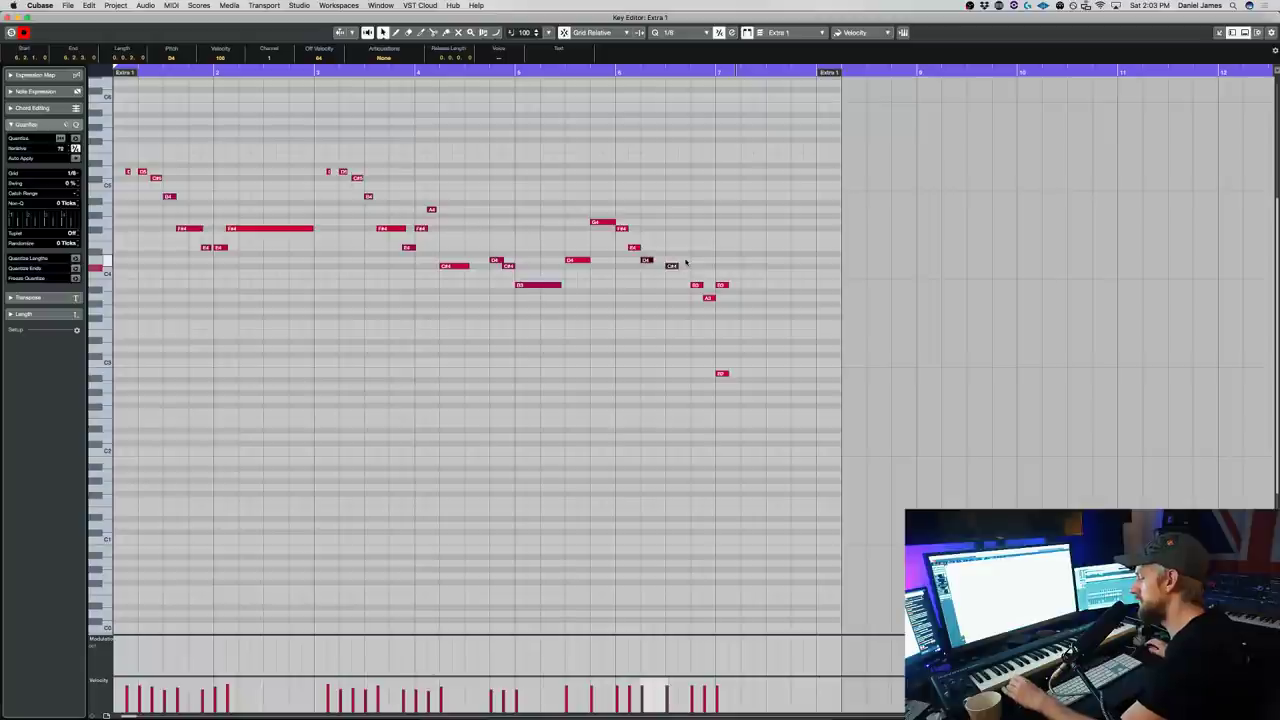
{"action": "key", "text": "Return"}
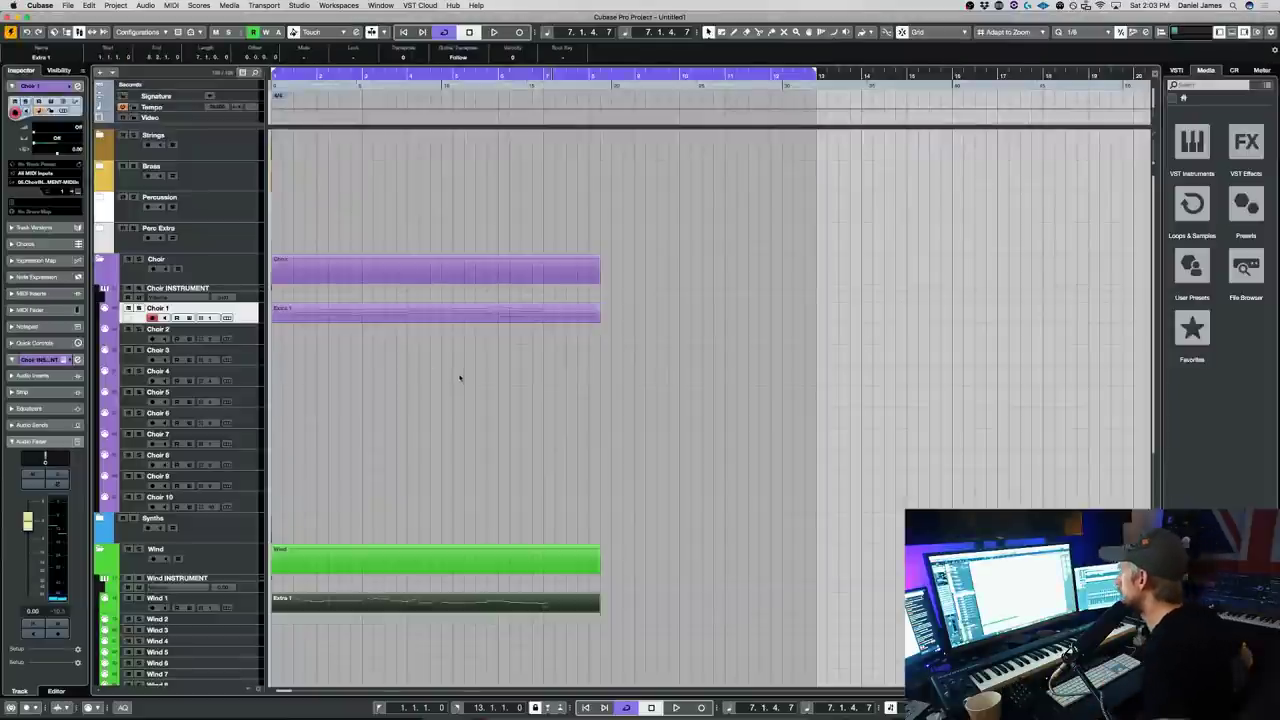
- Expand the Brass folder and load Albion I's ALB Horns & Trombones Longs EQd into the Brass Kontakt instrument for Brass 1
{"action": "scroll", "coordinate": [497, 392], "scroll_direction": "down", "scroll_amount": 5}
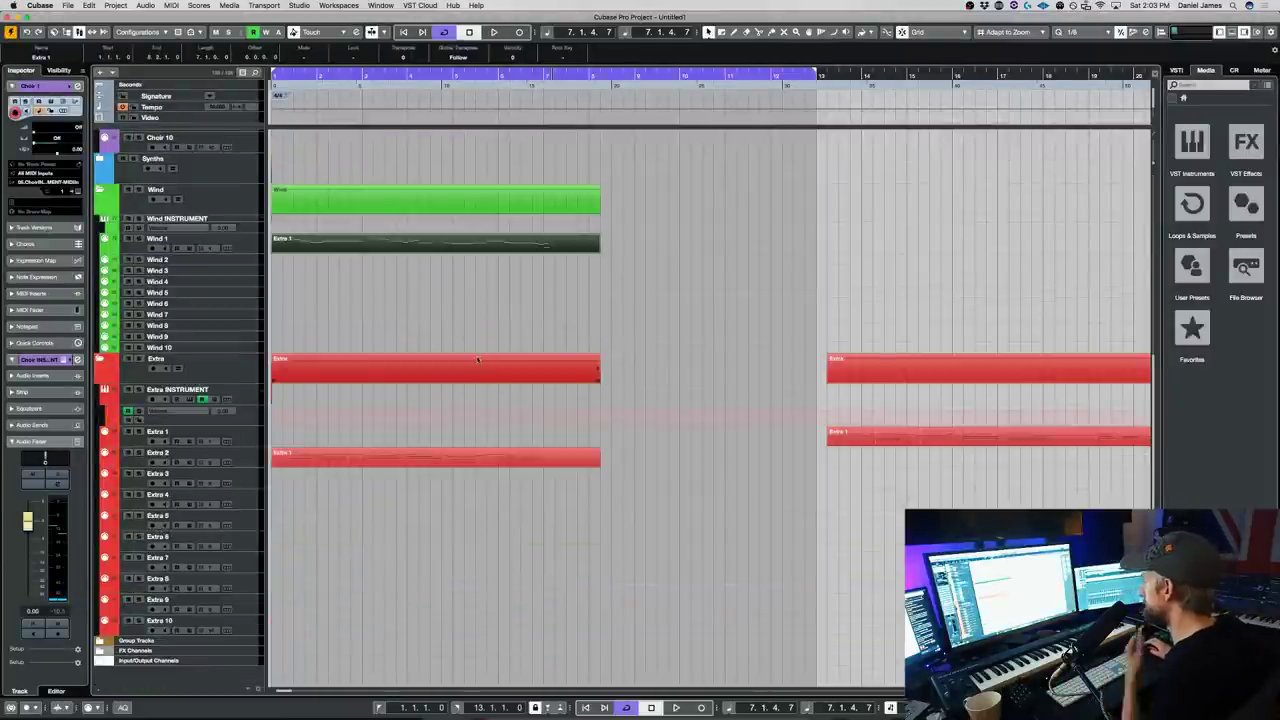
{"action": "scroll", "coordinate": [454, 377], "scroll_direction": "up", "scroll_amount": 1}
{"action": "scroll", "coordinate": [273, 293], "scroll_direction": "up", "scroll_amount": 4}
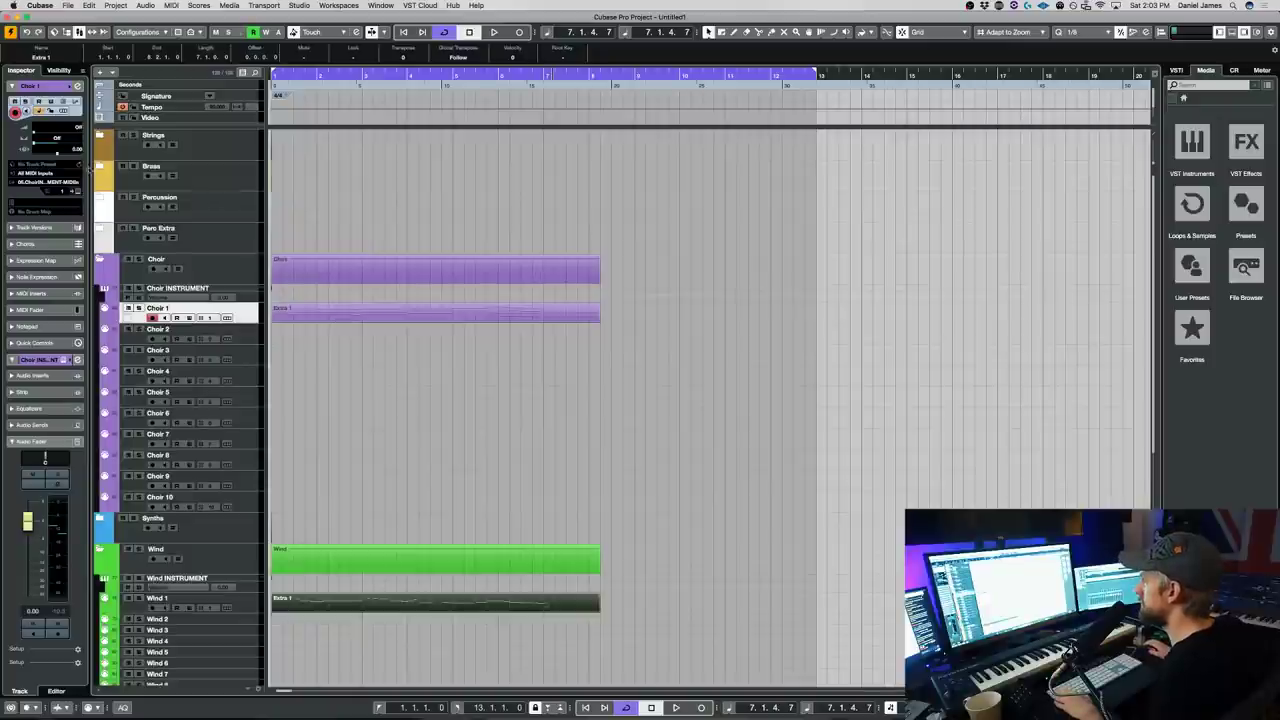
{"action": "left_click", "coordinate": [99, 166]}
{"action": "left_click", "coordinate": [255, 224]}
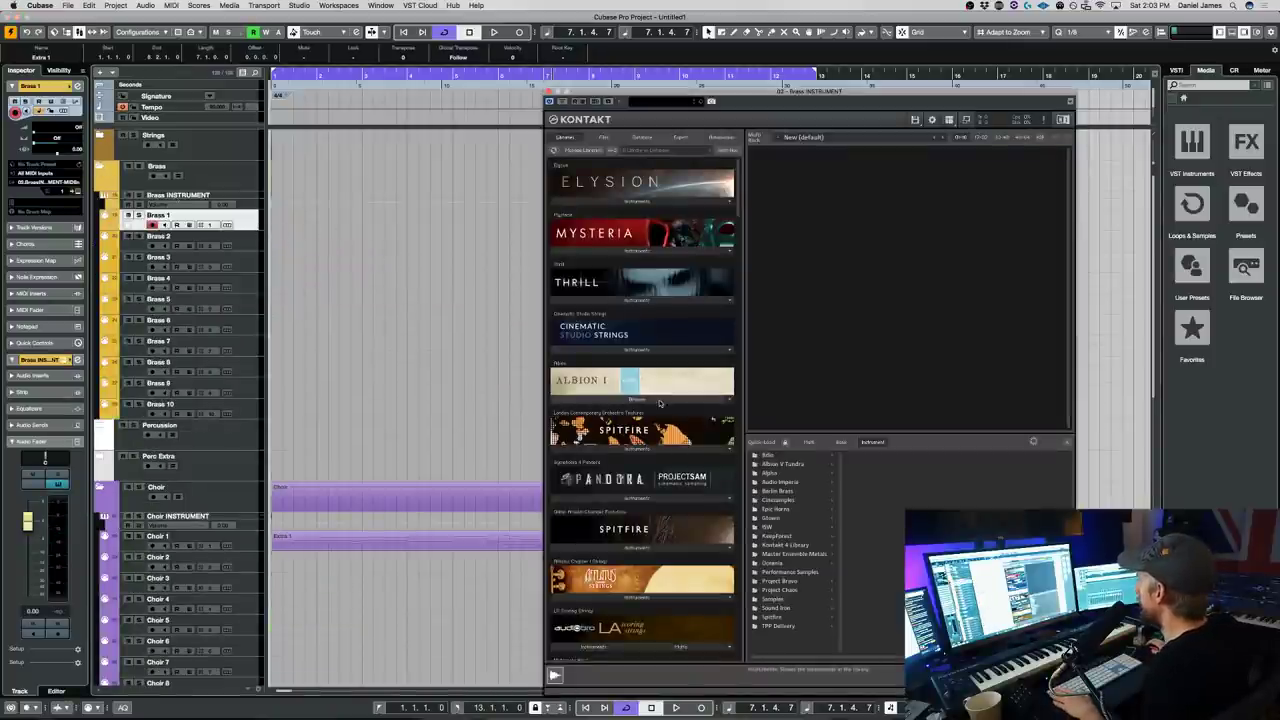
{"action": "left_click", "coordinate": [659, 400]}
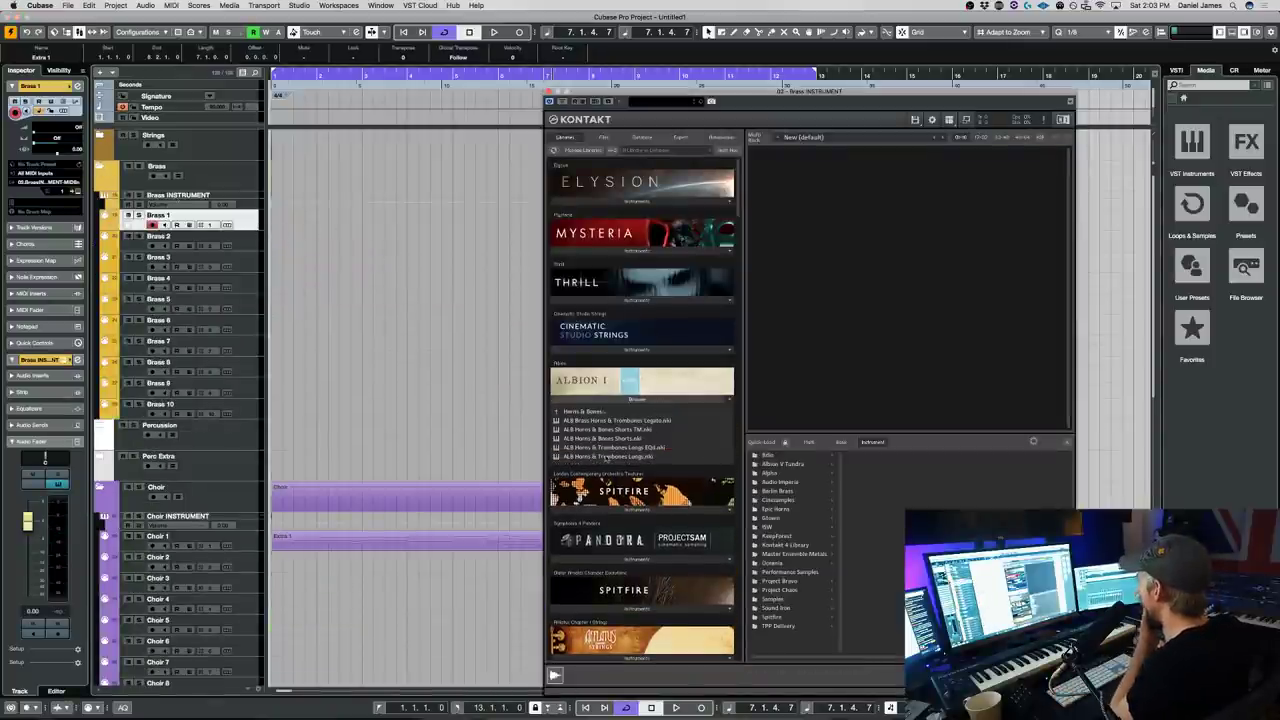
{"action": "double_click", "coordinate": [606, 447]}
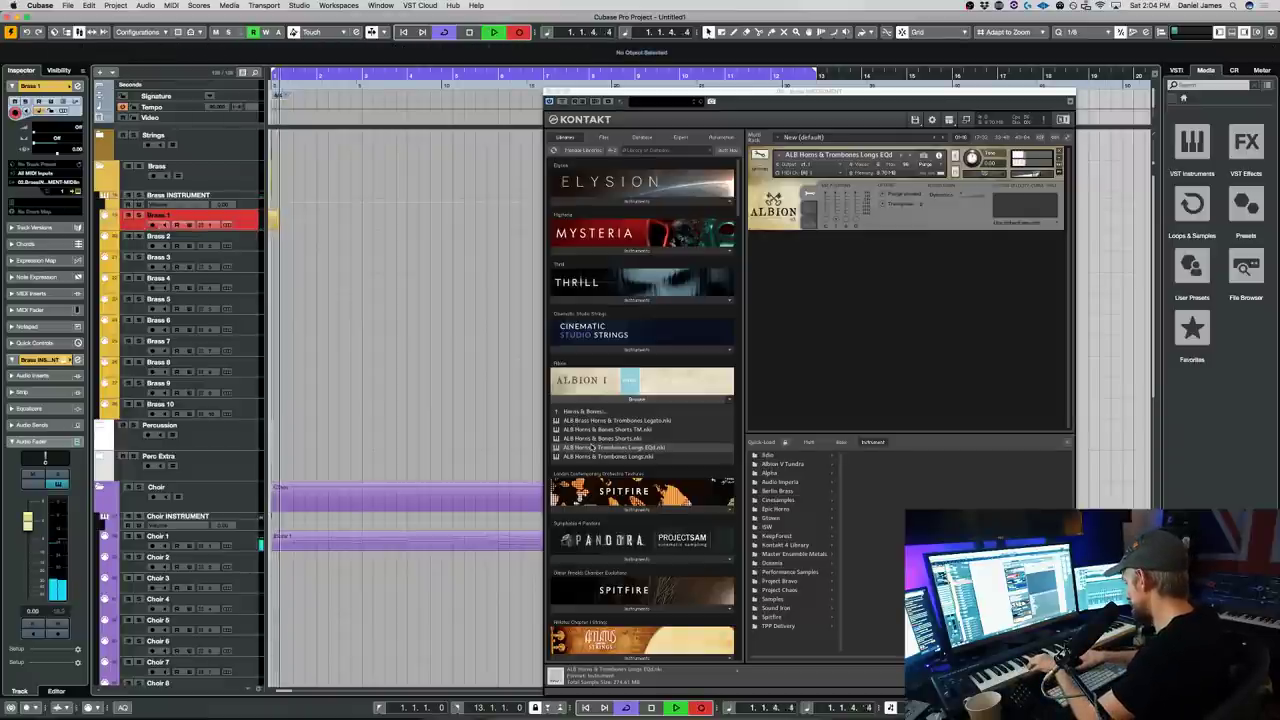
{"action": "key", "text": "space"}
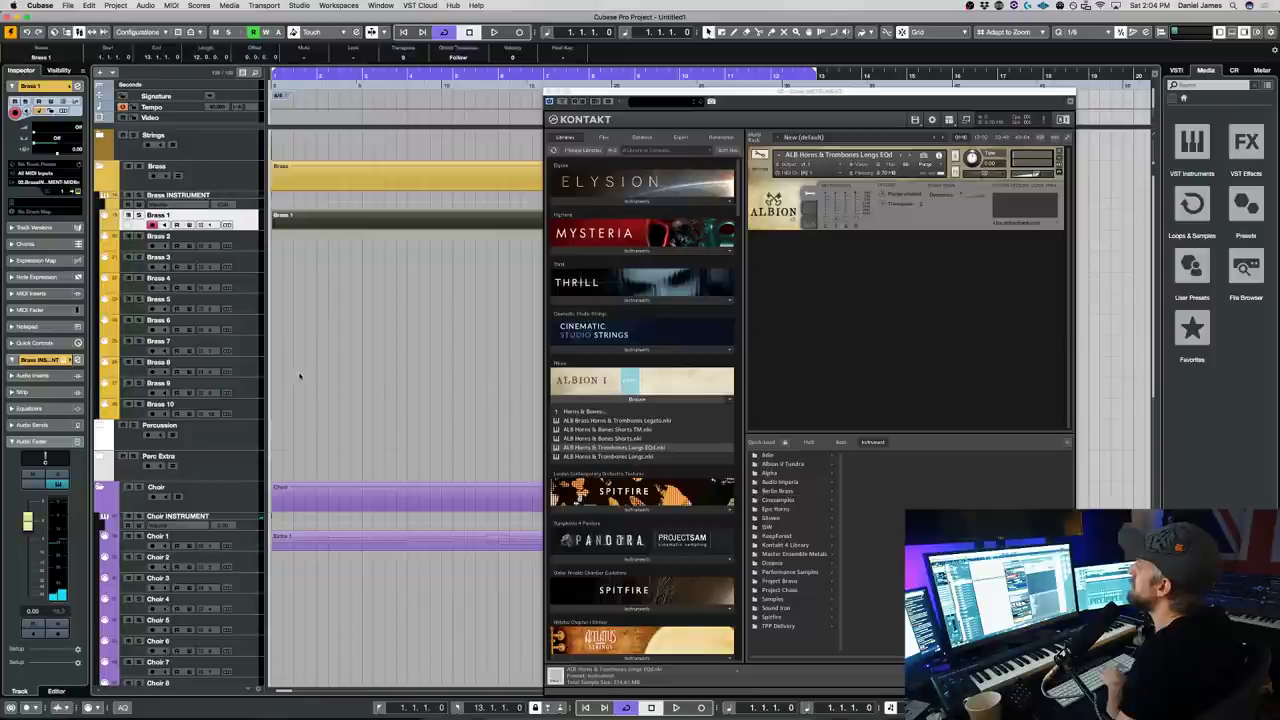
- Open the Choir 1 and Wind 1 parts together and transpose all notes up three semitones
{"action": "scroll", "coordinate": [336, 590], "scroll_direction": "down", "scroll_amount": 3}
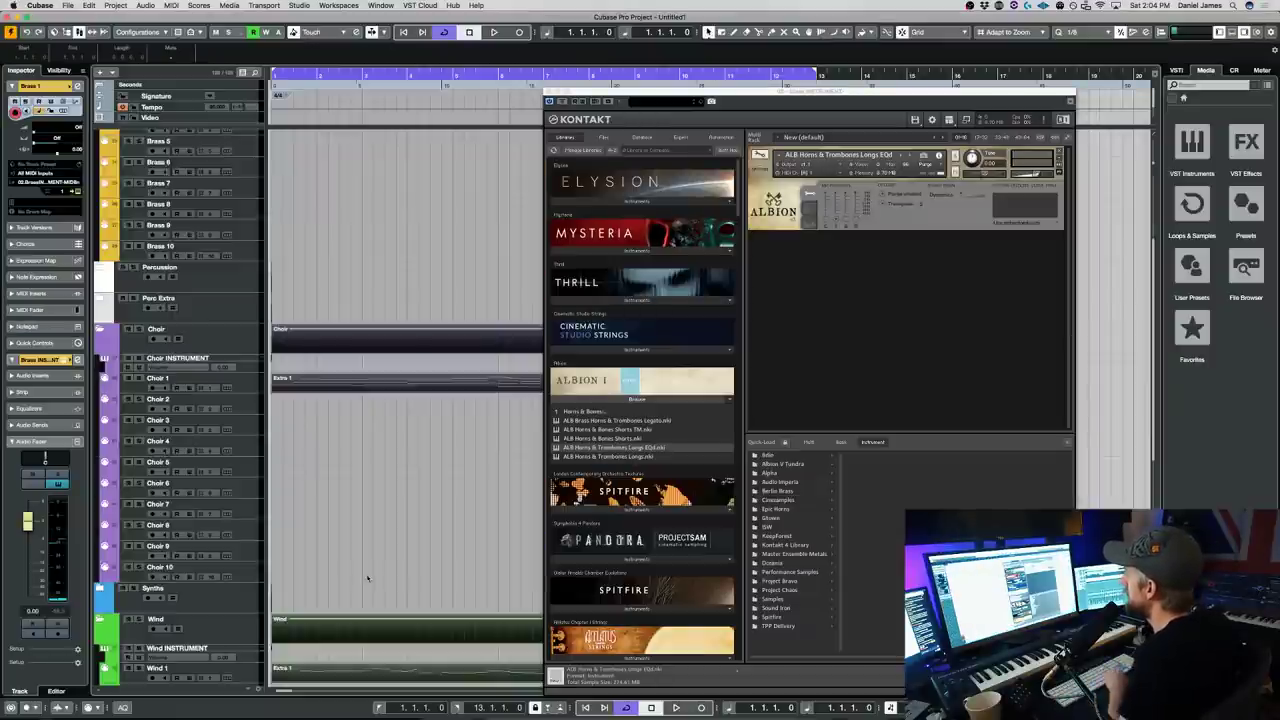
{"action": "scroll", "coordinate": [379, 581], "scroll_direction": "down", "scroll_amount": 3}
{"action": "left_click", "coordinate": [357, 277]}
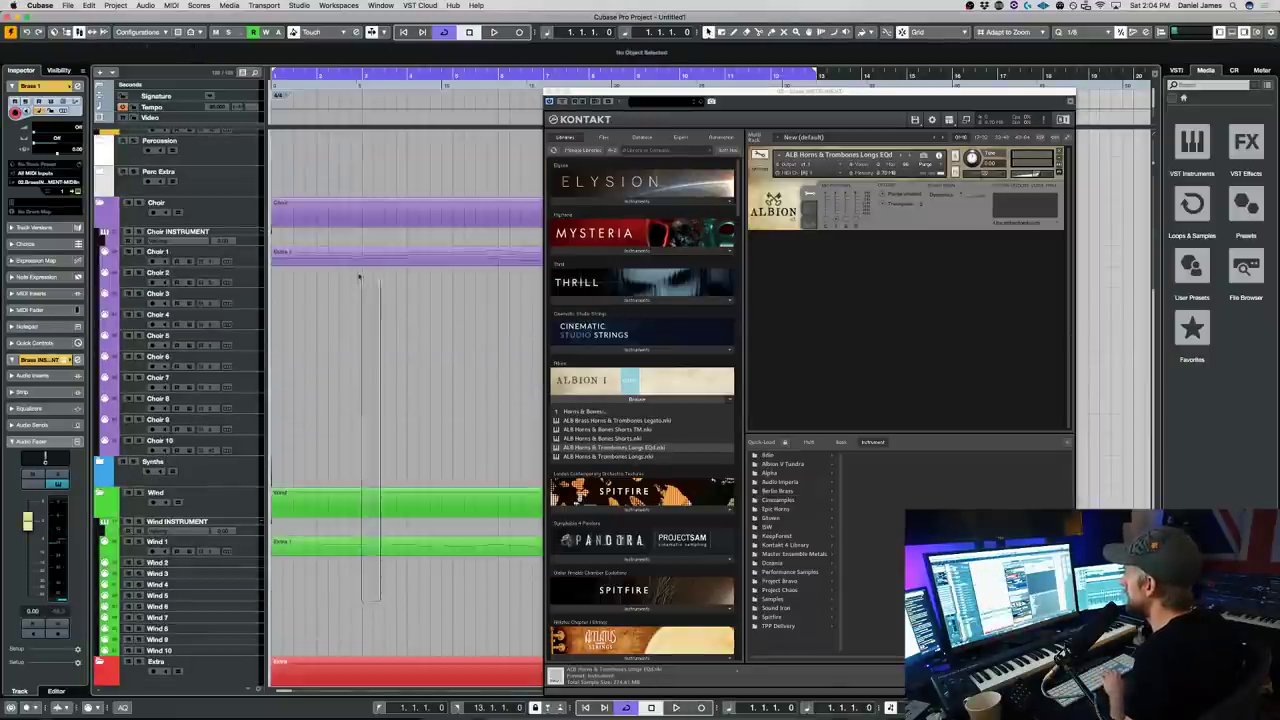
{"action": "double_click", "coordinate": [352, 258]}
{"action": "key", "text": "super+a"}
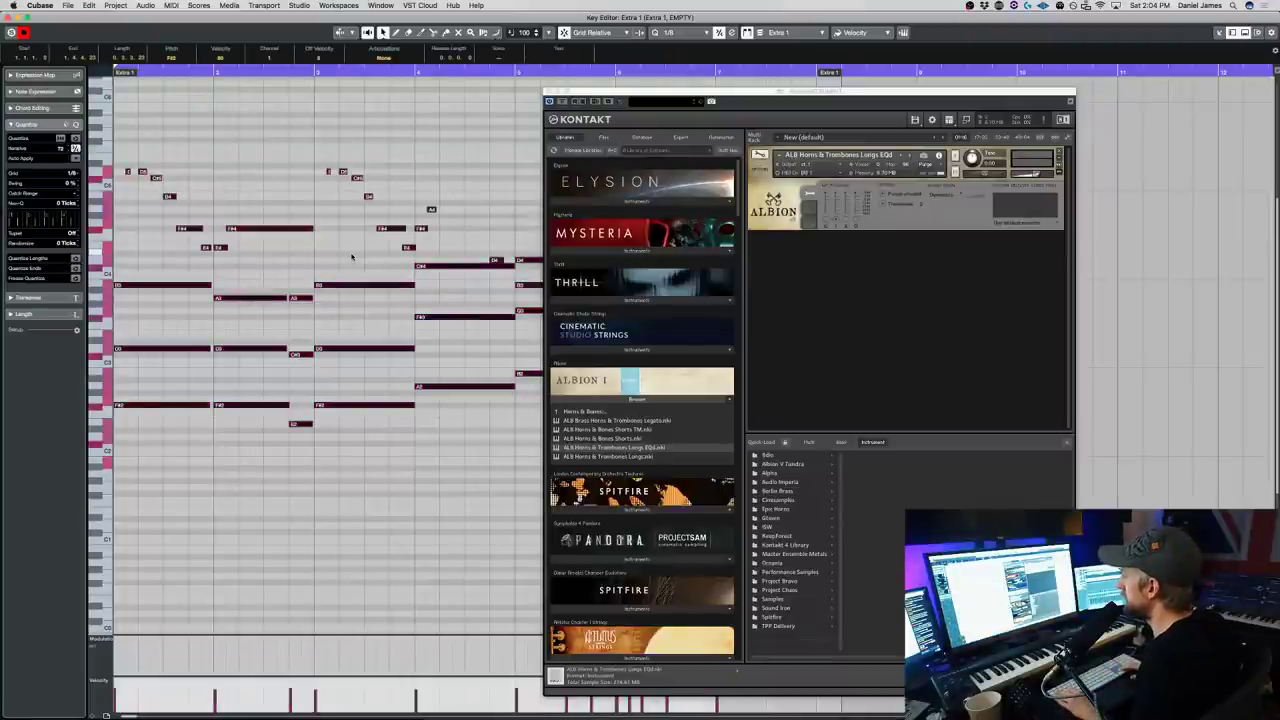
{"action": "key", "text": "Up"}
{"action": "key", "text": "Up"}
{"action": "key", "text": "Up"}
{"action": "key", "text": "space"}
{"action": "key", "text": "Return"}
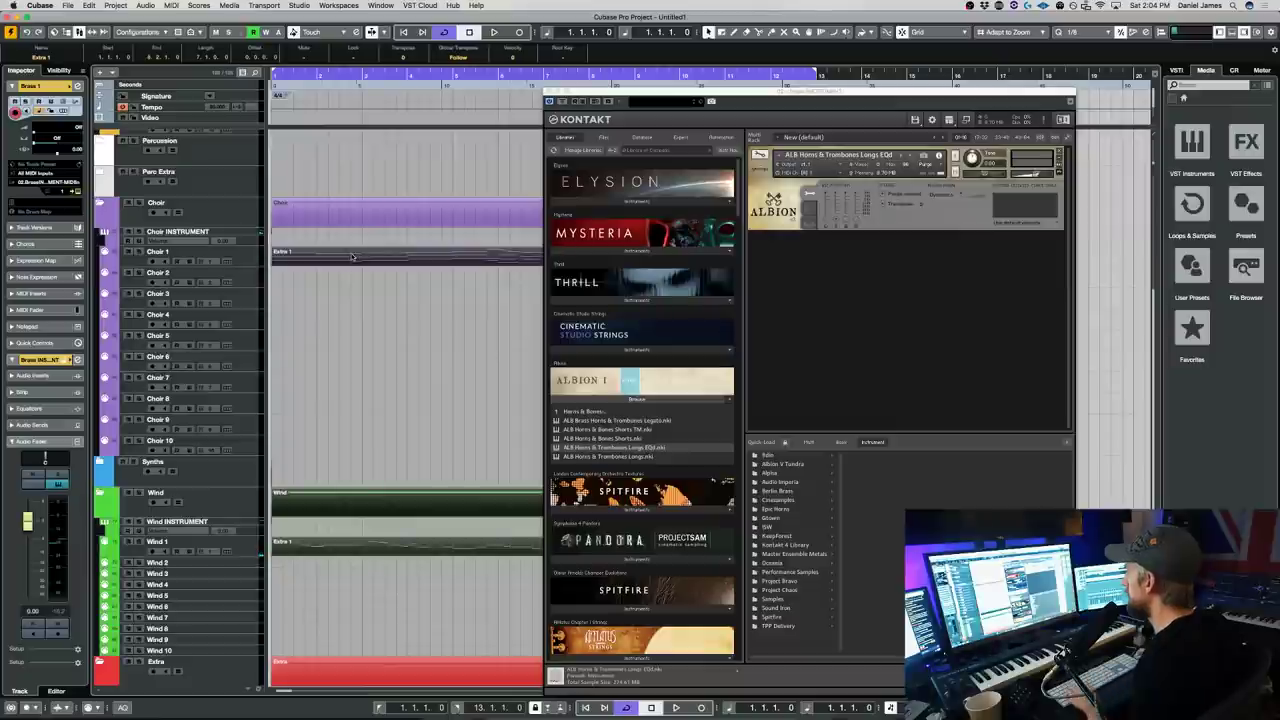
- Record a take of brass chords on Brass 1 from bar 1 and delete it
{"action": "scroll", "coordinate": [360, 245], "scroll_direction": "up", "scroll_amount": 5}
{"action": "key", "text": "space"}
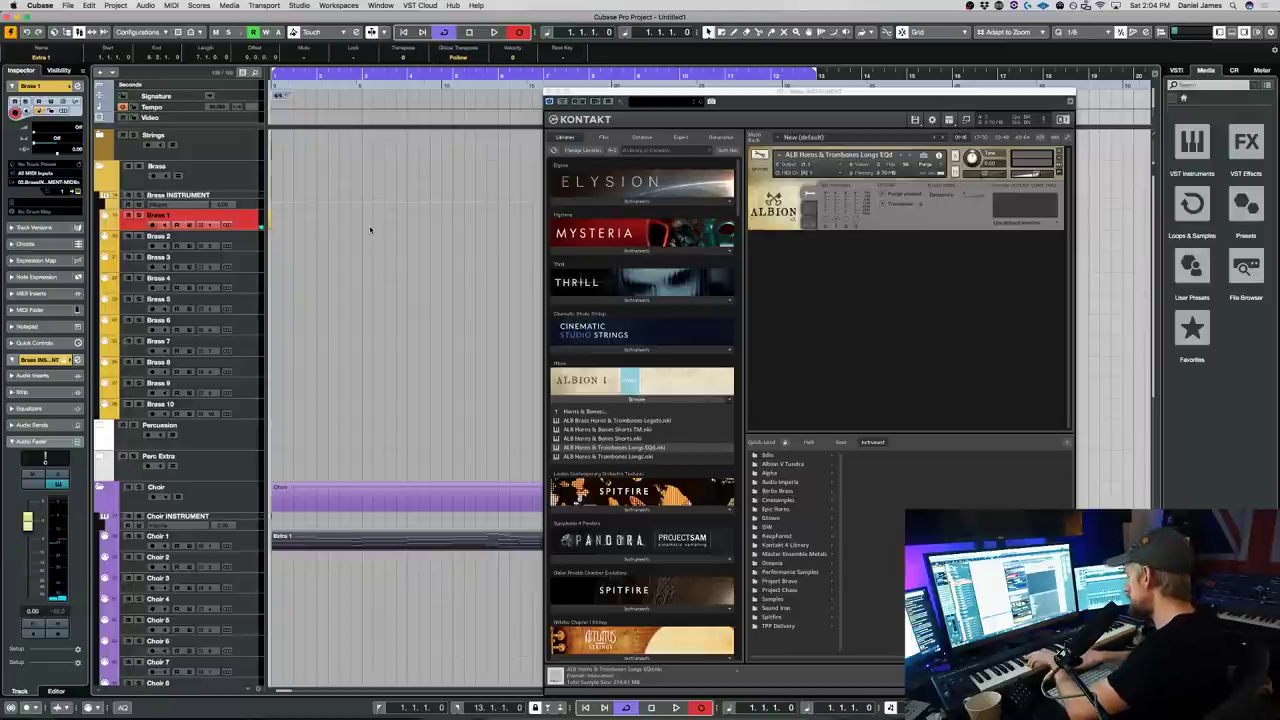
{"action": "key", "text": "KP_Multiply"}
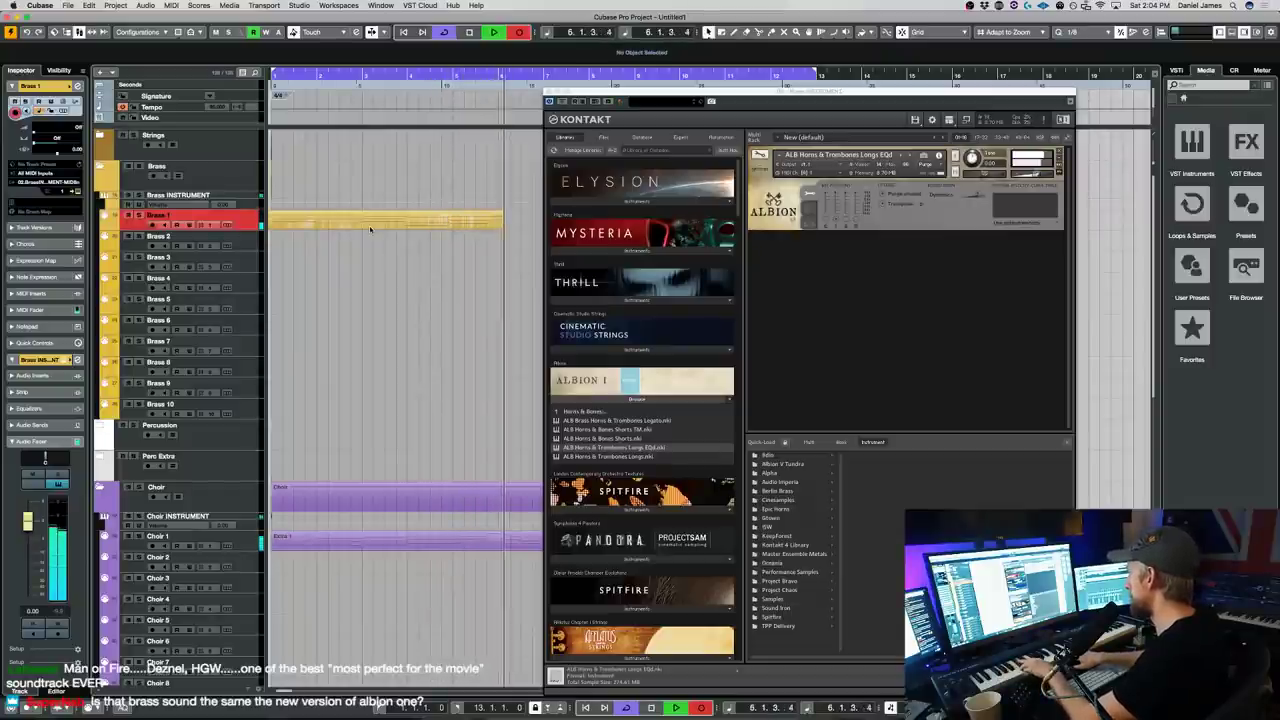
{"action": "key", "text": "space"}
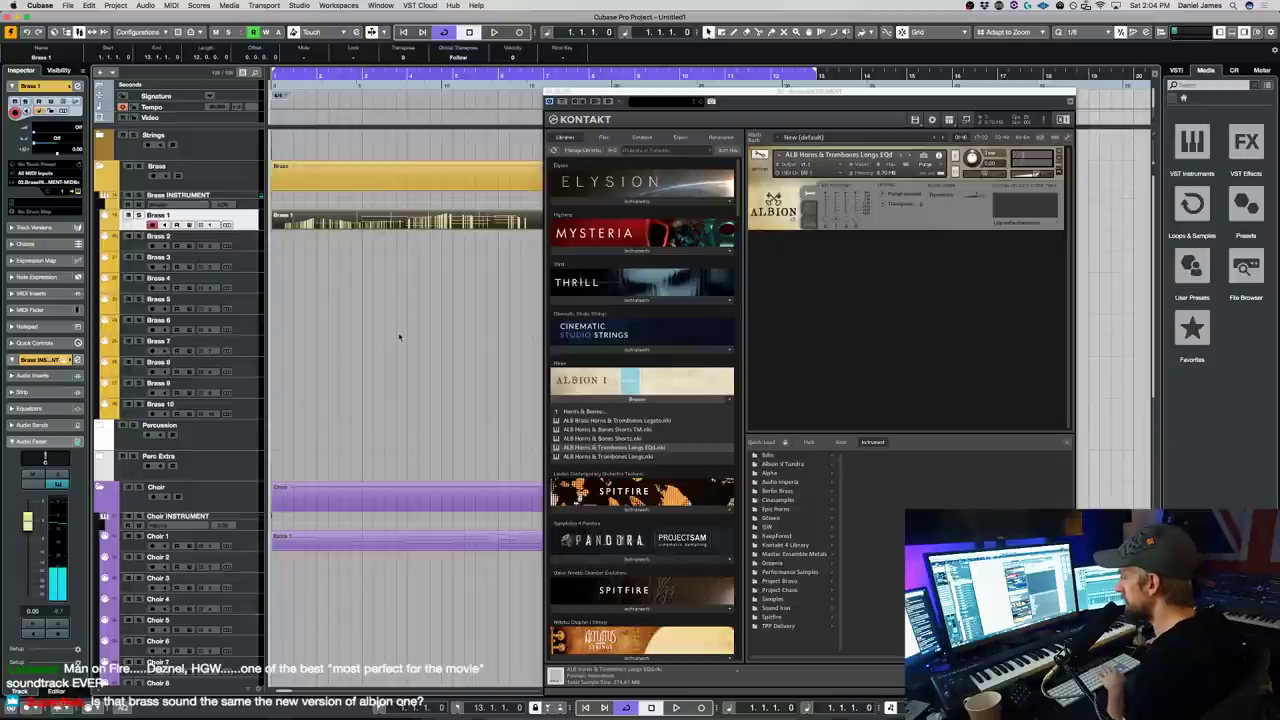
{"action": "left_click", "coordinate": [398, 272]}
{"action": "left_click_drag", "start_coordinate": [397, 248], "coordinate": [395, 214]}
{"action": "key", "text": "Delete"}
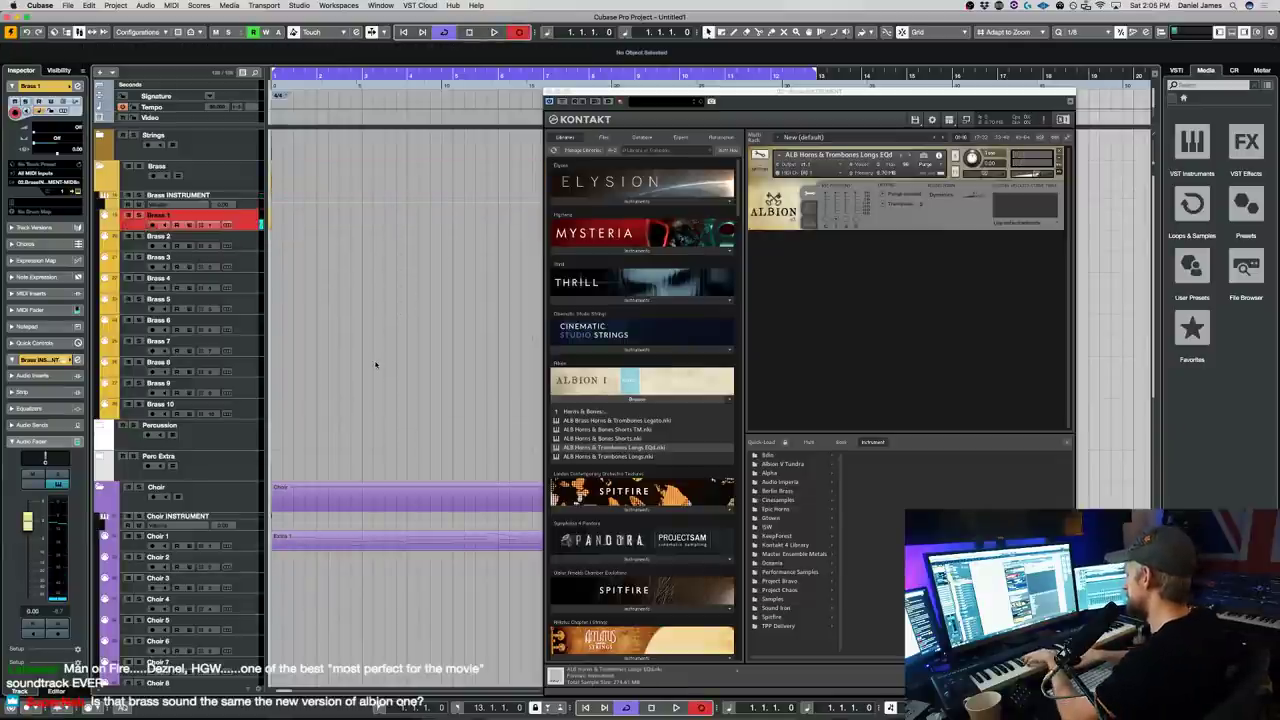
- Record a new take of sustained horn and trombone chords on Brass 1 from bar 1 and play it back
{"action": "key", "text": "KP_Multiply"}
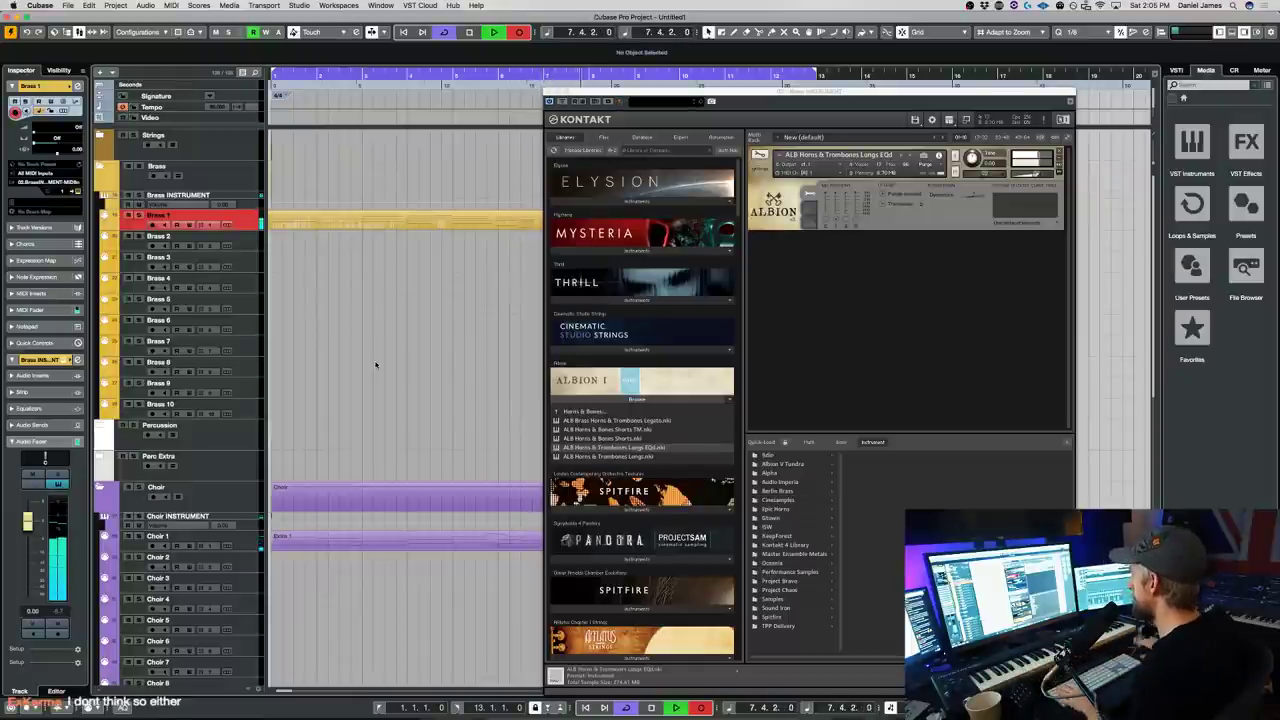
{"action": "key", "text": "space"}
{"action": "key", "text": "space"}
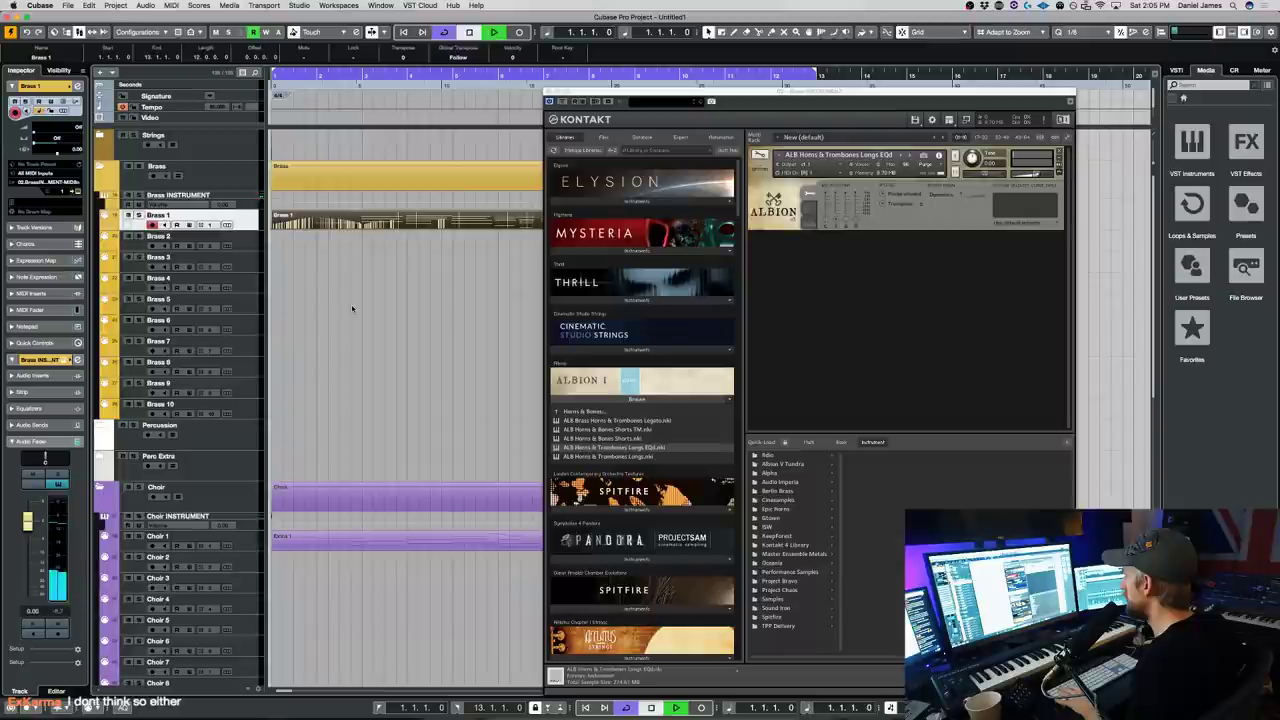
{"action": "key", "text": "space"}
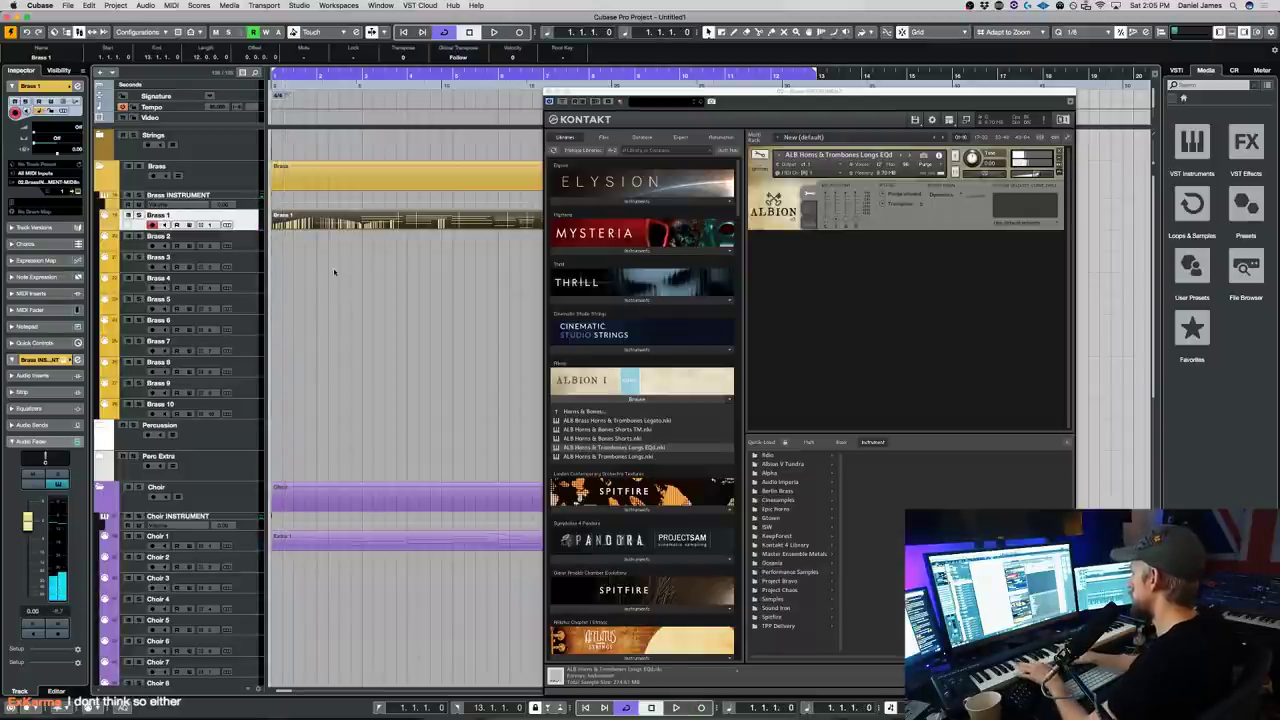
- Open the Brass 1 part, quantize the chords in bars 1 and 2, and close the Kontakt window
{"action": "double_click", "coordinate": [377, 215]}
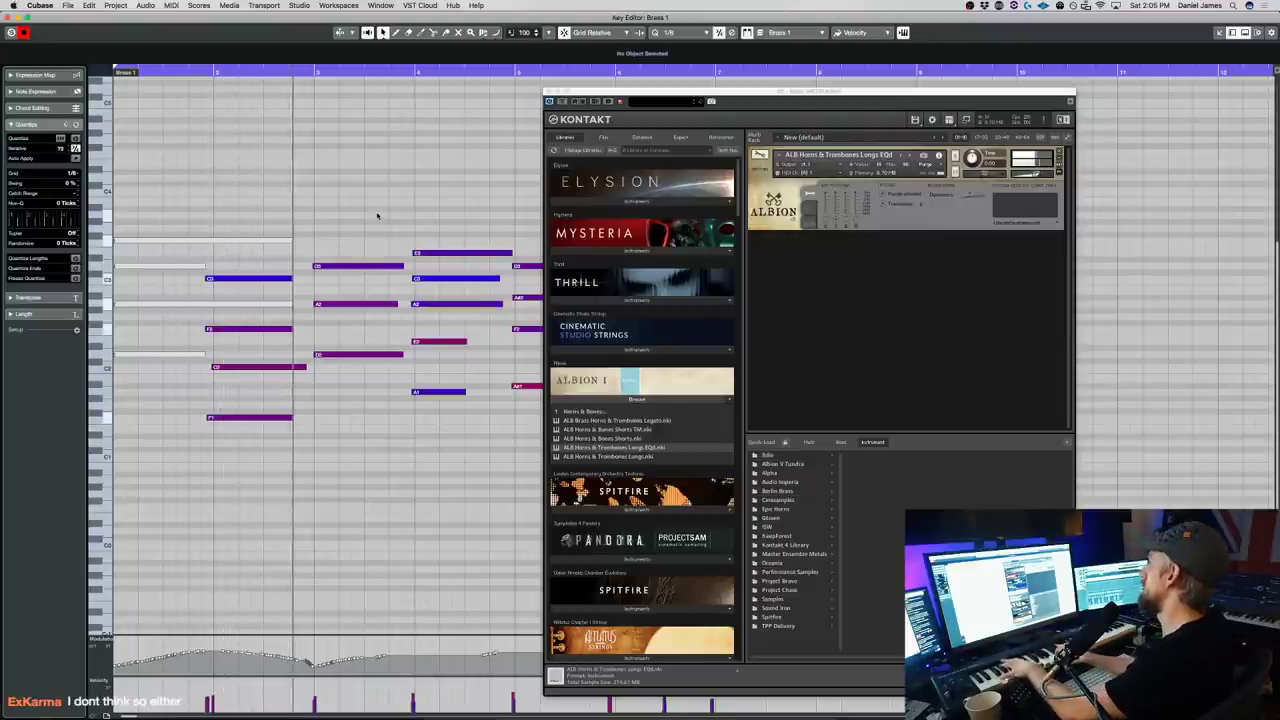
{"action": "key", "text": "q"}
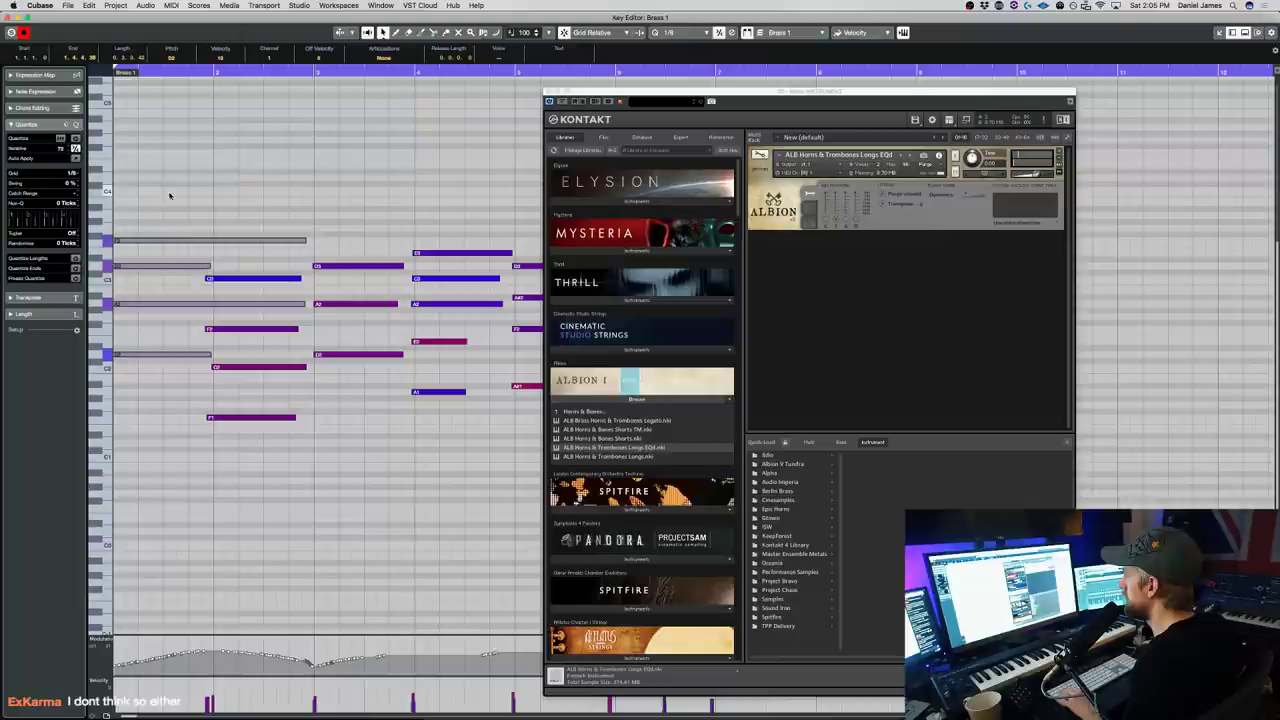
{"action": "key", "text": "shift+u"}
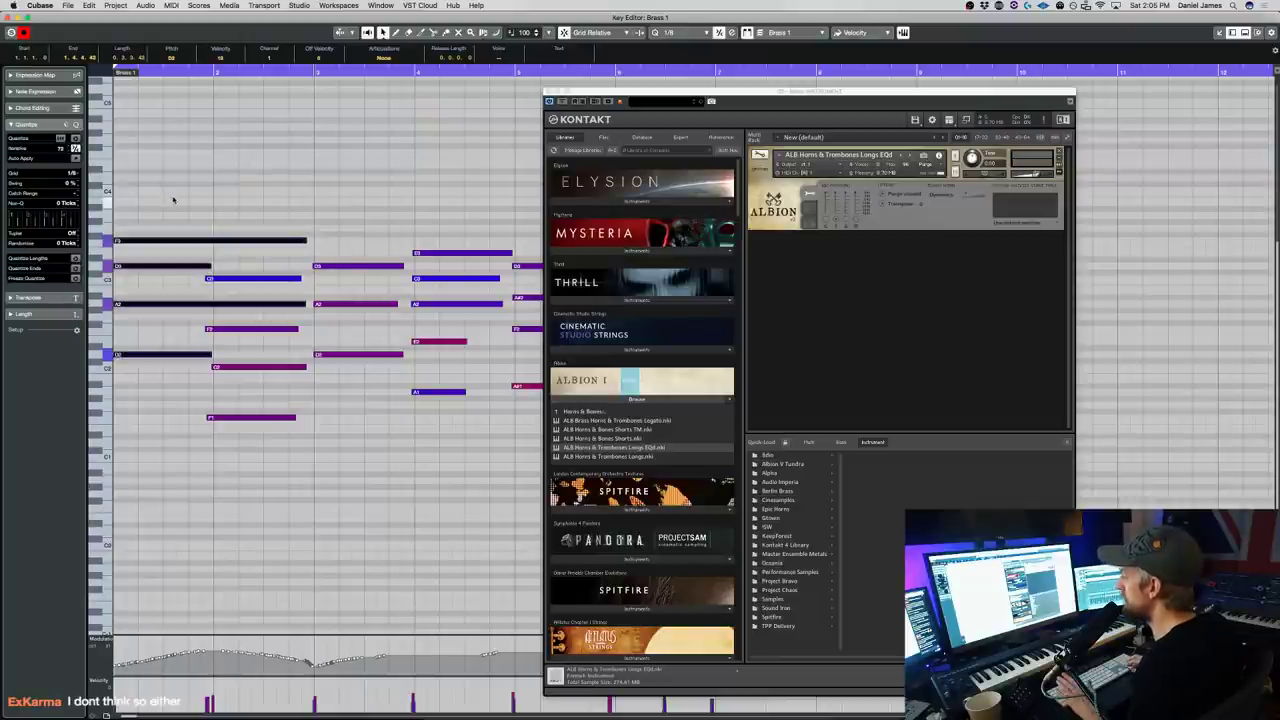
{"action": "left_click_drag", "start_coordinate": [269, 476], "coordinate": [295, 326]}
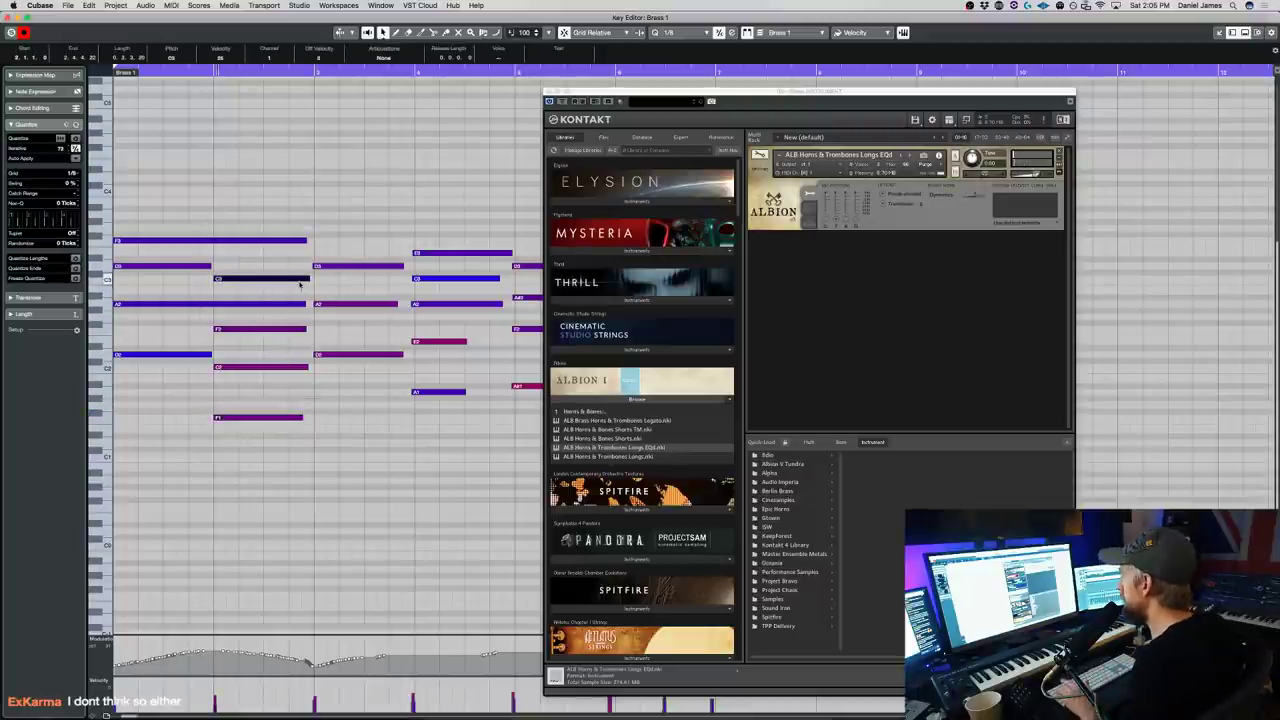
{"action": "left_click", "coordinate": [547, 98]}
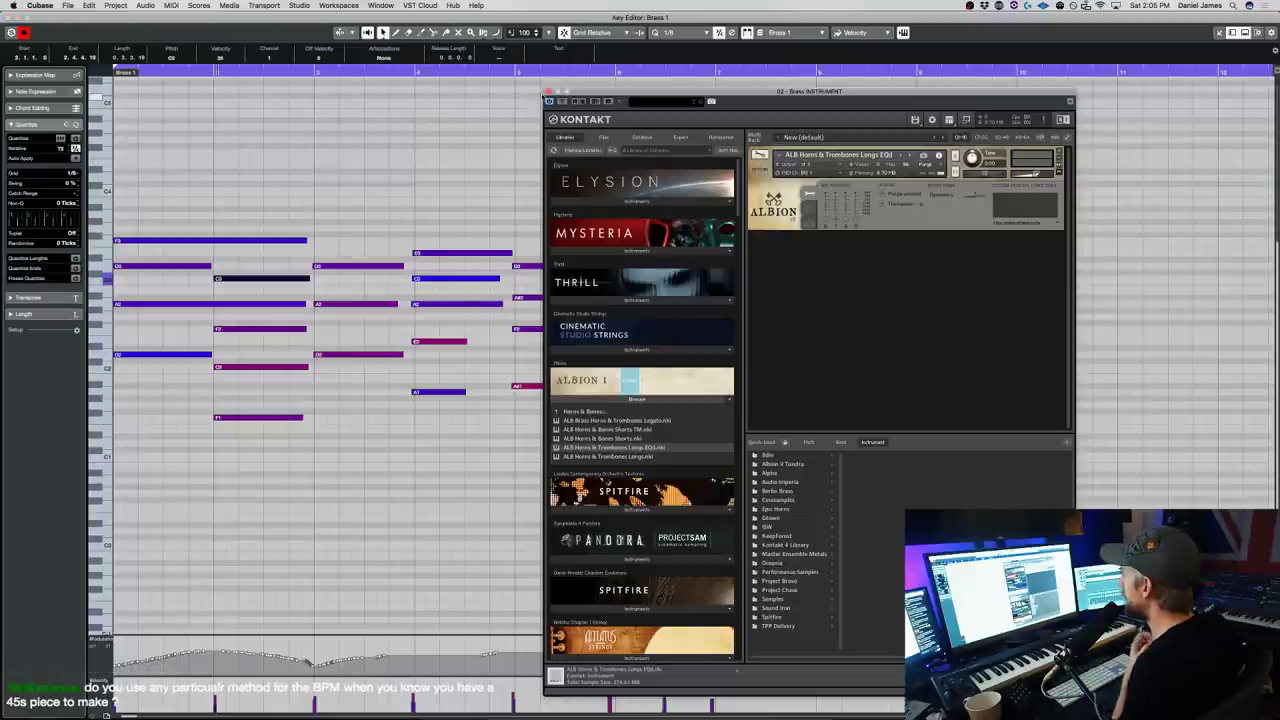
{"action": "left_click", "coordinate": [547, 92]}
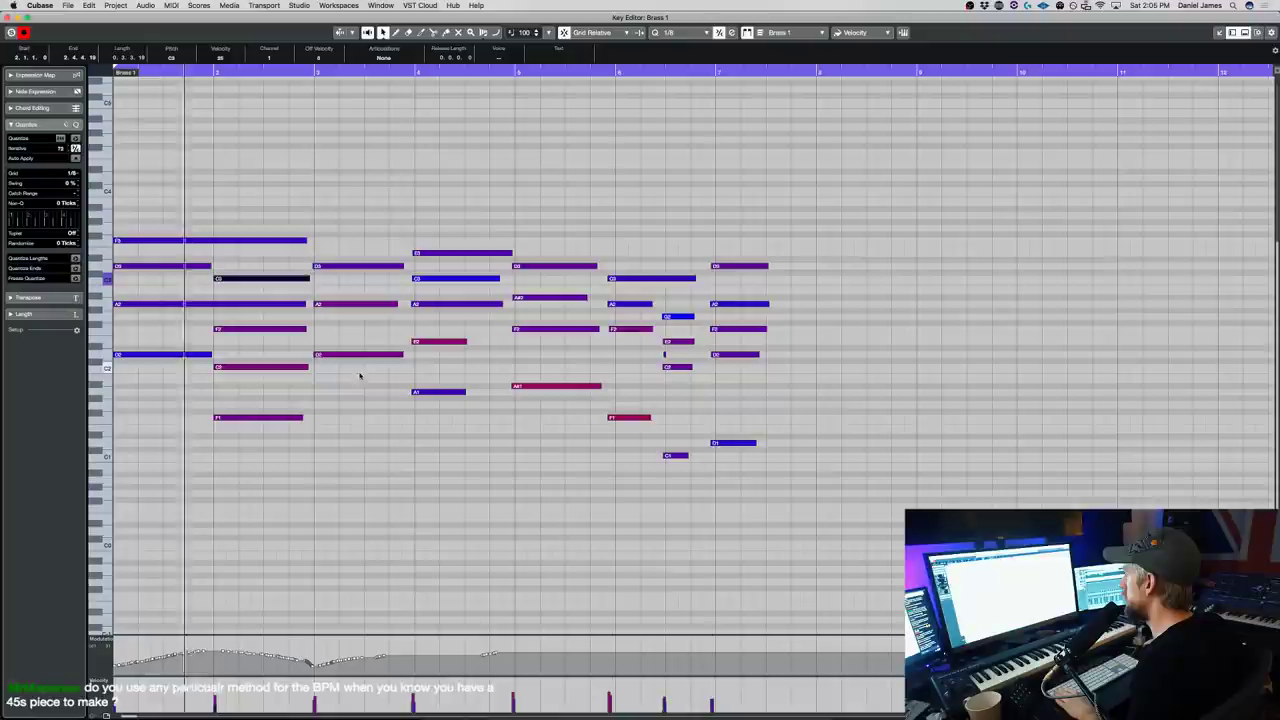
- Quantize the Brass 1 chords in bars 4 and 5 and extend bar 4's E2 and A1 notes to the bar's end
{"action": "left_click_drag", "start_coordinate": [422, 440], "coordinate": [473, 244]}
{"action": "left_click", "coordinate": [488, 451]}
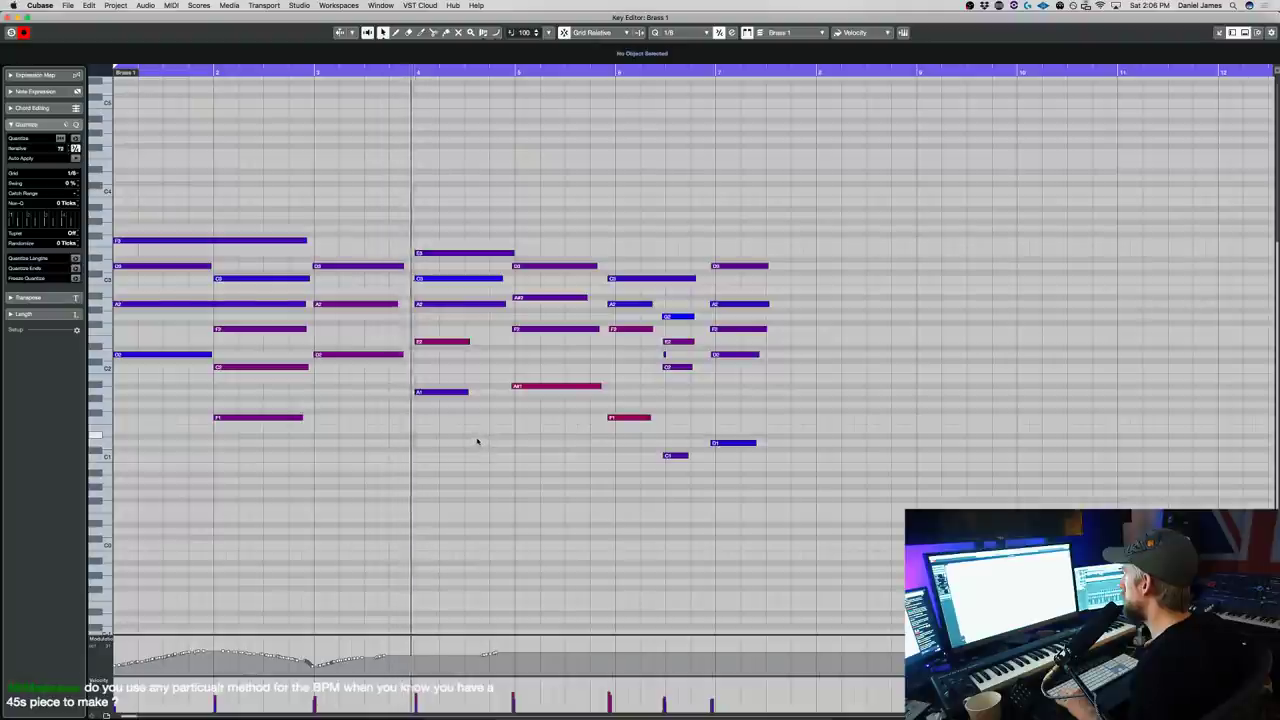
{"action": "left_click_drag", "start_coordinate": [472, 420], "coordinate": [520, 343]}
{"action": "left_click_drag", "start_coordinate": [551, 408], "coordinate": [545, 263]}
- Quantize both Brass 1 chords in bar 6 and the final chord at bar 7, then close the editor
{"action": "left_click_drag", "start_coordinate": [613, 447], "coordinate": [686, 252]}
{"action": "key", "text": "q"}
{"action": "left_click", "coordinate": [623, 414]}
{"action": "left_click_drag", "start_coordinate": [621, 406], "coordinate": [655, 245]}
{"action": "key", "text": "super+Right"}
{"action": "left_click_drag", "start_coordinate": [624, 489], "coordinate": [635, 411]}
{"action": "key", "text": "q"}
{"action": "left_click_drag", "start_coordinate": [664, 491], "coordinate": [680, 449]}
{"action": "key", "text": "q"}
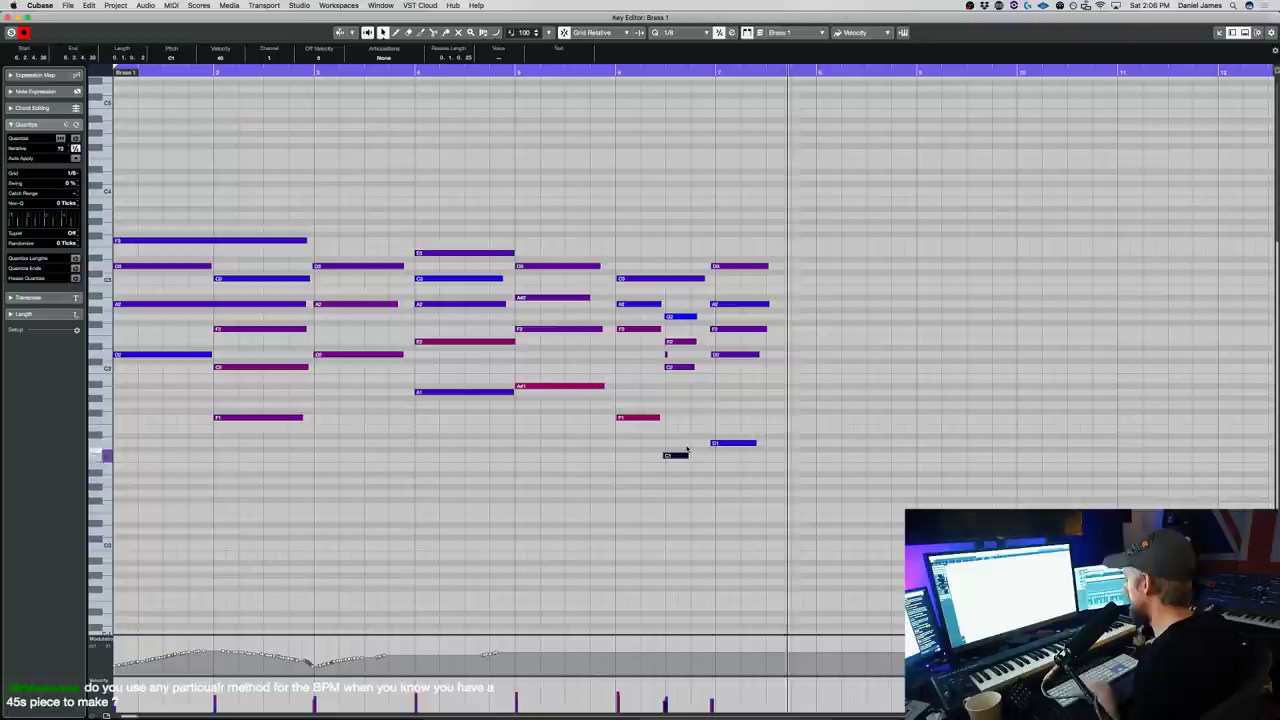
{"action": "left_click_drag", "start_coordinate": [752, 490], "coordinate": [760, 173]}
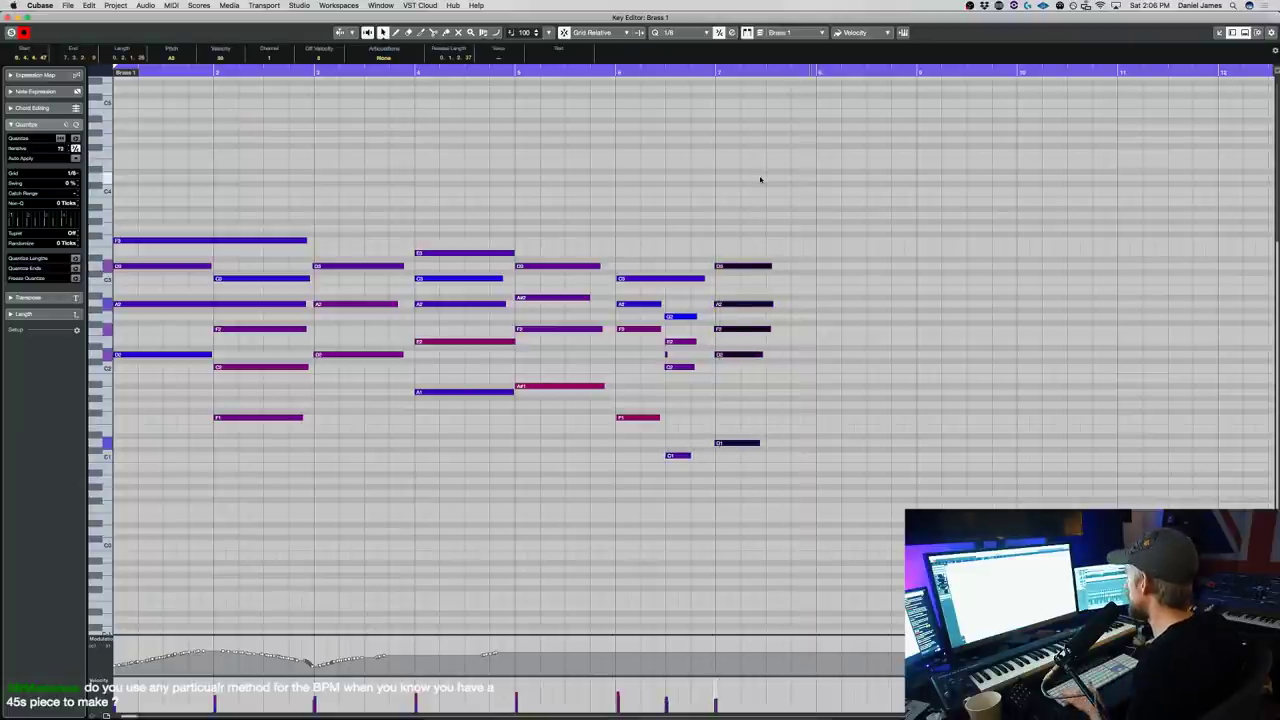
{"action": "key", "text": "Return"}
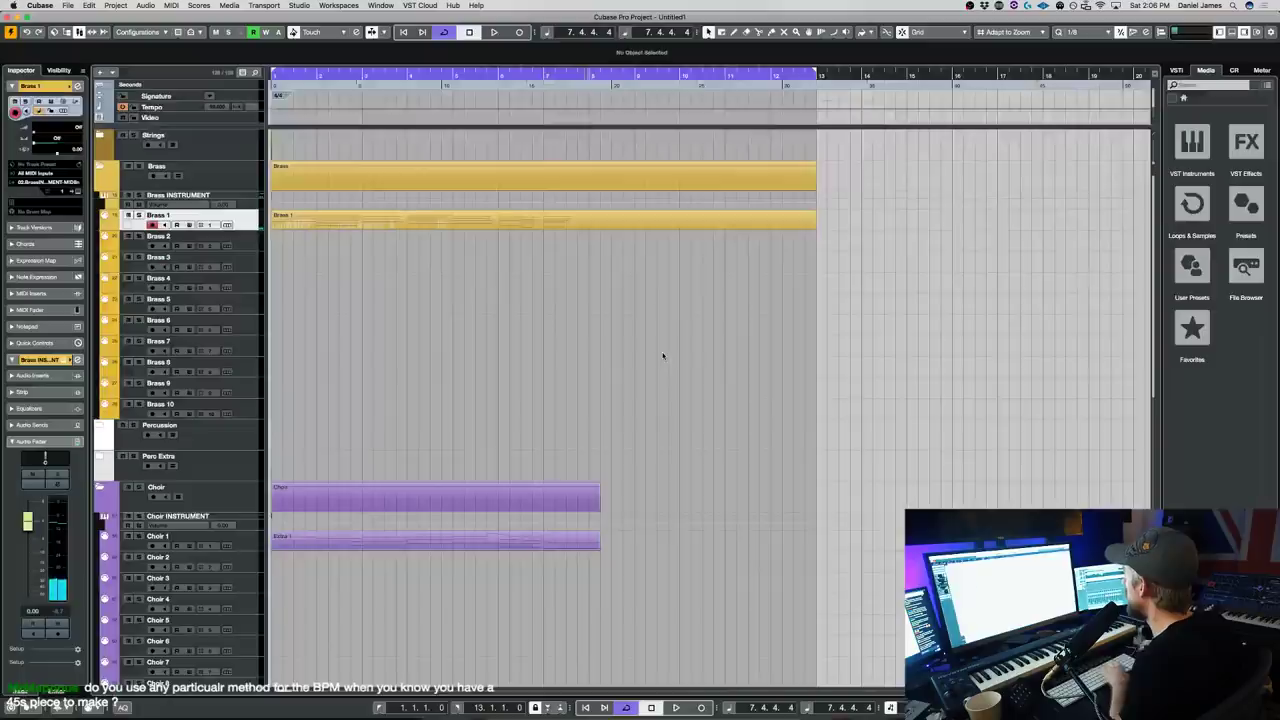
- Play the start of the arrangement briefly and bring up the Eventide Blackhole reverb window
{"action": "key", "text": "space"}
{"action": "key", "text": "space"}
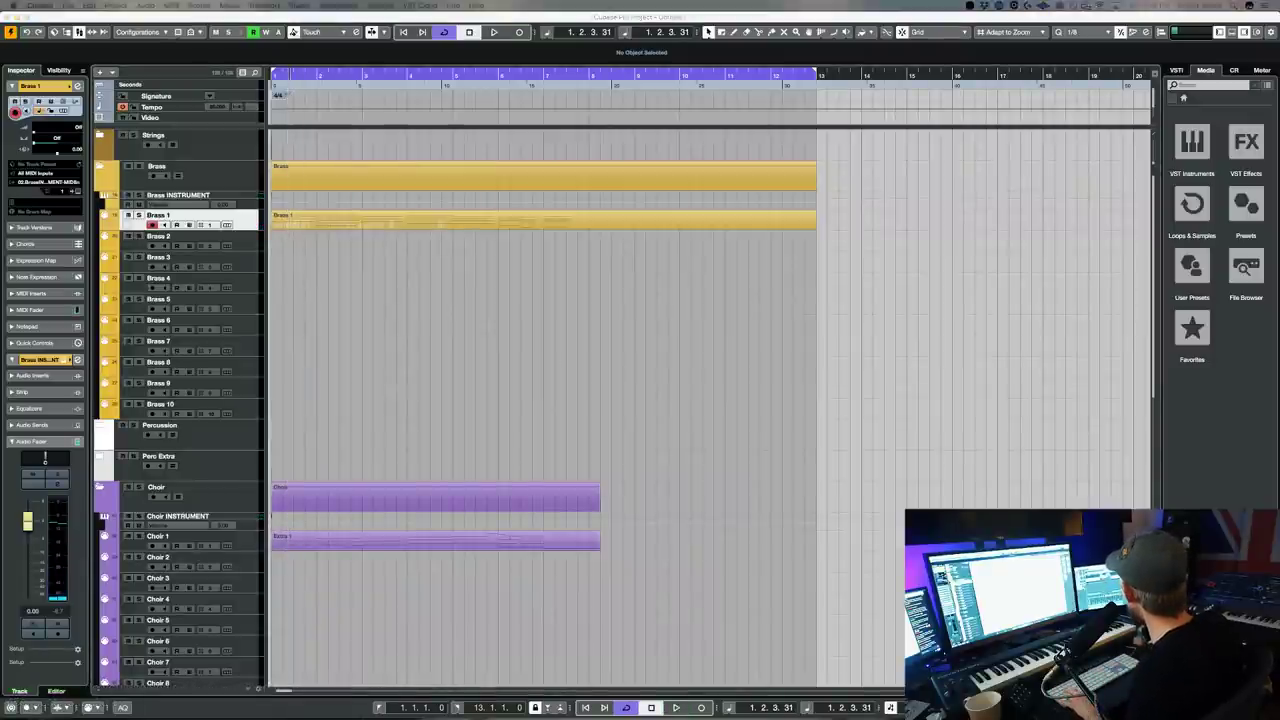
{"action": "left_click", "coordinate": [724, 368]}
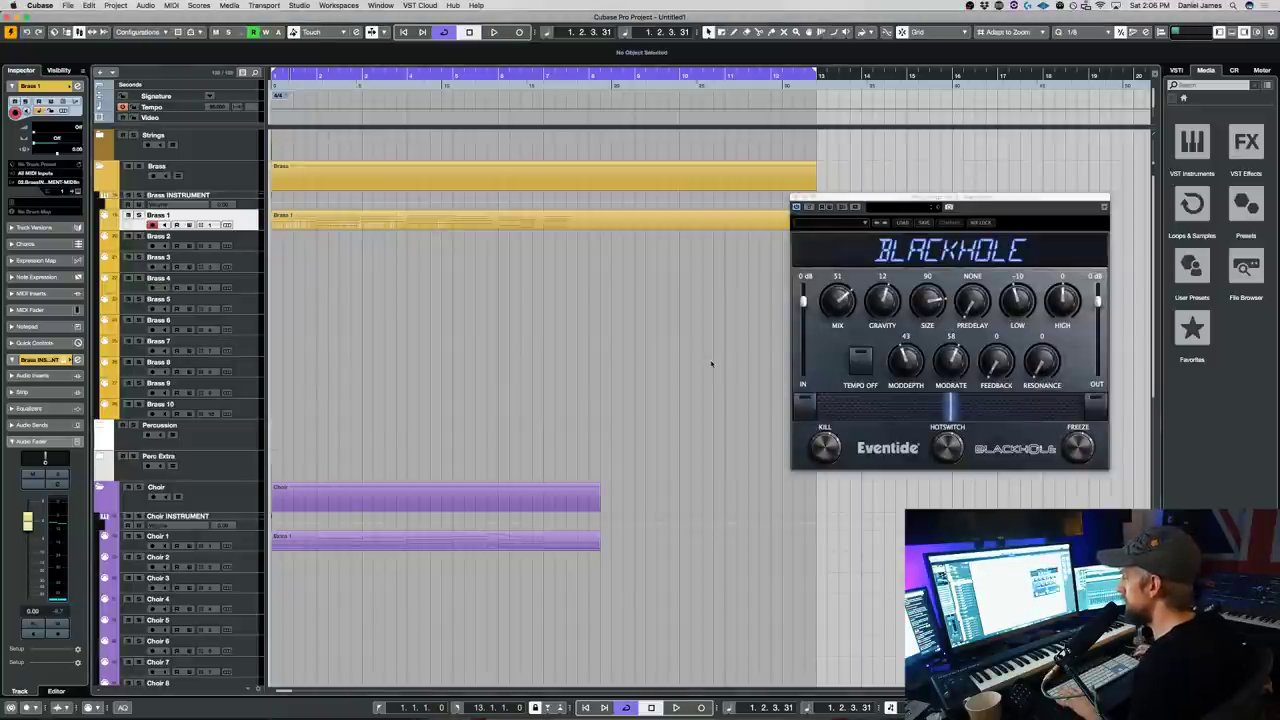
- Play the arrangement to hear the brass reverb and close the Blackhole window
{"action": "key", "text": "space"}
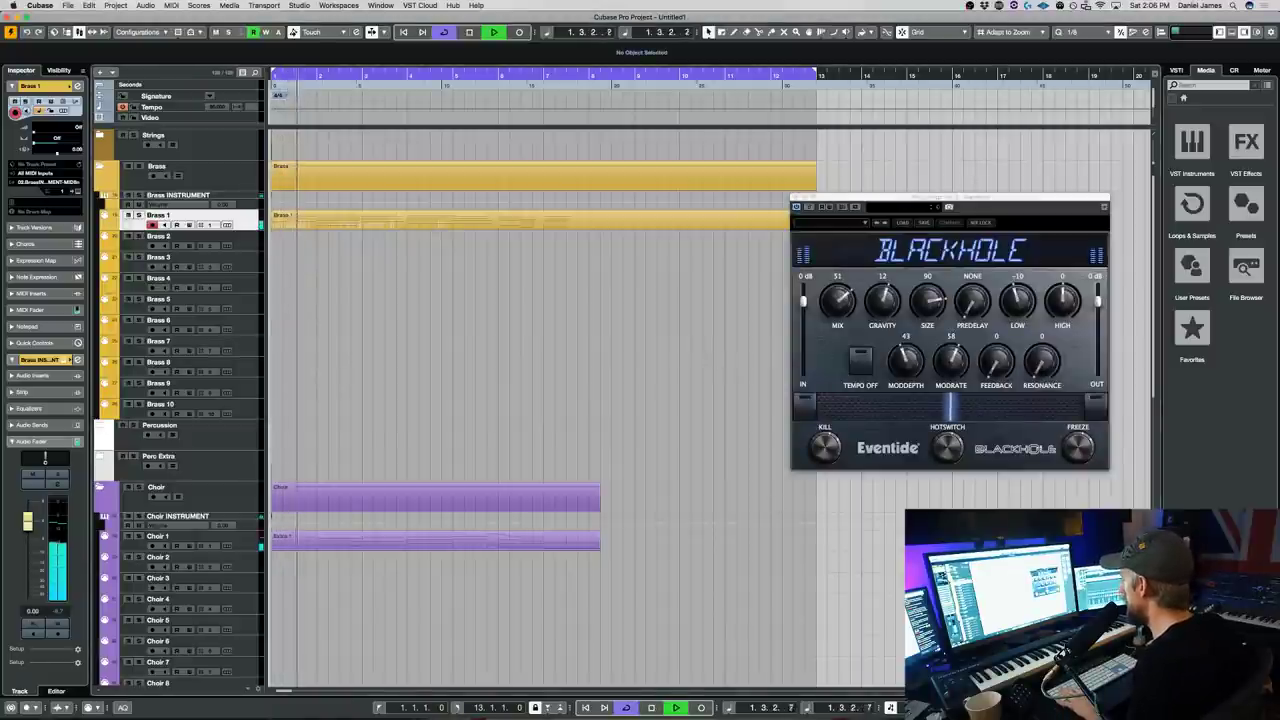
{"action": "scroll", "coordinate": [672, 494], "scroll_direction": "down", "scroll_amount": 5}
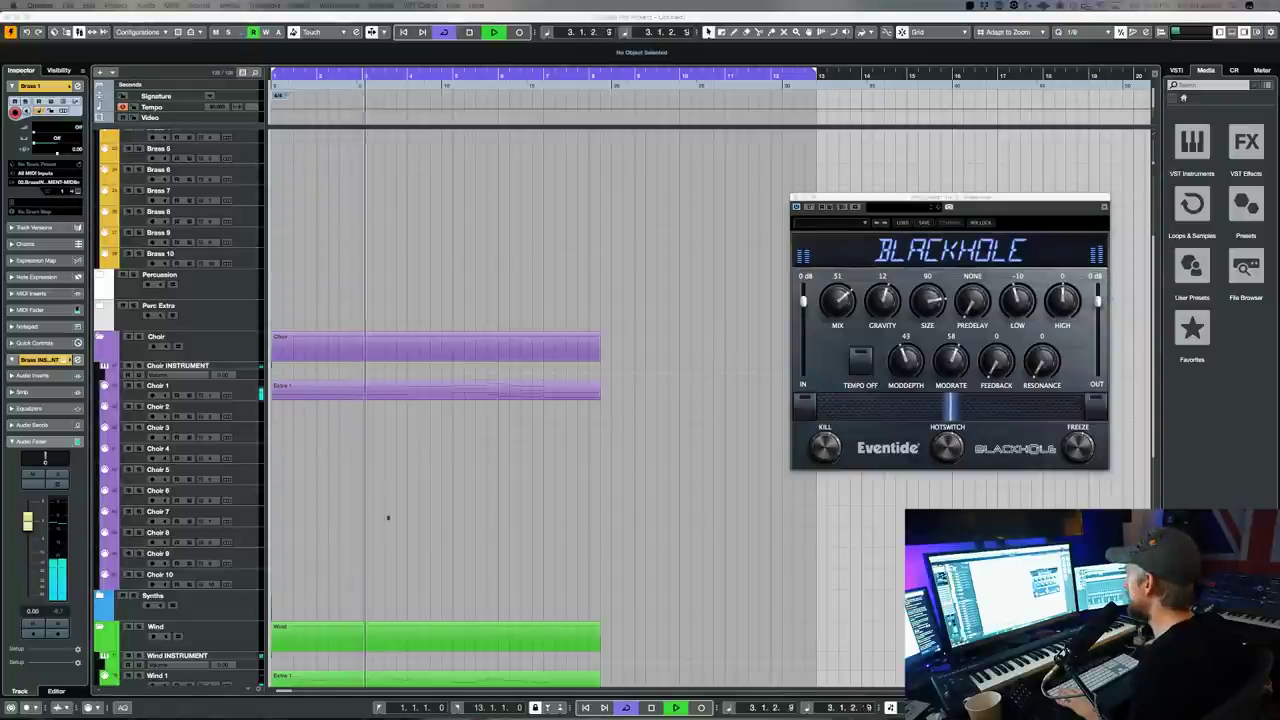
{"action": "scroll", "coordinate": [836, 167], "scroll_direction": "up", "scroll_amount": 5}
{"action": "left_click", "coordinate": [796, 198]}
- Open the Wind 1 part for editing and stop playback
{"action": "scroll", "coordinate": [591, 330], "scroll_direction": "down", "scroll_amount": 10}
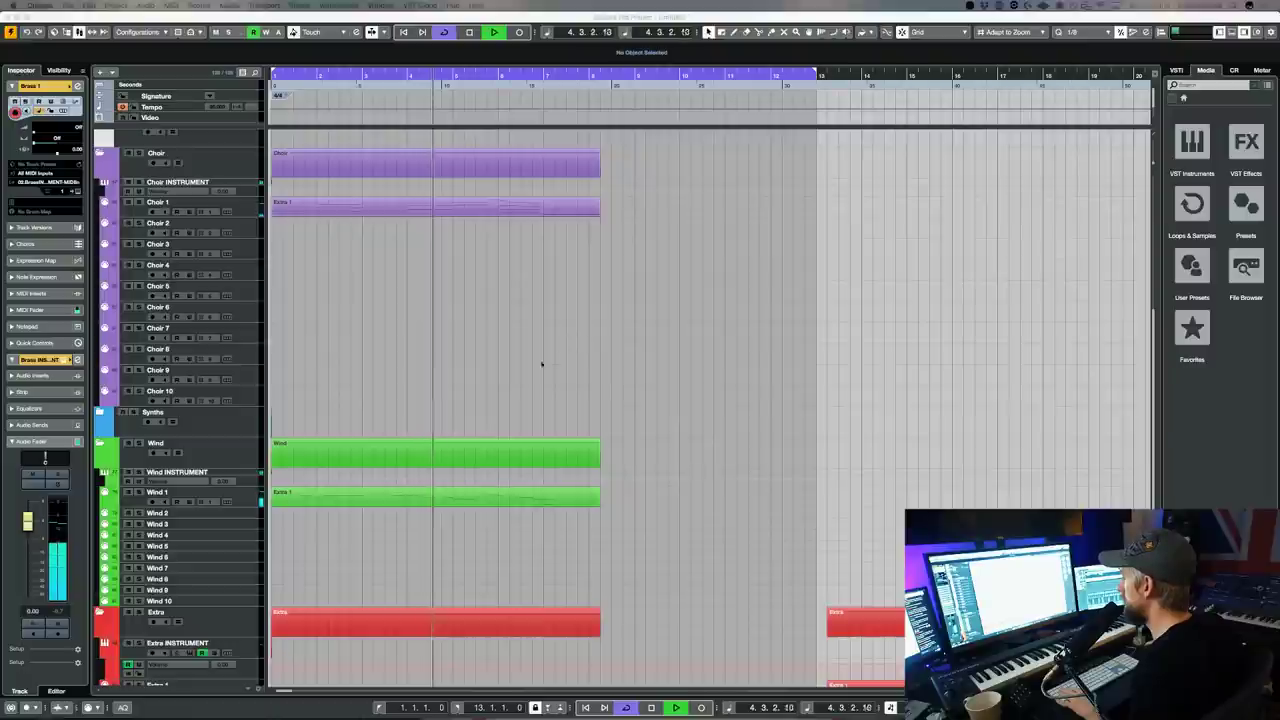
{"action": "double_click", "coordinate": [388, 498]}
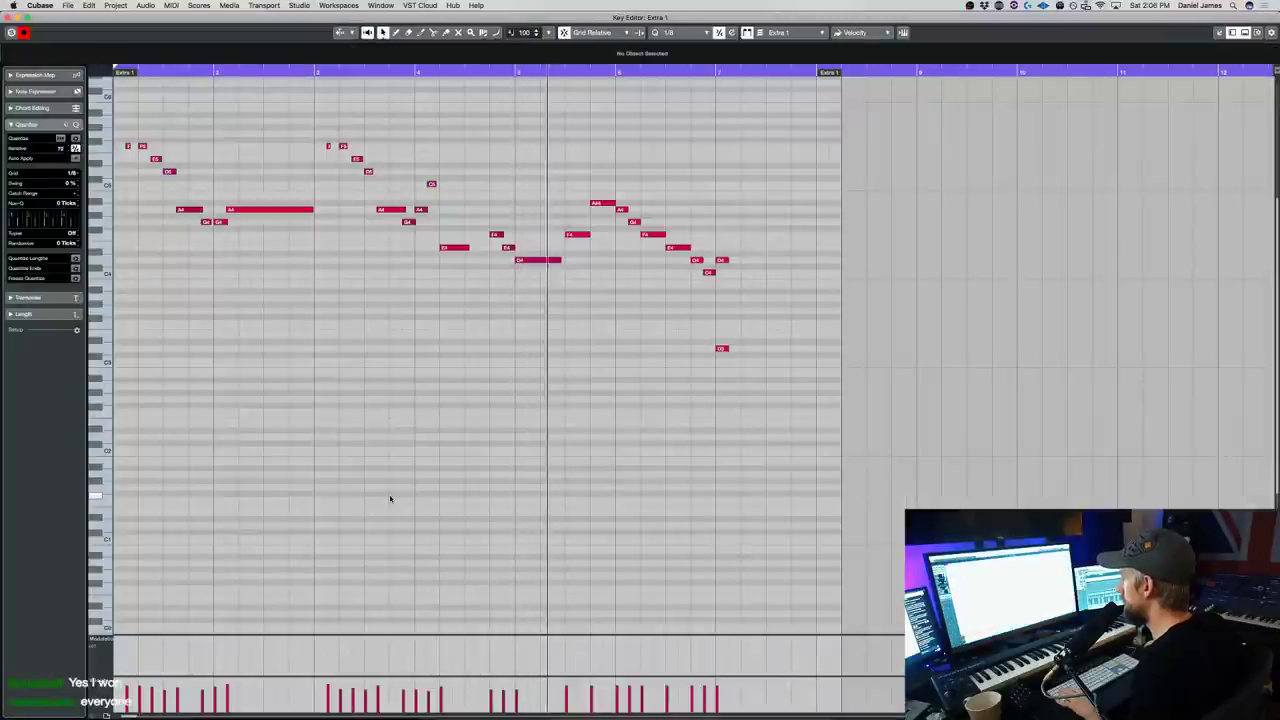
{"action": "scroll", "coordinate": [607, 454], "scroll_direction": "up", "scroll_amount": 3}
{"action": "key", "text": "space"}
- Transpose all notes of the Wind 1 part down one octave and play it back
{"action": "left_click_drag", "start_coordinate": [752, 536], "coordinate": [104, 172]}
{"action": "key", "text": "shift+Down"}
{"action": "key", "text": "space"}
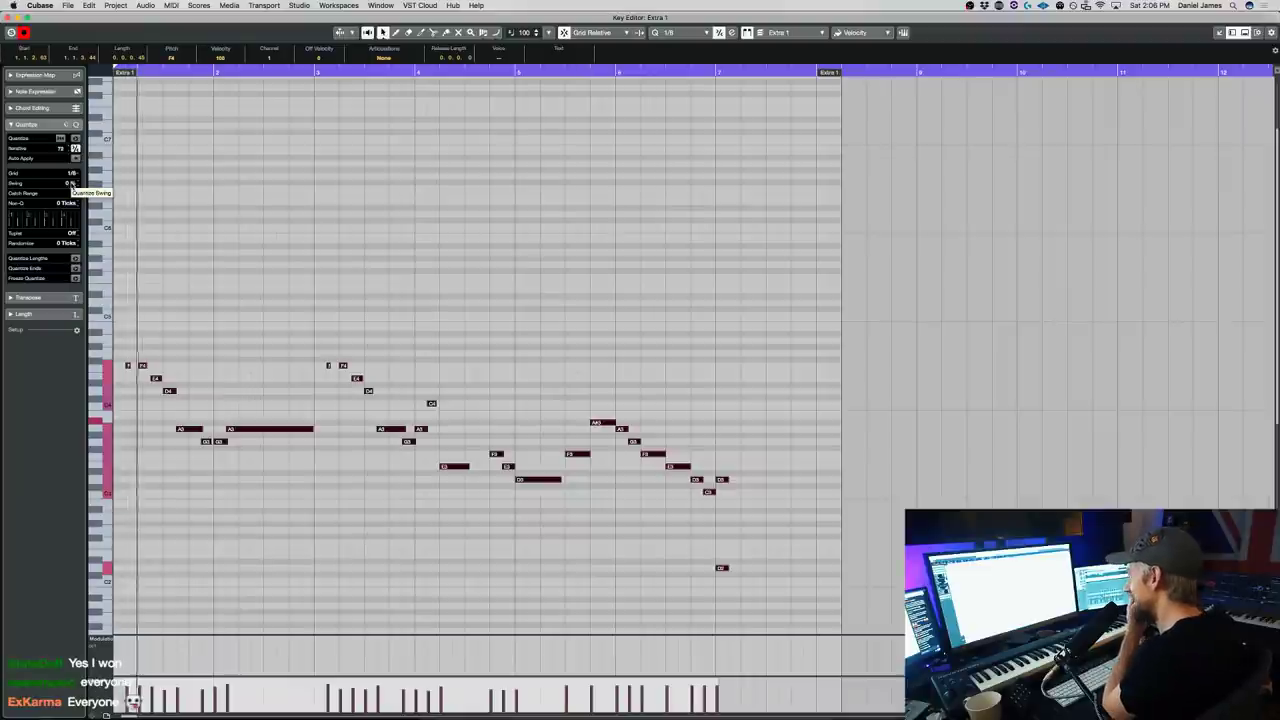
- Lengthen the short opening F4 notes in bars 1 and 3 so they reach the next F4, and play the part
{"action": "left_click", "coordinate": [129, 386]}
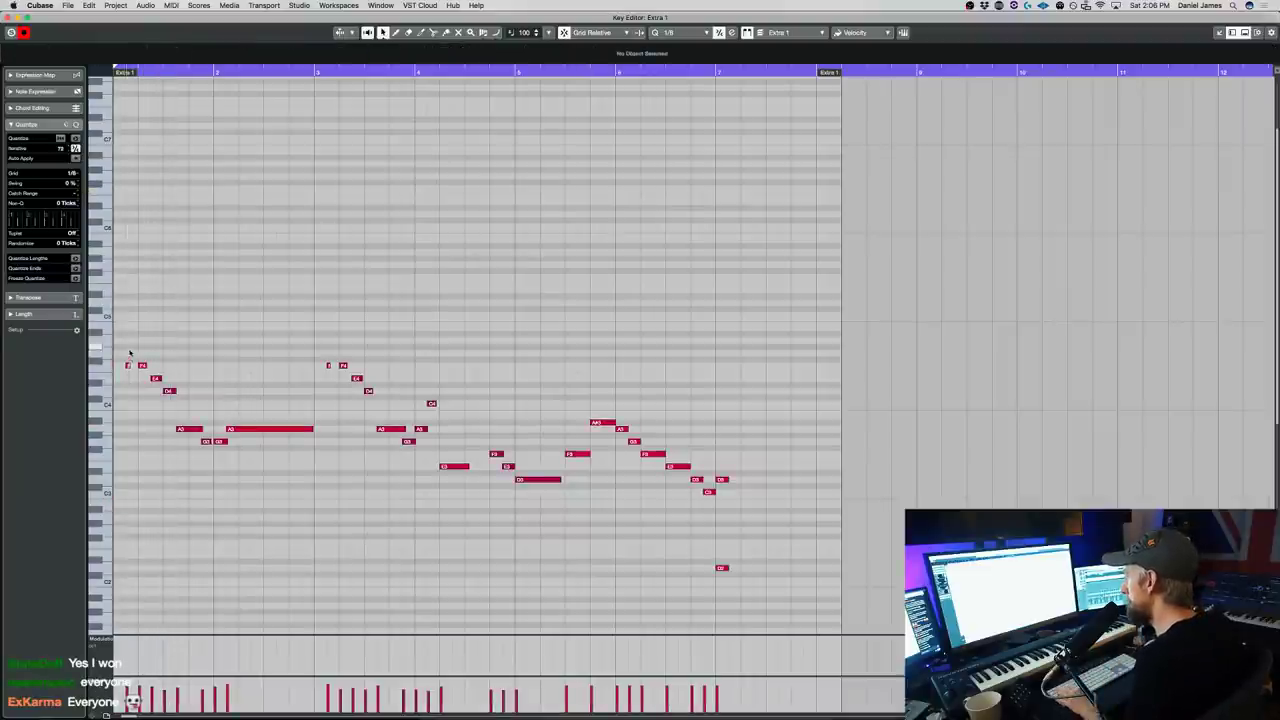
{"action": "left_click_drag", "start_coordinate": [330, 359], "coordinate": [331, 362]}
{"action": "key", "text": "space"}
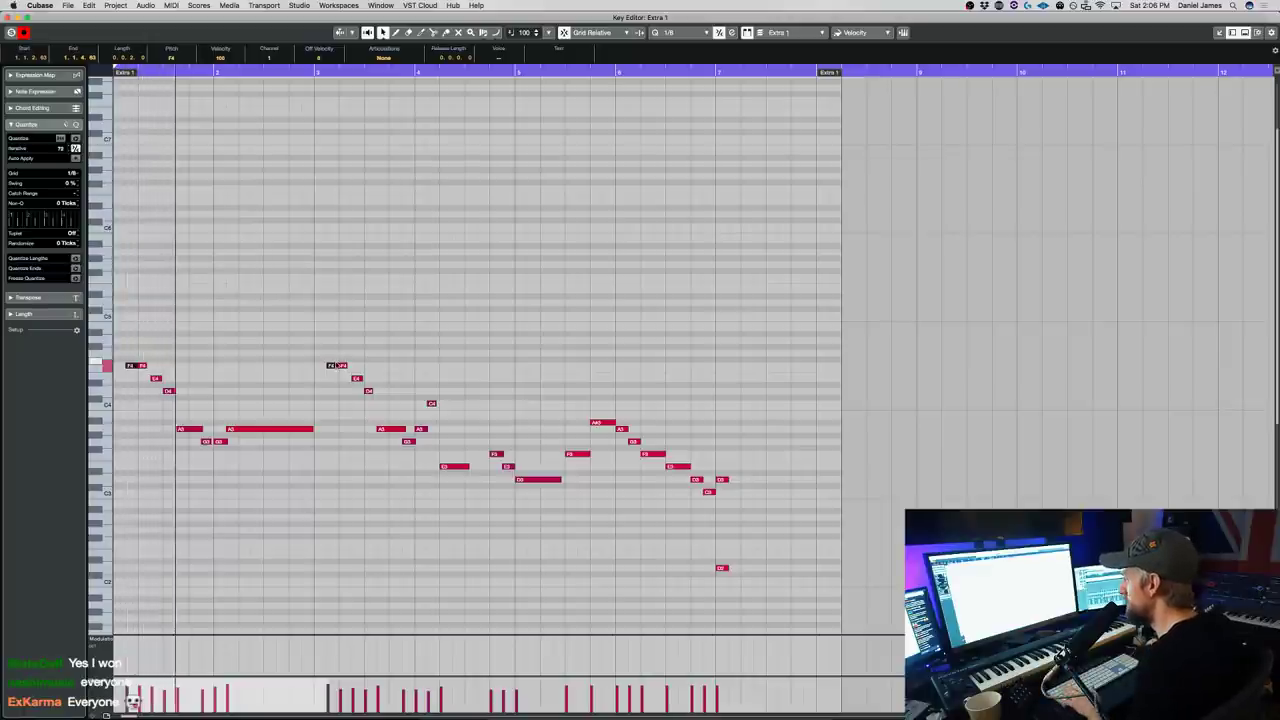
- Transpose all Wind 1 notes up one octave
{"action": "key", "text": "super+a"}
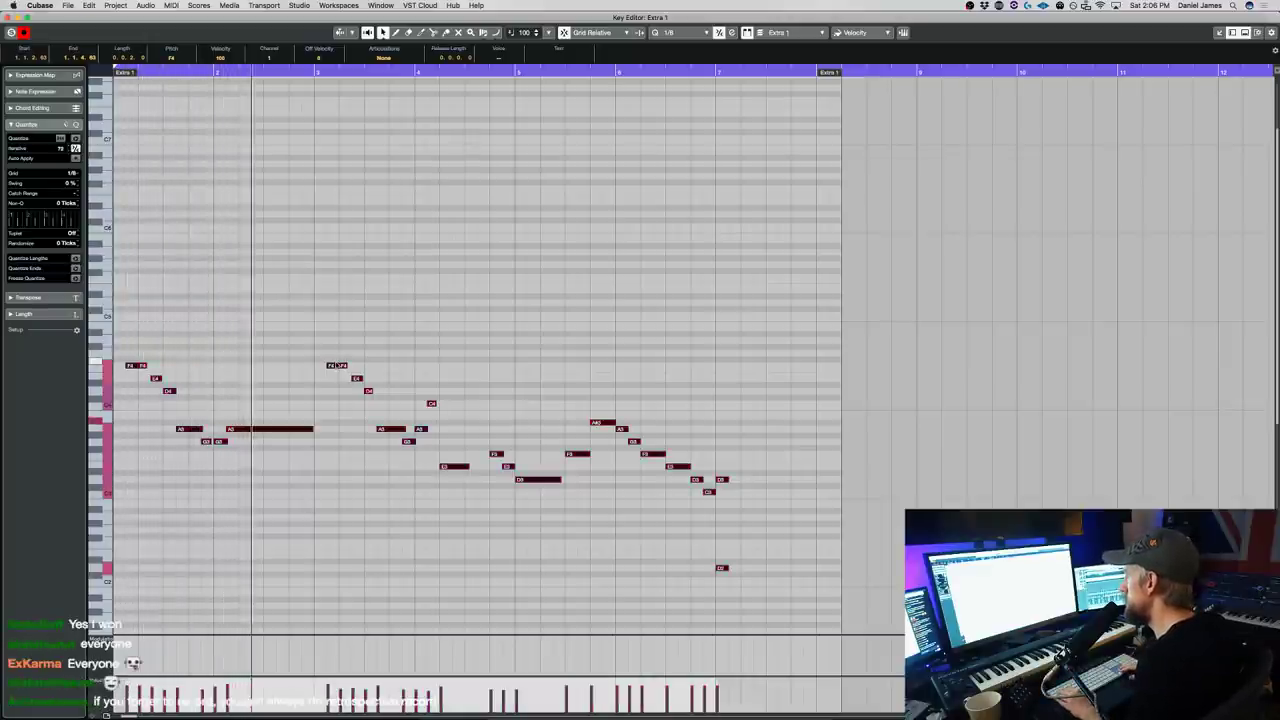
{"action": "key", "text": "shift+Up"}
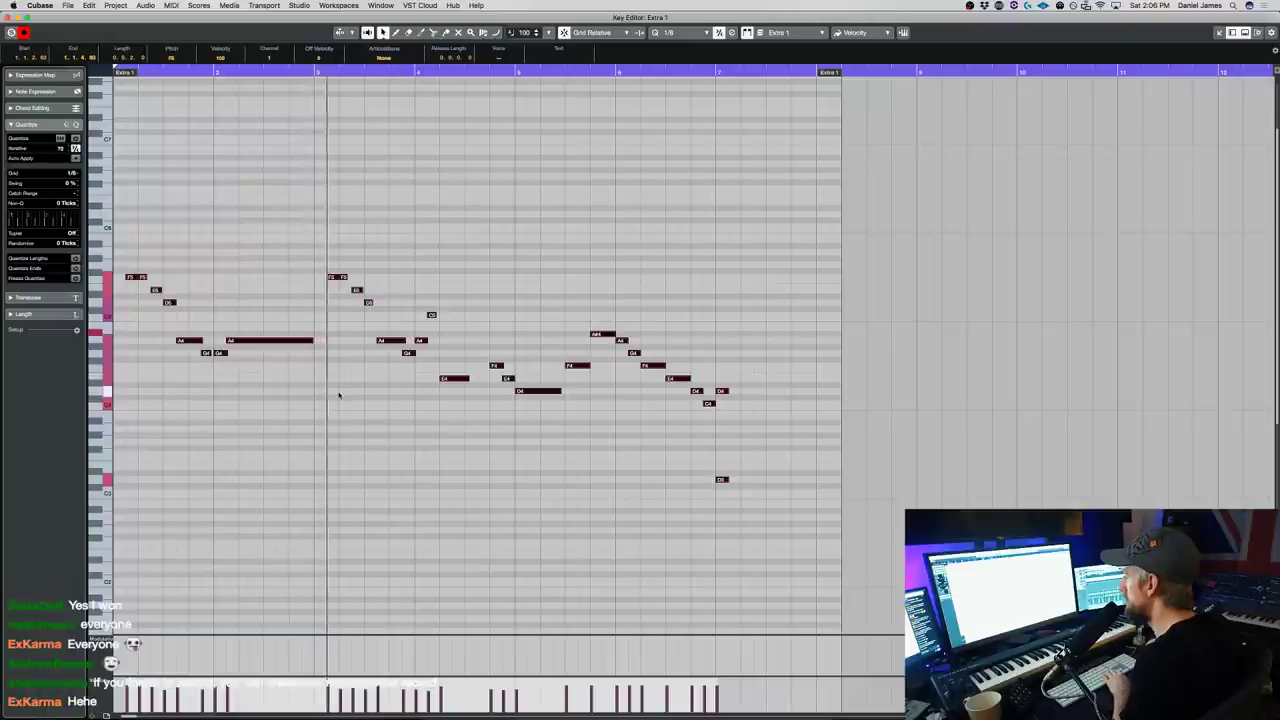
- Switch from the Wind 1 part to the Choir 1 part, examine its chords during playback, and close the editor
{"action": "key", "text": "Escape"}
{"action": "key", "text": "super+a"}
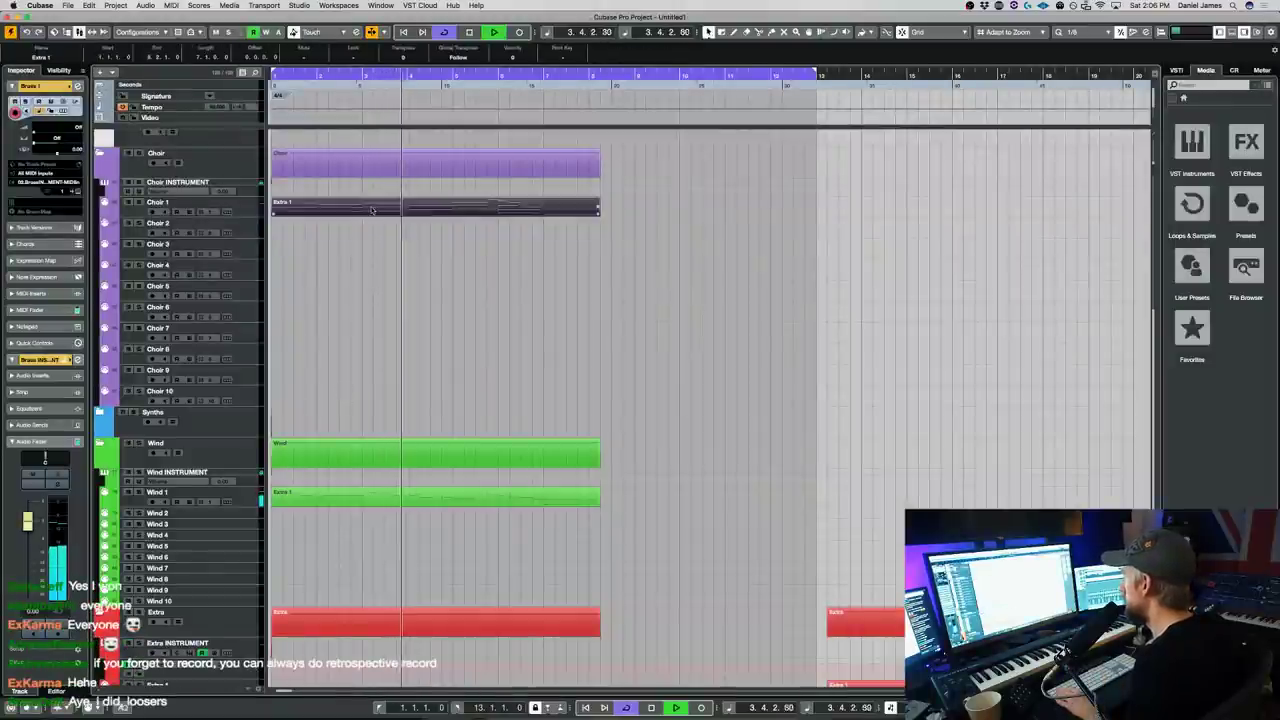
{"action": "key", "text": "Return"}
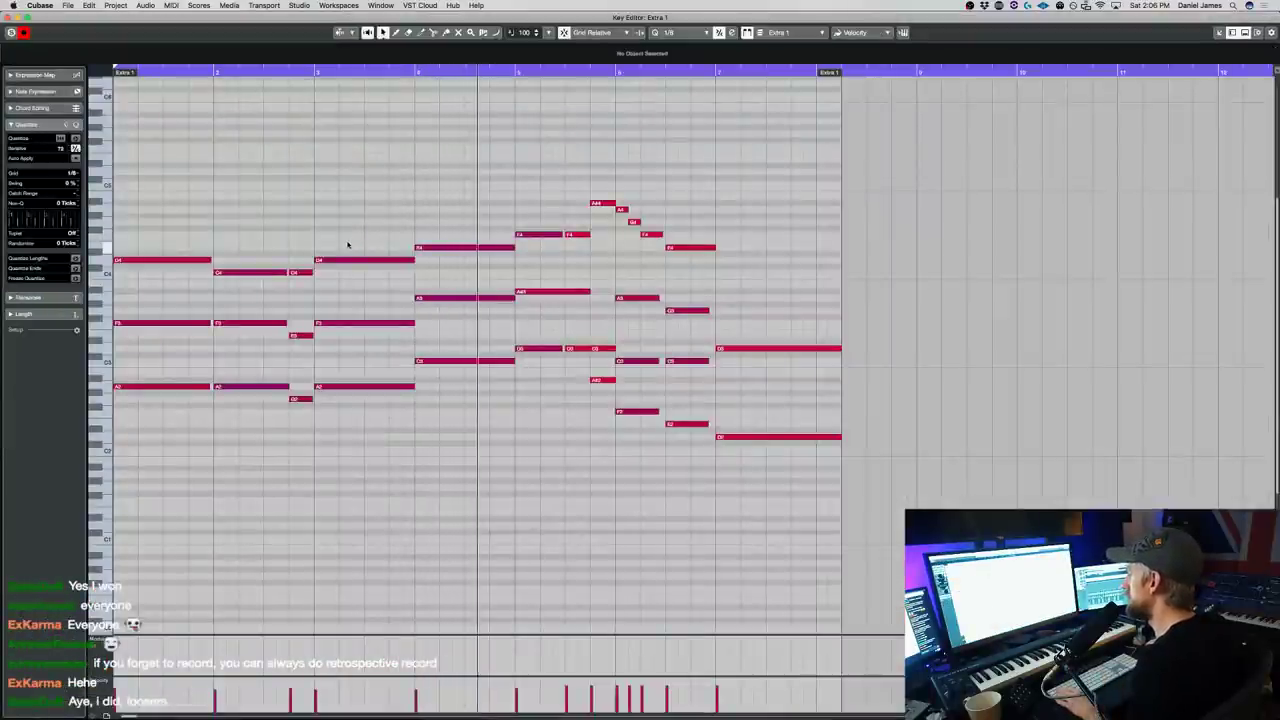
{"action": "key", "text": "Escape"}
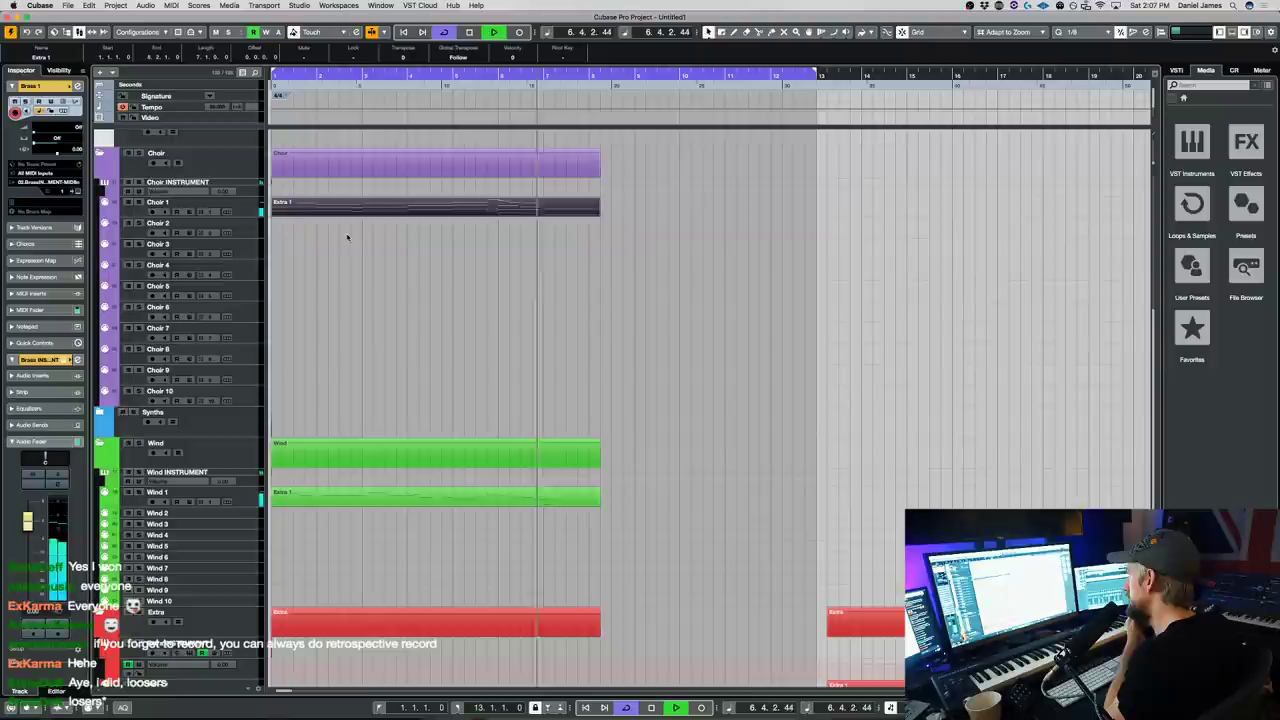
- In the Choir 1 part, shorten bar 6's E4, follow it with short D4 and C4 notes, and add a long D4 from bar 7
{"action": "key", "text": "space"}
{"action": "double_click", "coordinate": [510, 207]}
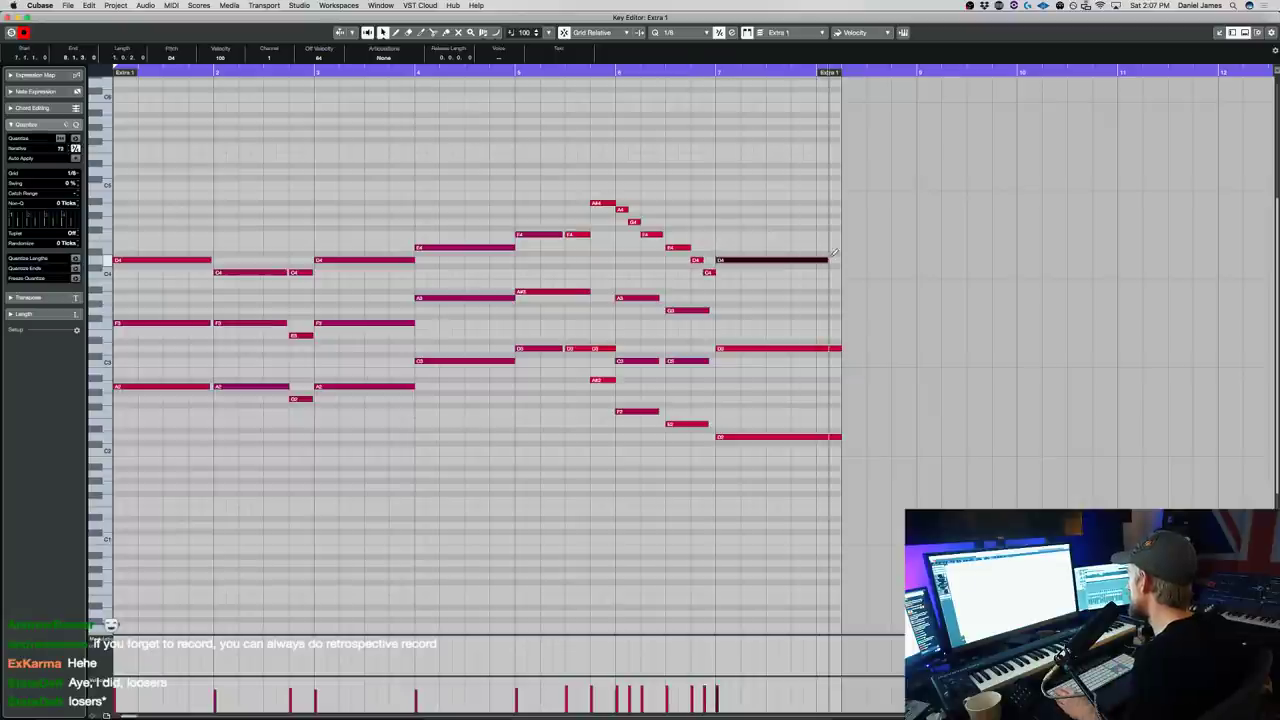
{"action": "key", "text": "Return"}
- Play the arrangement from the start and look over the Brass, Choir, Wind and Extra tracks
{"action": "key", "text": "space"}
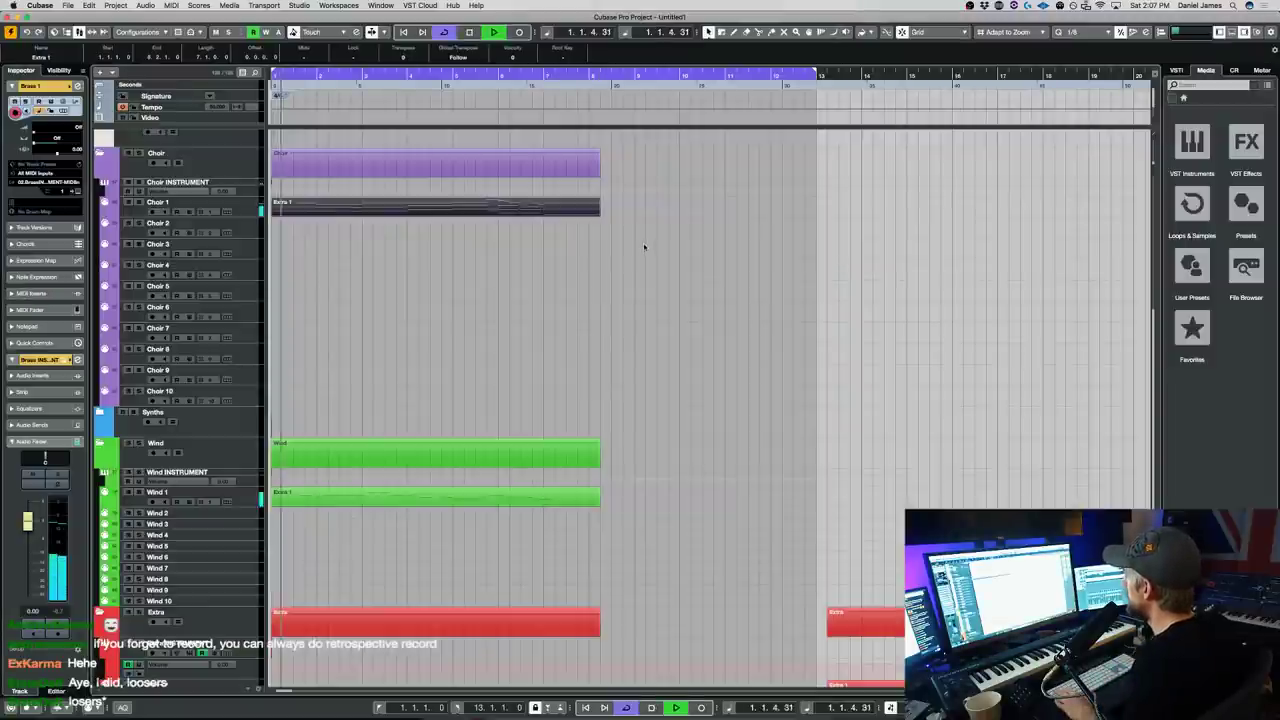
{"action": "scroll", "coordinate": [290, 334], "scroll_direction": "up", "scroll_amount": 5}
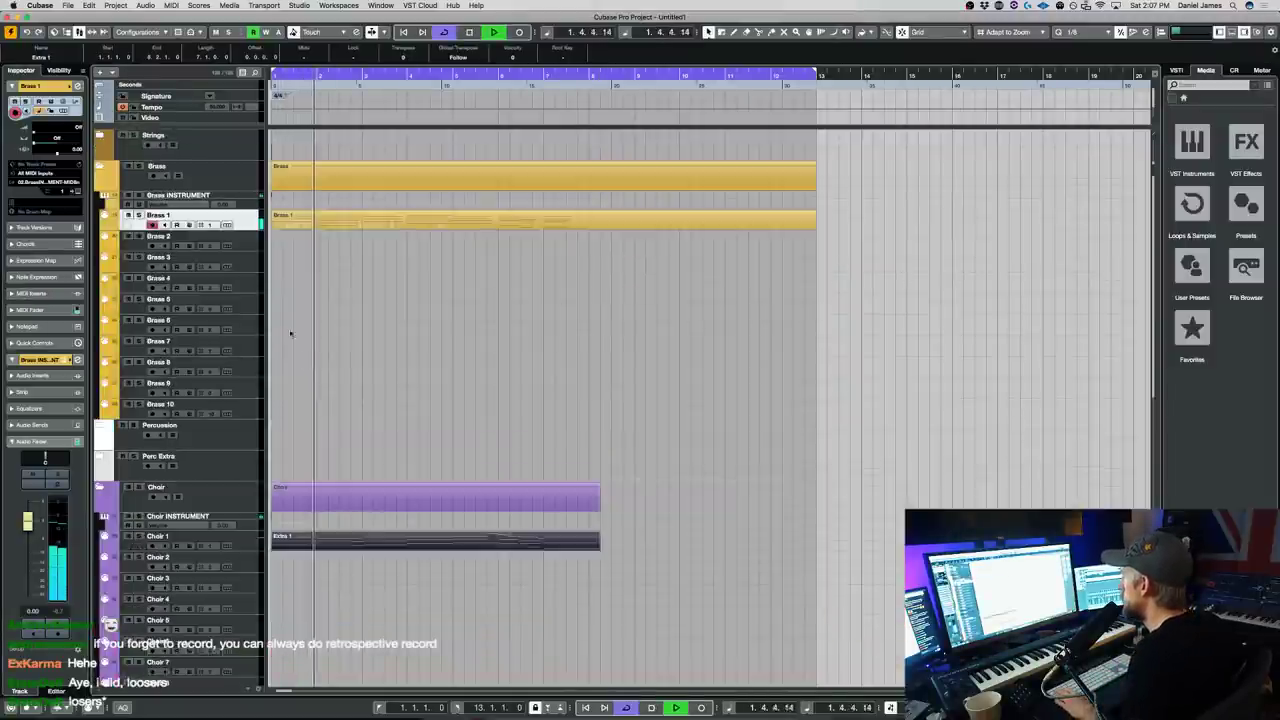
{"action": "left_click", "coordinate": [394, 337]}
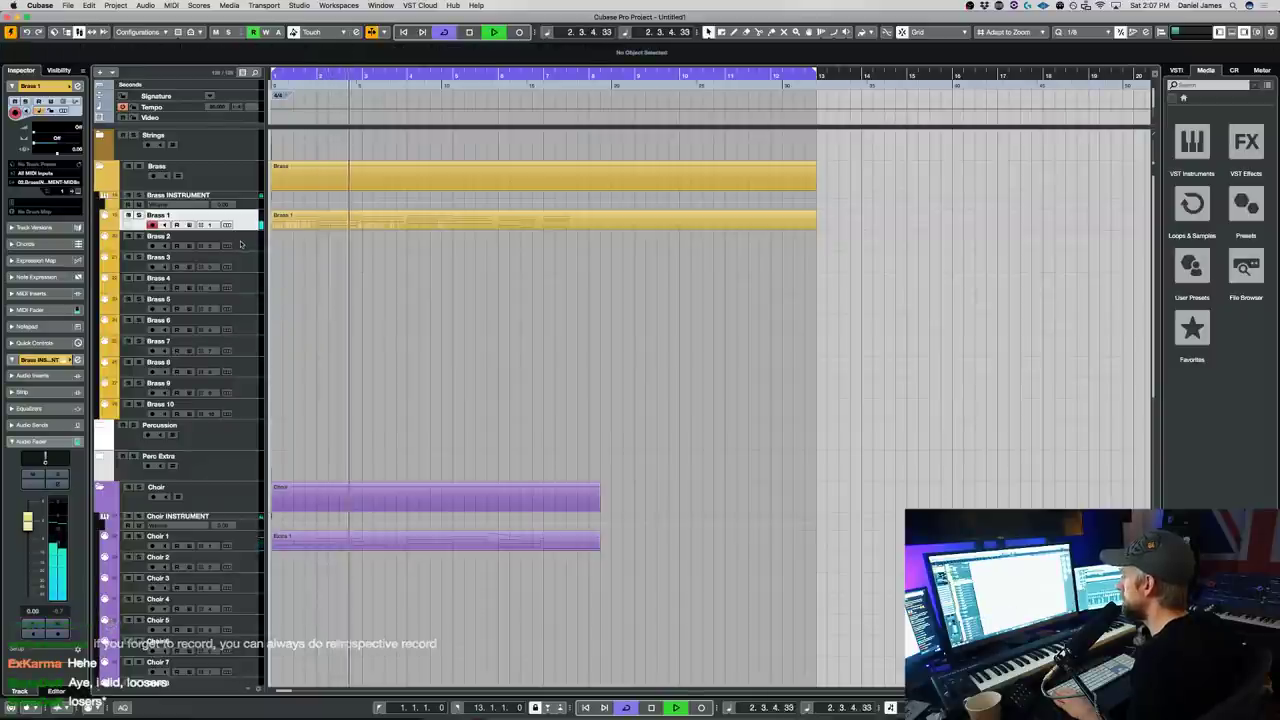
{"action": "scroll", "coordinate": [428, 305], "scroll_direction": "down", "scroll_amount": 8}
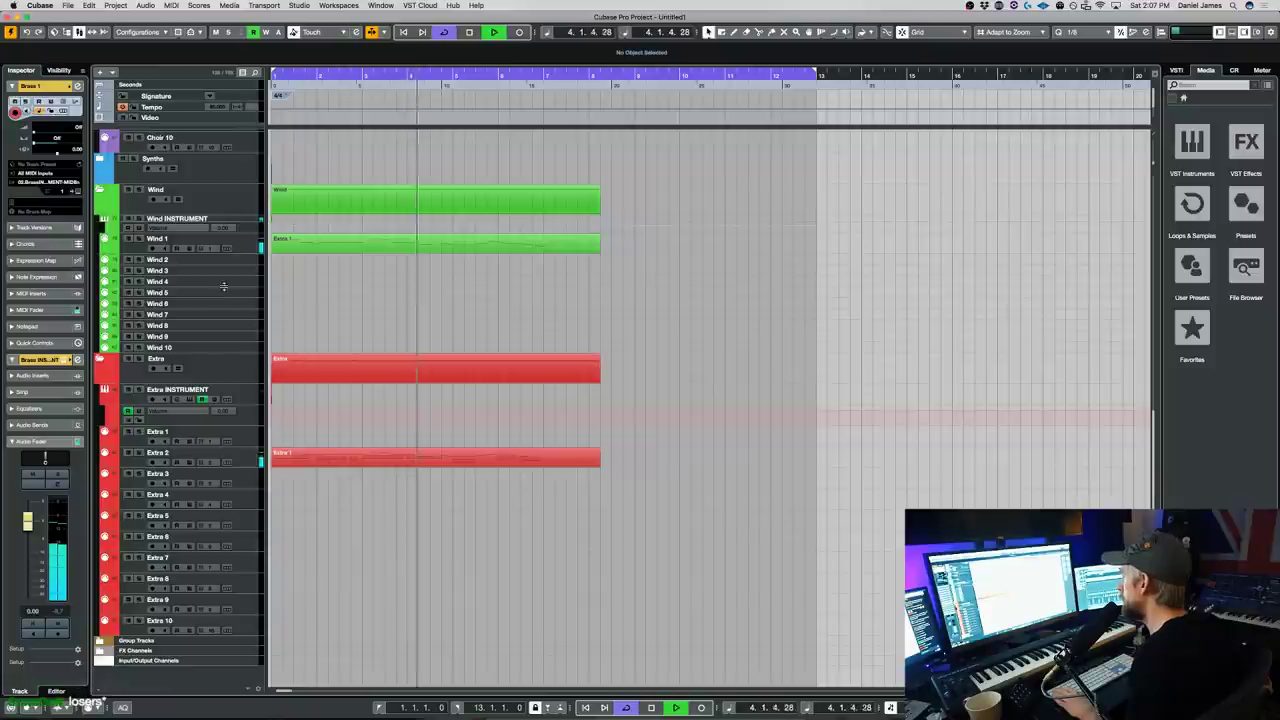
{"action": "scroll", "coordinate": [377, 289], "scroll_direction": "up", "scroll_amount": 8}
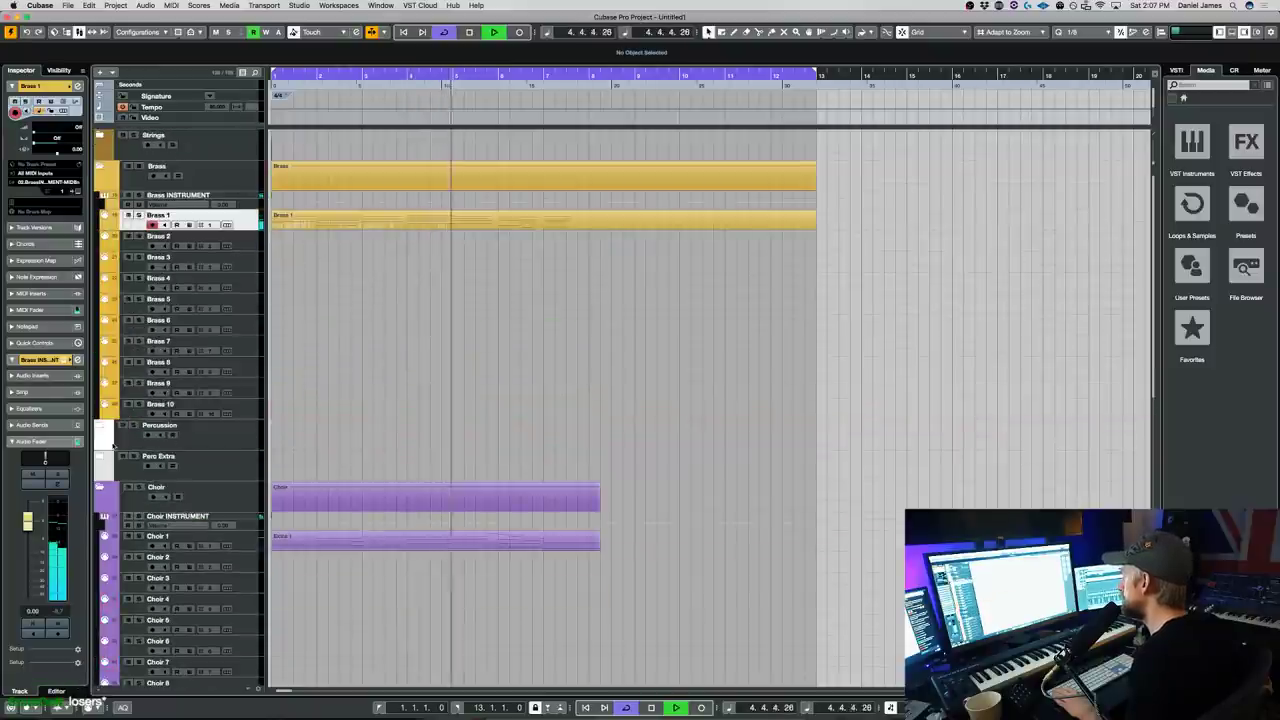
{"action": "scroll", "coordinate": [292, 455], "scroll_direction": "down", "scroll_amount": 5}
{"action": "scroll", "coordinate": [292, 455], "scroll_direction": "down", "scroll_amount": 2}
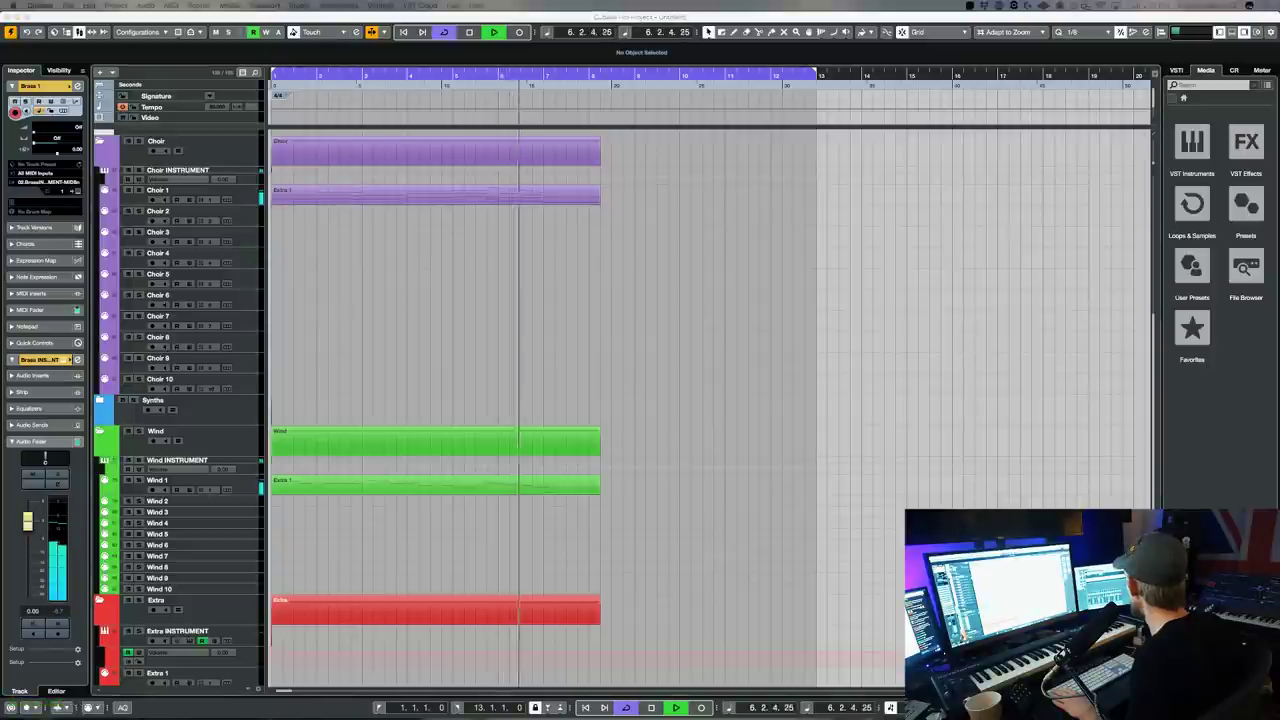
- Trim the end of the Choir 1 part back to bar 8
{"action": "scroll", "coordinate": [460, 300], "scroll_direction": "up", "scroll_amount": 9}
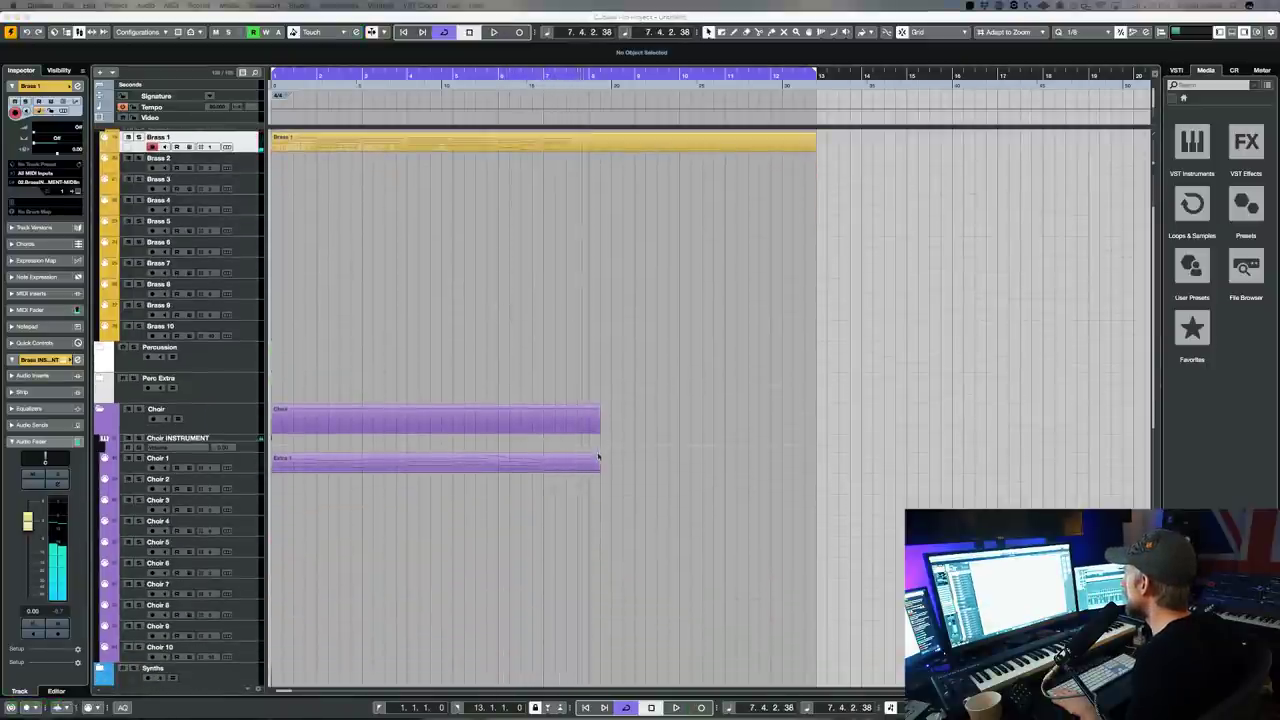
{"action": "left_click", "coordinate": [594, 462]}
{"action": "key", "text": "space"}
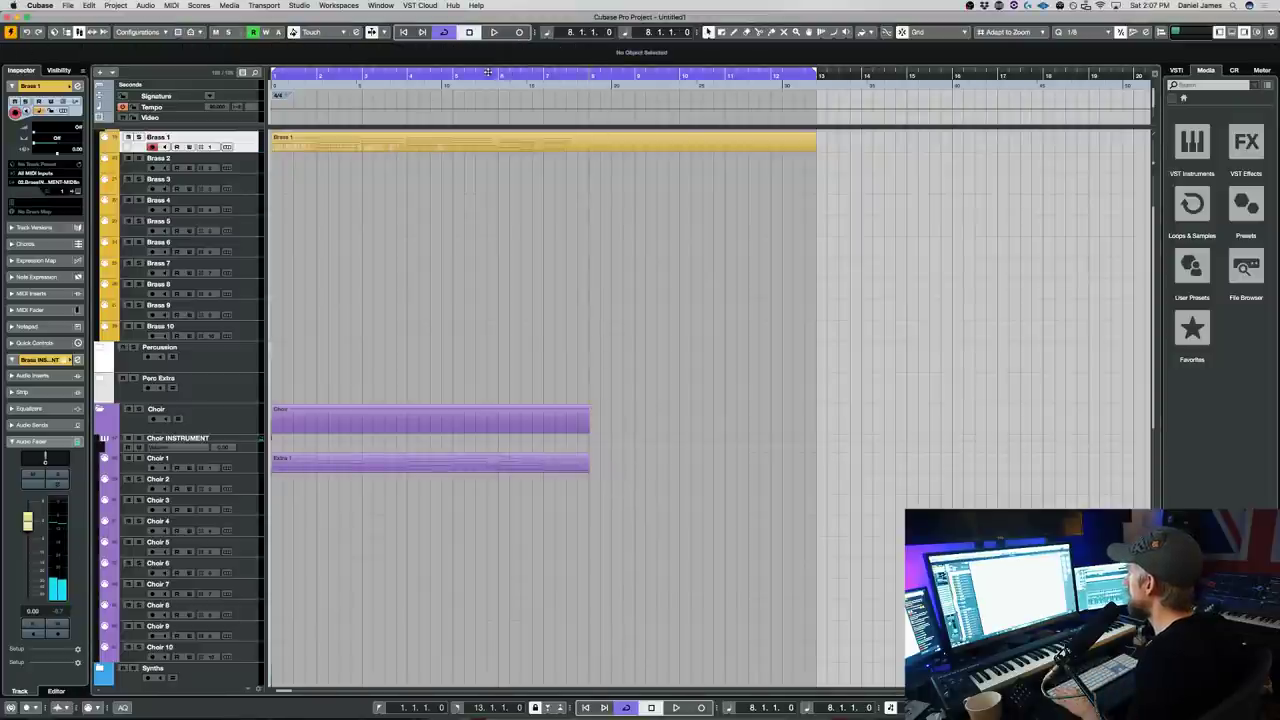
- Play the end of the arrangement twice, stopping at bar 11 each time, to try out a Brass 1 continuation
{"action": "key", "text": "space"}
{"action": "scroll", "coordinate": [252, 218], "scroll_direction": "up", "scroll_amount": 2}
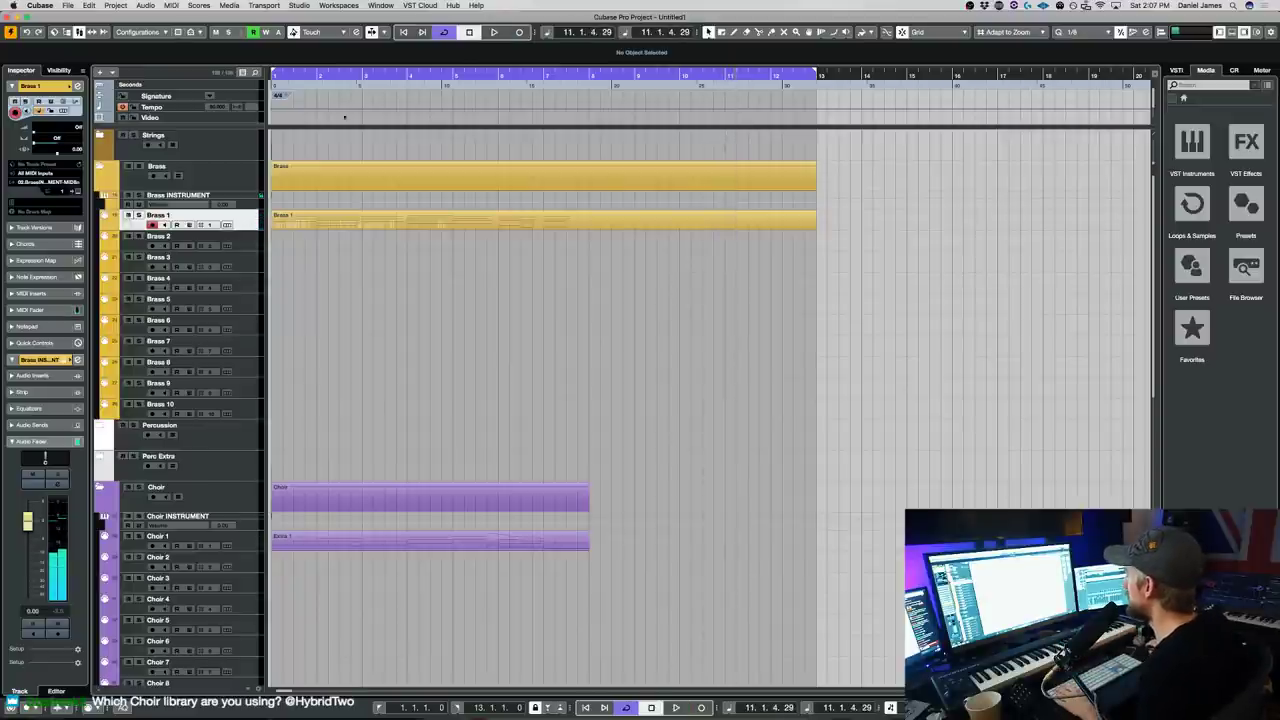
{"action": "key", "text": "space"}
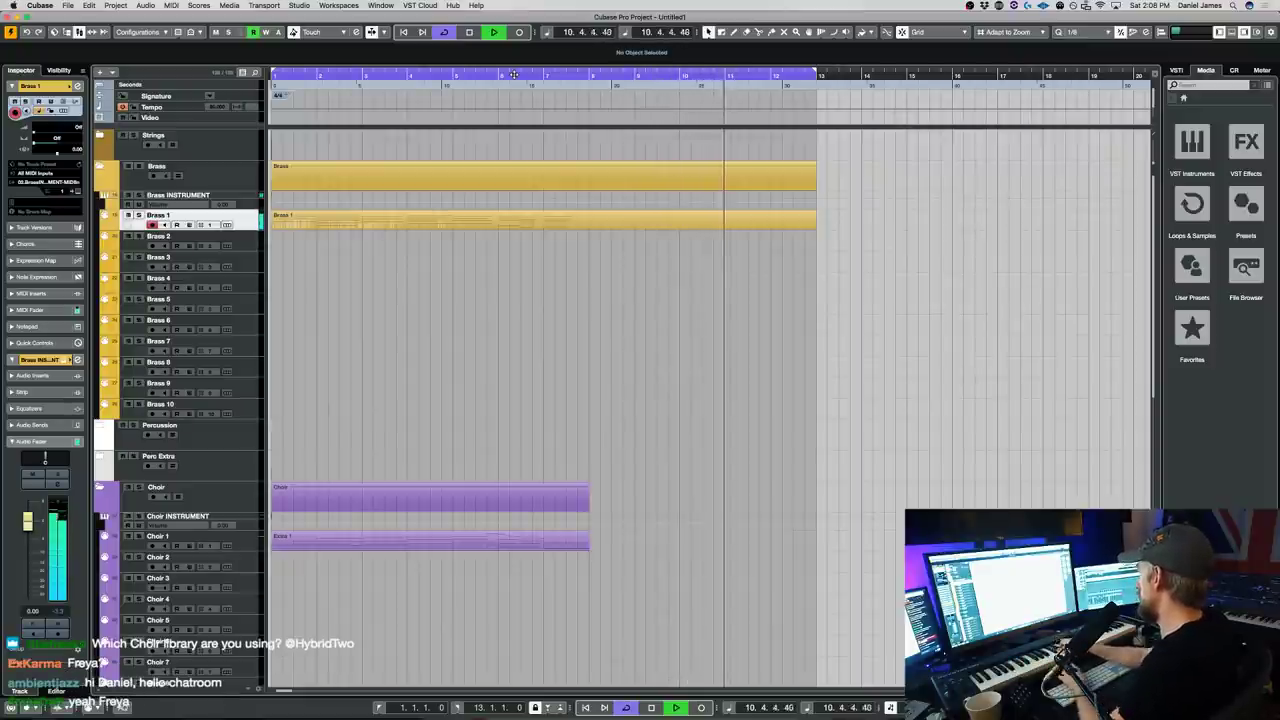
{"action": "key", "text": "space"}
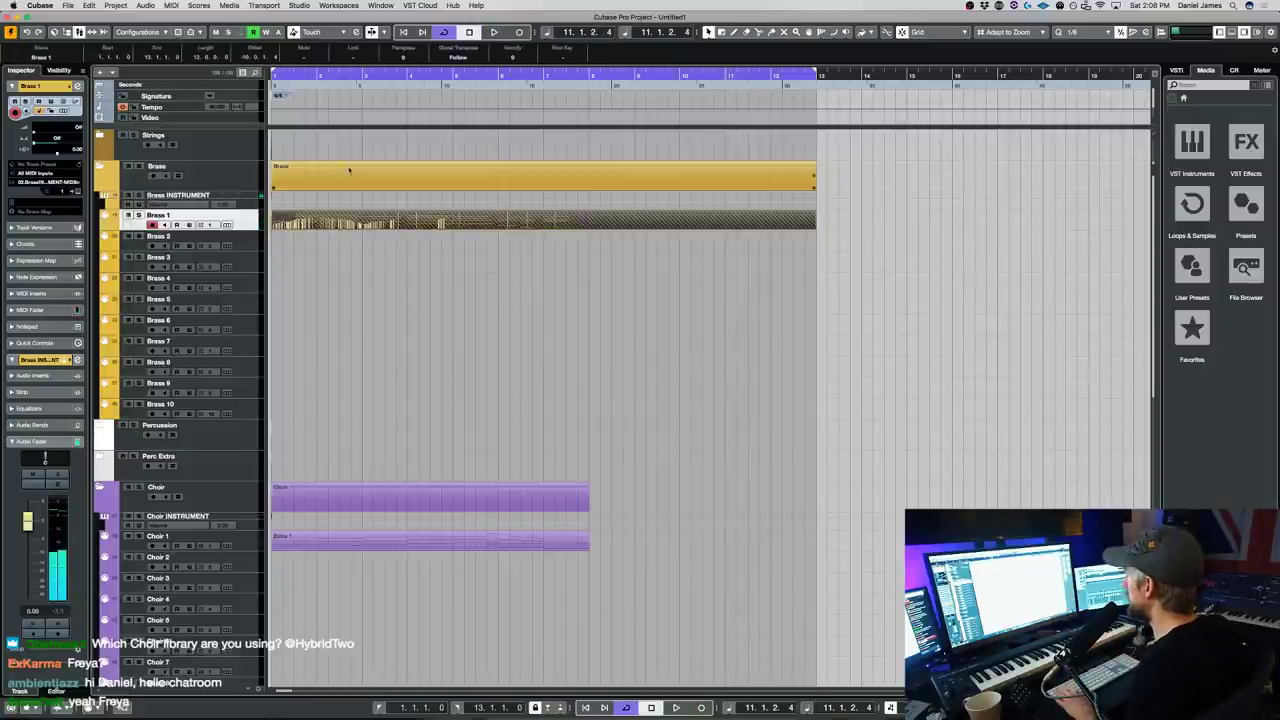
- Record a Brass 1 continuation into bars 8 to 10 of the existing part and deselect the part
{"action": "key", "text": "Home"}
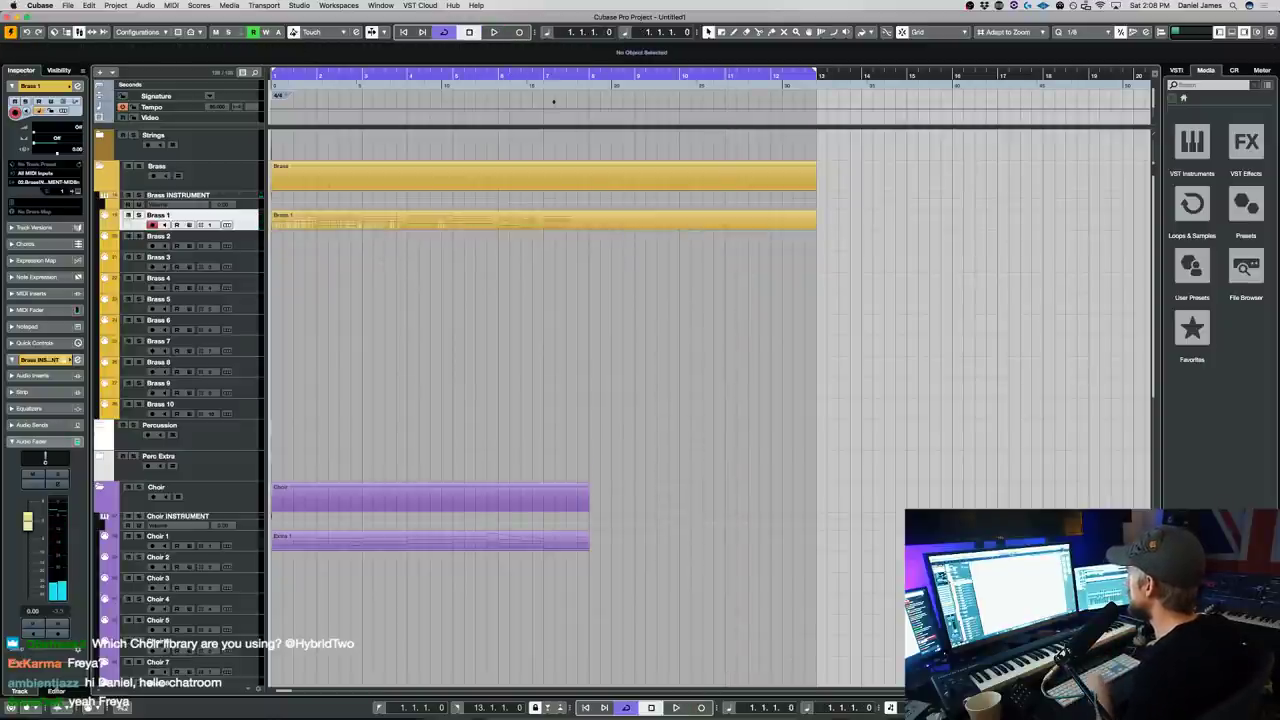
{"action": "key", "text": "KP_Multiply"}
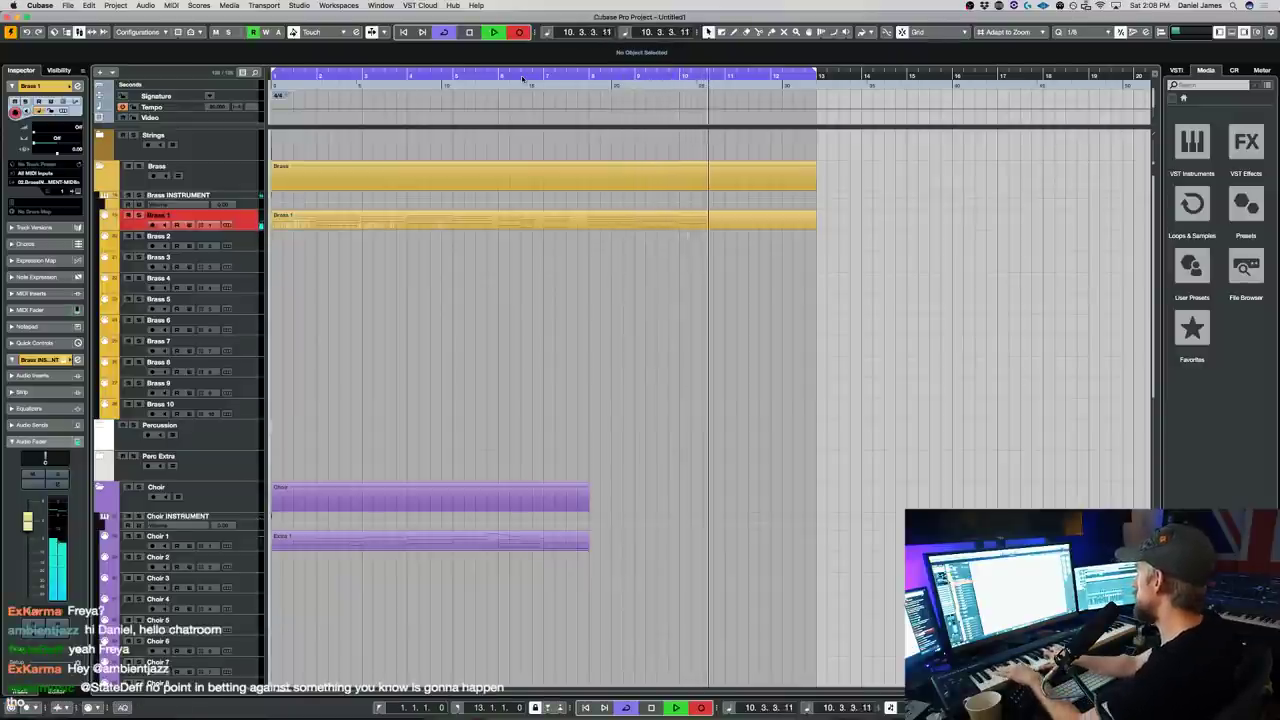
{"action": "key", "text": "space"}
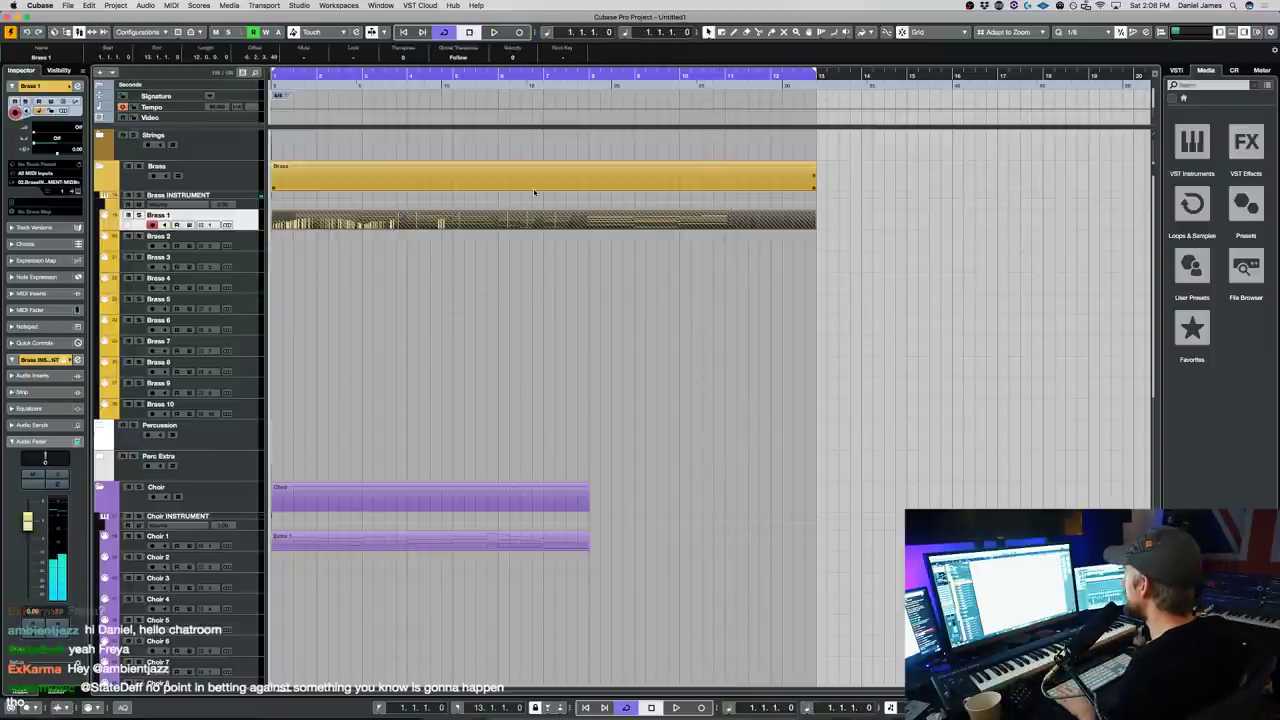
{"action": "left_click", "coordinate": [569, 292]}
- Play the arrangement from bar 5 while viewing the Wind and Extra tracks
{"action": "scroll", "coordinate": [569, 295], "scroll_direction": "down", "scroll_amount": 10}
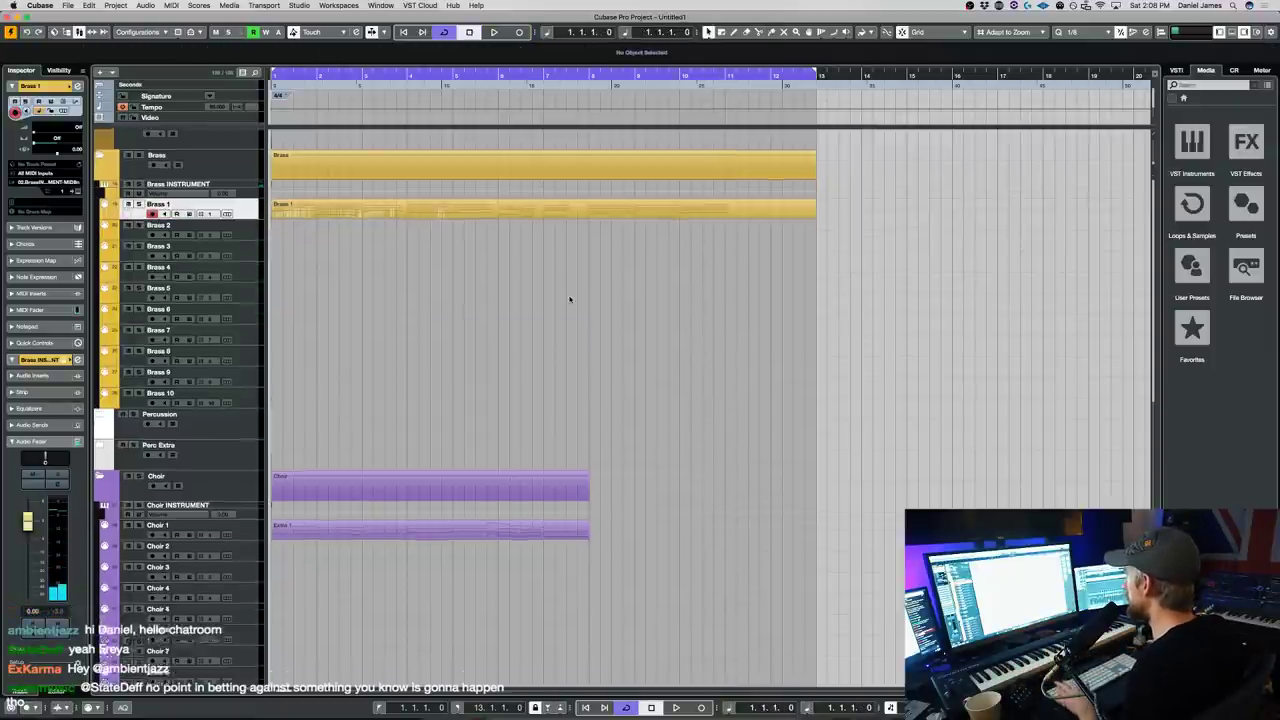
{"action": "left_click", "coordinate": [467, 72]}
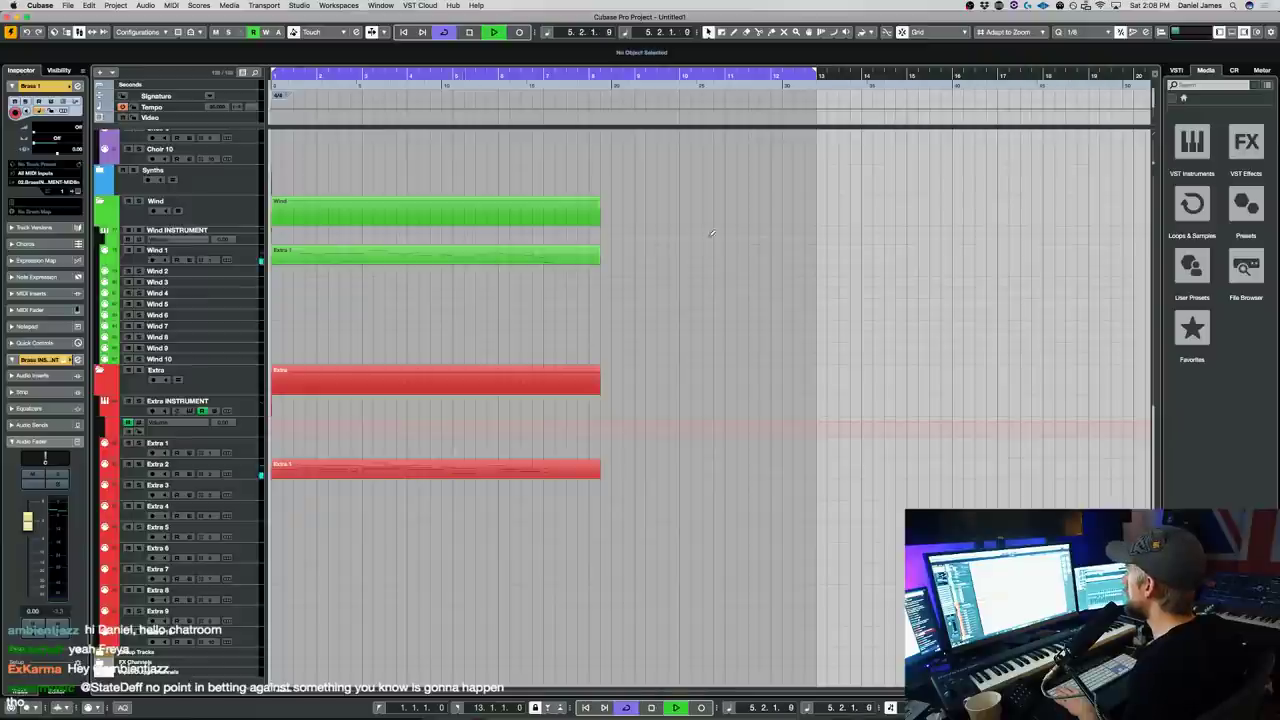
{"action": "key", "text": "space"}
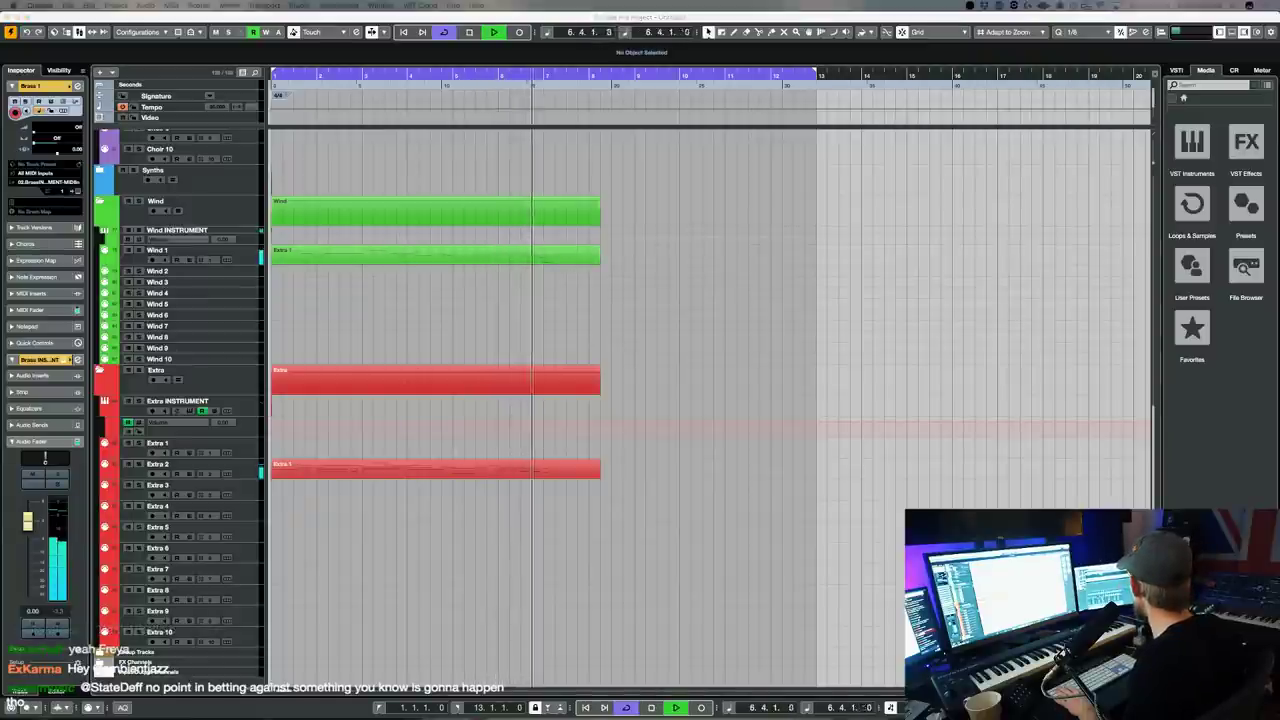
{"action": "left_click", "coordinate": [643, 298]}
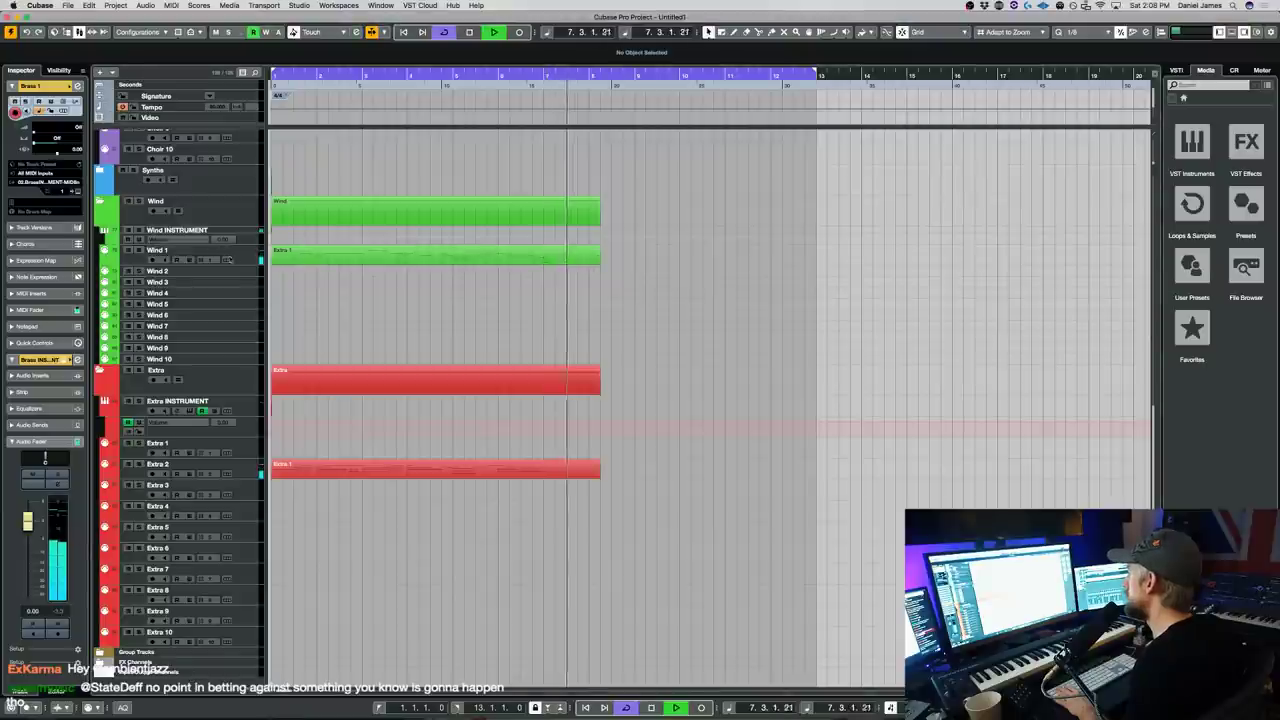
- Select the Wind 1 track, turn off cycle playback, and record a continuation from bar 6 to bar 12
{"action": "left_click", "coordinate": [236, 260]}
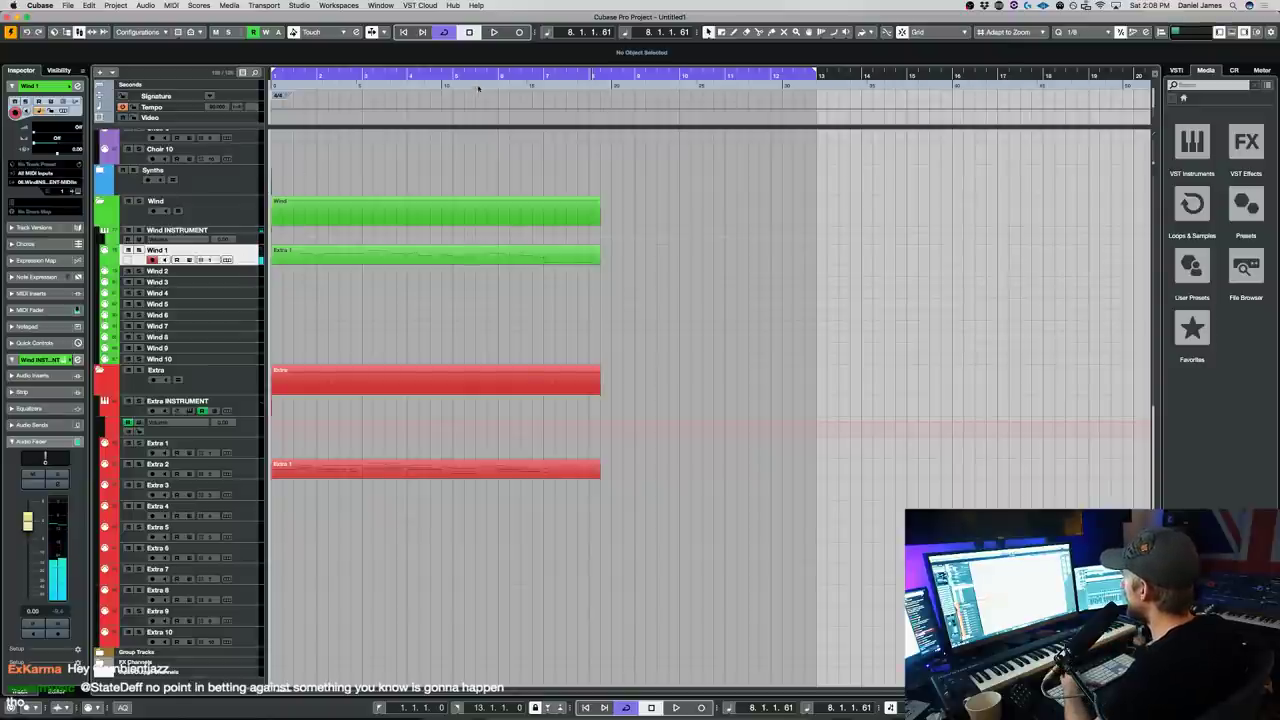
{"action": "left_click", "coordinate": [513, 73]}
{"action": "left_click", "coordinate": [514, 74]}
{"action": "key", "text": "space"}
{"action": "key", "text": "KP_Multiply"}
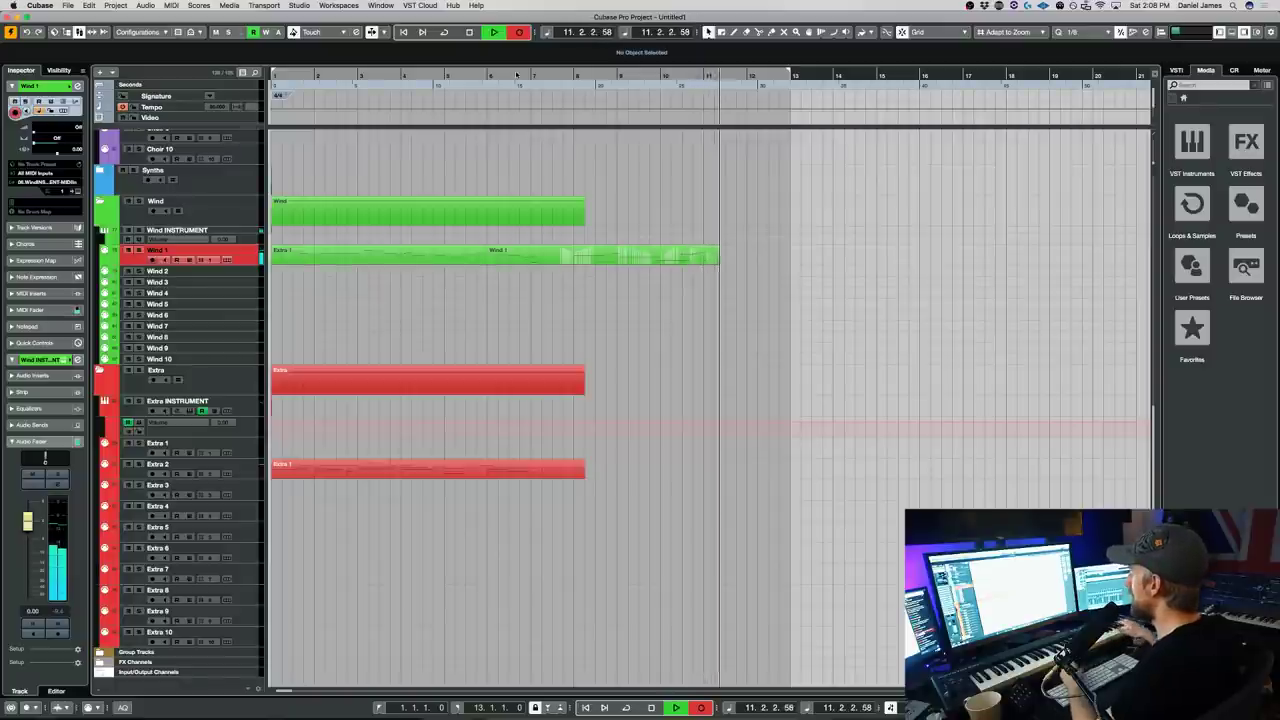
{"action": "key", "text": "space"}
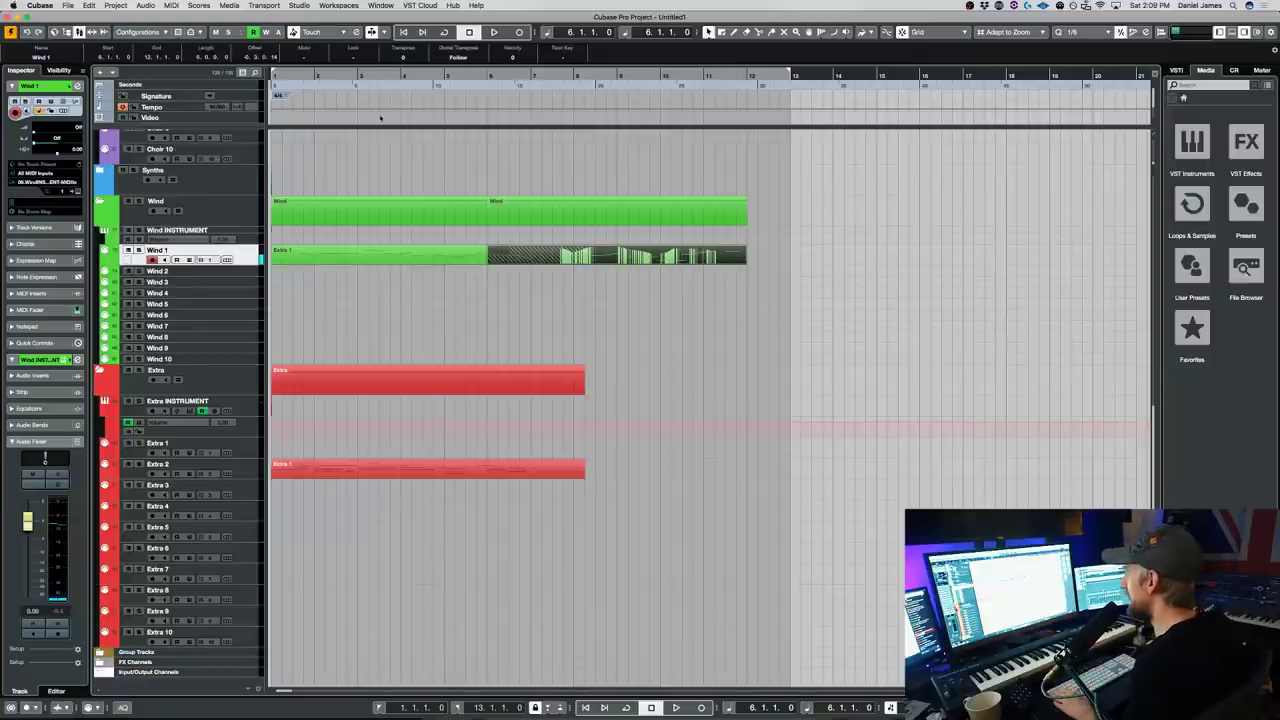
- Open the Wind track's Kontakt instrument and load Nucleus 01 Solo Flute - Legato alongside the existing ethnic flute
{"action": "key", "text": "alt+shift+i"}
{"action": "scroll", "coordinate": [258, 308], "scroll_direction": "down", "scroll_amount": 10}
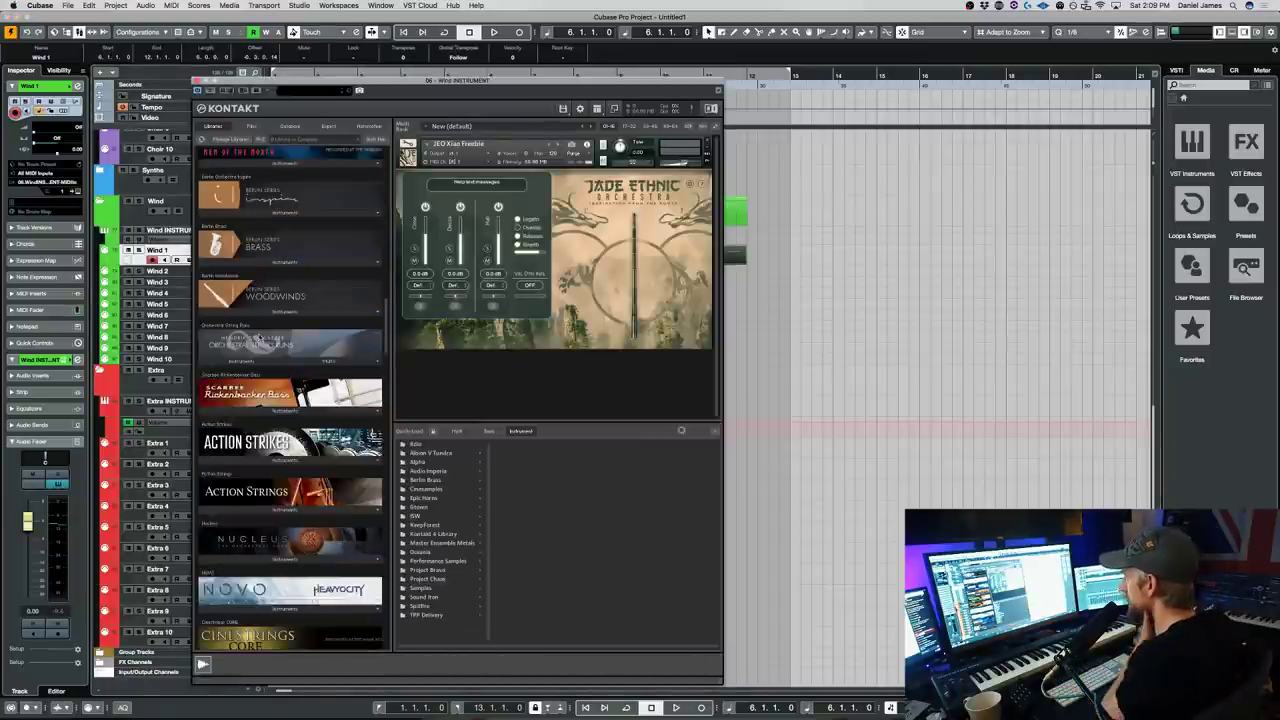
{"action": "scroll", "coordinate": [250, 323], "scroll_direction": "down", "scroll_amount": 10}
{"action": "scroll", "coordinate": [250, 250], "scroll_direction": "up", "scroll_amount": 3}
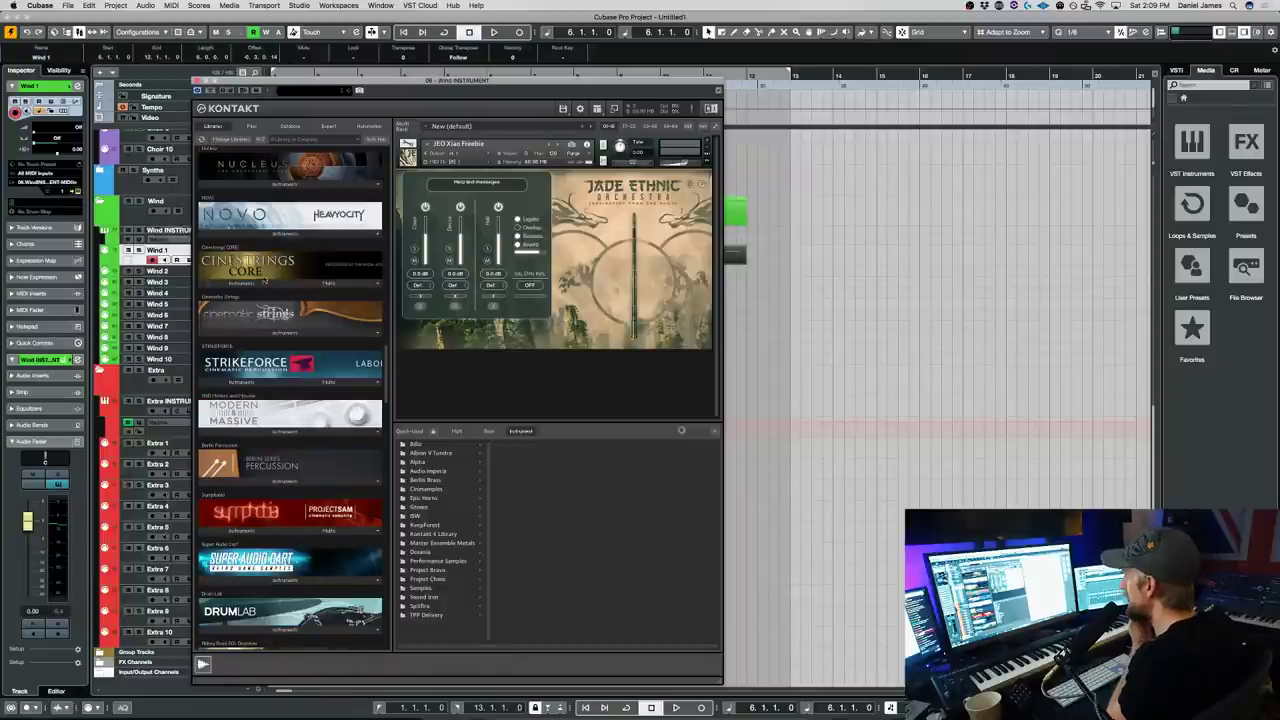
{"action": "left_click", "coordinate": [244, 186]}
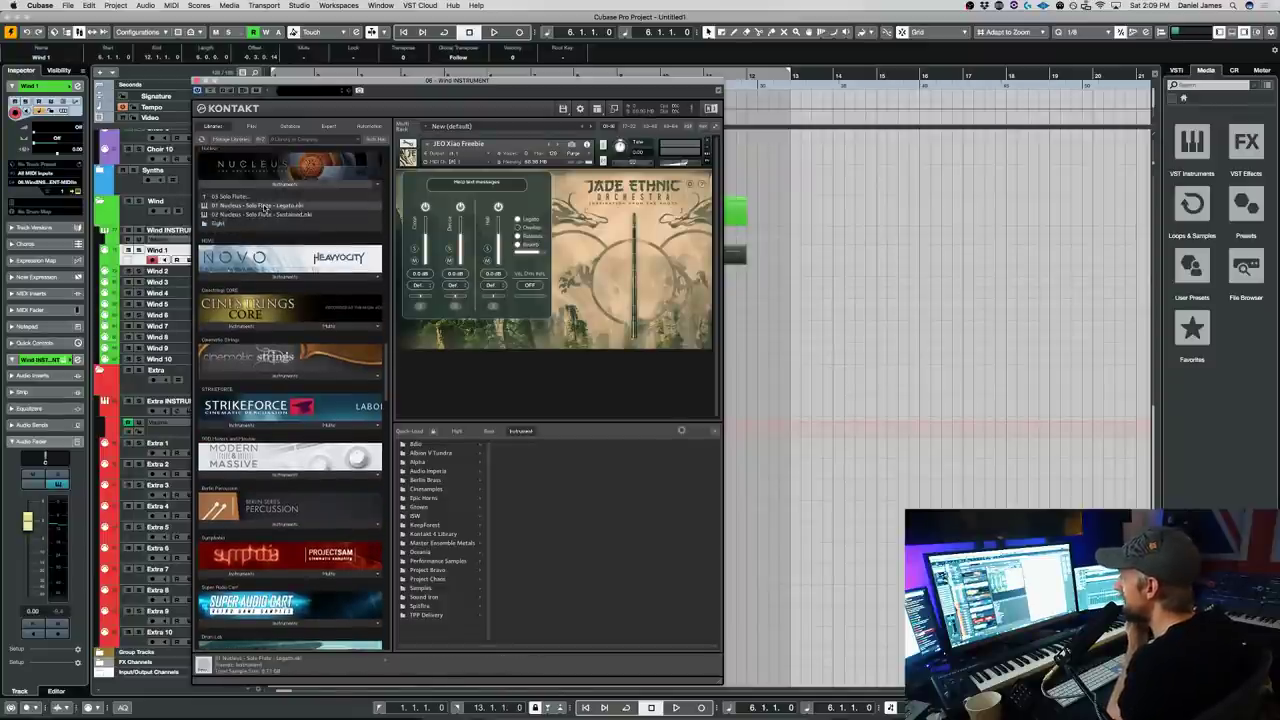
{"action": "left_click_drag", "start_coordinate": [293, 66], "coordinate": [757, 67]}
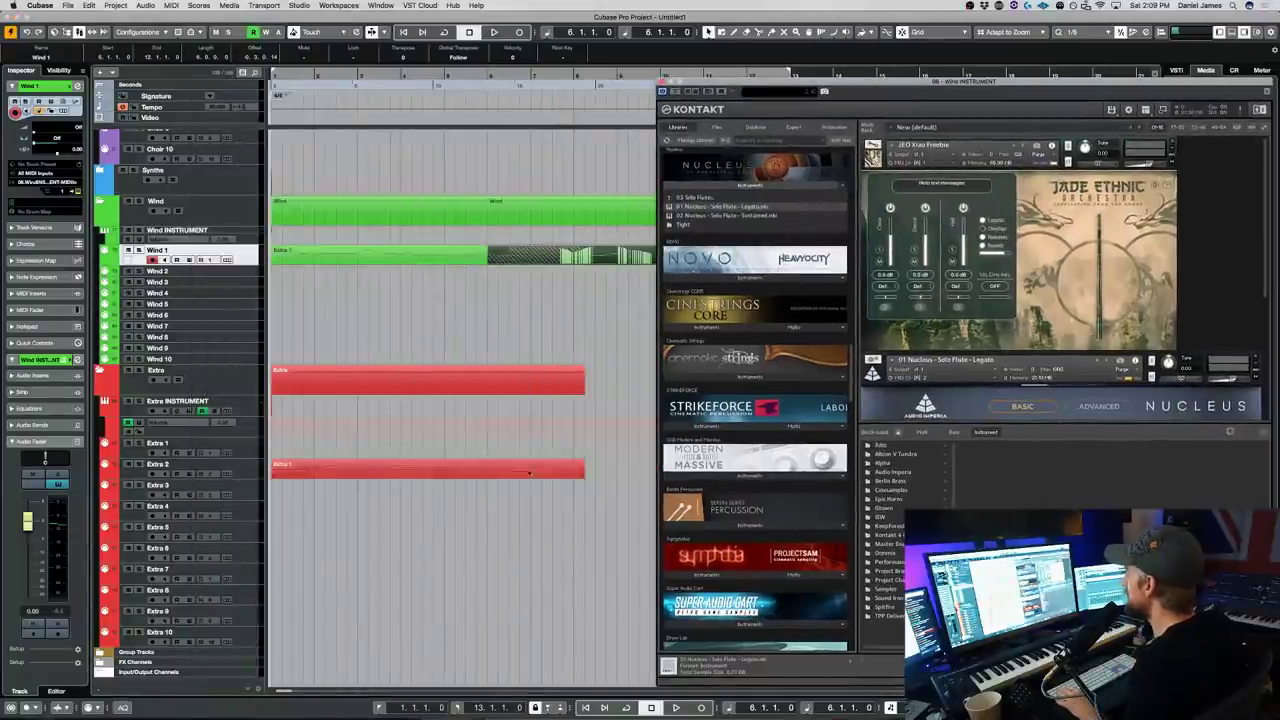
- Glue the two Wind 1 parts into one part and move it onto the Wind 2 track
{"action": "key", "text": "4"}
{"action": "left_click", "coordinate": [404, 248]}
{"action": "left_click_drag", "start_coordinate": [479, 263], "coordinate": [478, 279]}
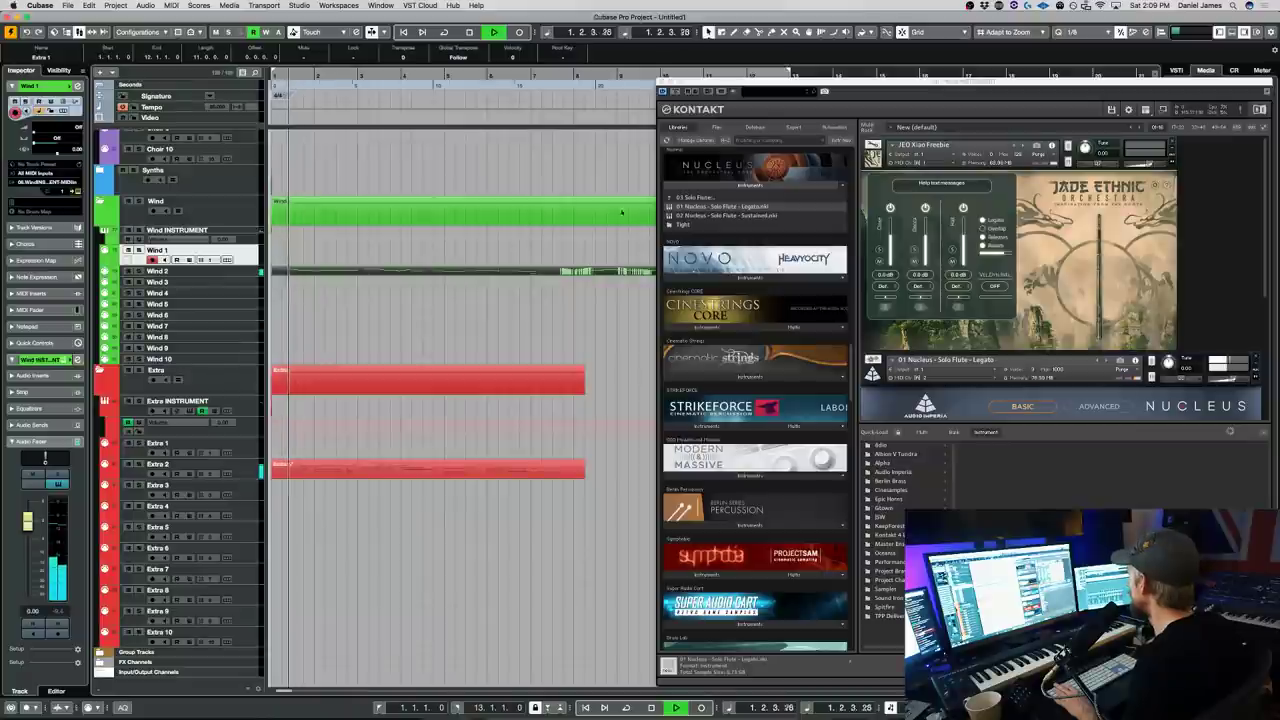
- Examine the advanced settings of the Nucleus Solo Flute while listening to the Wind 2 part
{"action": "scroll", "coordinate": [1111, 387], "scroll_direction": "down", "scroll_amount": 4}
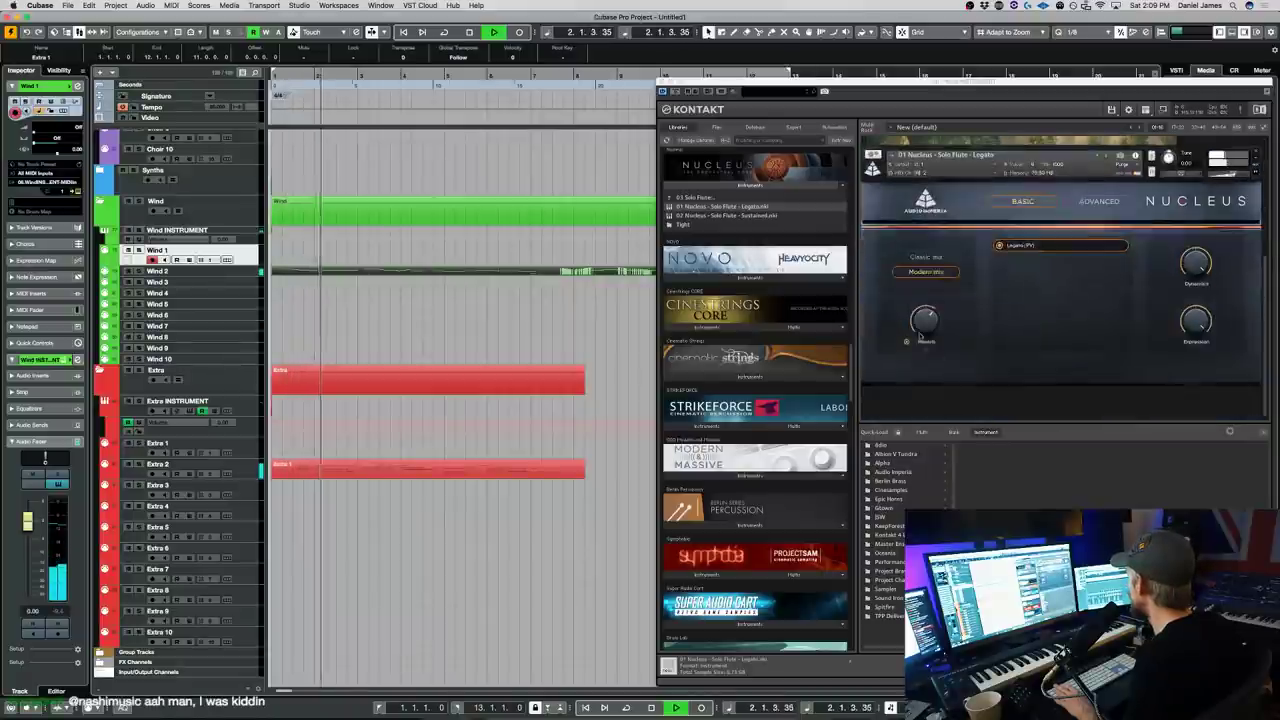
{"action": "left_click", "coordinate": [1099, 202]}
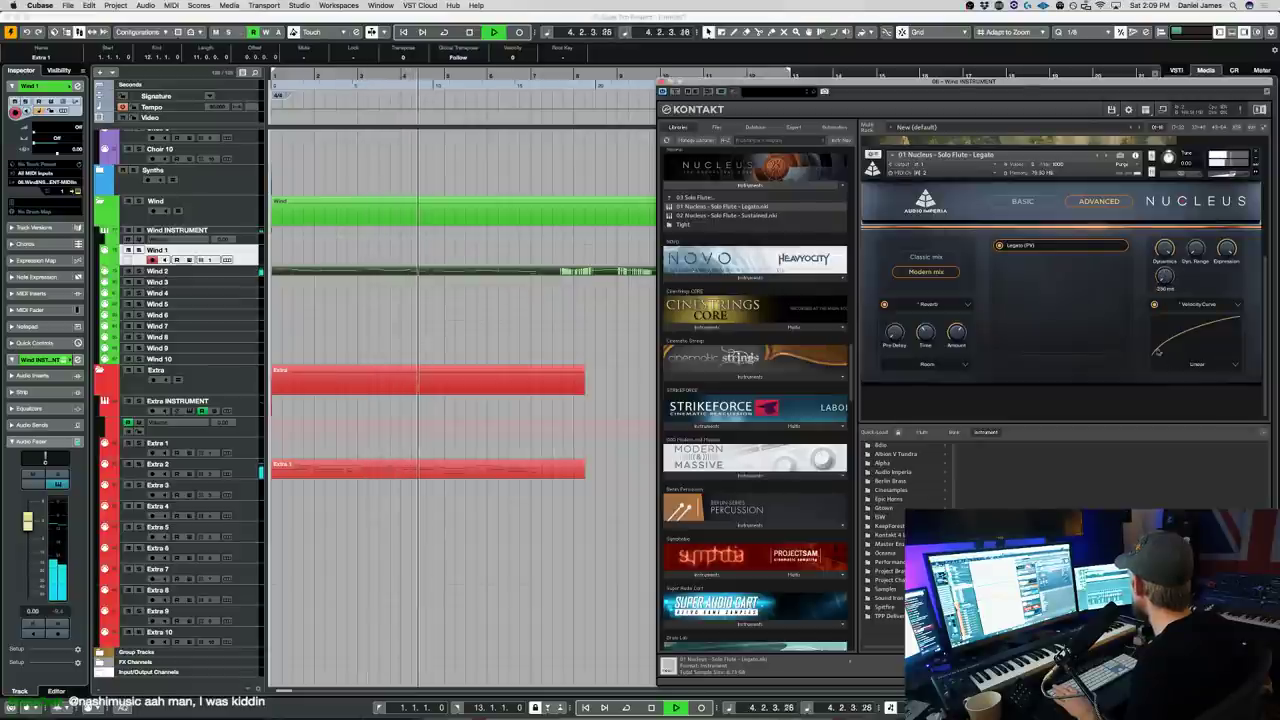
{"action": "key", "text": "space"}
- Copy the Wind 2 part back onto Wind 1 to layer both flutes, and close the Wind Kontakt window
{"action": "left_click", "coordinate": [238, 272]}
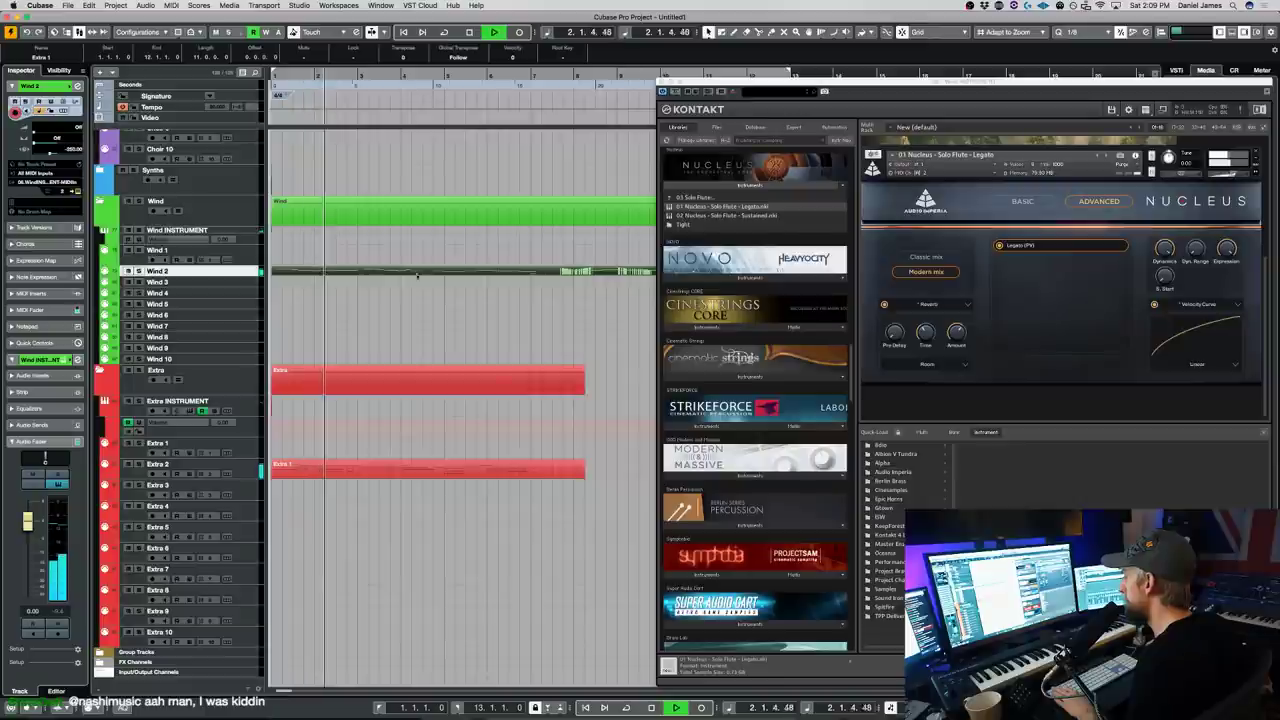
{"action": "left_click_drag", "start_coordinate": [416, 273], "coordinate": [406, 256]}
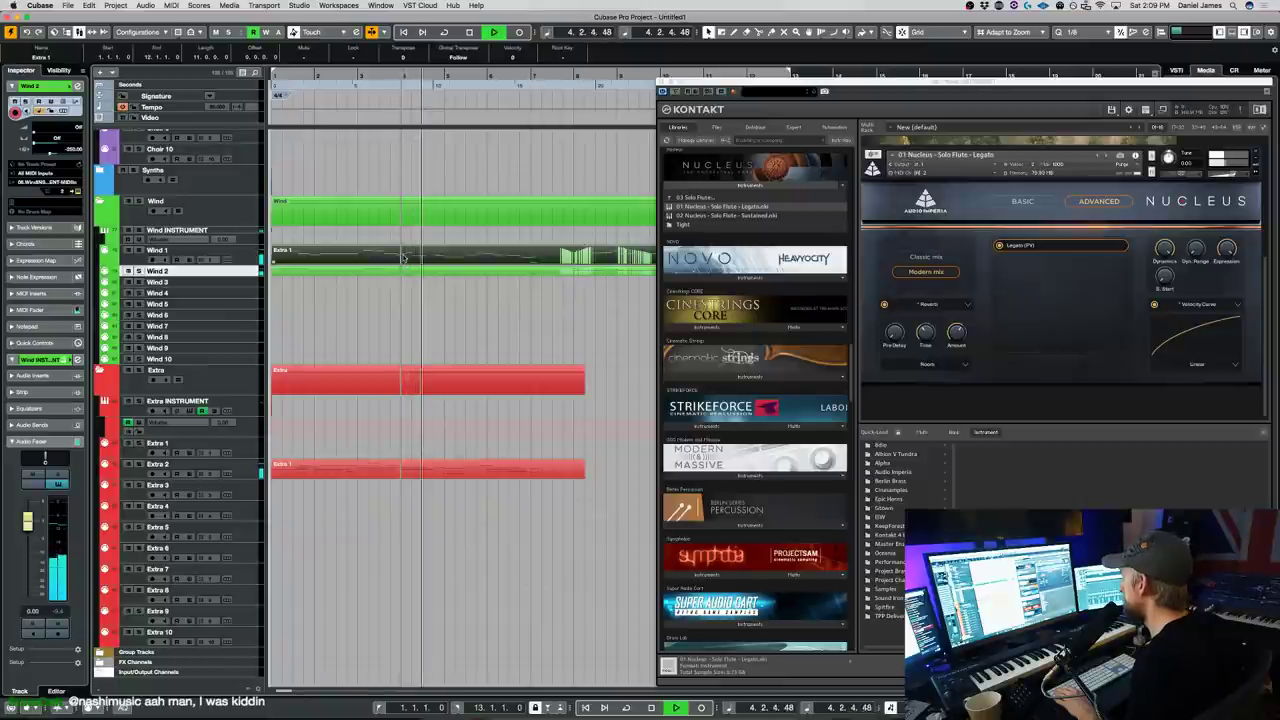
{"action": "left_click_drag", "start_coordinate": [1235, 177], "coordinate": [1238, 177]}
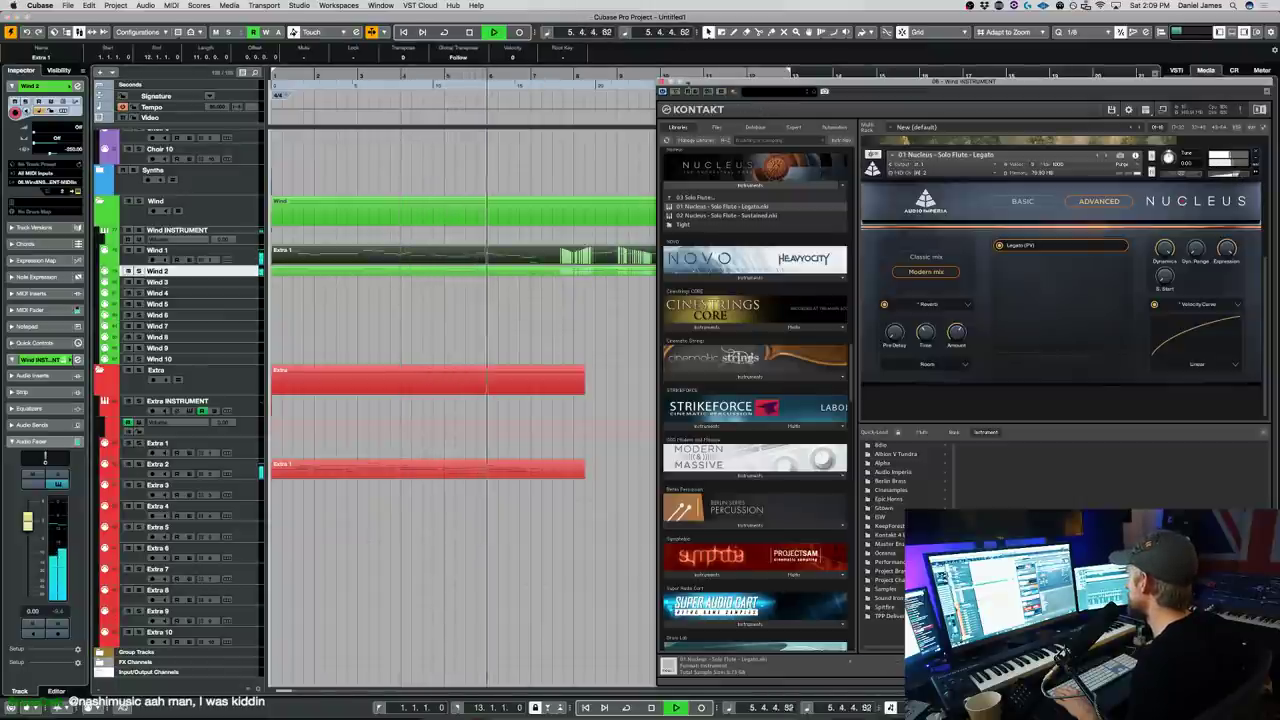
{"action": "left_click", "coordinate": [662, 82]}
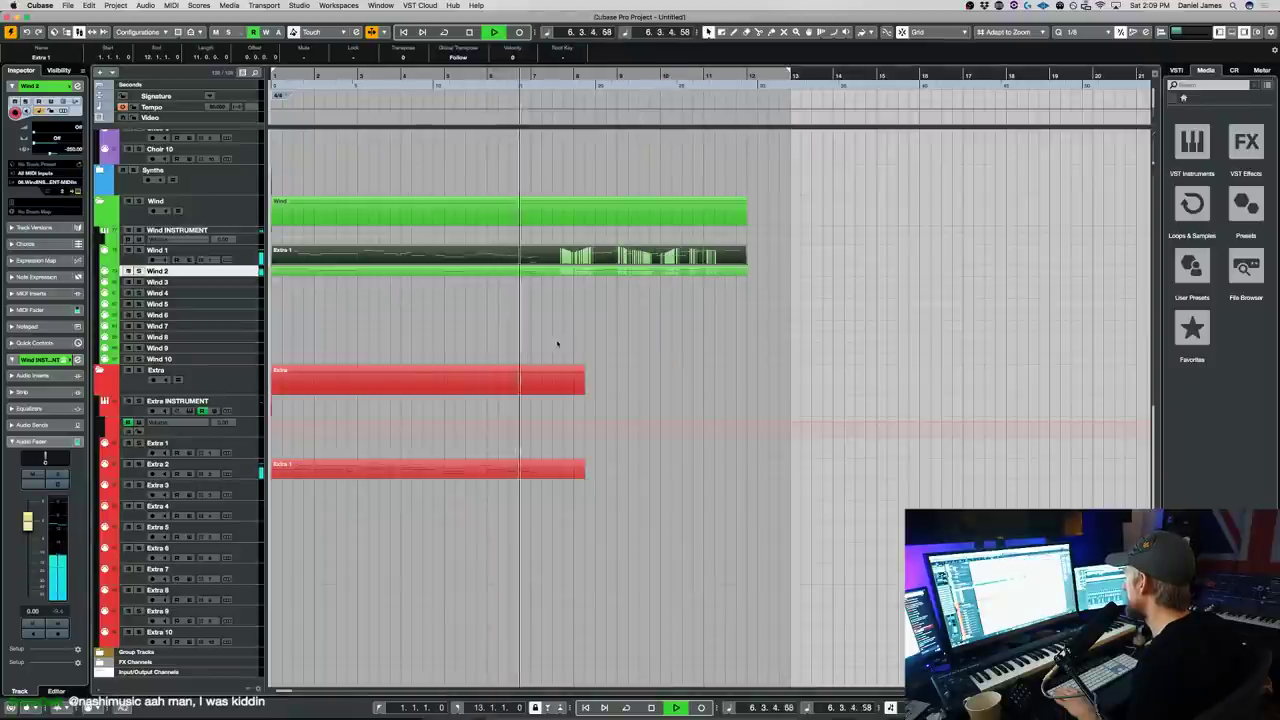
- Listen through the layered arrangement, expand the Strings folder and stop playback
{"action": "scroll", "coordinate": [543, 318], "scroll_direction": "up", "scroll_amount": 10}
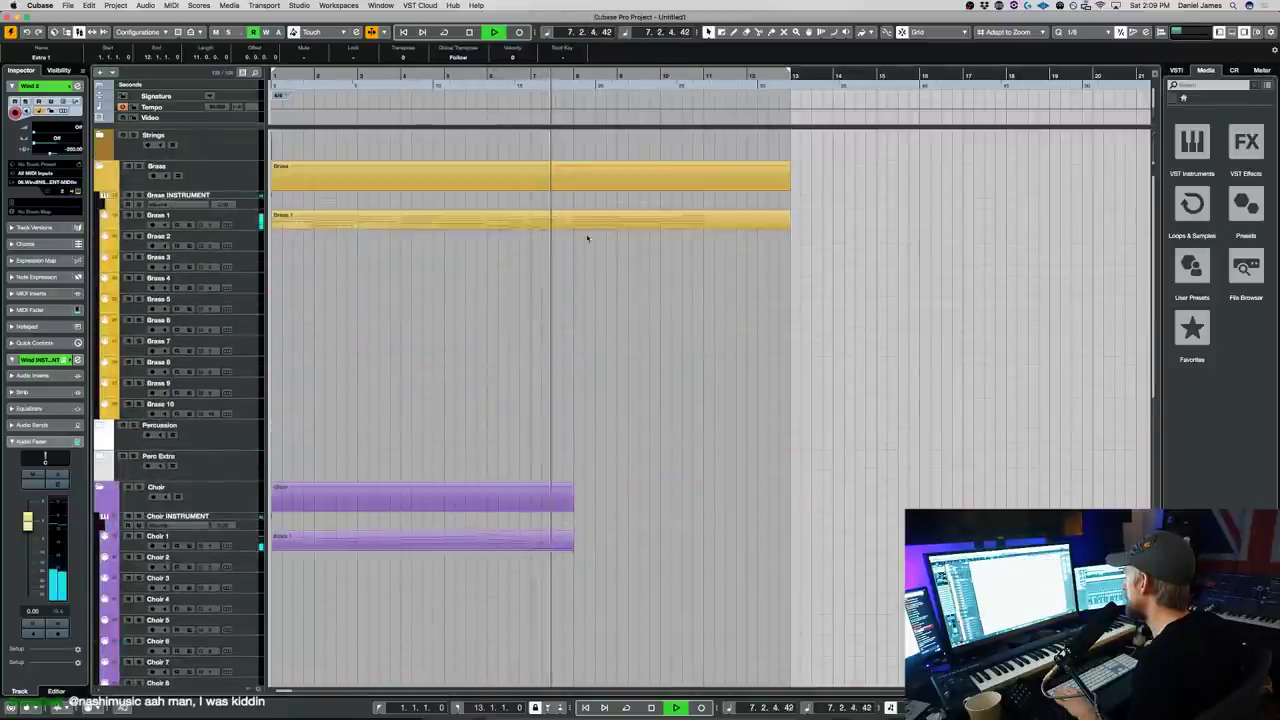
{"action": "scroll", "coordinate": [595, 400], "scroll_direction": "down", "scroll_amount": 10}
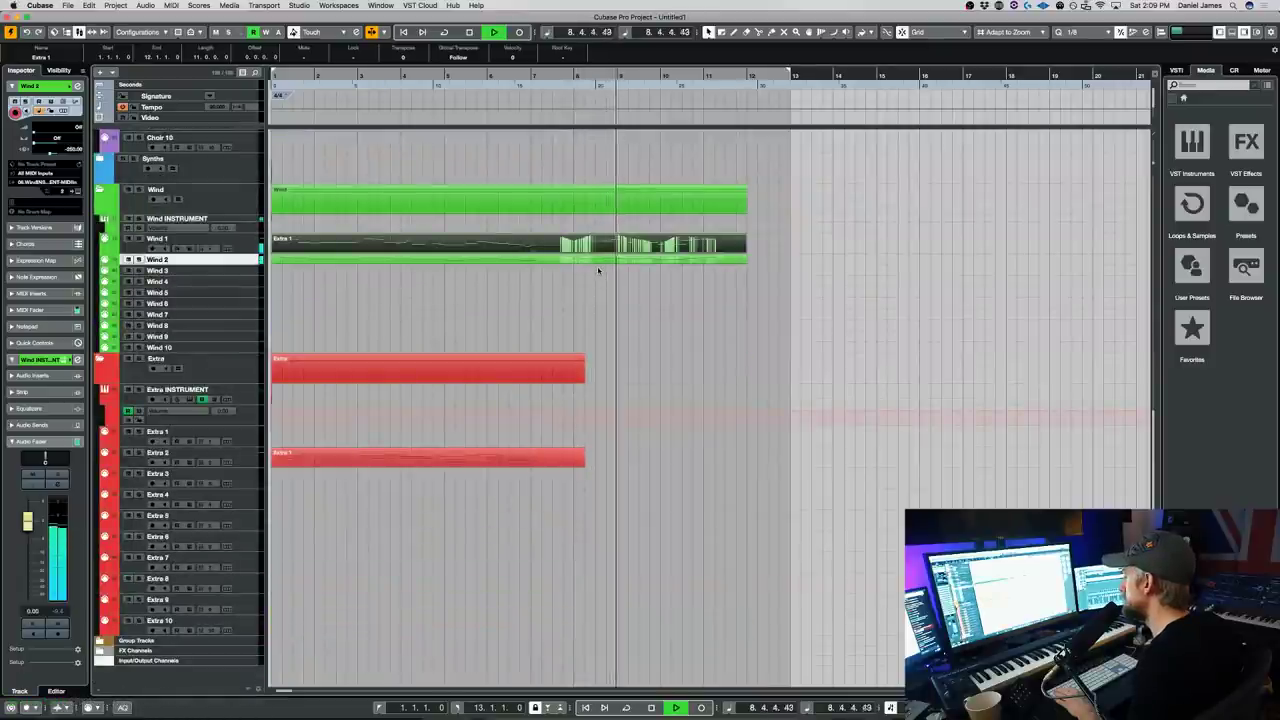
{"action": "scroll", "coordinate": [606, 261], "scroll_direction": "up", "scroll_amount": 10}
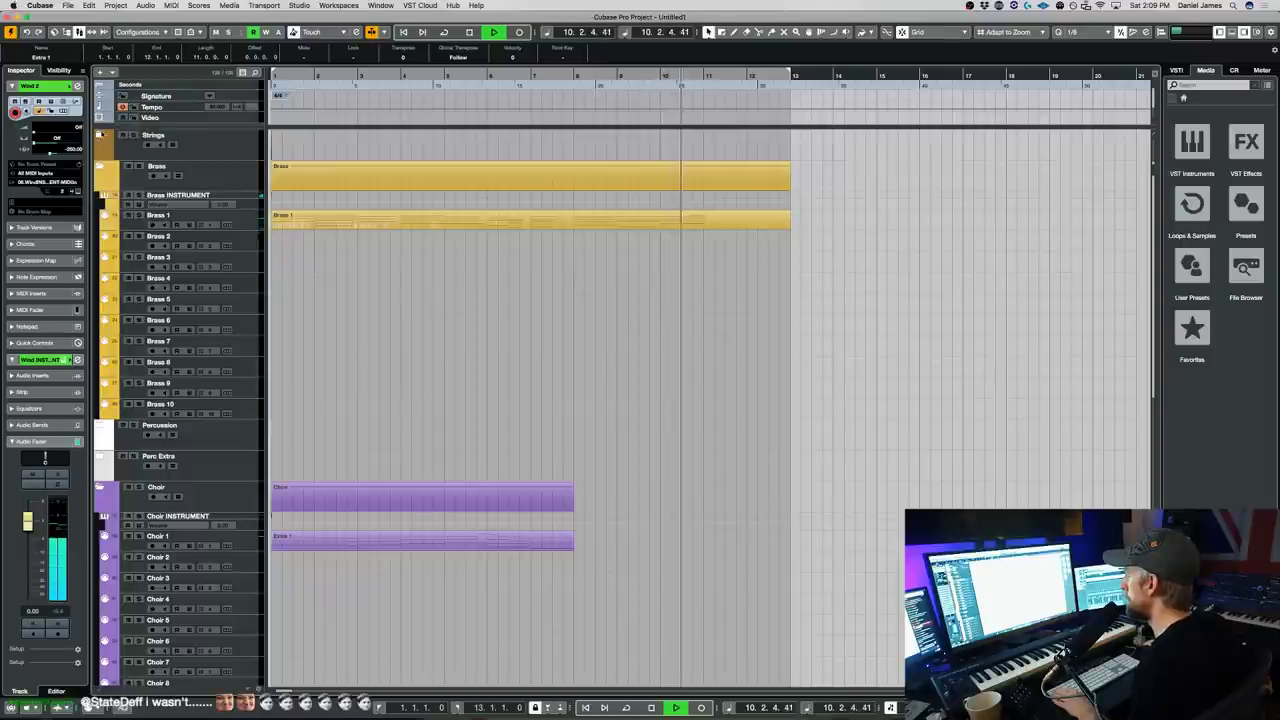
{"action": "left_click", "coordinate": [99, 135]}
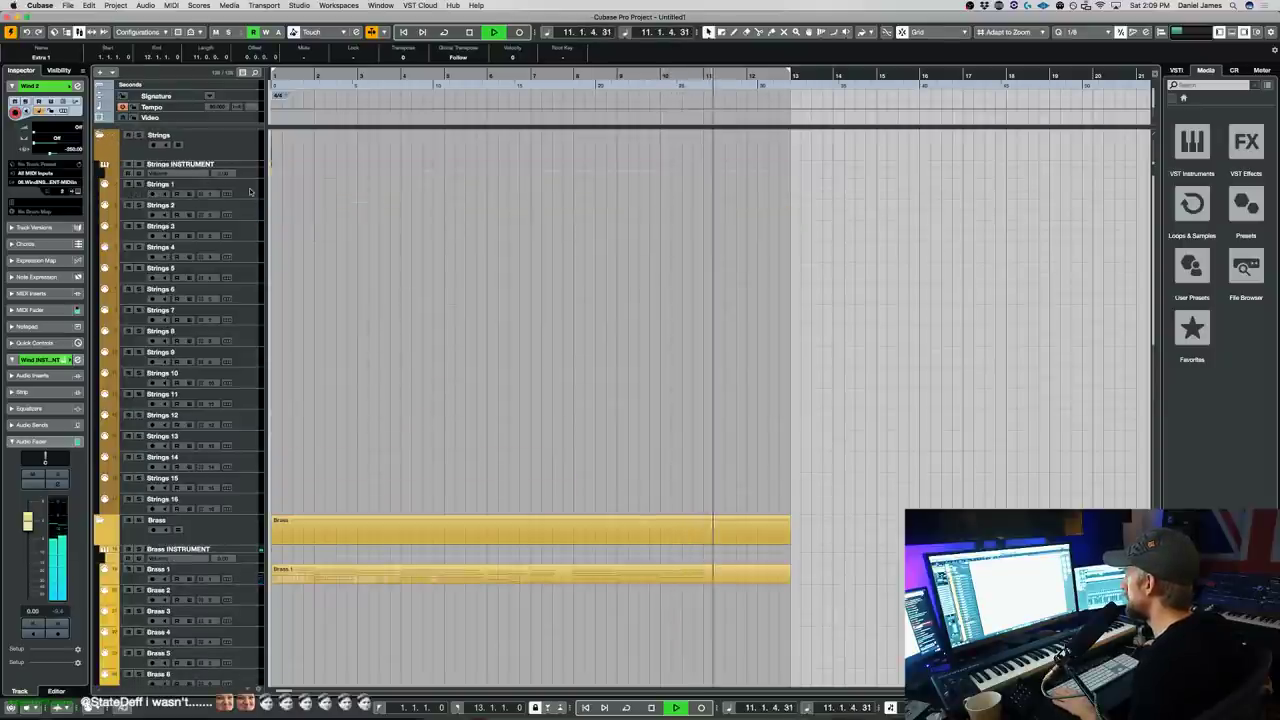
{"action": "key", "text": "space"}
- Select the Strings 1 track and load the CSS (Classic Legato) Full Ensemble patch from Cinematic Studio Strings in its Kontakt instrument
{"action": "left_click", "coordinate": [172, 184]}
{"action": "left_click", "coordinate": [227, 194]}
{"action": "left_click", "coordinate": [805, 336]}
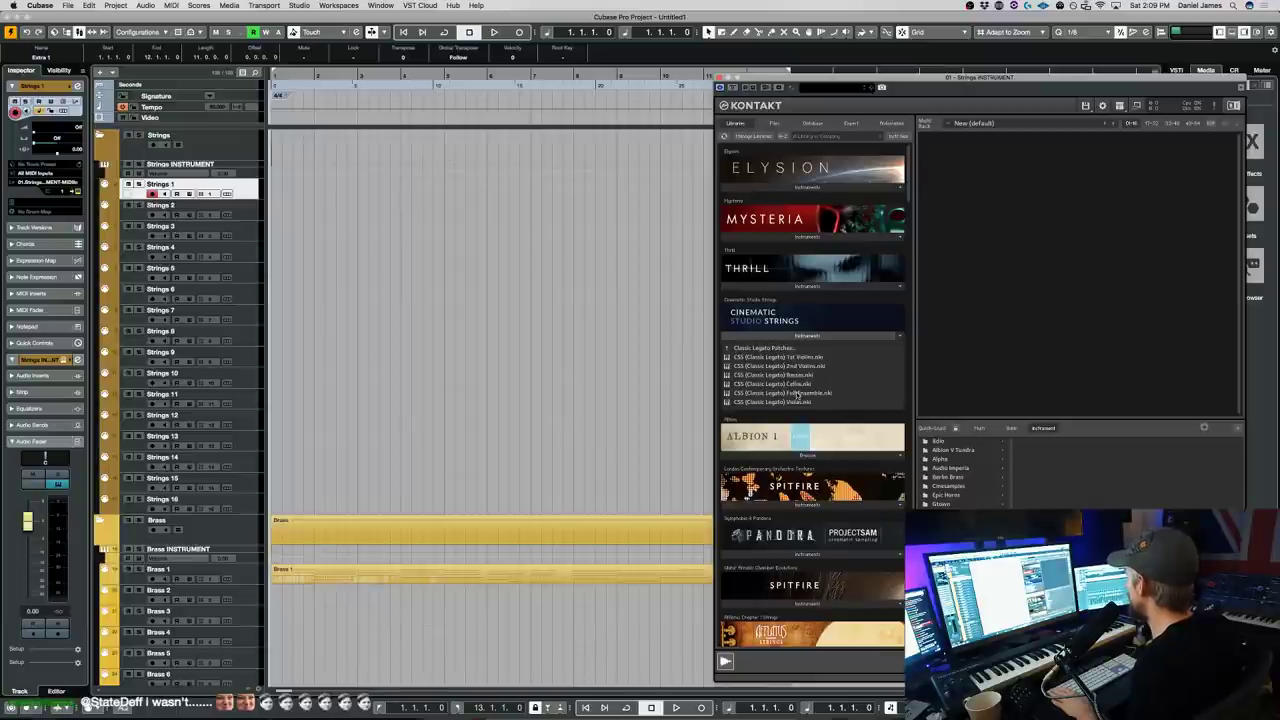
{"action": "double_click", "coordinate": [797, 393]}
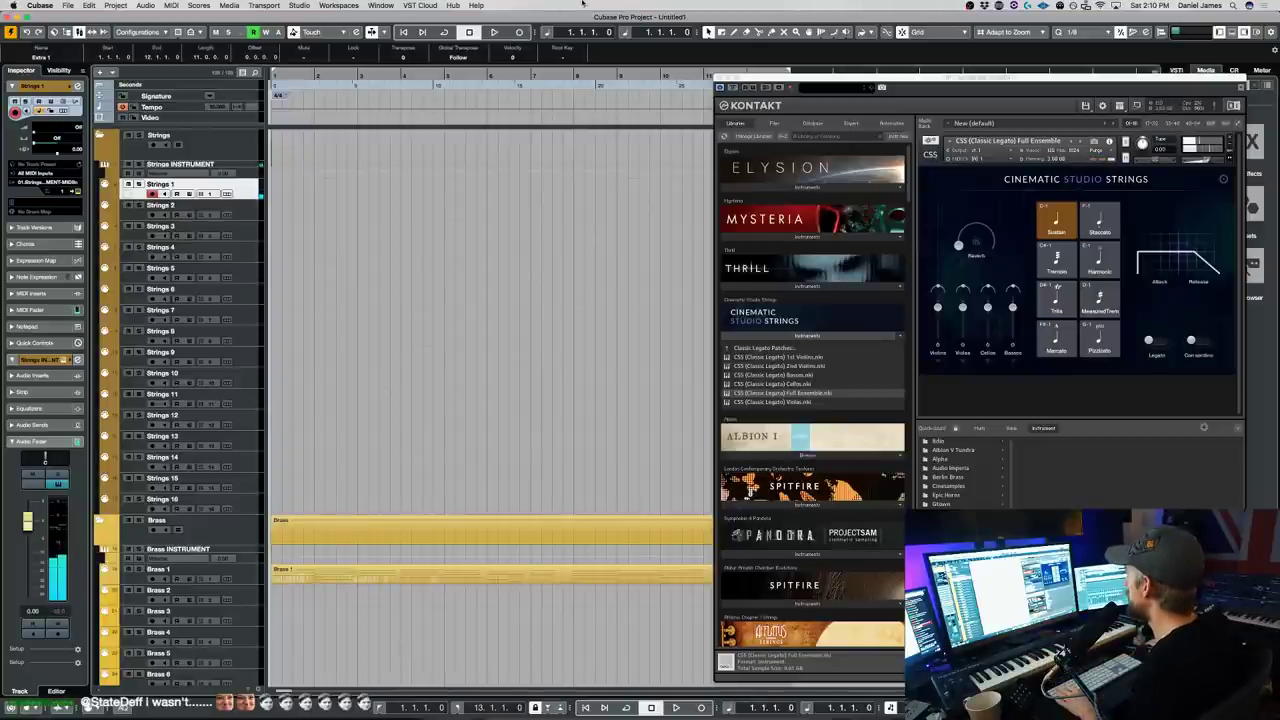
- Play the arrangement from the start, solo the Wind 1 track and open its Kontakt instrument
{"action": "double_click", "coordinate": [523, 79]}
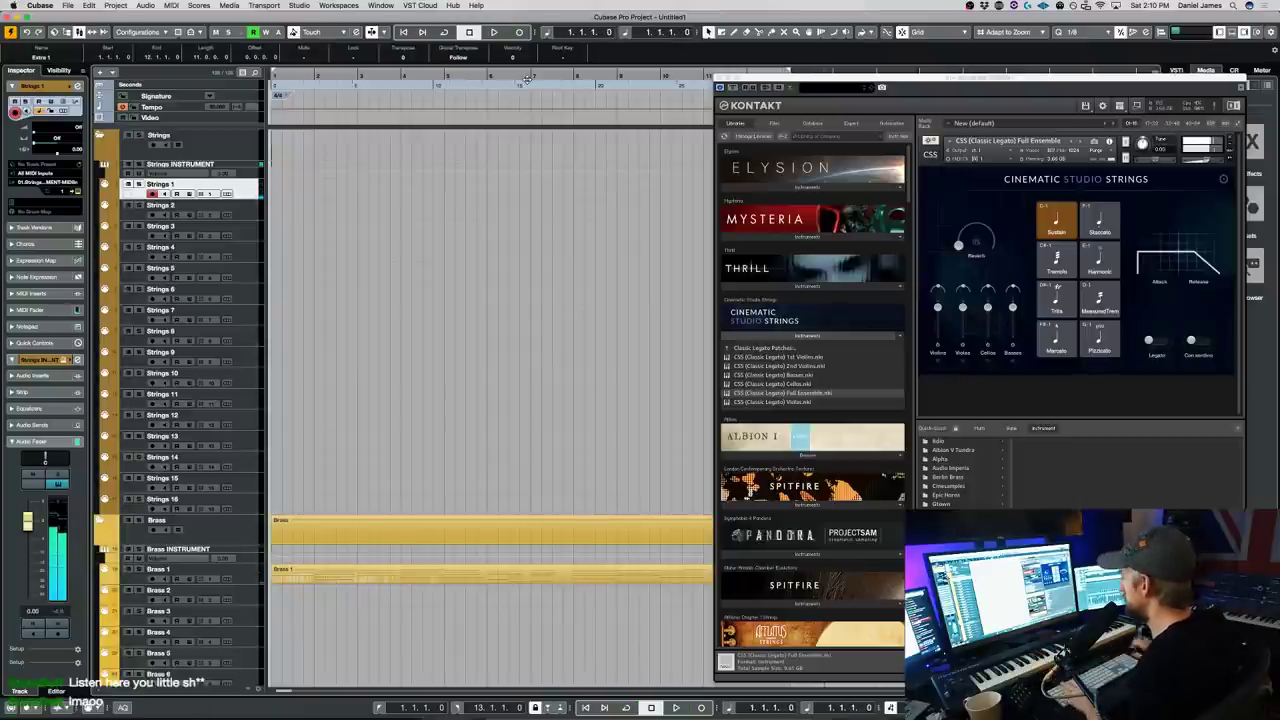
{"action": "key", "text": "space"}
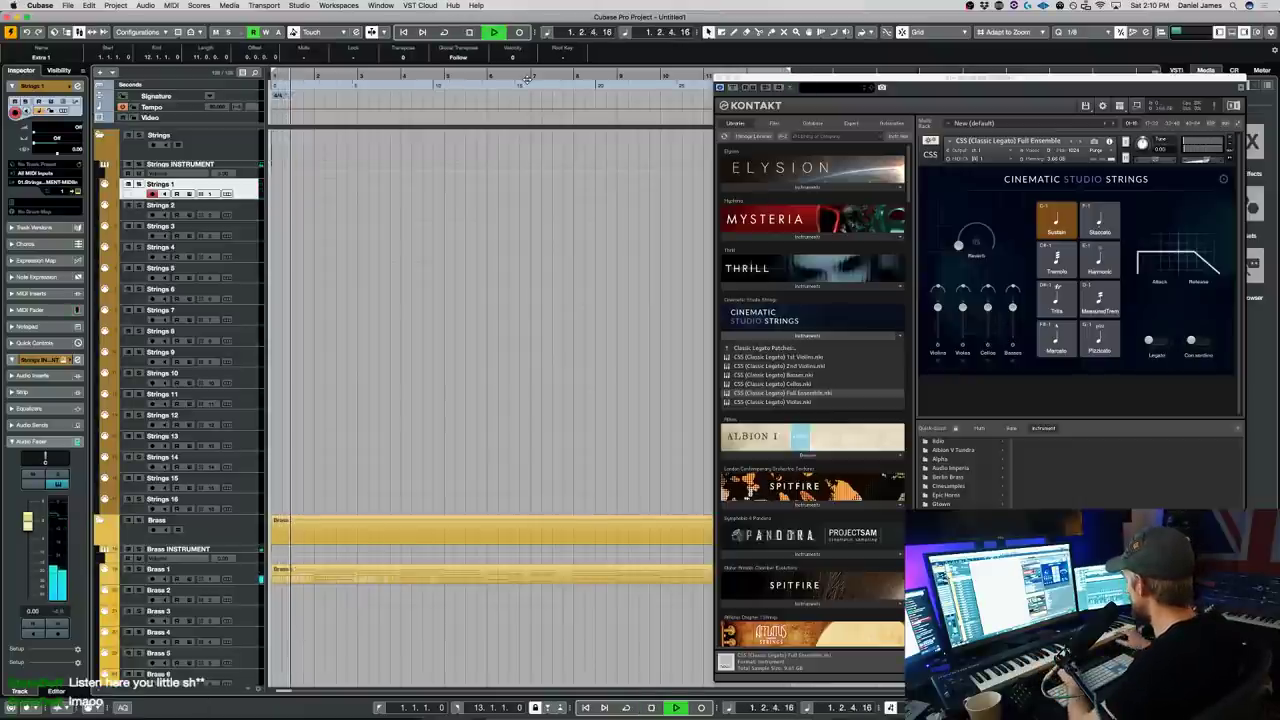
{"action": "scroll", "coordinate": [389, 437], "scroll_direction": "down", "scroll_amount": 10}
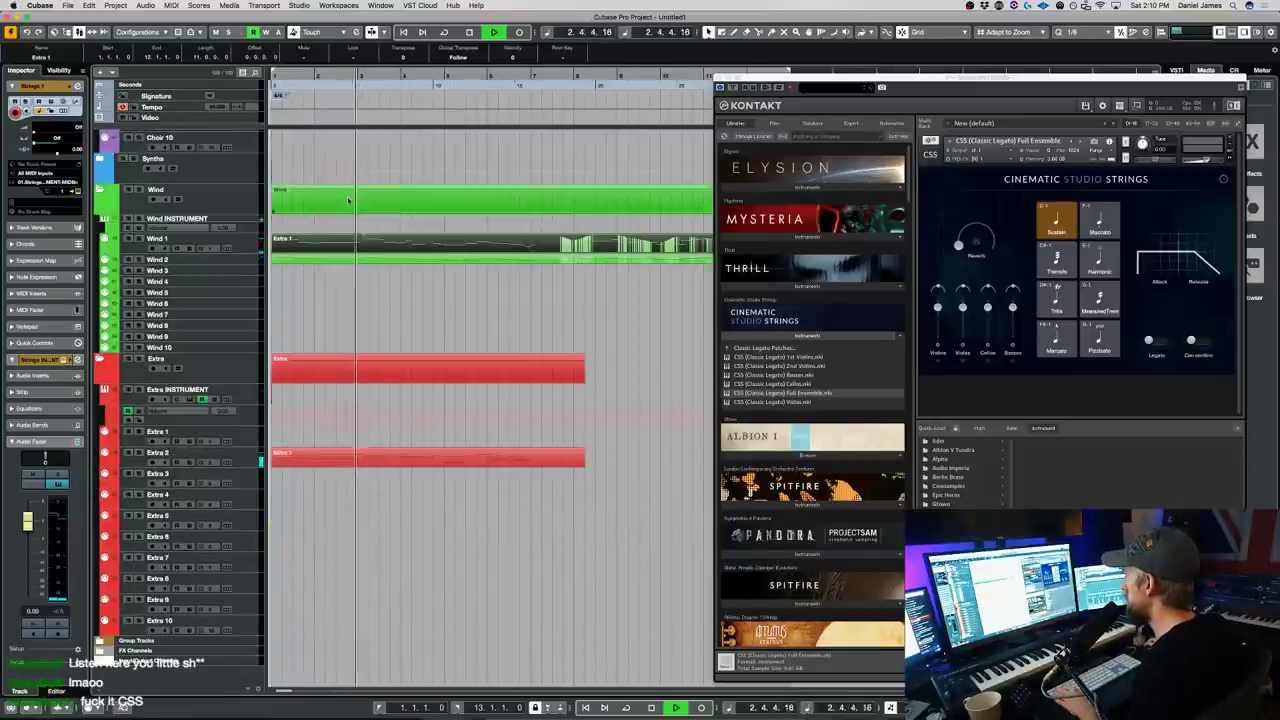
{"action": "scroll", "coordinate": [140, 253], "scroll_direction": "up", "scroll_amount": 10}
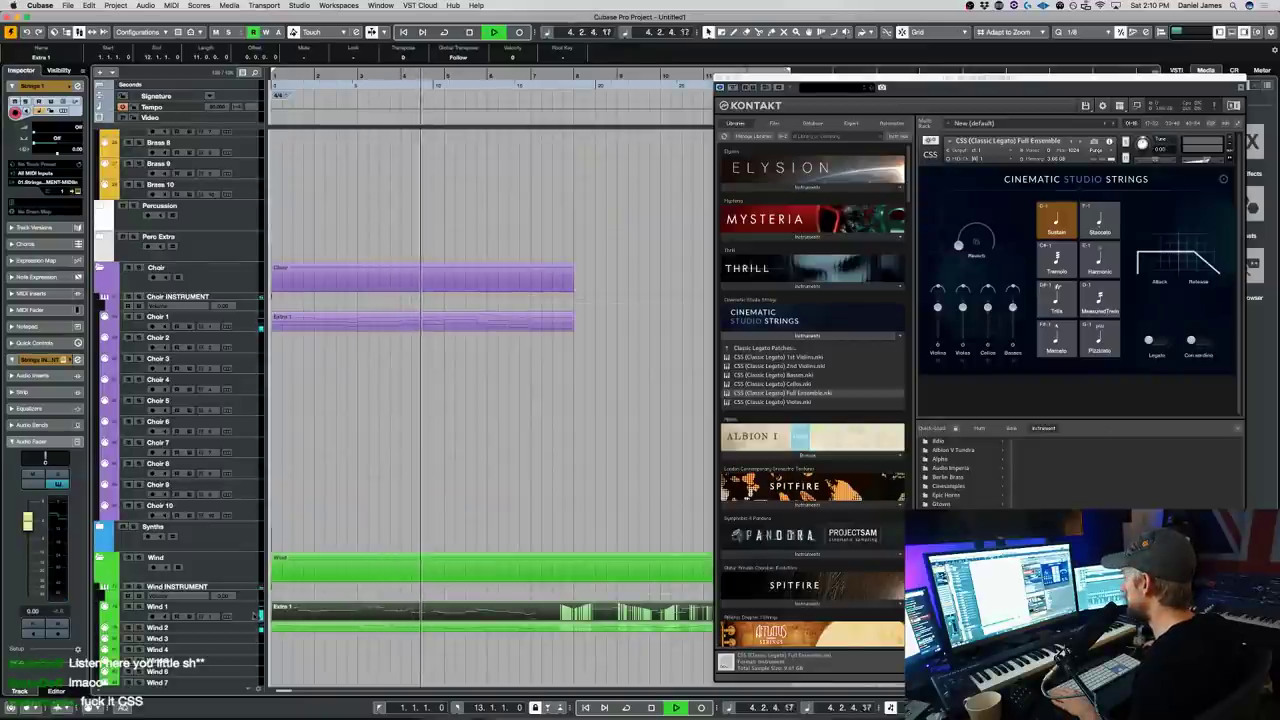
{"action": "left_click", "coordinate": [205, 607]}
{"action": "left_click", "coordinate": [227, 617]}
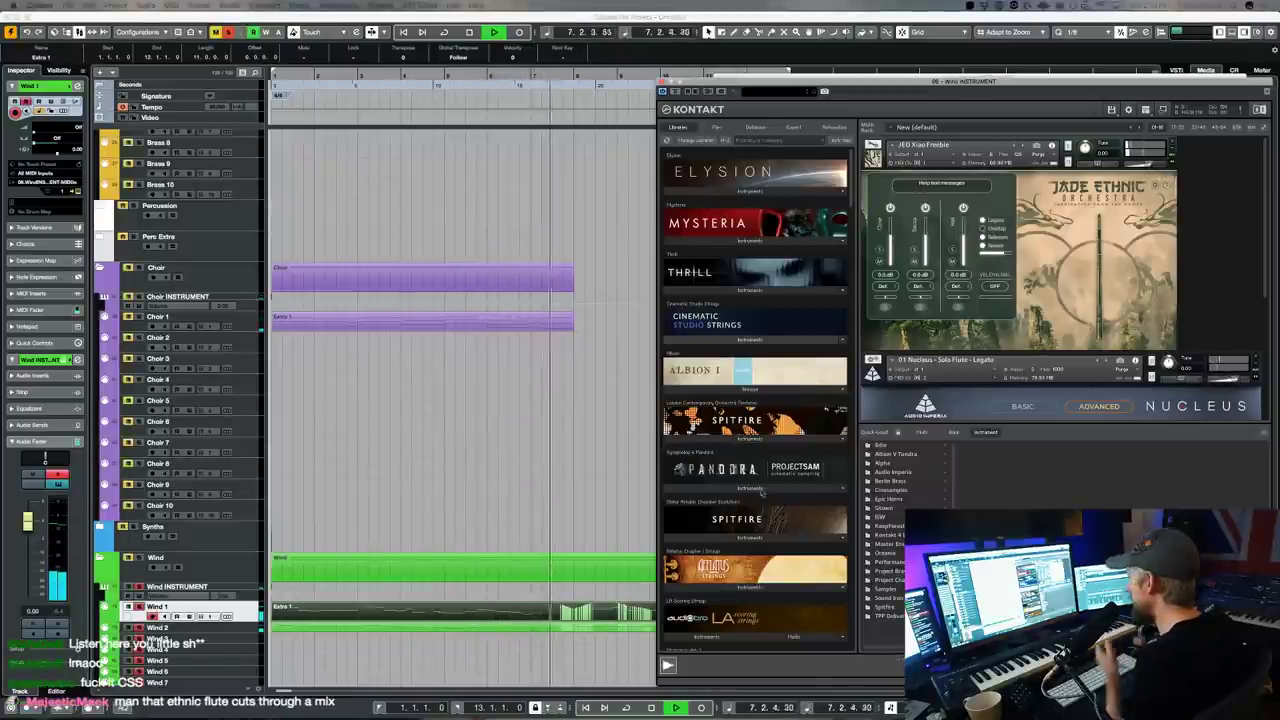
- Play the soloed Wind 1 part from the start and open its notes in the Key Editor
{"action": "scroll", "coordinate": [355, 592], "scroll_direction": "down", "scroll_amount": 1}
{"action": "key", "text": "space"}
{"action": "double_click", "coordinate": [355, 592]}
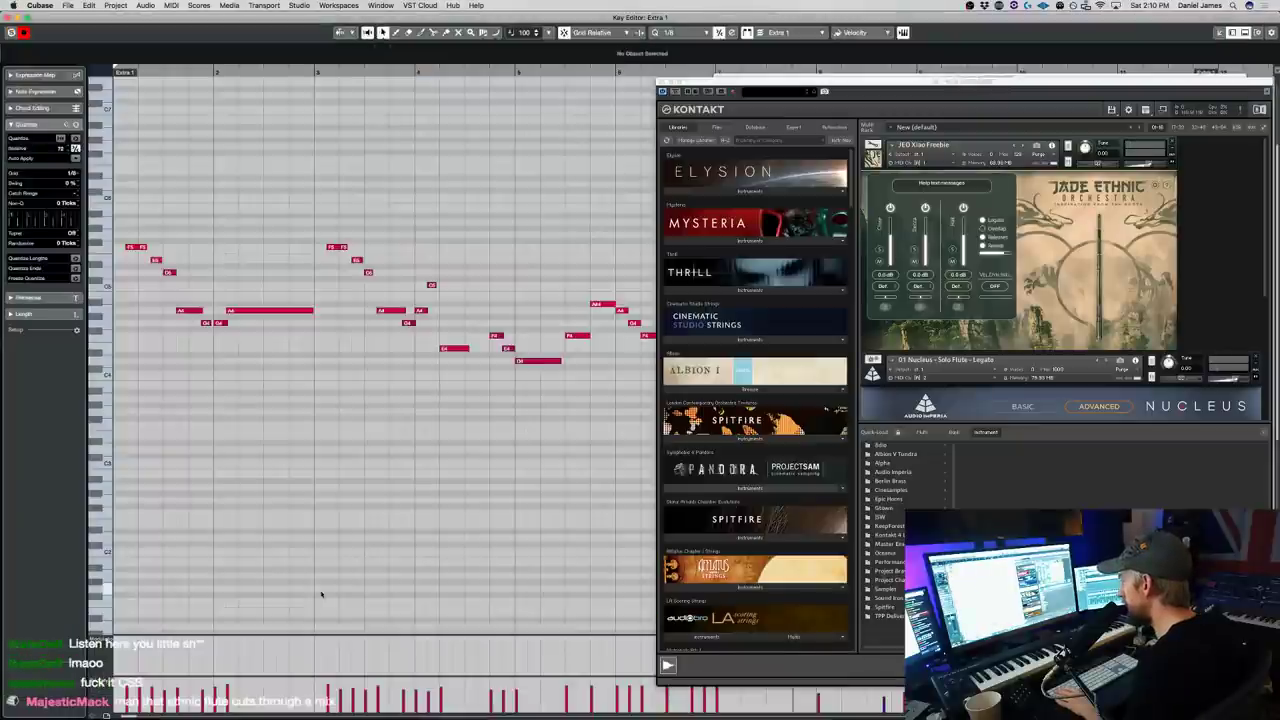
{"action": "key", "text": "space"}
{"action": "key", "text": "Return"}
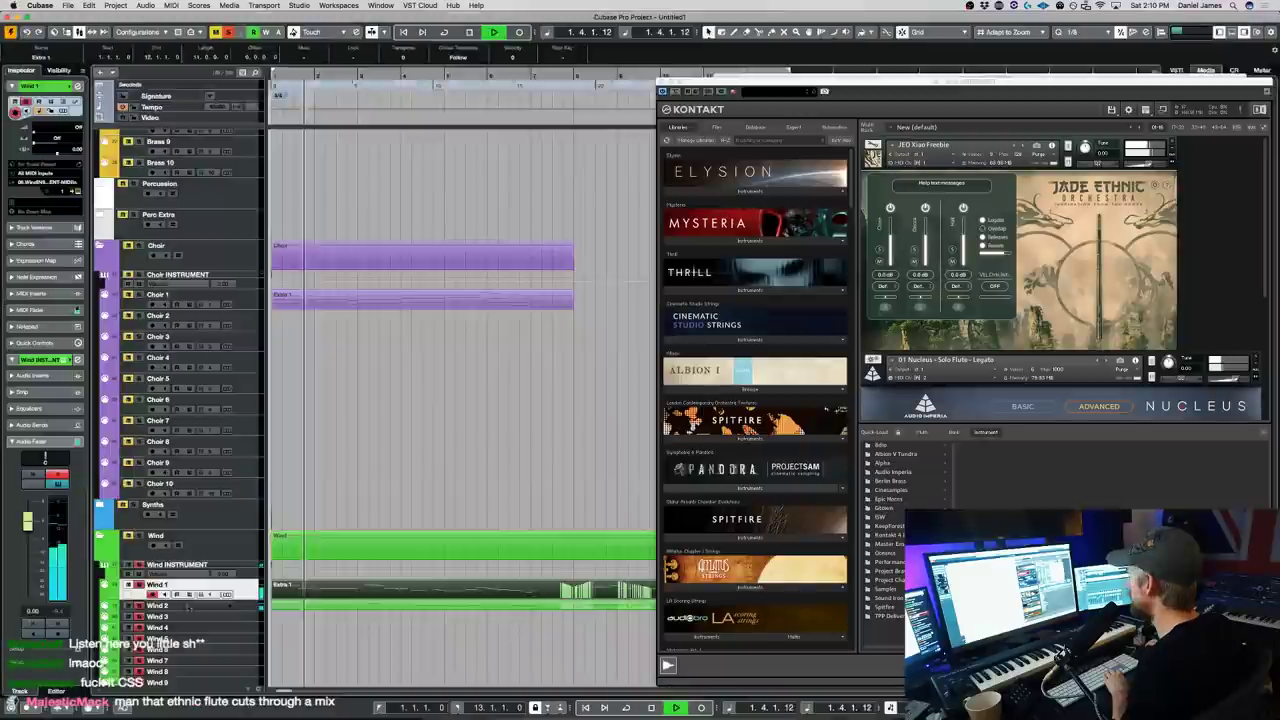
{"action": "key", "text": "Return"}
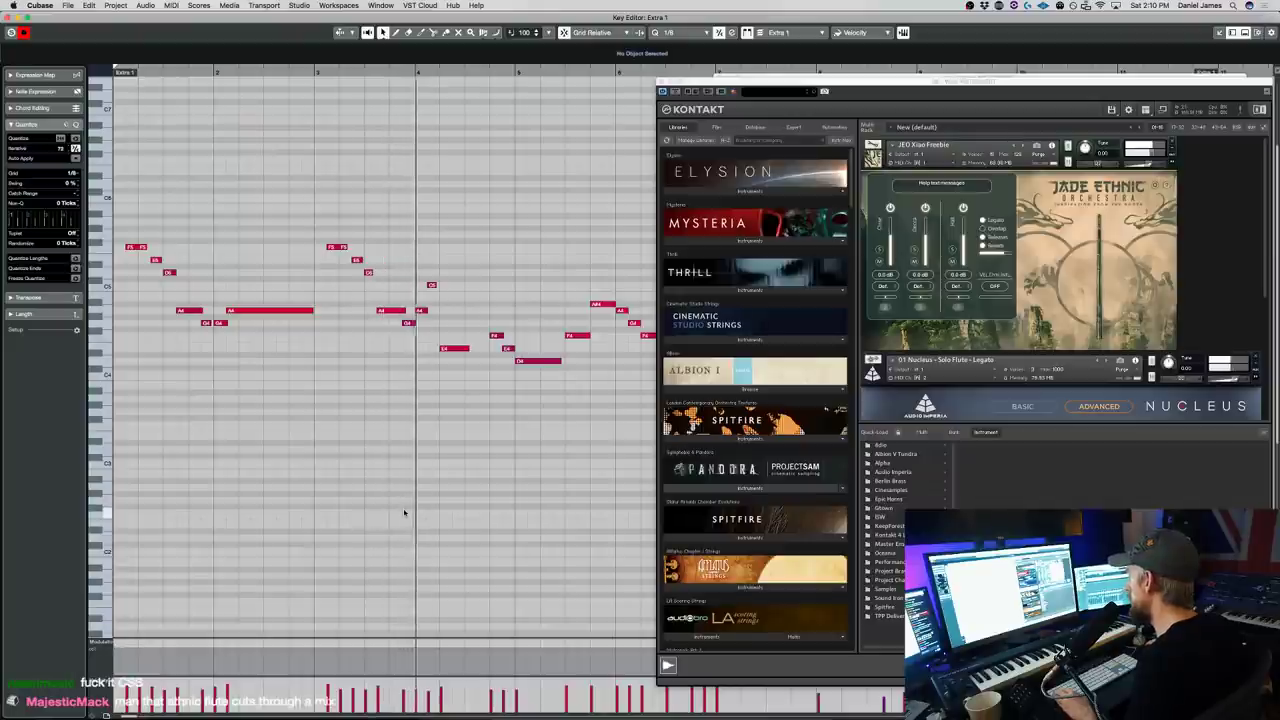
- Try transposing all notes of the open Wind part down an octave, shift them back up and close the editor
{"action": "key", "text": "super+a"}
{"action": "key", "text": "shift+Down"}
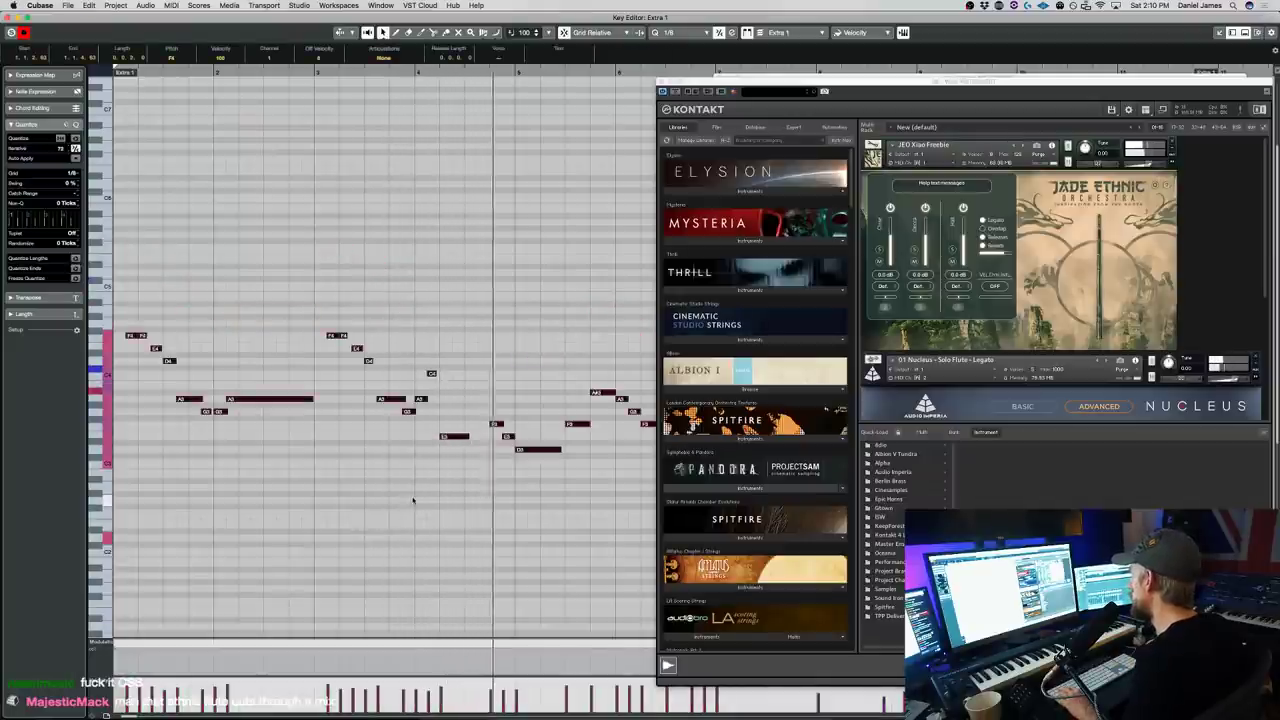
{"action": "key", "text": "shift+Up"}
{"action": "key", "text": "Escape"}
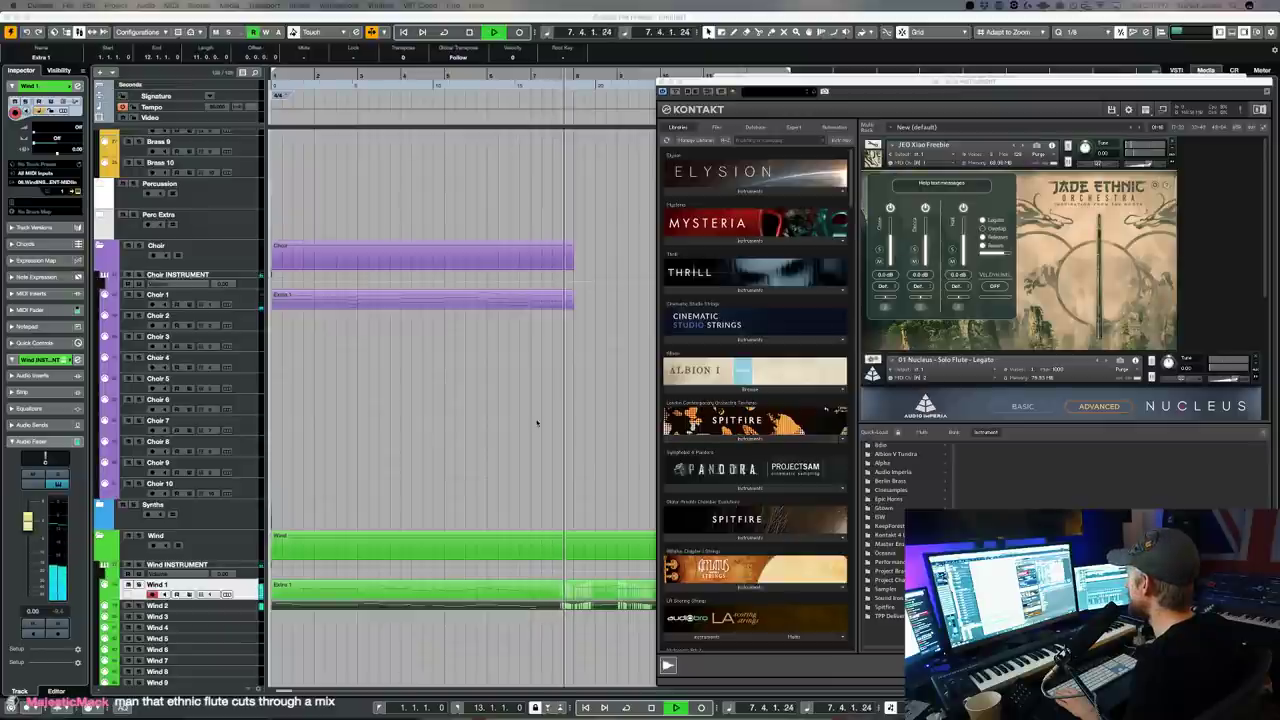
- Close the Wind Kontakt window, return to the Strings folder and select the Strings 1 track
{"action": "scroll", "coordinate": [546, 426], "scroll_direction": "up", "scroll_amount": 10}
{"action": "left_click", "coordinate": [661, 80]}
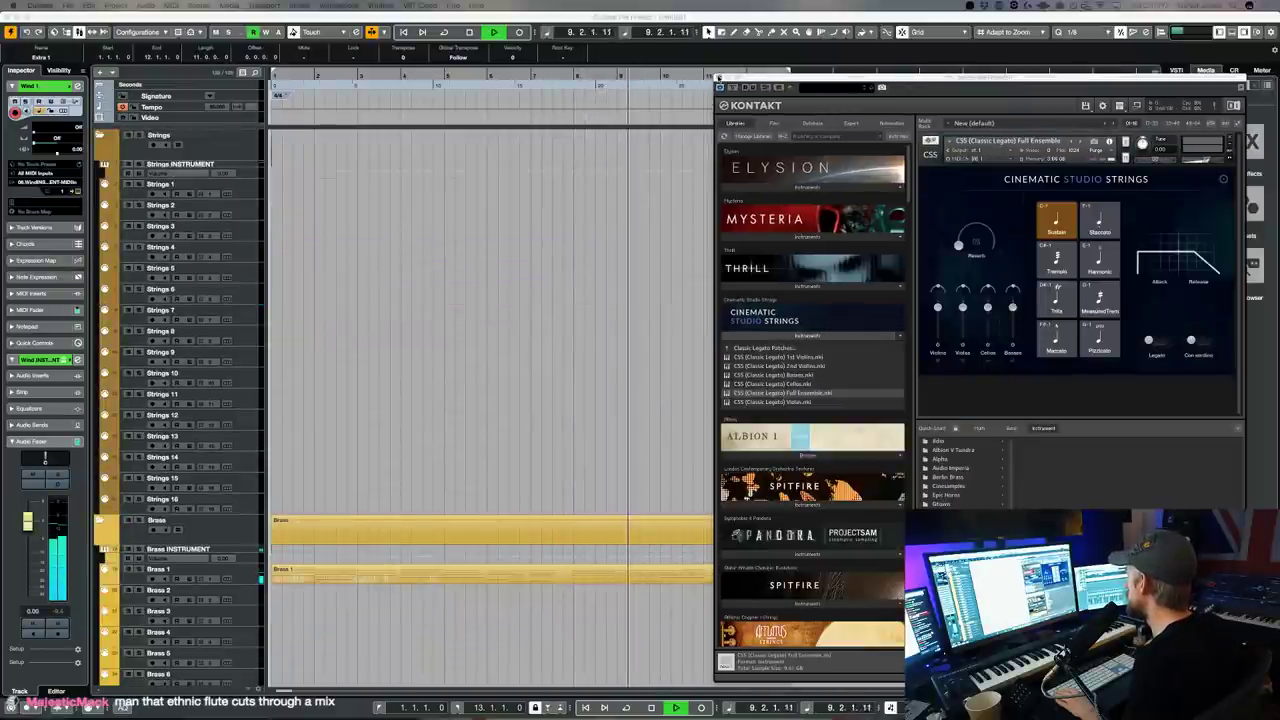
{"action": "key", "text": "space"}
{"action": "left_click", "coordinate": [240, 184]}
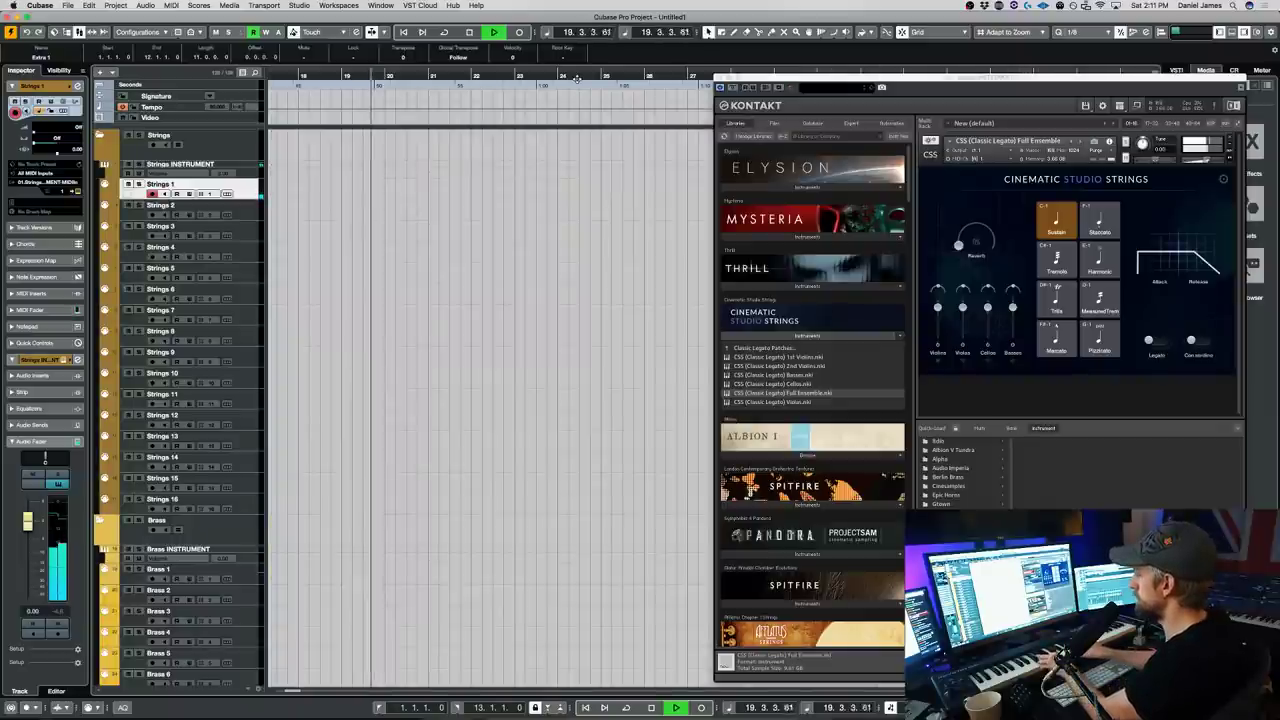
- Capture the played strings passage as a Strings 1 part starting at bar 7, and play the arrangement from the start
{"action": "key", "text": "space"}
{"action": "key", "text": "period"}
{"action": "key", "text": "space"}
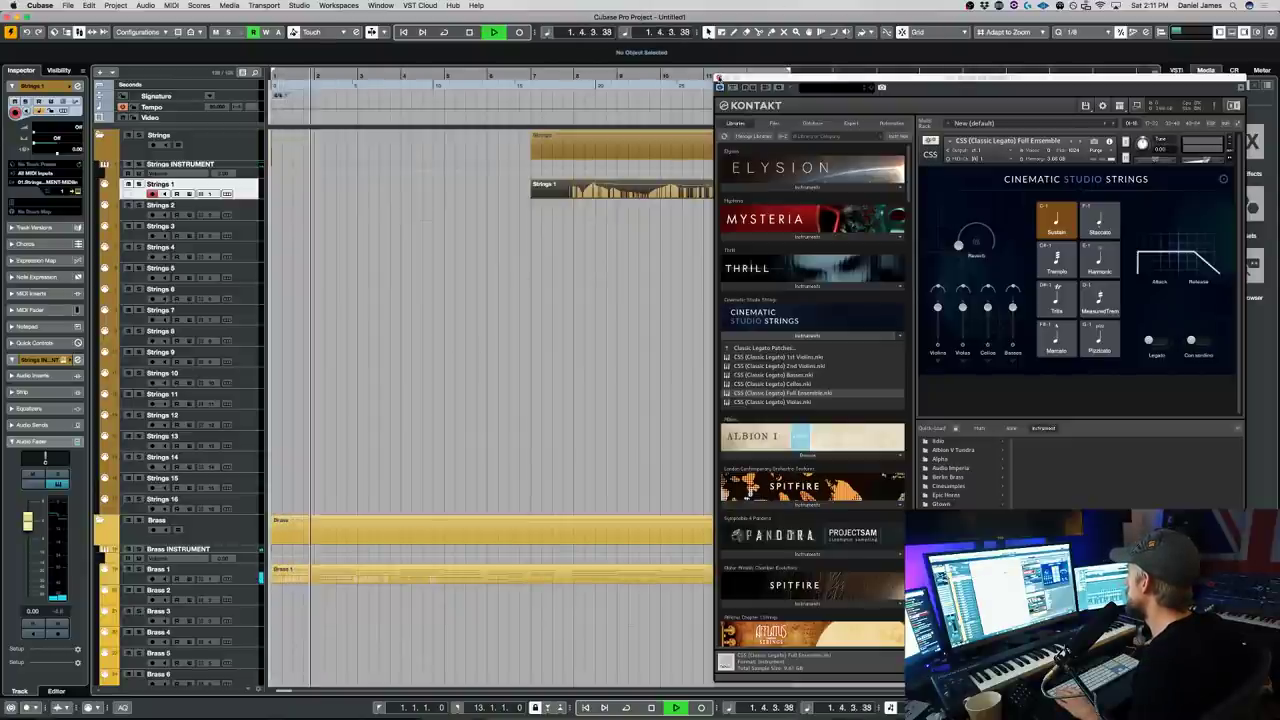
- Close the Strings Kontakt window and expand the Perc Extra folder
{"action": "left_click", "coordinate": [717, 76]}
{"action": "scroll", "coordinate": [529, 296], "scroll_direction": "down", "scroll_amount": 20}
{"action": "scroll", "coordinate": [345, 320], "scroll_direction": "up", "scroll_amount": 10}
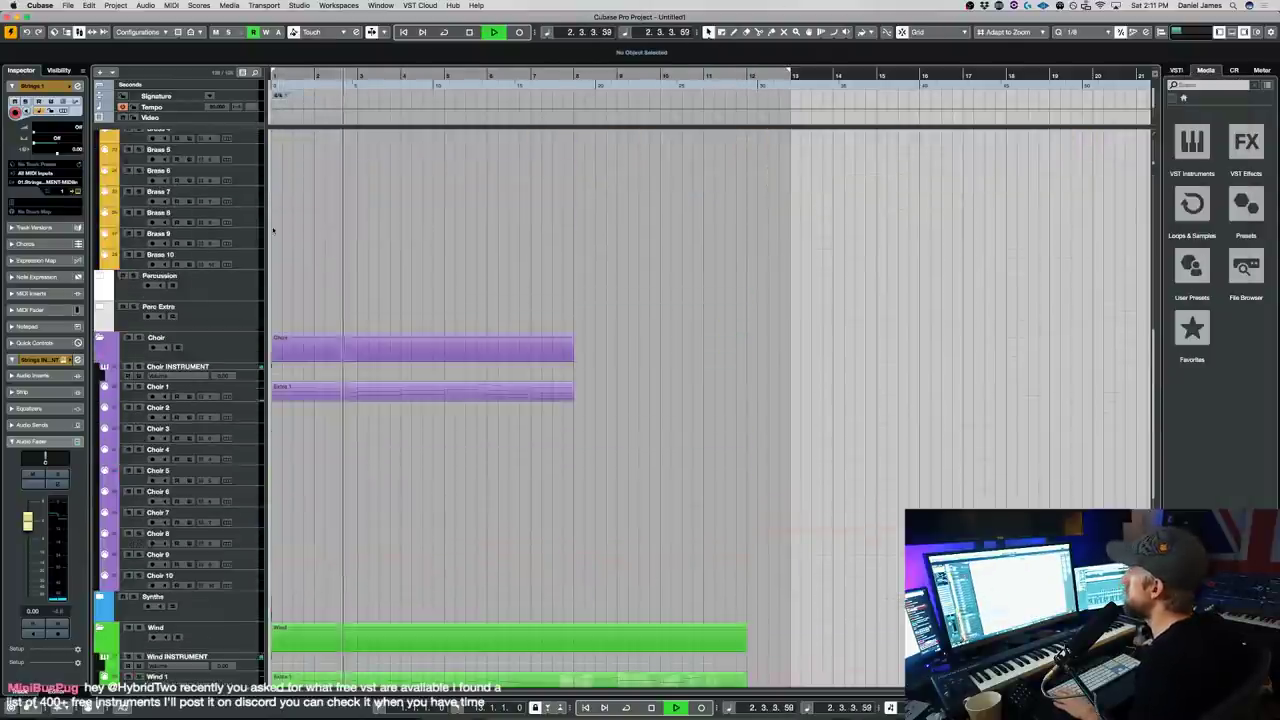
{"action": "left_click", "coordinate": [100, 319]}
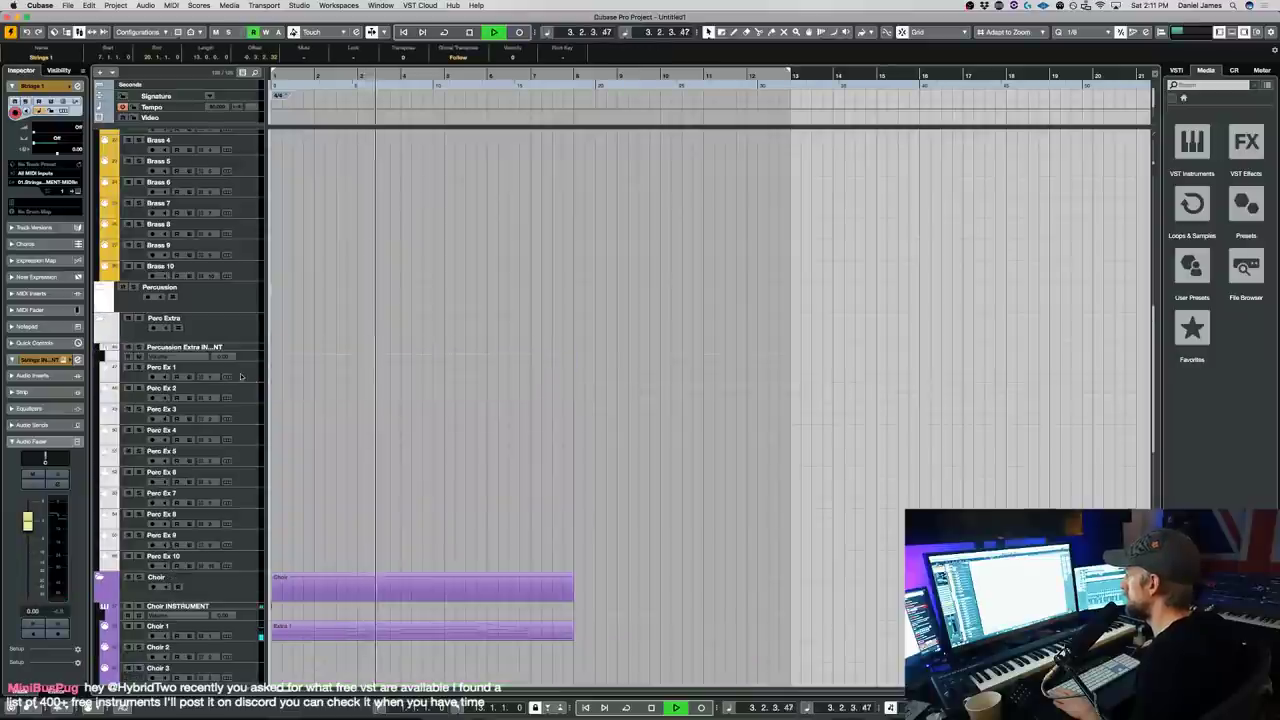
- Open the Perc Ex 1 track's Kontakt instrument and load the Celesta from the Kontakt 4 Library's VSL Percussion folder
{"action": "left_click", "coordinate": [240, 376]}
{"action": "left_click", "coordinate": [228, 376]}
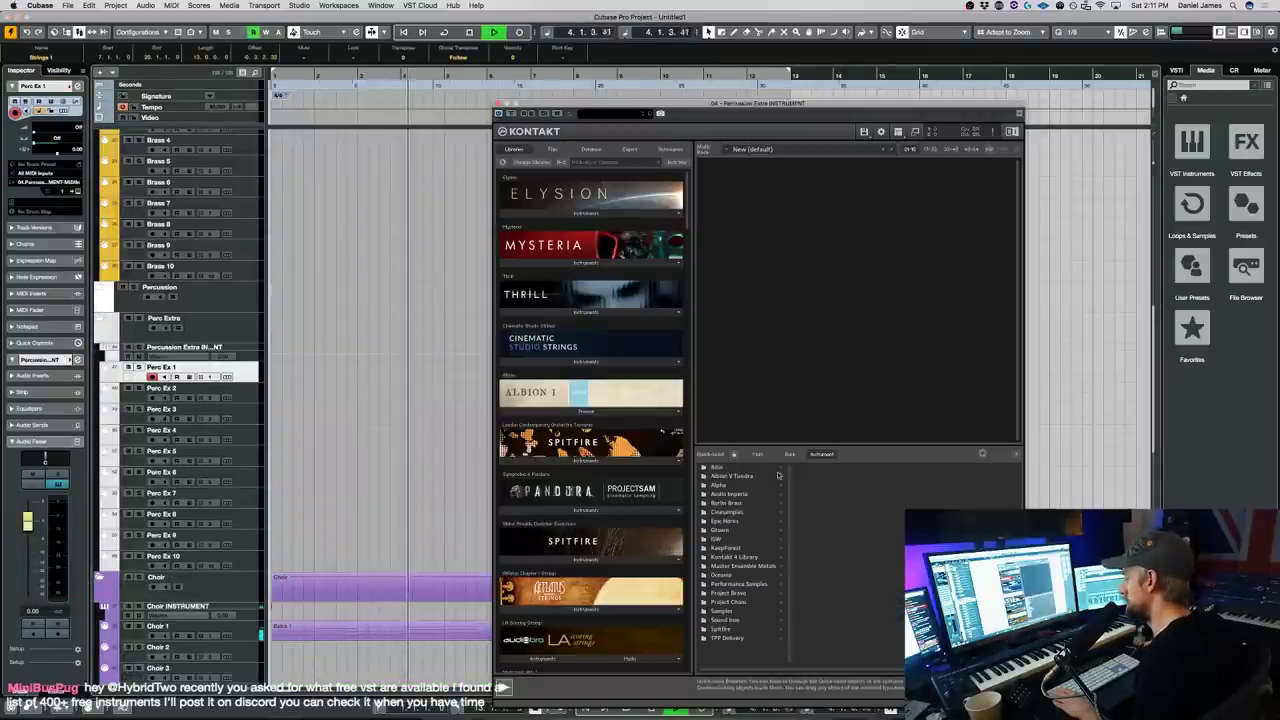
{"action": "left_click", "coordinate": [742, 557]}
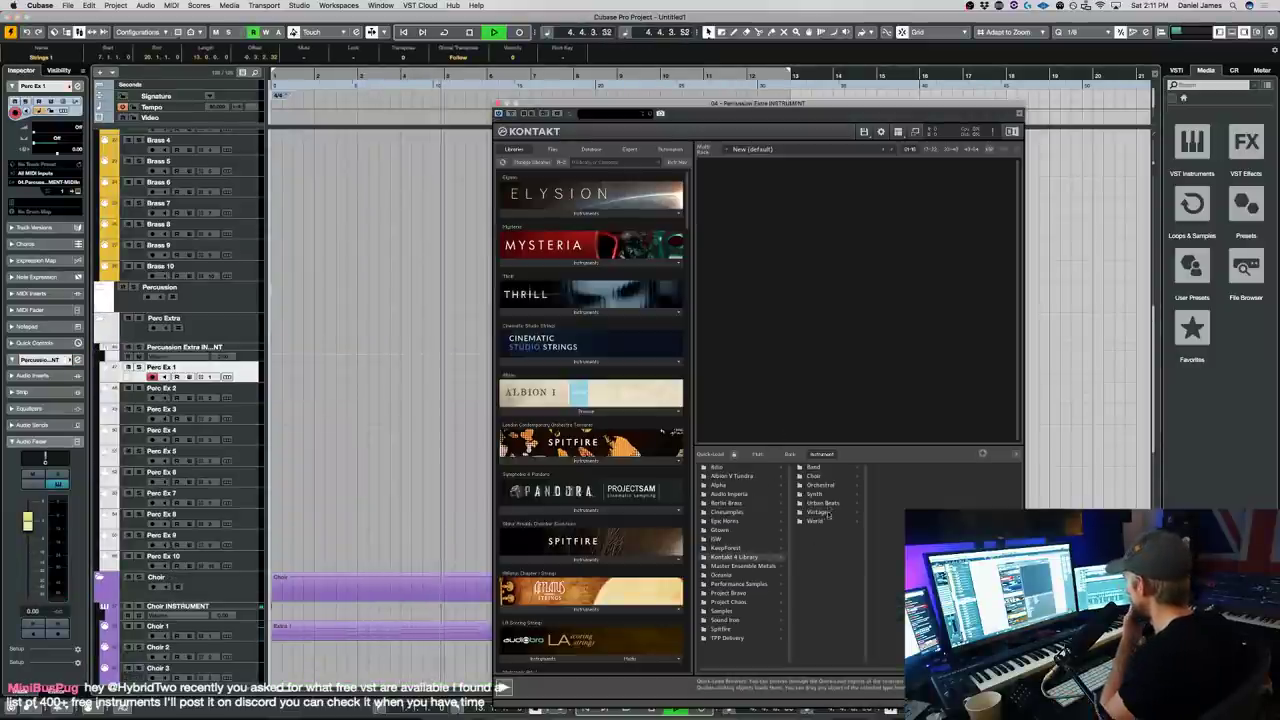
{"action": "left_click", "coordinate": [821, 485]}
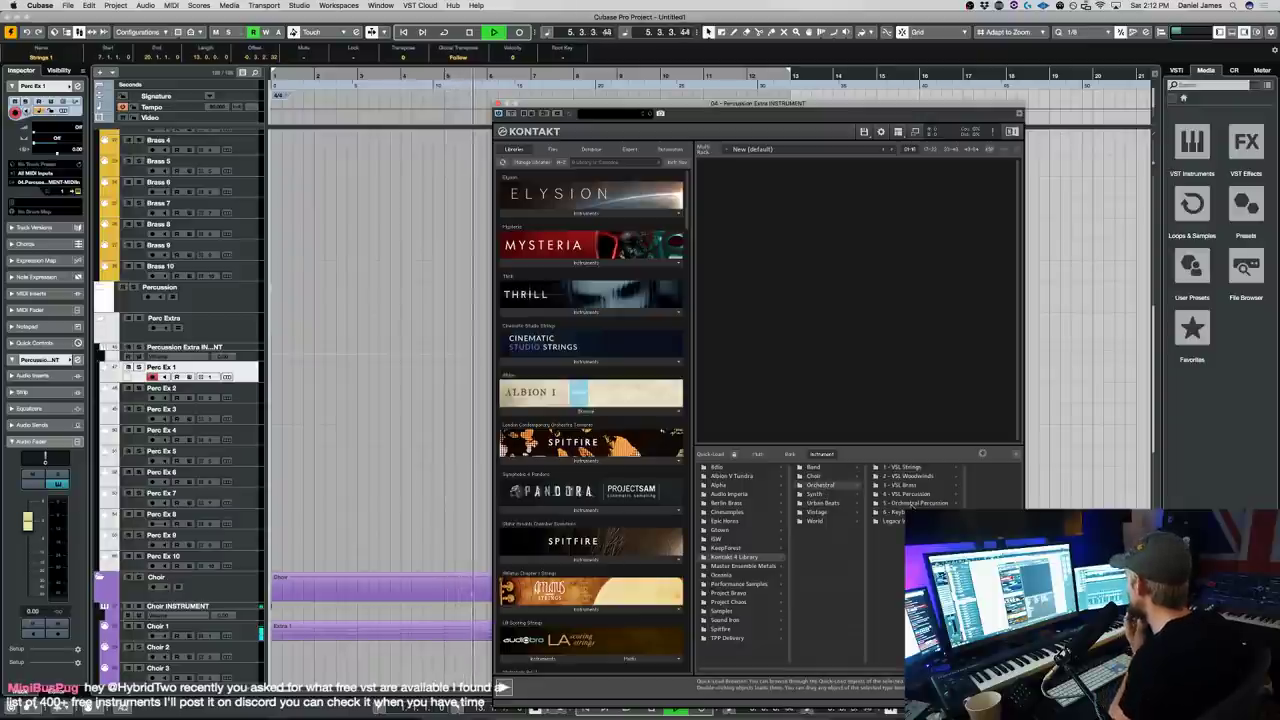
{"action": "left_click", "coordinate": [920, 503]}
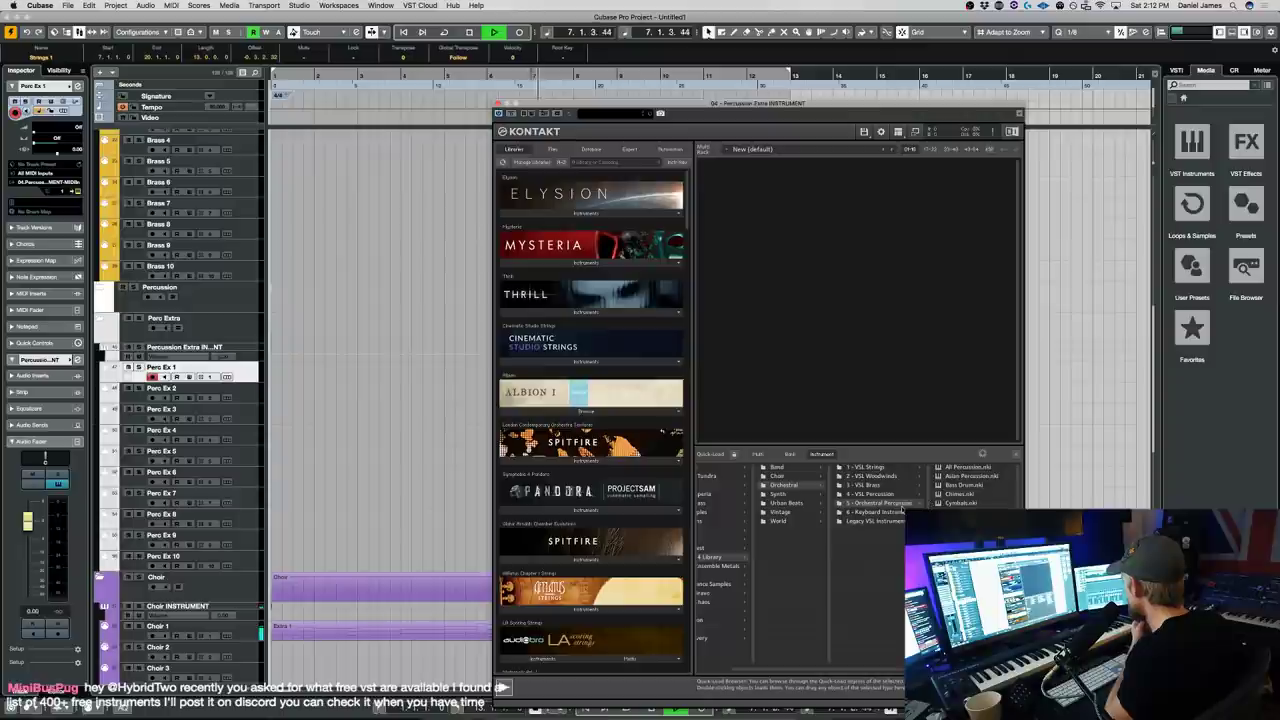
{"action": "left_click", "coordinate": [869, 494]}
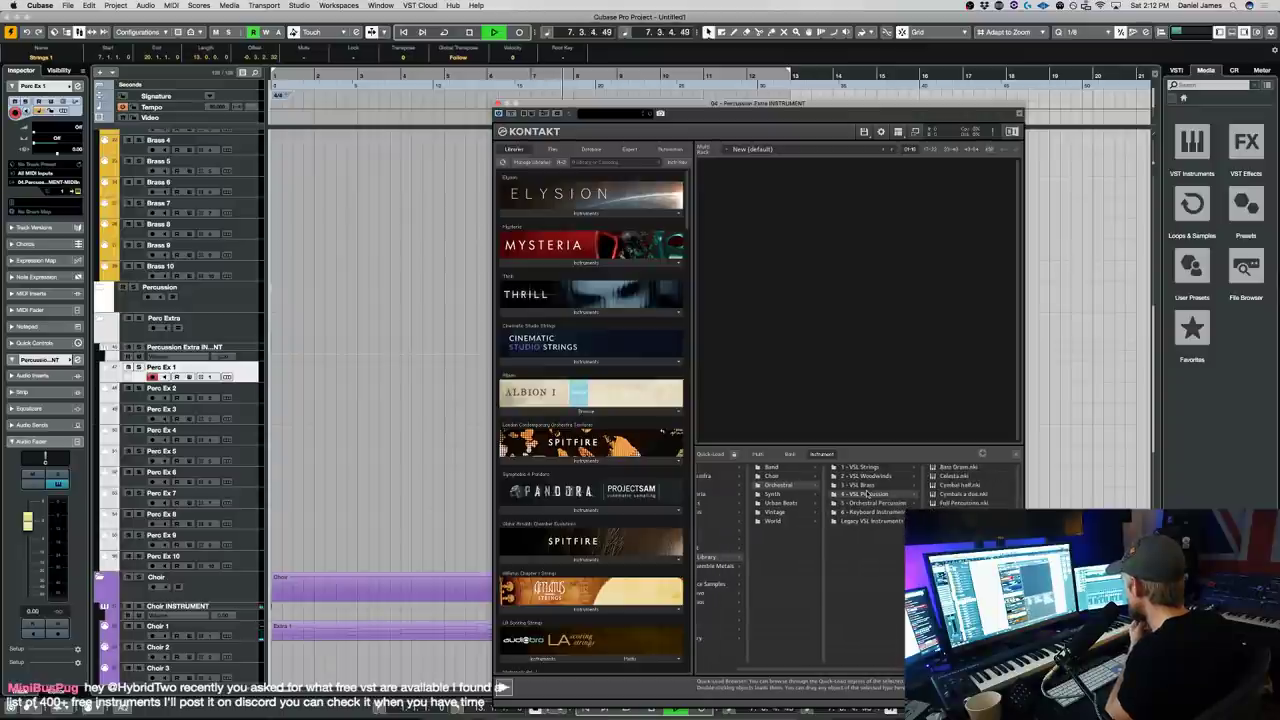
{"action": "double_click", "coordinate": [957, 477]}
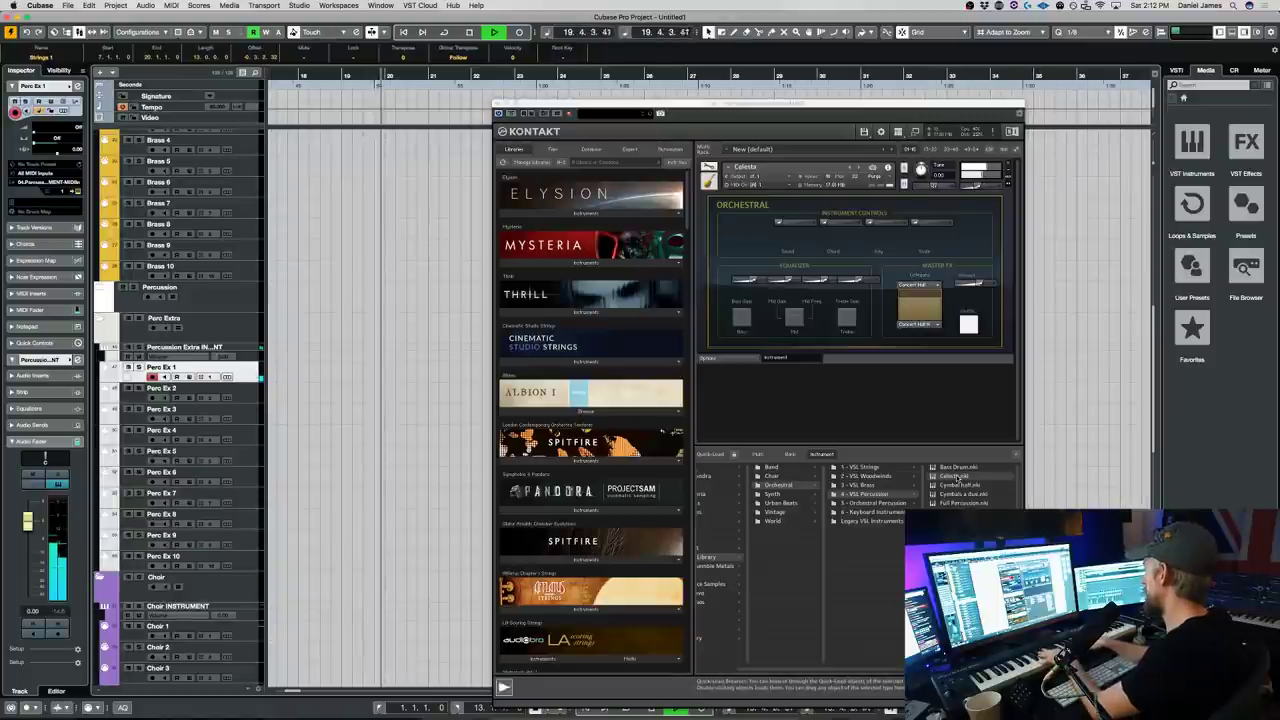
- Play the arrangement with the celesta, close the Percussion Extra Kontakt window and return to the Strings 1 part
{"action": "key", "text": "space"}
{"action": "key", "text": "space"}
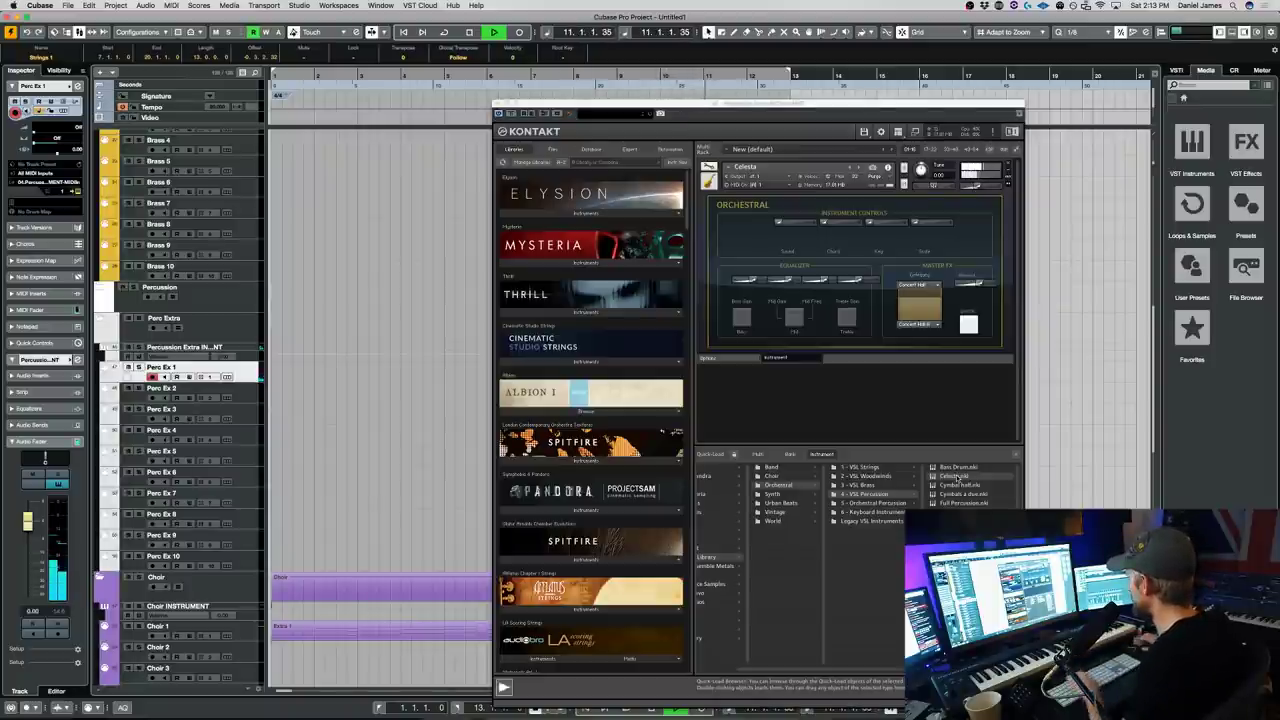
{"action": "left_click", "coordinate": [498, 113]}
{"action": "scroll", "coordinate": [767, 452], "scroll_direction": "up", "scroll_amount": 10}
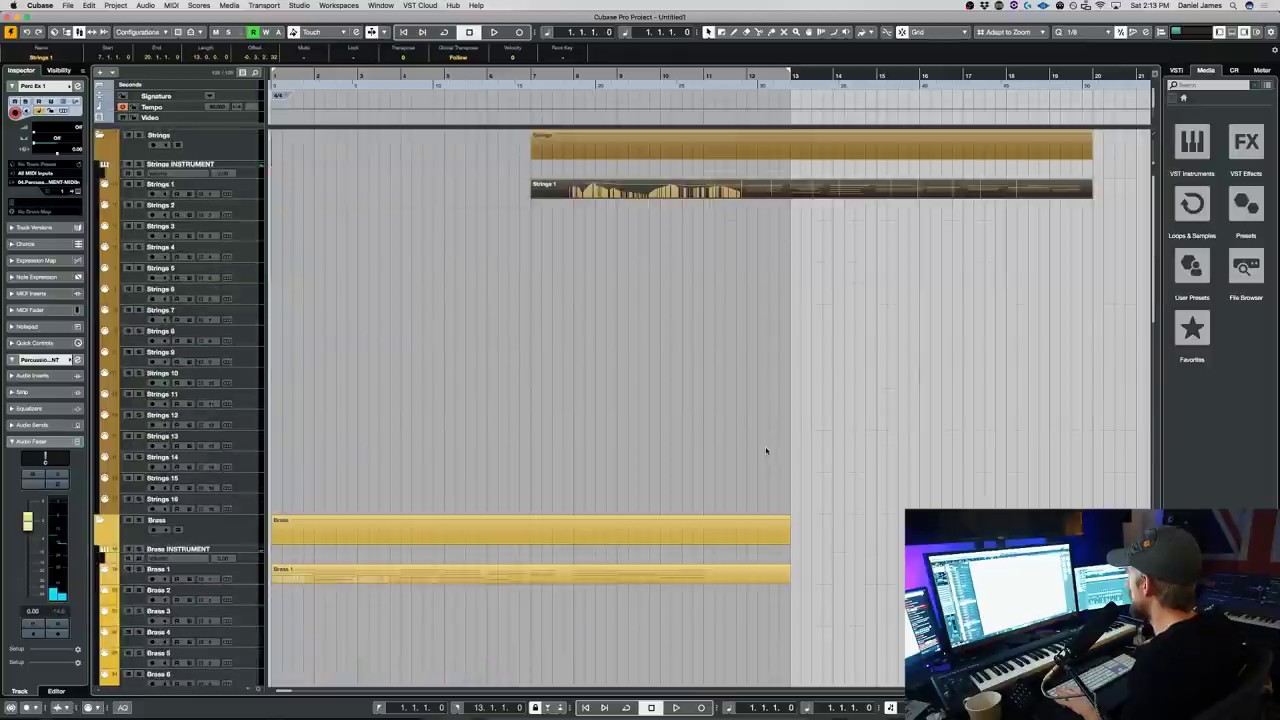
{"action": "double_click", "coordinate": [737, 186]}
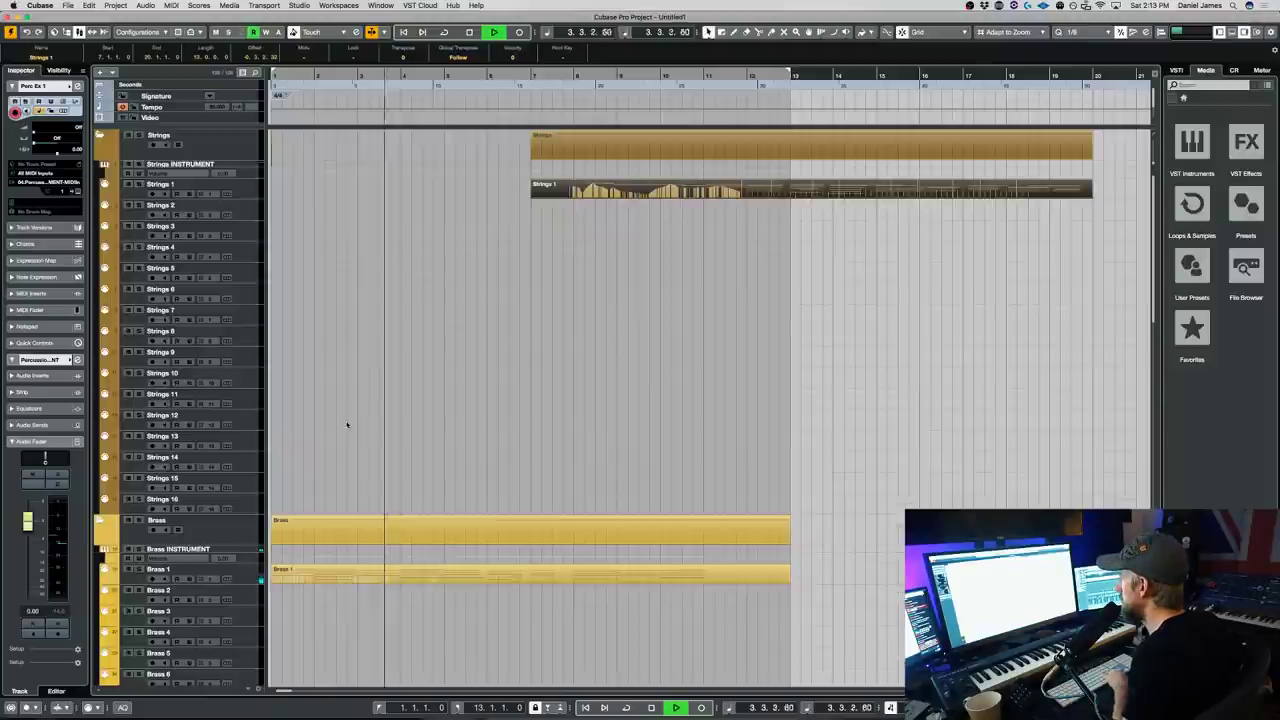
- Review the Choir, Wind and Extra parts during playback and clear the part selection
{"action": "scroll", "coordinate": [404, 407], "scroll_direction": "down", "scroll_amount": 5}
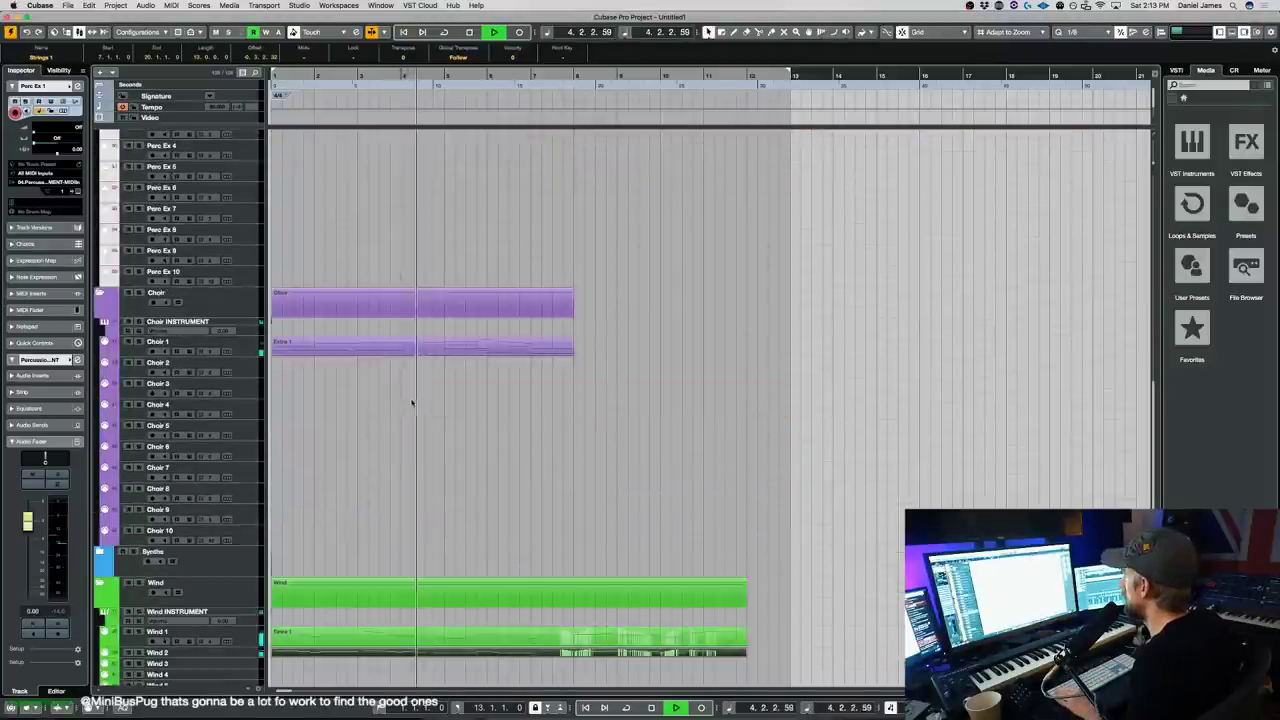
{"action": "scroll", "coordinate": [440, 420], "scroll_direction": "down", "scroll_amount": 2}
{"action": "scroll", "coordinate": [447, 418], "scroll_direction": "down", "scroll_amount": 5}
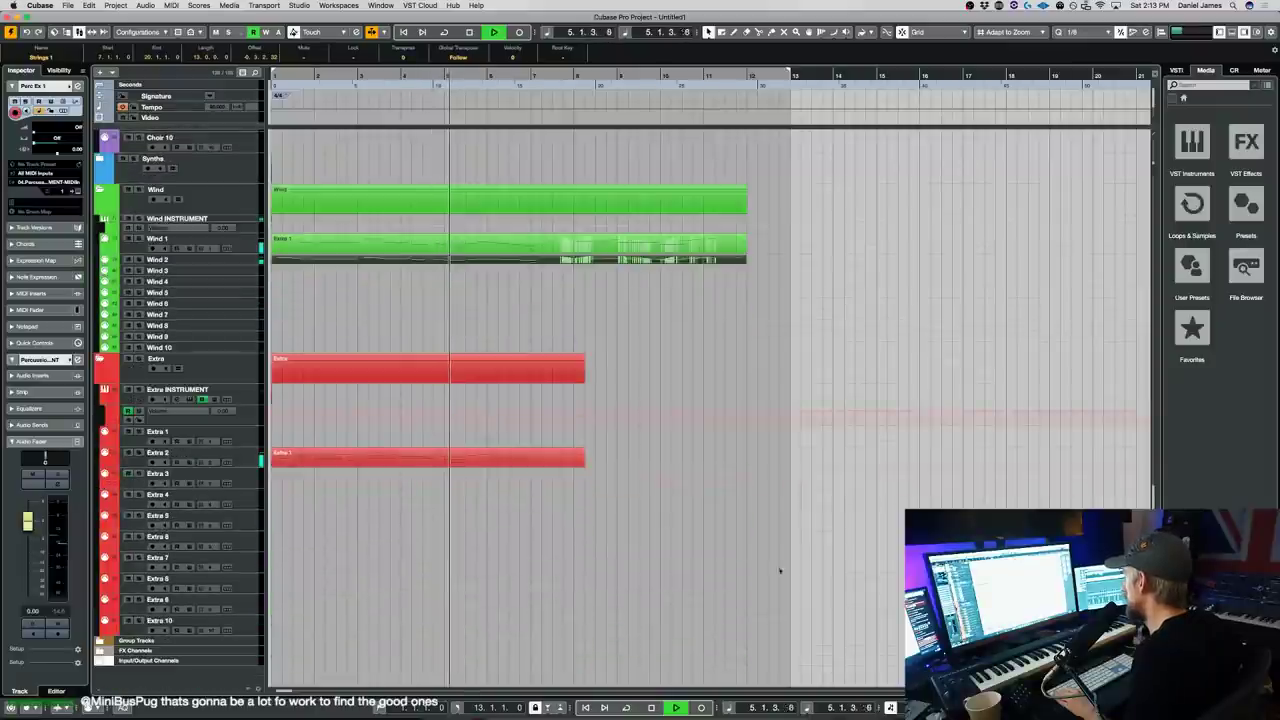
{"action": "left_click_drag", "start_coordinate": [822, 576], "coordinate": [625, 557]}
{"action": "scroll", "coordinate": [640, 556], "scroll_direction": "up", "scroll_amount": 5}
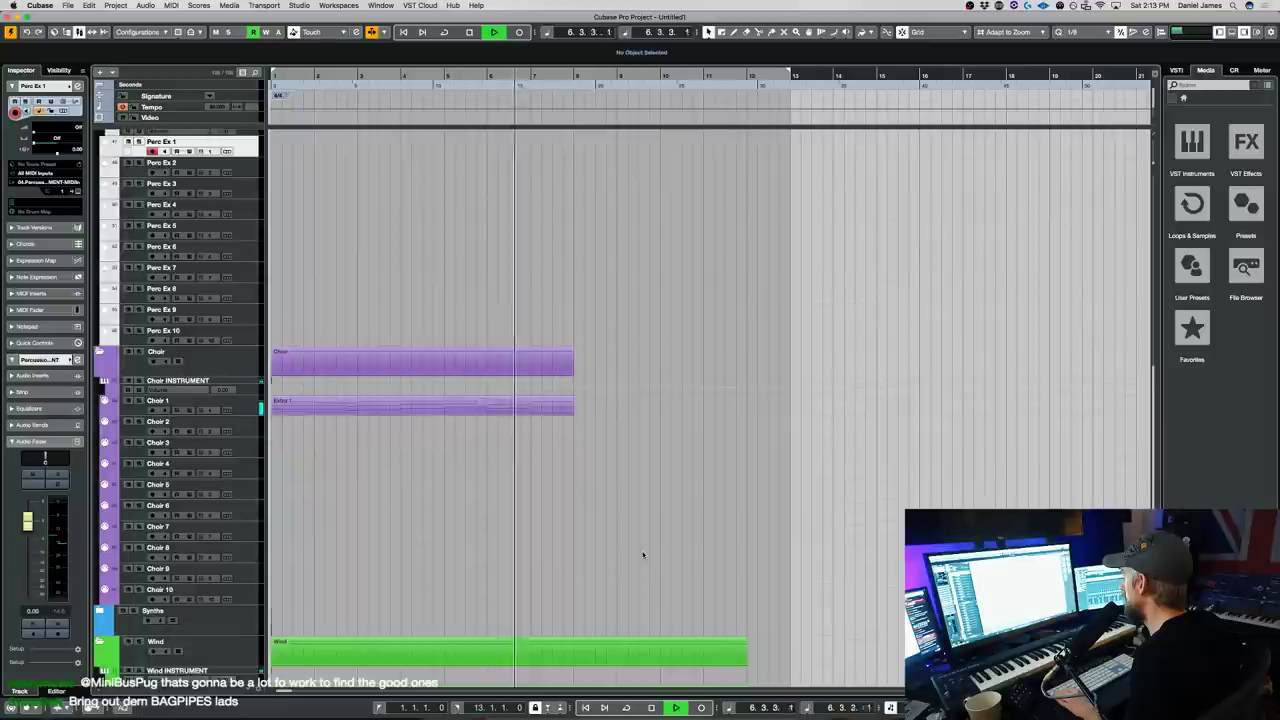
{"action": "scroll", "coordinate": [620, 552], "scroll_direction": "up", "scroll_amount": 1}
- Split the Brass 1 part at 7.4.1, copy its second section onto Choir 1, glue it to the choir part and replay from about bar 7
{"action": "left_click", "coordinate": [238, 428]}
{"action": "scroll", "coordinate": [486, 471], "scroll_direction": "up", "scroll_amount": 15}
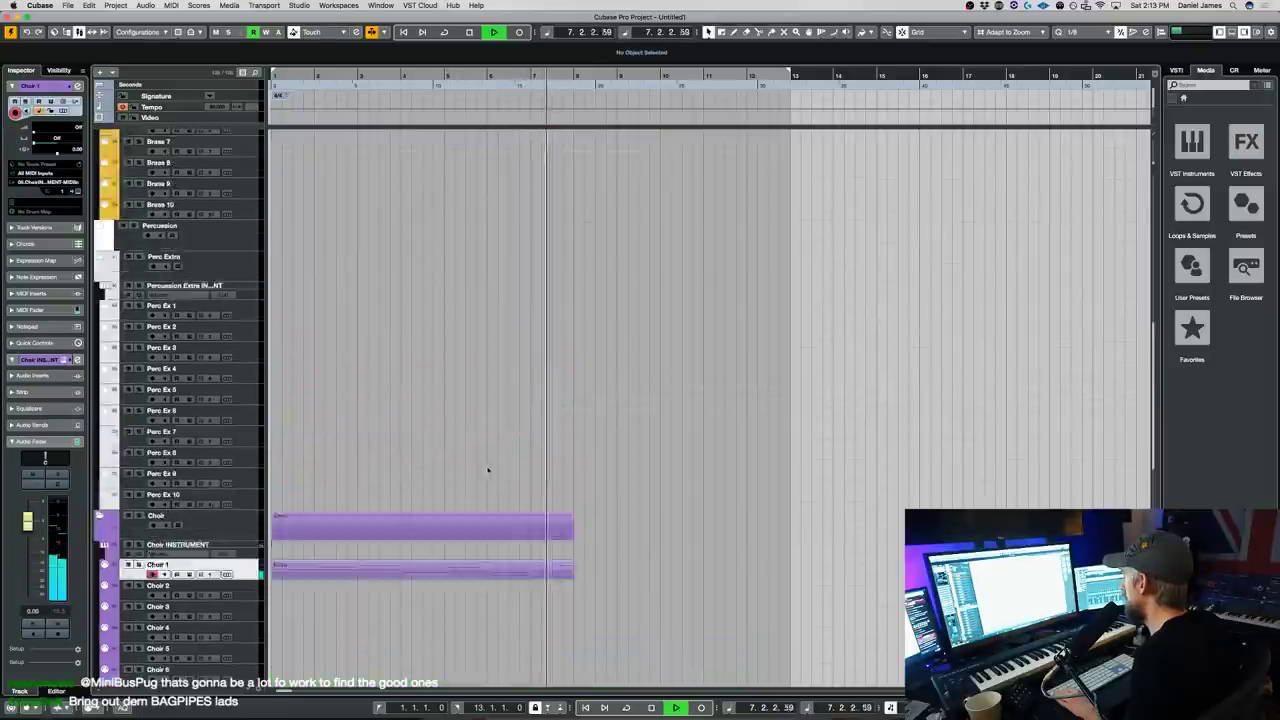
{"action": "left_click", "coordinate": [569, 529]}
{"action": "key", "text": "1"}
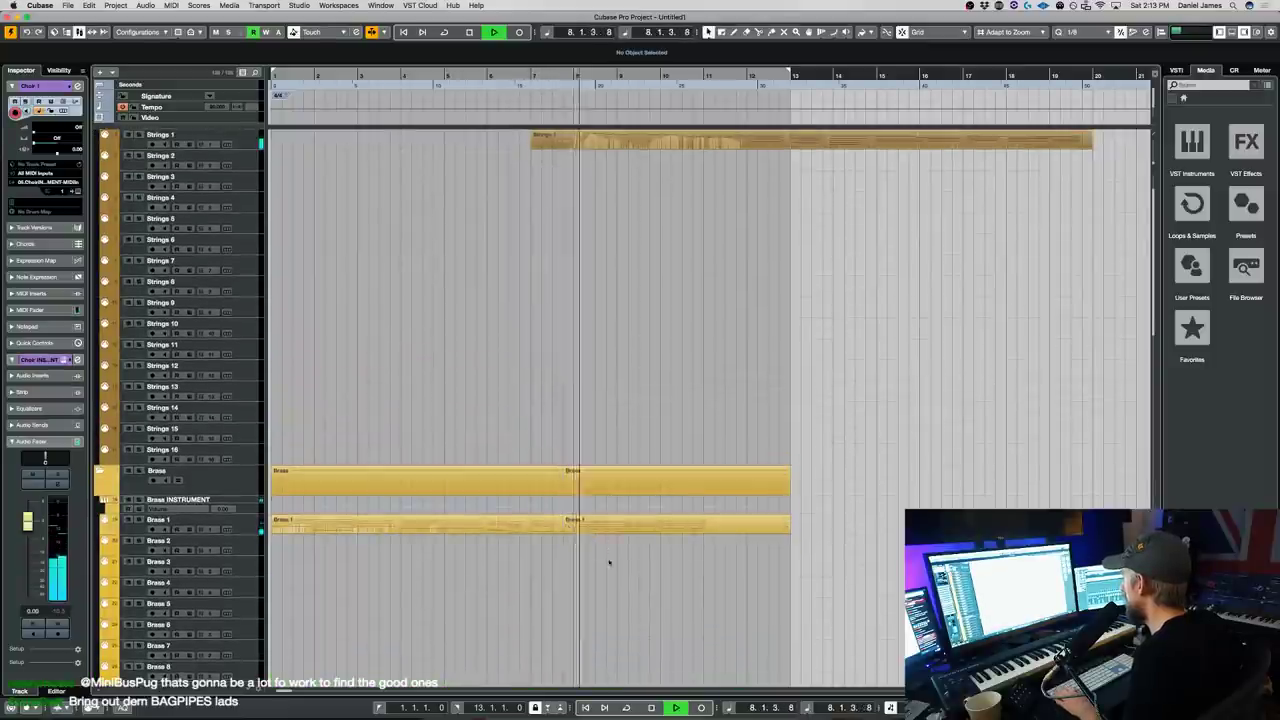
{"action": "scroll", "coordinate": [606, 480], "scroll_direction": "down", "scroll_amount": 5}
{"action": "left_click", "coordinate": [600, 257]}
{"action": "left_click_drag", "start_coordinate": [598, 300], "coordinate": [600, 612]}
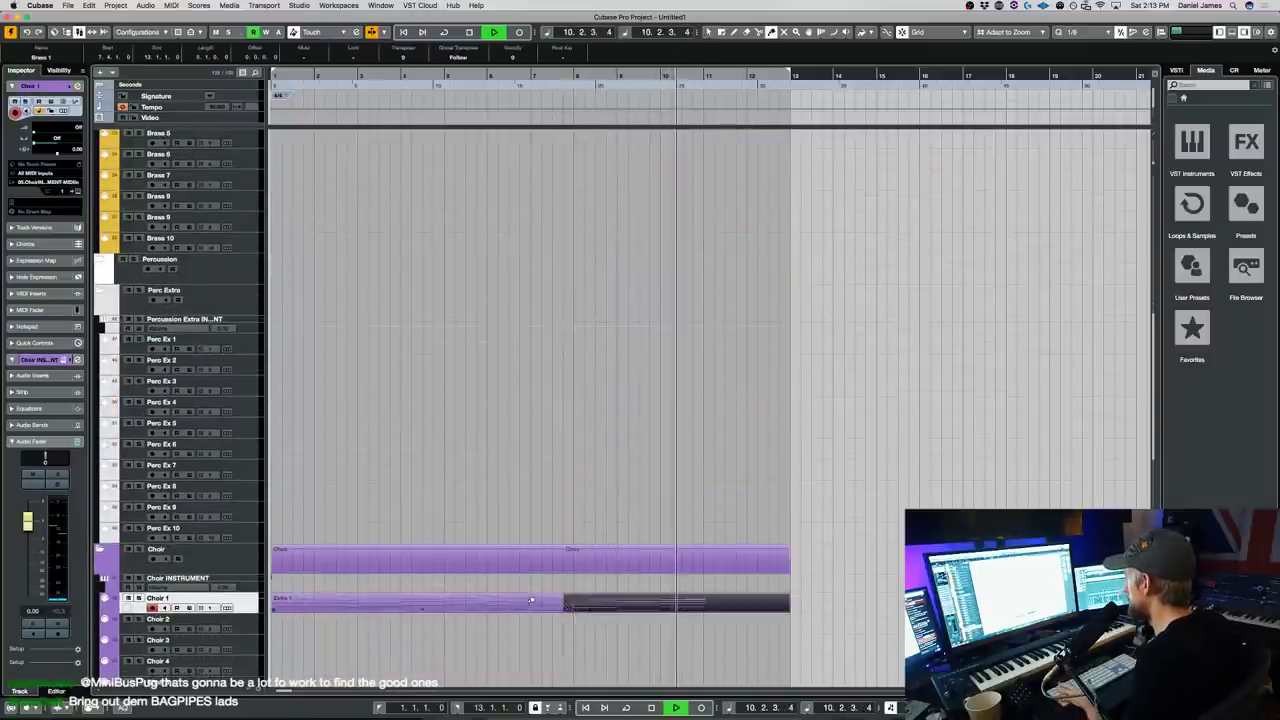
{"action": "left_click", "coordinate": [568, 120]}
{"action": "key", "text": "space"}
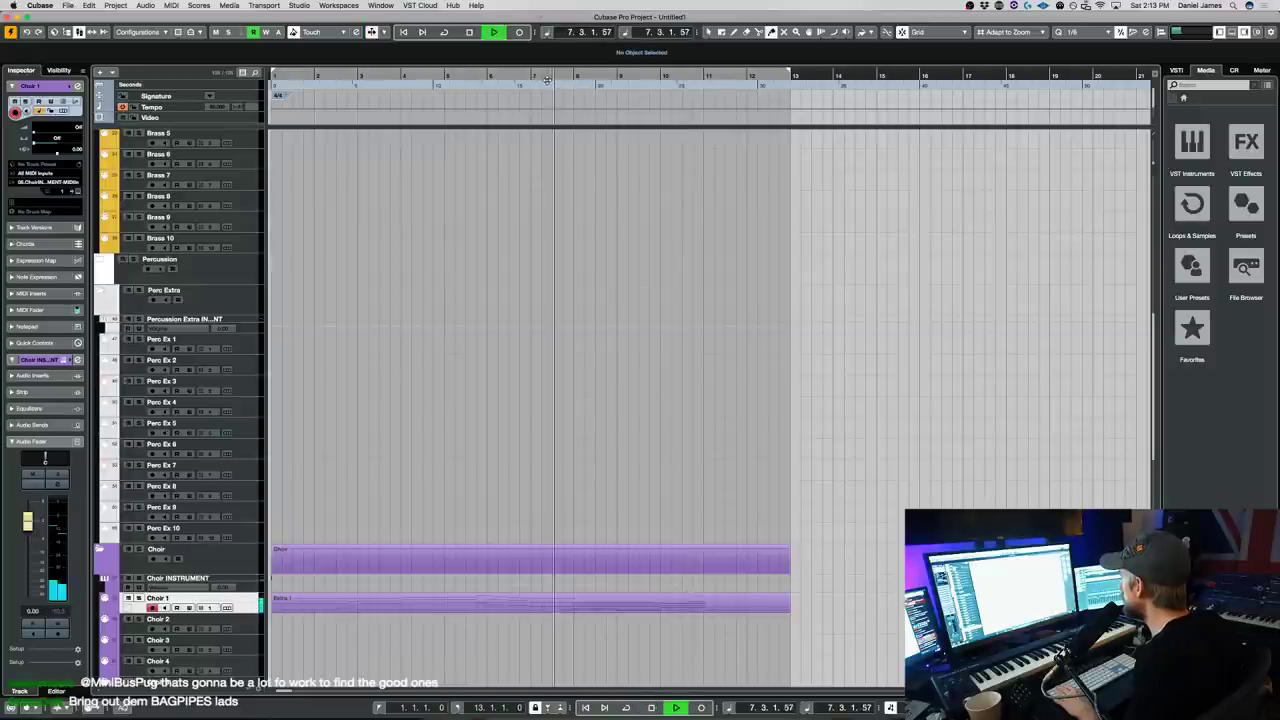
- Open the extended Choir 1 part for note editing, try a freehand modulation curve over the first two bars and switch to the curve-drawing tool
{"action": "double_click", "coordinate": [587, 605]}
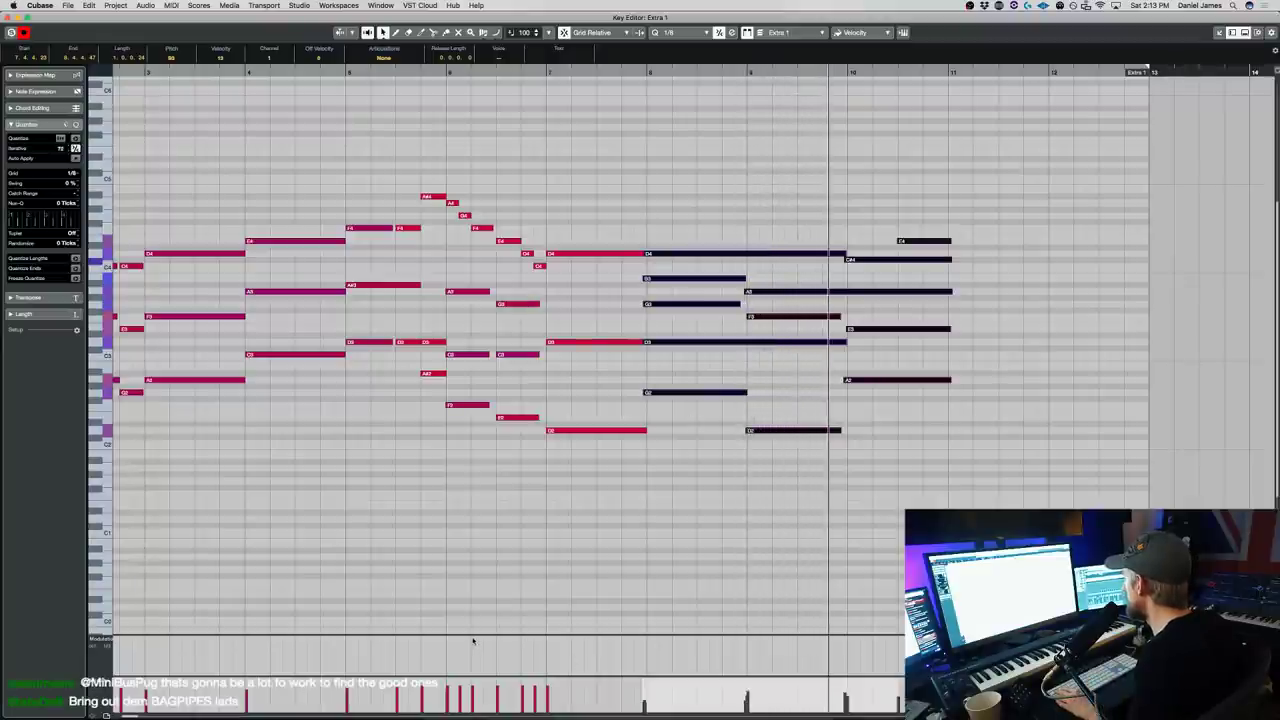
{"action": "scroll", "coordinate": [471, 551], "scroll_direction": "left", "scroll_amount": 5}
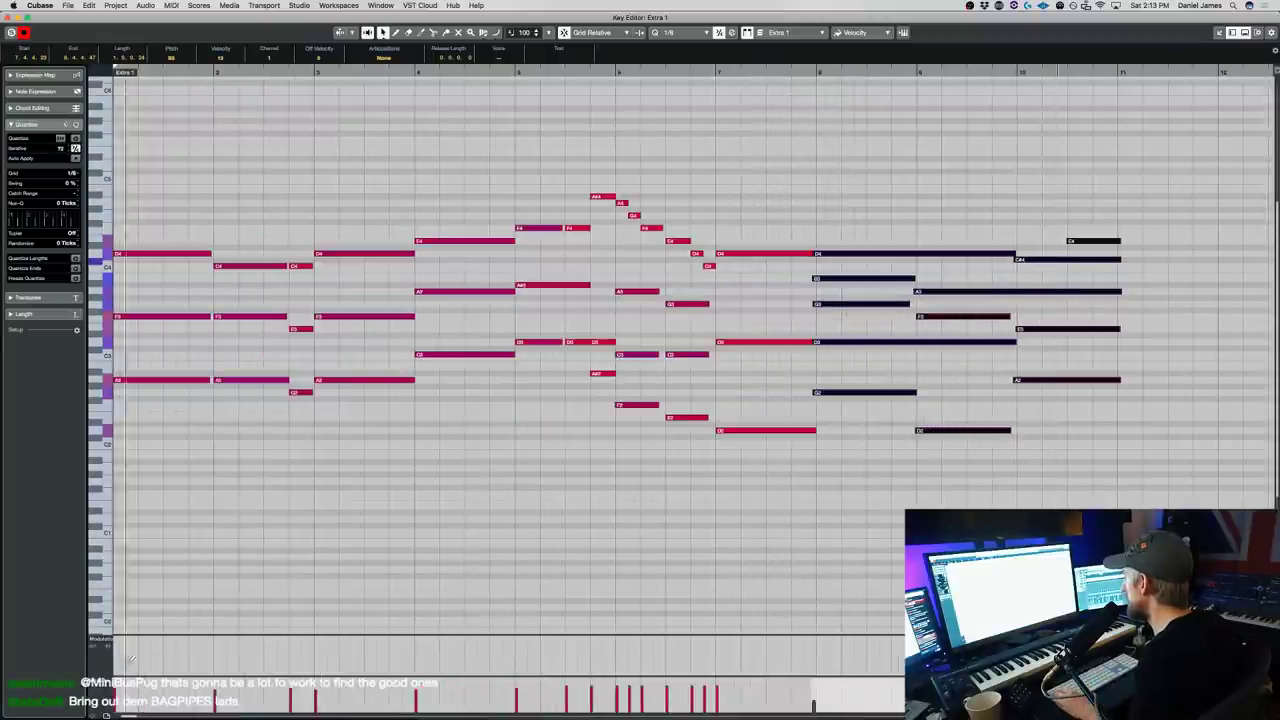
{"action": "left_click_drag", "start_coordinate": [116, 650], "coordinate": [262, 643]}
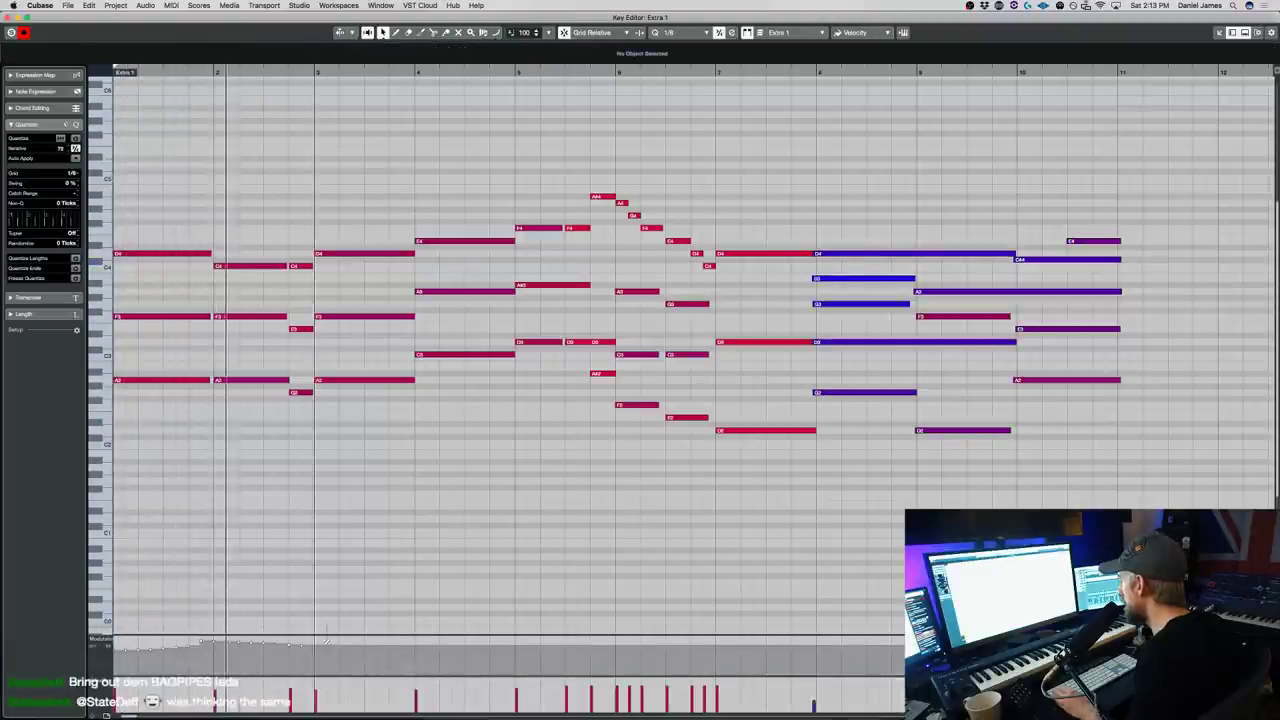
{"action": "right_click", "coordinate": [269, 644]}
{"action": "left_click", "coordinate": [384, 645]}
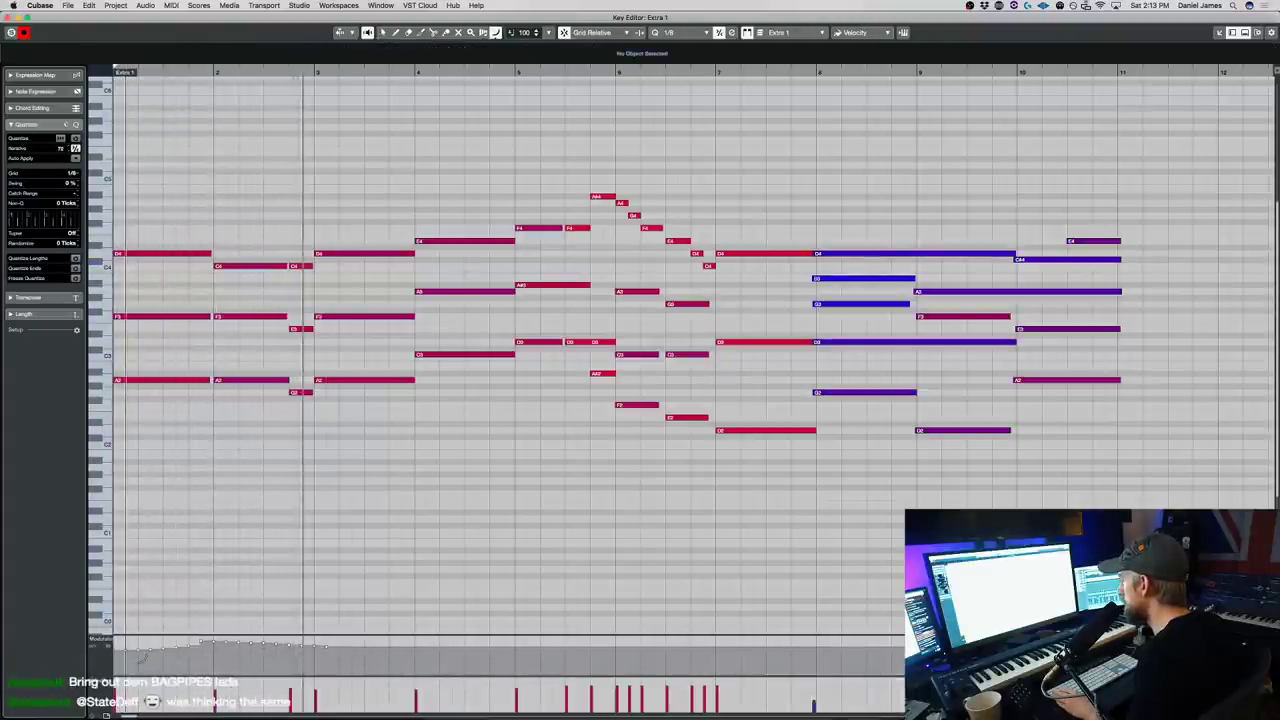
- Draw connected modulation swells for the choir from bar 1 to about bar 10 and close the editor
{"action": "left_click_drag", "start_coordinate": [116, 665], "coordinate": [214, 654]}
{"action": "left_click_drag", "start_coordinate": [214, 654], "coordinate": [315, 665]}
{"action": "left_click_drag", "start_coordinate": [315, 665], "coordinate": [517, 653]}
{"action": "mouse_move", "coordinate": [517, 653]}
{"action": "left_mouse_down"}
{"action": "mouse_move", "coordinate": [777, 656]}
{"action": "mouse_move", "coordinate": [765, 656]}
{"action": "mouse_move", "coordinate": [820, 641]}
{"action": "mouse_move", "coordinate": [1017, 654]}
{"action": "left_mouse_up"}
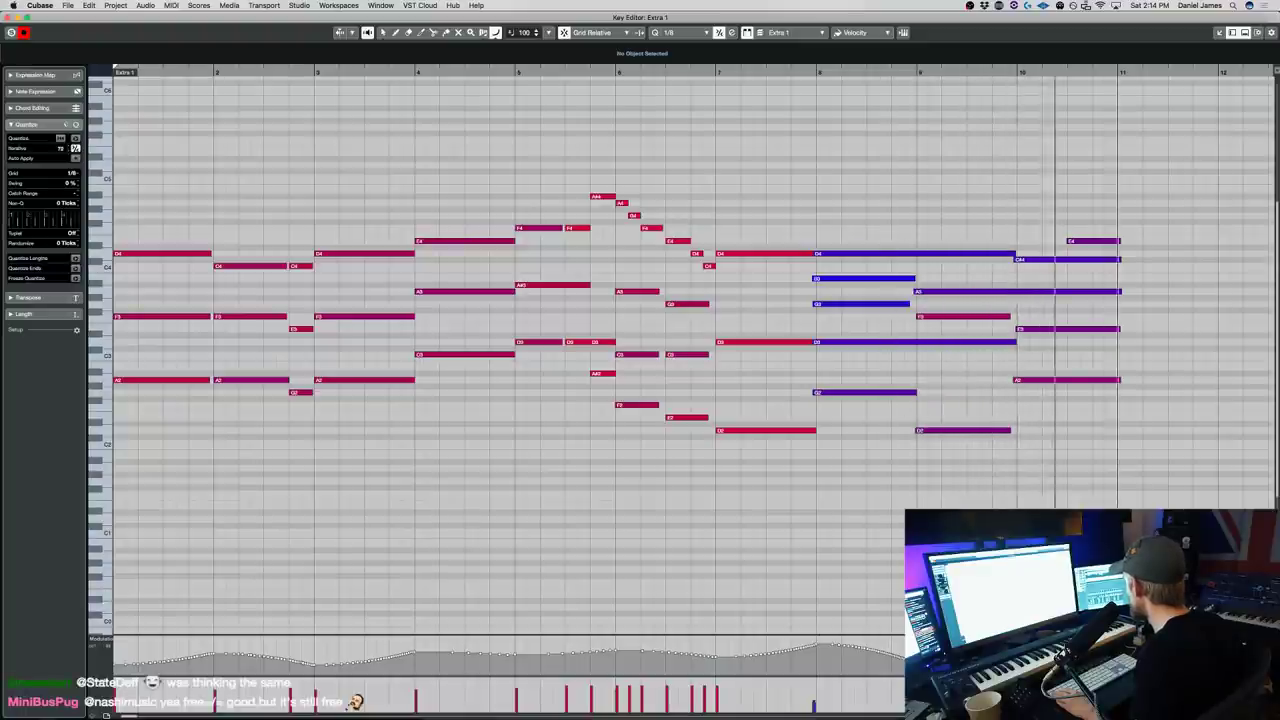
{"action": "key", "text": "Return"}
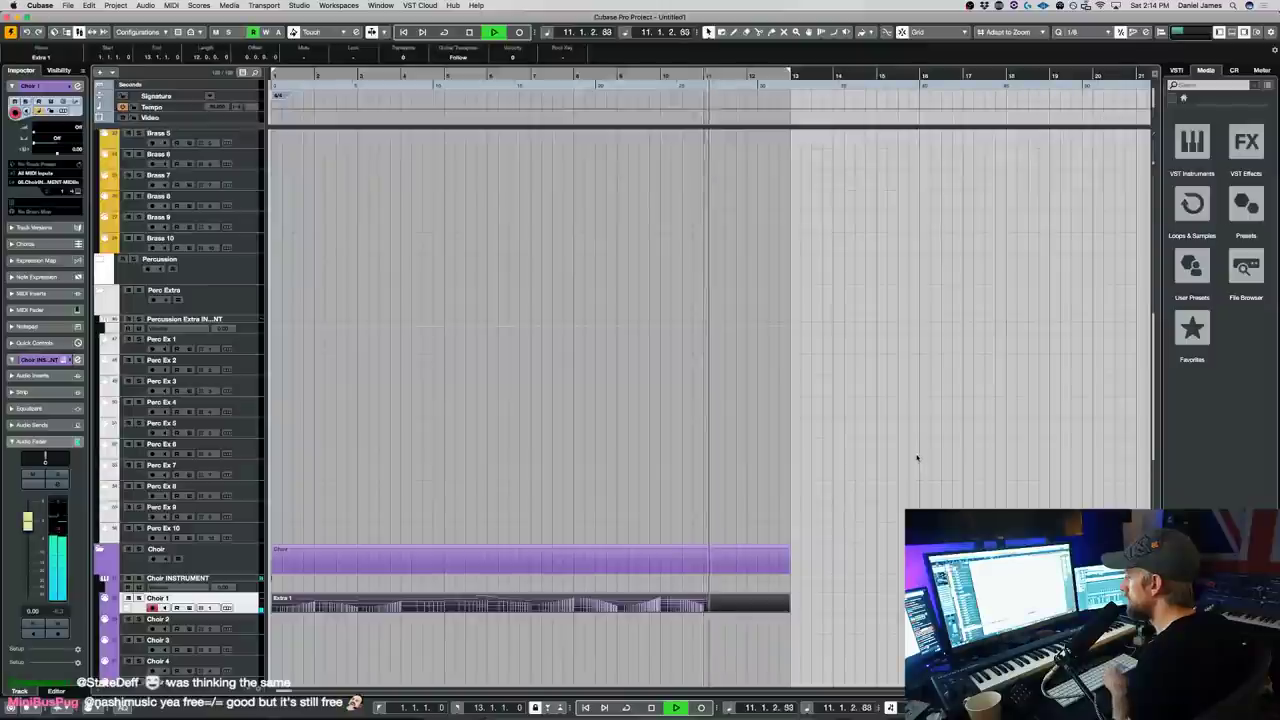
- Transpose the Strings 1 notes from bar 12 onward up an octave and replay the passage from about bar 11
{"action": "scroll", "coordinate": [914, 457], "scroll_direction": "up", "scroll_amount": 10}
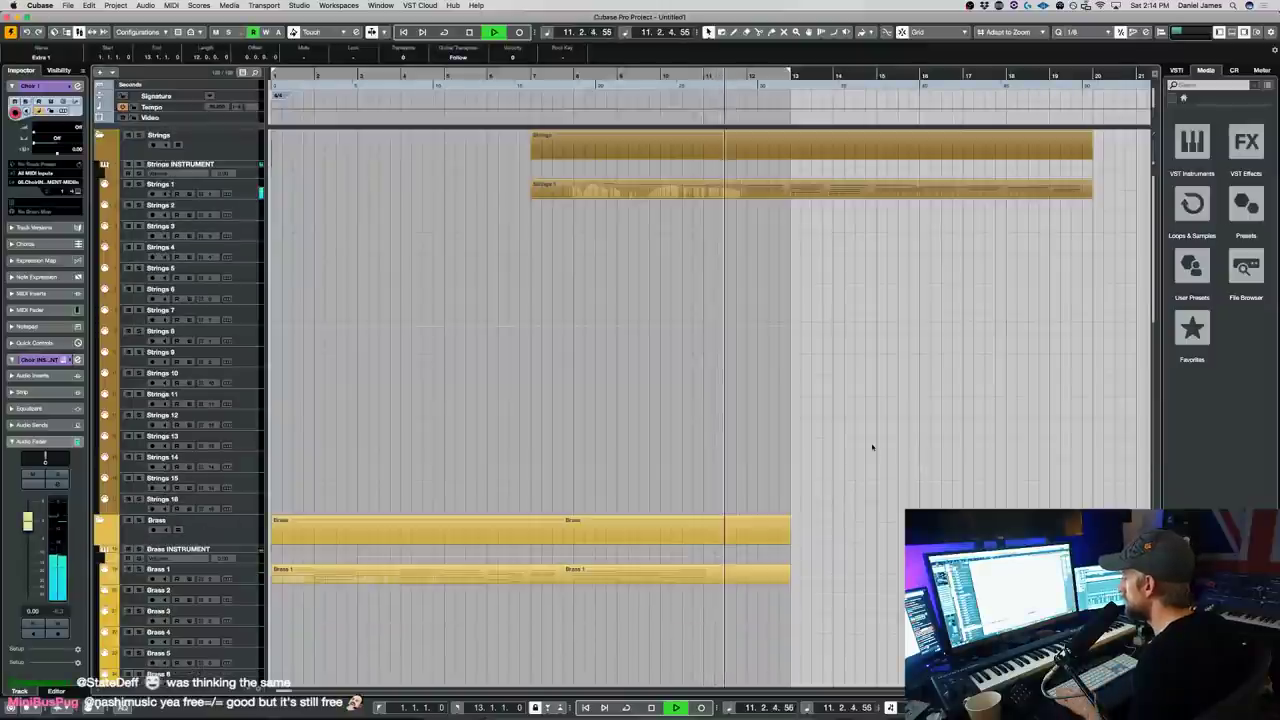
{"action": "double_click", "coordinate": [730, 189]}
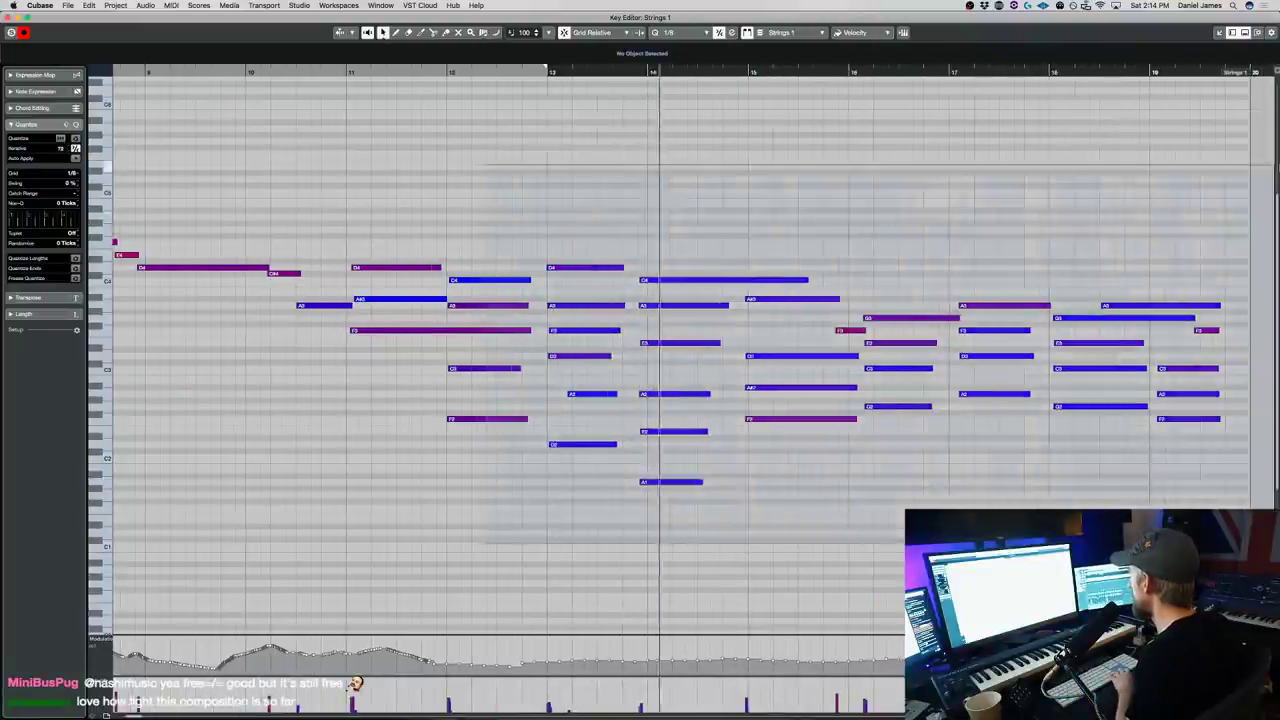
{"action": "key", "text": "super+a"}
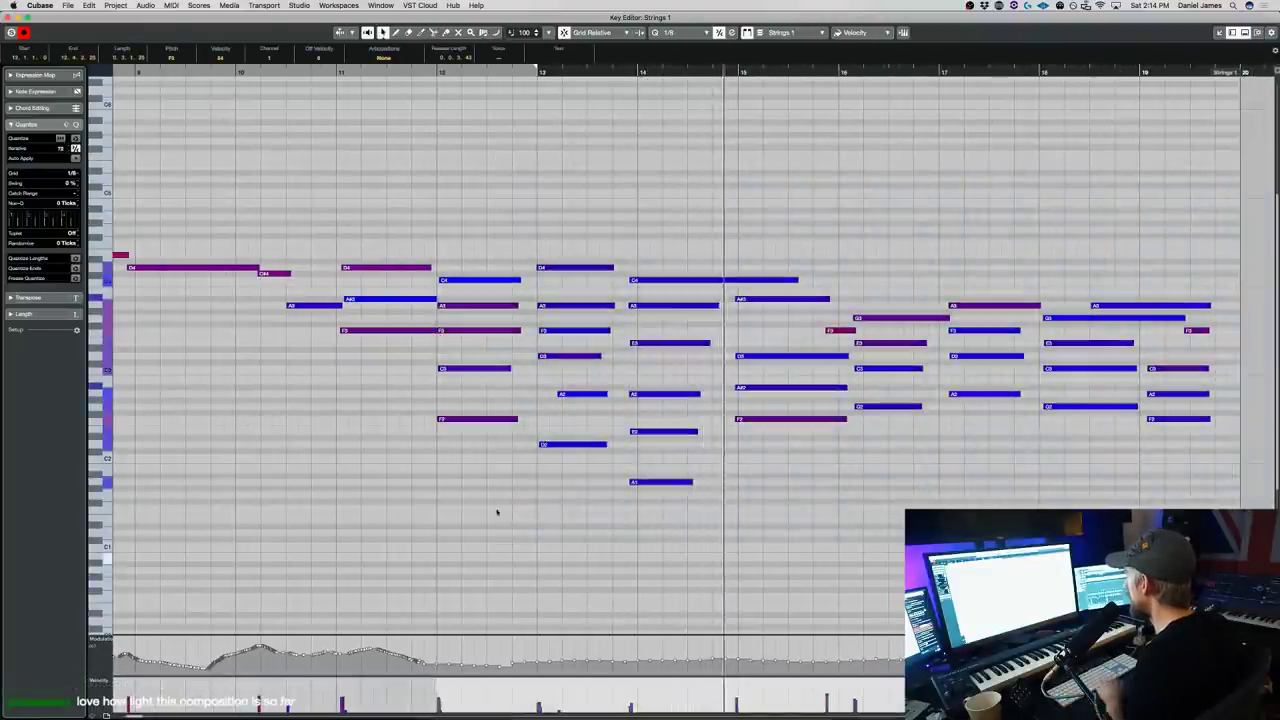
{"action": "key", "text": "shift+Up"}
{"action": "left_click", "coordinate": [405, 71]}
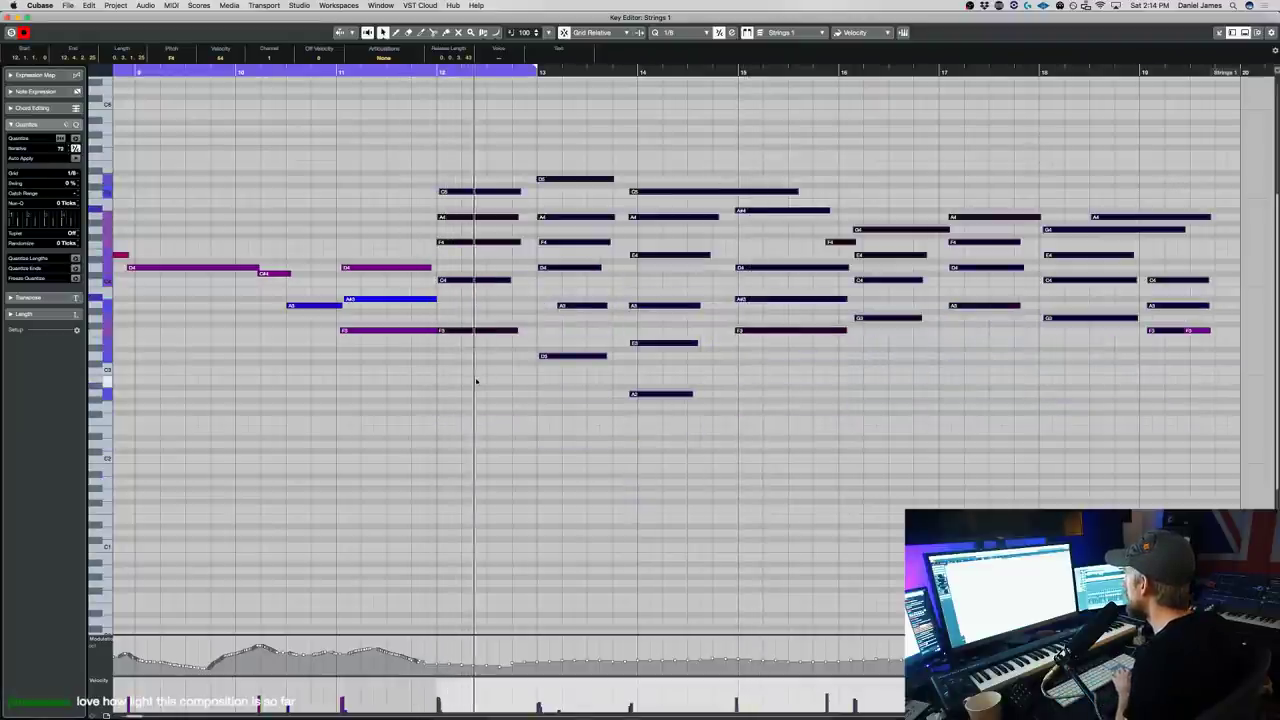
{"action": "left_click", "coordinate": [514, 623]}
{"action": "left_click_drag", "start_coordinate": [478, 474], "coordinate": [1067, 355]}
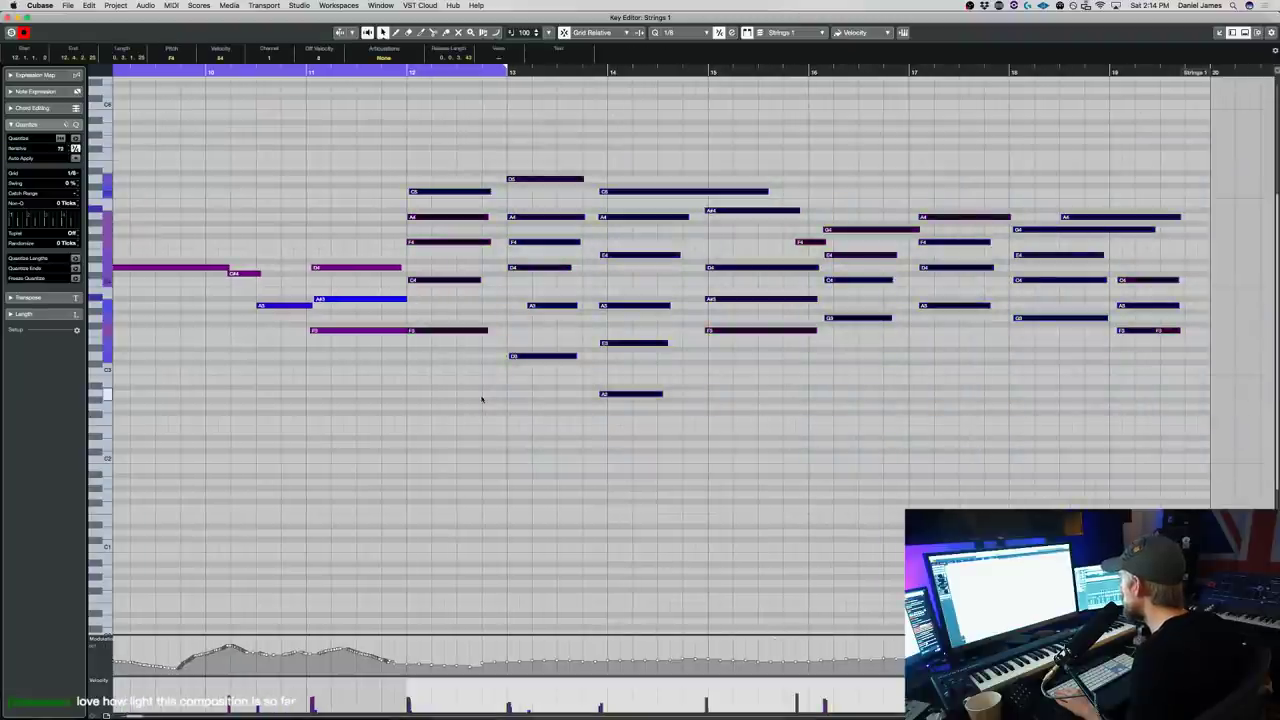
- Turn off cycle playback, redraw the Strings 1 modulation as a low, smooth curve from about bar 12 to bar 16, and close the editor
{"action": "key", "text": "KP_Divide"}
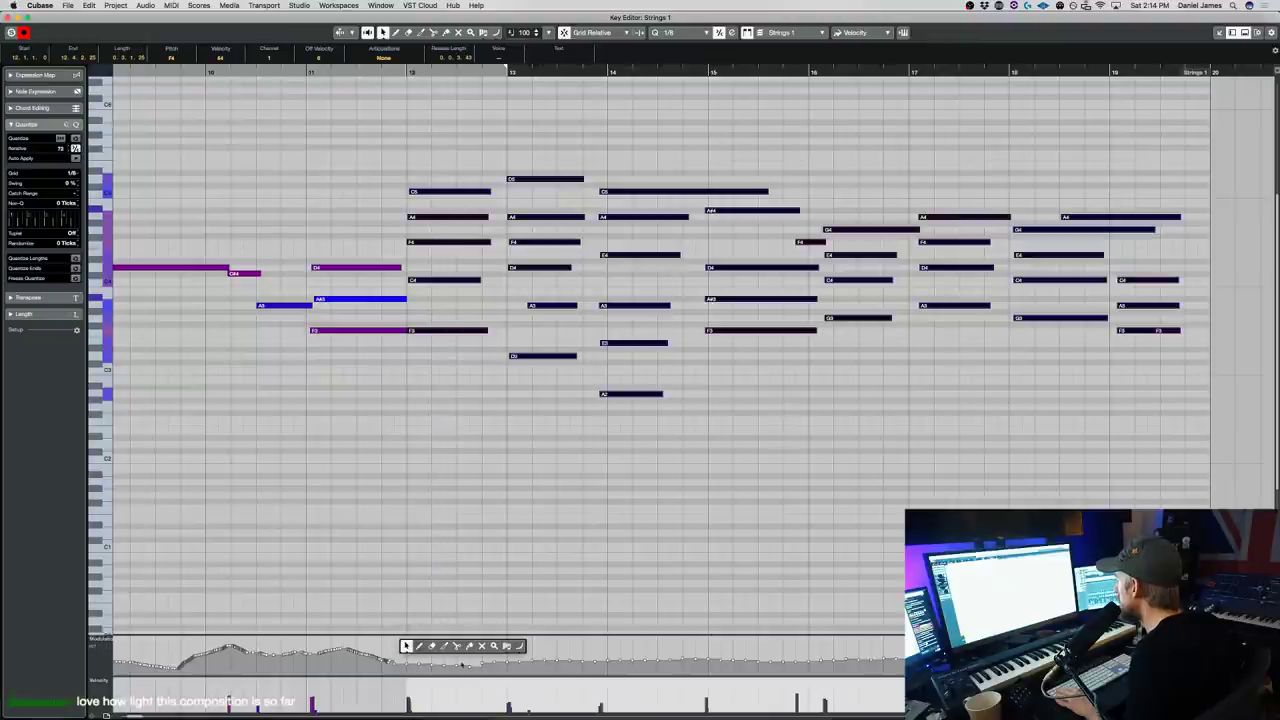
{"action": "left_click", "coordinate": [522, 647]}
{"action": "mouse_move", "coordinate": [384, 660]}
{"action": "left_mouse_down"}
{"action": "mouse_move", "coordinate": [418, 672]}
{"action": "mouse_move", "coordinate": [810, 669]}
{"action": "left_mouse_up"}
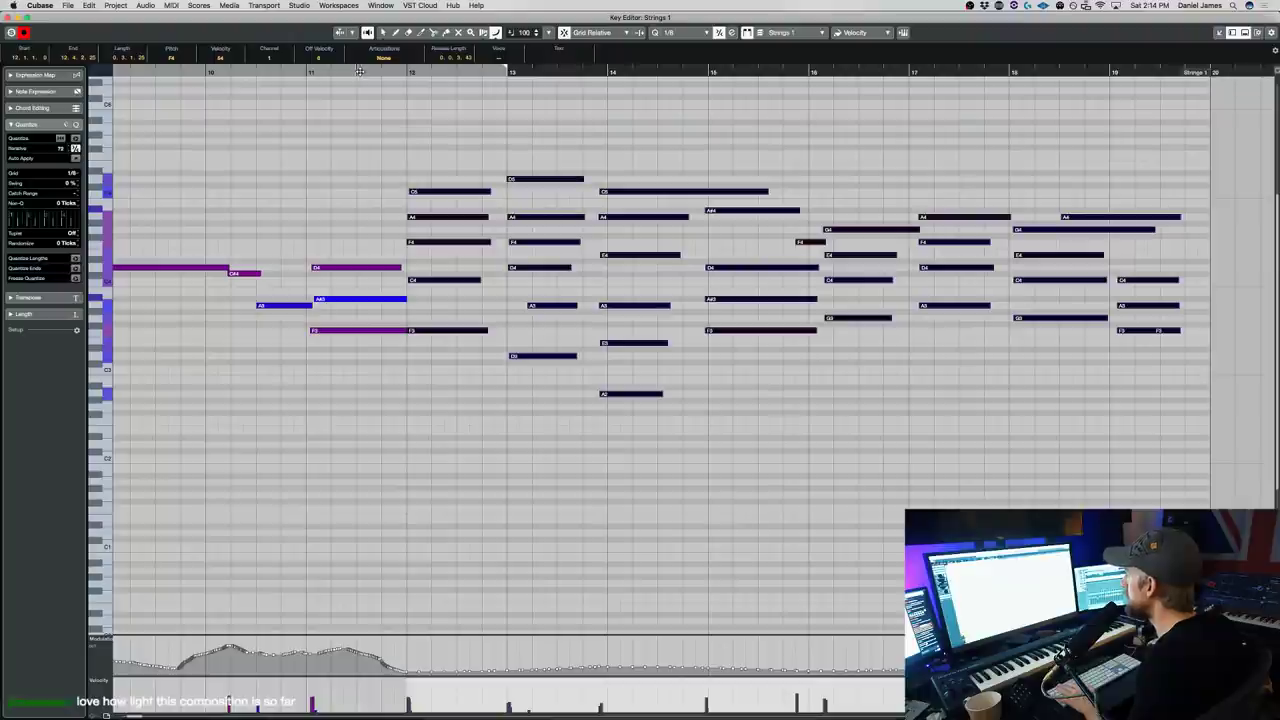
{"action": "key", "text": "Return"}
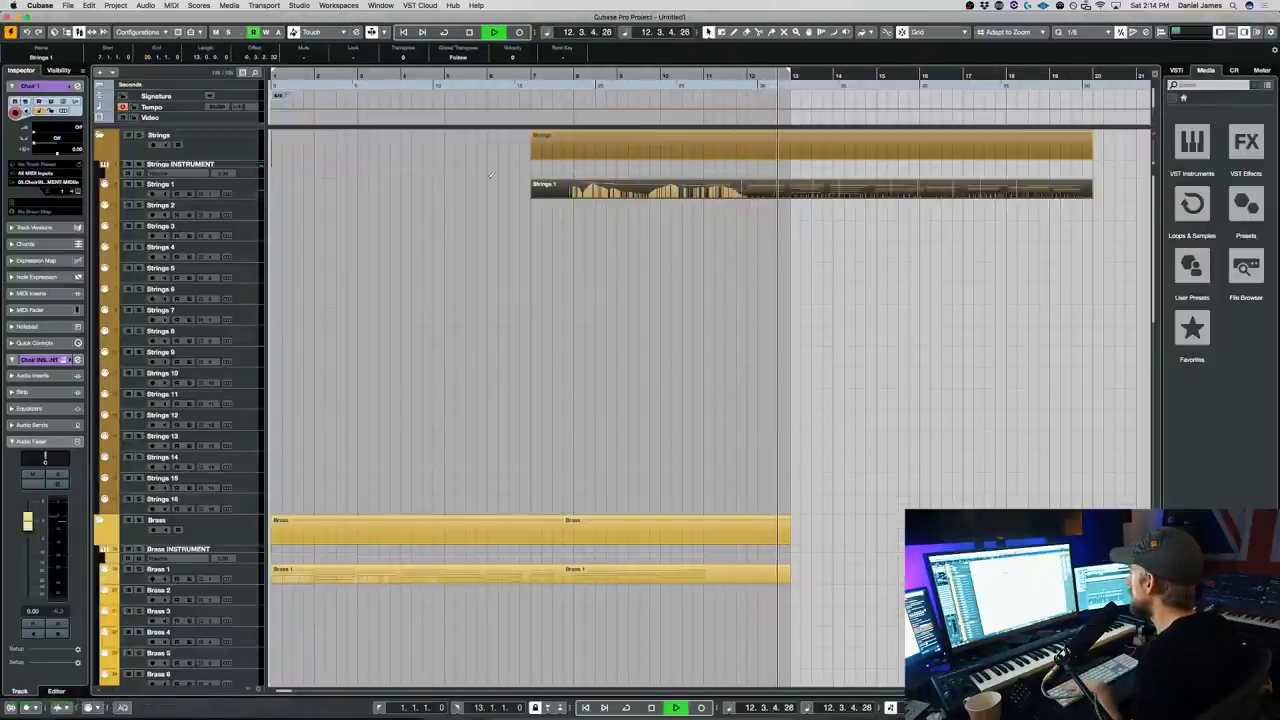
- Audition the Wind 1 sound against the playing arrangement
{"action": "scroll", "coordinate": [684, 250], "scroll_direction": "down", "scroll_amount": 15}
{"action": "scroll", "coordinate": [684, 247], "scroll_direction": "down", "scroll_amount": 10}
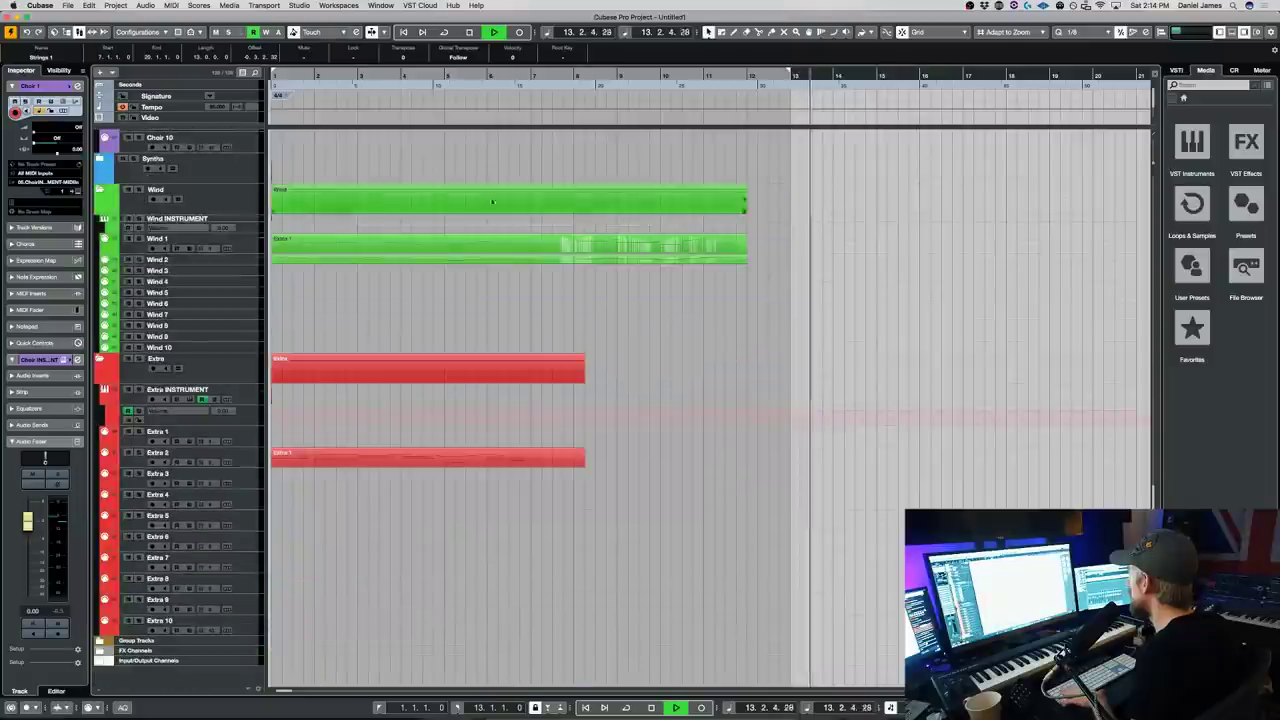
{"action": "left_click", "coordinate": [256, 247]}
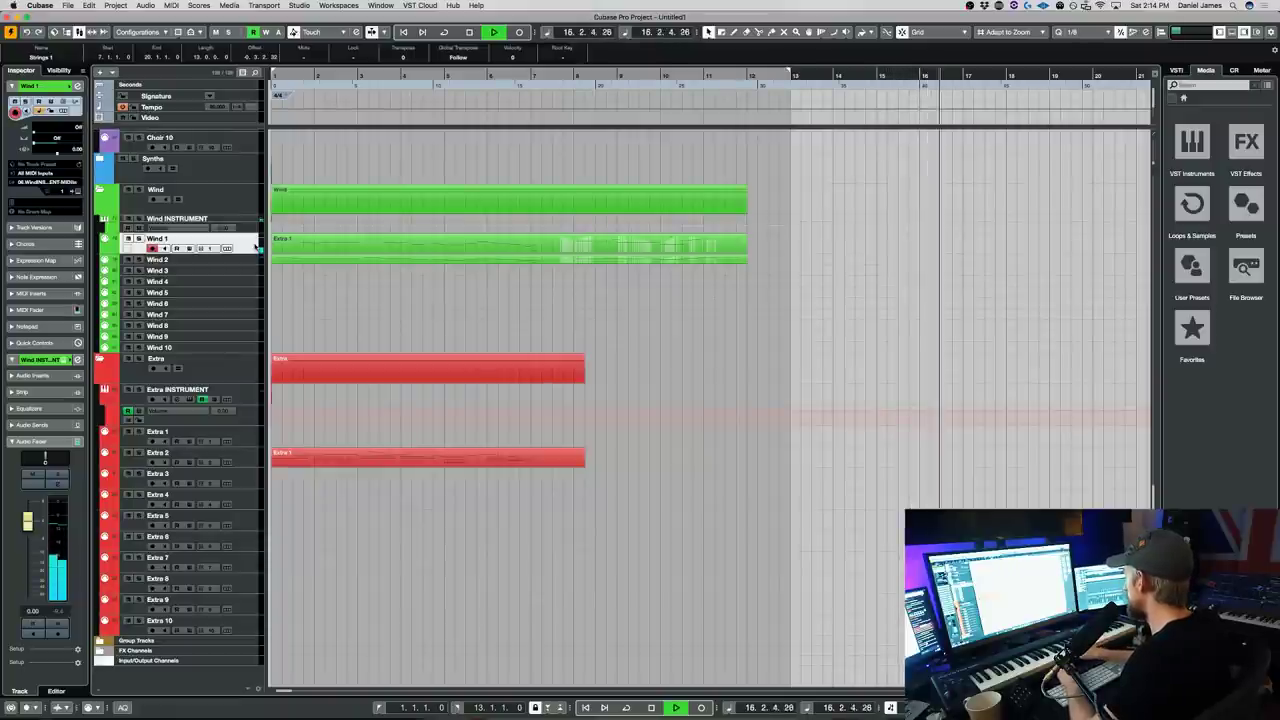
- Select the Perc Ex 1 celesta track and replay the arrangement from the start with the Strings and Brass parts in view
{"action": "scroll", "coordinate": [245, 400], "scroll_direction": "up", "scroll_amount": 15}
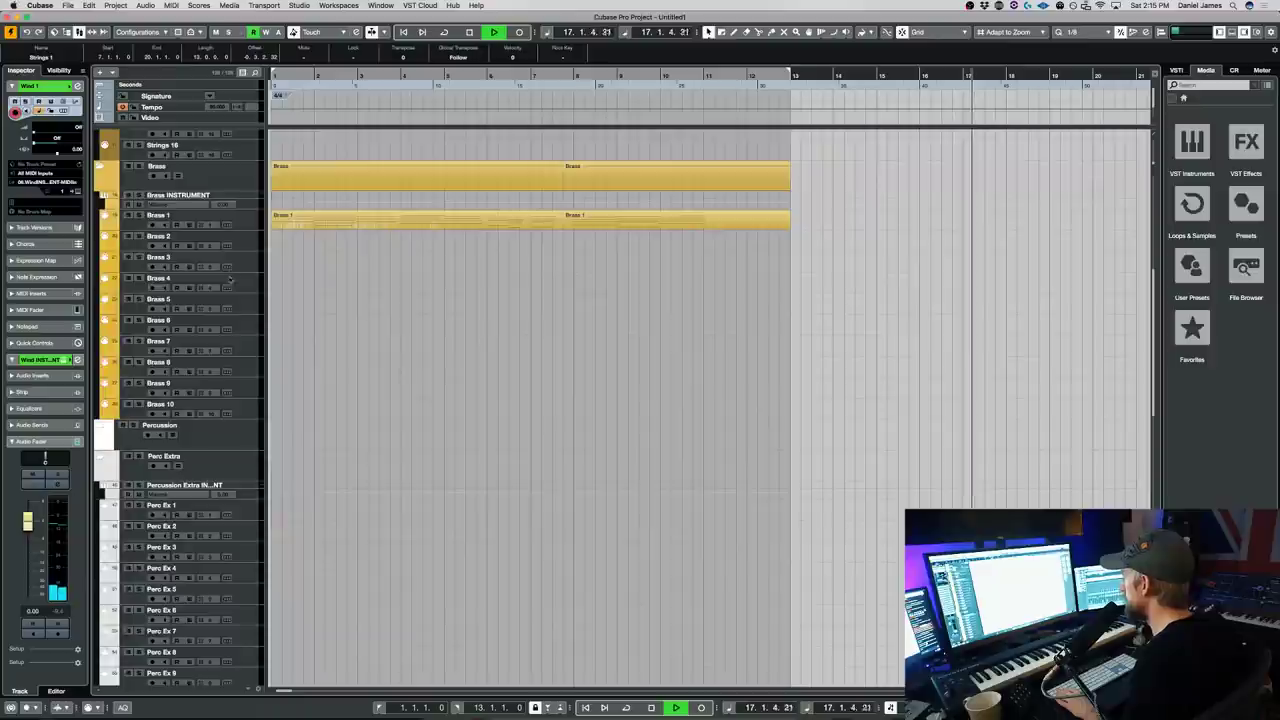
{"action": "left_click", "coordinate": [246, 509]}
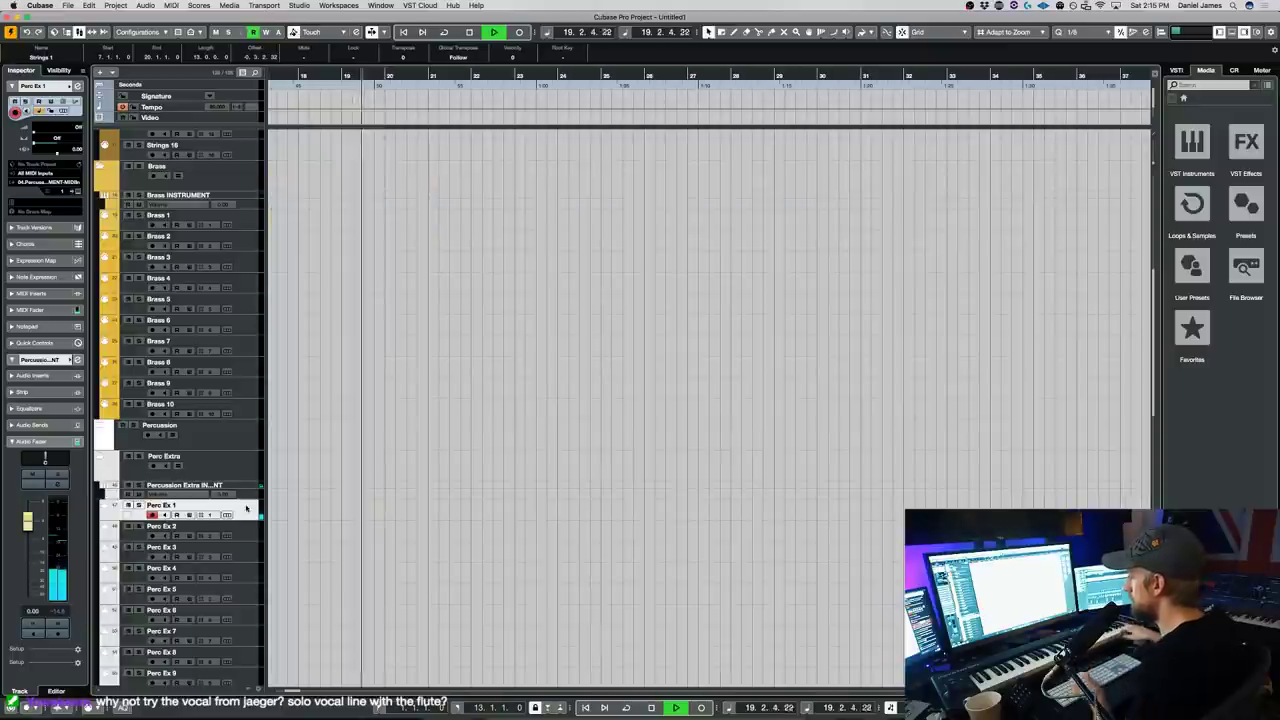
{"action": "key", "text": "space"}
{"action": "scroll", "coordinate": [258, 229], "scroll_direction": "up", "scroll_amount": 8}
{"action": "scroll", "coordinate": [468, 380], "scroll_direction": "left", "scroll_amount": 10}
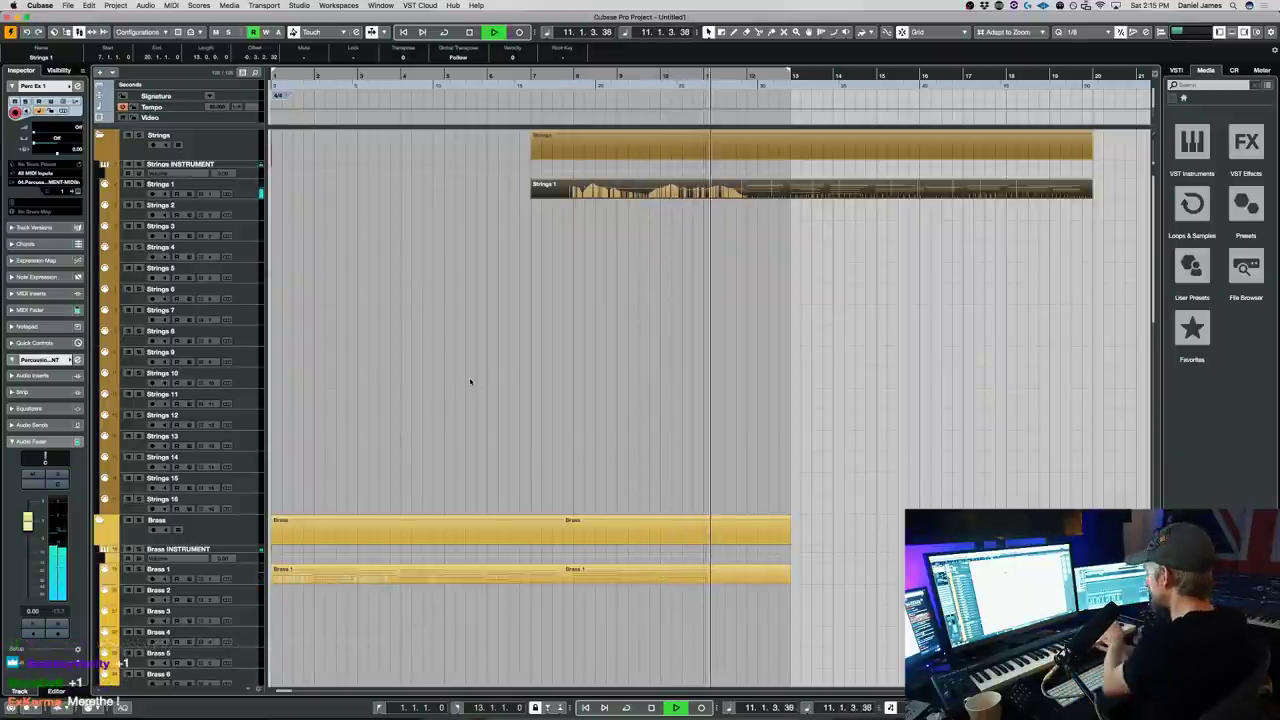
- Redraw the Strings 1 modulation so it drops low right after bar 11, replay the passage from about bar 11, and close the editor
{"action": "double_click", "coordinate": [763, 187]}
{"action": "key", "text": "space"}
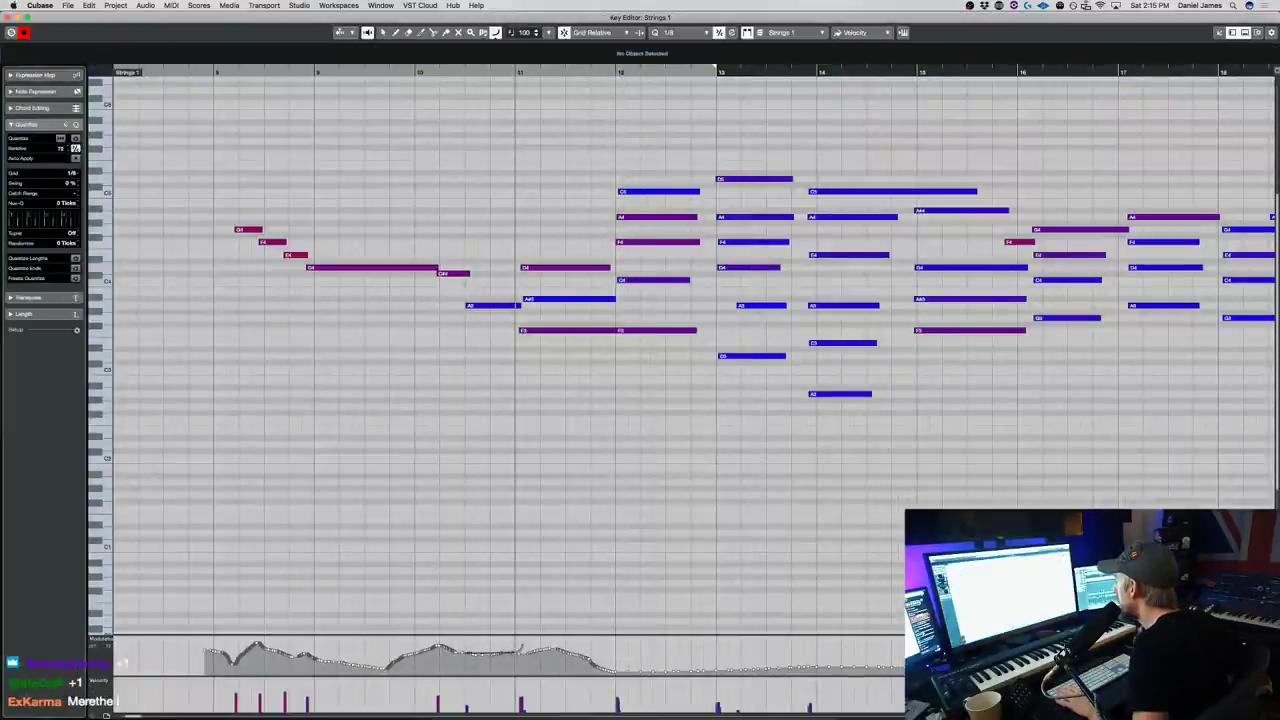
{"action": "left_click_drag", "start_coordinate": [516, 641], "coordinate": [509, 641]}
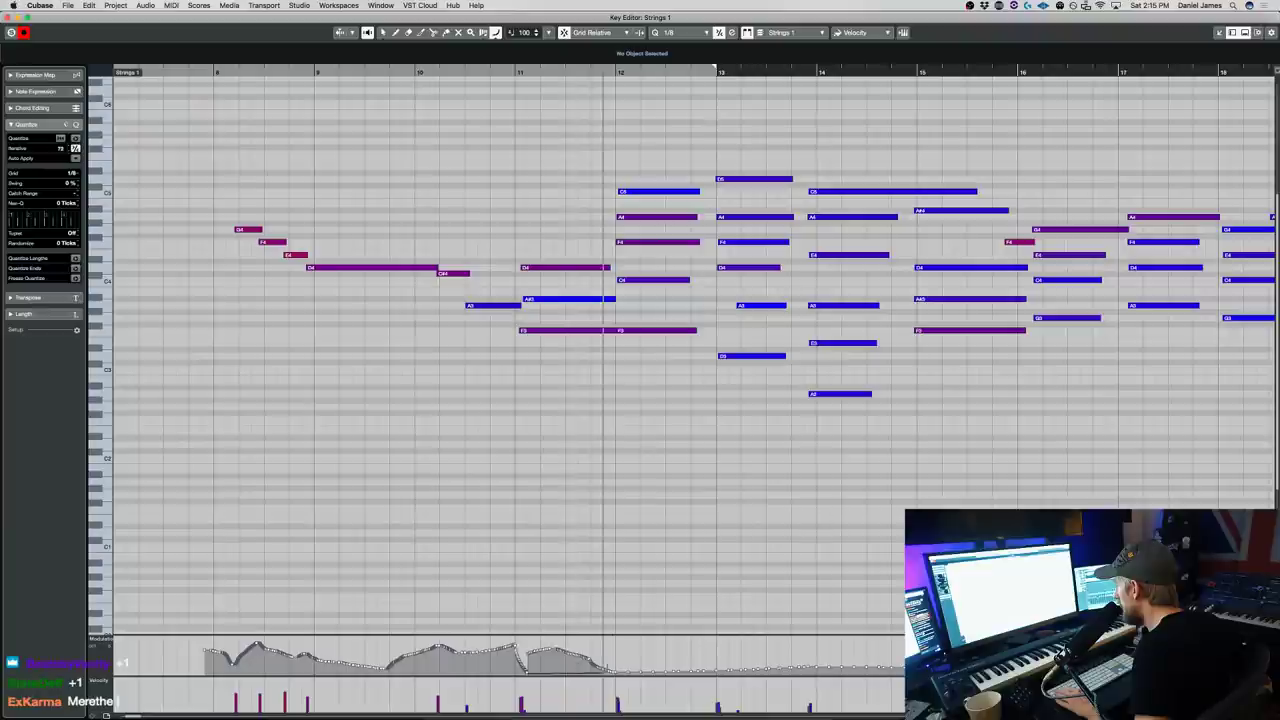
{"action": "left_click", "coordinate": [483, 80]}
{"action": "key", "text": "space"}
{"action": "key", "text": "1"}
{"action": "left_click", "coordinate": [483, 80]}
{"action": "key", "text": "Delete"}
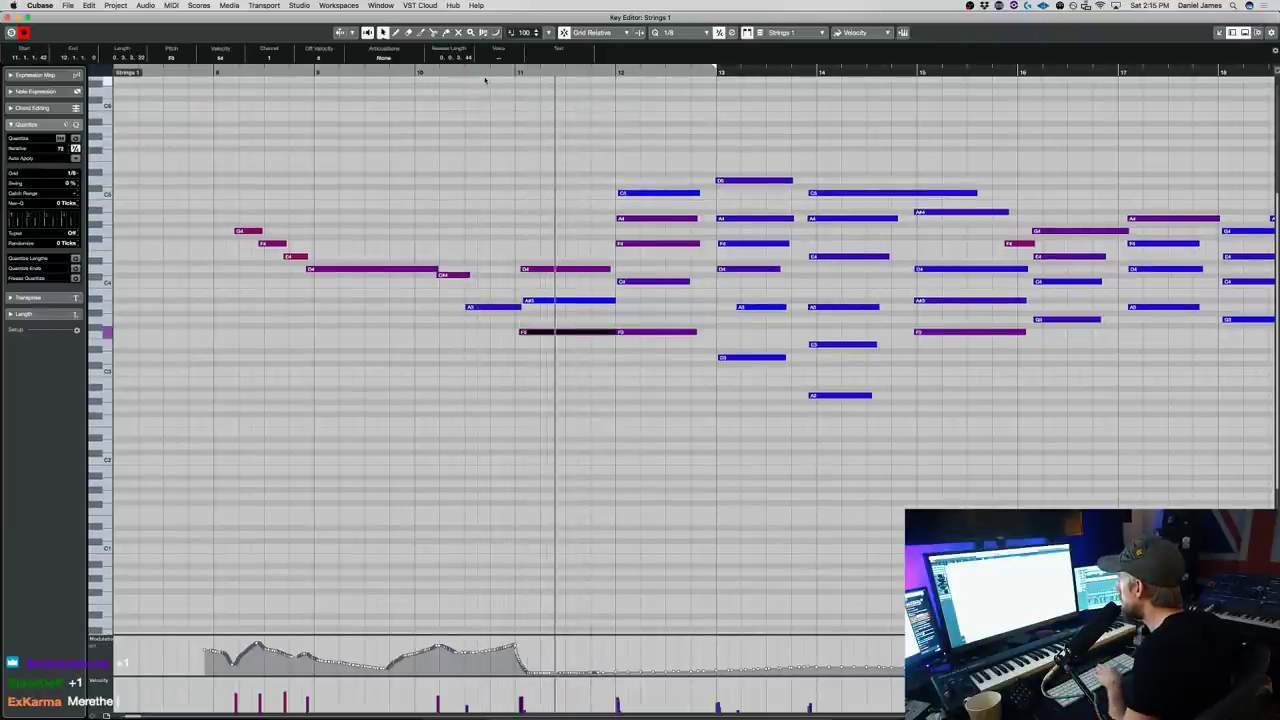
{"action": "key", "text": "Return"}
- Trim the ends of the Wind 1 and Wind 2 parts back to about bar 11
{"action": "scroll", "coordinate": [810, 415], "scroll_direction": "down", "scroll_amount": 15}
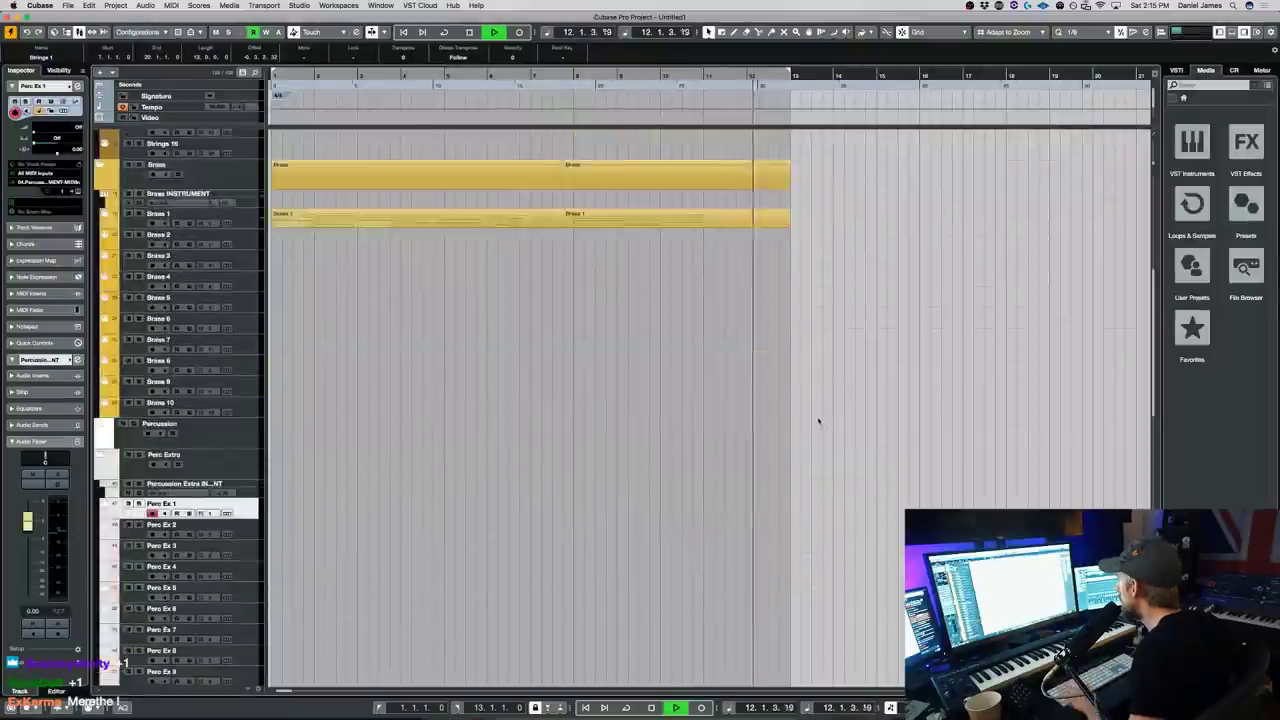
{"action": "key", "text": "space"}
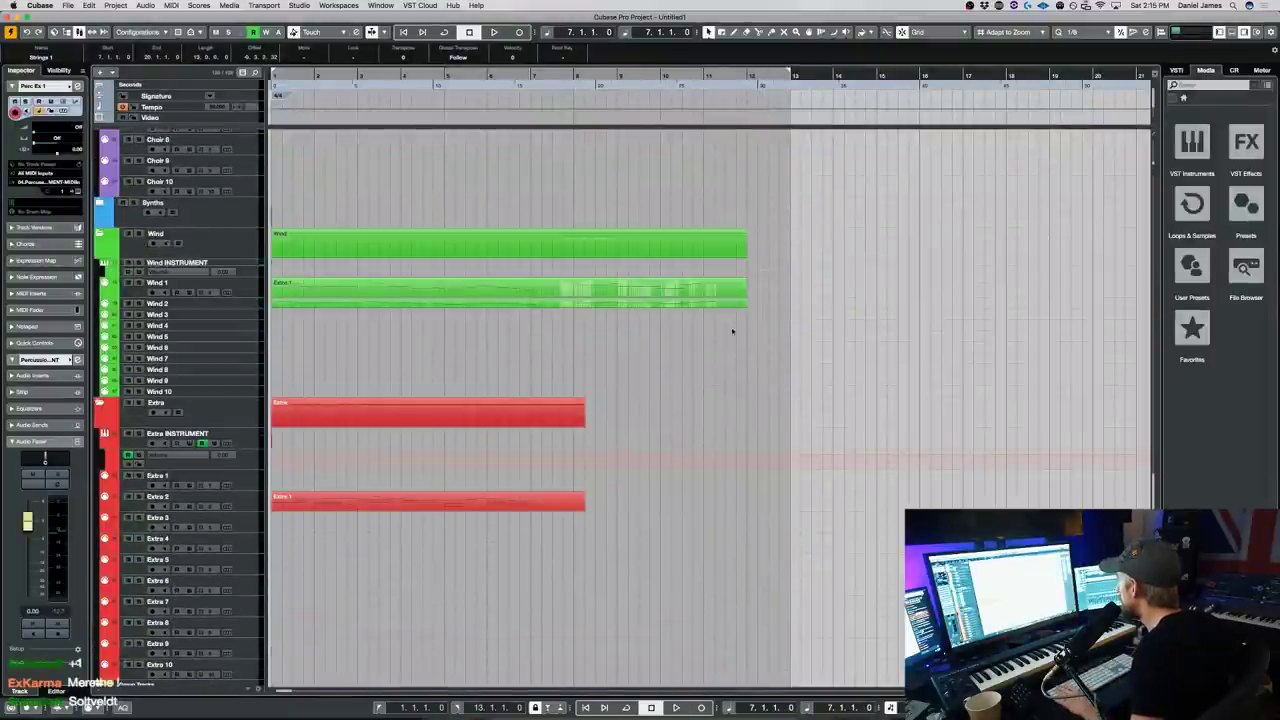
{"action": "key", "text": "space"}
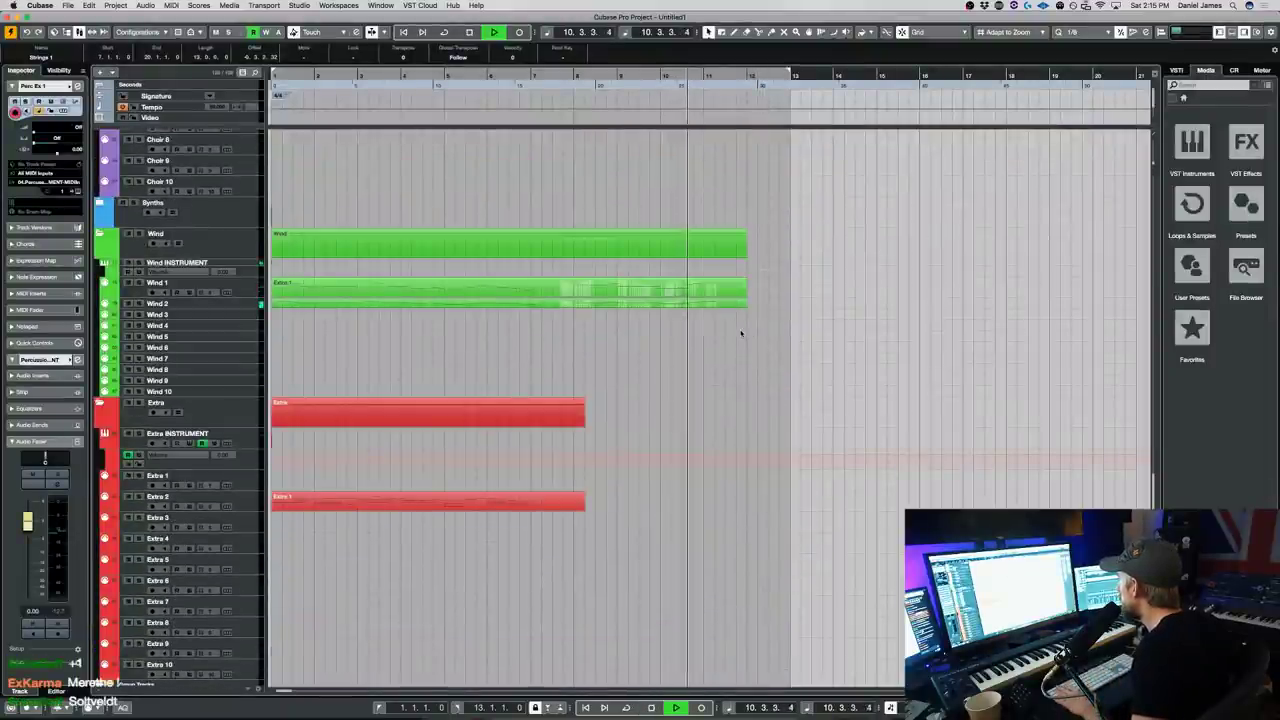
{"action": "key", "text": "space"}
{"action": "left_click_drag", "start_coordinate": [715, 281], "coordinate": [714, 282]}
{"action": "key", "text": "3"}
{"action": "left_click", "coordinate": [713, 288]}
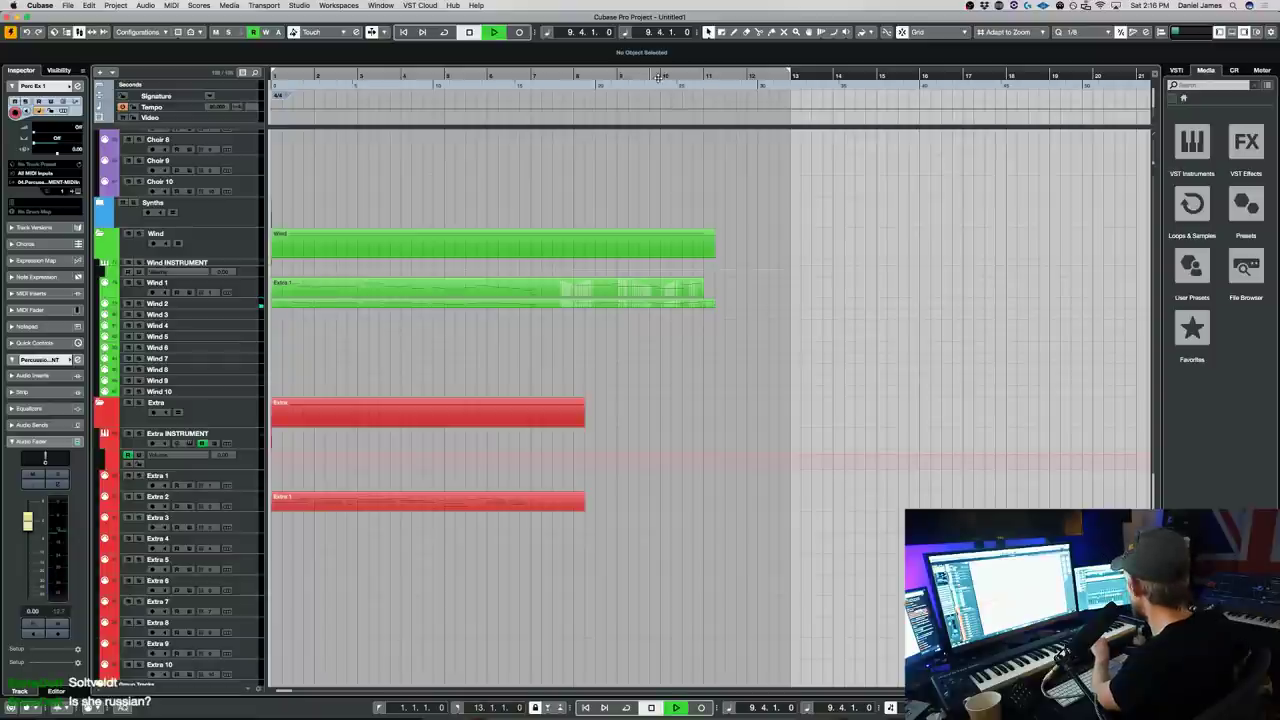
- Record a celesta part on Perc Ex 1 from bar 9 to about bar 20 and play the arrangement from the start
{"action": "key", "text": "KP_Multiply"}
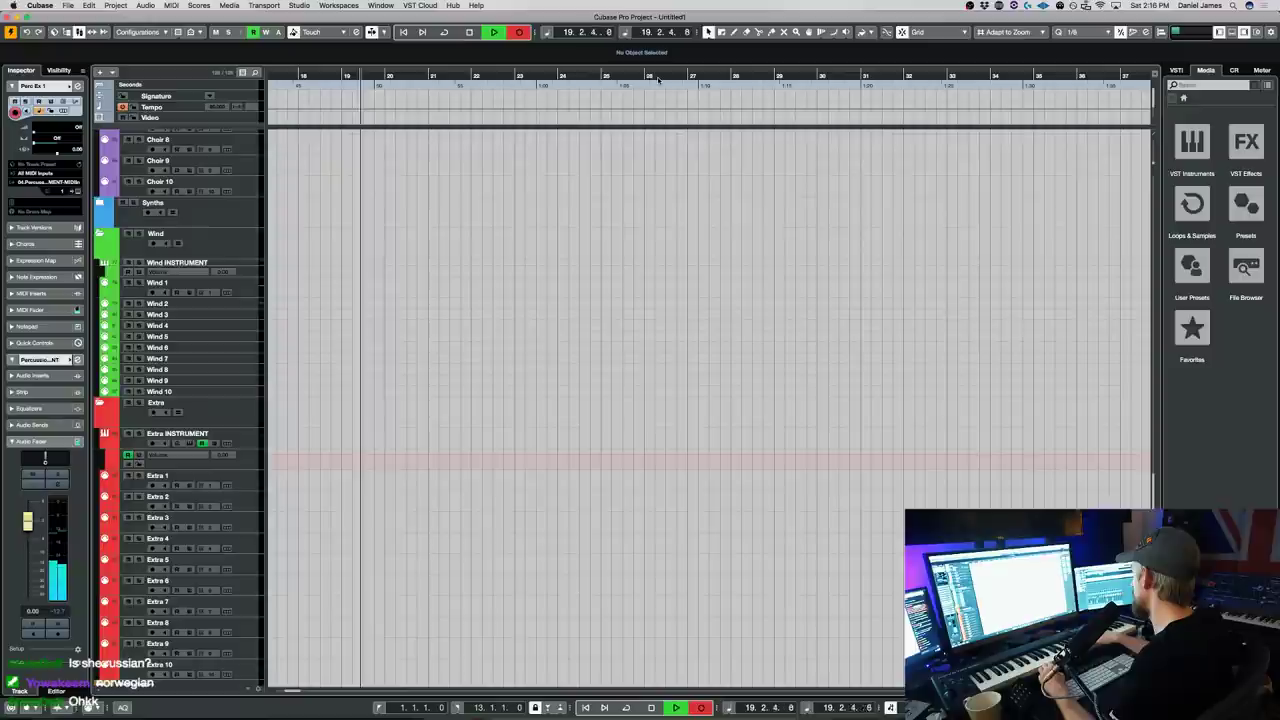
{"action": "key", "text": "space"}
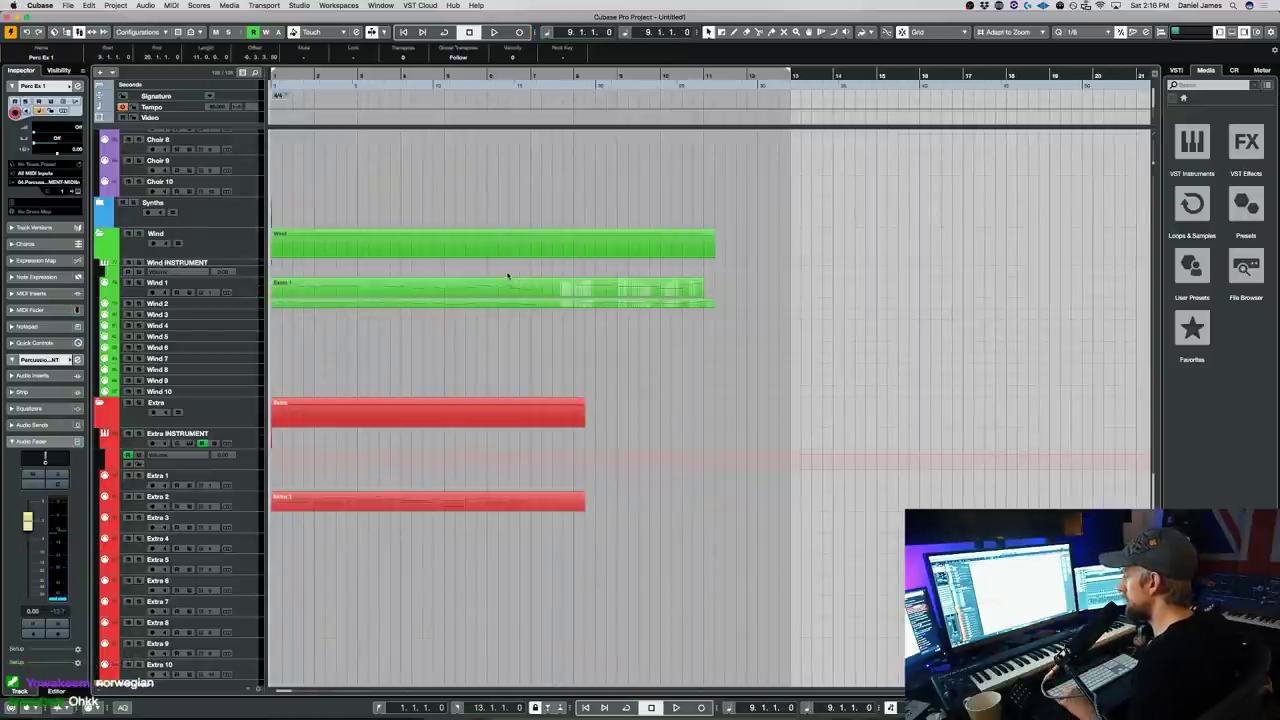
{"action": "scroll", "coordinate": [735, 274], "scroll_direction": "up", "scroll_amount": 20}
{"action": "key", "text": "KP_Decimal"}
{"action": "key", "text": "space"}
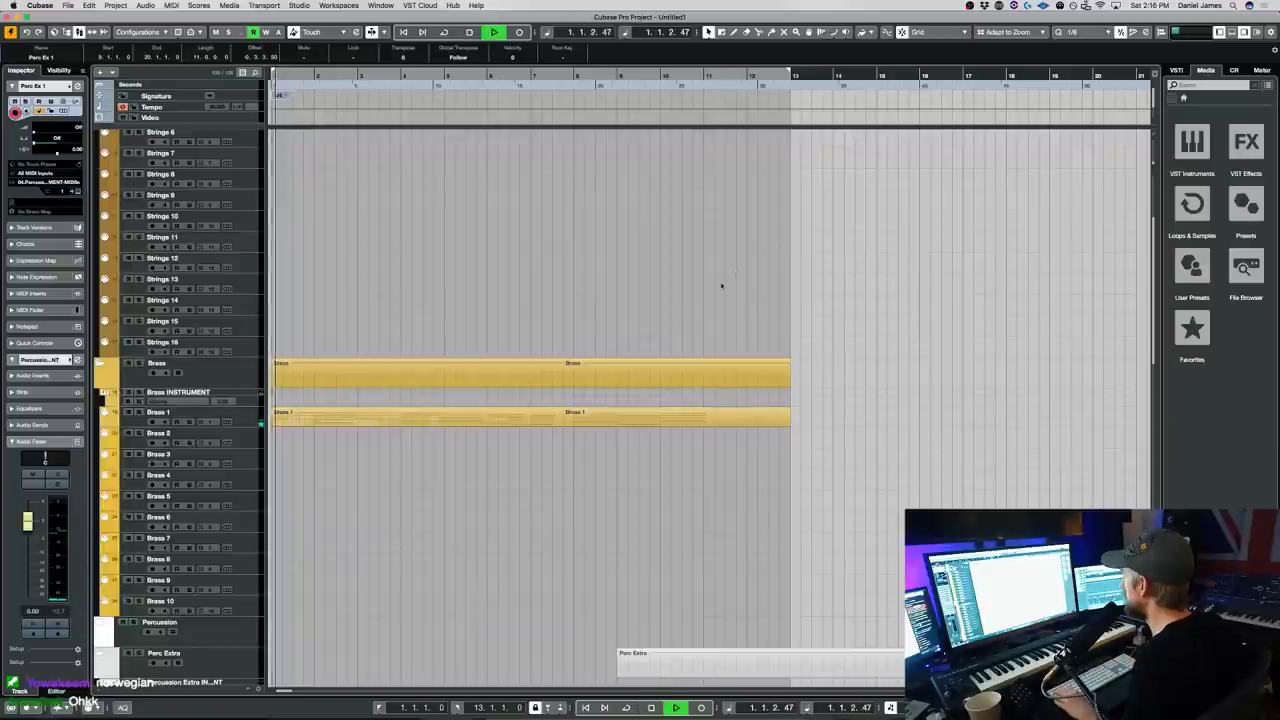
- Select the Choir 2 track and load the Jaeger Vocals patch from Audio Imperia's Hangar 4 vocals folder into the Choir Kontakt instrument
{"action": "scroll", "coordinate": [720, 260], "scroll_direction": "down", "scroll_amount": 8}
{"action": "scroll", "coordinate": [320, 480], "scroll_direction": "down", "scroll_amount": 4}
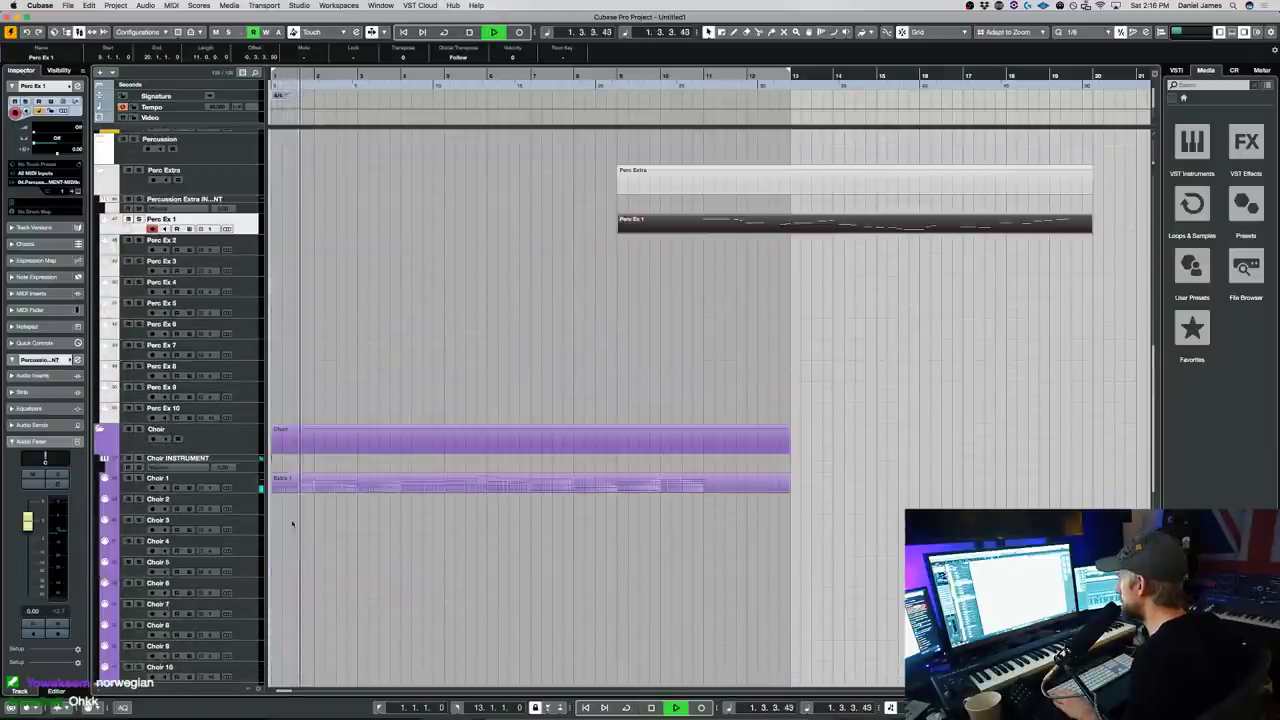
{"action": "left_click", "coordinate": [228, 508]}
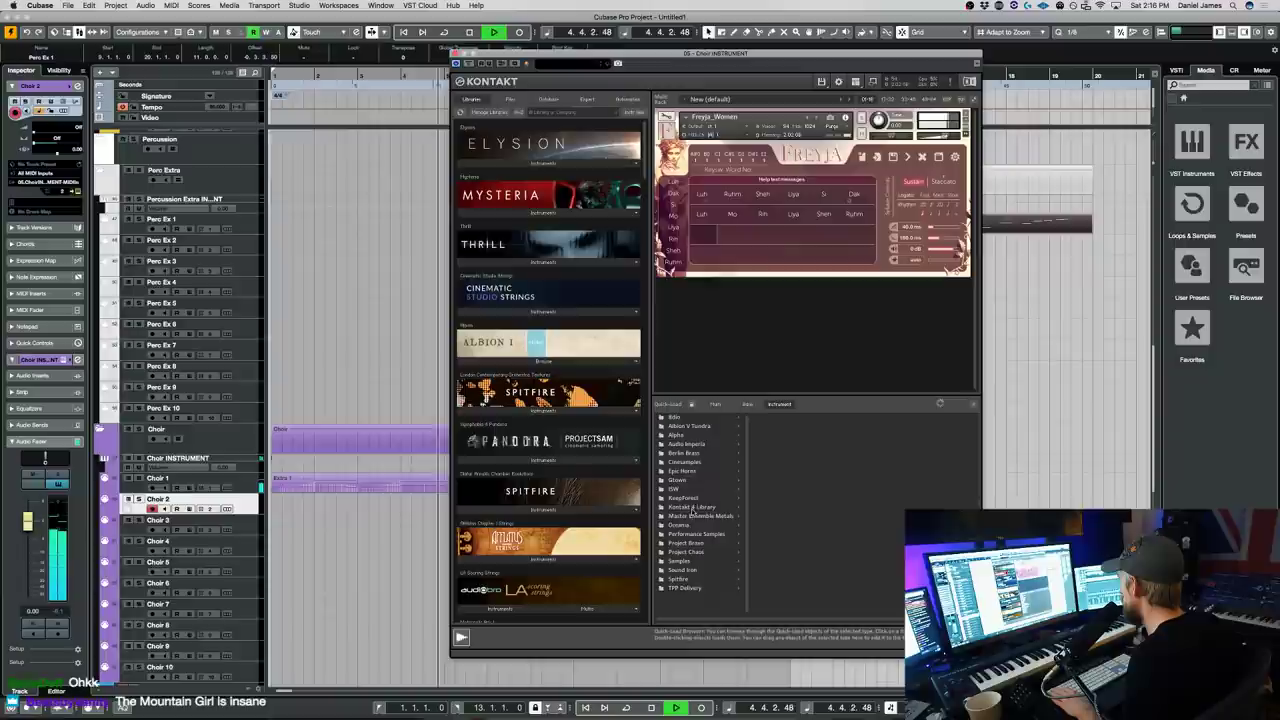
{"action": "left_click", "coordinate": [692, 562]}
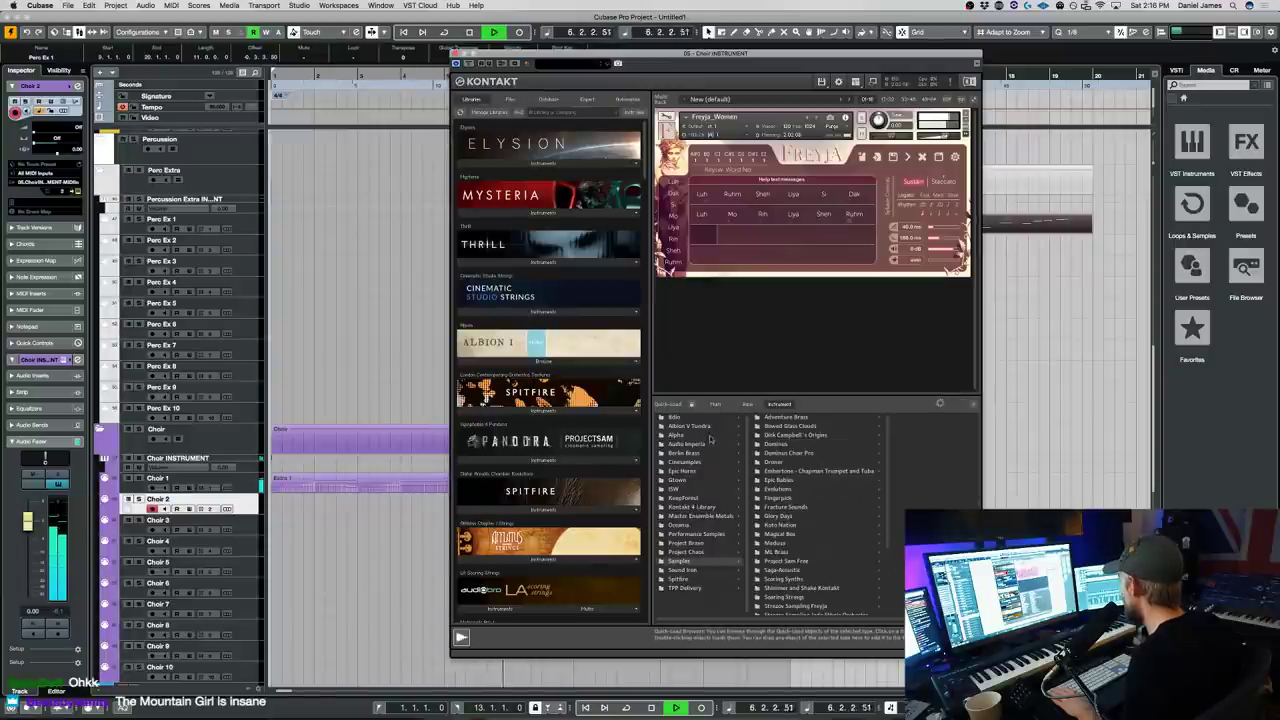
{"action": "left_click", "coordinate": [686, 445]}
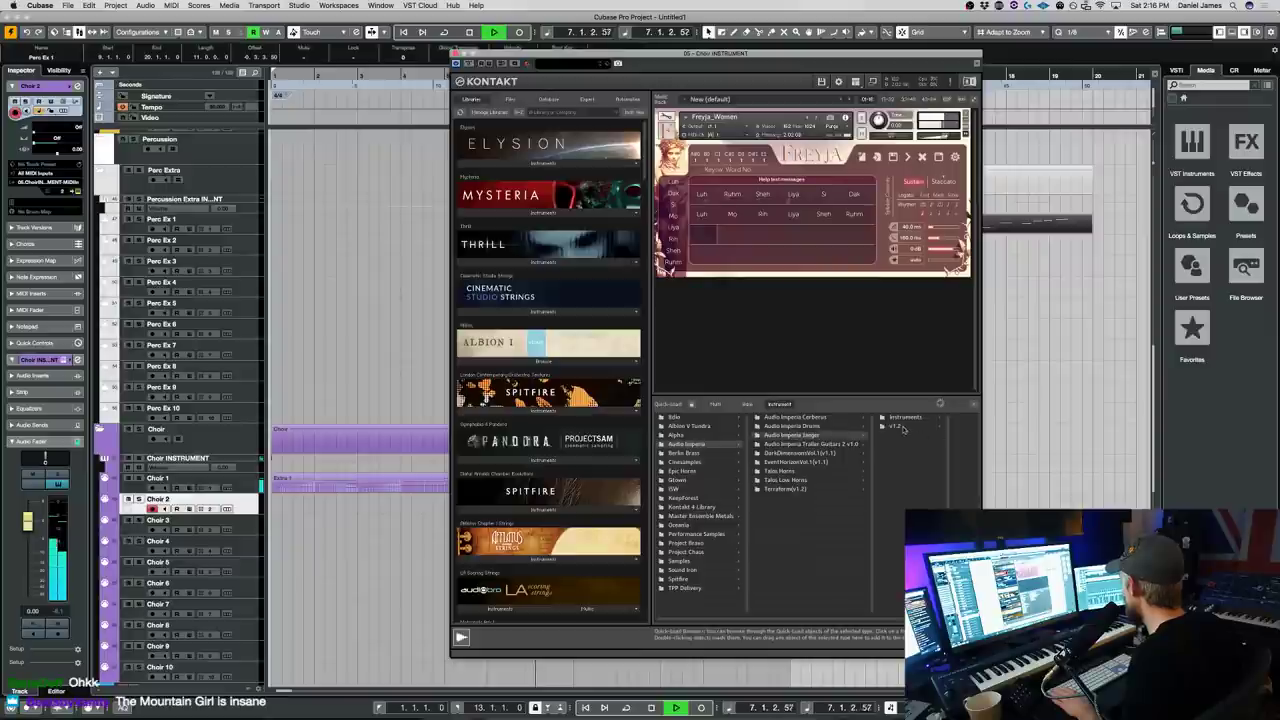
{"action": "left_click", "coordinate": [904, 429]}
{"action": "left_click", "coordinate": [916, 419]}
{"action": "left_click", "coordinate": [916, 419]}
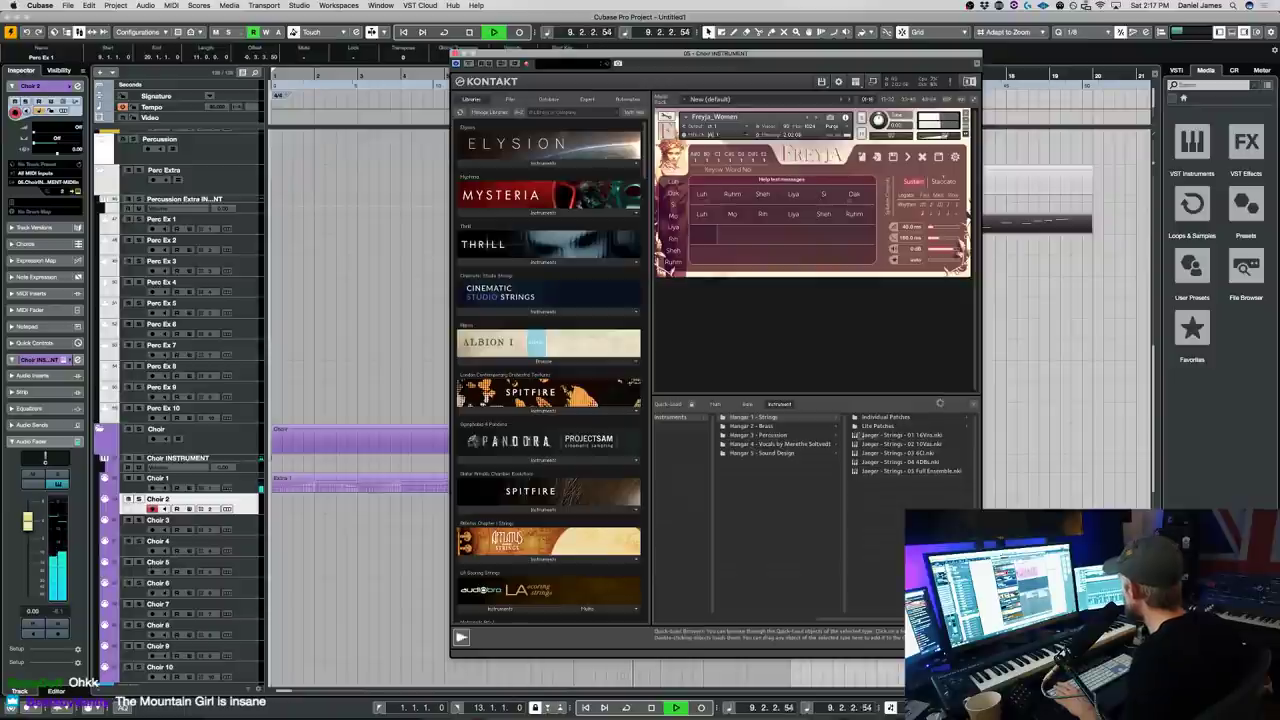
{"action": "left_click", "coordinate": [810, 444]}
{"action": "double_click", "coordinate": [900, 436]}
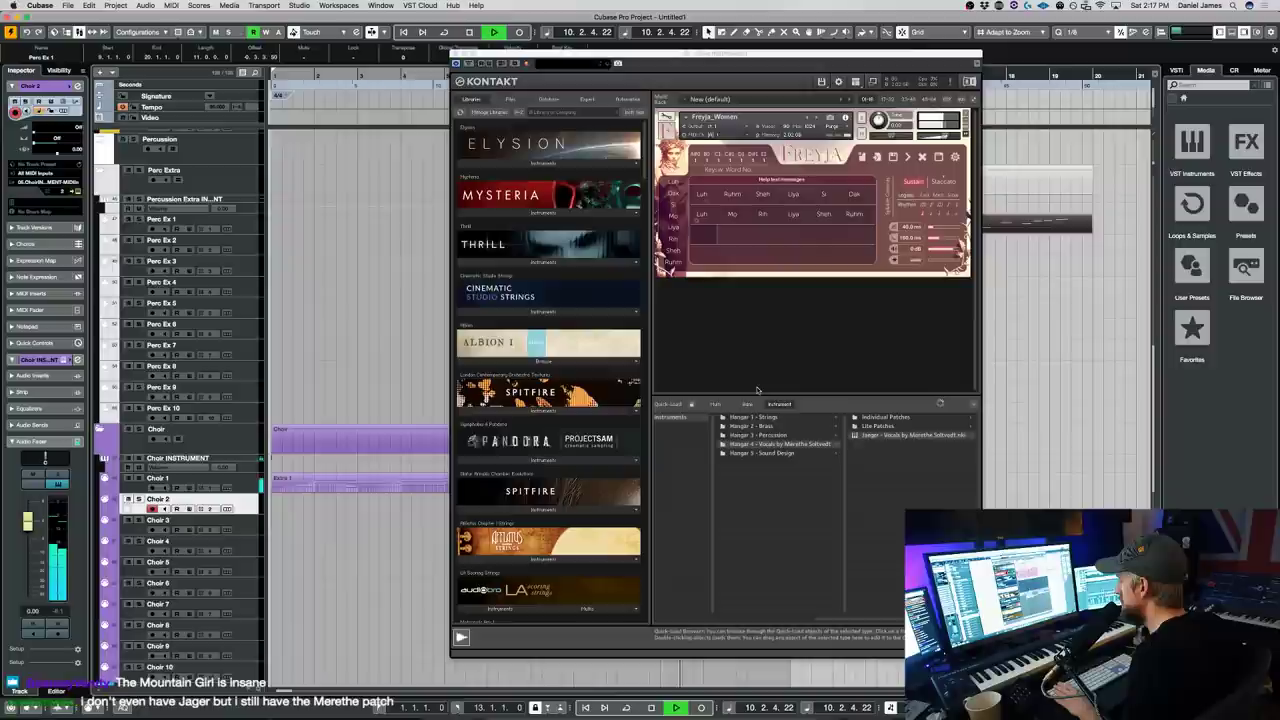
- Close Kontakt and record a vocal line on Choir 2 from bar 9 to about bar 17
{"action": "key", "text": "space"}
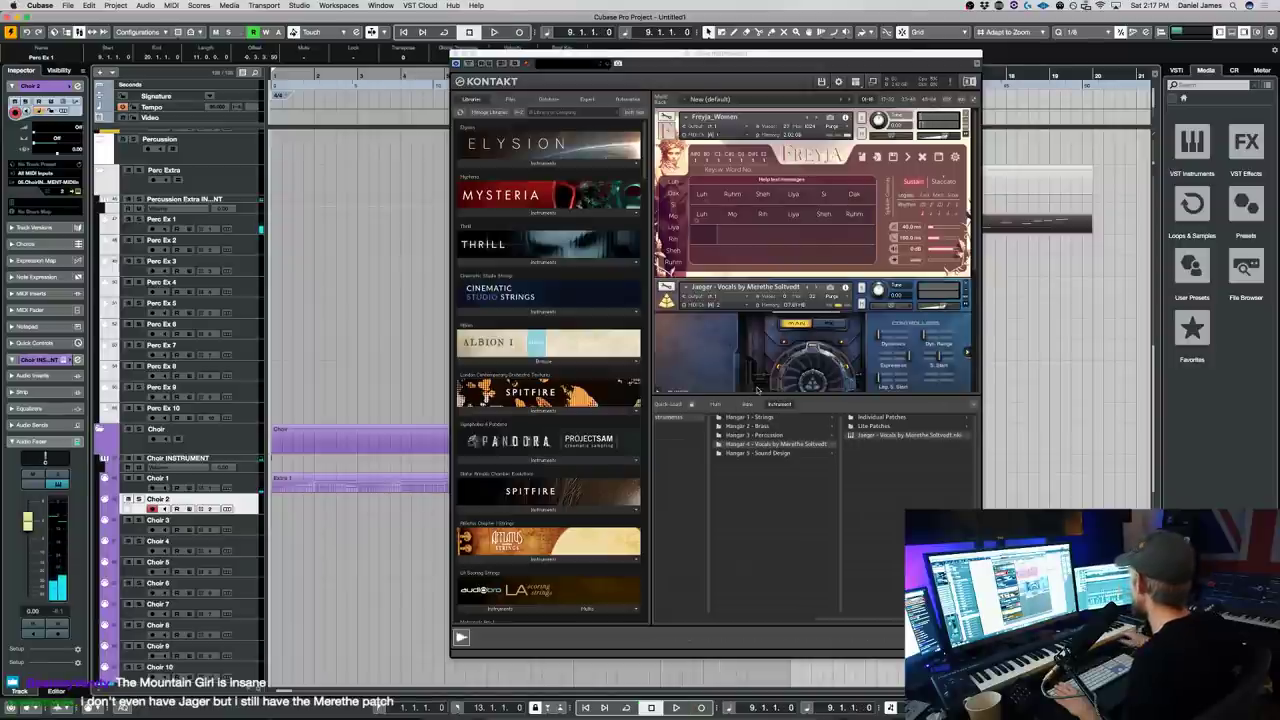
{"action": "left_click", "coordinate": [456, 54]}
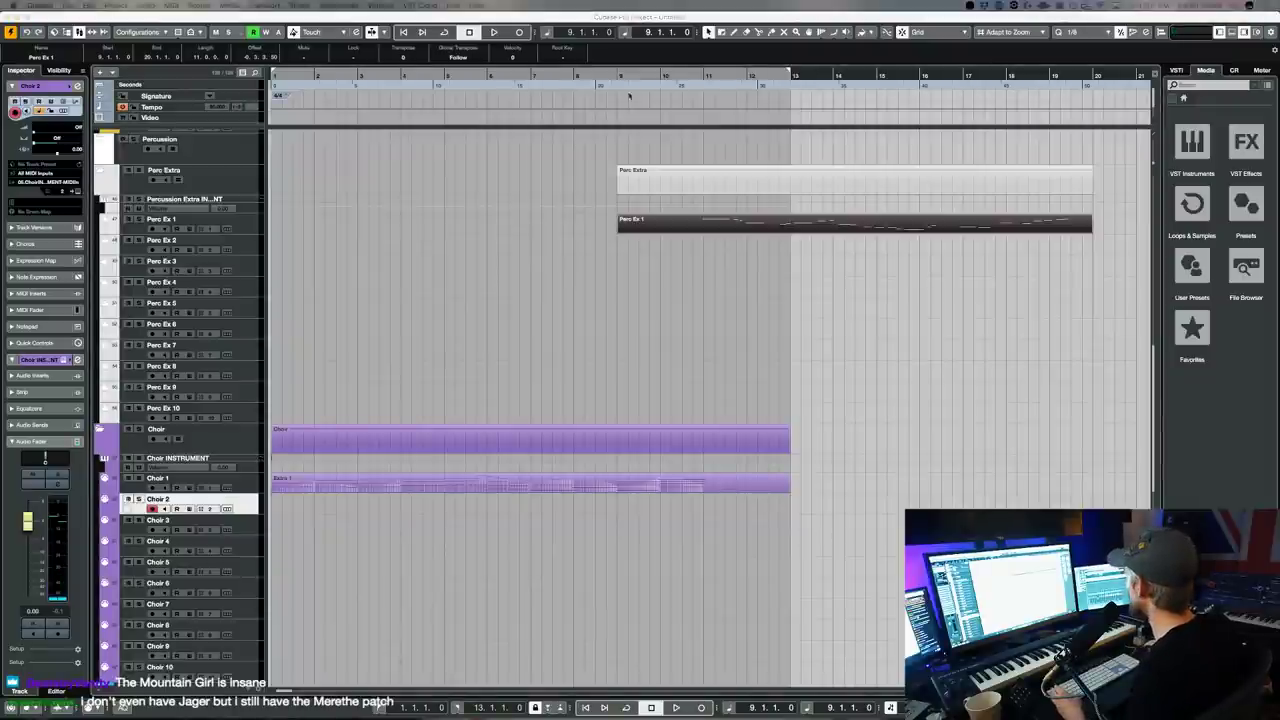
{"action": "key", "text": "KP_Multiply"}
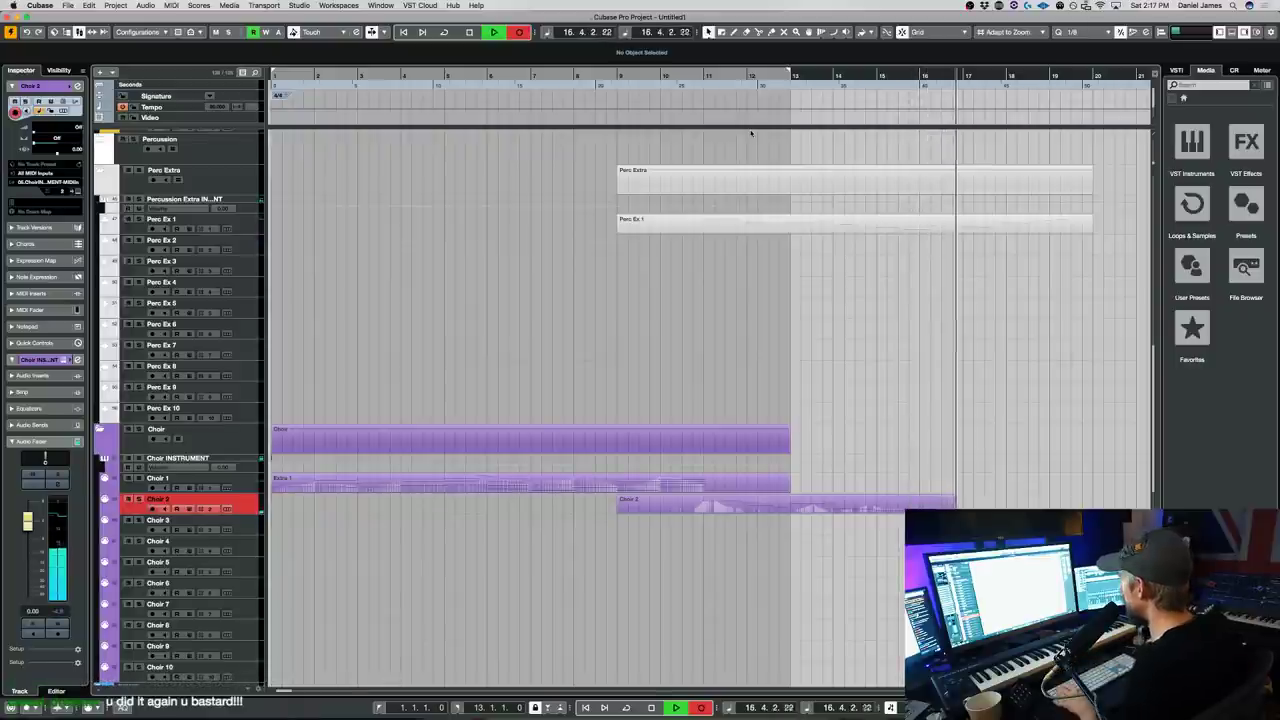
{"action": "key", "text": "space"}
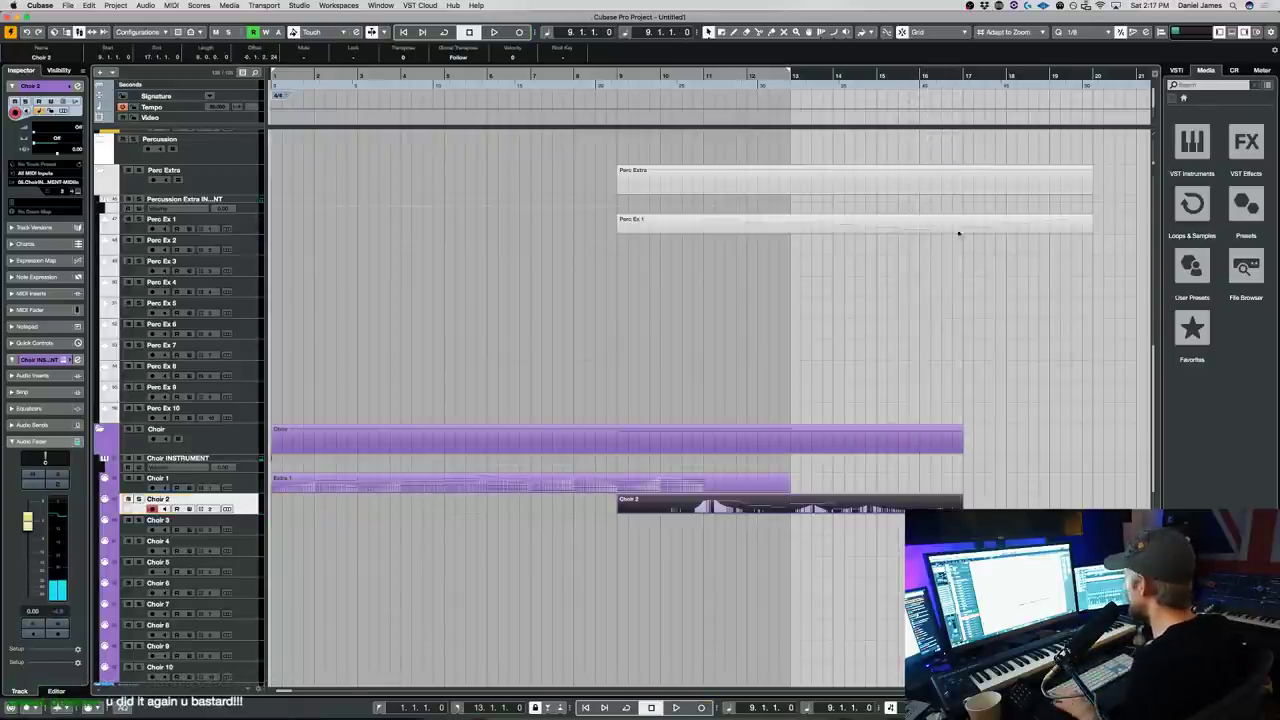
- Switch the Jaeger vocals to the Legato Ooh articulation, replay the Choir 2 recording from bar 9, and close Kontakt
{"action": "key", "text": "F11"}
{"action": "scroll", "coordinate": [862, 268], "scroll_direction": "down", "scroll_amount": 5}
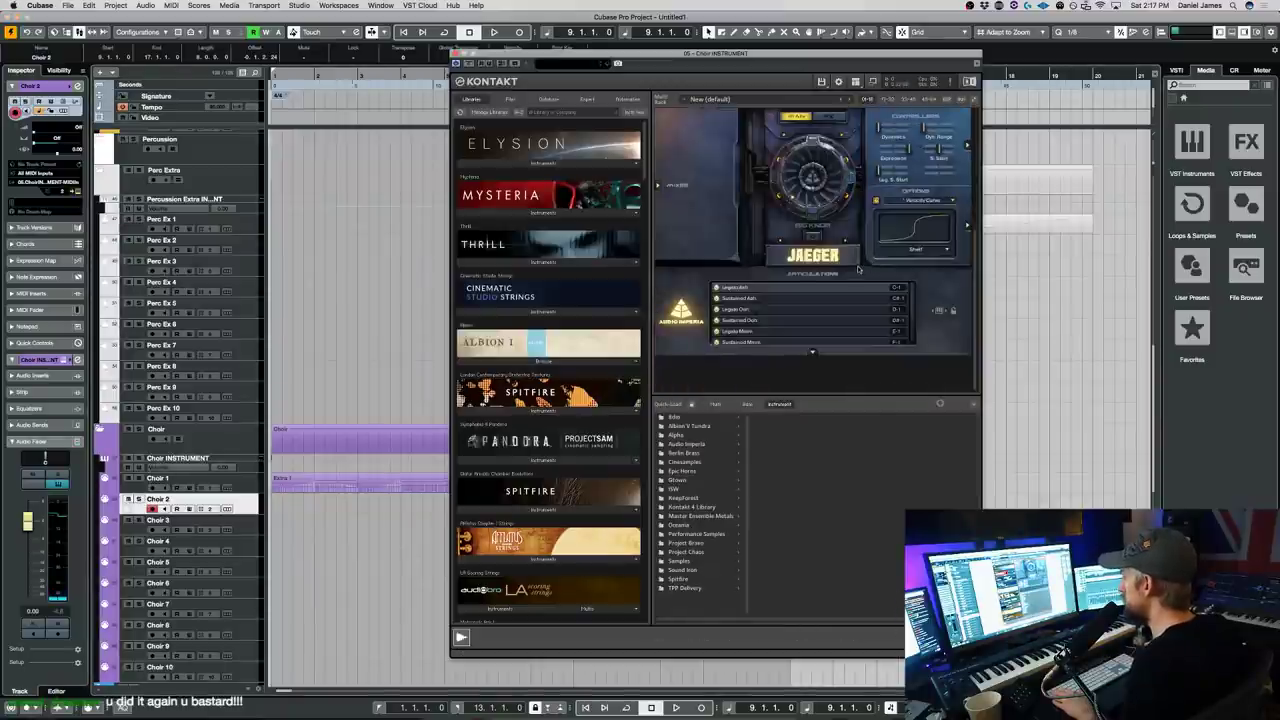
{"action": "left_click", "coordinate": [771, 312]}
{"action": "key", "text": "space"}
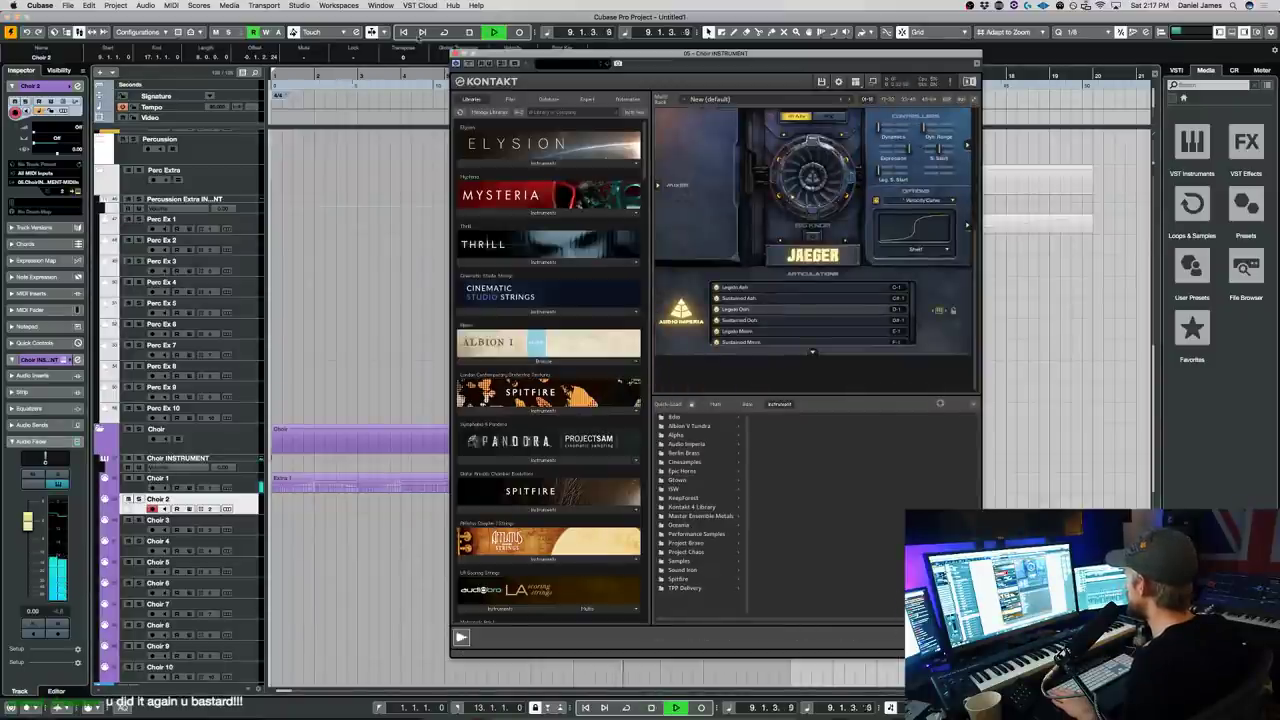
{"action": "scroll", "coordinate": [812, 248], "scroll_direction": "up", "scroll_amount": 3}
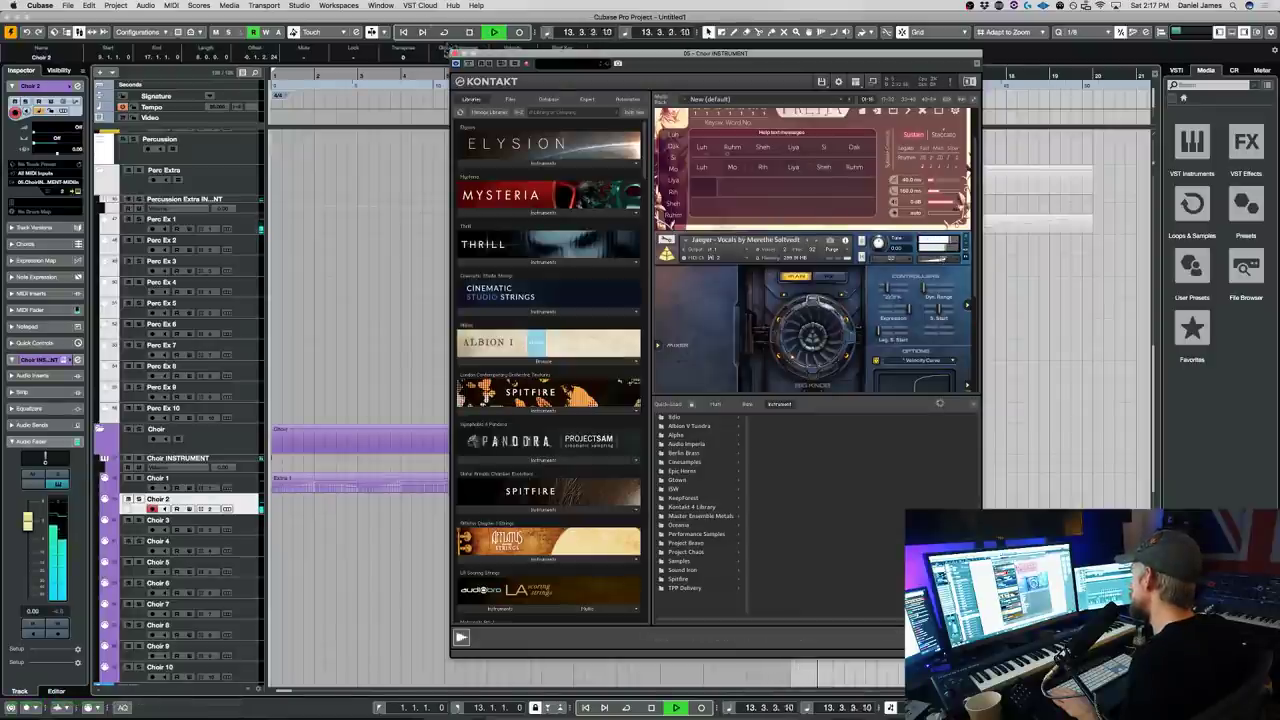
{"action": "left_click", "coordinate": [456, 54]}
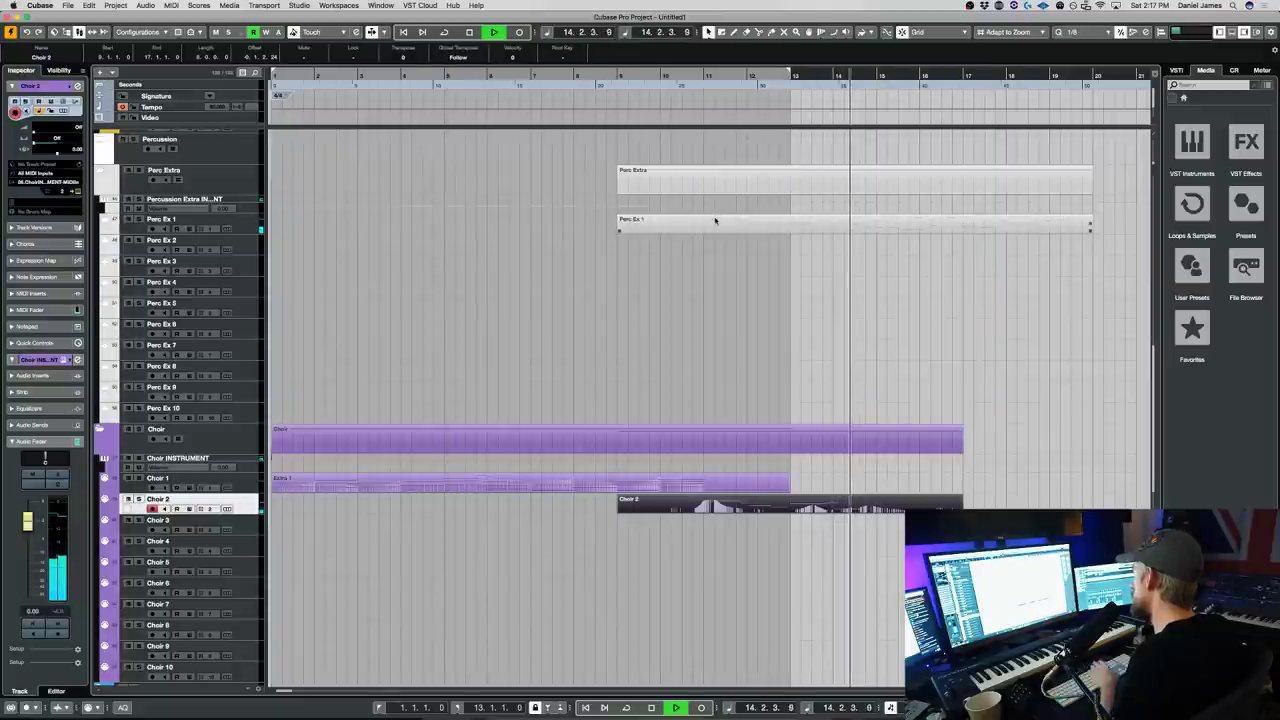
- Delete the recorded Perc Ex 1 celesta part
{"action": "left_click", "coordinate": [715, 220]}
{"action": "key", "text": "Delete"}
- Open the Choir 2 part for note editing and transpose its whole melody down an octave
{"action": "scroll", "coordinate": [651, 314], "scroll_direction": "down", "scroll_amount": 4}
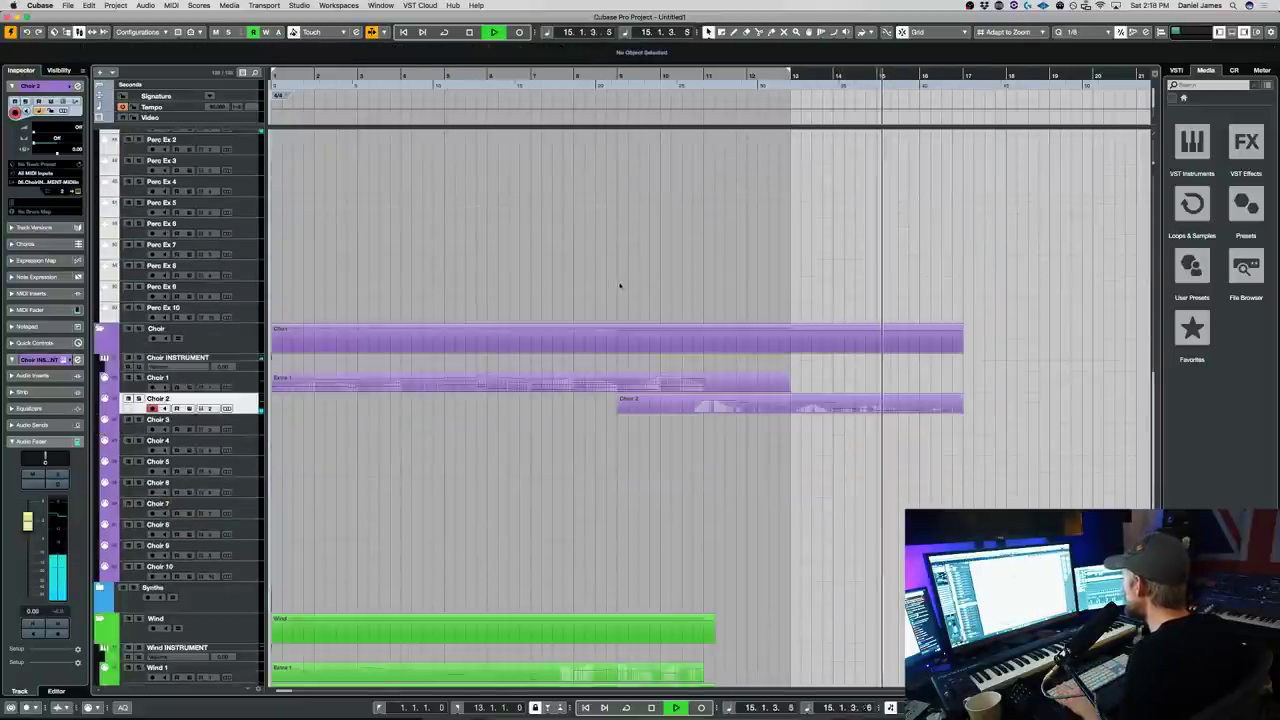
{"action": "double_click", "coordinate": [640, 404]}
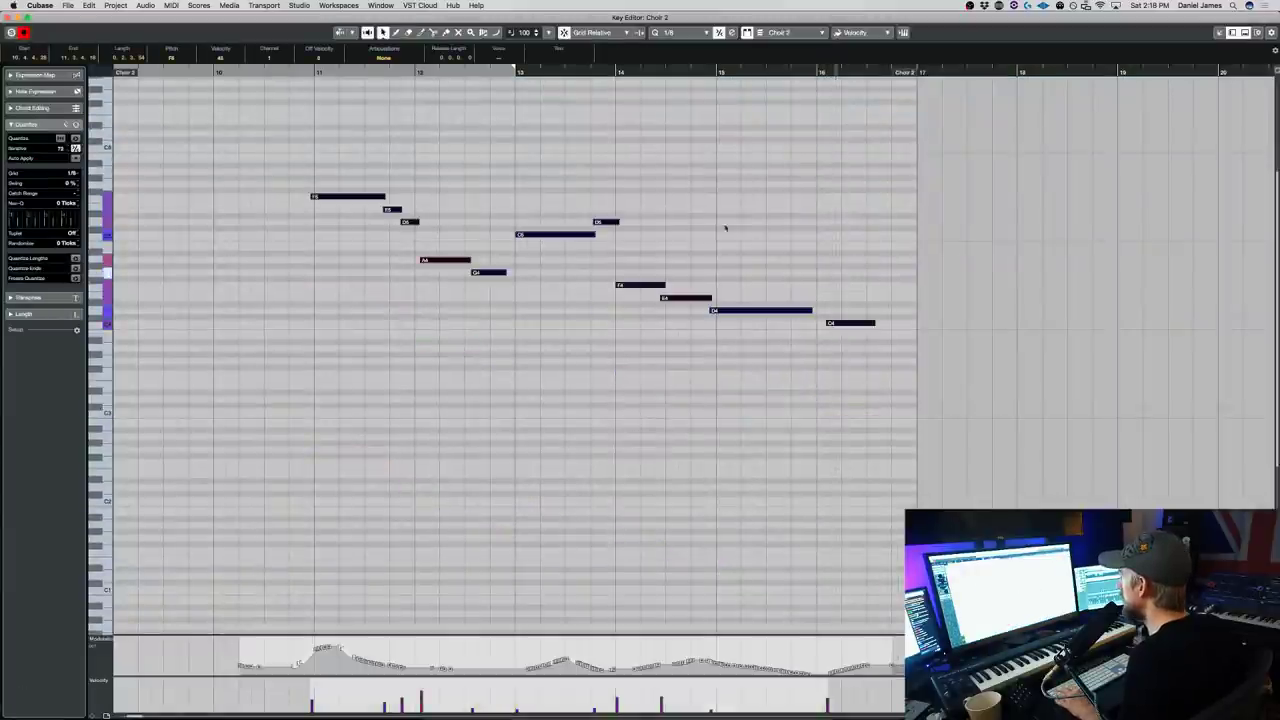
{"action": "left_click", "coordinate": [345, 250]}
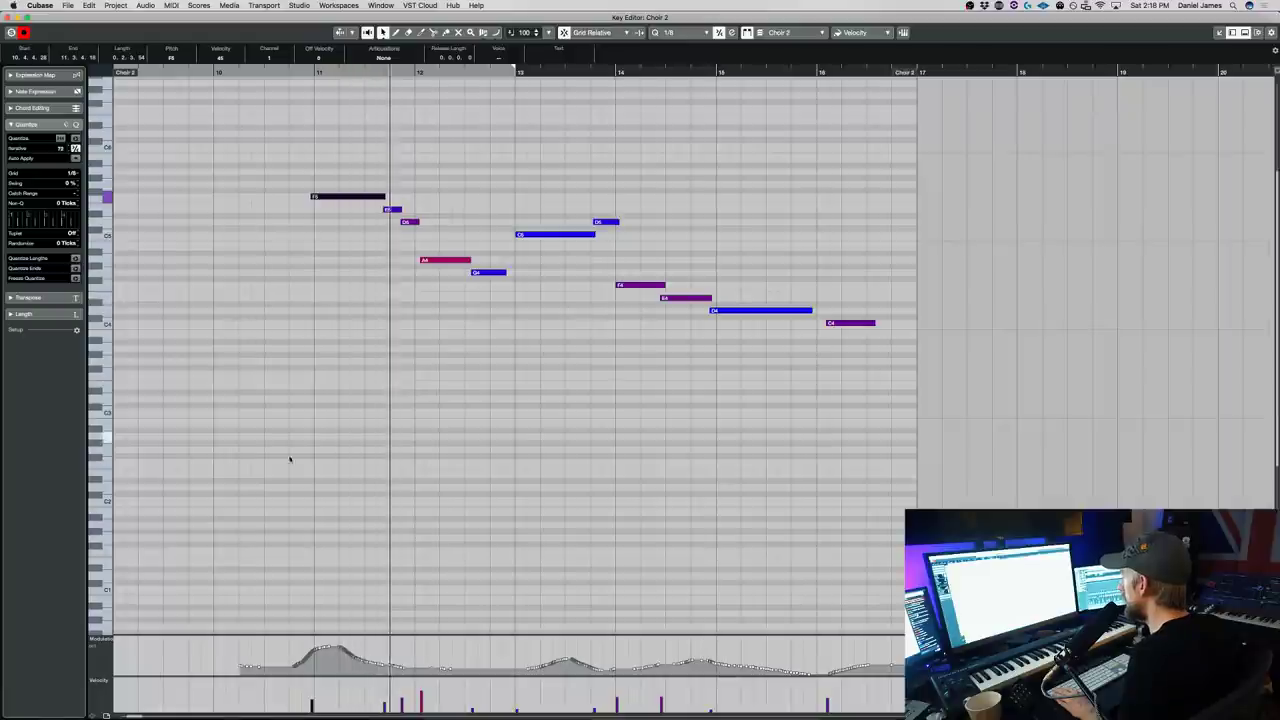
{"action": "left_click_drag", "start_coordinate": [305, 485], "coordinate": [500, 145]}
{"action": "key", "text": "shift+Down"}
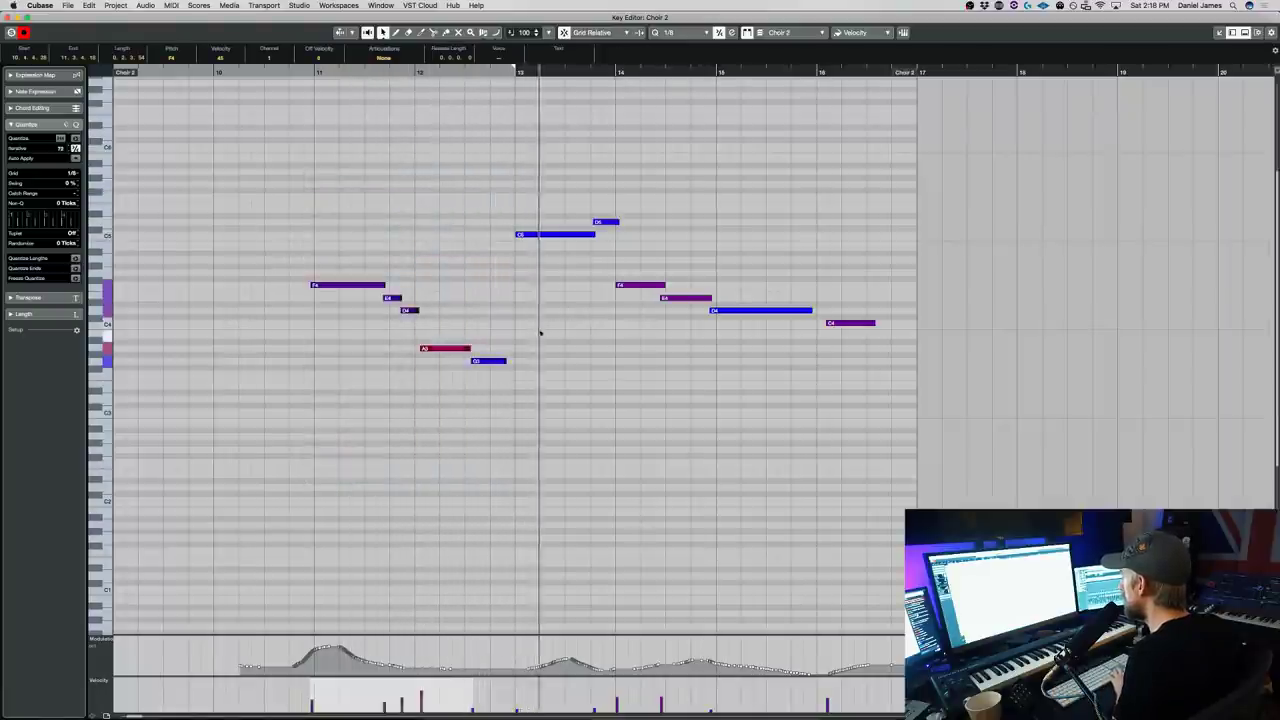
{"action": "left_click_drag", "start_coordinate": [540, 333], "coordinate": [910, 149]}
{"action": "key", "text": "shift+Down"}
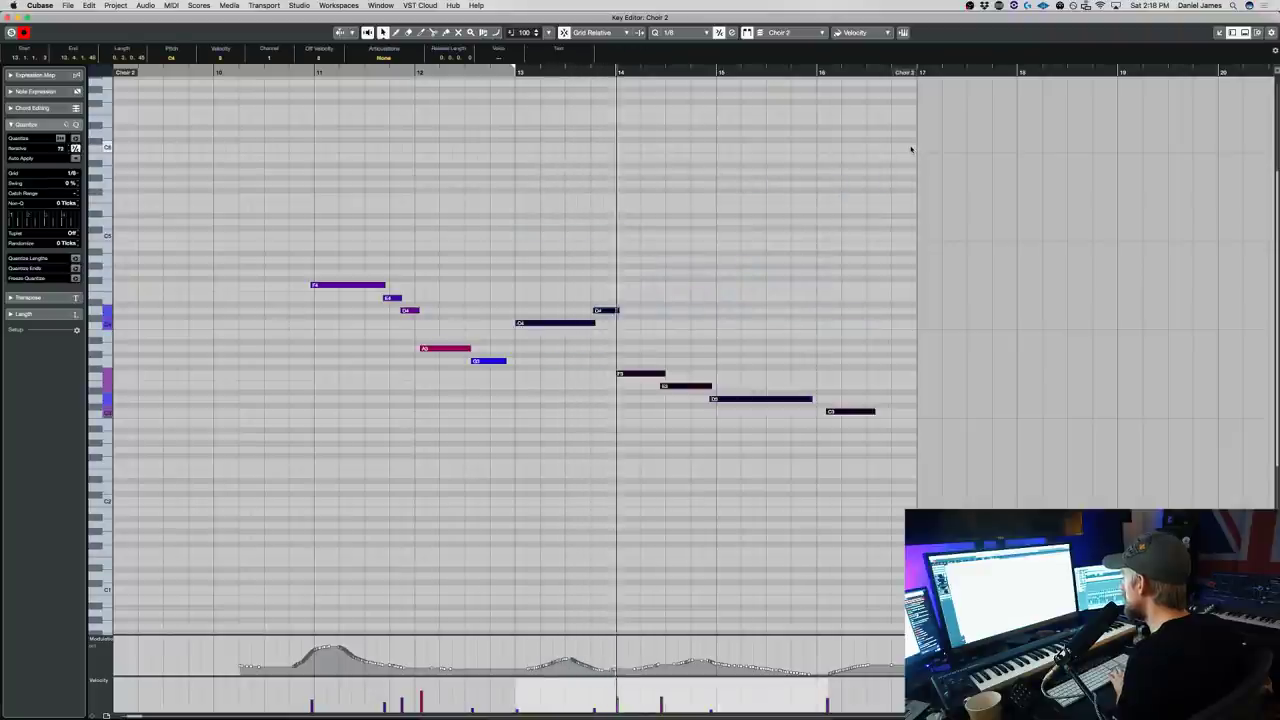
- Delete the Choir 2 notes from bar 14 onward, then enter an E4 at bar 14 and a short higher note after it
{"action": "left_click_drag", "start_coordinate": [609, 473], "coordinate": [951, 340]}
{"action": "key", "text": "Delete"}
{"action": "left_click", "coordinate": [620, 297]}
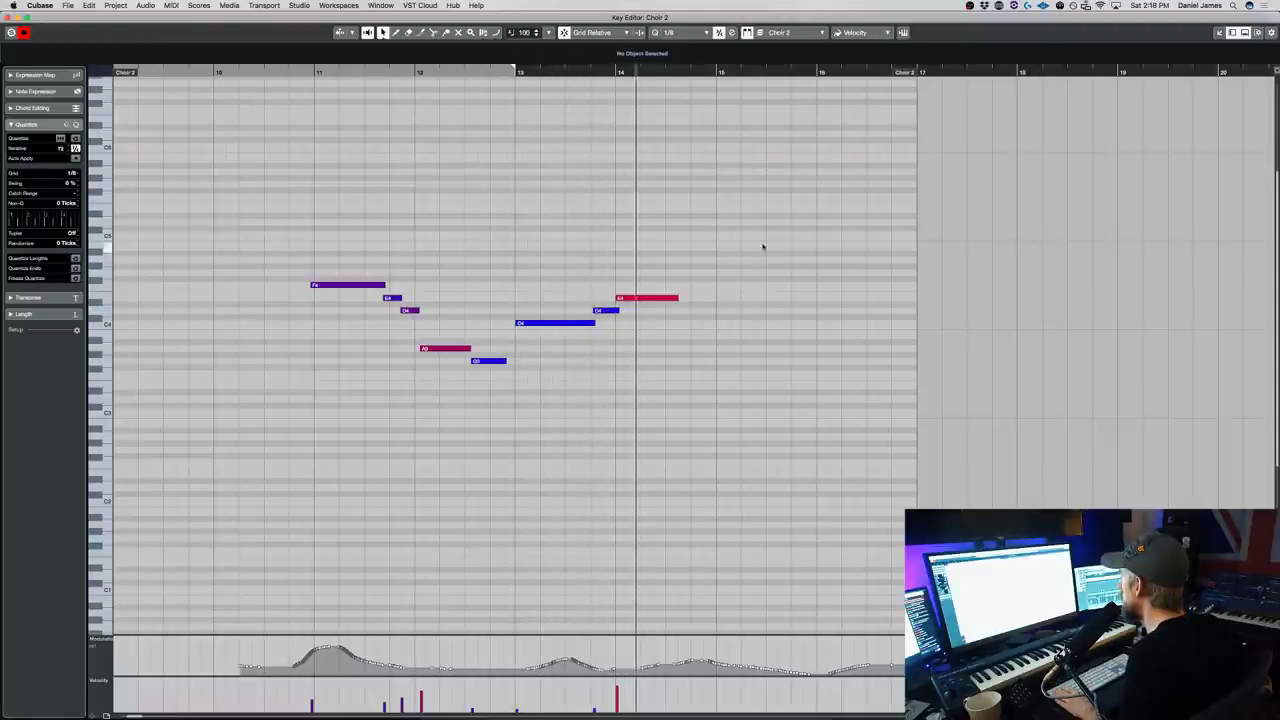
{"action": "left_click", "coordinate": [676, 234]}
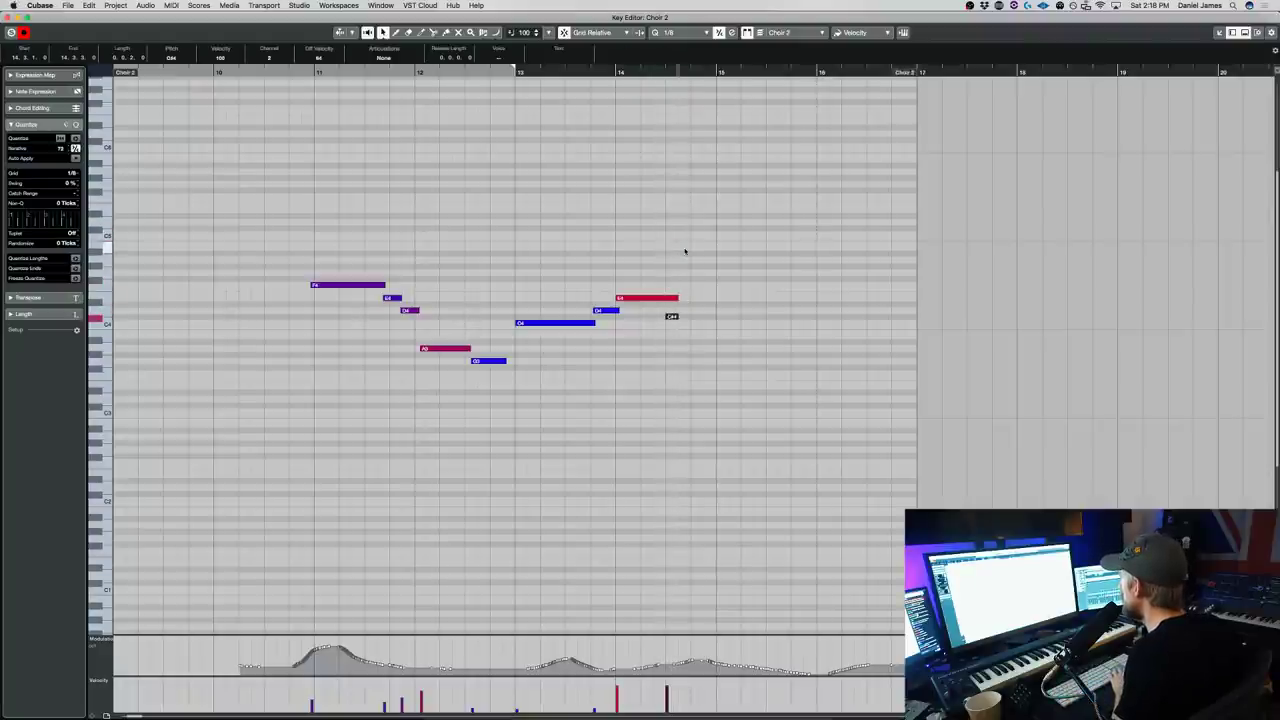
{"action": "key", "text": "Up"}
{"action": "key", "text": "Up"}
- Transpose all the Choir 2 notes down another octave
{"action": "left_click_drag", "start_coordinate": [717, 381], "coordinate": [260, 196]}
{"action": "key", "text": "shift+Down"}
{"action": "left_click_drag", "start_coordinate": [349, 396], "coordinate": [311, 302]}
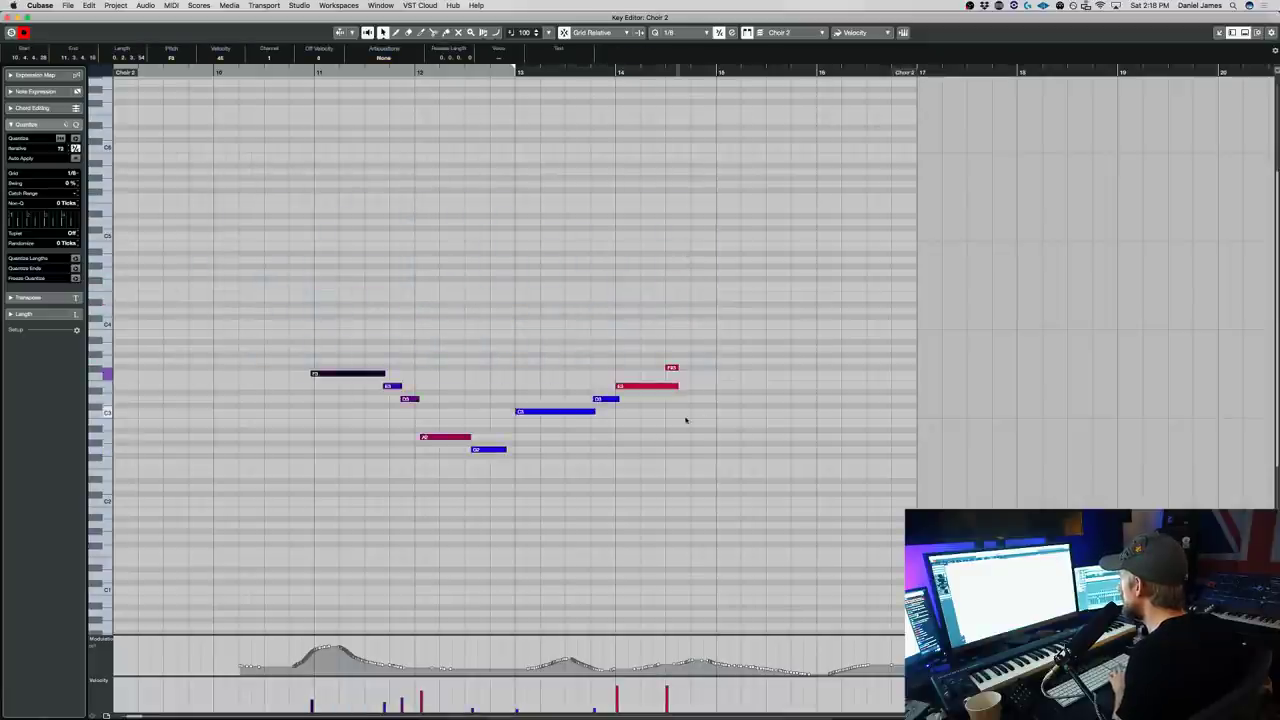
- While replaying the Choir 2 line, raise its last note to E4, extend it to bar 15, and add a D4 at bar 15
{"action": "left_click", "coordinate": [541, 71]}
{"action": "key", "text": "space"}
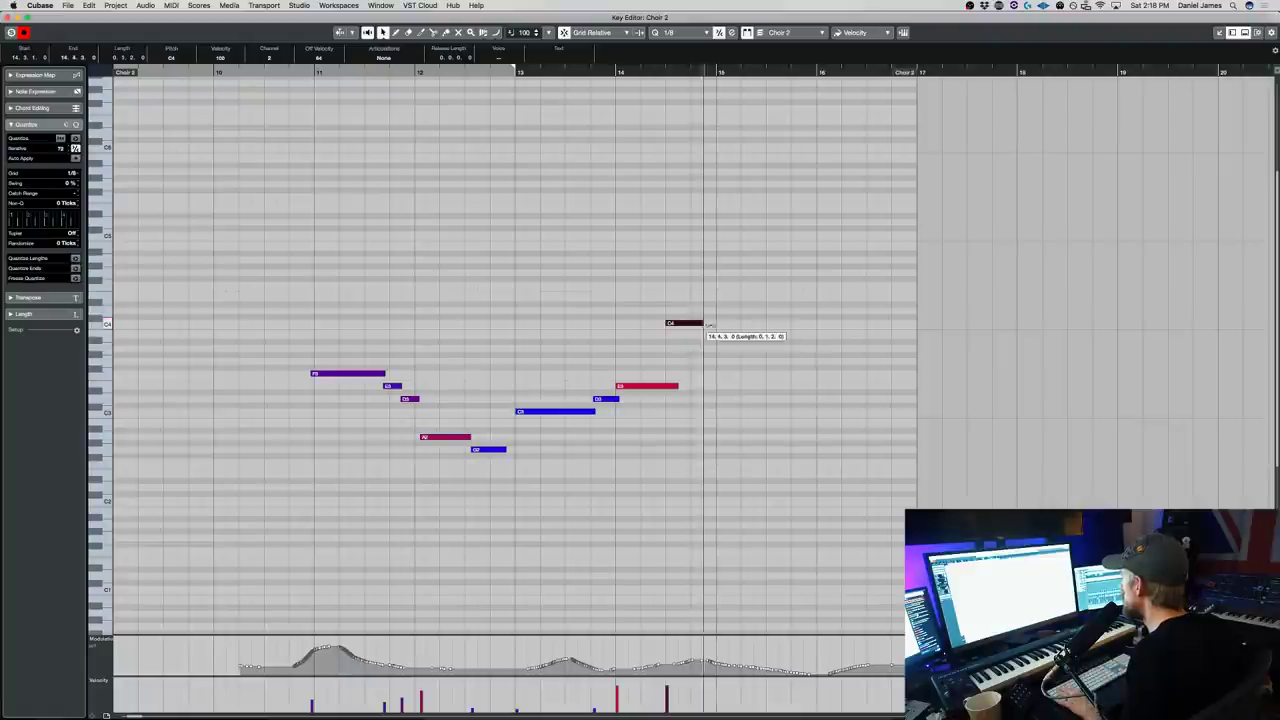
{"action": "left_click", "coordinate": [289, 71]}
{"action": "key", "text": "space"}
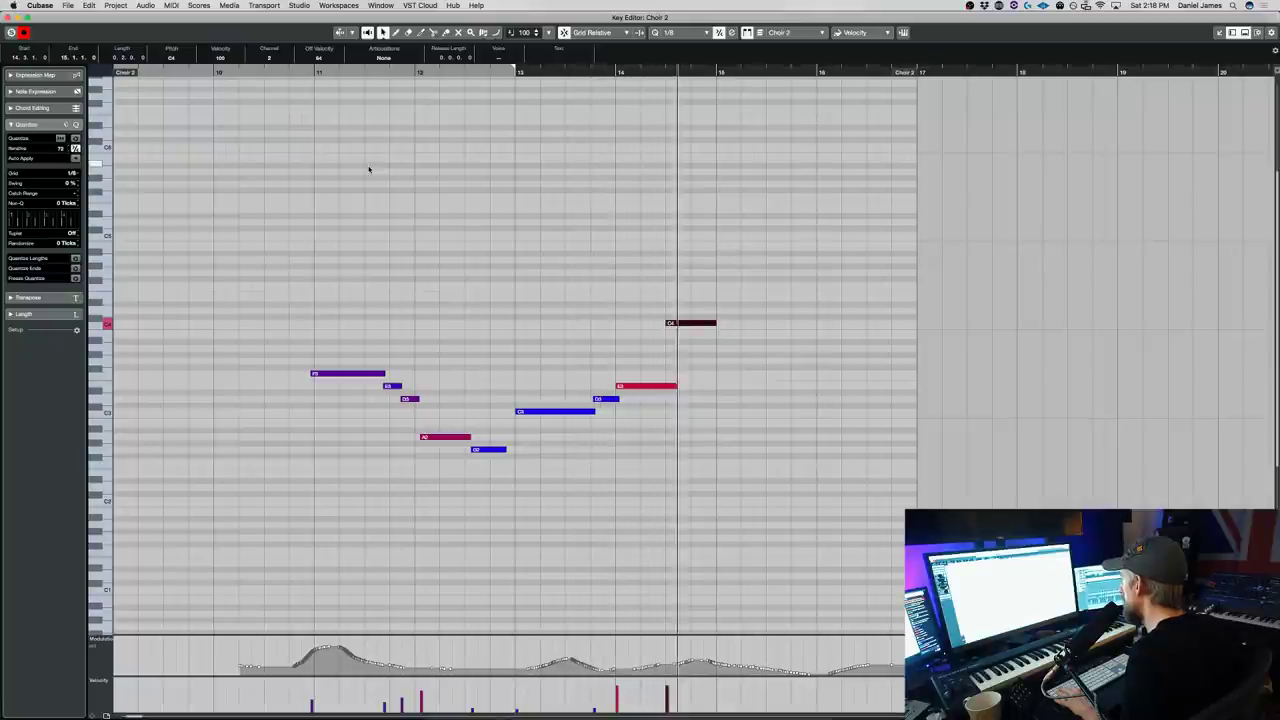
{"action": "key", "text": "space"}
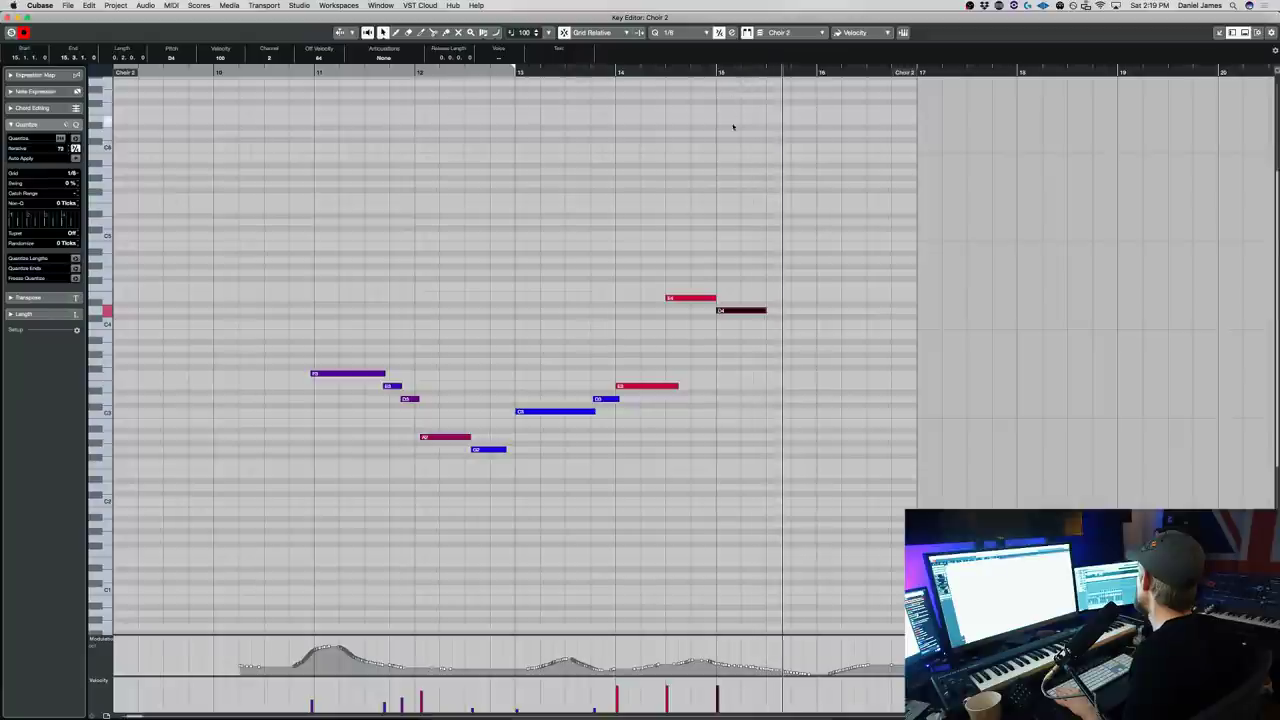
- Extend the Choir 2 line with A3 and C4 in the second half of bar 15 and F#3 at bar 16, replaying the phrase
{"action": "left_click", "coordinate": [772, 347]}
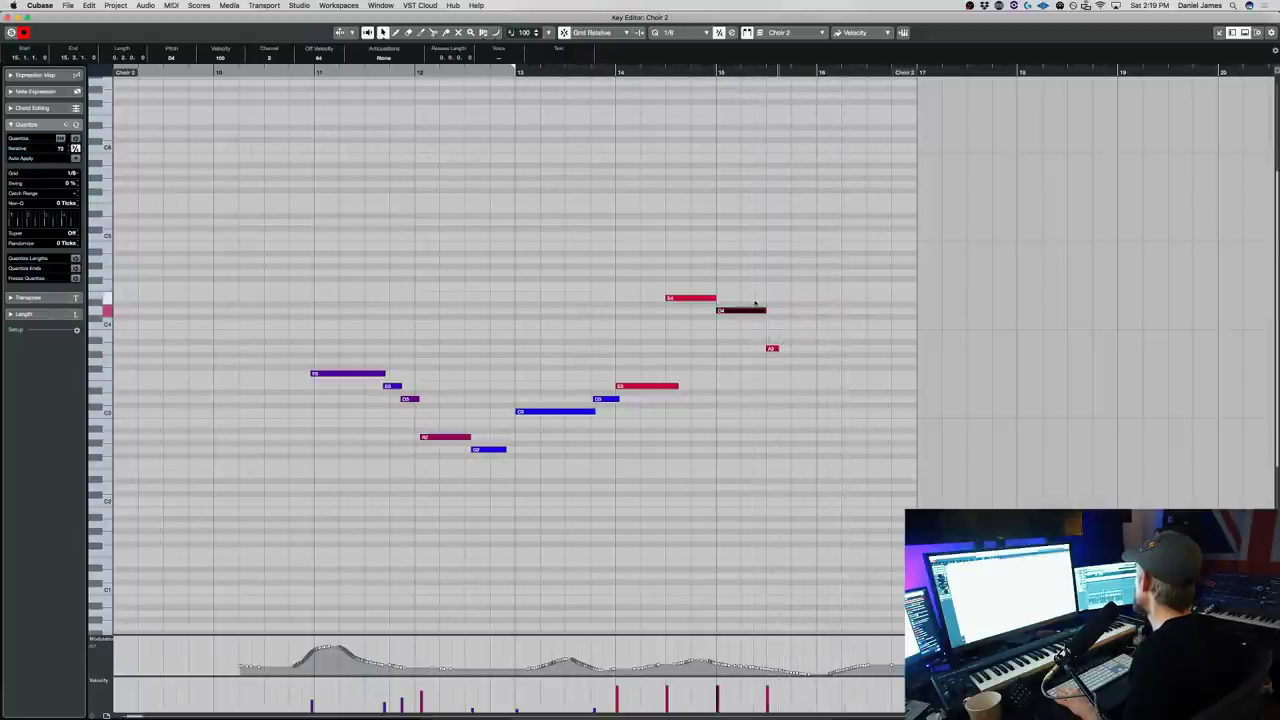
{"action": "left_click", "coordinate": [683, 73]}
{"action": "left_click_drag", "start_coordinate": [763, 366], "coordinate": [775, 341]}
{"action": "left_click", "coordinate": [771, 362]}
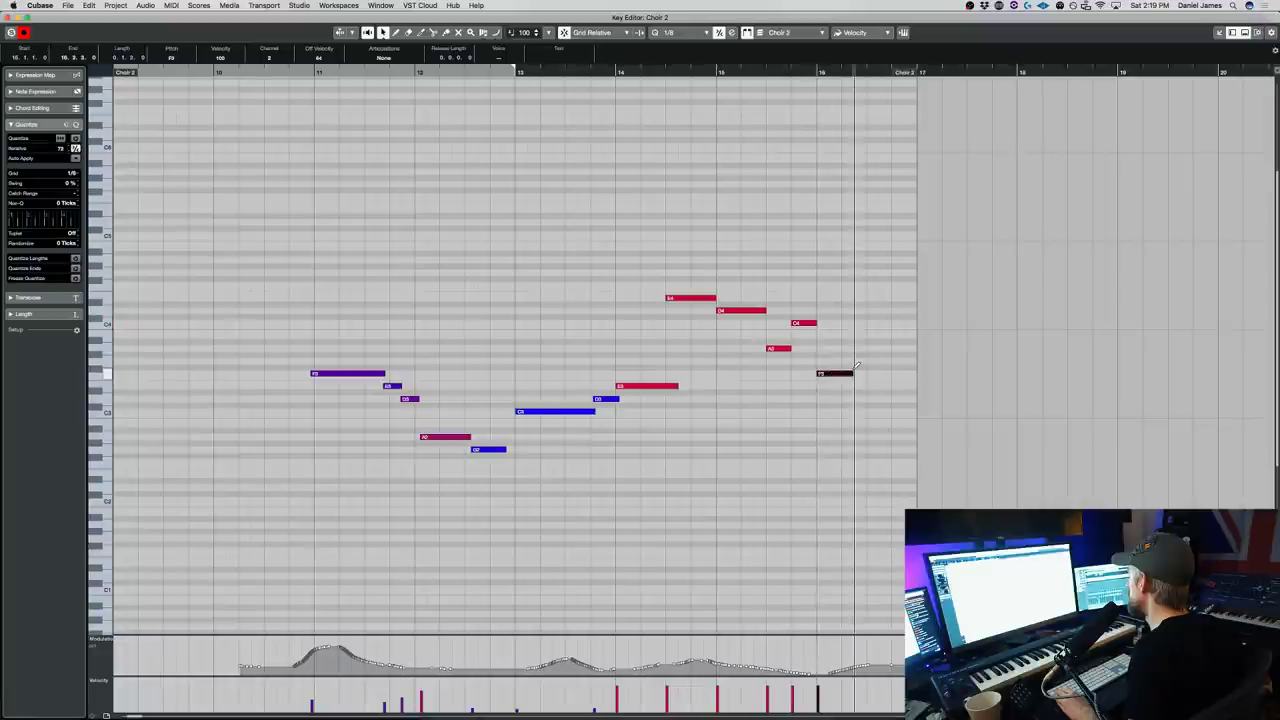
{"action": "left_click", "coordinate": [701, 71]}
{"action": "key", "text": "space"}
{"action": "left_click", "coordinate": [701, 71]}
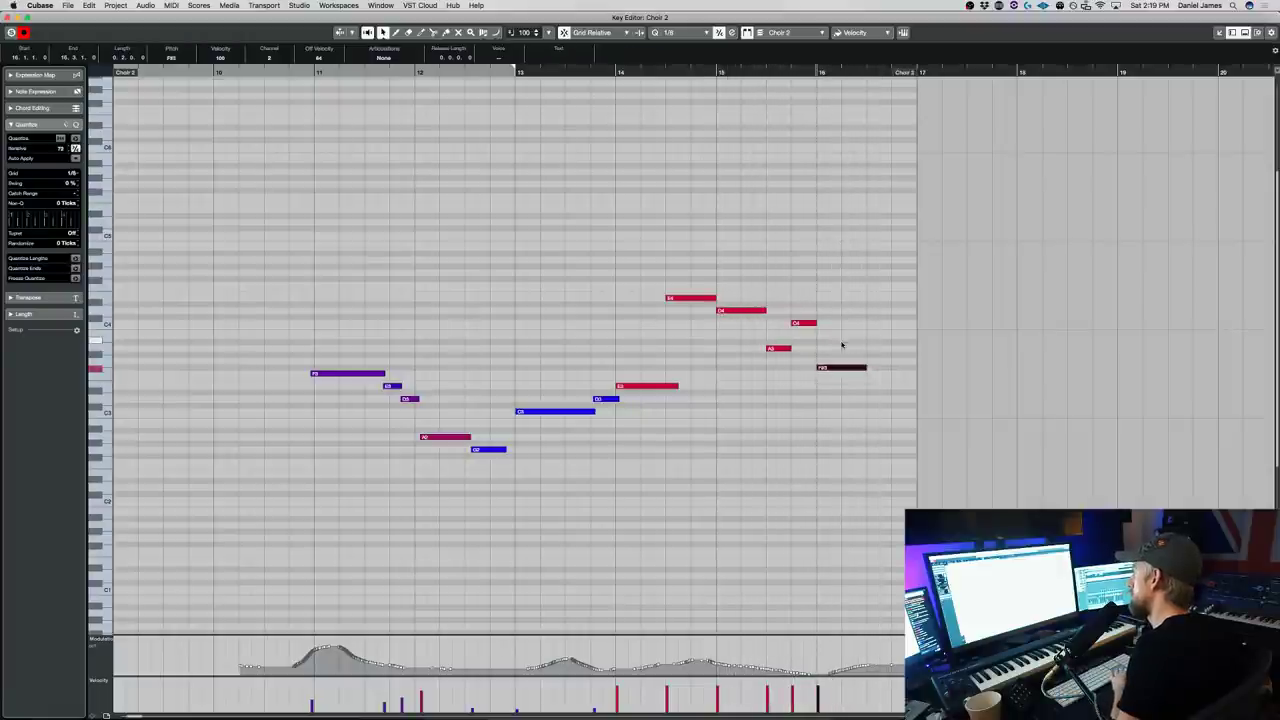
- Open all the MIDI parts together for note editing, transpose every note down three semitones, and play the arrangement back
{"action": "key", "text": "Escape"}
{"action": "key", "text": "space"}
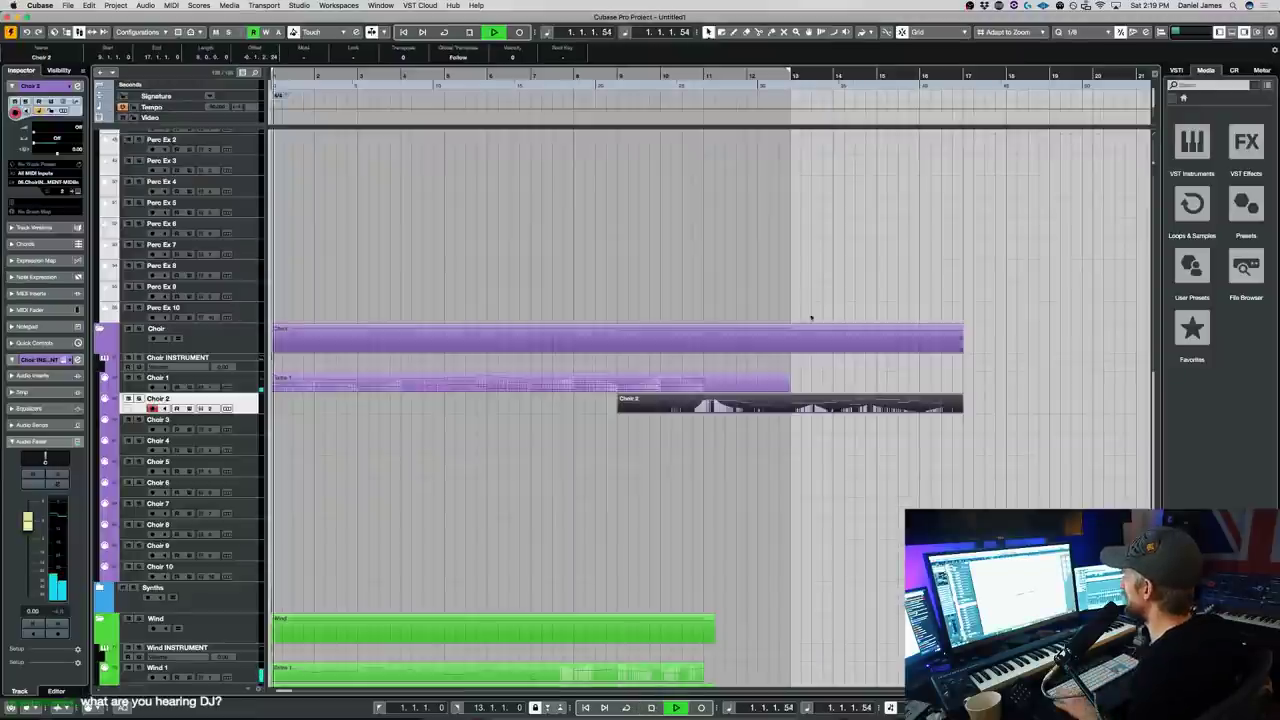
{"action": "scroll", "coordinate": [793, 277], "scroll_direction": "down", "scroll_amount": 6}
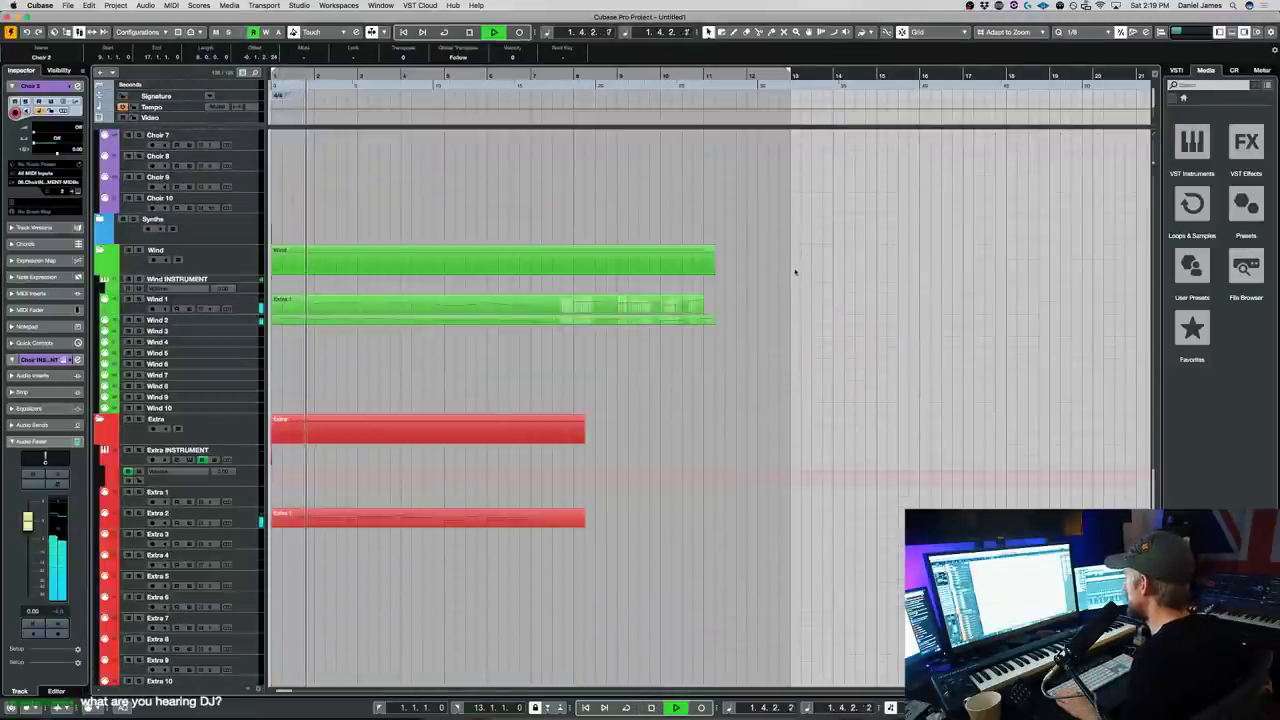
{"action": "key", "text": "space"}
{"action": "key", "text": "super+a"}
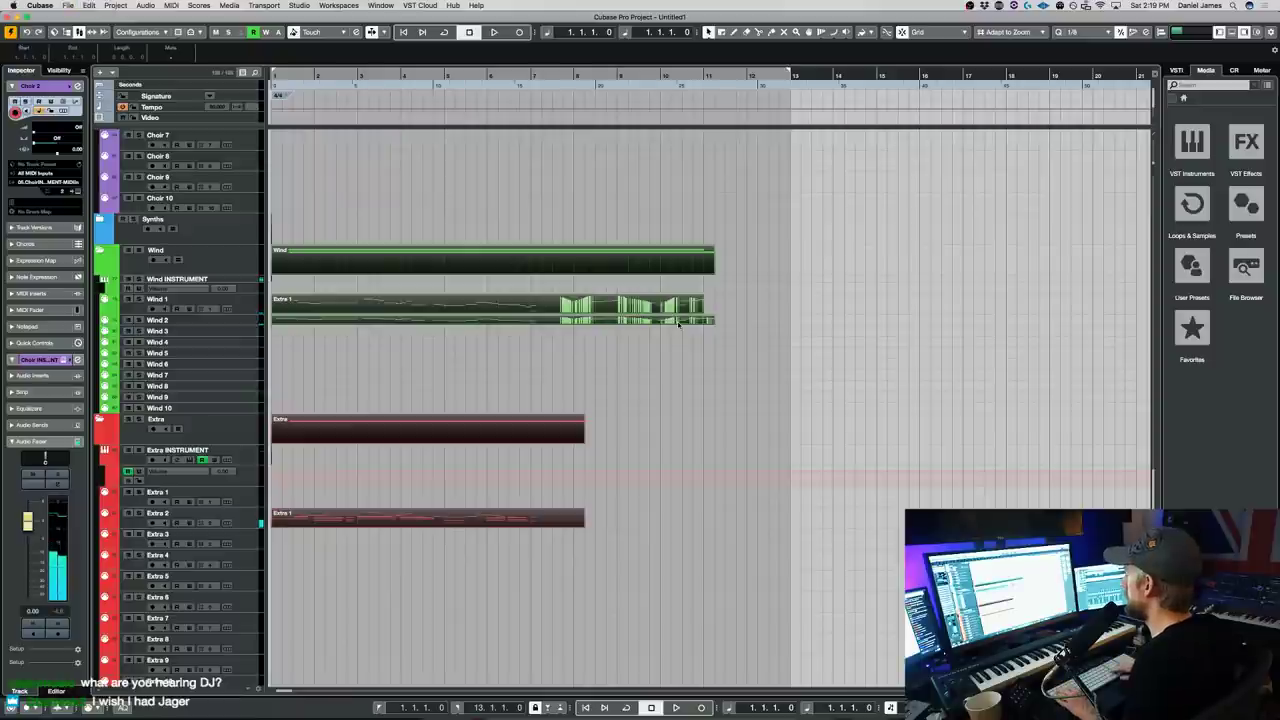
{"action": "key", "text": "Return"}
{"action": "key", "text": "space"}
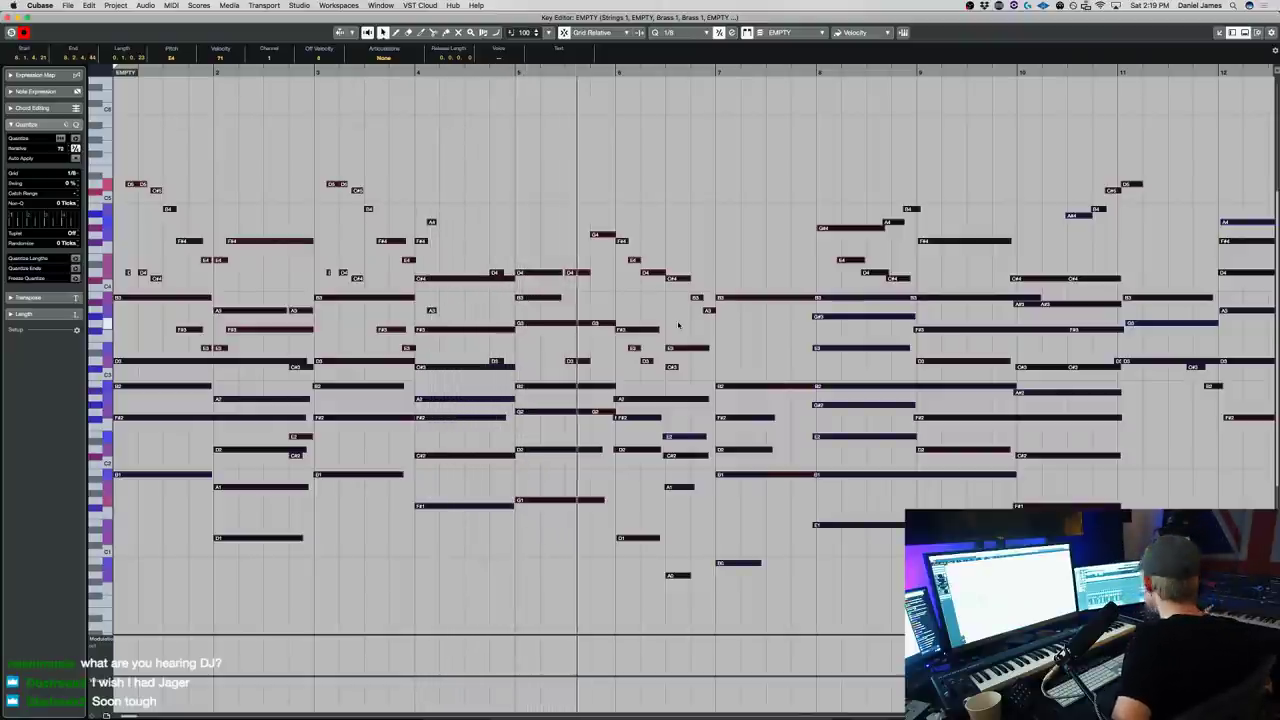
{"action": "left_click", "coordinate": [600, 123]}
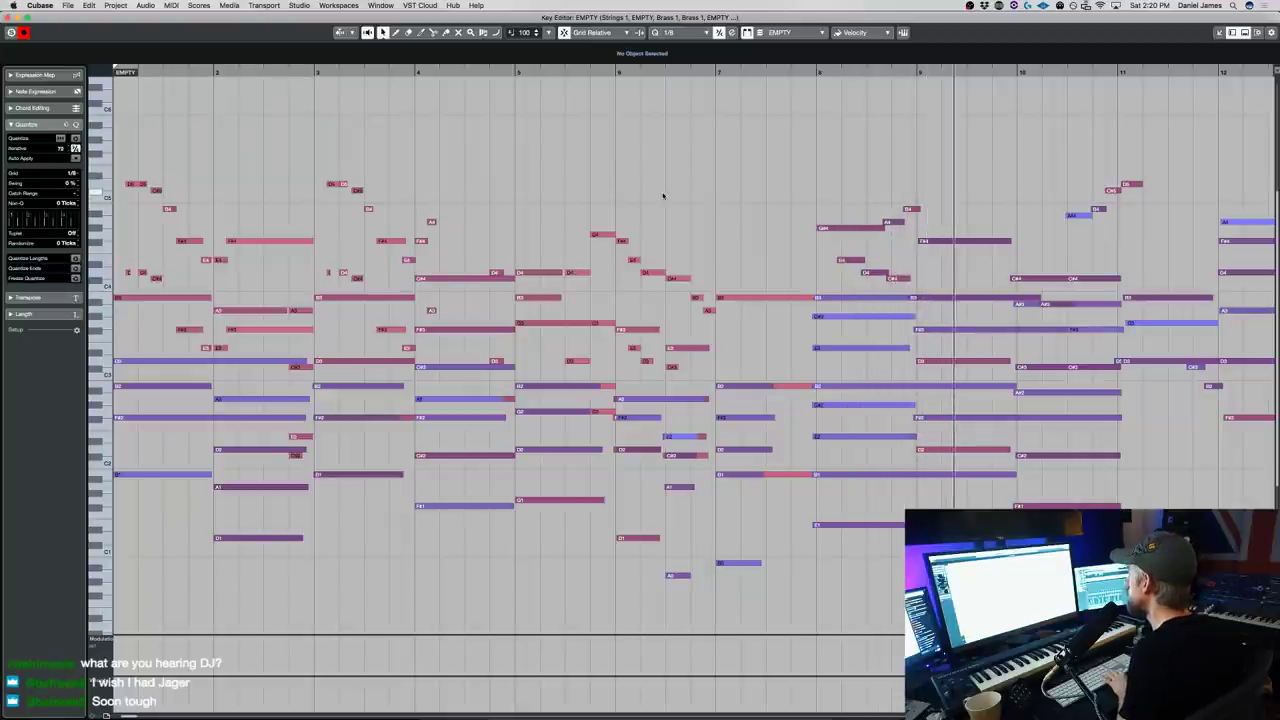
- During playback, review the Brass, Wind and Extra parts in the arrangement and examine the Strings 1 notes through bar 15
{"action": "key", "text": "Return"}
{"action": "scroll", "coordinate": [738, 326], "scroll_direction": "up", "scroll_amount": 15}
{"action": "scroll", "coordinate": [752, 350], "scroll_direction": "down", "scroll_amount": 10}
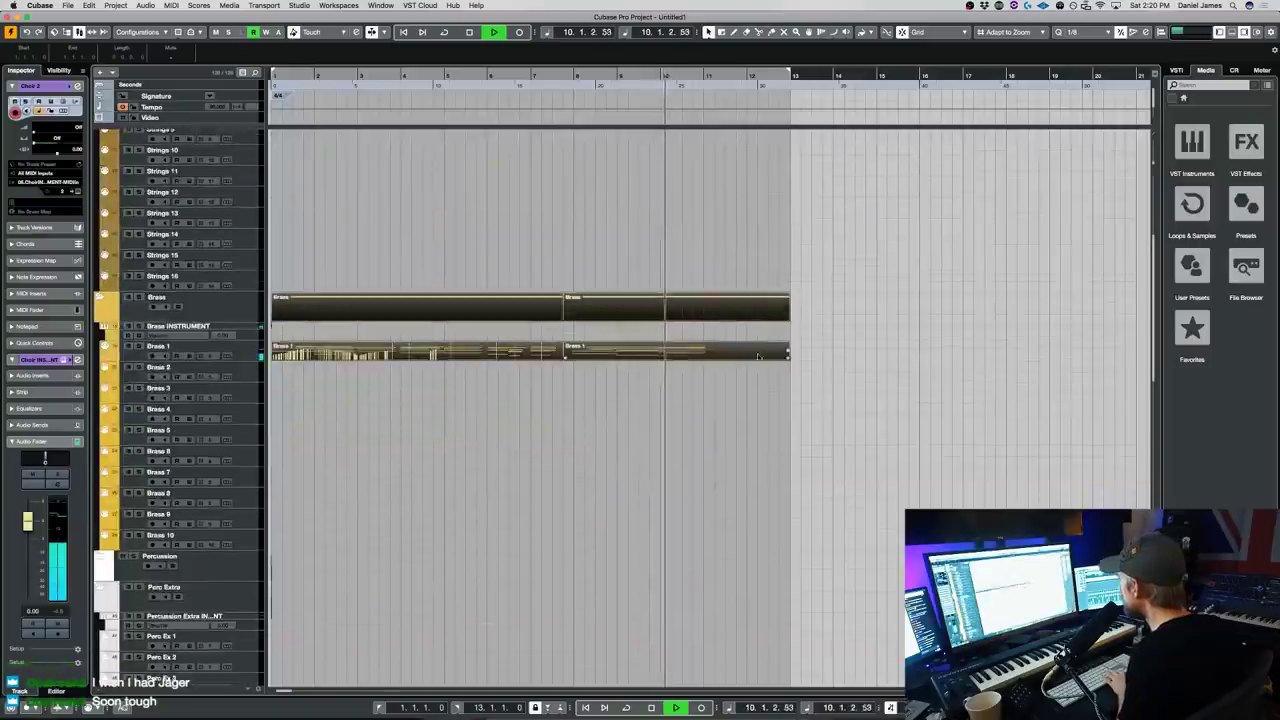
{"action": "scroll", "coordinate": [758, 358], "scroll_direction": "down", "scroll_amount": 8}
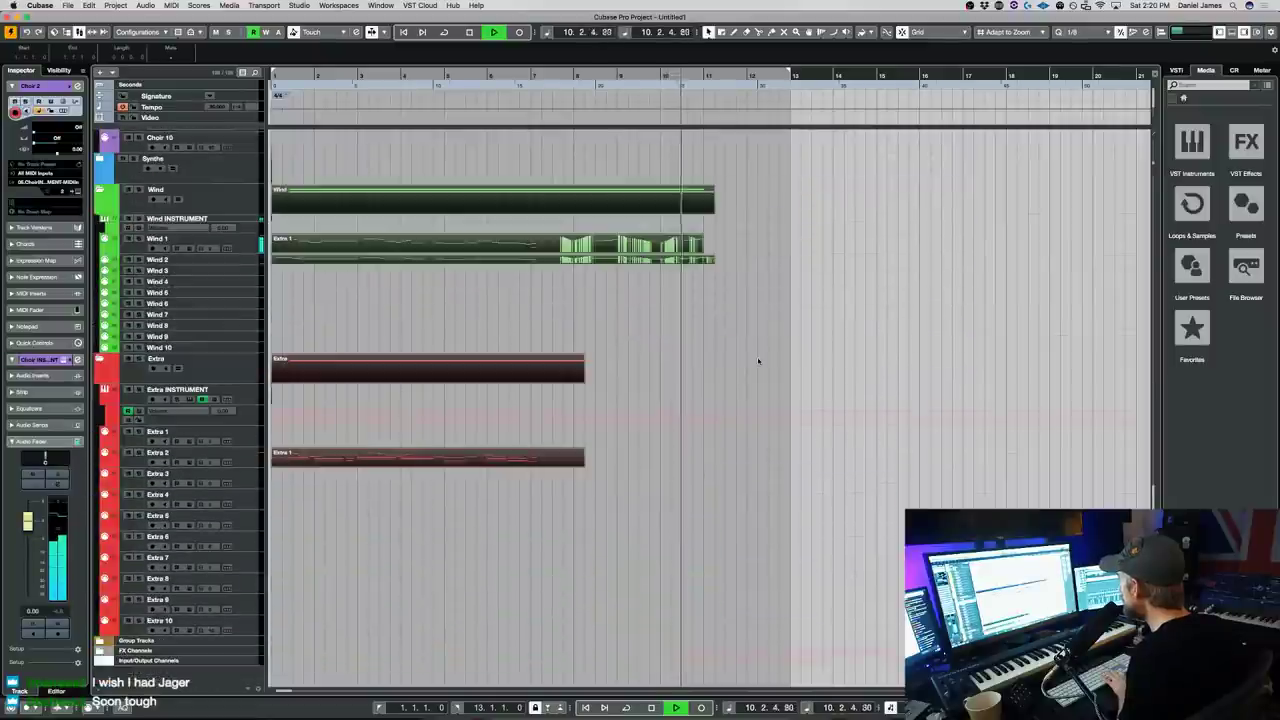
{"action": "left_click", "coordinate": [732, 280]}
{"action": "left_click", "coordinate": [711, 260]}
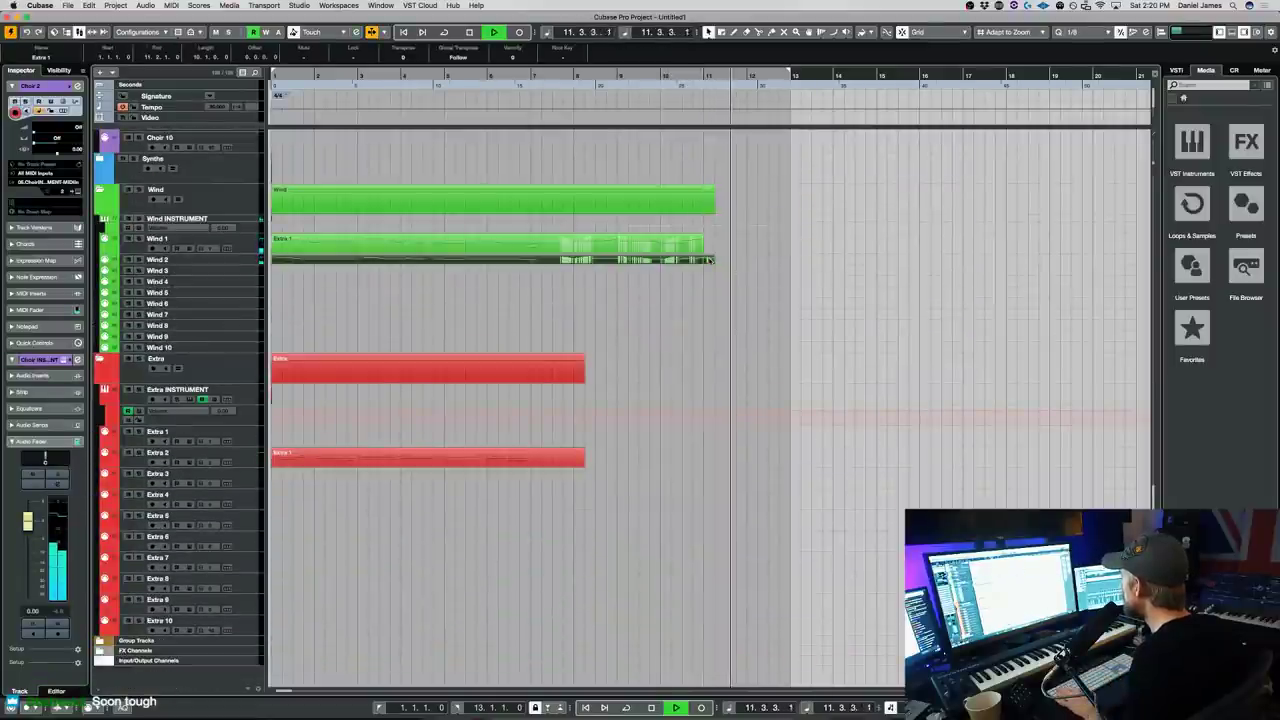
{"action": "scroll", "coordinate": [727, 237], "scroll_direction": "up", "scroll_amount": 15}
{"action": "double_click", "coordinate": [727, 190]}
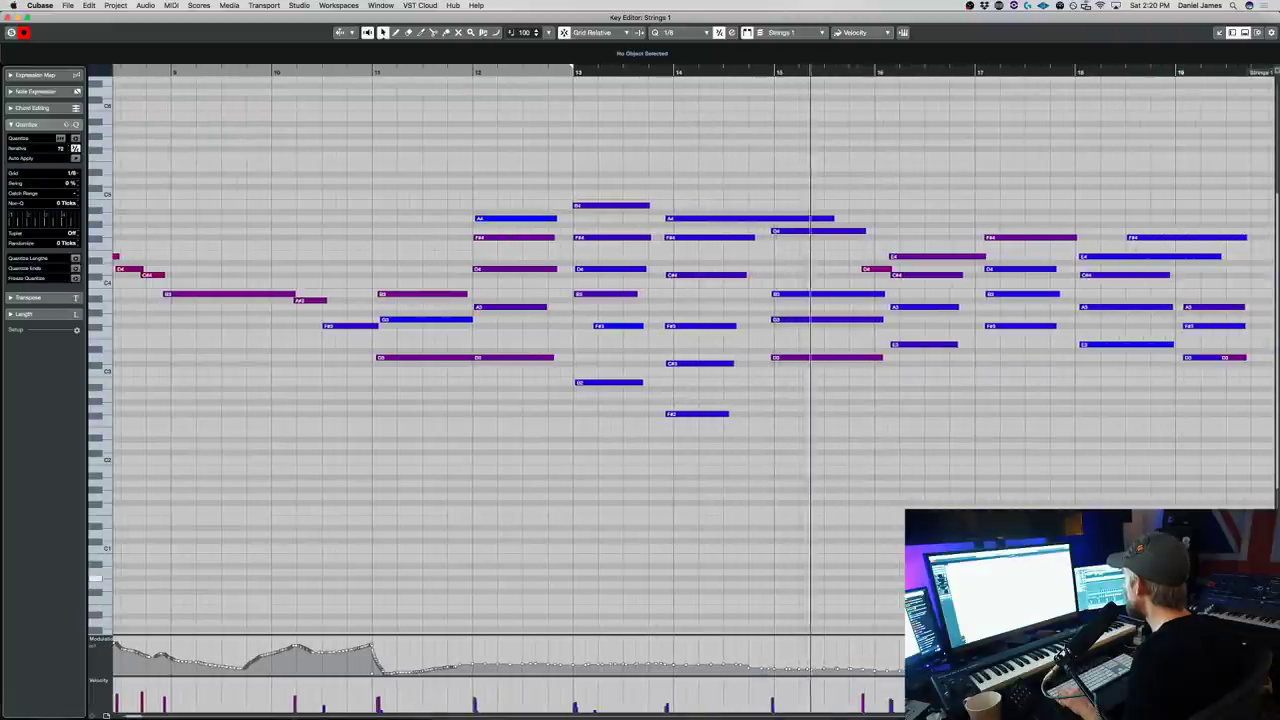
{"action": "key", "text": "Return"}
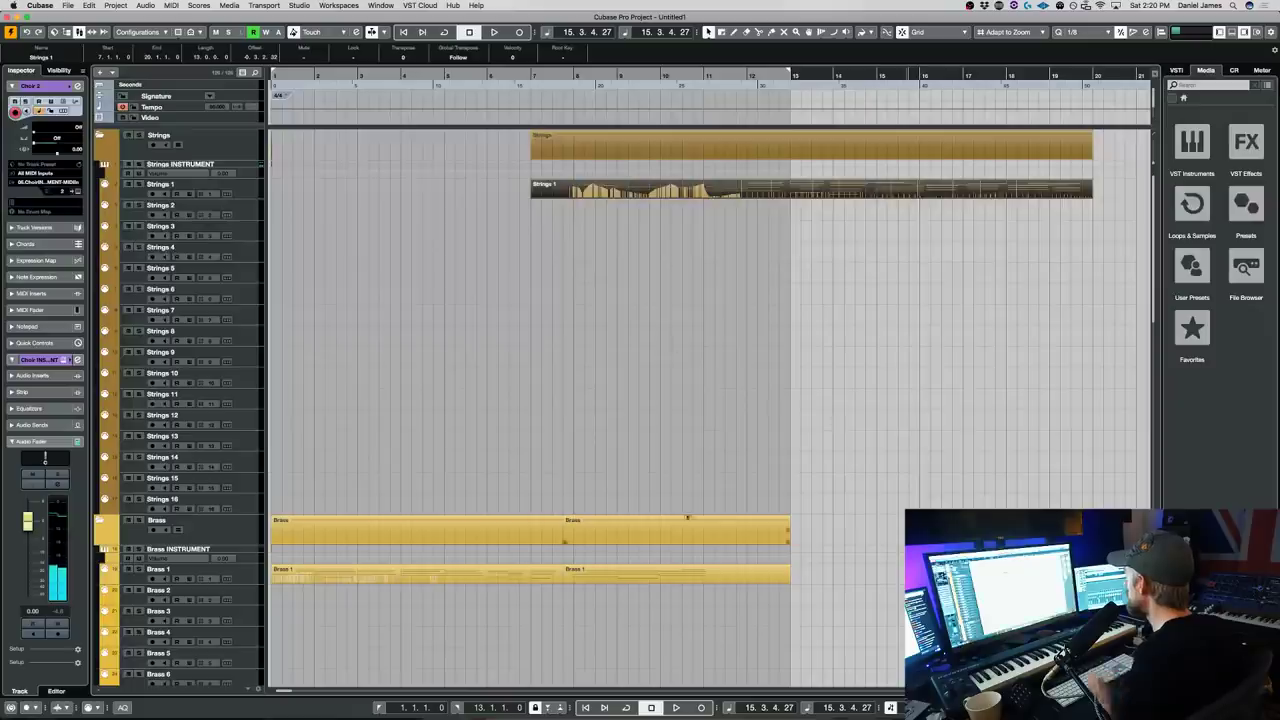
- In the Choir 2 part, lower the note on beat 3 of bar 15 to D3 and settle the beat 4 note on A3
{"action": "scroll", "coordinate": [725, 488], "scroll_direction": "down", "scroll_amount": 15}
{"action": "scroll", "coordinate": [806, 432], "scroll_direction": "up", "scroll_amount": 10}
{"action": "scroll", "coordinate": [837, 437], "scroll_direction": "down", "scroll_amount": 5}
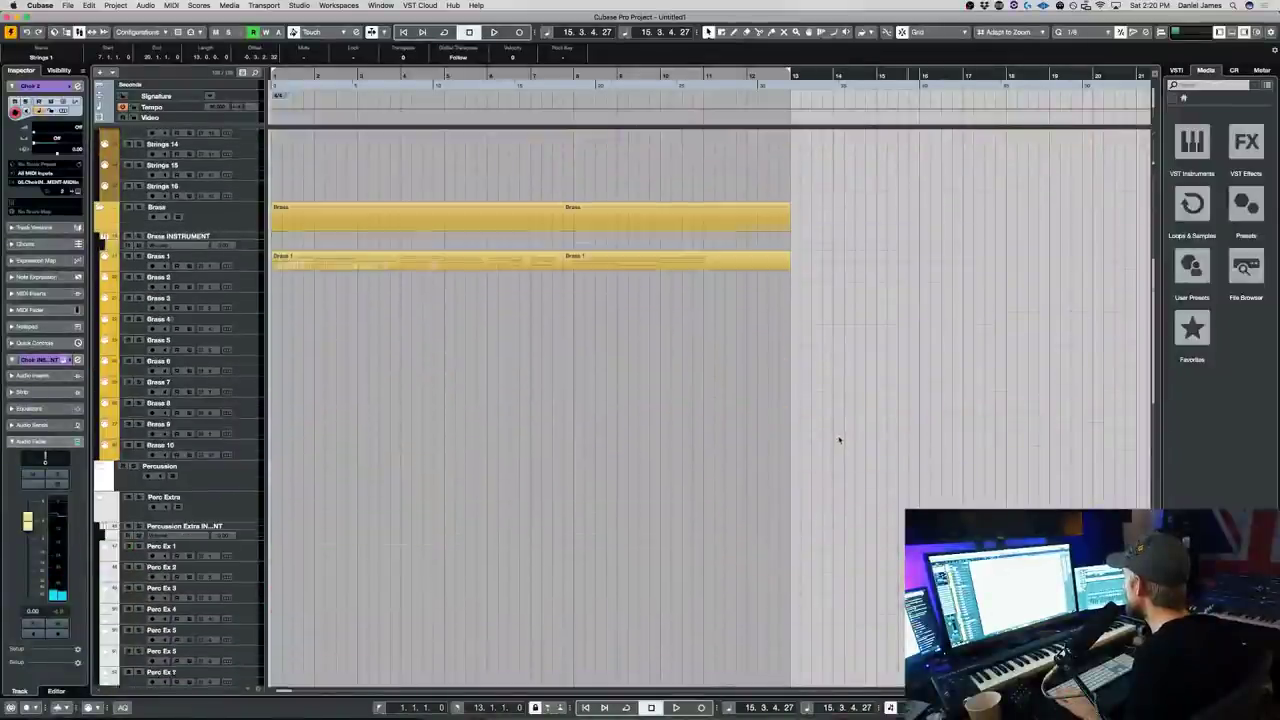
{"action": "double_click", "coordinate": [837, 440]}
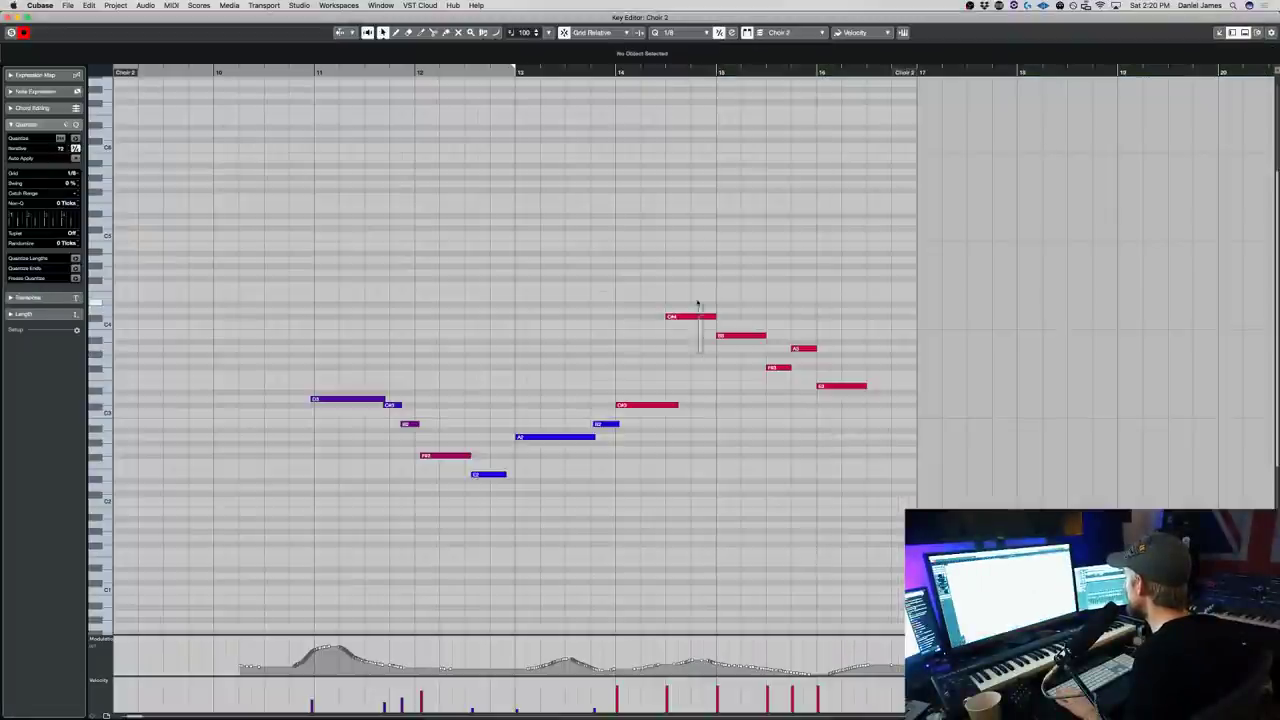
{"action": "left_click", "coordinate": [778, 368]}
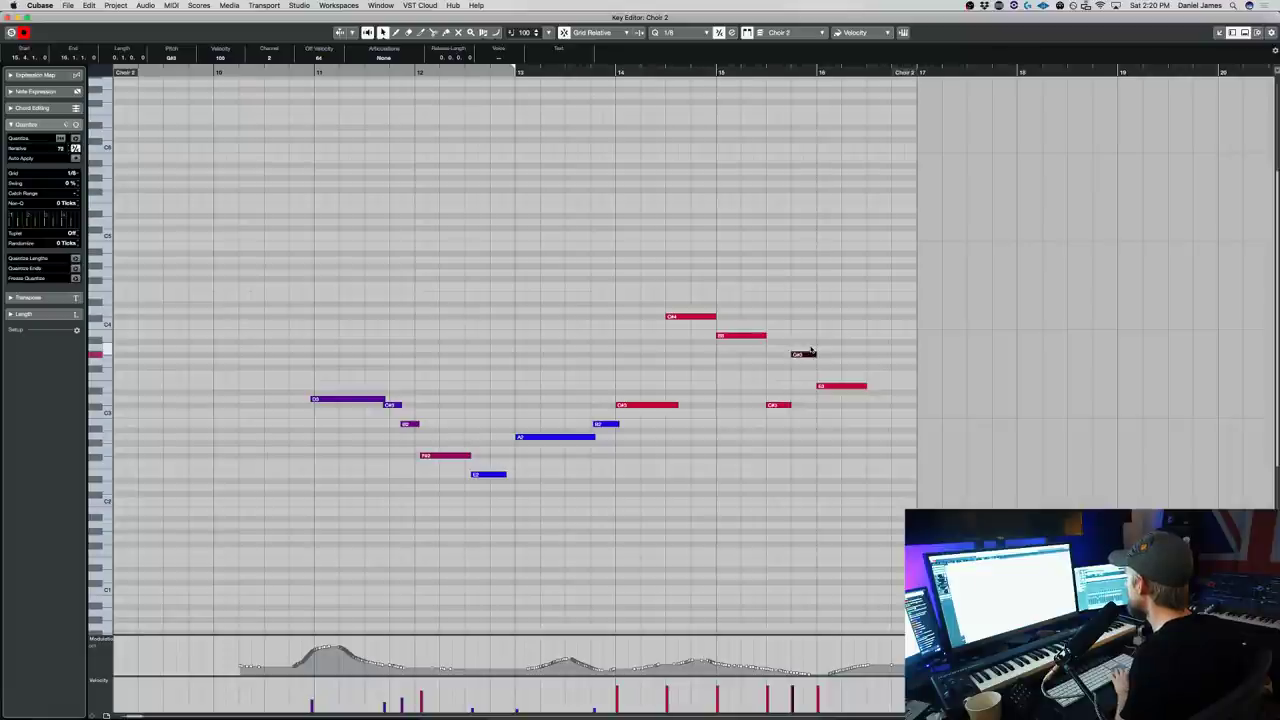
{"action": "left_click", "coordinate": [674, 71]}
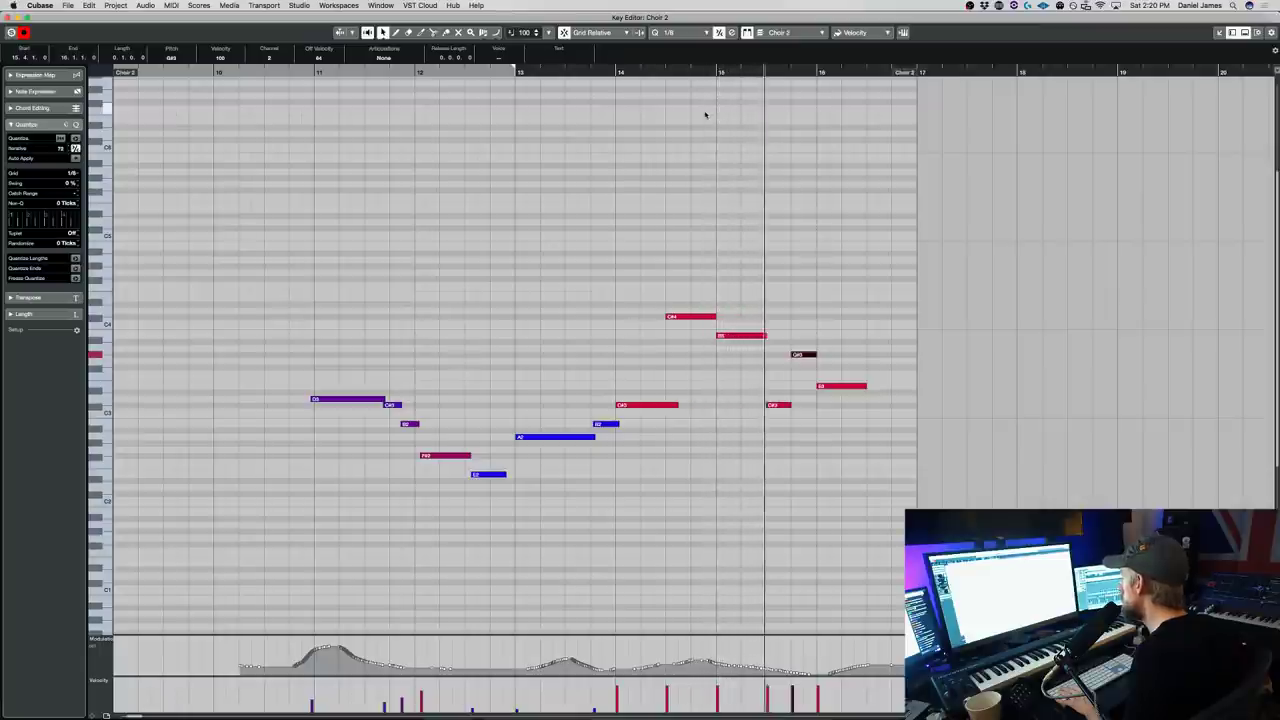
{"action": "key", "text": "space"}
{"action": "left_click", "coordinate": [783, 438]}
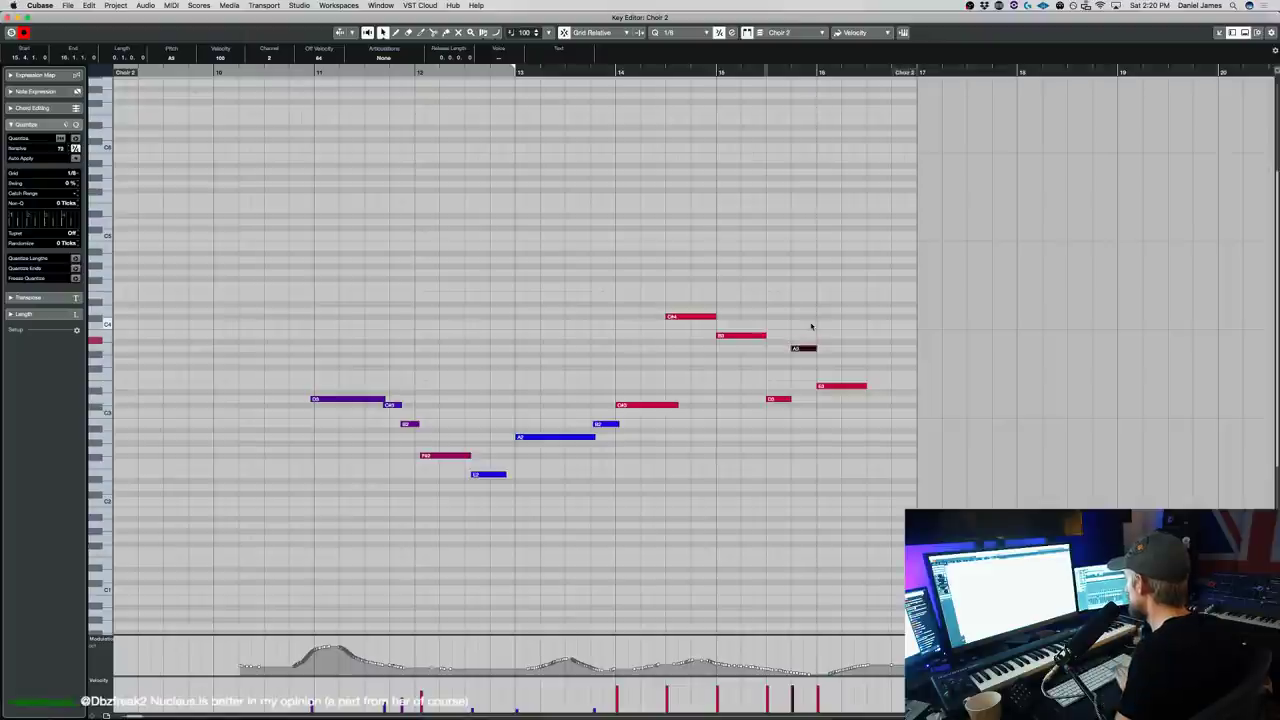
{"action": "key", "text": "Return"}
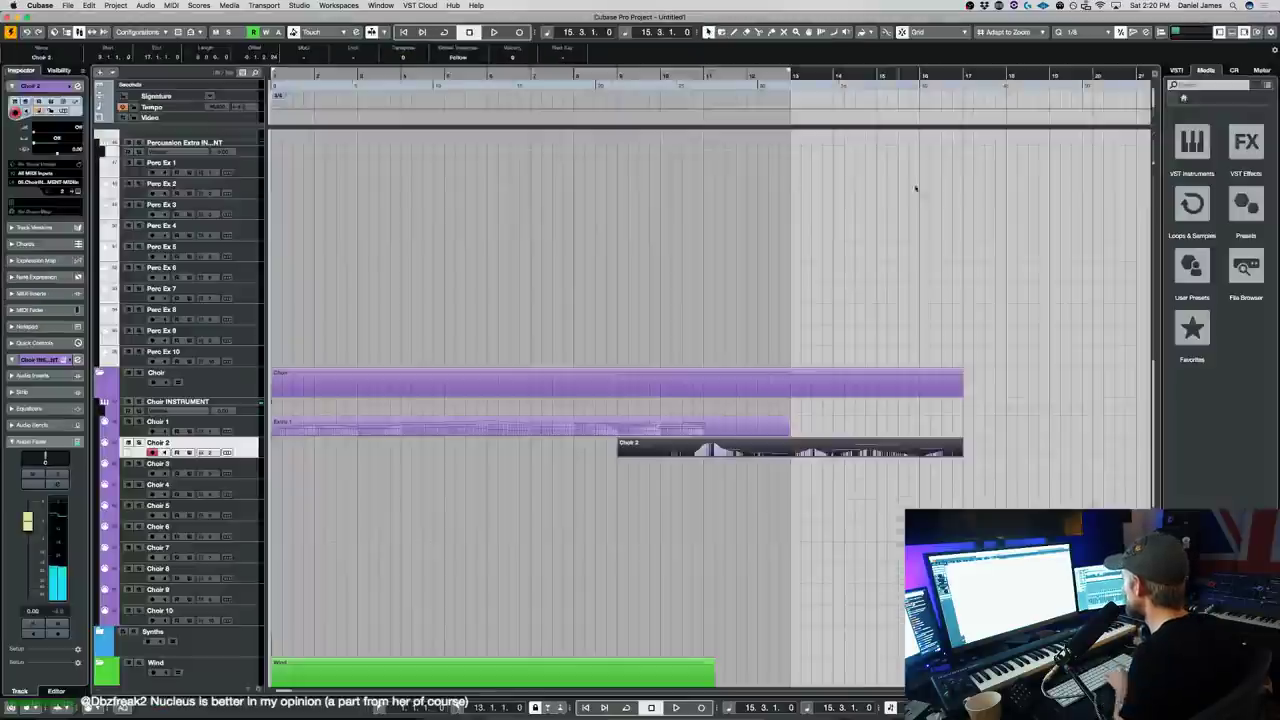
- Play the arrangement from bar 11 and record-enable the Extra 1 track
{"action": "scroll", "coordinate": [829, 214], "scroll_direction": "up", "scroll_amount": 3}
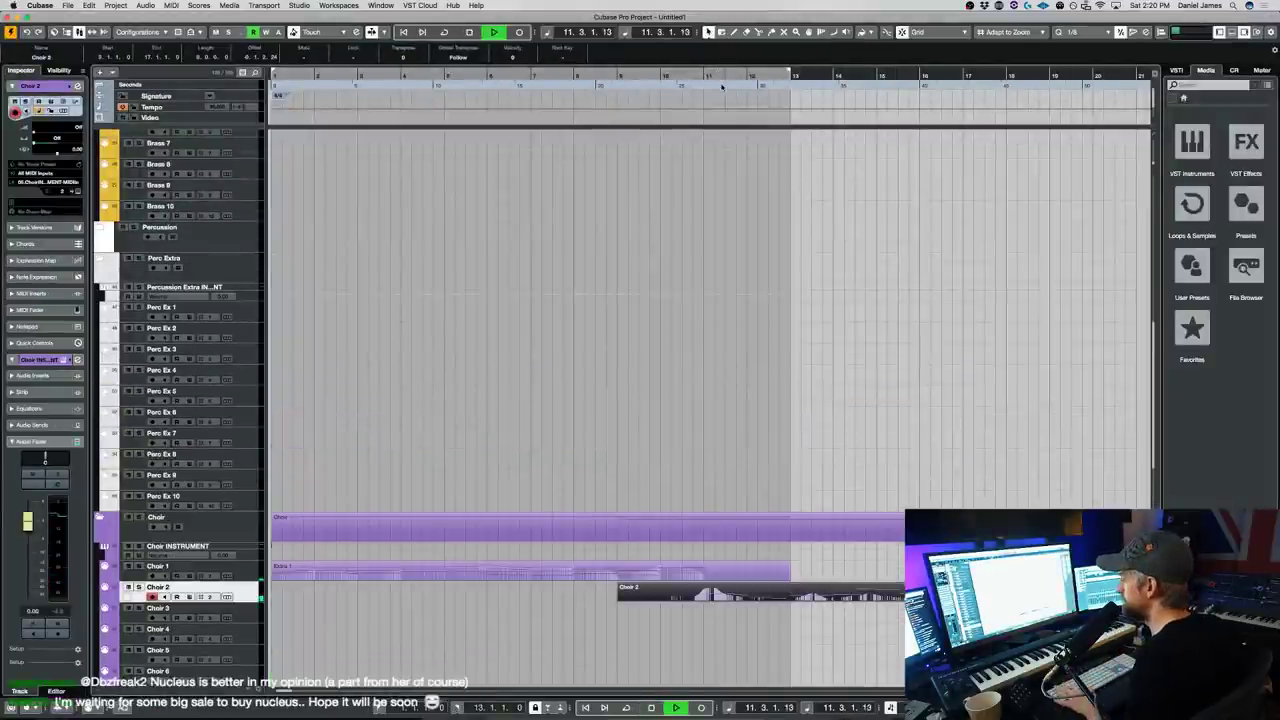
{"action": "scroll", "coordinate": [224, 453], "scroll_direction": "down", "scroll_amount": 5}
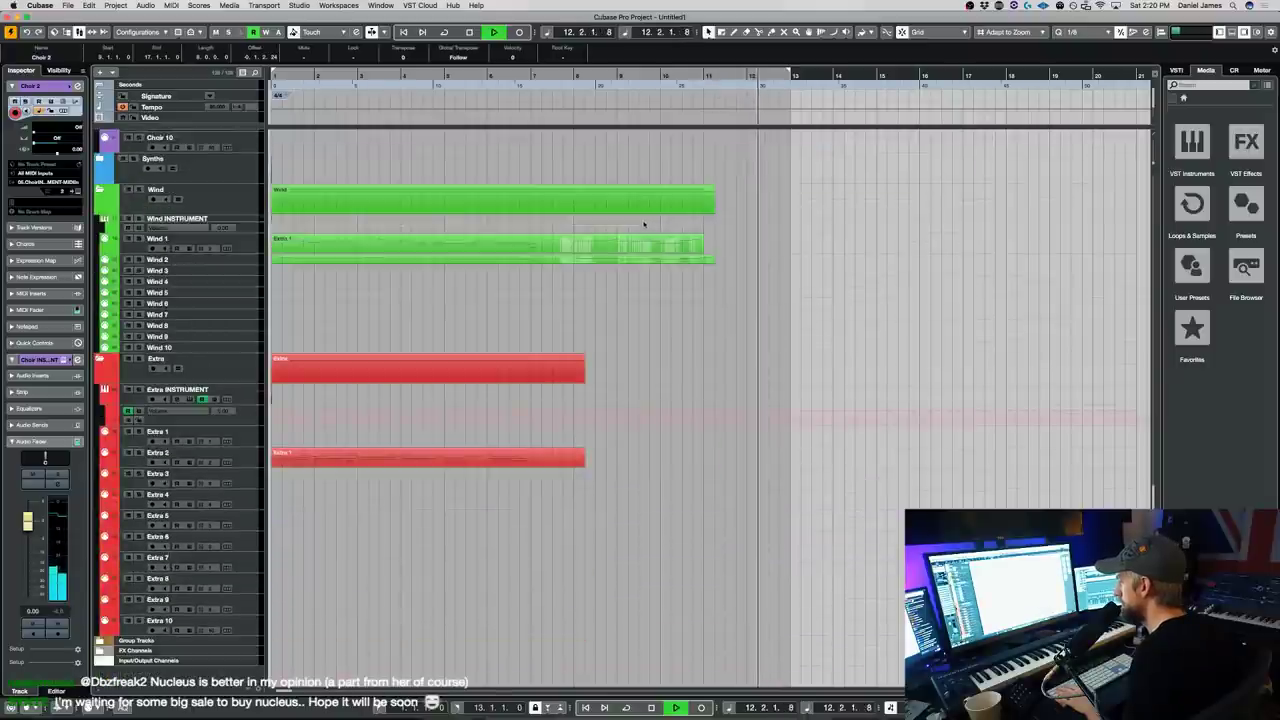
{"action": "left_click", "coordinate": [243, 458]}
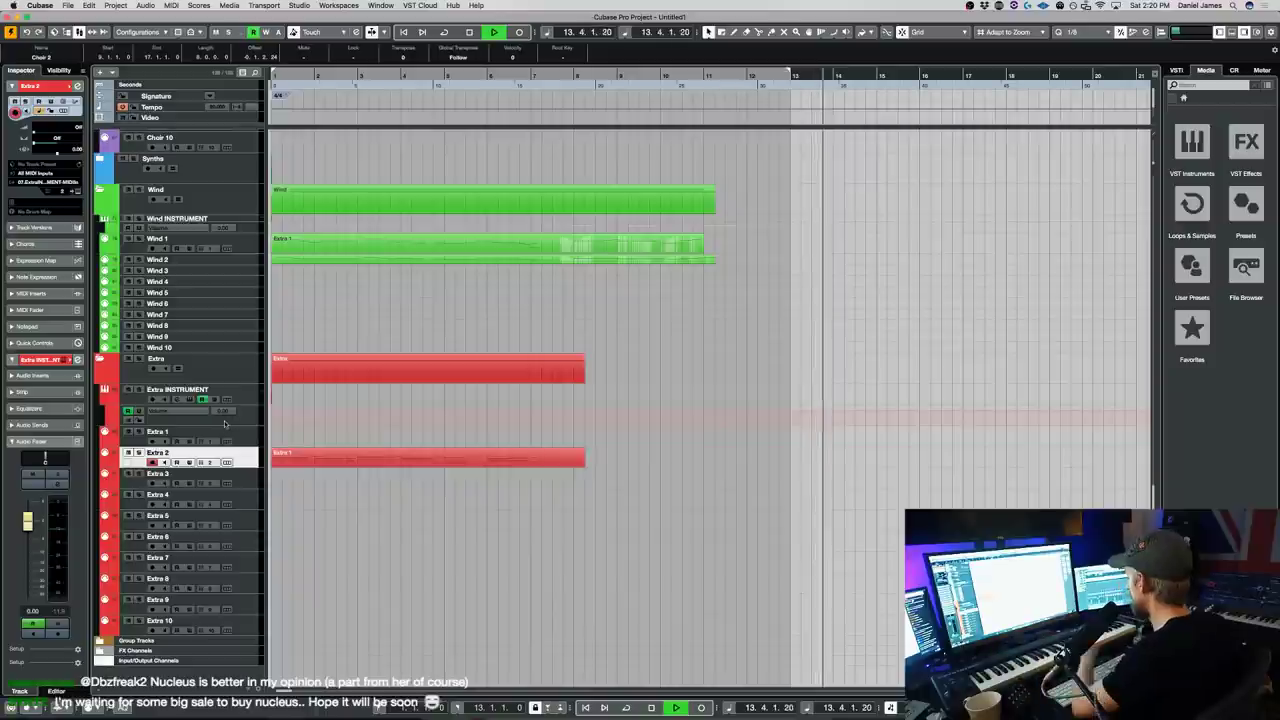
{"action": "left_click", "coordinate": [249, 441]}
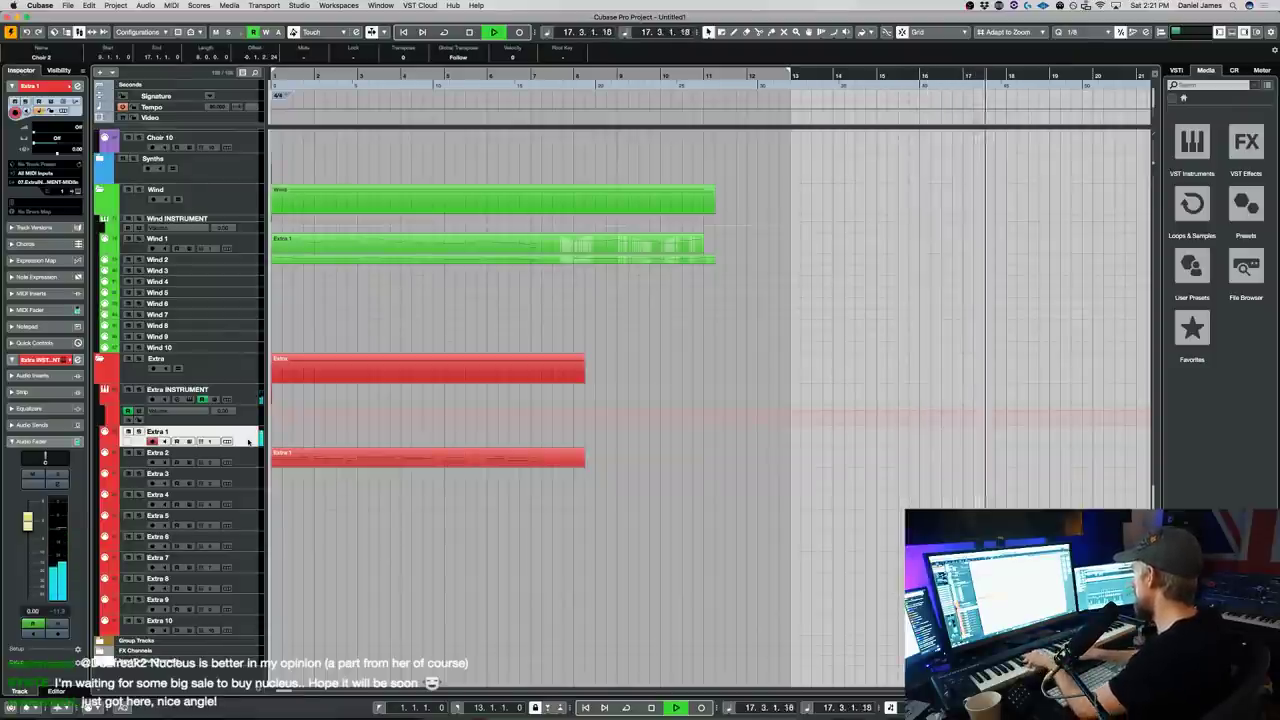
- Record a new MIDI performance on the Extra 1 track from bar 13 to bar 26
{"action": "scroll", "coordinate": [580, 442], "scroll_direction": "up", "scroll_amount": 20}
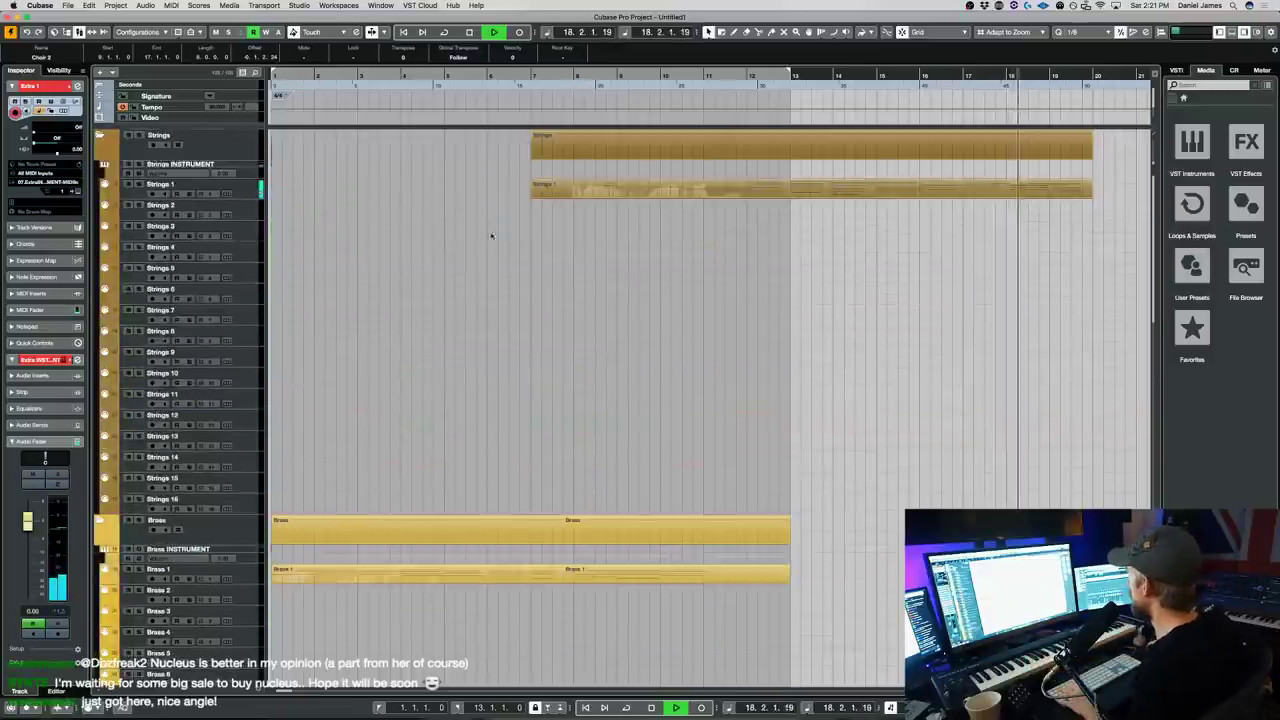
{"action": "key", "text": "space"}
{"action": "scroll", "coordinate": [916, 190], "scroll_direction": "down", "scroll_amount": 15}
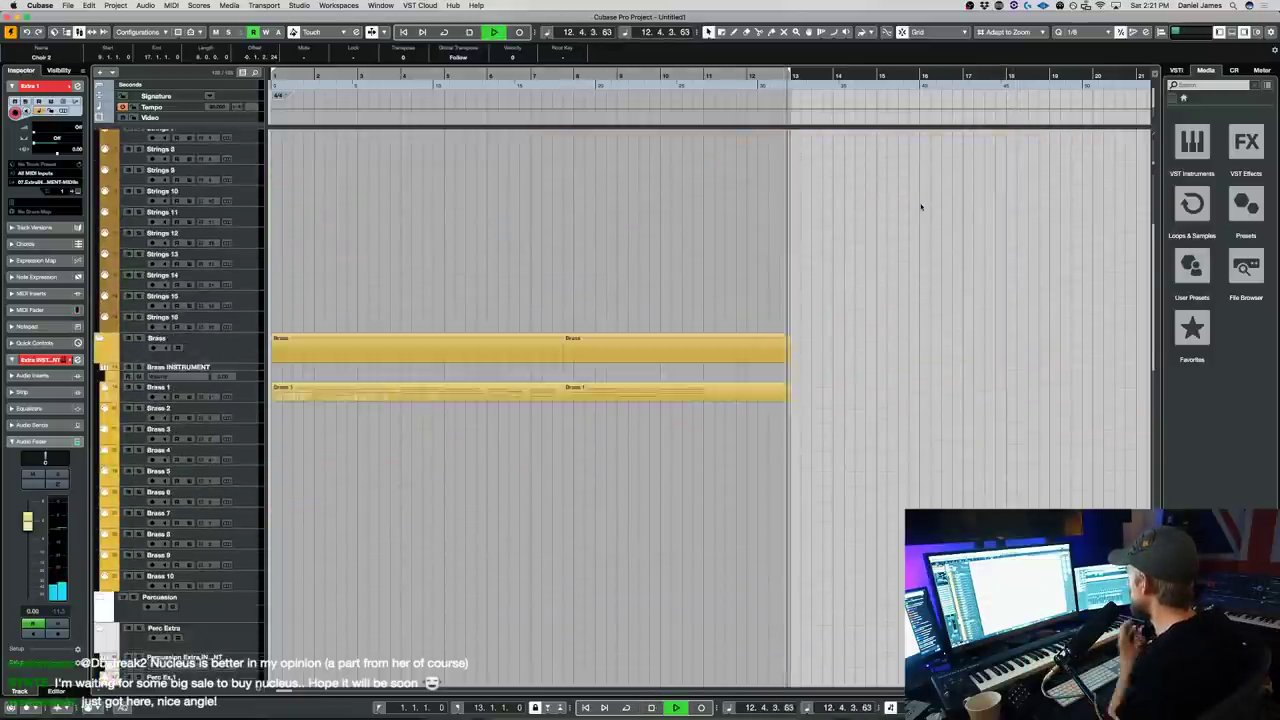
{"action": "key", "text": "space"}
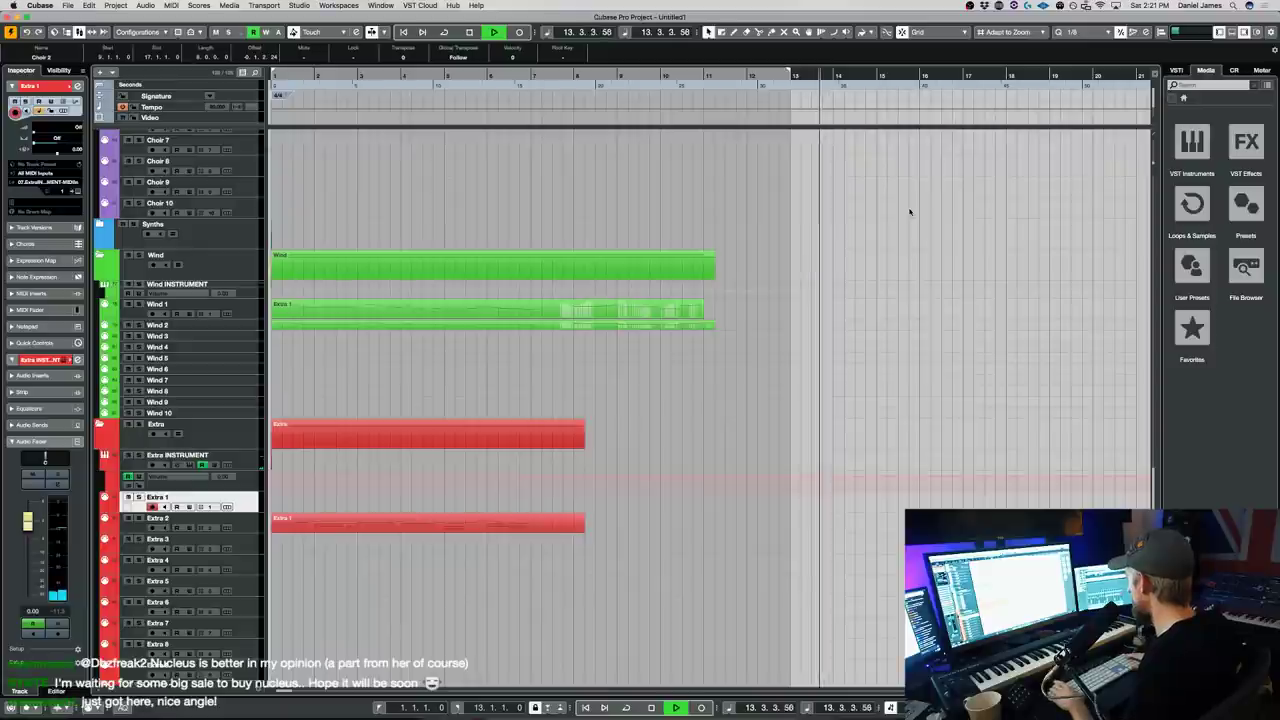
{"action": "key", "text": "KP_Multiply"}
{"action": "scroll", "coordinate": [906, 218], "scroll_direction": "down", "scroll_amount": 3}
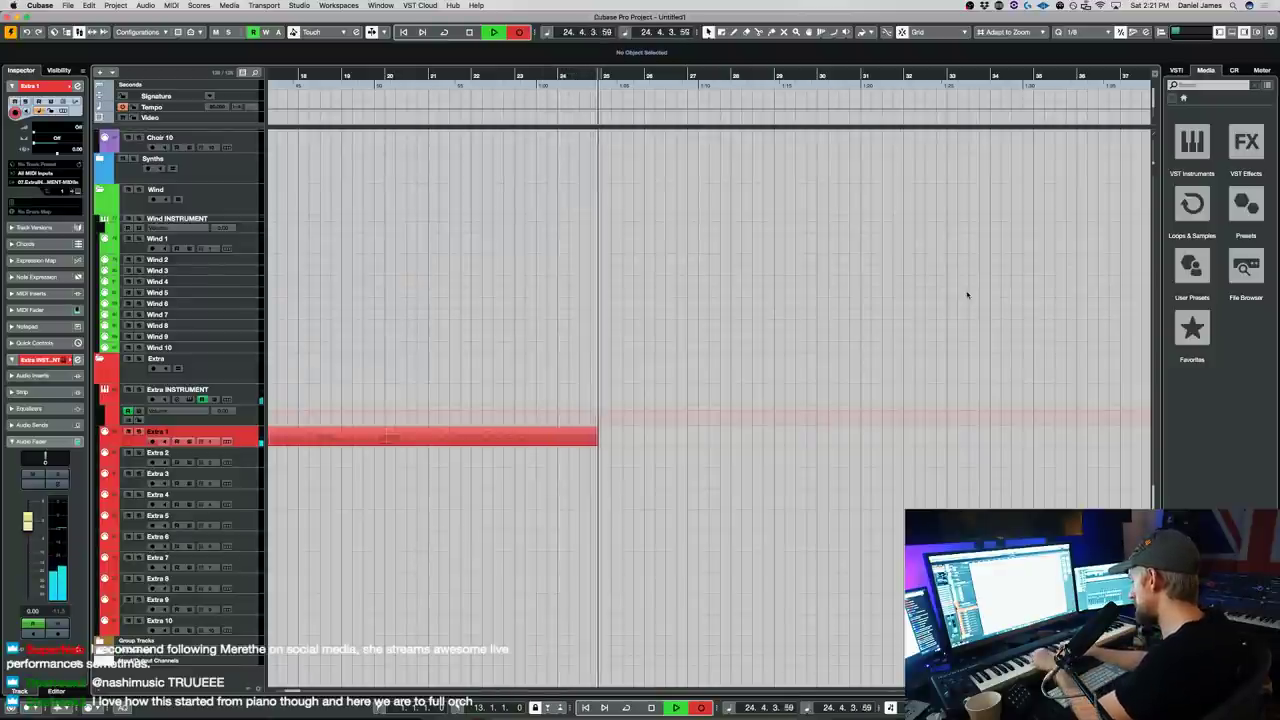
{"action": "key", "text": "space"}
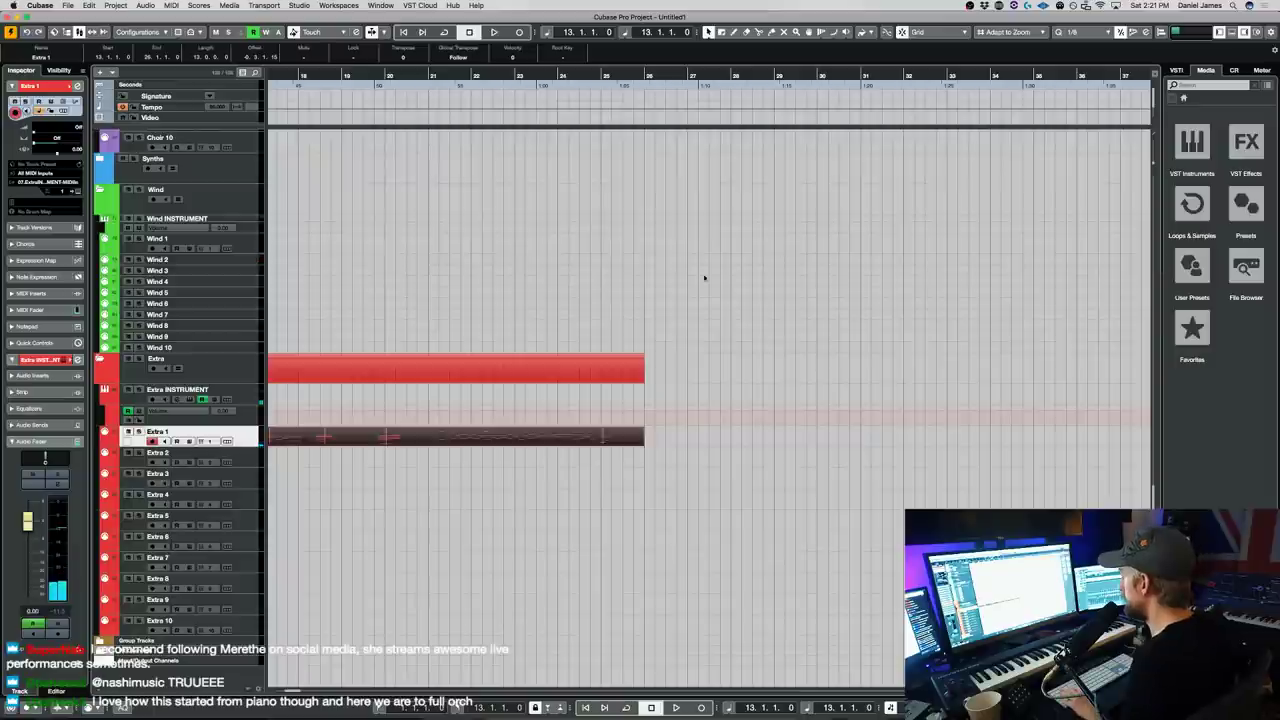
- In the Strings 1 part, delete the short D4 leading into bar 16 and trim the bar 16 chord to start on beat 3
{"action": "scroll", "coordinate": [705, 300], "scroll_direction": "up", "scroll_amount": 1}
{"action": "scroll", "coordinate": [704, 317], "scroll_direction": "left", "scroll_amount": 10}
{"action": "scroll", "coordinate": [704, 317], "scroll_direction": "right", "scroll_amount": 3}
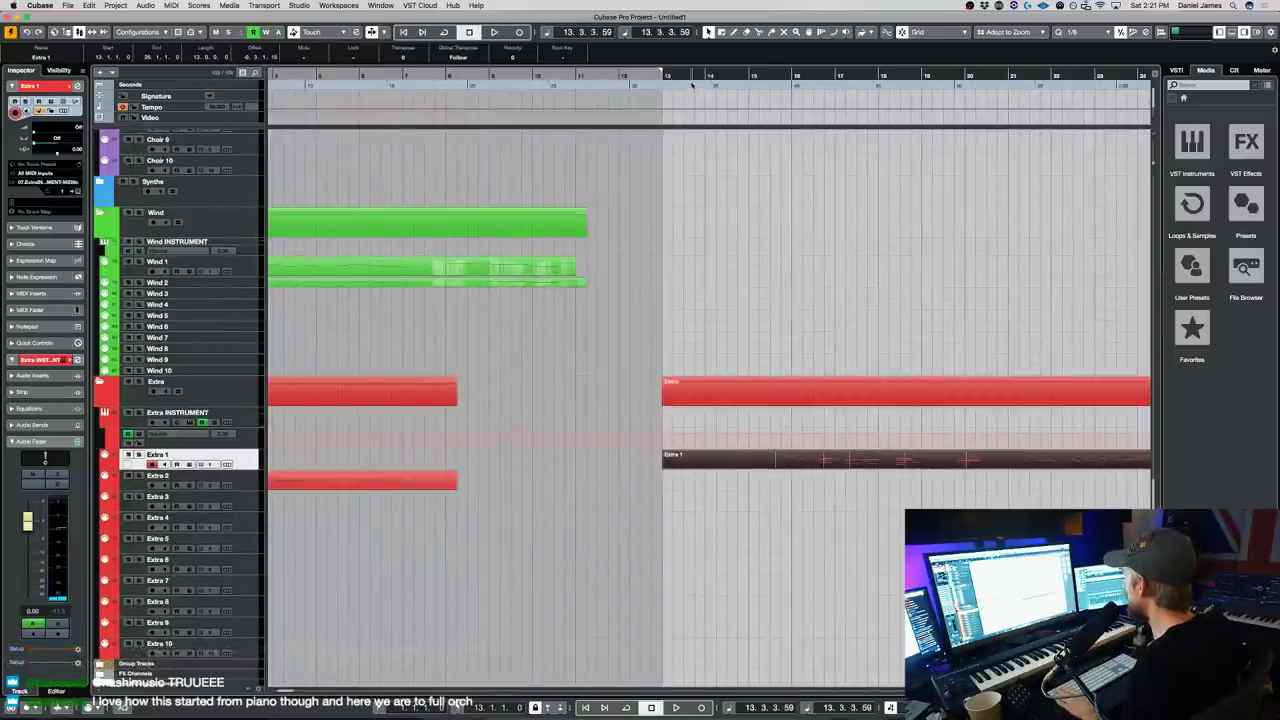
{"action": "key", "text": "space"}
{"action": "scroll", "coordinate": [846, 354], "scroll_direction": "up", "scroll_amount": 20}
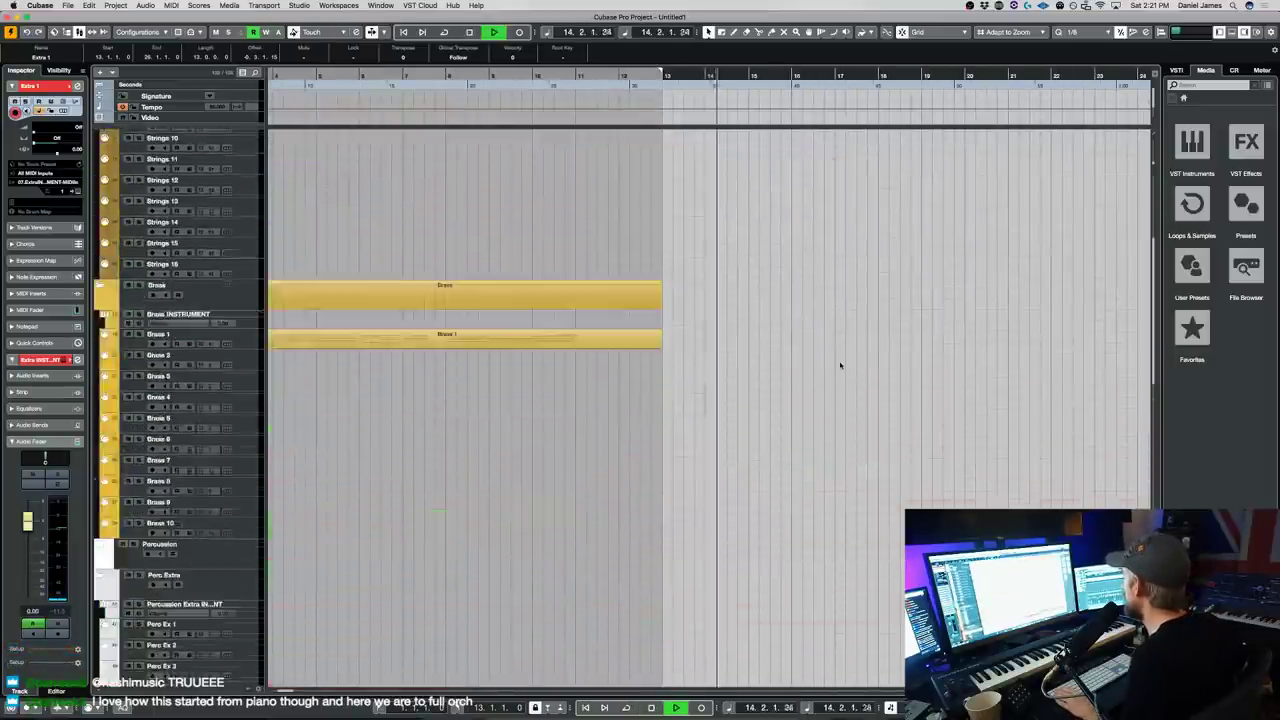
{"action": "double_click", "coordinate": [775, 193]}
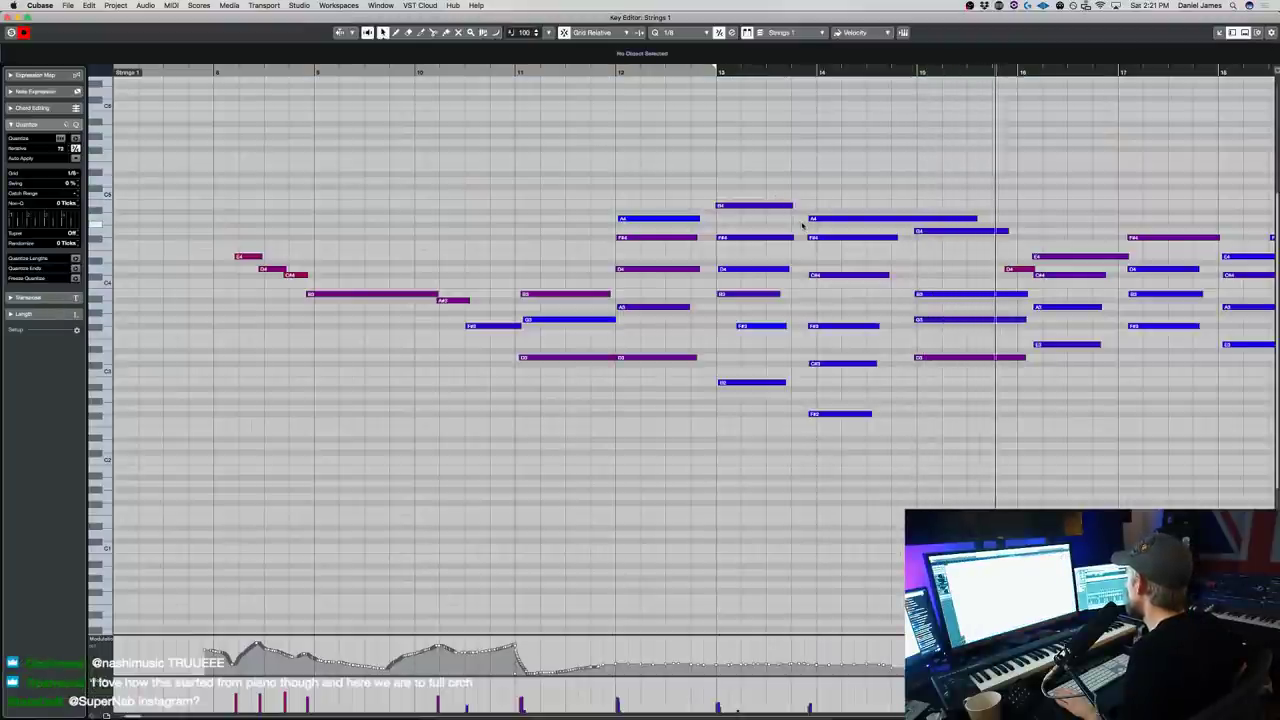
{"action": "left_click_drag", "start_coordinate": [1064, 251], "coordinate": [1056, 250]}
{"action": "key", "text": "space"}
{"action": "left_click", "coordinate": [1027, 269]}
{"action": "left_click_drag", "start_coordinate": [1050, 384], "coordinate": [1073, 258]}
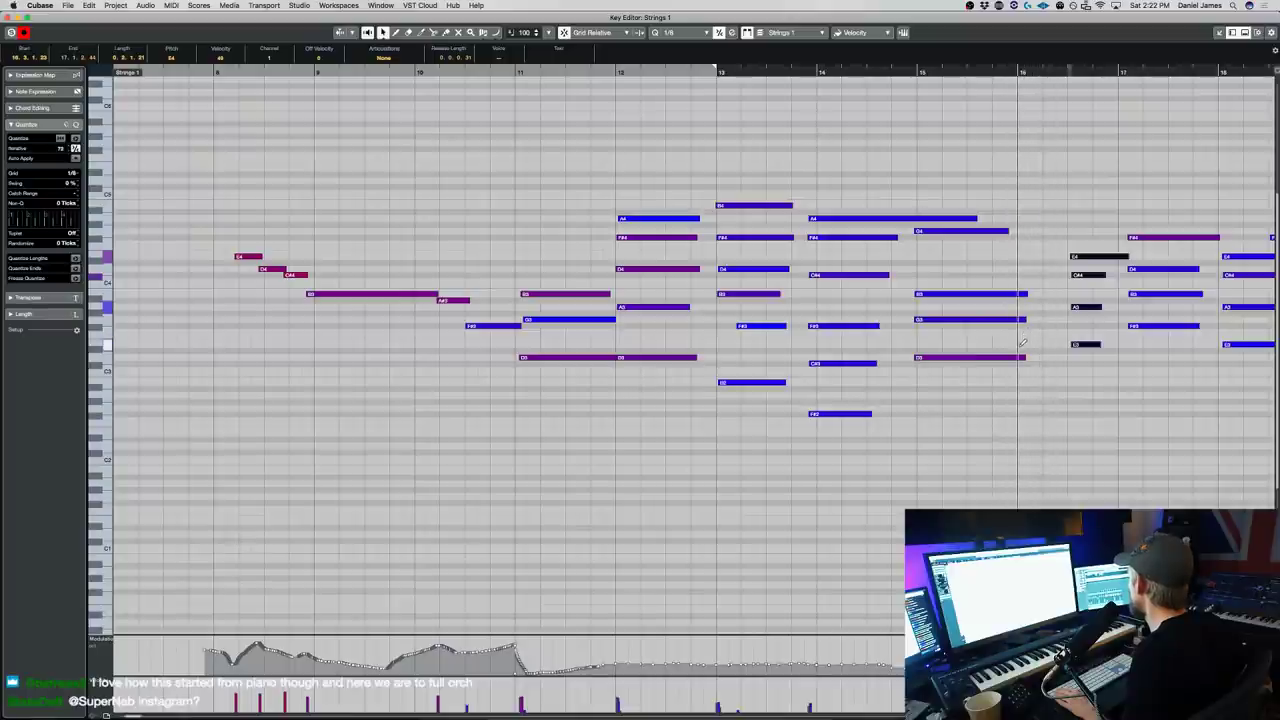
- Enter a half-bar E3 at bar 16 in Strings 1, replay the passage, and return to the arrangement with all parts selected
{"action": "left_click_drag", "start_coordinate": [1024, 348], "coordinate": [1081, 347]}
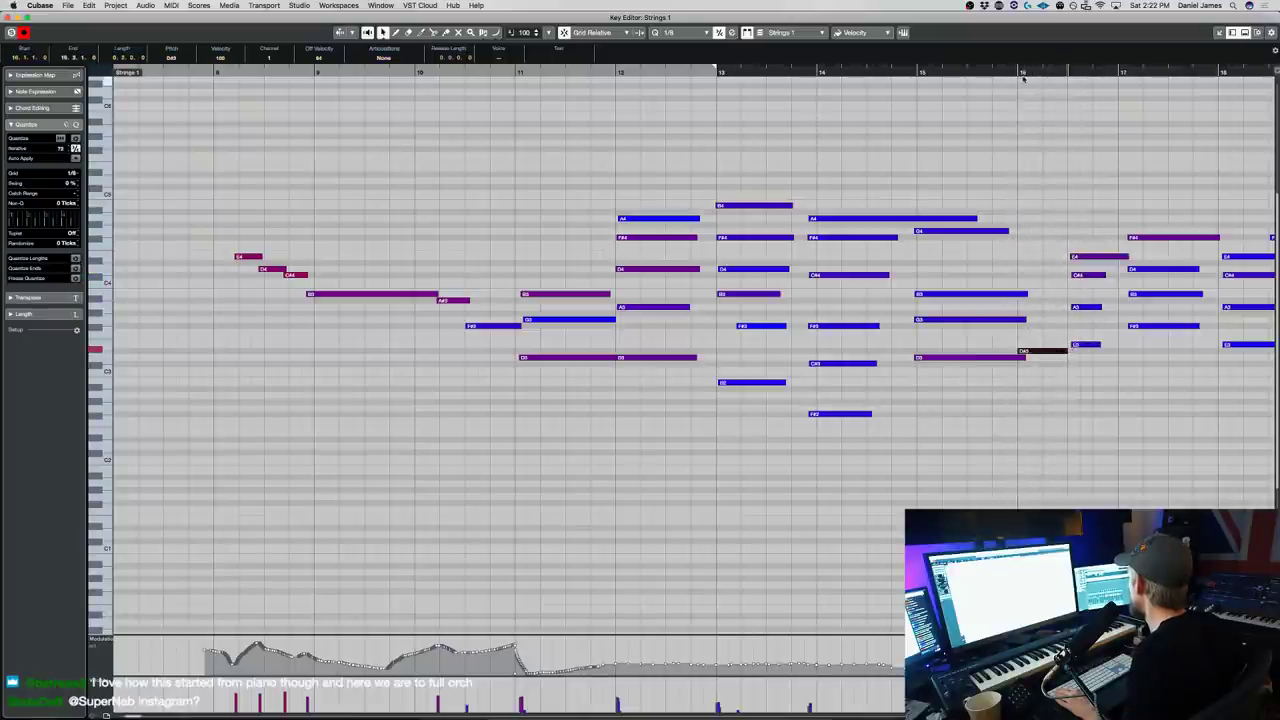
{"action": "key", "text": "space"}
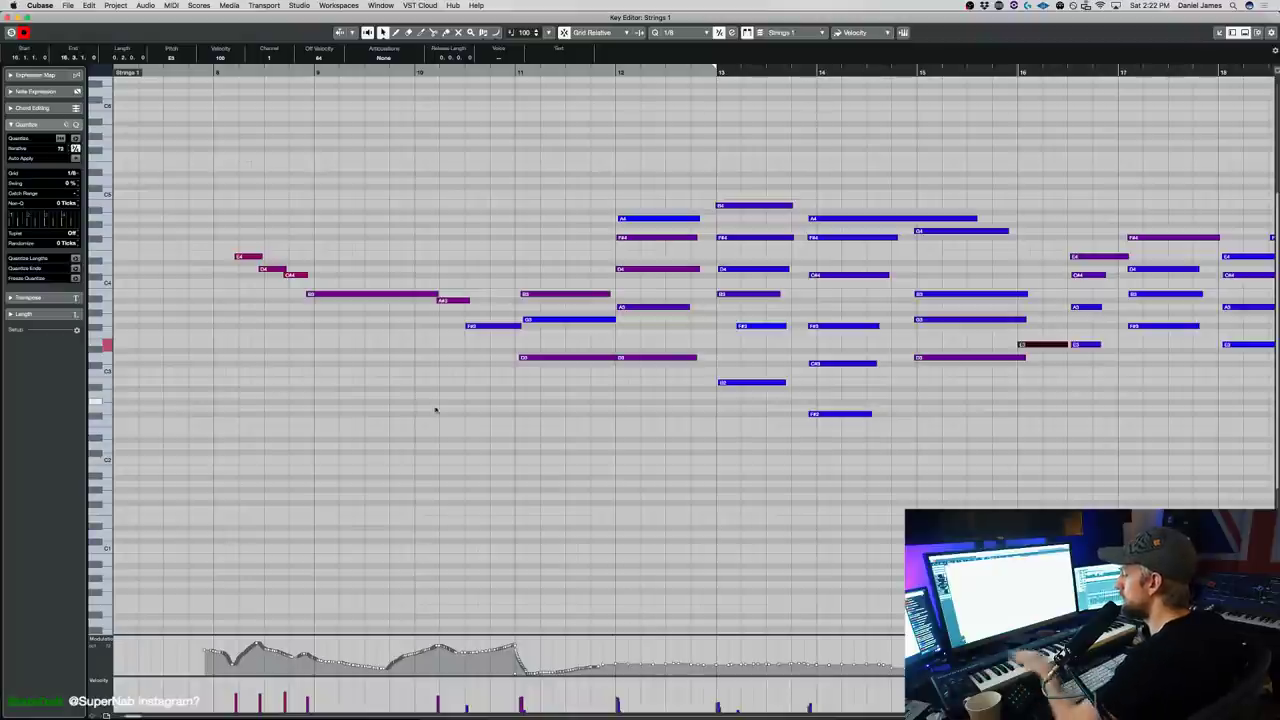
{"action": "key", "text": "super+e"}
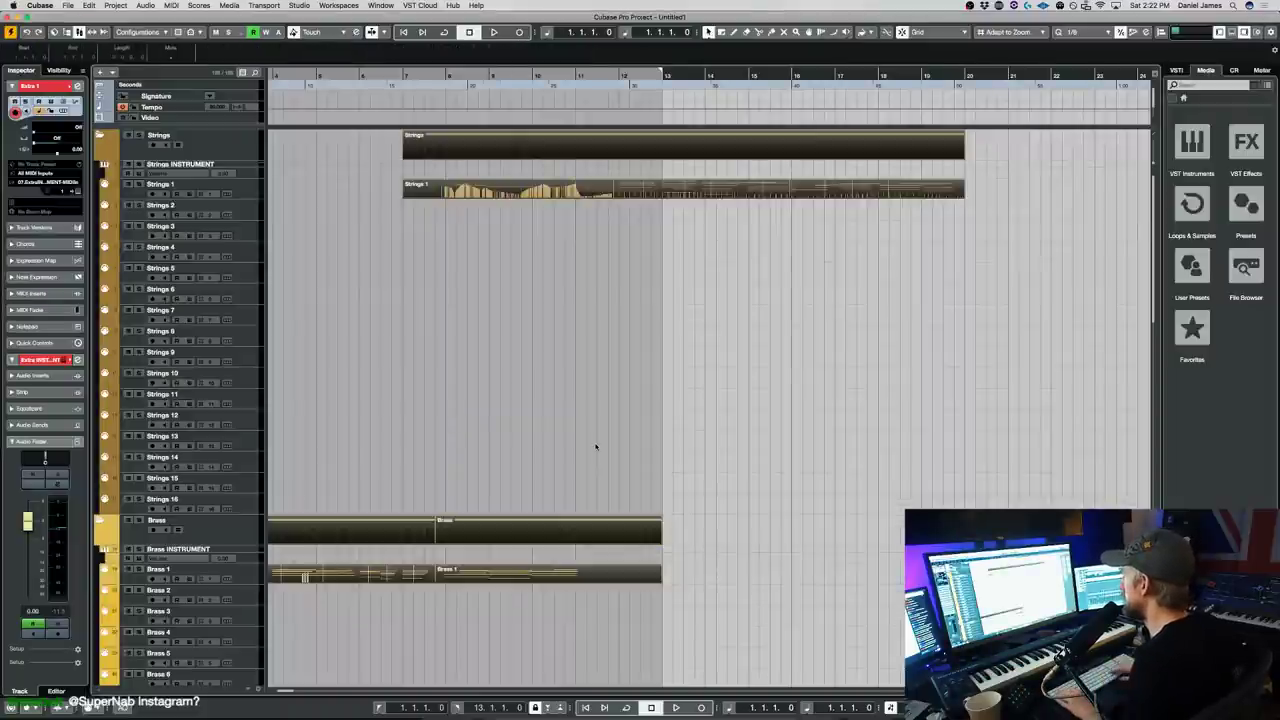
- Try all selected parts transposed up as far as three semitones, listening to them, and return every note to its original pitch
{"action": "key", "text": "super+e"}
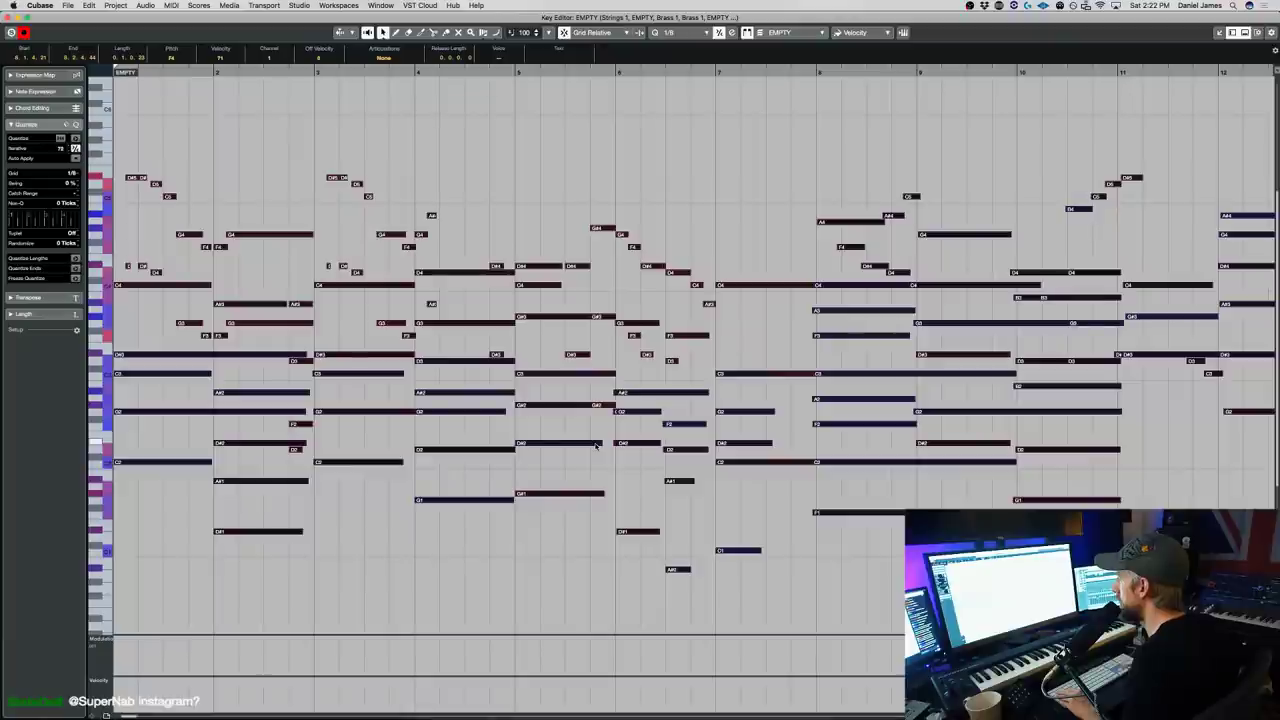
{"action": "key", "text": "Up"}
{"action": "key", "text": "Up"}
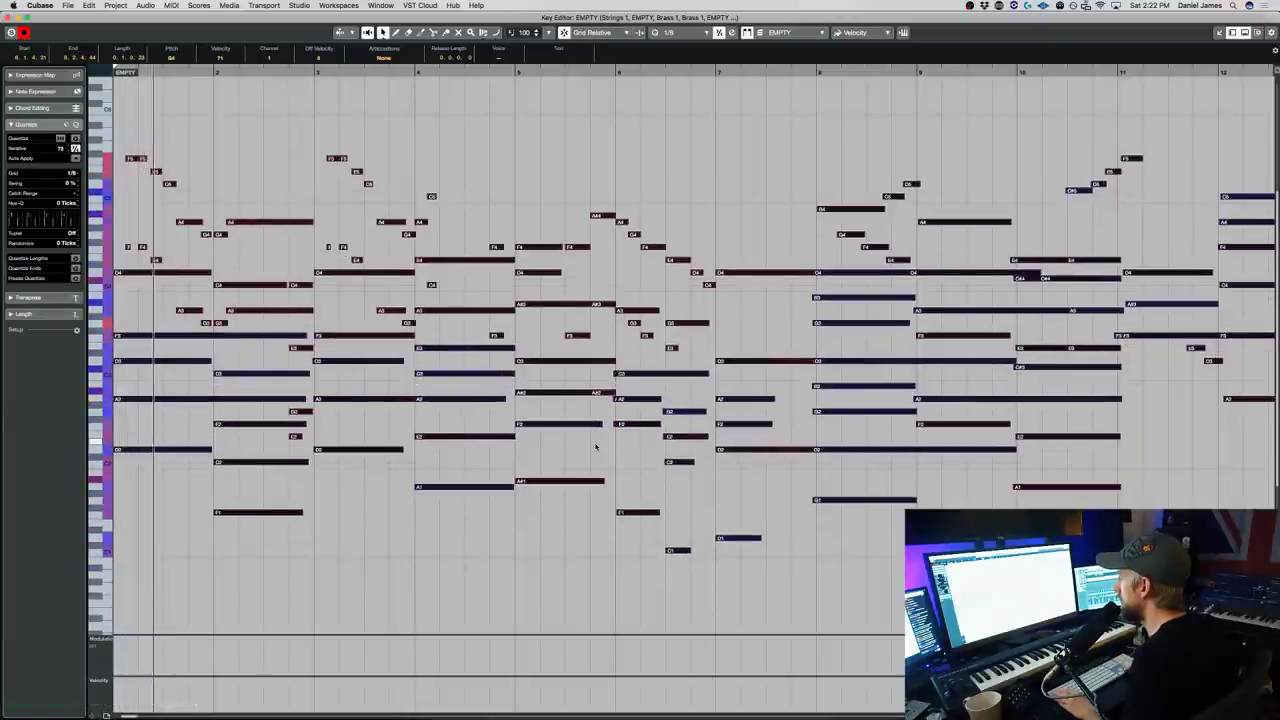
{"action": "key", "text": "Down"}
{"action": "key", "text": "Down"}
{"action": "key", "text": "Down"}
{"action": "key", "text": "space"}
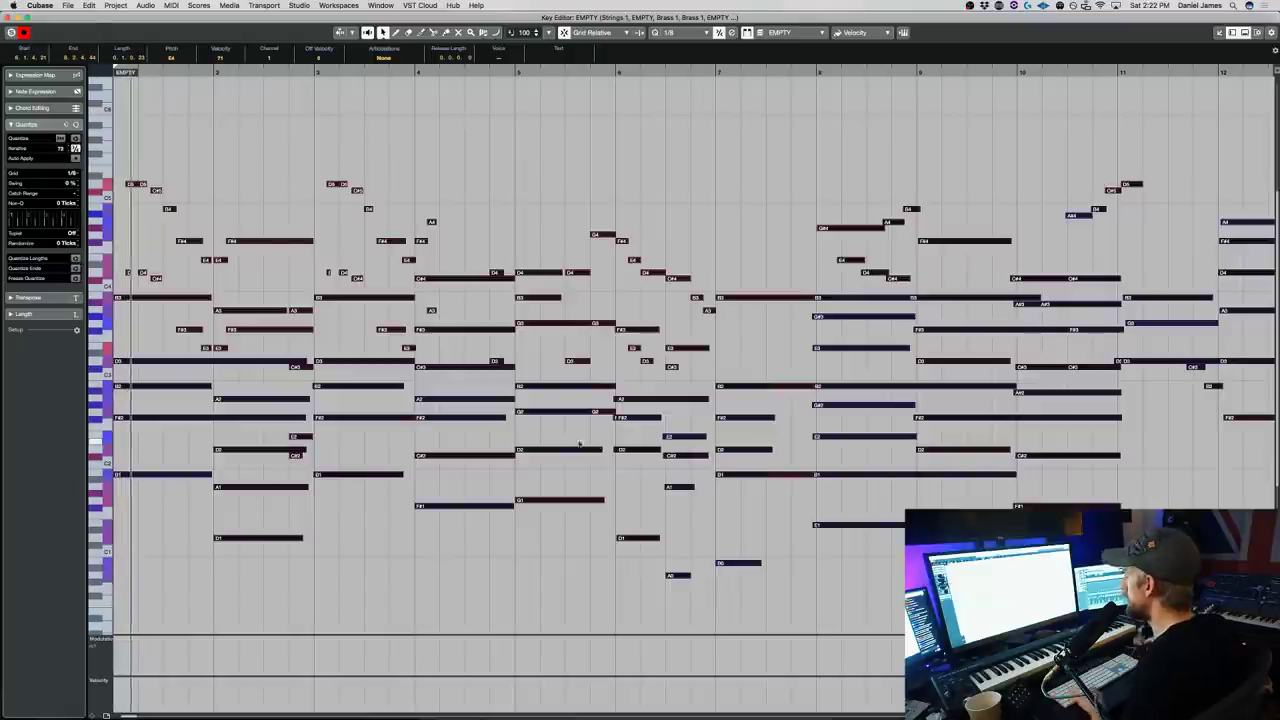
{"action": "key", "text": "super+e"}
- In the Strings 1 part, delete the E3 at bar 16 and make every note of the bar 15 chord end at bar 16
{"action": "double_click", "coordinate": [919, 185]}
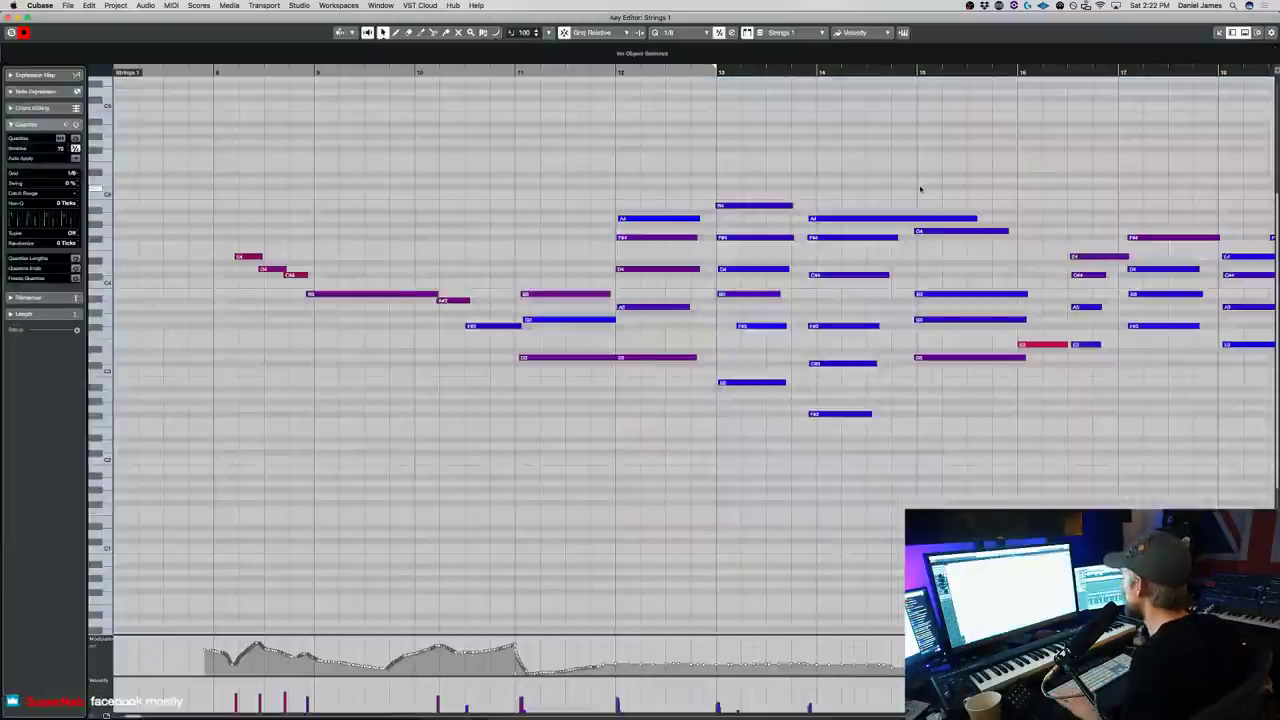
{"action": "scroll", "coordinate": [537, 303], "scroll_direction": "left", "scroll_amount": 2}
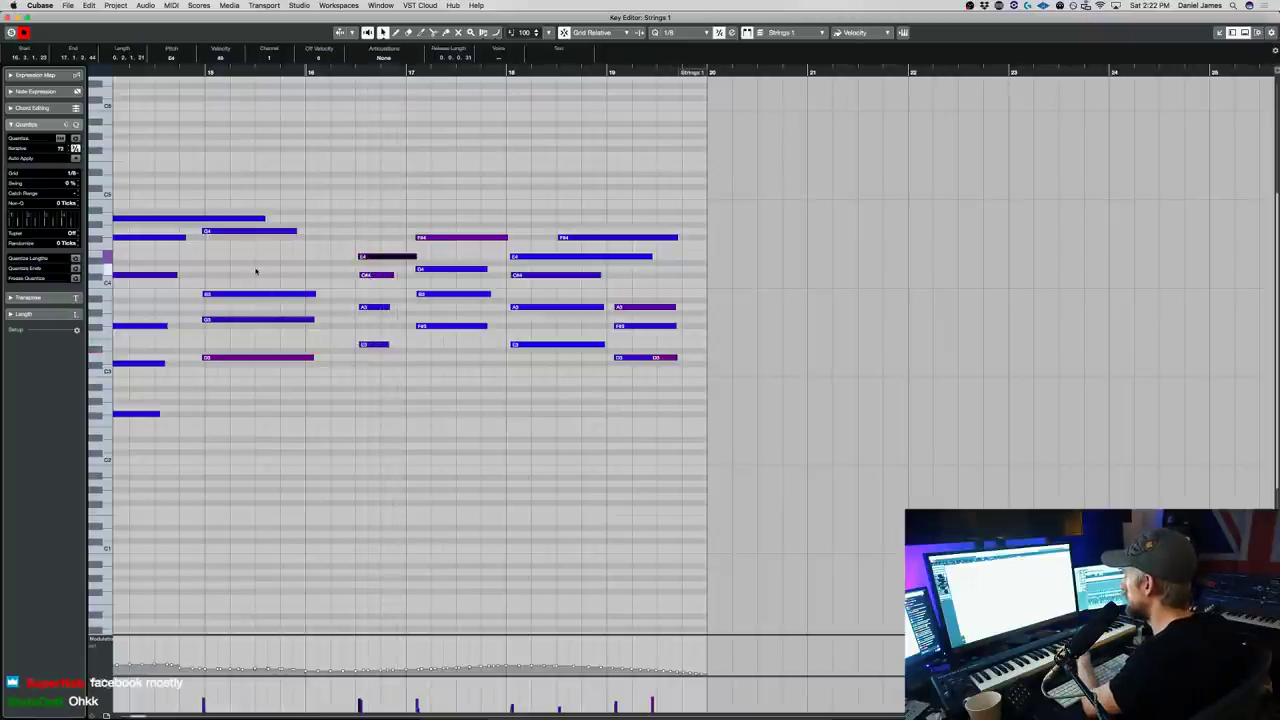
{"action": "left_click", "coordinate": [200, 70]}
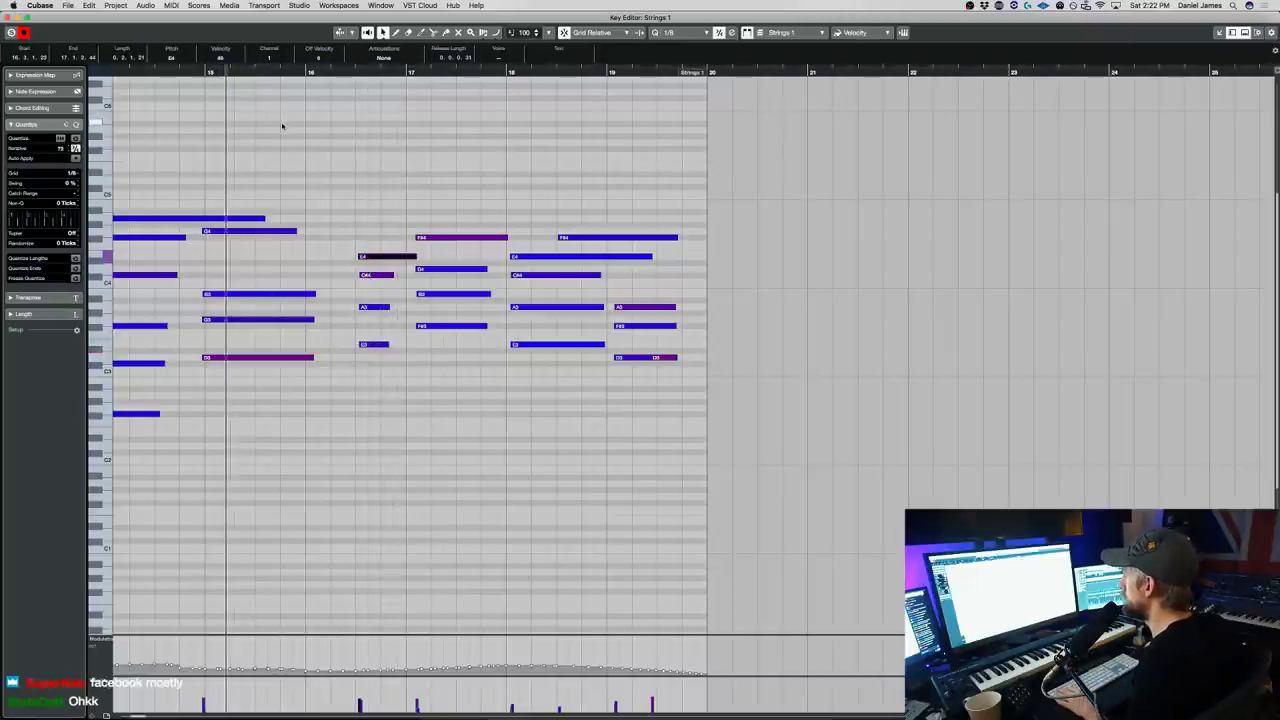
{"action": "left_click_drag", "start_coordinate": [294, 237], "coordinate": [304, 237]}
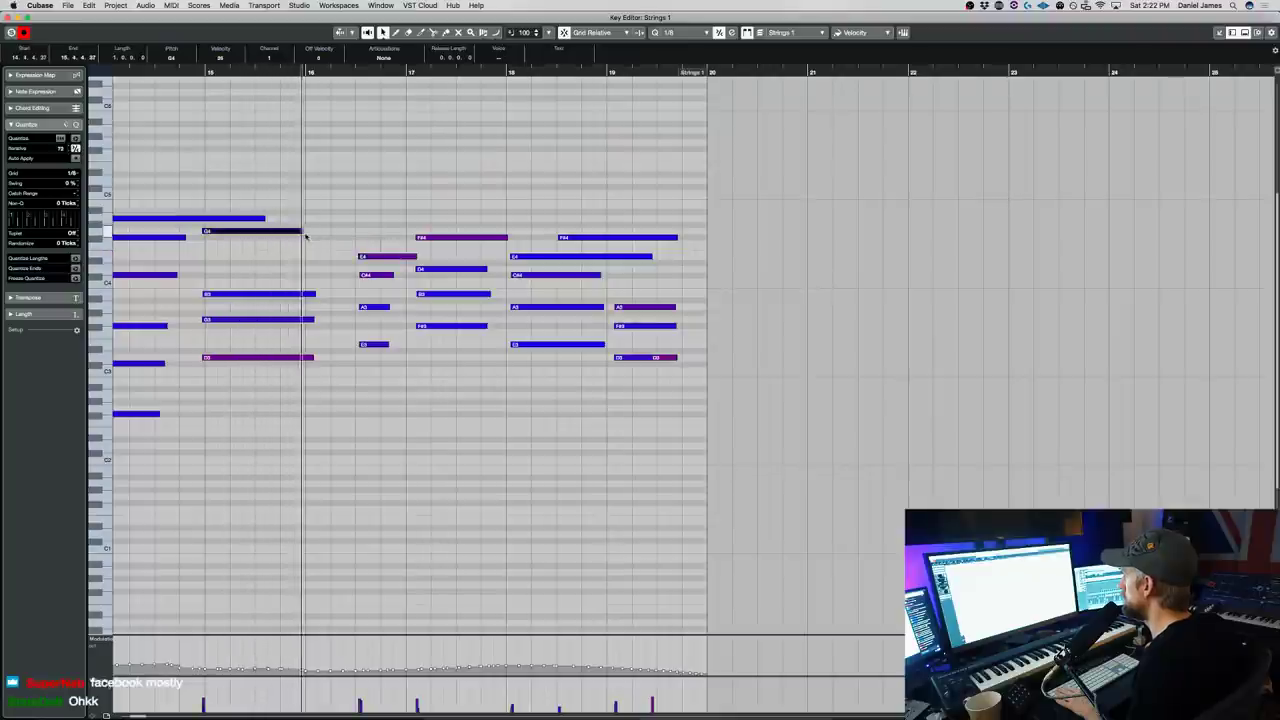
{"action": "left_click_drag", "start_coordinate": [314, 381], "coordinate": [300, 294]}
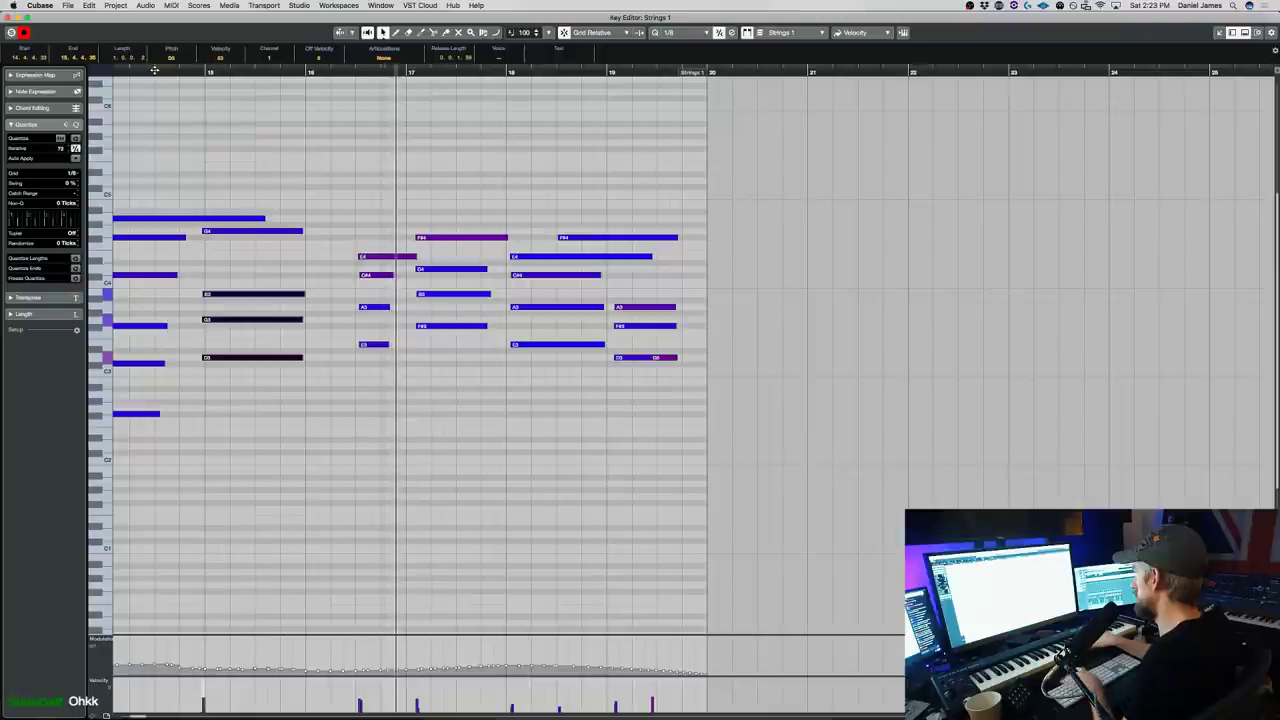
- Add a half-bar D3, F#3, A3, D4 chord at bar 16 in Strings 1 and extend the bar 17 chord's start back to the bar line
{"action": "key", "text": "space"}
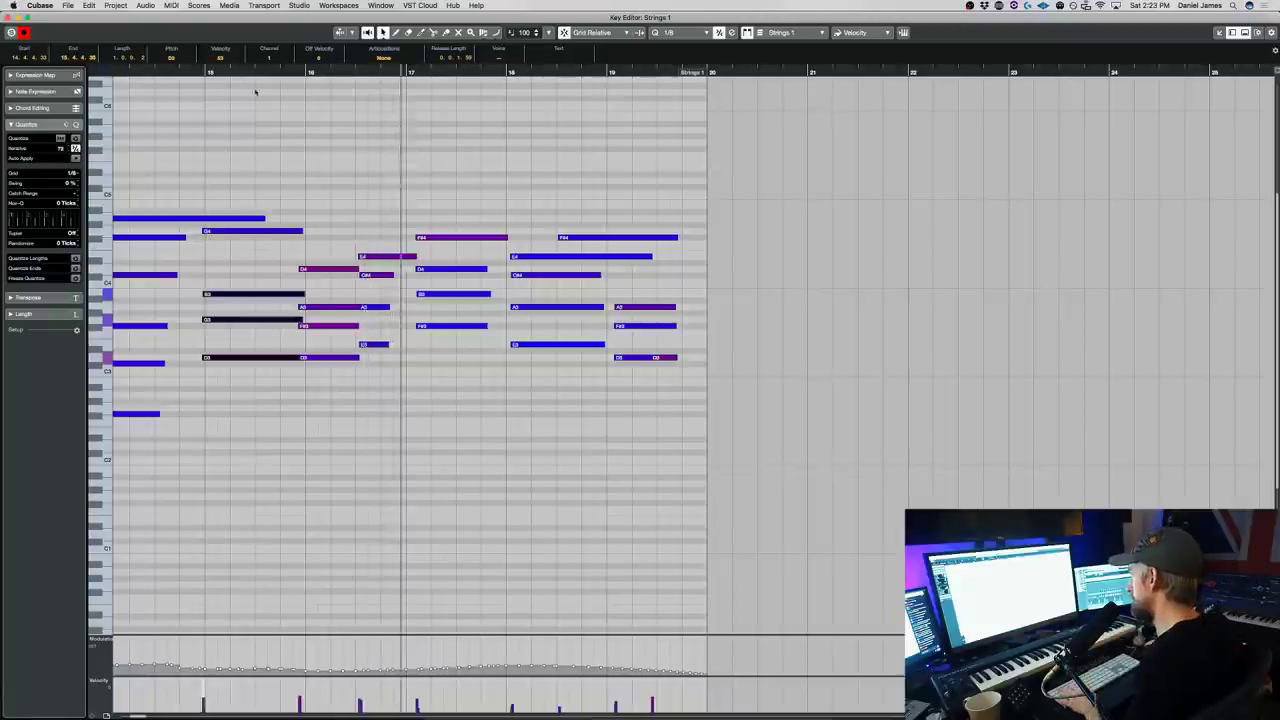
{"action": "left_click_drag", "start_coordinate": [418, 237], "coordinate": [408, 237]}
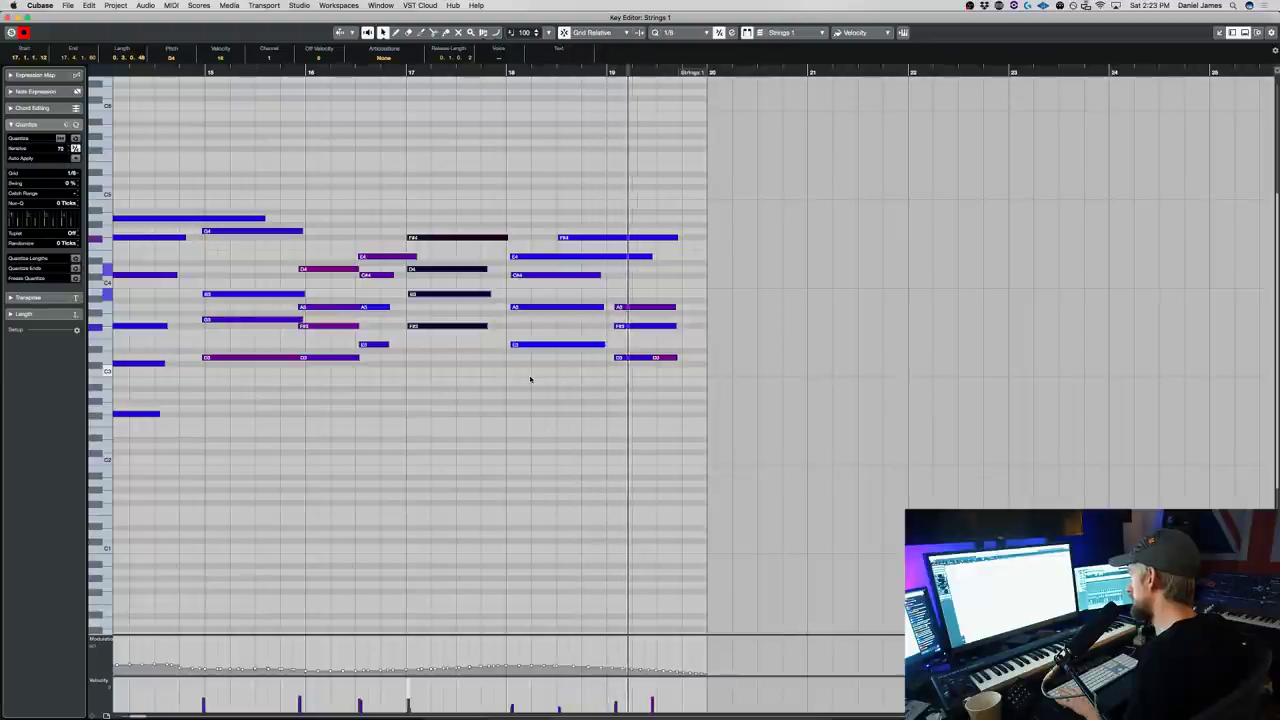
{"action": "key", "text": "Return"}
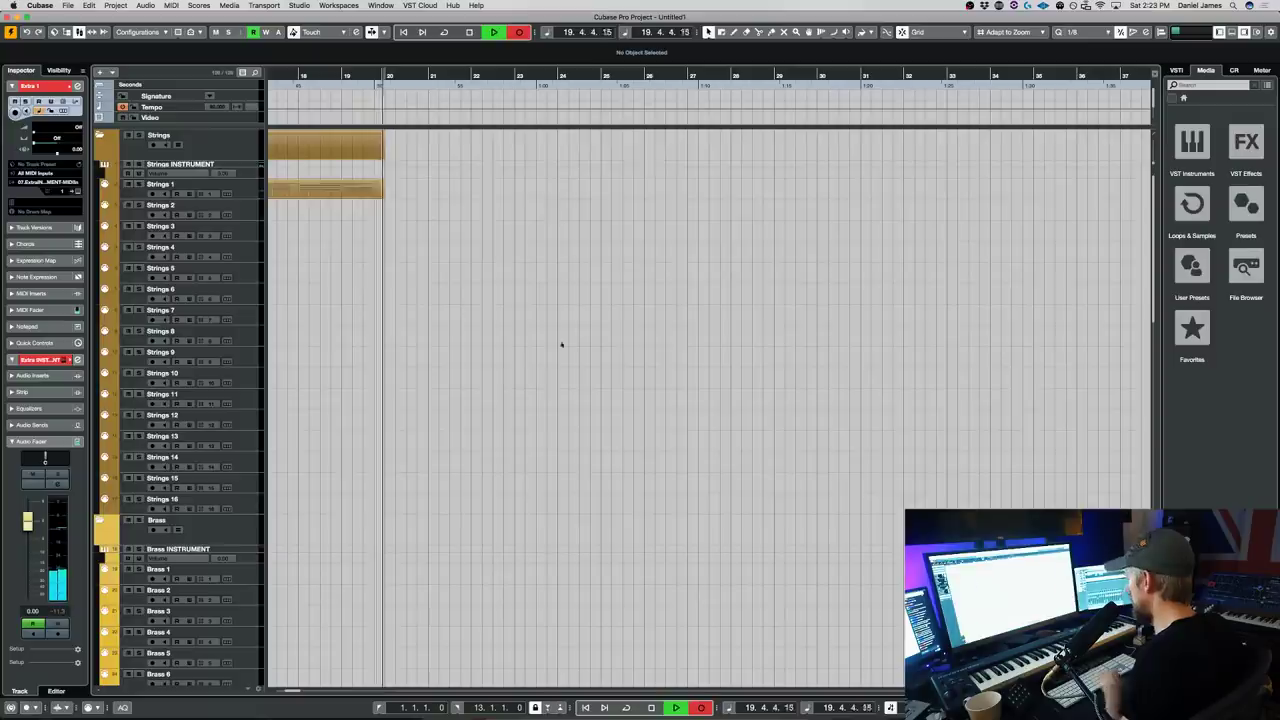
{"action": "key", "text": "space"}
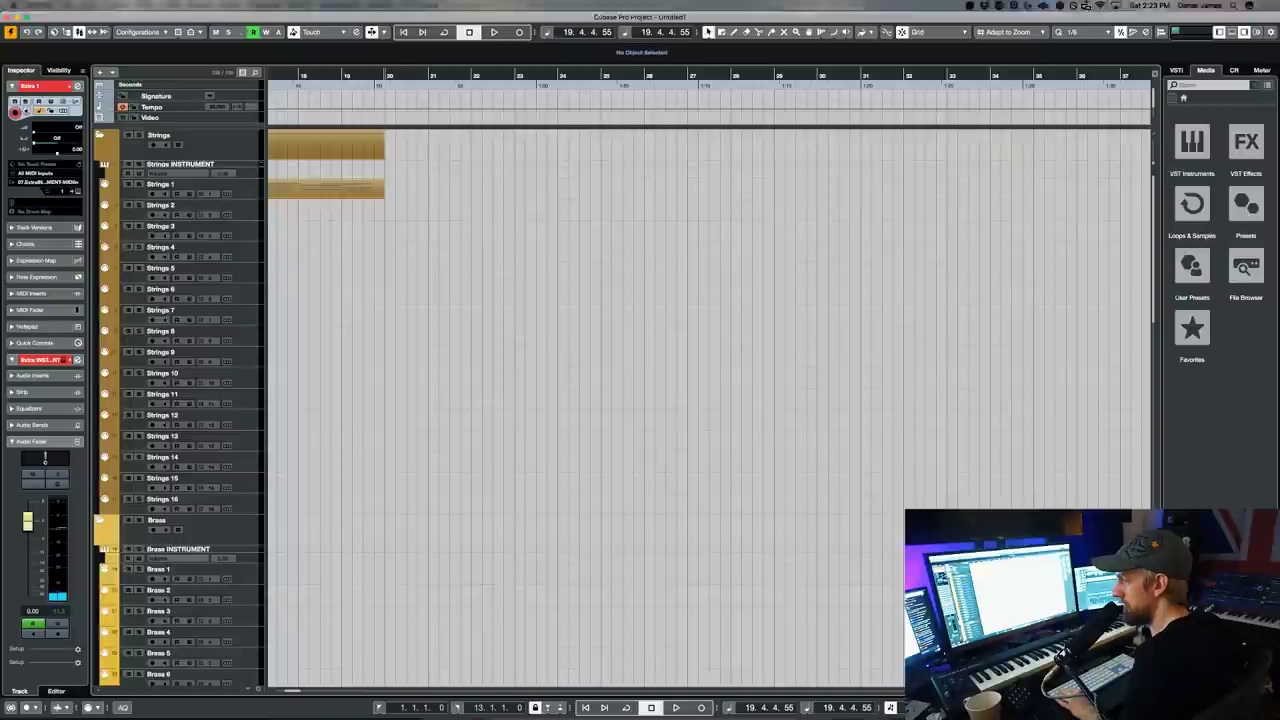
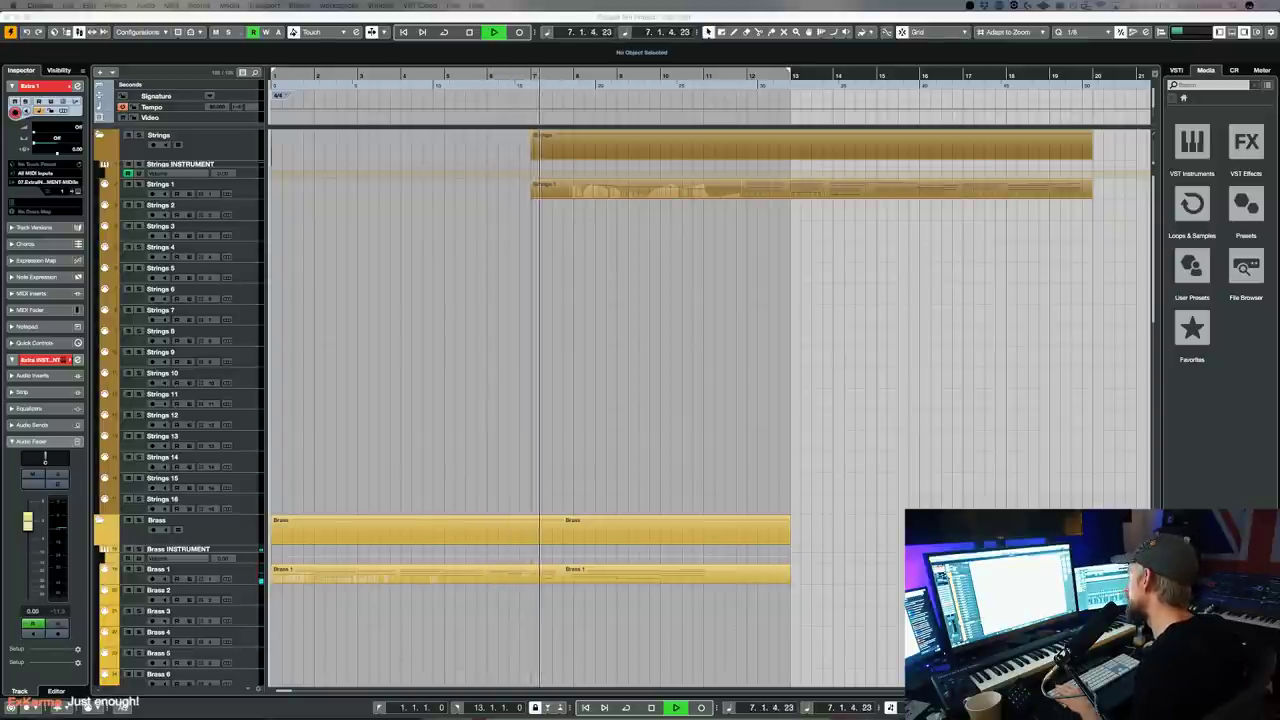
- Check the Strings 1 notes during playback, and in Choir 2 set the two short notes ending bar 15 to D3 and G3
{"action": "scroll", "coordinate": [582, 300], "scroll_direction": "down", "scroll_amount": 5}
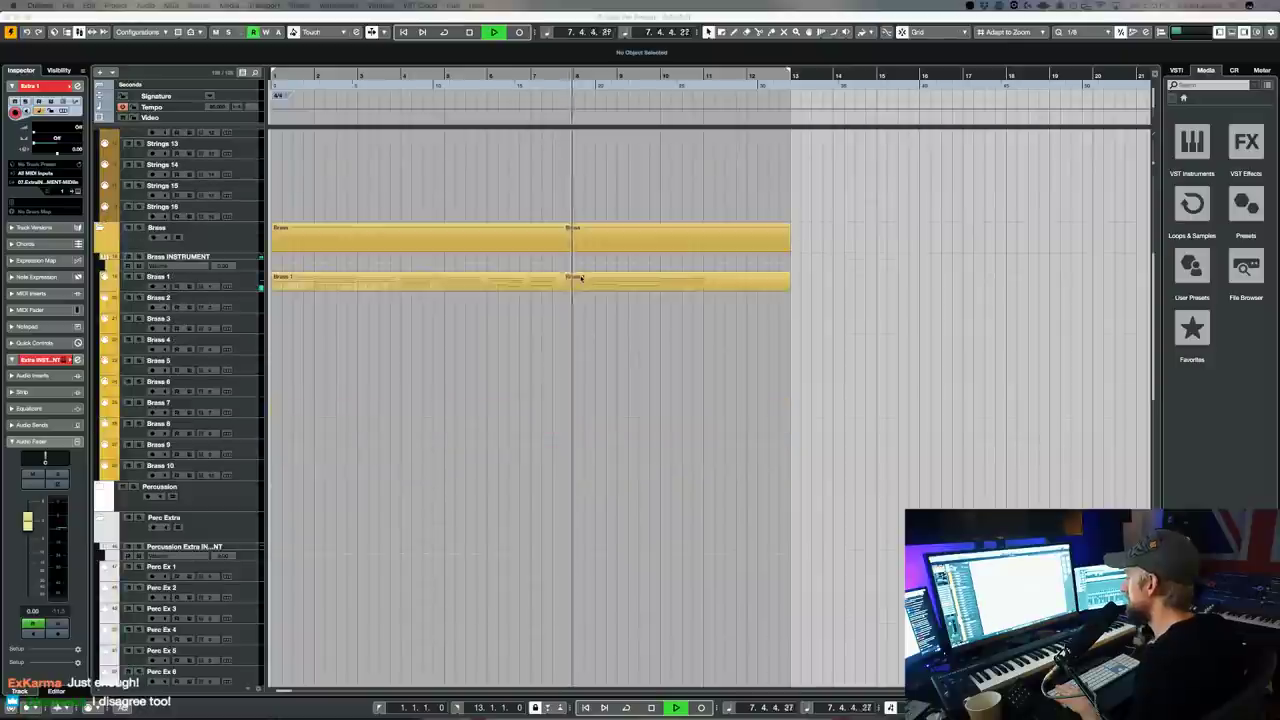
{"action": "scroll", "coordinate": [570, 283], "scroll_direction": "up", "scroll_amount": 5}
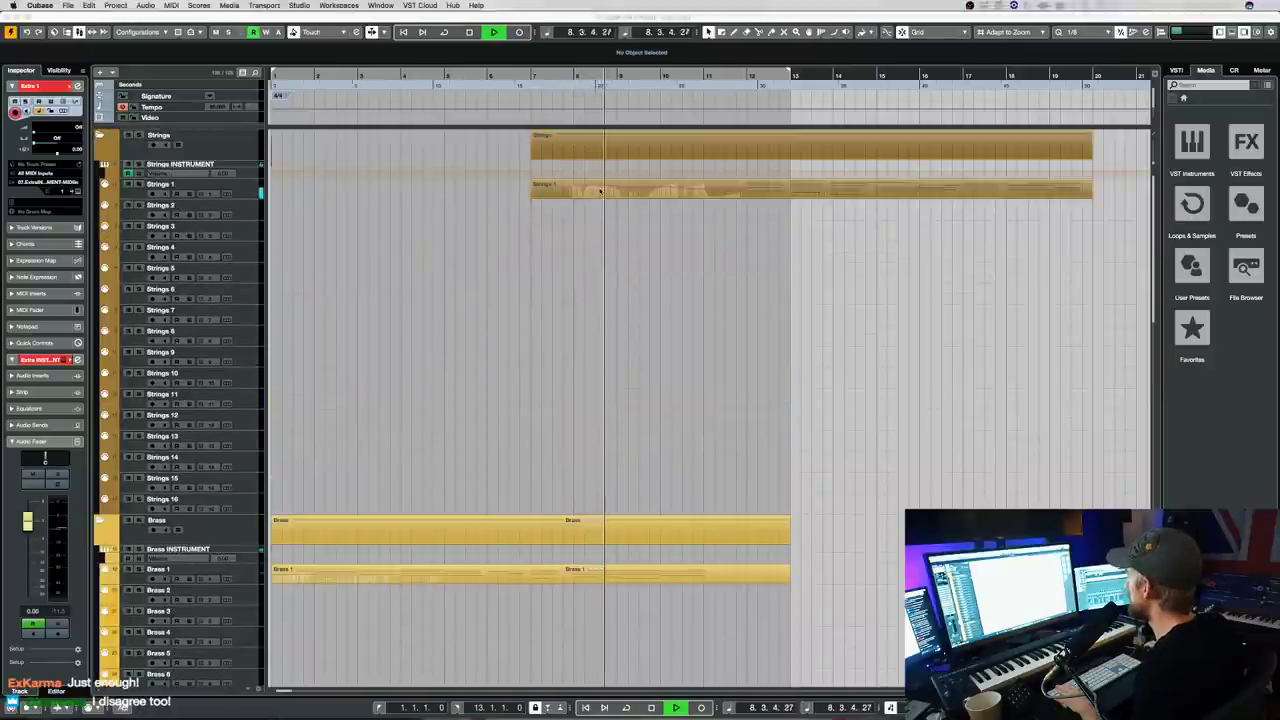
{"action": "double_click", "coordinate": [569, 188]}
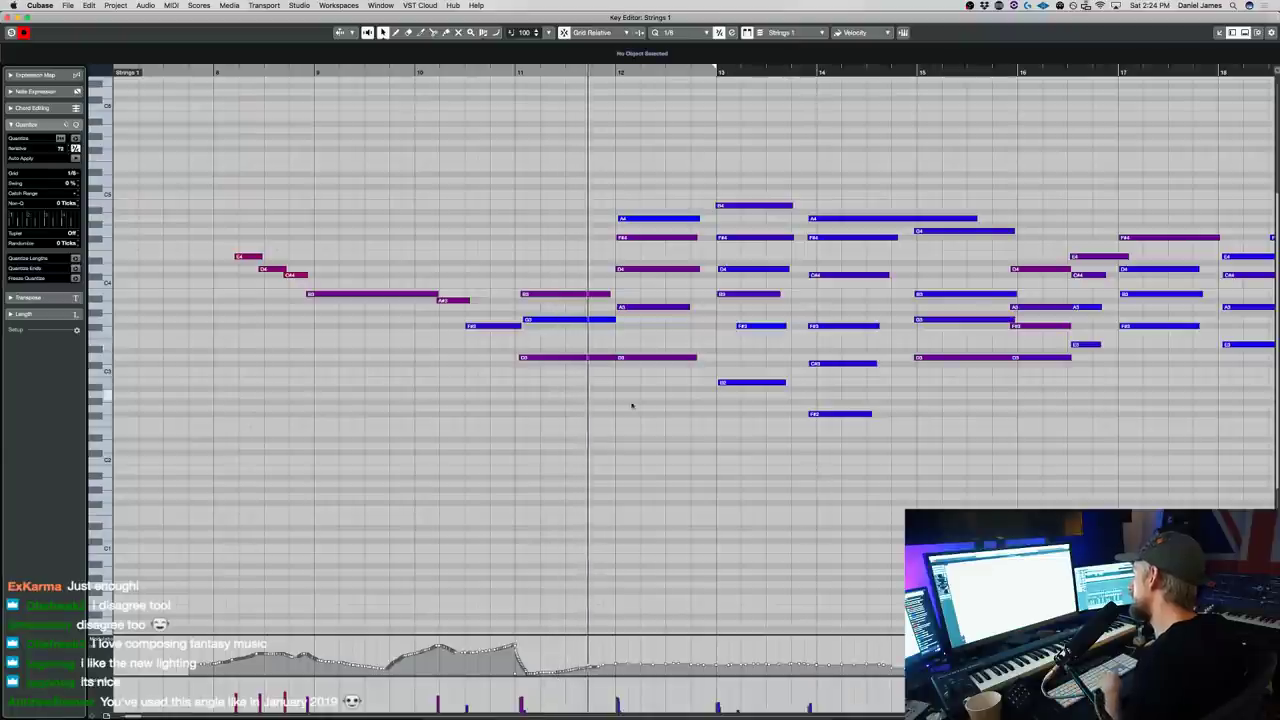
{"action": "key", "text": "Return"}
{"action": "scroll", "coordinate": [712, 425], "scroll_direction": "down", "scroll_amount": 10}
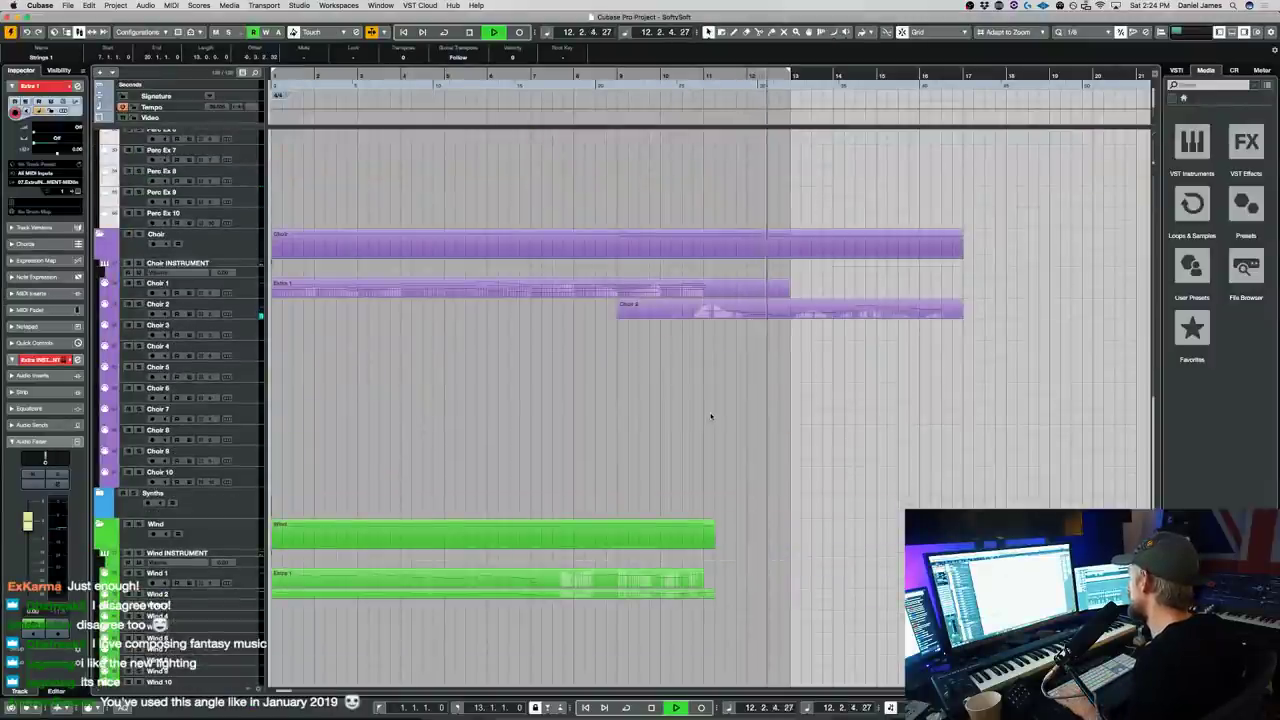
{"action": "double_click", "coordinate": [743, 310]}
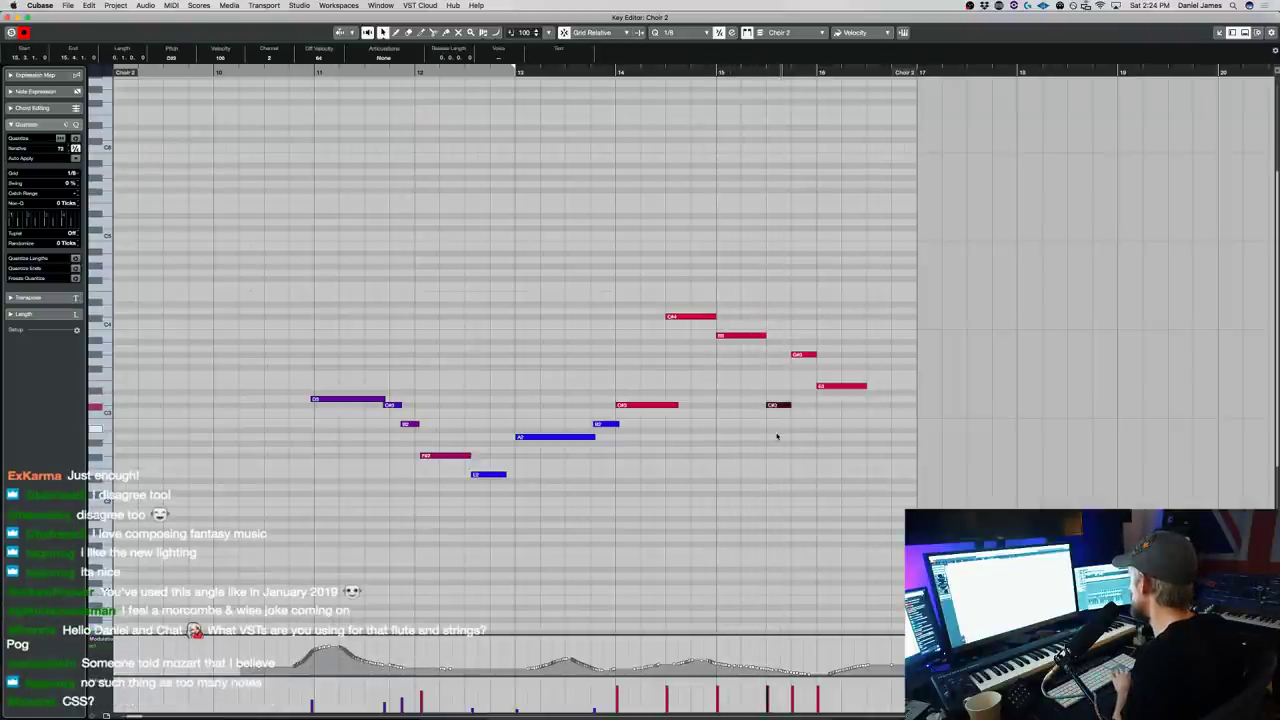
{"action": "left_click", "coordinate": [789, 386]}
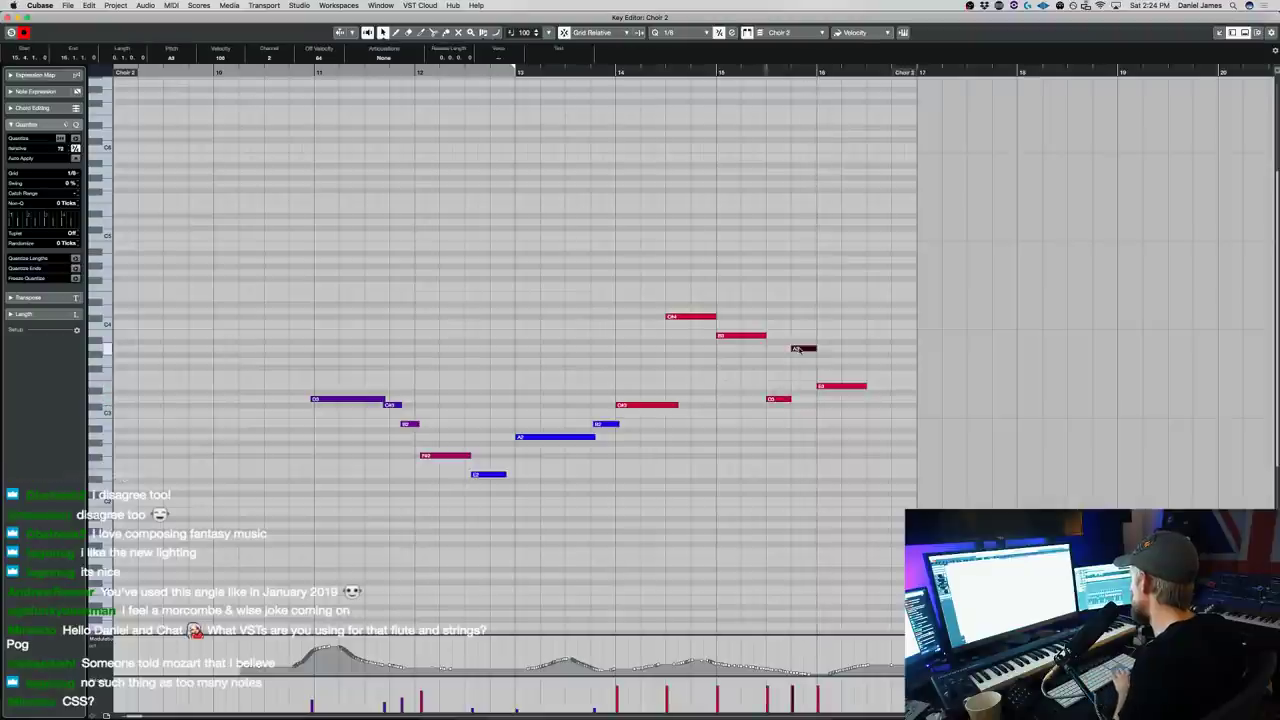
{"action": "key", "text": "Down"}
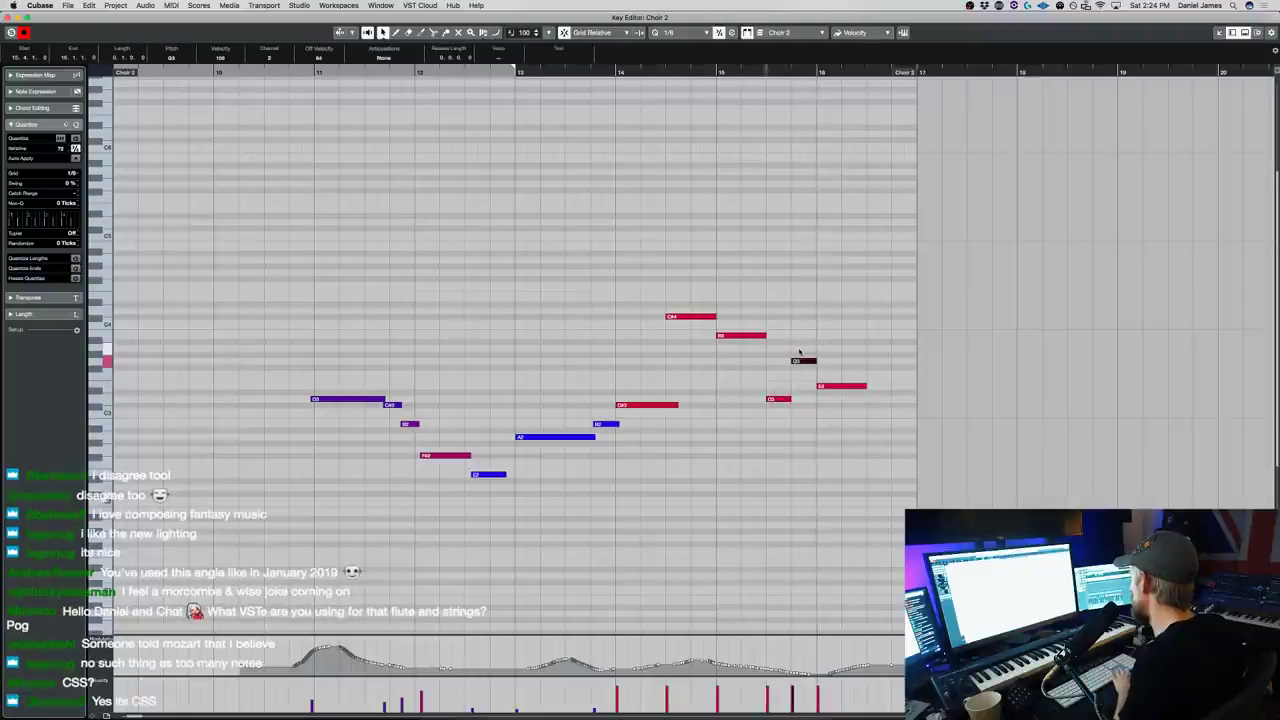
- Rewrite Choir 2 bar 16 as F#3, E3, D3, E3 and extend the part to bar 18 beat 4 with a one-bar D3 at bar 17
{"action": "left_click", "coordinate": [746, 72]}
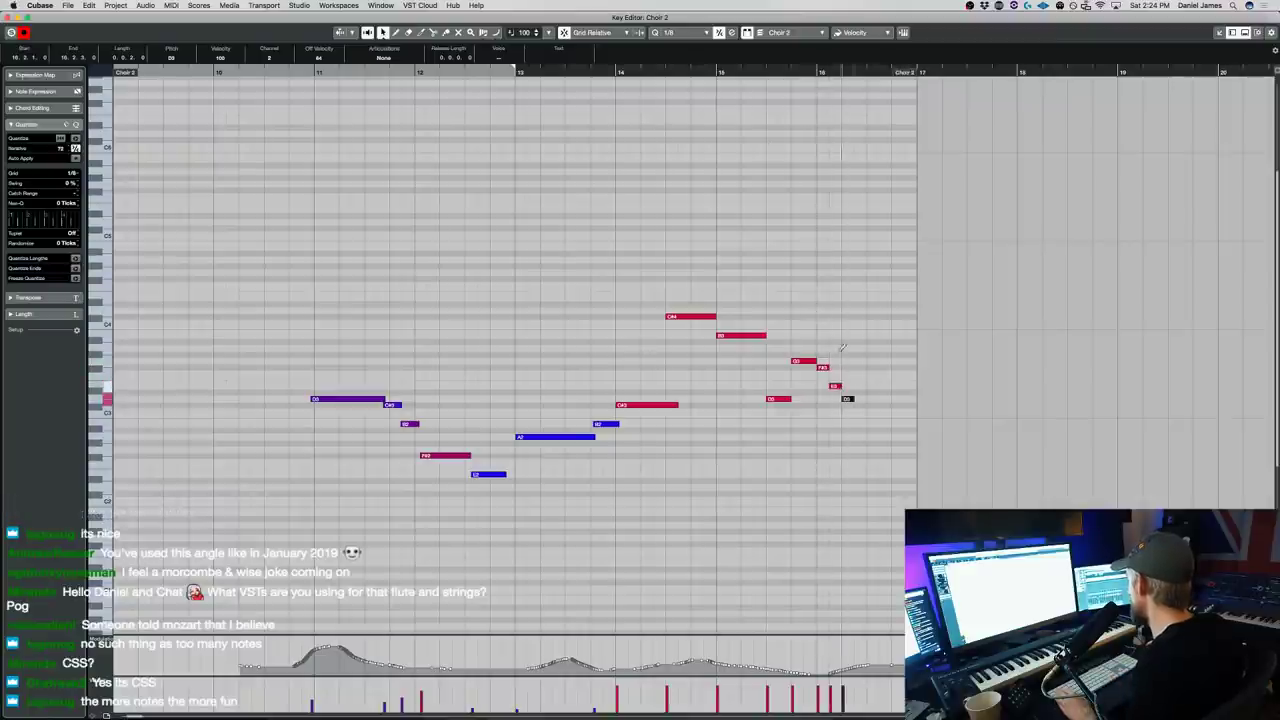
{"action": "left_click", "coordinate": [767, 70]}
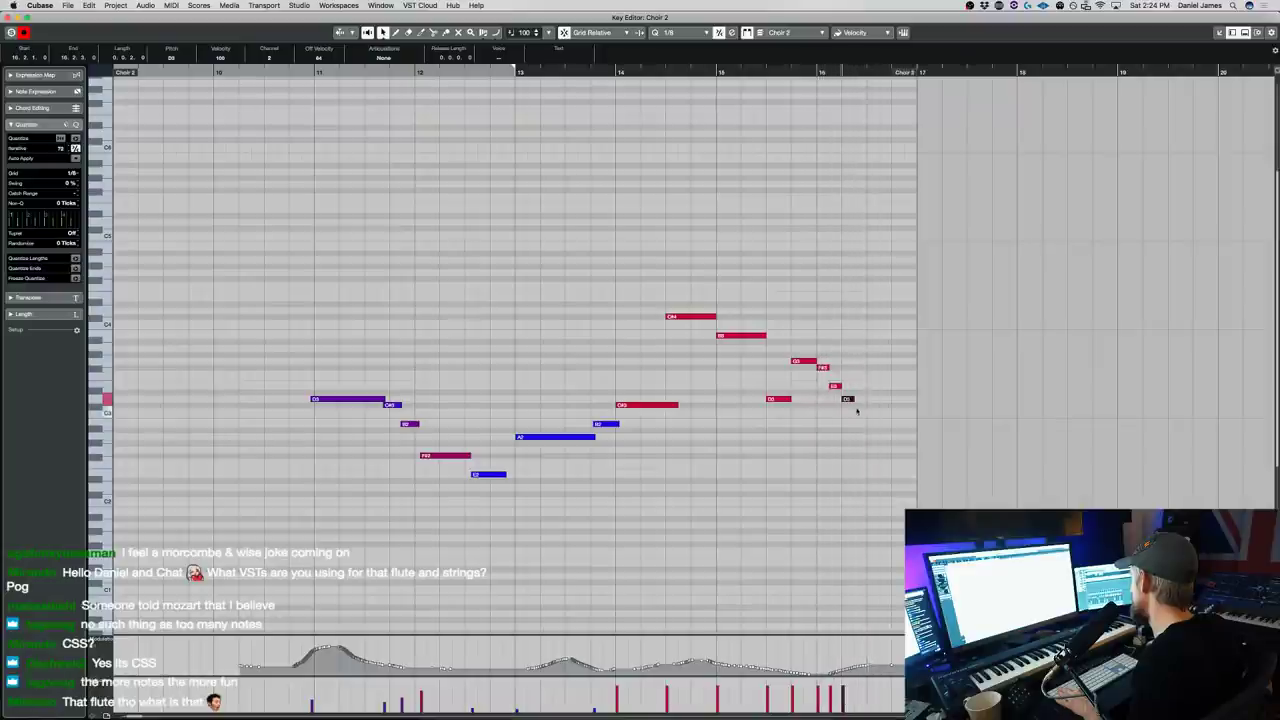
{"action": "left_click", "coordinate": [877, 385]}
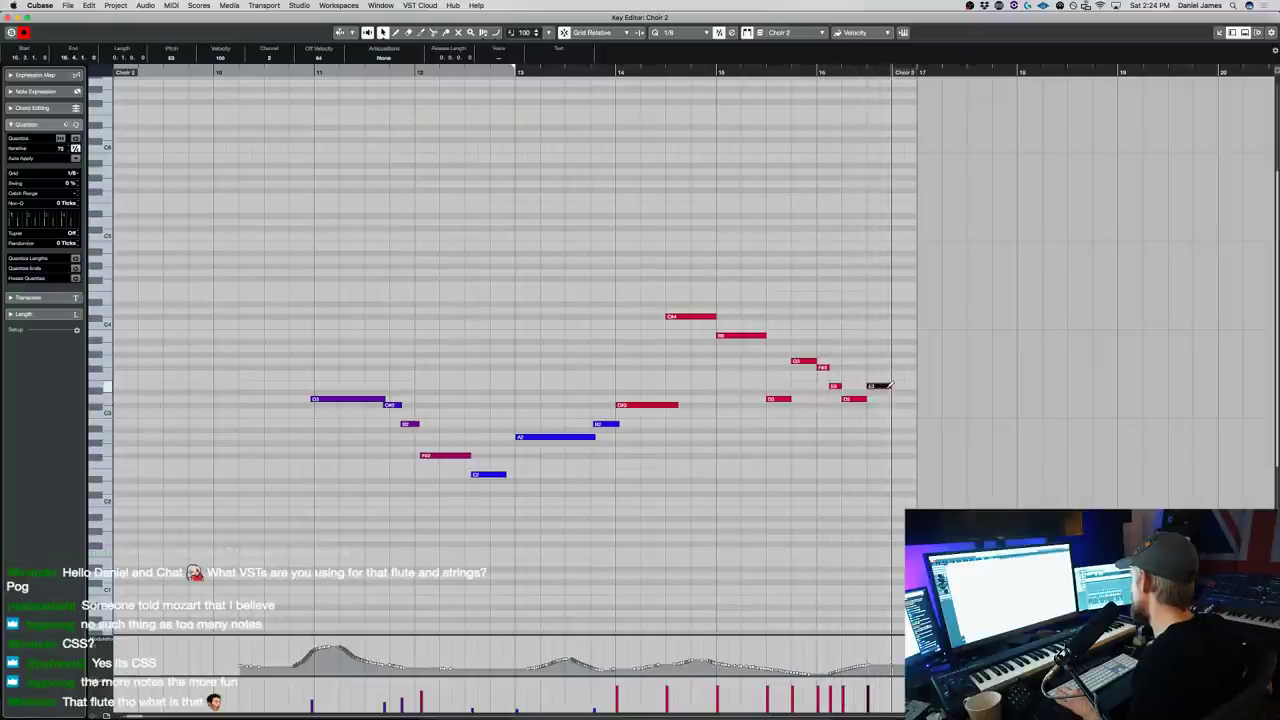
{"action": "left_click", "coordinate": [812, 70]}
{"action": "left_click_drag", "start_coordinate": [914, 72], "coordinate": [1092, 72]}
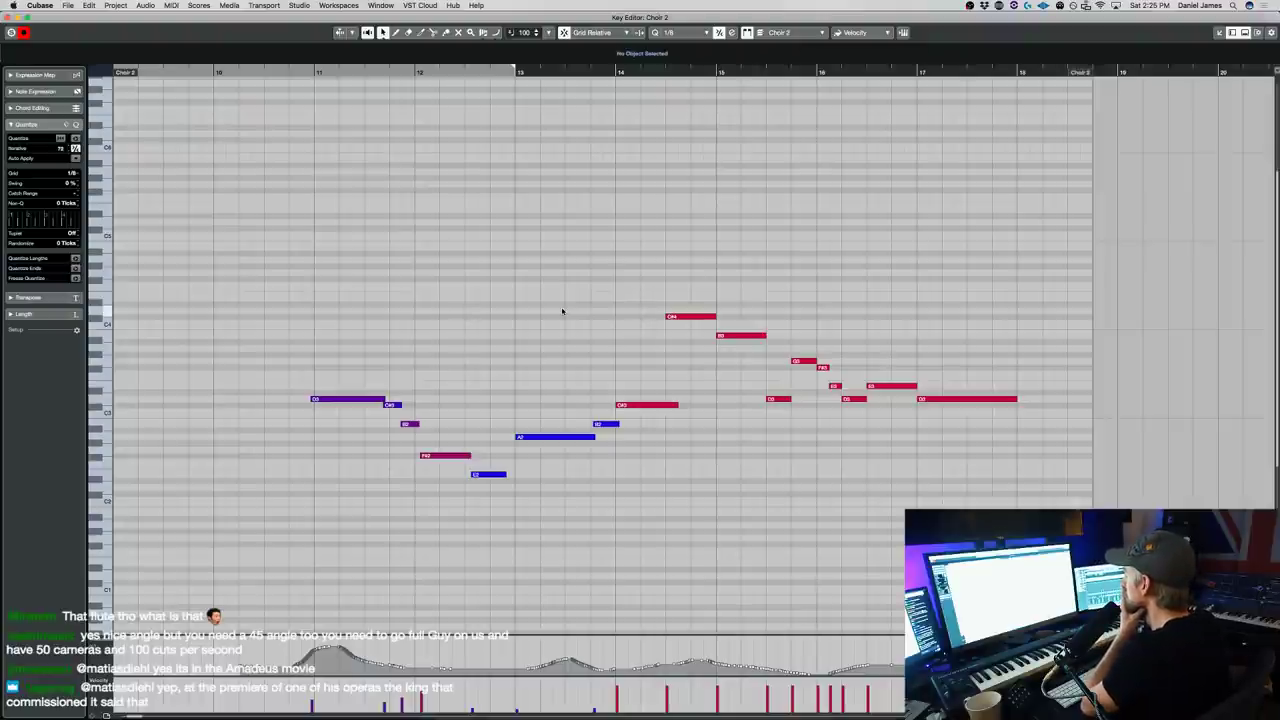
{"action": "key", "text": "Return"}
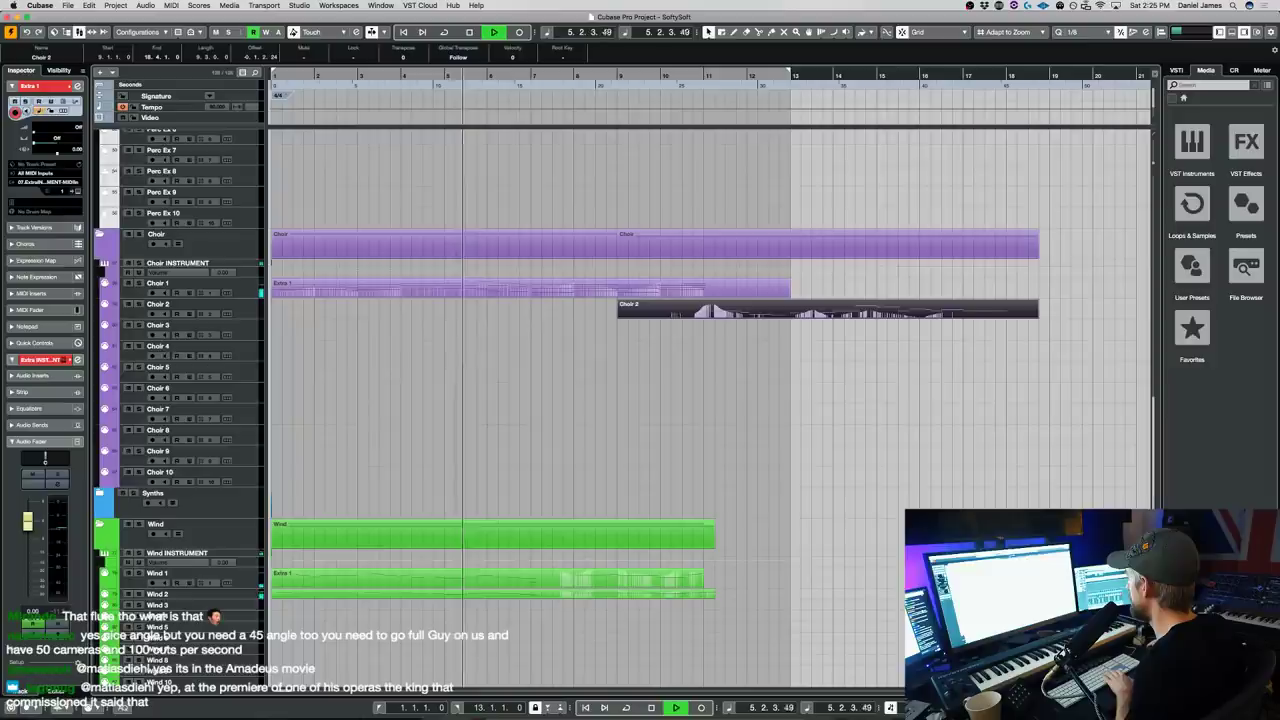
- Copy the Choir 2 part onto the Wind 2 track, trimmed to start at bar 11 with its first note starting there
{"action": "left_click_drag", "start_coordinate": [735, 310], "coordinate": [728, 594]}
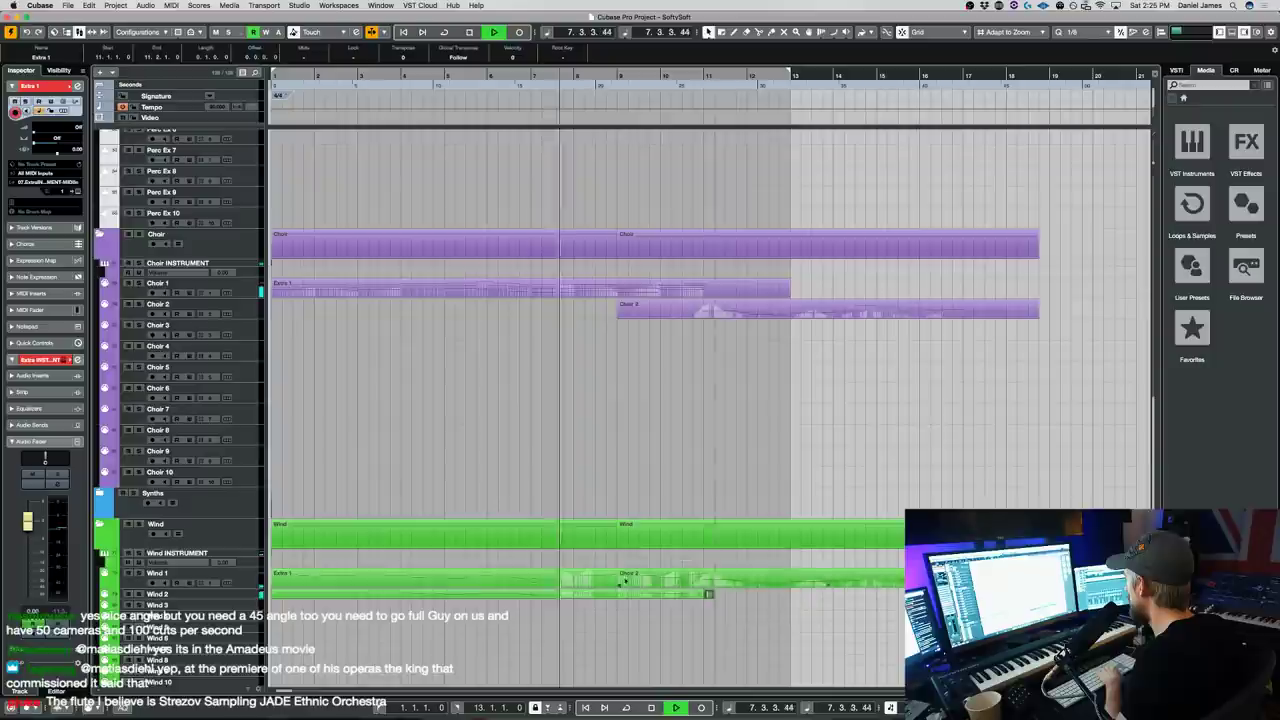
{"action": "left_click_drag", "start_coordinate": [618, 582], "coordinate": [705, 582]}
{"action": "left_click_drag", "start_coordinate": [726, 580], "coordinate": [726, 597]}
{"action": "double_click", "coordinate": [726, 597]}
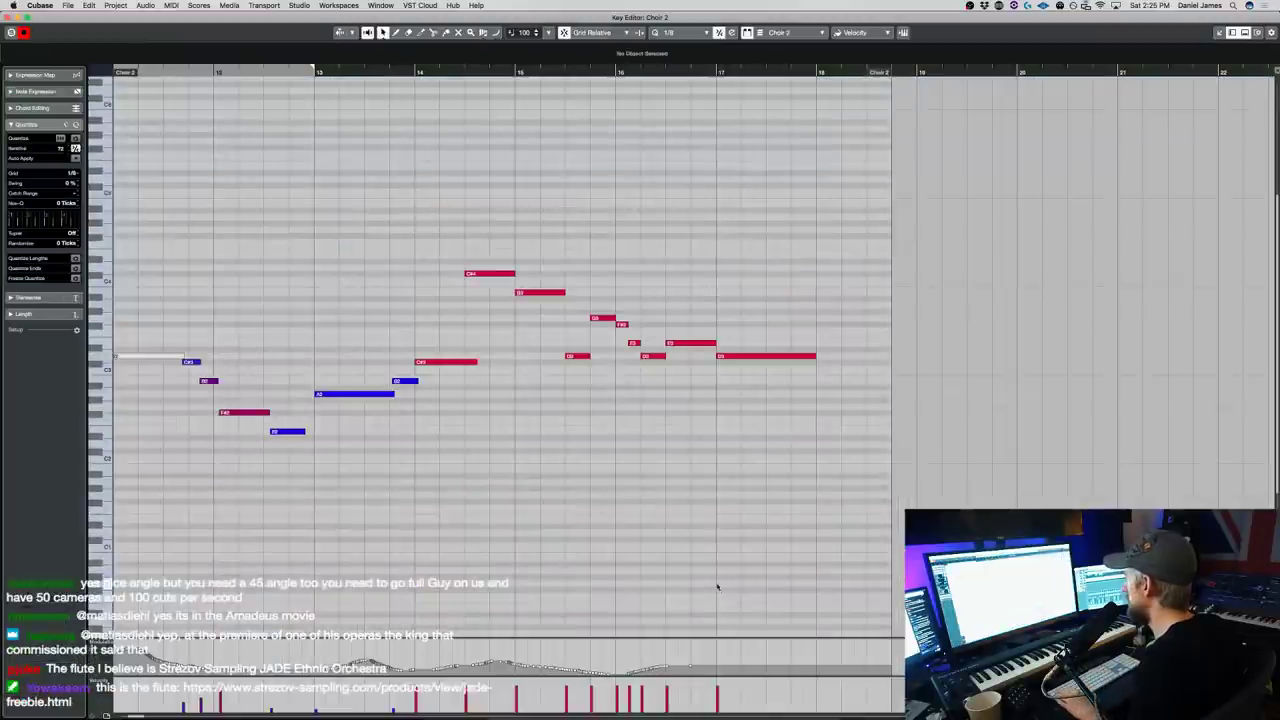
{"action": "key", "text": "Right"}
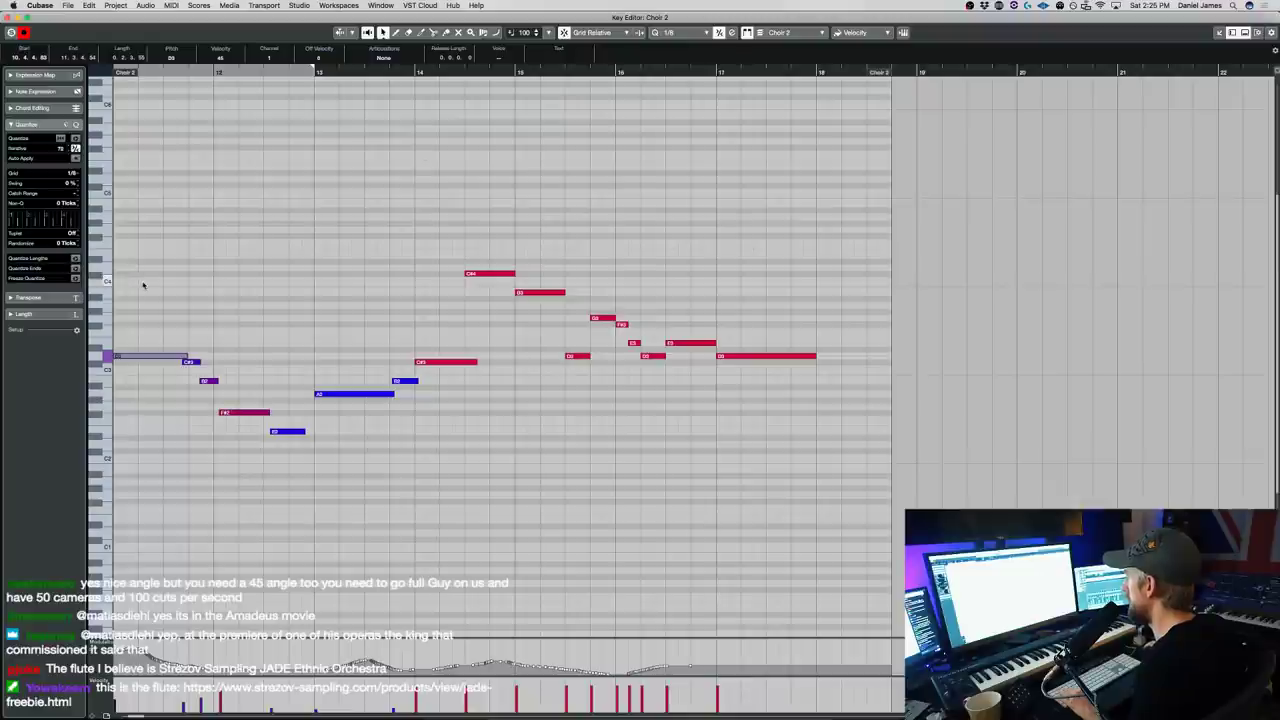
{"action": "key", "text": "Return"}
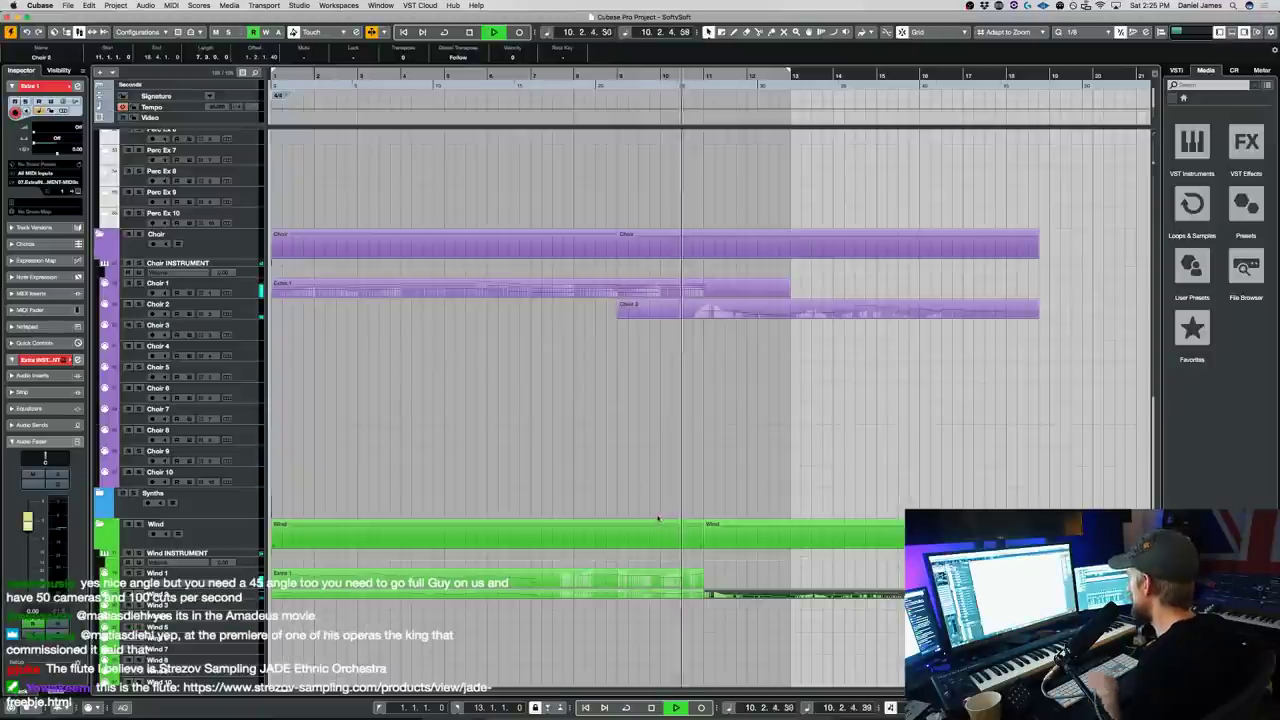
- Transpose all notes of the copied Wind 2 part up one octave and return to the arrangement
{"action": "double_click", "coordinate": [715, 599]}
{"action": "key", "text": "super+a"}
{"action": "key", "text": "shift+Up"}
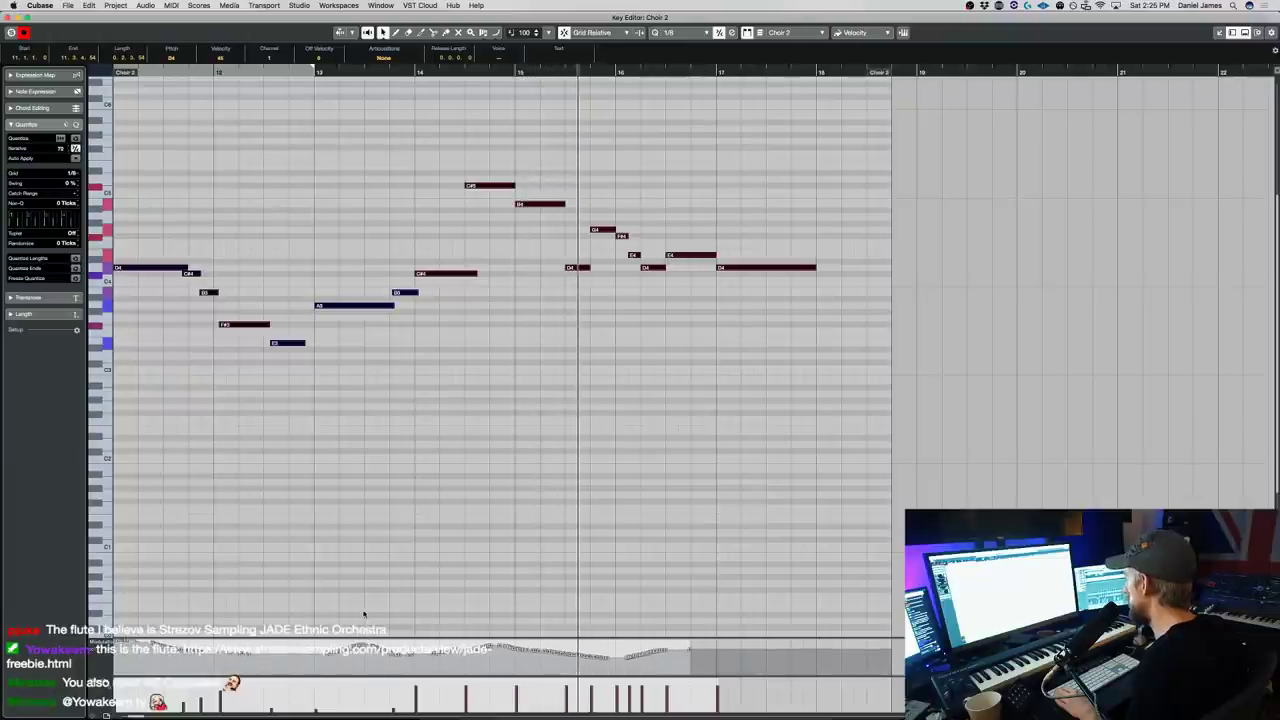
{"action": "key", "text": "Return"}
- In Strings 1, delete all notes starting in bars 18 and 19 and lengthen the bar 17 chord to end around bar 19
{"action": "scroll", "coordinate": [674, 556], "scroll_direction": "down", "scroll_amount": 3}
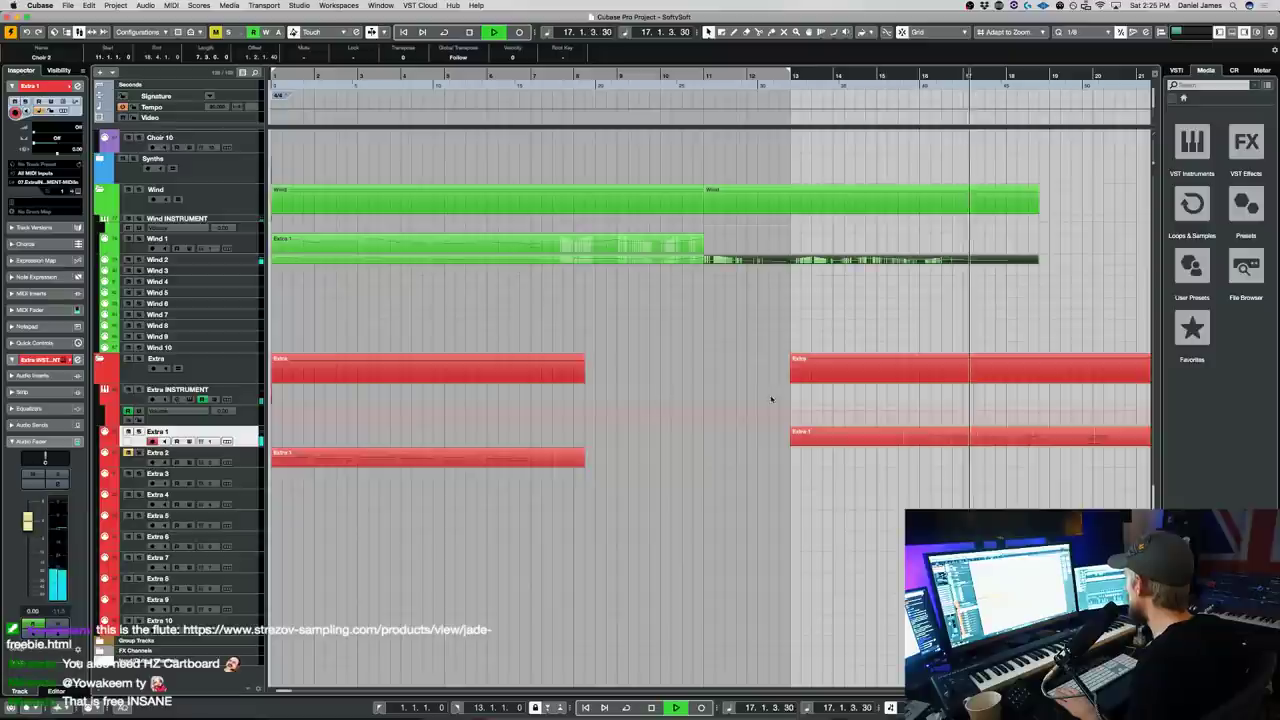
{"action": "scroll", "coordinate": [803, 380], "scroll_direction": "up", "scroll_amount": 8}
{"action": "scroll", "coordinate": [964, 378], "scroll_direction": "up", "scroll_amount": 10}
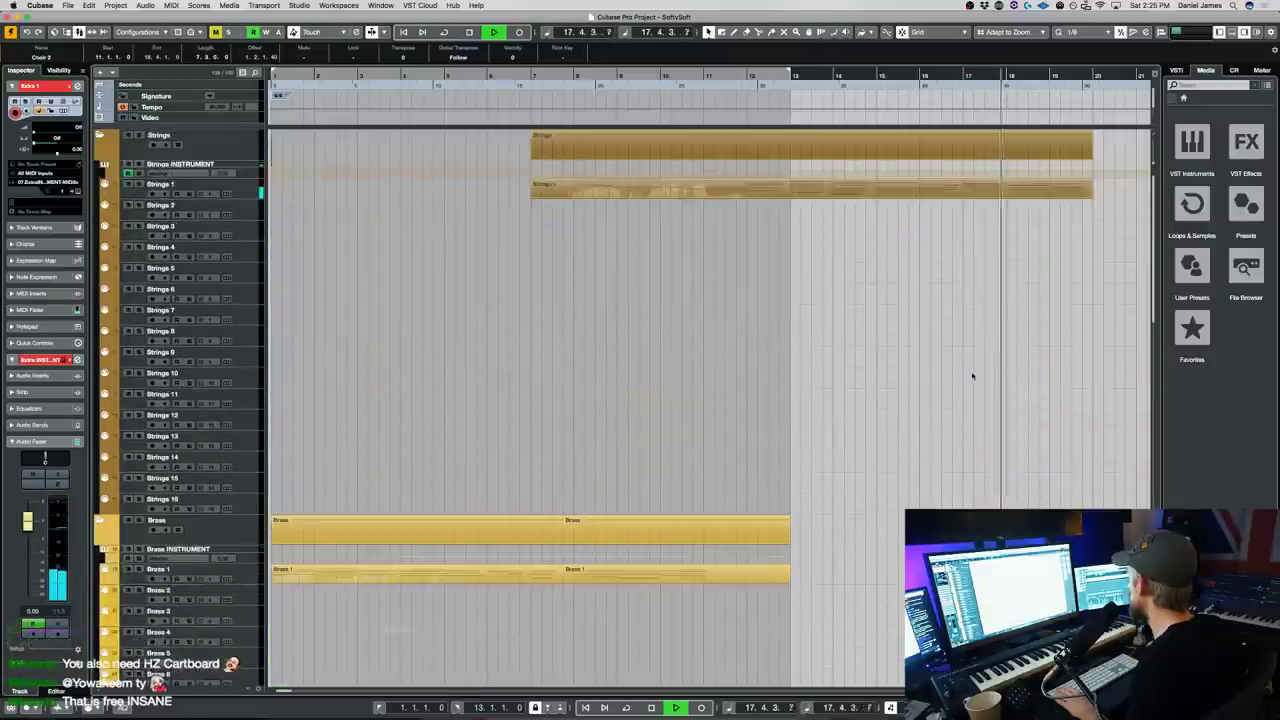
{"action": "double_click", "coordinate": [1006, 191]}
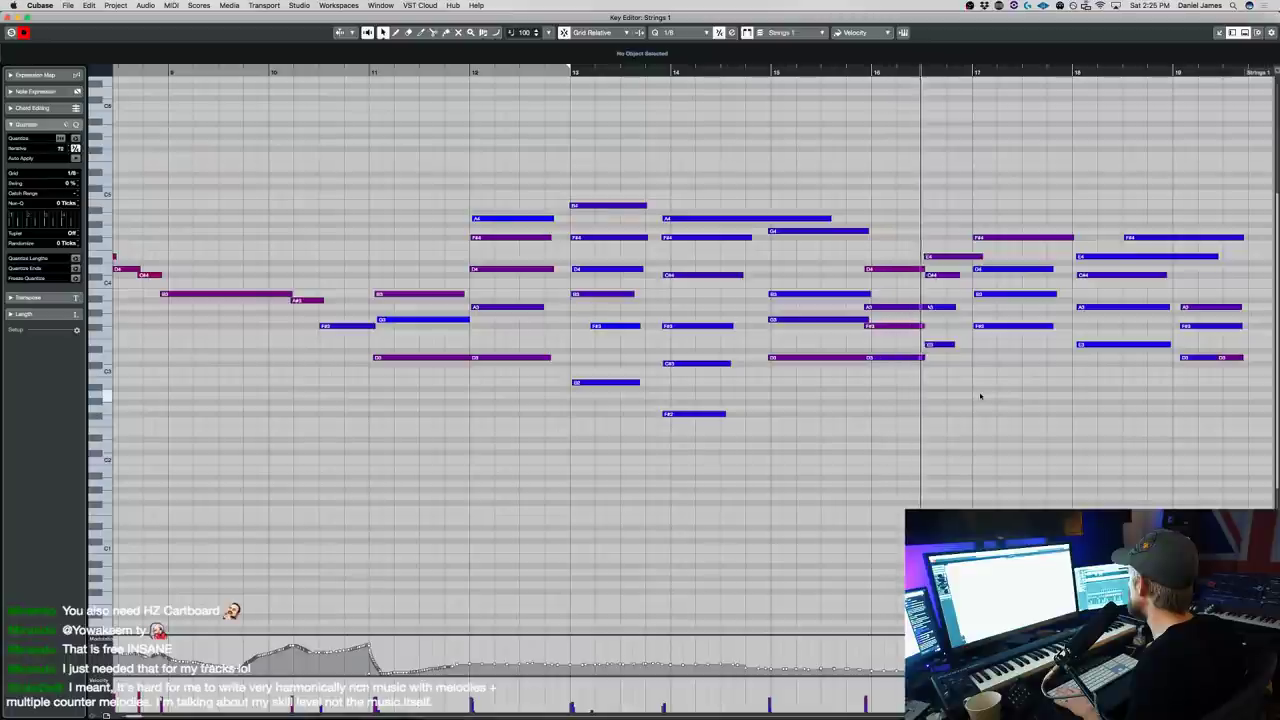
{"action": "left_click_drag", "start_coordinate": [1080, 372], "coordinate": [1255, 142]}
{"action": "key", "text": "Delete"}
{"action": "left_click_drag", "start_coordinate": [1023, 186], "coordinate": [1168, 328]}
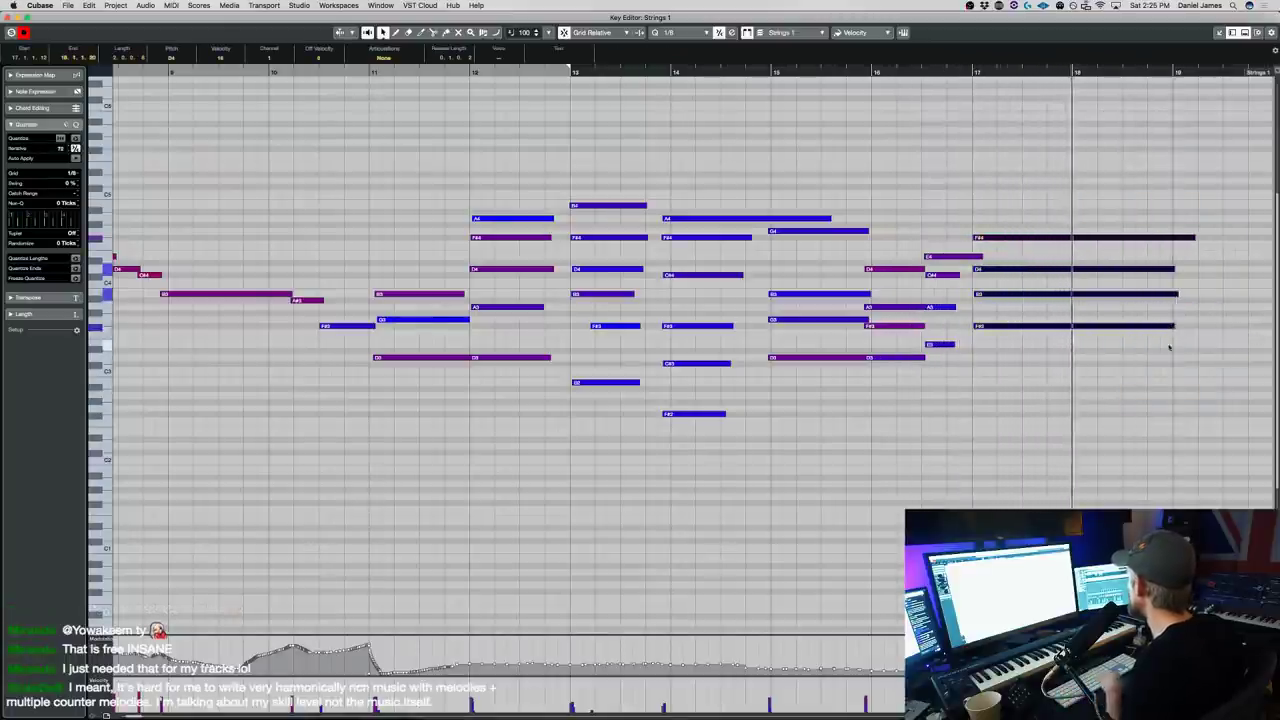
{"action": "key", "text": "Return"}
{"action": "scroll", "coordinate": [920, 371], "scroll_direction": "down", "scroll_amount": 15}
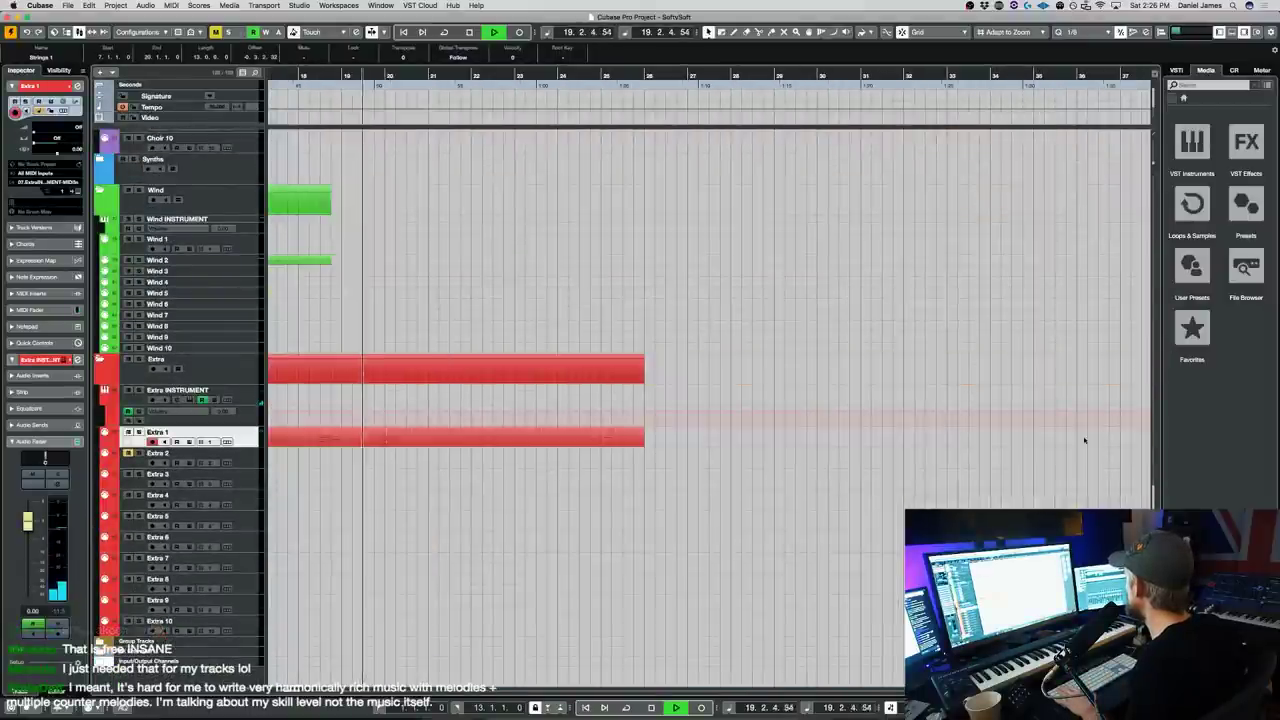
- Inspect the Extra 1 part's notes and play the arrangement from bar 11, selecting the Wind 2 part that starts there
{"action": "double_click", "coordinate": [635, 437]}
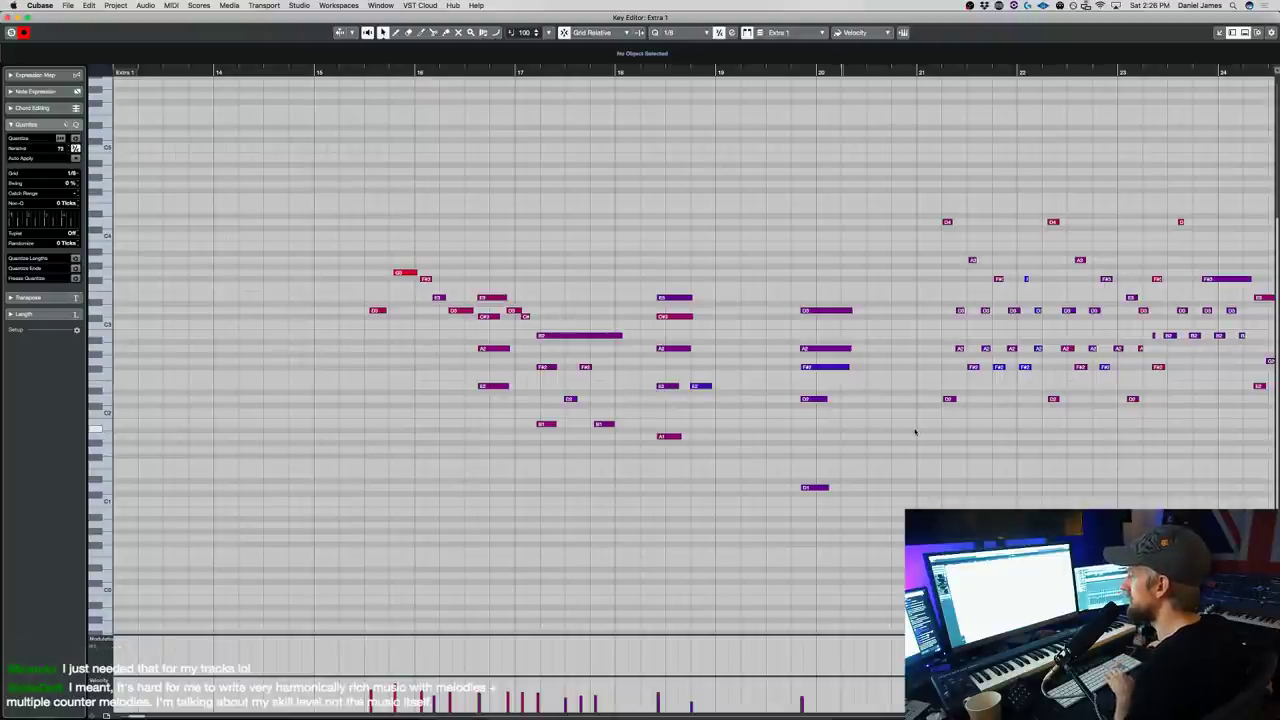
{"action": "key", "text": "Return"}
{"action": "scroll", "coordinate": [626, 417], "scroll_direction": "up", "scroll_amount": 15}
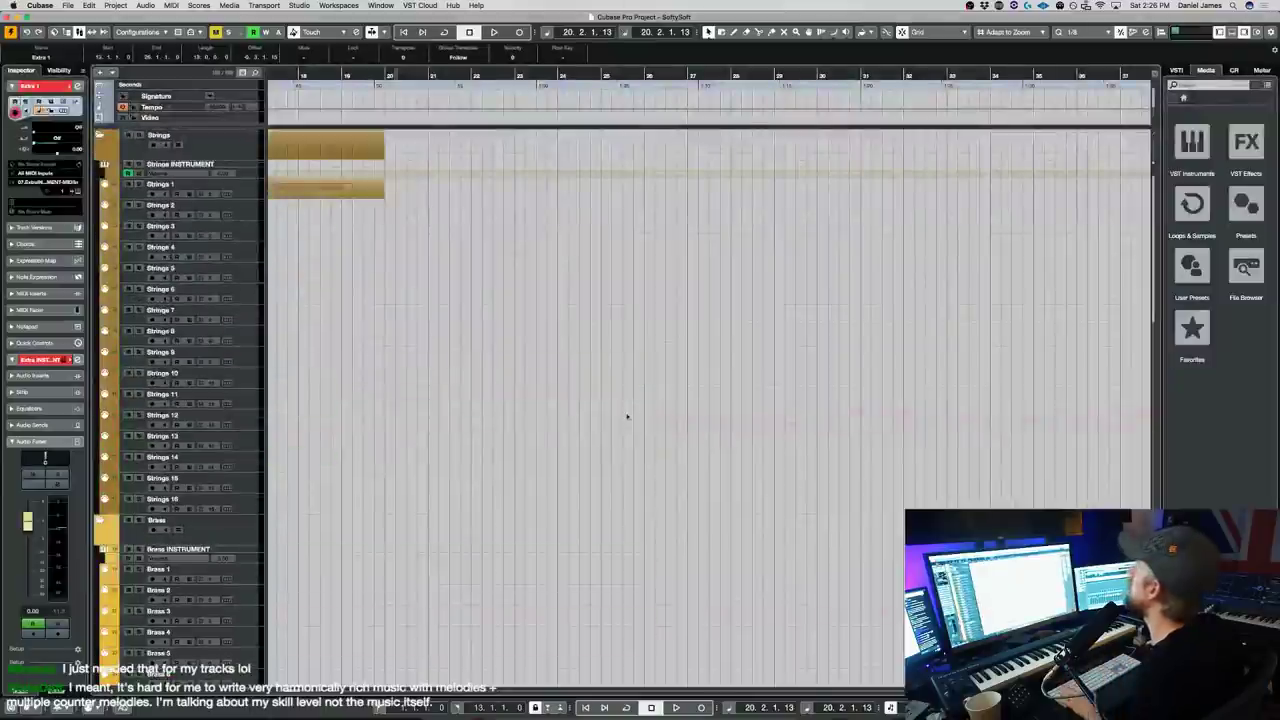
{"action": "scroll", "coordinate": [626, 407], "scroll_direction": "left", "scroll_amount": 10}
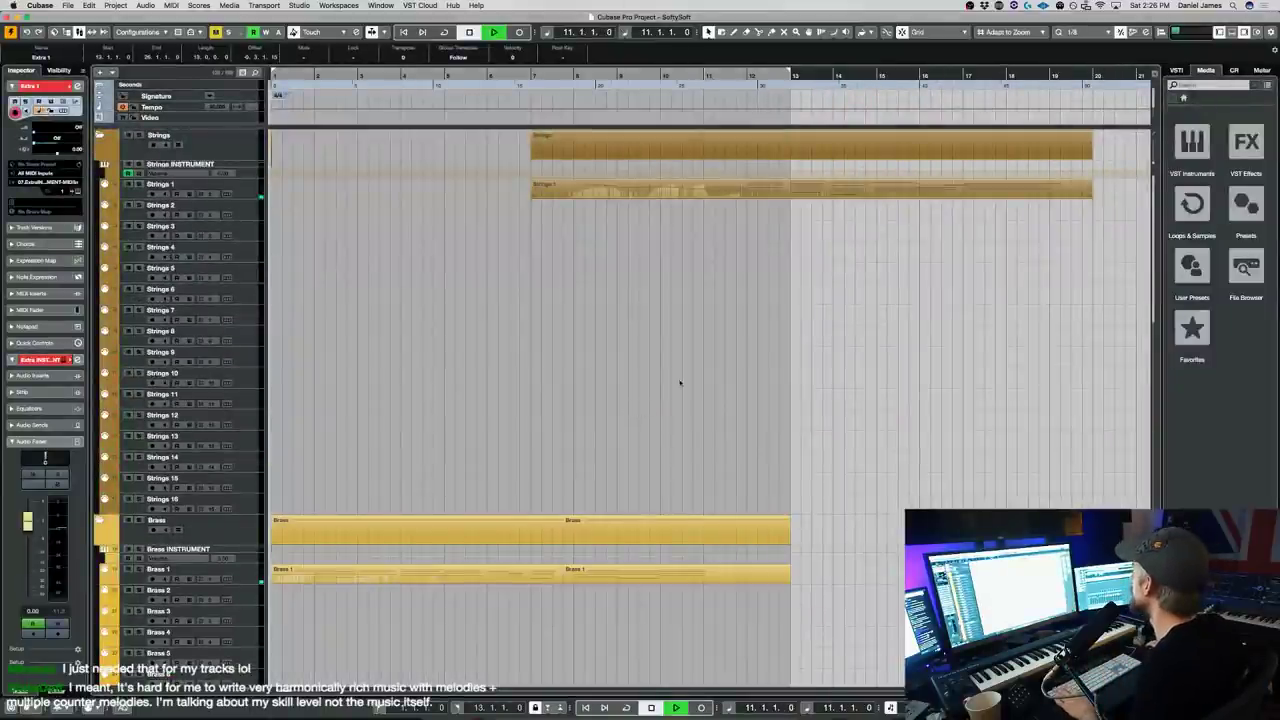
{"action": "scroll", "coordinate": [719, 436], "scroll_direction": "down", "scroll_amount": 20}
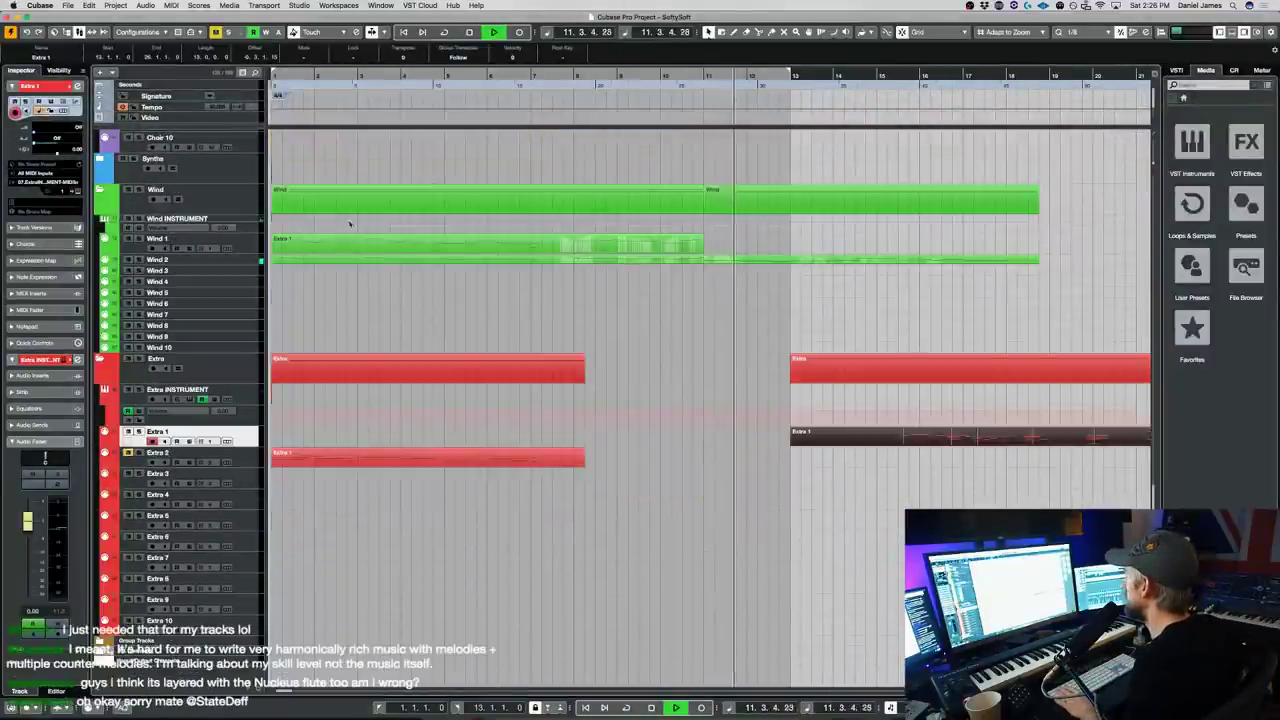
{"action": "left_click", "coordinate": [744, 252]}
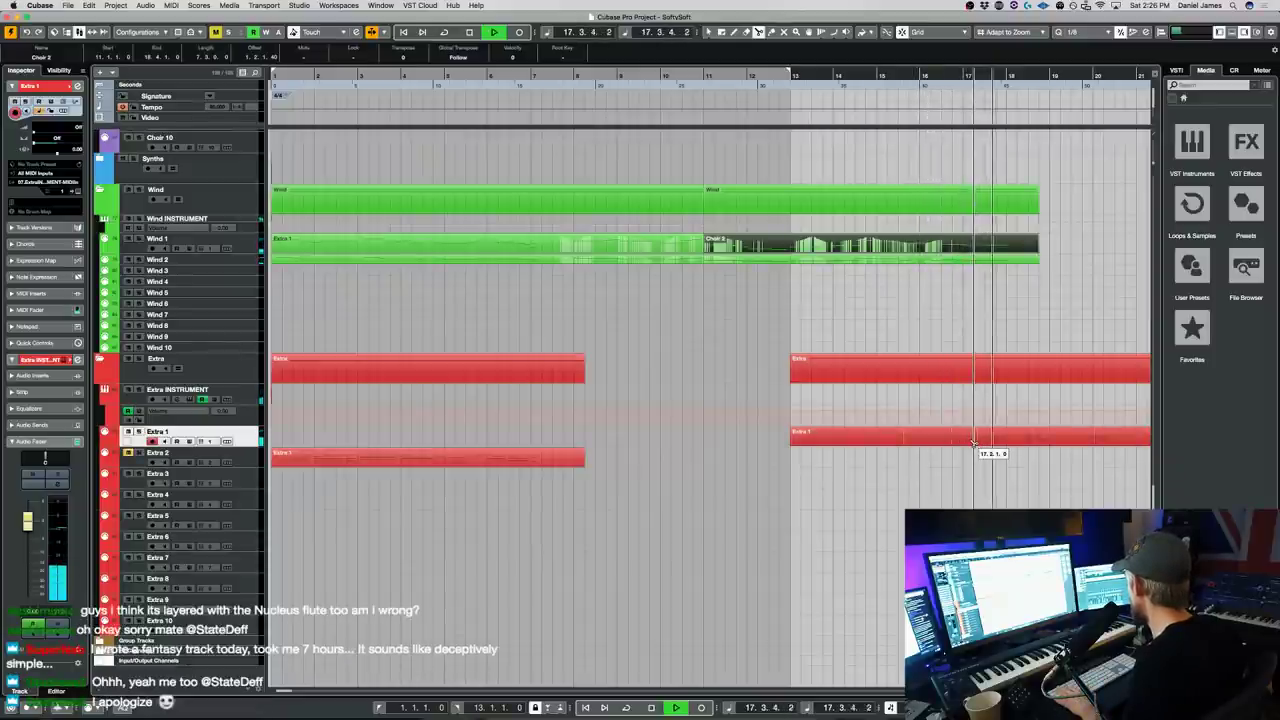
- In the Extra 1 part, delete all notes starting in bars 18 and 19
{"action": "double_click", "coordinate": [972, 437]}
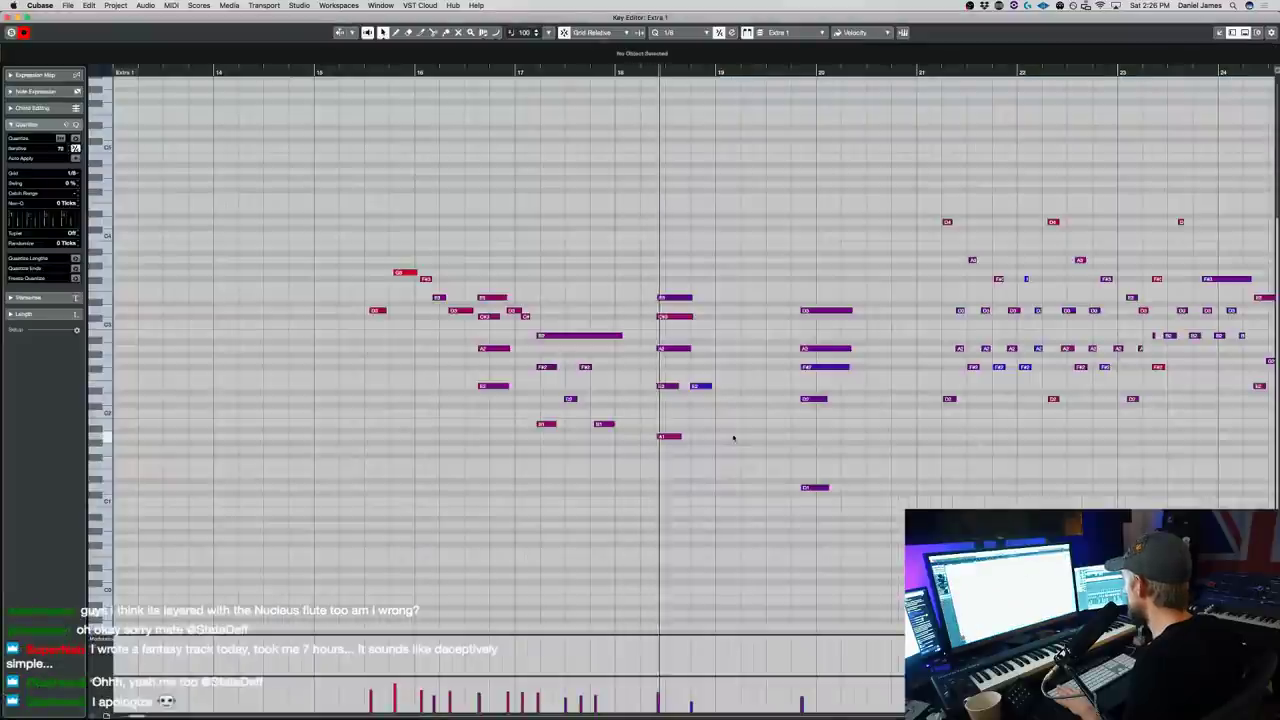
{"action": "left_click_drag", "start_coordinate": [643, 535], "coordinate": [700, 266]}
{"action": "key", "text": "Delete"}
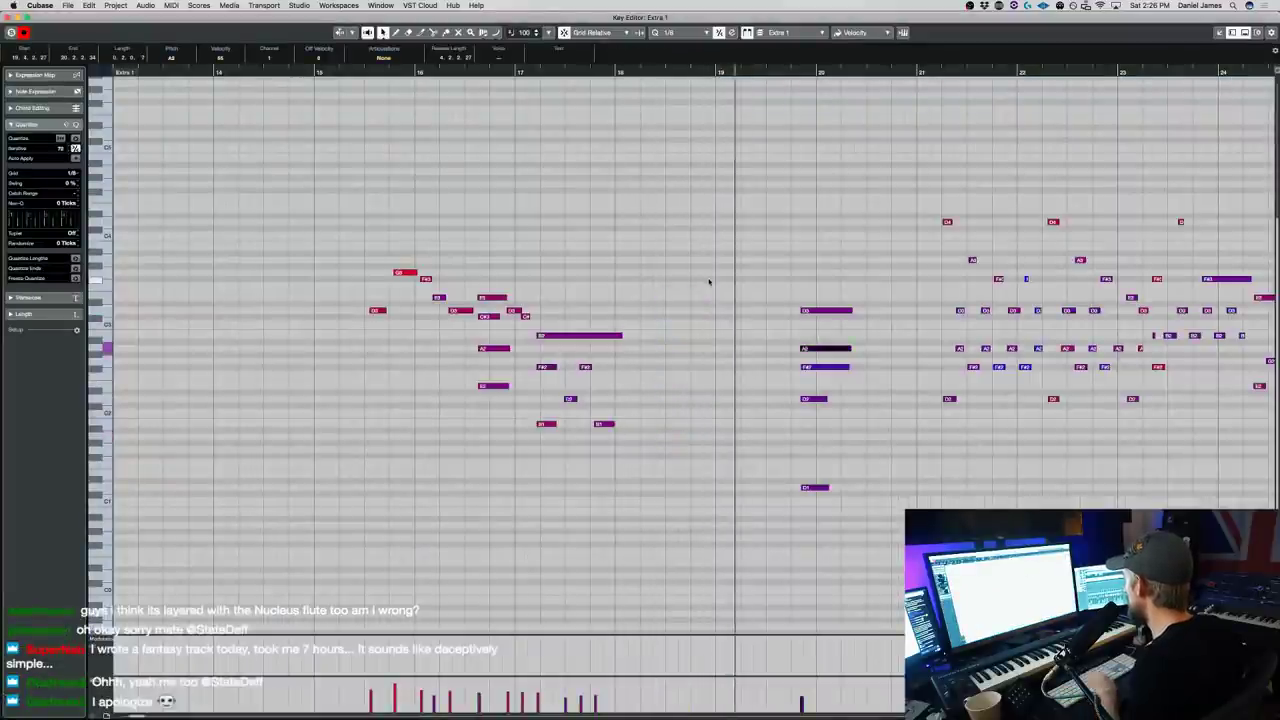
{"action": "left_click_drag", "start_coordinate": [773, 590], "coordinate": [845, 247]}
{"action": "key", "text": "super+Right"}
{"action": "key", "text": "super+Right"}
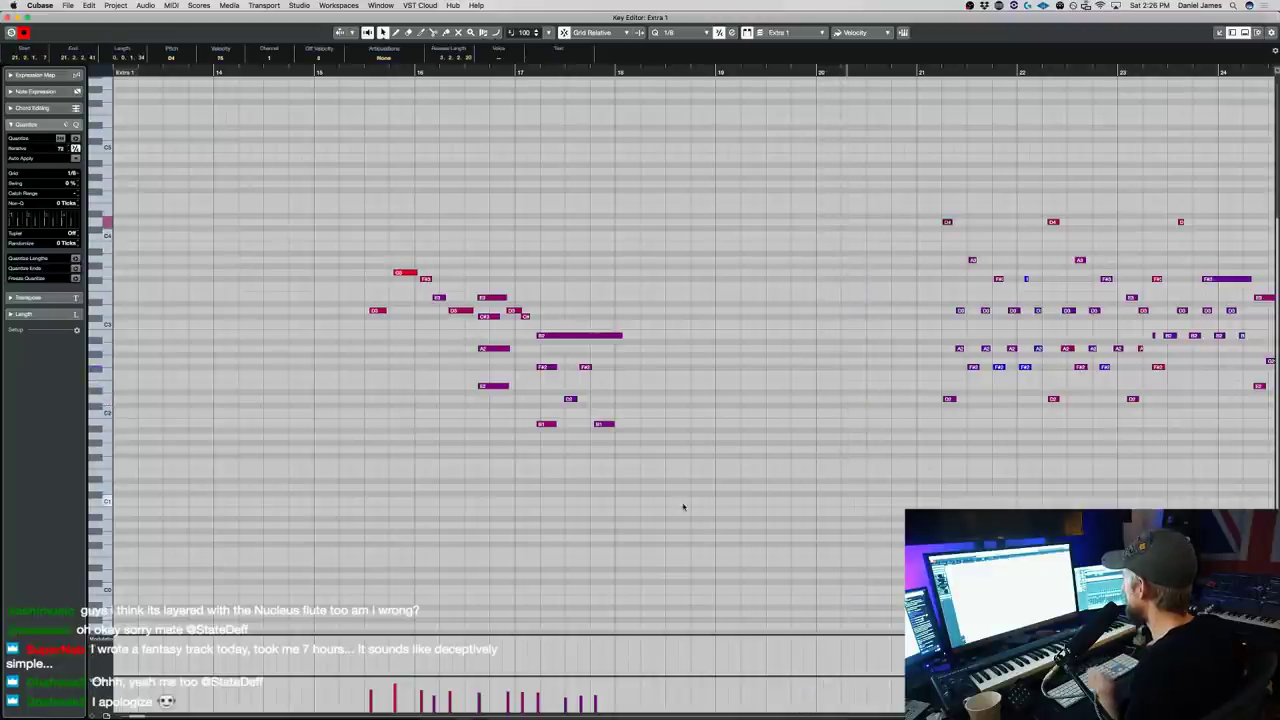
- Select all Extra 1 notes in bars 15 to 17 and quantize them towards the 1/8 grid
{"action": "left_click_drag", "start_coordinate": [683, 507], "coordinate": [355, 198]}
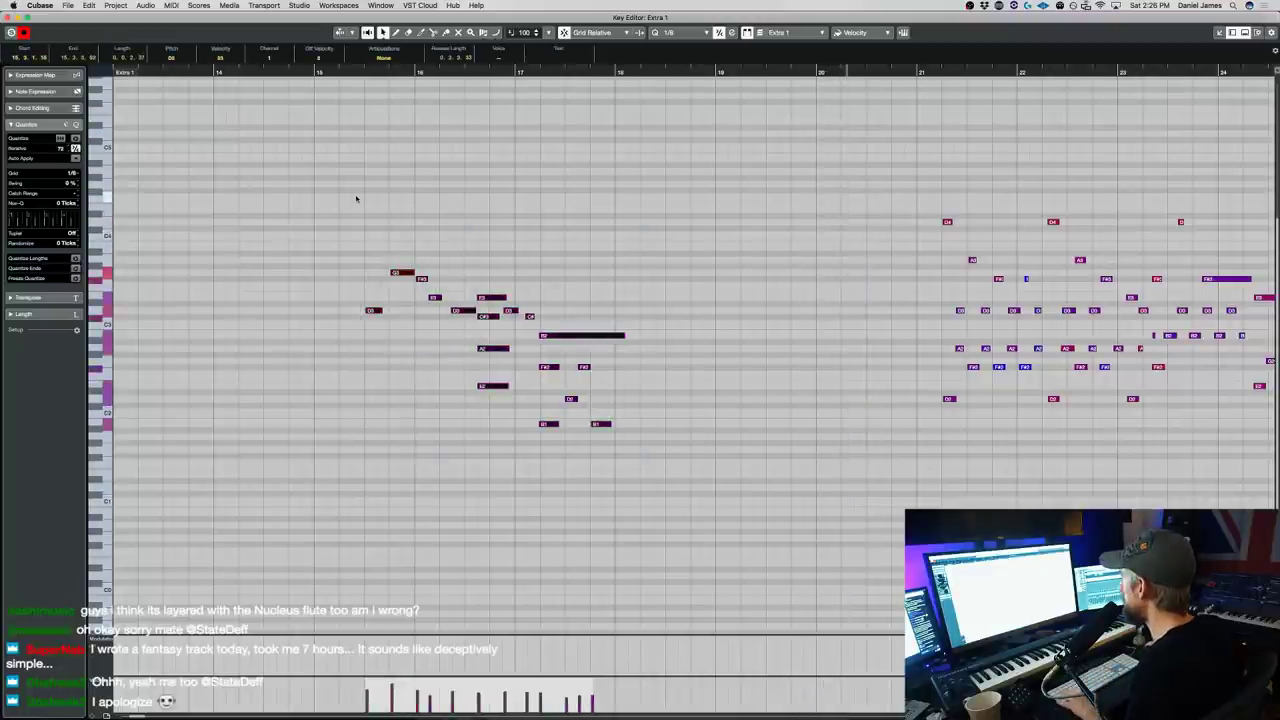
- Play the phrase back and shift its notes from bar 16 beat 2 onward one 1/8 grid step earlier
{"action": "left_click", "coordinate": [306, 72]}
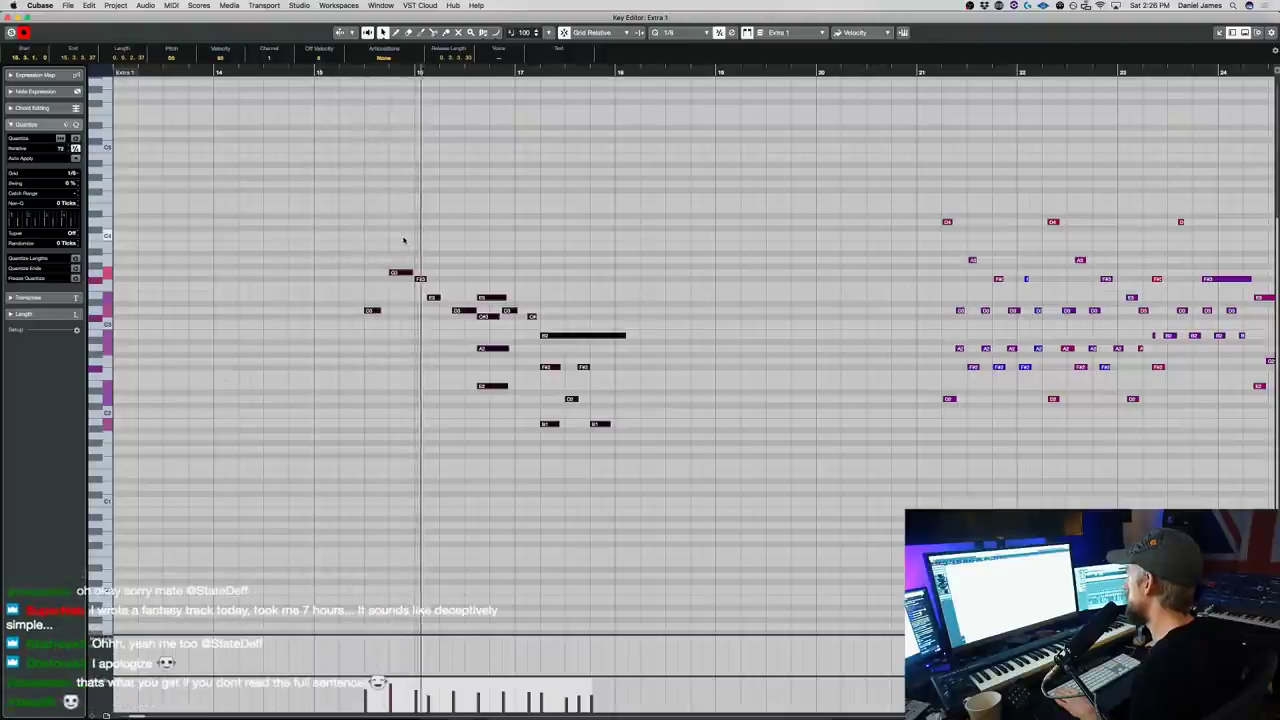
{"action": "left_click_drag", "start_coordinate": [463, 458], "coordinate": [676, 212]}
{"action": "key", "text": "super+Left"}
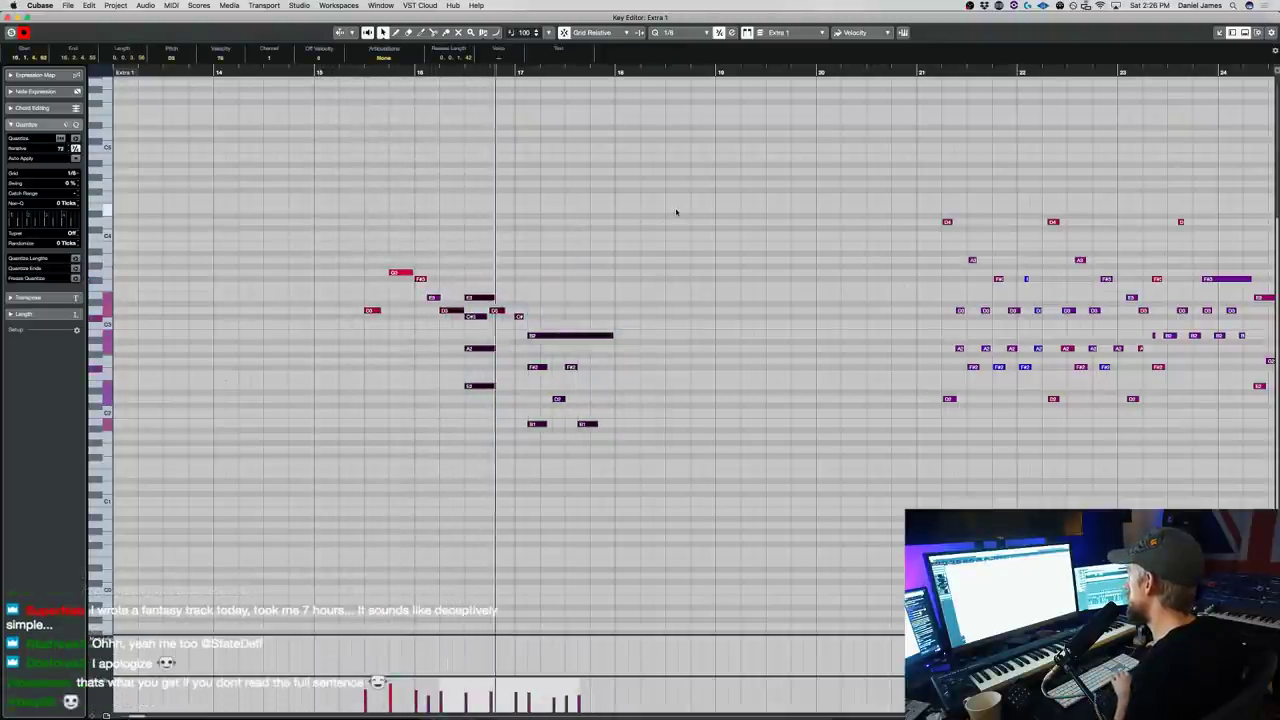
{"action": "key", "text": "space"}
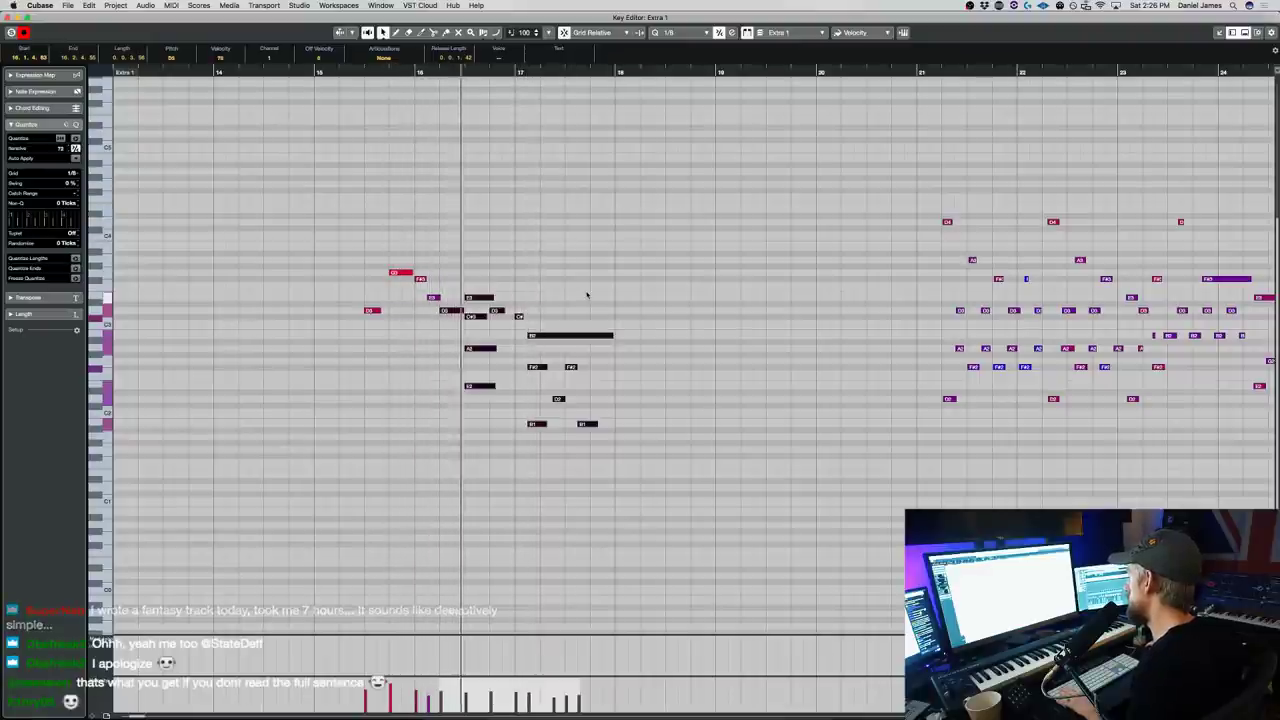
{"action": "key", "text": "space"}
- Move the D3 note and the short note after it, just before bar 17, one grid step earlier, checking with playback
{"action": "left_click_drag", "start_coordinate": [501, 328], "coordinate": [499, 308]}
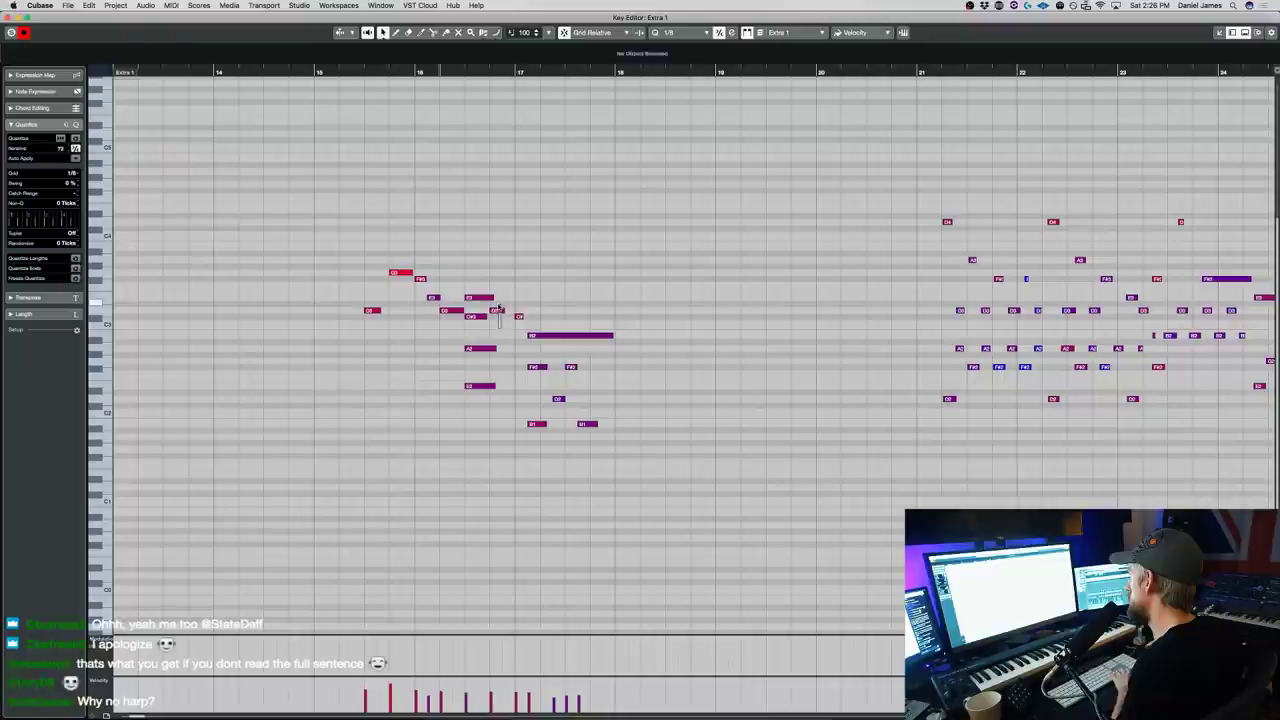
{"action": "left_click", "coordinate": [425, 70]}
{"action": "key", "text": "space"}
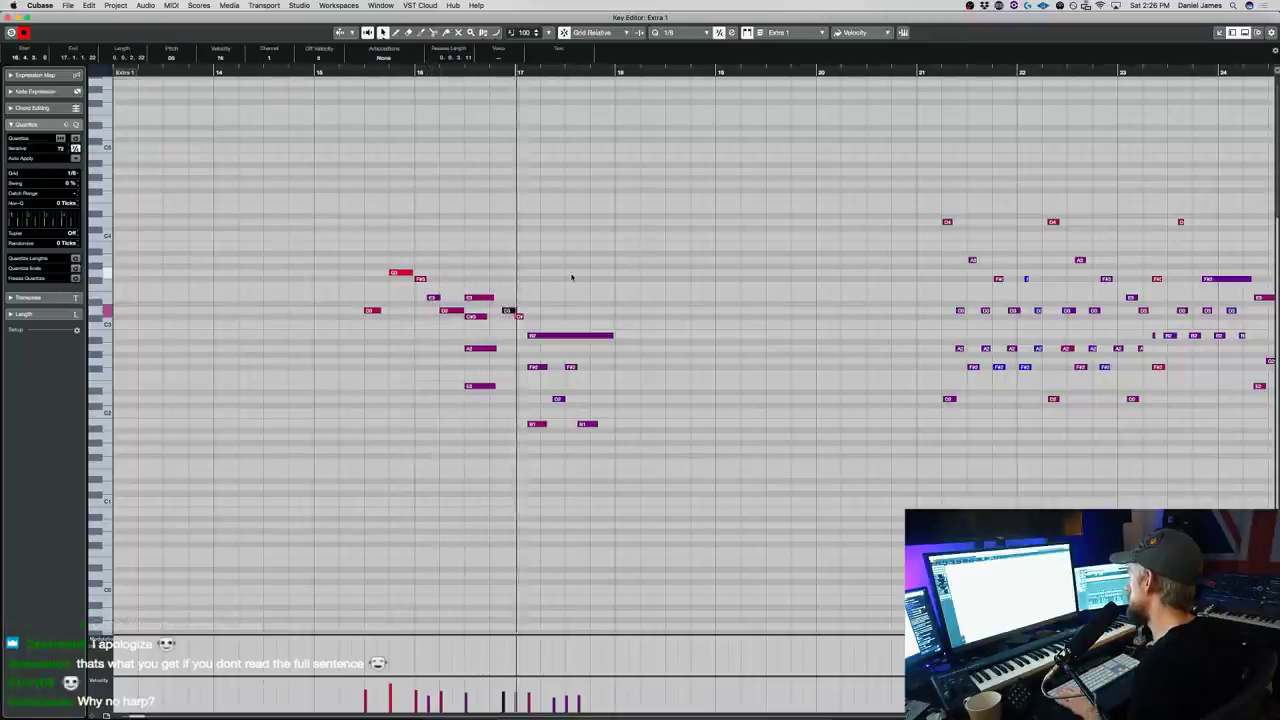
{"action": "key", "text": "space"}
{"action": "left_click", "coordinate": [504, 340]}
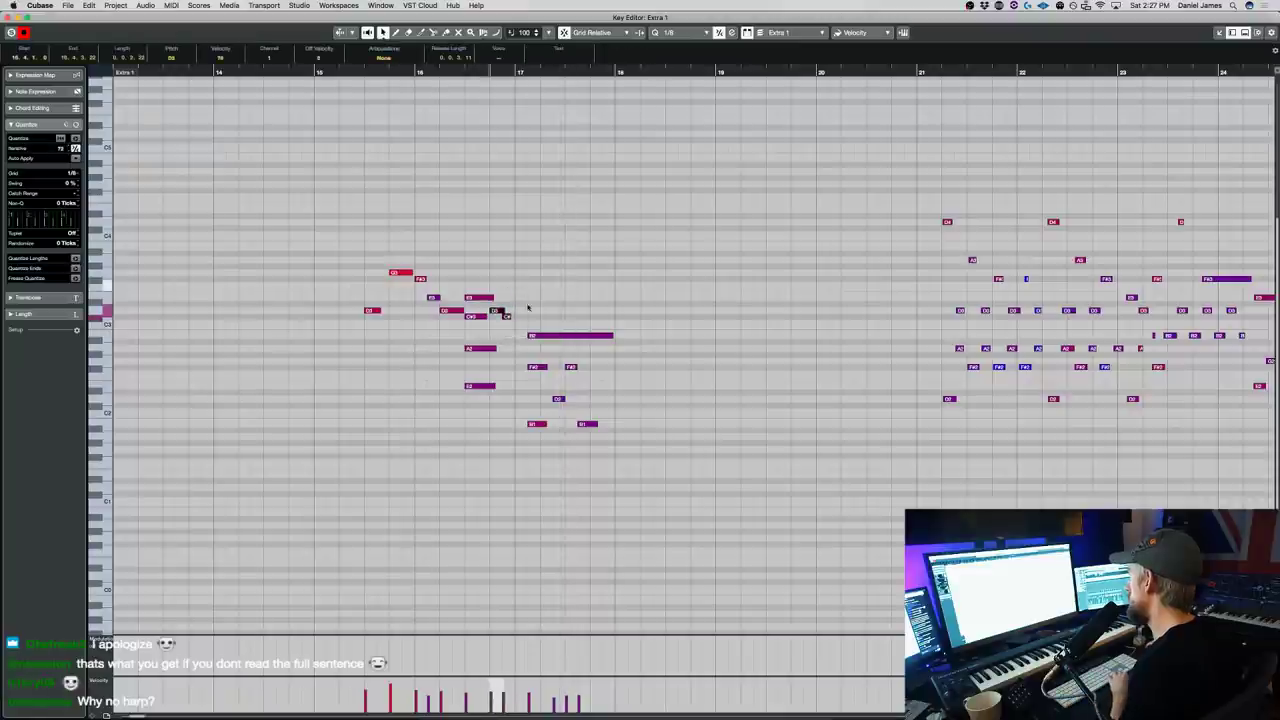
- Shift the closing notes one grid step earlier so they start on bar 17, and play them back
{"action": "left_click_drag", "start_coordinate": [523, 502], "coordinate": [670, 292]}
{"action": "key", "text": "super+Left"}
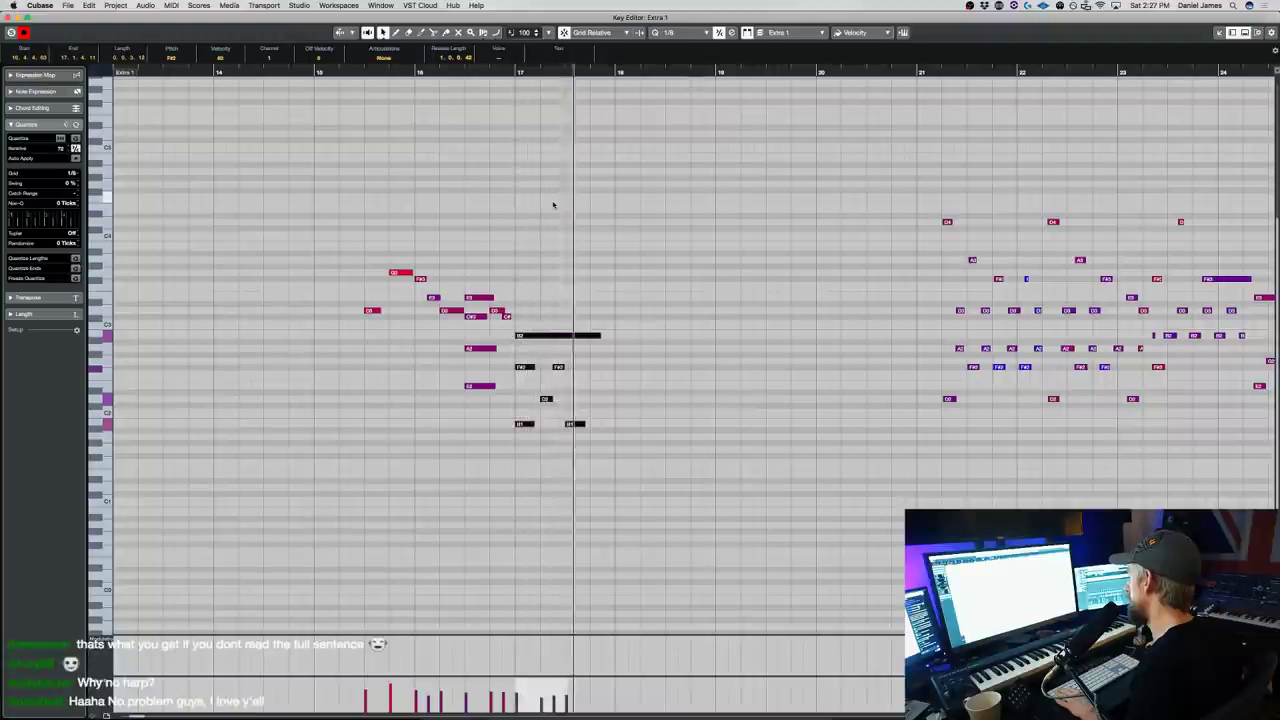
{"action": "key", "text": "space"}
- Duplicate bar 17's low notes into bar 18, add a D2 note near the end of bar 17, and play the result
{"action": "left_click_drag", "start_coordinate": [617, 442], "coordinate": [517, 366]}
{"action": "key", "text": "alt+d"}
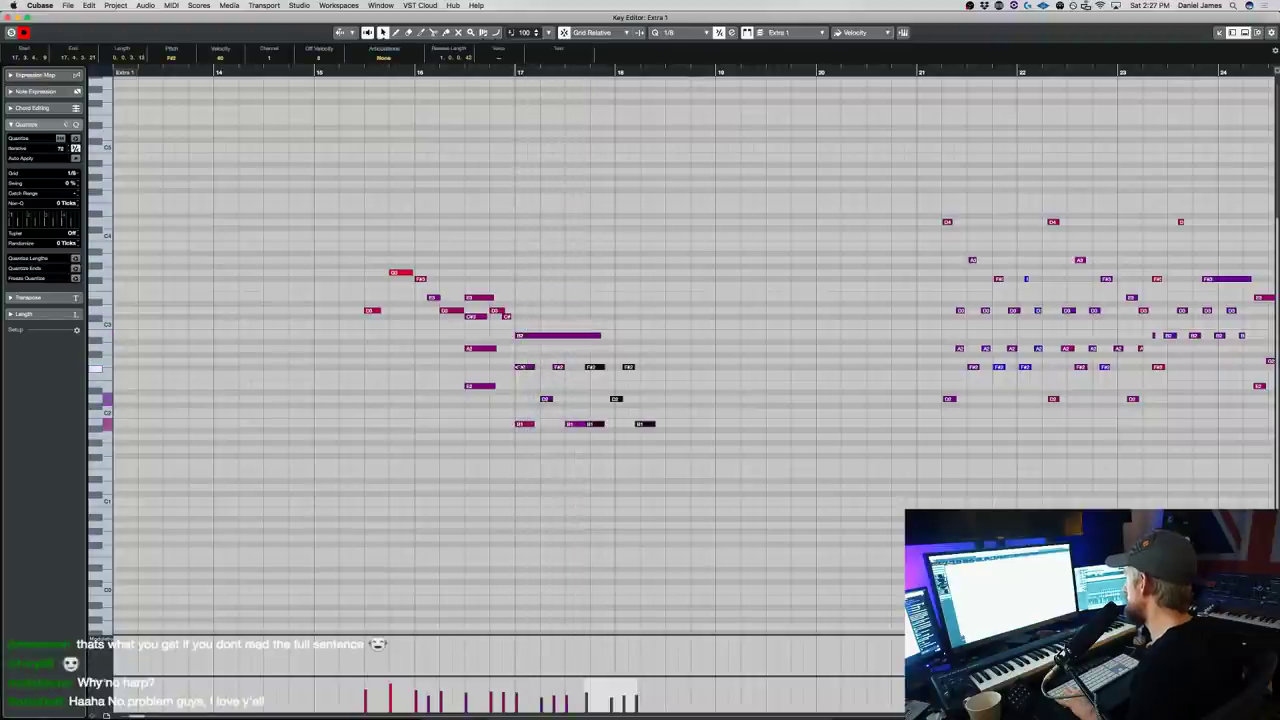
{"action": "left_click", "coordinate": [596, 397], "text": "alt"}
{"action": "double_click", "coordinate": [505, 72]}
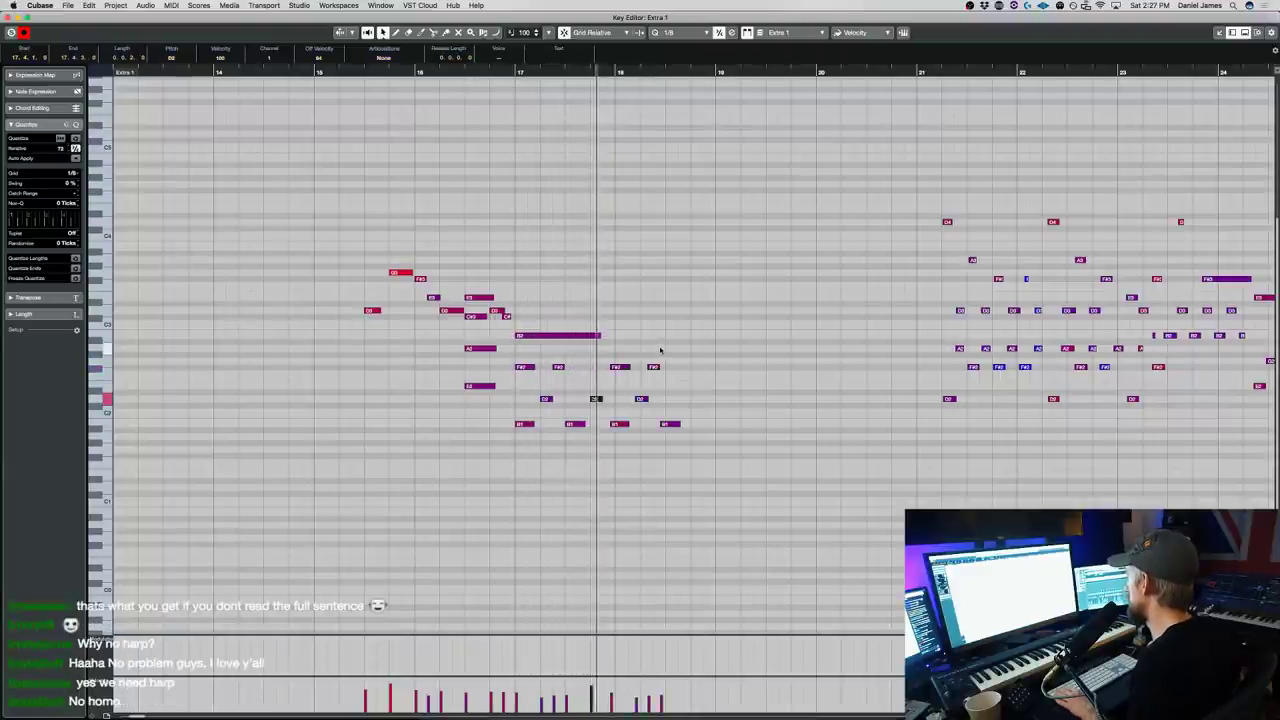
- Quantize the copied low notes in bar 18 and lower the velocity of the added D2 note
{"action": "left_click_drag", "start_coordinate": [607, 450], "coordinate": [712, 332]}
{"action": "key", "text": "q"}
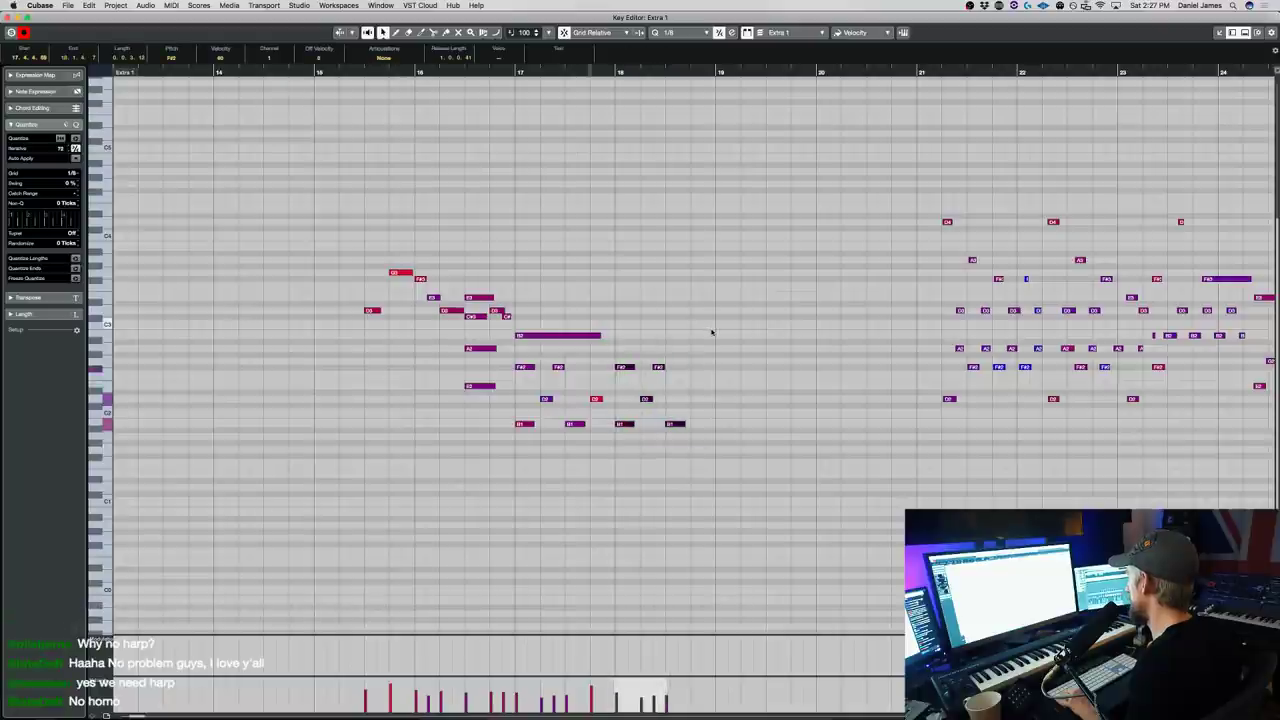
{"action": "left_click", "coordinate": [598, 406]}
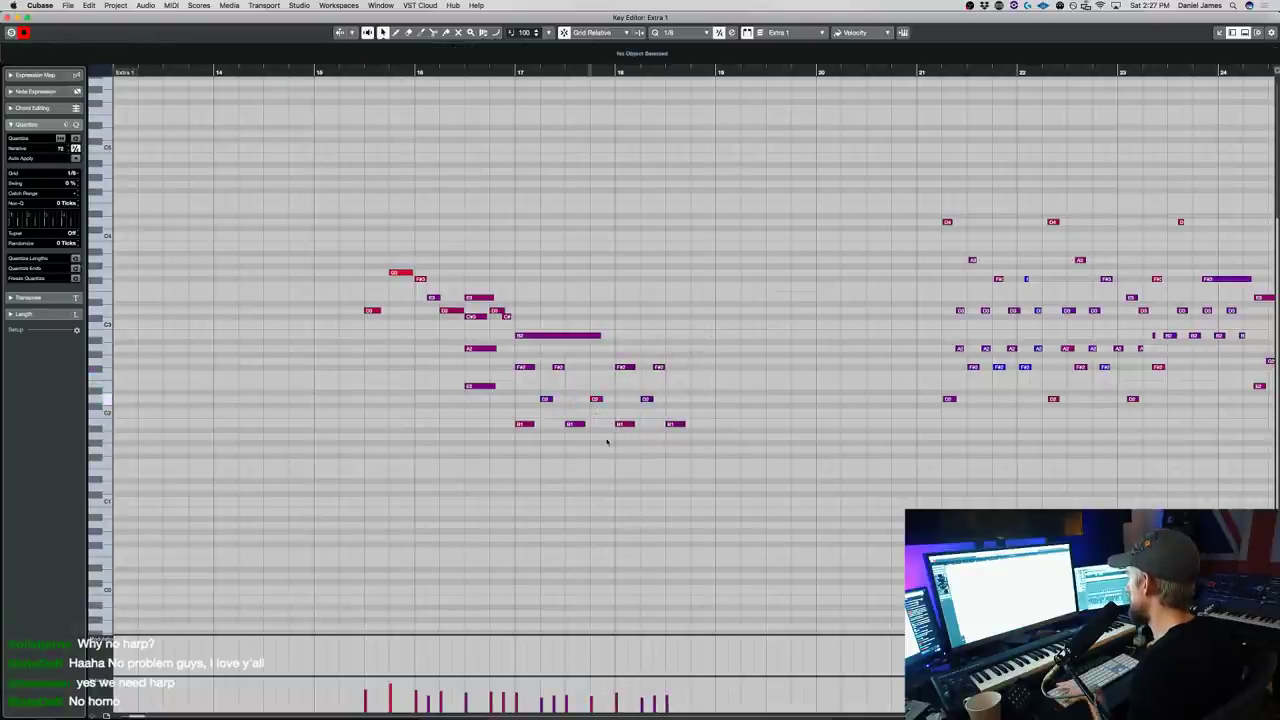
{"action": "key", "text": "Return"}
{"action": "key", "text": "Return"}
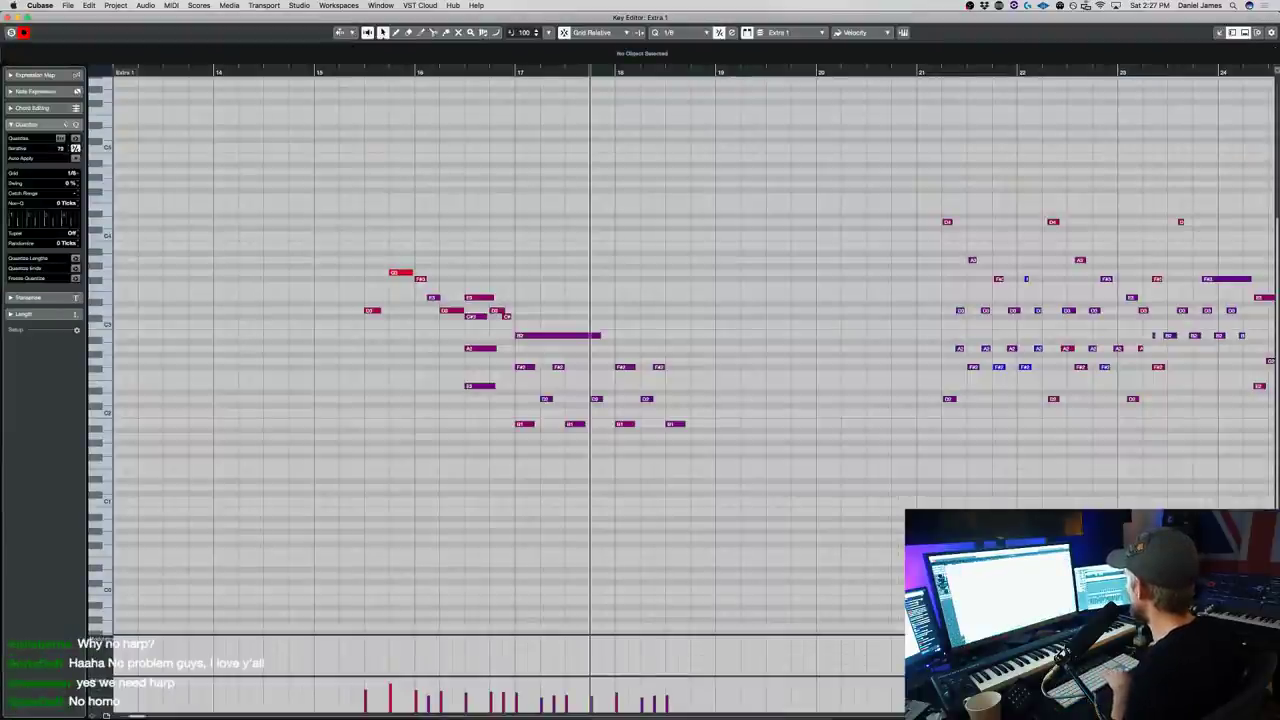
- Quantize the phrase in bars 21 to 25 to the 1/8 grid and audition it before closing the Key Editor
{"action": "scroll", "coordinate": [1063, 401], "scroll_direction": "right", "scroll_amount": 5}
{"action": "left_click", "coordinate": [682, 72]}
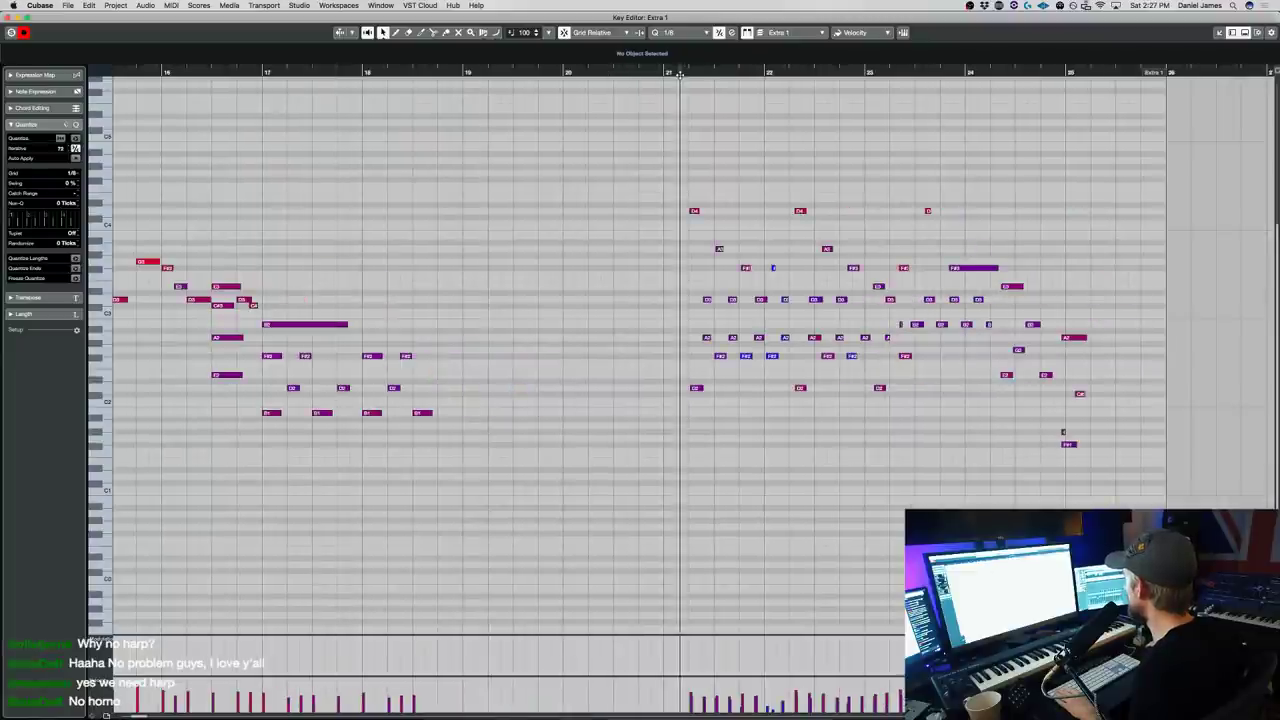
{"action": "left_click_drag", "start_coordinate": [644, 452], "coordinate": [1197, 111]}
{"action": "key", "text": "q"}
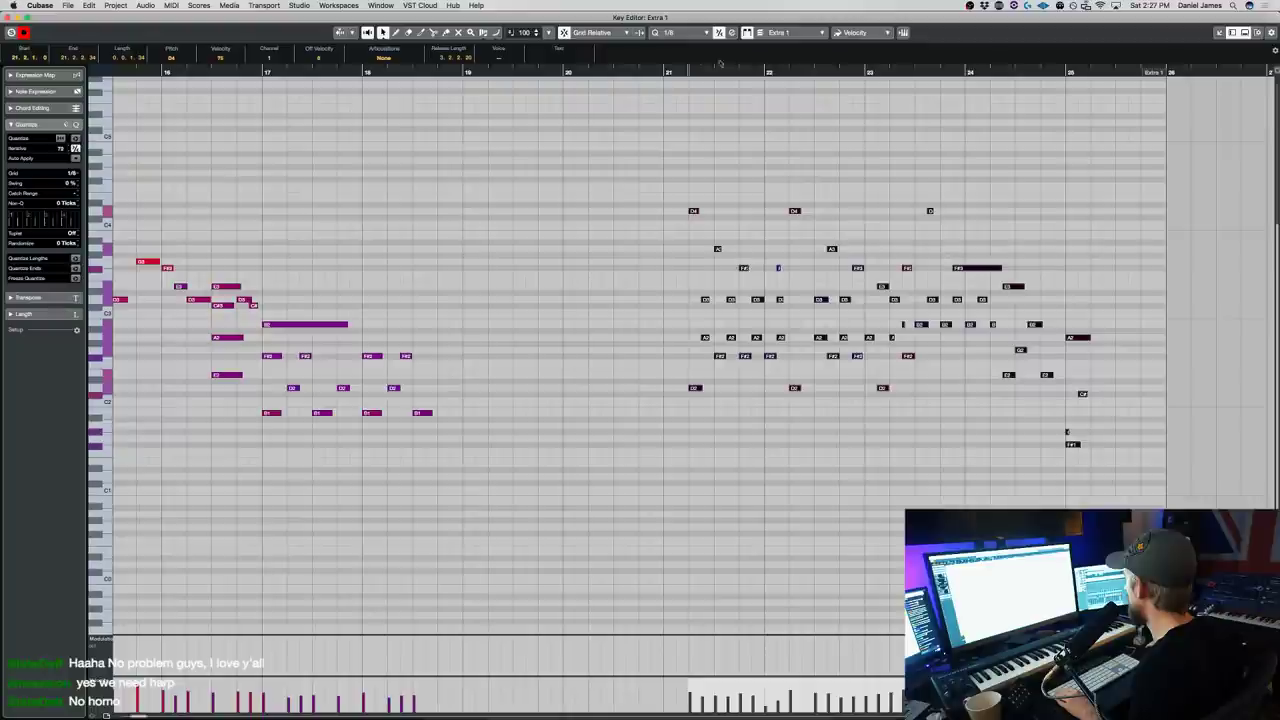
{"action": "left_click", "coordinate": [682, 72]}
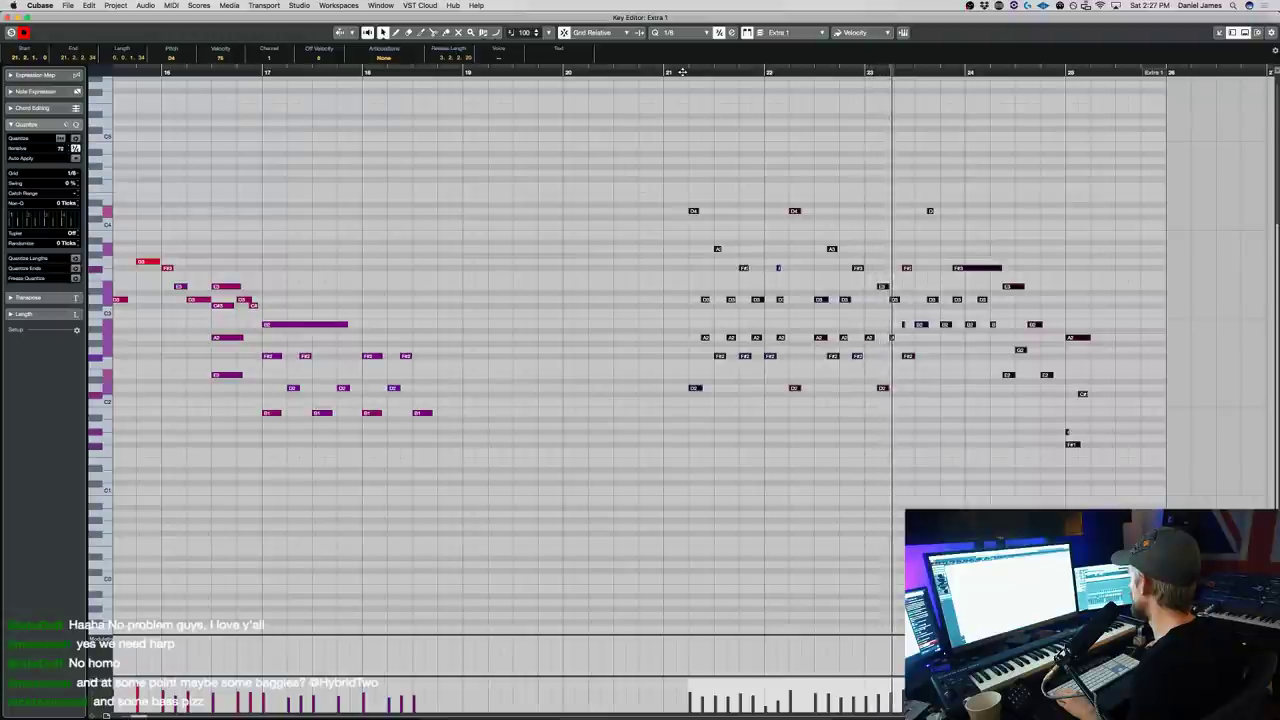
{"action": "left_click_drag", "start_coordinate": [1152, 530], "coordinate": [632, 157]}
{"action": "key", "text": "Return"}
- Play the arrangement from the start and select the Strings 1 track to play along
{"action": "left_click", "coordinate": [411, 206]}
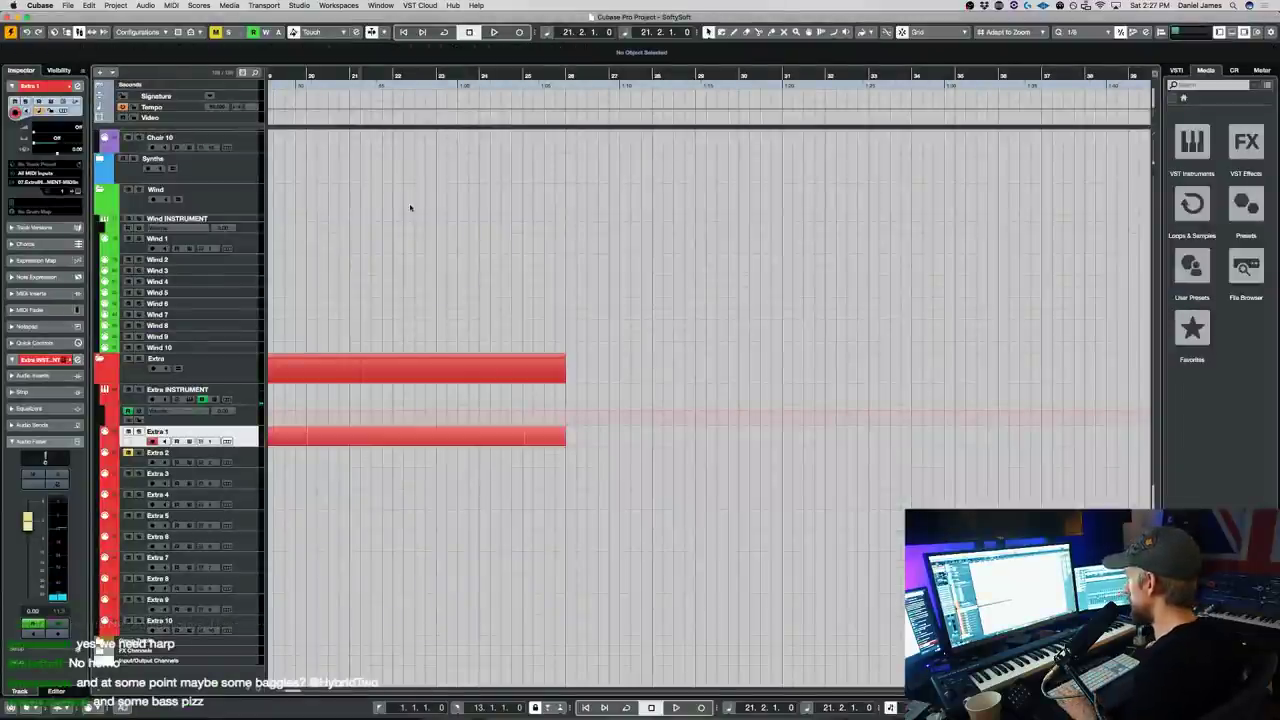
{"action": "scroll", "coordinate": [372, 325], "scroll_direction": "left", "scroll_amount": 10}
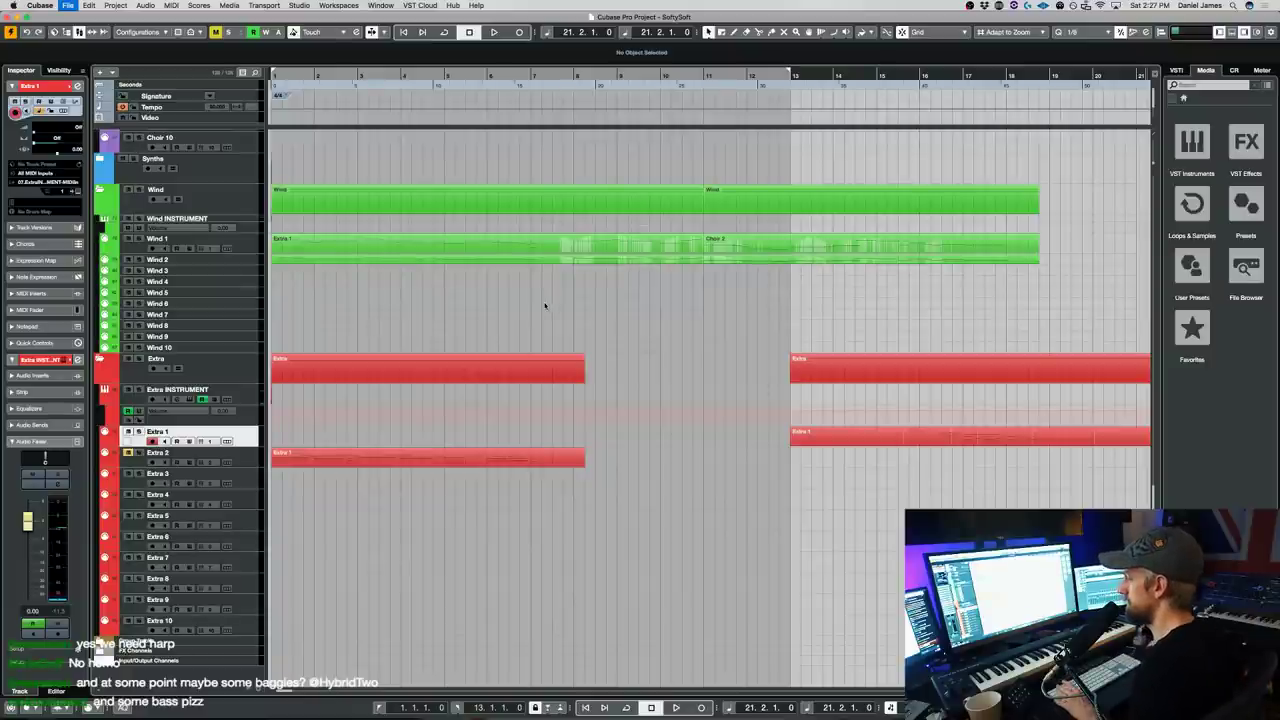
{"action": "scroll", "coordinate": [622, 308], "scroll_direction": "down", "scroll_amount": 5}
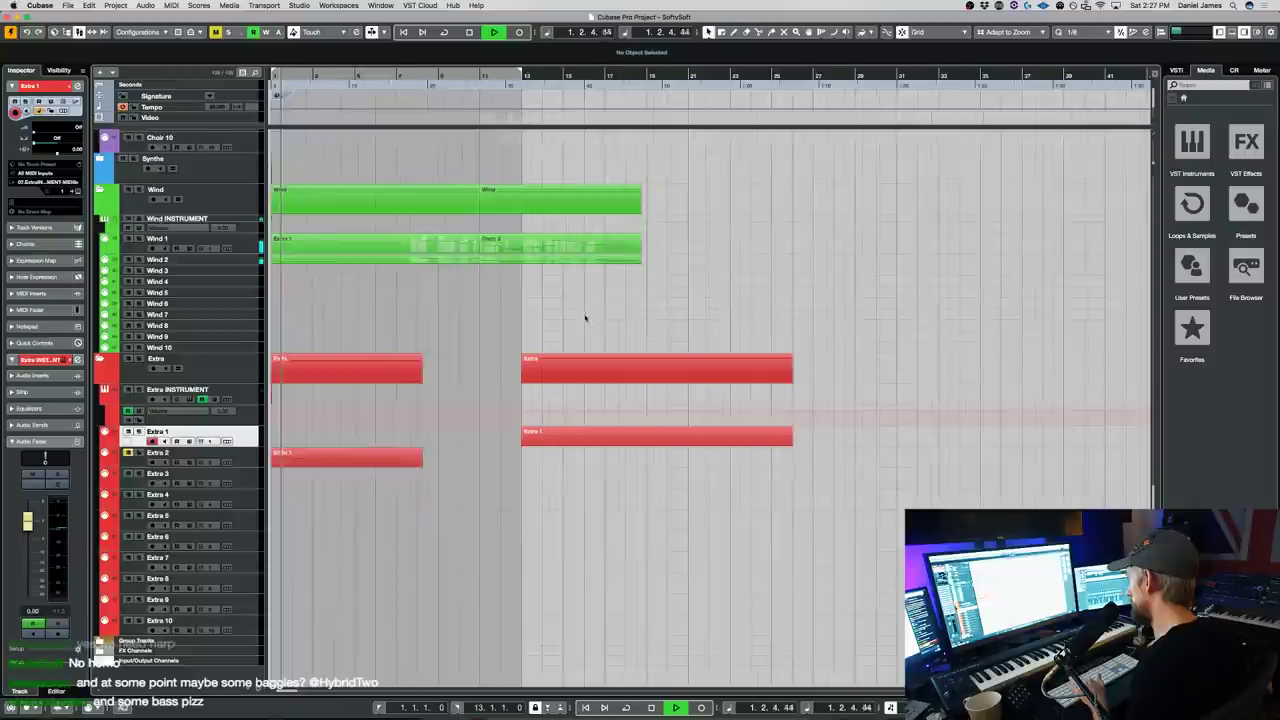
{"action": "scroll", "coordinate": [582, 322], "scroll_direction": "up", "scroll_amount": 12}
{"action": "scroll", "coordinate": [545, 330], "scroll_direction": "up", "scroll_amount": 5}
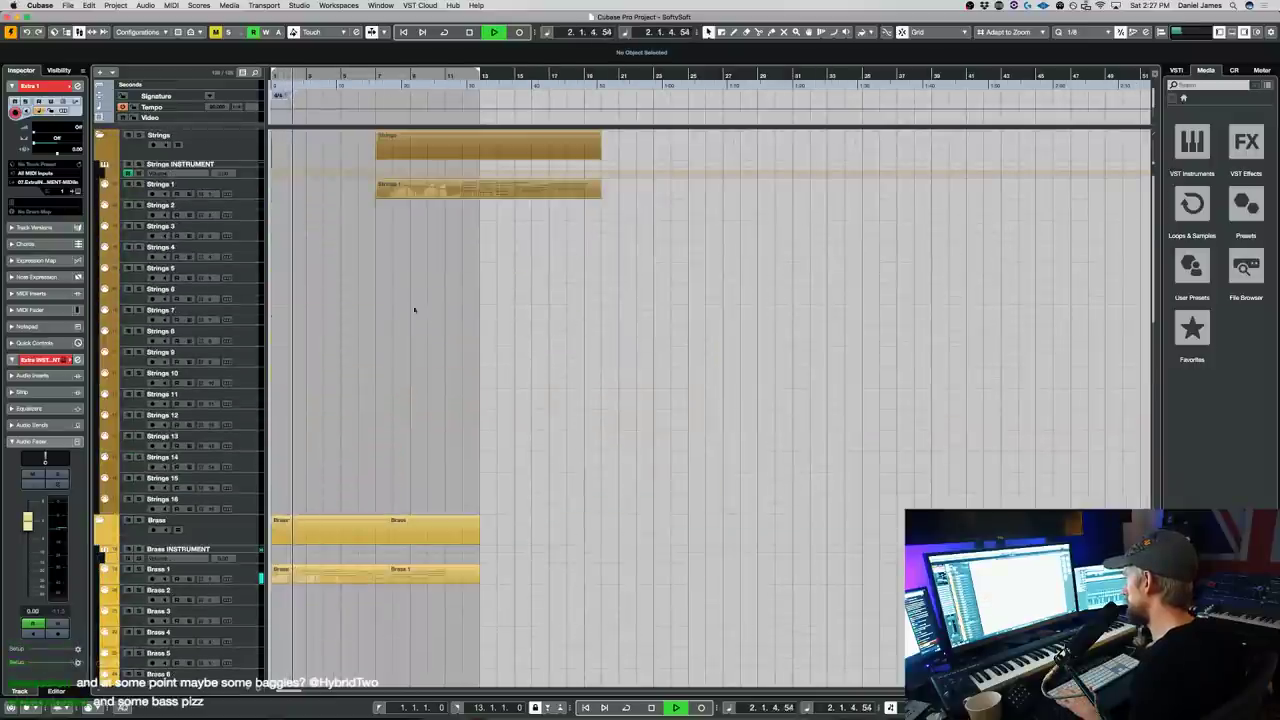
{"action": "left_click", "coordinate": [248, 206]}
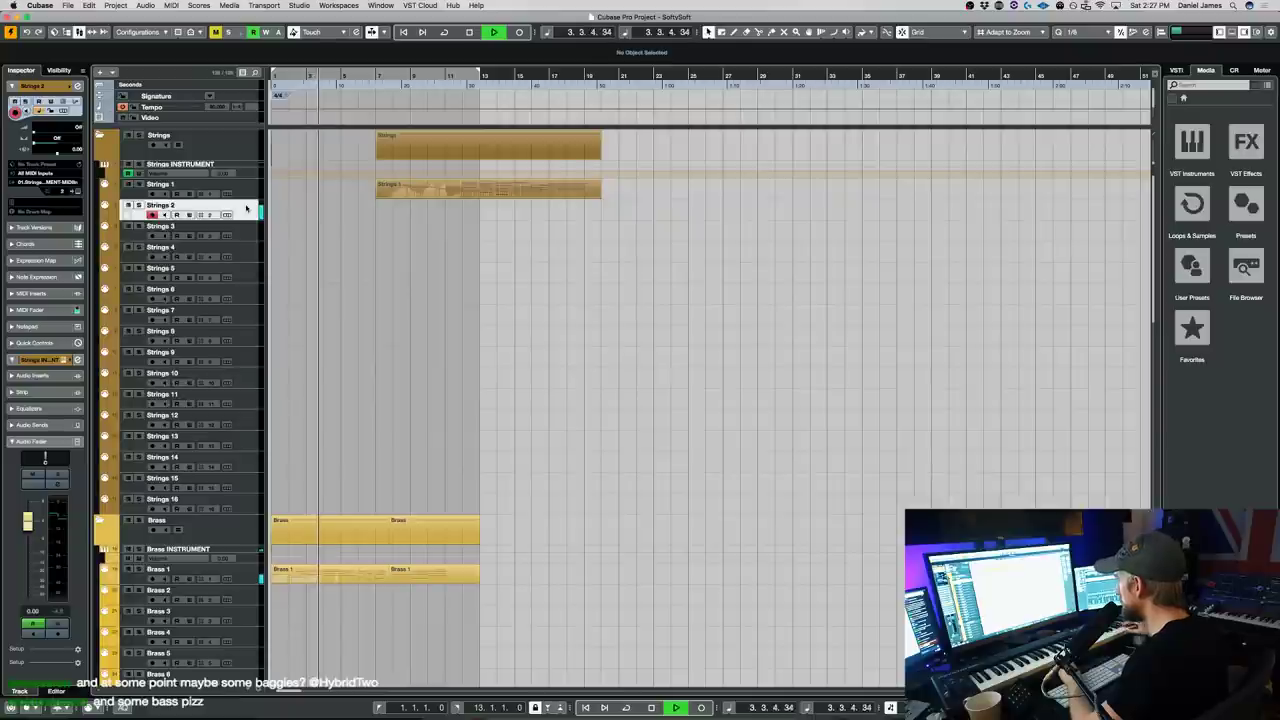
{"action": "left_click", "coordinate": [245, 193]}
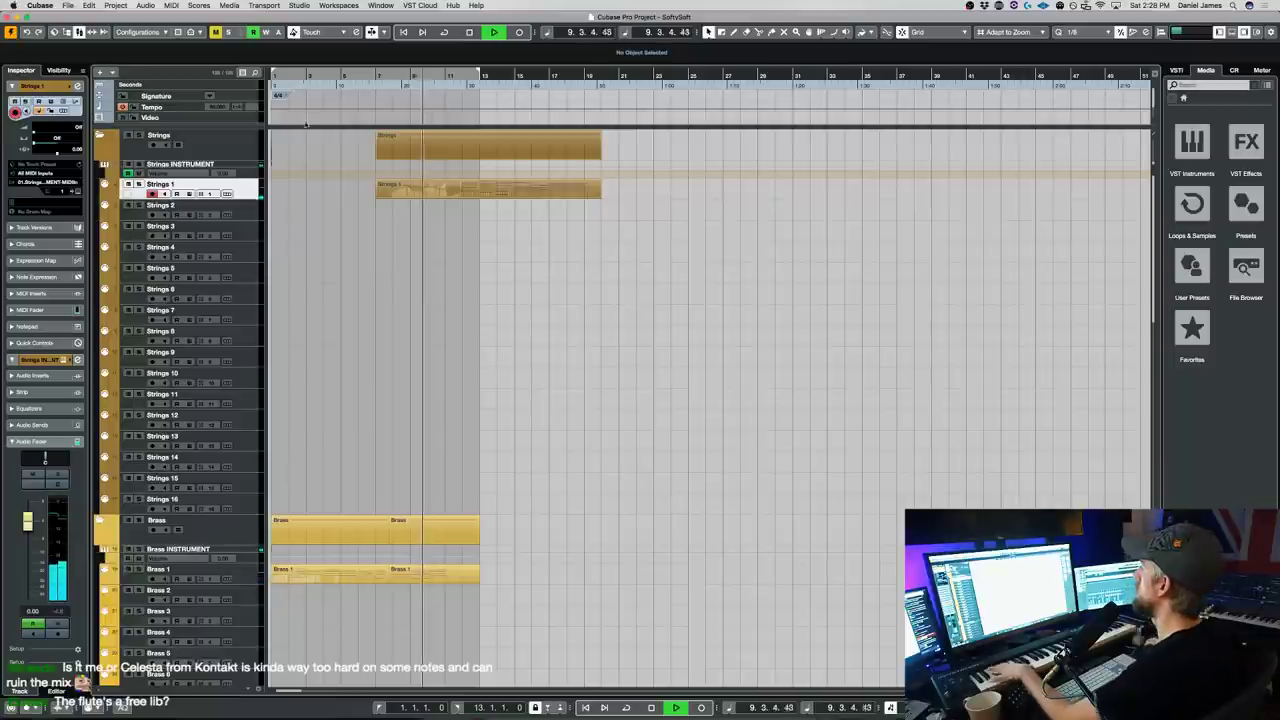
- Browse the Albion I low string patches in the Strings instrument's Kontakt library, with the Strings 2 track selected
{"action": "key", "text": "space"}
{"action": "left_click", "coordinate": [243, 210]}
{"action": "left_click", "coordinate": [227, 215]}
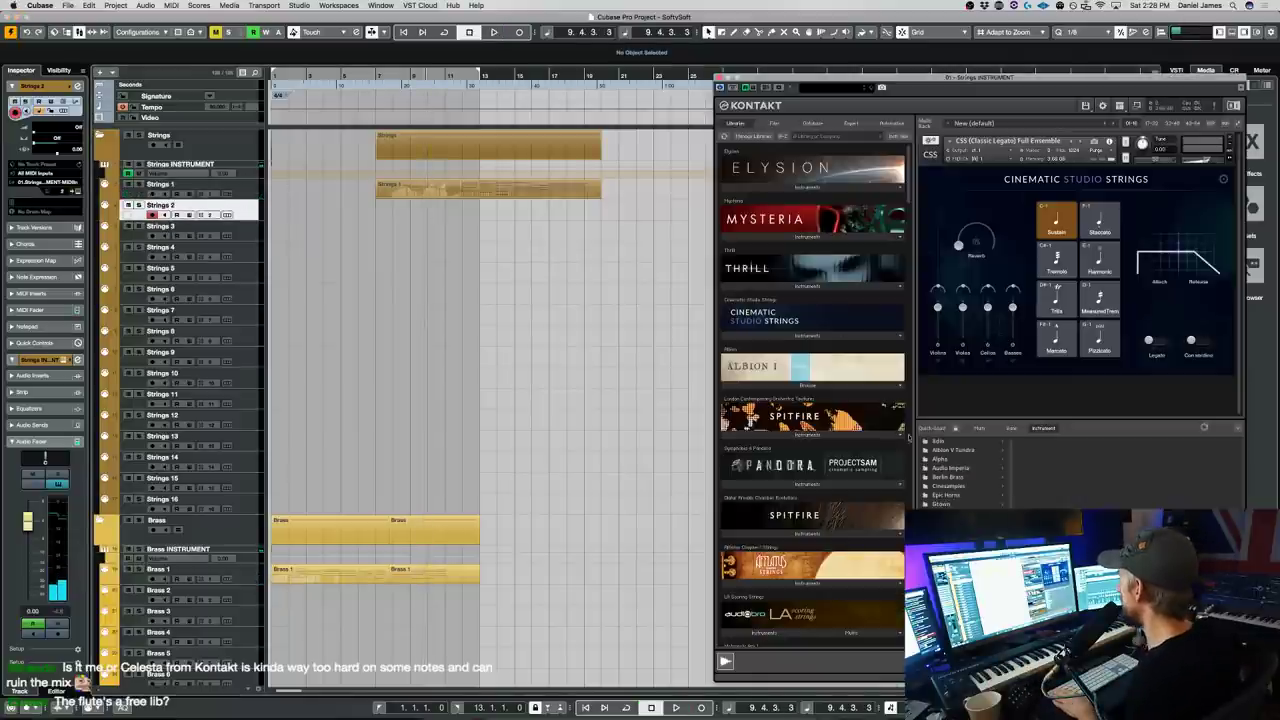
{"action": "left_click", "coordinate": [806, 386]}
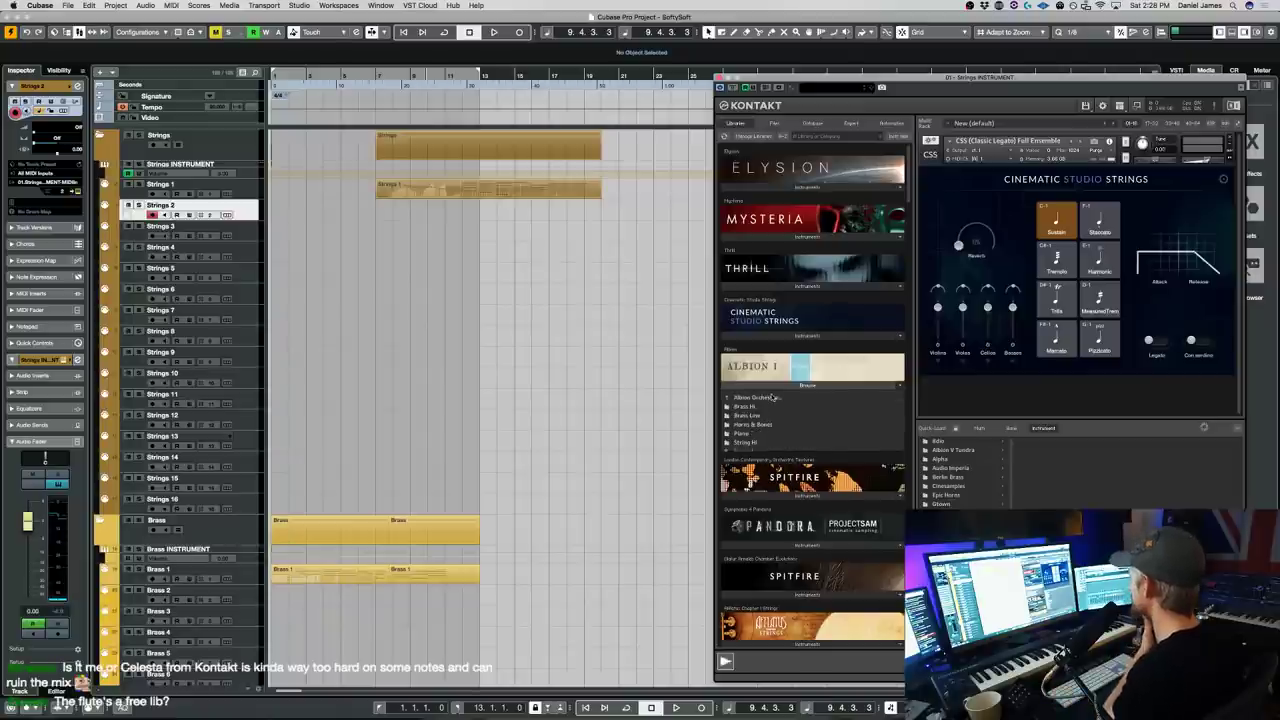
{"action": "left_click", "coordinate": [773, 397]}
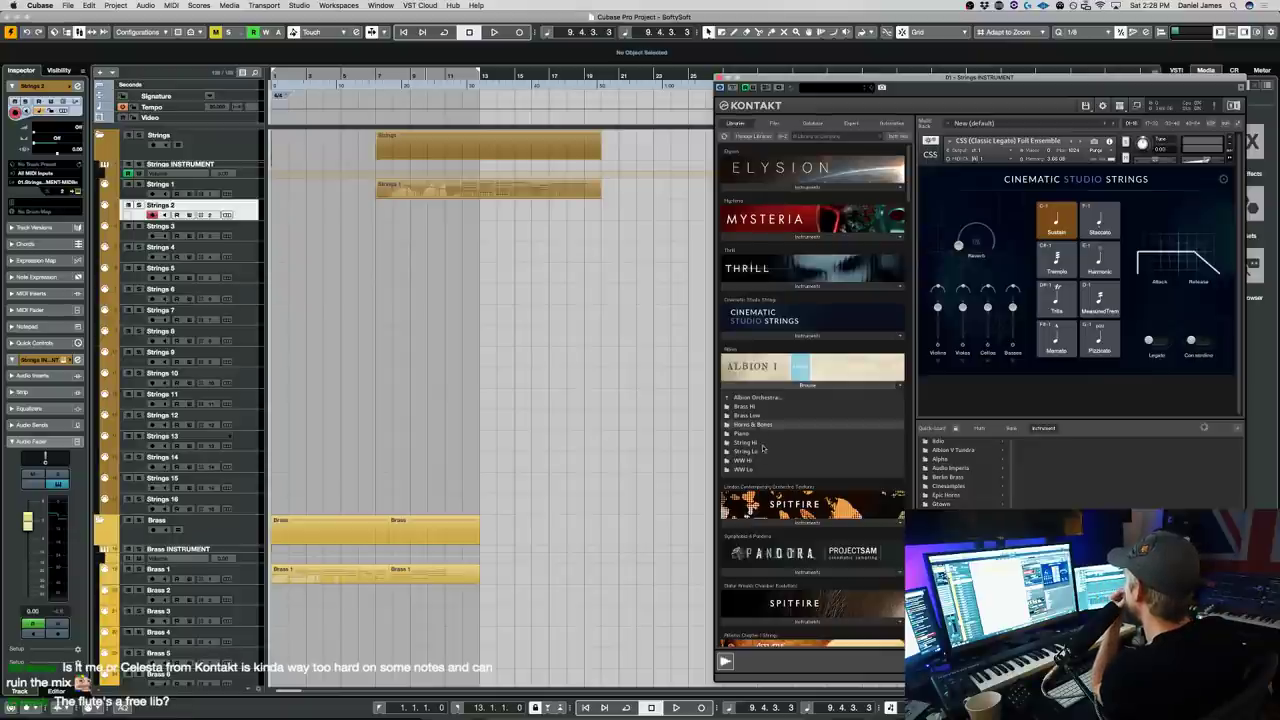
{"action": "left_click", "coordinate": [762, 450]}
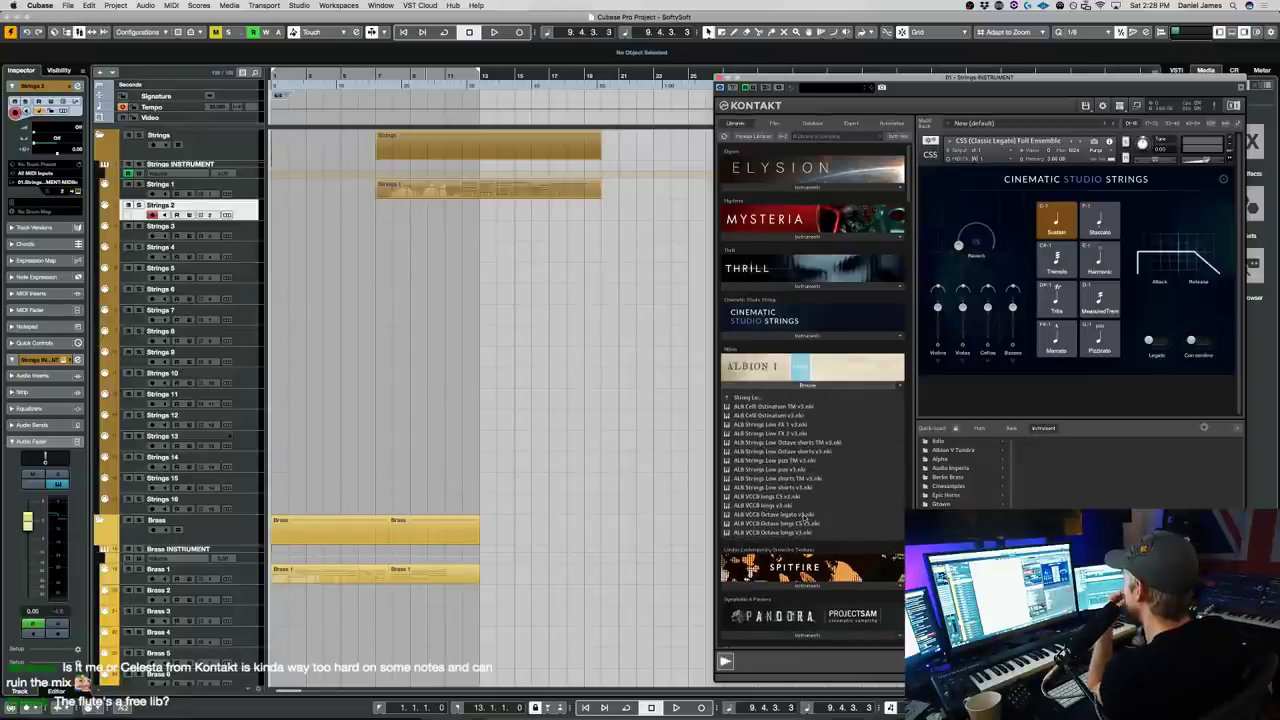
{"action": "left_click", "coordinate": [721, 77]}
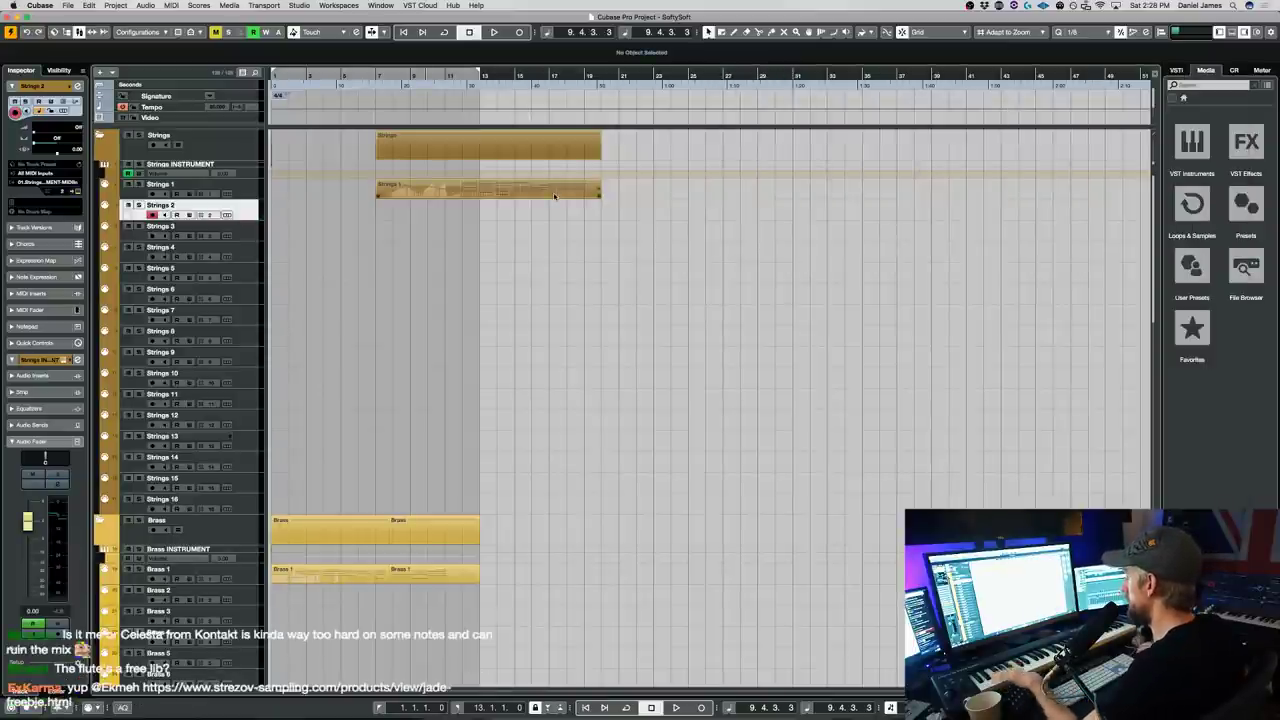
- Record a string part on the Strings 2 track starting from bar 6
{"action": "key", "text": "space"}
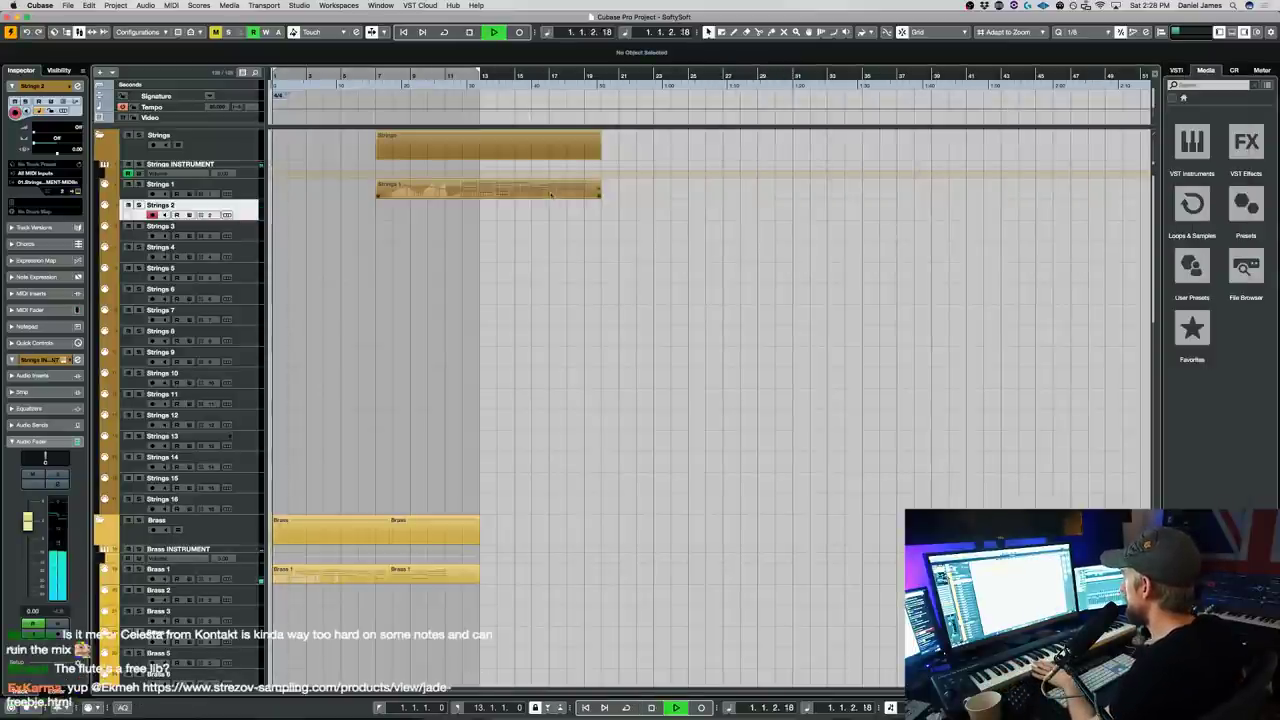
{"action": "left_click", "coordinate": [349, 74]}
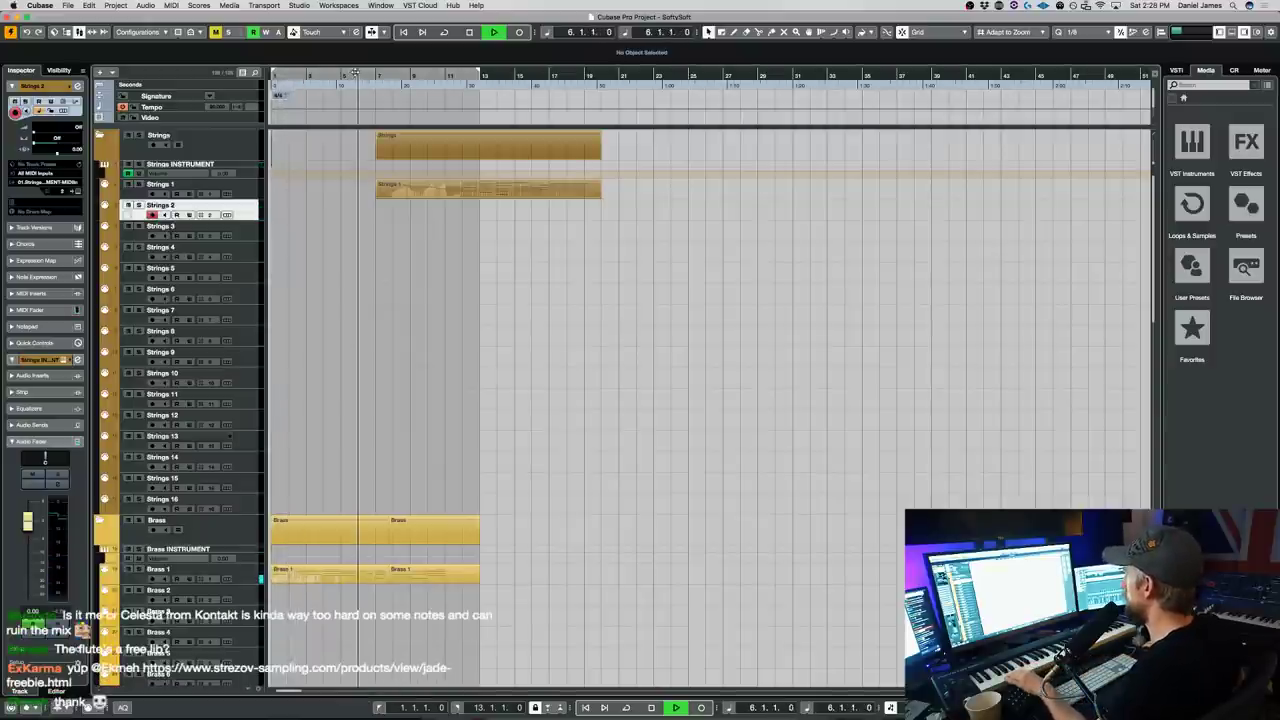
{"action": "key", "text": "KP_Multiply"}
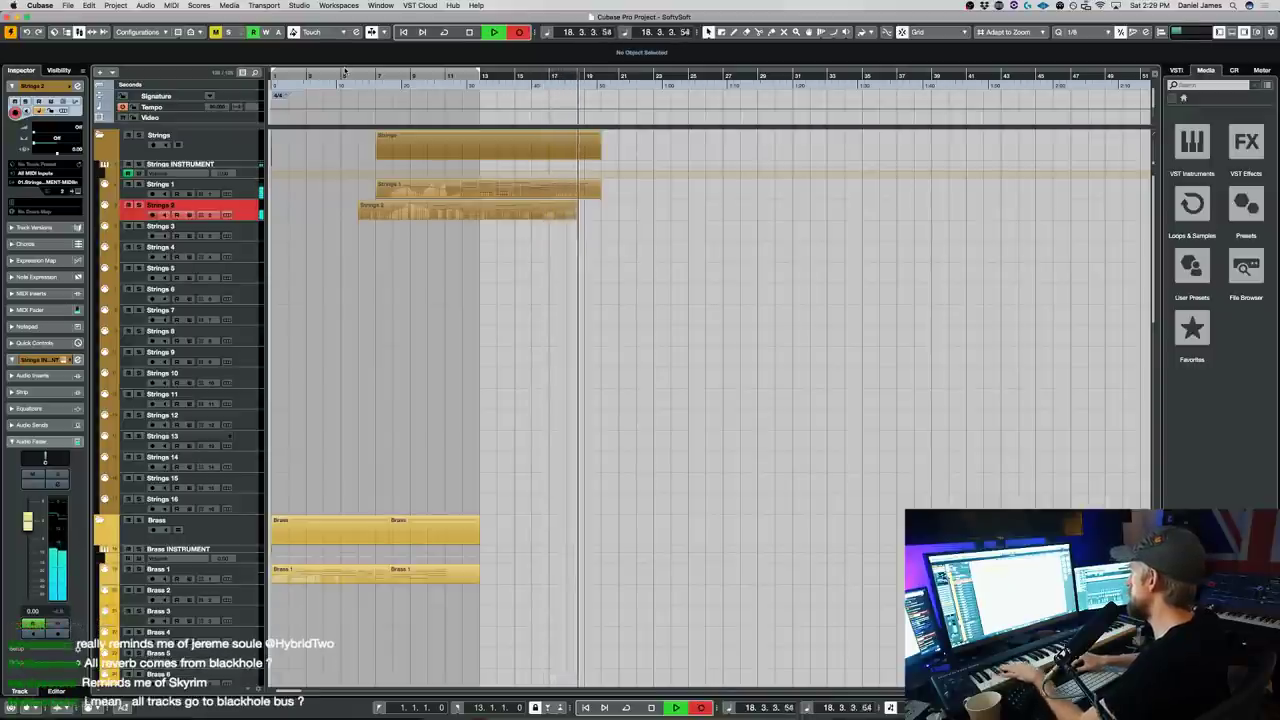
{"action": "key", "text": "space"}
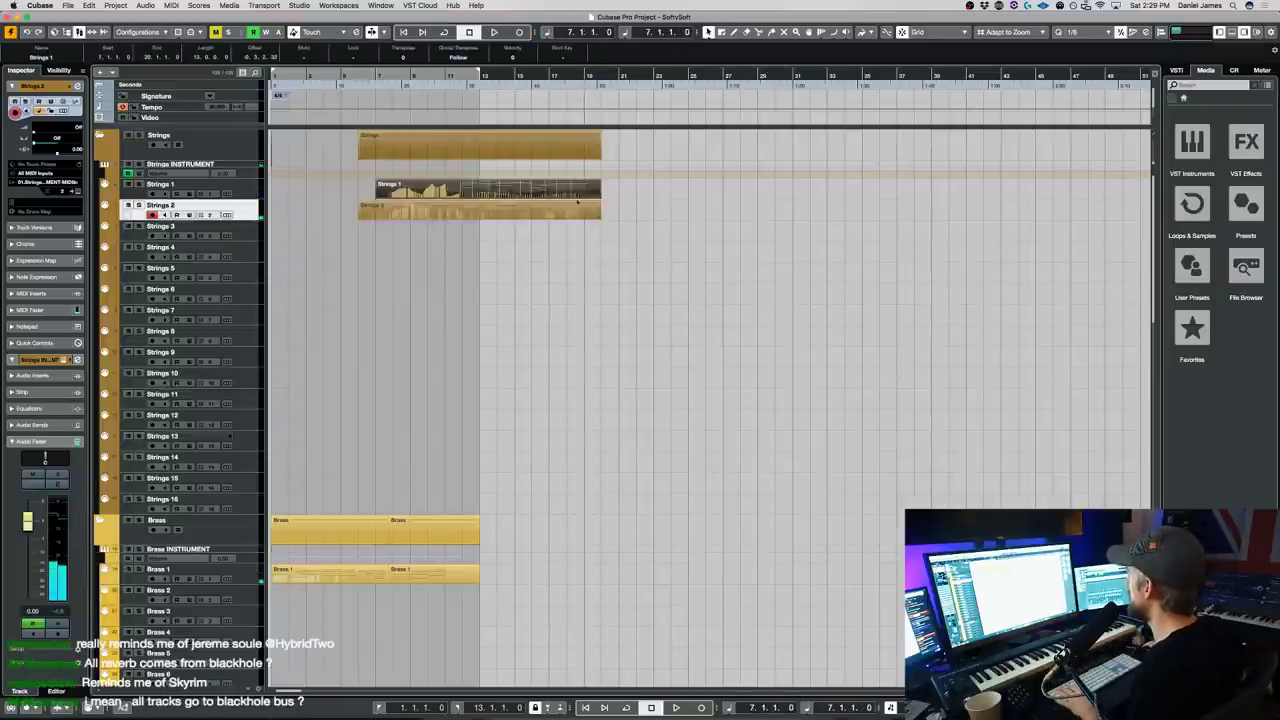
- Delete the low note before bar 17 in the Strings 2 part and extend the final B1 note's start back to bar 17
{"action": "key", "text": "Return"}
{"action": "scroll", "coordinate": [965, 507], "scroll_direction": "right", "scroll_amount": 8}
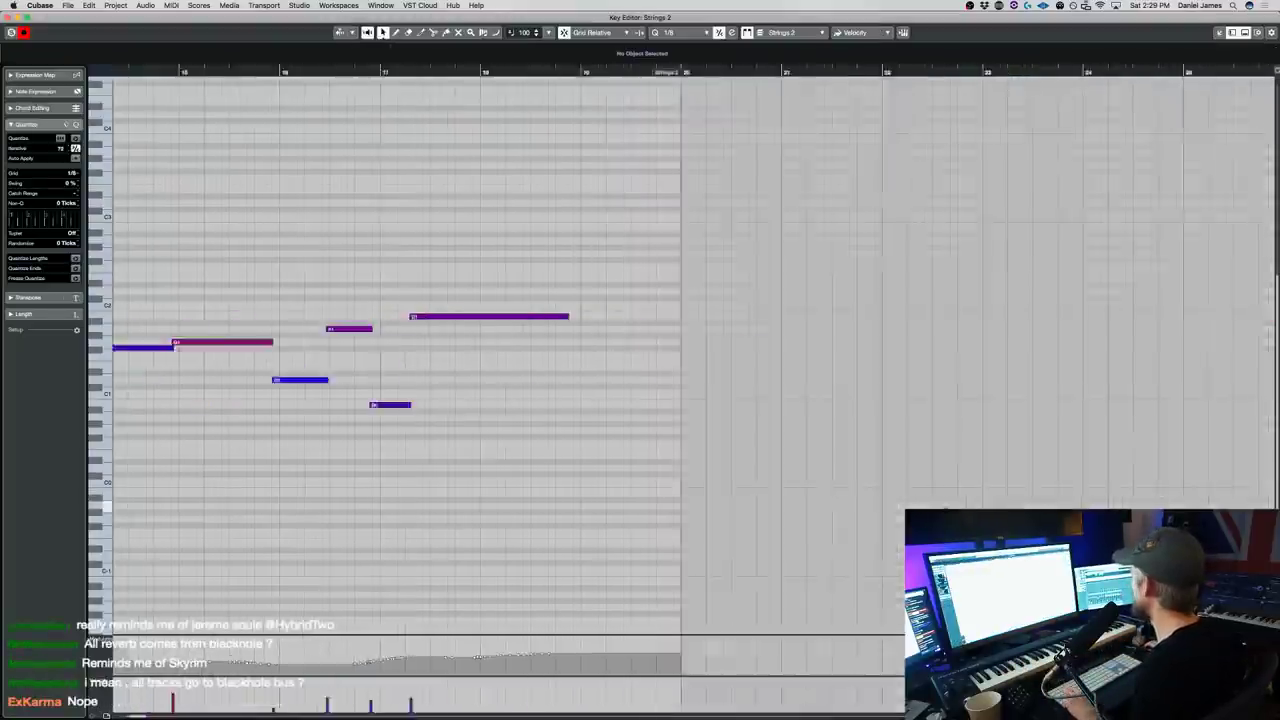
{"action": "scroll", "coordinate": [968, 500], "scroll_direction": "left", "scroll_amount": 5}
{"action": "key", "text": "Delete"}
{"action": "left_click_drag", "start_coordinate": [981, 316], "coordinate": [955, 316]}
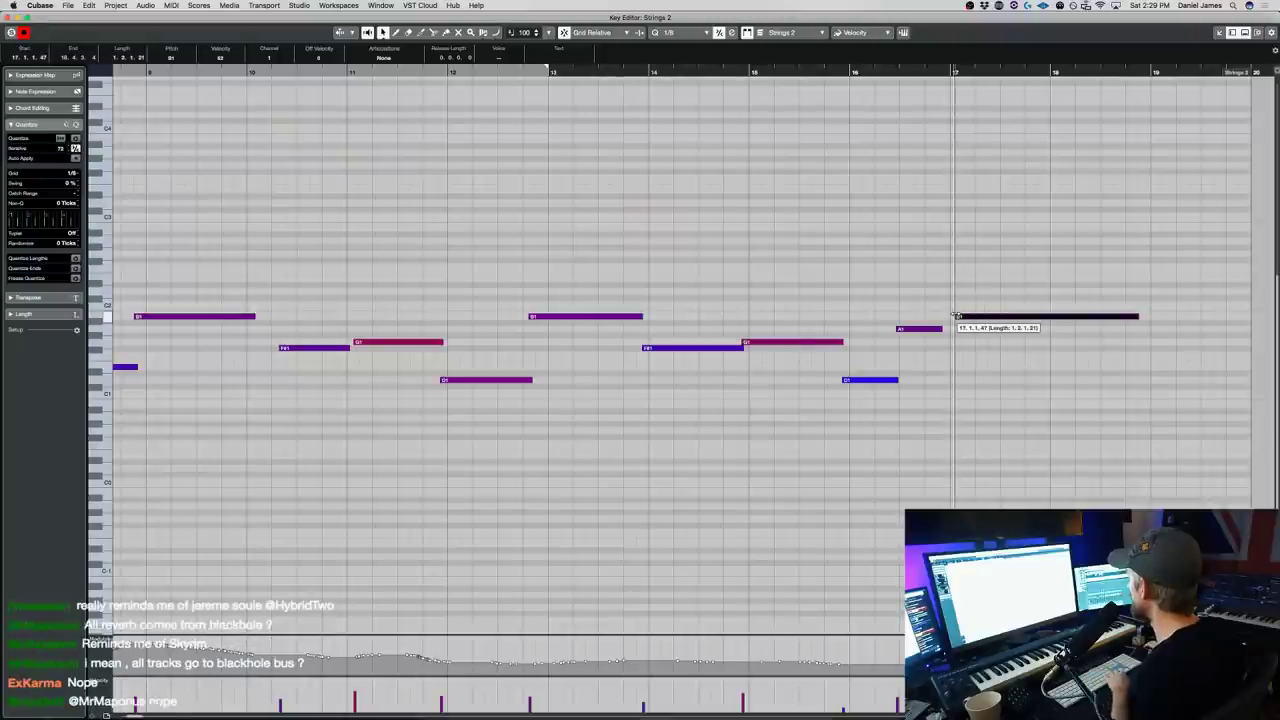
- Extend the F#1 note's start back to just before bar 10 and lengthen the opening E1 note to about bar 9
{"action": "scroll", "coordinate": [726, 416], "scroll_direction": "left", "scroll_amount": 5}
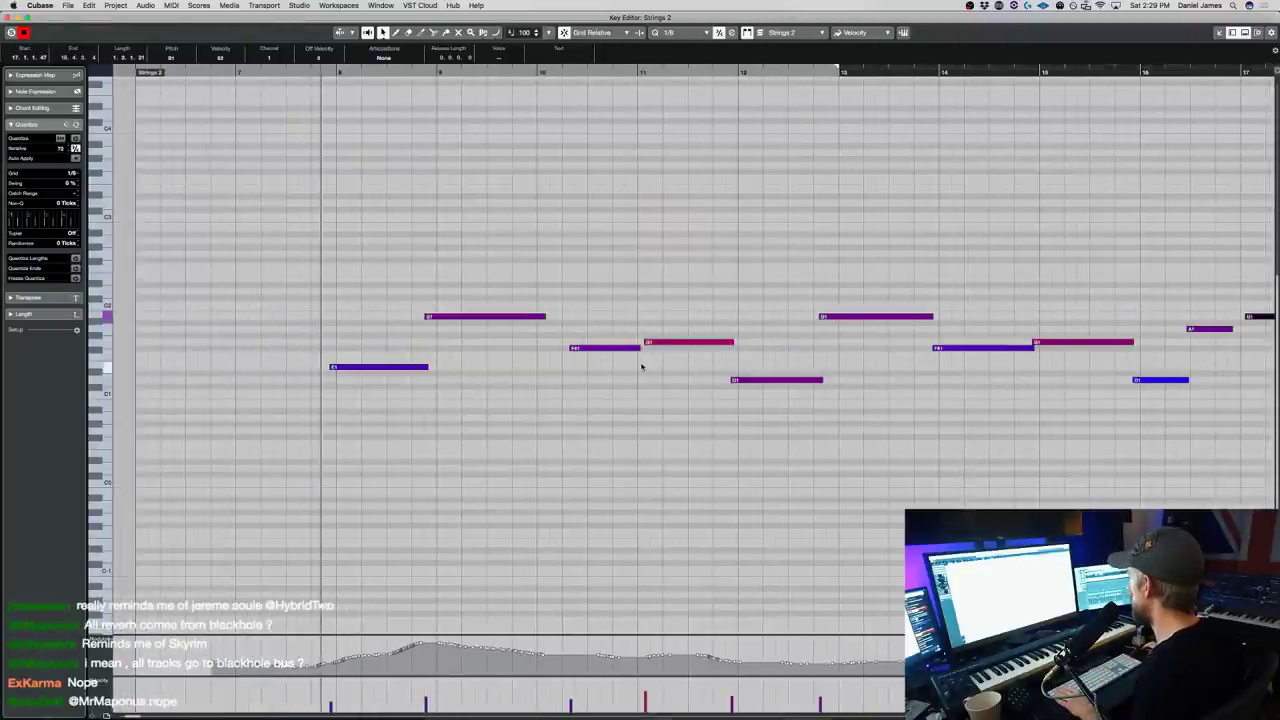
{"action": "left_click_drag", "start_coordinate": [571, 348], "coordinate": [536, 349]}
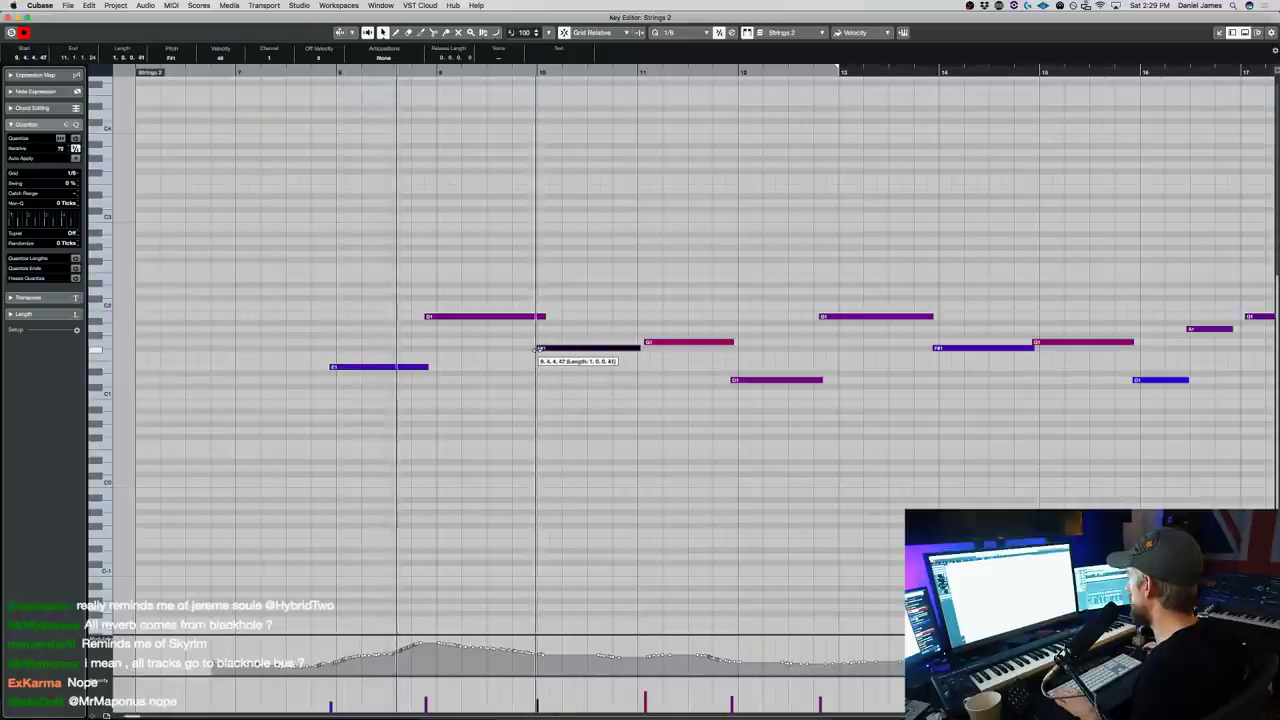
{"action": "left_click_drag", "start_coordinate": [427, 367], "coordinate": [436, 367]}
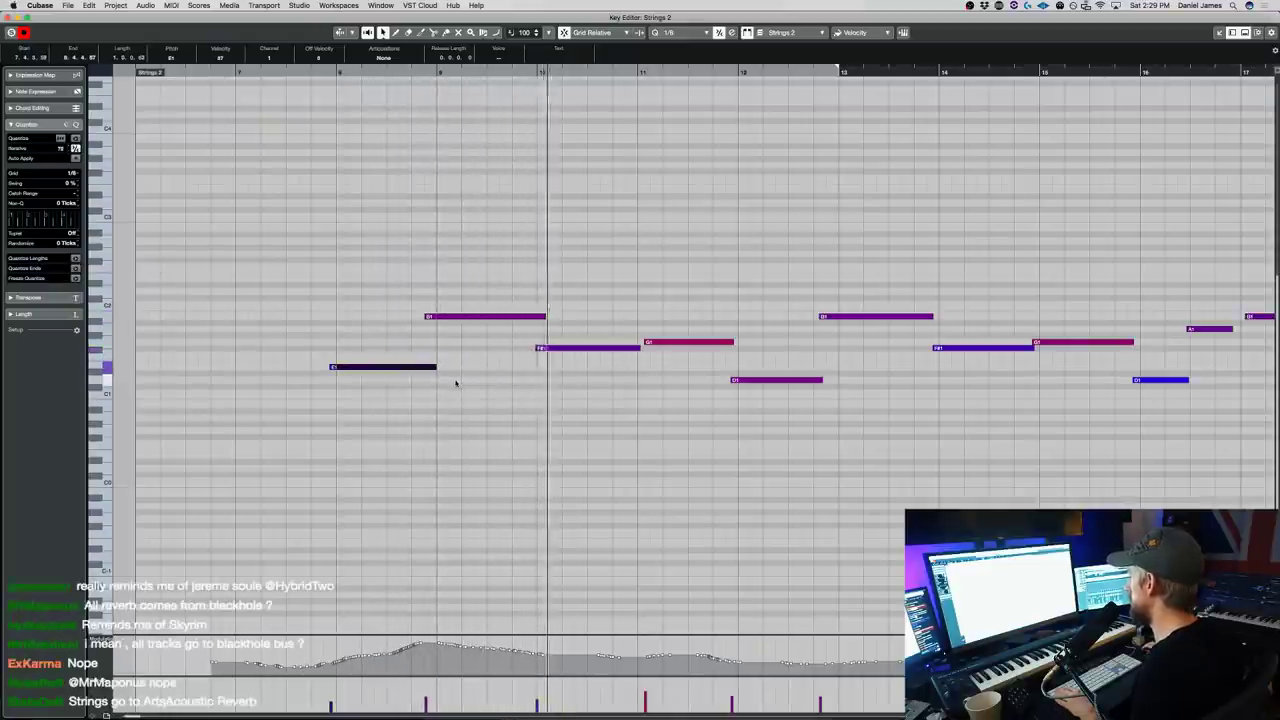
- Extend the G1 note's start back to bar 11 in the Strings 2 part and return to the arrangement
{"action": "left_click_drag", "start_coordinate": [645, 342], "coordinate": [639, 342]}
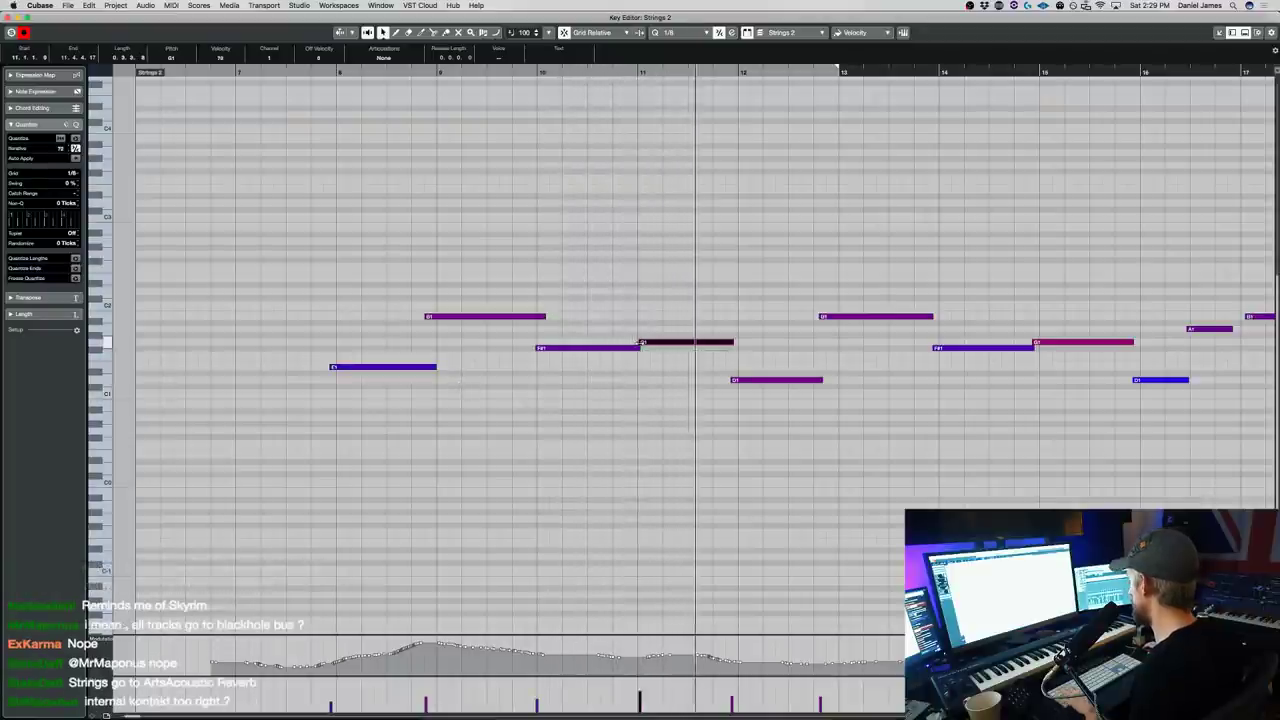
{"action": "key", "text": "space"}
{"action": "key", "text": "Return"}
- Open the Choir 2 part on the Wind 1 track for note editing and raise the opening D4 note's velocity
{"action": "scroll", "coordinate": [686, 426], "scroll_direction": "down", "scroll_amount": 20}
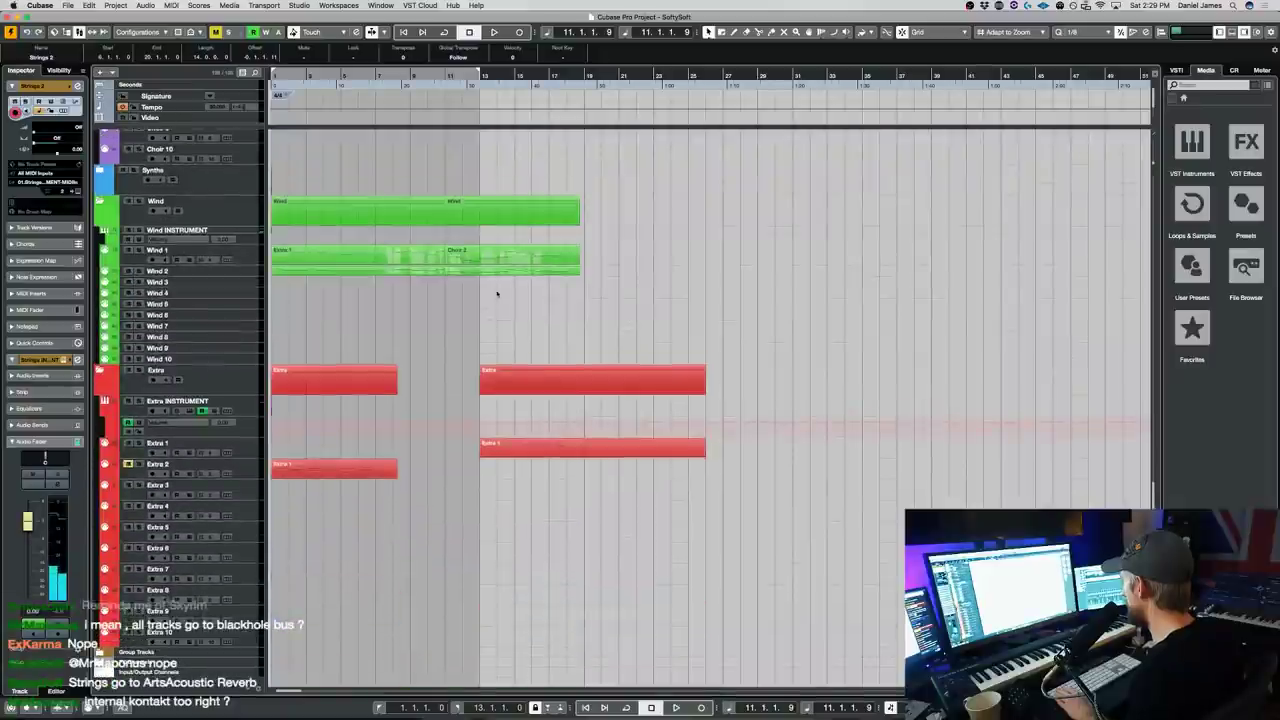
{"action": "double_click", "coordinate": [494, 273]}
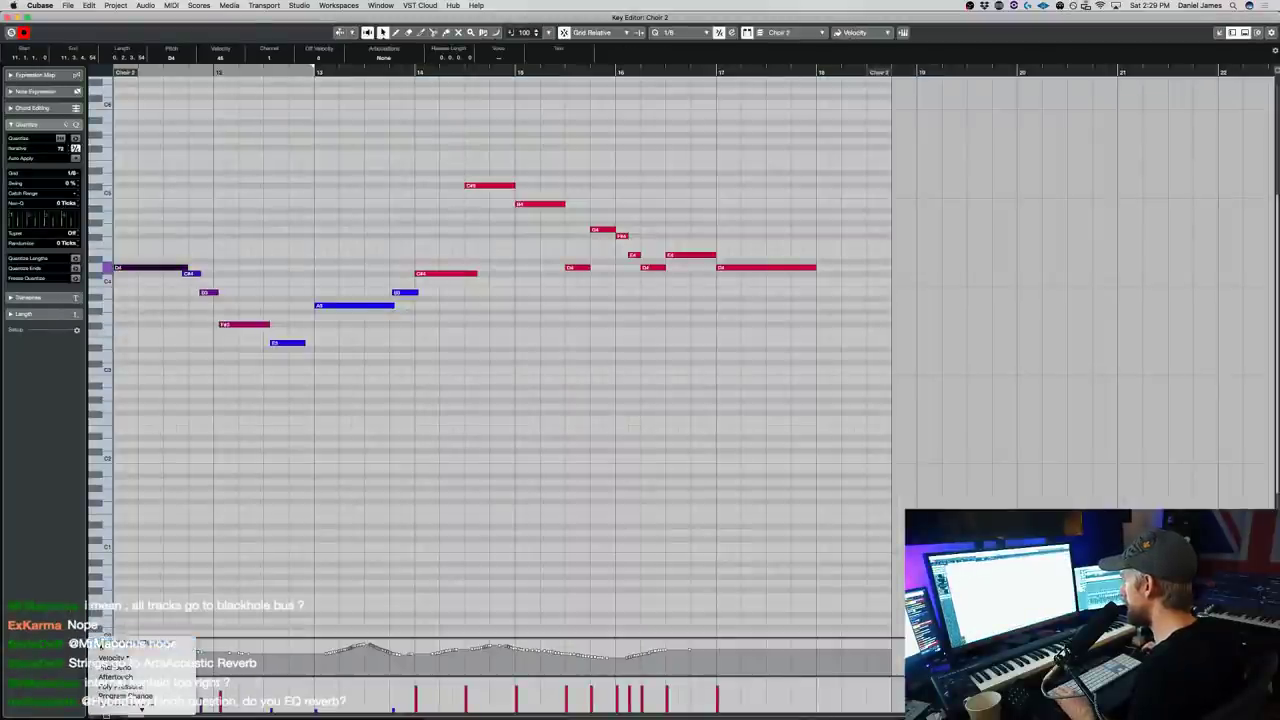
{"action": "left_click", "coordinate": [125, 648]}
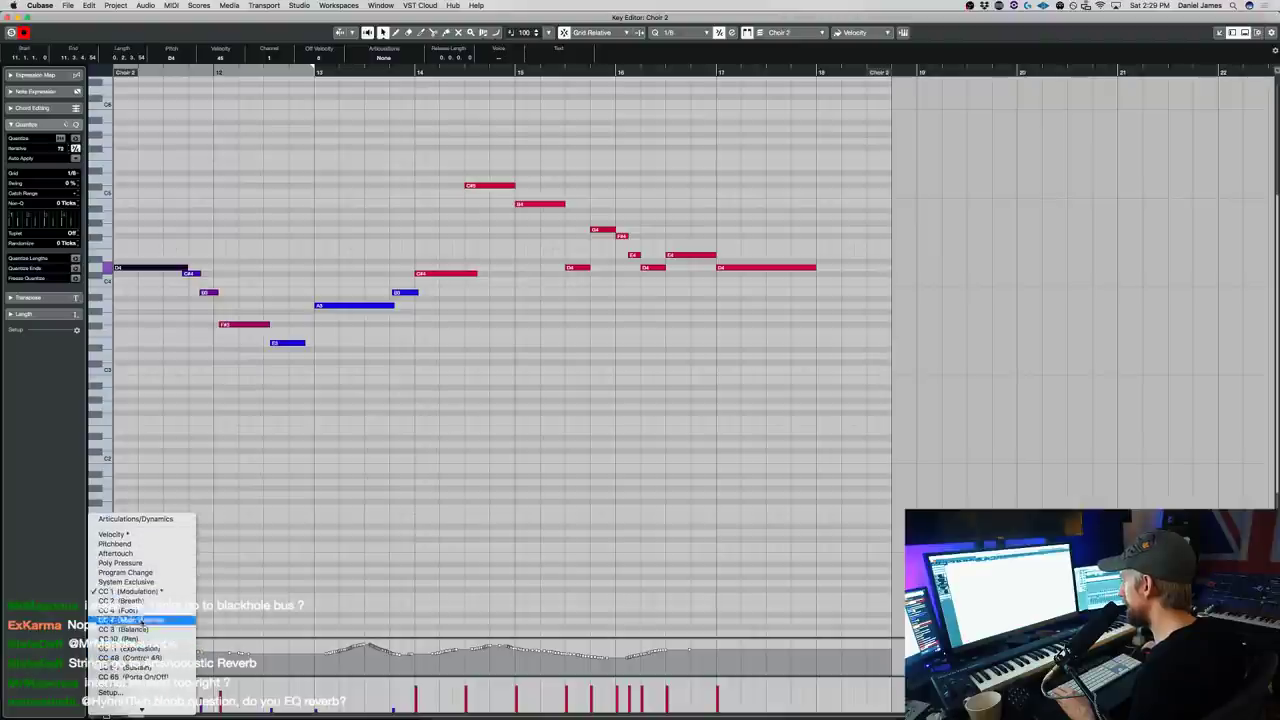
{"action": "left_click", "coordinate": [130, 648]}
{"action": "left_click", "coordinate": [152, 286]}
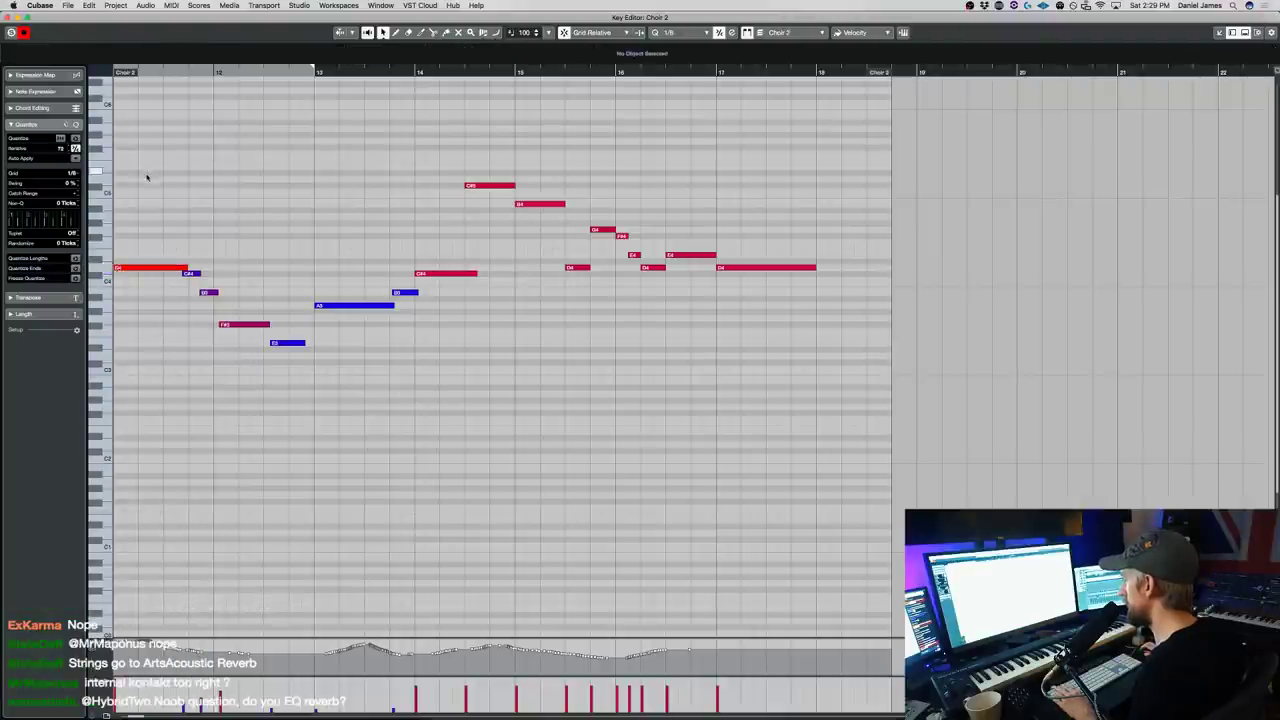
- Transpose all notes of the wind Choir 2 part up one octave and play it back
{"action": "key", "text": "super+a"}
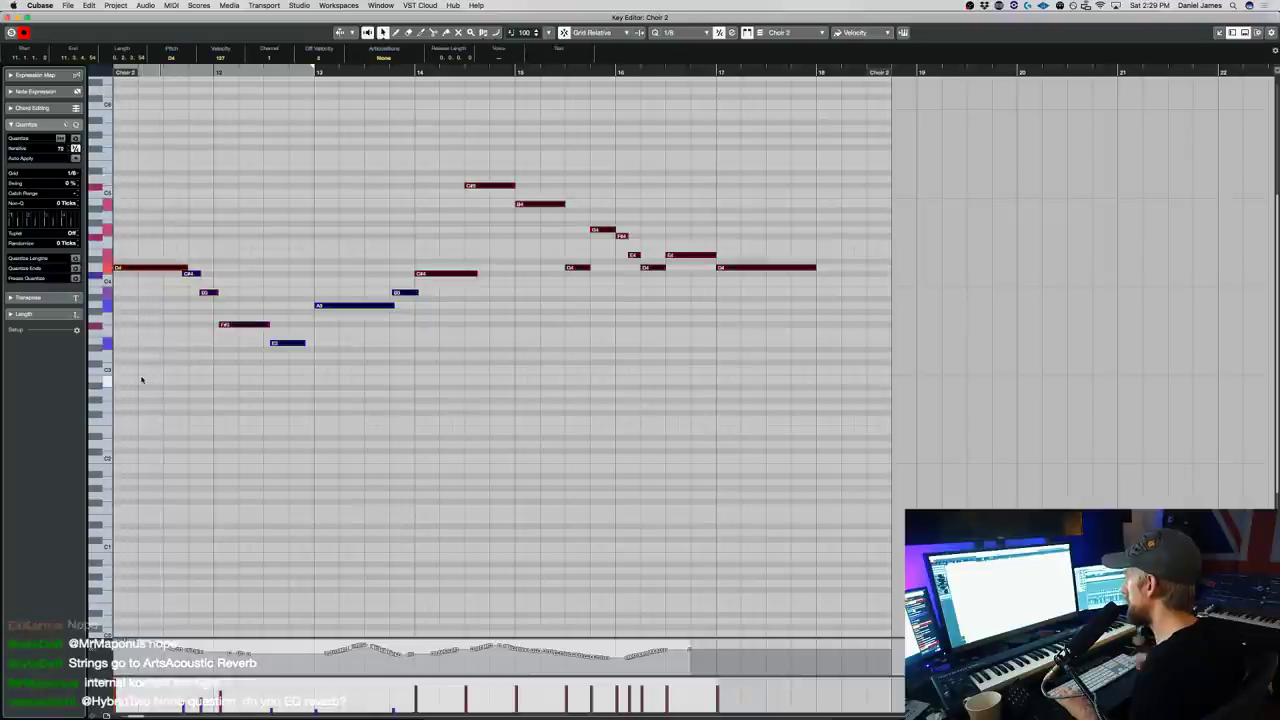
{"action": "key", "text": "shift+Up"}
{"action": "key", "text": "space"}
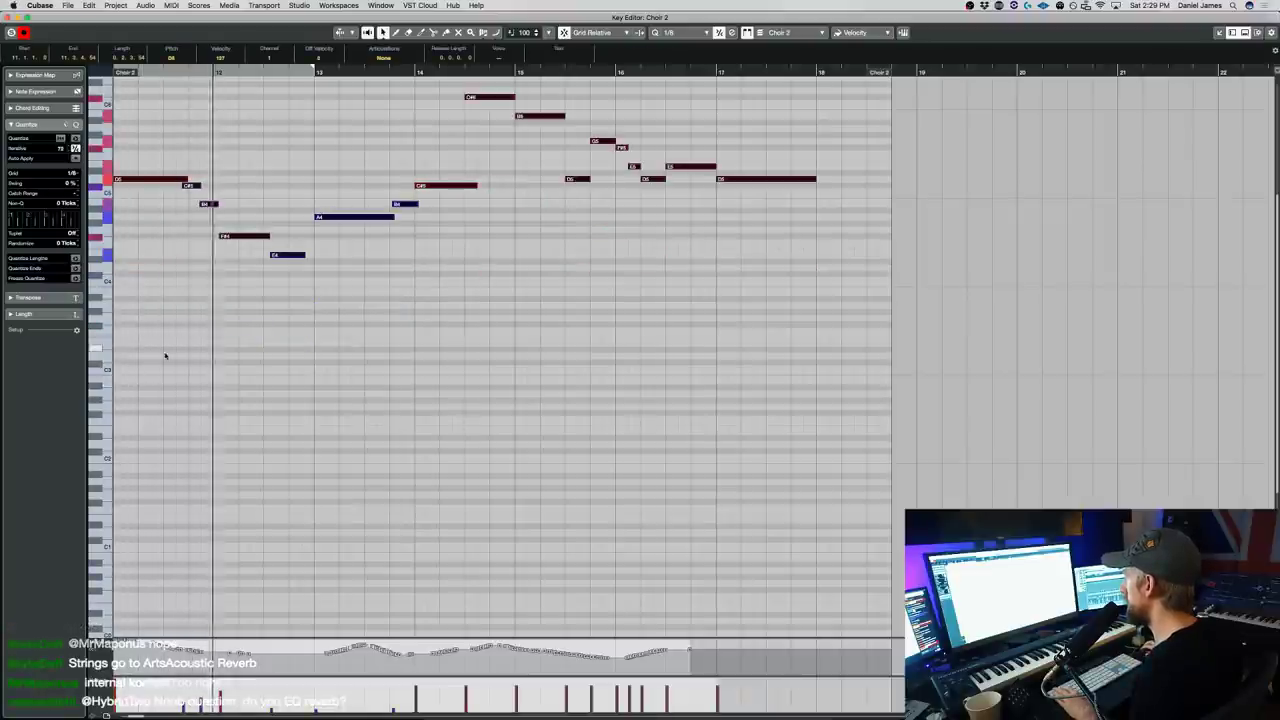
{"action": "left_click", "coordinate": [165, 356]}
{"action": "scroll", "coordinate": [200, 360], "scroll_direction": "left", "scroll_amount": 3}
- Raise the velocities of all notes in the wind Choir 2 part to full height and return to the arrangement
{"action": "key", "text": "super+a"}
{"action": "left_click_drag", "start_coordinate": [375, 267], "coordinate": [384, 97]}
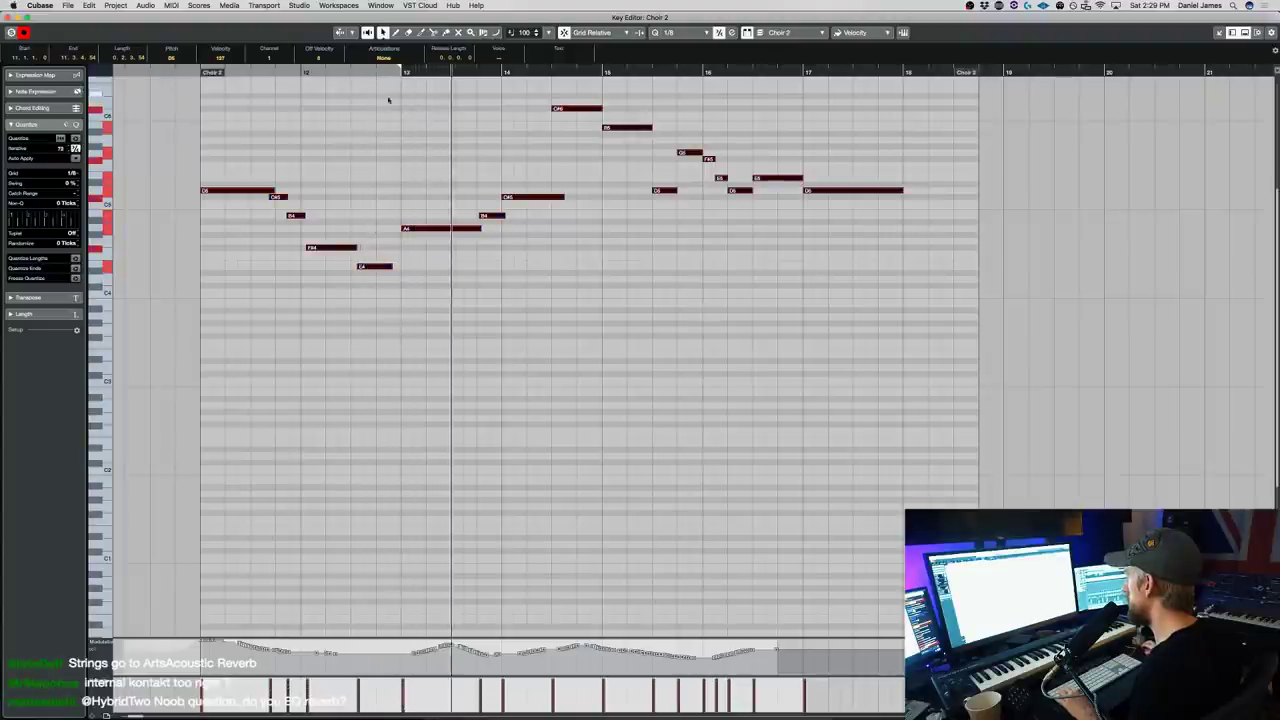
{"action": "scroll", "coordinate": [608, 346], "scroll_direction": "up", "scroll_amount": 3}
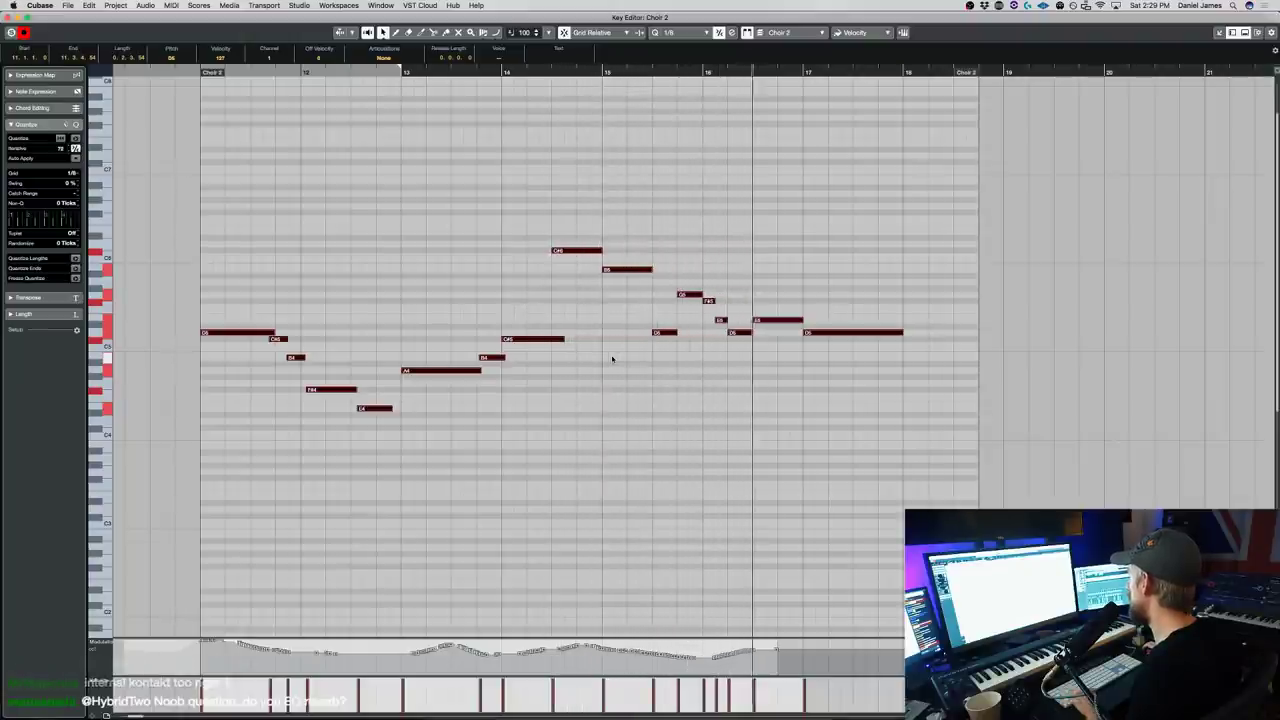
{"action": "scroll", "coordinate": [612, 359], "scroll_direction": "down", "scroll_amount": 1}
{"action": "key", "text": "Return"}
- Move the Extra 1 part starting at bar 13 onto the Perc Ex 1 track and play it
{"action": "left_click", "coordinate": [581, 435]}
{"action": "left_click_drag", "start_coordinate": [579, 404], "coordinate": [575, 268]}
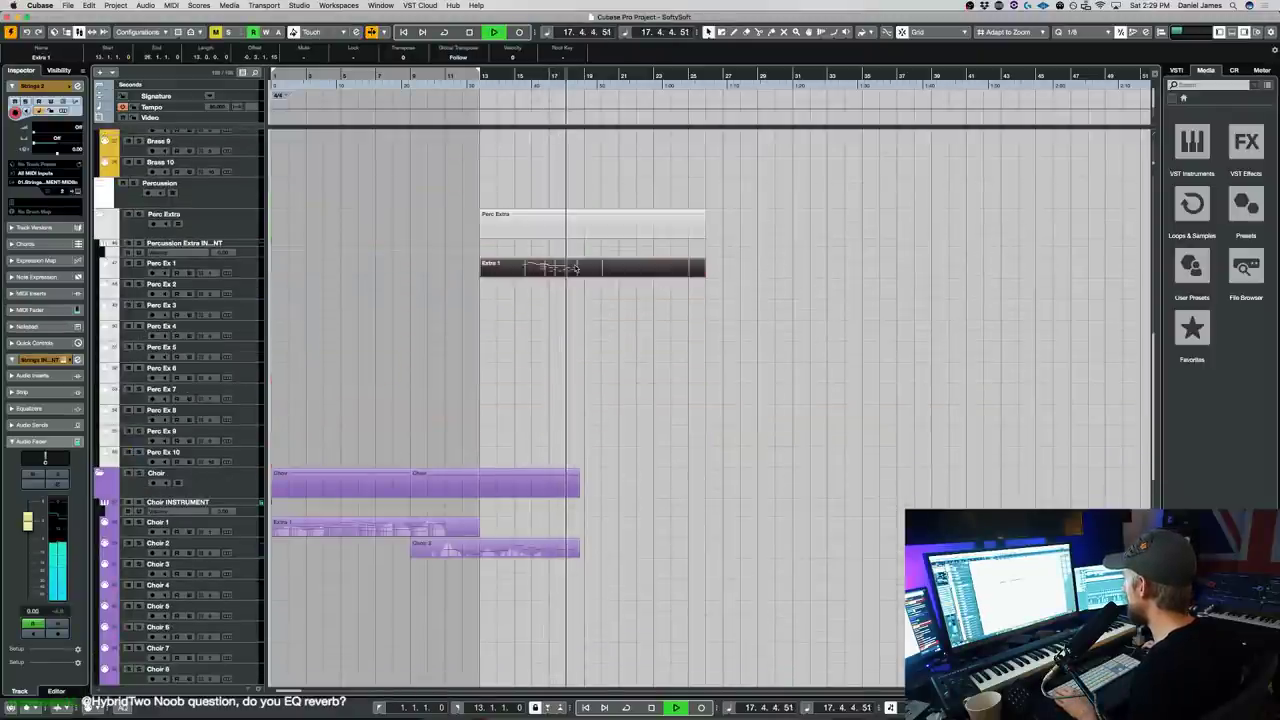
{"action": "key", "text": "space"}
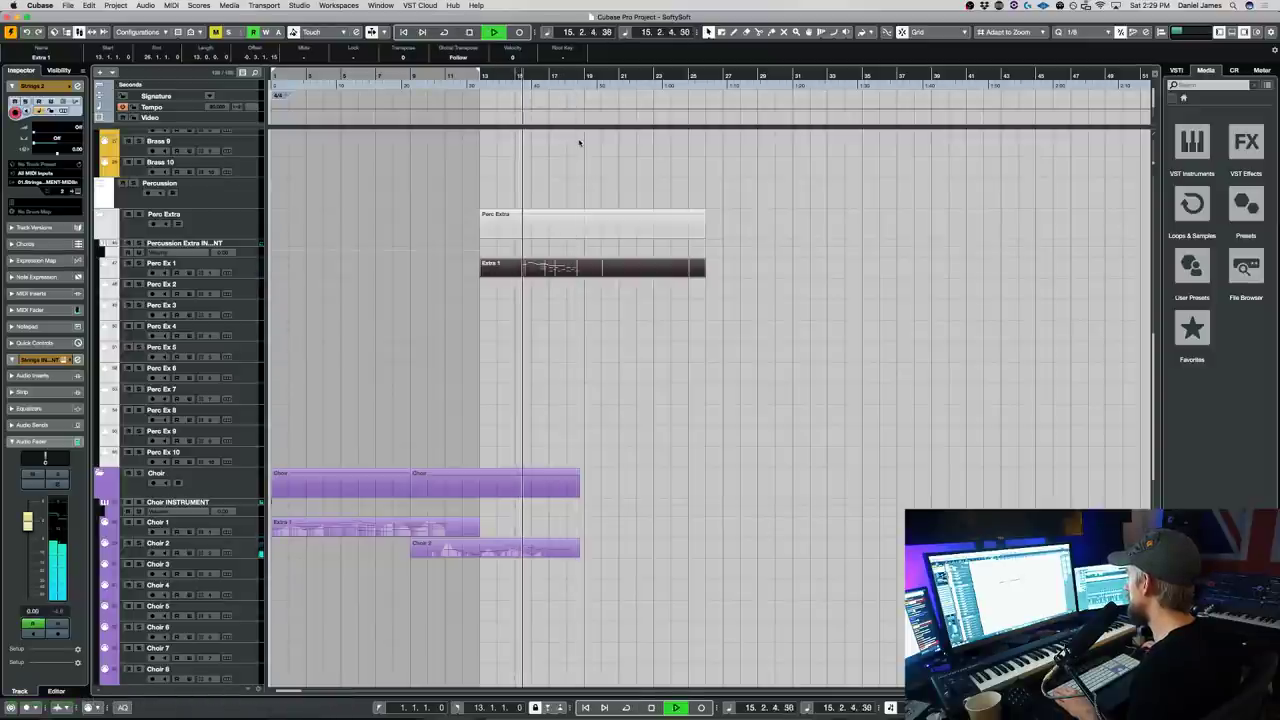
- Open the part on Perc Ex 1, transpose all its notes up one octave and play it back
{"action": "left_click", "coordinate": [565, 268]}
{"action": "double_click", "coordinate": [565, 268]}
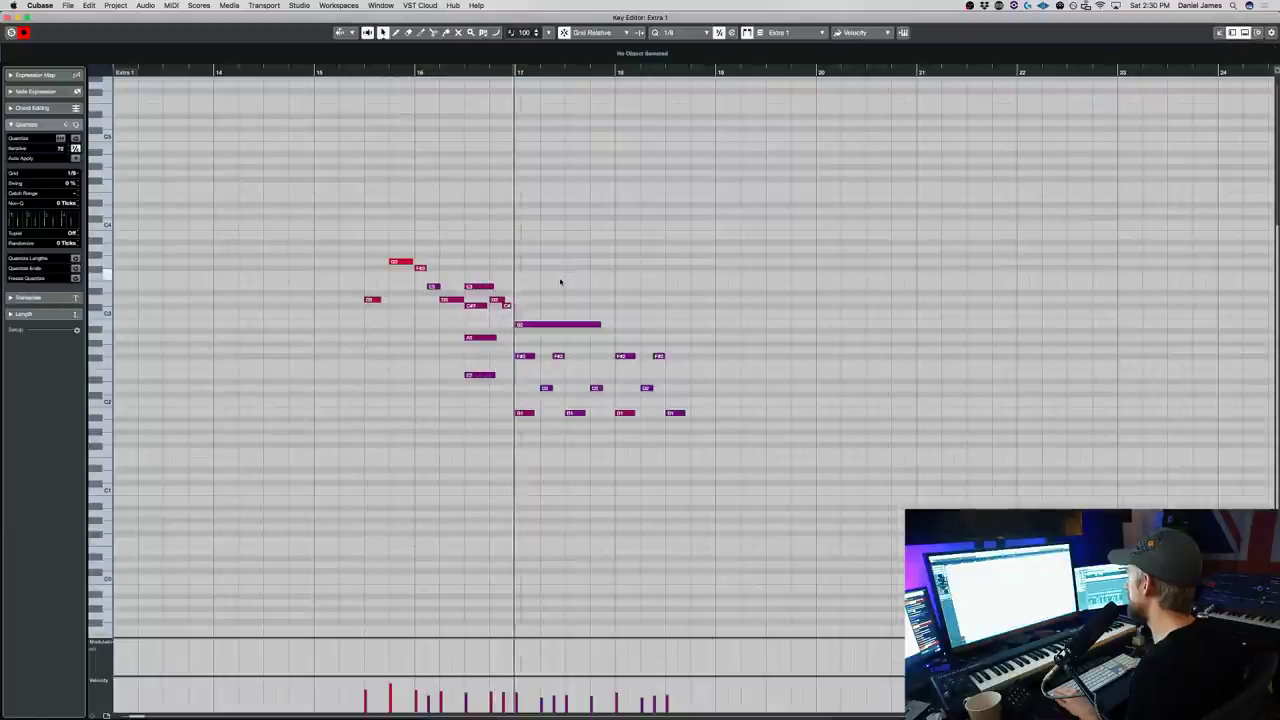
{"action": "scroll", "coordinate": [560, 282], "scroll_direction": "down", "scroll_amount": 3}
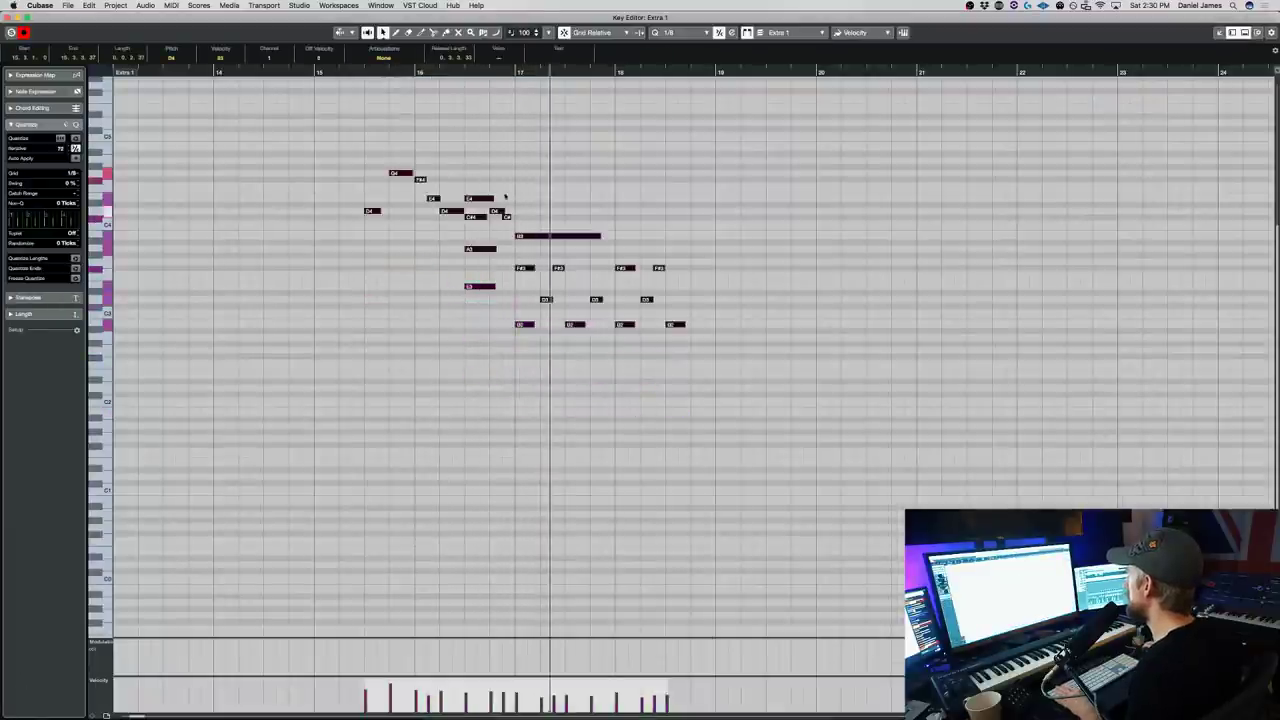
{"action": "left_click", "coordinate": [289, 70]}
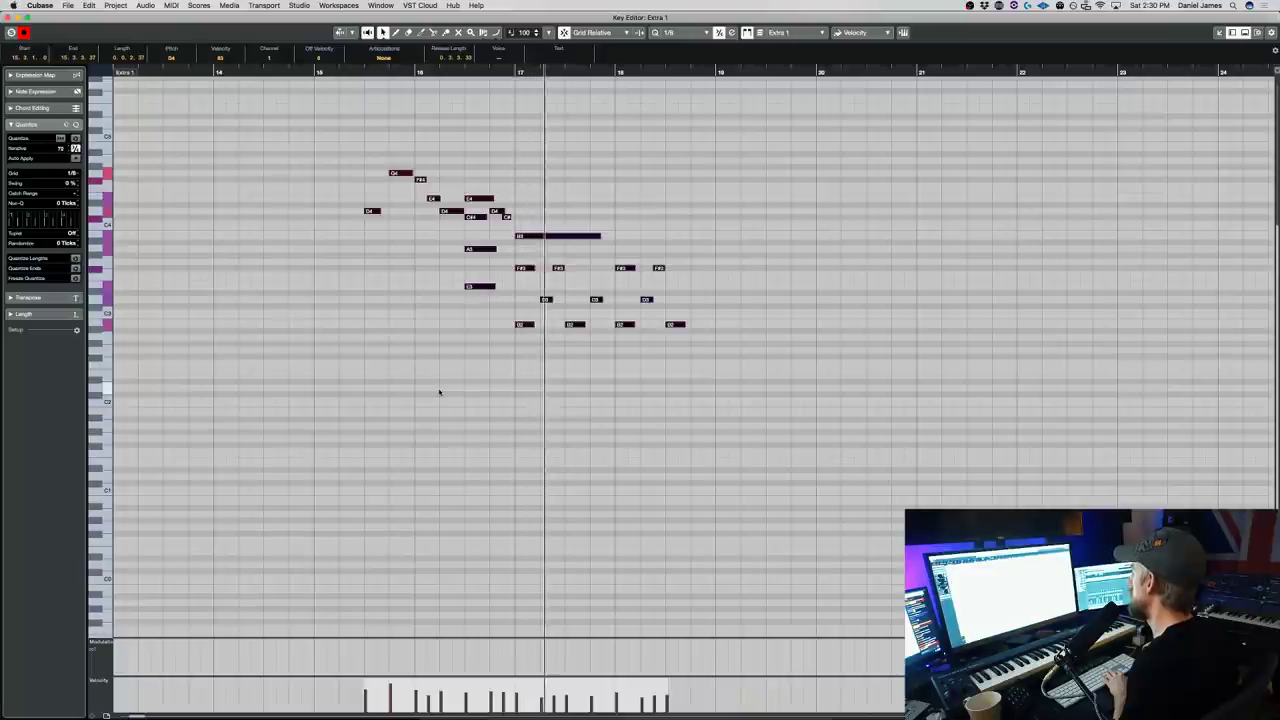
- Copy the two-bar pattern at bar 17 to bar 19 and again to bar 21, and return to the arrangement
{"action": "left_click", "coordinate": [655, 308]}
{"action": "left_click_drag", "start_coordinate": [709, 374], "coordinate": [738, 236]}
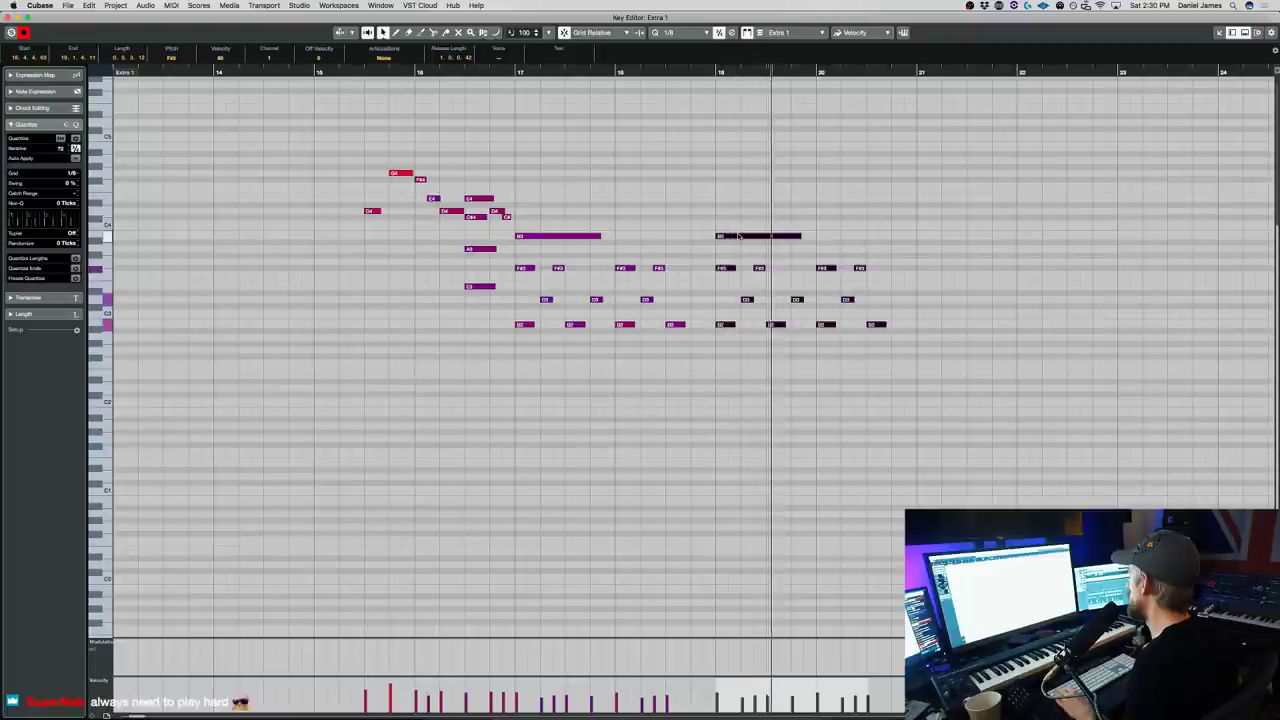
{"action": "left_click_drag", "start_coordinate": [930, 353], "coordinate": [720, 214]}
{"action": "key", "text": "super+d"}
{"action": "key", "text": "super+Right"}
{"action": "key", "text": "super+Right"}
{"action": "key", "text": "q"}
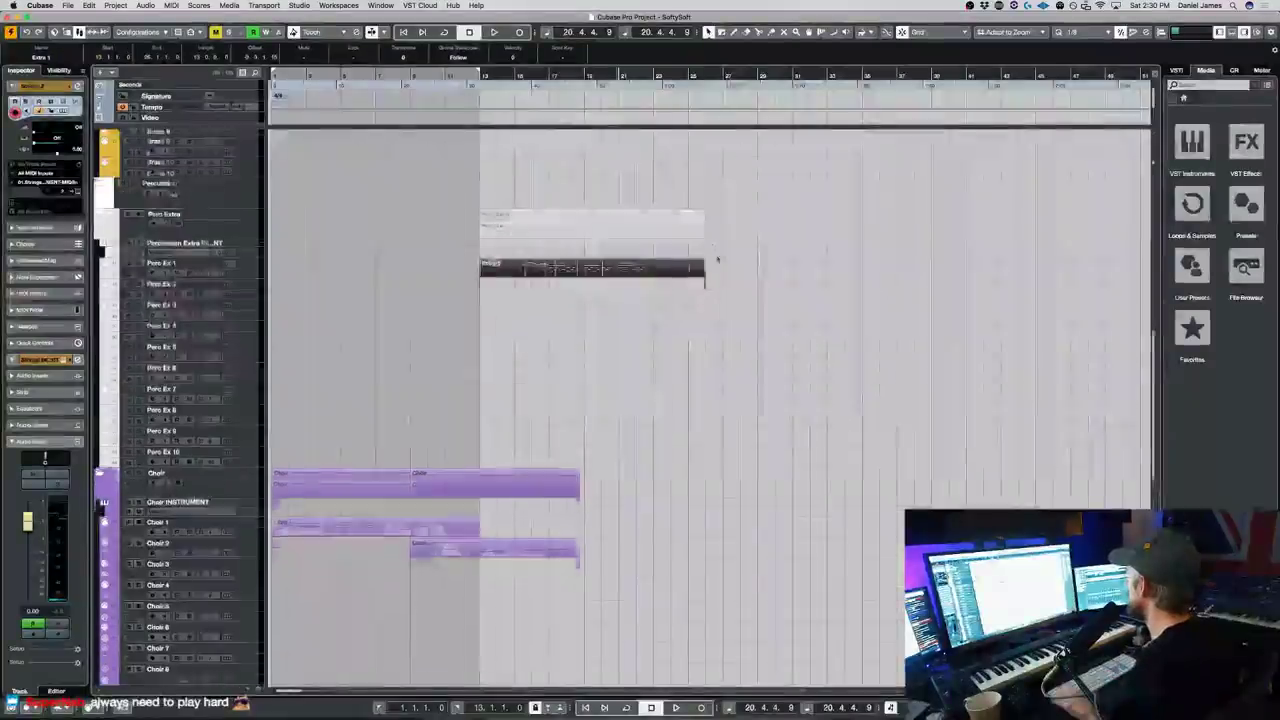
- Play the arrangement from bar 16 to listen to the repeated pattern on Perc Ex 1 with the other parts
{"action": "left_click", "coordinate": [538, 75]}
{"action": "key", "text": "space"}
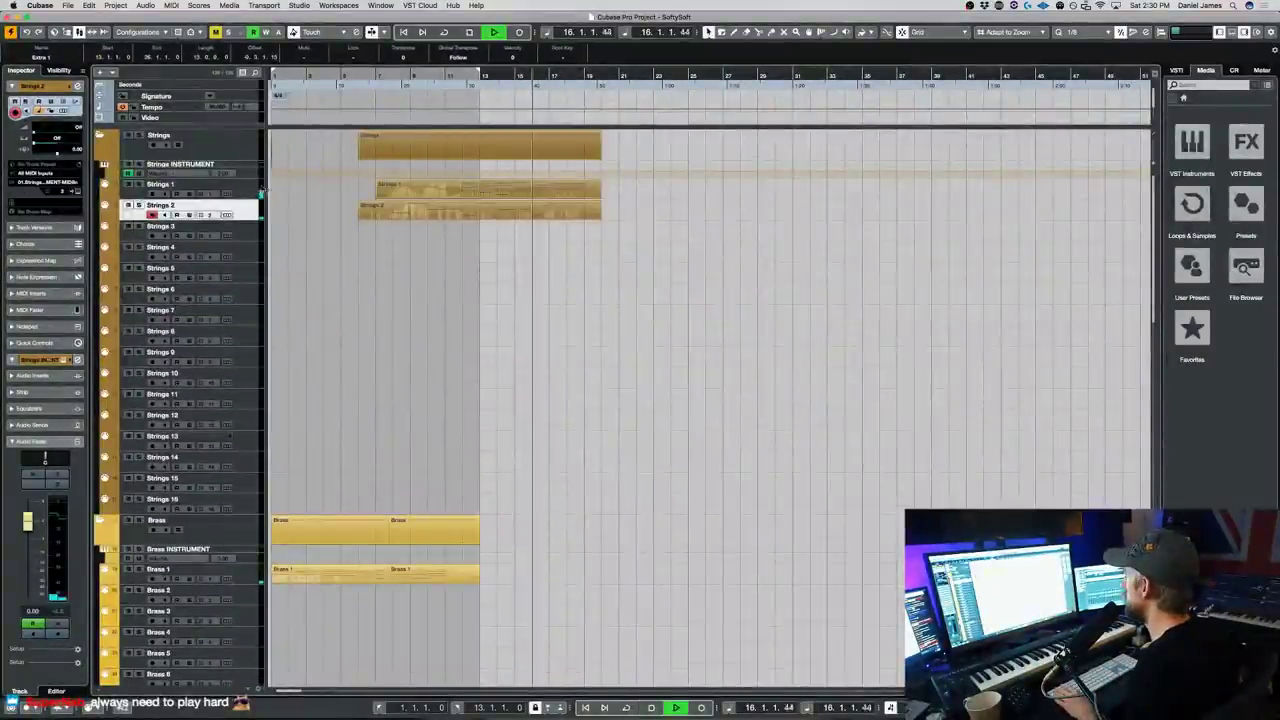
{"action": "scroll", "coordinate": [597, 325], "scroll_direction": "down", "scroll_amount": 8}
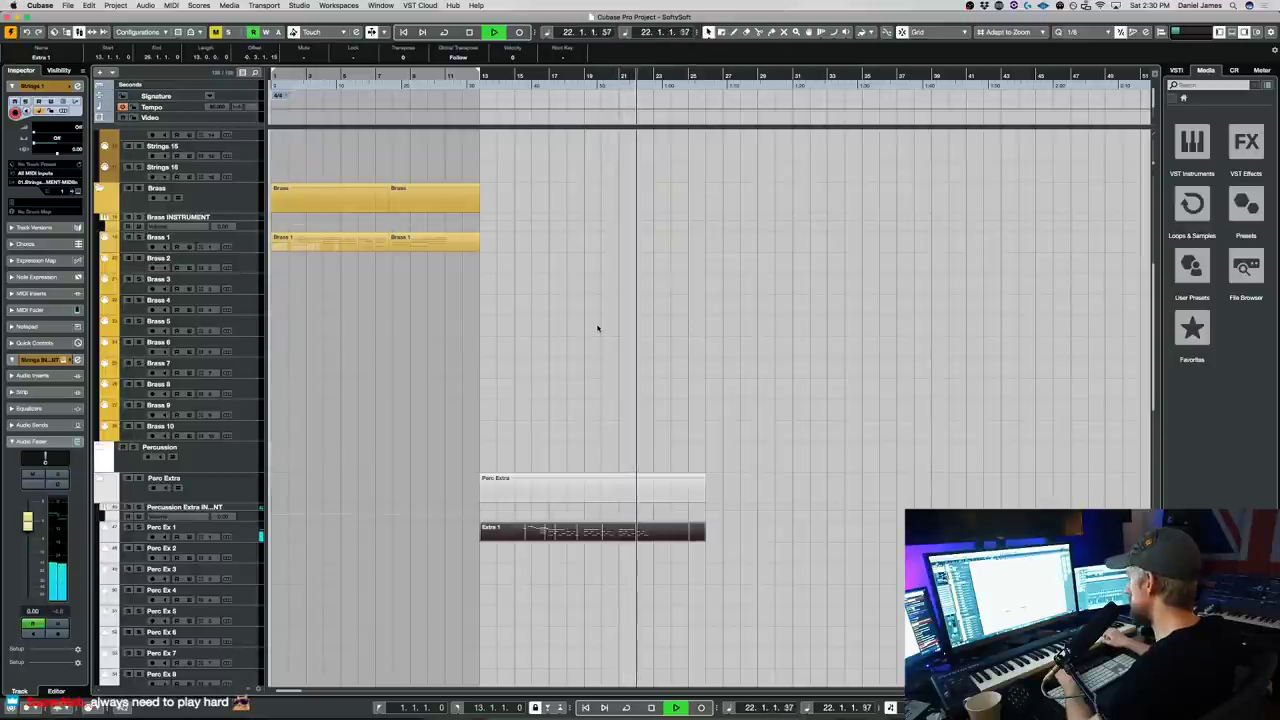
{"action": "key", "text": "space"}
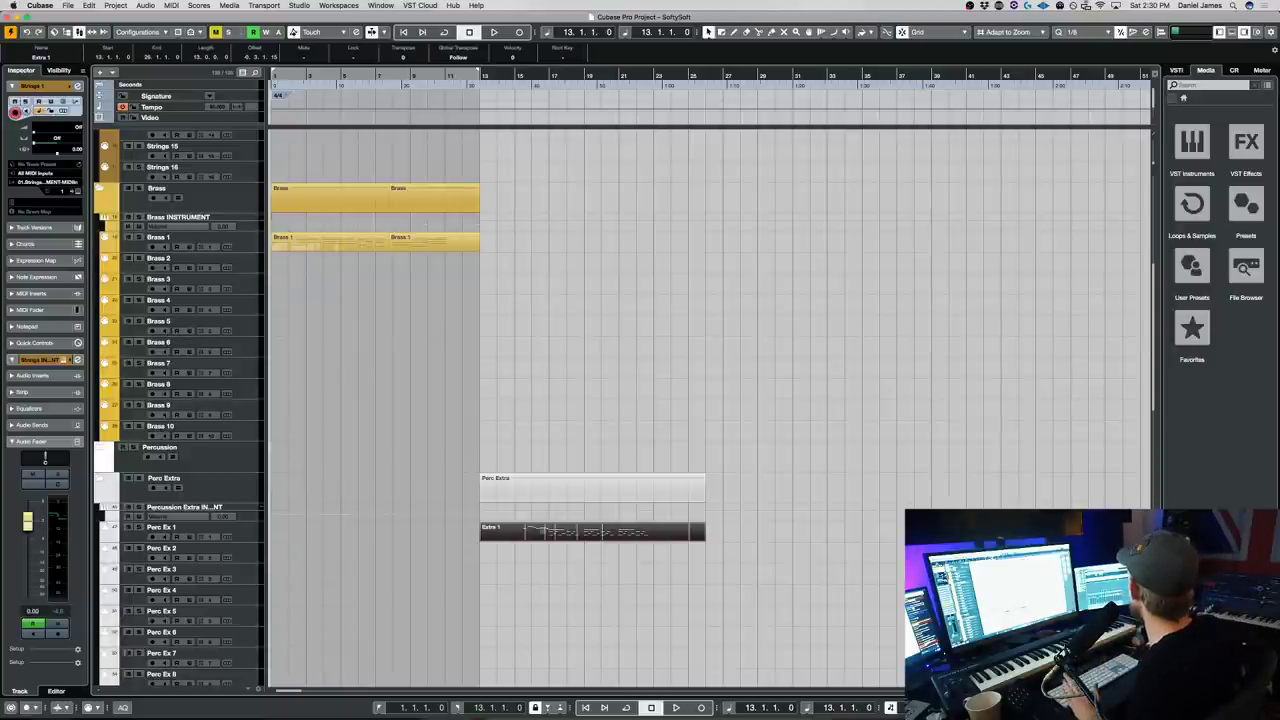
- Show the MixConsole beside the strings tracks, select the Strings Group channel and hide the mixer again
{"action": "key", "text": "F3"}
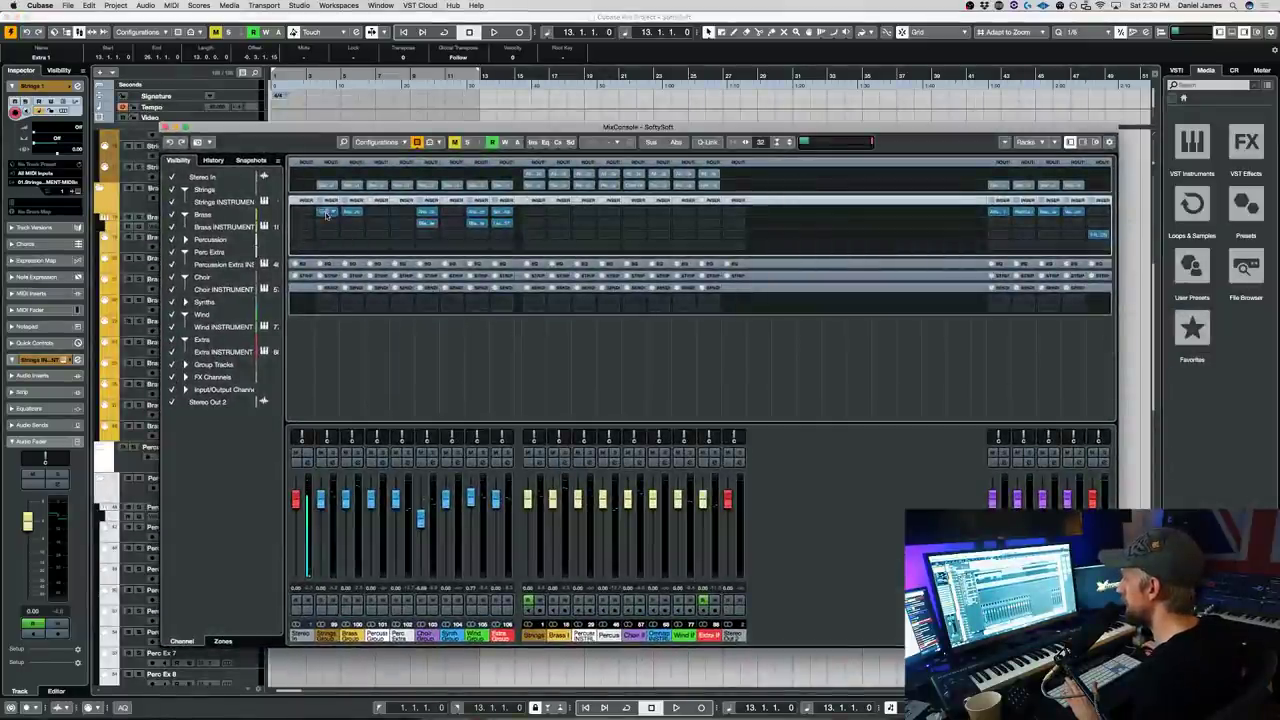
{"action": "scroll", "coordinate": [128, 400], "scroll_direction": "up", "scroll_amount": 8}
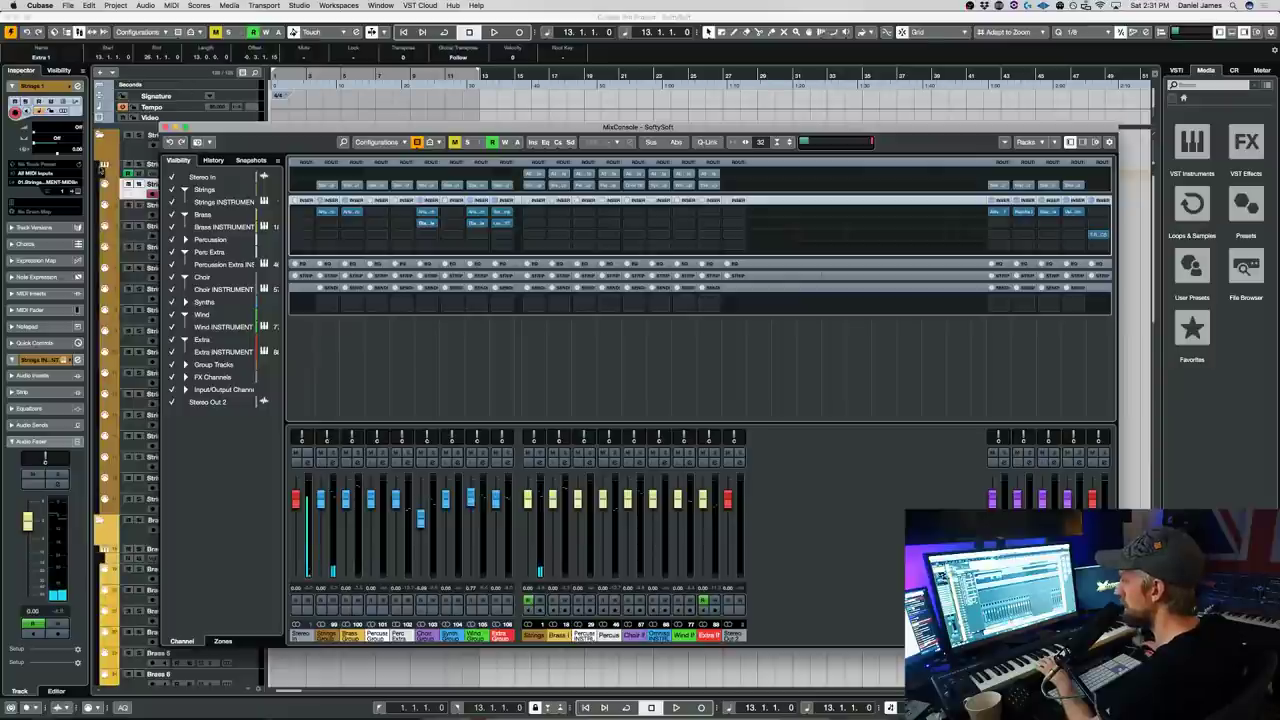
{"action": "left_click_drag", "start_coordinate": [325, 133], "coordinate": [500, 56]}
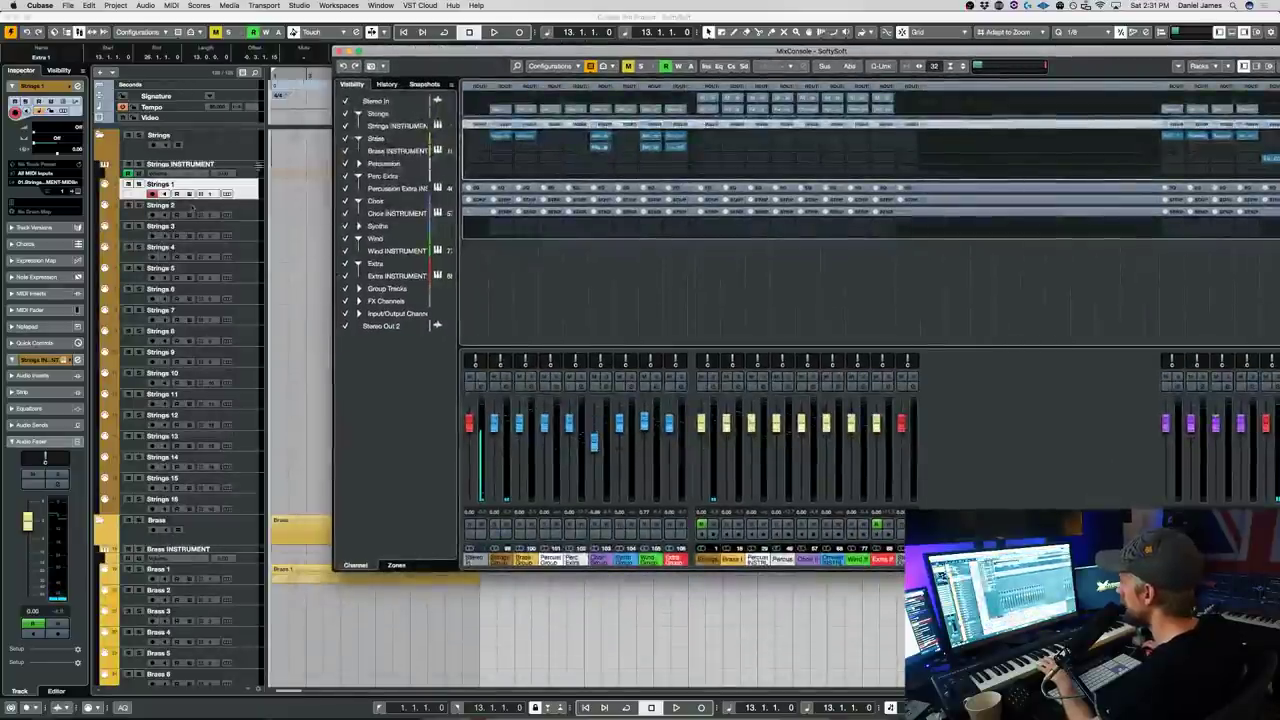
{"action": "left_click", "coordinate": [517, 304]}
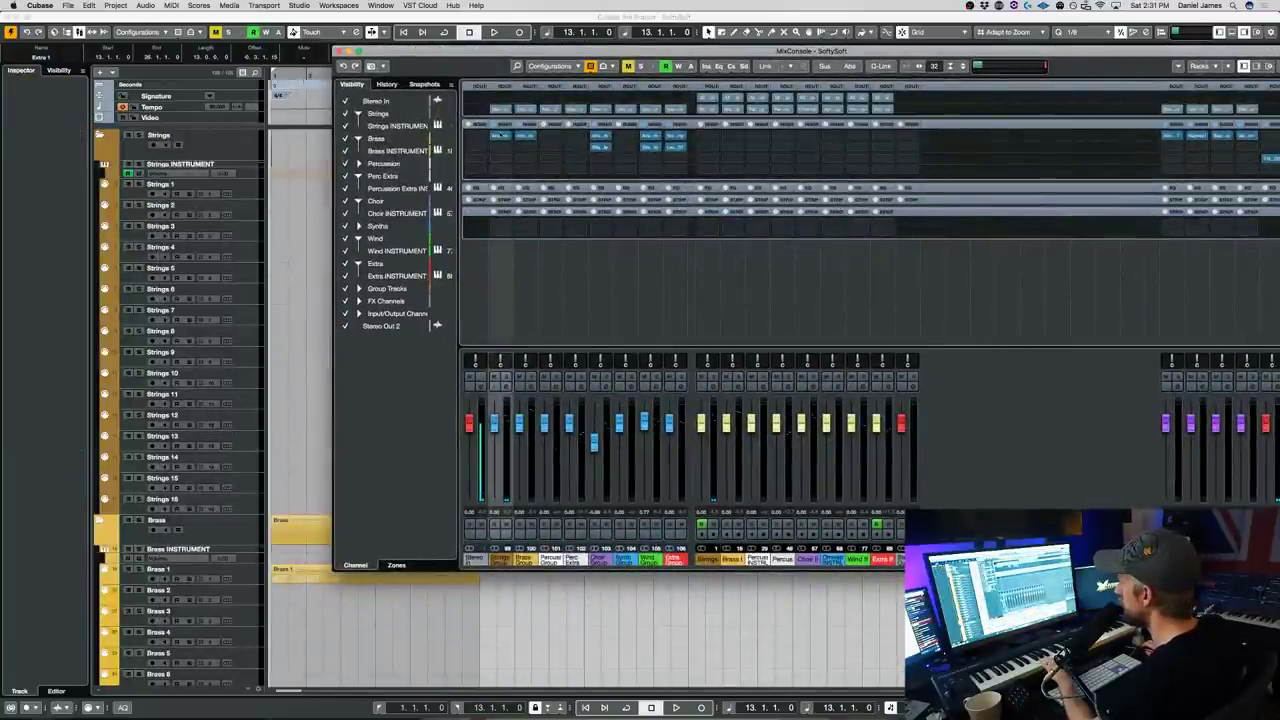
{"action": "left_click_drag", "start_coordinate": [499, 52], "coordinate": [465, 204]}
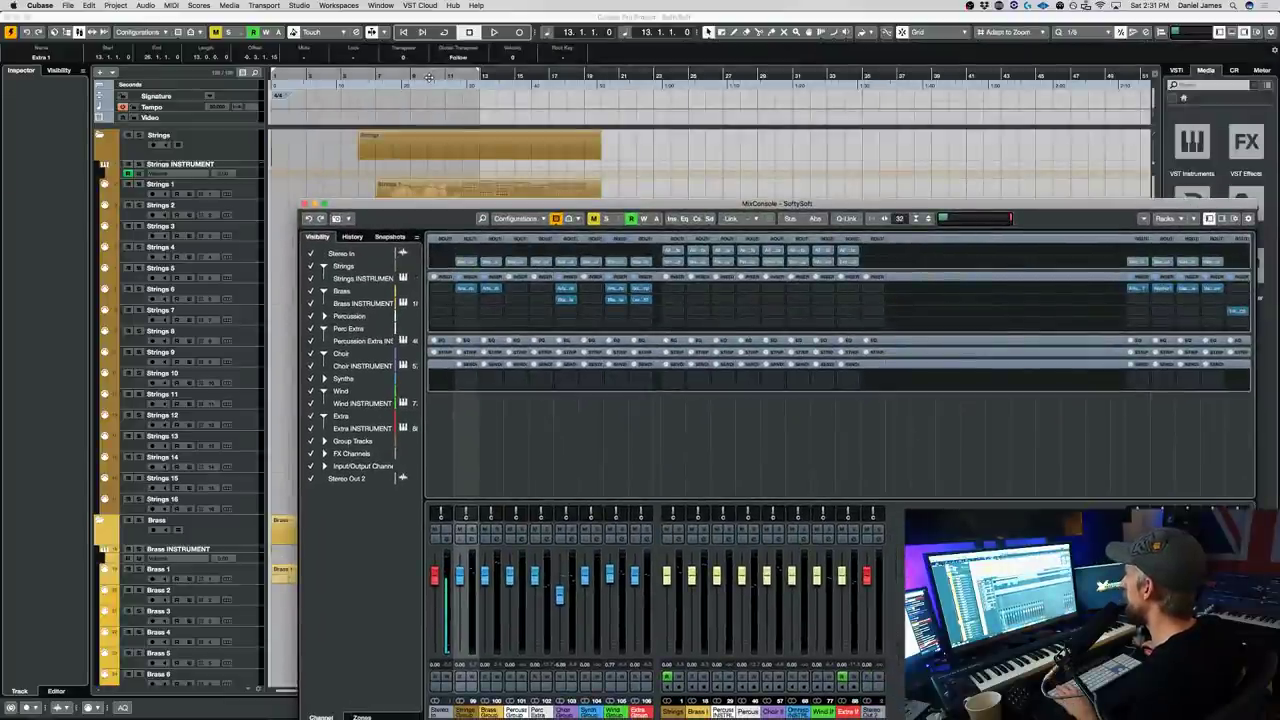
{"action": "key", "text": "F3"}
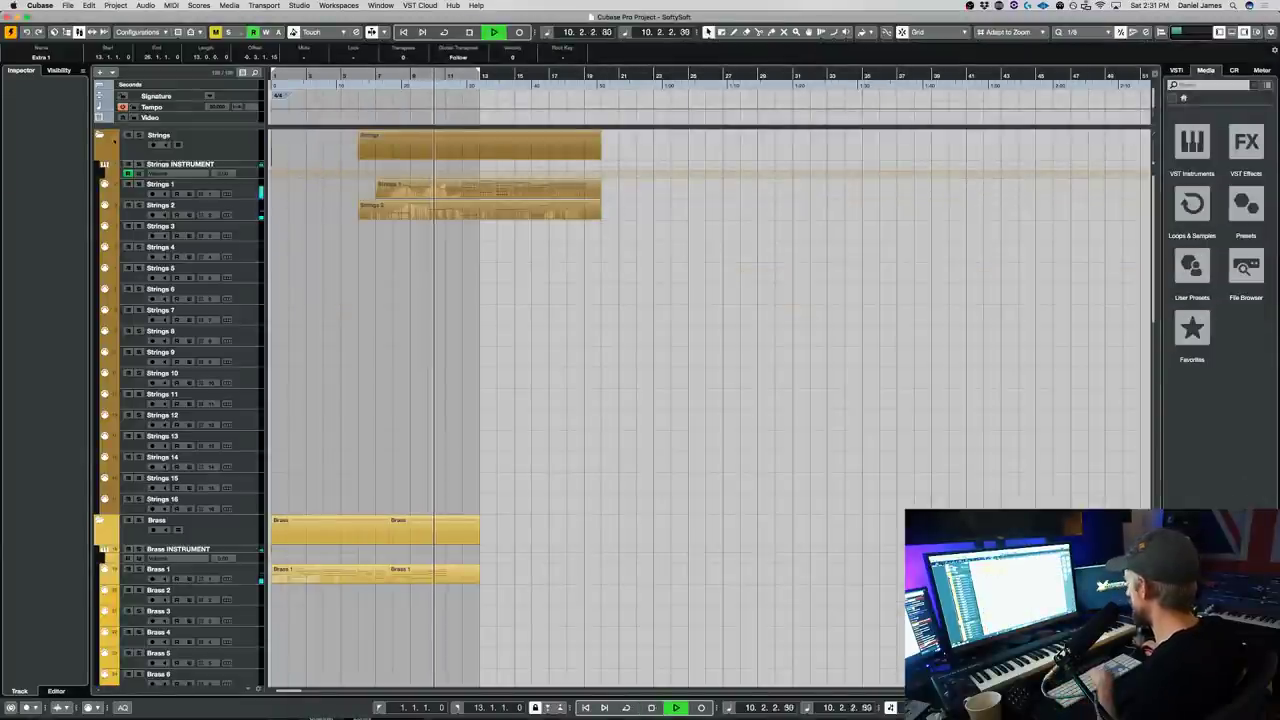
- Solo the Strings folder and insert FabFilter Pro-Q 3 in the Strings Group channel's second insert slot
{"action": "left_click", "coordinate": [139, 135]}
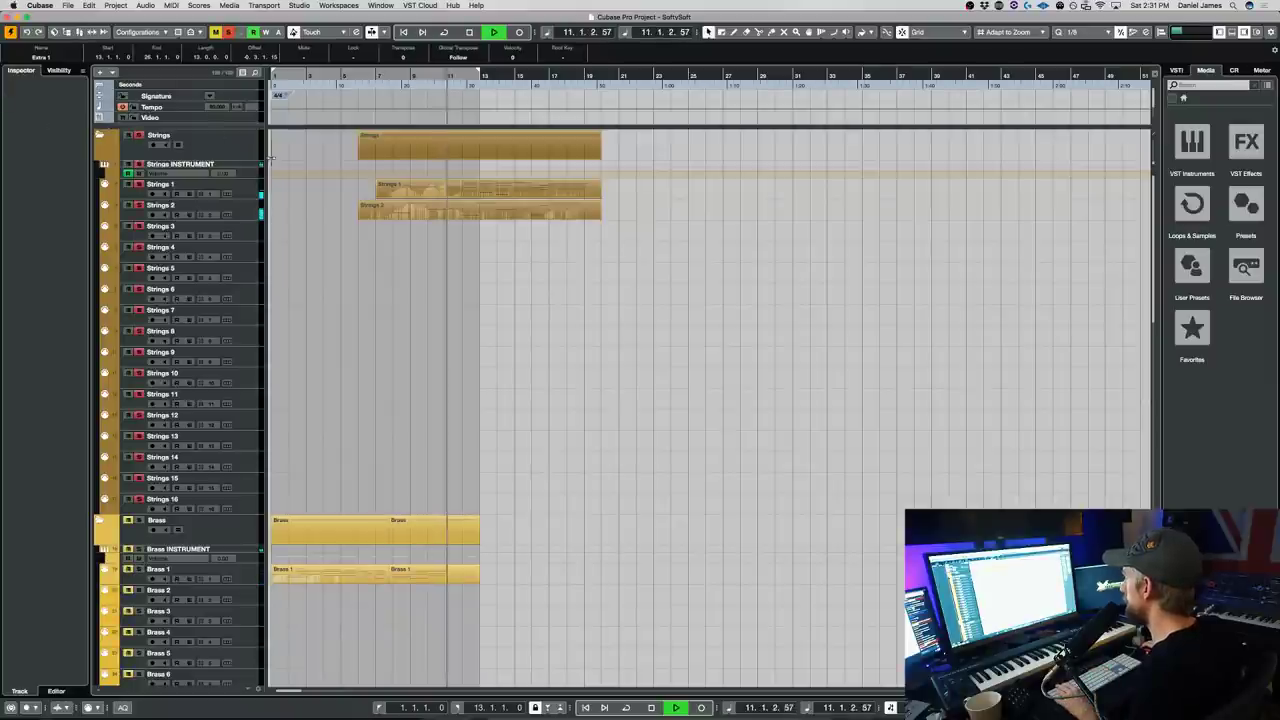
{"action": "key", "text": "F3"}
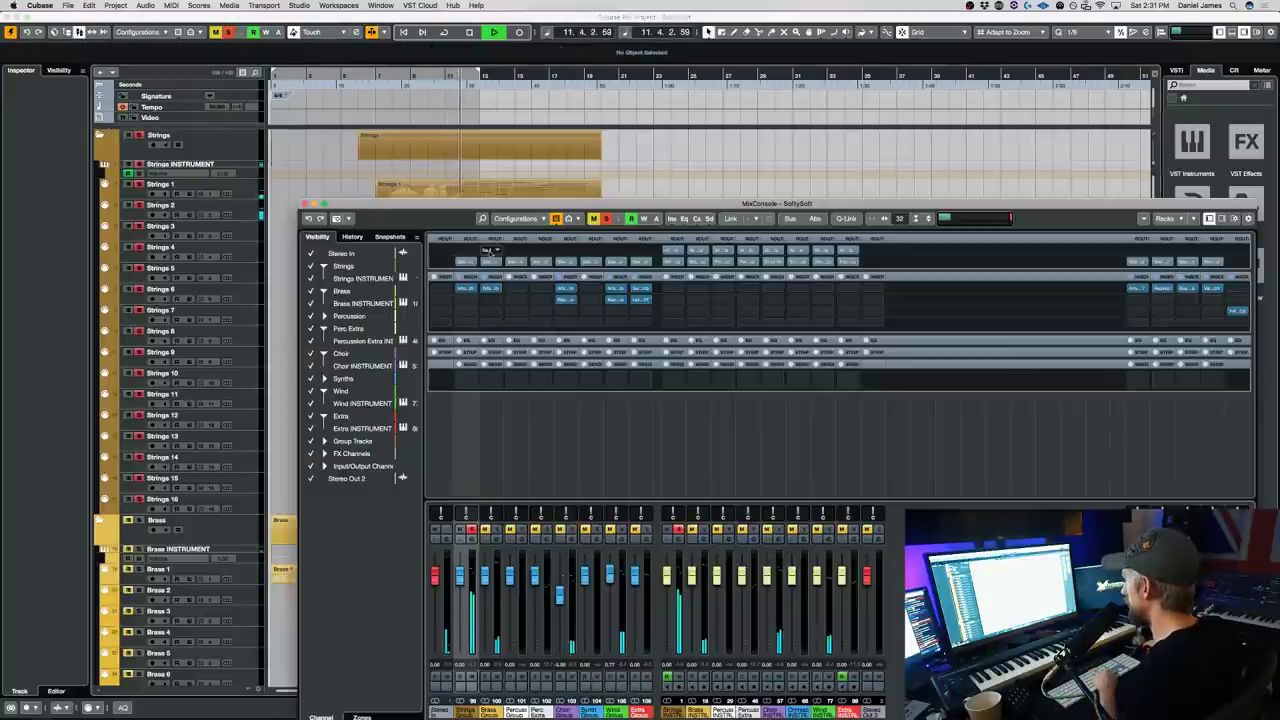
{"action": "left_click", "coordinate": [459, 300]}
{"action": "type", "text": "fab"}
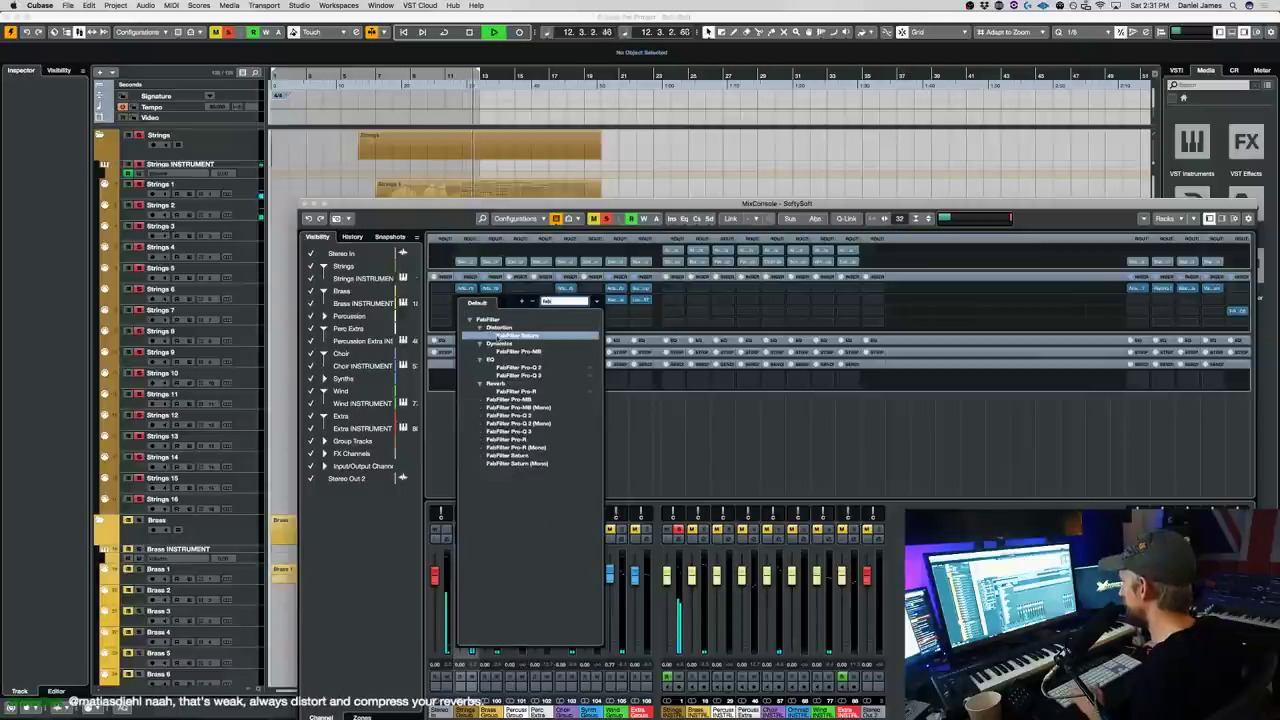
{"action": "left_click", "coordinate": [530, 375]}
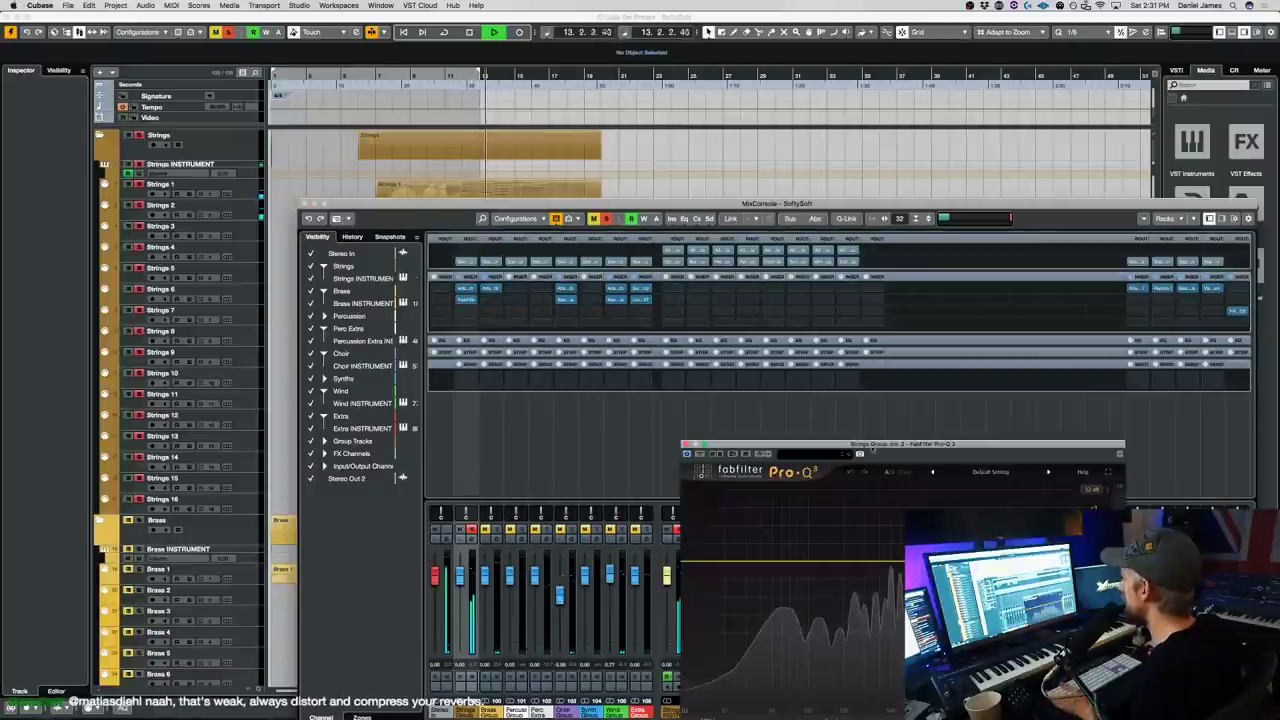
- Add a strongly boosted band in Pro-Q 3, sweep it to the strings' resonant peak and narrow it
{"action": "left_click_drag", "start_coordinate": [875, 565], "coordinate": [933, 492]}
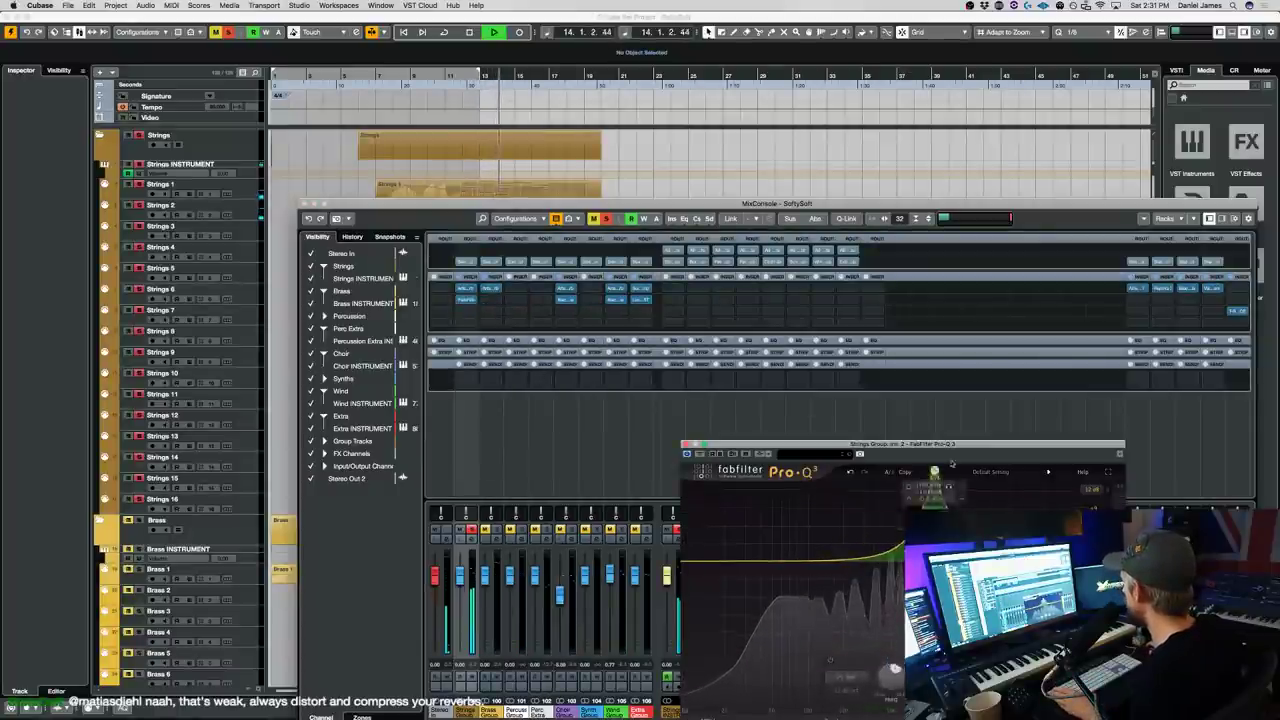
{"action": "left_click_drag", "start_coordinate": [933, 378], "coordinate": [863, 341]}
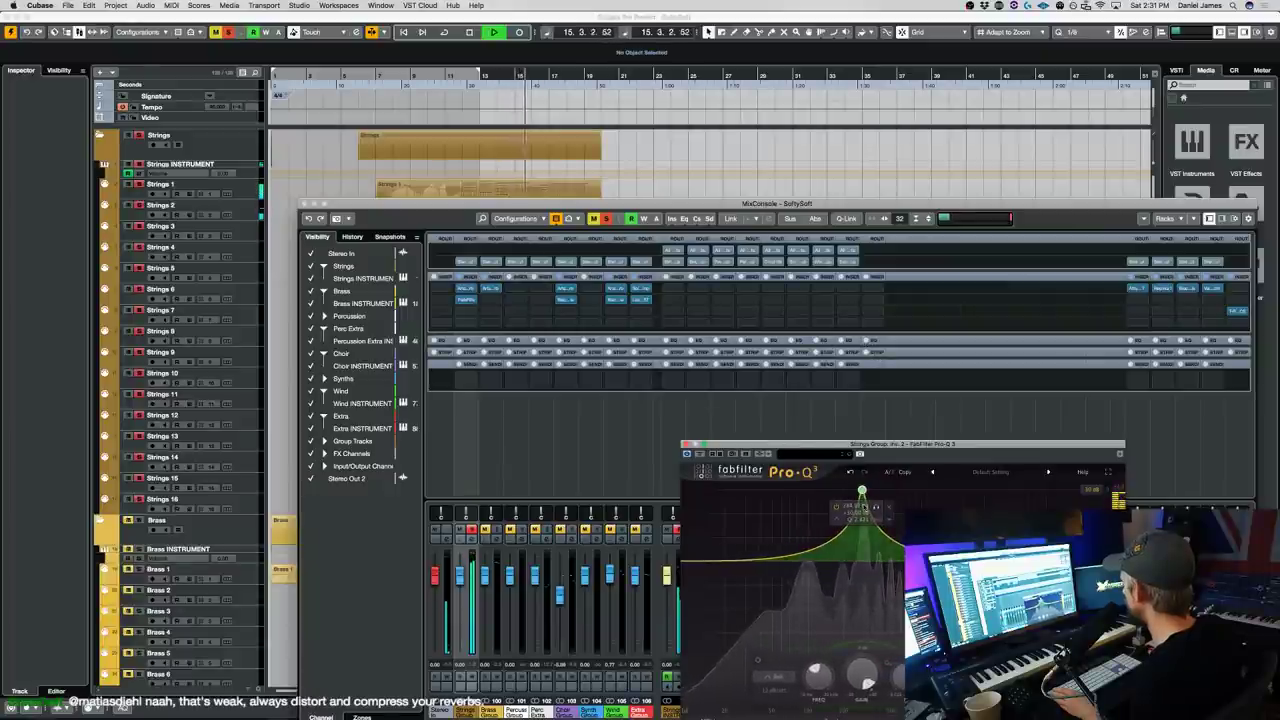
{"action": "left_click_drag", "start_coordinate": [862, 493], "coordinate": [865, 502]}
{"action": "scroll", "coordinate": [865, 500], "scroll_direction": "up", "scroll_amount": 5}
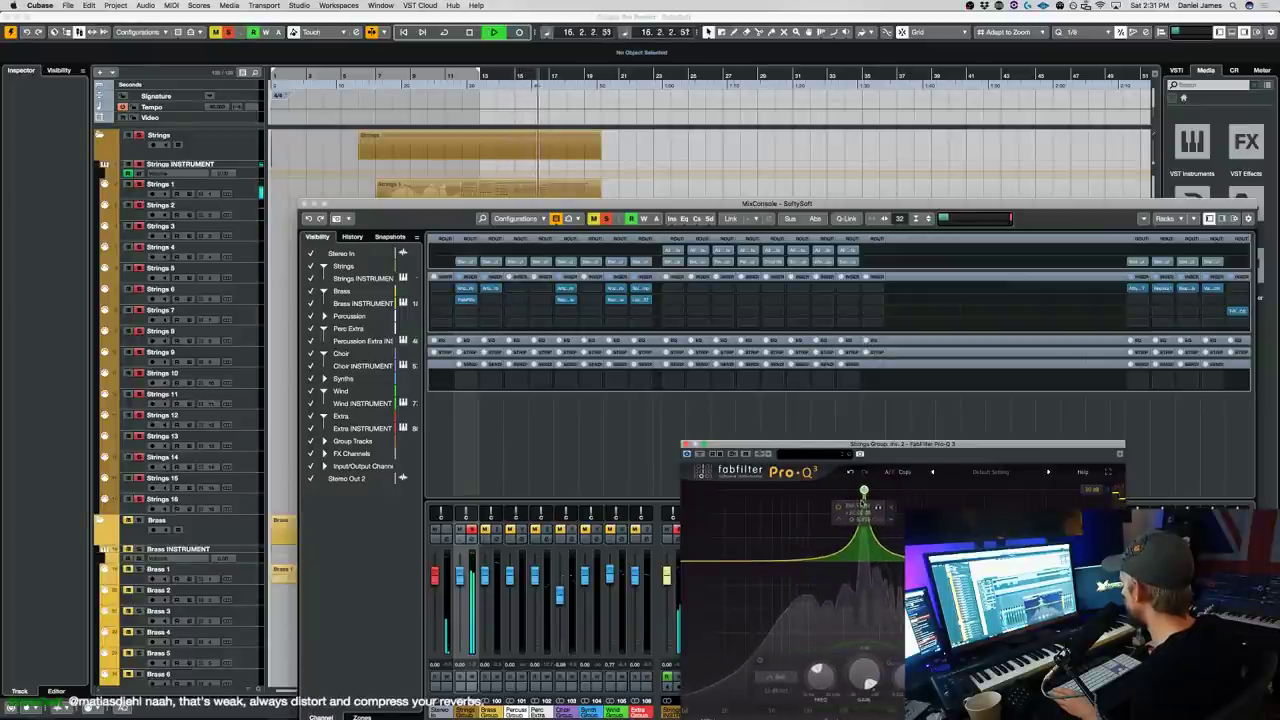
- Reset the band's gain to zero with a small dynamic cut, and close the mixer and equalizer while playing the soloed strings
{"action": "key", "text": "space"}
{"action": "left_click", "coordinate": [863, 680], "text": "super"}
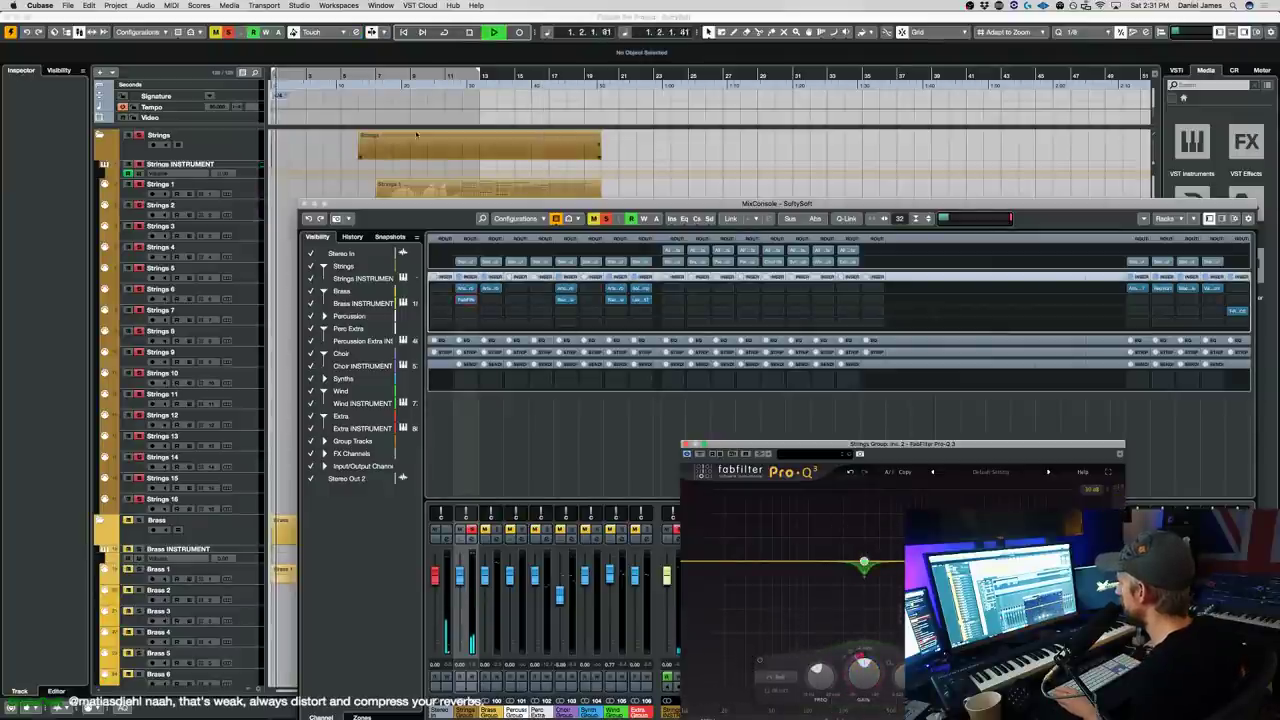
{"action": "key", "text": "F3"}
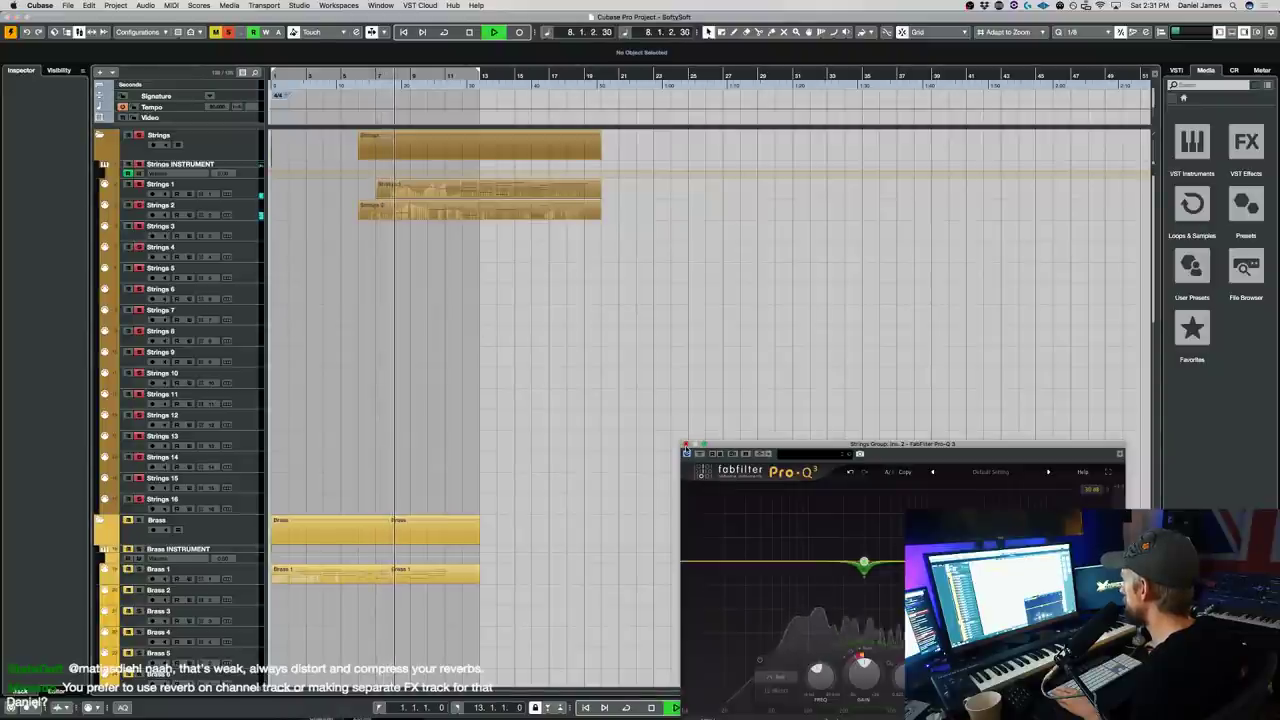
{"action": "left_click", "coordinate": [686, 444]}
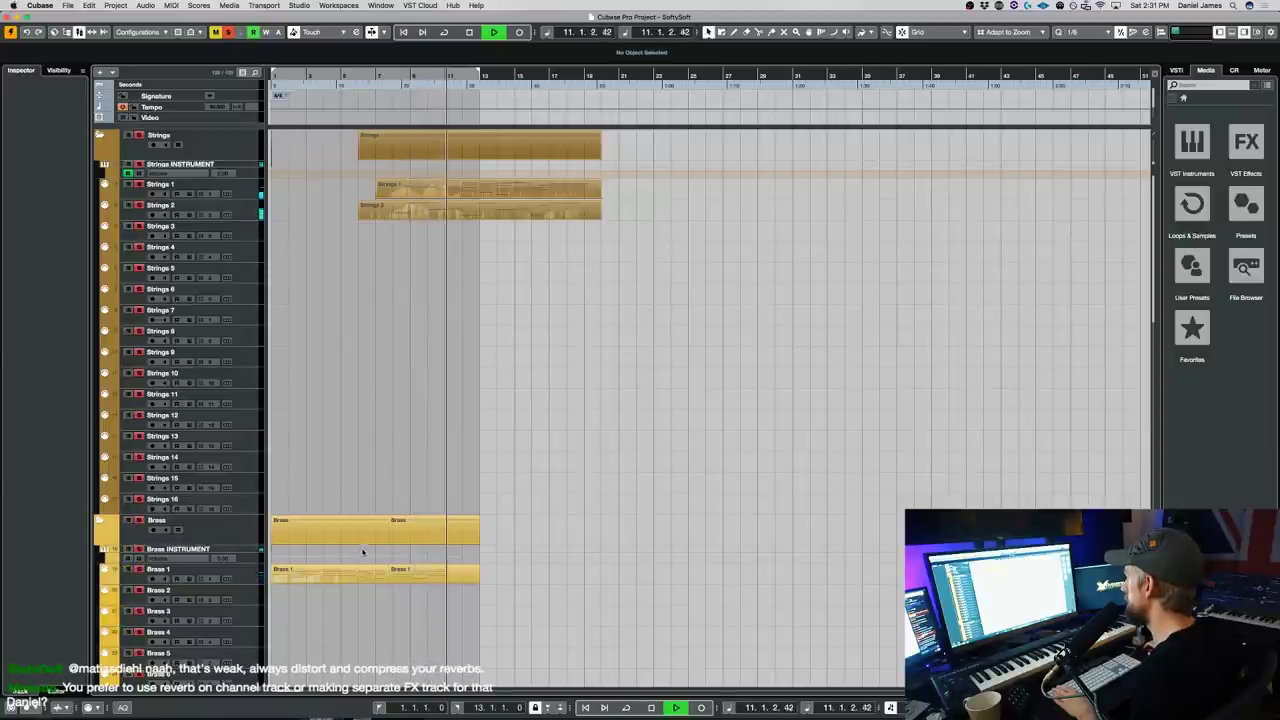
- Open the Strings 1 part for note editing and redraw its modulation as a gradual fall from bar 10 to bar 12
{"action": "left_click", "coordinate": [447, 196]}
{"action": "double_click", "coordinate": [447, 196]}
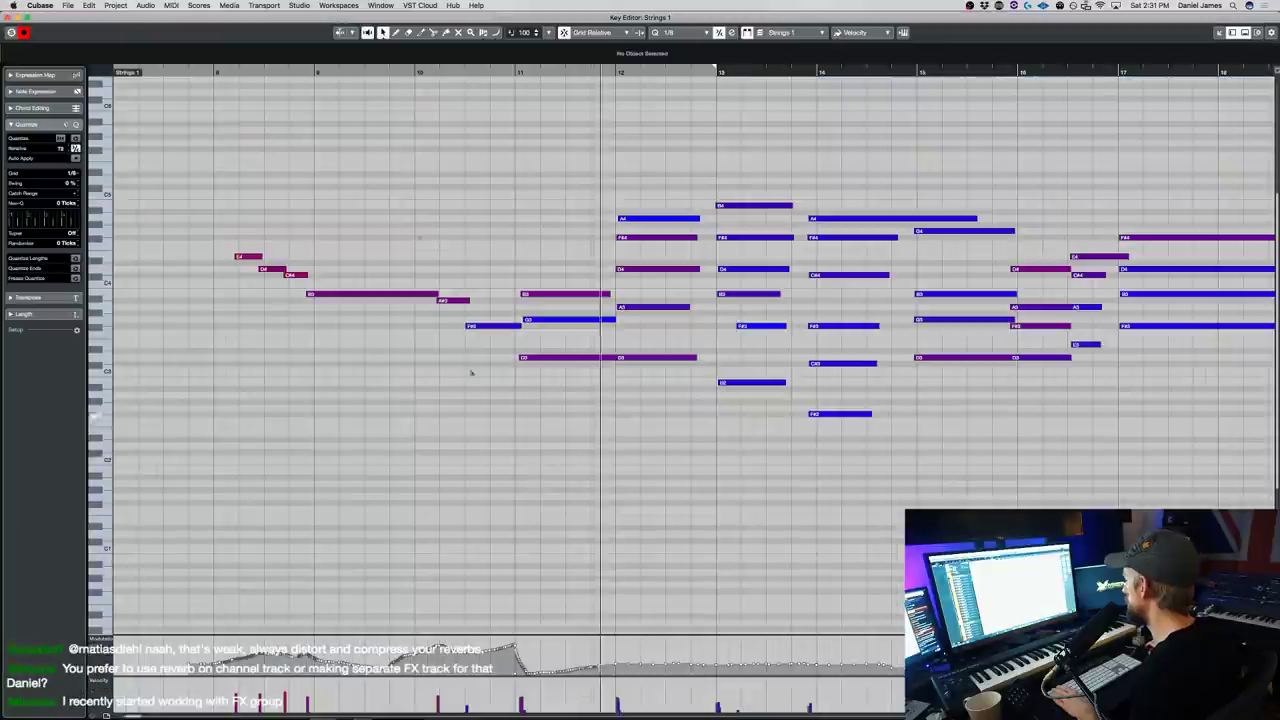
{"action": "right_click", "coordinate": [491, 532]}
{"action": "left_click", "coordinate": [491, 532]}
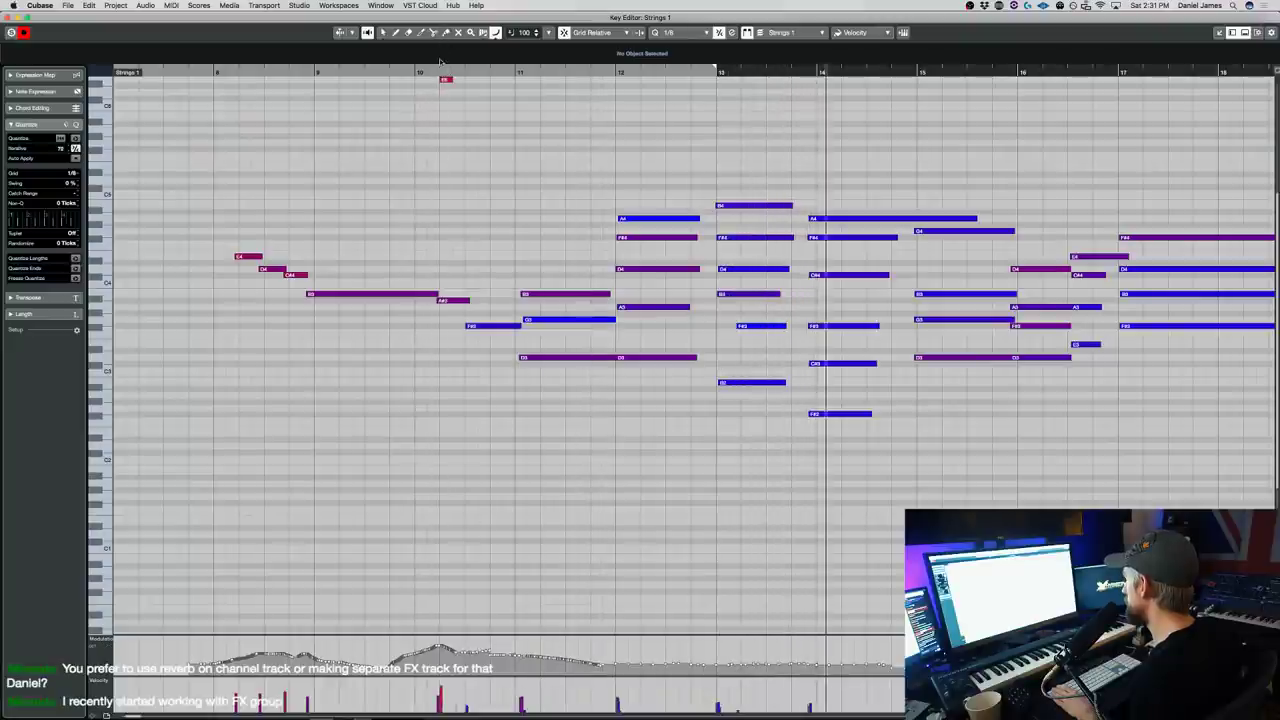
{"action": "left_click", "coordinate": [444, 73]}
{"action": "left_click", "coordinate": [476, 325]}
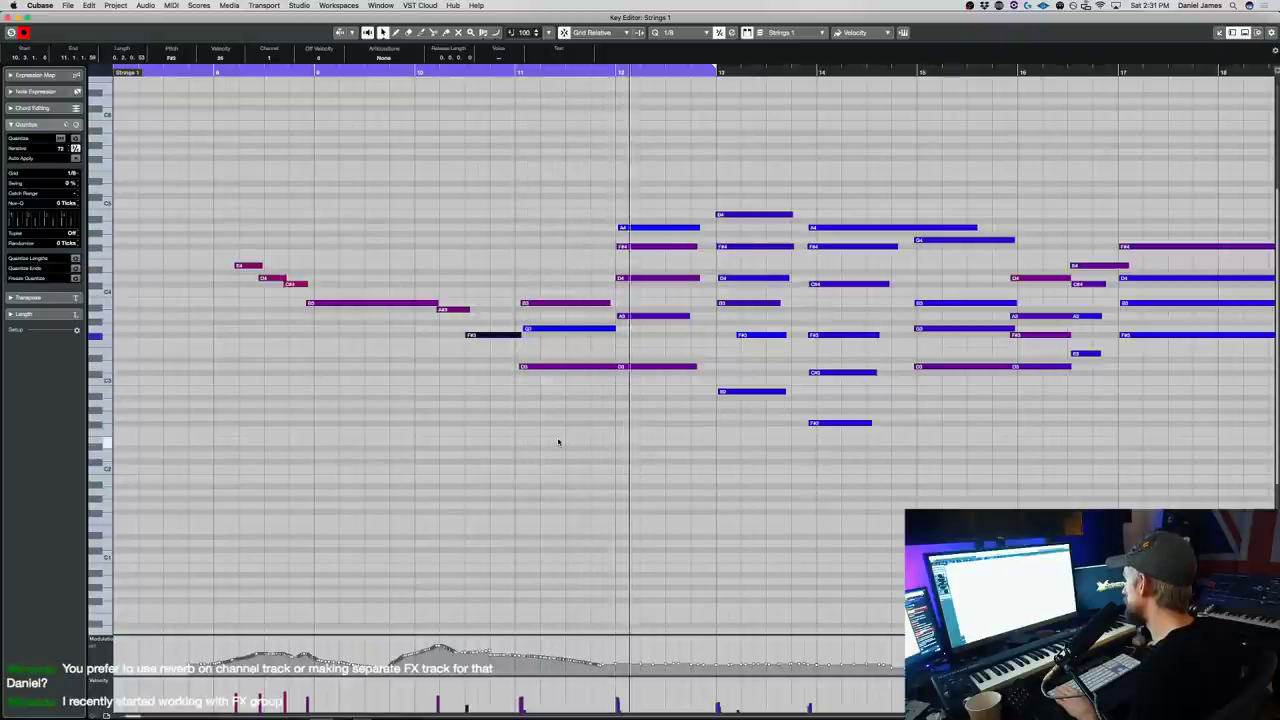
- Draw a modulation swell in the Strings 1 part from bar 13 to bar 15, peaking at bar 14
{"action": "right_click", "coordinate": [640, 641]}
{"action": "left_click", "coordinate": [642, 641]}
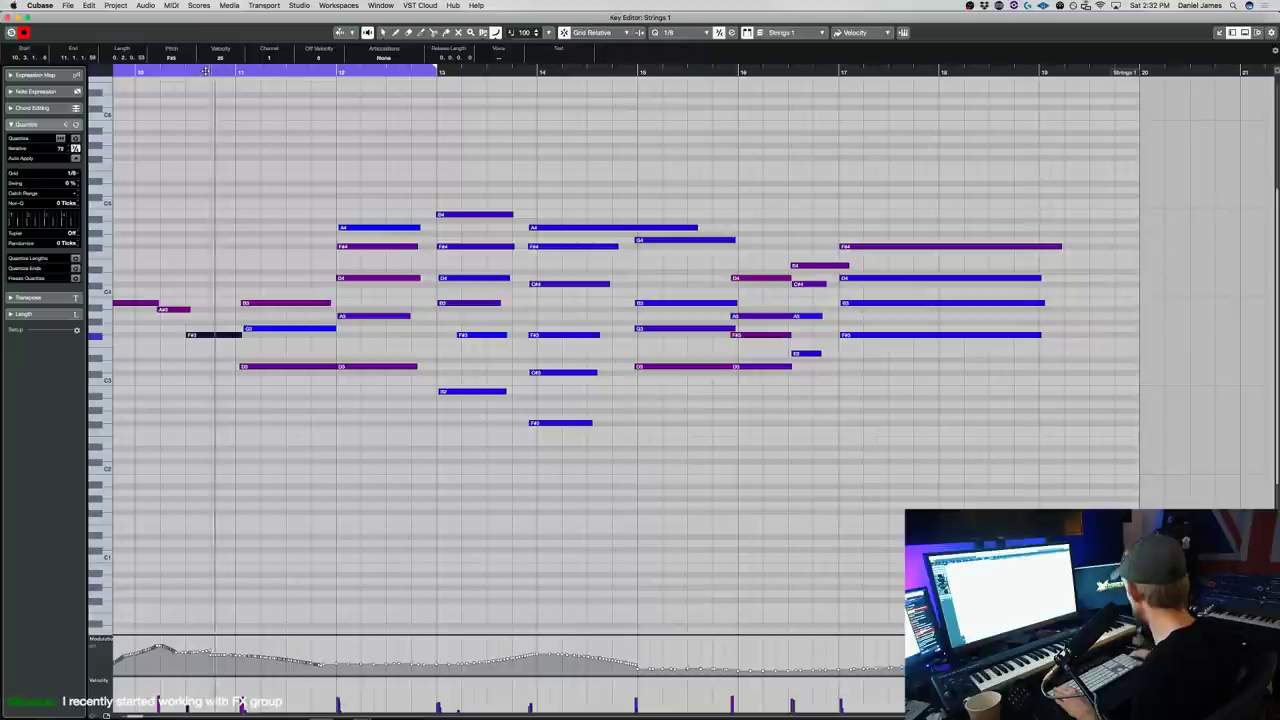
{"action": "left_click", "coordinate": [245, 70]}
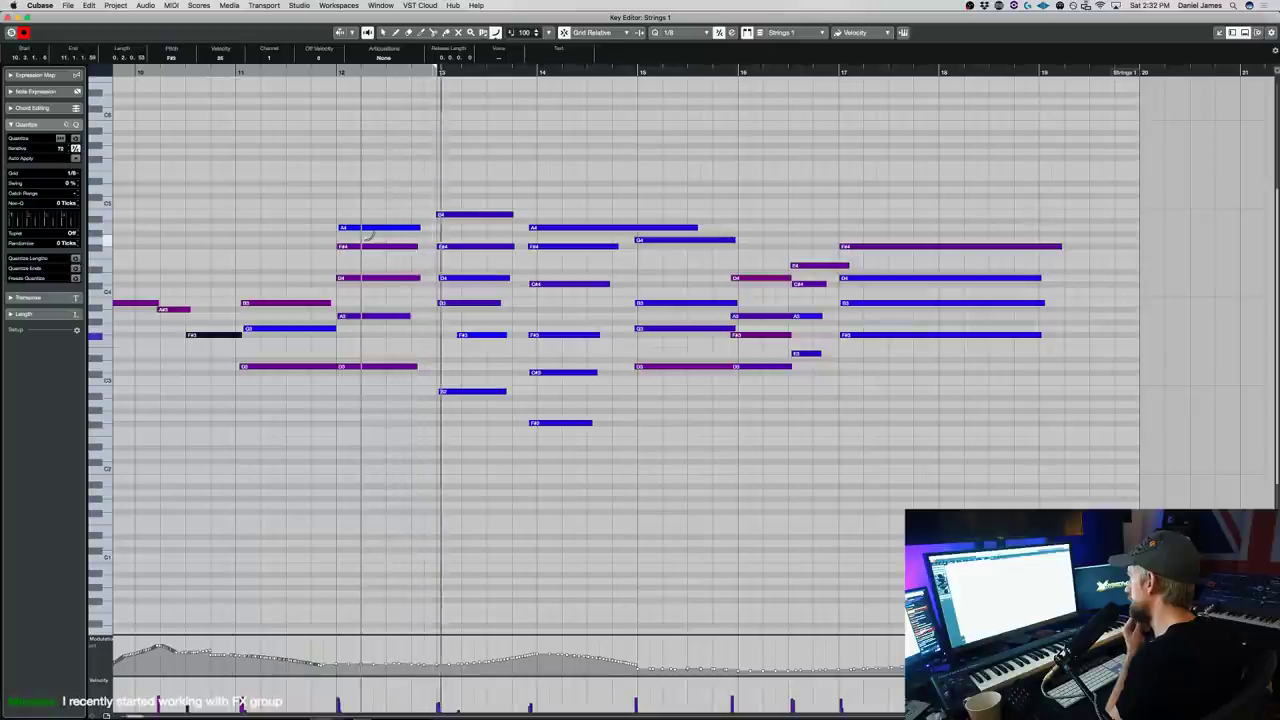
- Start the F#3 note at bar 13 slightly earlier and raise the C#4 and C#3 notes at bar 14 by one octave
{"action": "left_click_drag", "start_coordinate": [459, 335], "coordinate": [433, 335]}
{"action": "key", "text": "space"}
{"action": "left_click", "coordinate": [546, 260]}
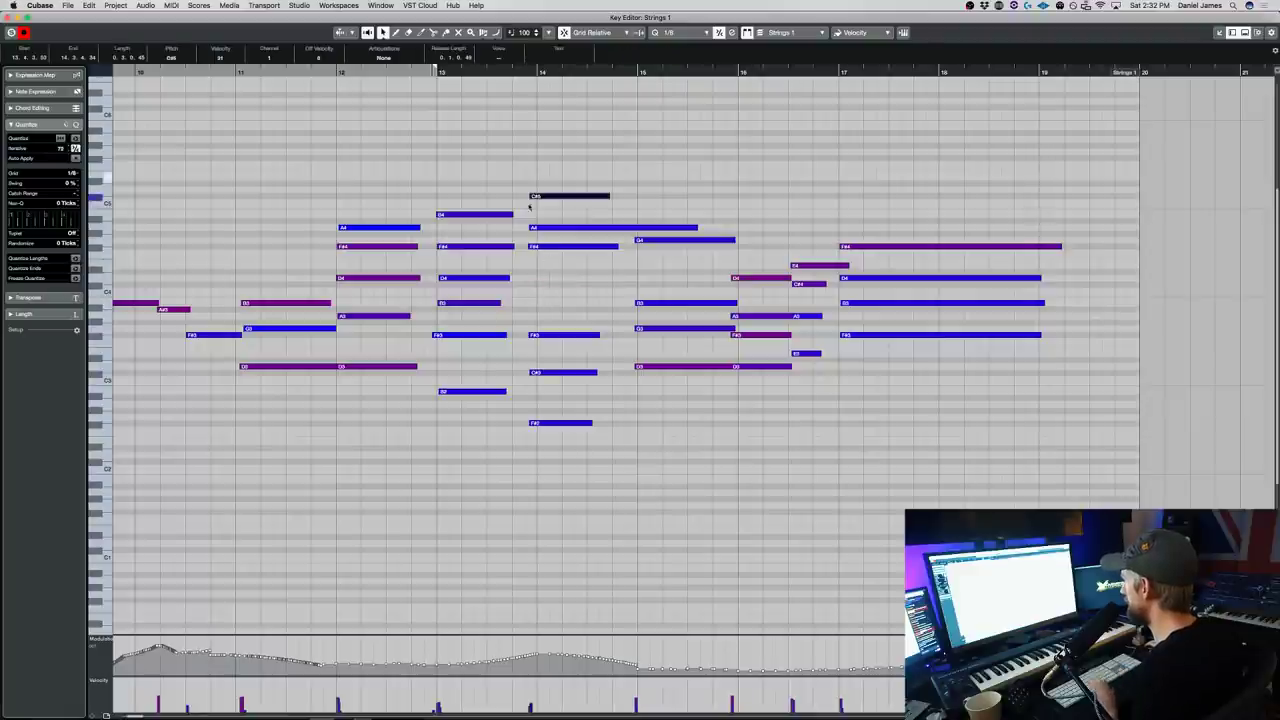
{"action": "key", "text": "3"}
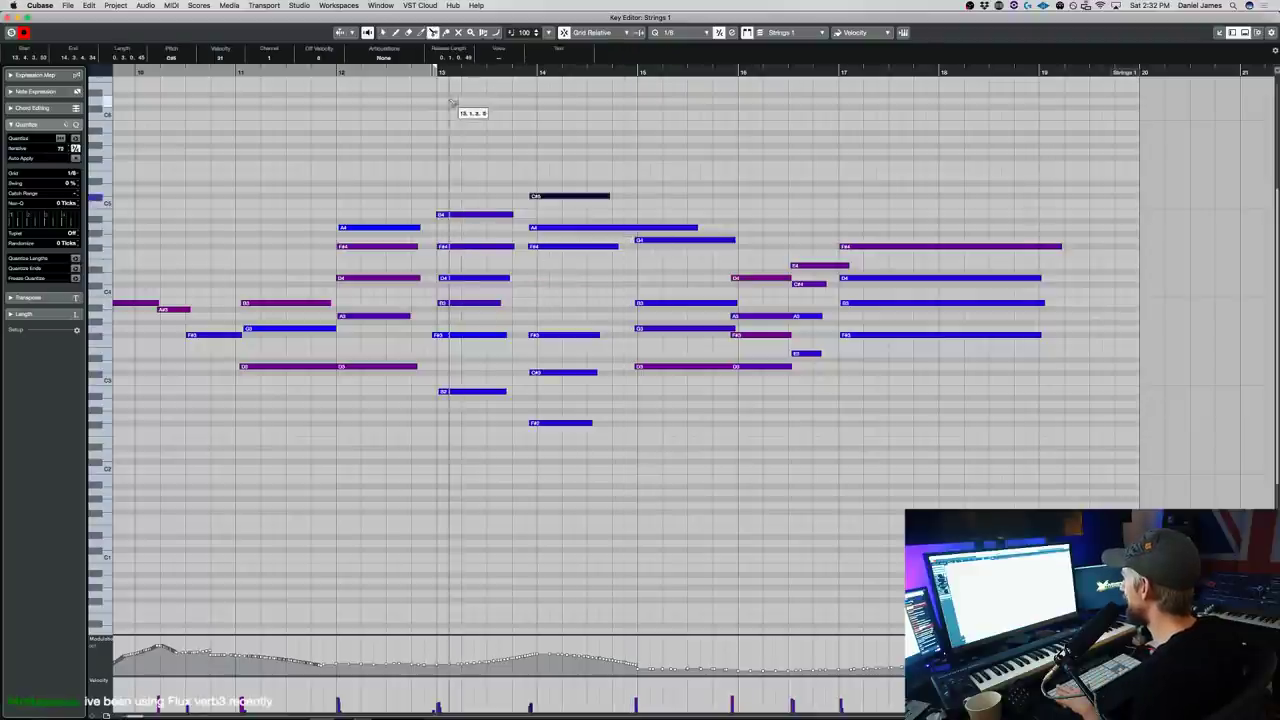
{"action": "key", "text": "1"}
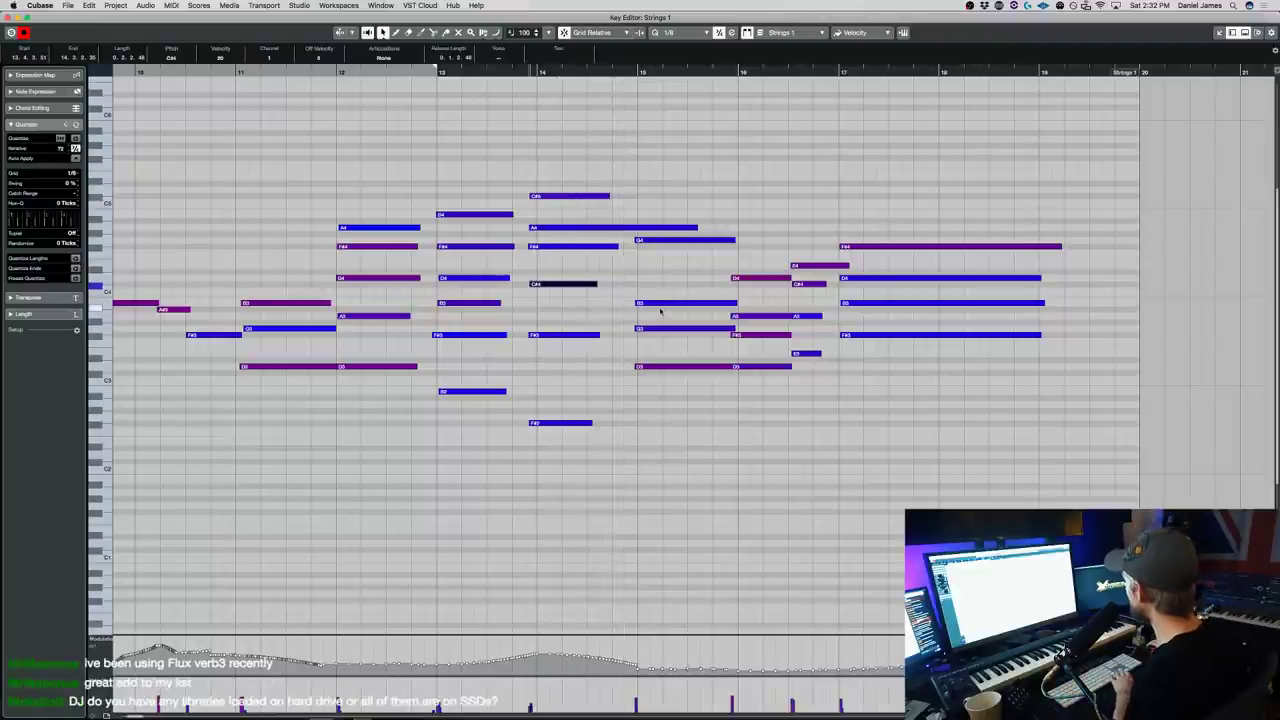
- Raise the D3 note at bar 15 two octaves to D5 and lower the B3 note there one octave to B2
{"action": "left_click", "coordinate": [662, 360]}
{"action": "key", "text": "shift+Up"}
{"action": "key", "text": "shift+Up"}
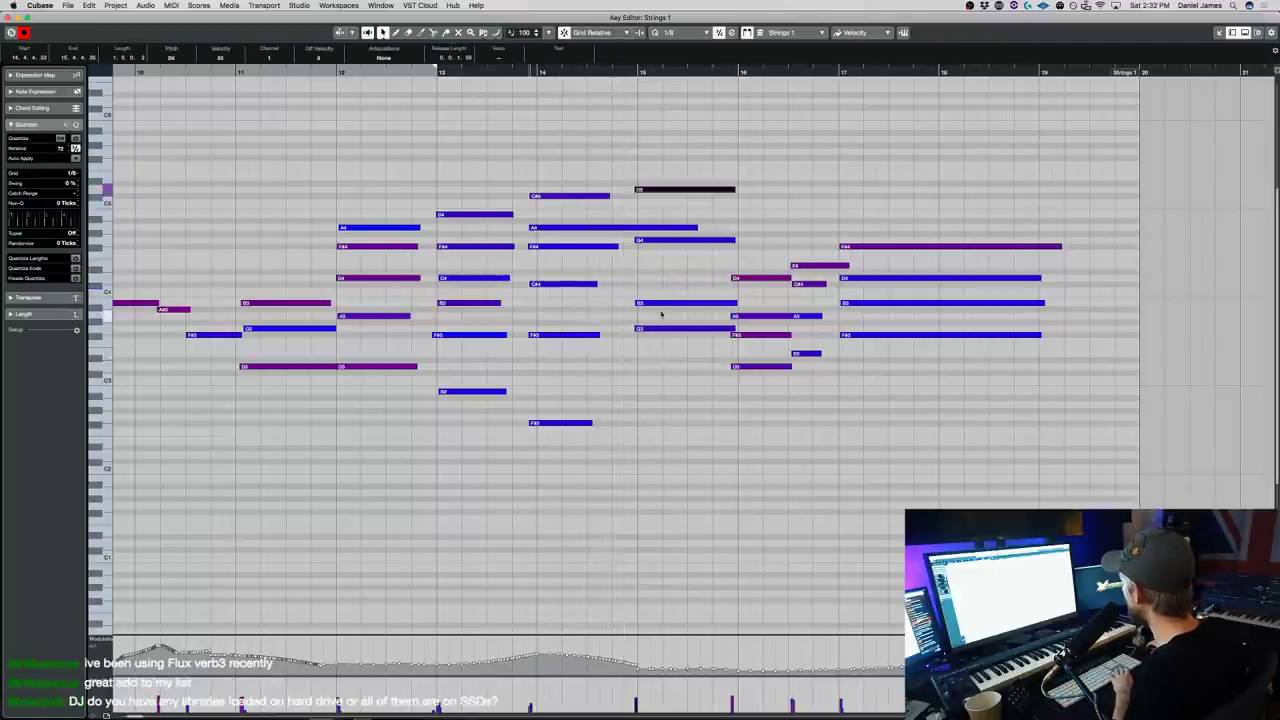
{"action": "left_click", "coordinate": [660, 302]}
{"action": "key", "text": "shift+Down"}
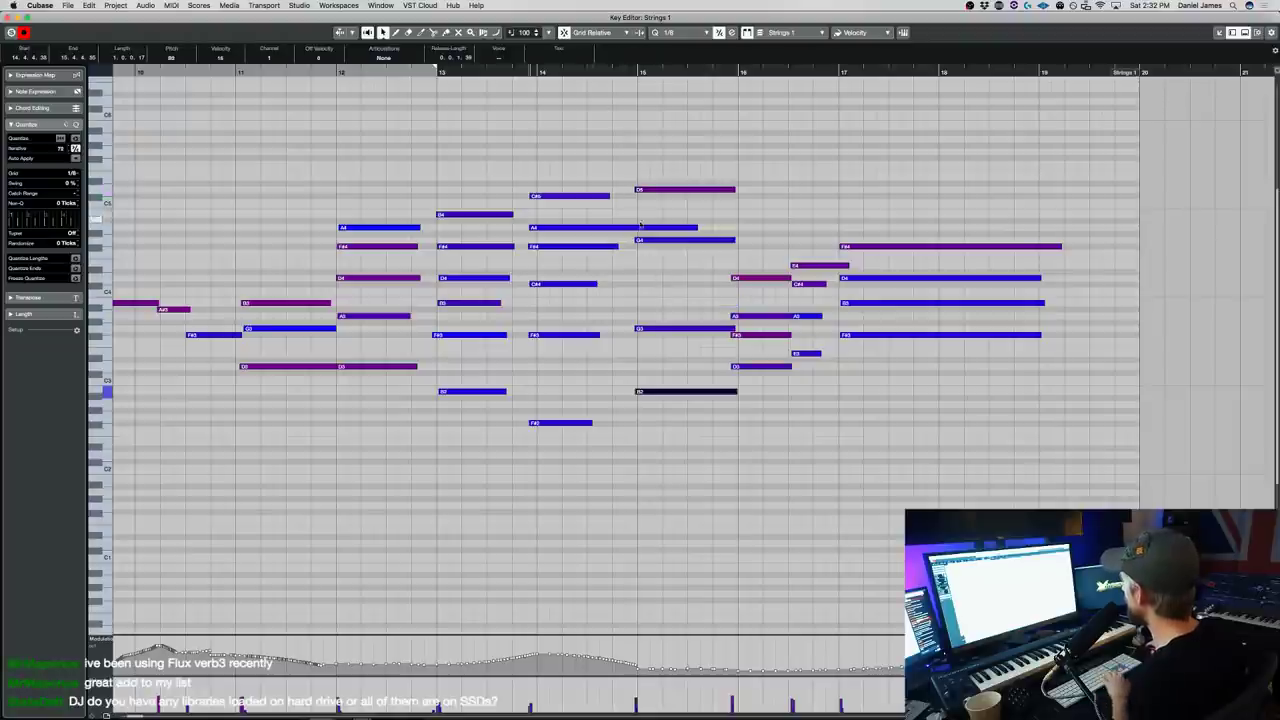
- Ramp the modulation up gently across bar 15, and raise bar 16's F#3 and E3 two octaves and bar 17's D4 one octave
{"action": "left_click", "coordinate": [528, 69]}
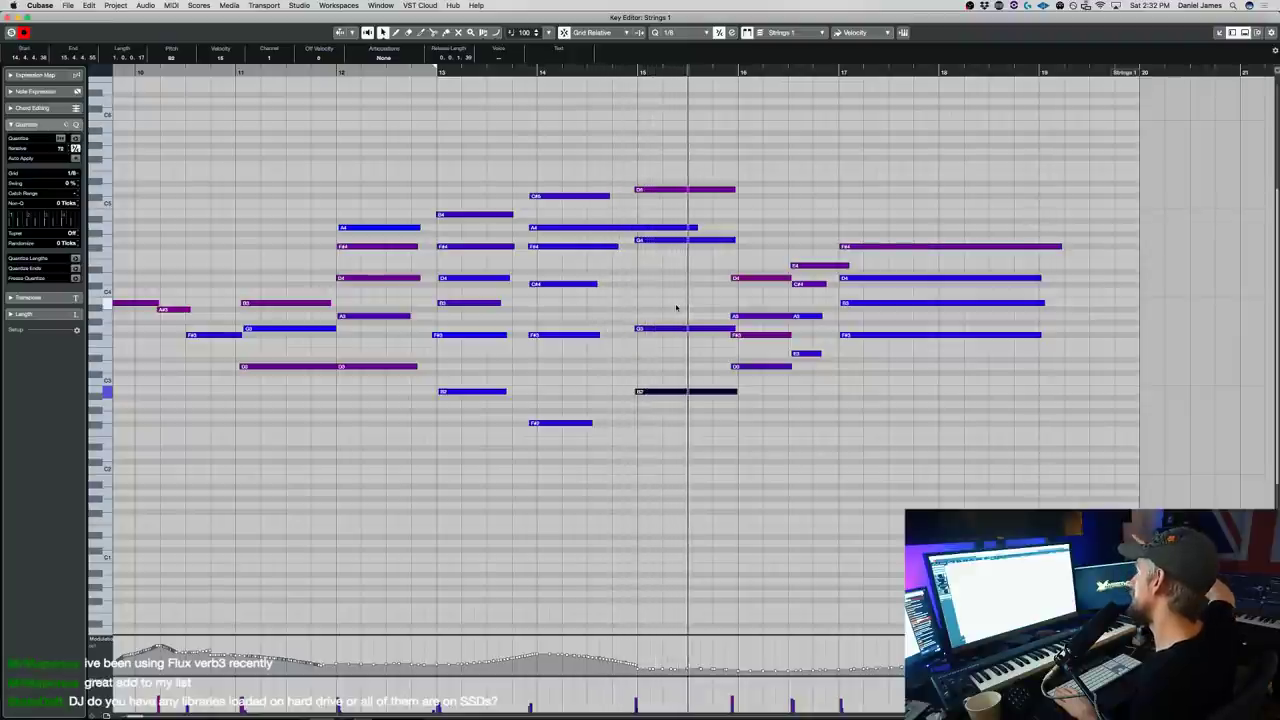
{"action": "left_click_drag", "start_coordinate": [636, 665], "coordinate": [725, 660]}
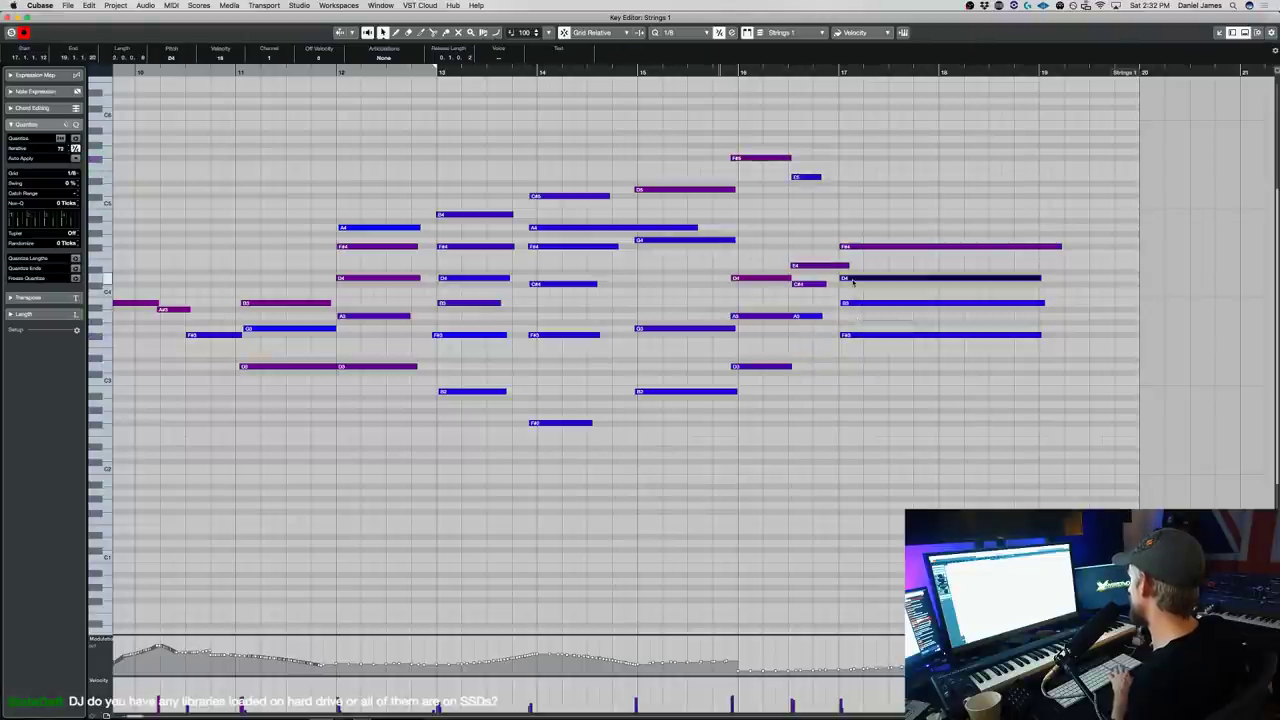
{"action": "key", "text": "shift+Up"}
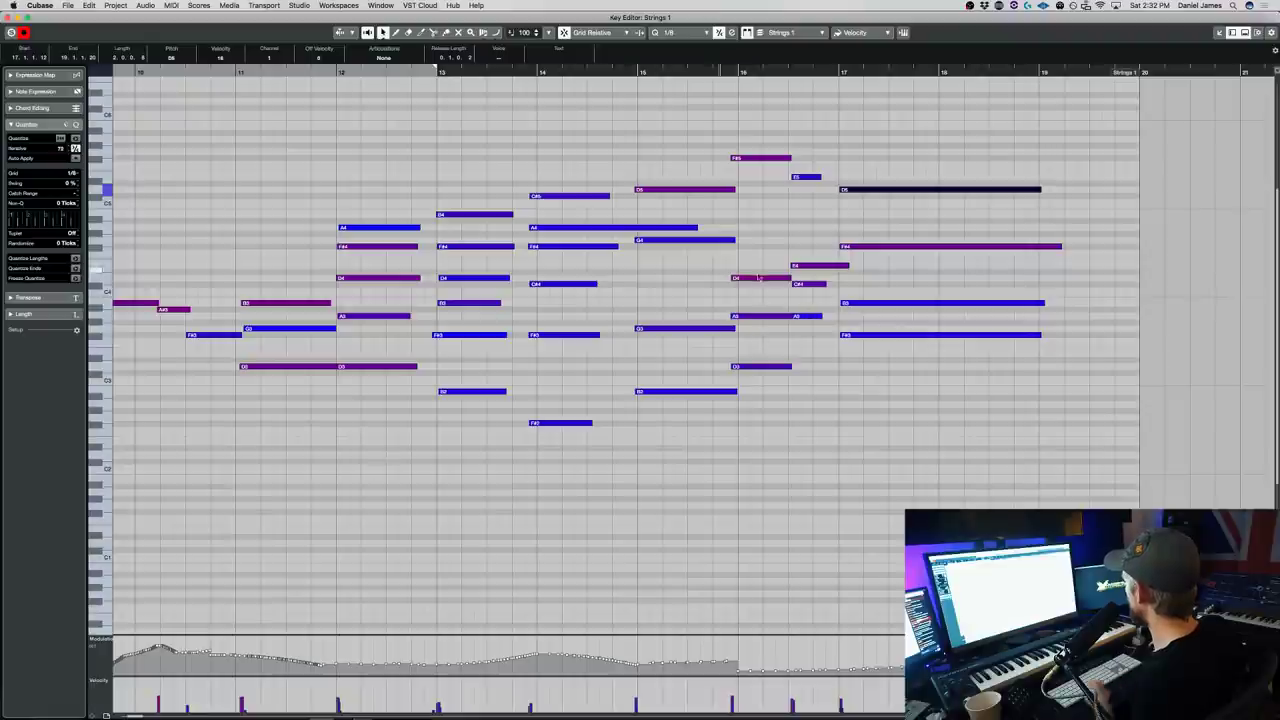
- Add an A4 note at bar 16 and tidy the starts and lengths of the A3, C#4, E4 and E5 notes leading to bar 17
{"action": "left_click_drag", "start_coordinate": [742, 227], "coordinate": [789, 227]}
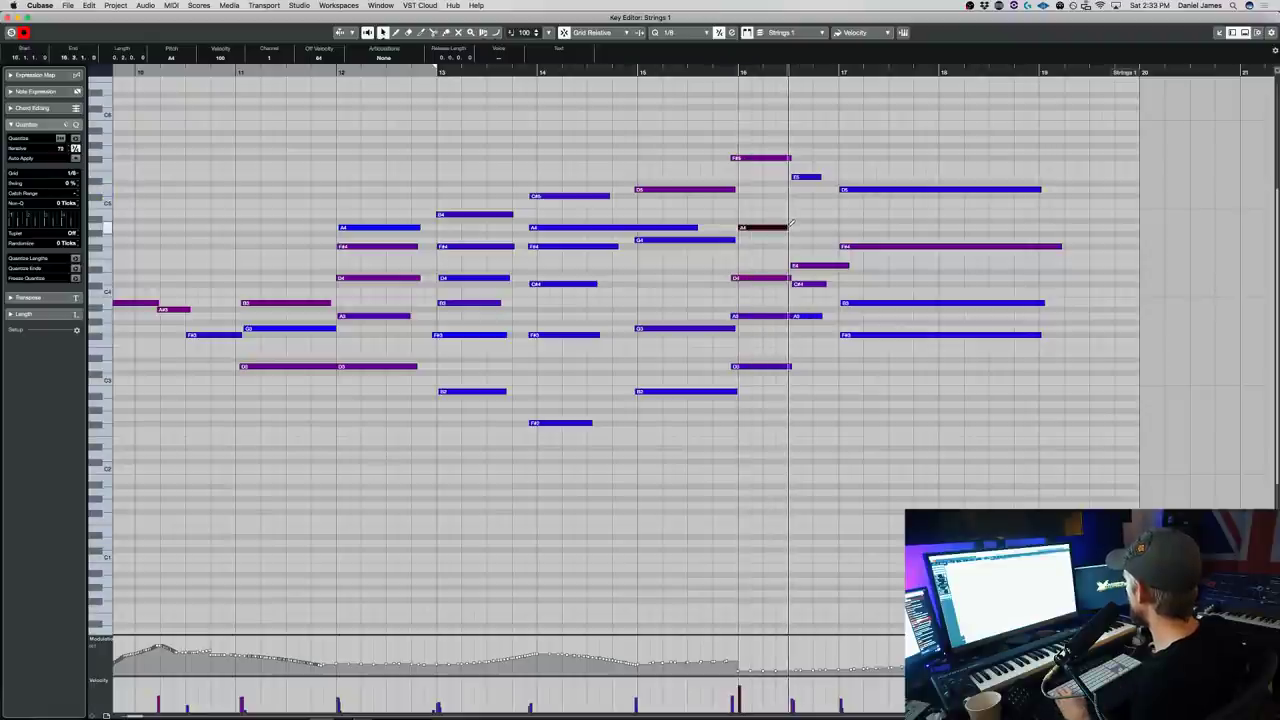
{"action": "left_click_drag", "start_coordinate": [787, 316], "coordinate": [783, 316]}
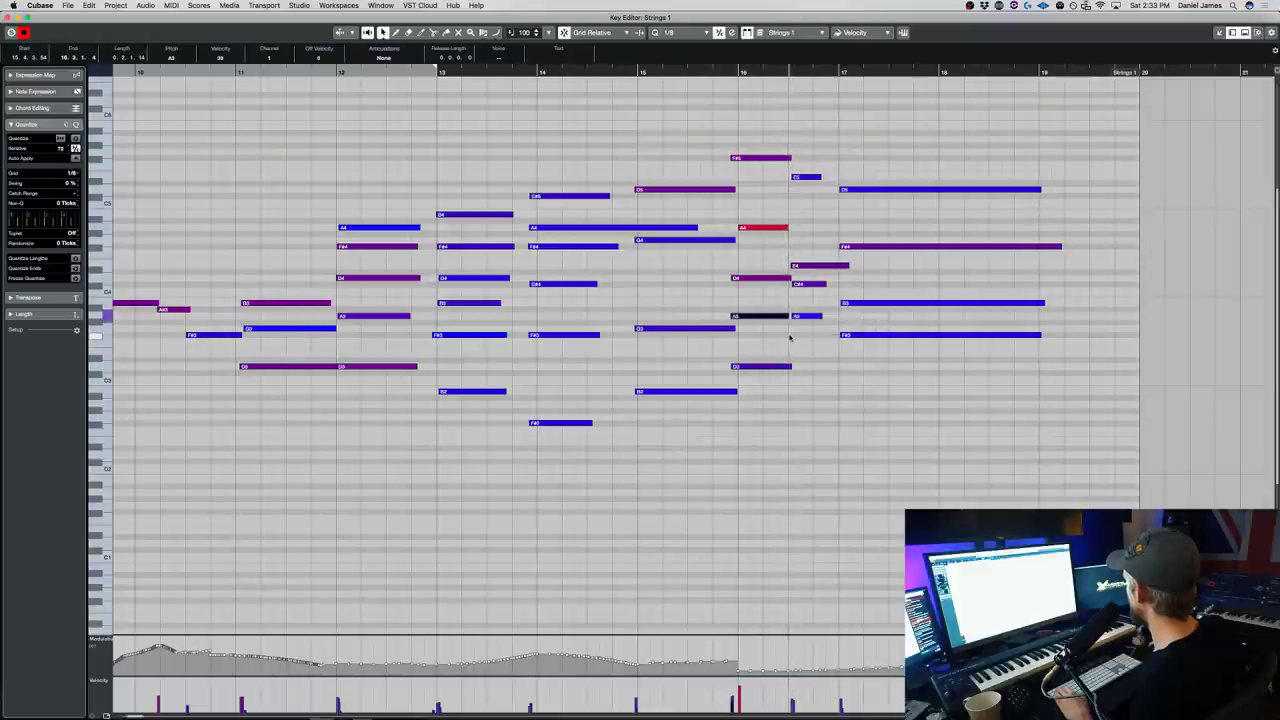
{"action": "left_click", "coordinate": [795, 284]}
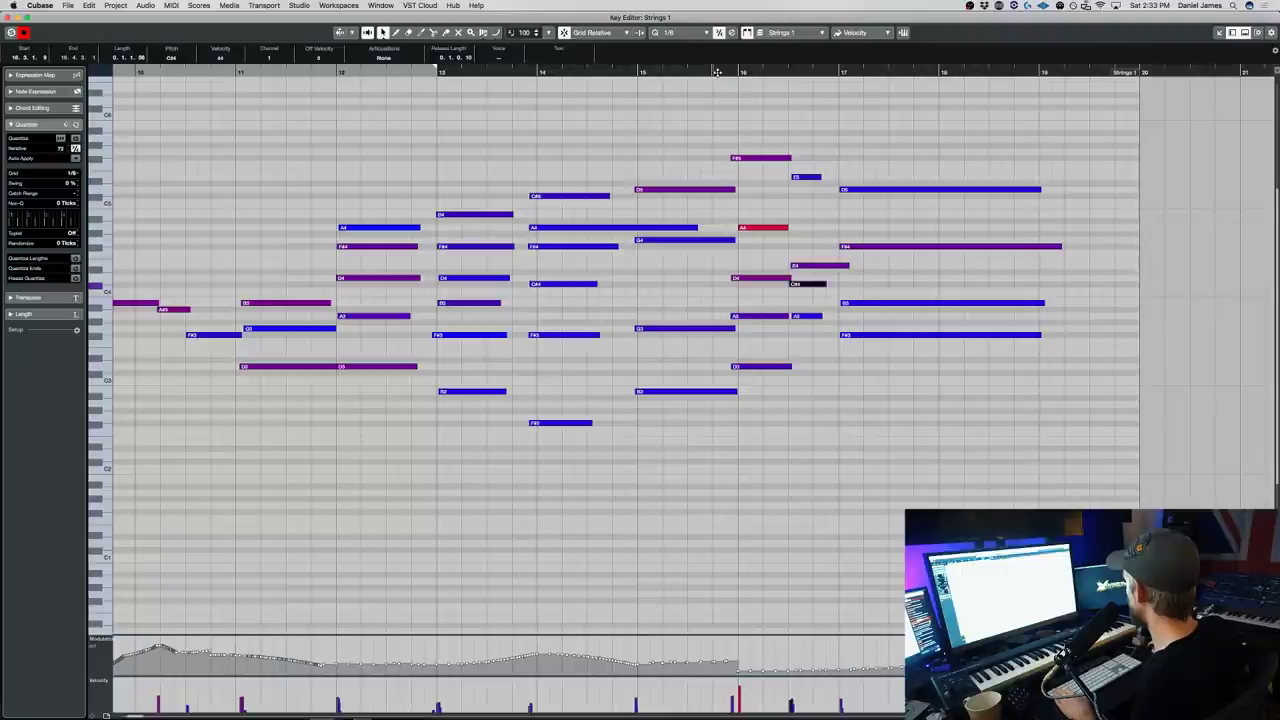
{"action": "left_click", "coordinate": [815, 177]}
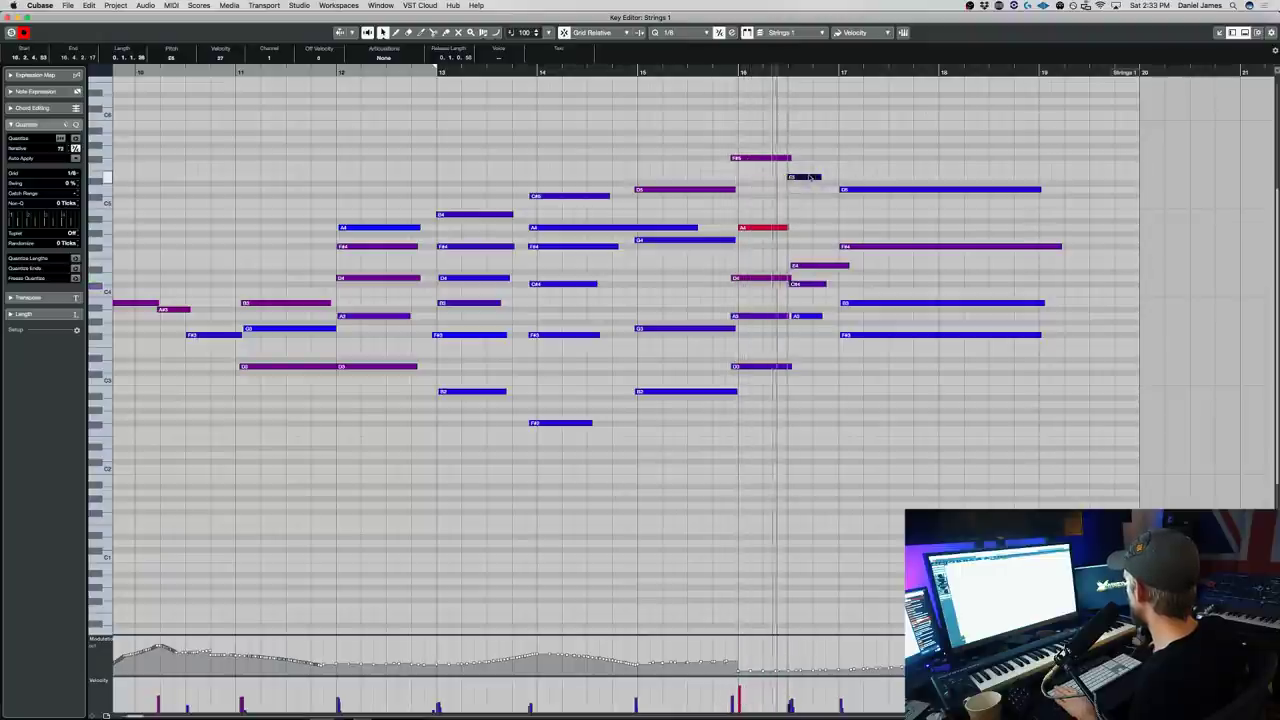
{"action": "left_click_drag", "start_coordinate": [818, 177], "coordinate": [840, 177]}
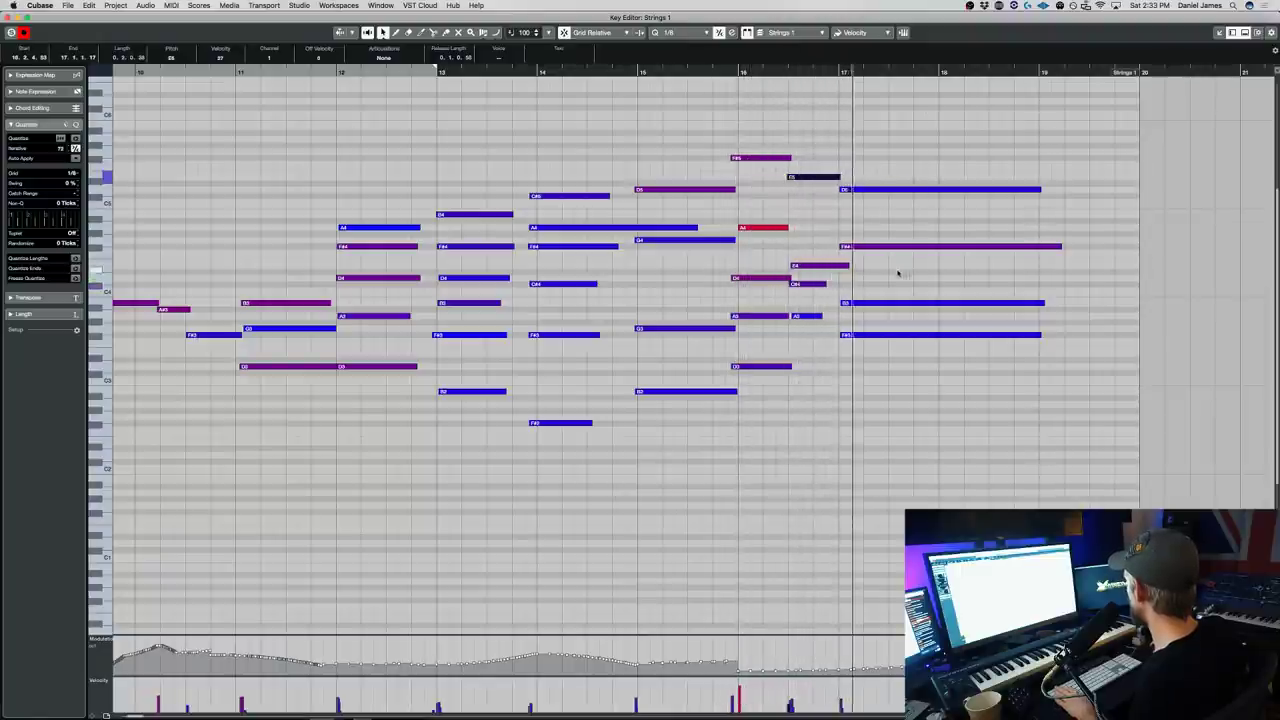
{"action": "left_click_drag", "start_coordinate": [846, 265], "coordinate": [836, 265]}
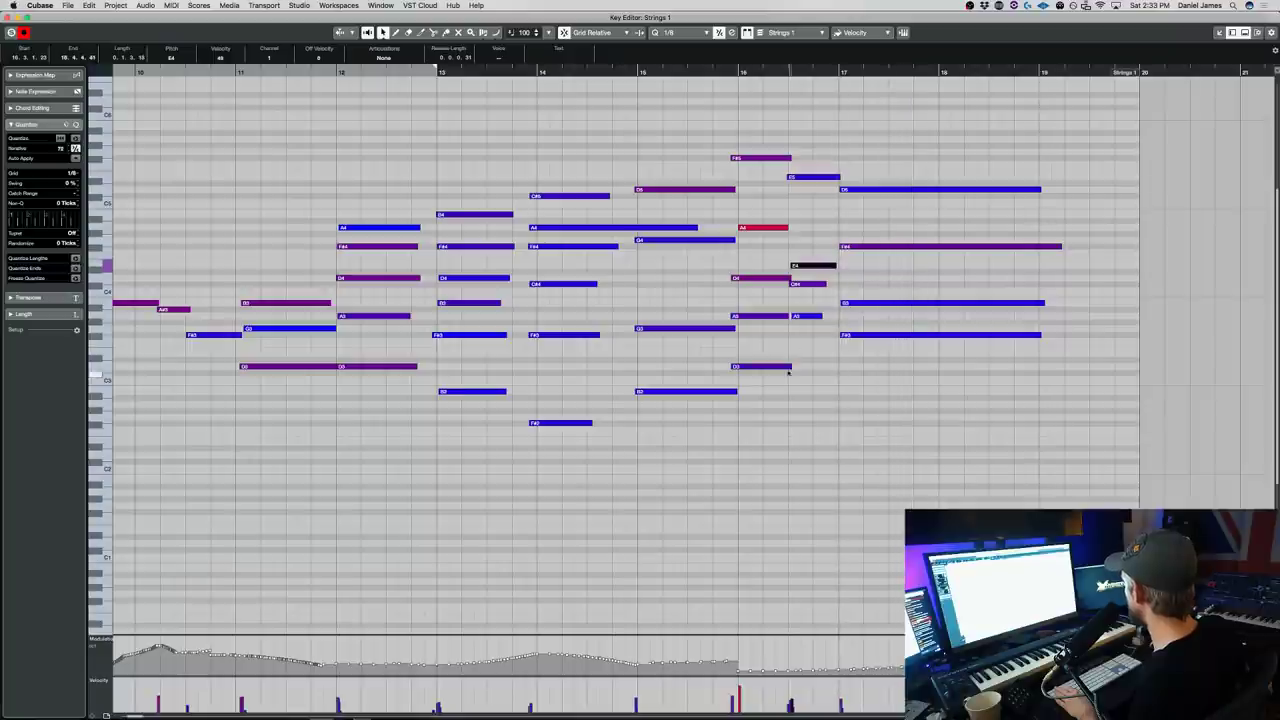
{"action": "left_click_drag", "start_coordinate": [820, 316], "coordinate": [838, 316]}
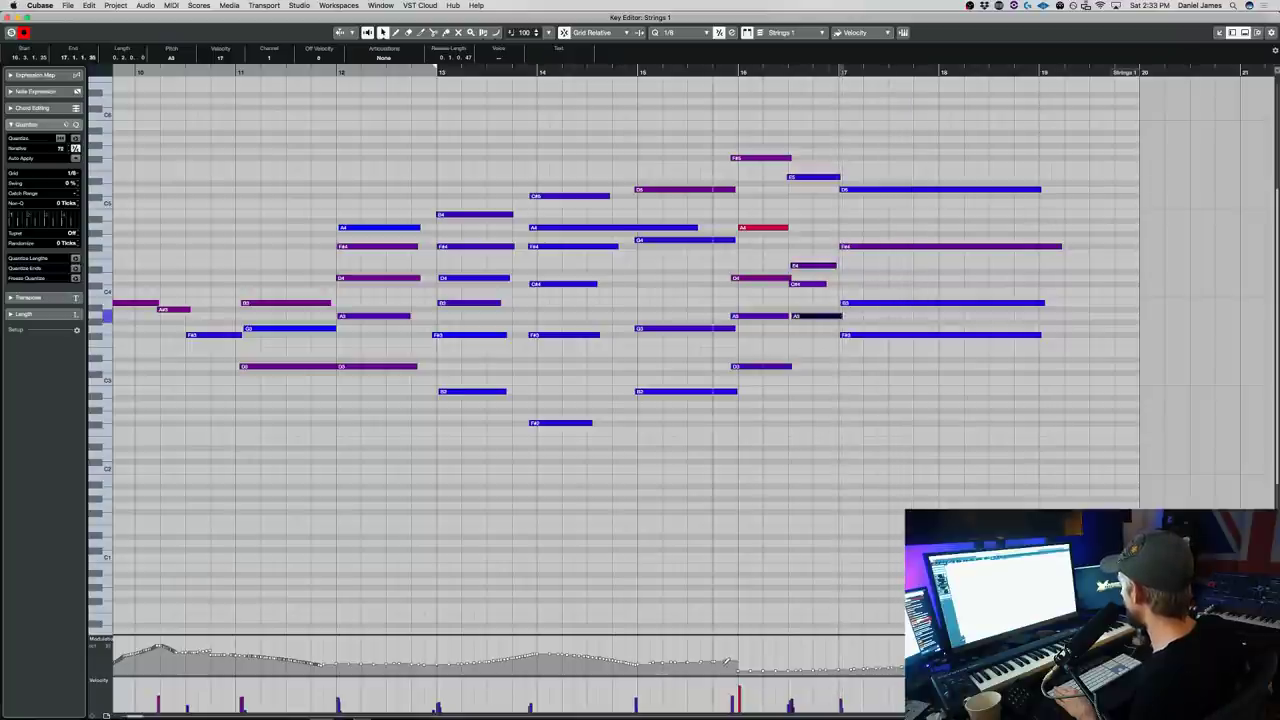
- Draw a modulation rise from bar 16 to a peak at bar 17 and play back the edited strings passage
{"action": "left_click", "coordinate": [753, 662]}
{"action": "left_click_drag", "start_coordinate": [739, 655], "coordinate": [838, 645]}
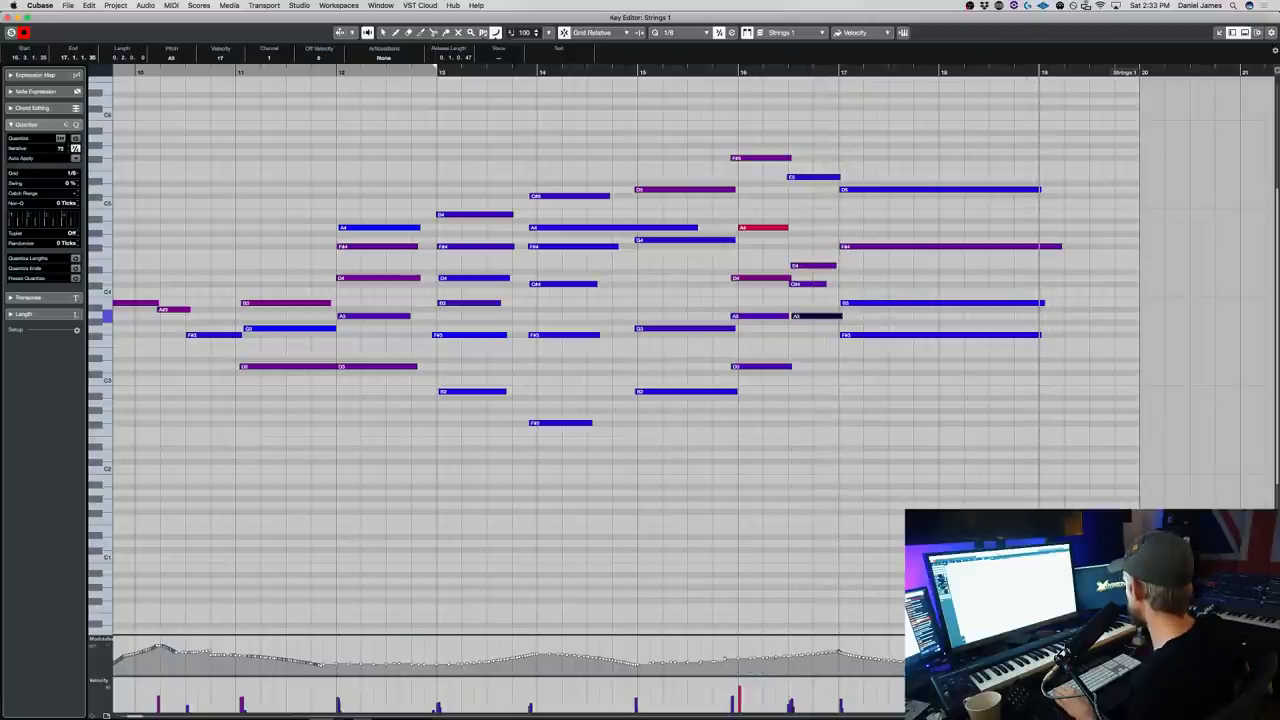
{"action": "key", "text": "period"}
{"action": "key", "text": "space"}
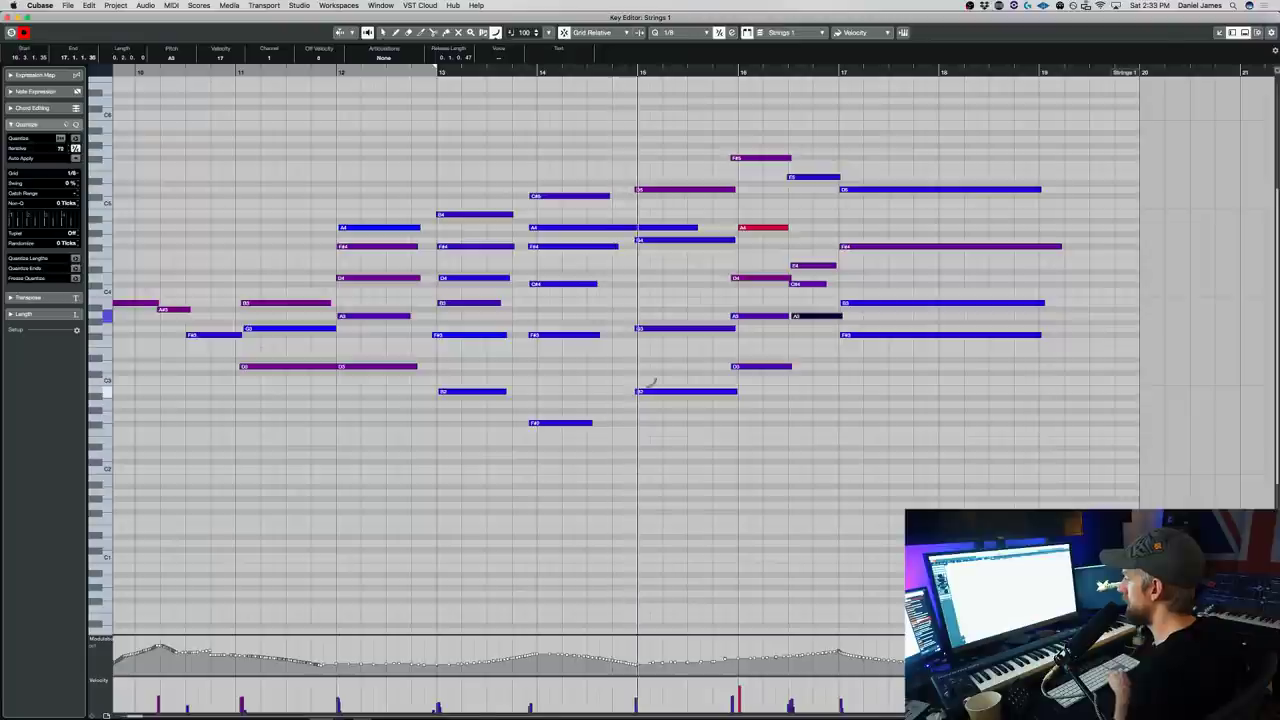
- Return from the note editor to the arrangement, deselect the Strings 1 part and save the project
{"action": "key", "text": "Return"}
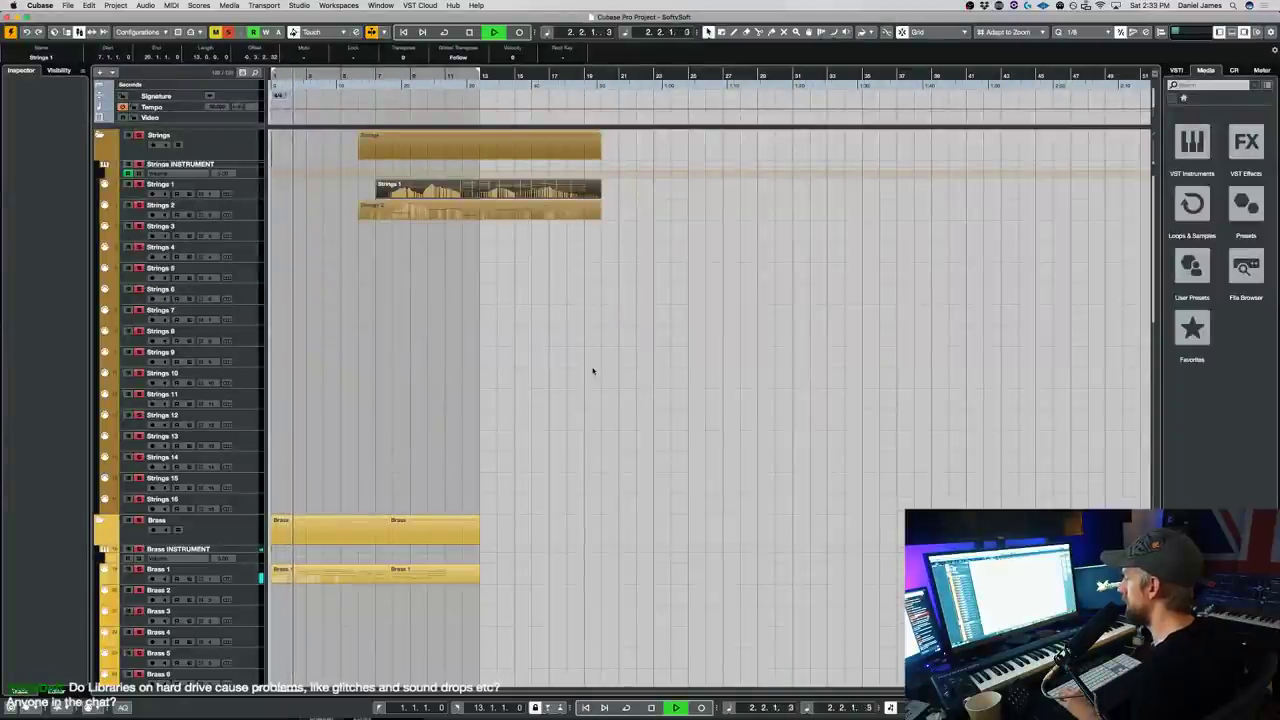
{"action": "left_click", "coordinate": [524, 337]}
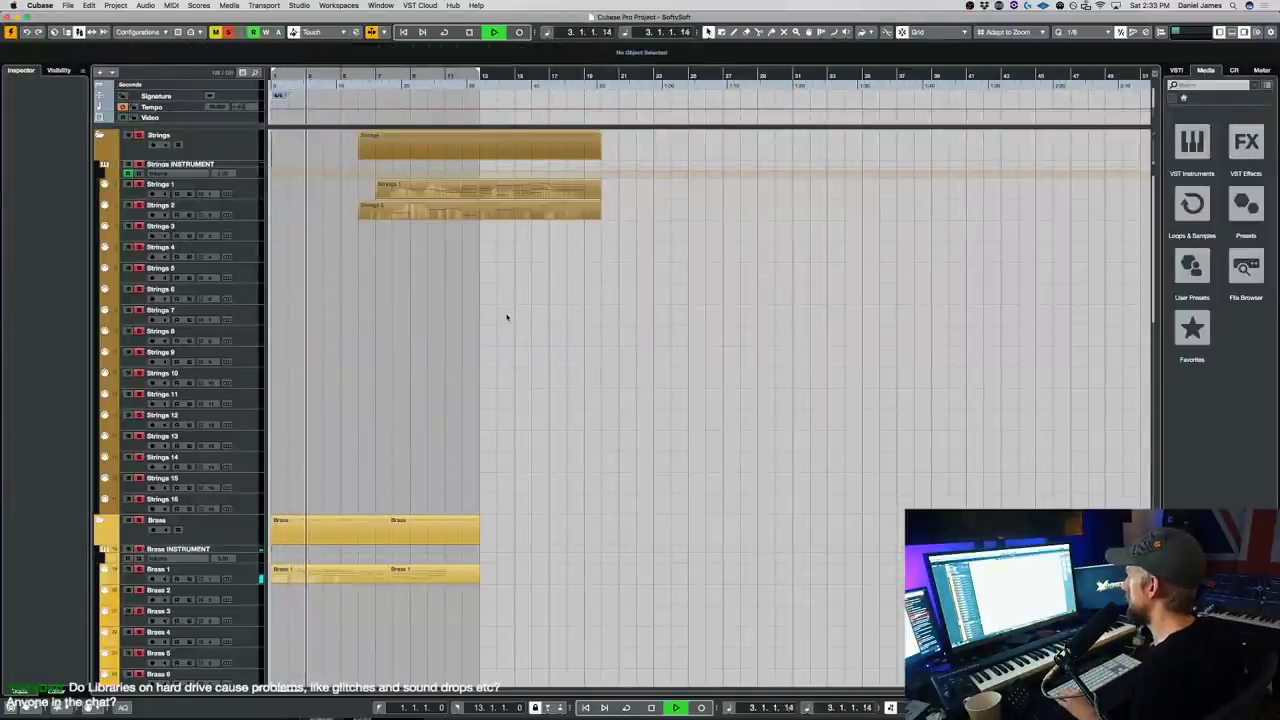
{"action": "key", "text": "super+s"}
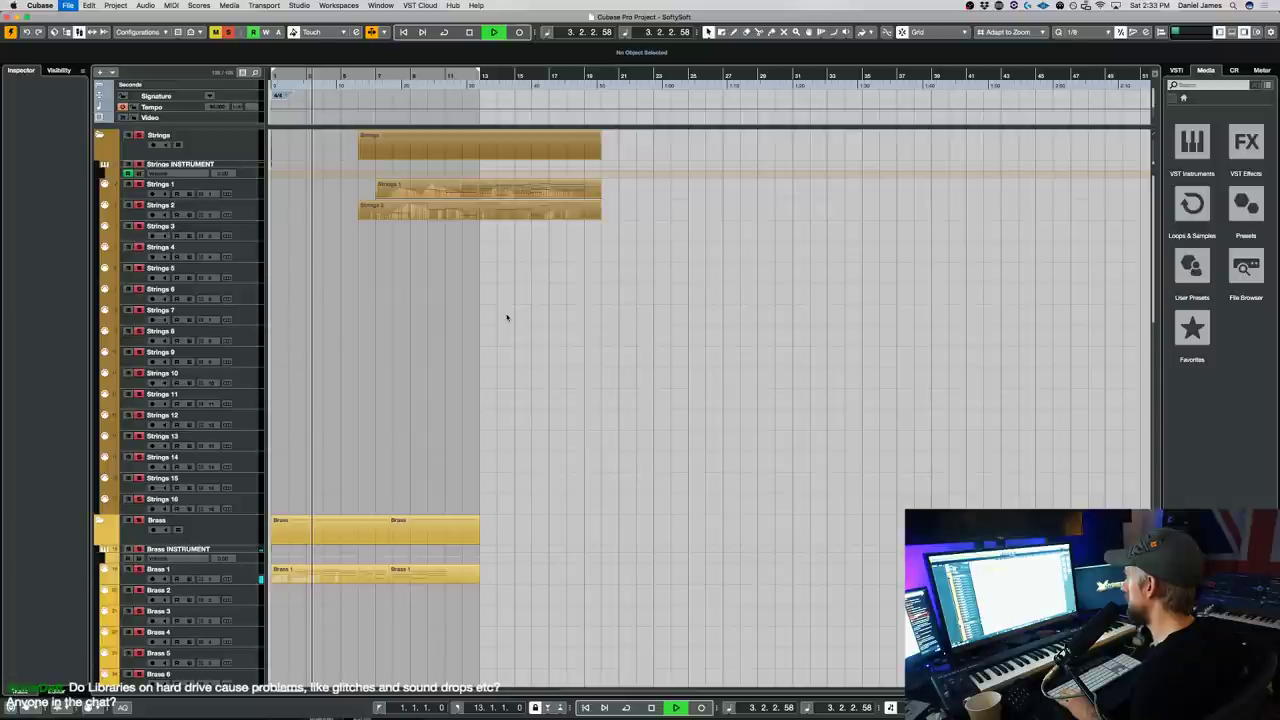
- Load the CineBrass PRO patch 12 Twelve Horn Ensemble True Legato into Kontakt for the Brass 2 track and close the instrument window
{"action": "scroll", "coordinate": [446, 357], "scroll_direction": "down", "scroll_amount": 8}
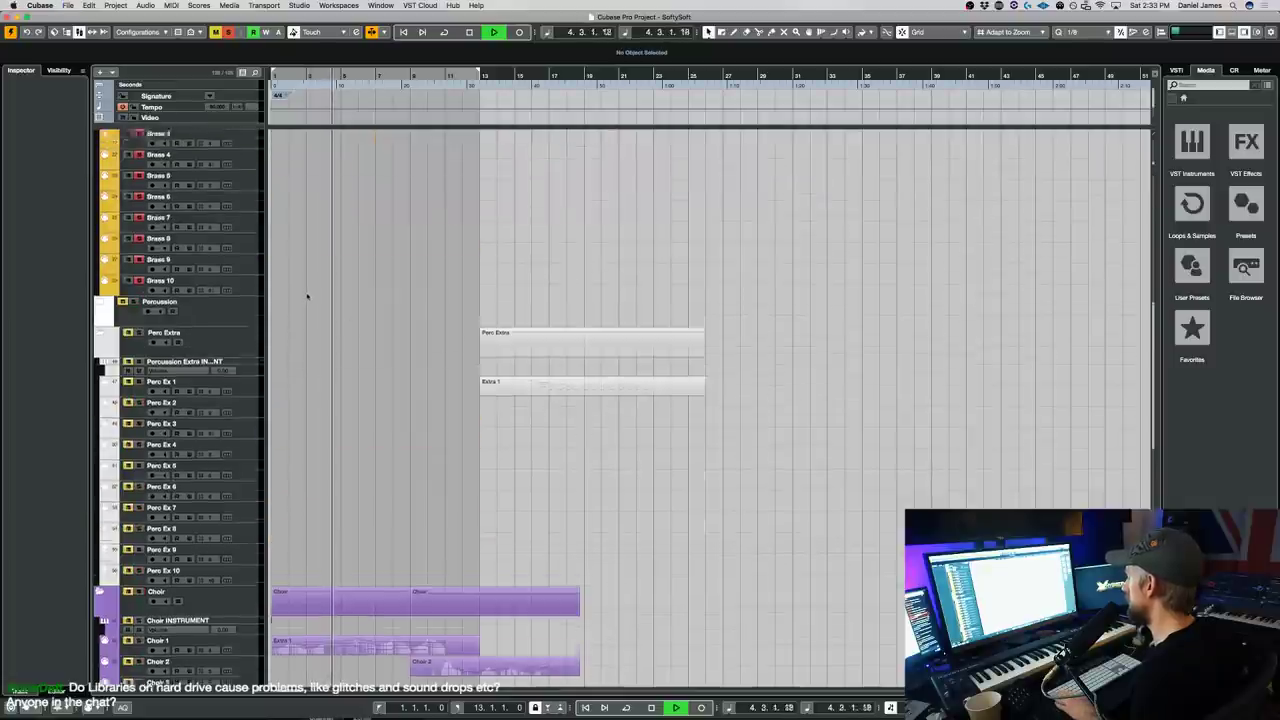
{"action": "scroll", "coordinate": [307, 296], "scroll_direction": "up", "scroll_amount": 8}
{"action": "left_click", "coordinate": [240, 465]}
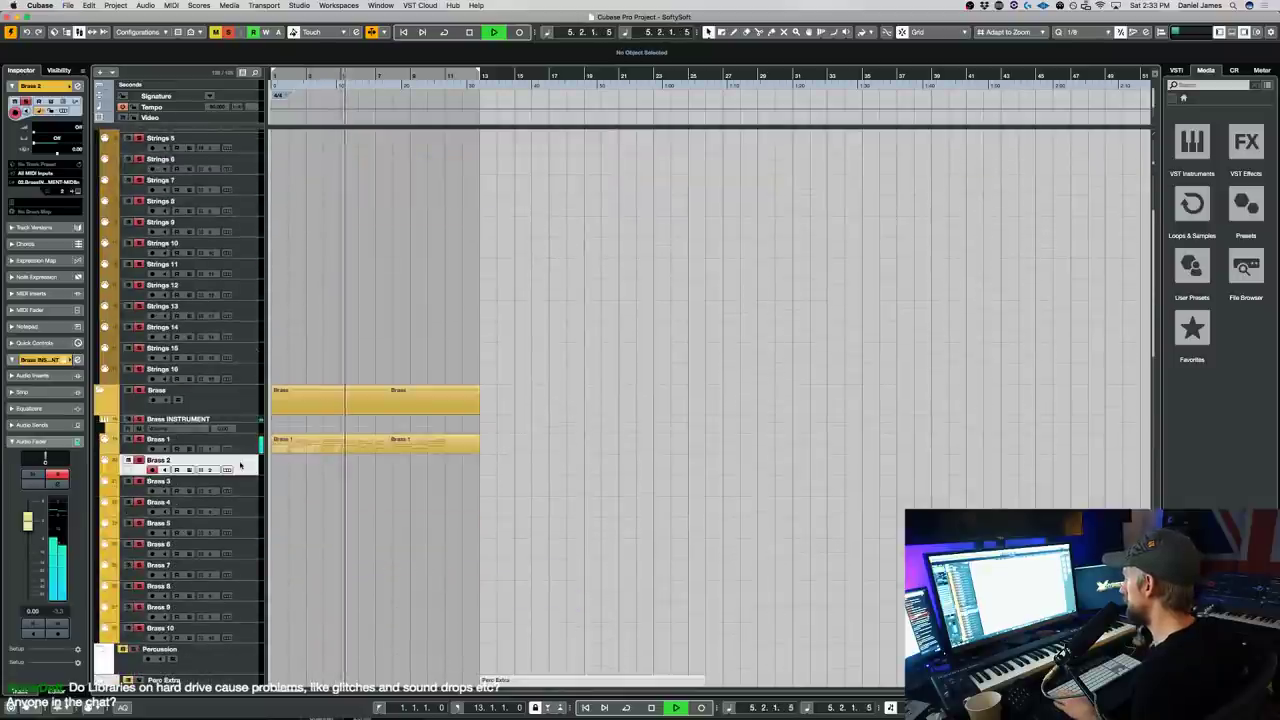
{"action": "left_click", "coordinate": [228, 469]}
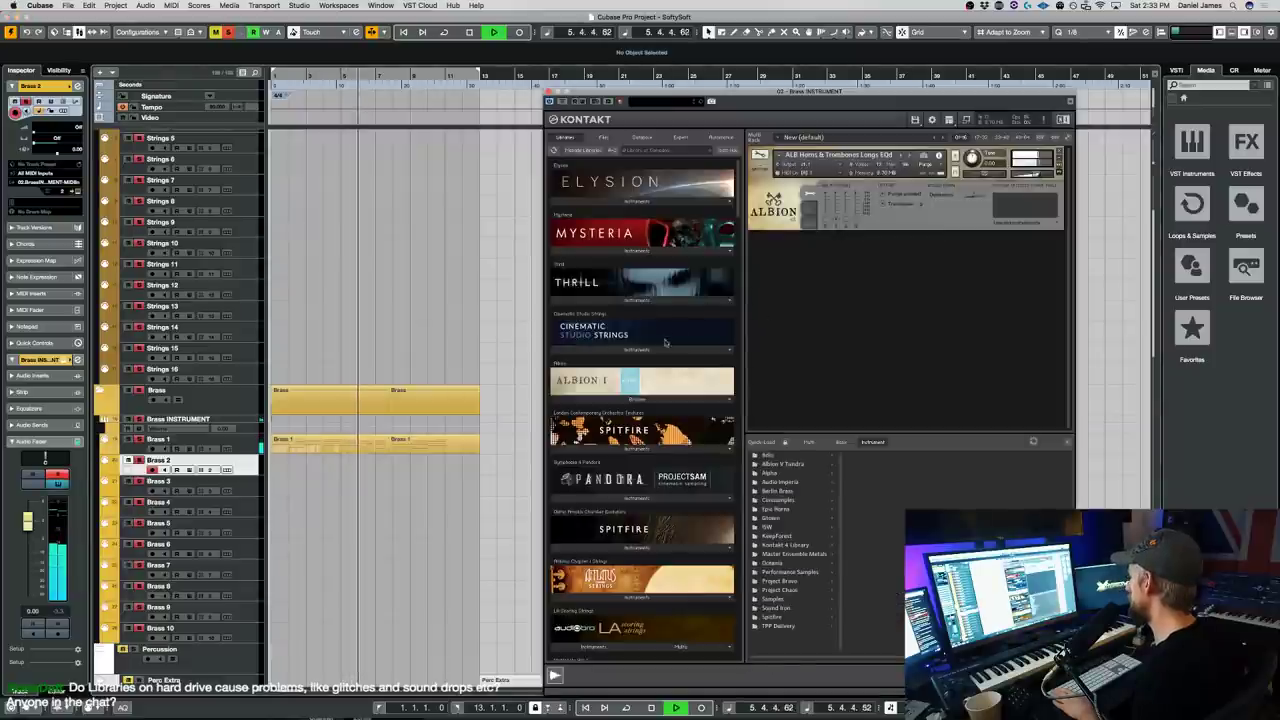
{"action": "scroll", "coordinate": [665, 343], "scroll_direction": "down", "scroll_amount": 20}
{"action": "scroll", "coordinate": [629, 343], "scroll_direction": "up", "scroll_amount": 7}
{"action": "left_click", "coordinate": [642, 617]}
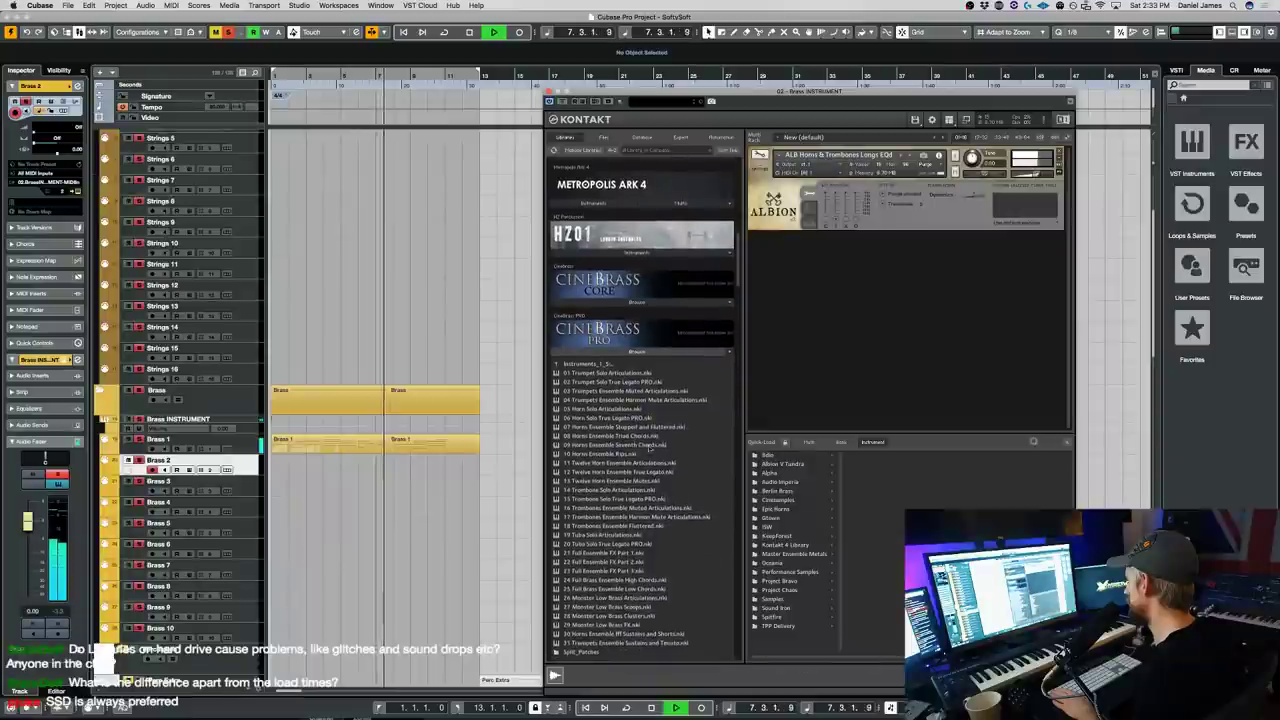
{"action": "double_click", "coordinate": [625, 471]}
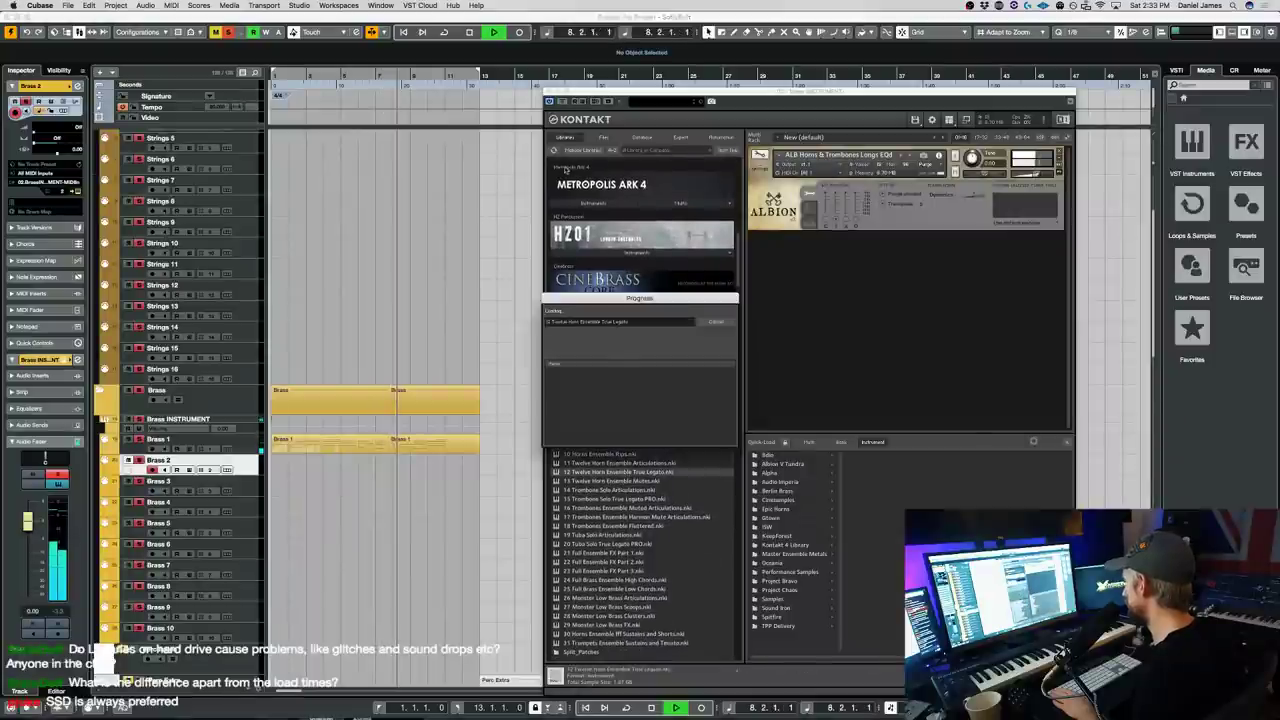
{"action": "left_click", "coordinate": [548, 91]}
- Play along with the track, then record a horn part on Brass 2 from bar 7 to bar 12
{"action": "key", "text": "space"}
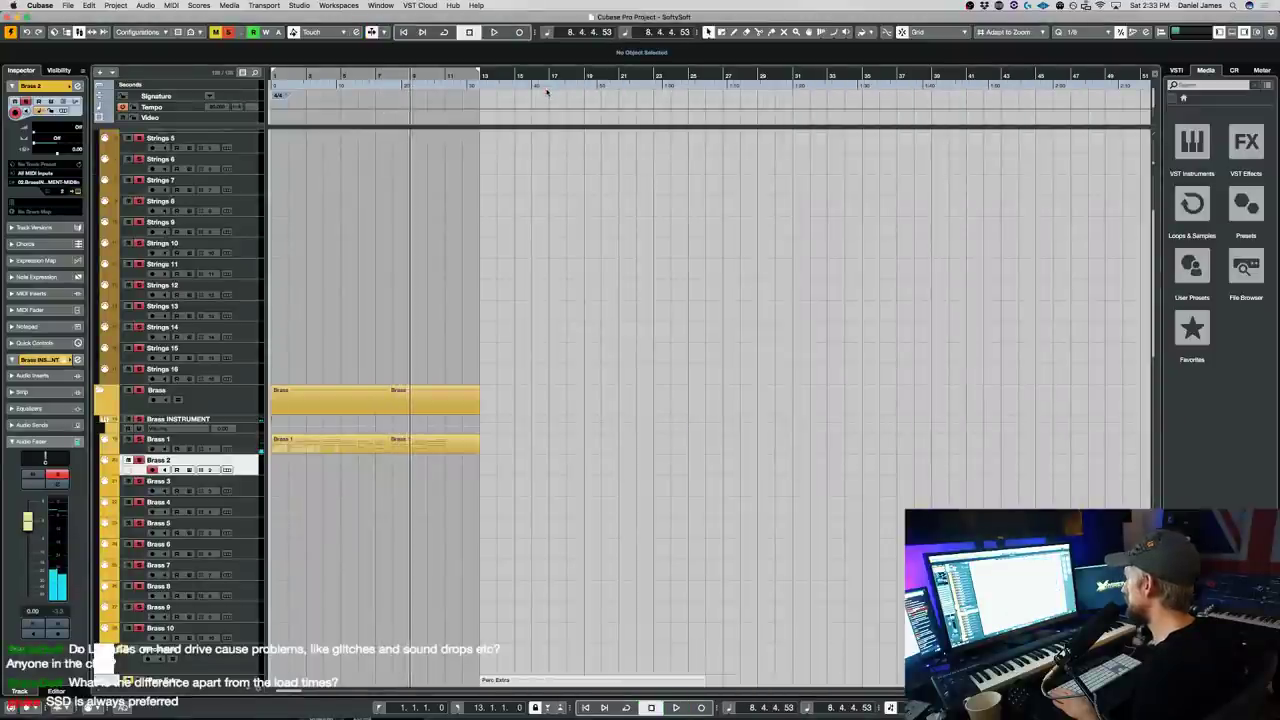
{"action": "key", "text": "space"}
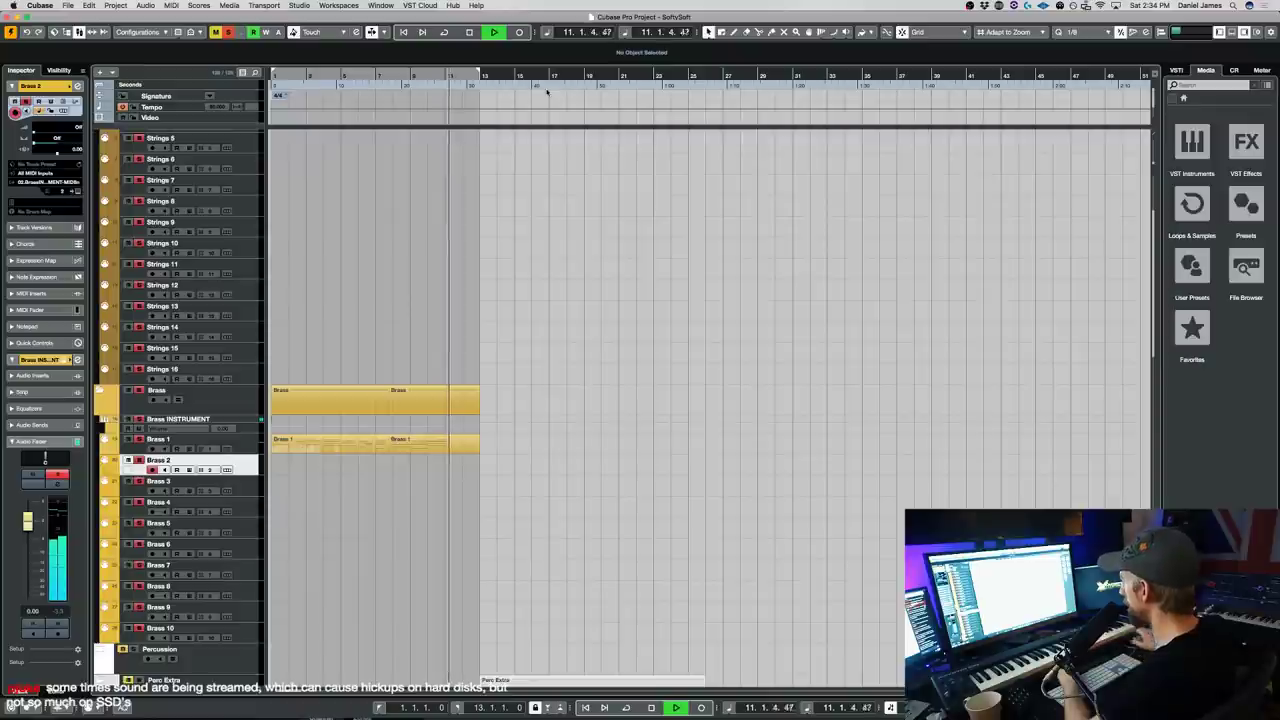
{"action": "key", "text": "space"}
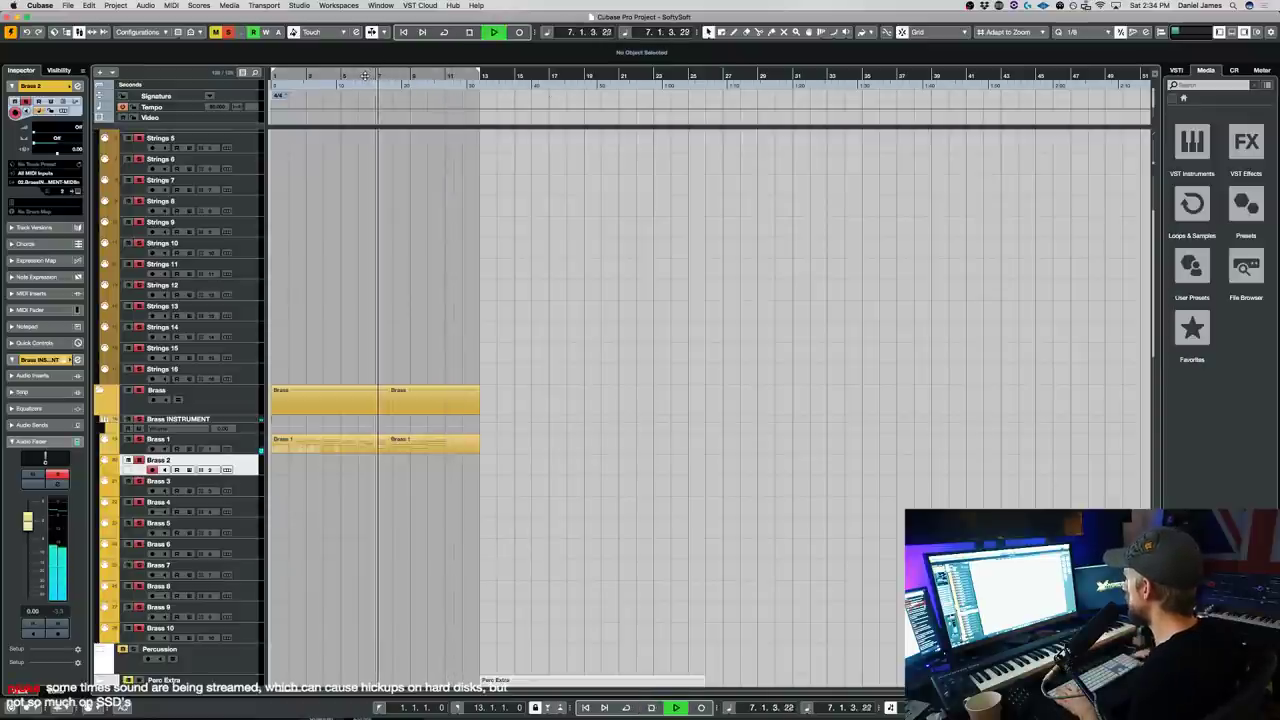
{"action": "key", "text": "KP_Multiply"}
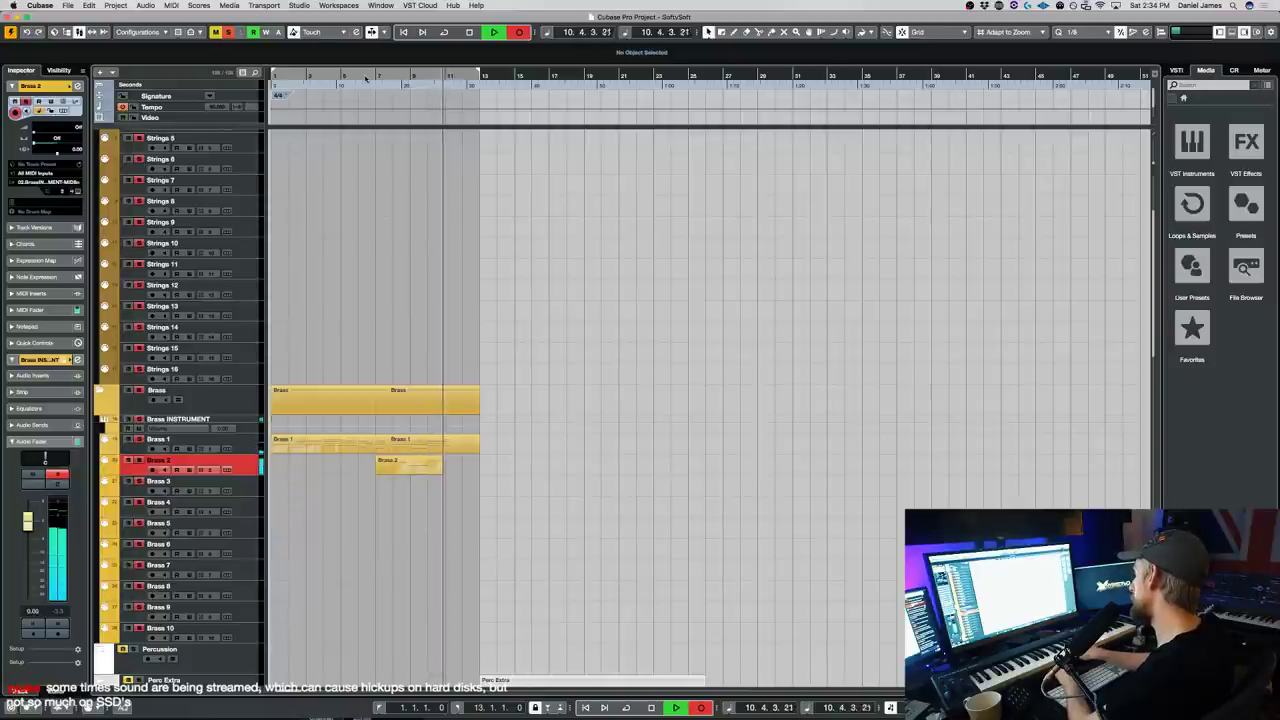
{"action": "key", "text": "space"}
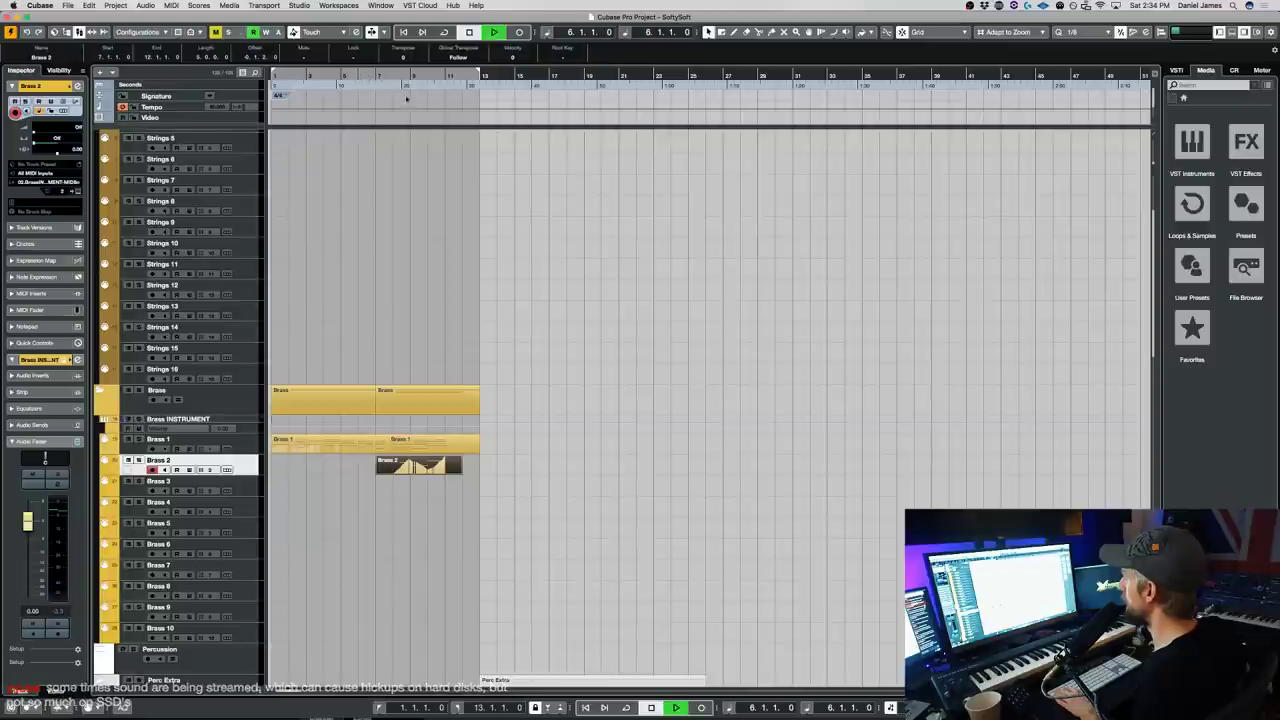
- Play back the arrangement with the new horn part and look over the strings, brass, percussion, choir and wind tracks
{"action": "key", "text": "space"}
{"action": "scroll", "coordinate": [708, 254], "scroll_direction": "down", "scroll_amount": 1}
{"action": "scroll", "coordinate": [705, 250], "scroll_direction": "down", "scroll_amount": 5}
{"action": "scroll", "coordinate": [700, 247], "scroll_direction": "up", "scroll_amount": 11}
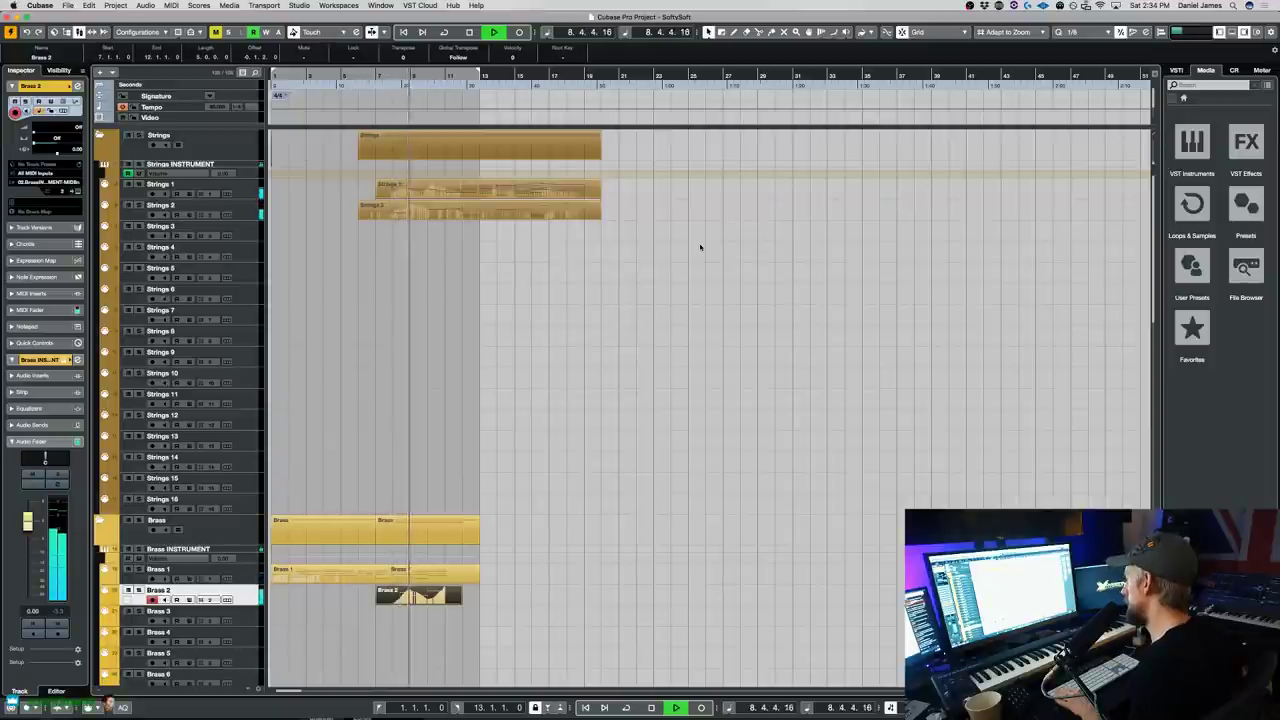
{"action": "scroll", "coordinate": [641, 266], "scroll_direction": "down", "scroll_amount": 1}
{"action": "scroll", "coordinate": [641, 266], "scroll_direction": "down", "scroll_amount": 20}
{"action": "scroll", "coordinate": [608, 209], "scroll_direction": "up", "scroll_amount": 7}
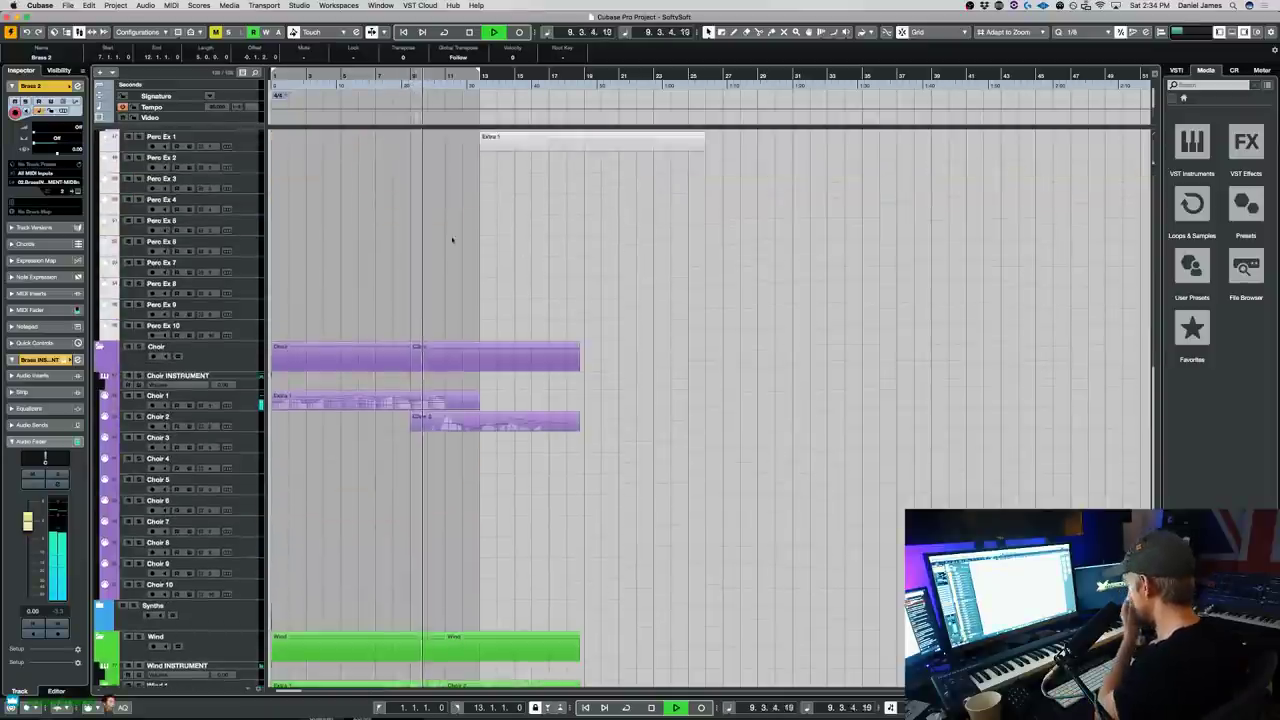
{"action": "left_click", "coordinate": [121, 209]}
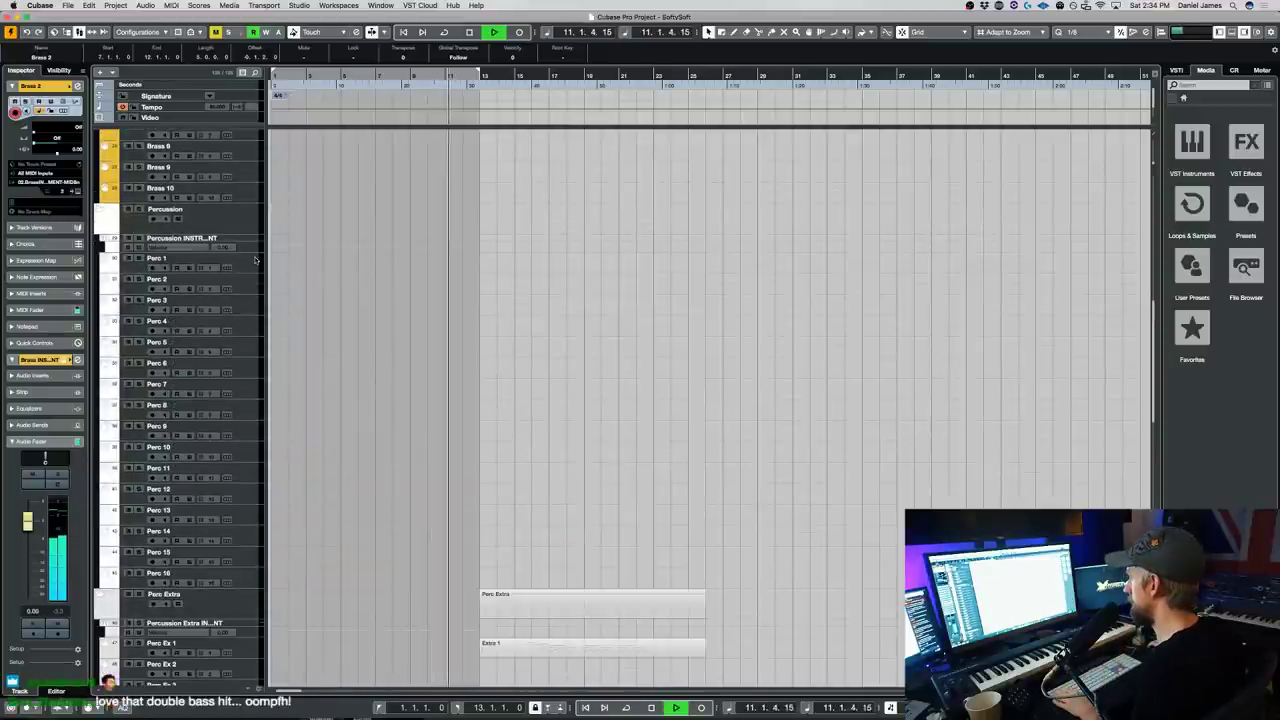
{"action": "scroll", "coordinate": [592, 367], "scroll_direction": "up", "scroll_amount": 15}
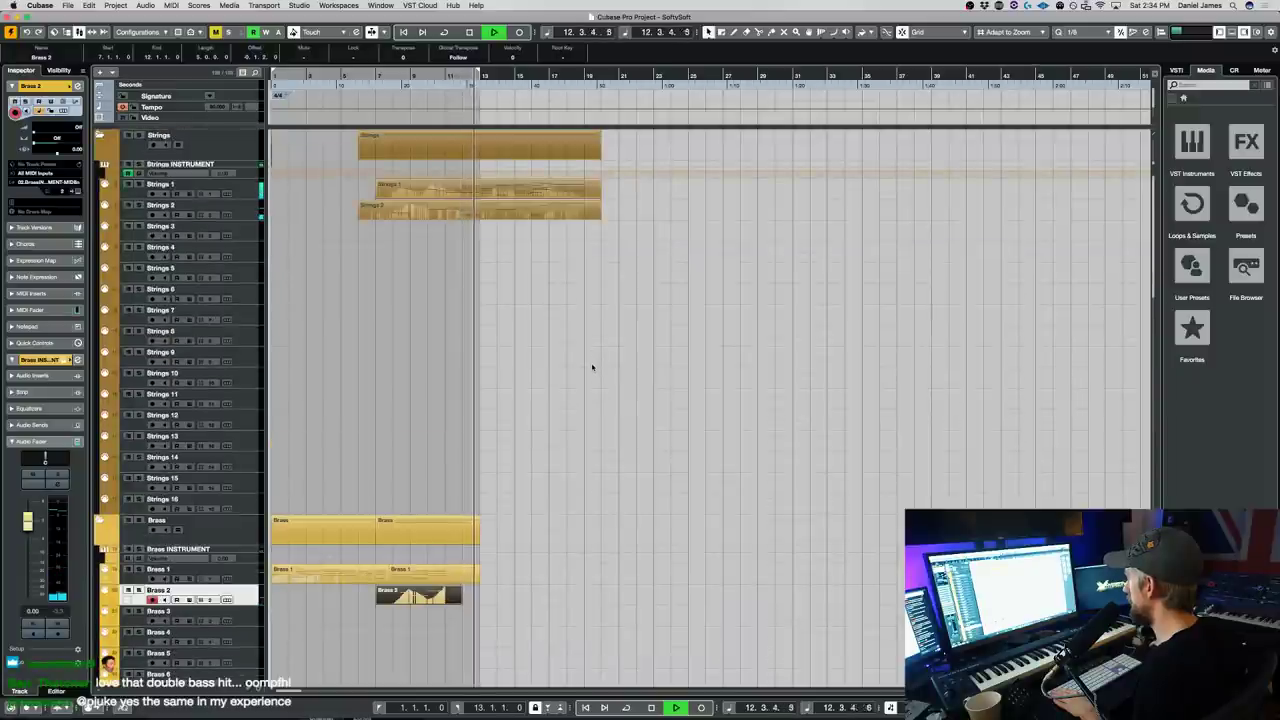
{"action": "scroll", "coordinate": [592, 367], "scroll_direction": "down", "scroll_amount": 20}
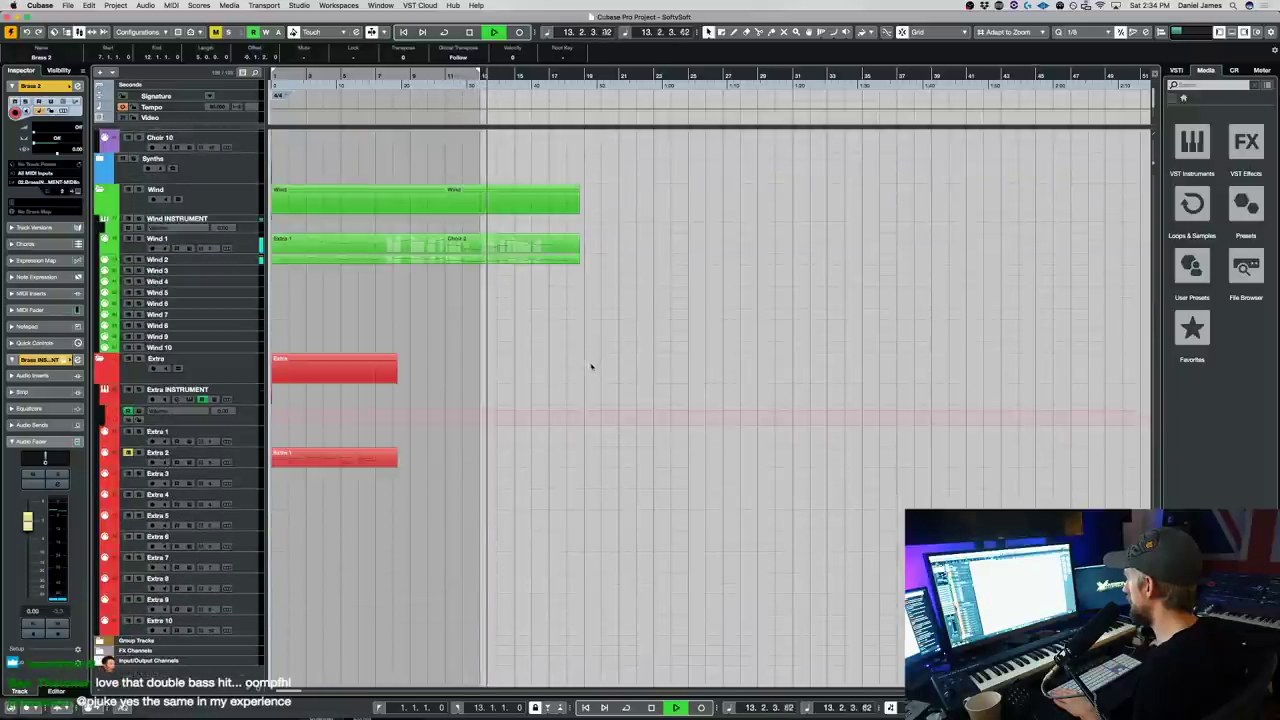
- Remove the Choir 2 part from the Wind 2 track and open the Choir 2 part on Wind 1 for note editing
{"action": "double_click", "coordinate": [471, 263]}
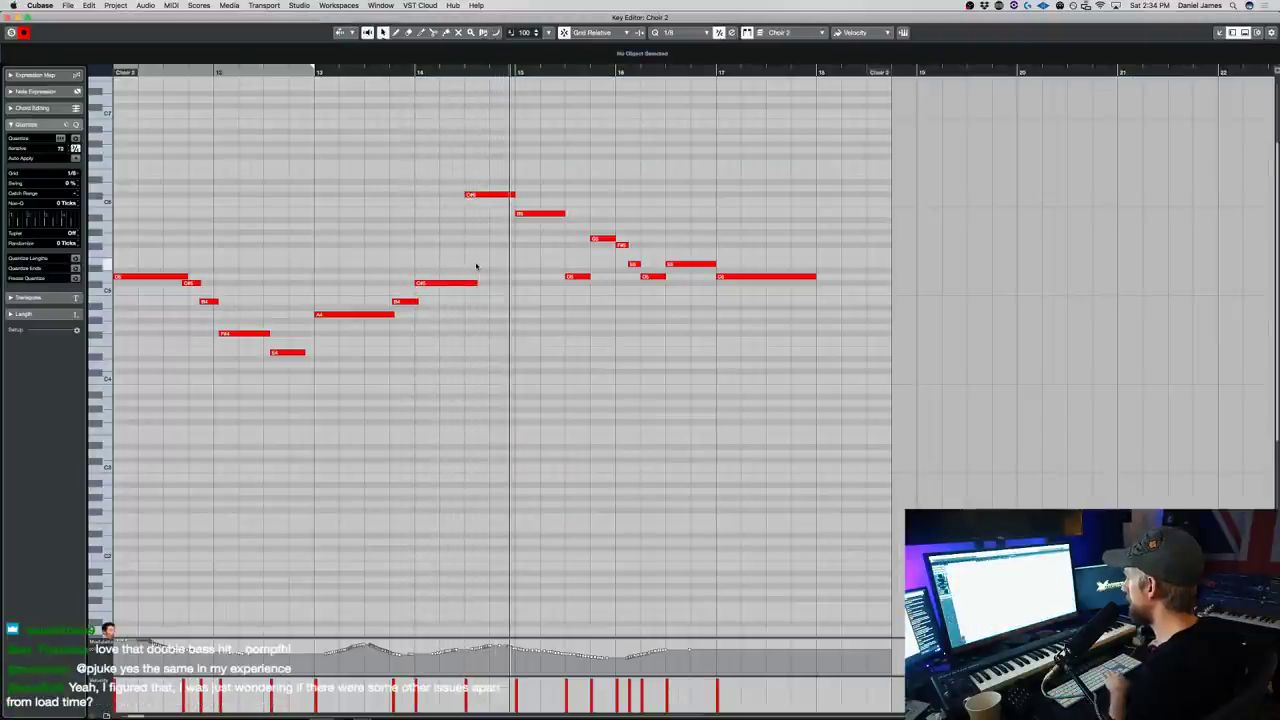
{"action": "key", "text": "Escape"}
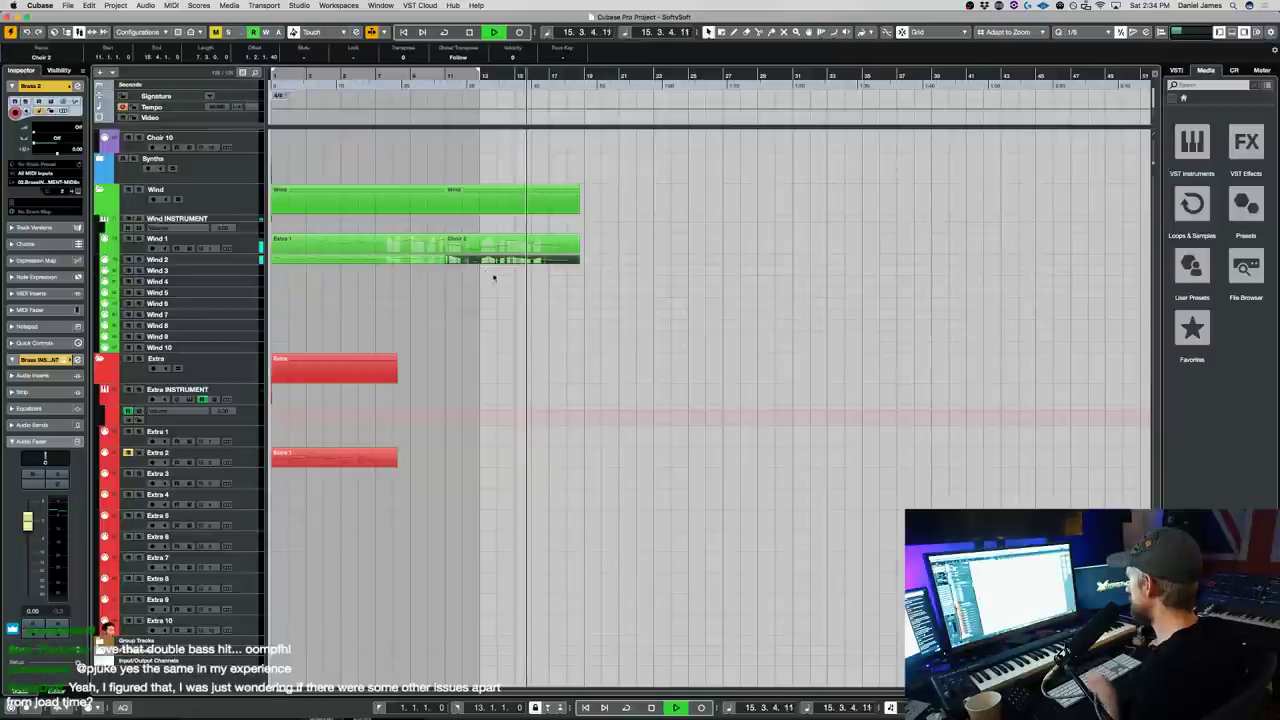
{"action": "double_click", "coordinate": [477, 257]}
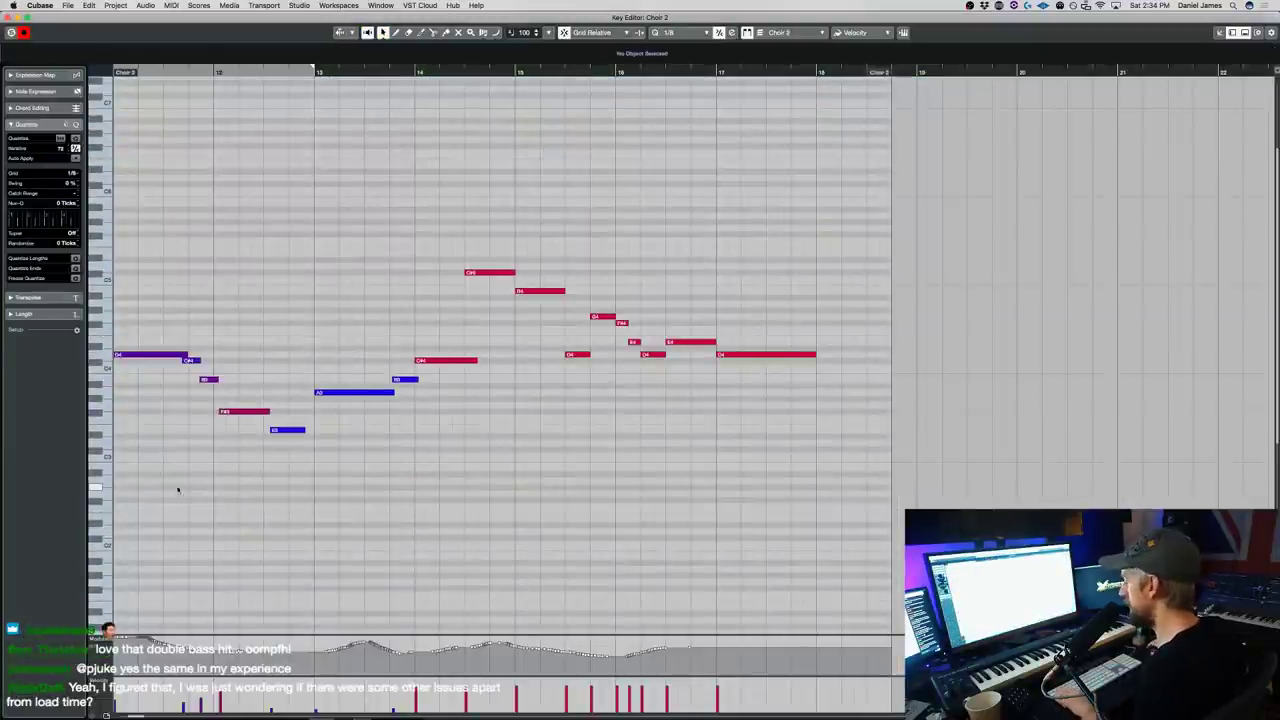
{"action": "key", "text": "F3"}
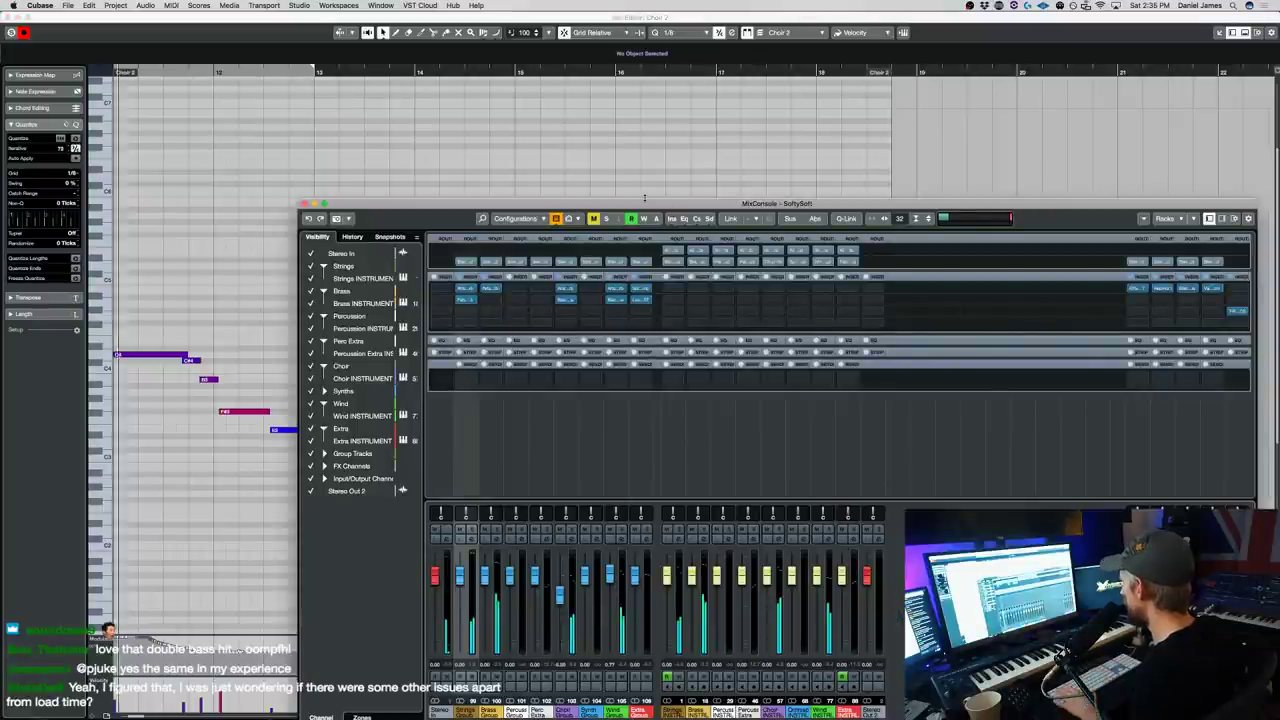
{"action": "key", "text": "F3"}
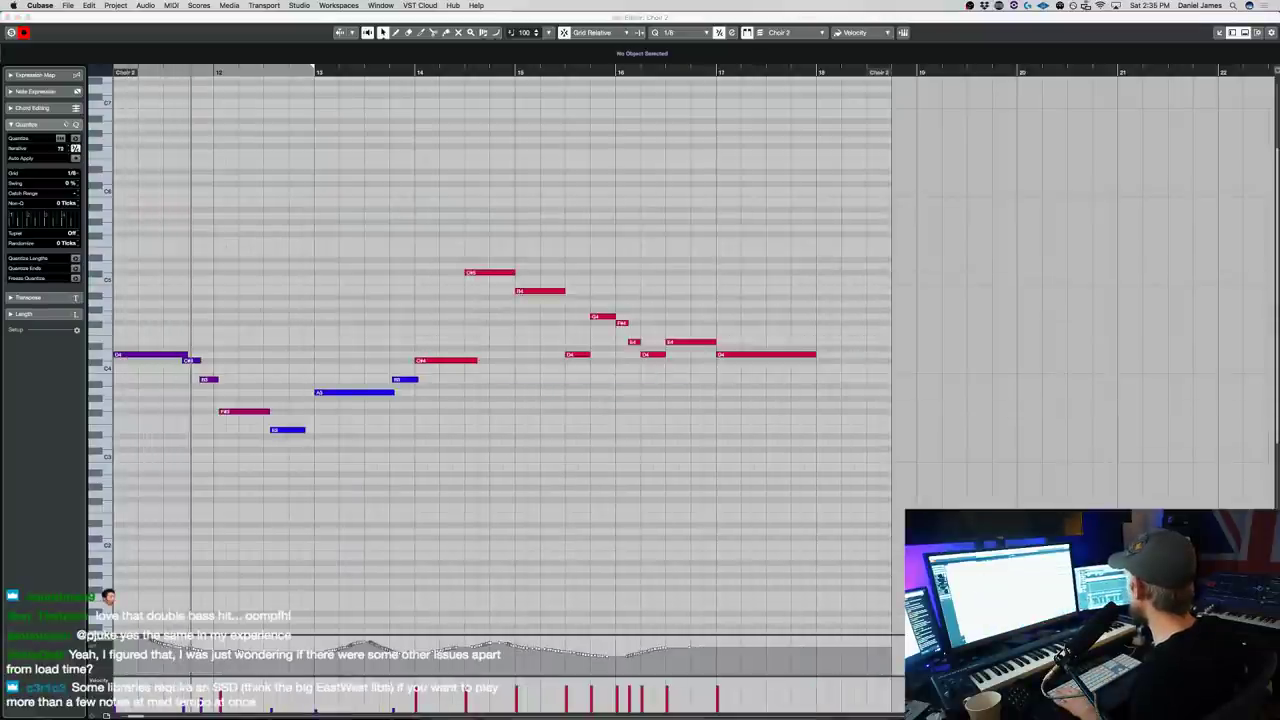
- Transpose the wind notes from bar 11 up to bar 14 by one octave and play the passage back from before the part
{"action": "left_click_drag", "start_coordinate": [148, 464], "coordinate": [409, 306]}
{"action": "key", "text": "shift+Up"}
{"action": "left_click_drag", "start_coordinate": [483, 471], "coordinate": [459, 338]}
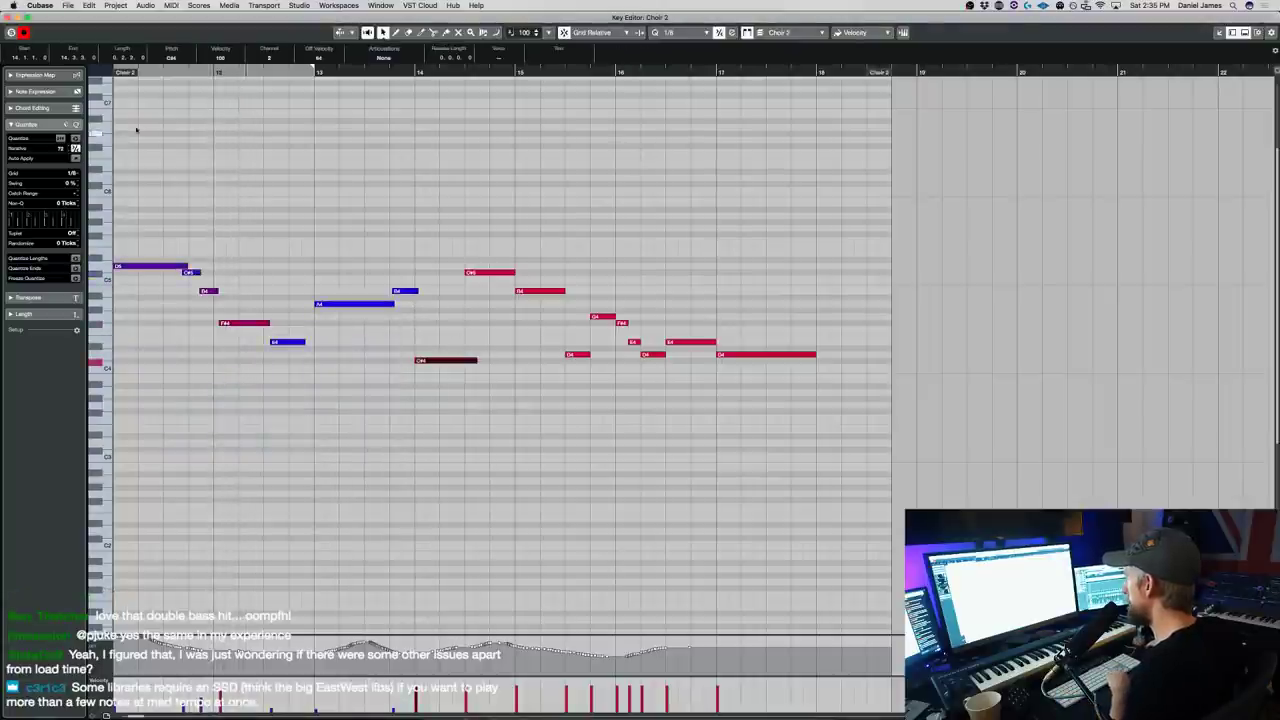
{"action": "scroll", "coordinate": [184, 74], "scroll_direction": "left", "scroll_amount": 5}
{"action": "left_click", "coordinate": [351, 74]}
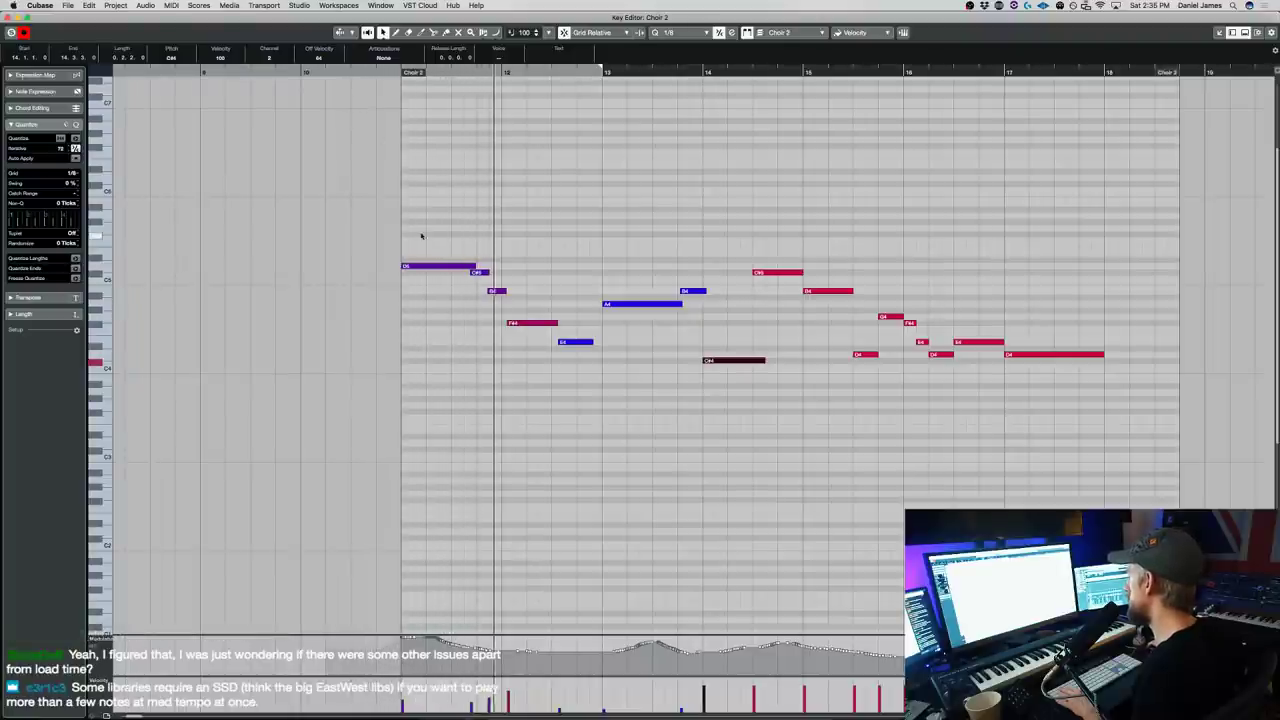
- Tighten the timing of the C#5, B4 and F#4 notes leading into bar 12 and replay the passage
{"action": "key", "text": "space"}
{"action": "left_click_drag", "start_coordinate": [461, 298], "coordinate": [509, 278]}
{"action": "key", "text": "q"}
{"action": "left_click", "coordinate": [508, 278]}
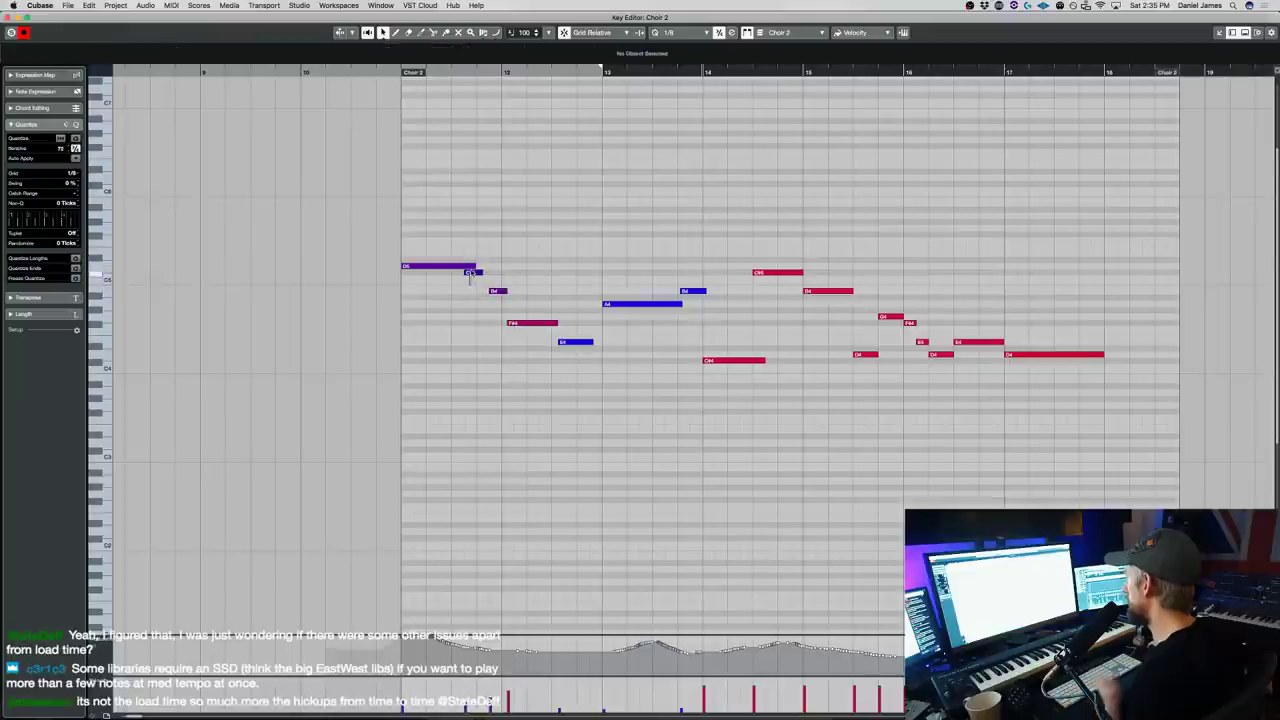
{"action": "left_click", "coordinate": [455, 71]}
{"action": "key", "text": "space"}
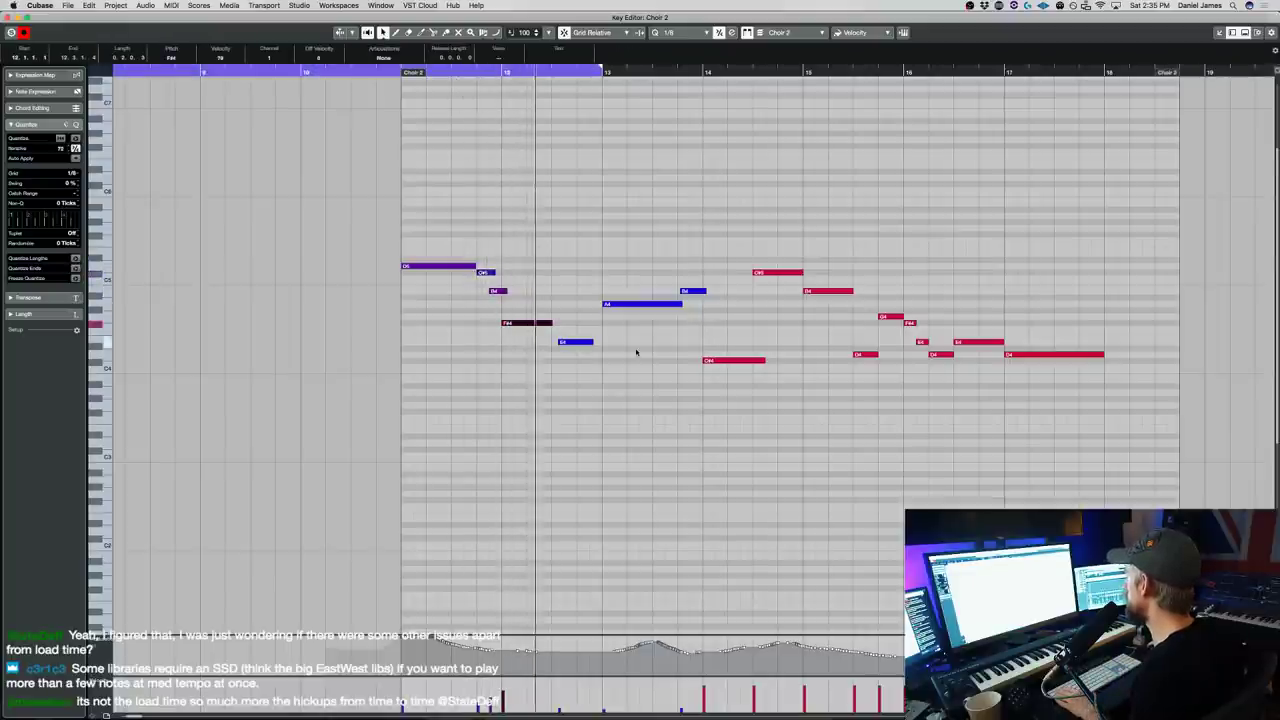
- Lengthen the F#4 in bar 12, replace the following long E4 with short E4 and F#4 notes into bar 13, and audition the phrase
{"action": "left_click_drag", "start_coordinate": [572, 343], "coordinate": [588, 345]}
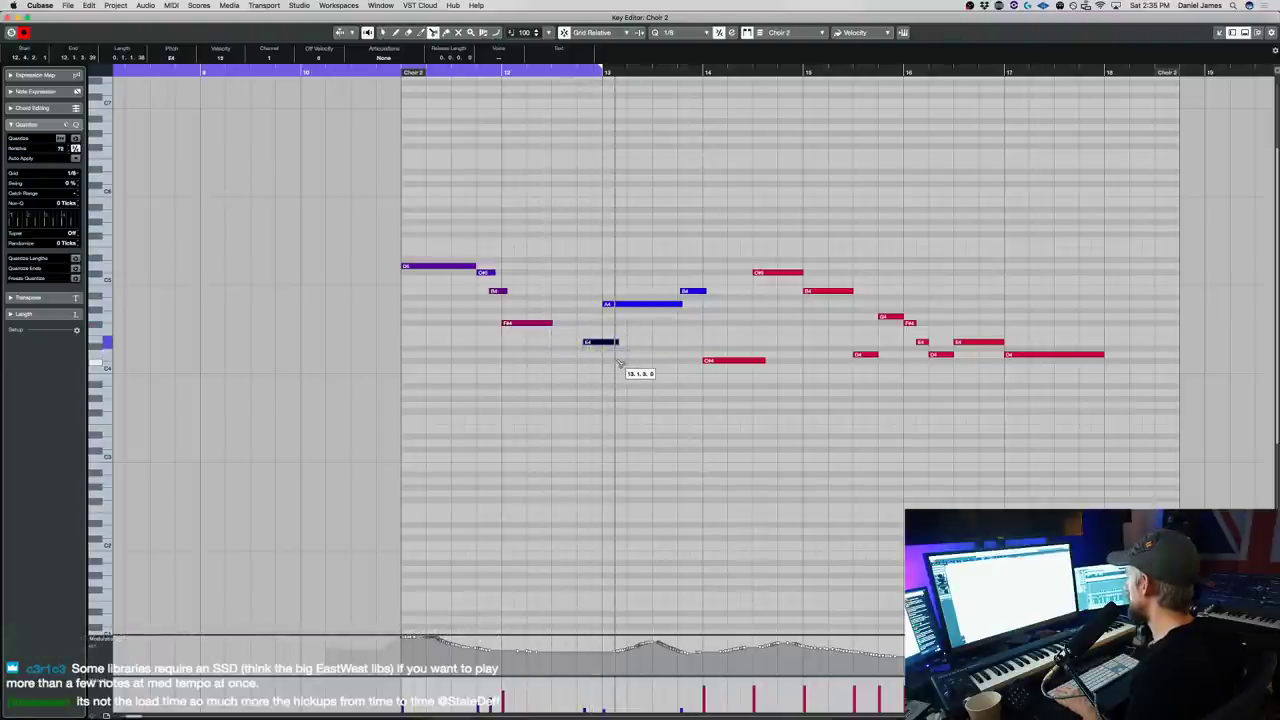
{"action": "key", "text": "Delete"}
{"action": "left_click_drag", "start_coordinate": [551, 323], "coordinate": [572, 324]}
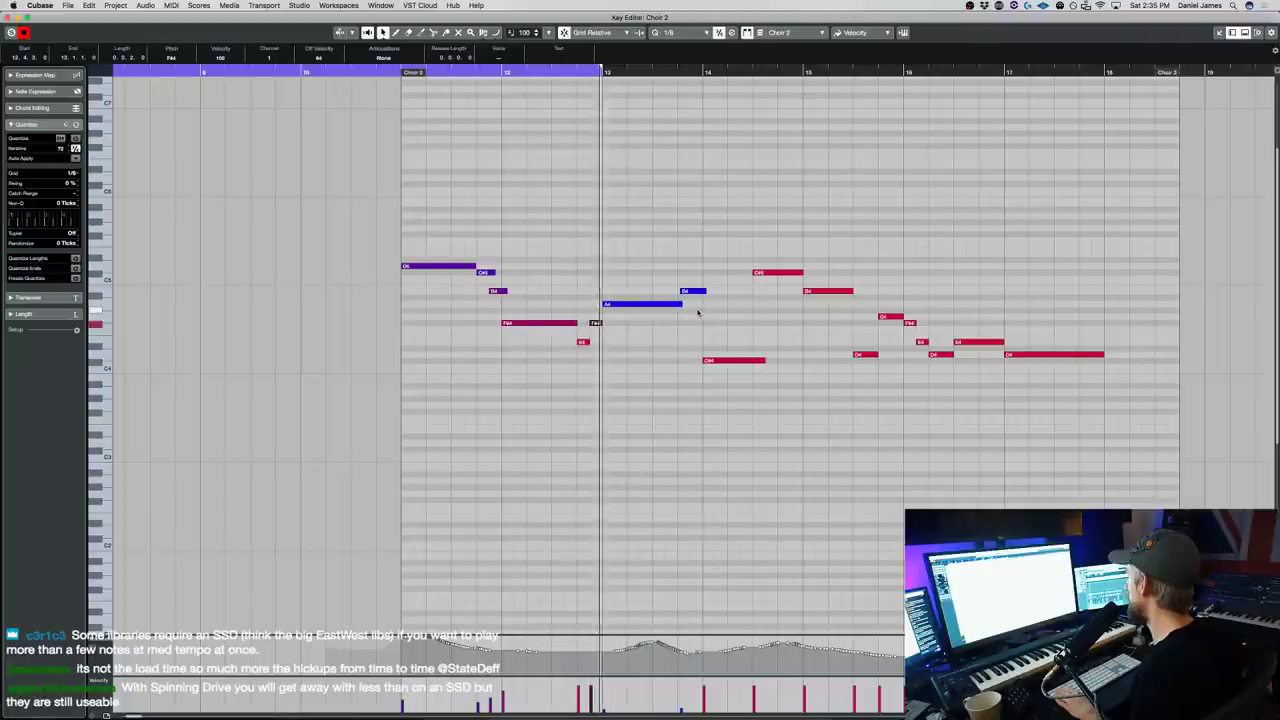
{"action": "key", "text": "KP_Divide"}
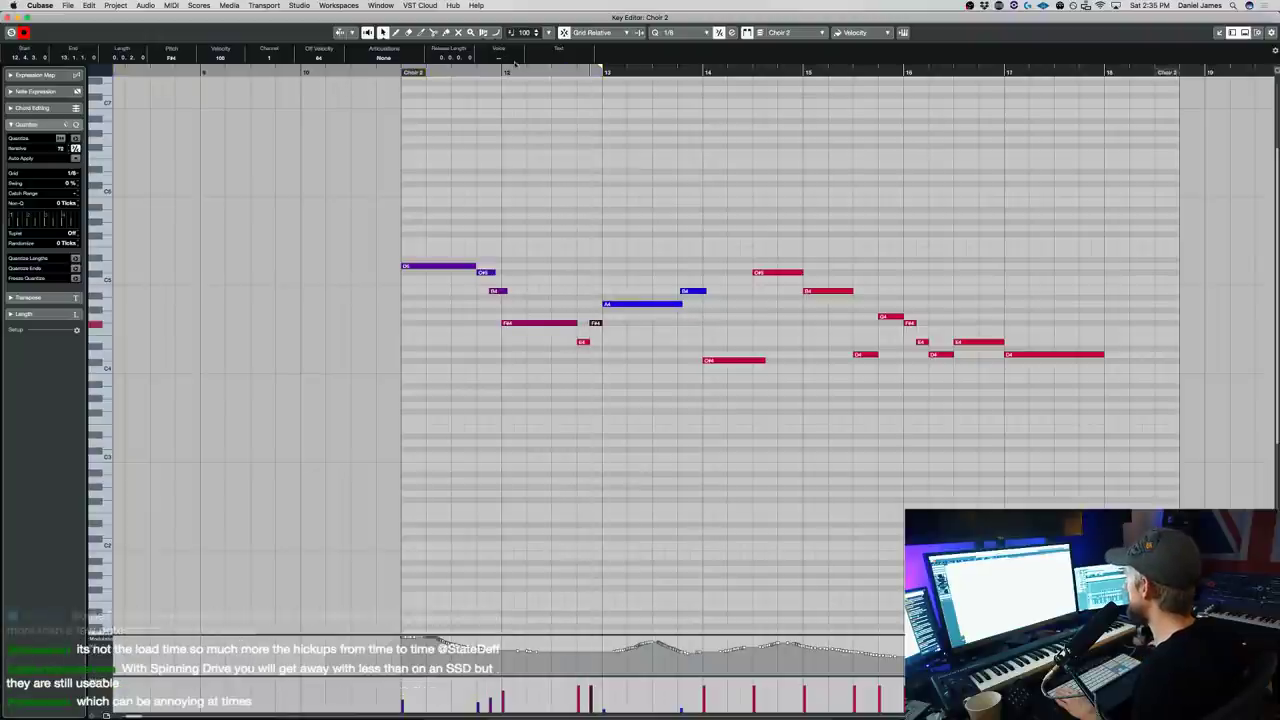
{"action": "left_click", "coordinate": [542, 70]}
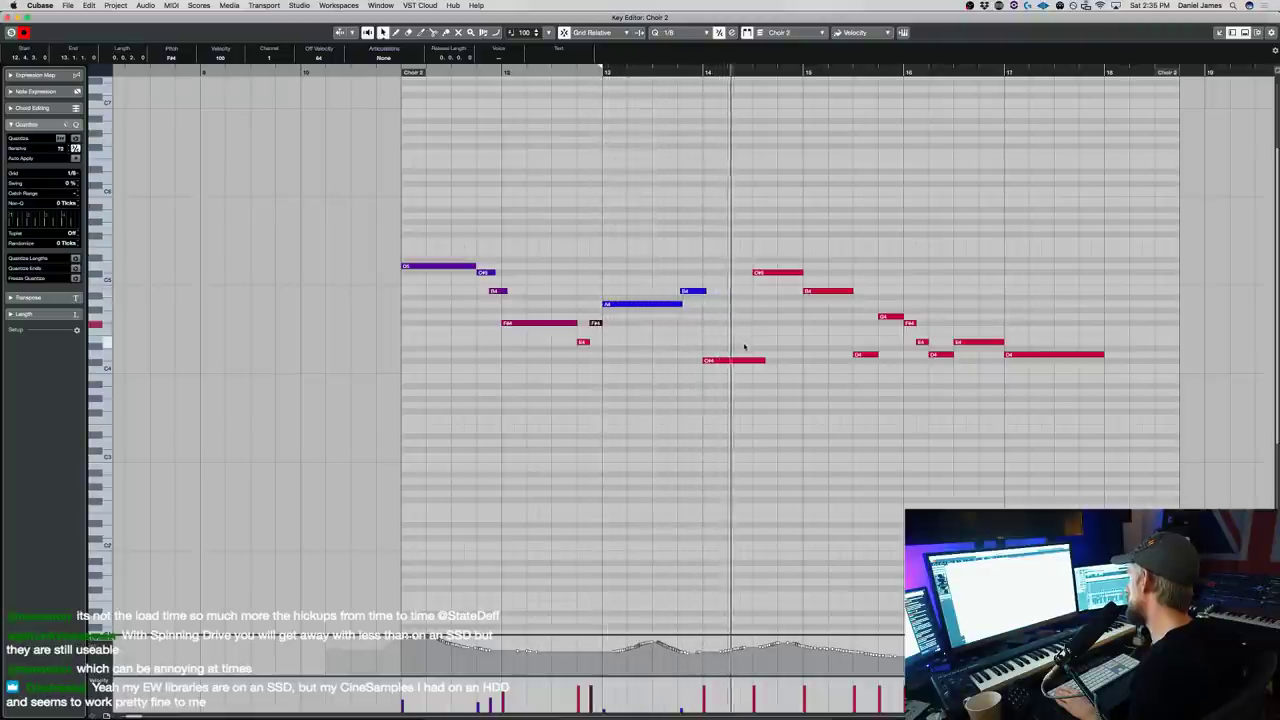
{"action": "key", "text": "space"}
- Raise the C#4 note at bar 14 to F#4, listen through the phrase and return to the arrangement
{"action": "left_click_drag", "start_coordinate": [739, 360], "coordinate": [739, 354]}
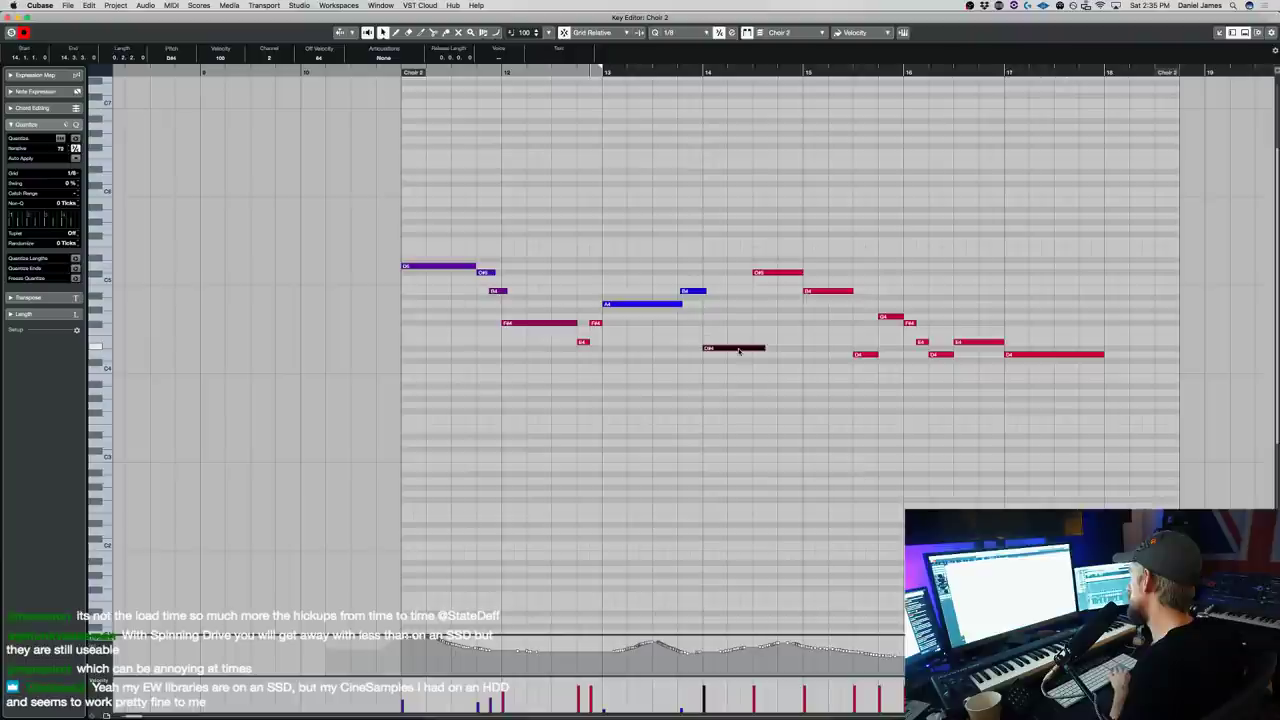
{"action": "key", "text": "space"}
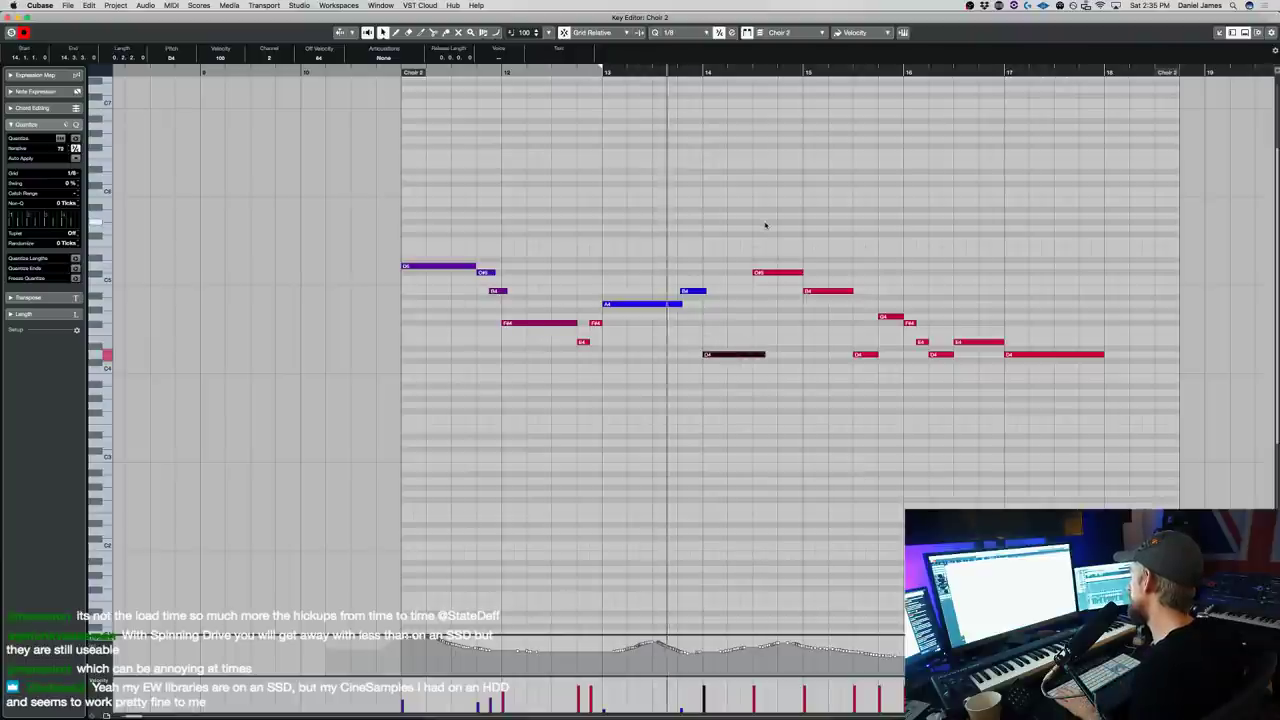
{"action": "key", "text": "space"}
{"action": "key", "text": "Up"}
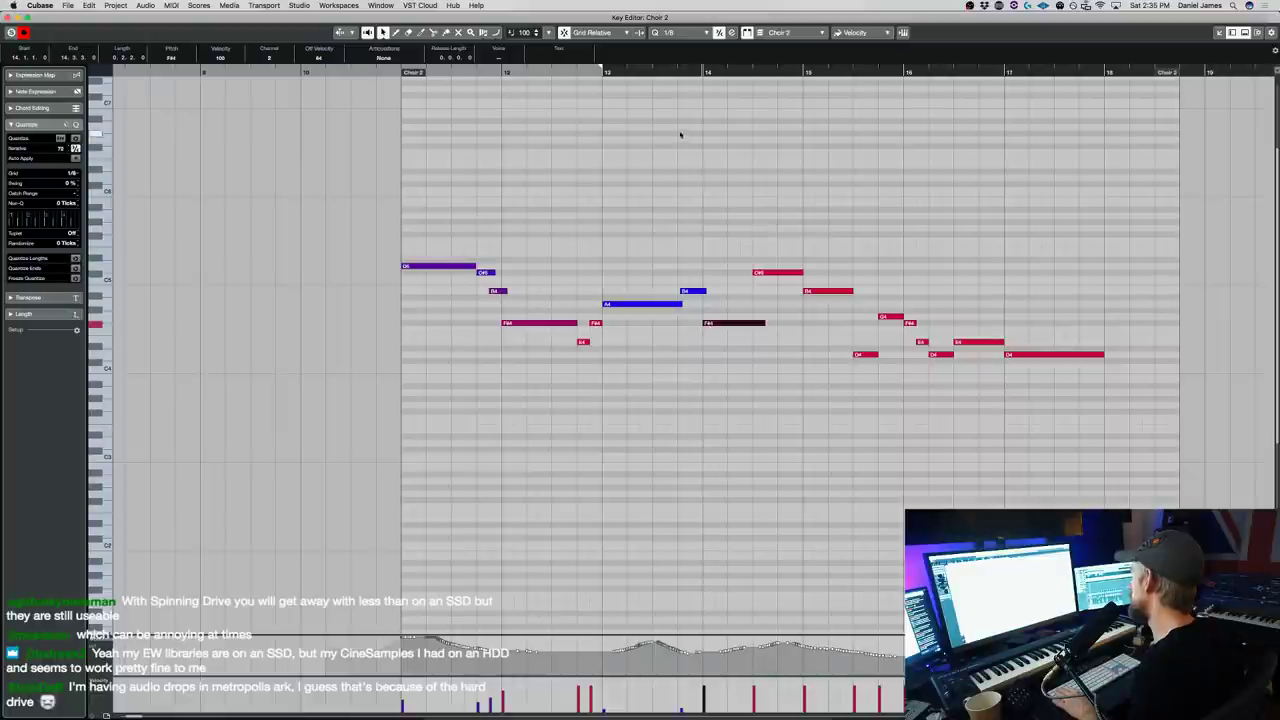
{"action": "key", "text": "space"}
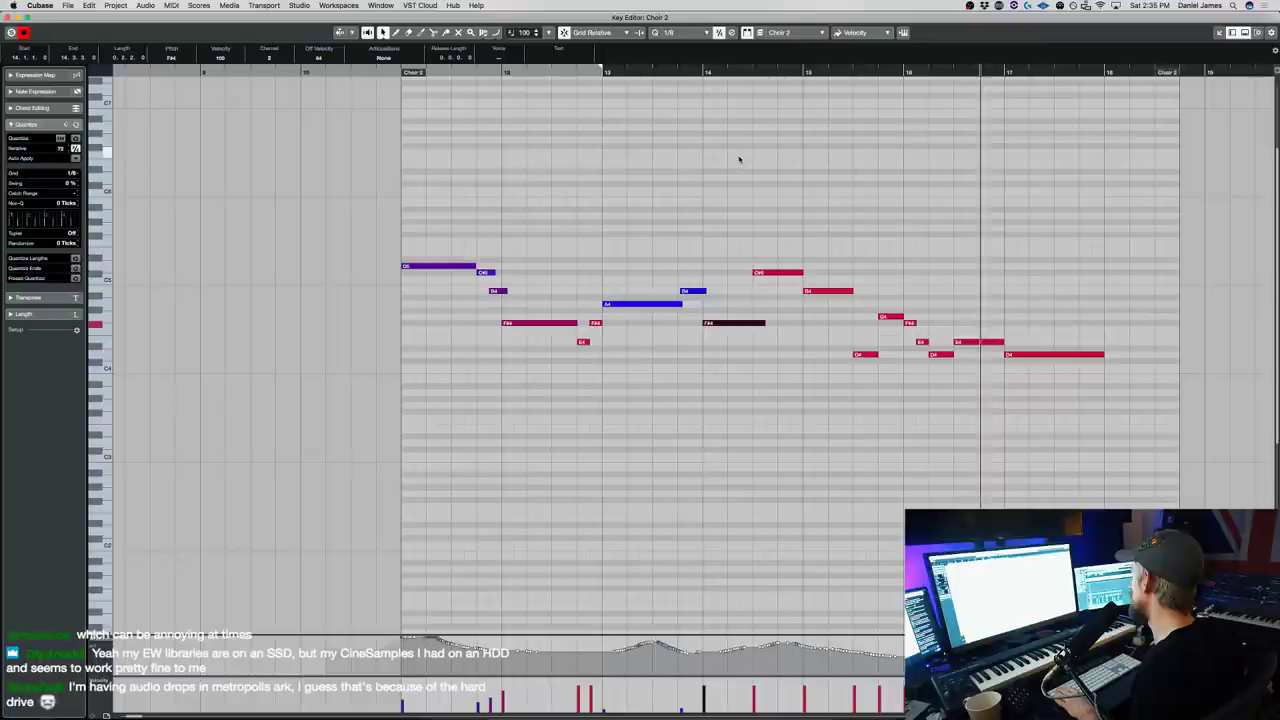
{"action": "key", "text": "Return"}
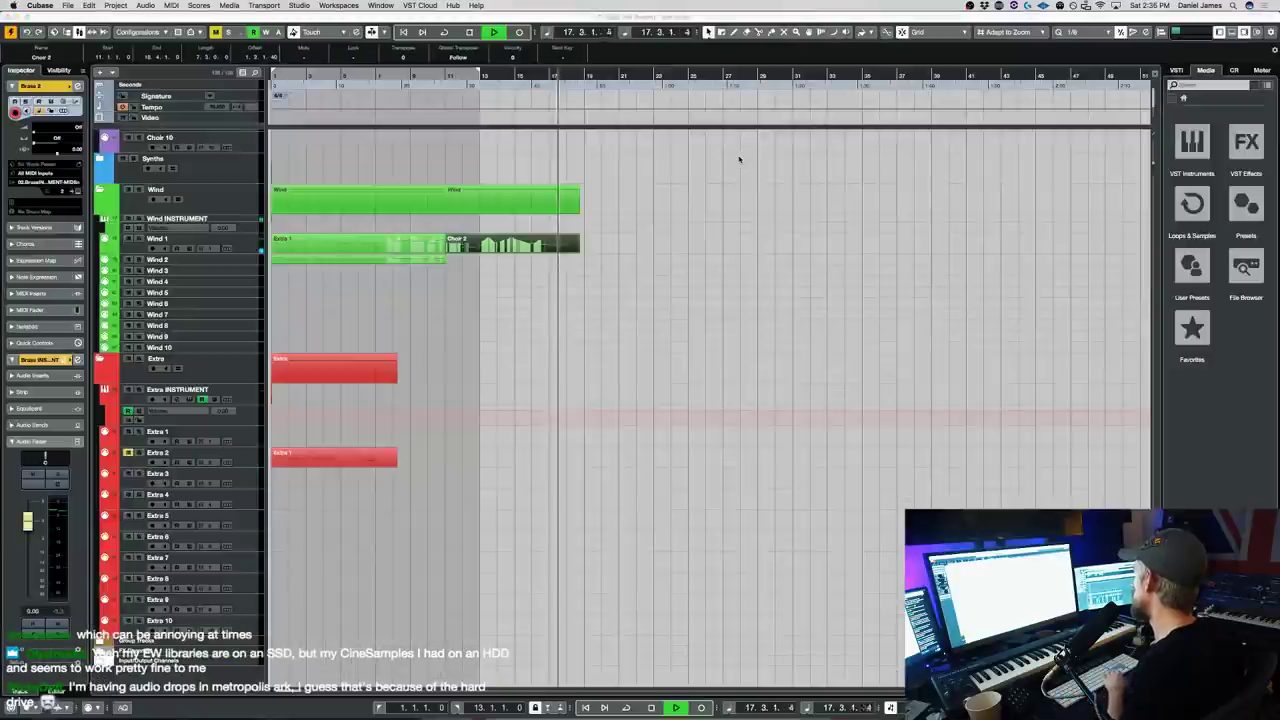
- Play the arrangement from about bar 9, reviewing the parts from strings to winds, and select the Wind 1 track for monitoring
{"action": "key", "text": "space"}
{"action": "left_click", "coordinate": [418, 76]}
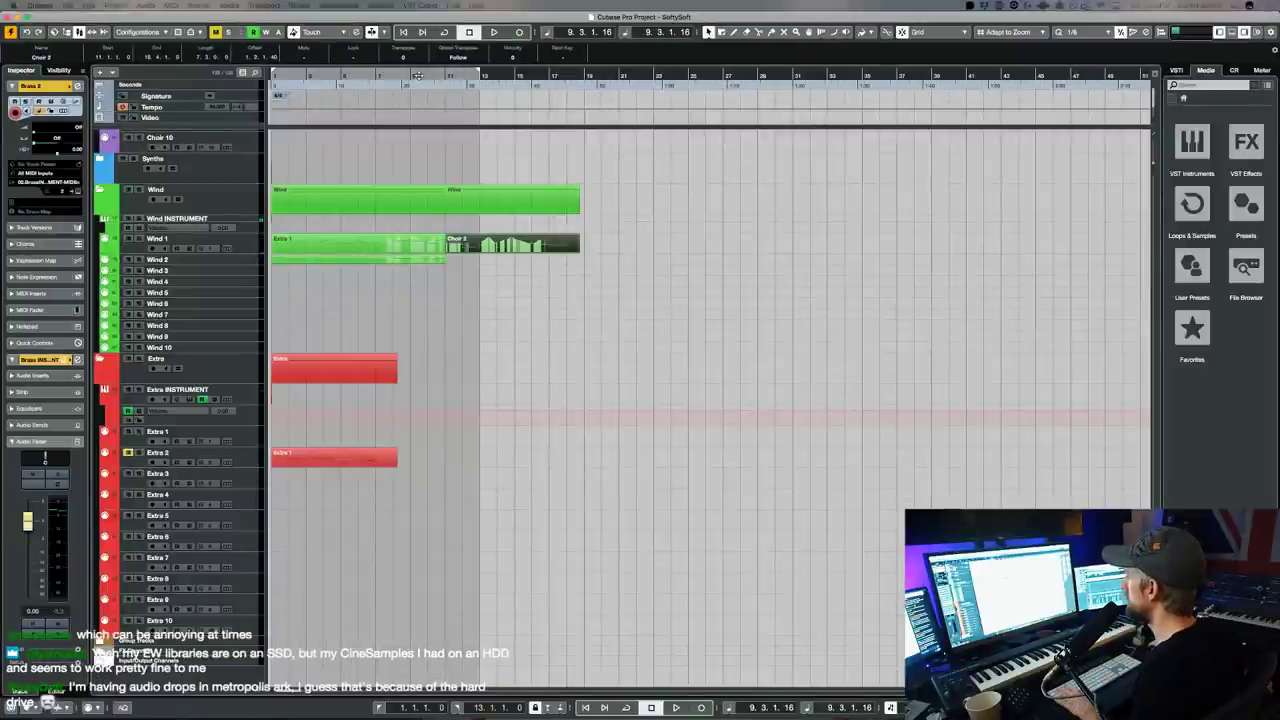
{"action": "key", "text": "space"}
{"action": "scroll", "coordinate": [573, 310], "scroll_direction": "up", "scroll_amount": 10}
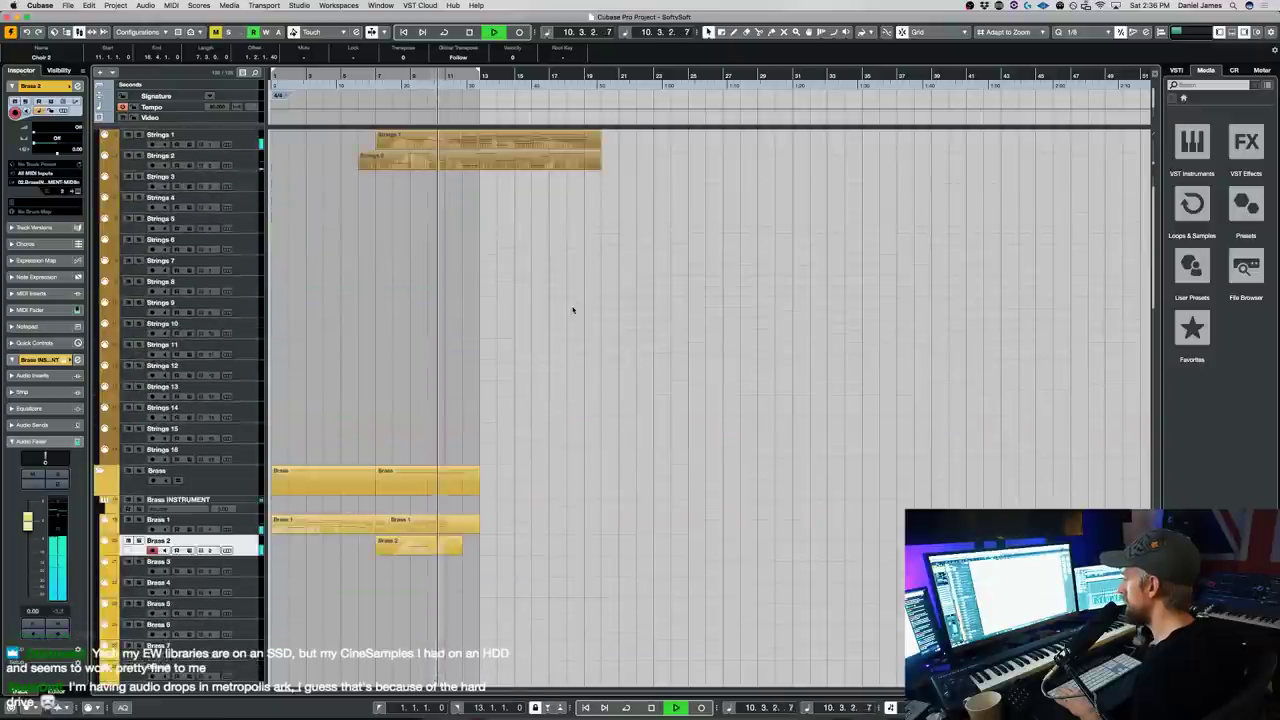
{"action": "scroll", "coordinate": [573, 310], "scroll_direction": "up", "scroll_amount": 2}
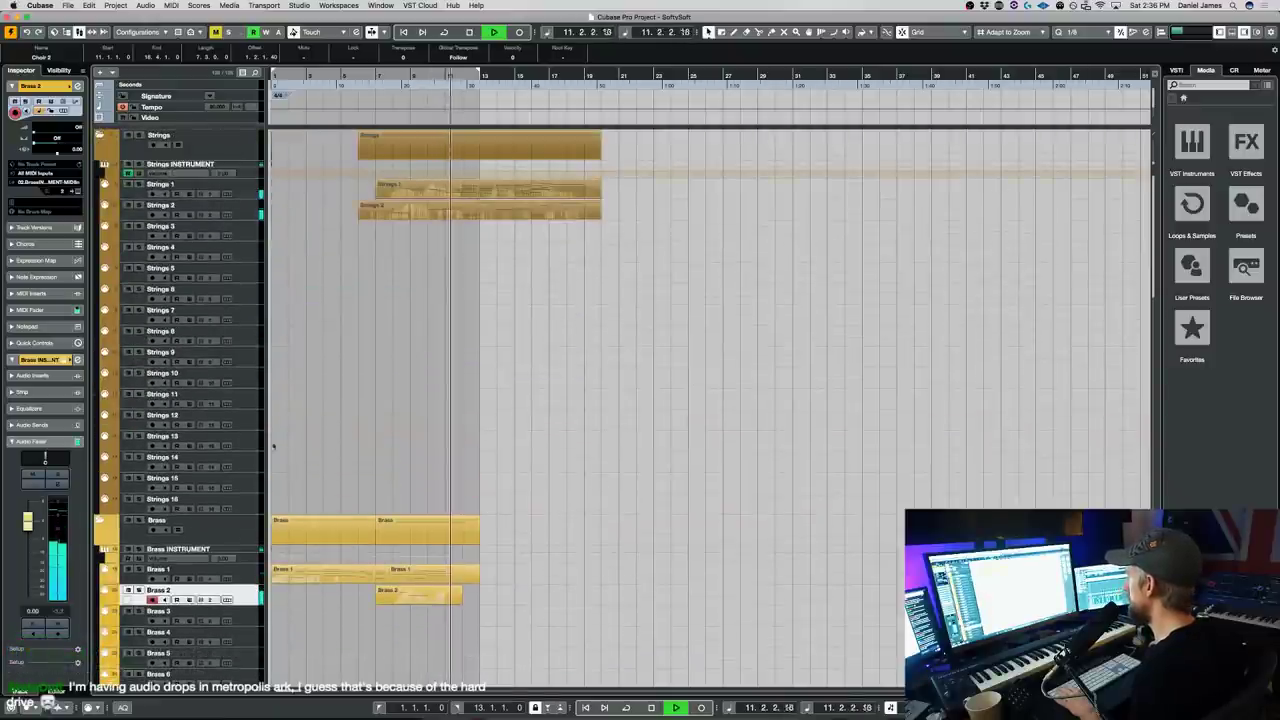
{"action": "scroll", "coordinate": [424, 356], "scroll_direction": "down", "scroll_amount": 20}
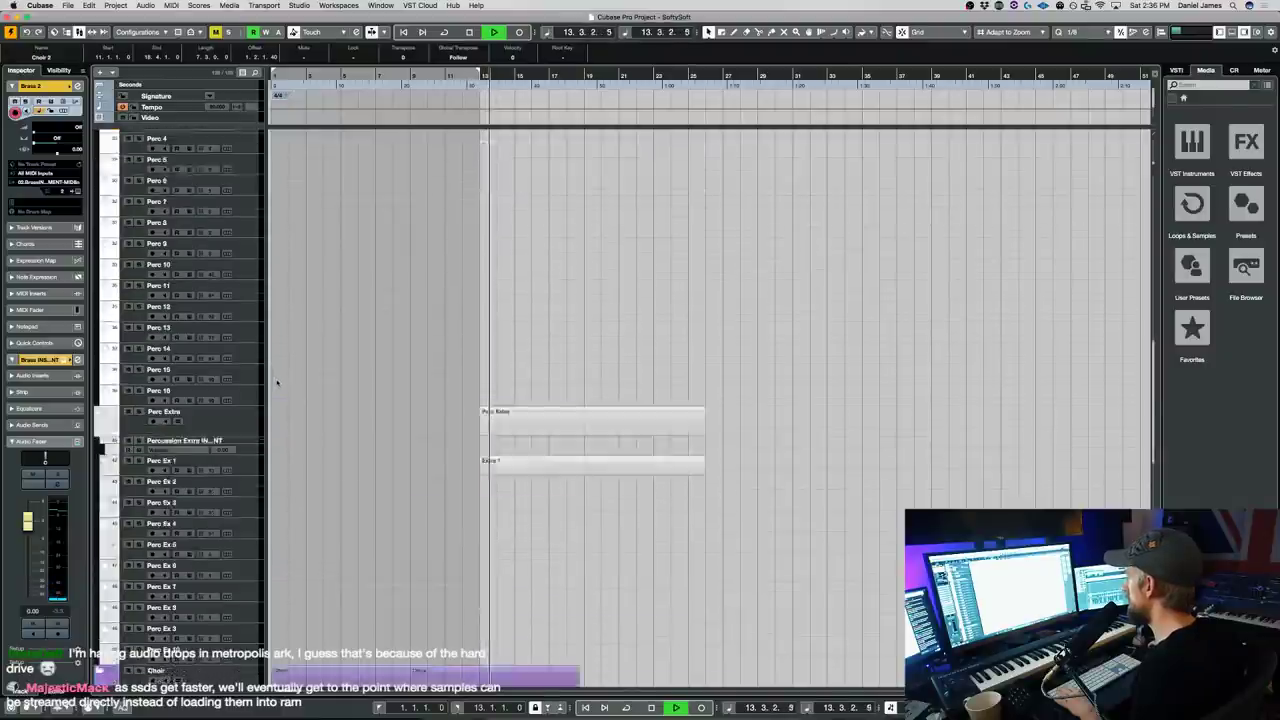
{"action": "scroll", "coordinate": [280, 384], "scroll_direction": "down", "scroll_amount": 15}
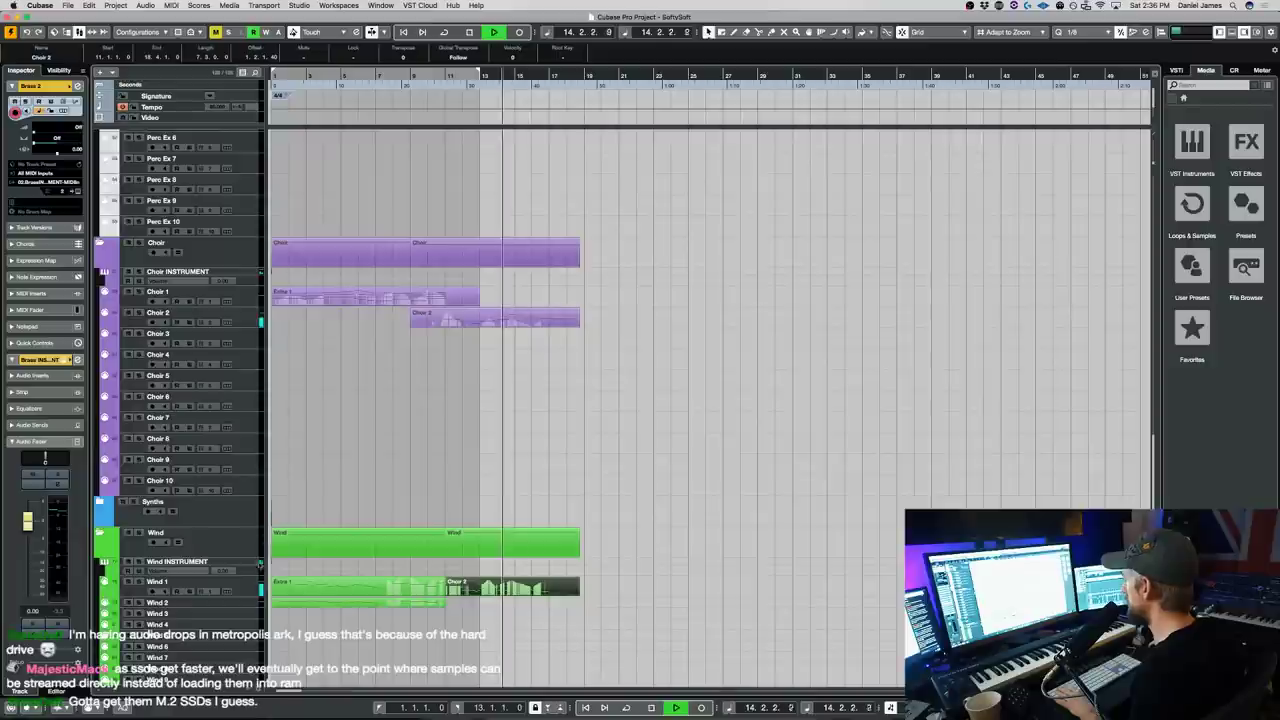
{"action": "left_click", "coordinate": [175, 585]}
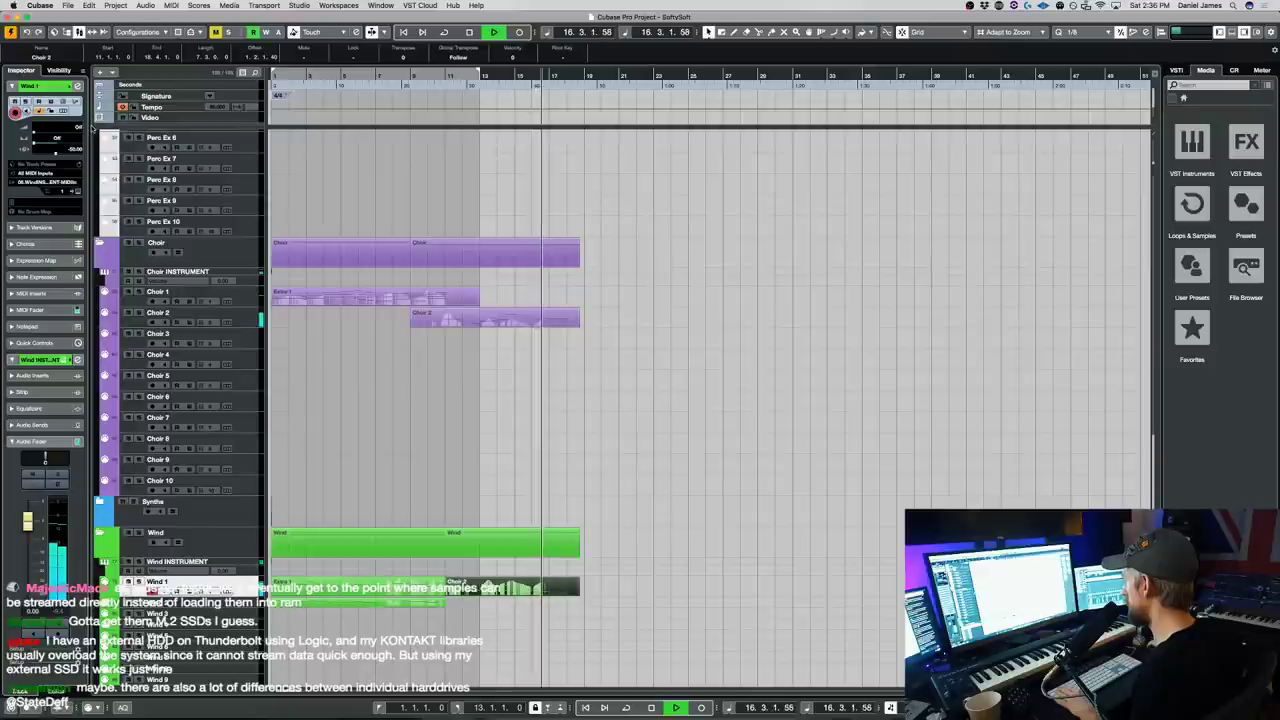
{"action": "key", "text": "space"}
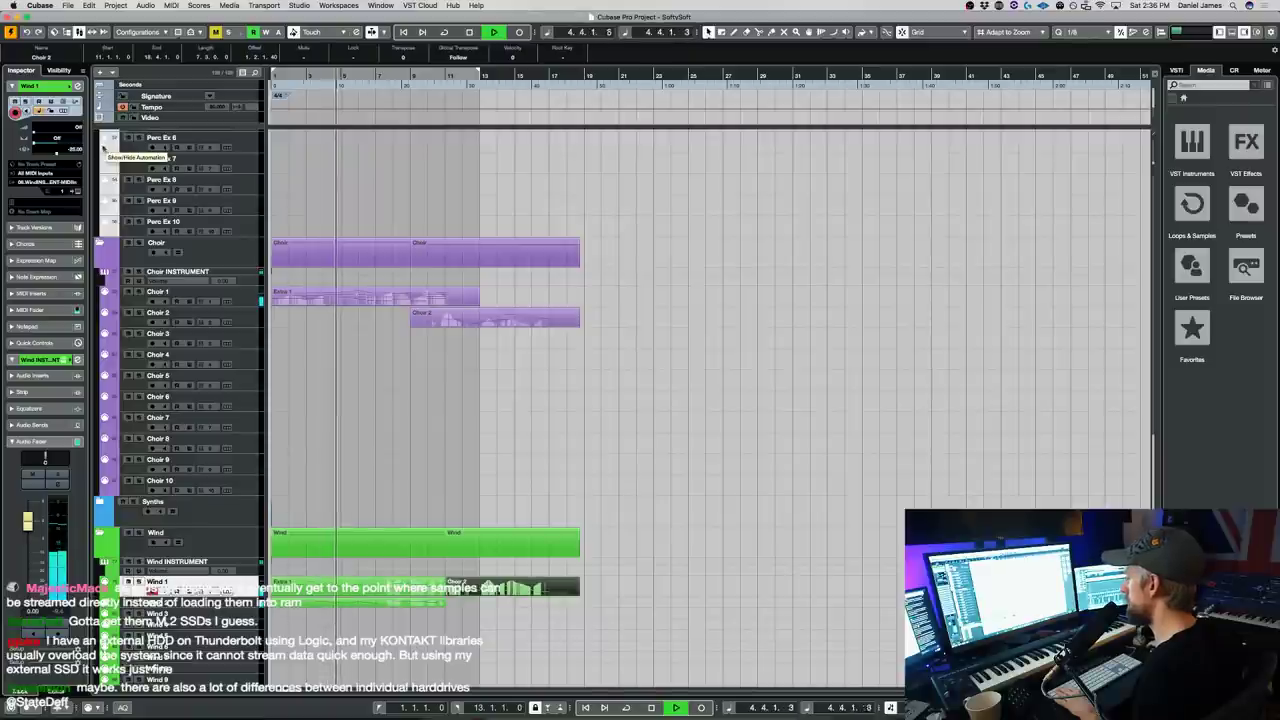
- Load Timpani Hits from the HZ Percussion library into the Perc 1 instrument and activate its third timpani ensemble
{"action": "scroll", "coordinate": [364, 242], "scroll_direction": "down", "scroll_amount": 15}
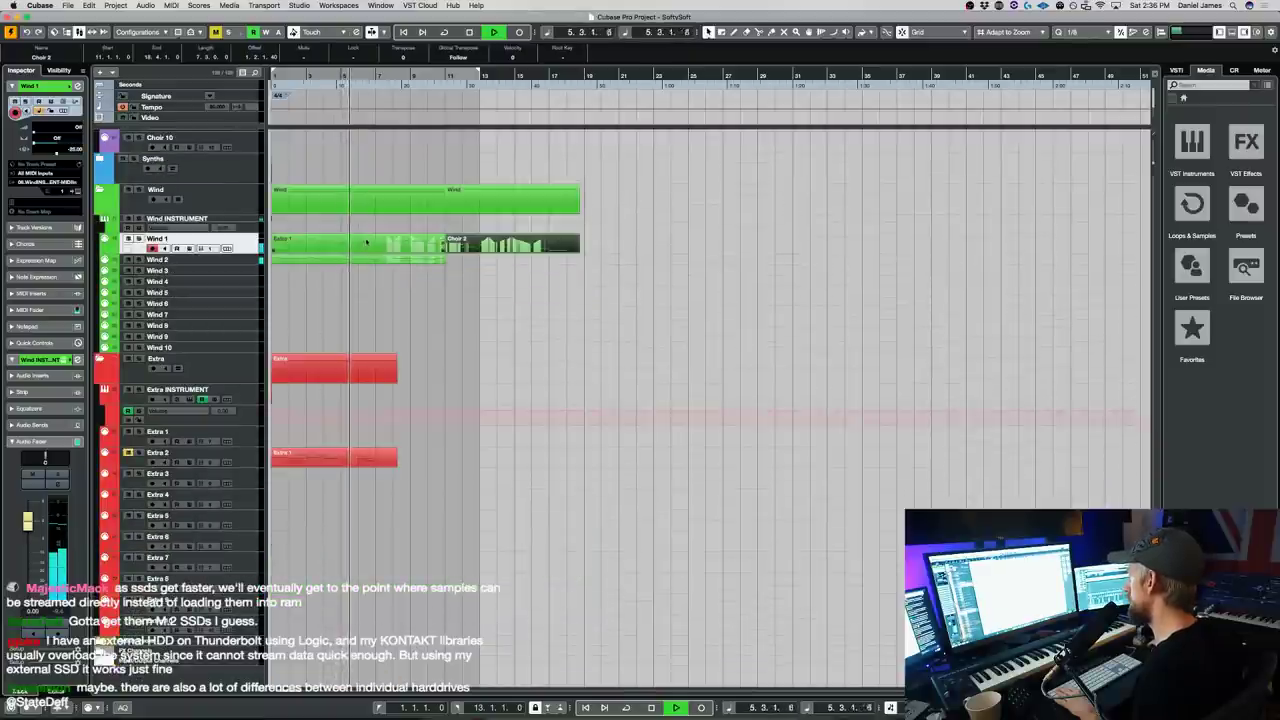
{"action": "scroll", "coordinate": [326, 252], "scroll_direction": "down", "scroll_amount": 8}
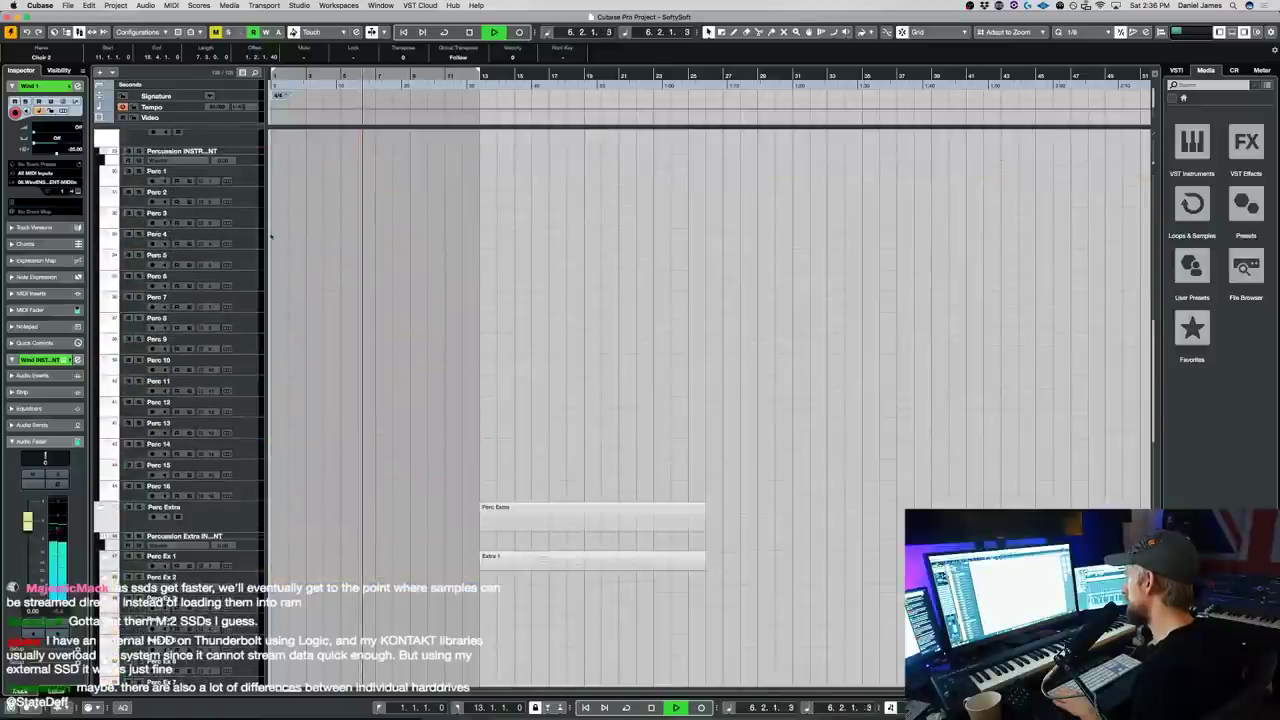
{"action": "left_click", "coordinate": [250, 300]}
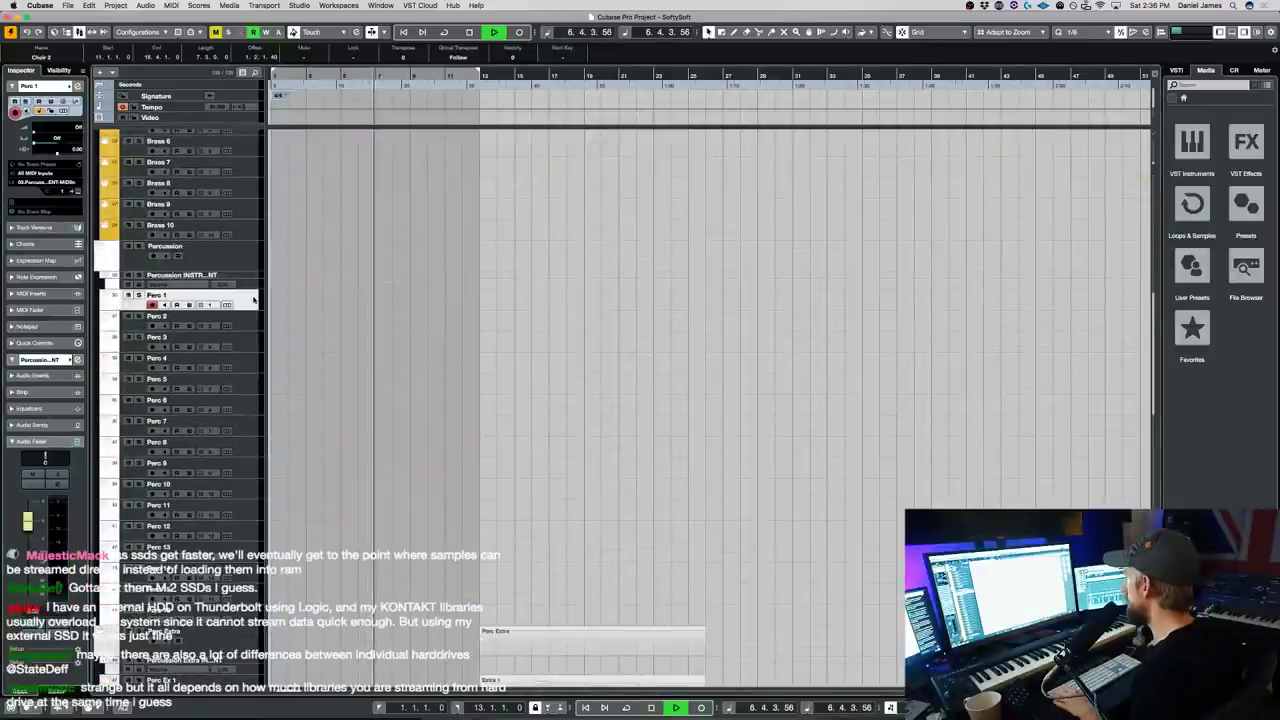
{"action": "left_click", "coordinate": [228, 305]}
{"action": "scroll", "coordinate": [499, 322], "scroll_direction": "down", "scroll_amount": 1}
{"action": "scroll", "coordinate": [497, 322], "scroll_direction": "down", "scroll_amount": 10}
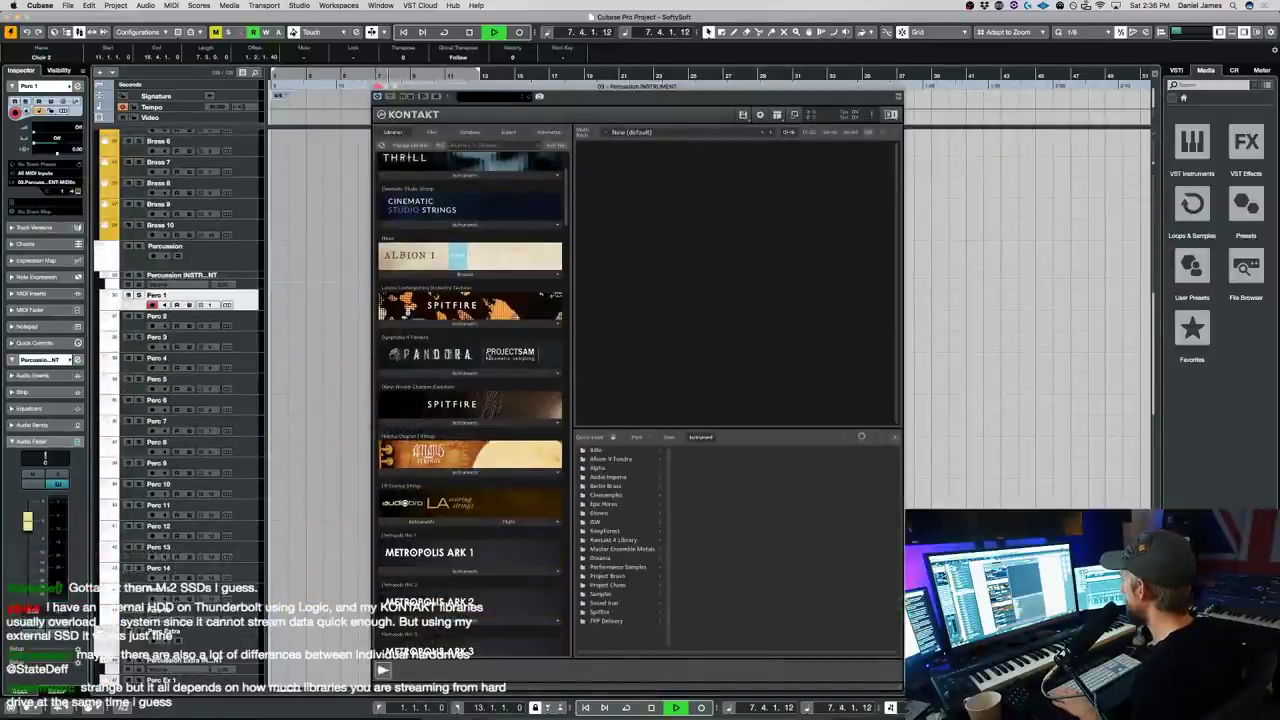
{"action": "left_click", "coordinate": [449, 378]}
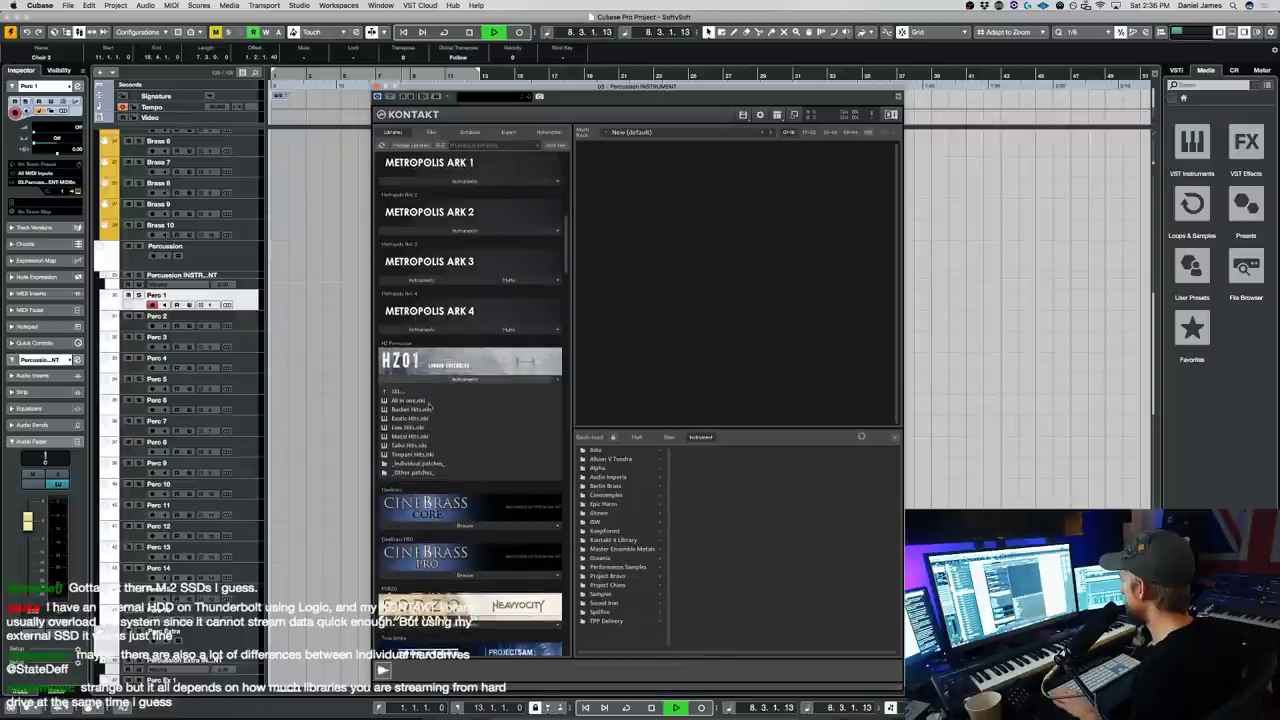
{"action": "double_click", "coordinate": [427, 454]}
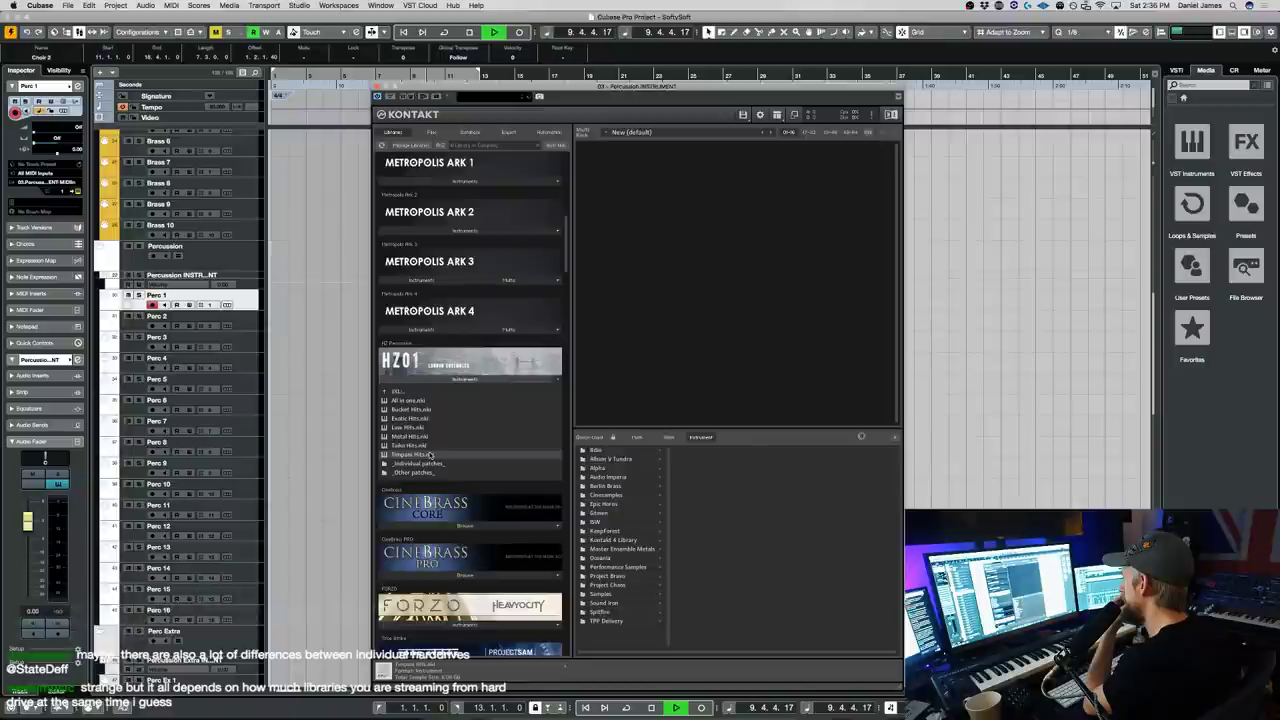
{"action": "left_click", "coordinate": [815, 262]}
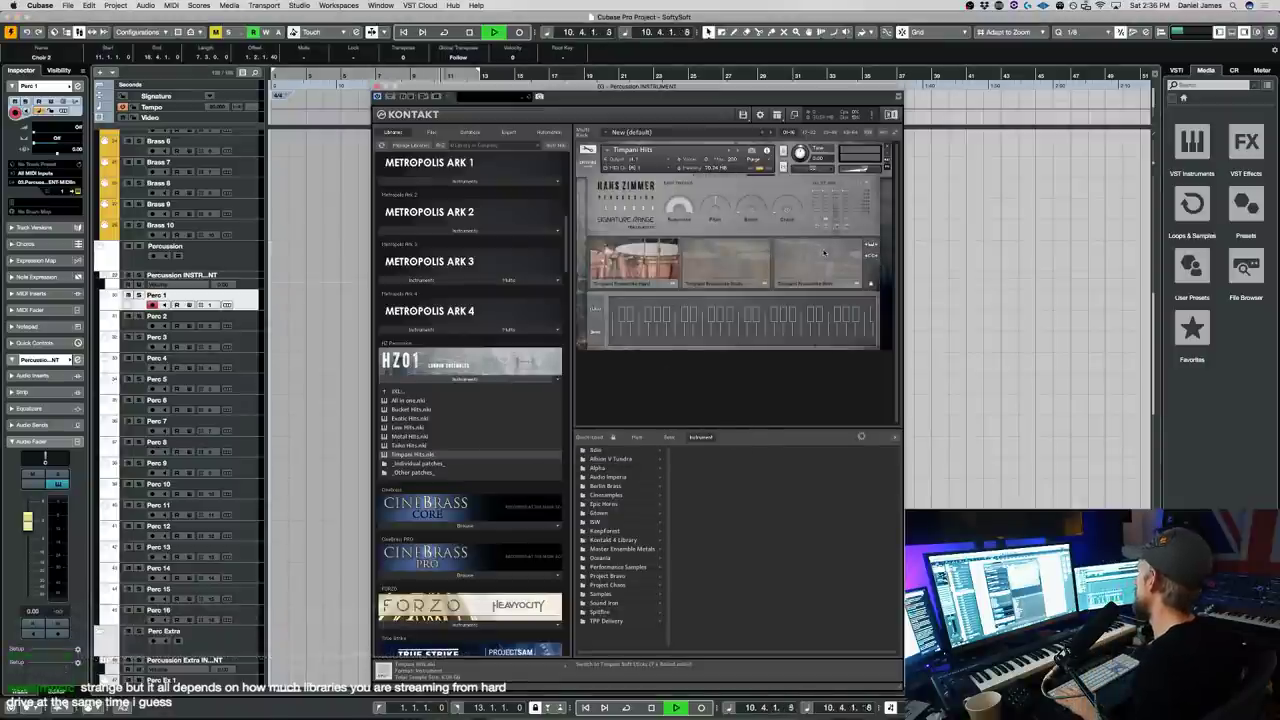
{"action": "key", "text": "space"}
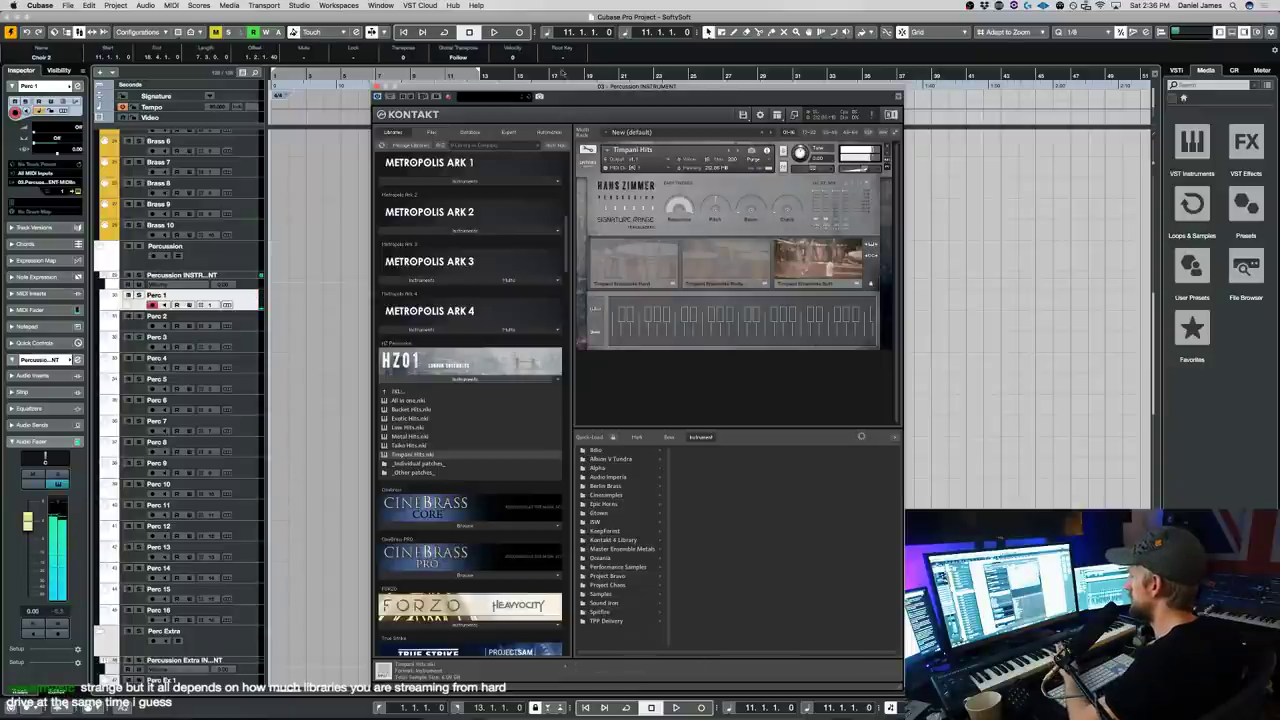
- Listen to the arrangement, record a timpani part on Perc 1 from bar 6 to bar 13, and check its recorded notes
{"action": "left_click", "coordinate": [378, 87]}
{"action": "scroll", "coordinate": [547, 369], "scroll_direction": "up", "scroll_amount": 10}
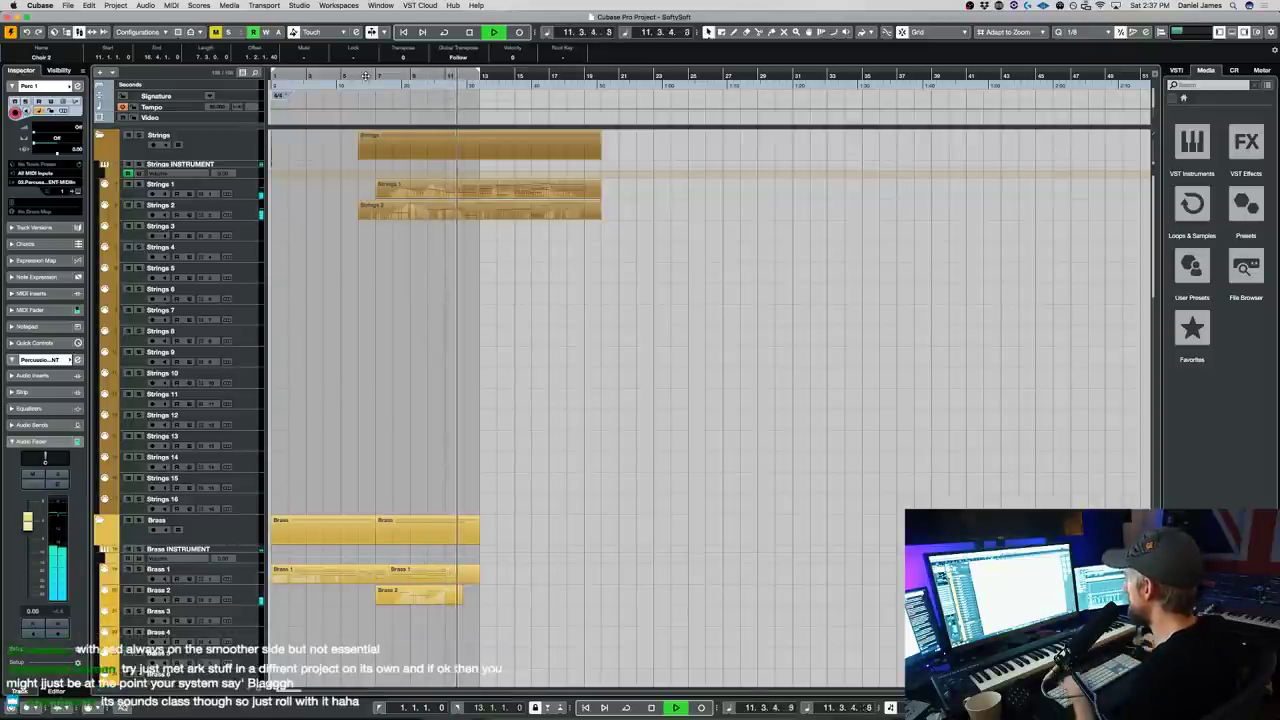
{"action": "key", "text": "space"}
{"action": "scroll", "coordinate": [383, 260], "scroll_direction": "down", "scroll_amount": 10}
{"action": "scroll", "coordinate": [383, 273], "scroll_direction": "up", "scroll_amount": 6}
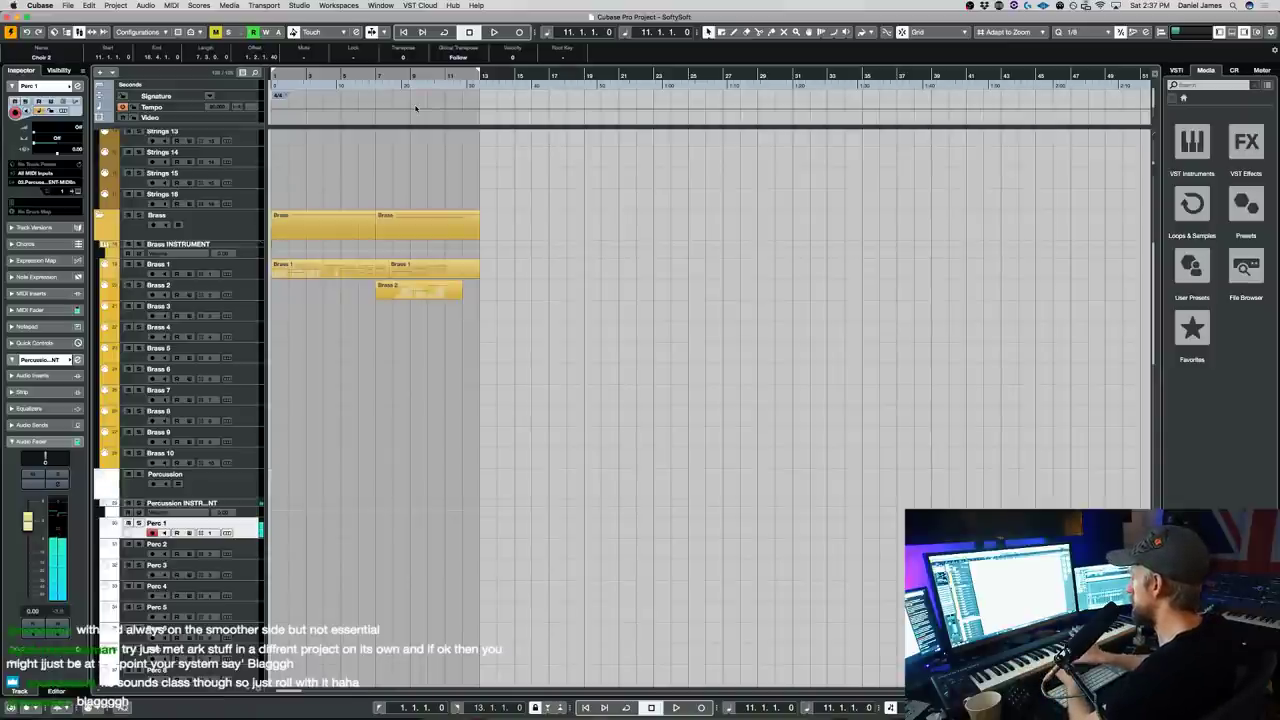
{"action": "left_click", "coordinate": [378, 74]}
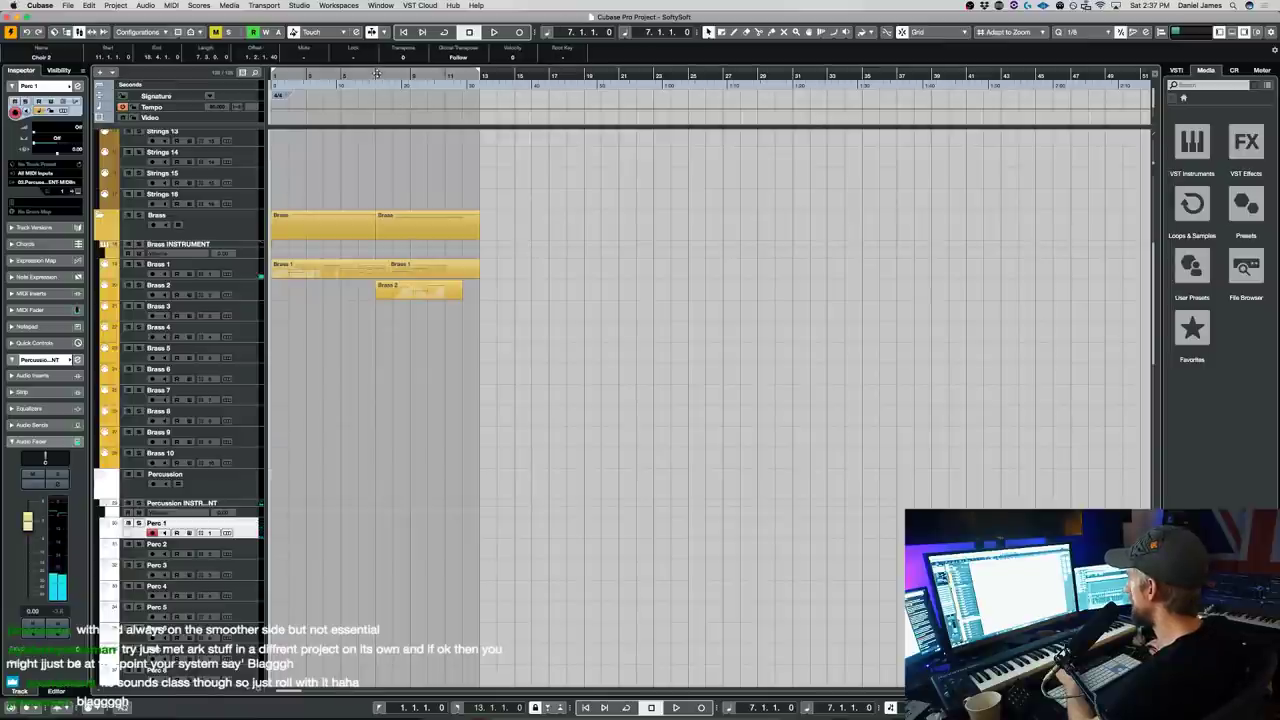
{"action": "key", "text": "KP_Multiply"}
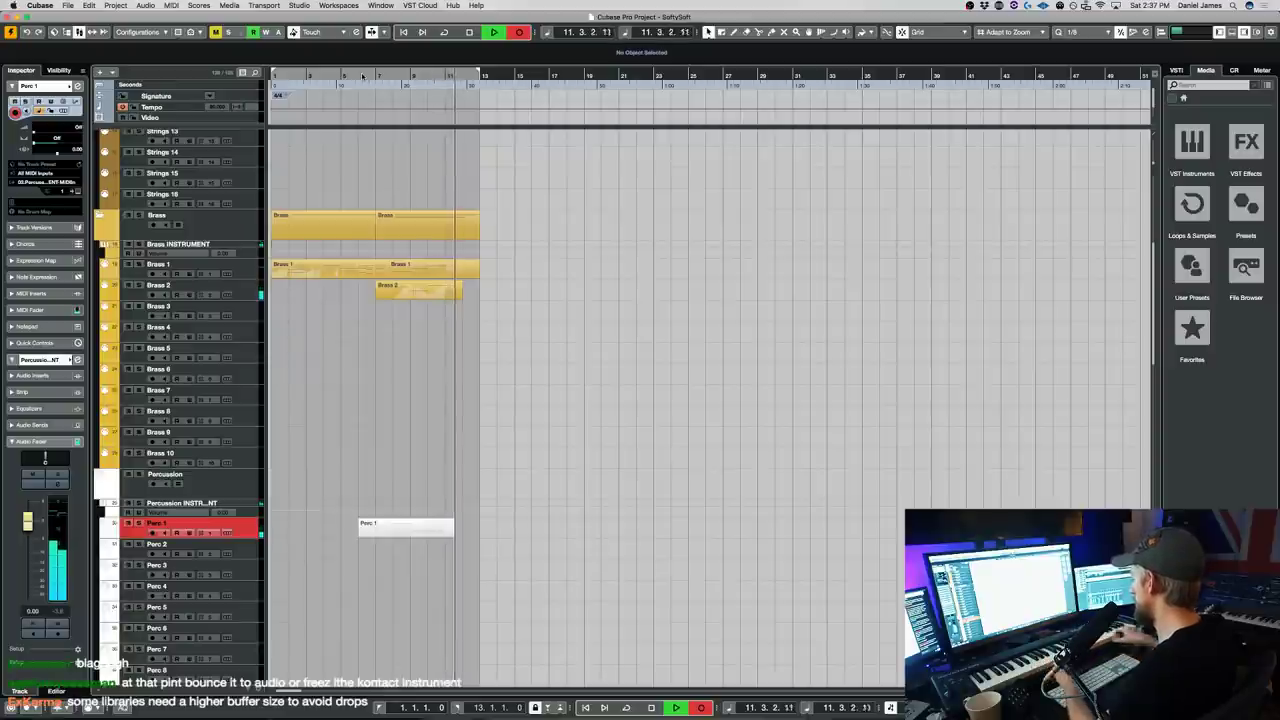
{"action": "key", "text": "space"}
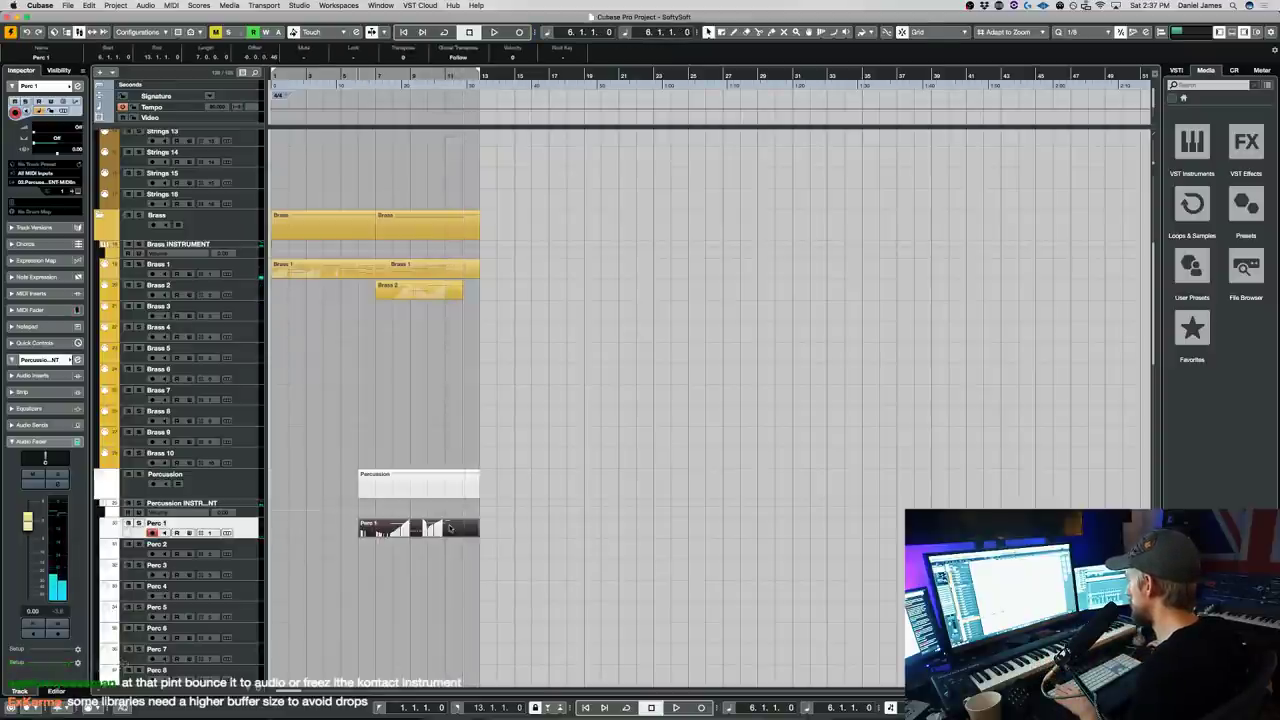
{"action": "double_click", "coordinate": [450, 527]}
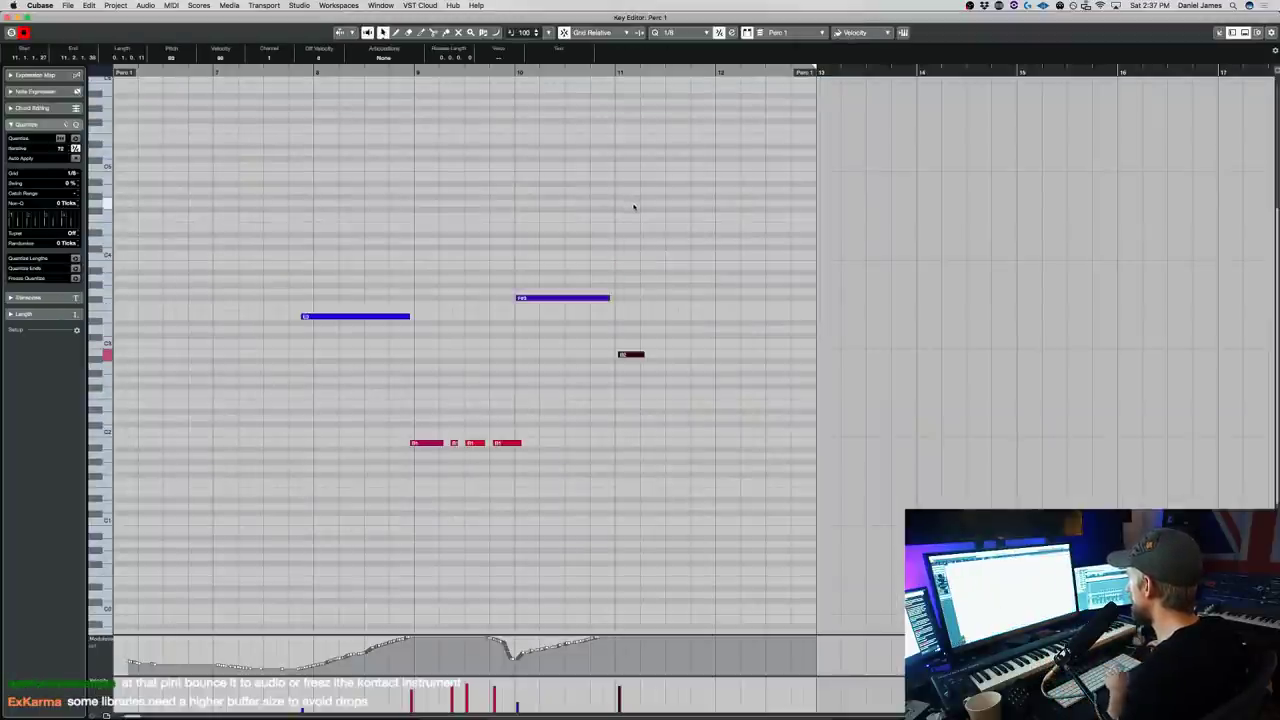
{"action": "key", "text": "Return"}
- Copy the Choir 2 part from the Wind 1 track to Strings 3 and align its start to bar 11
{"action": "scroll", "coordinate": [540, 258], "scroll_direction": "up", "scroll_amount": 7}
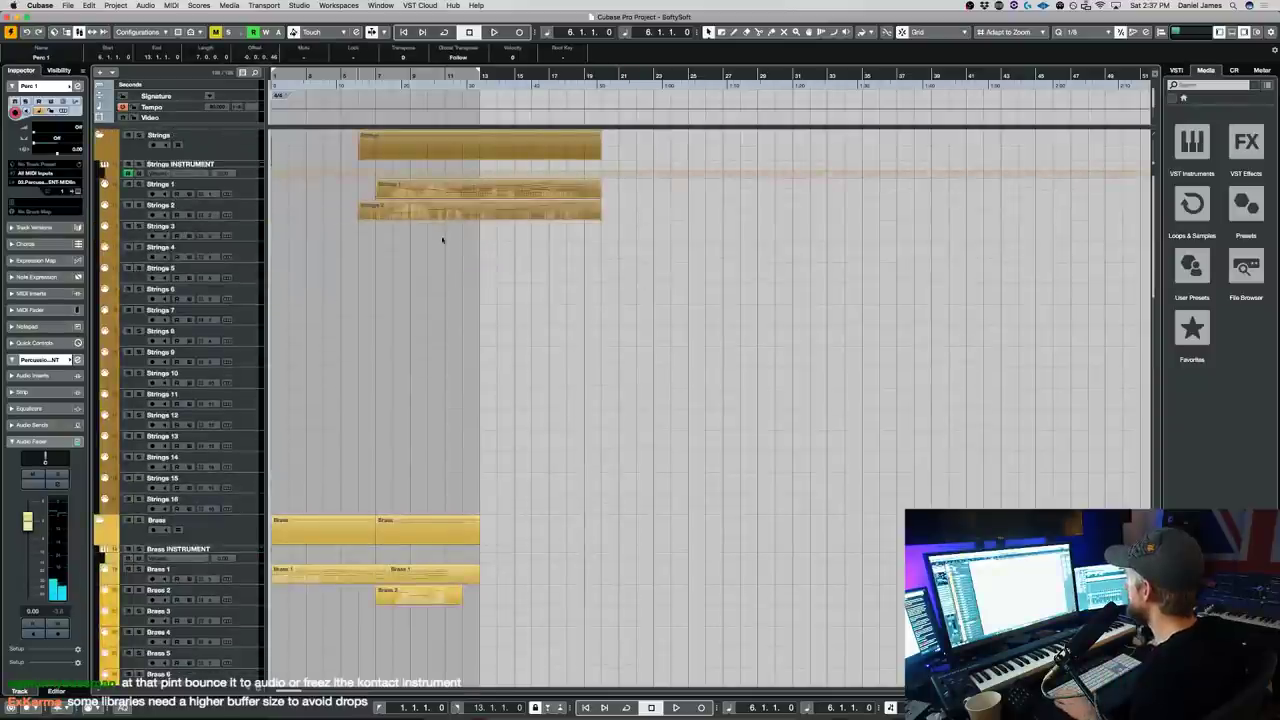
{"action": "left_click", "coordinate": [251, 235]}
{"action": "scroll", "coordinate": [430, 224], "scroll_direction": "down", "scroll_amount": 15}
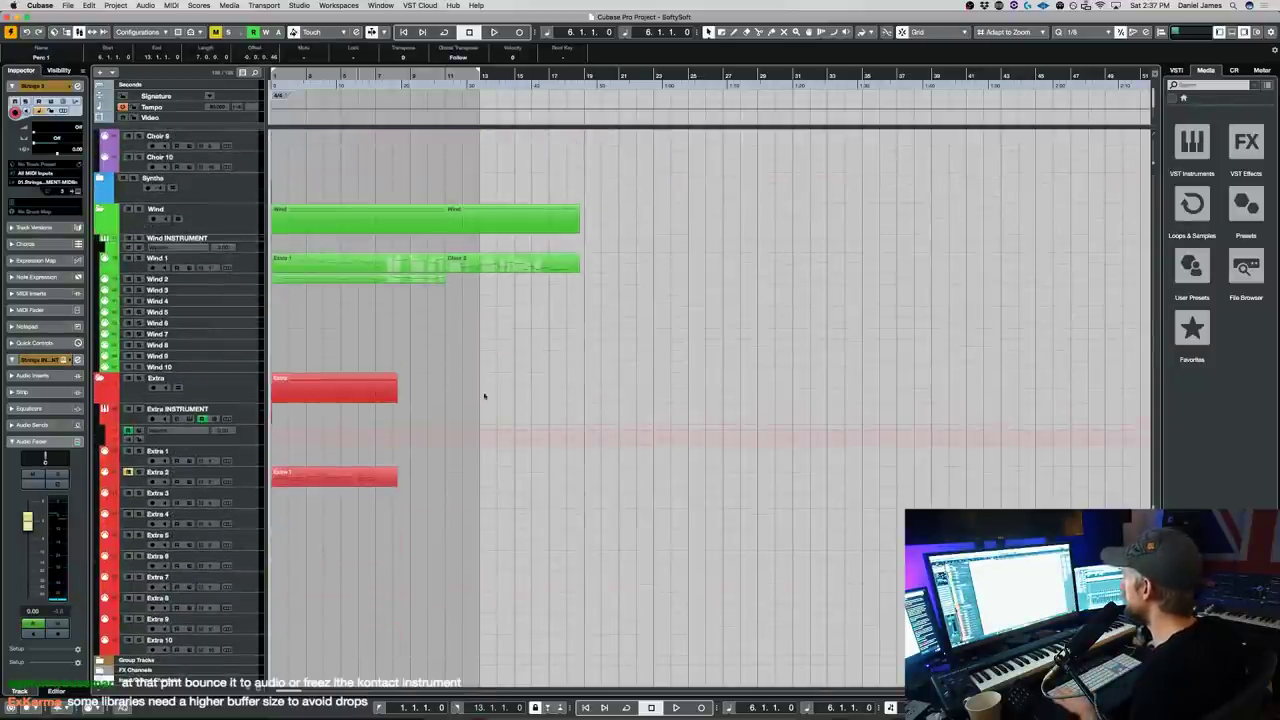
{"action": "left_click_drag", "start_coordinate": [474, 263], "coordinate": [468, 237]}
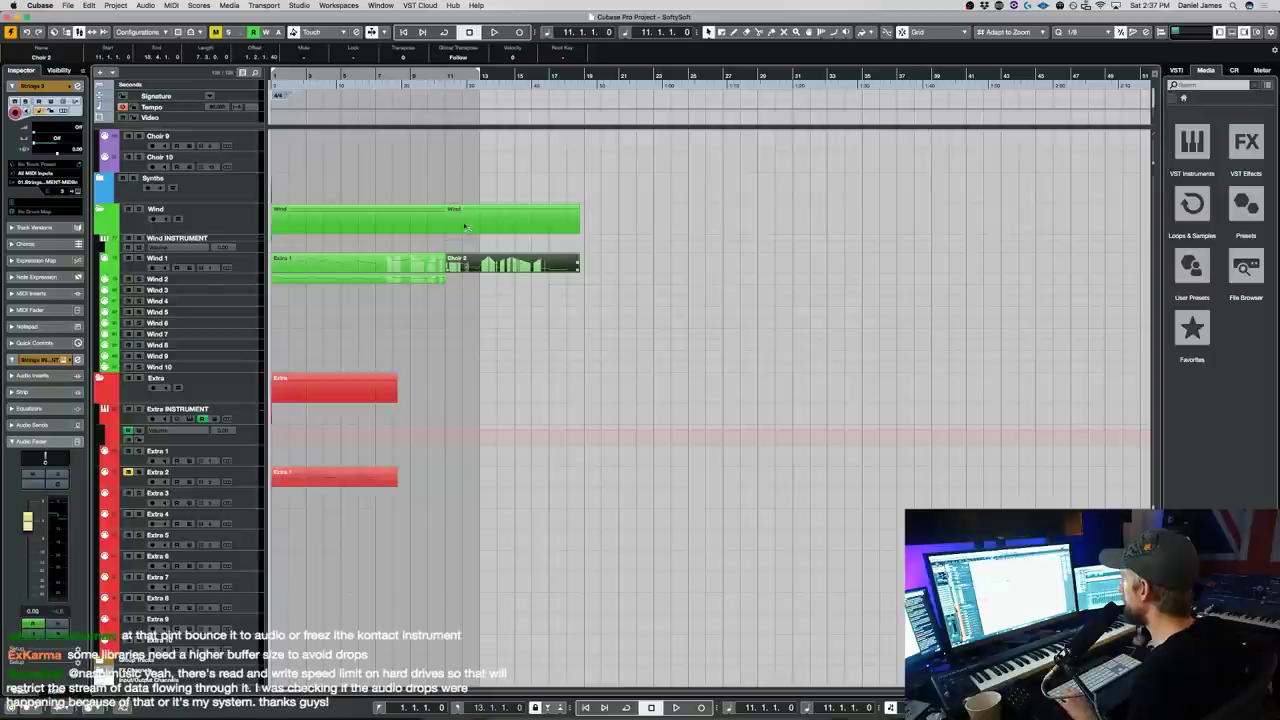
{"action": "left_click_drag", "start_coordinate": [474, 193], "coordinate": [492, 237]}
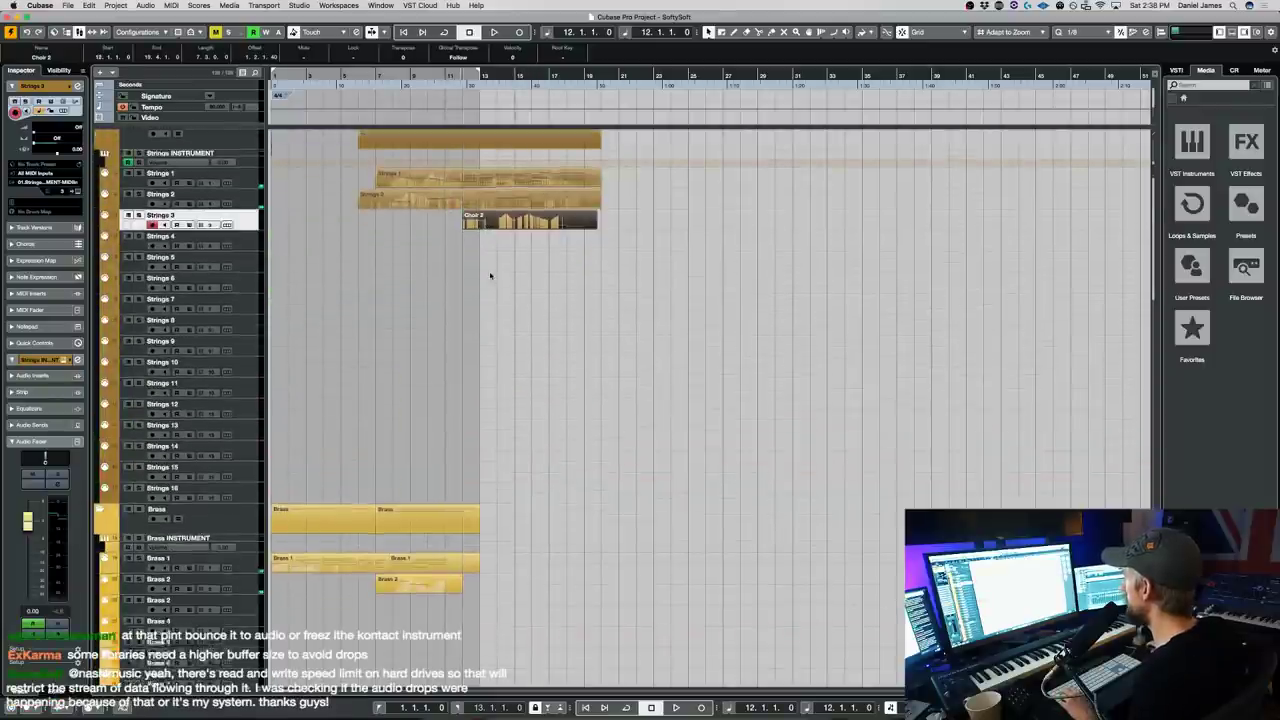
{"action": "left_click", "coordinate": [486, 214]}
{"action": "scroll", "coordinate": [496, 242], "scroll_direction": "down", "scroll_amount": 1}
{"action": "scroll", "coordinate": [495, 241], "scroll_direction": "up", "scroll_amount": 1}
{"action": "scroll", "coordinate": [497, 320], "scroll_direction": "down", "scroll_amount": 20}
{"action": "scroll", "coordinate": [498, 318], "scroll_direction": "up", "scroll_amount": 19}
{"action": "scroll", "coordinate": [501, 309], "scroll_direction": "up", "scroll_amount": 5}
{"action": "left_click_drag", "start_coordinate": [474, 237], "coordinate": [456, 237]}
- Load Solo Violin Legato into the Strings 3 instrument, set the track delay to -100 ms, and audition the melody
{"action": "left_click", "coordinate": [227, 237]}
{"action": "scroll", "coordinate": [1090, 348], "scroll_direction": "down", "scroll_amount": 3}
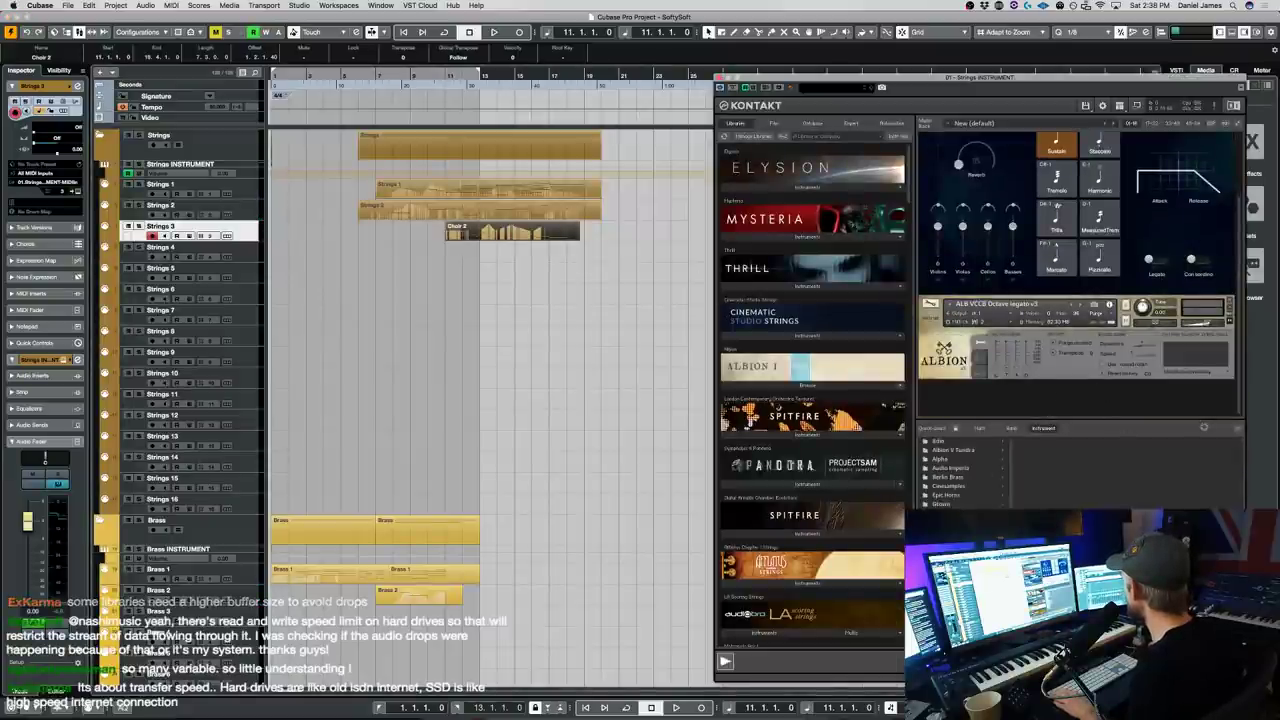
{"action": "left_click", "coordinate": [1075, 505]}
{"action": "left_click", "coordinate": [1192, 446]}
{"action": "double_click", "coordinate": [1183, 446]}
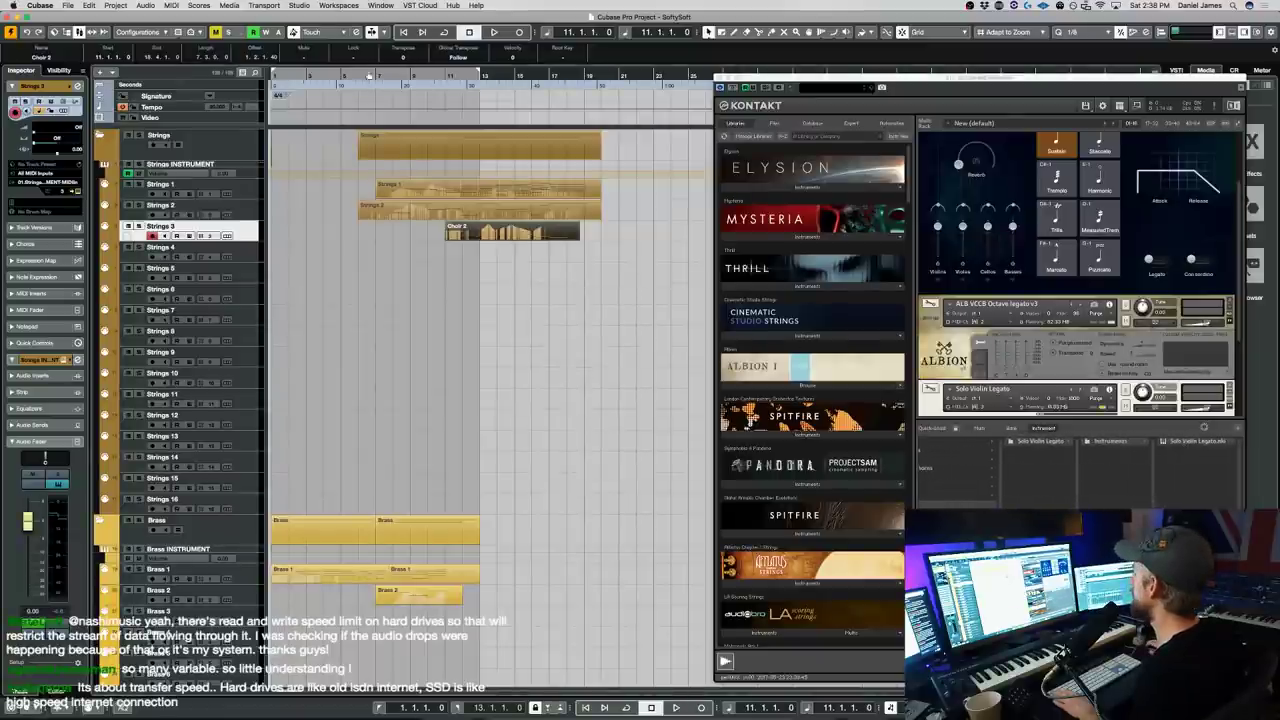
{"action": "left_click", "coordinate": [426, 76]}
{"action": "key", "text": "space"}
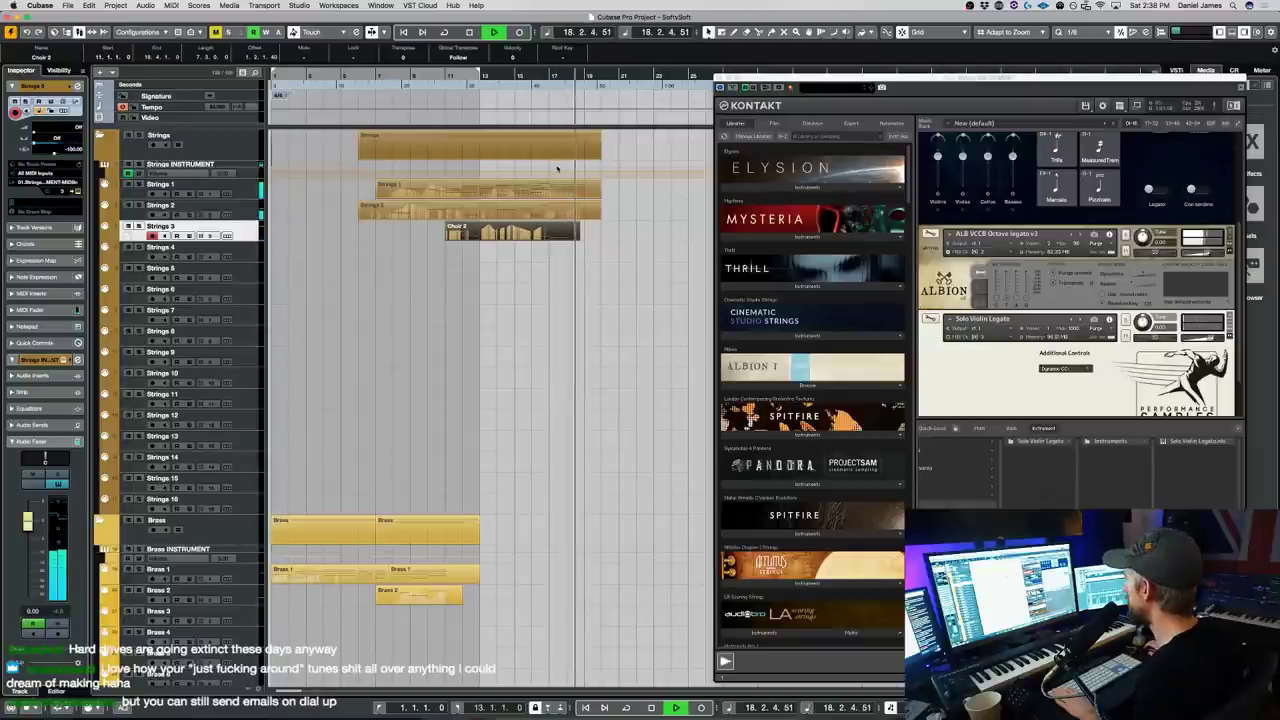
{"action": "key", "text": "space"}
- Set the left locator to bar 19 and record a continuation of the Strings 1 part from bar 18 to bar 31
{"action": "left_click", "coordinate": [245, 190]}
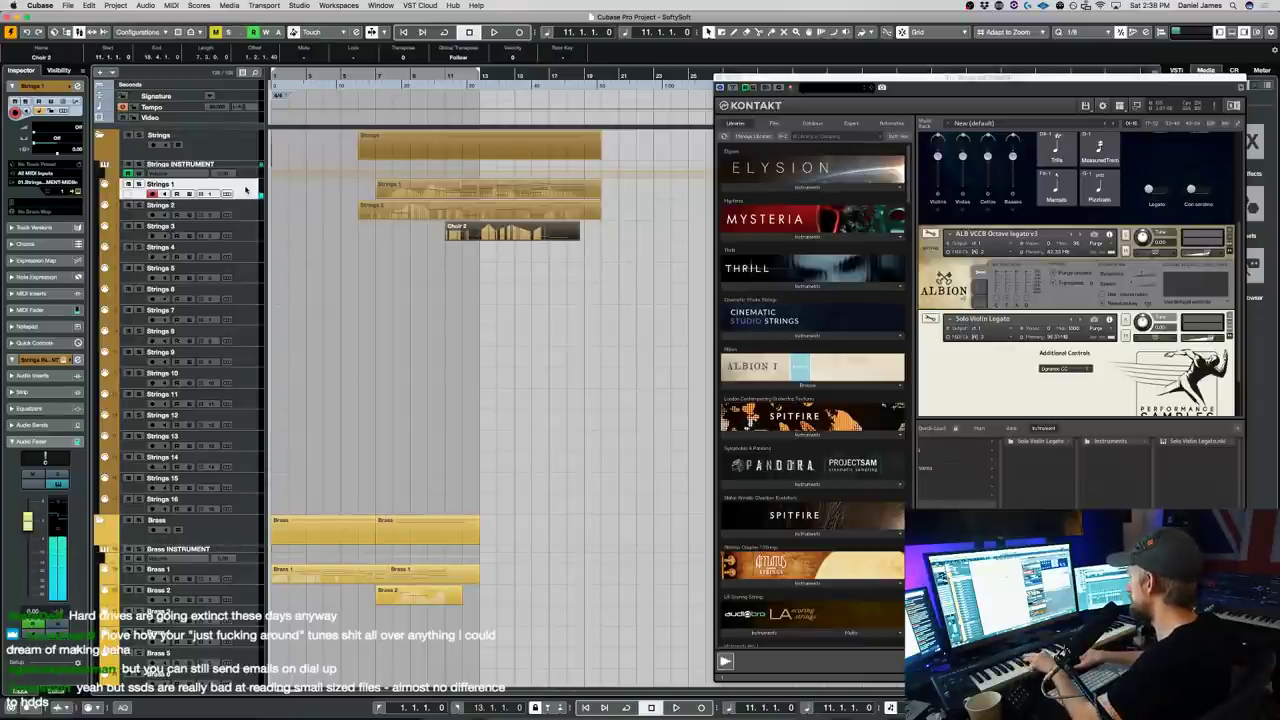
{"action": "left_click", "coordinate": [586, 75], "text": "super"}
{"action": "key", "text": "space"}
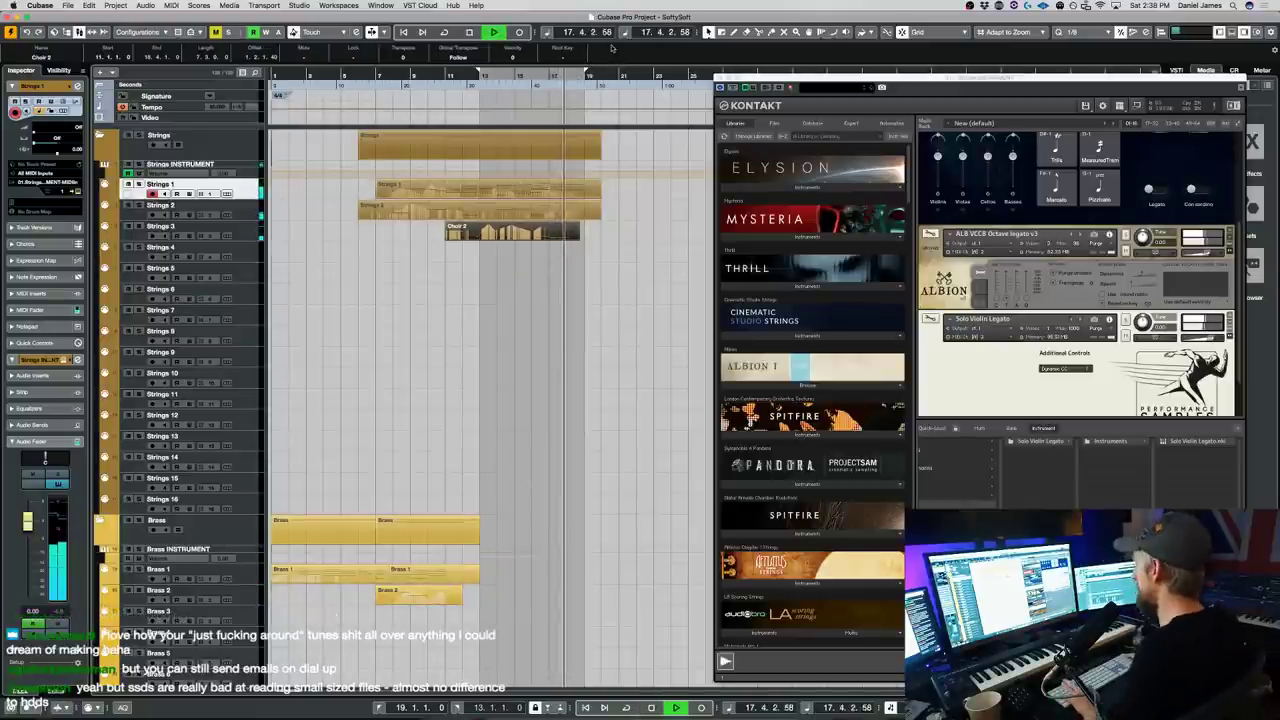
{"action": "key", "text": "KP_Multiply"}
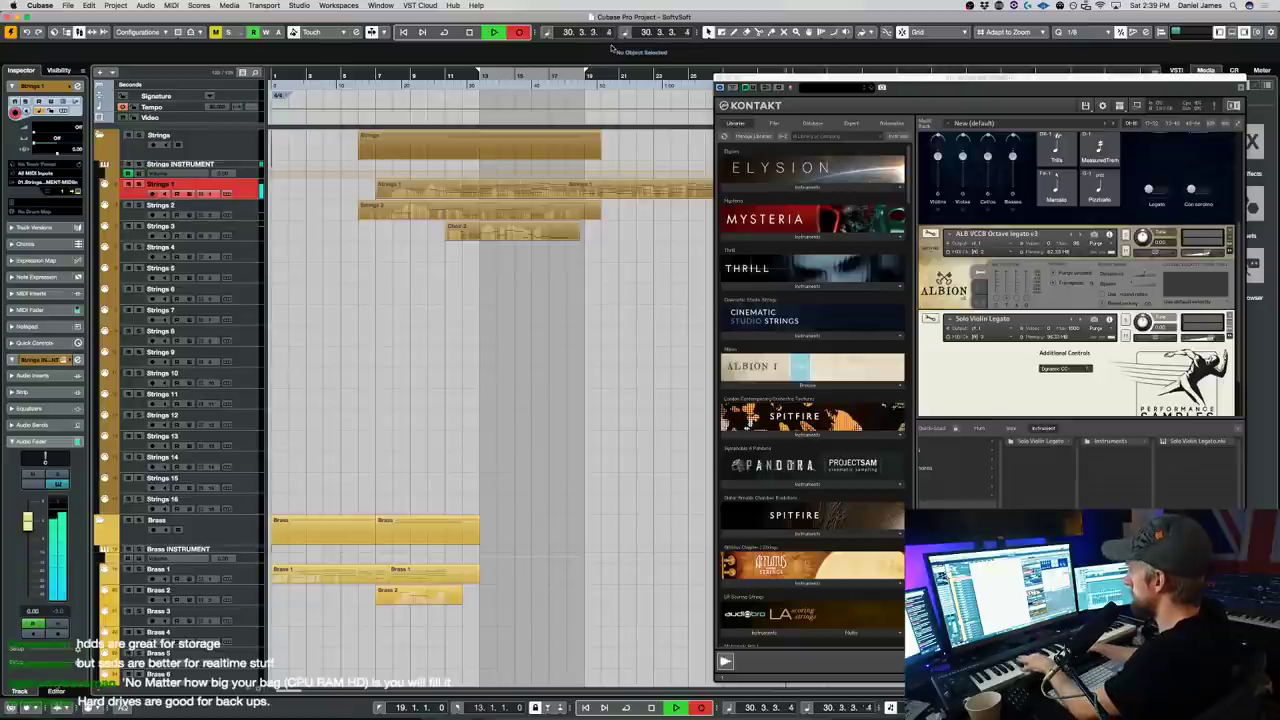
{"action": "key", "text": "space"}
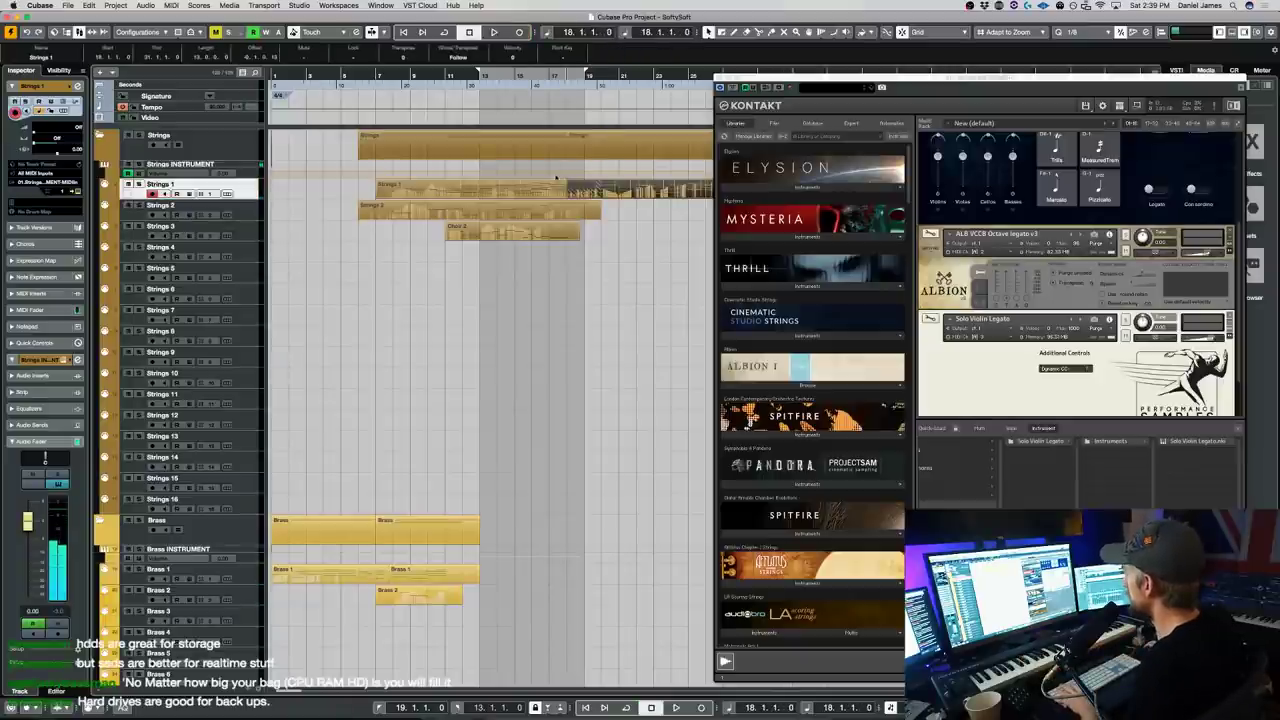
- Glue the existing Strings 1 part to its new continuation at bar 18
{"action": "key", "text": "4"}
{"action": "left_click", "coordinate": [563, 184]}
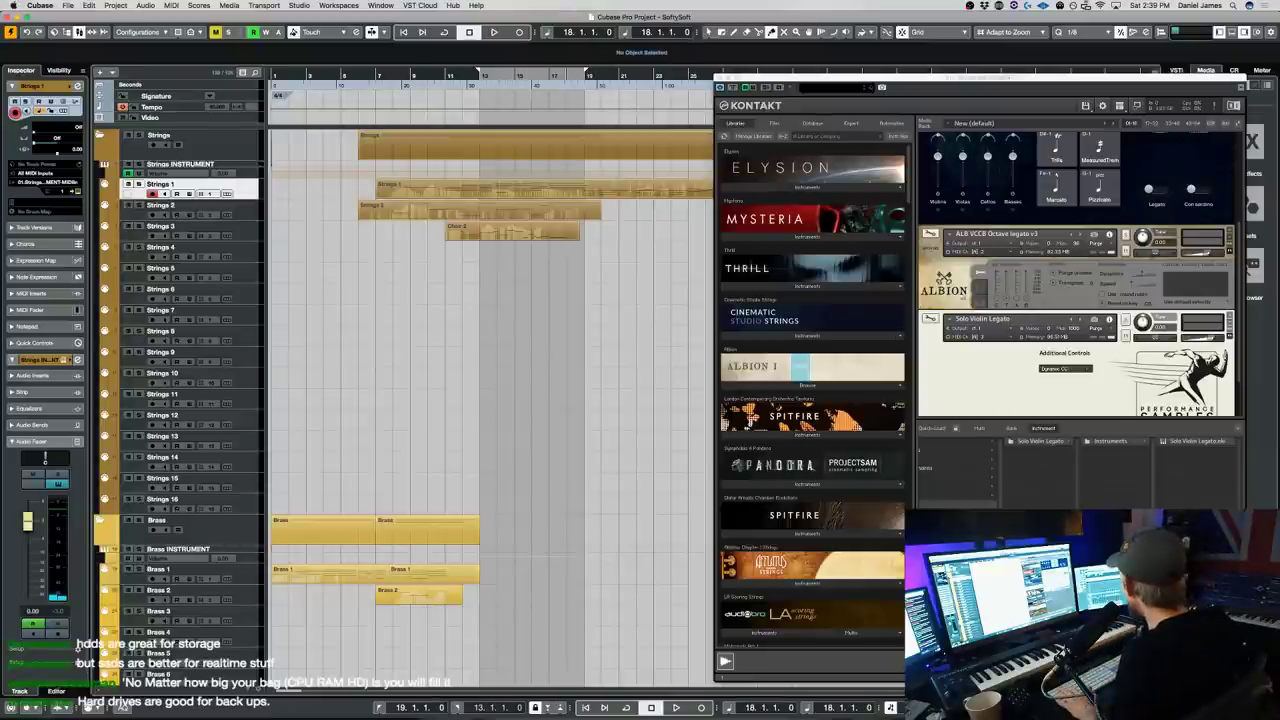
{"action": "key", "text": "1"}
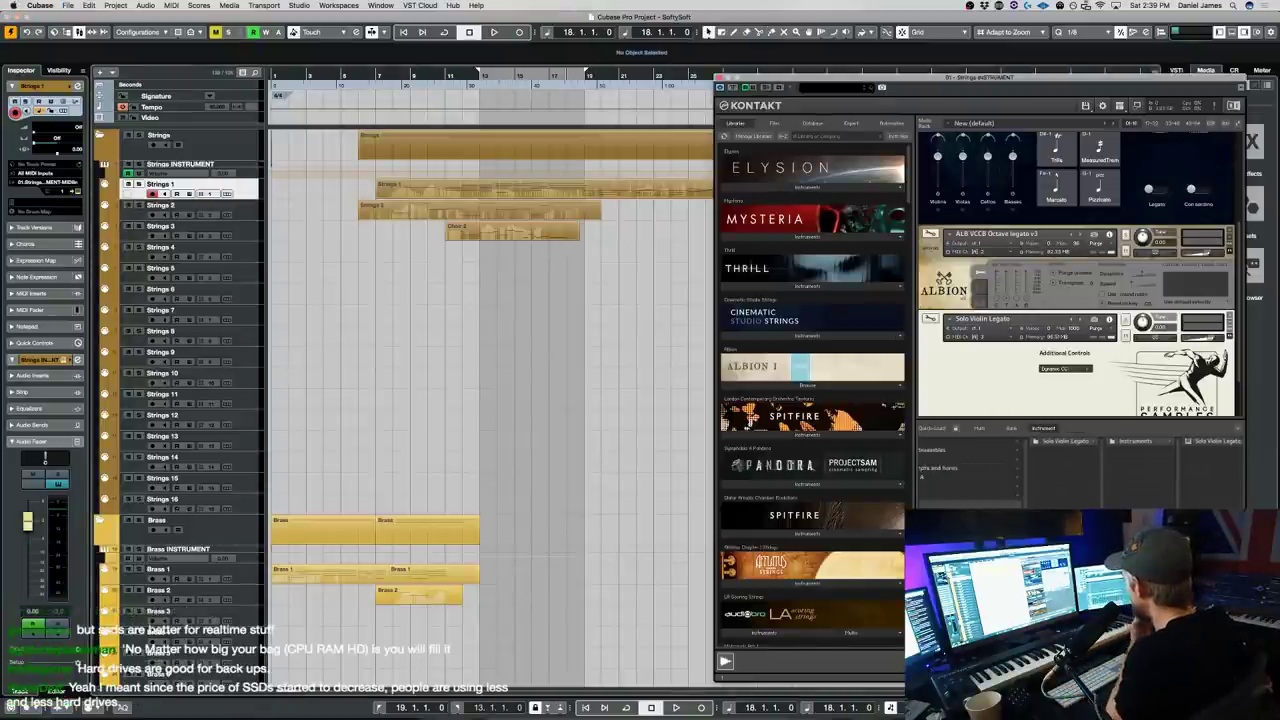
- Replace the Solo Violin Legato instrument with Con Moto - Violins A and audition the melody from bar 11
{"action": "left_click", "coordinate": [989, 479]}
{"action": "left_click", "coordinate": [1206, 444]}
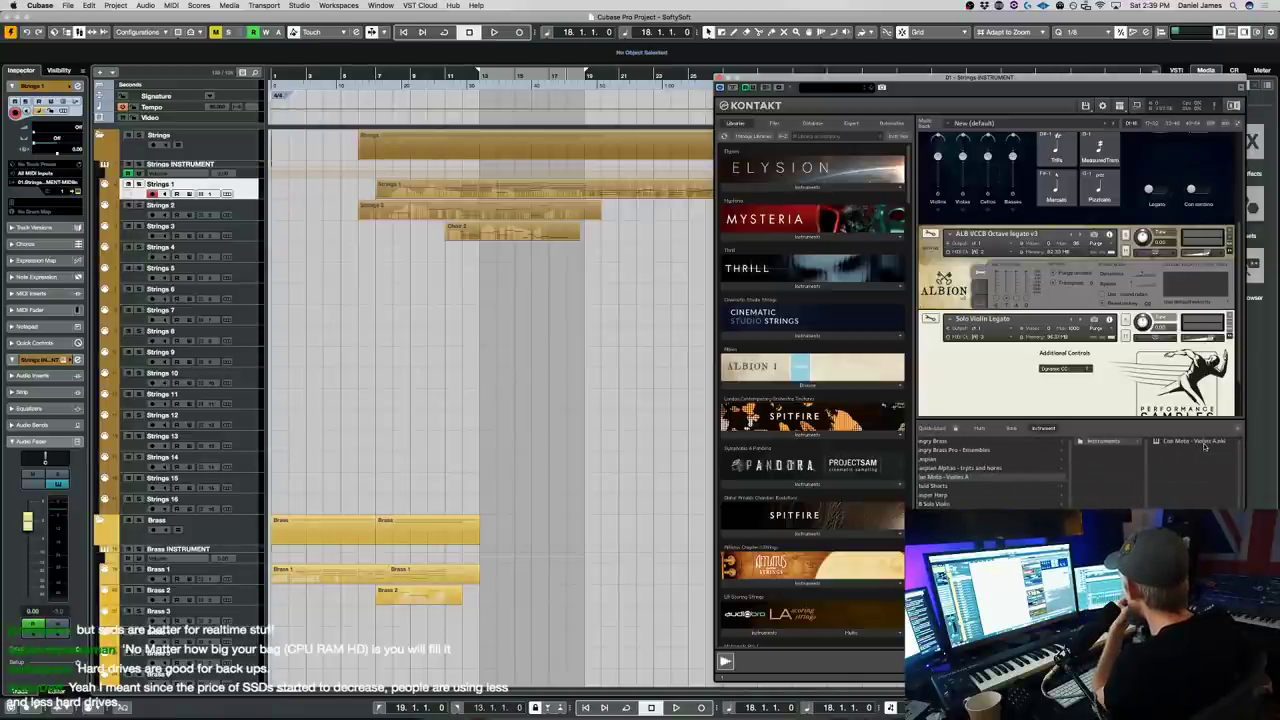
{"action": "left_click_drag", "start_coordinate": [1198, 446], "coordinate": [1030, 373]}
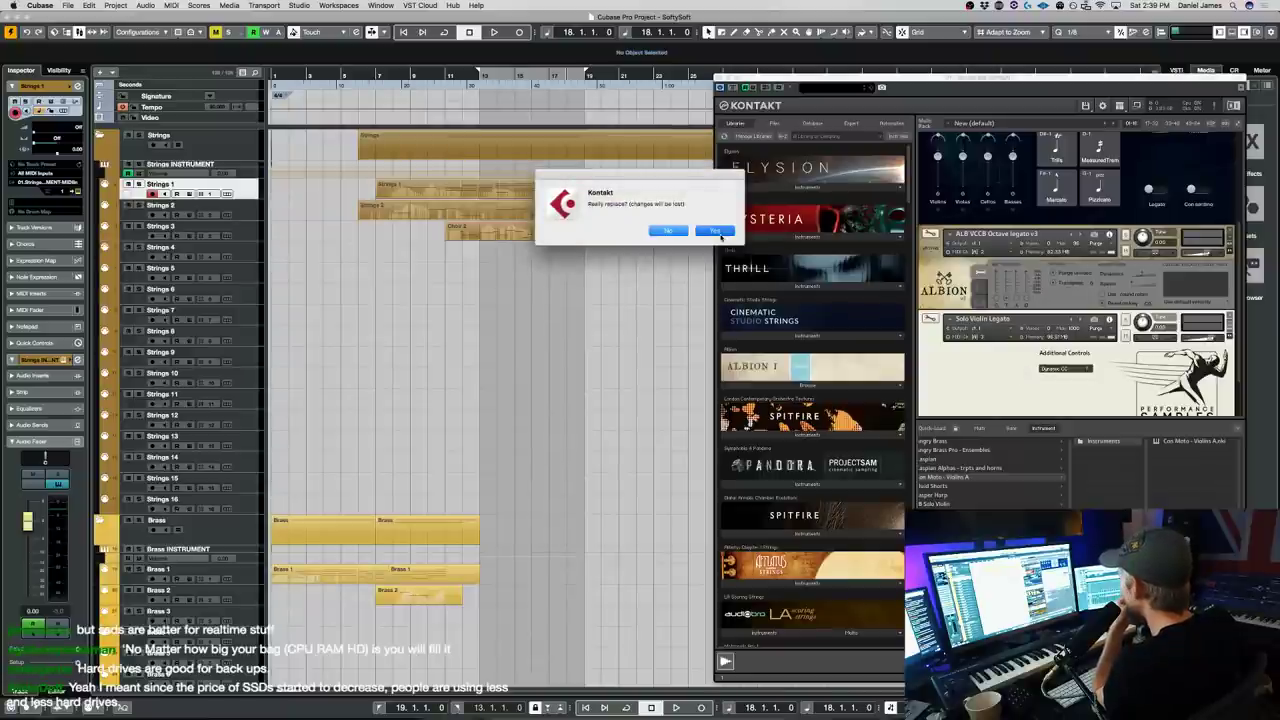
{"action": "key", "text": "Return"}
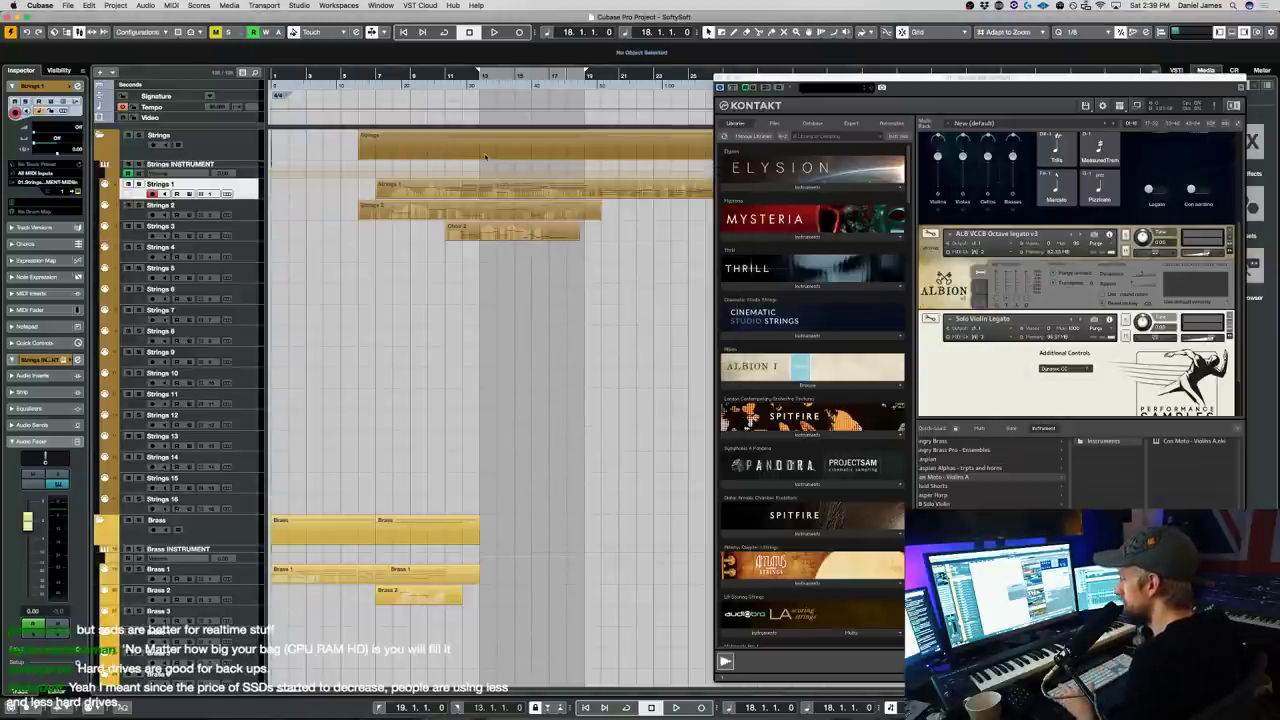
{"action": "key", "text": "space"}
{"action": "left_click", "coordinate": [445, 75]}
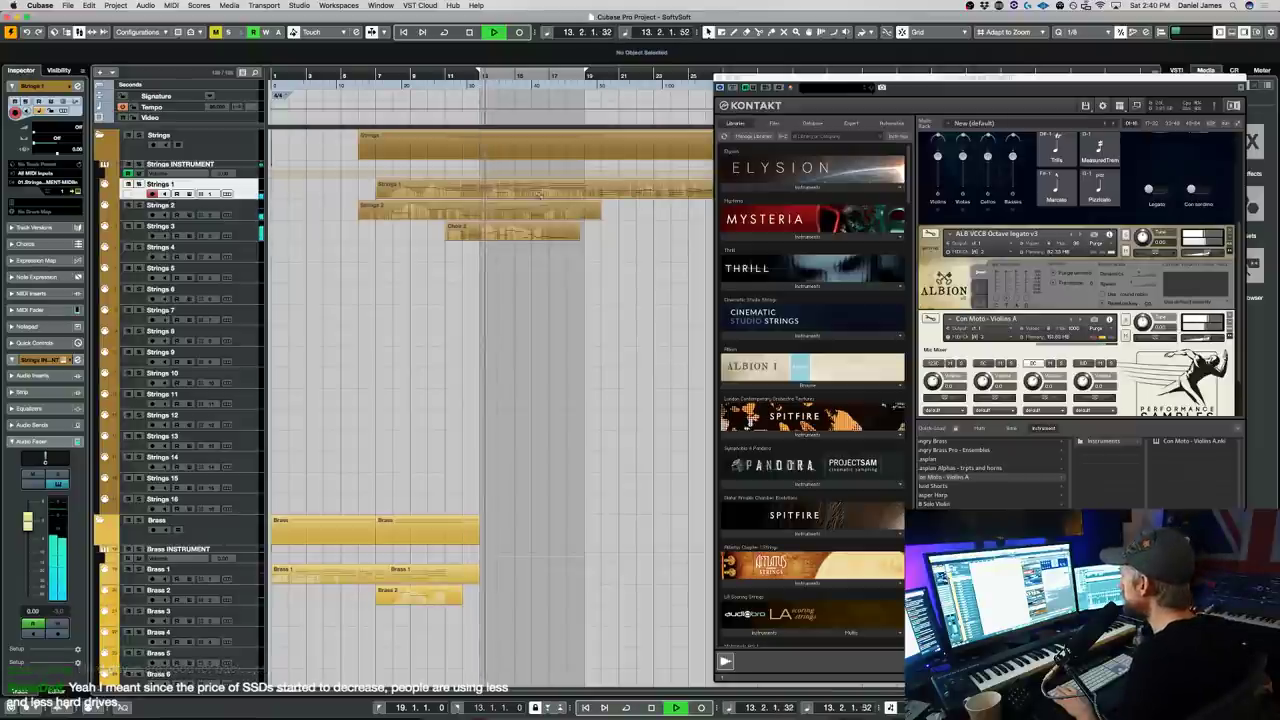
{"action": "key", "text": "space"}
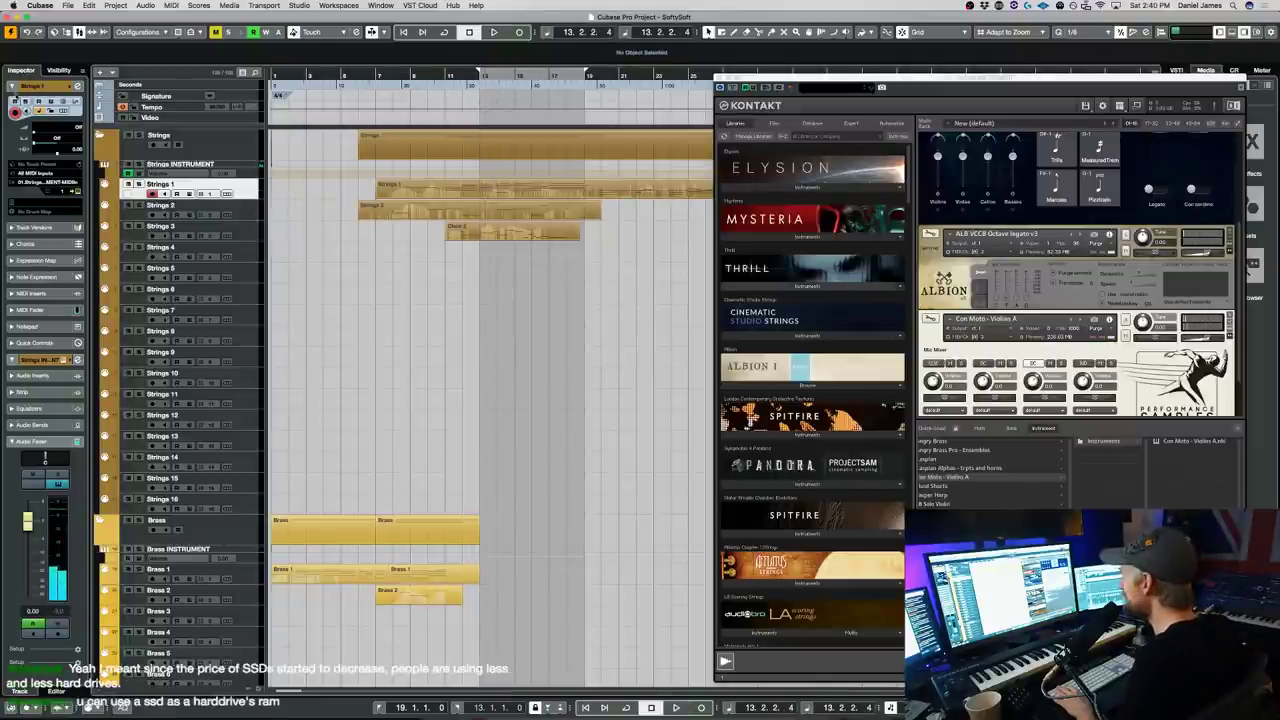
- Adjust the track delays of Strings 1 and Strings 3, giving Strings 3 -100 ms, and replay the melody from about bar 13
{"action": "double_click", "coordinate": [78, 150]}
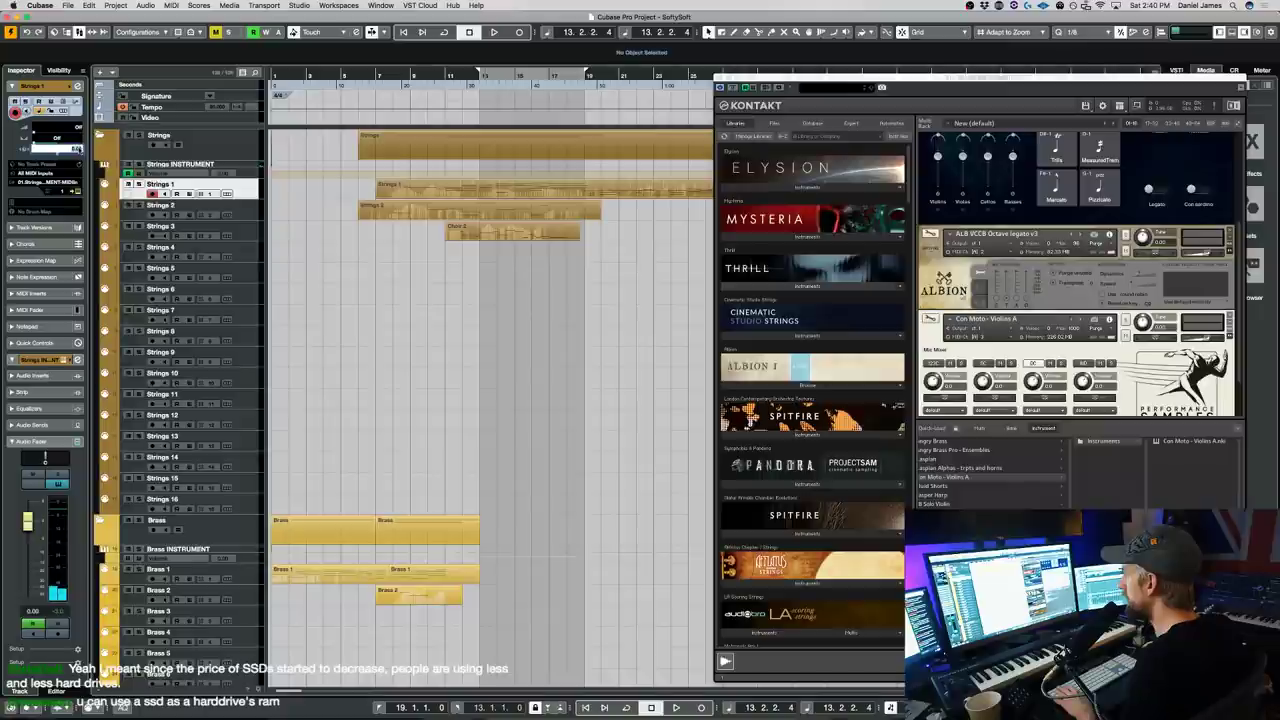
{"action": "left_click", "coordinate": [233, 225]}
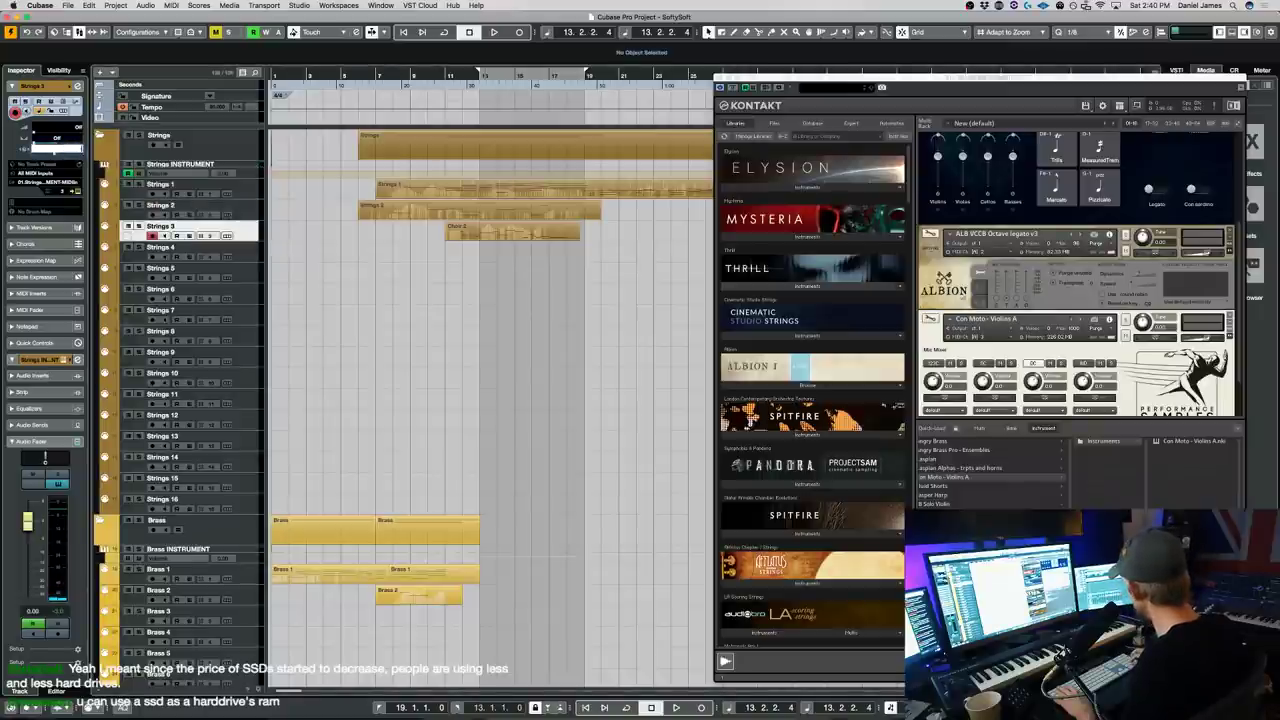
{"action": "key", "text": "space"}
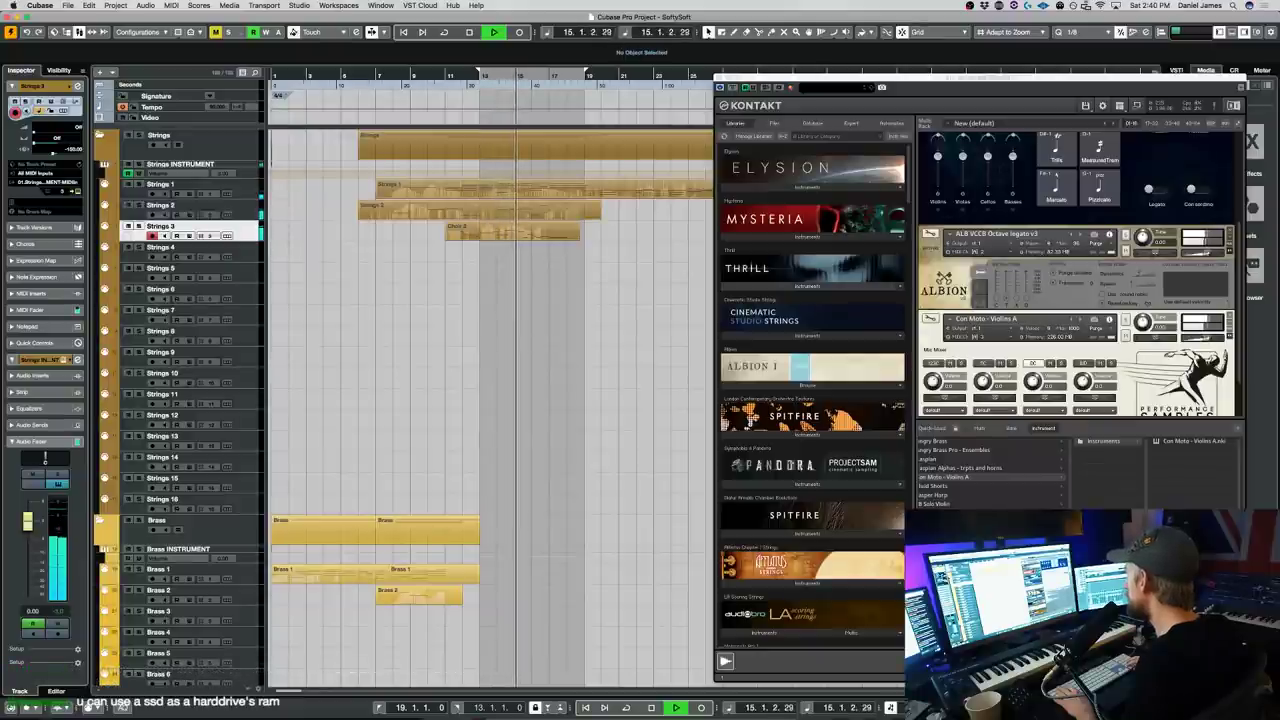
- Replace Con Moto - Violins A with Solos of the Sea - Solo Violin A and raise its volume while auditioning the melody from bar 11
{"action": "key", "text": "space"}
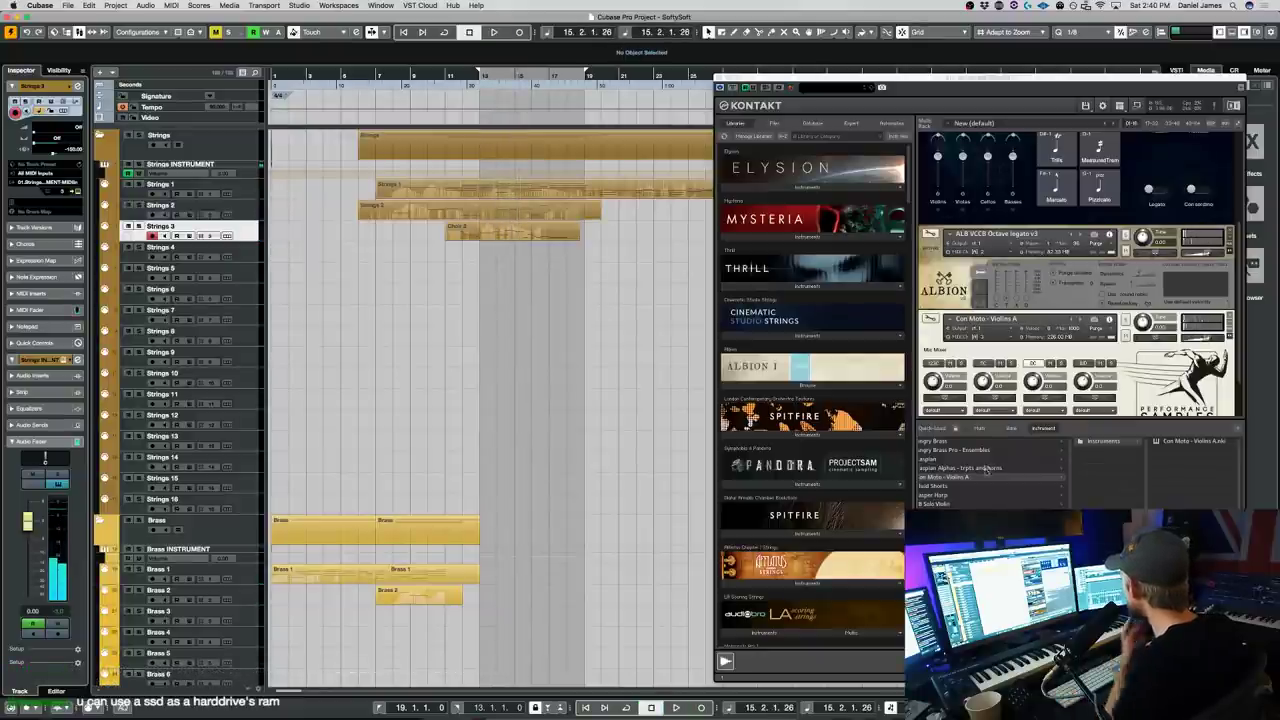
{"action": "left_click_drag", "start_coordinate": [1072, 514], "coordinate": [1048, 514]}
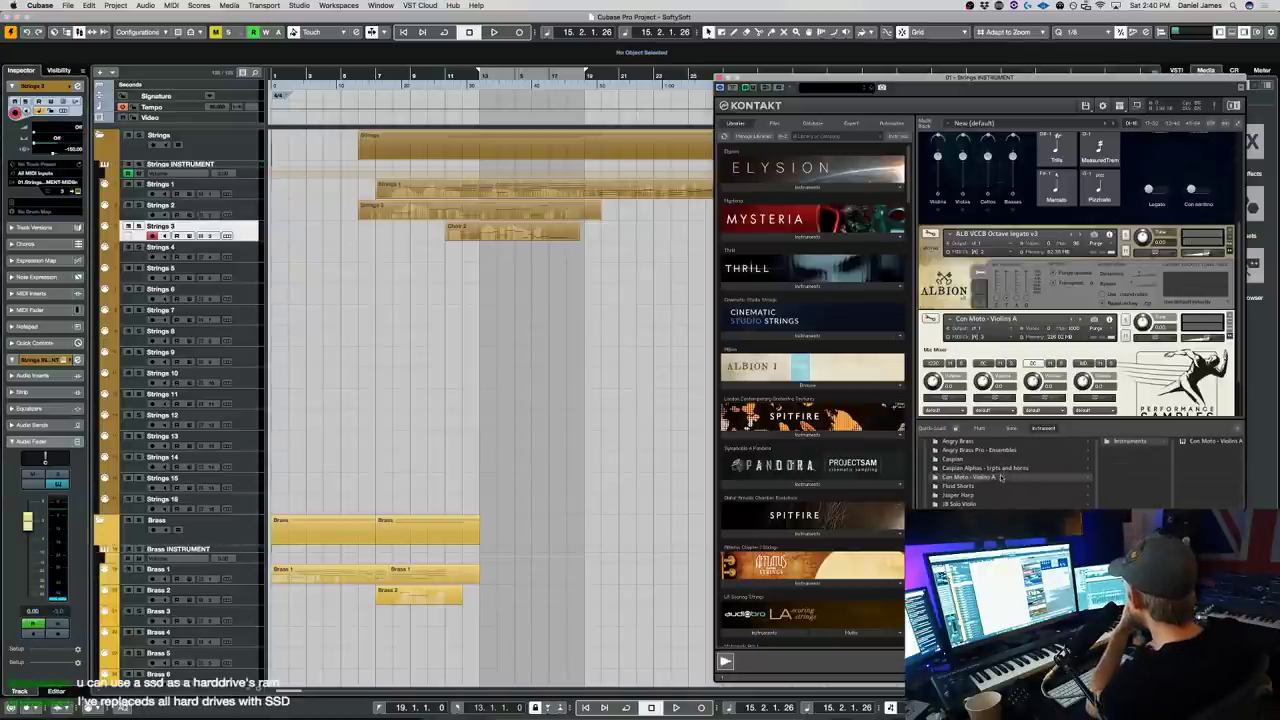
{"action": "scroll", "coordinate": [1202, 446], "scroll_direction": "right", "scroll_amount": 5}
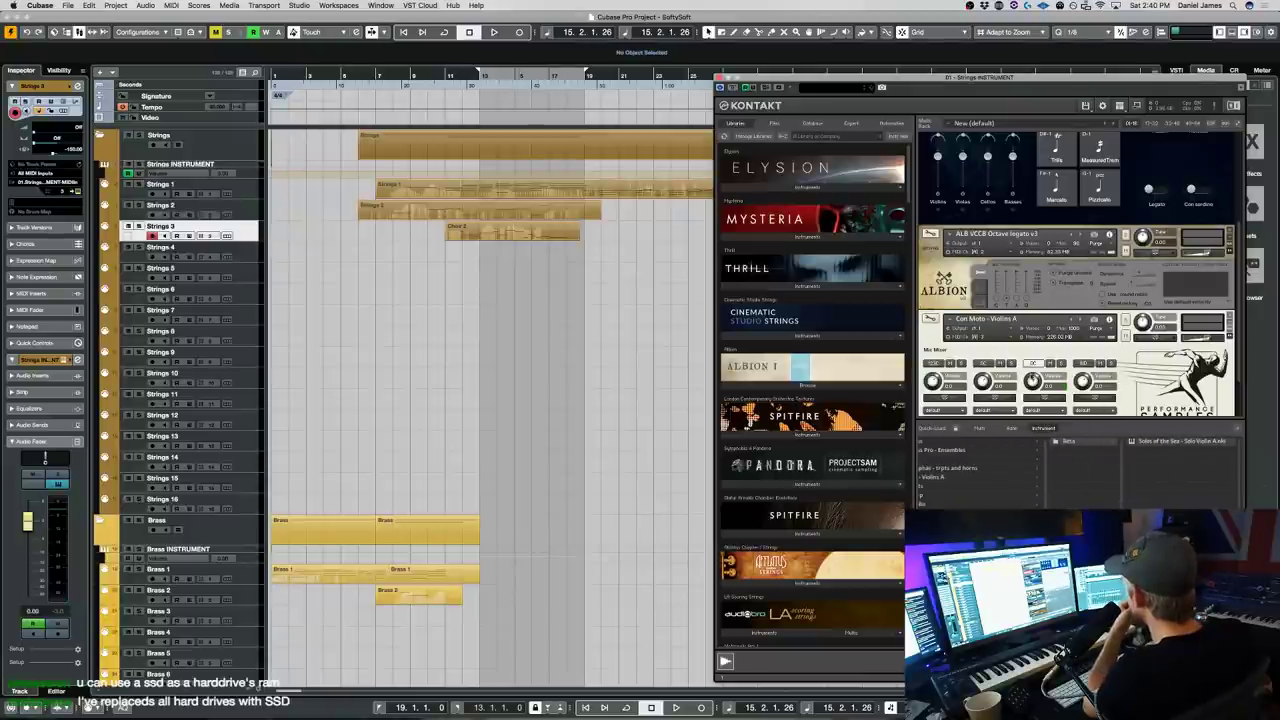
{"action": "left_click", "coordinate": [489, 231]}
{"action": "key", "text": "space"}
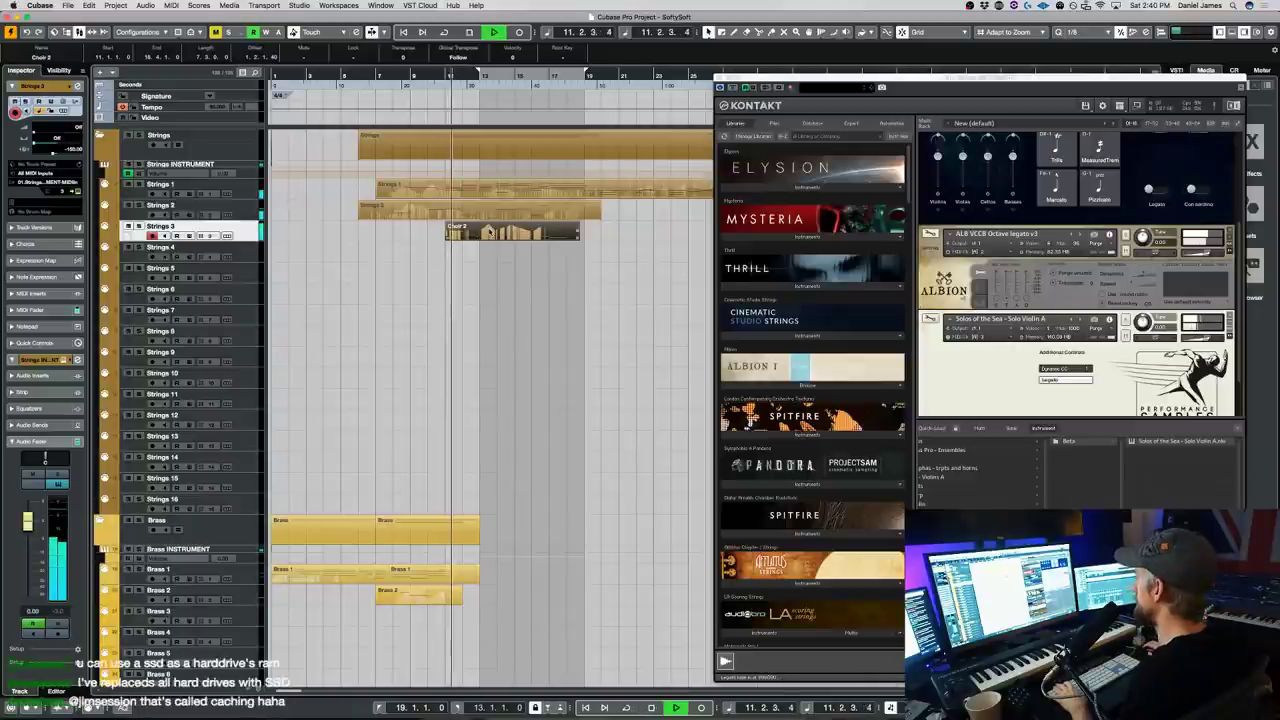
{"action": "left_click_drag", "start_coordinate": [1211, 339], "coordinate": [1220, 340]}
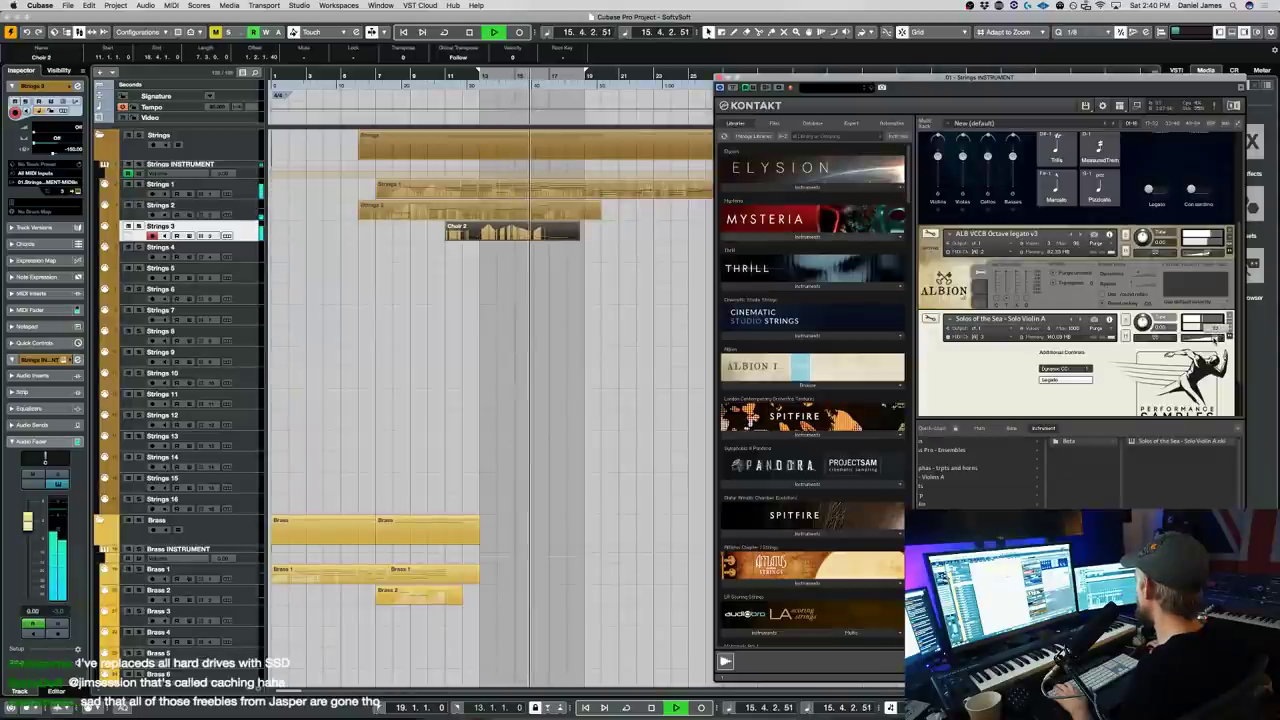
- Open Solos of the Sea - Solo Violin A for editing and add a compressor in the first insert effect slot
{"action": "key", "text": "space"}
{"action": "left_click", "coordinate": [930, 318]}
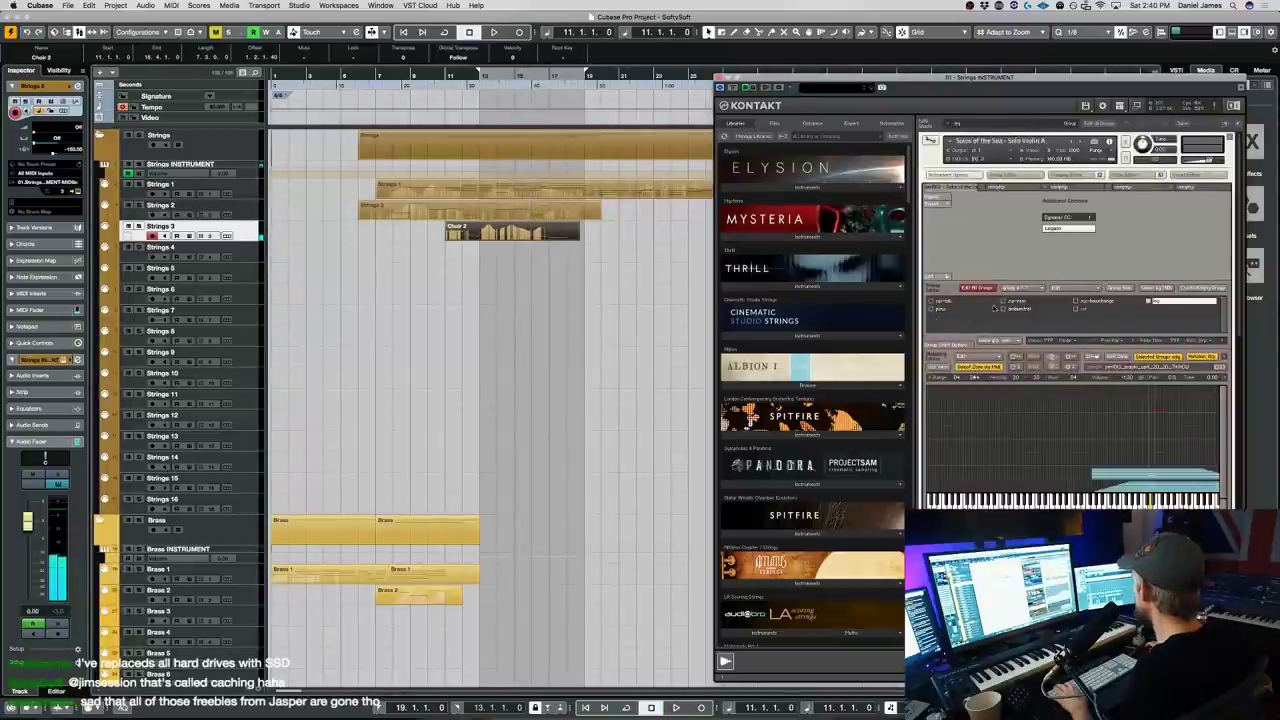
{"action": "scroll", "coordinate": [986, 316], "scroll_direction": "down", "scroll_amount": 10}
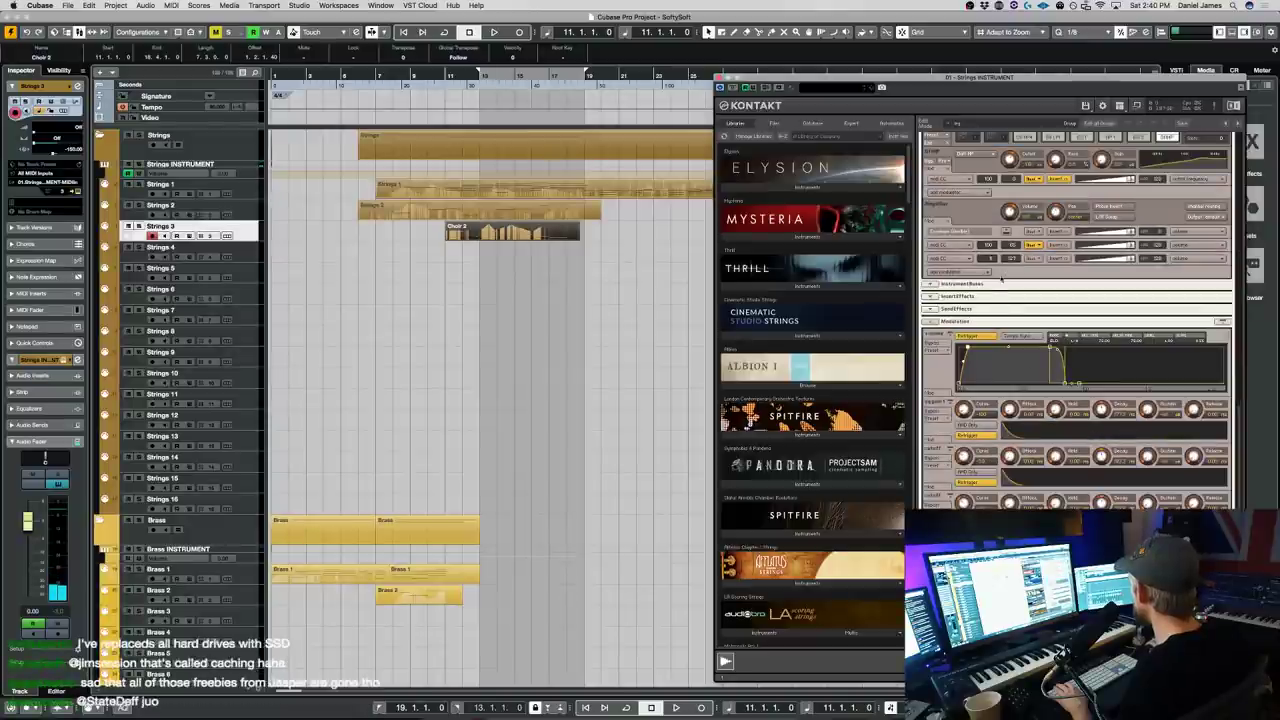
{"action": "left_click", "coordinate": [933, 297]}
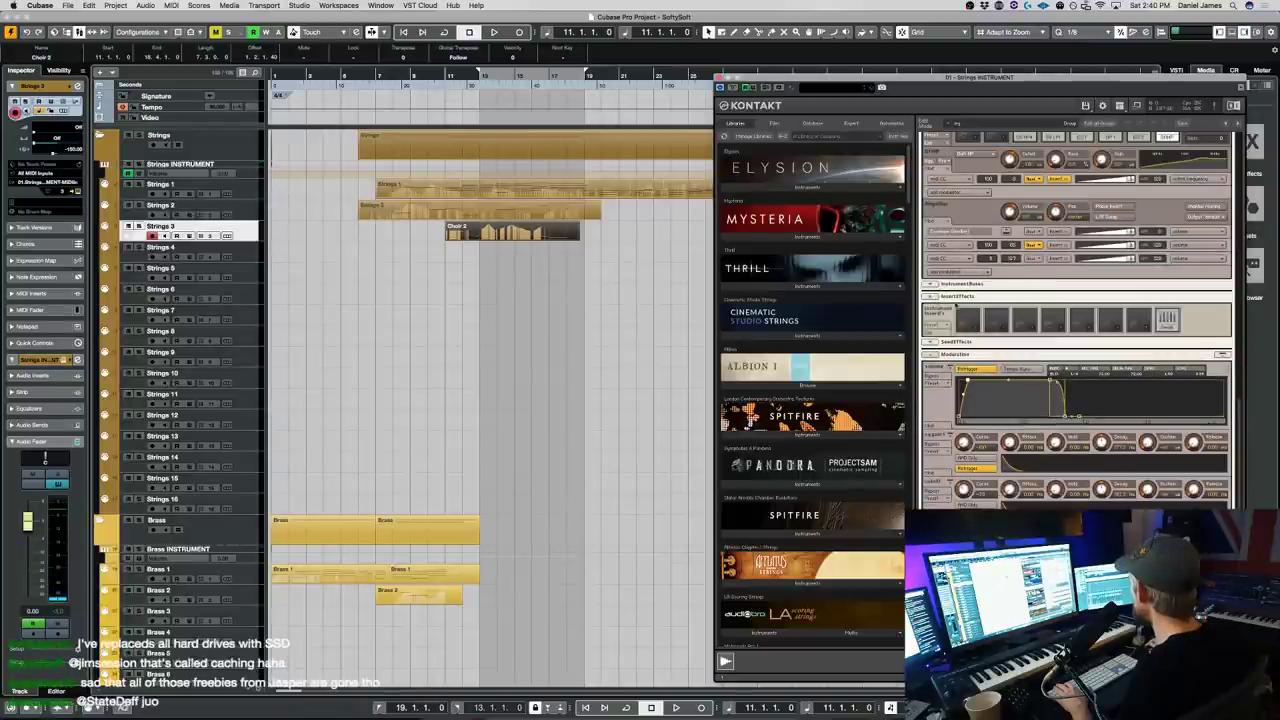
{"action": "left_click", "coordinate": [975, 330]}
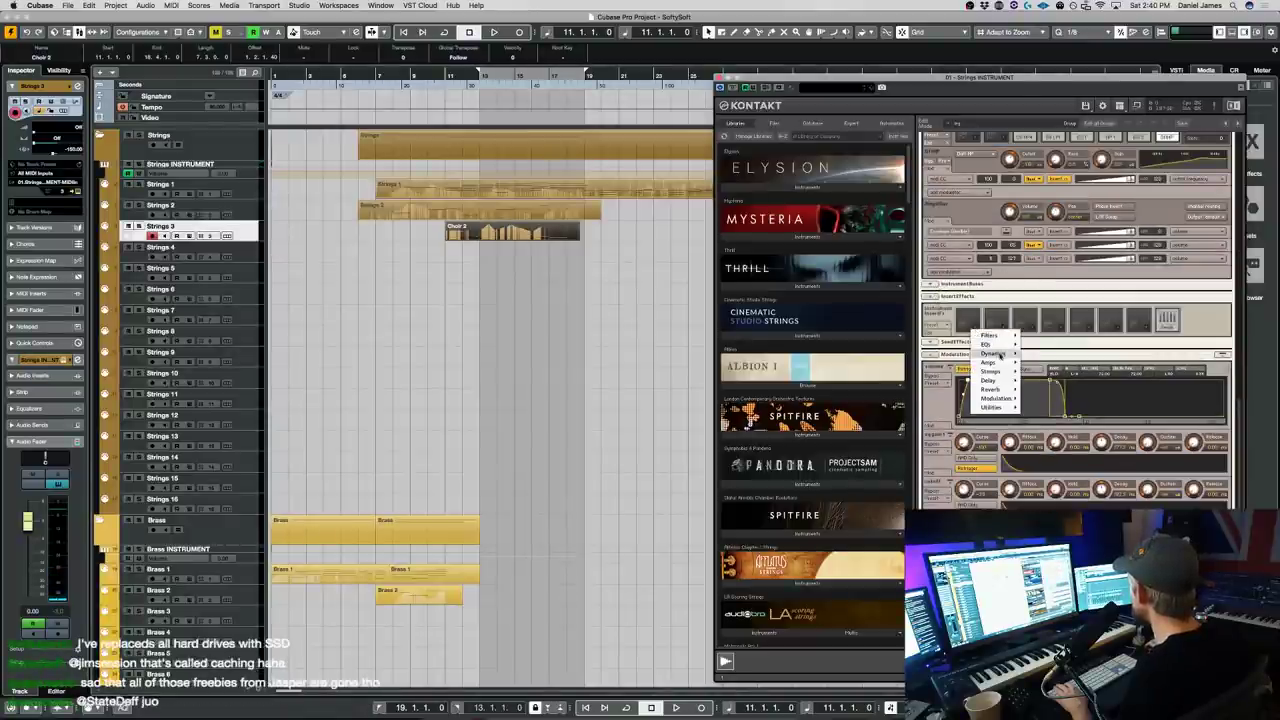
{"action": "mouse_move", "coordinate": [1000, 355]}
{"action": "left_click", "coordinate": [1054, 355]}
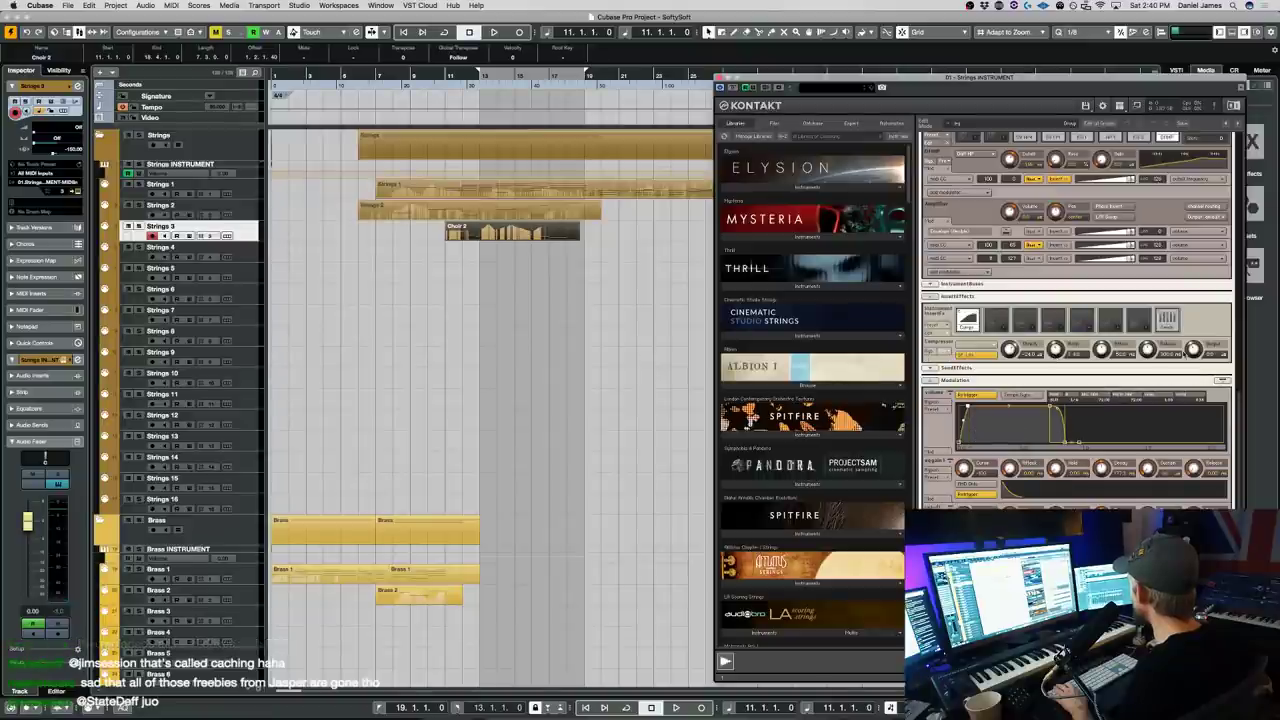
- Audition the compressed solo violin melody from bar 11, and close the instrument editor and the Kontakt window
{"action": "key", "text": "space"}
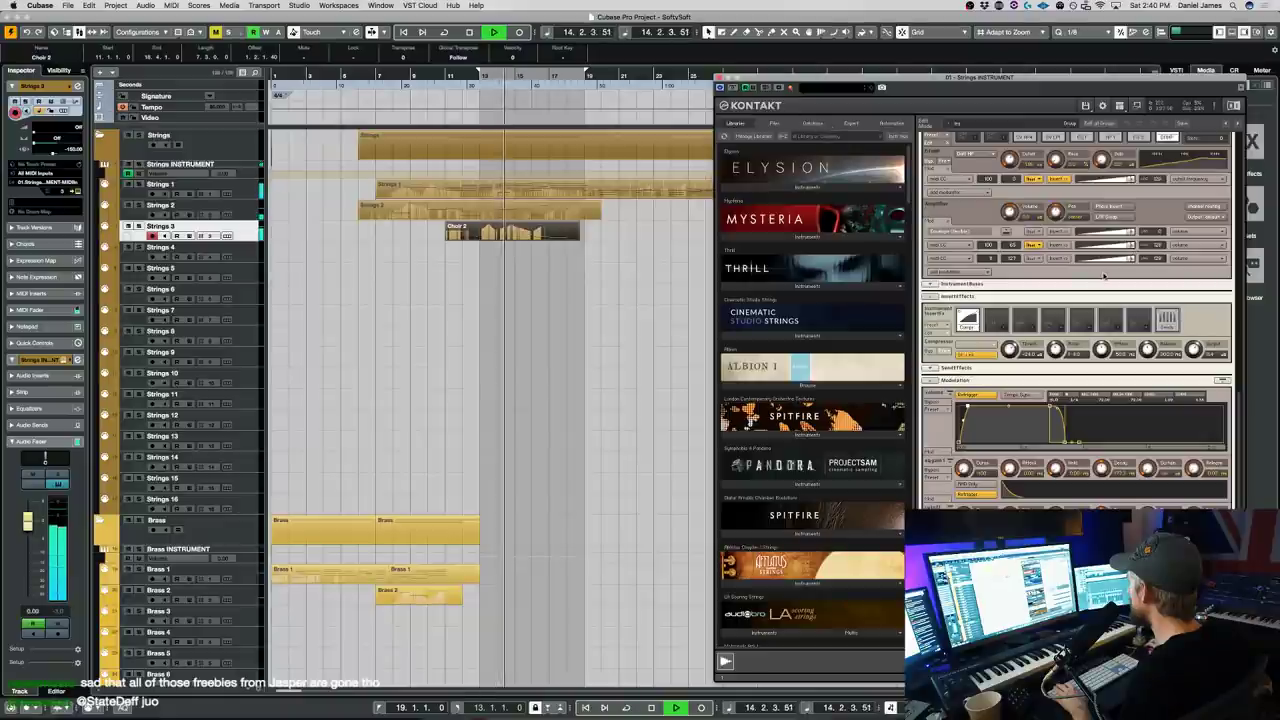
{"action": "scroll", "coordinate": [957, 190], "scroll_direction": "up", "scroll_amount": 6}
{"action": "scroll", "coordinate": [957, 190], "scroll_direction": "up", "scroll_amount": 7}
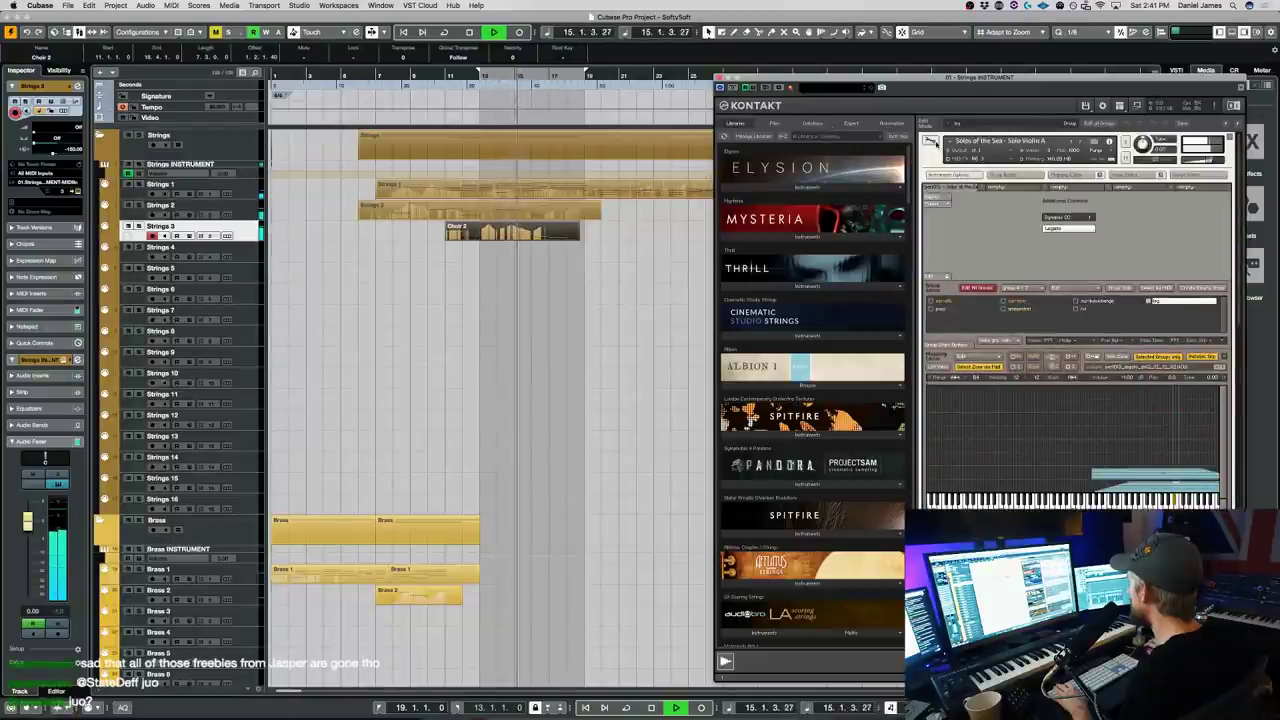
{"action": "left_click", "coordinate": [931, 141]}
{"action": "left_click", "coordinate": [723, 87]}
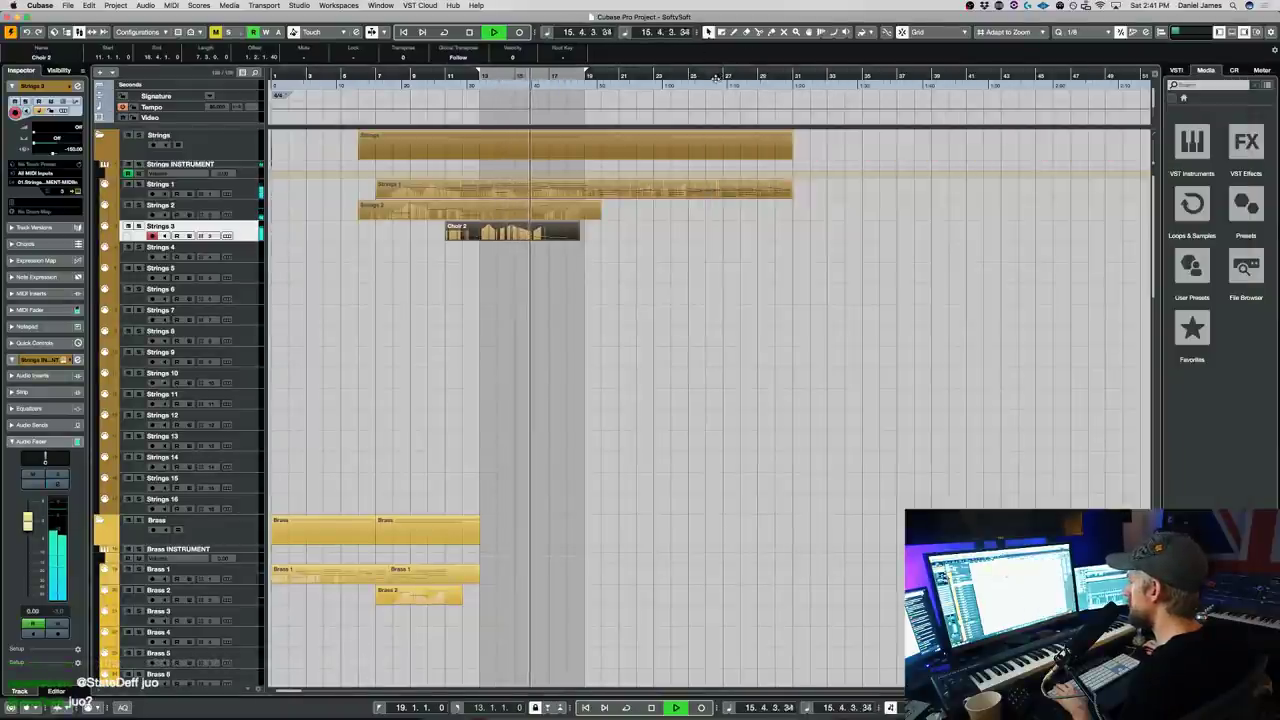
- Review the notes and modulation curve of the Strings 1 part from bar 12 onward in the Key Editor
{"action": "double_click", "coordinate": [553, 188]}
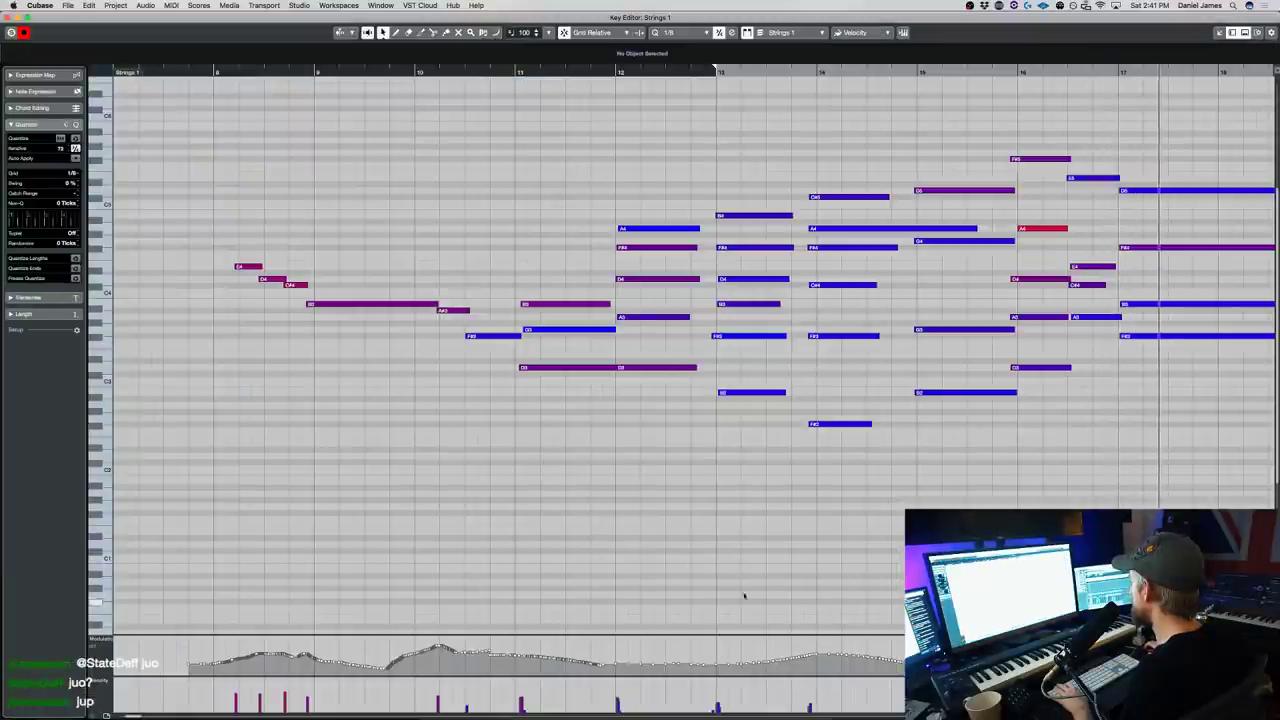
{"action": "left_click_drag", "start_coordinate": [614, 641], "coordinate": [1276, 672]}
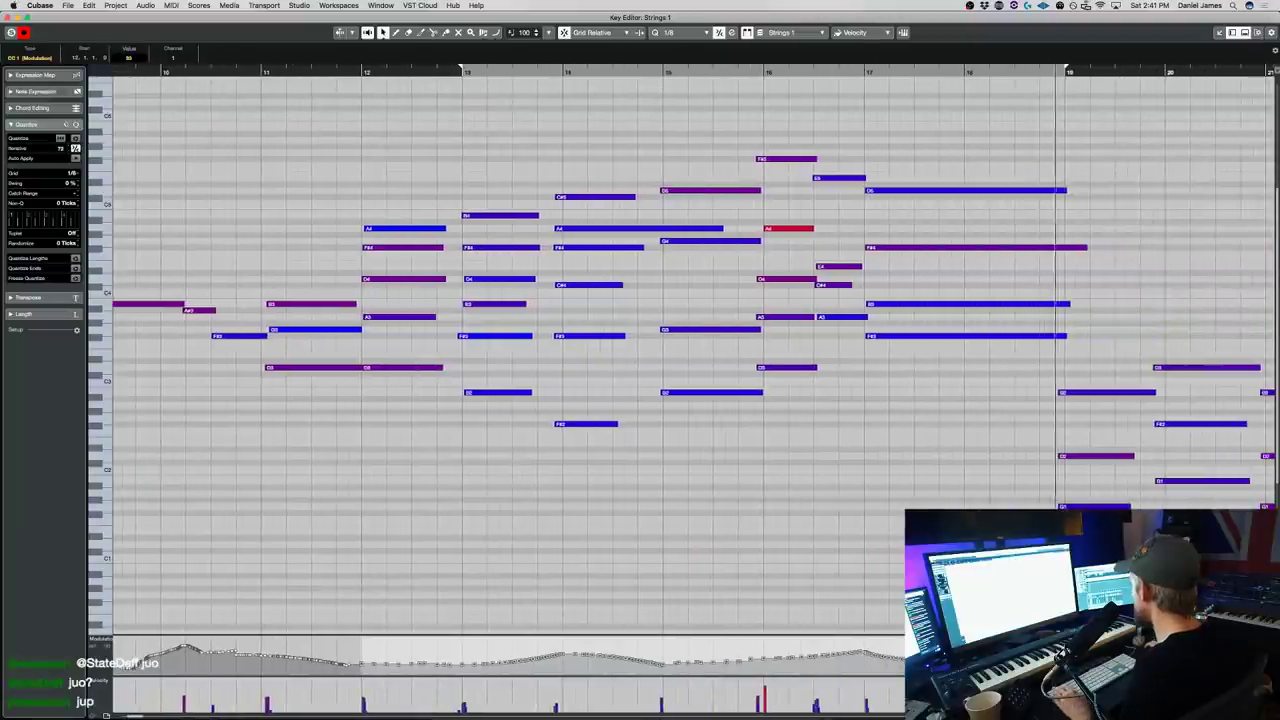
{"action": "left_click", "coordinate": [1276, 672]}
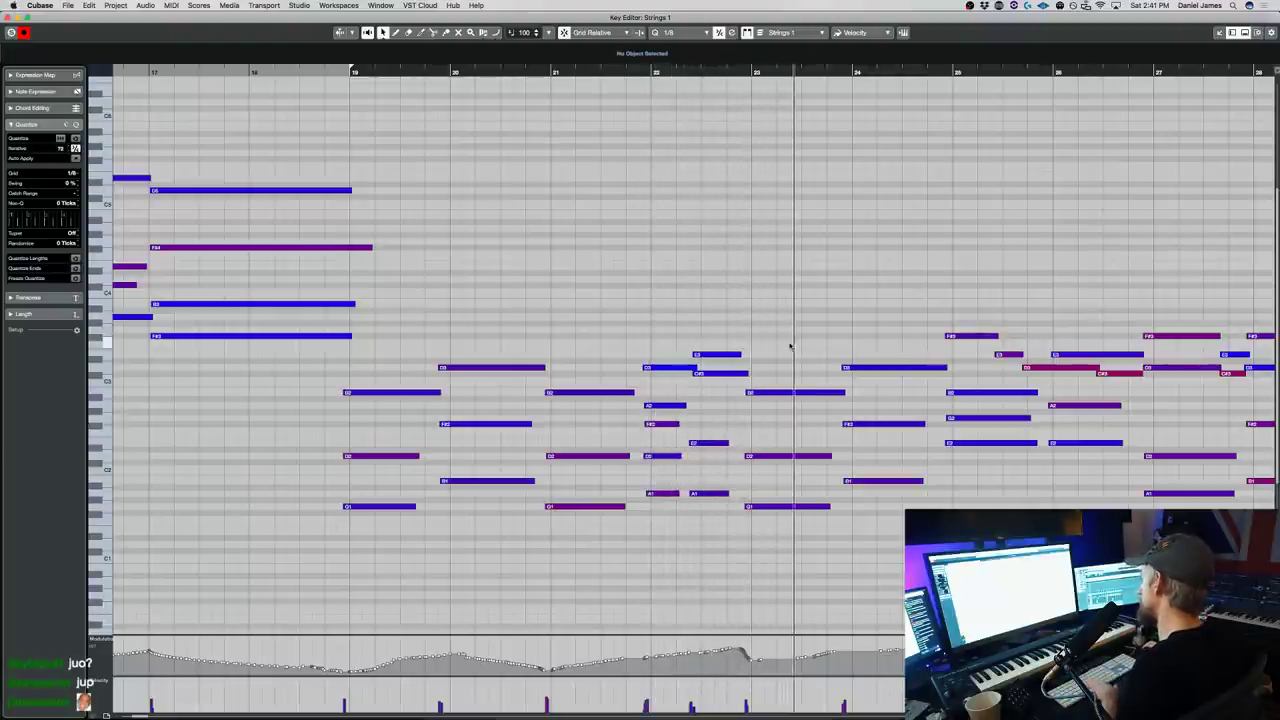
{"action": "key", "text": "super+w"}
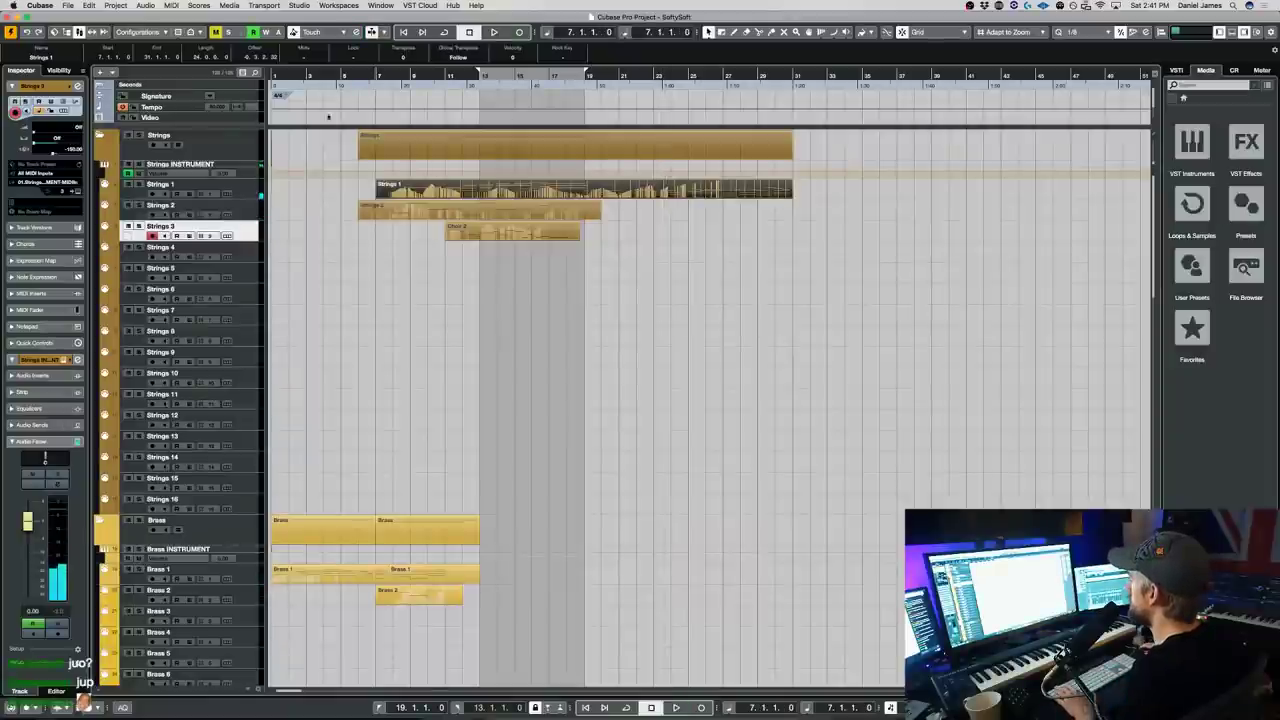
- Play the arrangement from bar 1 and look through the strings, brass, percussion, choir and wind tracks
{"action": "left_click", "coordinate": [274, 77], "text": "super"}
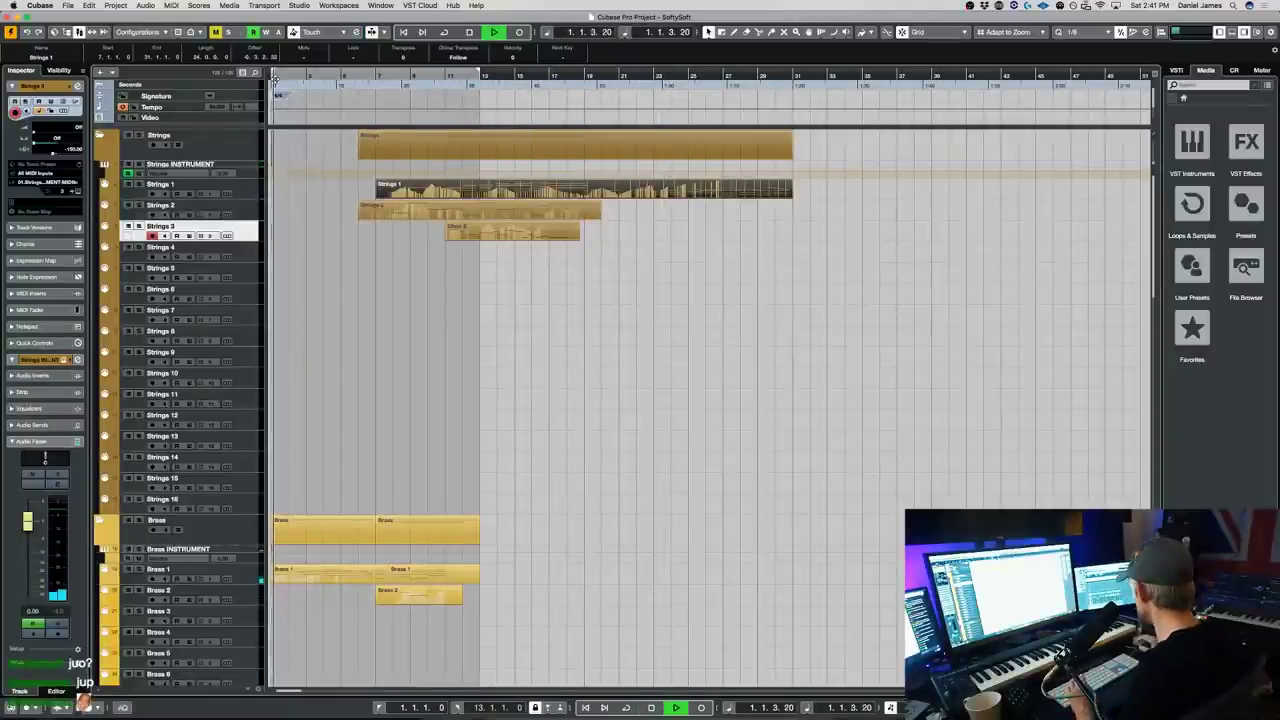
{"action": "left_click", "coordinate": [717, 294]}
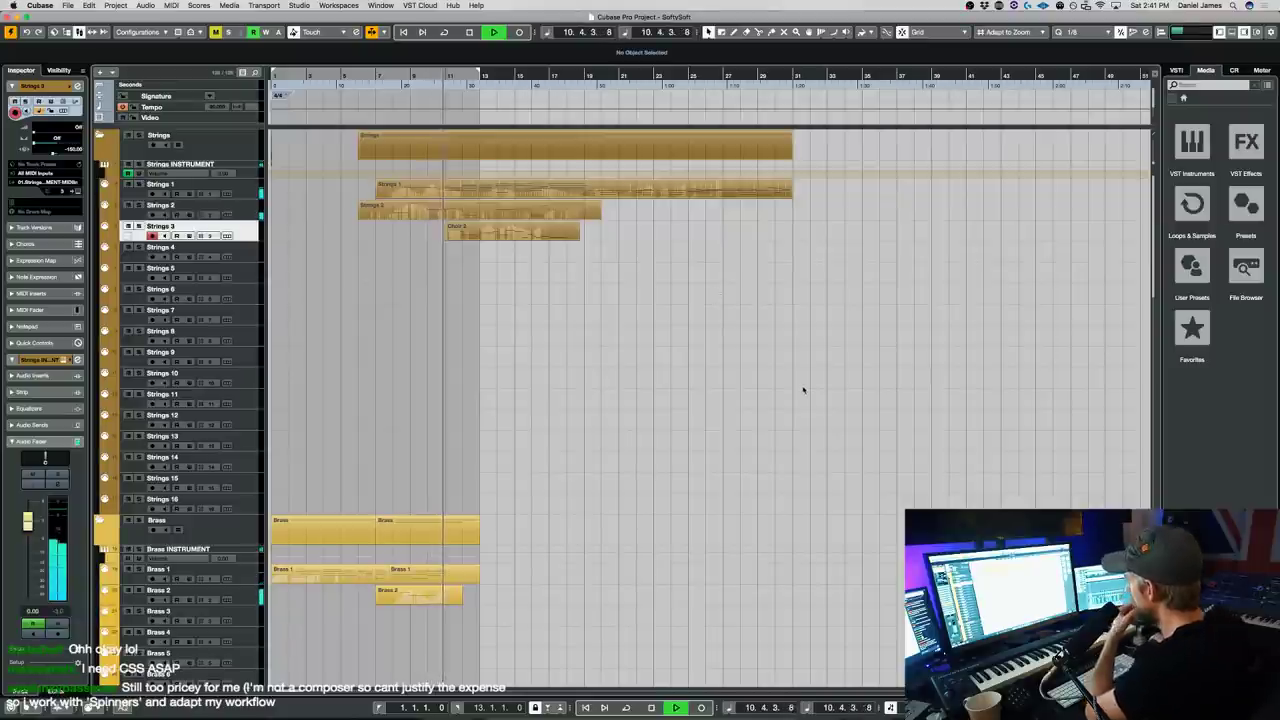
{"action": "scroll", "coordinate": [646, 404], "scroll_direction": "down", "scroll_amount": 5}
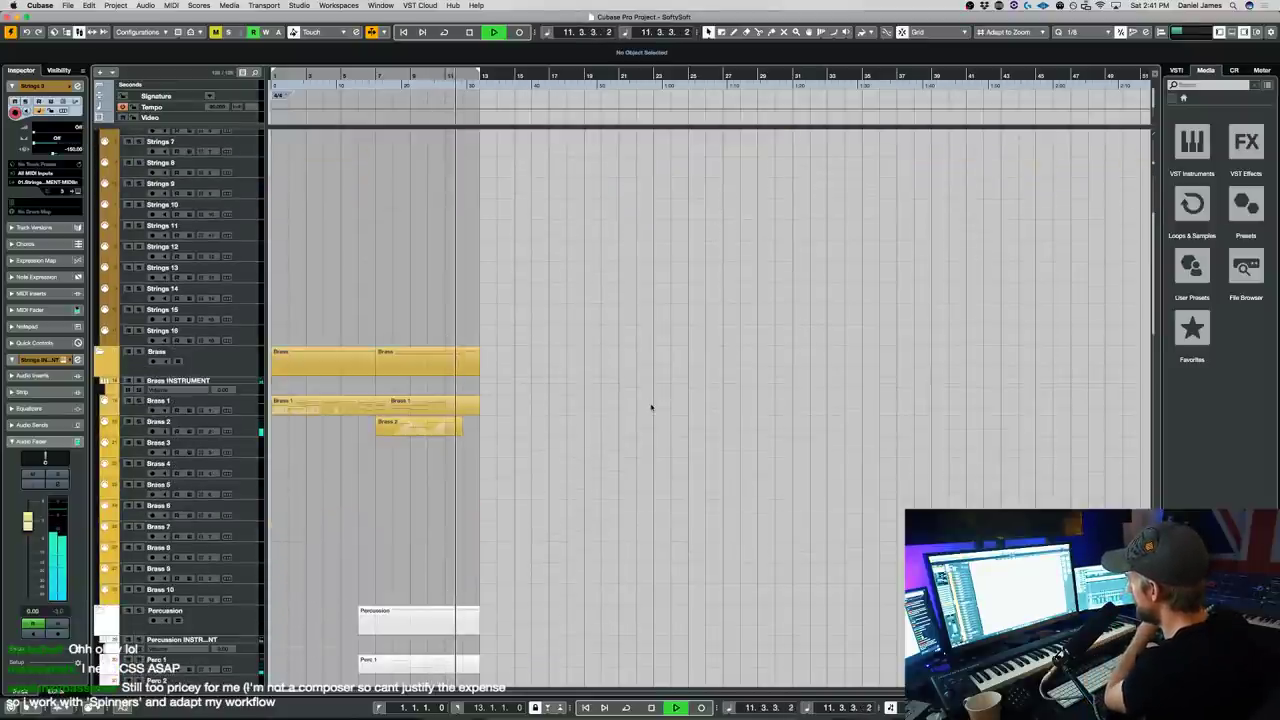
{"action": "scroll", "coordinate": [646, 406], "scroll_direction": "up", "scroll_amount": 5}
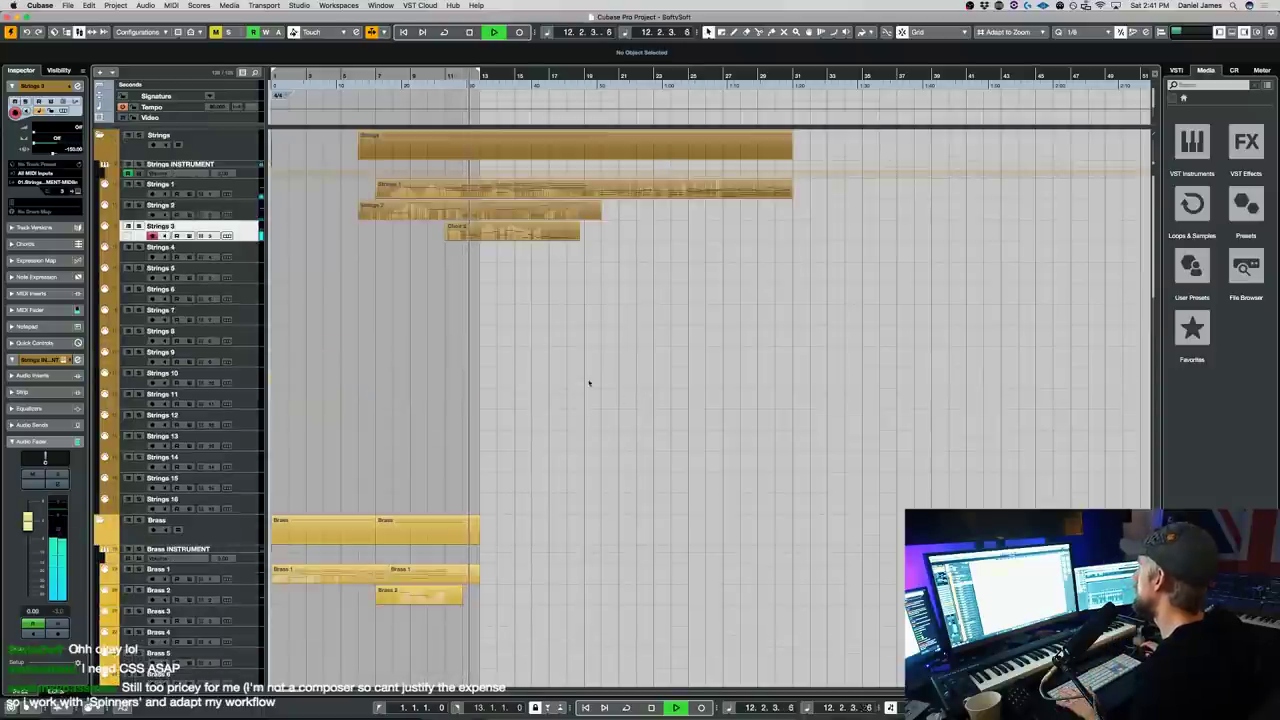
{"action": "scroll", "coordinate": [589, 383], "scroll_direction": "down", "scroll_amount": 15}
{"action": "scroll", "coordinate": [426, 346], "scroll_direction": "up", "scroll_amount": 5}
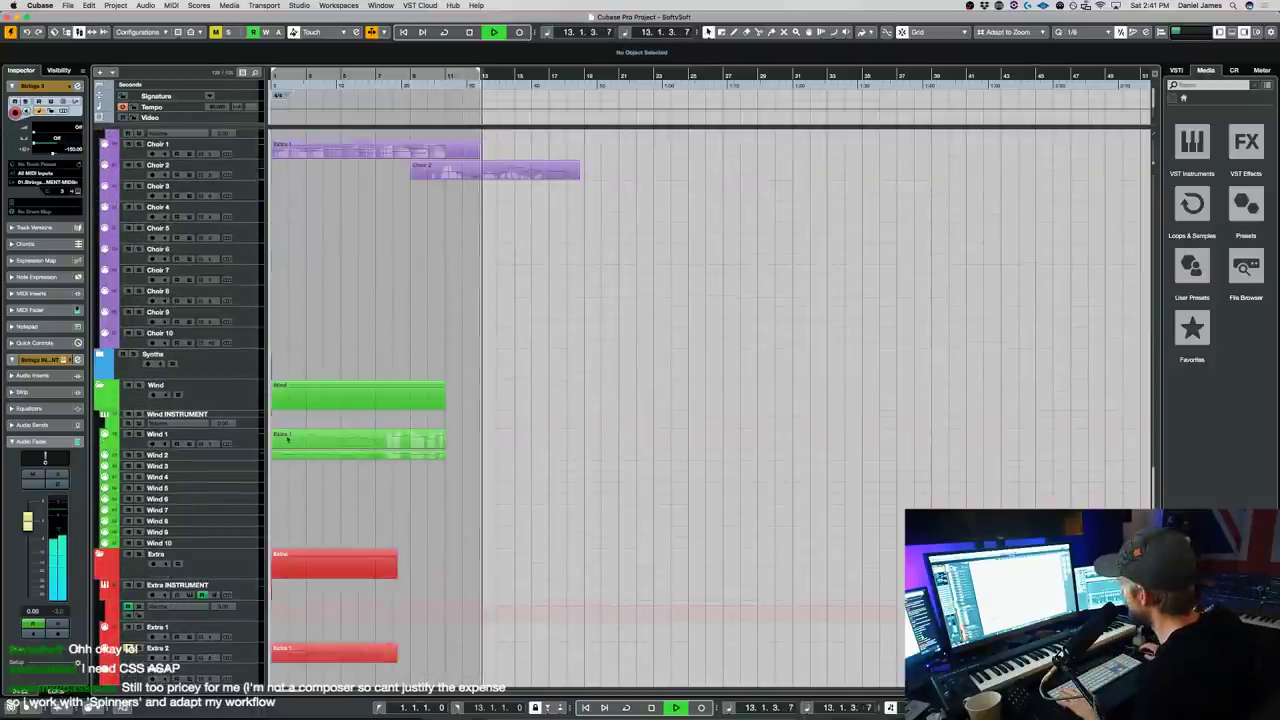
{"action": "scroll", "coordinate": [294, 423], "scroll_direction": "up", "scroll_amount": 8}
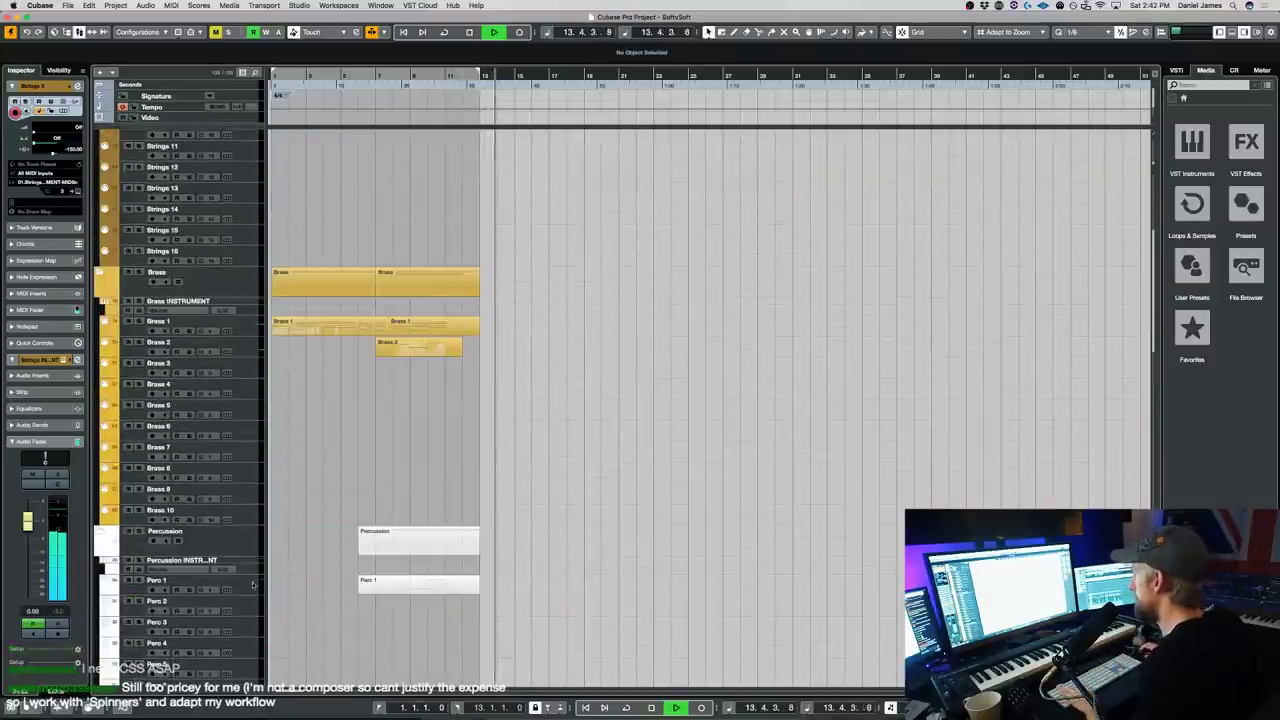
{"action": "left_click", "coordinate": [253, 585]}
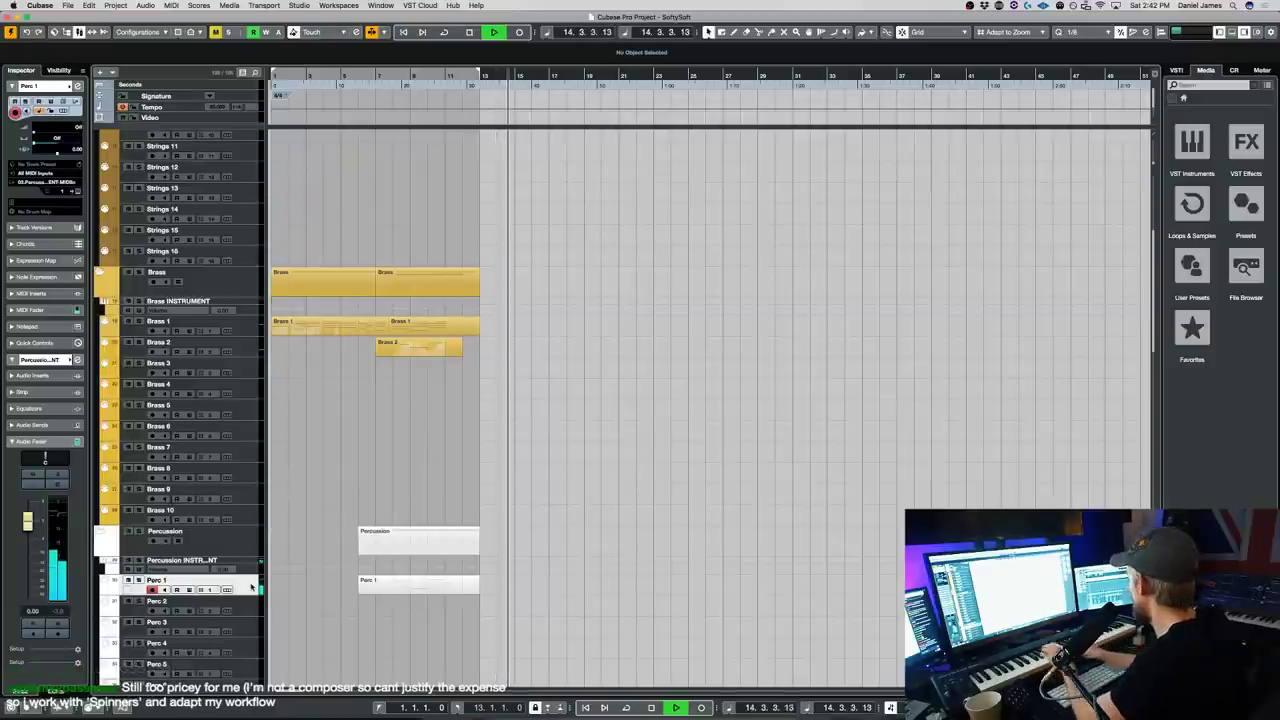
{"action": "scroll", "coordinate": [311, 612], "scroll_direction": "down", "scroll_amount": 10}
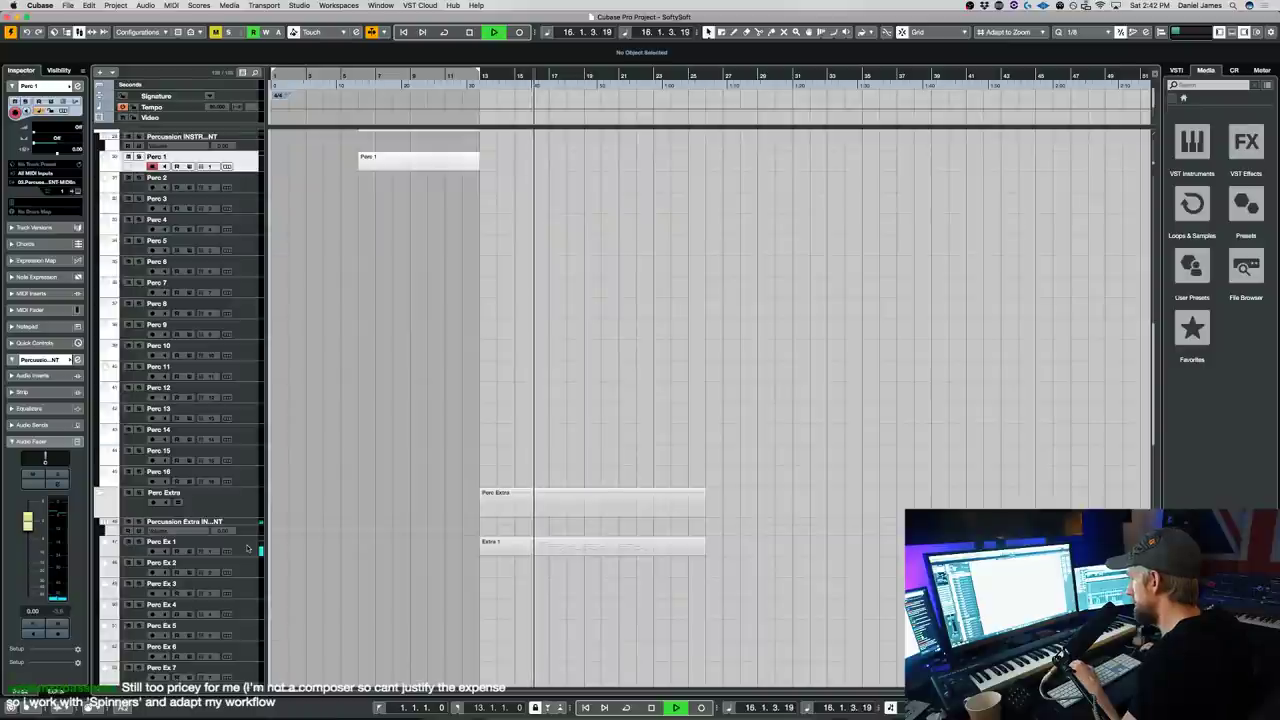
{"action": "scroll", "coordinate": [386, 523], "scroll_direction": "up", "scroll_amount": 10}
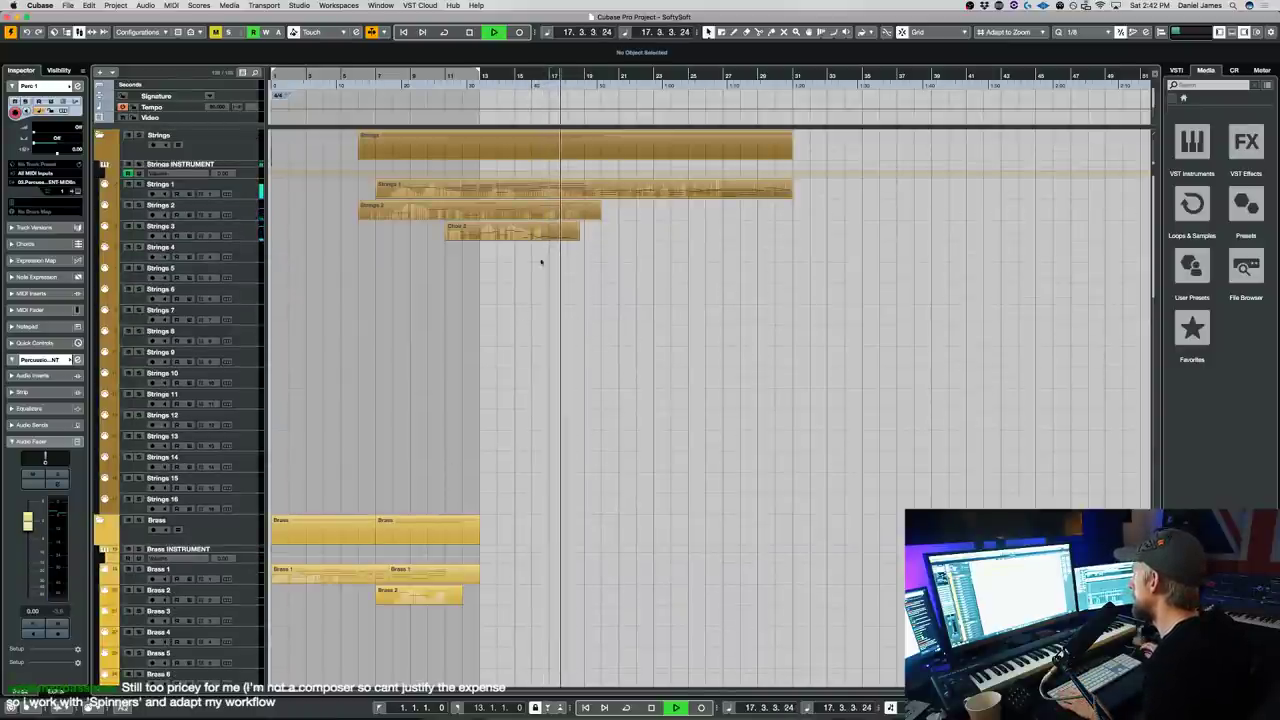
- Record a new Brass 1 part from bar 16 and cut off its end at bar 25
{"action": "left_click", "coordinate": [513, 77]}
{"action": "left_click", "coordinate": [259, 580]}
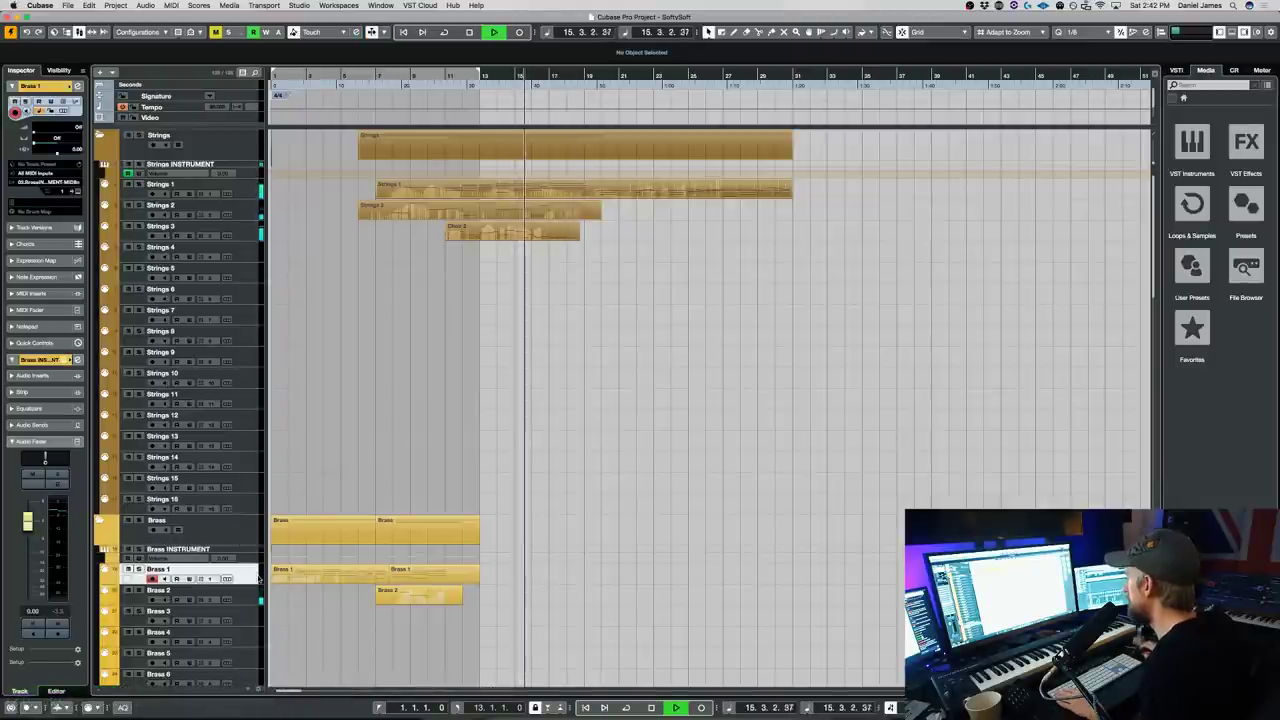
{"action": "key", "text": "KP_Multiply"}
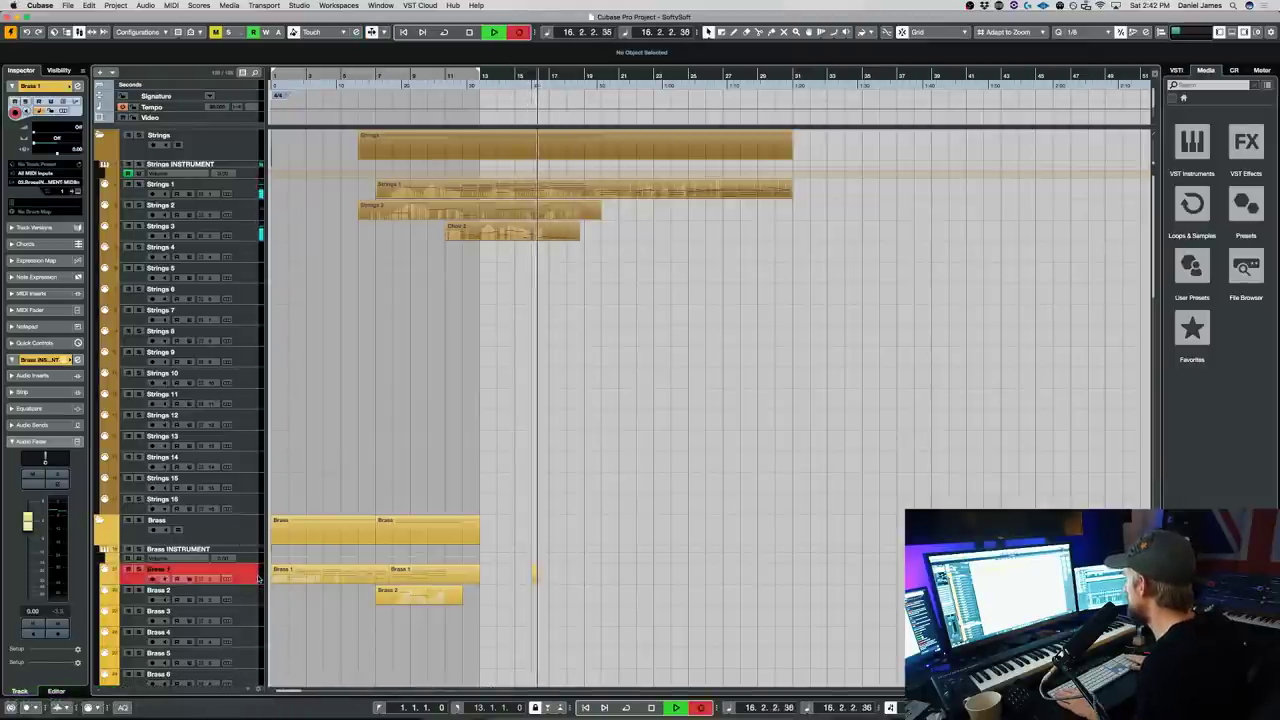
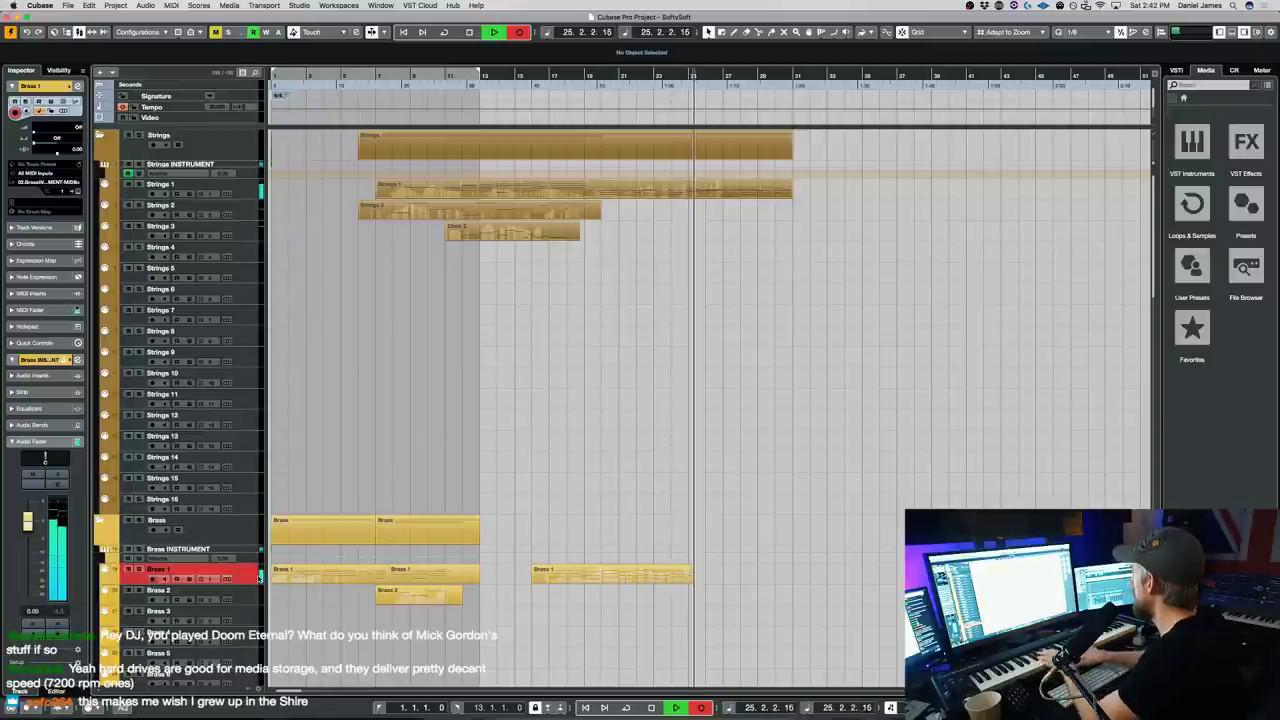
{"action": "key", "text": "space"}
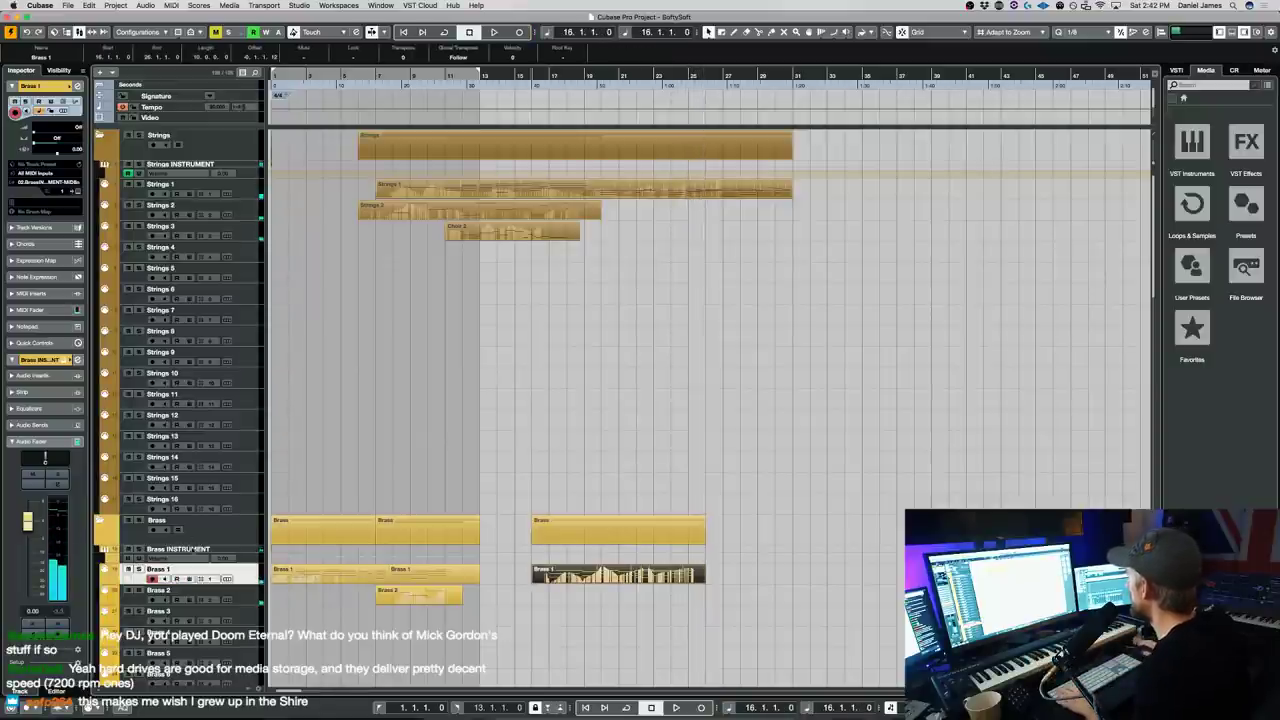
{"action": "left_click", "coordinate": [695, 576], "text": "alt"}
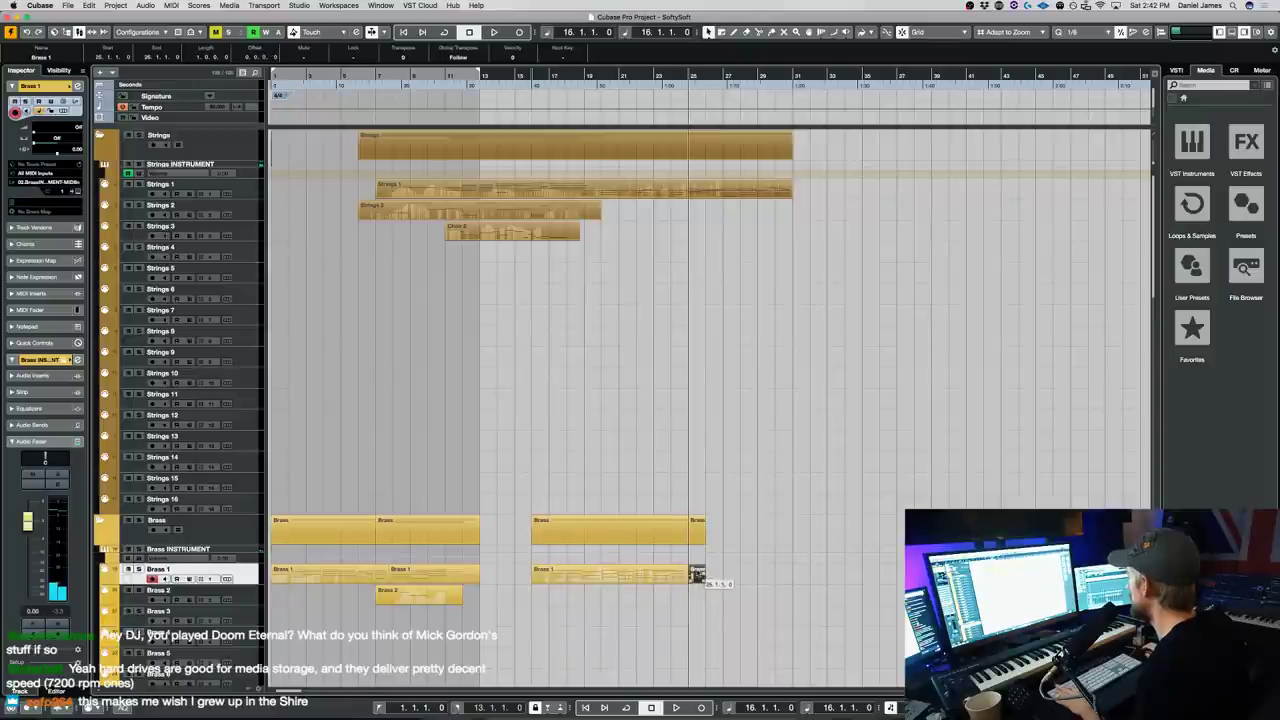
- Set the left locator to bar 25, record a continuation of Brass 1 from bar 24, and trim its end to bar 27
{"action": "left_click", "coordinate": [691, 76], "text": "super"}
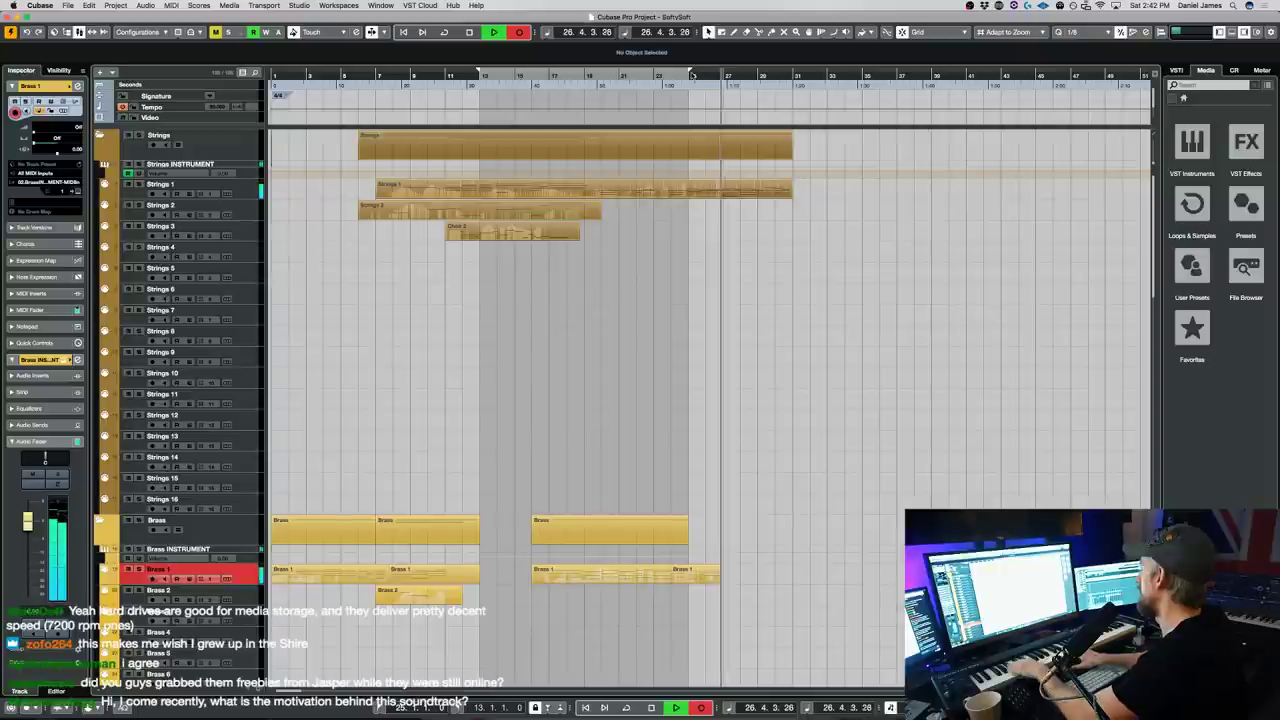
{"action": "key", "text": "space"}
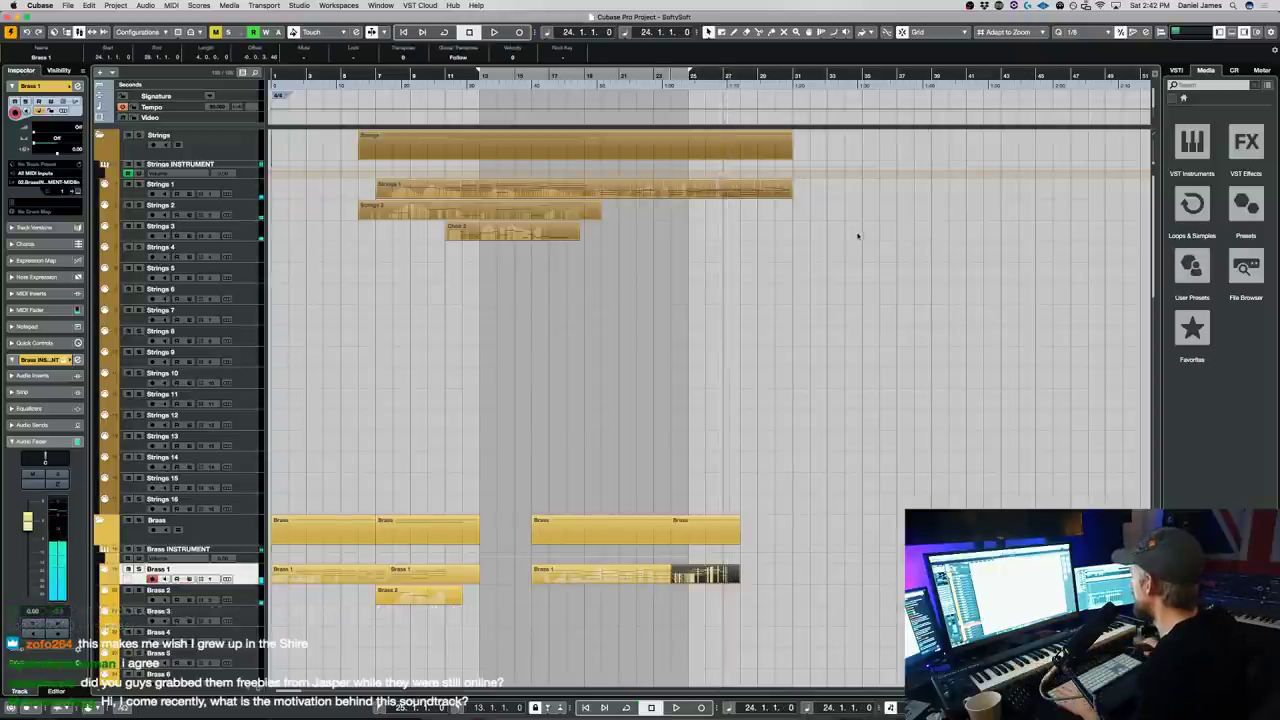
{"action": "left_click", "coordinate": [722, 573]}
{"action": "key", "text": "Delete"}
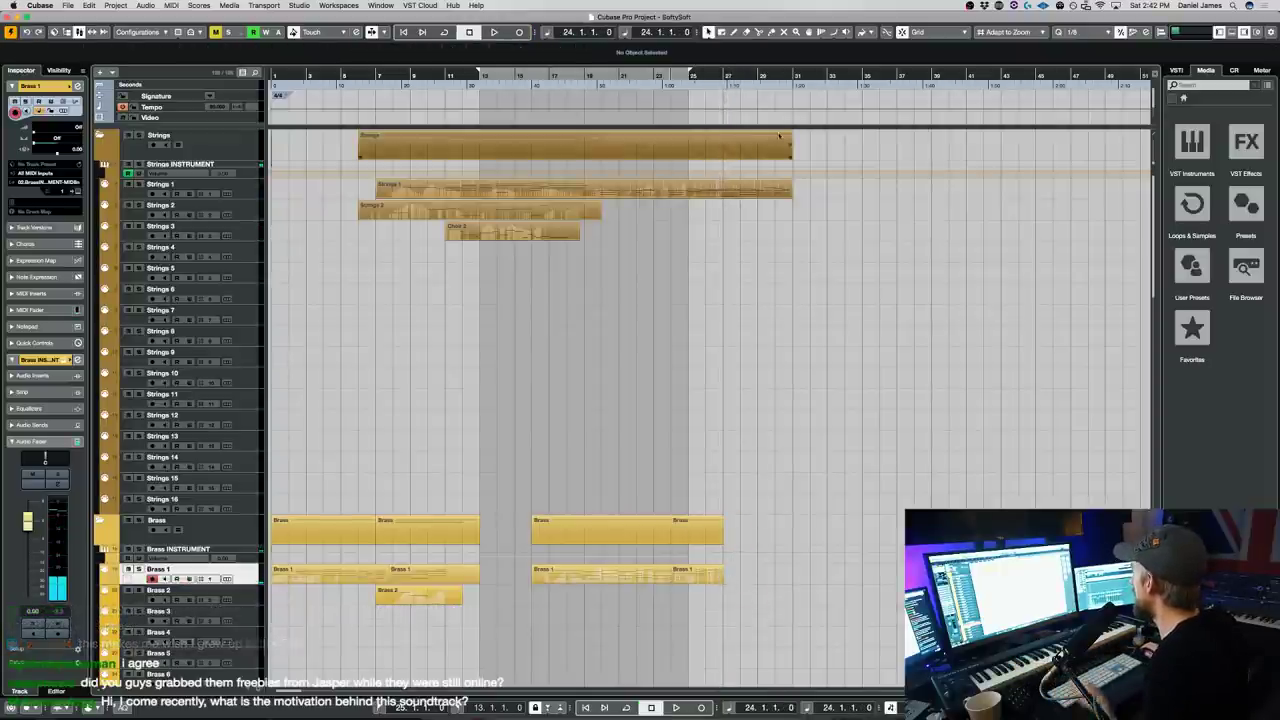
- Record a further Brass 1 continuation from bar 26 and glue it to the Brass 1 parts that start at bar 16
{"action": "left_click", "coordinate": [726, 75], "text": "alt"}
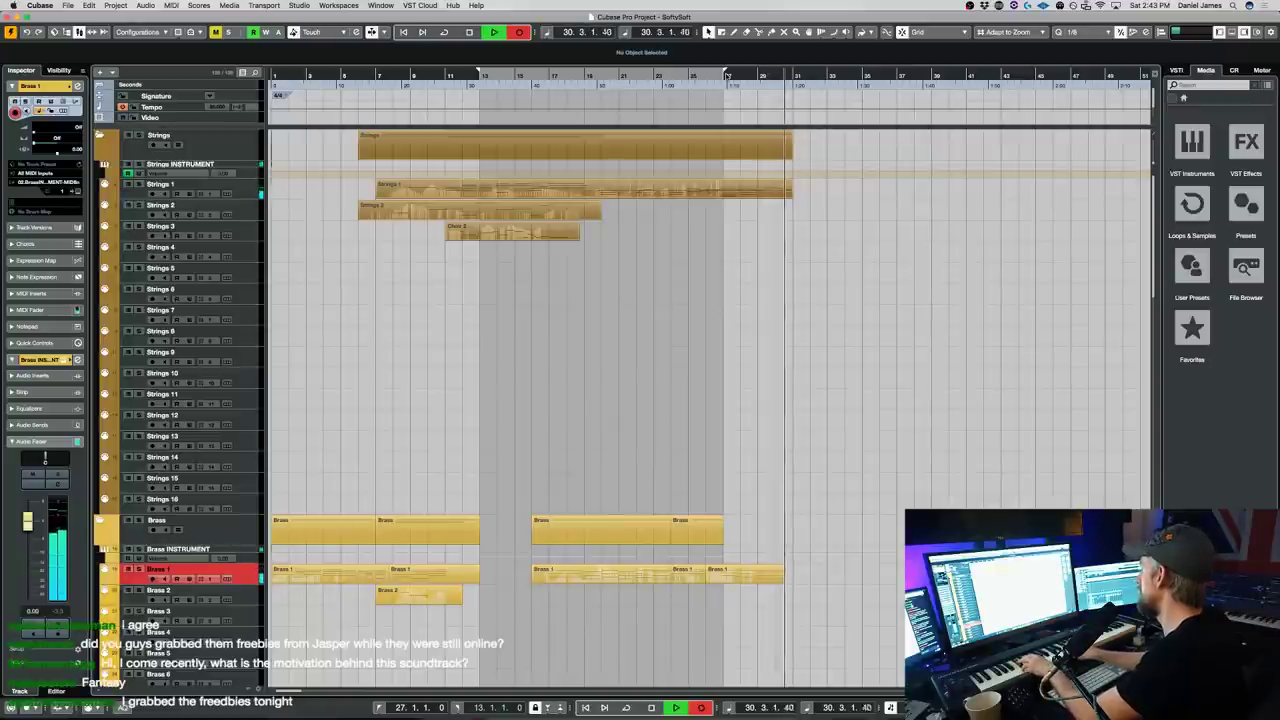
{"action": "key", "text": "space"}
{"action": "key", "text": "Delete"}
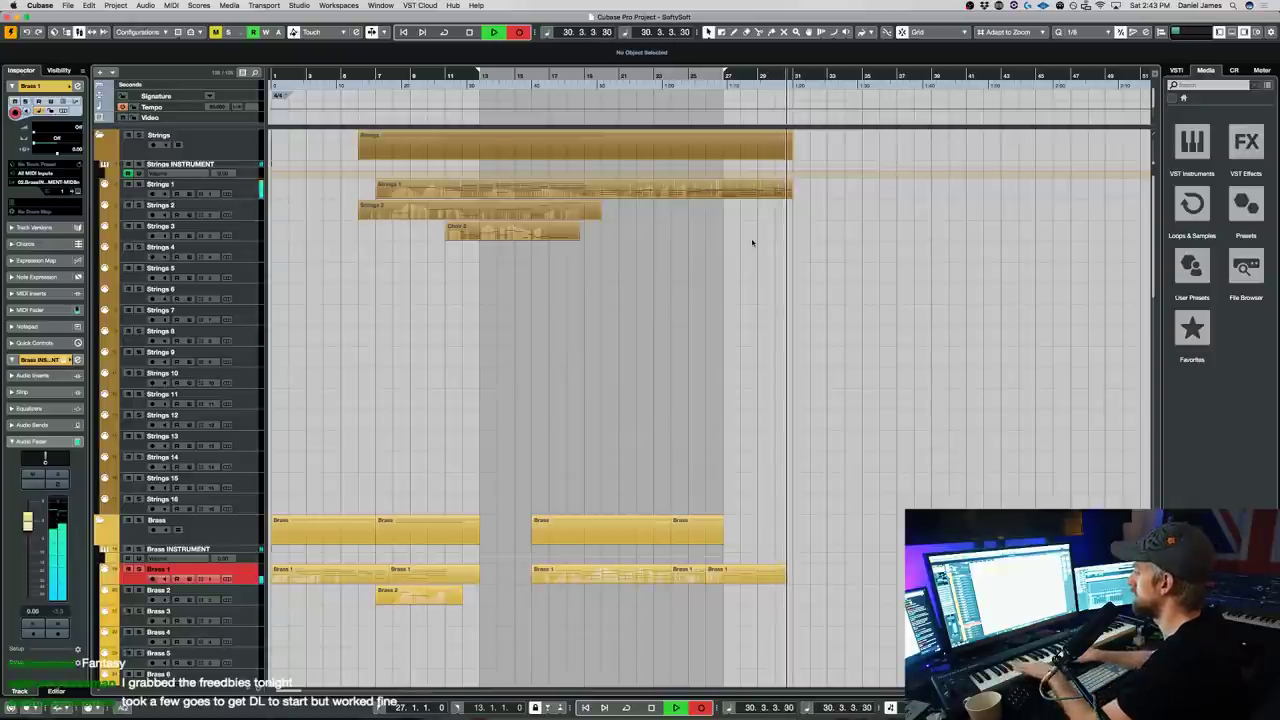
{"action": "key", "text": "space"}
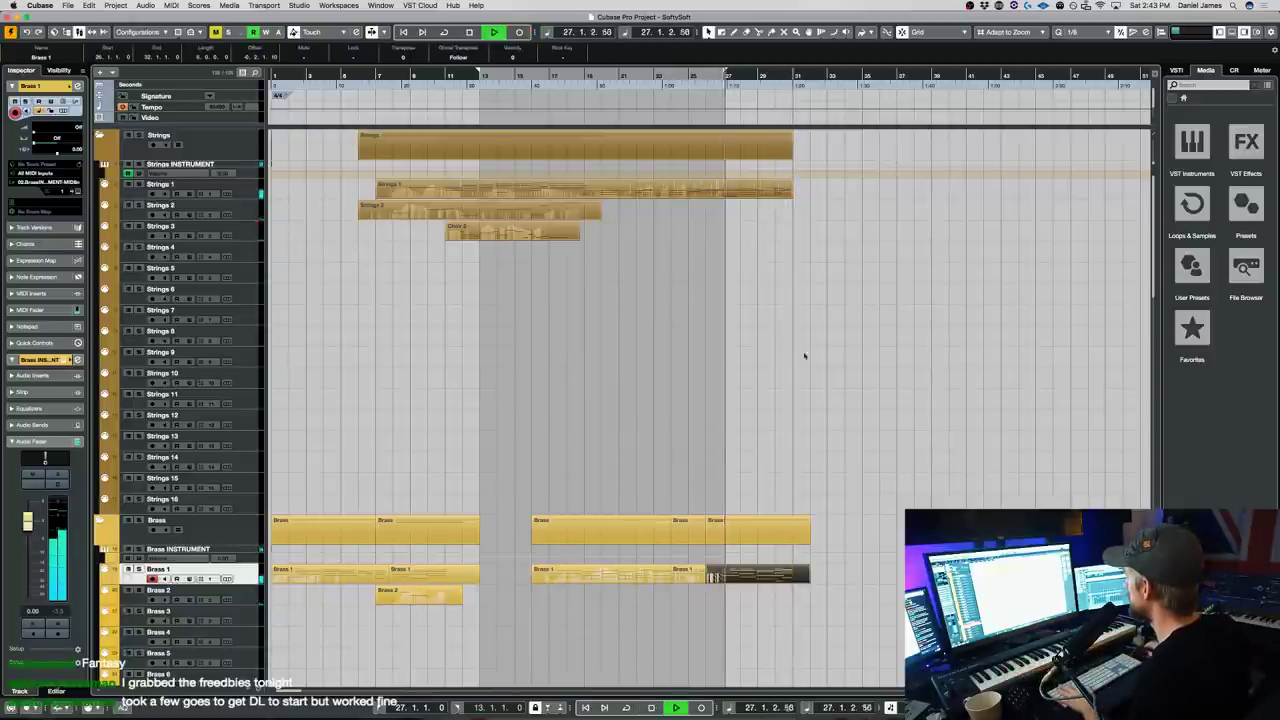
{"action": "key", "text": "space"}
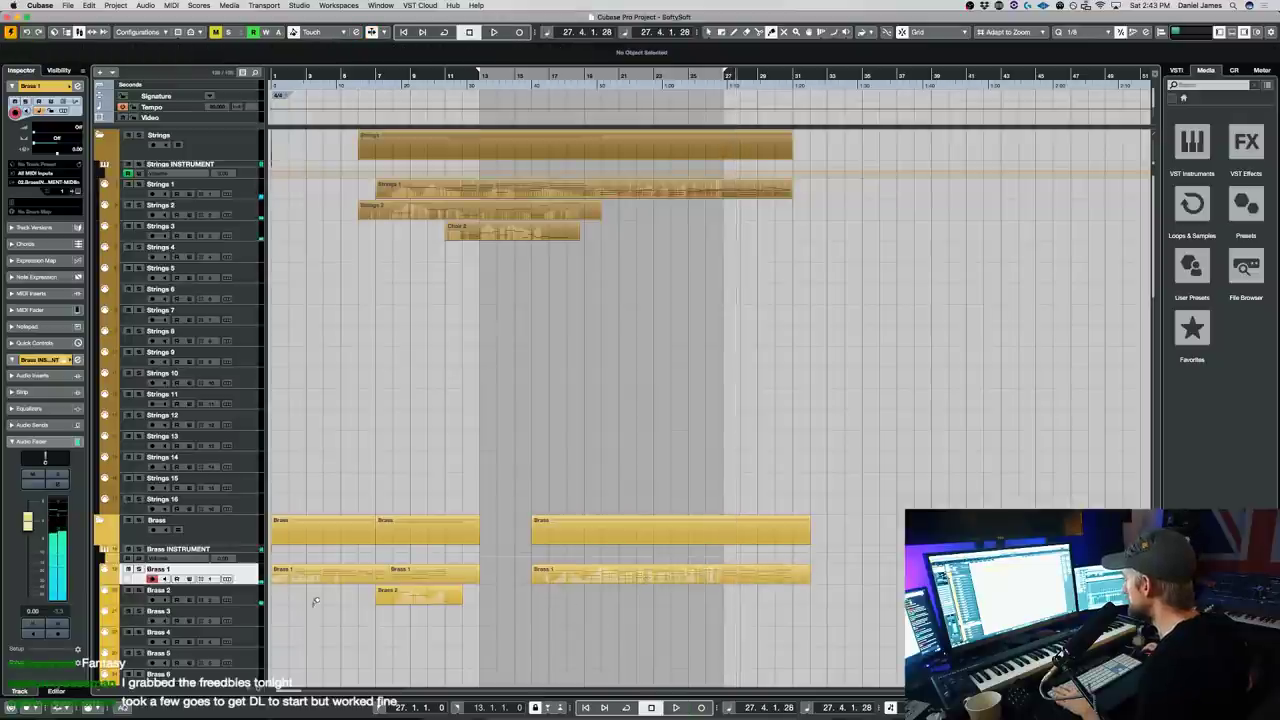
- Select the Brass 2 track and play the arrangement from bar 27 to bar 31 to try out a second brass line
{"action": "left_click", "coordinate": [257, 597]}
{"action": "key", "text": "space"}
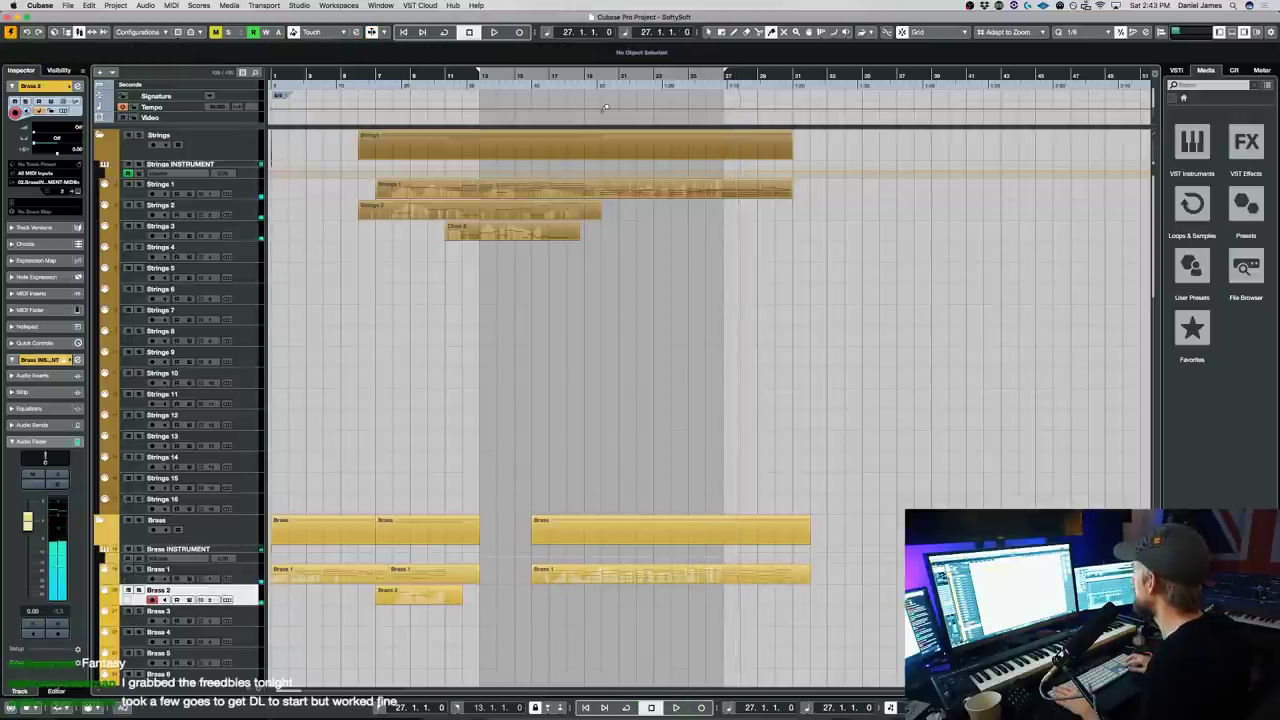
{"action": "key", "text": "space"}
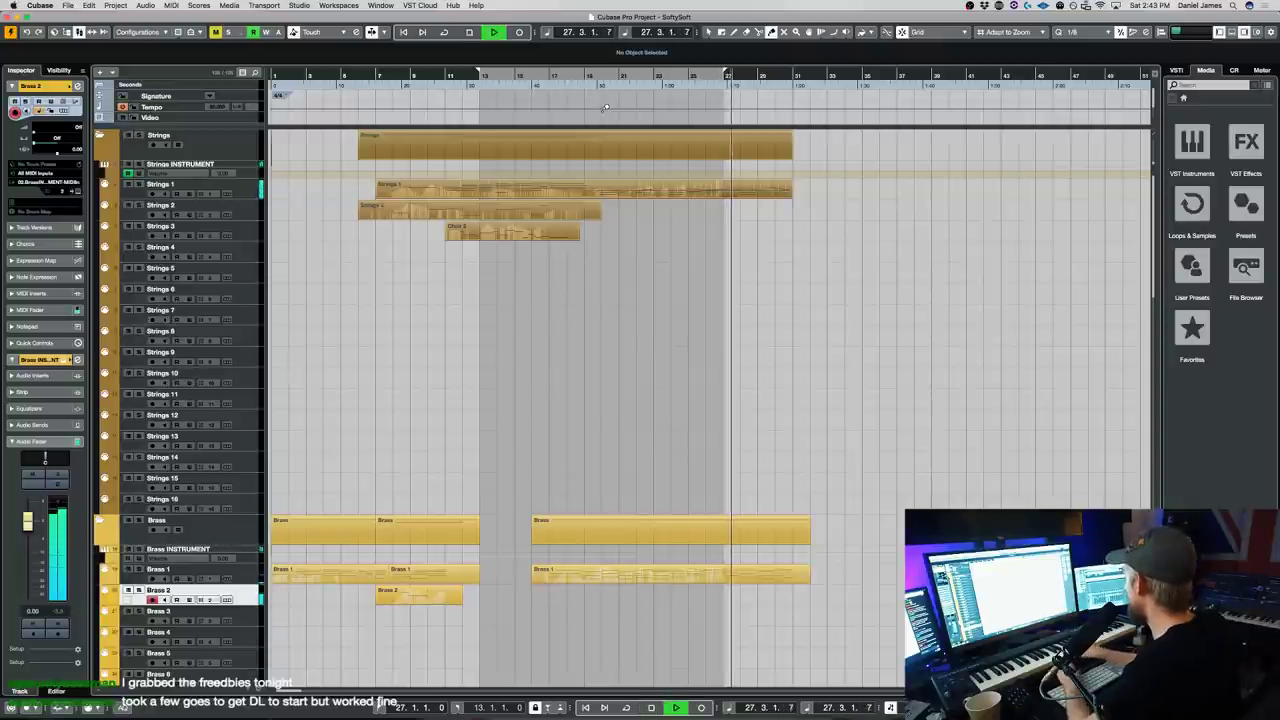
{"action": "key", "text": "space"}
{"action": "key", "text": "space"}
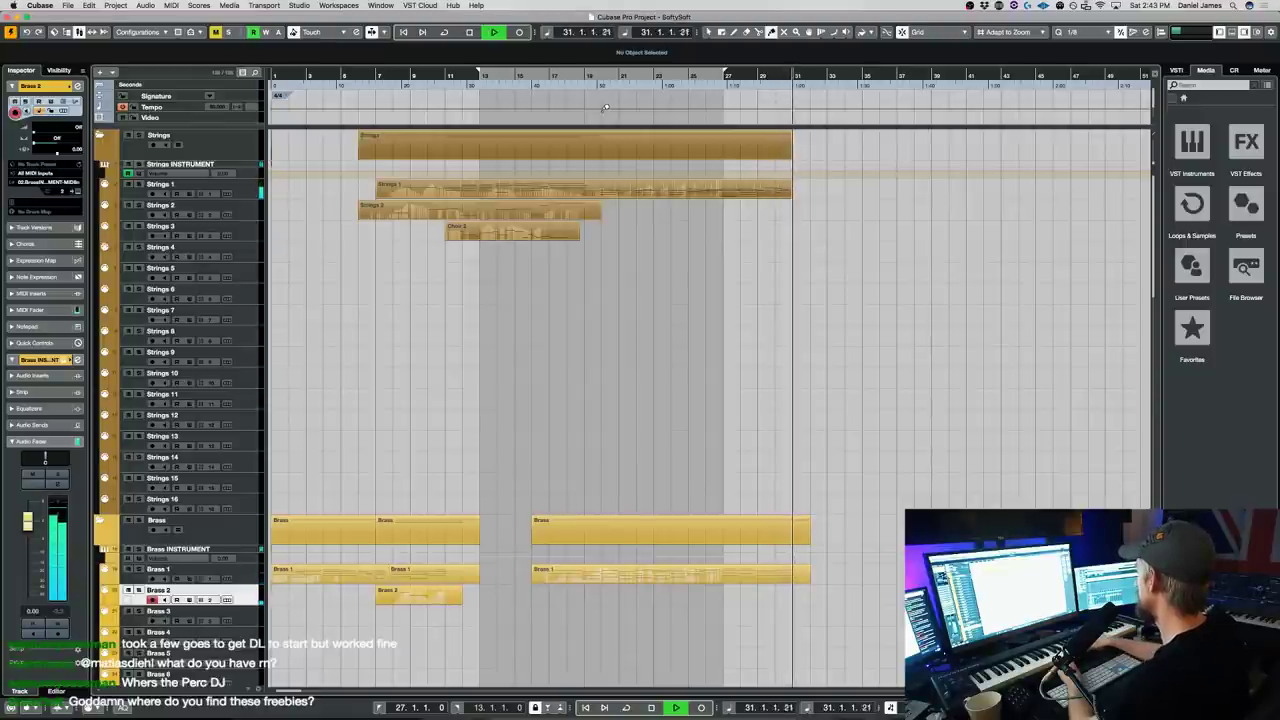
{"action": "key", "text": "space"}
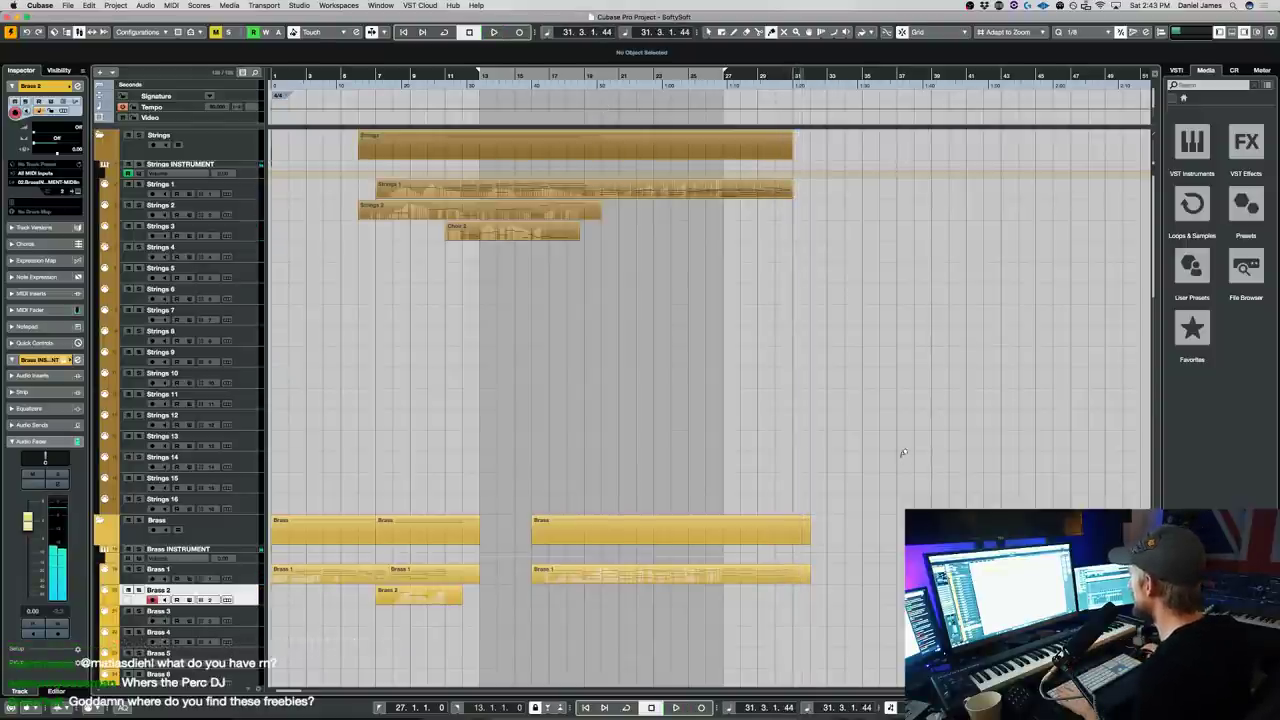
- Delete the Choir 2 part starting at bar 9 and bring up the Jaeger vocal articulations in the Choir instrument
{"action": "scroll", "coordinate": [663, 263], "scroll_direction": "down", "scroll_amount": 15}
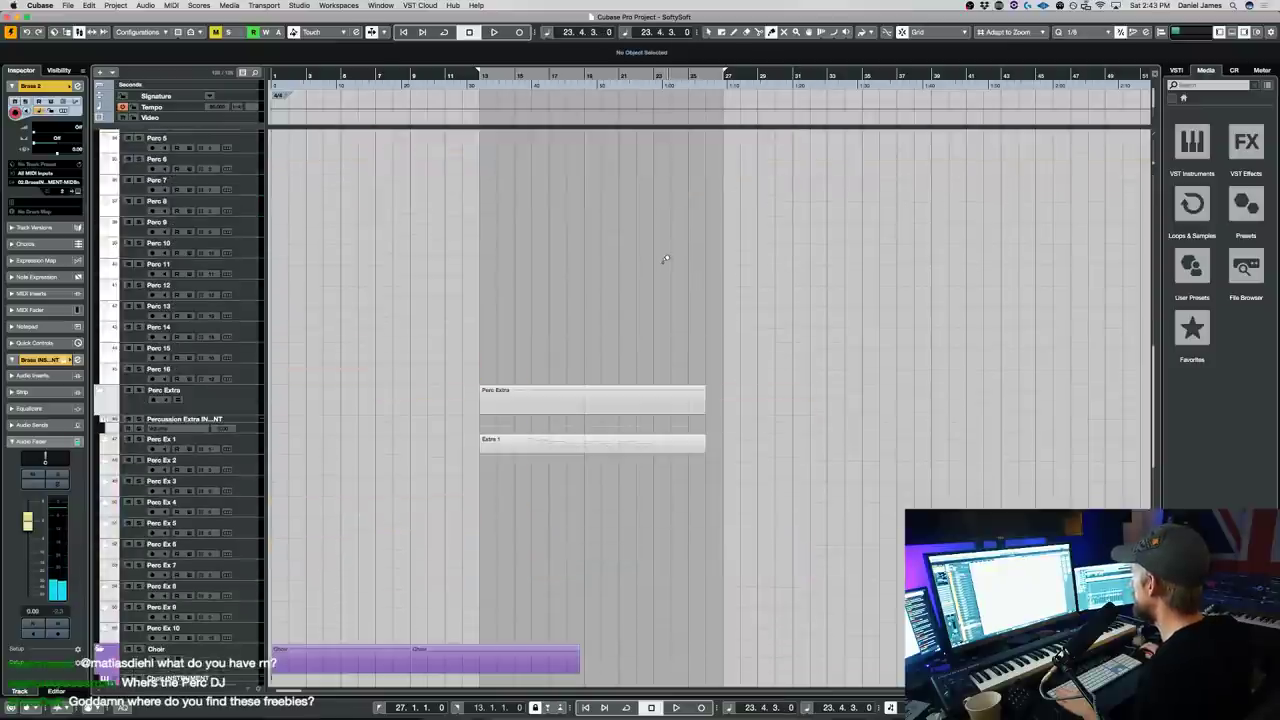
{"action": "left_click", "coordinate": [246, 569]}
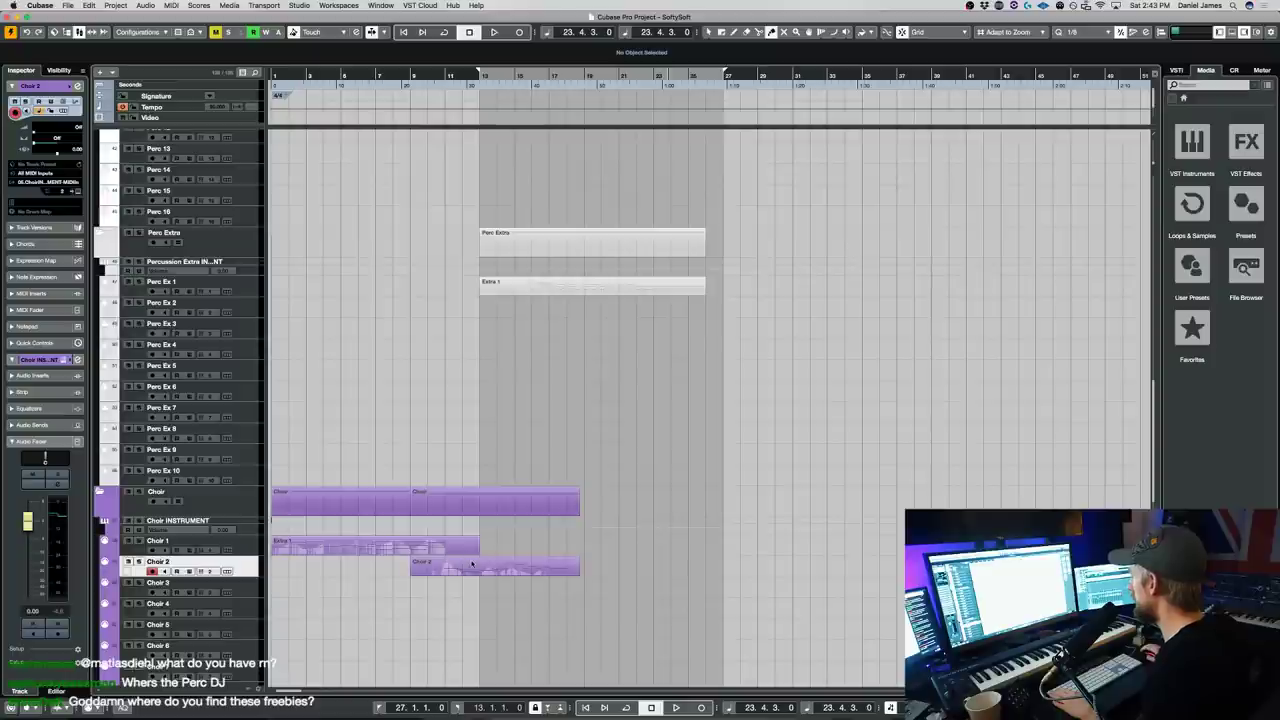
{"action": "key", "text": "e"}
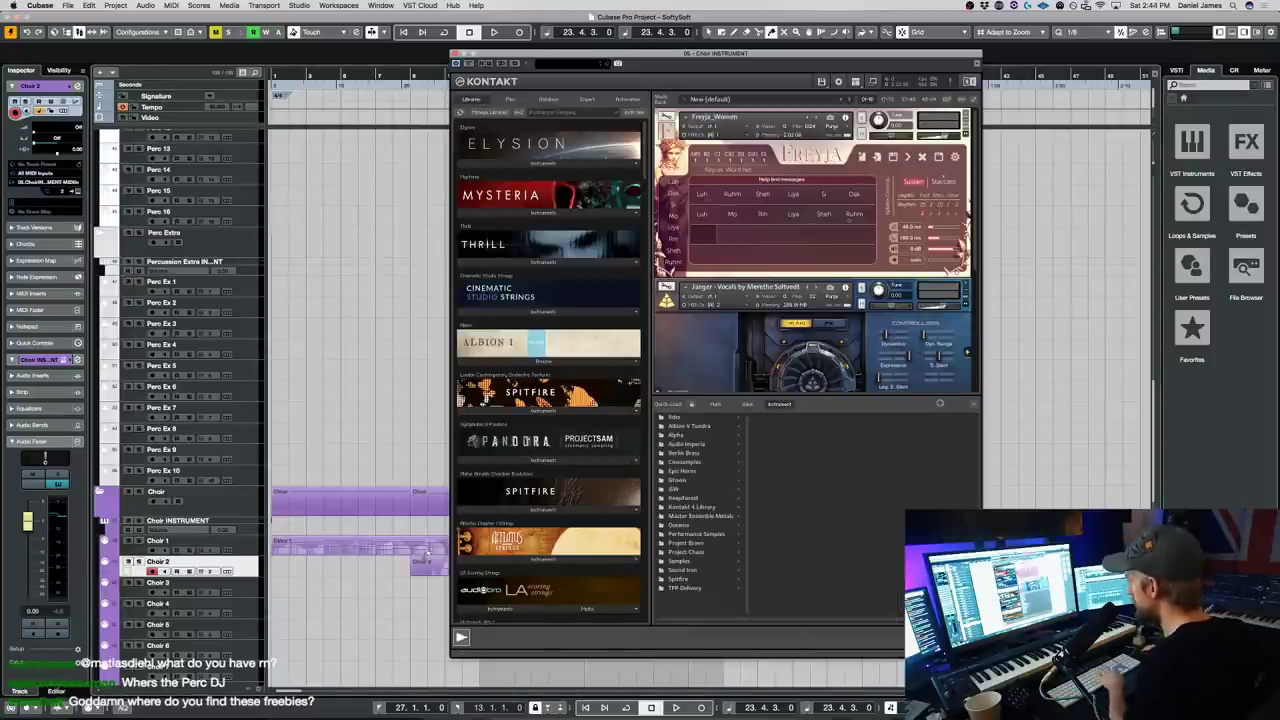
{"action": "left_click", "coordinate": [431, 568]}
{"action": "key", "text": "1"}
{"action": "left_click", "coordinate": [431, 568]}
{"action": "key", "text": "Delete"}
{"action": "scroll", "coordinate": [800, 250], "scroll_direction": "down", "scroll_amount": 5}
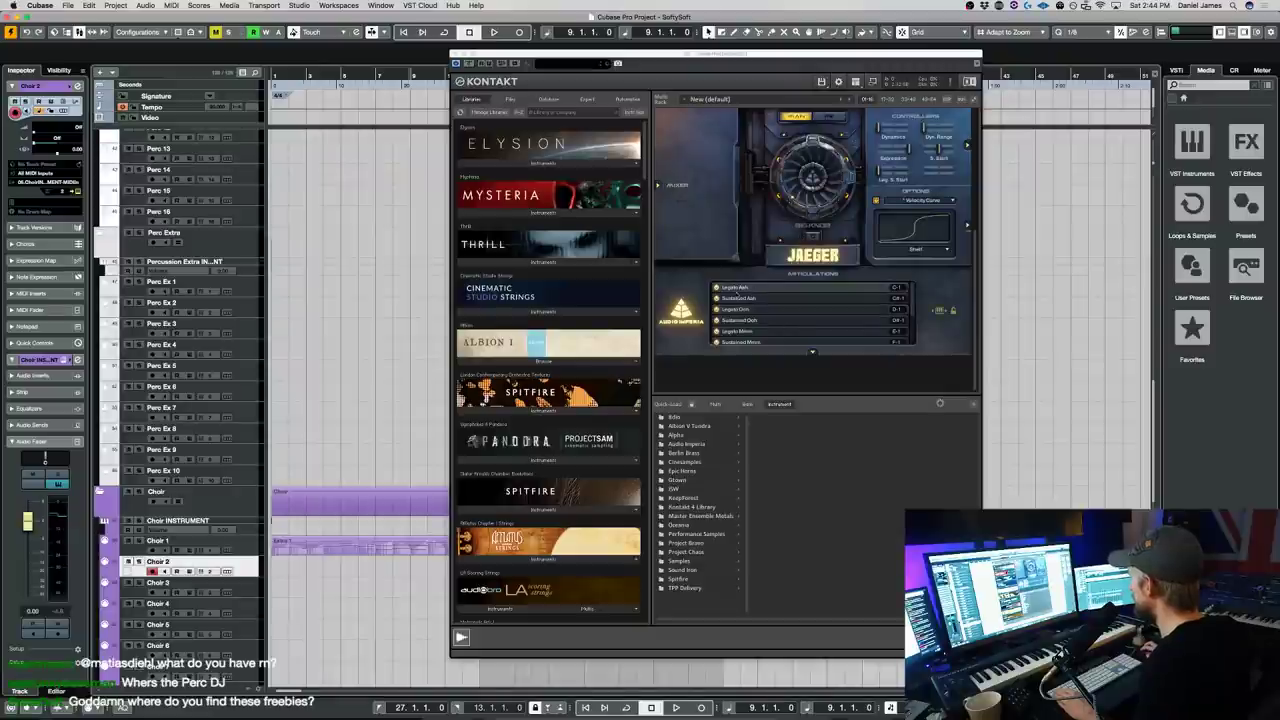
- Close the Kontakt window and record a new Brass 2 part from bar 25 to bar 32
{"action": "scroll", "coordinate": [390, 288], "scroll_direction": "up", "scroll_amount": 15}
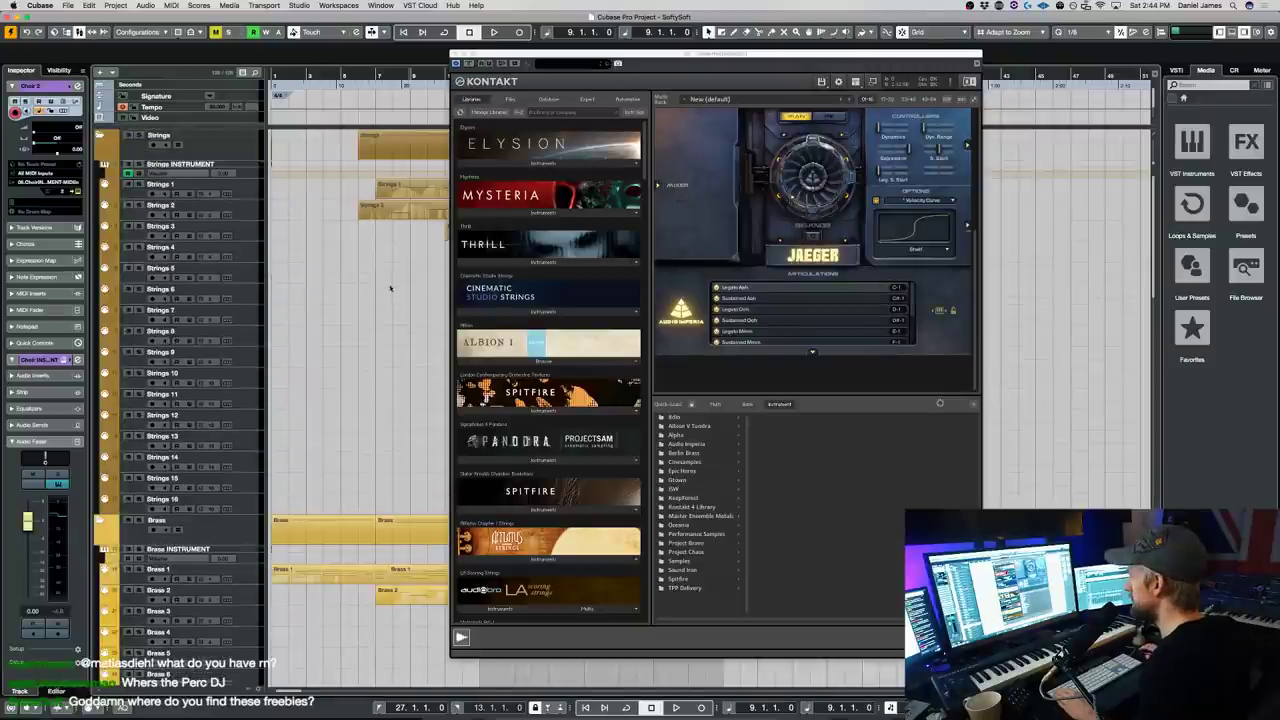
{"action": "left_click", "coordinate": [255, 592]}
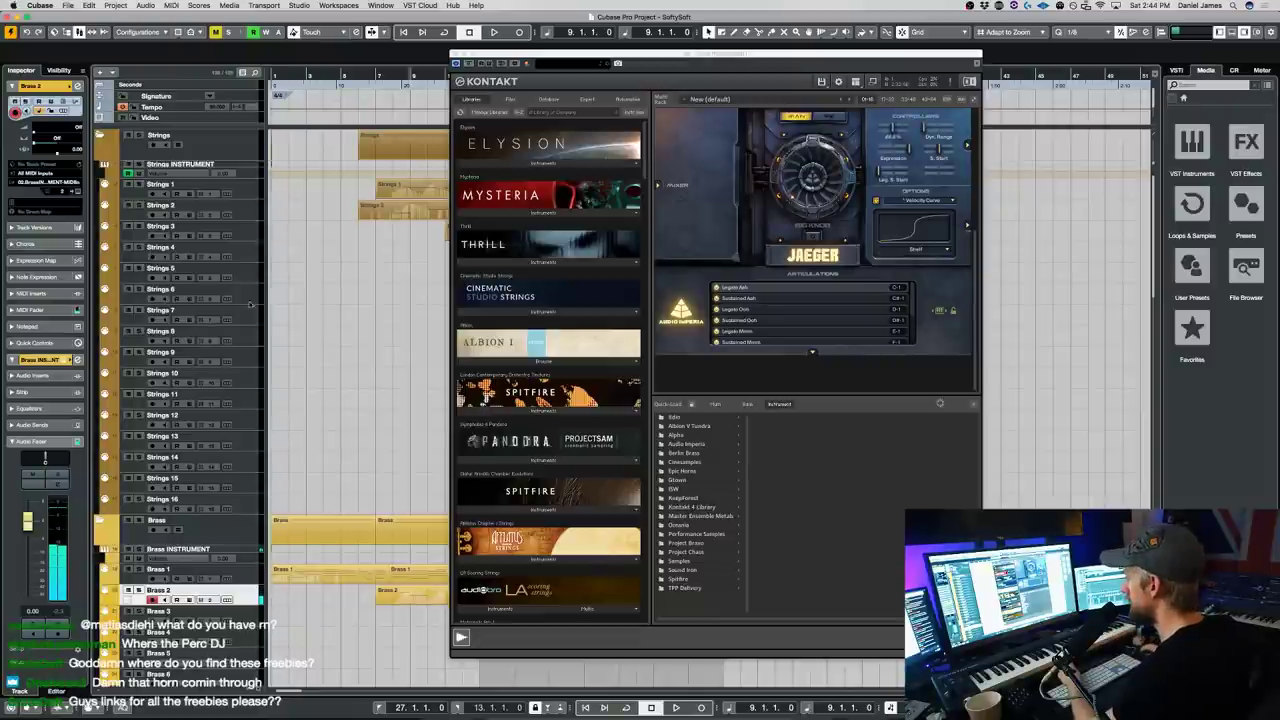
{"action": "left_click", "coordinate": [457, 62]}
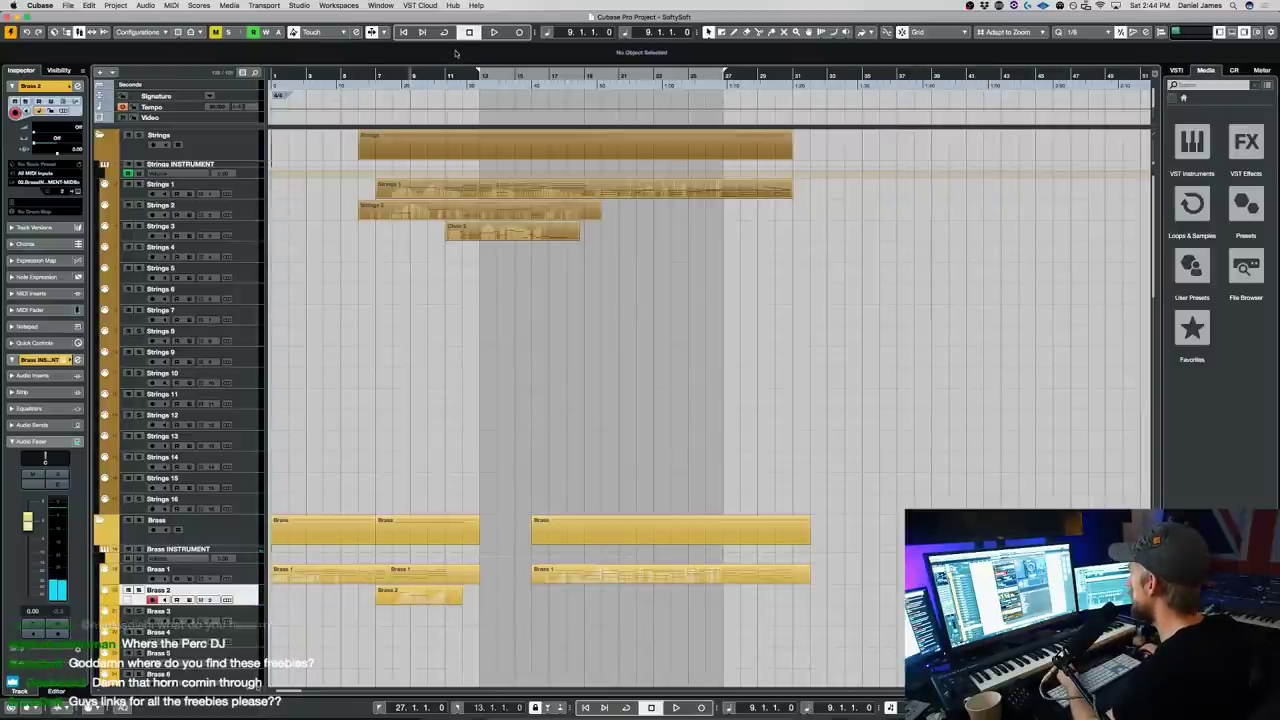
{"action": "key", "text": "KP_Multiply"}
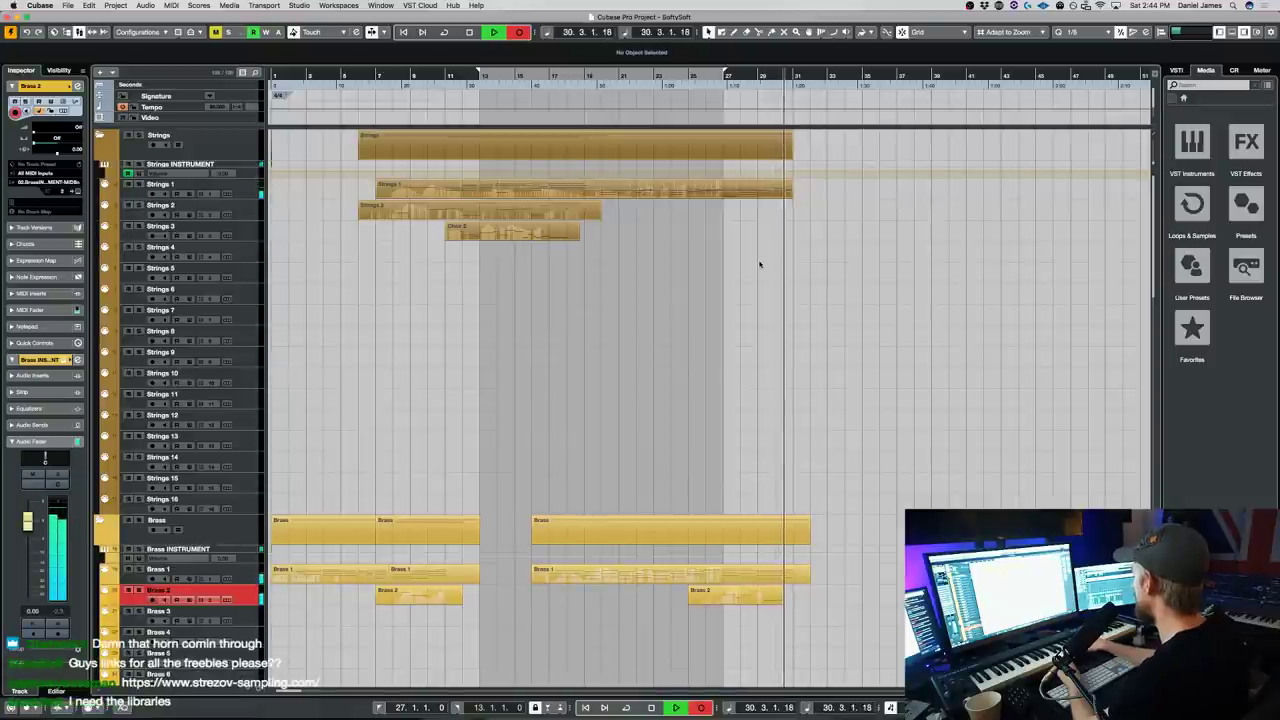
{"action": "key", "text": "space"}
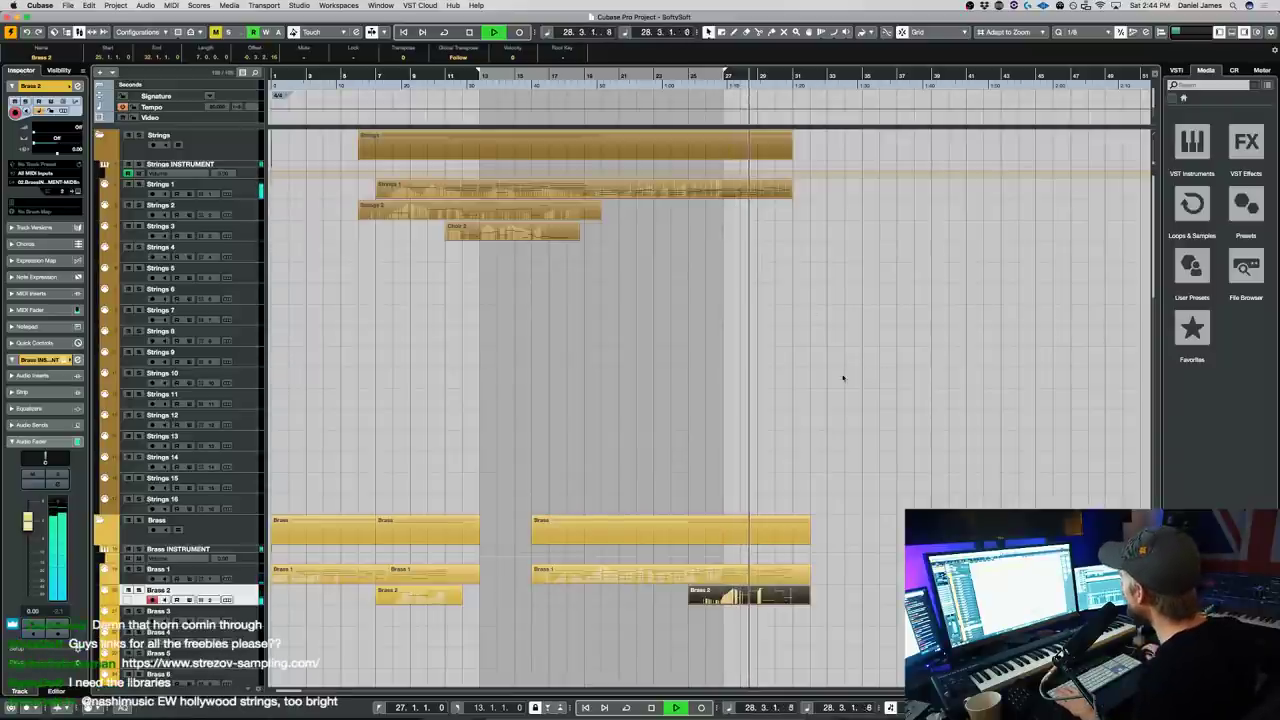
- Copy the new Brass 2 part onto the Choir 2 track at bar 25
{"action": "scroll", "coordinate": [737, 405], "scroll_direction": "down", "scroll_amount": 10}
{"action": "scroll", "coordinate": [735, 404], "scroll_direction": "up", "scroll_amount": 3}
{"action": "scroll", "coordinate": [645, 431], "scroll_direction": "down", "scroll_amount": 10}
{"action": "key", "text": "space"}
{"action": "scroll", "coordinate": [250, 320], "scroll_direction": "up", "scroll_amount": 3}
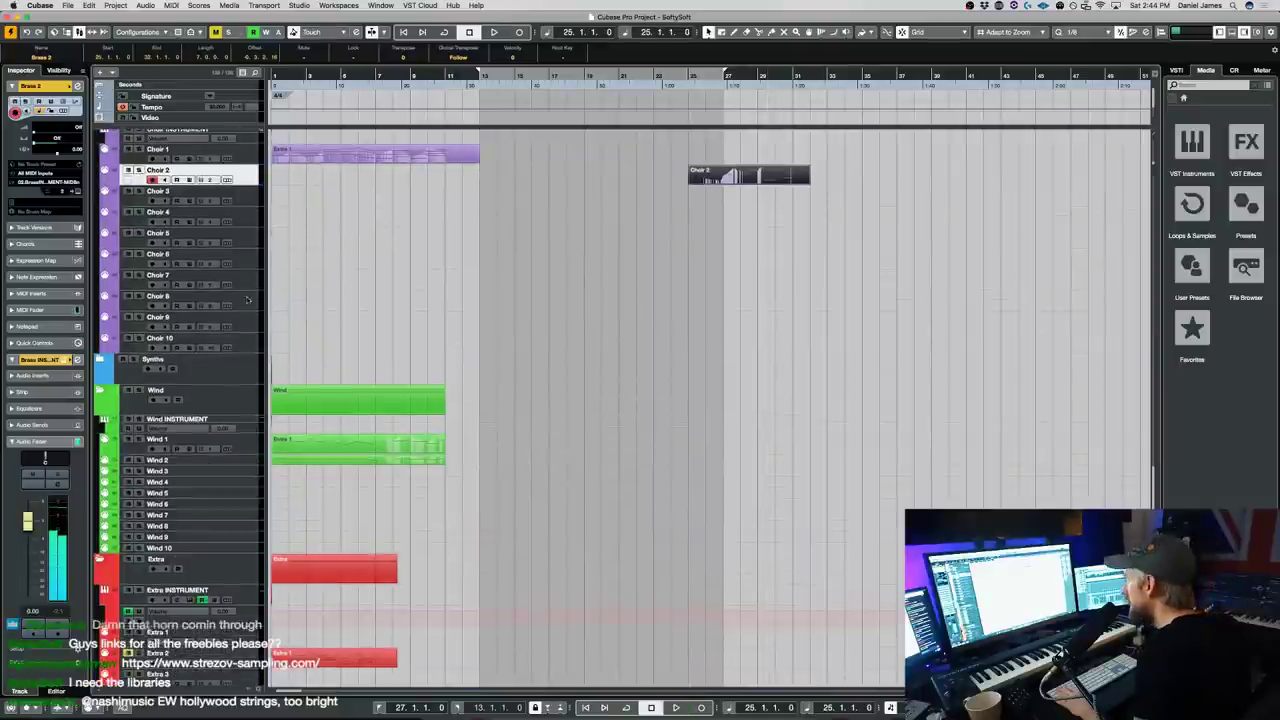
- Record a Choir 1 part from bar 26 to bar 31 and play it back with the choir tracks soloed
{"action": "left_click", "coordinate": [256, 265]}
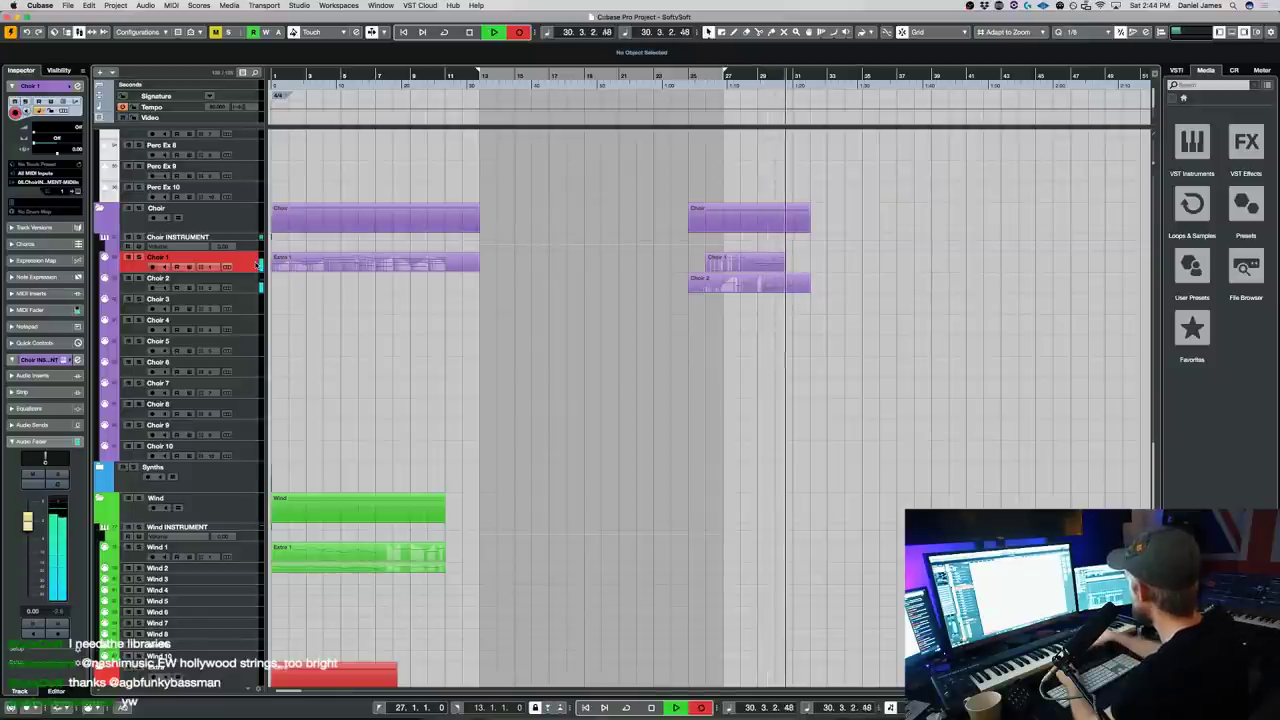
{"action": "key", "text": "space"}
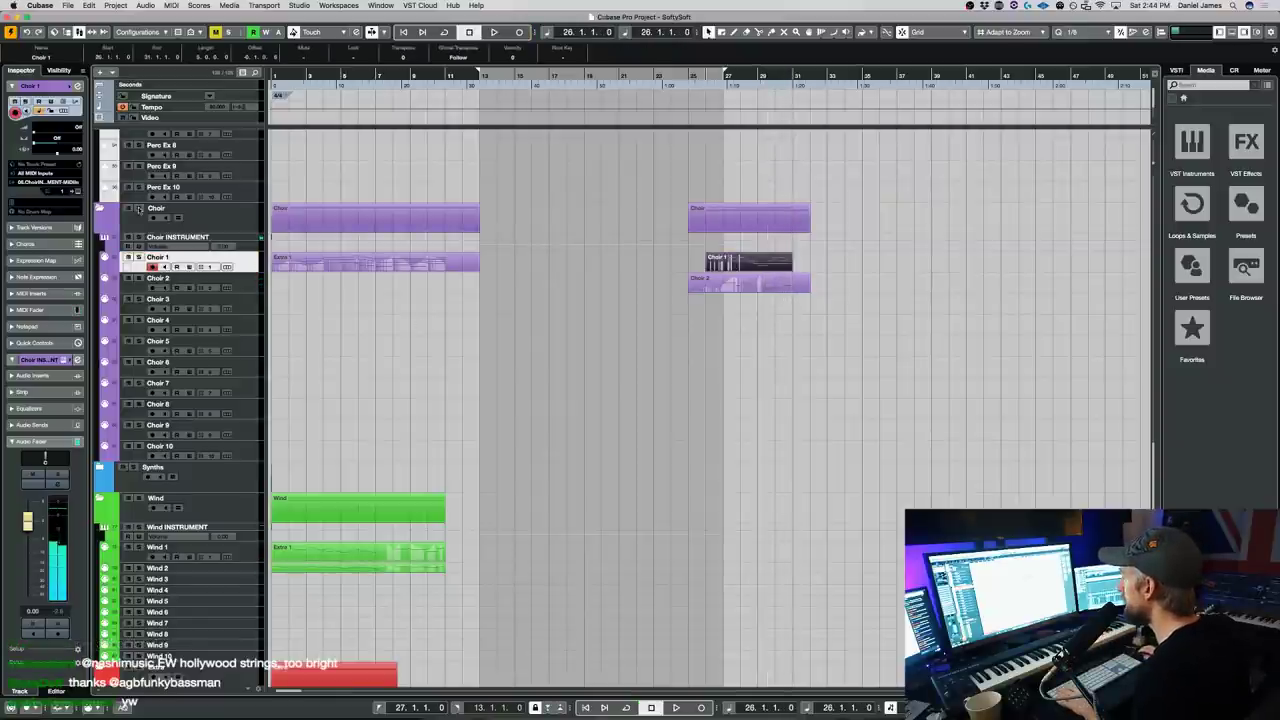
{"action": "left_click", "coordinate": [138, 208]}
{"action": "key", "text": "space"}
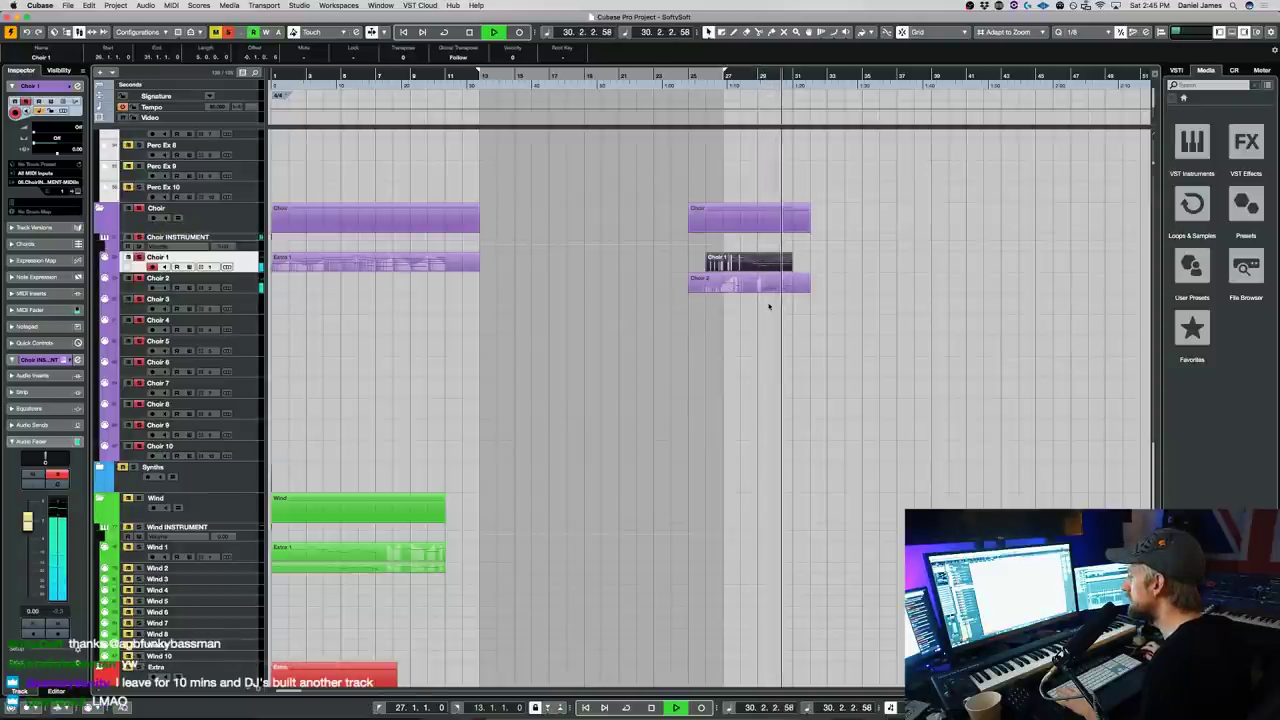
{"action": "scroll", "coordinate": [766, 322], "scroll_direction": "down", "scroll_amount": 10}
{"action": "key", "text": "space"}
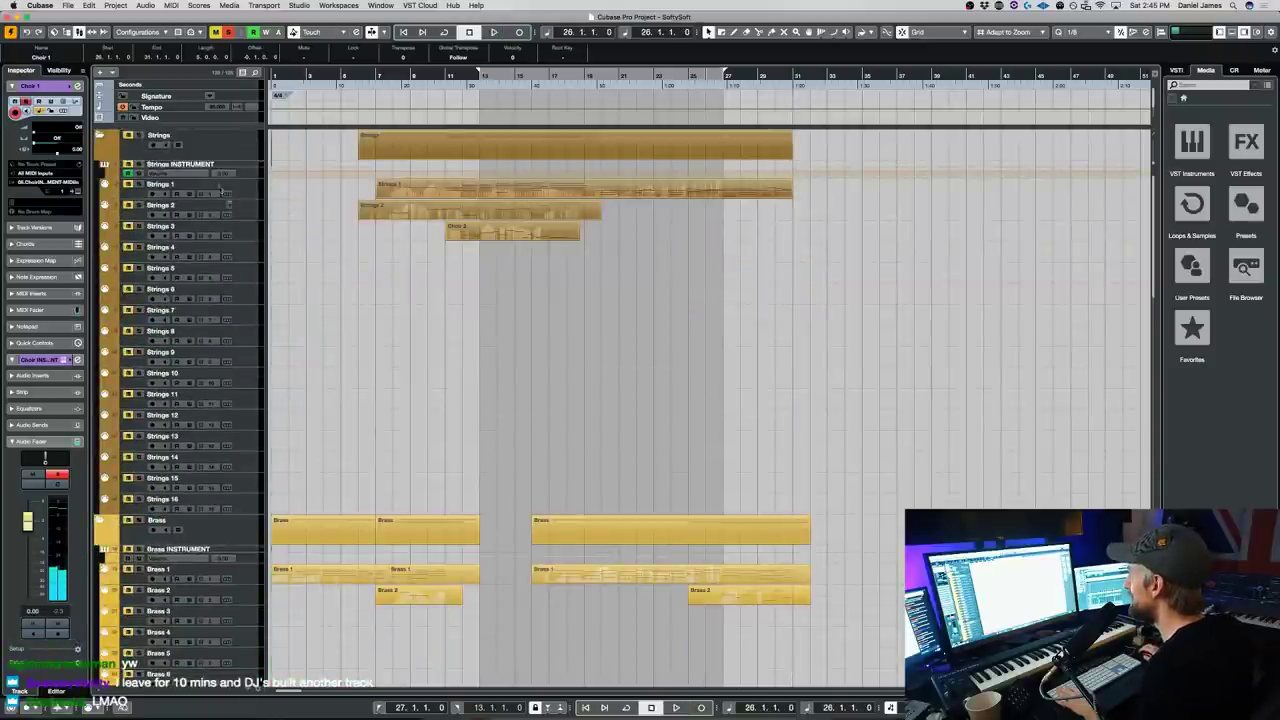
- Select the Strings 3 track and play the strings, brass and choir together from bar 26
{"action": "left_click", "coordinate": [253, 229]}
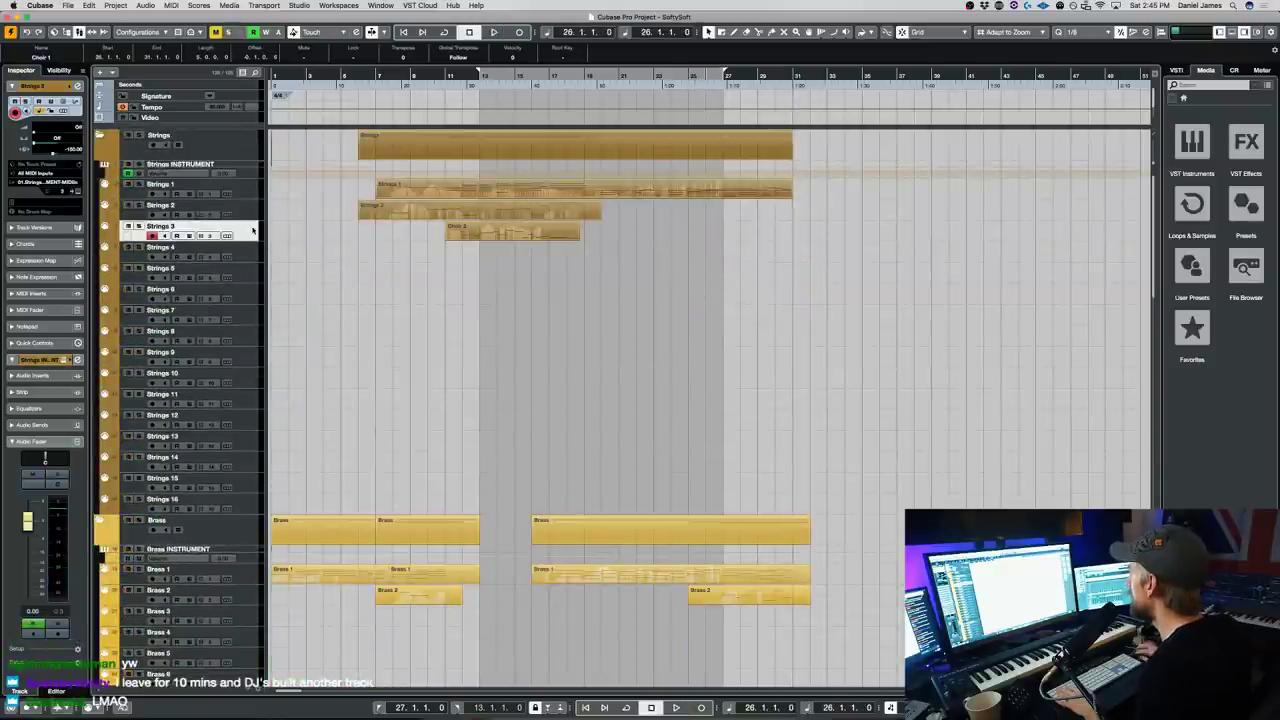
{"action": "key", "text": "space"}
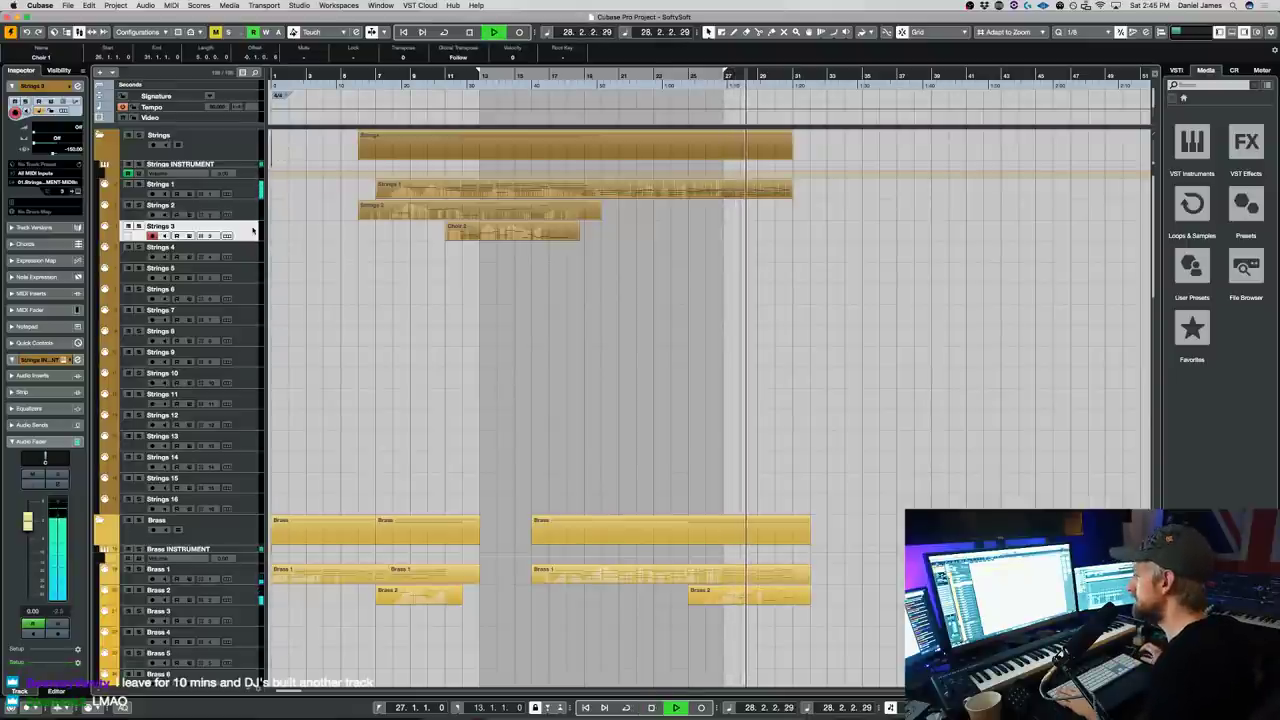
{"action": "key", "text": "space"}
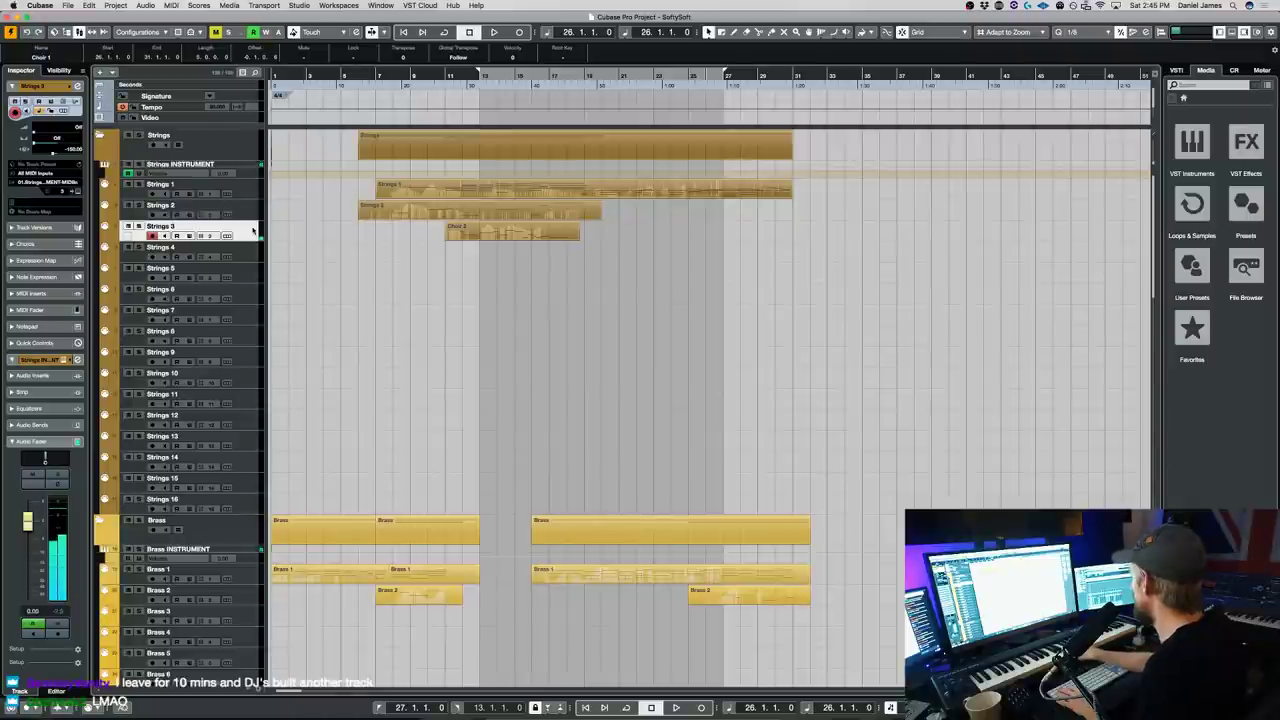
{"action": "key", "text": "space"}
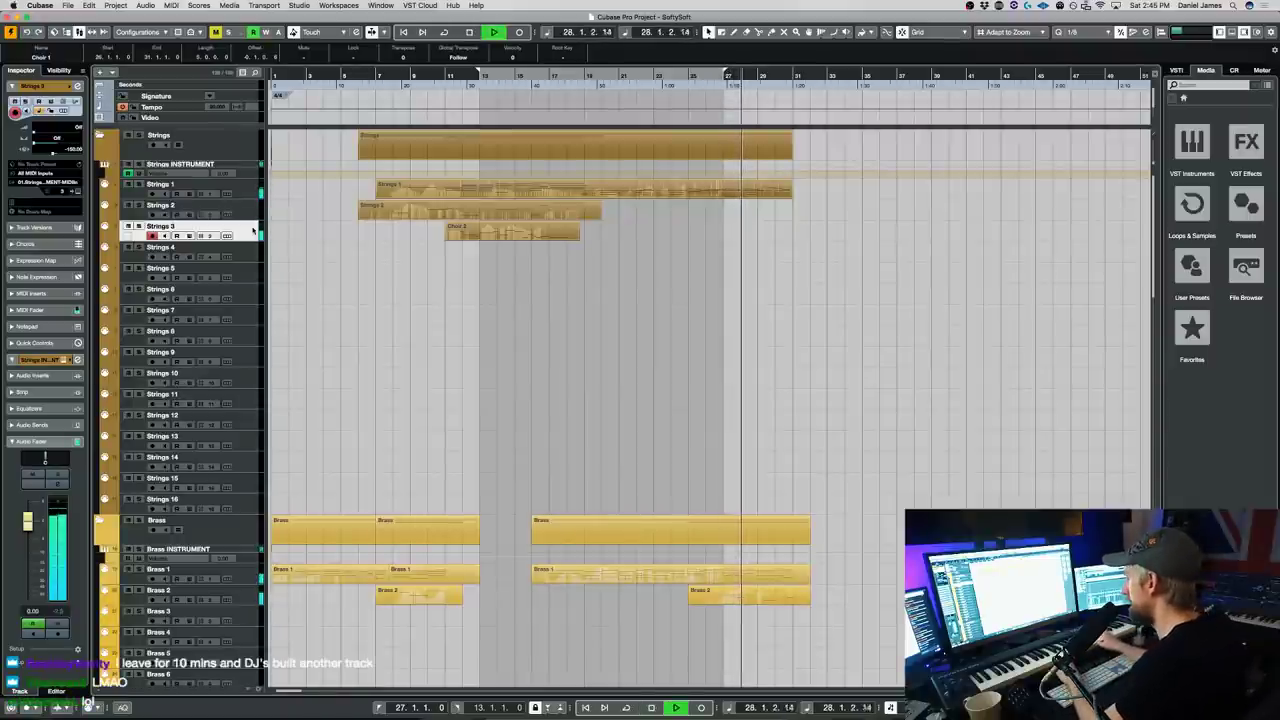
{"action": "scroll", "coordinate": [720, 457], "scroll_direction": "down", "scroll_amount": 10}
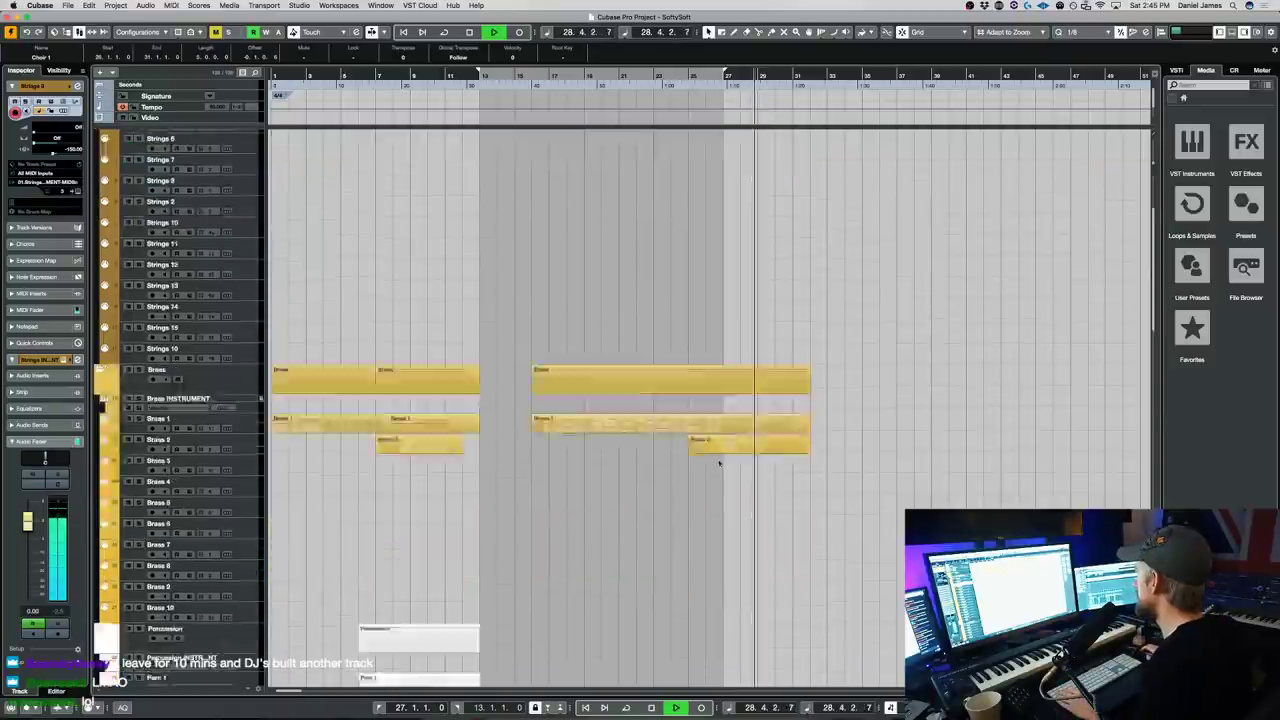
{"action": "scroll", "coordinate": [759, 454], "scroll_direction": "up", "scroll_amount": 10}
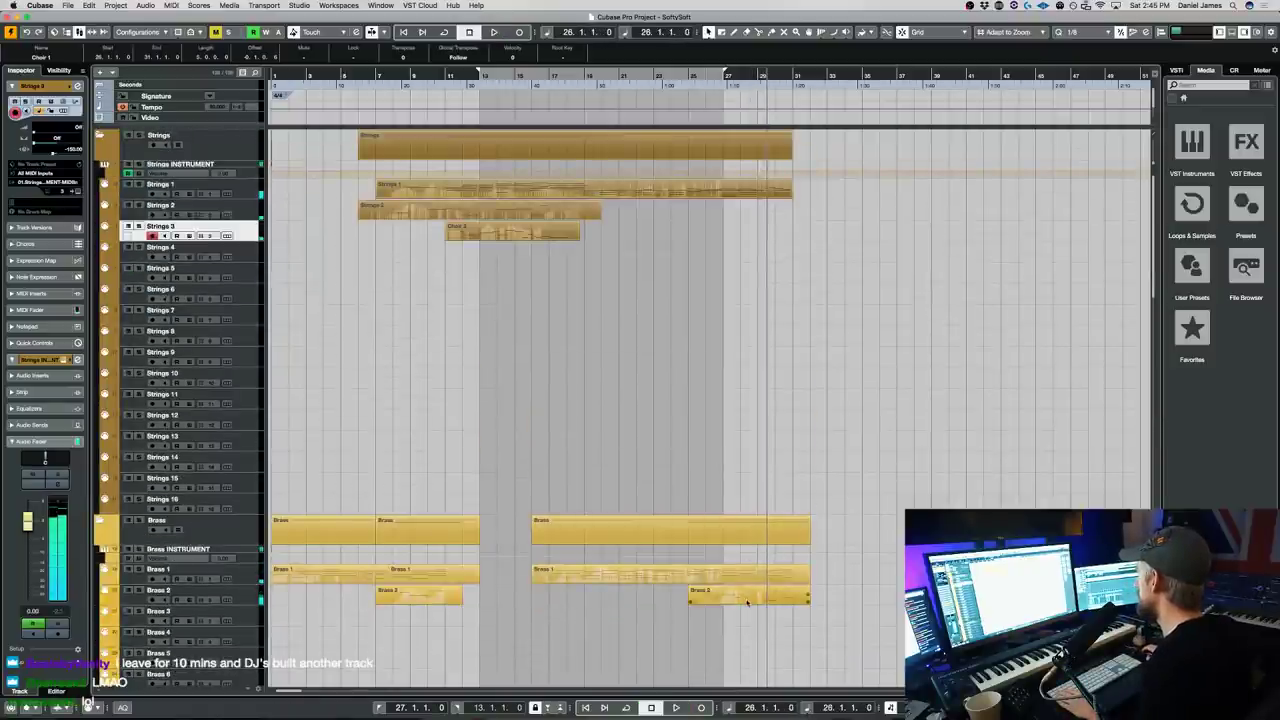
- Play the brass tracks soloed and open the Brass 2 part starting at bar 25 in the Key Editor
{"action": "double_click", "coordinate": [750, 598]}
{"action": "key", "text": "Return"}
{"action": "key", "text": "space"}
{"action": "key", "text": "space"}
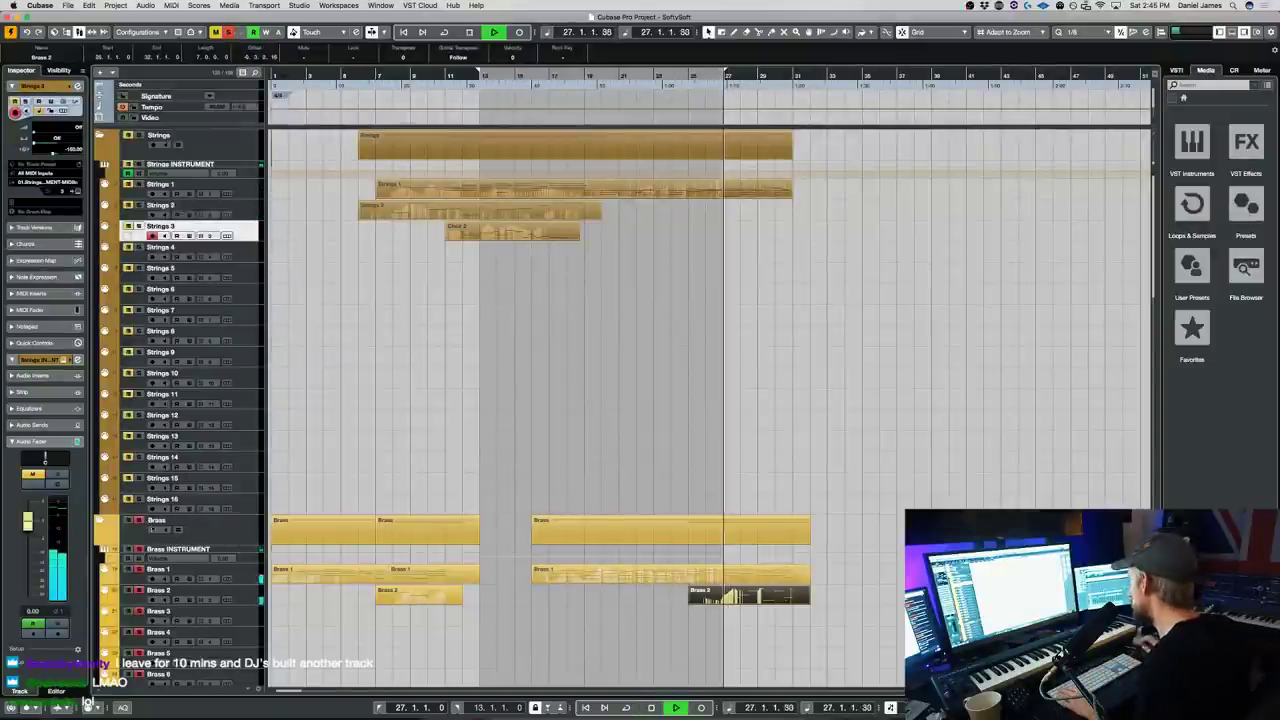
{"action": "double_click", "coordinate": [729, 600]}
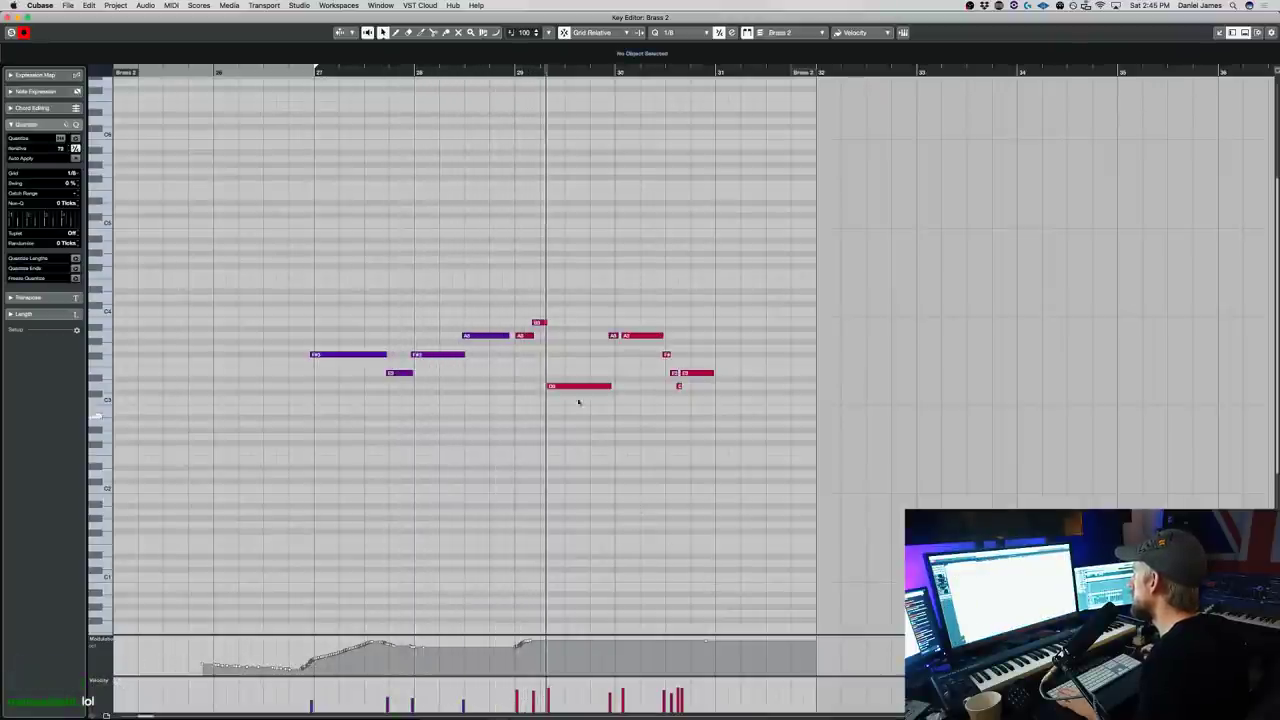
- Shift the short B3 and the long low note after it in bar 29 of Brass 2 slightly earlier
{"action": "left_click_drag", "start_coordinate": [544, 310], "coordinate": [545, 312]}
{"action": "left_click", "coordinate": [547, 353]}
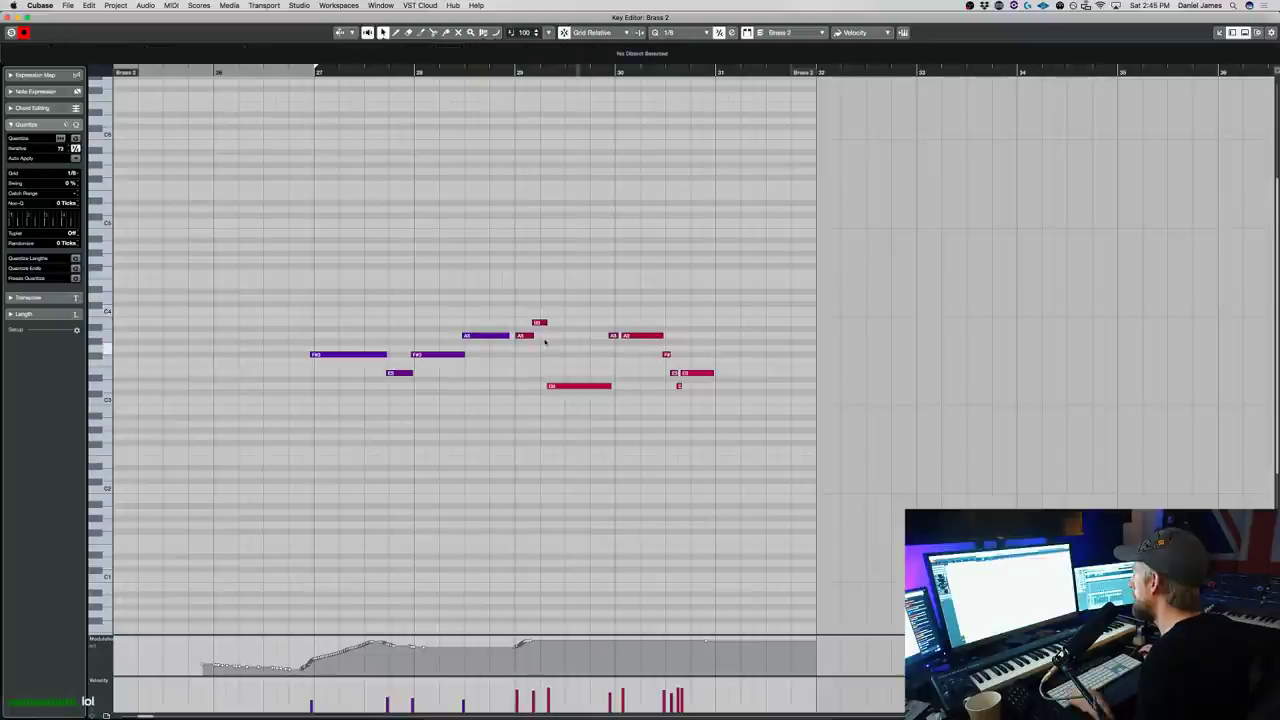
{"action": "left_click", "coordinate": [560, 386]}
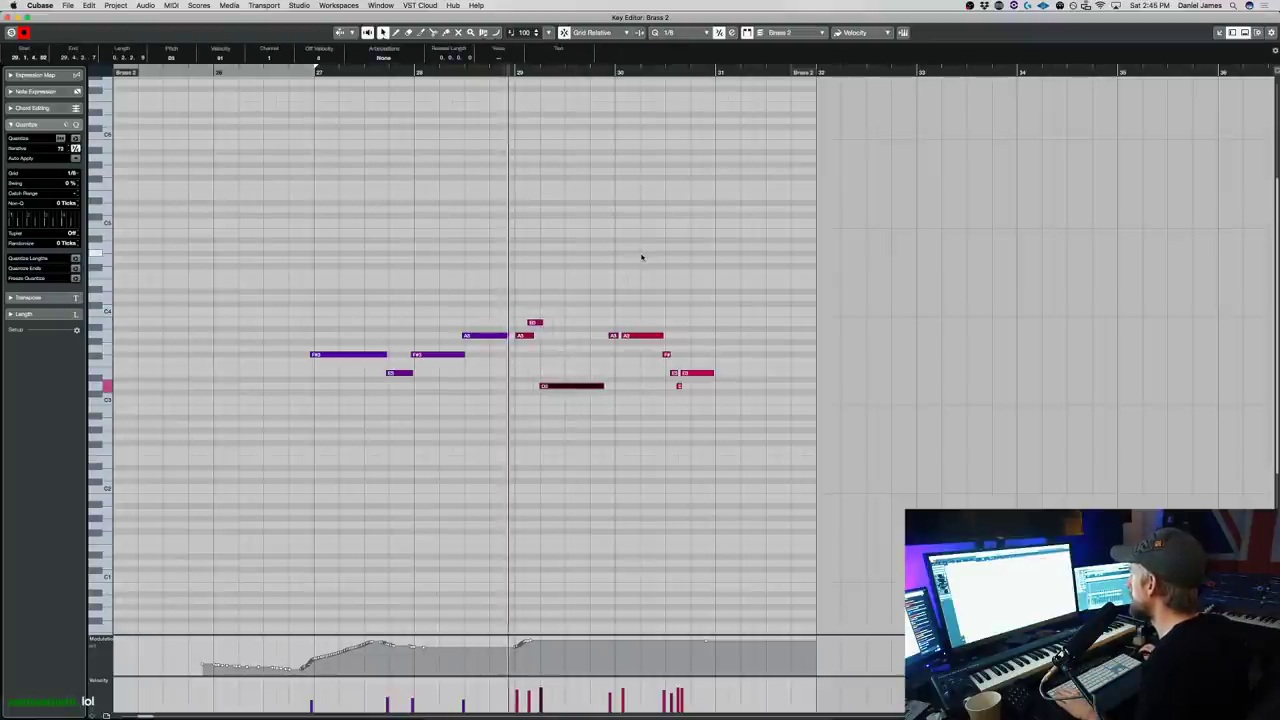
- Replace the short A3 before bar 30 with a G3 at 29.4 and lengthen it to end at bar 30
{"action": "left_click", "coordinate": [610, 341]}
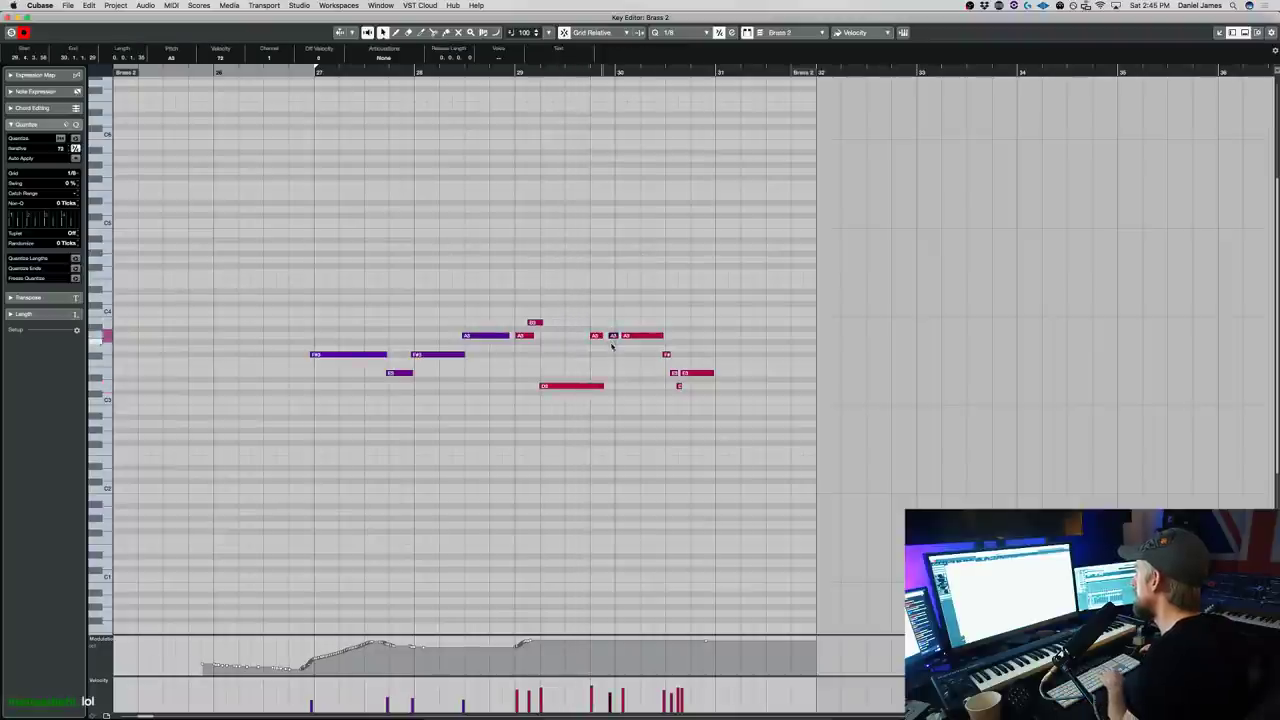
{"action": "left_click", "coordinate": [495, 72]}
{"action": "key", "text": "space"}
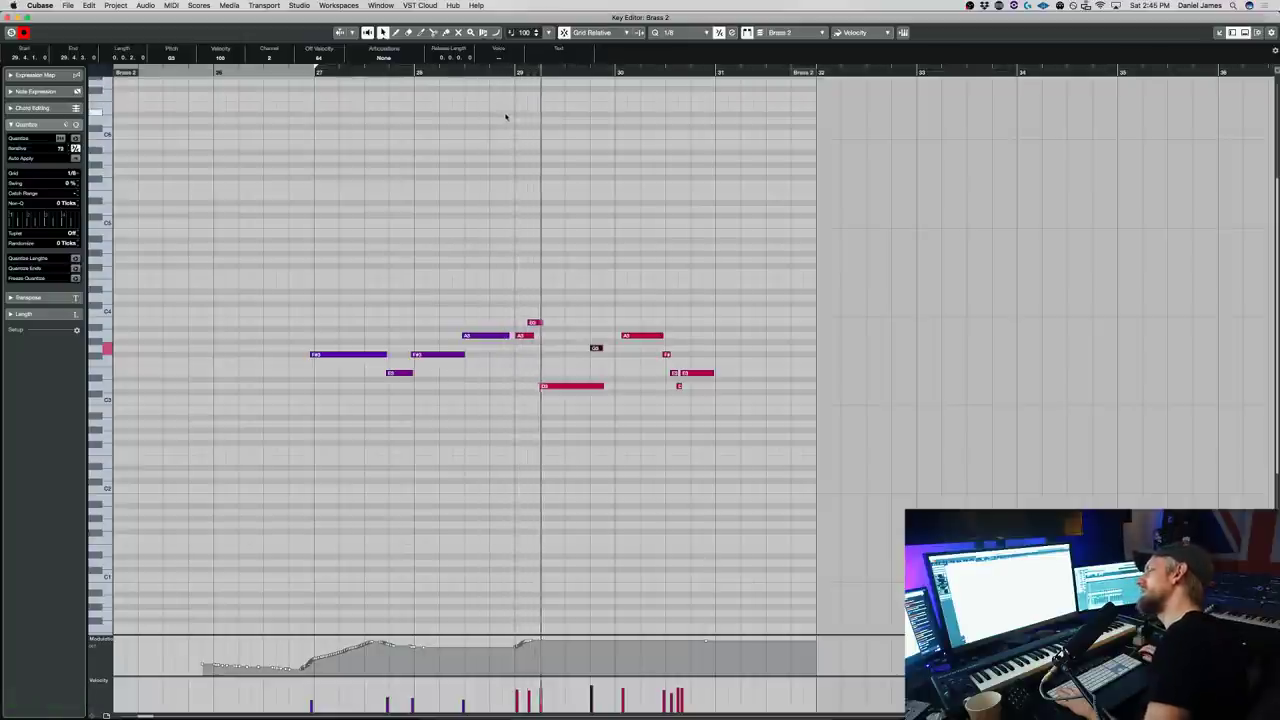
{"action": "key", "text": "space"}
{"action": "left_click_drag", "start_coordinate": [601, 348], "coordinate": [610, 348]}
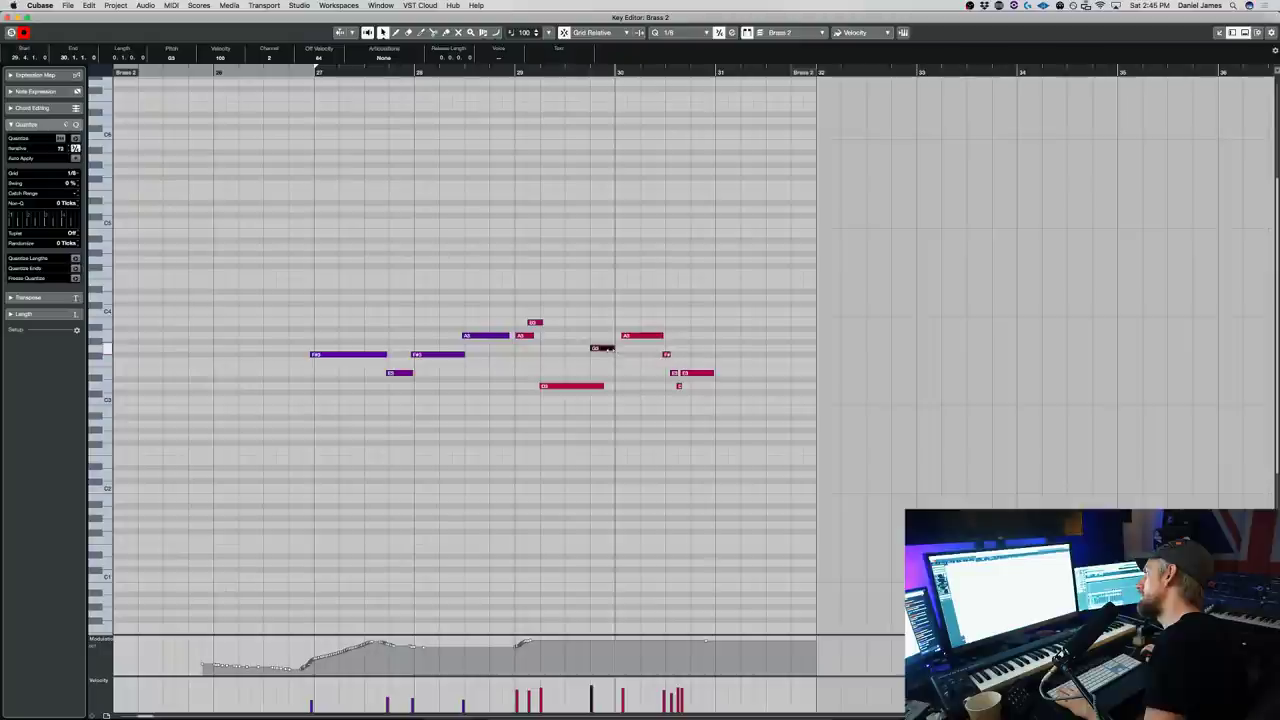
- Delete the recorded notes in bar 30 of Brass 2, try short G3, F#3 and E3 notes there, and play the passage
{"action": "left_click", "coordinate": [583, 72]}
{"action": "key", "text": "space"}
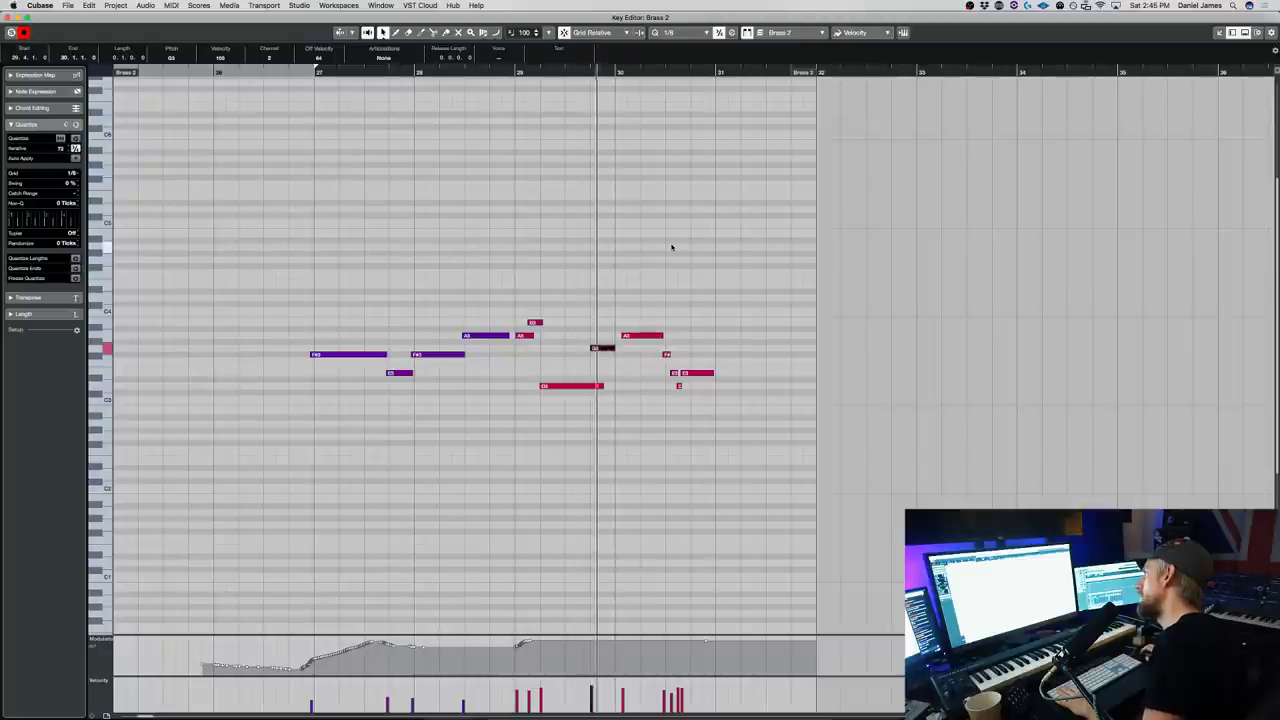
{"action": "key", "text": "space"}
{"action": "left_click", "coordinate": [642, 348]}
{"action": "left_click", "coordinate": [640, 337]}
{"action": "key", "text": "Delete"}
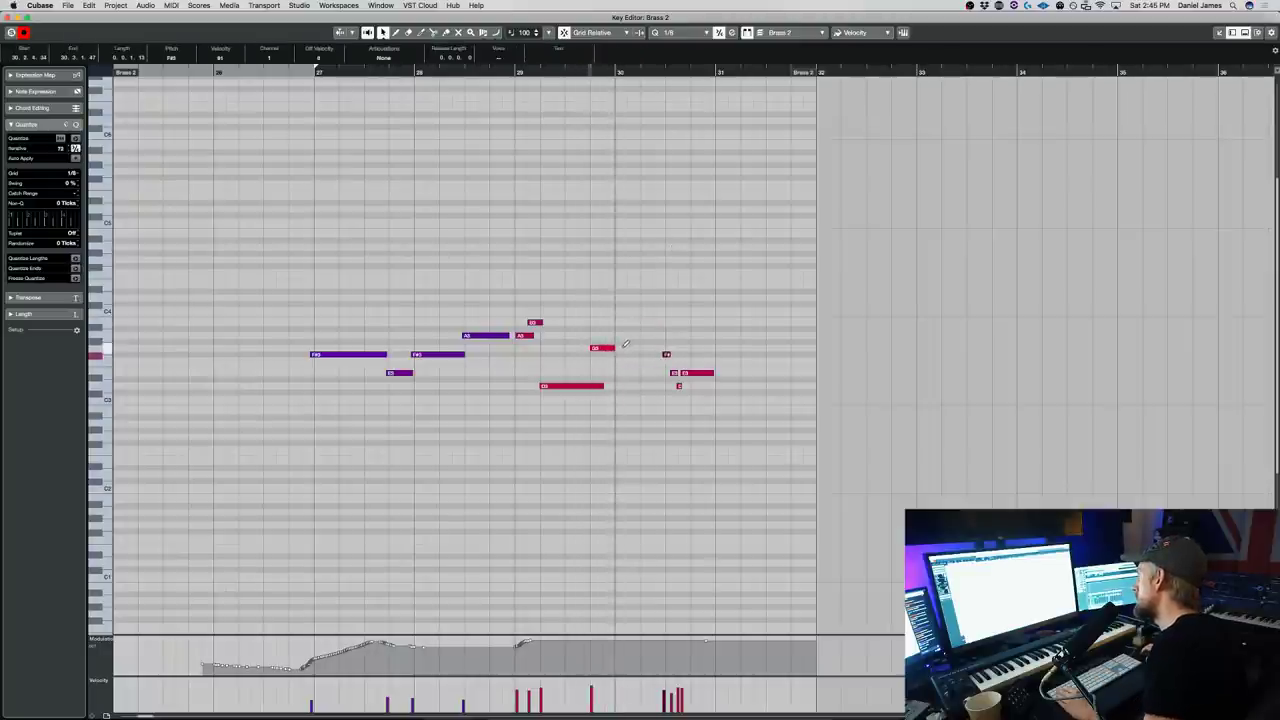
{"action": "key", "text": "Up"}
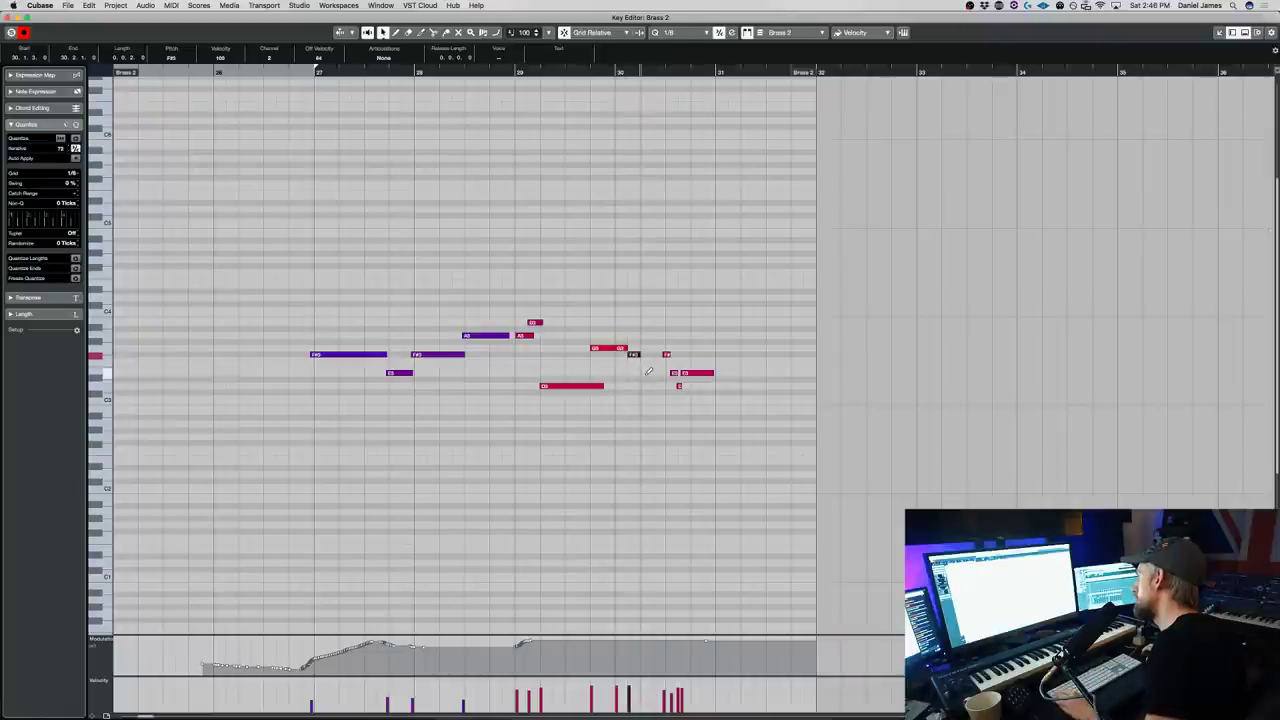
{"action": "key", "text": "Delete"}
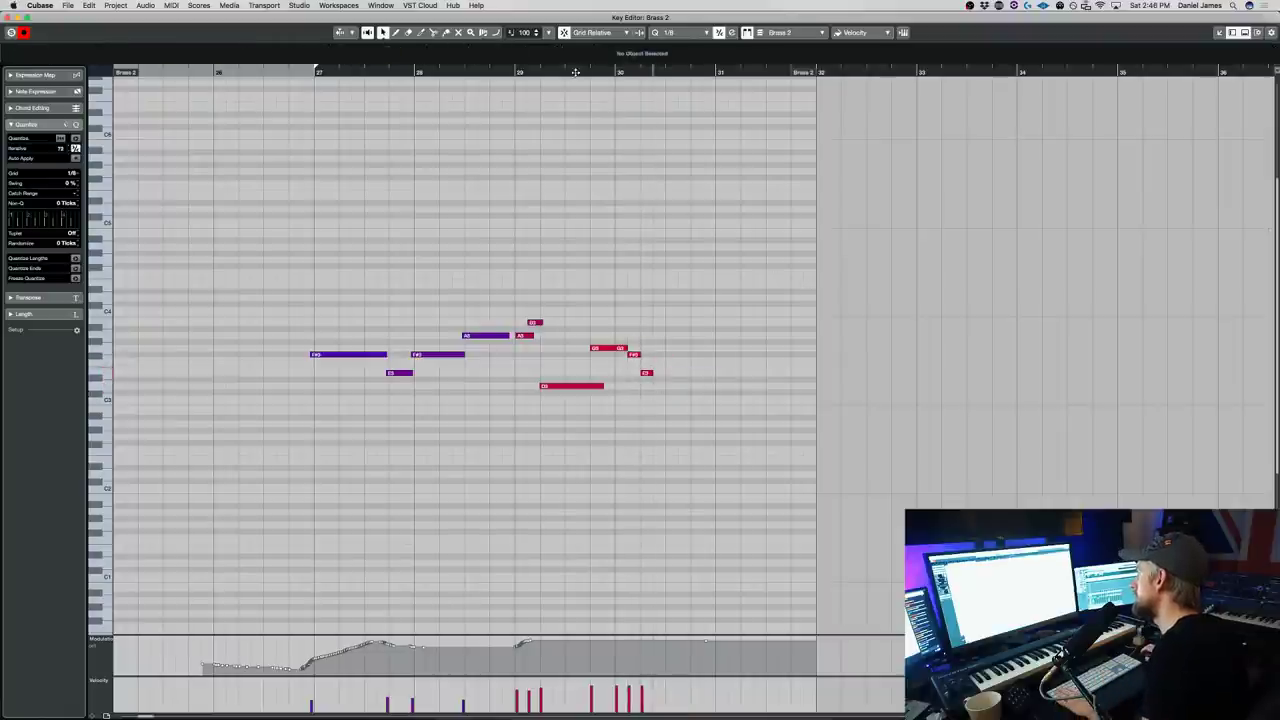
{"action": "left_click", "coordinate": [575, 73]}
{"action": "key", "text": "space"}
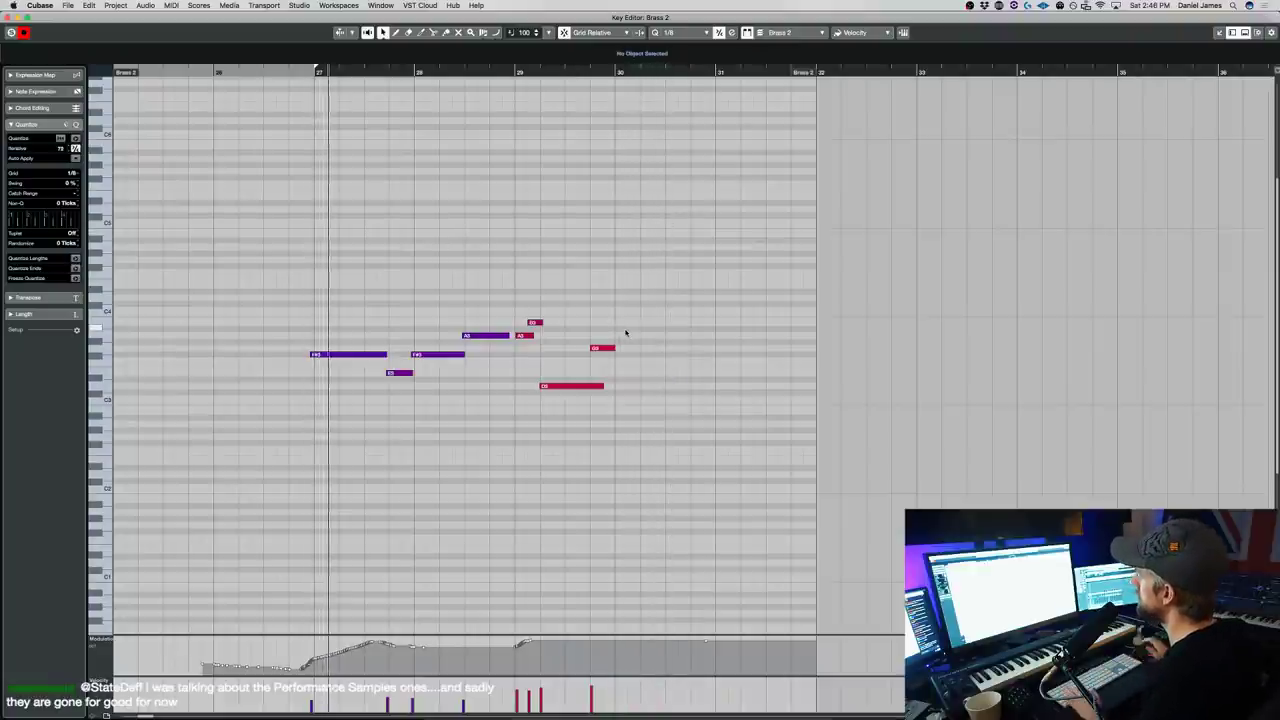
- Split the F#3 in bar 28, move its second half to D3, and raise the G3 at 29.4 to A3
{"action": "left_click", "coordinate": [442, 355]}
{"action": "key", "text": "1"}
{"action": "left_click", "coordinate": [453, 355]}
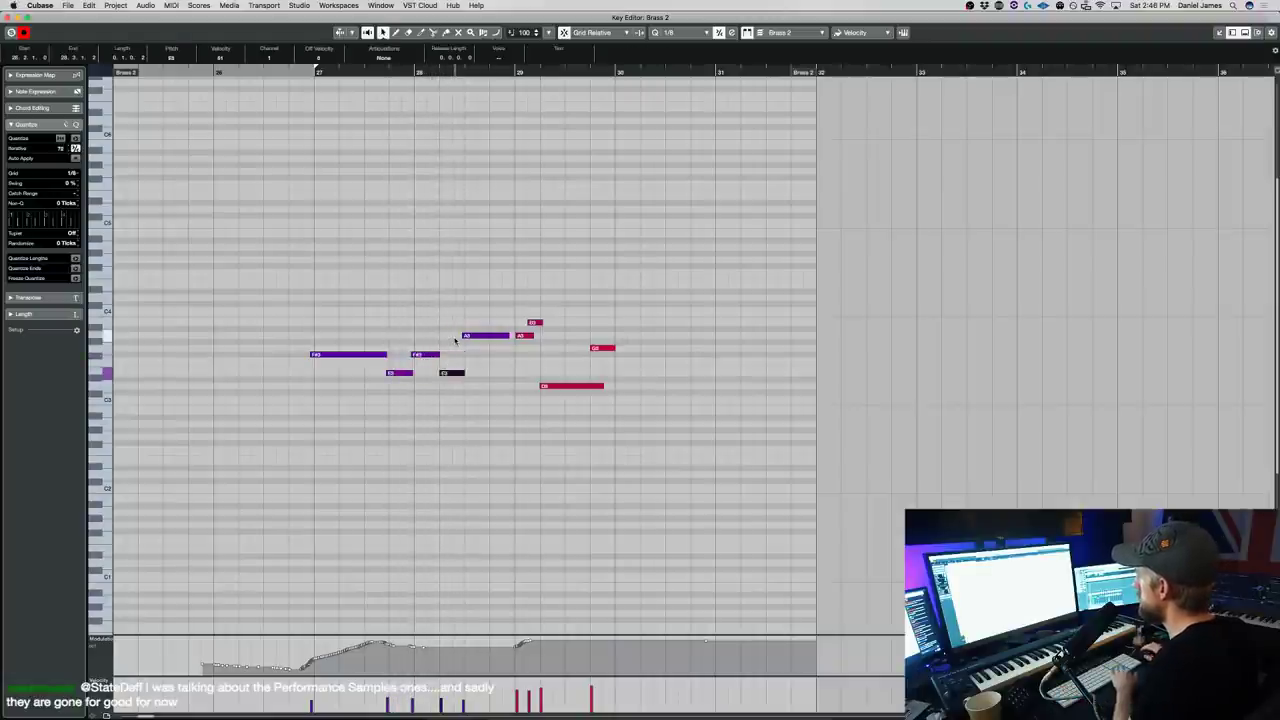
{"action": "key", "text": "space"}
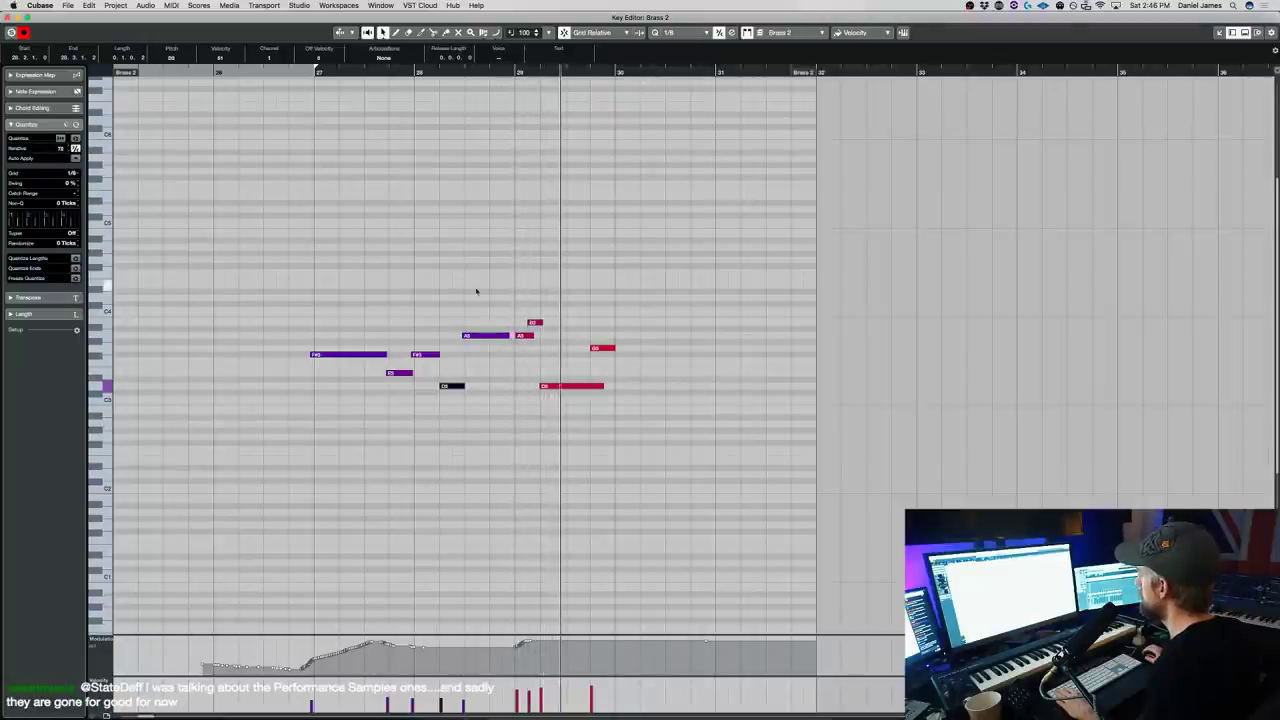
{"action": "left_click", "coordinate": [595, 369]}
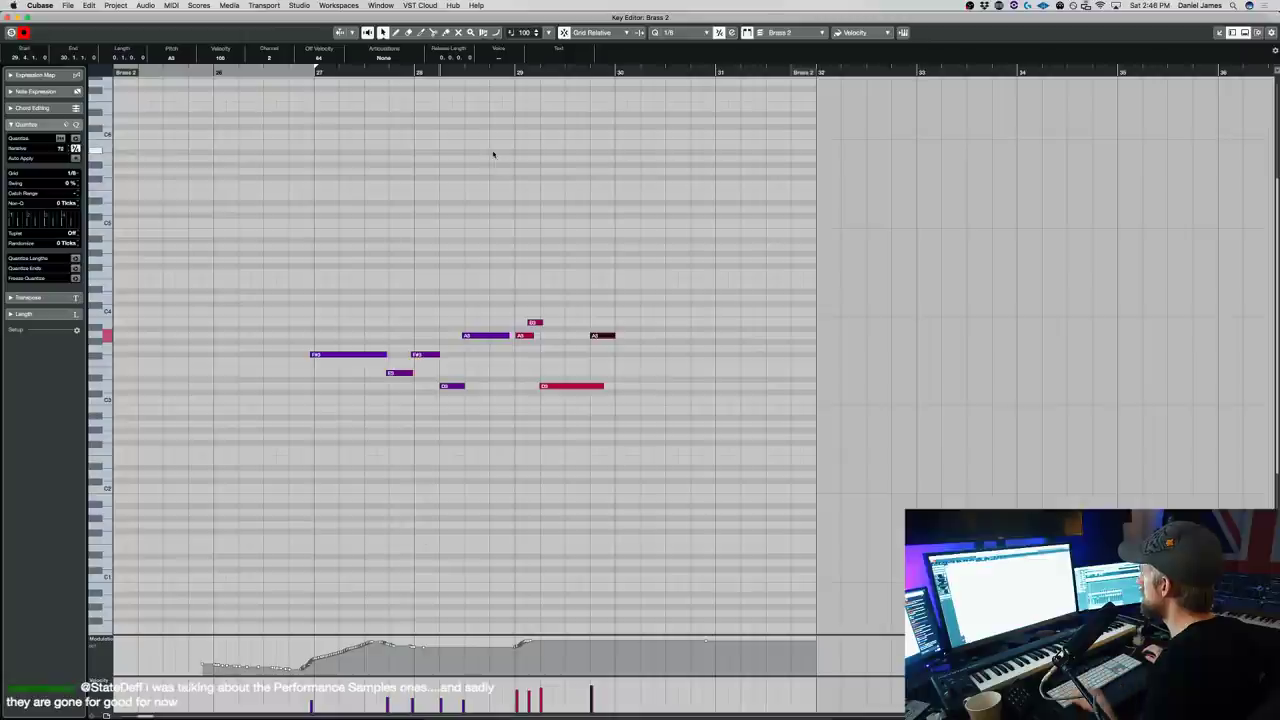
{"action": "key", "text": "space"}
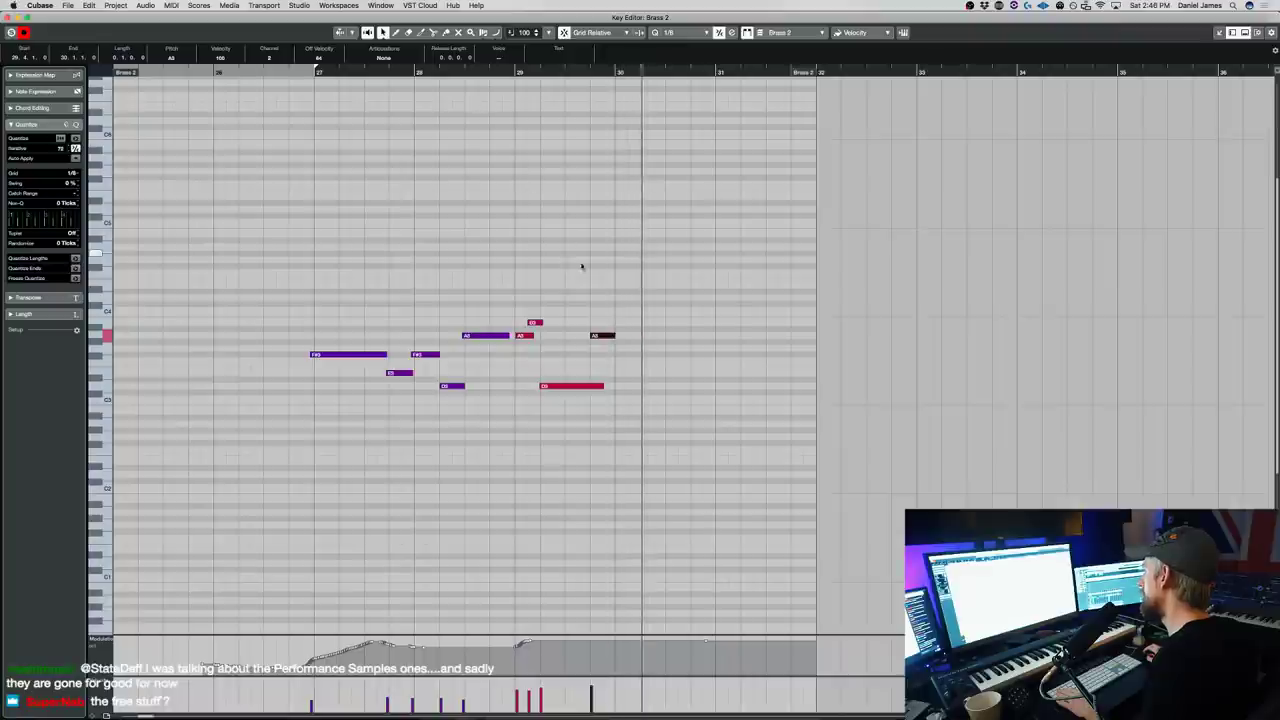
- Draw F#3, E3, D3 and a longer E3 ending at bar 31 through bar 30, plus a short G#3 at 30.4
{"action": "left_click", "coordinate": [621, 348]}
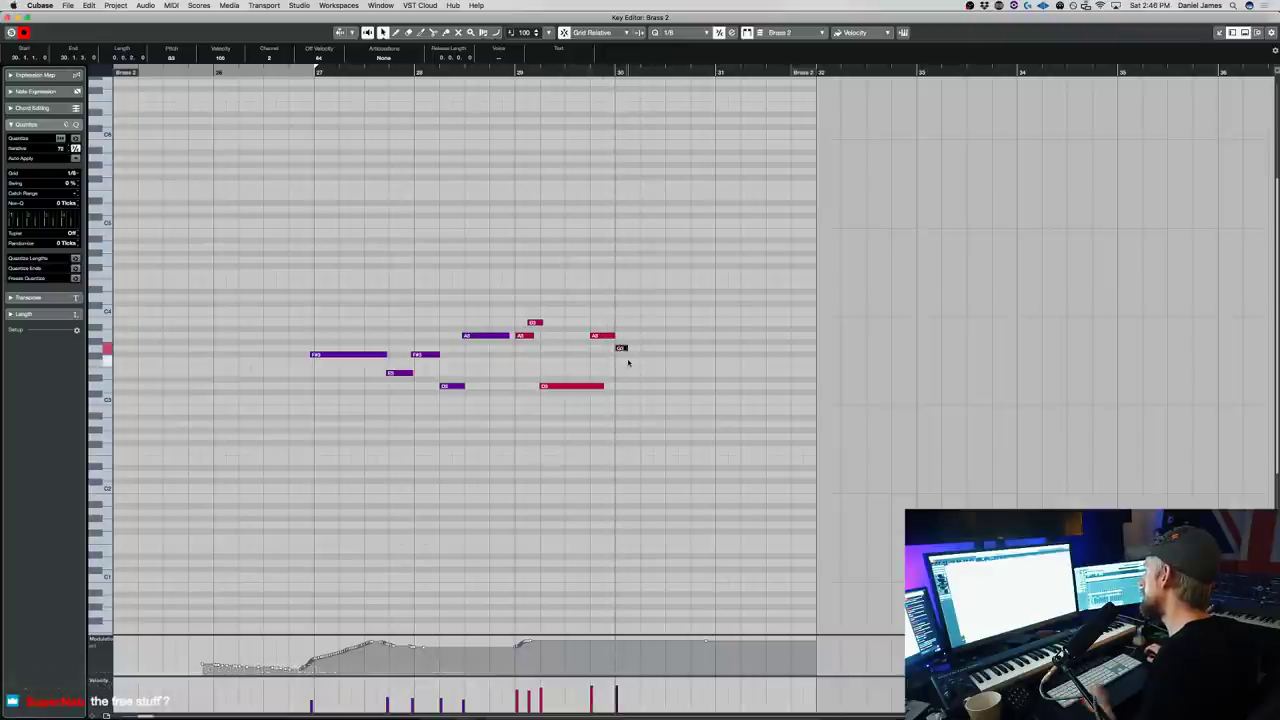
{"action": "left_click_drag", "start_coordinate": [634, 354], "coordinate": [638, 355]}
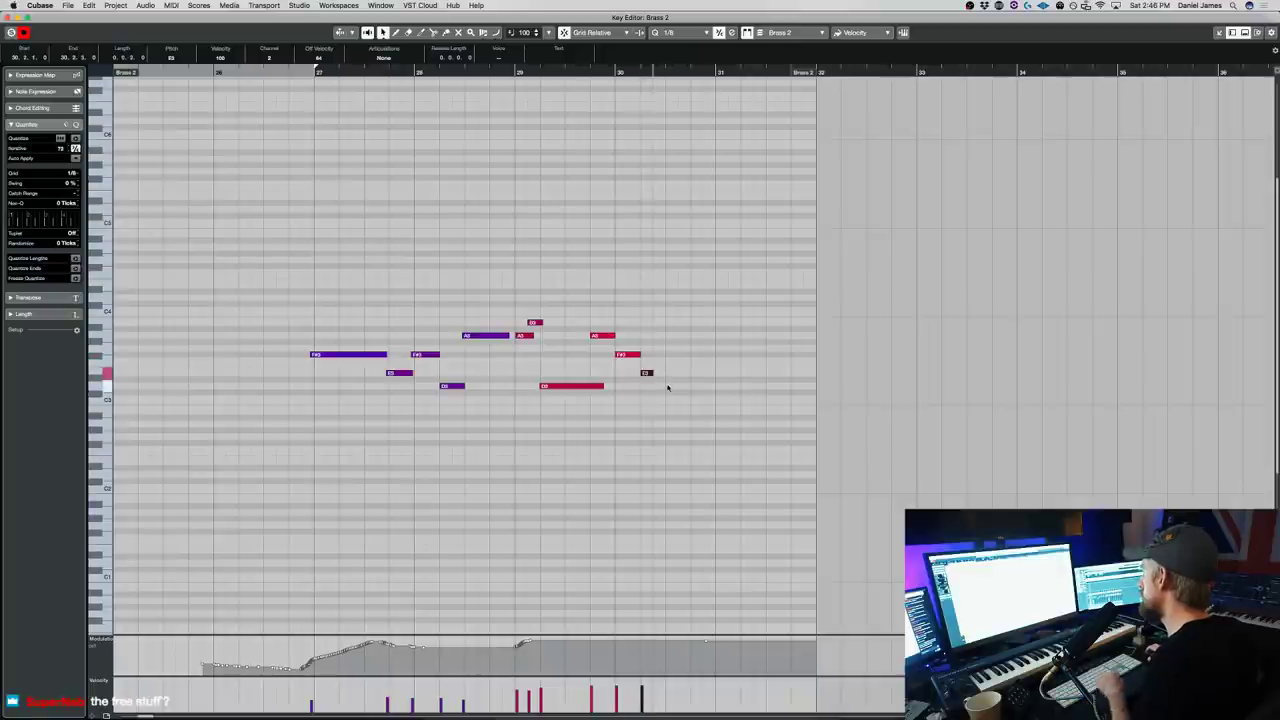
{"action": "left_click", "coordinate": [657, 386]}
{"action": "left_click_drag", "start_coordinate": [667, 373], "coordinate": [717, 373]}
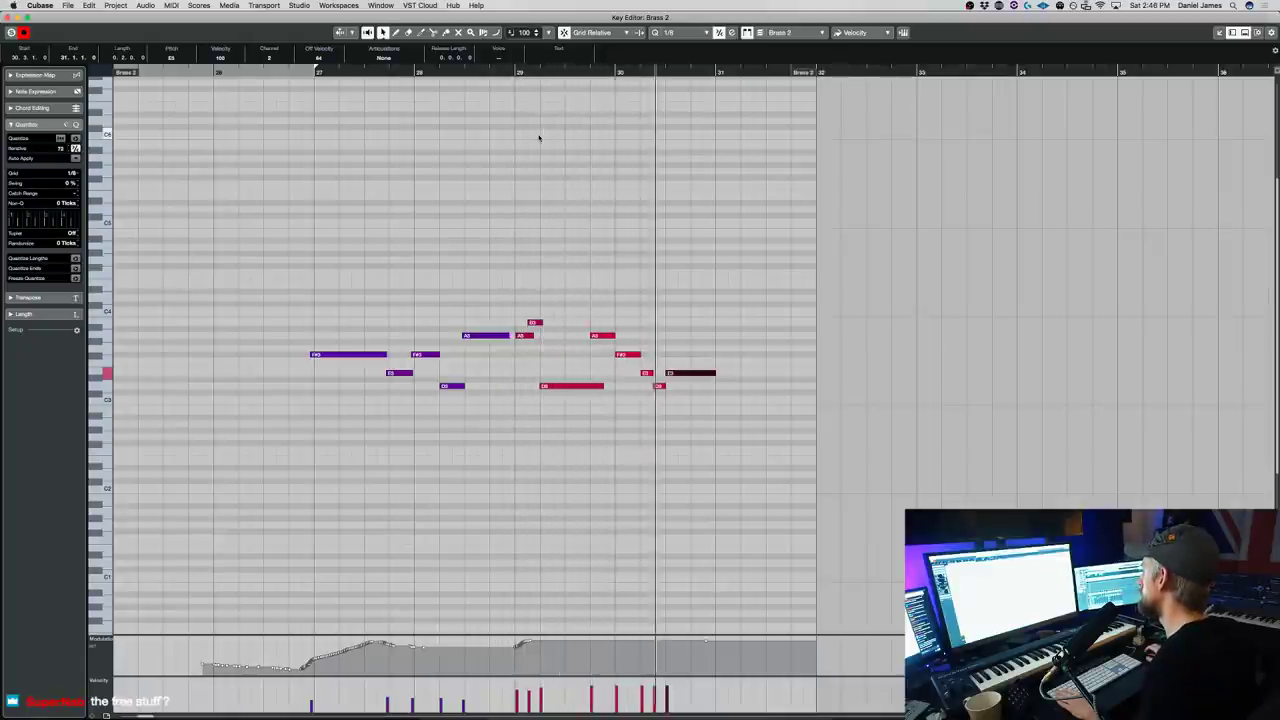
{"action": "left_click", "coordinate": [697, 354]}
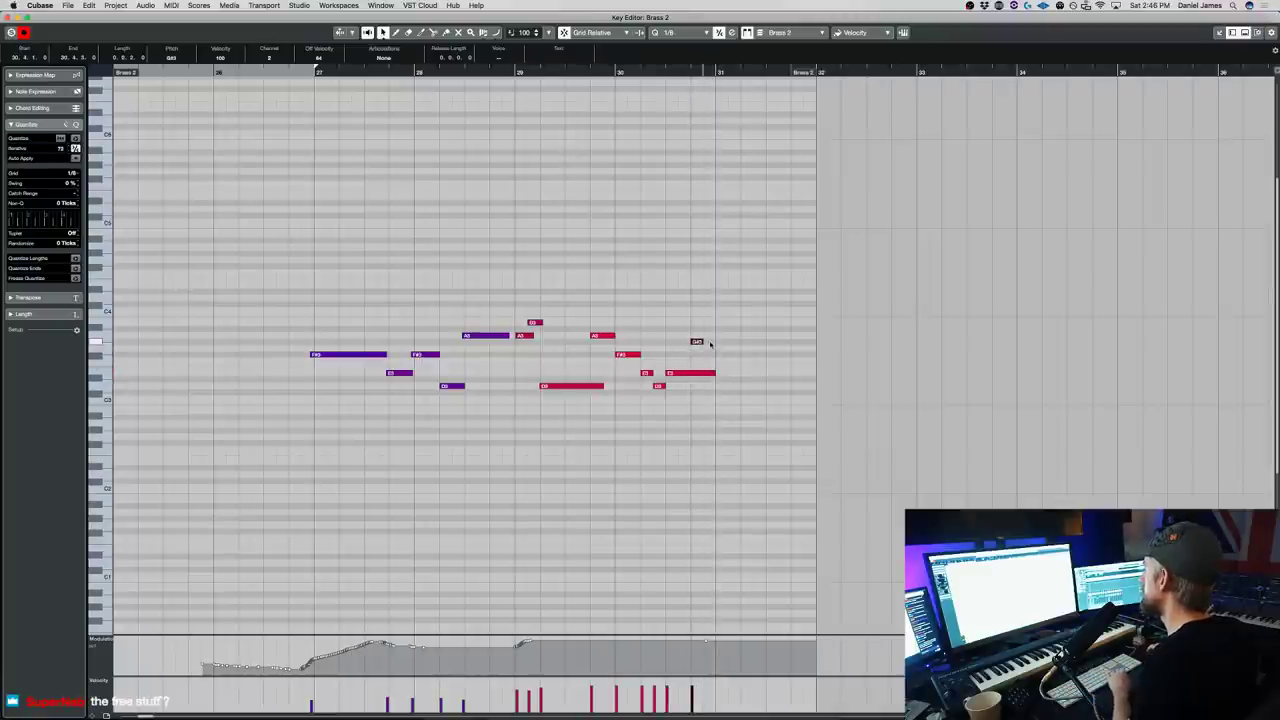
{"action": "left_click_drag", "start_coordinate": [712, 374], "coordinate": [718, 337]}
{"action": "key", "text": "Return"}
- Copy the edited Brass 2 part at bar 25 to the Choir 2 track, replacing the older part there
{"action": "scroll", "coordinate": [726, 575], "scroll_direction": "down", "scroll_amount": 5}
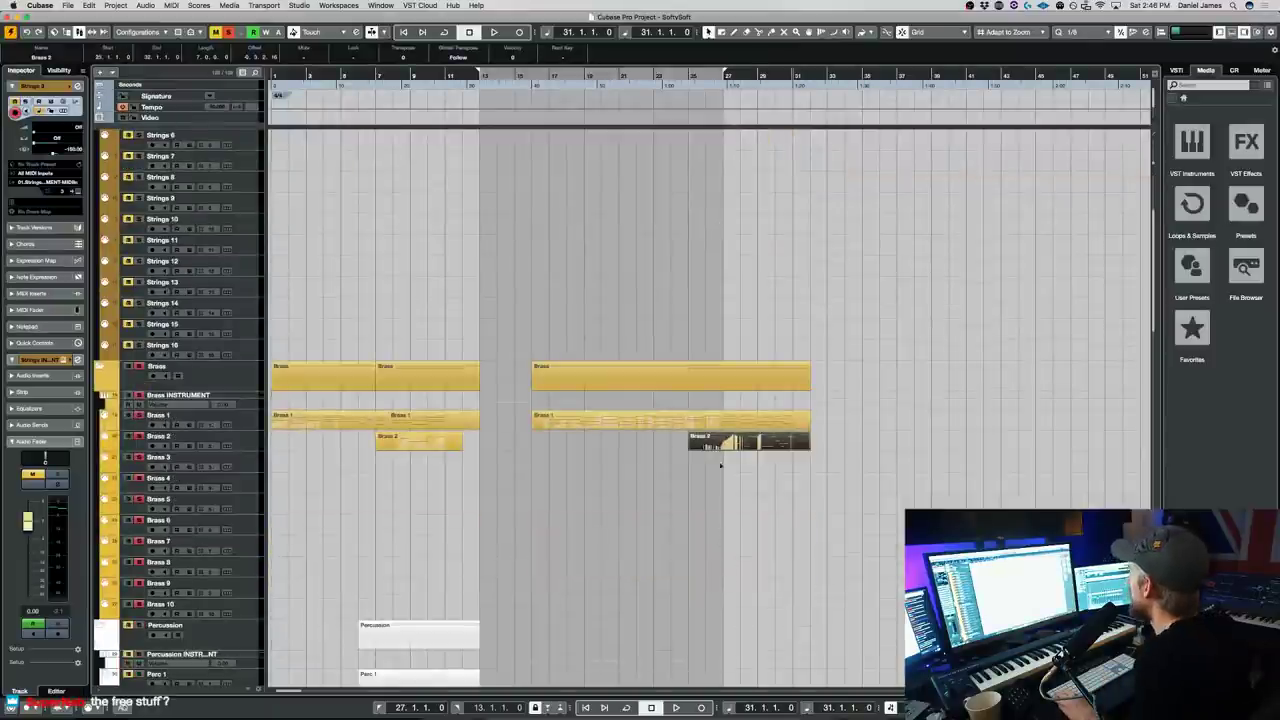
{"action": "scroll", "coordinate": [716, 487], "scroll_direction": "down", "scroll_amount": 20}
{"action": "left_click_drag", "start_coordinate": [713, 446], "coordinate": [722, 507]}
{"action": "key", "text": "Delete"}
{"action": "scroll", "coordinate": [660, 320], "scroll_direction": "up", "scroll_amount": 20}
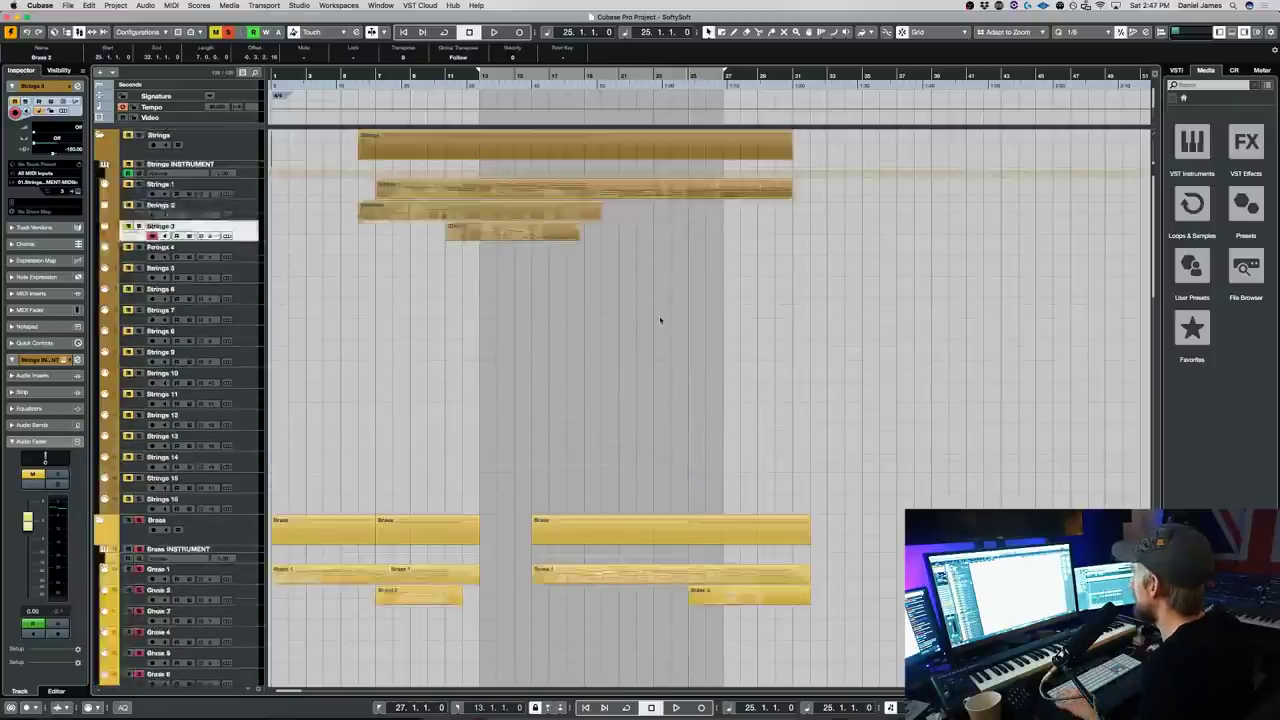
- Select the Wind 1 track and audition a wind line over the playback from bar 27
{"action": "key", "text": "space"}
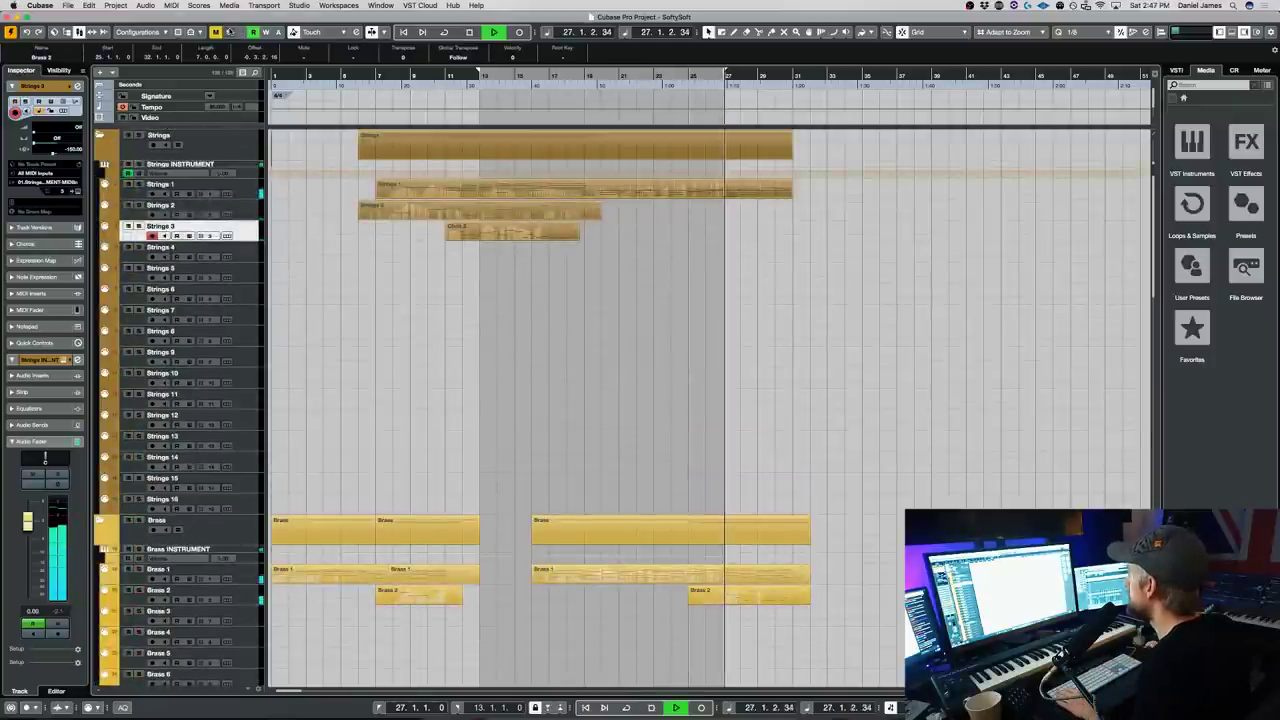
{"action": "scroll", "coordinate": [500, 400], "scroll_direction": "down", "scroll_amount": 15}
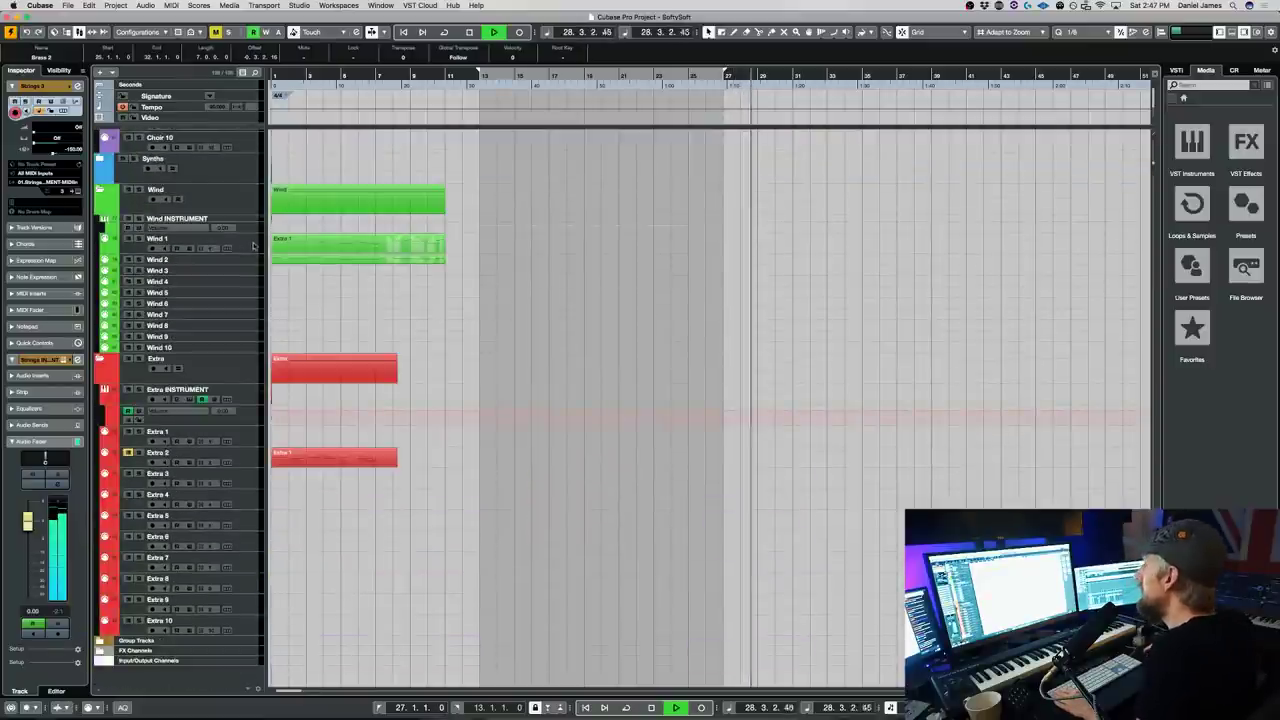
{"action": "left_click", "coordinate": [254, 244]}
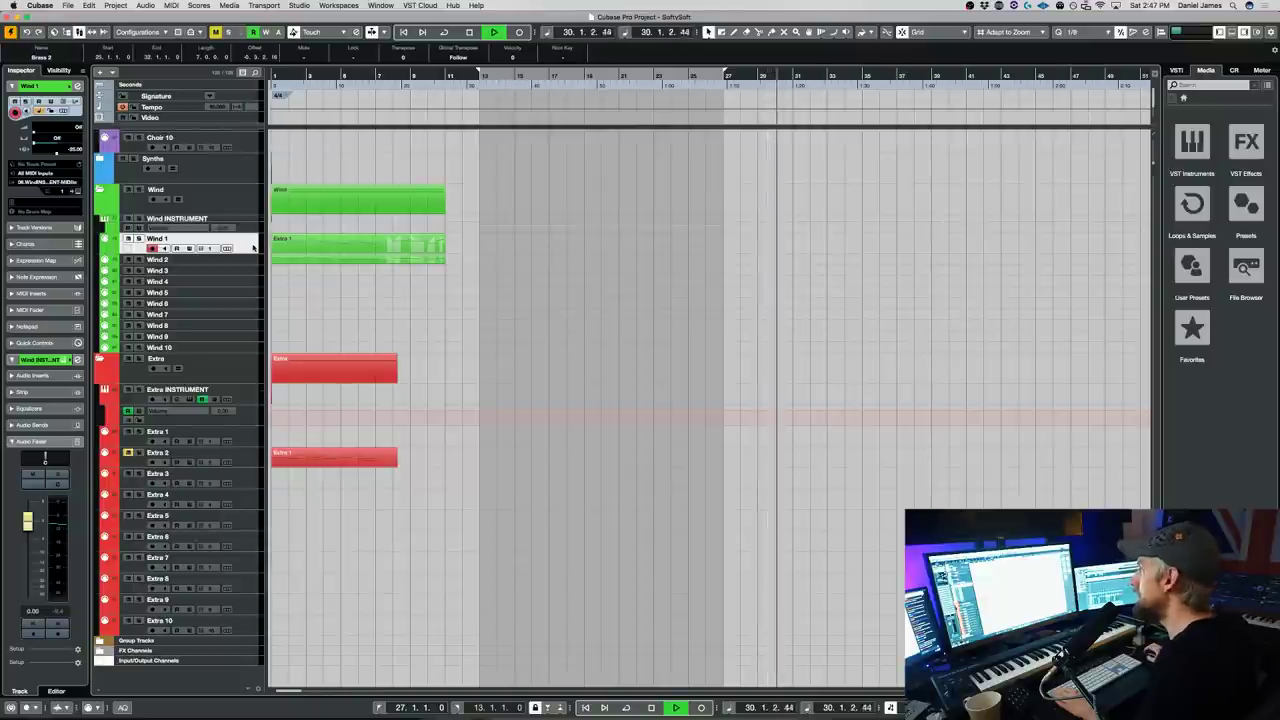
{"action": "key", "text": "space"}
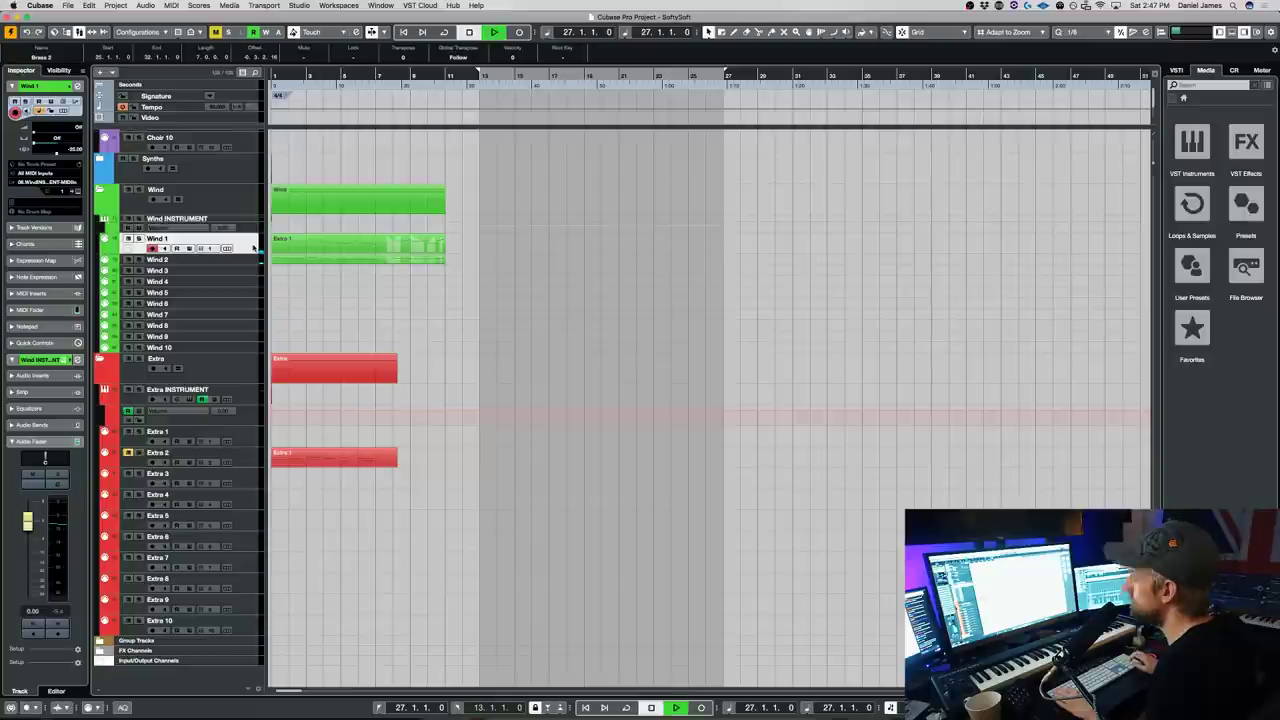
{"action": "key", "text": "space"}
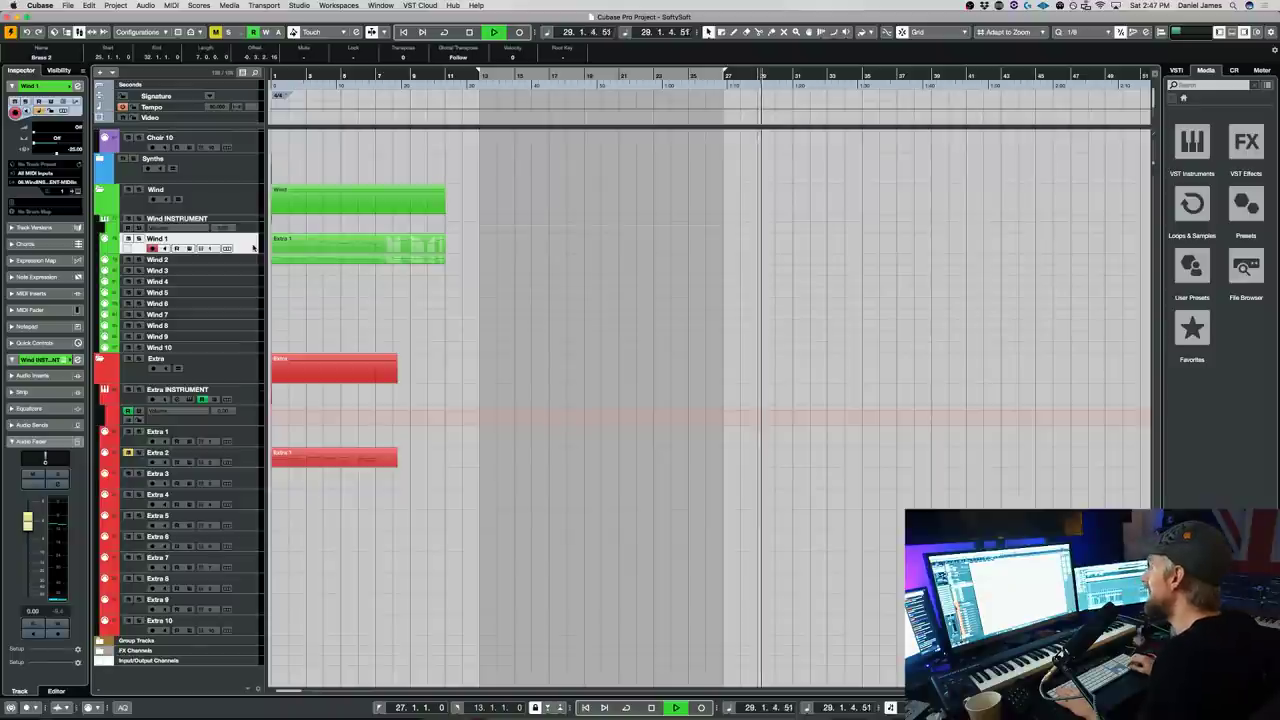
{"action": "key", "text": "space"}
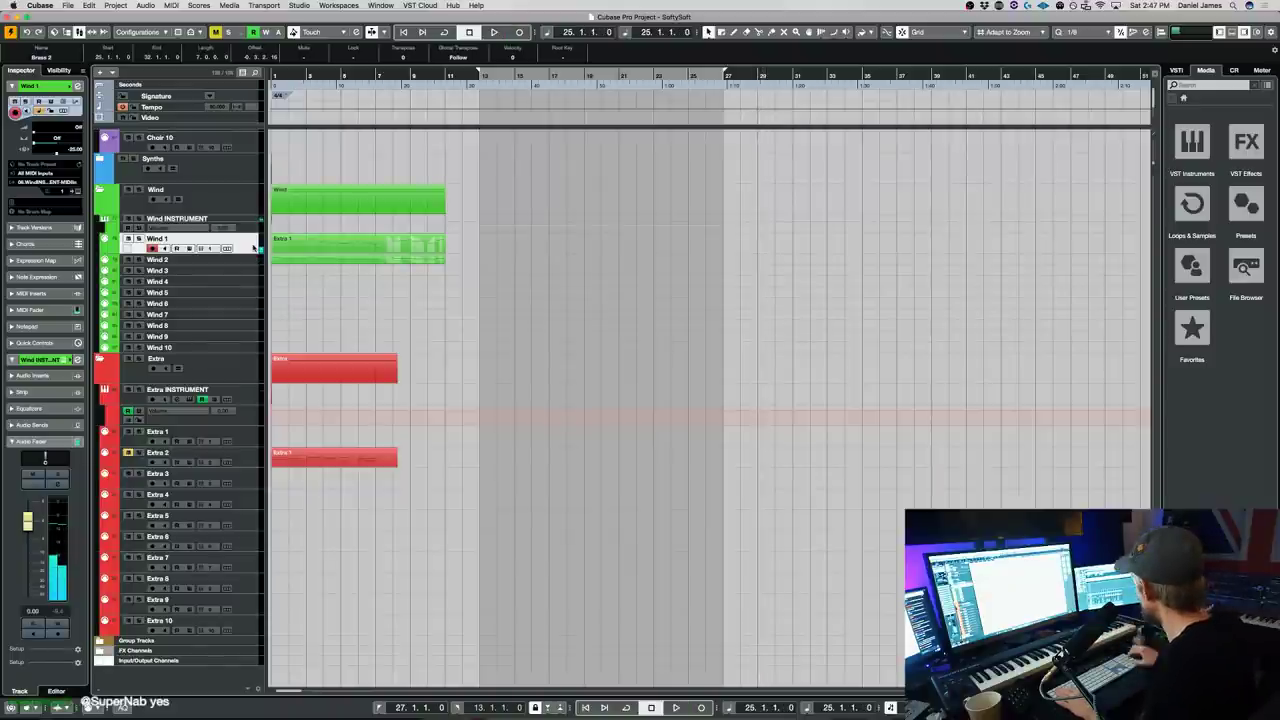
- Try recording a Wind 1 part from bar 27, and delete the take
{"action": "key", "text": "KP_Multiply"}
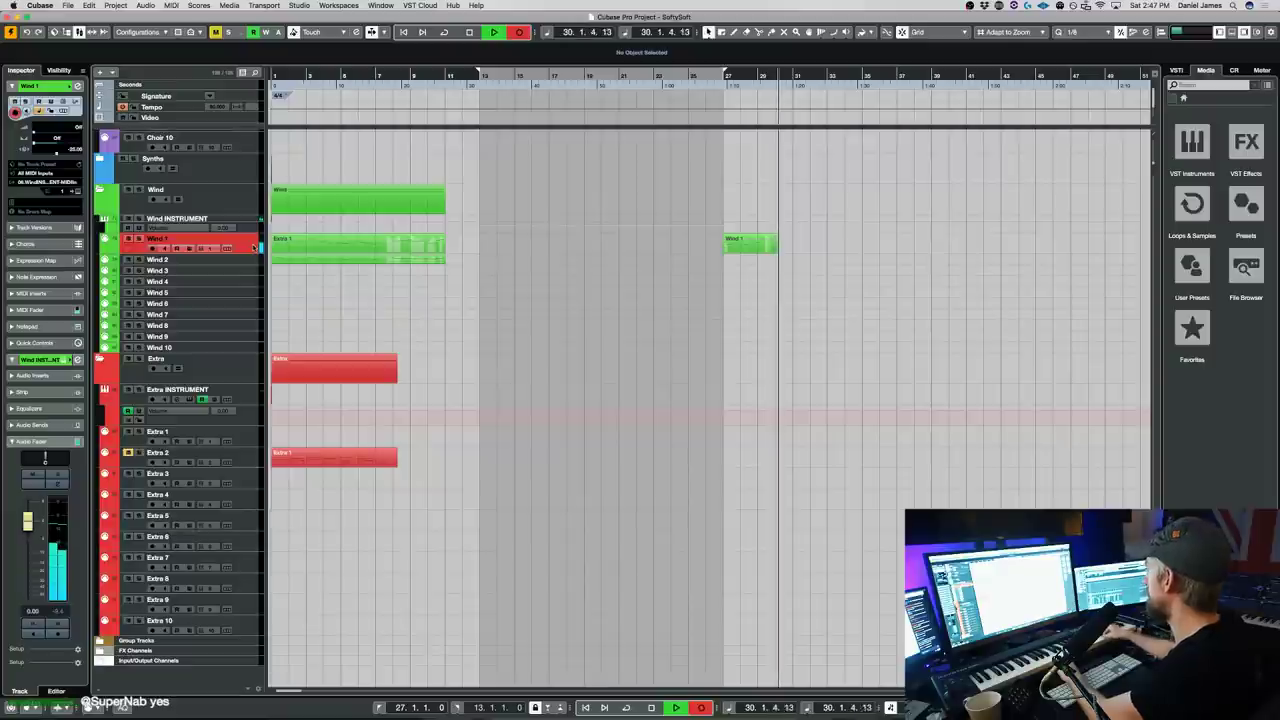
{"action": "key", "text": "space"}
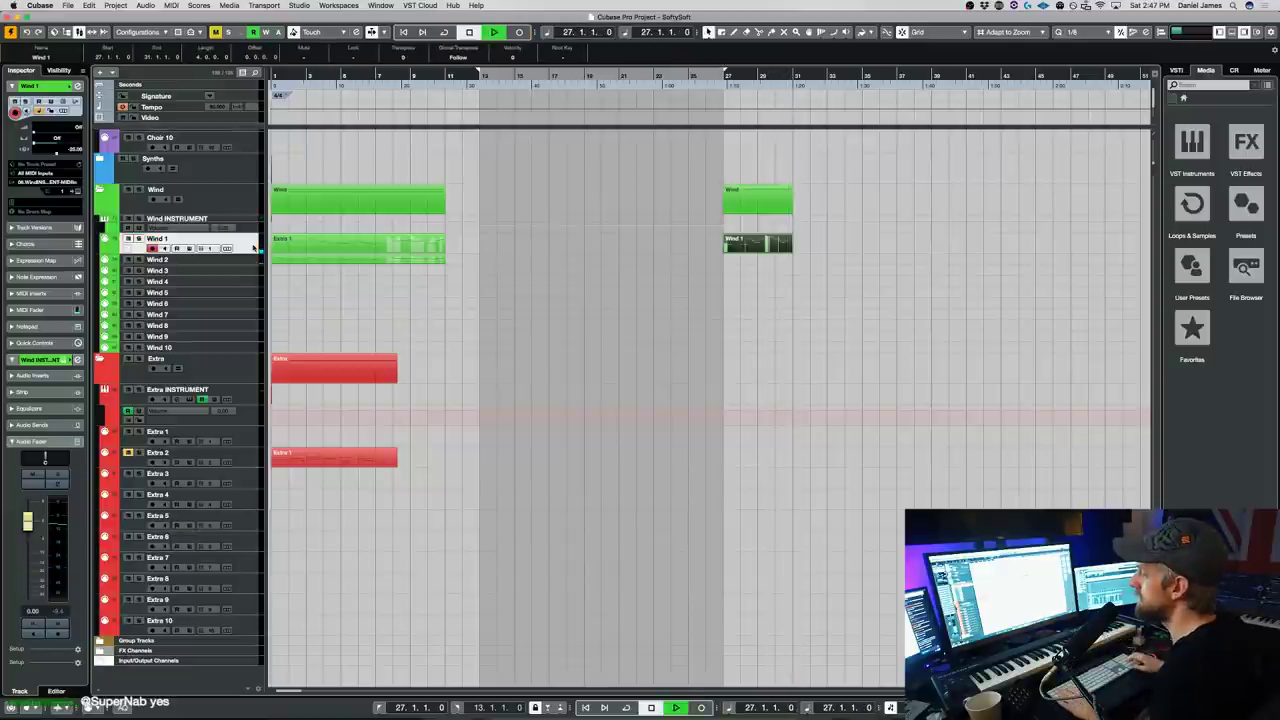
{"action": "key", "text": "Delete"}
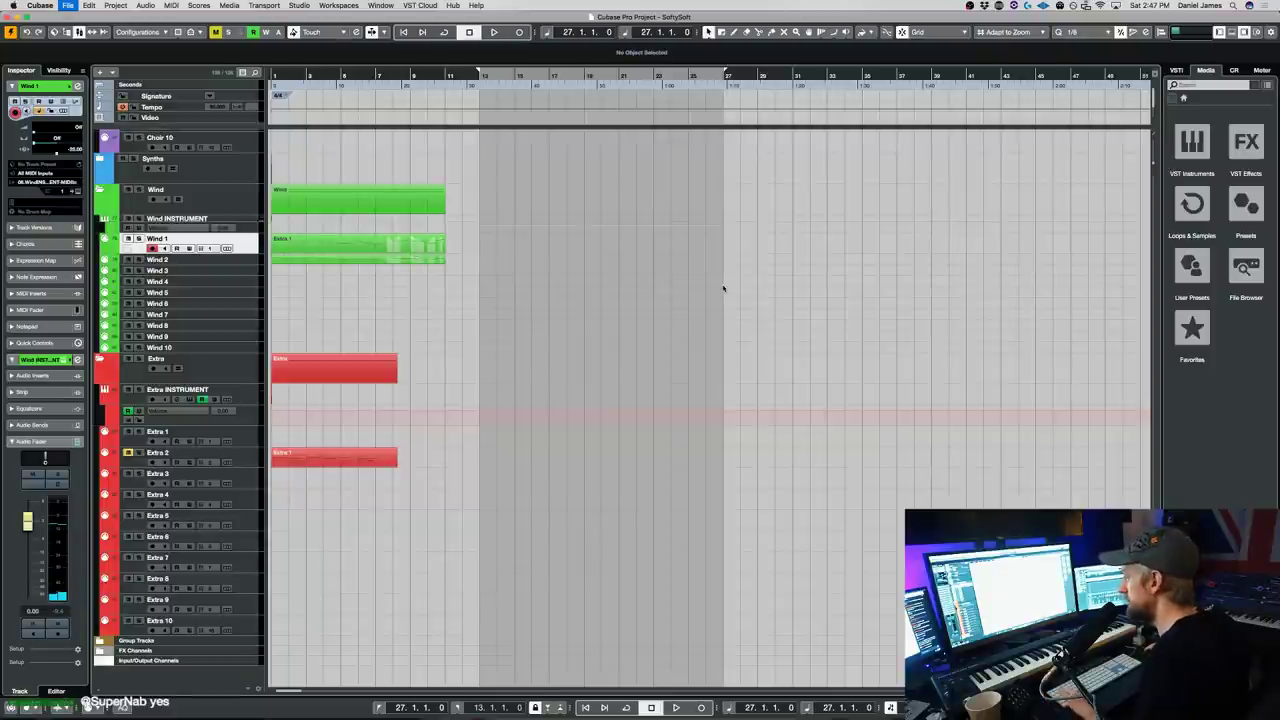
- Add a mono audio track below Wind 1, record a microphone take on it from bar 27, and play it back
{"action": "key", "text": "t"}
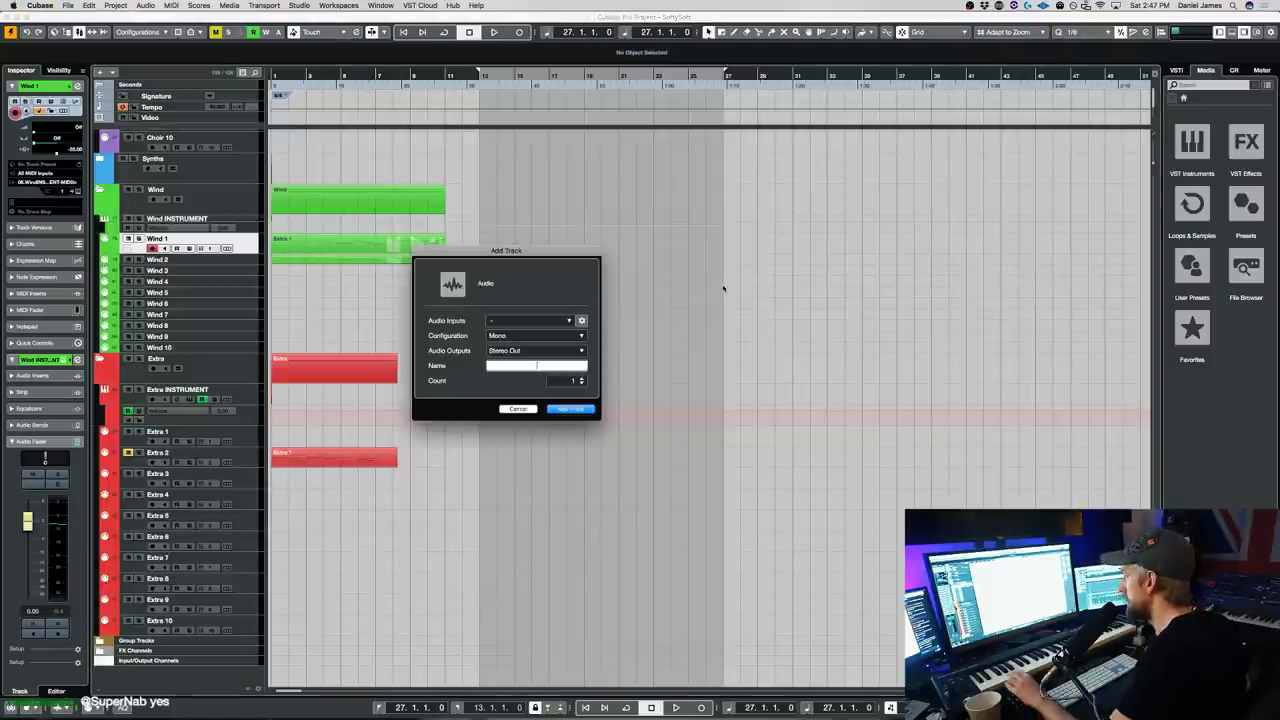
{"action": "left_click", "coordinate": [561, 320]}
{"action": "left_click", "coordinate": [575, 374]}
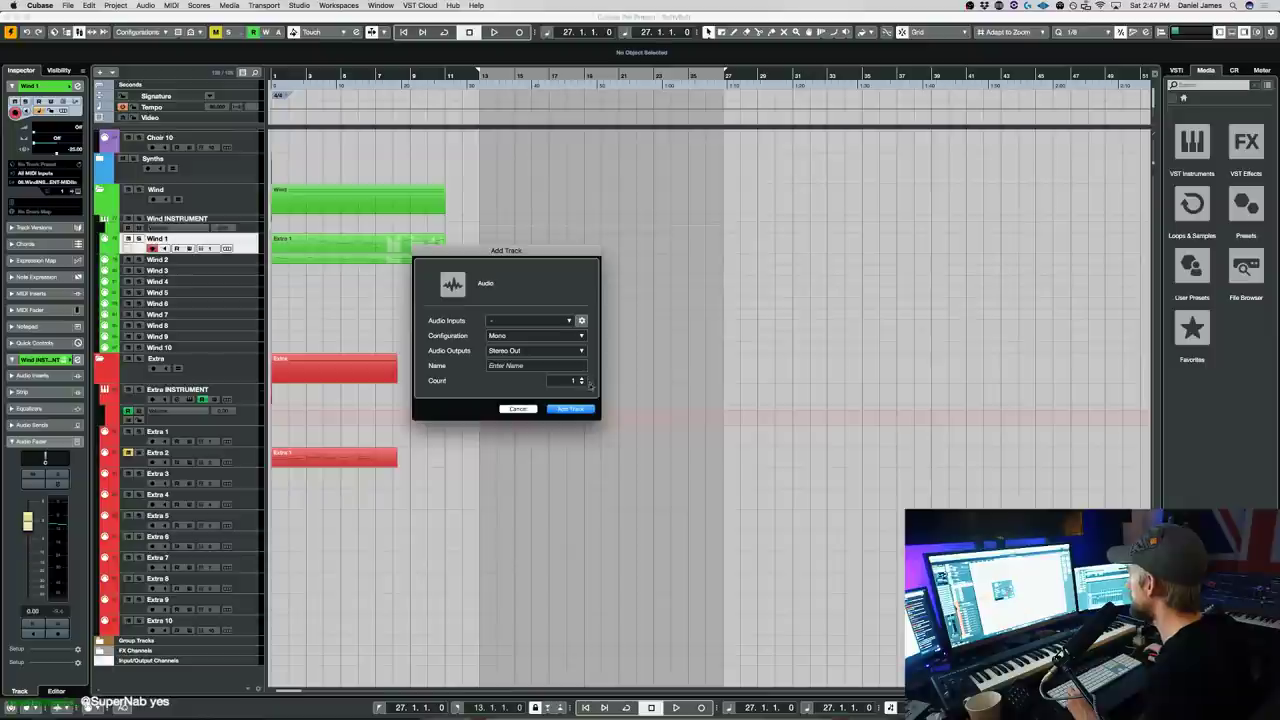
{"action": "left_click", "coordinate": [585, 410]}
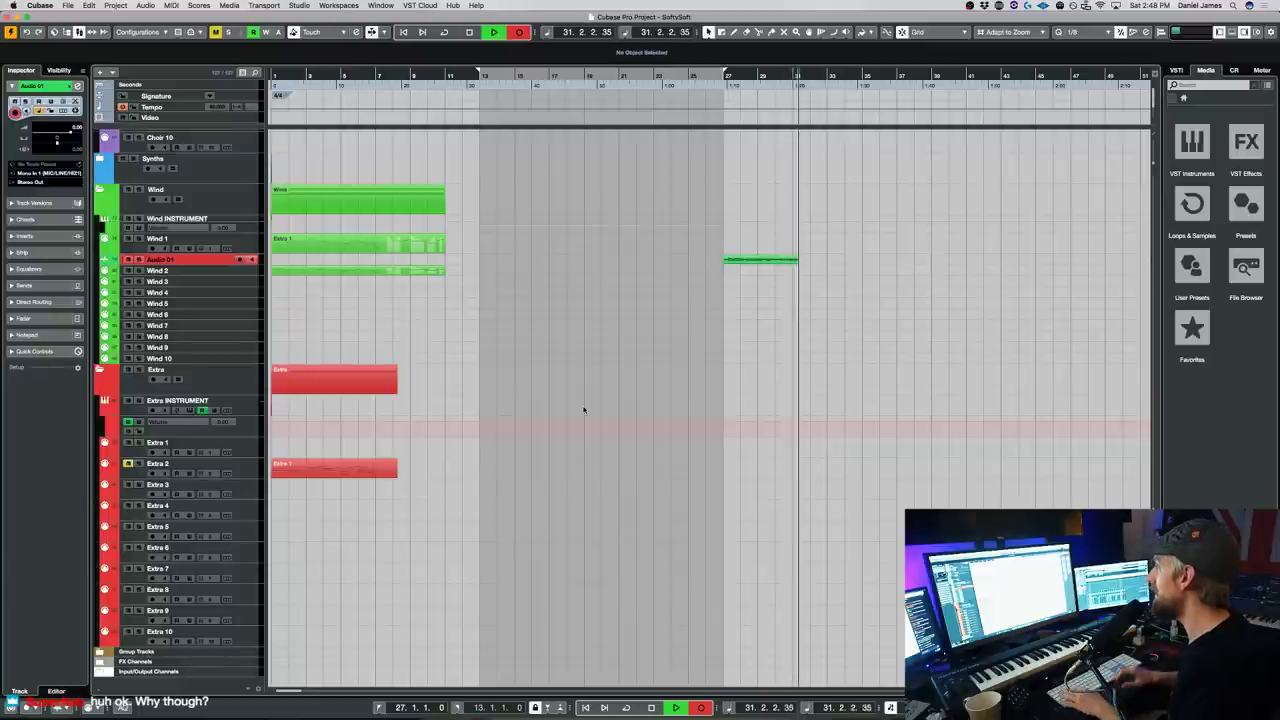
{"action": "key", "text": "space"}
{"action": "key", "text": "space"}
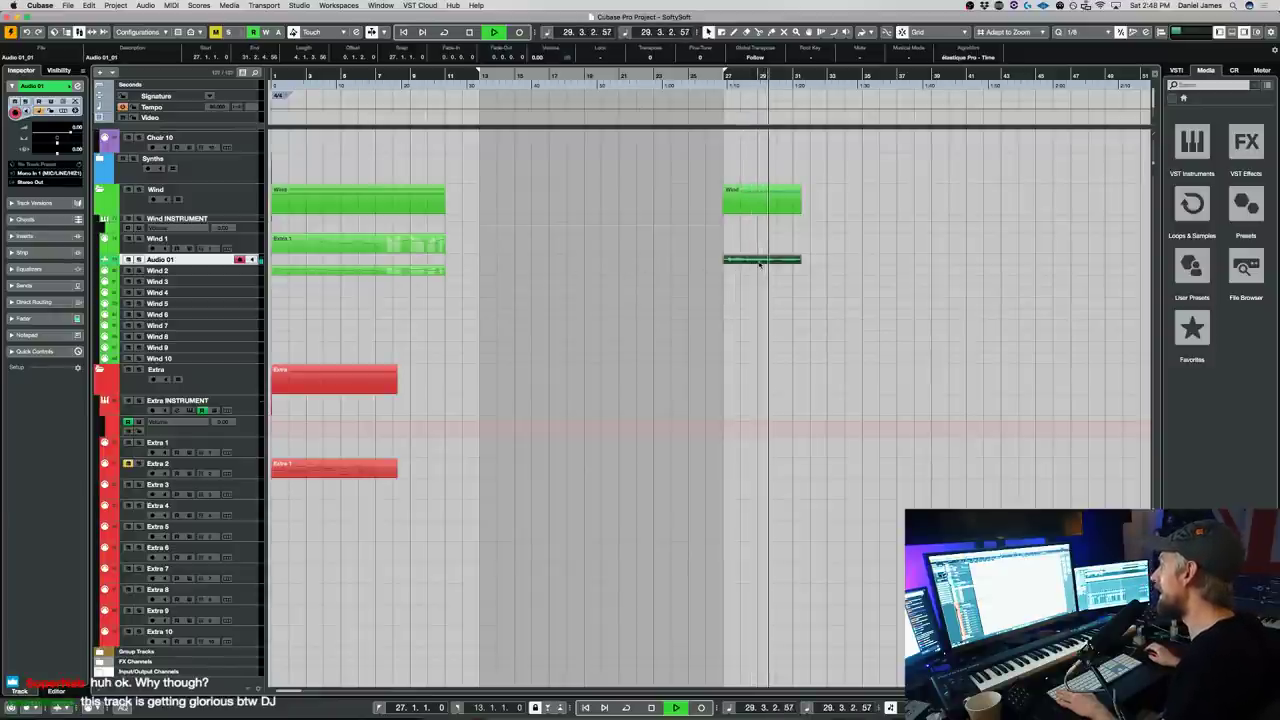
{"action": "key", "text": "space"}
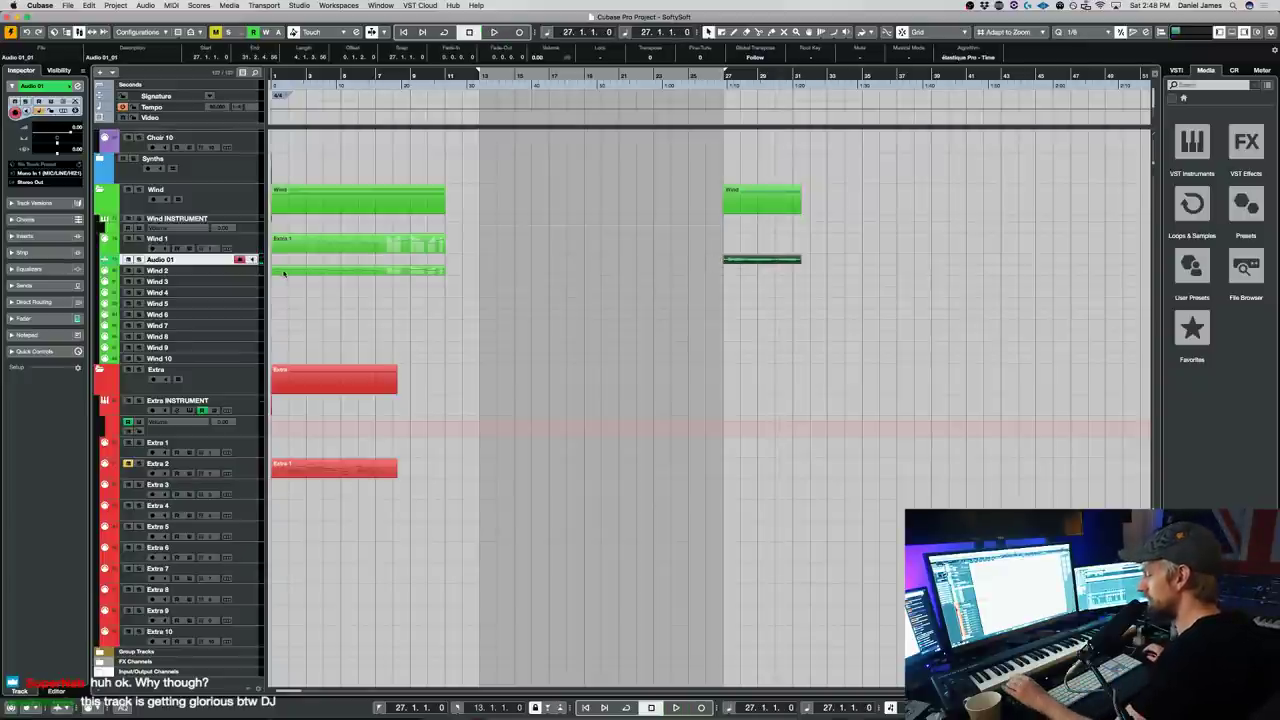
- Add a second mono audio track below Audio 01 and record another microphone take from bar 27
{"action": "key", "text": "t"}
{"action": "key", "text": "Return"}
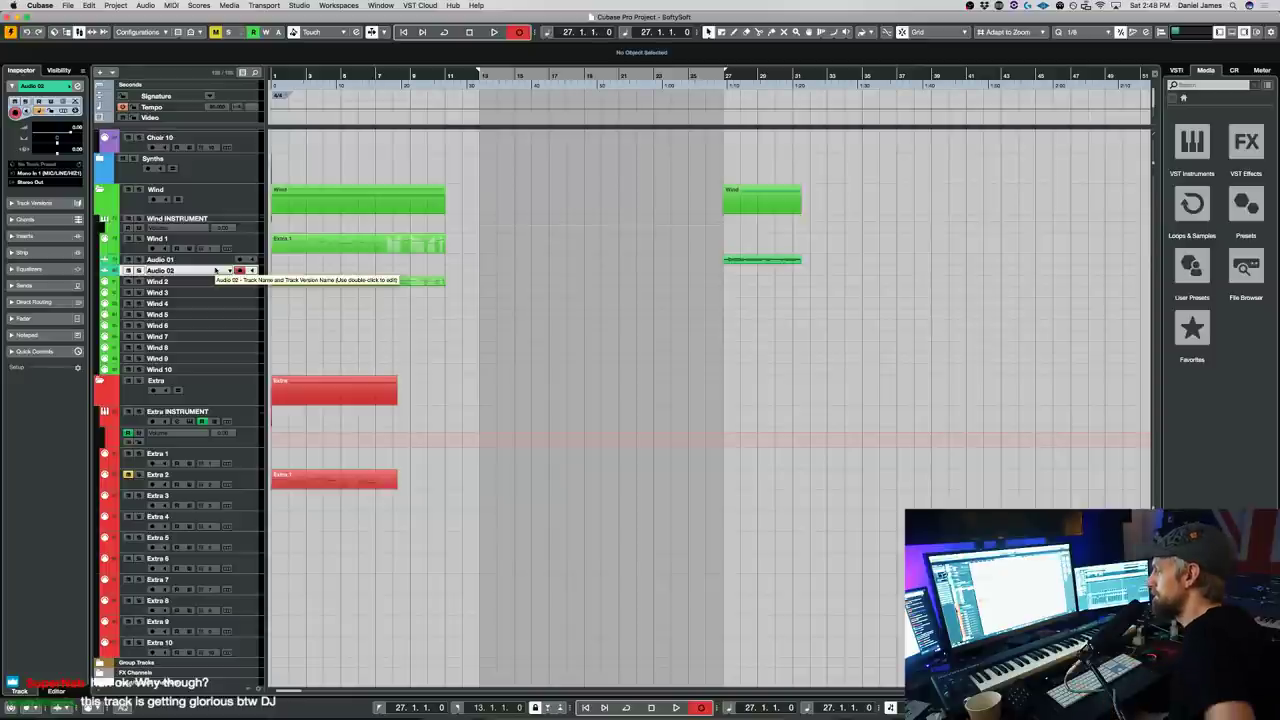
{"action": "key", "text": "KP_Multiply"}
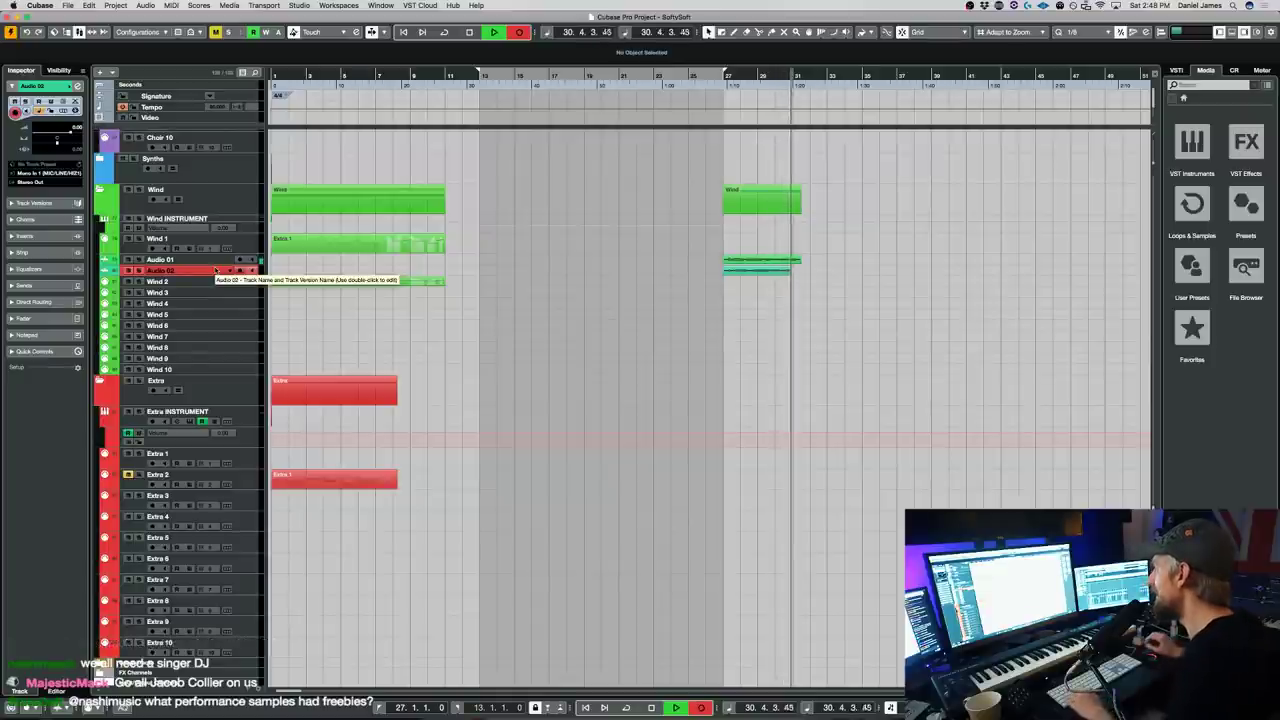
{"action": "key", "text": "space"}
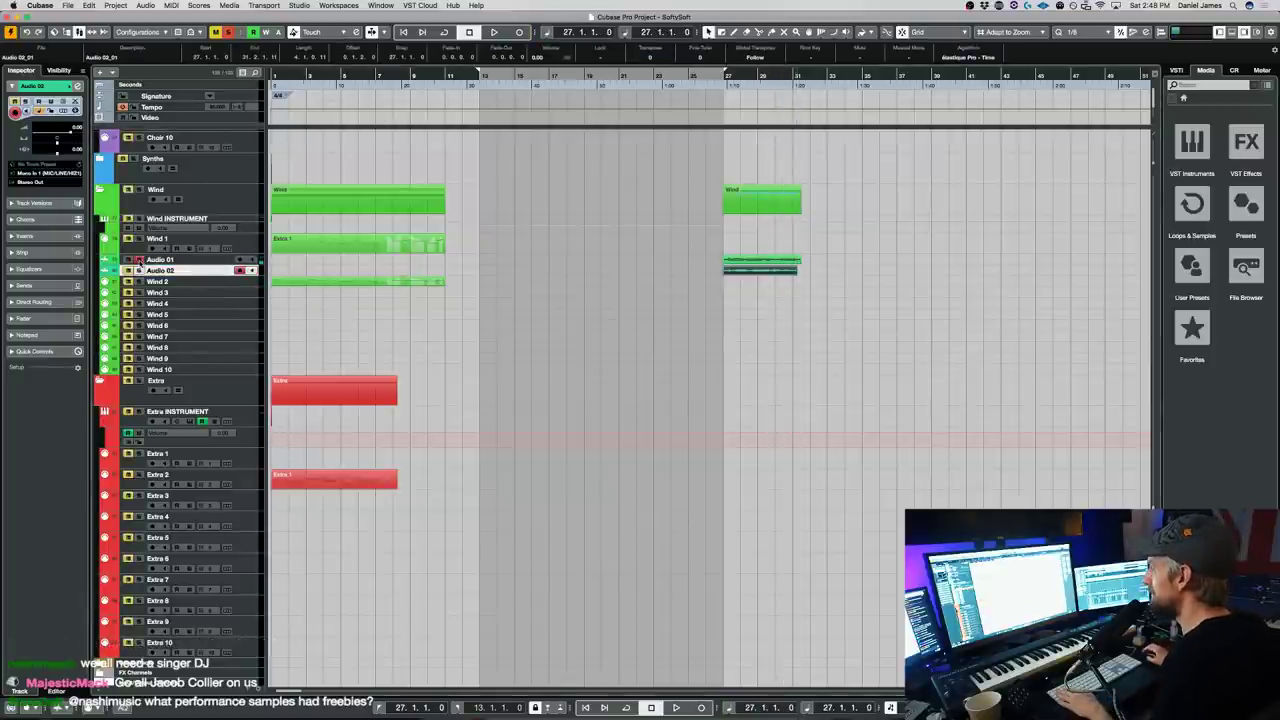
- Play the two recorded audio tracks soloed together with the brass from bar 27
{"action": "key", "text": "space"}
{"action": "scroll", "coordinate": [700, 270], "scroll_direction": "up", "scroll_amount": 6}
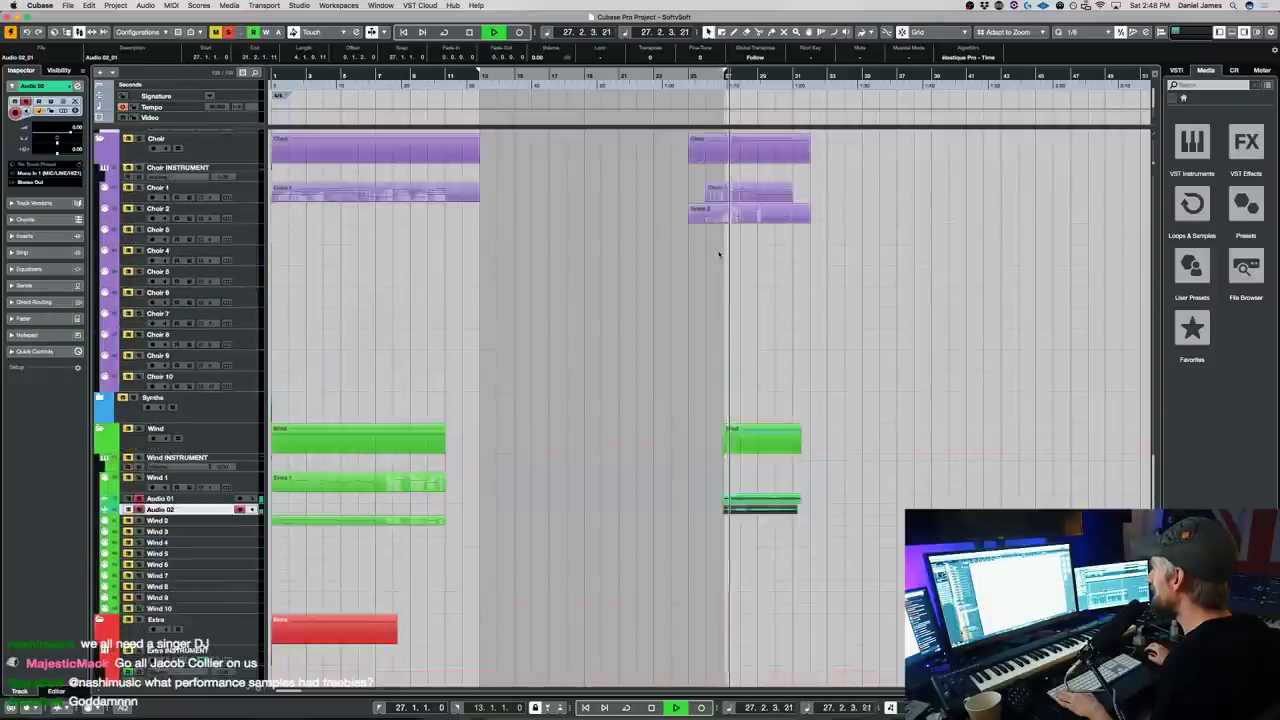
{"action": "scroll", "coordinate": [300, 260], "scroll_direction": "up", "scroll_amount": 10}
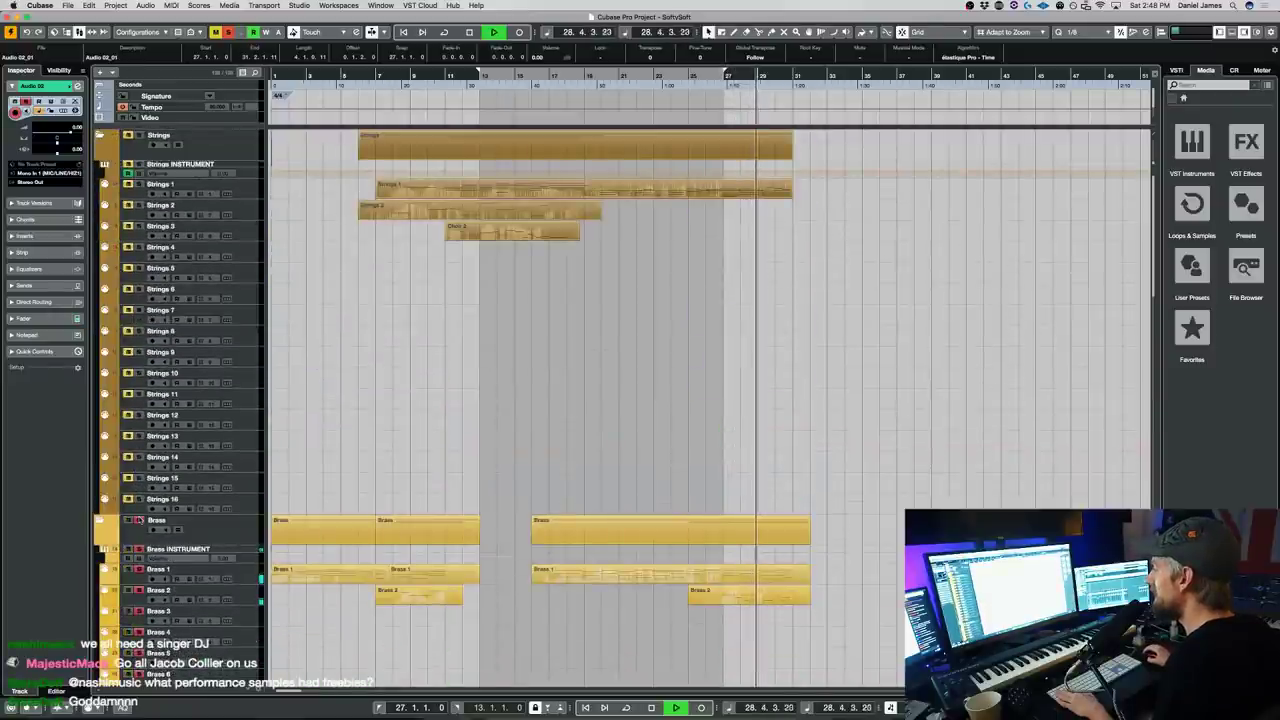
{"action": "scroll", "coordinate": [459, 430], "scroll_direction": "down", "scroll_amount": 10}
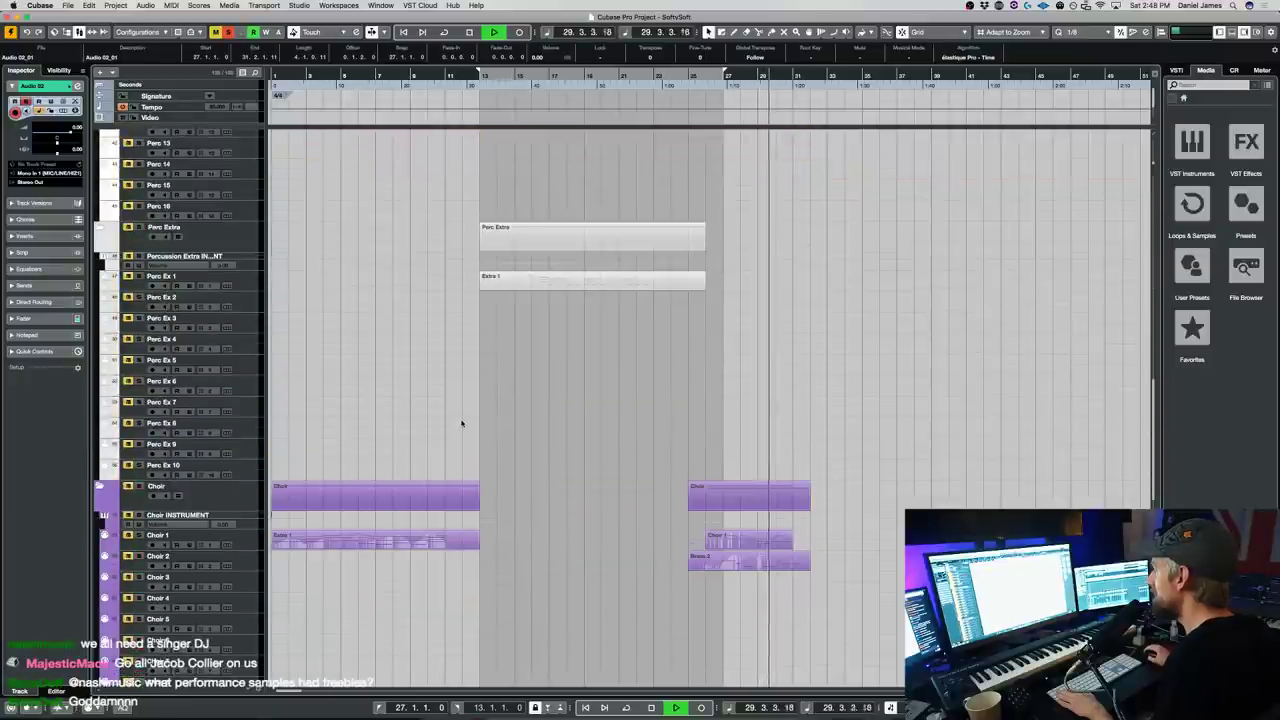
- Play the section from bar 27 twice more with the two recorded audio takes
{"action": "scroll", "coordinate": [490, 410], "scroll_direction": "down", "scroll_amount": 5}
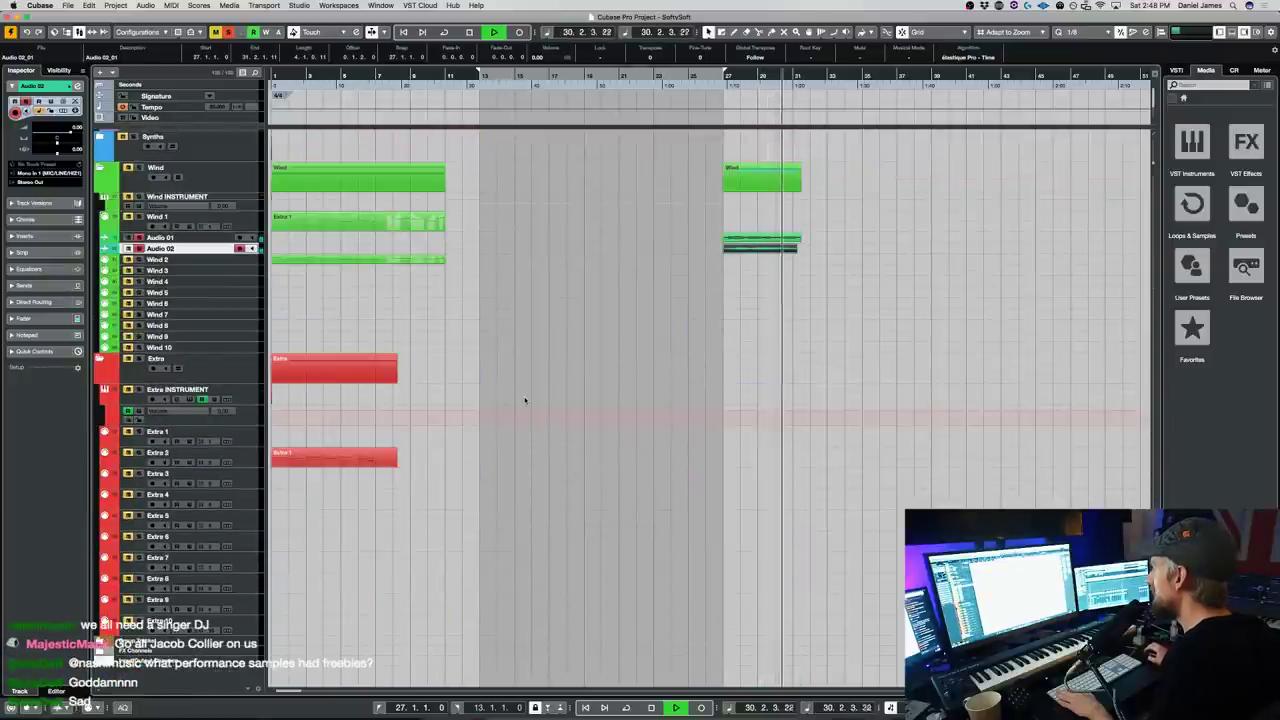
{"action": "scroll", "coordinate": [600, 370], "scroll_direction": "up", "scroll_amount": 1}
{"action": "key", "text": "space"}
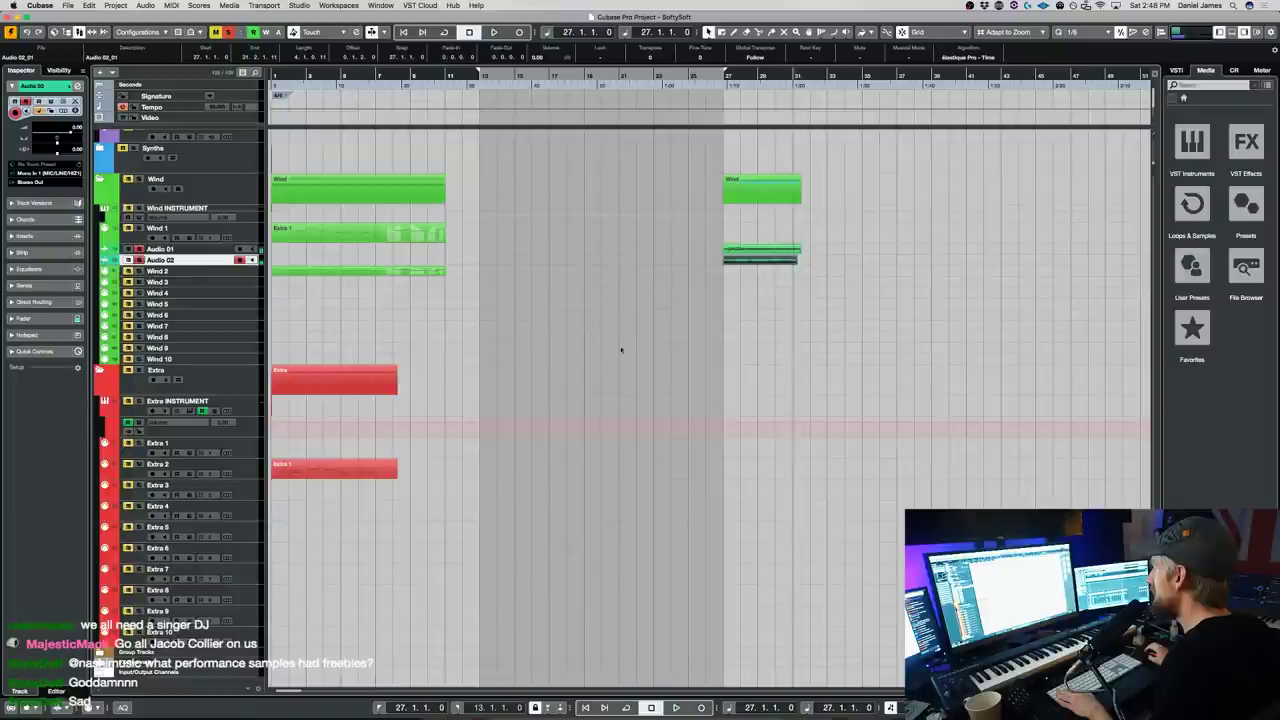
{"action": "scroll", "coordinate": [794, 276], "scroll_direction": "up", "scroll_amount": 3}
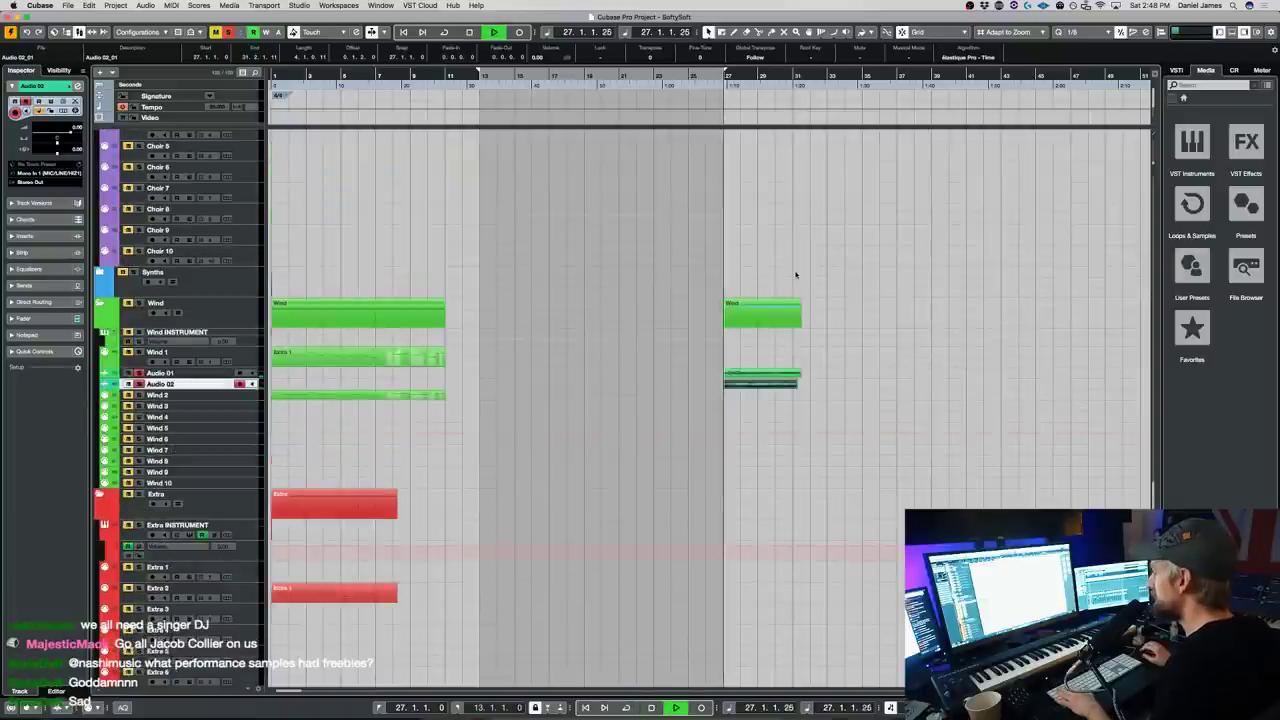
{"action": "left_click", "coordinate": [337, 331]}
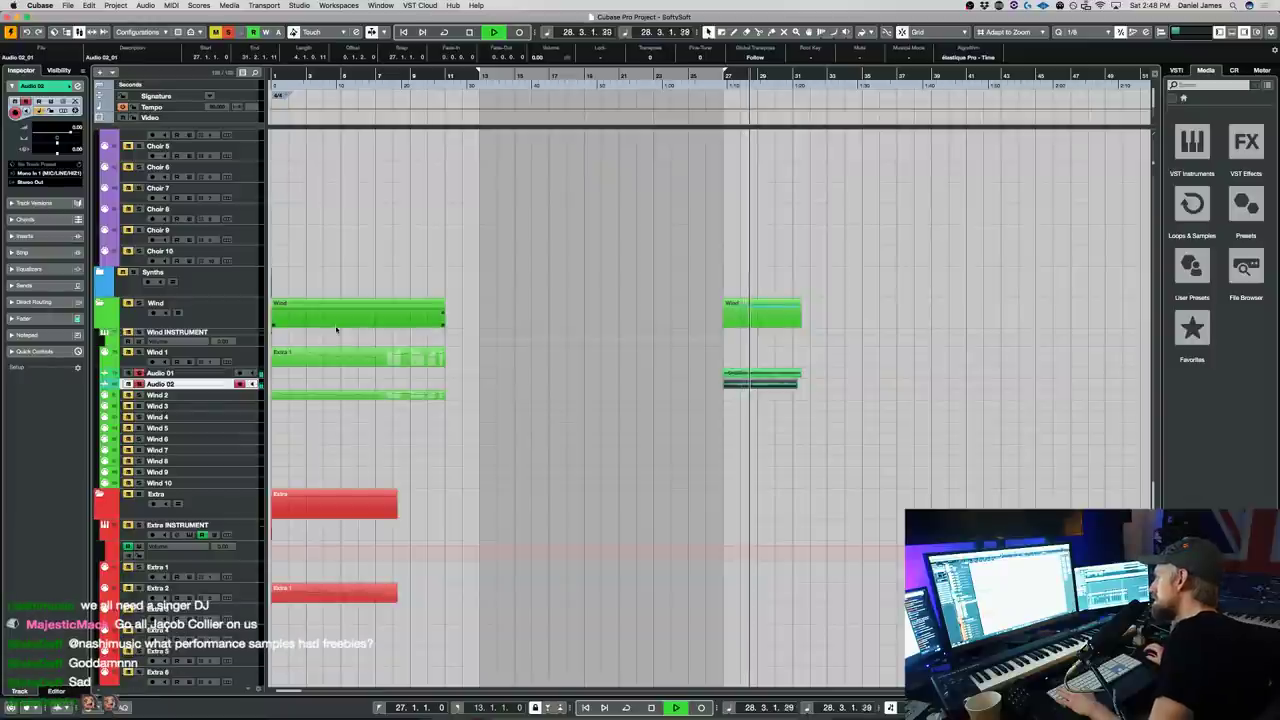
{"action": "left_click", "coordinate": [571, 346]}
{"action": "key", "text": "space"}
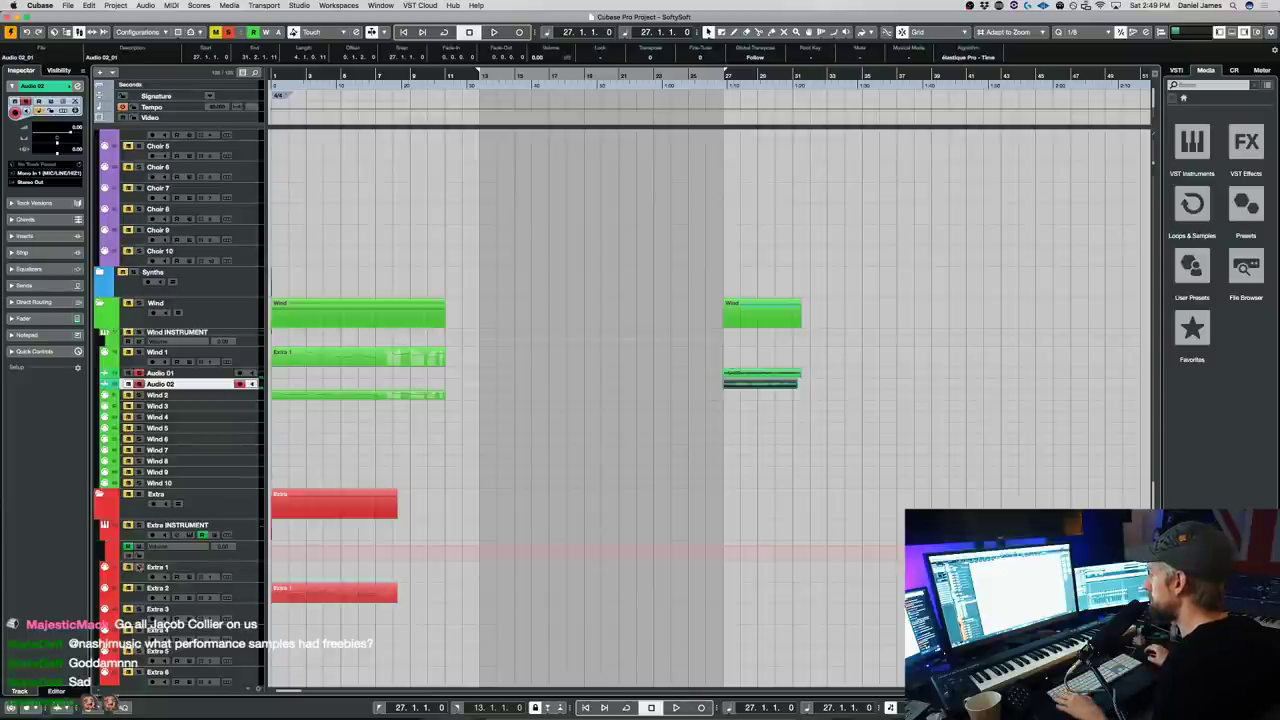
{"action": "key", "text": "space"}
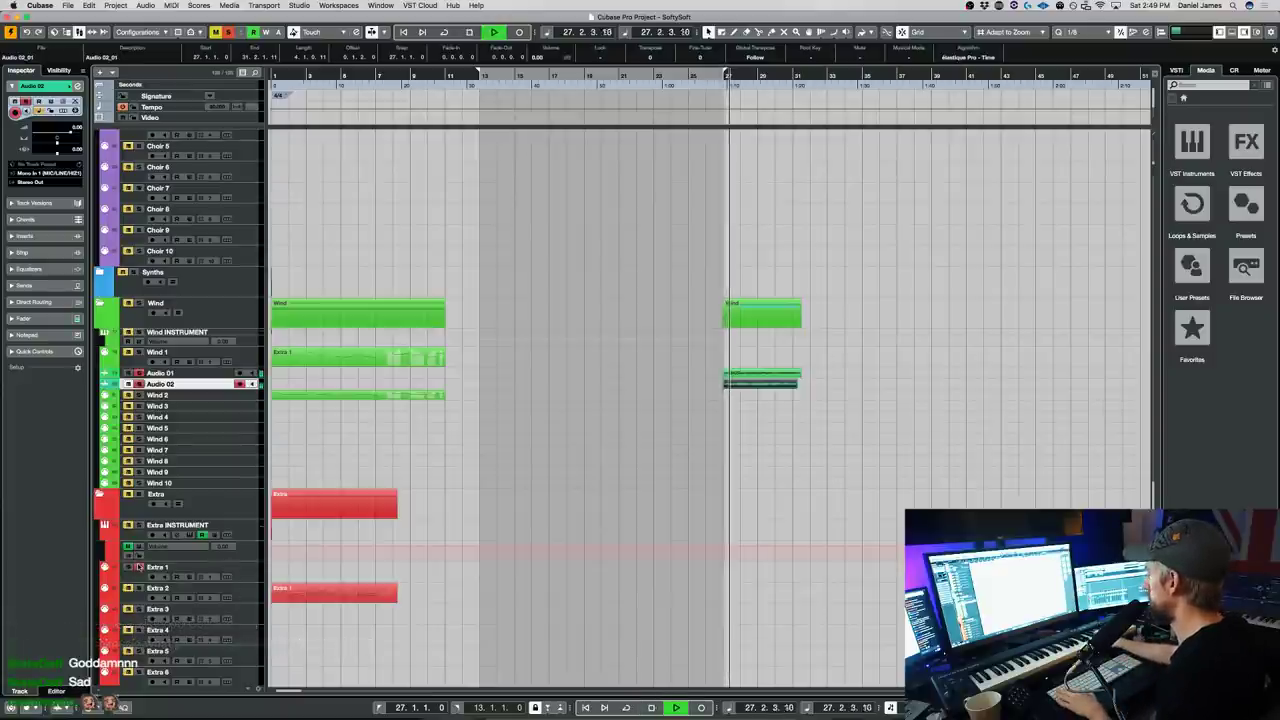
{"action": "key", "text": "space"}
- Record a MIDI part on the Extra 1 track over the closing bars, and trim its start to bar 27
{"action": "left_click", "coordinate": [235, 570]}
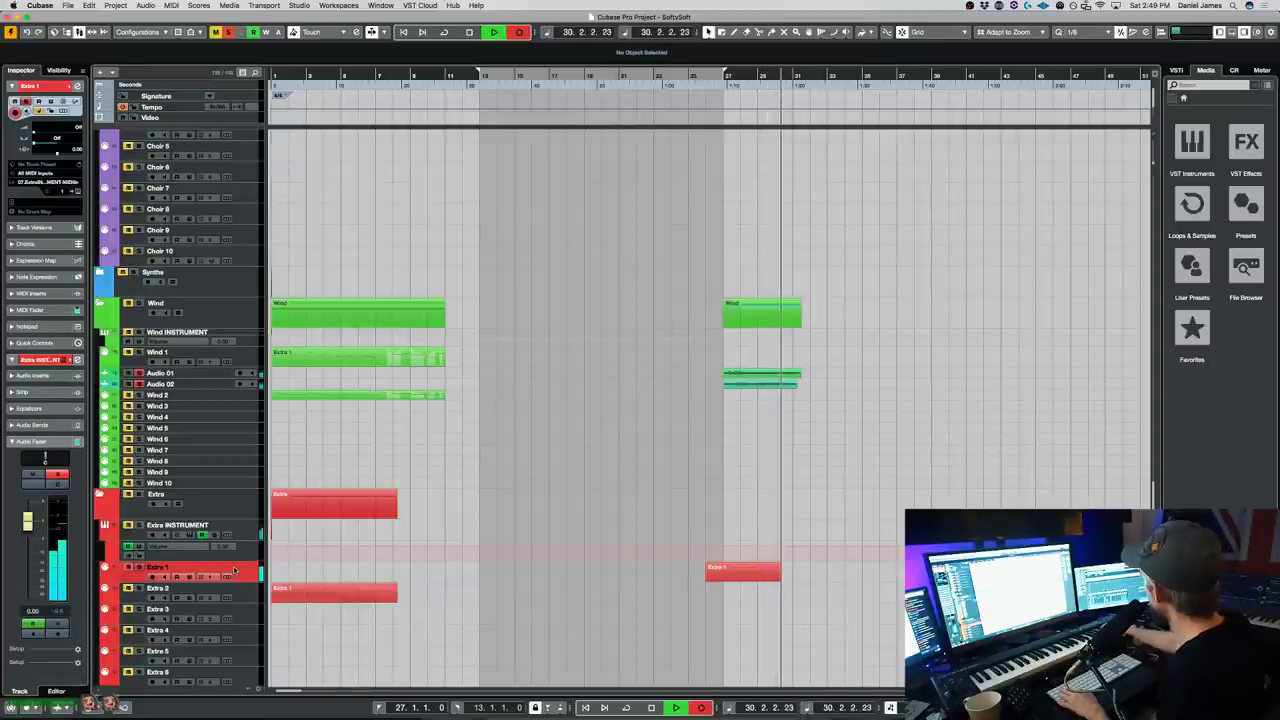
{"action": "key", "text": "space"}
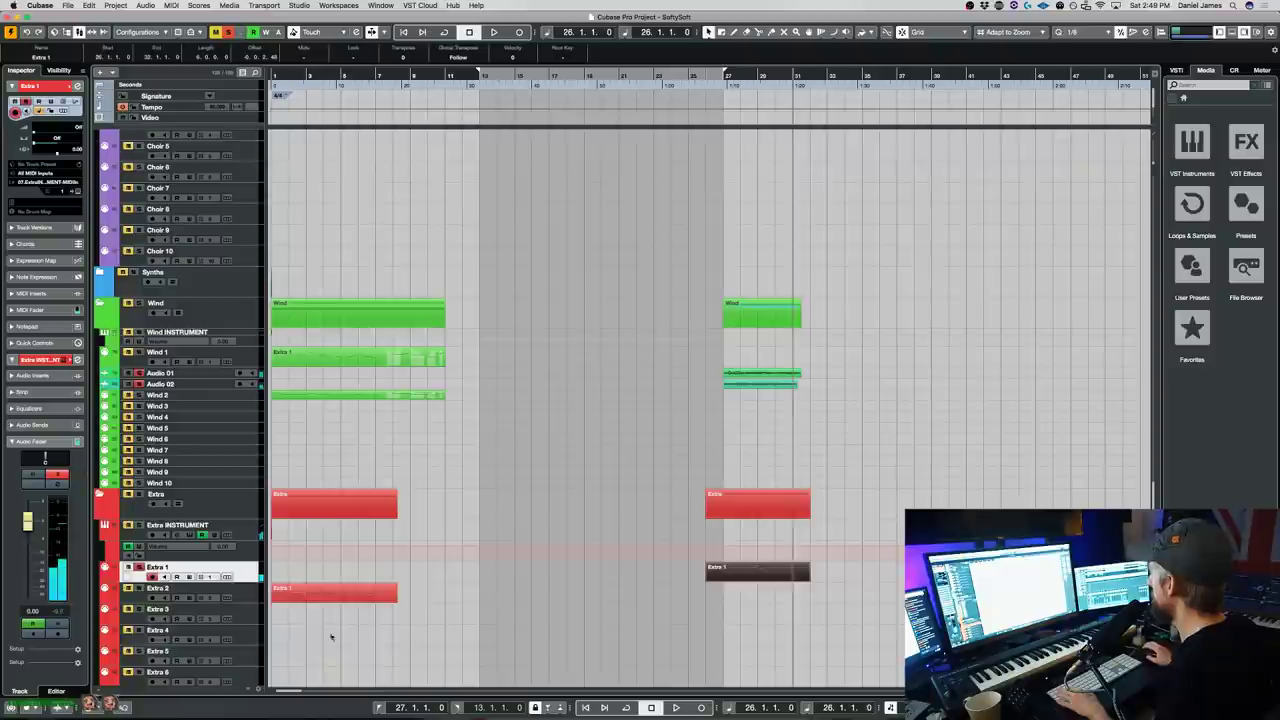
{"action": "left_click", "coordinate": [715, 573]}
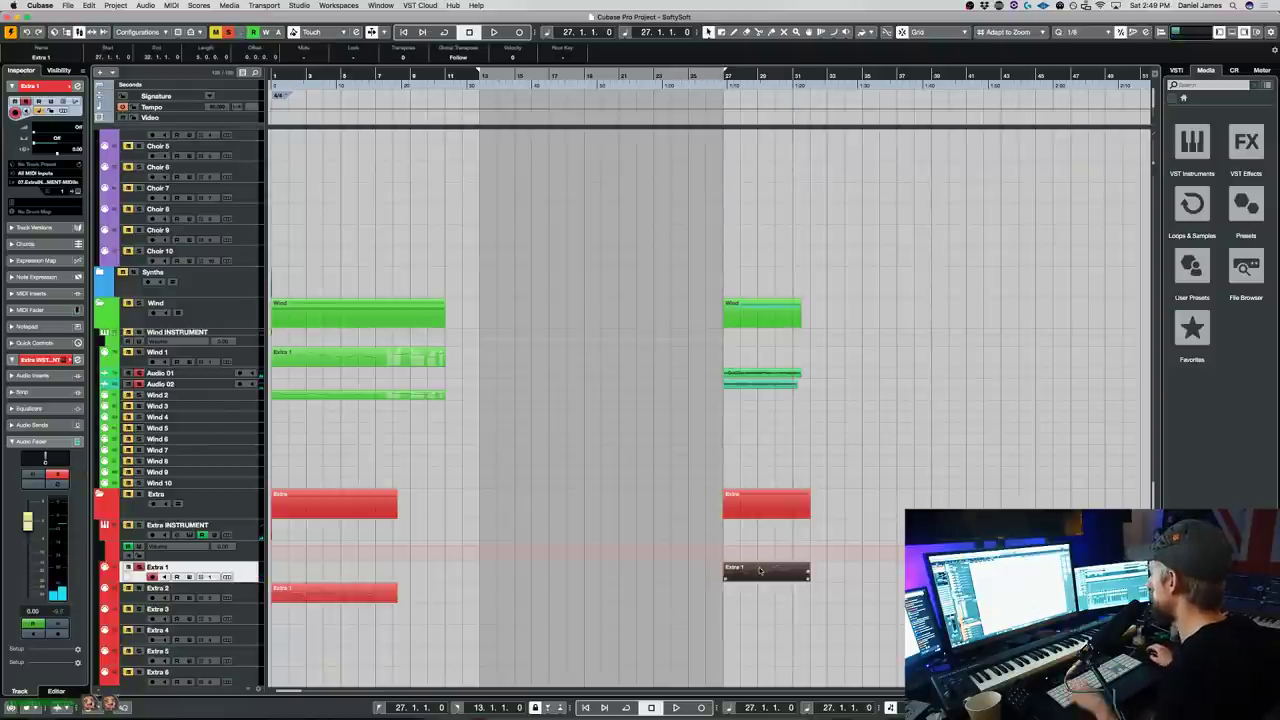
- Copy the new Extra 1 part to the Wind 1 and Perc Ex 1 tracks at bar 27, playing each copy
{"action": "left_click_drag", "start_coordinate": [763, 358], "coordinate": [763, 358]}
{"action": "key", "text": "space"}
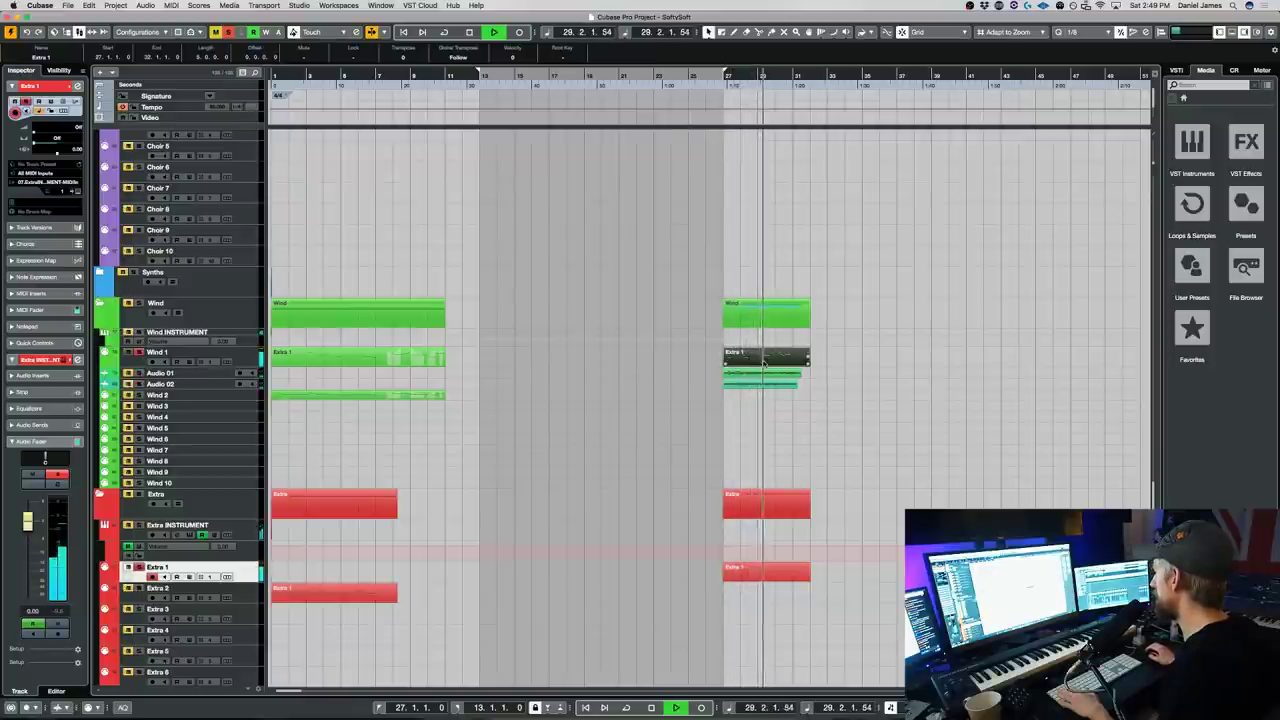
{"action": "key", "text": "space"}
{"action": "left_click_drag", "start_coordinate": [759, 568], "coordinate": [760, 645]}
{"action": "key", "text": "space"}
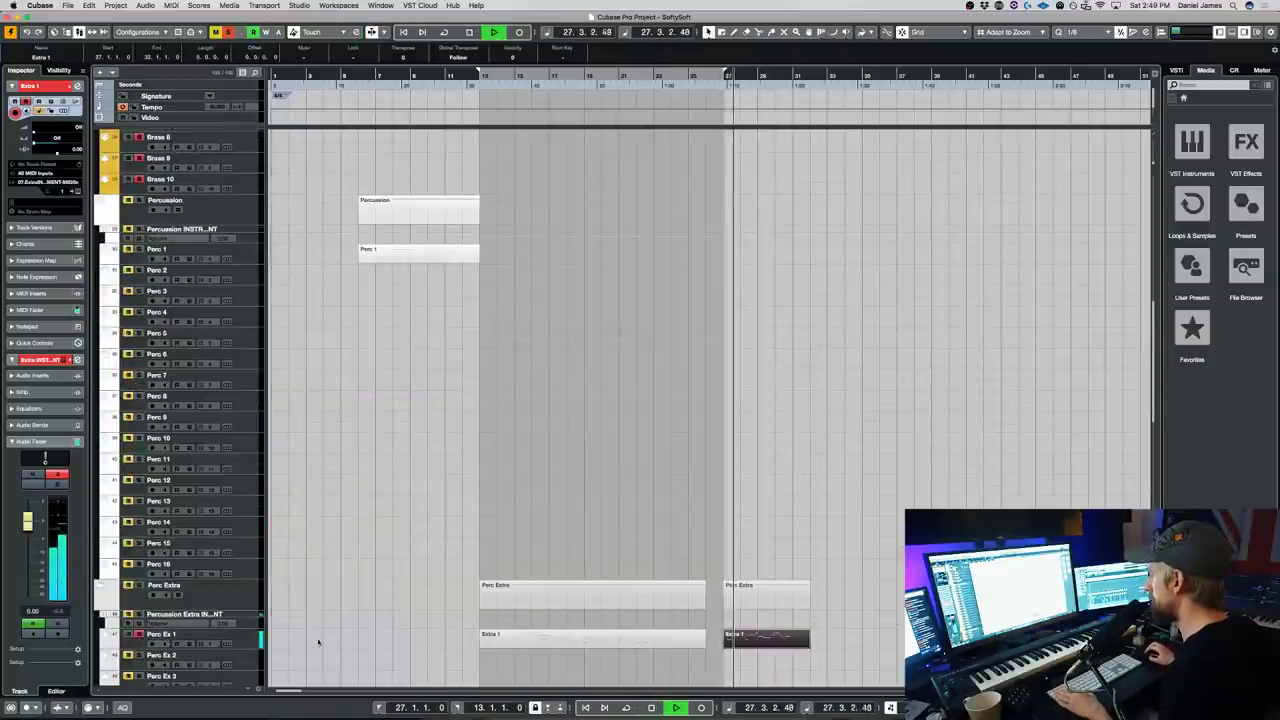
- In the Perc Ex 1 copy, split the E4 note in bar 29, lower its second half to D4, and quantize the following D4
{"action": "double_click", "coordinate": [755, 638]}
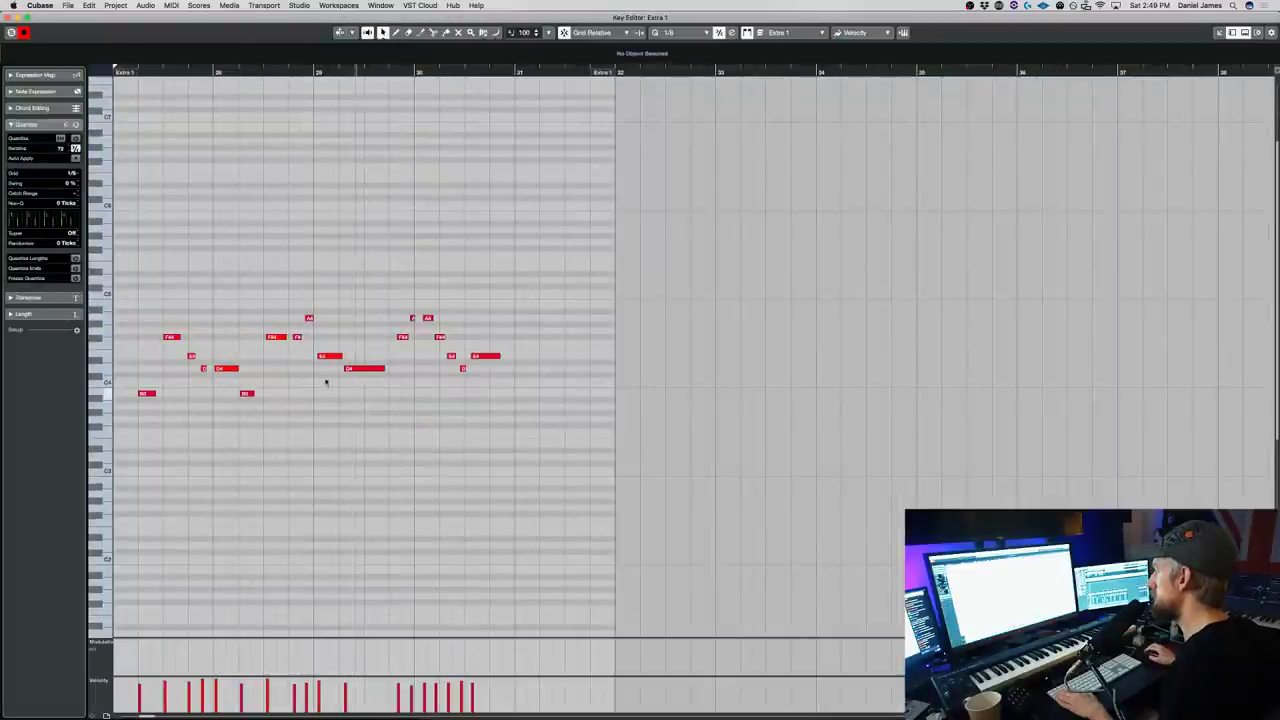
{"action": "left_click", "coordinate": [284, 72]}
{"action": "key", "text": "space"}
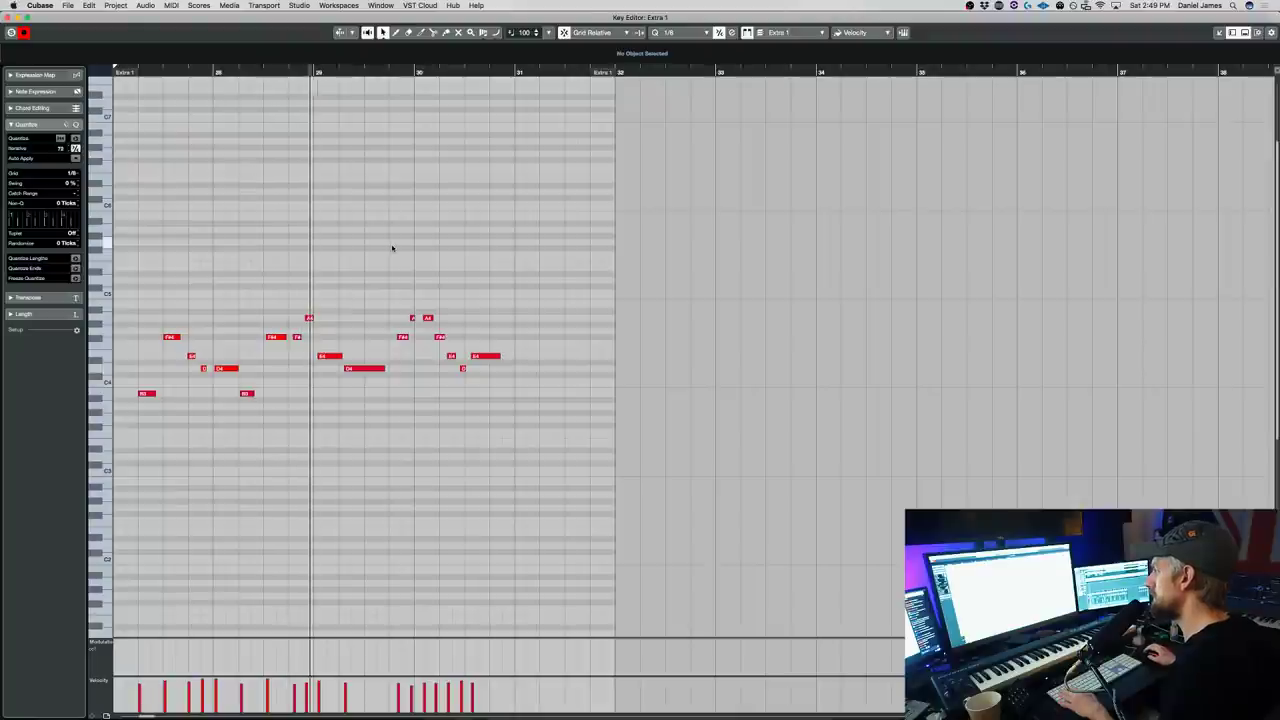
{"action": "key", "text": "1"}
{"action": "left_click", "coordinate": [334, 366]}
{"action": "key", "text": "Down"}
{"action": "key", "text": "Right"}
{"action": "key", "text": "q"}
{"action": "key", "text": "q"}
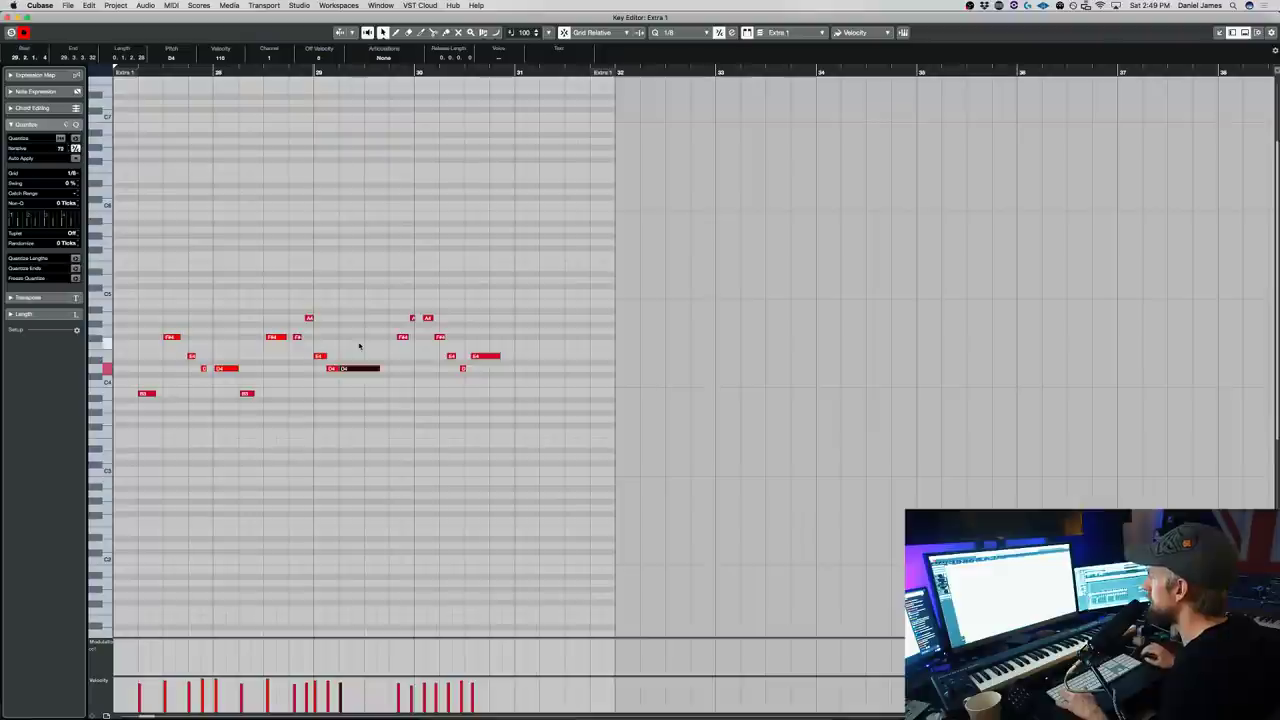
- Replay the melody from bar 28 and retune the notes leading into bar 30 to G4
{"action": "left_click", "coordinate": [250, 72]}
{"action": "key", "text": "space"}
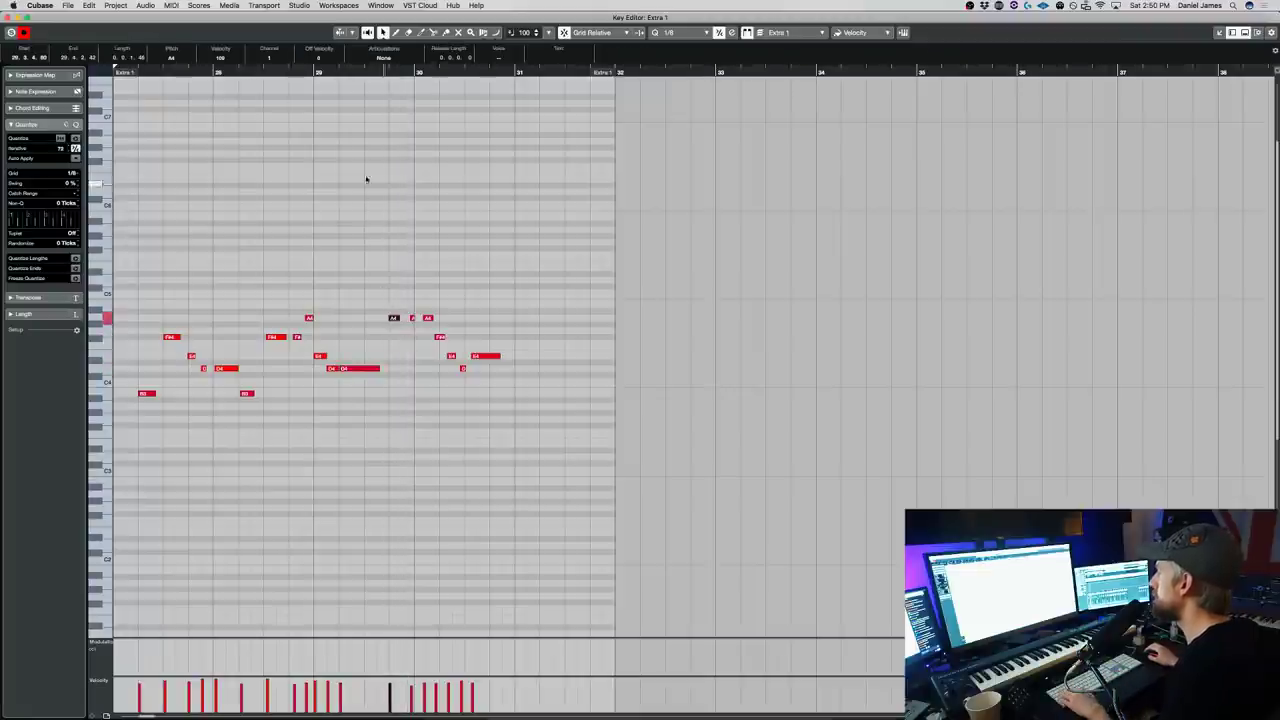
{"action": "left_click", "coordinate": [290, 72]}
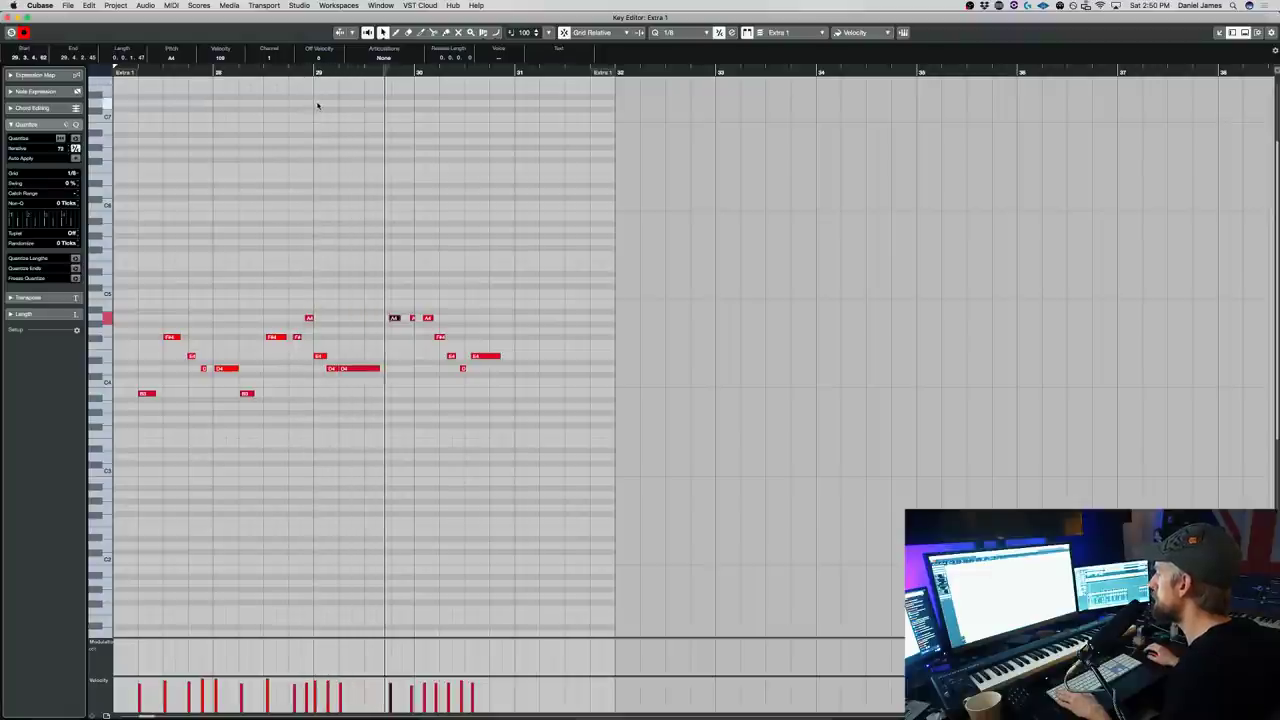
{"action": "key", "text": "Down"}
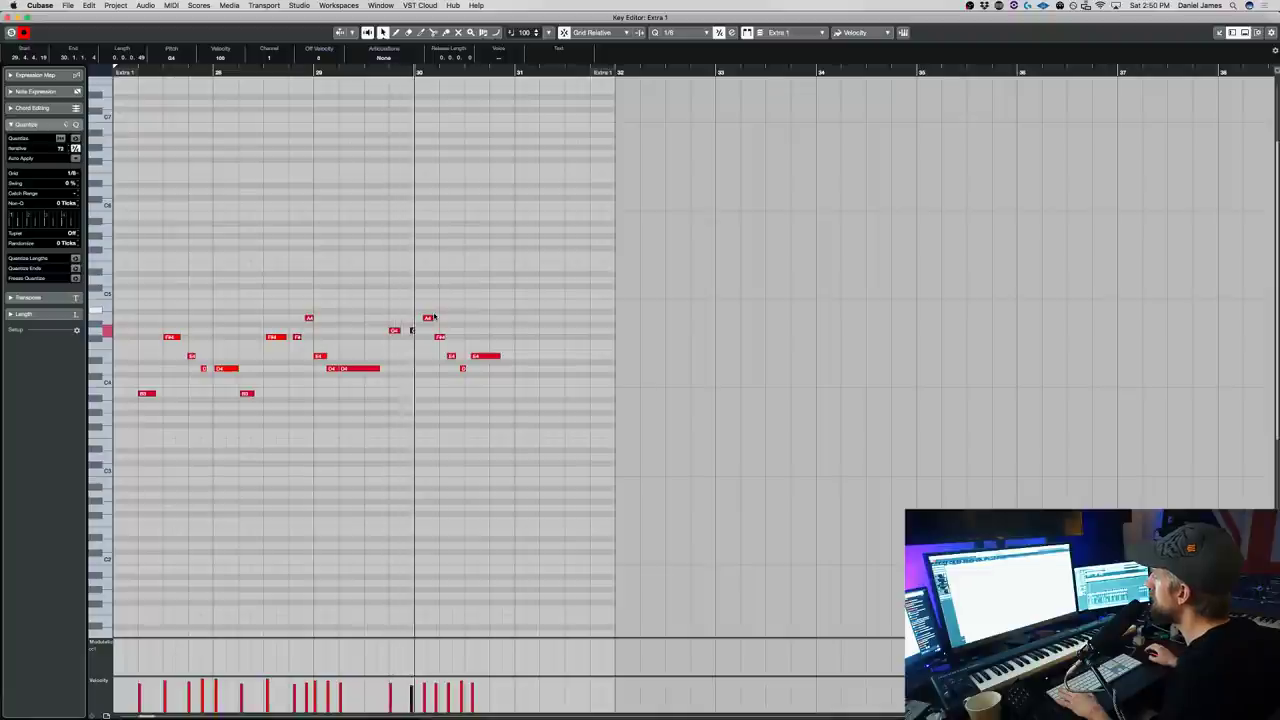
- Replace the notes in bar 30 with a descending G4, F#4, E4, D4, C#4 run, and play it back
{"action": "left_click_drag", "start_coordinate": [423, 403], "coordinate": [546, 231]}
{"action": "key", "text": "Delete"}
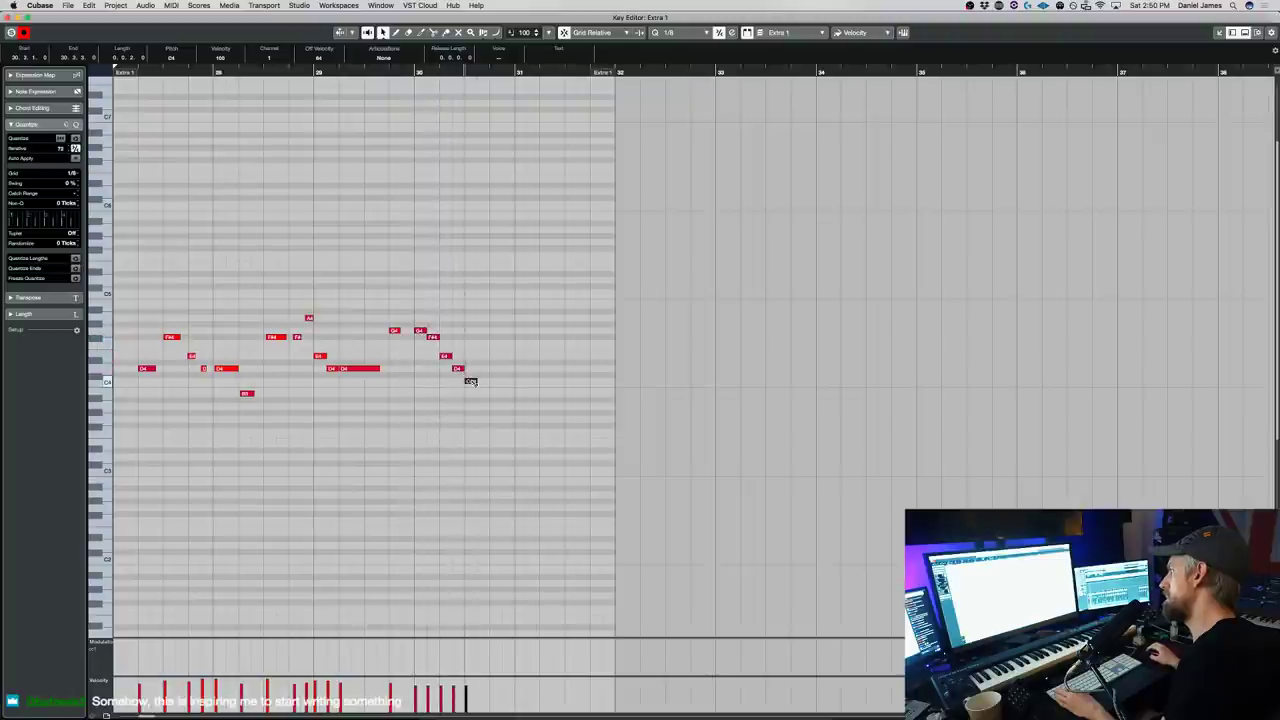
{"action": "left_click", "coordinate": [379, 72]}
{"action": "key", "text": "space"}
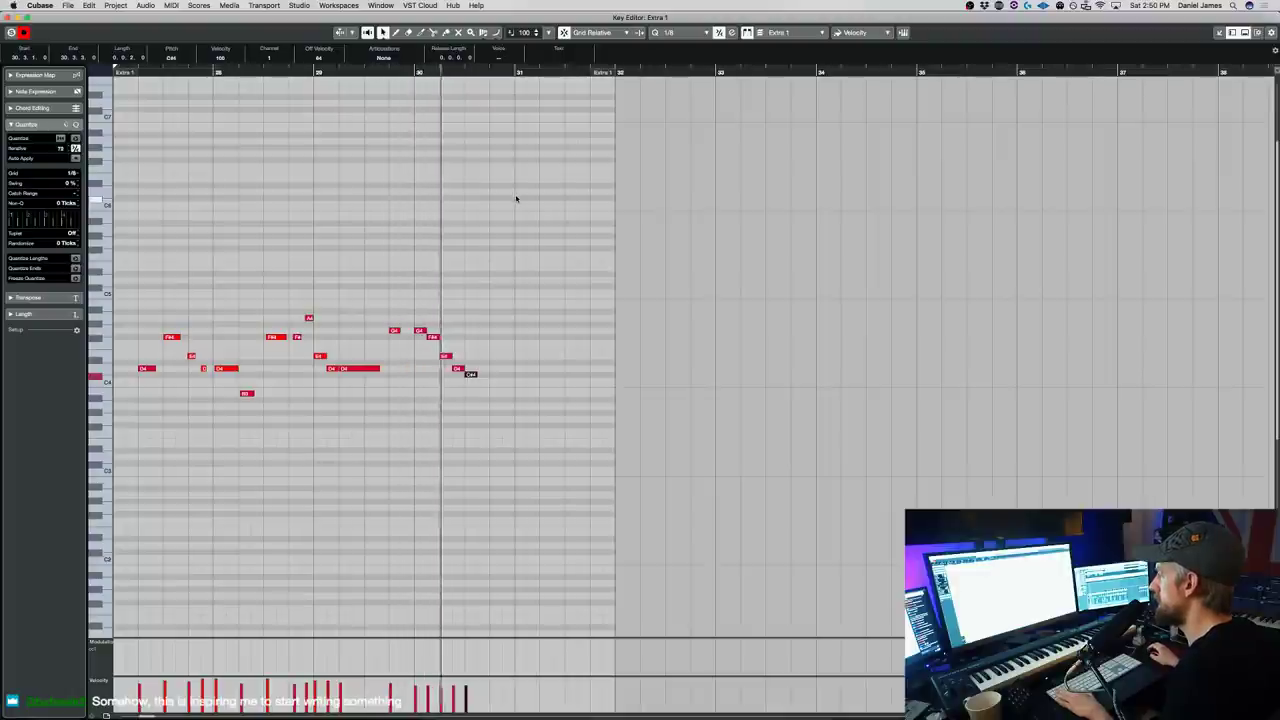
{"action": "key", "text": "Return"}
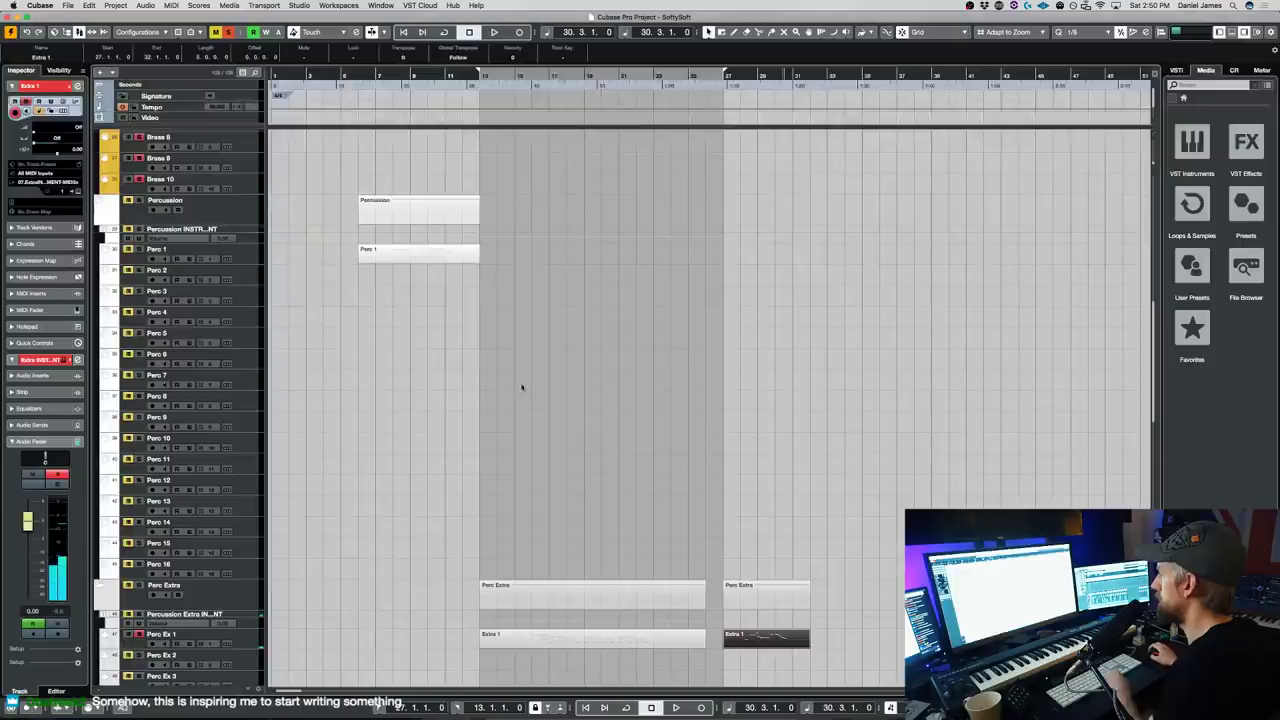
- Solo the Audio 02 track and play the edited melody against it from bar 27
{"action": "scroll", "coordinate": [509, 457], "scroll_direction": "down", "scroll_amount": 10}
{"action": "key", "text": "space"}
{"action": "scroll", "coordinate": [510, 408], "scroll_direction": "down", "scroll_amount": 8}
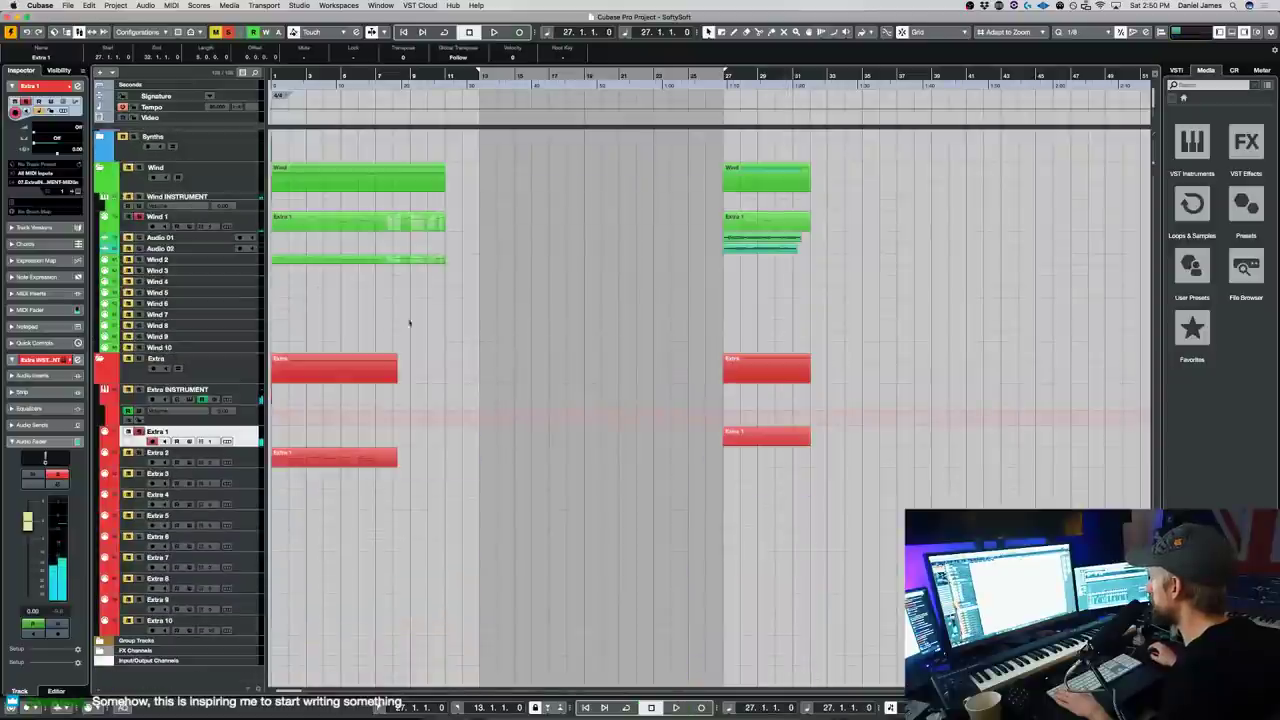
{"action": "left_click", "coordinate": [140, 249]}
{"action": "key", "text": "space"}
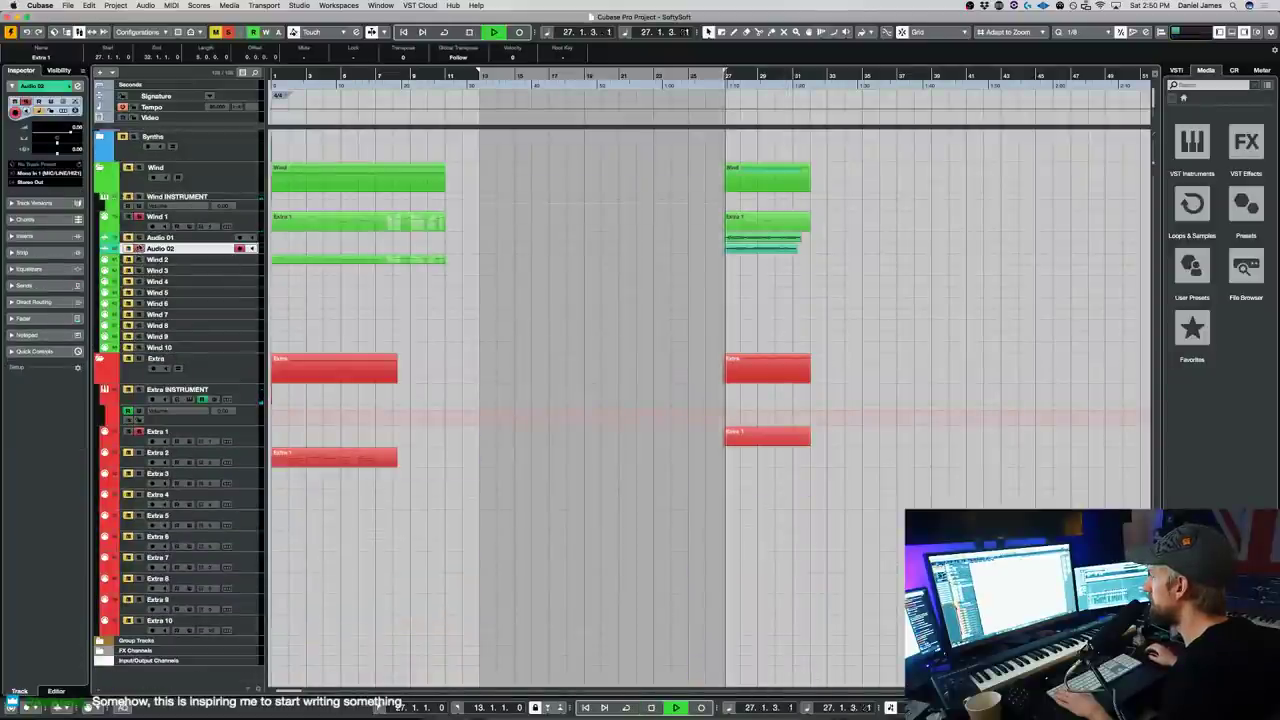
- Delete the recorded audio takes at bar 27, and remove the Audio 01 and Audio 02 tracks
{"action": "left_click", "coordinate": [770, 249]}
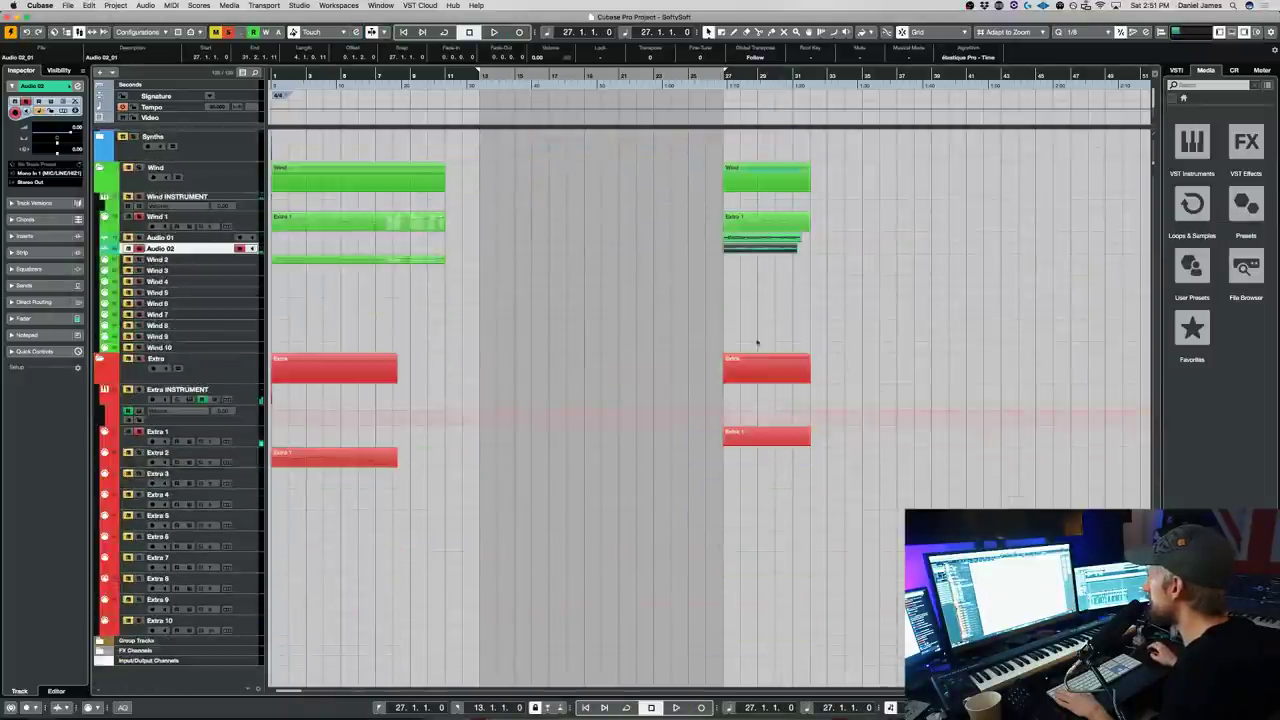
{"action": "left_click_drag", "start_coordinate": [817, 308], "coordinate": [770, 270]}
{"action": "key", "text": "Delete"}
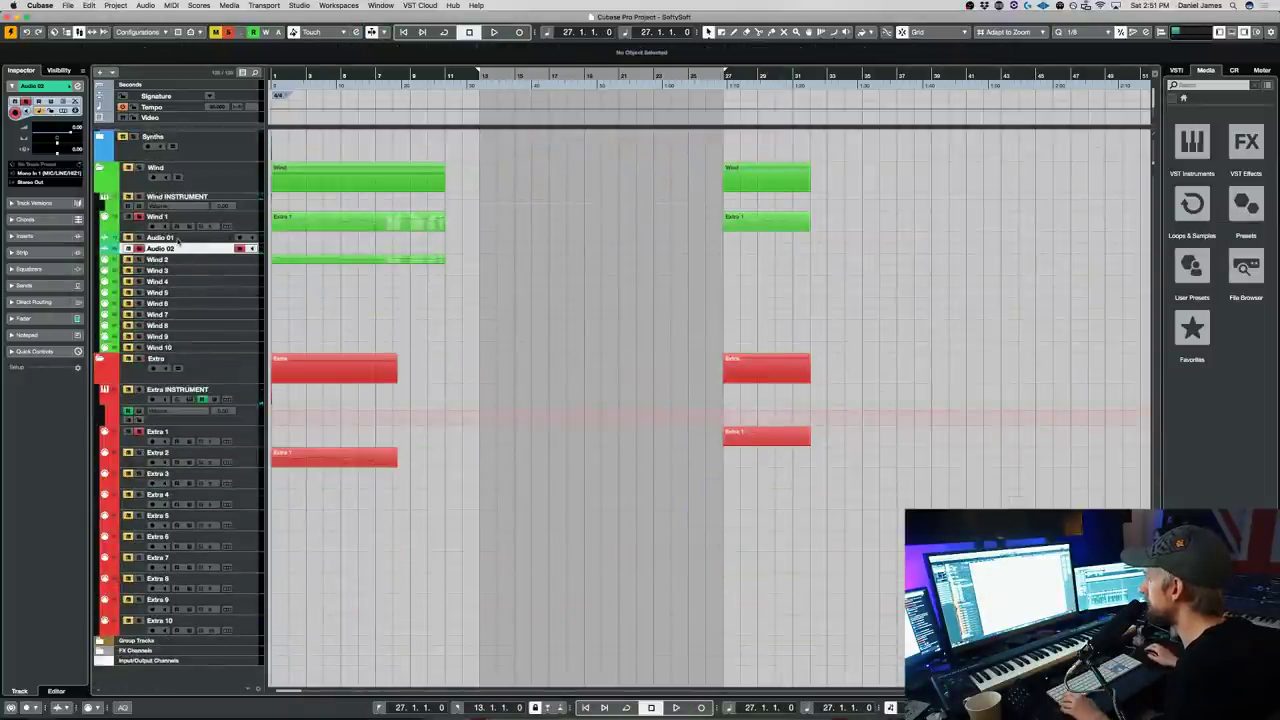
{"action": "left_click", "coordinate": [178, 240]}
{"action": "right_click", "coordinate": [200, 244]}
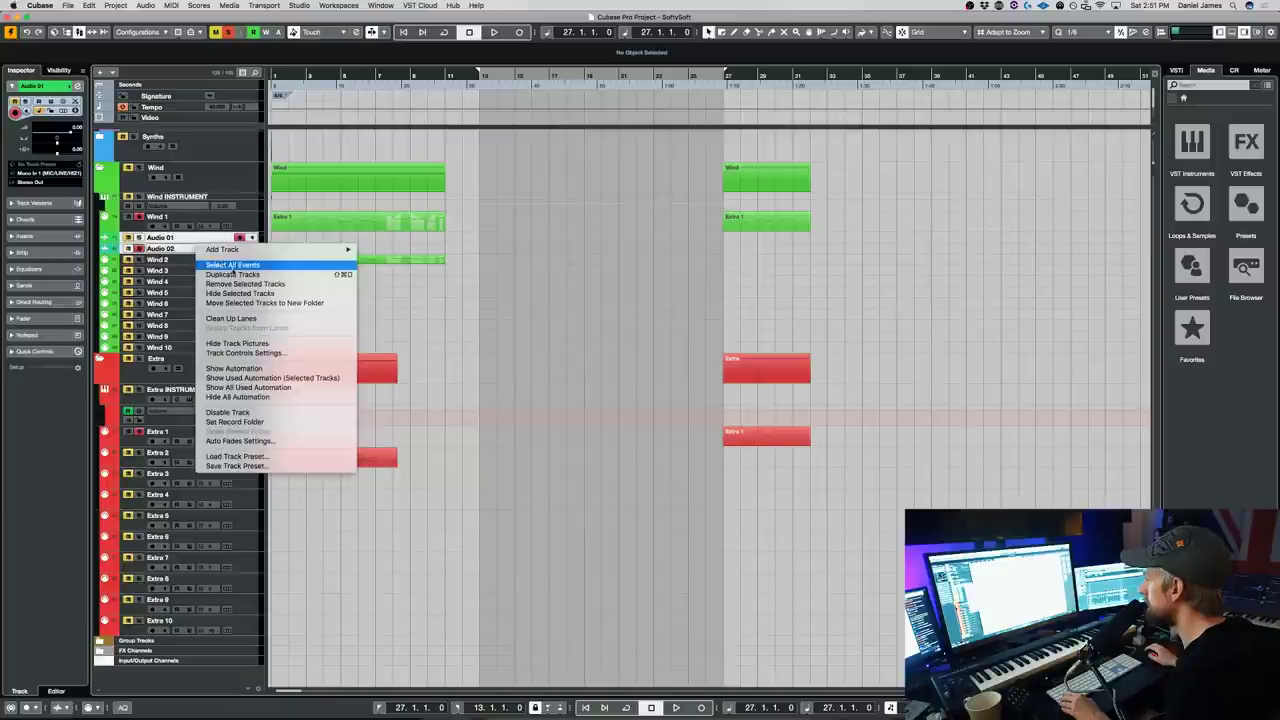
{"action": "left_click", "coordinate": [245, 284]}
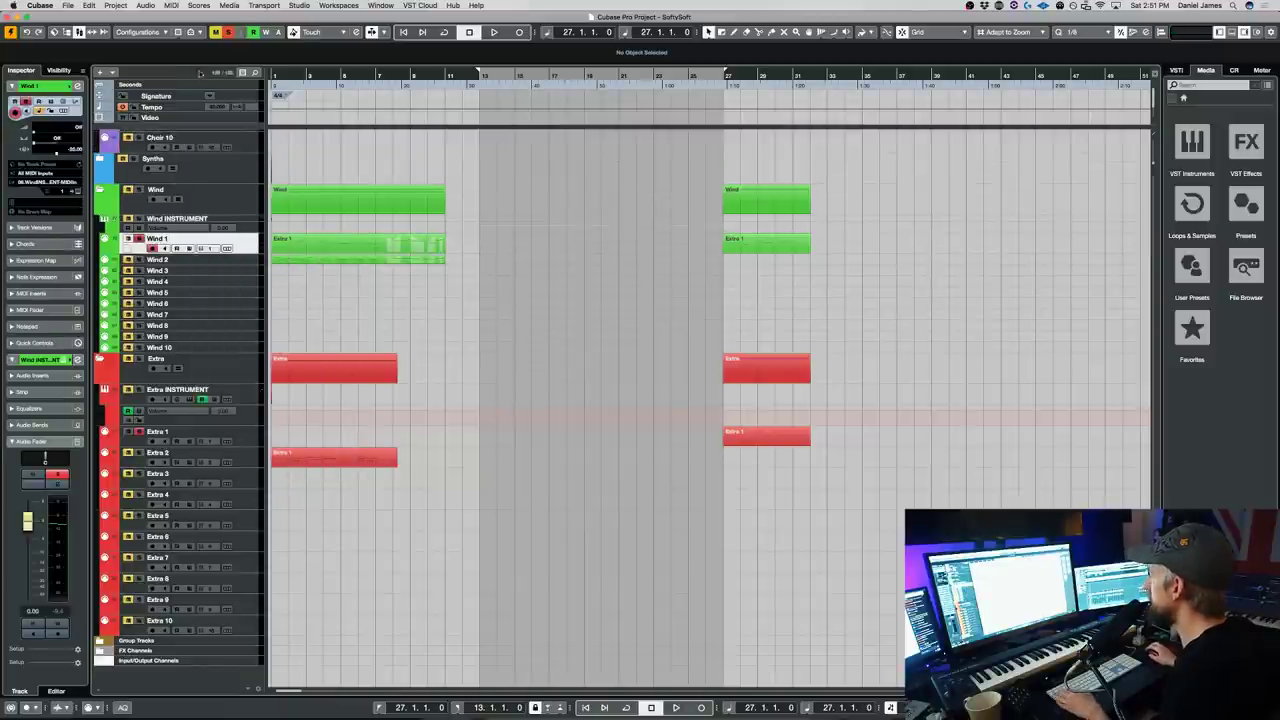
- Clear all track solos, set the locator range from bar 1 to bar 31, and play the piece from the start
{"action": "left_click", "coordinate": [229, 34]}
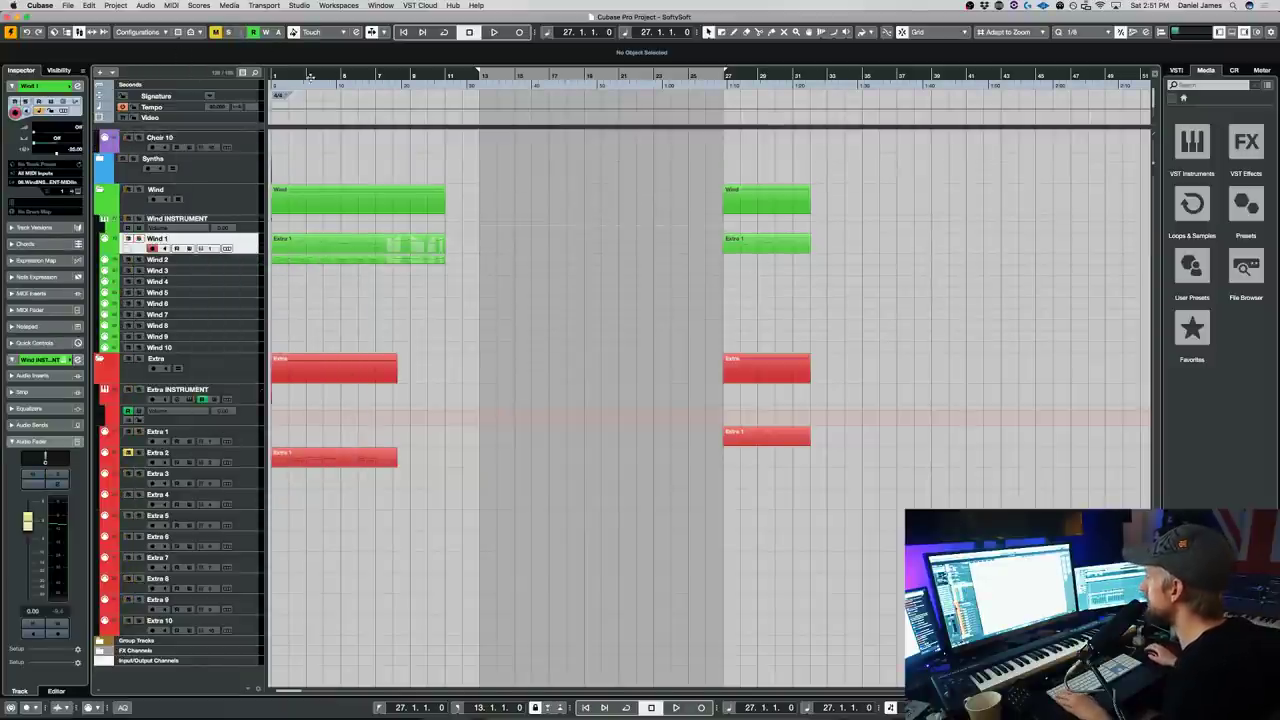
{"action": "left_click", "coordinate": [272, 76], "text": "super"}
{"action": "key", "text": "space"}
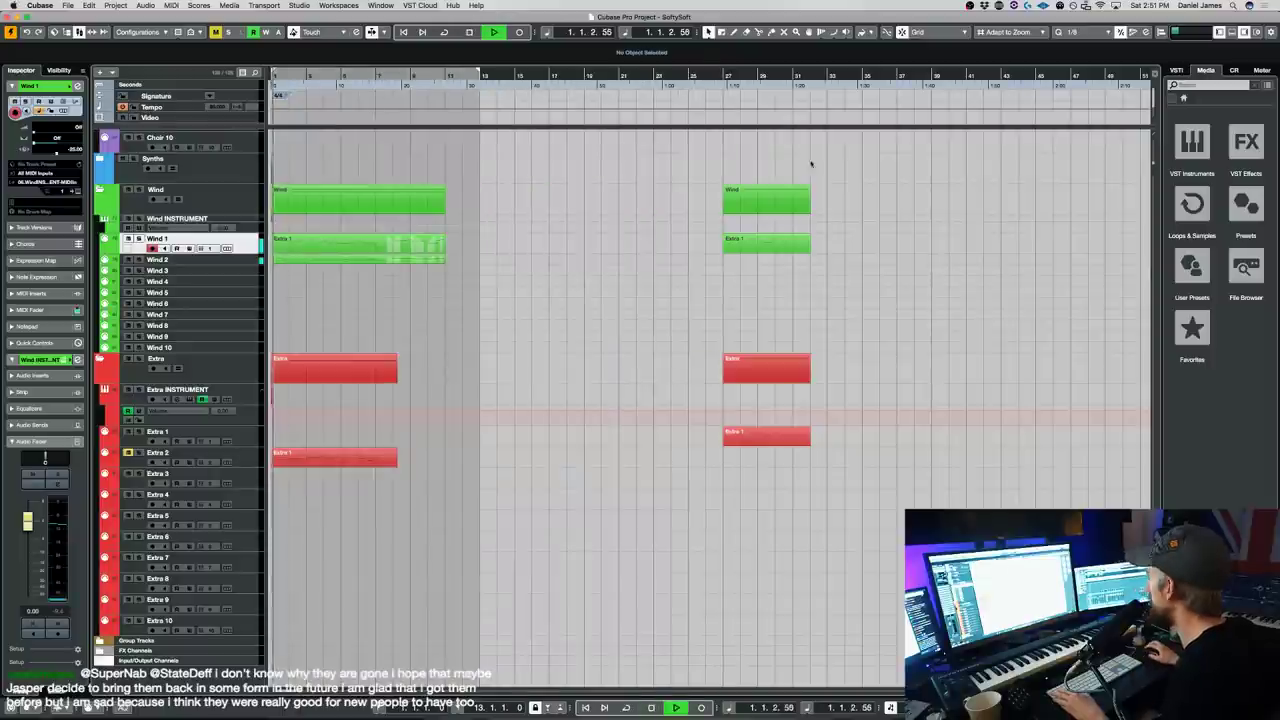
{"action": "scroll", "coordinate": [848, 310], "scroll_direction": "up", "scroll_amount": 15}
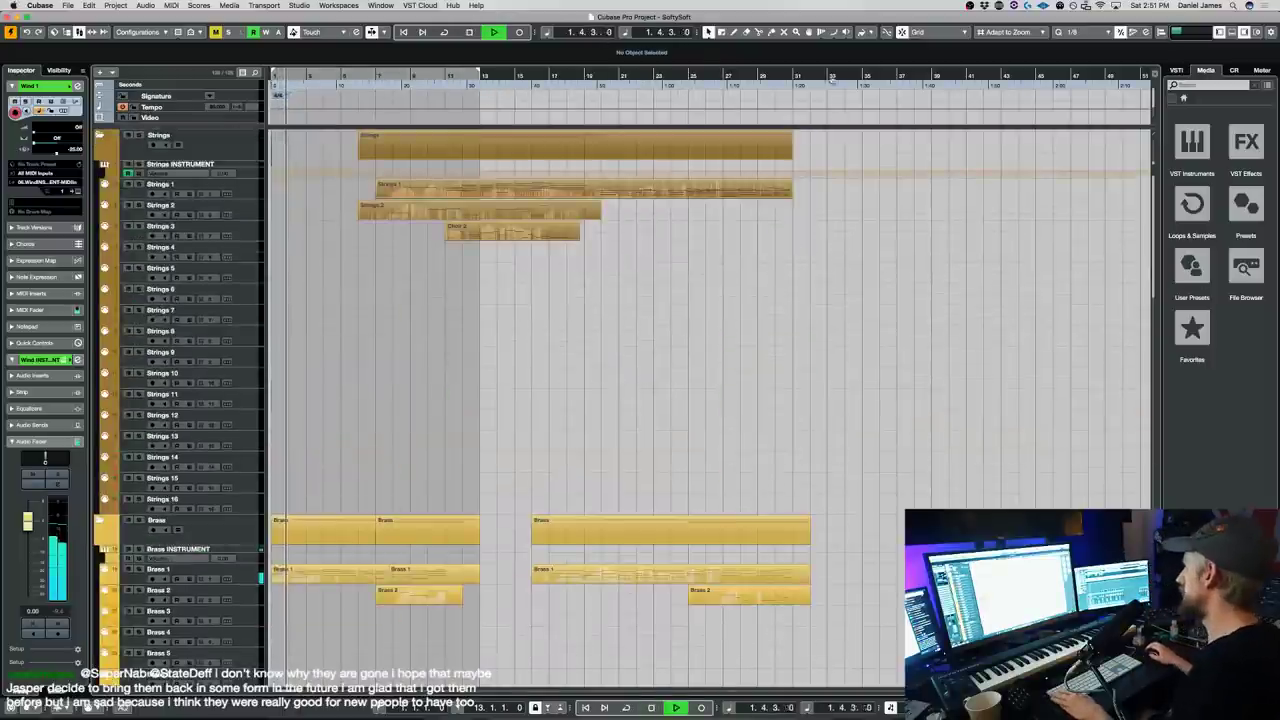
{"action": "left_click", "coordinate": [795, 76], "text": "alt"}
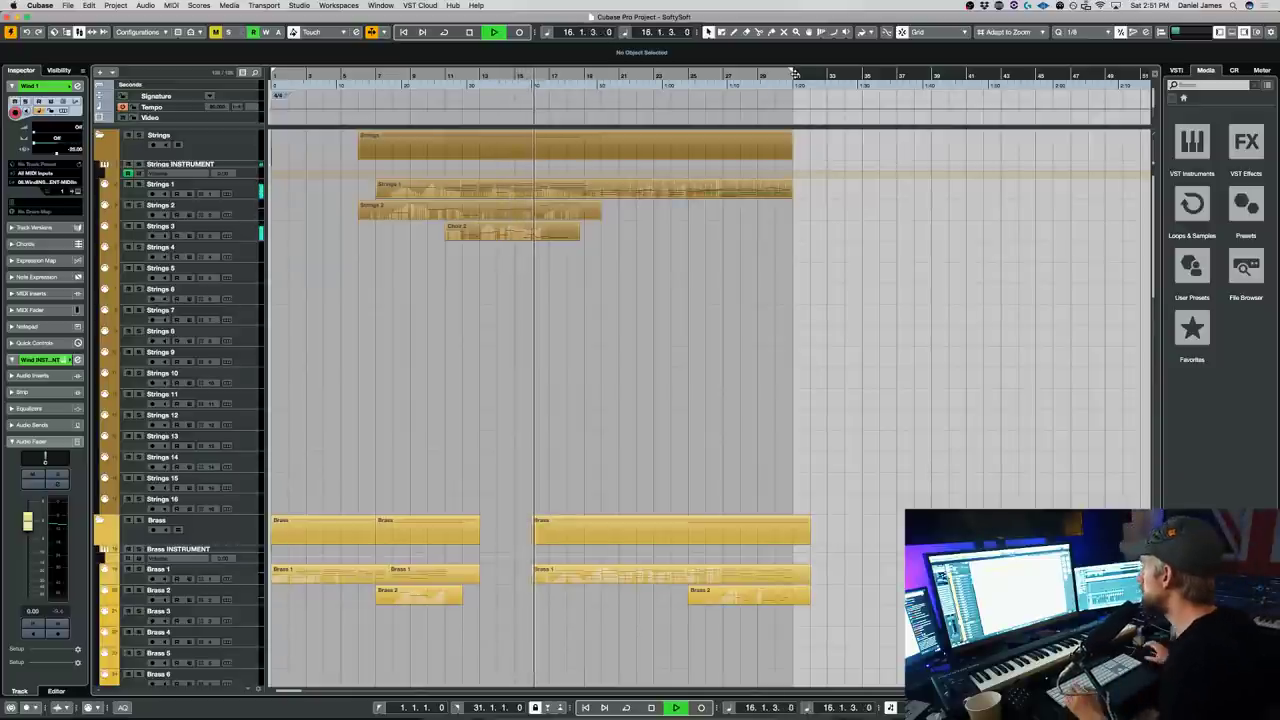
- Draw a new modulation line across bar 15 in the Strings 1 part, and return to the project's wind tracks
{"action": "double_click", "coordinate": [546, 191]}
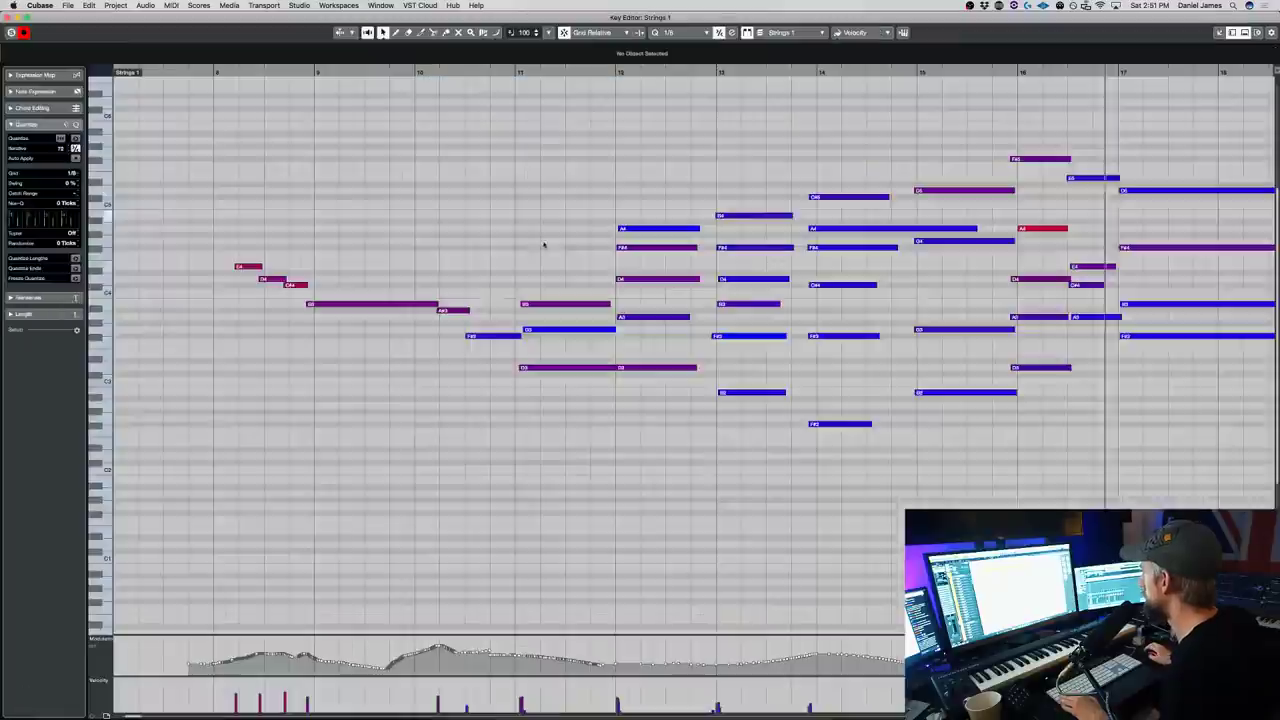
{"action": "scroll", "coordinate": [717, 689], "scroll_direction": "right", "scroll_amount": 2}
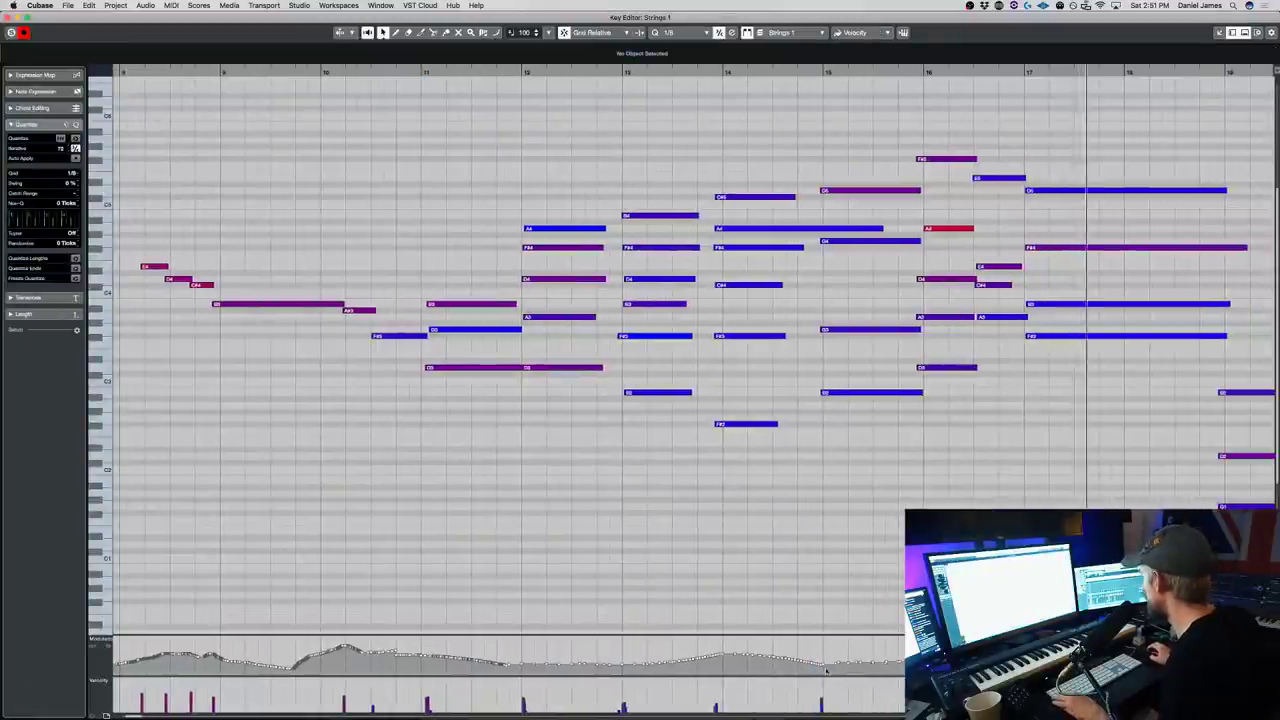
{"action": "right_click", "coordinate": [897, 655]}
{"action": "left_click", "coordinate": [941, 635]}
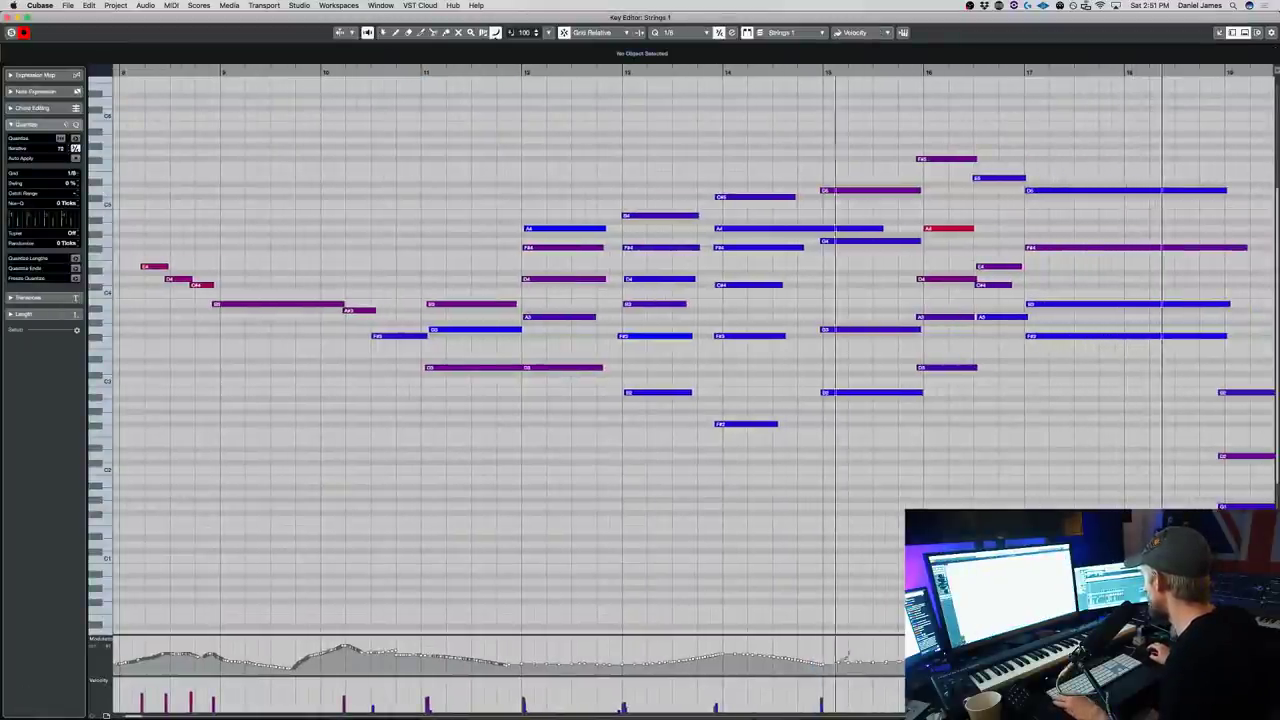
{"action": "left_click_drag", "start_coordinate": [824, 663], "coordinate": [925, 662]}
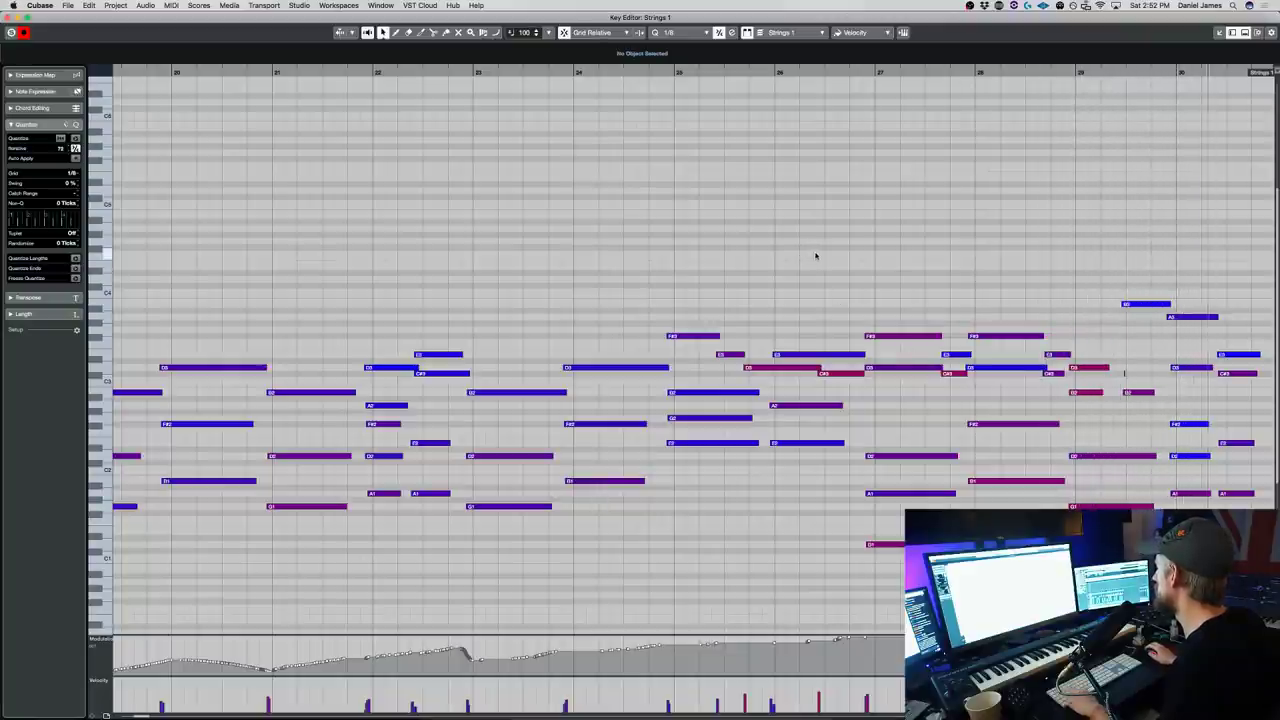
{"action": "key", "text": "Return"}
{"action": "scroll", "coordinate": [917, 346], "scroll_direction": "down", "scroll_amount": 15}
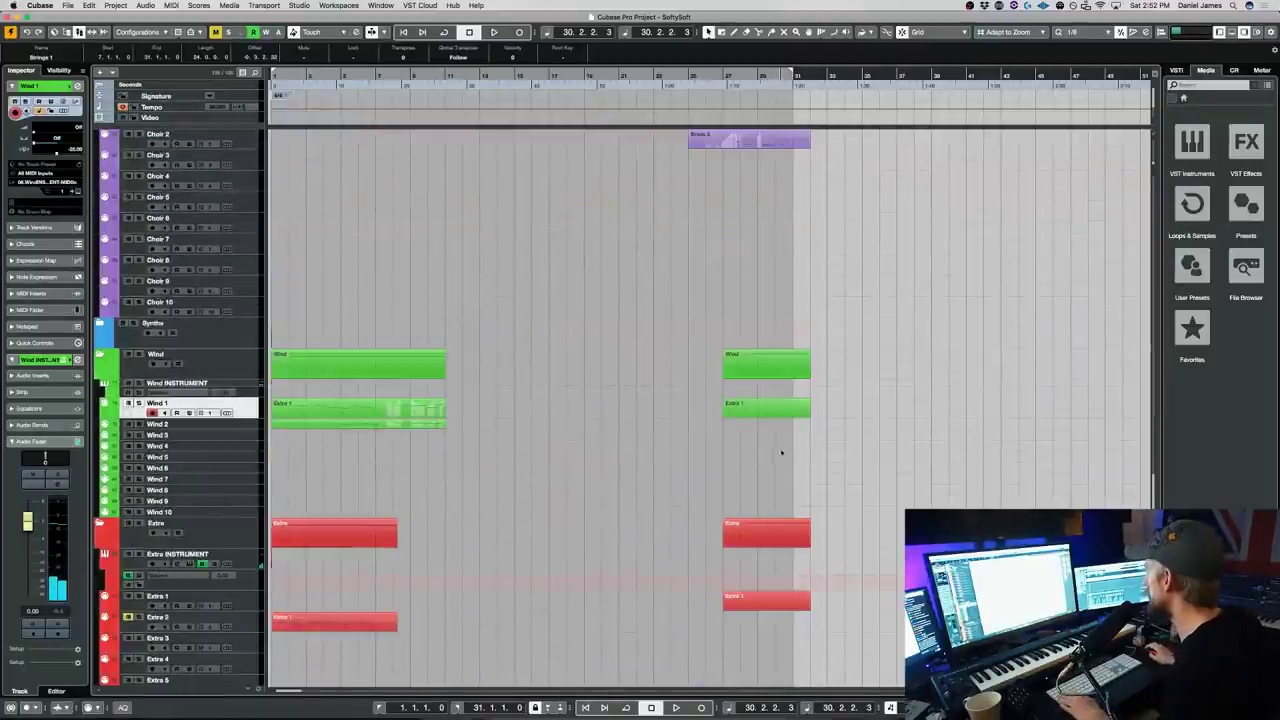
- Move the Wind 1 part to bar 31, delete the Extra 1 track's part at bar 27, and return the Wind 1 part to bar 27
{"action": "left_click_drag", "start_coordinate": [748, 405], "coordinate": [829, 406]}
{"action": "scroll", "coordinate": [823, 416], "scroll_direction": "up", "scroll_amount": 12}
{"action": "scroll", "coordinate": [823, 416], "scroll_direction": "down", "scroll_amount": 14}
{"action": "key", "text": "Down"}
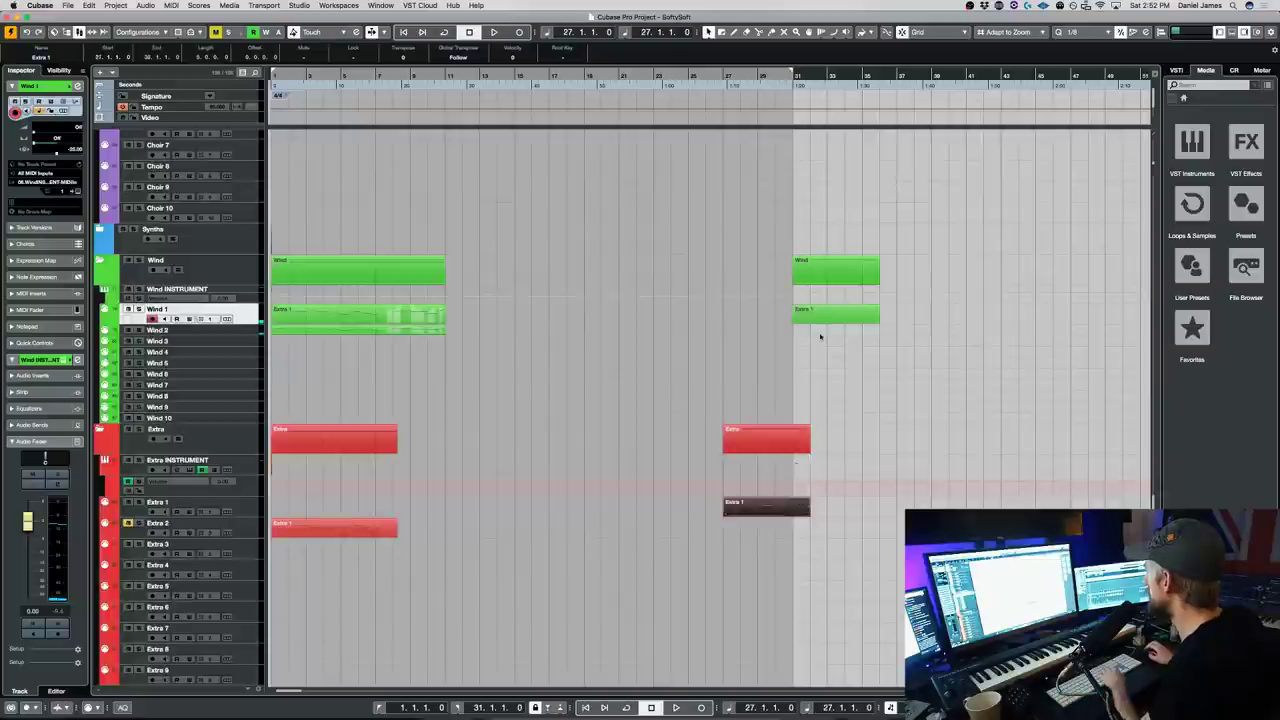
{"action": "key", "text": "Delete"}
{"action": "left_click_drag", "start_coordinate": [814, 311], "coordinate": [744, 310]}
- Play the arrangement from bar 27 and copy the Brass 2 part at bar 25 onto the Strings 3 track
{"action": "key", "text": "space"}
{"action": "scroll", "coordinate": [796, 358], "scroll_direction": "up", "scroll_amount": 6}
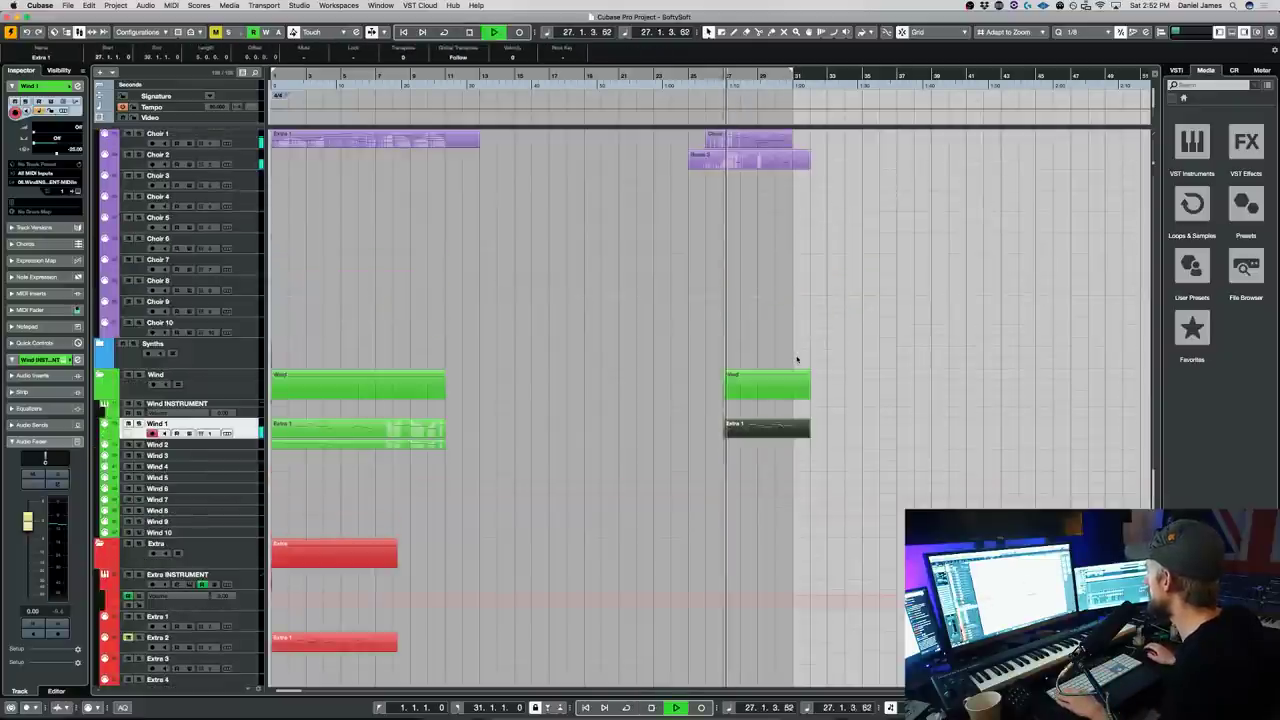
{"action": "scroll", "coordinate": [796, 358], "scroll_direction": "down", "scroll_amount": 8}
{"action": "scroll", "coordinate": [796, 358], "scroll_direction": "up", "scroll_amount": 7}
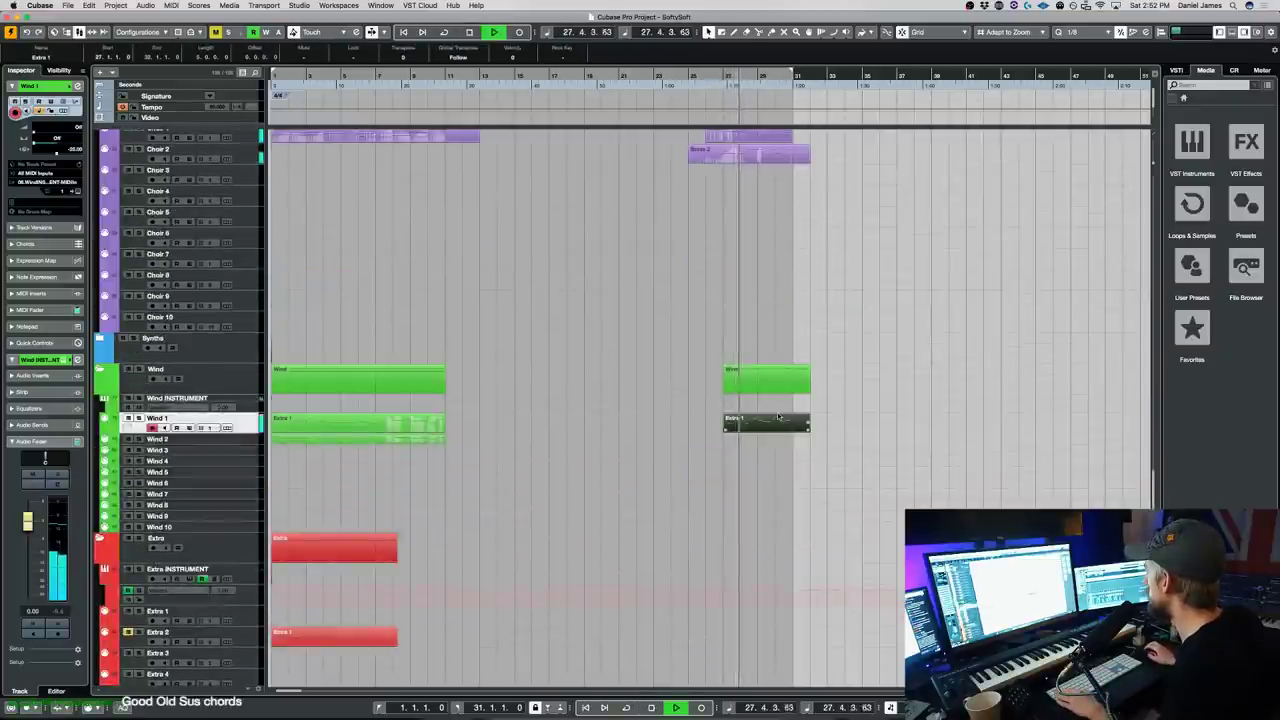
{"action": "scroll", "coordinate": [778, 410], "scroll_direction": "up", "scroll_amount": 15}
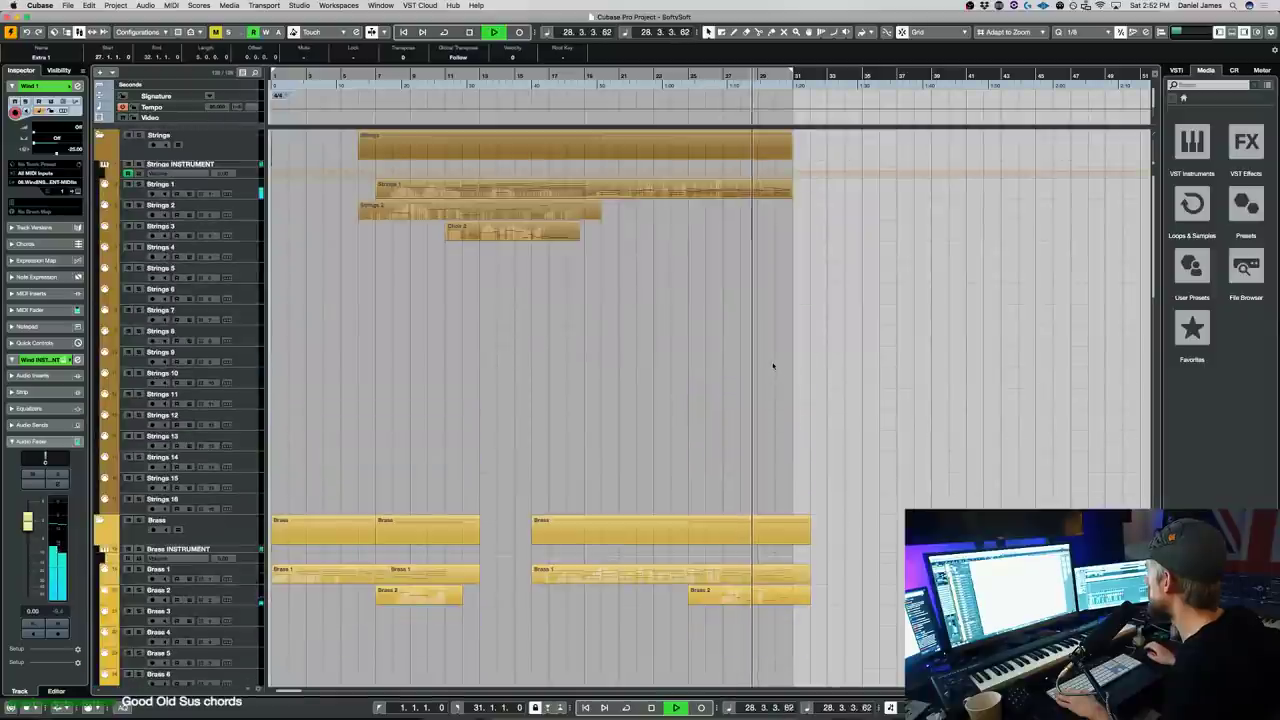
{"action": "left_click_drag", "start_coordinate": [755, 598], "coordinate": [761, 230]}
{"action": "key", "text": "space"}
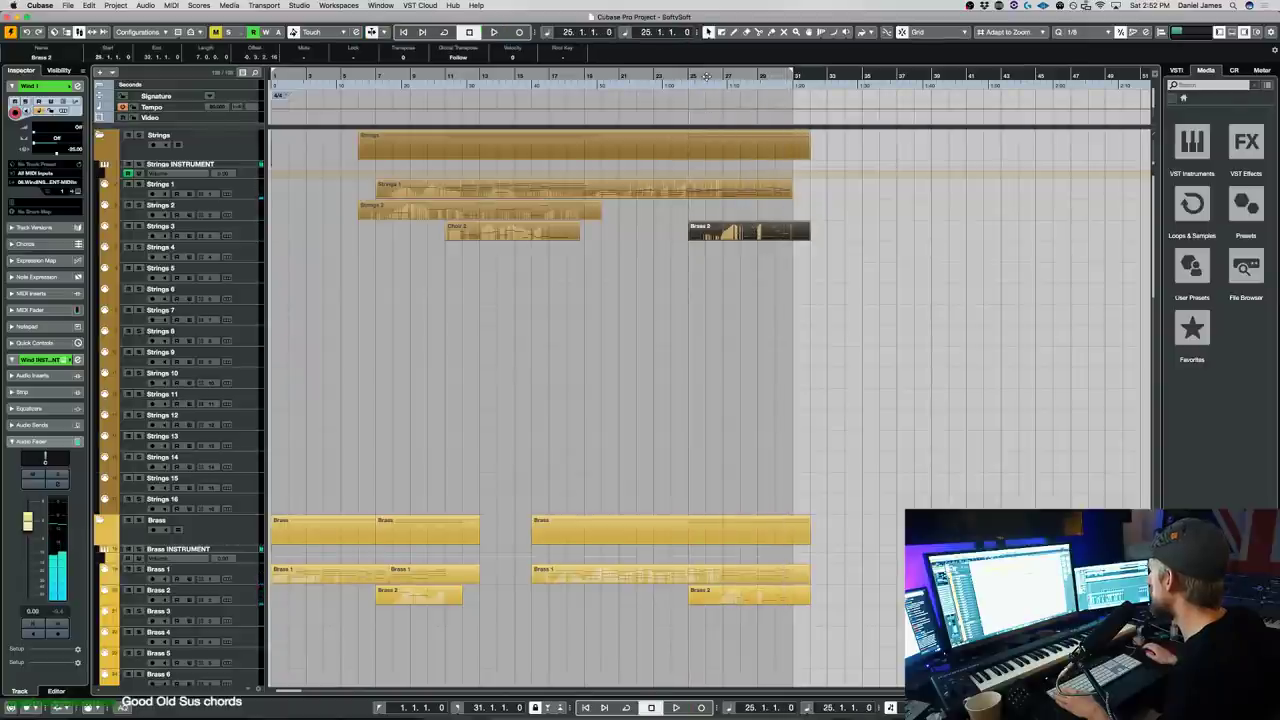
- Play the copied Strings 3 part from bar 25, inspect its notes in the Key Editor, and duplicate it onto the Strings 4 track
{"action": "key", "text": "space"}
{"action": "double_click", "coordinate": [755, 234]}
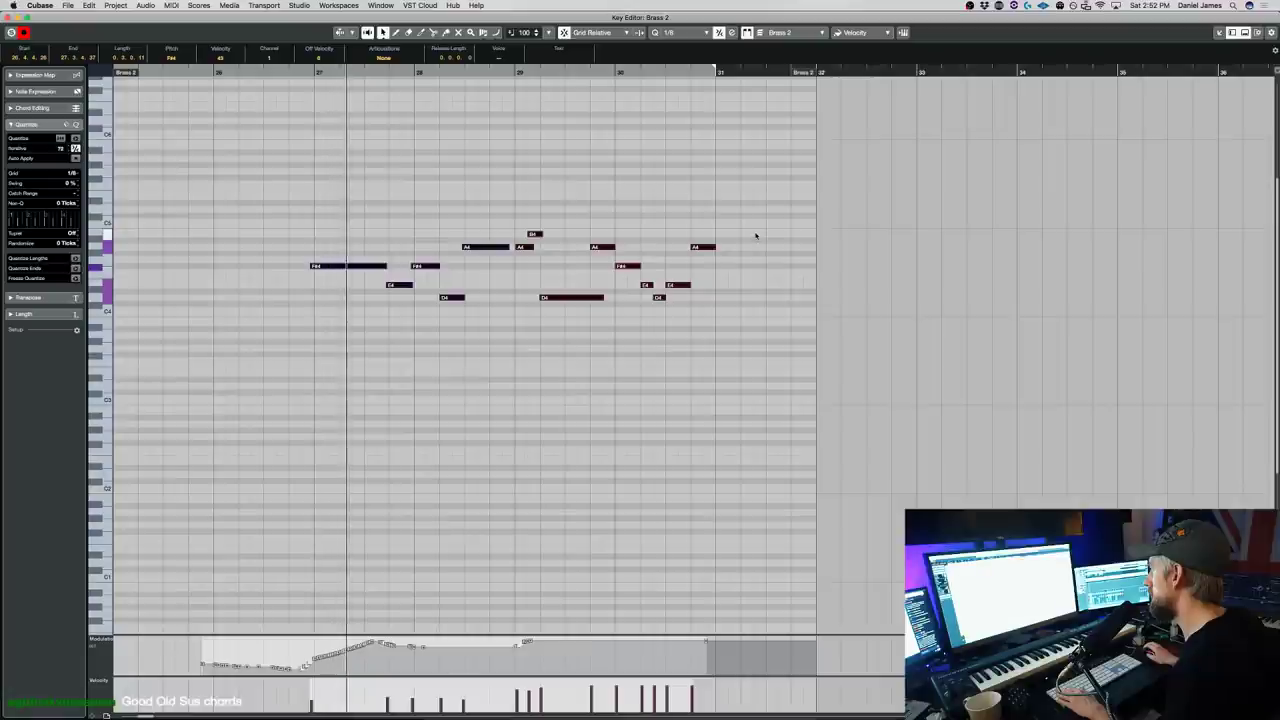
{"action": "key", "text": "Return"}
{"action": "key", "text": "space"}
{"action": "left_click_drag", "start_coordinate": [757, 232], "coordinate": [759, 252]}
- Select the Strings 4 track and browse the Metropolis Ark 1 library's orchestral instrument folders in the Strings Kontakt instance
{"action": "left_click", "coordinate": [243, 262]}
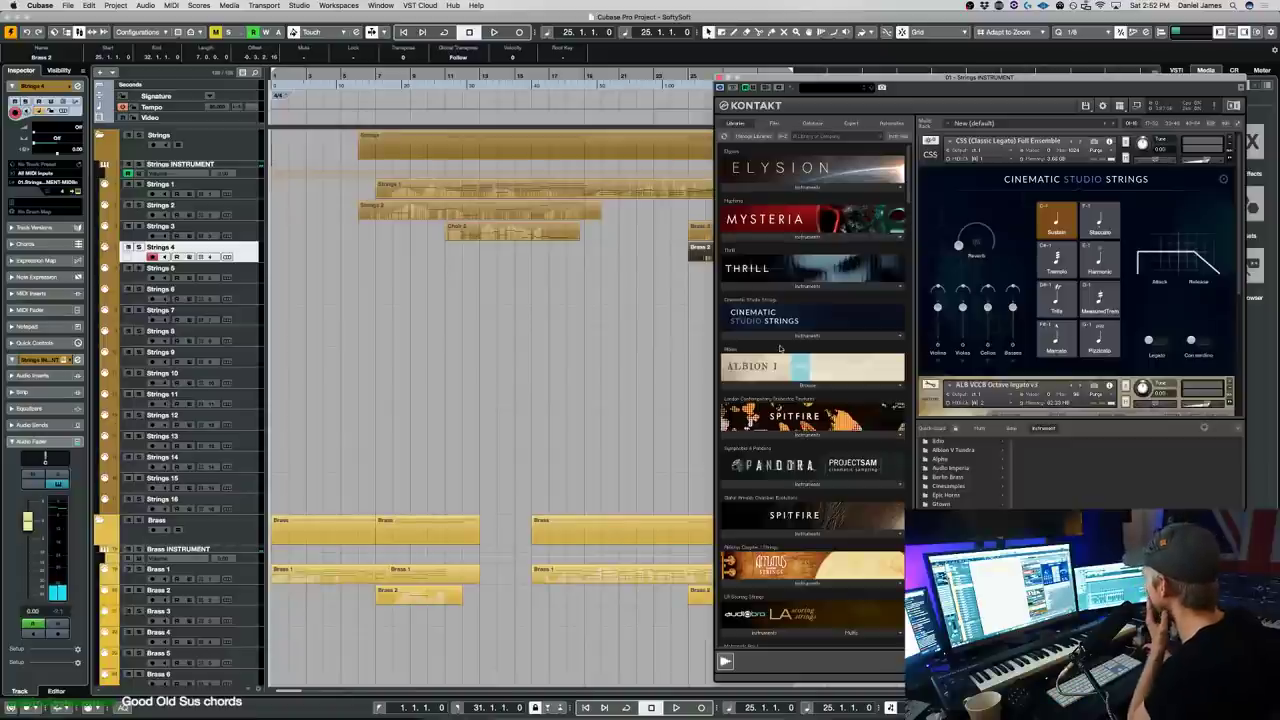
{"action": "scroll", "coordinate": [780, 348], "scroll_direction": "down", "scroll_amount": 8}
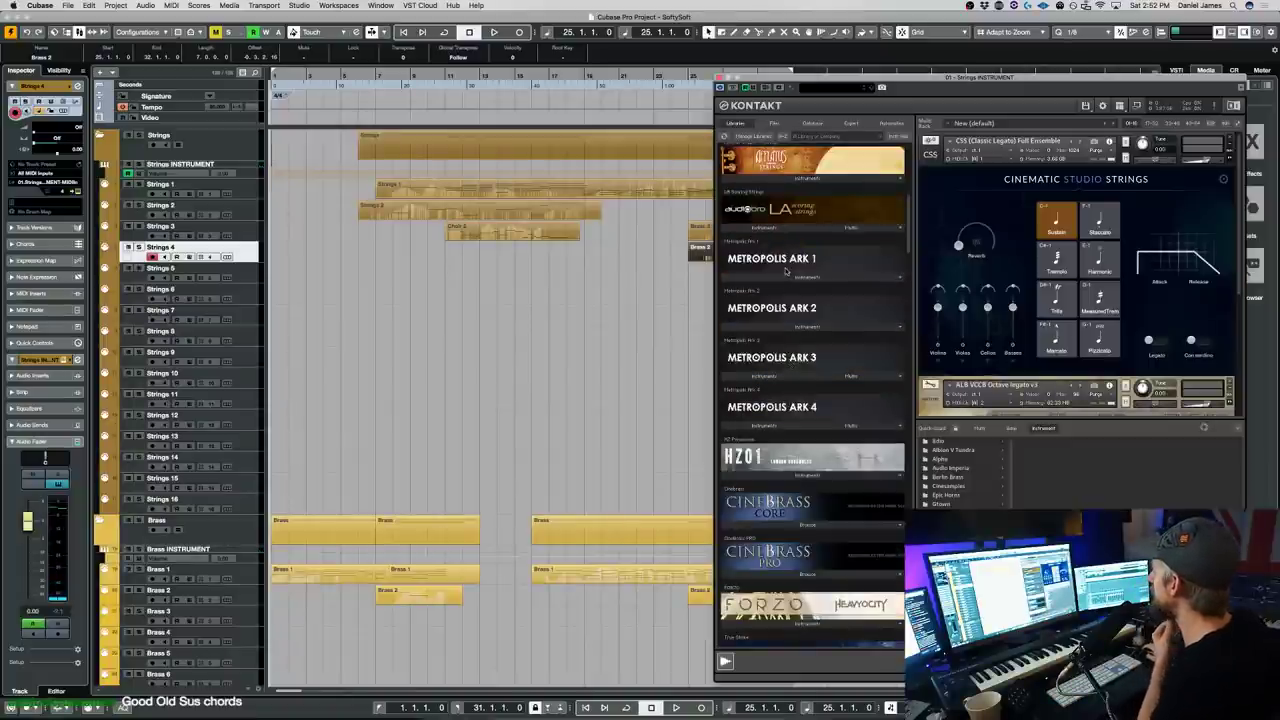
{"action": "left_click", "coordinate": [786, 280]}
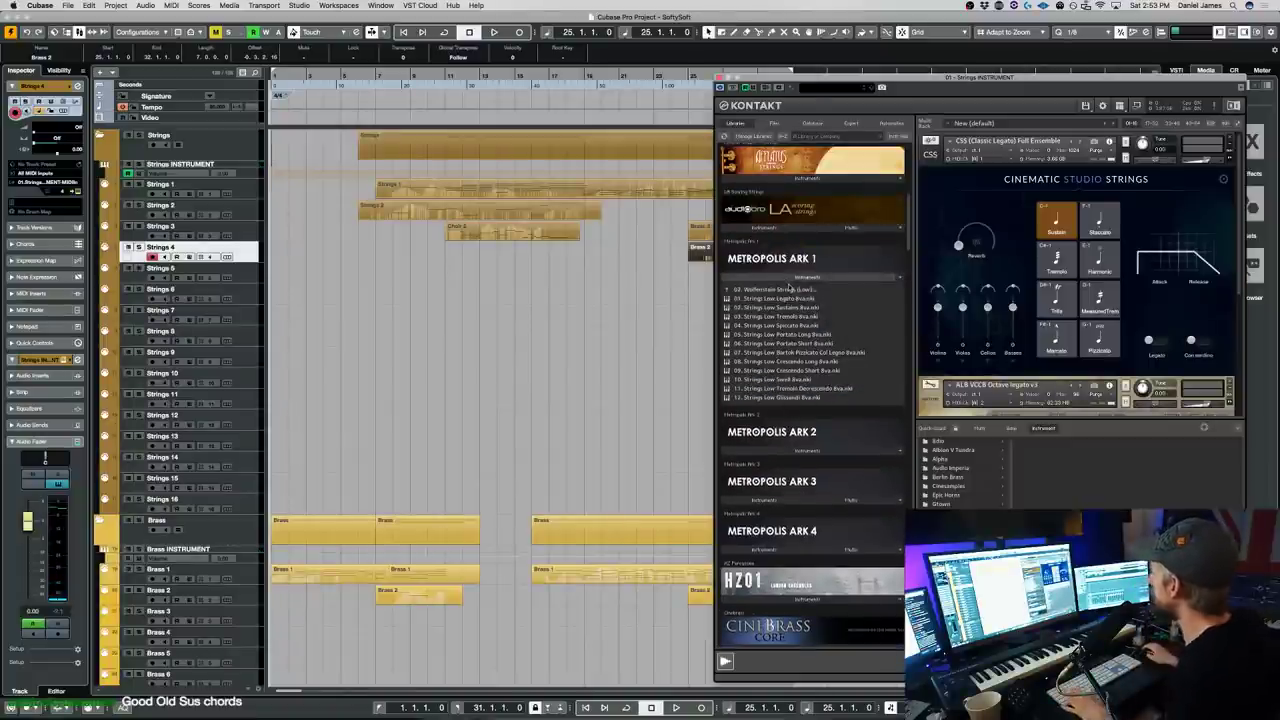
{"action": "left_click", "coordinate": [806, 290]}
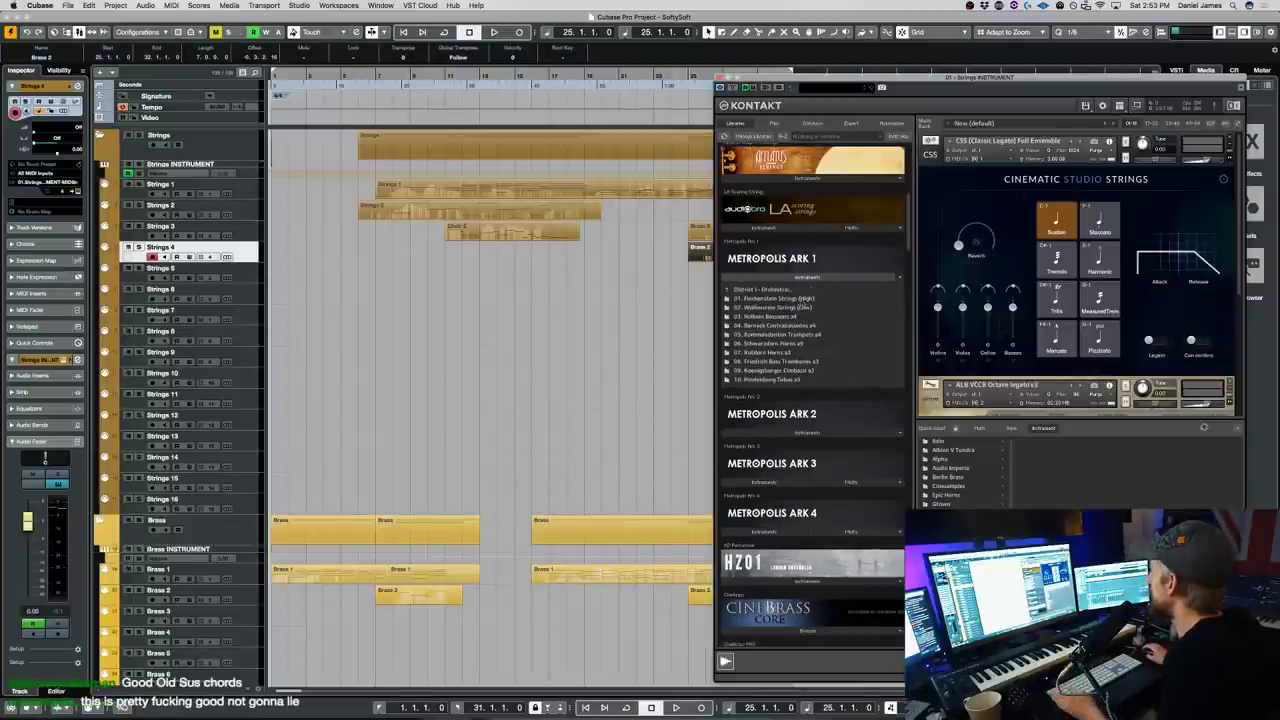
- Load the Strings High Legato 8va instrument from Metropolis Ark 1's Finckenstein Strings (High) into the strings Kontakt rack
{"action": "left_click", "coordinate": [805, 298]}
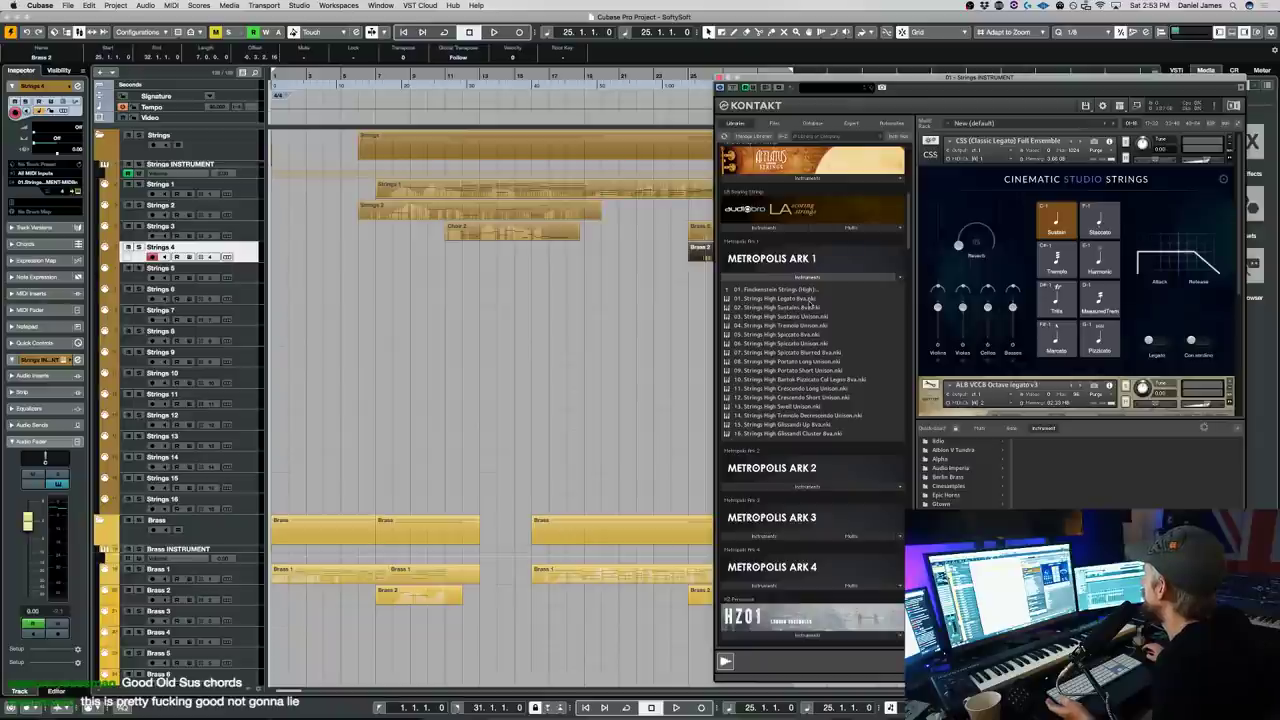
{"action": "left_click", "coordinate": [805, 298]}
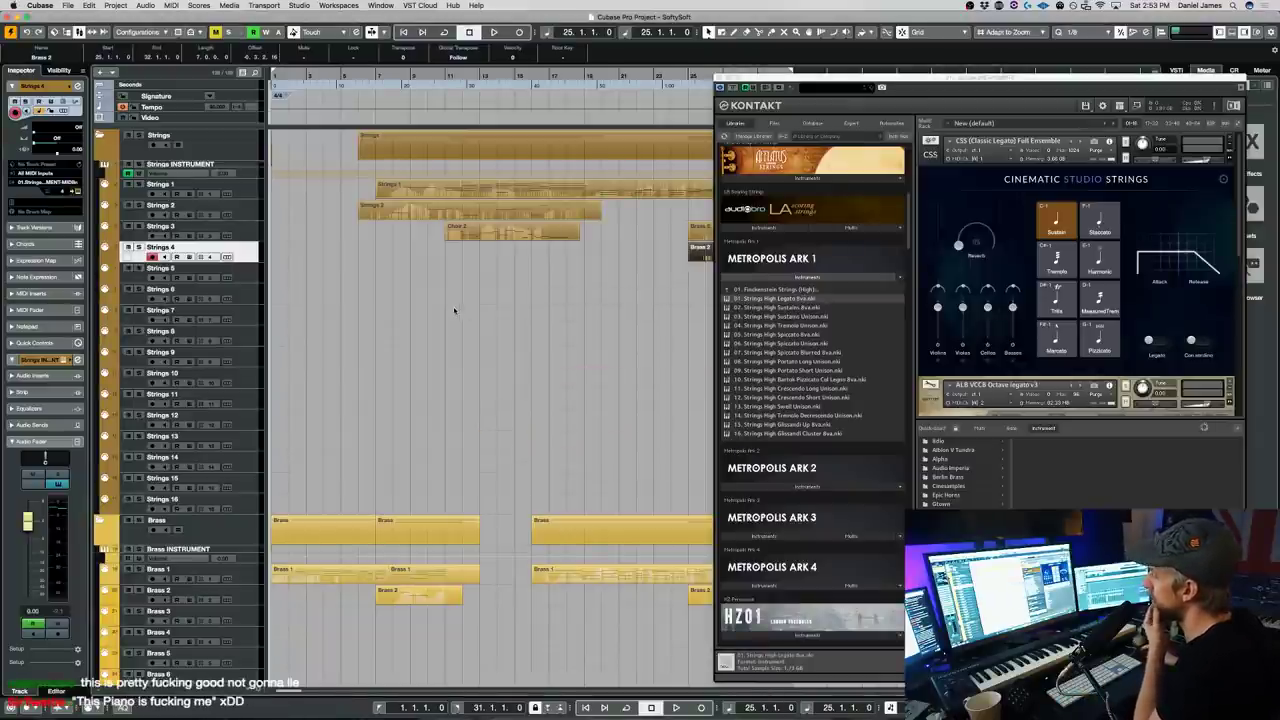
{"action": "scroll", "coordinate": [1012, 275], "scroll_direction": "down", "scroll_amount": 10}
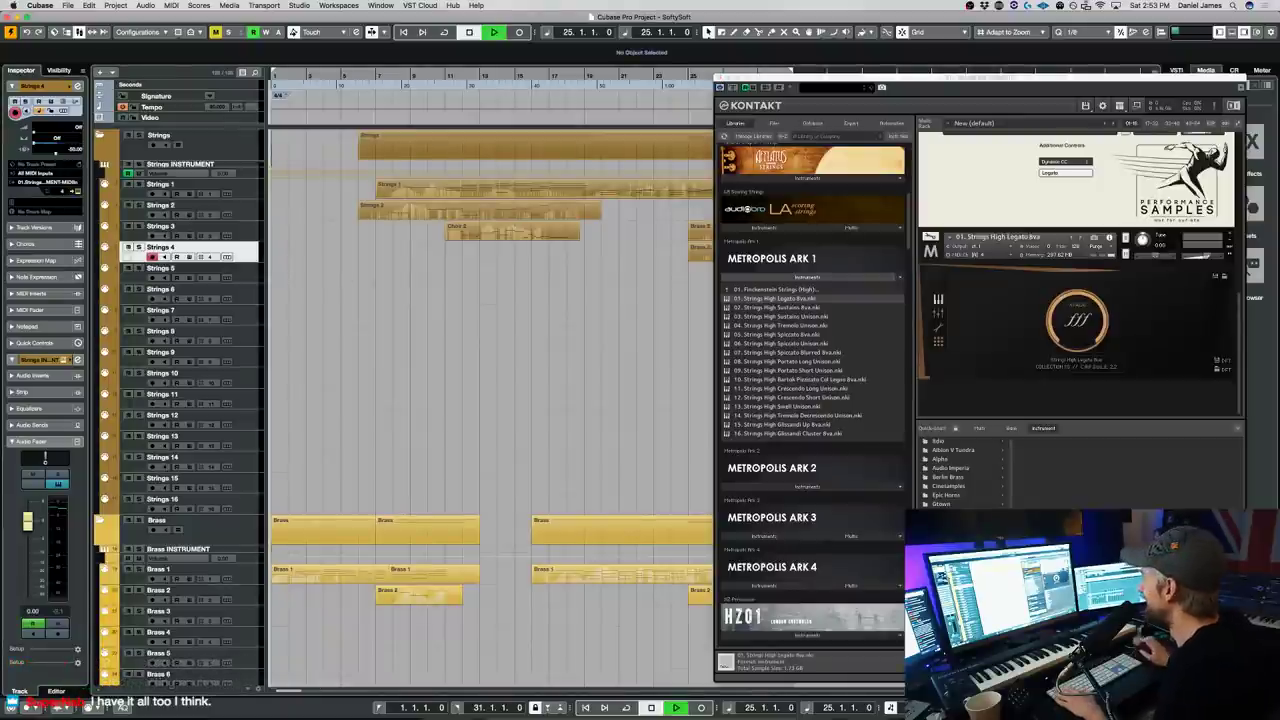
- Review the Strings 4 event's notes in the Key Editor during playback and close the Kontakt window
{"action": "left_click_drag", "start_coordinate": [752, 77], "coordinate": [853, 76]}
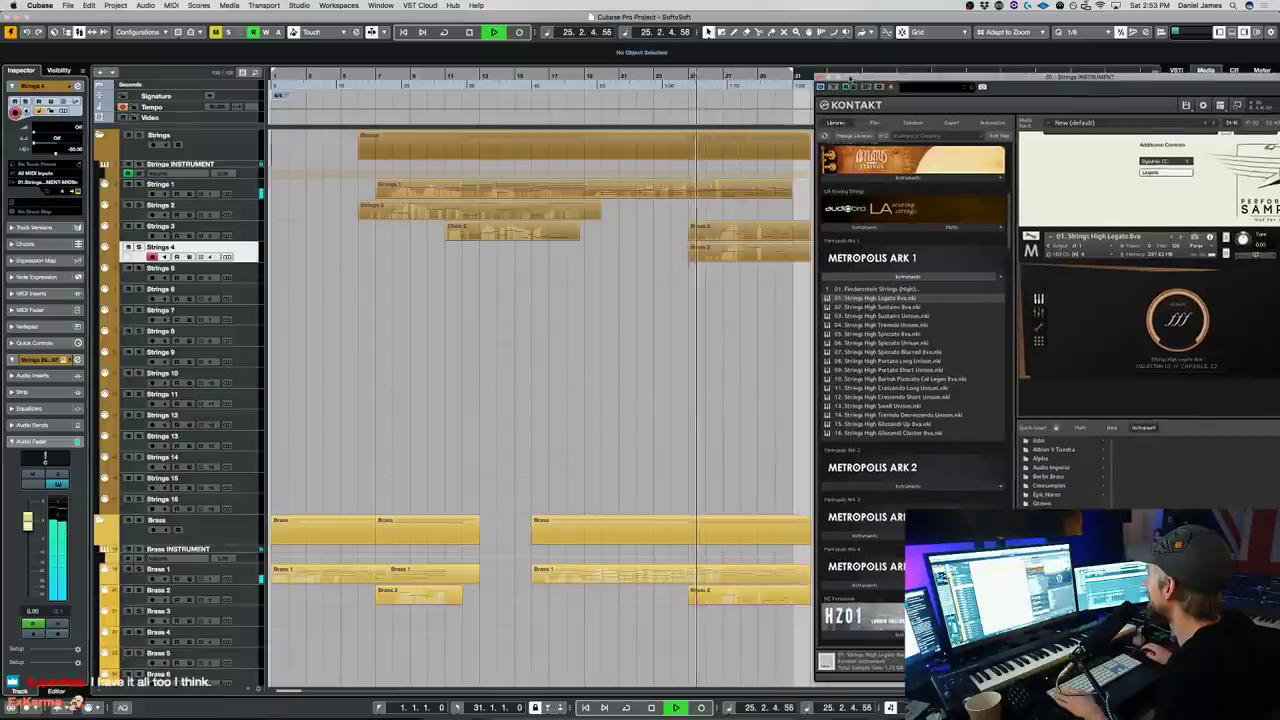
{"action": "left_click", "coordinate": [752, 256]}
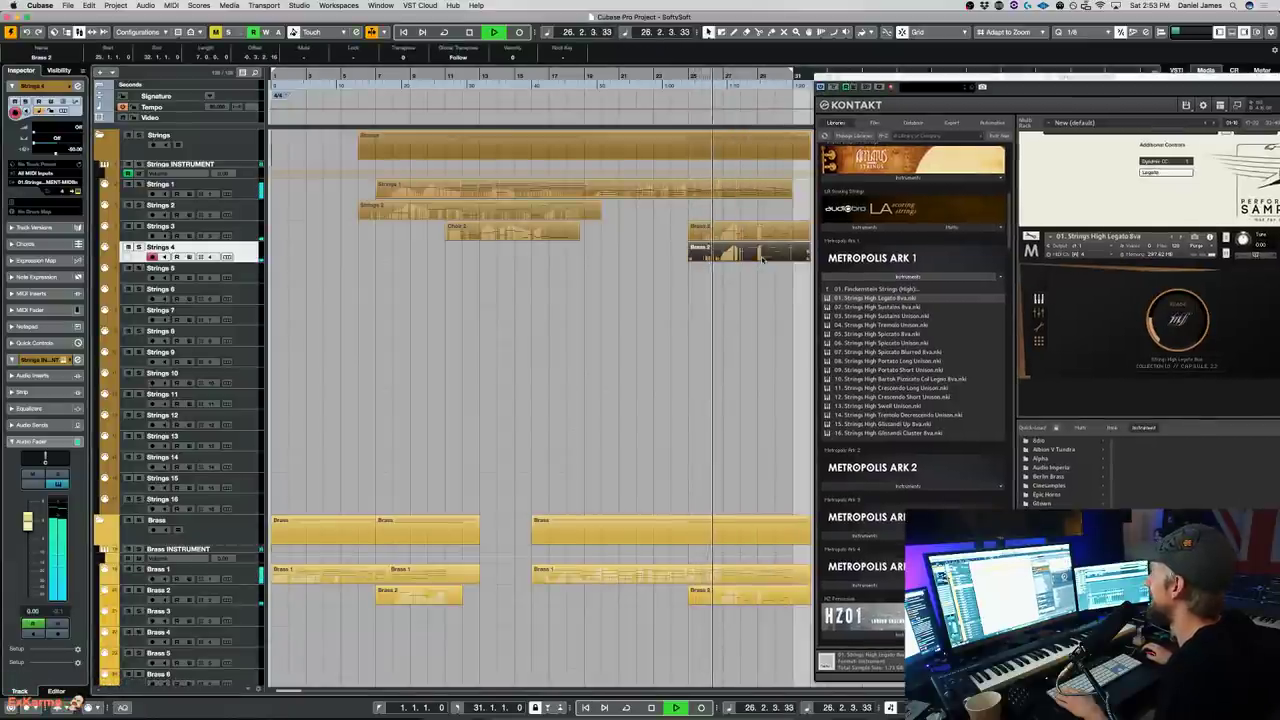
{"action": "double_click", "coordinate": [760, 256]}
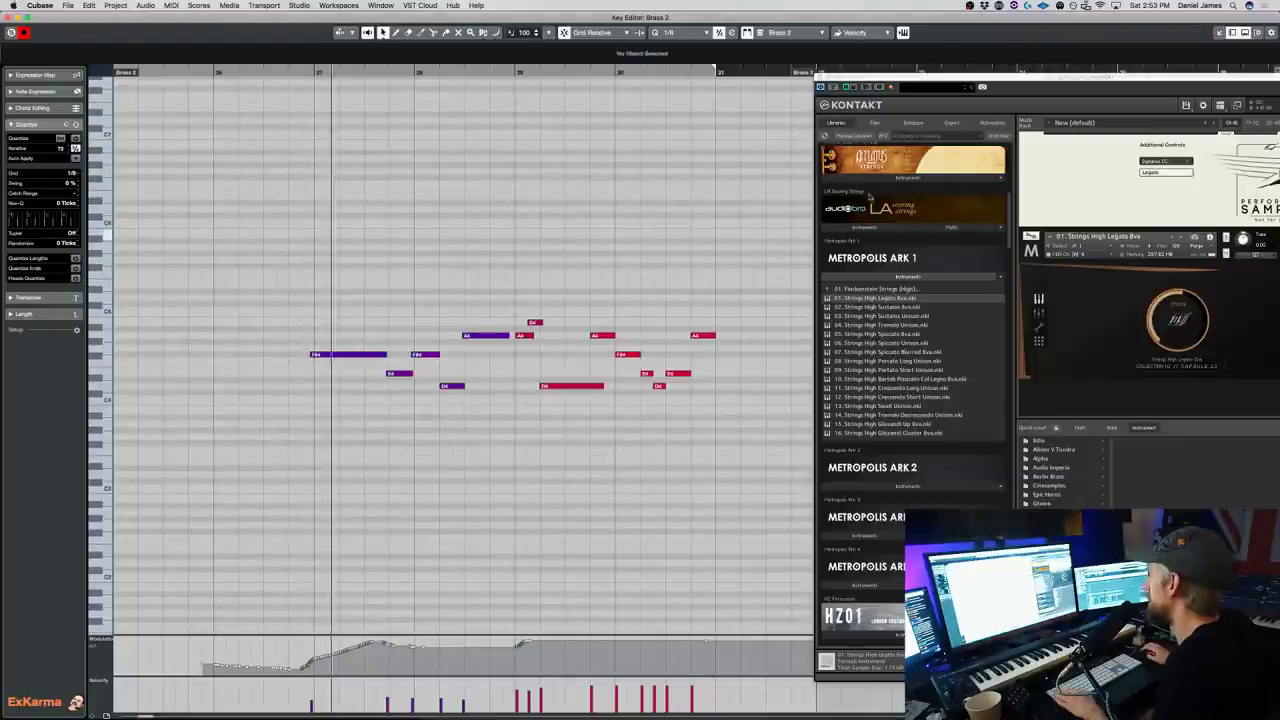
{"action": "left_click_drag", "start_coordinate": [1005, 87], "coordinate": [823, 80]}
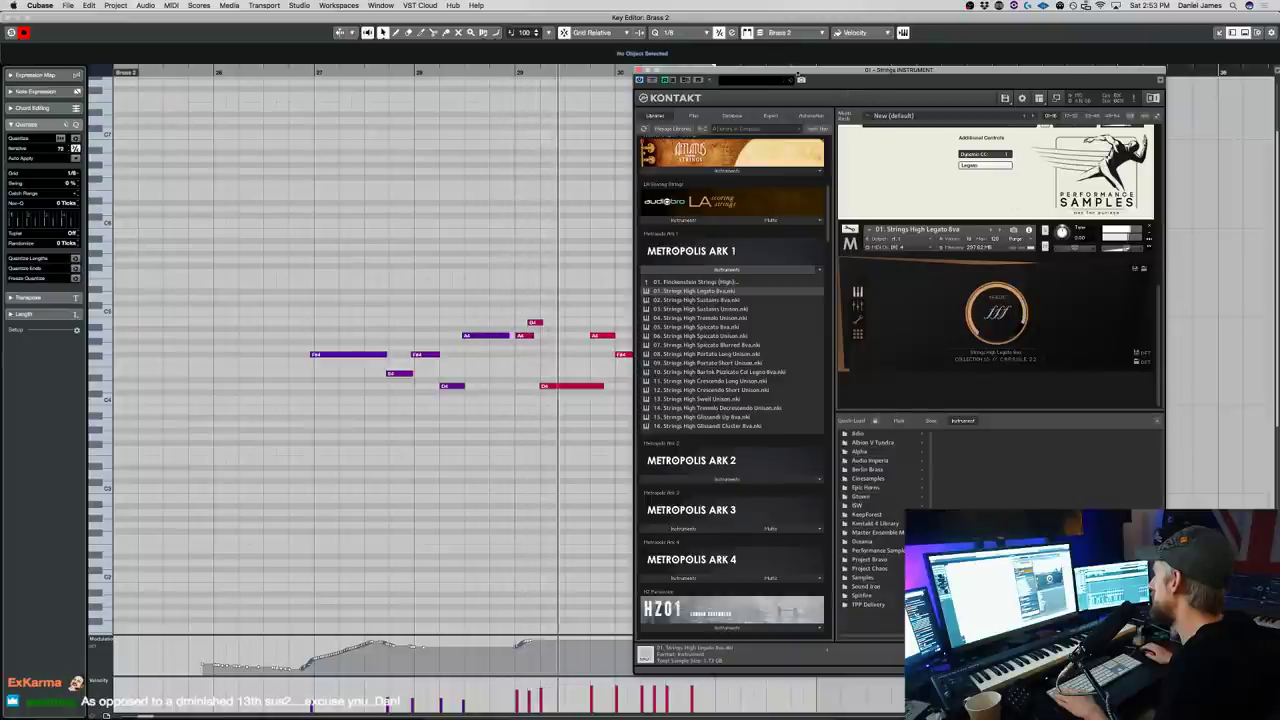
{"action": "left_click", "coordinate": [640, 70]}
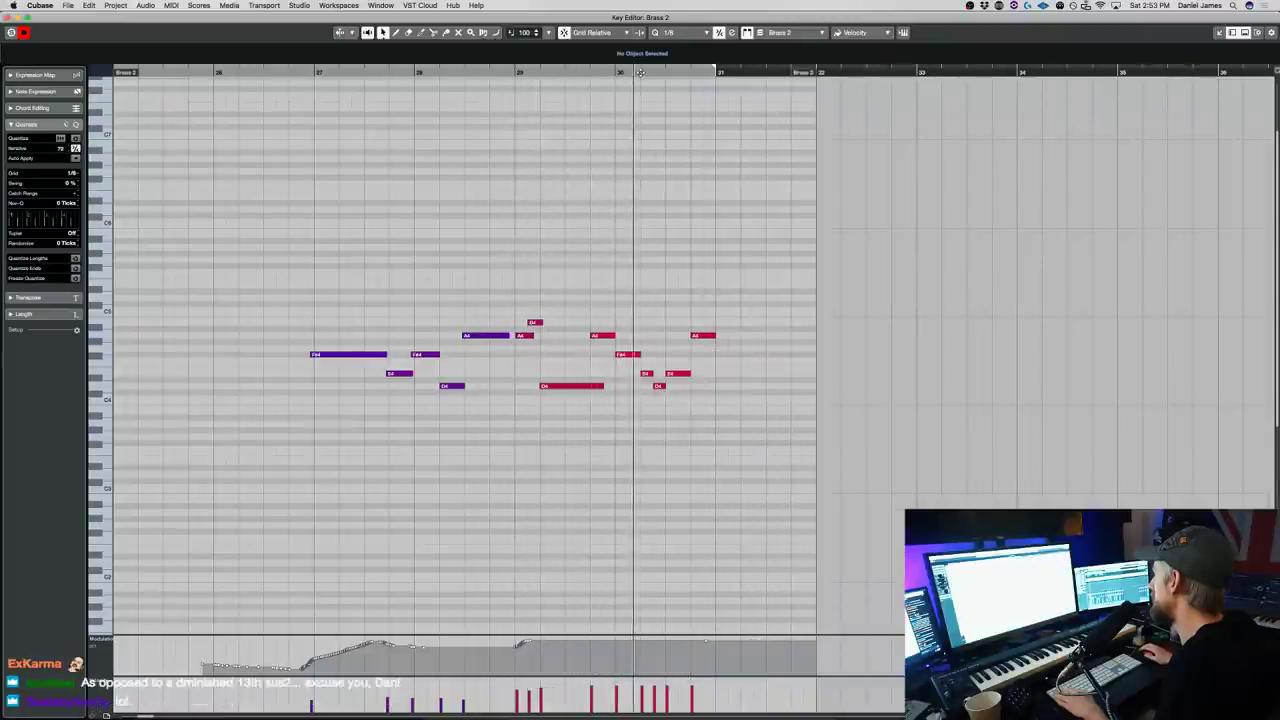
{"action": "key", "text": "Return"}
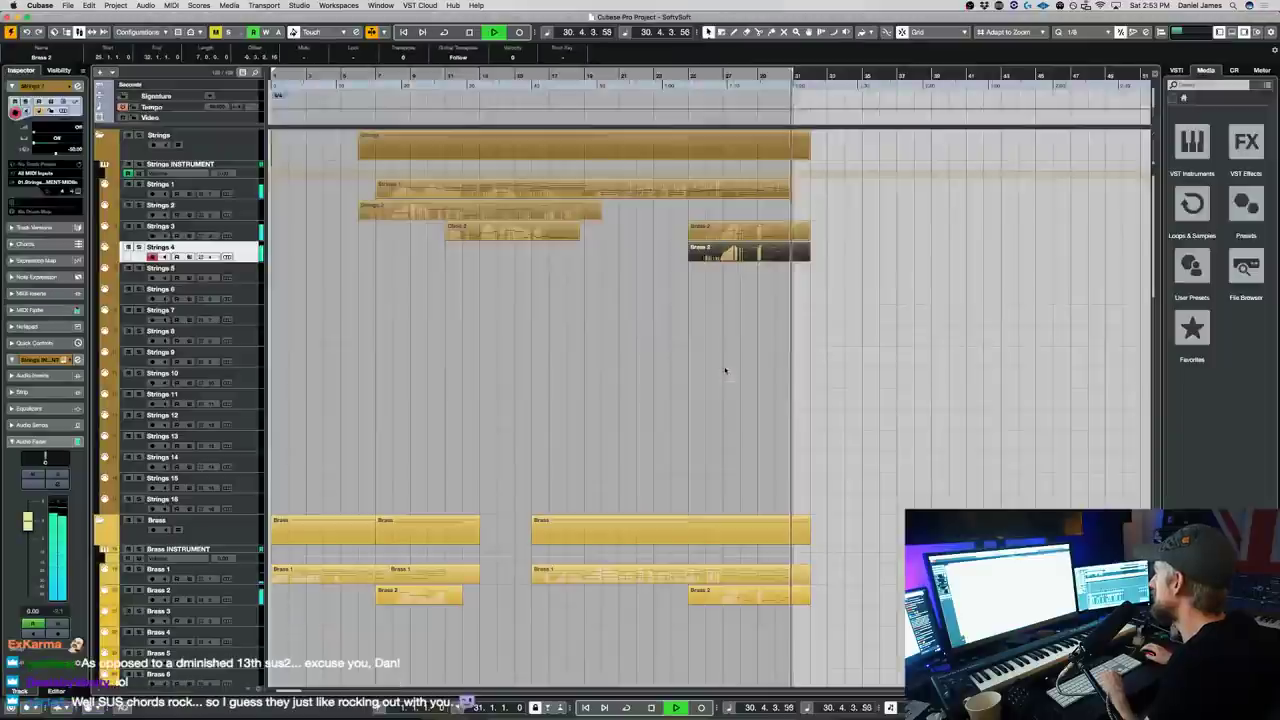
{"action": "key", "text": "space"}
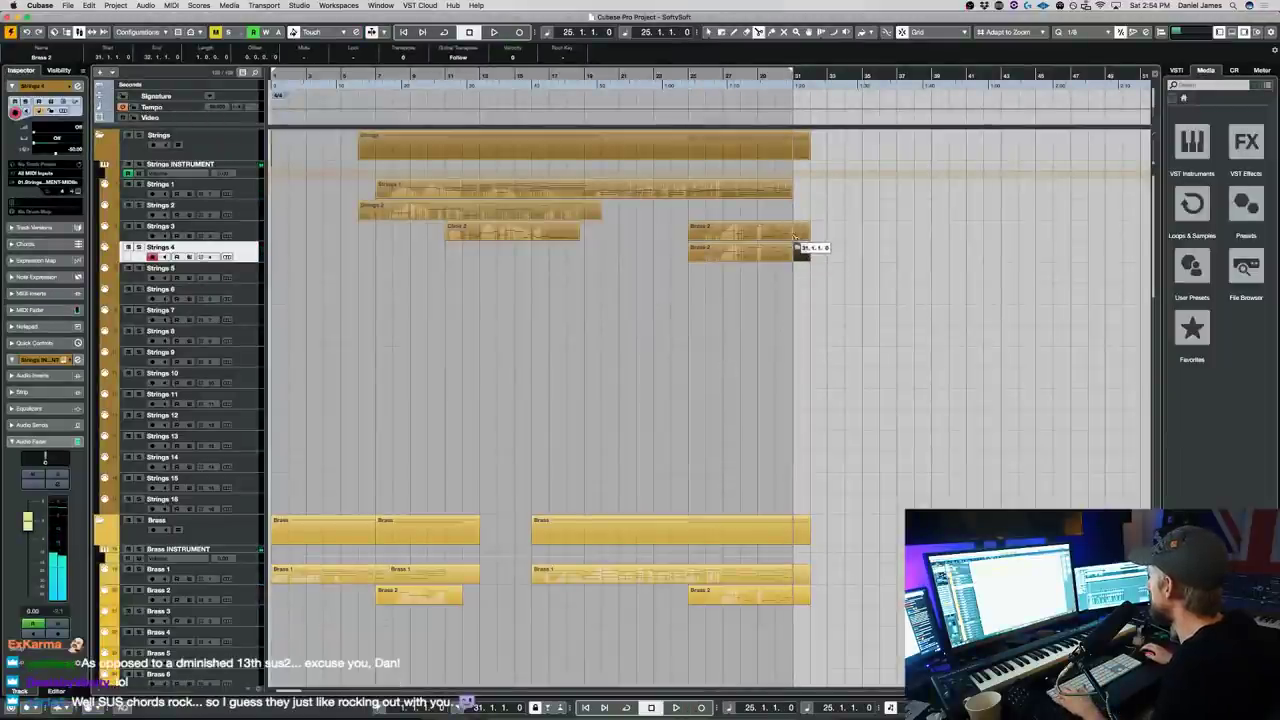
- Trim the overhanging ends of the Strings 3 and Strings 4 events at bar 31
{"action": "key", "text": "1"}
{"action": "left_click_drag", "start_coordinate": [811, 288], "coordinate": [801, 213]}
{"action": "key", "text": "Delete"}
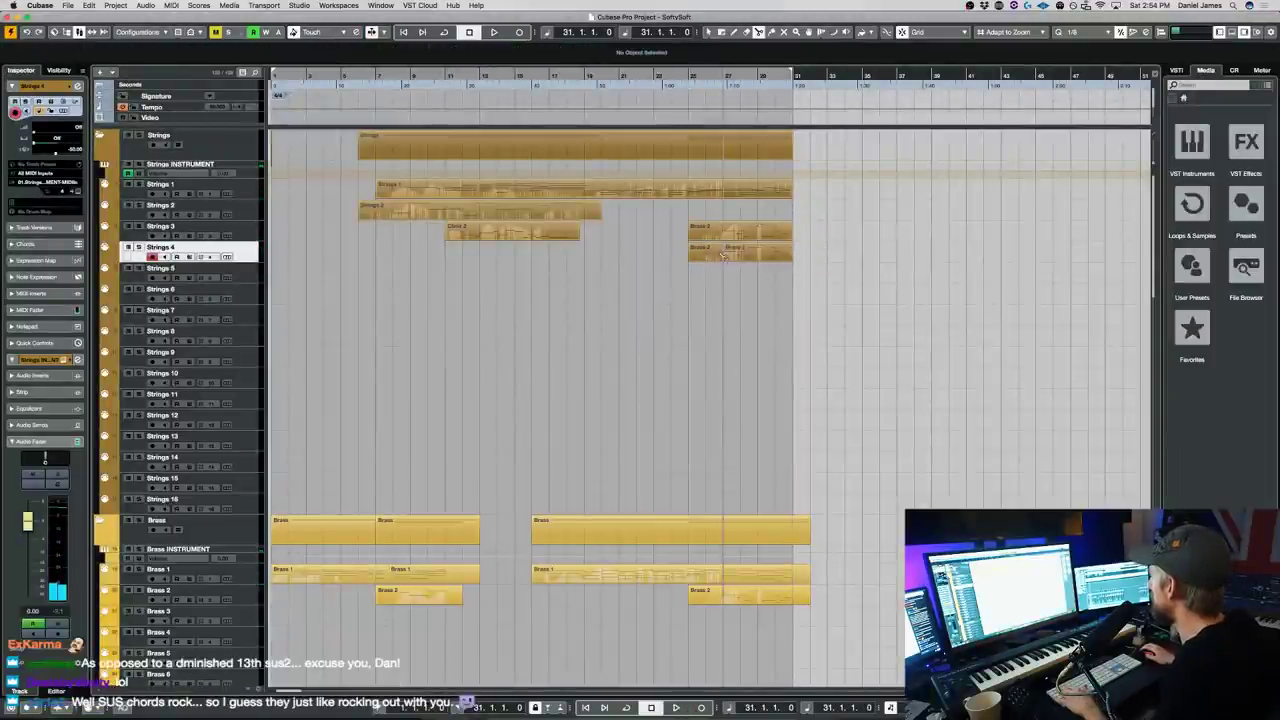
- Split the Strings 1, 3 and 4 events at bar 27 and duplicate the resulting four-bar sections to bar 31
{"action": "key", "text": "1"}
{"action": "left_click", "coordinate": [730, 196]}
{"action": "key", "text": "1"}
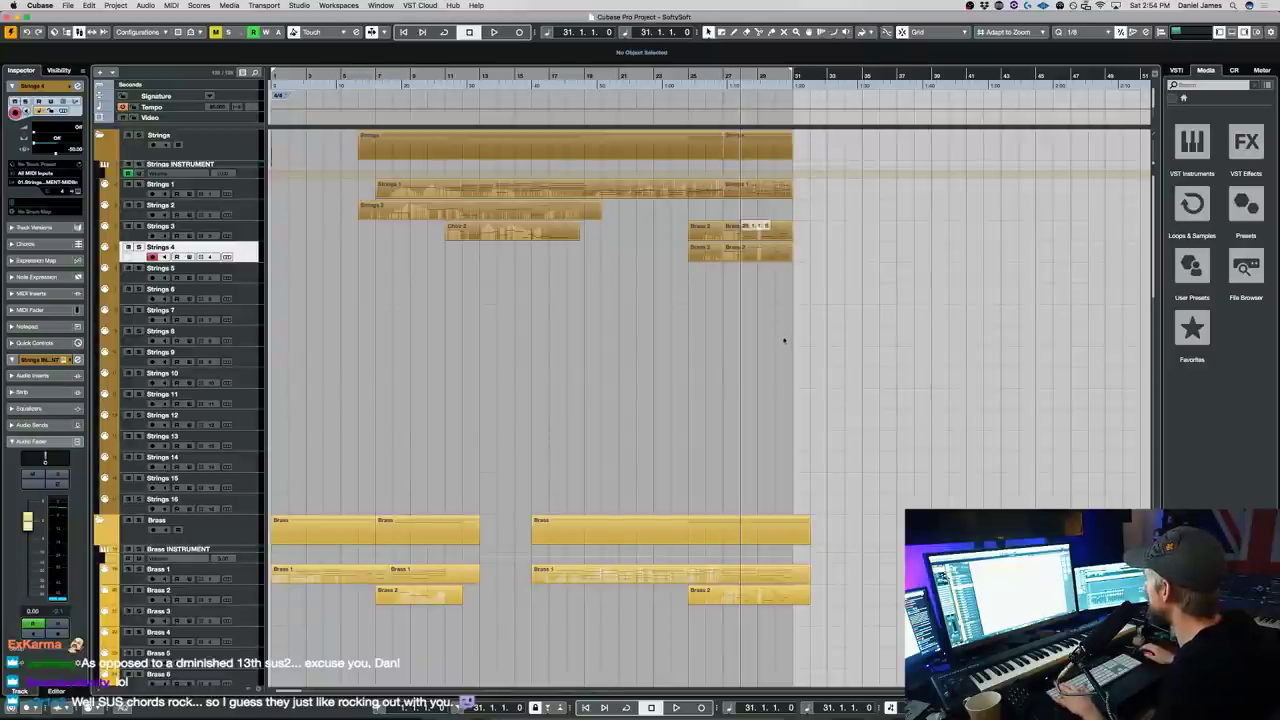
{"action": "left_click_drag", "start_coordinate": [755, 173], "coordinate": [755, 174]}
{"action": "key", "text": "super+d"}
- Split Brass 1 and Brass 2 at bars 27 and 31, replacing the overhang with a duplicate of the four-bar section
{"action": "left_click", "coordinate": [728, 575]}
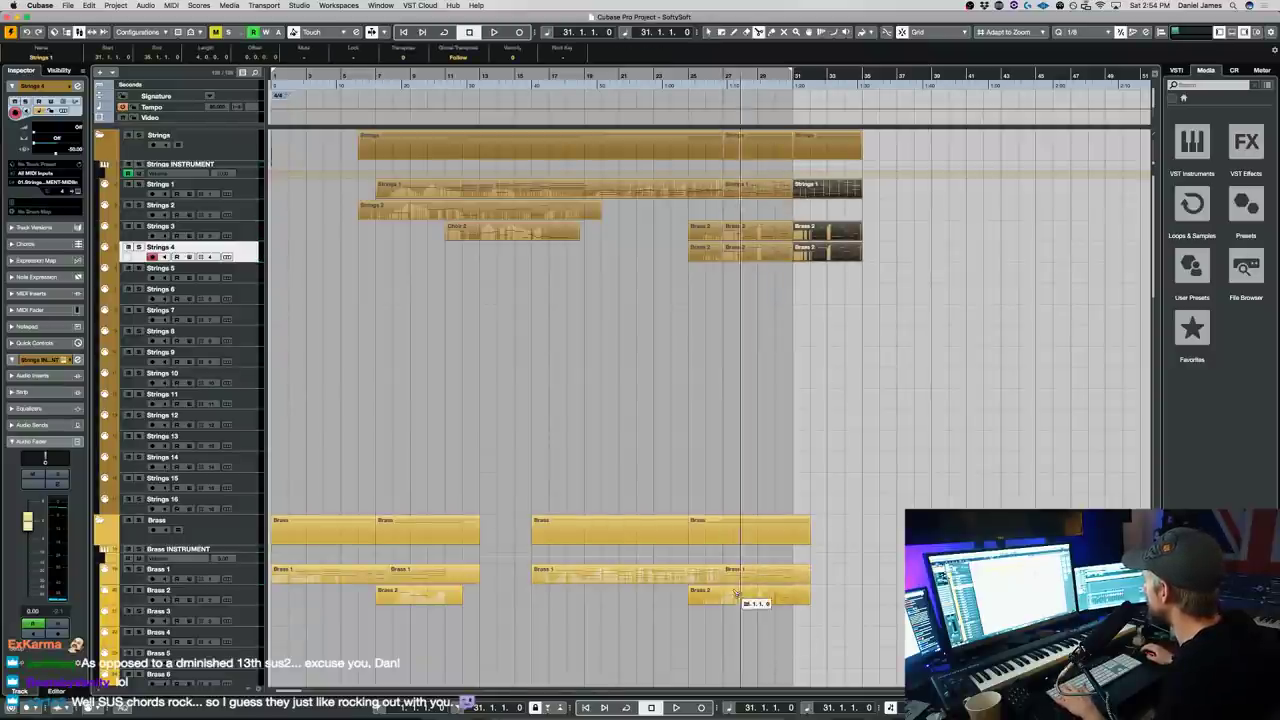
{"action": "left_click", "coordinate": [800, 575]}
{"action": "left_click_drag", "start_coordinate": [810, 578], "coordinate": [798, 570]}
{"action": "key", "text": "Delete"}
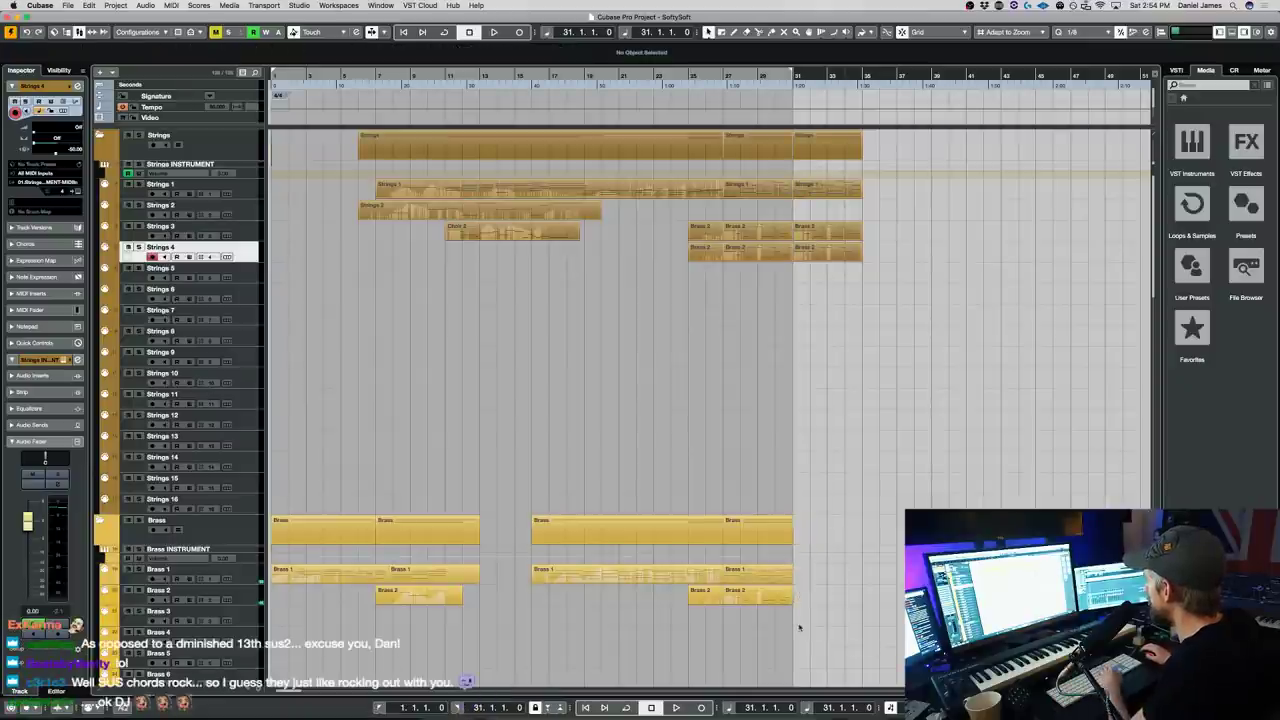
{"action": "key", "text": "super+z"}
{"action": "key", "text": "space"}
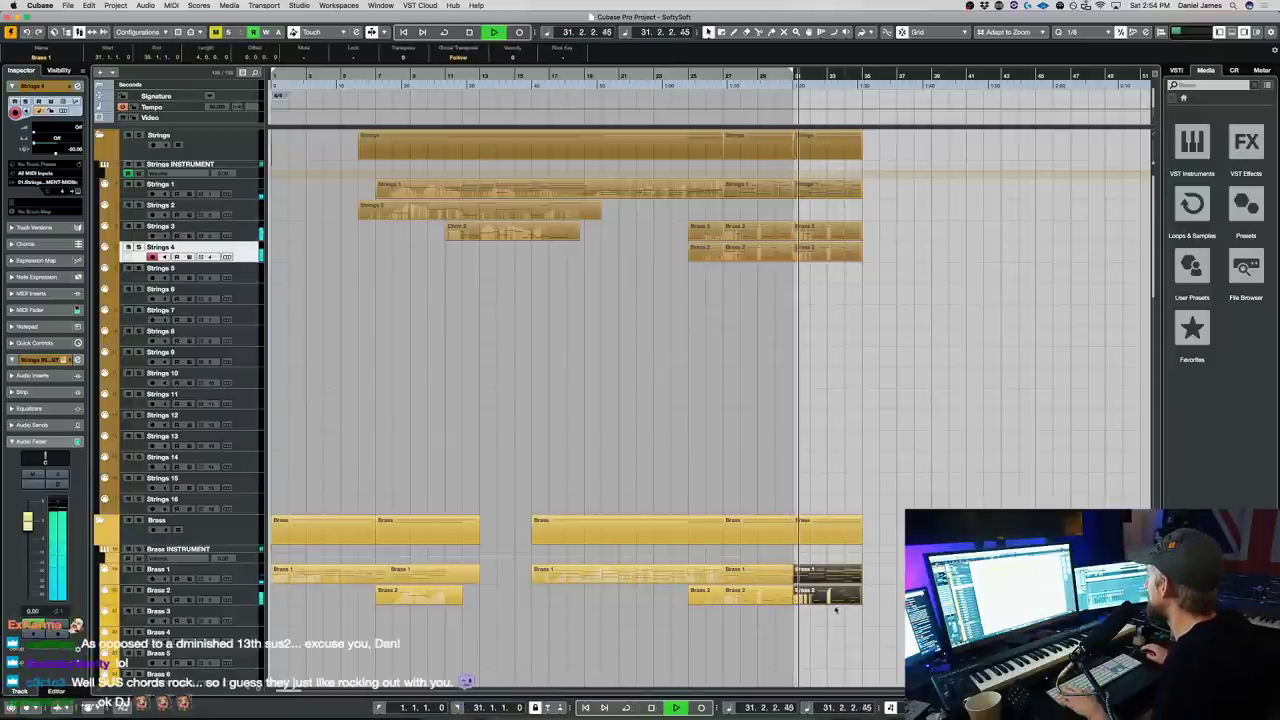
- Open the duplicated Brass 2 event at bar 31 and delete all of its notes from bar 33 onward
{"action": "double_click", "coordinate": [824, 604]}
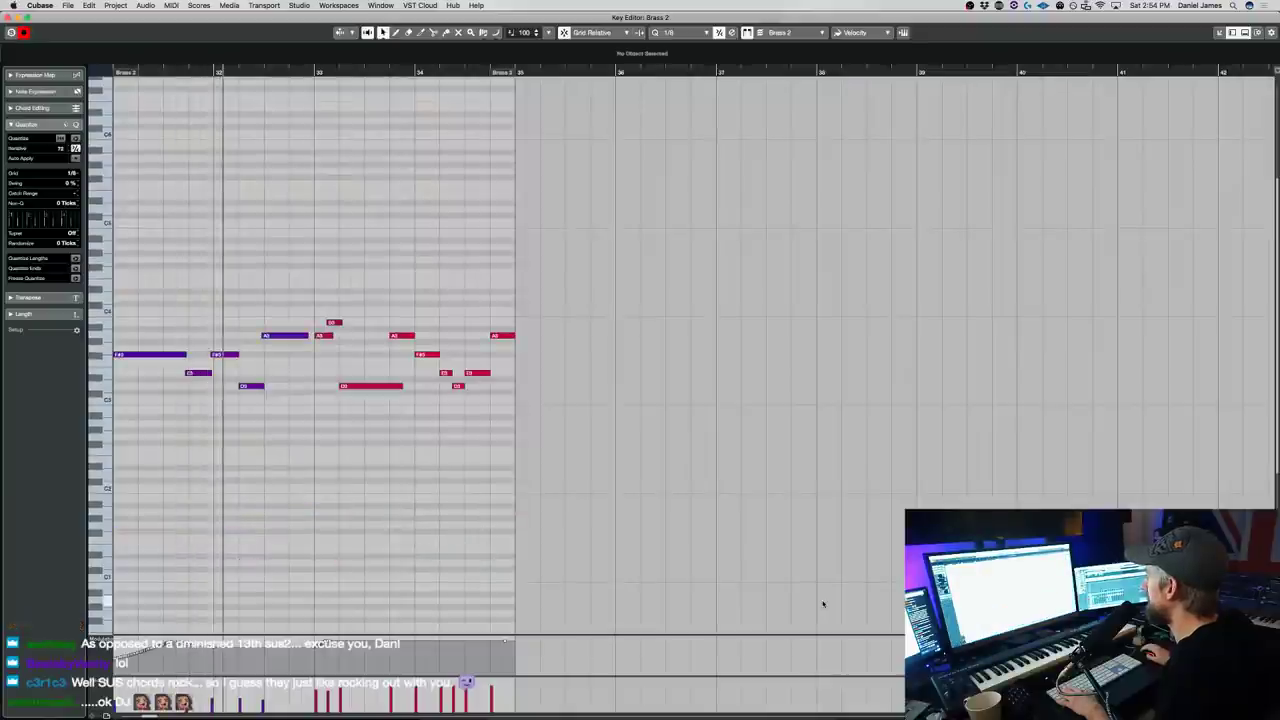
{"action": "key", "text": "space"}
{"action": "left_click_drag", "start_coordinate": [316, 433], "coordinate": [580, 244]}
{"action": "key", "text": "Delete"}
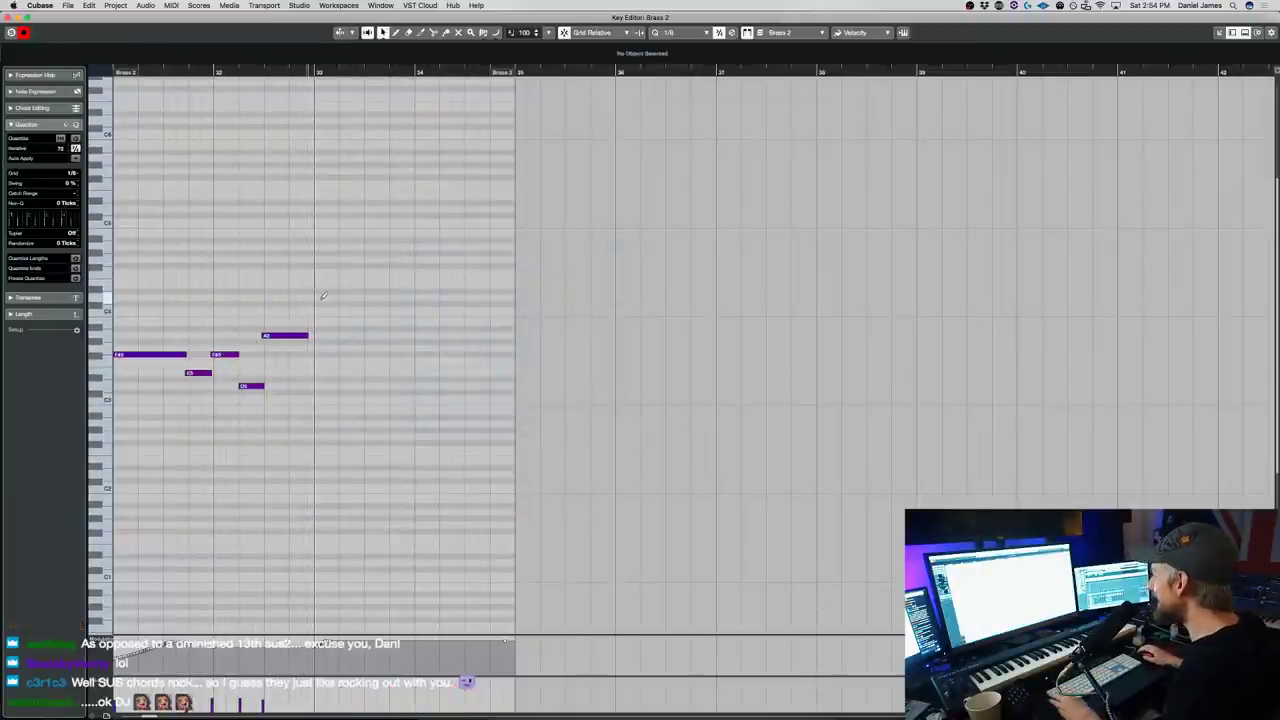
- Draw a half-bar D4 at bar 33 followed by a short C#4, and audition the phrase
{"action": "left_click_drag", "start_coordinate": [316, 297], "coordinate": [366, 299]}
{"action": "left_click", "coordinate": [380, 307]}
{"action": "left_click", "coordinate": [263, 71]}
{"action": "key", "text": "space"}
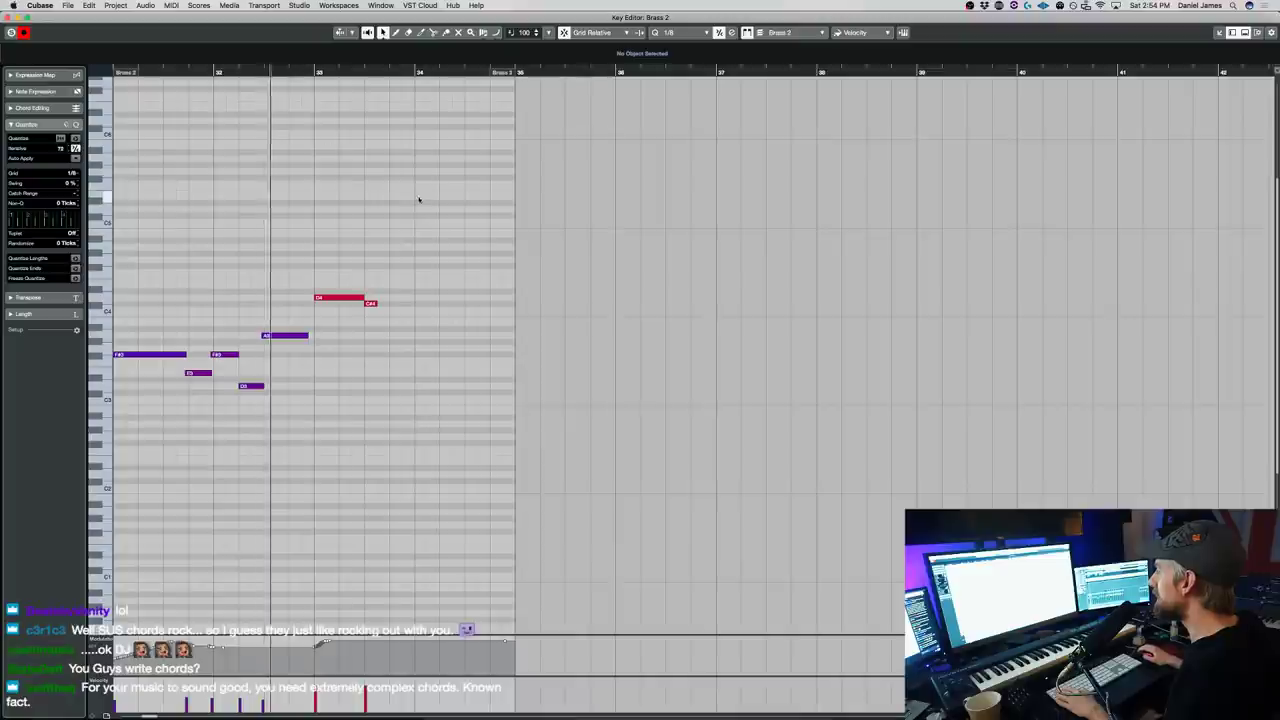
- Rework bar 33 into quarter notes D4, C#4, B3 and A3, add a half-bar B3 at bar 34, and audition it
{"action": "key", "text": "space"}
{"action": "key", "text": "3"}
{"action": "left_click_drag", "start_coordinate": [353, 298], "coordinate": [354, 304]}
{"action": "left_click", "coordinate": [374, 309]}
{"action": "left_click", "coordinate": [375, 303]}
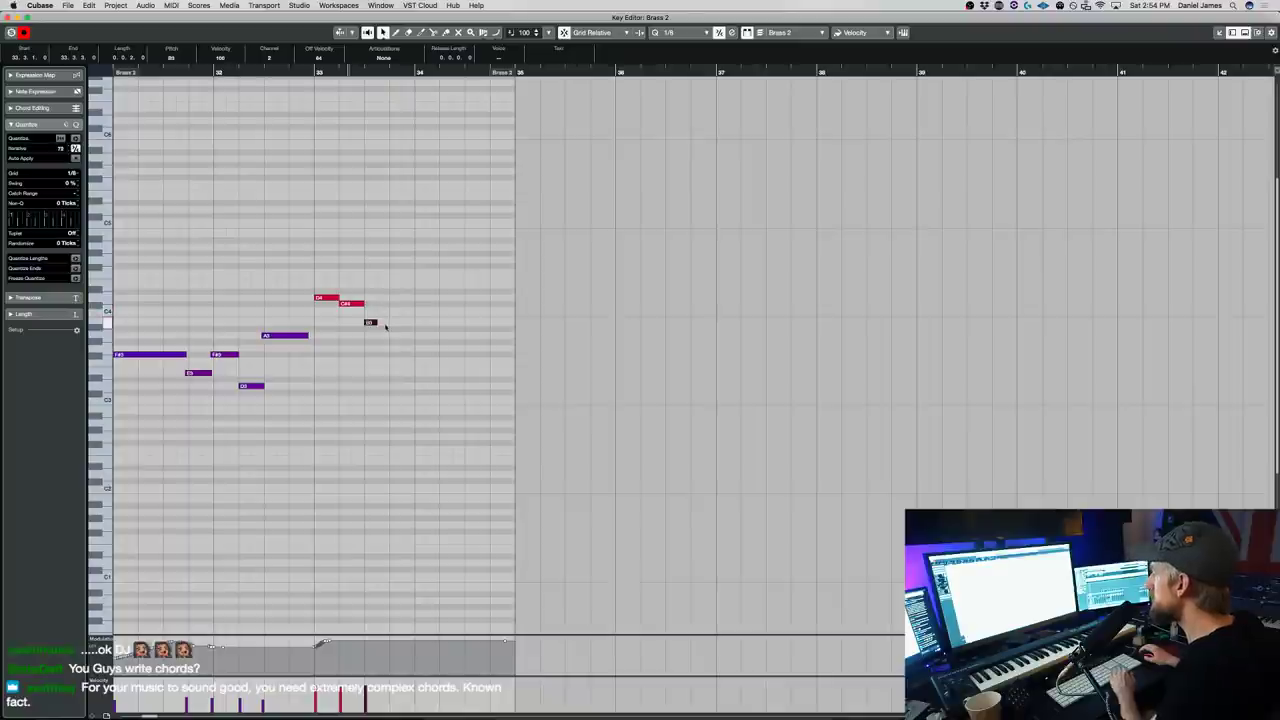
{"action": "mouse_move", "coordinate": [377, 322]}
{"action": "left_mouse_down"}
{"action": "mouse_move", "coordinate": [397, 336]}
{"action": "mouse_move", "coordinate": [459, 329]}
{"action": "left_mouse_up"}
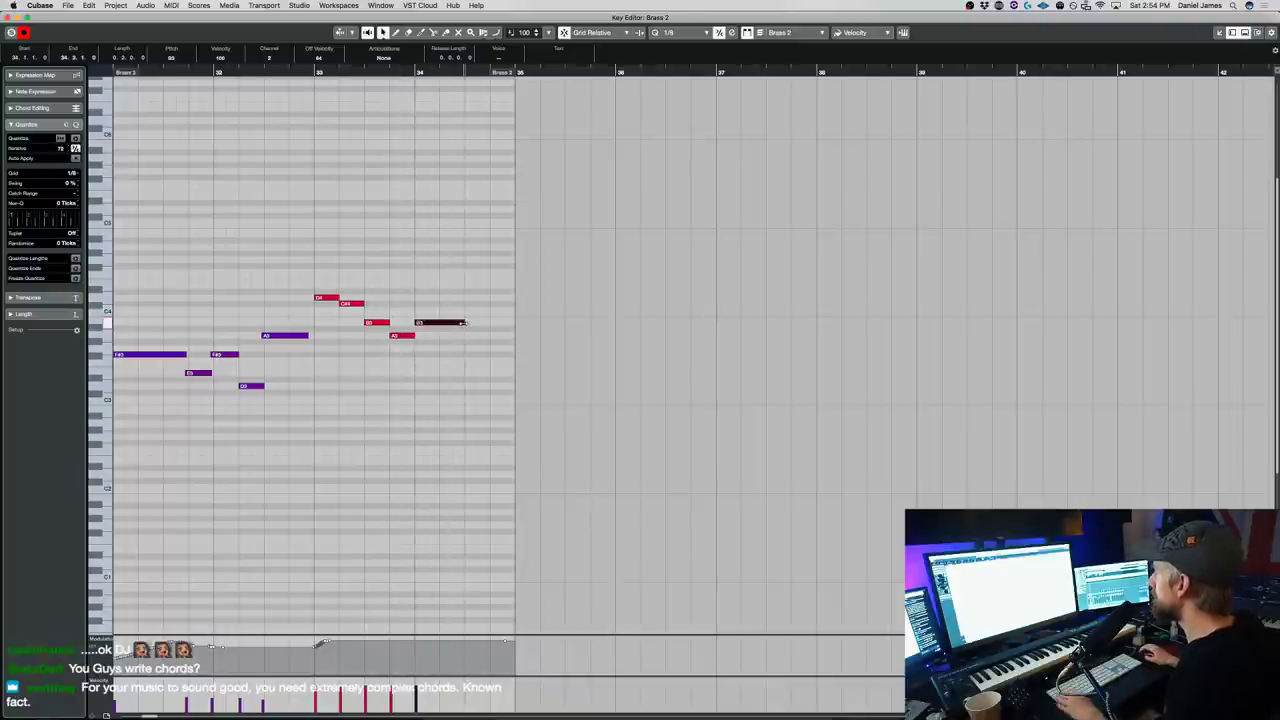
{"action": "left_click", "coordinate": [225, 72]}
{"action": "key", "text": "space"}
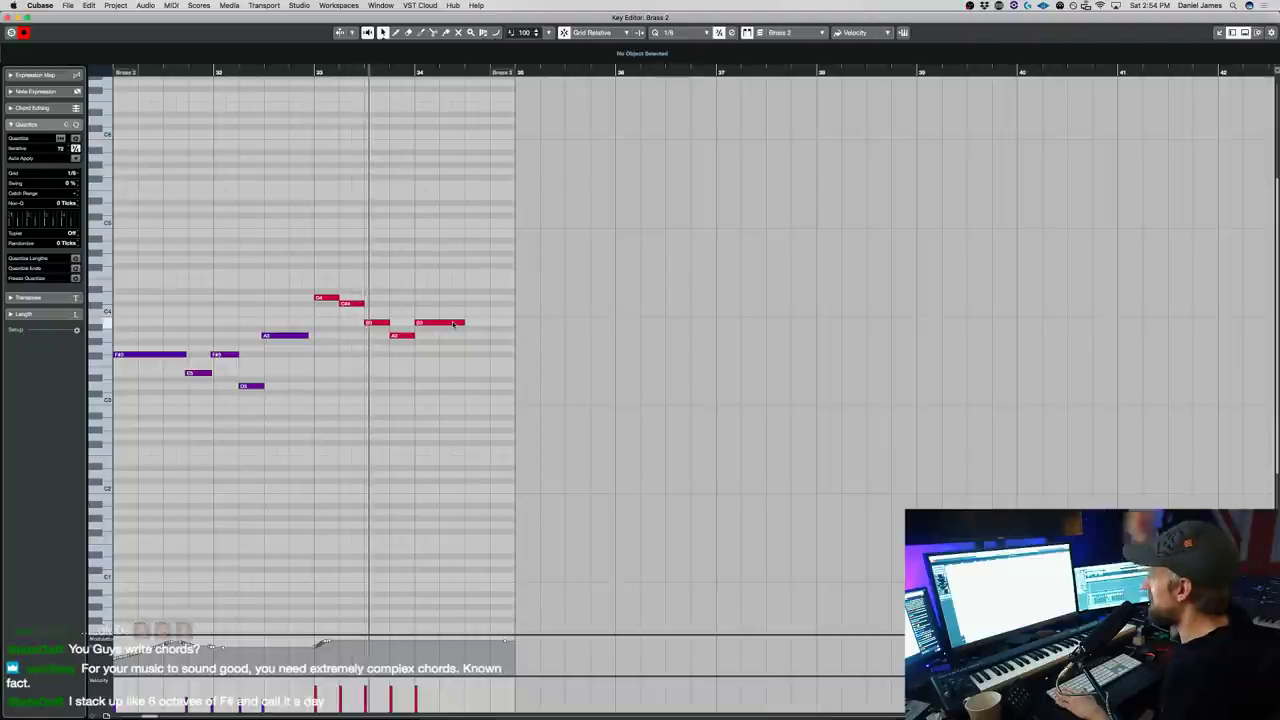
{"action": "key", "text": "space"}
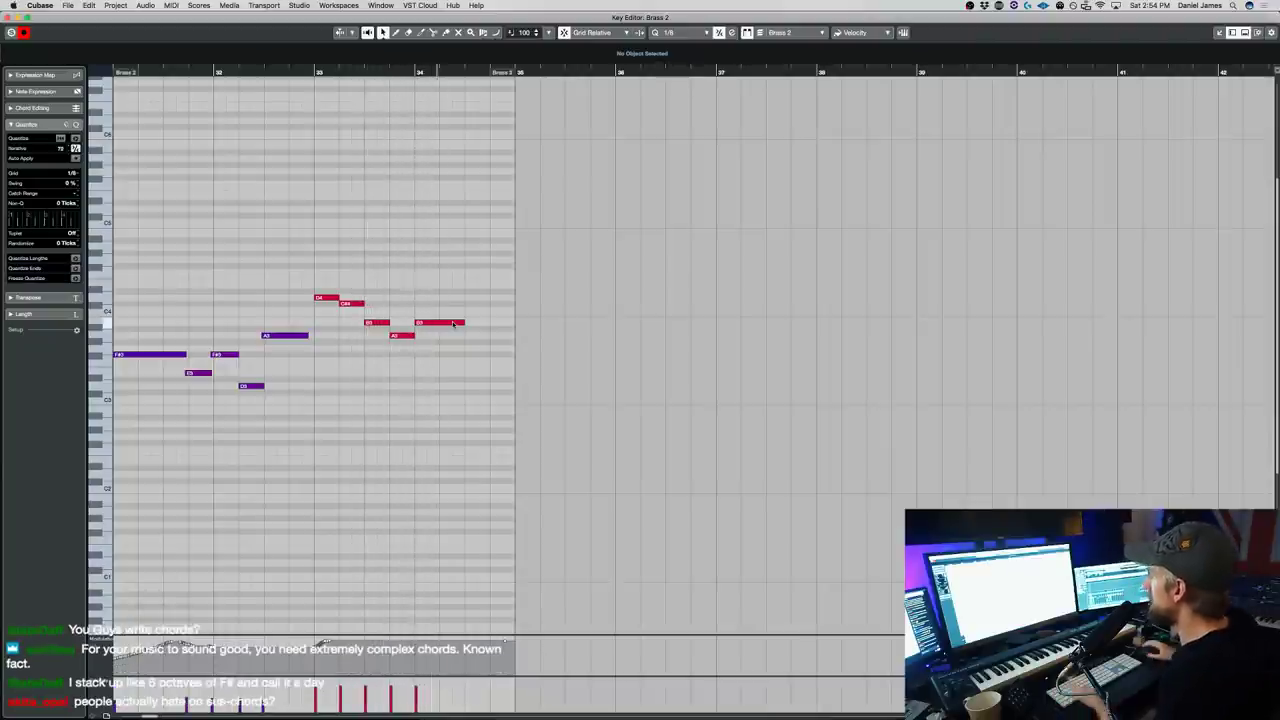
{"action": "key", "text": "Return"}
- In the Strings 1 event at bar 31, delete the first chord of bar 34 and extend the following chord back over it
{"action": "left_click", "coordinate": [832, 188]}
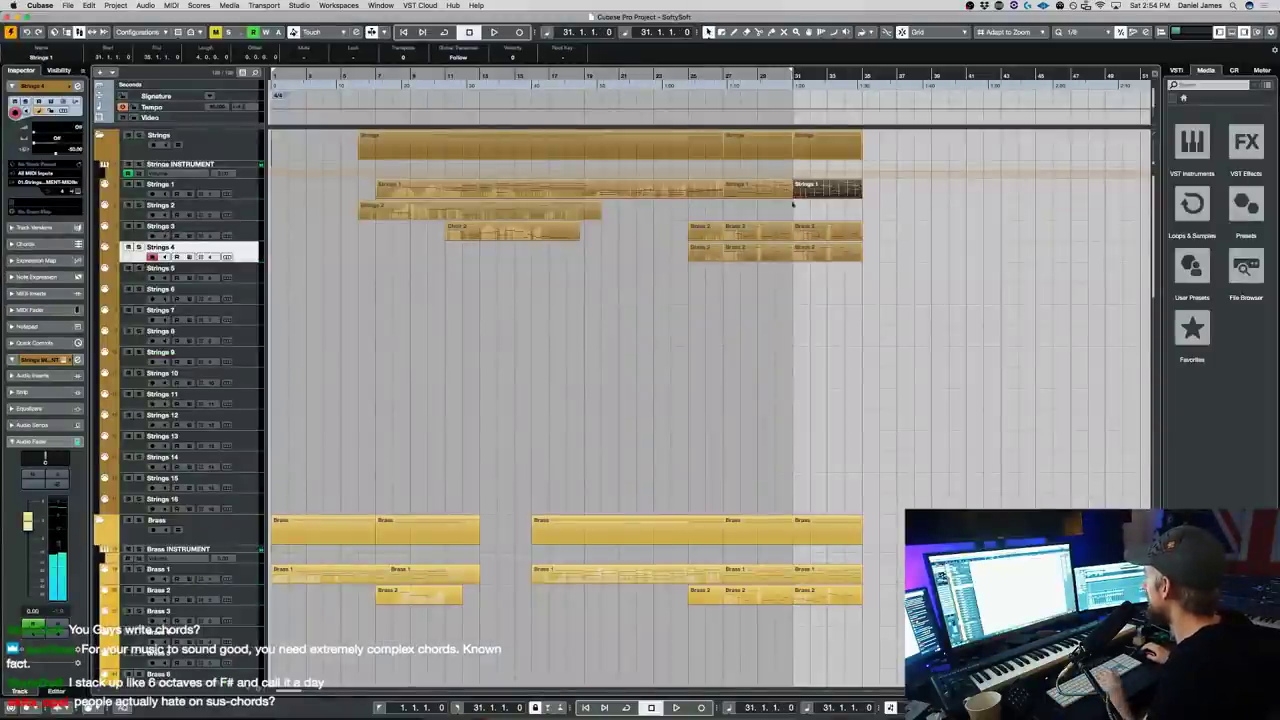
{"action": "key", "text": "Return"}
{"action": "left_click_drag", "start_coordinate": [425, 463], "coordinate": [437, 219]}
{"action": "key", "text": "Delete"}
{"action": "left_click_drag", "start_coordinate": [472, 445], "coordinate": [420, 286]}
{"action": "key", "text": "Return"}
- Open the Brass 1 event at bar 31 and delete the short F#3, D3, D2 and D1 notes starting bar 34
{"action": "left_click", "coordinate": [838, 578]}
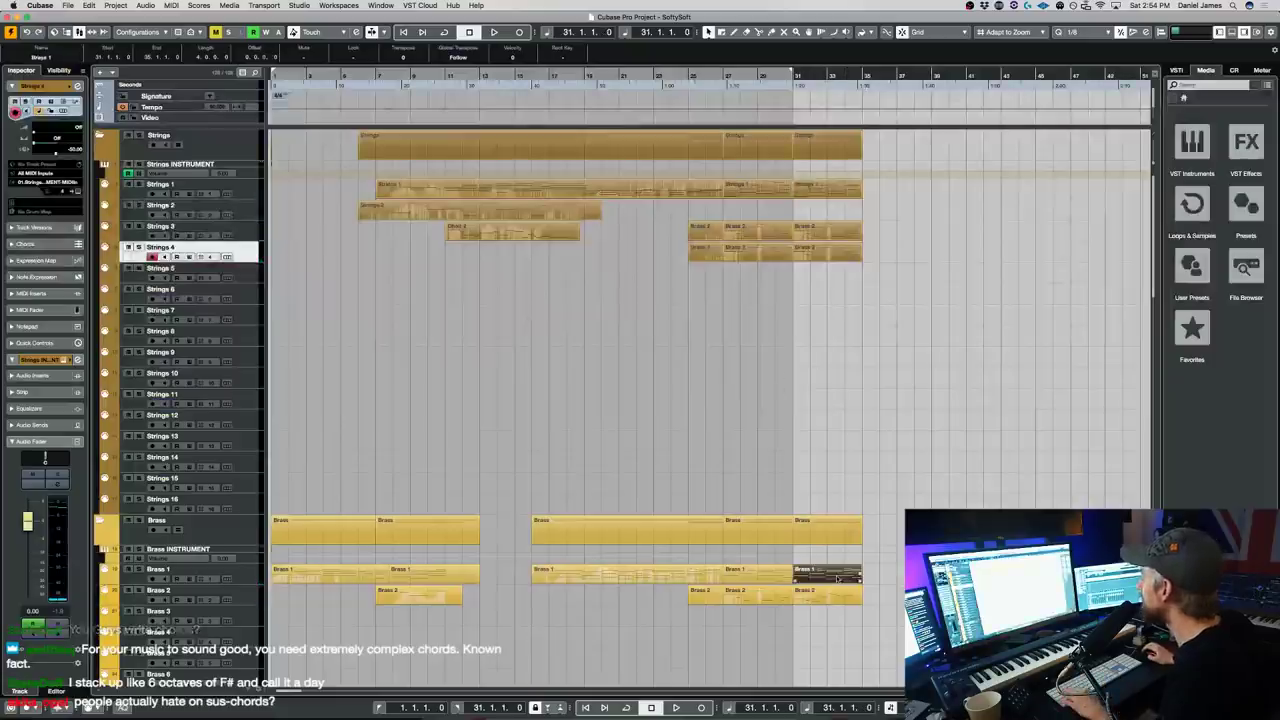
{"action": "key", "text": "Return"}
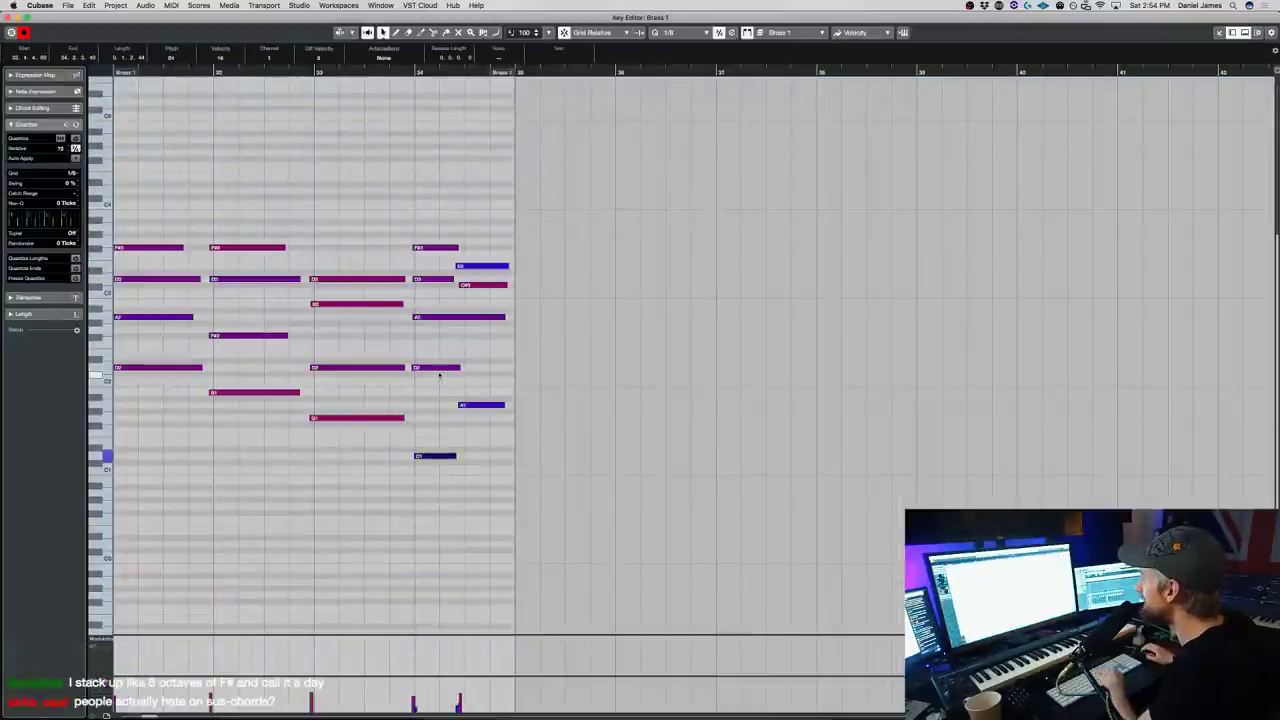
{"action": "left_click_drag", "start_coordinate": [437, 305], "coordinate": [439, 228]}
{"action": "key", "text": "Delete"}
{"action": "key", "text": "Delete"}
- Extend the E3, C#3 and A1 notes back to the beginning of bar 34 and close the Brass 1 part
{"action": "left_click", "coordinate": [448, 318]}
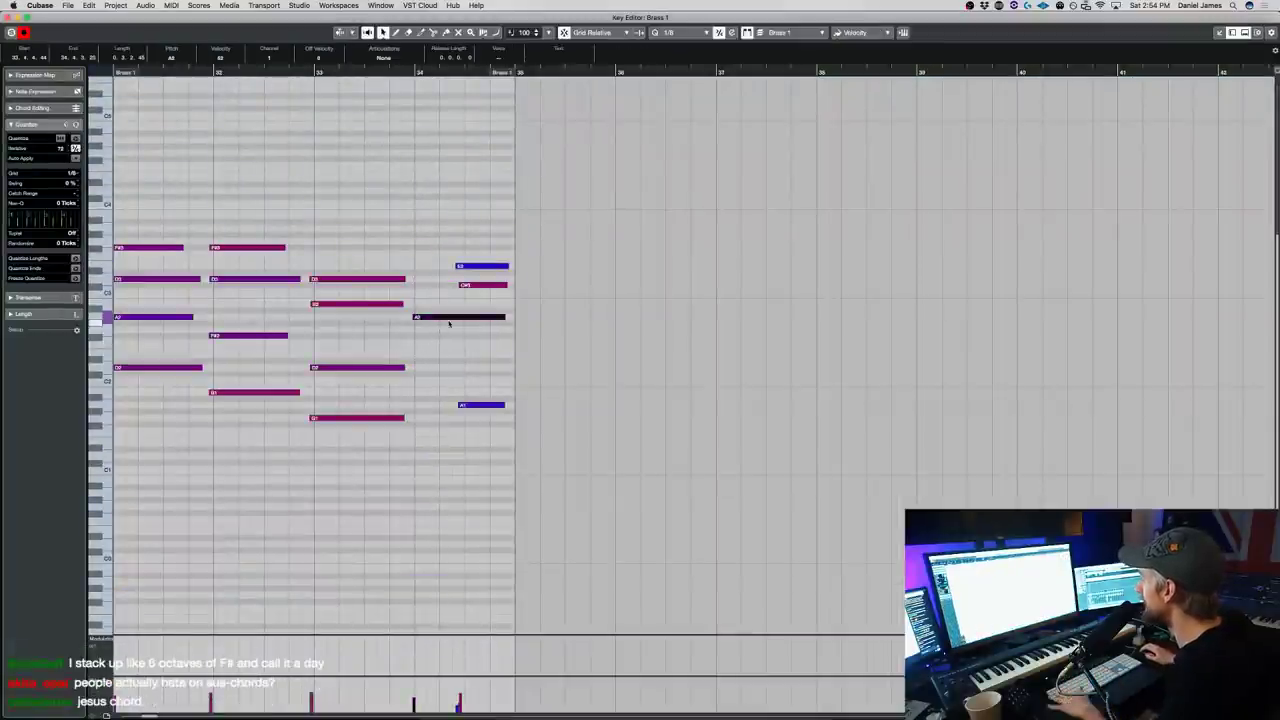
{"action": "left_click", "coordinate": [455, 318]}
{"action": "key", "text": "1"}
{"action": "left_click_drag", "start_coordinate": [487, 420], "coordinate": [416, 266]}
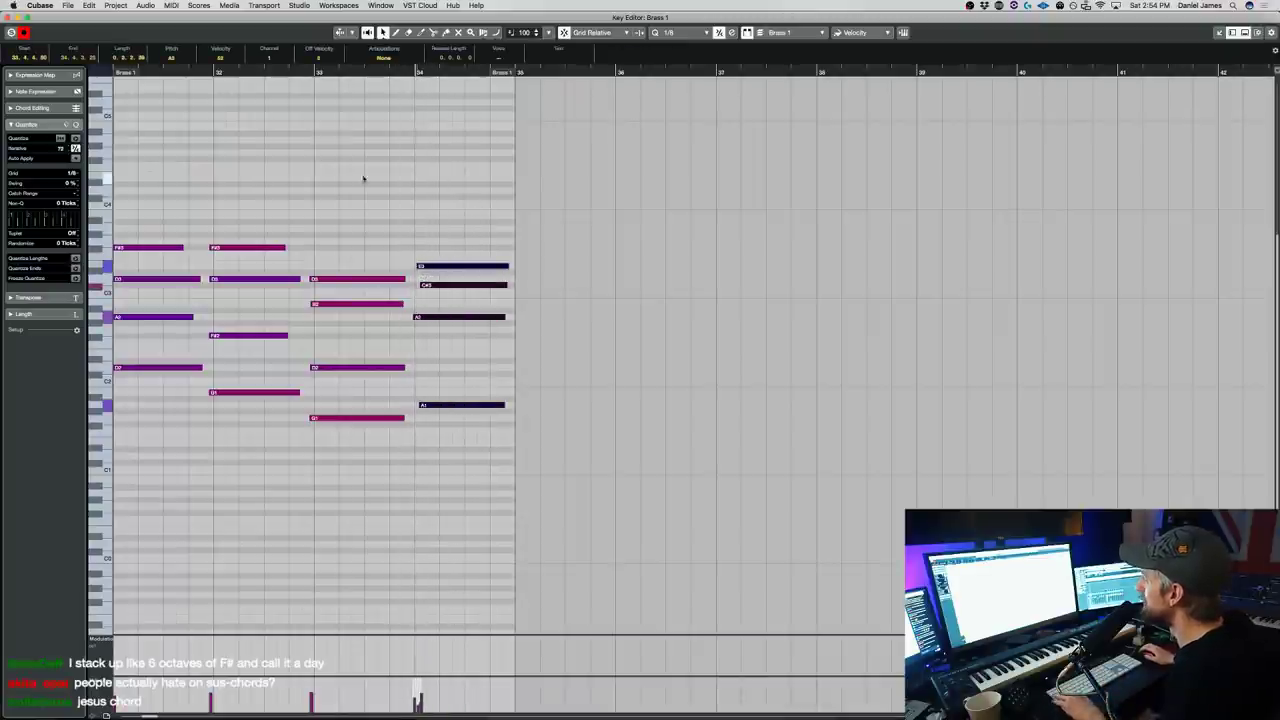
{"action": "left_click", "coordinate": [309, 84]}
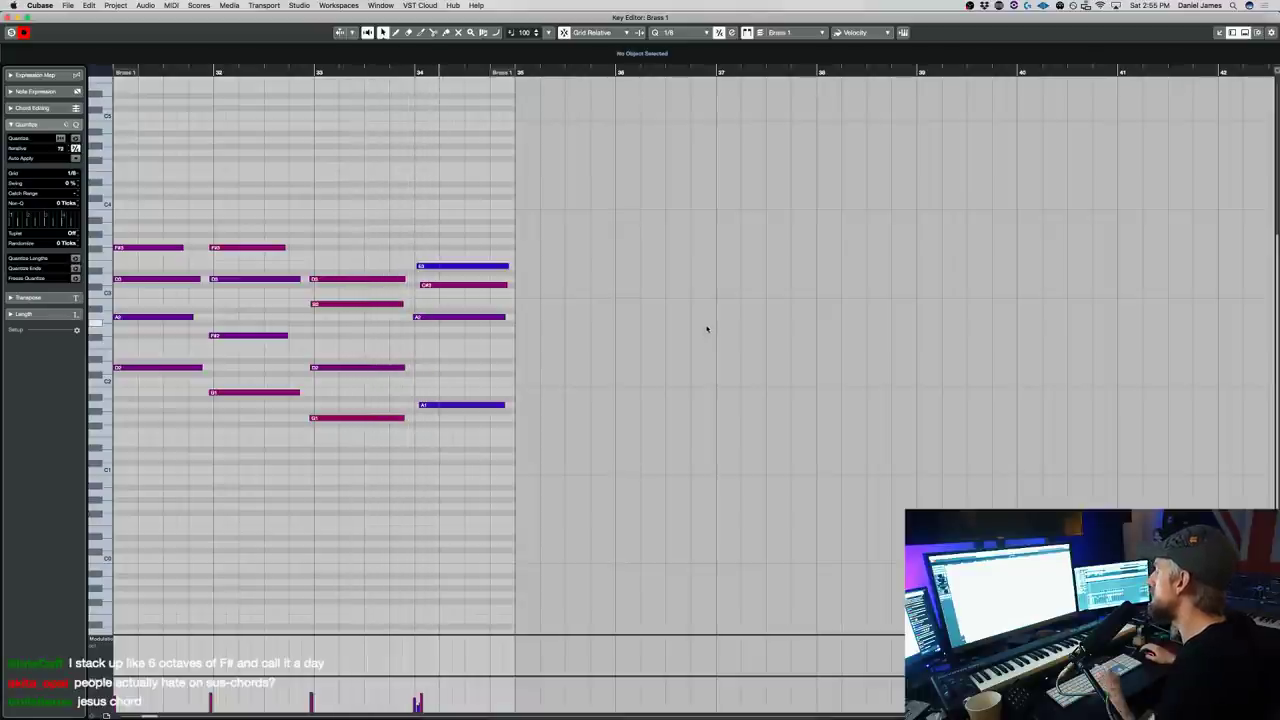
{"action": "key", "text": "Return"}
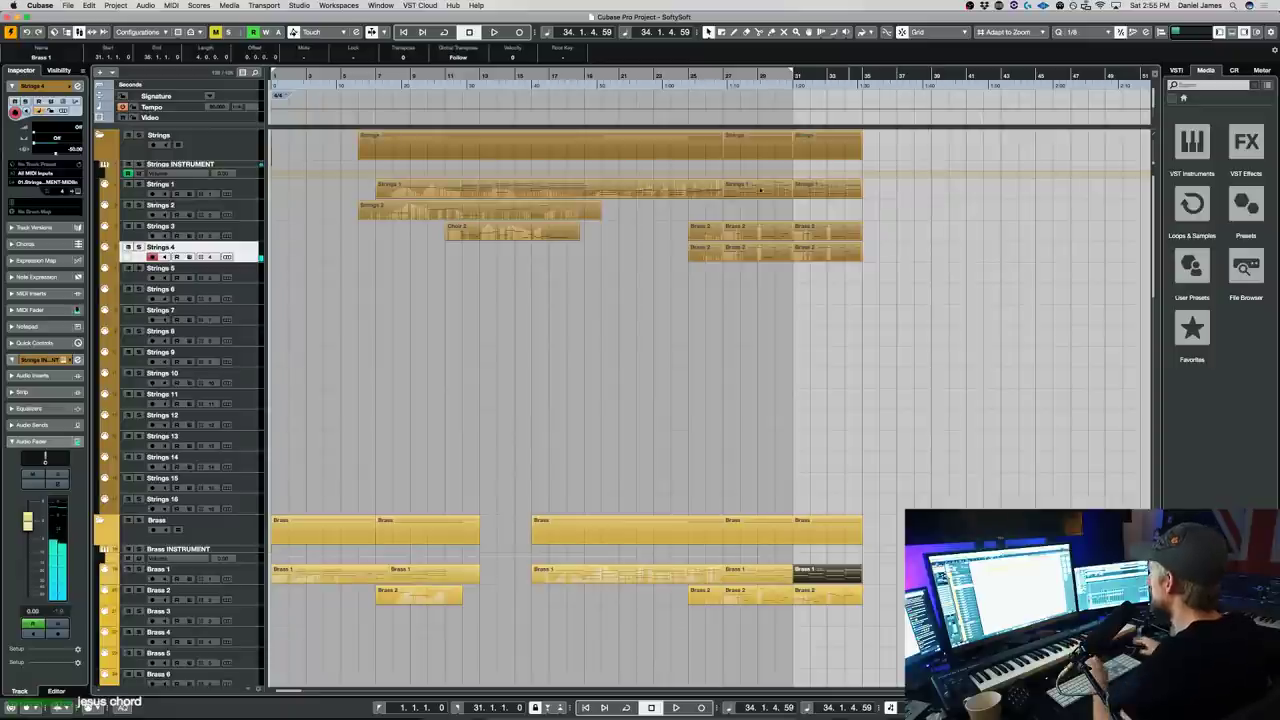
- Select the Strings 1 track and play back the new four-bar section starting at bar 31
{"action": "left_click", "coordinate": [247, 193]}
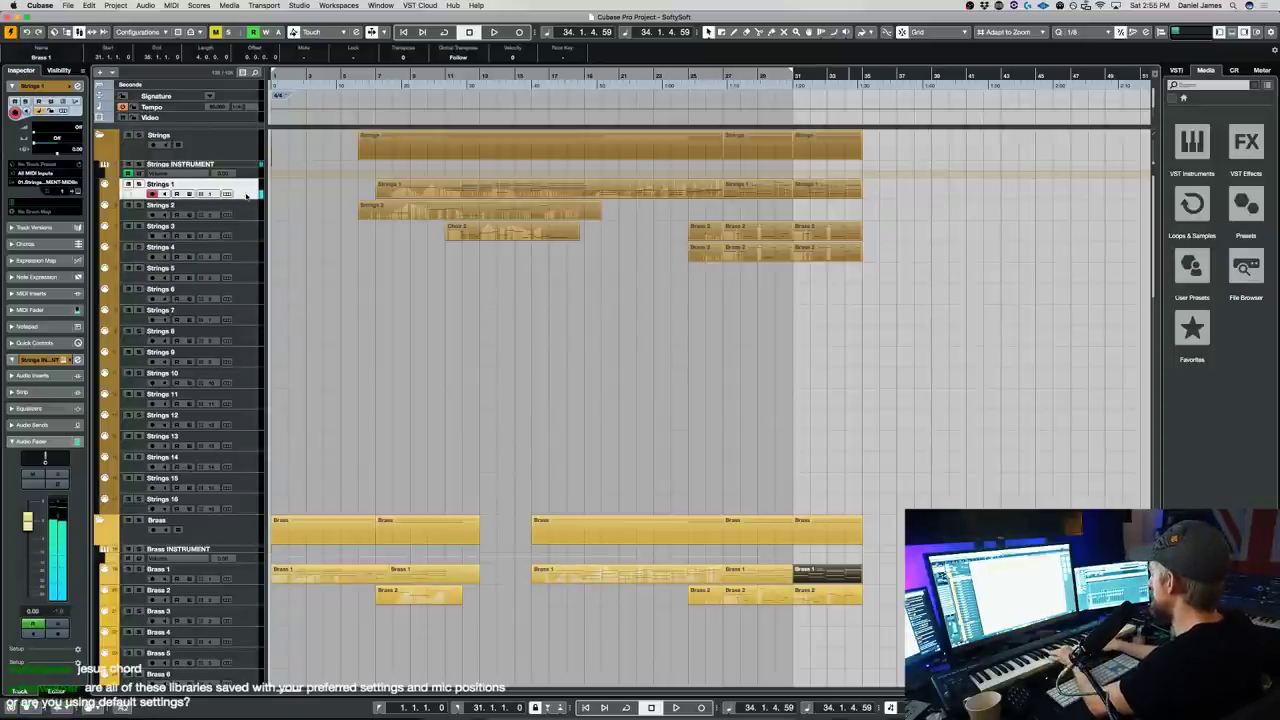
{"action": "key", "text": "space"}
{"action": "key", "text": "space"}
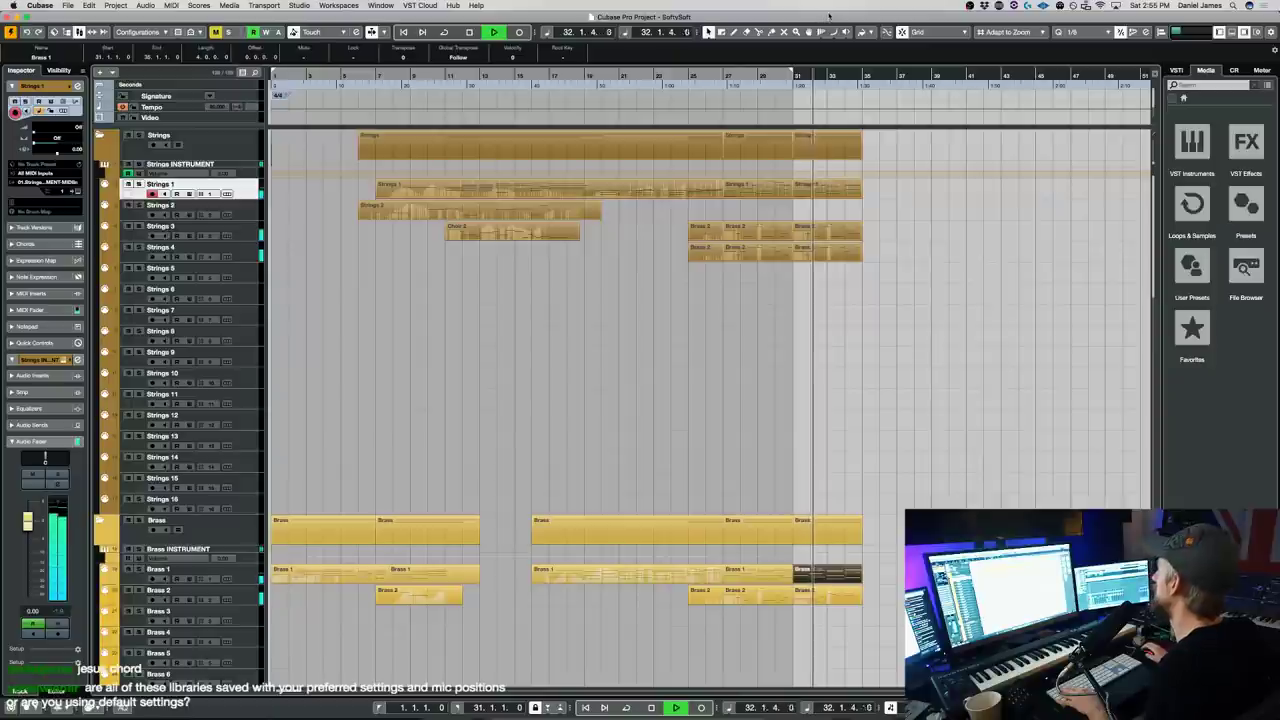
{"action": "left_click", "coordinate": [842, 256]}
{"action": "left_click", "coordinate": [834, 297]}
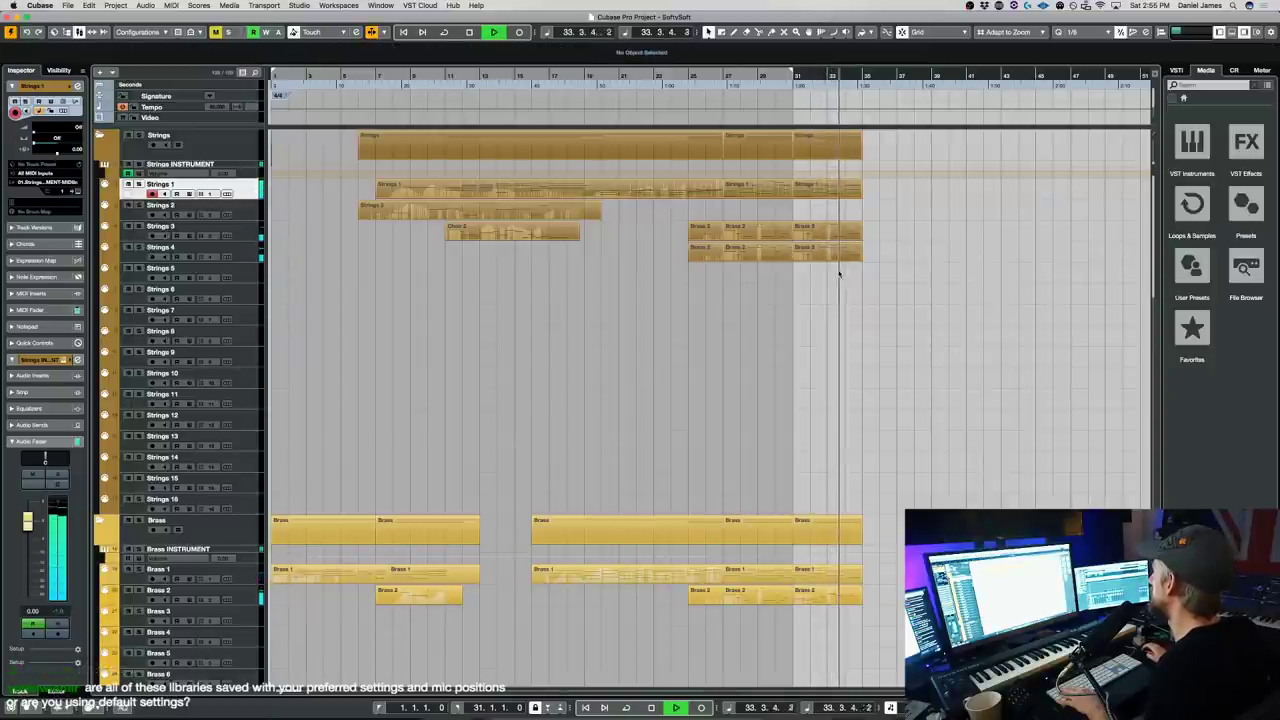
{"action": "key", "text": "space"}
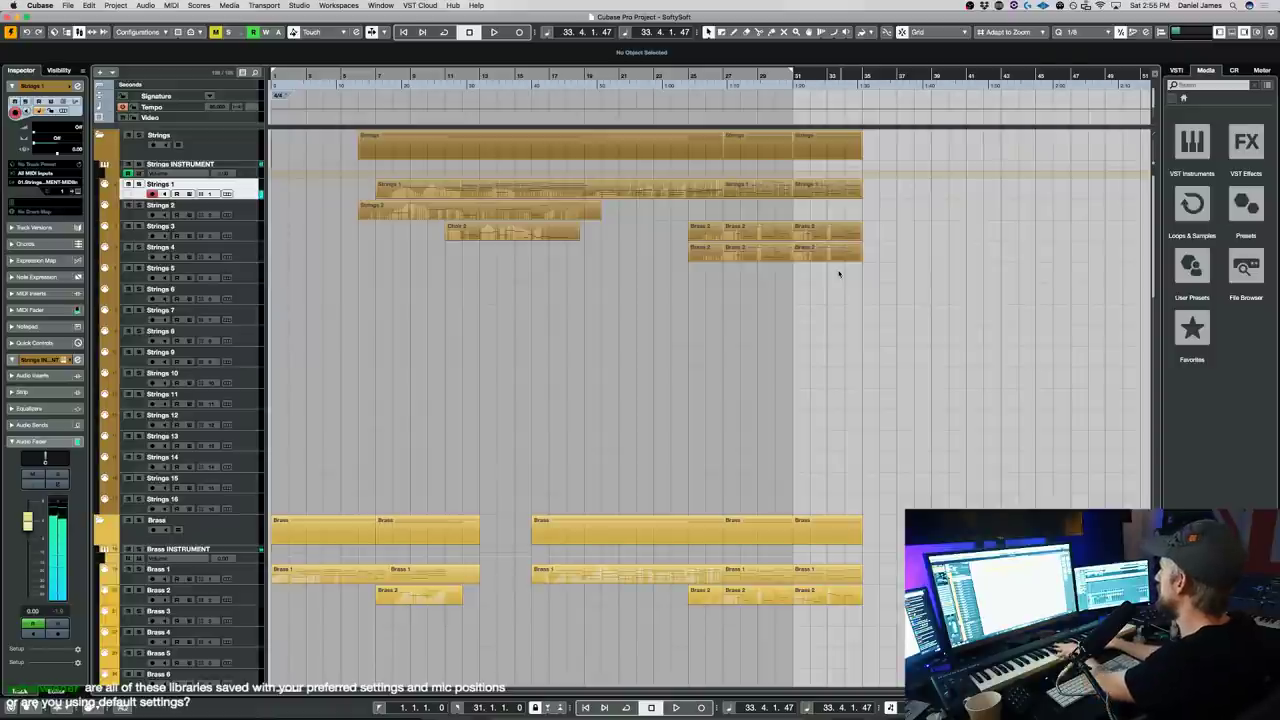
- Reopen the Brass 1 event at bar 31 and split its C#3 note halfway through bar 34
{"action": "double_click", "coordinate": [838, 573]}
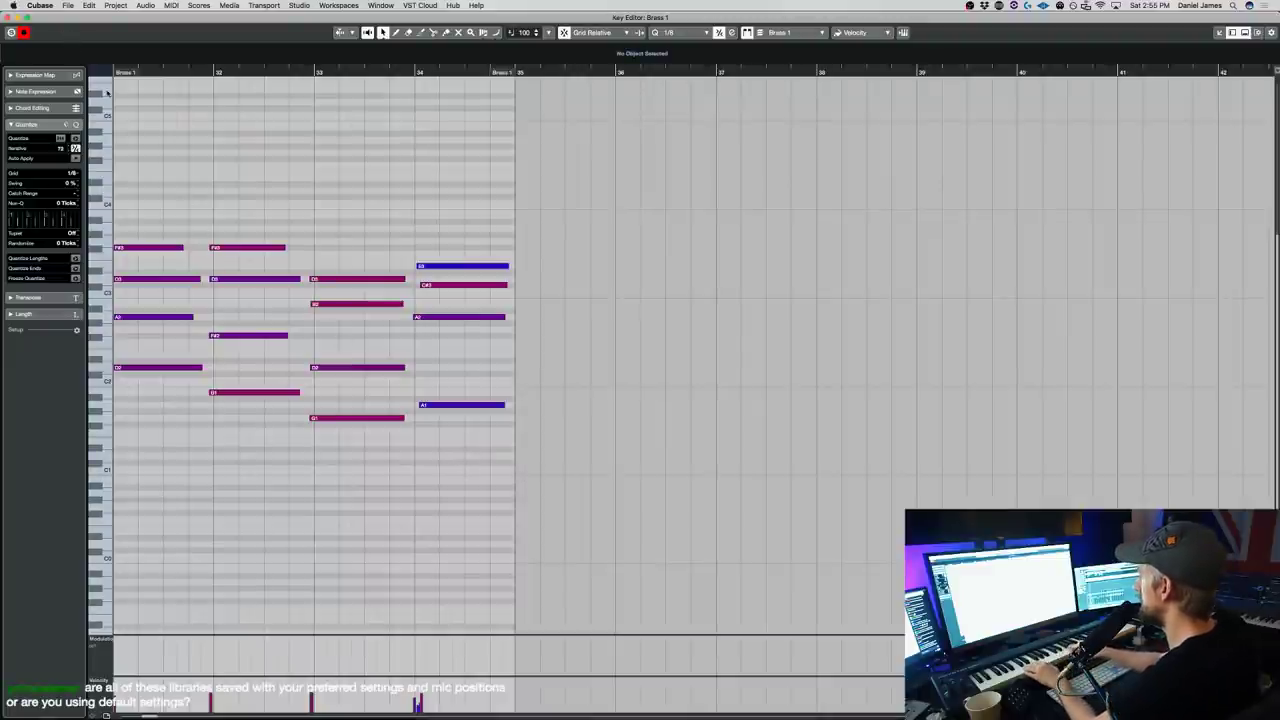
{"action": "key", "text": "3"}
{"action": "left_click", "coordinate": [465, 286]}
{"action": "key", "text": "1"}
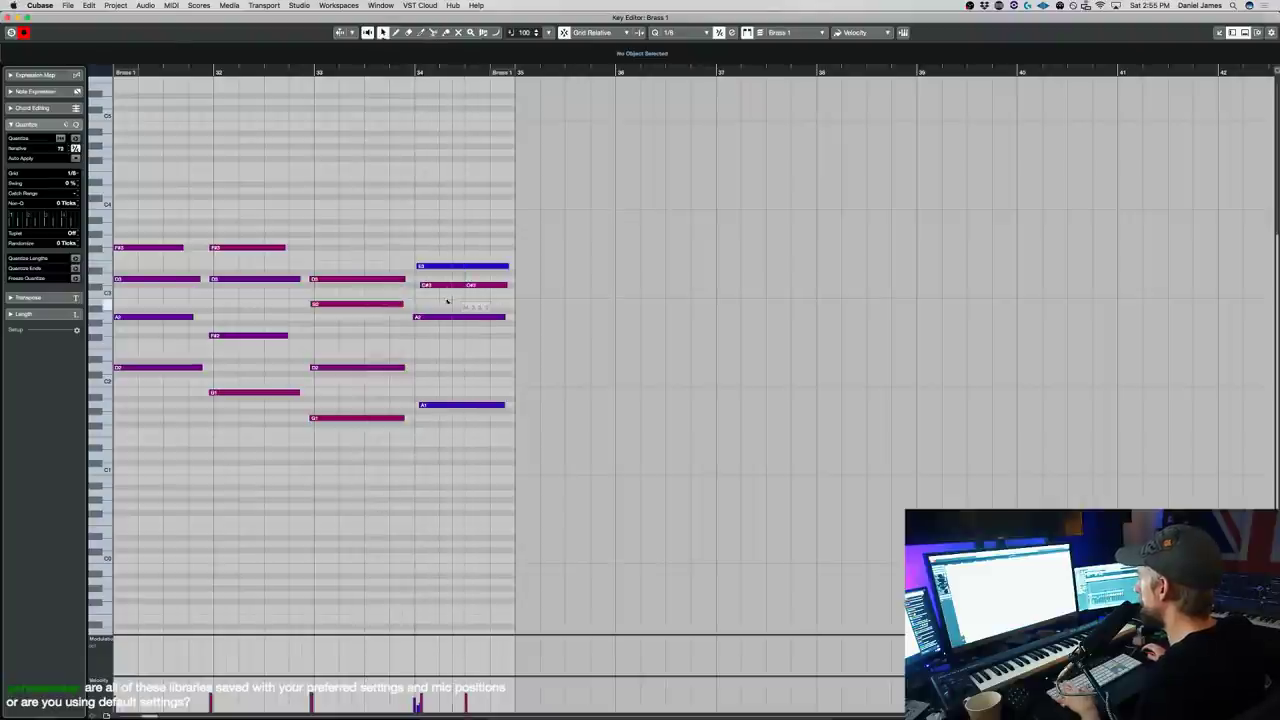
- Raise the first half of the split C#3 note in bar 34 to D3, play it back and close the Brass 1 part
{"action": "left_click_drag", "start_coordinate": [447, 286], "coordinate": [447, 281]}
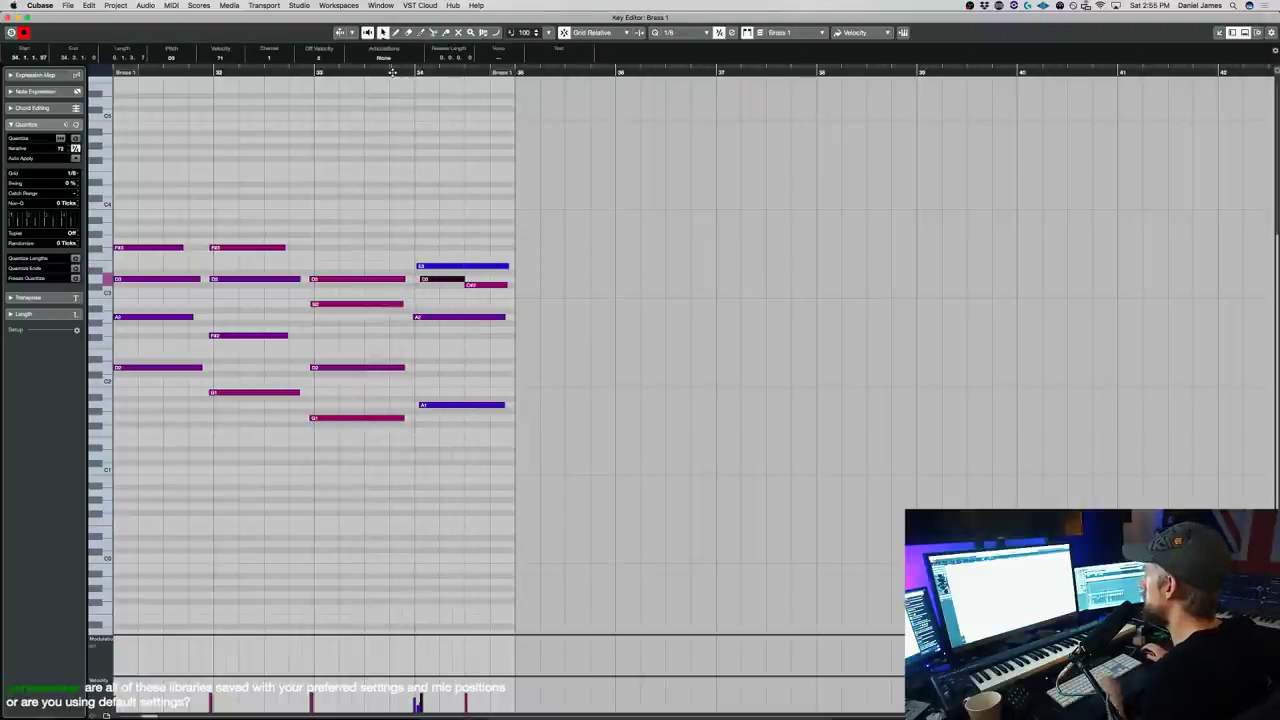
{"action": "key", "text": "space"}
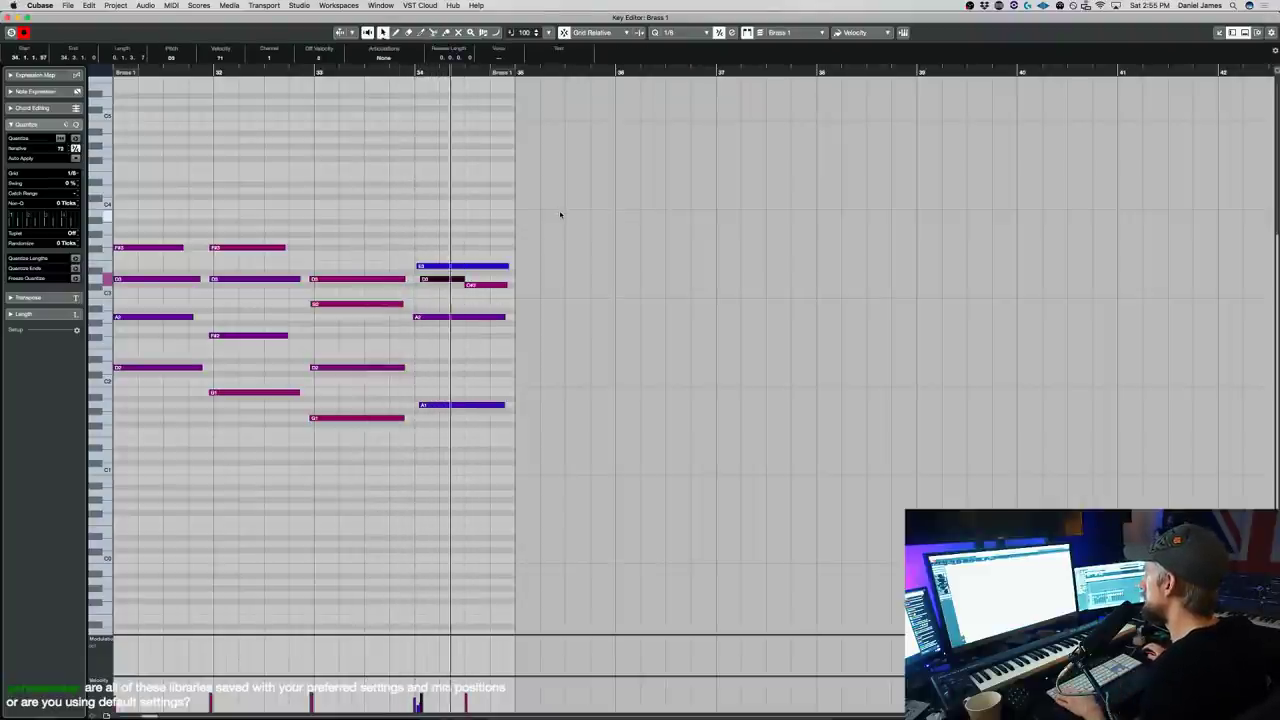
{"action": "key", "text": "space"}
{"action": "key", "text": "Return"}
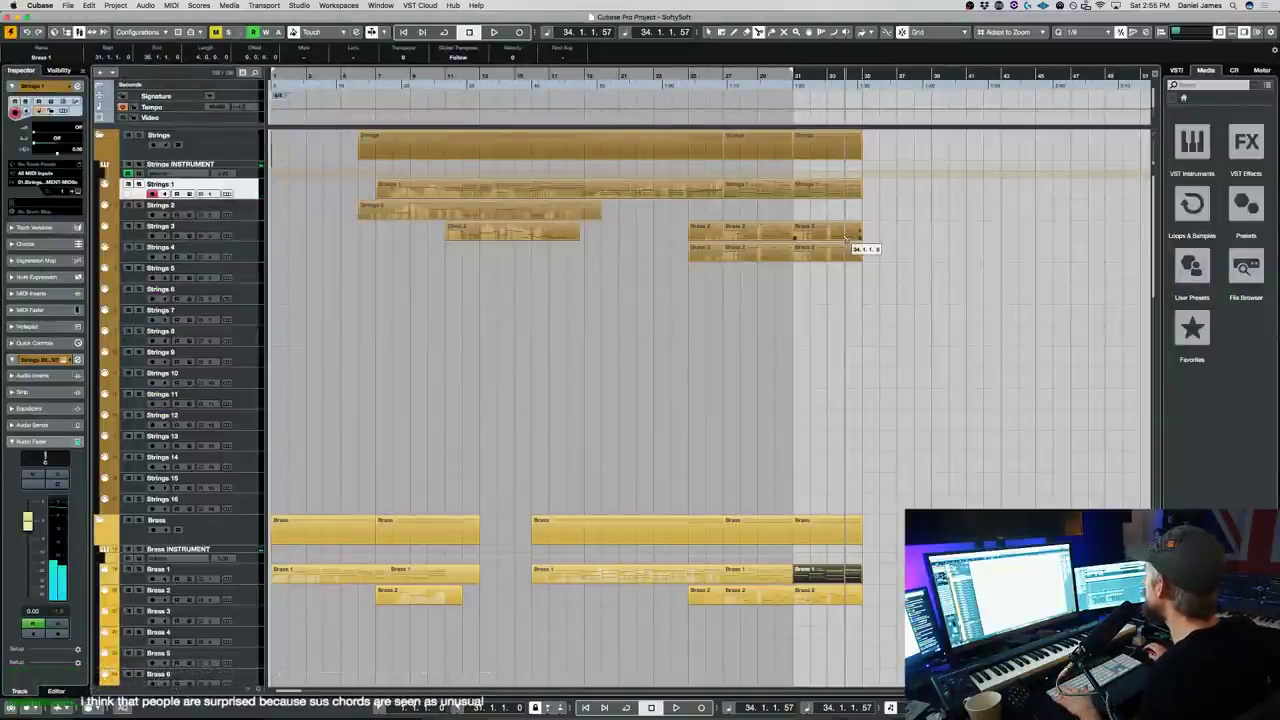
- Split the Strings 3 and Strings 4 events at bar 34, delete their final one-bar pieces and play back the section
{"action": "key", "text": "1"}
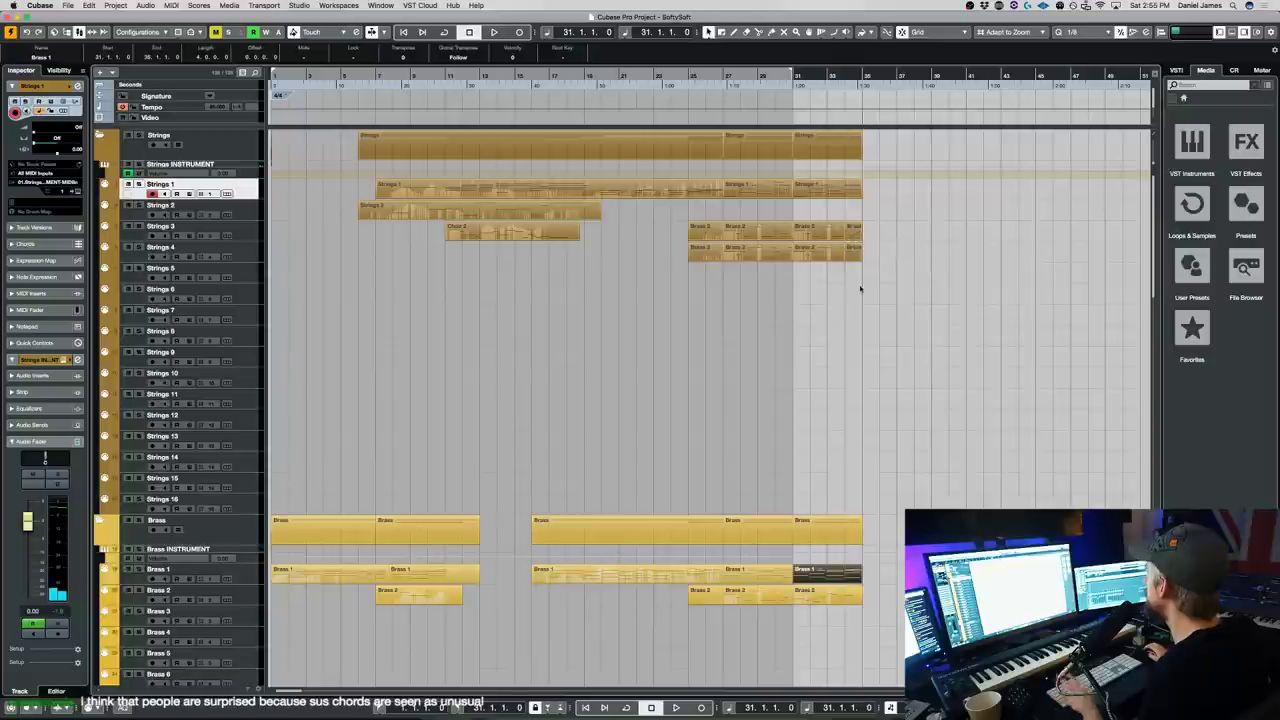
{"action": "left_click_drag", "start_coordinate": [859, 286], "coordinate": [858, 222]}
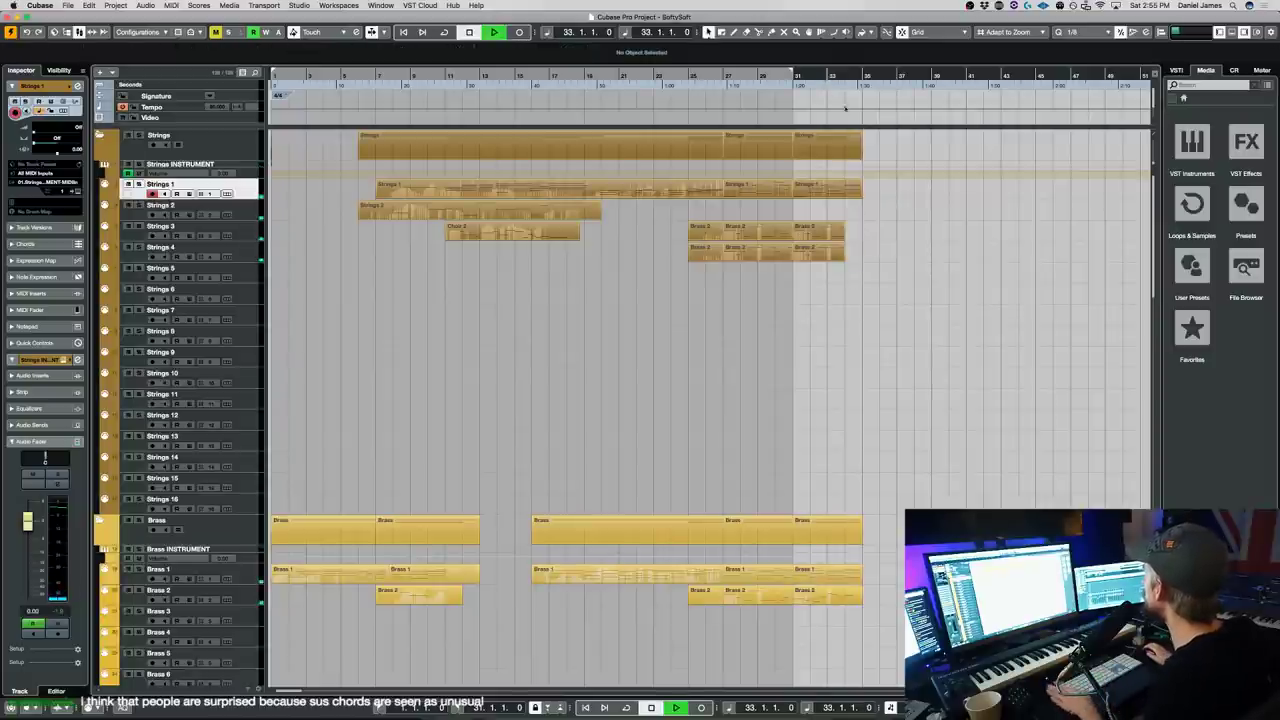
{"action": "key", "text": "space"}
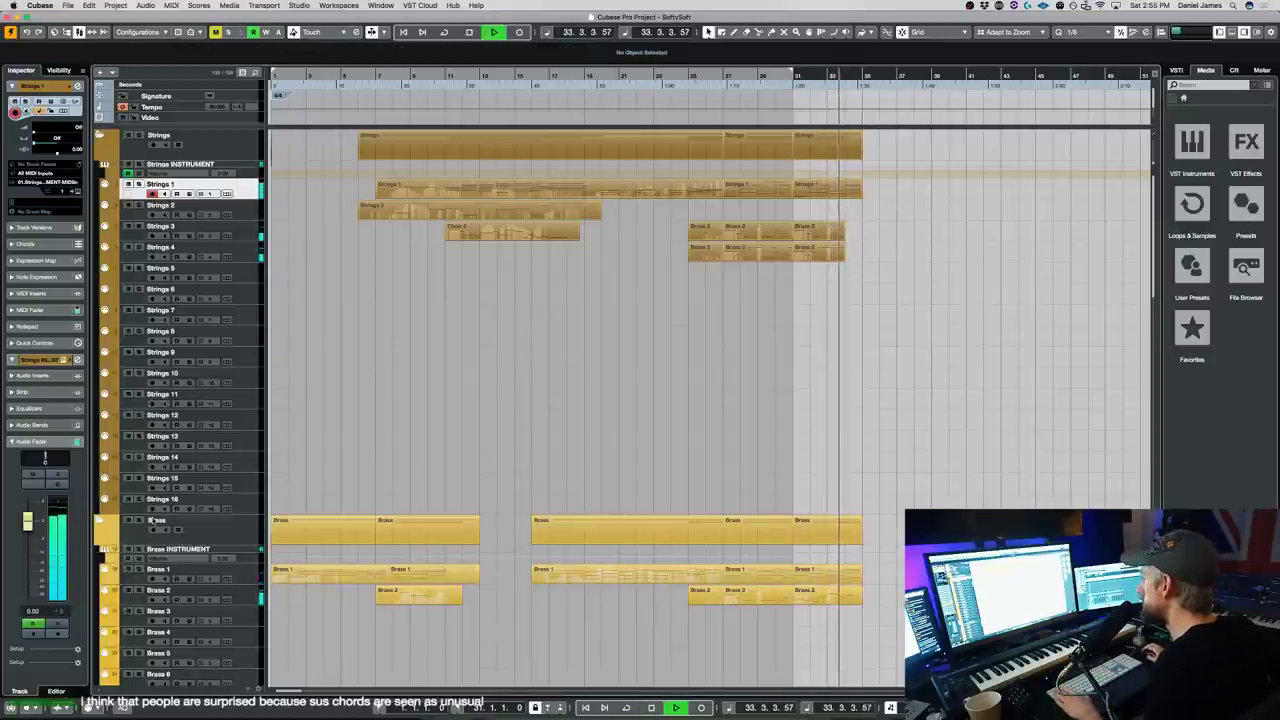
- Solo the Brass folder and add an A3 in the second half of bar 34 and a one-bar F#3 at bar 35 to Brass 2
{"action": "left_click", "coordinate": [139, 520]}
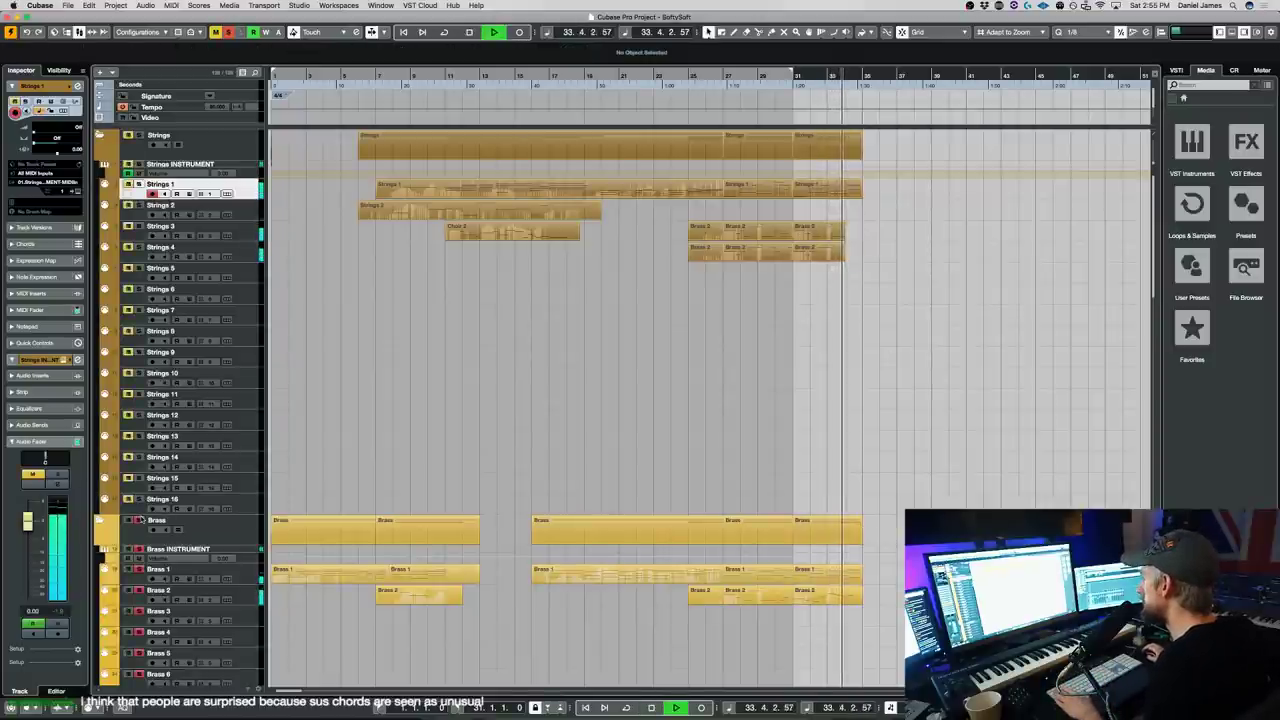
{"action": "double_click", "coordinate": [838, 592]}
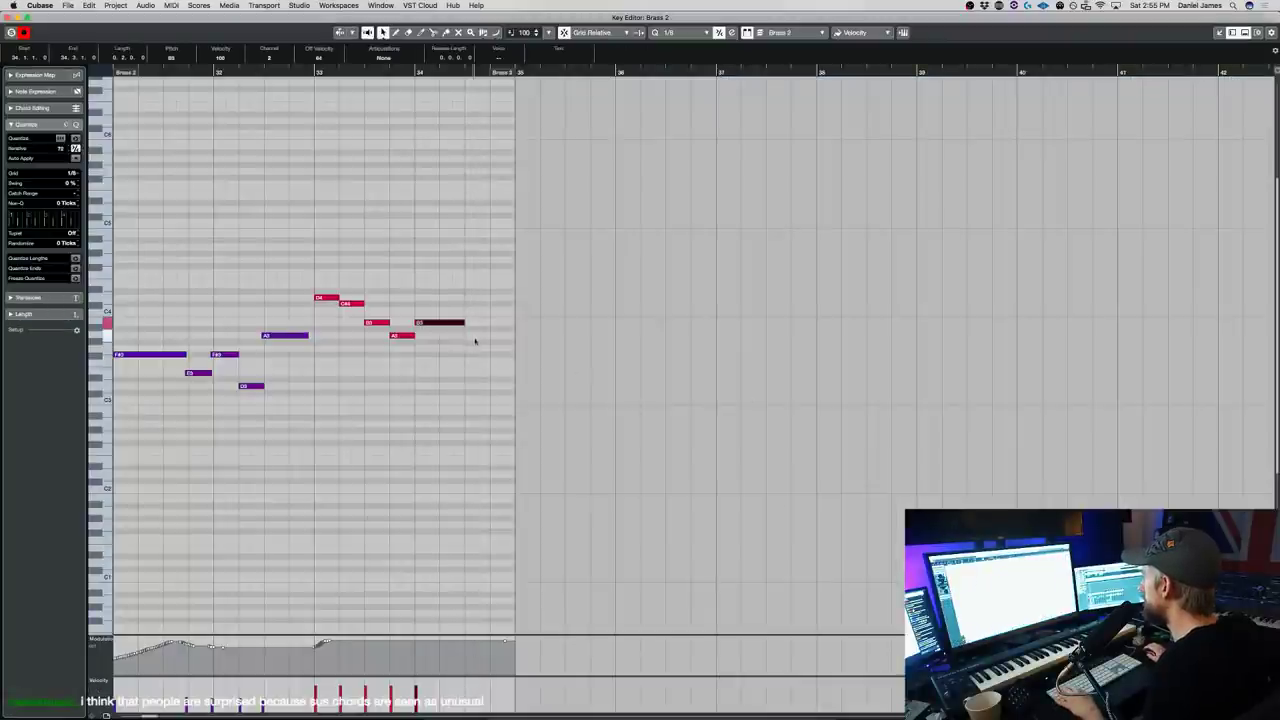
{"action": "left_click_drag", "start_coordinate": [466, 336], "coordinate": [504, 336]}
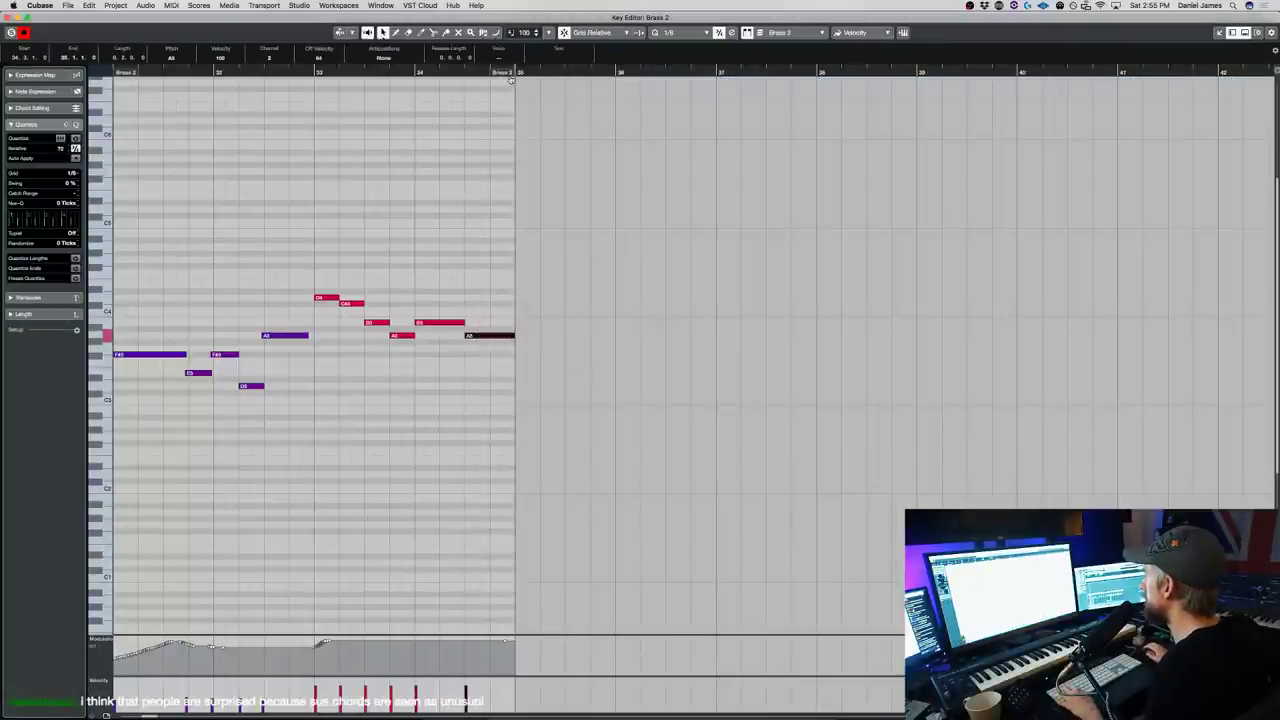
{"action": "left_click", "coordinate": [521, 361]}
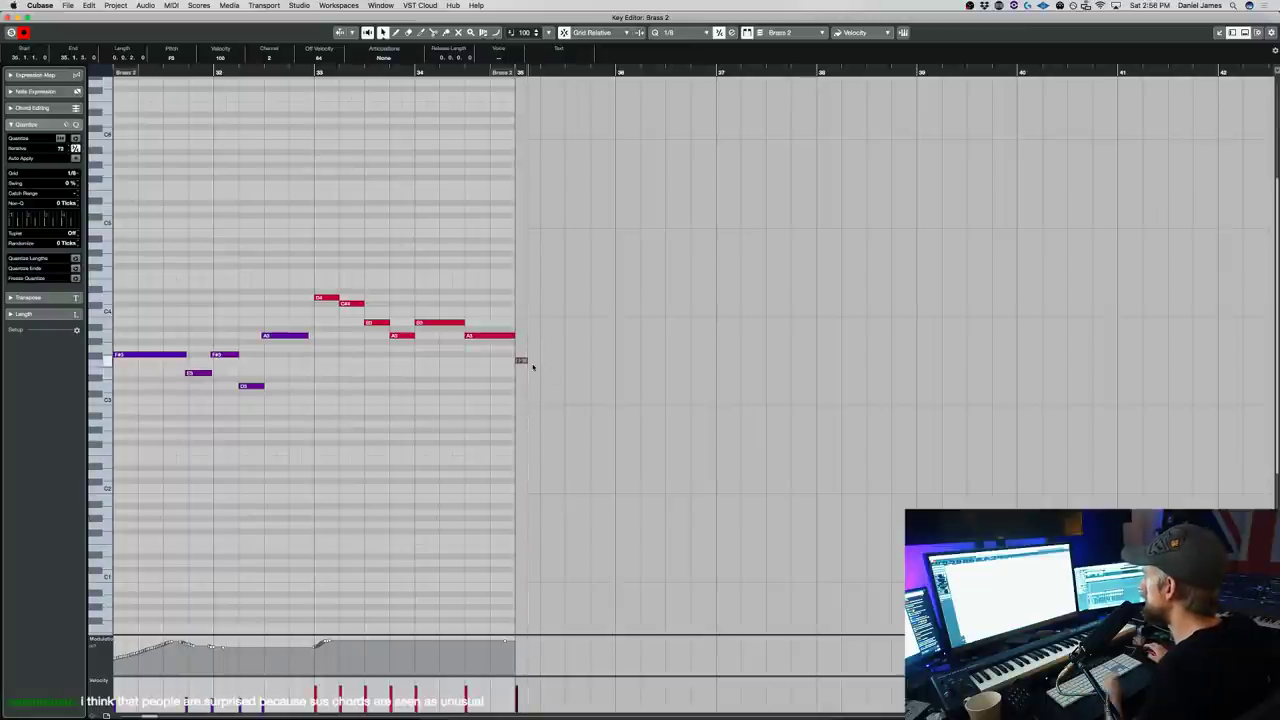
{"action": "left_click_drag", "start_coordinate": [524, 355], "coordinate": [608, 361]}
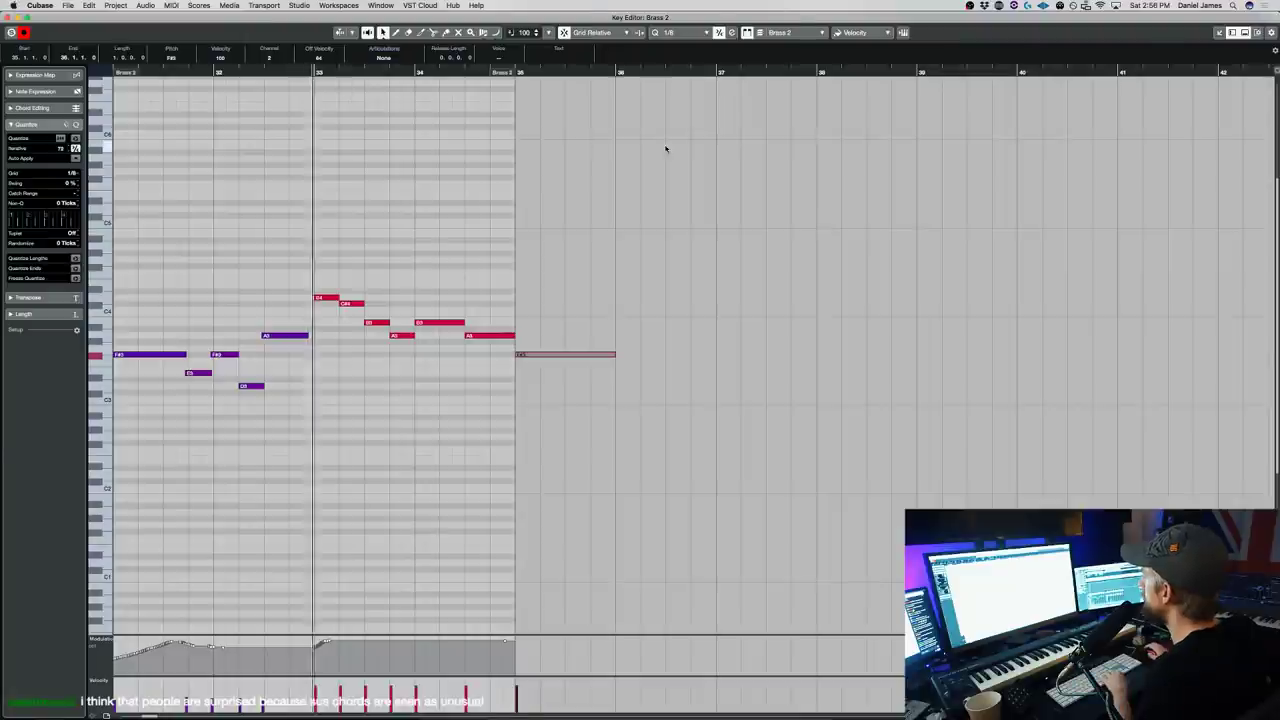
- Close the Brass 2 part and play back the soloed brass from the event at bar 27
{"action": "key", "text": "Return"}
{"action": "key", "text": "space"}
{"action": "left_click", "coordinate": [752, 571]}
{"action": "key", "text": "space"}
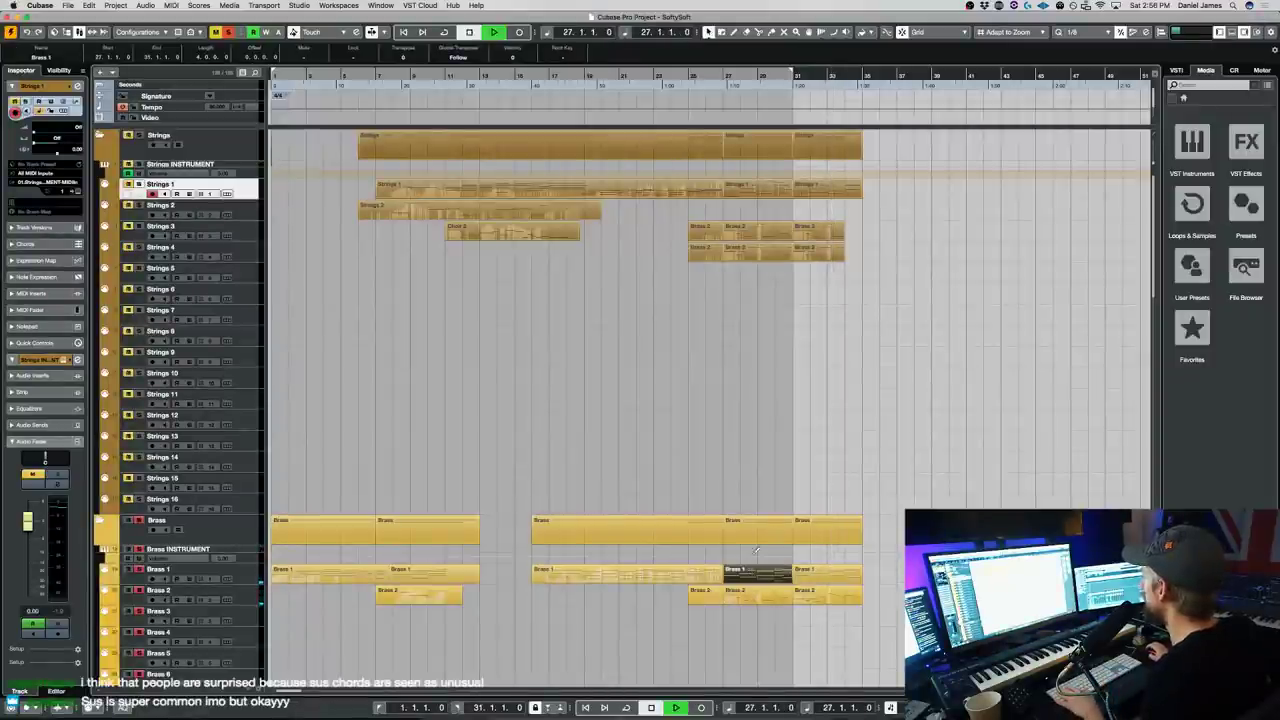
{"action": "left_click", "coordinate": [710, 442]}
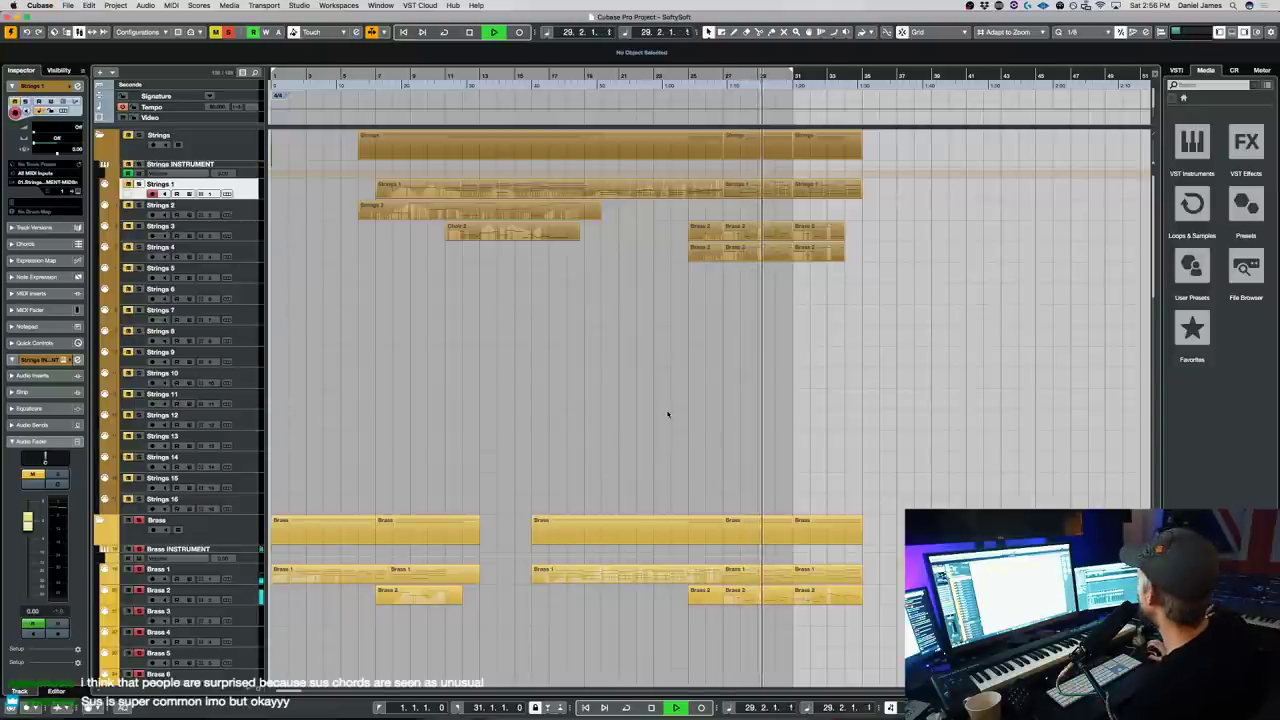
- Solo the Choir 1 track and play it back from its event at bar 26
{"action": "scroll", "coordinate": [480, 466], "scroll_direction": "down", "scroll_amount": 10}
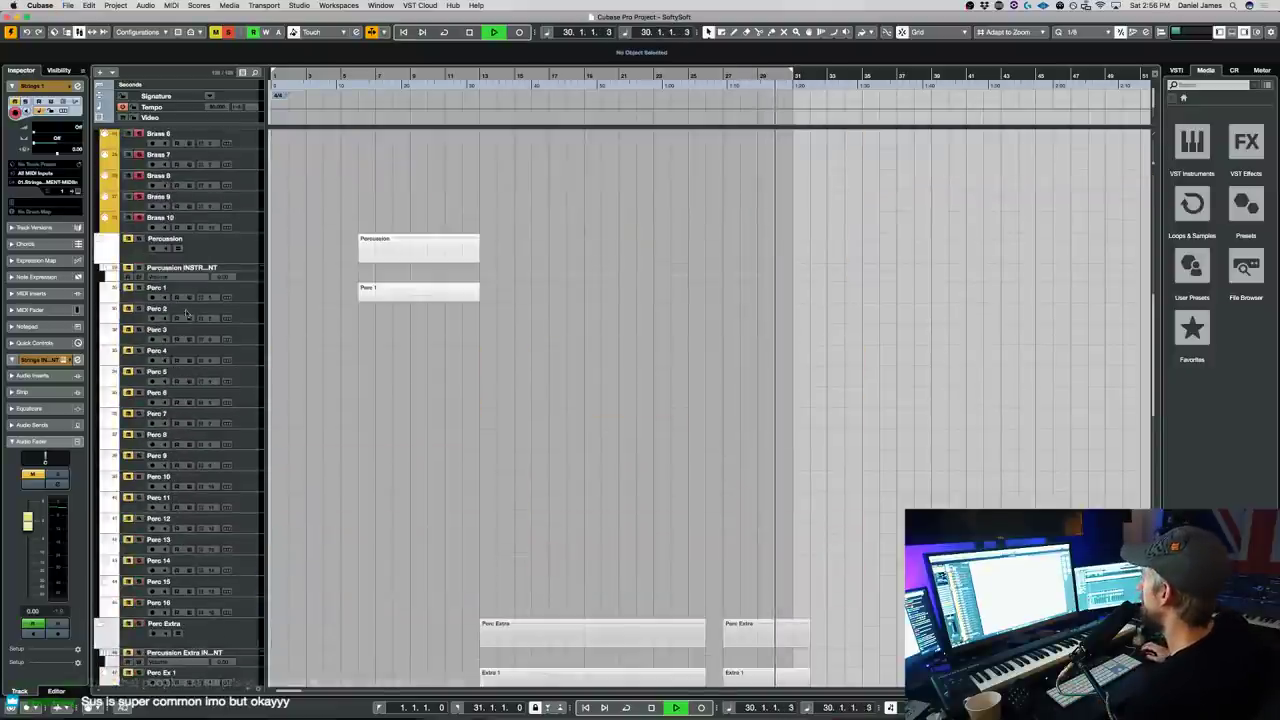
{"action": "scroll", "coordinate": [197, 325], "scroll_direction": "down", "scroll_amount": 5}
{"action": "scroll", "coordinate": [197, 325], "scroll_direction": "up", "scroll_amount": 10}
{"action": "scroll", "coordinate": [197, 325], "scroll_direction": "down", "scroll_amount": 4}
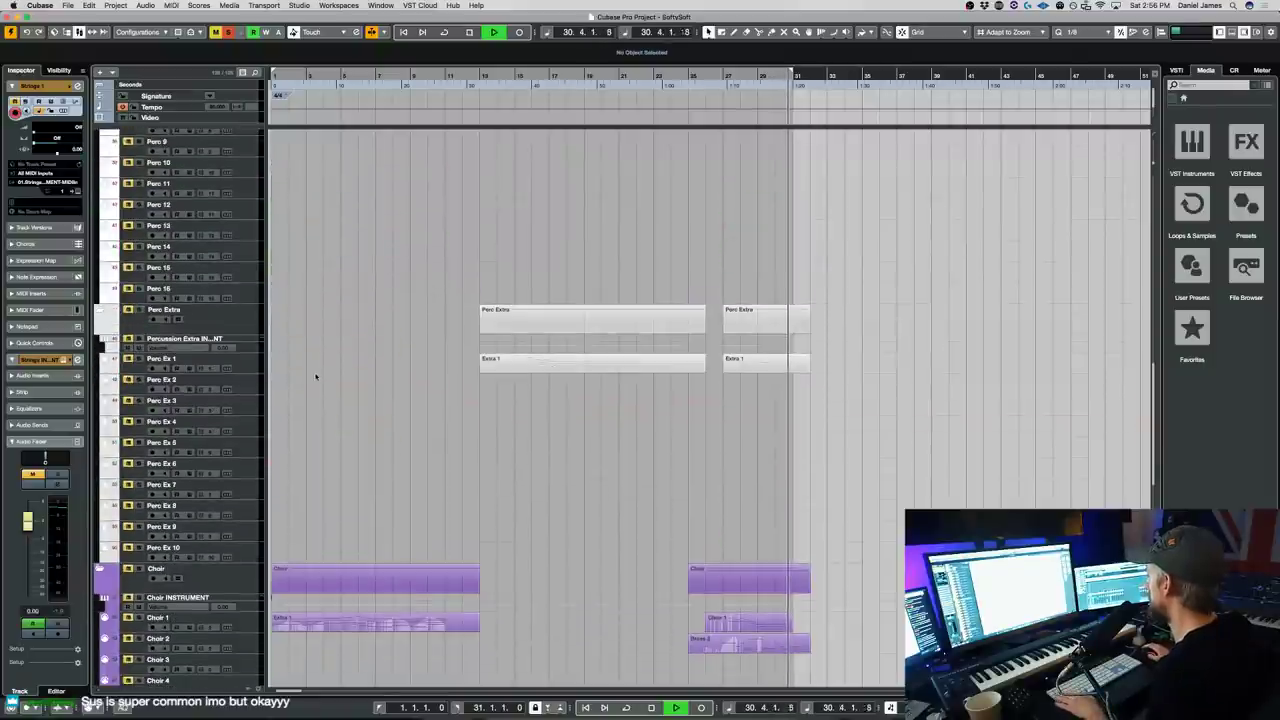
{"action": "key", "text": "space"}
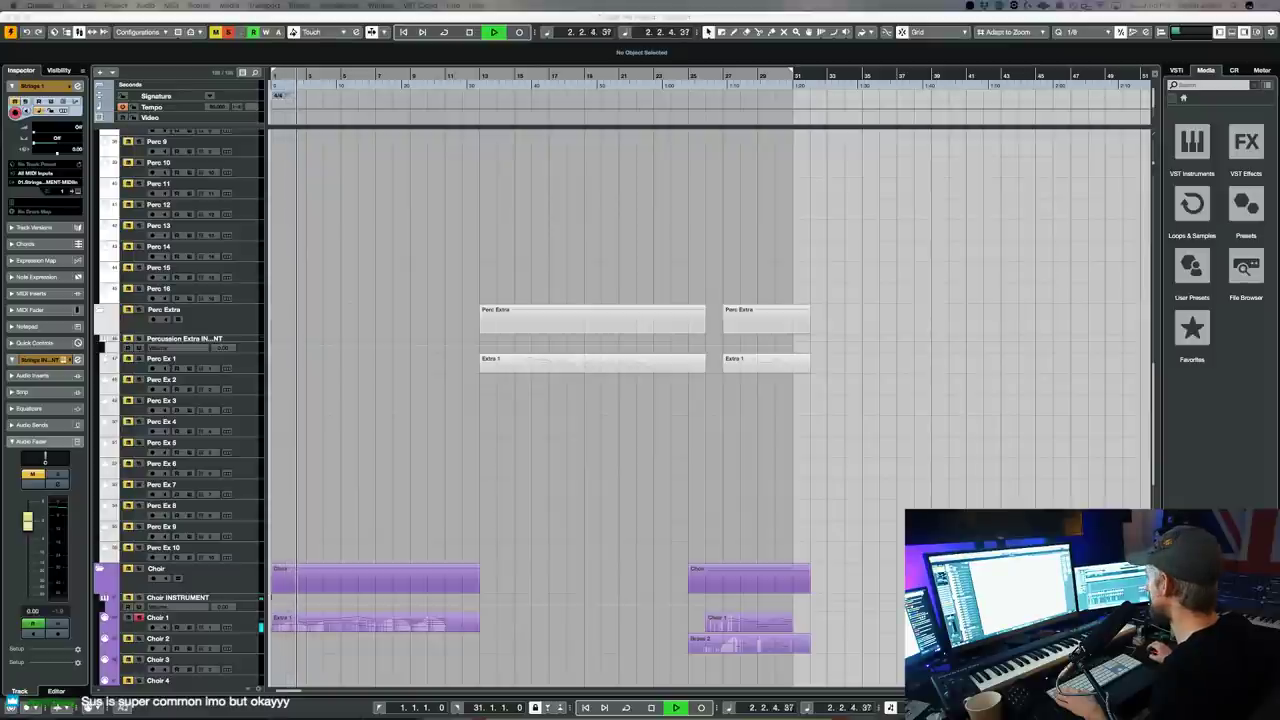
{"action": "key", "text": "space"}
{"action": "left_click", "coordinate": [748, 630]}
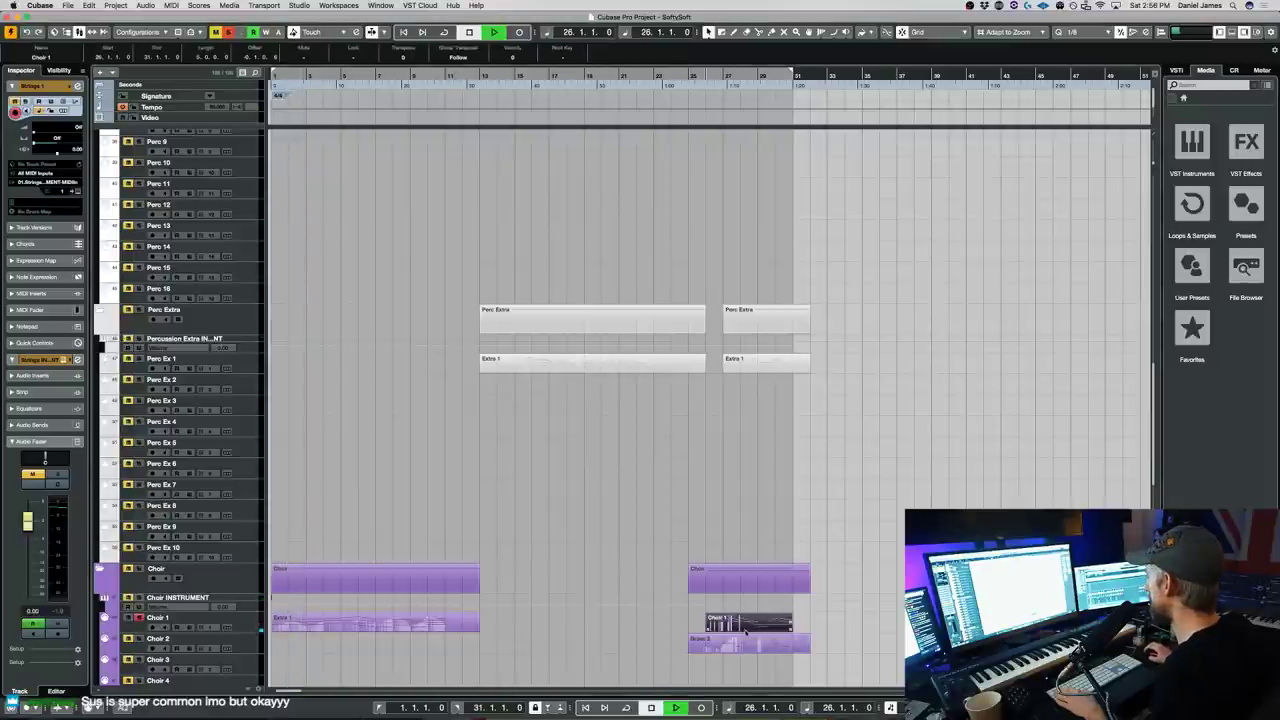
{"action": "key", "text": "space"}
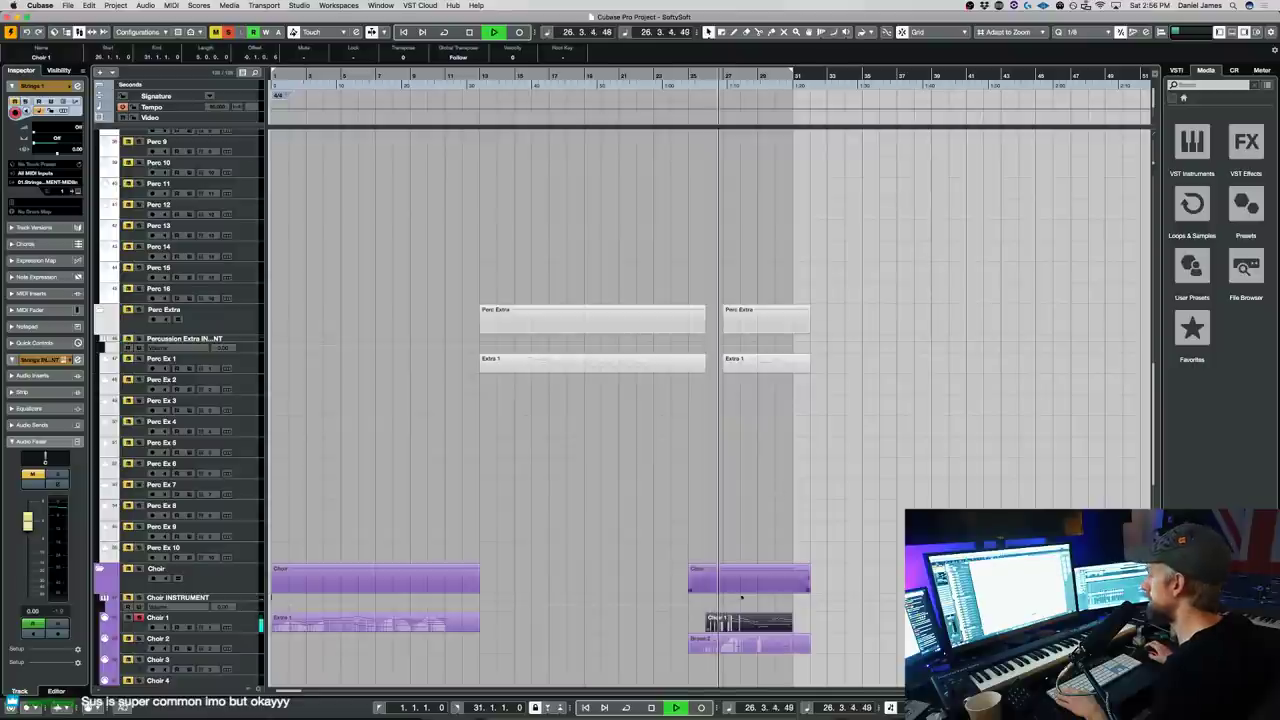
- Delete the Brass 2 event from the Choir 2 track and select the Choir 1 event at bar 26
{"action": "left_click", "coordinate": [733, 645]}
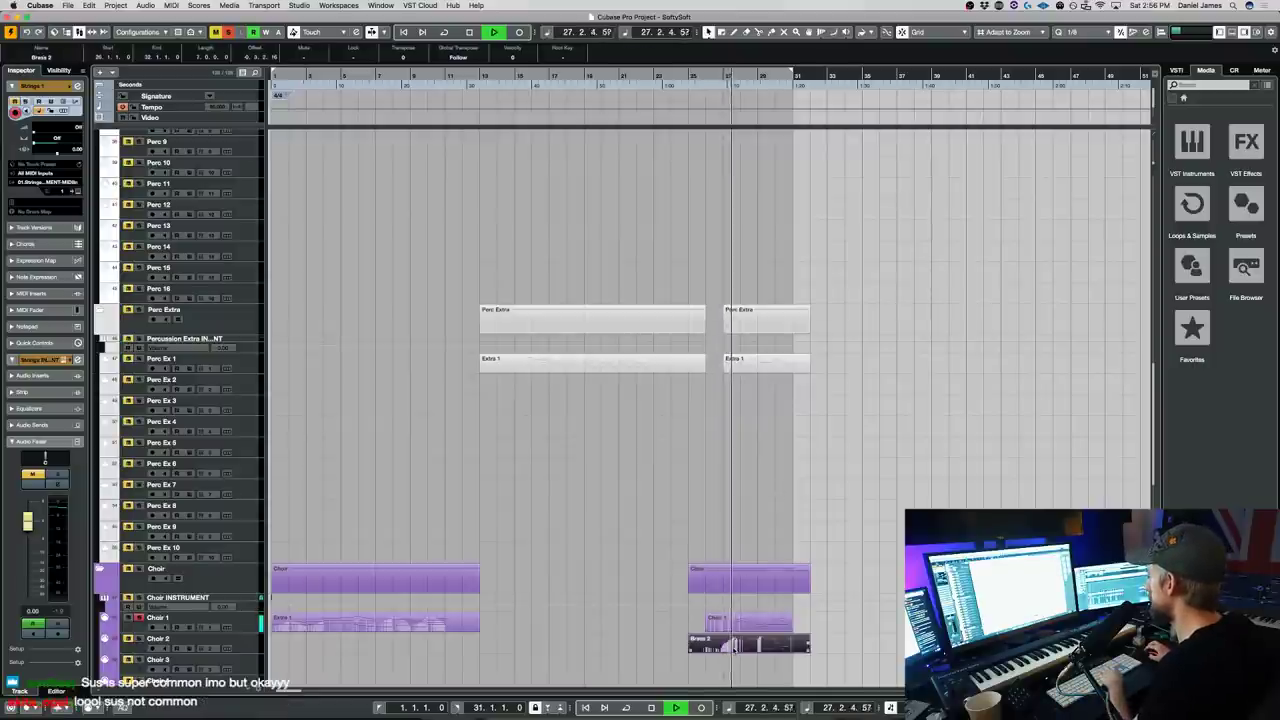
{"action": "key", "text": "Delete"}
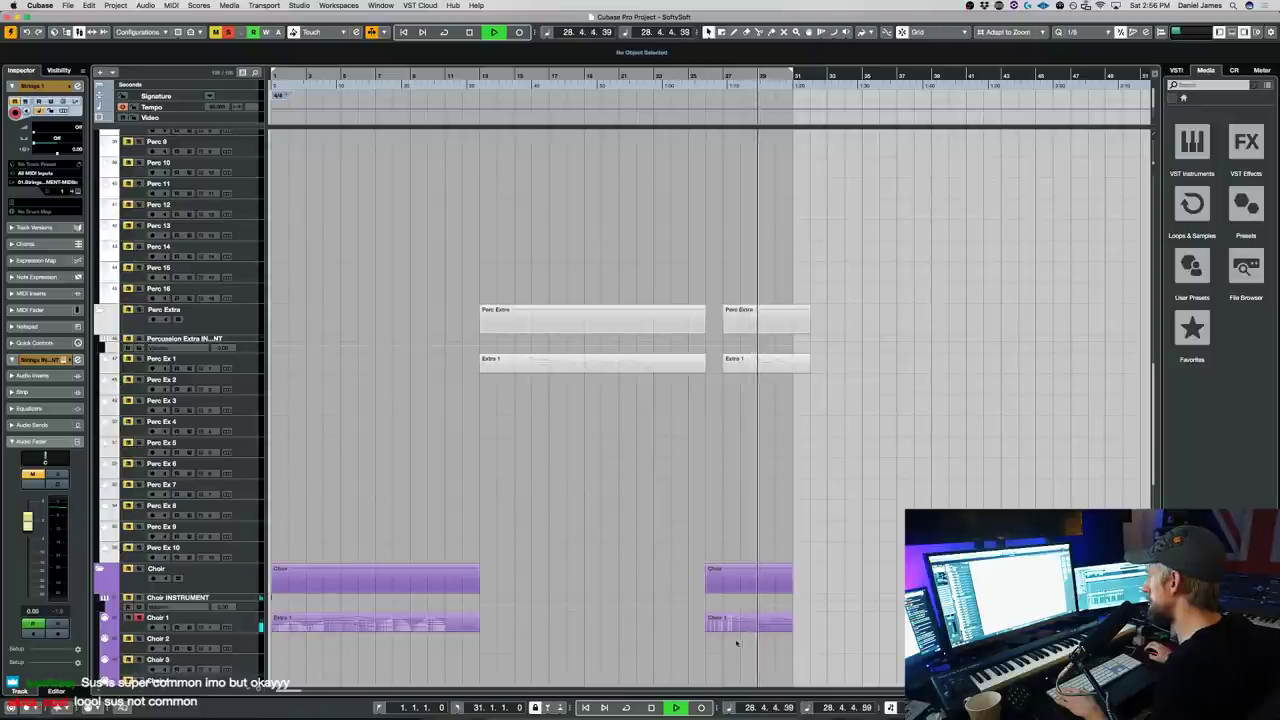
{"action": "left_click", "coordinate": [741, 624]}
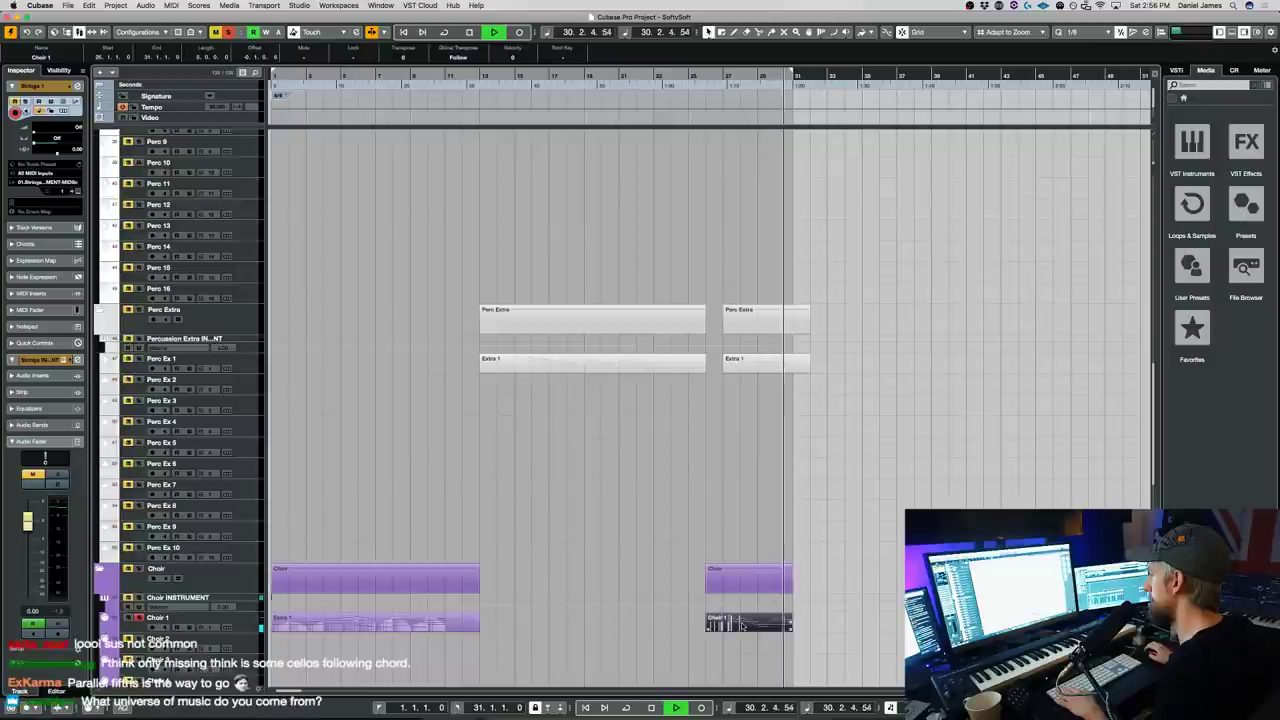
- Stop playback and open the Strings 1 event at bar 31 for note editing
{"action": "scroll", "coordinate": [785, 475], "scroll_direction": "up", "scroll_amount": 10}
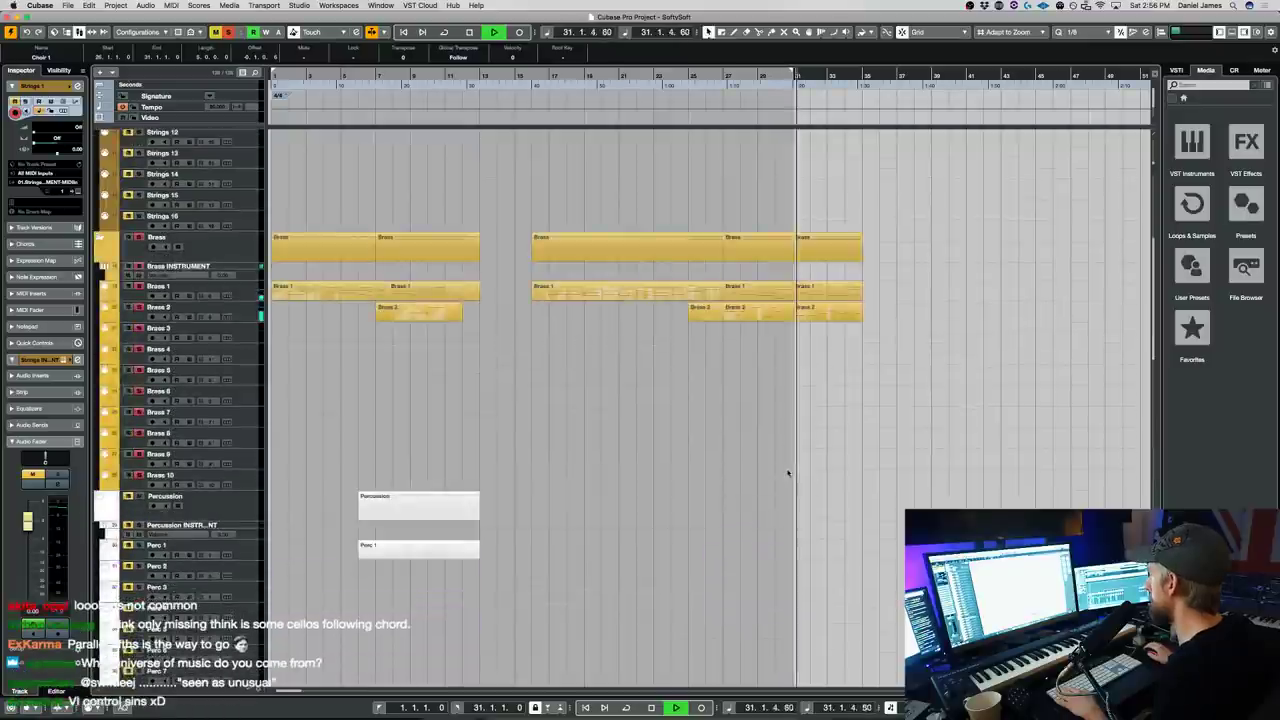
{"action": "scroll", "coordinate": [787, 478], "scroll_direction": "down", "scroll_amount": 10}
{"action": "scroll", "coordinate": [787, 480], "scroll_direction": "down", "scroll_amount": 3}
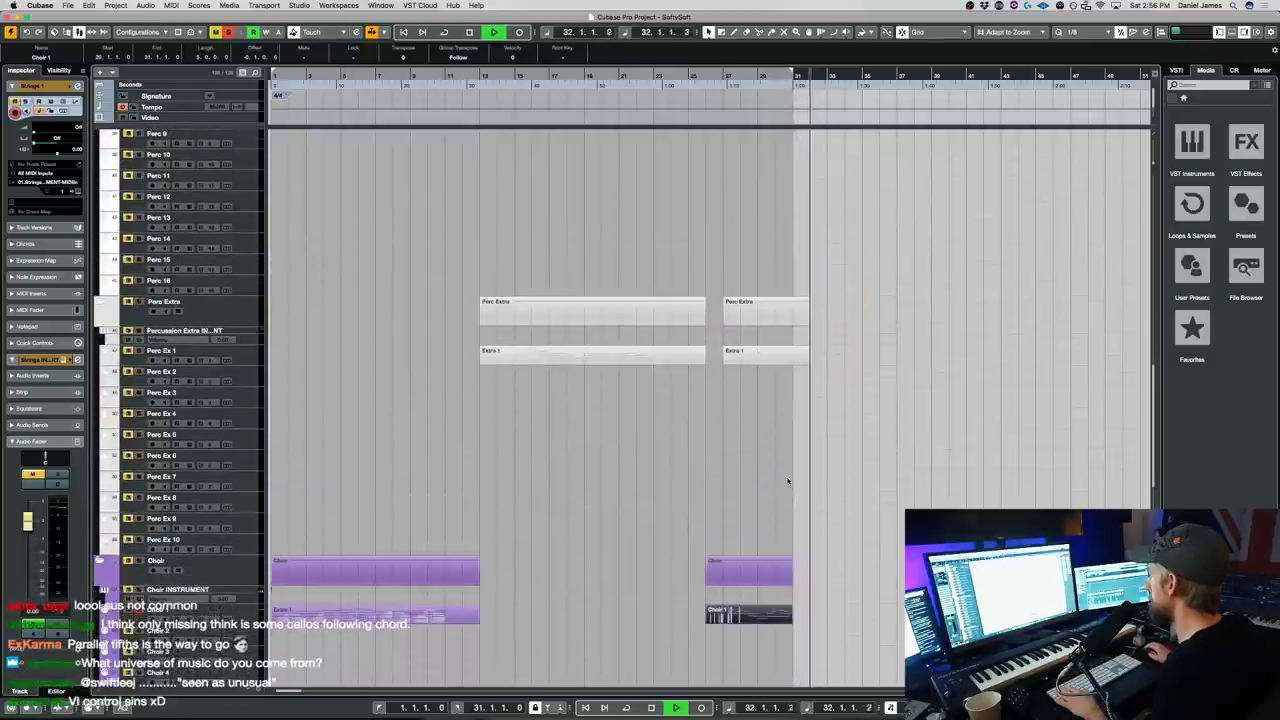
{"action": "scroll", "coordinate": [790, 484], "scroll_direction": "up", "scroll_amount": 5}
{"action": "scroll", "coordinate": [791, 486], "scroll_direction": "up", "scroll_amount": 8}
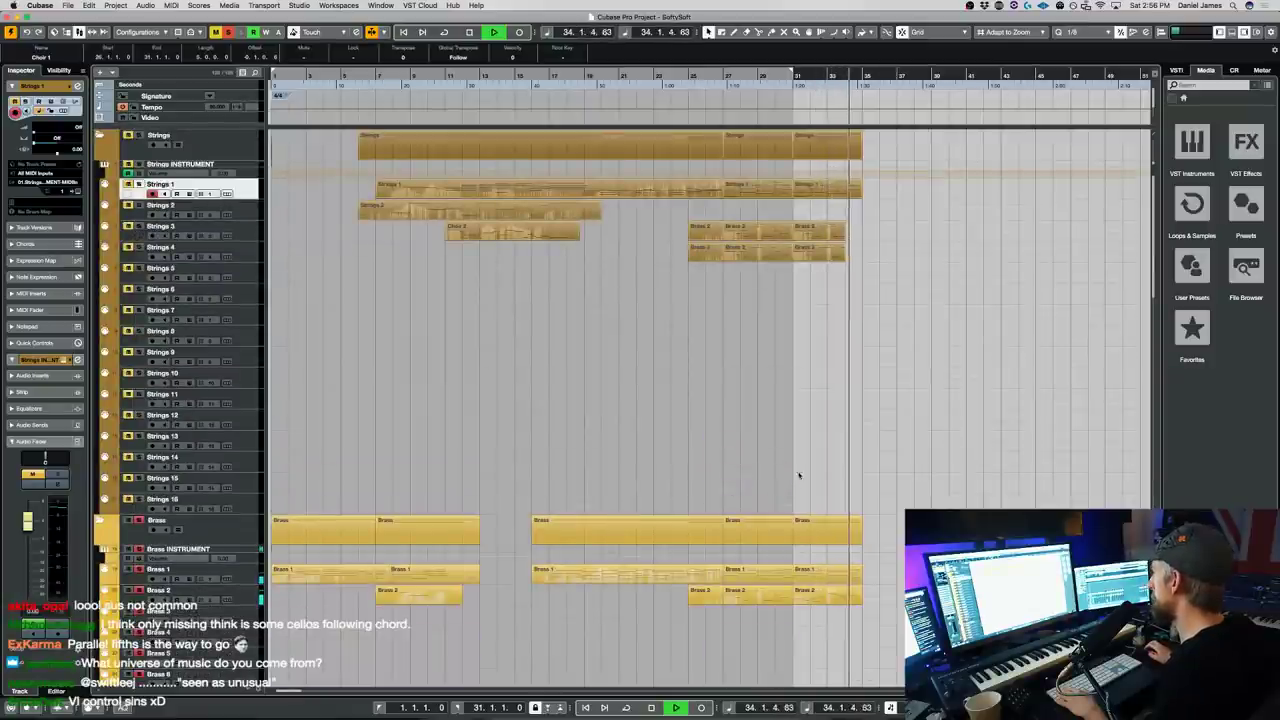
{"action": "key", "text": "space"}
{"action": "left_click", "coordinate": [852, 189]}
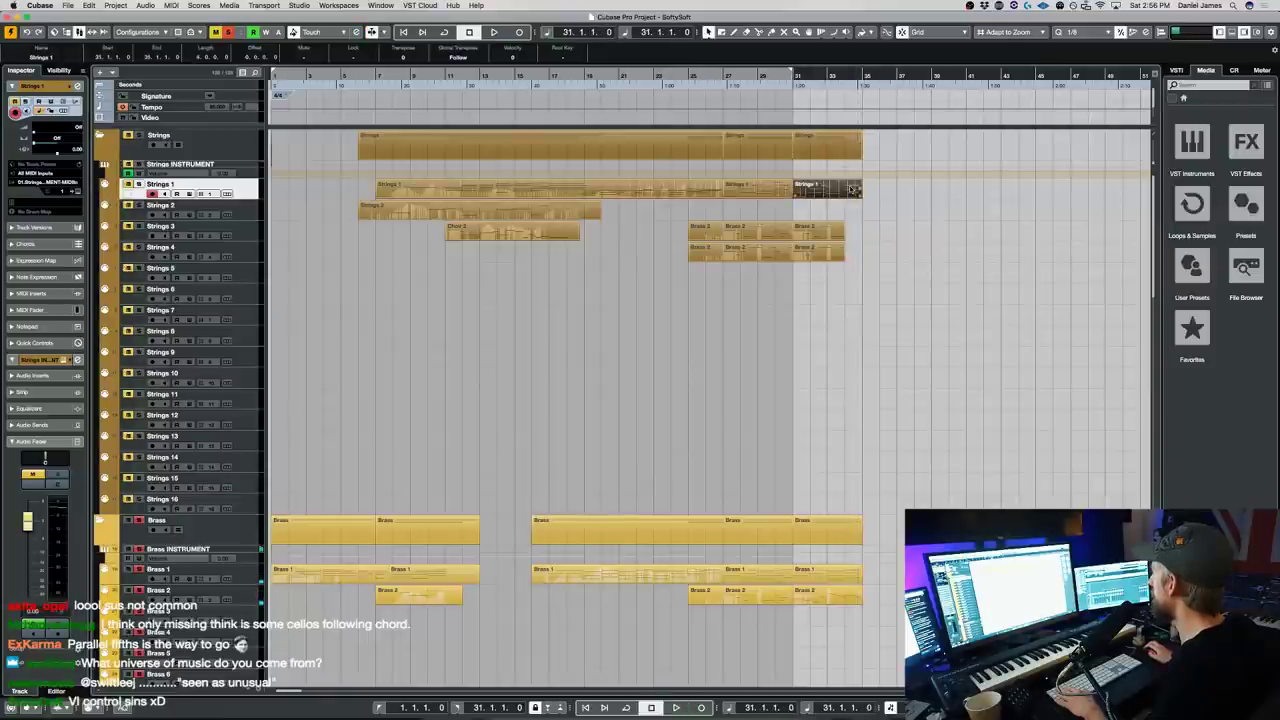
{"action": "double_click", "coordinate": [852, 189]}
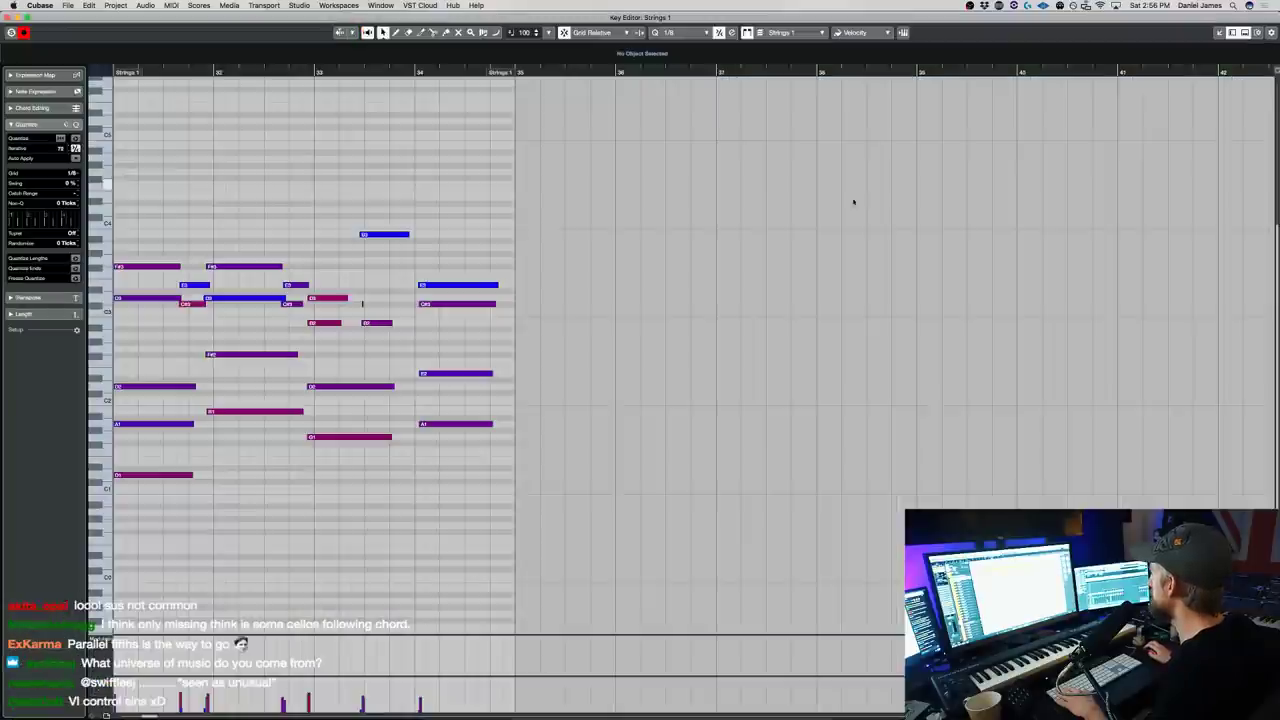
- Split the C#3 note halfway through bar 34, raise its first half to D3, extend the chord notes to bar 35 and close Strings 1
{"action": "left_click", "coordinate": [455, 305]}
{"action": "left_click_drag", "start_coordinate": [487, 534], "coordinate": [500, 289]}
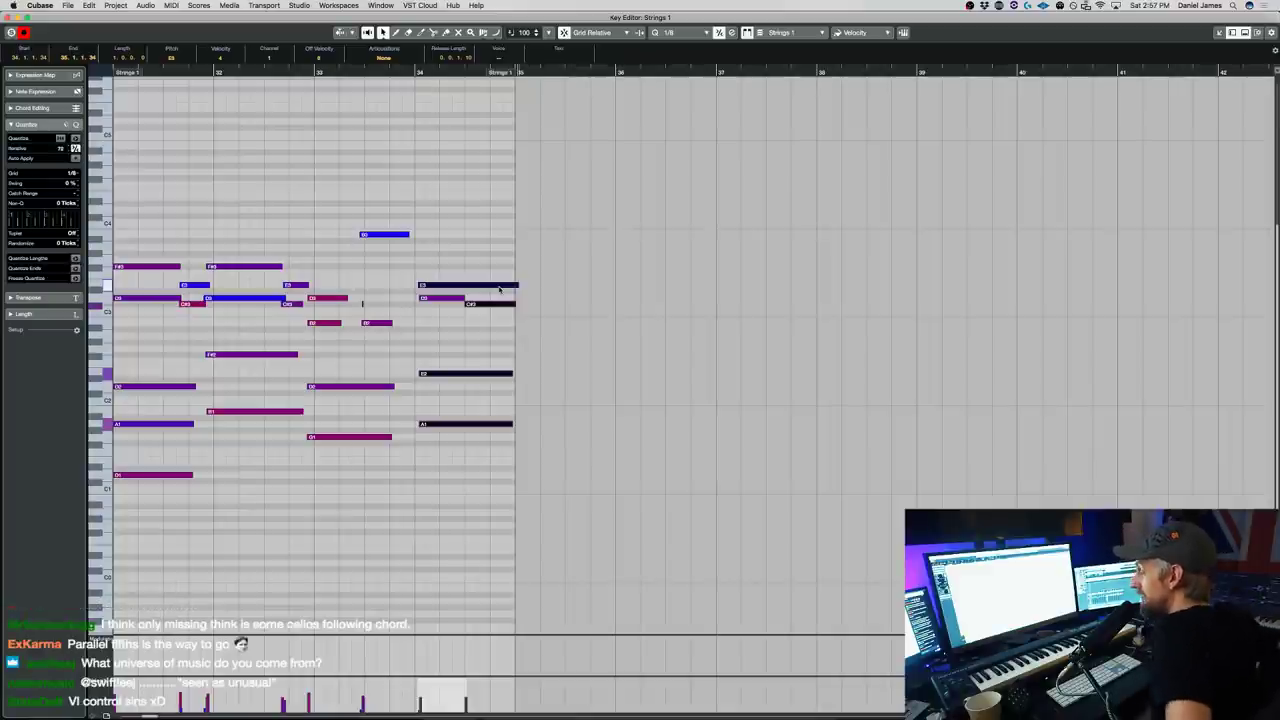
{"action": "left_click", "coordinate": [584, 213]}
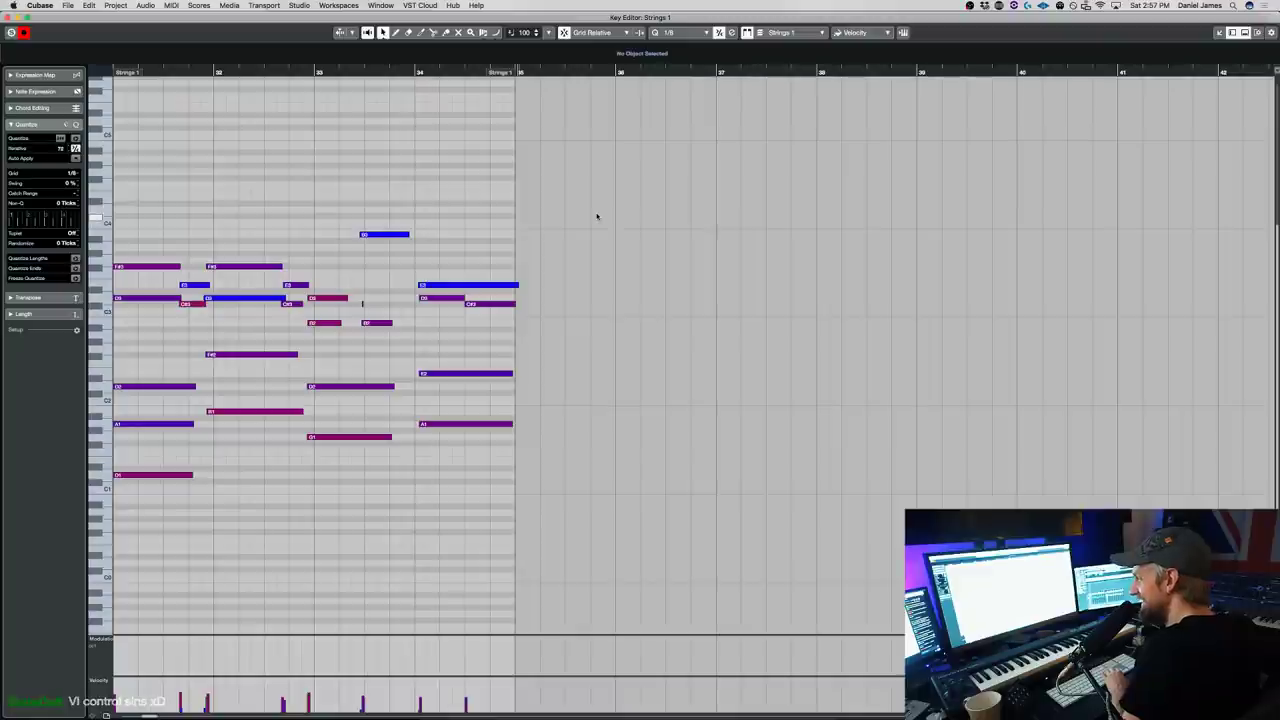
{"action": "key", "text": "Return"}
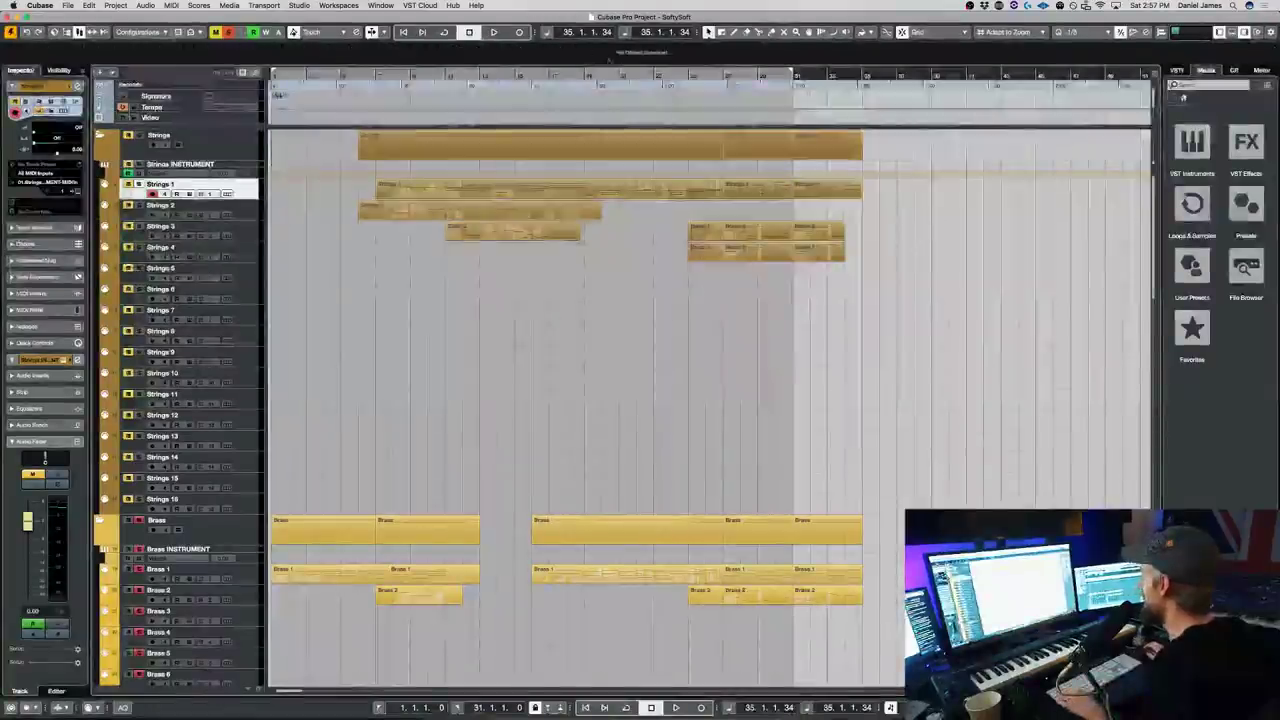
- Clear all solos and play back the full arrangement through bars 19 and 20
{"action": "key", "text": "space"}
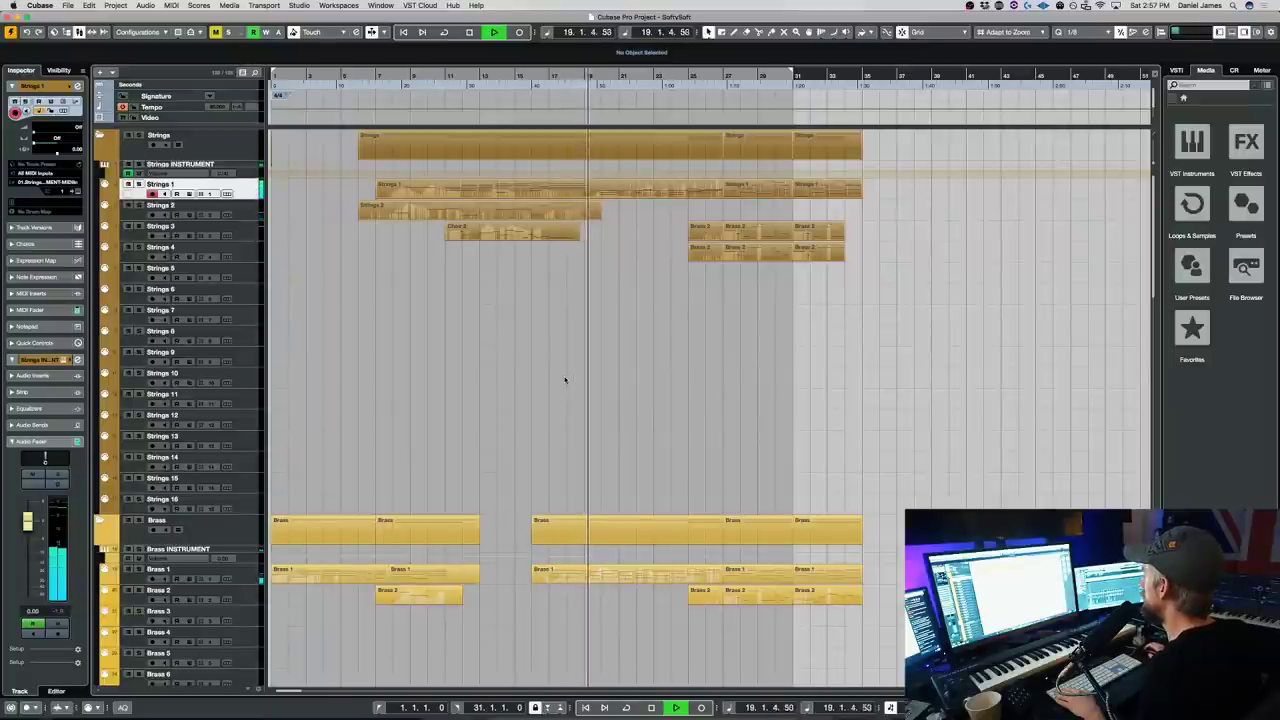
{"action": "scroll", "coordinate": [565, 380], "scroll_direction": "down", "scroll_amount": 10}
{"action": "scroll", "coordinate": [565, 380], "scroll_direction": "up", "scroll_amount": 10}
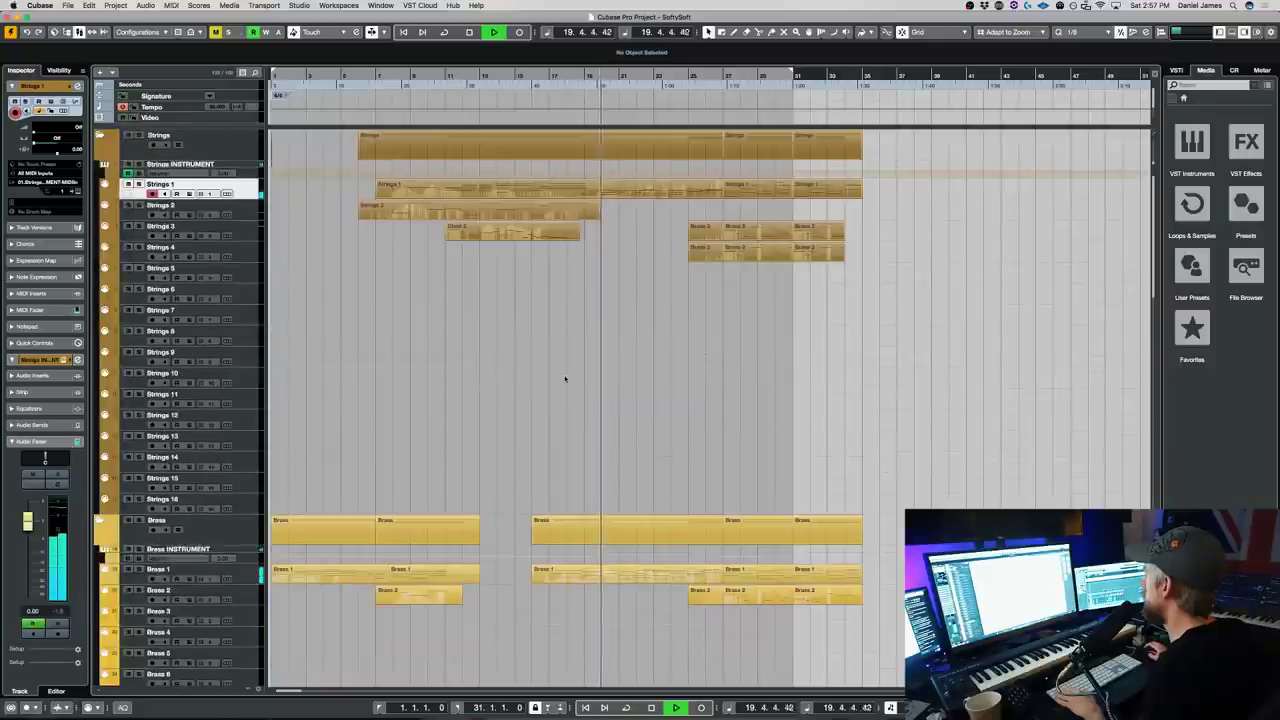
{"action": "key", "text": "space"}
- Select the Strings 3 track, inspect its Kontakt instrument, resume playback from bar 20 and close the instrument window
{"action": "left_click", "coordinate": [251, 233]}
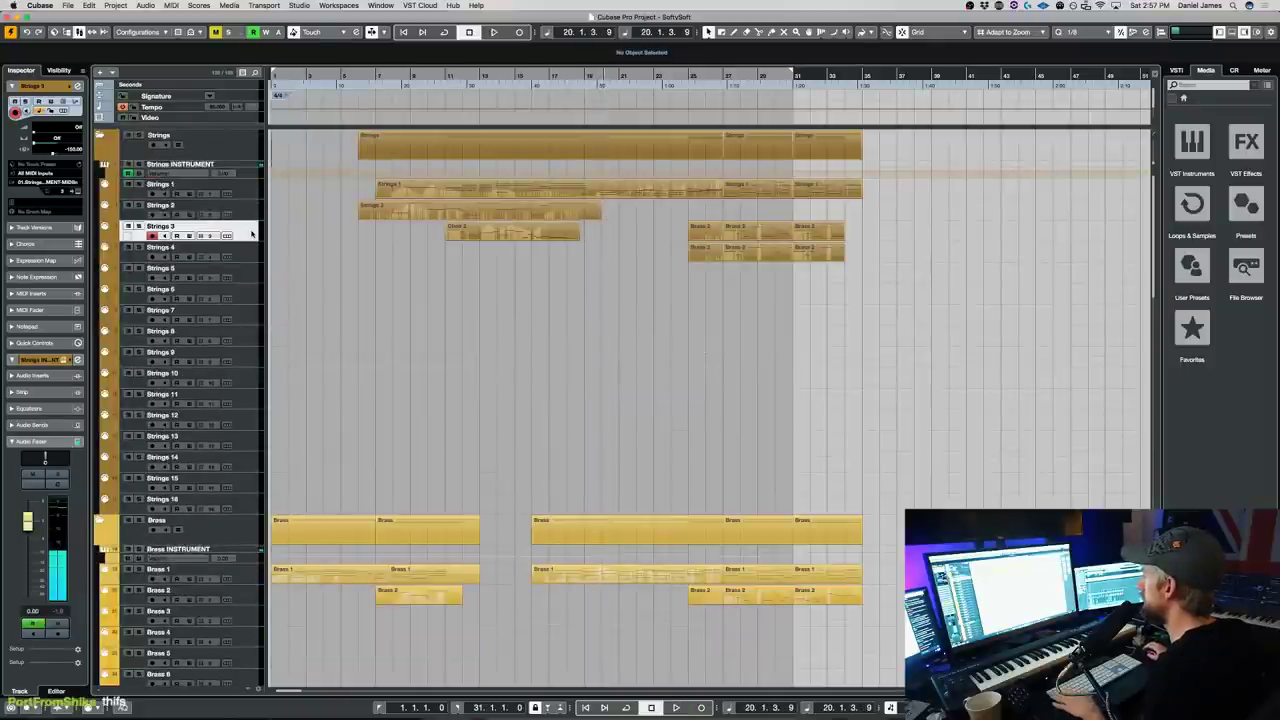
{"action": "key", "text": "e"}
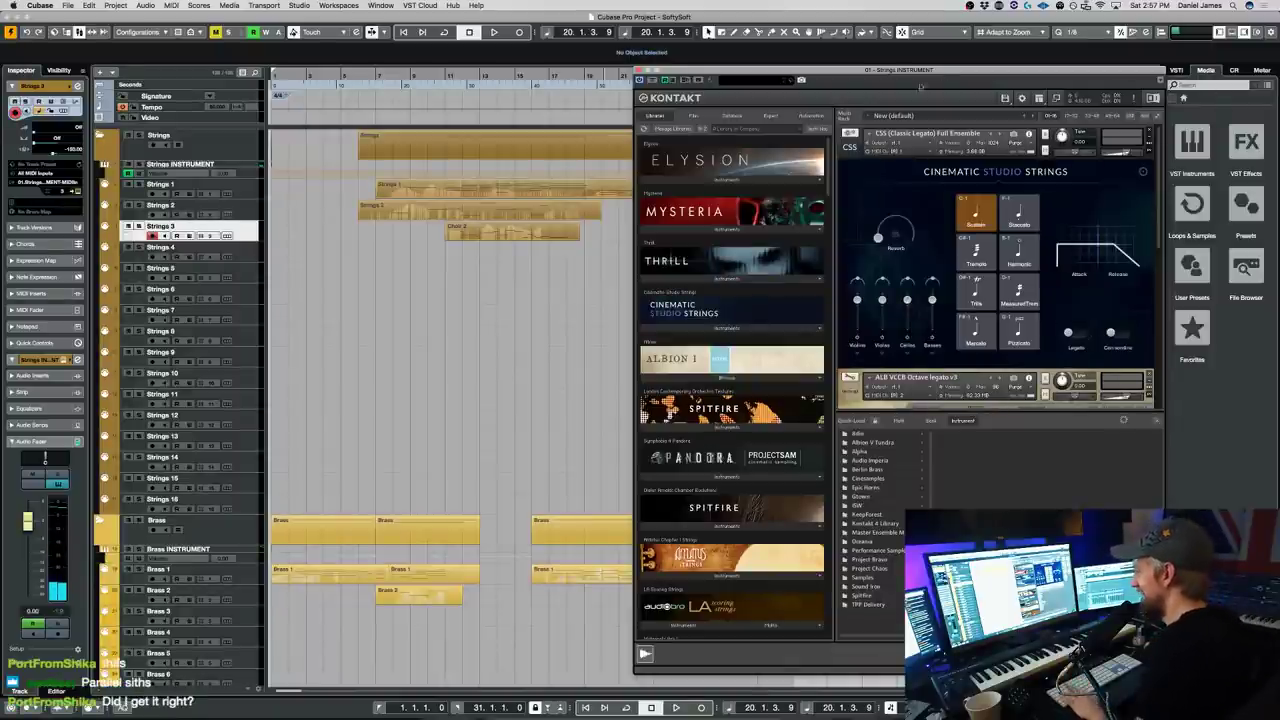
{"action": "left_click", "coordinate": [621, 321]}
{"action": "key", "text": "space"}
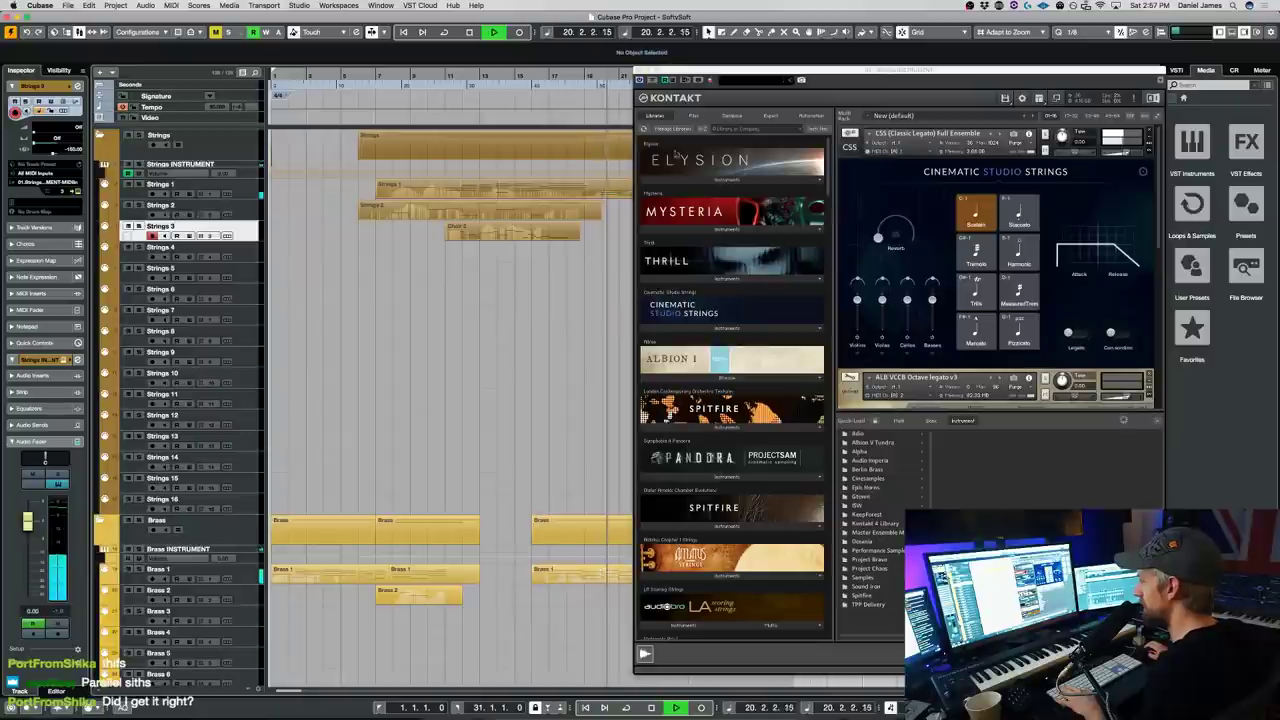
{"action": "left_click", "coordinate": [639, 71]}
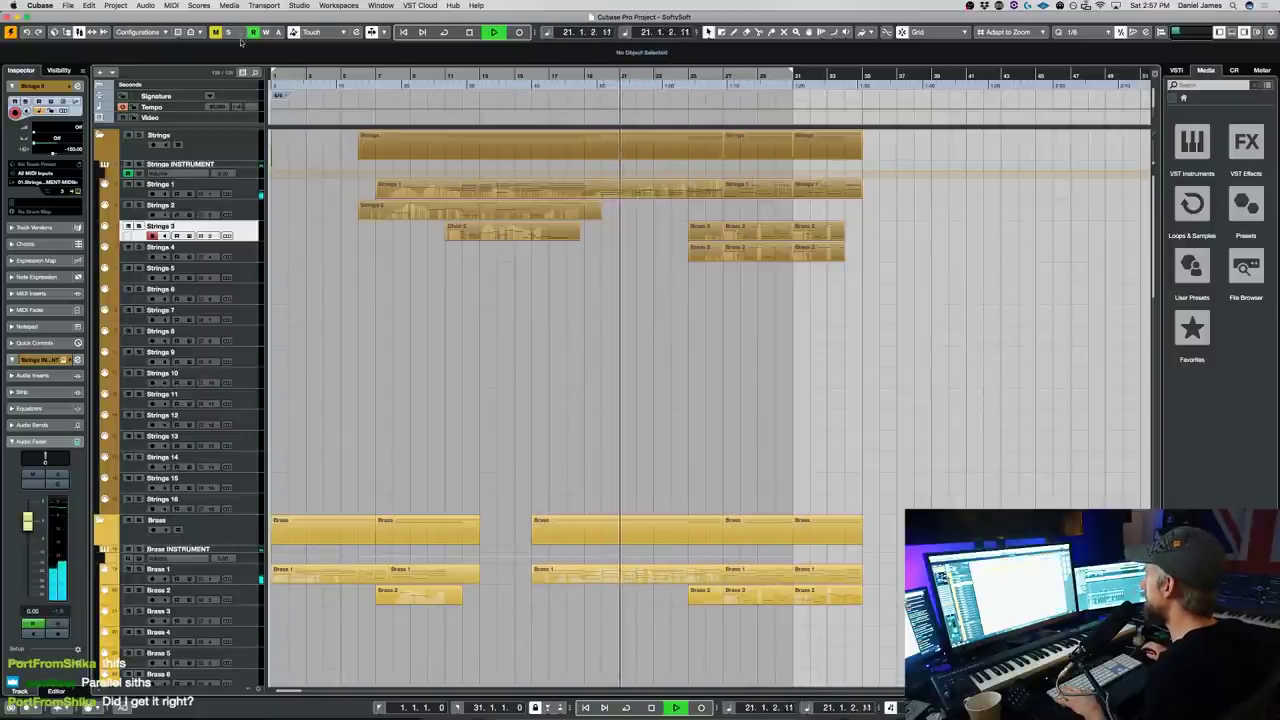
- Find the extra percussion section during playback and select the Perc Ex 1 track for recording
{"action": "scroll", "coordinate": [500, 338], "scroll_direction": "down", "scroll_amount": 15}
{"action": "scroll", "coordinate": [333, 288], "scroll_direction": "up", "scroll_amount": 1}
{"action": "scroll", "coordinate": [333, 288], "scroll_direction": "up", "scroll_amount": 3}
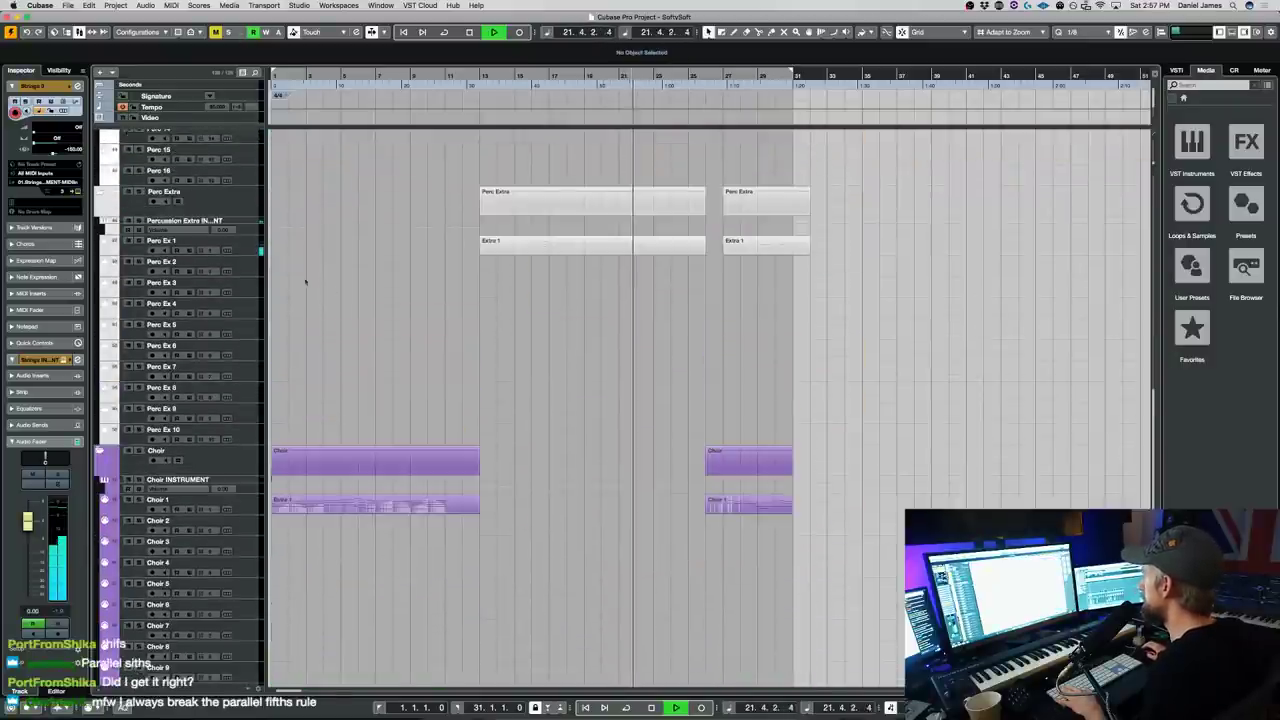
{"action": "left_click", "coordinate": [246, 248]}
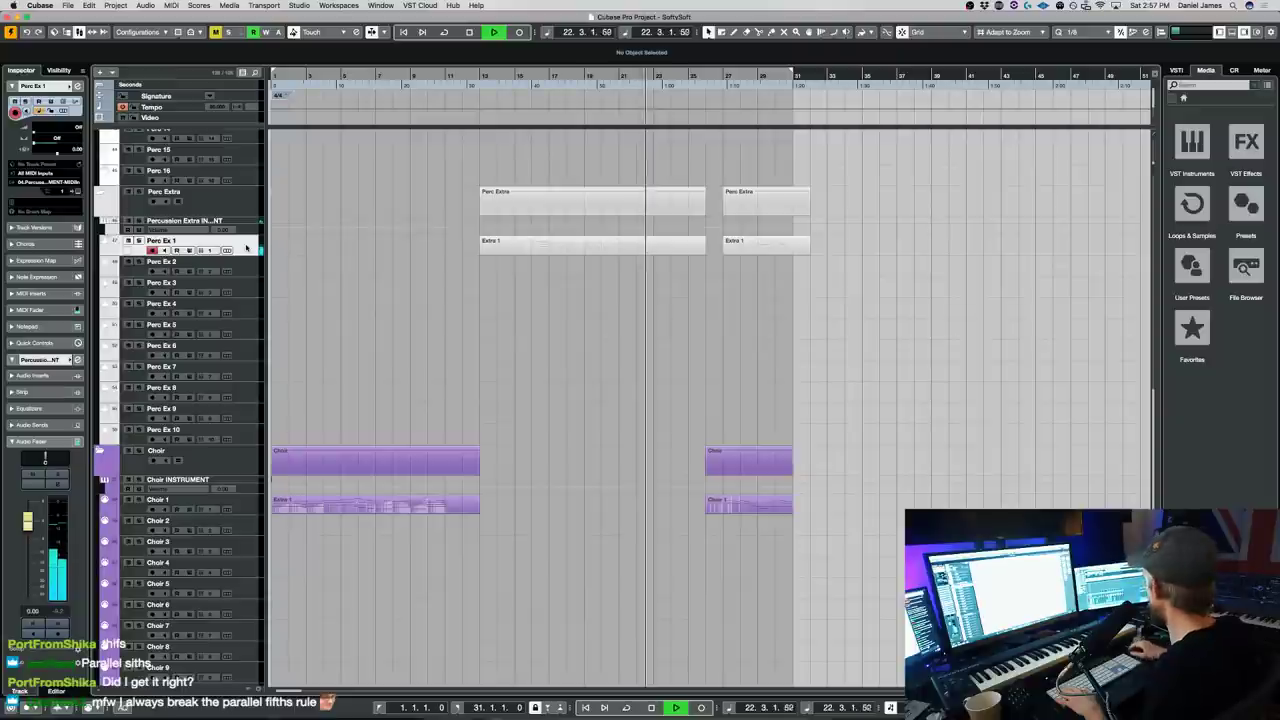
- Try recording a part on Perc Ex 1 from bar 22, then stop and undo the take
{"action": "key", "text": "KP_Multiply"}
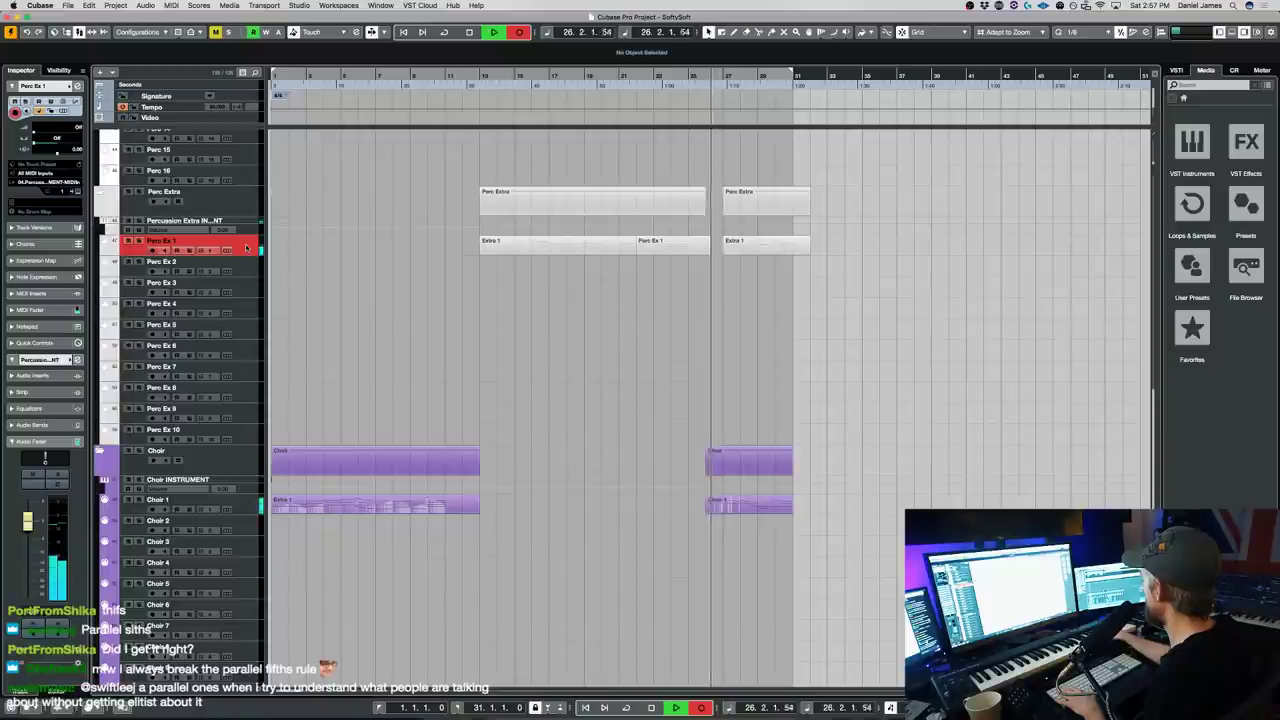
{"action": "key", "text": "space"}
{"action": "key", "text": "super+z"}
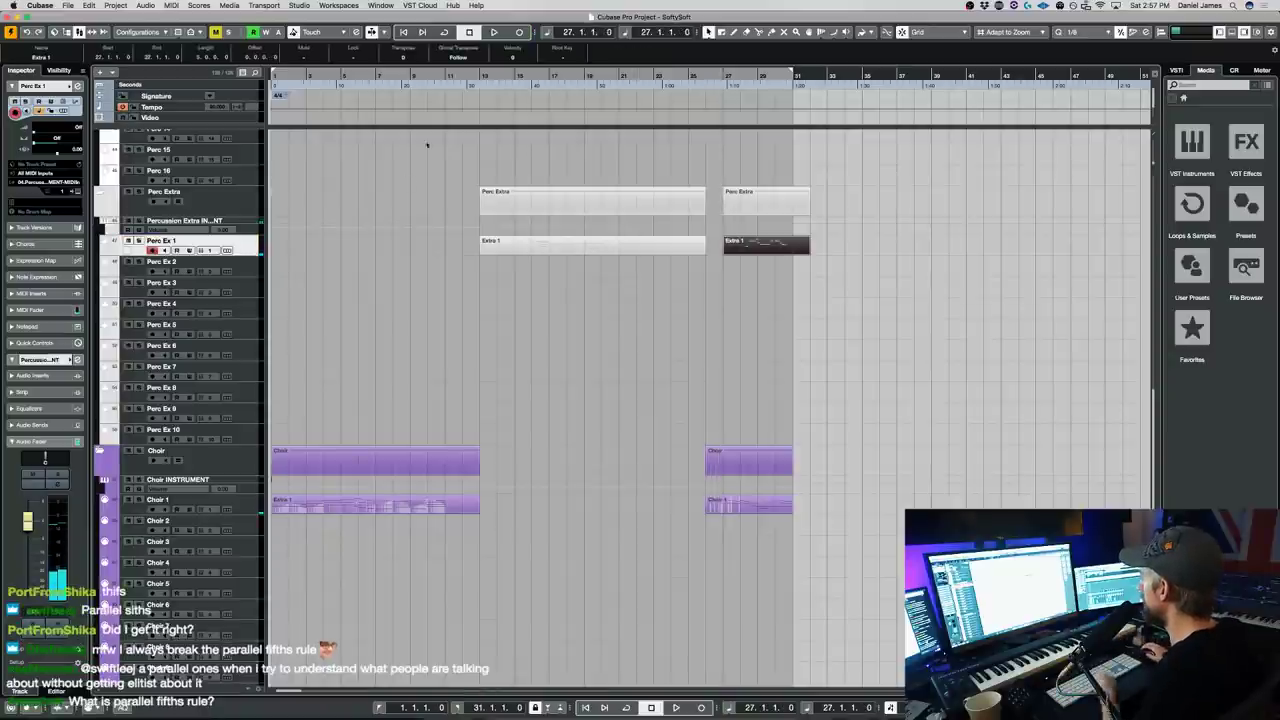
- Play from about bar 19, examine the notes of the first Extra 1 event on Perc Ex 1 and close the editor
{"action": "left_click", "coordinate": [592, 76]}
{"action": "key", "text": "space"}
{"action": "double_click", "coordinate": [622, 246]}
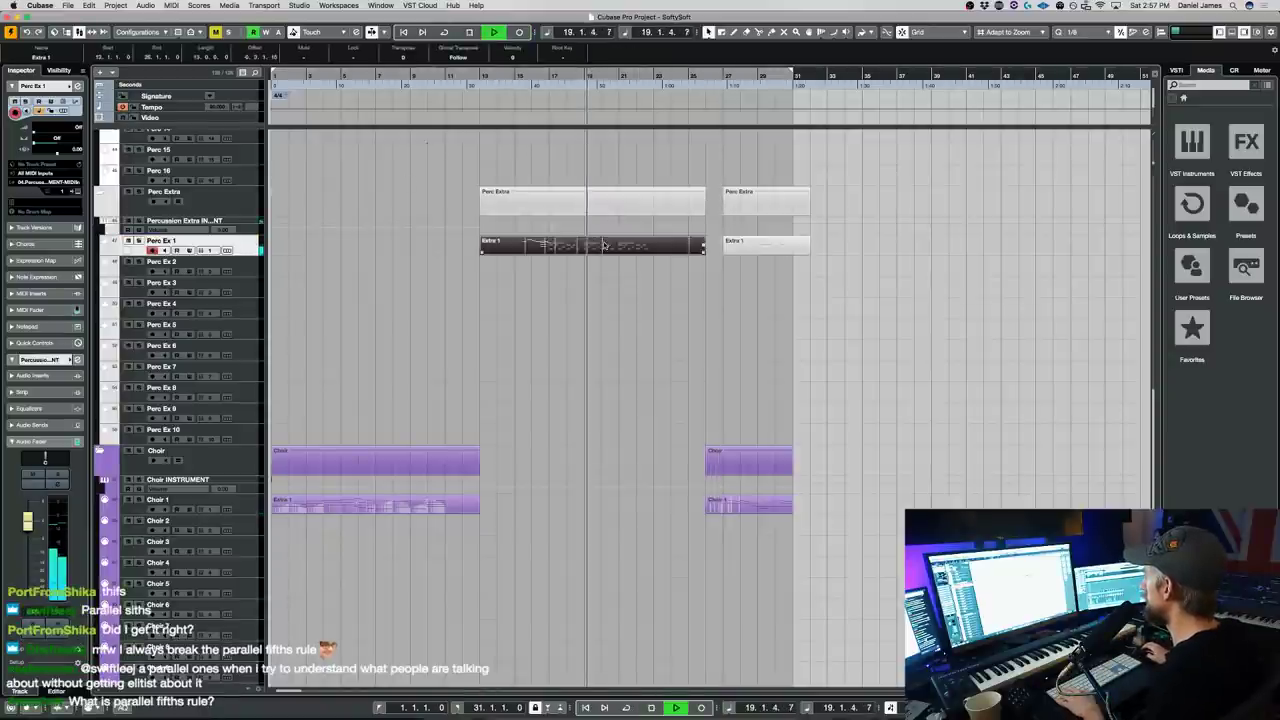
{"action": "left_click_drag", "start_coordinate": [1162, 409], "coordinate": [722, 188]}
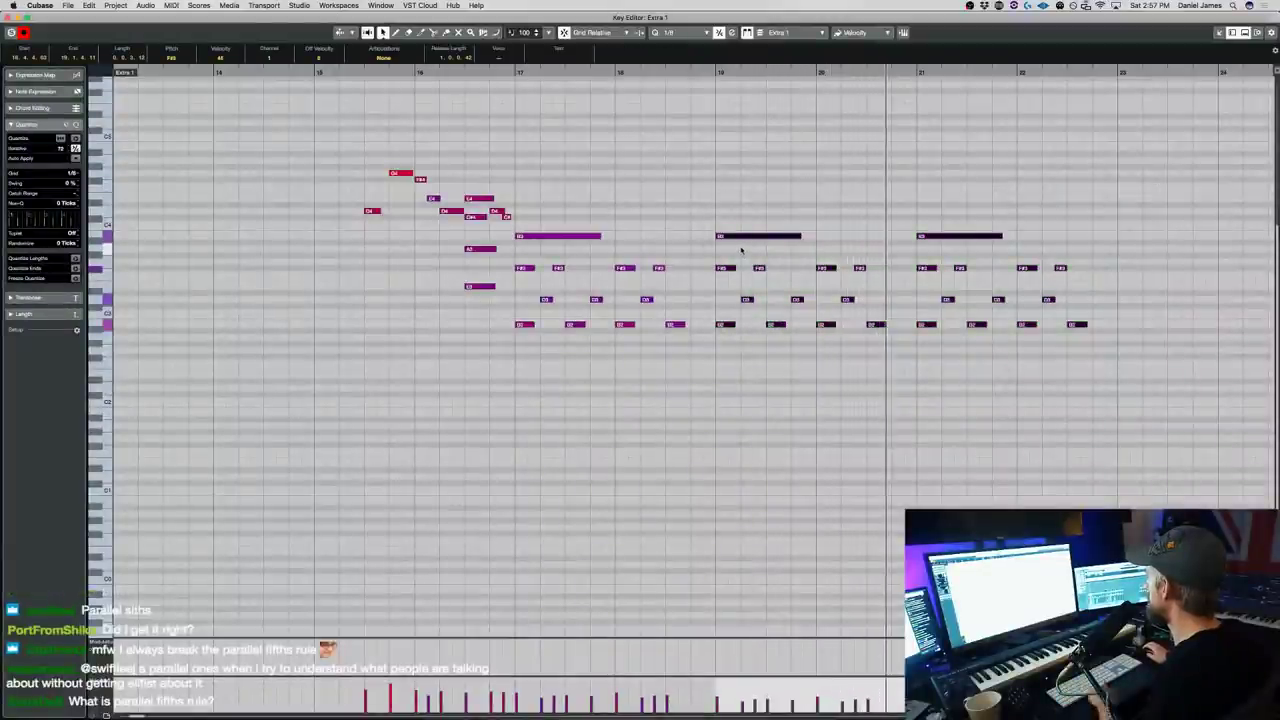
{"action": "key", "text": "Escape"}
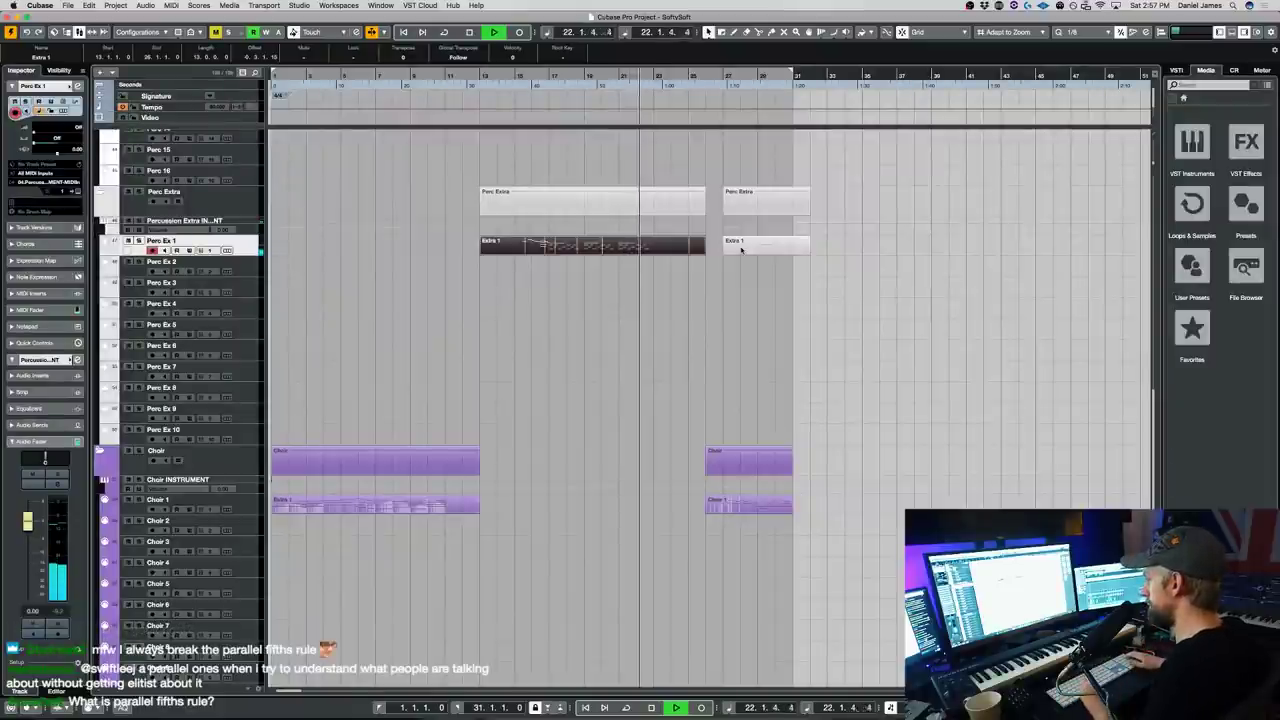
- Record a percussion part on Perc Ex 1 from bar 22 up to bar 27 and quantize all its notes to 1/8
{"action": "key", "text": "KP_Multiply"}
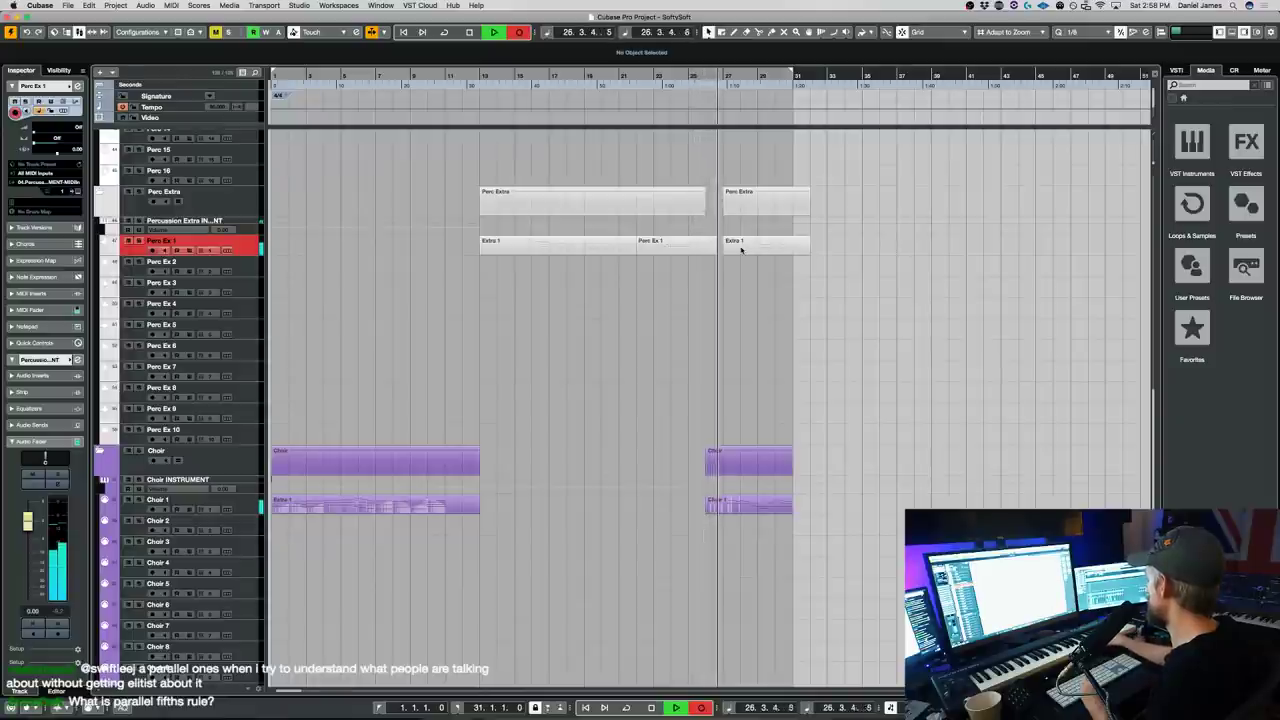
{"action": "key", "text": "space"}
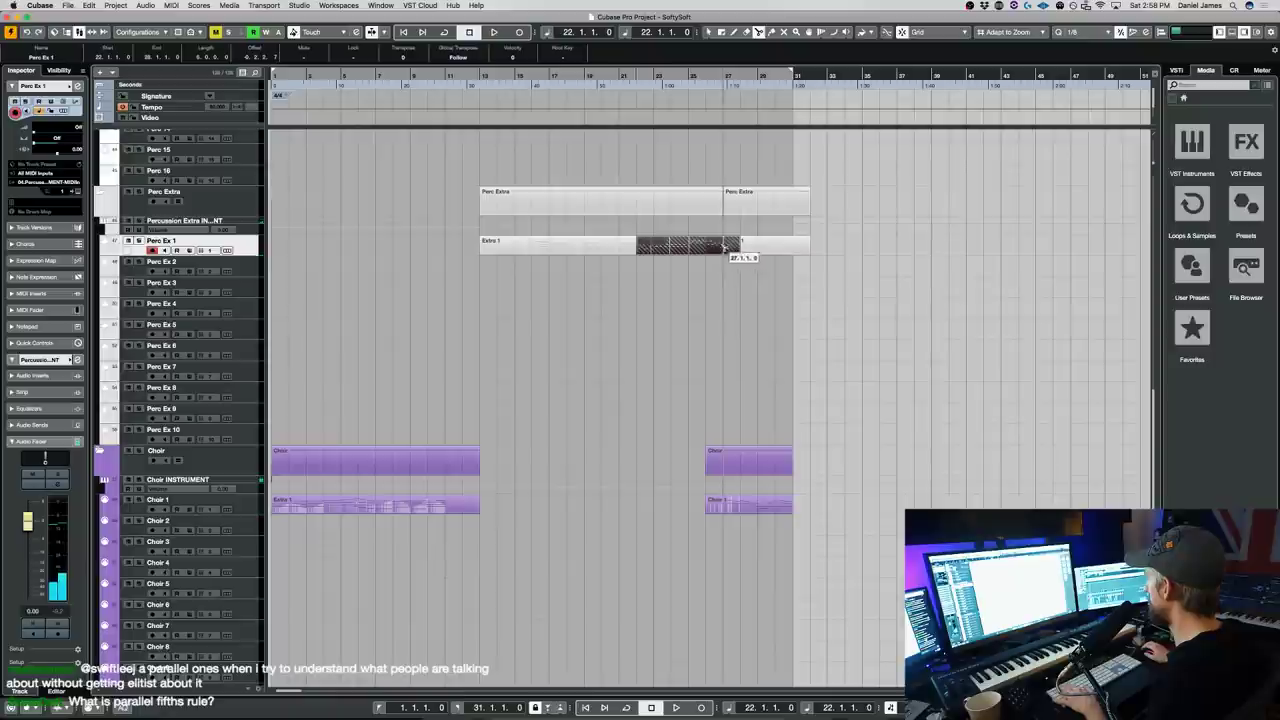
{"action": "double_click", "coordinate": [712, 251]}
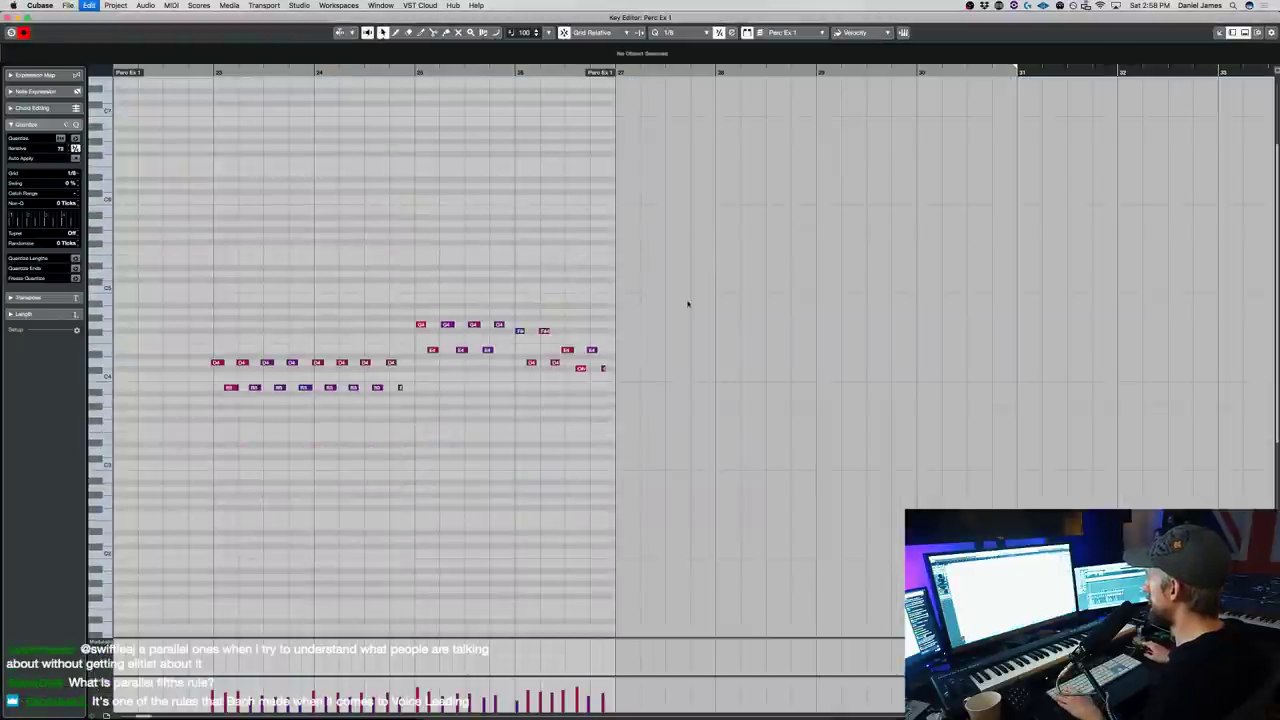
{"action": "key", "text": "q"}
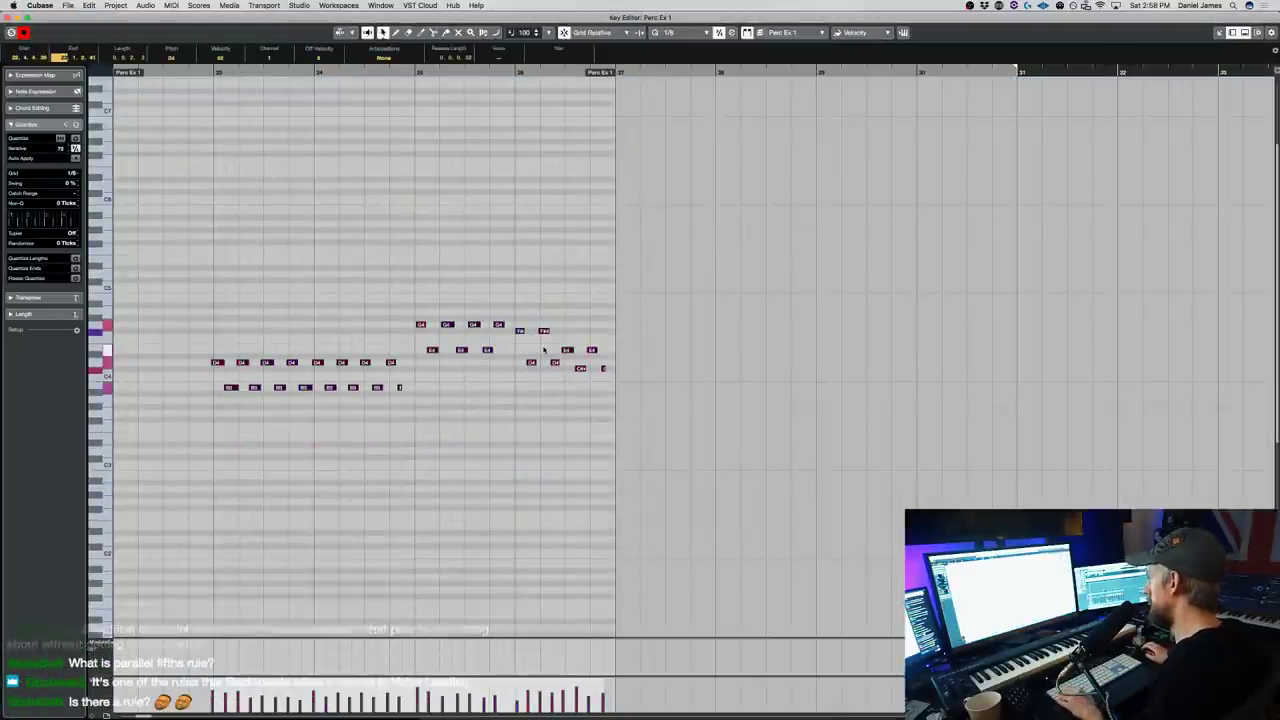
{"action": "left_click", "coordinate": [442, 434]}
{"action": "key", "text": "super+a"}
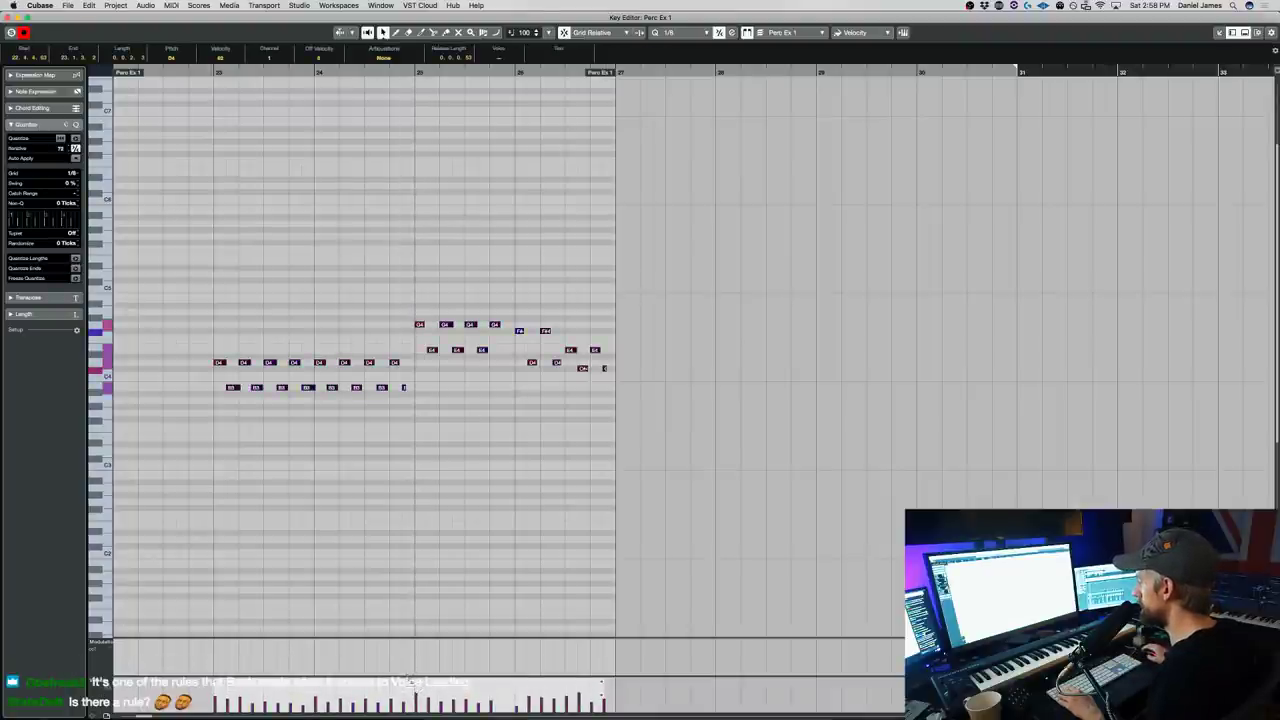
{"action": "left_click", "coordinate": [376, 505]}
{"action": "key", "text": "Return"}
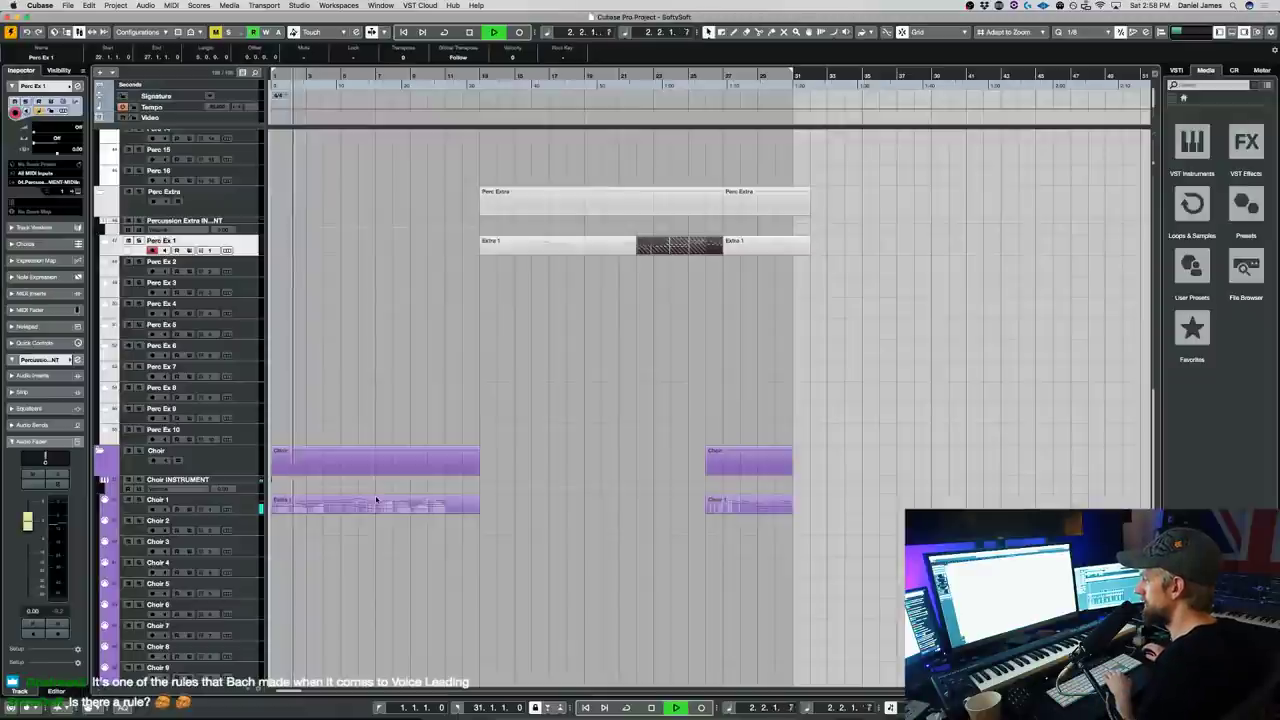
- Play the cue from the start and review the wind, choir, brass and percussion tracks, selecting Choir 3 and then Perc 2
{"action": "scroll", "coordinate": [383, 503], "scroll_direction": "down", "scroll_amount": 10}
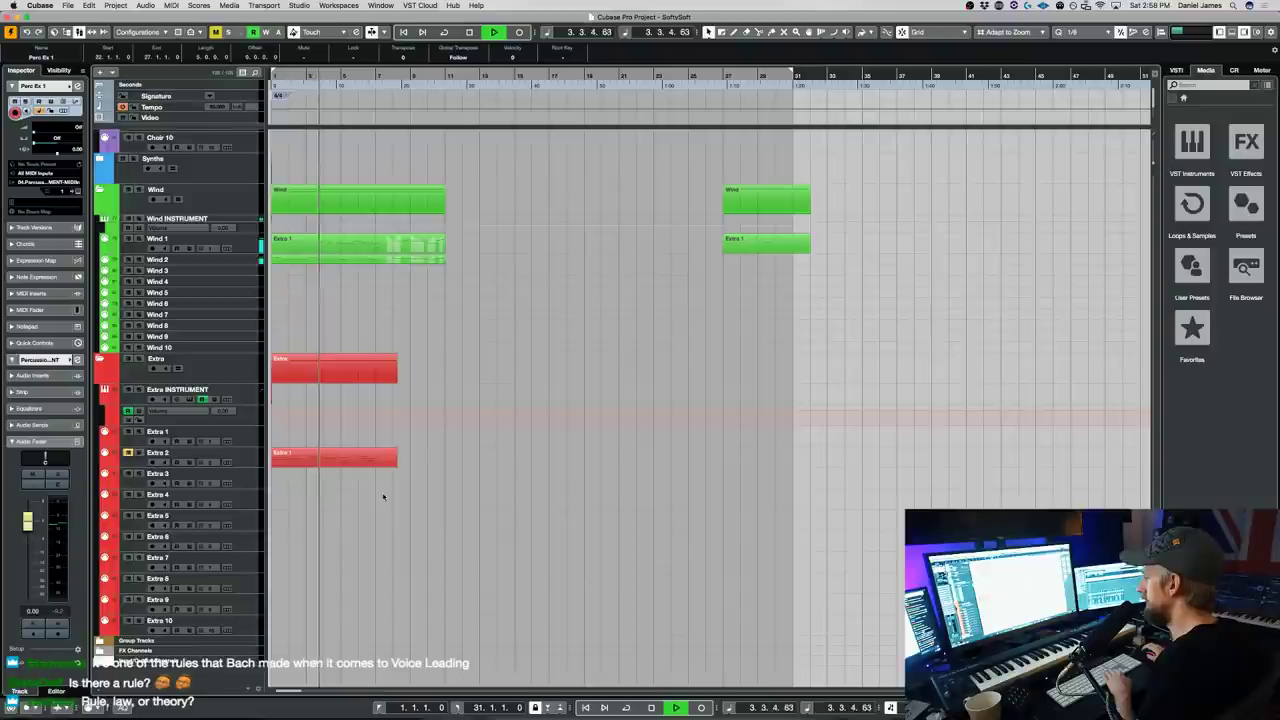
{"action": "scroll", "coordinate": [571, 404], "scroll_direction": "up", "scroll_amount": 10}
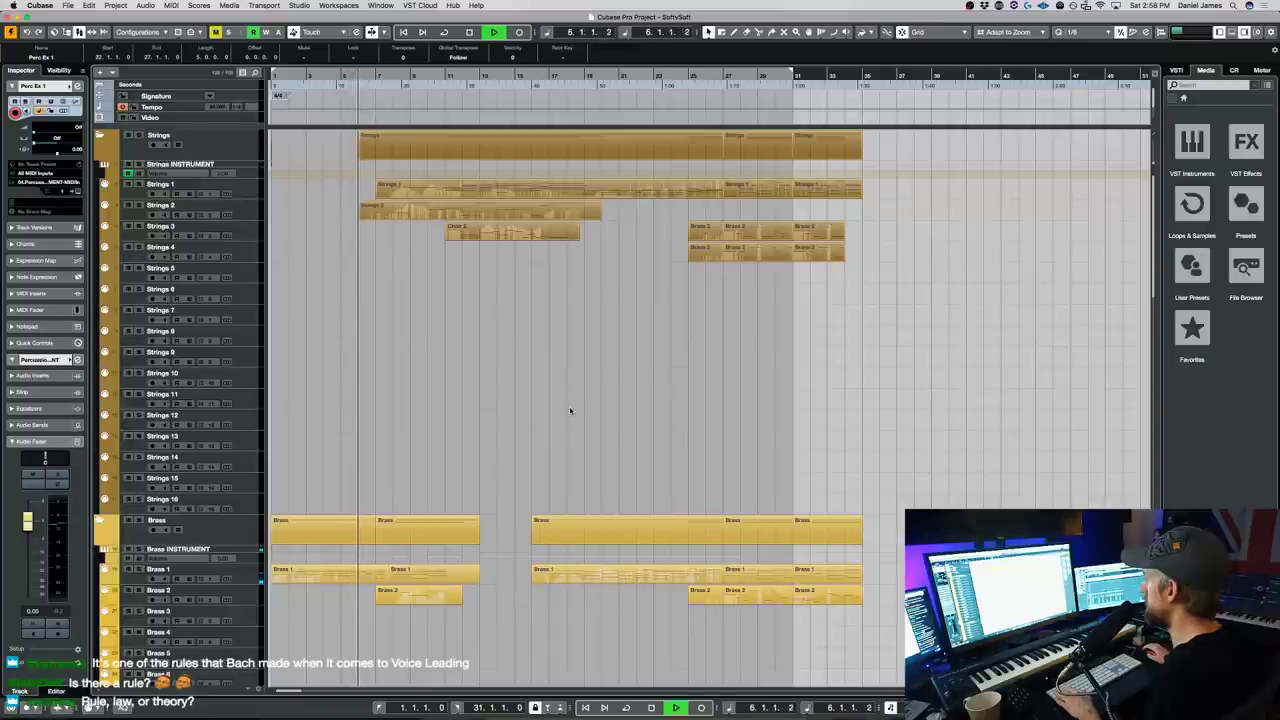
{"action": "scroll", "coordinate": [569, 412], "scroll_direction": "down", "scroll_amount": 10}
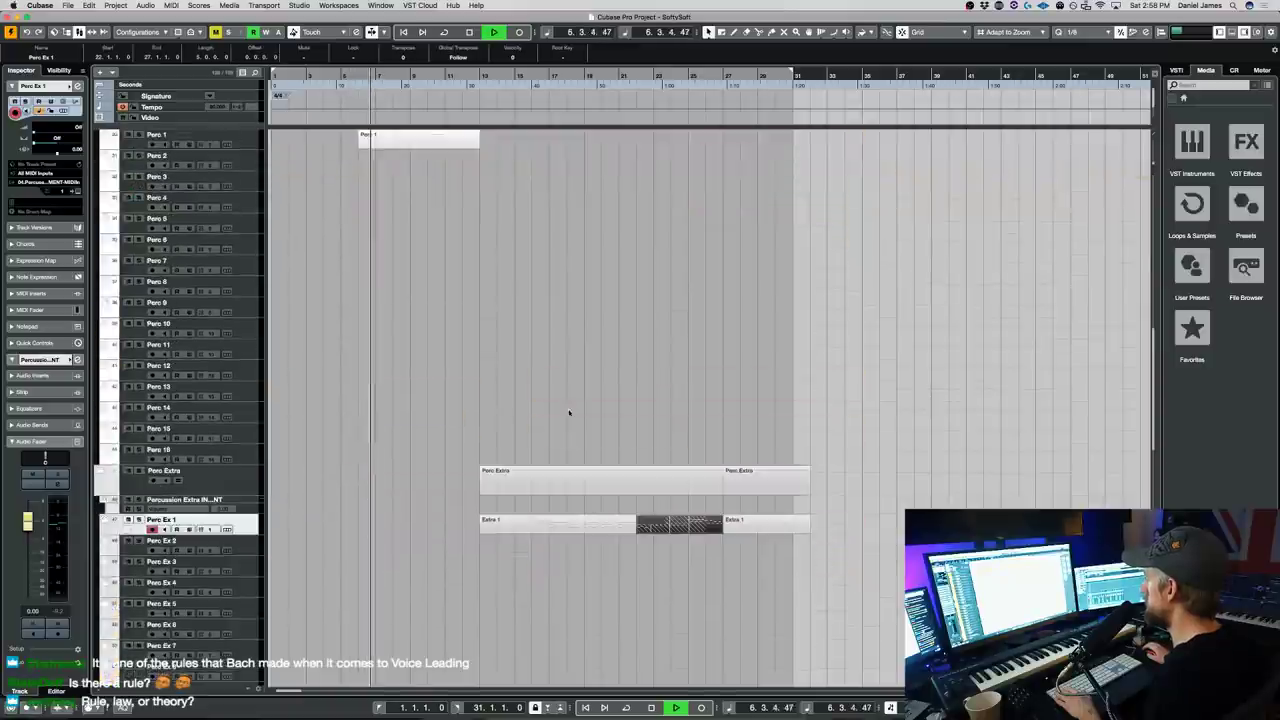
{"action": "scroll", "coordinate": [300, 500], "scroll_direction": "down", "scroll_amount": 5}
{"action": "left_click", "coordinate": [252, 542]}
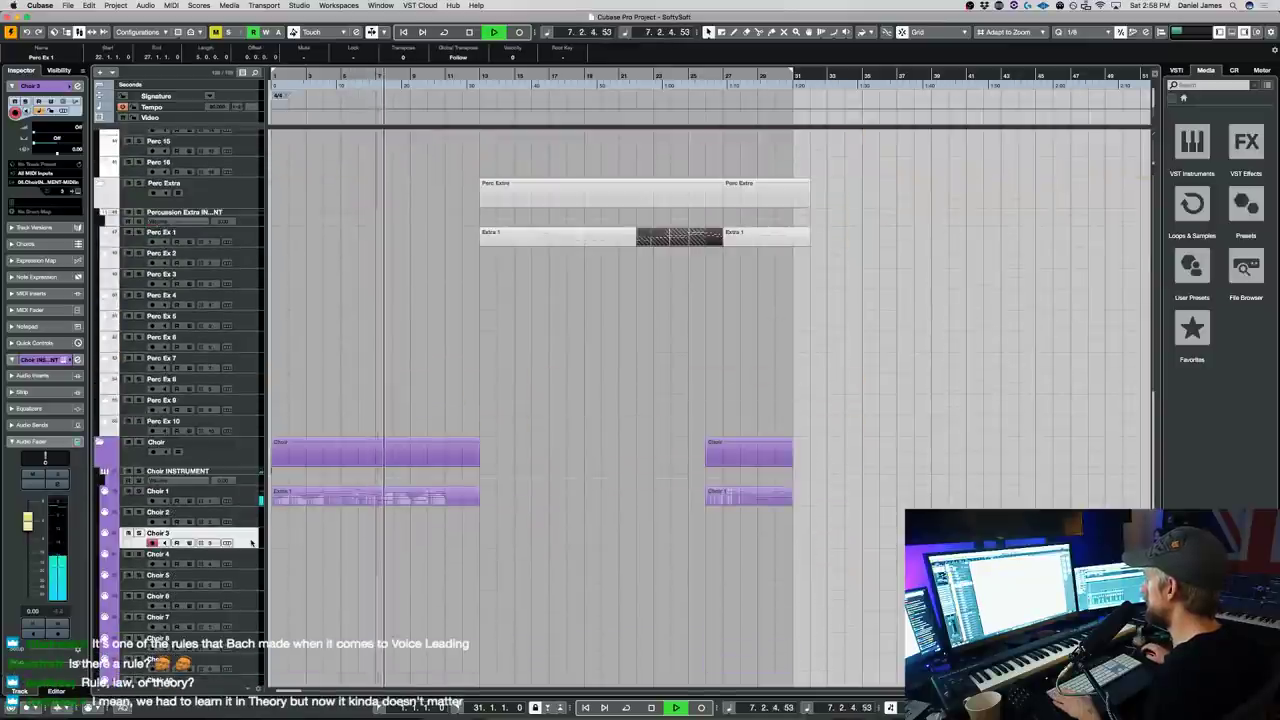
{"action": "left_click", "coordinate": [554, 551]}
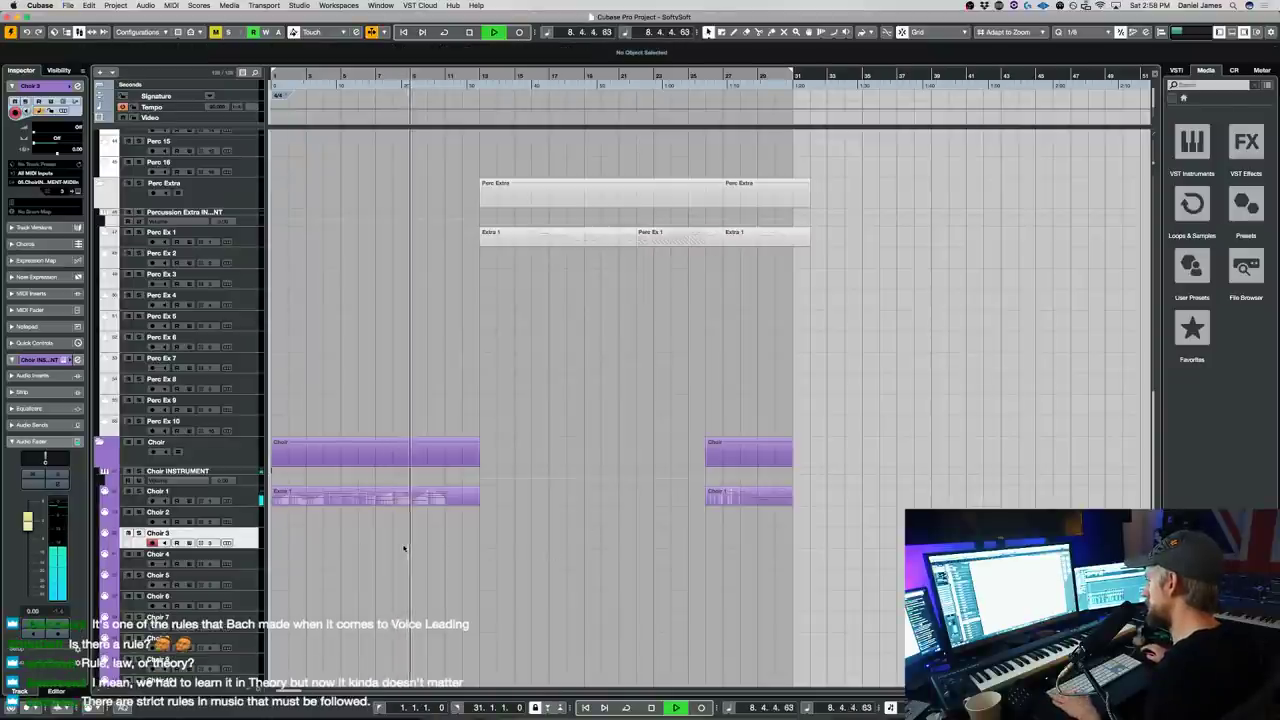
{"action": "scroll", "coordinate": [393, 545], "scroll_direction": "up", "scroll_amount": 5}
{"action": "scroll", "coordinate": [393, 545], "scroll_direction": "up", "scroll_amount": 5}
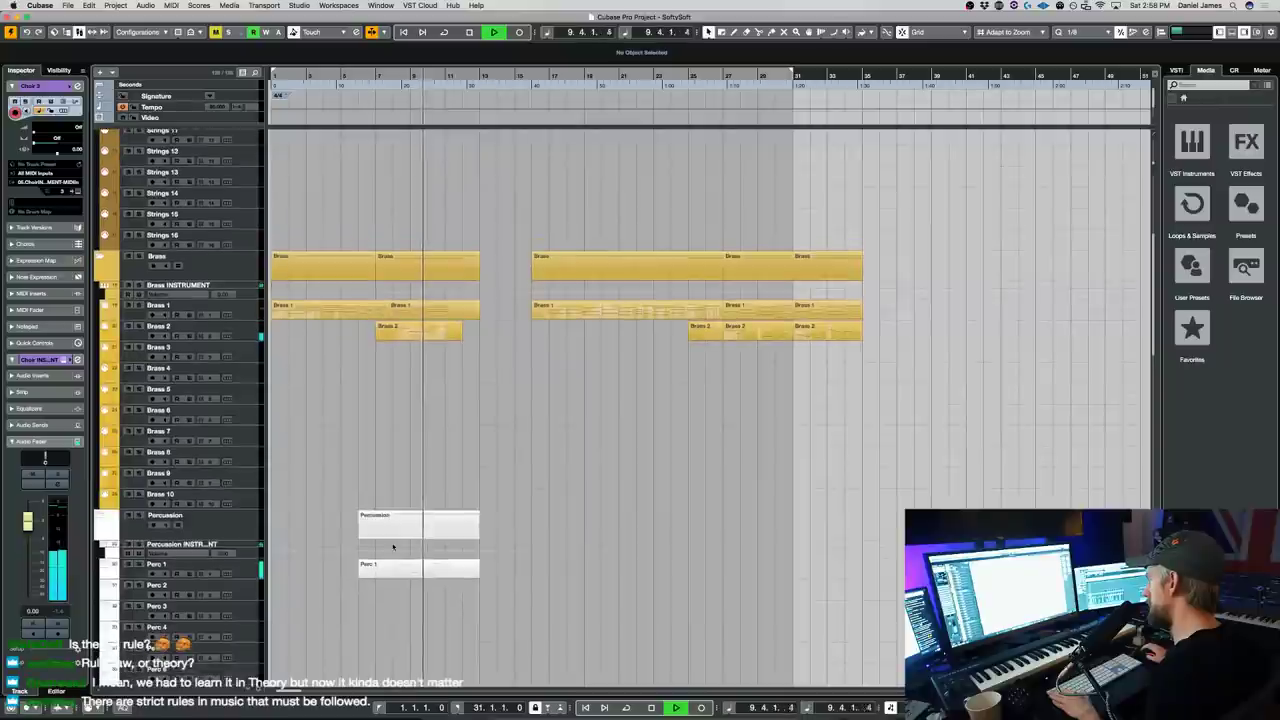
{"action": "left_click", "coordinate": [244, 594]}
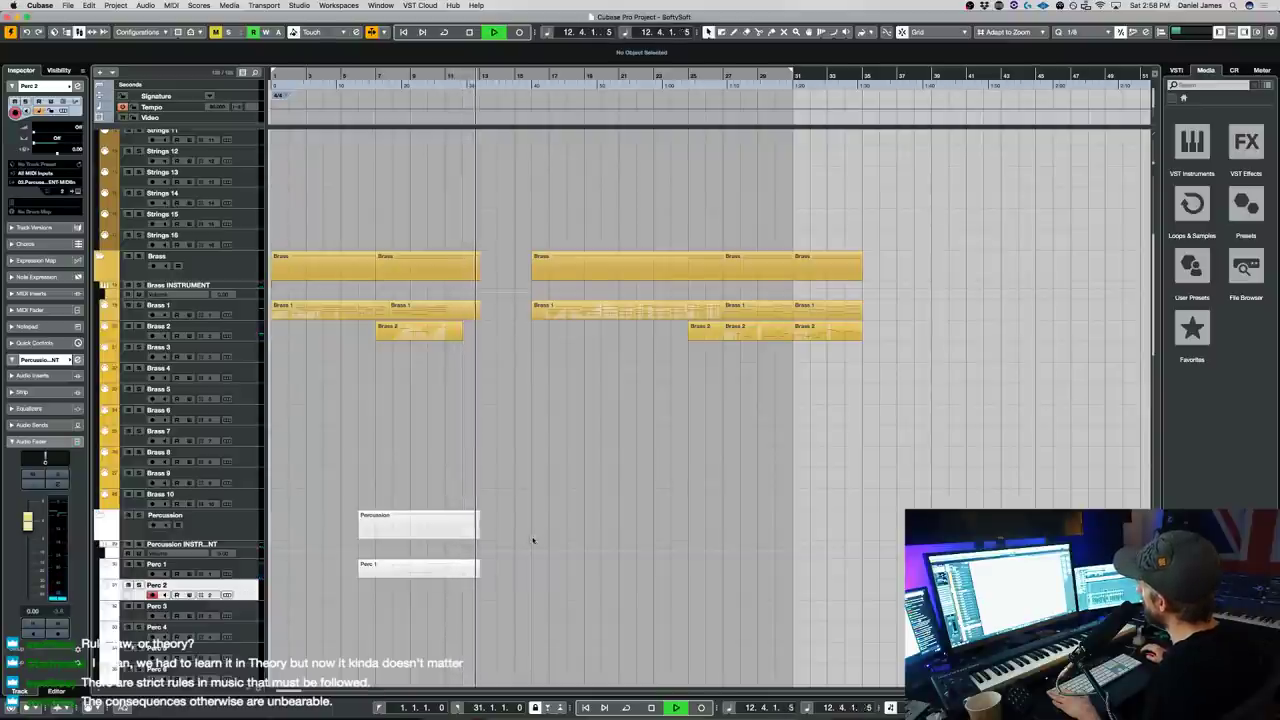
{"action": "scroll", "coordinate": [534, 537], "scroll_direction": "down", "scroll_amount": 10}
{"action": "scroll", "coordinate": [526, 538], "scroll_direction": "up", "scroll_amount": 3}
{"action": "scroll", "coordinate": [524, 538], "scroll_direction": "up", "scroll_amount": 5}
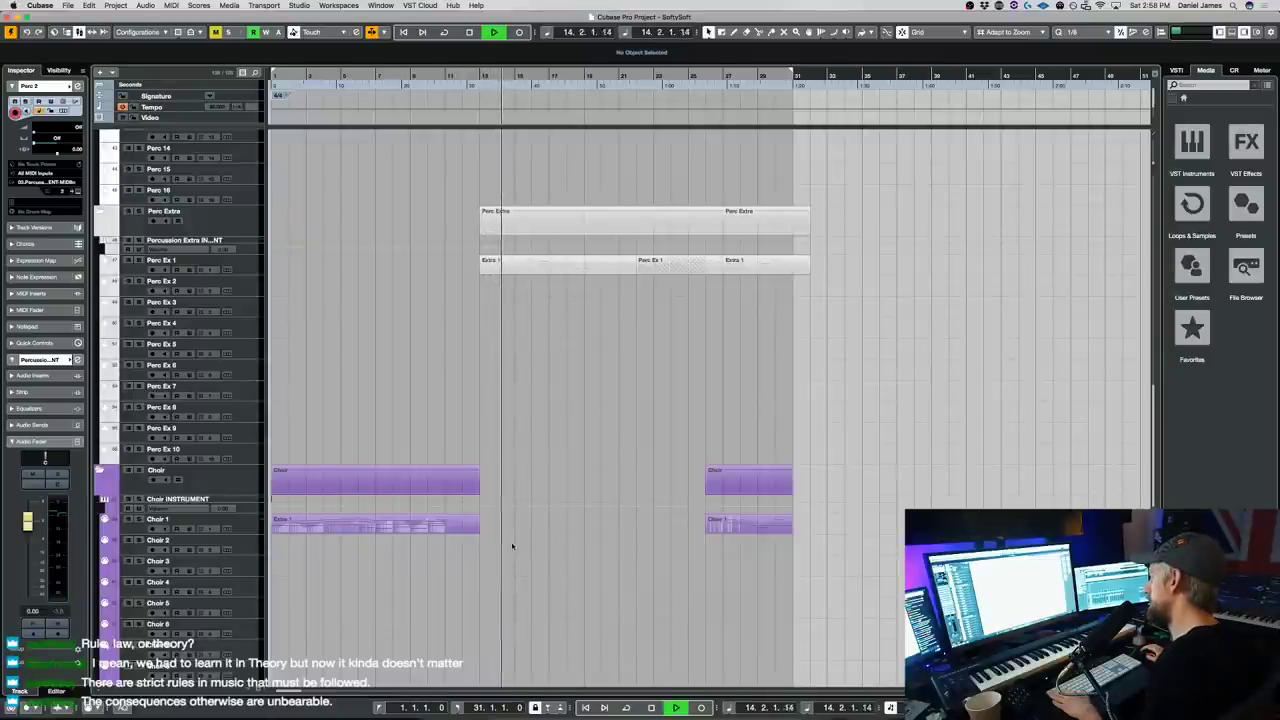
{"action": "scroll", "coordinate": [505, 273], "scroll_direction": "up", "scroll_amount": 15}
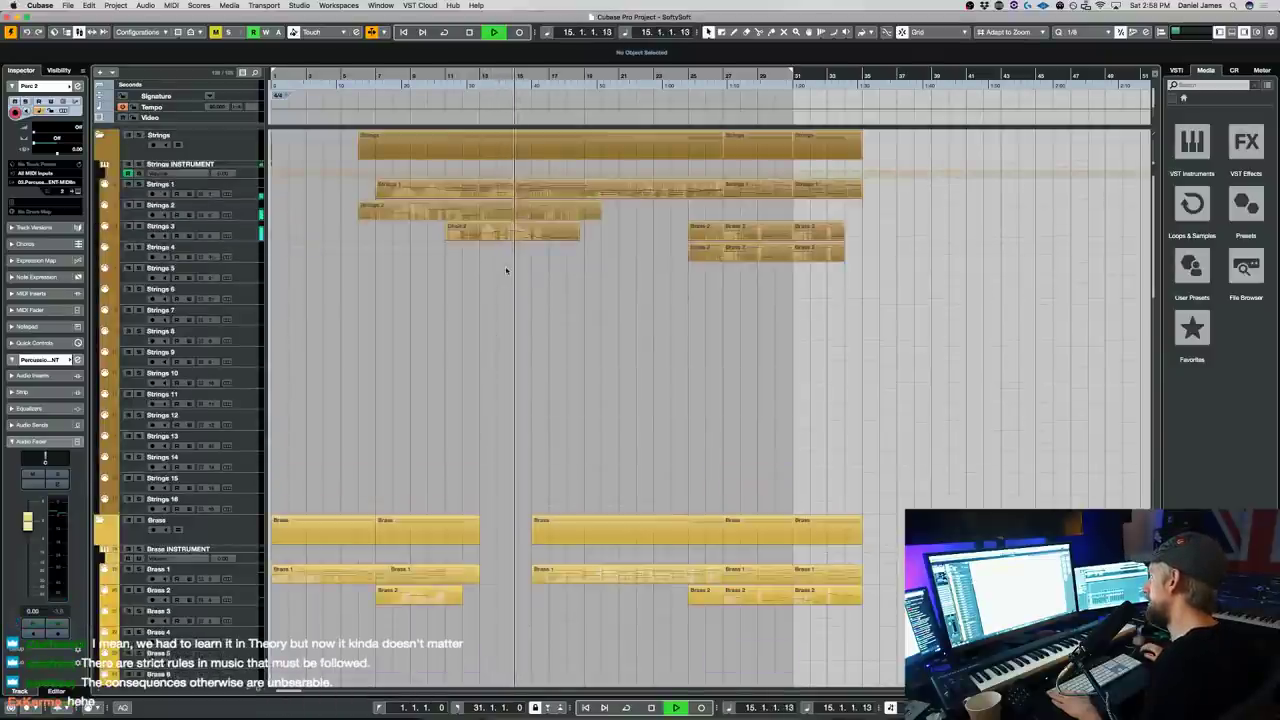
- Open the event on the Strings 2 track, slightly lower its modulation curve from bar 13 and close the editor
{"action": "left_click", "coordinate": [510, 214]}
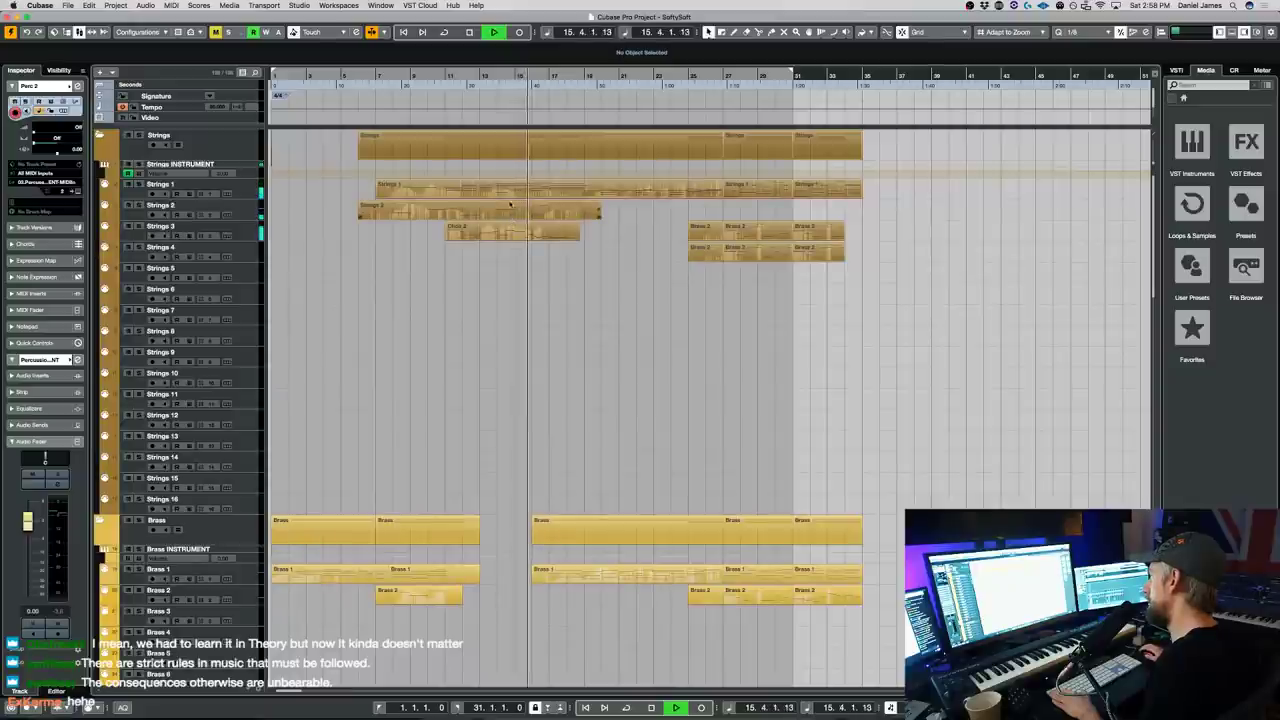
{"action": "double_click", "coordinate": [510, 214]}
{"action": "left_click_drag", "start_coordinate": [708, 643], "coordinate": [960, 666]}
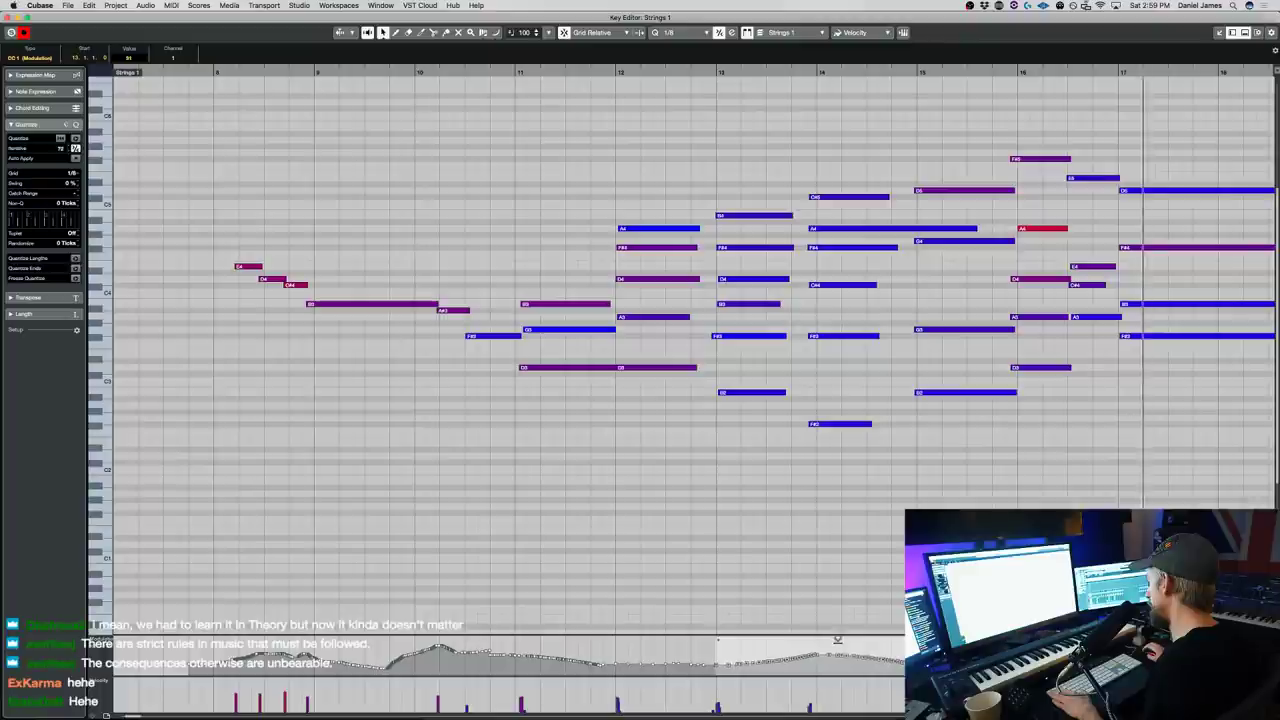
{"action": "left_click", "coordinate": [849, 537]}
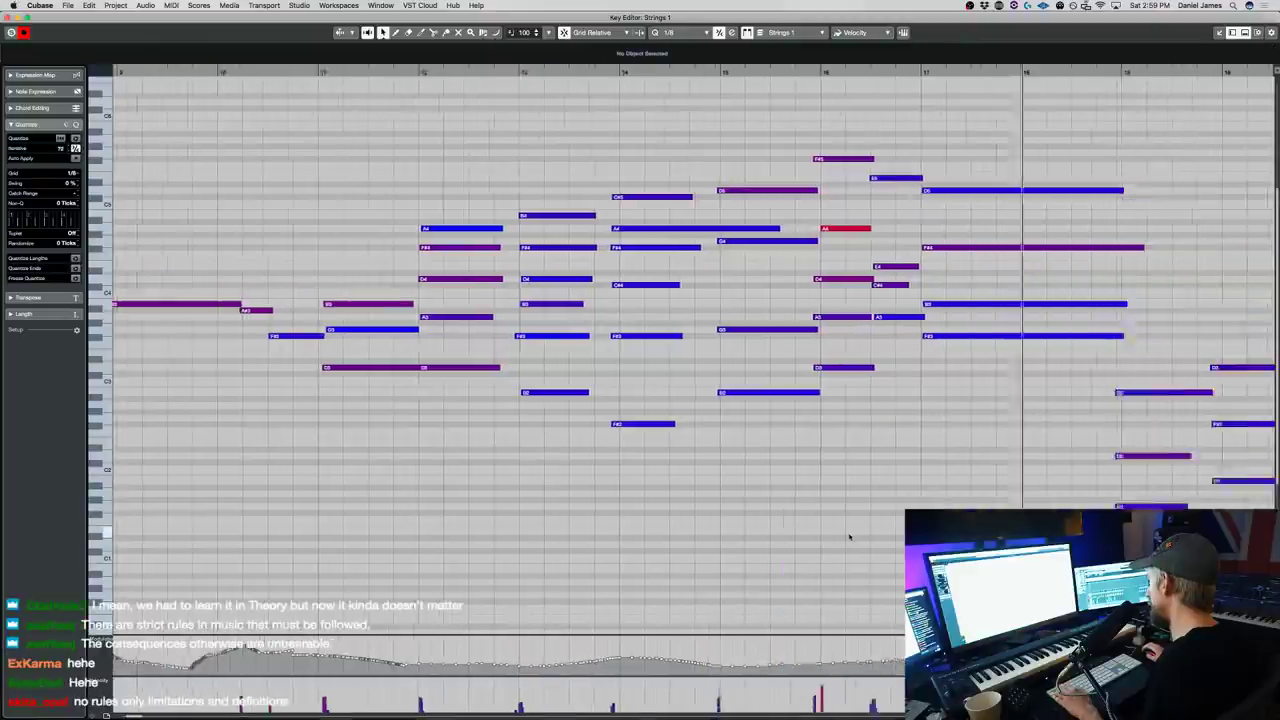
{"action": "scroll", "coordinate": [849, 537], "scroll_direction": "right", "scroll_amount": 3}
{"action": "key", "text": "Return"}
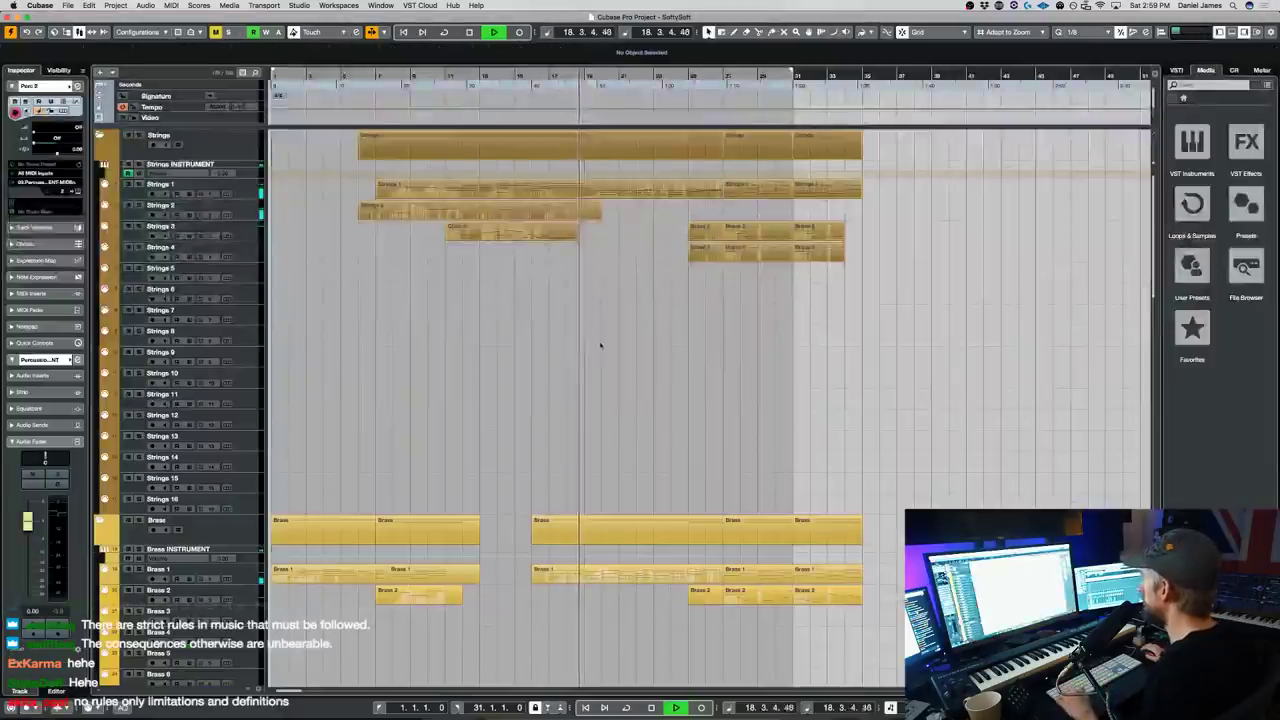
- Open the Choir 2 event on the Strings 3 track and extend its last D4 note to the end of the event
{"action": "left_click", "coordinate": [510, 232]}
{"action": "key", "text": "Return"}
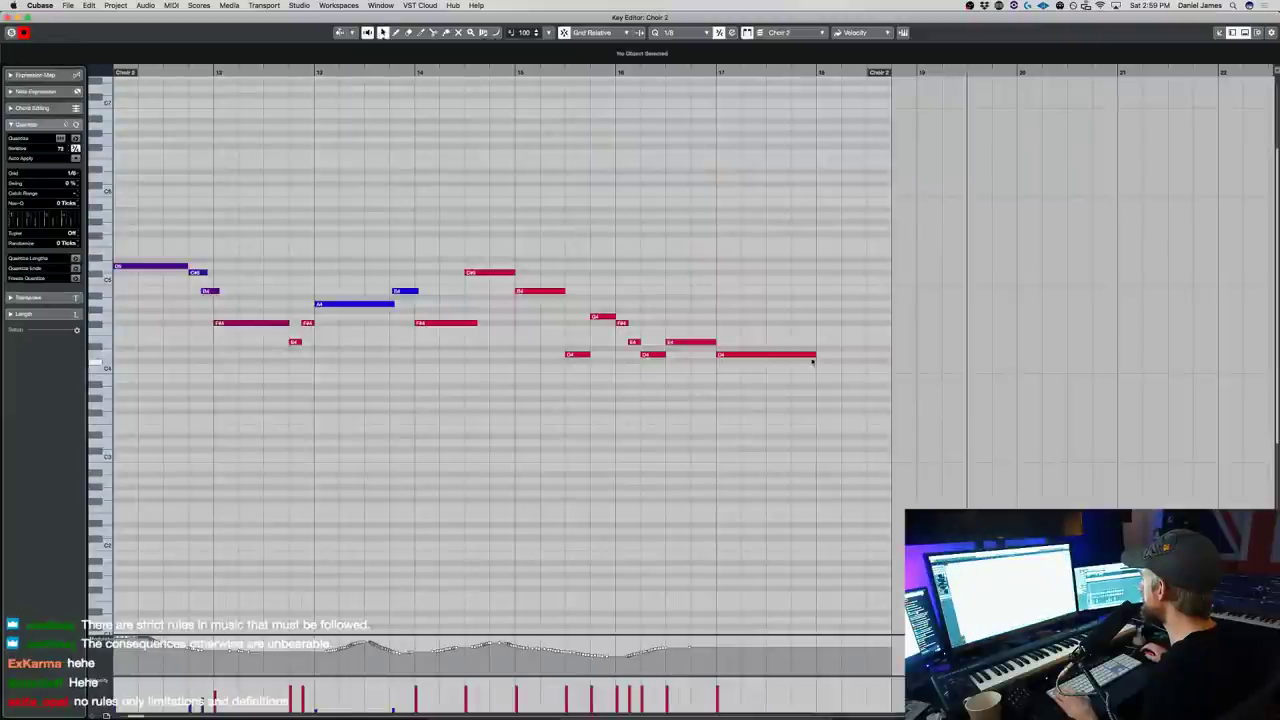
{"action": "left_click_drag", "start_coordinate": [812, 361], "coordinate": [890, 356]}
- Draw a falling modulation line from just before bar 17 to the end of the Choir 2 event and close the editor
{"action": "right_click", "coordinate": [858, 470]}
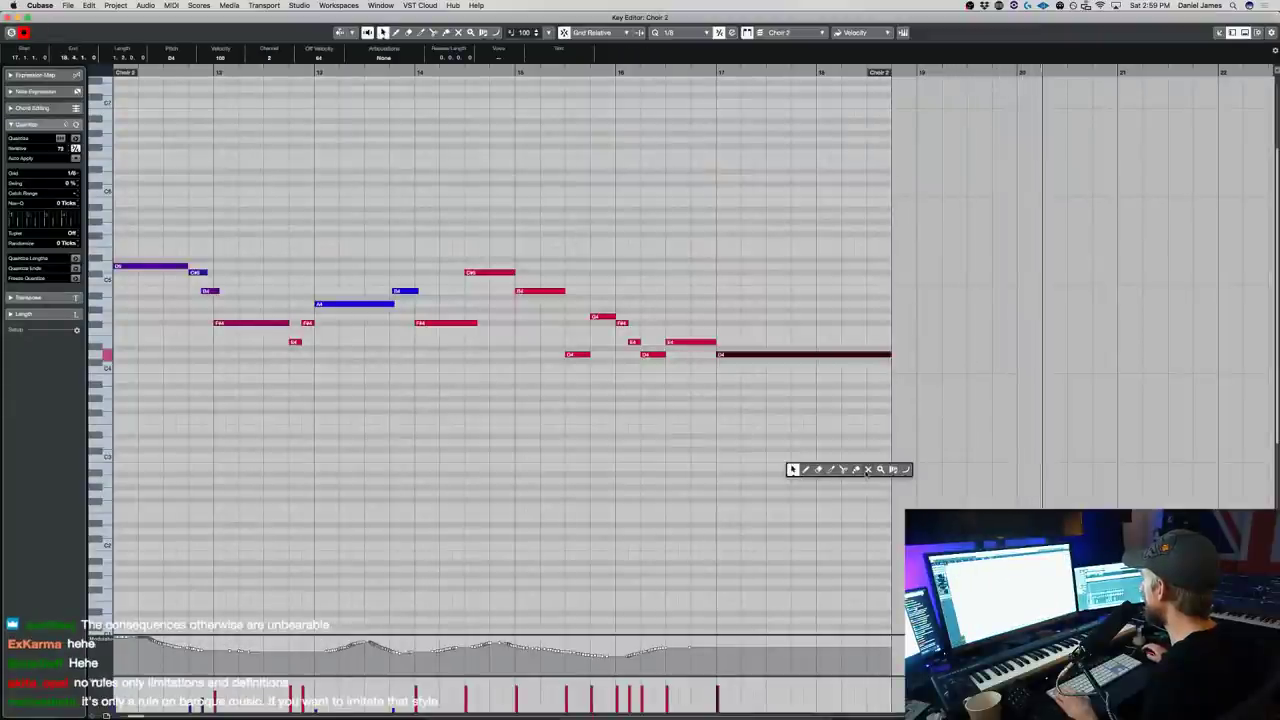
{"action": "left_click", "coordinate": [906, 469]}
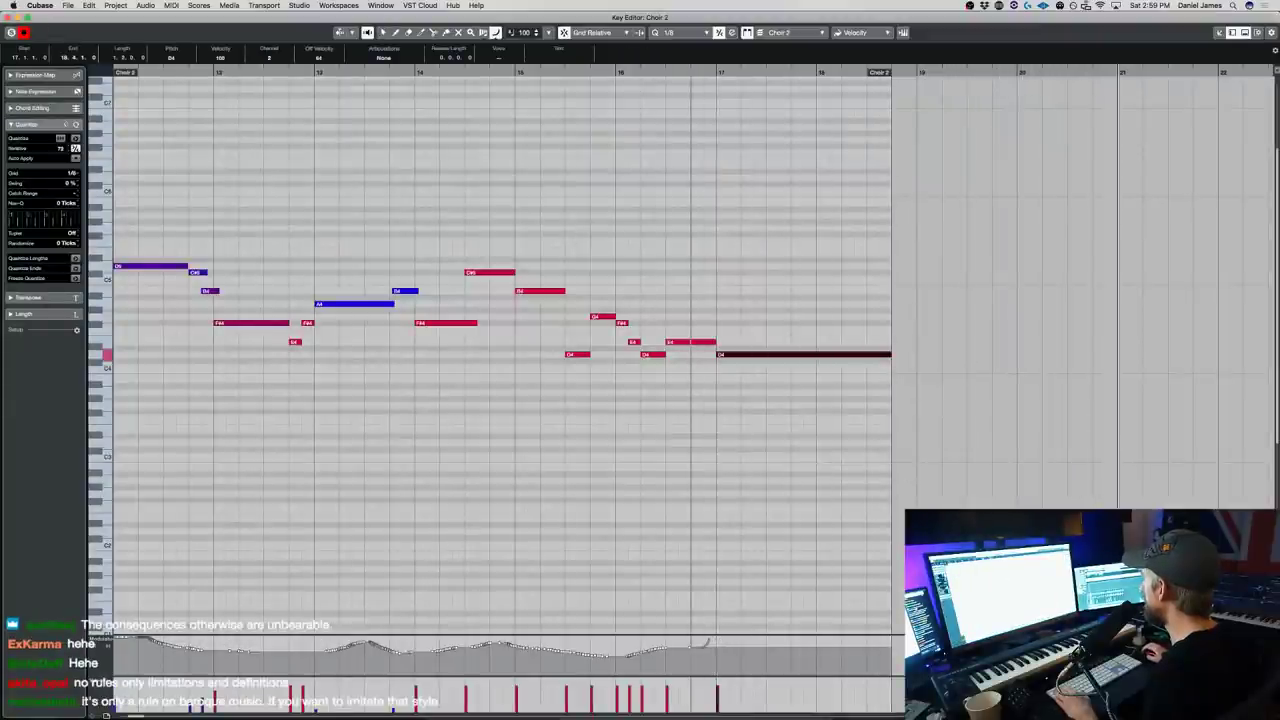
{"action": "left_click_drag", "start_coordinate": [703, 646], "coordinate": [889, 674]}
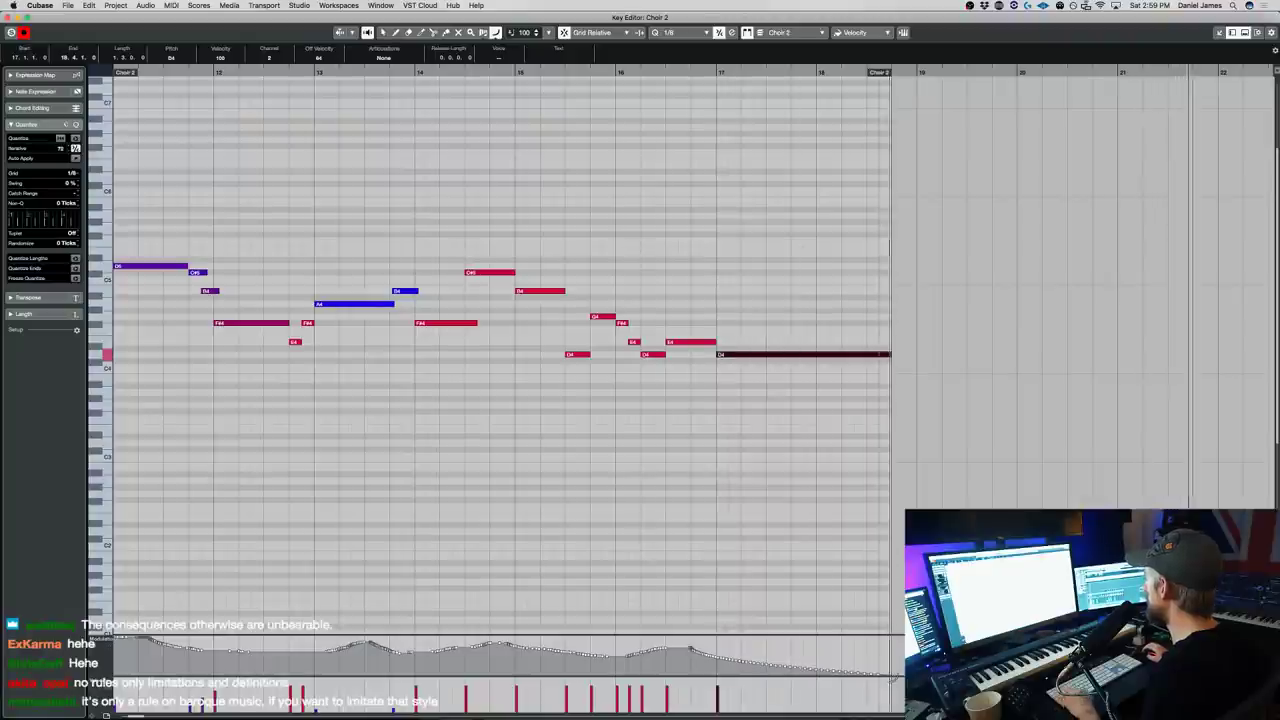
{"action": "key", "text": "Return"}
- Select the Choir 2 track, open its Kontakt instrument and load Oceania - Men - Main and Oceania - Women - Main
{"action": "scroll", "coordinate": [674, 437], "scroll_direction": "down", "scroll_amount": 20}
{"action": "scroll", "coordinate": [499, 348], "scroll_direction": "up", "scroll_amount": 2}
{"action": "scroll", "coordinate": [270, 302], "scroll_direction": "up", "scroll_amount": 4}
{"action": "left_click", "coordinate": [227, 211]}
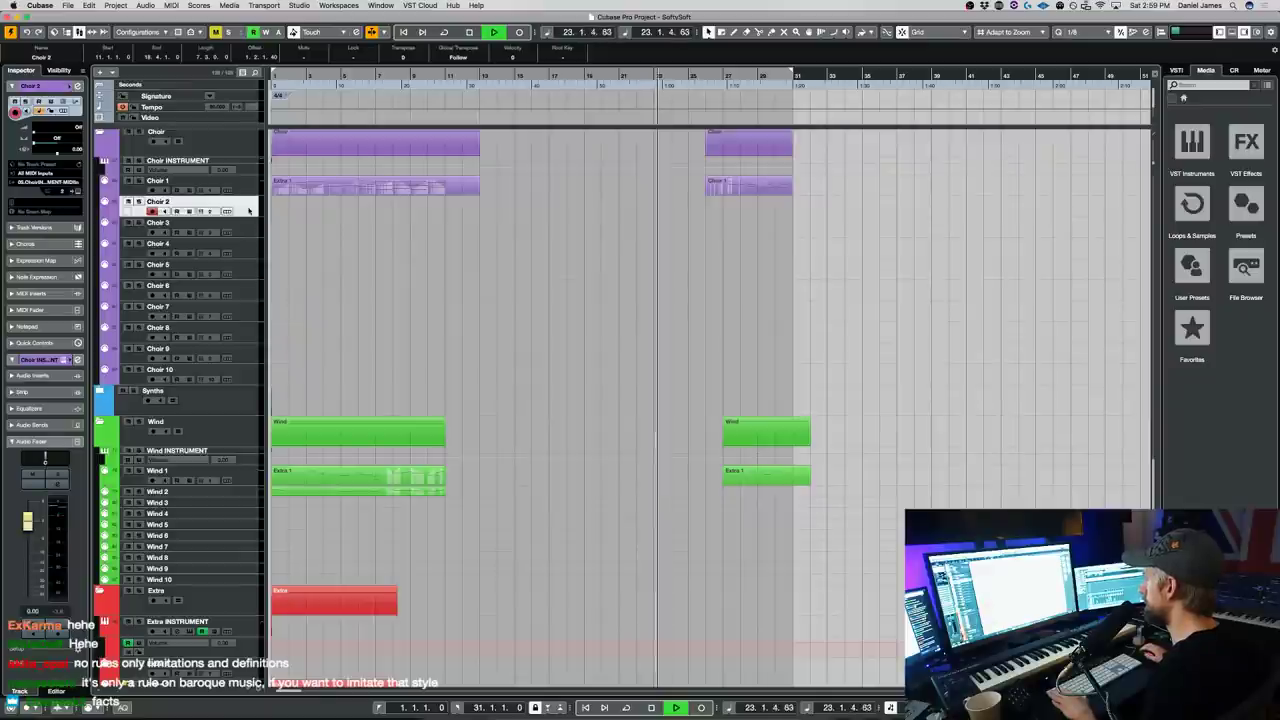
{"action": "scroll", "coordinate": [806, 369], "scroll_direction": "down", "scroll_amount": 5}
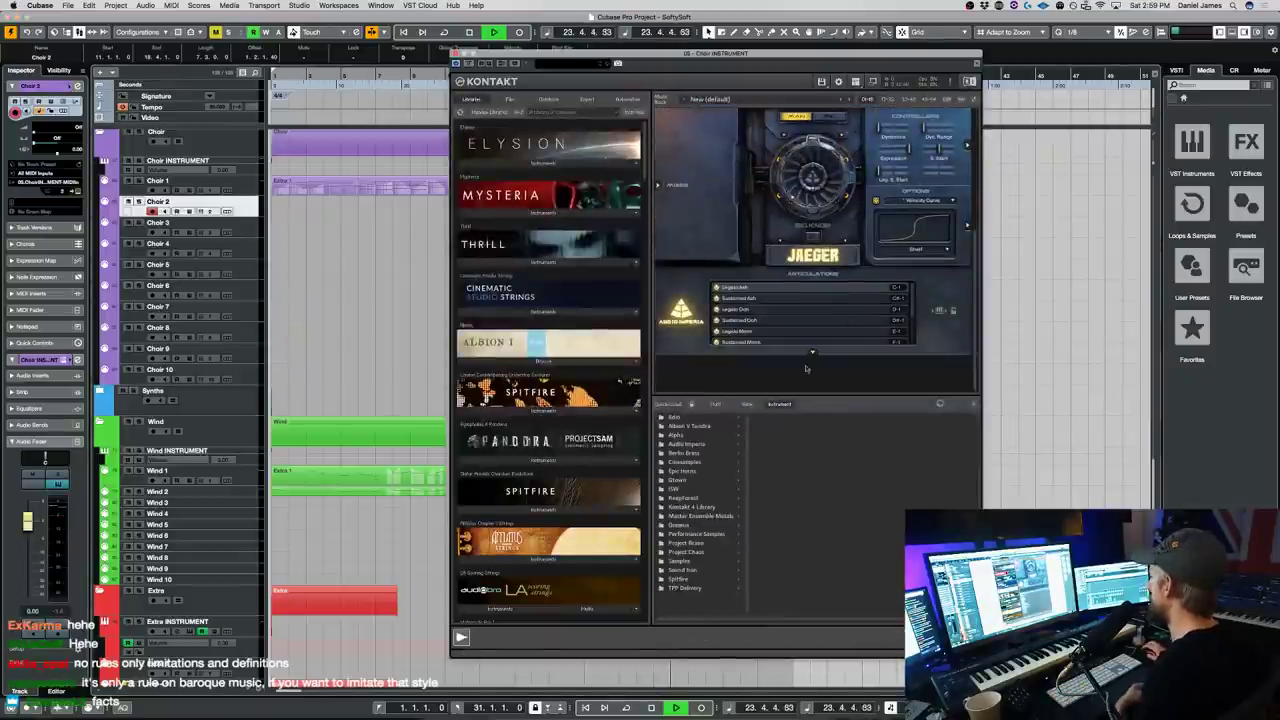
{"action": "left_click", "coordinate": [700, 524]}
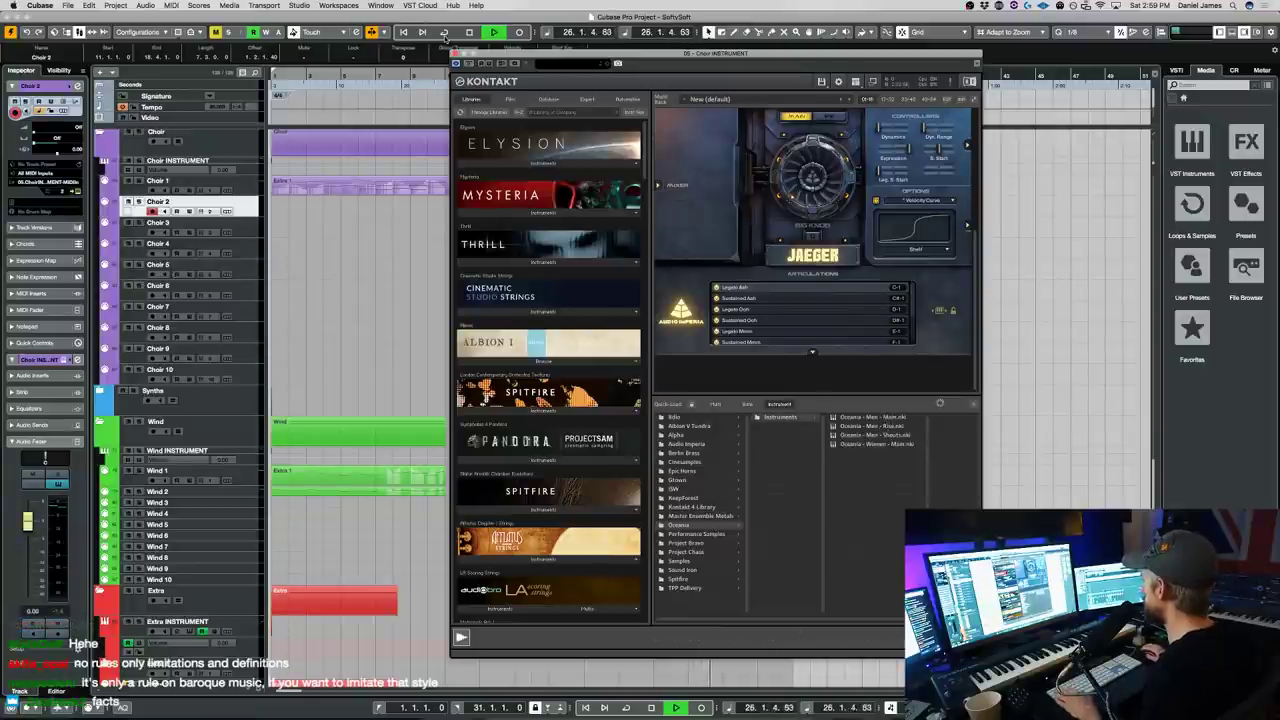
{"action": "double_click", "coordinate": [870, 418]}
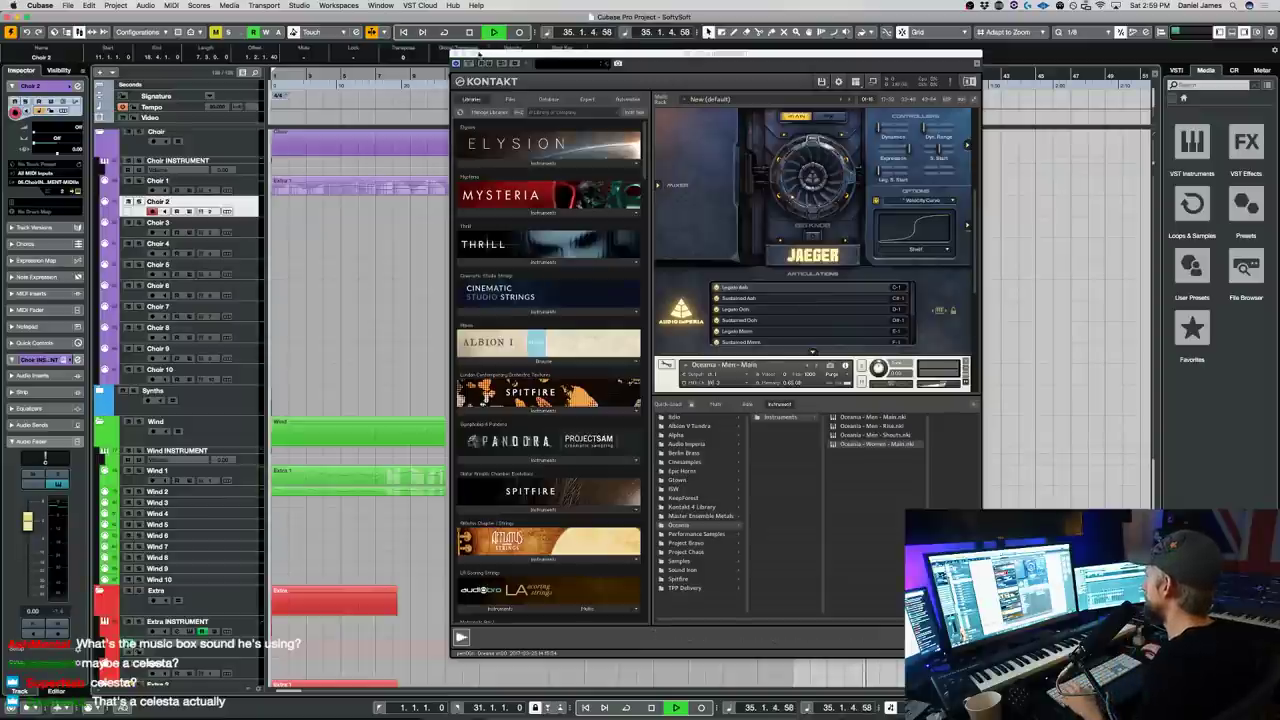
{"action": "scroll", "coordinate": [700, 270], "scroll_direction": "down", "scroll_amount": 5}
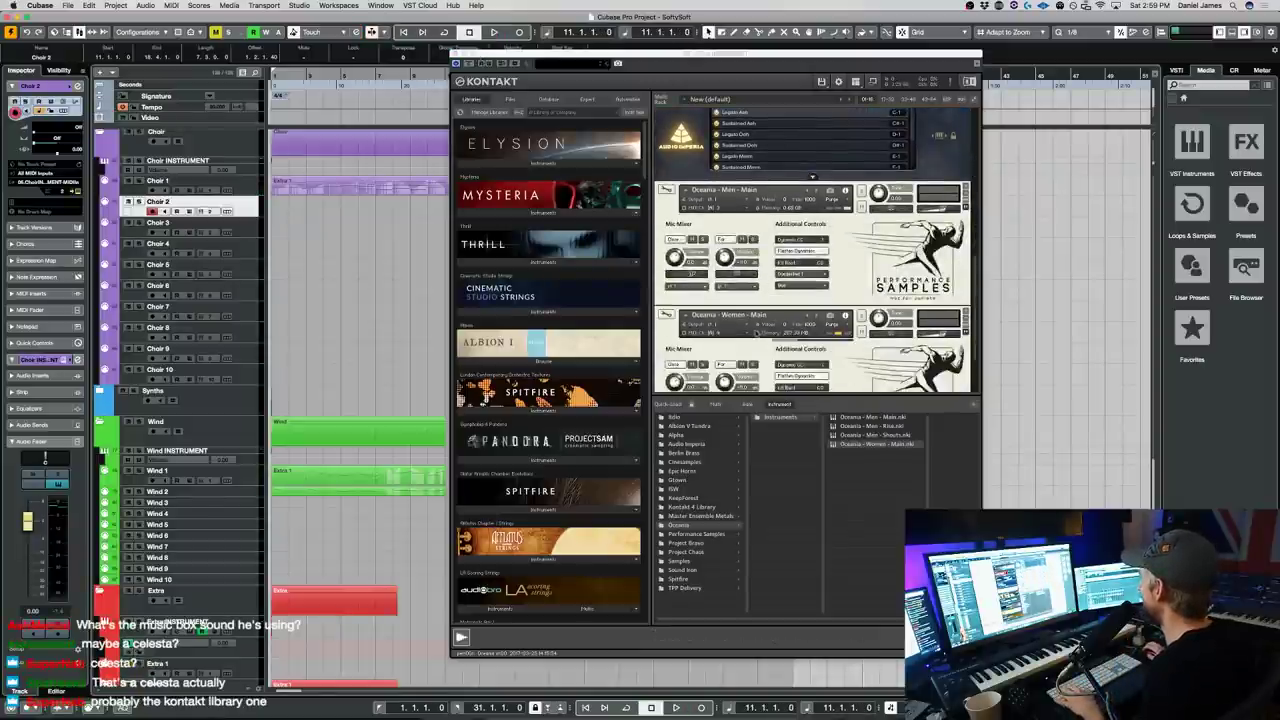
- Set Oceania - Women - Main to Port A channel 3, select the Choir 3 track and close the Kontakt window
{"action": "left_click", "coordinate": [744, 336]}
{"action": "mouse_move", "coordinate": [762, 349]}
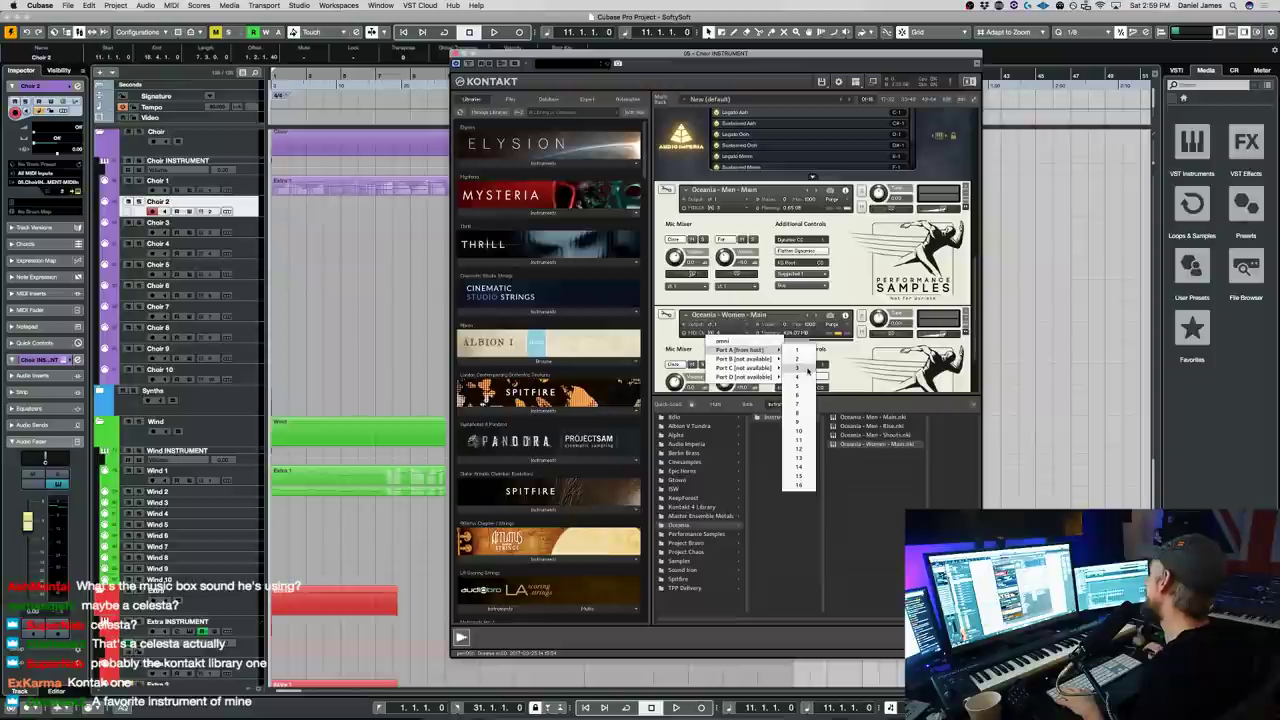
{"action": "left_click", "coordinate": [809, 371]}
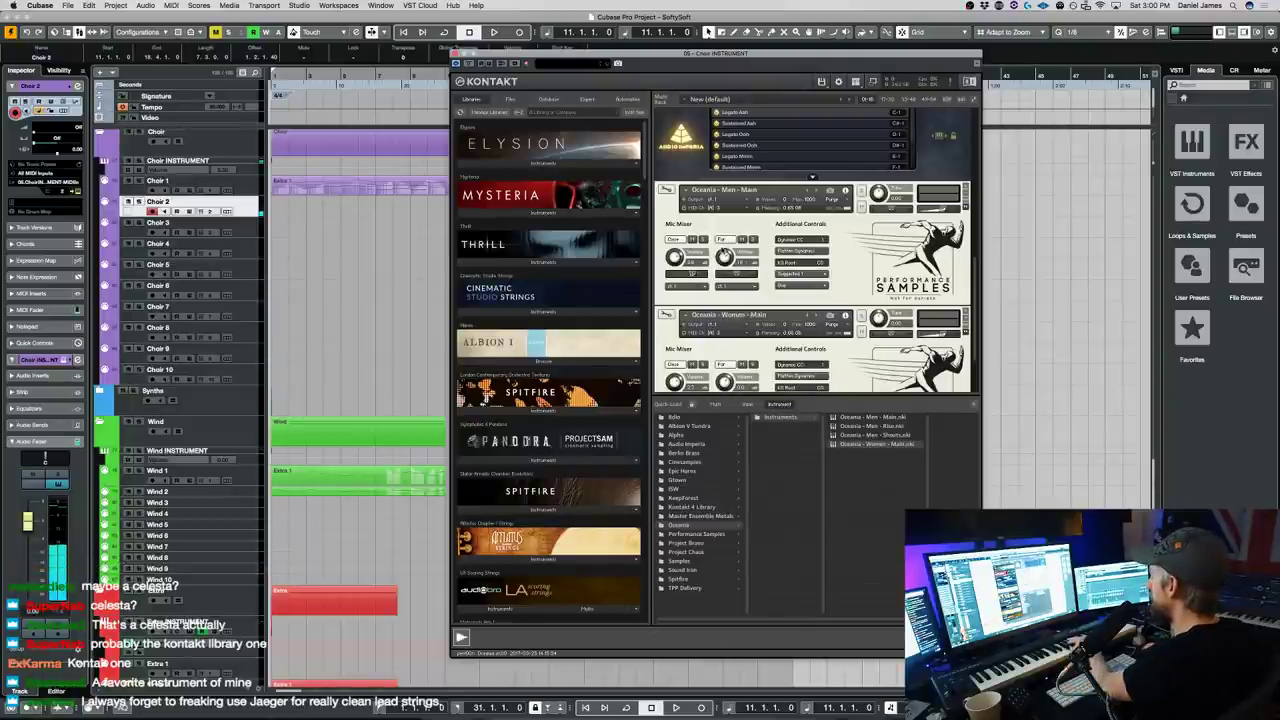
{"action": "left_click", "coordinate": [248, 226]}
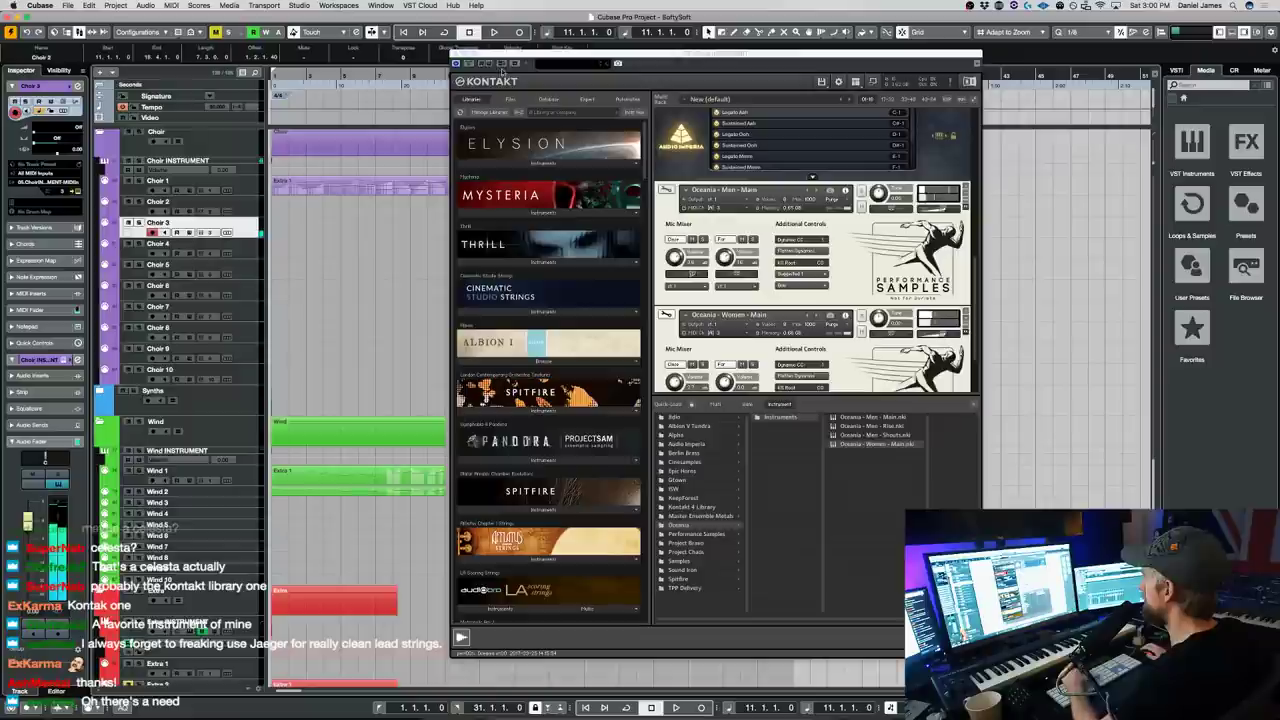
{"action": "left_click", "coordinate": [456, 53]}
- Play the cue from about bar 26 through the ending to audition the section
{"action": "scroll", "coordinate": [600, 250], "scroll_direction": "up", "scroll_amount": 10}
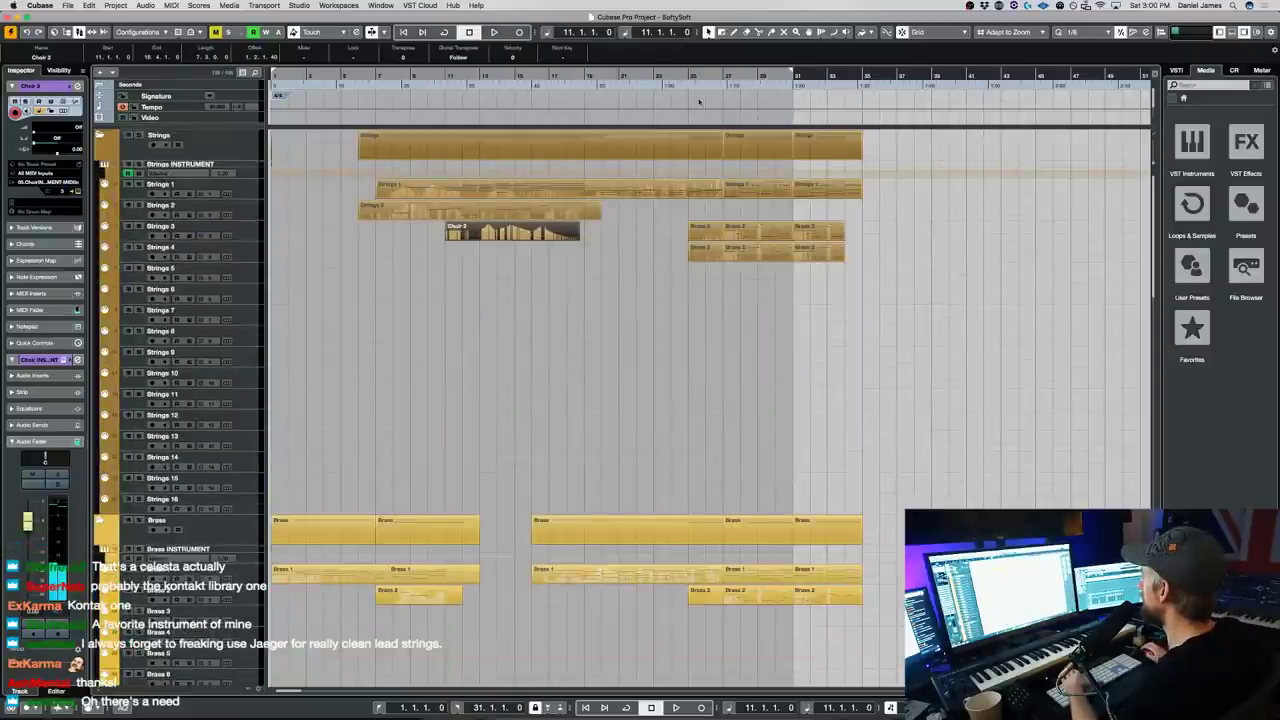
{"action": "key", "text": "space"}
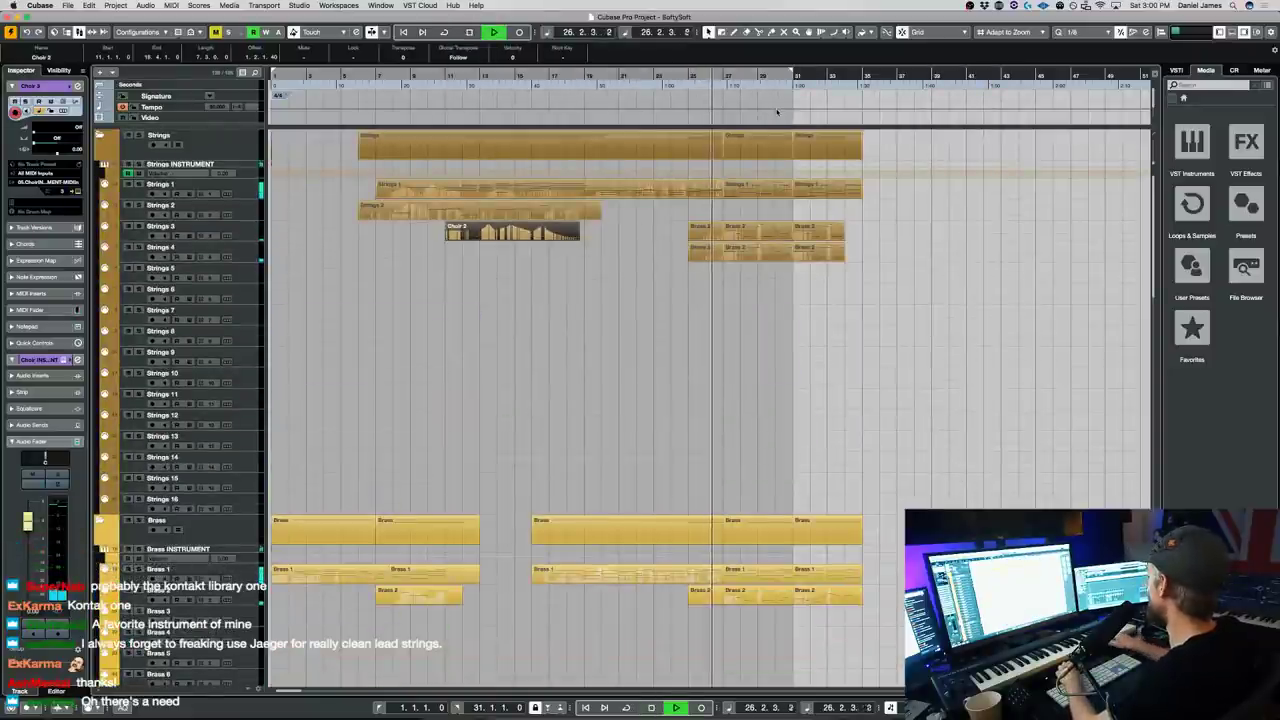
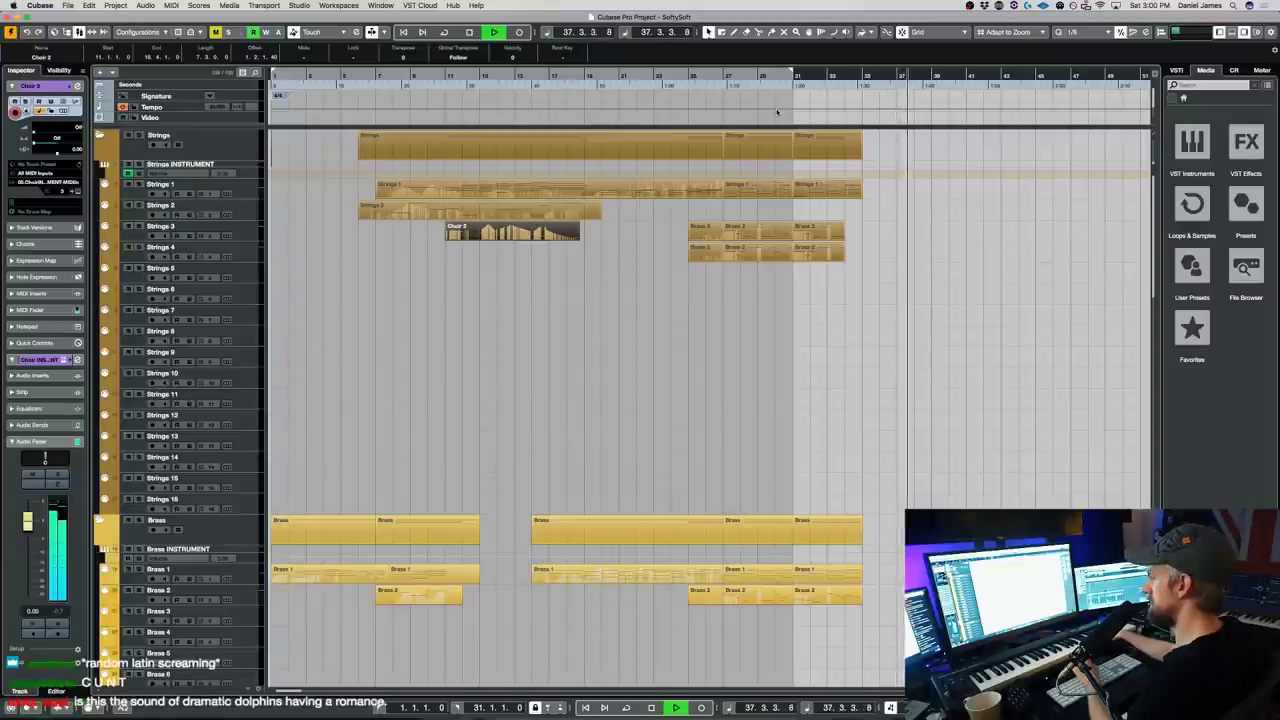
{"action": "key", "text": "space"}
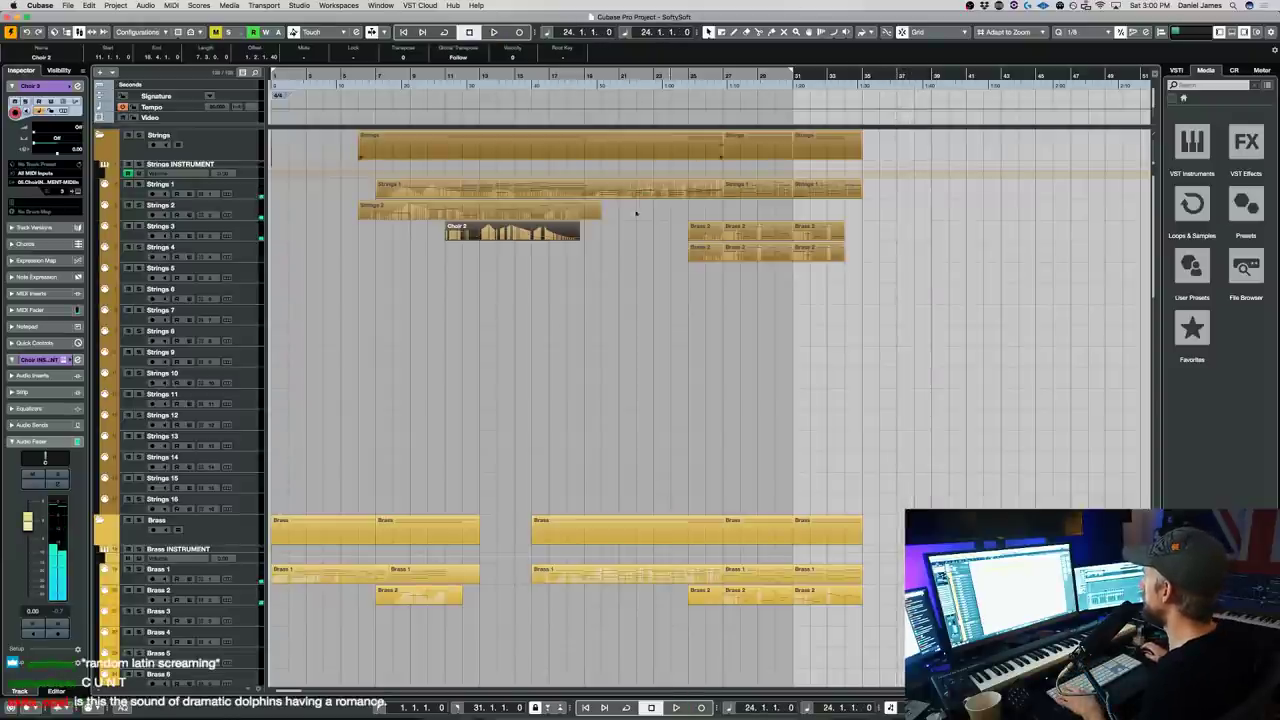
- Select the Perc 1 track and record a percussion part from bar 25 to bar 27
{"action": "scroll", "coordinate": [552, 331], "scroll_direction": "down", "scroll_amount": 6}
{"action": "key", "text": "space"}
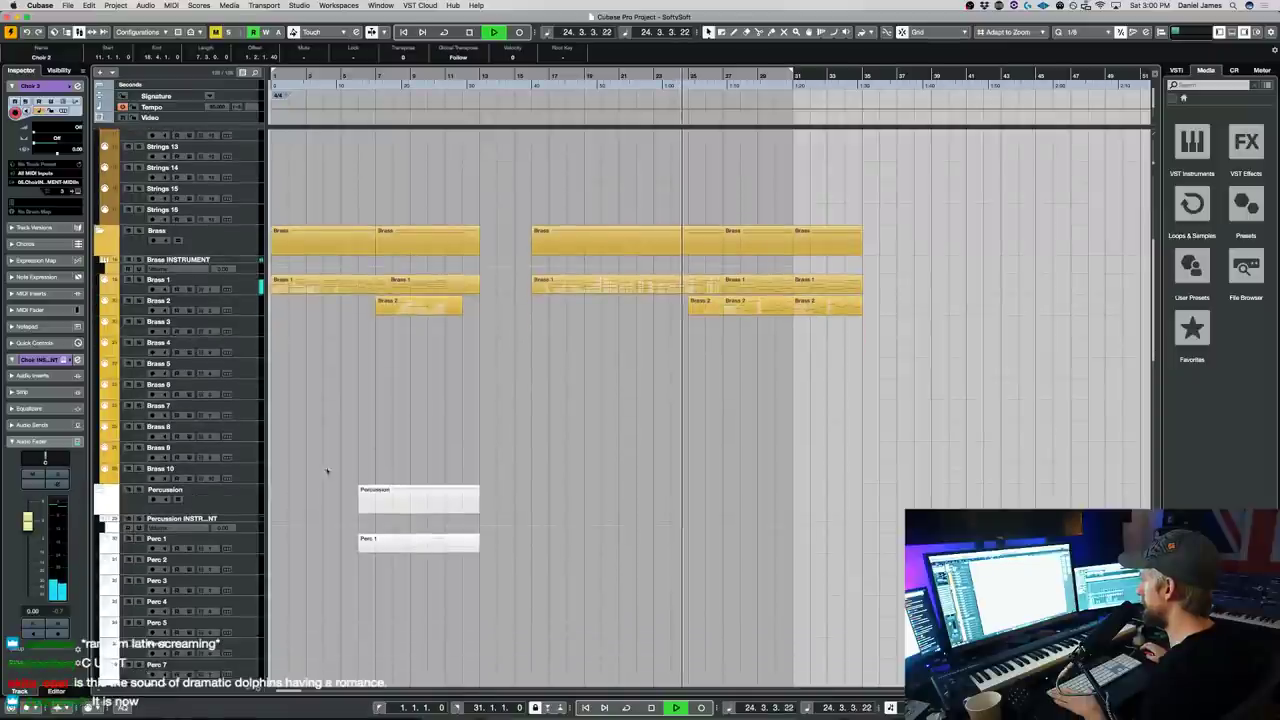
{"action": "left_click", "coordinate": [249, 544]}
{"action": "key", "text": "space"}
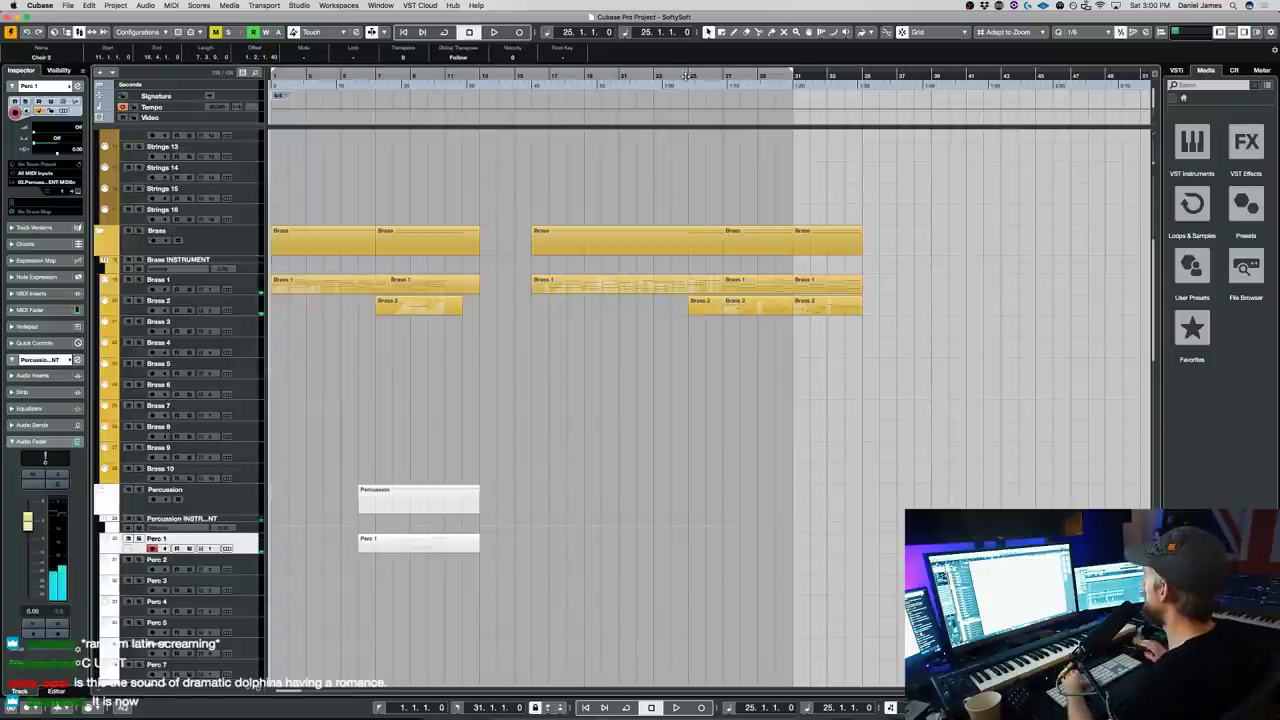
{"action": "key", "text": "KP_Multiply"}
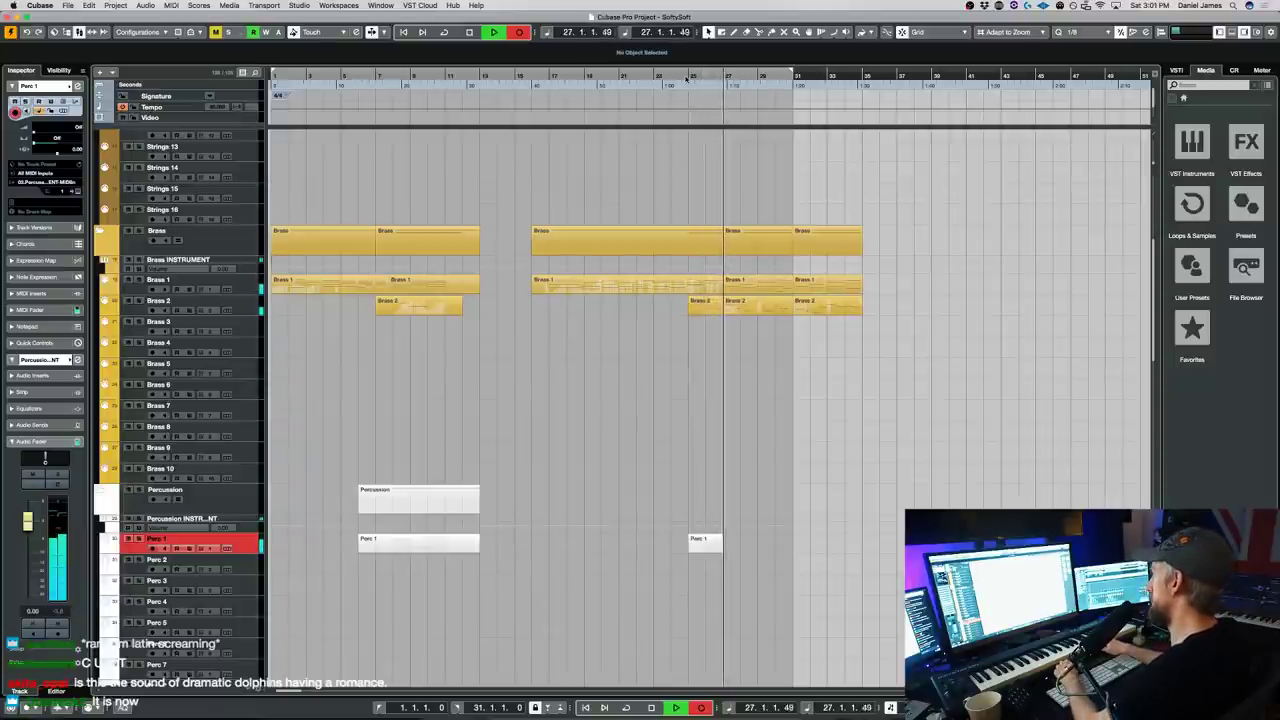
{"action": "key", "text": "space"}
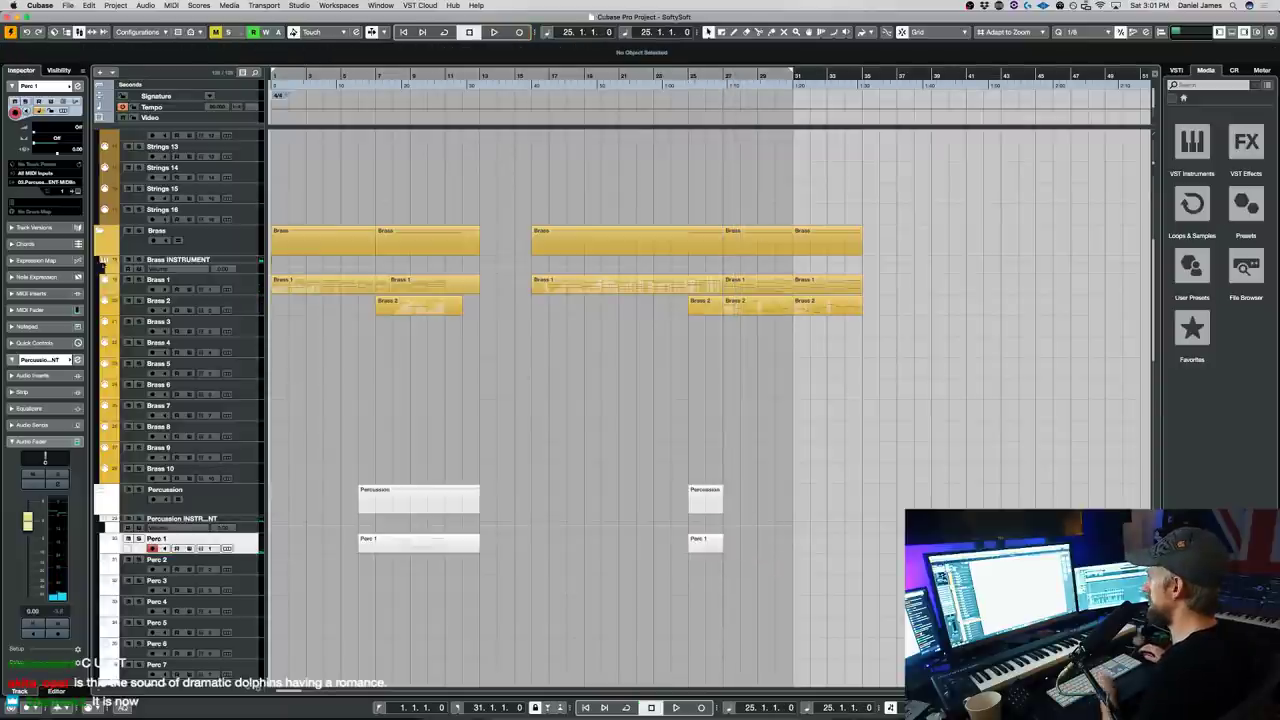
- Solo the strings and brass tracks and play the section around bars 26 to 29
{"action": "scroll", "coordinate": [353, 262], "scroll_direction": "up", "scroll_amount": 5}
{"action": "key", "text": "space"}
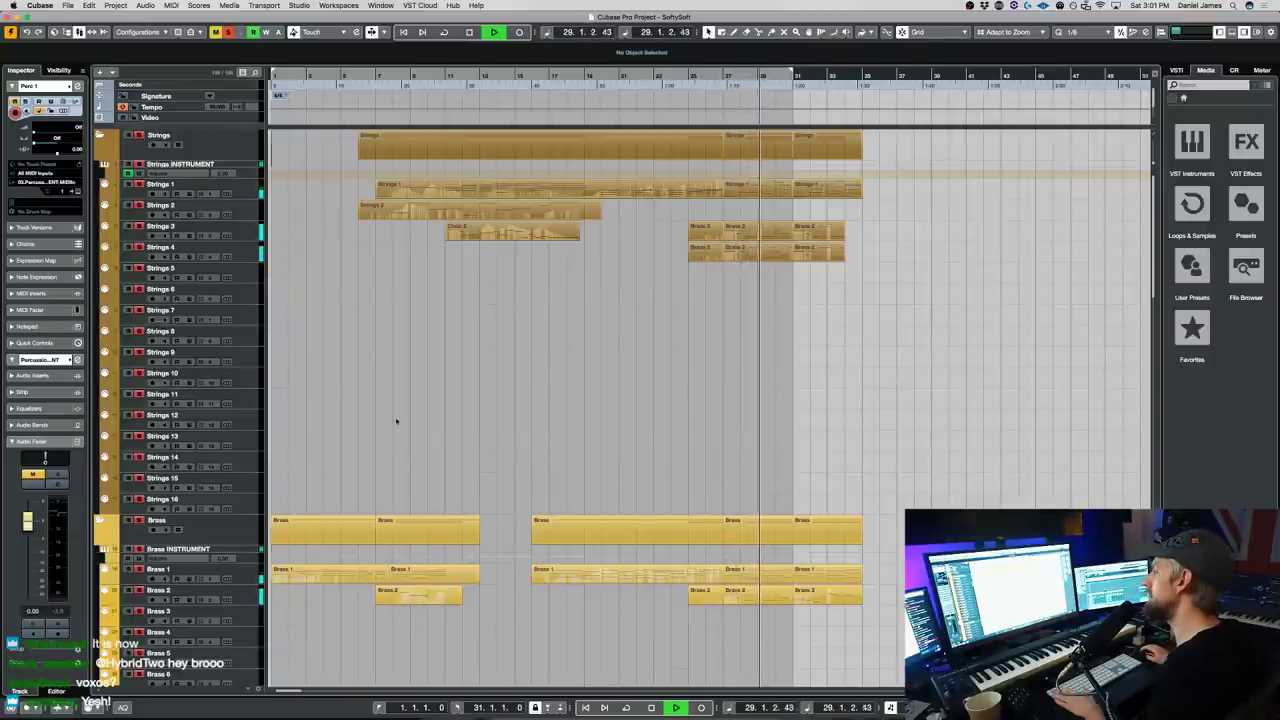
{"action": "scroll", "coordinate": [395, 414], "scroll_direction": "down", "scroll_amount": 10}
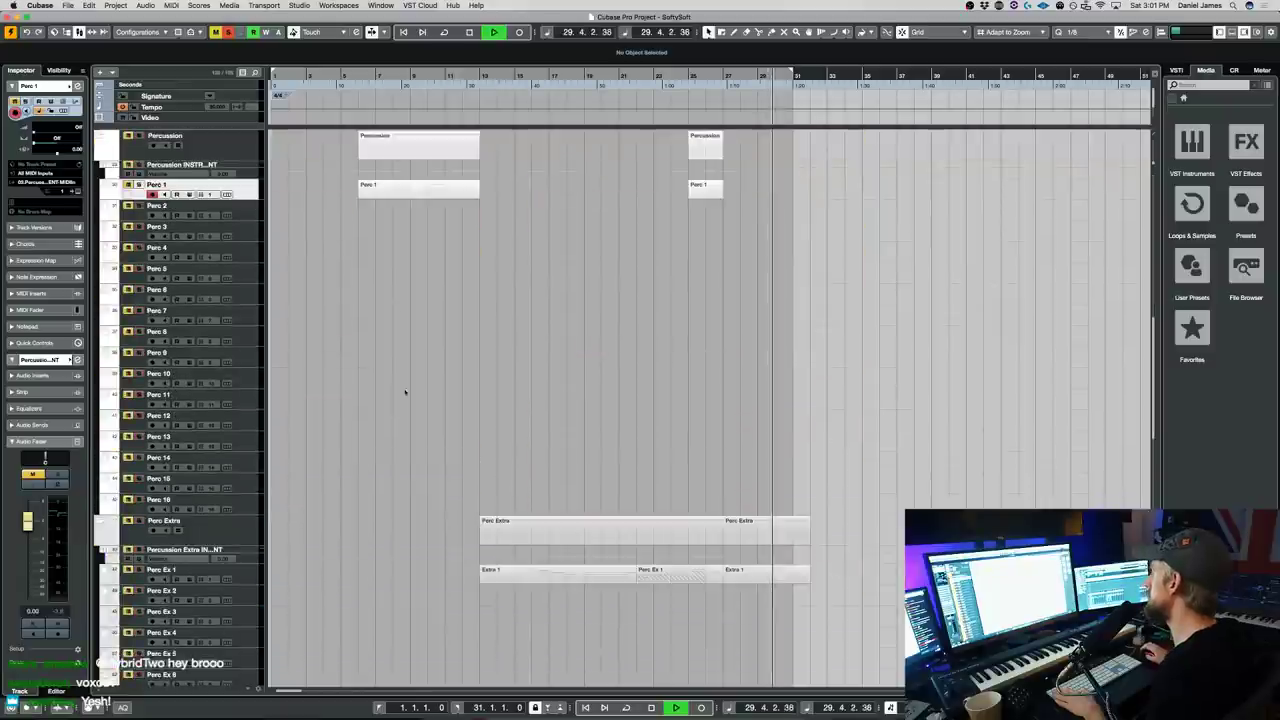
{"action": "scroll", "coordinate": [410, 384], "scroll_direction": "up", "scroll_amount": 10}
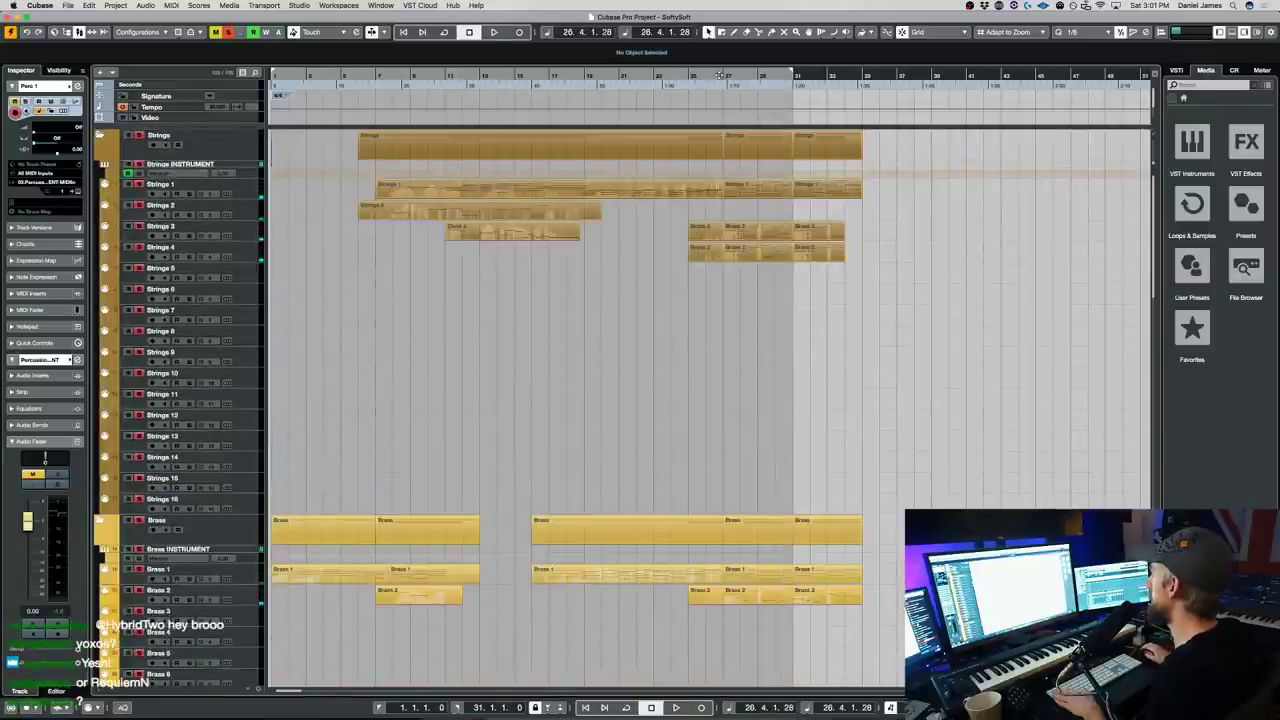
{"action": "scroll", "coordinate": [695, 482], "scroll_direction": "down", "scroll_amount": 8}
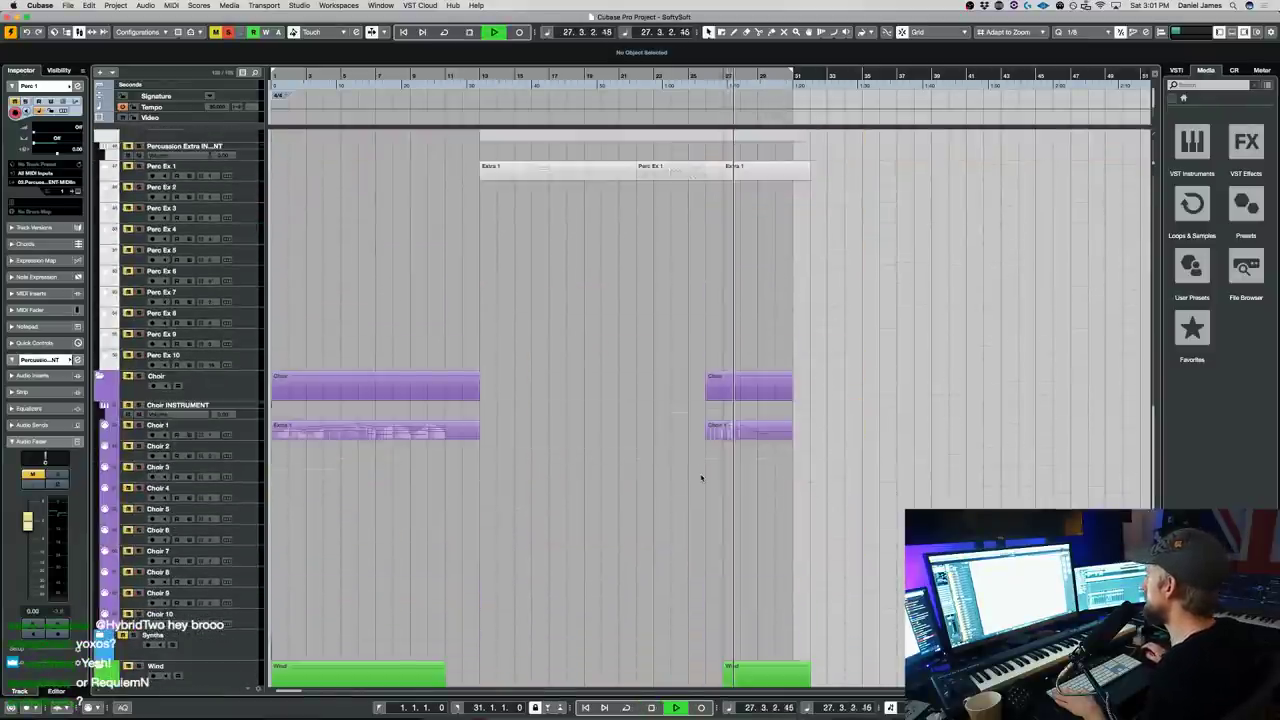
{"action": "scroll", "coordinate": [309, 457], "scroll_direction": "up", "scroll_amount": 1}
- Solo and select the Choir 3 track, and record a choir melody from bar 26 to bar 31
{"action": "key", "text": "space"}
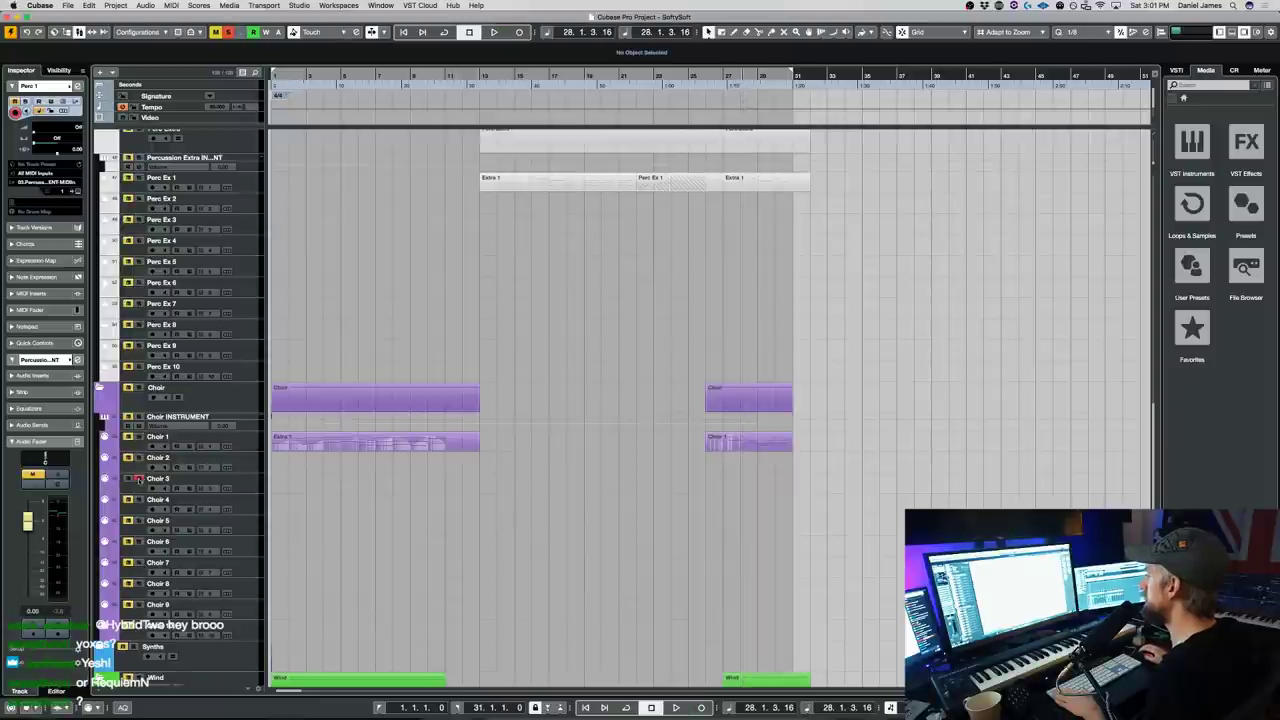
{"action": "left_click", "coordinate": [249, 487]}
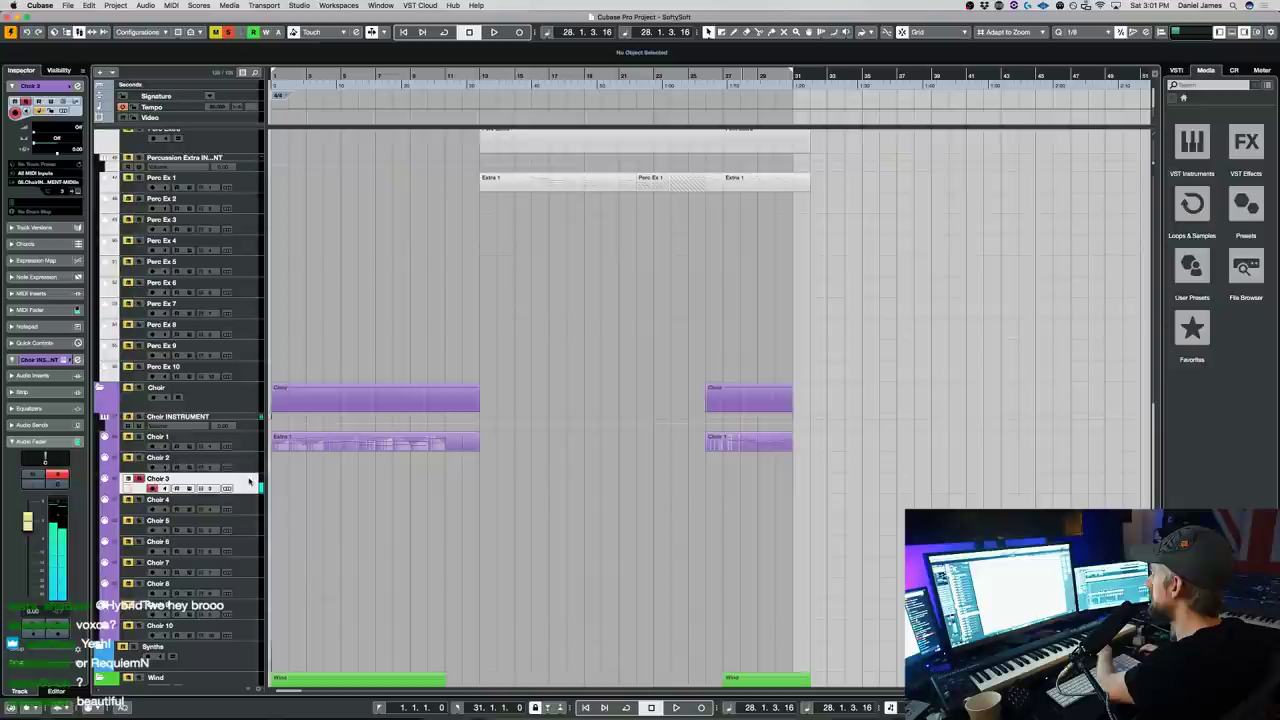
{"action": "key", "text": "KP_Multiply"}
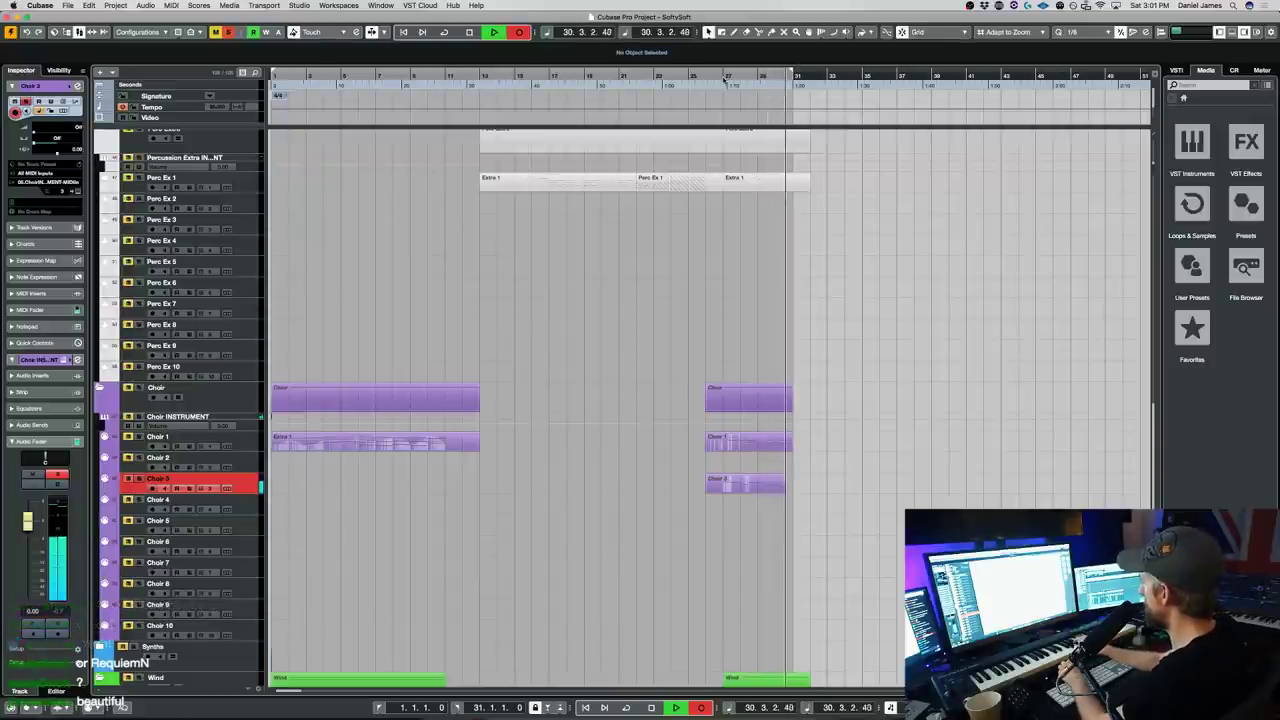
{"action": "key", "text": "space"}
- Set the Choir 3 track's delay to -50 ms while playing back the new recording
{"action": "scroll", "coordinate": [330, 331], "scroll_direction": "up", "scroll_amount": 15}
{"action": "scroll", "coordinate": [796, 527], "scroll_direction": "down", "scroll_amount": 15}
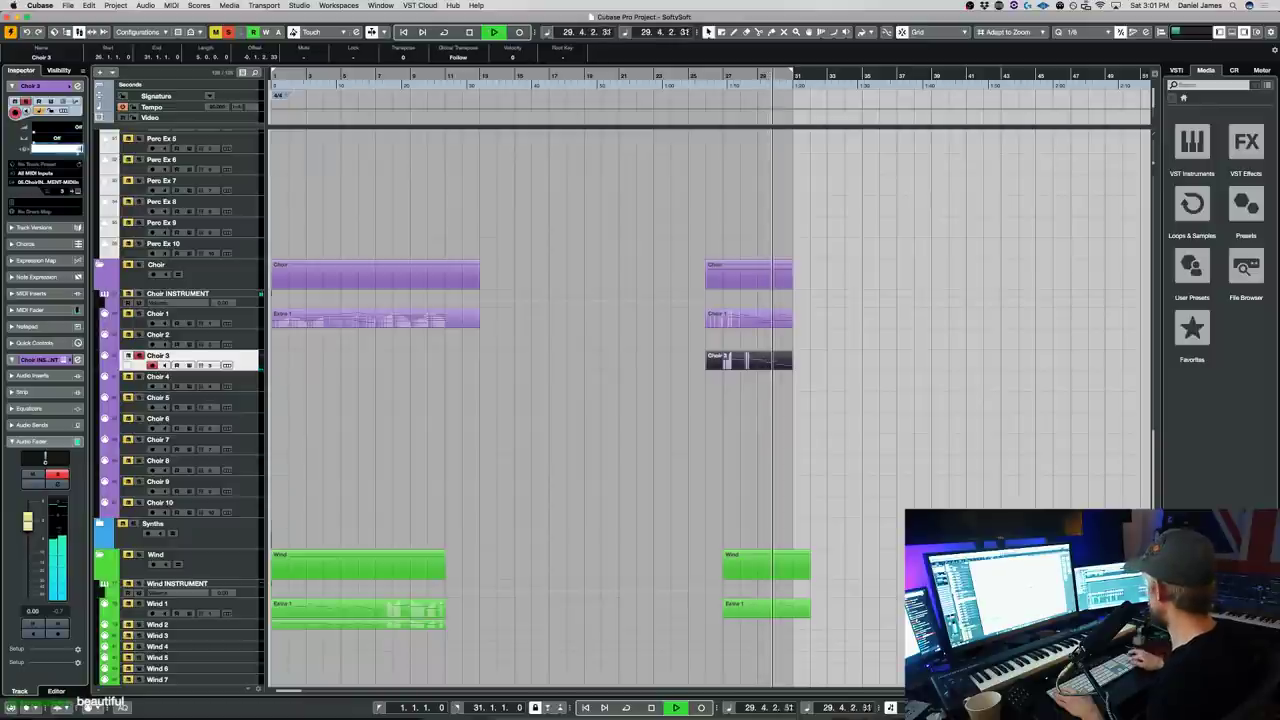
{"action": "key", "text": "space"}
{"action": "scroll", "coordinate": [324, 435], "scroll_direction": "up", "scroll_amount": 1}
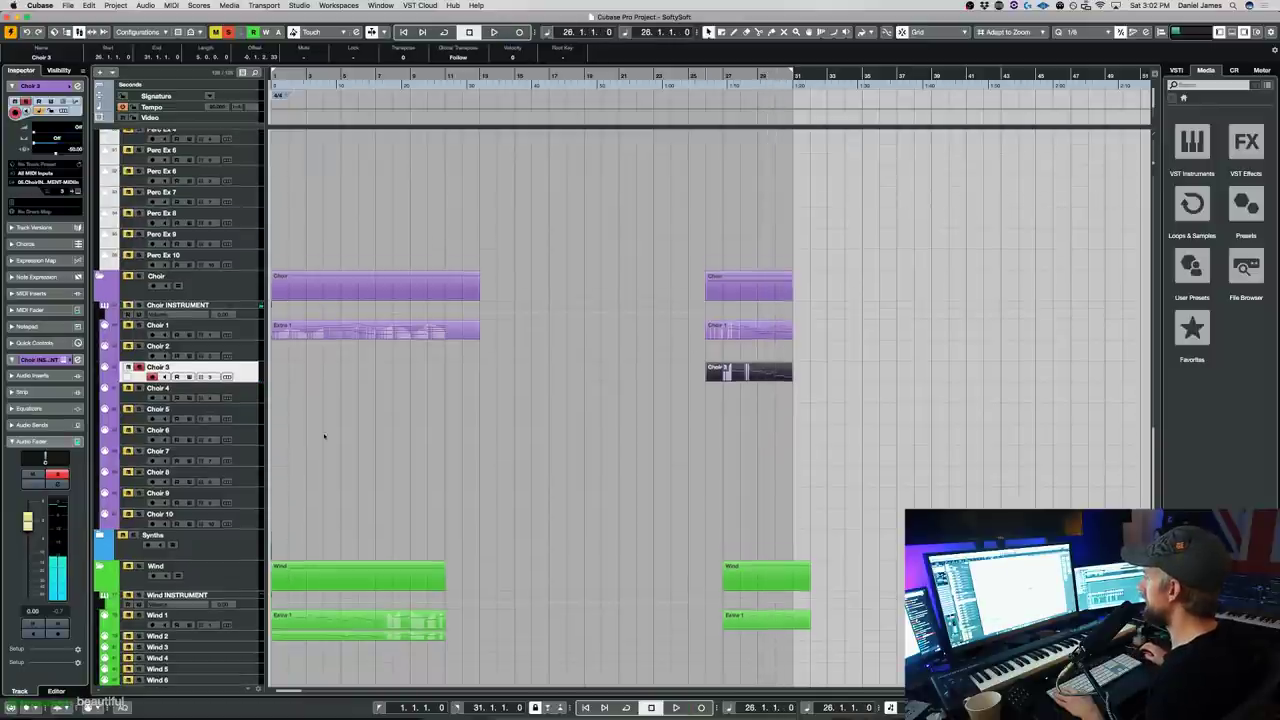
- Take the strings out of solo and play from bar 26 with only the brass and Choir 3
{"action": "key", "text": "space"}
{"action": "scroll", "coordinate": [740, 362], "scroll_direction": "up", "scroll_amount": 15}
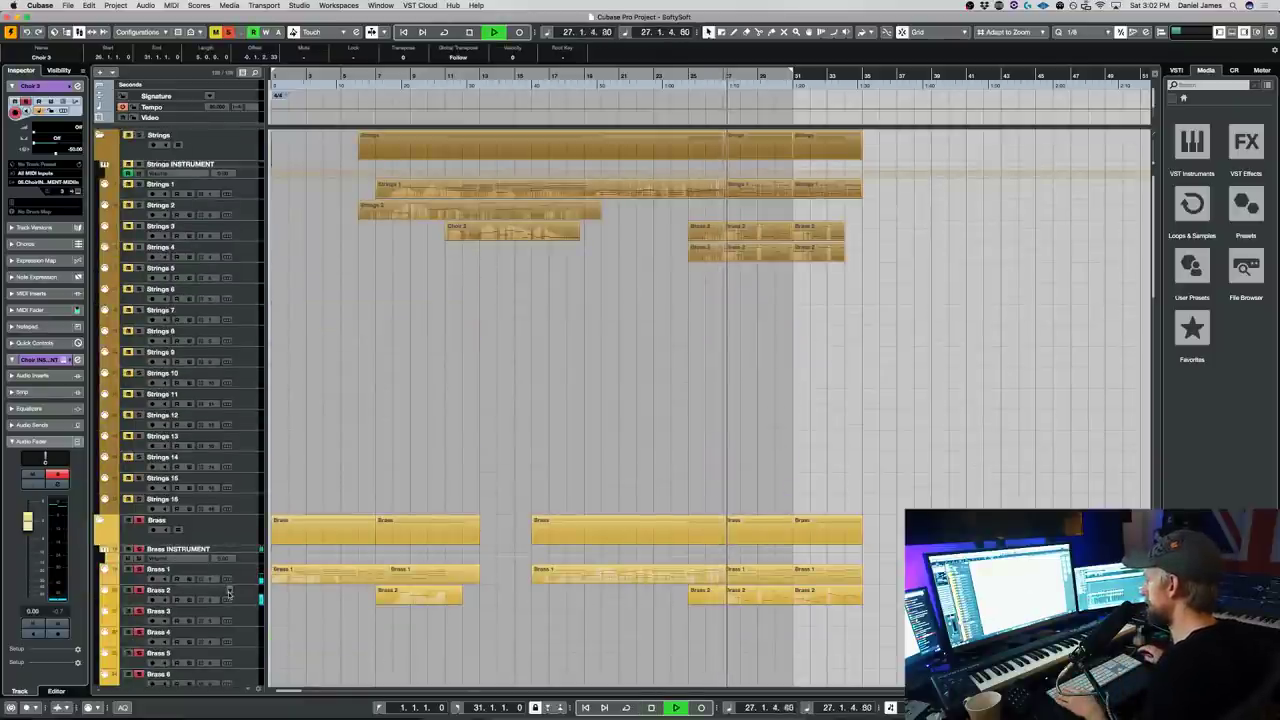
{"action": "scroll", "coordinate": [809, 523], "scroll_direction": "down", "scroll_amount": 10}
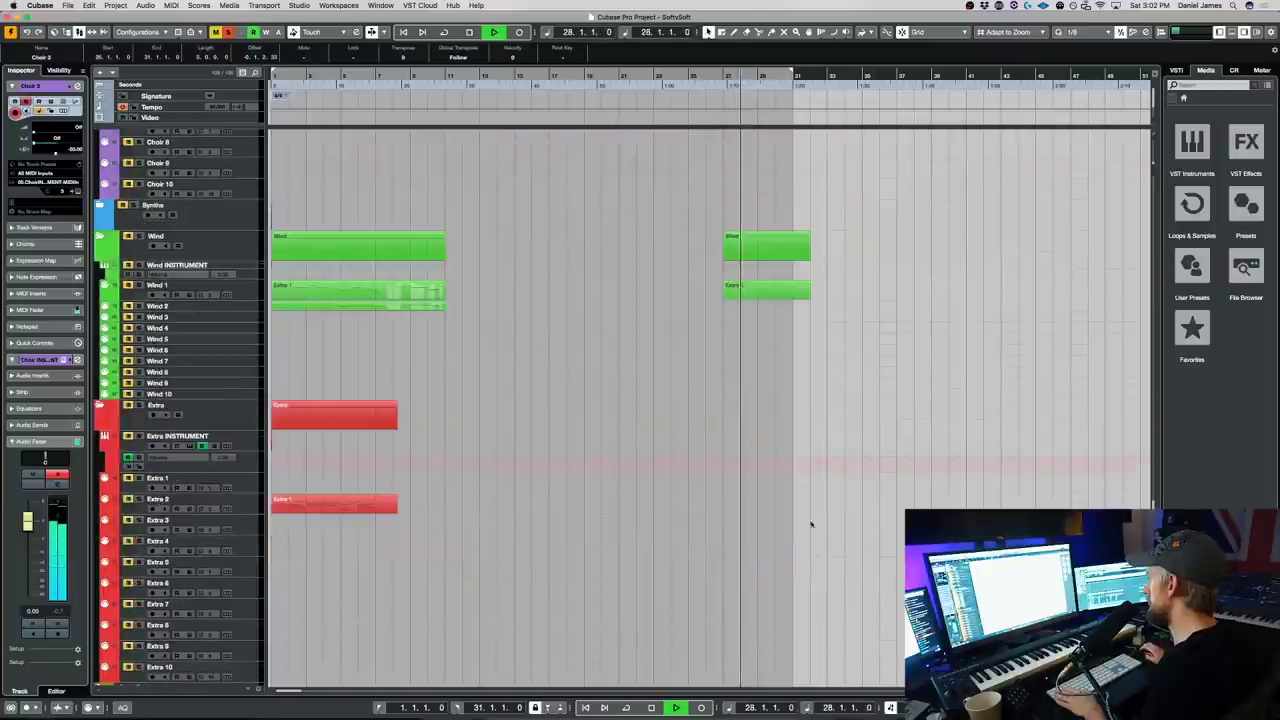
- Open the Choir 3 event, add a quarter-note A3 on beat 2 of bar 27 and shift the following D4 and two C#4 notes right
{"action": "scroll", "coordinate": [785, 355], "scroll_direction": "down", "scroll_amount": 8}
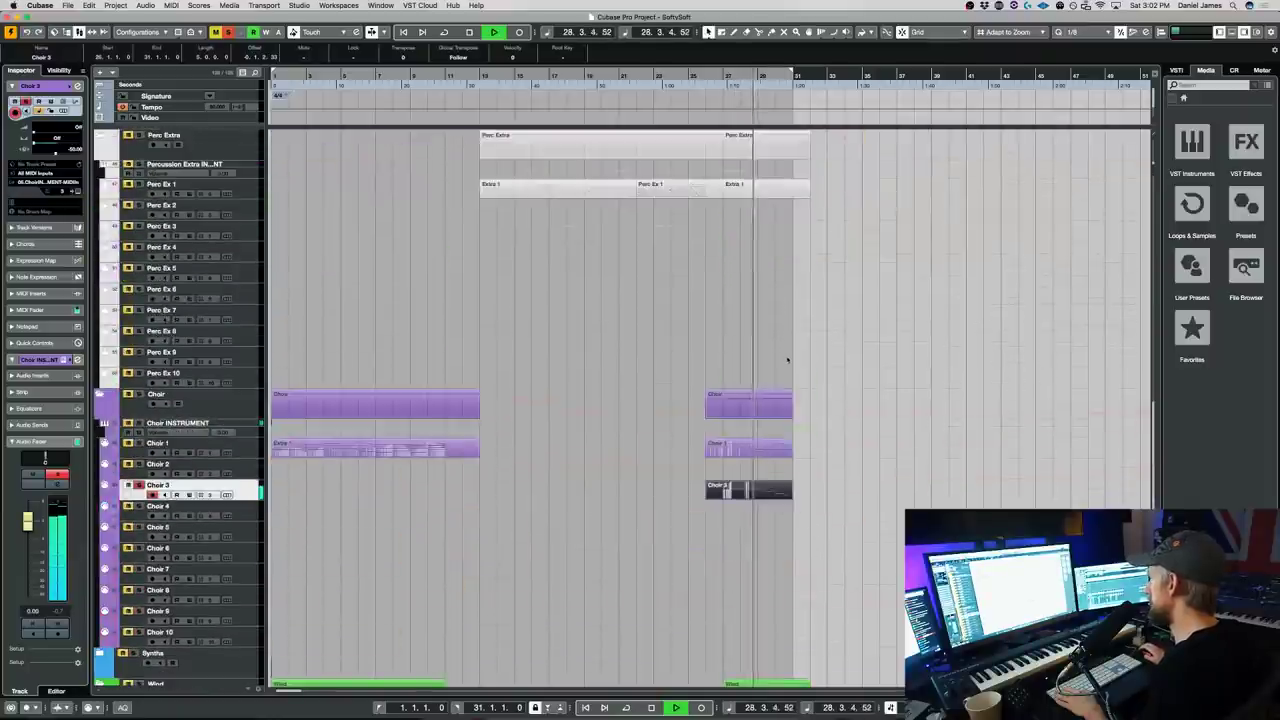
{"action": "double_click", "coordinate": [740, 485]}
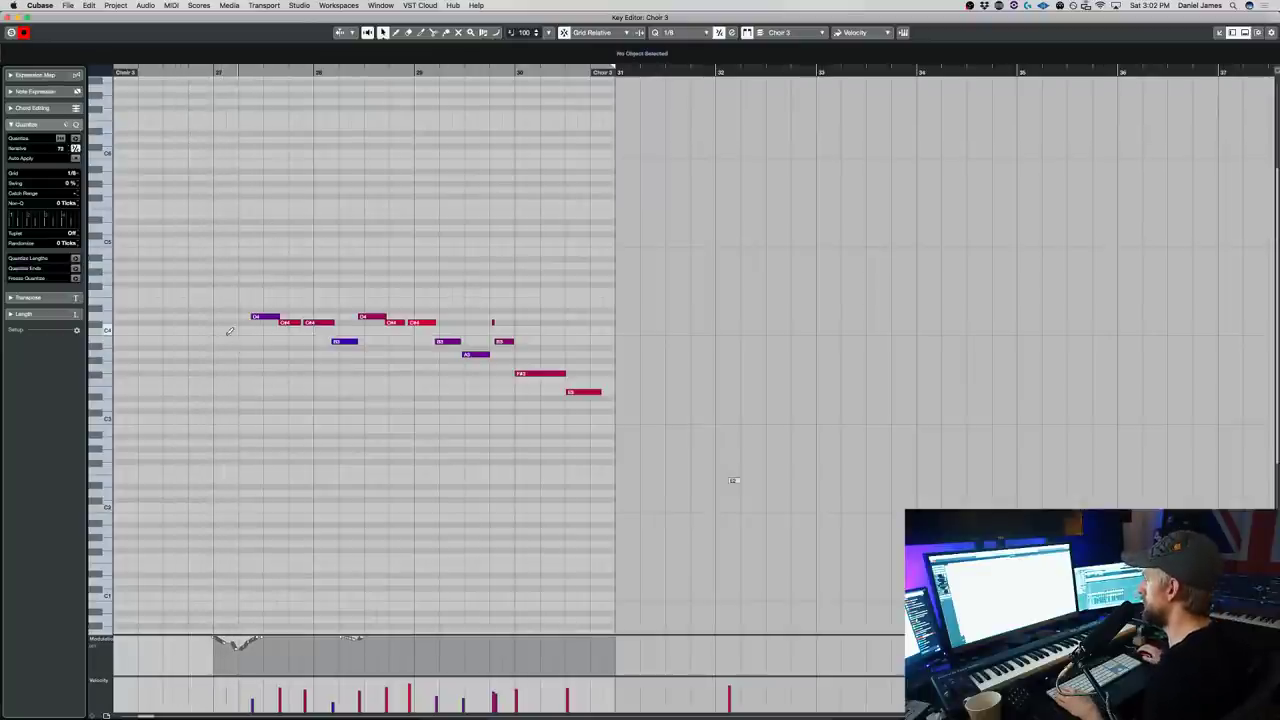
{"action": "left_click_drag", "start_coordinate": [222, 341], "coordinate": [234, 343]}
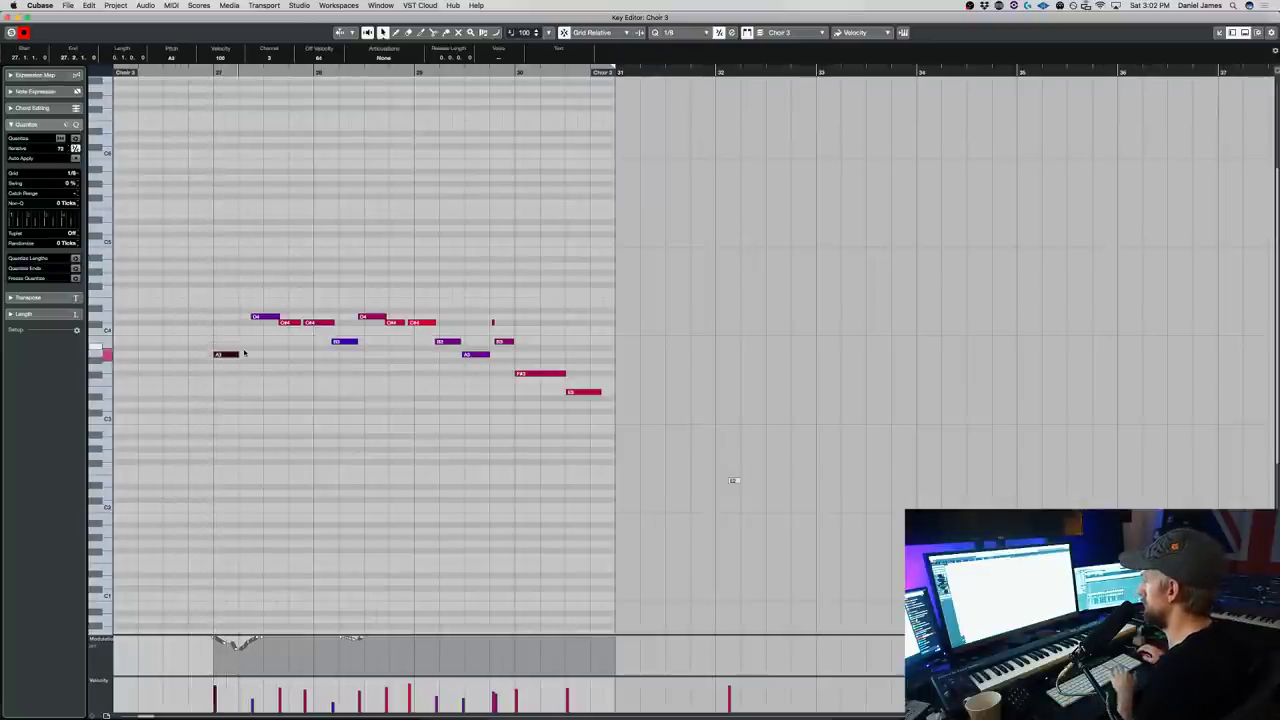
{"action": "left_click", "coordinate": [223, 370]}
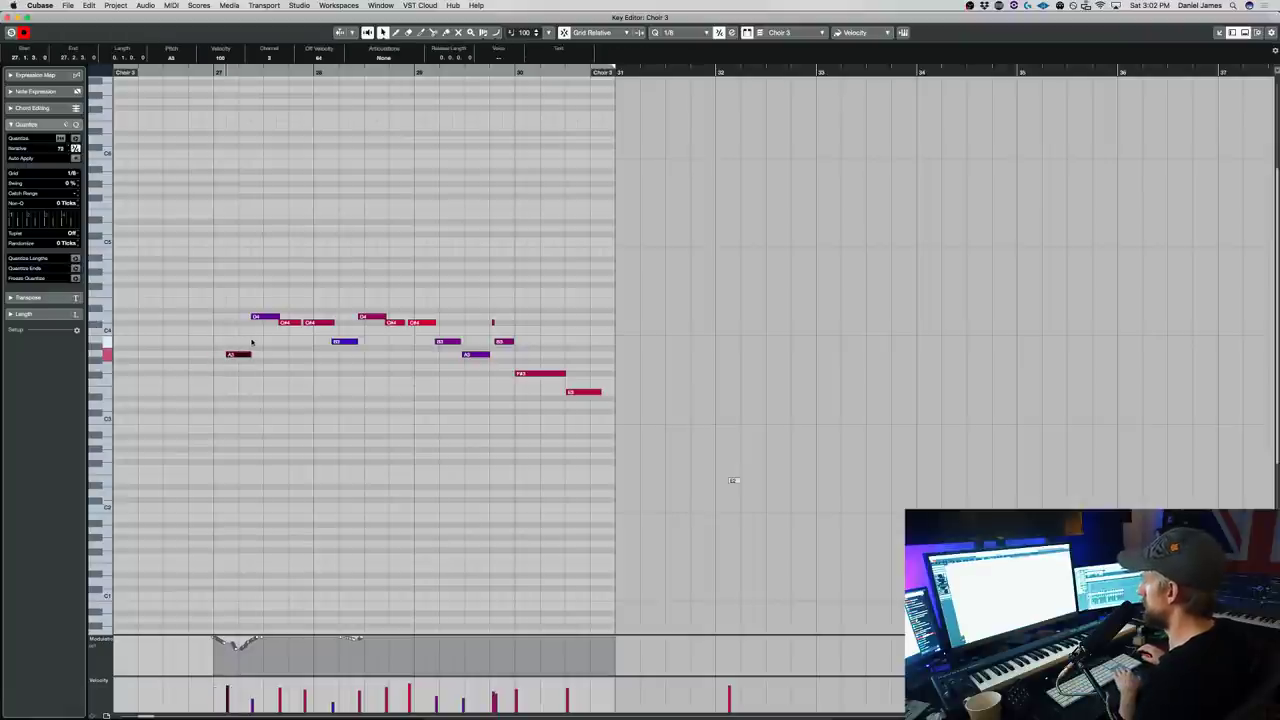
{"action": "left_click_drag", "start_coordinate": [292, 329], "coordinate": [323, 304]}
{"action": "key", "text": "super+Right"}
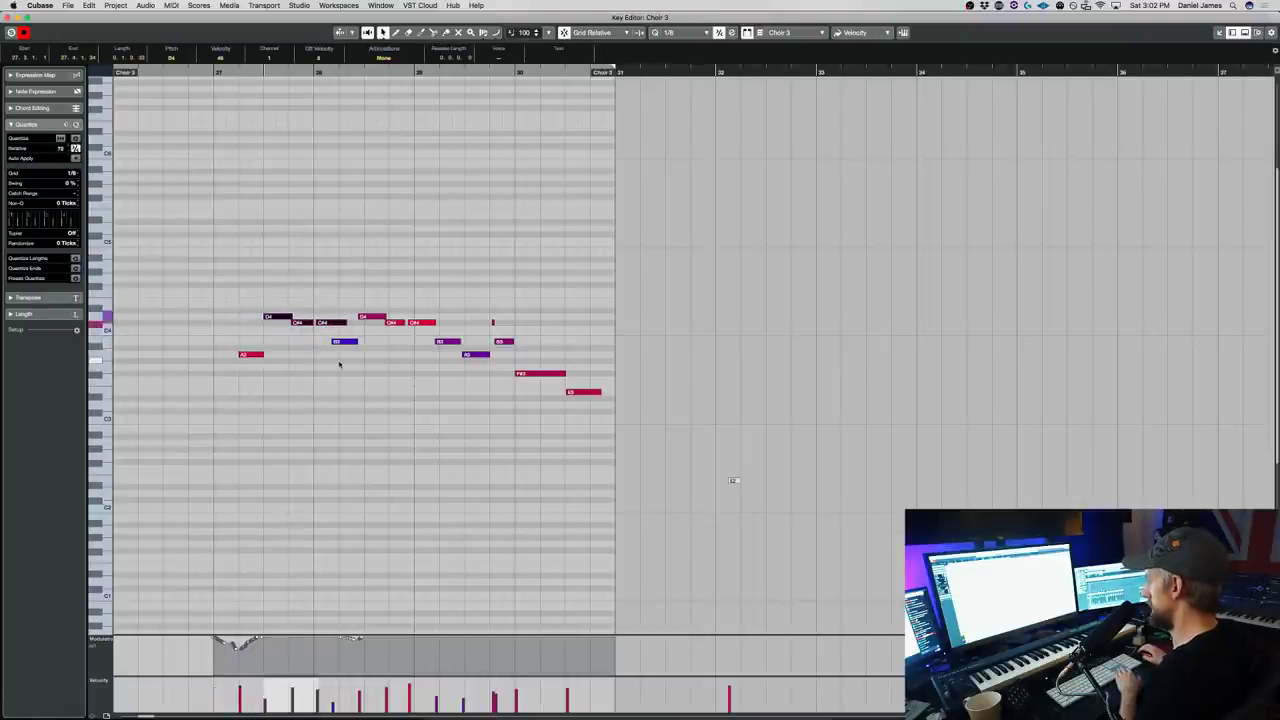
- Delete the B3 in bar 28, shift the next D4 and C#4 notes slightly later with the last starting at bar 29, and close the editor
{"action": "left_click", "coordinate": [348, 341]}
{"action": "left_click_drag", "start_coordinate": [364, 341], "coordinate": [429, 286]}
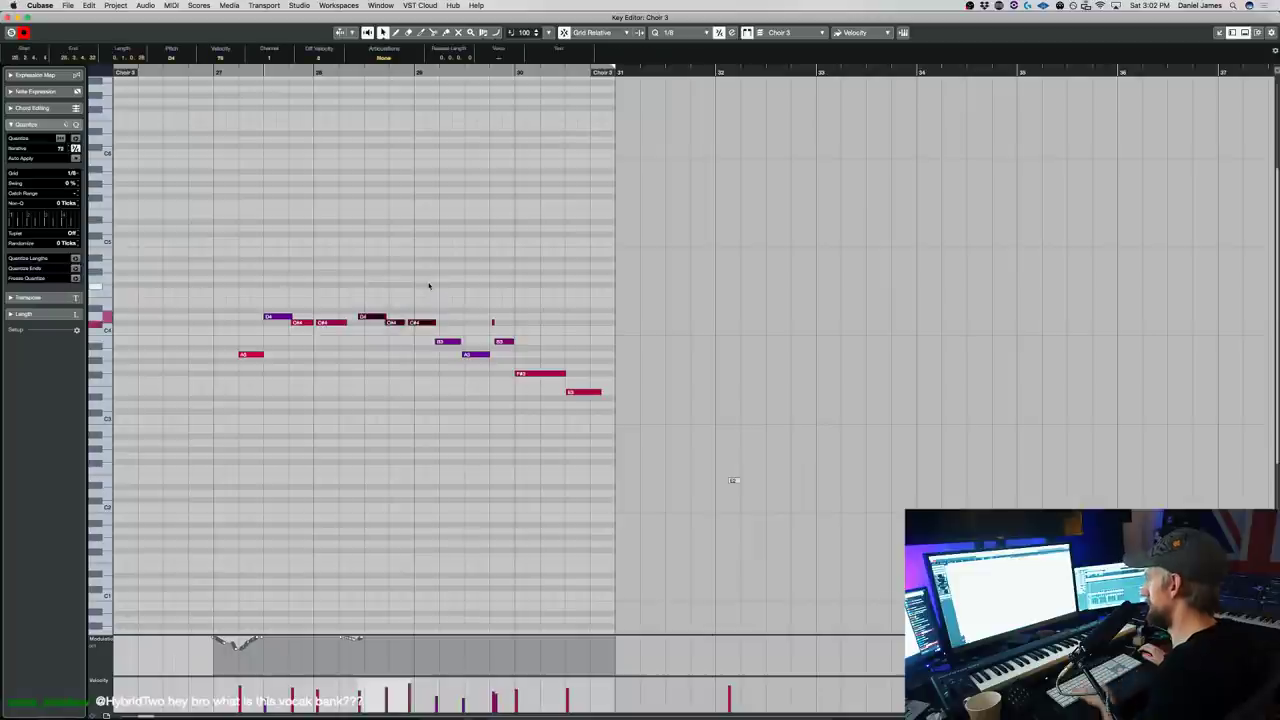
{"action": "left_click", "coordinate": [434, 311]}
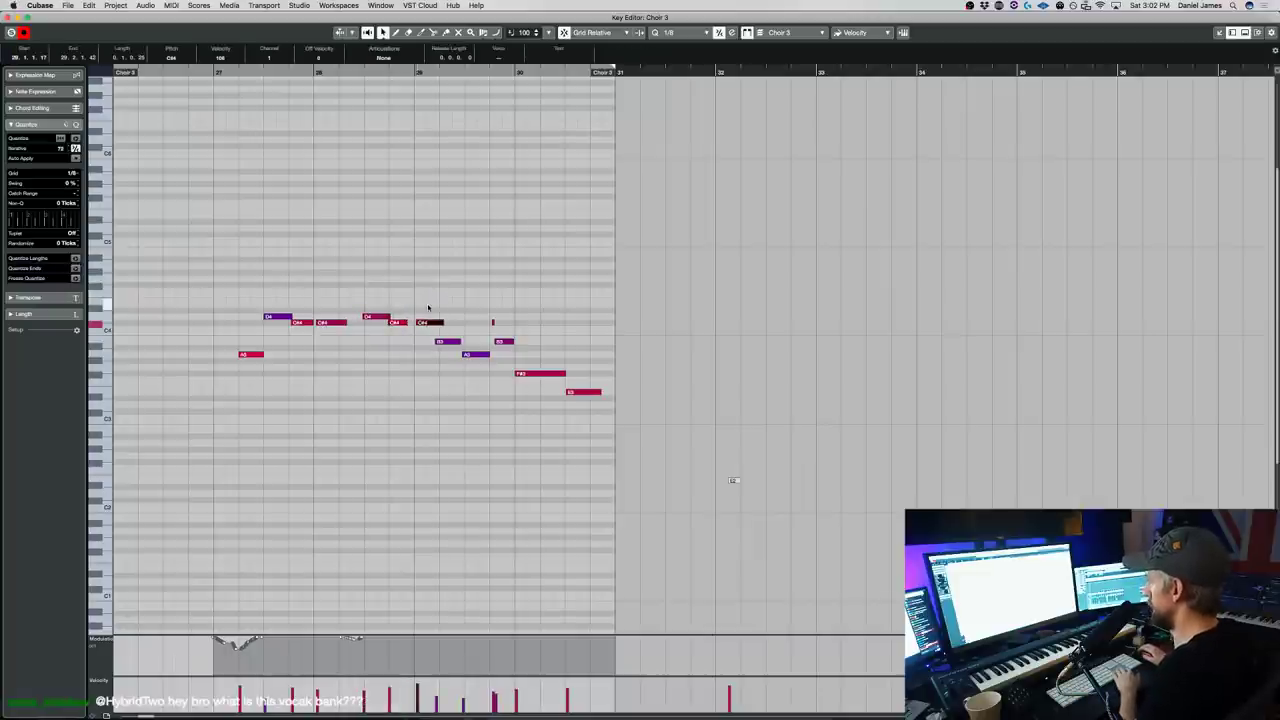
{"action": "key", "text": "Return"}
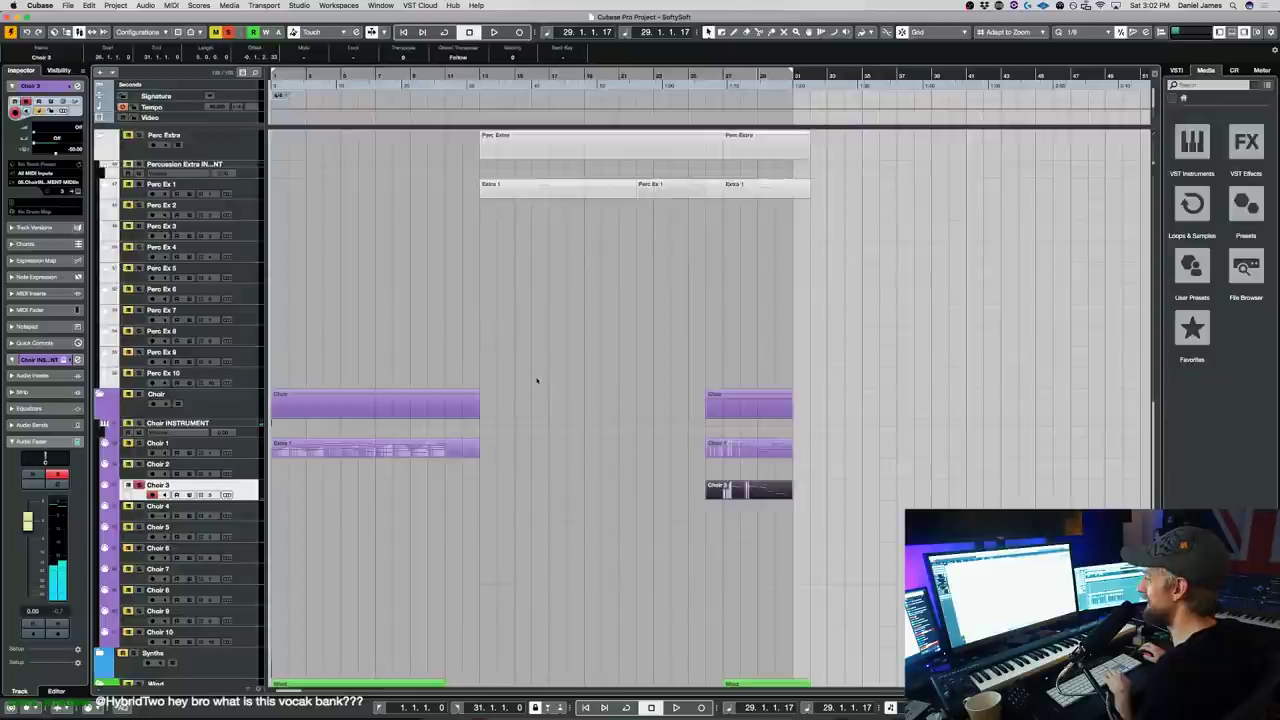
- Limit the brass solo to Brass 1 and move the left locator to bar 27
{"action": "scroll", "coordinate": [545, 389], "scroll_direction": "up", "scroll_amount": 15}
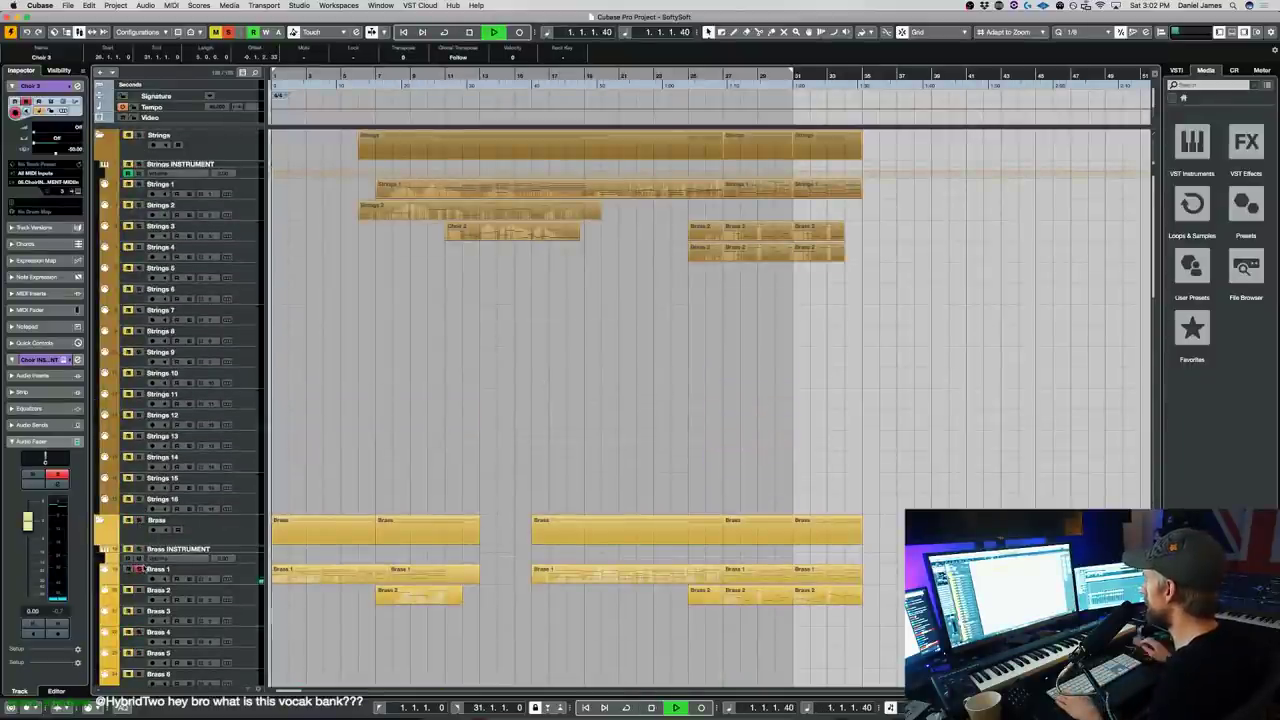
{"action": "key", "text": "space"}
{"action": "left_click", "coordinate": [707, 75]}
{"action": "left_click", "coordinate": [721, 74], "text": "super"}
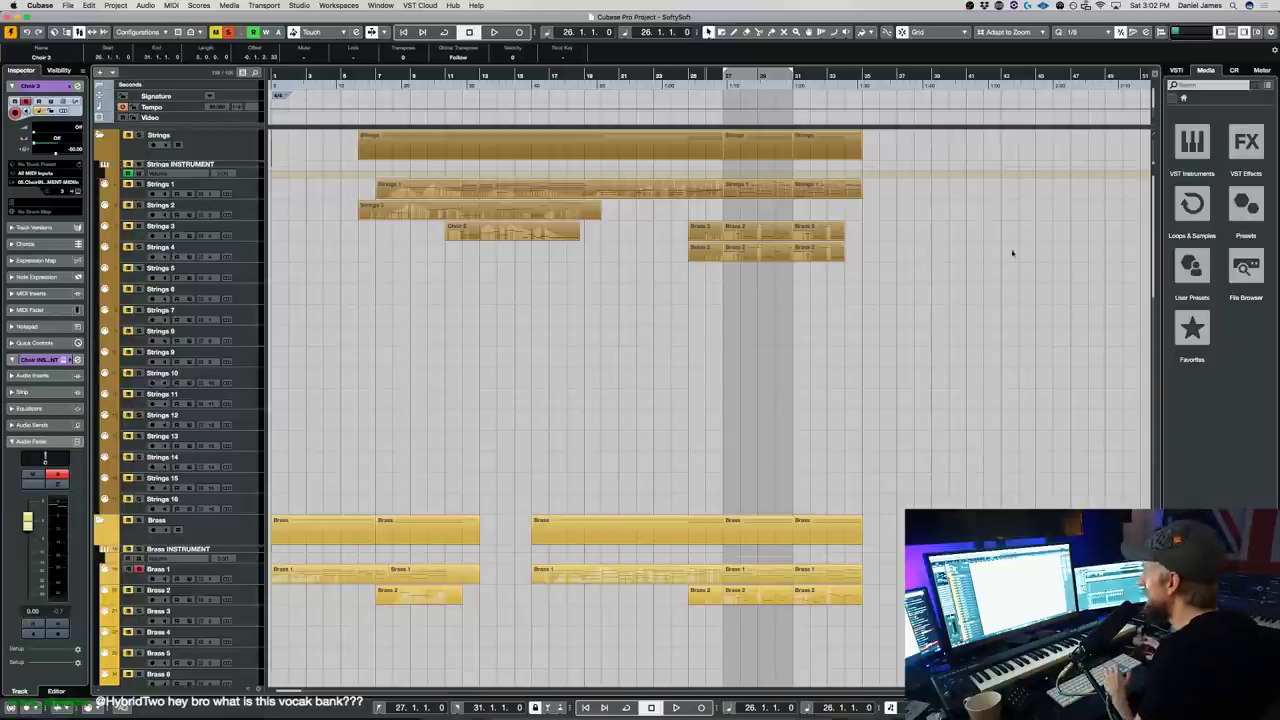
{"action": "left_click", "coordinate": [876, 385]}
- In the Choir 3 event, add a quarter-note B3 on beat 2 of bar 28 after the C#4
{"action": "scroll", "coordinate": [870, 380], "scroll_direction": "down", "scroll_amount": 10}
{"action": "key", "text": "super+grave"}
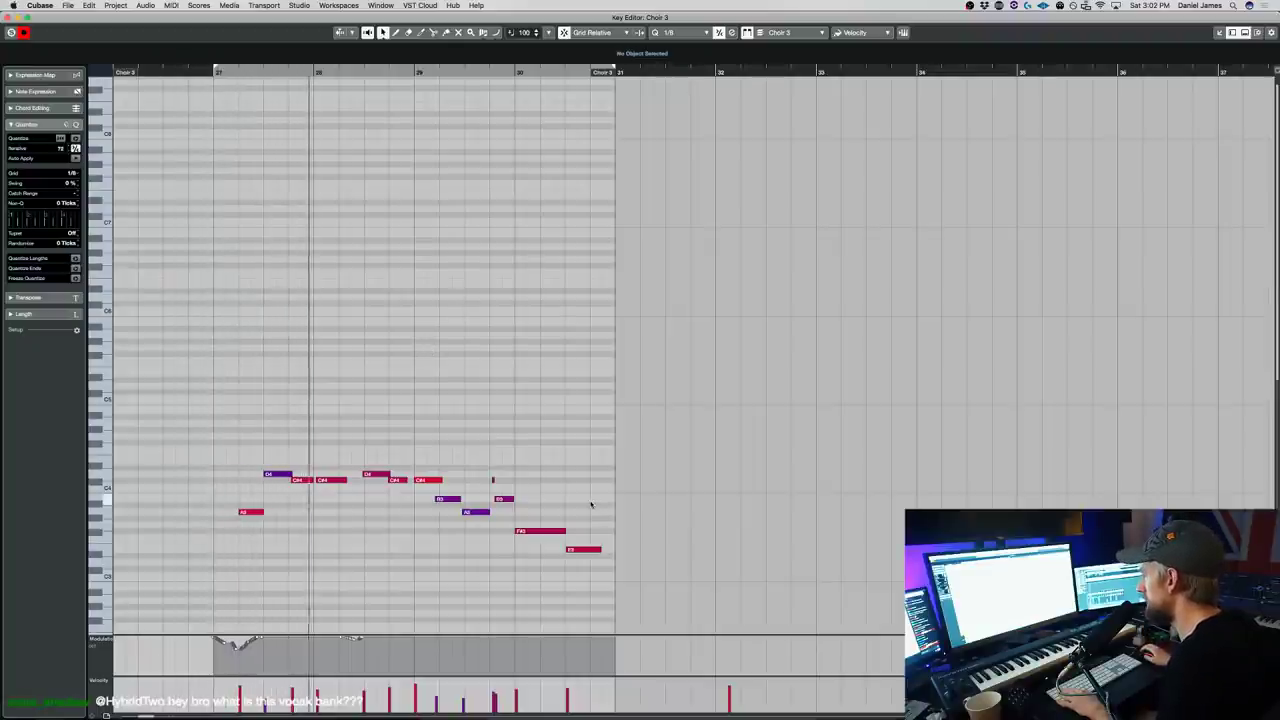
{"action": "left_click", "coordinate": [328, 480]}
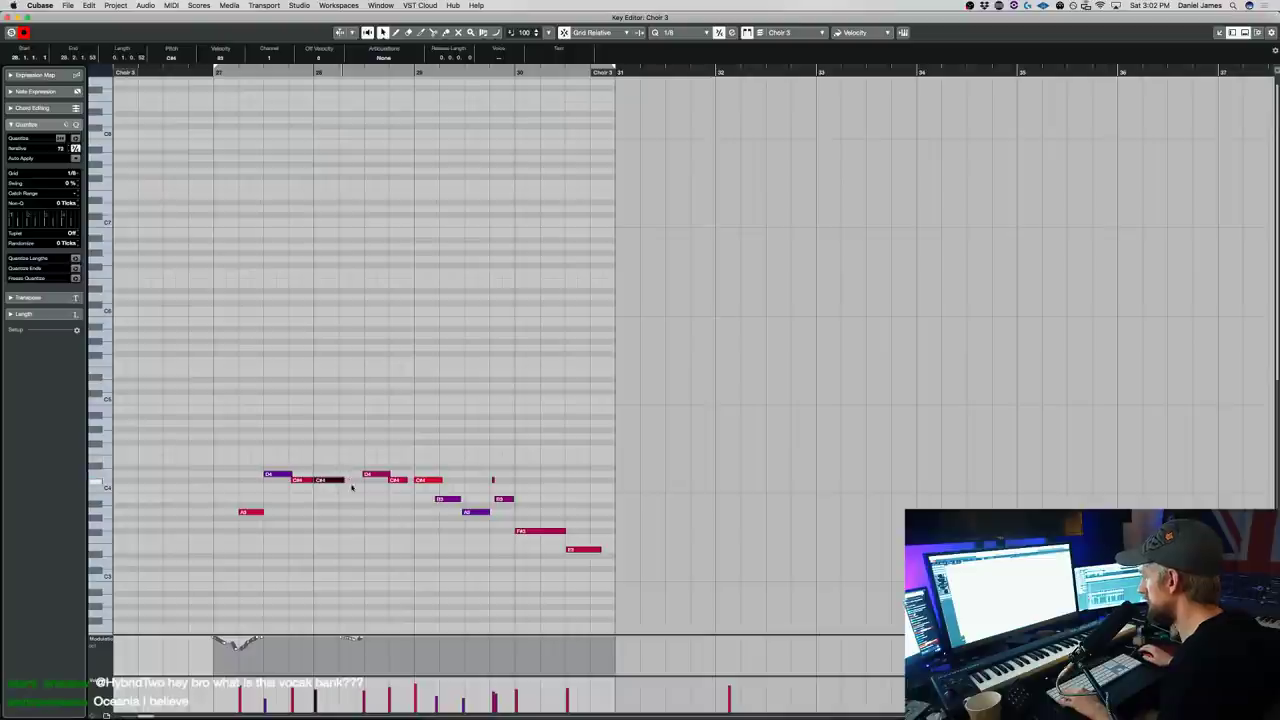
{"action": "left_click", "coordinate": [360, 503]}
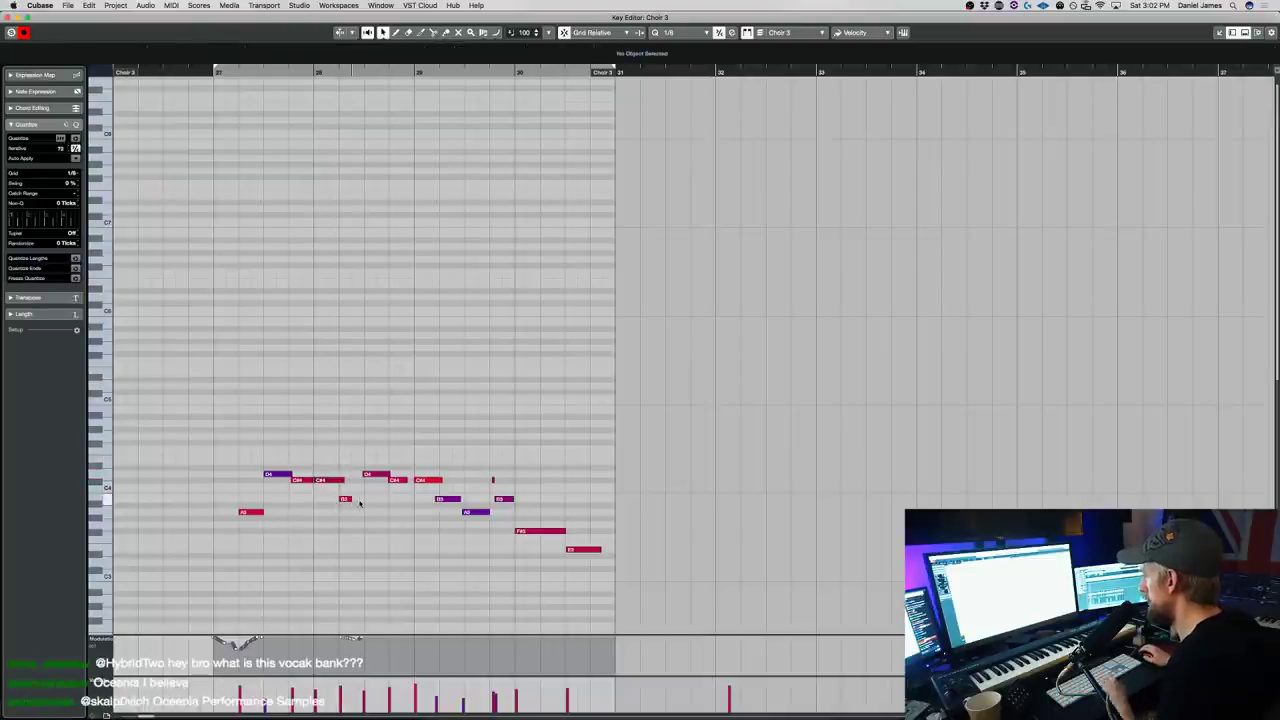
{"action": "left_click_drag", "start_coordinate": [351, 497], "coordinate": [360, 498]}
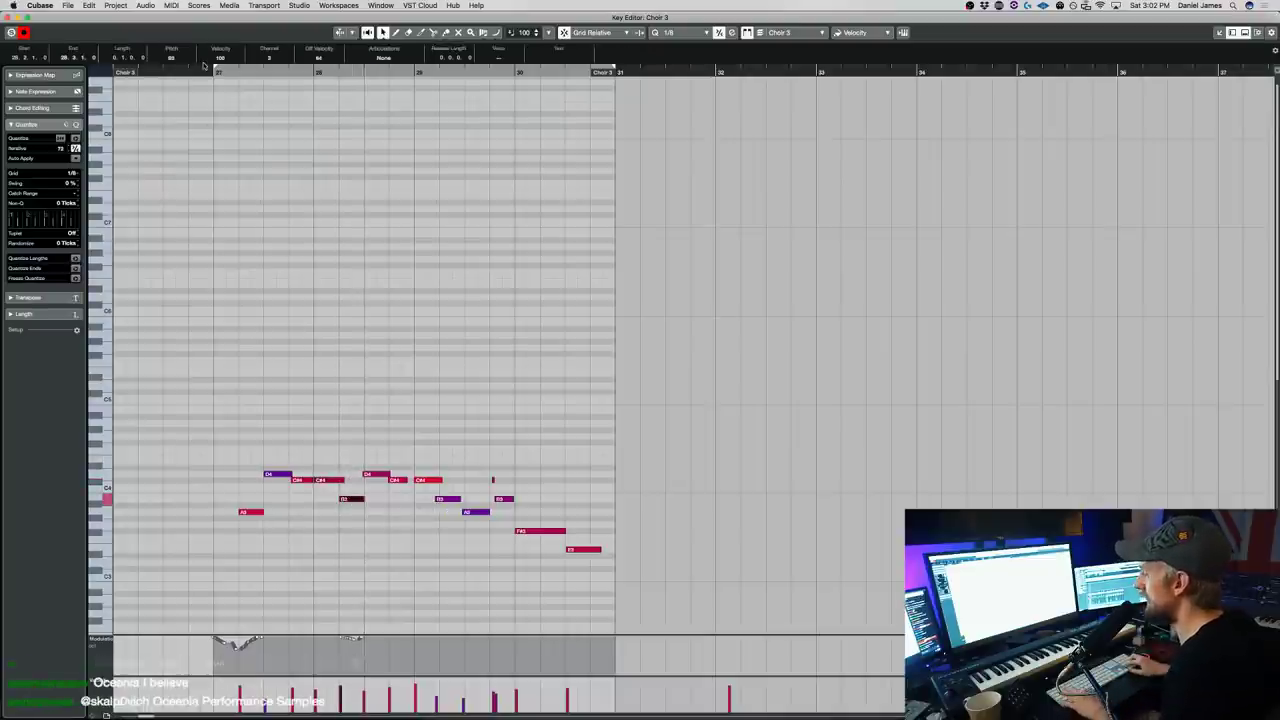
- Remove the stray C#4 in bar 29, fit the B3 to beat 4, extend the final E3 to bar 31 and close the editor
{"action": "key", "text": "space"}
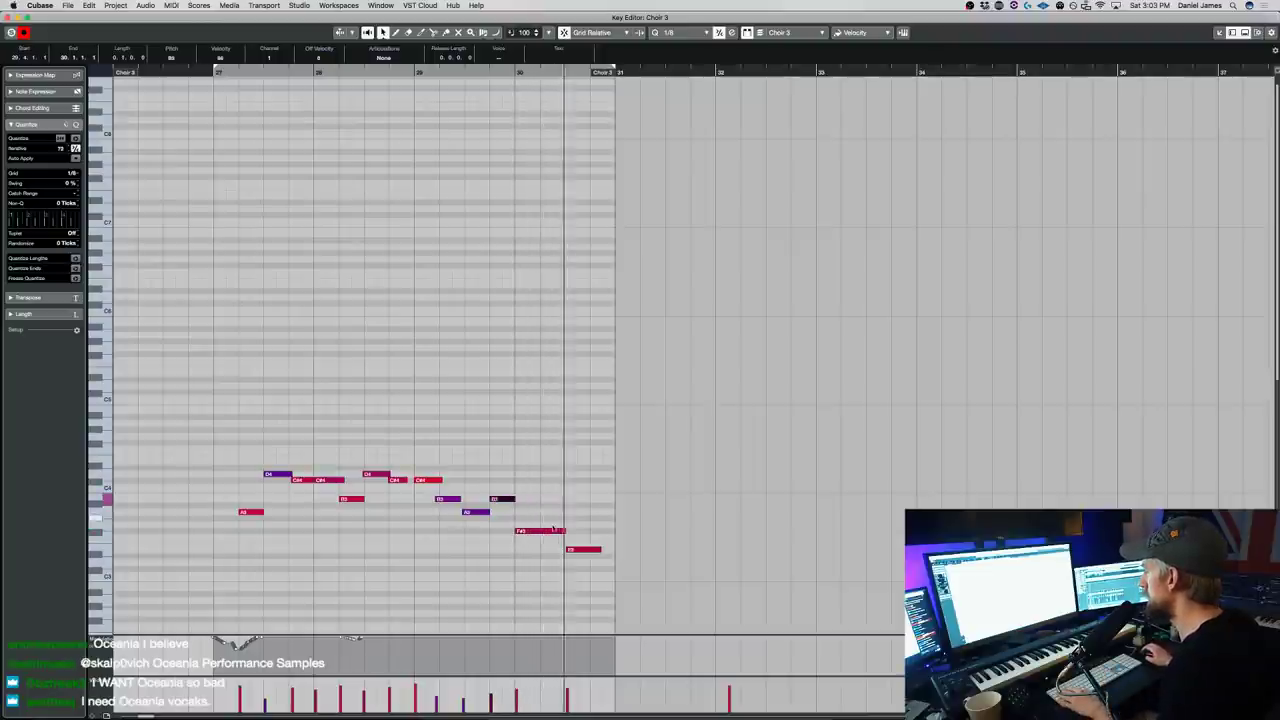
{"action": "left_click_drag", "start_coordinate": [600, 549], "coordinate": [616, 550]}
{"action": "key", "text": "Return"}
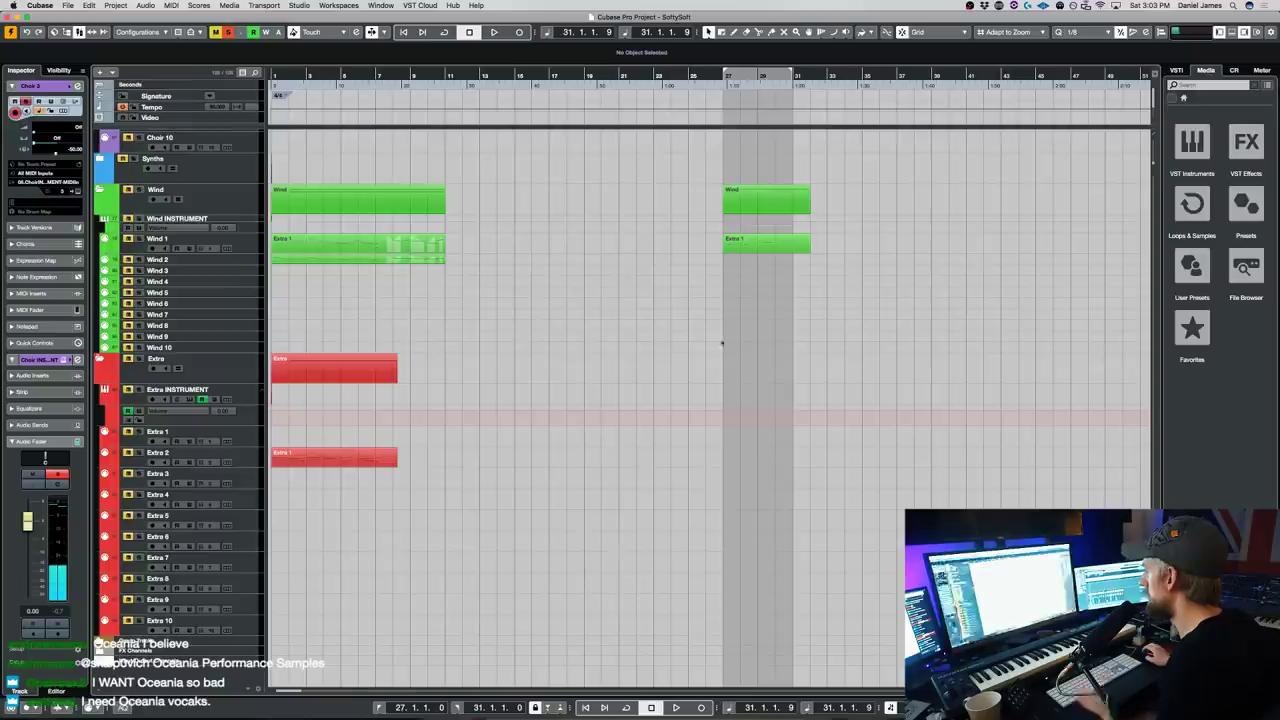
- Cut the Wind 1 event off at bar 31 and repeat the four-bar event from bar 31
{"action": "scroll", "coordinate": [766, 332], "scroll_direction": "up", "scroll_amount": 3}
{"action": "left_click", "coordinate": [799, 310]}
{"action": "key", "text": "Delete"}
{"action": "left_click_drag", "start_coordinate": [752, 309], "coordinate": [818, 311]}
- Try a copy of the repeated Wind 1 event on Strings 4 at bar 31, audition it and inspect its notes
{"action": "scroll", "coordinate": [825, 292], "scroll_direction": "up", "scroll_amount": 10}
{"action": "scroll", "coordinate": [828, 293], "scroll_direction": "up", "scroll_amount": 10}
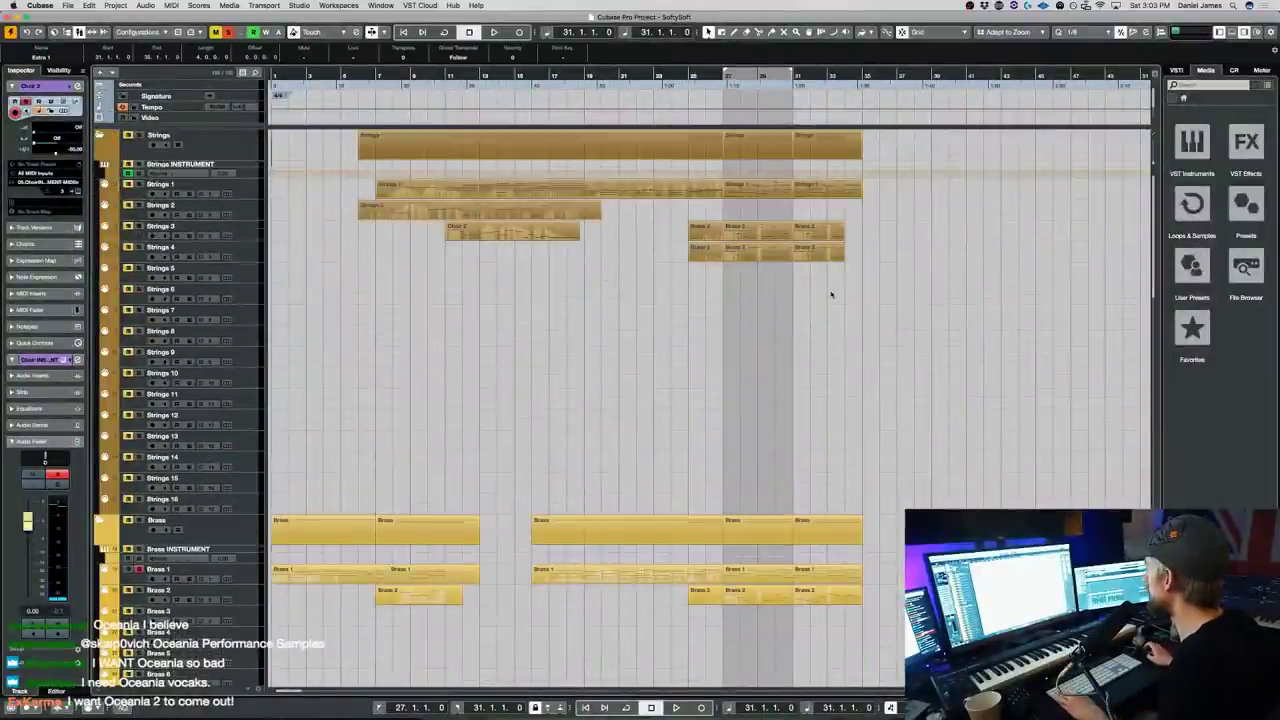
{"action": "scroll", "coordinate": [820, 270], "scroll_direction": "down", "scroll_amount": 10}
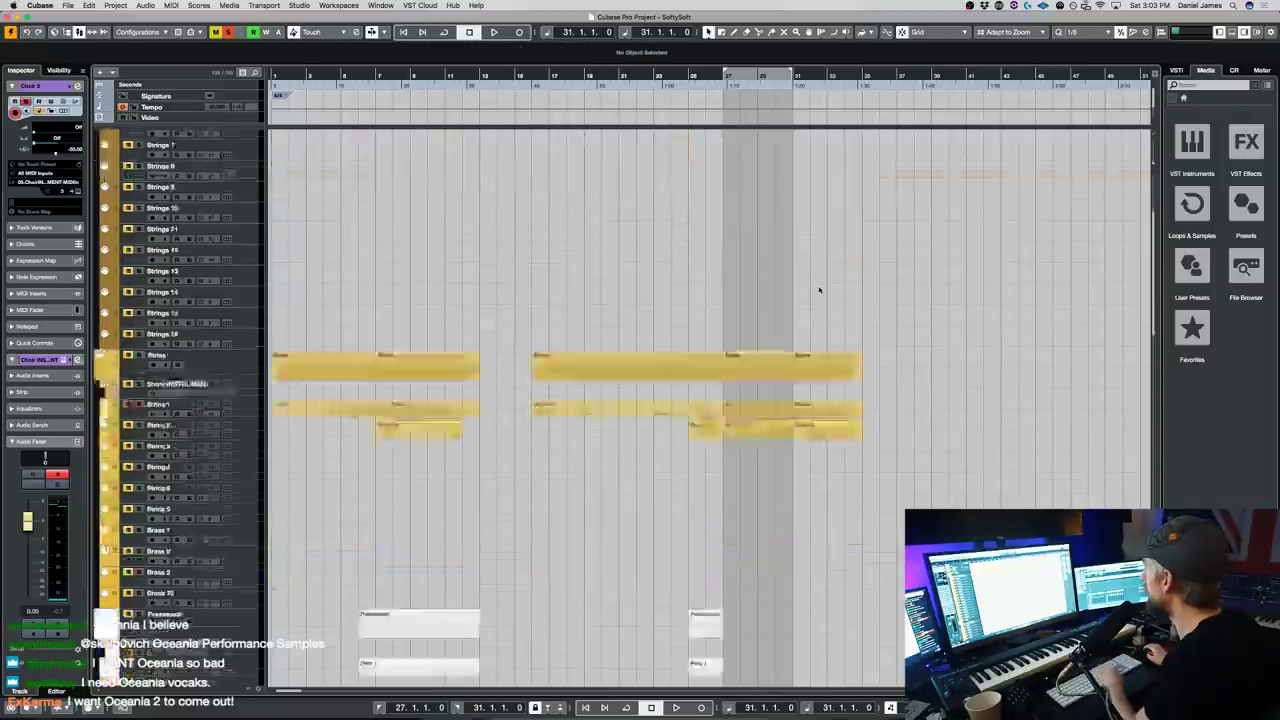
{"action": "scroll", "coordinate": [838, 240], "scroll_direction": "up", "scroll_amount": 10}
{"action": "left_click_drag", "start_coordinate": [835, 243], "coordinate": [832, 247]}
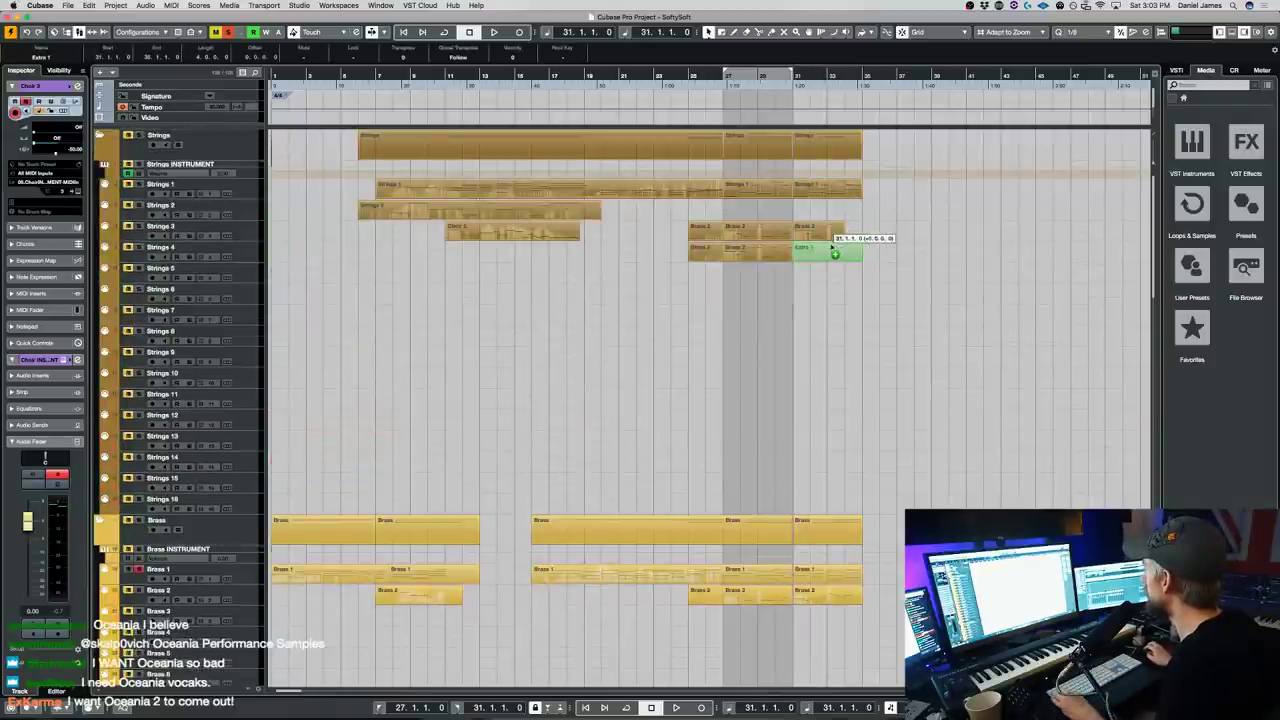
{"action": "key", "text": "space"}
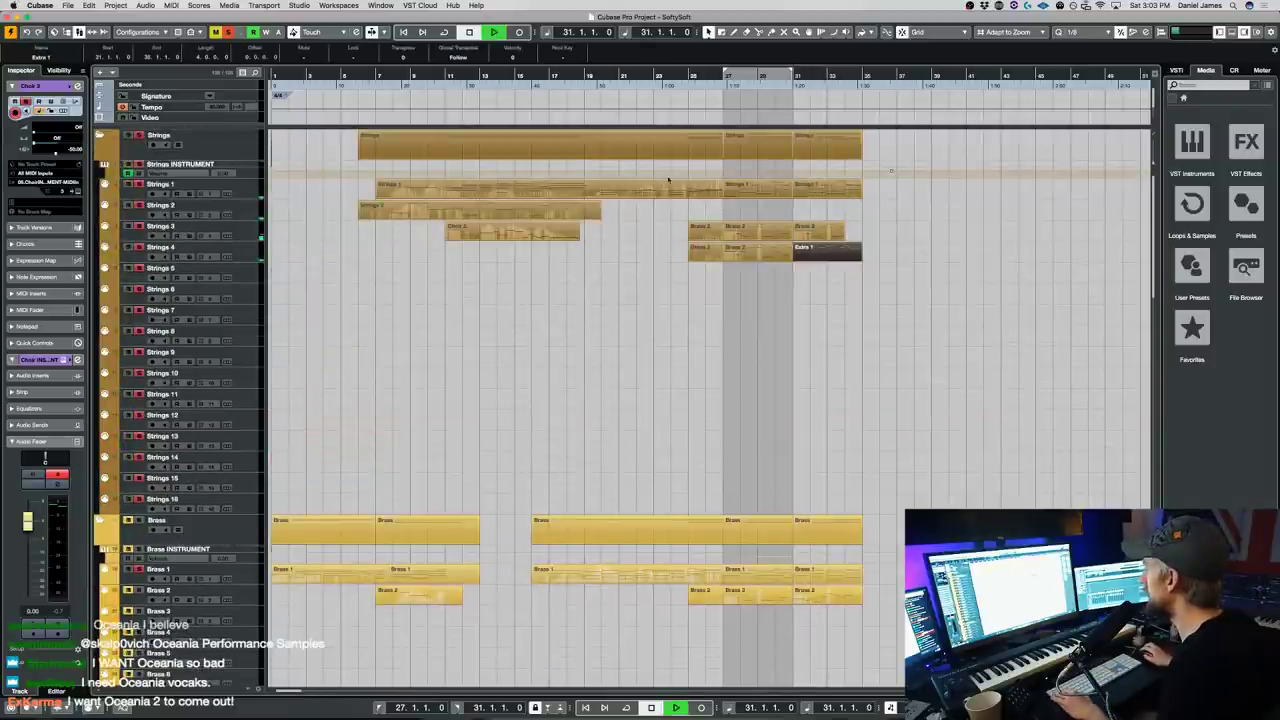
{"action": "double_click", "coordinate": [818, 259]}
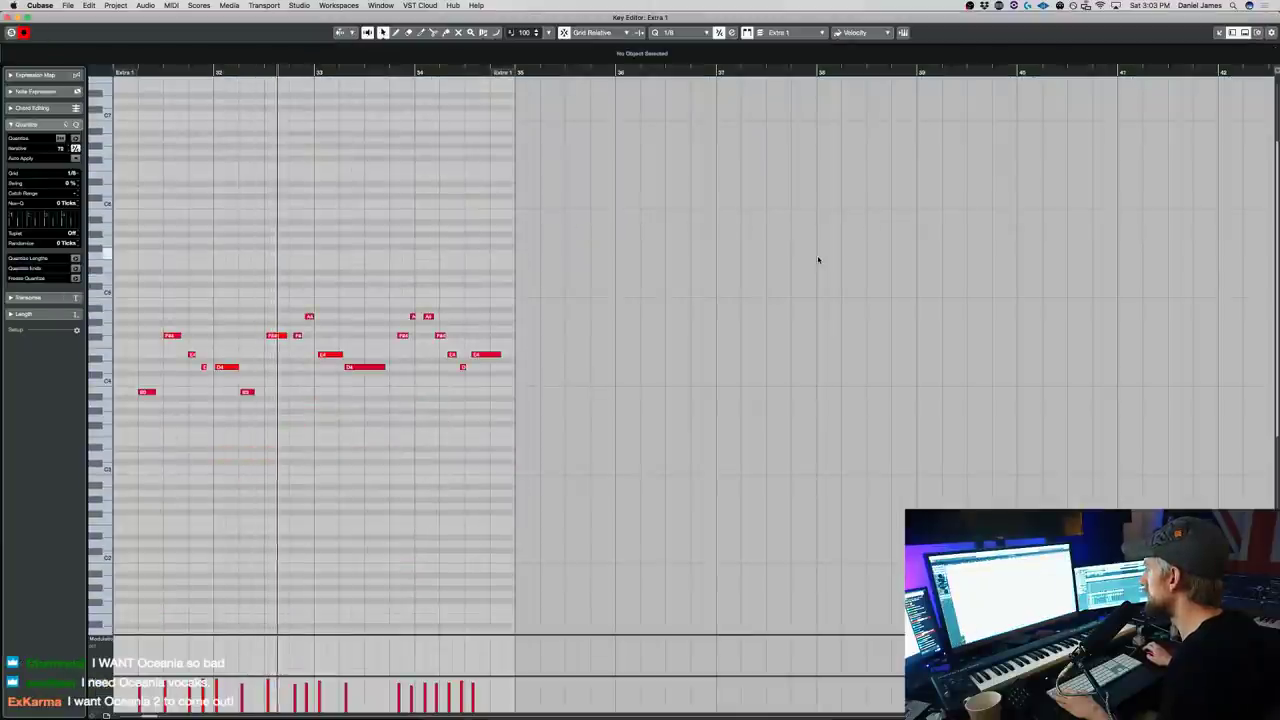
{"action": "key", "text": "Escape"}
{"action": "key", "text": "space"}
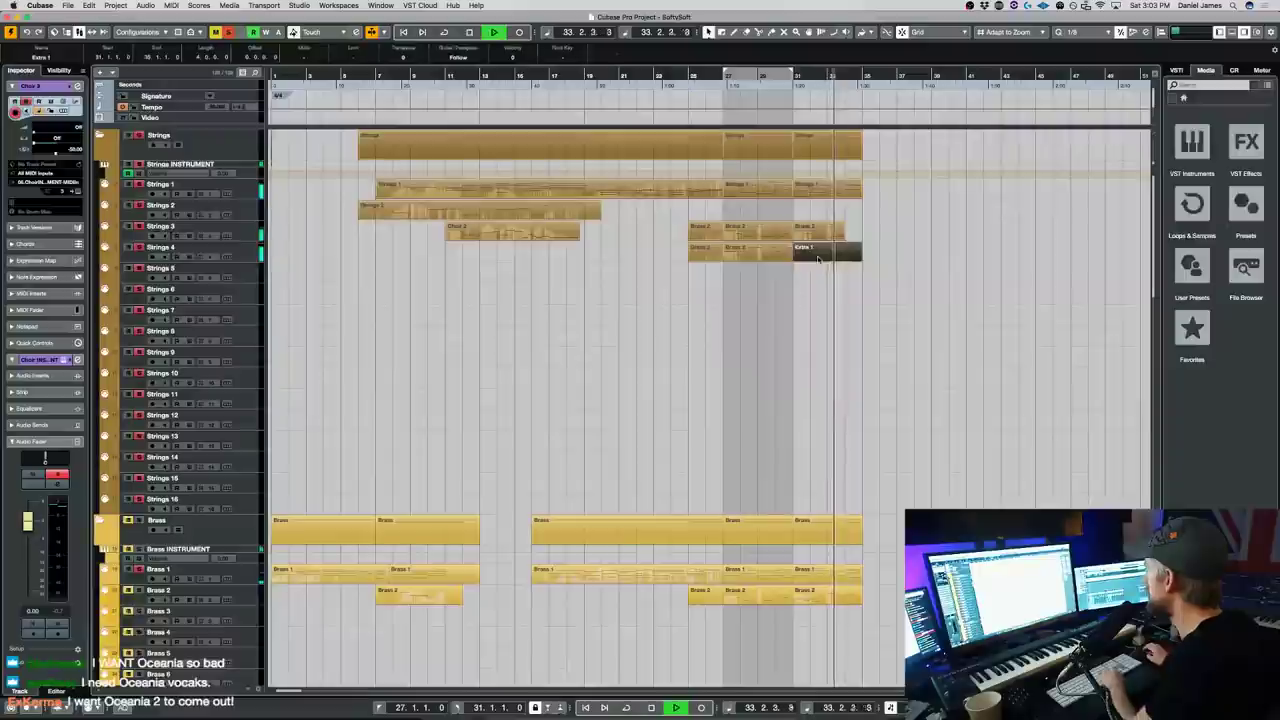
- Split the Choir 3 event at bar 27, delete its bar 26 lead-in and repeat the remaining four bars from bar 31
{"action": "scroll", "coordinate": [825, 284], "scroll_direction": "down", "scroll_amount": 20}
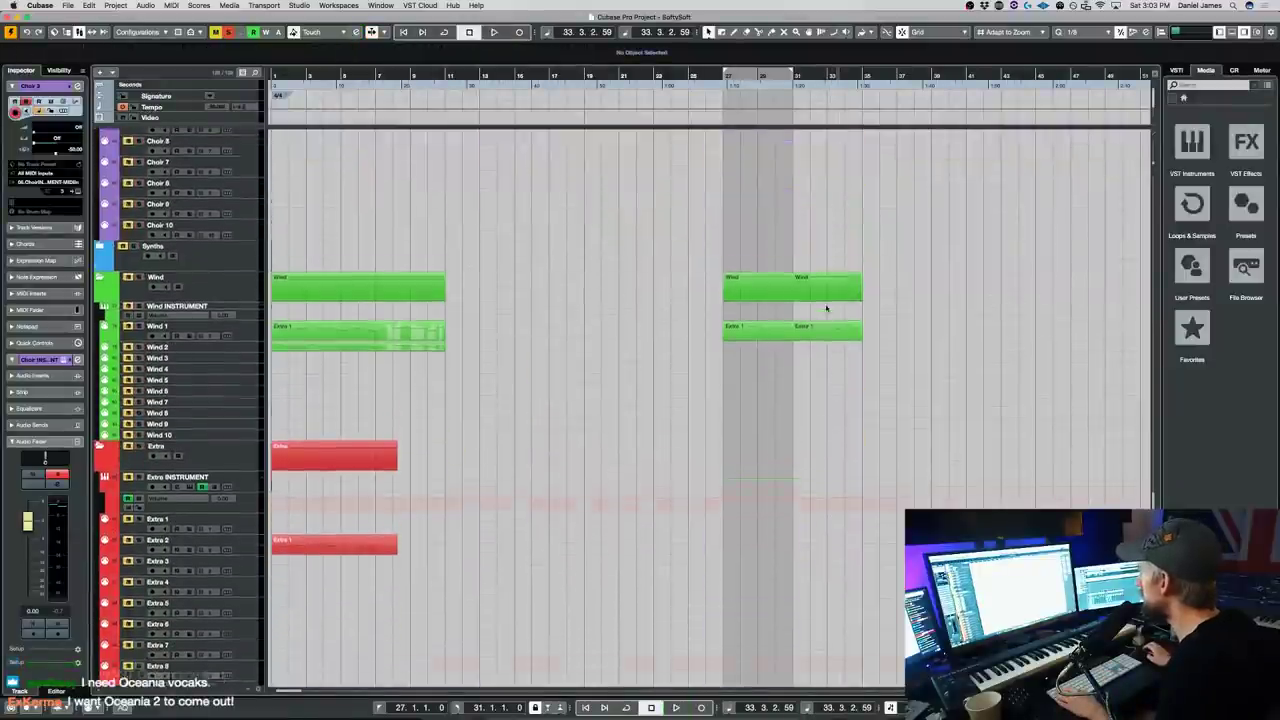
{"action": "scroll", "coordinate": [828, 305], "scroll_direction": "up", "scroll_amount": 5}
{"action": "key", "text": "1"}
{"action": "left_click", "coordinate": [714, 254]}
{"action": "key", "text": "Delete"}
{"action": "left_click", "coordinate": [745, 254]}
{"action": "key", "text": "super+d"}
- Copy the repeated Choir 3 event onto Strings 4 at bar 31 and play the passage
{"action": "scroll", "coordinate": [846, 228], "scroll_direction": "up", "scroll_amount": 20}
{"action": "mouse_move", "coordinate": [846, 251]}
{"action": "left_mouse_down"}
{"action": "mouse_move", "coordinate": [846, 228]}
{"action": "mouse_move", "coordinate": [854, 250]}
{"action": "mouse_move", "coordinate": [840, 246]}
{"action": "left_mouse_up"}
{"action": "scroll", "coordinate": [846, 228], "scroll_direction": "up", "scroll_amount": 10}
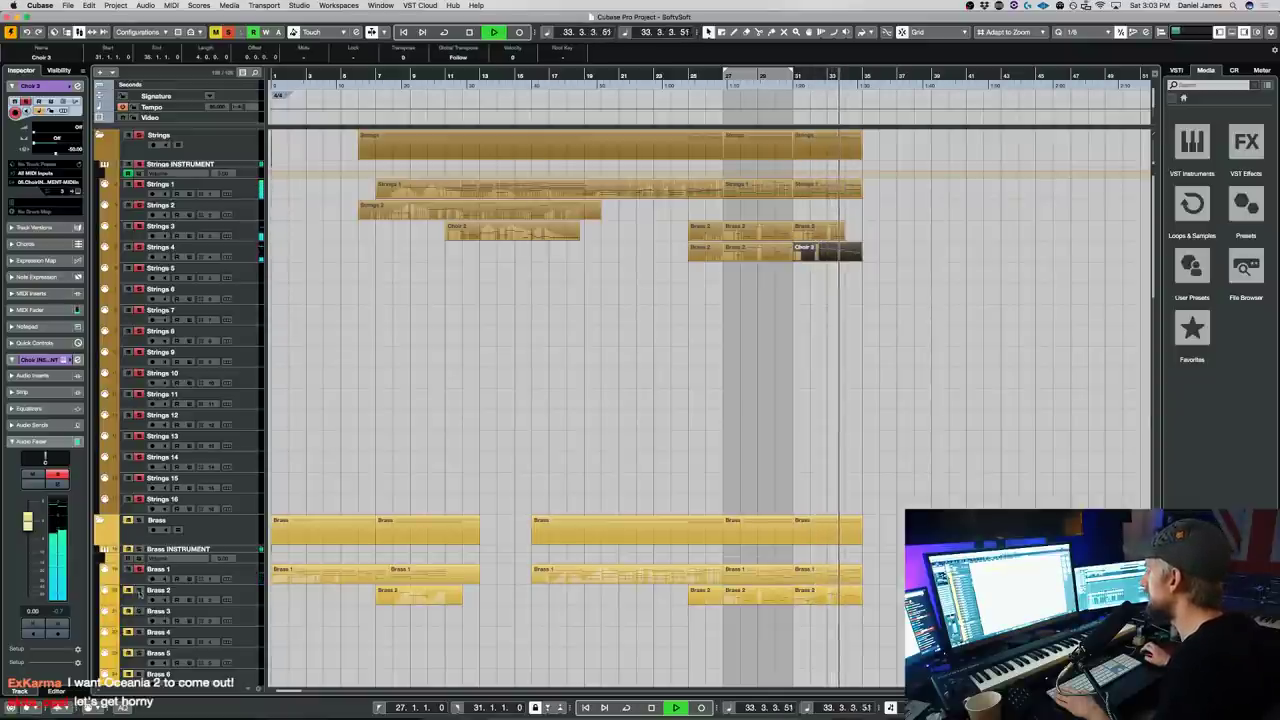
- Inspect the Brass 2 event at bar 31, copy it onto Choir 3 and compare the overlapping notes in the Key Editor
{"action": "left_click", "coordinate": [843, 598]}
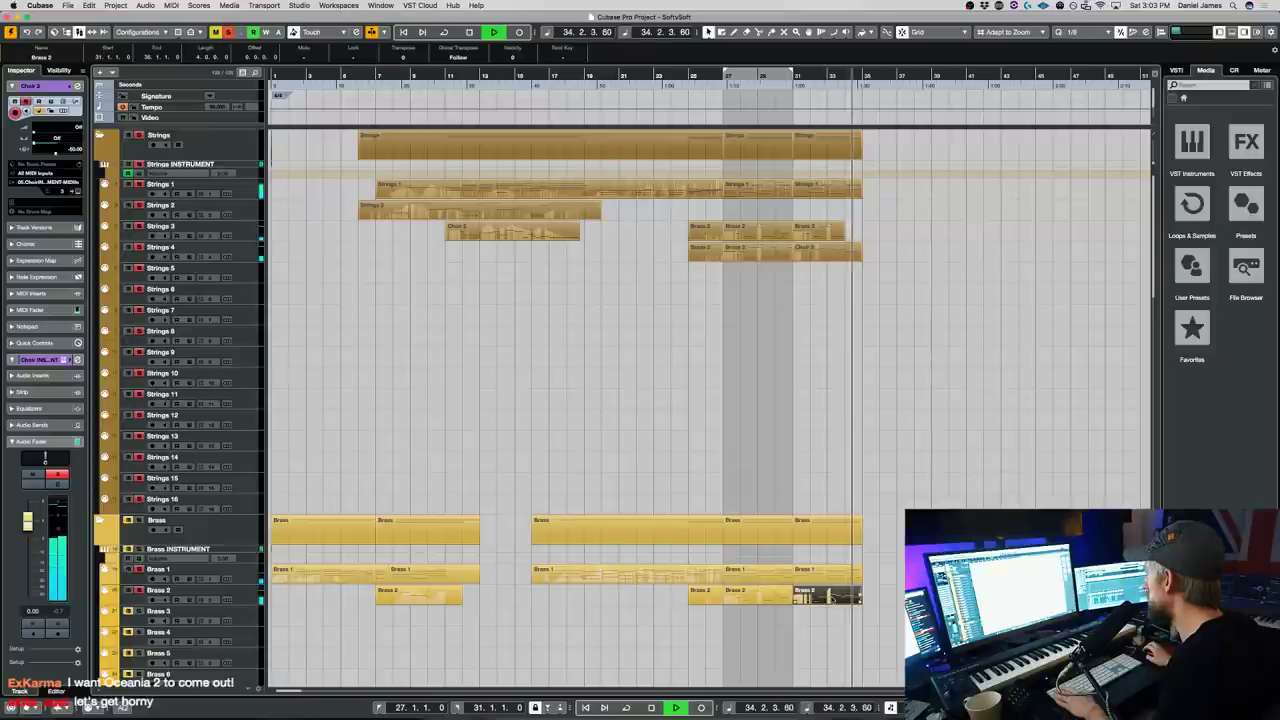
{"action": "double_click", "coordinate": [843, 598]}
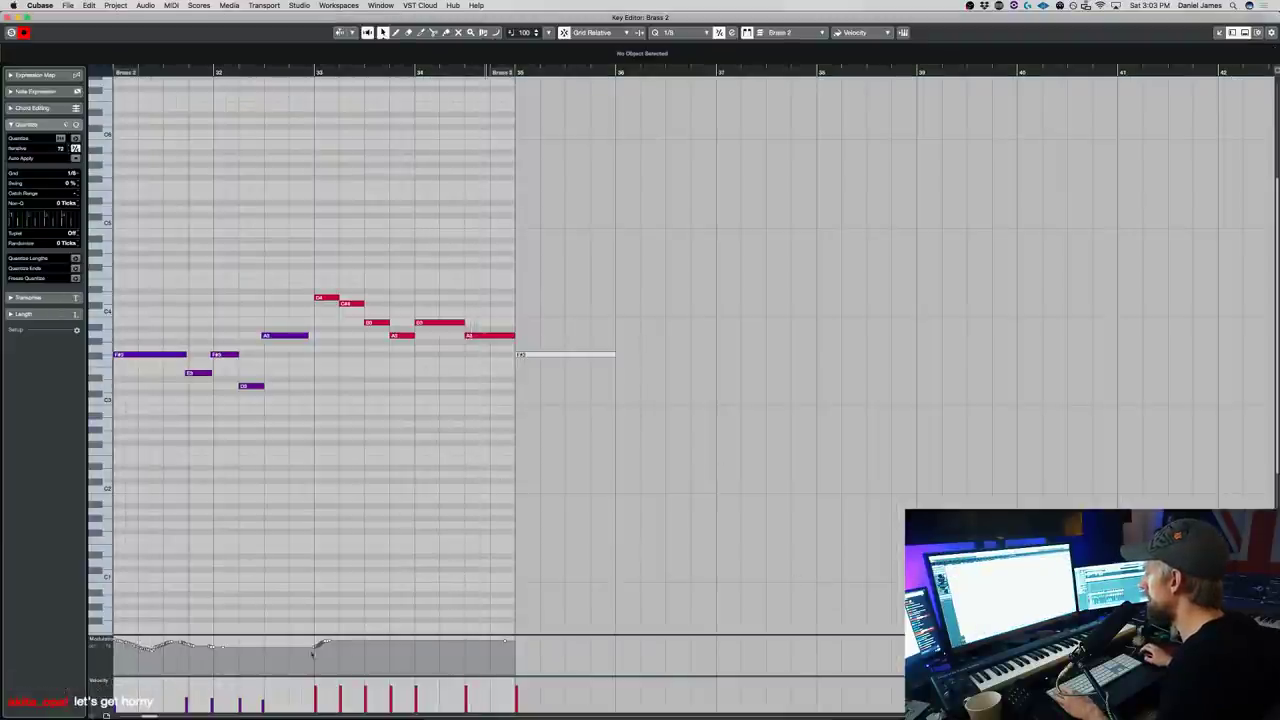
{"action": "key", "text": "super+a"}
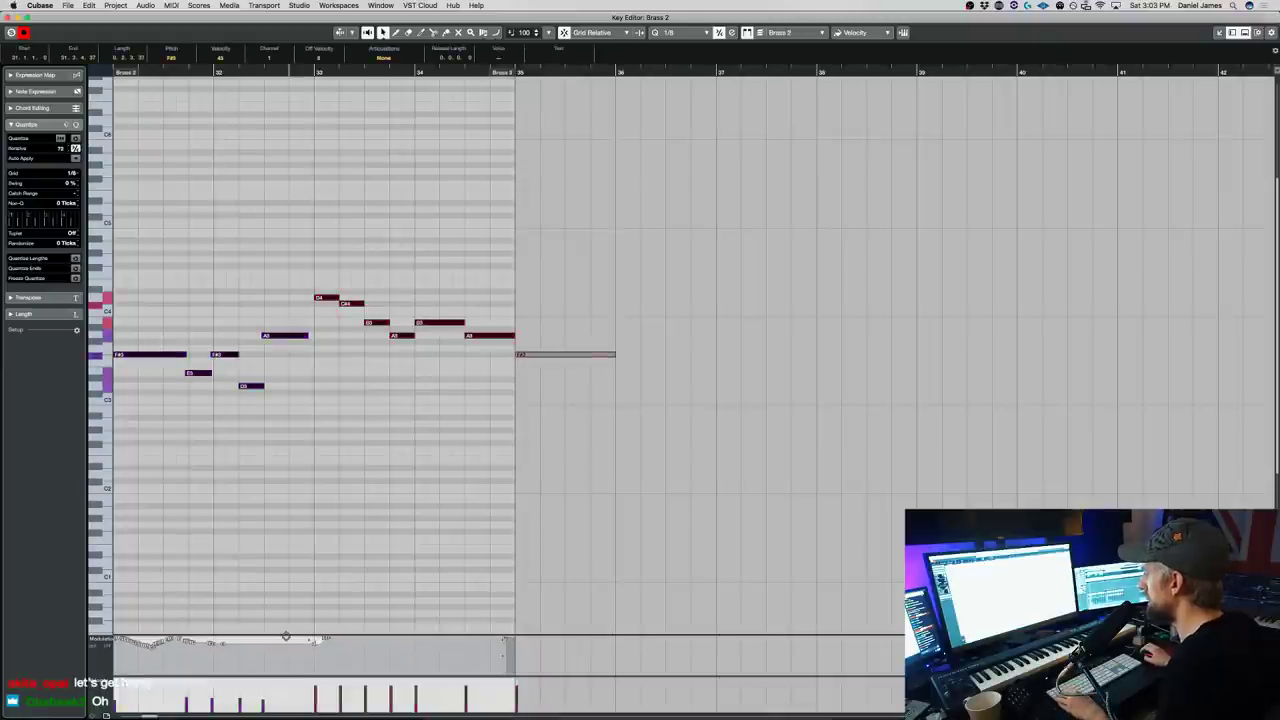
{"action": "key", "text": "Escape"}
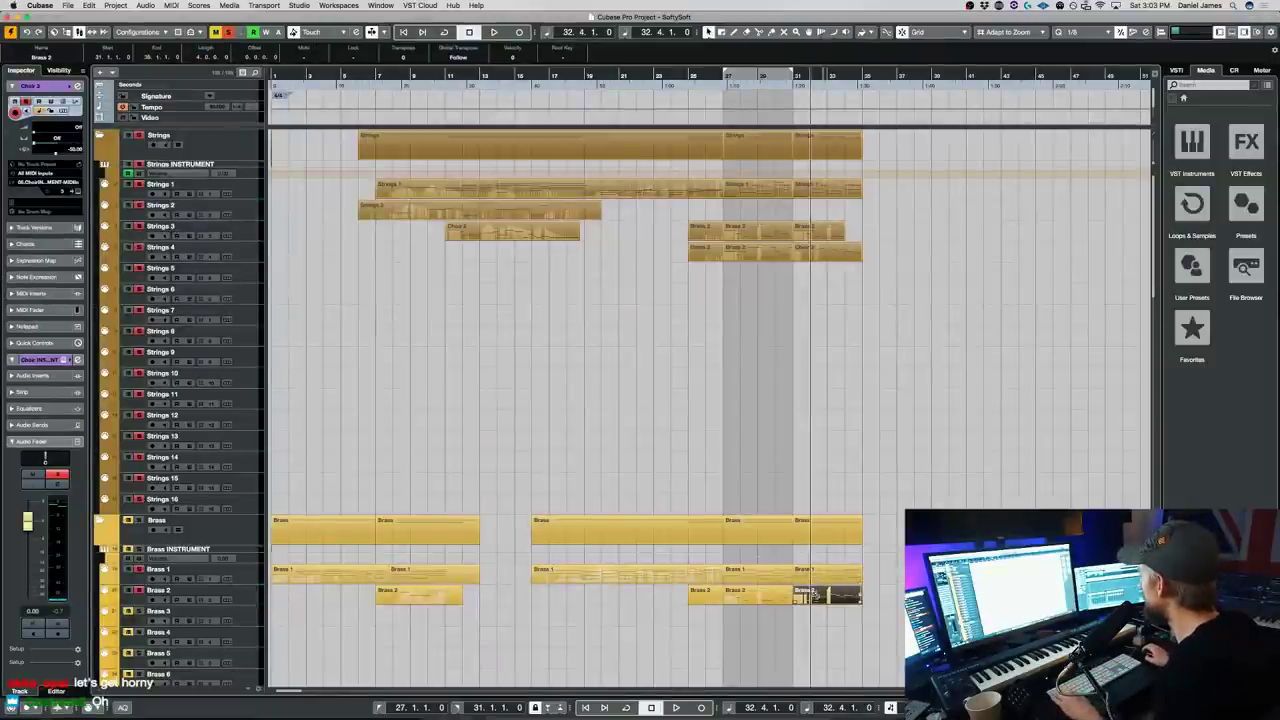
{"action": "left_click_drag", "start_coordinate": [812, 594], "coordinate": [820, 611]}
{"action": "left_click_drag", "start_coordinate": [804, 403], "coordinate": [817, 162]}
{"action": "double_click", "coordinate": [817, 162]}
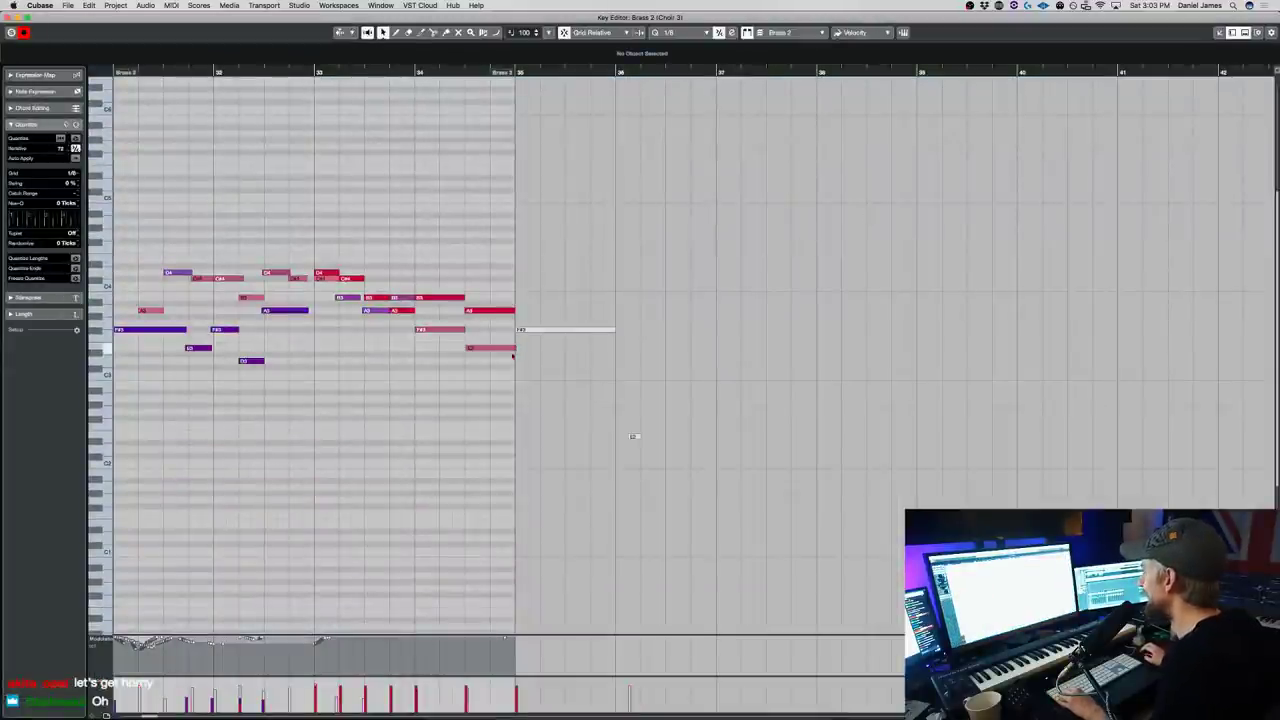
{"action": "key", "text": "Escape"}
- Move the Brass 2 copy off Choir 3, check its notes, place it on Choir 2 at bar 31 and play it
{"action": "left_click", "coordinate": [826, 189]}
{"action": "left_click_drag", "start_coordinate": [825, 160], "coordinate": [824, 180]}
{"action": "double_click", "coordinate": [824, 180]}
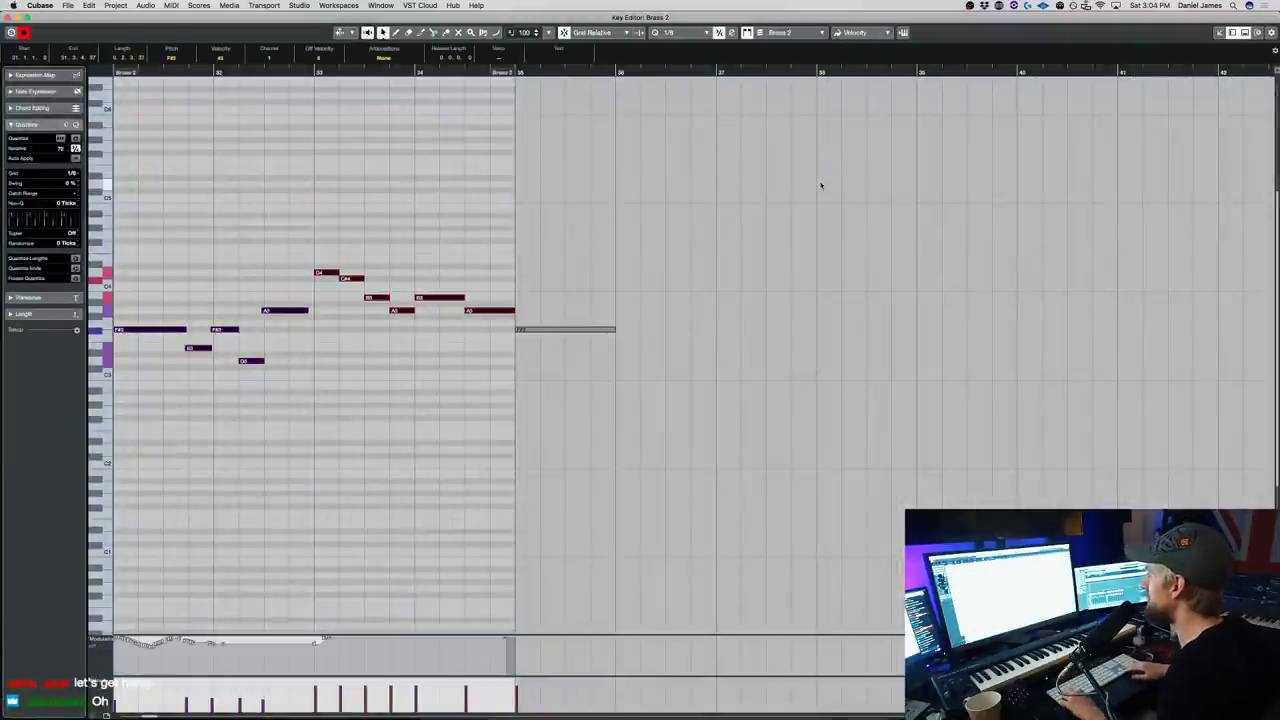
{"action": "key", "text": "Escape"}
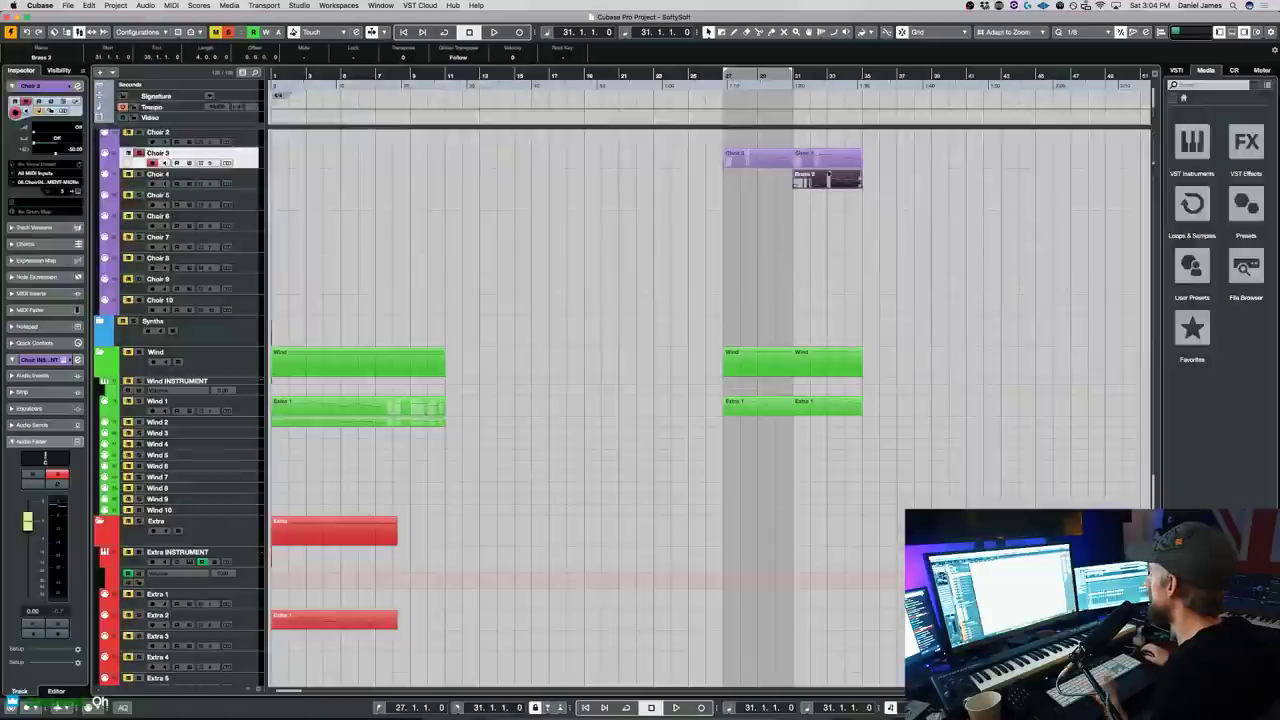
{"action": "scroll", "coordinate": [820, 186], "scroll_direction": "up", "scroll_amount": 4}
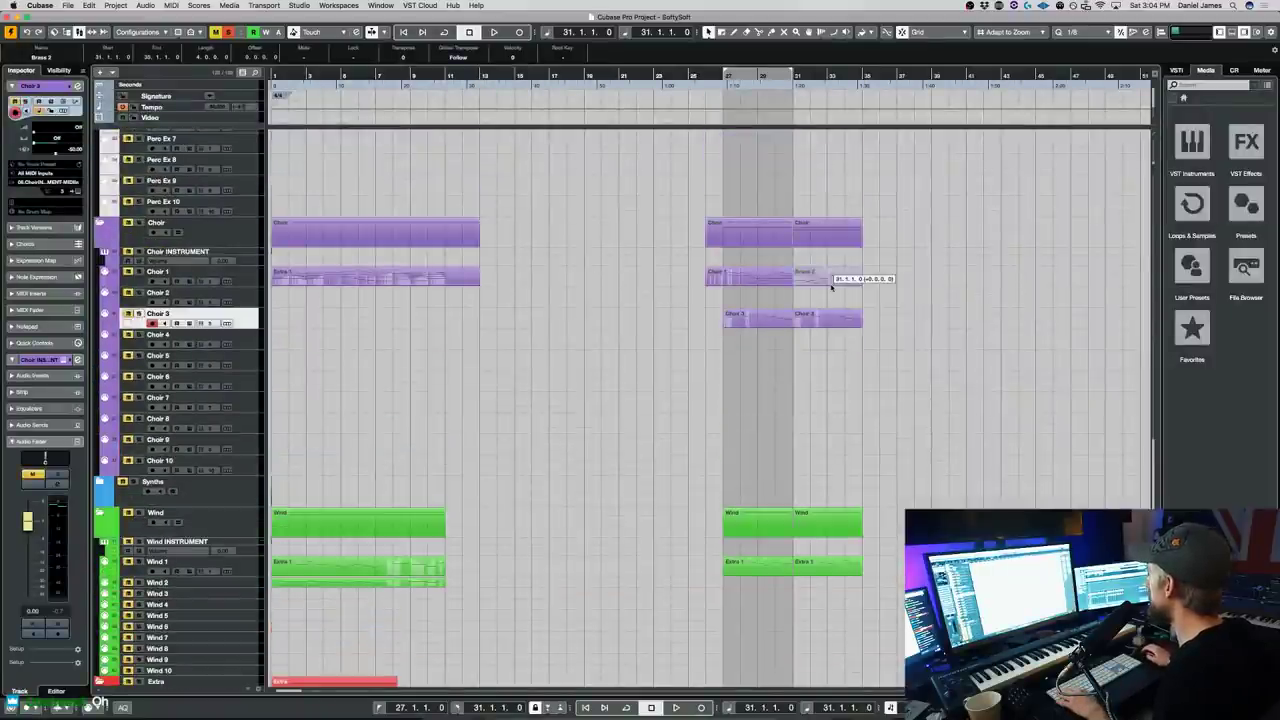
{"action": "left_click_drag", "start_coordinate": [830, 287], "coordinate": [830, 296]}
{"action": "key", "text": "space"}
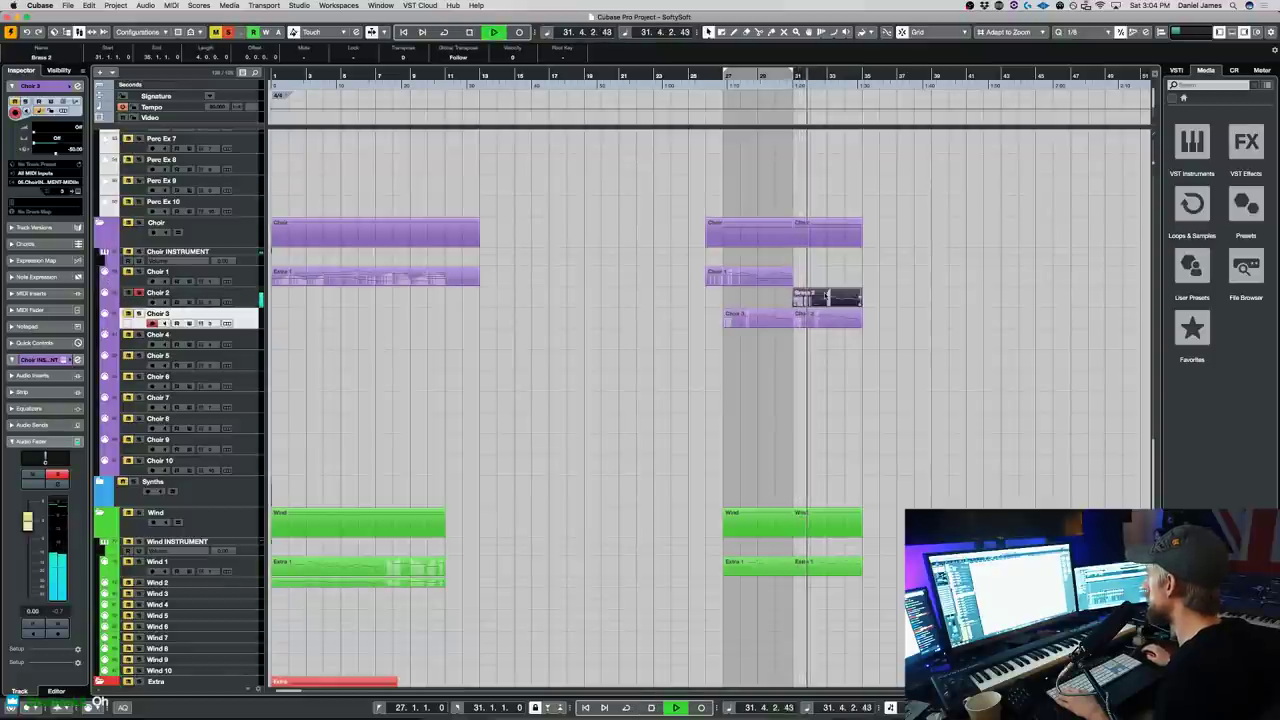
- Transpose all notes of the Choir 2 event up one octave, starting on F#3, and play them
{"action": "double_click", "coordinate": [823, 298]}
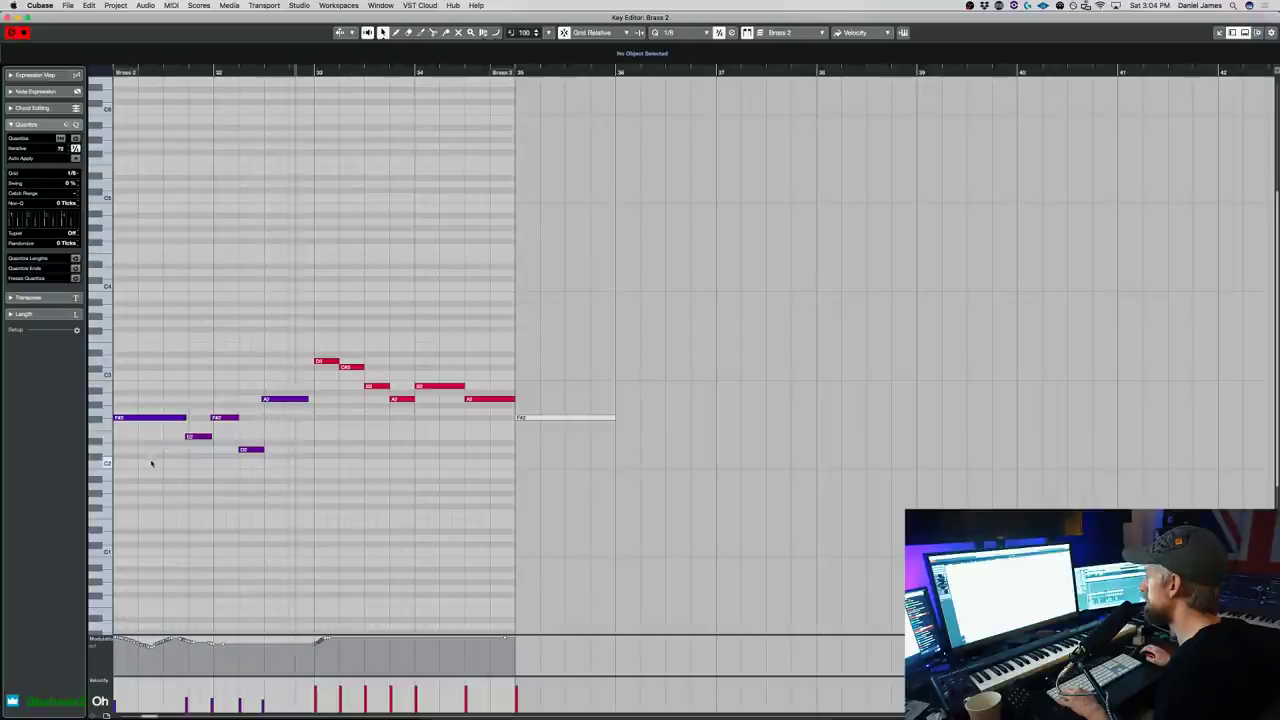
{"action": "left_click_drag", "start_coordinate": [151, 463], "coordinate": [517, 266]}
{"action": "key", "text": "shift+Up"}
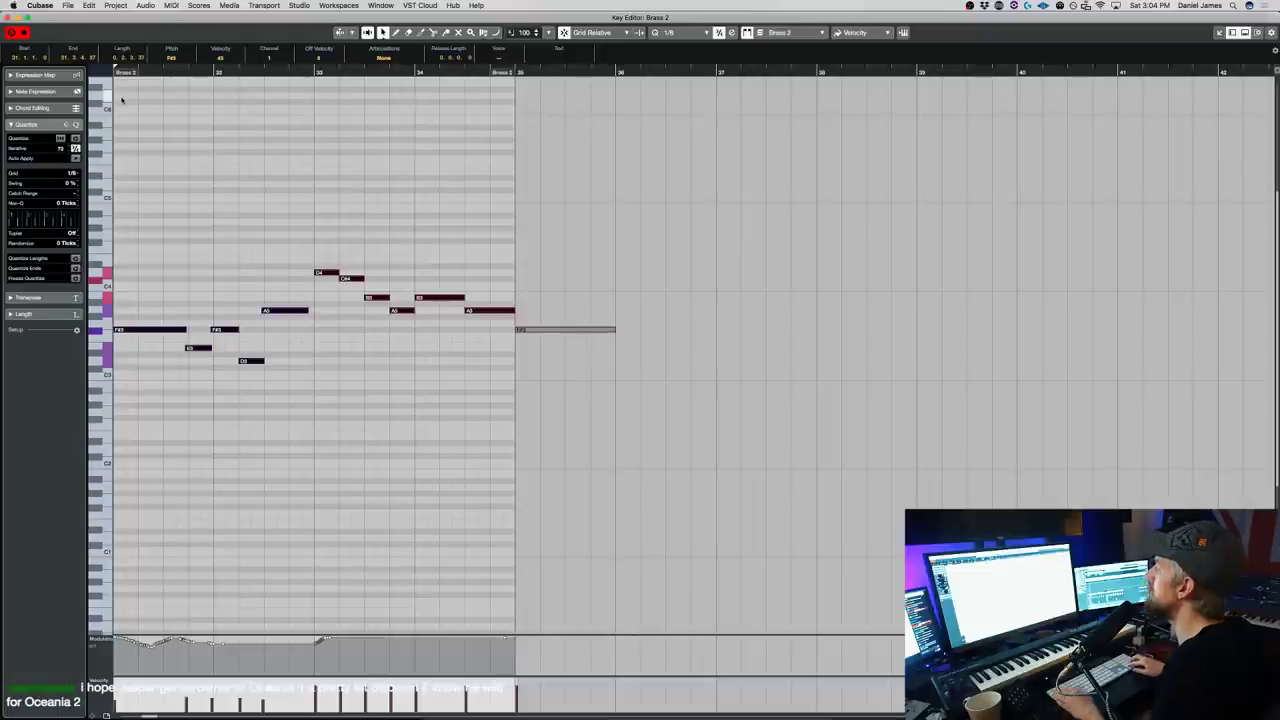
{"action": "key", "text": "space"}
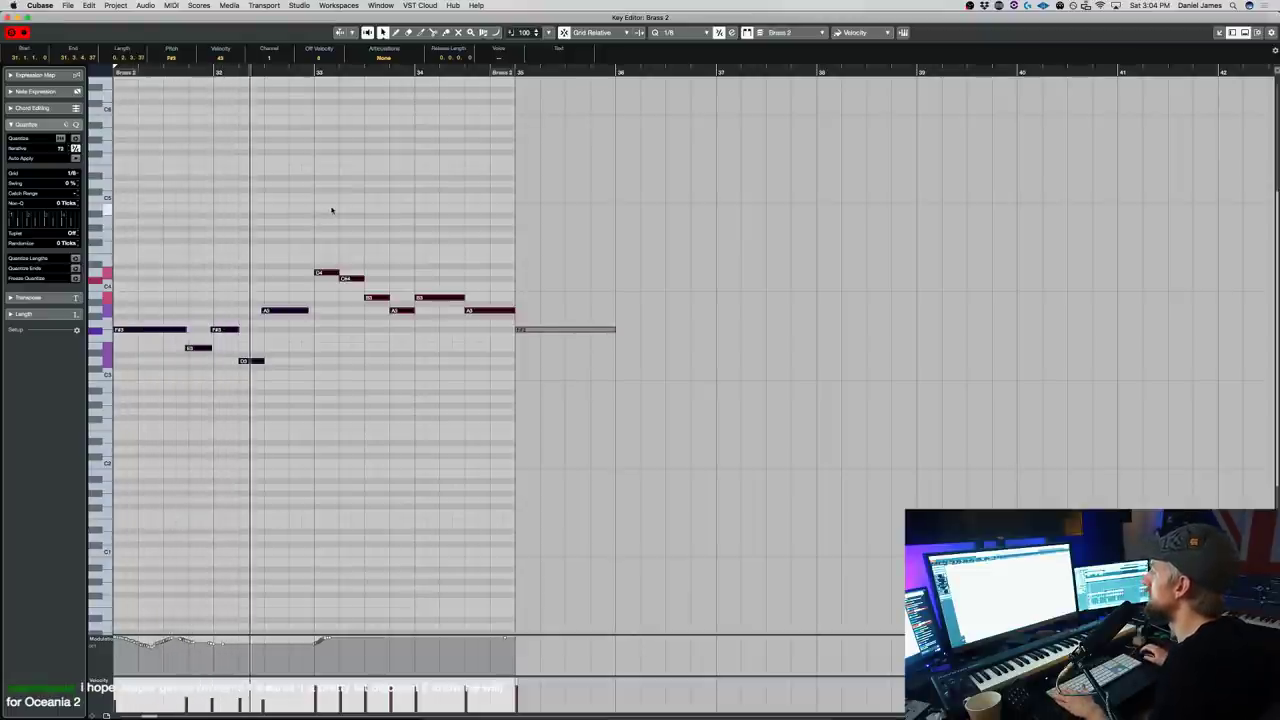
- Lengthen the Choir 2 notes from the D3 in bar 32 slightly so they overlap, transpose everything up another octave and close the editor
{"action": "left_click", "coordinate": [289, 363]}
{"action": "left_click_drag", "start_coordinate": [263, 362], "coordinate": [496, 242]}
{"action": "key", "text": "super+a"}
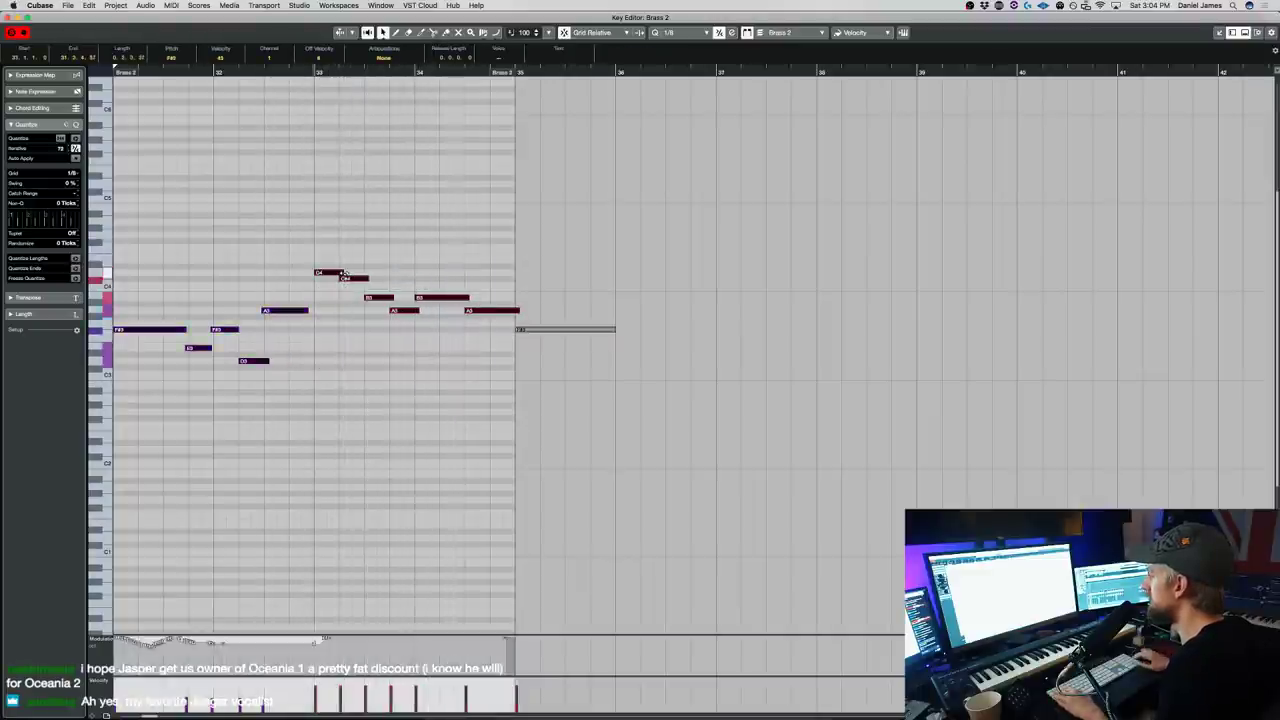
{"action": "key", "text": "shift+Up"}
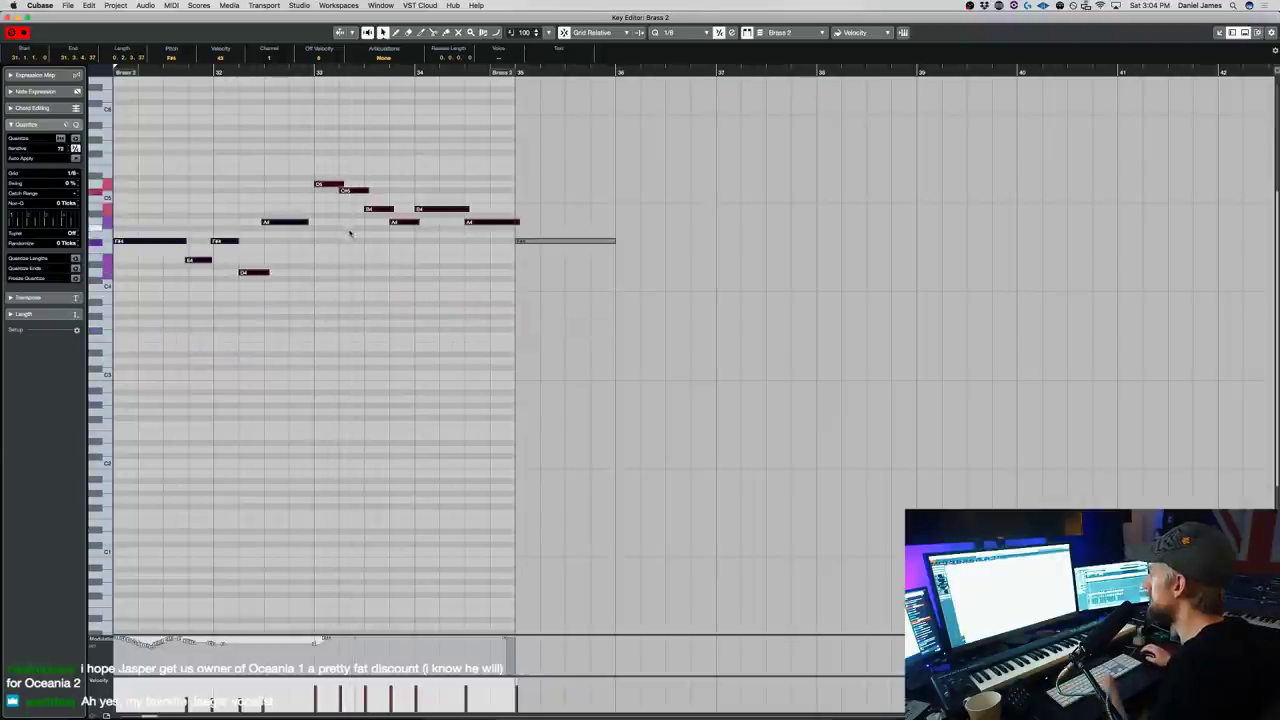
{"action": "key", "text": "Escape"}
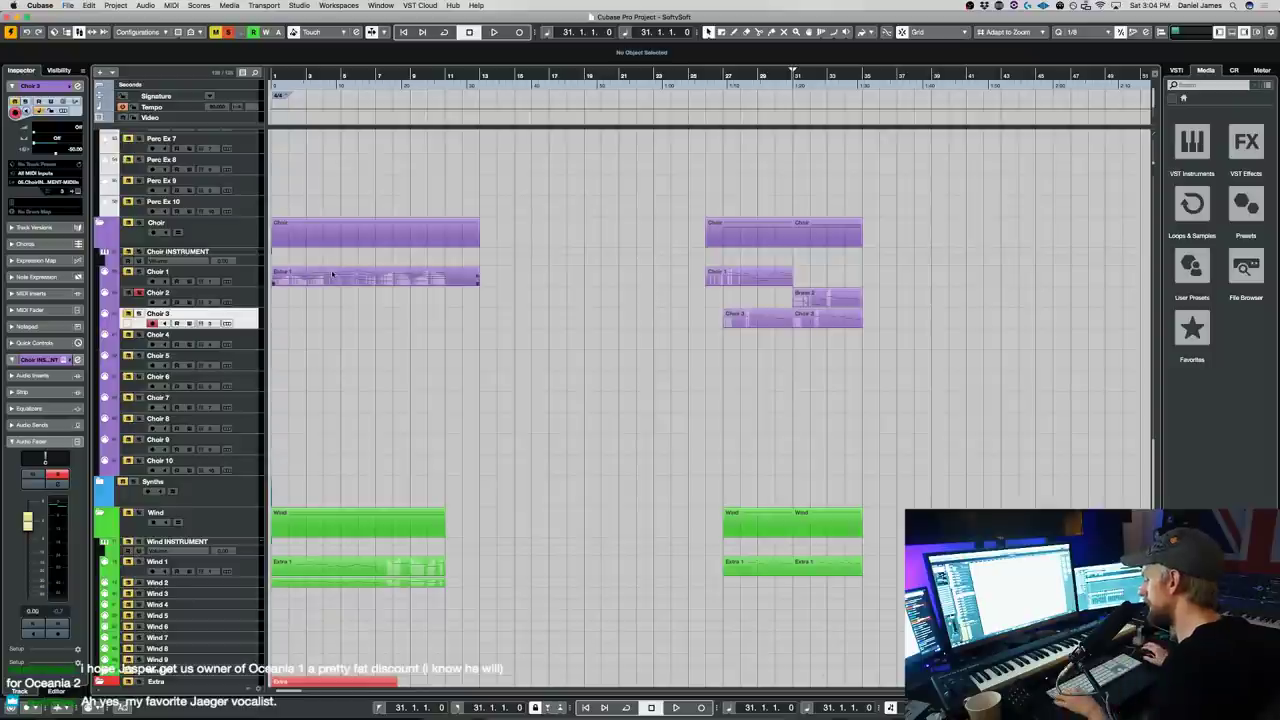
- Open the choir's Kontakt instrument and browse the Samples library to the True Legato folder of Zero-G Ethera EVI 2.0
{"action": "left_click", "coordinate": [227, 323]}
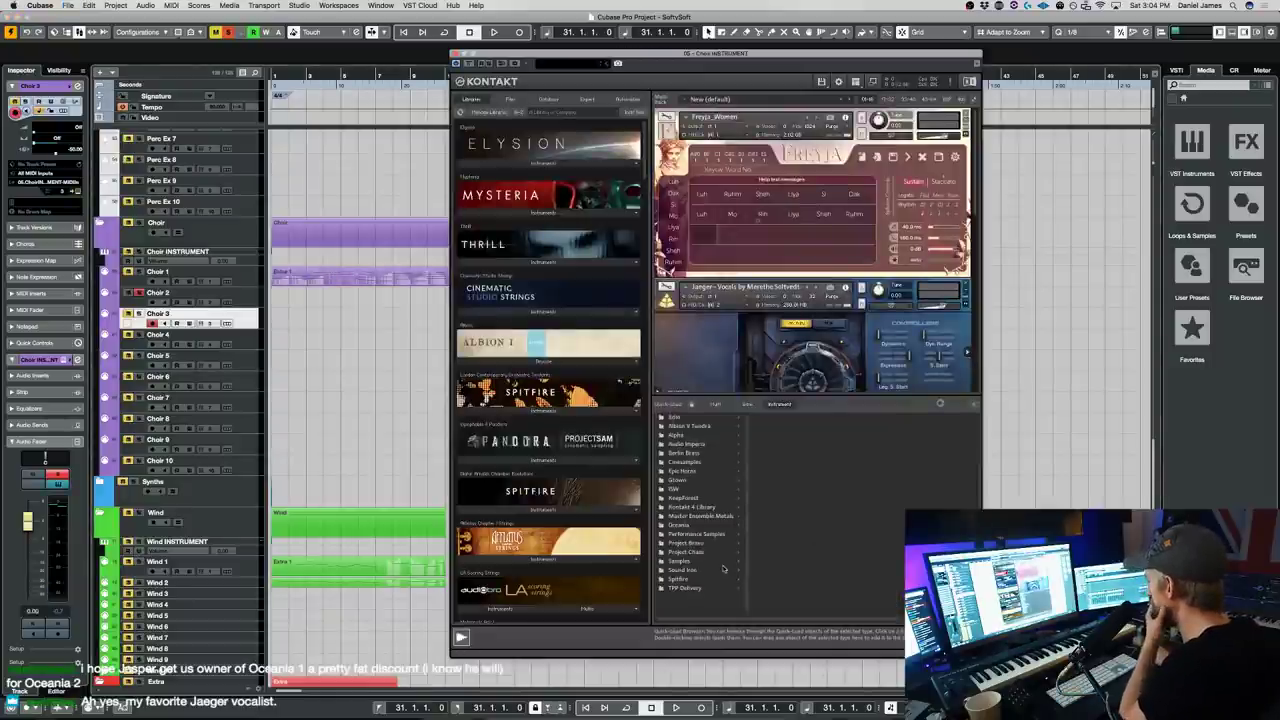
{"action": "left_click", "coordinate": [704, 563]}
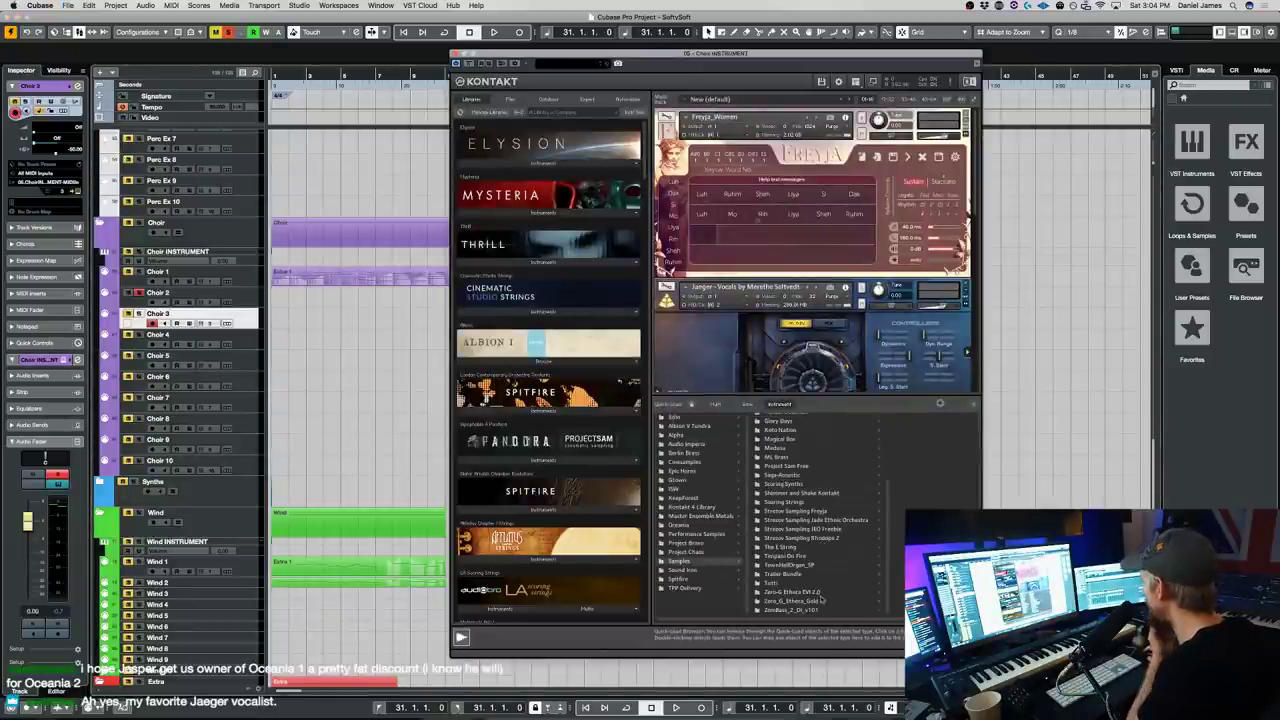
{"action": "left_click", "coordinate": [818, 593]}
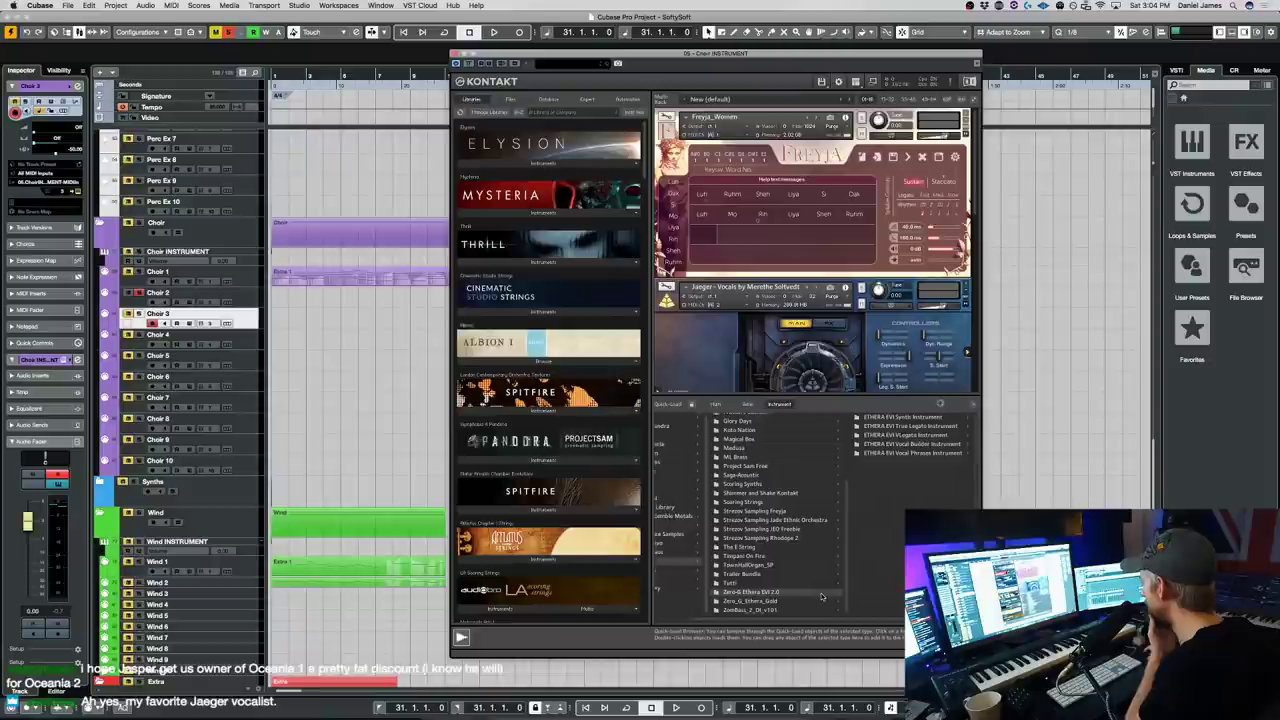
{"action": "left_click", "coordinate": [912, 427]}
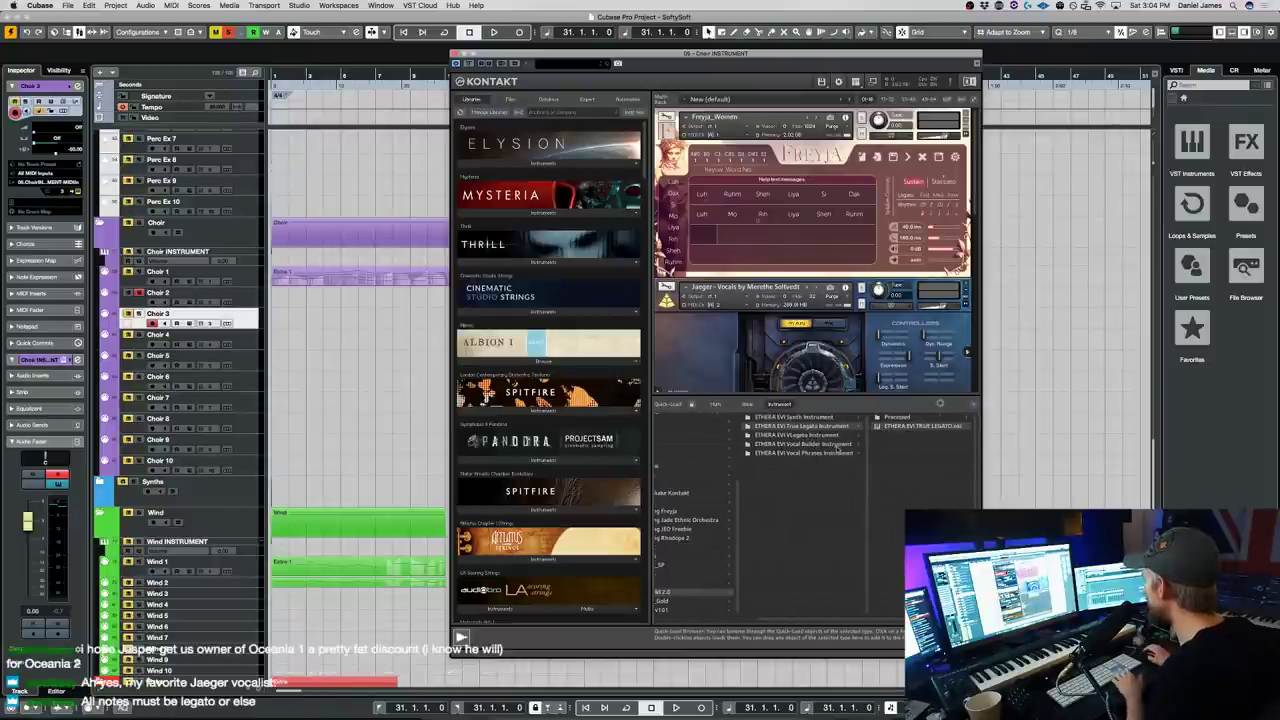
- Check which instruments the Zero_G_Ethera_Gold folder contains
{"action": "scroll", "coordinate": [698, 606], "scroll_direction": "left", "scroll_amount": 3}
{"action": "left_click", "coordinate": [689, 600]}
{"action": "scroll", "coordinate": [687, 597], "scroll_direction": "left", "scroll_amount": 2}
{"action": "key", "text": "Down"}
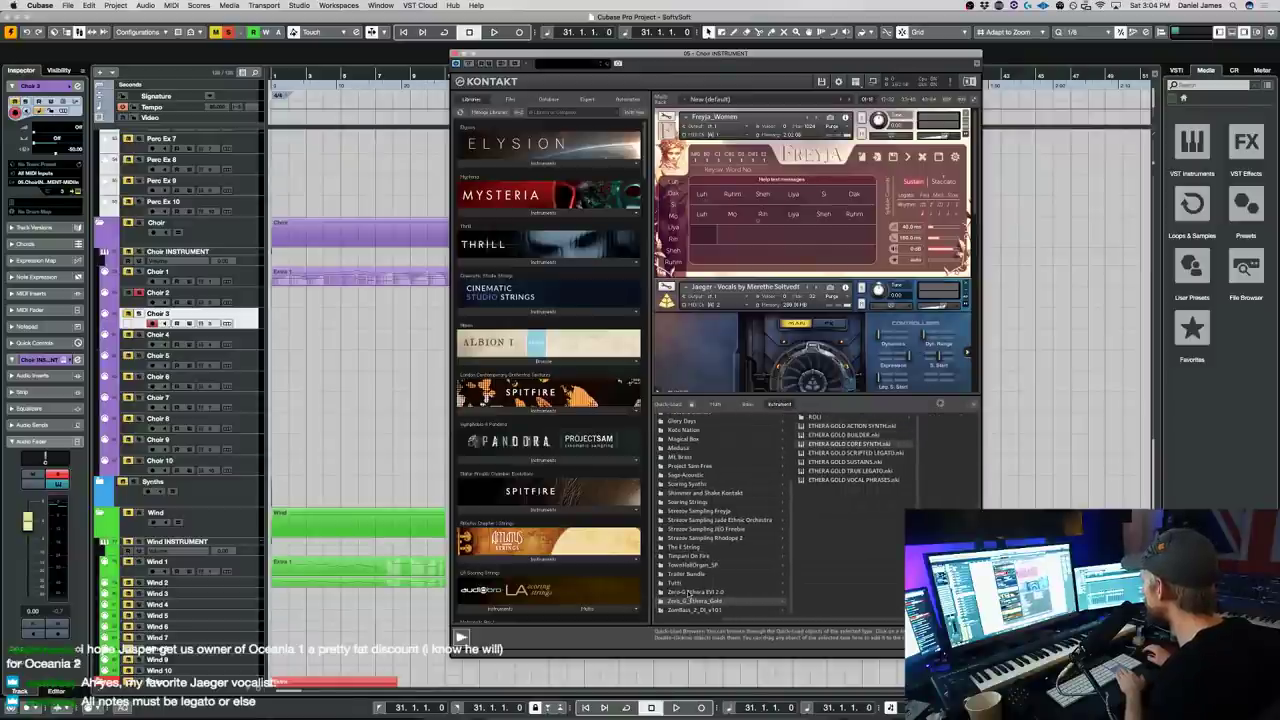
- Return to the Zero-G Ethera EVI 2.0 folder, load the ETHERA EVI TRUE LEGATO instrument and bring it into view in the rack
{"action": "left_click", "coordinate": [694, 593]}
{"action": "key", "text": "Down"}
{"action": "key", "text": "Down"}
{"action": "key", "text": "Up"}
{"action": "key", "text": "Up"}
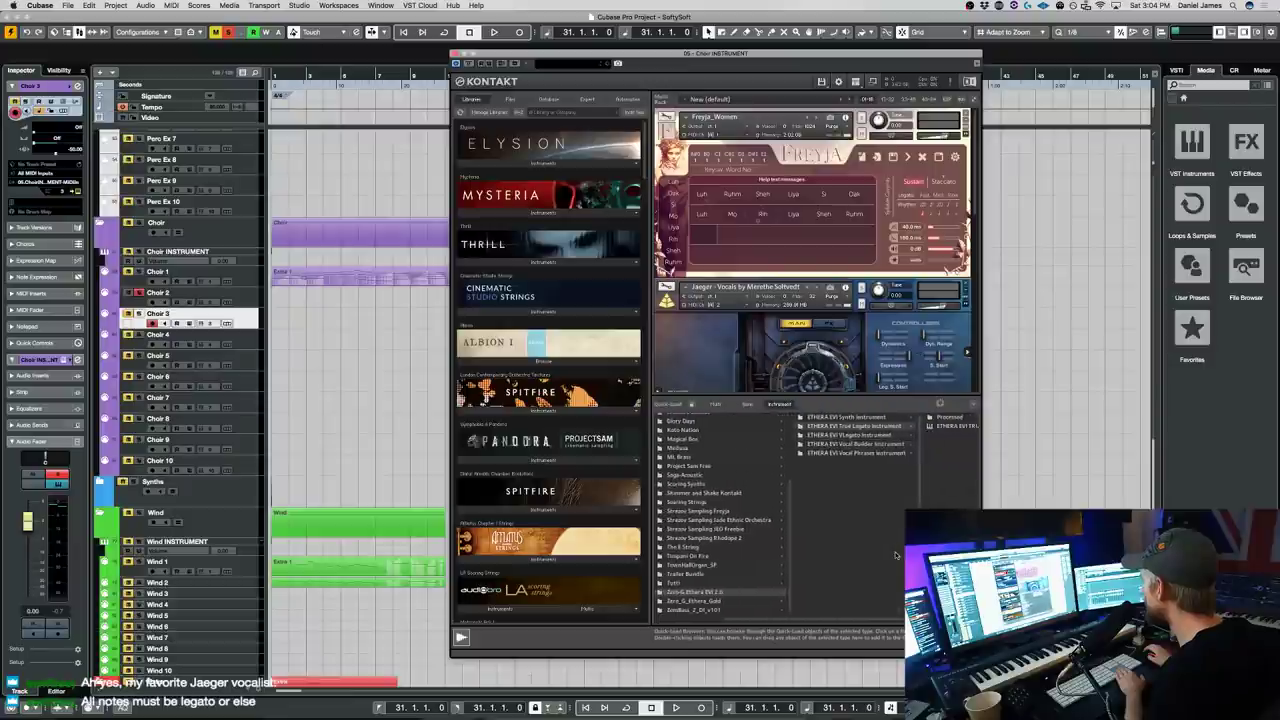
{"action": "key", "text": "Right"}
{"action": "key", "text": "Left"}
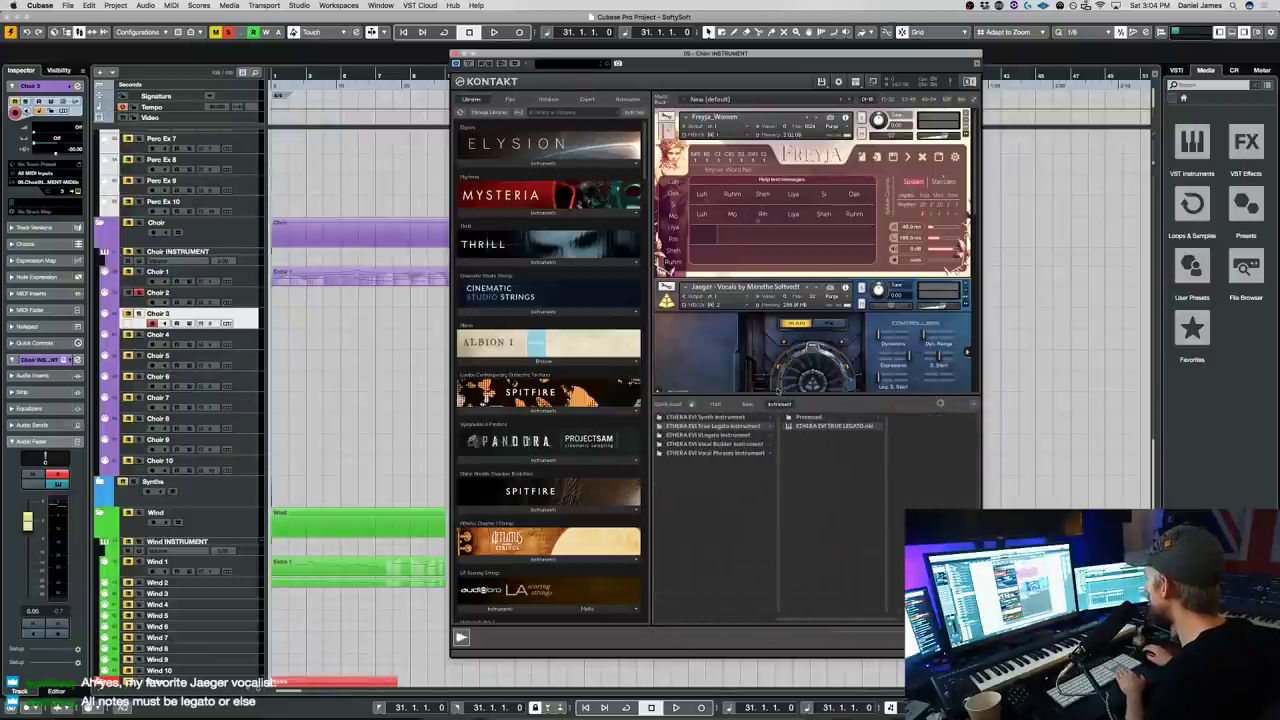
{"action": "double_click", "coordinate": [851, 427]}
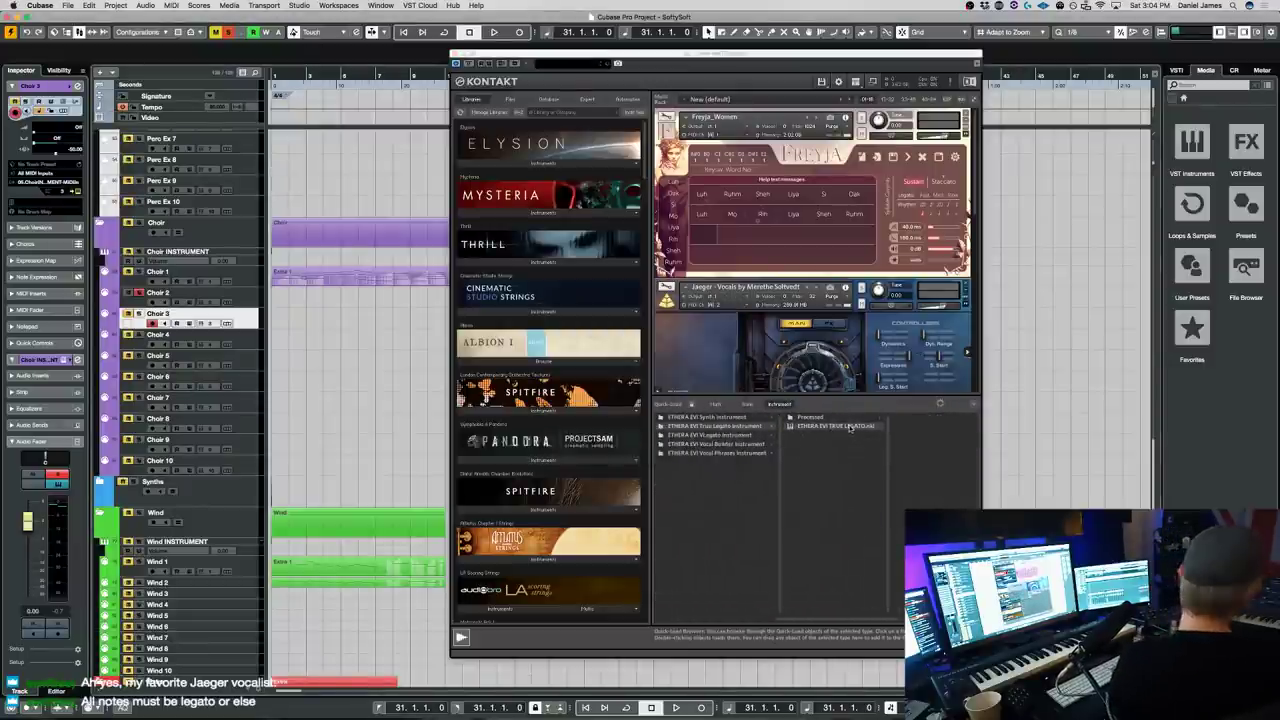
{"action": "scroll", "coordinate": [870, 290], "scroll_direction": "down", "scroll_amount": 5}
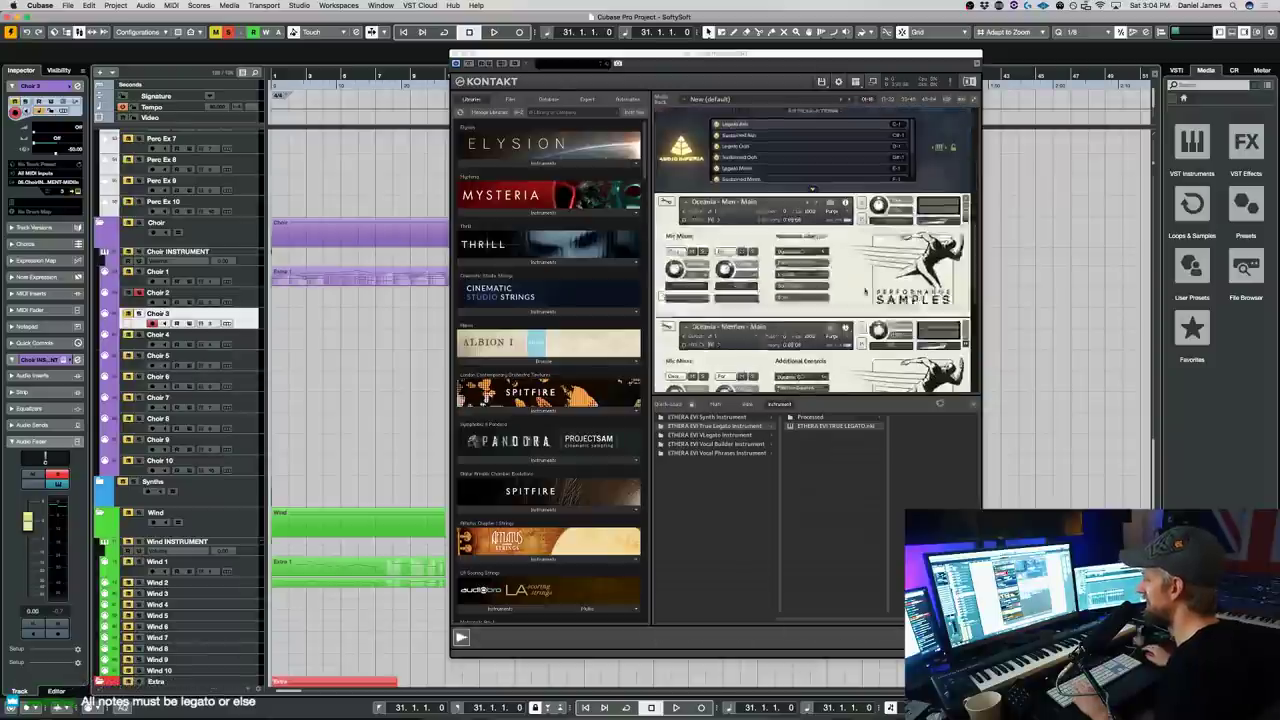
{"action": "left_click", "coordinate": [818, 224]}
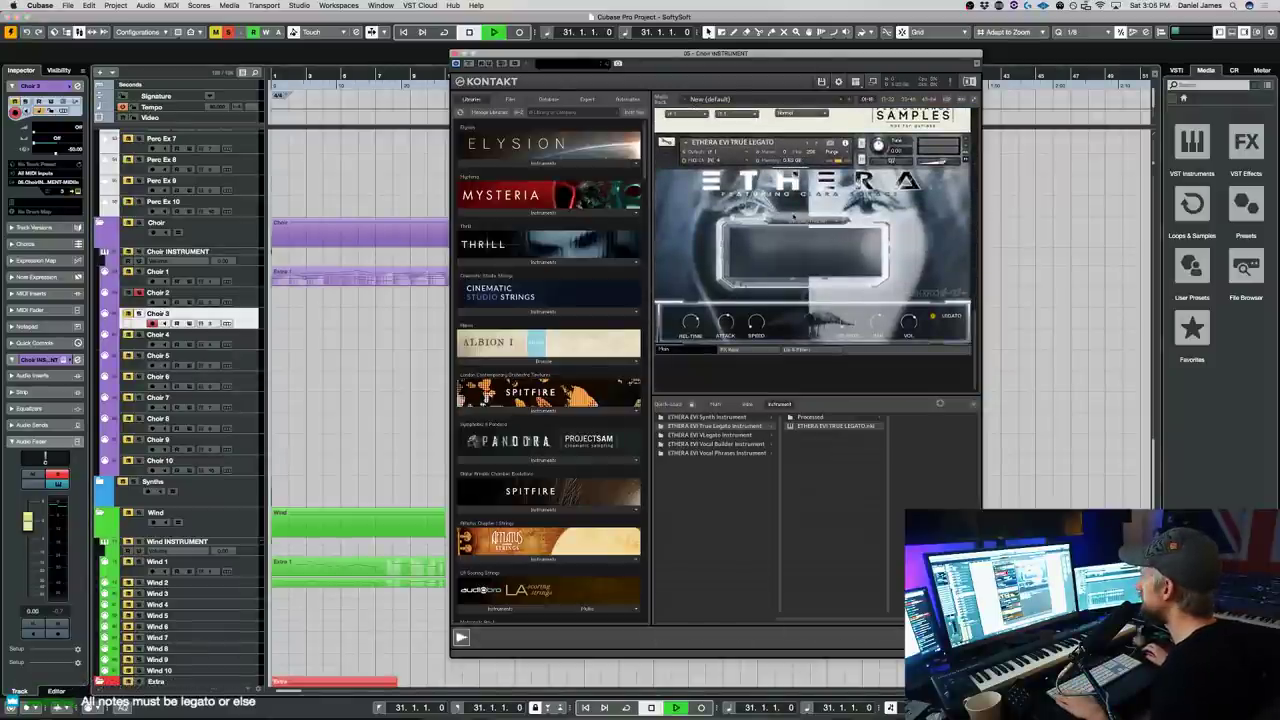
- Move the Brass 2 event at bar 31 from Choir 2 down to Choir 4, solo Choir 4 and play the phrase
{"action": "left_click_drag", "start_coordinate": [640, 62], "coordinate": [900, 50]}
{"action": "key", "text": "space"}
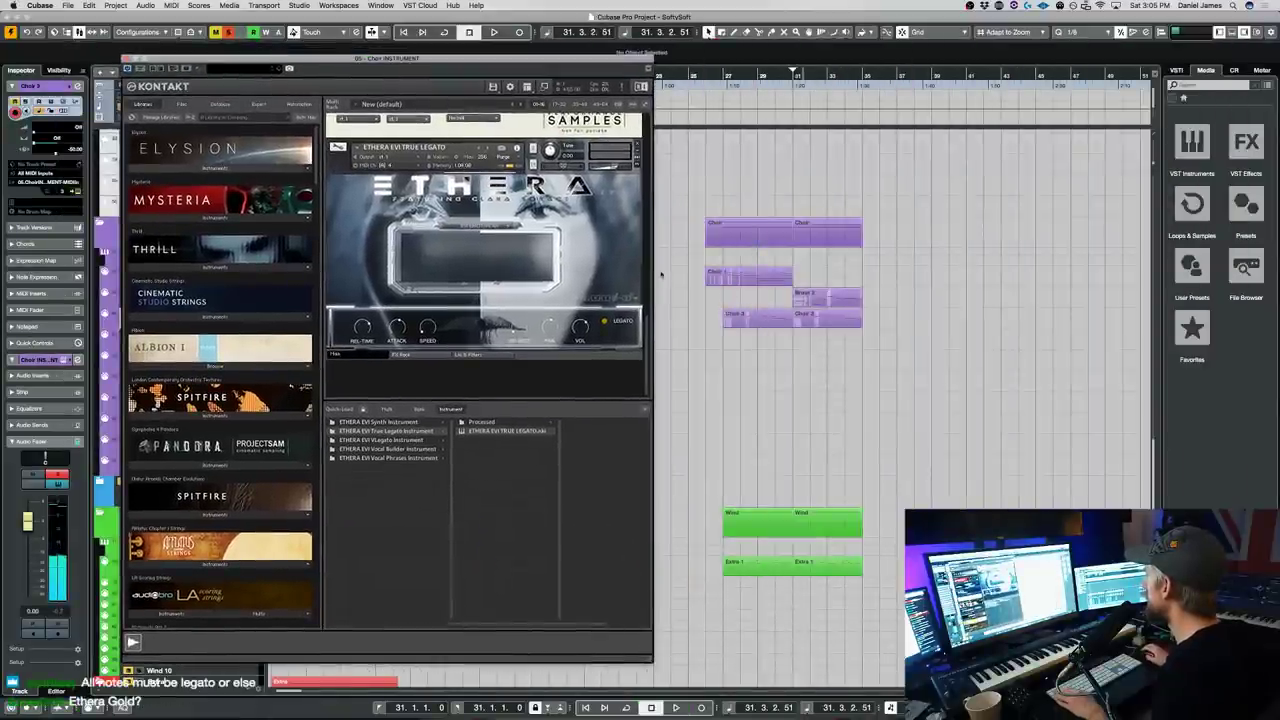
{"action": "left_click_drag", "start_coordinate": [835, 300], "coordinate": [835, 340]}
{"action": "key", "text": "space"}
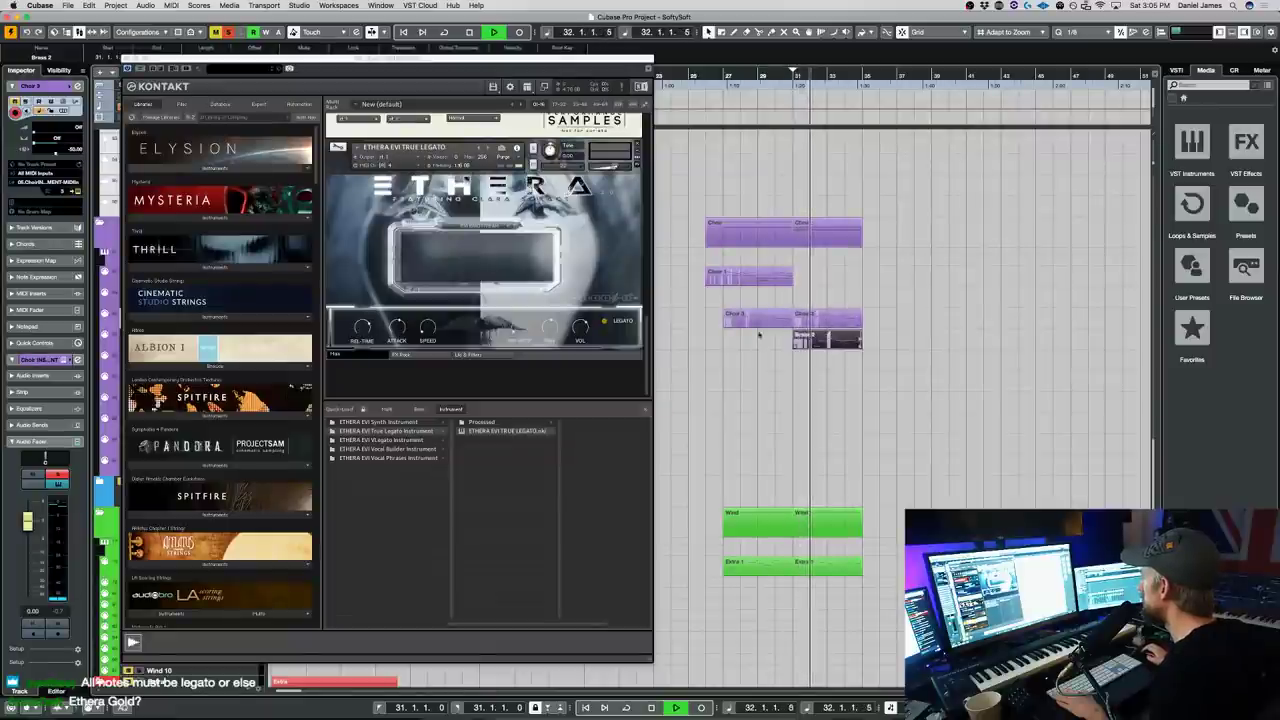
{"action": "key", "text": "space"}
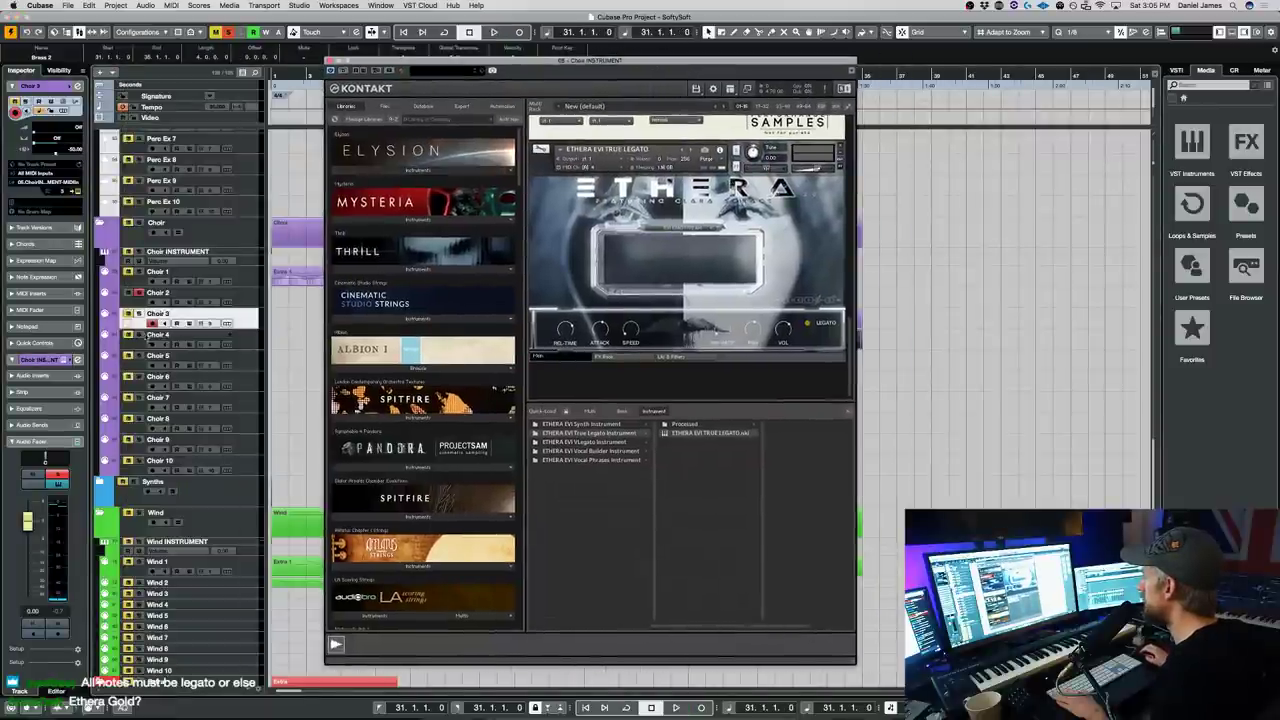
{"action": "left_click", "coordinate": [140, 335]}
{"action": "key", "text": "space"}
{"action": "left_click_drag", "start_coordinate": [440, 61], "coordinate": [335, 66]}
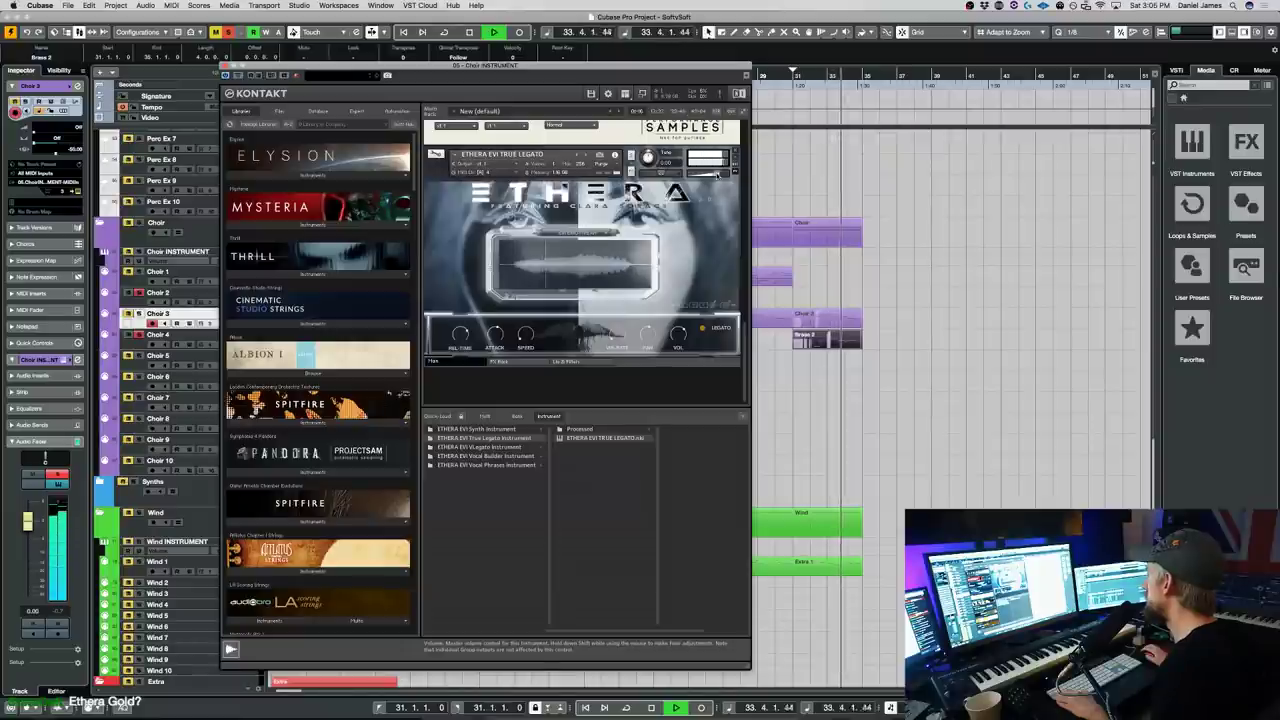
- Transpose all notes of the Choir 4 event down one octave and delete the stray F#4 beyond the event's end at bar 35
{"action": "double_click", "coordinate": [843, 342]}
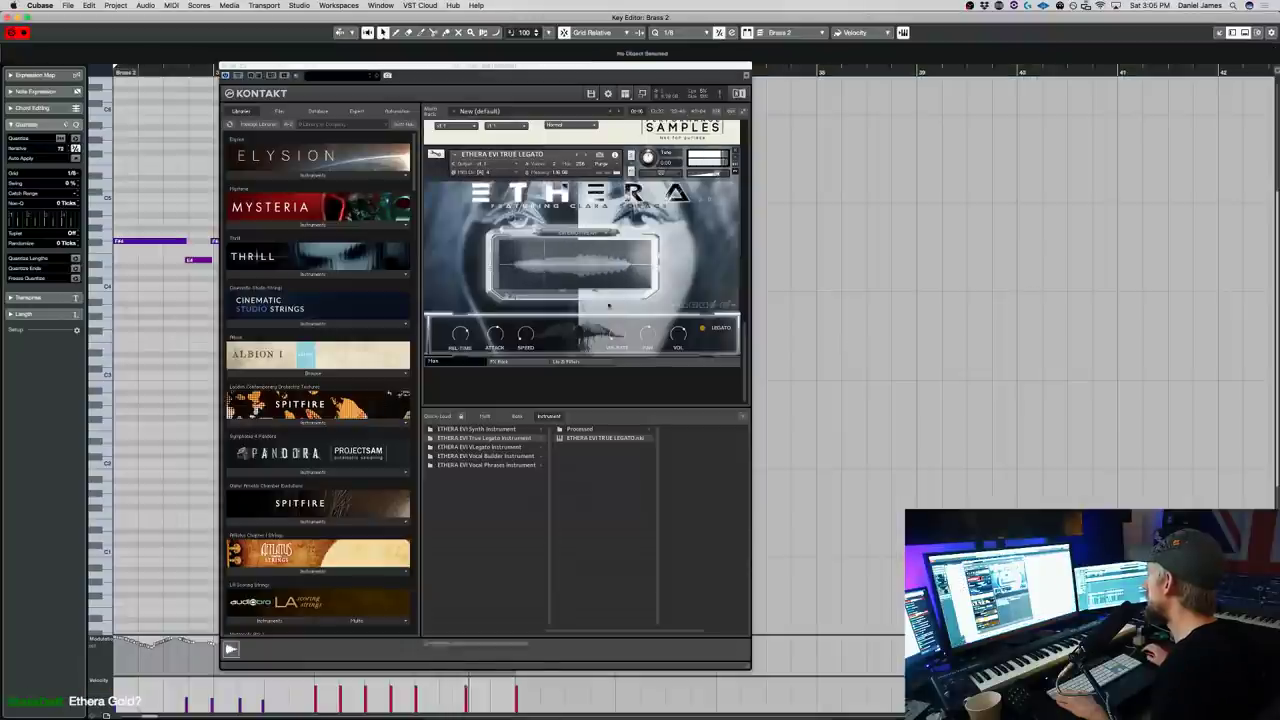
{"action": "left_click_drag", "start_coordinate": [347, 65], "coordinate": [765, 81]}
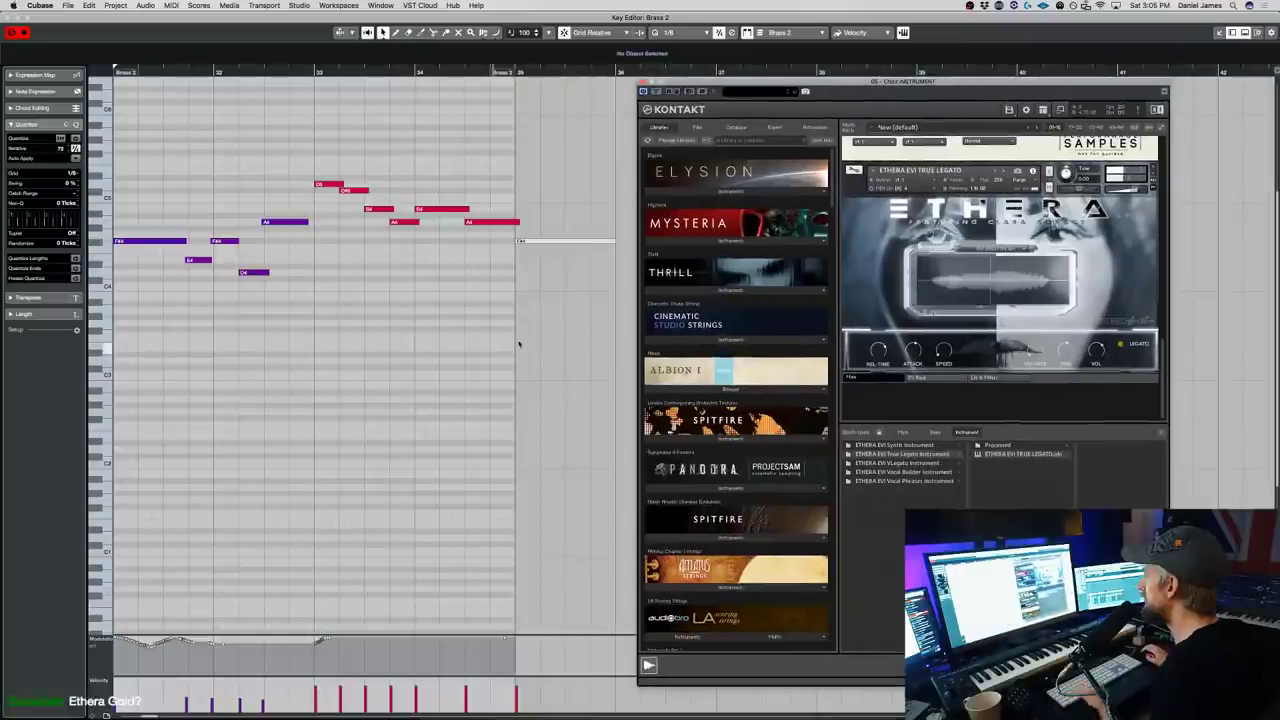
{"action": "key", "text": "super+a"}
{"action": "key", "text": "shift+Down"}
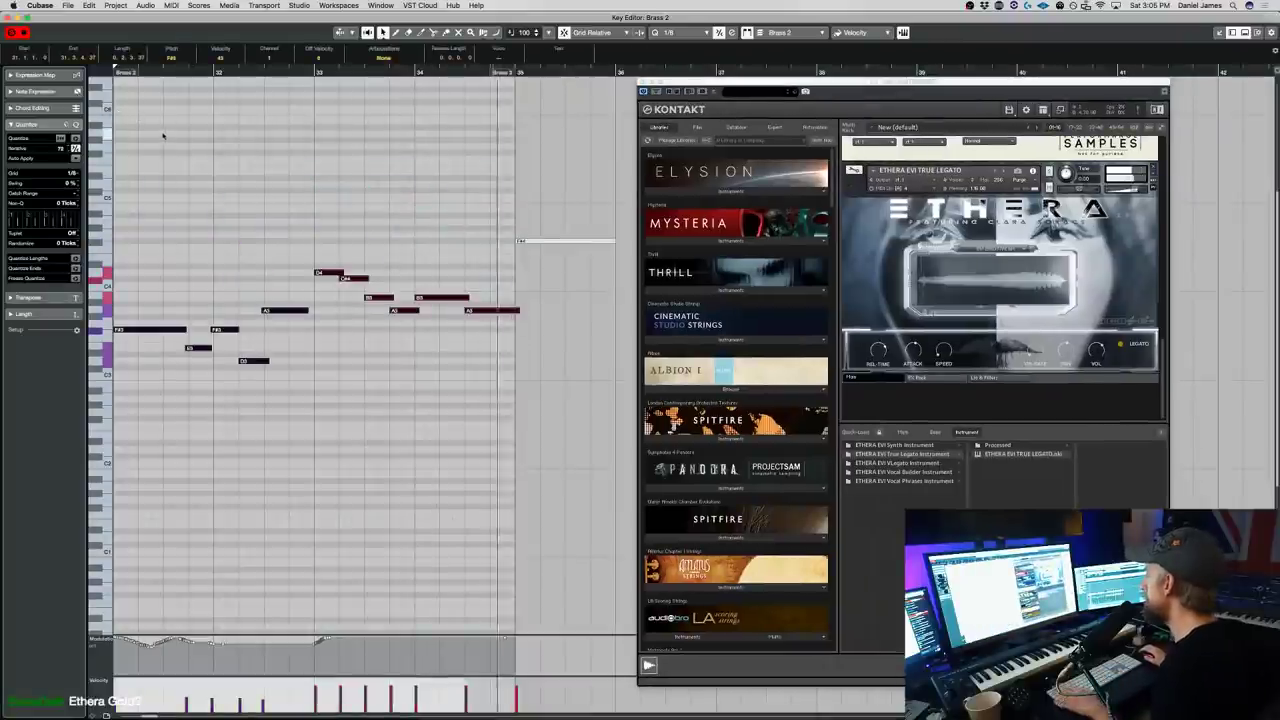
{"action": "left_click", "coordinate": [488, 225]}
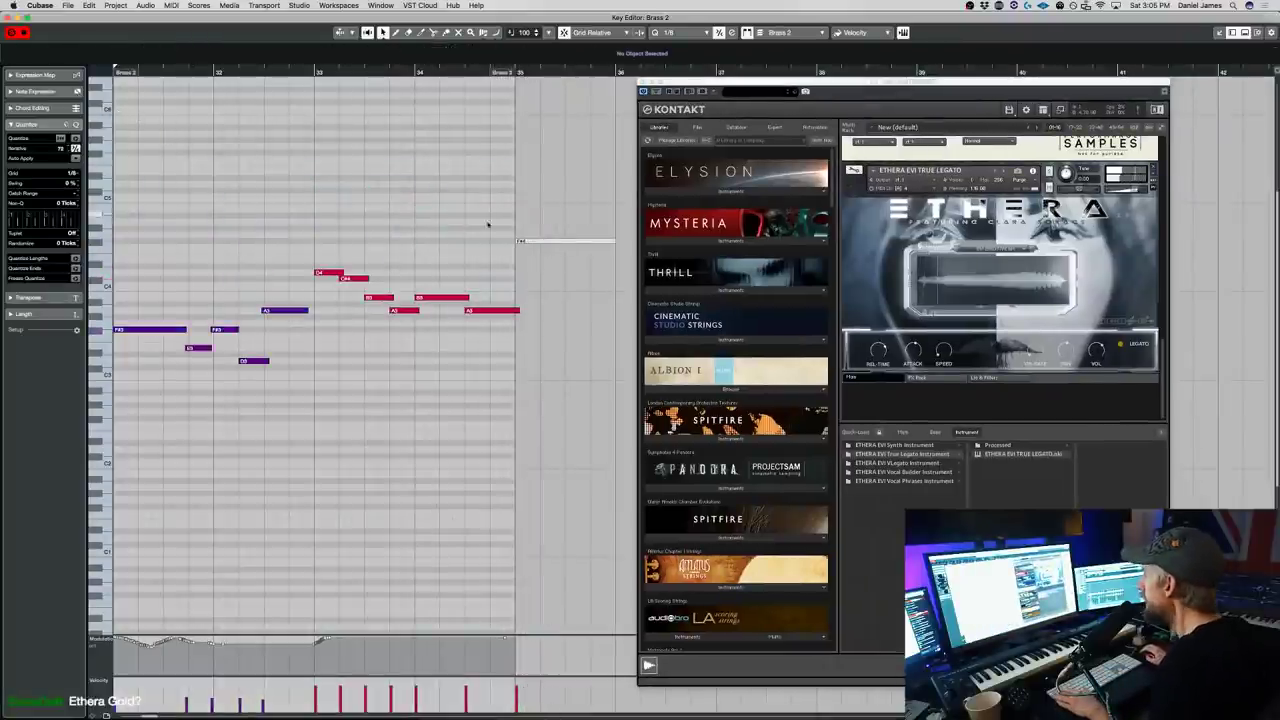
{"action": "left_click_drag", "start_coordinate": [560, 278], "coordinate": [549, 211]}
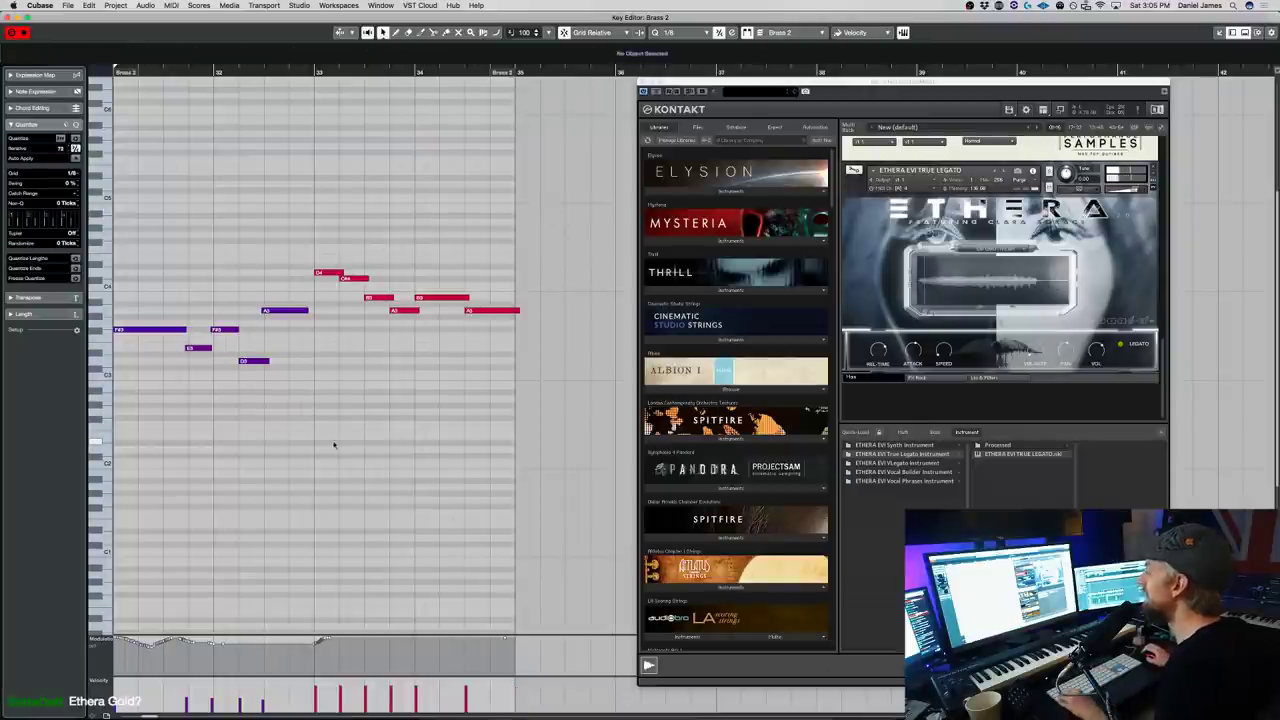
- Play the transposed phrase, shorten the A3 note just before bar 34 and close the editor
{"action": "scroll", "coordinate": [334, 444], "scroll_direction": "left", "scroll_amount": 3}
{"action": "key", "text": "space"}
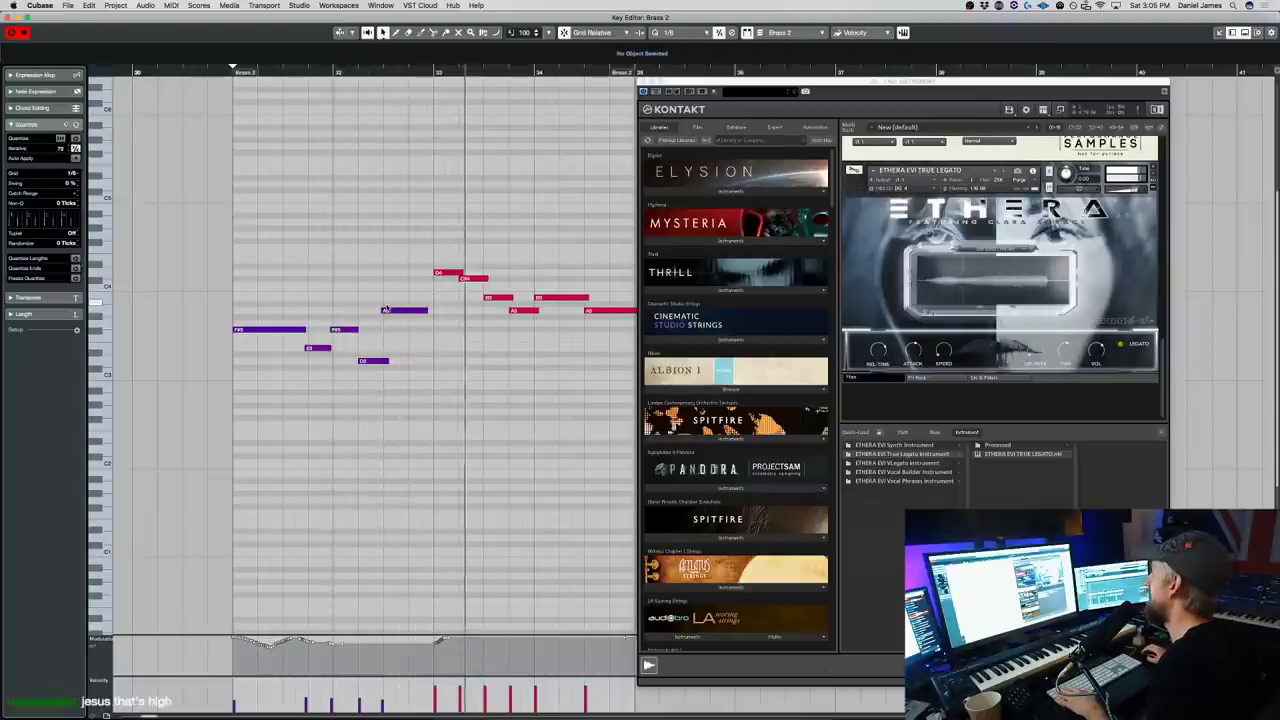
{"action": "left_click", "coordinate": [529, 311]}
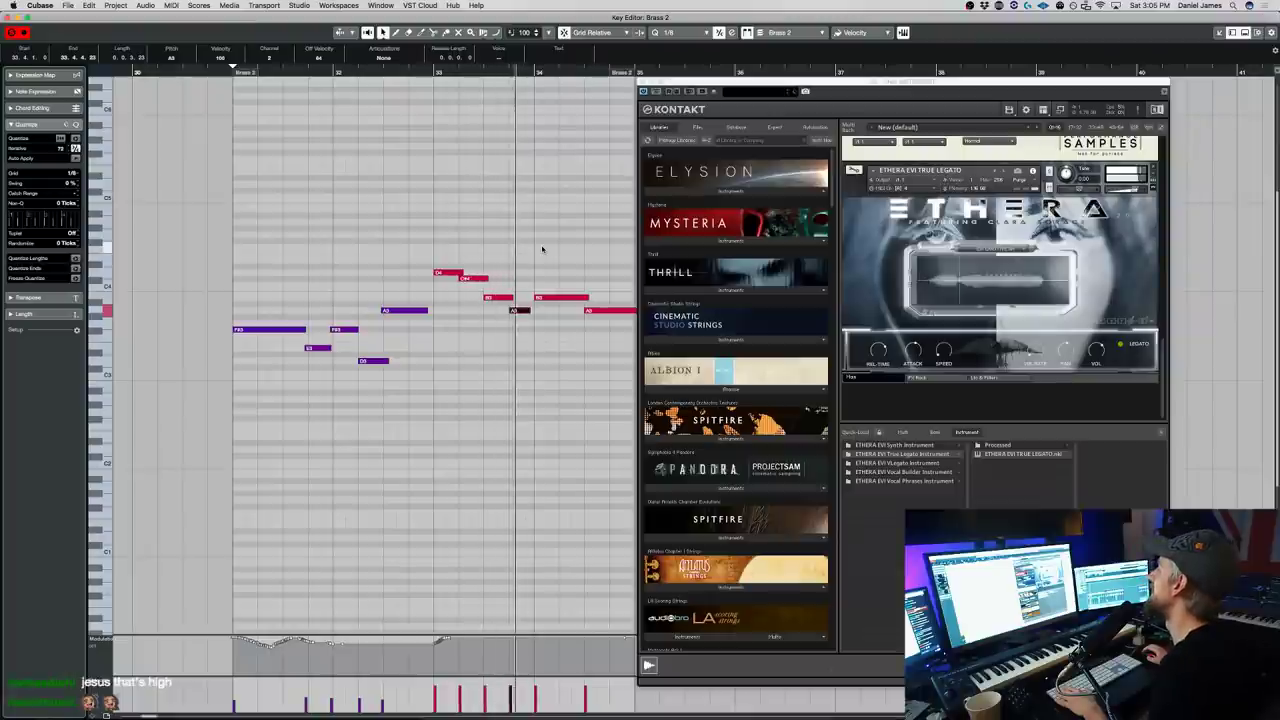
{"action": "left_click", "coordinate": [570, 340]}
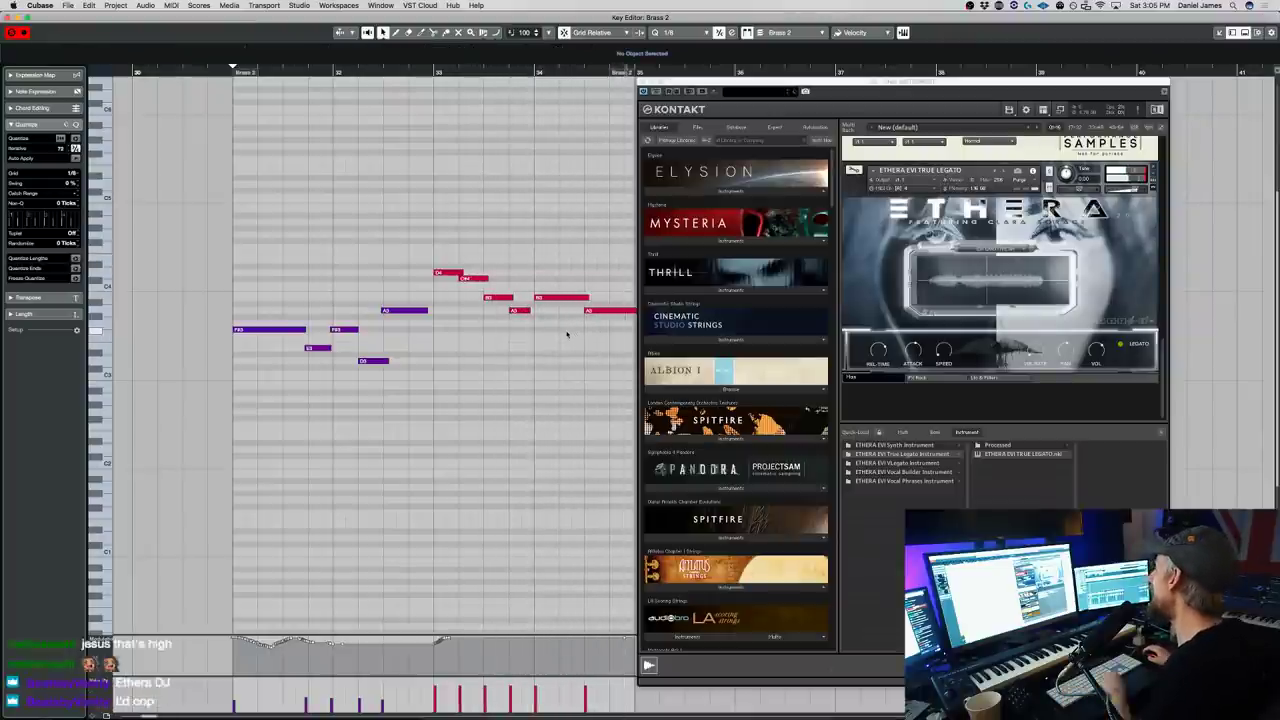
{"action": "key", "text": "Return"}
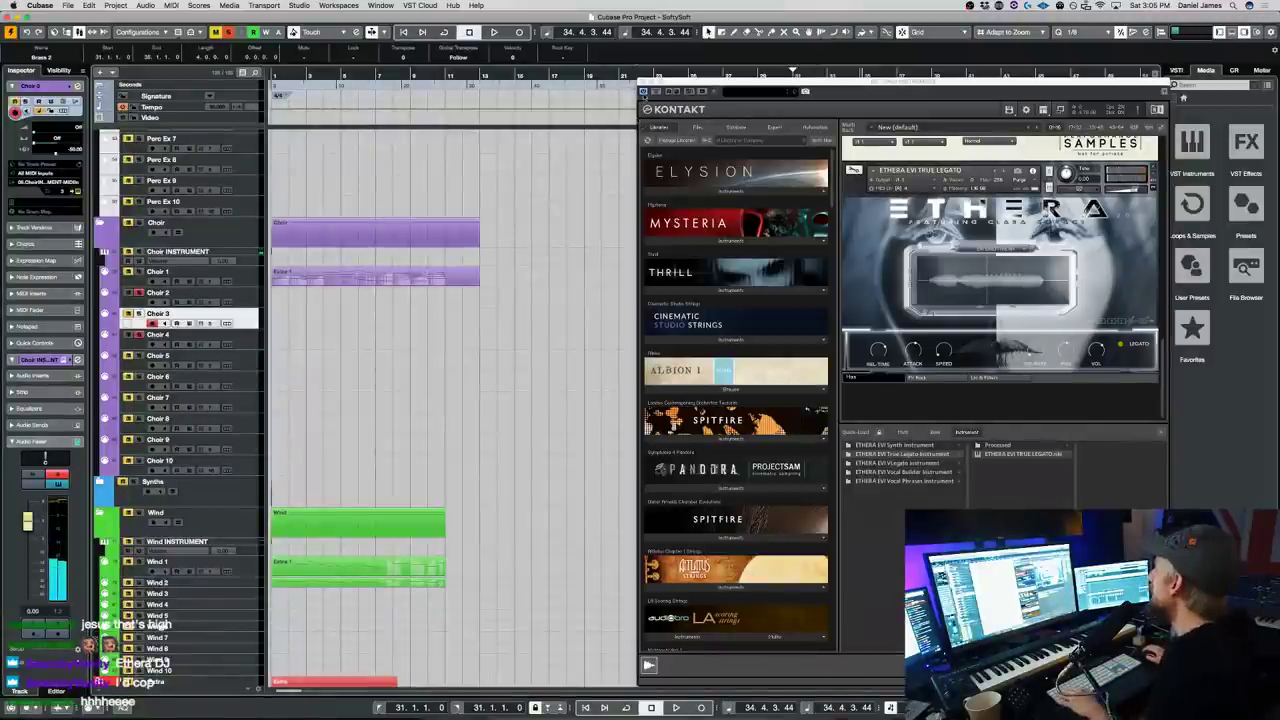
- Close the Kontakt window, clear all solos and play the full arrangement from bar 27
{"action": "left_click", "coordinate": [643, 83]}
{"action": "left_click", "coordinate": [723, 76]}
{"action": "left_click", "coordinate": [228, 32]}
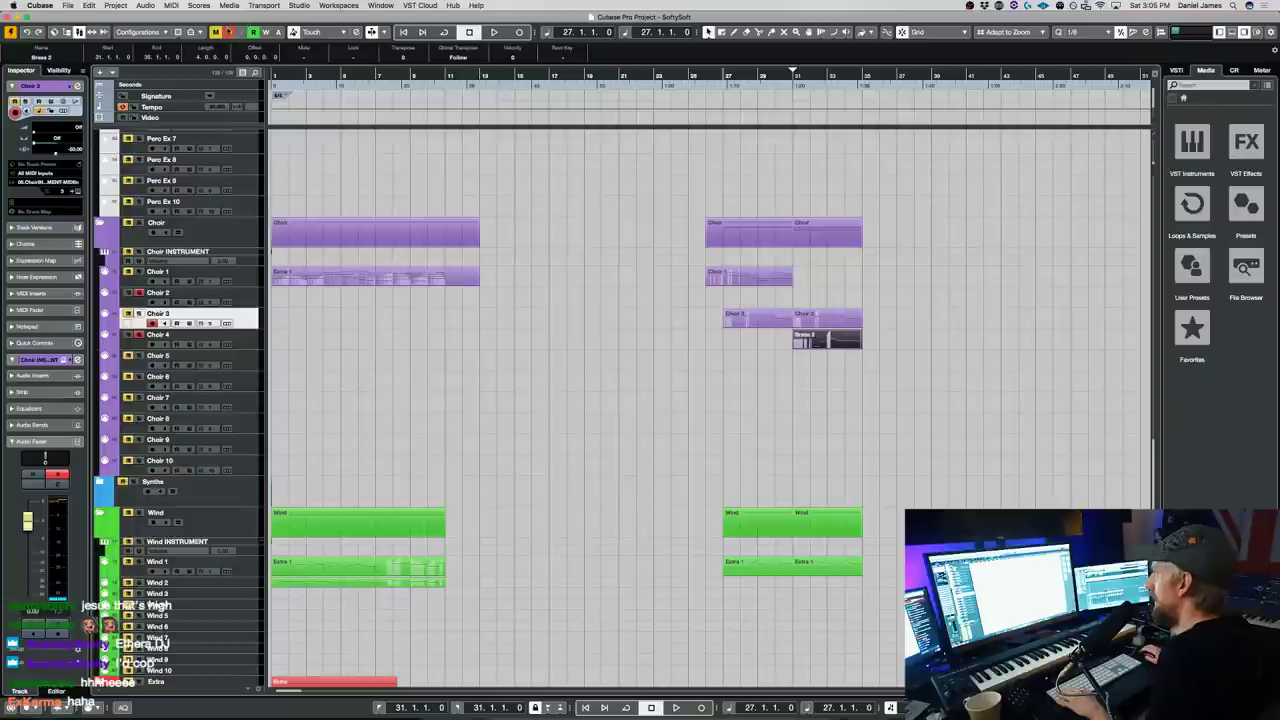
{"action": "key", "text": "space"}
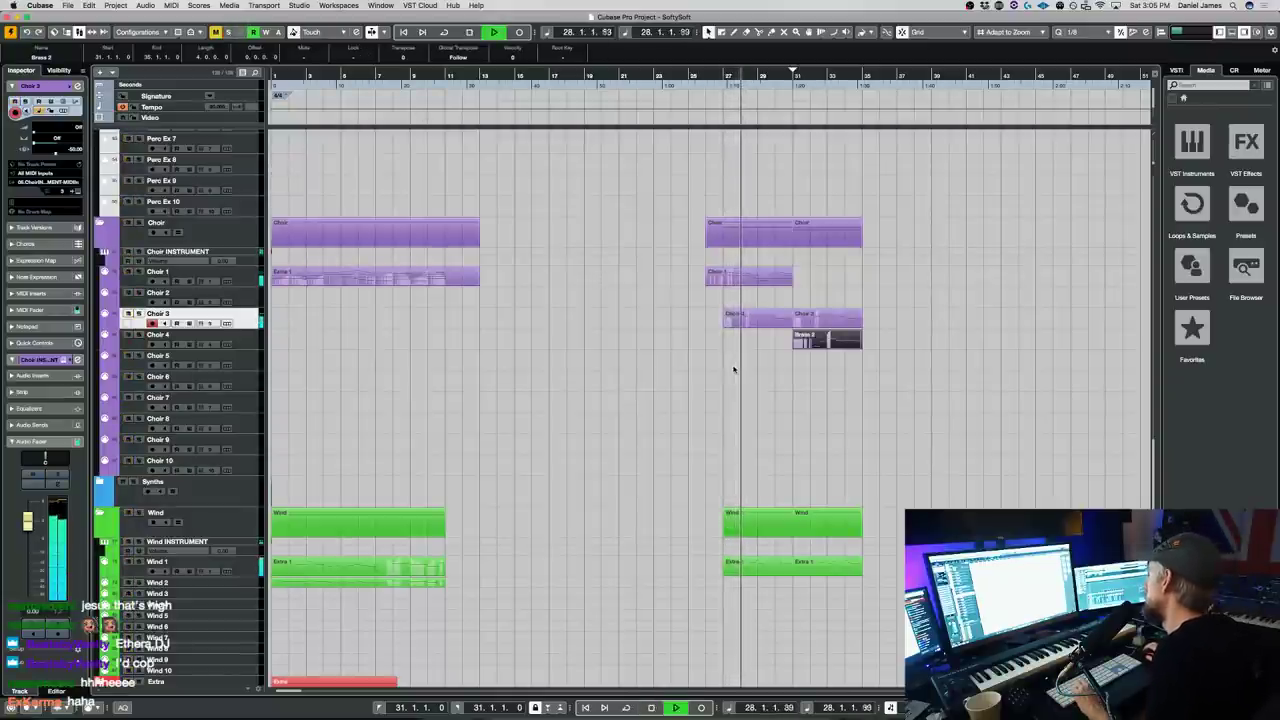
- Split the Choir 1 event at bar 27 and delete the one-bar part before it
{"action": "left_click", "coordinate": [727, 281], "text": "alt"}
{"action": "left_click", "coordinate": [718, 279]}
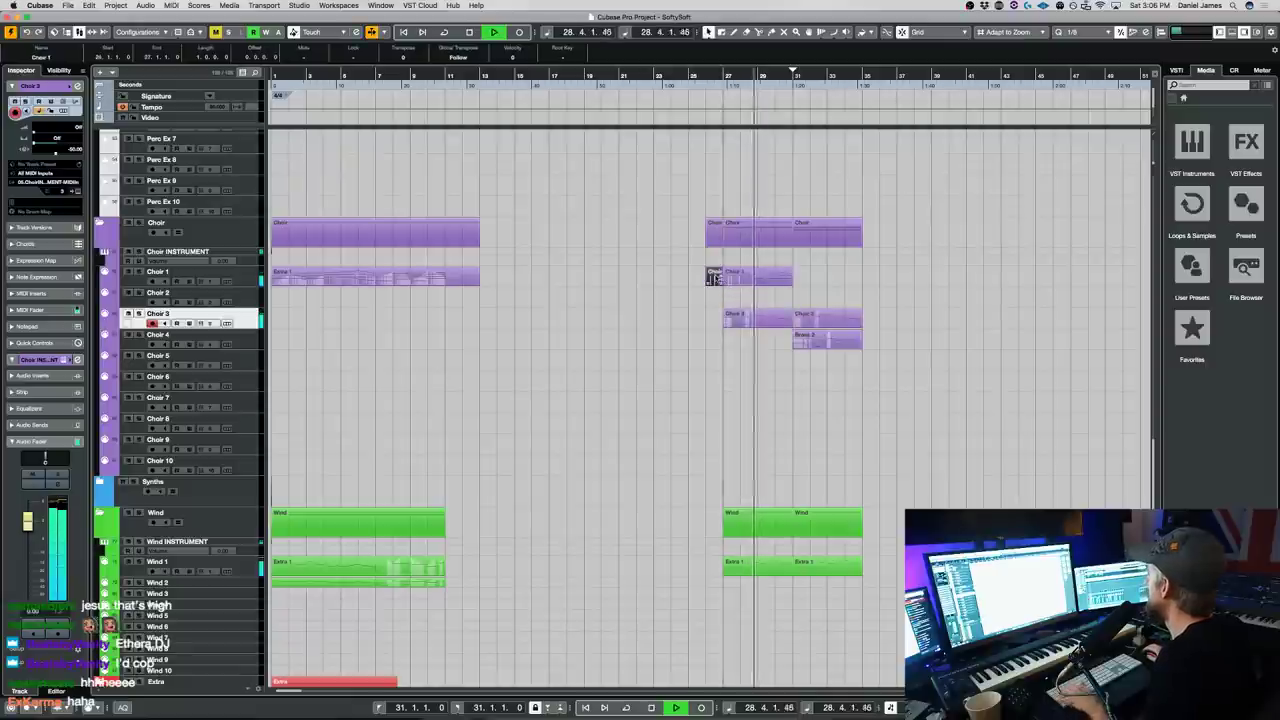
{"action": "key", "text": "Delete"}
{"action": "left_click", "coordinate": [730, 278]}
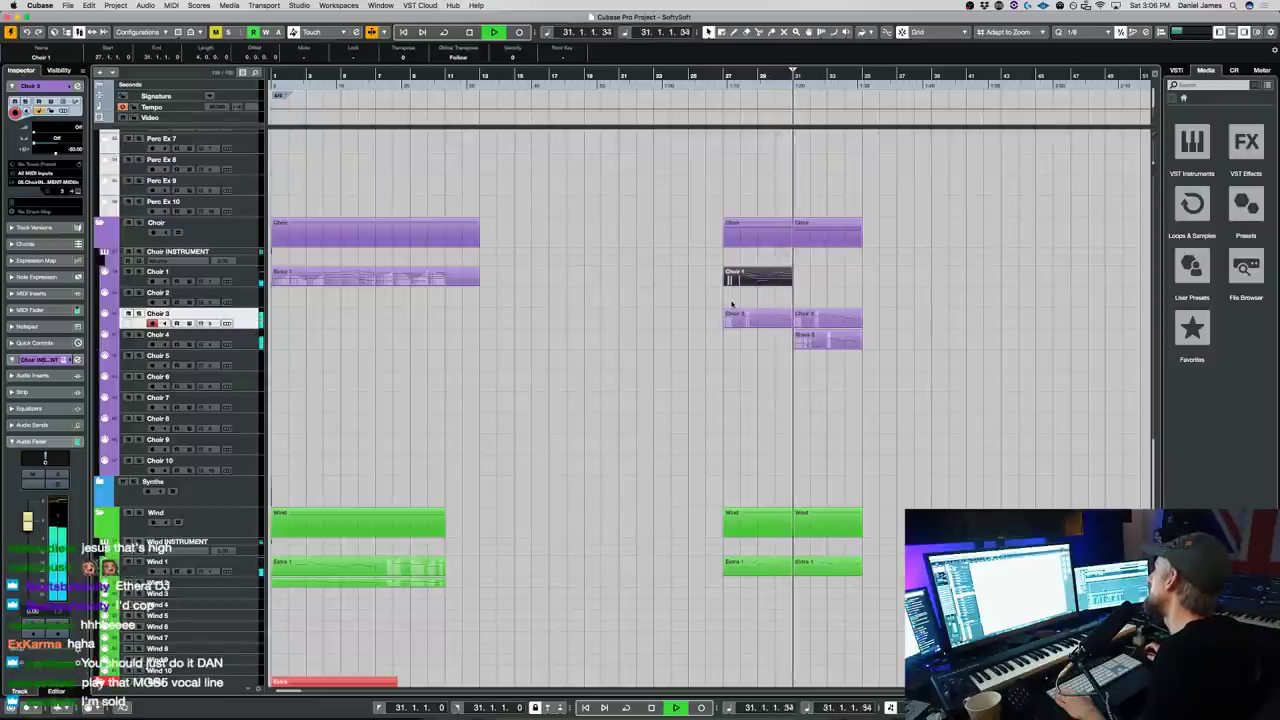
- Raise the velocities of the first five notes in the Choir 4 event and close the editor
{"action": "double_click", "coordinate": [833, 345]}
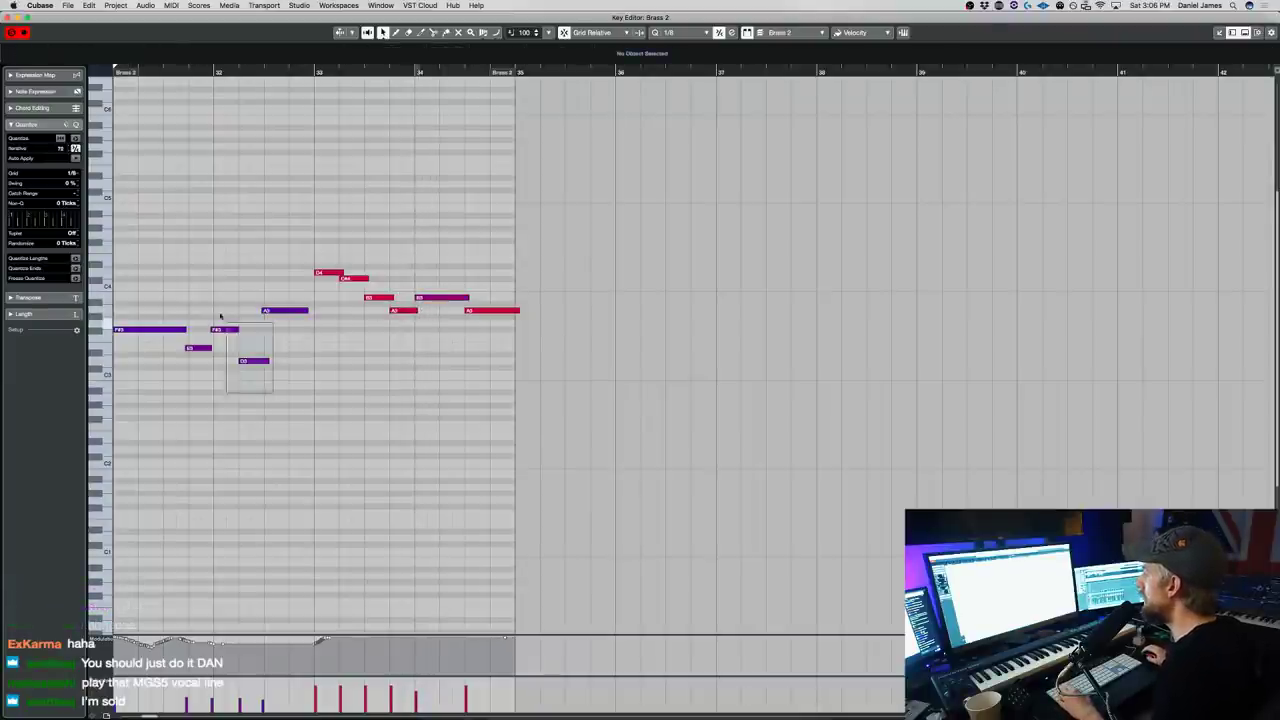
{"action": "left_click_drag", "start_coordinate": [221, 316], "coordinate": [154, 316]}
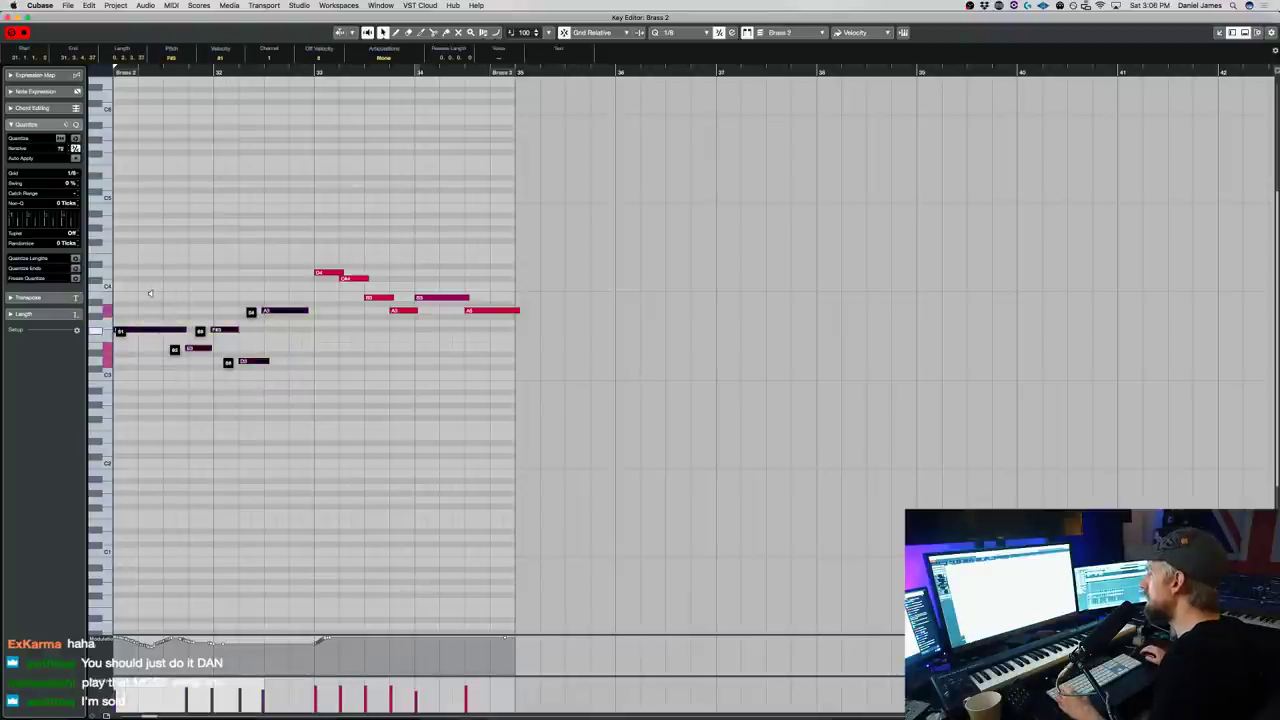
{"action": "left_click", "coordinate": [231, 484]}
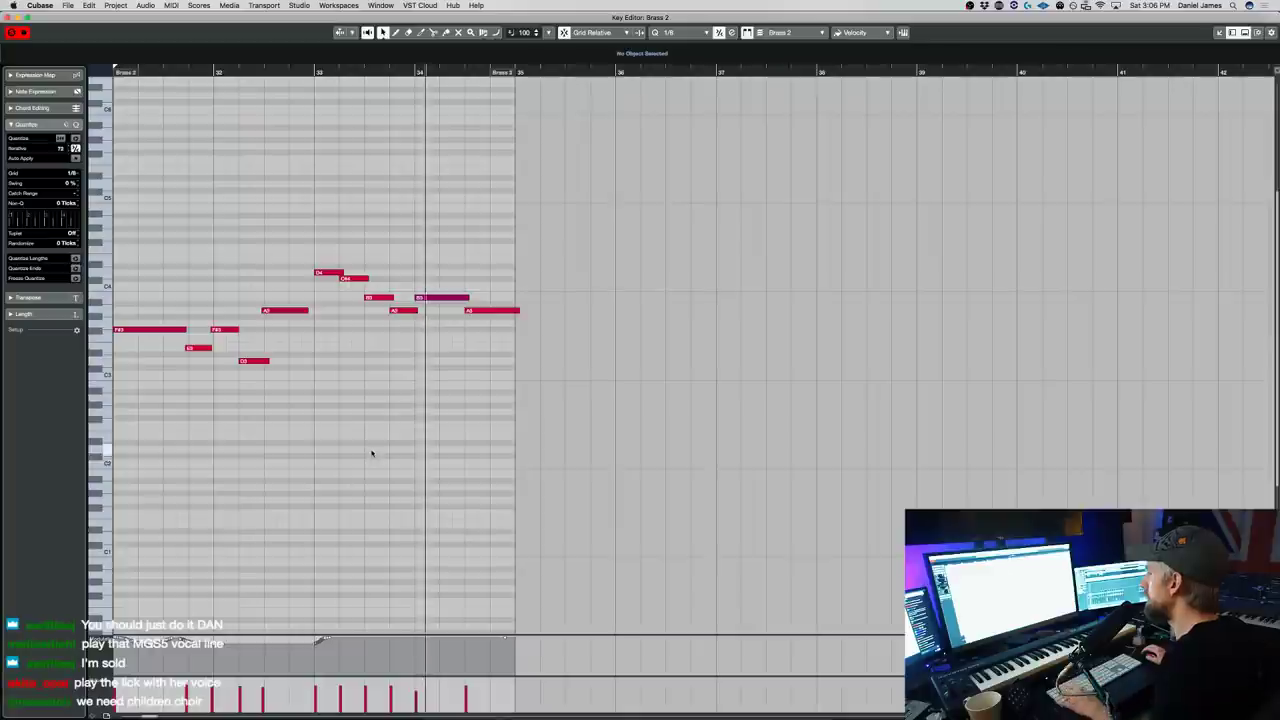
{"action": "key", "text": "Return"}
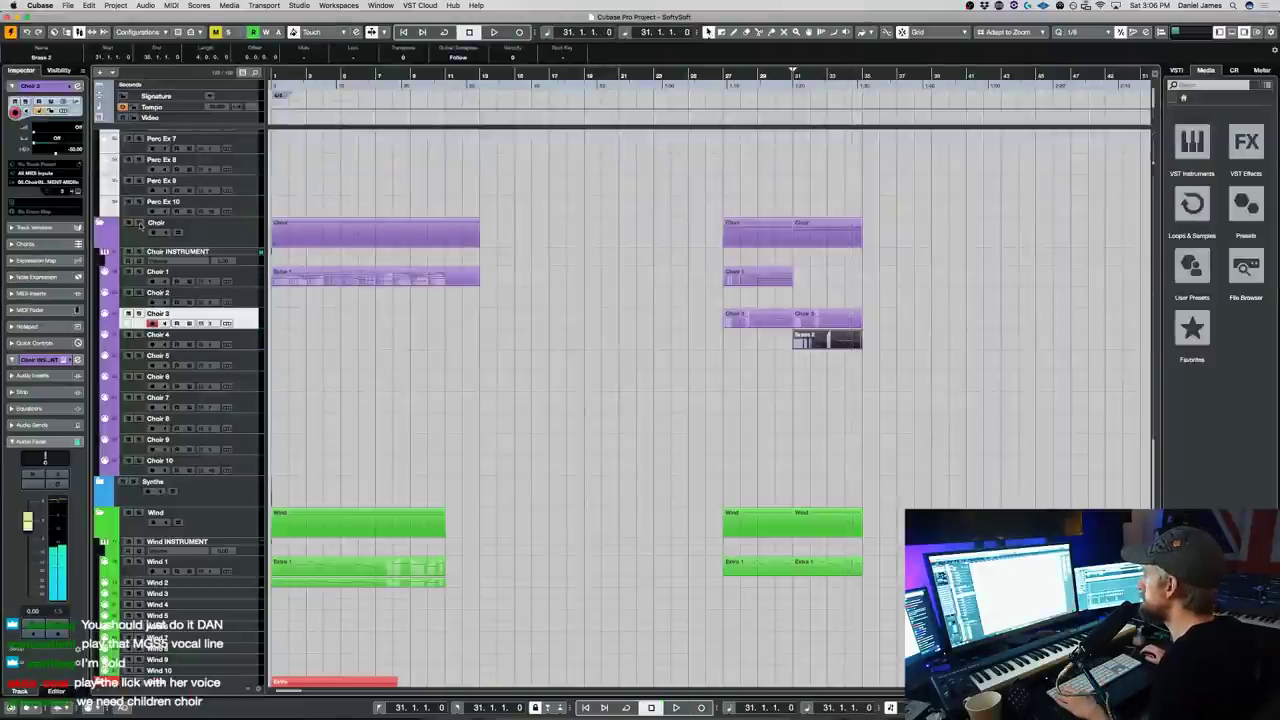
- Solo the Choir folder and clean up Choir 1 around bar 30: delete the tiny stray notes, lengthen the first F#4 and trim the D4's start
{"action": "key", "text": "s"}
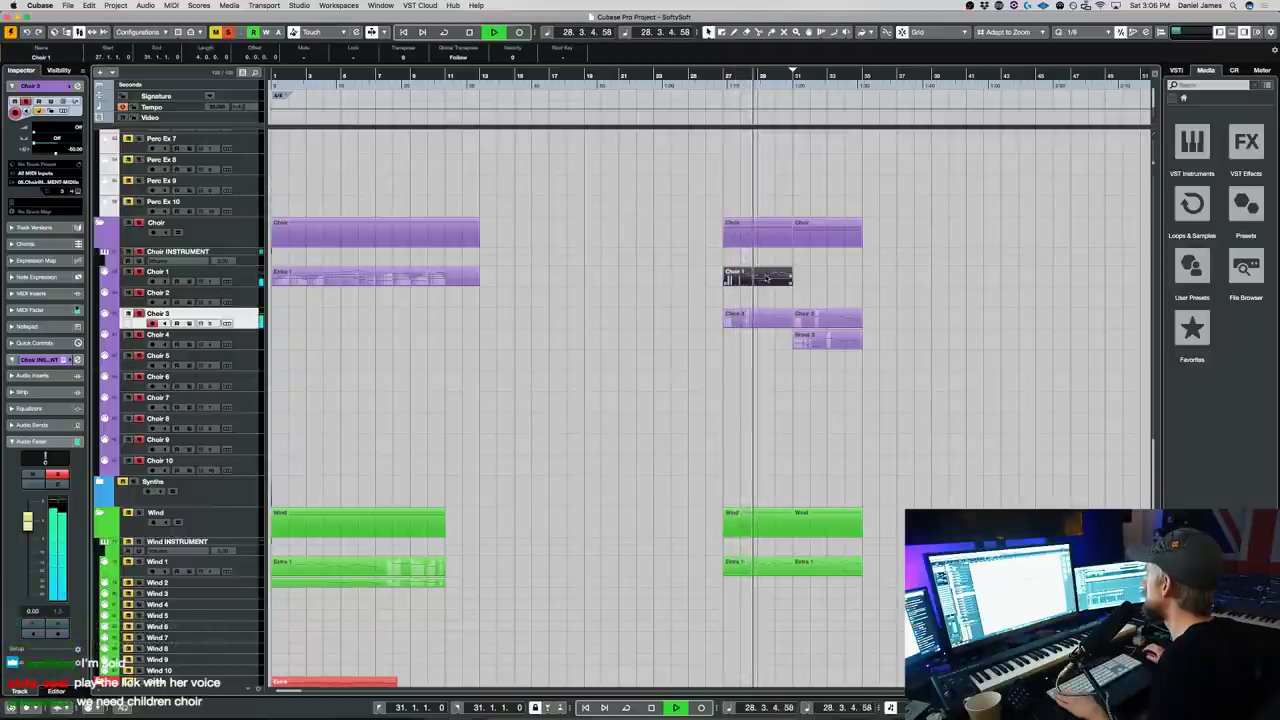
{"action": "double_click", "coordinate": [765, 278]}
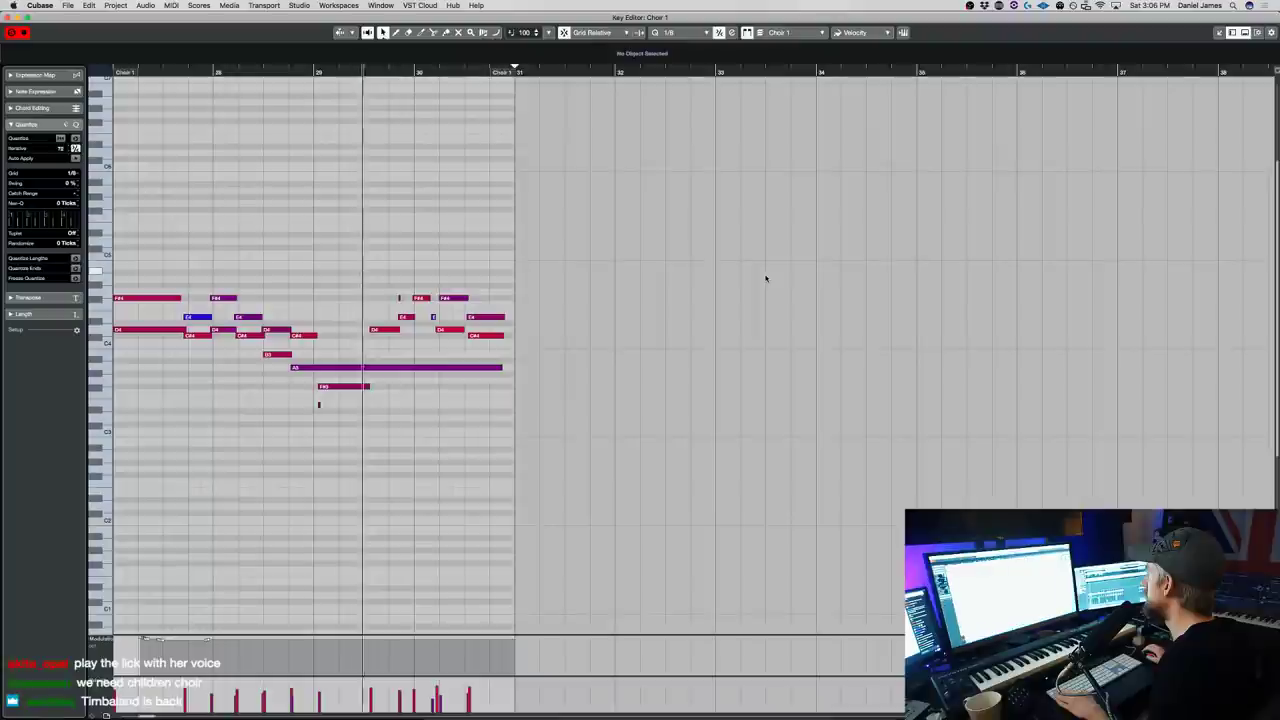
{"action": "left_click", "coordinate": [421, 298]}
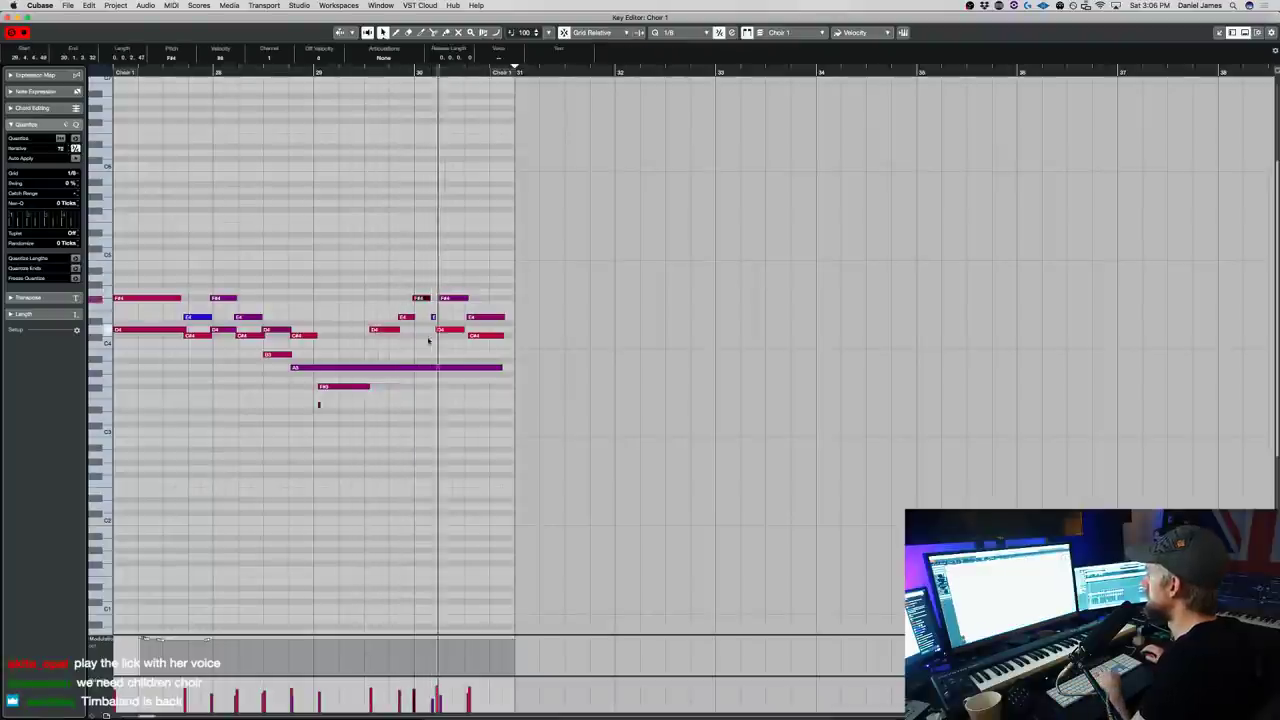
{"action": "left_click", "coordinate": [451, 320]}
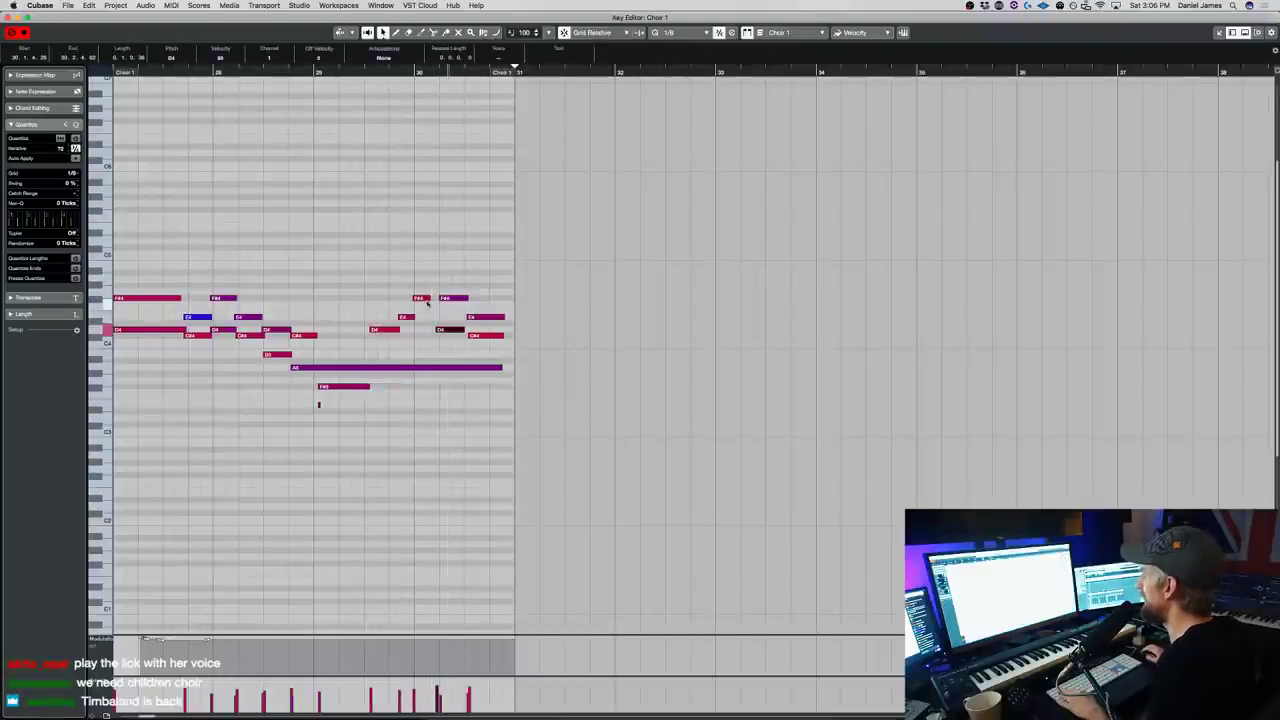
{"action": "left_click_drag", "start_coordinate": [432, 299], "coordinate": [433, 300]}
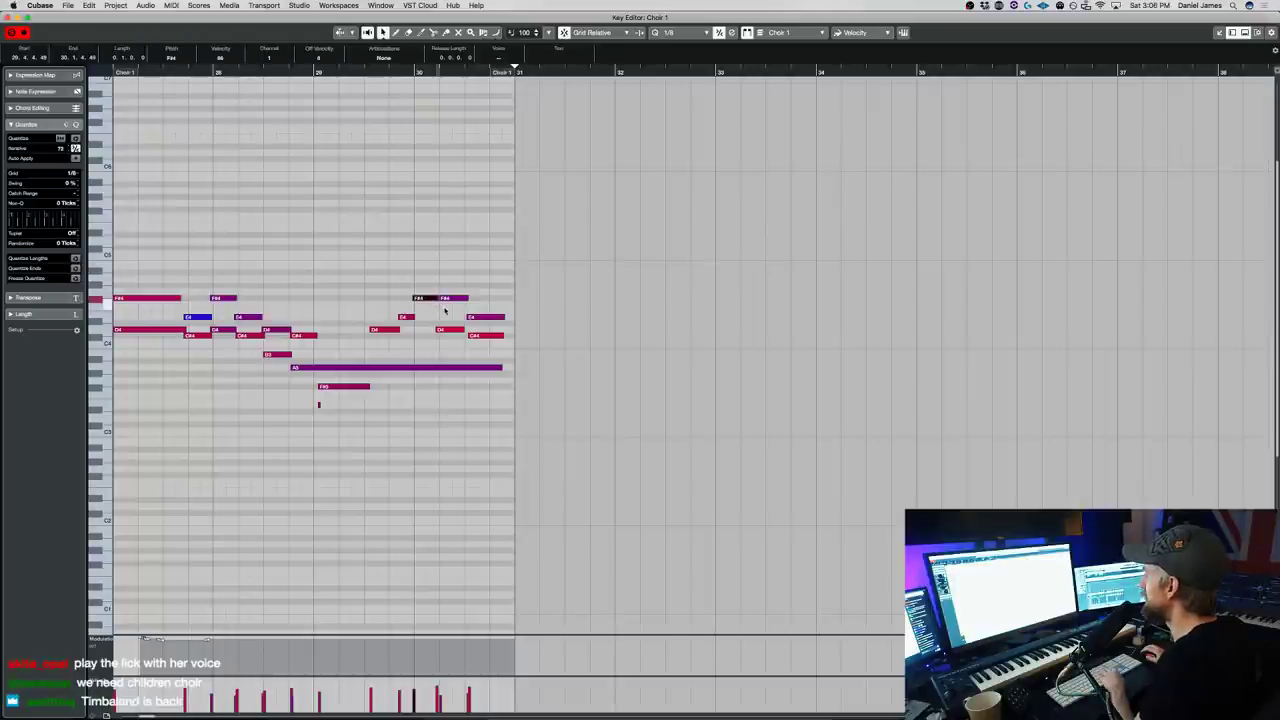
{"action": "left_click_drag", "start_coordinate": [436, 330], "coordinate": [440, 331]}
- Play and check the Choir 1 notes, delete the tiny stray low note at bar 29 and close the editor
{"action": "key", "text": "space"}
{"action": "key", "text": "space"}
{"action": "left_click_drag", "start_coordinate": [515, 445], "coordinate": [376, 232]}
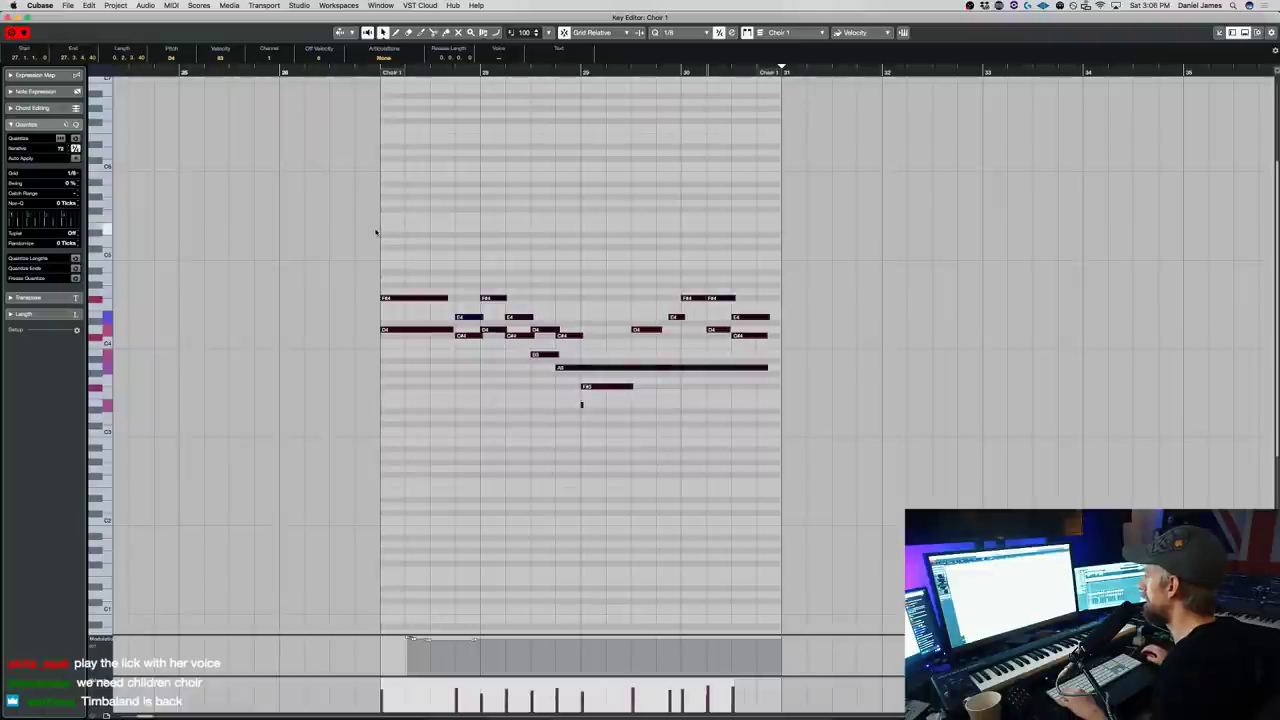
{"action": "left_click_drag", "start_coordinate": [570, 434], "coordinate": [590, 405]}
{"action": "key", "text": "Delete"}
{"action": "key", "text": "Return"}
{"action": "key", "text": "space"}
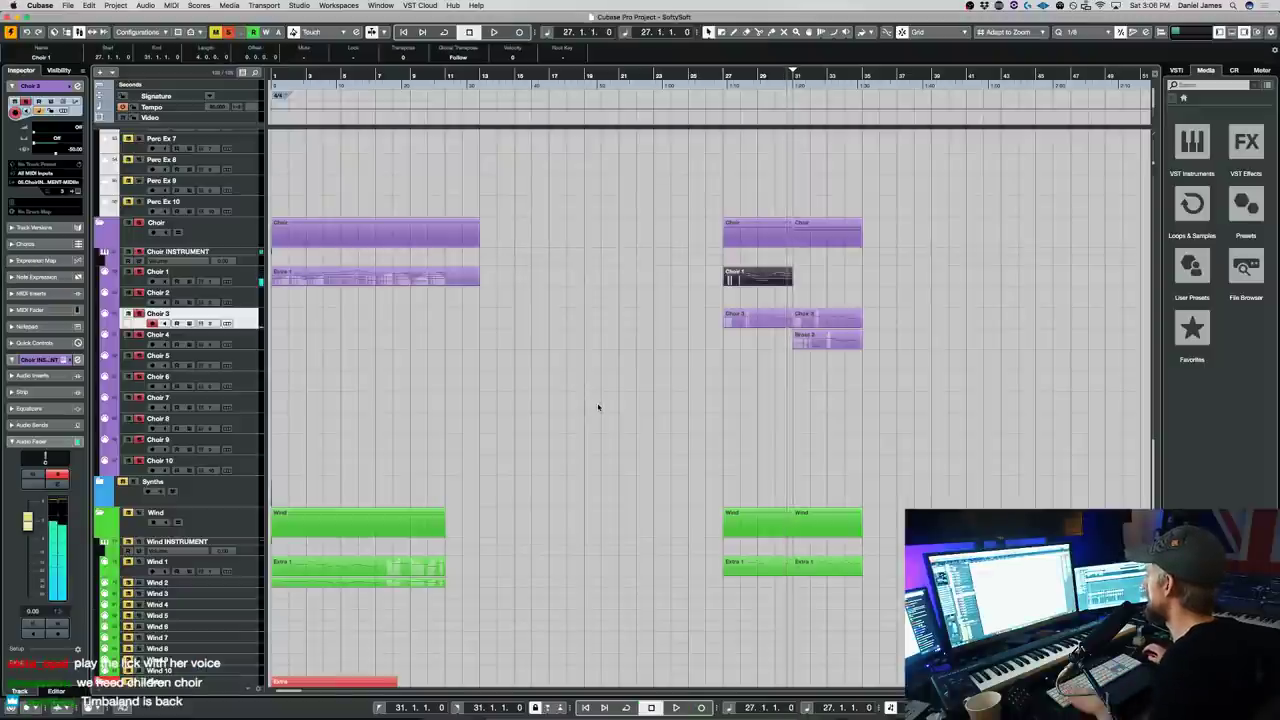
{"action": "scroll", "coordinate": [626, 421], "scroll_direction": "up", "scroll_amount": 10}
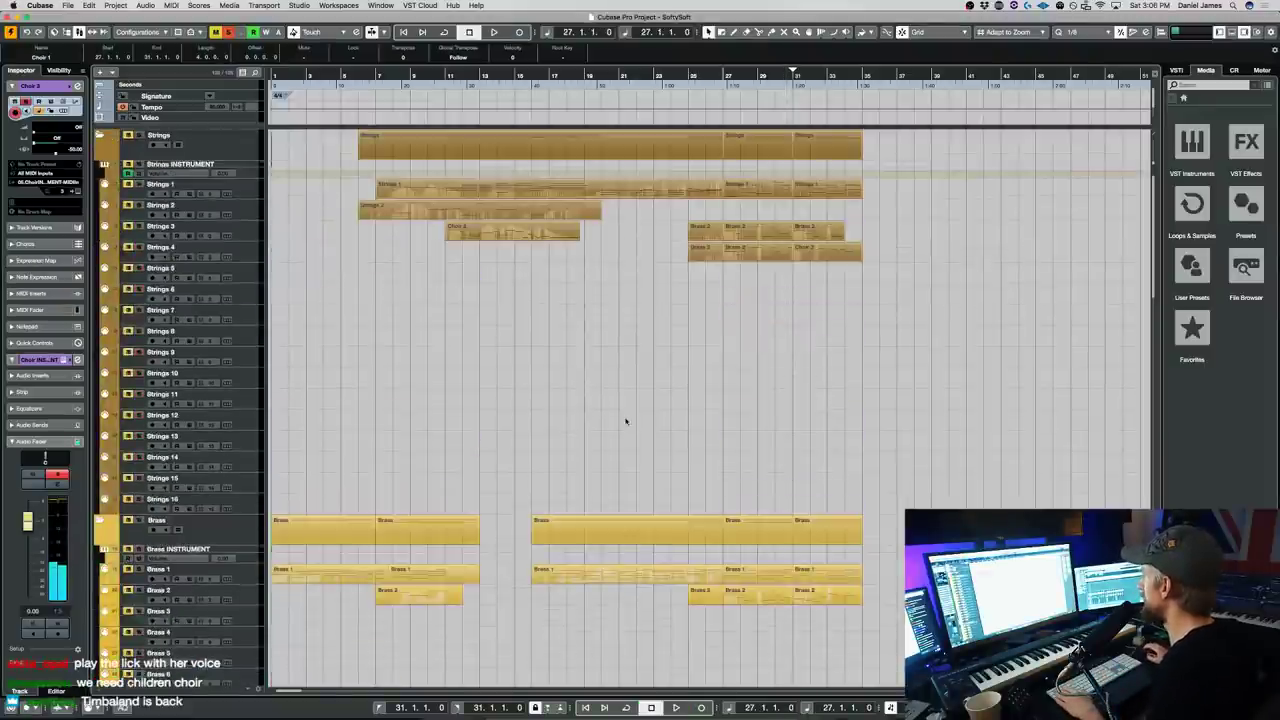
- Solo the Strings folder alongside the choir and play both sections together from bar 27
{"action": "left_click", "coordinate": [139, 135]}
{"action": "key", "text": "space"}
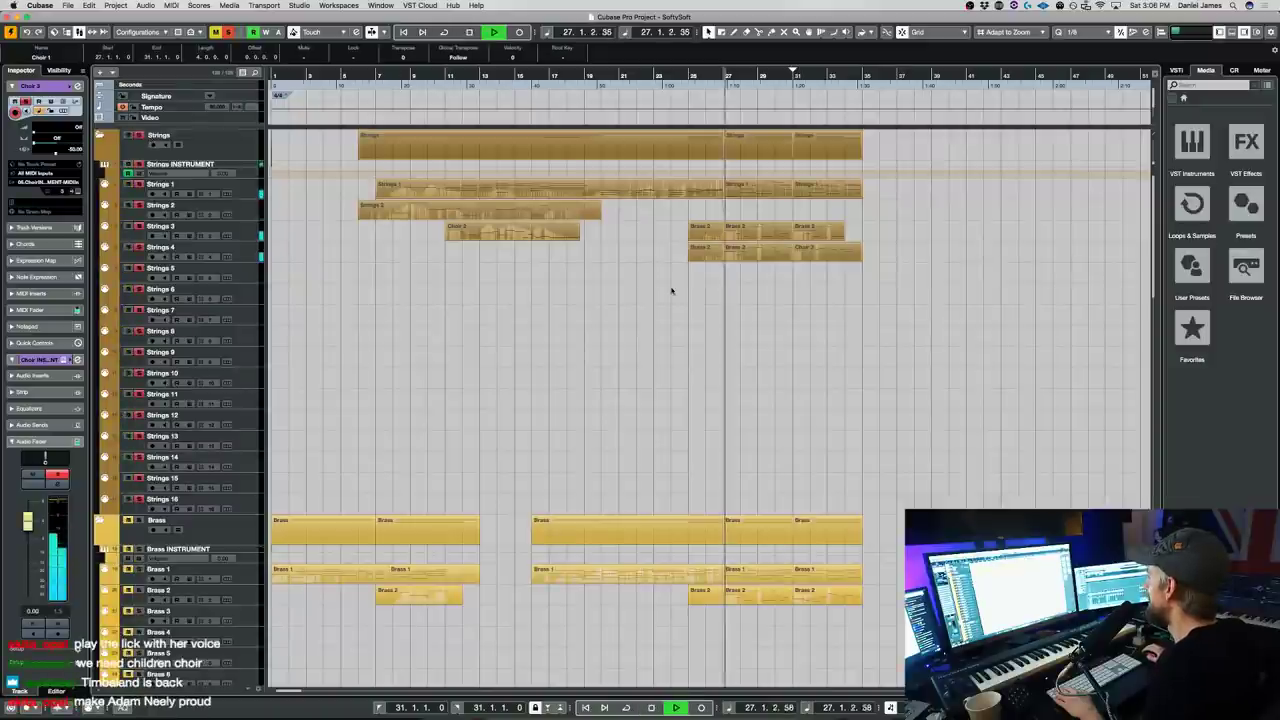
{"action": "scroll", "coordinate": [700, 350], "scroll_direction": "down", "scroll_amount": 10}
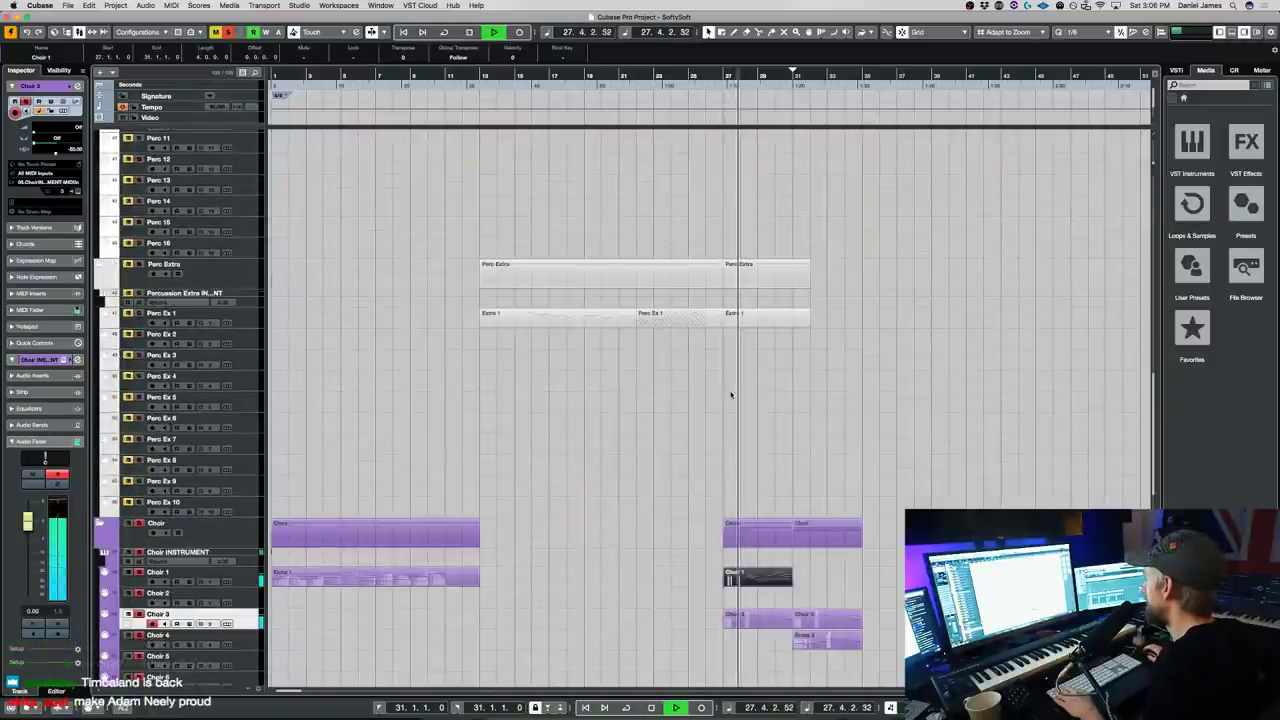
{"action": "scroll", "coordinate": [741, 397], "scroll_direction": "down", "scroll_amount": 5}
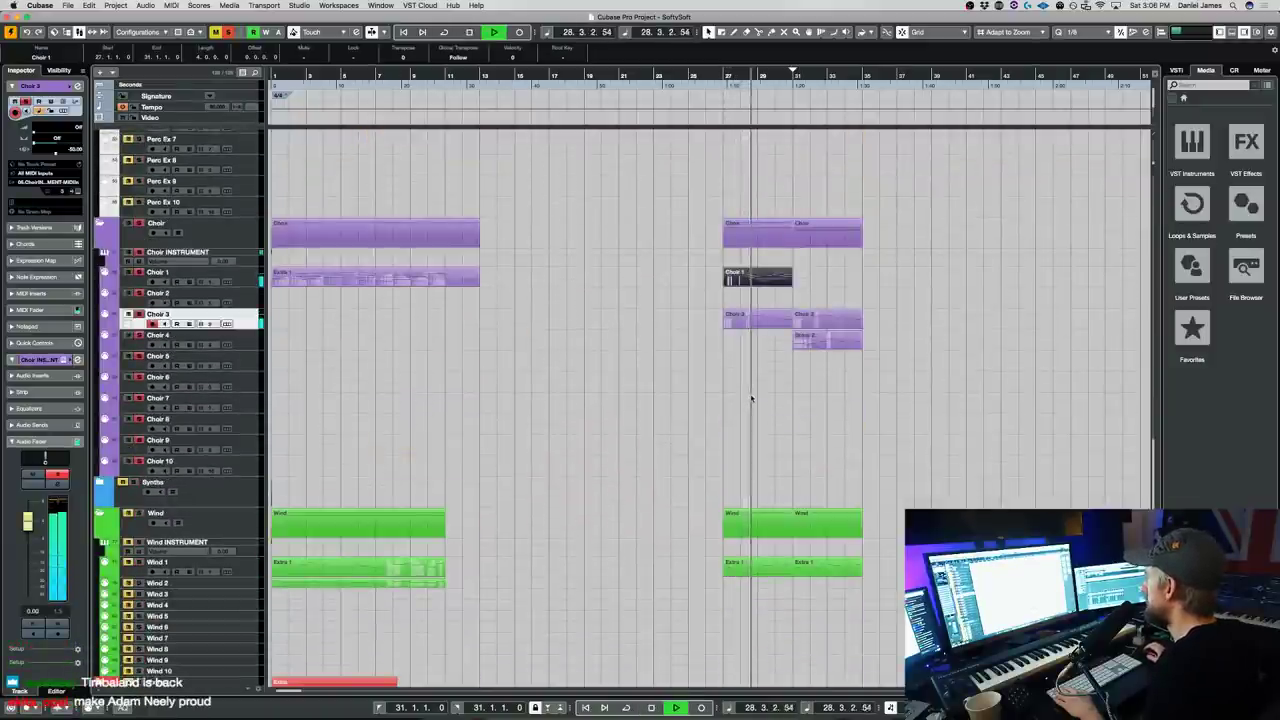
{"action": "left_click", "coordinate": [767, 417]}
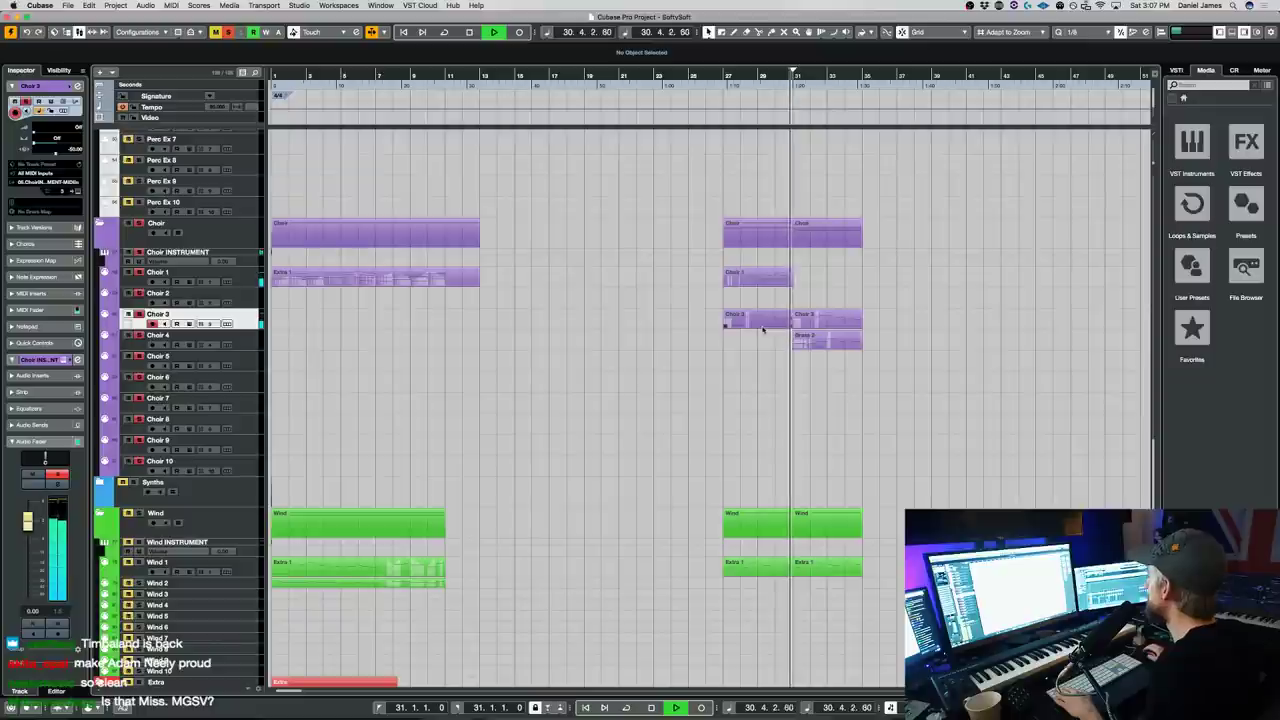
{"action": "left_click", "coordinate": [817, 345]}
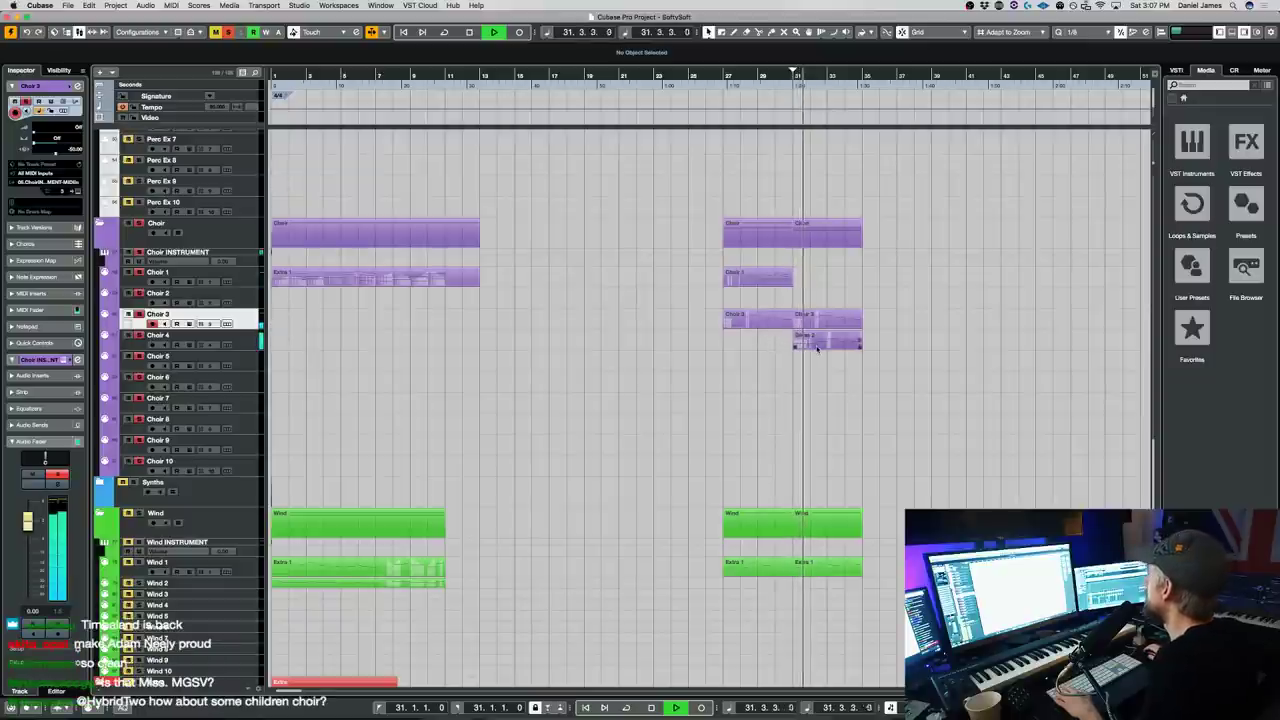
- Quantize the first five notes of the Choir 4 event at bar 31 and close the editor
{"action": "double_click", "coordinate": [817, 346]}
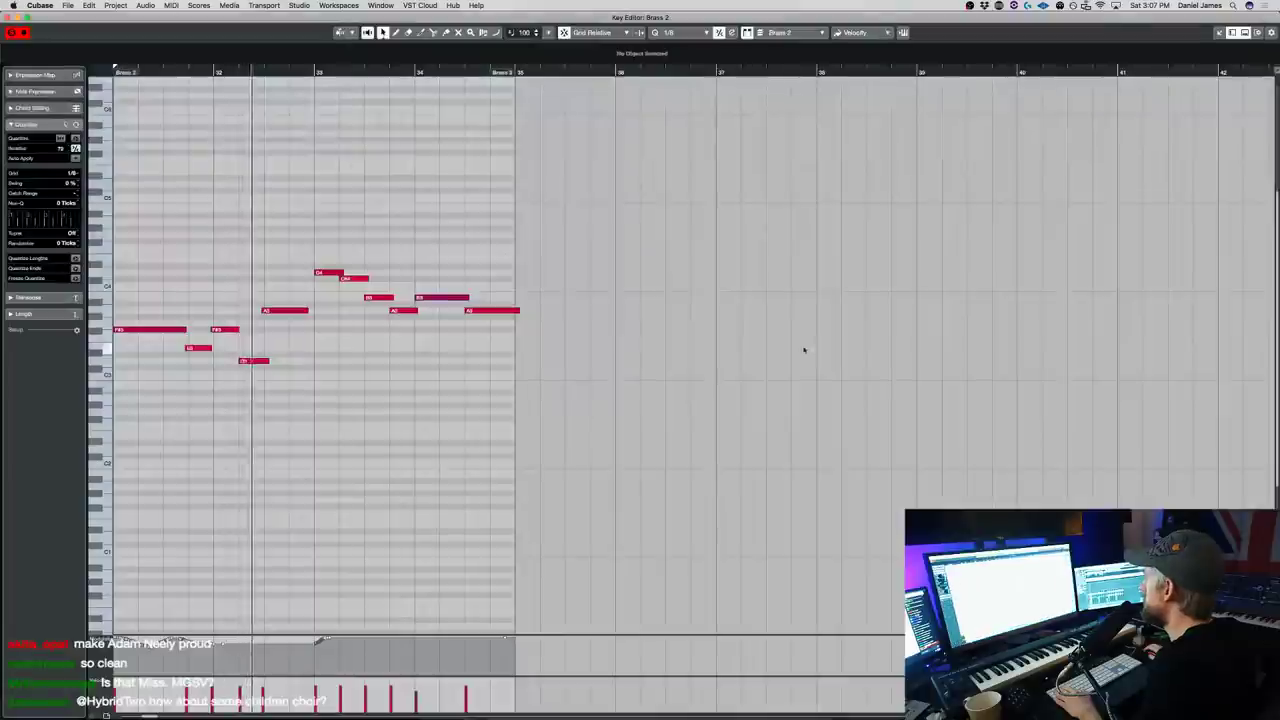
{"action": "left_click_drag", "start_coordinate": [194, 397], "coordinate": [284, 305]}
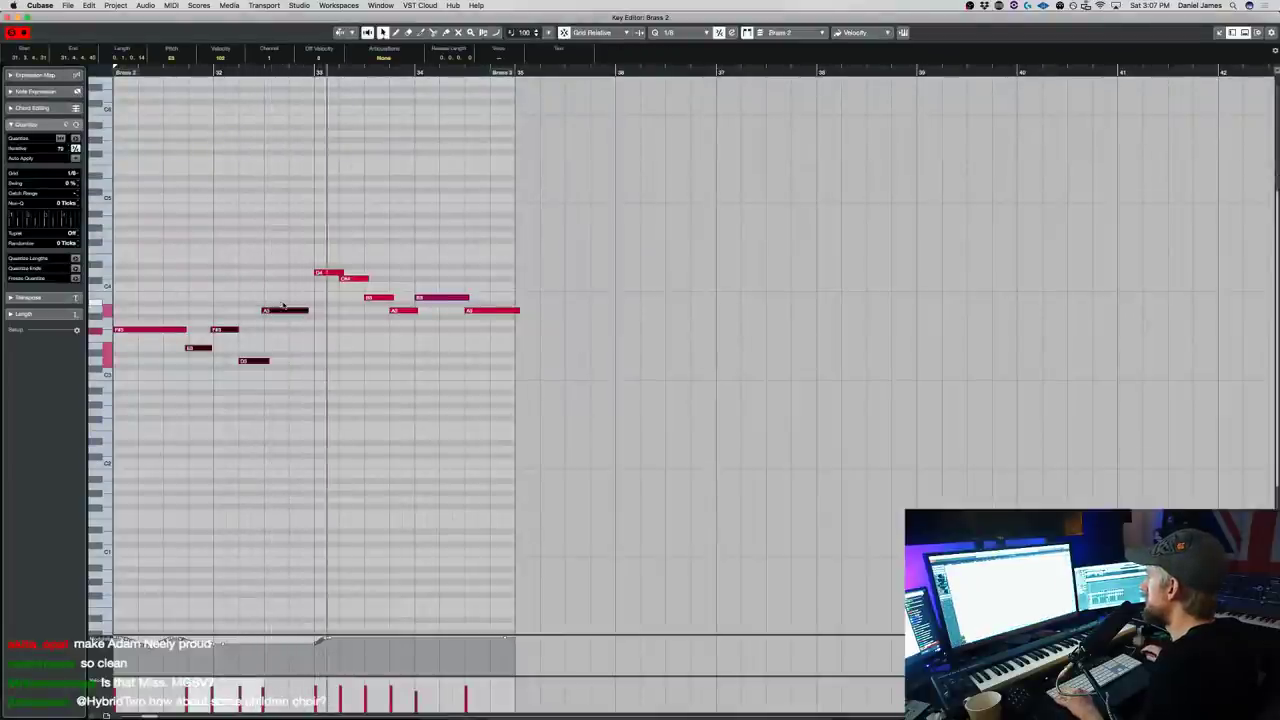
{"action": "left_click_drag", "start_coordinate": [140, 397], "coordinate": [274, 285]}
{"action": "key", "text": "q"}
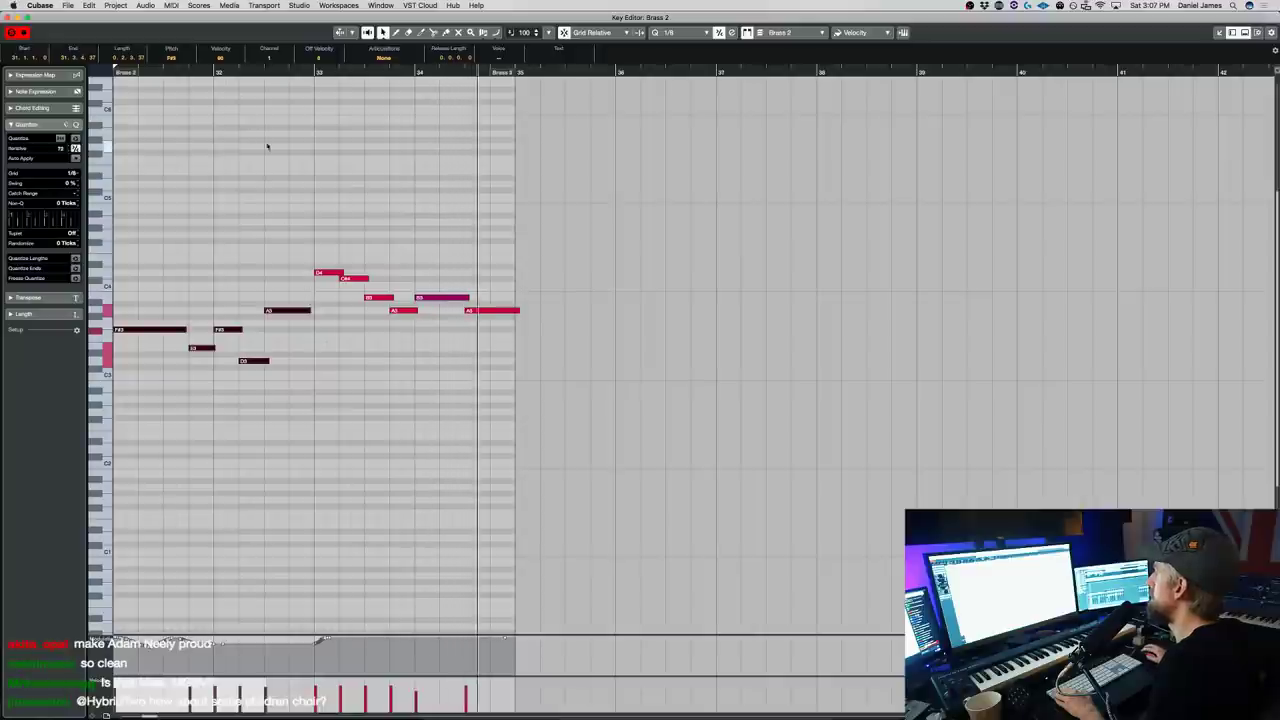
{"action": "left_click", "coordinate": [166, 86]}
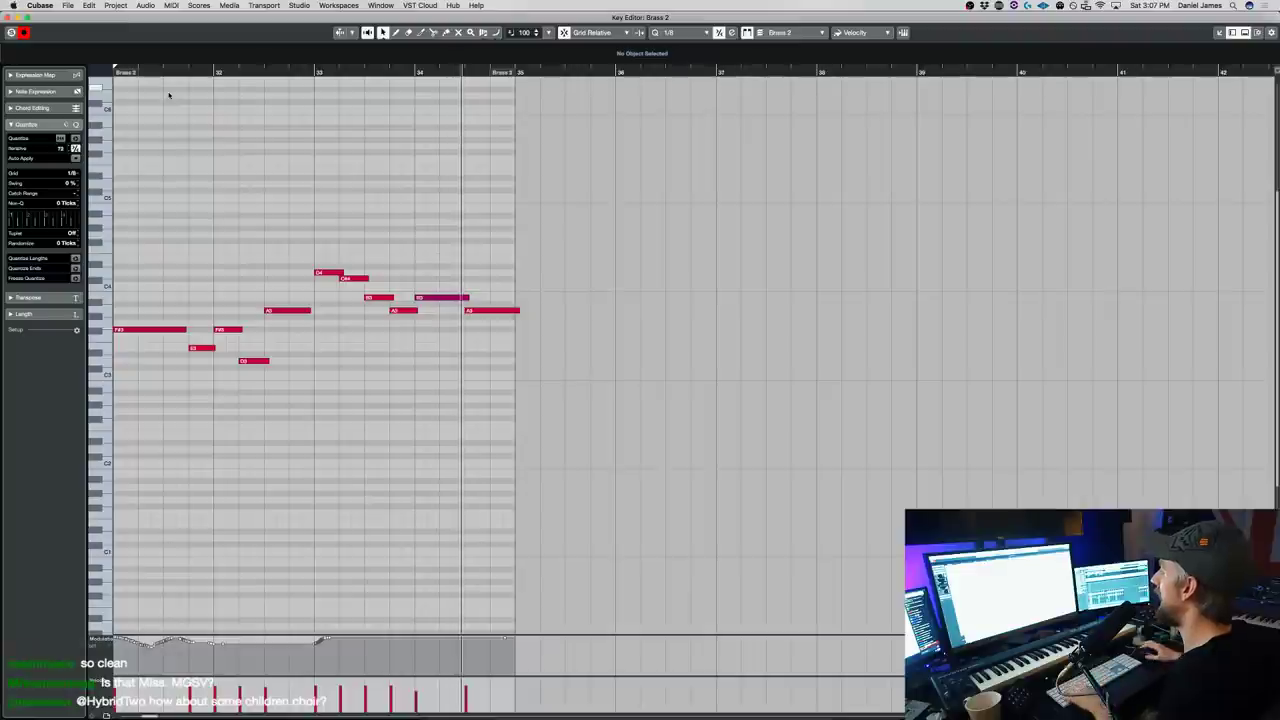
{"action": "key", "text": "Escape"}
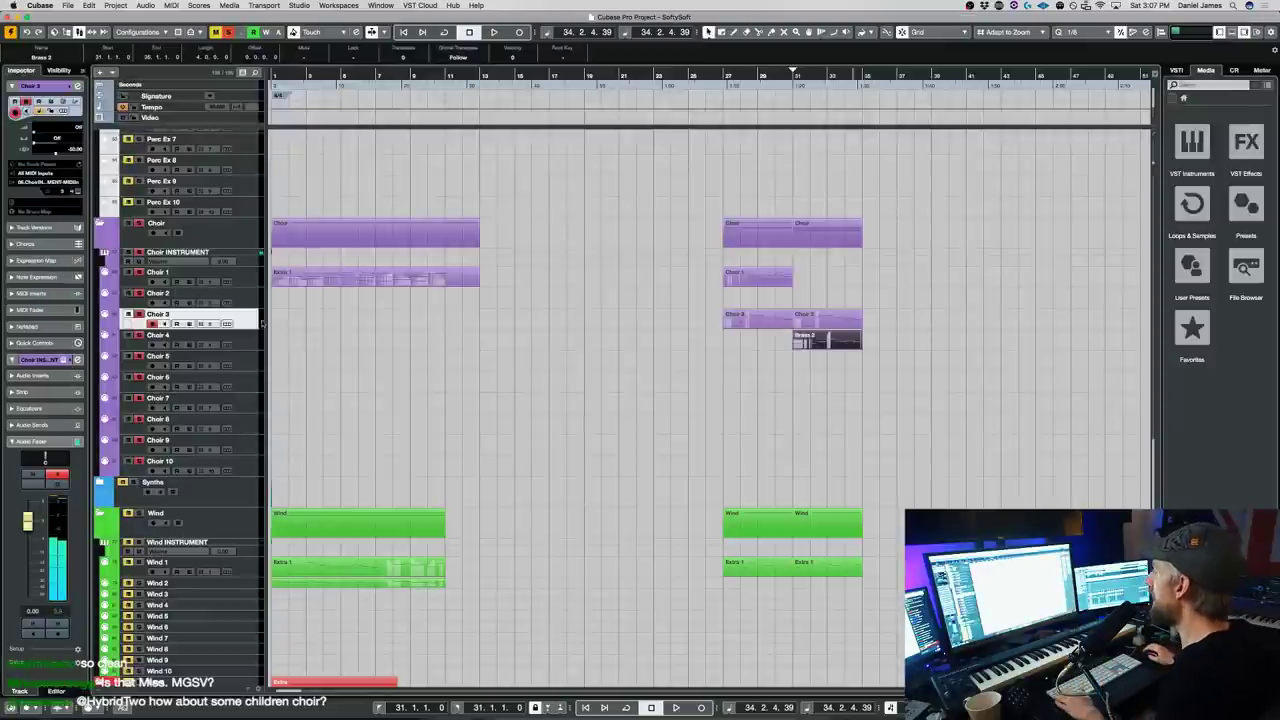
- Set the Choir 4 track delay to -50 and play the passage to check the timing
{"action": "left_click", "coordinate": [254, 341]}
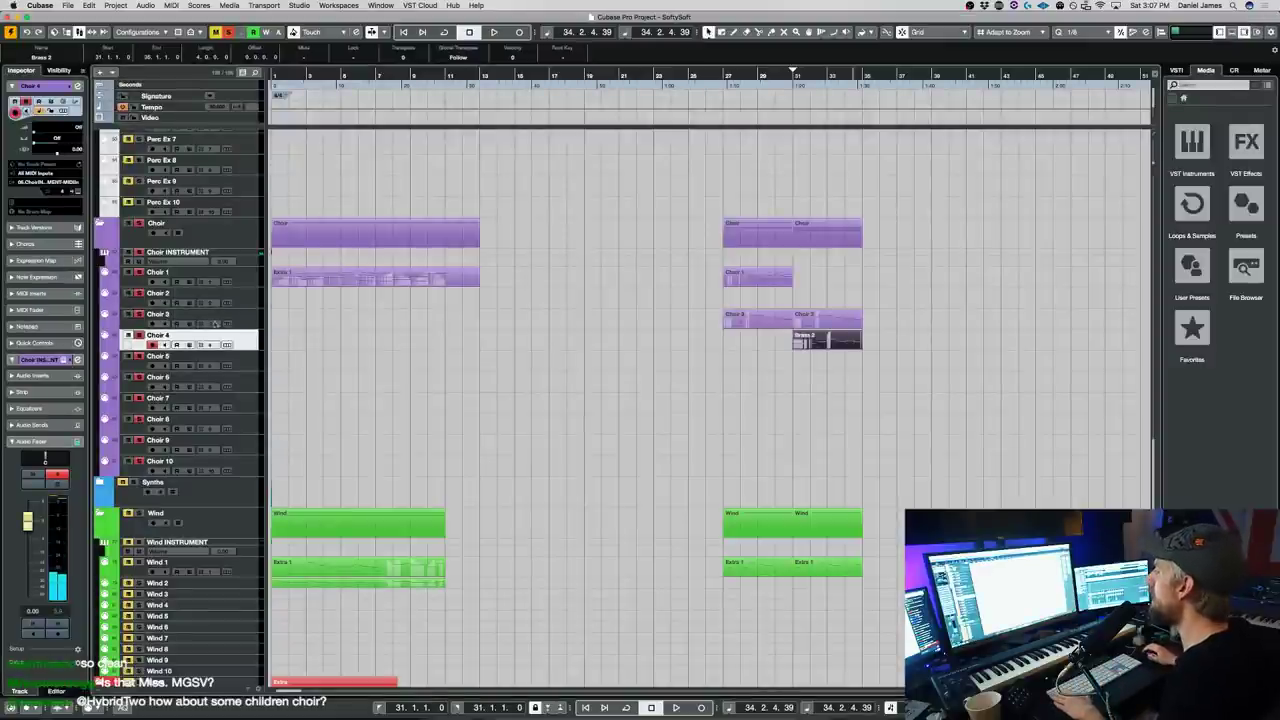
{"action": "double_click", "coordinate": [78, 149]}
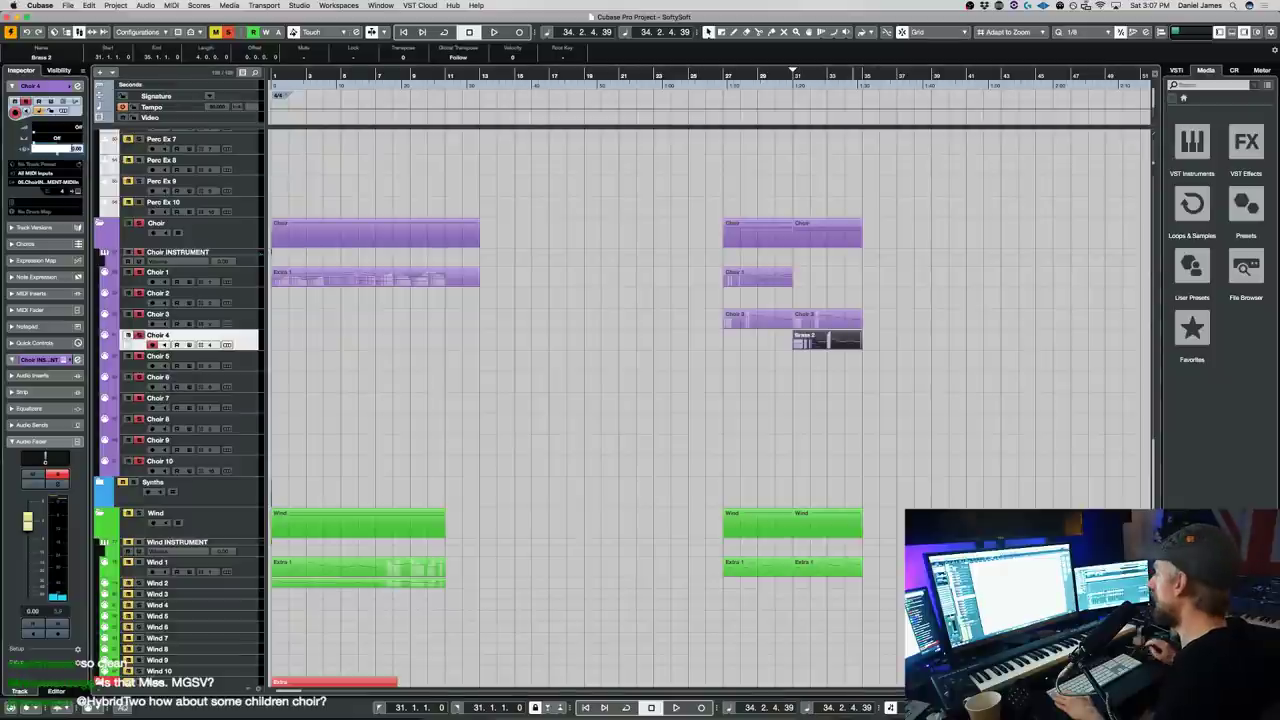
{"action": "key", "text": "space"}
{"action": "key", "text": "space"}
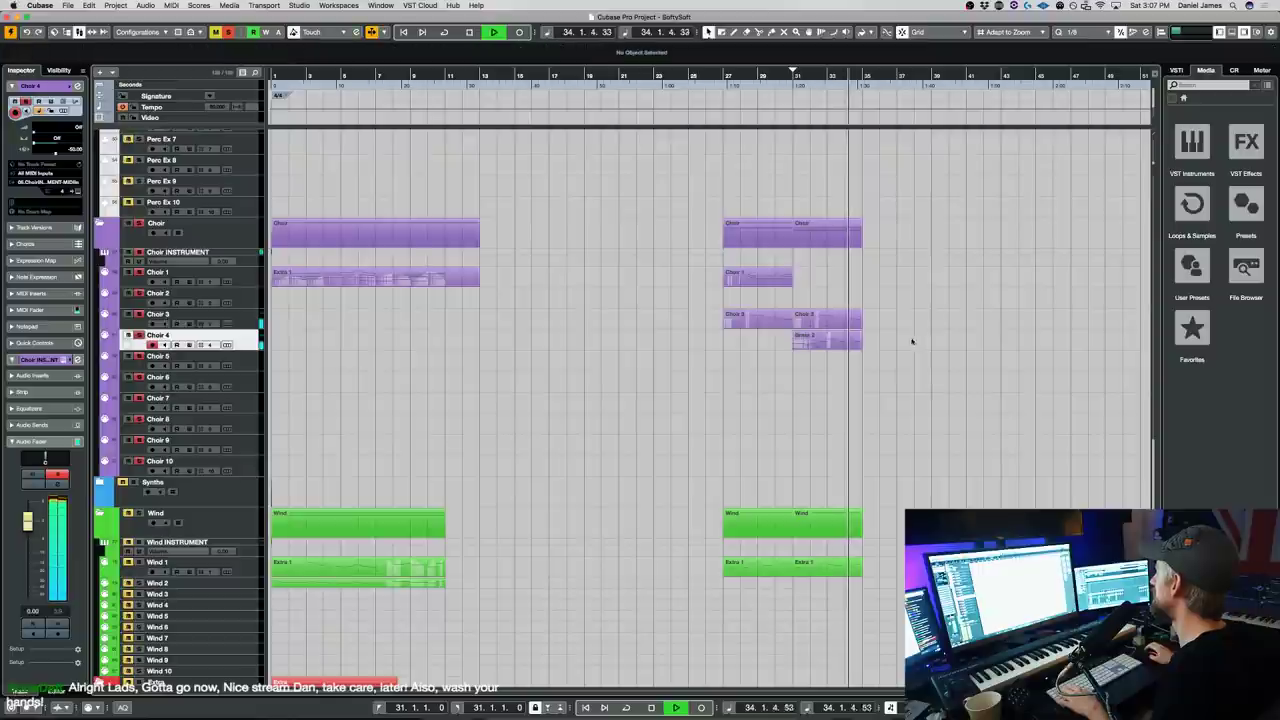
- Move the last note of the Choir 4 event up to C#4 and close the editor
{"action": "double_click", "coordinate": [835, 341]}
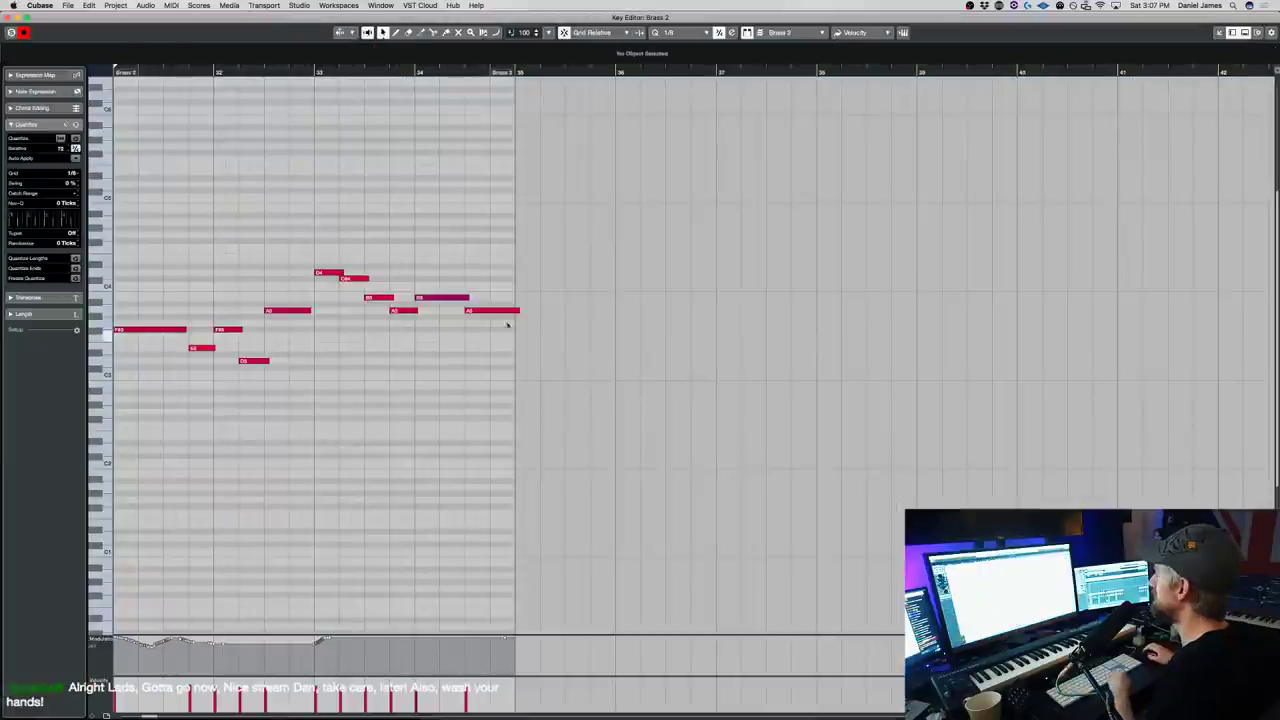
{"action": "left_click", "coordinate": [413, 72]}
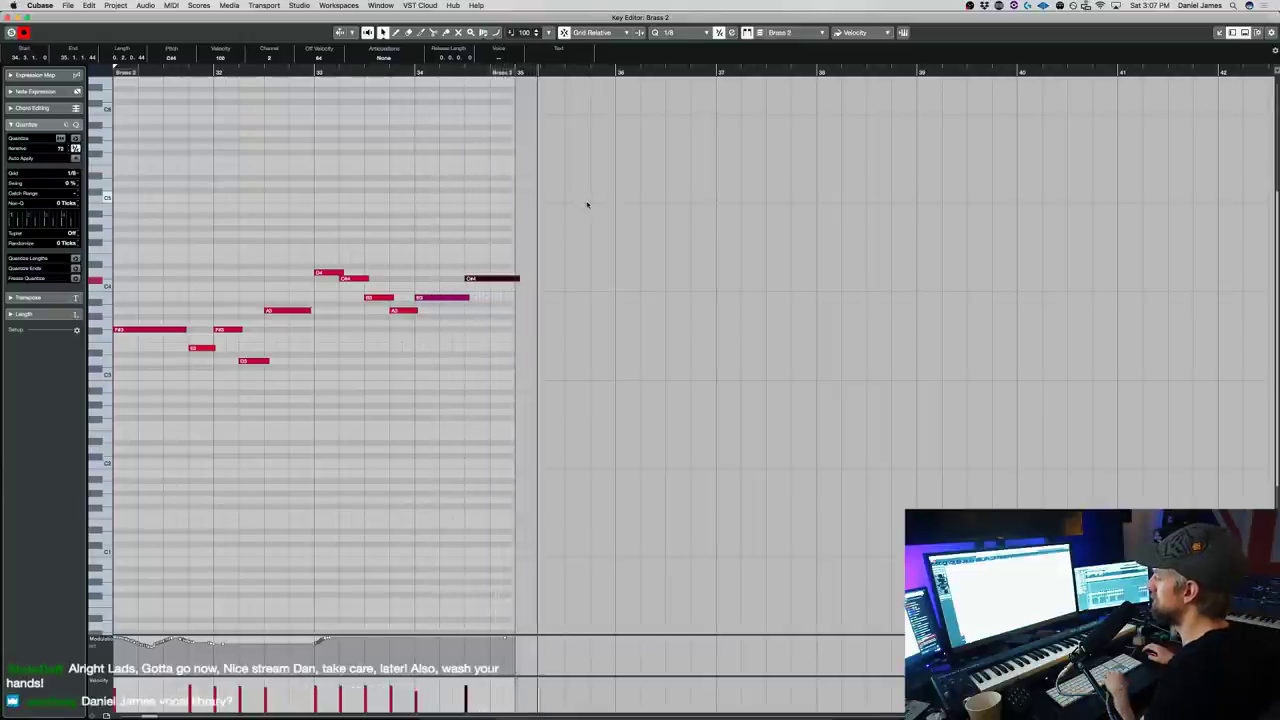
{"action": "key", "text": "Escape"}
- Set the locator range from bar 1 to bar 35
{"action": "key", "text": "super+KP_1"}
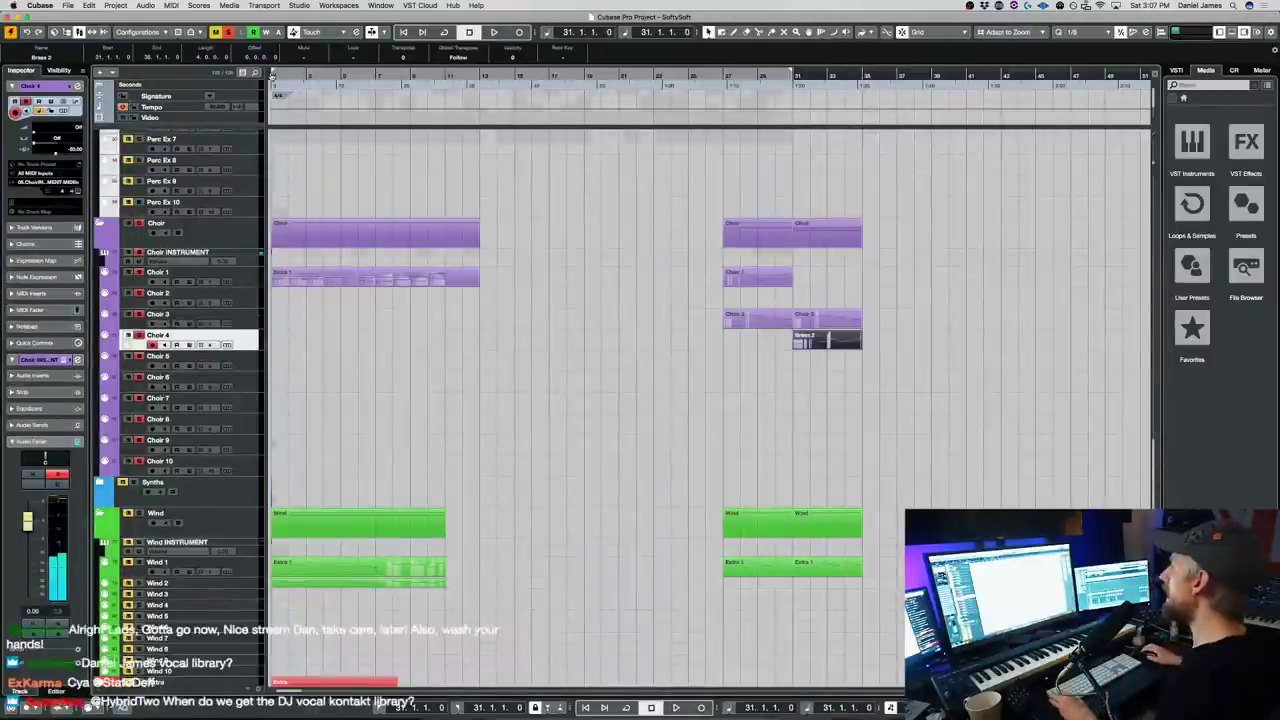
{"action": "left_click_drag", "start_coordinate": [870, 77], "coordinate": [868, 77]}
{"action": "scroll", "coordinate": [600, 277], "scroll_direction": "up", "scroll_amount": 15}
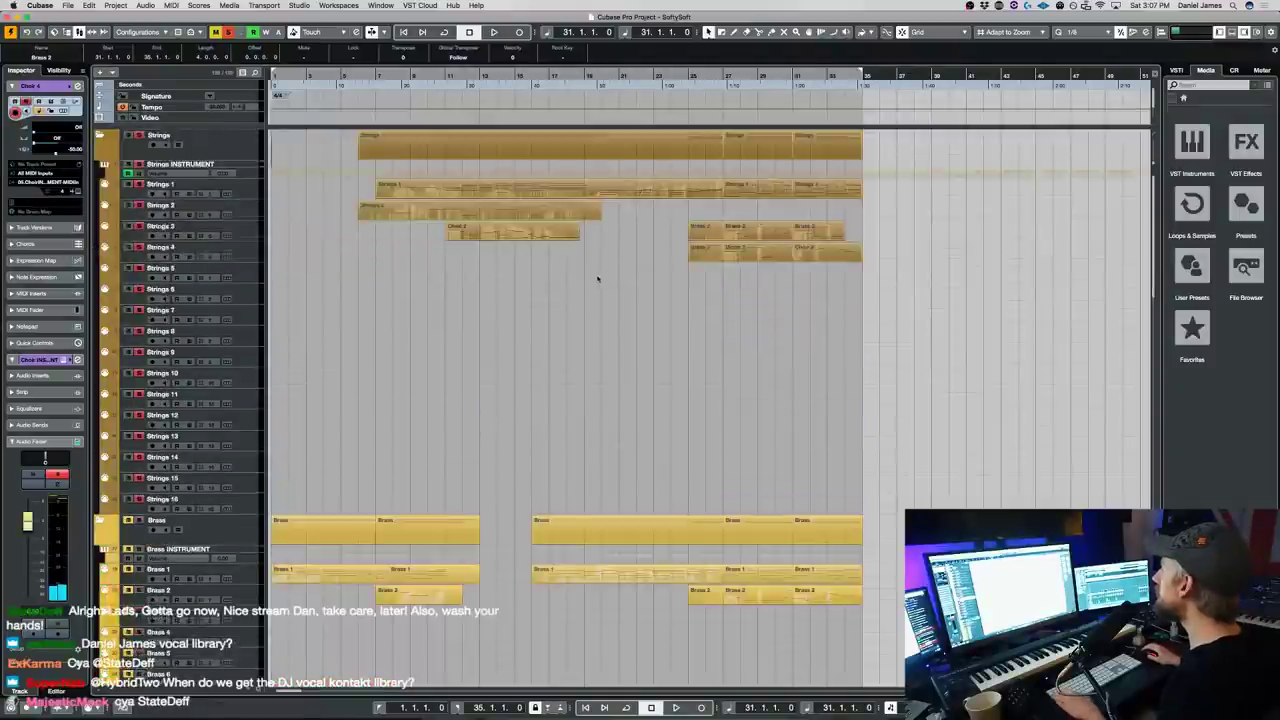
- Load the CinePerc patch CPCore Orchestral Cymbals into the percussion Kontakt for Perc 2 and clear the solos
{"action": "scroll", "coordinate": [477, 342], "scroll_direction": "down", "scroll_amount": 6}
{"action": "left_click", "coordinate": [255, 422]}
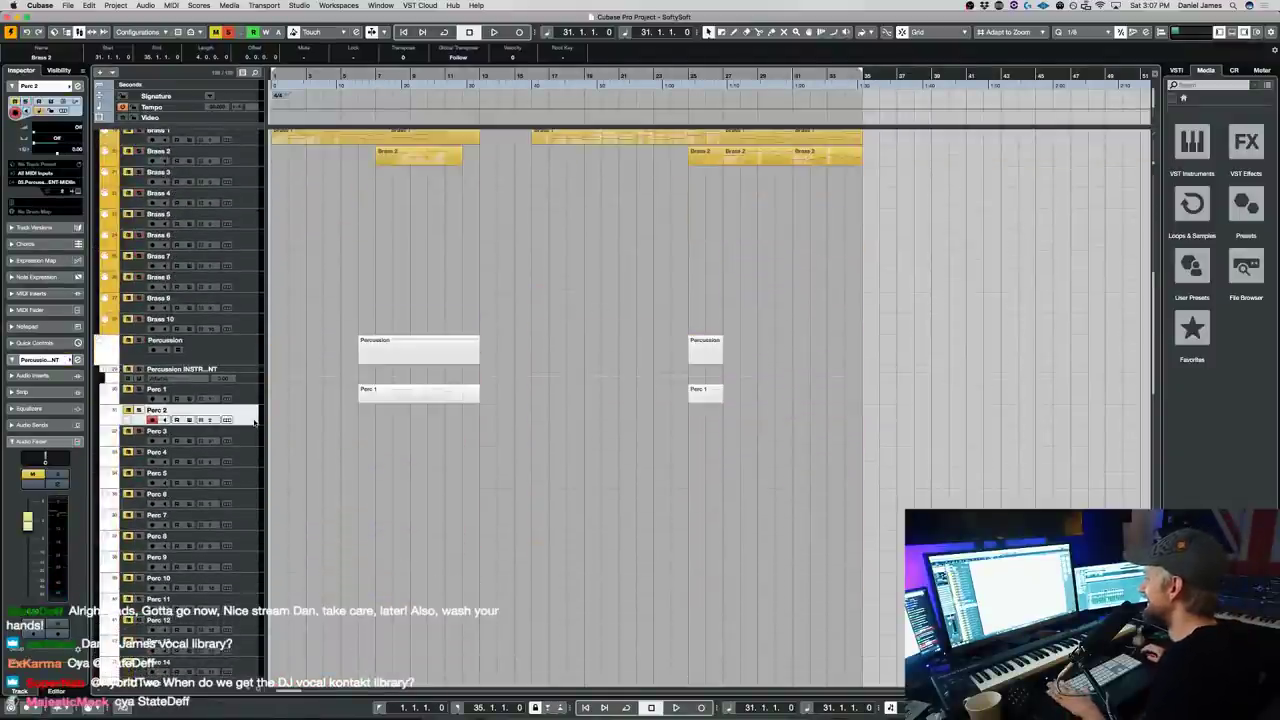
{"action": "key", "text": "e"}
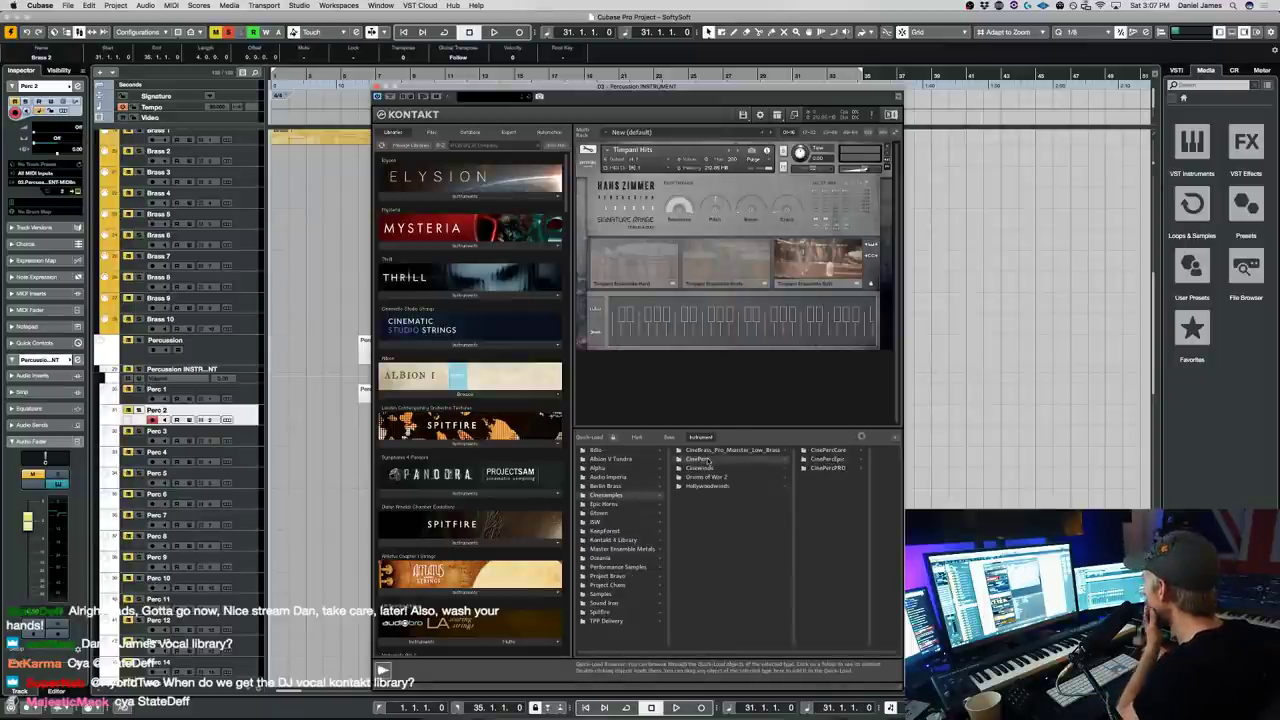
{"action": "left_click", "coordinate": [806, 457]}
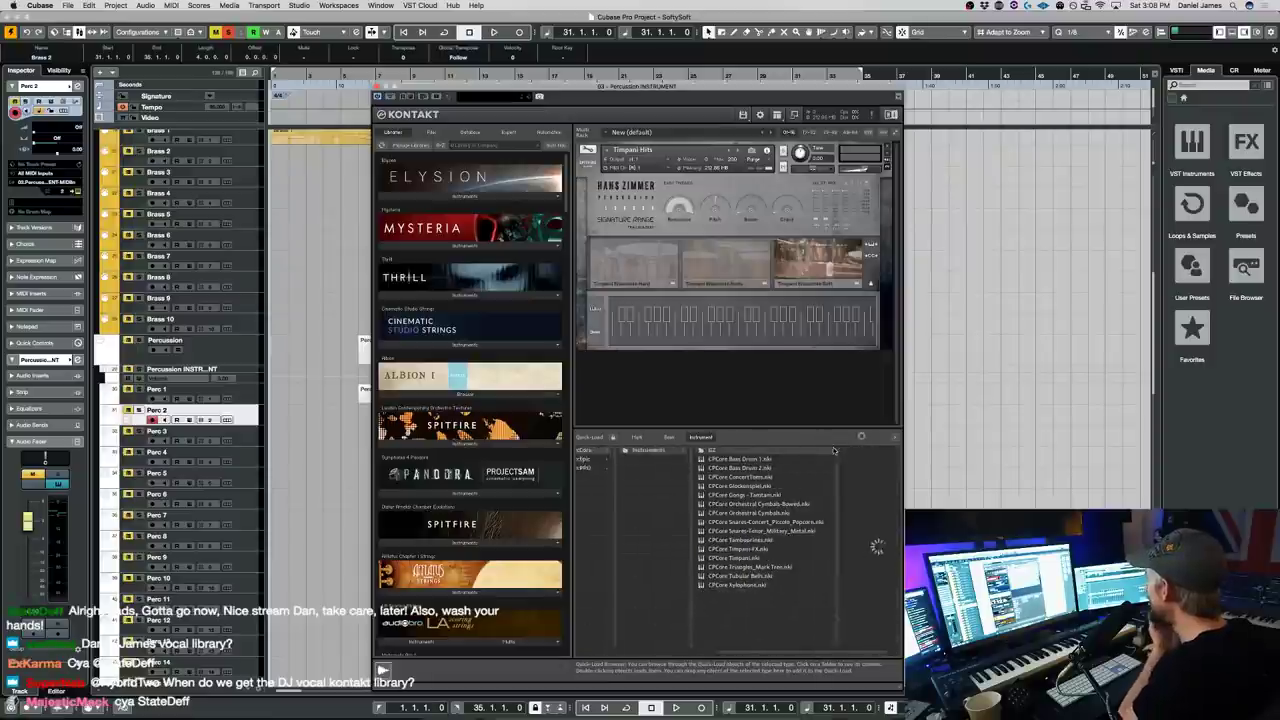
{"action": "double_click", "coordinate": [750, 513]}
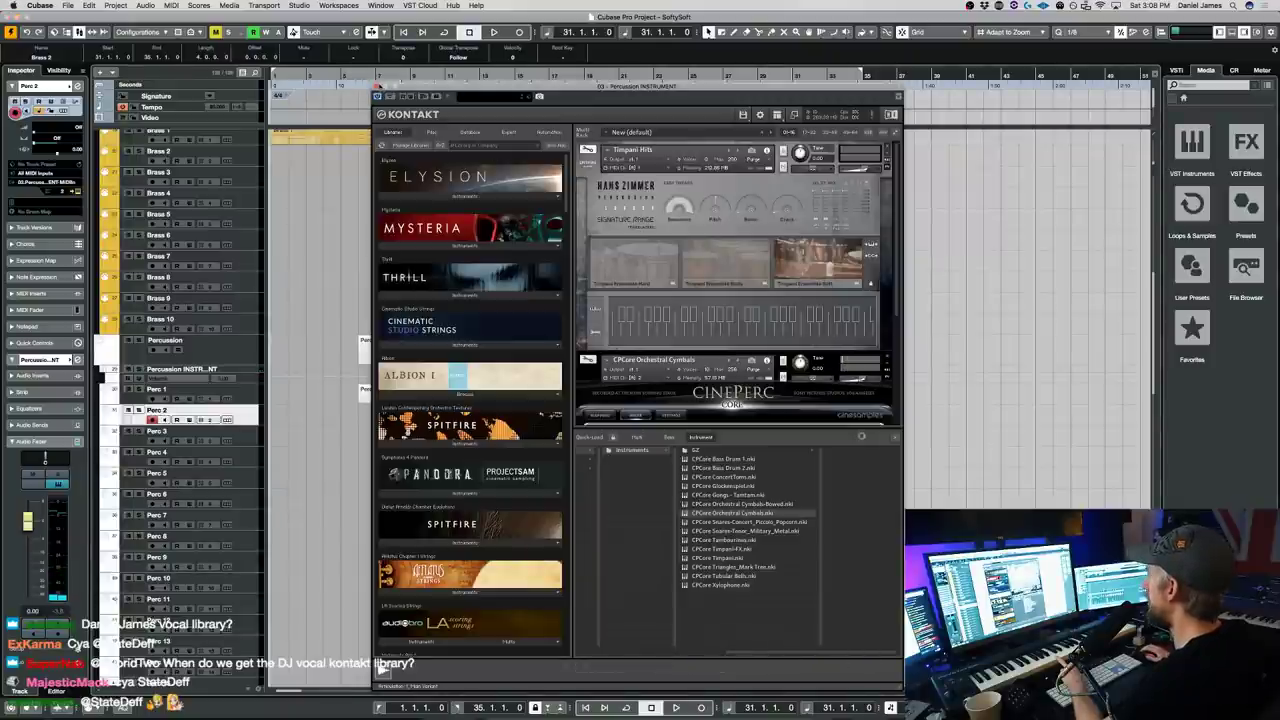
{"action": "left_click", "coordinate": [377, 96]}
- Record a take on the Perc 2 track from about bar 24 to bar 34
{"action": "scroll", "coordinate": [600, 200], "scroll_direction": "up", "scroll_amount": 5}
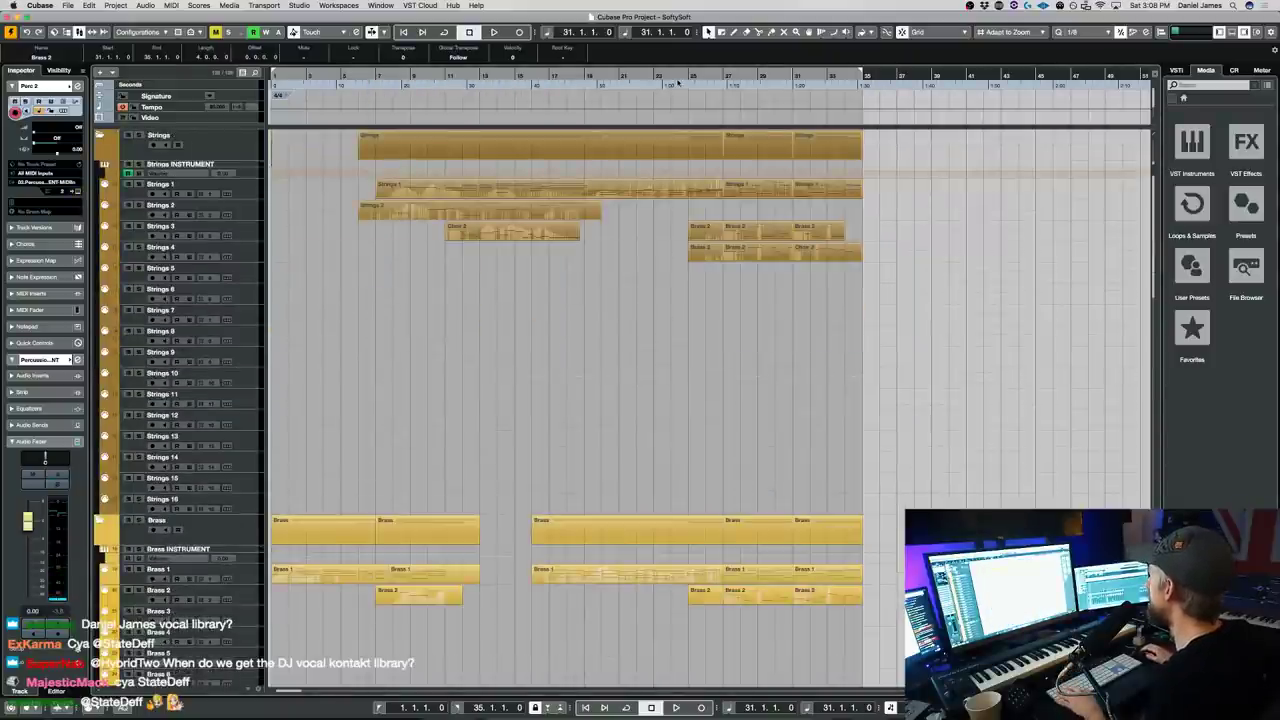
{"action": "left_click", "coordinate": [677, 83]}
{"action": "key", "text": "KP_Multiply"}
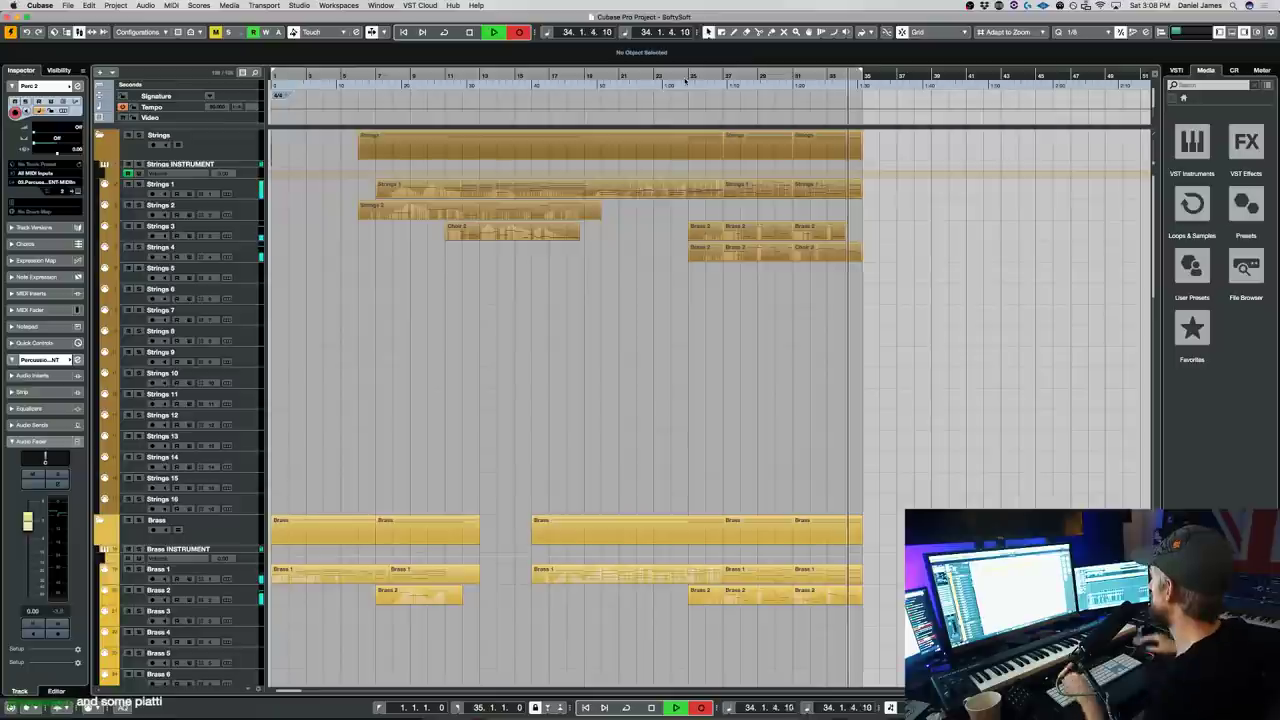
{"action": "scroll", "coordinate": [926, 371], "scroll_direction": "down", "scroll_amount": 15}
{"action": "key", "text": "space"}
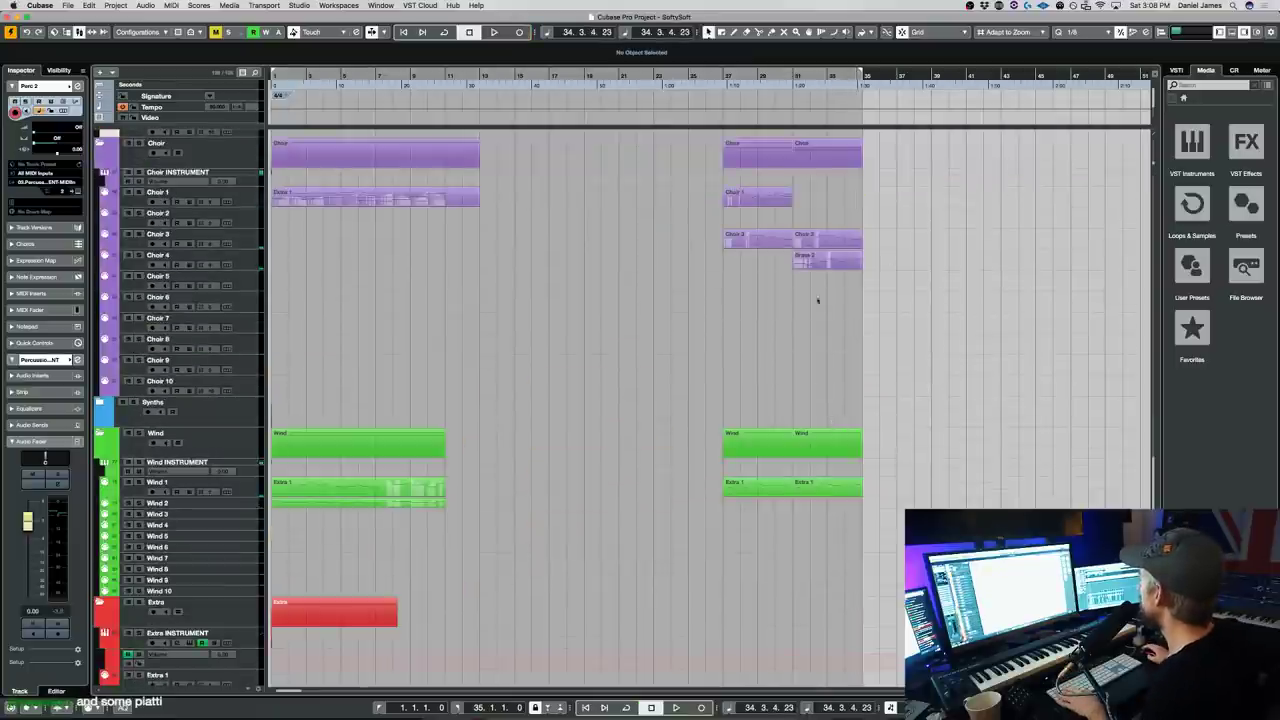
- Delete the Choir 4 event at bar 31 and play the section without it
{"action": "scroll", "coordinate": [852, 330], "scroll_direction": "down", "scroll_amount": 10}
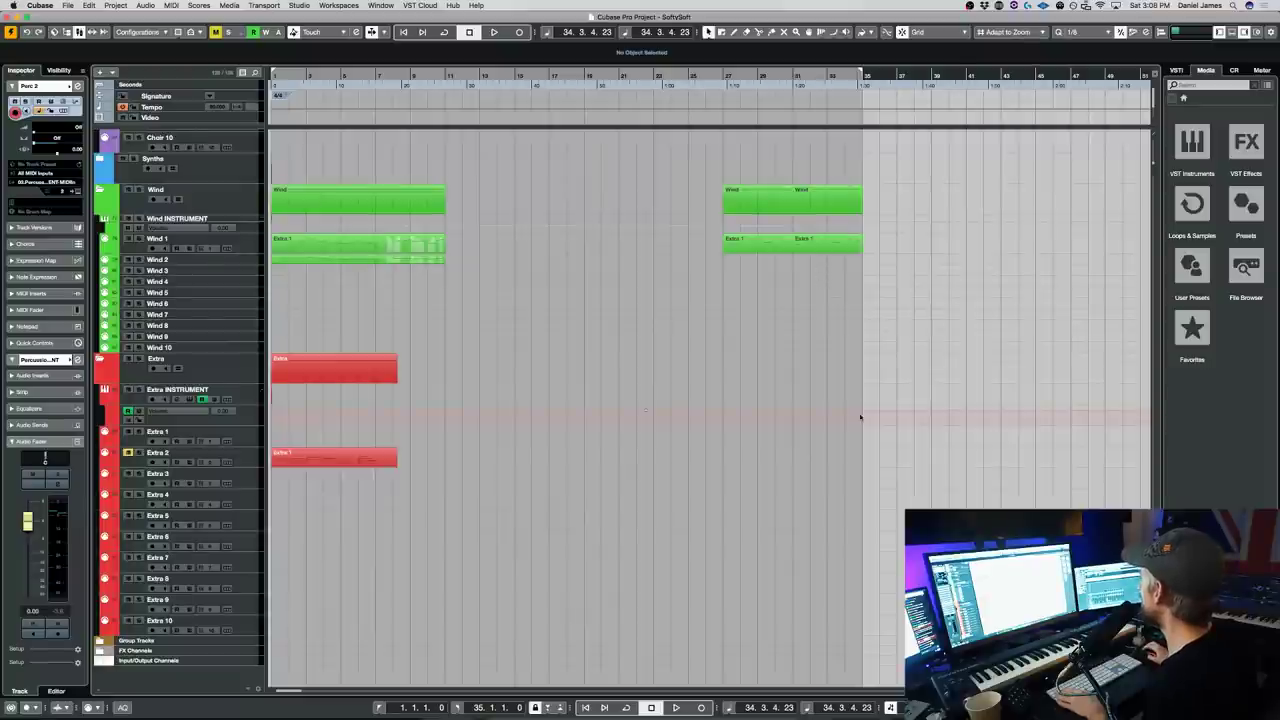
{"action": "scroll", "coordinate": [850, 370], "scroll_direction": "up", "scroll_amount": 6}
{"action": "left_click", "coordinate": [820, 296]}
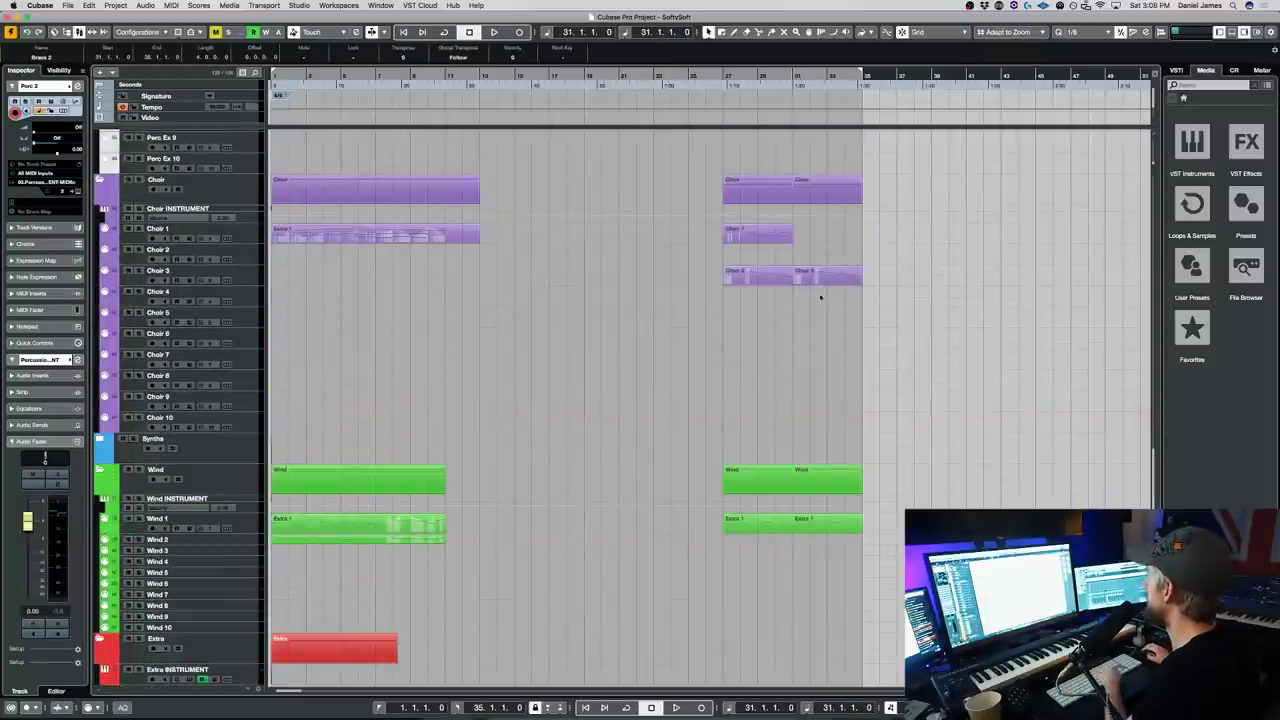
{"action": "key", "text": "space"}
{"action": "scroll", "coordinate": [845, 216], "scroll_direction": "up", "scroll_amount": 4}
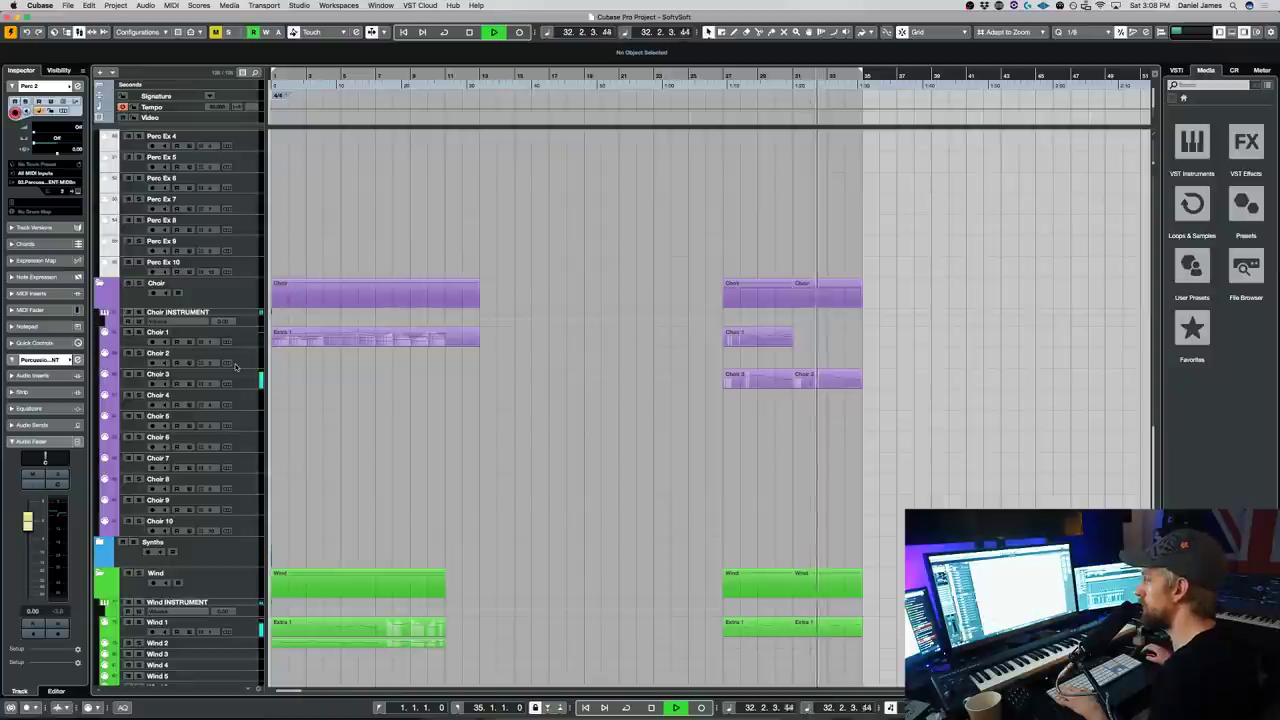
- Duplicate the bar 31 events of Strings 1 and Strings 4 to bar 35
{"action": "scroll", "coordinate": [328, 377], "scroll_direction": "down", "scroll_amount": 15}
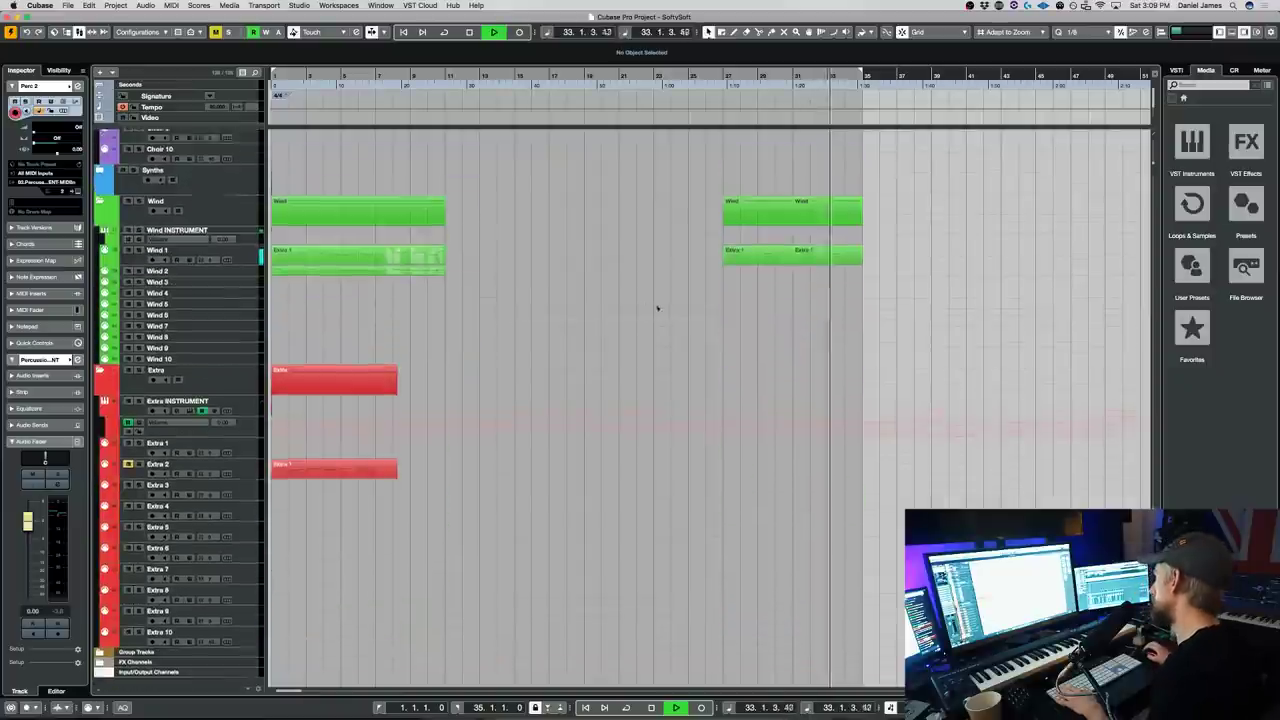
{"action": "left_click", "coordinate": [845, 192]}
{"action": "key", "text": "super+d"}
{"action": "scroll", "coordinate": [876, 217], "scroll_direction": "down", "scroll_amount": 15}
{"action": "scroll", "coordinate": [876, 217], "scroll_direction": "up", "scroll_amount": 15}
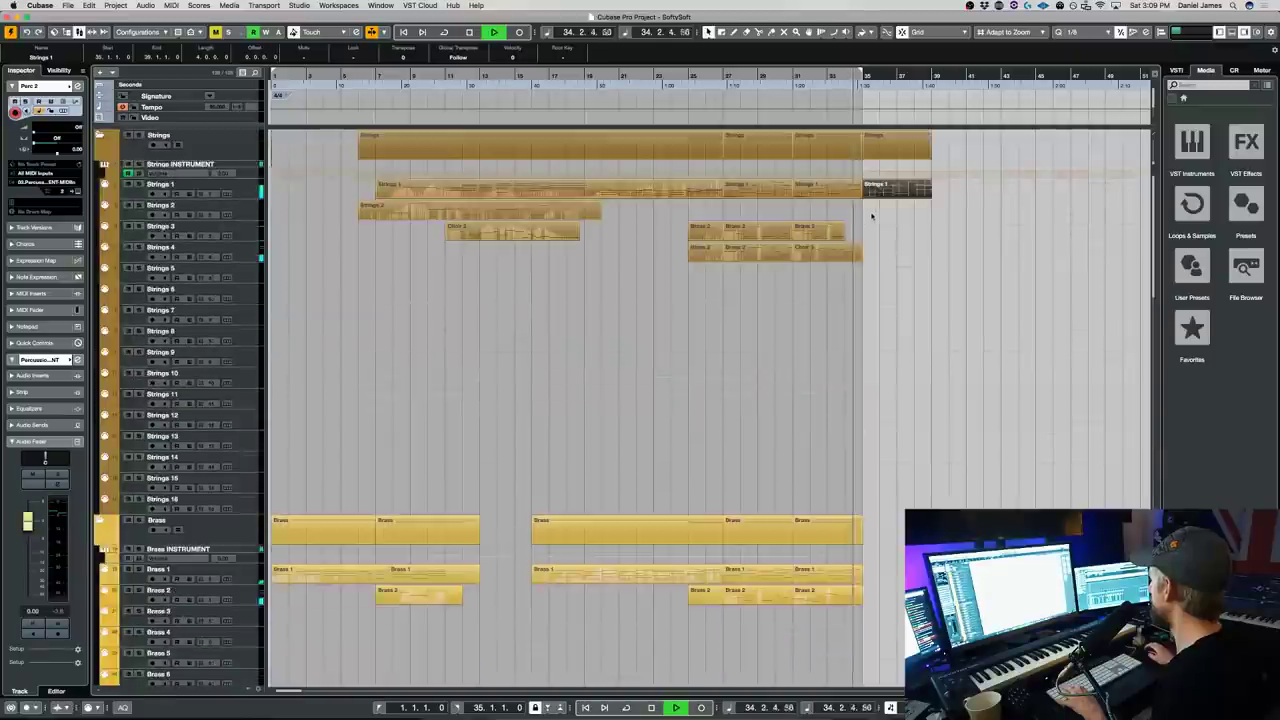
{"action": "left_click", "coordinate": [840, 255]}
{"action": "key", "text": "super+d"}
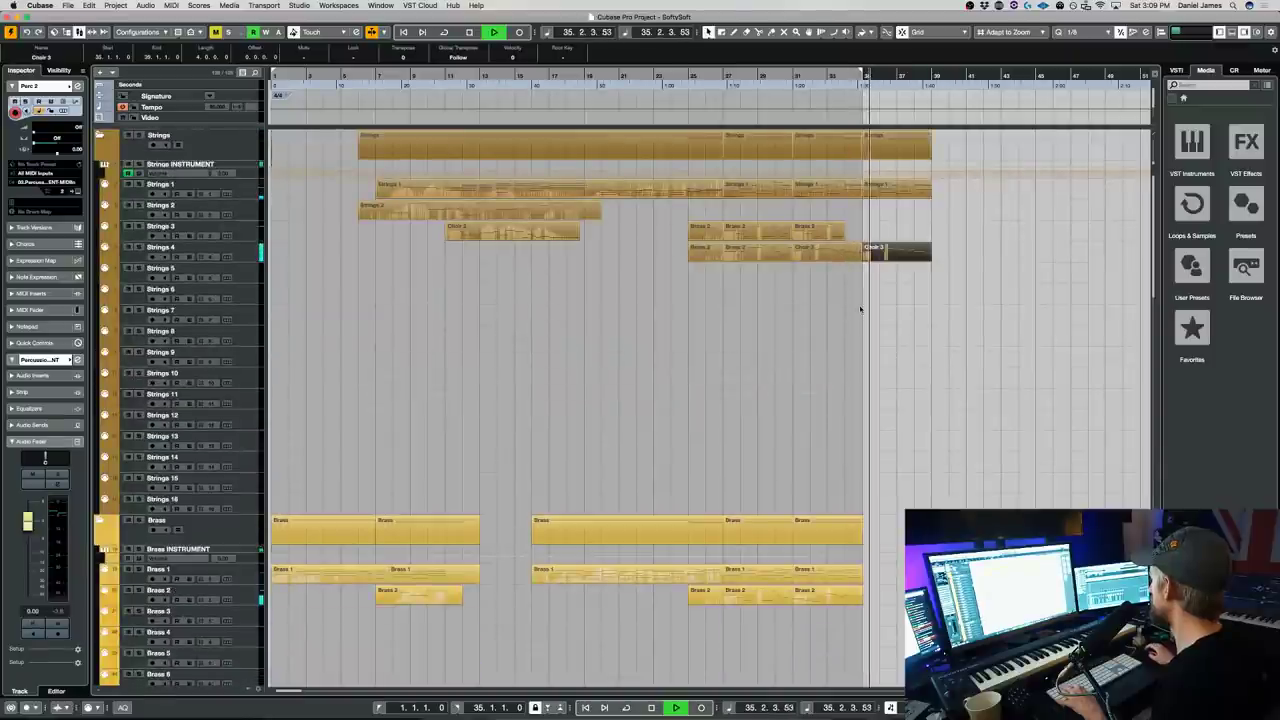
- Copy the Strings 4 event at bar 35 onto Choir 1, Choir 2 and Choir 3, and play the result
{"action": "scroll", "coordinate": [888, 356], "scroll_direction": "down", "scroll_amount": 20}
{"action": "left_click_drag", "start_coordinate": [887, 255], "coordinate": [883, 632]}
{"action": "scroll", "coordinate": [880, 263], "scroll_direction": "up", "scroll_amount": 15}
{"action": "key", "text": "space"}
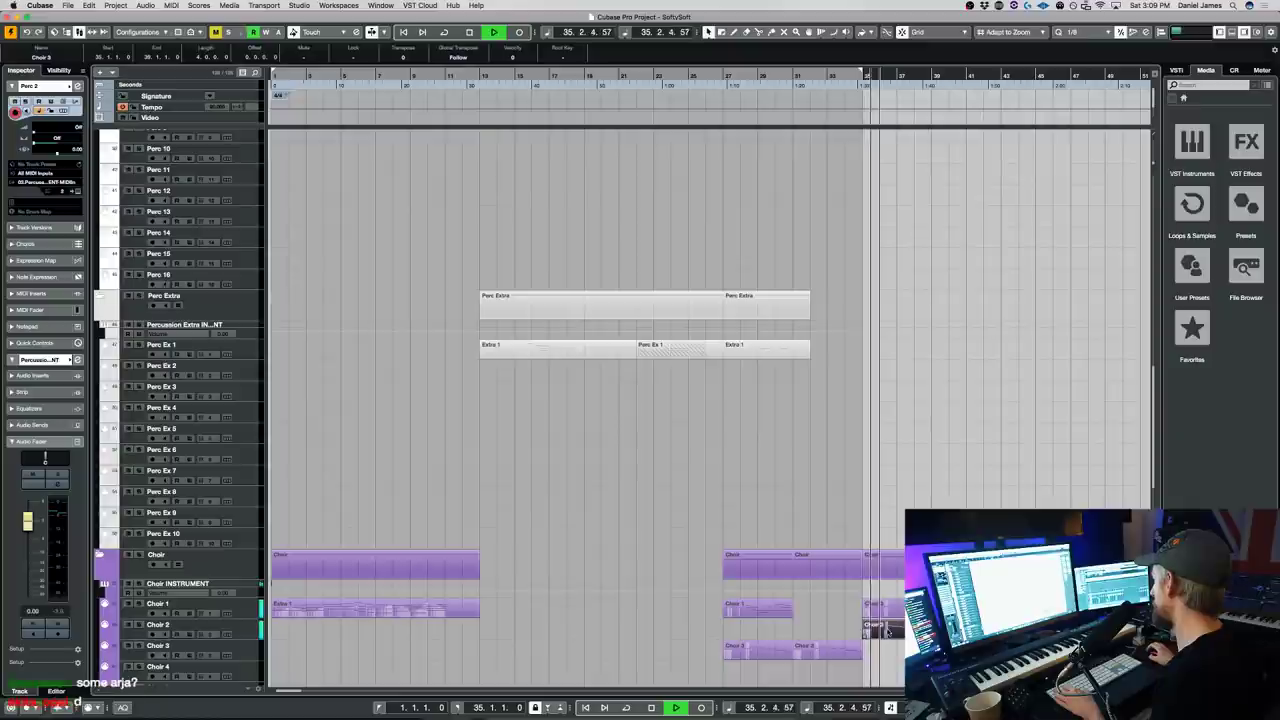
{"action": "left_click_drag", "start_coordinate": [890, 632], "coordinate": [889, 651]}
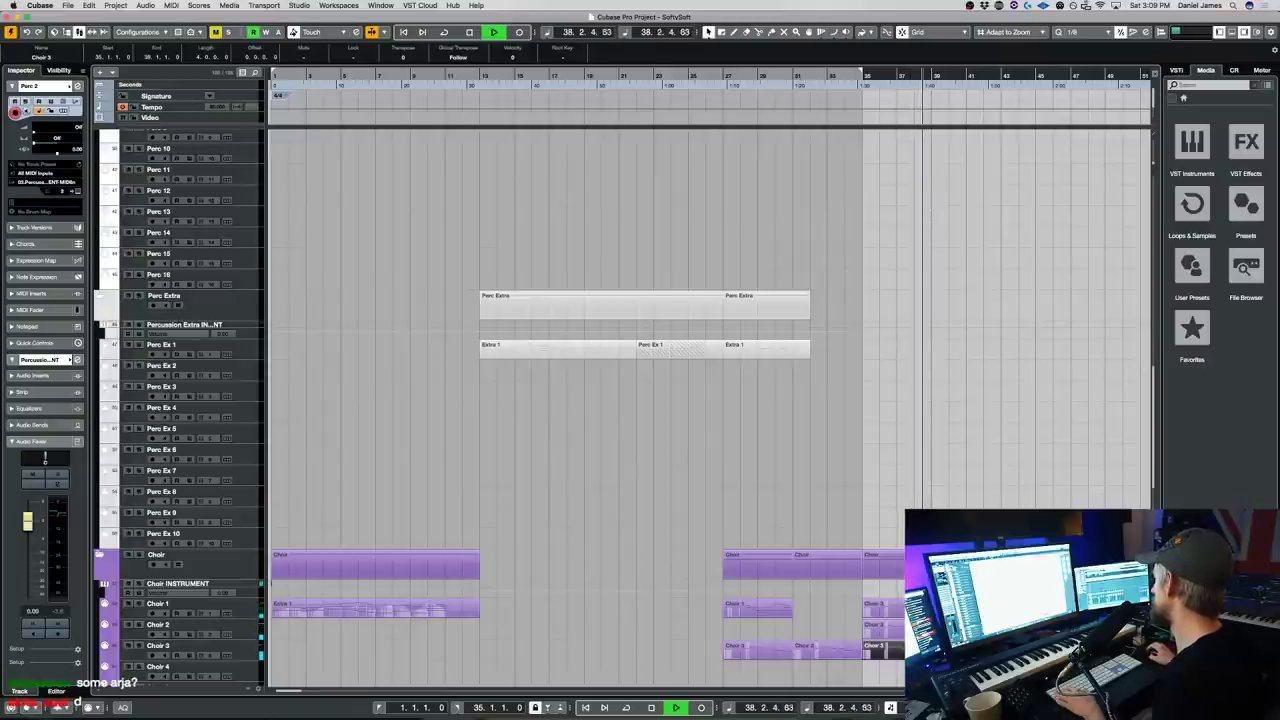
- Duplicate the bar 35 events on Choir 1 to 3 and on Strings 1 and 4 to bar 39
{"action": "key", "text": "space"}
{"action": "left_click_drag", "start_coordinate": [925, 670], "coordinate": [904, 604]}
{"action": "key", "text": "super+d"}
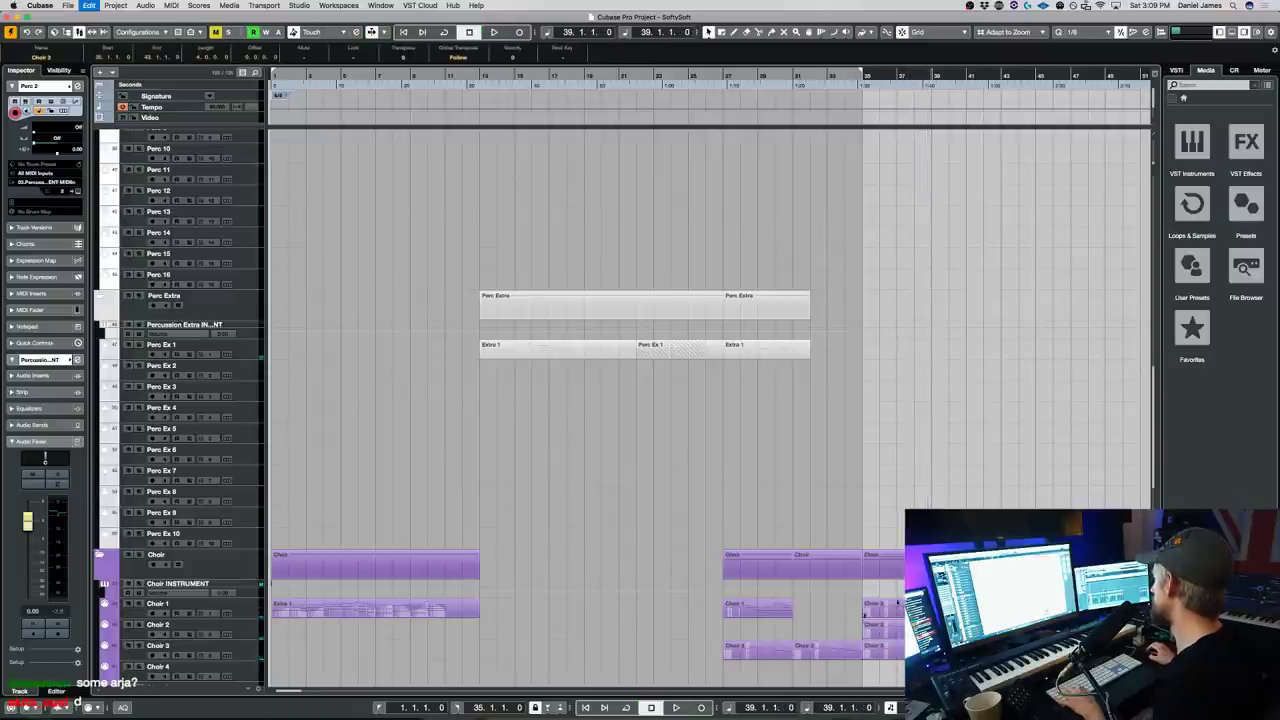
{"action": "scroll", "coordinate": [914, 446], "scroll_direction": "up", "scroll_amount": 15}
{"action": "left_click_drag", "start_coordinate": [912, 345], "coordinate": [888, 136]}
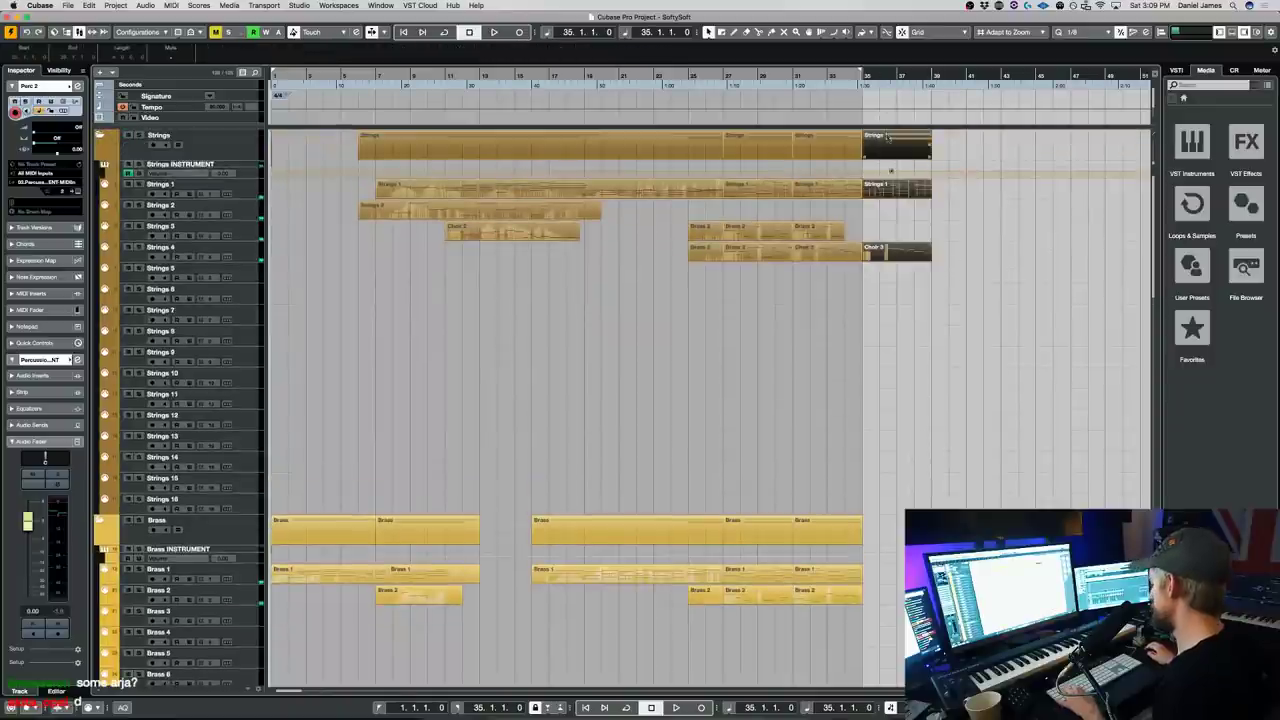
{"action": "key", "text": "super+d"}
{"action": "scroll", "coordinate": [948, 424], "scroll_direction": "down", "scroll_amount": 1}
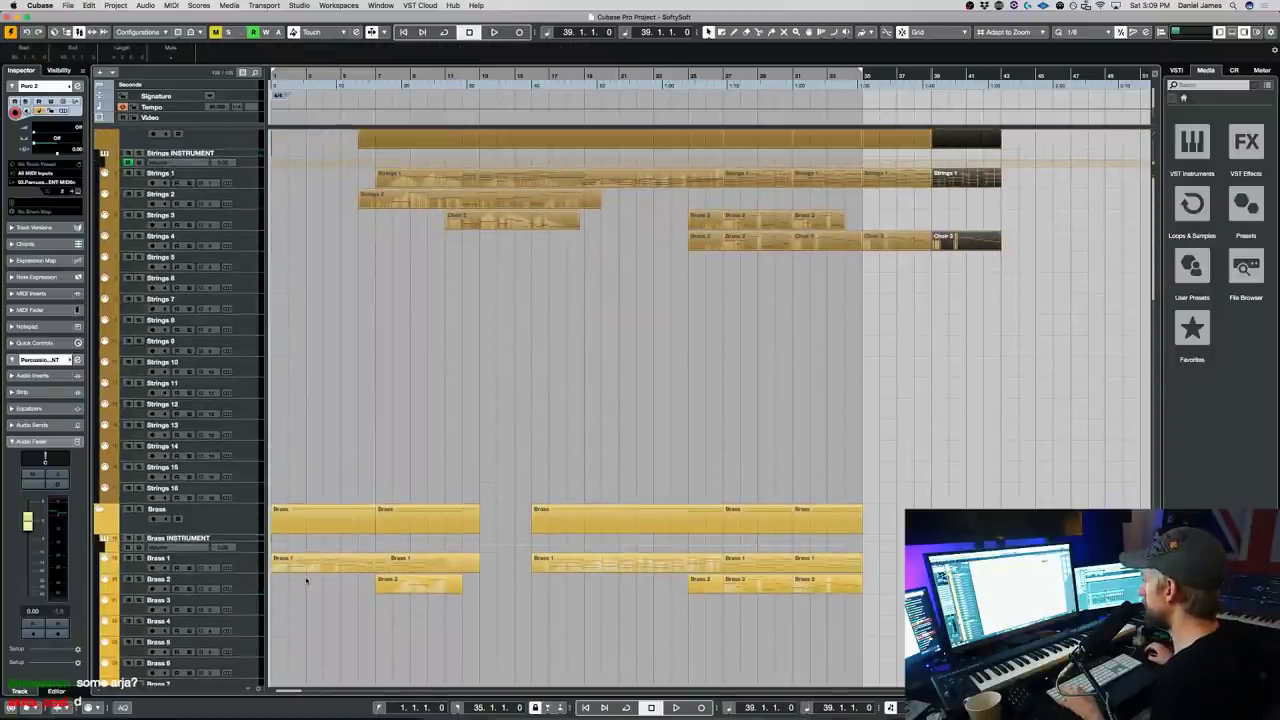
- Try to record a Brass 2 part from bar 35, and play the section through without cycling
{"action": "left_click", "coordinate": [239, 591]}
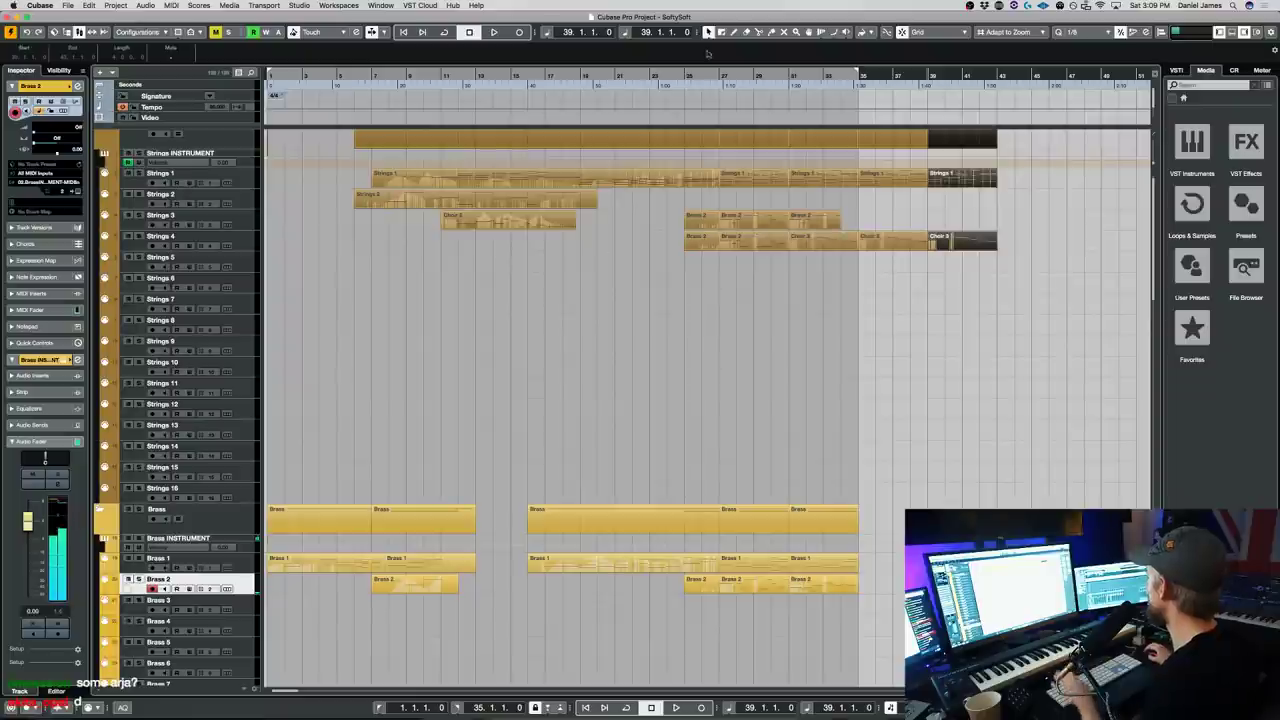
{"action": "left_click", "coordinate": [832, 74]}
{"action": "left_click", "coordinate": [812, 90]}
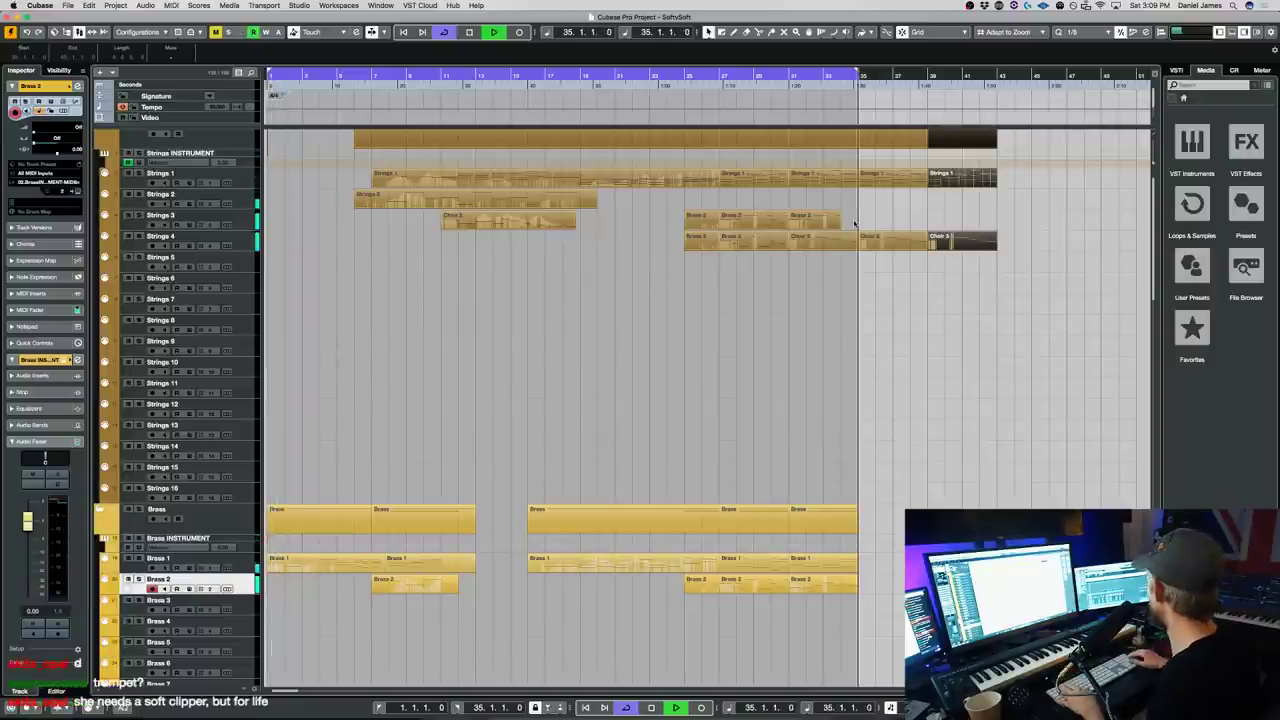
{"action": "key", "text": "KP_Multiply"}
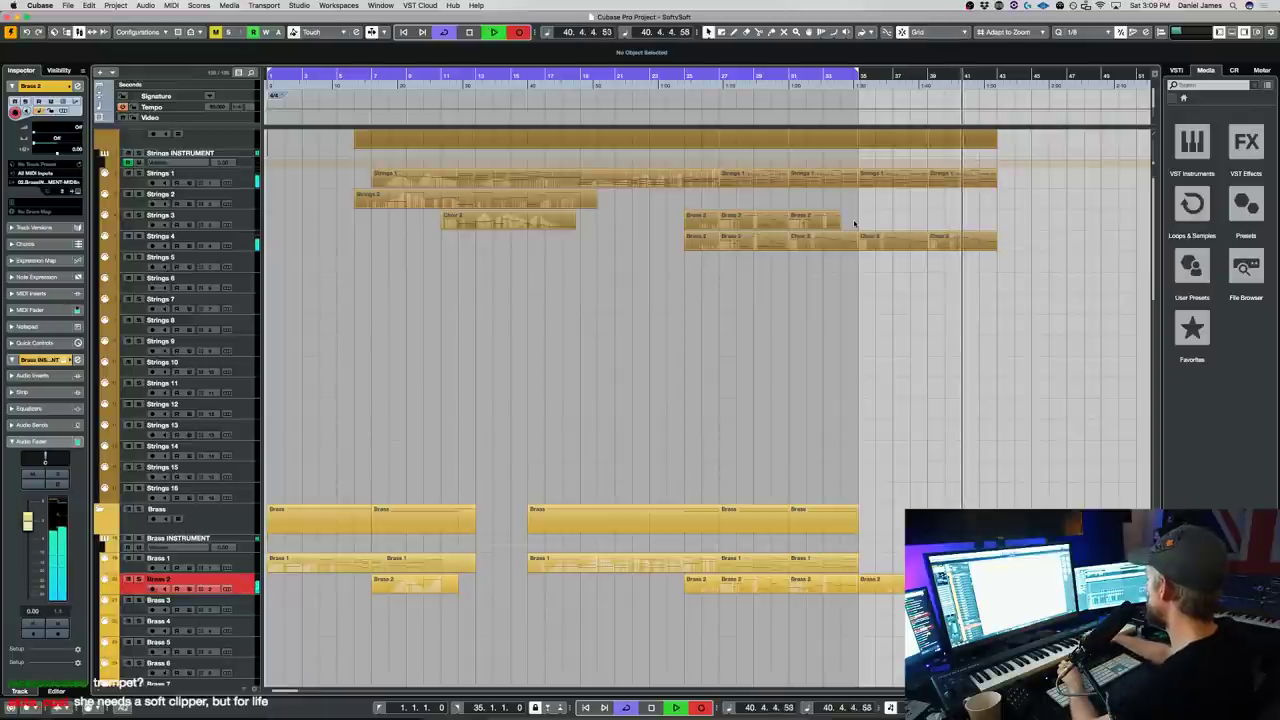
{"action": "key", "text": "space"}
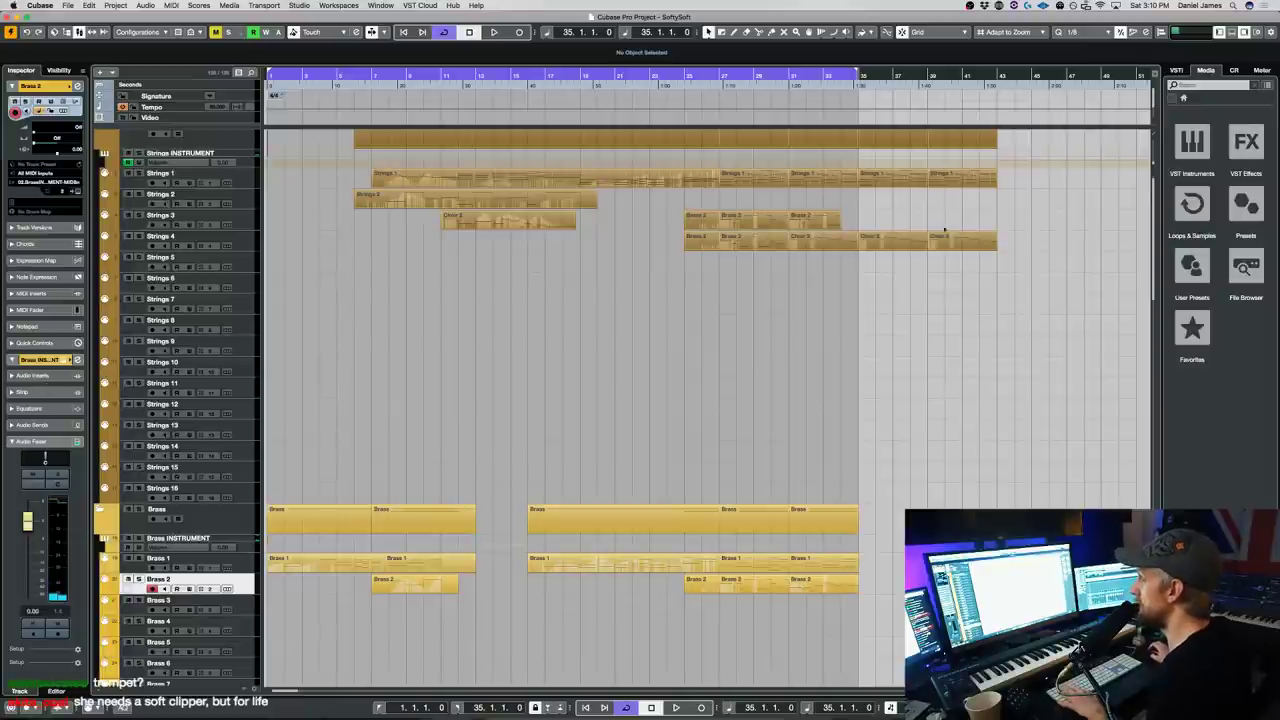
{"action": "key", "text": "KP_Divide"}
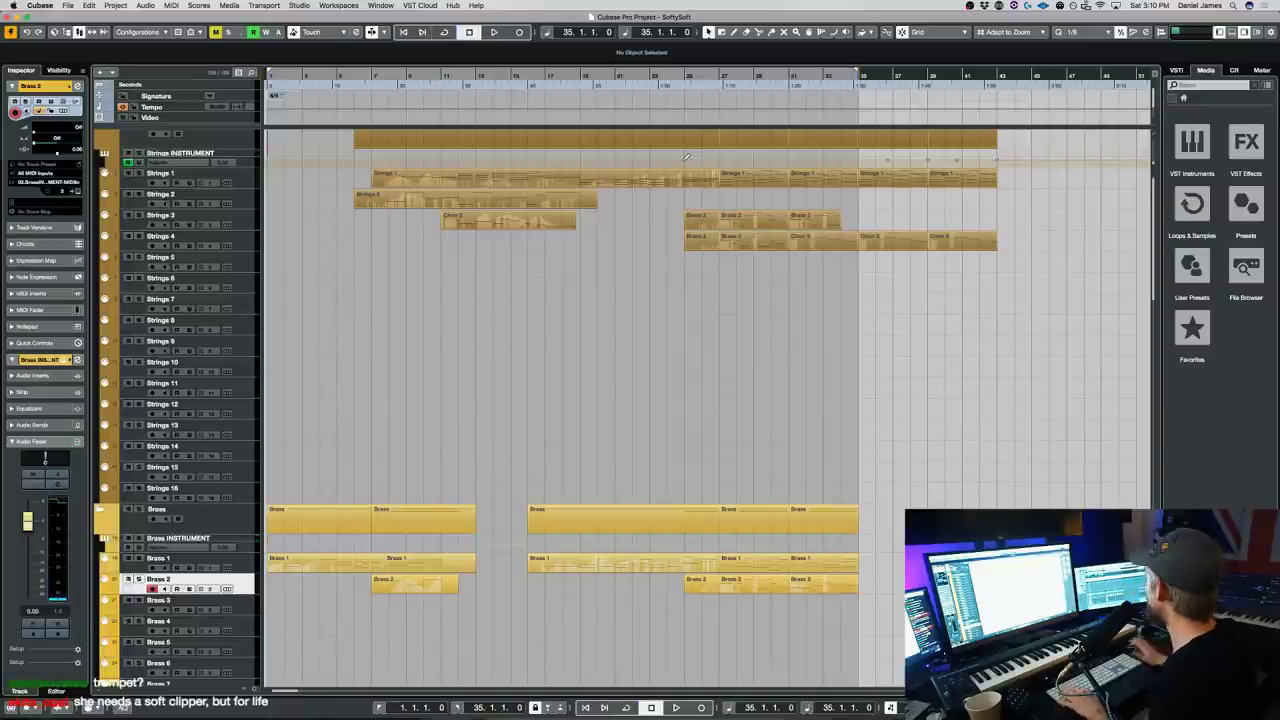
{"action": "key", "text": "space"}
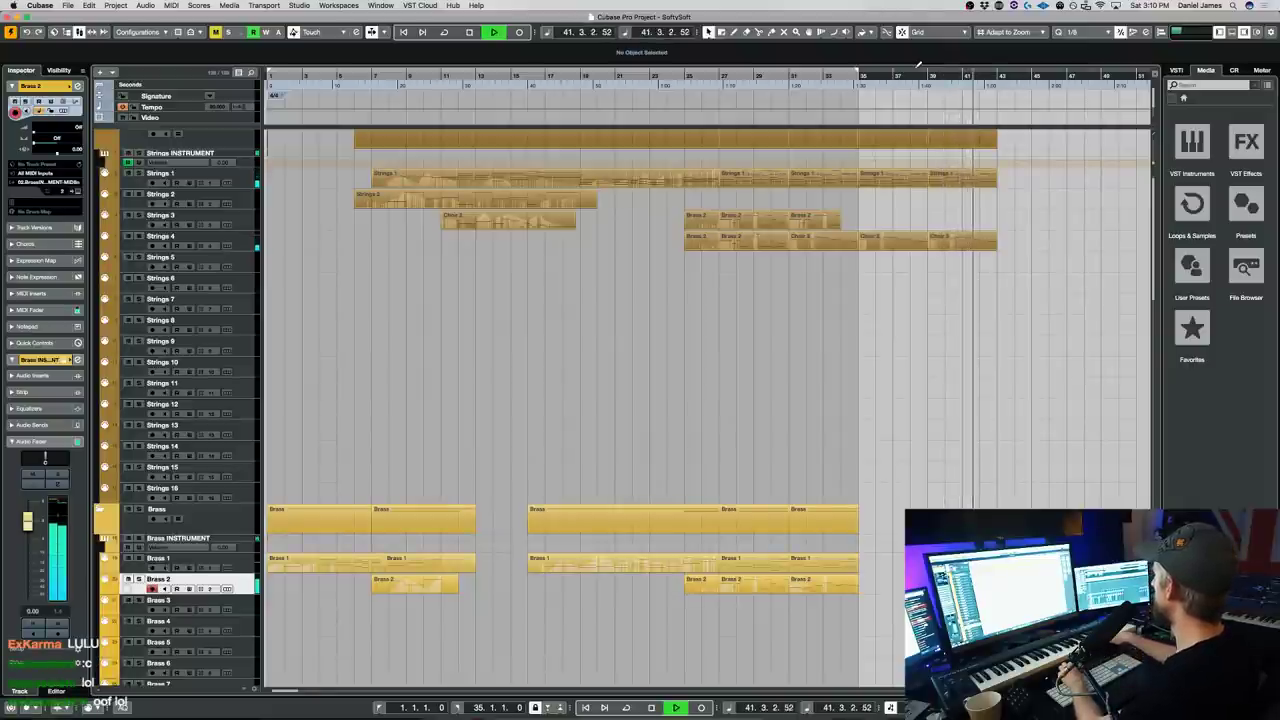
{"action": "key", "text": "space"}
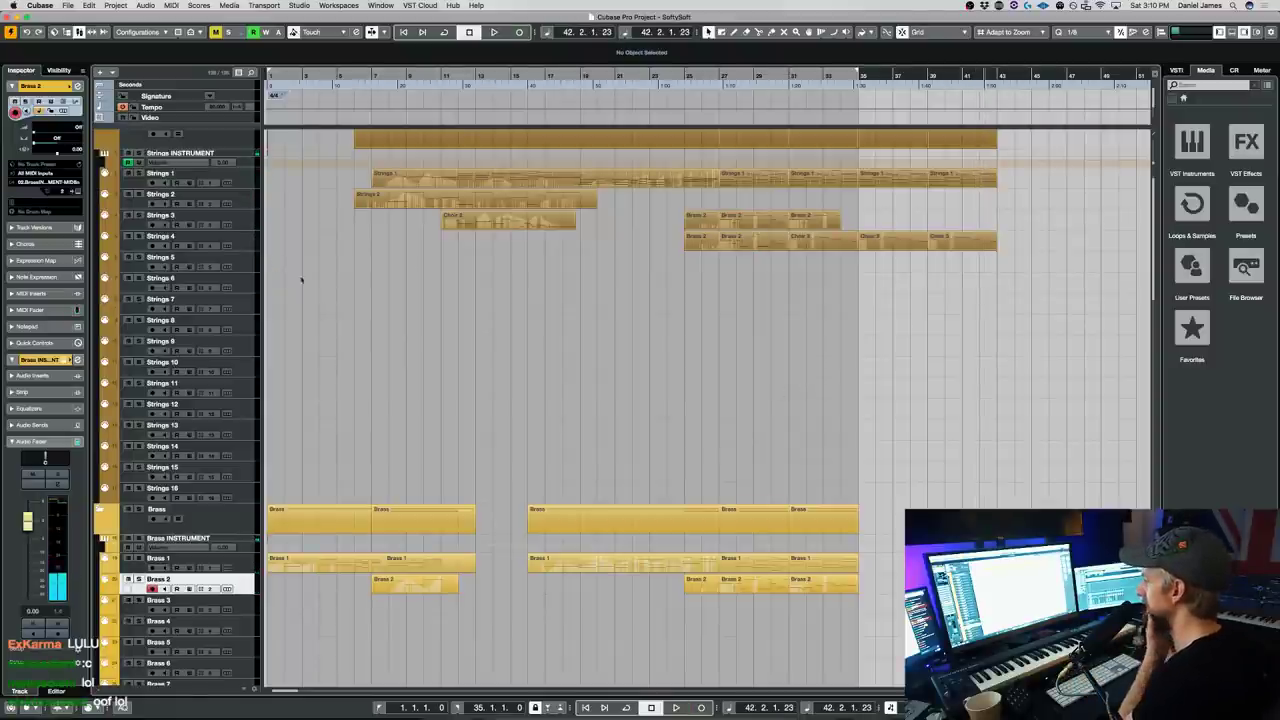
- Unmute the Extra 2 track and play the cue from the beginning
{"action": "scroll", "coordinate": [668, 309], "scroll_direction": "down", "scroll_amount": 8}
{"action": "scroll", "coordinate": [677, 291], "scroll_direction": "up", "scroll_amount": 8}
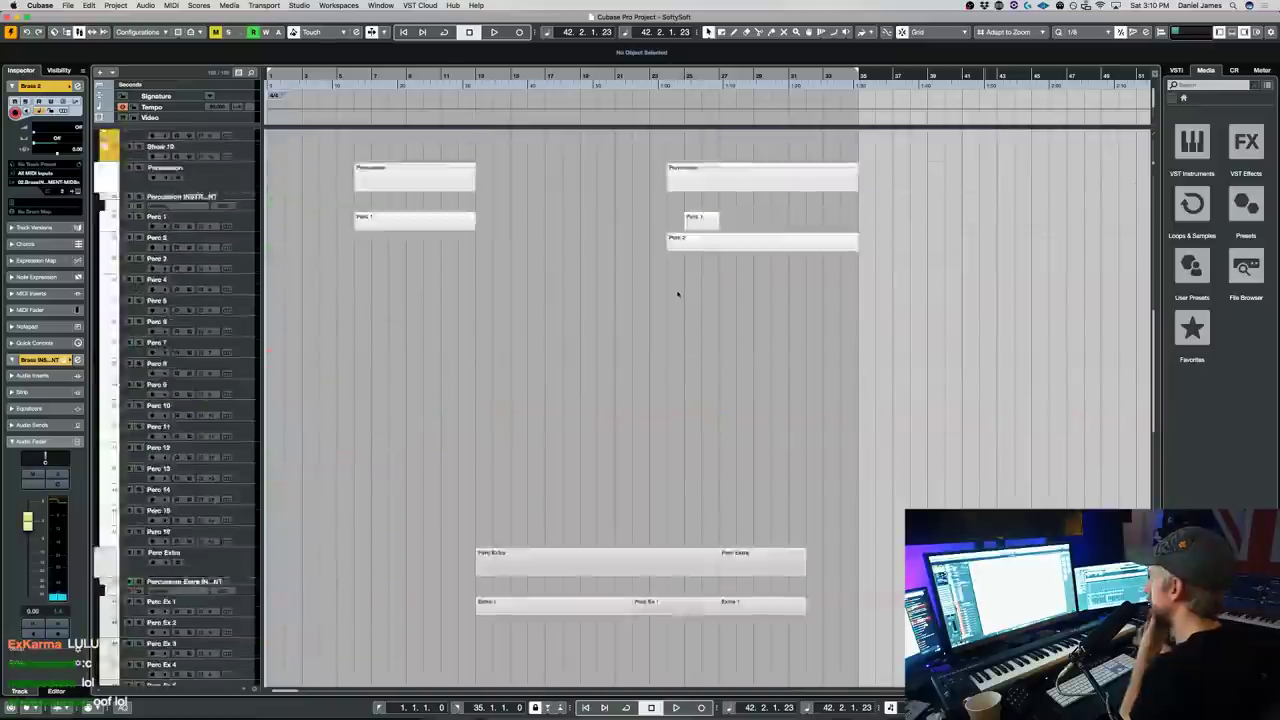
{"action": "scroll", "coordinate": [531, 314], "scroll_direction": "down", "scroll_amount": 10}
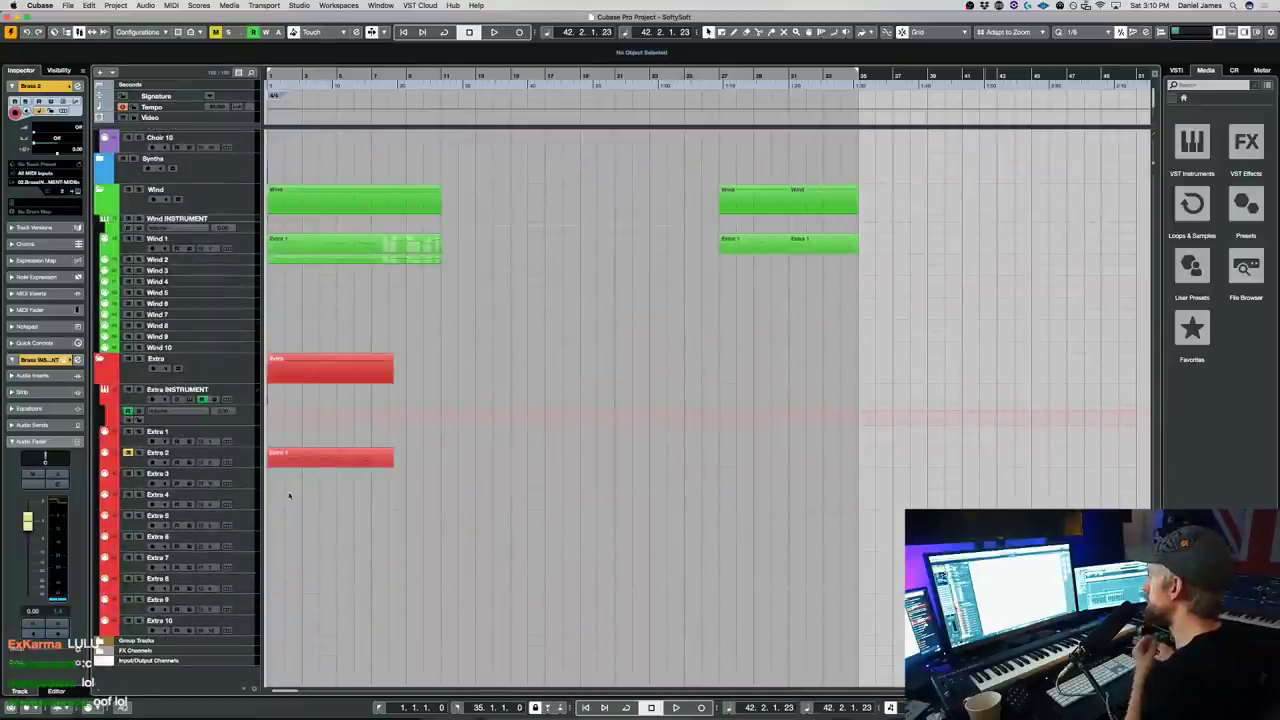
{"action": "left_click", "coordinate": [337, 452]}
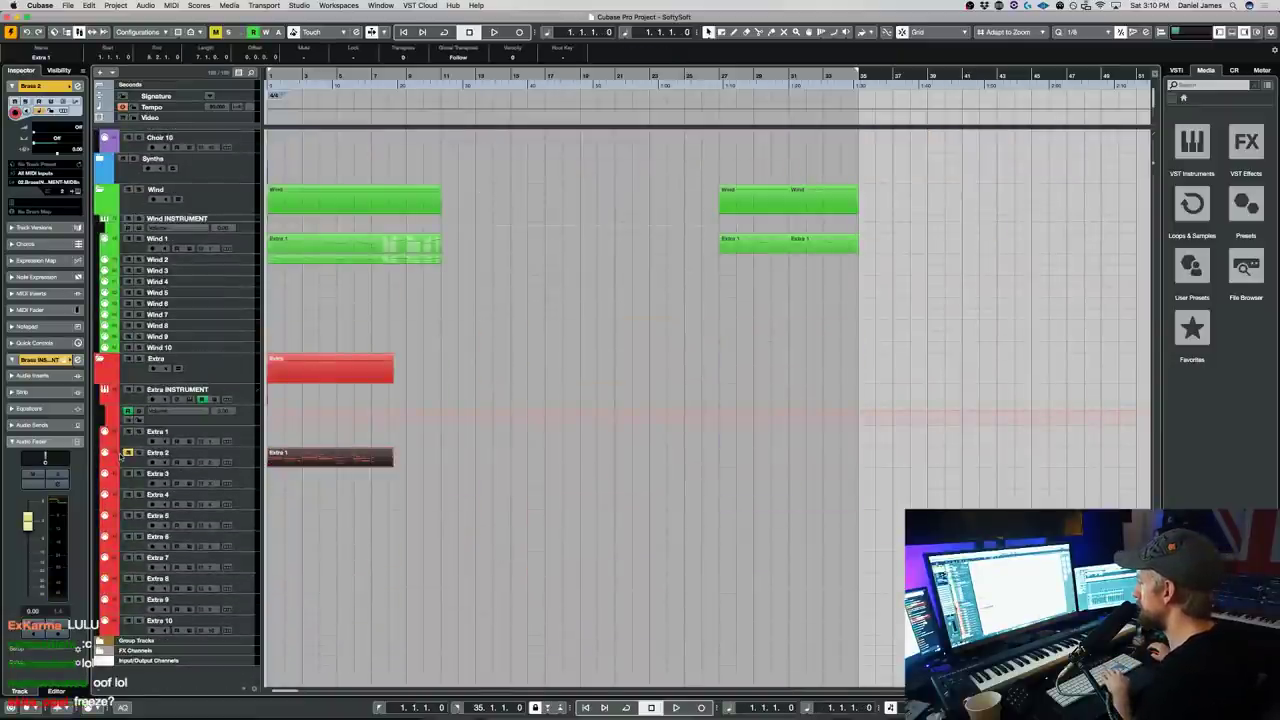
{"action": "left_click", "coordinate": [135, 454]}
{"action": "left_click", "coordinate": [136, 454]}
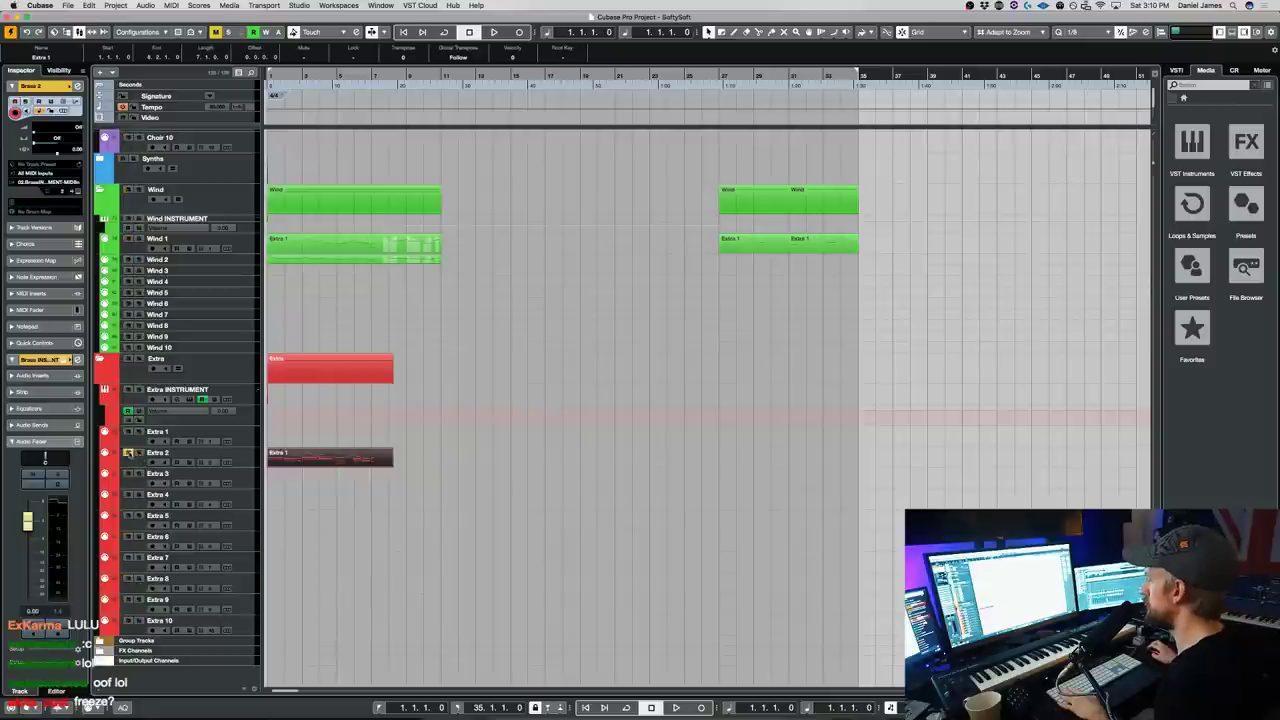
{"action": "scroll", "coordinate": [617, 480], "scroll_direction": "up", "scroll_amount": 15}
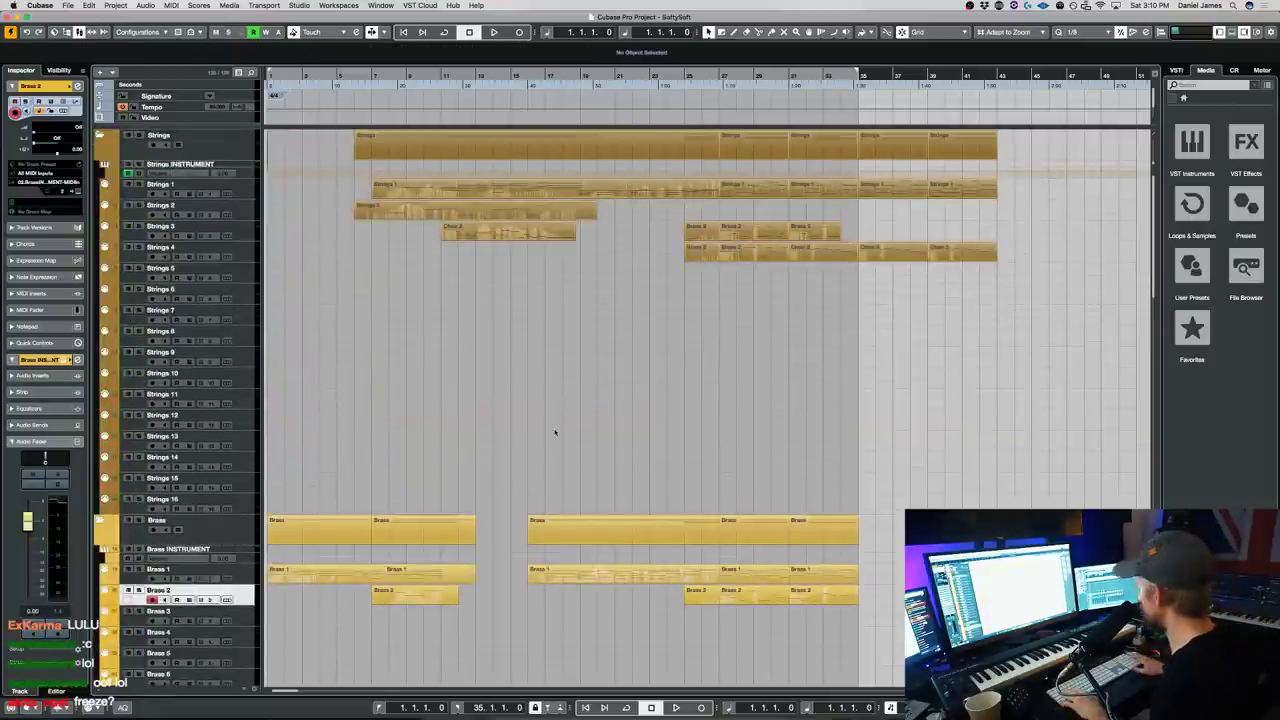
{"action": "key", "text": "space"}
{"action": "mouse_move", "coordinate": [451, 705]}
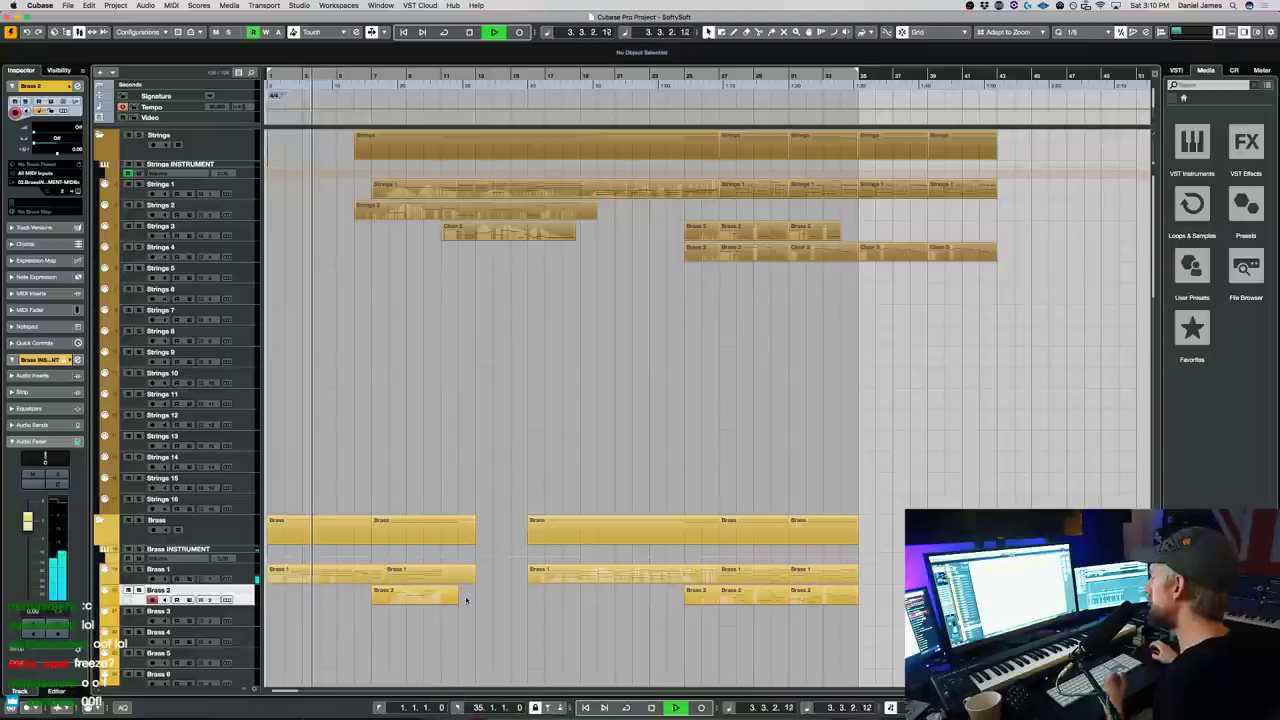
- Record a new Perc 2 part from bar 6 to about bar 26 while the cue plays
{"action": "scroll", "coordinate": [390, 463], "scroll_direction": "down", "scroll_amount": 3}
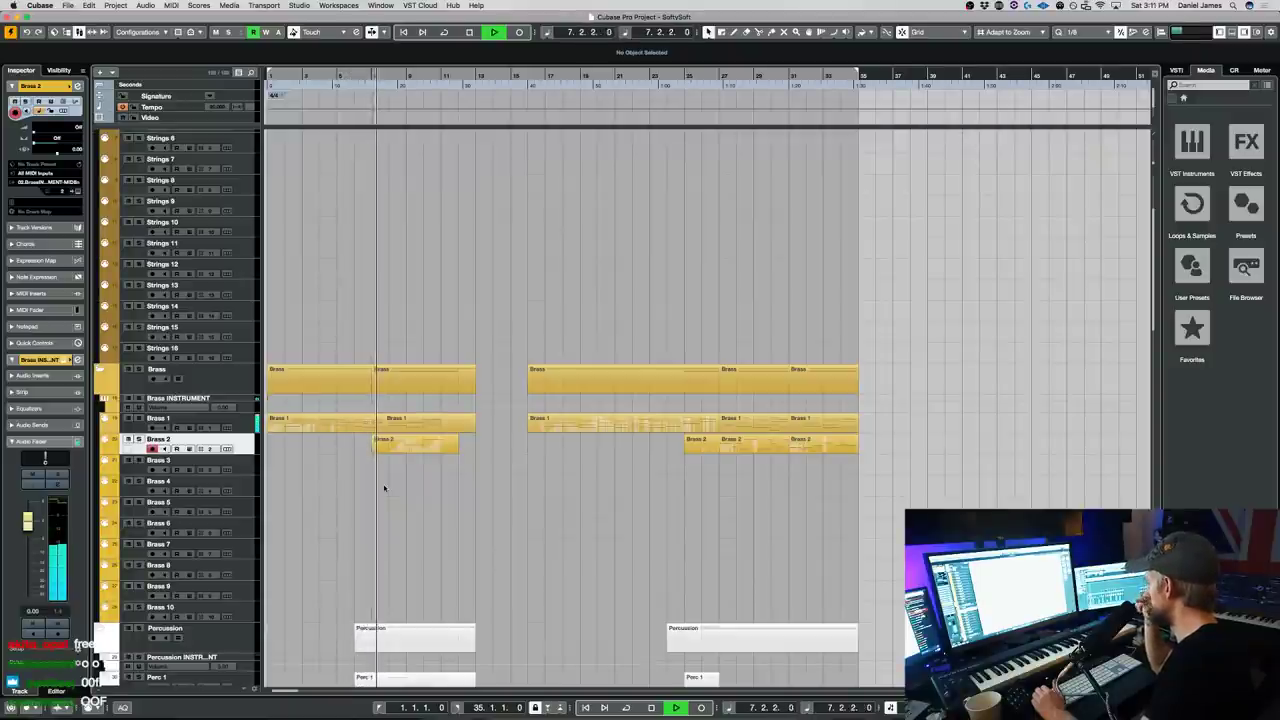
{"action": "scroll", "coordinate": [277, 320], "scroll_direction": "down", "scroll_amount": 10}
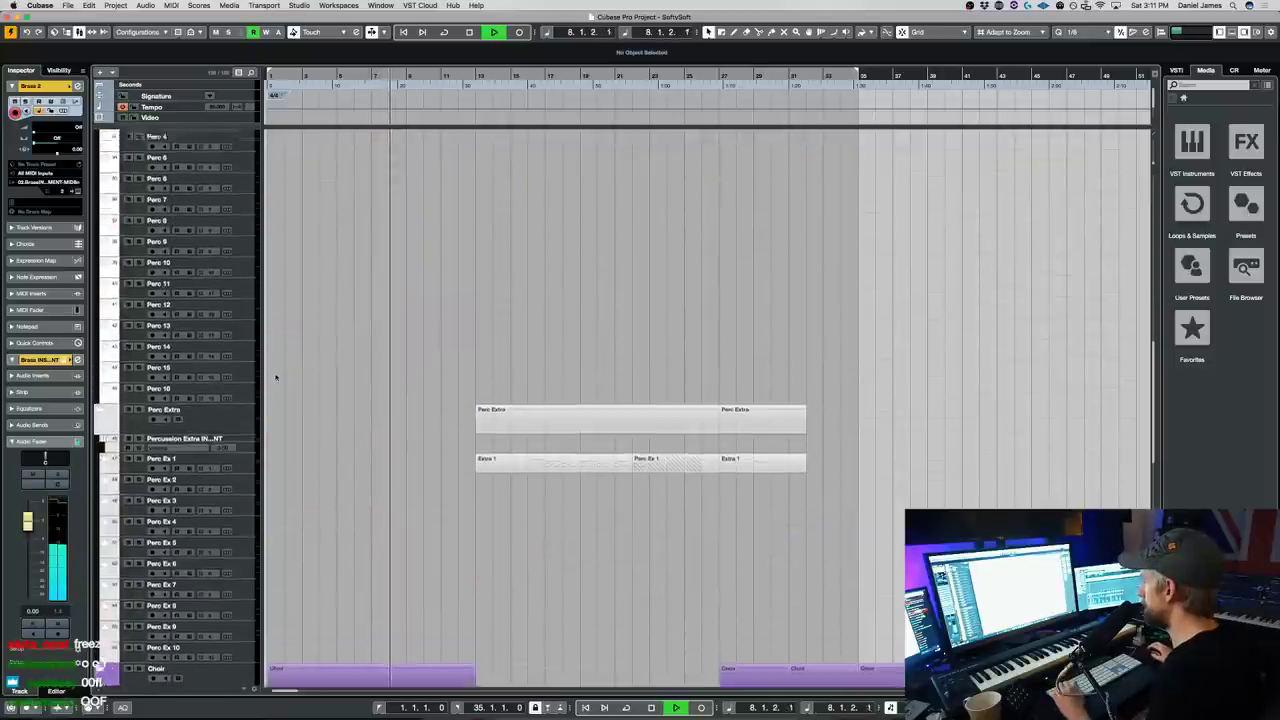
{"action": "left_click", "coordinate": [200, 226]}
{"action": "left_click", "coordinate": [362, 76]}
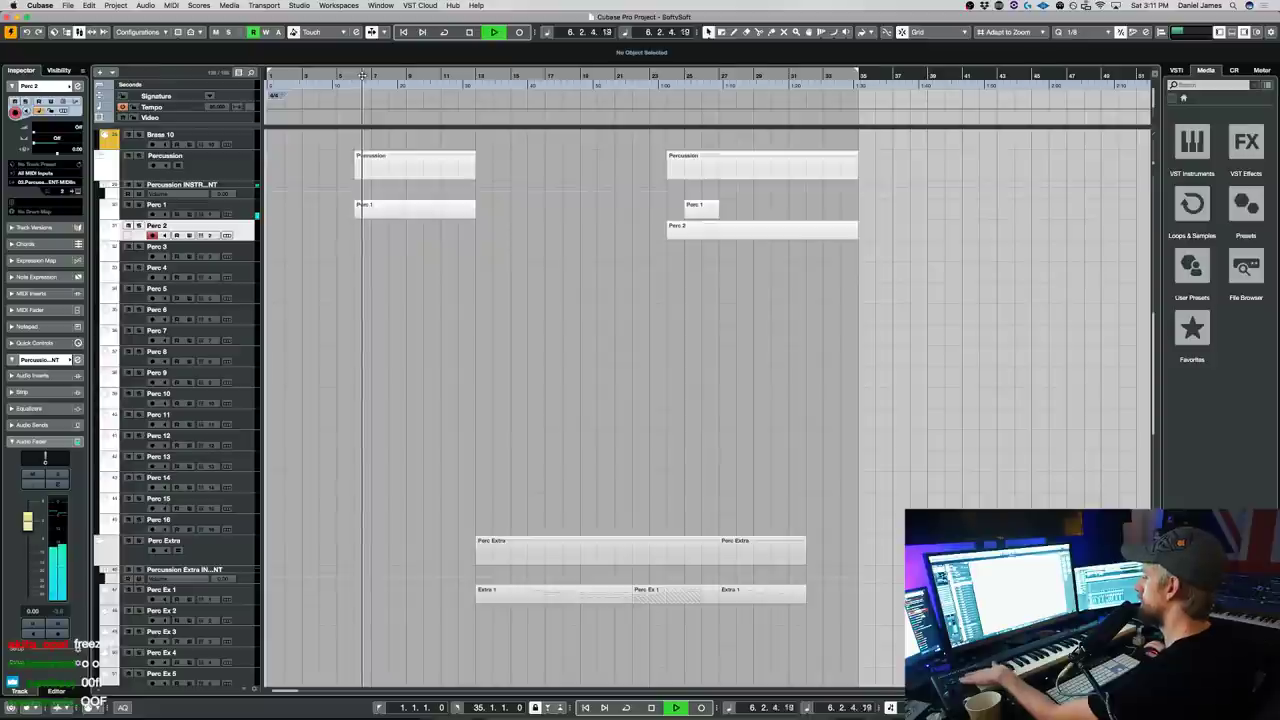
{"action": "key", "text": "KP_Multiply"}
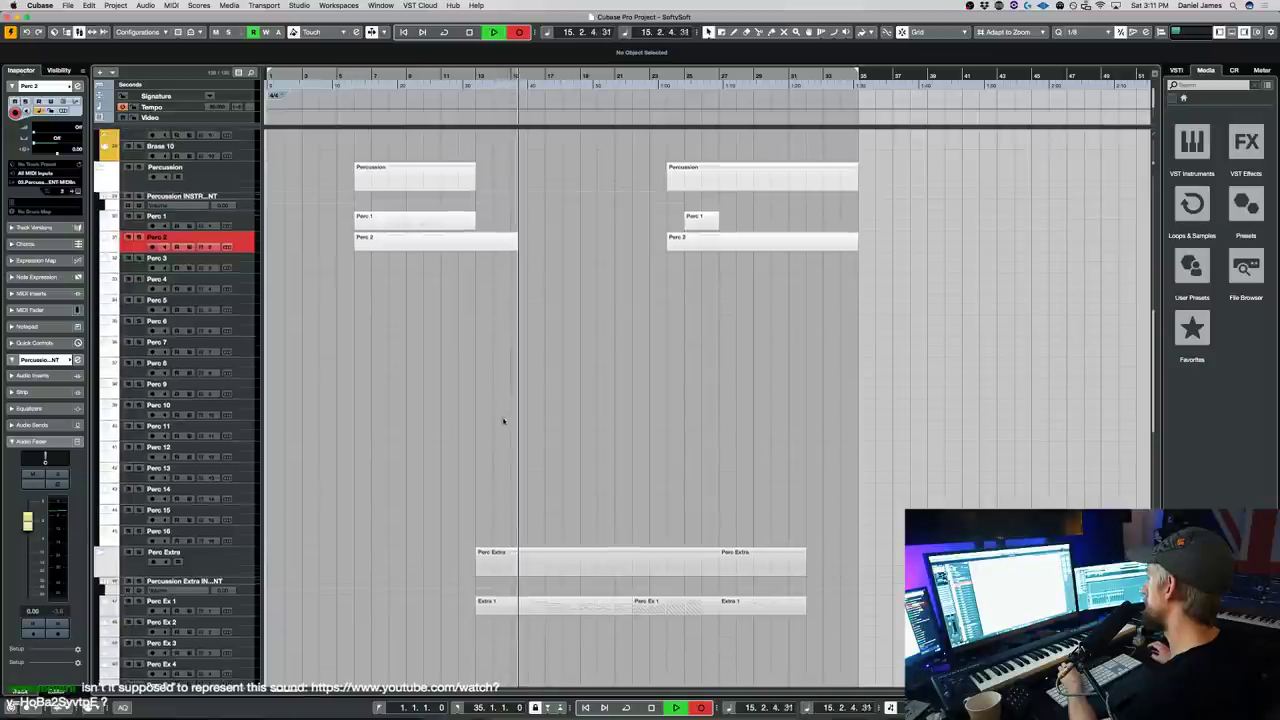
{"action": "scroll", "coordinate": [523, 457], "scroll_direction": "up", "scroll_amount": 10}
{"action": "scroll", "coordinate": [529, 460], "scroll_direction": "down", "scroll_amount": 8}
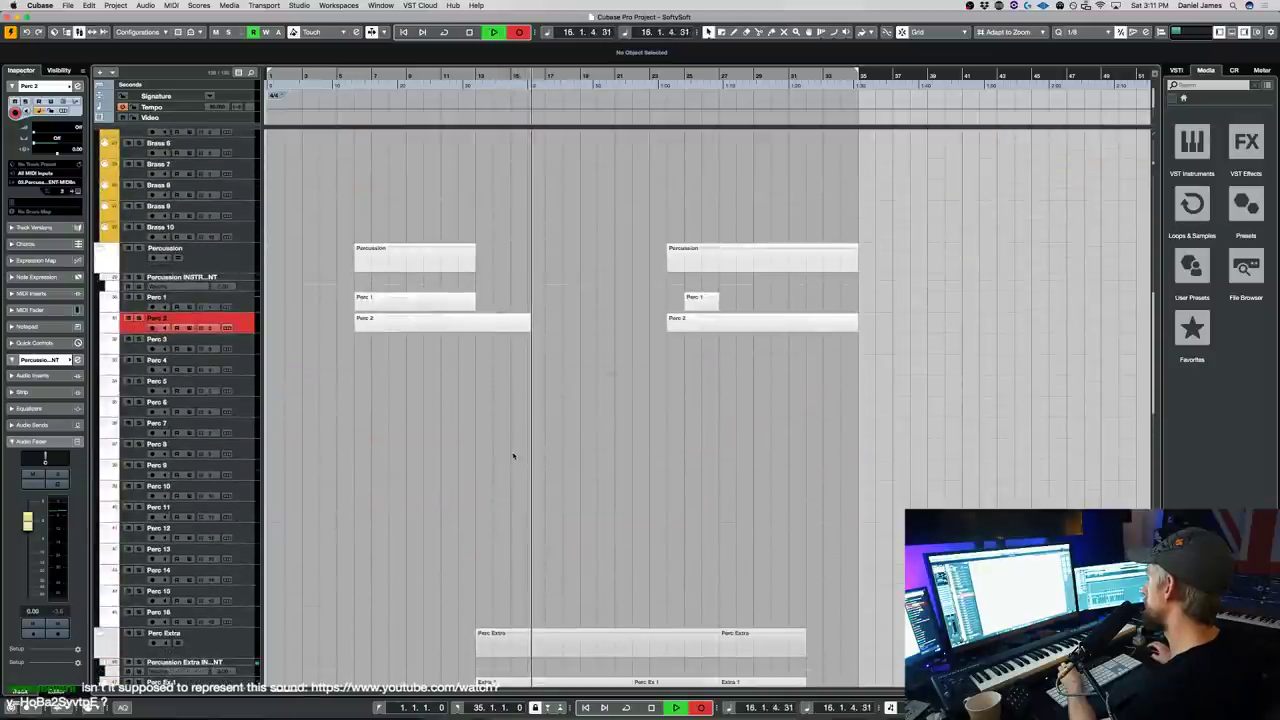
{"action": "scroll", "coordinate": [514, 452], "scroll_direction": "up", "scroll_amount": 6}
{"action": "scroll", "coordinate": [513, 457], "scroll_direction": "up", "scroll_amount": 6}
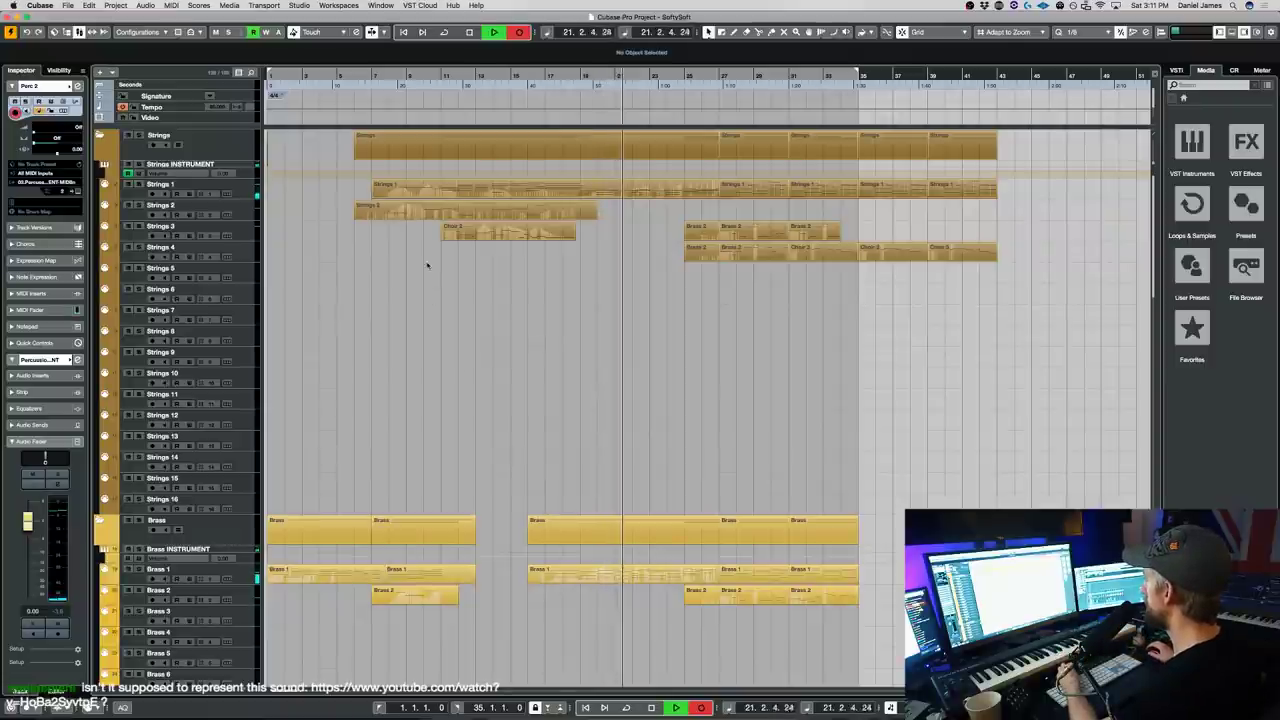
{"action": "scroll", "coordinate": [640, 408], "scroll_direction": "down", "scroll_amount": 15}
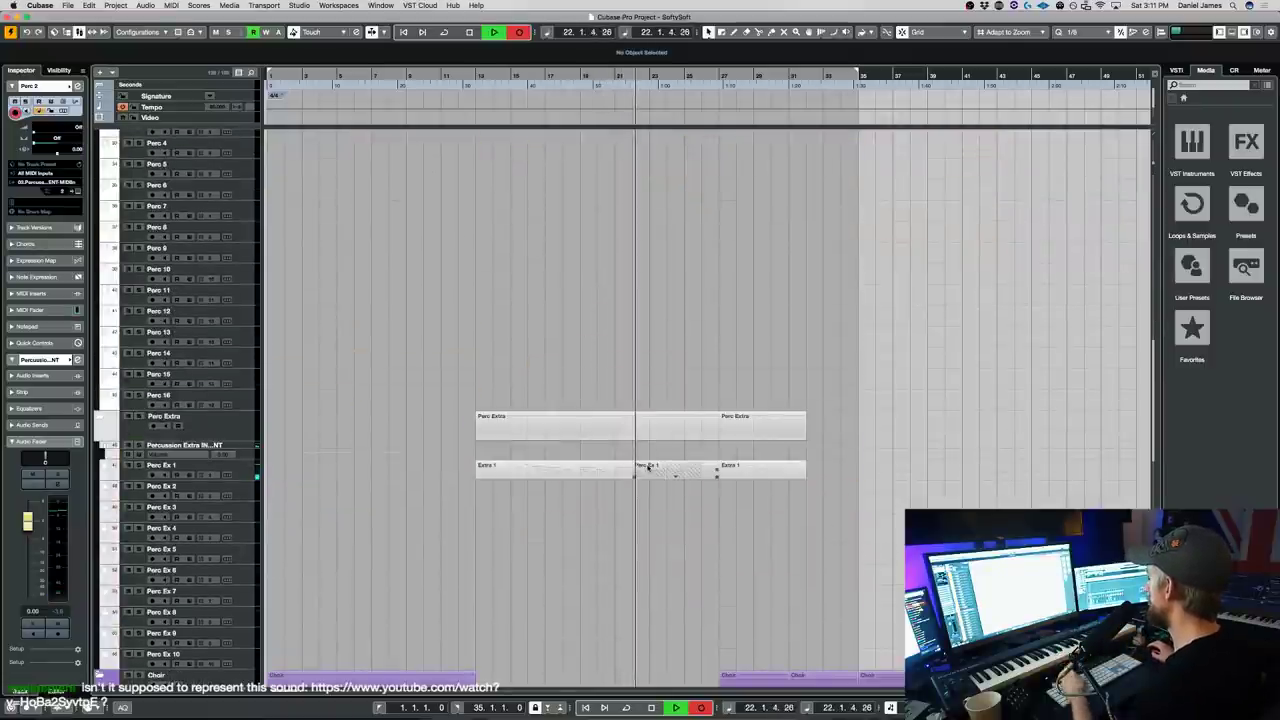
{"action": "scroll", "coordinate": [654, 486], "scroll_direction": "up", "scroll_amount": 5}
{"action": "scroll", "coordinate": [653, 487], "scroll_direction": "up", "scroll_amount": 5}
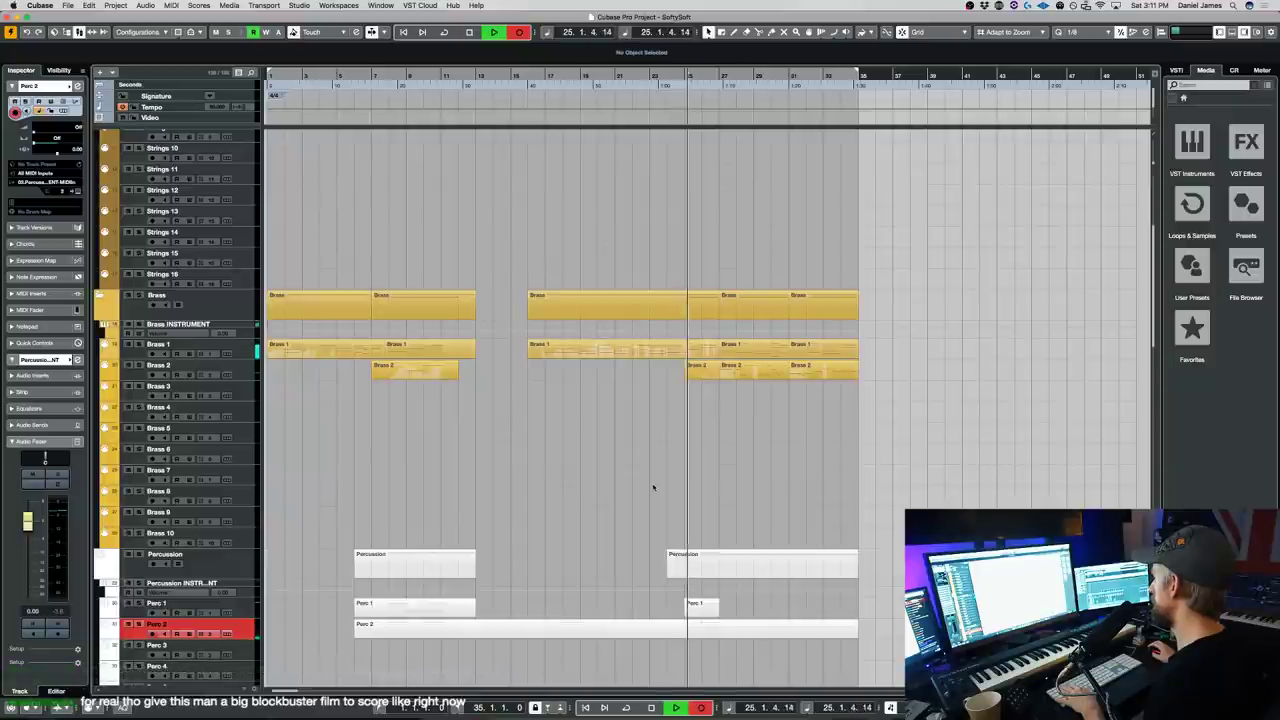
{"action": "key", "text": "KP_Multiply"}
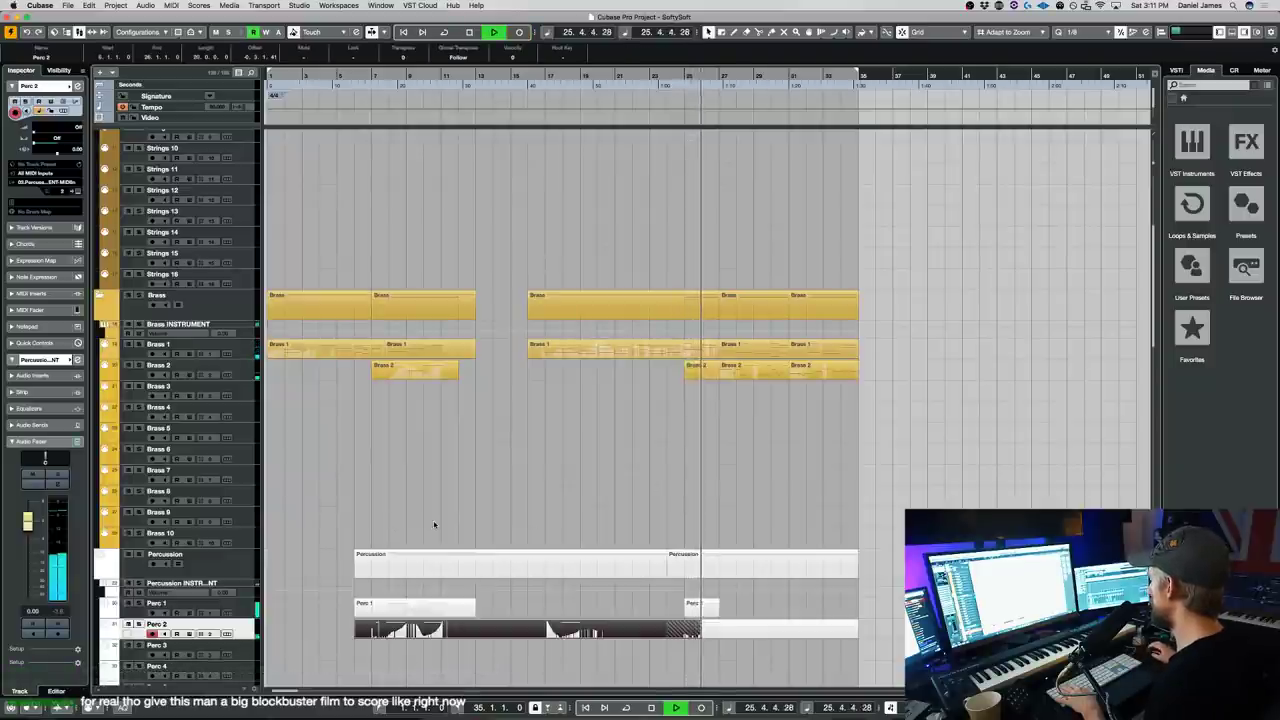
- Move the Choir 1 event at bar 27 out of the way to bar 44
{"action": "scroll", "coordinate": [600, 480], "scroll_direction": "up", "scroll_amount": 5}
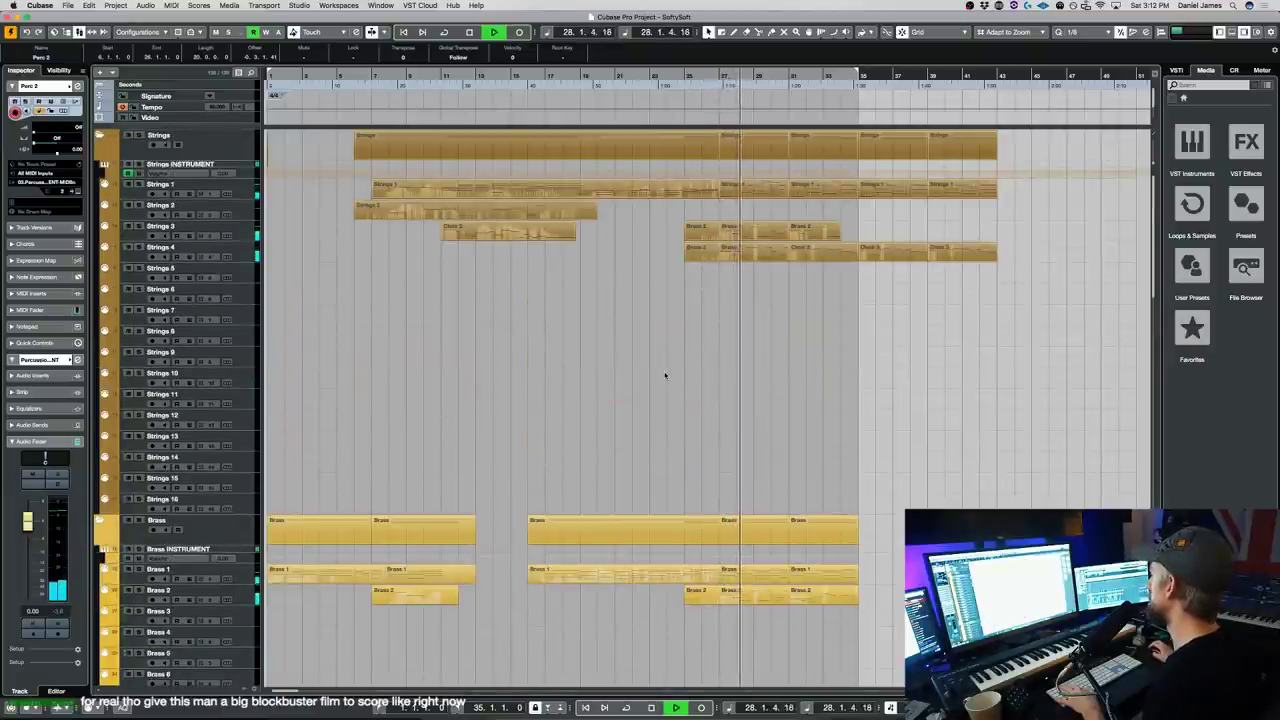
{"action": "scroll", "coordinate": [680, 376], "scroll_direction": "down", "scroll_amount": 10}
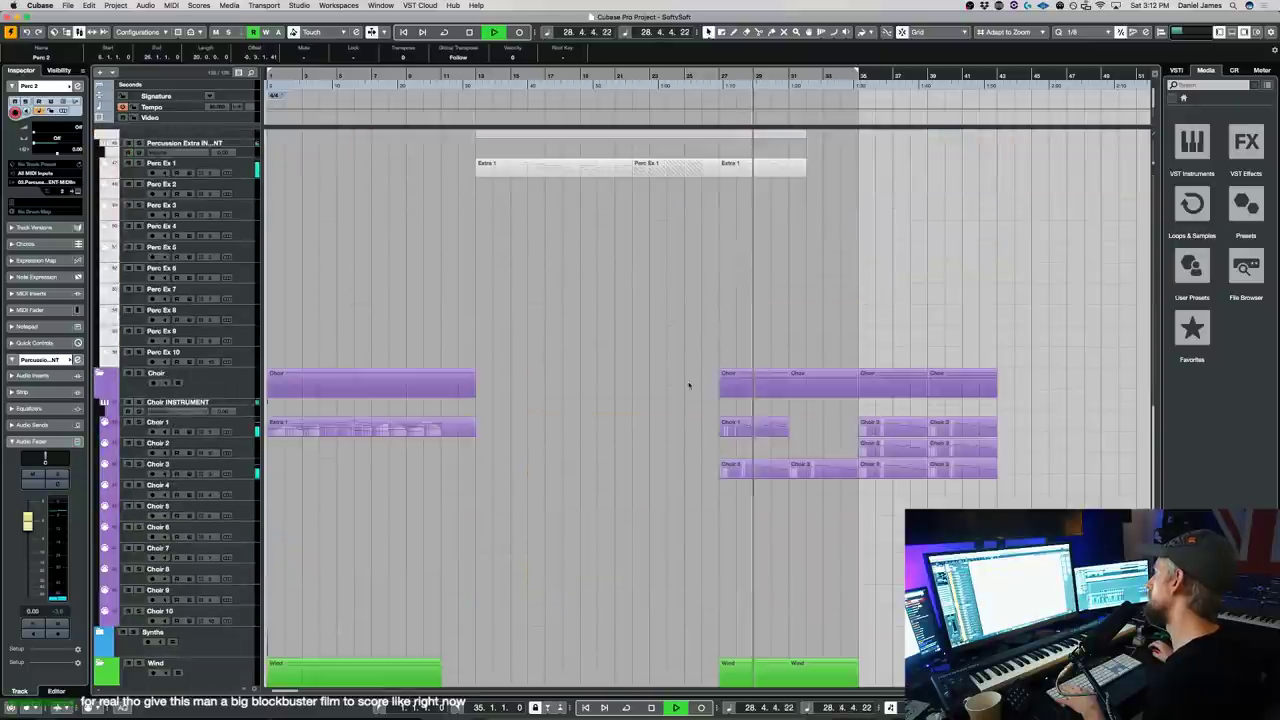
{"action": "left_click_drag", "start_coordinate": [738, 432], "coordinate": [1033, 432]}
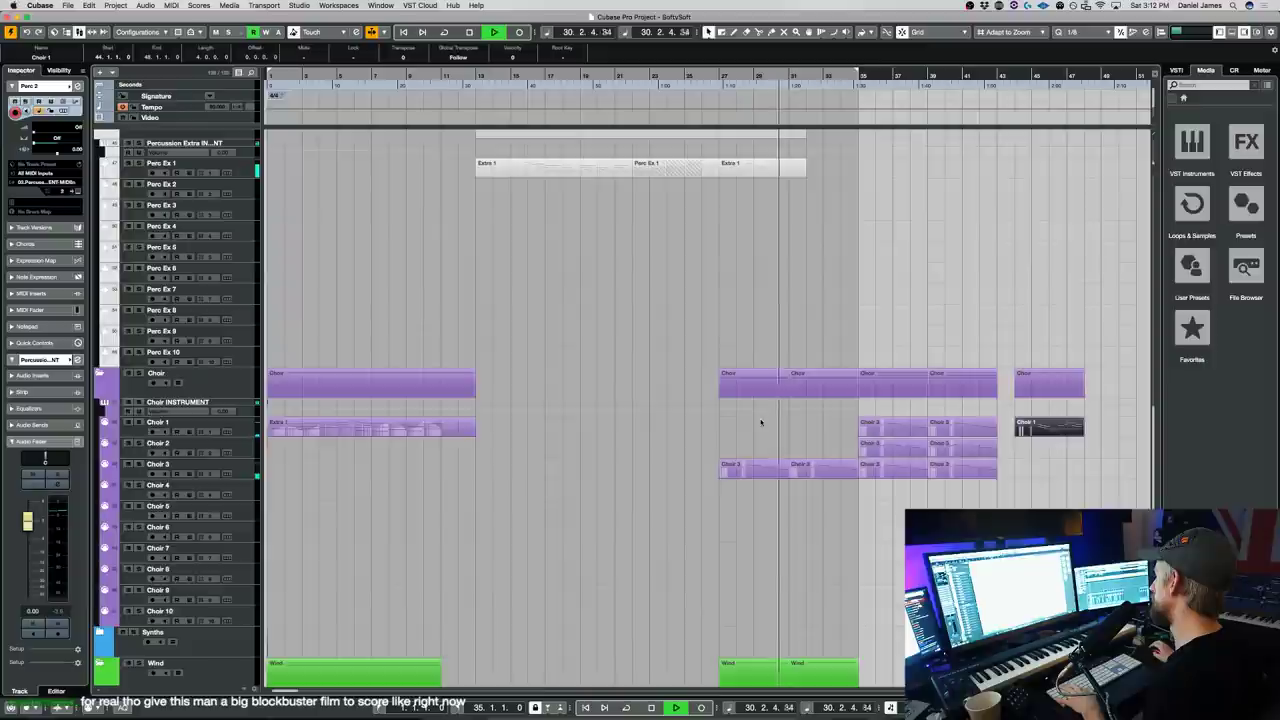
- Replace the Strings 4 event at bar 31 with a copy of the Brass 2 event, and transpose its notes up an octave
{"action": "scroll", "coordinate": [763, 424], "scroll_direction": "up", "scroll_amount": 6}
{"action": "scroll", "coordinate": [767, 427], "scroll_direction": "up", "scroll_amount": 8}
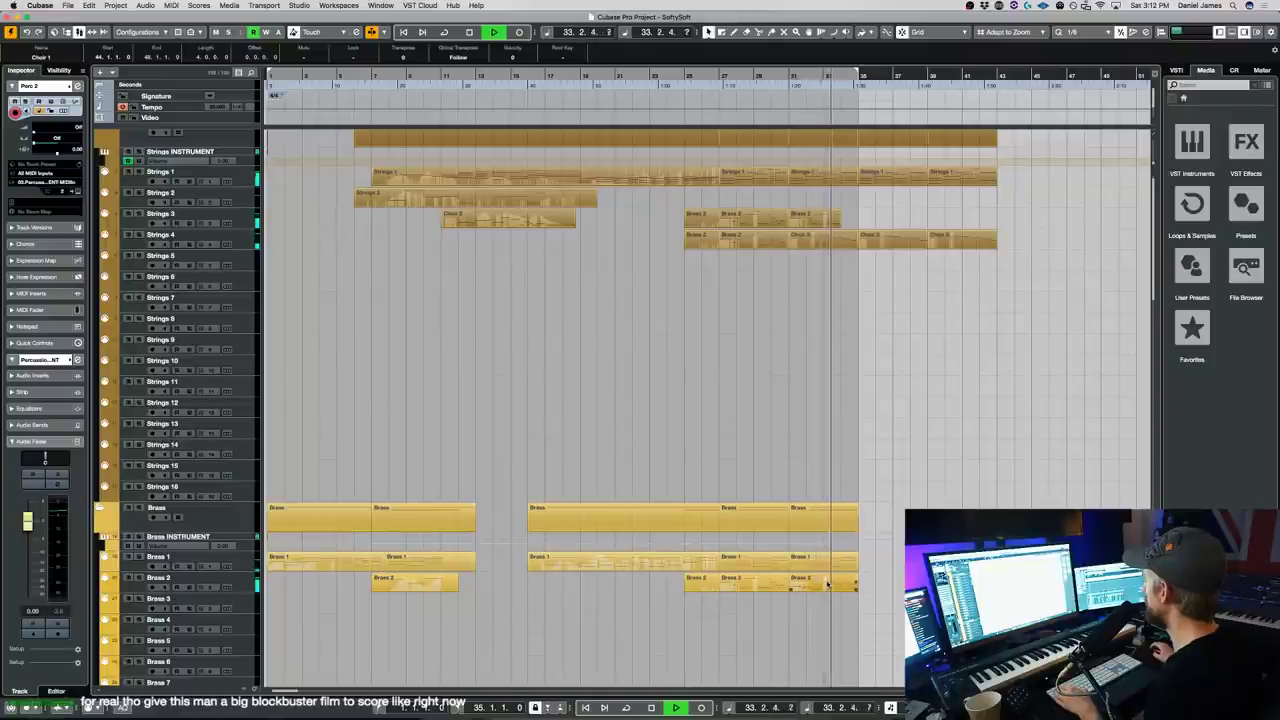
{"action": "key", "text": "space"}
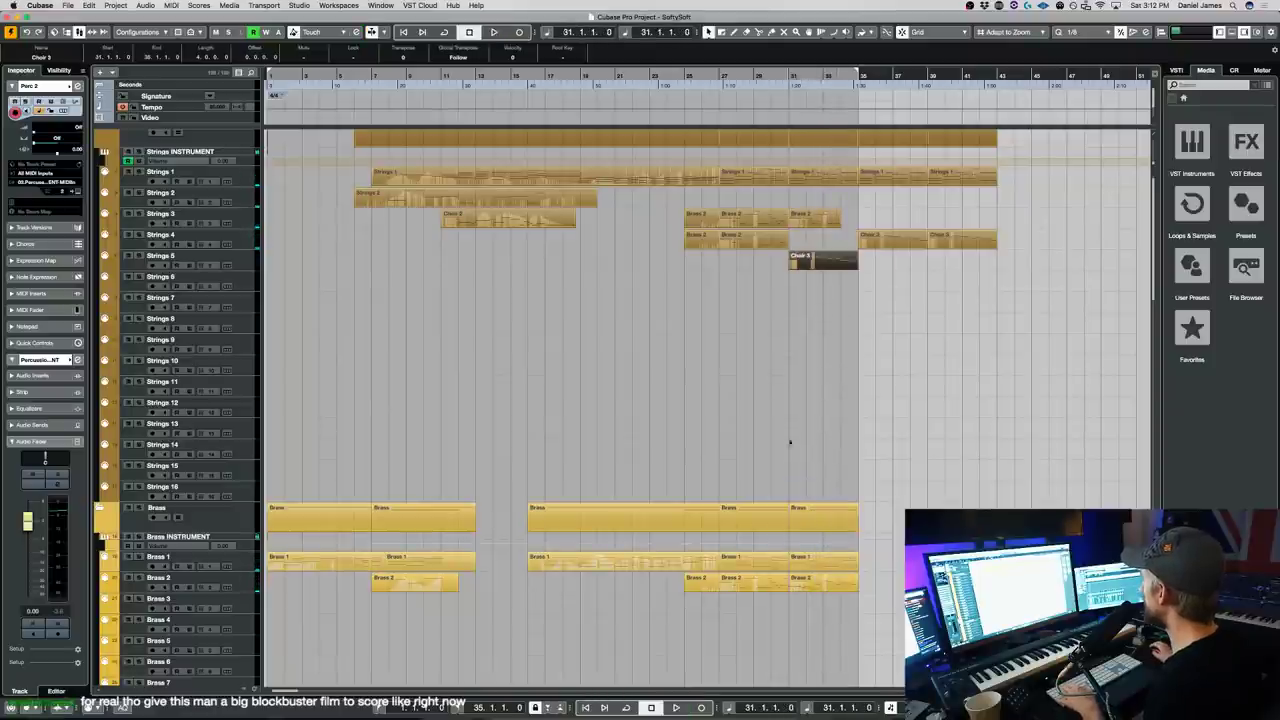
{"action": "left_click_drag", "start_coordinate": [801, 587], "coordinate": [787, 243]}
{"action": "double_click", "coordinate": [787, 243]}
{"action": "left_click_drag", "start_coordinate": [886, 543], "coordinate": [546, 238]}
{"action": "key", "text": "shift+Up"}
{"action": "key", "text": "space"}
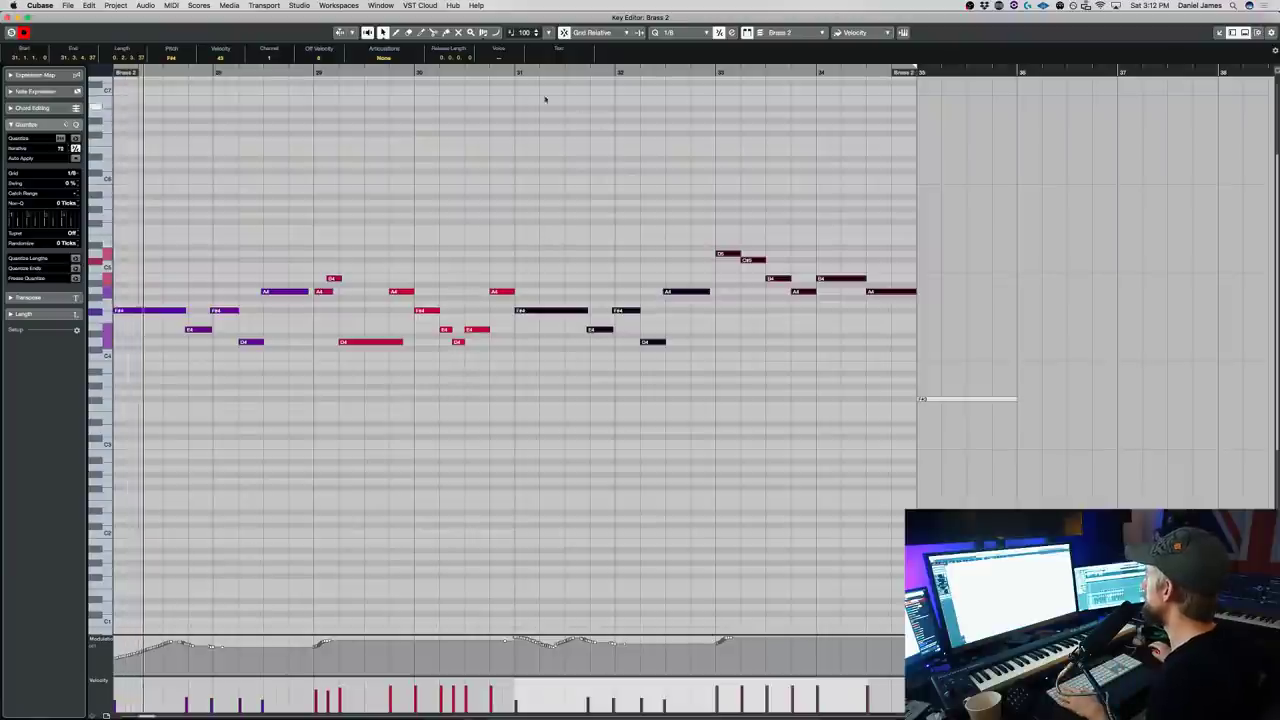
{"action": "key", "text": "Return"}
- Try the displaced Choir 3 event at bar 31 on Brass 3 during playback, and delete it
{"action": "key", "text": "space"}
{"action": "left_click", "coordinate": [821, 273]}
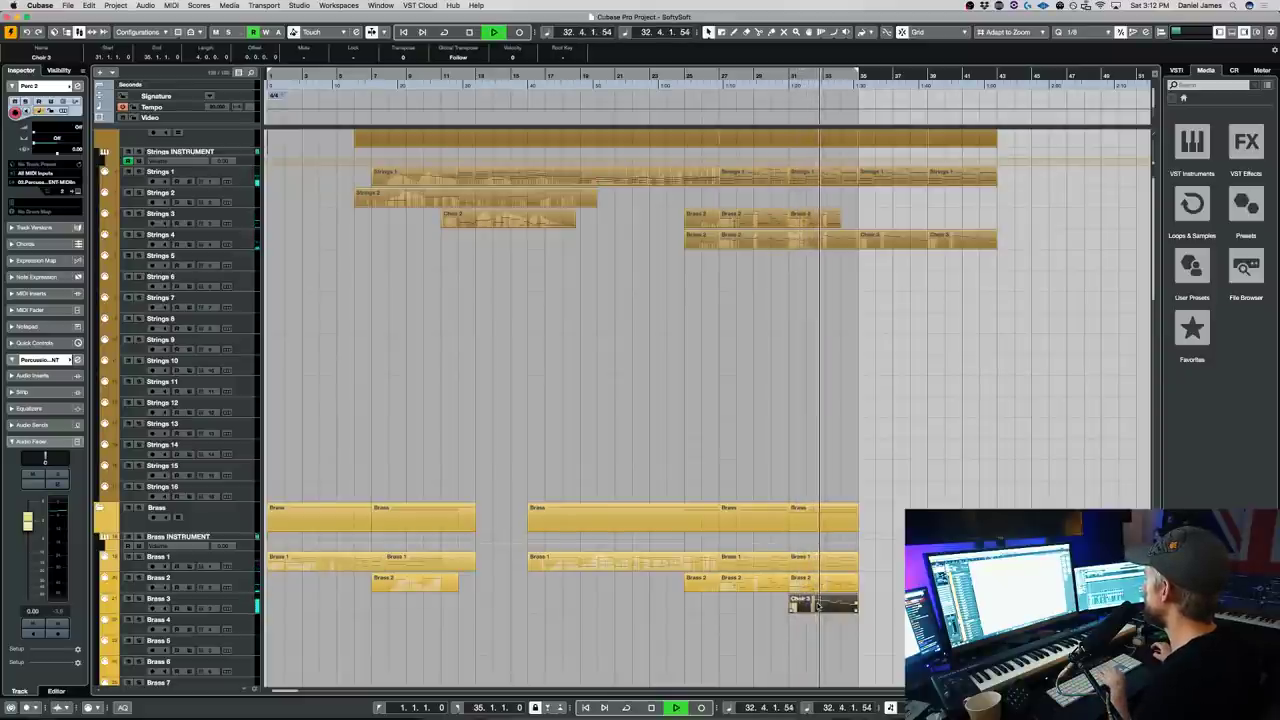
{"action": "key", "text": "Delete"}
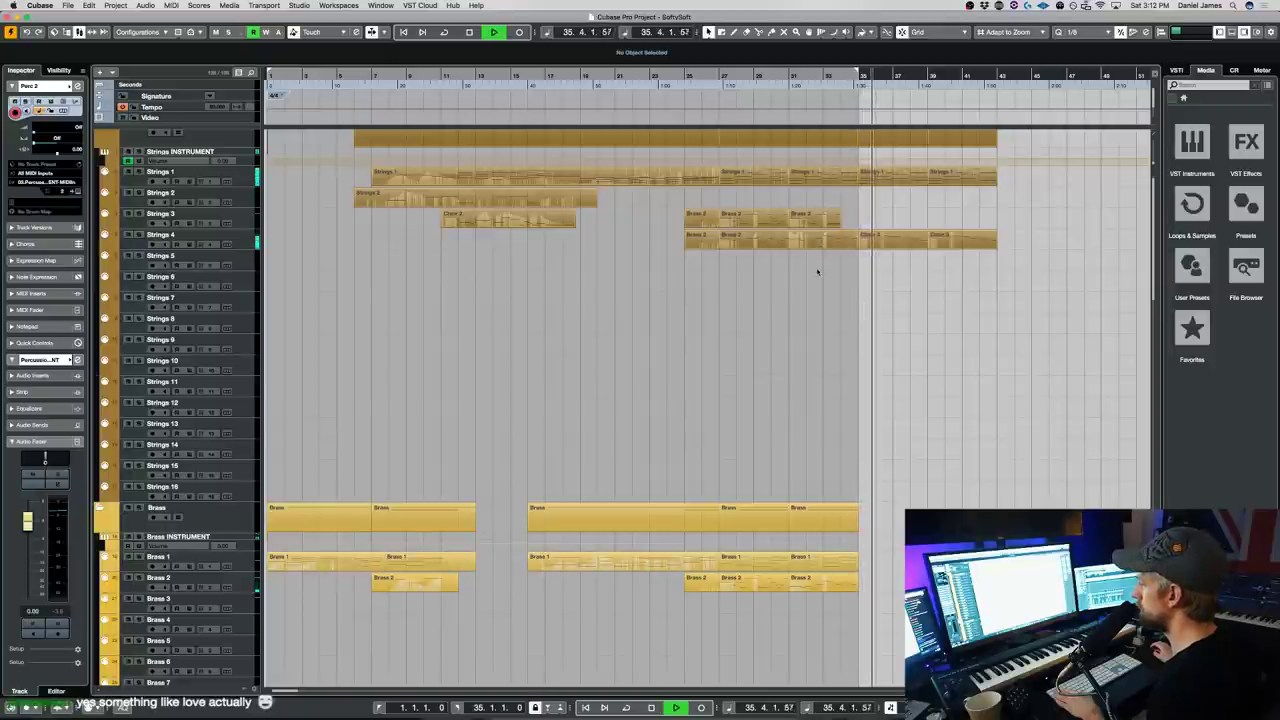
- Play on through the bar 35 section to bar 42 and select the Brass 2 track for recording
{"action": "scroll", "coordinate": [820, 275], "scroll_direction": "down", "scroll_amount": 15}
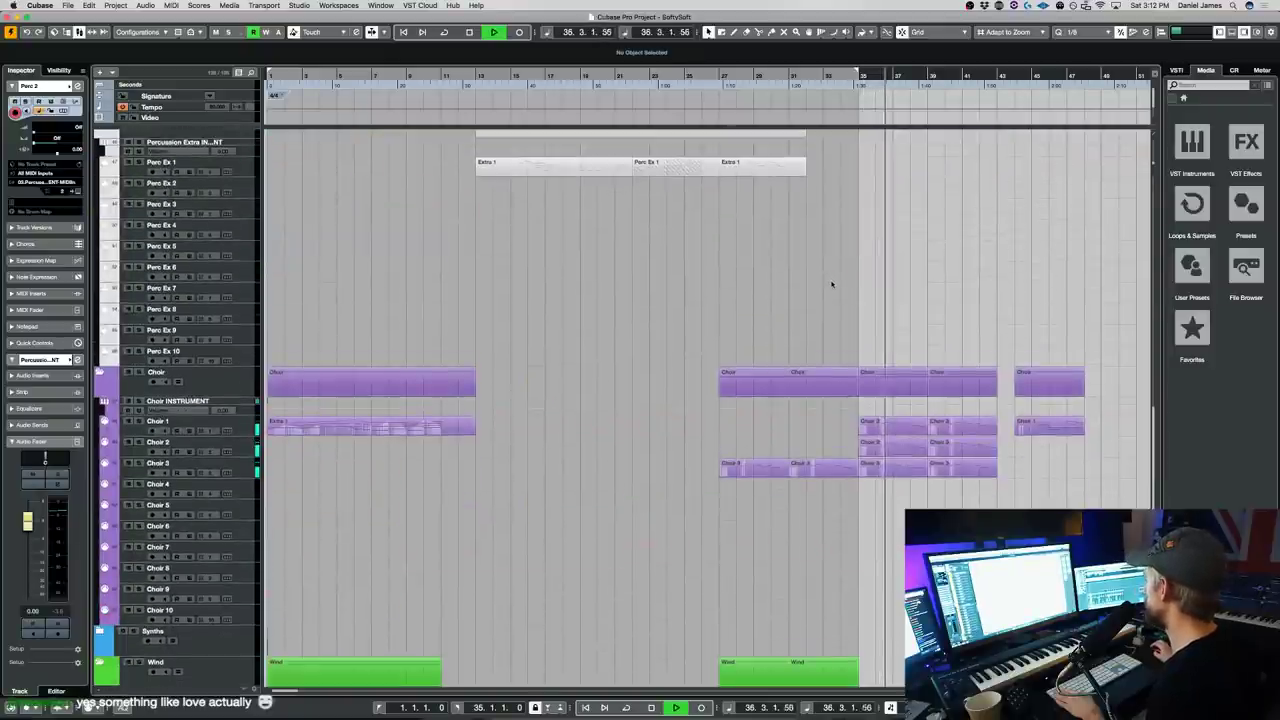
{"action": "scroll", "coordinate": [831, 284], "scroll_direction": "up", "scroll_amount": 12}
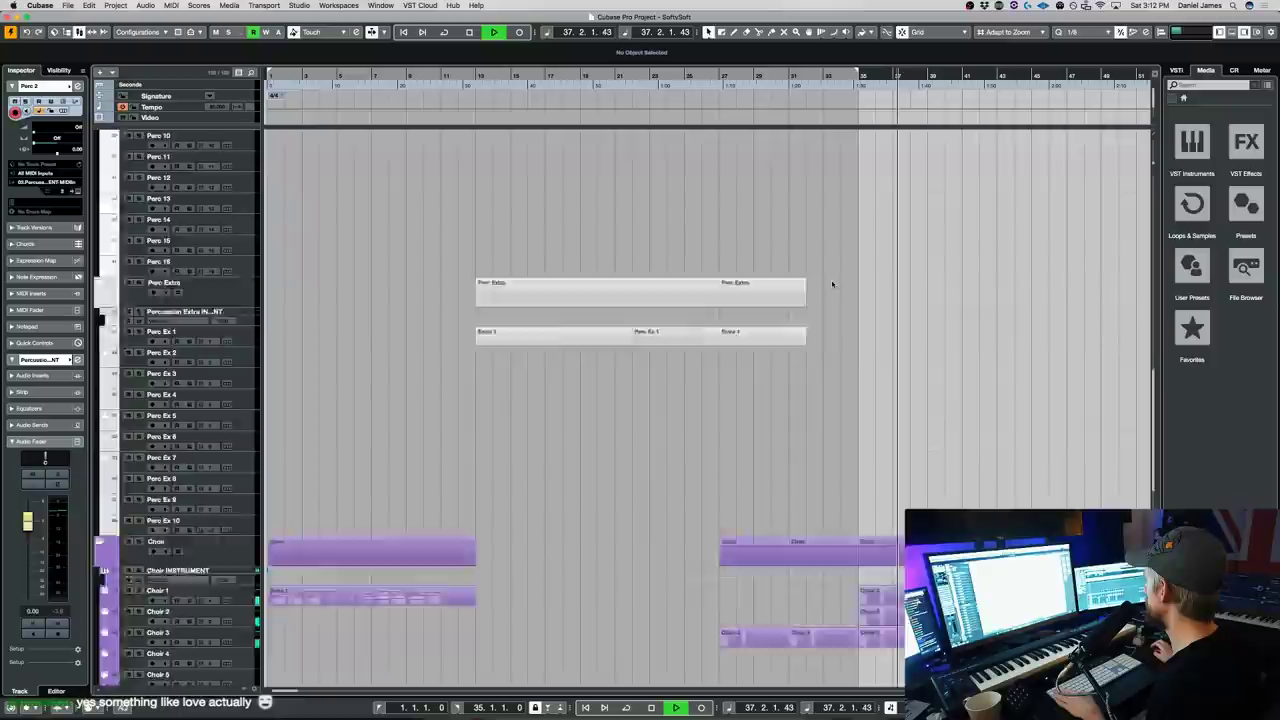
{"action": "left_click", "coordinate": [252, 351]}
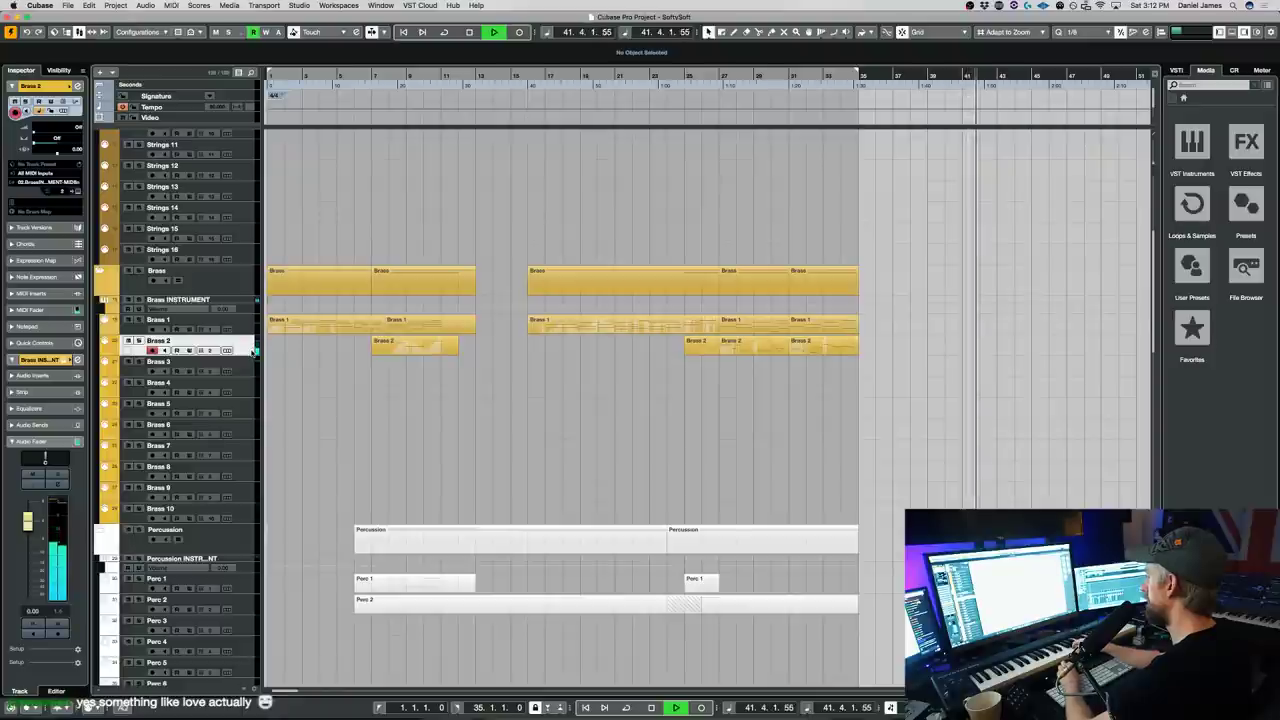
{"action": "key", "text": "space"}
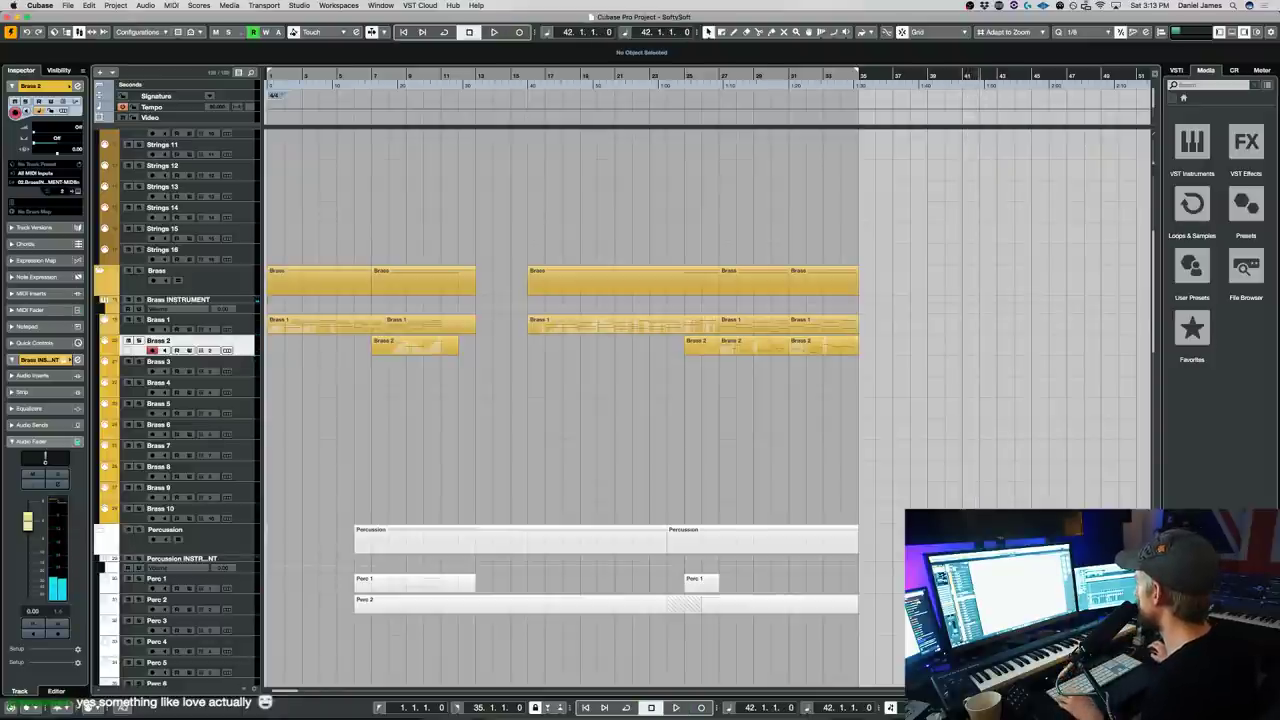
{"action": "scroll", "coordinate": [715, 185], "scroll_direction": "up", "scroll_amount": 5}
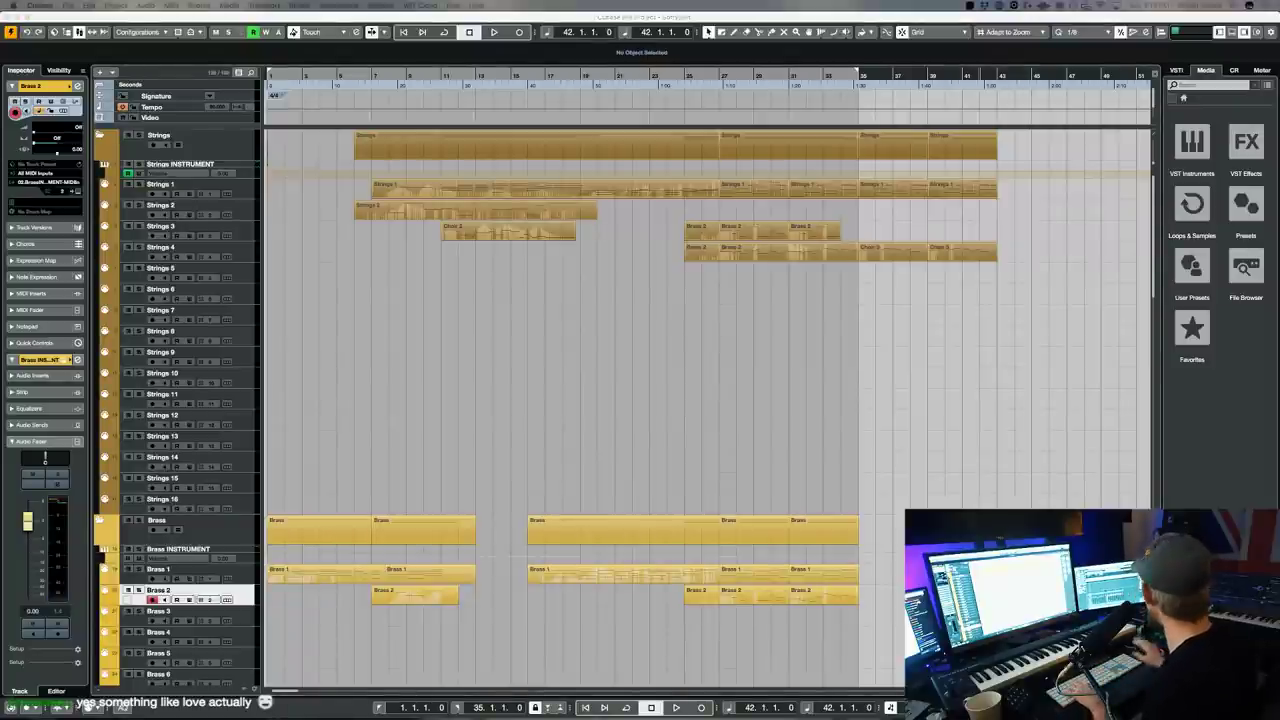
- Play the cue from bar 26 and solo the Strings folder to hear the strings on their own
{"action": "left_click", "coordinate": [334, 302]}
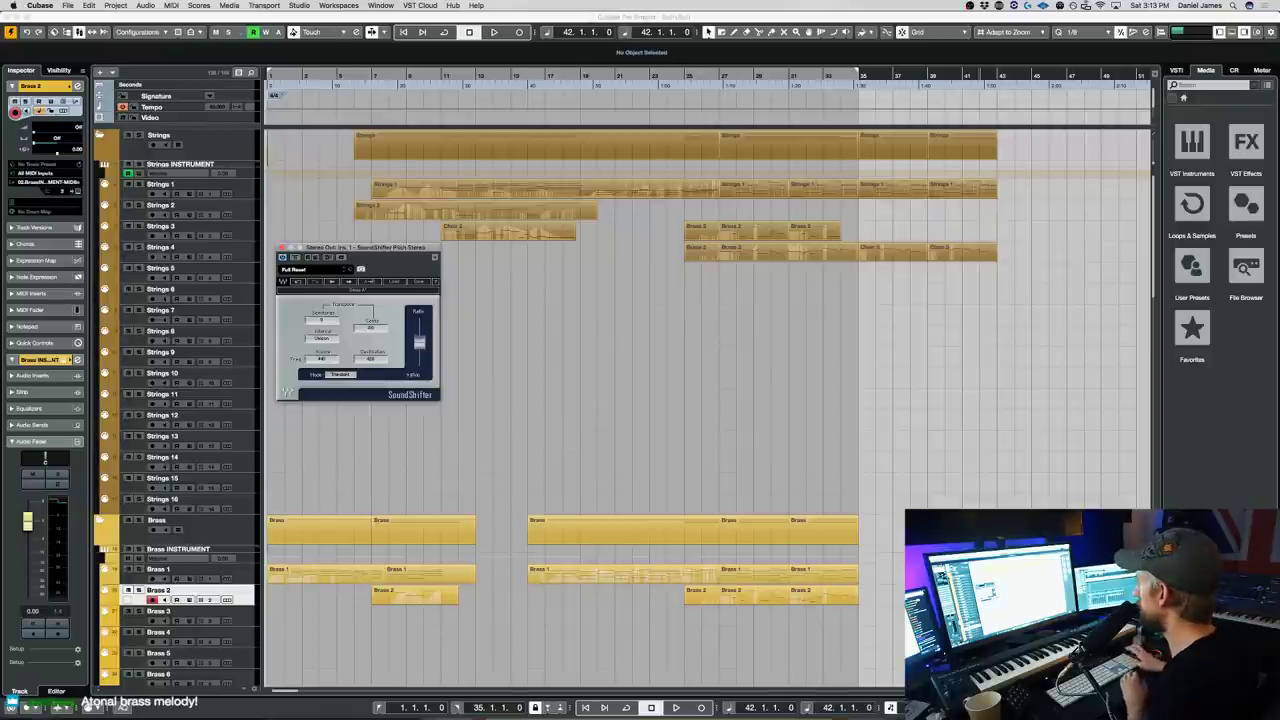
{"action": "left_click", "coordinate": [712, 77]}
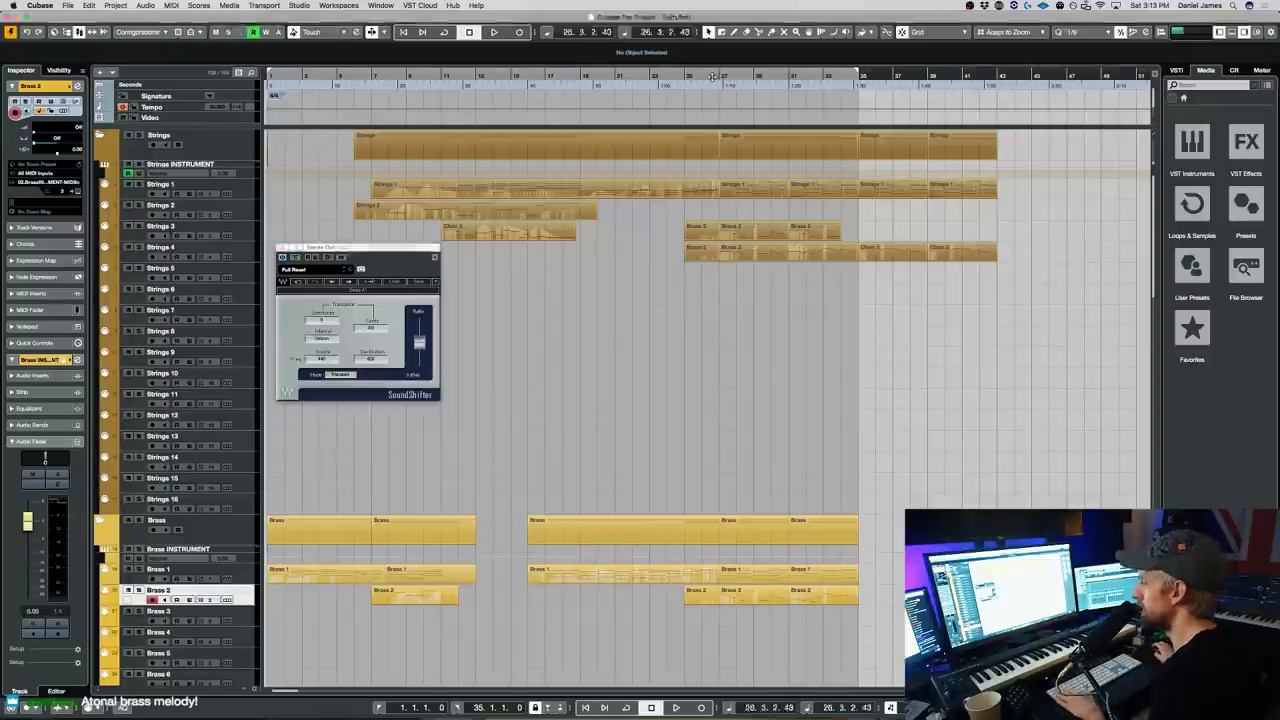
{"action": "key", "text": "space"}
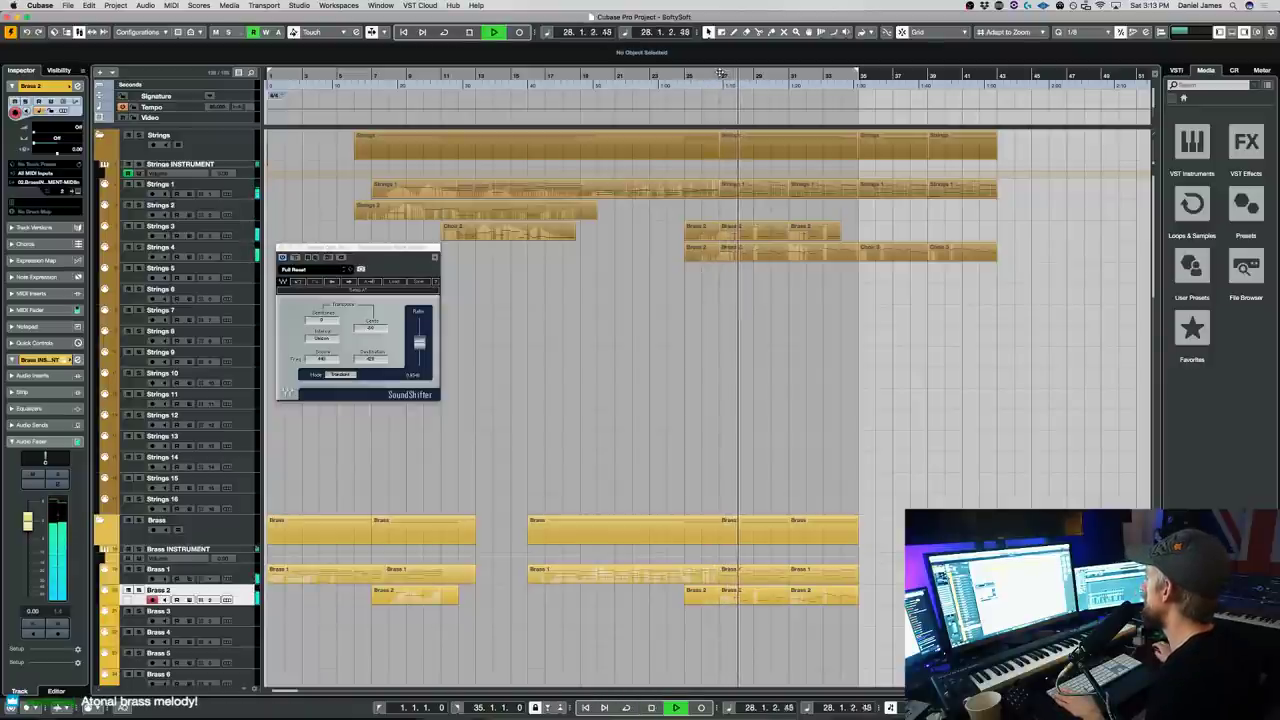
{"action": "left_click", "coordinate": [141, 135]}
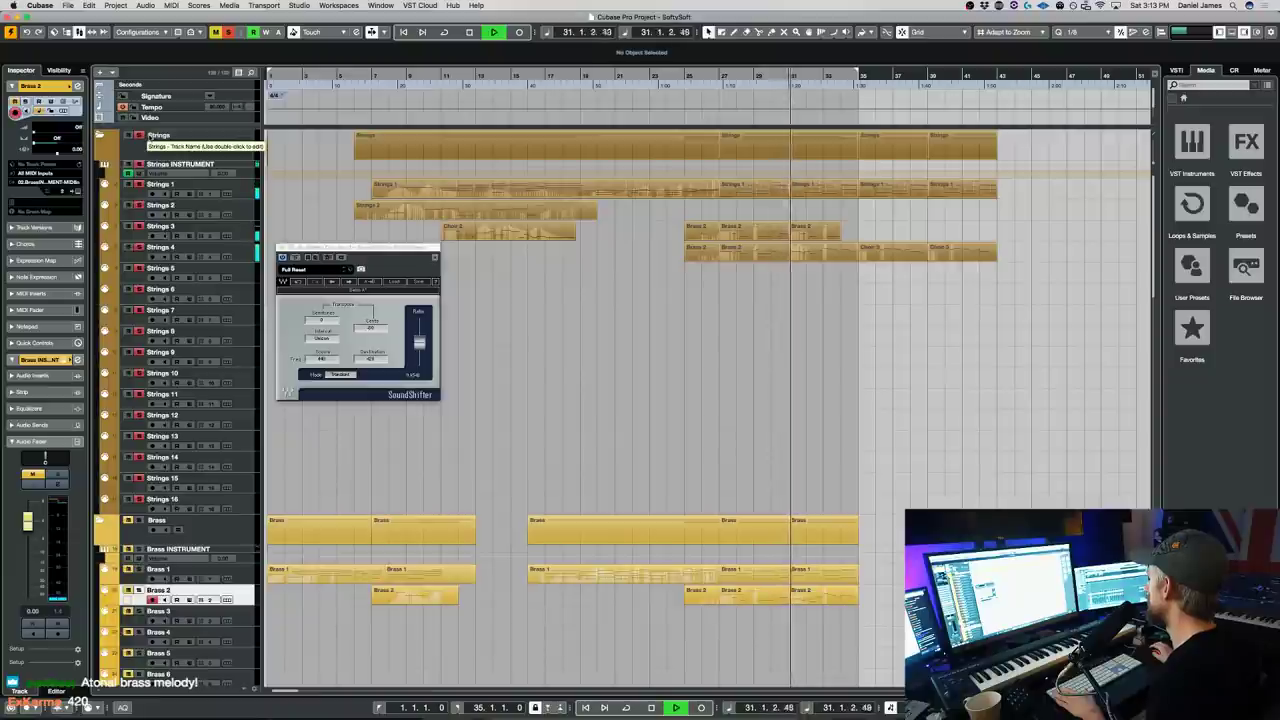
- Extend the Strings 3 event at bar 31 to bar 35, and transpose the Strings 4 notes from bar 33 down an octave
{"action": "left_click_drag", "start_coordinate": [840, 236], "coordinate": [855, 238]}
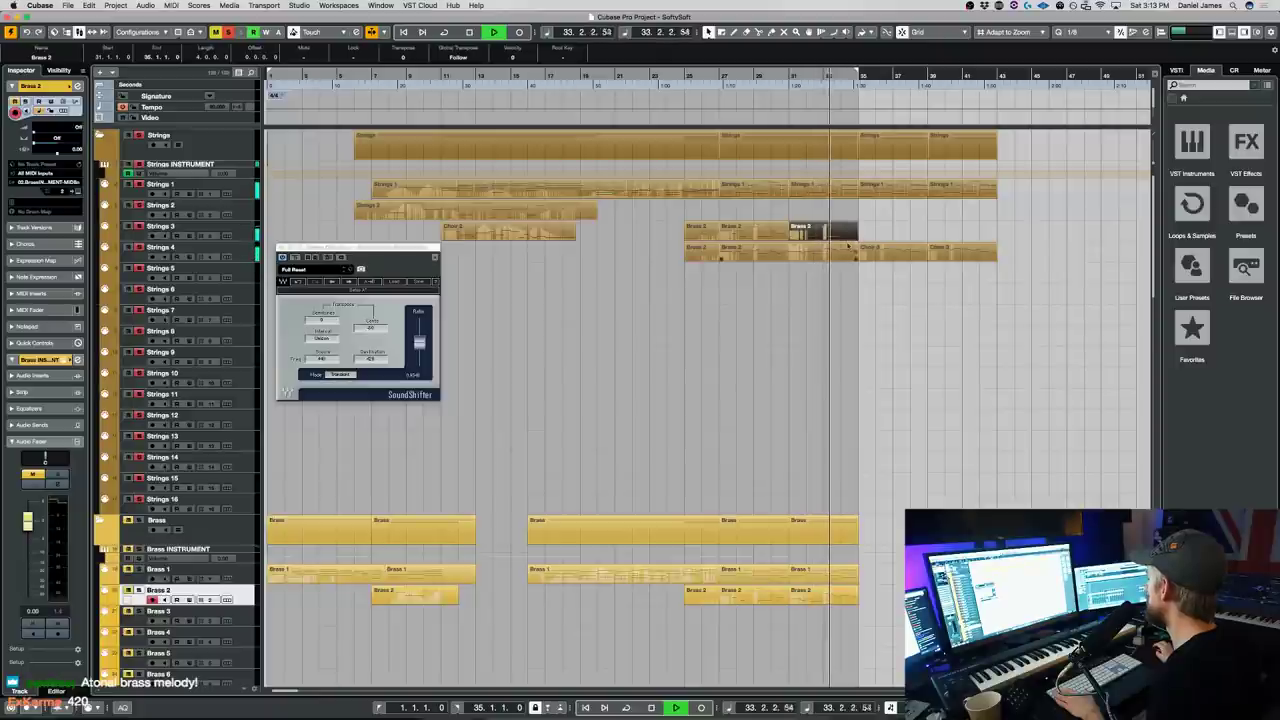
{"action": "double_click", "coordinate": [836, 251]}
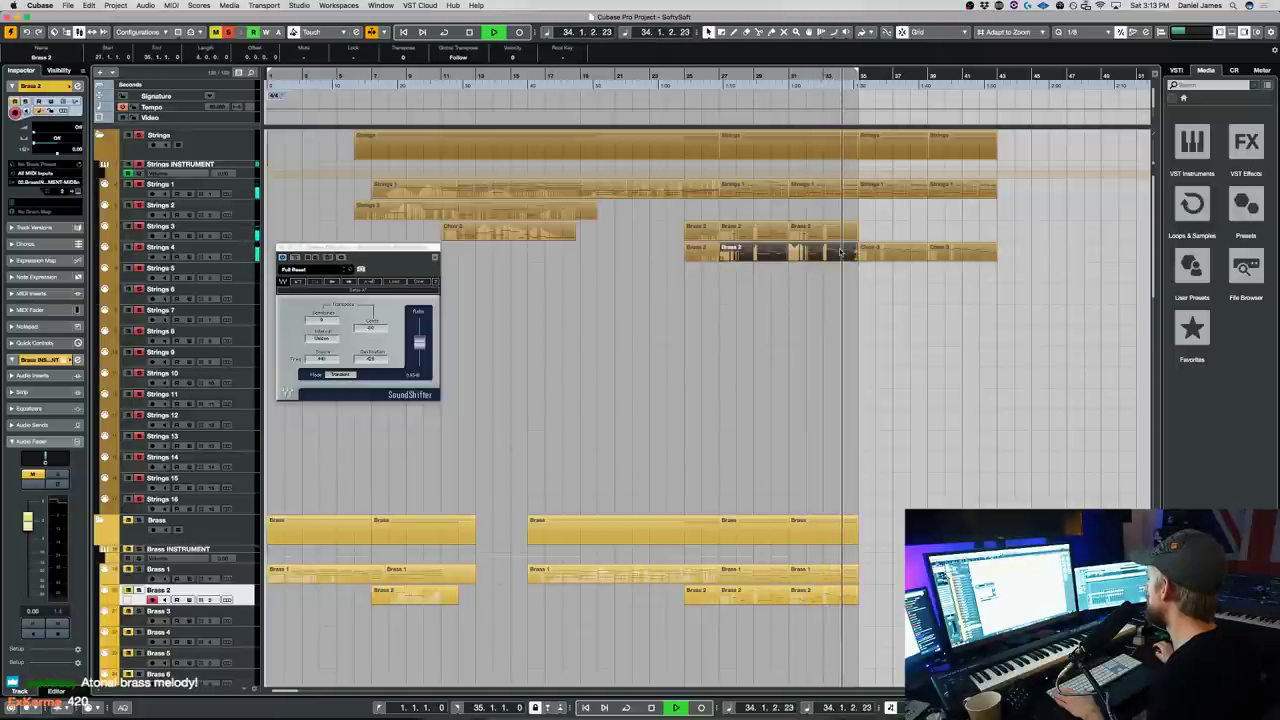
{"action": "key", "text": "space"}
{"action": "left_click_drag", "start_coordinate": [913, 181], "coordinate": [913, 181]}
{"action": "key", "text": "shift+Down"}
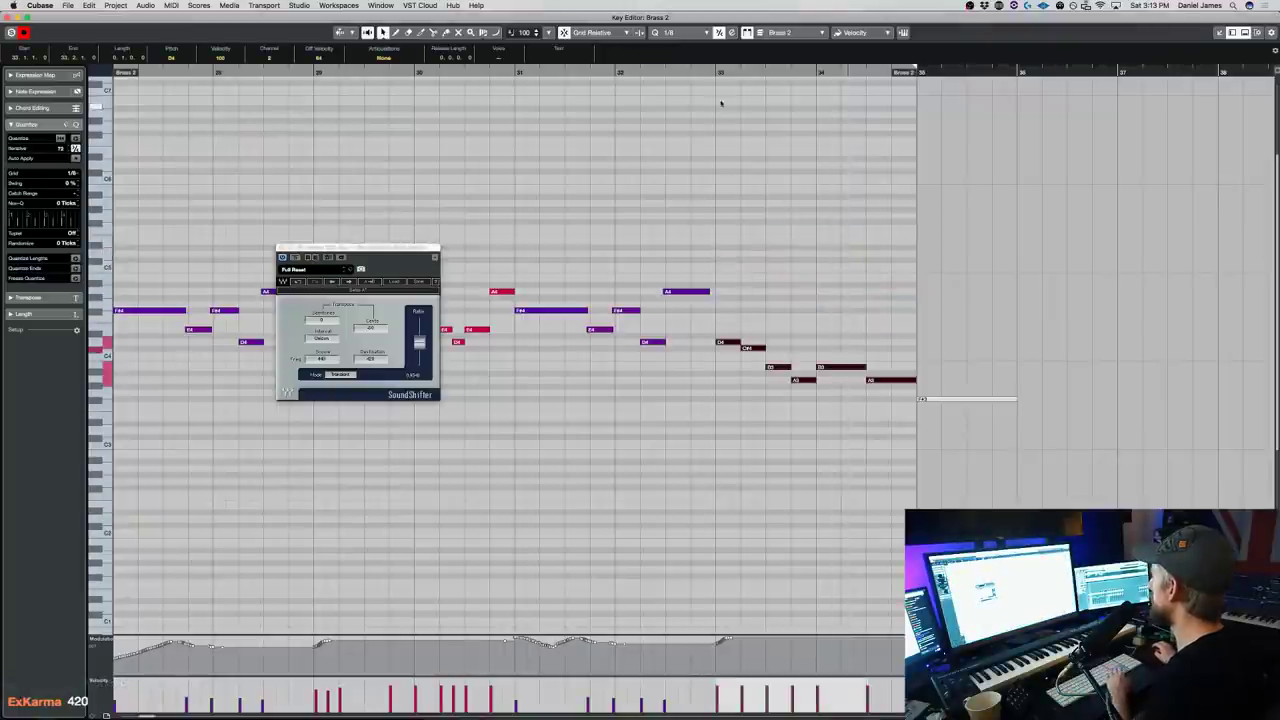
{"action": "left_click", "coordinate": [690, 74]}
{"action": "key", "text": "space"}
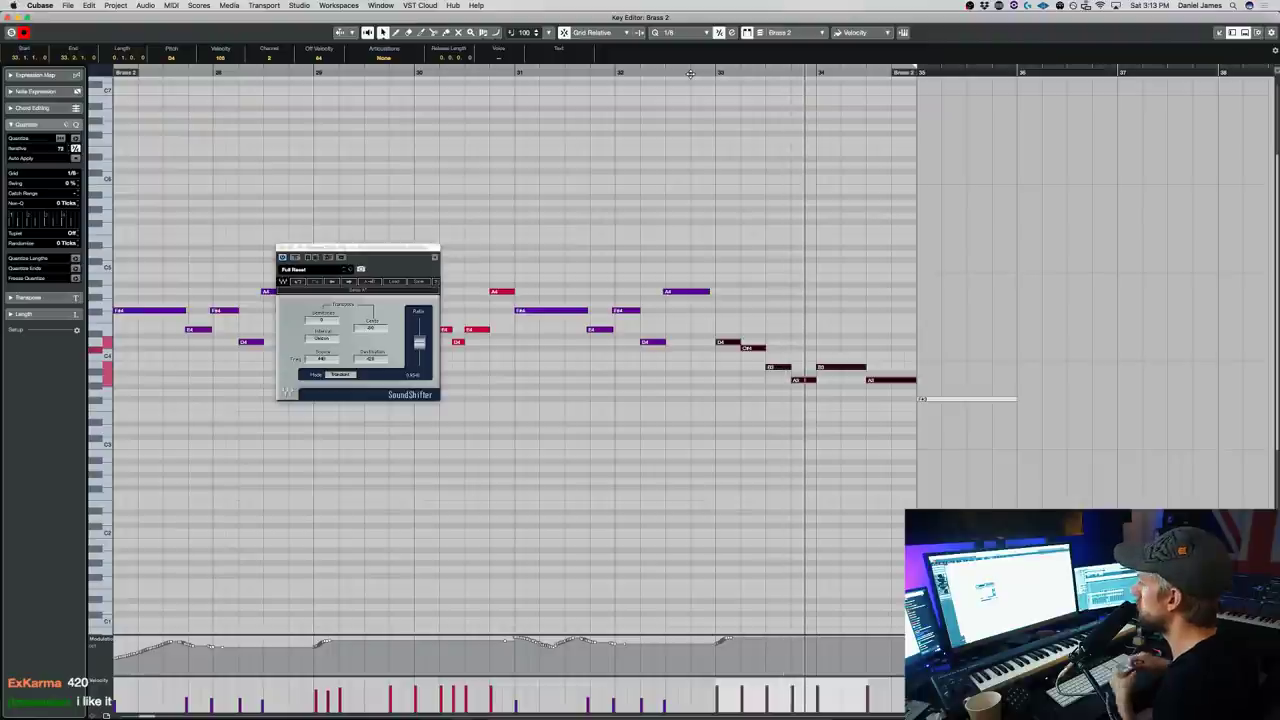
{"action": "key", "text": "Return"}
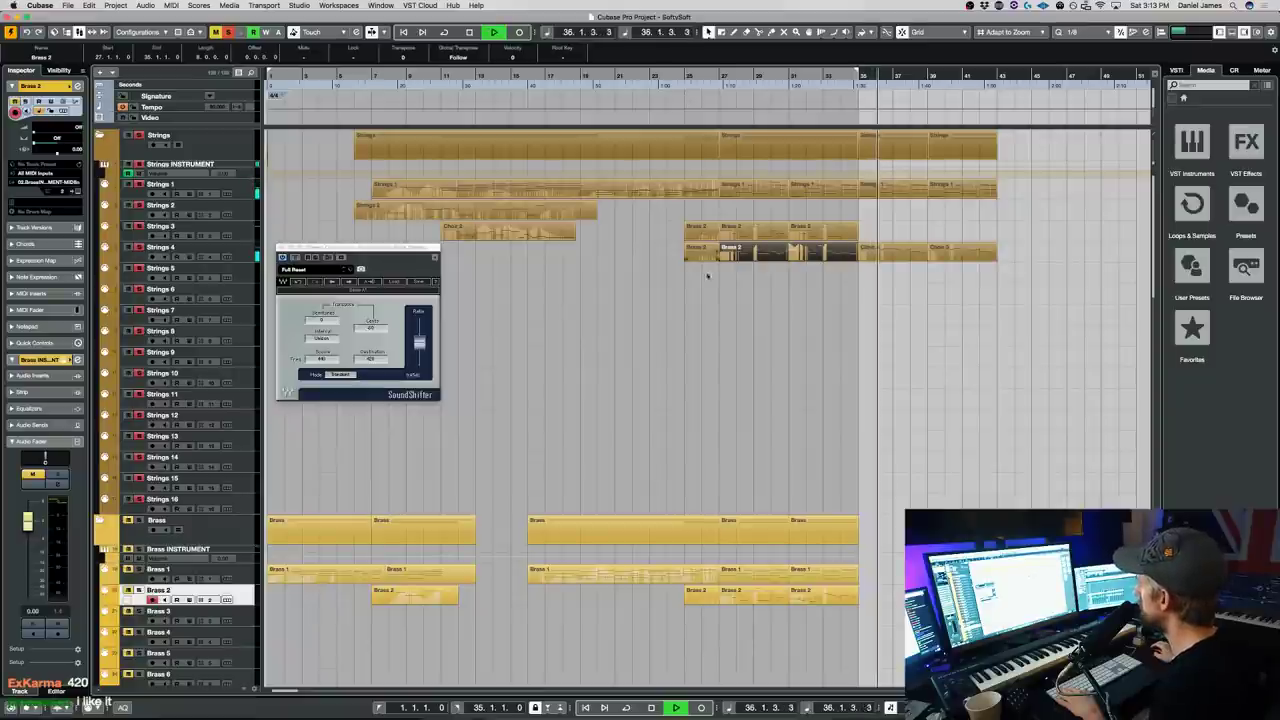
- Select the Wind 1 track for recording and return to the Strings and Brass tracks
{"action": "left_click", "coordinate": [792, 573]}
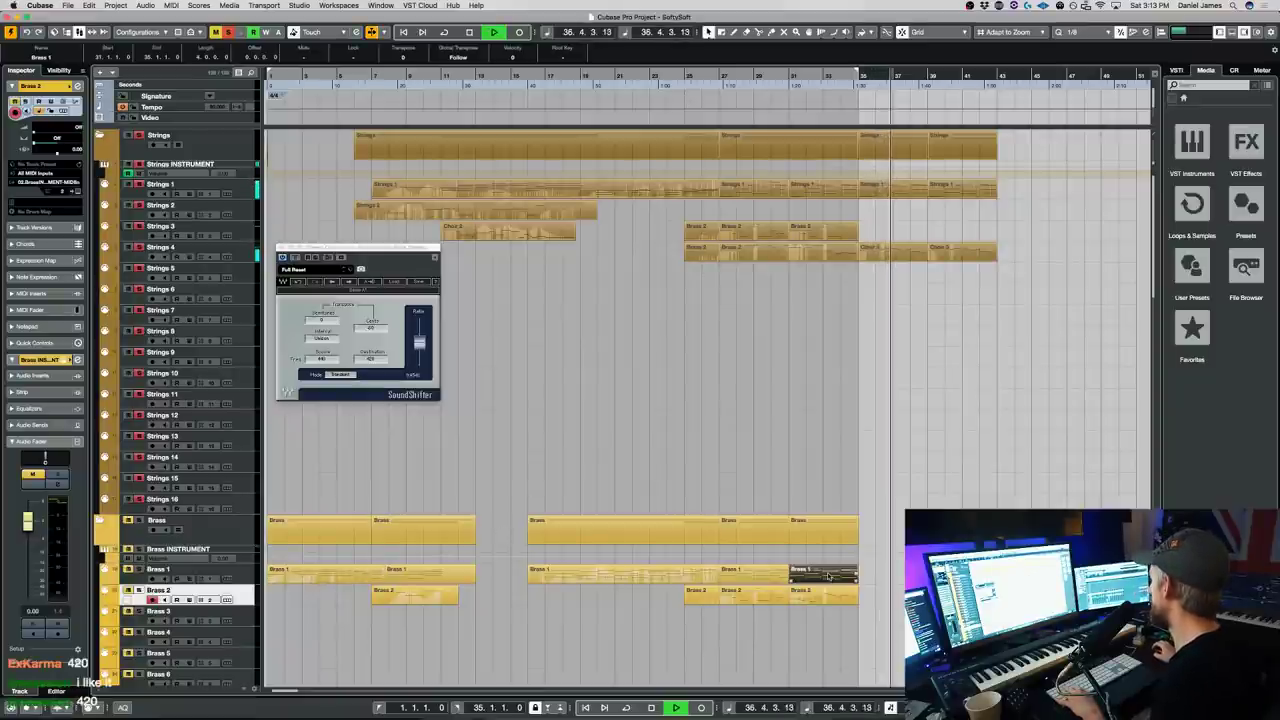
{"action": "scroll", "coordinate": [815, 555], "scroll_direction": "down", "scroll_amount": 3}
{"action": "scroll", "coordinate": [820, 545], "scroll_direction": "down", "scroll_amount": 15}
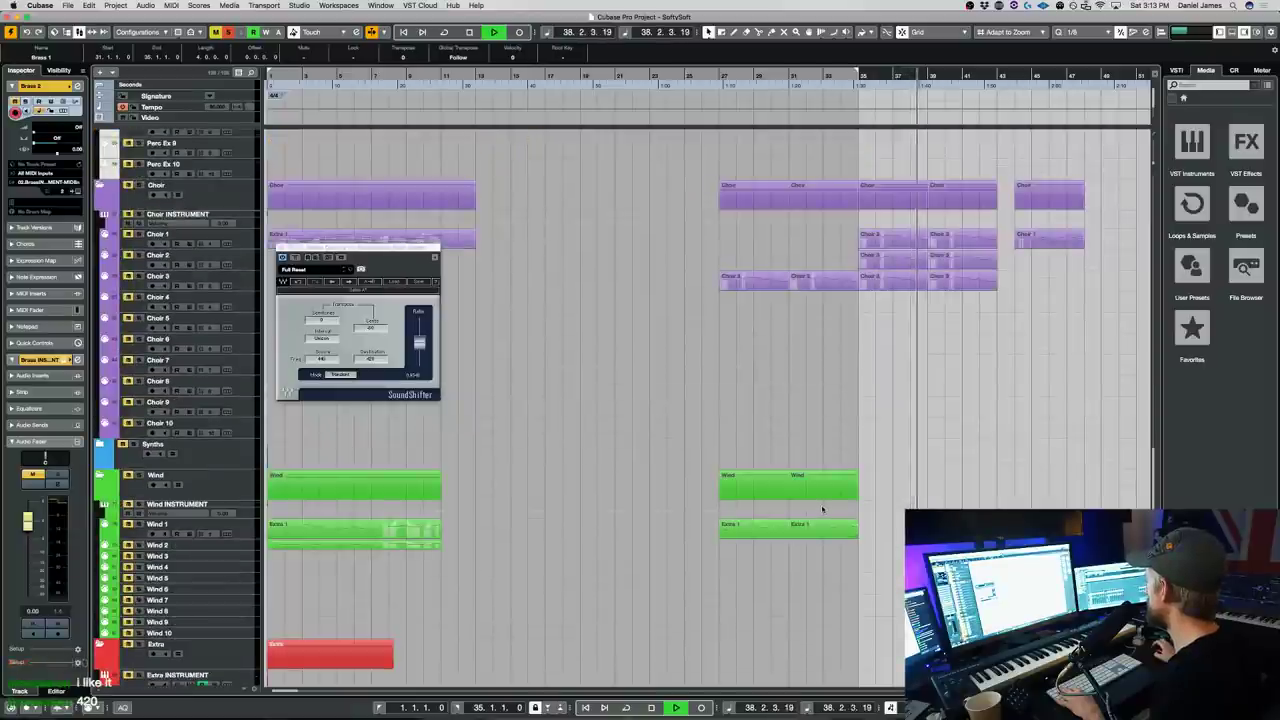
{"action": "left_click", "coordinate": [276, 538]}
{"action": "left_click", "coordinate": [234, 528]}
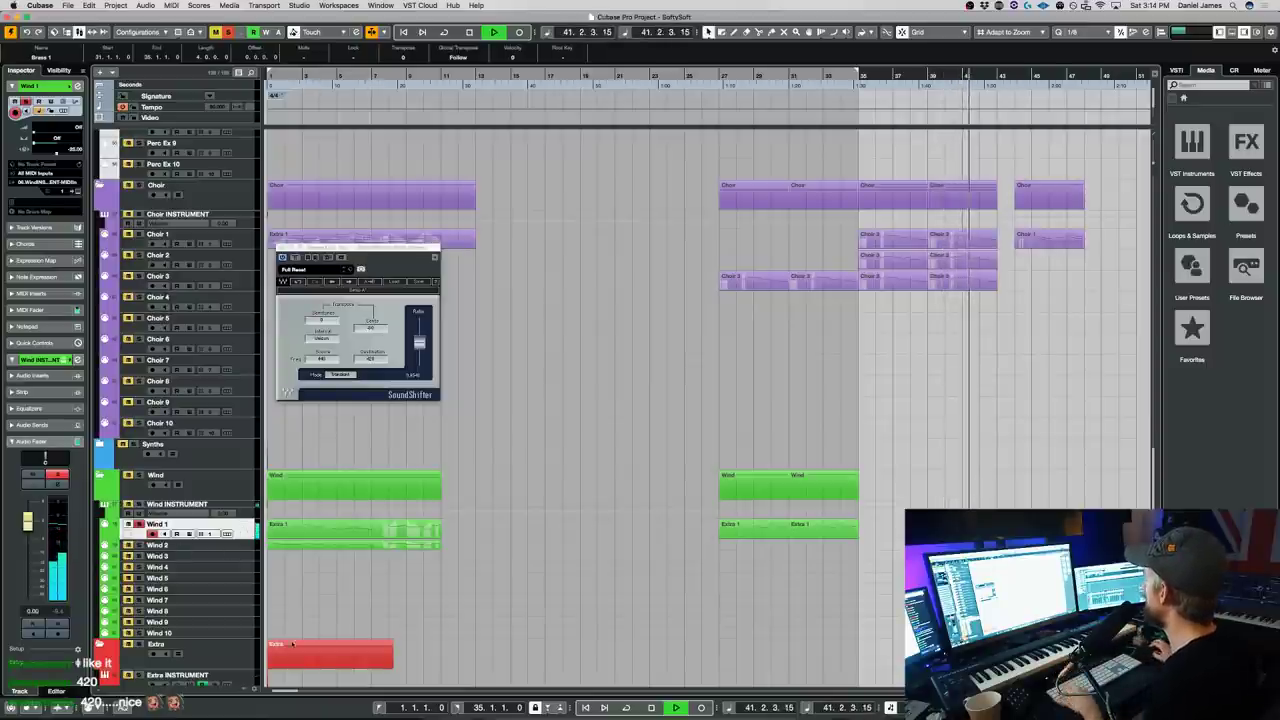
{"action": "scroll", "coordinate": [577, 606], "scroll_direction": "down", "scroll_amount": 15}
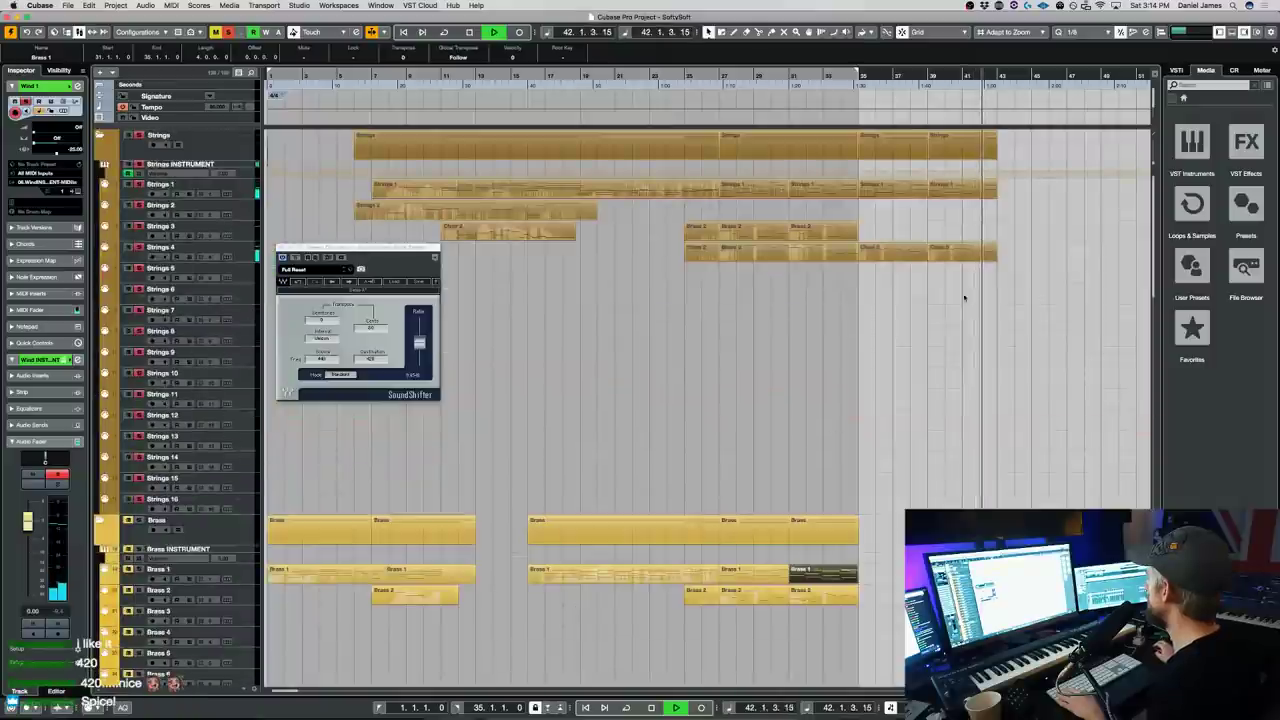
- Play the soloed strings from bar 6, and clear all solos during playback
{"action": "key", "text": "space"}
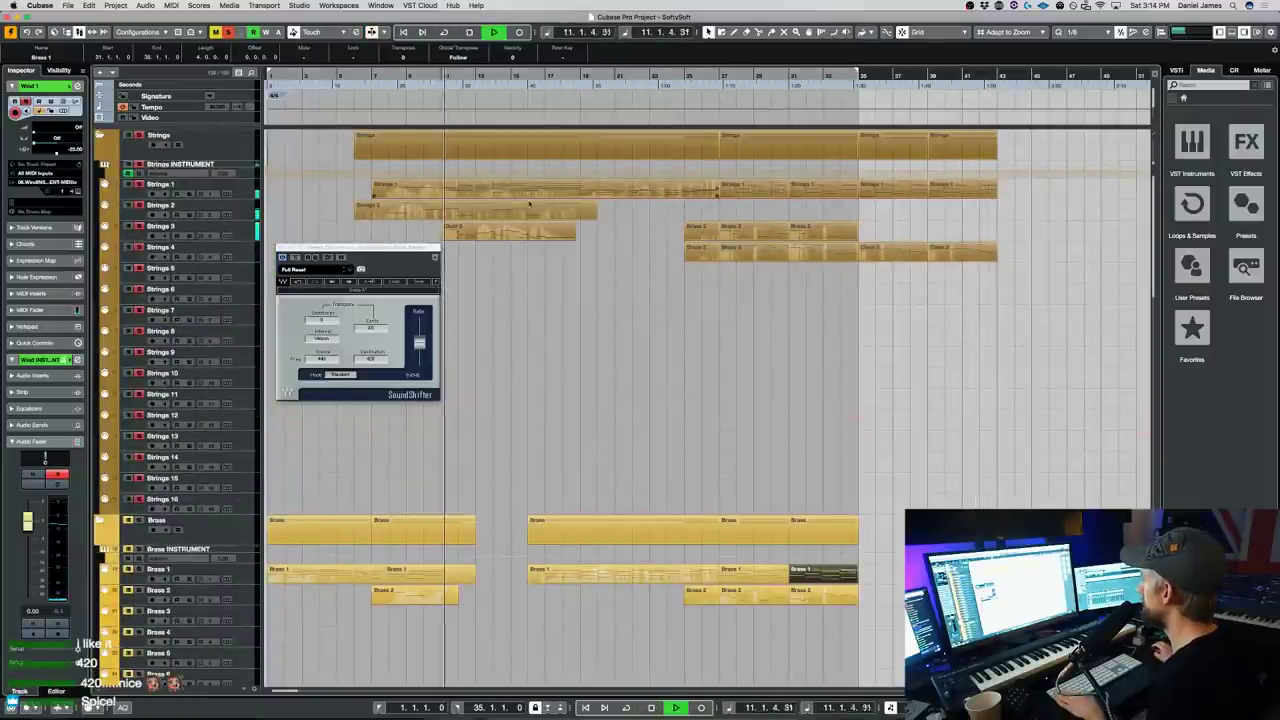
{"action": "scroll", "coordinate": [527, 240], "scroll_direction": "down", "scroll_amount": 1}
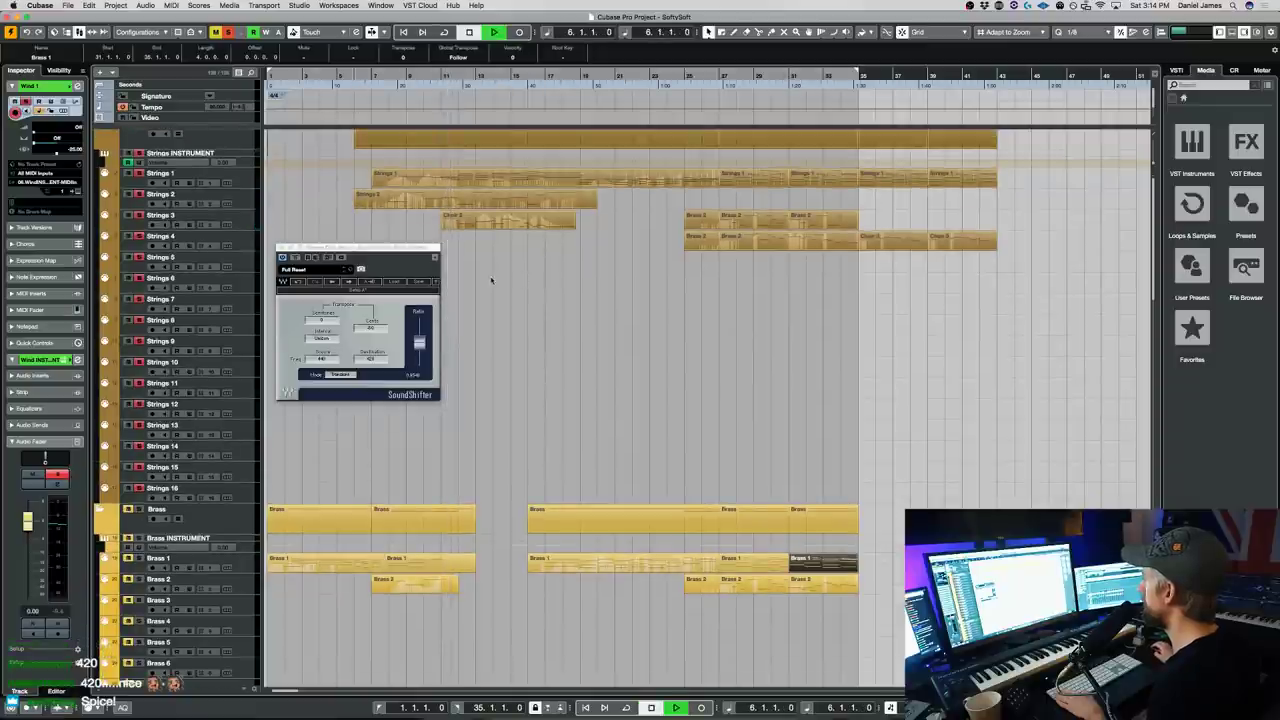
{"action": "key", "text": "space"}
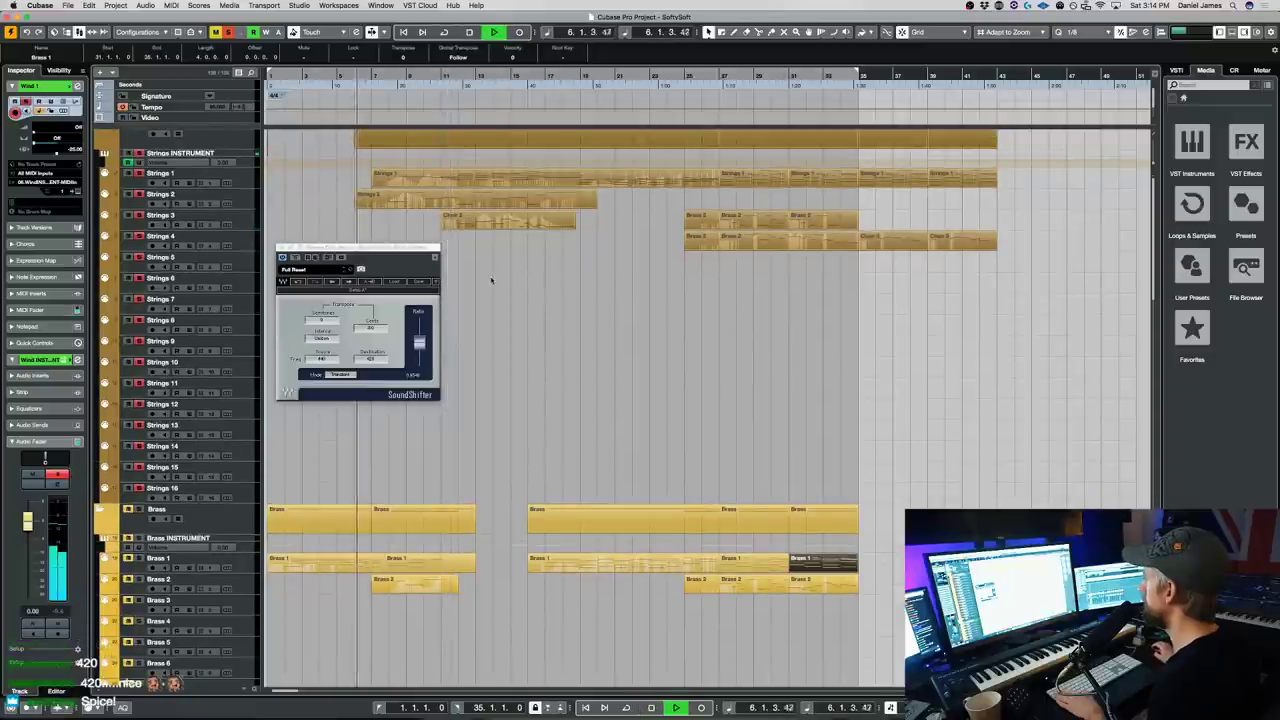
{"action": "left_click", "coordinate": [228, 33]}
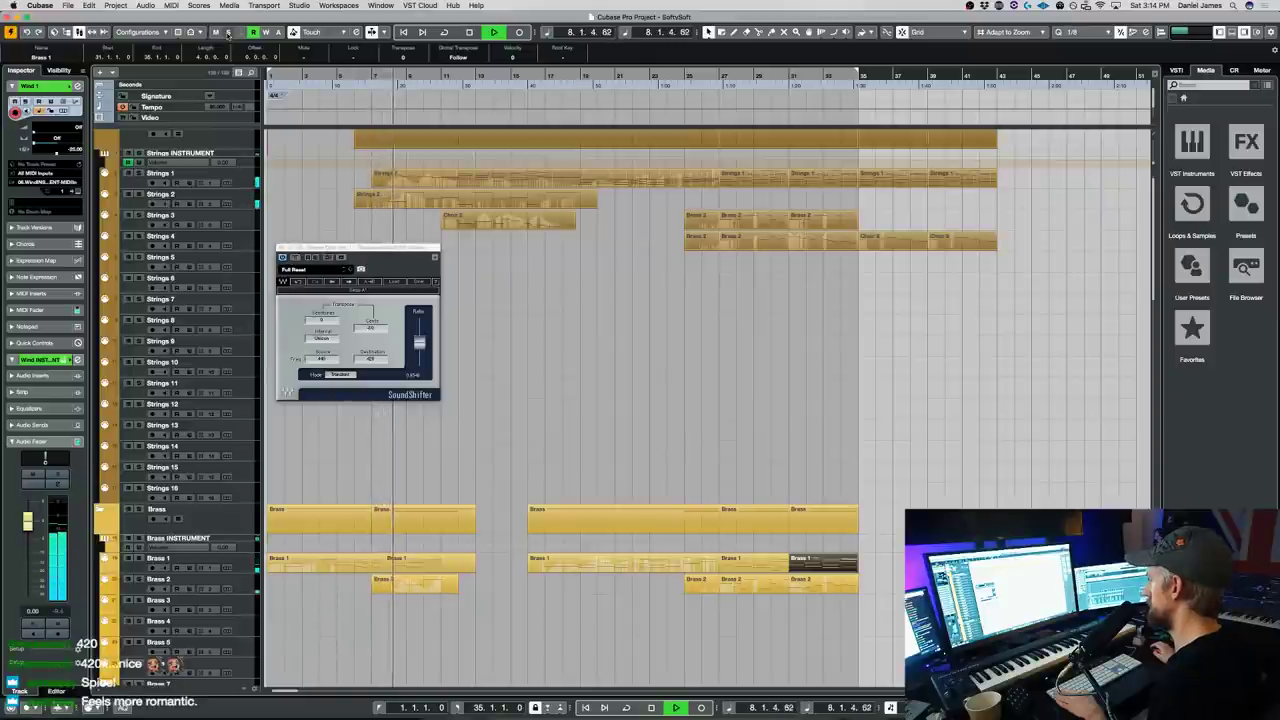
- Delete the first note, at bar 7, from the long Perc 2 event
{"action": "scroll", "coordinate": [314, 444], "scroll_direction": "down", "scroll_amount": 10}
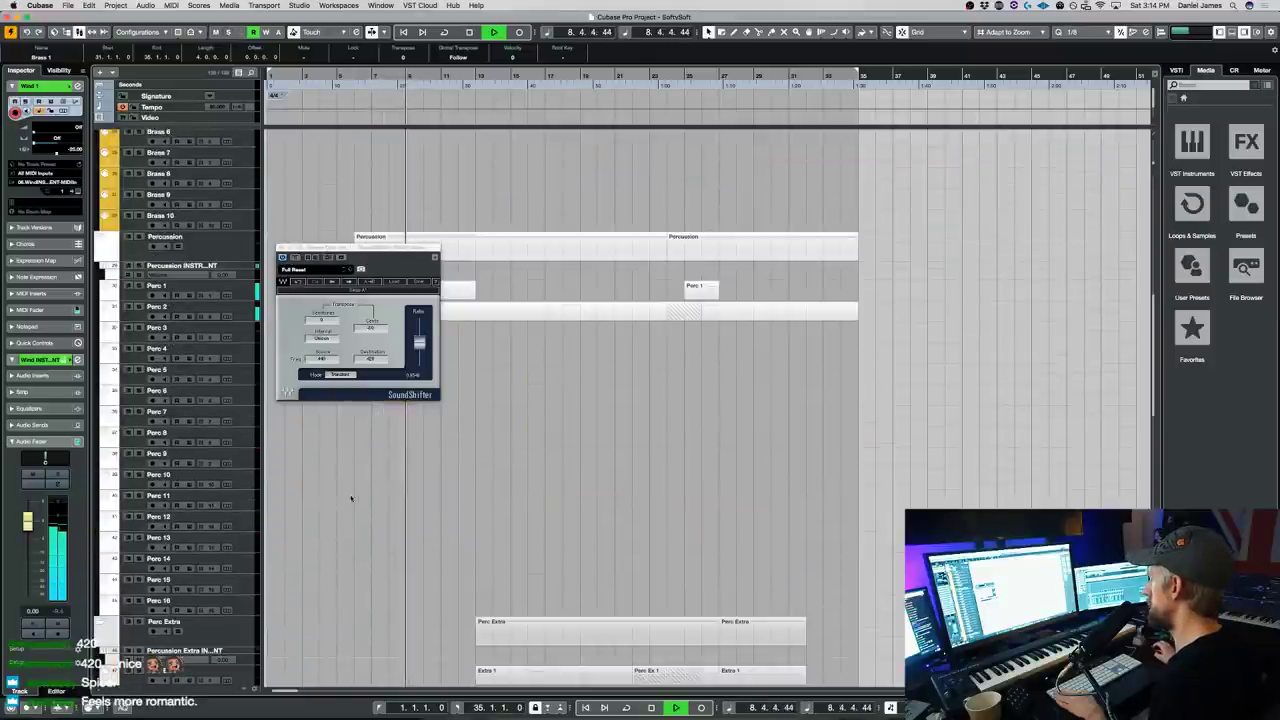
{"action": "scroll", "coordinate": [352, 500], "scroll_direction": "up", "scroll_amount": 3}
{"action": "left_click_drag", "start_coordinate": [353, 250], "coordinate": [657, 237]}
{"action": "double_click", "coordinate": [391, 437]}
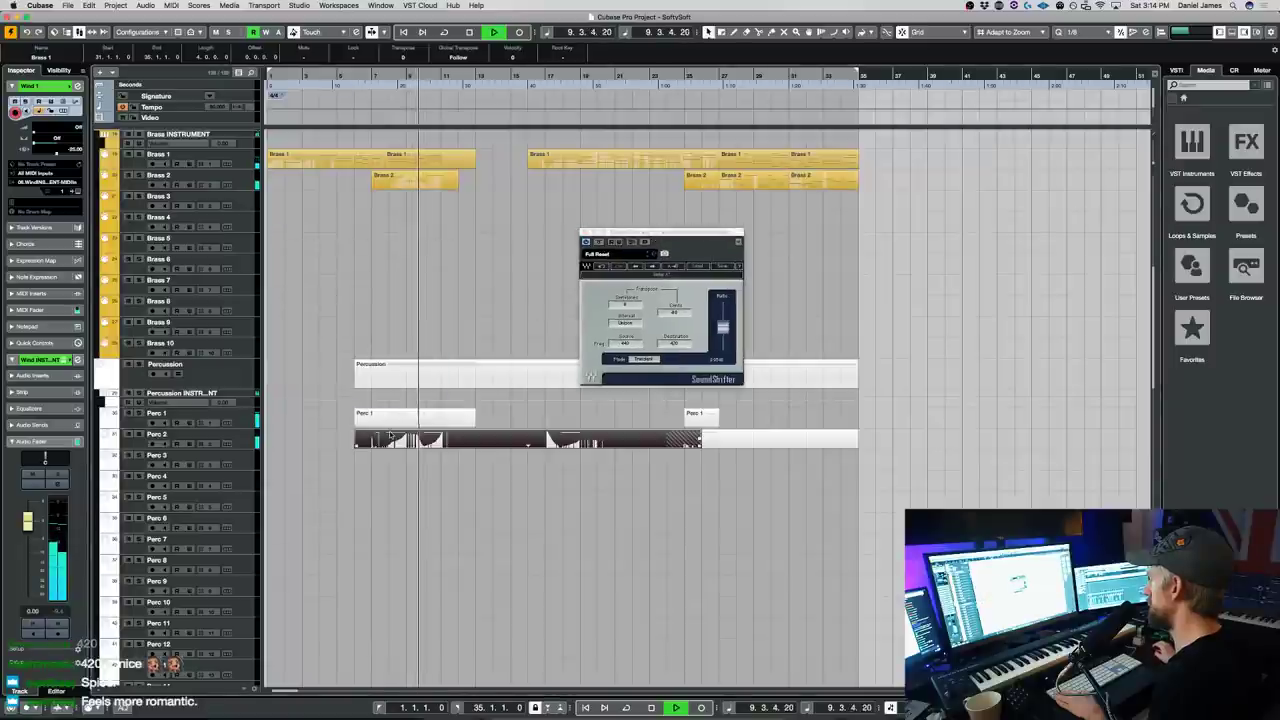
{"action": "left_click", "coordinate": [241, 356]}
{"action": "key", "text": "Delete"}
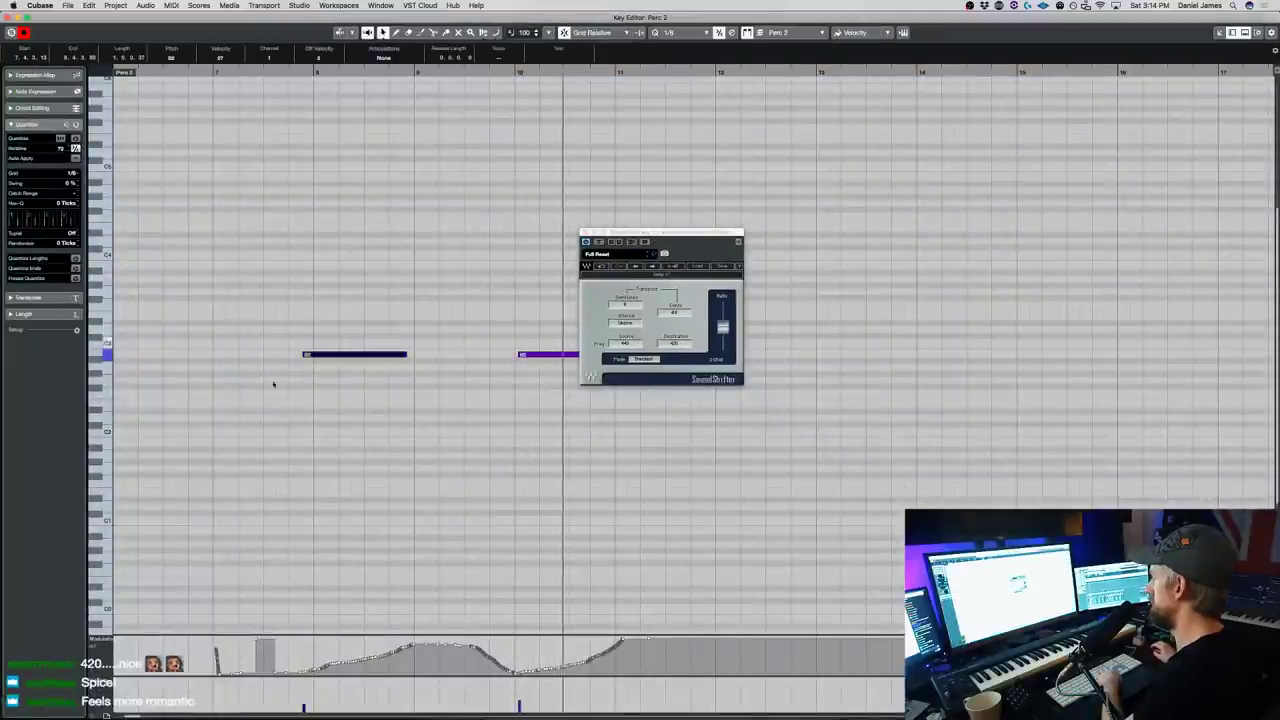
- Flatten the leftover modulation block in bar 7 of Perc 2, and close the SoundShifter and Key Editor windows
{"action": "left_click_drag", "start_coordinate": [286, 672], "coordinate": [251, 672]}
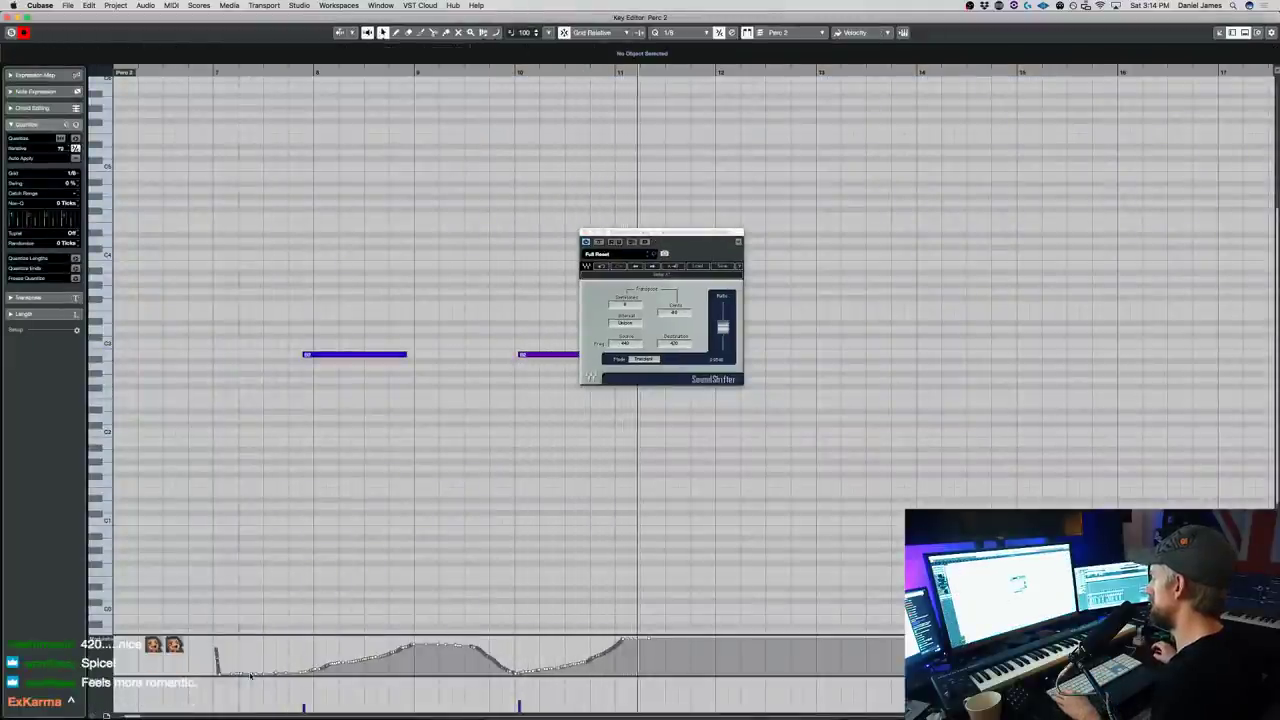
{"action": "left_click", "coordinate": [586, 234]}
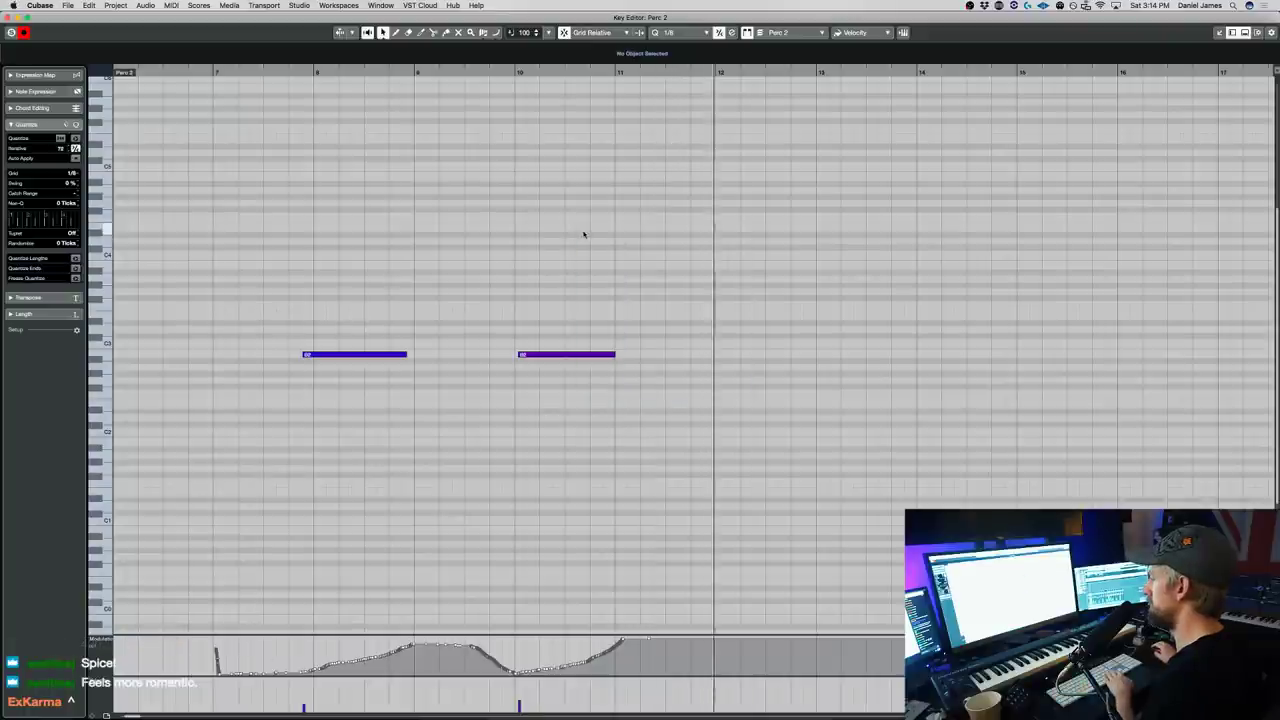
{"action": "key", "text": "super+w"}
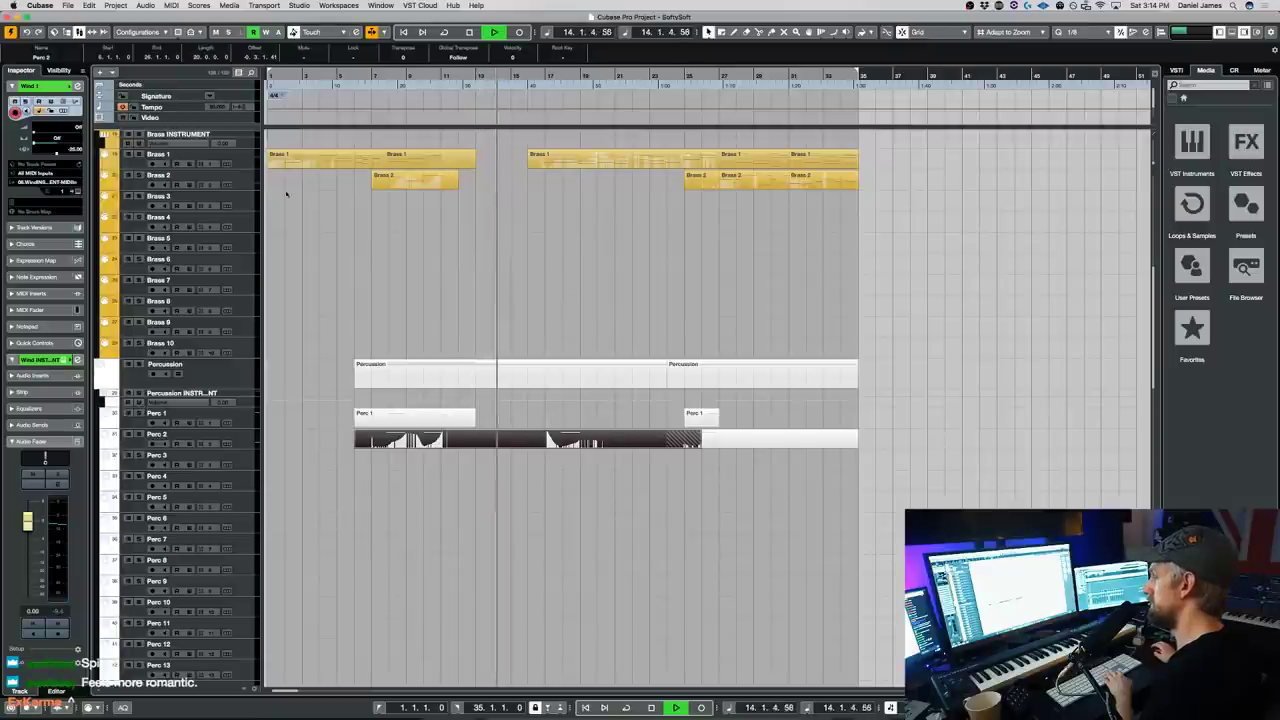
- Switch to Google Chrome, resize its window, and return to the Cubase project
{"action": "mouse_move", "coordinate": [345, 705]}
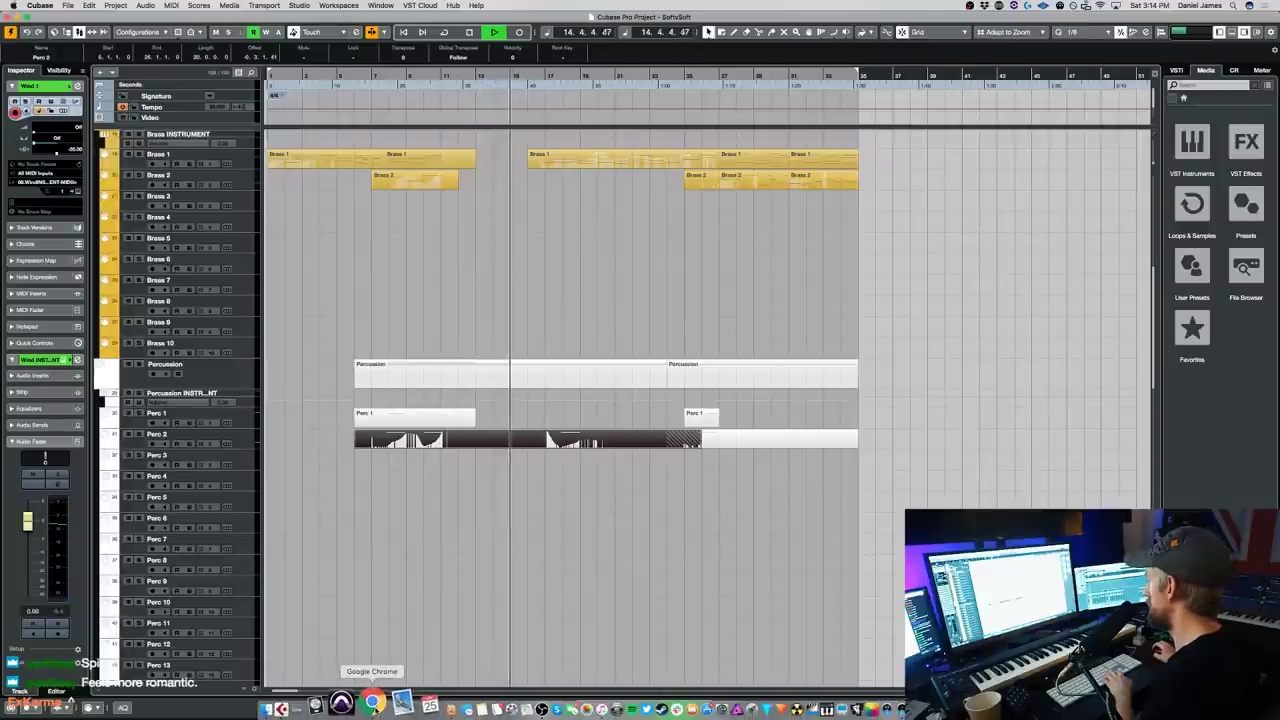
{"action": "left_click", "coordinate": [372, 703]}
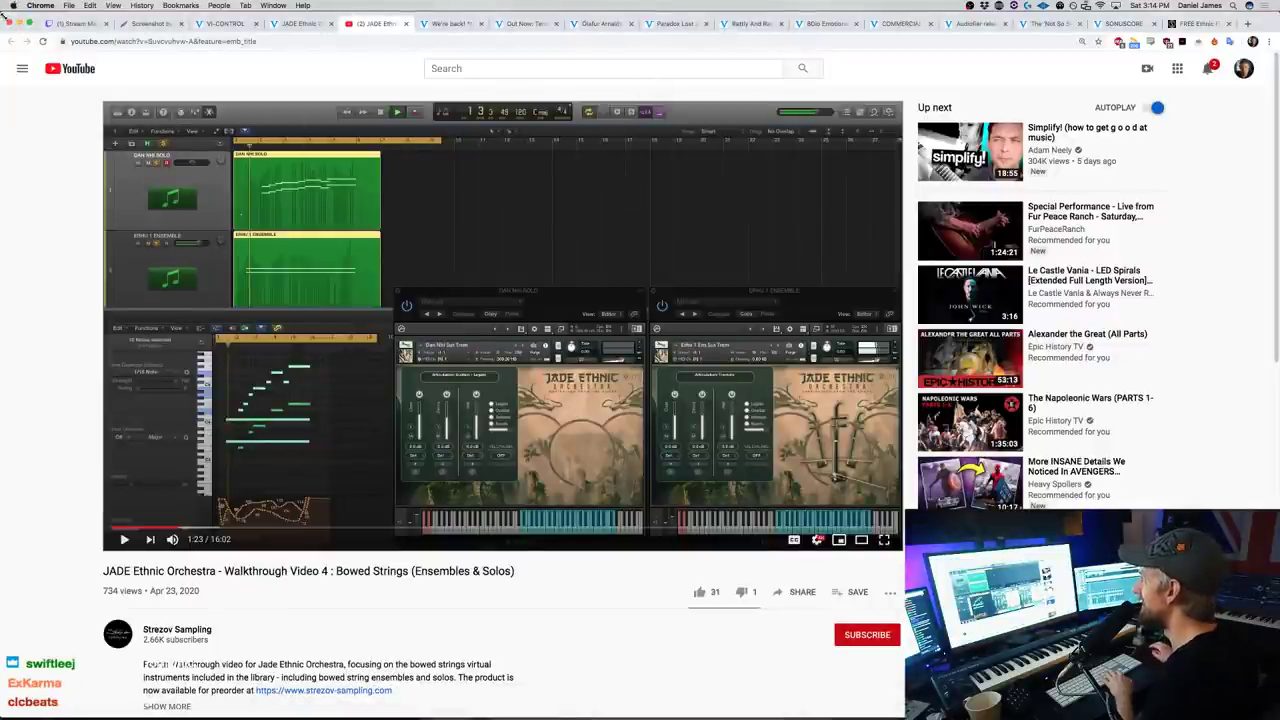
{"action": "left_click_drag", "start_coordinate": [3, 16], "coordinate": [627, 207]}
{"action": "left_click_drag", "start_coordinate": [1272, 215], "coordinate": [1279, 215]}
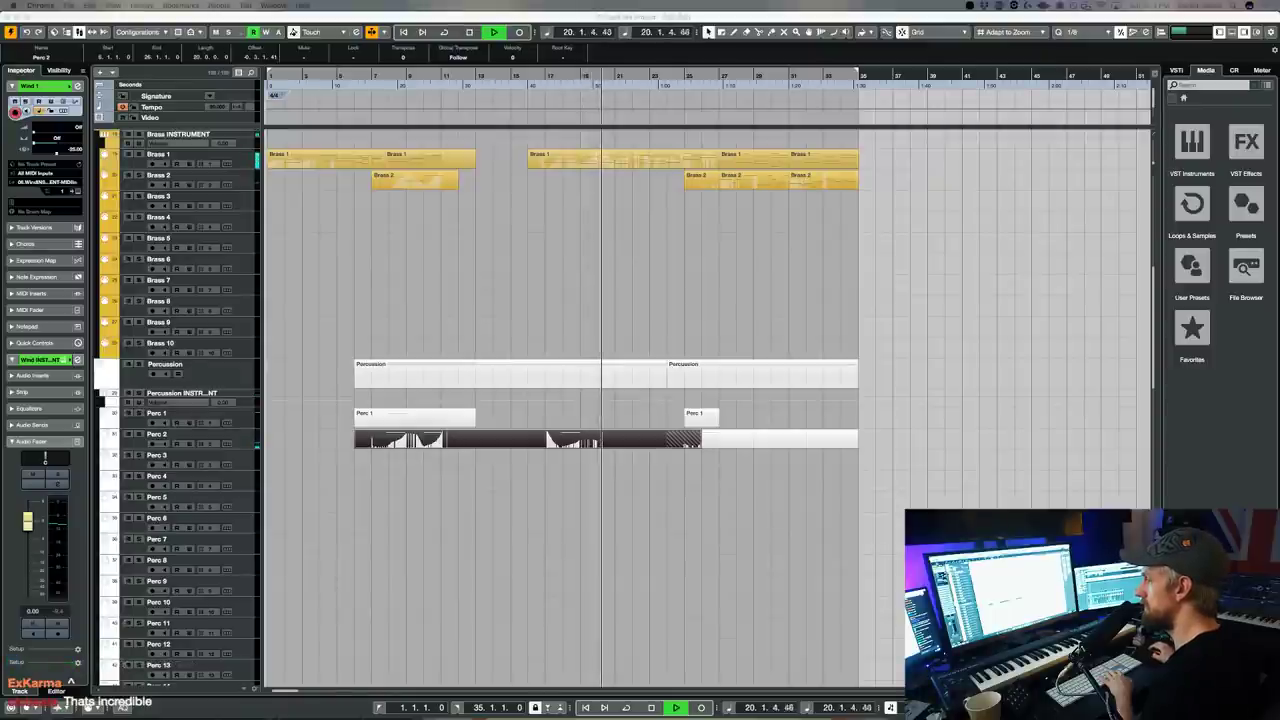
{"action": "left_click", "coordinate": [571, 257]}
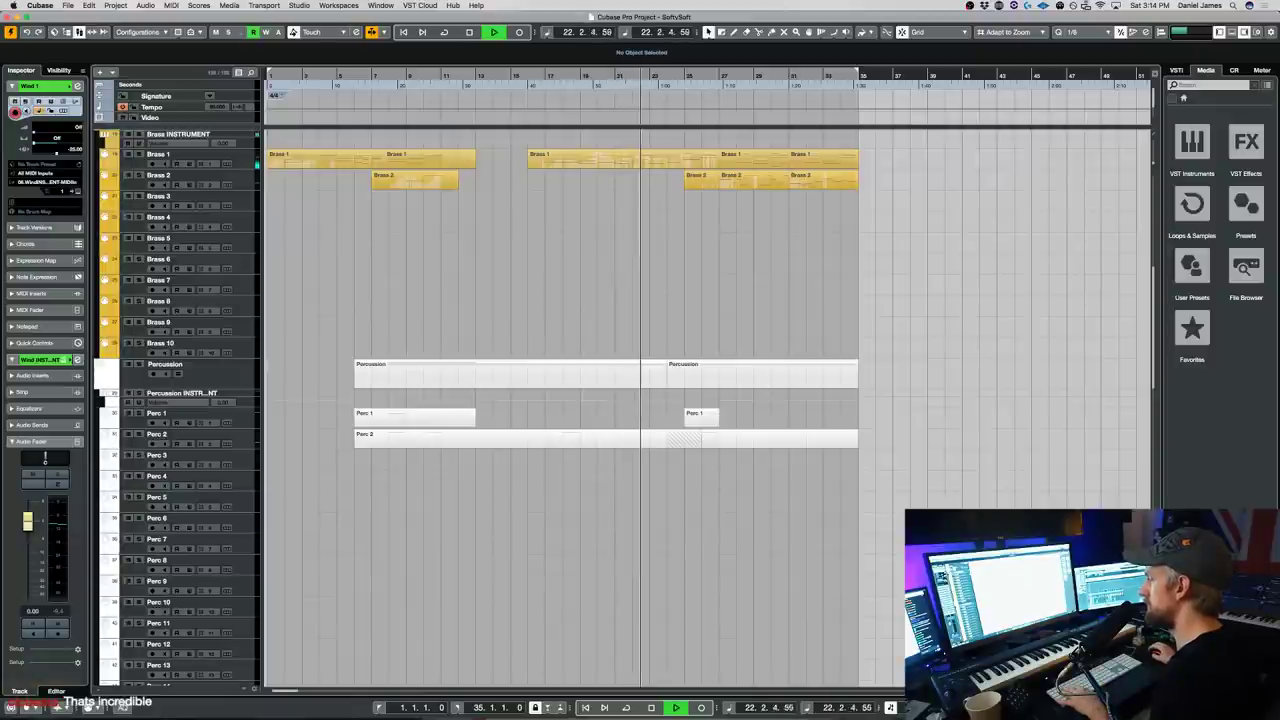
- Load the CSS (Classic Legato) 1st Violins patch into the Strings instrument's Kontakt and set its articulation to Harmonic
{"action": "scroll", "coordinate": [515, 255], "scroll_direction": "up", "scroll_amount": 10}
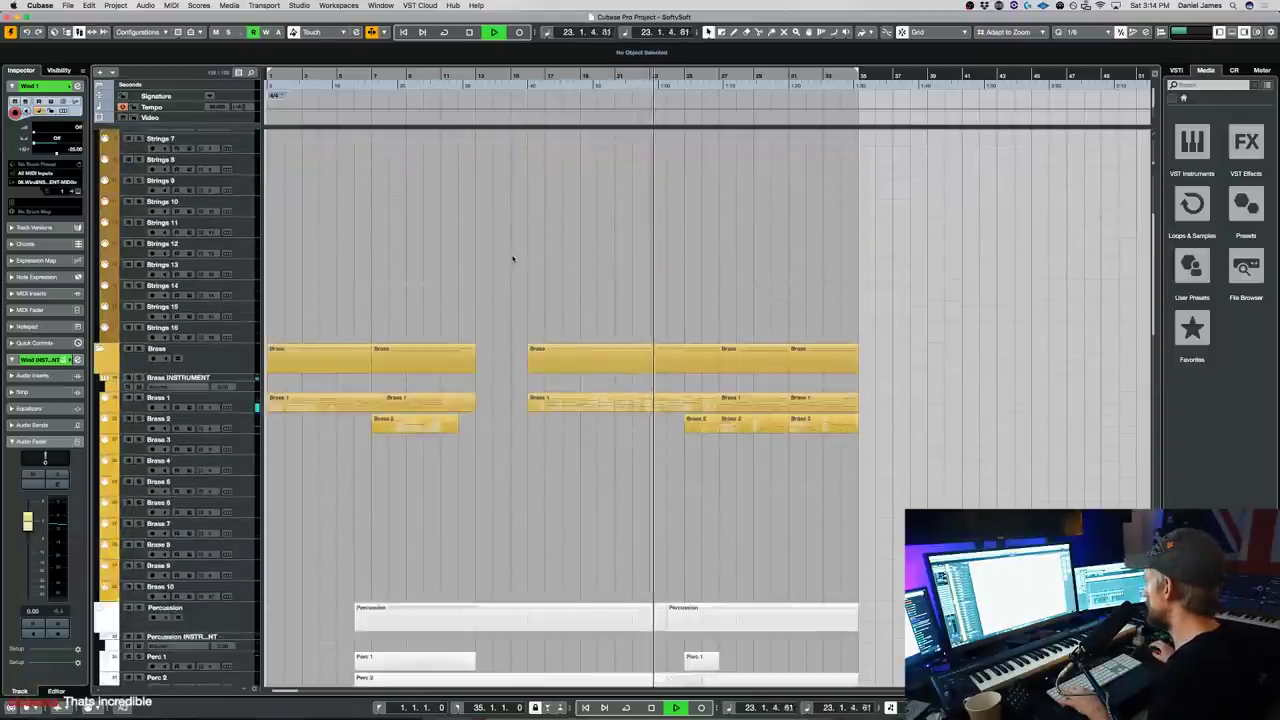
{"action": "key", "text": "space"}
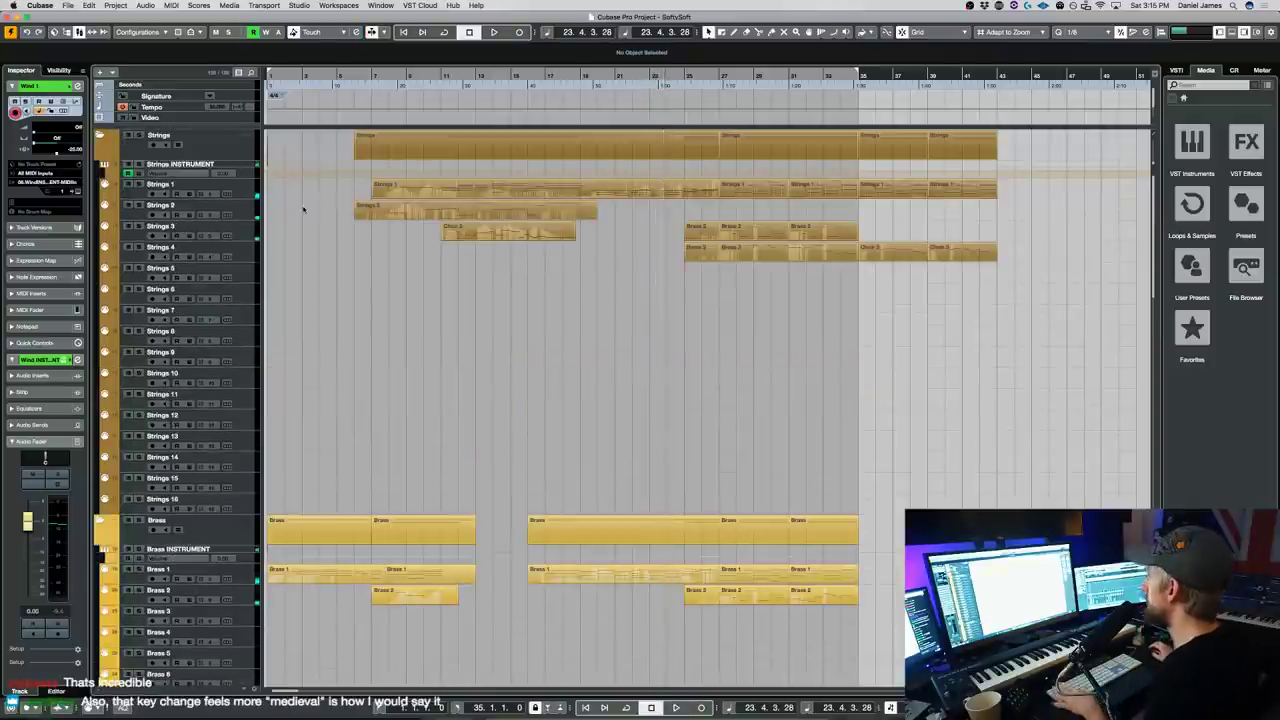
{"action": "left_click", "coordinate": [247, 250]}
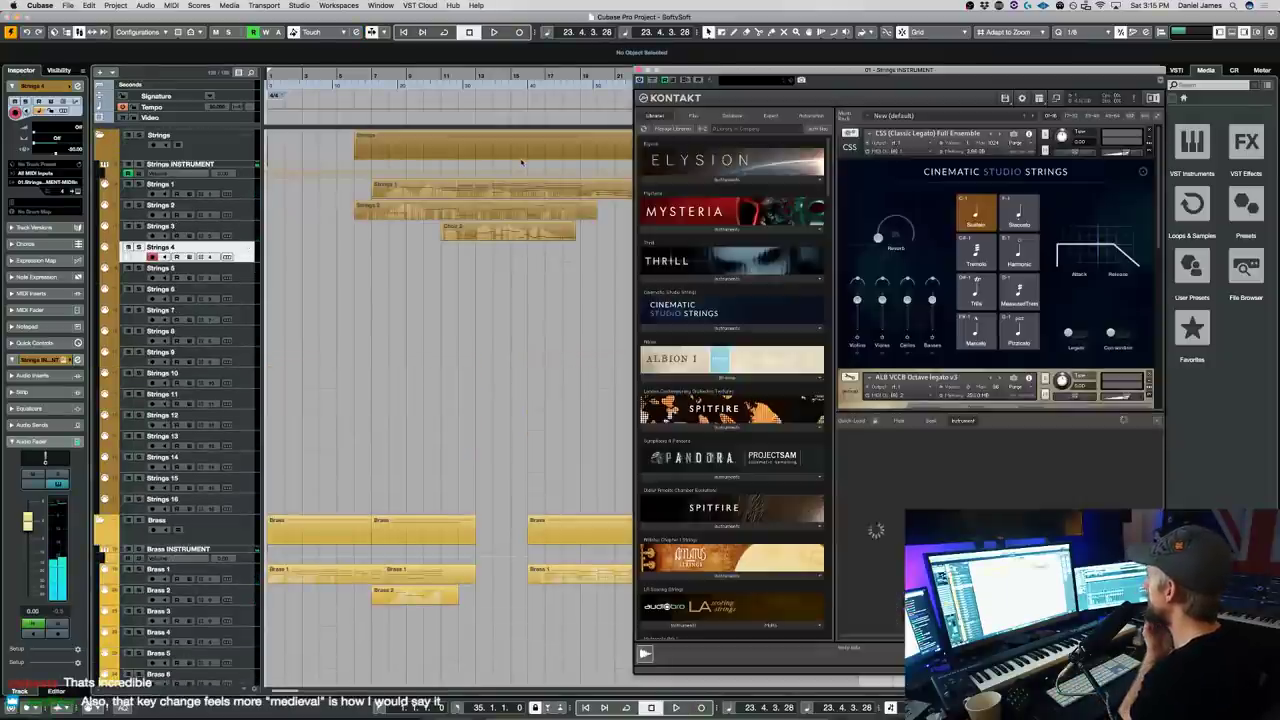
{"action": "left_click", "coordinate": [710, 328]}
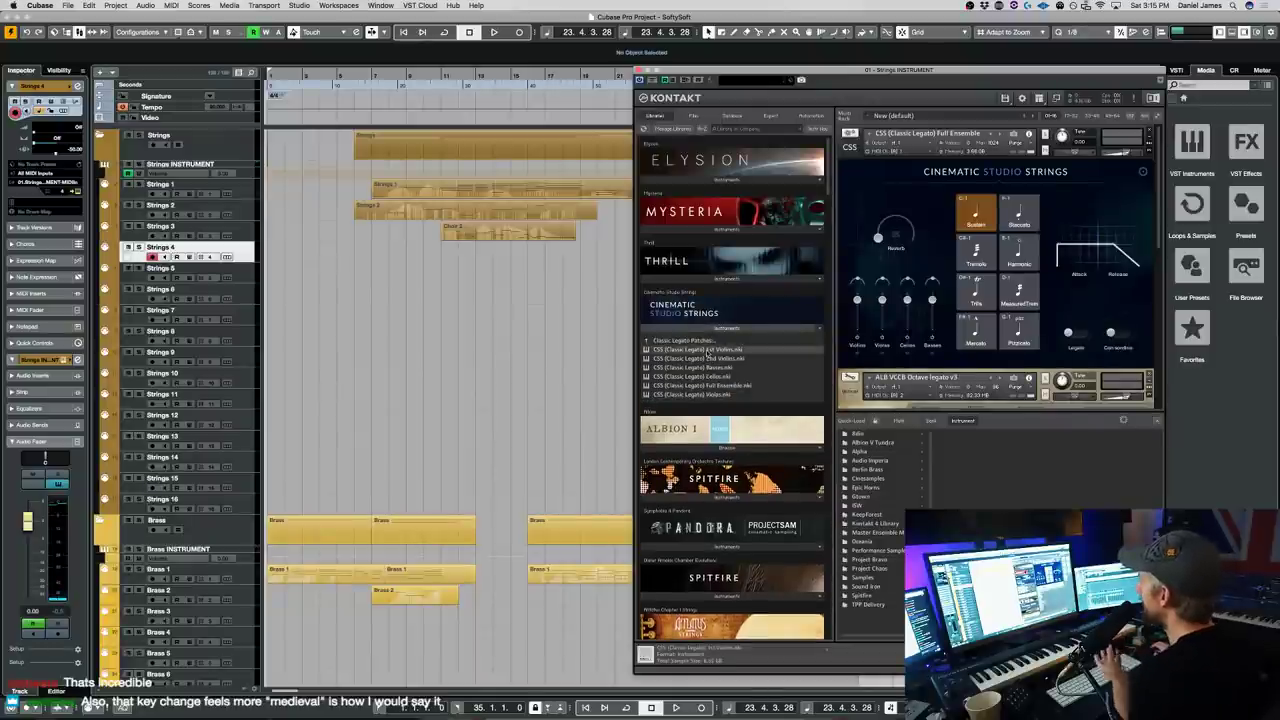
{"action": "double_click", "coordinate": [707, 352]}
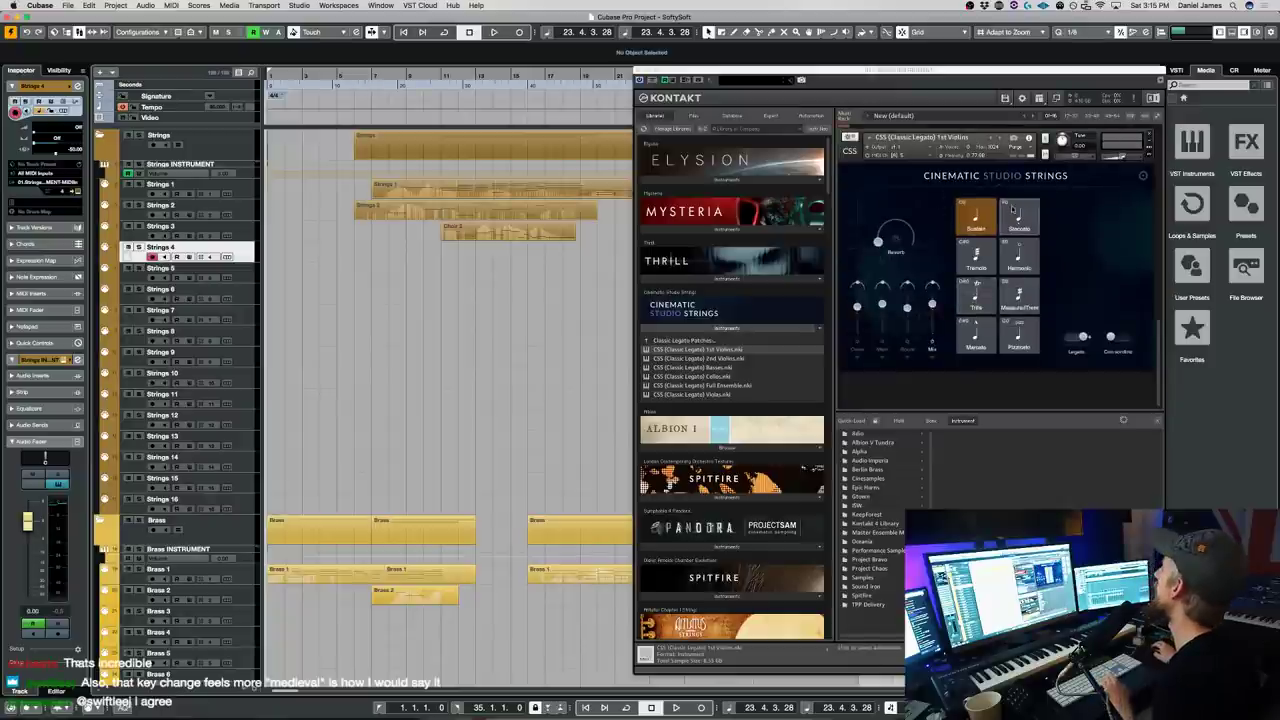
{"action": "left_click", "coordinate": [1016, 258]}
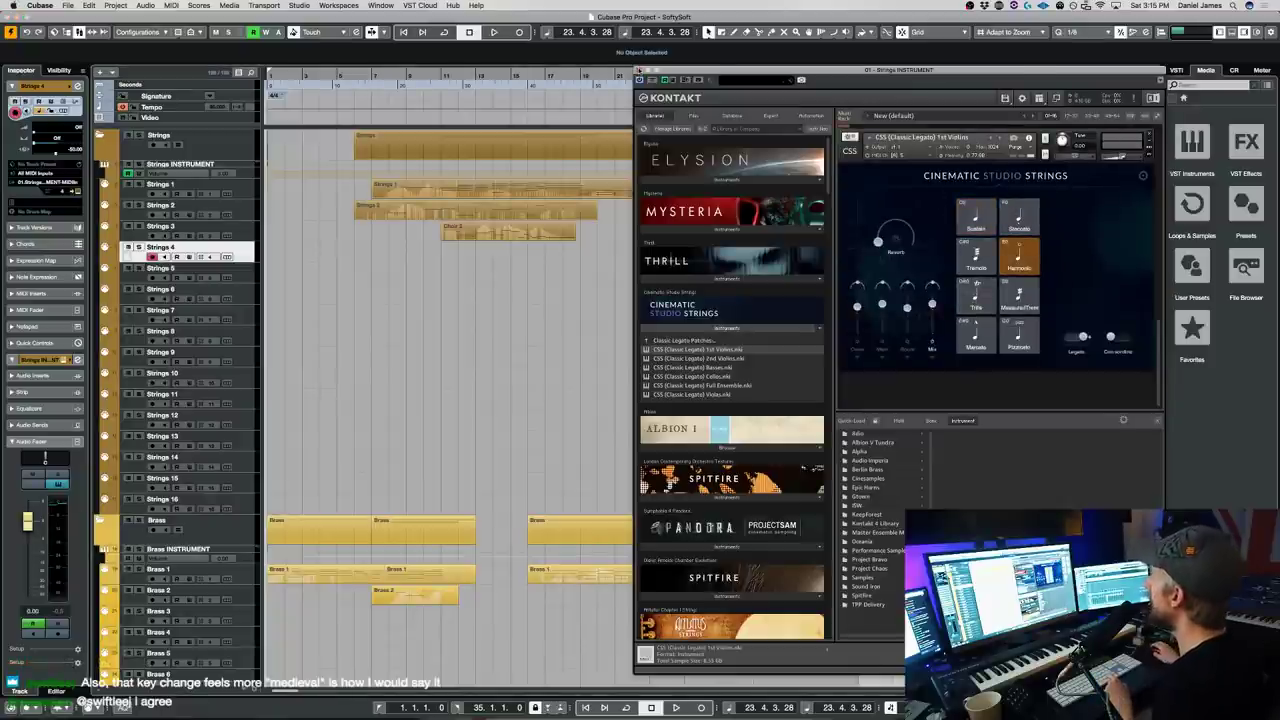
{"action": "left_click", "coordinate": [640, 71]}
- Play a short passage from bar 18 and select the Strings 5 track for recording
{"action": "left_click", "coordinate": [573, 76]}
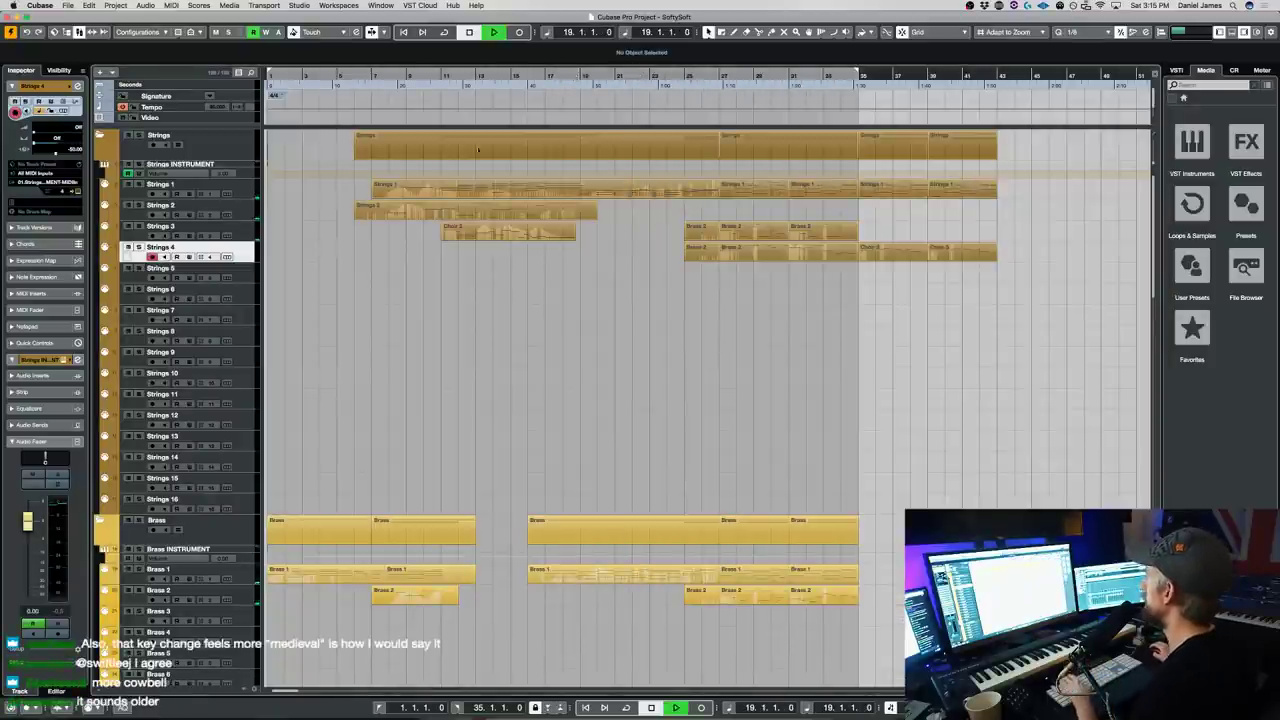
{"action": "key", "text": "space"}
{"action": "left_click", "coordinate": [248, 268]}
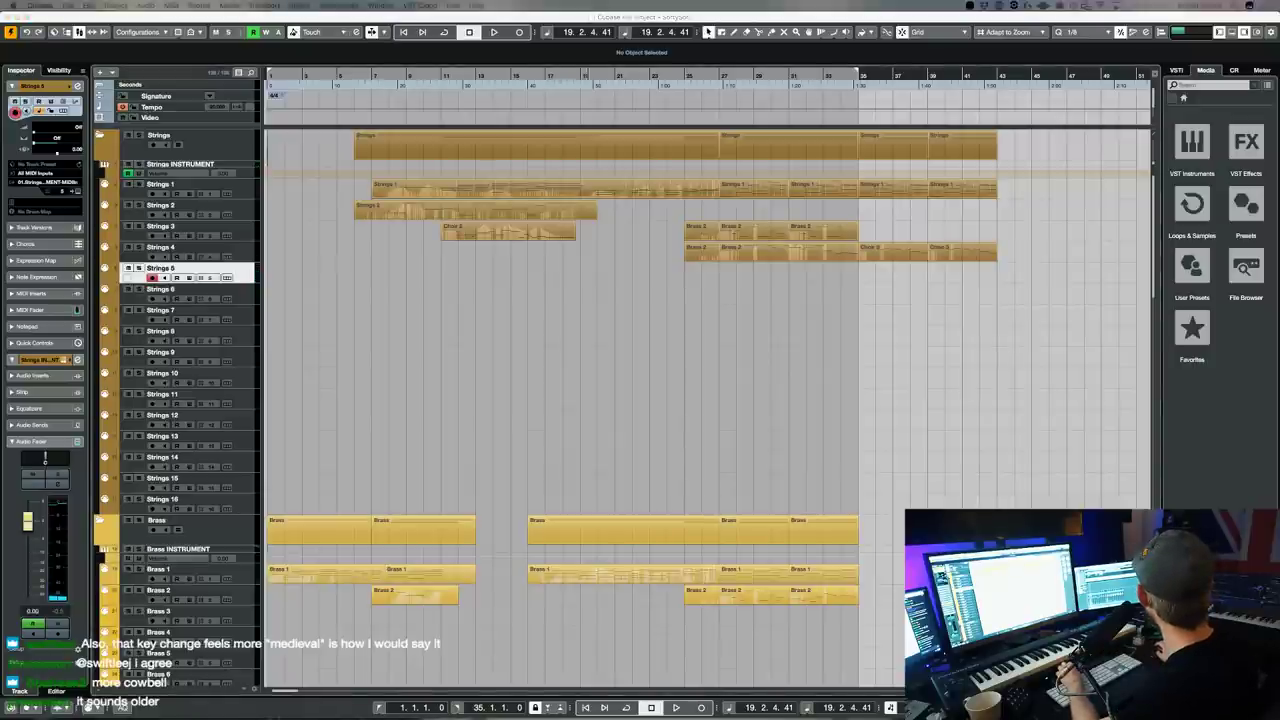
- Record a violin harmonics part on the Strings 5 track from bar 18 to bar 27
{"action": "left_click", "coordinate": [561, 77]}
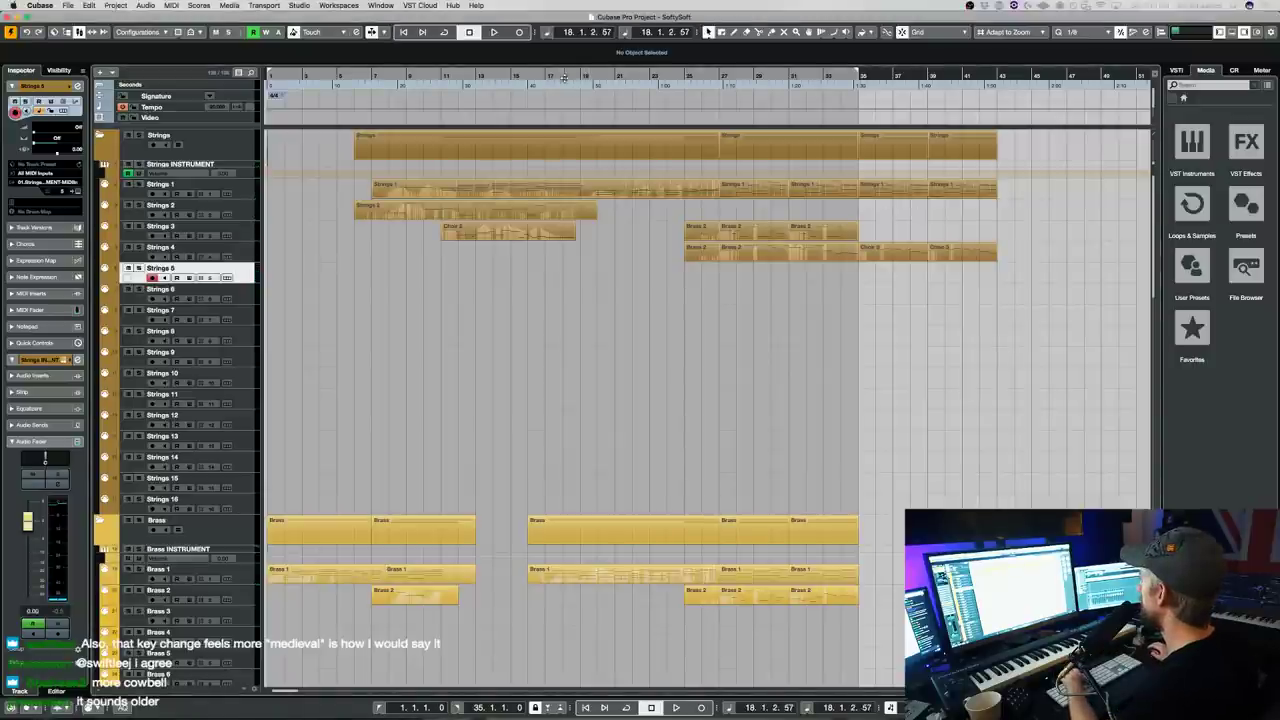
{"action": "key", "text": "space"}
{"action": "key", "text": "KP_Multiply"}
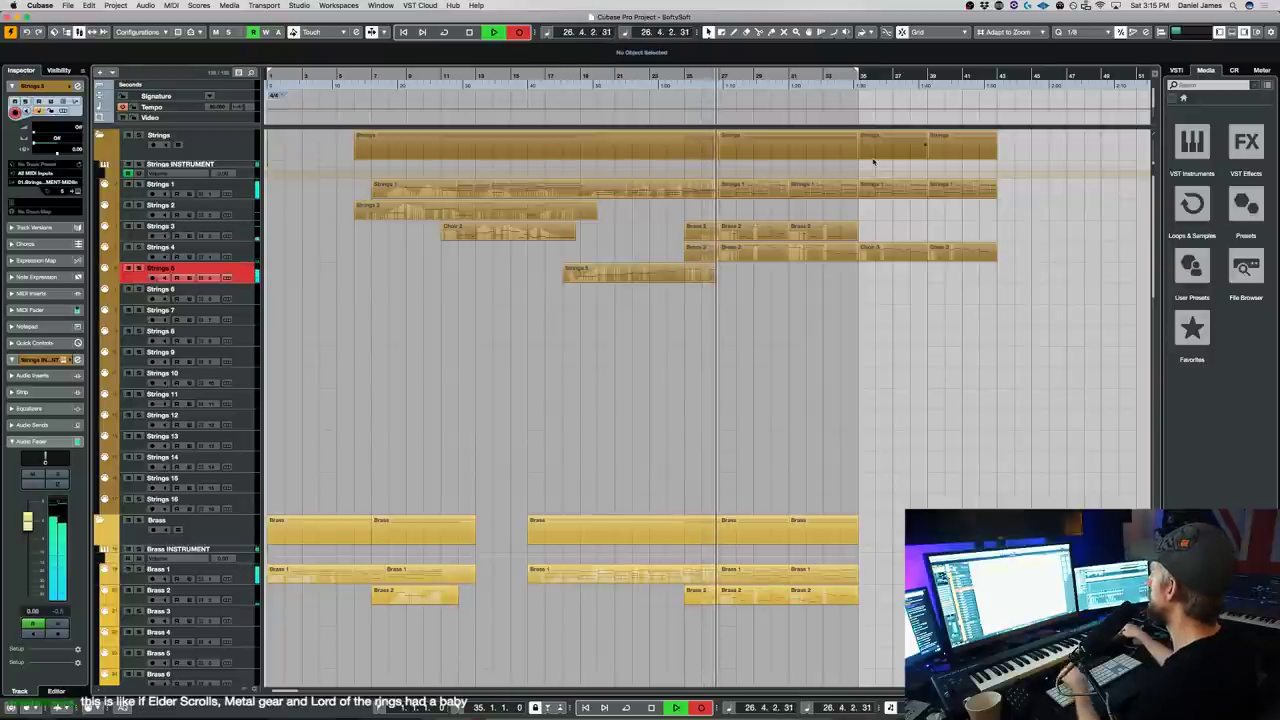
{"action": "key", "text": "space"}
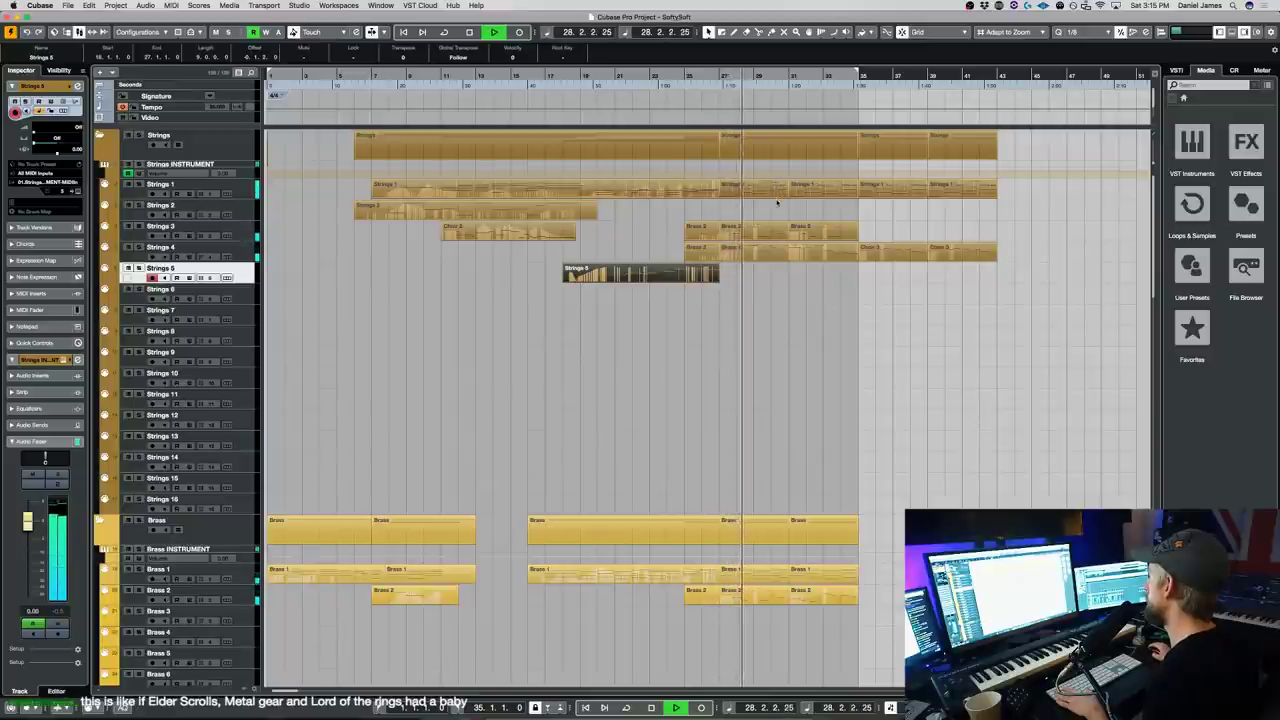
- Replace the Extra 1 part at bar 27 on Perc Ex 1 with copies of the two Choir 3 parts from bars 27 to 35
{"action": "scroll", "coordinate": [766, 423], "scroll_direction": "down", "scroll_amount": 10}
{"action": "scroll", "coordinate": [550, 410], "scroll_direction": "down", "scroll_amount": 10}
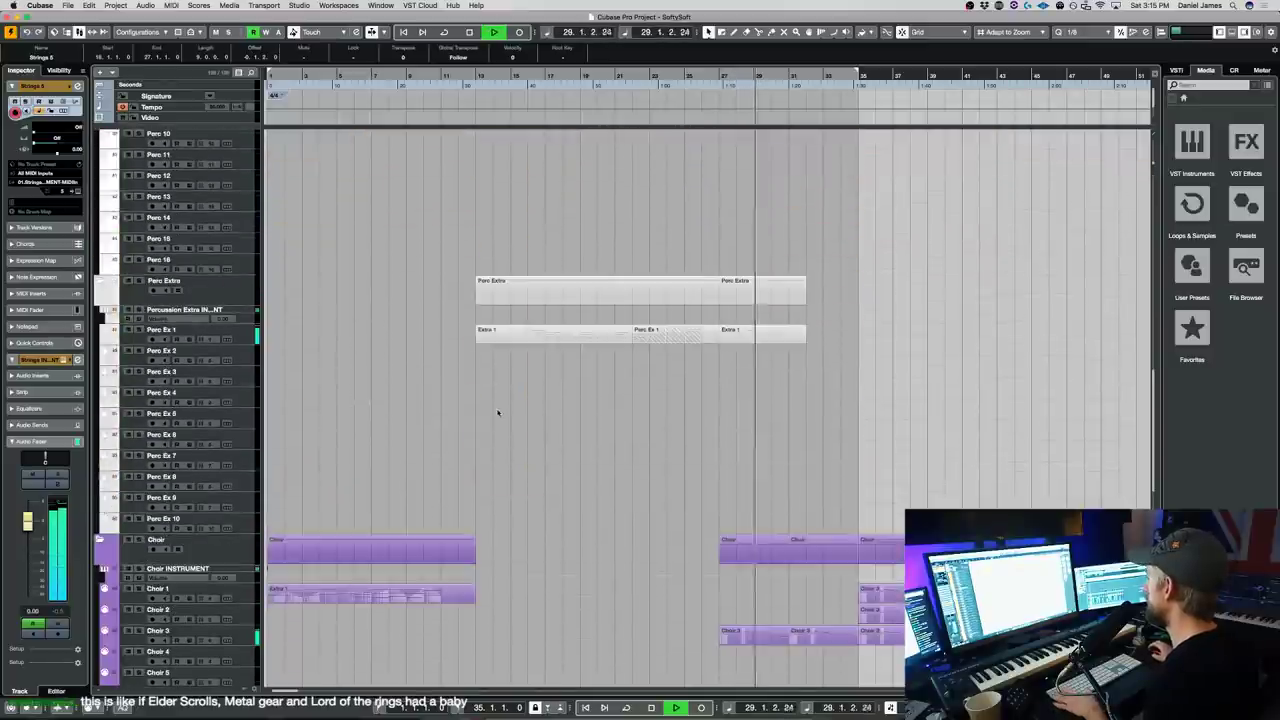
{"action": "left_click", "coordinate": [745, 340]}
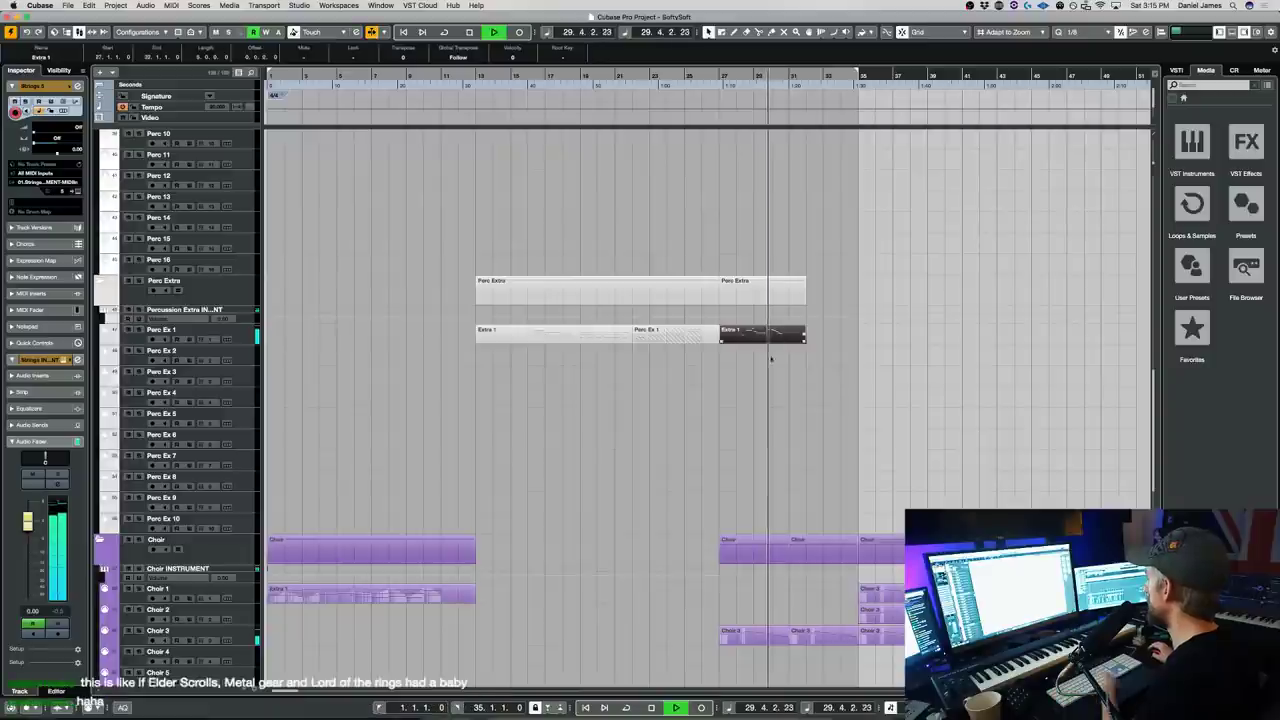
{"action": "key", "text": "Delete"}
{"action": "left_click_drag", "start_coordinate": [813, 637], "coordinate": [753, 337]}
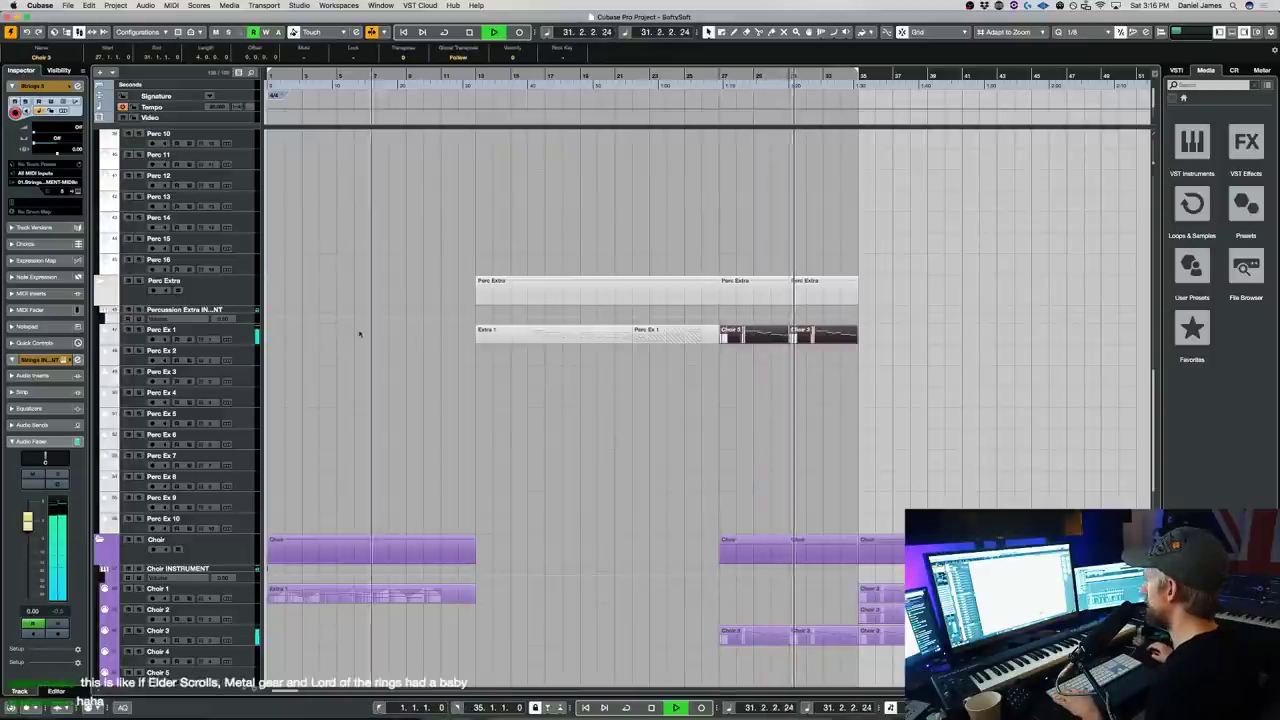
- Glue the two copied Choir 3 parts on Perc Ex 1 into one, and check its notes in the Key Editor with the track soloed
{"action": "left_click", "coordinate": [140, 330]}
{"action": "left_click_drag", "start_coordinate": [846, 364], "coordinate": [765, 336]}
{"action": "key", "text": "g"}
{"action": "double_click", "coordinate": [767, 336]}
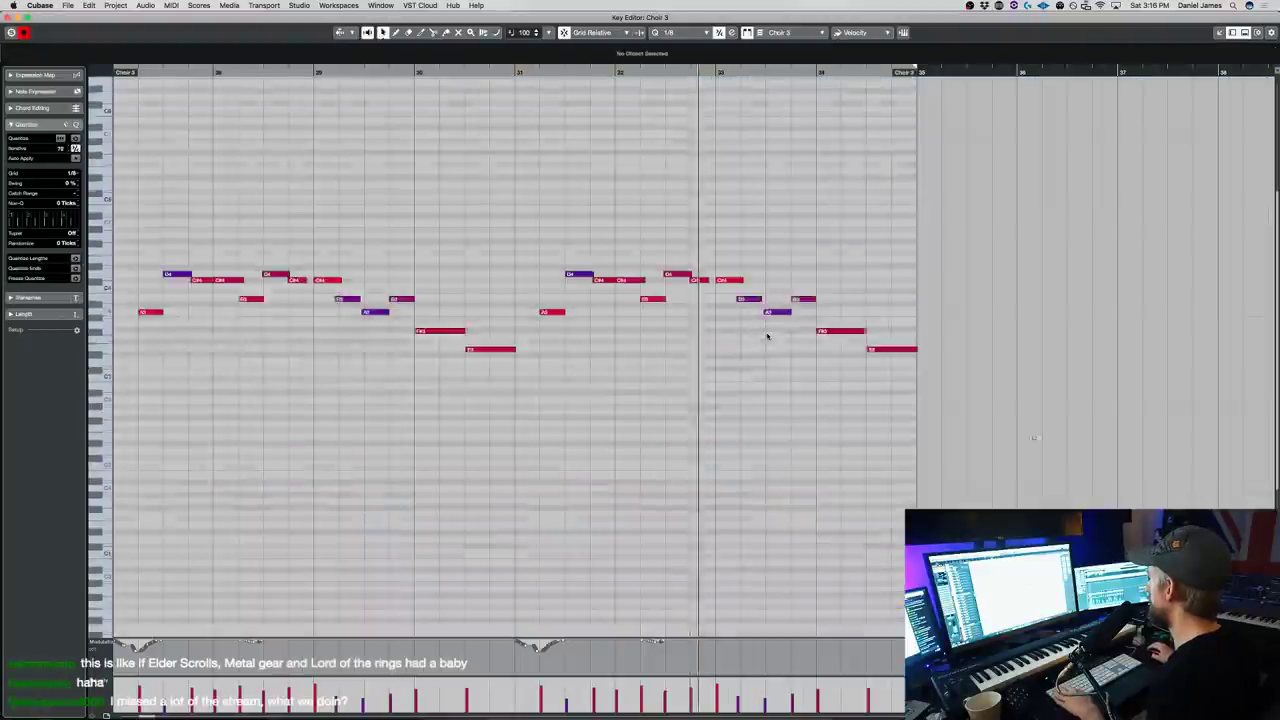
{"action": "scroll", "coordinate": [766, 334], "scroll_direction": "down", "scroll_amount": 2}
{"action": "key", "text": "Return"}
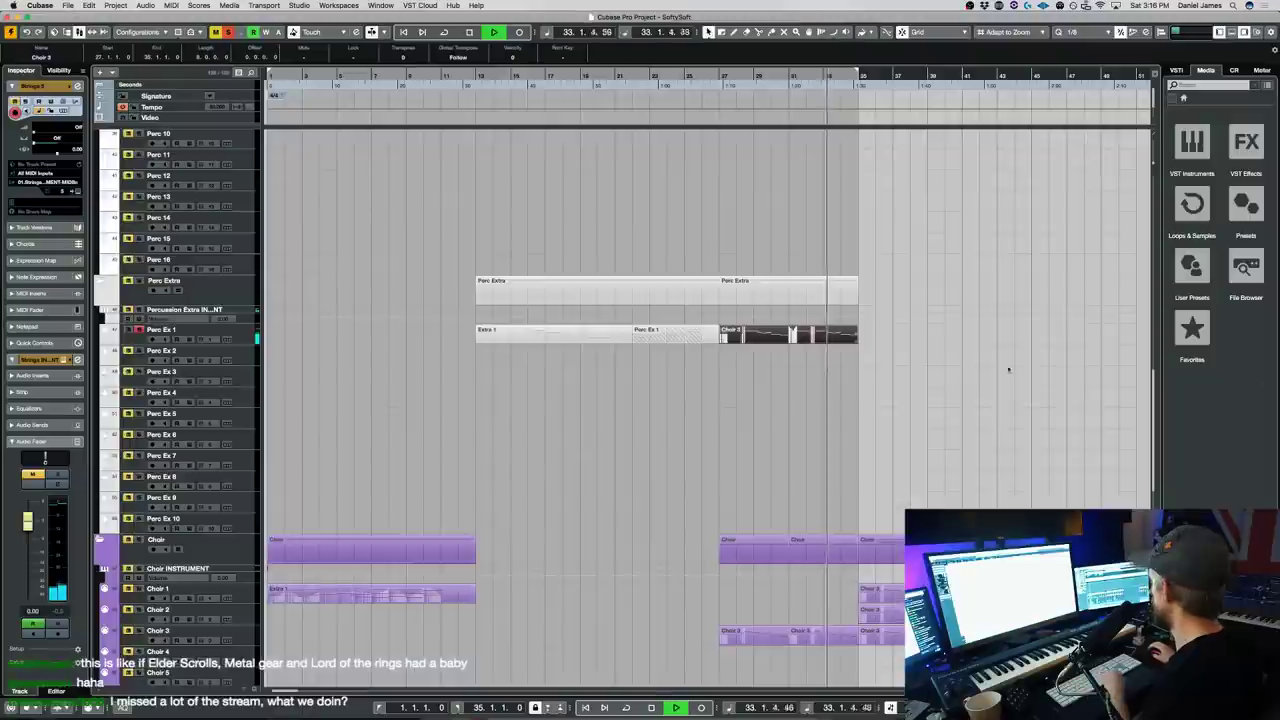
{"action": "left_click", "coordinate": [140, 330]}
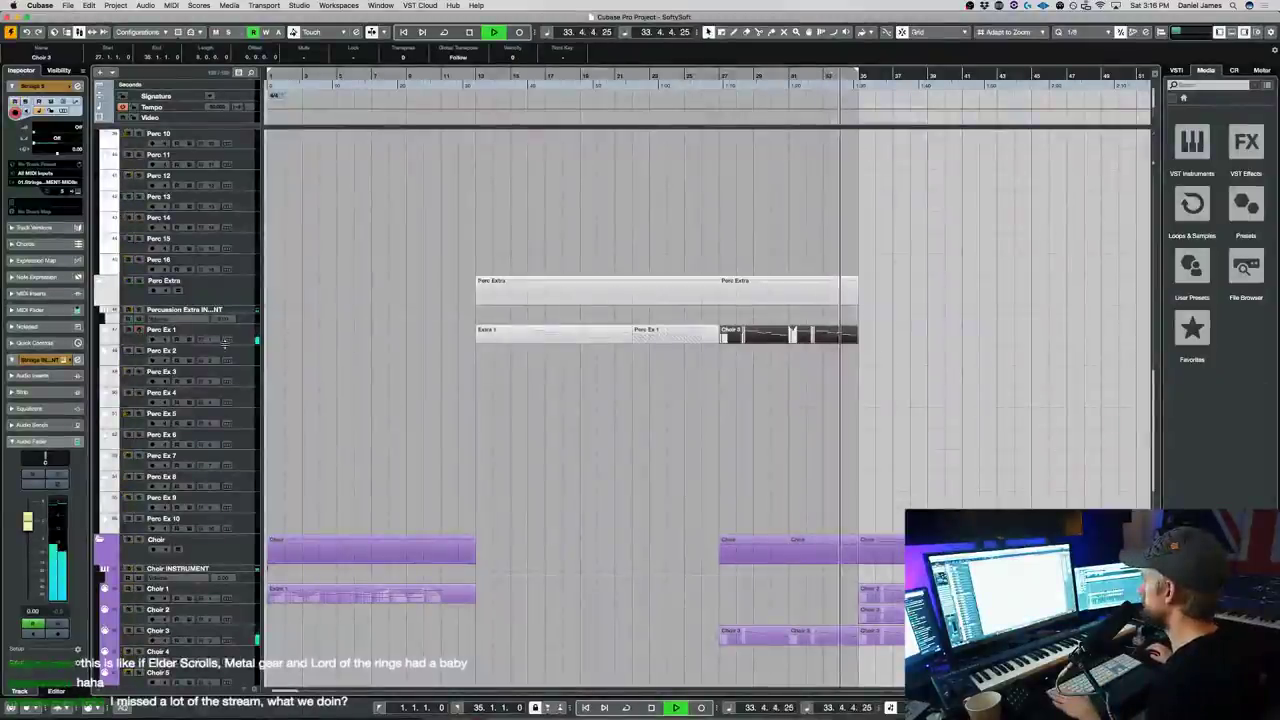
- Check the Kontakt instruments behind Perc Ex 1 and Choir 2, looking through the choir and vocal patches that are loaded
{"action": "left_click", "coordinate": [237, 340]}
{"action": "key", "text": "e"}
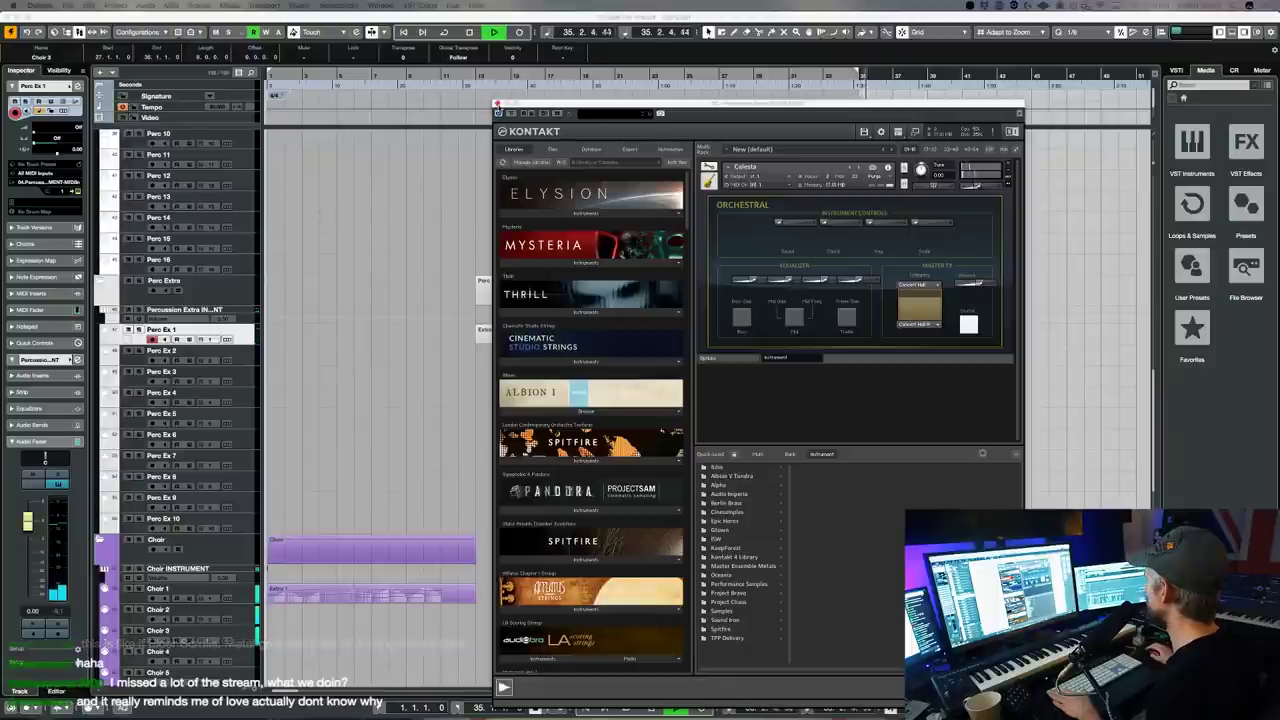
{"action": "left_click", "coordinate": [497, 104]}
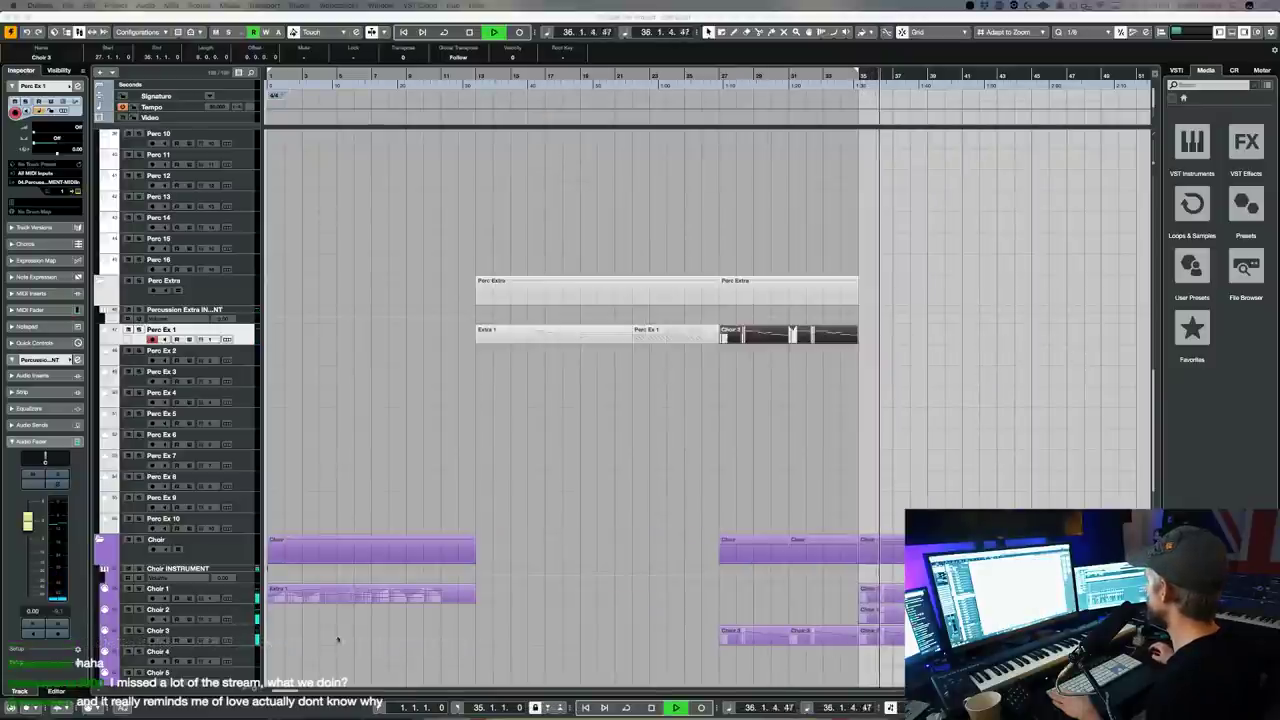
{"action": "left_click", "coordinate": [236, 613]}
{"action": "key", "text": "e"}
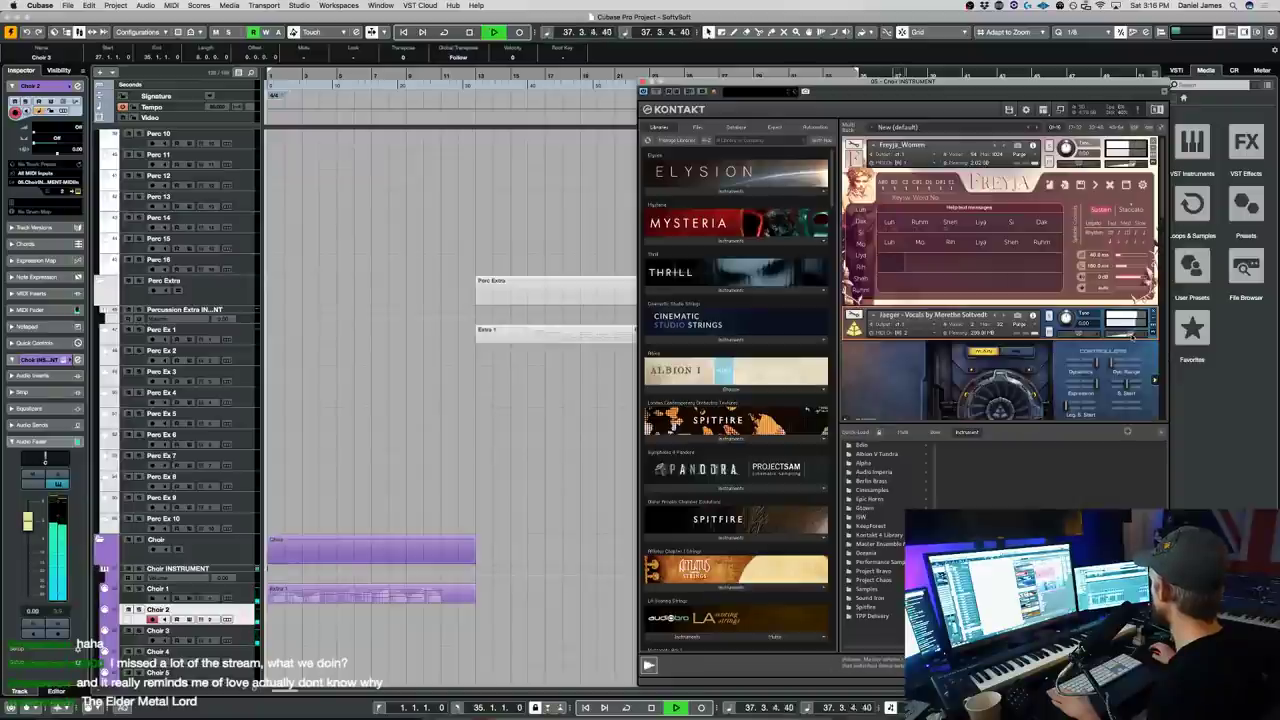
{"action": "scroll", "coordinate": [1136, 337], "scroll_direction": "down", "scroll_amount": 3}
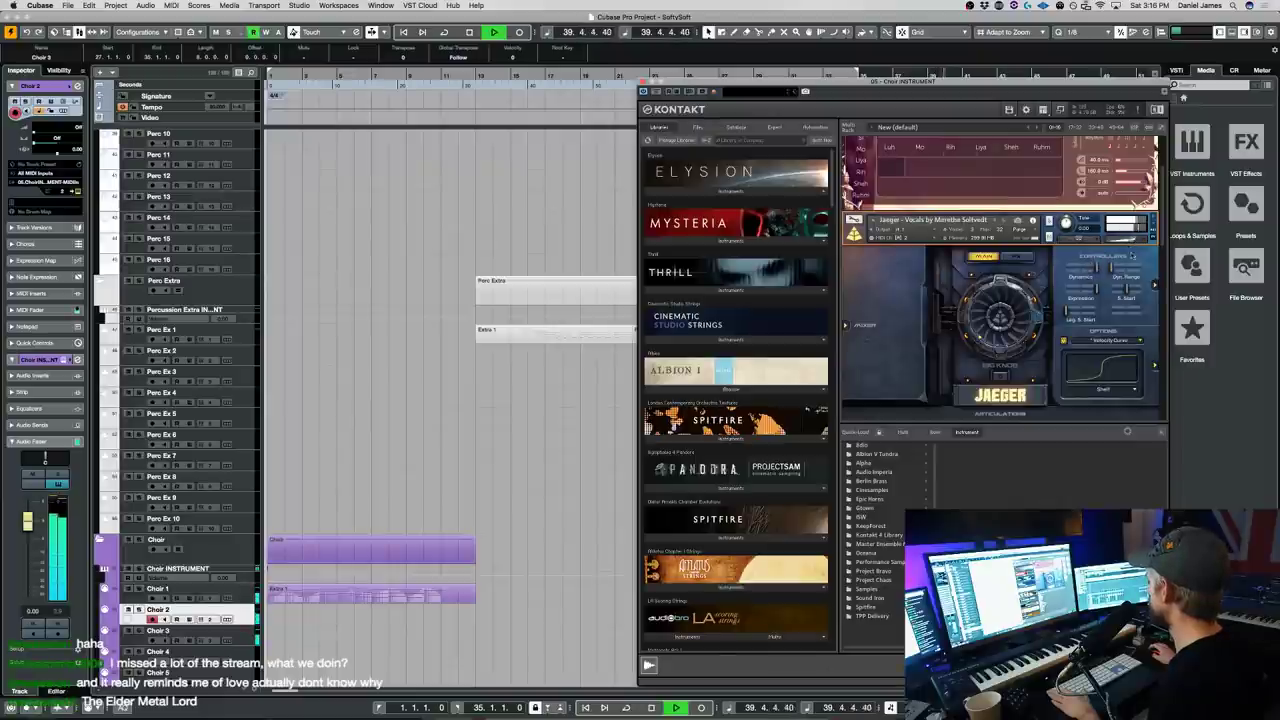
{"action": "scroll", "coordinate": [1064, 212], "scroll_direction": "down", "scroll_amount": 5}
{"action": "key", "text": "space"}
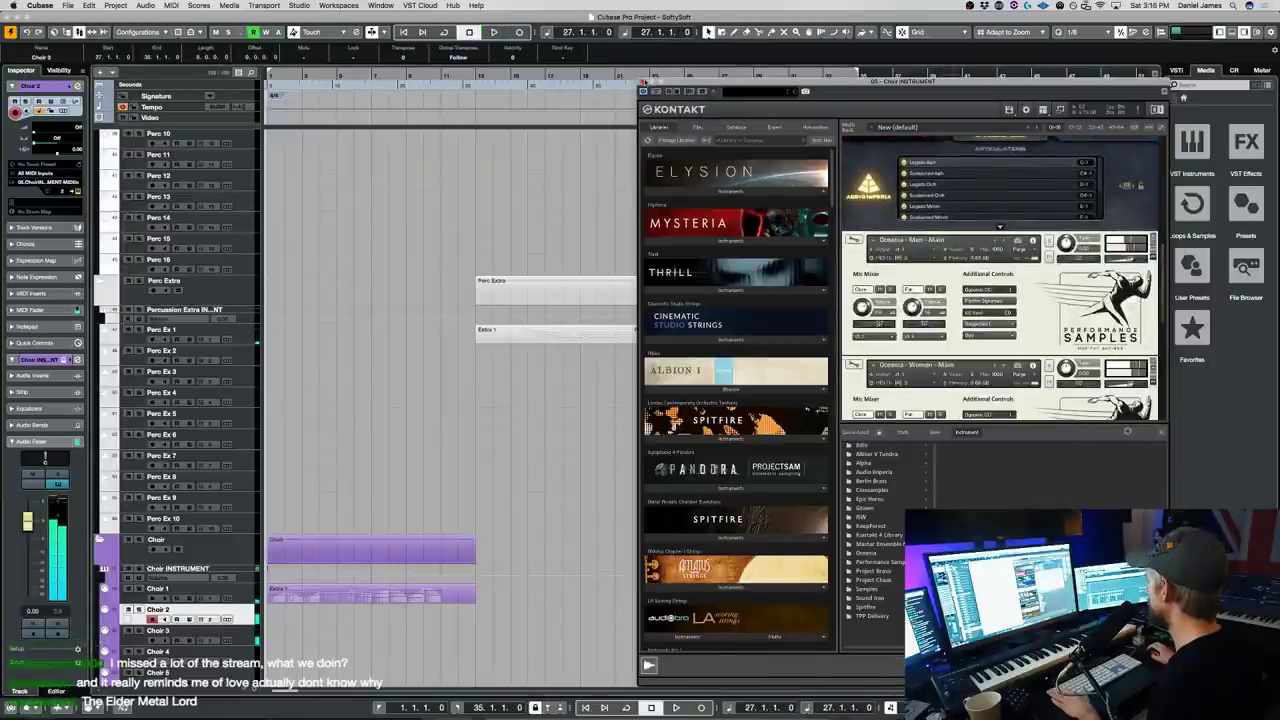
{"action": "left_click", "coordinate": [643, 82]}
- In the Choir 2 part at bar 39, rewrite the end of bar 40 as F#4, E4, D4 and raise bar 41's first note to E4
{"action": "key", "text": "super+d"}
{"action": "double_click", "coordinate": [958, 614]}
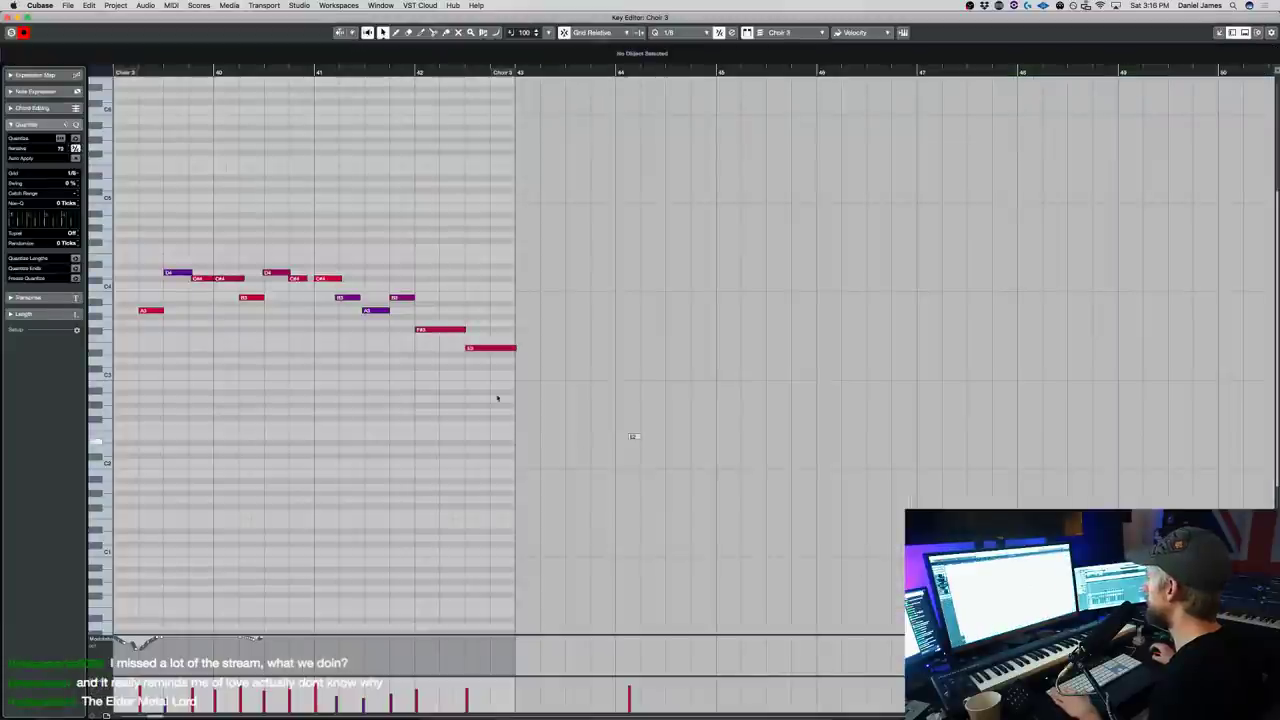
{"action": "key", "text": "space"}
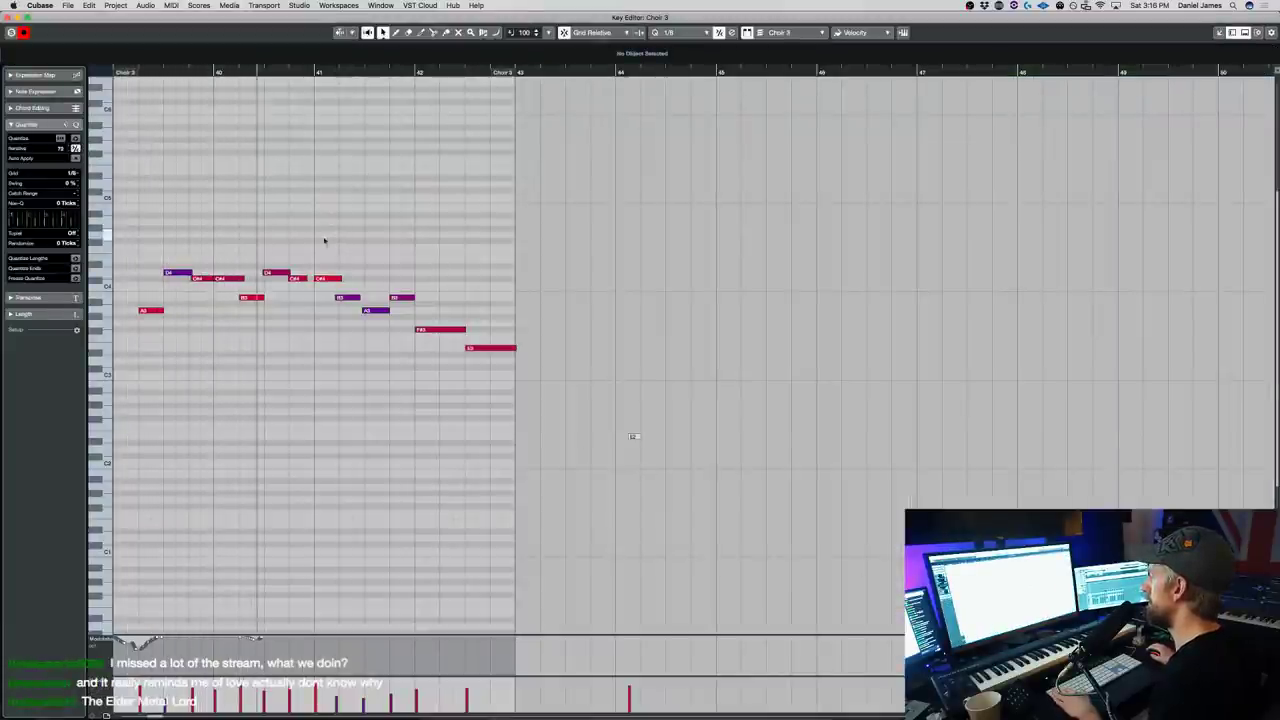
{"action": "key", "text": "space"}
{"action": "left_click_drag", "start_coordinate": [266, 272], "coordinate": [265, 266]}
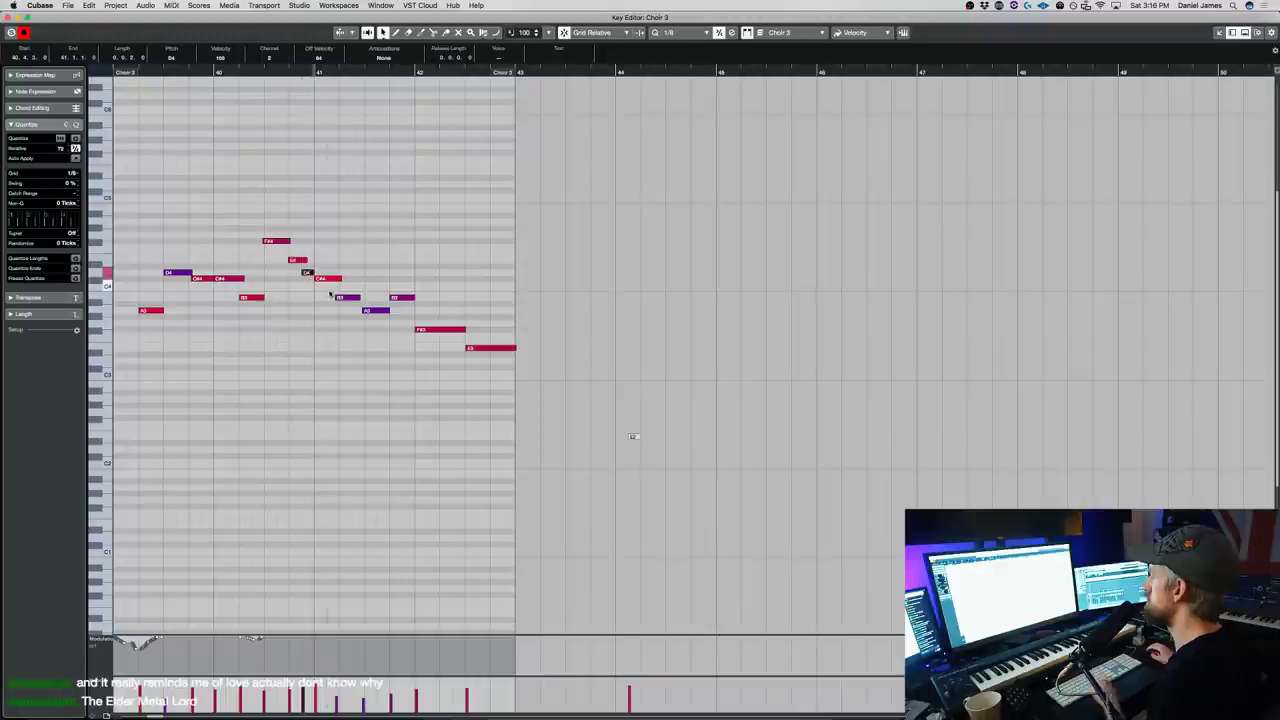
{"action": "left_click_drag", "start_coordinate": [327, 278], "coordinate": [325, 271]}
{"action": "key", "text": "space"}
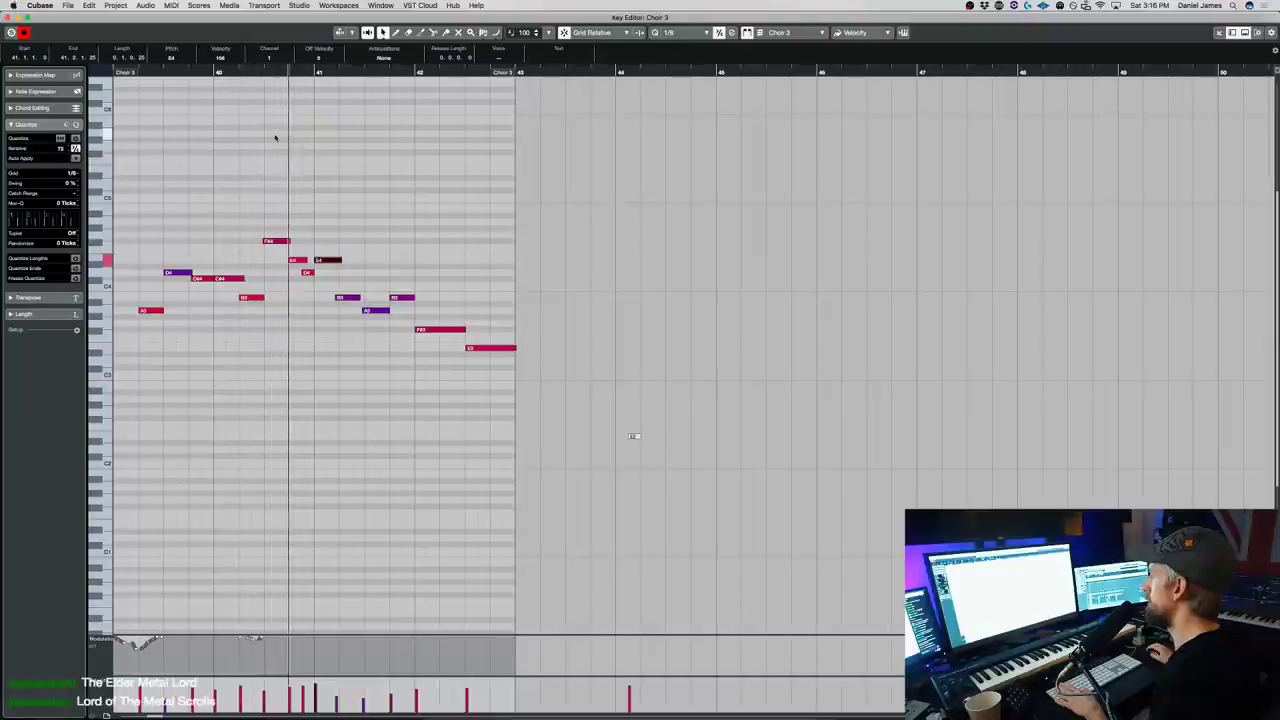
- Raise bar 41's second and third notes to D4 and F#4, and slightly lengthen the short D4 at the end of bar 40
{"action": "left_click", "coordinate": [357, 298]}
{"action": "left_click_drag", "start_coordinate": [372, 318], "coordinate": [369, 289]}
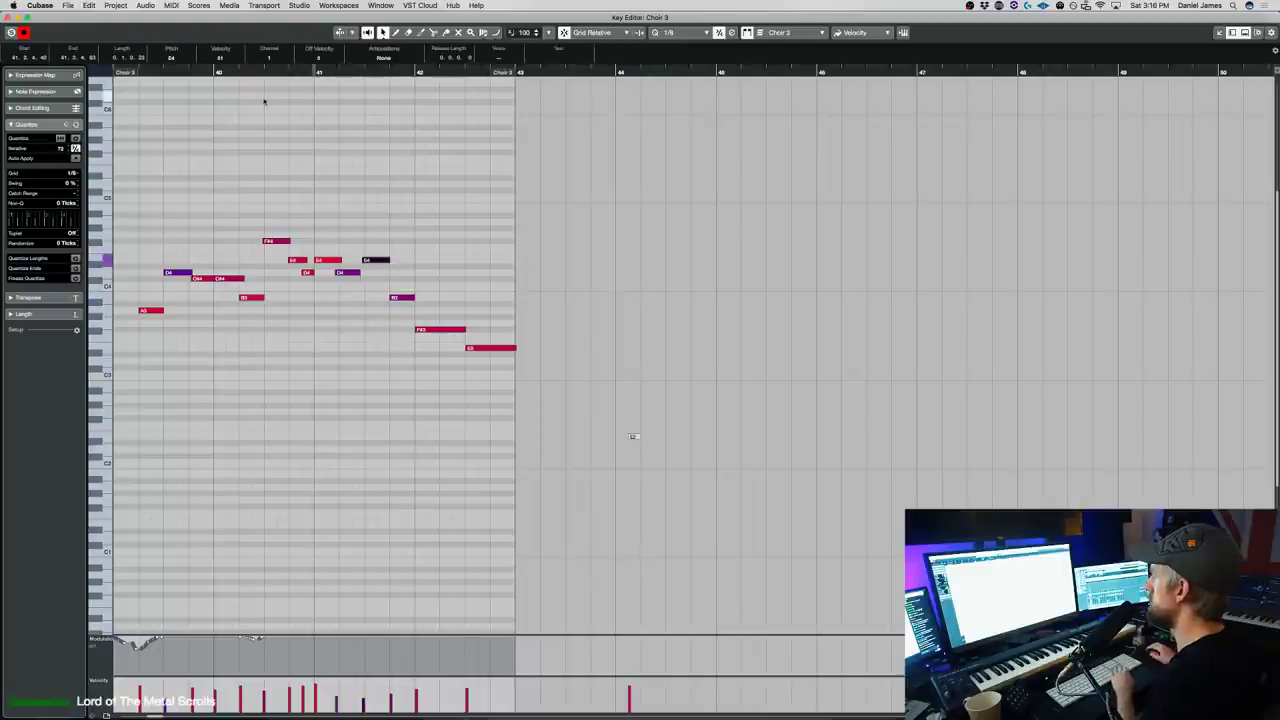
{"action": "left_click", "coordinate": [245, 68]}
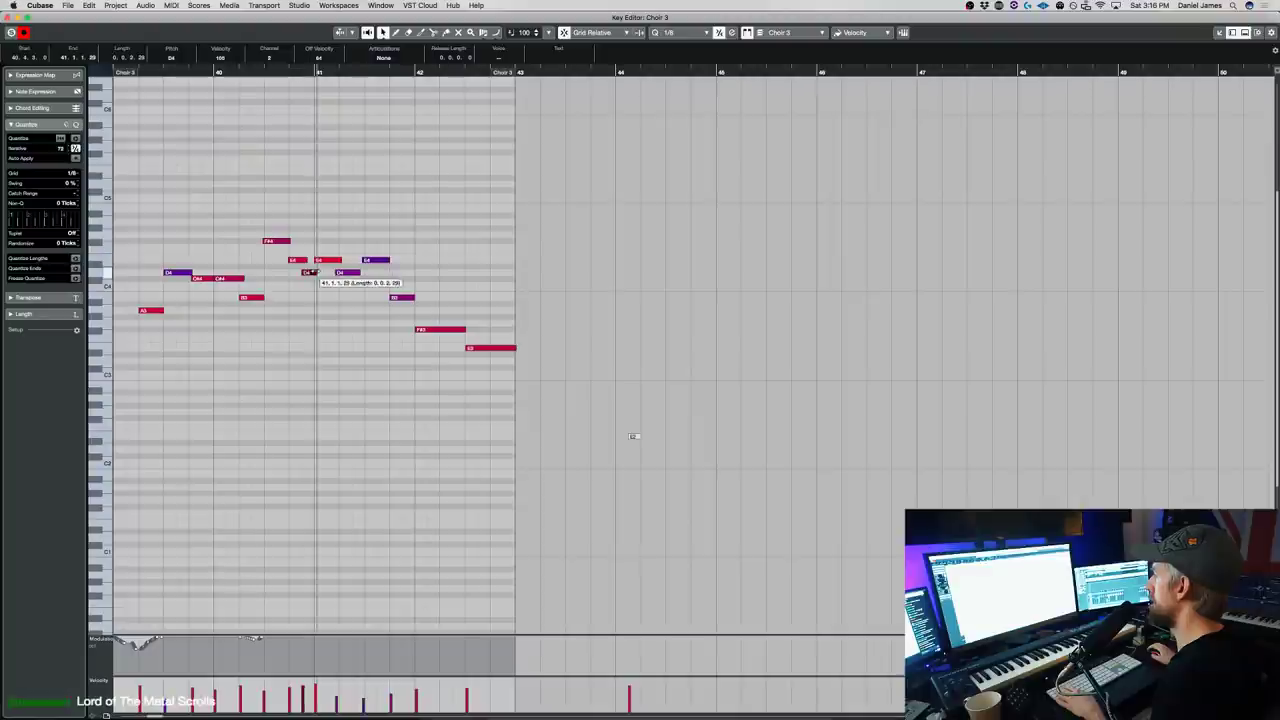
{"action": "left_click", "coordinate": [259, 71]}
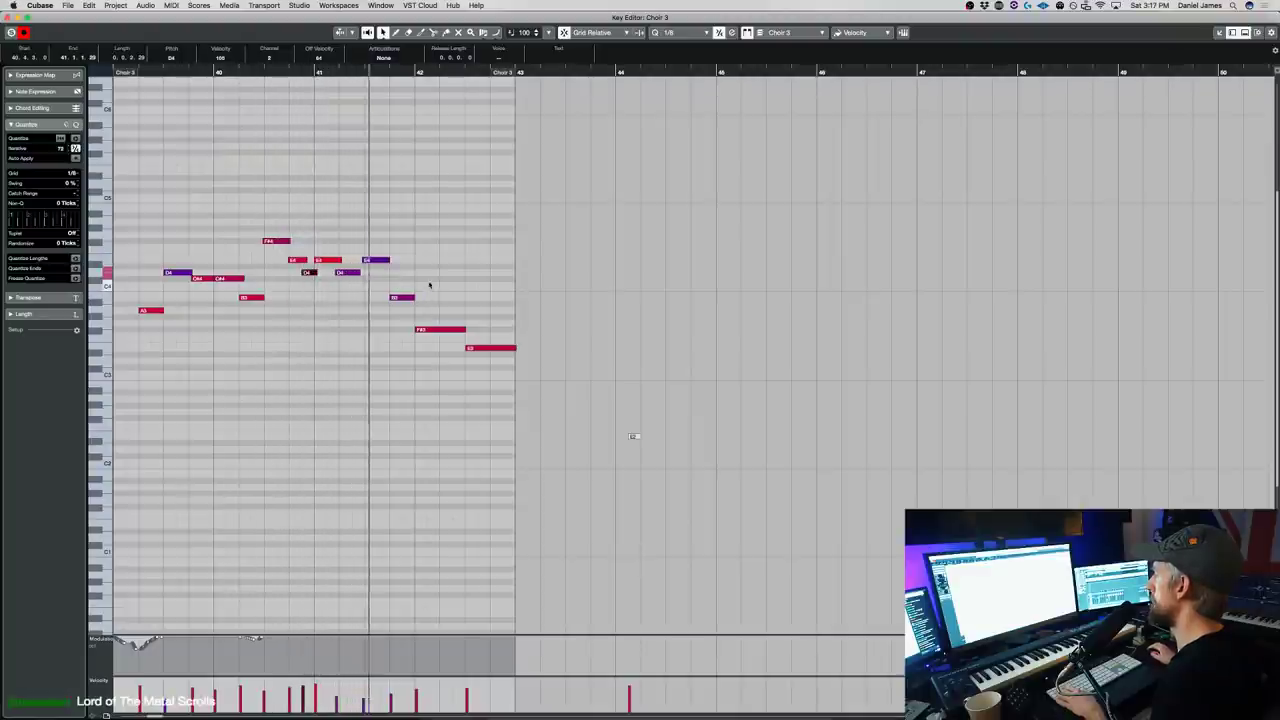
{"action": "left_click", "coordinate": [382, 260]}
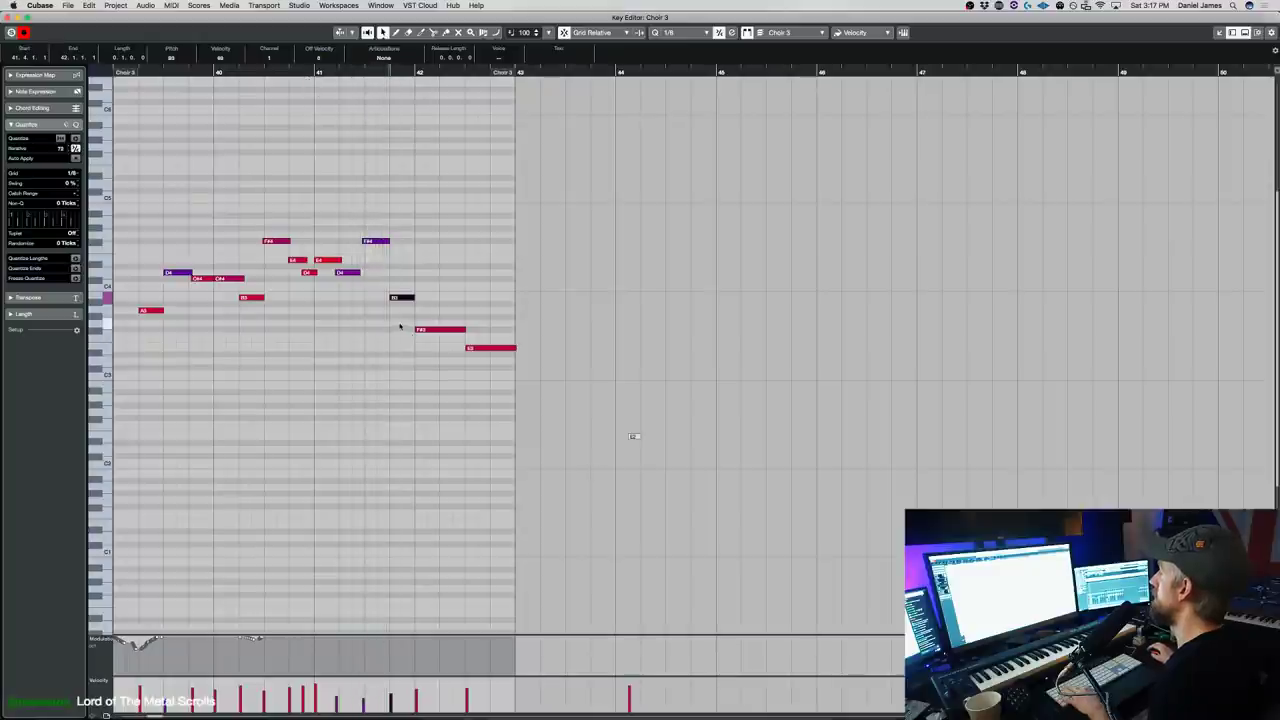
- Replace the part's last three notes with a short G4 on beat four of bar 41 and a long G4 in bar 42
{"action": "left_click_drag", "start_coordinate": [406, 383], "coordinate": [428, 360]}
{"action": "left_click_drag", "start_coordinate": [553, 315], "coordinate": [478, 264]}
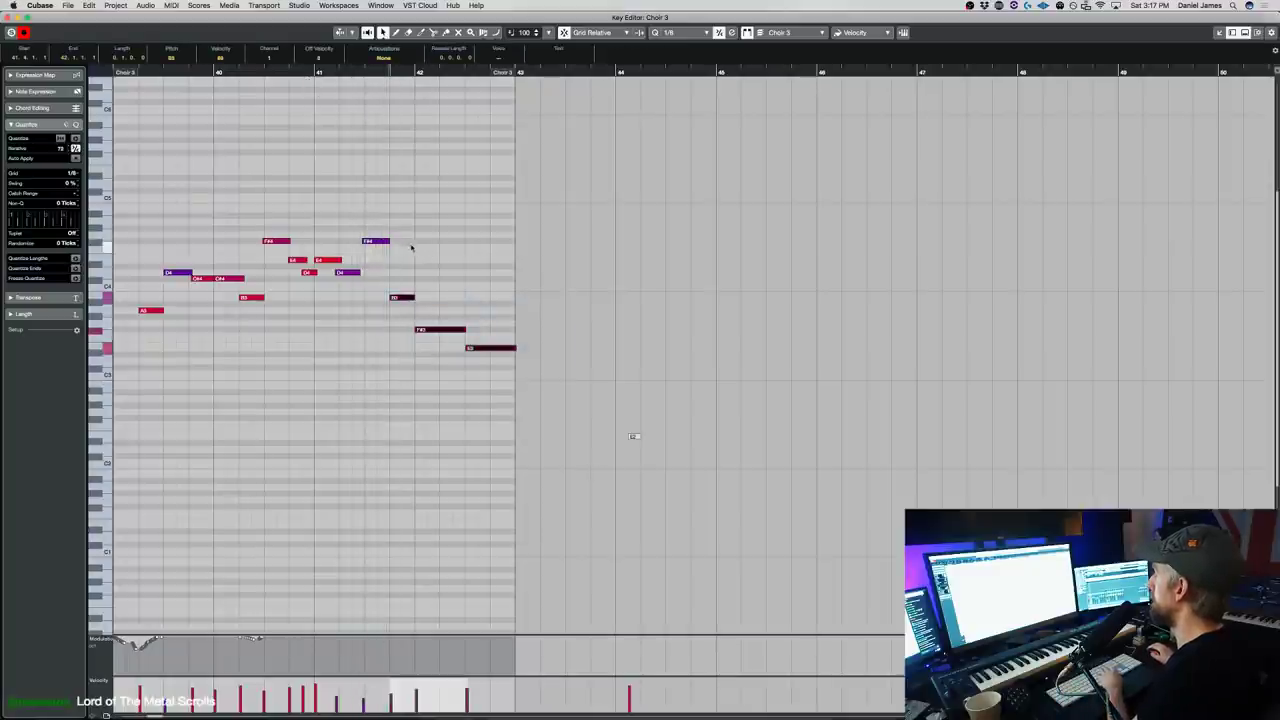
{"action": "key", "text": "Delete"}
{"action": "left_click_drag", "start_coordinate": [401, 236], "coordinate": [522, 228]}
{"action": "key", "text": "Return"}
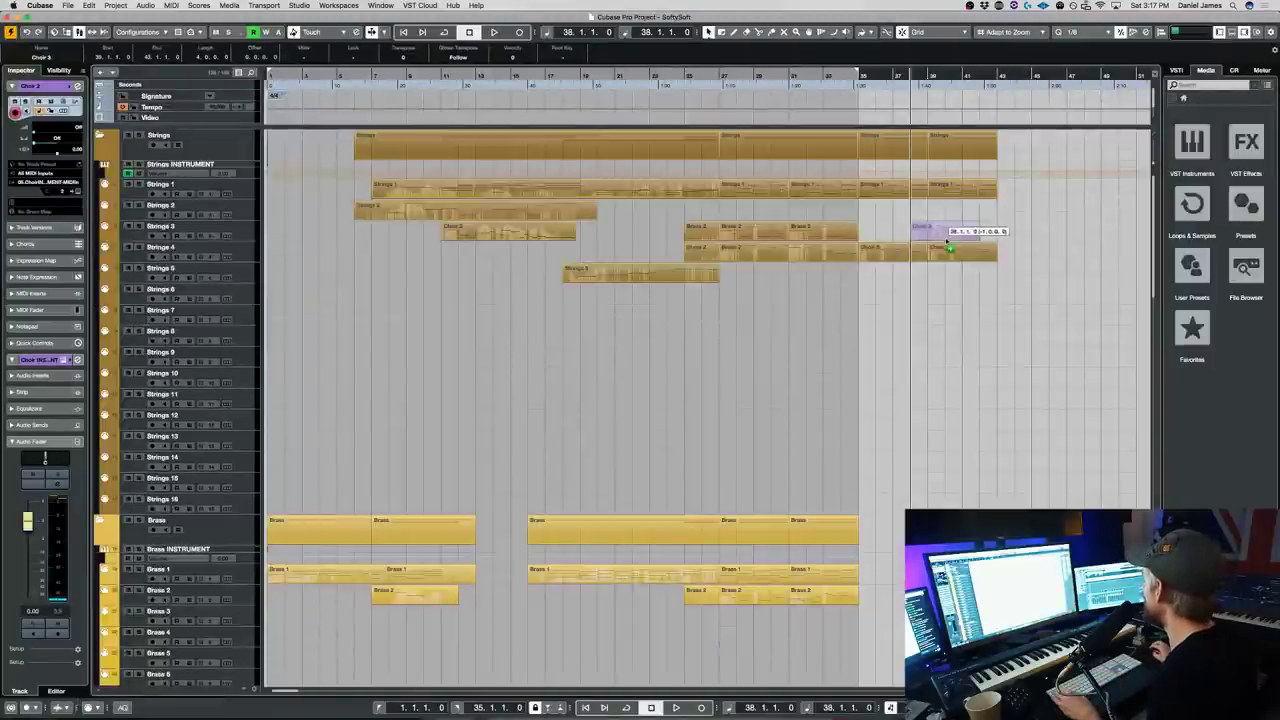
- Copy the edited choir part onto Strings 4 at bar 39, raise its final two notes to G#4 and play it back
{"action": "left_click_drag", "start_coordinate": [948, 240], "coordinate": [948, 252]}
{"action": "key", "text": "space"}
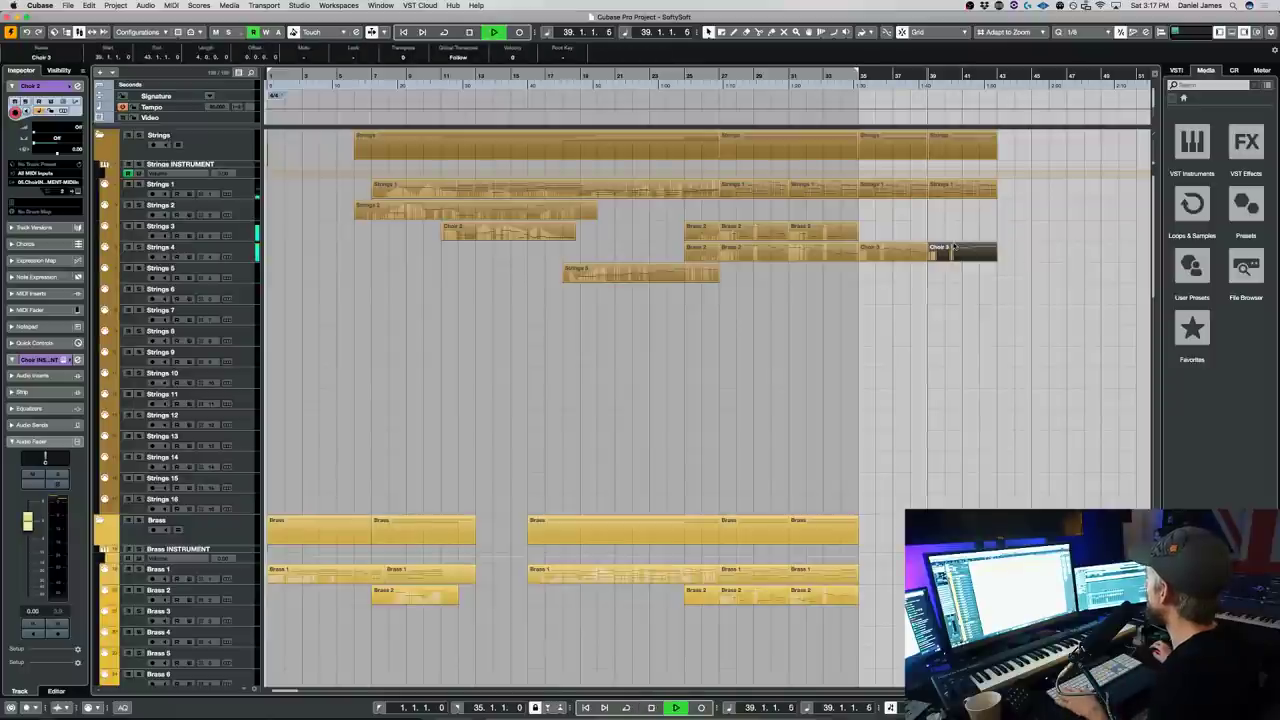
{"action": "double_click", "coordinate": [948, 252]}
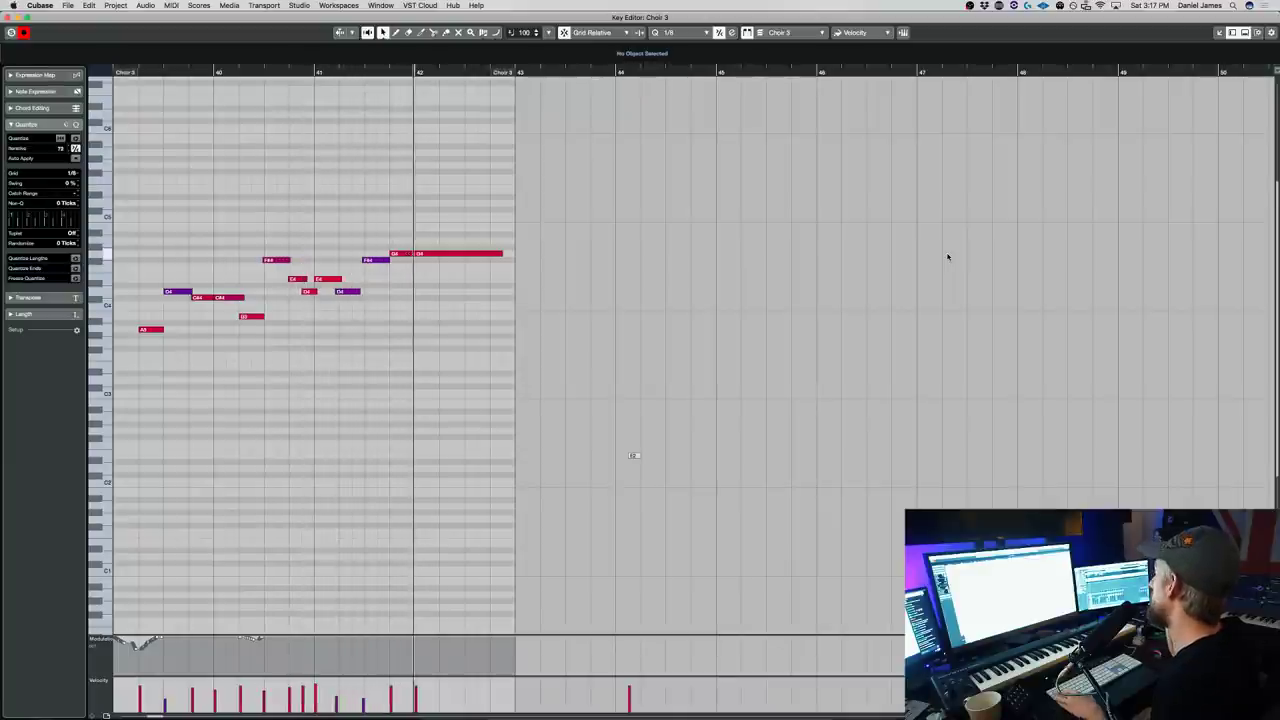
{"action": "key", "text": "space"}
{"action": "left_click_drag", "start_coordinate": [410, 228], "coordinate": [410, 228]}
{"action": "key", "text": "Up"}
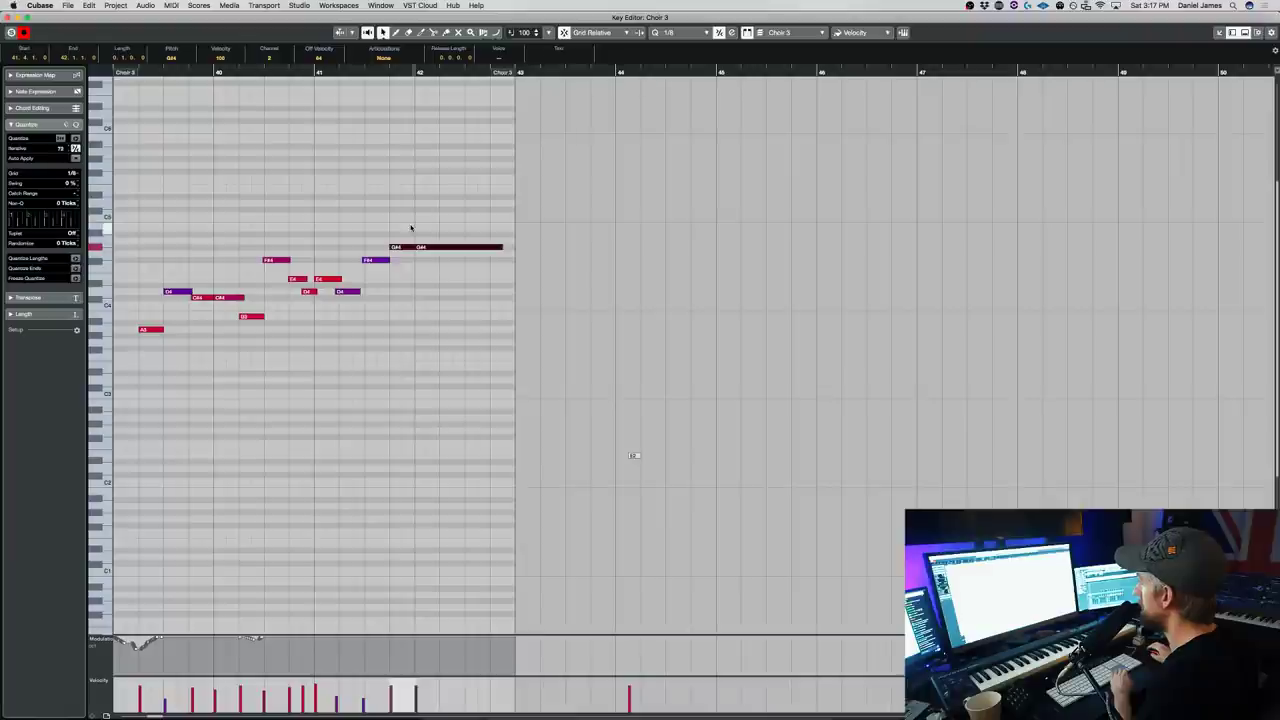
{"action": "key", "text": "space"}
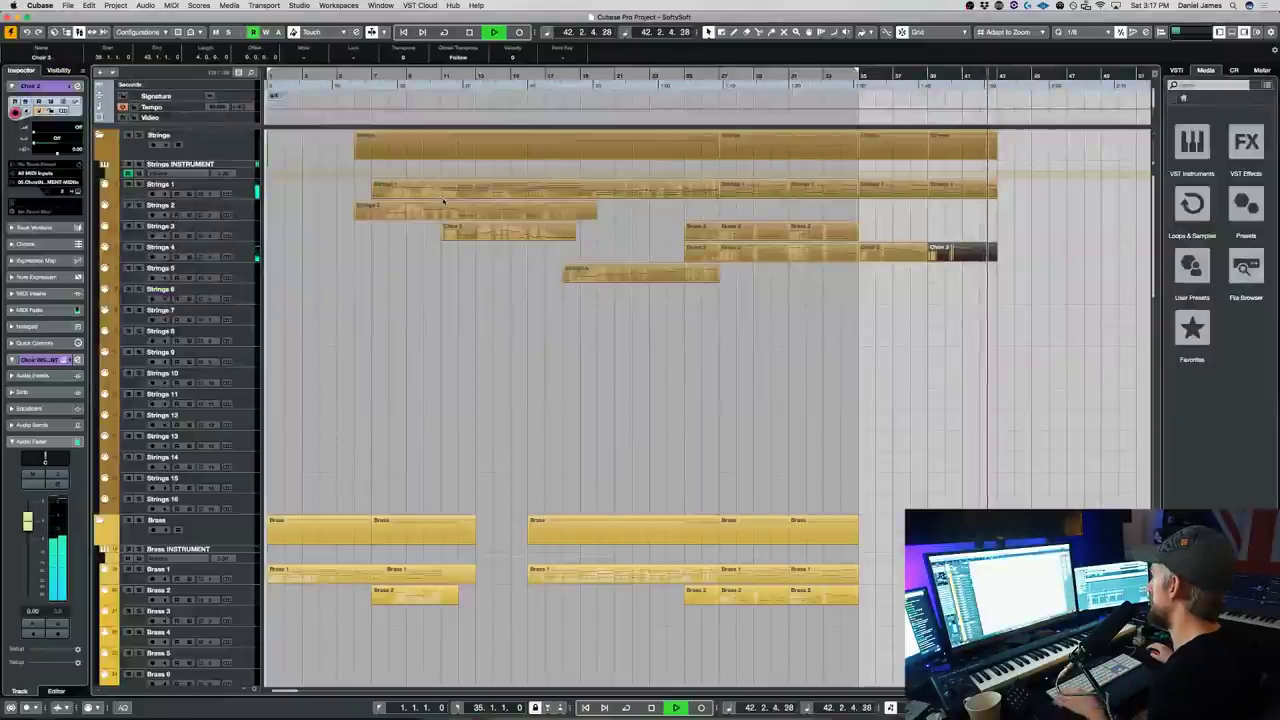
- Glue the two Strings 4 parts from bar 35 to 43 together and audition from bar 39 with Brass 2 selected
{"action": "key", "text": "space"}
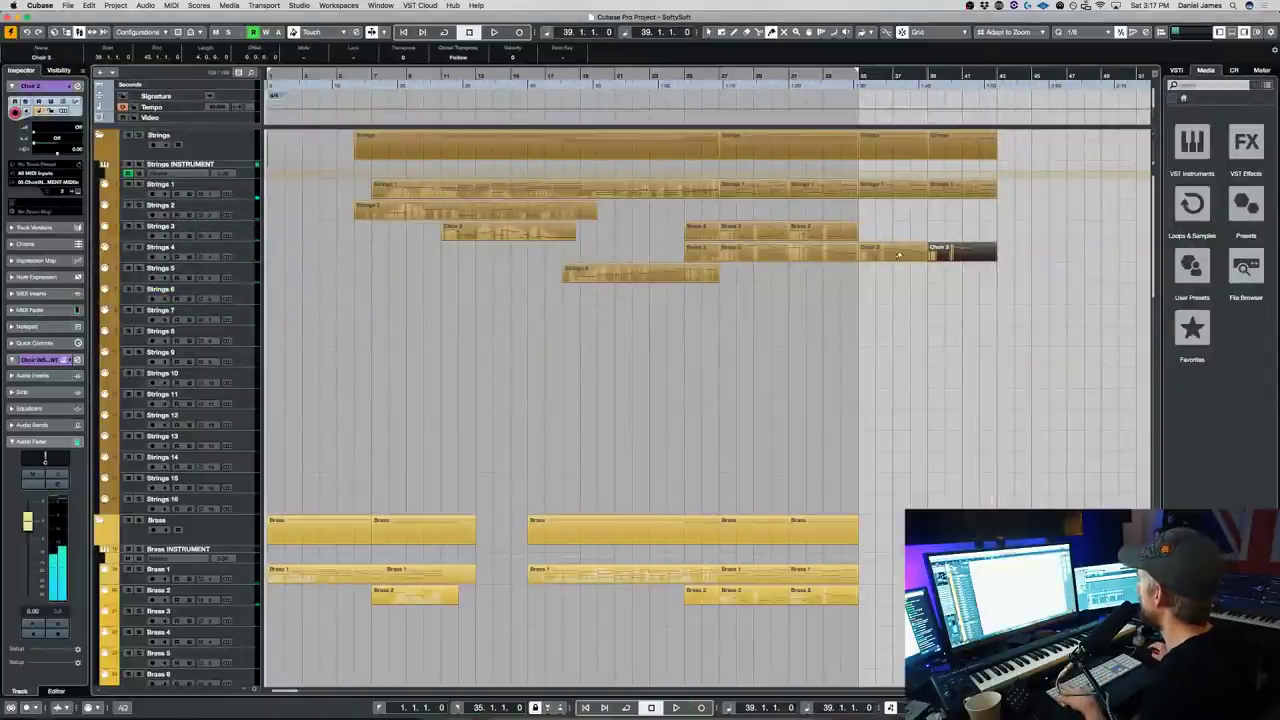
{"action": "left_click", "coordinate": [234, 595]}
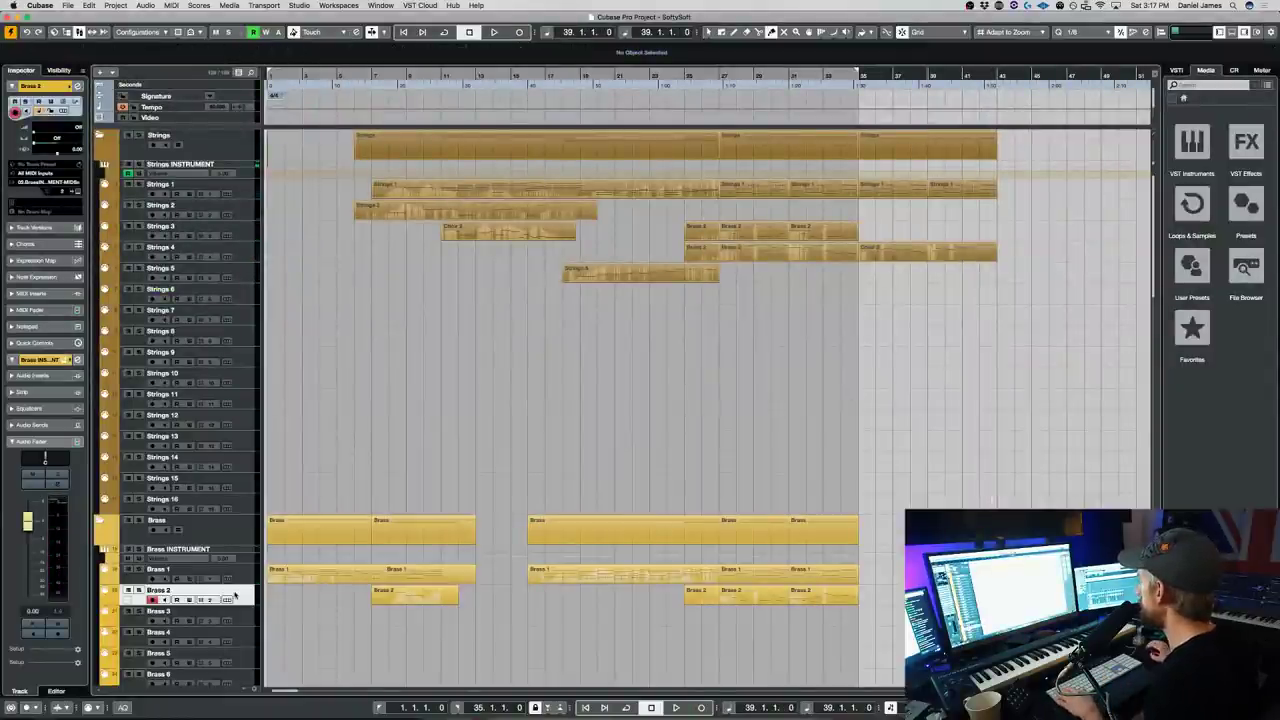
{"action": "key", "text": "space"}
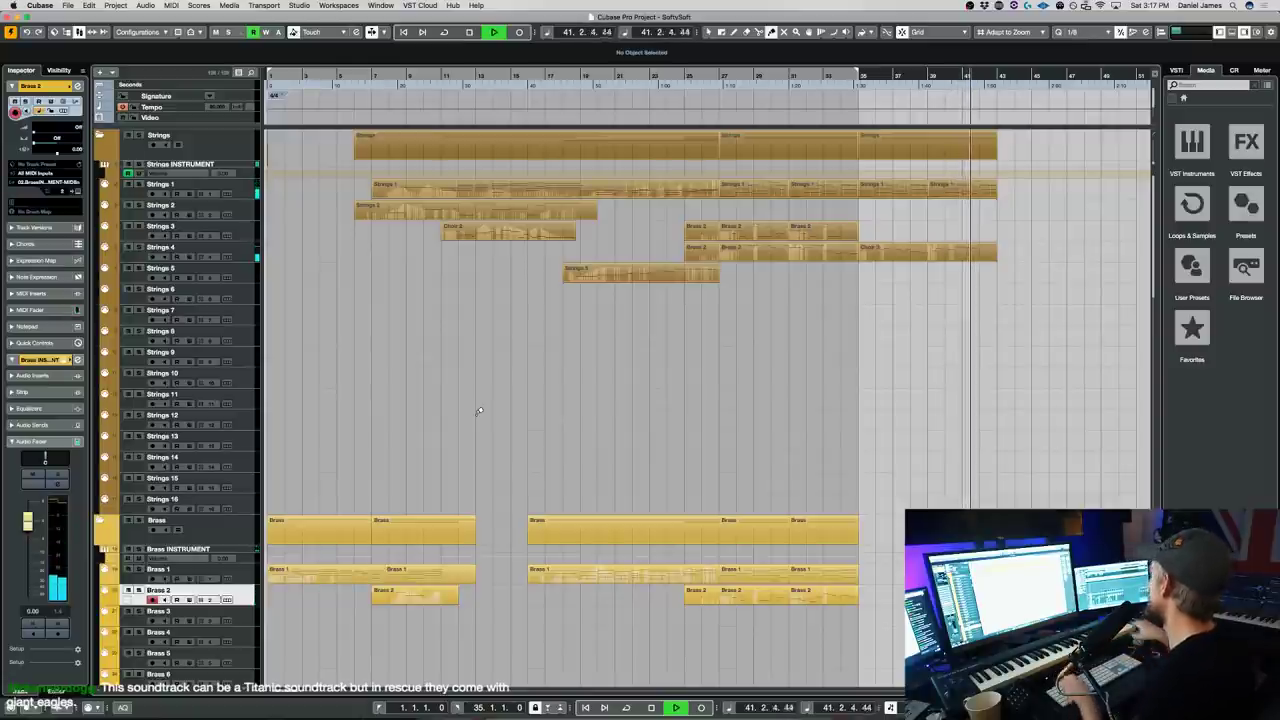
- Set the Choir 2 track's delay to -50.00 like Strings 4, and move the right locator to bar 43
{"action": "left_click", "coordinate": [200, 252]}
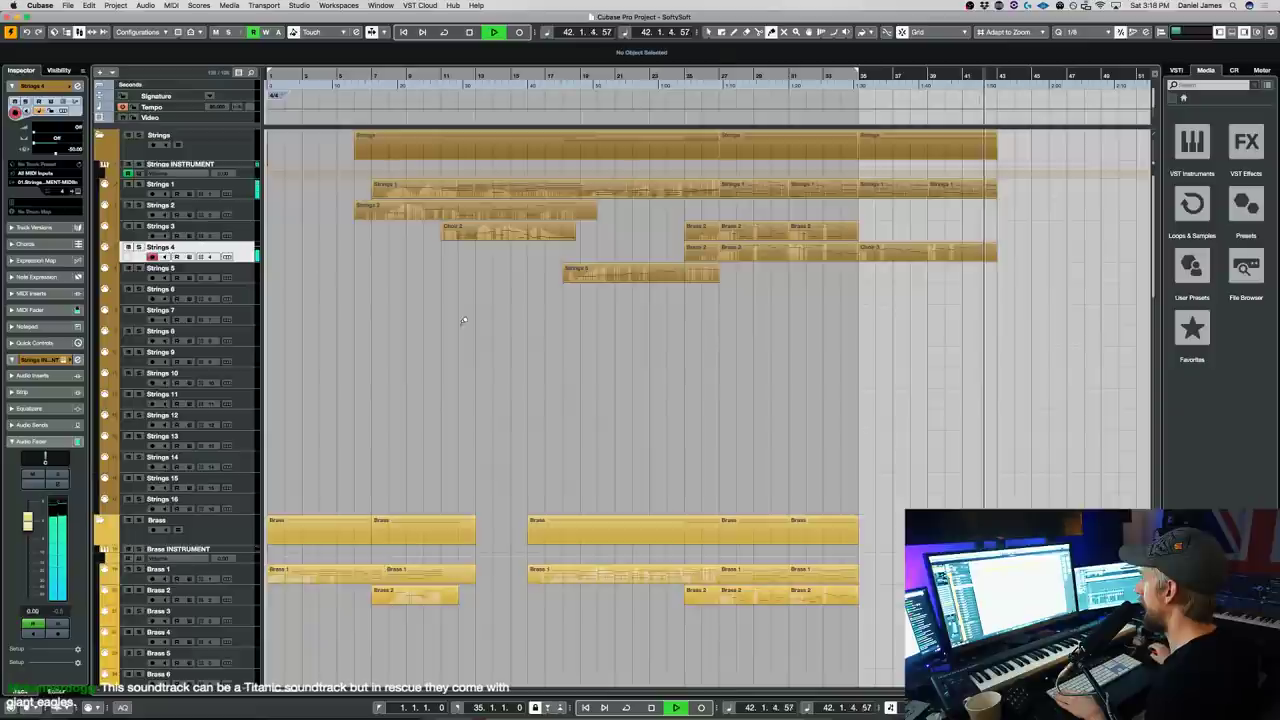
{"action": "scroll", "coordinate": [475, 320], "scroll_direction": "down", "scroll_amount": 15}
{"action": "key", "text": "space"}
{"action": "scroll", "coordinate": [487, 318], "scroll_direction": "down", "scroll_amount": 4}
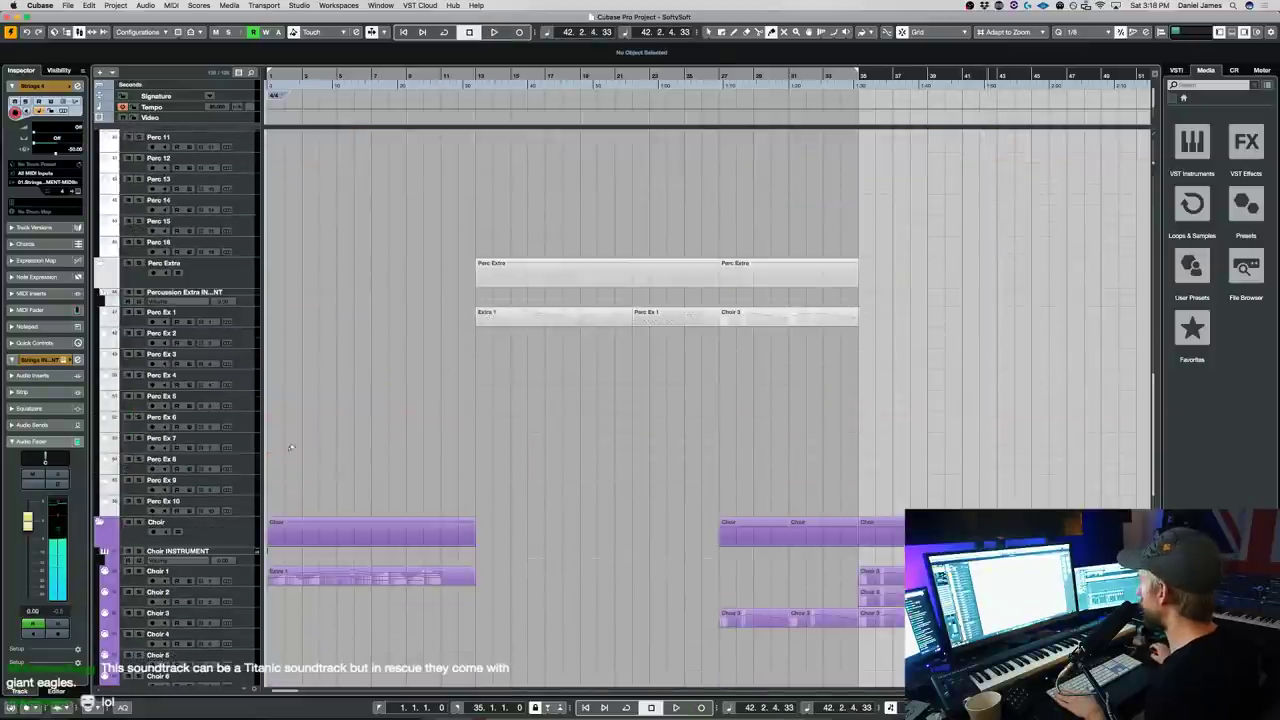
{"action": "left_click", "coordinate": [245, 598]}
{"action": "double_click", "coordinate": [78, 149]}
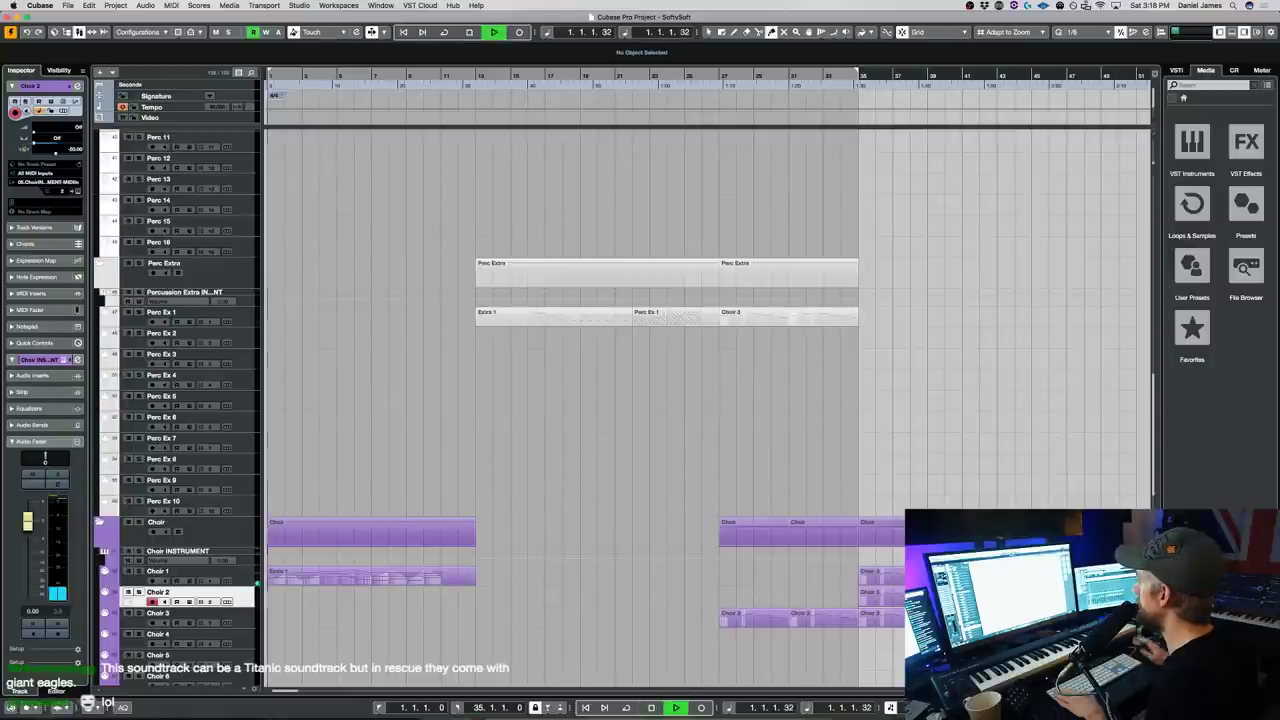
{"action": "left_click", "coordinate": [1001, 77]}
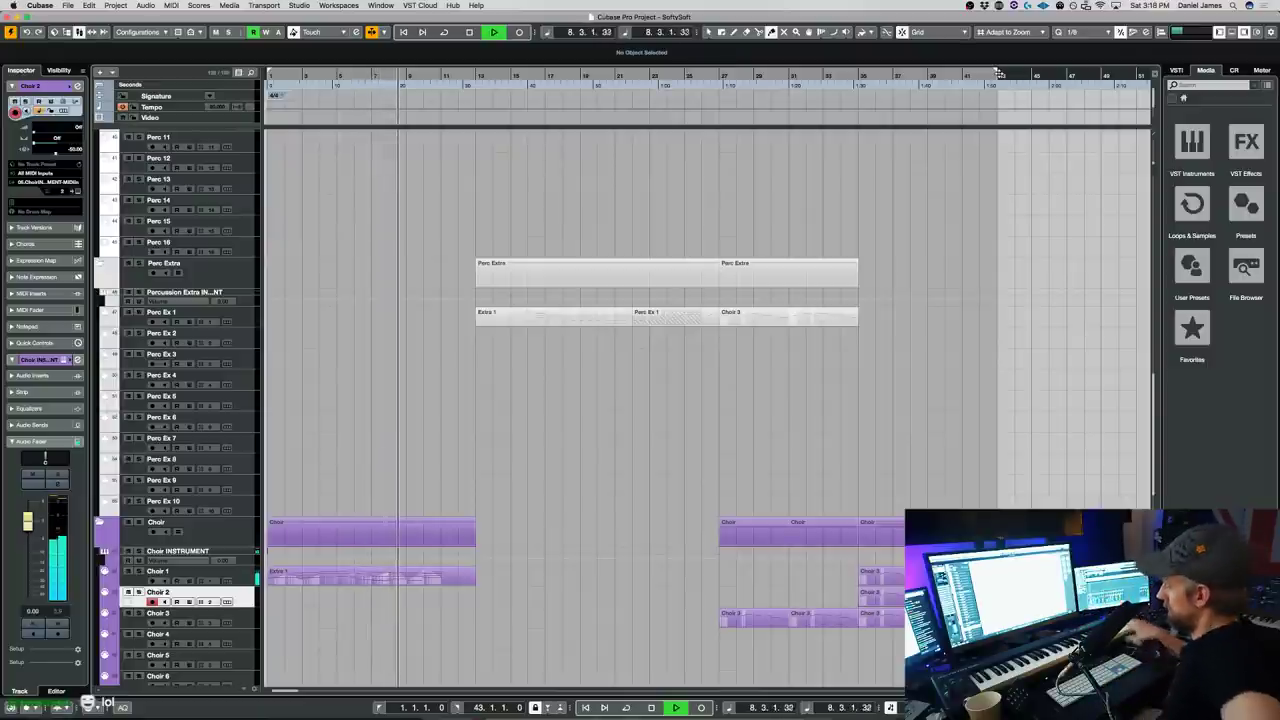
- In the first Perc 2 part, trim the first note's start to bar 8 and redraw its modulation as a curve rising to bar 9
{"action": "scroll", "coordinate": [419, 357], "scroll_direction": "up", "scroll_amount": 10}
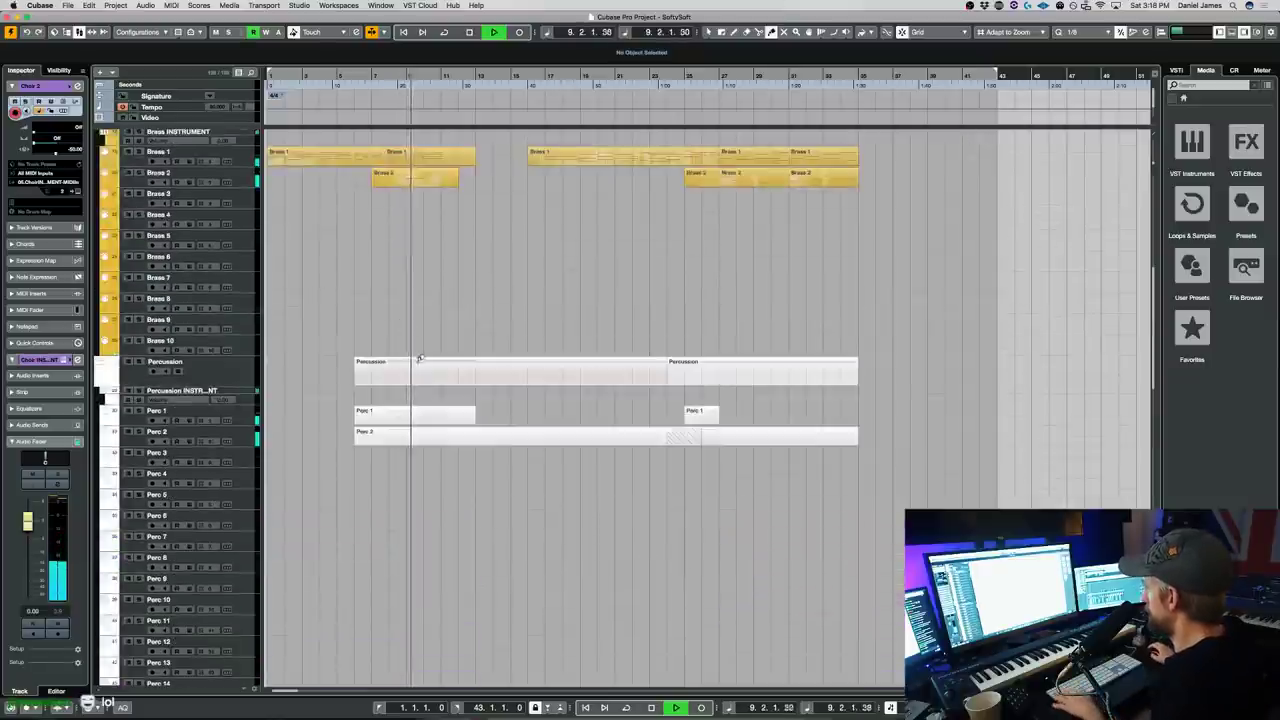
{"action": "double_click", "coordinate": [470, 436]}
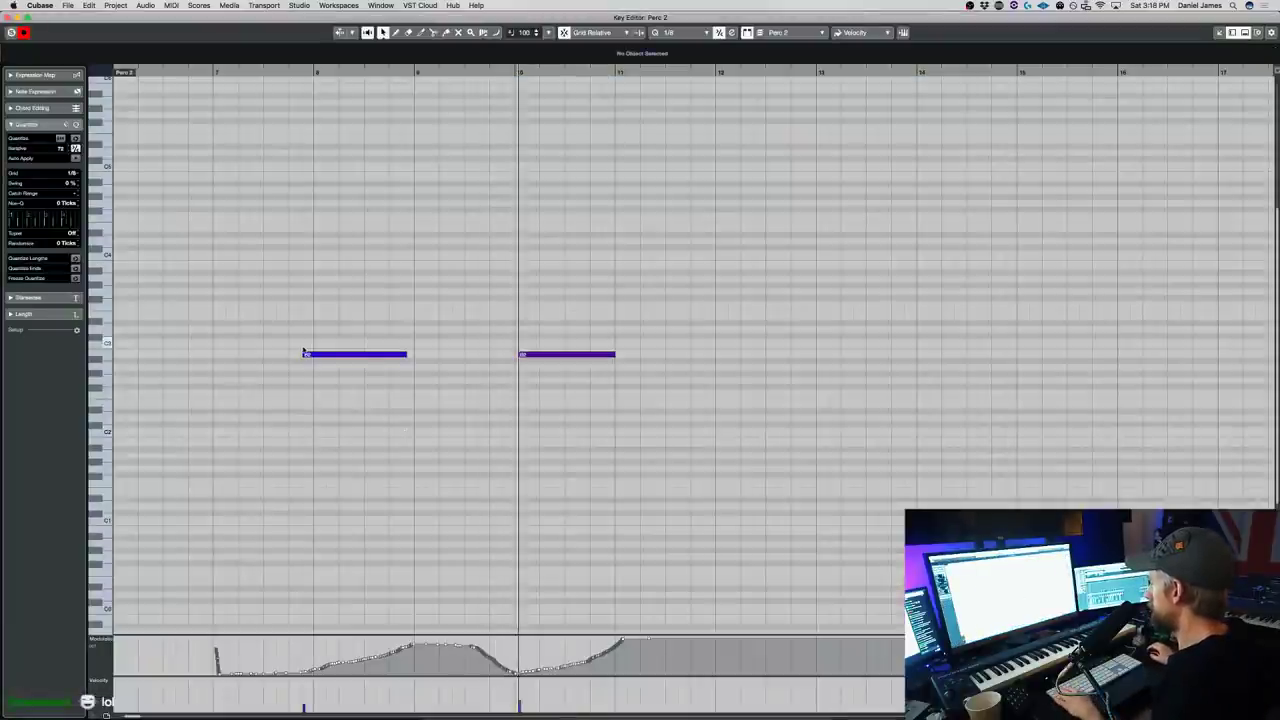
{"action": "left_click_drag", "start_coordinate": [304, 353], "coordinate": [316, 355]}
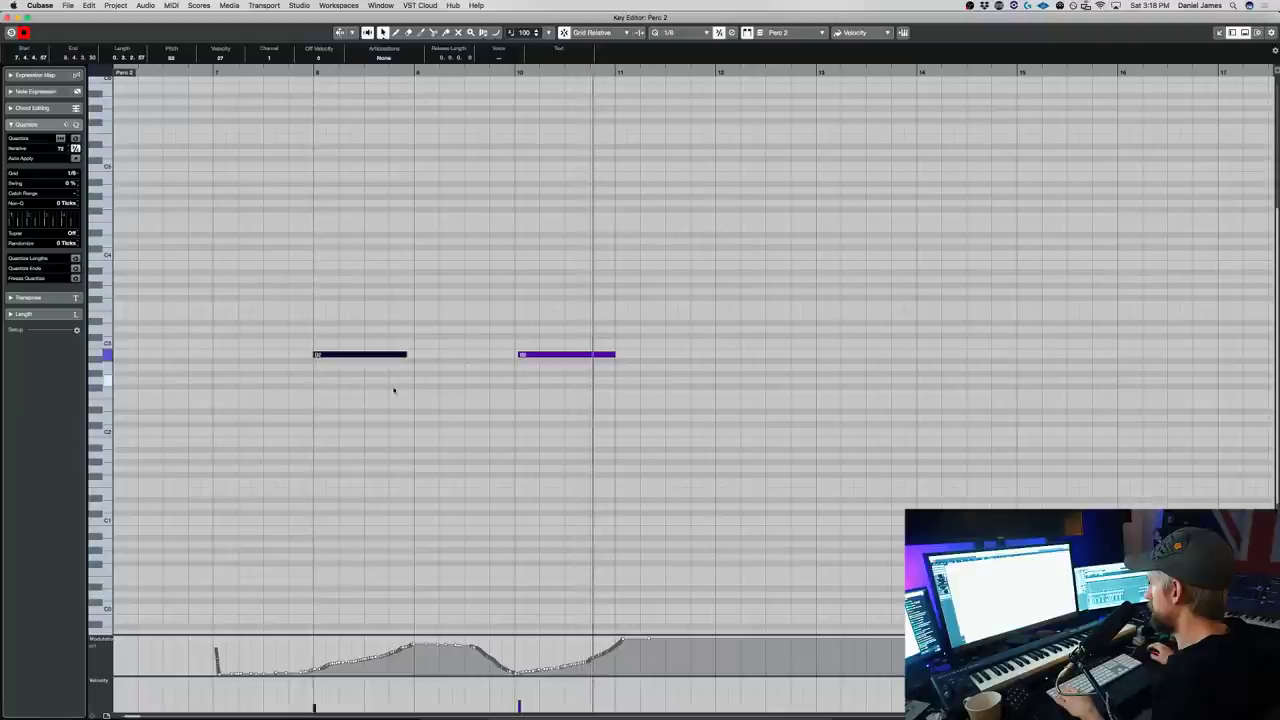
{"action": "right_click", "coordinate": [362, 525]}
{"action": "left_click", "coordinate": [474, 524]}
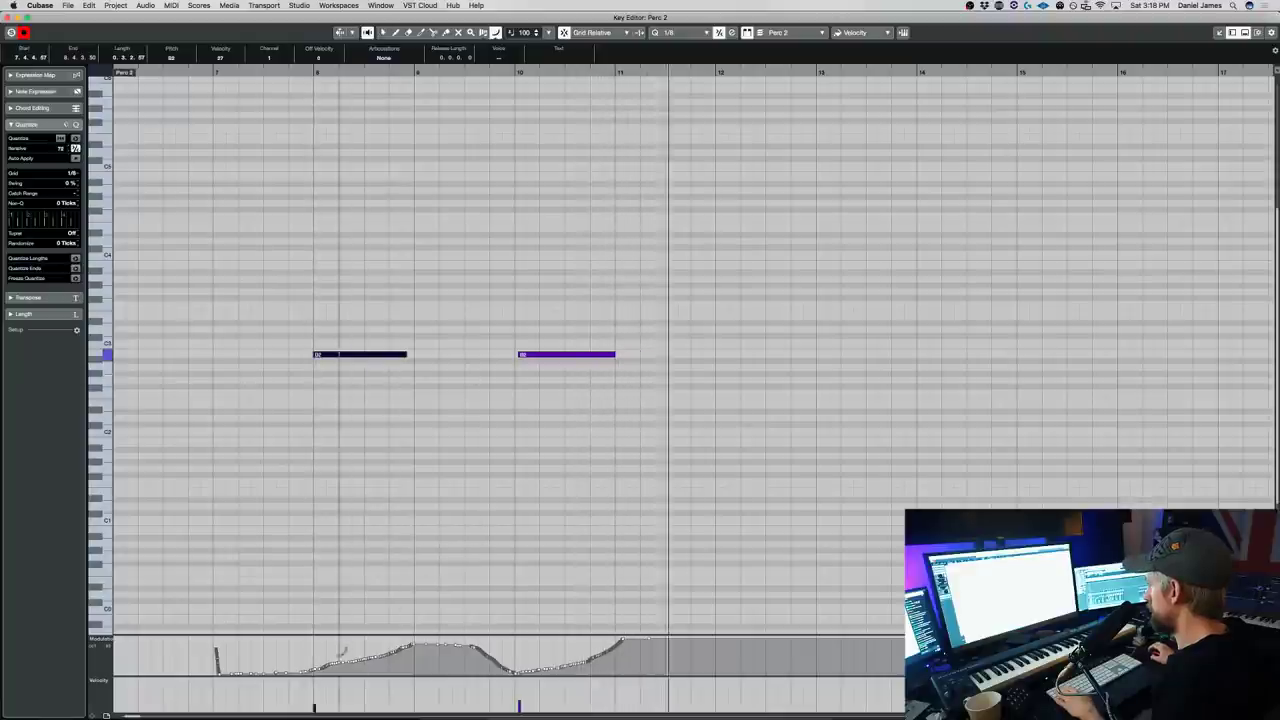
{"action": "left_click_drag", "start_coordinate": [314, 675], "coordinate": [414, 638]}
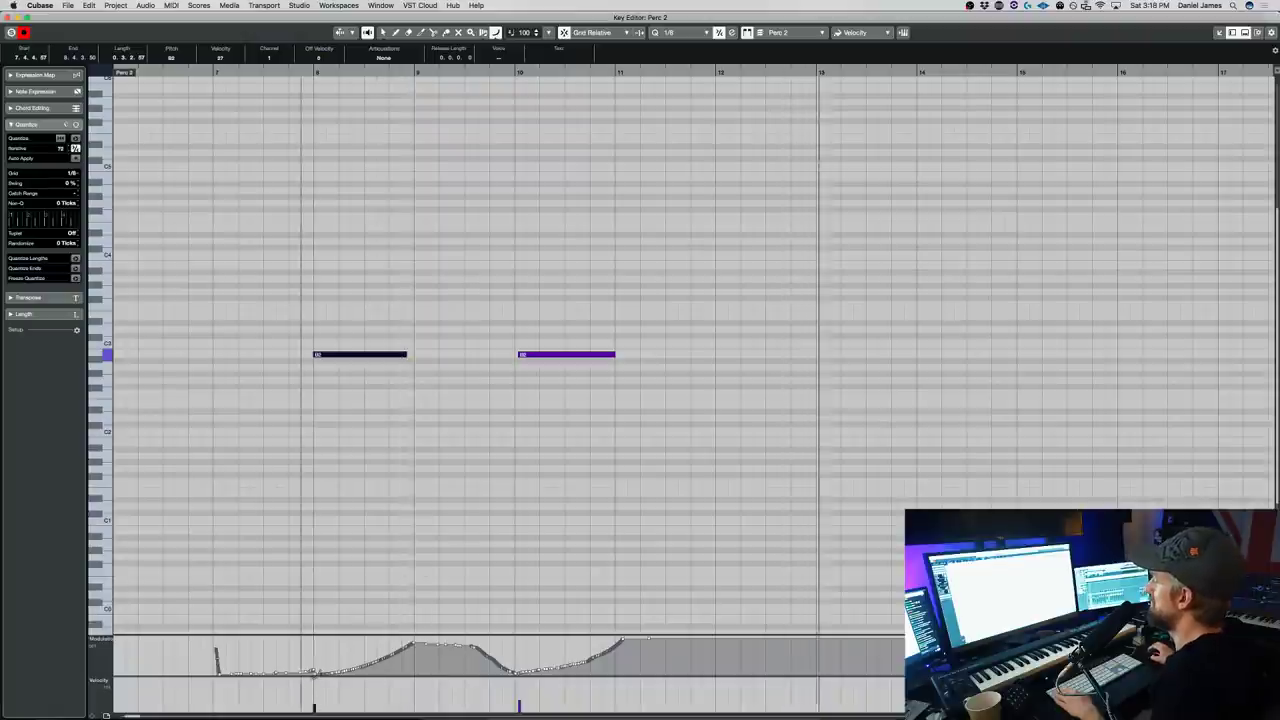
{"action": "key", "text": "Return"}
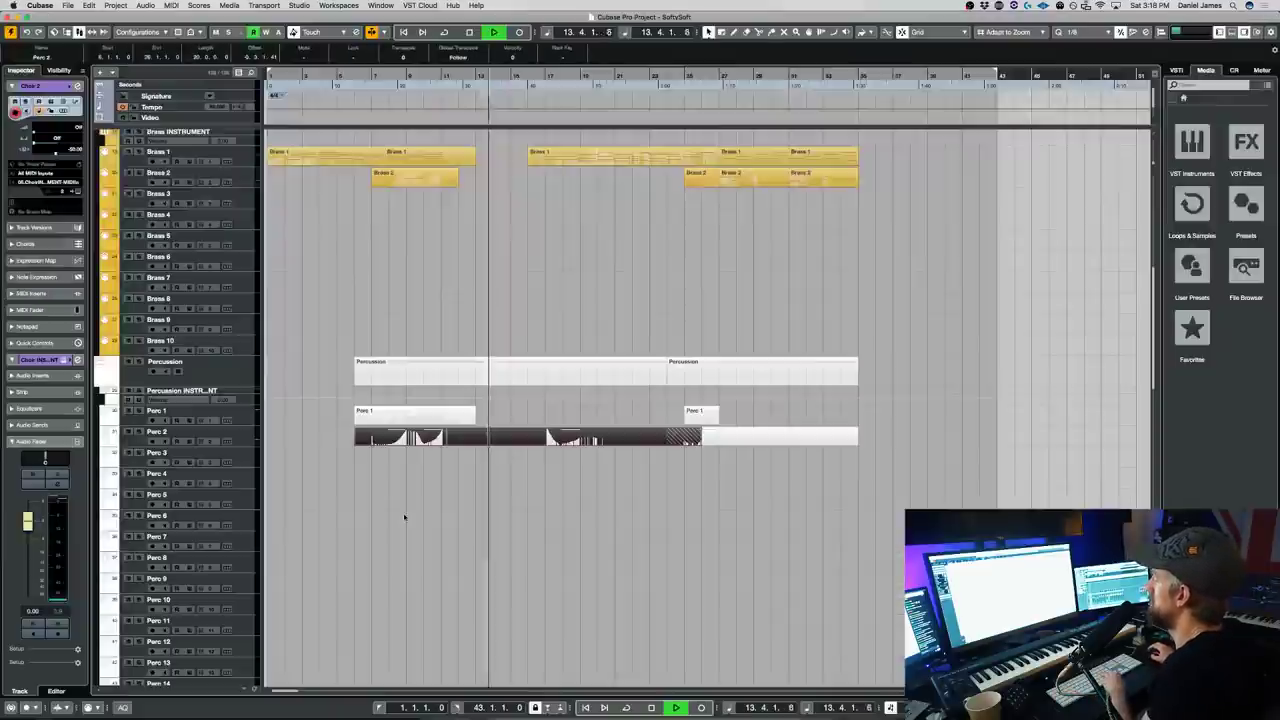
- Capture the performance played on the Extra 1 track as a part from bar 15 to bar 20 using Retrospective Record
{"action": "scroll", "coordinate": [466, 469], "scroll_direction": "down", "scroll_amount": 15}
{"action": "scroll", "coordinate": [466, 469], "scroll_direction": "down", "scroll_amount": 2}
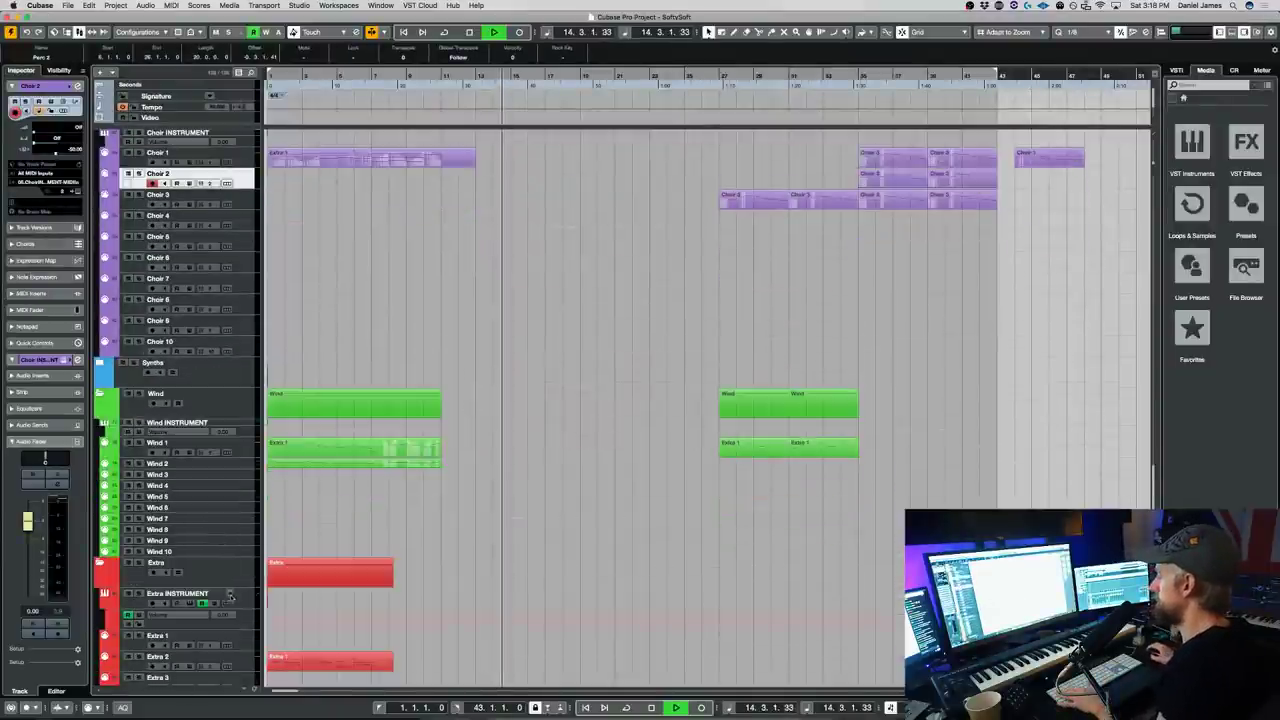
{"action": "left_click", "coordinate": [250, 640]}
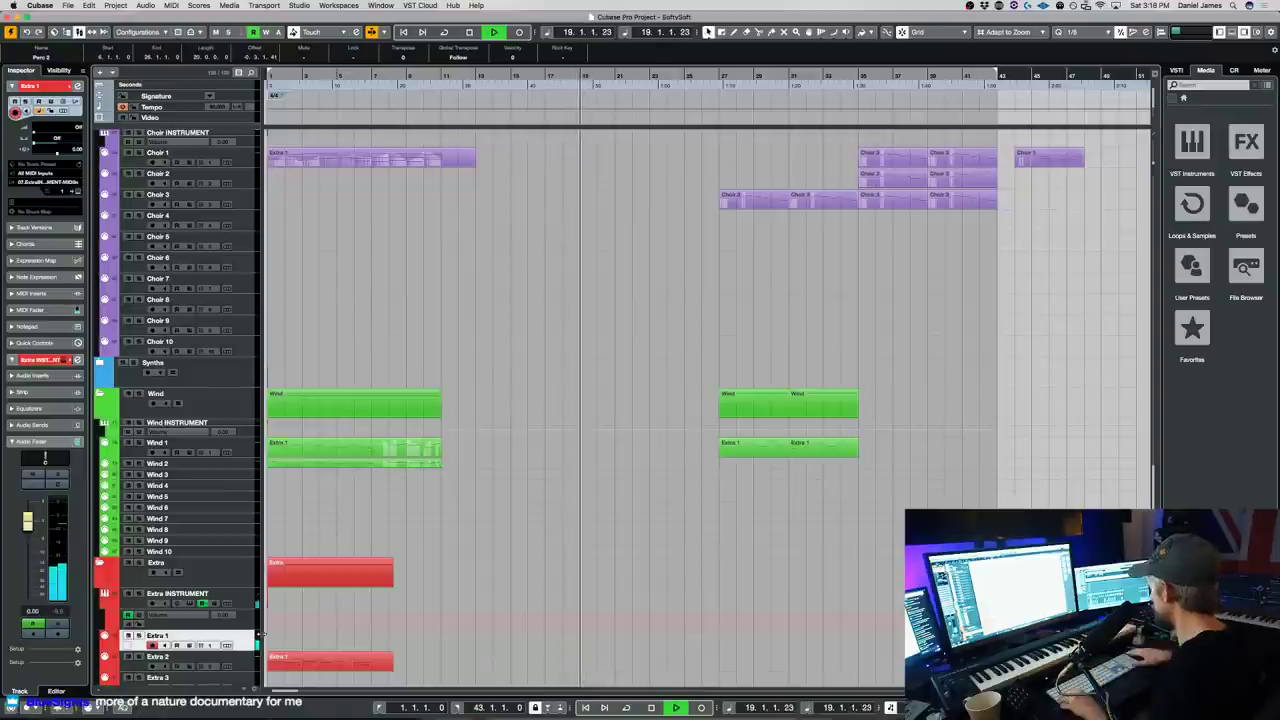
{"action": "key", "text": "shift+KP_Multiply"}
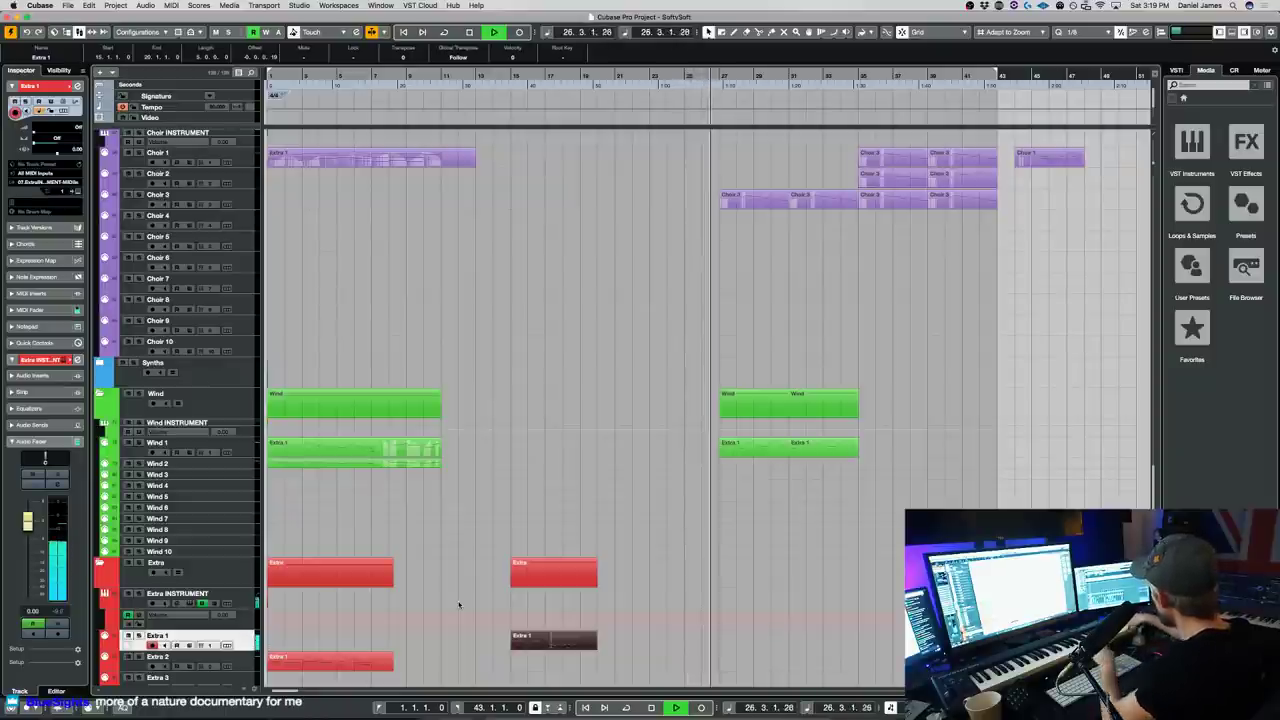
- Capture the performance played on Extra 1 from bar 19 to bar 28 and glue it to the part starting at bar 15
{"action": "key", "text": "space"}
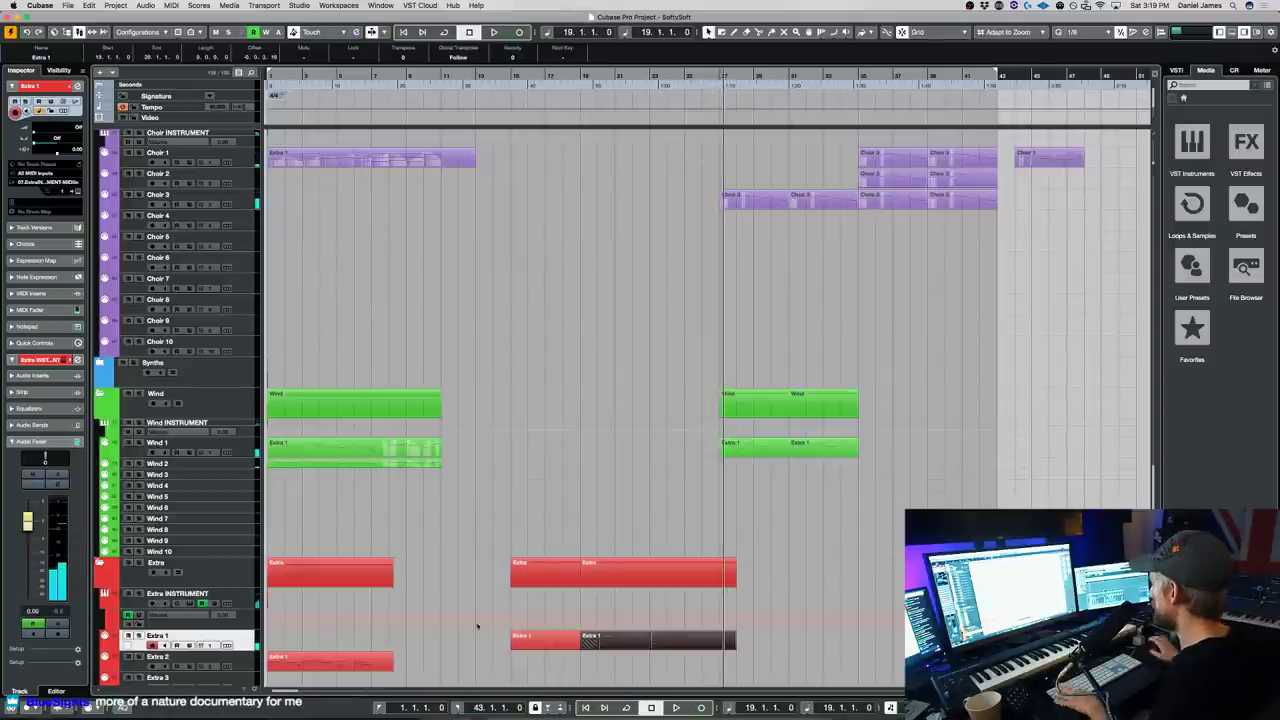
{"action": "key", "text": "space"}
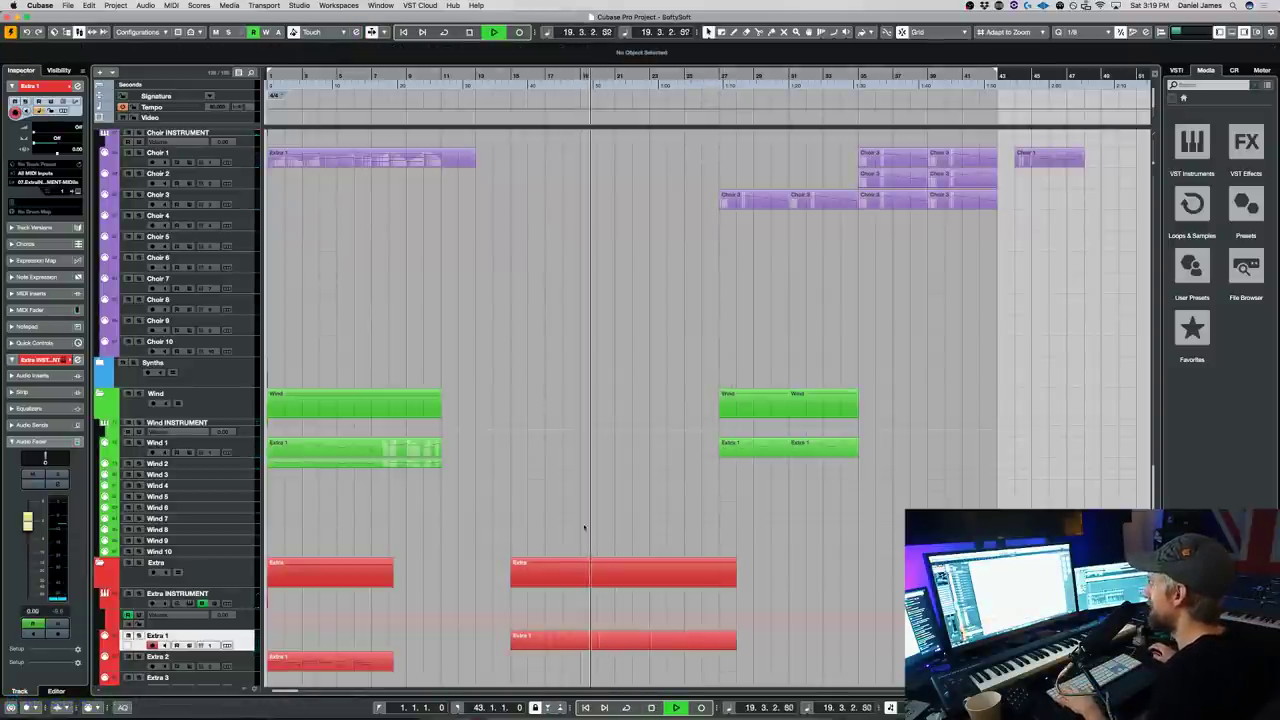
- Quantize the notes of the Extra 1 part from bar 20 to its end and play the melody back from bar 19
{"action": "double_click", "coordinate": [622, 641]}
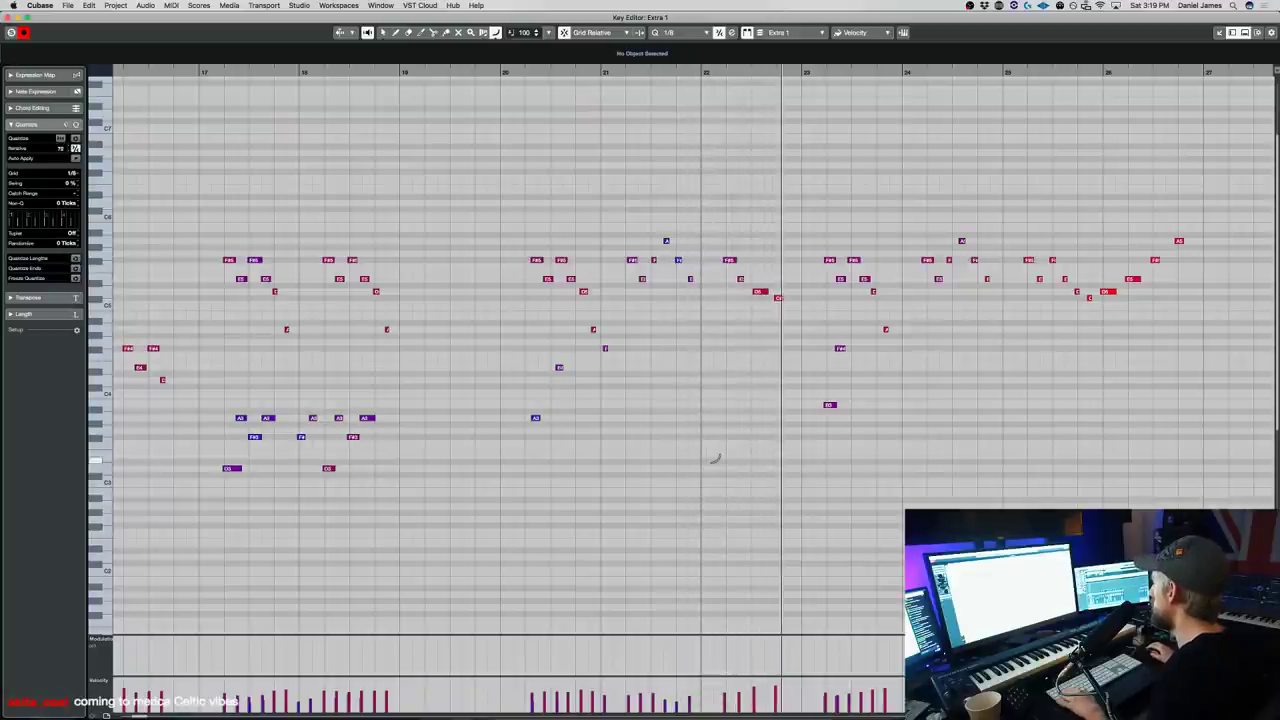
{"action": "key", "text": "1"}
{"action": "left_click_drag", "start_coordinate": [484, 457], "coordinate": [1272, 172]}
{"action": "key", "text": "space"}
{"action": "key", "text": "q"}
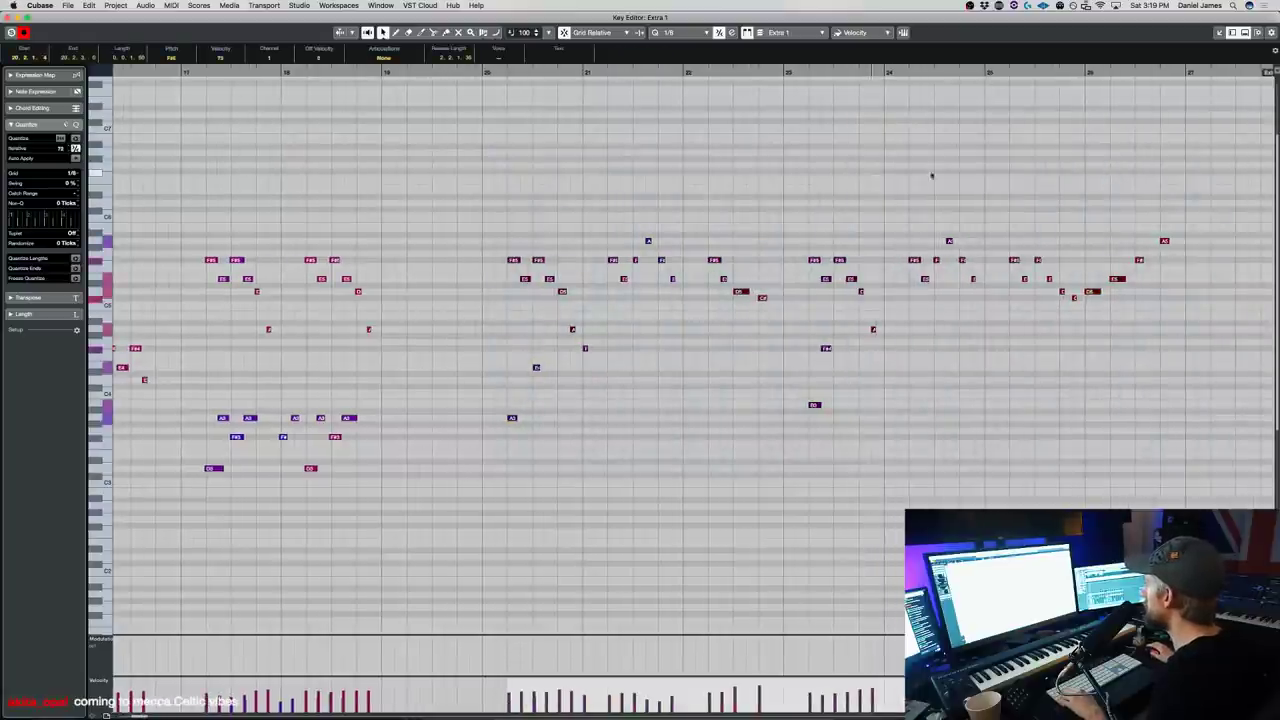
{"action": "left_click", "coordinate": [378, 82]}
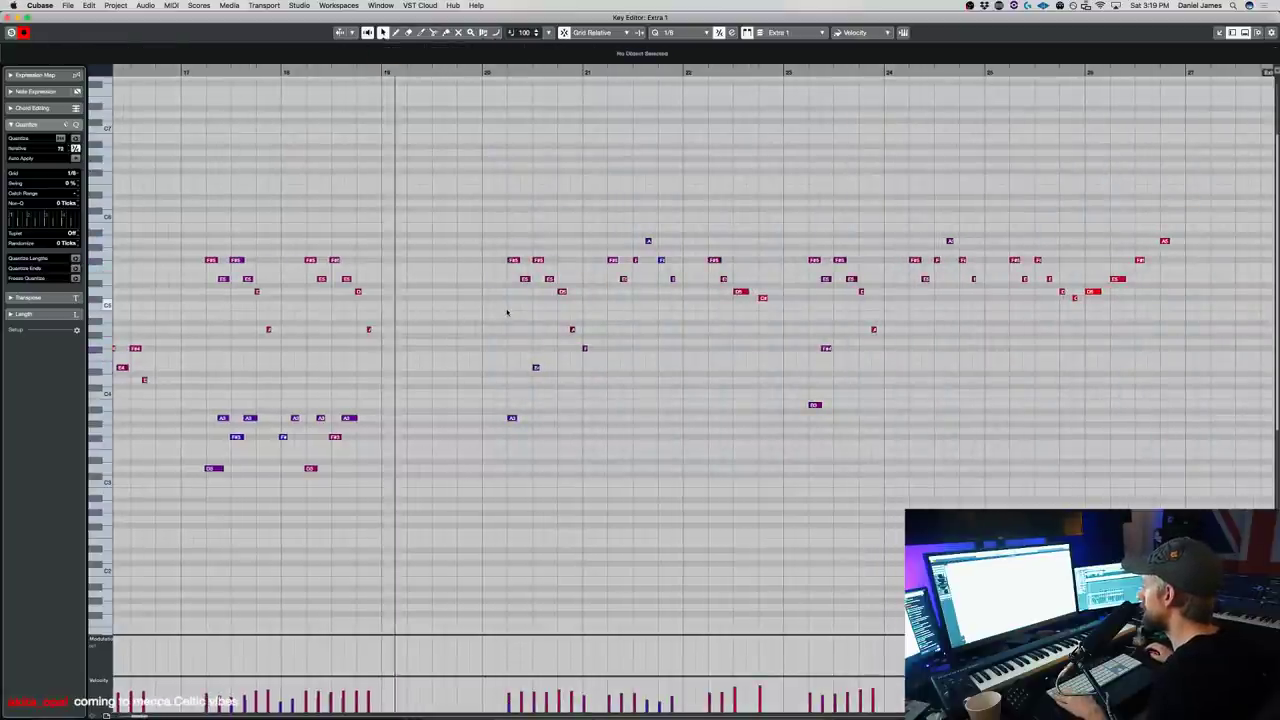
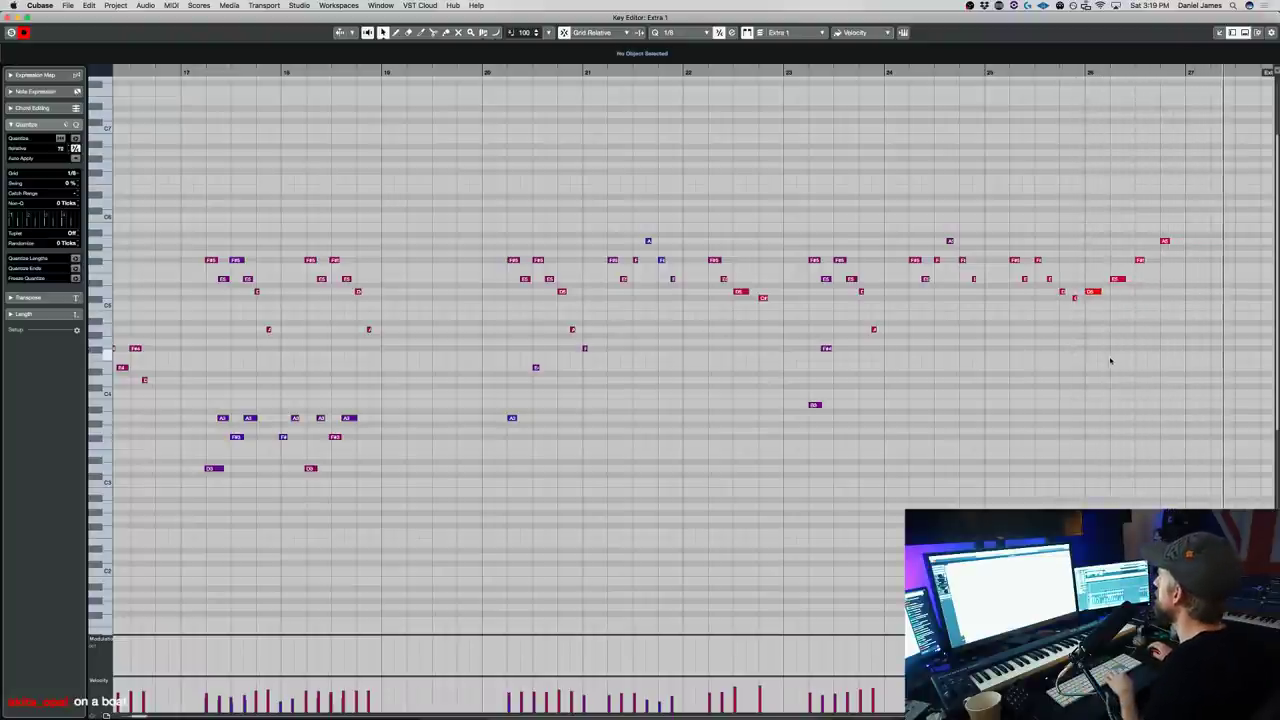
{"action": "key", "text": "Return"}
- Move the Choir 3 part on the Perc Ex 1 track from bar 27 to bar 35
{"action": "scroll", "coordinate": [783, 267], "scroll_direction": "up", "scroll_amount": 4}
{"action": "scroll", "coordinate": [783, 267], "scroll_direction": "up", "scroll_amount": 10}
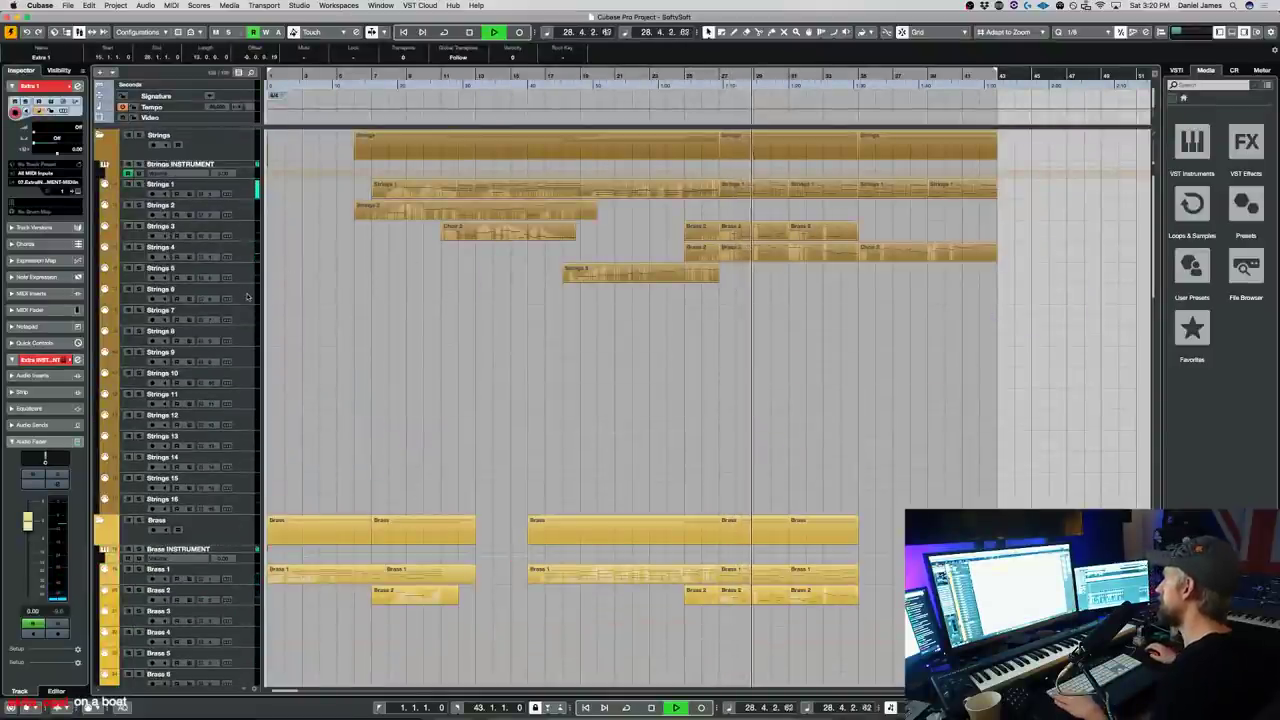
{"action": "key", "text": "space"}
{"action": "scroll", "coordinate": [706, 491], "scroll_direction": "down", "scroll_amount": 4}
{"action": "scroll", "coordinate": [706, 491], "scroll_direction": "down", "scroll_amount": 15}
{"action": "scroll", "coordinate": [698, 484], "scroll_direction": "up", "scroll_amount": 5}
{"action": "left_click_drag", "start_coordinate": [745, 268], "coordinate": [882, 271]}
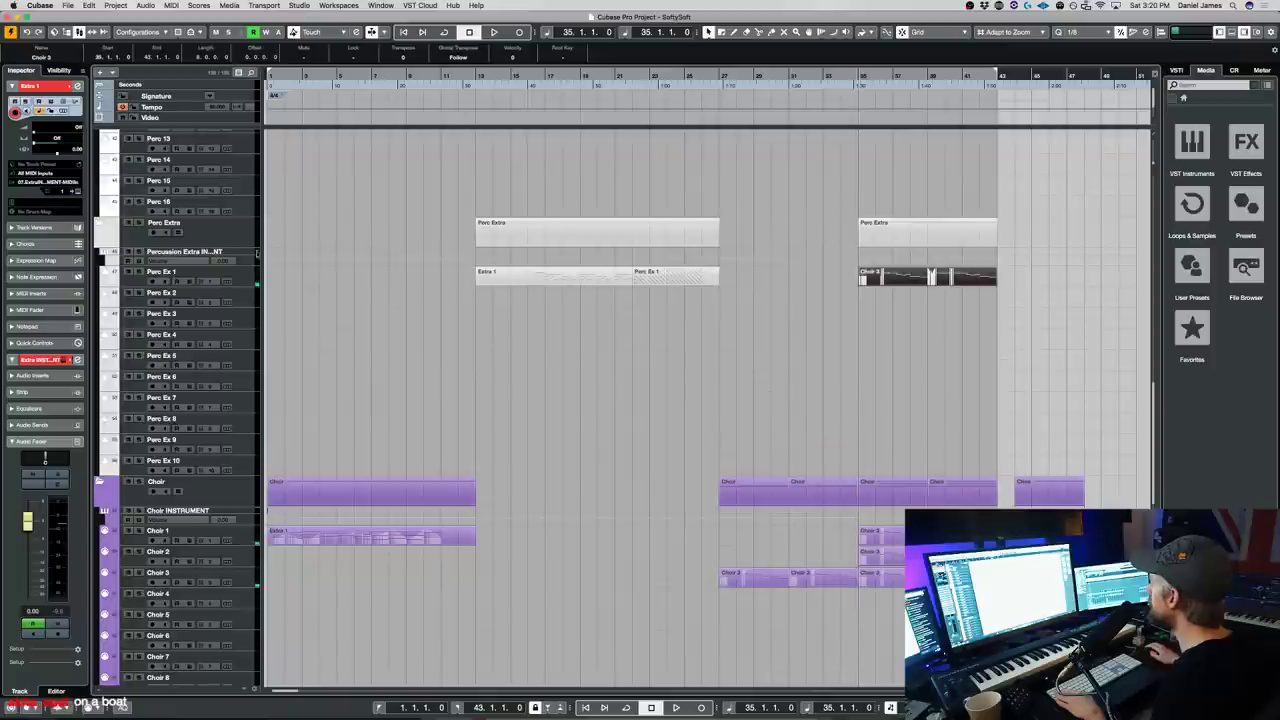
- Record a new melody part on the Perc Ex 1 track from bar 26 to bar 32
{"action": "left_click", "coordinate": [254, 276]}
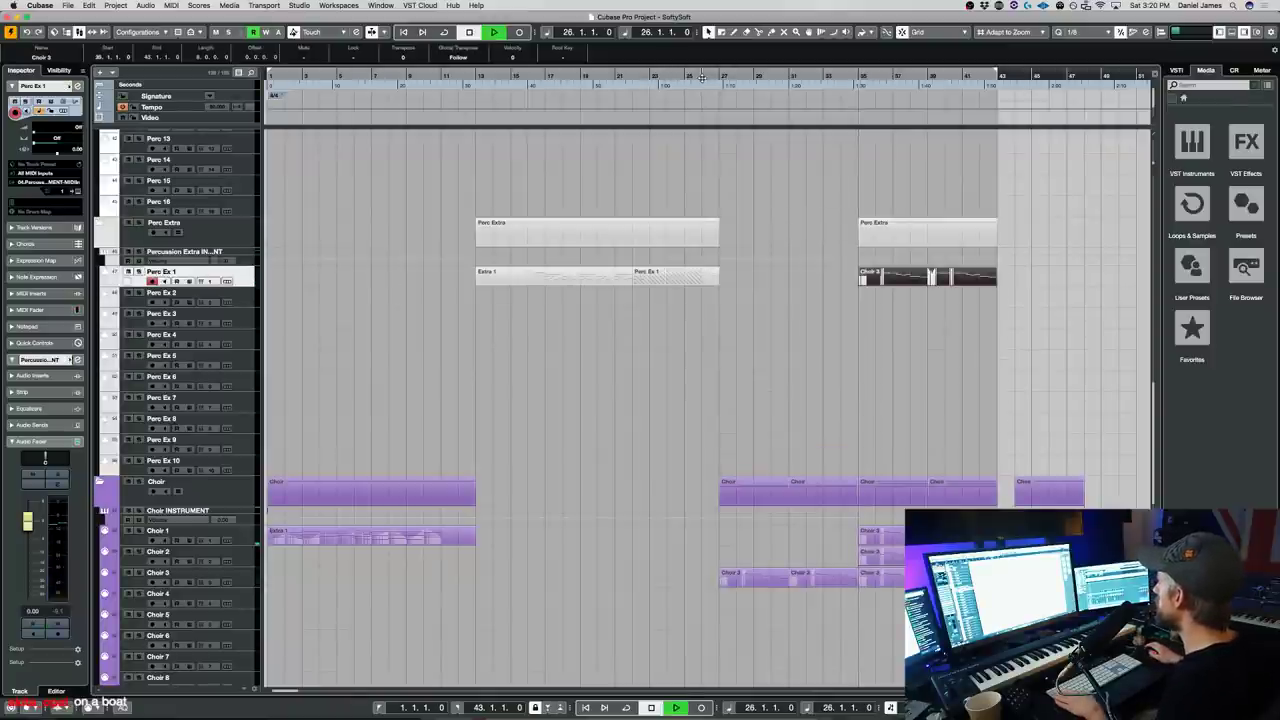
{"action": "key", "text": "KP_Multiply"}
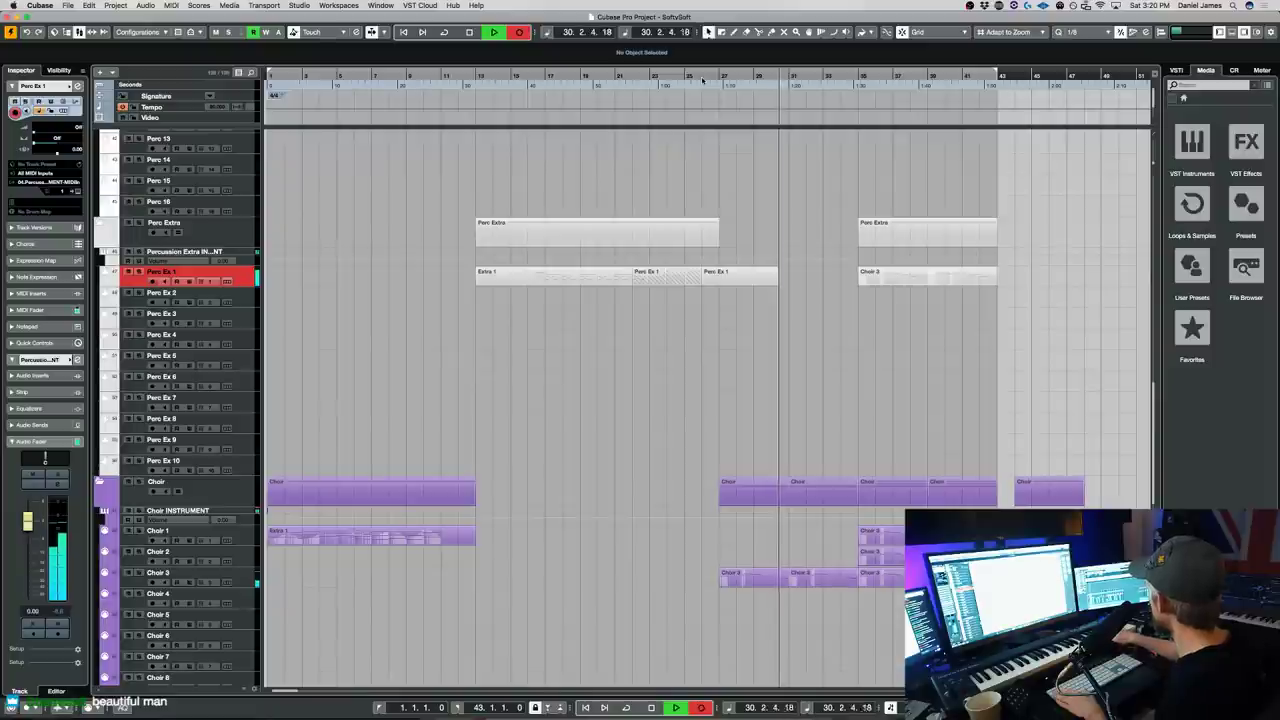
{"action": "key", "text": "space"}
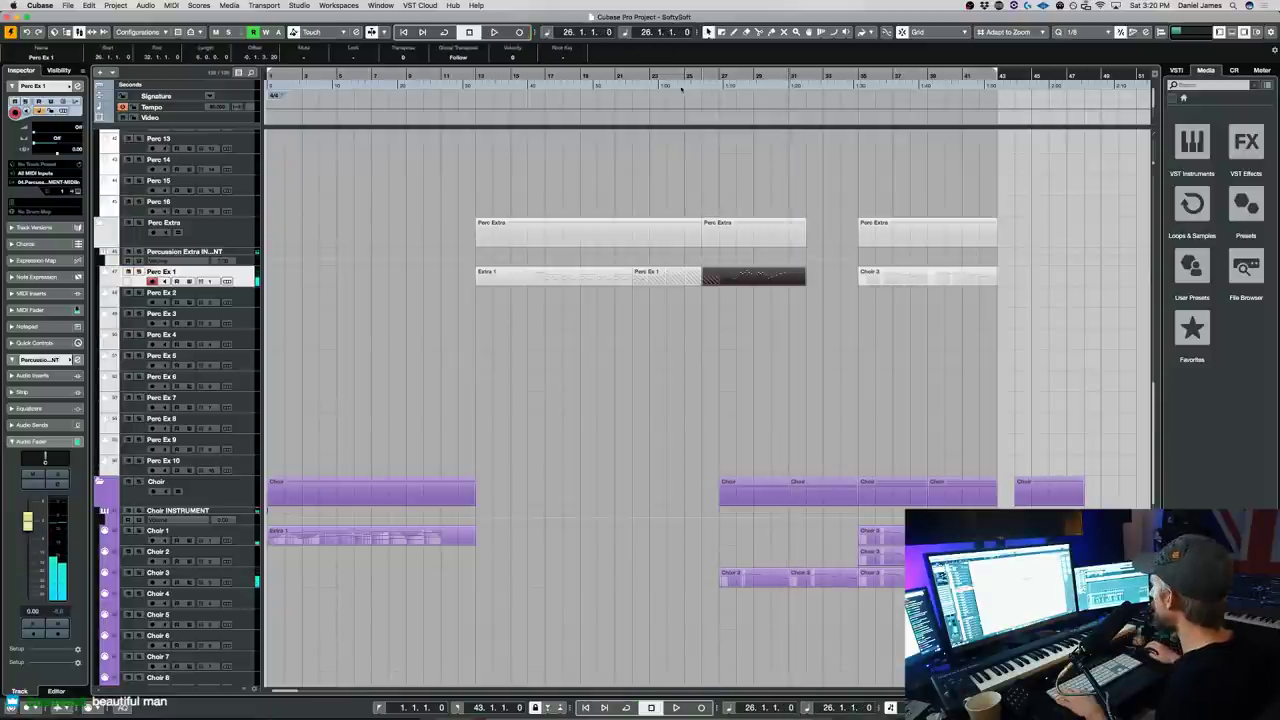
- Trim the start of the recorded Perc Ex 1 part to bar 27 and copy it onto the Wind 1 track
{"action": "mouse_move", "coordinate": [747, 283]}
{"action": "left_mouse_down"}
{"action": "mouse_move", "coordinate": [748, 486]}
{"action": "mouse_move", "coordinate": [746, 265]}
{"action": "left_mouse_up"}
{"action": "scroll", "coordinate": [748, 486], "scroll_direction": "down", "scroll_amount": 10}
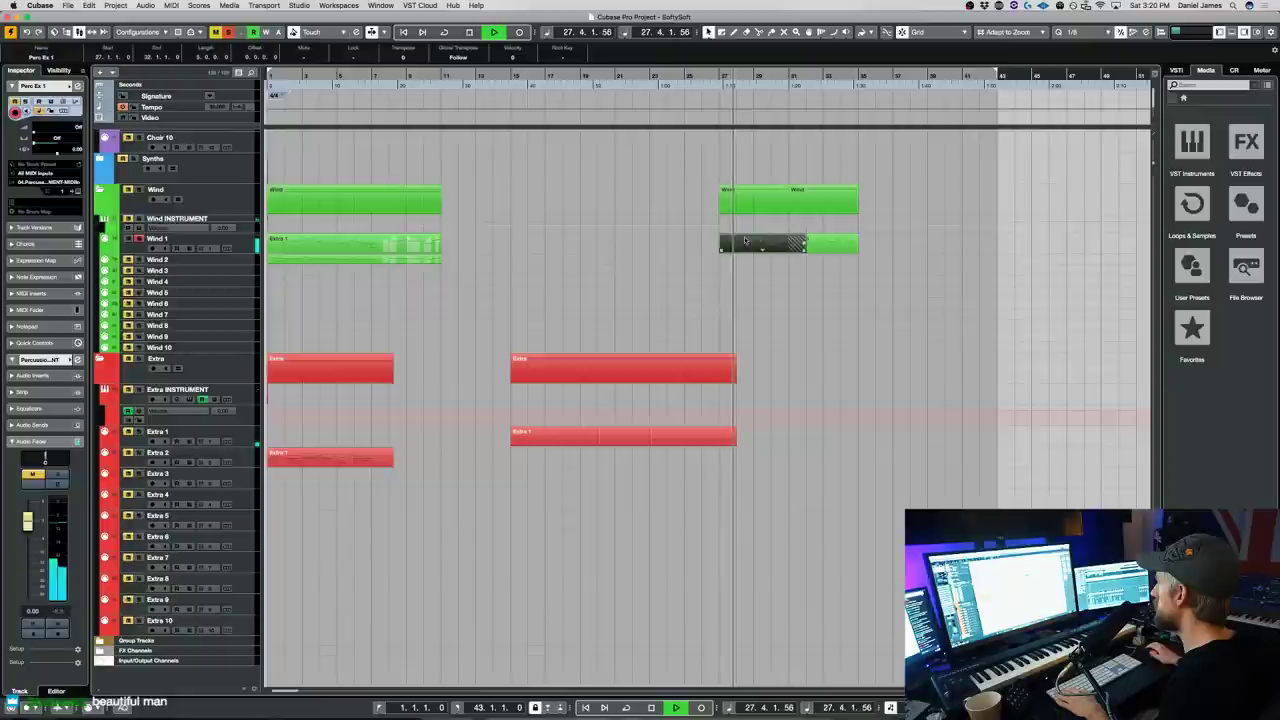
- Quantize the notes of the Perc Ex 1 part copied to Wind 1
{"action": "double_click", "coordinate": [745, 240]}
{"action": "key", "text": "q"}
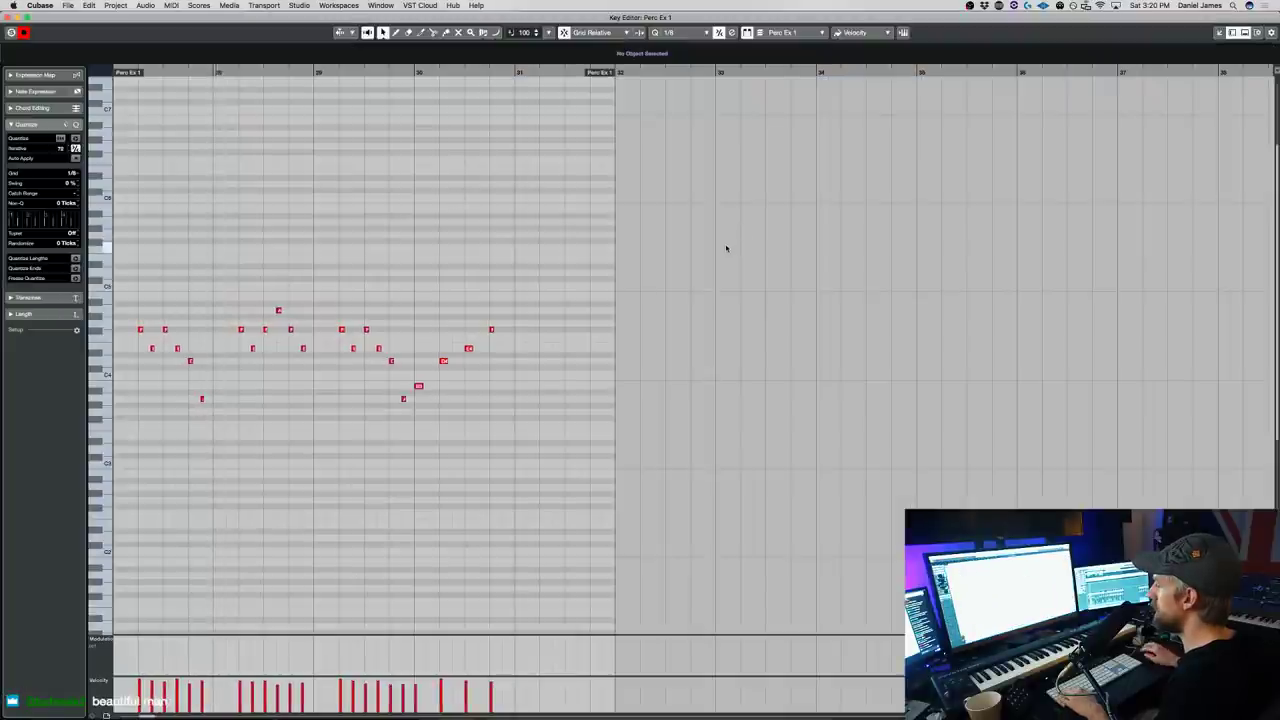
{"action": "key", "text": "super+w"}
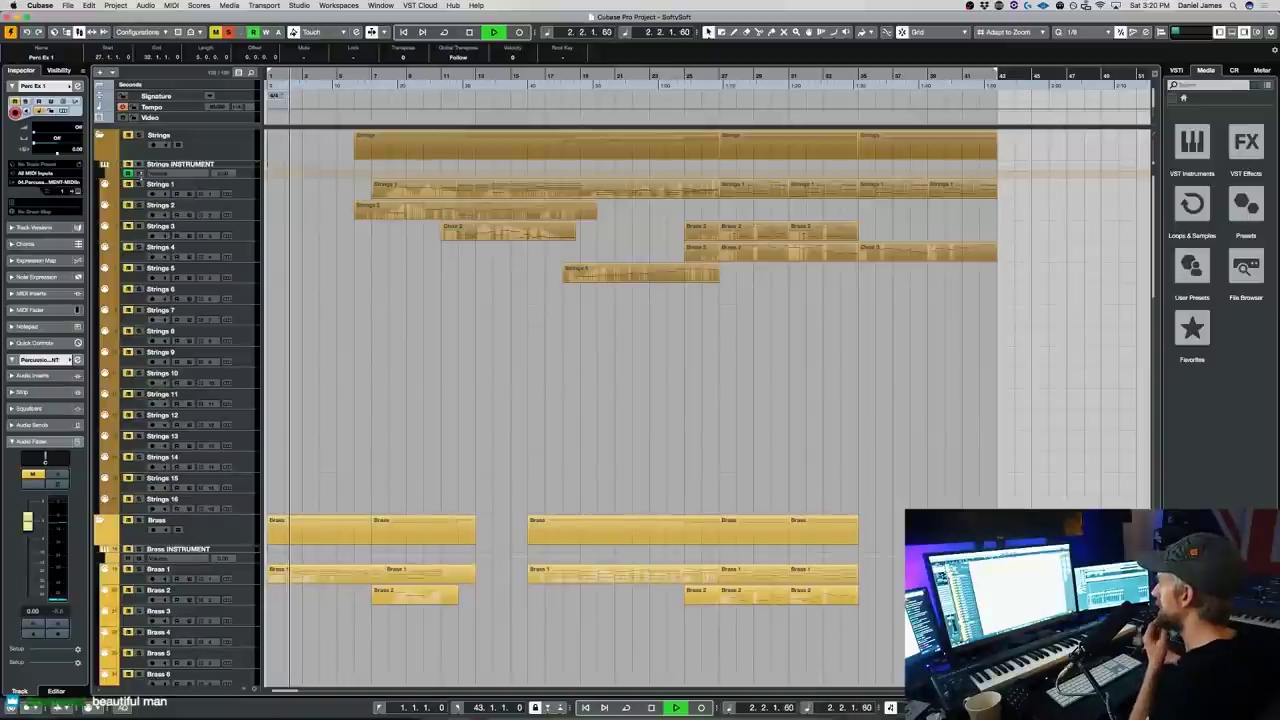
- Solo Brass 1 together with Wind 1 and audition both from bar 27
{"action": "left_click", "coordinate": [140, 570]}
{"action": "scroll", "coordinate": [690, 580], "scroll_direction": "down", "scroll_amount": 1}
{"action": "key", "text": "space"}
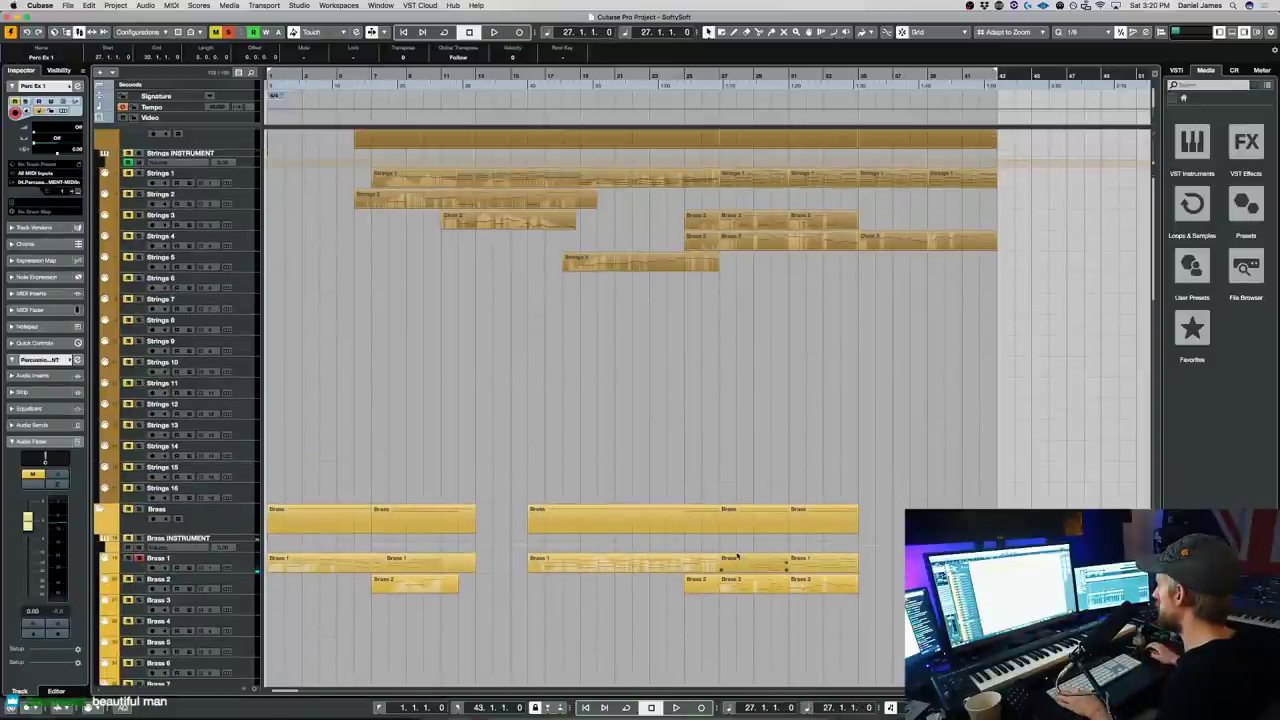
{"action": "scroll", "coordinate": [754, 571], "scroll_direction": "down", "scroll_amount": 15}
{"action": "key", "text": "space"}
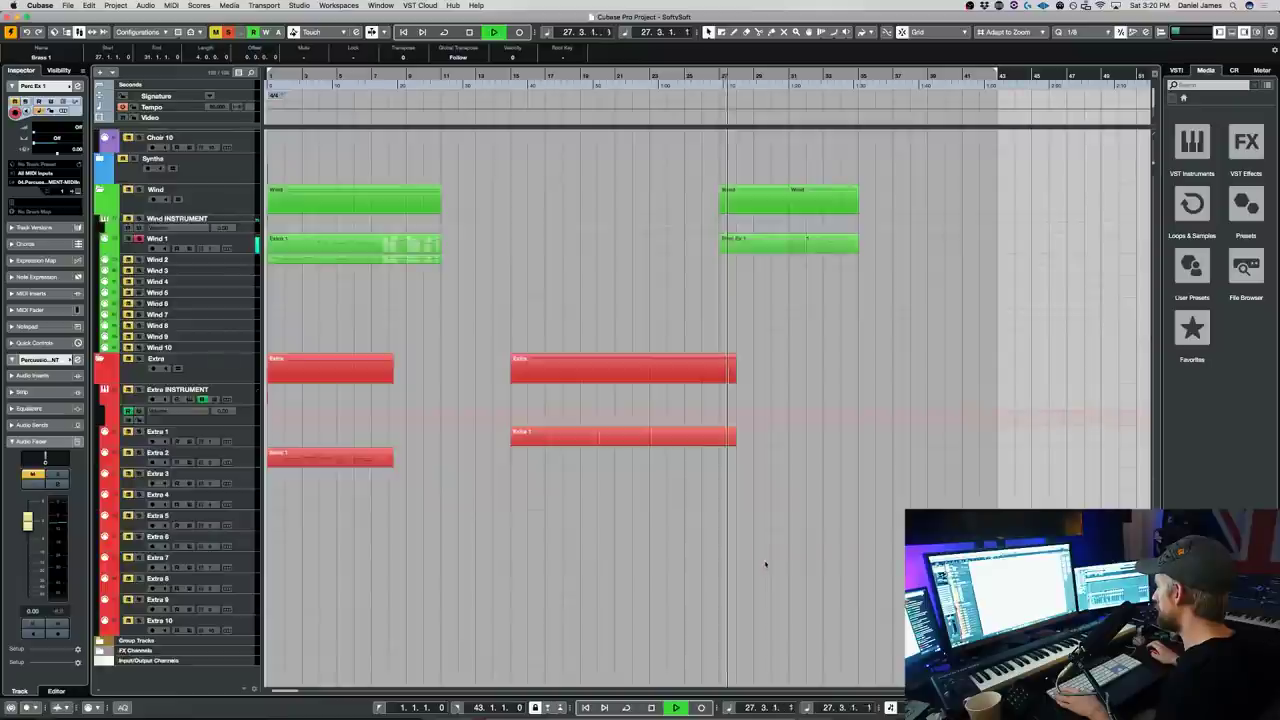
- Trim the long Extra 1 part's end to bar 27 and copy the Perc Ex 1 part from Wind 1 in after it
{"action": "left_click_drag", "start_coordinate": [735, 584], "coordinate": [719, 586]}
{"action": "left_click_drag", "start_coordinate": [764, 390], "coordinate": [754, 572]}
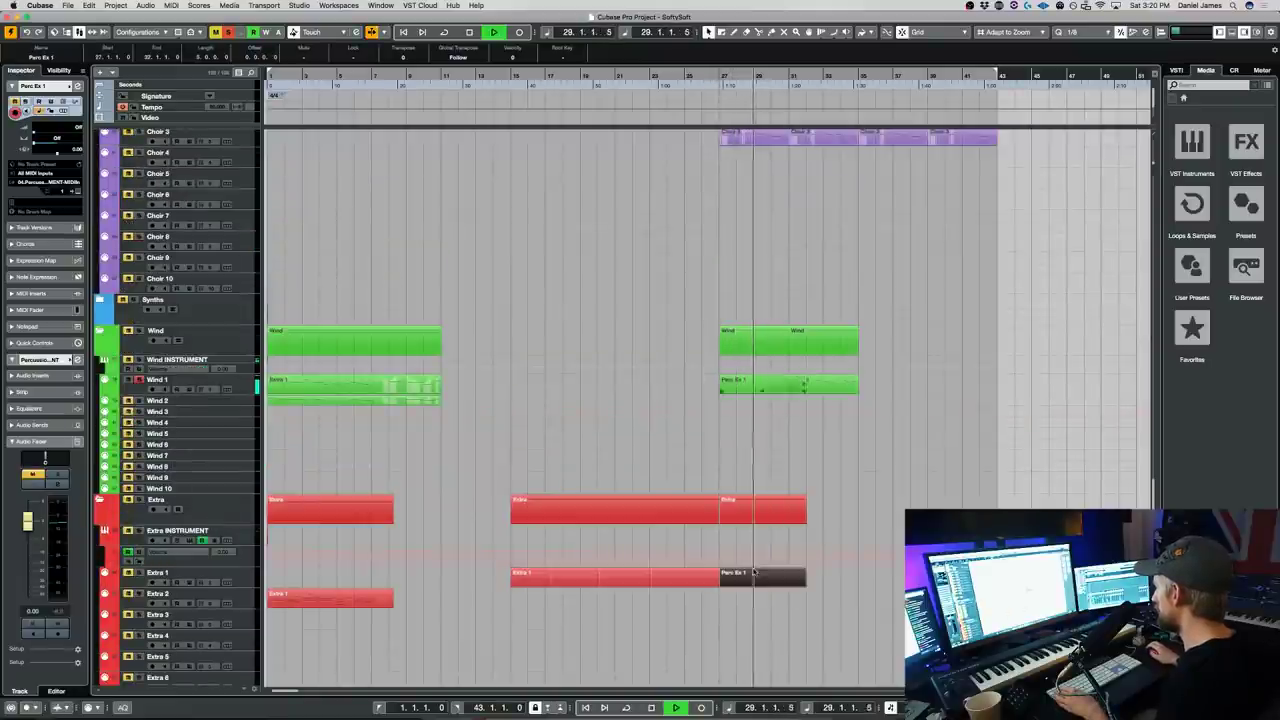
{"action": "double_click", "coordinate": [753, 579]}
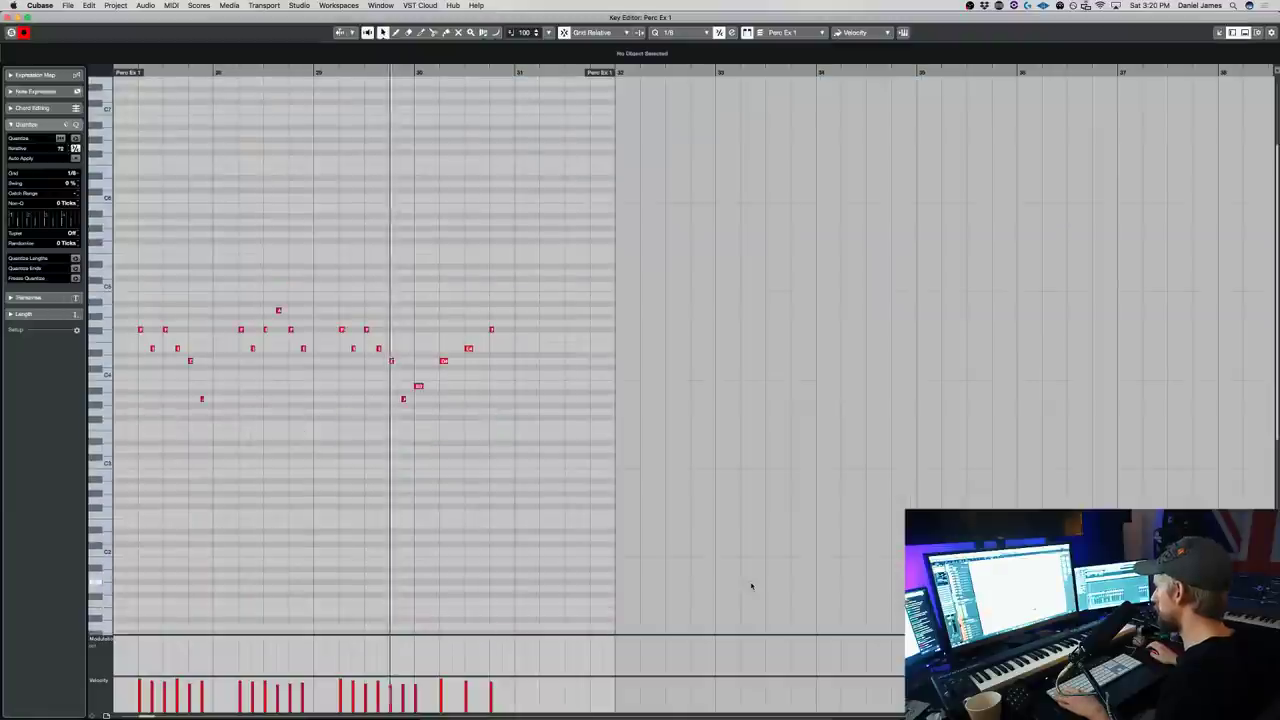
{"action": "key", "text": "space"}
{"action": "key", "text": "Return"}
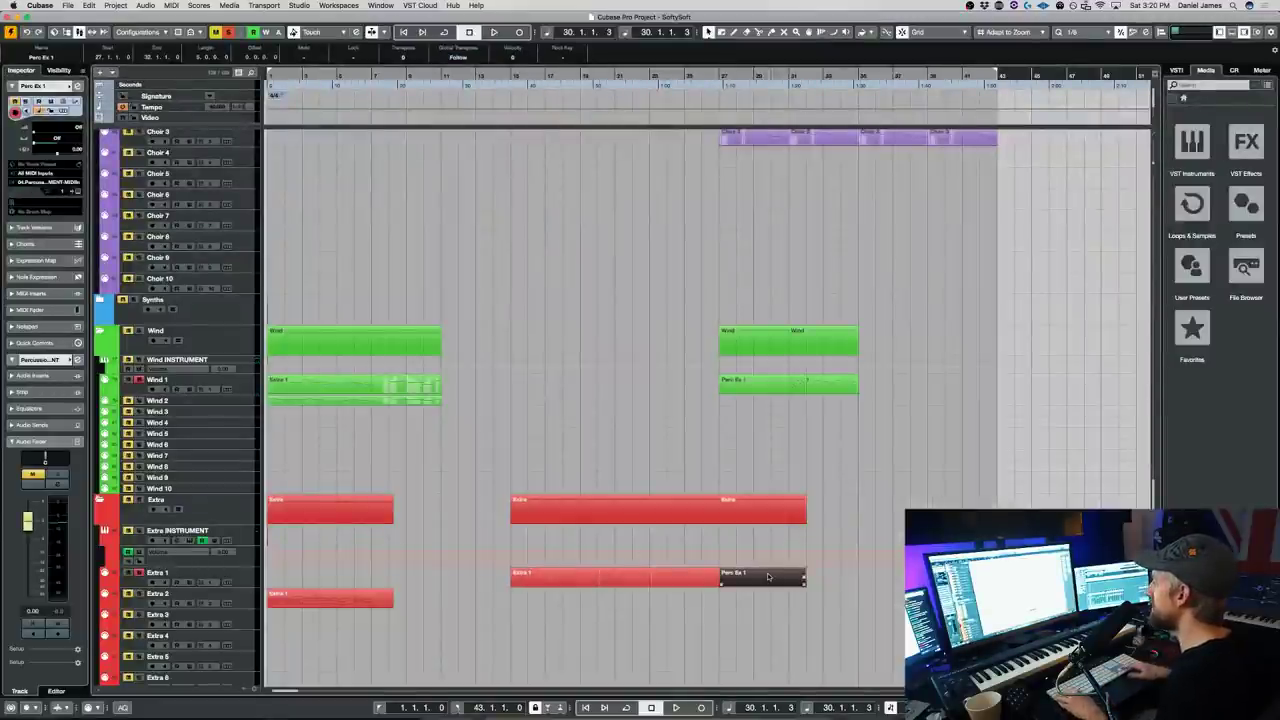
- Transpose all notes of the copied part on Extra 1 up one octave while listening to it
{"action": "double_click", "coordinate": [797, 578]}
{"action": "key", "text": "space"}
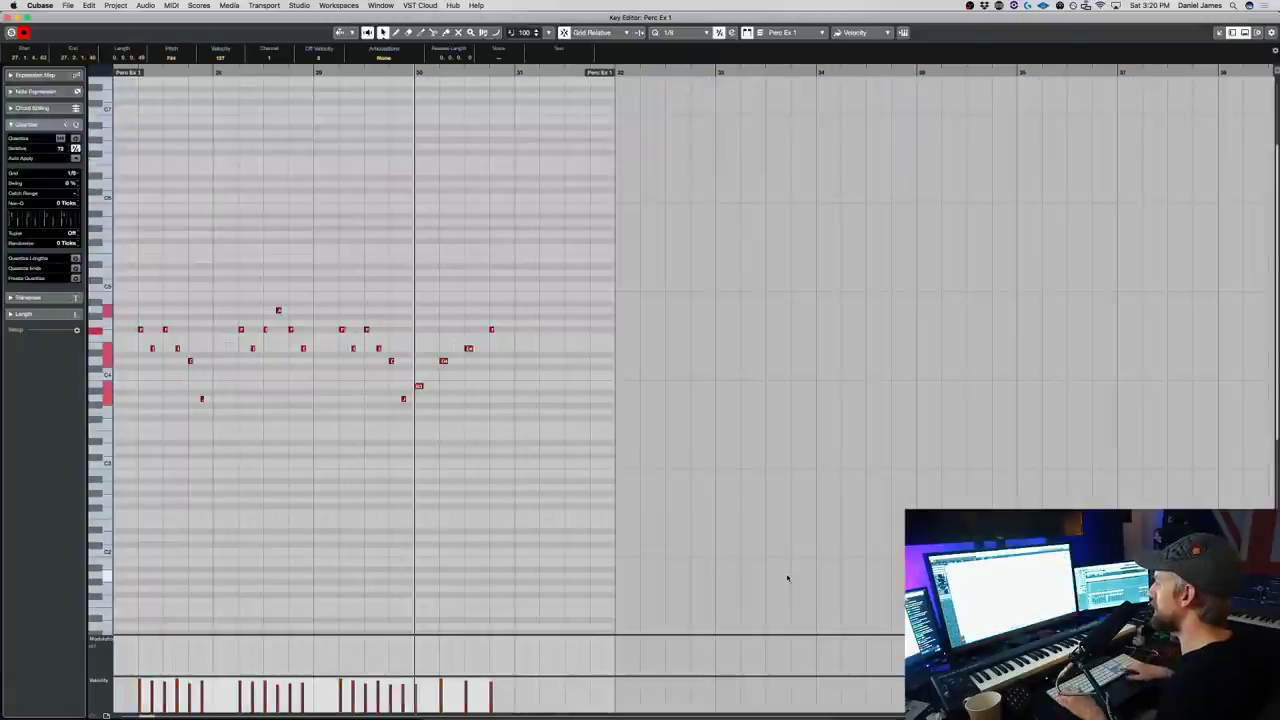
{"action": "key", "text": "space"}
{"action": "scroll", "coordinate": [251, 371], "scroll_direction": "left", "scroll_amount": 9}
{"action": "scroll", "coordinate": [977, 226], "scroll_direction": "right", "scroll_amount": 2}
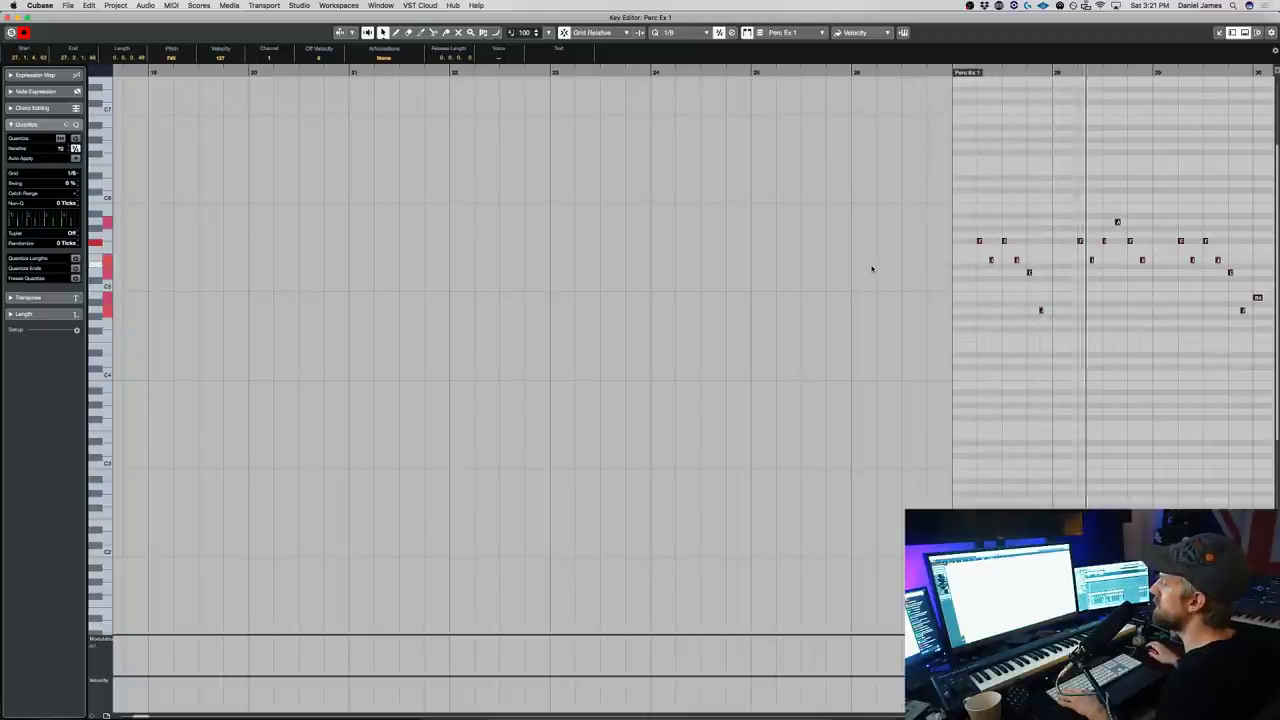
{"action": "scroll", "coordinate": [931, 378], "scroll_direction": "right", "scroll_amount": 3}
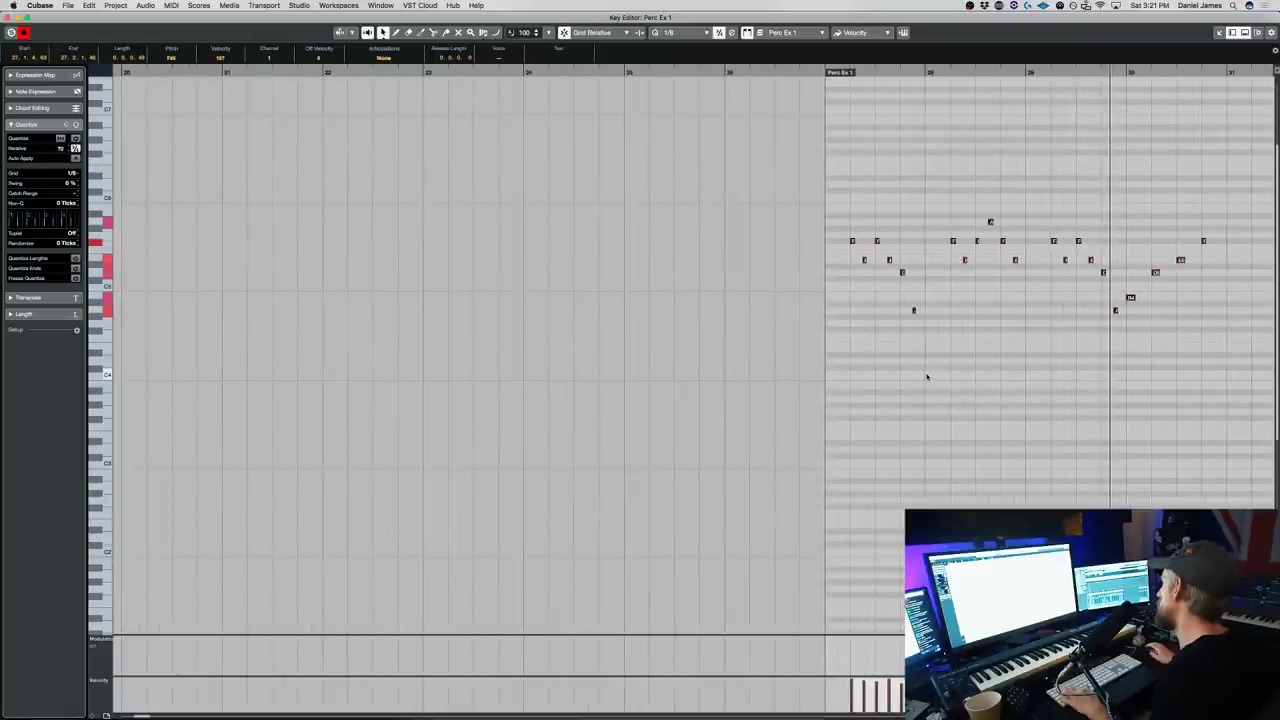
{"action": "scroll", "coordinate": [926, 376], "scroll_direction": "right", "scroll_amount": 2}
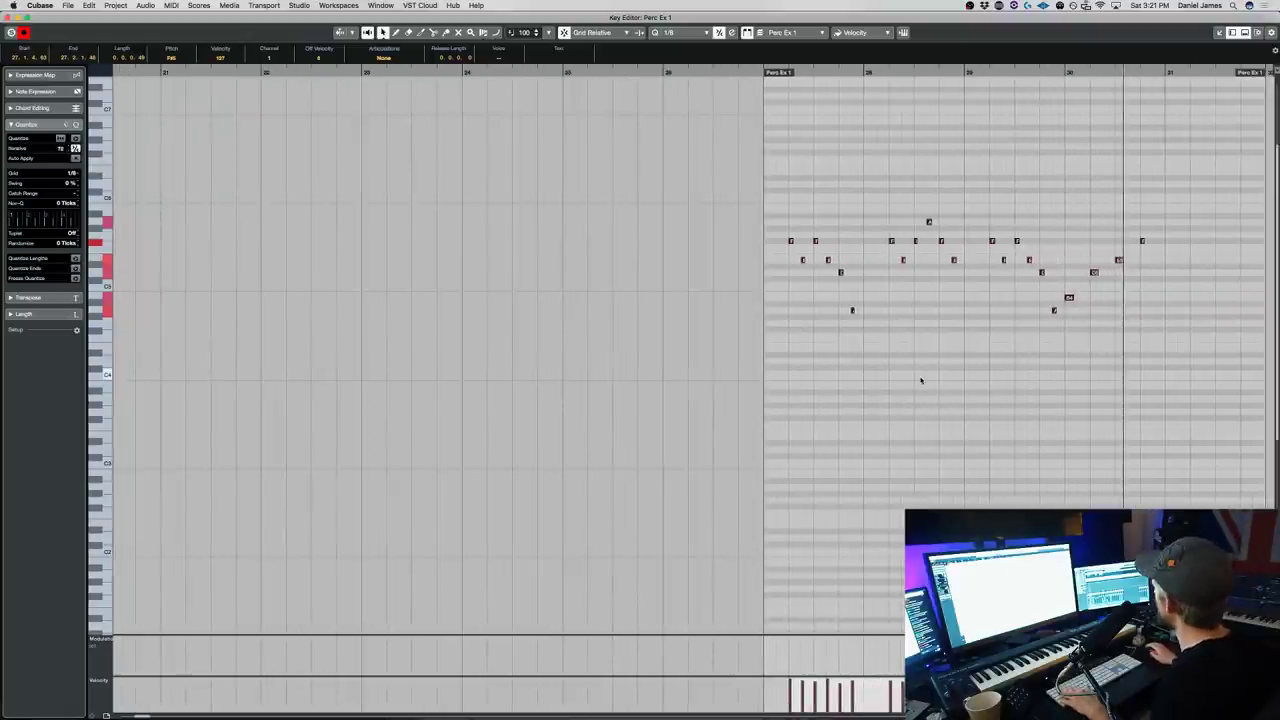
- Raise the last note of the Extra 1 phrase to A5 and copy the whole phrase four bars on, to bar 31
{"action": "left_click", "coordinate": [1149, 238]}
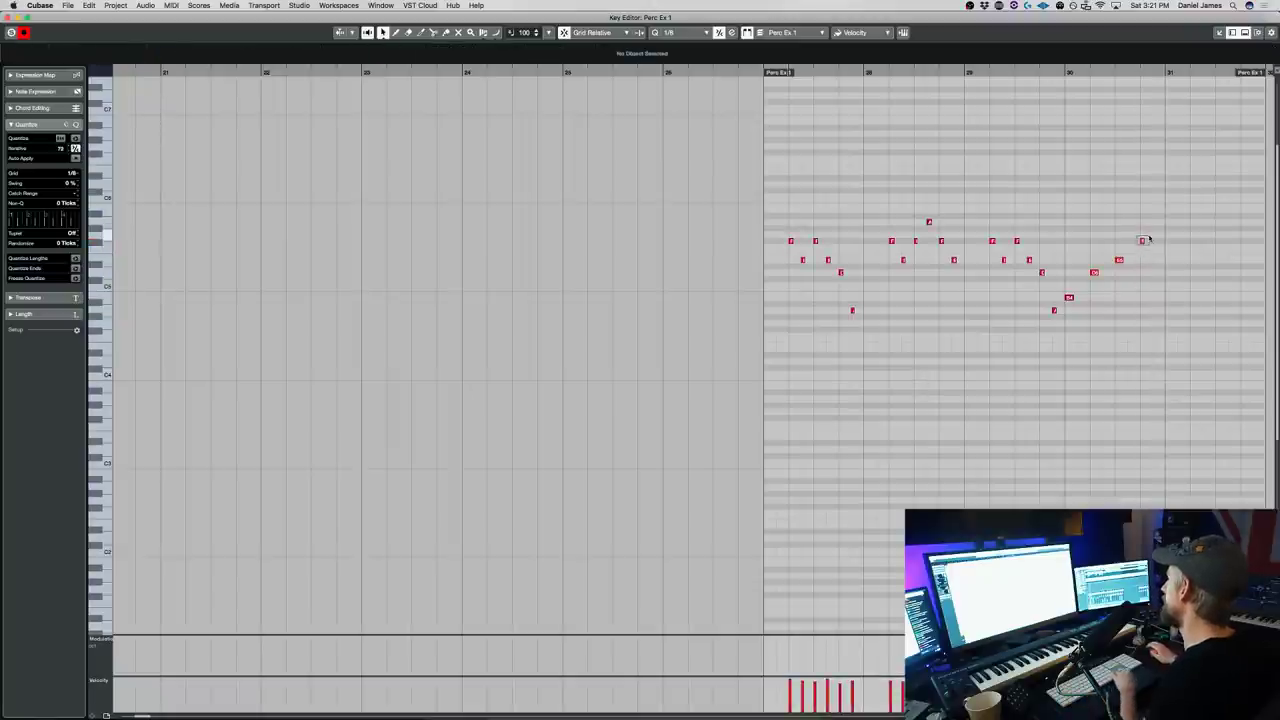
{"action": "left_click_drag", "start_coordinate": [1178, 380], "coordinate": [762, 165]}
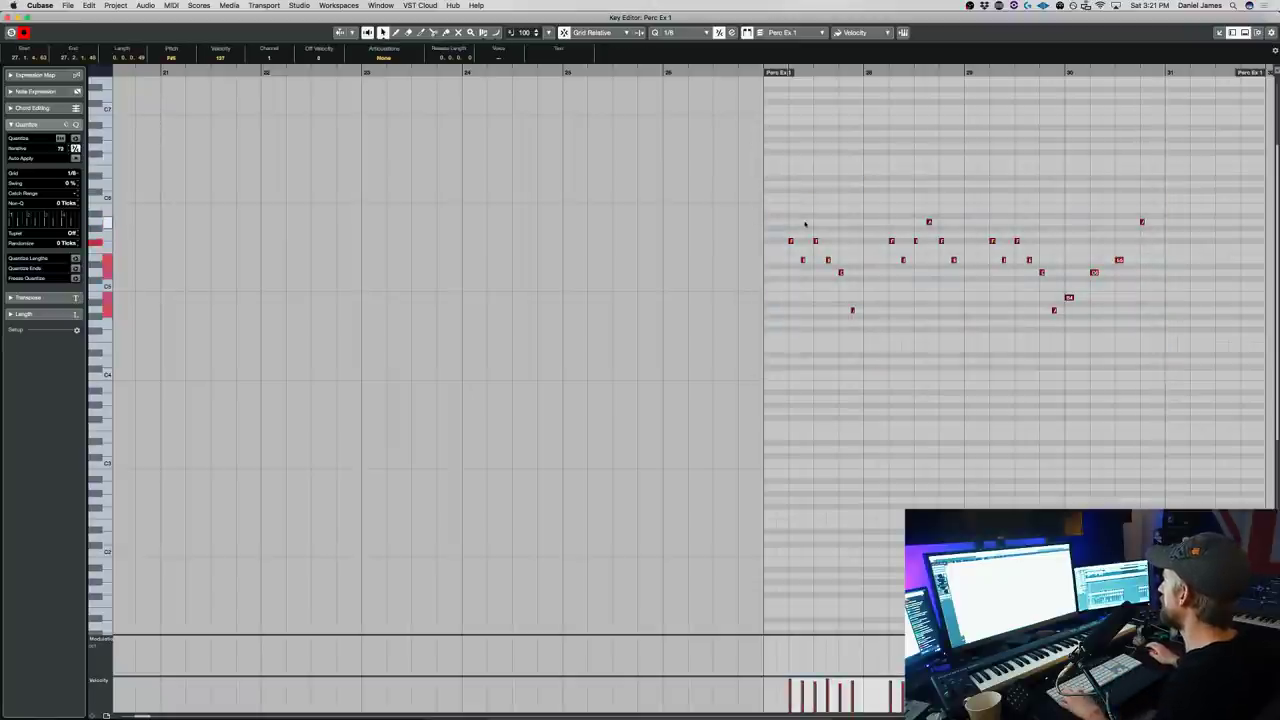
{"action": "left_click_drag", "start_coordinate": [792, 241], "coordinate": [1194, 246]}
{"action": "left_click", "coordinate": [718, 245]}
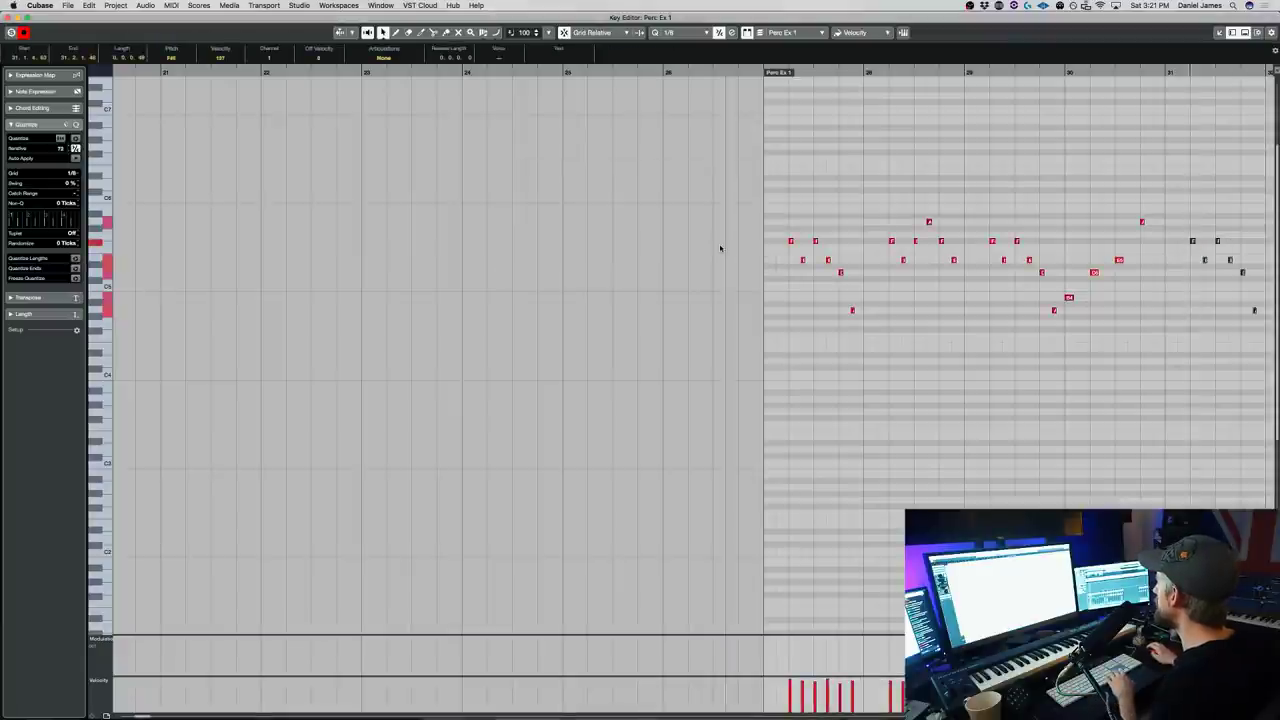
{"action": "key", "text": "Escape"}
- Move the extended Extra 1 part from bar 27 to bar 35 and audition it there, first soloed and again with the full mix
{"action": "scroll", "coordinate": [838, 282], "scroll_direction": "up", "scroll_amount": 3}
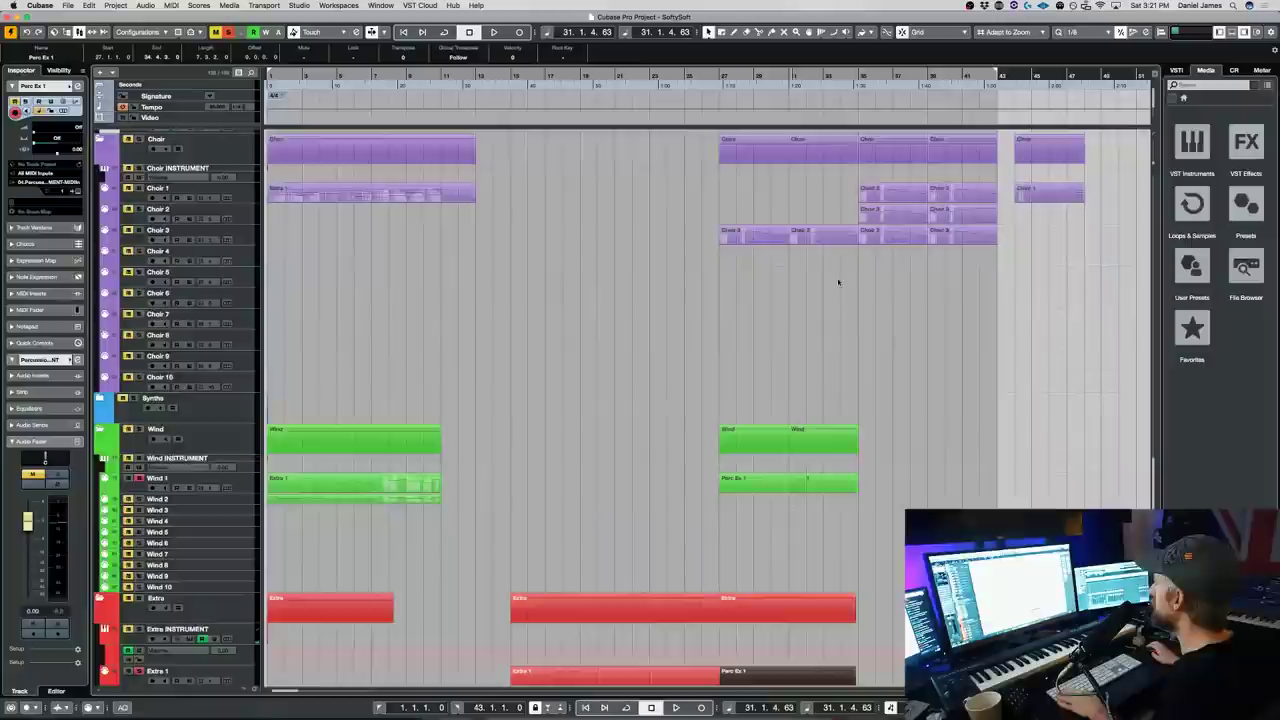
{"action": "scroll", "coordinate": [834, 284], "scroll_direction": "down", "scroll_amount": 4}
{"action": "left_click_drag", "start_coordinate": [763, 535], "coordinate": [897, 539]}
{"action": "key", "text": "l"}
{"action": "key", "text": "space"}
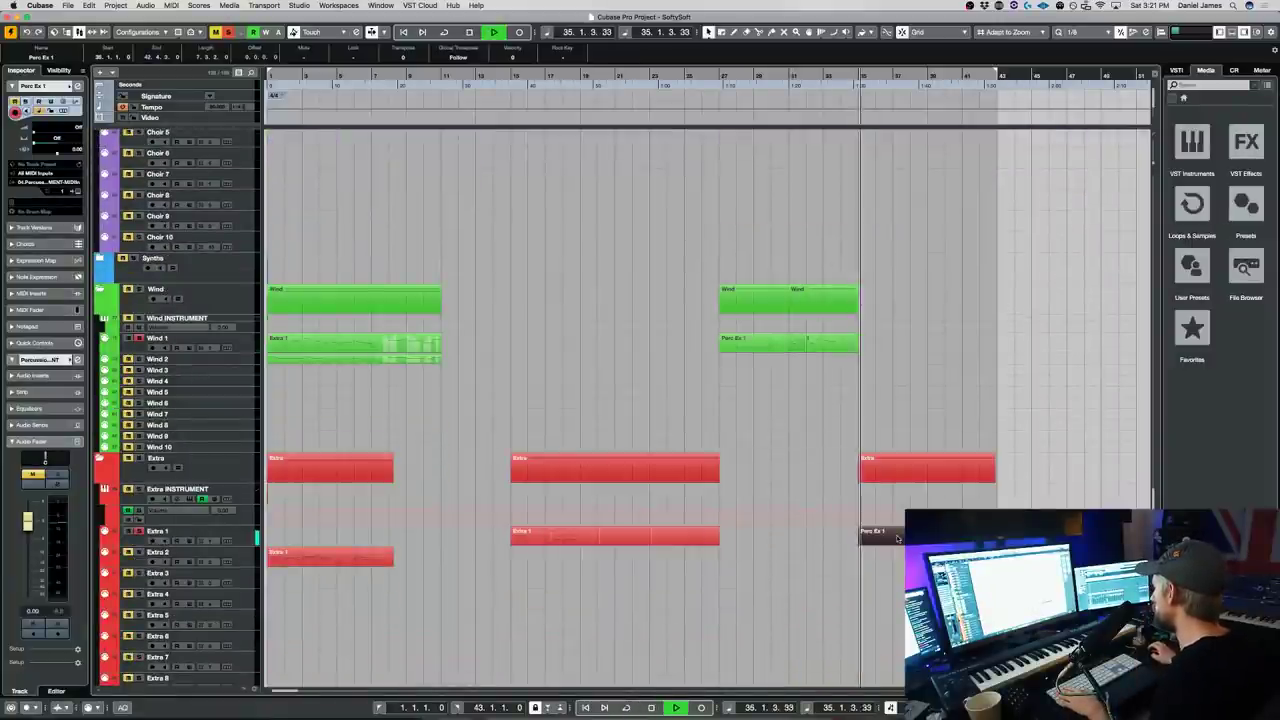
{"action": "key", "text": "space"}
{"action": "key", "text": "space"}
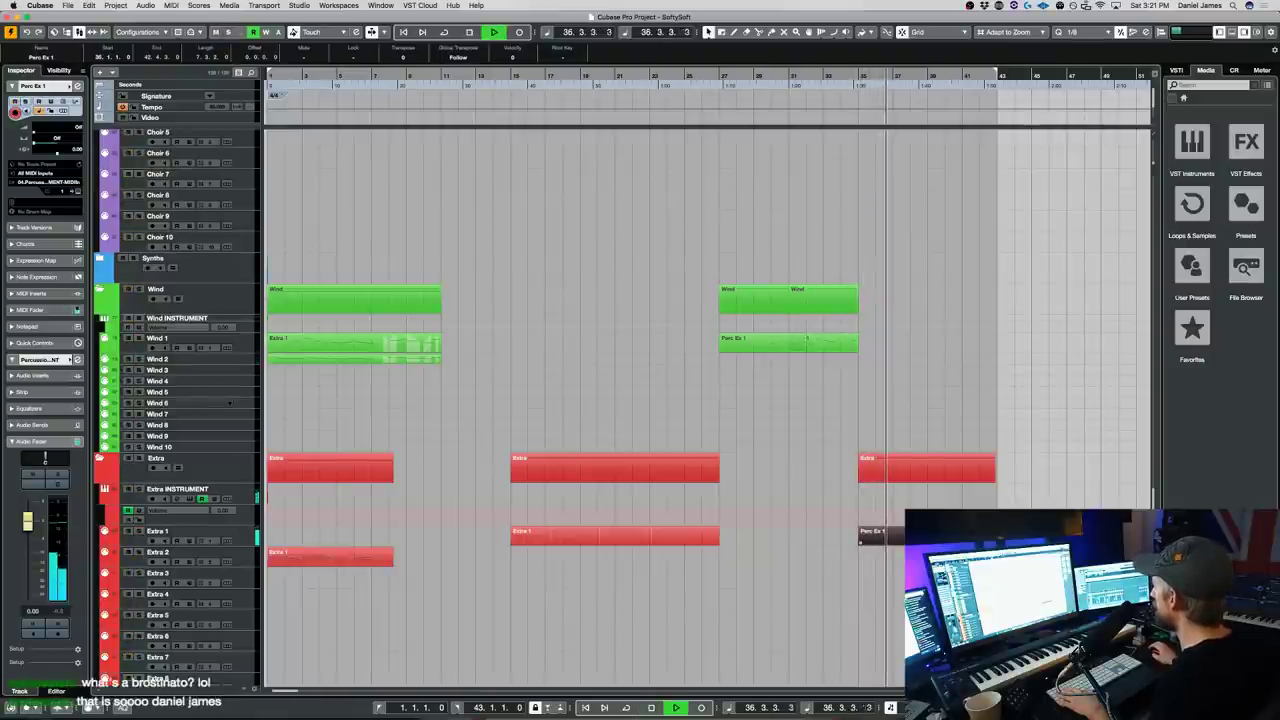
- Replace the Perc Ex 1 track's part at bar 35 with a copy of the Extra 1 part, transposed down one octave
{"action": "scroll", "coordinate": [903, 390], "scroll_direction": "up", "scroll_amount": 15}
{"action": "mouse_move", "coordinate": [900, 541]}
{"action": "left_mouse_down"}
{"action": "mouse_move", "coordinate": [903, 390]}
{"action": "mouse_move", "coordinate": [899, 589]}
{"action": "mouse_move", "coordinate": [899, 565]}
{"action": "left_mouse_up"}
{"action": "left_click", "coordinate": [899, 566]}
{"action": "key", "text": "Delete"}
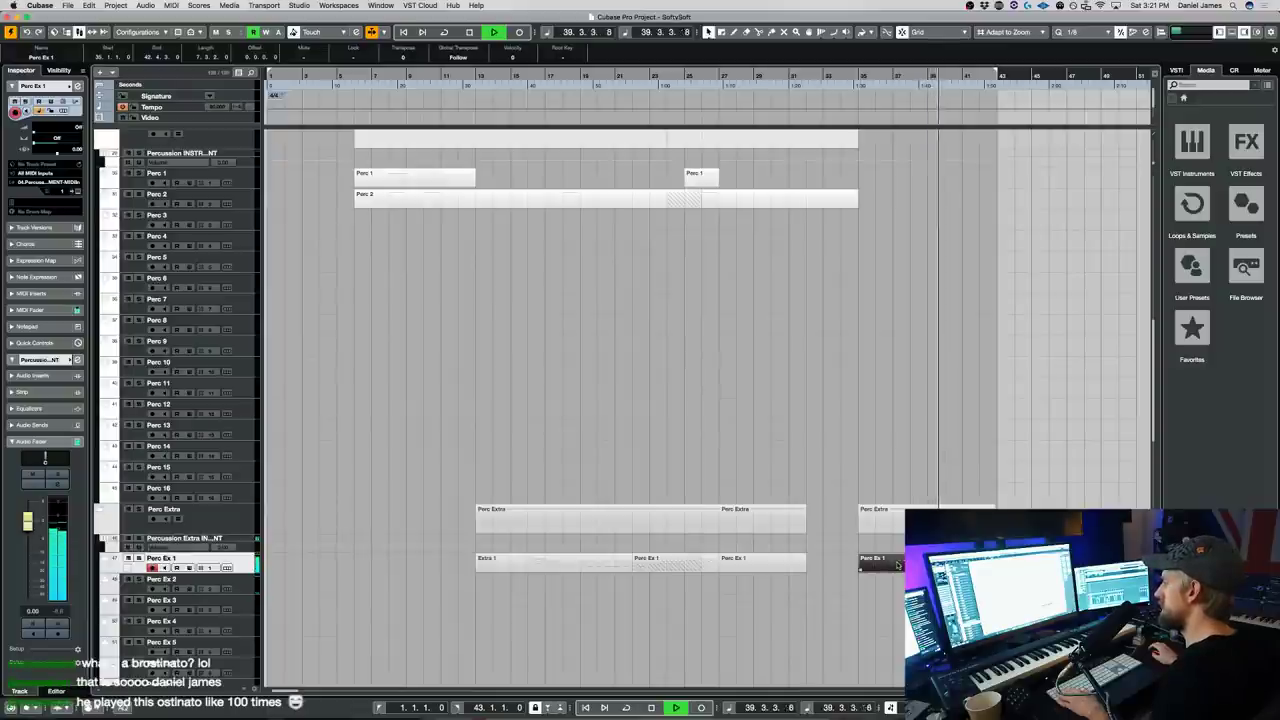
{"action": "double_click", "coordinate": [898, 566]}
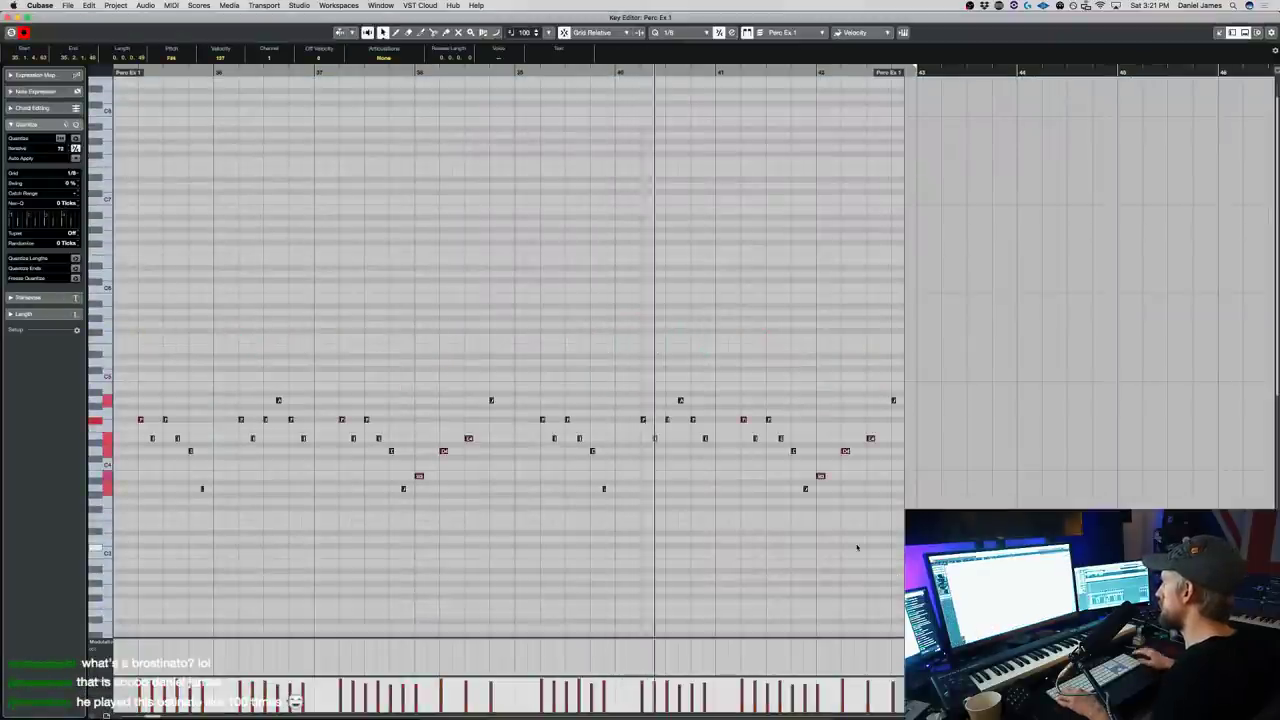
{"action": "key", "text": "Return"}
- Examine the notes of the Extra 1 part at bar 35 in the Key Editor
{"action": "scroll", "coordinate": [857, 524], "scroll_direction": "down", "scroll_amount": 10}
{"action": "scroll", "coordinate": [874, 534], "scroll_direction": "down", "scroll_amount": 5}
{"action": "double_click", "coordinate": [876, 565]}
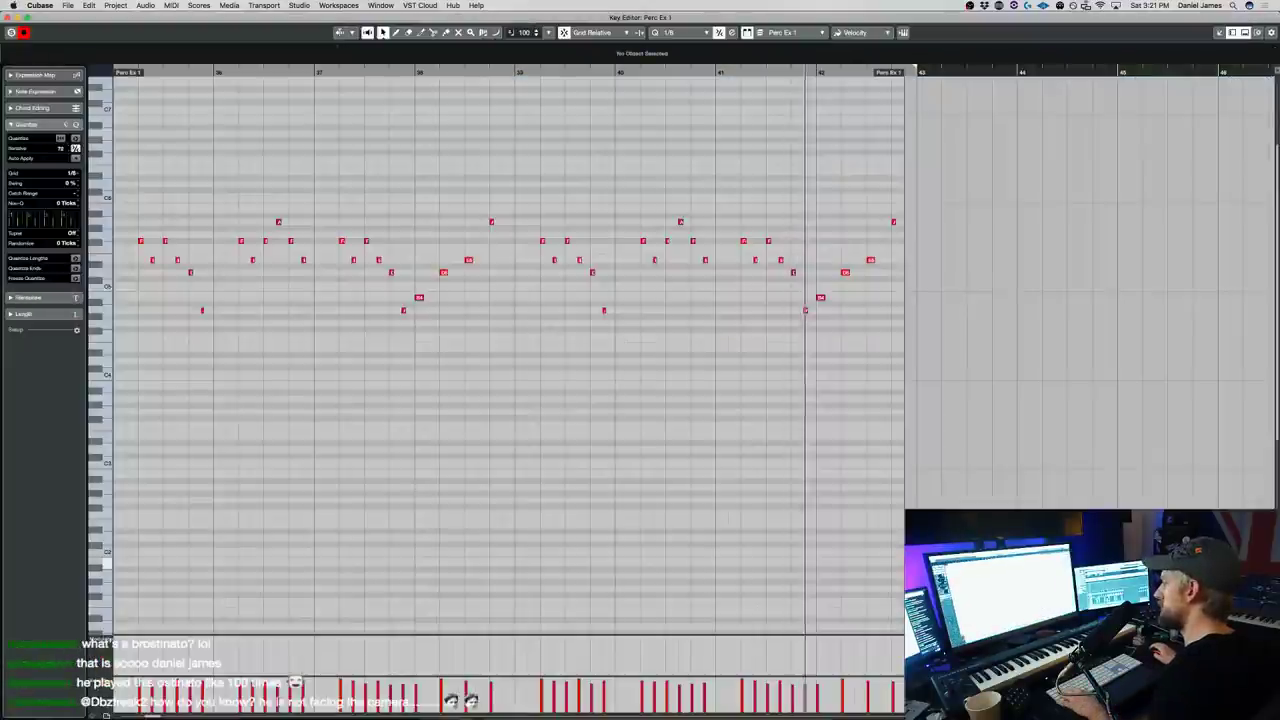
{"action": "key", "text": "Return"}
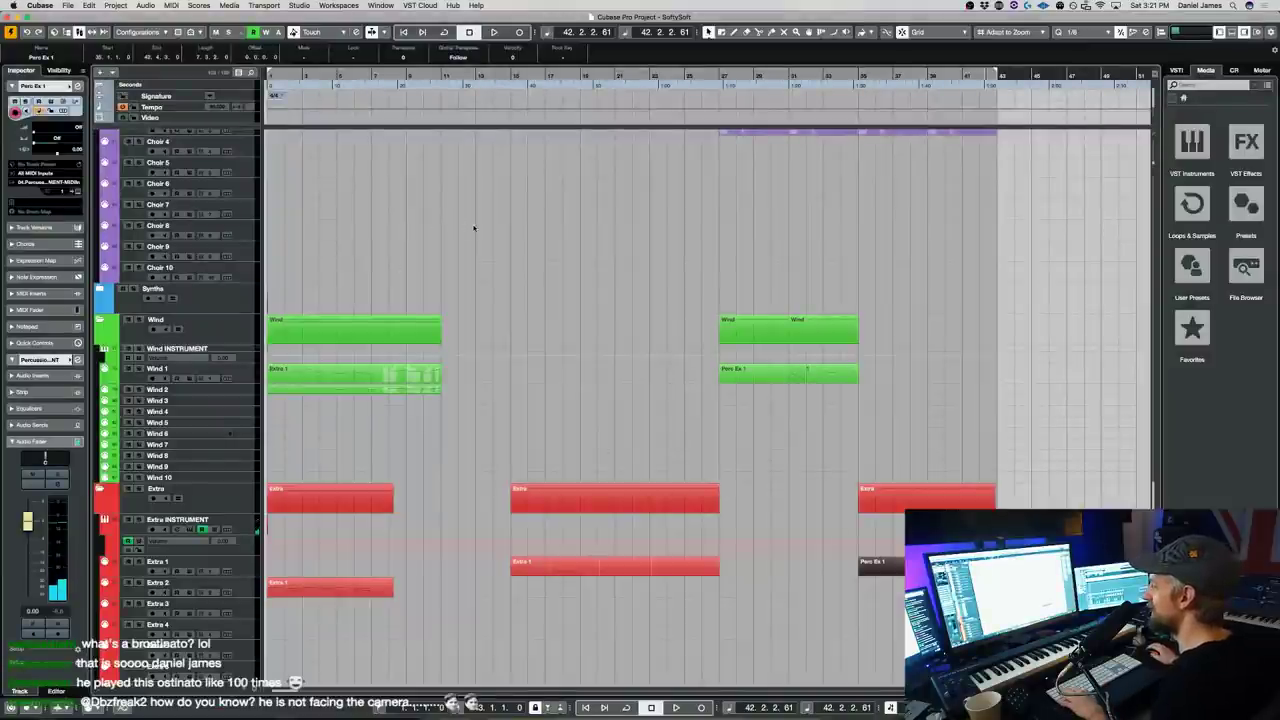
- Load the CSS (Classic Legato) 1st Violins patch into the Strings instrument's Kontakt and have the Strings 6 track ready for playing
{"action": "scroll", "coordinate": [676, 378], "scroll_direction": "down", "scroll_amount": 5}
{"action": "scroll", "coordinate": [300, 225], "scroll_direction": "up", "scroll_amount": 10}
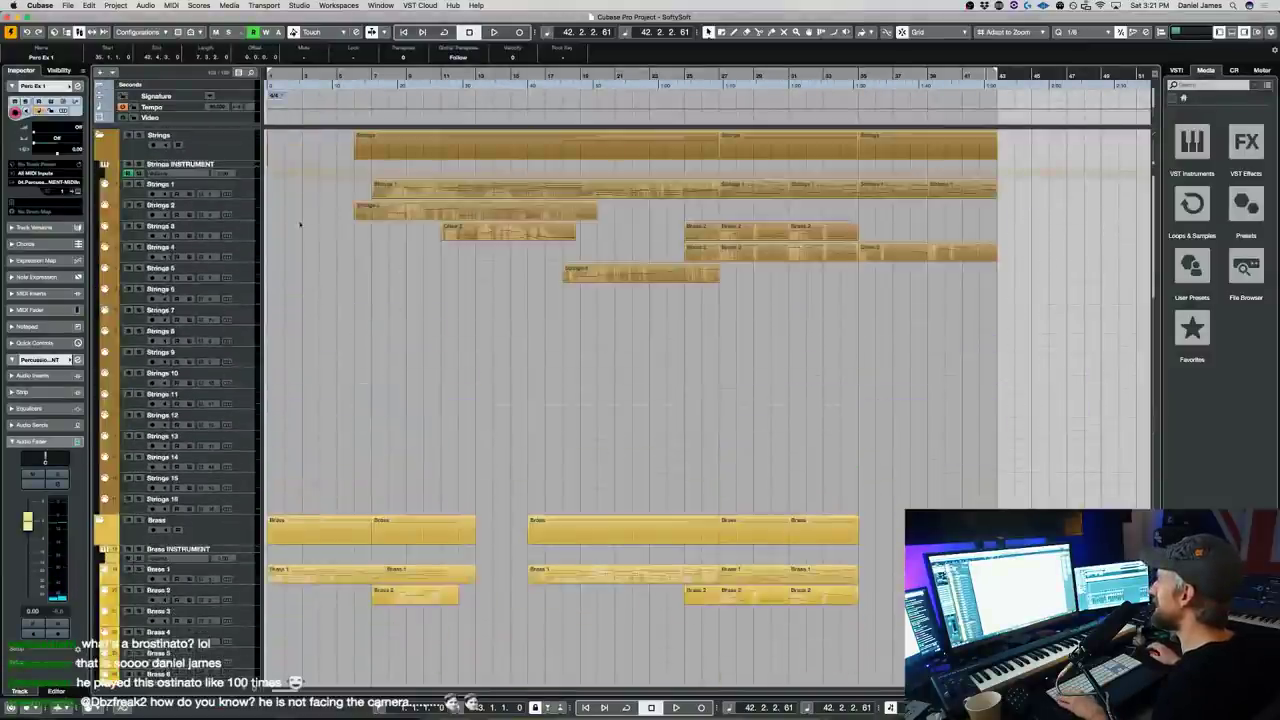
{"action": "left_click", "coordinate": [239, 279]}
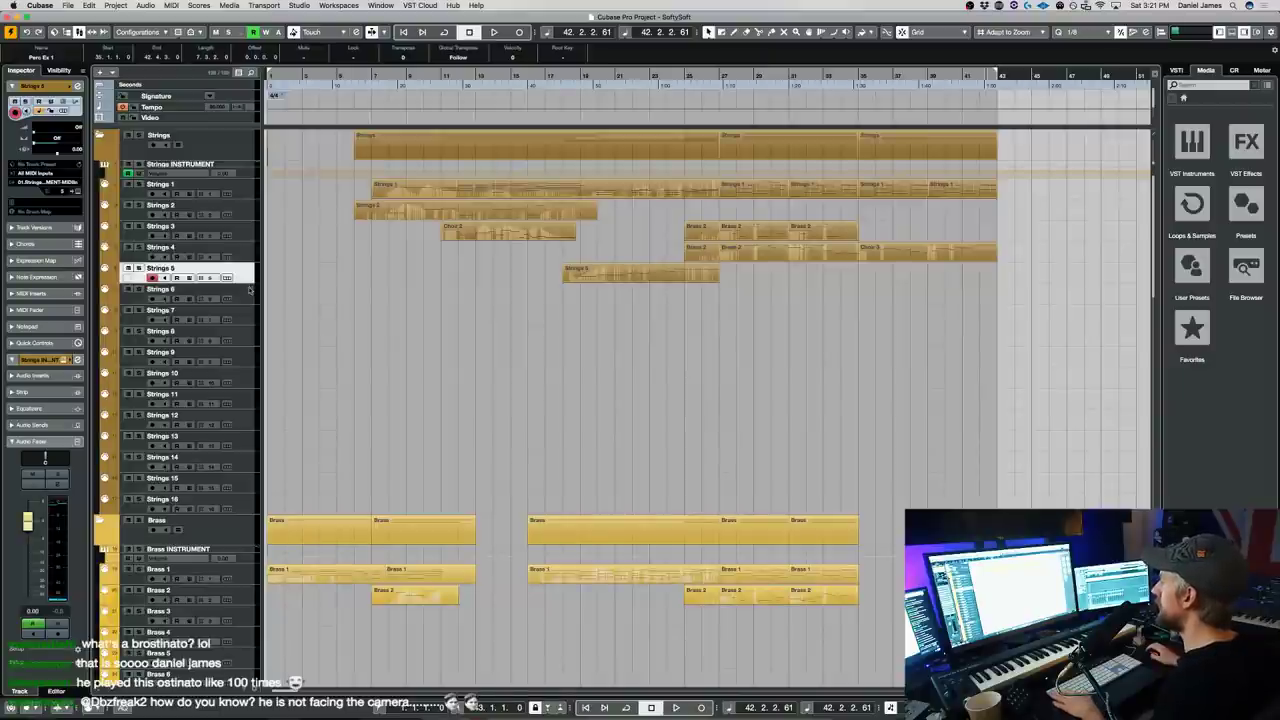
{"action": "left_click", "coordinate": [249, 289]}
{"action": "key", "text": "e"}
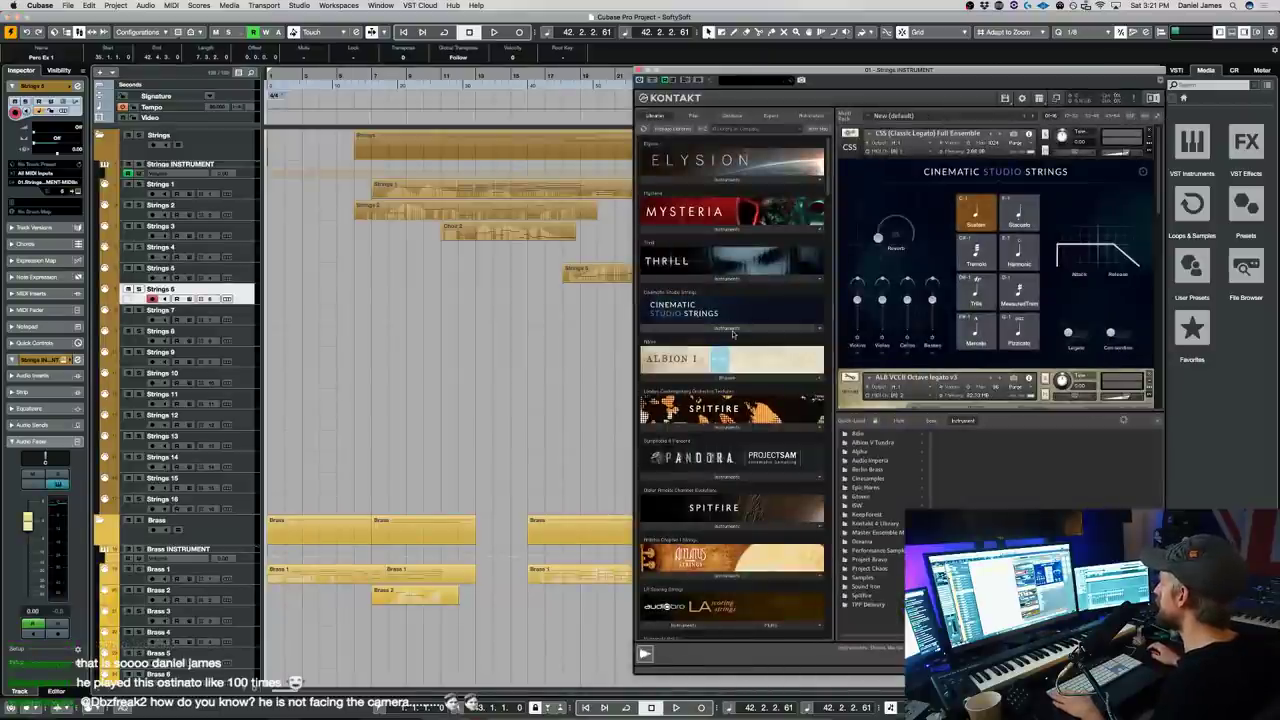
{"action": "left_click", "coordinate": [729, 330]}
{"action": "double_click", "coordinate": [723, 349]}
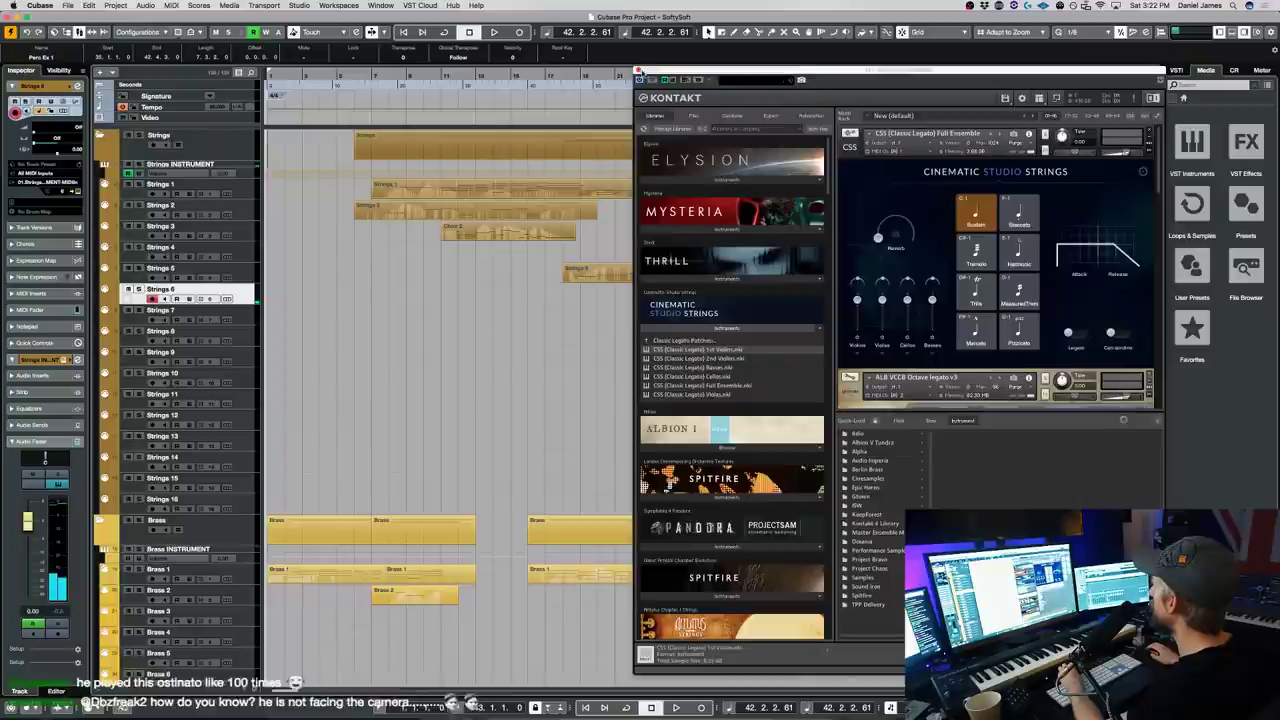
{"action": "left_click", "coordinate": [639, 71]}
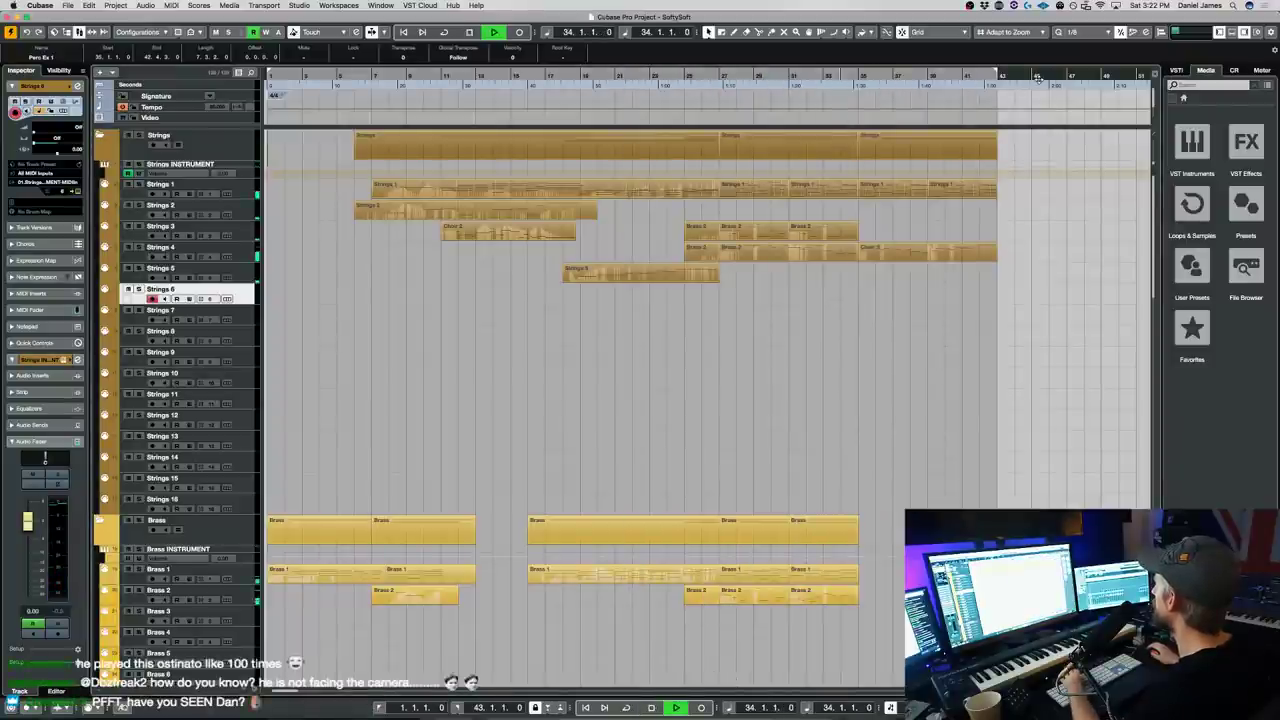
{"action": "key", "text": "KP_Multiply"}
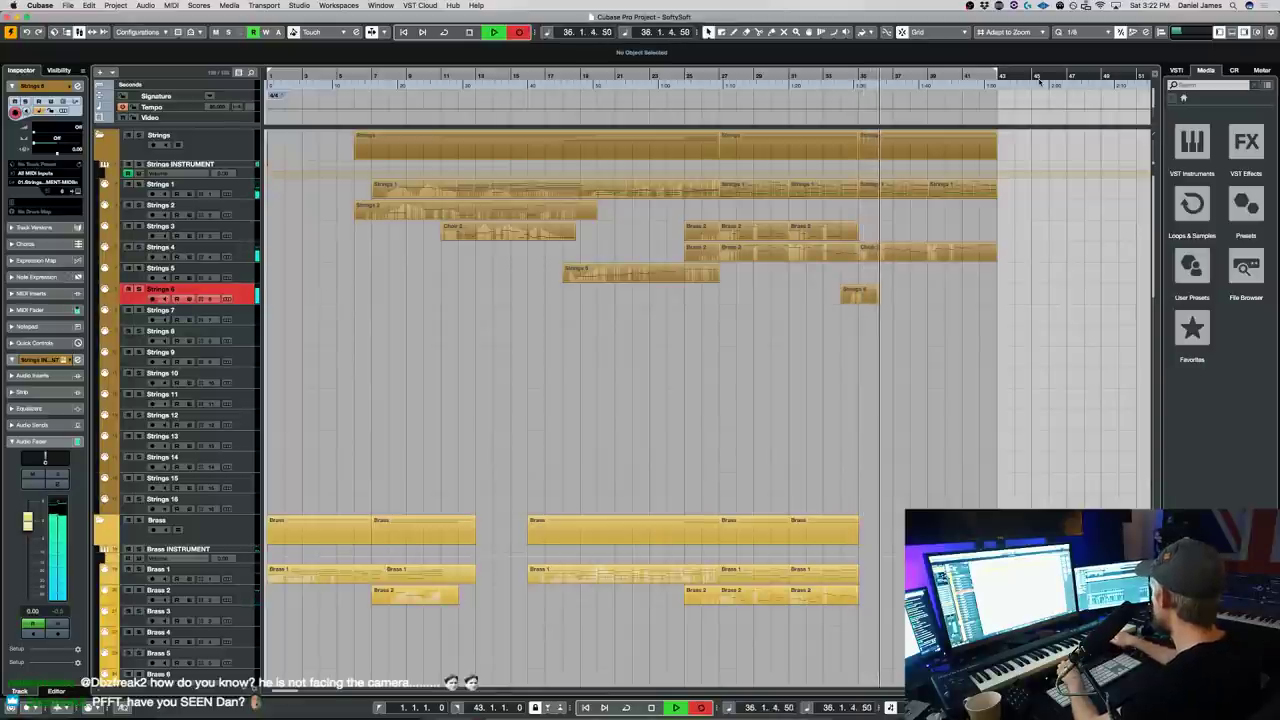
{"action": "key", "text": "space"}
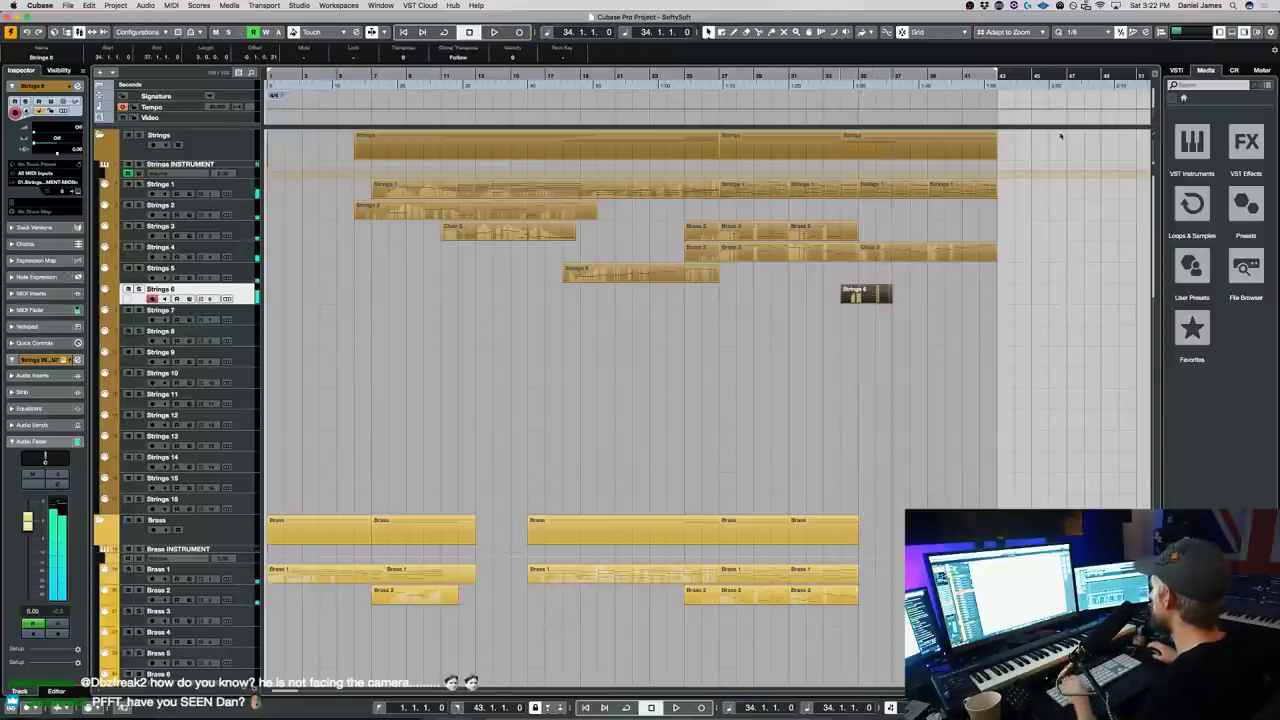
{"action": "key", "text": "Delete"}
- Copy the Extra 1 track's part at bar 35 onto the Strings 6 track and audition it soloed
{"action": "scroll", "coordinate": [878, 298], "scroll_direction": "down", "scroll_amount": 20}
{"action": "double_click", "coordinate": [897, 456]}
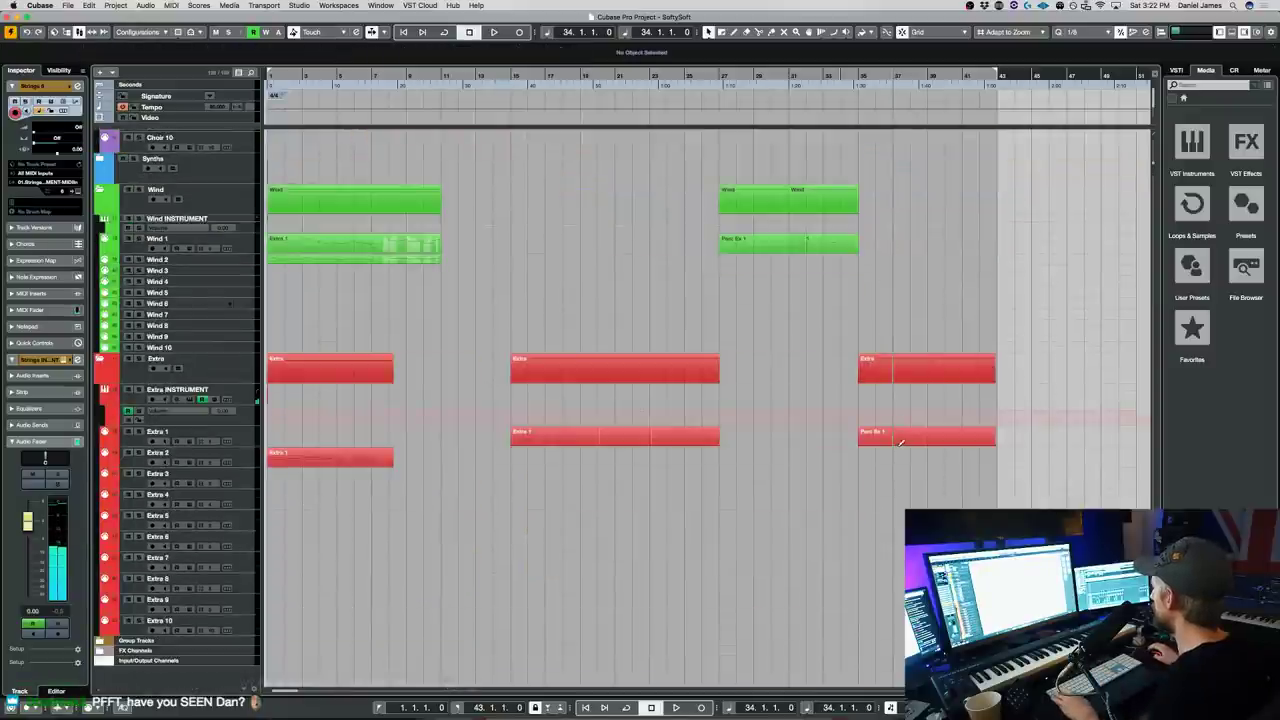
{"action": "left_click_drag", "start_coordinate": [897, 440], "coordinate": [893, 297]}
{"action": "scroll", "coordinate": [897, 300], "scroll_direction": "up", "scroll_amount": 20}
{"action": "key", "text": "space"}
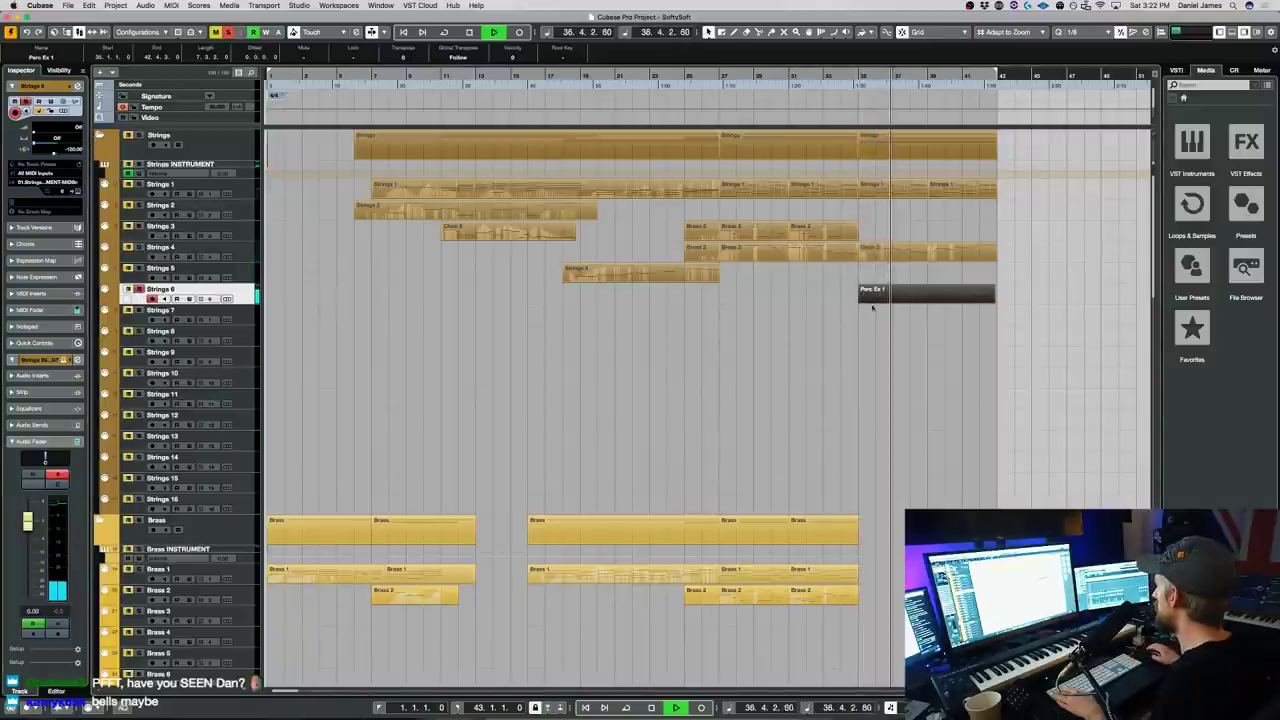
- Try the copied part on Strings 5, checking the Kontakt patches and the part's notes, and return it to Strings 6
{"action": "left_click_drag", "start_coordinate": [892, 295], "coordinate": [892, 278]}
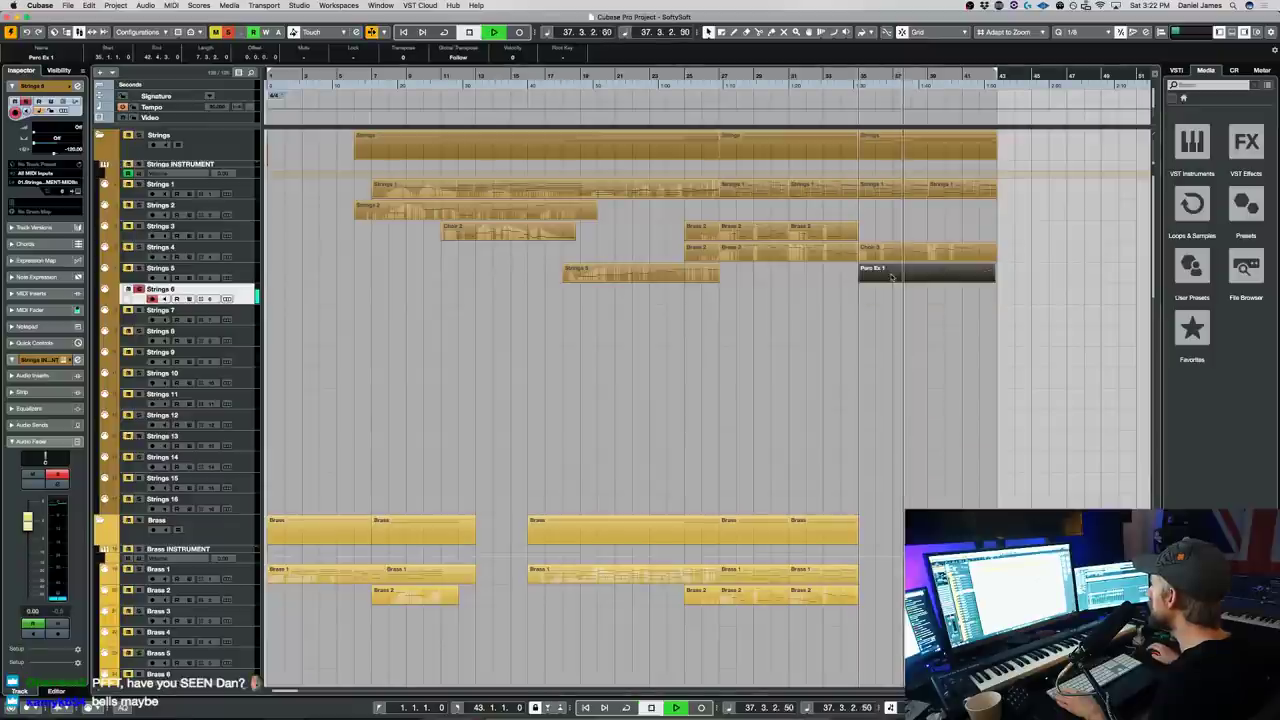
{"action": "key", "text": "e"}
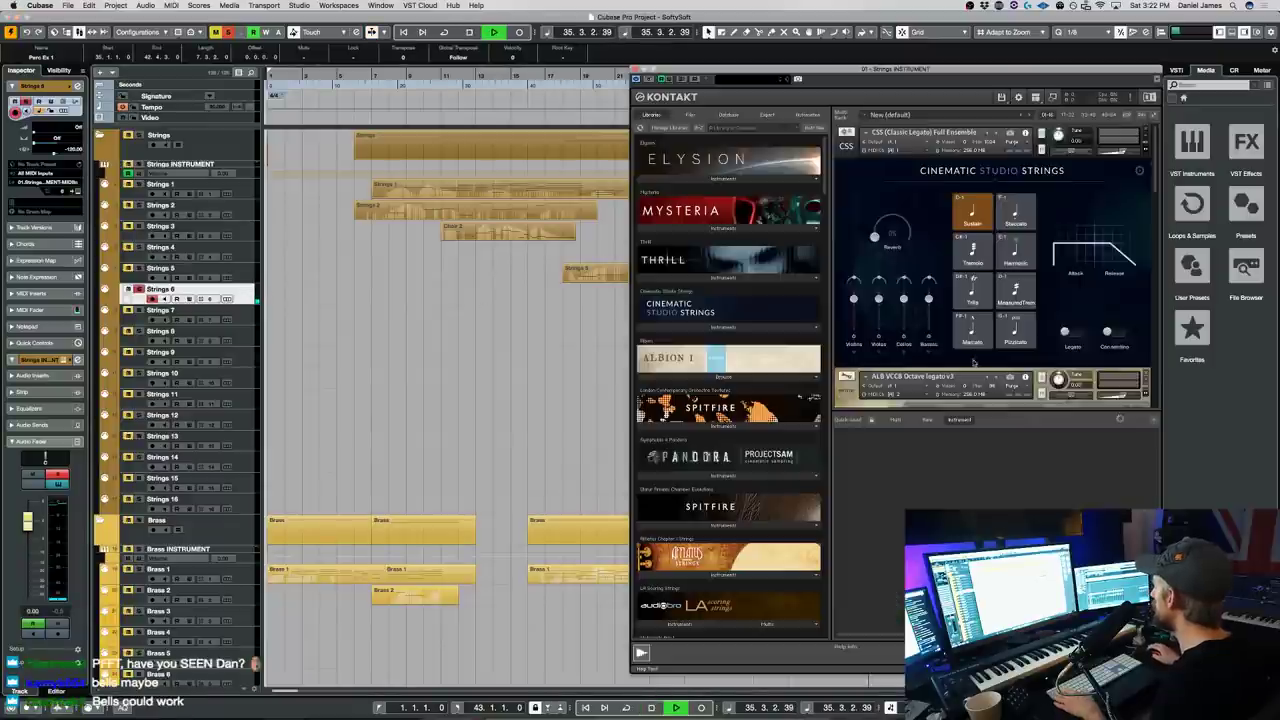
{"action": "scroll", "coordinate": [990, 343], "scroll_direction": "down", "scroll_amount": 10}
{"action": "scroll", "coordinate": [989, 343], "scroll_direction": "down", "scroll_amount": 3}
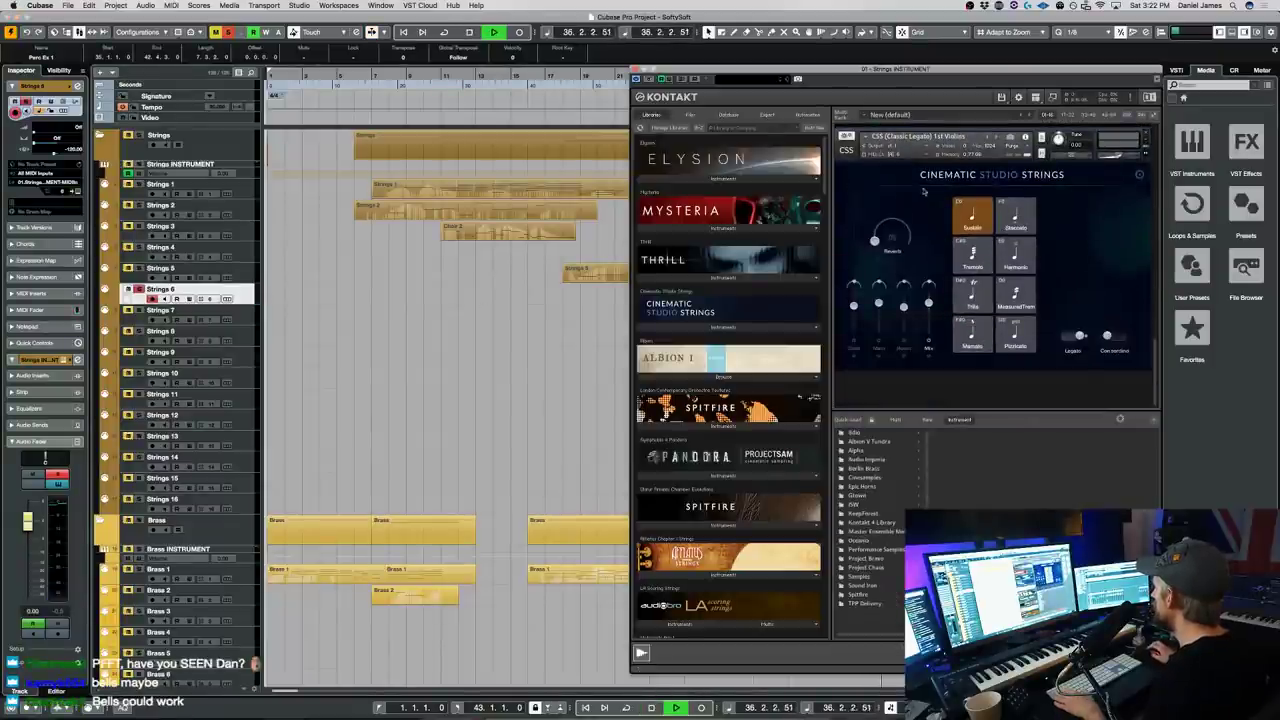
{"action": "left_click", "coordinate": [634, 69]}
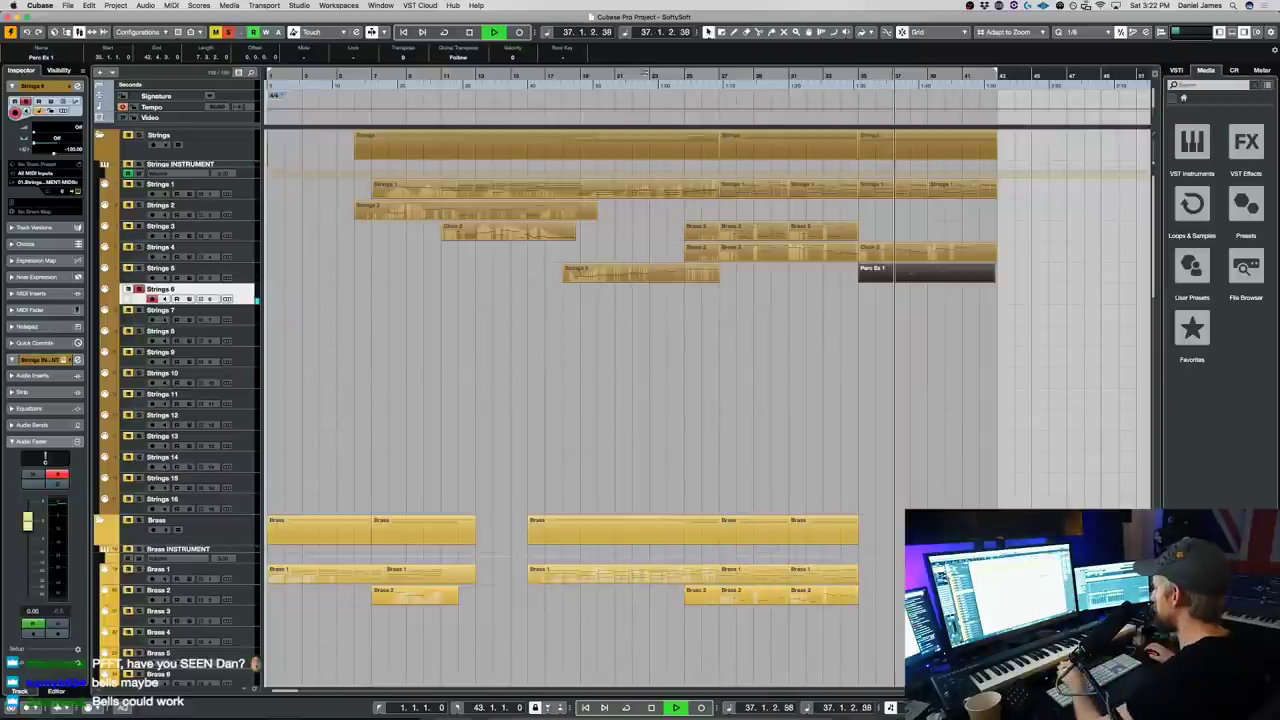
{"action": "double_click", "coordinate": [930, 270]}
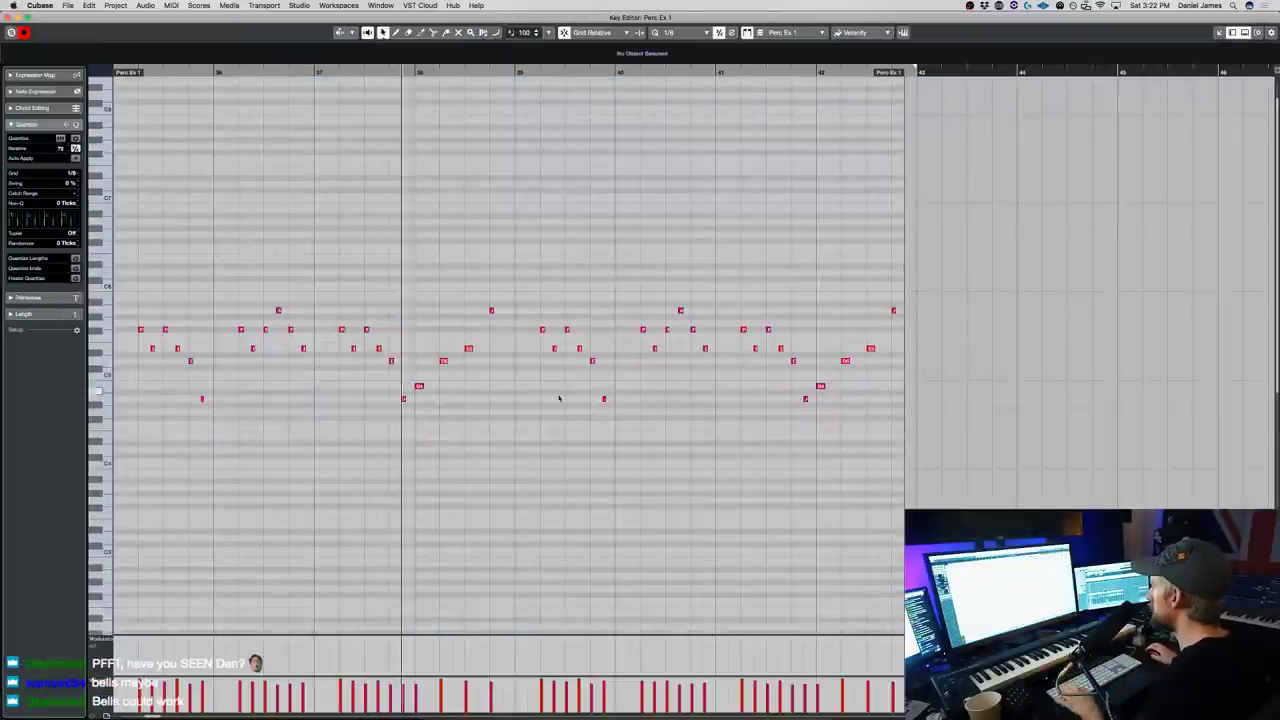
{"action": "key", "text": "space"}
{"action": "key", "text": "Return"}
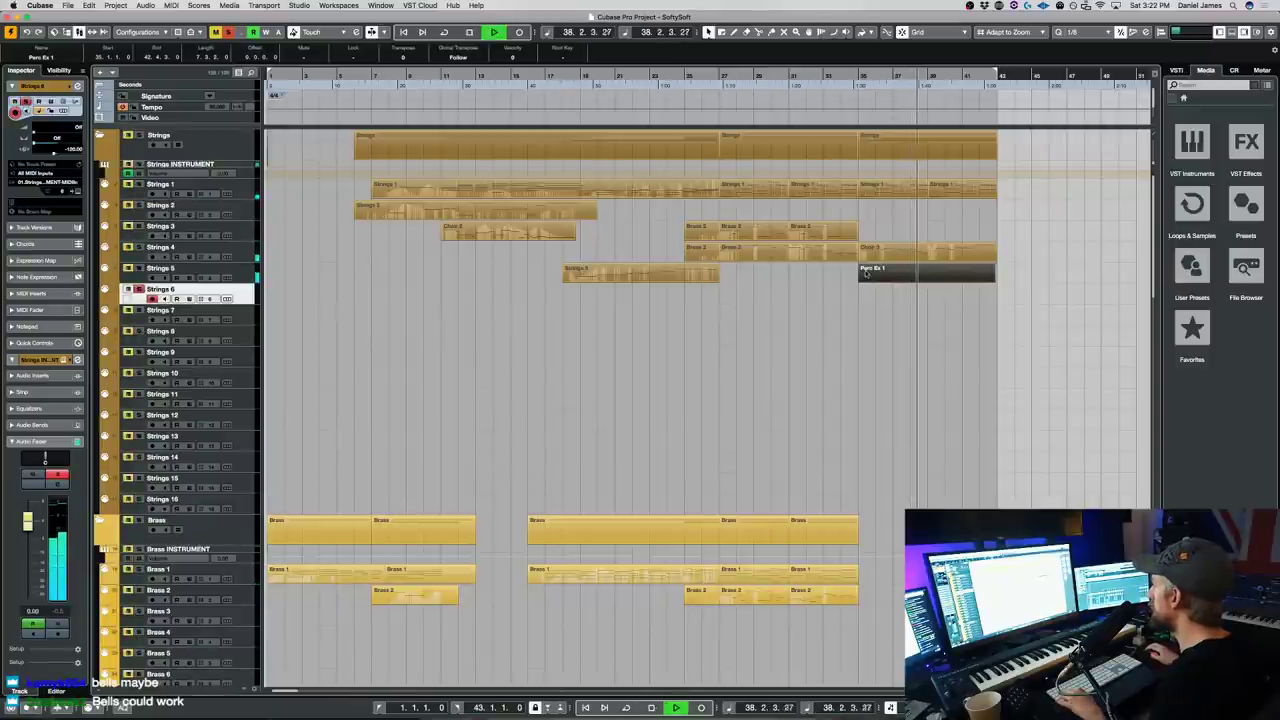
{"action": "left_click_drag", "start_coordinate": [871, 287], "coordinate": [871, 296]}
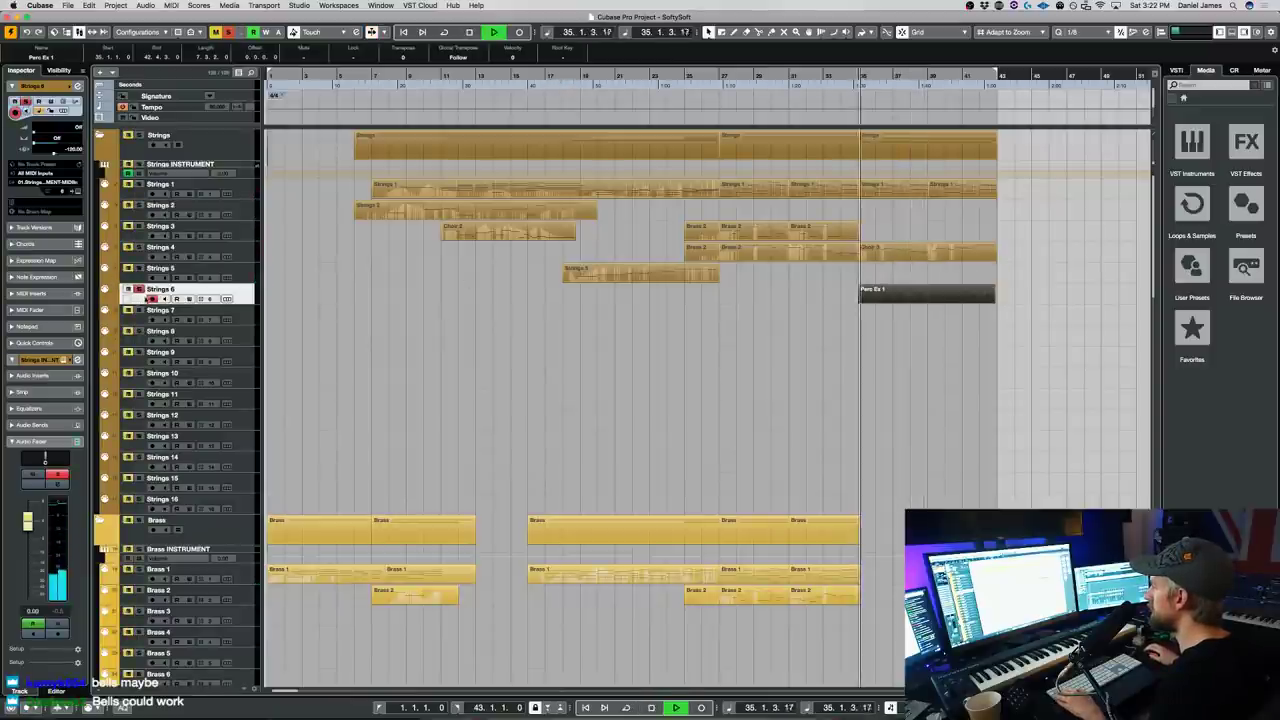
- Extend all notes of the Strings 6 part to legato, add a high modulation value at its start and audition the result
{"action": "double_click", "coordinate": [943, 291]}
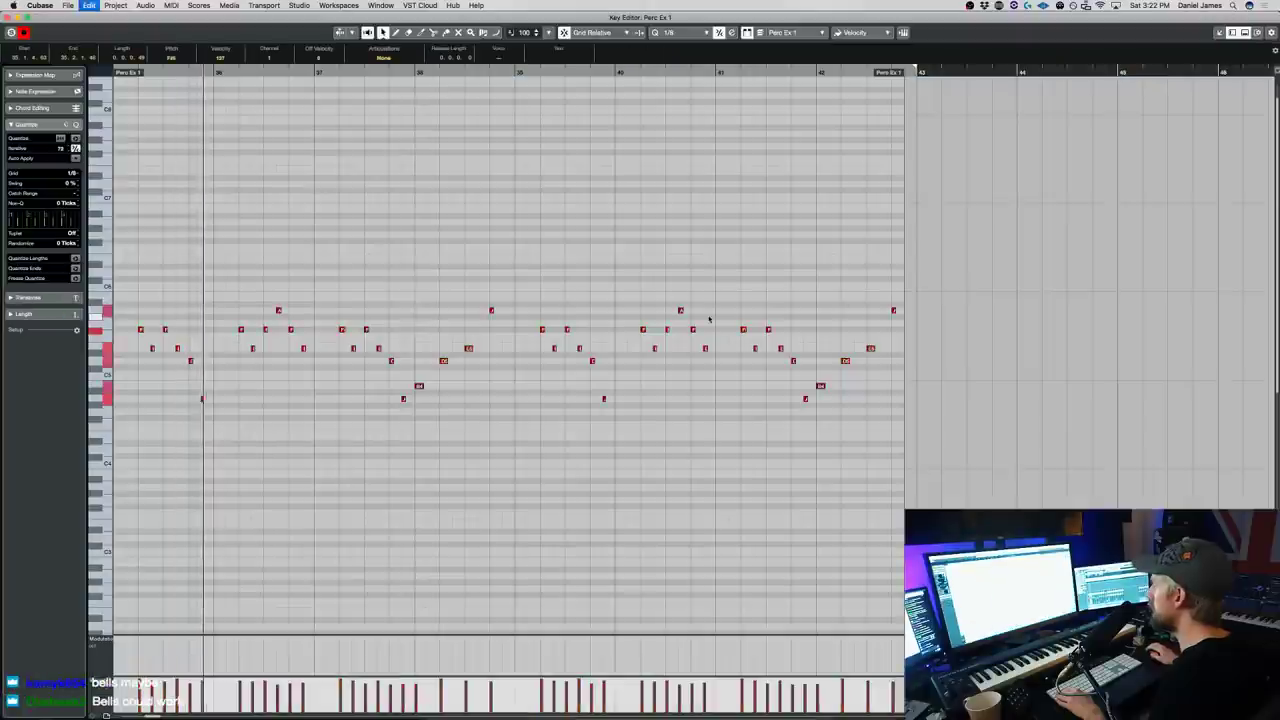
{"action": "key", "text": "super+l"}
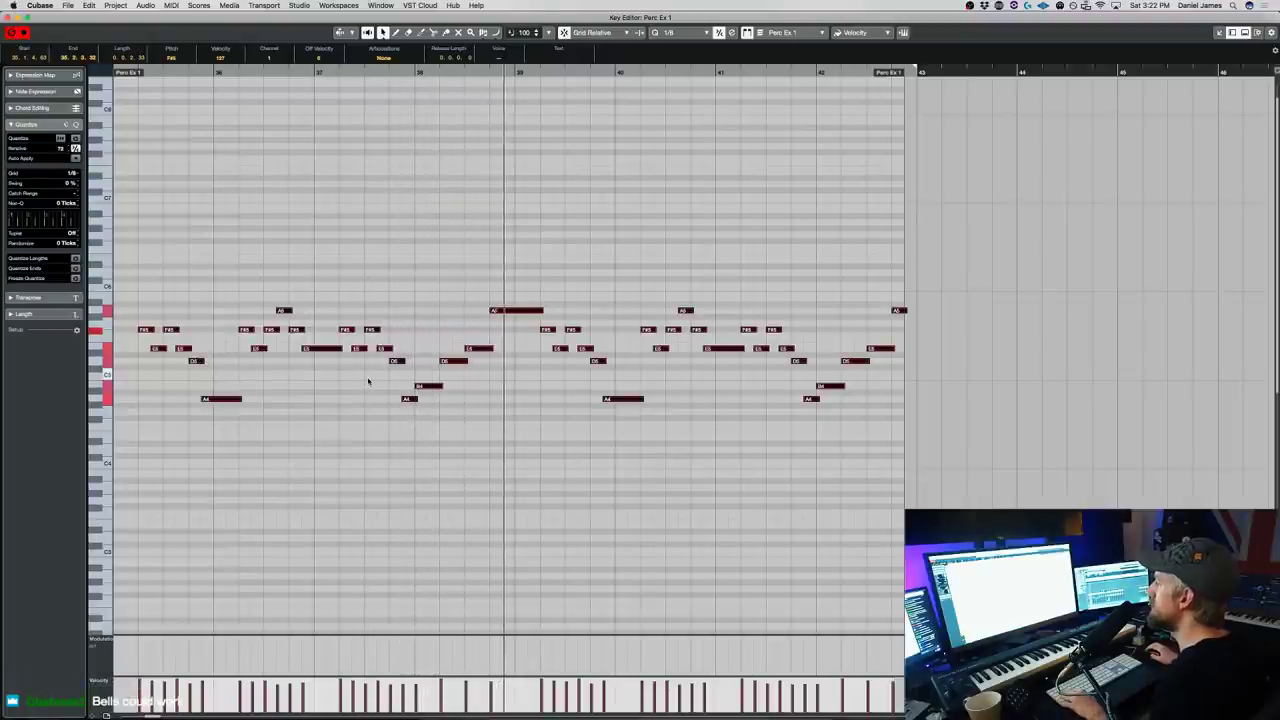
{"action": "left_click", "coordinate": [157, 70]}
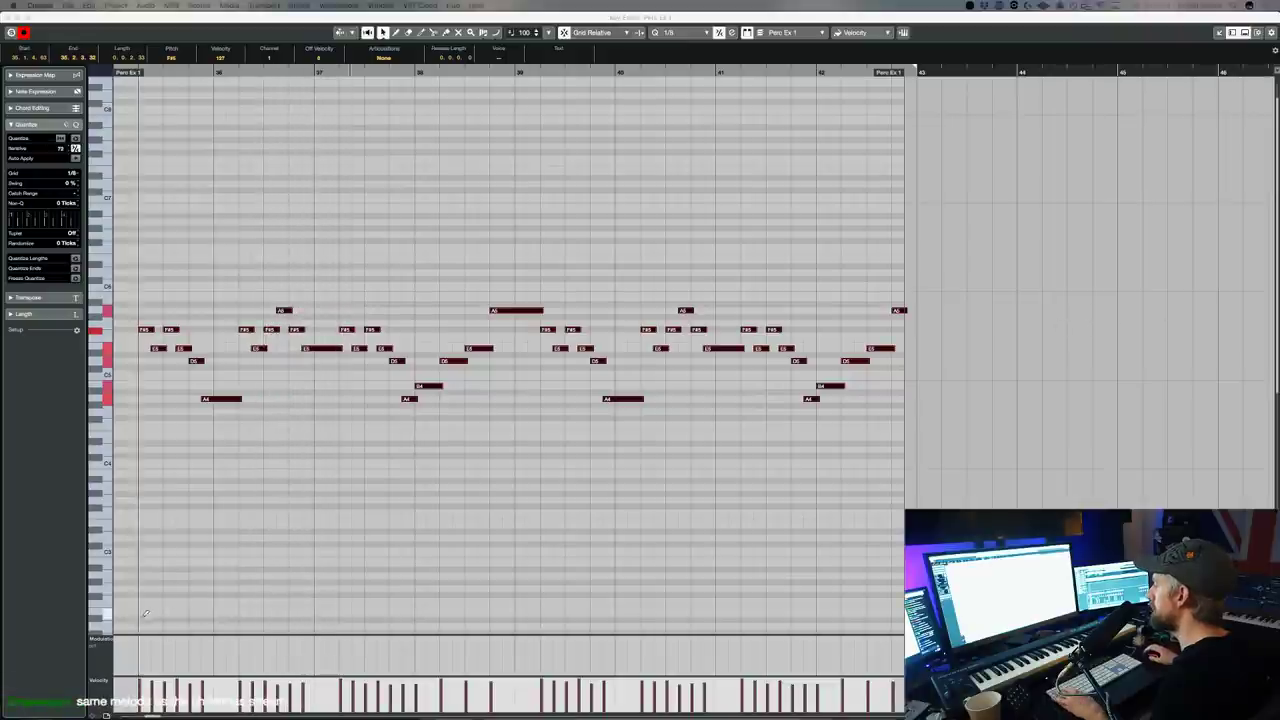
{"action": "left_click", "coordinate": [118, 638]}
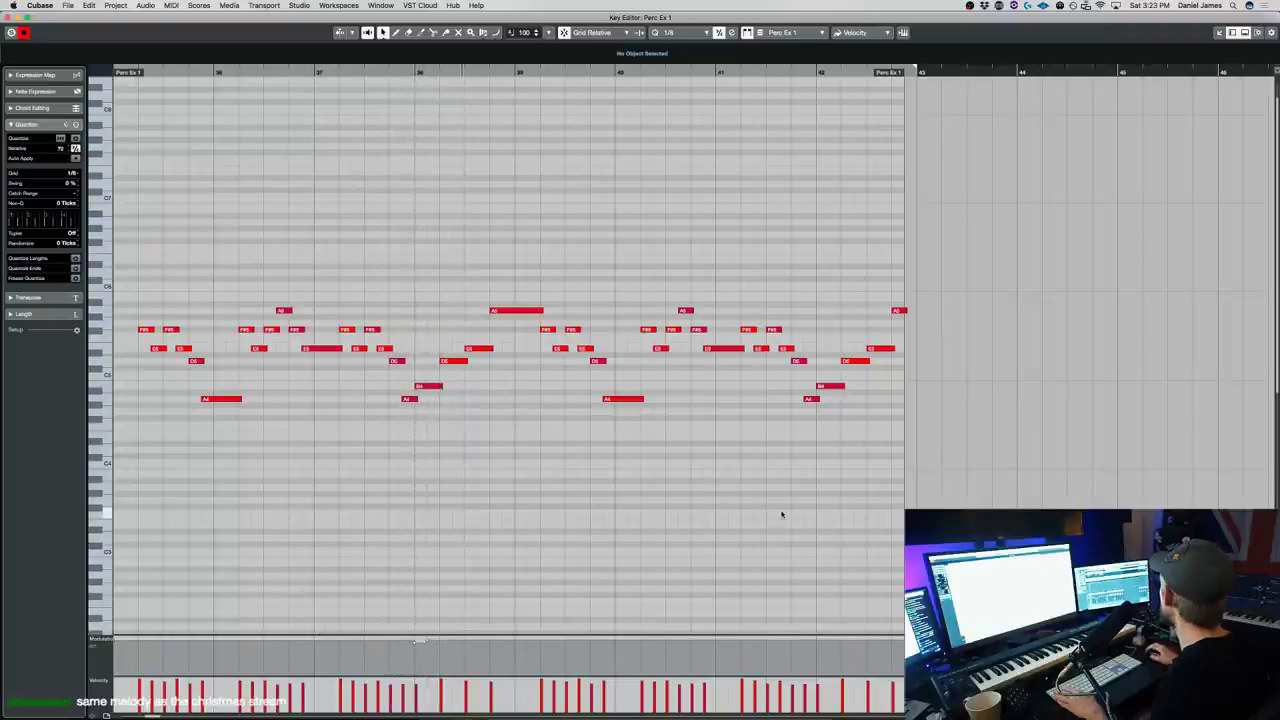
{"action": "key", "text": "space"}
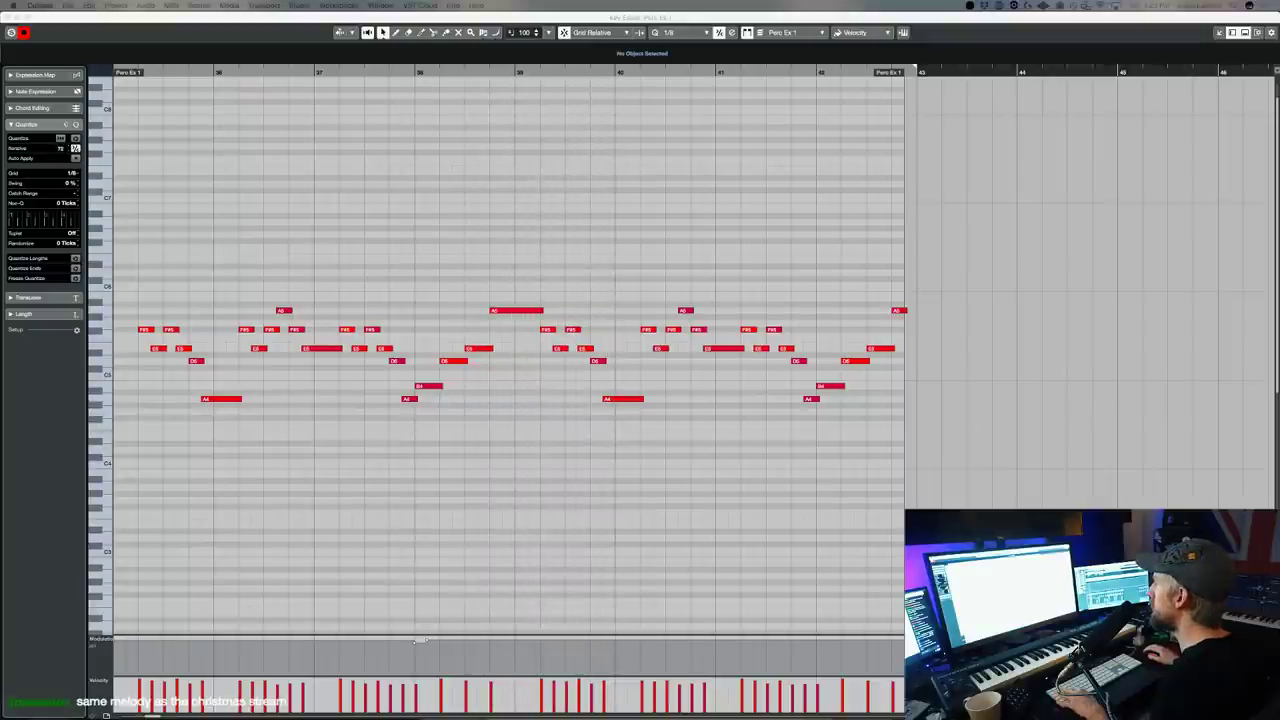
{"action": "left_click", "coordinate": [350, 223]}
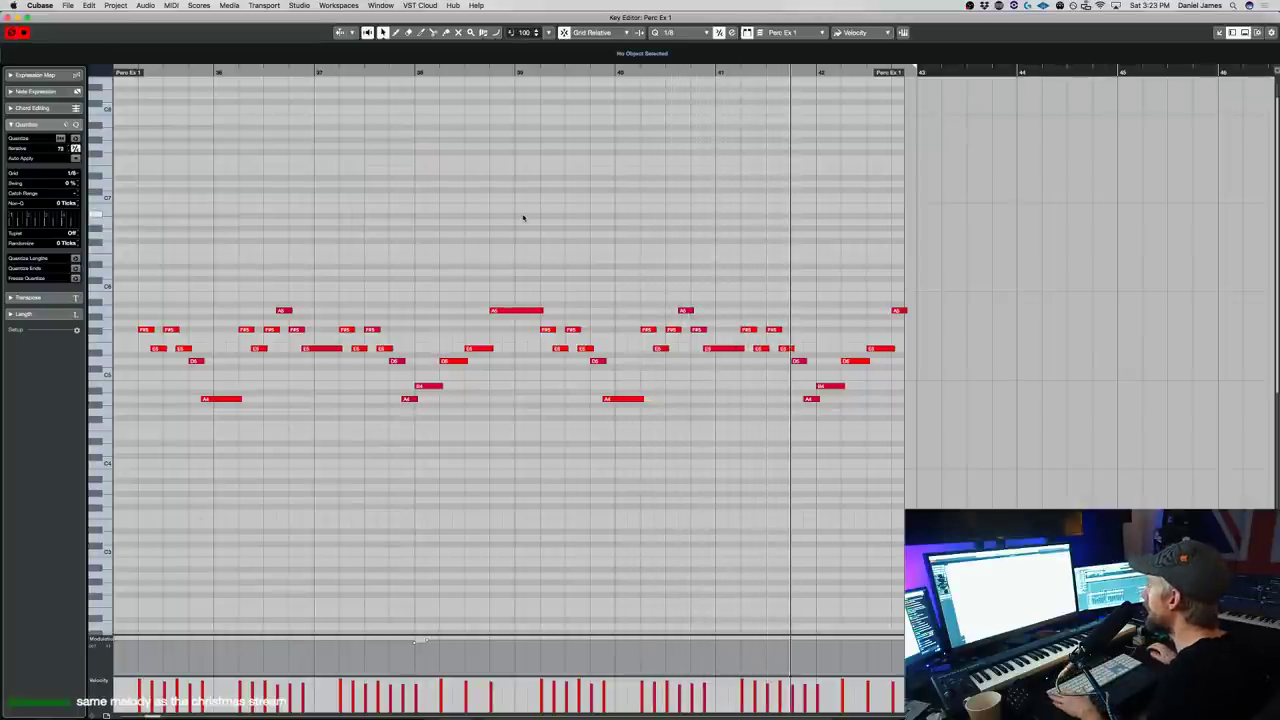
- Check the 1st Violins patch during playback and transpose all notes of the Strings 6 part down one octave
{"action": "key", "text": "F11"}
{"action": "scroll", "coordinate": [1072, 312], "scroll_direction": "down", "scroll_amount": 10}
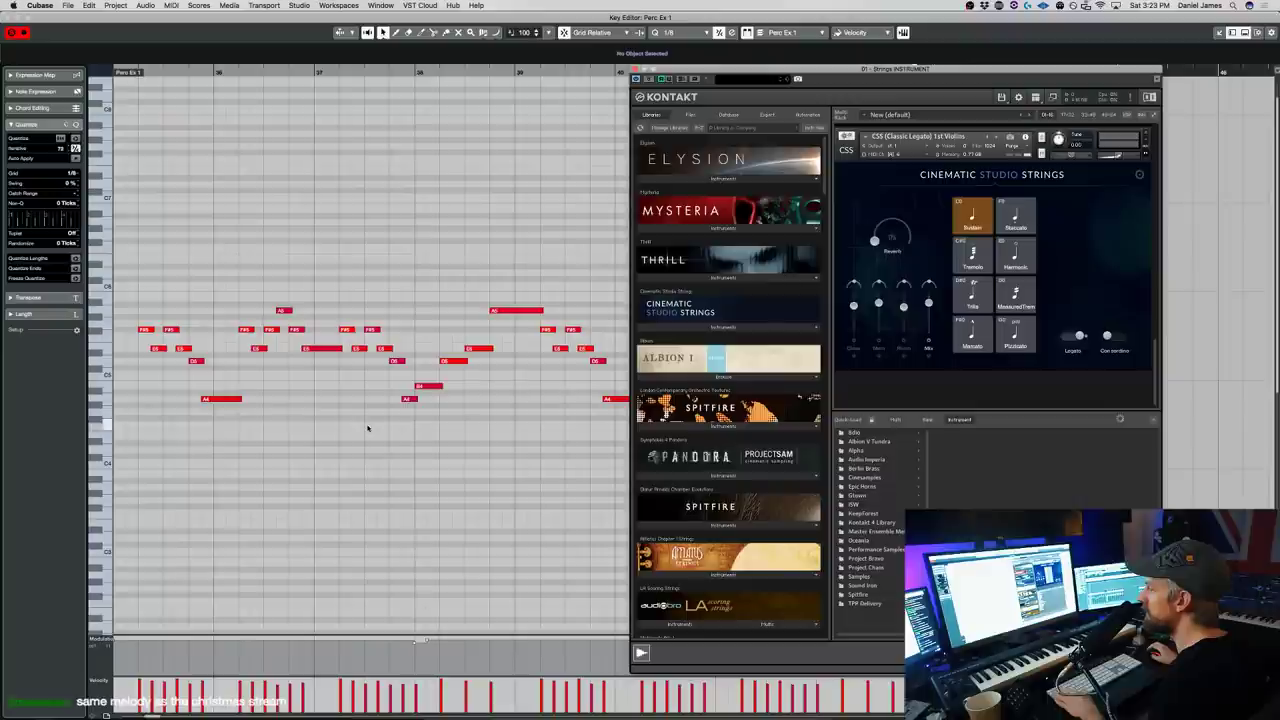
{"action": "left_click", "coordinate": [170, 374]}
{"action": "key", "text": "Return"}
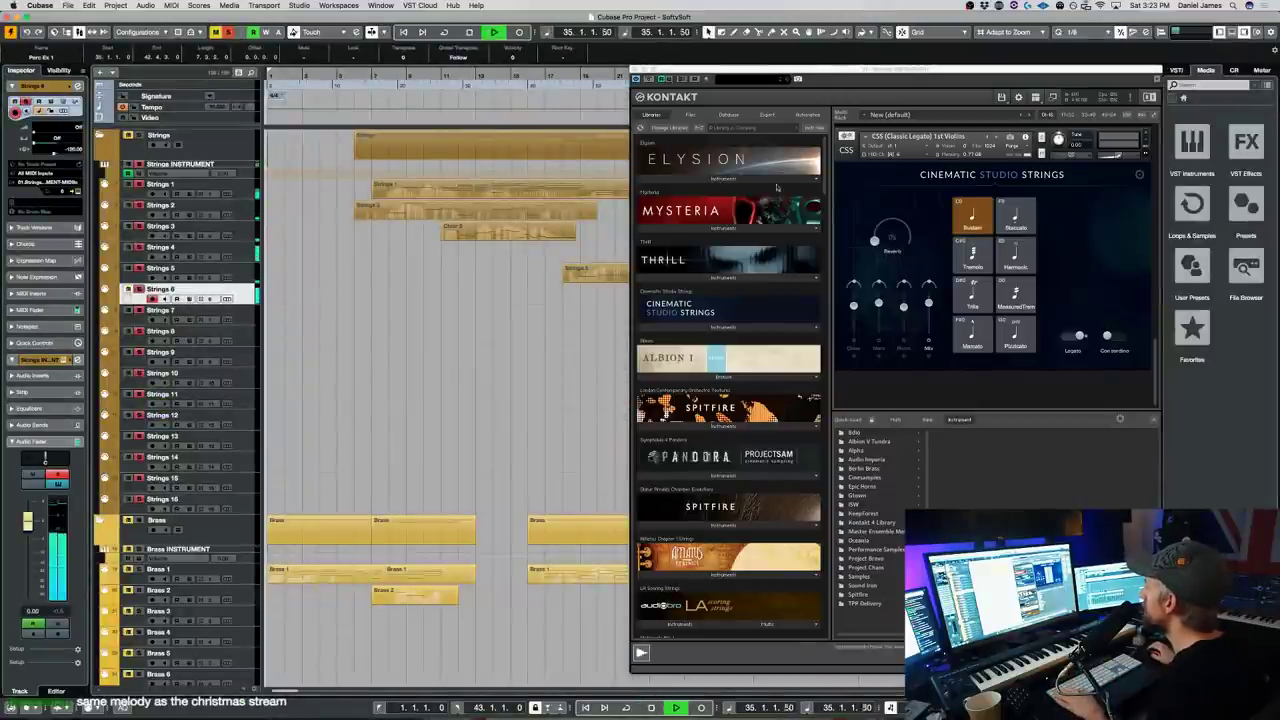
{"action": "left_click_drag", "start_coordinate": [761, 68], "coordinate": [363, 98]}
{"action": "double_click", "coordinate": [875, 292]}
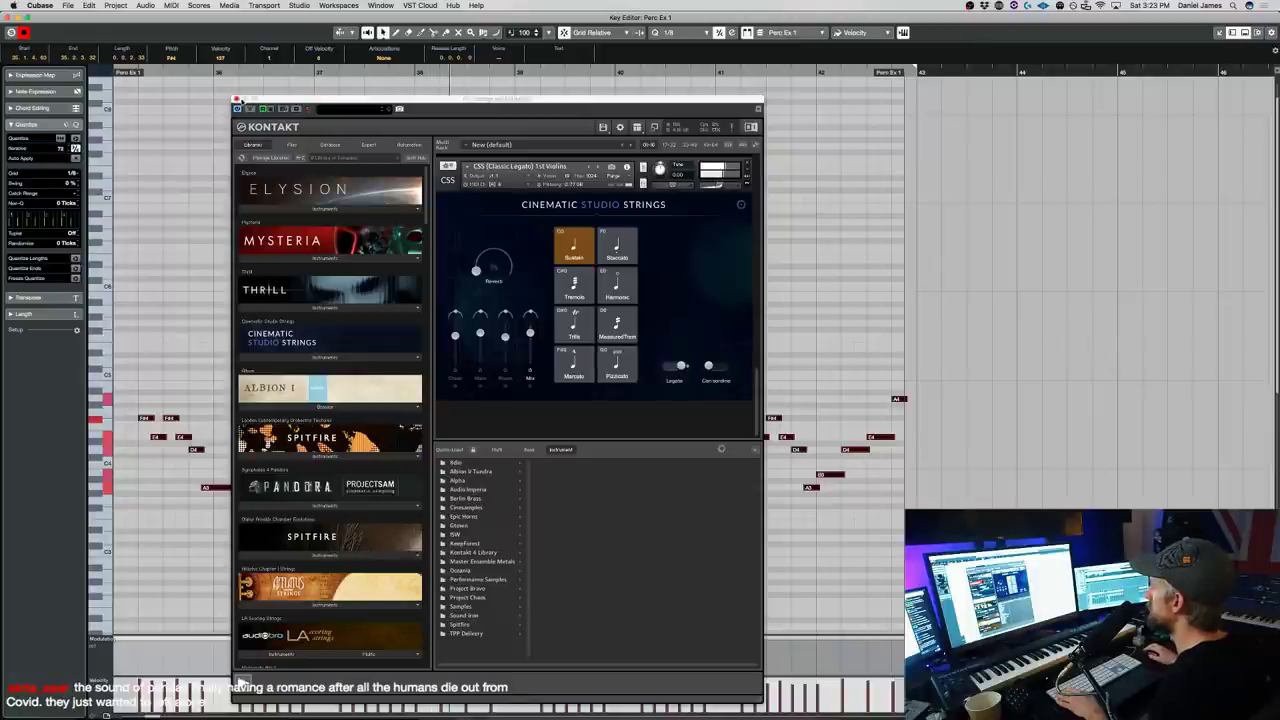
{"action": "left_click", "coordinate": [237, 102]}
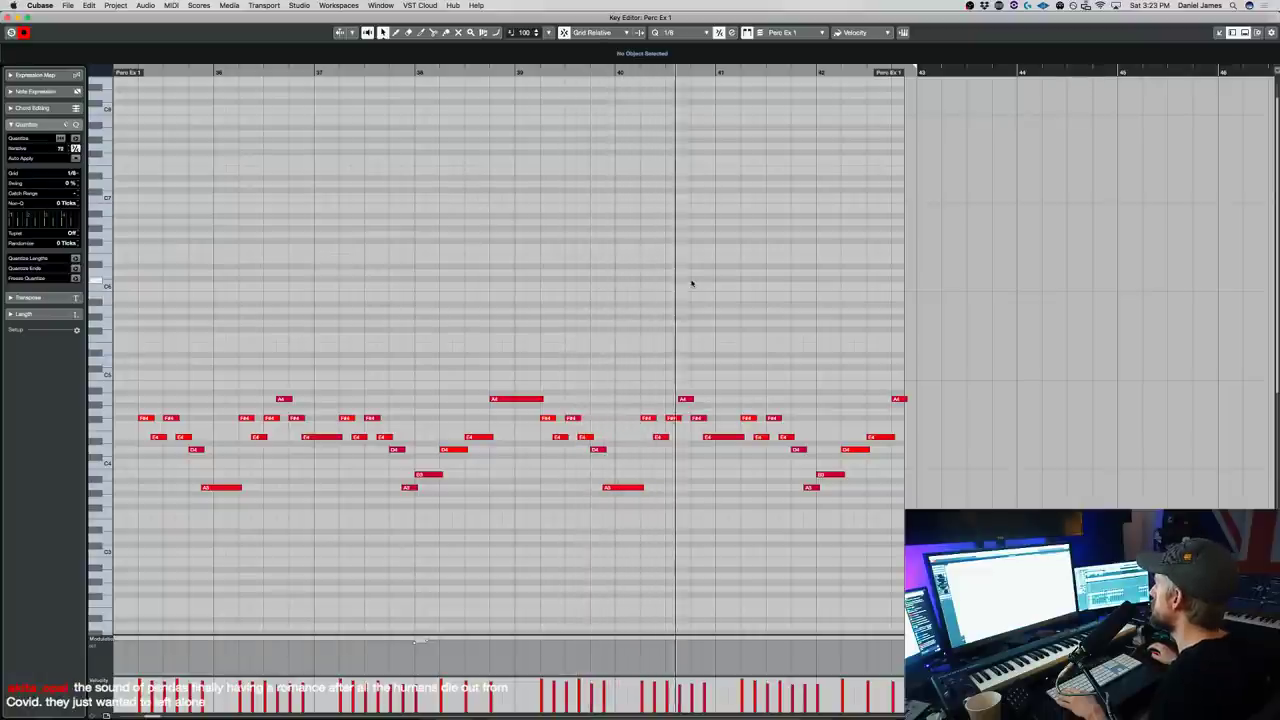
- Raise the long note just before bar 41 to A4, end it at bar 41, delete all notes after it and audition the phrase
{"action": "left_click_drag", "start_coordinate": [714, 437], "coordinate": [714, 422]}
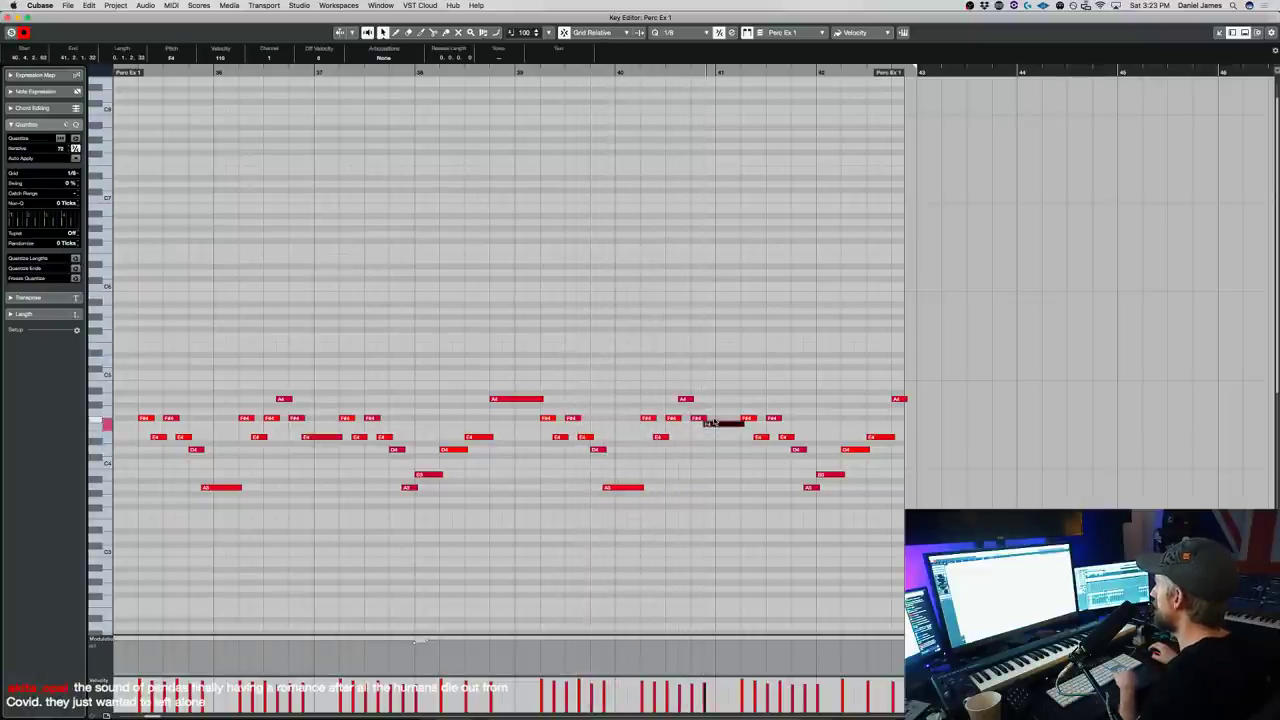
{"action": "key", "text": "Up"}
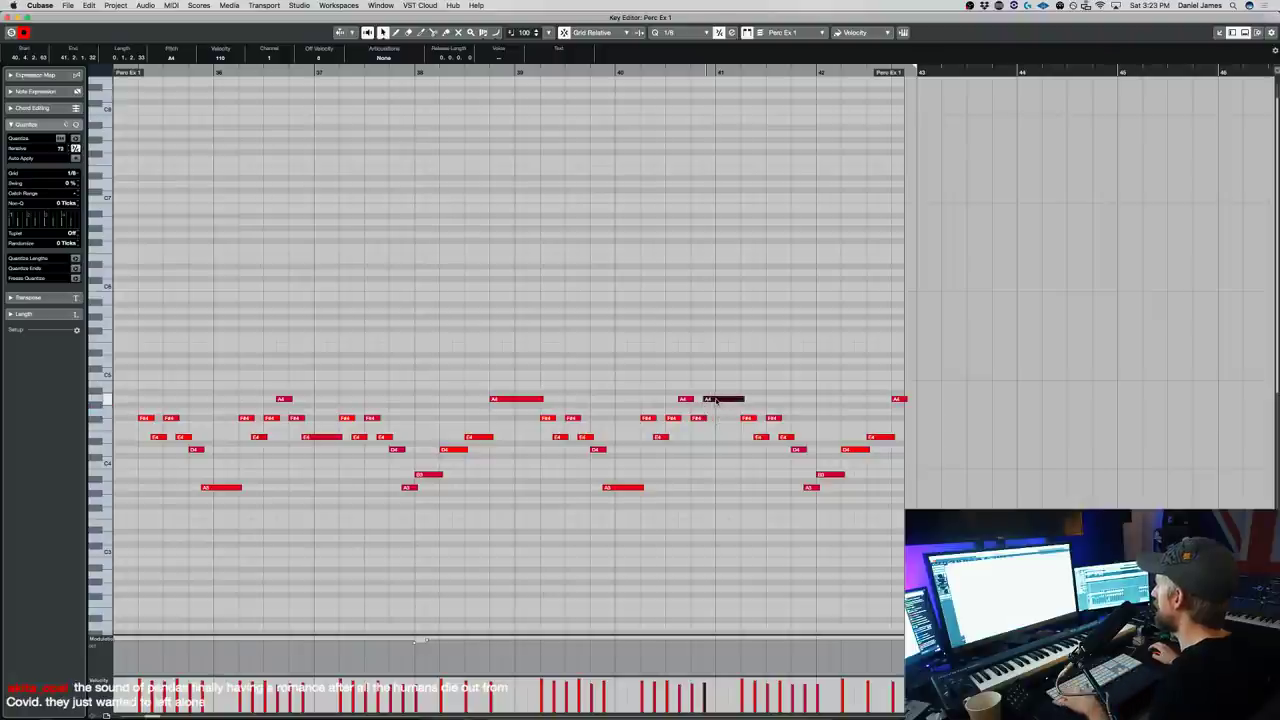
{"action": "left_click_drag", "start_coordinate": [724, 514], "coordinate": [905, 256]}
{"action": "key", "text": "Delete"}
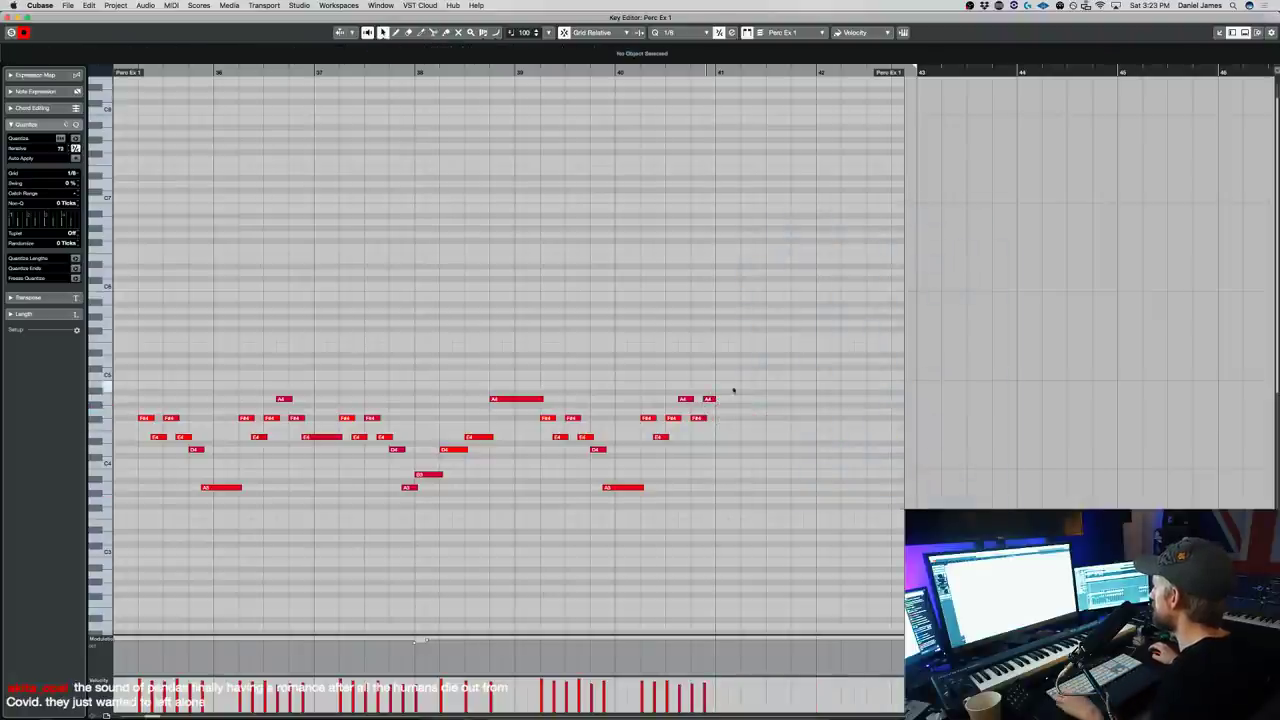
{"action": "left_click", "coordinate": [651, 72]}
{"action": "key", "text": "space"}
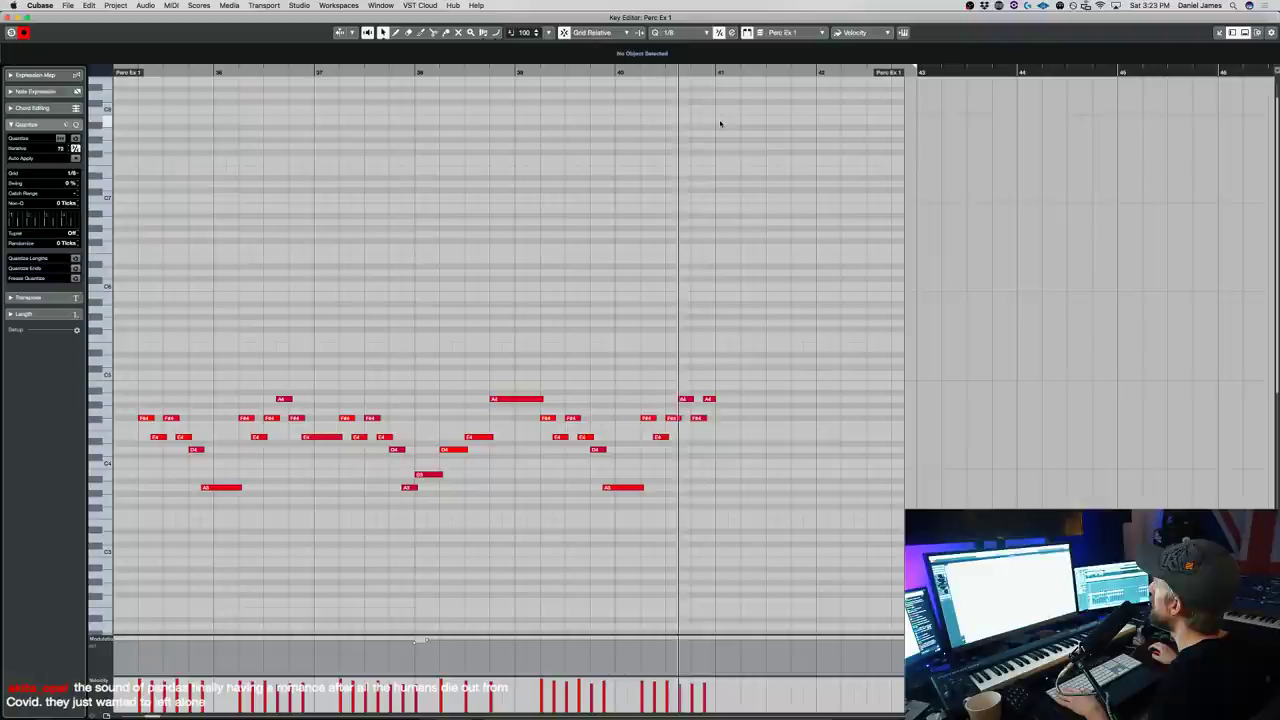
- Add an A4 note from bar 41 to 41.3 and a C#5 note from 41.3 to bar 42, auditioning the new ending
{"action": "left_click_drag", "start_coordinate": [717, 391], "coordinate": [740, 392]}
{"action": "key", "text": "Down"}
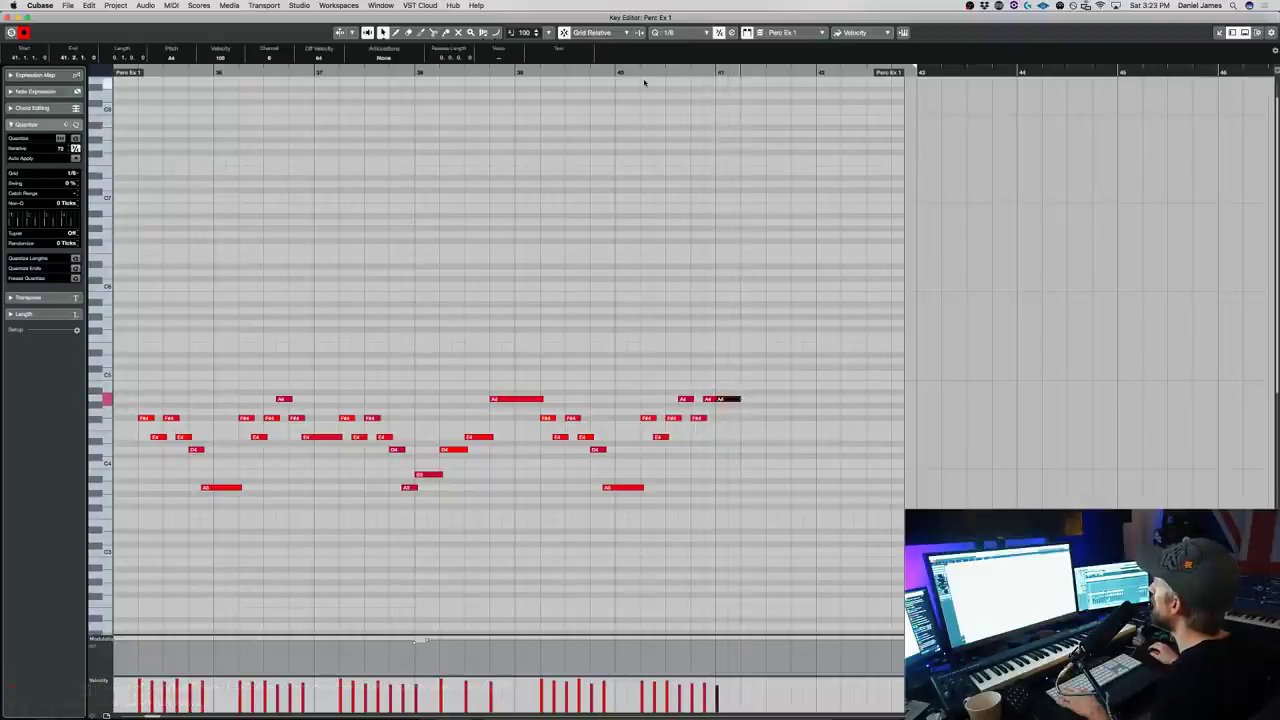
{"action": "left_click", "coordinate": [643, 72]}
{"action": "key", "text": "space"}
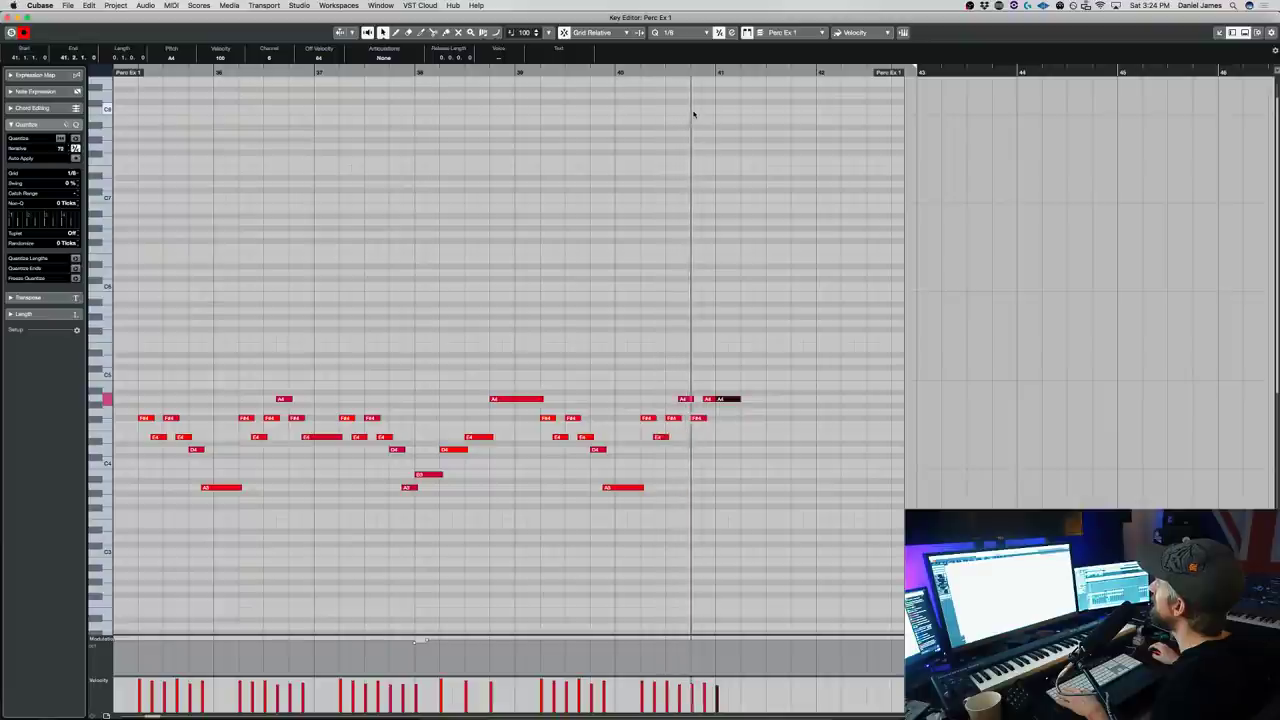
{"action": "key", "text": "space"}
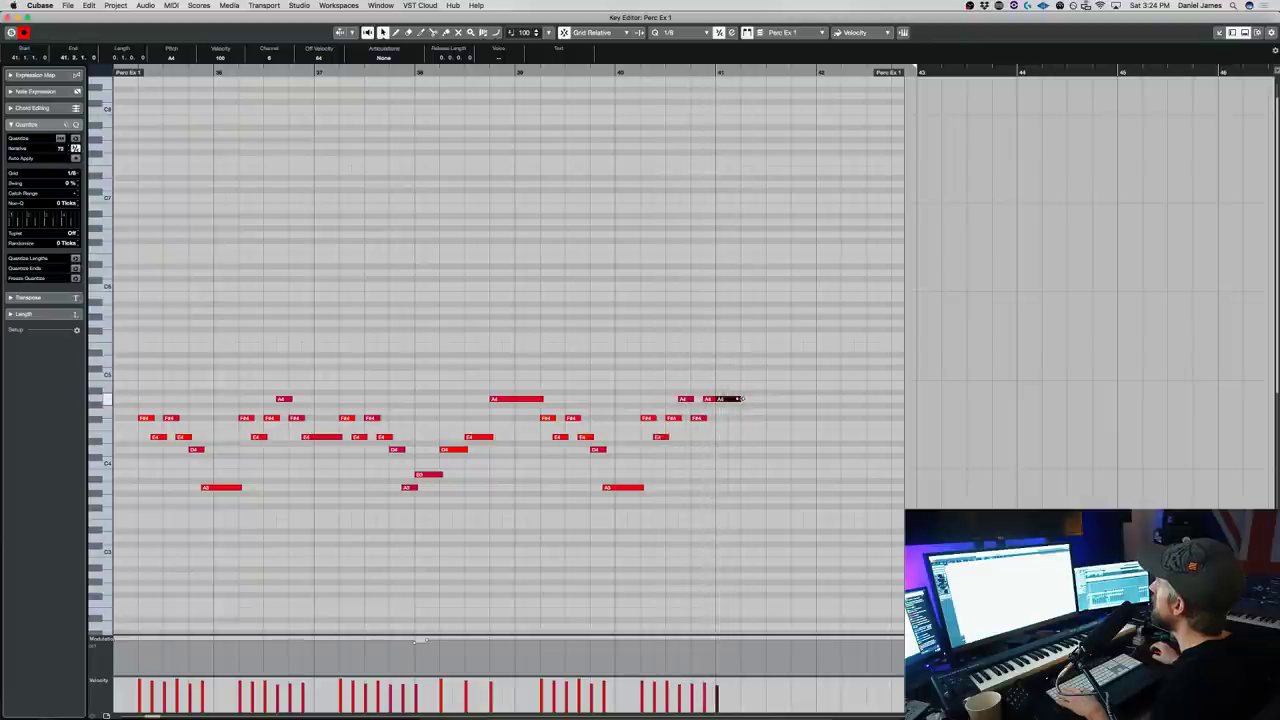
{"action": "left_click", "coordinate": [743, 373]}
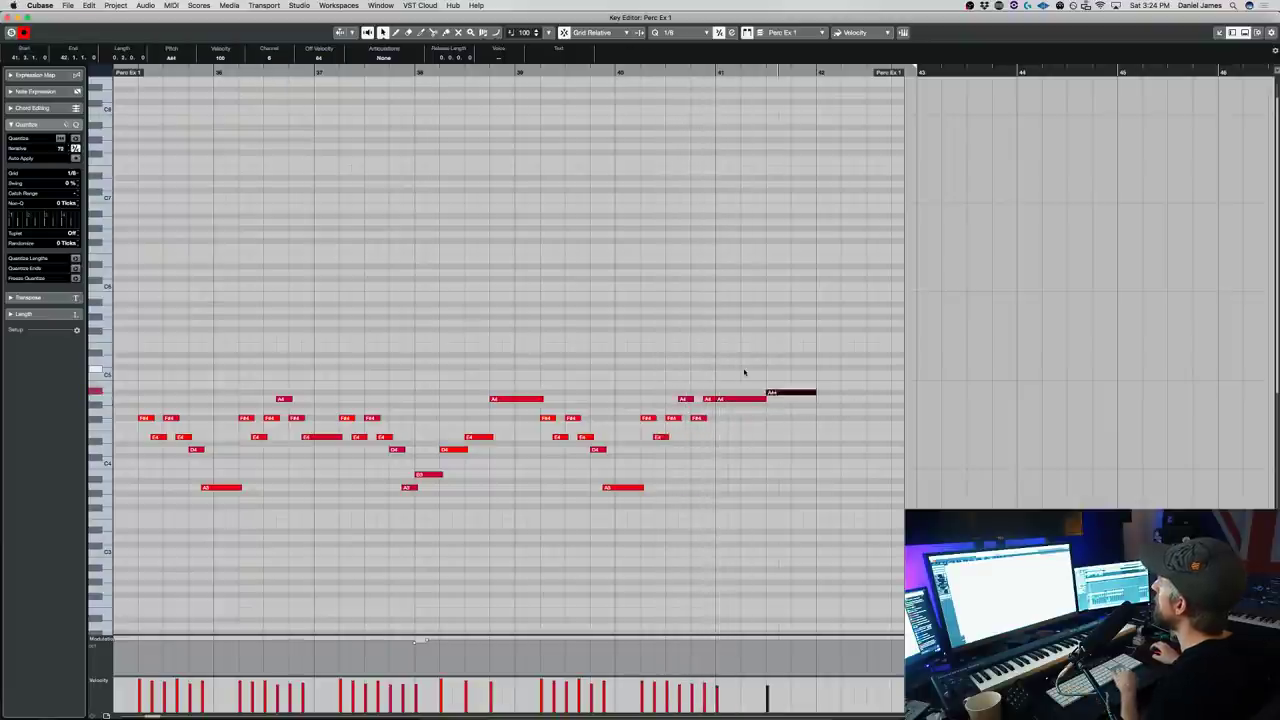
{"action": "key", "text": "space"}
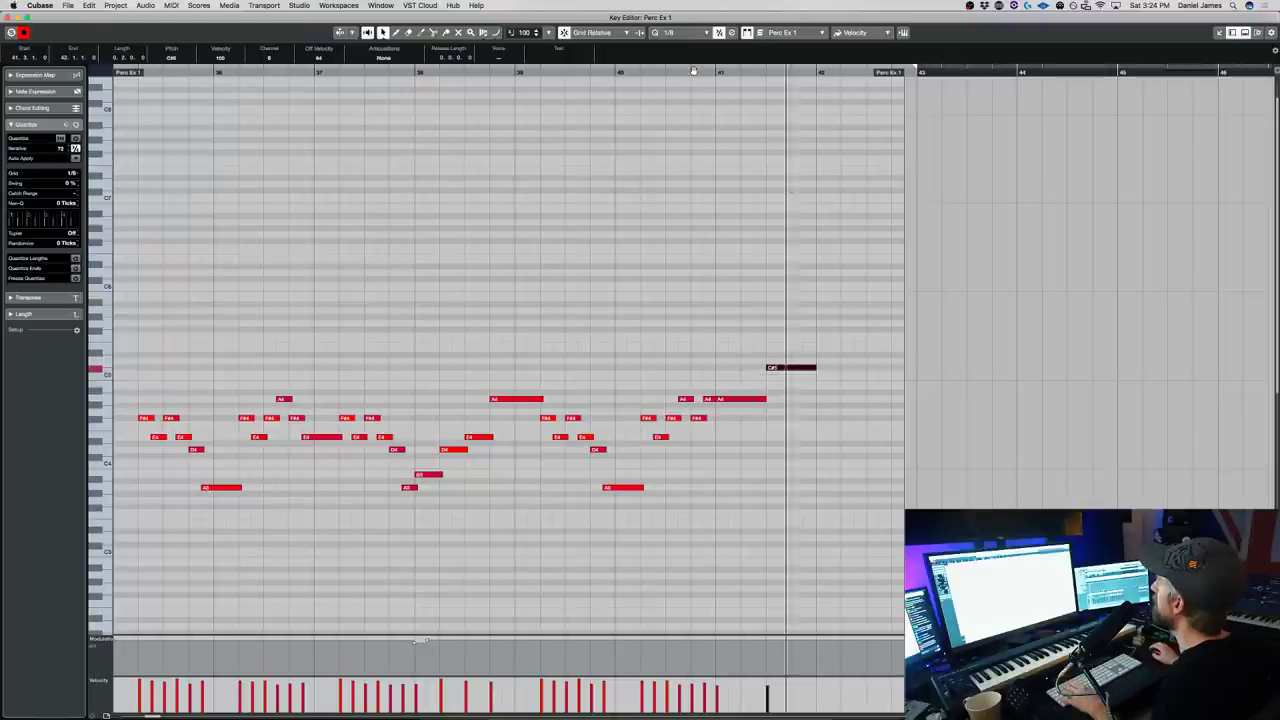
- Audition the Strings 6 ending, raise its last note to D5 and add an E5 note in bar 42
{"action": "key", "text": "space"}
{"action": "key", "text": "space"}
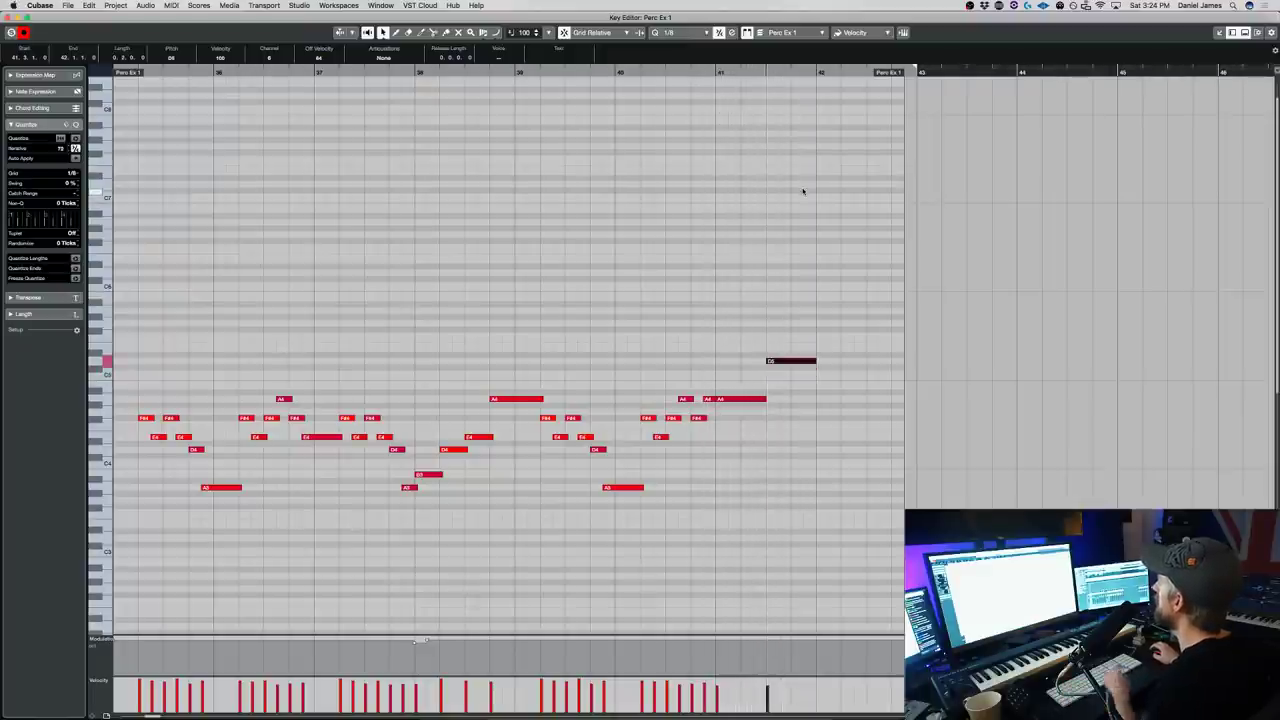
{"action": "left_click_drag", "start_coordinate": [830, 347], "coordinate": [920, 347]}
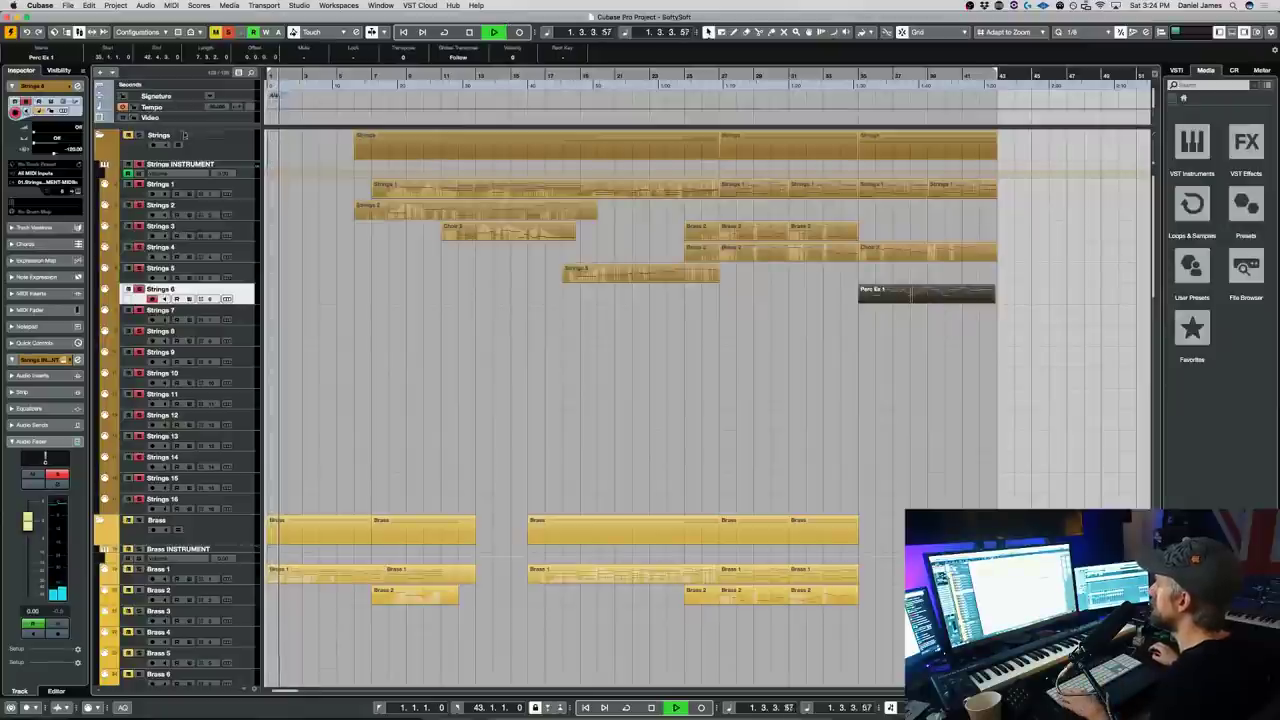
- Play the Strings 6 part from its start at bar 35 with the strings soloed
{"action": "key", "text": "space"}
{"action": "left_click", "coordinate": [898, 309]}
{"action": "left_click", "coordinate": [882, 297]}
{"action": "key", "text": "l"}
{"action": "key", "text": "space"}
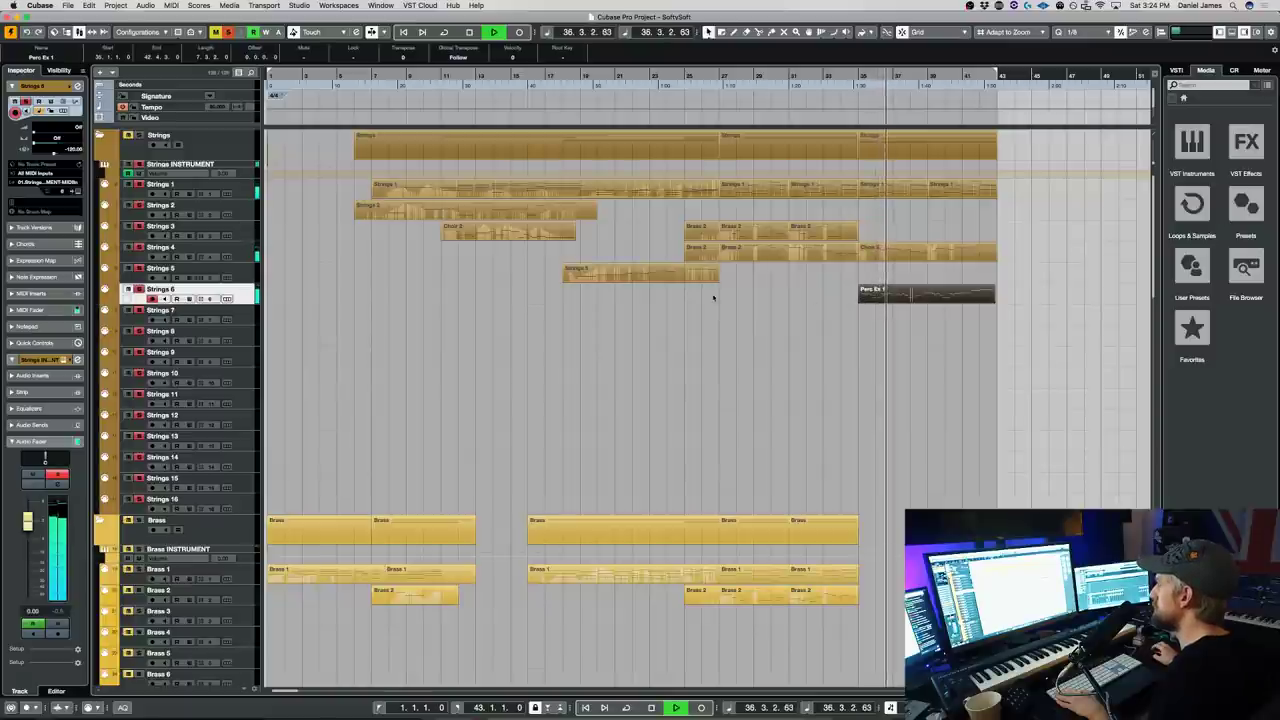
- Replace the 1st Violins patch in the Strings instrument with CSS (Classic Legato) Violas from Cinematic Studio Strings
{"action": "key", "text": "e"}
{"action": "scroll", "coordinate": [440, 275], "scroll_direction": "down", "scroll_amount": 15}
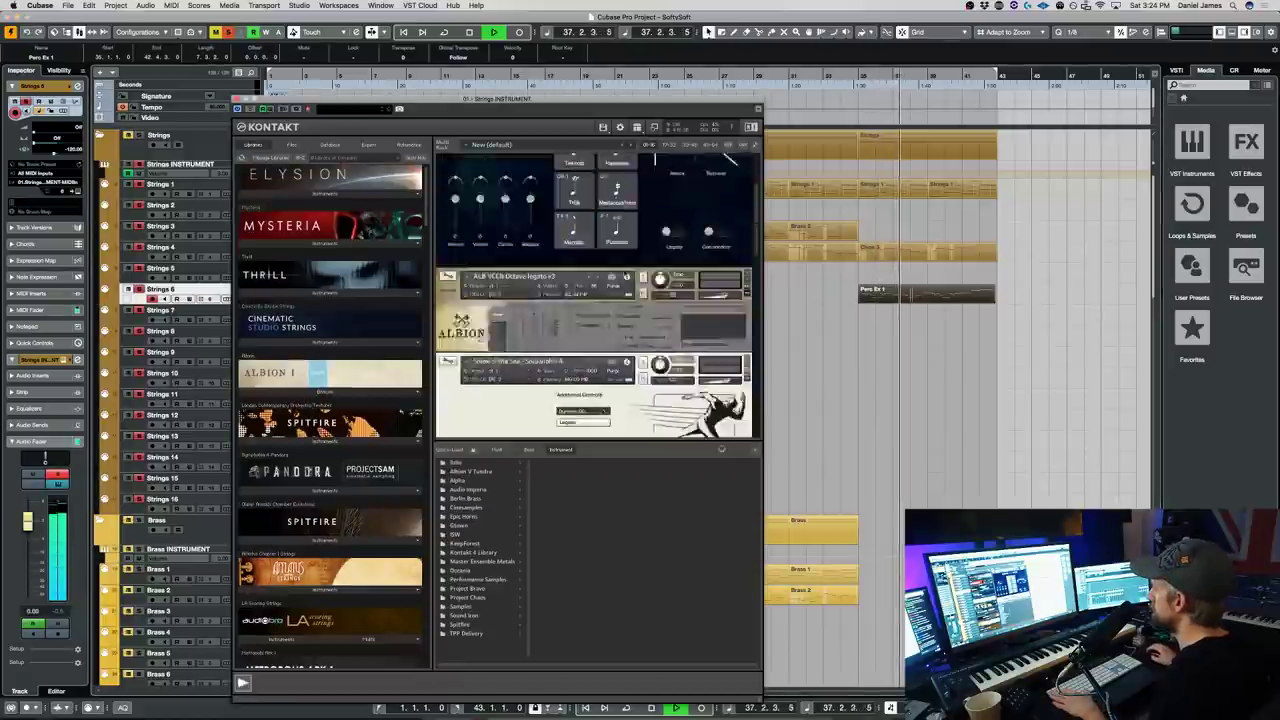
{"action": "key", "text": "super+w"}
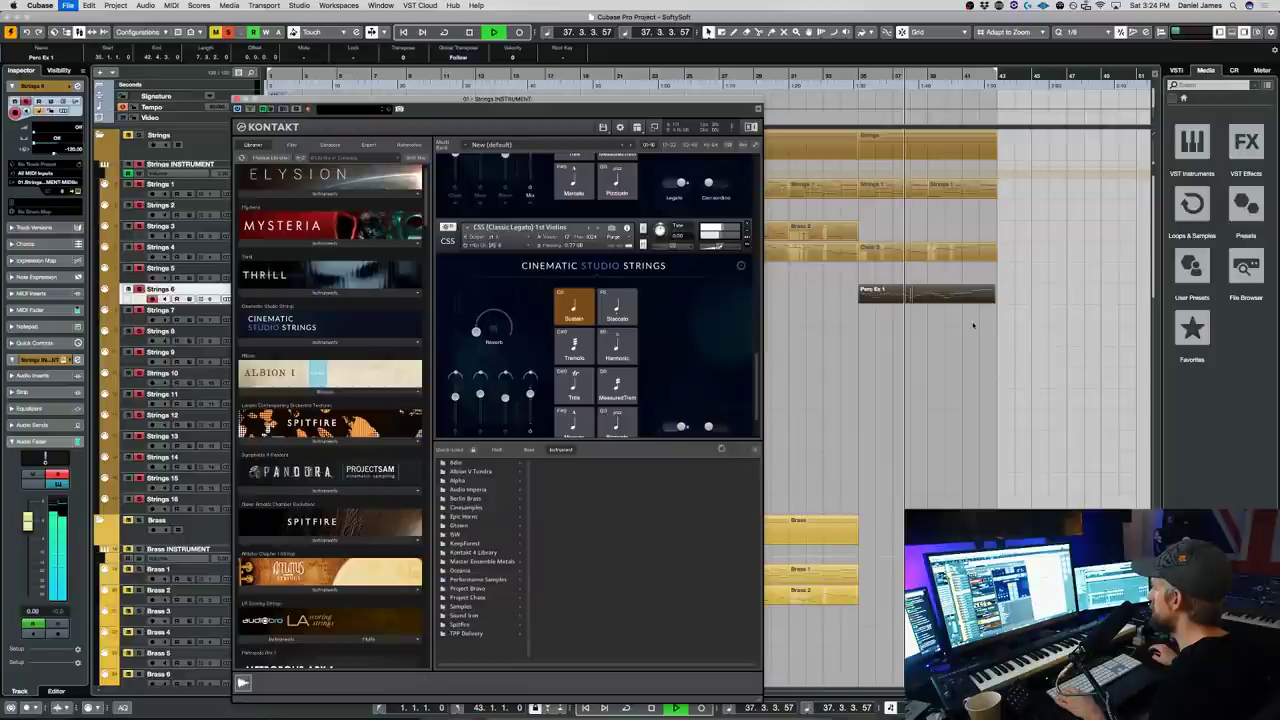
{"action": "scroll", "coordinate": [956, 324], "scroll_direction": "down", "scroll_amount": 15}
{"action": "key", "text": "space"}
{"action": "left_click", "coordinate": [324, 342]}
{"action": "left_click_drag", "start_coordinate": [316, 404], "coordinate": [660, 240]}
{"action": "left_click", "coordinate": [713, 231]}
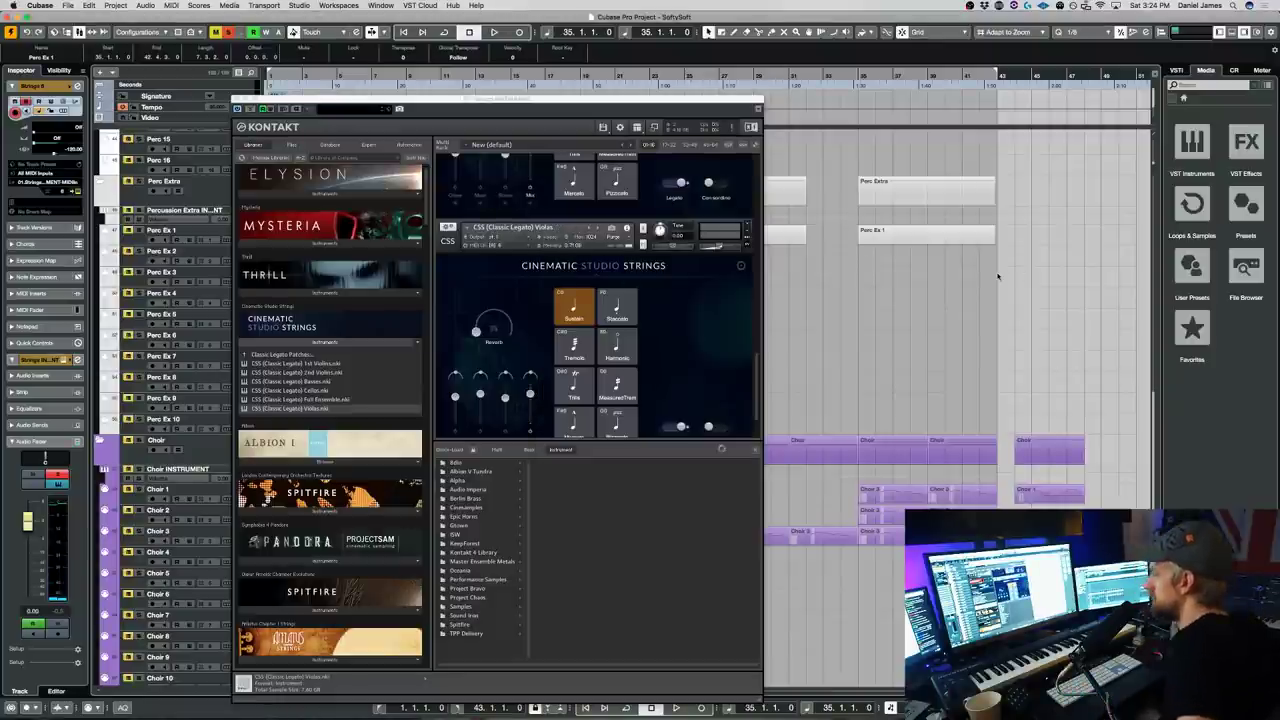
- Play the Strings 6 part with the Violas patch and raise the patch's volume slightly
{"action": "scroll", "coordinate": [928, 230], "scroll_direction": "up", "scroll_amount": 10}
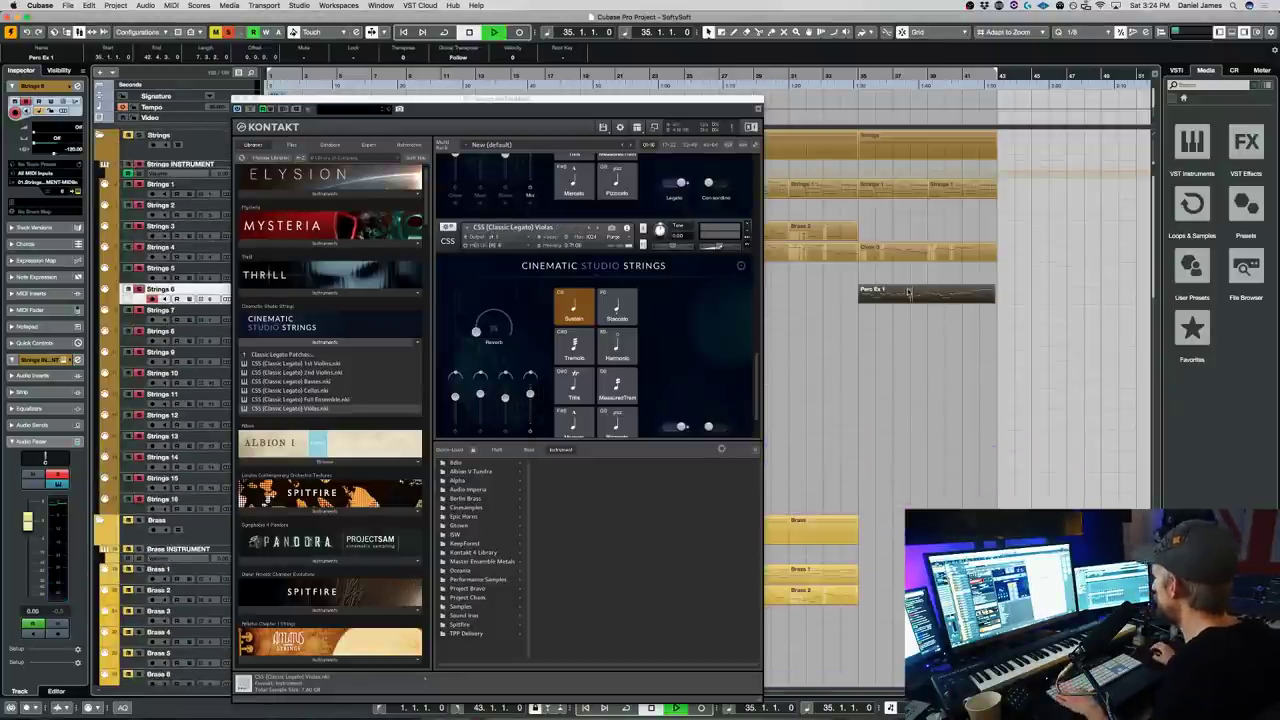
{"action": "key", "text": "space"}
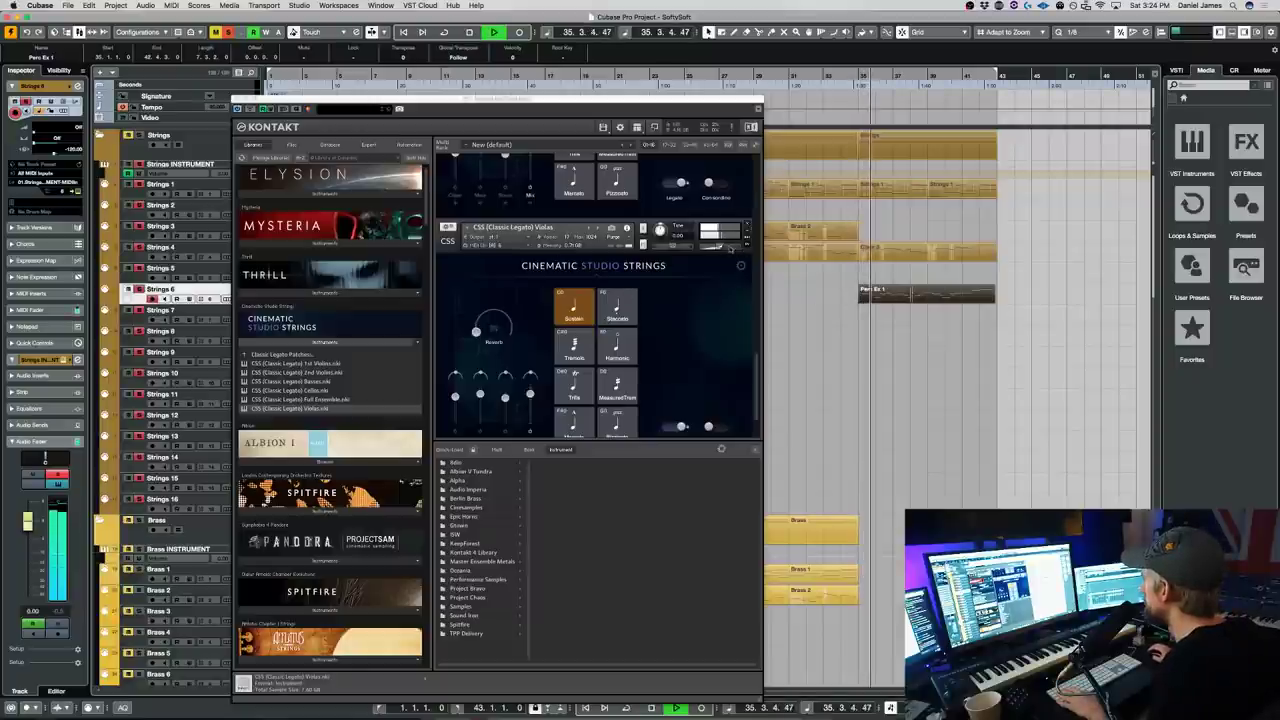
{"action": "left_click", "coordinate": [720, 248]}
{"action": "left_click_drag", "start_coordinate": [719, 248], "coordinate": [727, 249]}
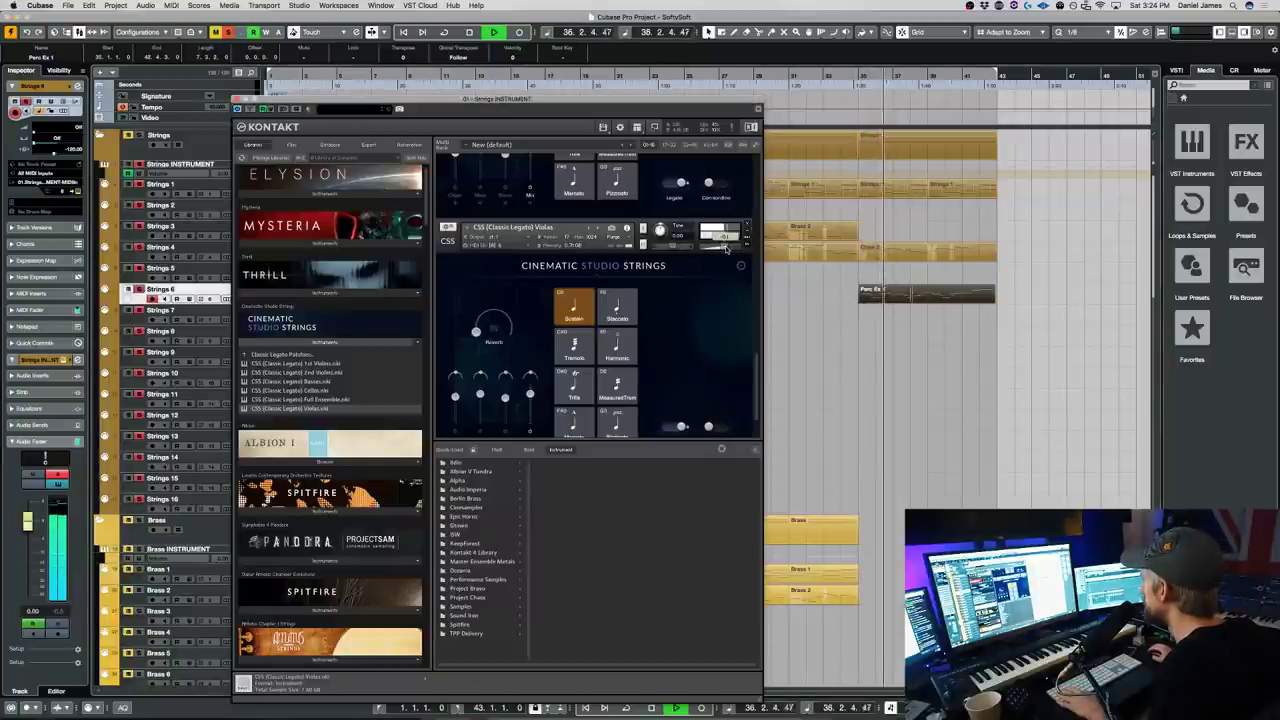
- Transpose all notes of the Strings 6 part down one octave and audition the viola line
{"action": "double_click", "coordinate": [914, 297]}
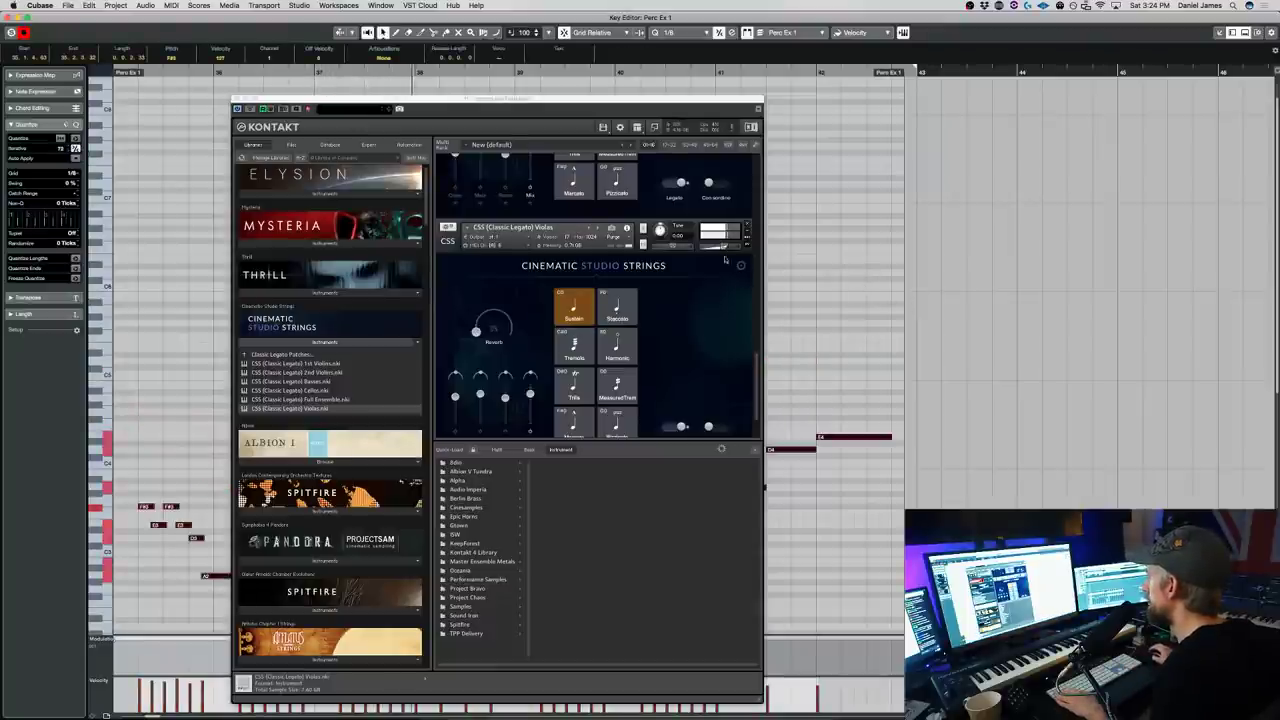
{"action": "left_click", "coordinate": [7, 17]}
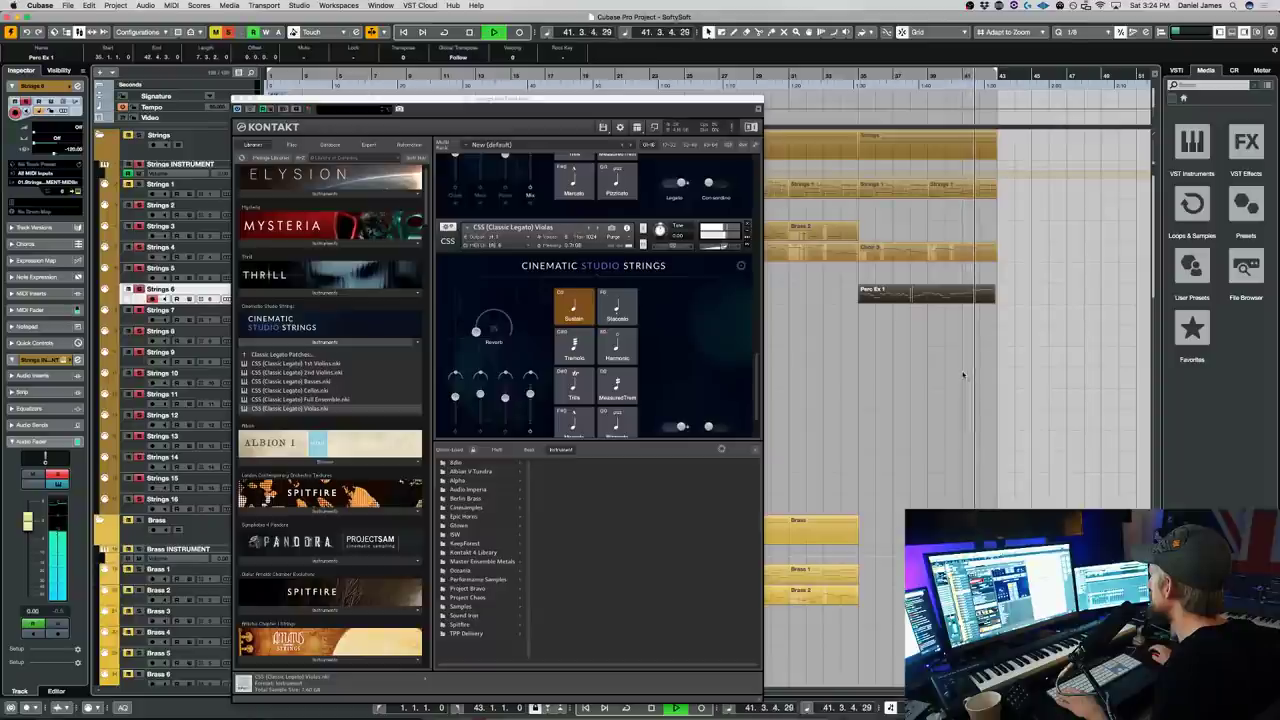
{"action": "key", "text": "space"}
{"action": "key", "text": "space"}
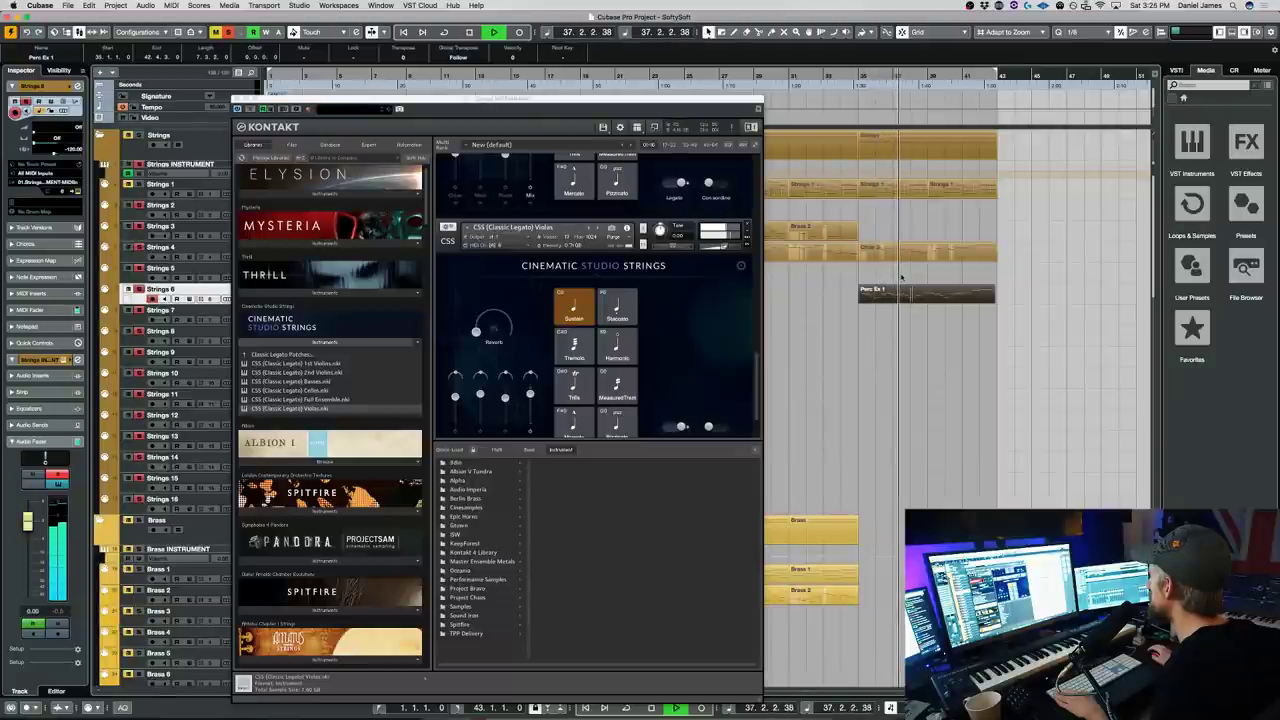
{"action": "key", "text": "space"}
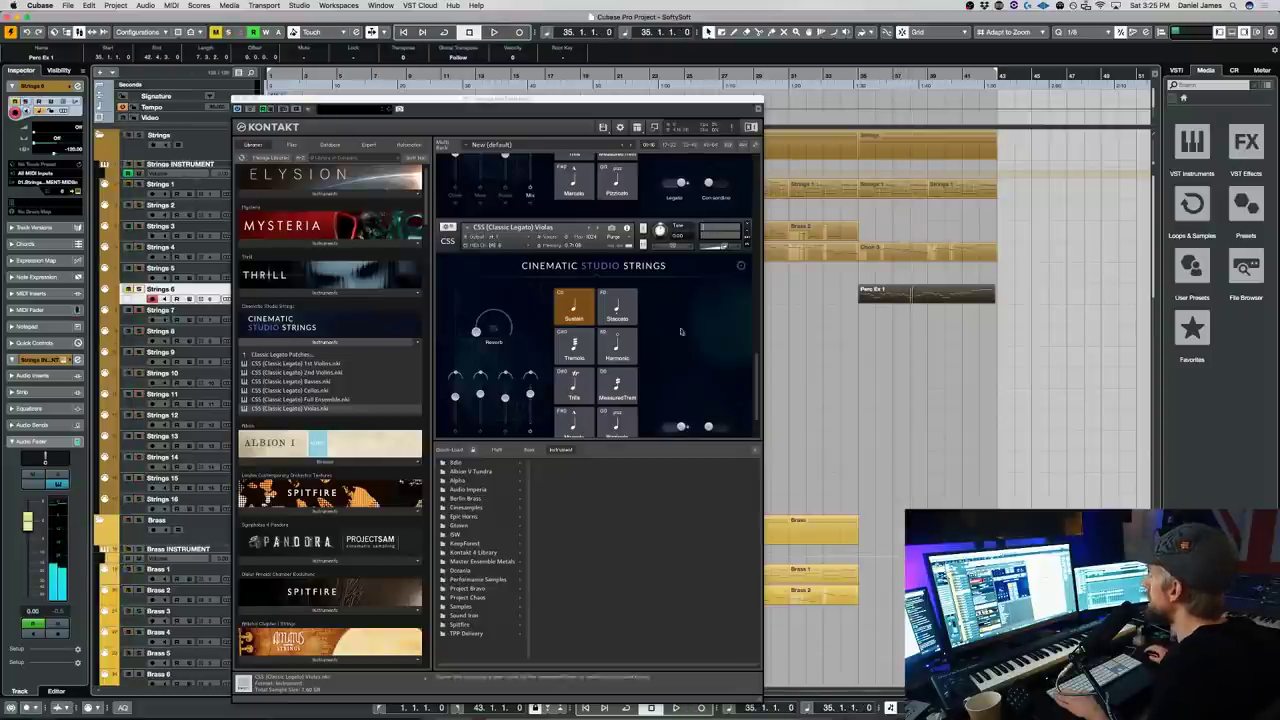
- Move the Extra 1 and Strings 6 parts from bar 35 to bar 43, and duplicate the last two Strings 1 parts there
{"action": "scroll", "coordinate": [920, 490], "scroll_direction": "down", "scroll_amount": 10}
{"action": "key", "text": "space"}
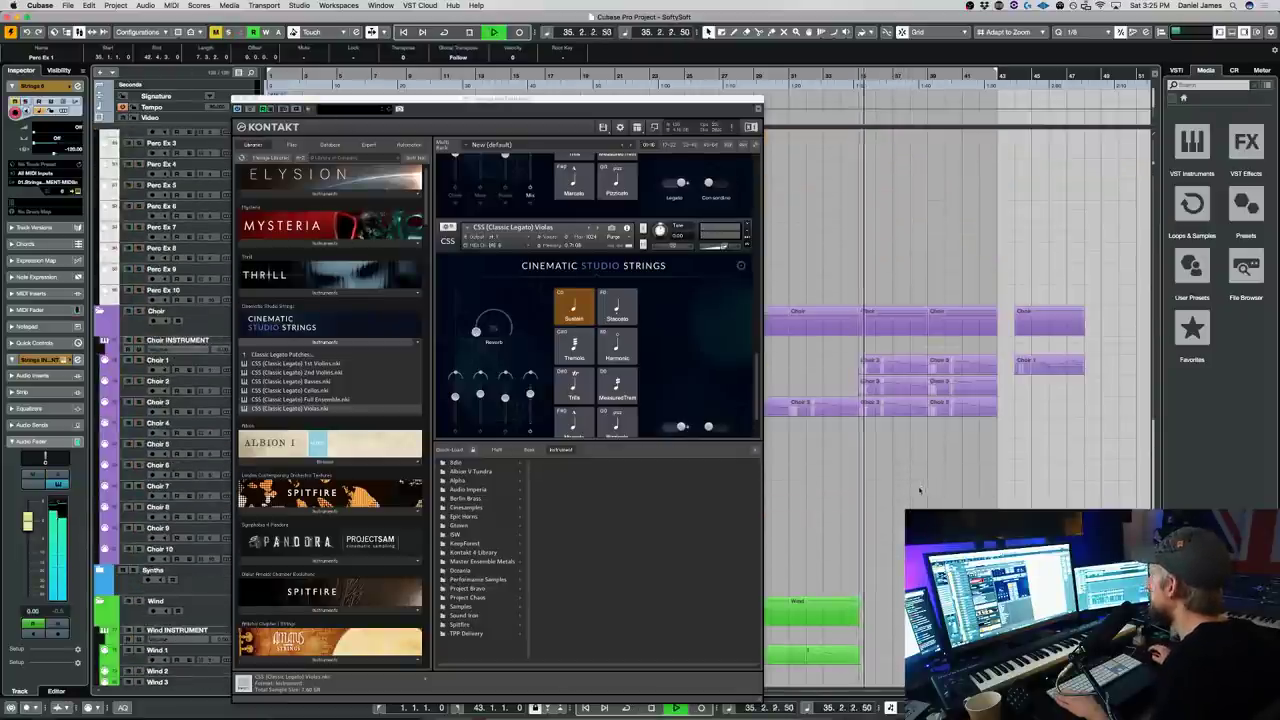
{"action": "scroll", "coordinate": [920, 470], "scroll_direction": "down", "scroll_amount": 6}
{"action": "left_click", "coordinate": [923, 437]}
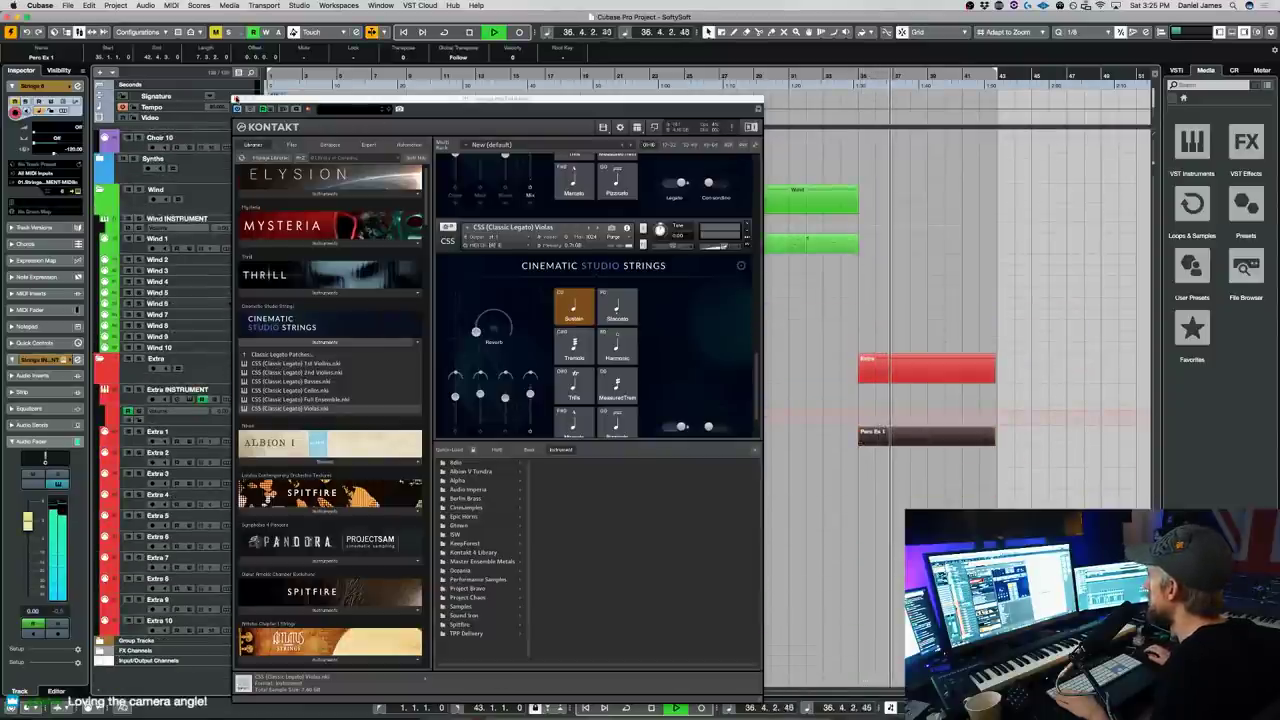
{"action": "left_click", "coordinate": [237, 99]}
{"action": "left_click_drag", "start_coordinate": [874, 435], "coordinate": [1015, 433]}
{"action": "scroll", "coordinate": [1030, 400], "scroll_direction": "up", "scroll_amount": 15}
{"action": "left_click_drag", "start_coordinate": [896, 291], "coordinate": [1038, 292]}
{"action": "left_click_drag", "start_coordinate": [967, 203], "coordinate": [889, 183]}
{"action": "key", "text": "super+d"}
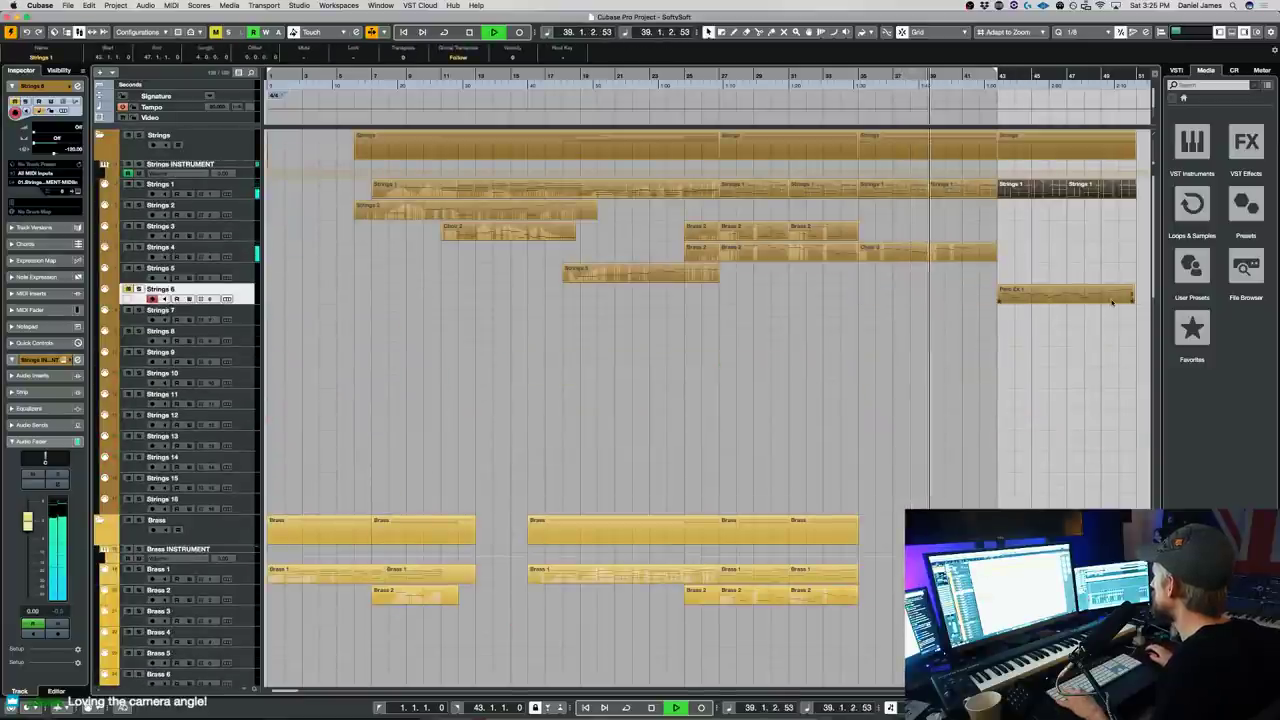
- Move the last Choir 1 part one bar earlier so it starts at bar 43
{"action": "scroll", "coordinate": [1050, 350], "scroll_direction": "right", "scroll_amount": 5}
{"action": "scroll", "coordinate": [809, 406], "scroll_direction": "down", "scroll_amount": 15}
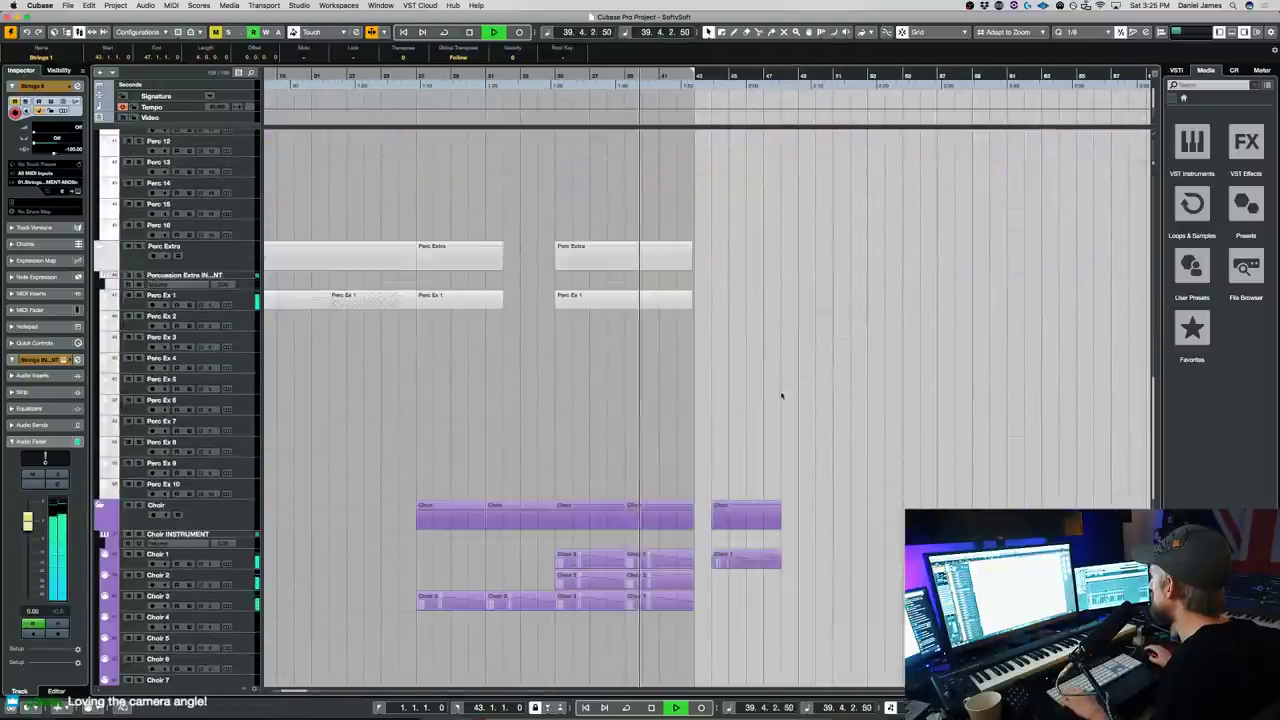
{"action": "left_click", "coordinate": [738, 259]}
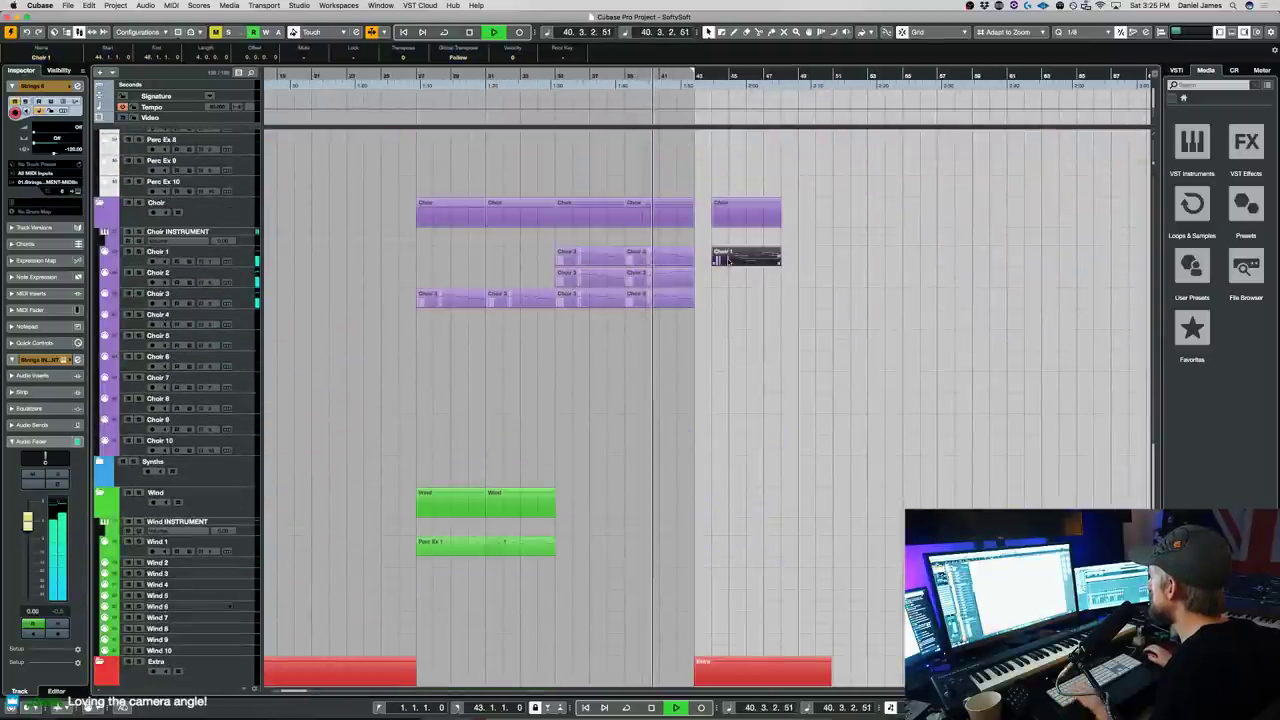
{"action": "left_click_drag", "start_coordinate": [738, 259], "coordinate": [726, 256]}
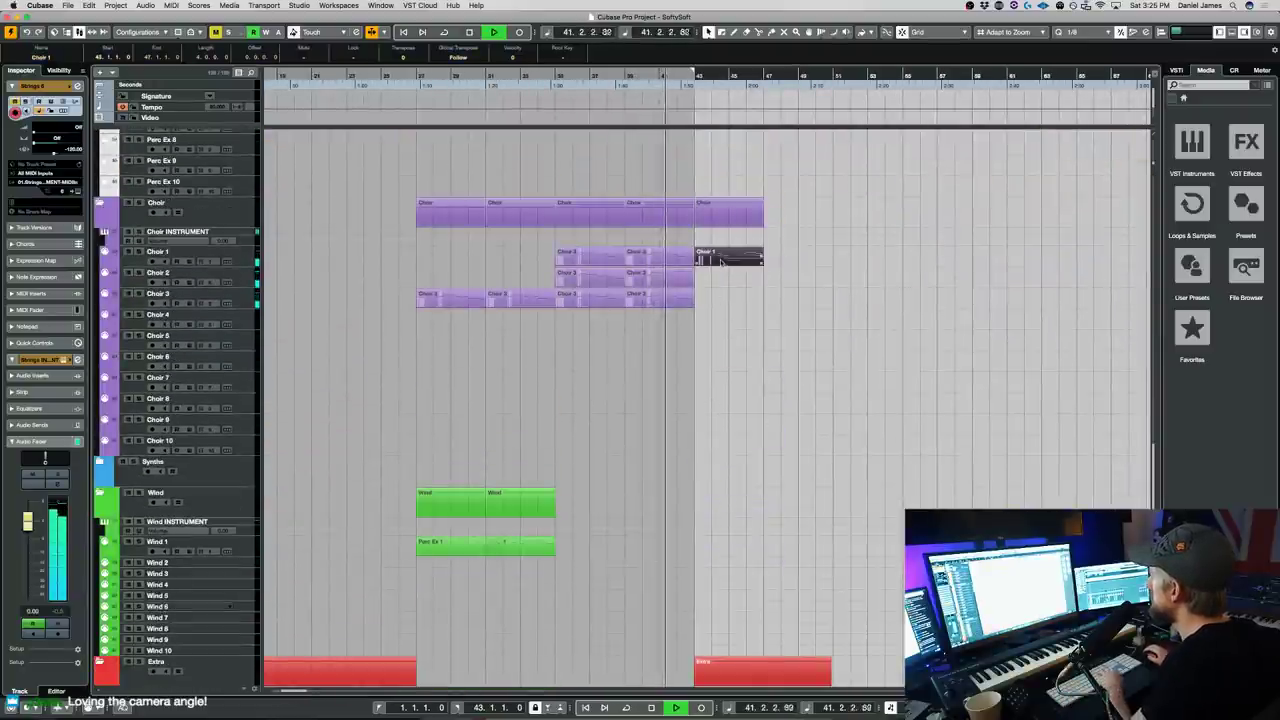
{"action": "key", "text": "Delete"}
{"action": "key", "text": "super+z"}
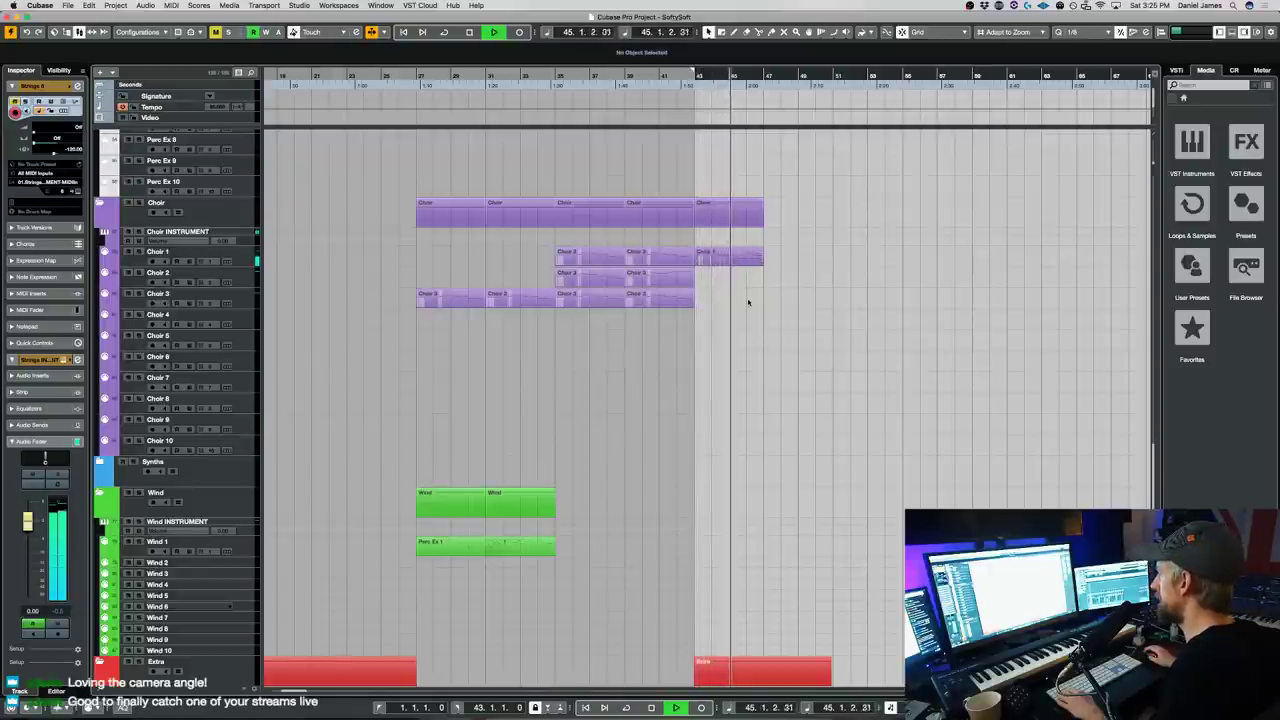
- Examine the notes of the Extra 1 part that starts at bar 43
{"action": "scroll", "coordinate": [748, 300], "scroll_direction": "down", "scroll_amount": 10}
{"action": "left_click", "coordinate": [759, 439]}
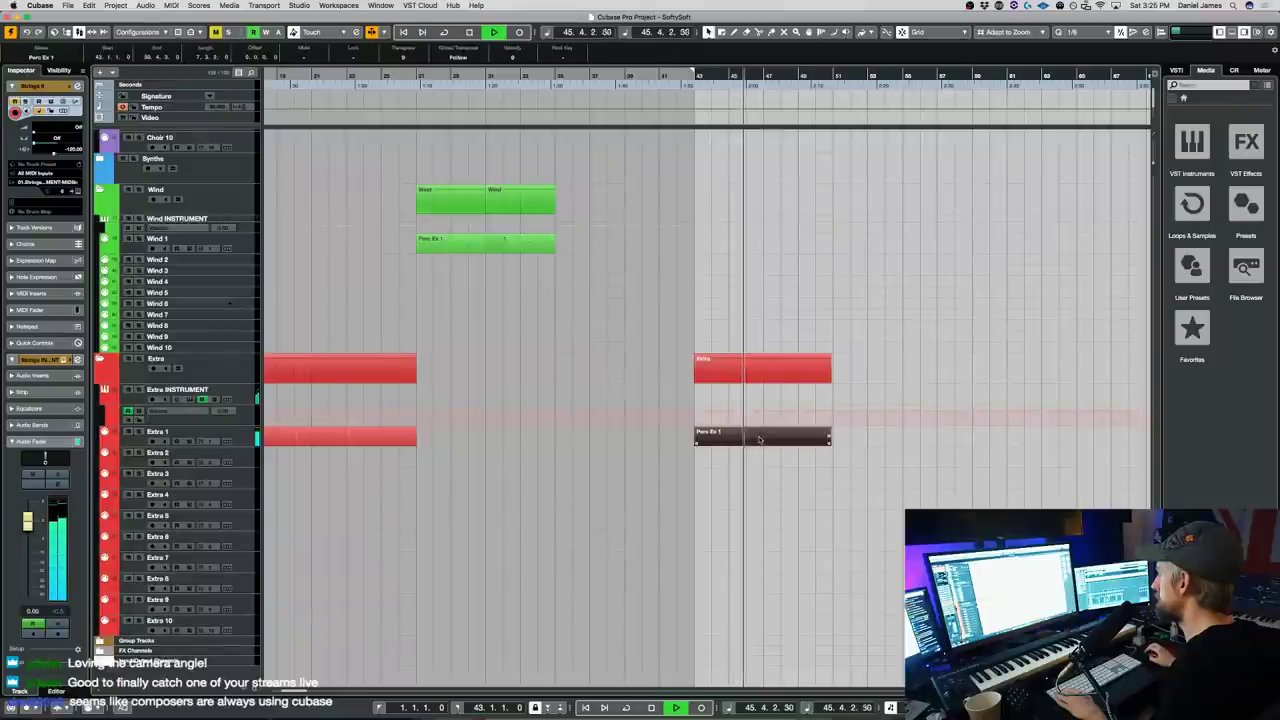
{"action": "double_click", "coordinate": [759, 439]}
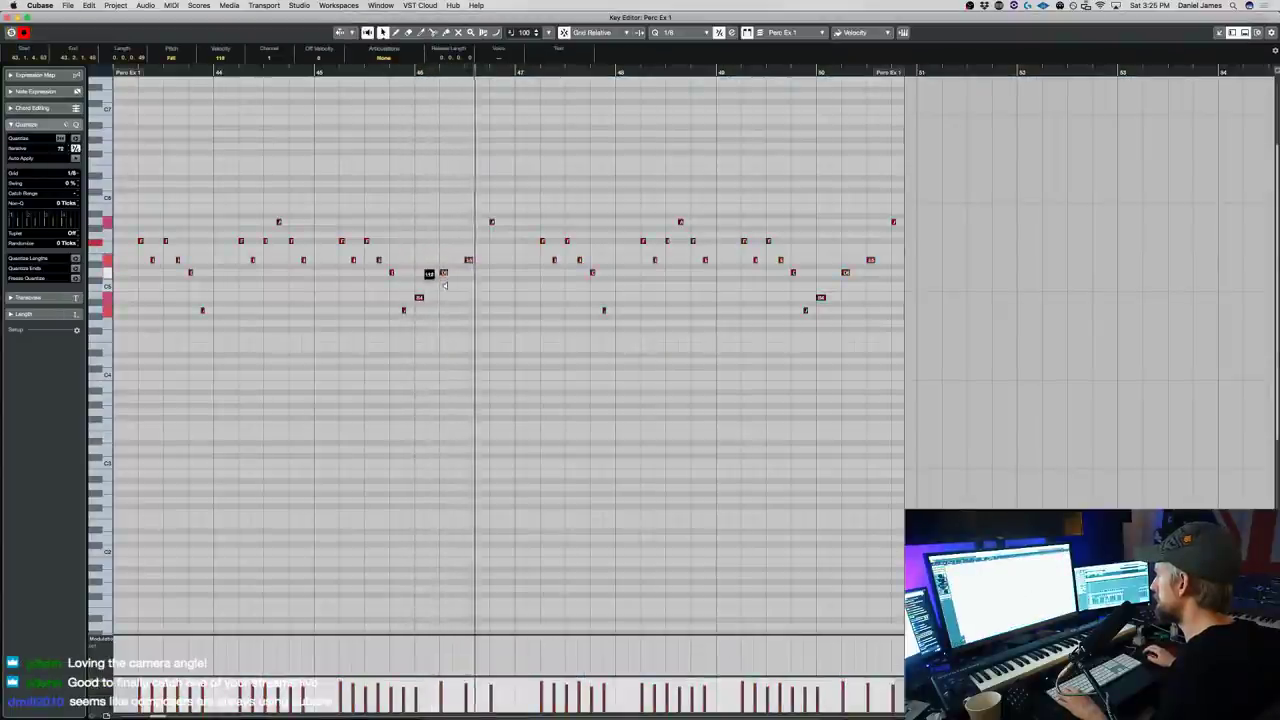
{"action": "key", "text": "Escape"}
- Try a copy of the Strings 6 part on Brass 2 at bar 43 and audition the doubling
{"action": "scroll", "coordinate": [903, 349], "scroll_direction": "up", "scroll_amount": 10}
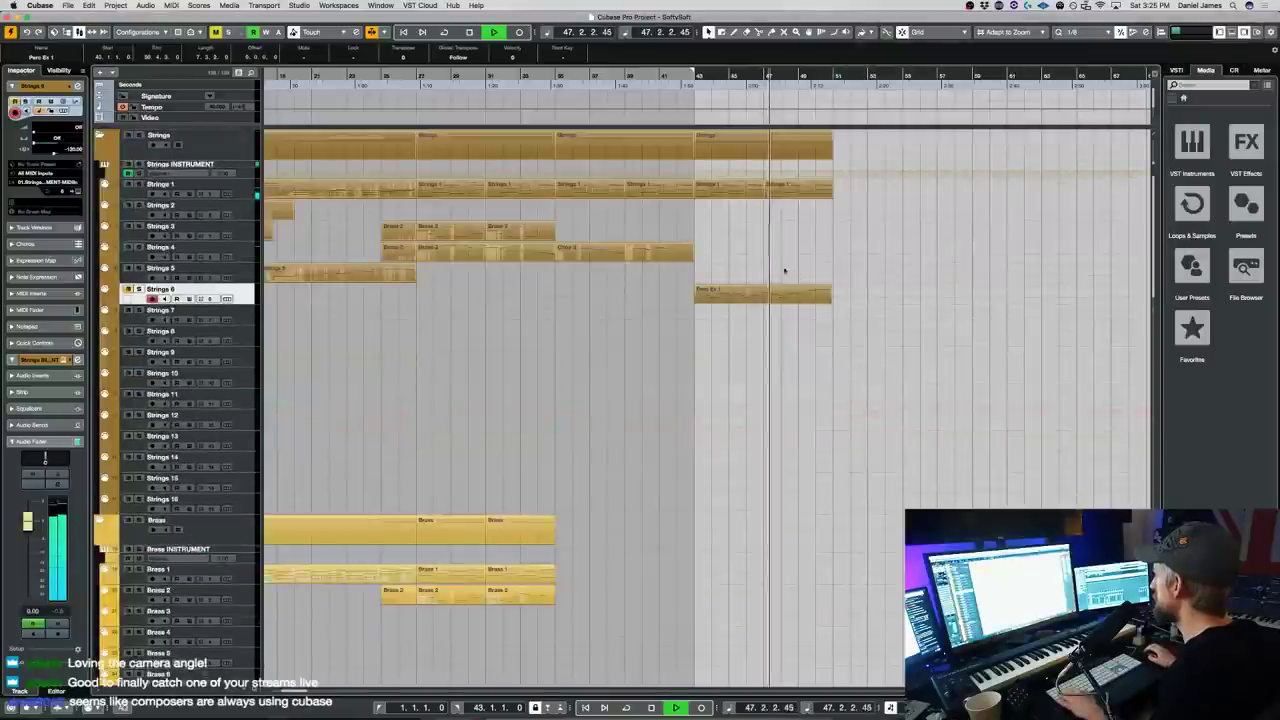
{"action": "left_click", "coordinate": [780, 293]}
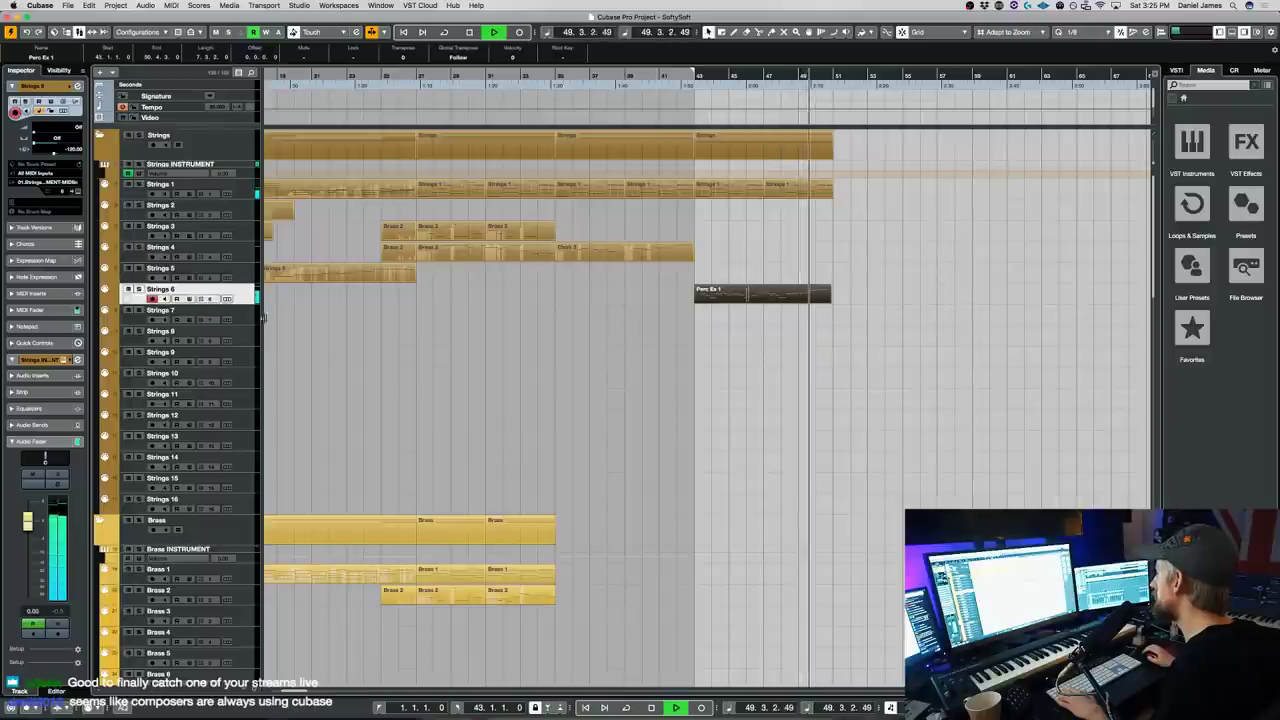
{"action": "key", "text": "space"}
{"action": "left_click_drag", "start_coordinate": [727, 297], "coordinate": [733, 596]}
{"action": "key", "text": "space"}
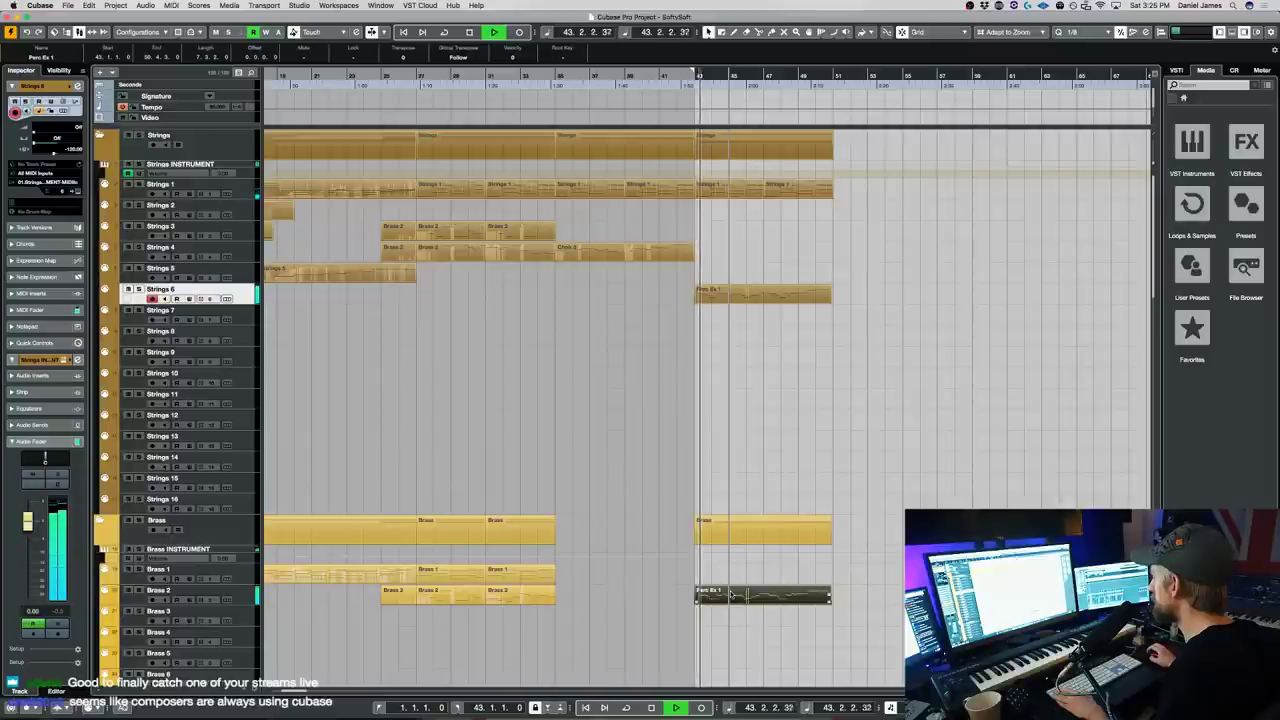
{"action": "left_click", "coordinate": [243, 592]}
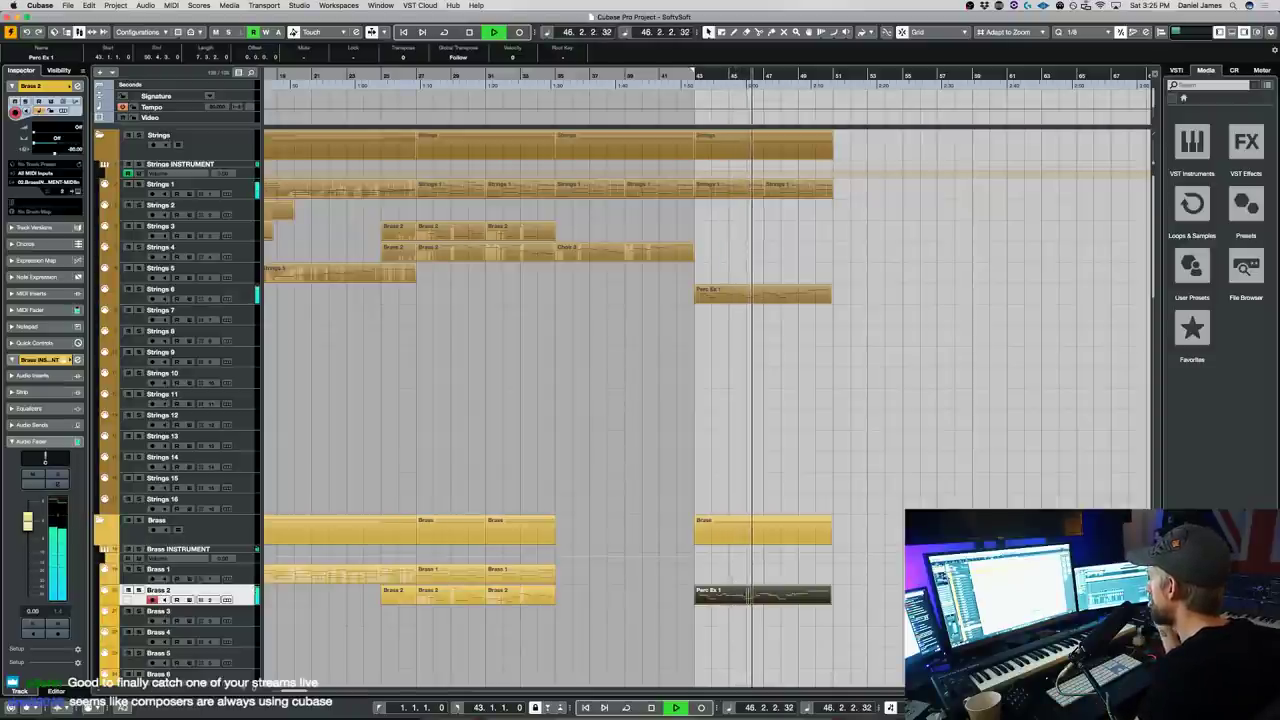
{"action": "key", "text": "space"}
- Record a new brass line on Brass 1 with the playhead set to bar 43
{"action": "left_click", "coordinate": [243, 574]}
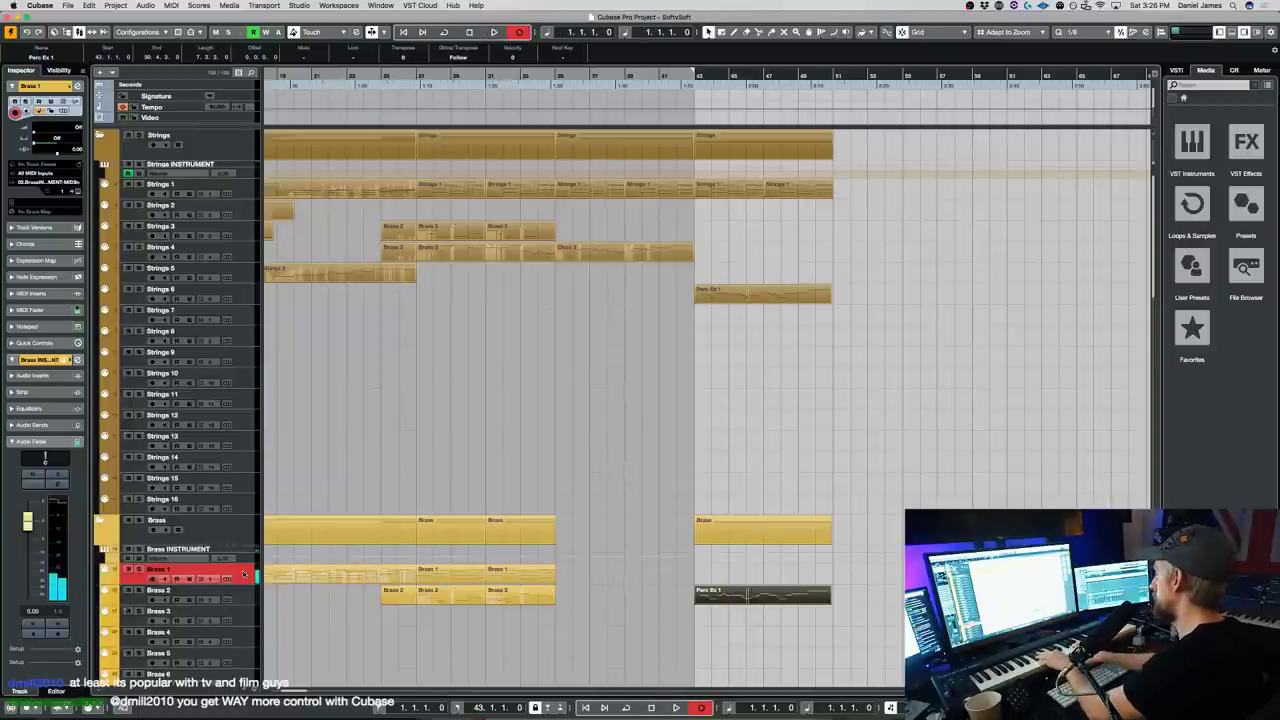
{"action": "key", "text": "space"}
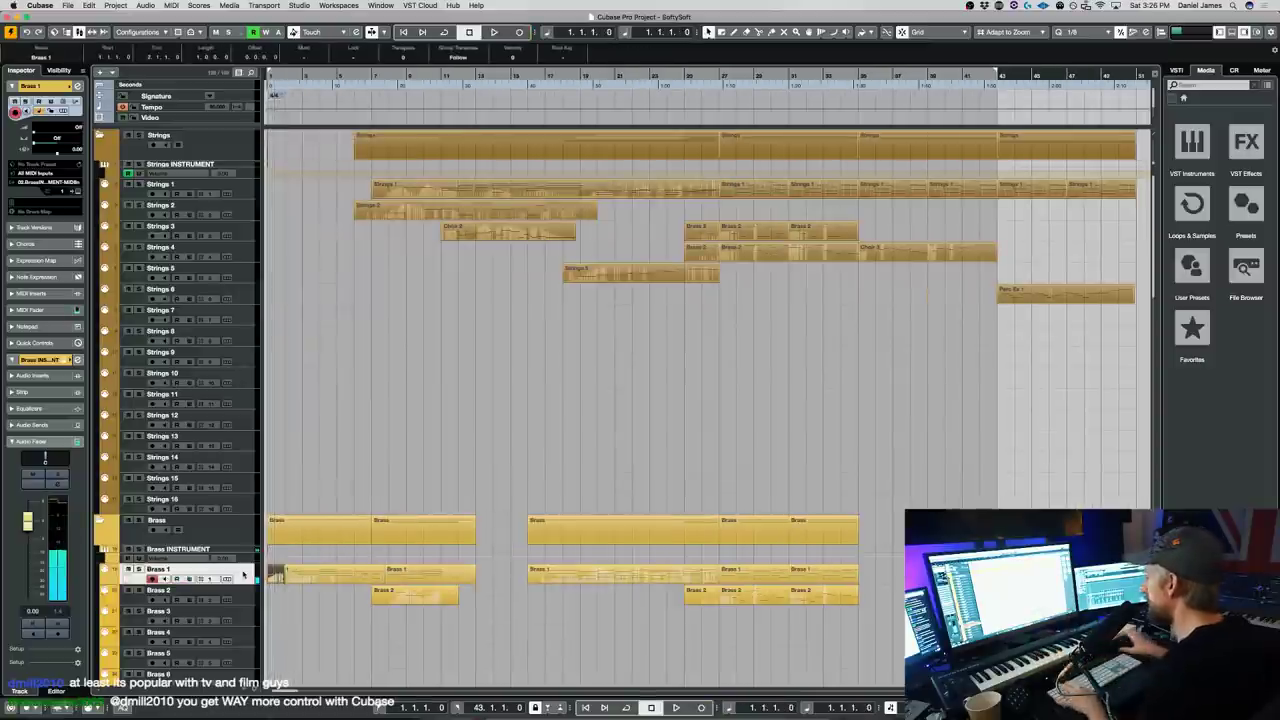
{"action": "scroll", "coordinate": [626, 520], "scroll_direction": "right", "scroll_amount": 10}
{"action": "scroll", "coordinate": [626, 520], "scroll_direction": "left", "scroll_amount": 8}
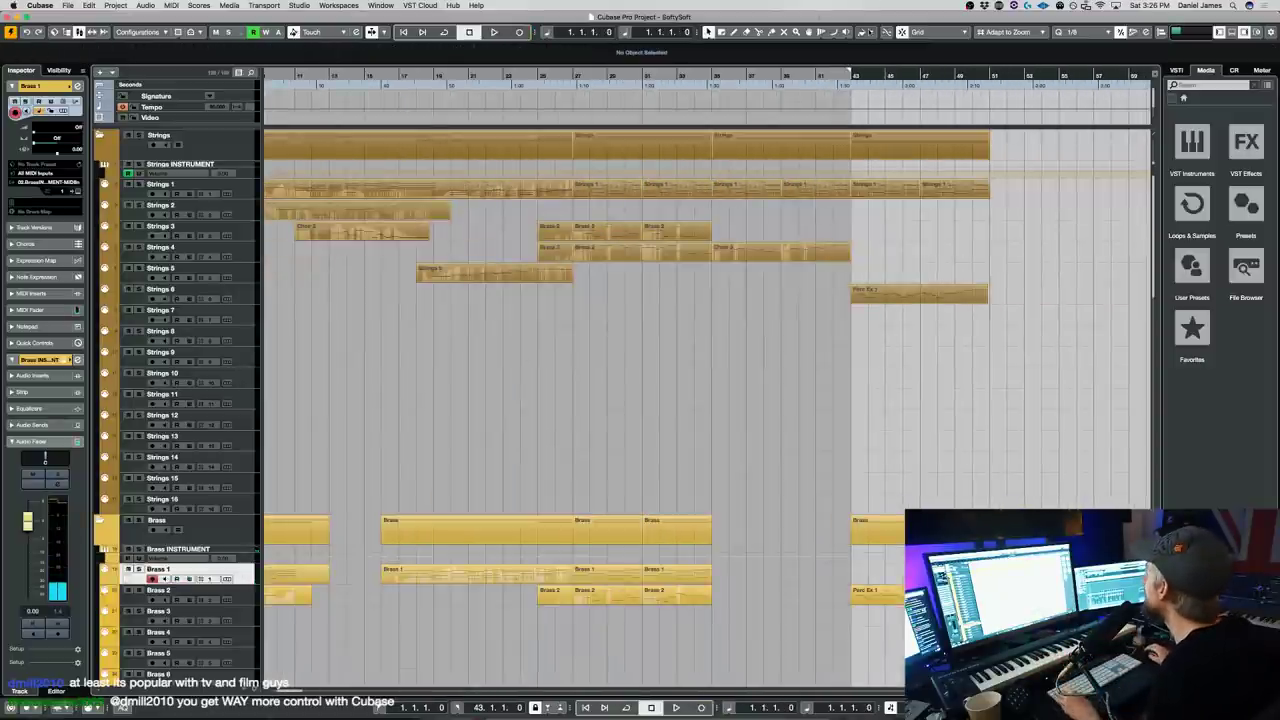
{"action": "left_click", "coordinate": [855, 72], "text": "super"}
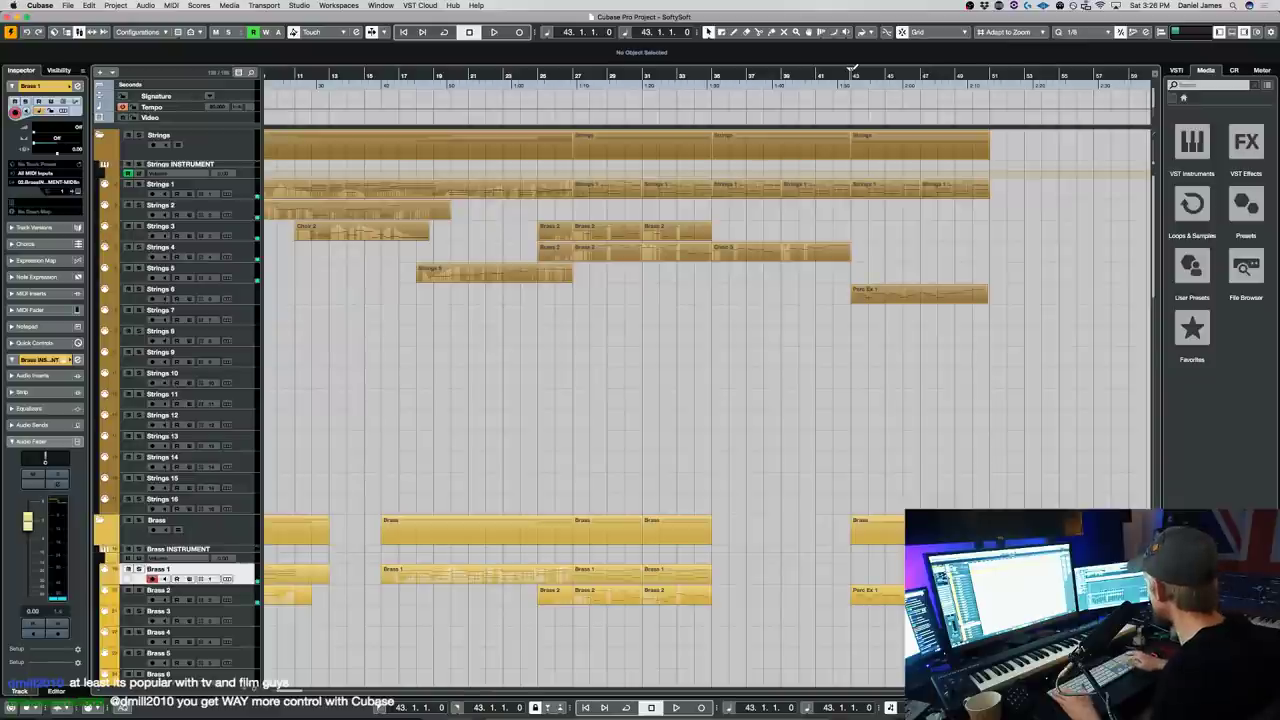
{"action": "key", "text": "KP_Multiply"}
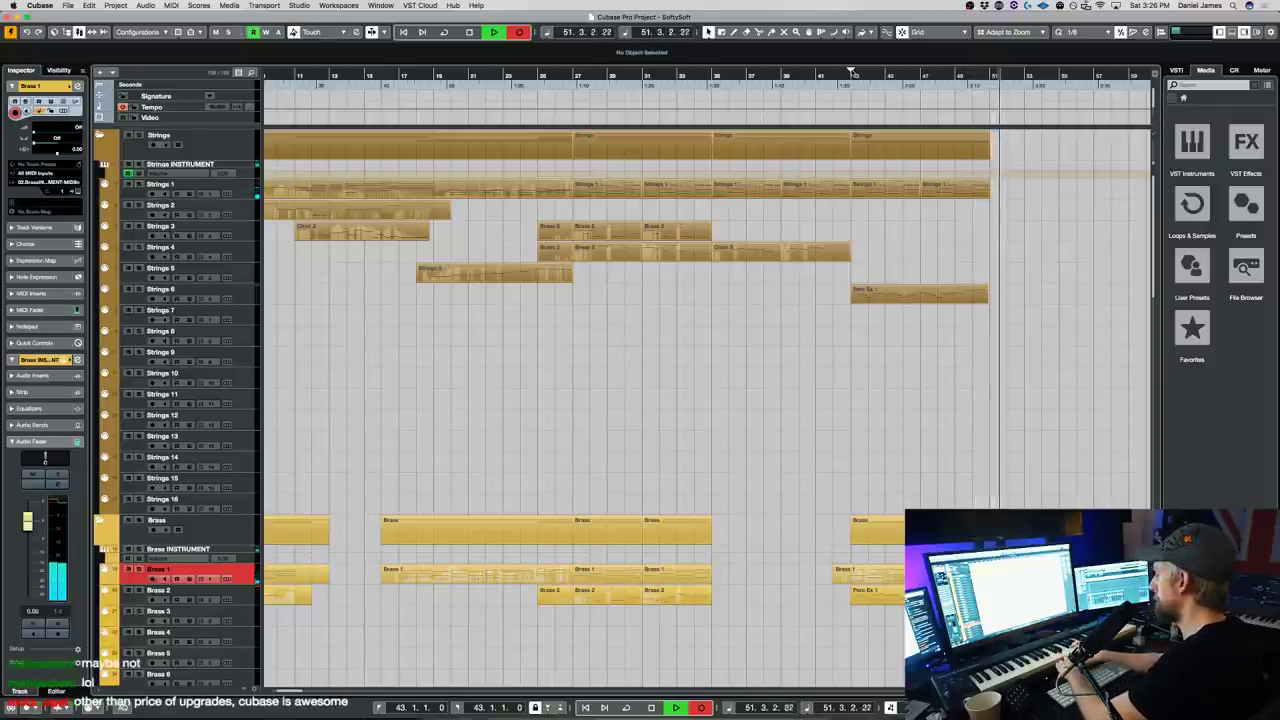
{"action": "key", "text": "space"}
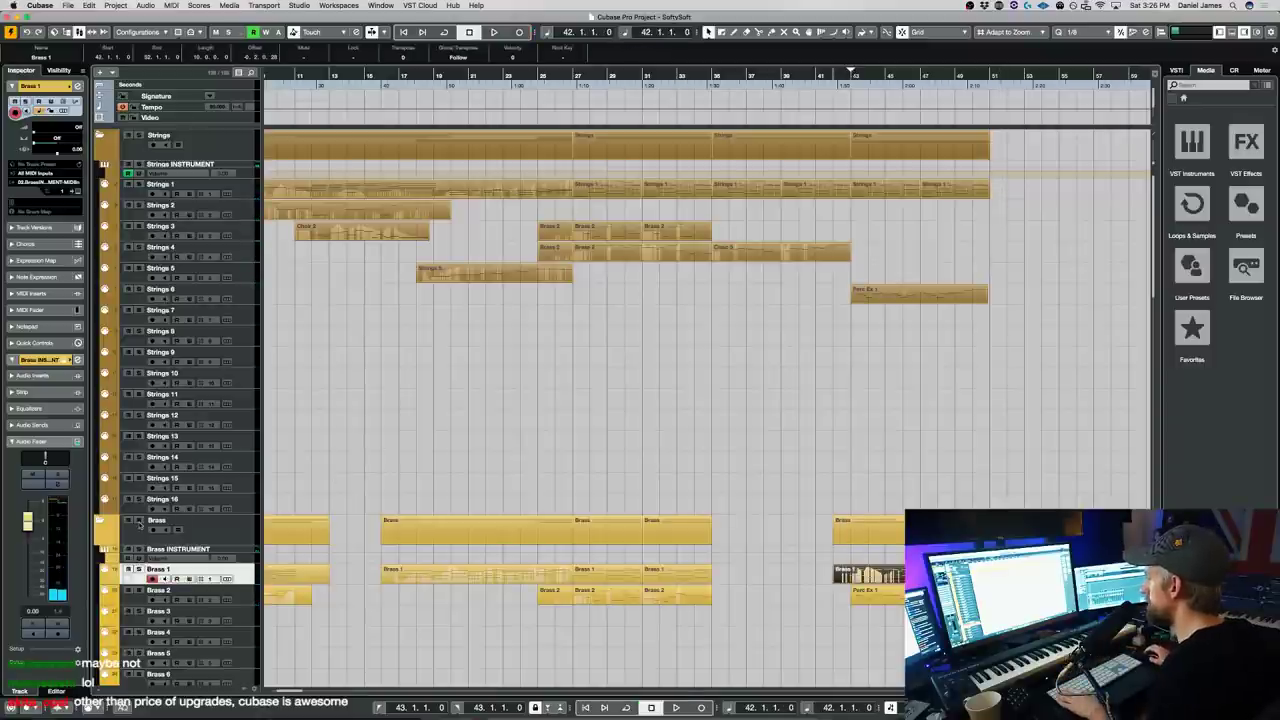
- Delete the copied melody part on Brass 2 and audition the new Brass 1 line soloed together with Strings 6
{"action": "key", "text": "space"}
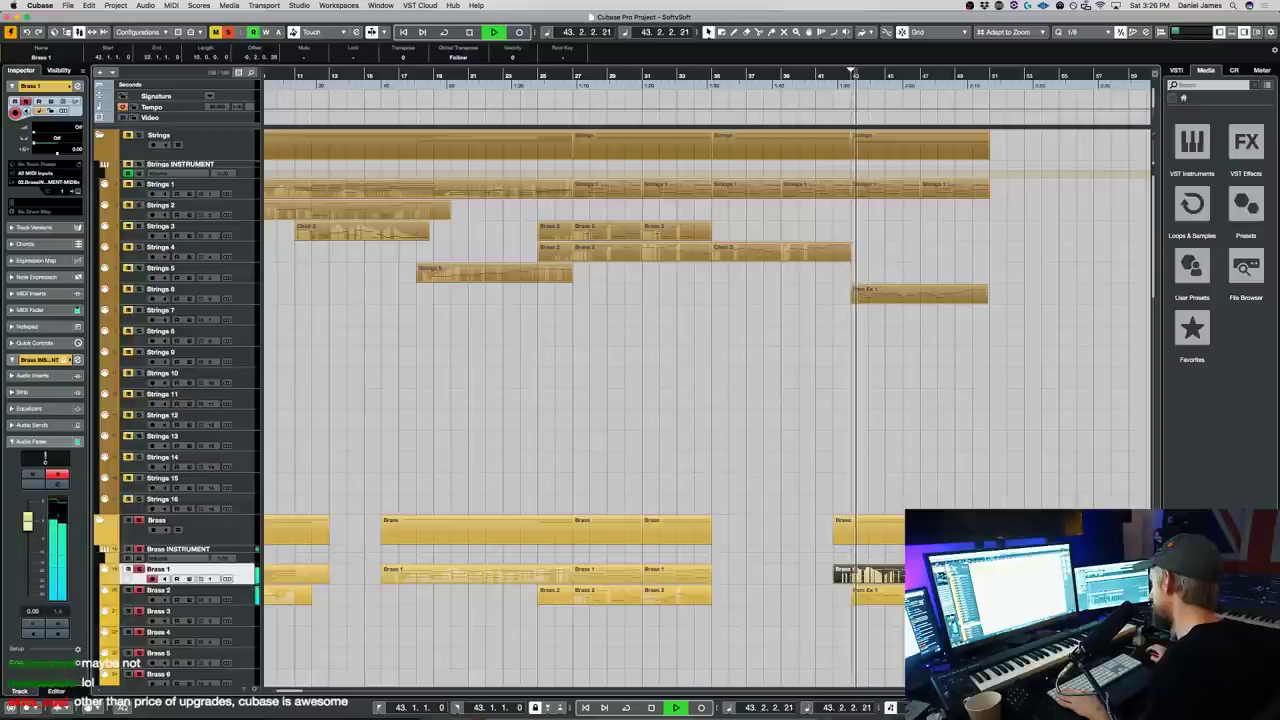
{"action": "left_click", "coordinate": [885, 598]}
{"action": "key", "text": "Delete"}
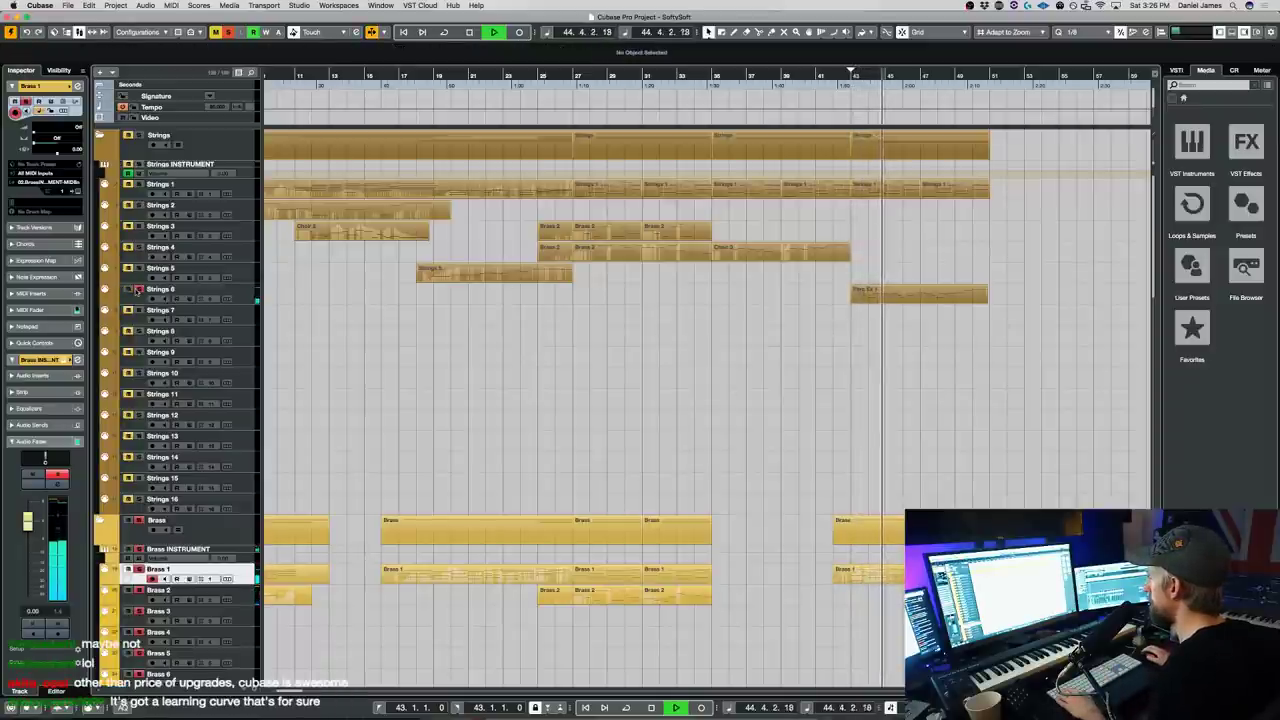
{"action": "left_click", "coordinate": [138, 289]}
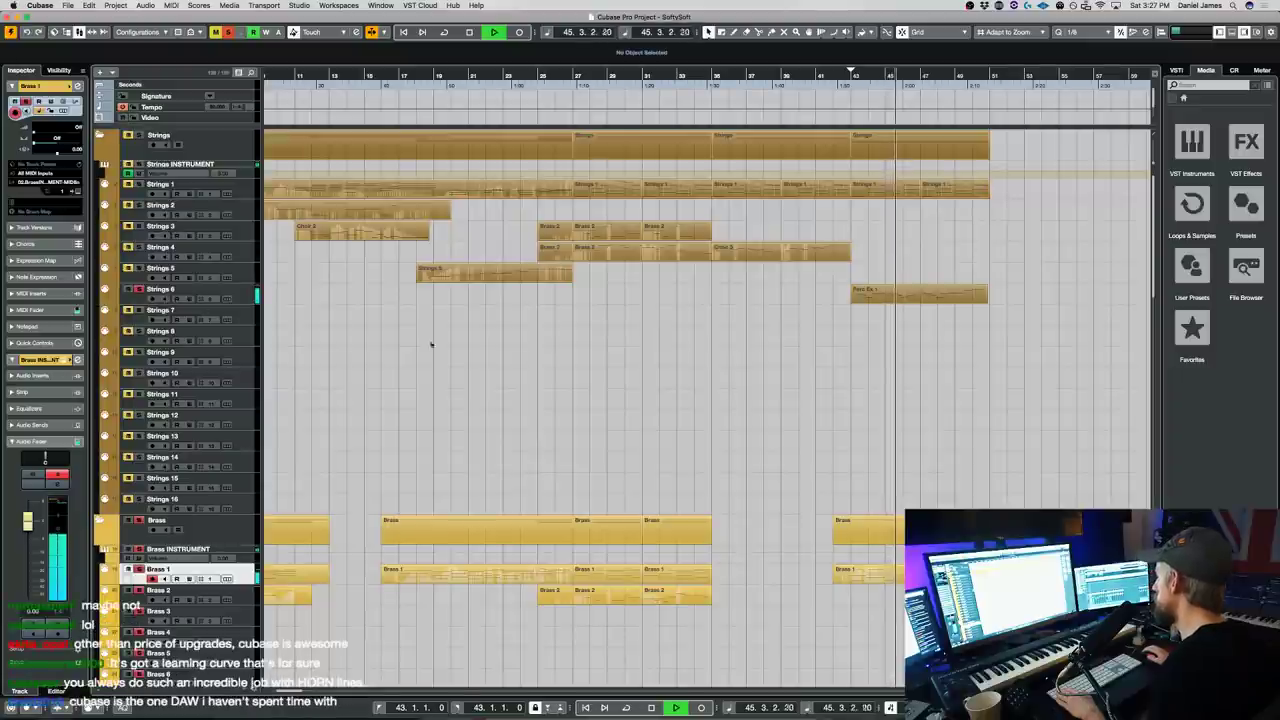
- Join the two Strings 1 parts from bar 43 into one and transpose all its notes up two octaves
{"action": "left_click", "coordinate": [907, 188]}
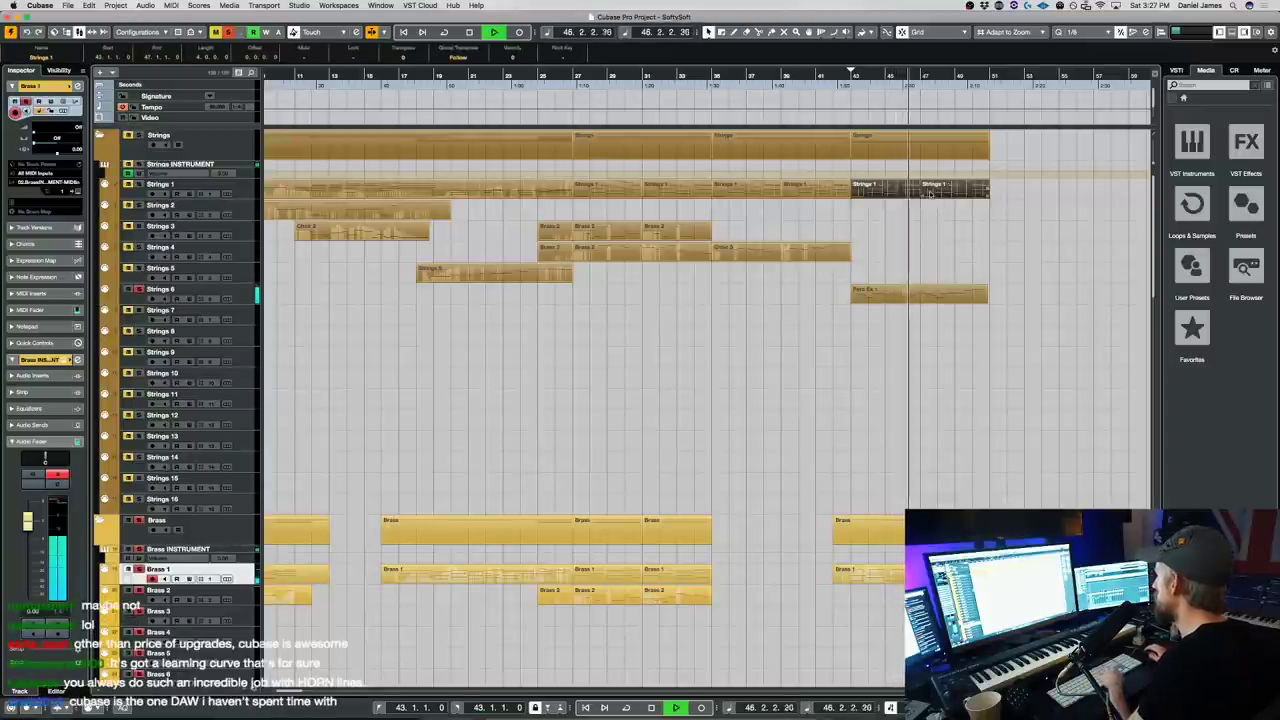
{"action": "double_click", "coordinate": [907, 188]}
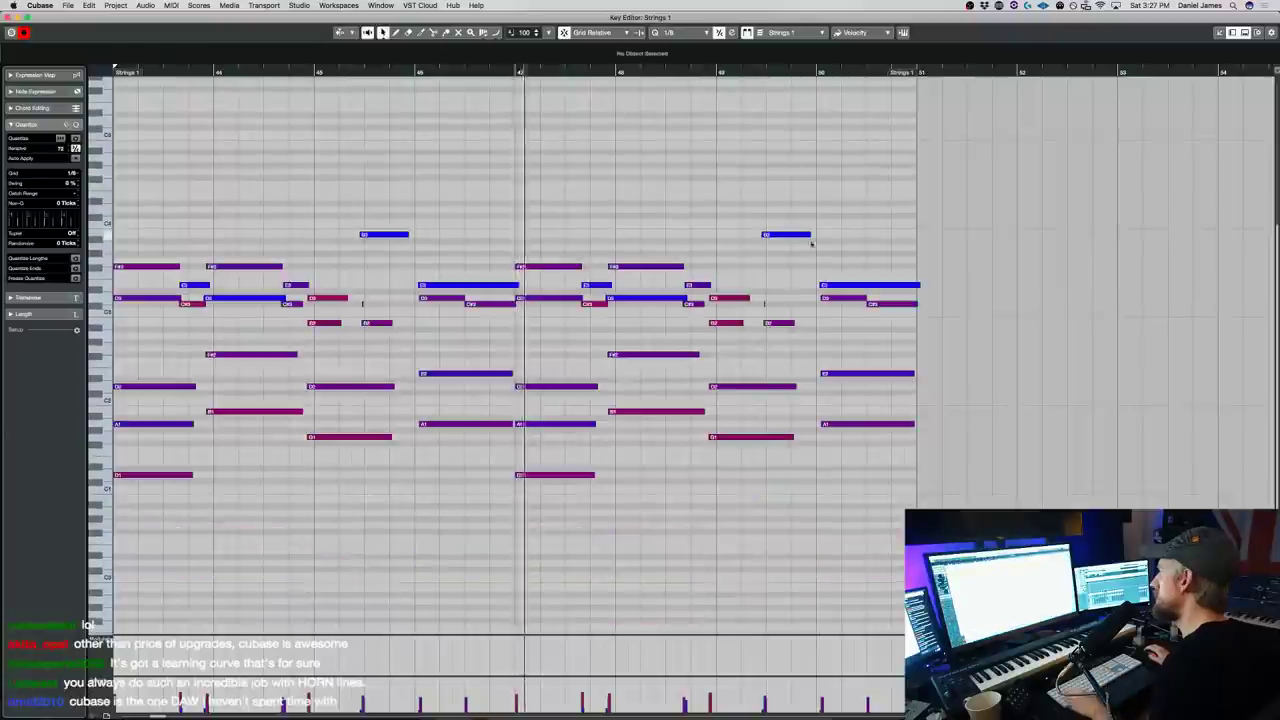
{"action": "key", "text": "super+a"}
{"action": "key", "text": "shift+Up"}
{"action": "key", "text": "shift+Up"}
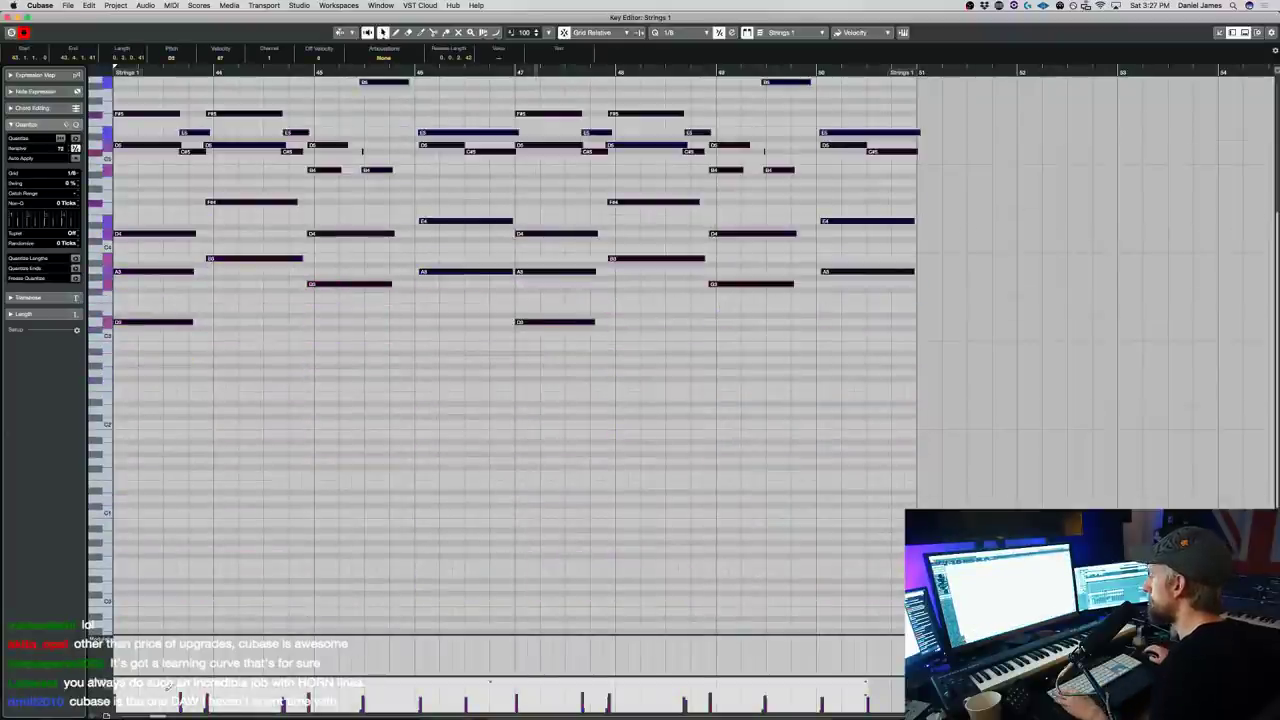
- Adjust the modulation curve across the whole Strings 1 part from bar 43, and stop playback
{"action": "left_click_drag", "start_coordinate": [118, 670], "coordinate": [822, 660]}
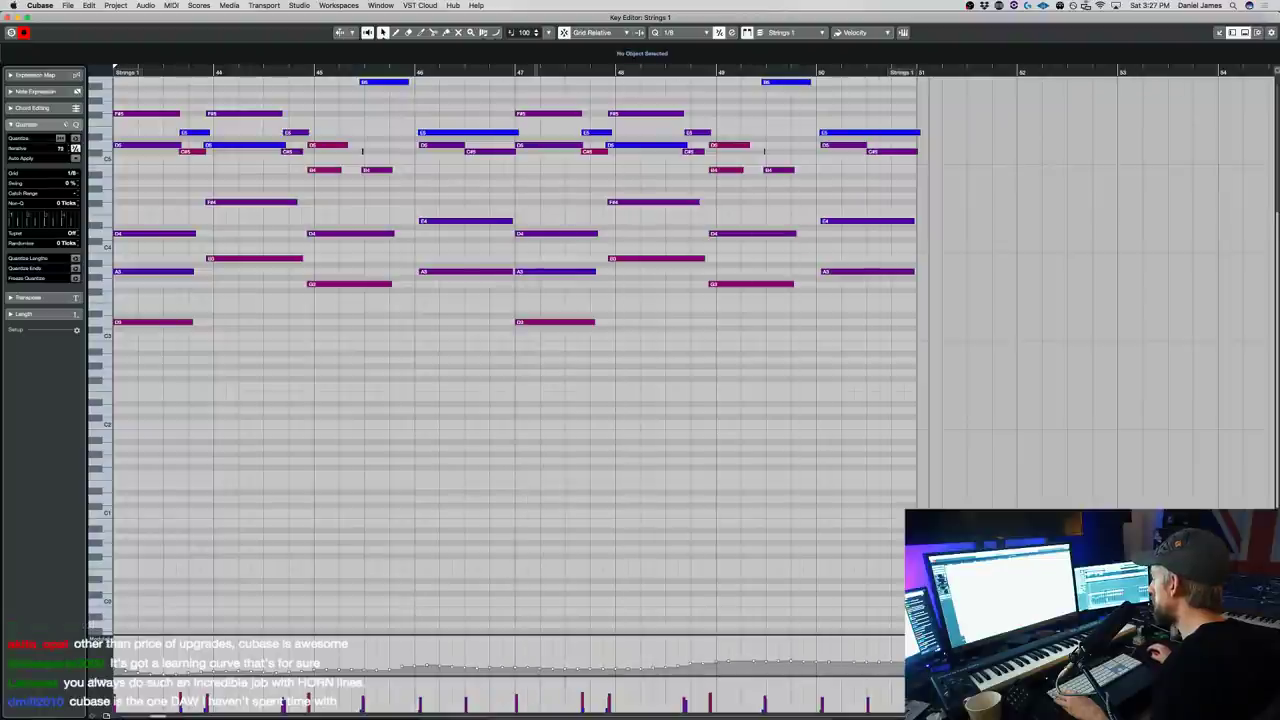
{"action": "key", "text": "space"}
{"action": "key", "text": "Return"}
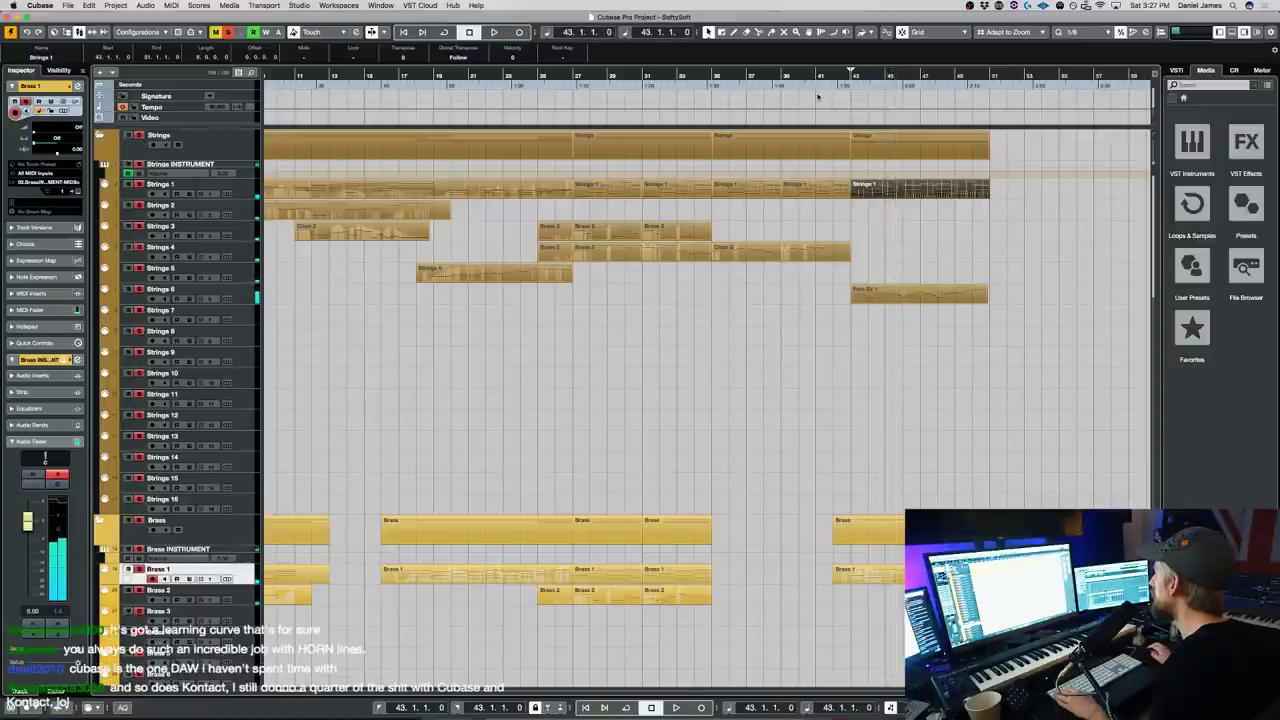
- Remove the Perc 2 material after bar 27 and copy the preceding Perc 2 build to bars 40–43
{"action": "scroll", "coordinate": [835, 346], "scroll_direction": "down", "scroll_amount": 3}
{"action": "scroll", "coordinate": [835, 346], "scroll_direction": "down", "scroll_amount": 7}
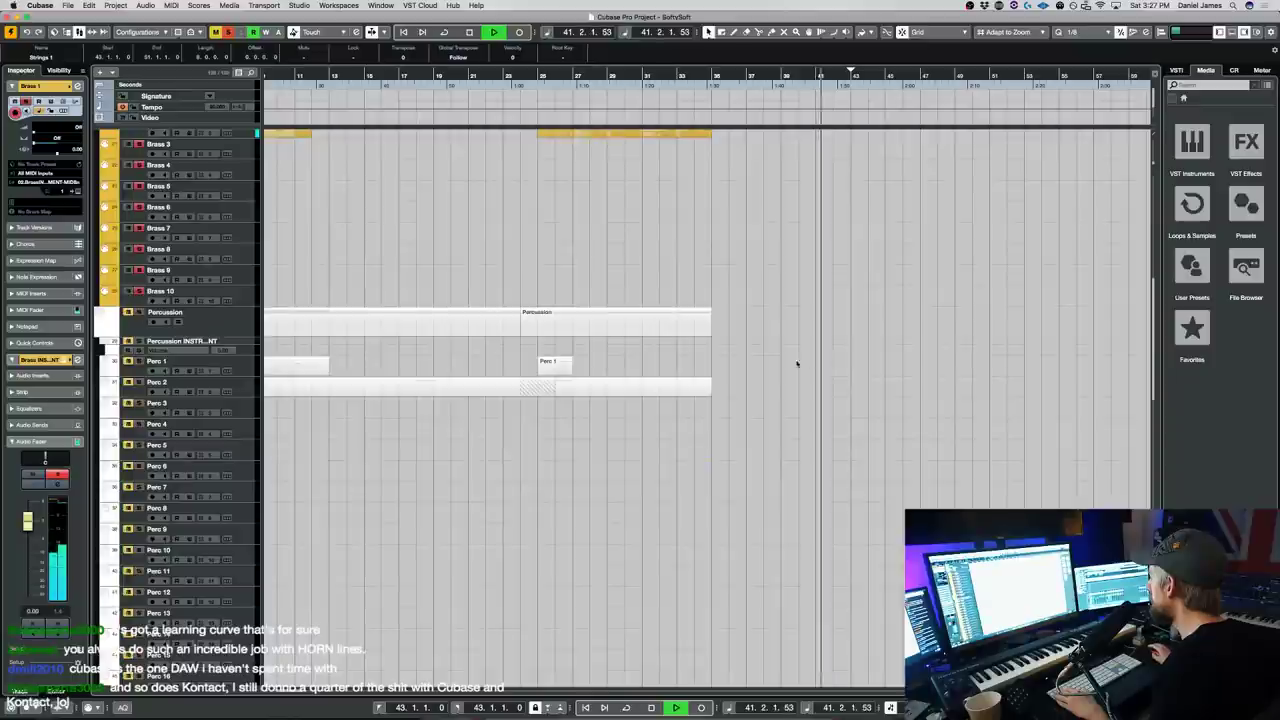
{"action": "left_click", "coordinate": [575, 394], "text": "alt"}
{"action": "left_click", "coordinate": [600, 394]}
{"action": "key", "text": "Delete"}
{"action": "left_click_drag", "start_coordinate": [566, 391], "coordinate": [843, 392]}
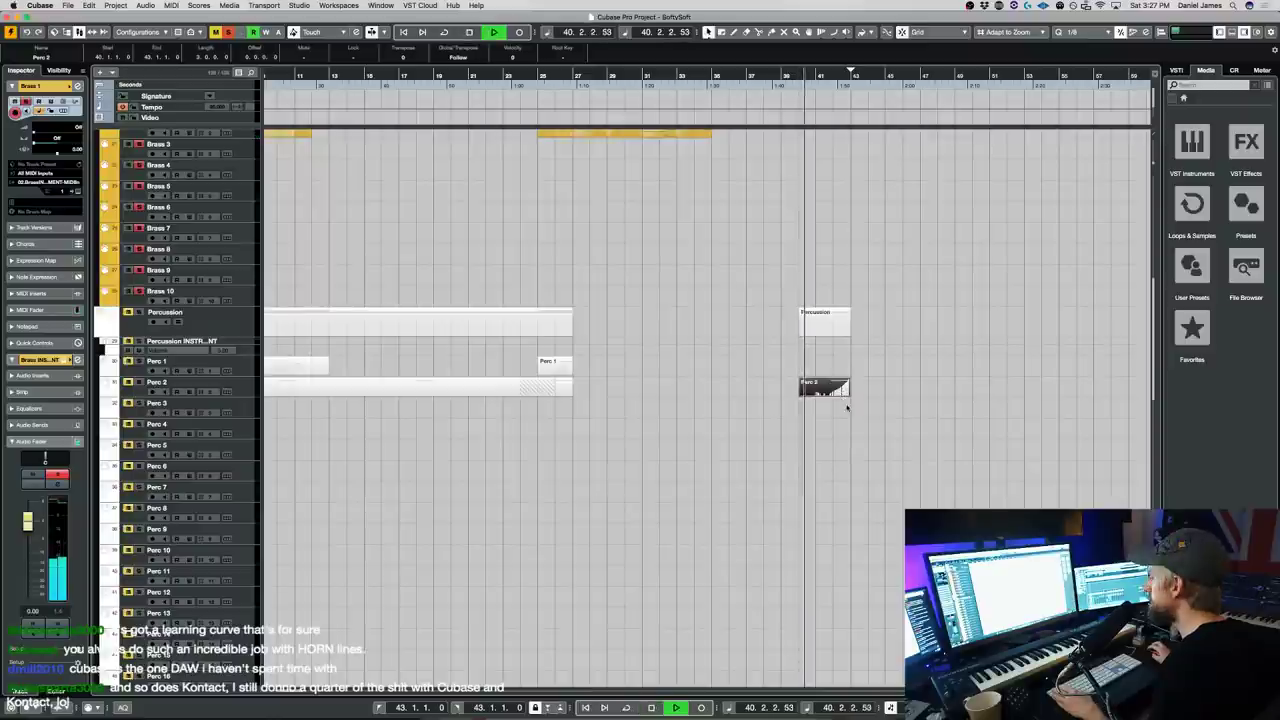
{"action": "left_click", "coordinate": [690, 433]}
{"action": "scroll", "coordinate": [692, 435], "scroll_direction": "up", "scroll_amount": 7}
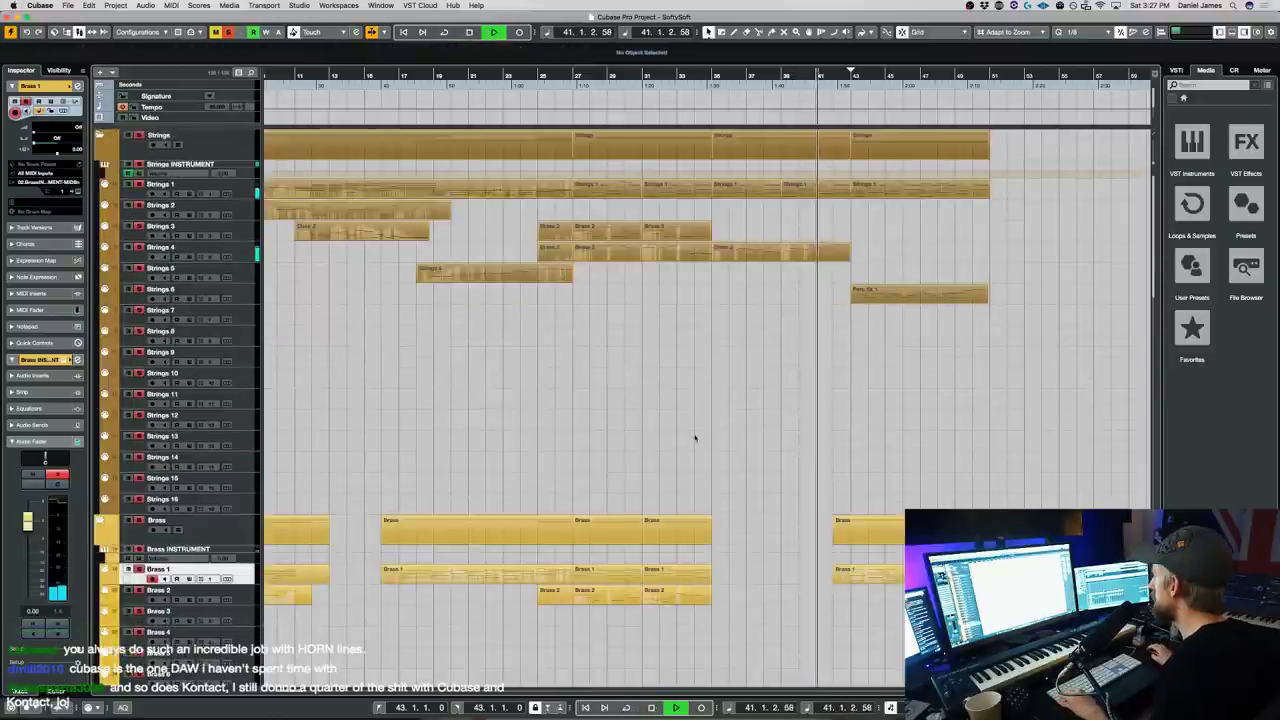
- Clear all solos, select the Brass 2 track and audition the full arrangement around bar 43
{"action": "scroll", "coordinate": [695, 437], "scroll_direction": "down", "scroll_amount": 10}
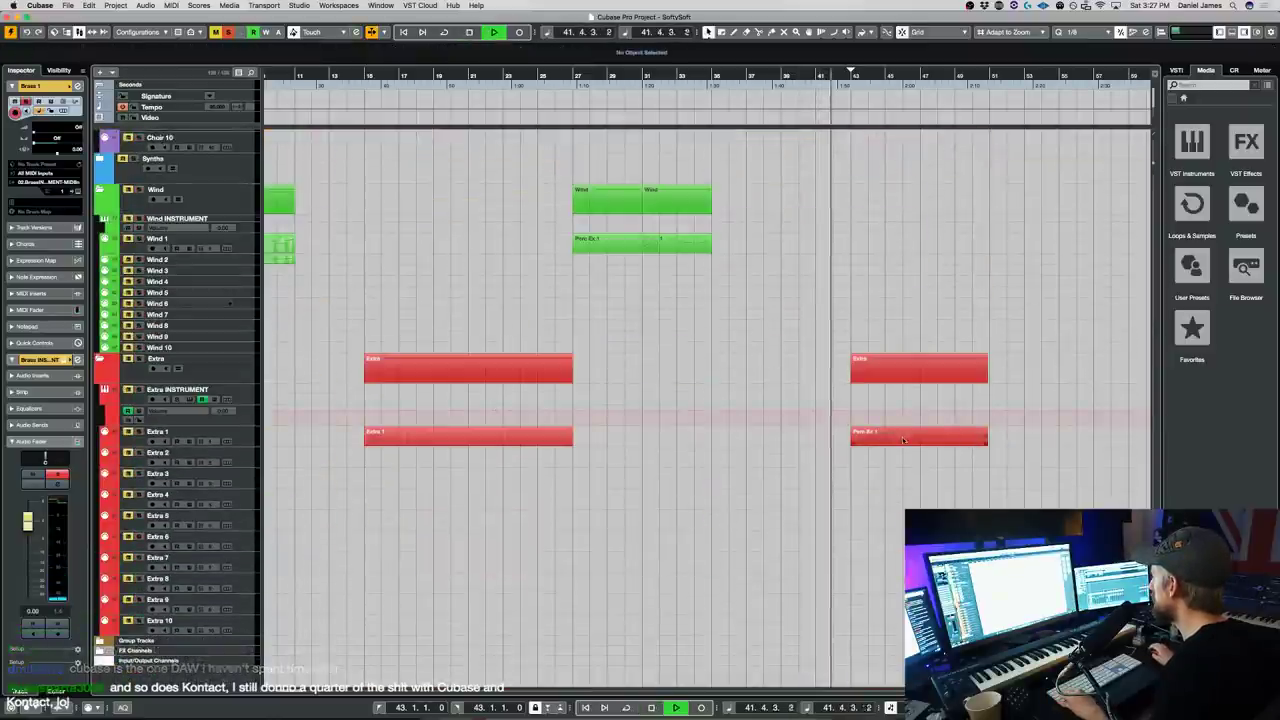
{"action": "left_click", "coordinate": [970, 438]}
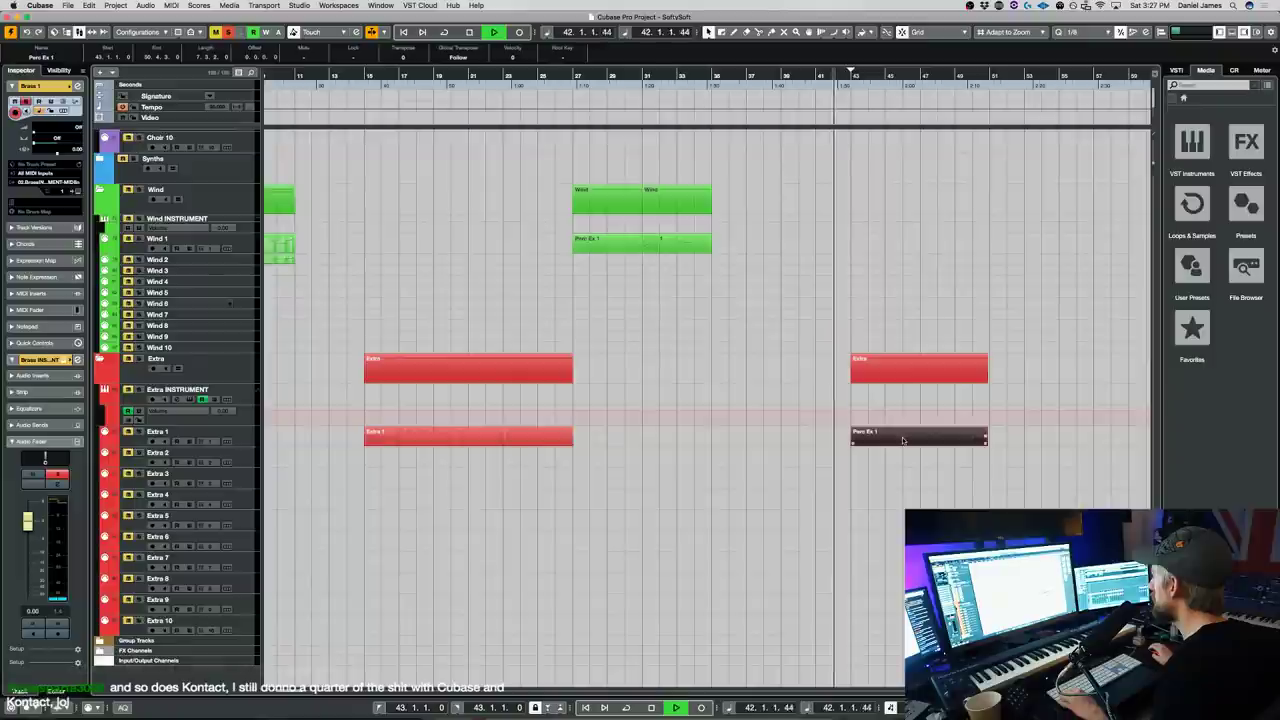
{"action": "left_click", "coordinate": [228, 32]}
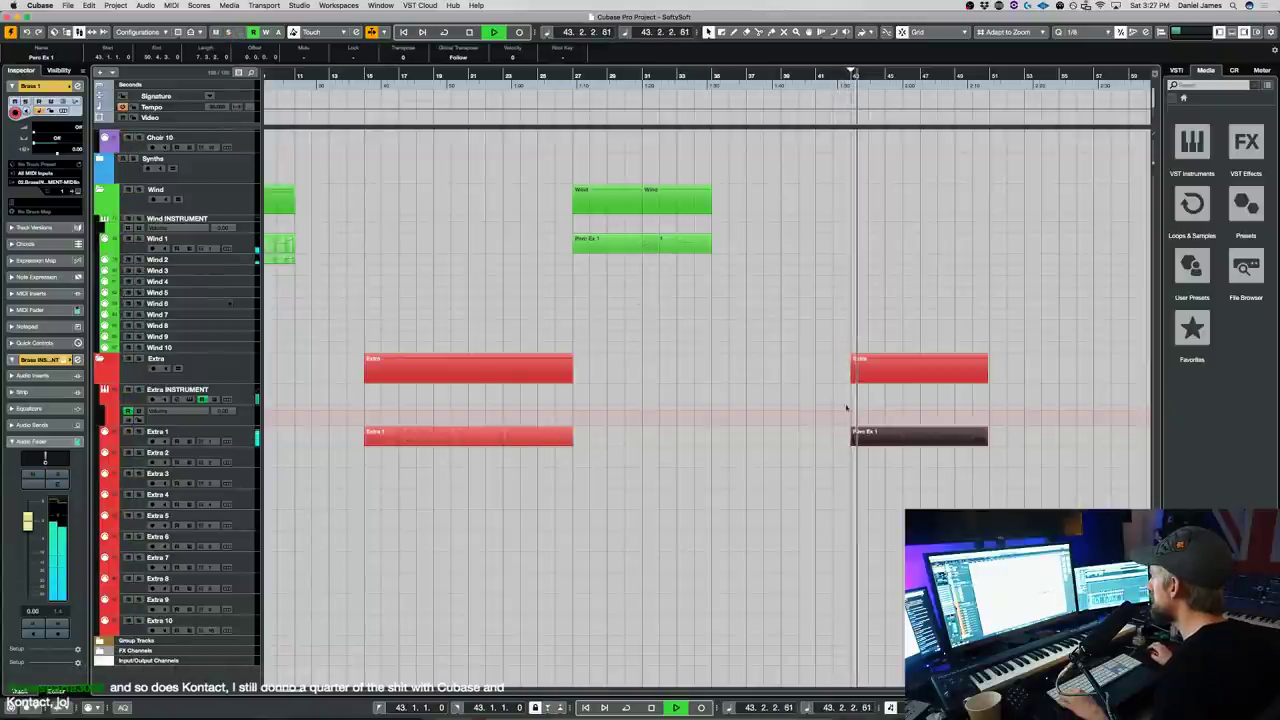
{"action": "scroll", "coordinate": [703, 340], "scroll_direction": "up", "scroll_amount": 6}
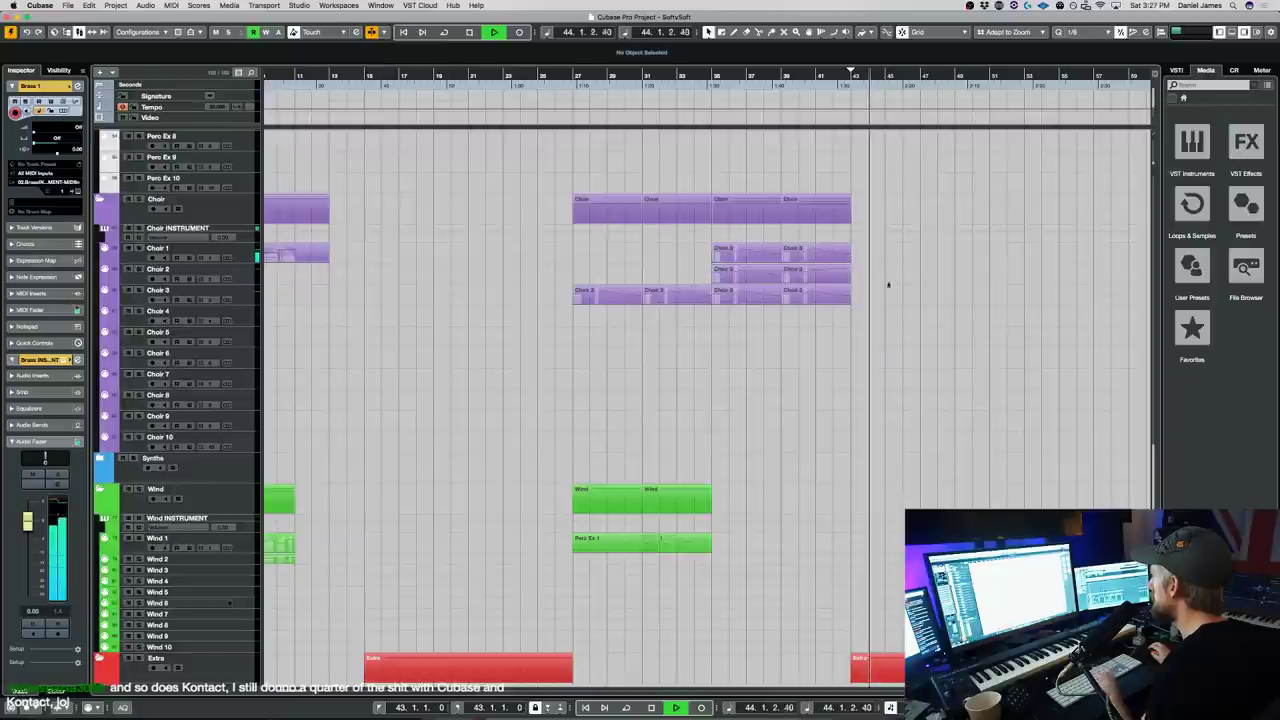
{"action": "scroll", "coordinate": [886, 295], "scroll_direction": "up", "scroll_amount": 15}
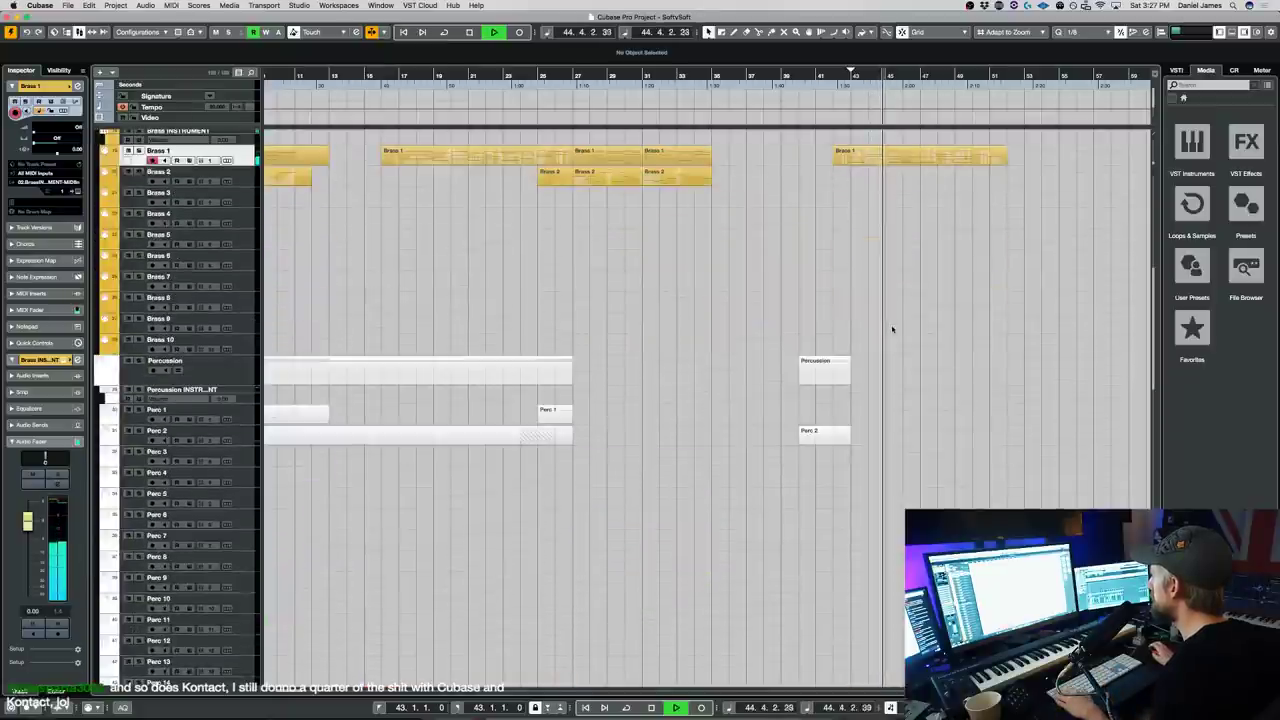
{"action": "scroll", "coordinate": [892, 329], "scroll_direction": "up", "scroll_amount": 4}
{"action": "scroll", "coordinate": [892, 329], "scroll_direction": "up", "scroll_amount": 1}
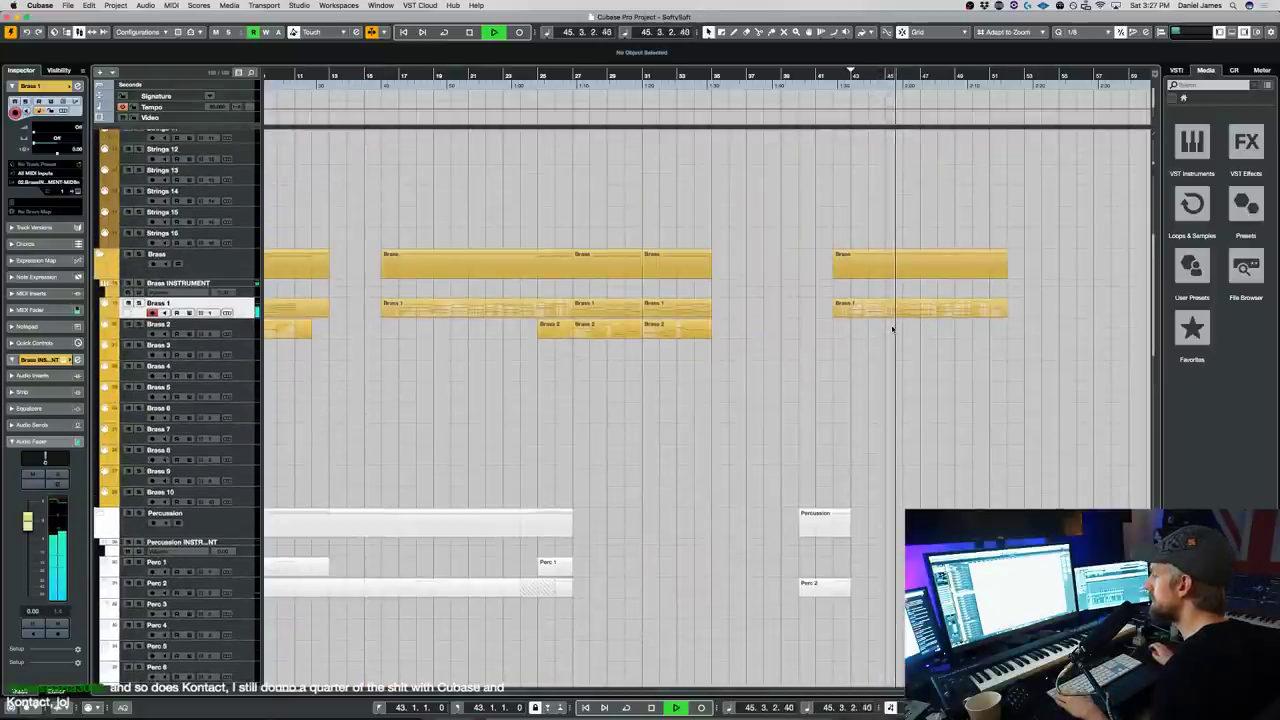
{"action": "scroll", "coordinate": [893, 332], "scroll_direction": "up", "scroll_amount": 8}
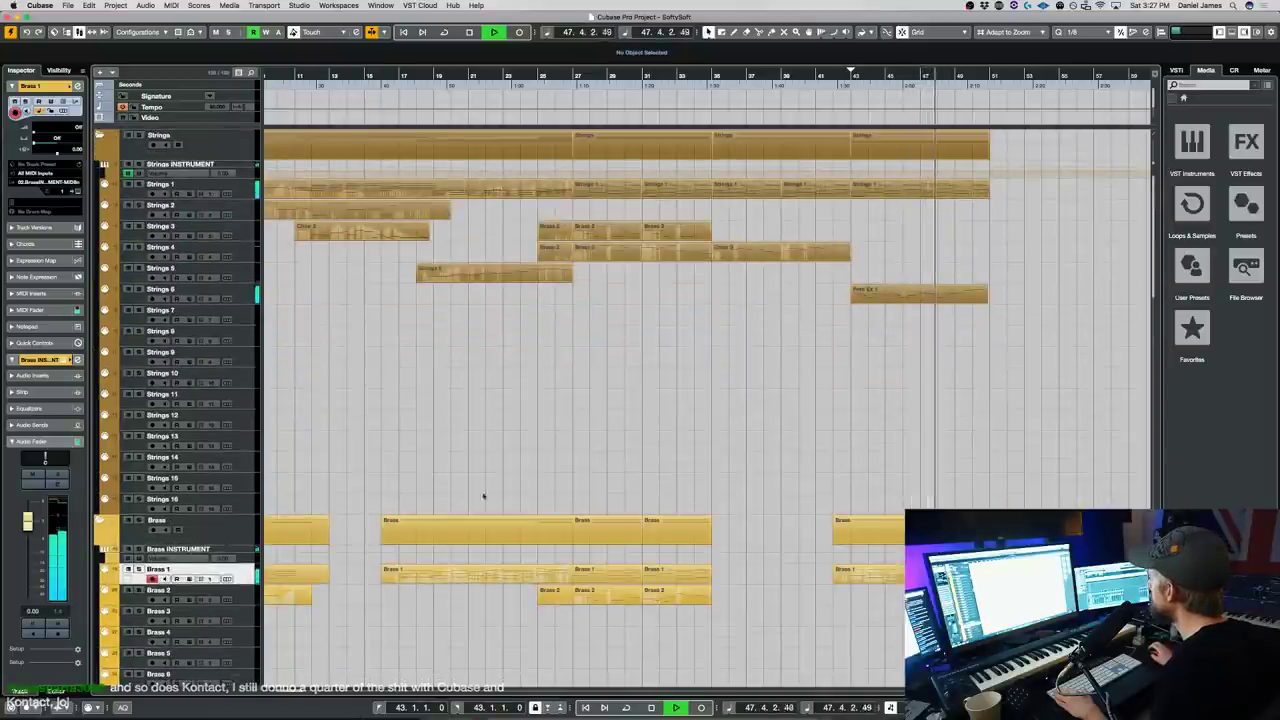
{"action": "left_click", "coordinate": [243, 596]}
{"action": "key", "text": "space"}
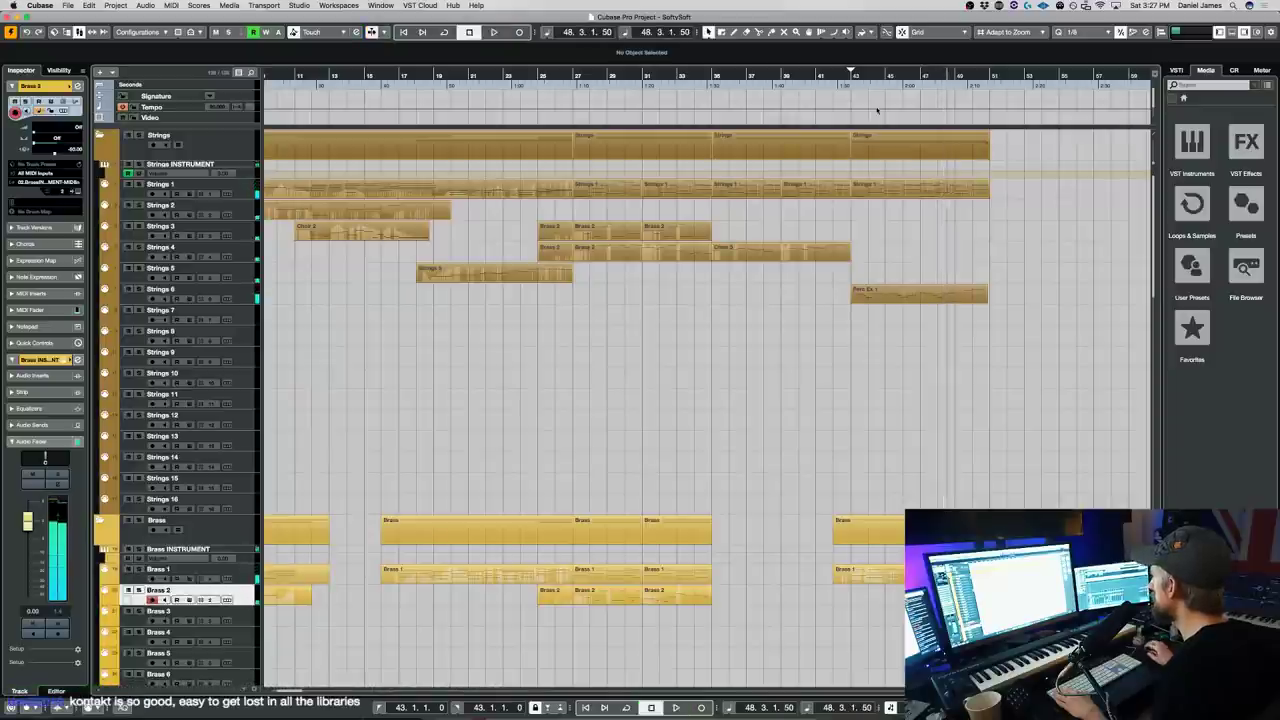
{"action": "key", "text": "space"}
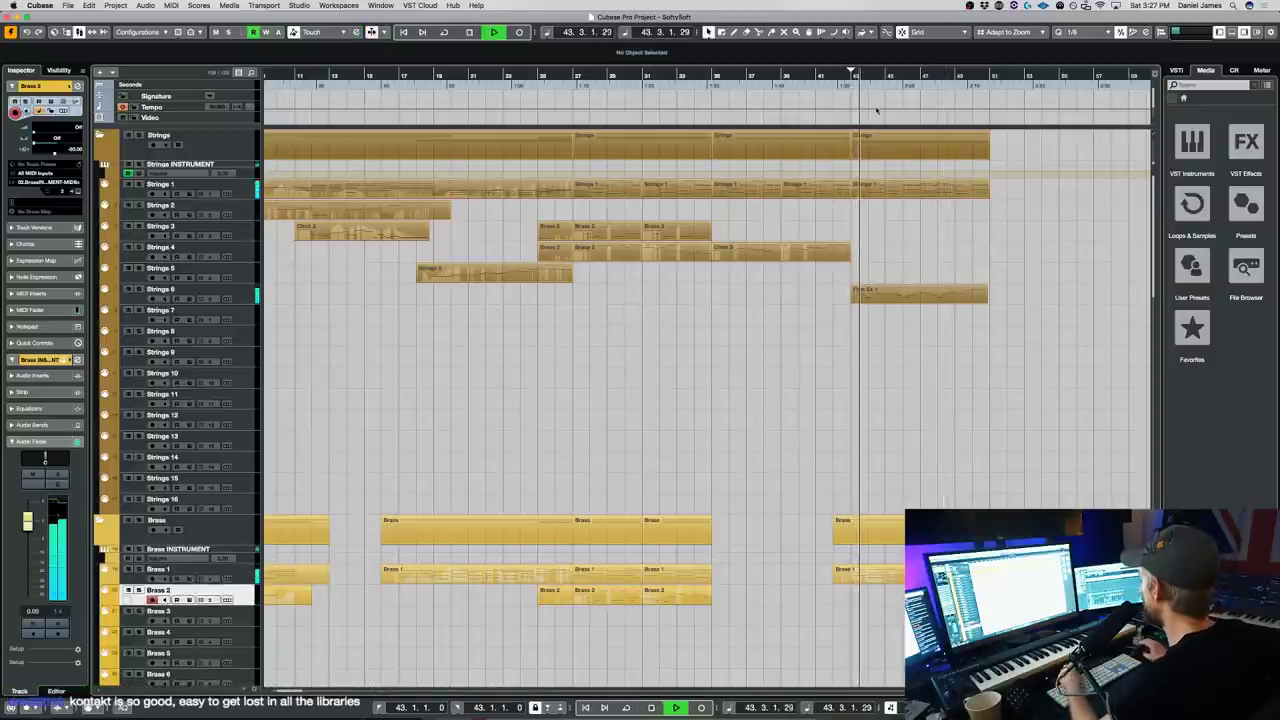
- Lower the modulation curve across the new Brass 1 part around bar 43
{"action": "double_click", "coordinate": [897, 584]}
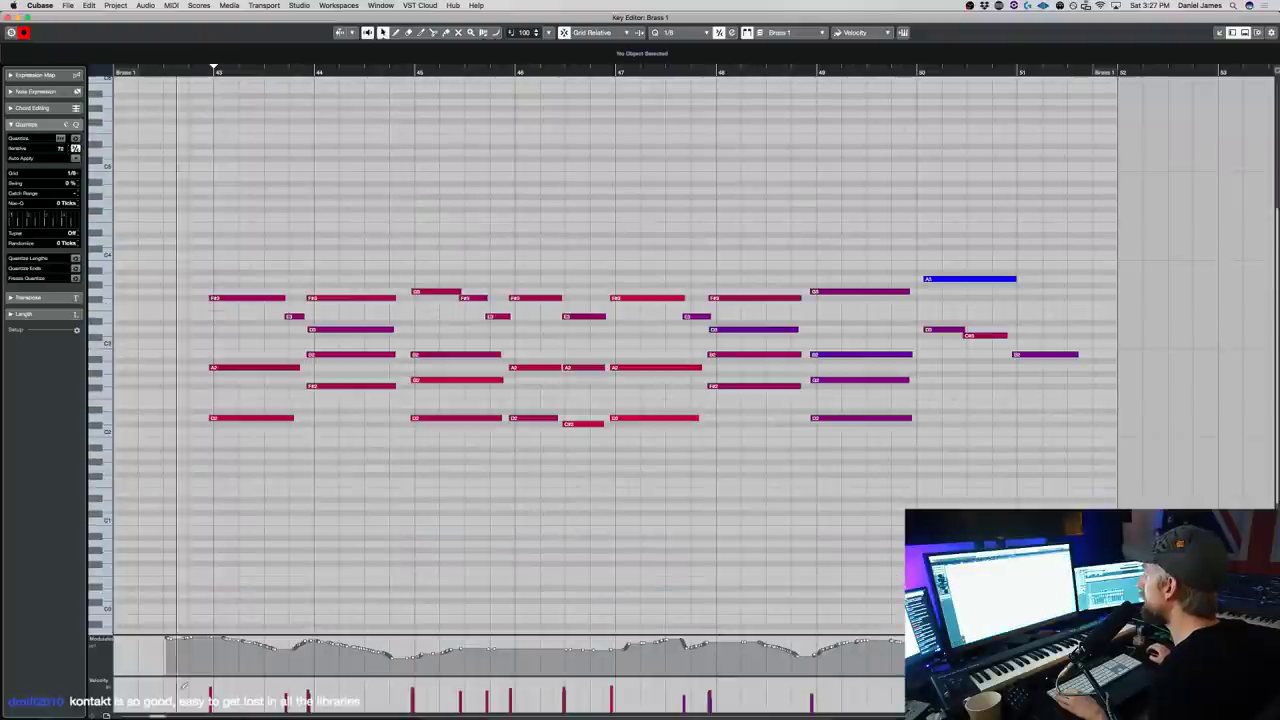
{"action": "left_click_drag", "start_coordinate": [513, 643], "coordinate": [515, 656]}
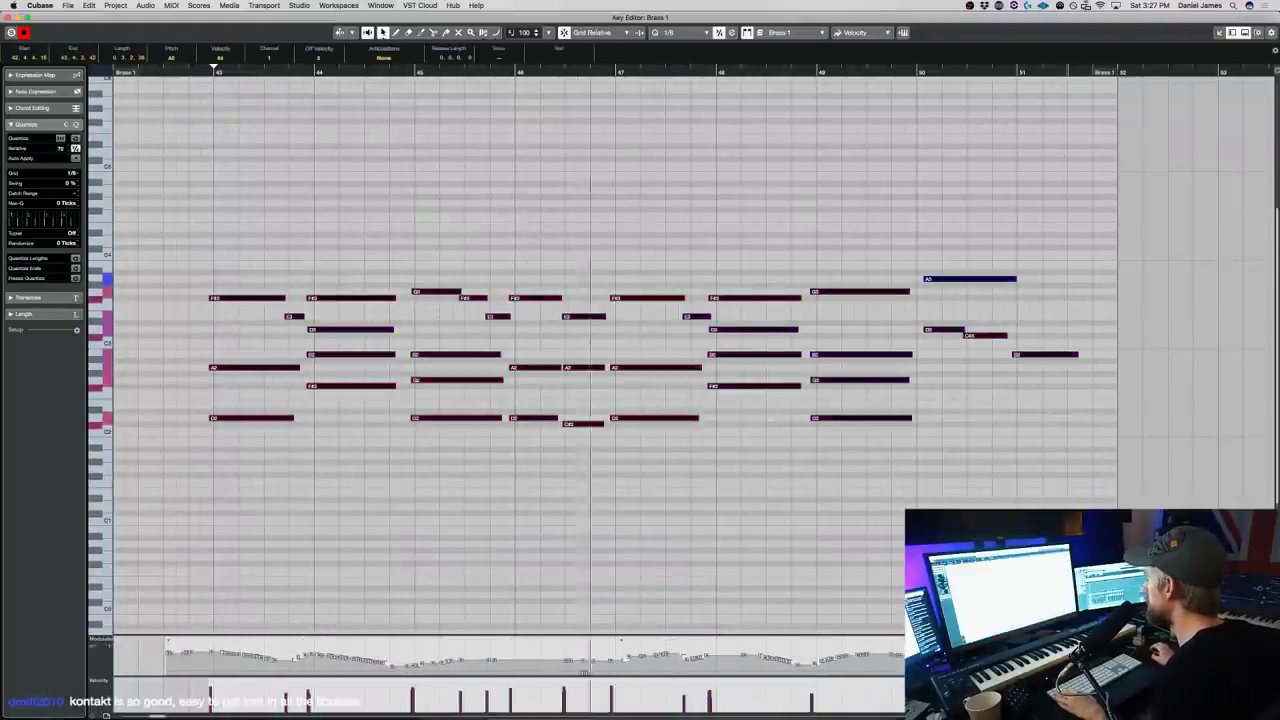
{"action": "left_click_drag", "start_coordinate": [621, 647], "coordinate": [620, 652]}
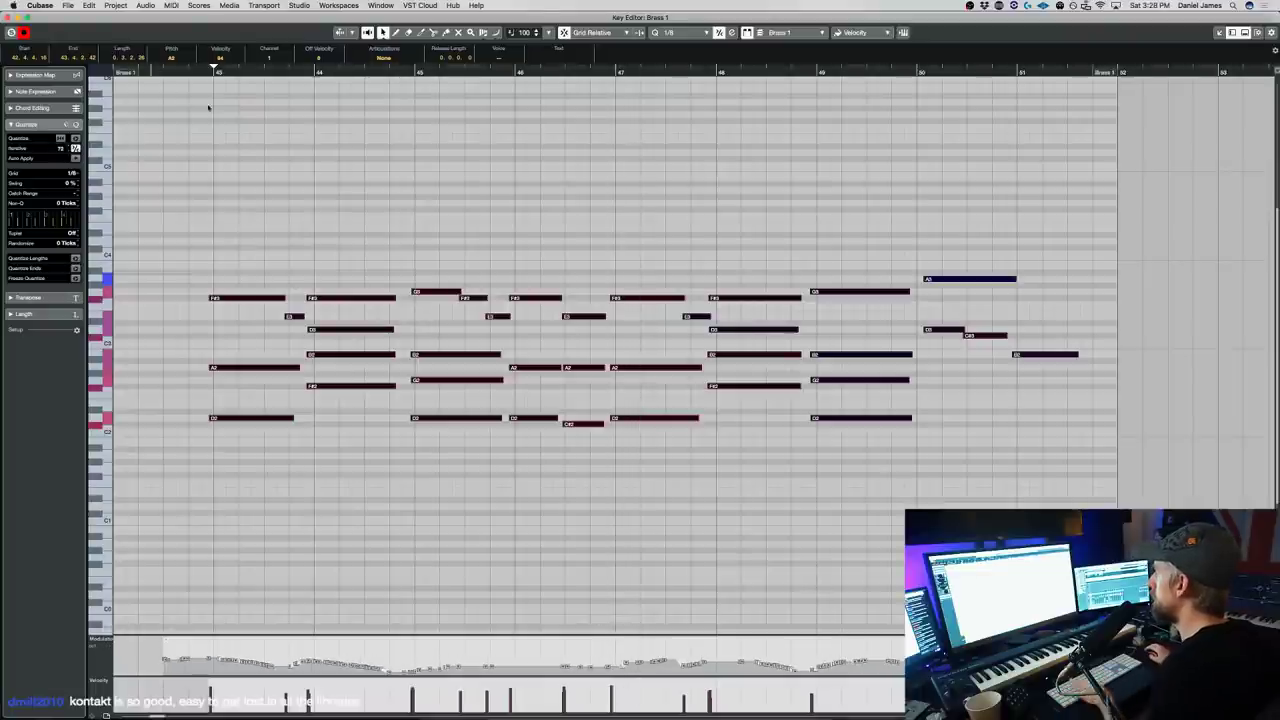
{"action": "left_click", "coordinate": [8, 17]}
- Copy the Perc 1 hit ending at bar 27 to bars 41–43, play the transition and save the project
{"action": "scroll", "coordinate": [745, 451], "scroll_direction": "down", "scroll_amount": 15}
{"action": "scroll", "coordinate": [677, 380], "scroll_direction": "up", "scroll_amount": 4}
{"action": "key", "text": "space"}
{"action": "scroll", "coordinate": [676, 382], "scroll_direction": "up", "scroll_amount": 2}
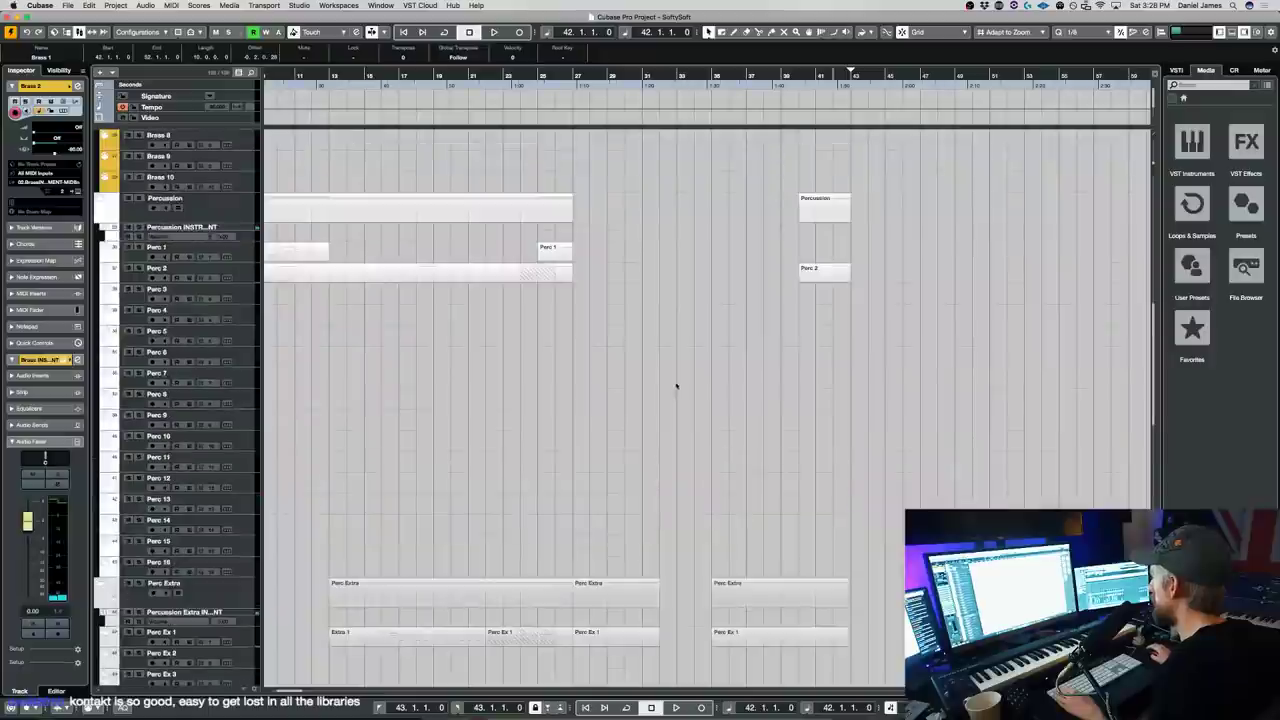
{"action": "left_click_drag", "start_coordinate": [604, 260], "coordinate": [834, 262]}
{"action": "key", "text": "alt+space"}
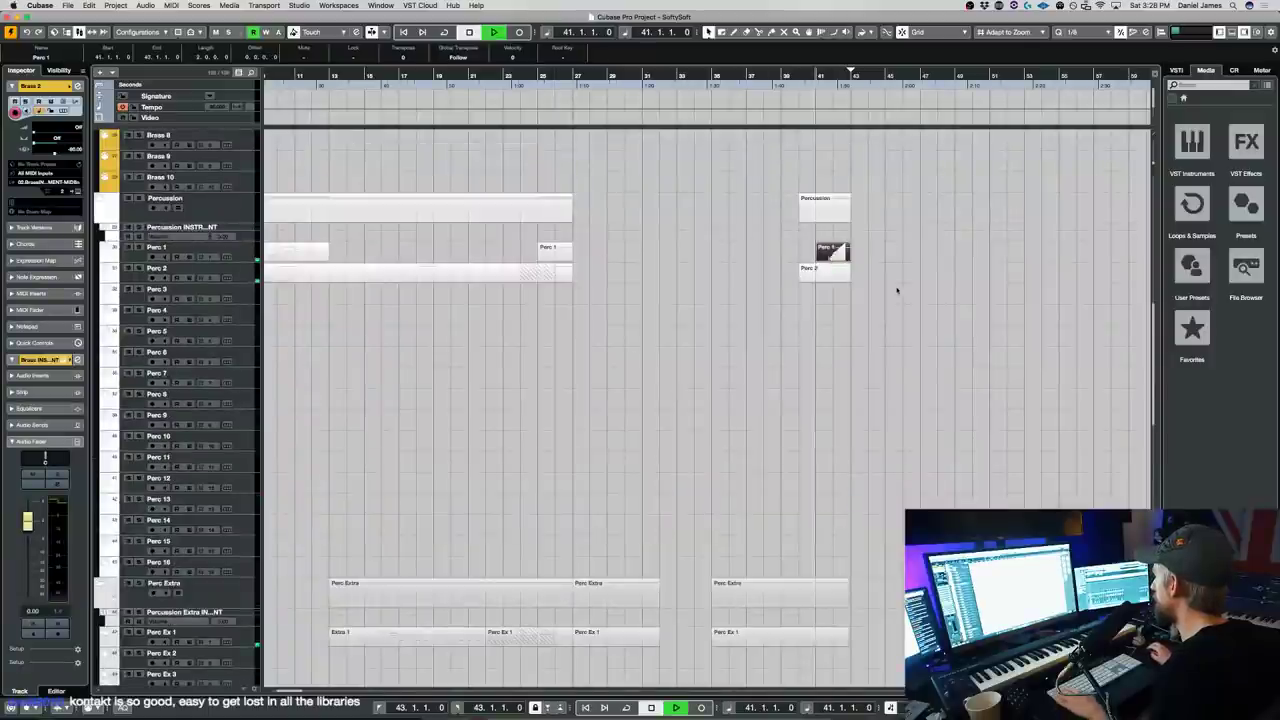
{"action": "left_click", "coordinate": [871, 303]}
{"action": "key", "text": "super+s"}
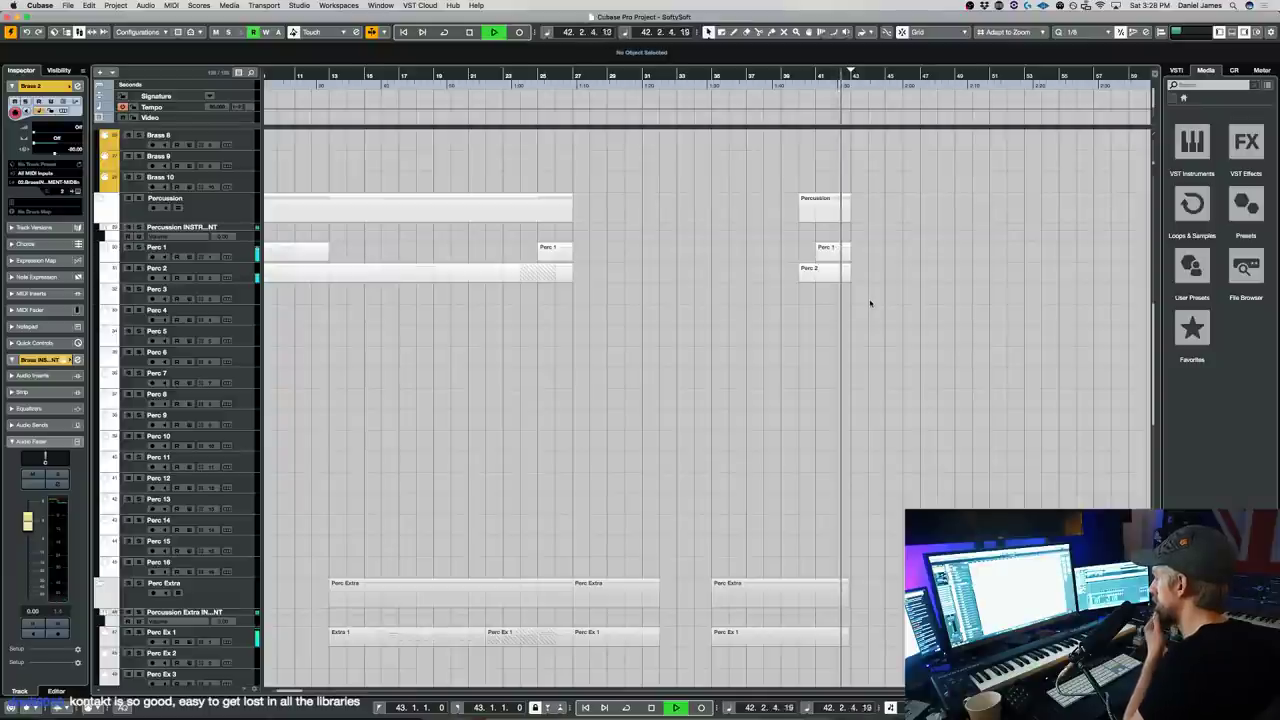
- Mute the Extra 1 part at bar 43 while the new section plays
{"action": "scroll", "coordinate": [869, 303], "scroll_direction": "up", "scroll_amount": 10}
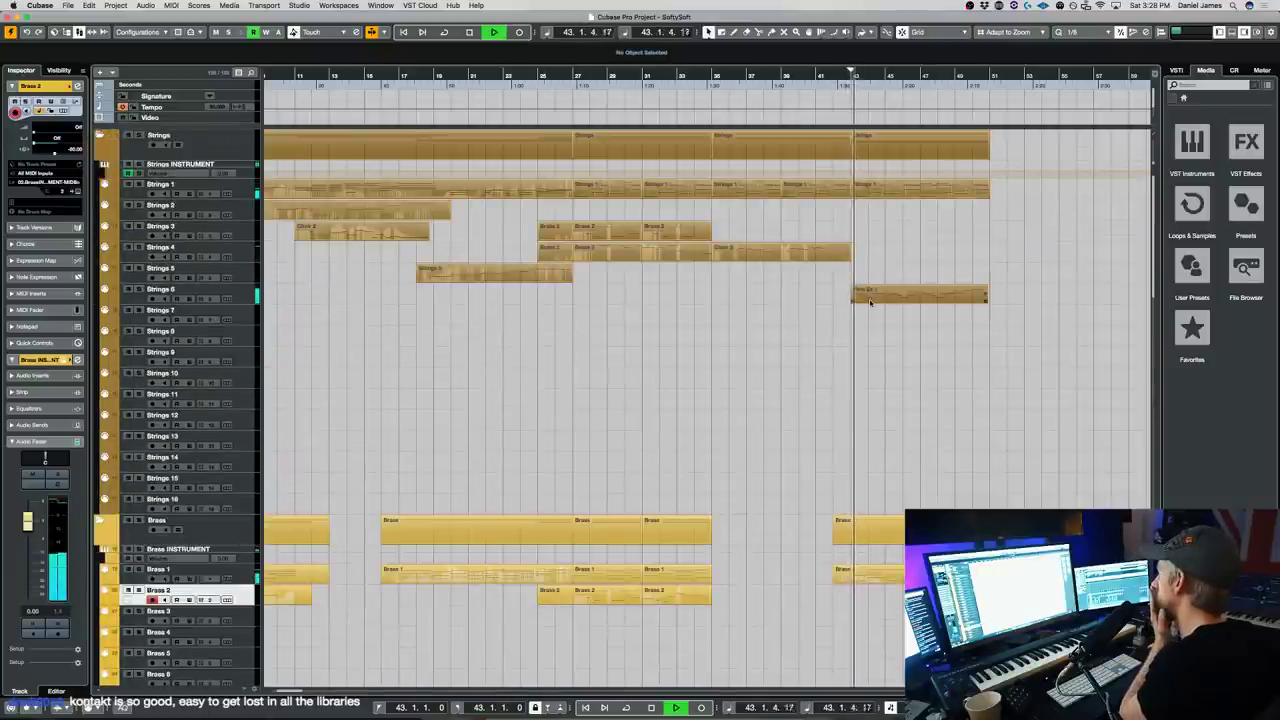
{"action": "scroll", "coordinate": [869, 303], "scroll_direction": "down", "scroll_amount": 5}
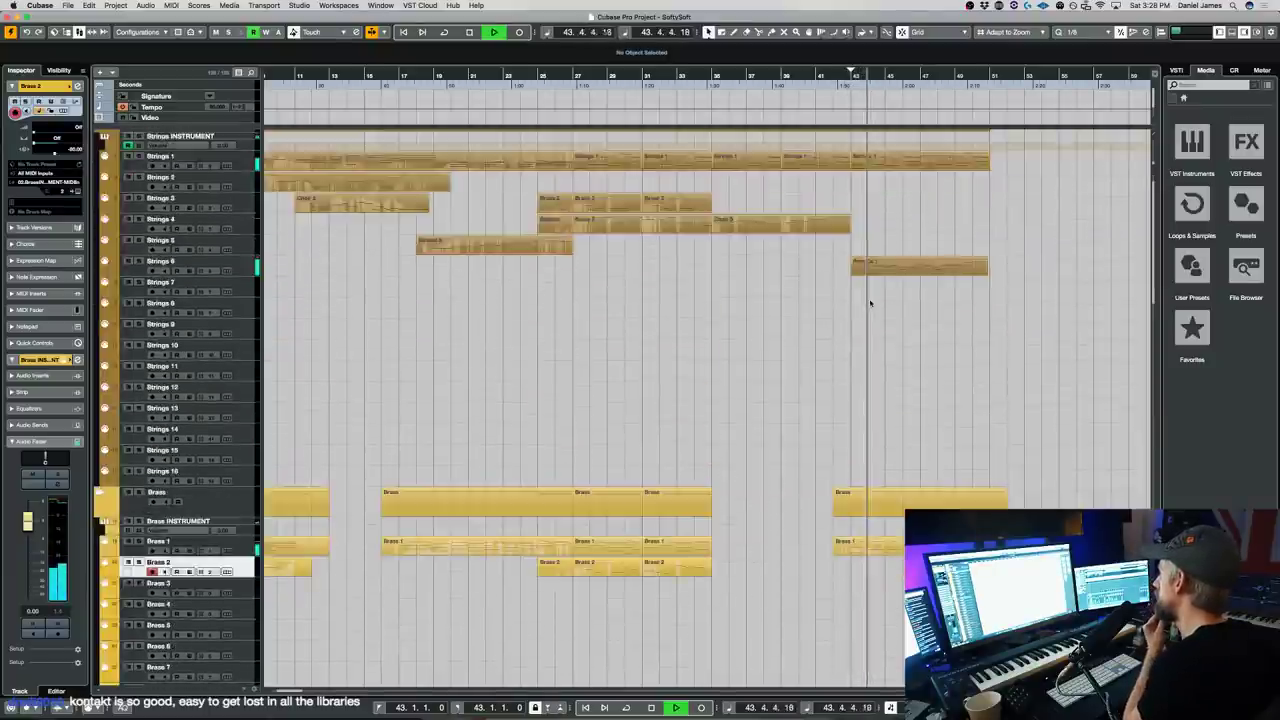
{"action": "scroll", "coordinate": [872, 310], "scroll_direction": "down", "scroll_amount": 5}
{"action": "key", "text": "7"}
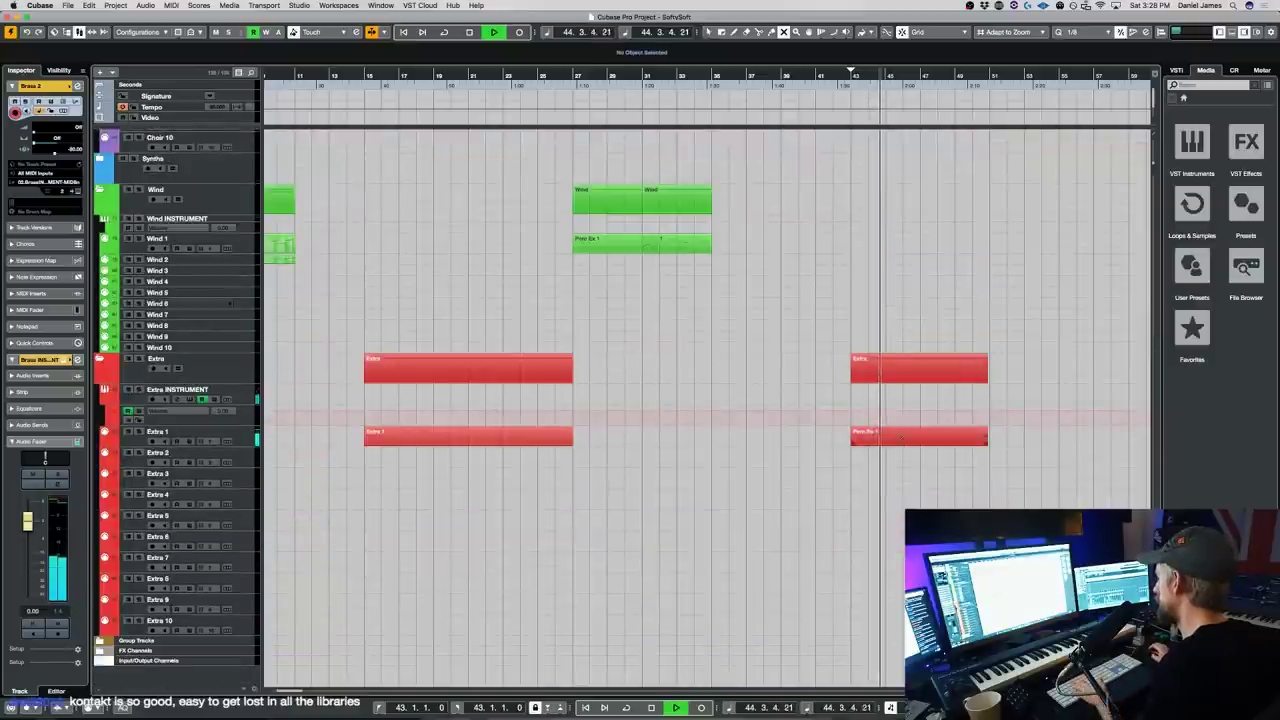
{"action": "left_click", "coordinate": [902, 436]}
{"action": "scroll", "coordinate": [889, 328], "scroll_direction": "up", "scroll_amount": 15}
{"action": "scroll", "coordinate": [889, 330], "scroll_direction": "up", "scroll_amount": 20}
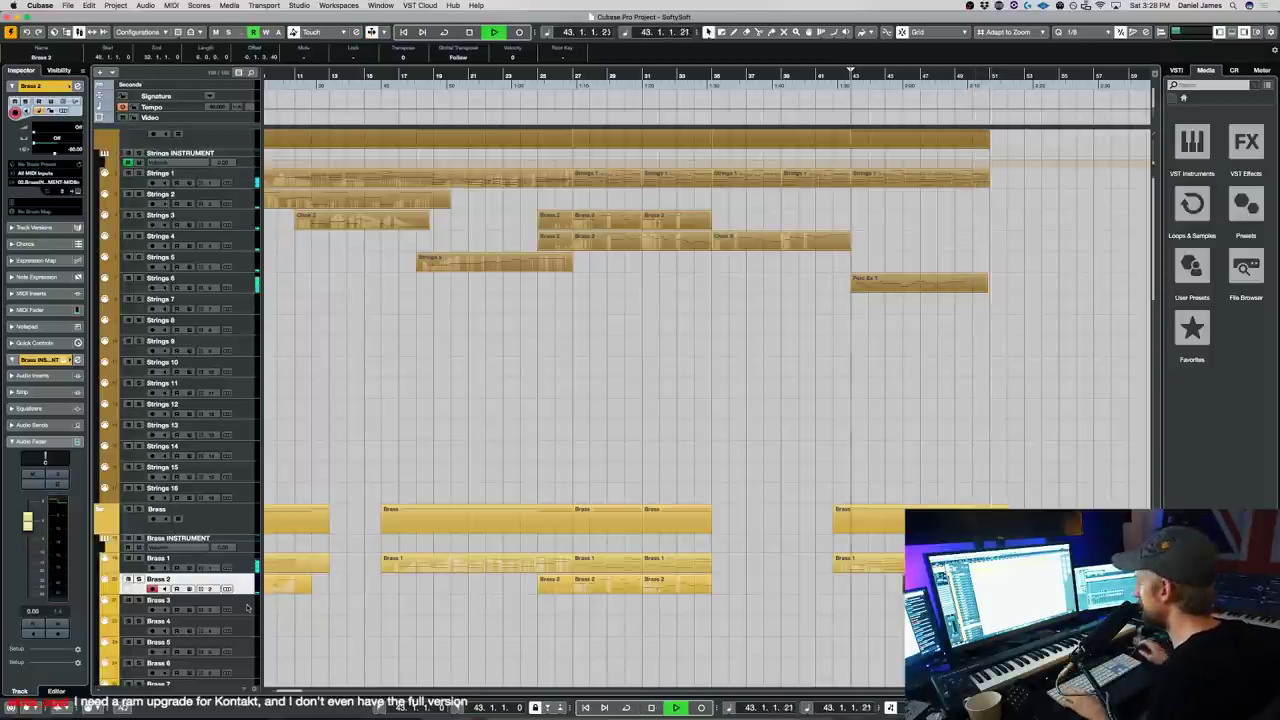
- Copy the Strings 6 melody part at bar 43 to Strings 3 and transpose the copy up one octave
{"action": "double_click", "coordinate": [864, 284]}
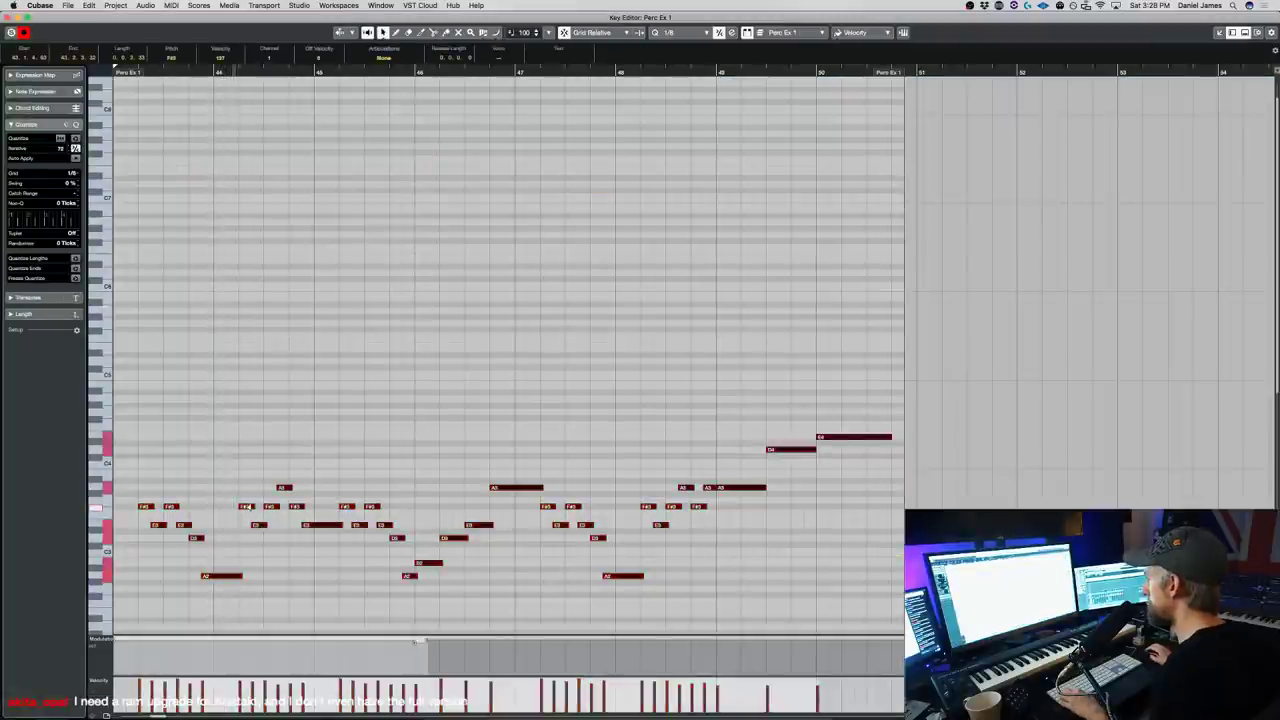
{"action": "key", "text": "Return"}
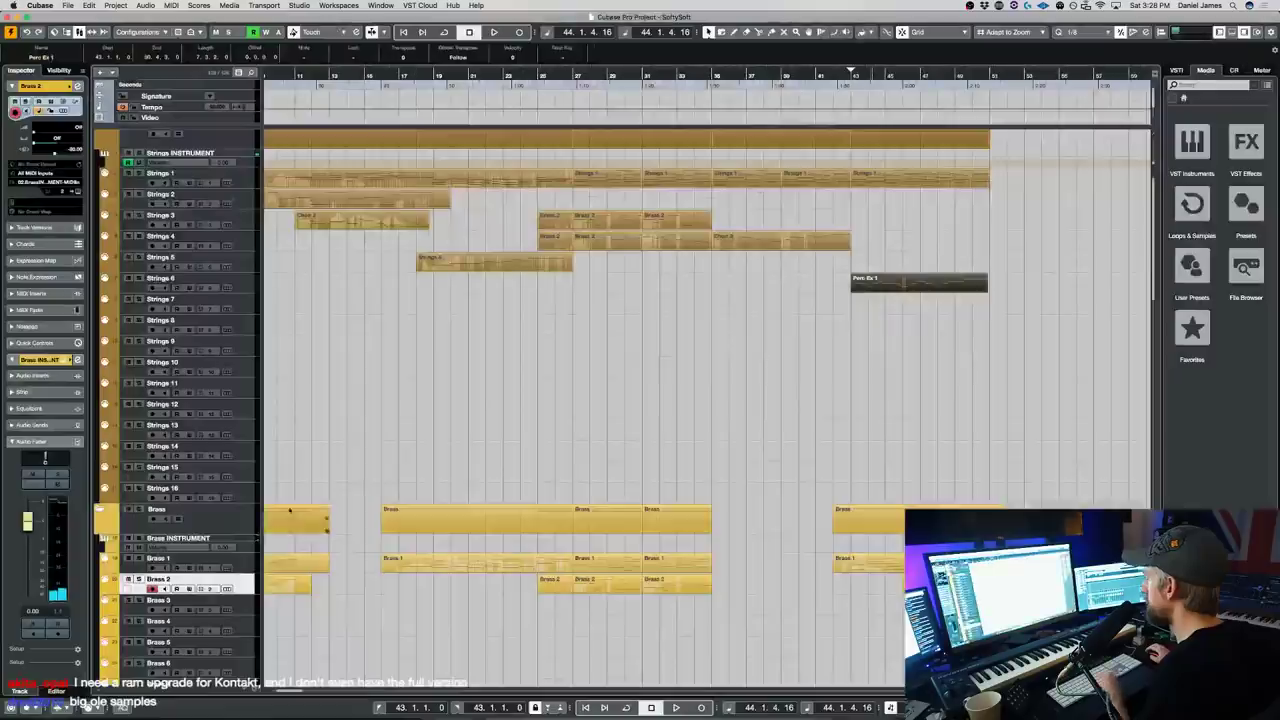
{"action": "left_click_drag", "start_coordinate": [944, 276], "coordinate": [899, 226]}
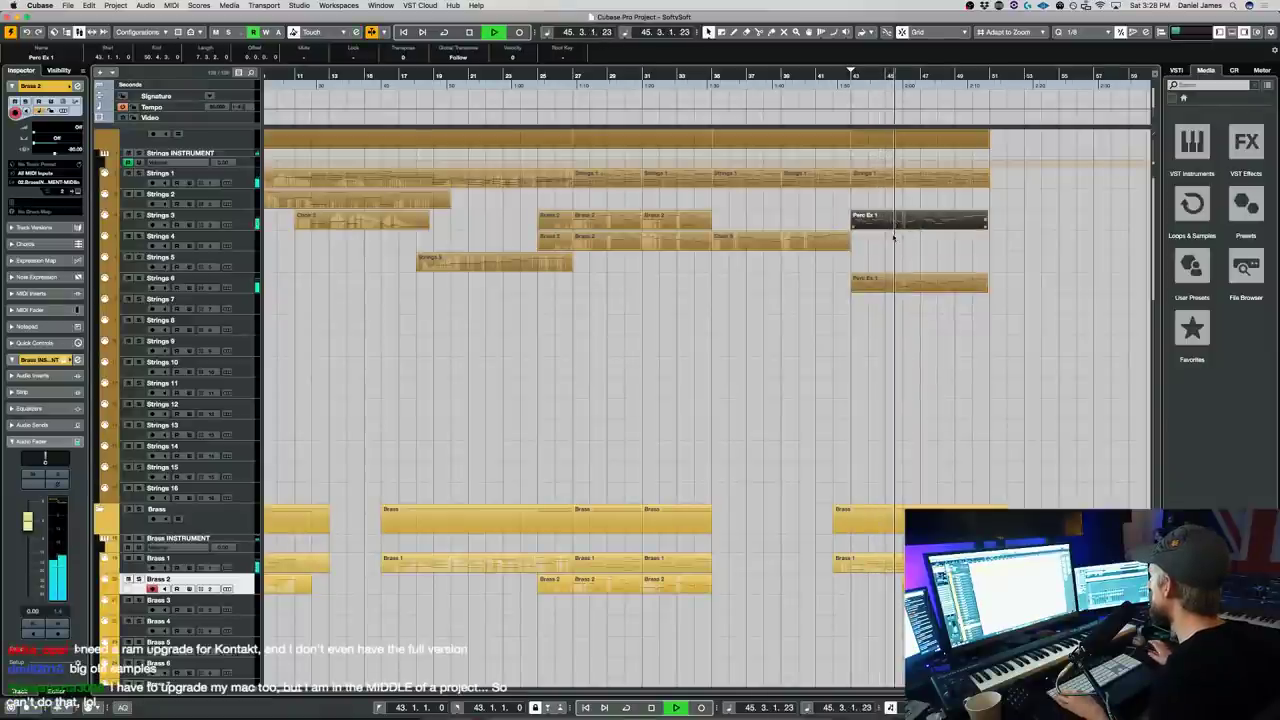
{"action": "double_click", "coordinate": [899, 226]}
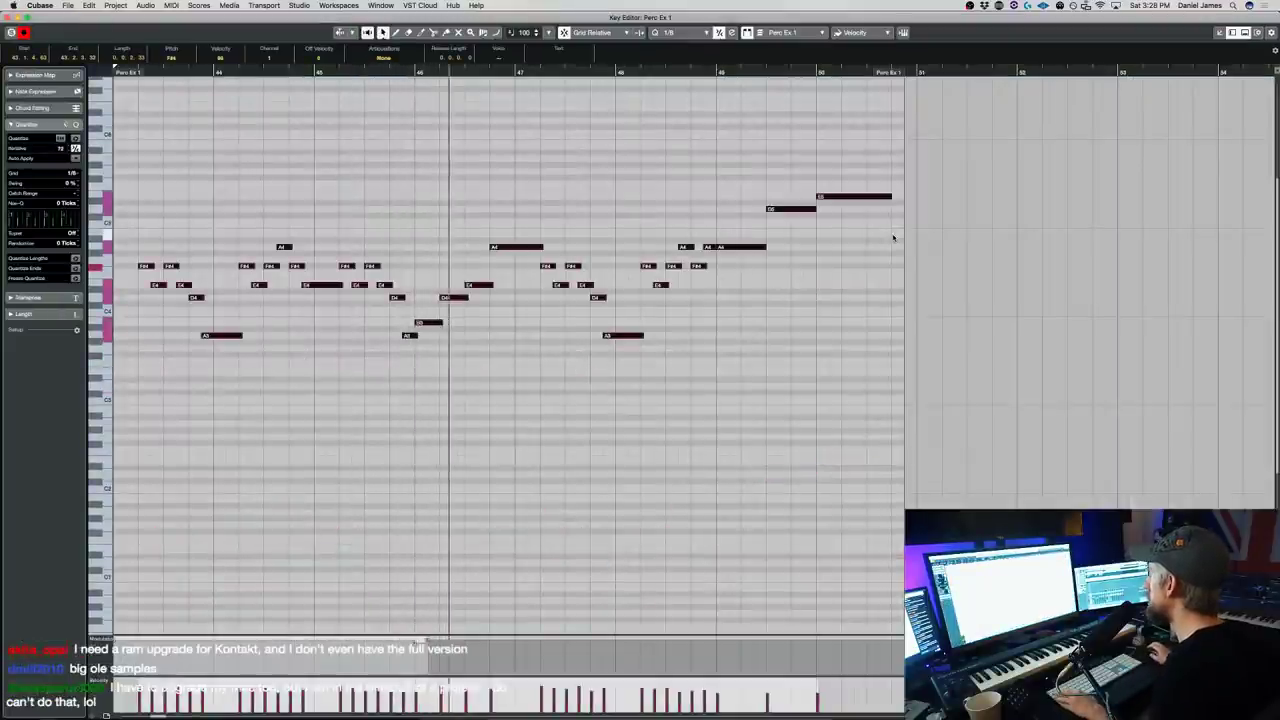
{"action": "left_click", "coordinate": [774, 446]}
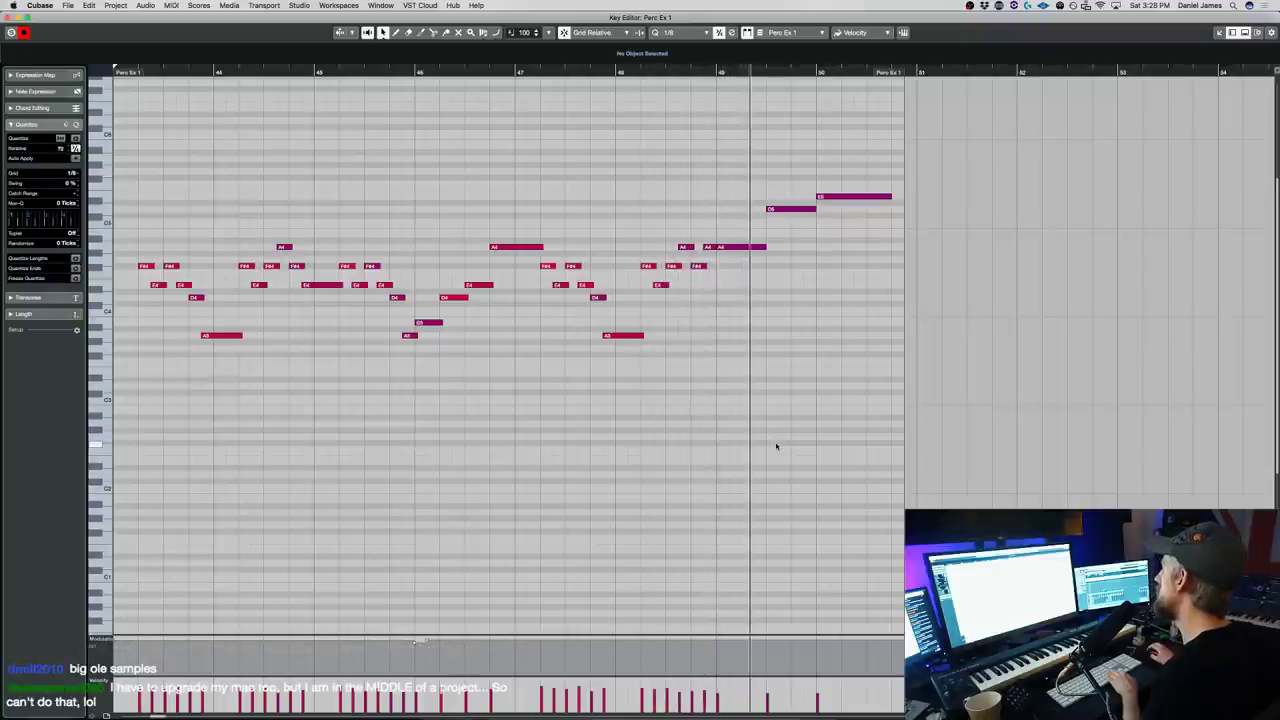
- Lengthen the last three notes of the Strings 3 melody copy slightly and return the playhead to the project start
{"action": "left_click_drag", "start_coordinate": [751, 263], "coordinate": [820, 213]}
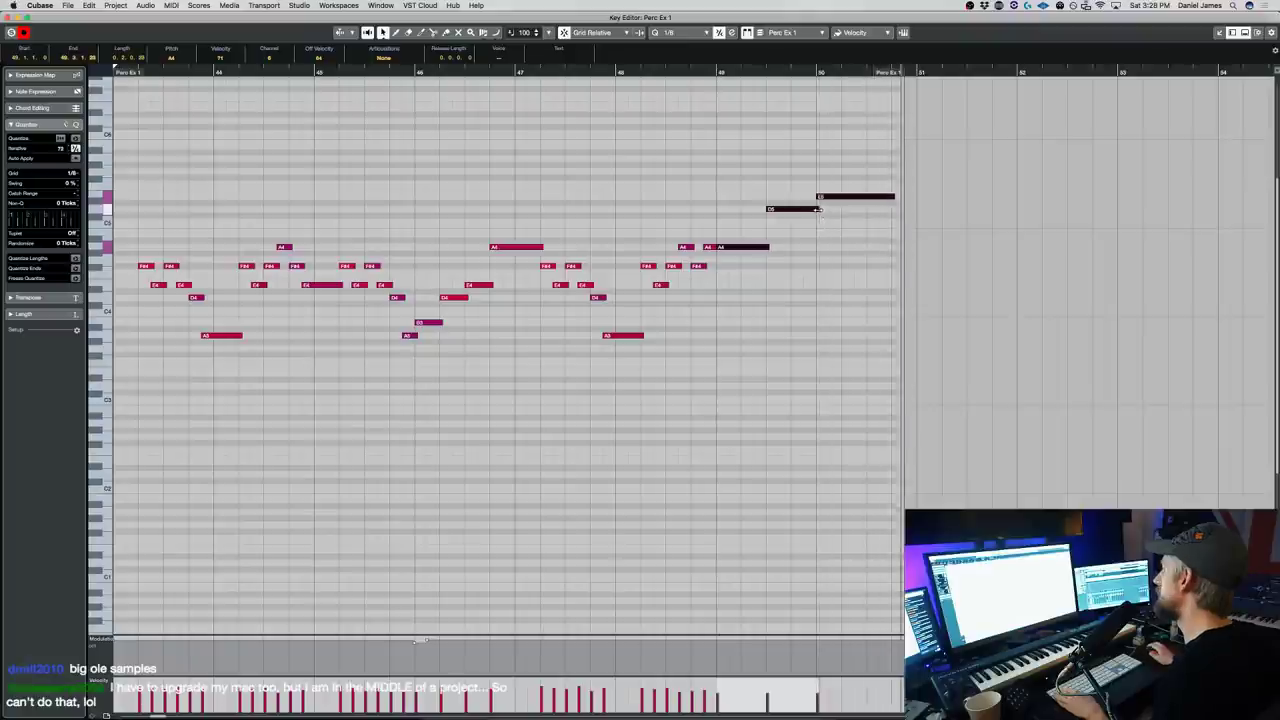
{"action": "key", "text": "space"}
{"action": "key", "text": "Return"}
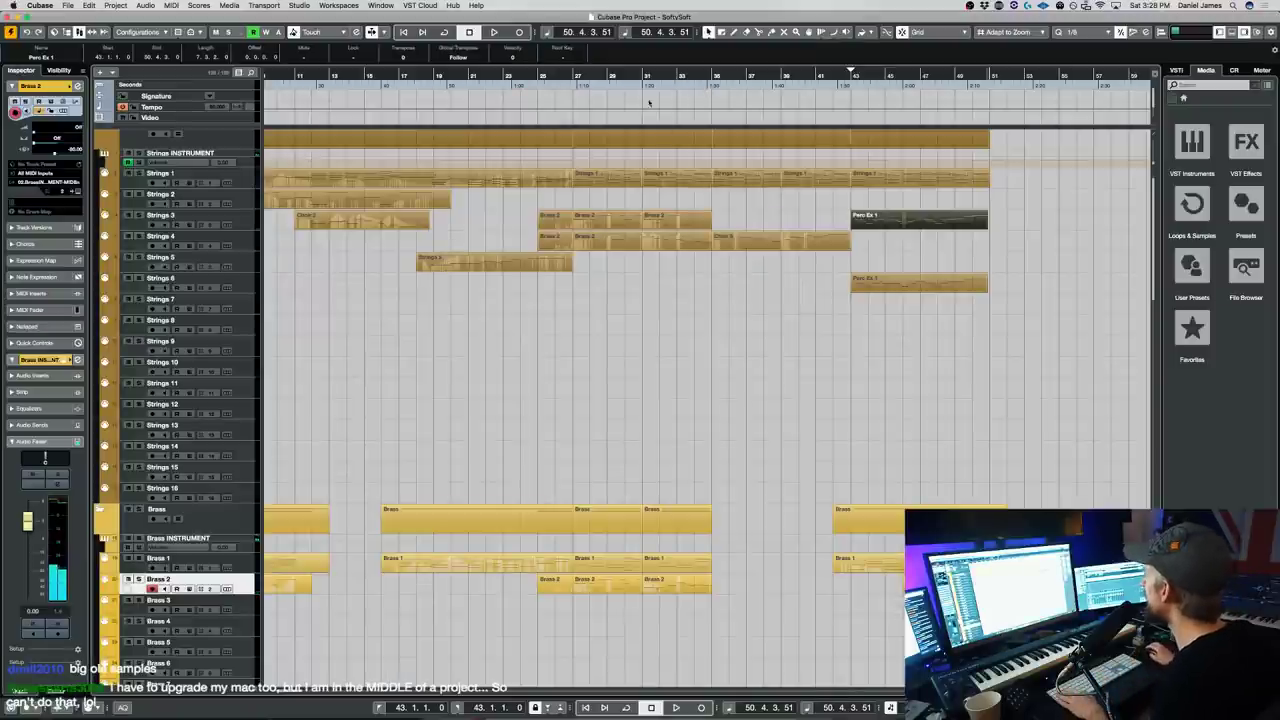
{"action": "key", "text": "Home"}
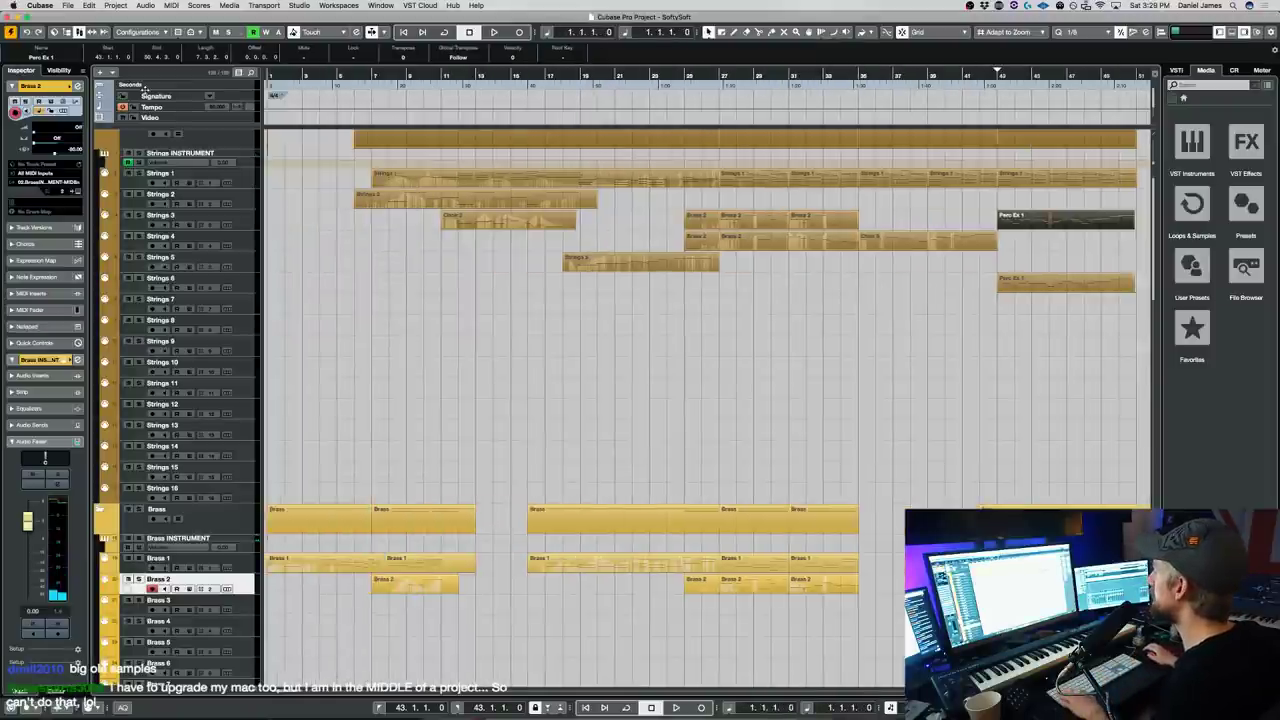
- Play the project from the start and look through the library list of the percussion Kontakt instrument from the Perc 3 track
{"action": "key", "text": "super+1"}
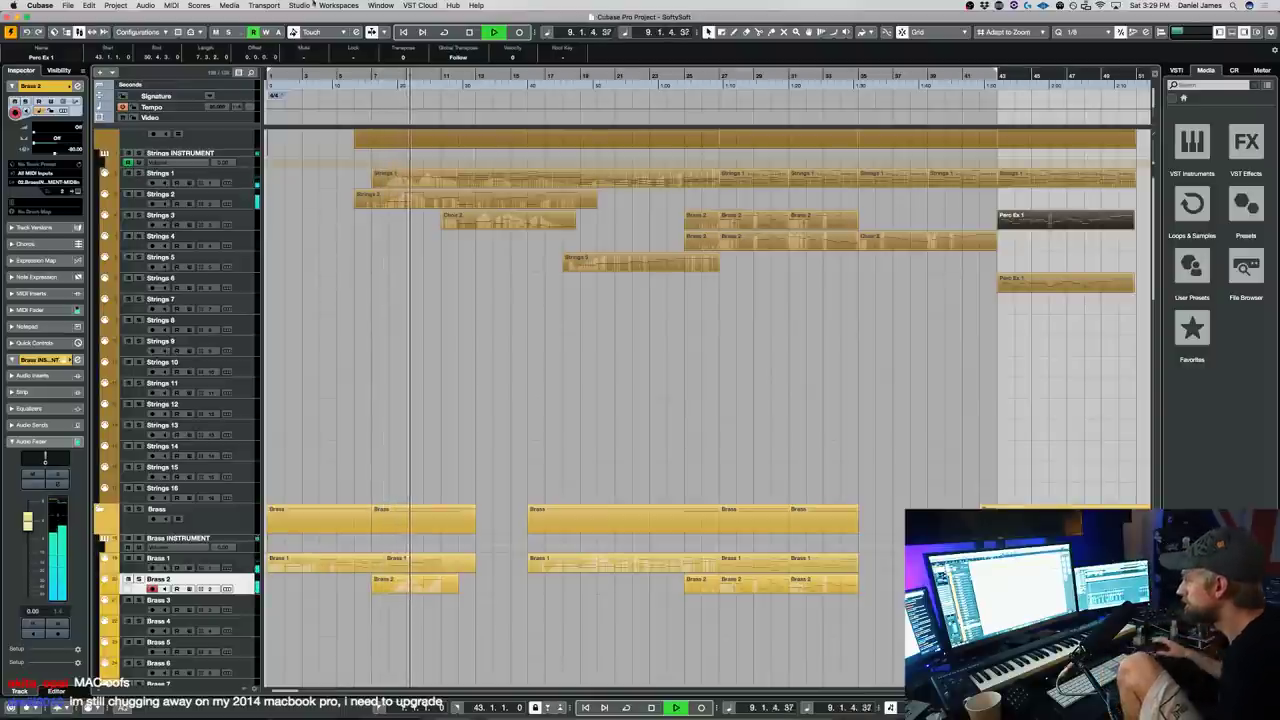
{"action": "scroll", "coordinate": [237, 435], "scroll_direction": "down", "scroll_amount": 10}
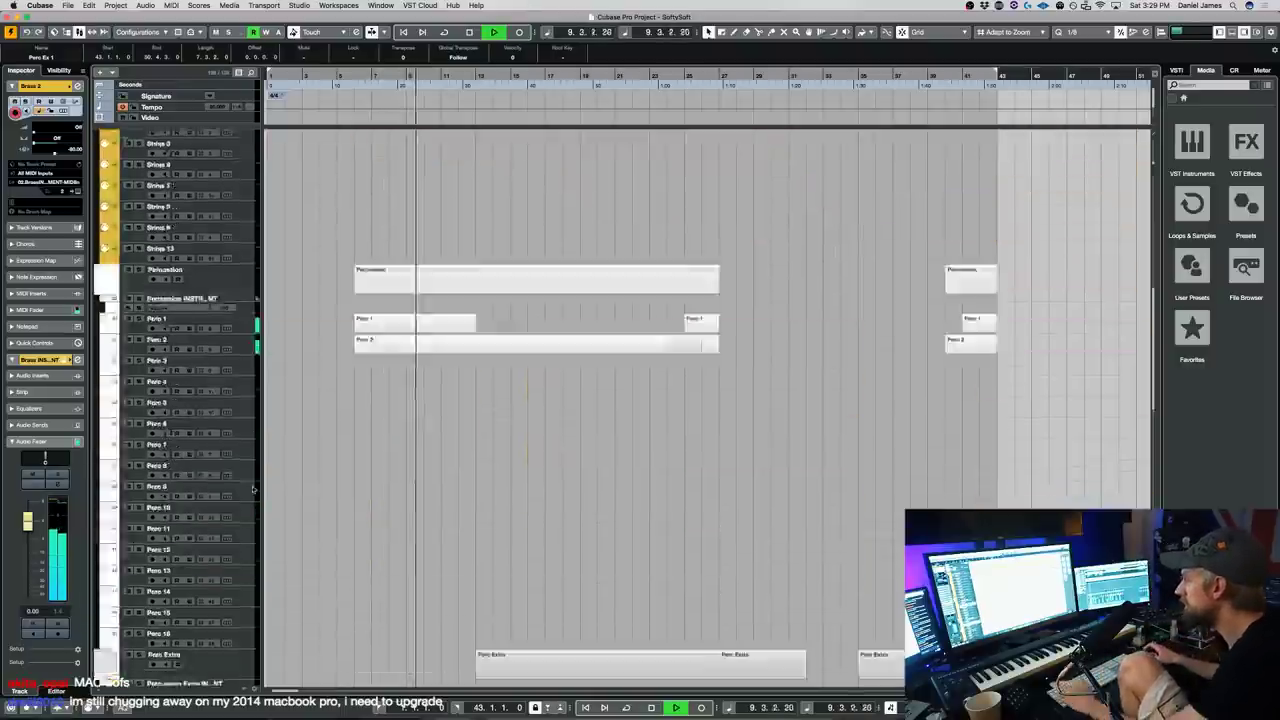
{"action": "left_click", "coordinate": [240, 369]}
{"action": "left_click", "coordinate": [229, 371]}
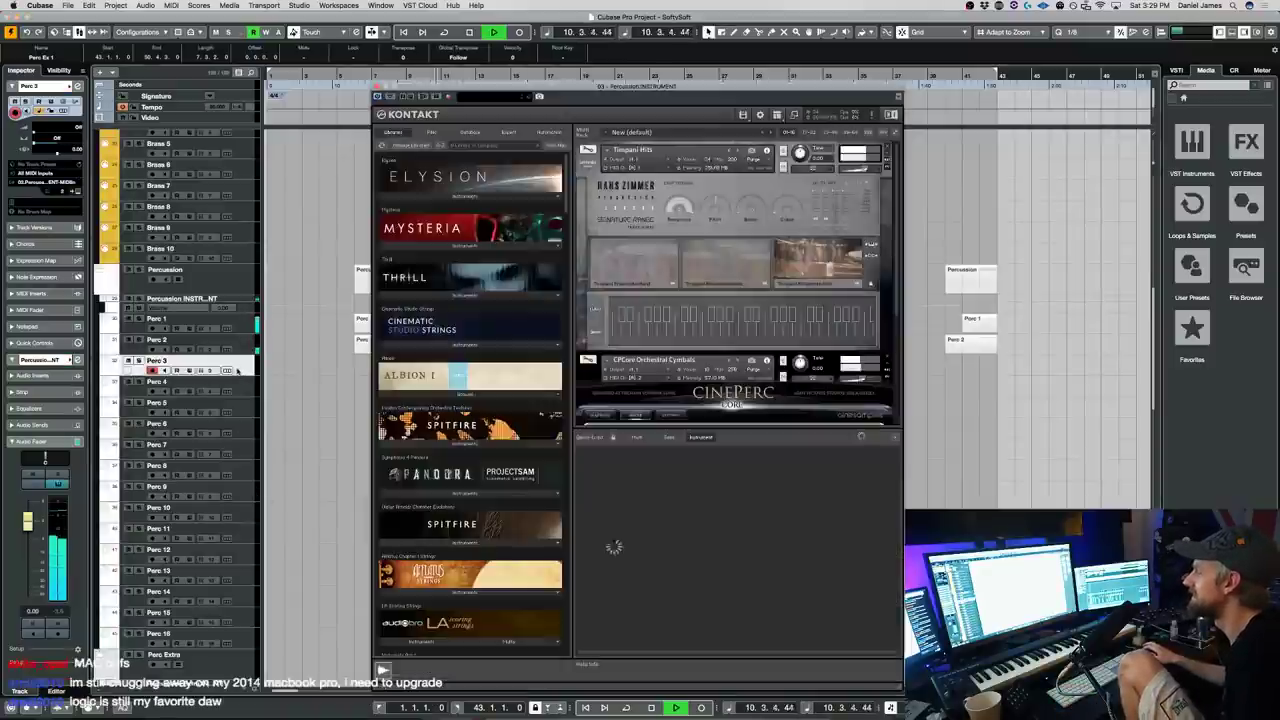
{"action": "scroll", "coordinate": [513, 420], "scroll_direction": "down", "scroll_amount": 20}
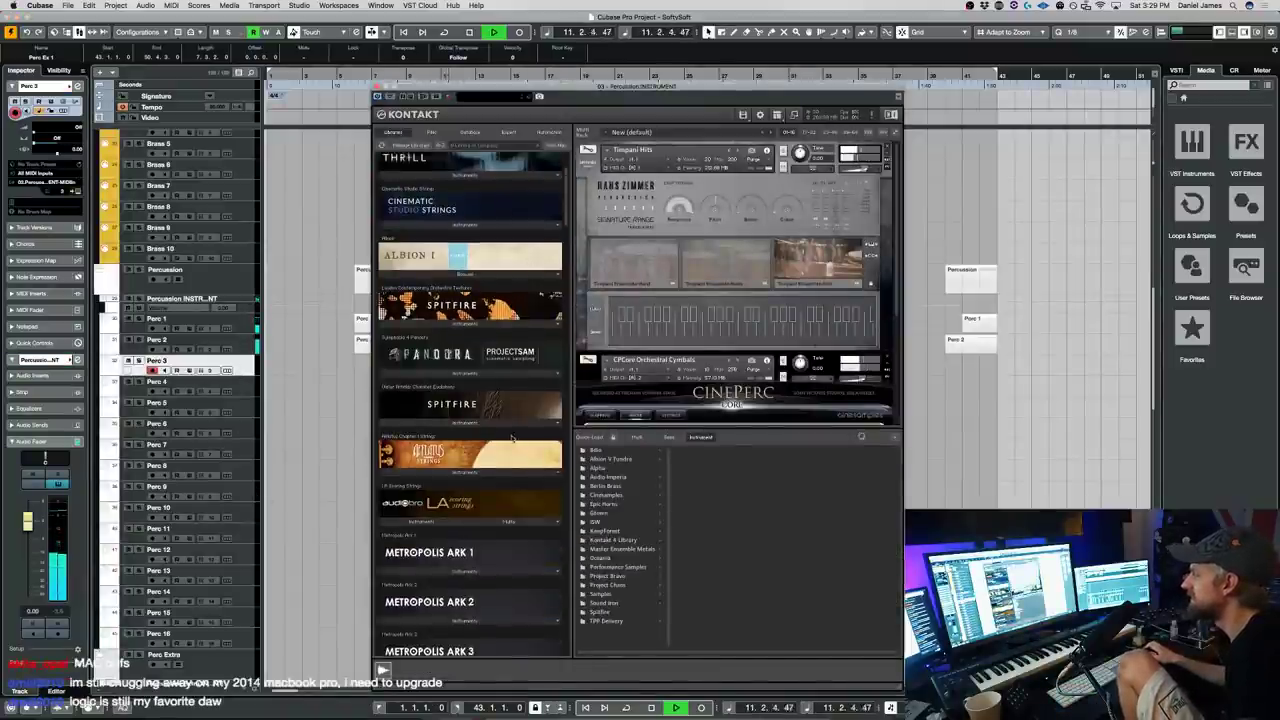
{"action": "scroll", "coordinate": [498, 446], "scroll_direction": "down", "scroll_amount": 5}
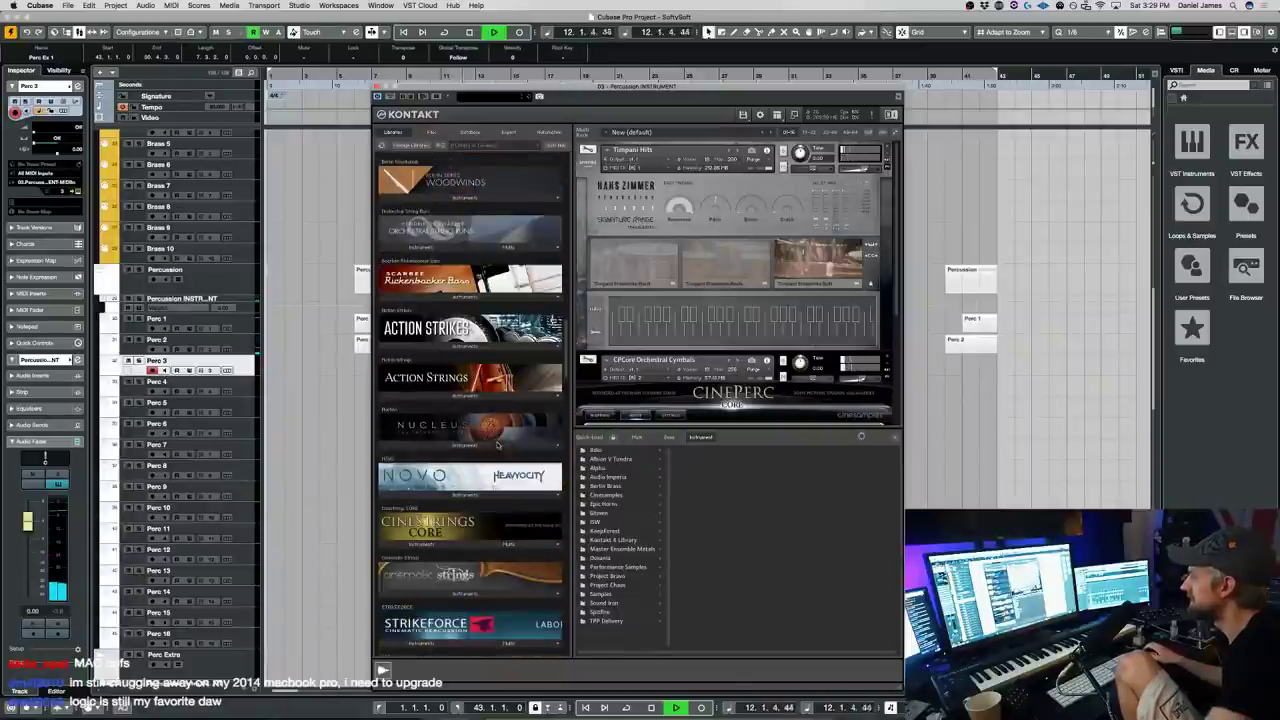
{"action": "scroll", "coordinate": [490, 444], "scroll_direction": "down", "scroll_amount": 8}
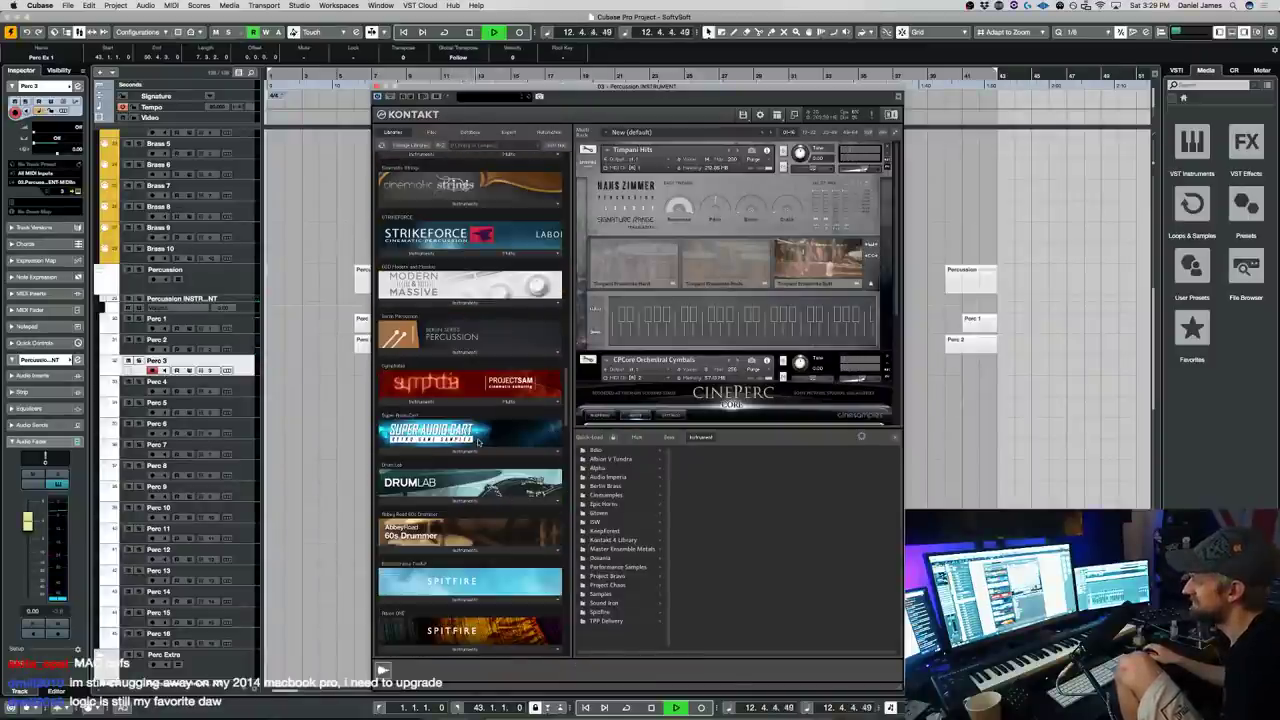
{"action": "scroll", "coordinate": [478, 442], "scroll_direction": "down", "scroll_amount": 5}
{"action": "scroll", "coordinate": [472, 449], "scroll_direction": "down", "scroll_amount": 8}
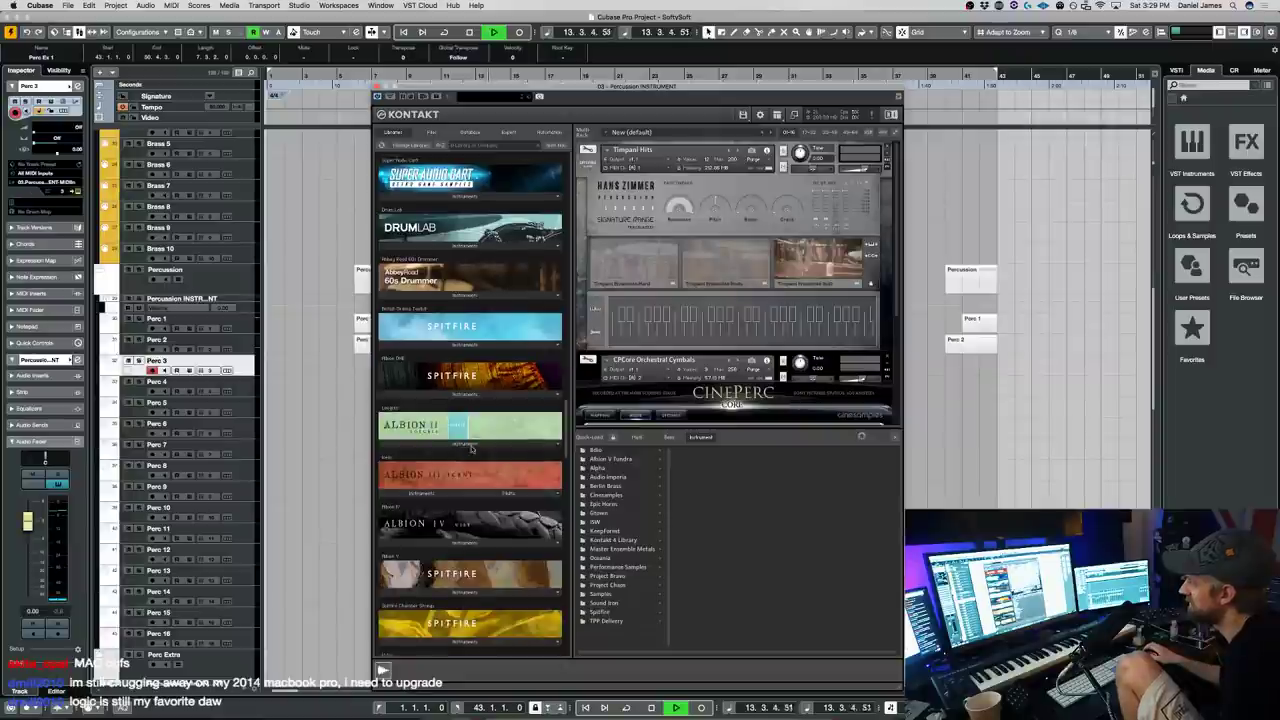
{"action": "scroll", "coordinate": [472, 449], "scroll_direction": "up", "scroll_amount": 20}
{"action": "scroll", "coordinate": [472, 449], "scroll_direction": "down", "scroll_amount": 10}
{"action": "scroll", "coordinate": [474, 449], "scroll_direction": "up", "scroll_amount": 4}
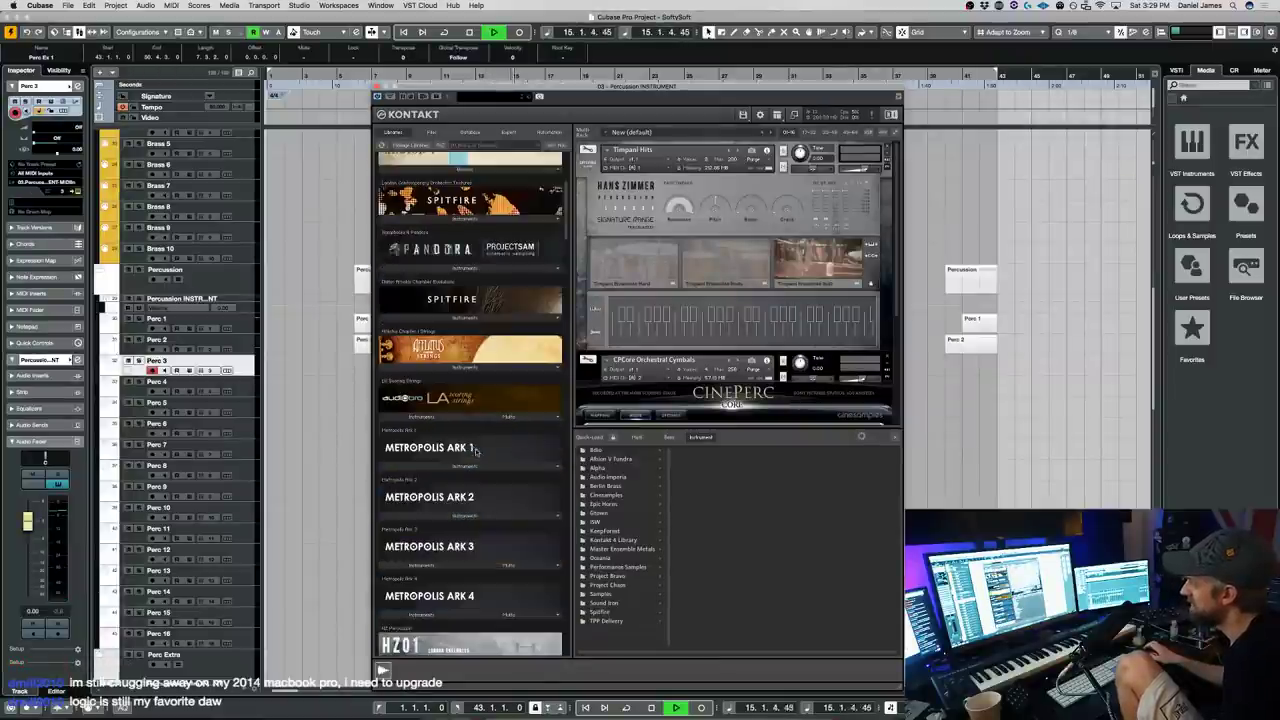
{"action": "scroll", "coordinate": [475, 449], "scroll_direction": "up", "scroll_amount": 5}
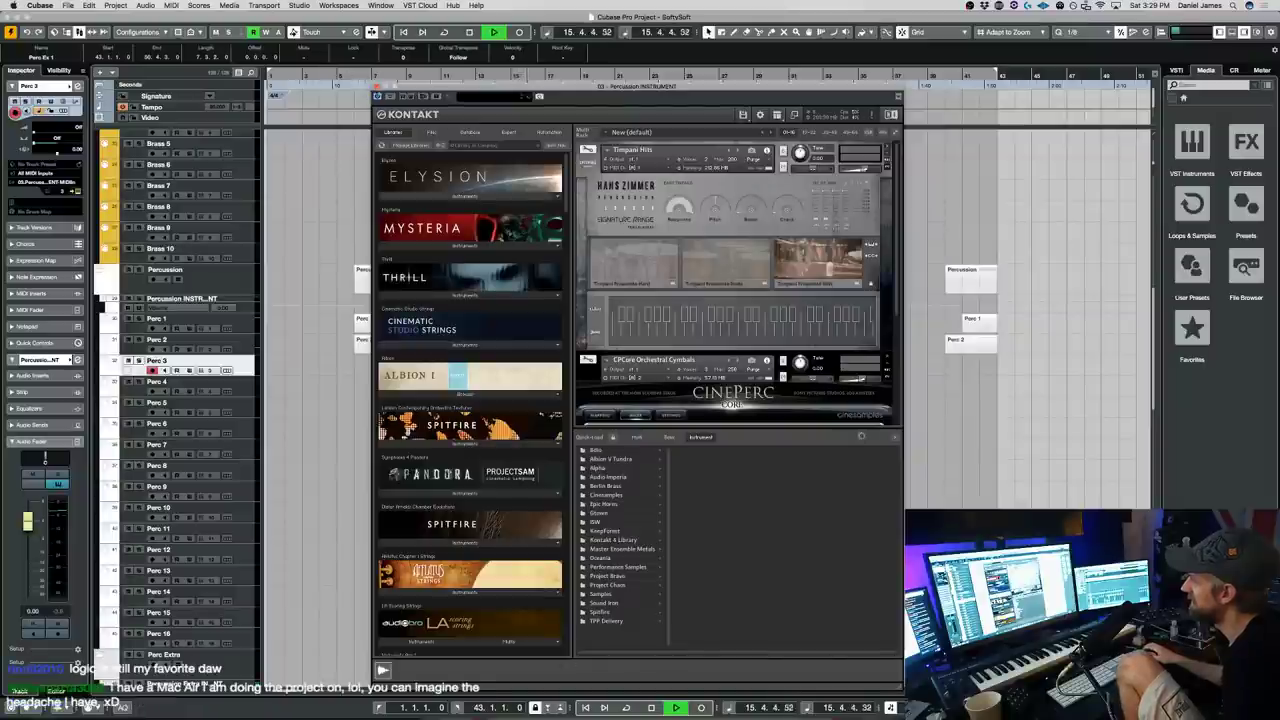
{"action": "left_click", "coordinate": [377, 86]}
- Split the Extra 1 part at bar 20 and delete the portion before the cut
{"action": "scroll", "coordinate": [478, 326], "scroll_direction": "down", "scroll_amount": 15}
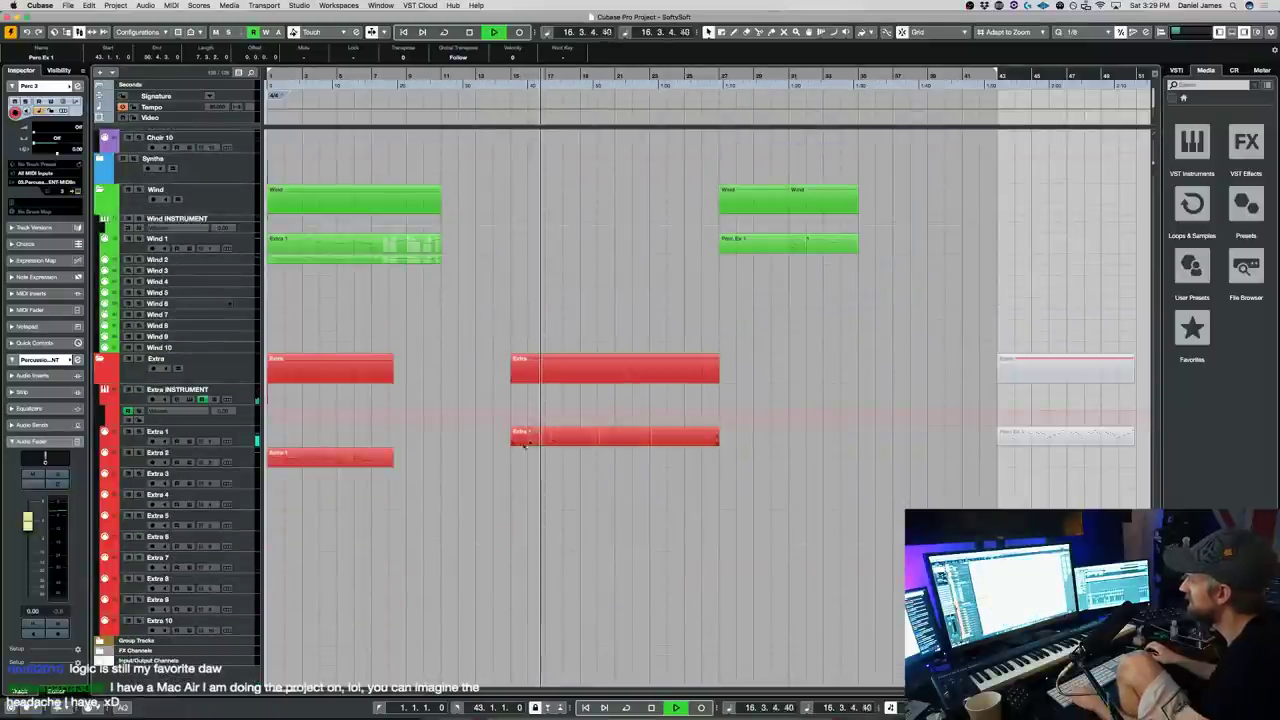
{"action": "left_click", "coordinate": [599, 440], "text": "alt"}
{"action": "left_click", "coordinate": [577, 439]}
{"action": "key", "text": "Delete"}
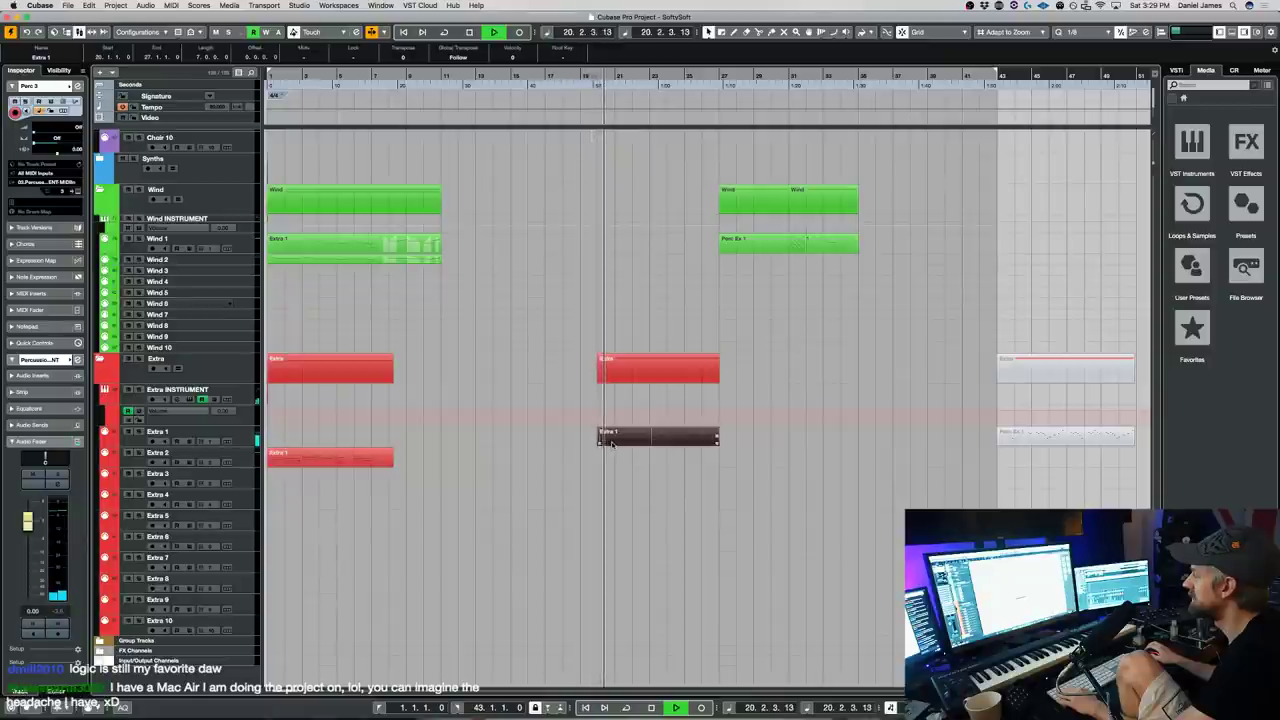
- Delete the notes in bar 22 of the Extra 1 part and move the bar 23 phrase one bar earlier into their place
{"action": "double_click", "coordinate": [612, 443]}
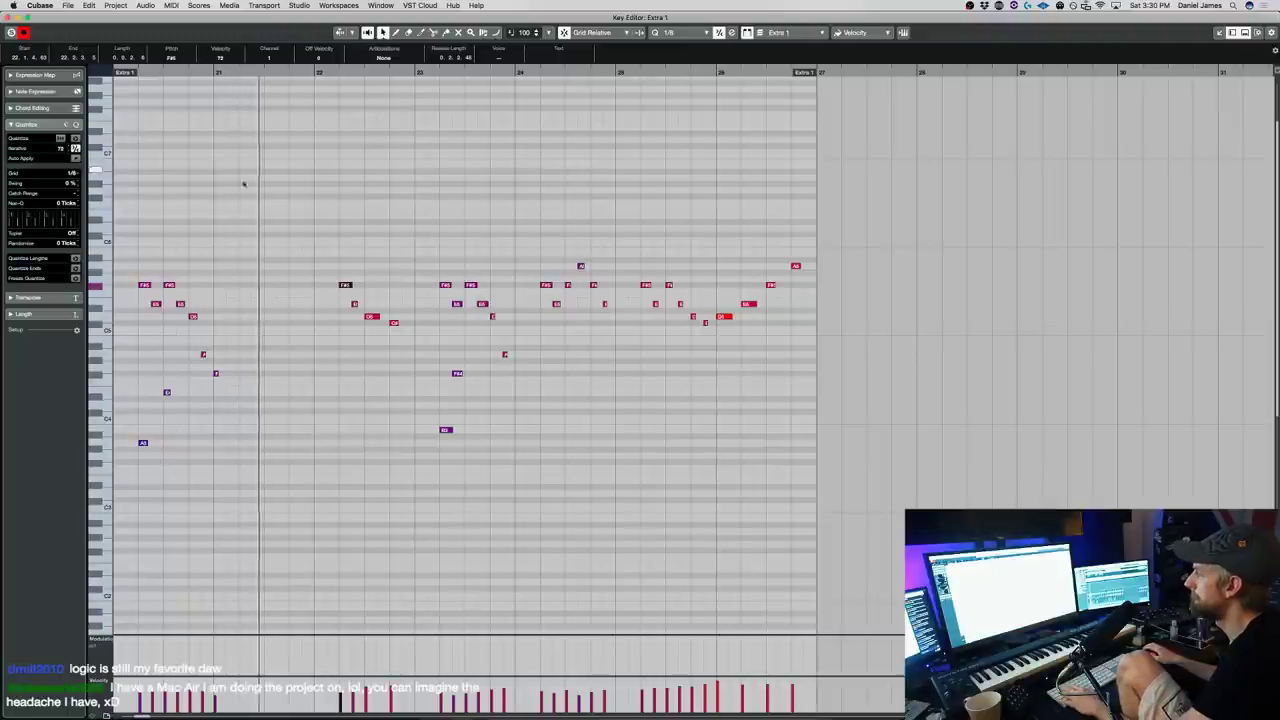
{"action": "left_click_drag", "start_coordinate": [334, 355], "coordinate": [417, 246]}
{"action": "key", "text": "Delete"}
{"action": "left_click_drag", "start_coordinate": [394, 483], "coordinate": [346, 286]}
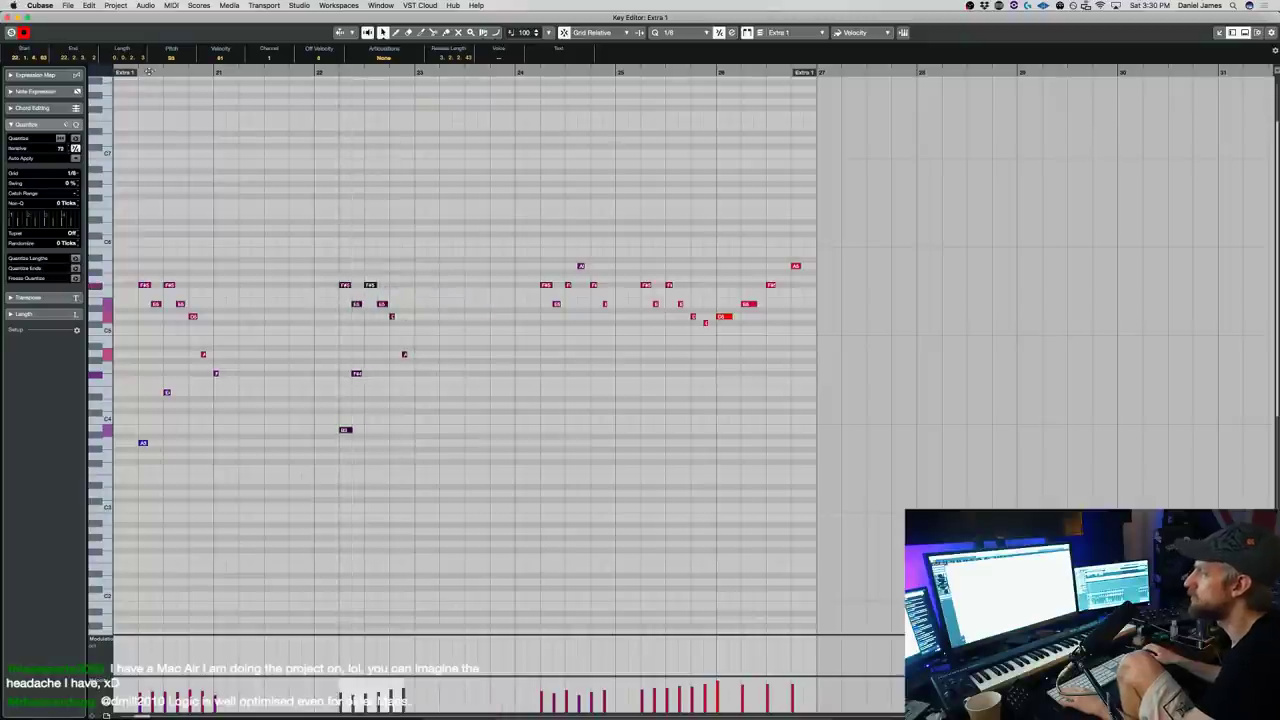
{"action": "scroll", "coordinate": [150, 75], "scroll_direction": "left", "scroll_amount": 3}
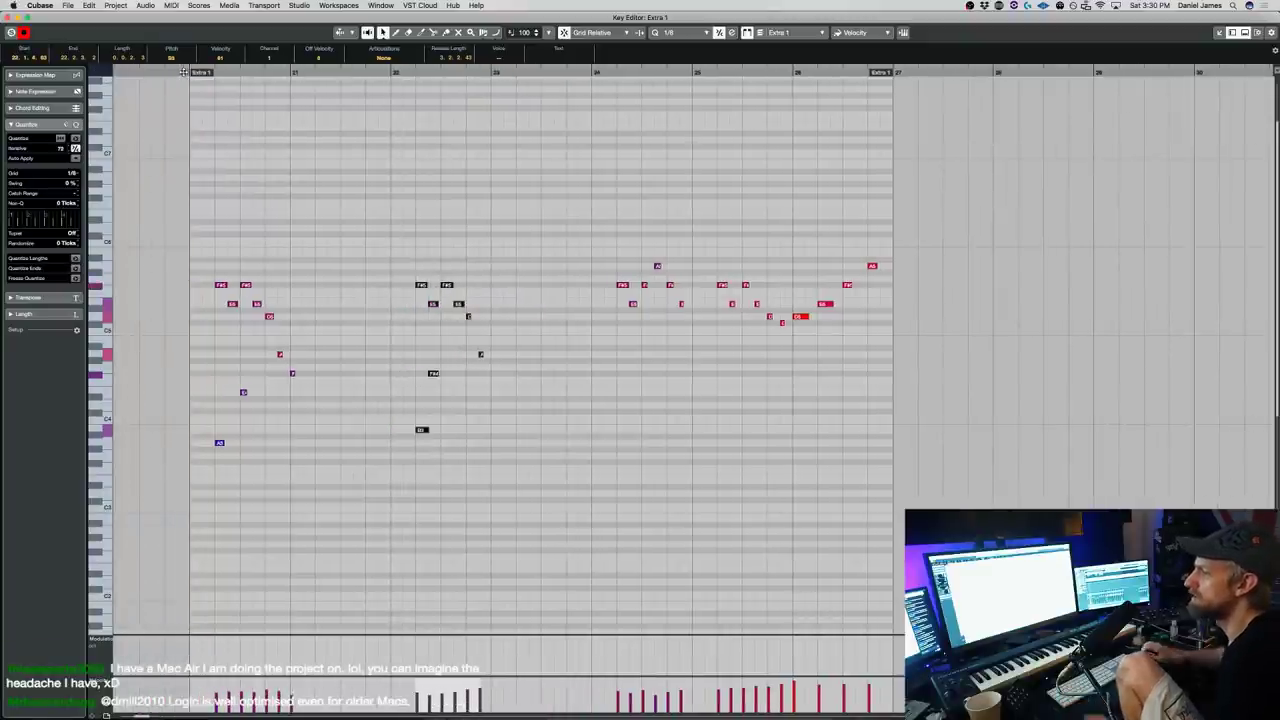
{"action": "key", "text": "space"}
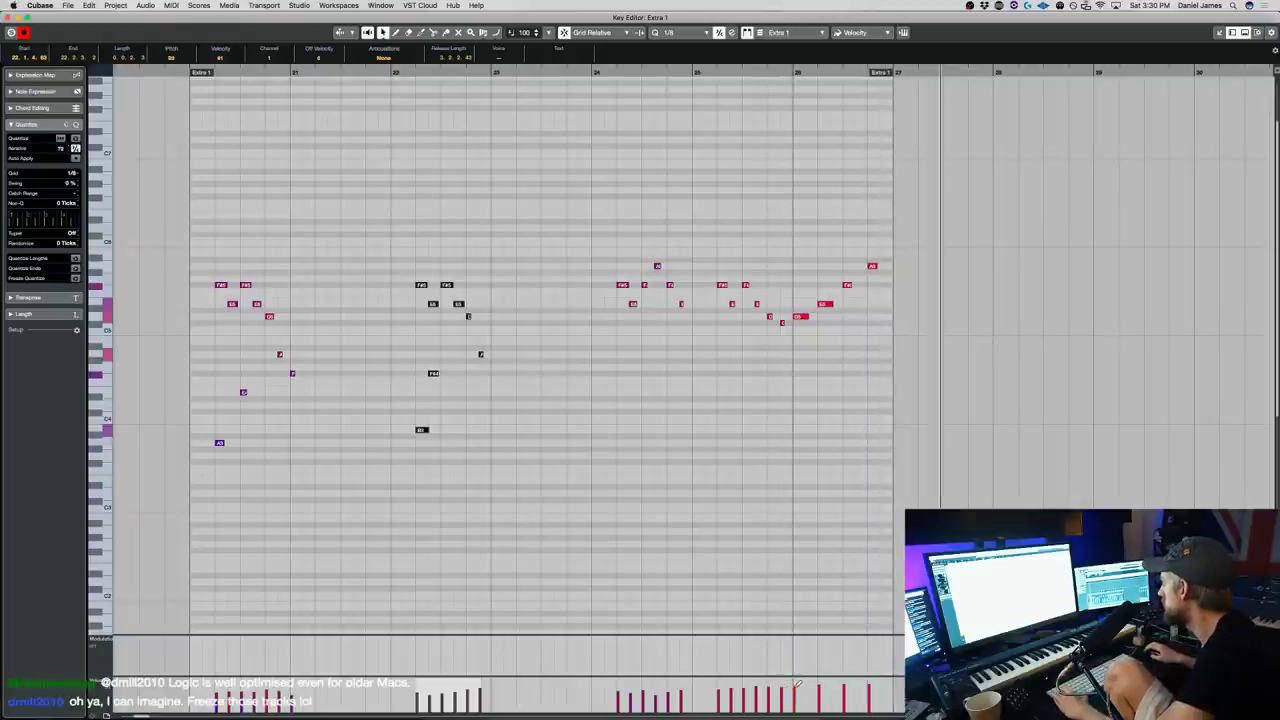
{"action": "left_click", "coordinate": [805, 406]}
{"action": "key", "text": "Return"}
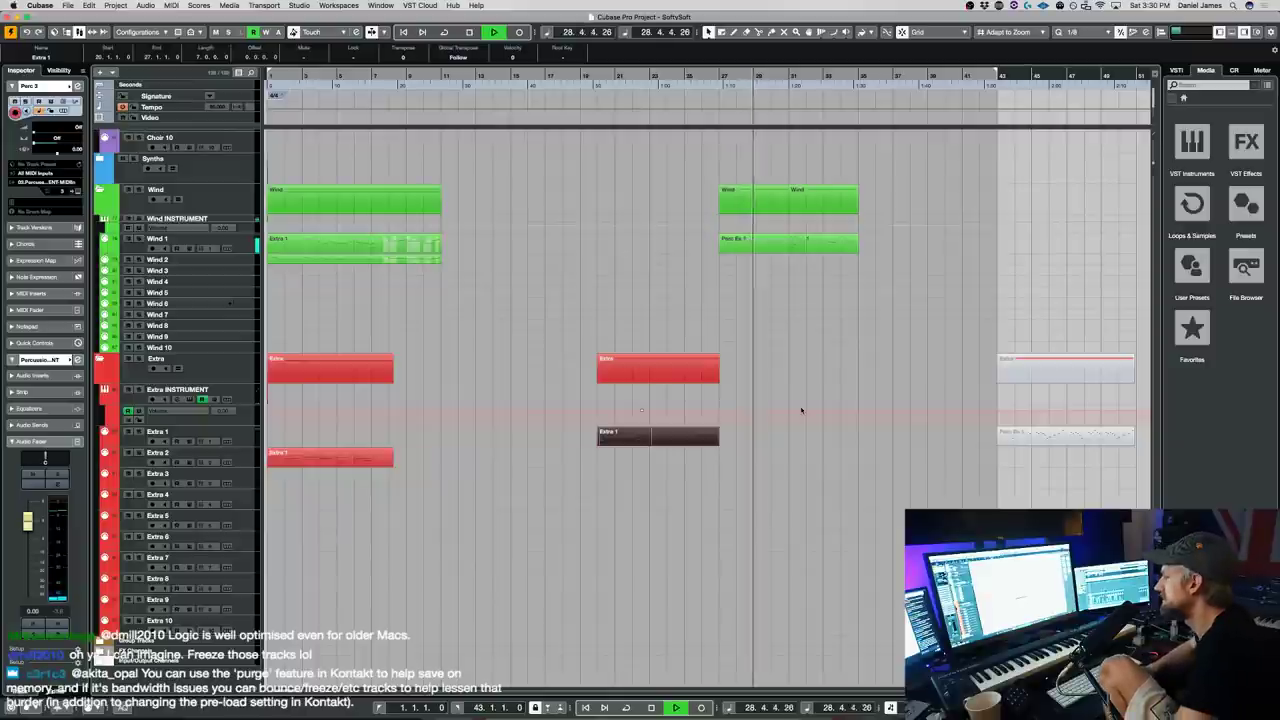
- In the Choir 3 part starting at bar 31, replace the short notes of bar 33 with a two-beat C#4 followed by a two-beat B3
{"action": "scroll", "coordinate": [801, 410], "scroll_direction": "up", "scroll_amount": 10}
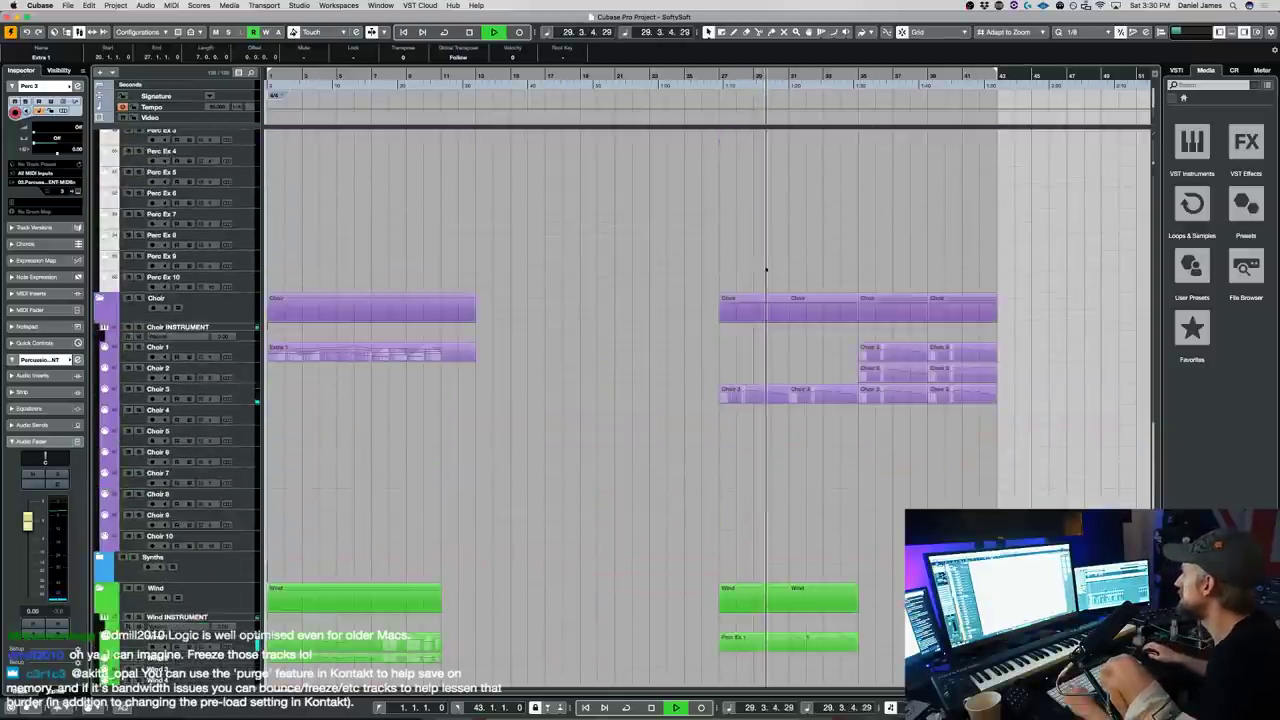
{"action": "double_click", "coordinate": [750, 393]}
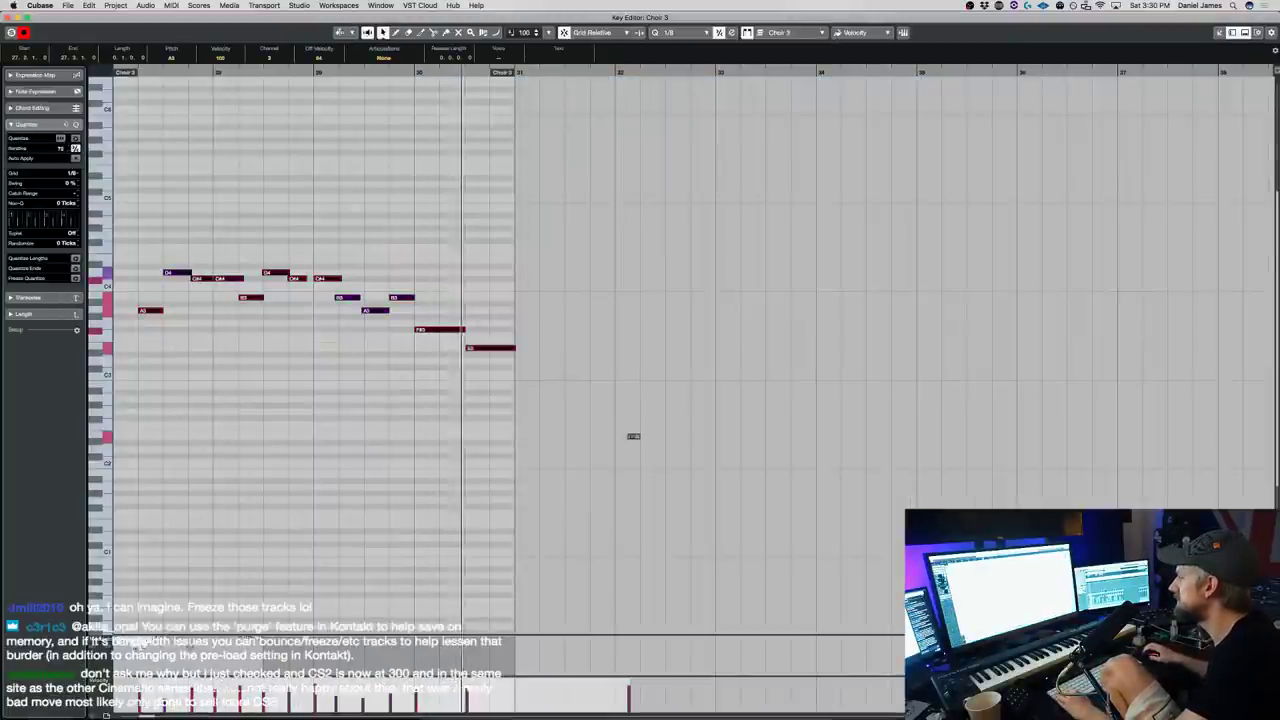
{"action": "key", "text": "Return"}
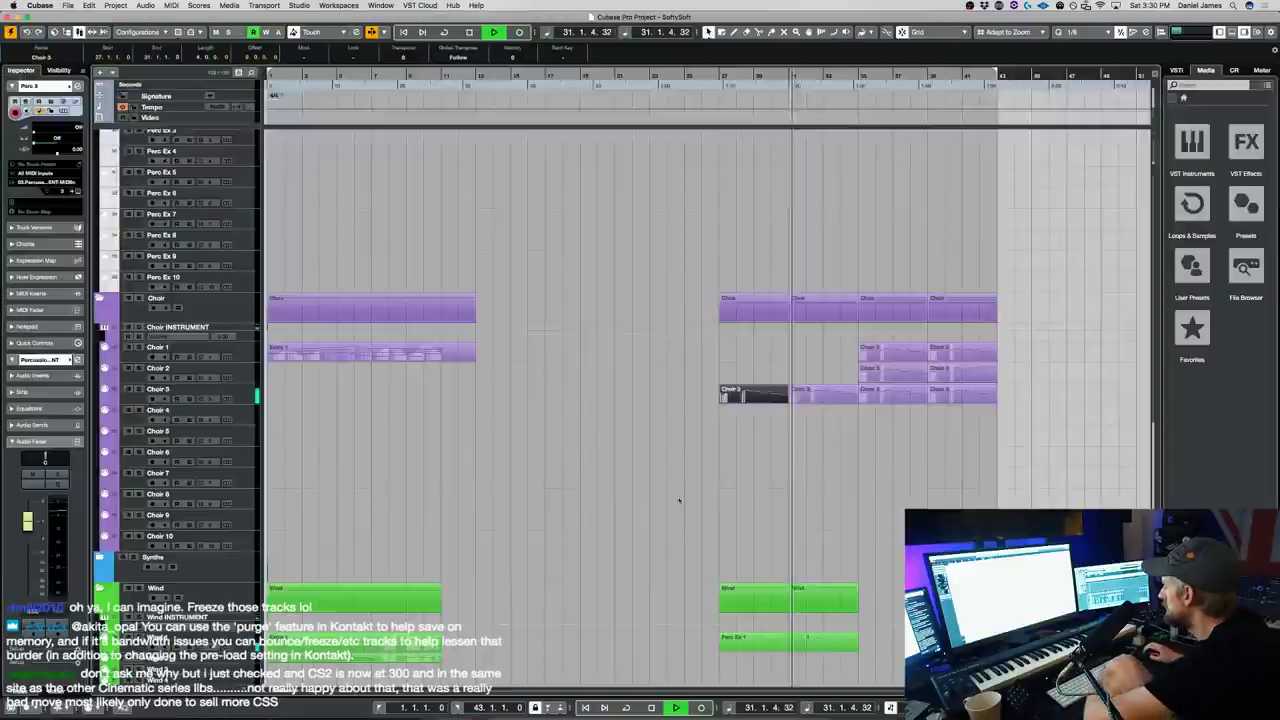
{"action": "key", "text": "Return"}
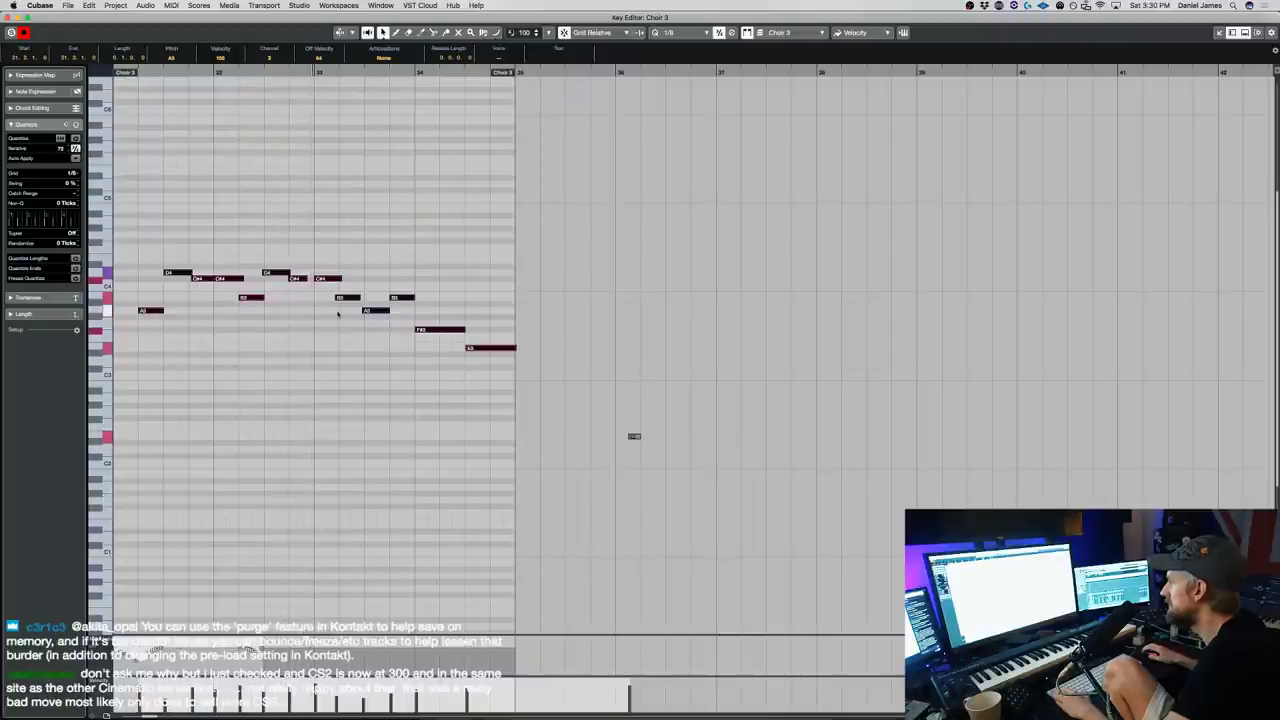
{"action": "left_click_drag", "start_coordinate": [337, 314], "coordinate": [371, 298]}
{"action": "left_click", "coordinate": [264, 72]}
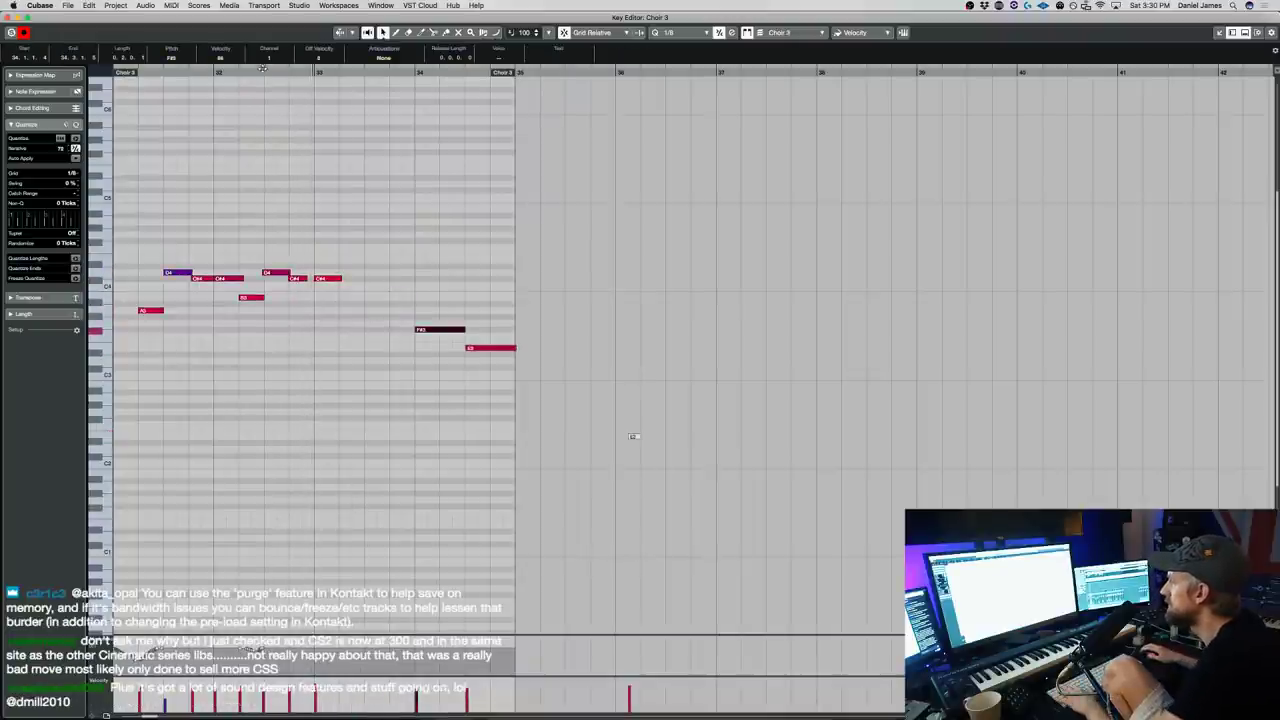
{"action": "key", "text": "space"}
{"action": "left_click_drag", "start_coordinate": [341, 279], "coordinate": [364, 279]}
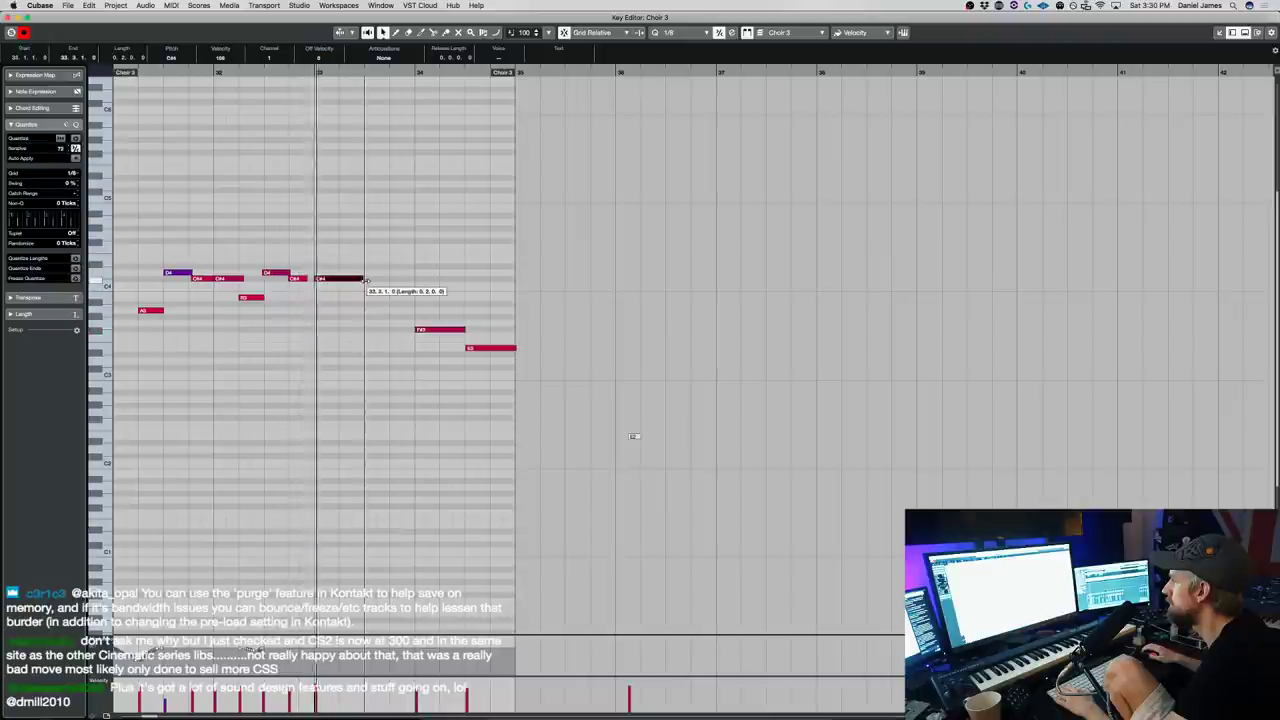
{"action": "key", "text": "super+d"}
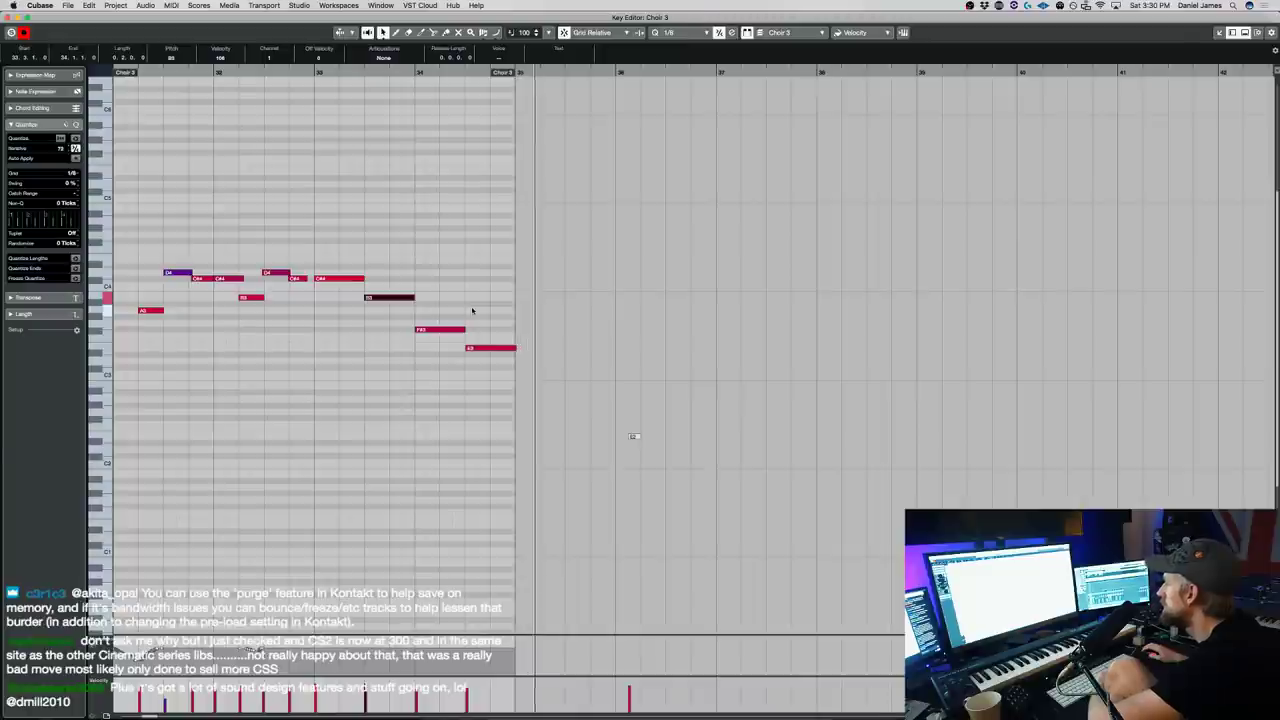
{"action": "key", "text": "Return"}
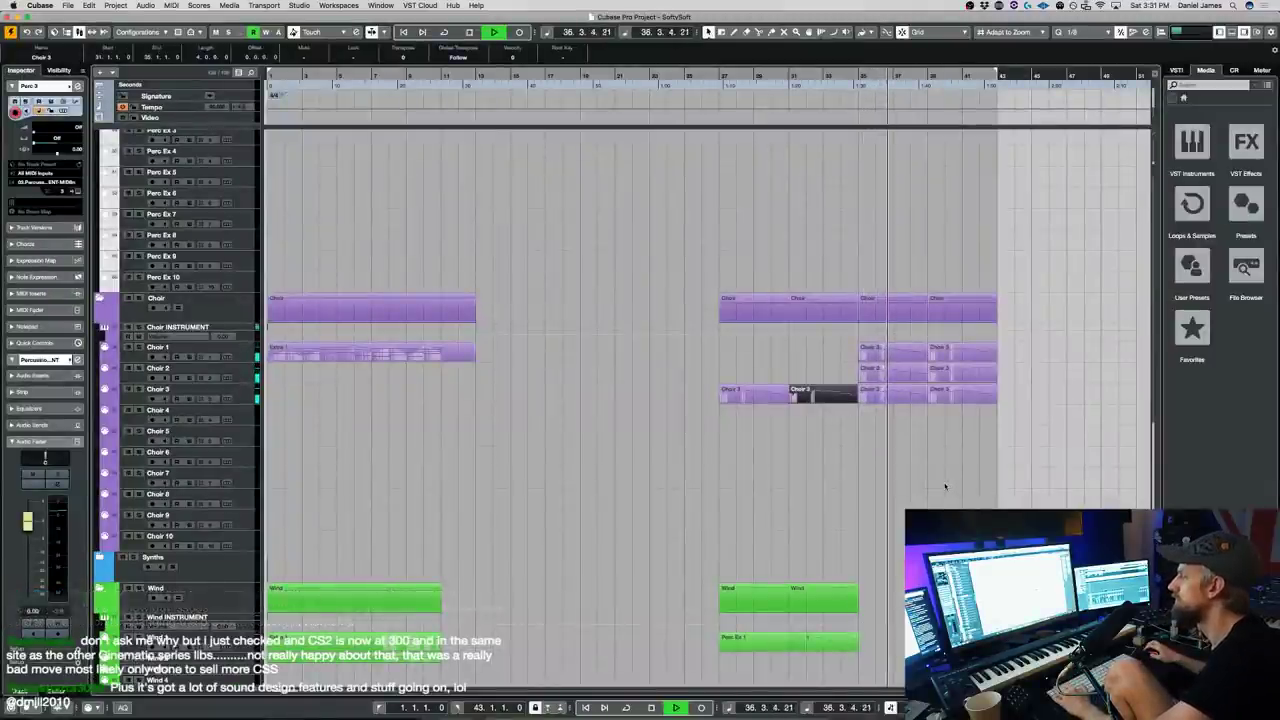
- Glue the two Strings 1 parts between bars 35 and 43 into one part
{"action": "scroll", "coordinate": [893, 248], "scroll_direction": "up", "scroll_amount": 10}
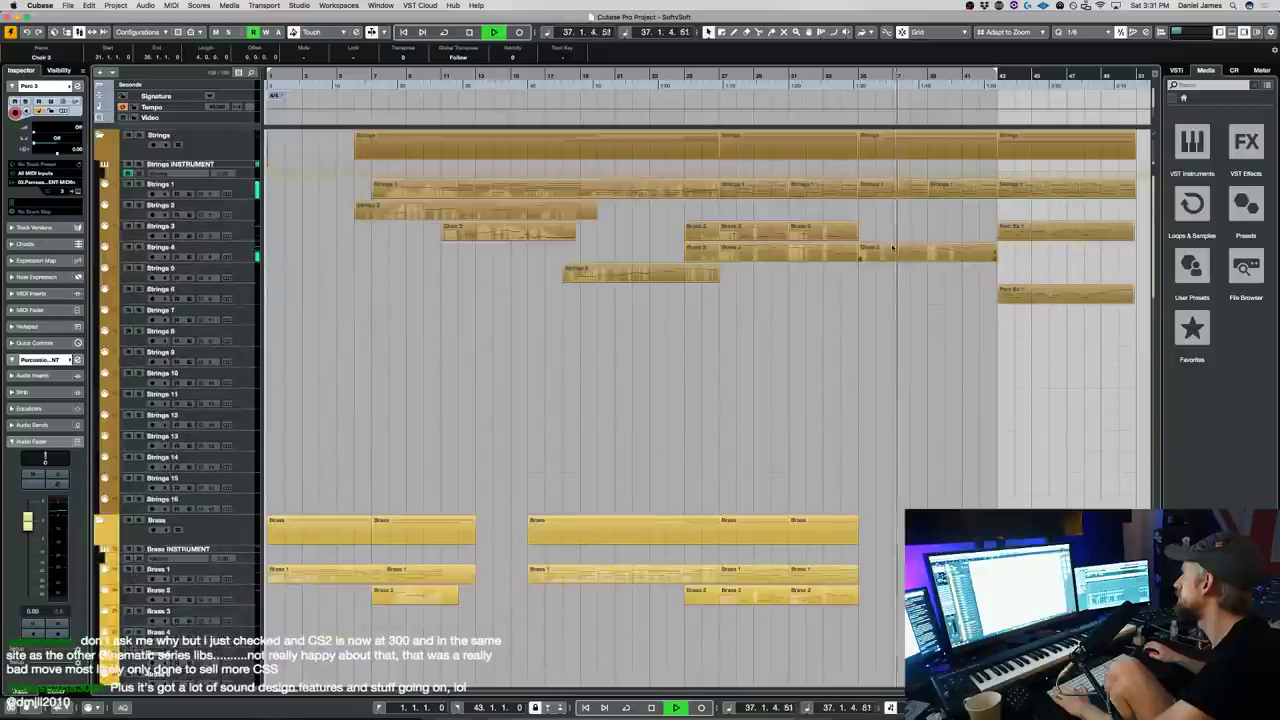
{"action": "key", "text": "4"}
{"action": "left_click", "coordinate": [897, 184]}
{"action": "left_click", "coordinate": [897, 184]}
{"action": "key", "text": "1"}
- Try the upper notes of the Strings 1 part in bars 35–43 one octave higher and transpose them back down
{"action": "double_click", "coordinate": [899, 187]}
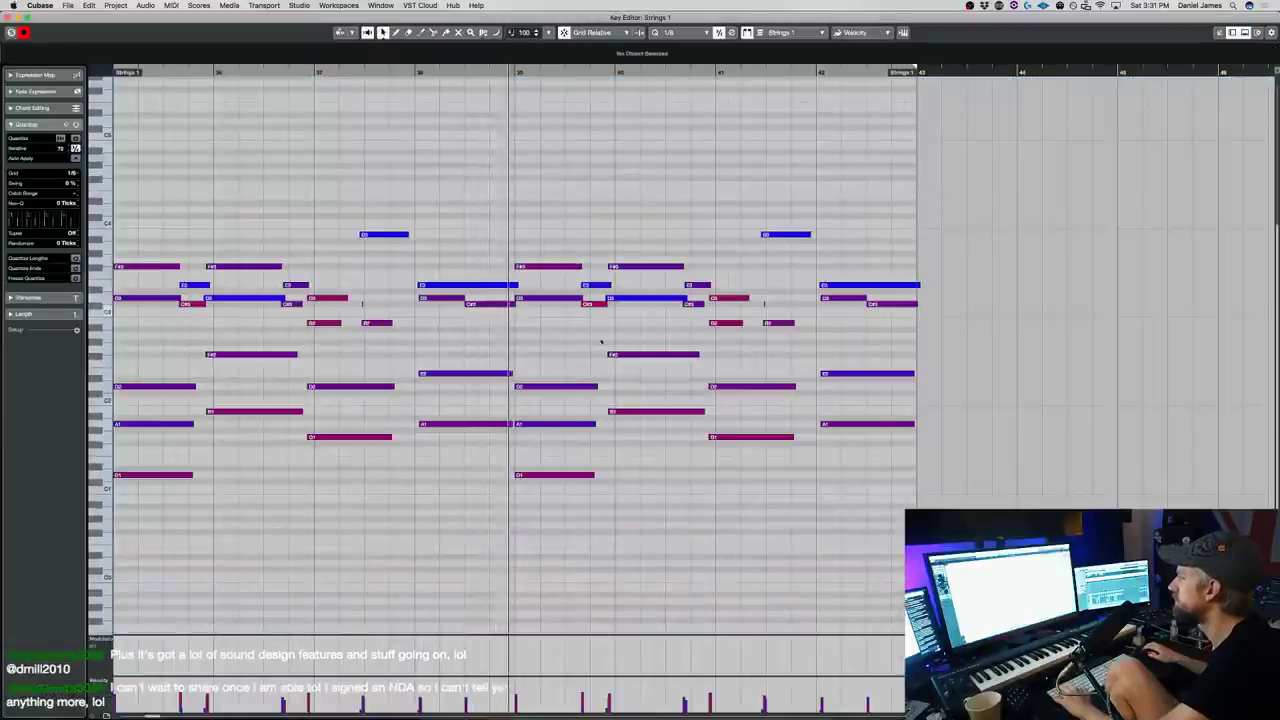
{"action": "left_click_drag", "start_coordinate": [305, 322], "coordinate": [943, 194]}
{"action": "key", "text": "shift+Up"}
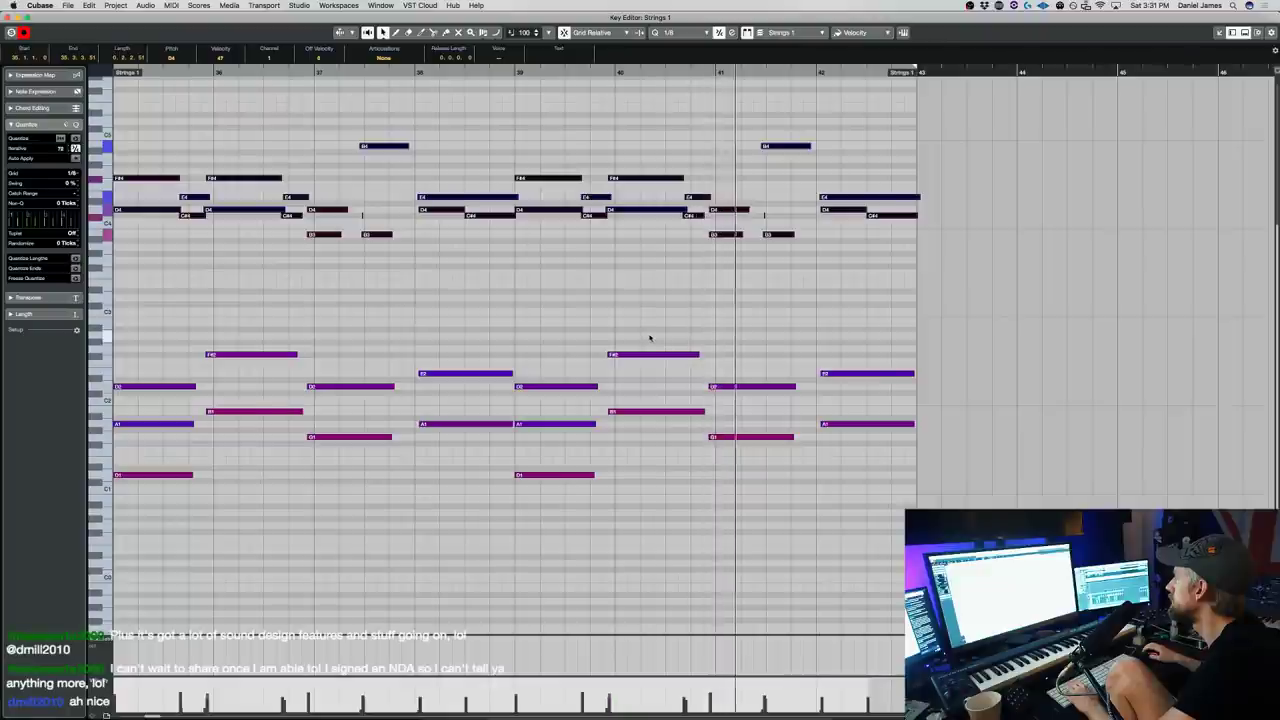
{"action": "key", "text": "shift+Down"}
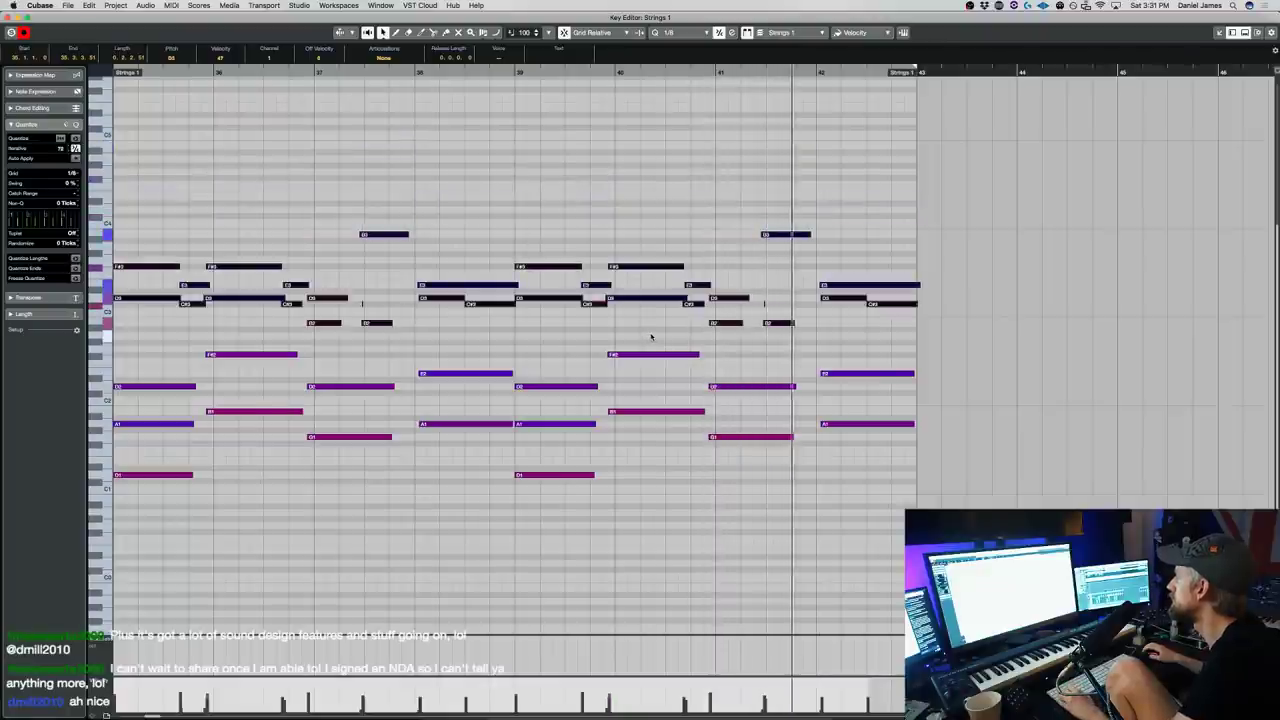
{"action": "left_click", "coordinate": [772, 303]}
{"action": "key", "text": "Right"}
{"action": "key", "text": "Return"}
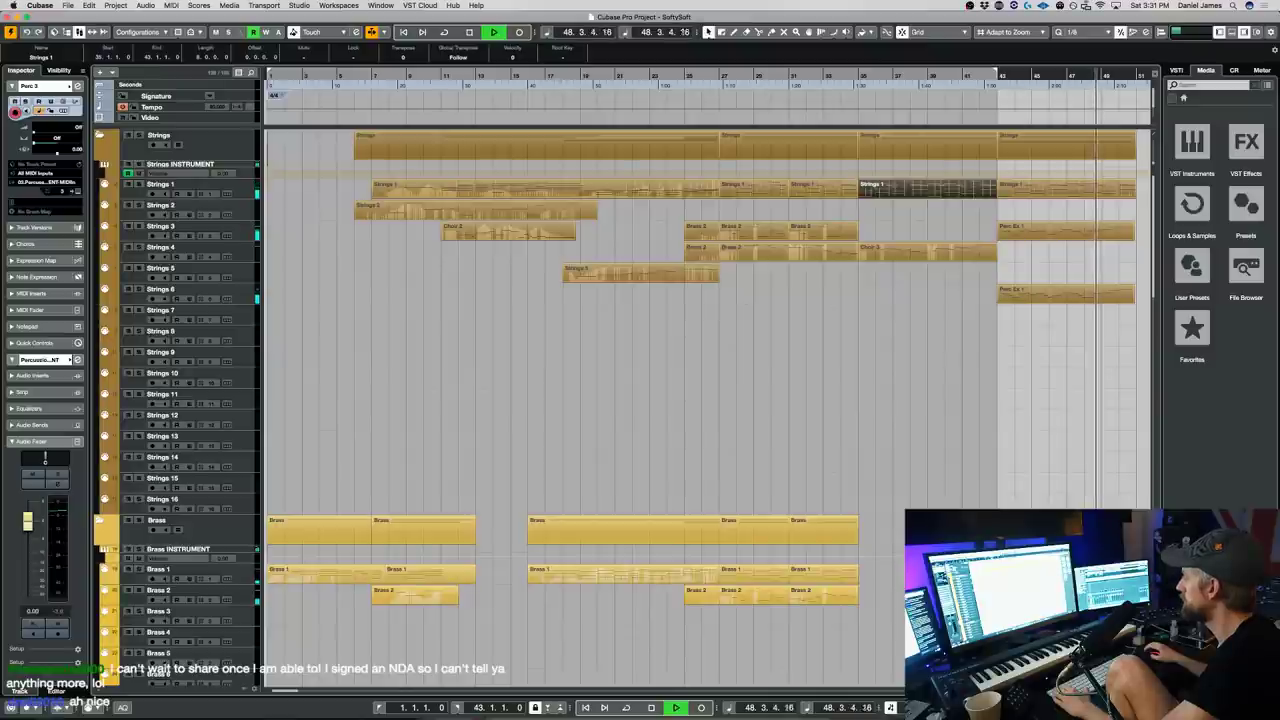
- In the new Brass 2 part, move the D4–C#4 pair onto bar 49, extend the preceding C#4 and start the last F#3 and E3 slightly earlier
{"action": "double_click", "coordinate": [1066, 595]}
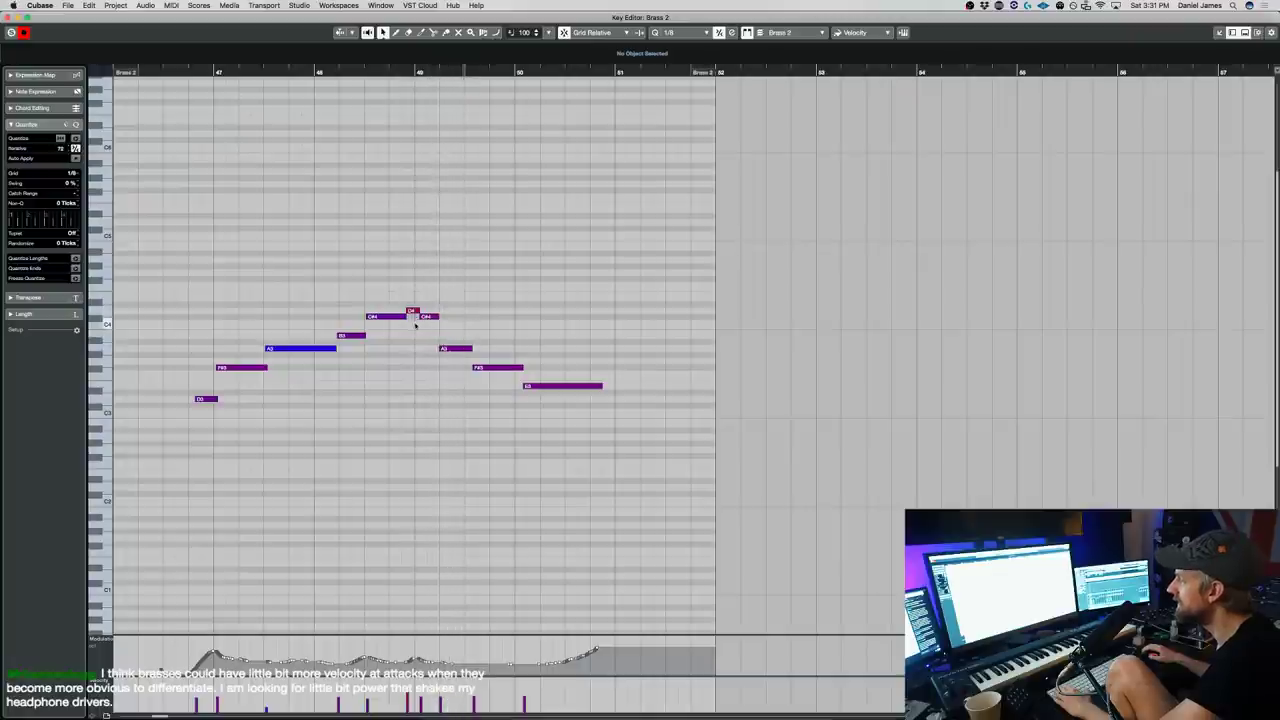
{"action": "left_click_drag", "start_coordinate": [411, 308], "coordinate": [412, 310]}
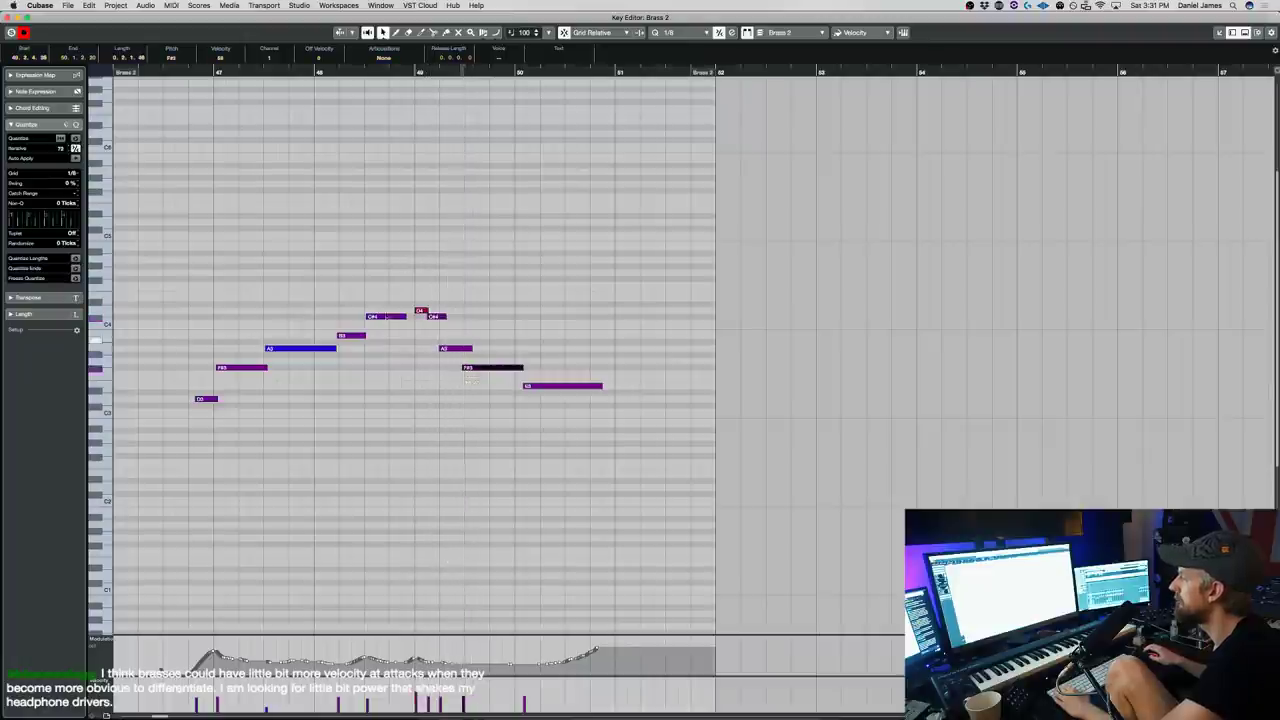
{"action": "left_click", "coordinate": [402, 316]}
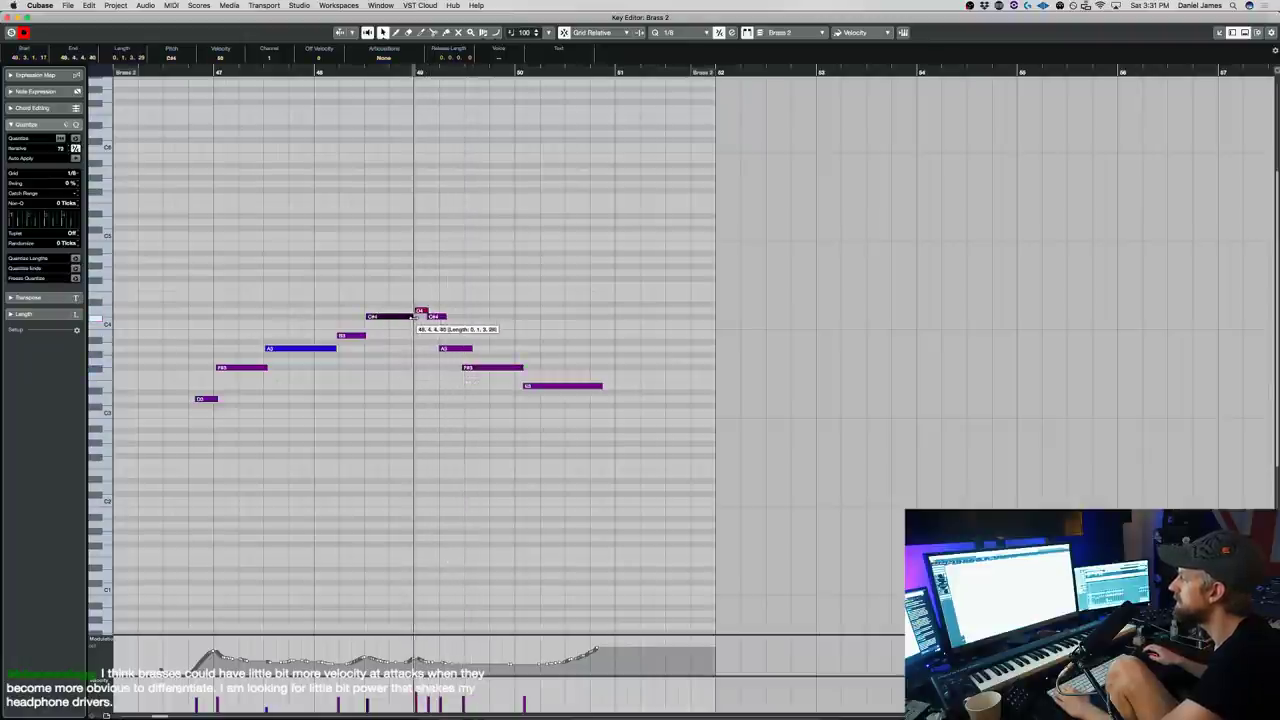
{"action": "left_click", "coordinate": [186, 73]}
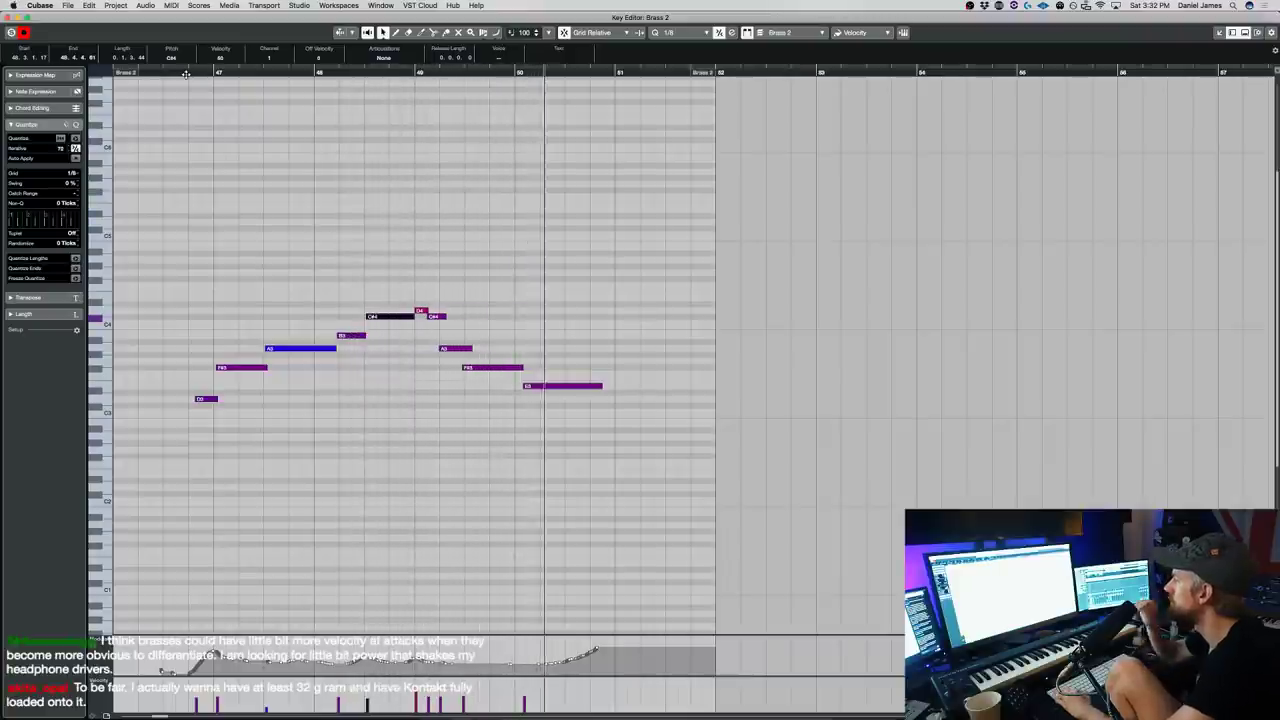
{"action": "left_click", "coordinate": [520, 386]}
{"action": "left_click_drag", "start_coordinate": [518, 386], "coordinate": [514, 387]}
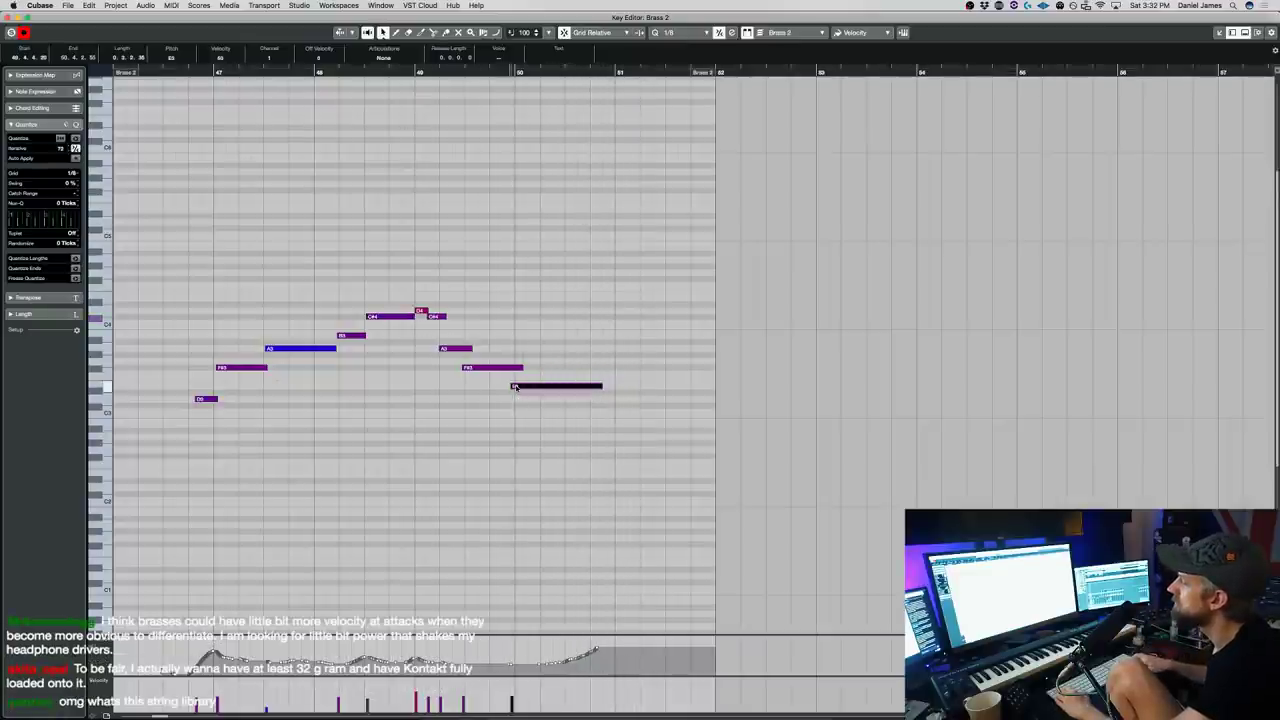
{"action": "left_click", "coordinate": [646, 231]}
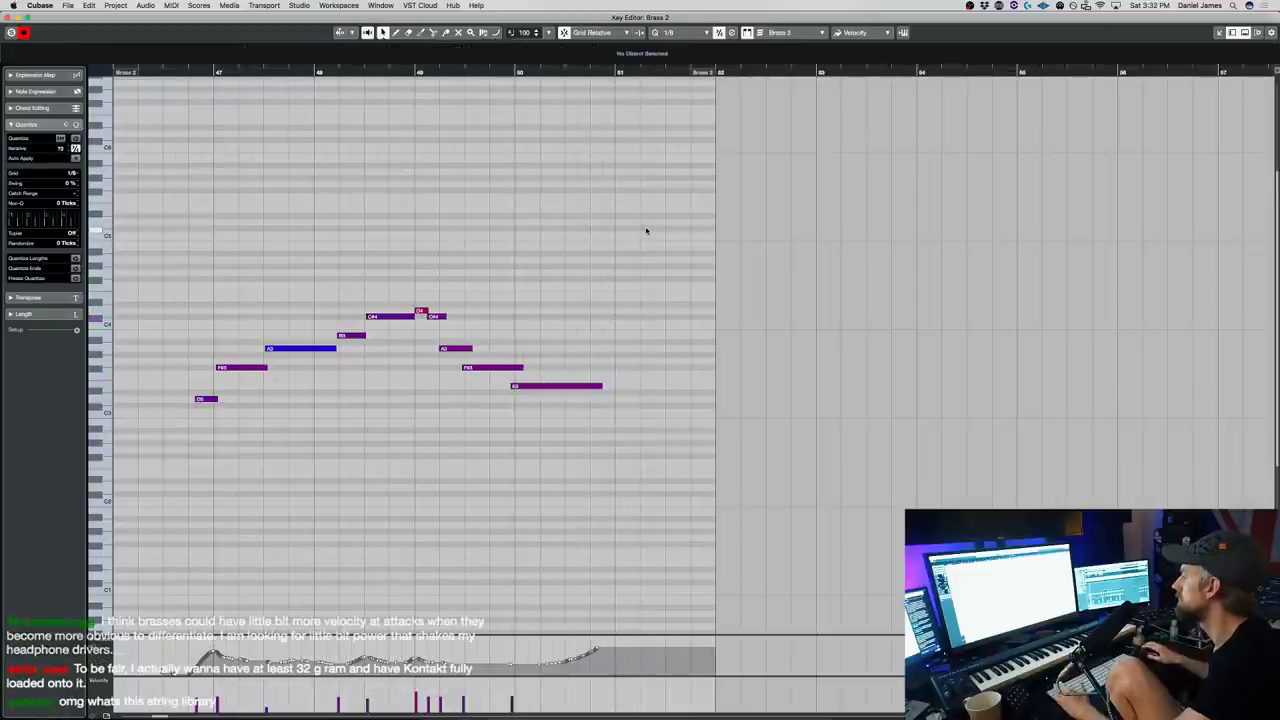
- Load the Tubular Bells instrument from the True Strike library into the Percussion instrument's Kontakt rack for Perc 3
{"action": "key", "text": "Return"}
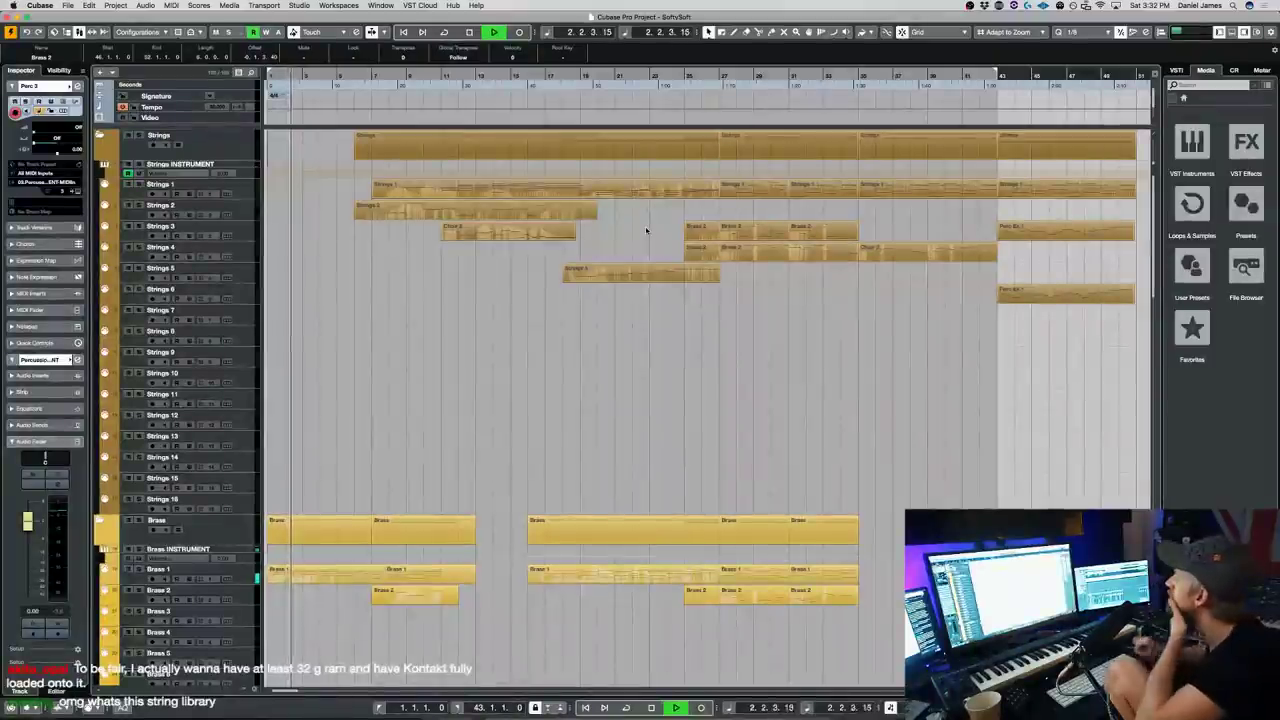
{"action": "scroll", "coordinate": [680, 394], "scroll_direction": "down", "scroll_amount": 20}
{"action": "scroll", "coordinate": [302, 288], "scroll_direction": "up", "scroll_amount": 5}
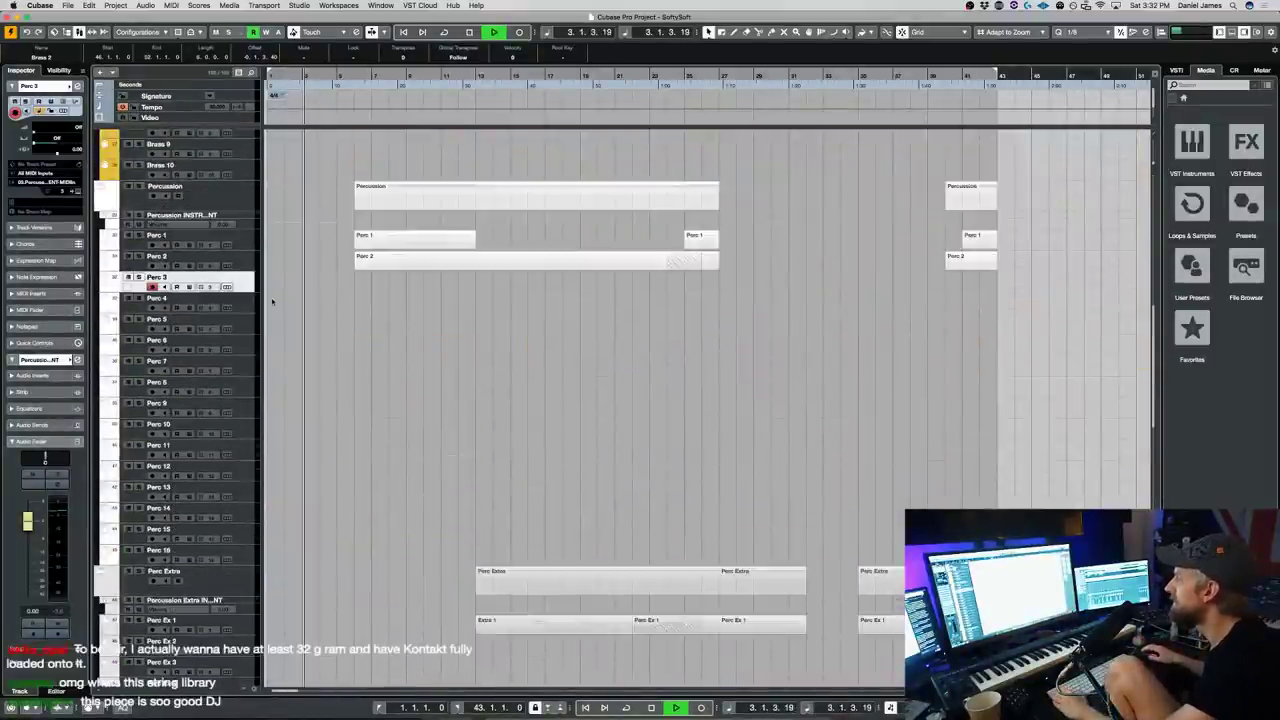
{"action": "key", "text": "e"}
{"action": "scroll", "coordinate": [446, 357], "scroll_direction": "down", "scroll_amount": 10}
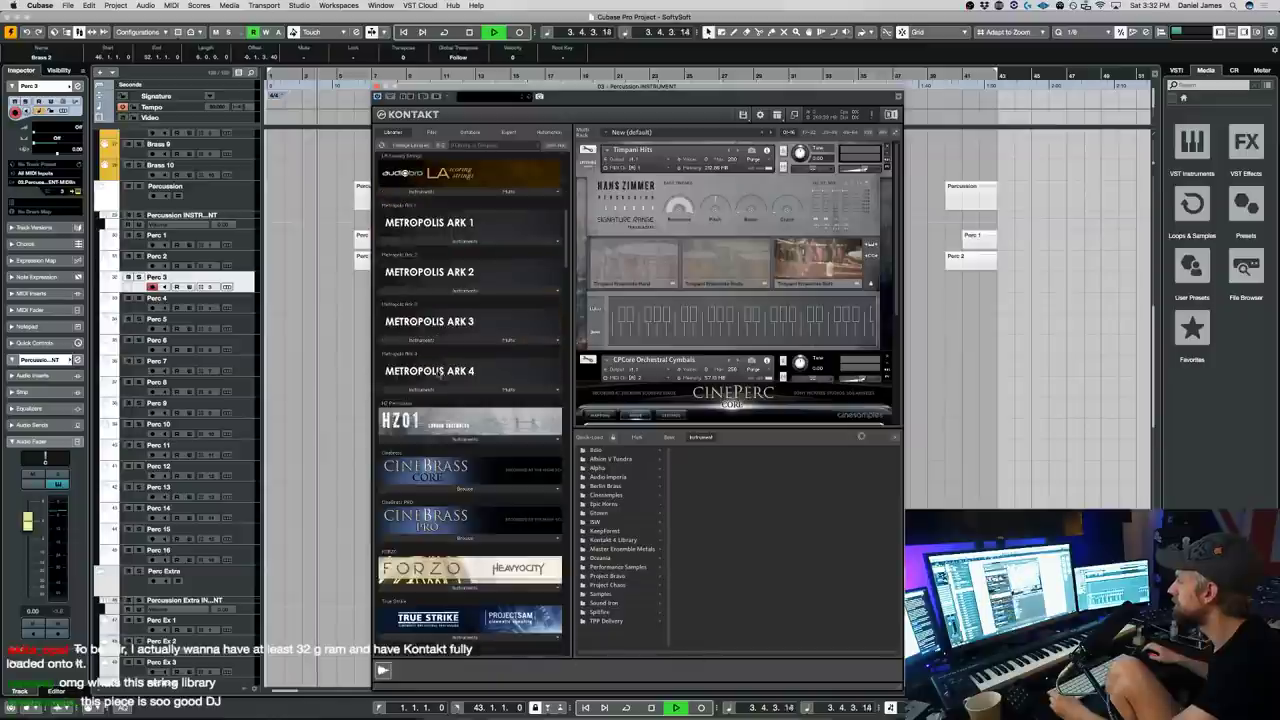
{"action": "scroll", "coordinate": [446, 510], "scroll_direction": "down", "scroll_amount": 3}
{"action": "left_click", "coordinate": [446, 512]}
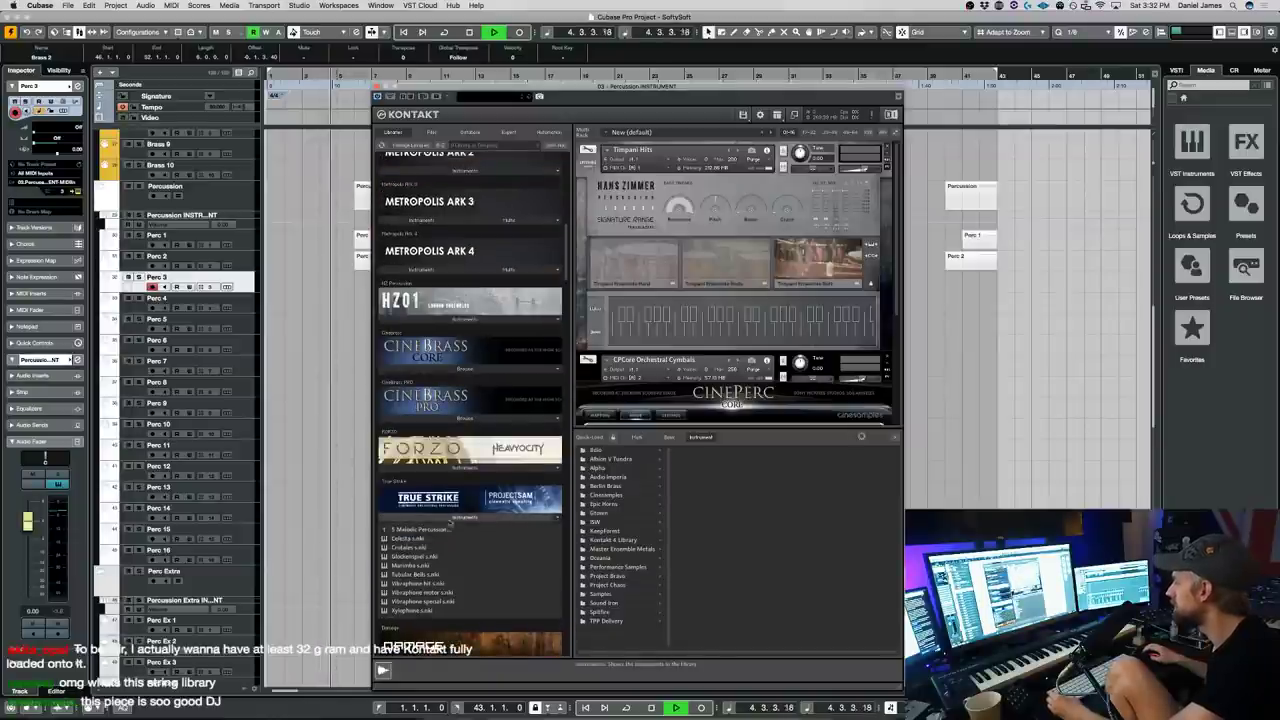
{"action": "double_click", "coordinate": [435, 577]}
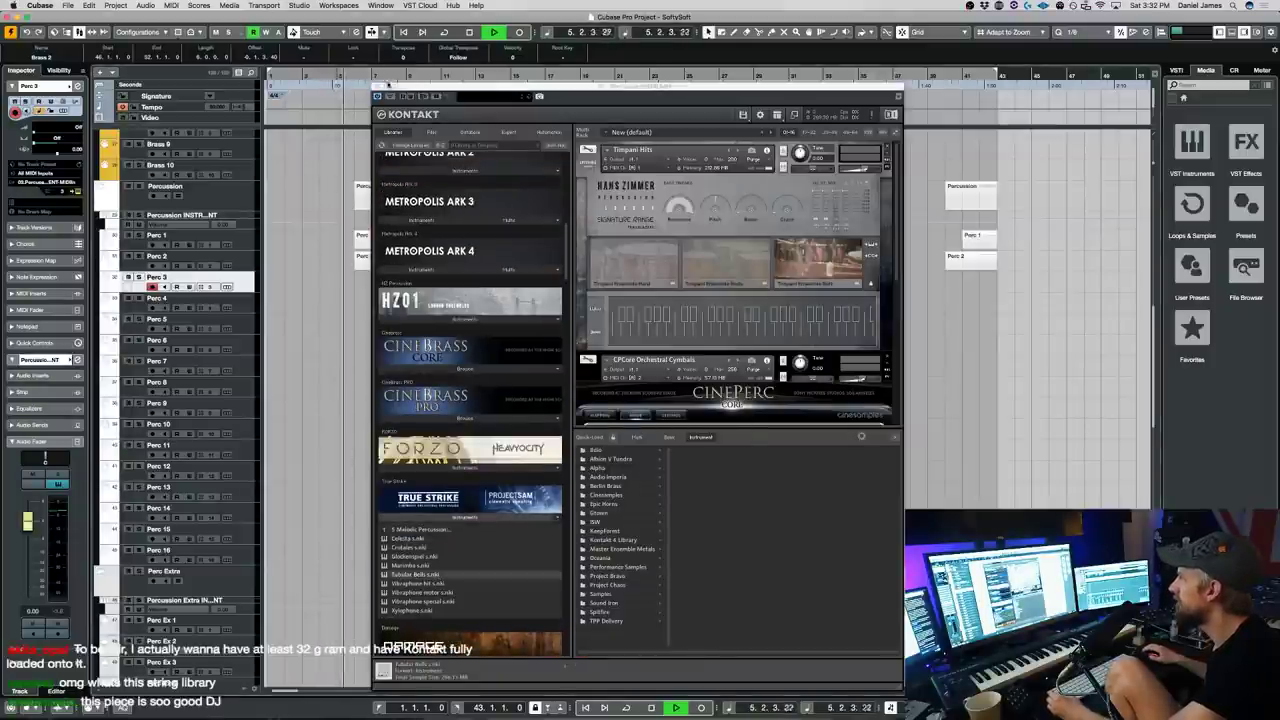
{"action": "left_click", "coordinate": [378, 87]}
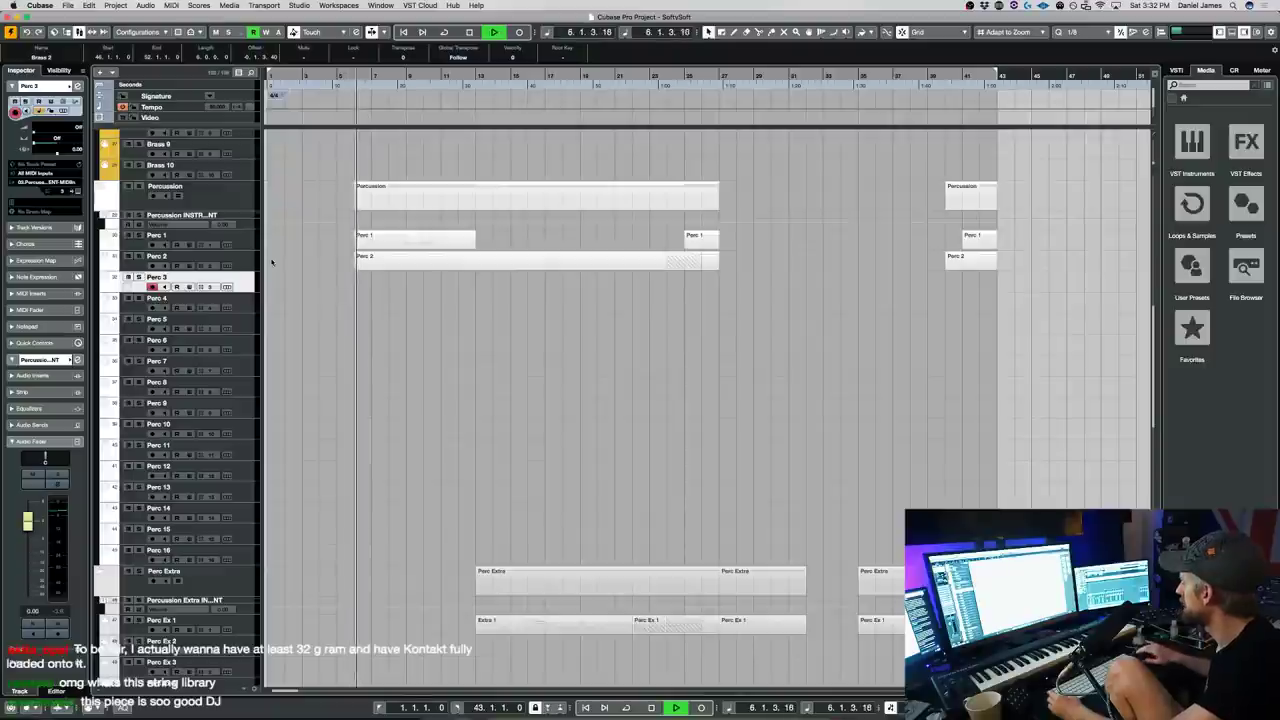
- Record a tubular bells take on Perc 3 starting at bar 8 and cut off its end from bar 44
{"action": "key", "text": "KP_Multiply"}
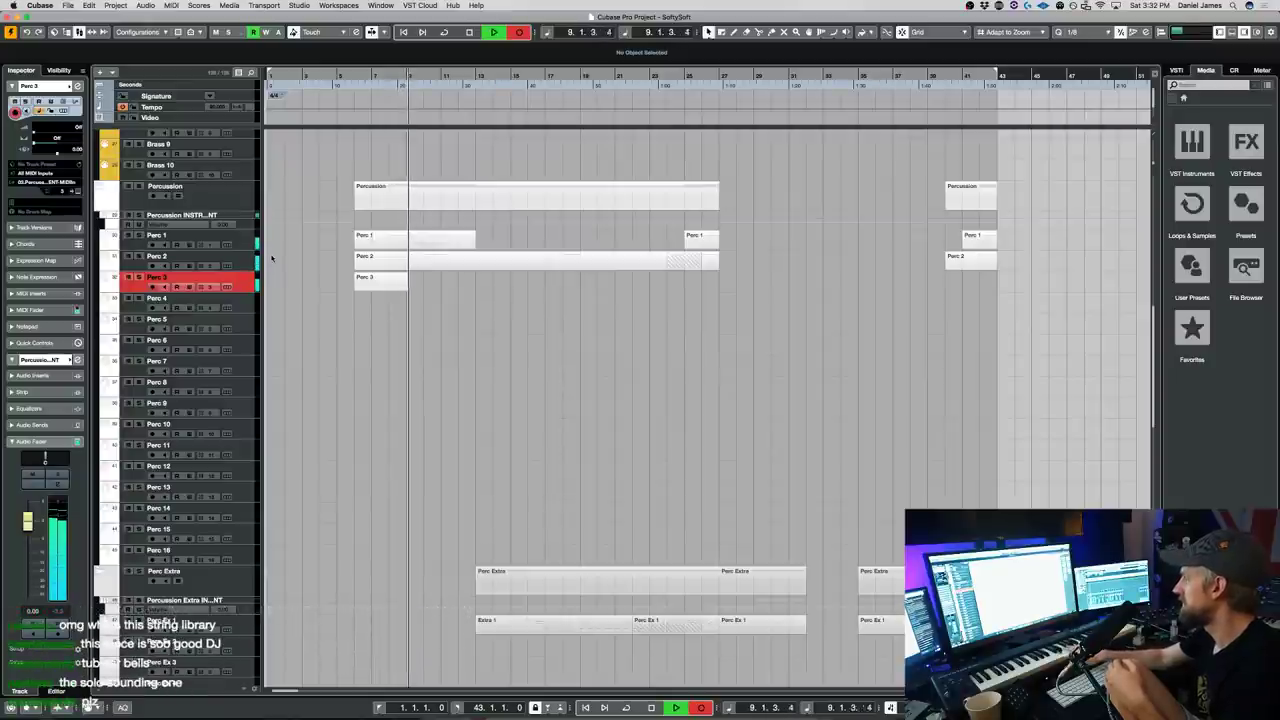
{"action": "key", "text": "space"}
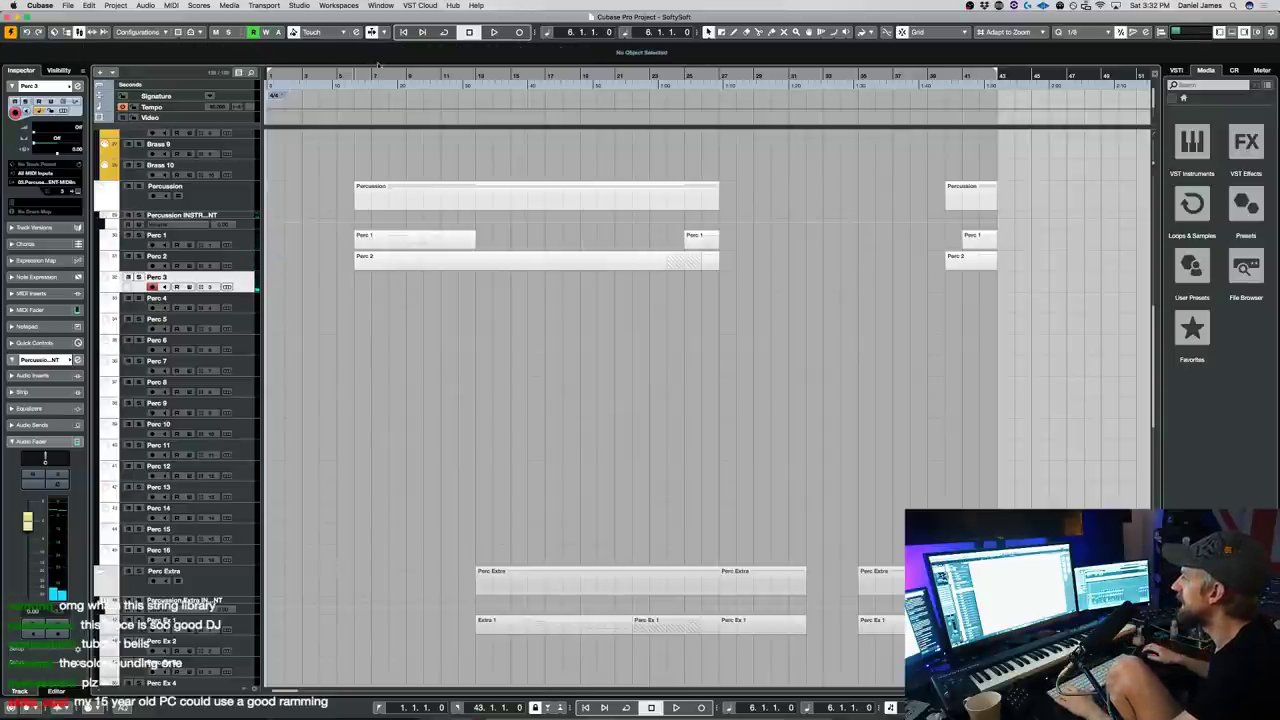
{"action": "key", "text": "KP_Multiply"}
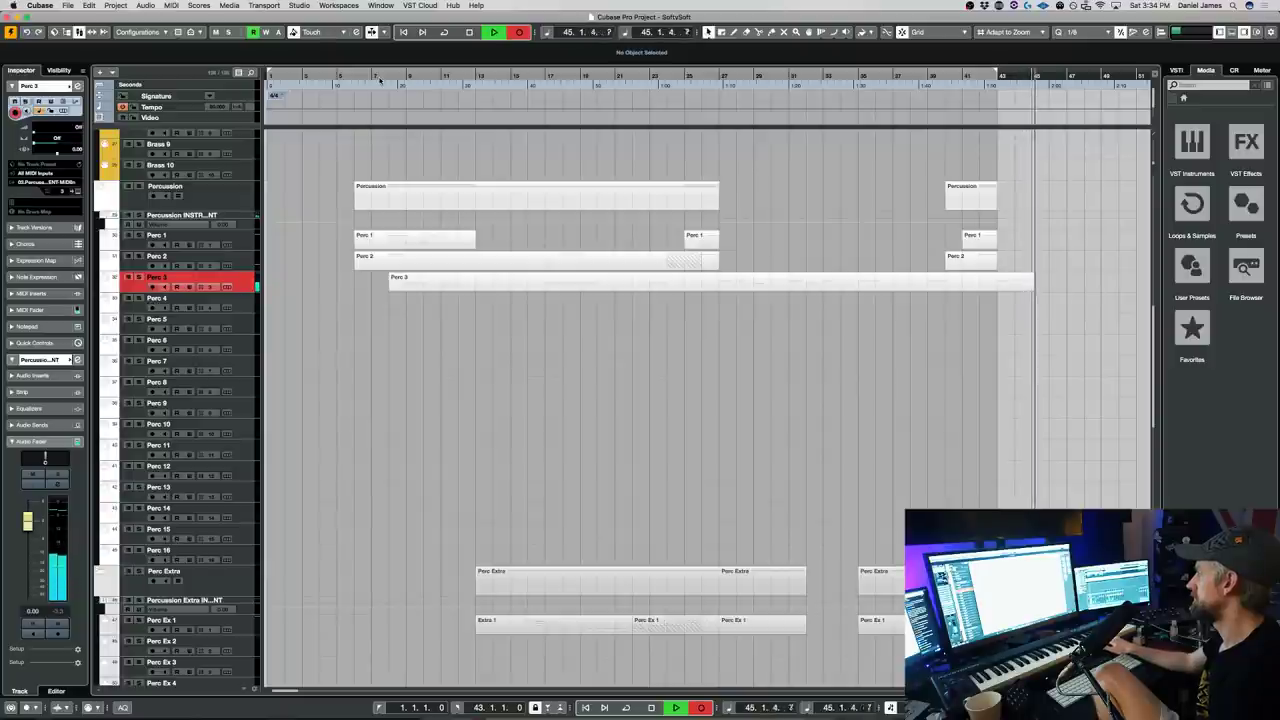
{"action": "key", "text": "space"}
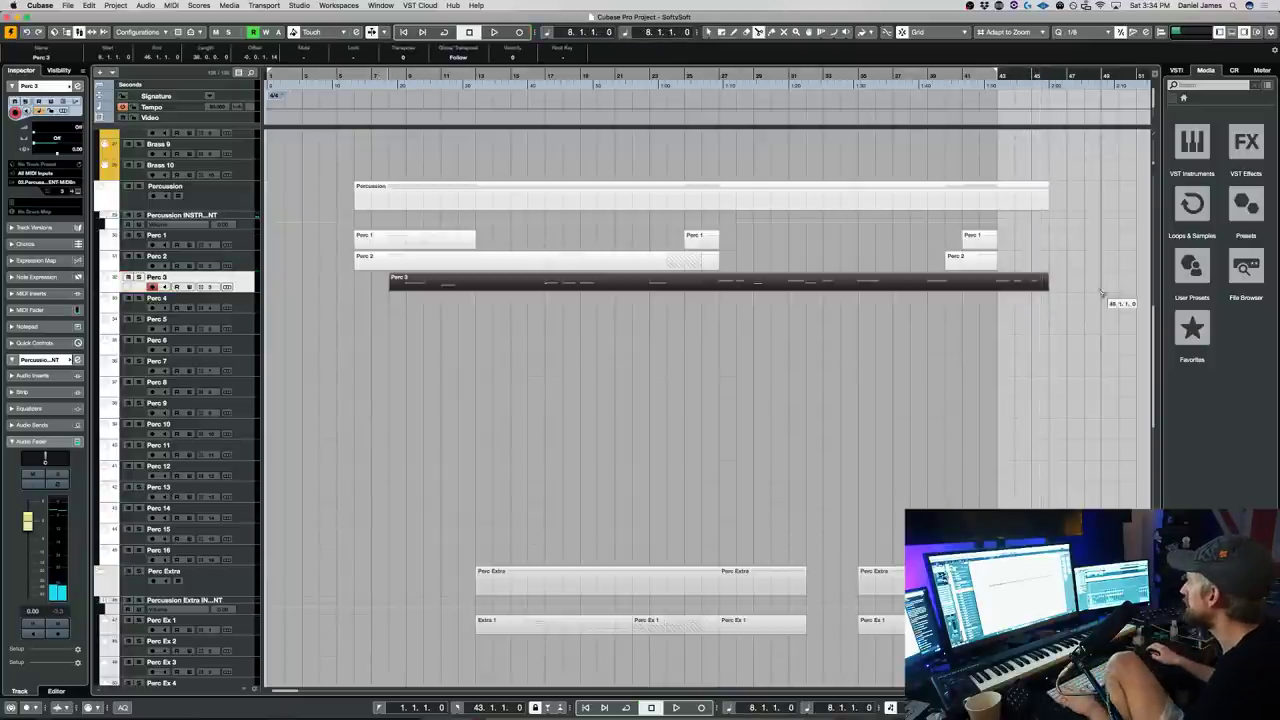
{"action": "left_click", "coordinate": [1020, 287]}
{"action": "key", "text": "1"}
{"action": "key", "text": "Delete"}
- In the recorded Perc 3 part, quantize the first B3 note to bar 9 and lower its velocity
{"action": "double_click", "coordinate": [597, 283]}
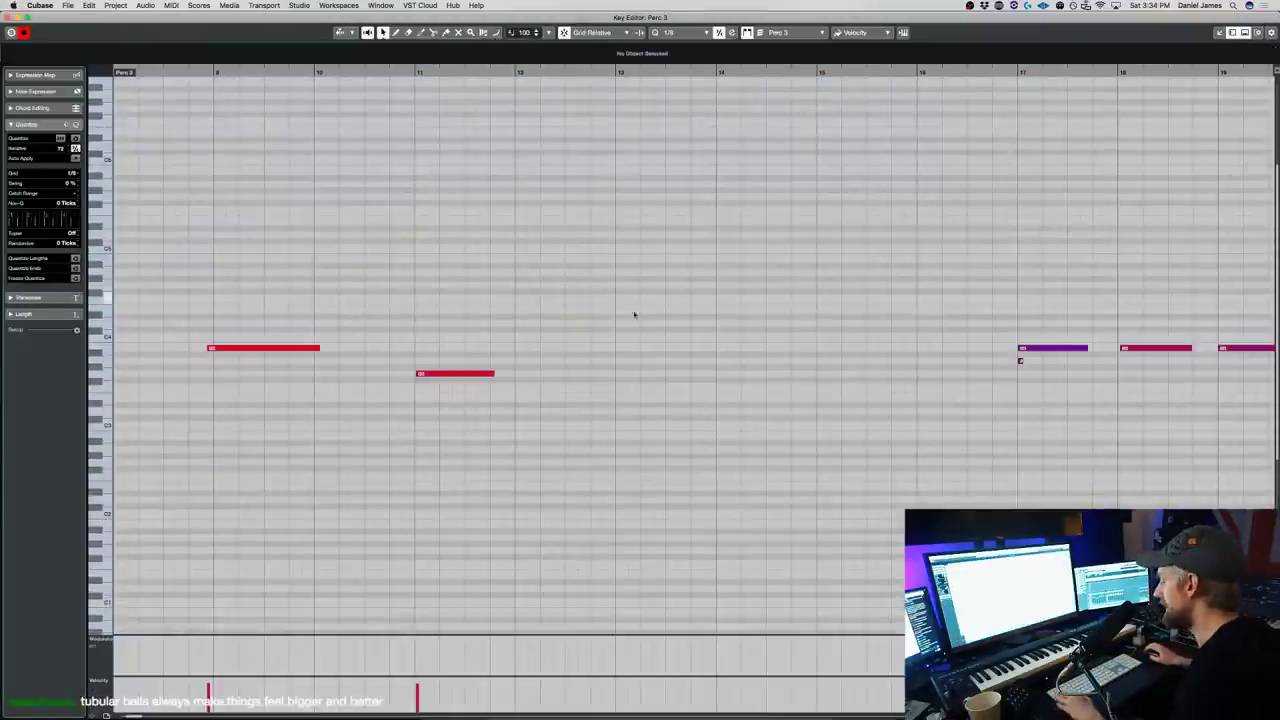
{"action": "scroll", "coordinate": [640, 306], "scroll_direction": "left", "scroll_amount": 7}
{"action": "scroll", "coordinate": [699, 314], "scroll_direction": "right", "scroll_amount": 1}
{"action": "key", "text": "g"}
{"action": "key", "text": "g"}
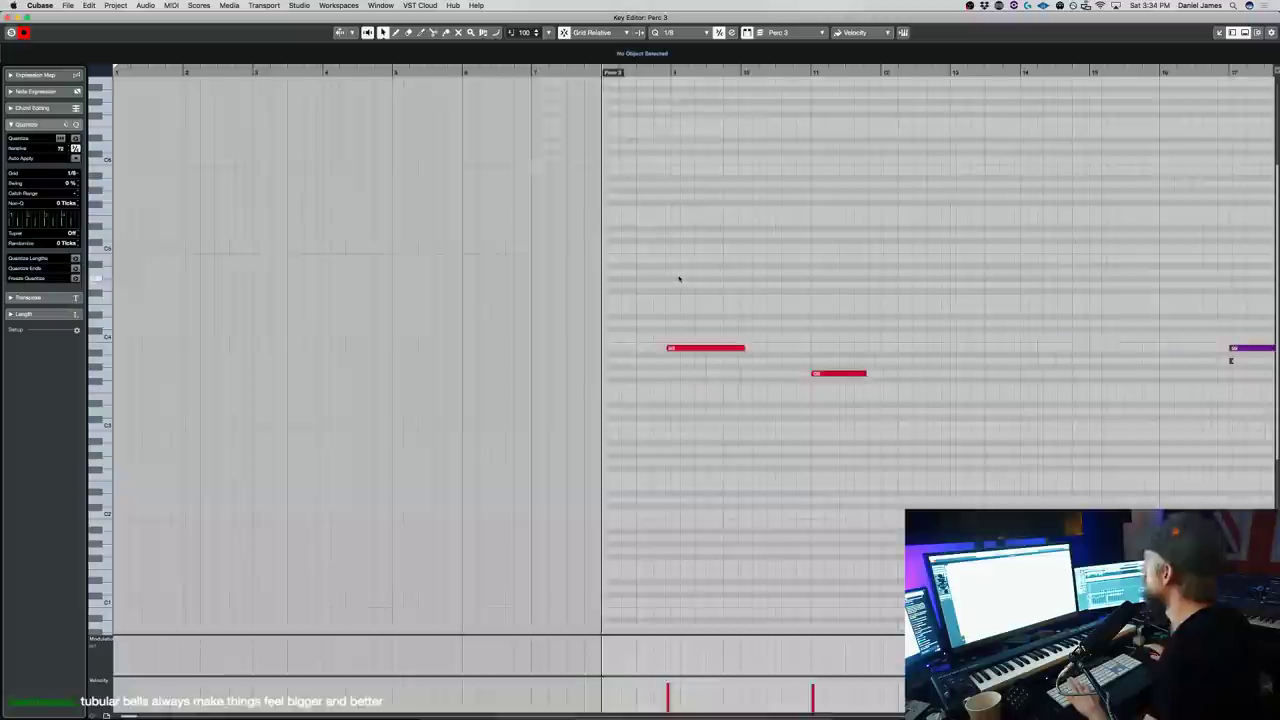
{"action": "key", "text": "g"}
{"action": "left_click", "coordinate": [435, 72]}
{"action": "key", "text": "space"}
{"action": "left_click", "coordinate": [466, 347]}
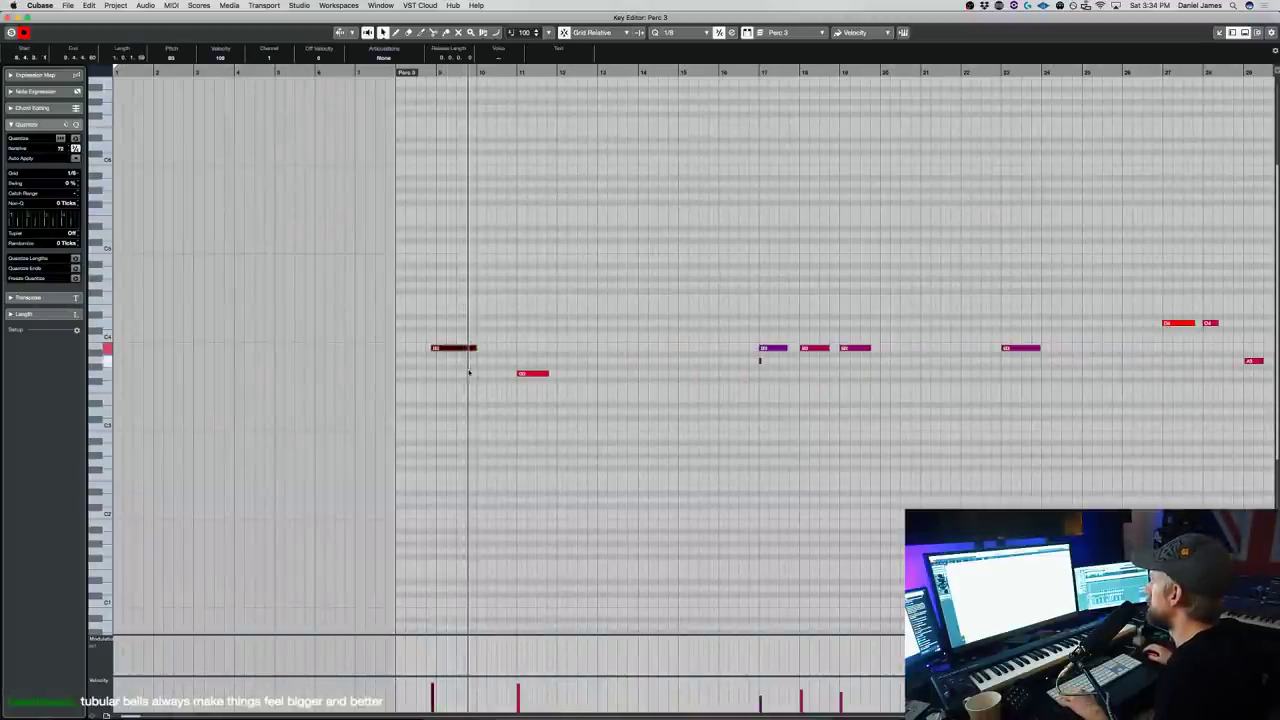
{"action": "key", "text": "q"}
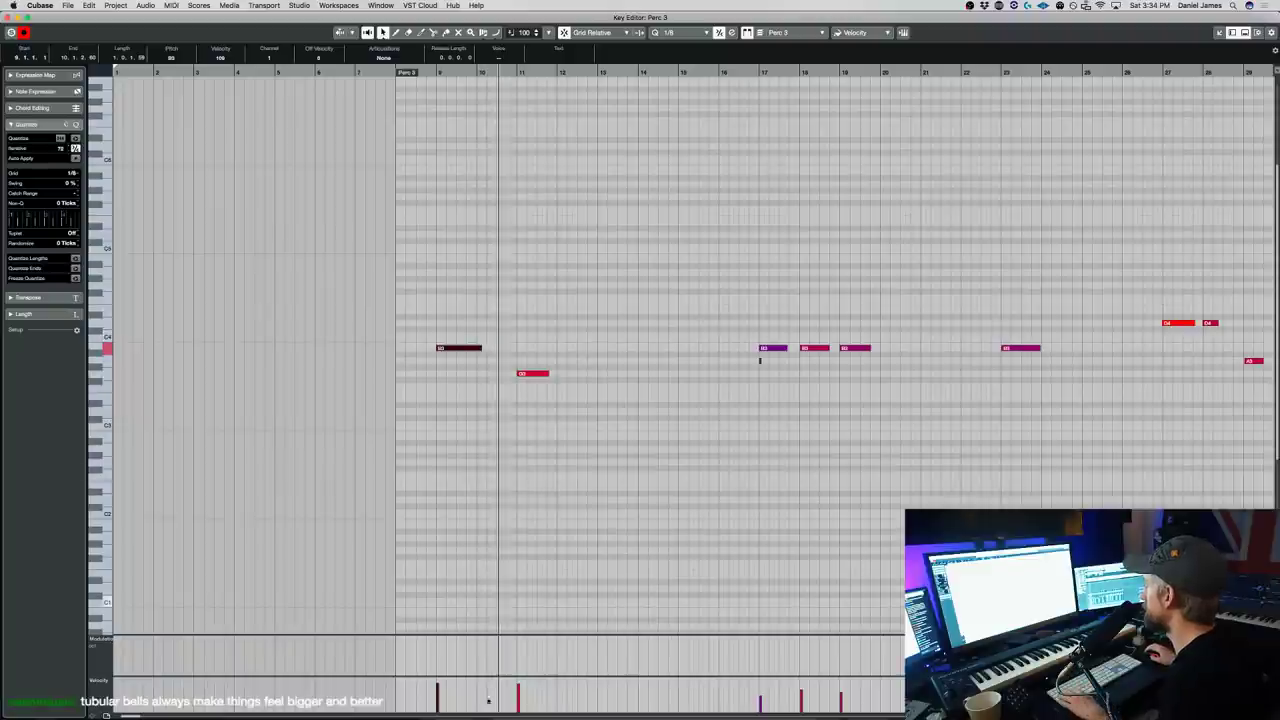
{"action": "left_click", "coordinate": [438, 688]}
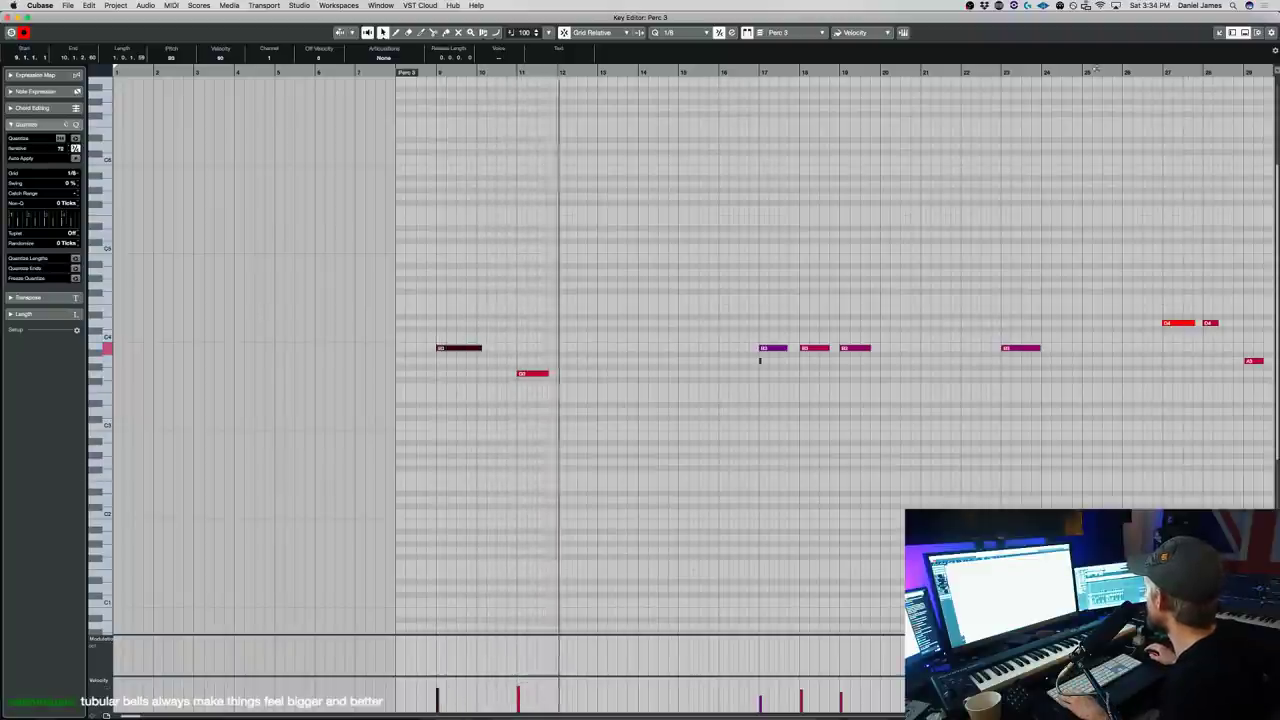
- Delete the short second D4 note at bar 28 of the Perc 3 part and close the editor
{"action": "left_click", "coordinate": [1134, 70]}
{"action": "left_click", "coordinate": [1219, 282]}
{"action": "left_click_drag", "start_coordinate": [1221, 281], "coordinate": [1222, 281]}
{"action": "key", "text": "Delete"}
{"action": "left_click_drag", "start_coordinate": [1184, 330], "coordinate": [1188, 261]}
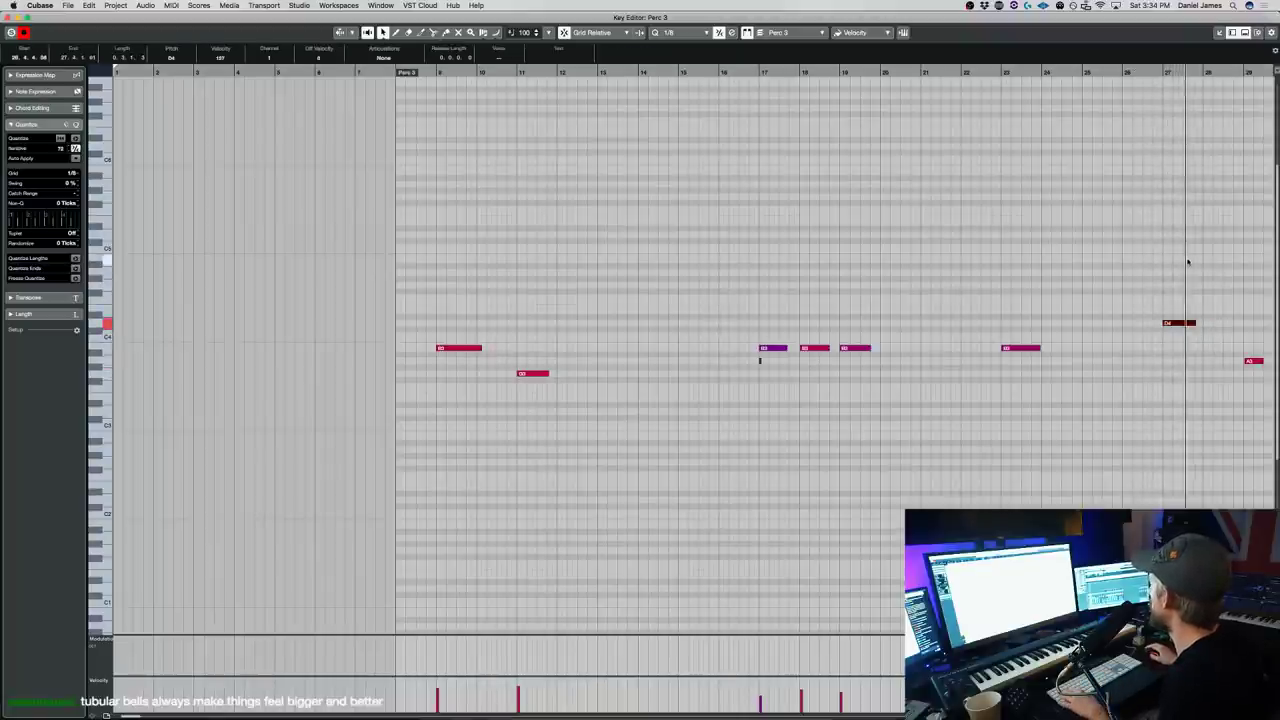
{"action": "key", "text": "space"}
{"action": "key", "text": "Return"}
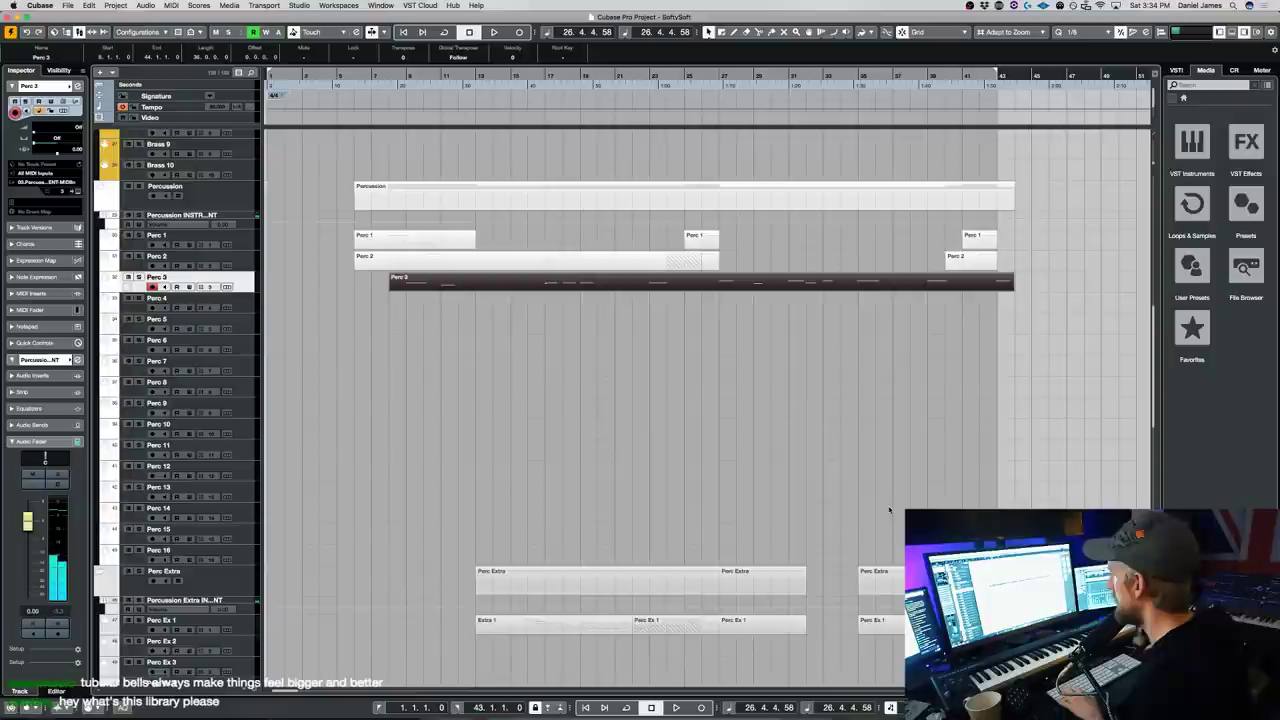
- Solo the strings and listen to them from bar 7, around bar 11 and from bar 43
{"action": "scroll", "coordinate": [815, 435], "scroll_direction": "up", "scroll_amount": 10}
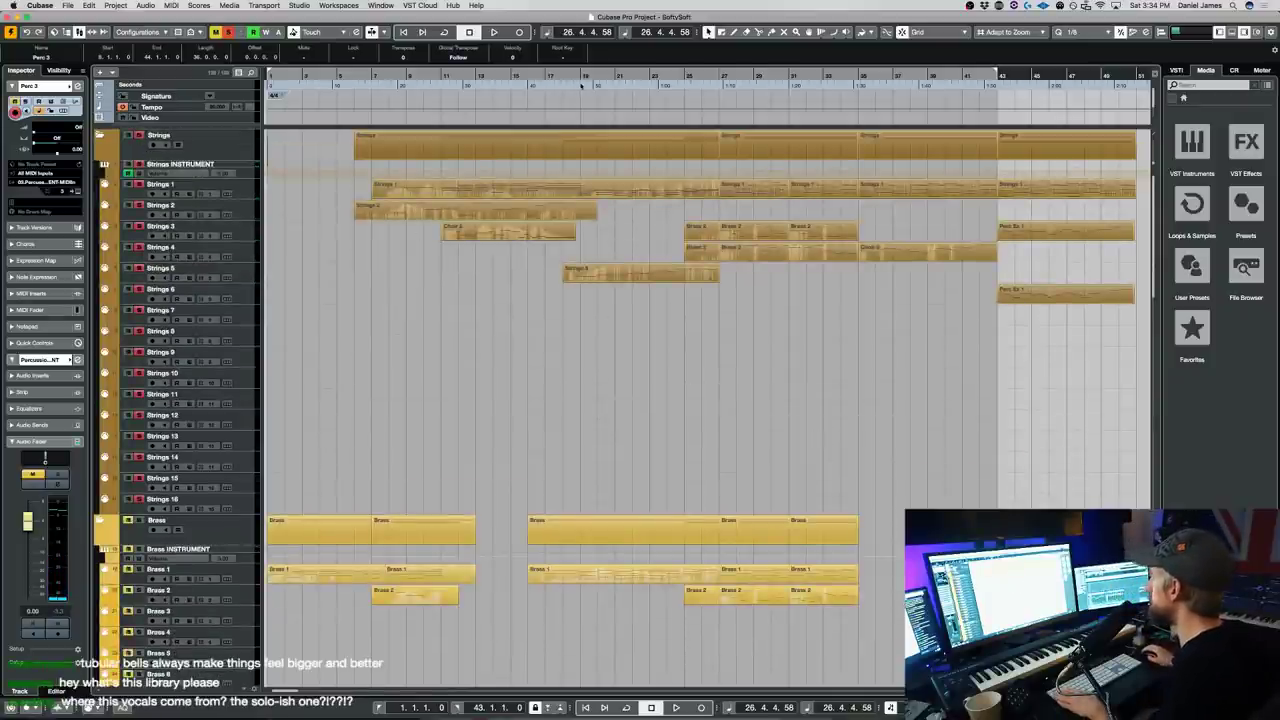
{"action": "left_click", "coordinate": [375, 75]}
{"action": "key", "text": "space"}
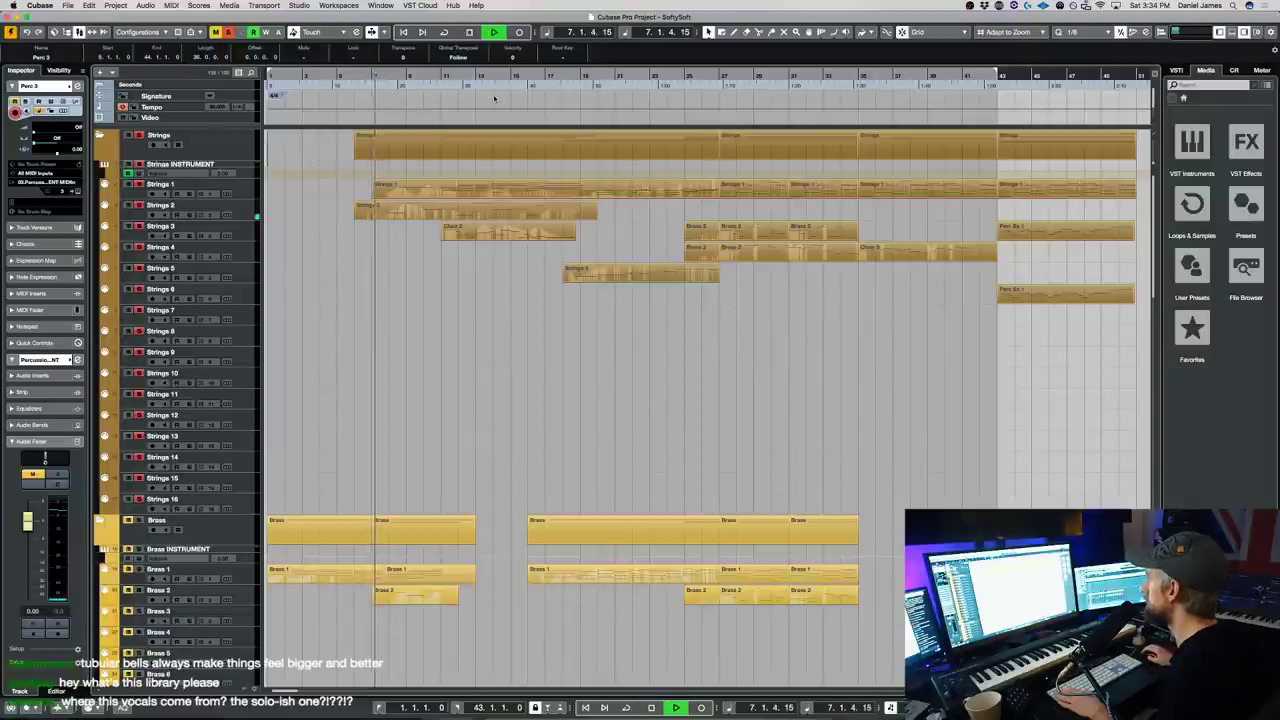
{"action": "left_click", "coordinate": [454, 76]}
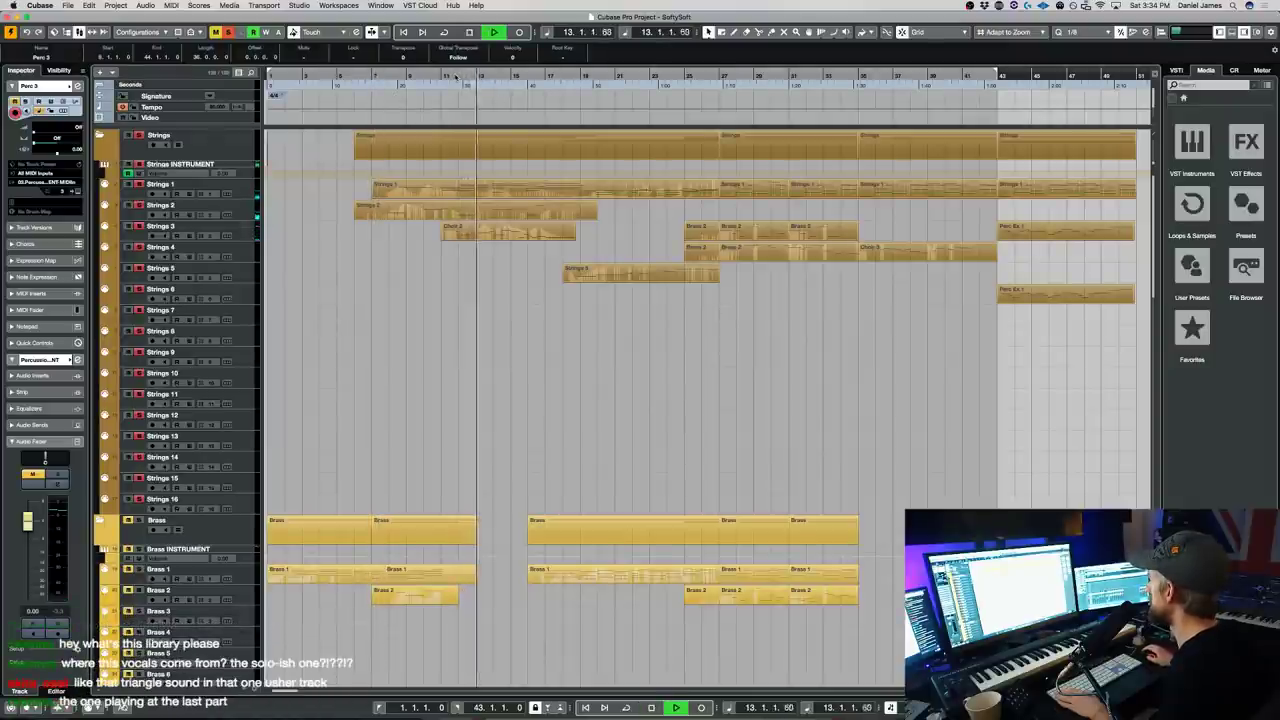
{"action": "key", "text": "KP_2"}
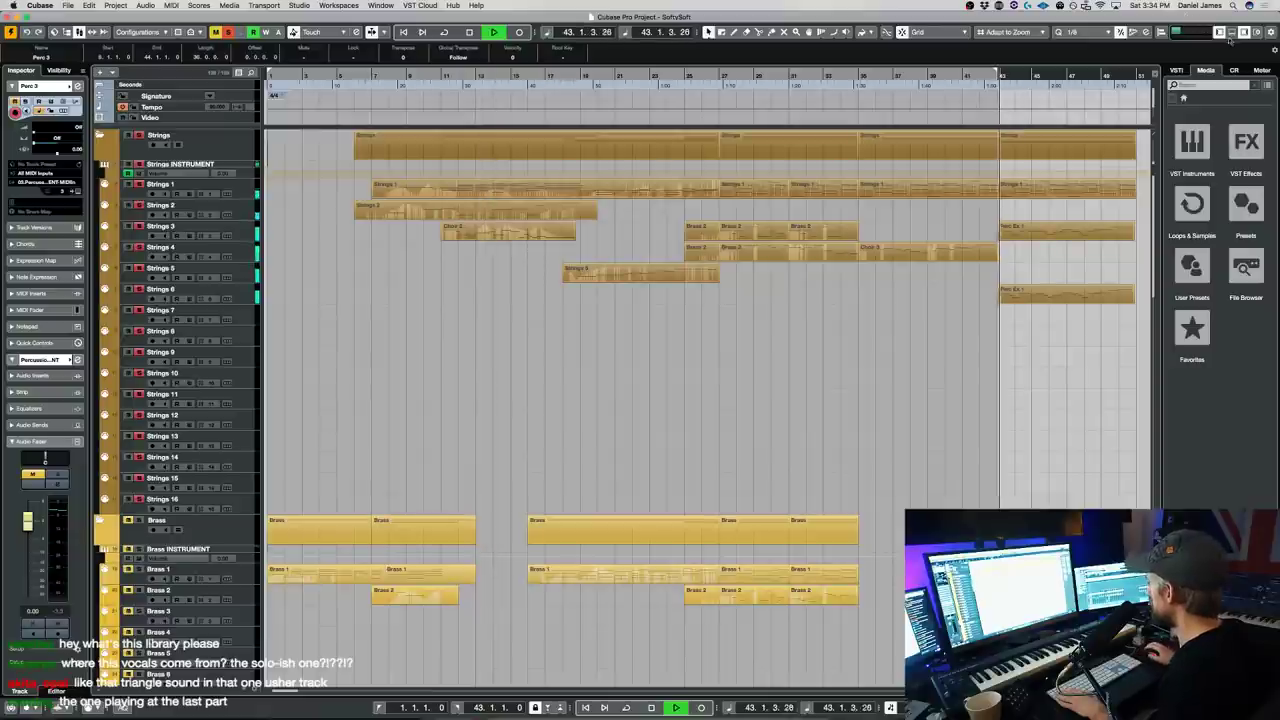
- Open the Strings 6 instrument in Kontakt and examine its loaded patches during playback
{"action": "left_click", "coordinate": [200, 292]}
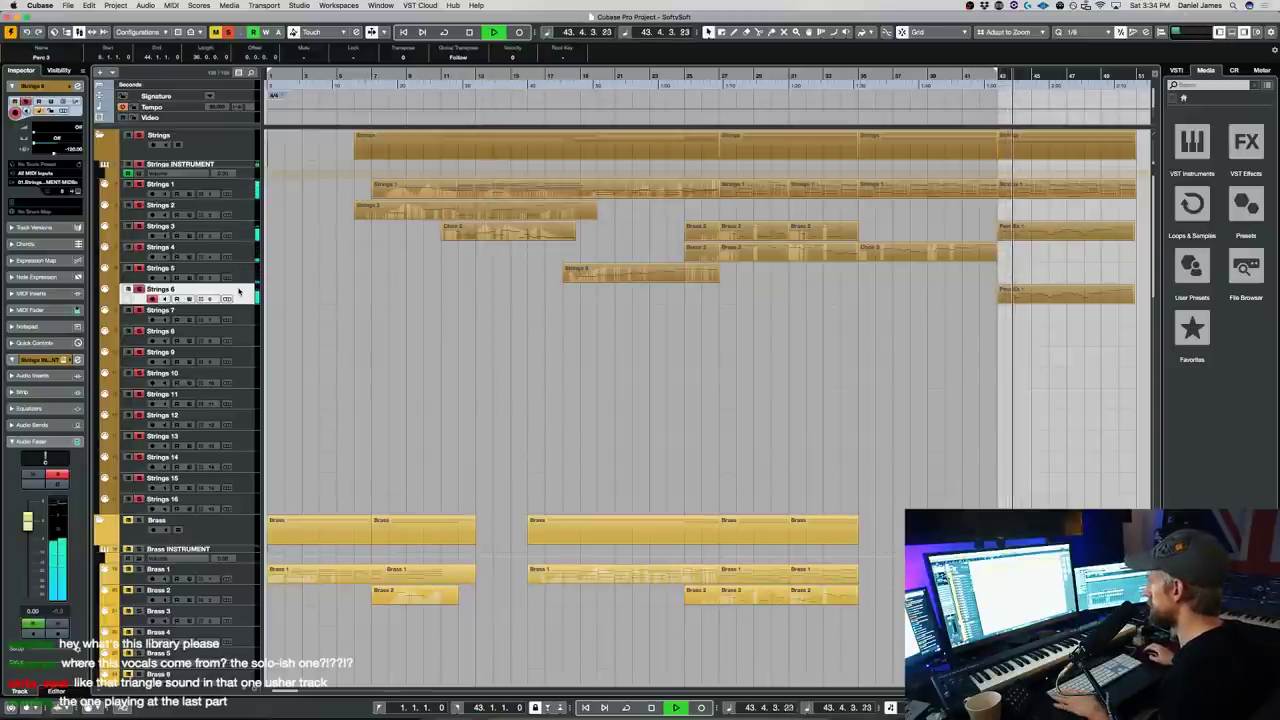
{"action": "key", "text": "F11"}
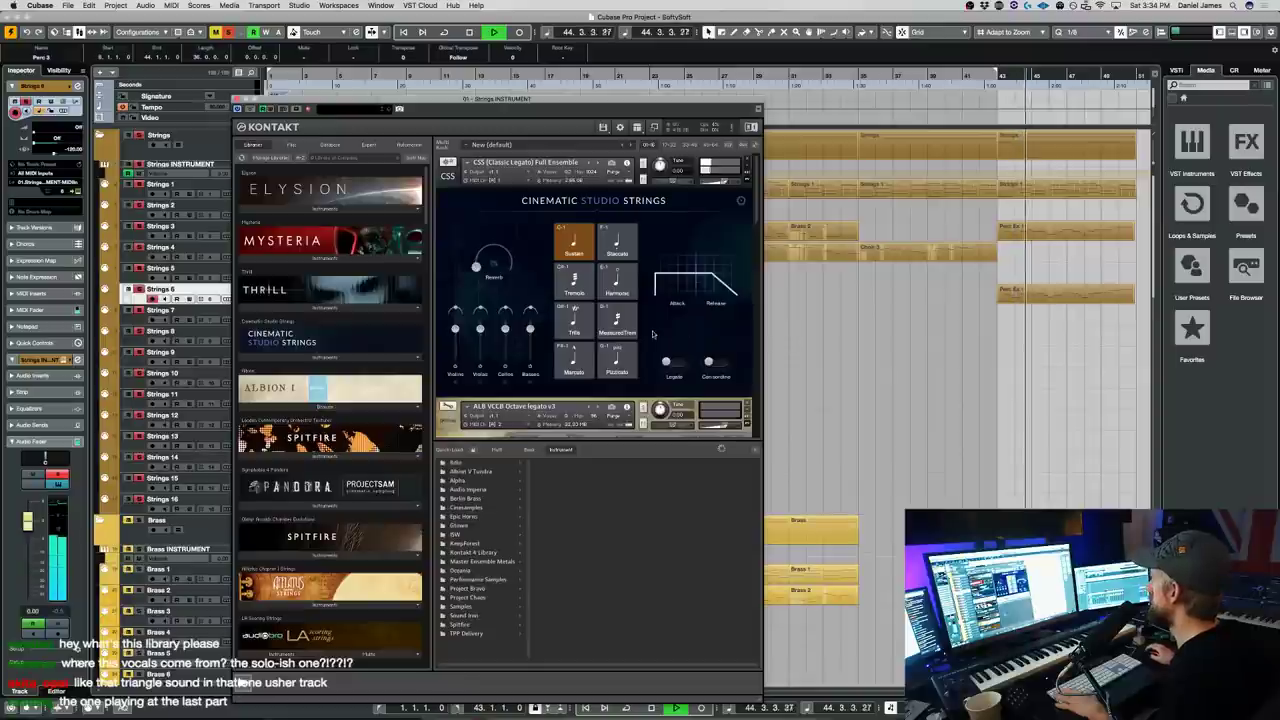
{"action": "scroll", "coordinate": [654, 332], "scroll_direction": "down", "scroll_amount": 5}
{"action": "scroll", "coordinate": [581, 265], "scroll_direction": "down", "scroll_amount": 6}
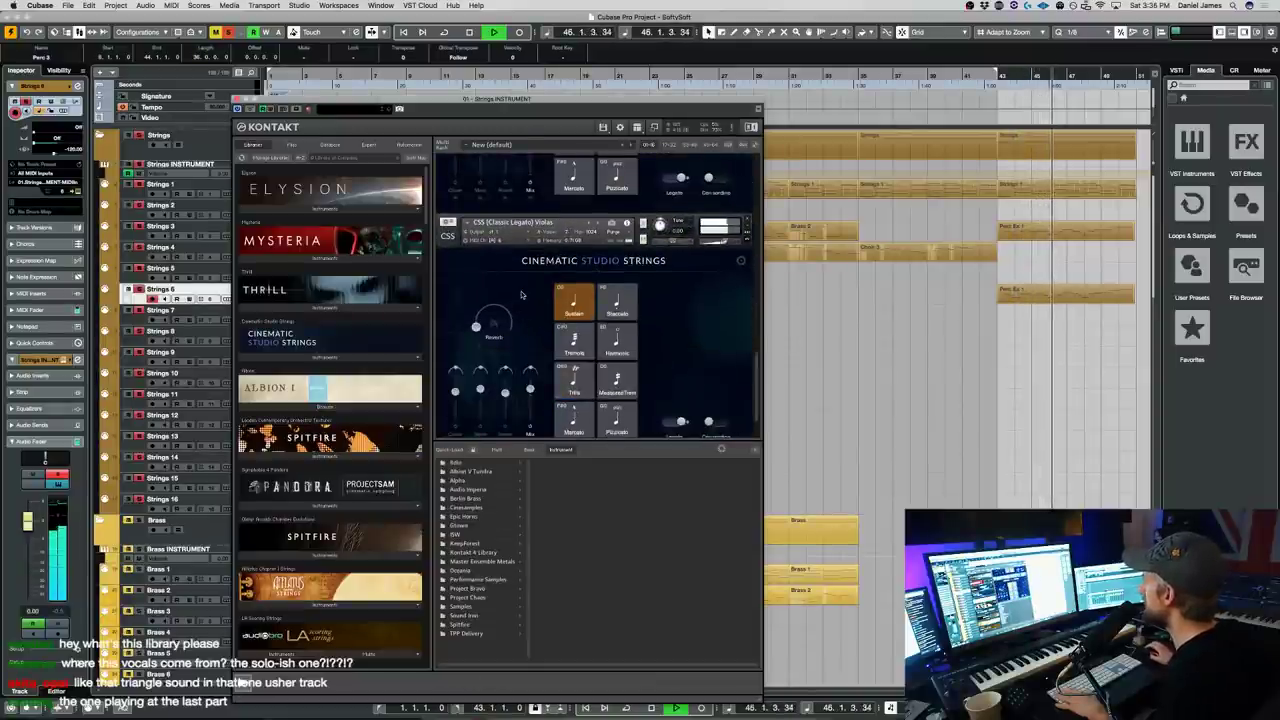
{"action": "scroll", "coordinate": [524, 323], "scroll_direction": "down", "scroll_amount": 5}
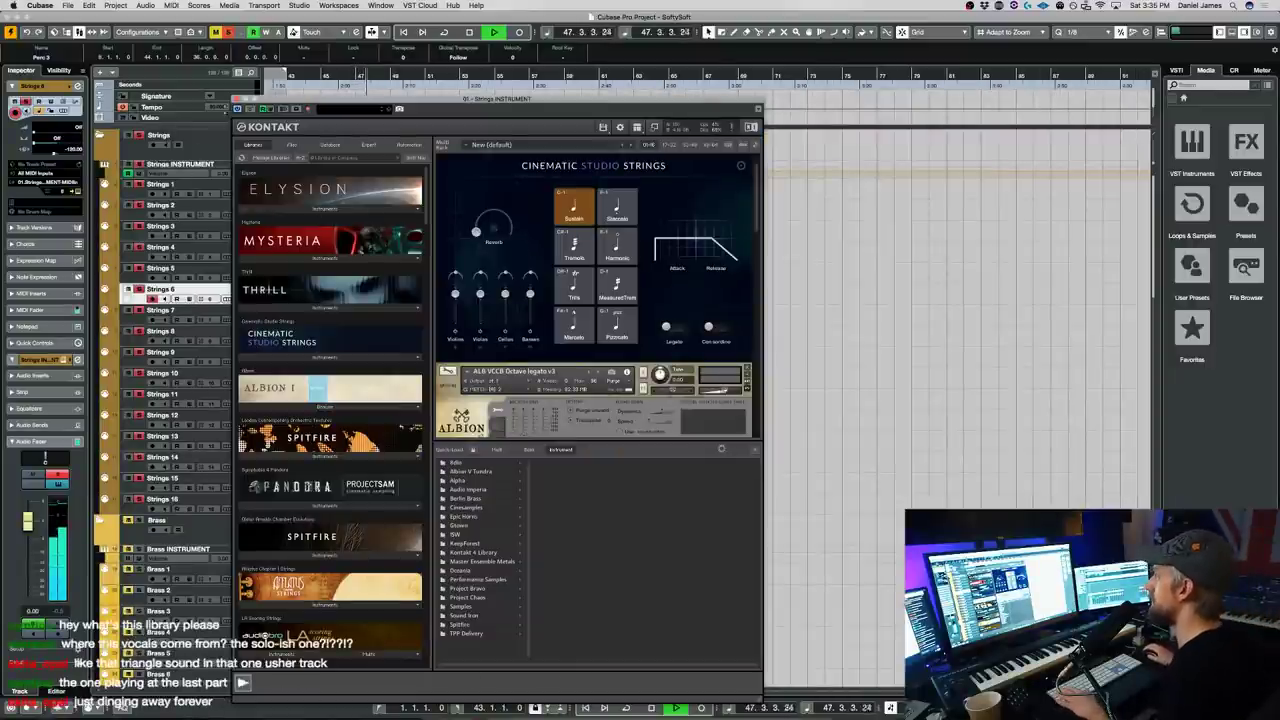
{"action": "left_click", "coordinate": [237, 99]}
- Listen to the section from bar 43 with strings and brass soloed while checking which tracks have parts there
{"action": "scroll", "coordinate": [386, 393], "scroll_direction": "down", "scroll_amount": 2}
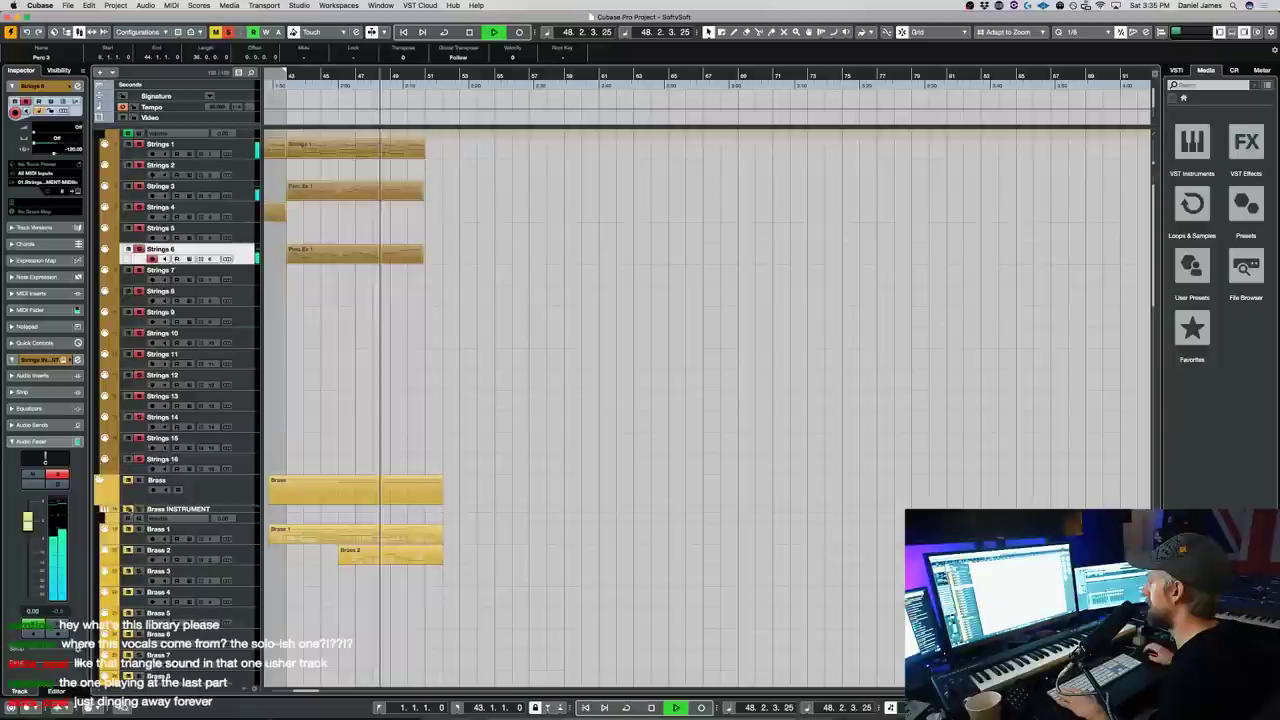
{"action": "scroll", "coordinate": [408, 545], "scroll_direction": "left", "scroll_amount": 5}
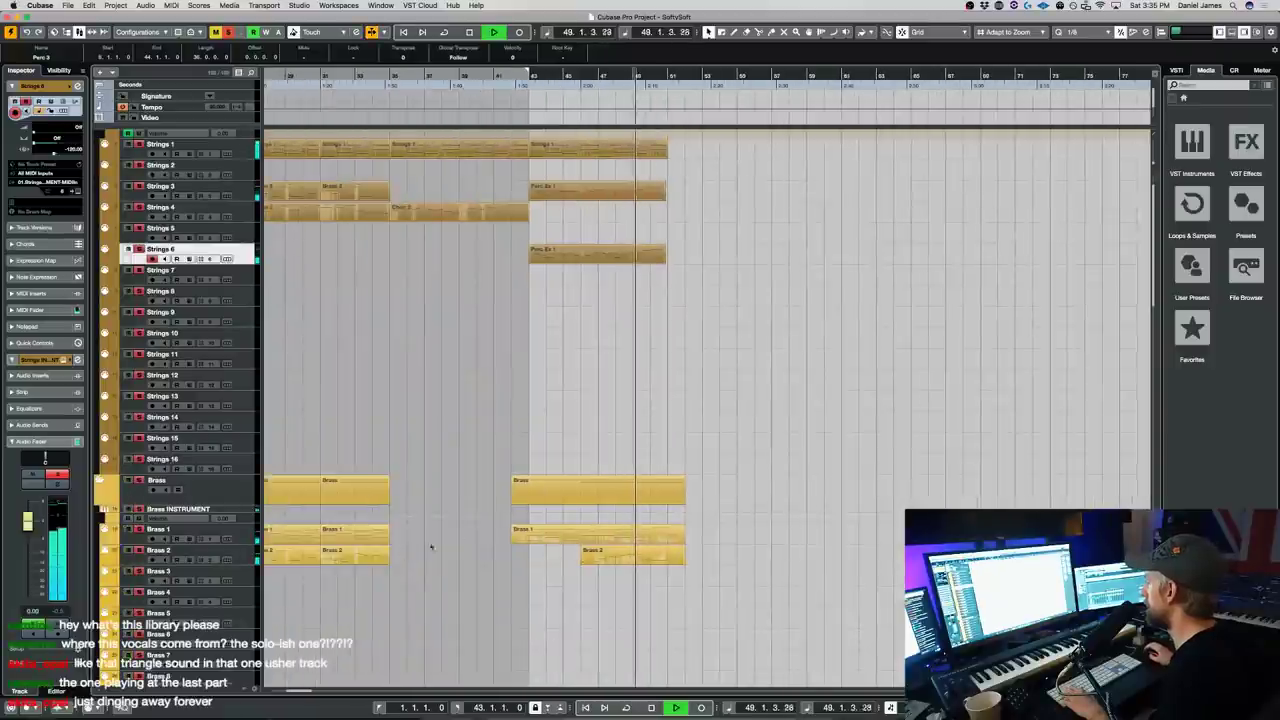
{"action": "key", "text": "space"}
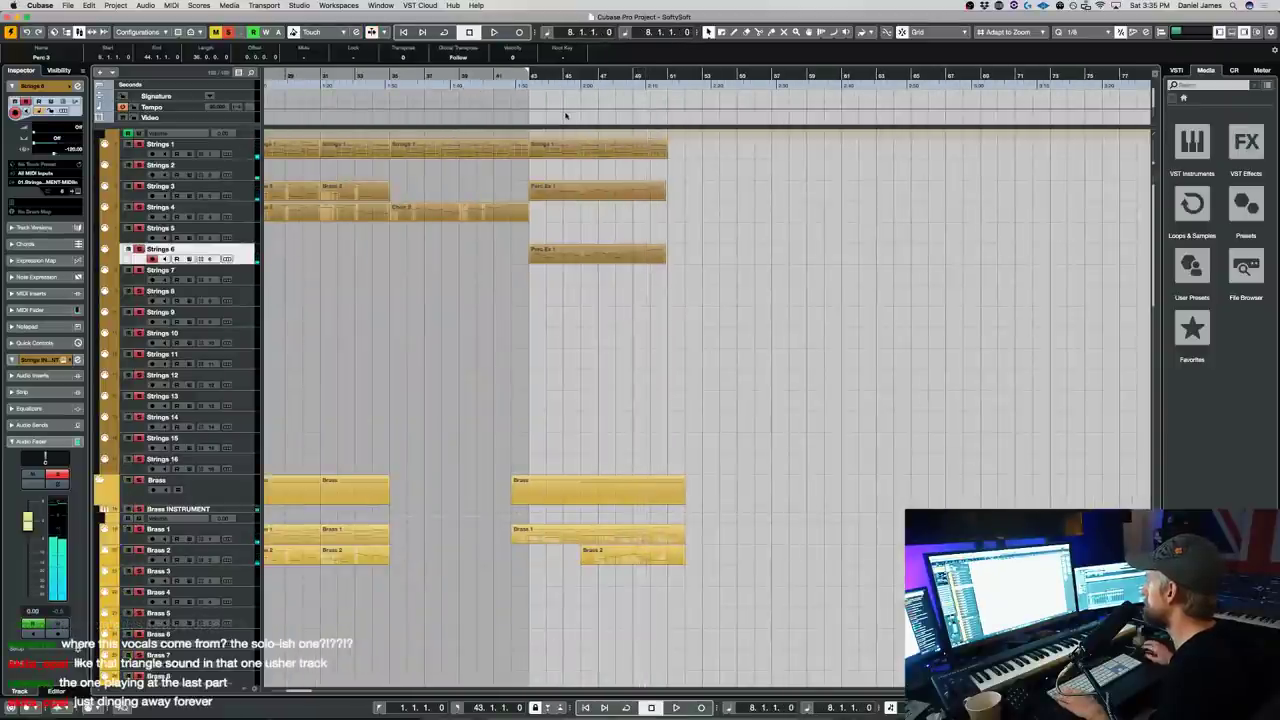
{"action": "key", "text": "space"}
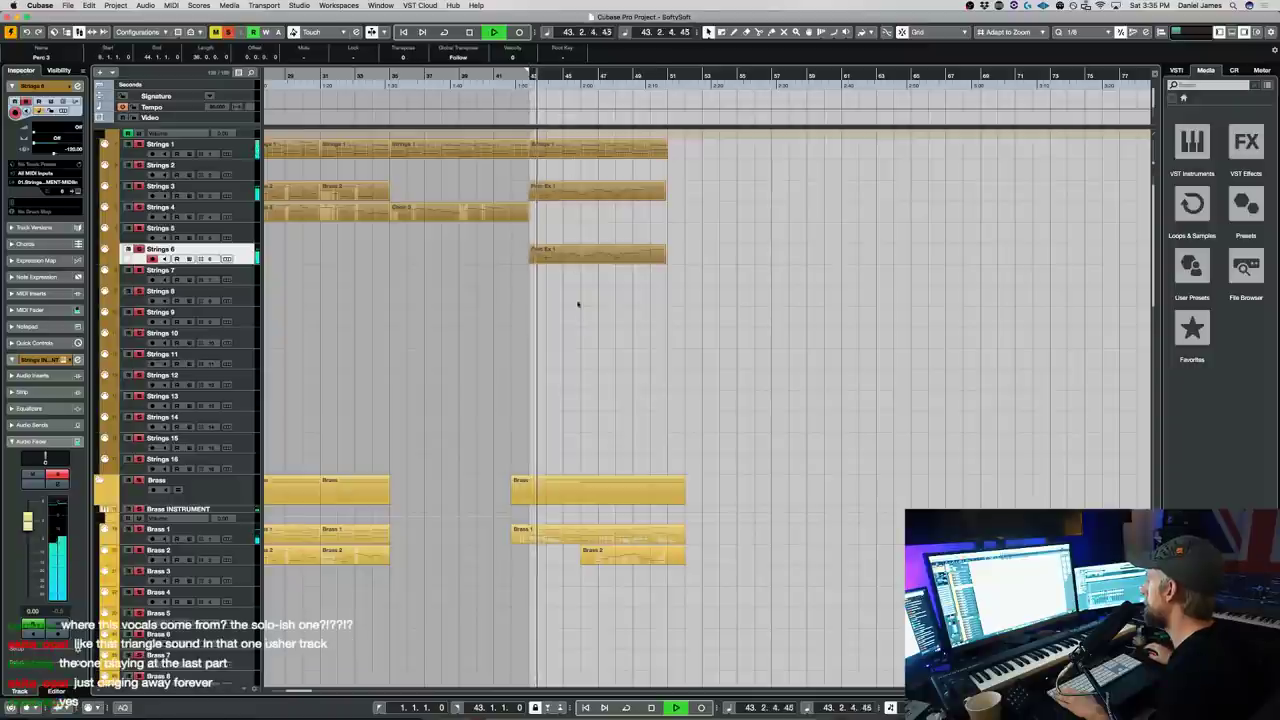
{"action": "scroll", "coordinate": [577, 333], "scroll_direction": "down", "scroll_amount": 1}
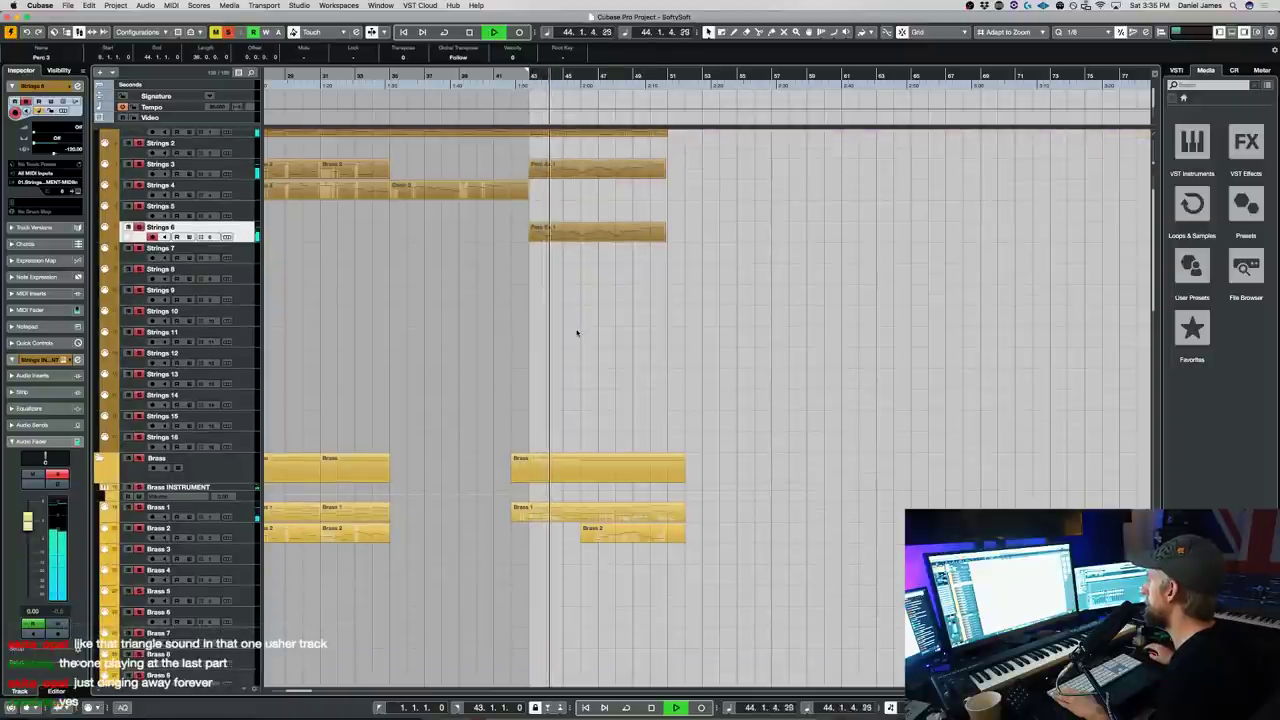
{"action": "scroll", "coordinate": [577, 333], "scroll_direction": "down", "scroll_amount": 4}
{"action": "scroll", "coordinate": [577, 333], "scroll_direction": "down", "scroll_amount": 5}
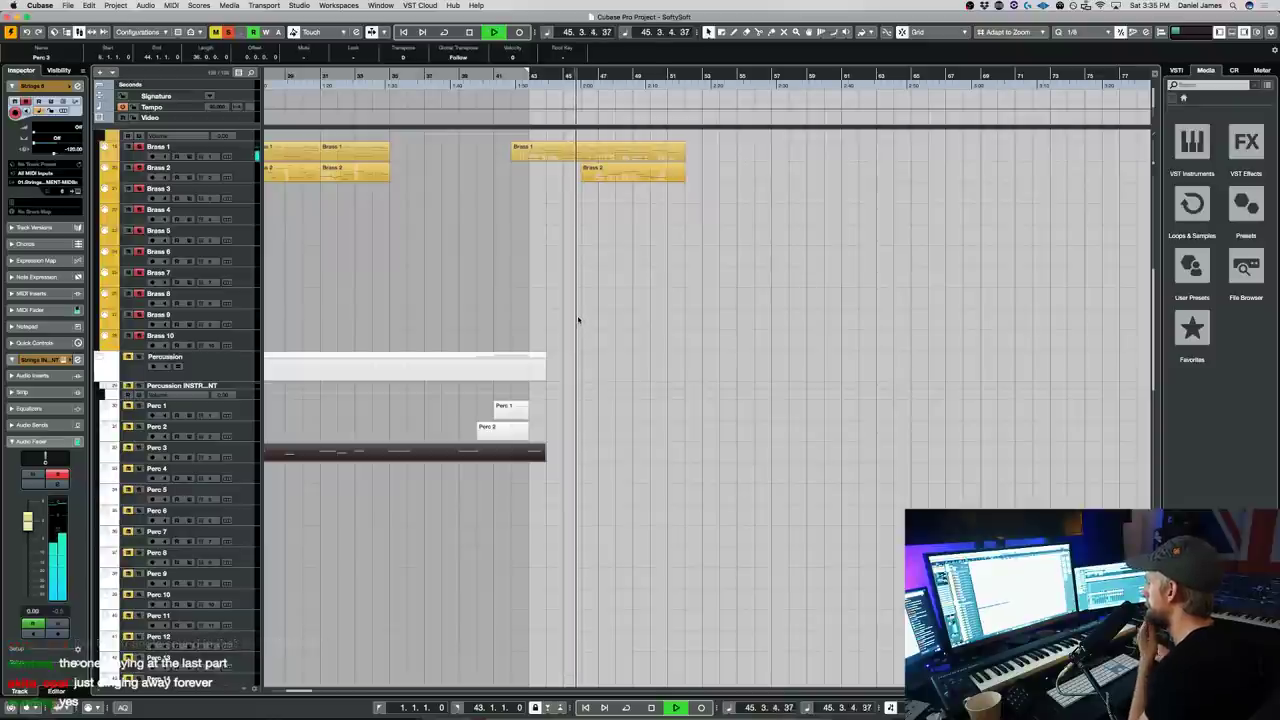
{"action": "scroll", "coordinate": [578, 325], "scroll_direction": "down", "scroll_amount": 10}
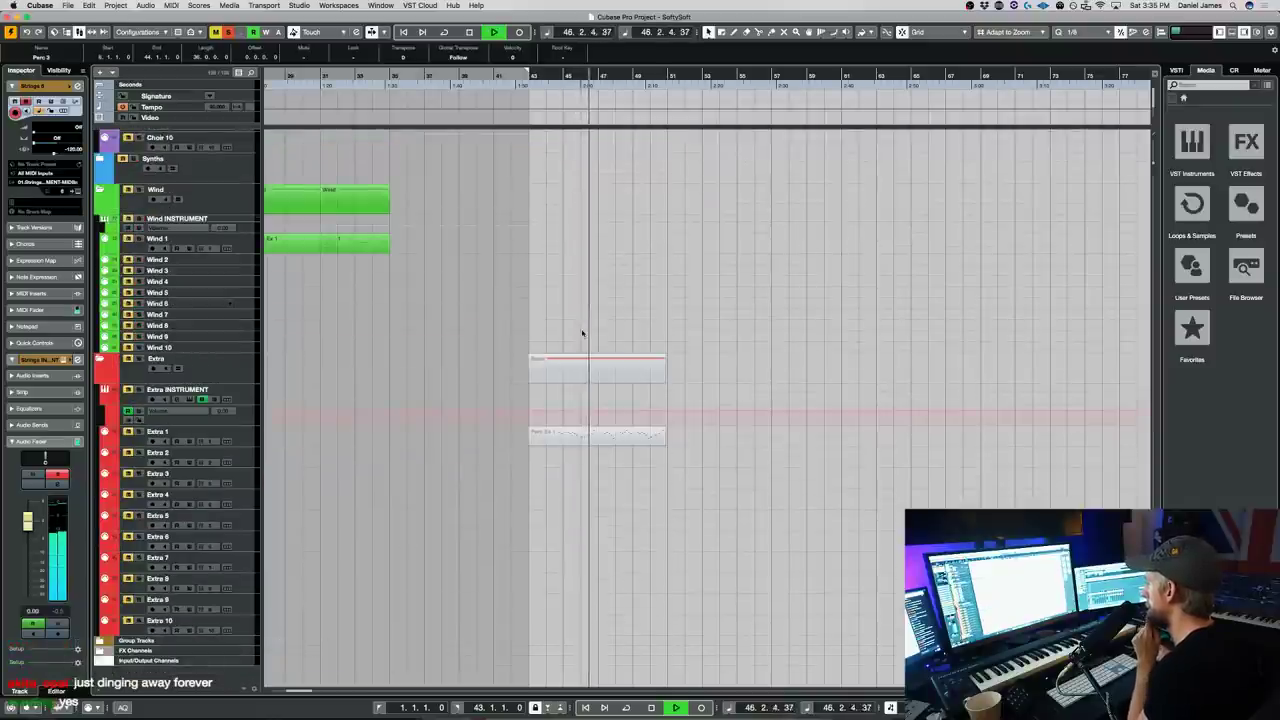
{"action": "scroll", "coordinate": [582, 333], "scroll_direction": "up", "scroll_amount": 15}
{"action": "scroll", "coordinate": [582, 333], "scroll_direction": "down", "scroll_amount": 10}
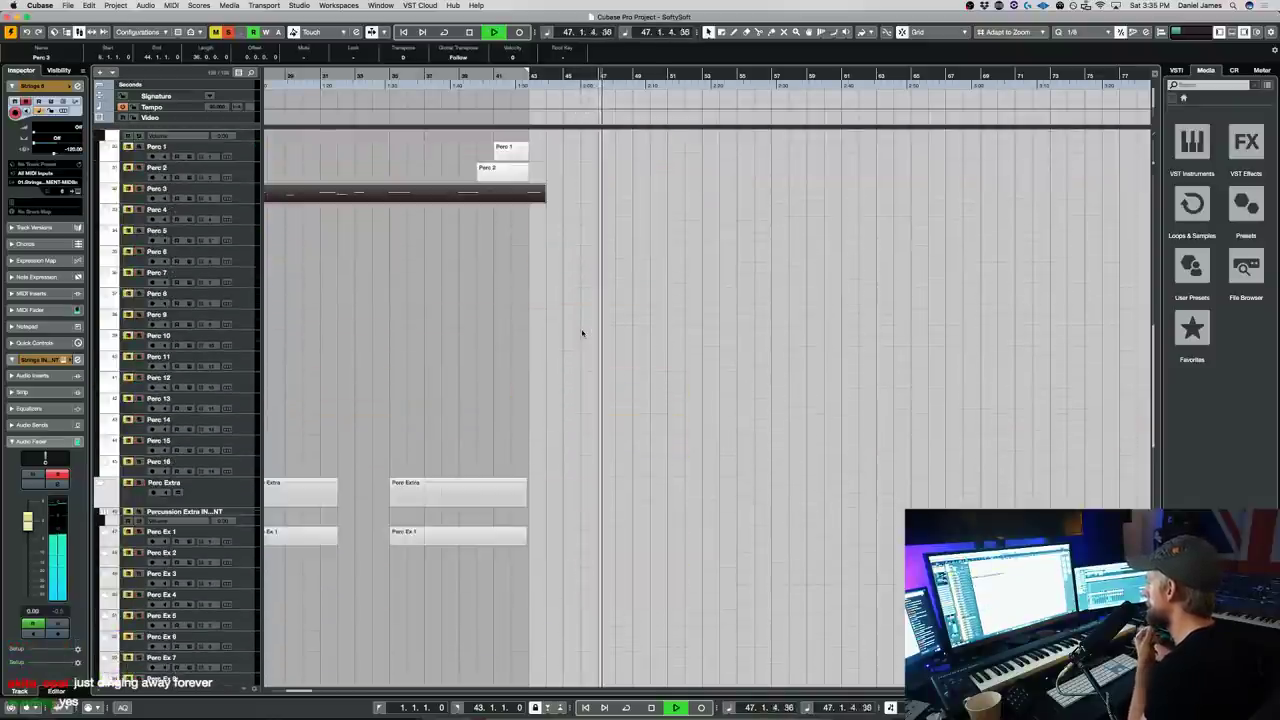
{"action": "scroll", "coordinate": [586, 337], "scroll_direction": "up", "scroll_amount": 5}
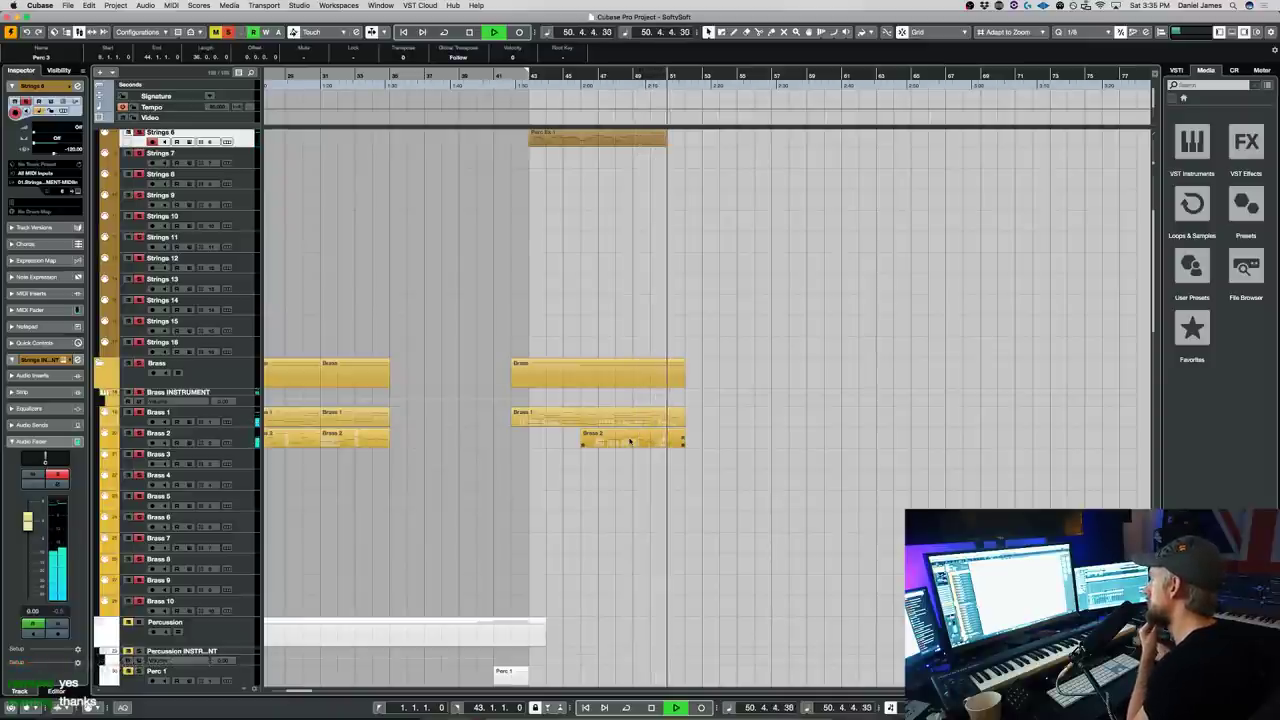
{"action": "key", "text": "space"}
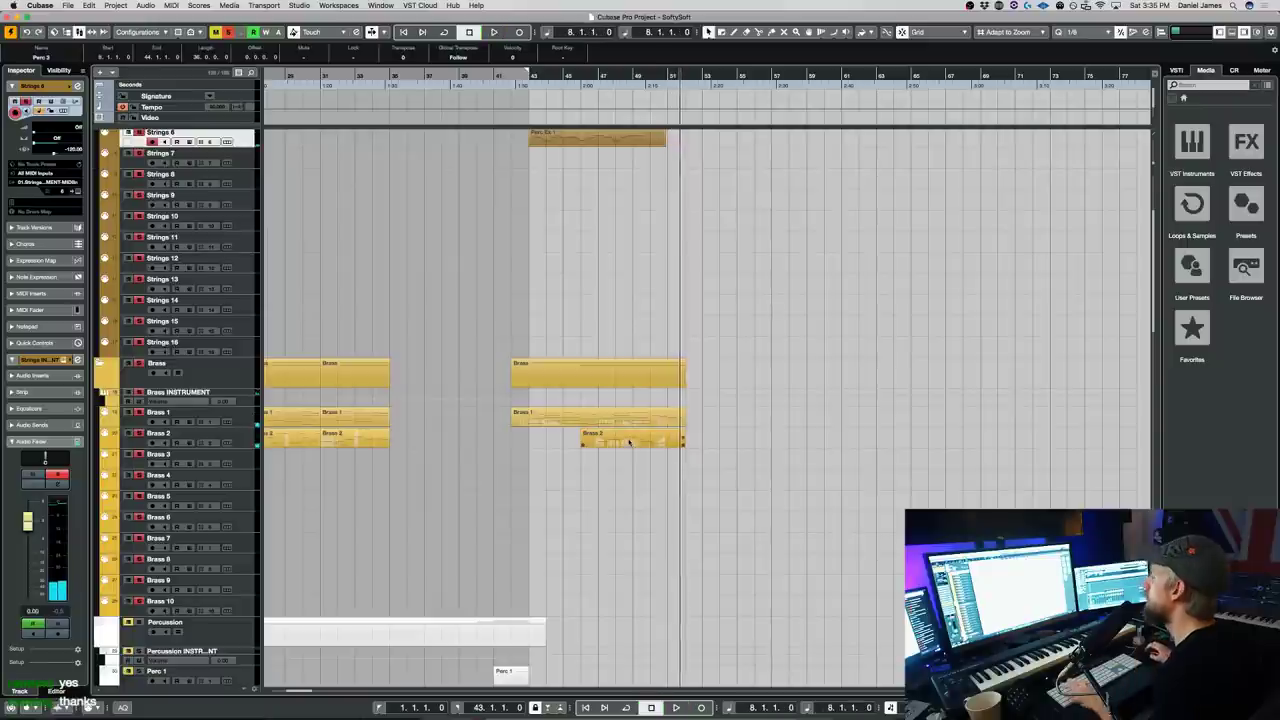
{"action": "left_click", "coordinate": [243, 422]}
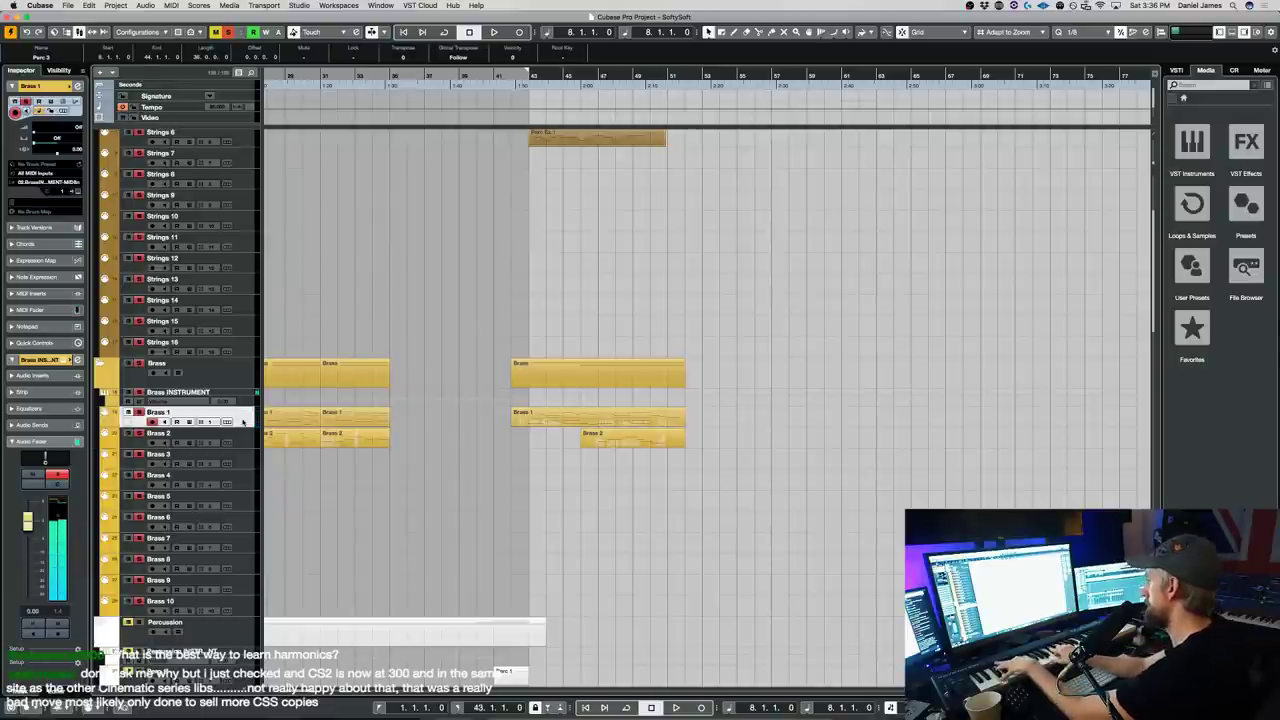
{"action": "double_click", "coordinate": [656, 75]}
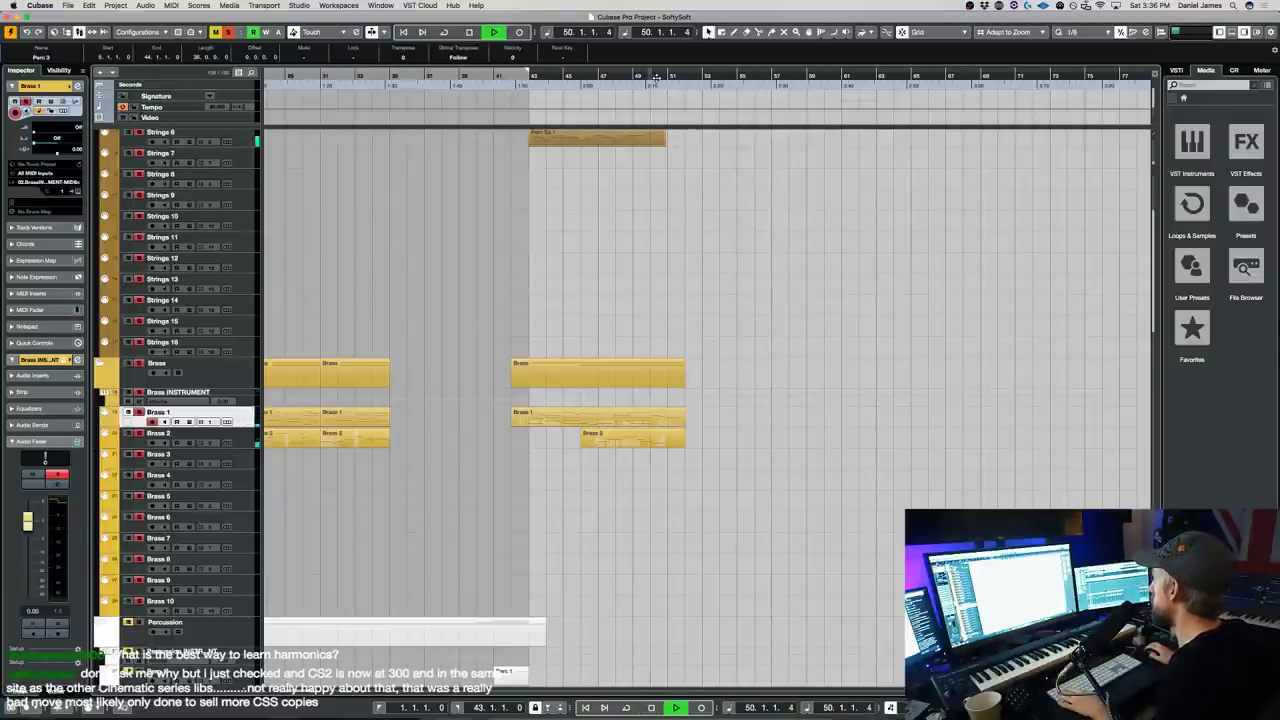
{"action": "key", "text": "KP_Multiply"}
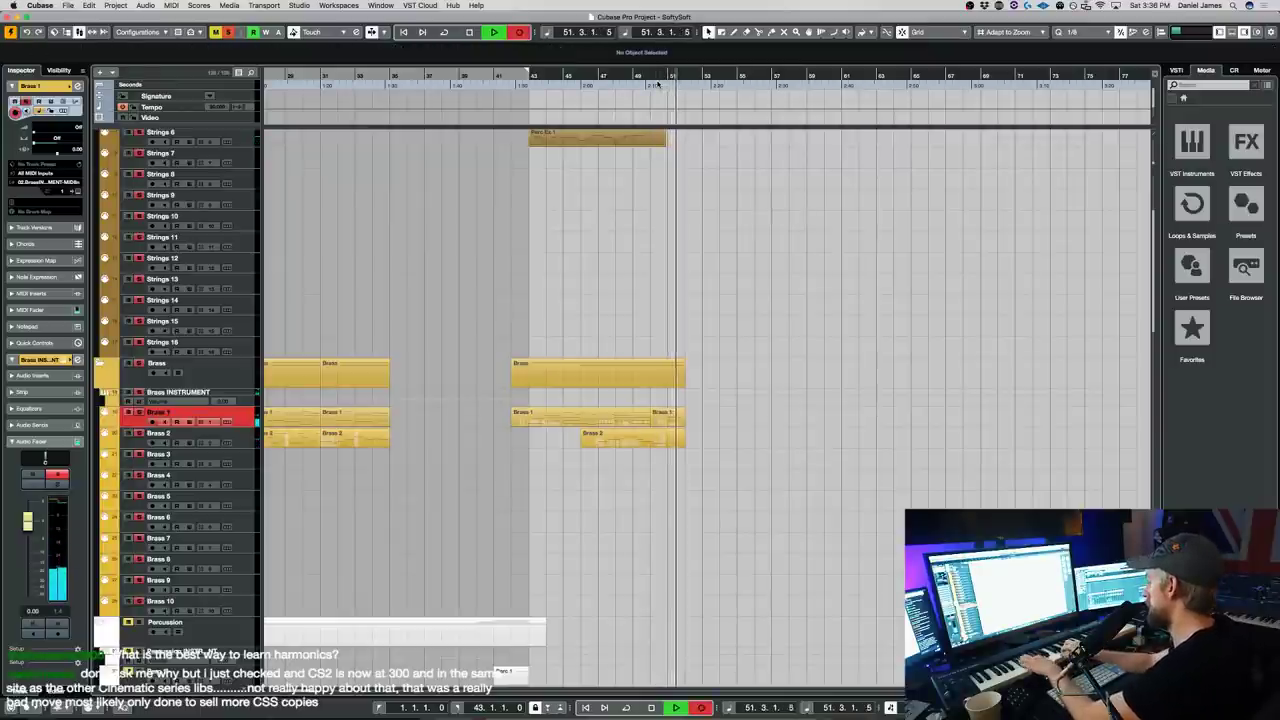
{"action": "key", "text": "space"}
{"action": "key", "text": "super+z"}
- Record a phrase on Strings 1 and Brass 1 together up to about bar 55, split it at bar 51 and delete the lead-in pieces
{"action": "scroll", "coordinate": [454, 196], "scroll_direction": "up", "scroll_amount": 5}
{"action": "left_click", "coordinate": [236, 187]}
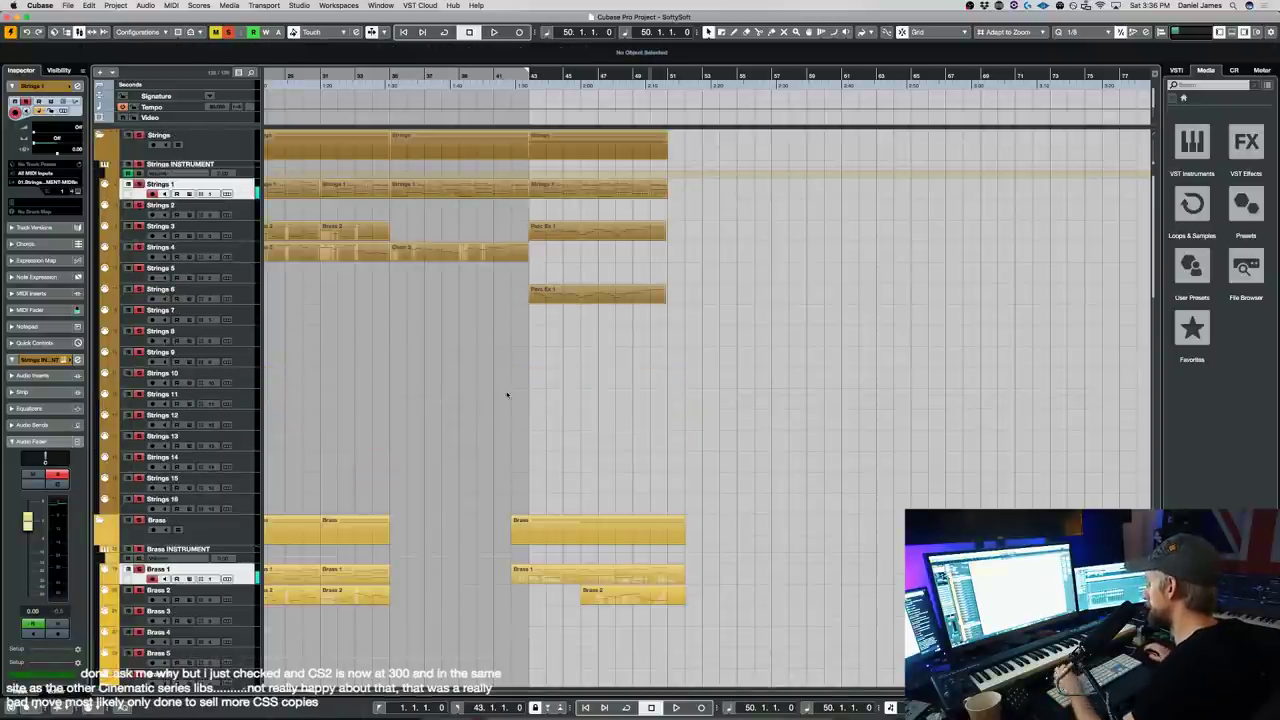
{"action": "left_click", "coordinate": [670, 76], "text": "super"}
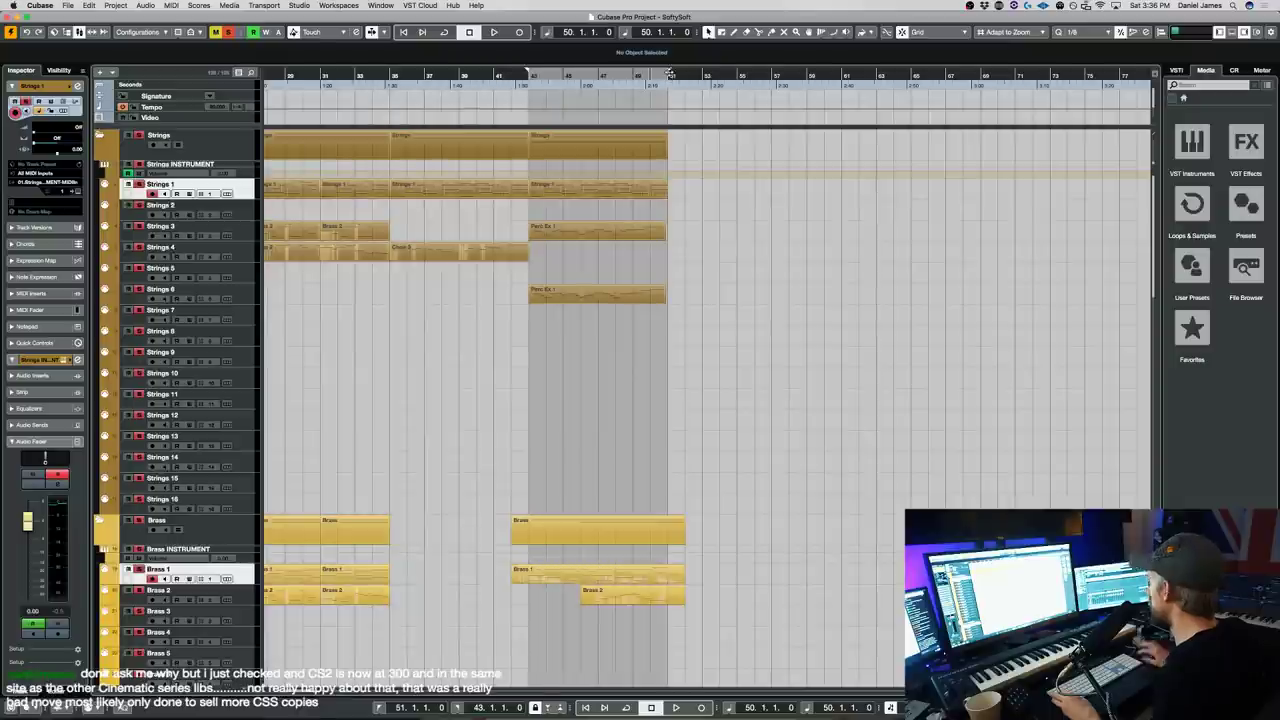
{"action": "key", "text": "r"}
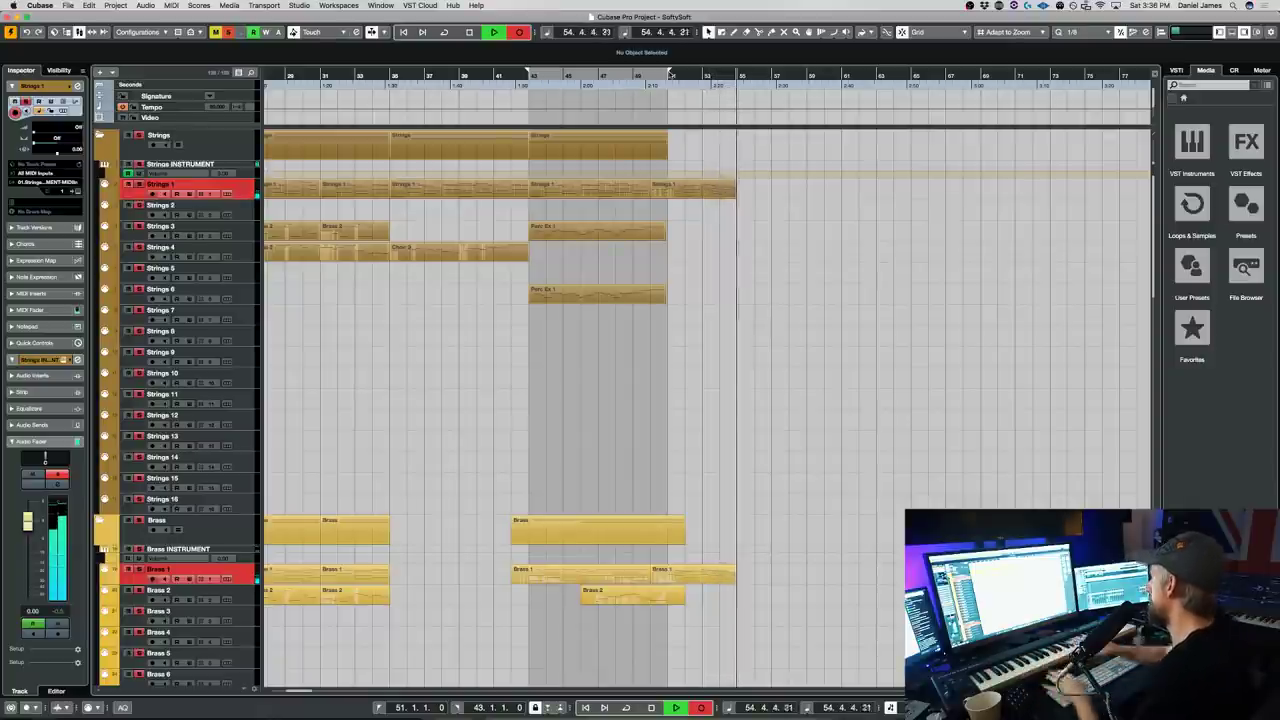
{"action": "key", "text": "space"}
{"action": "key", "text": "3"}
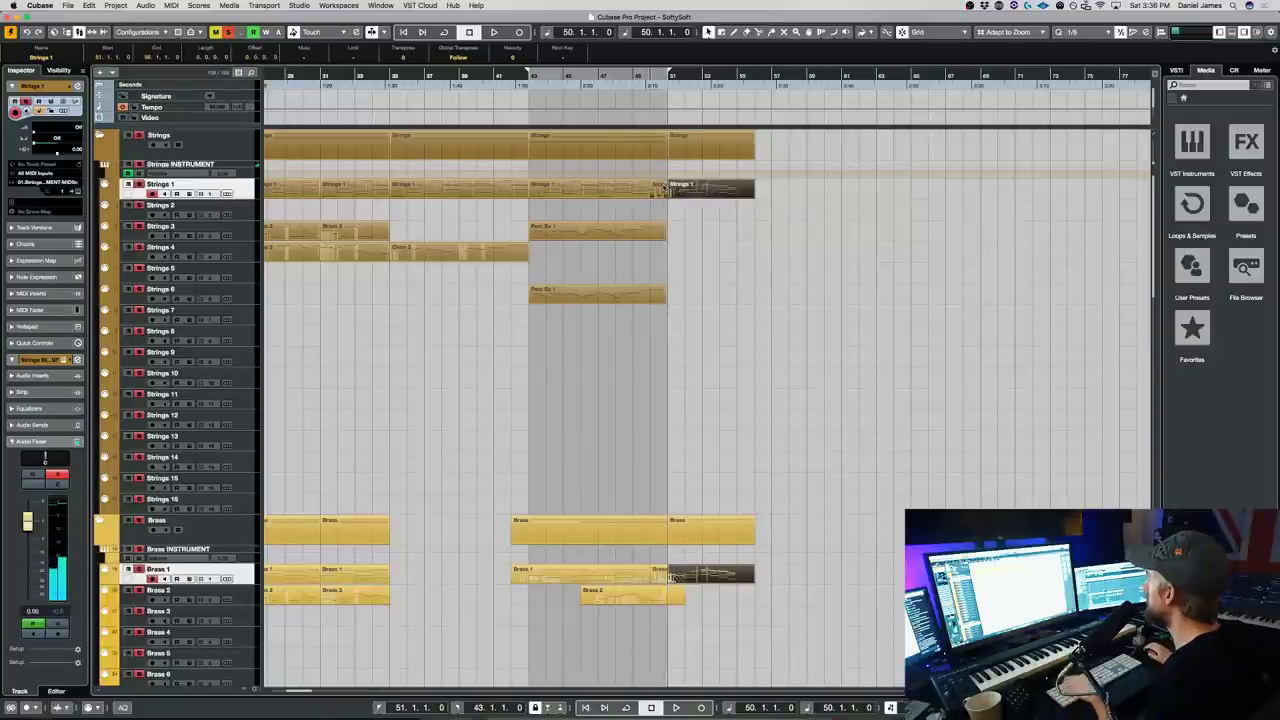
{"action": "left_click", "coordinate": [660, 189]}
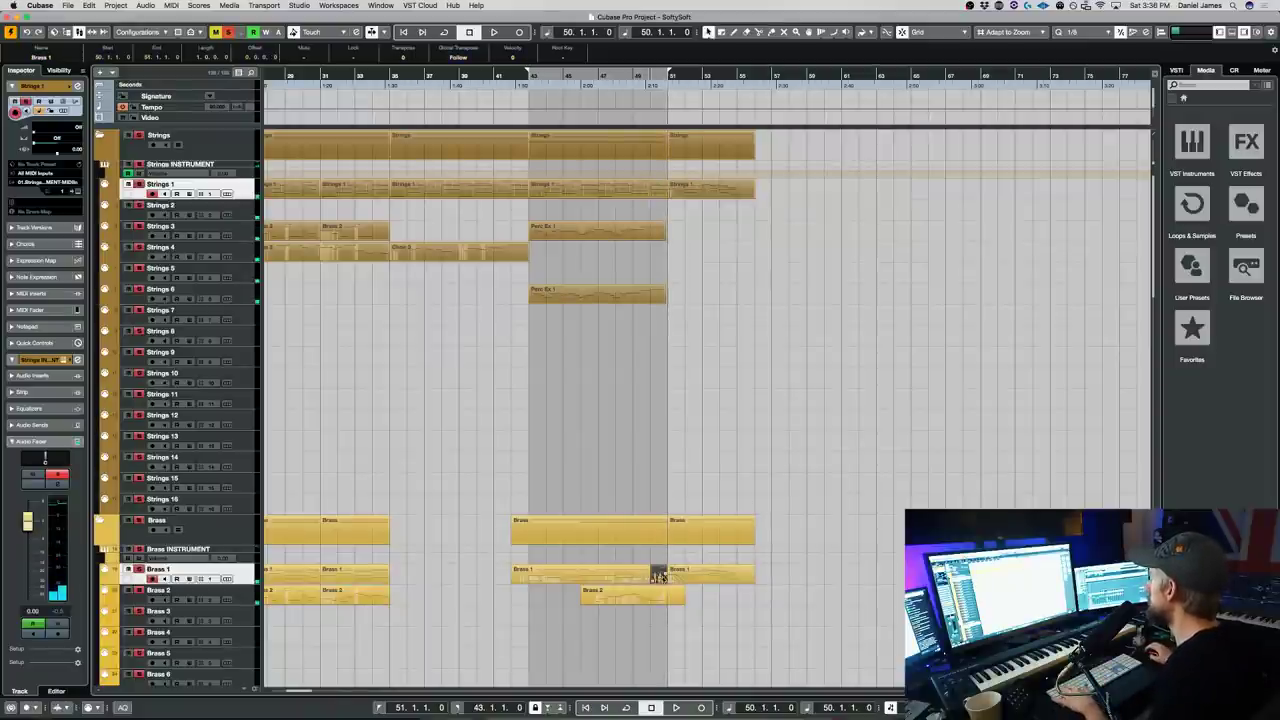
- Record a Brass 2 part up to about bar 55, split it at bar 51 and remove the lead-in before it
{"action": "left_click", "coordinate": [250, 598]}
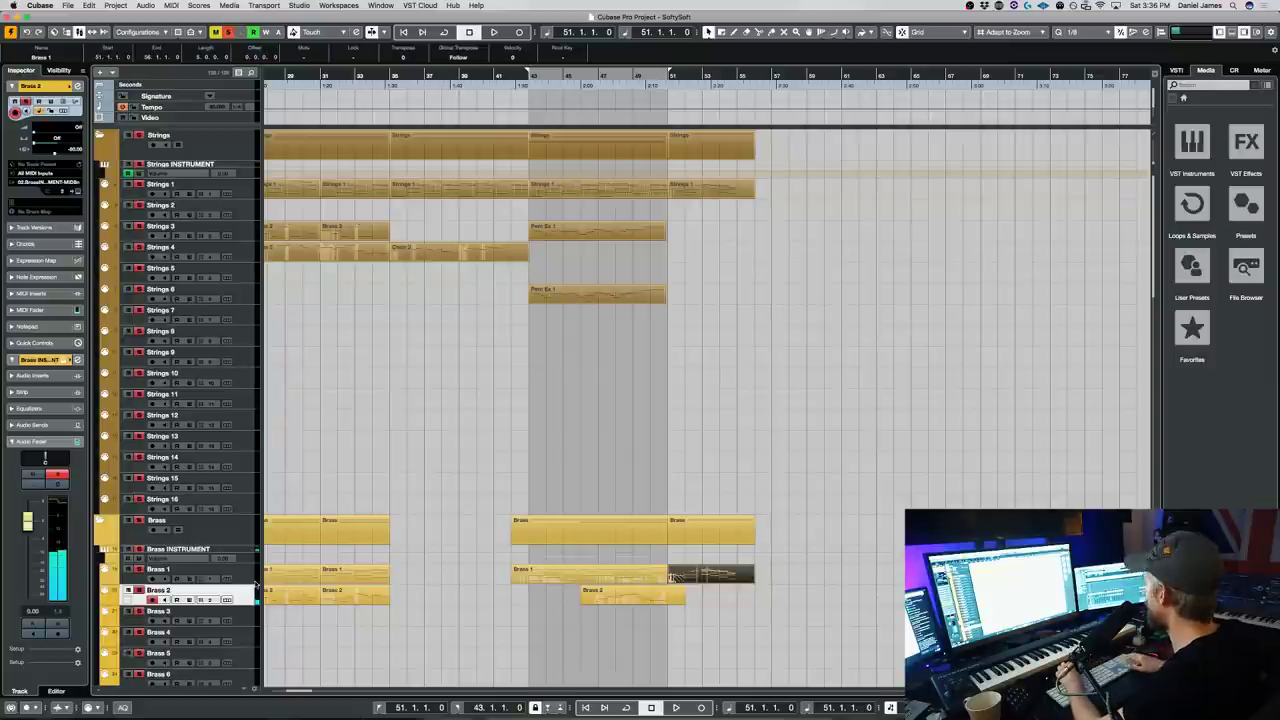
{"action": "key", "text": "KP_Multiply"}
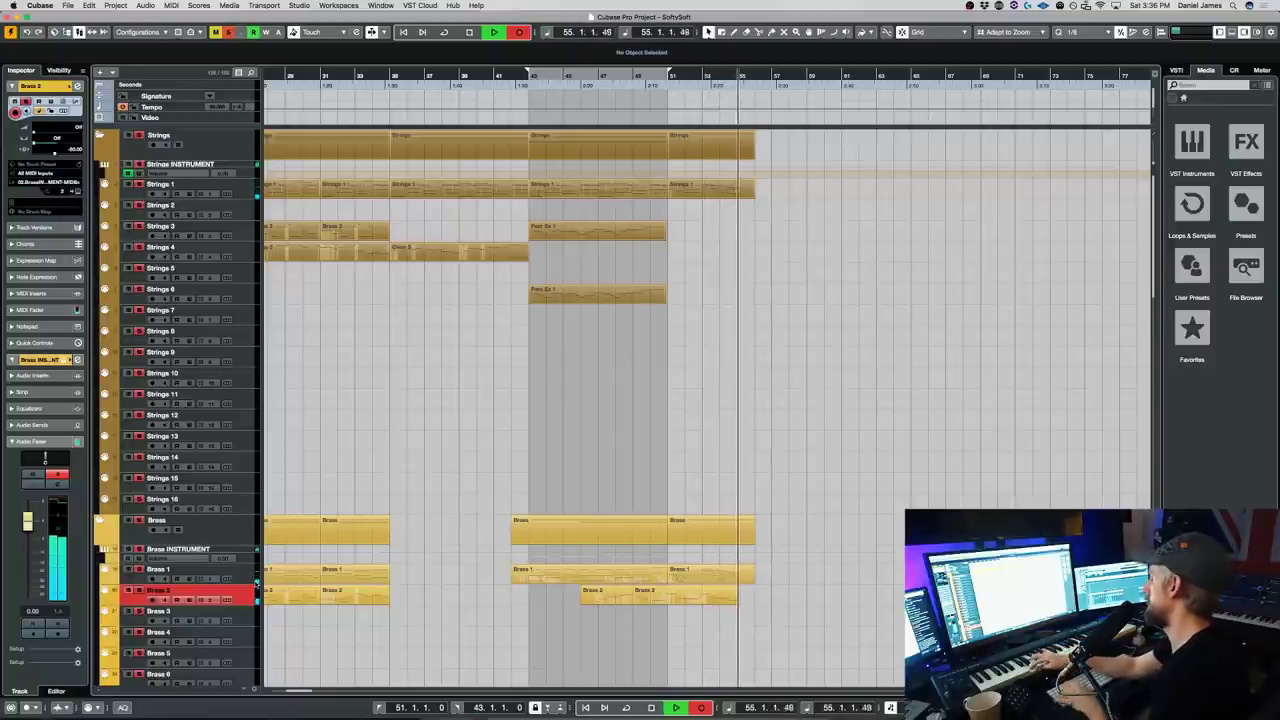
{"action": "key", "text": "space"}
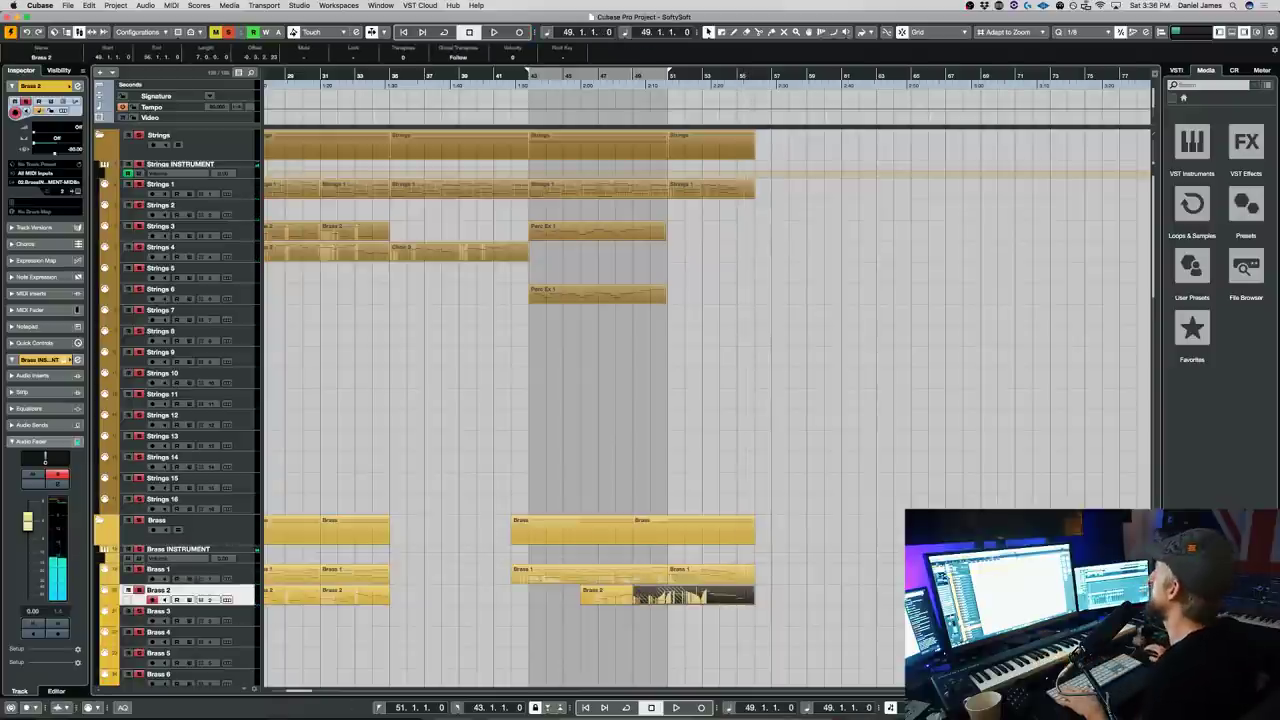
{"action": "key", "text": "3"}
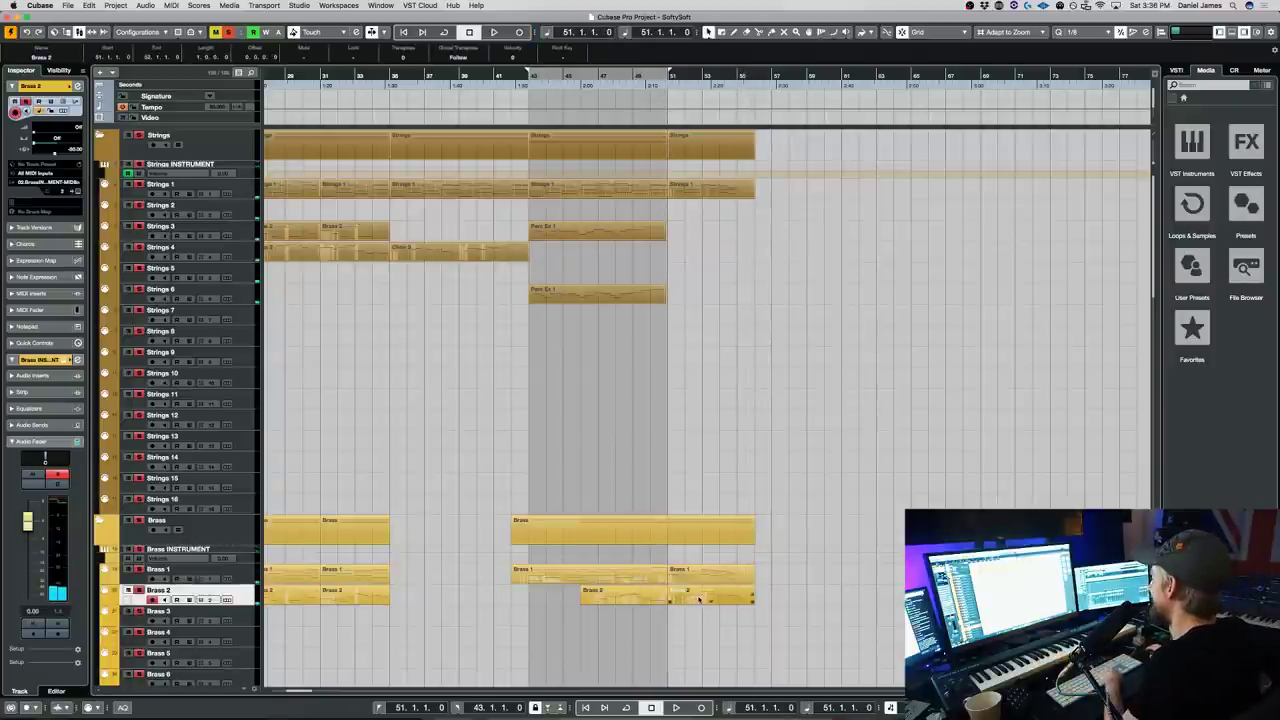
- Raise the final note at bar 55 of the new Brass 2 part to D2 and close the editor
{"action": "double_click", "coordinate": [660, 597]}
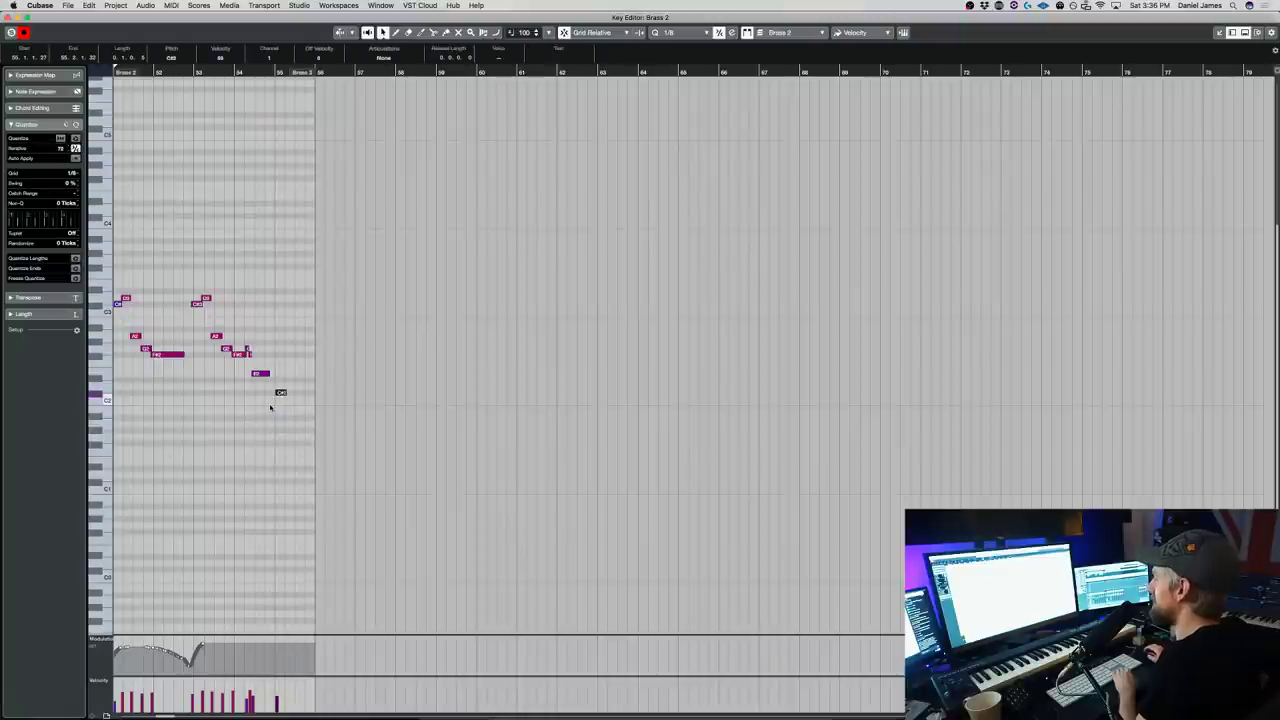
{"action": "key", "text": "space"}
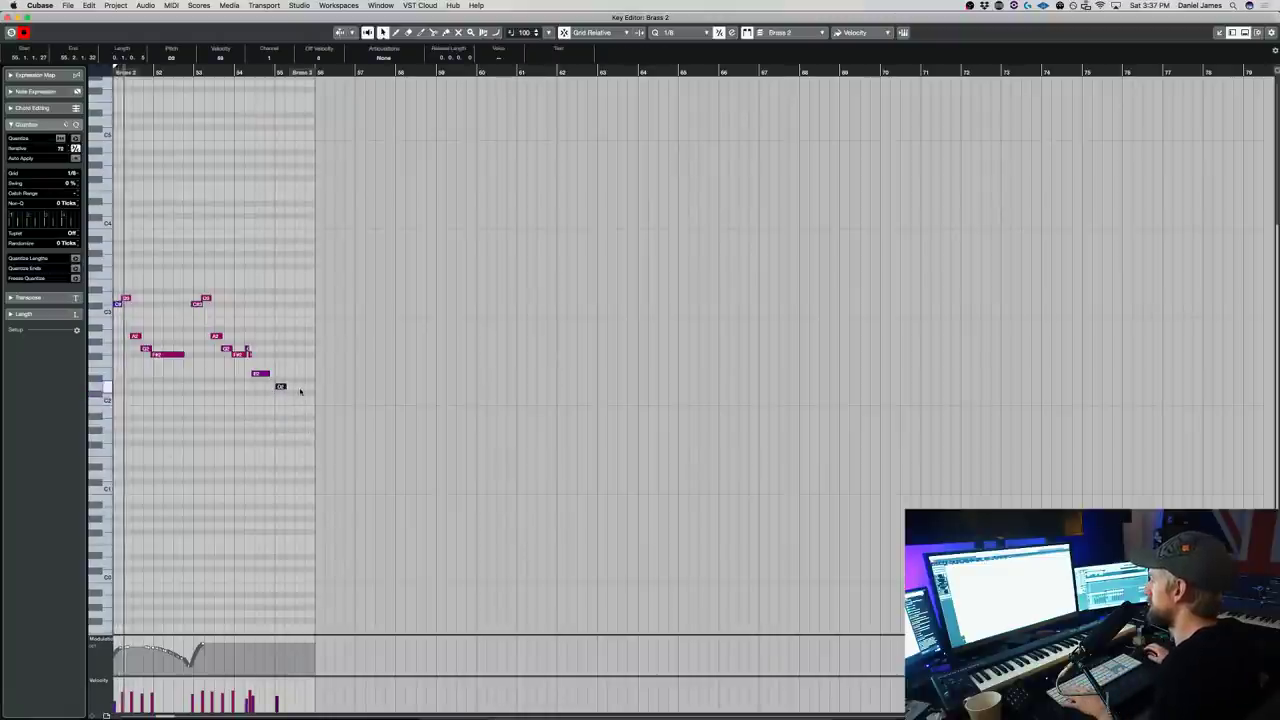
{"action": "key", "text": "Escape"}
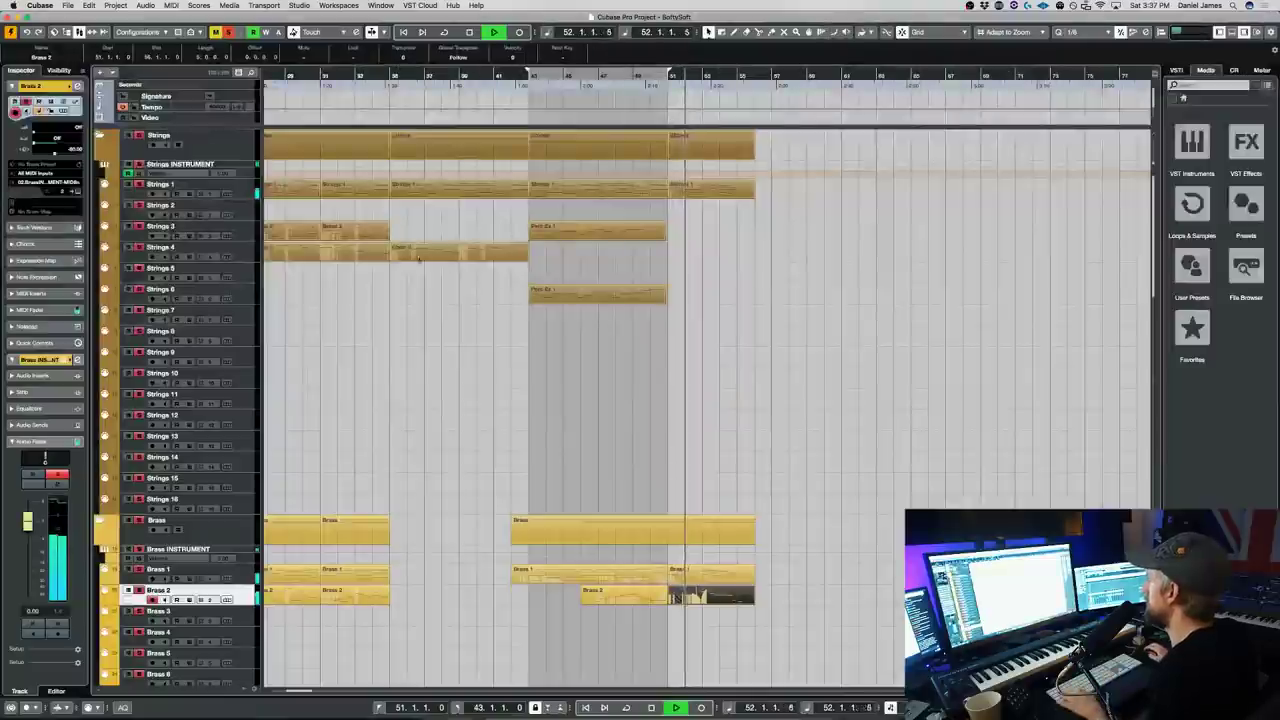
{"action": "key", "text": "space"}
- Record a Strings 4 part from bar 49 to about bar 55 and split it at bars 50 and 51
{"action": "left_click", "coordinate": [251, 257]}
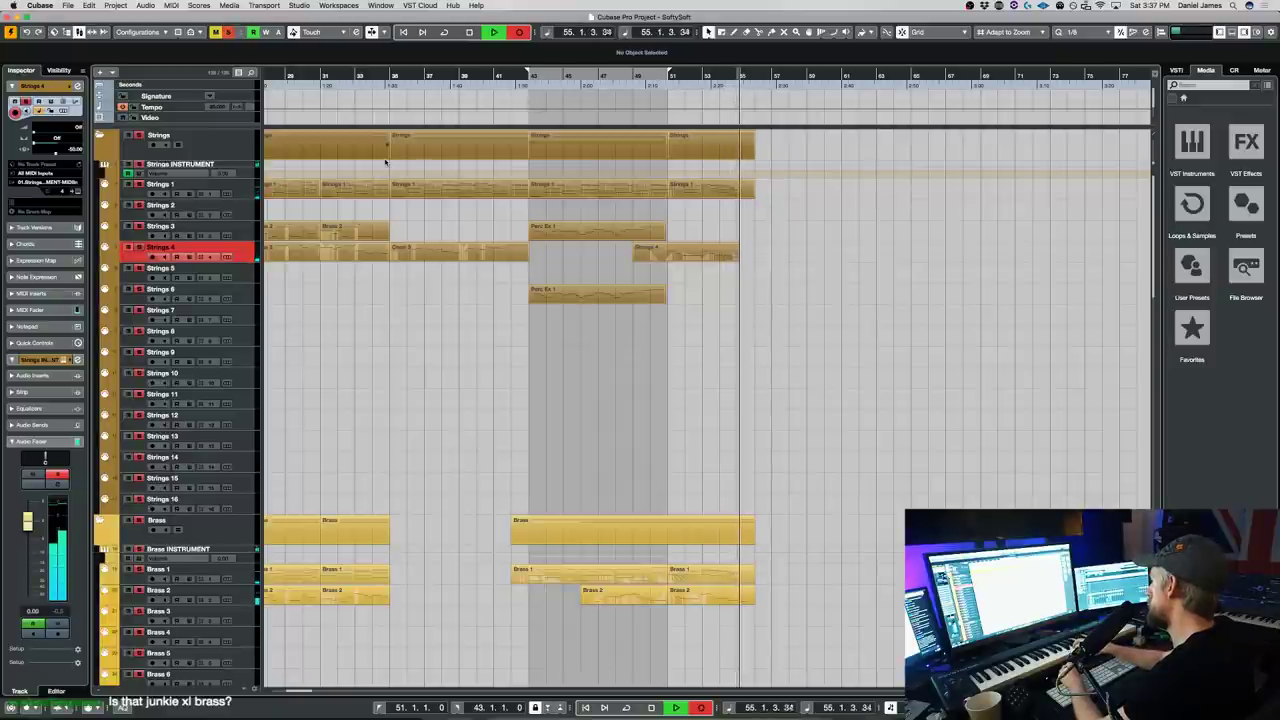
{"action": "key", "text": "space"}
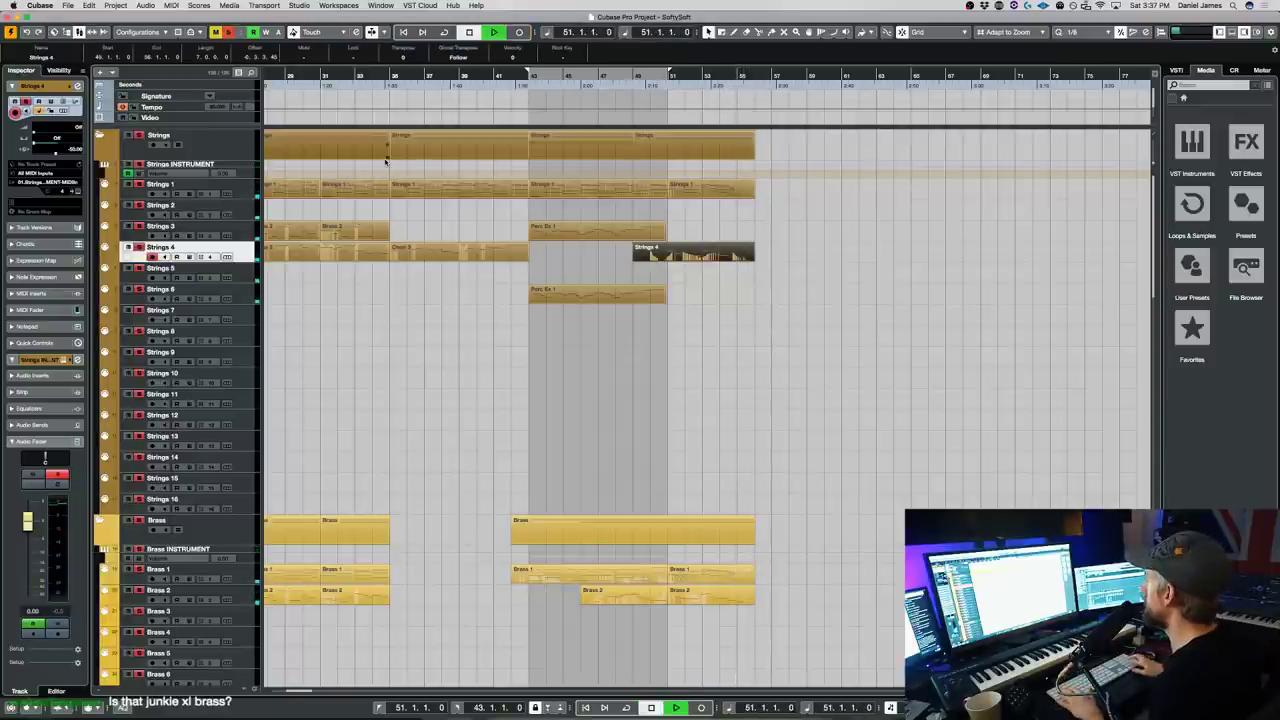
{"action": "left_click", "coordinate": [670, 254], "text": "alt"}
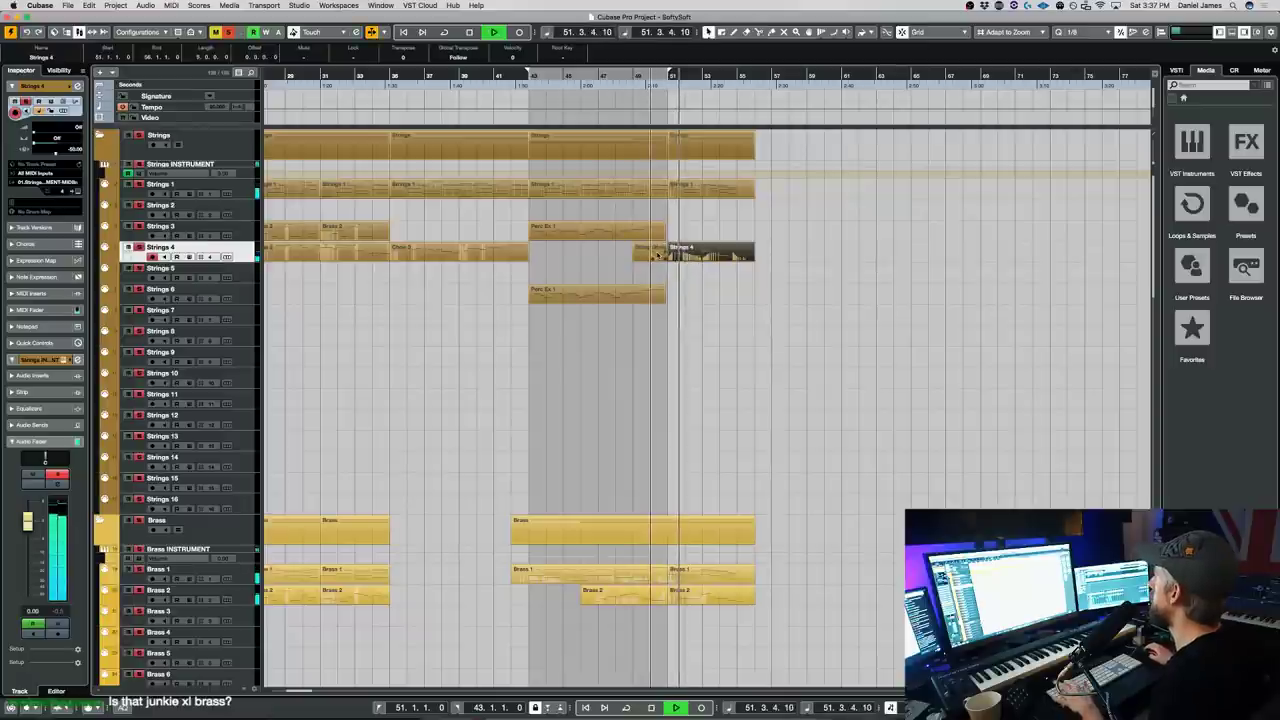
{"action": "key", "text": "space"}
- Select the Extra 1 track in the Extra folder
{"action": "left_click", "coordinate": [612, 367]}
{"action": "scroll", "coordinate": [612, 367], "scroll_direction": "down", "scroll_amount": 10}
{"action": "scroll", "coordinate": [606, 366], "scroll_direction": "down", "scroll_amount": 10}
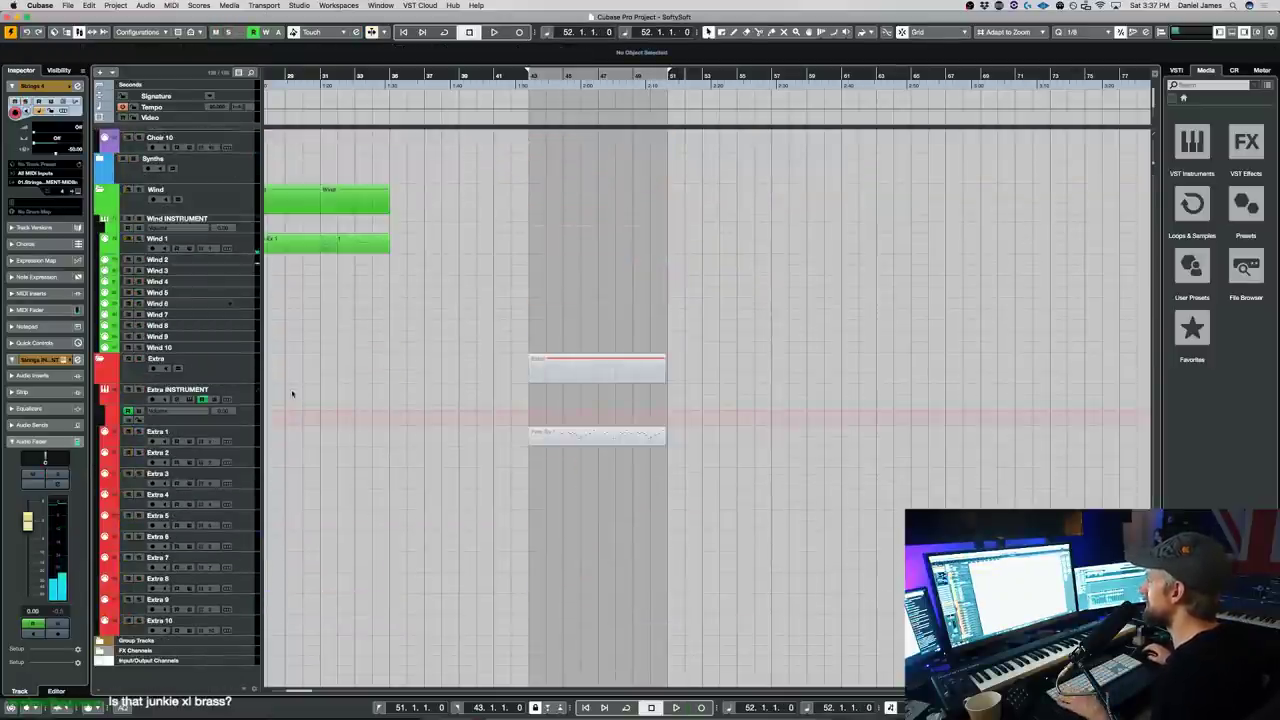
{"action": "left_click", "coordinate": [254, 432]}
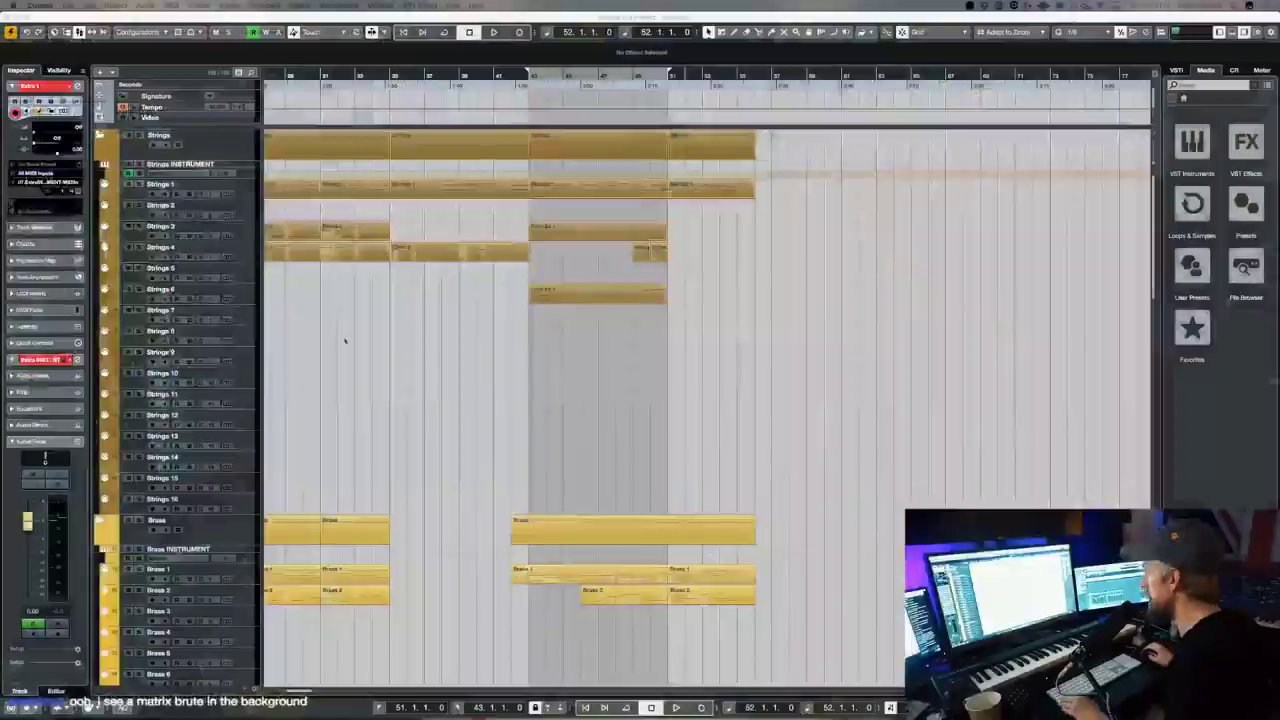
- Listen to the whole arrangement from the beginning
{"action": "key", "text": "h"}
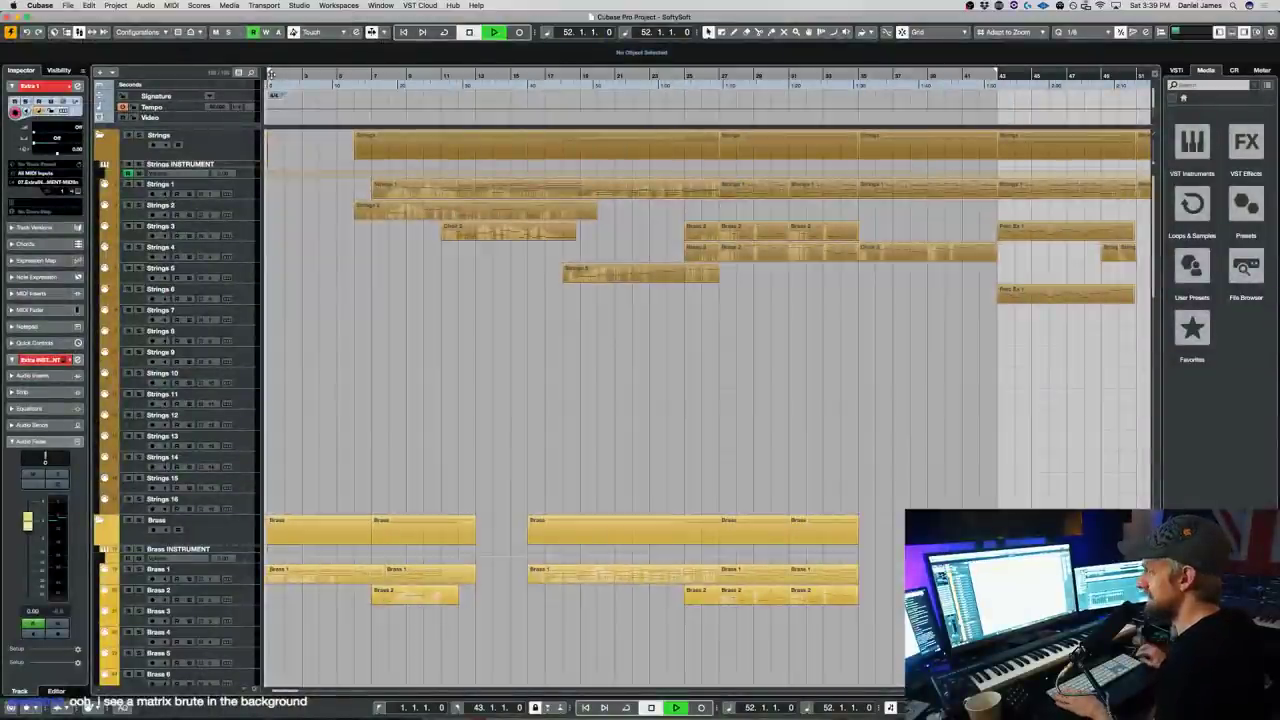
{"action": "key", "text": "space"}
{"action": "mouse_move", "coordinate": [594, 708]}
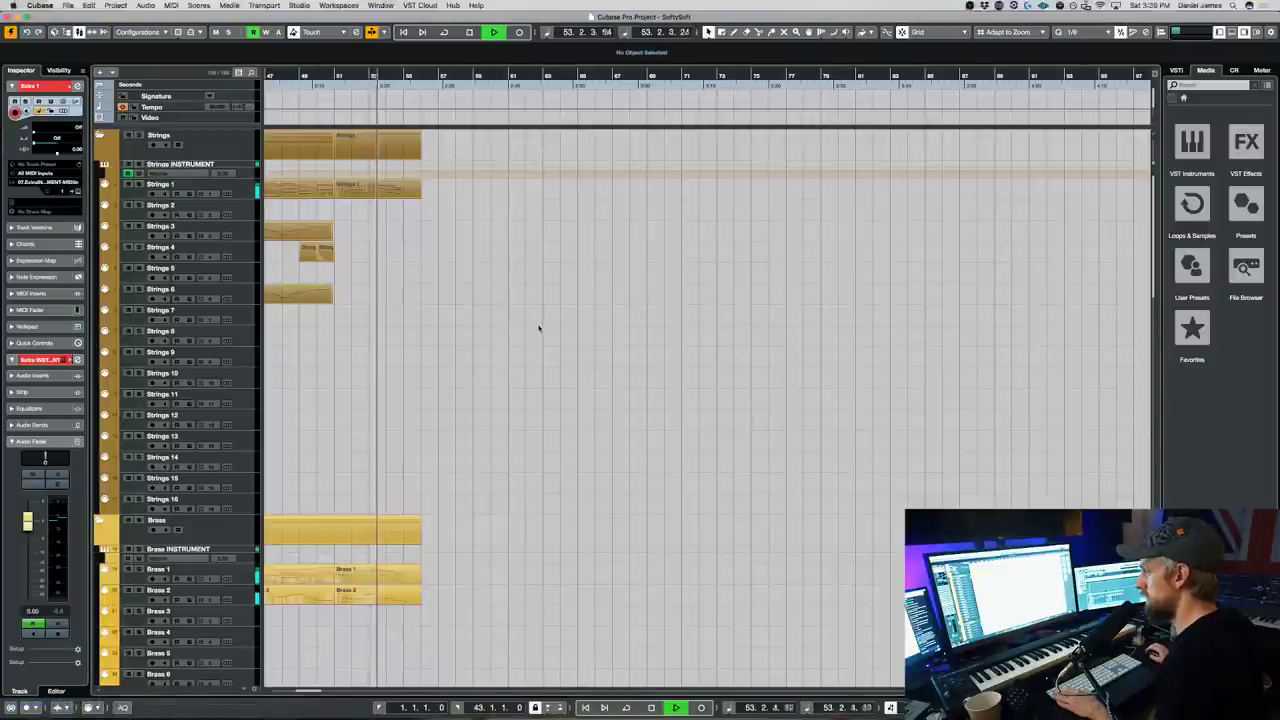
{"action": "key", "text": "space"}
{"action": "key", "text": "comma"}
{"action": "key", "text": "space"}
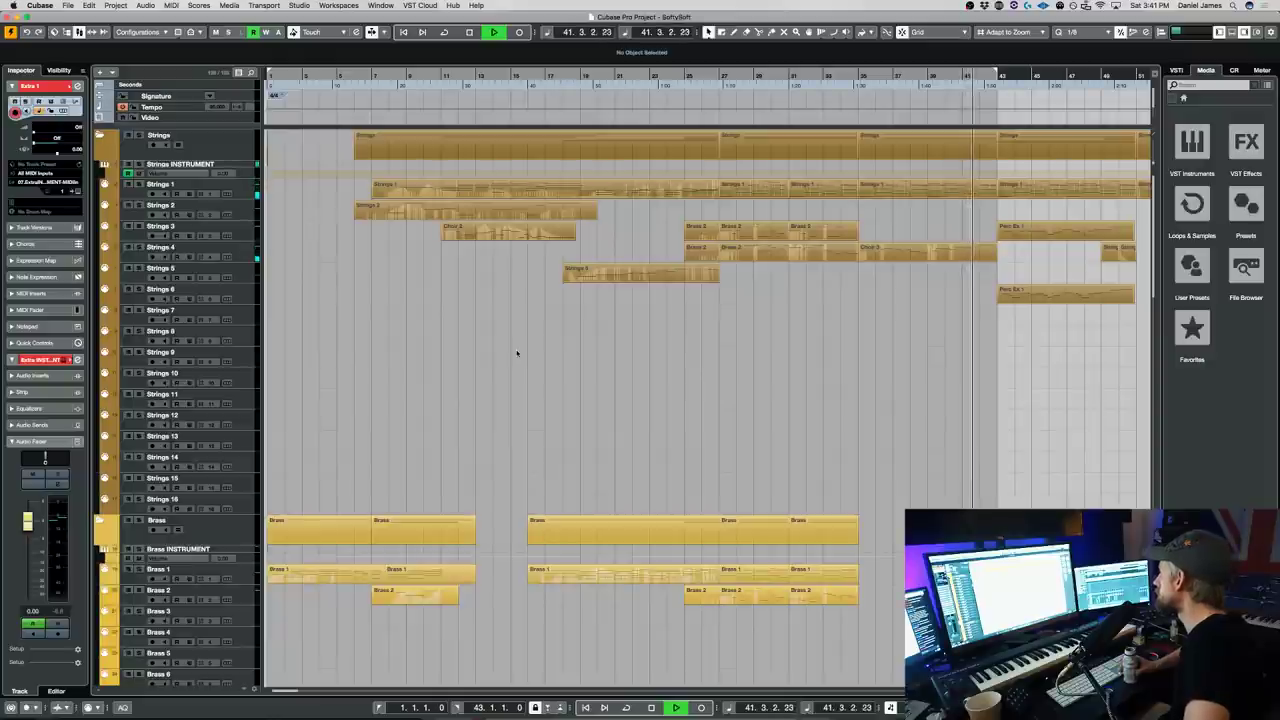
- Draw a modulation level at the start of the Strings 1 part at bars 35 to 43 and close the editor
{"action": "double_click", "coordinate": [951, 193]}
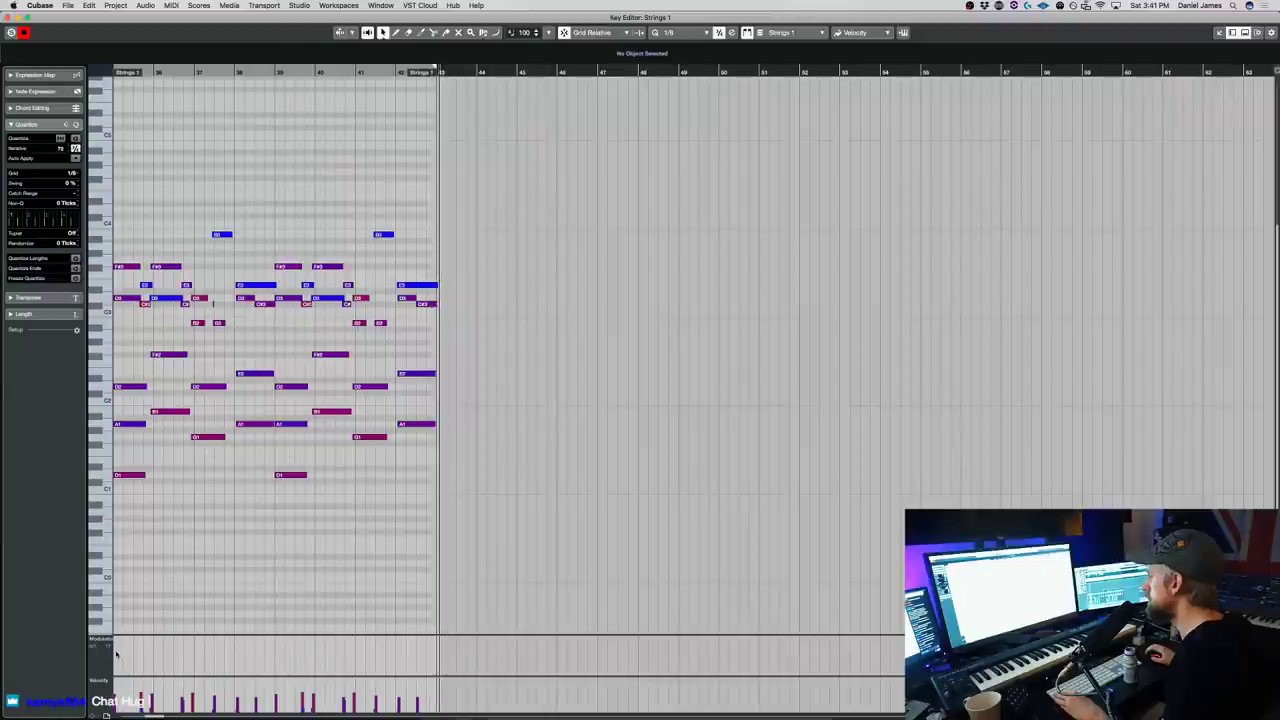
{"action": "left_click_drag", "start_coordinate": [117, 648], "coordinate": [150, 650]}
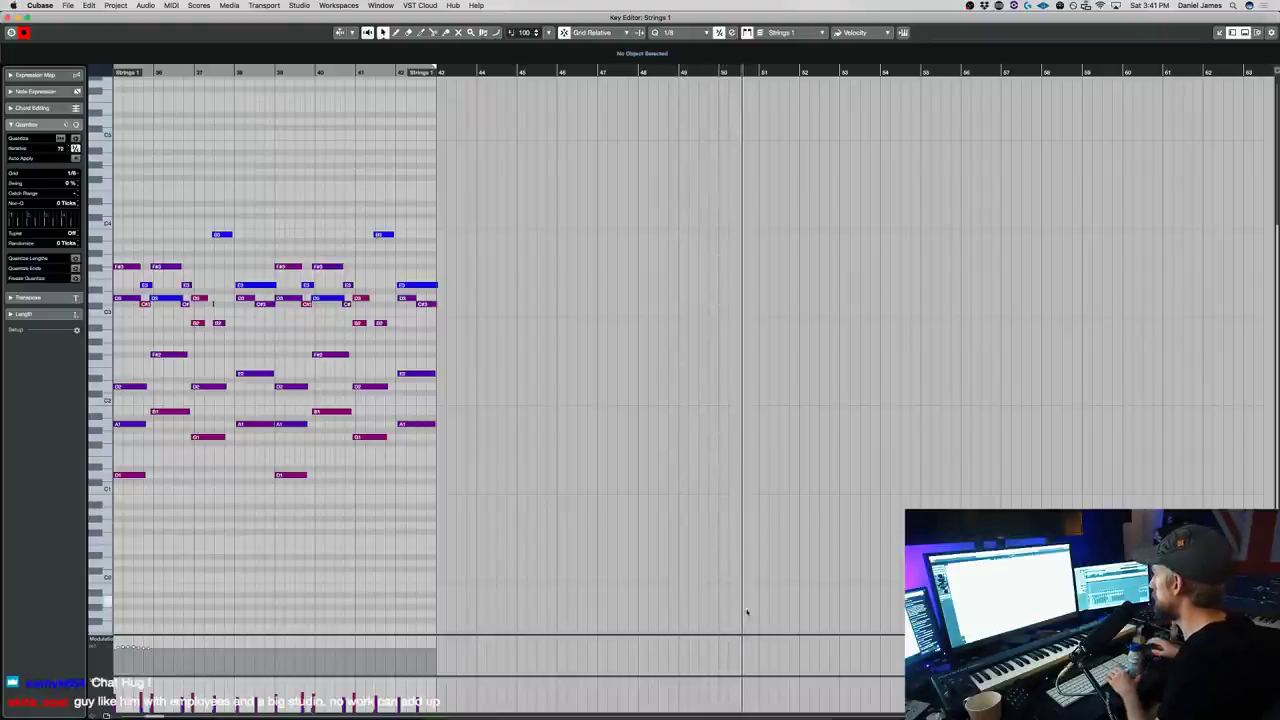
{"action": "key", "text": "Return"}
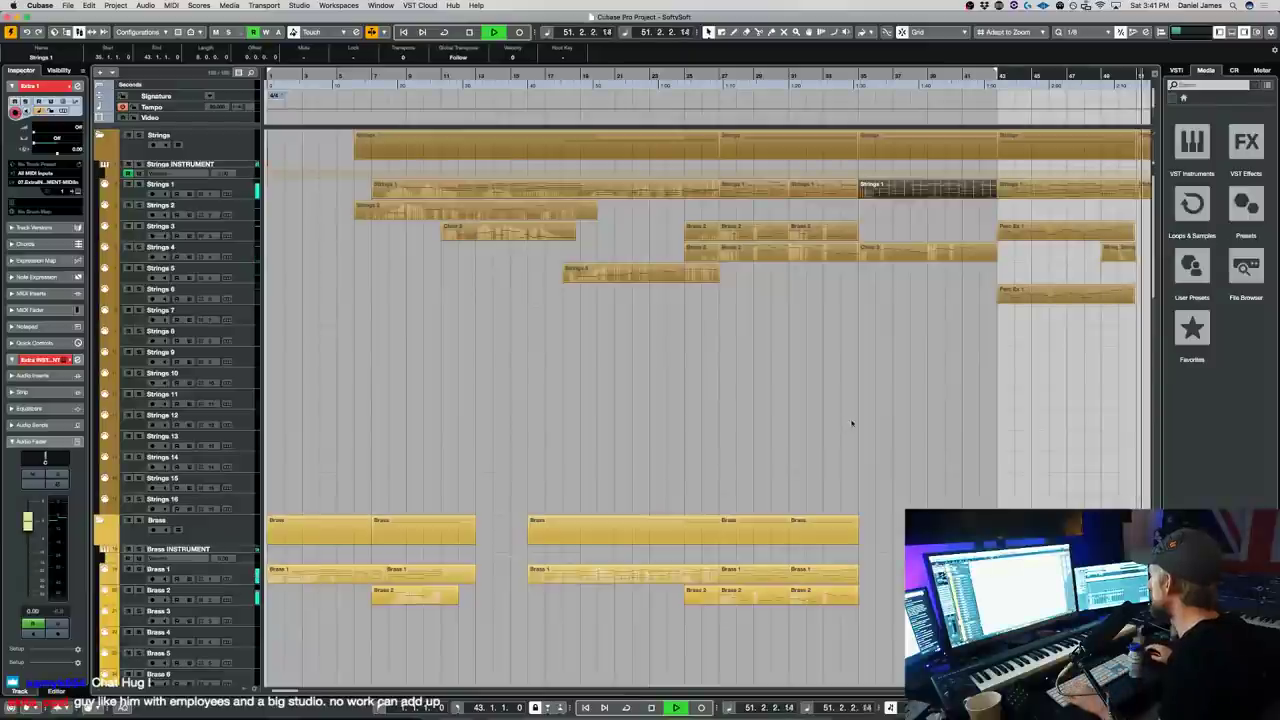
- Move the Strings 1, Brass 1 and Brass 2 parts that start at bar 51 to bar 57 and listen to them
{"action": "scroll", "coordinate": [848, 424], "scroll_direction": "right", "scroll_amount": 5}
{"action": "left_click_drag", "start_coordinate": [960, 628], "coordinate": [928, 186]}
{"action": "left_click", "coordinate": [926, 188]}
{"action": "key", "text": "3"}
{"action": "left_click", "coordinate": [897, 520]}
{"action": "key", "text": "1"}
{"action": "left_click", "coordinate": [946, 630]}
{"action": "key", "text": "space"}
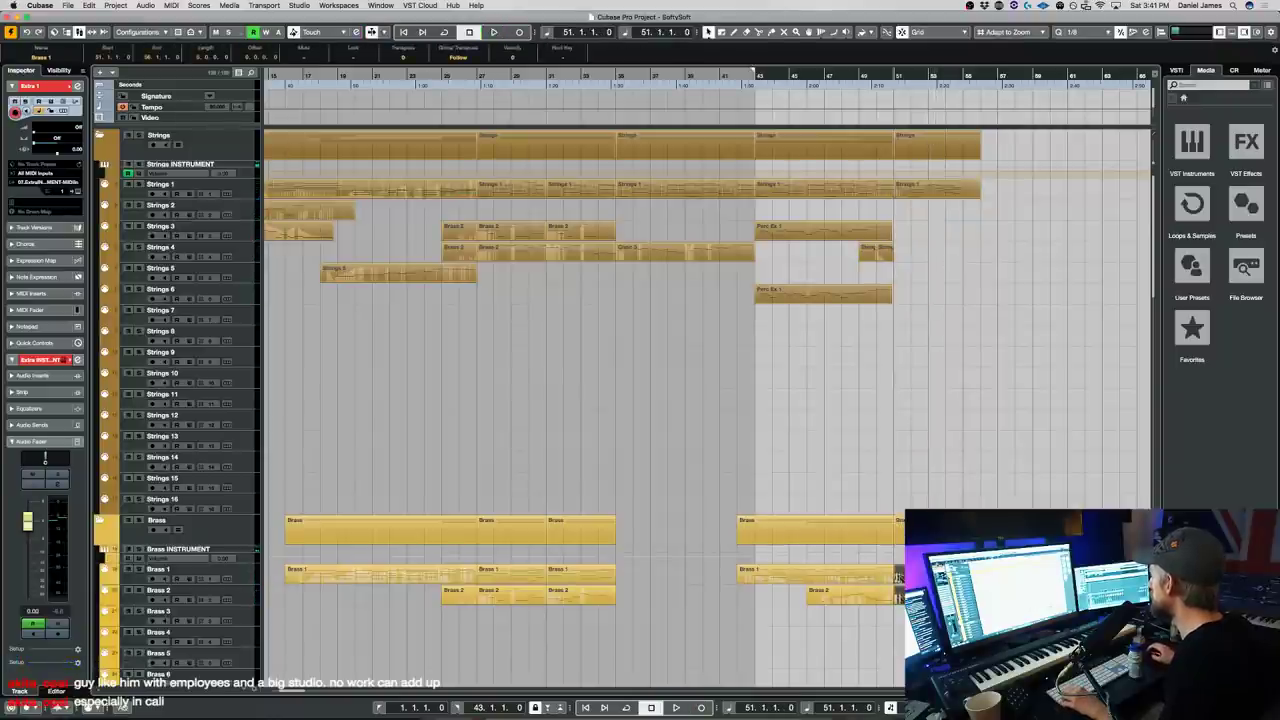
{"action": "key", "text": "KP_Add"}
{"action": "key", "text": "KP_Add"}
{"action": "key", "text": "KP_Add"}
{"action": "key", "text": "KP_Add"}
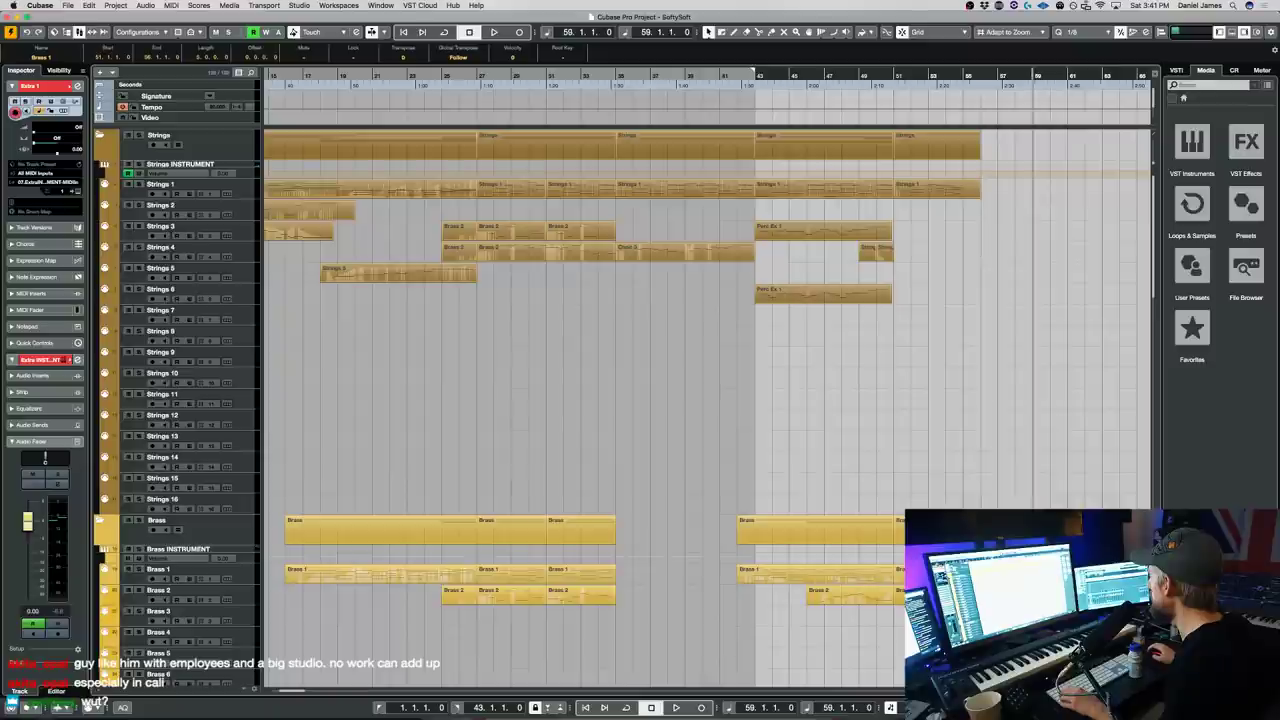
{"action": "left_click_drag", "start_coordinate": [915, 186], "coordinate": [1014, 198]}
{"action": "key", "text": "space"}
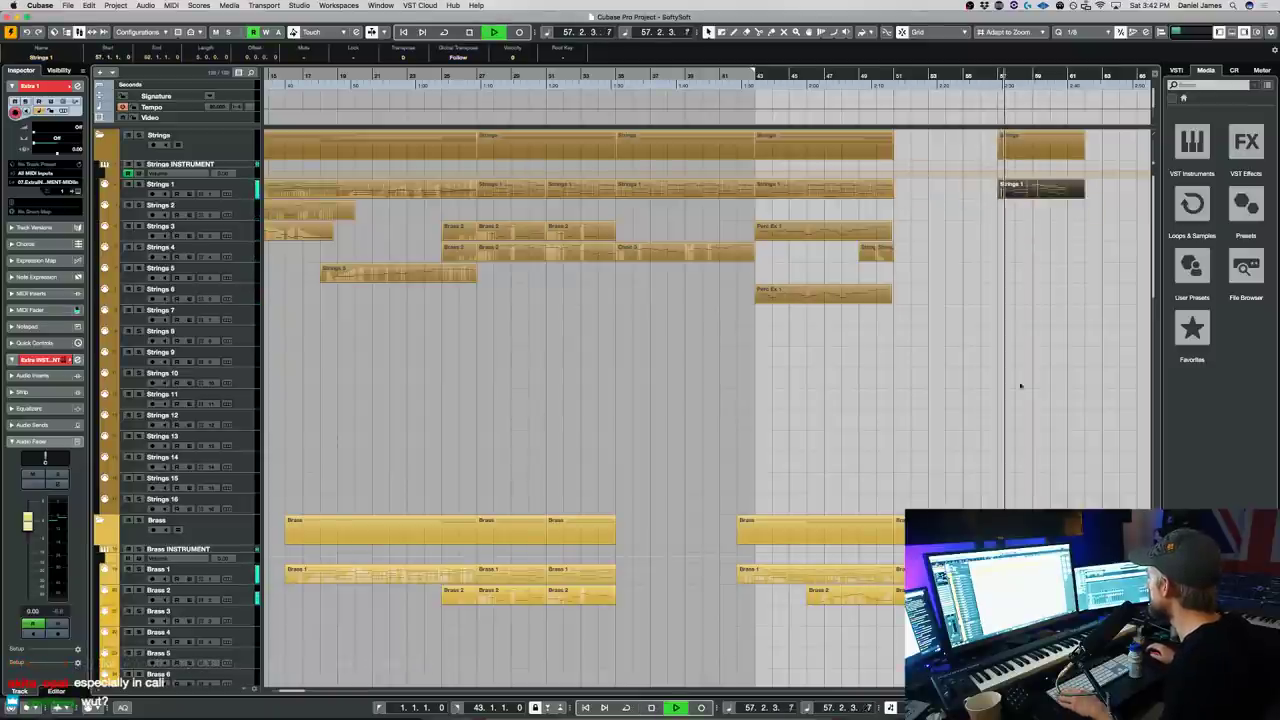
{"action": "key", "text": "space"}
- Listen again from bar 57 and move the strings and brass parts back to bar 51
{"action": "left_click", "coordinate": [1026, 340]}
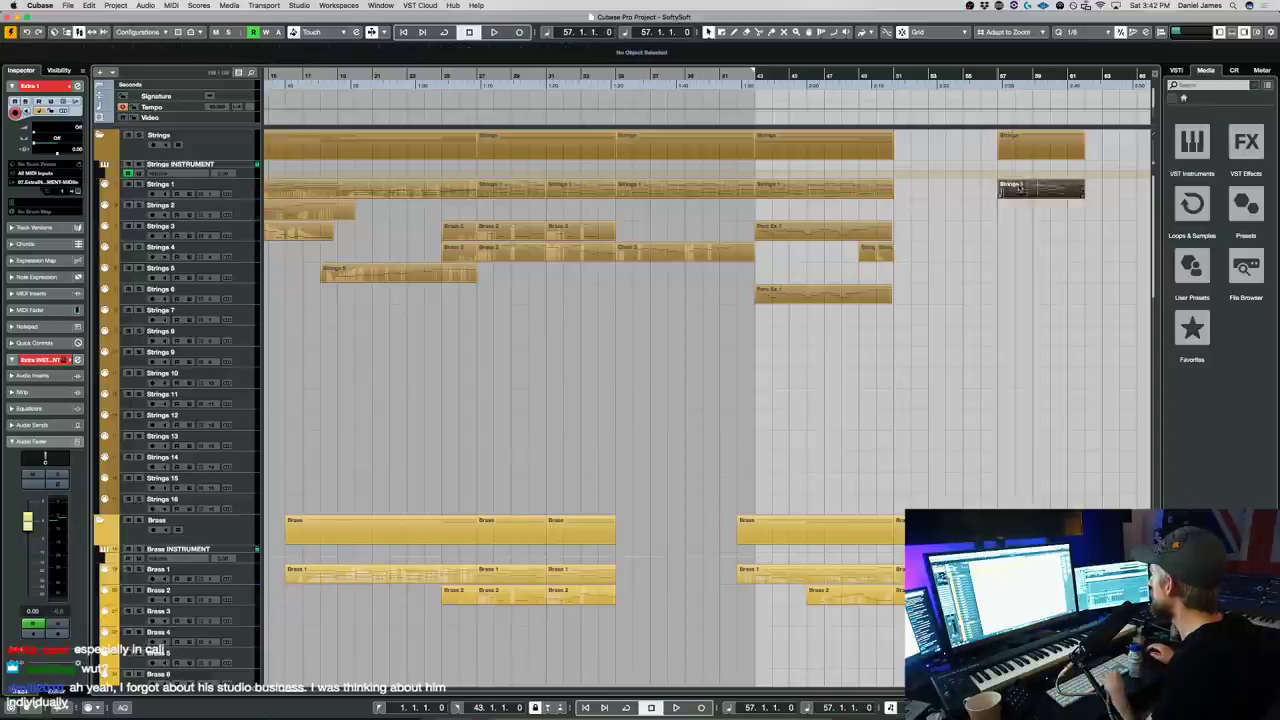
{"action": "double_click", "coordinate": [1020, 186]}
{"action": "key", "text": "Escape"}
{"action": "key", "text": "space"}
{"action": "scroll", "coordinate": [1026, 208], "scroll_direction": "down", "scroll_amount": 1}
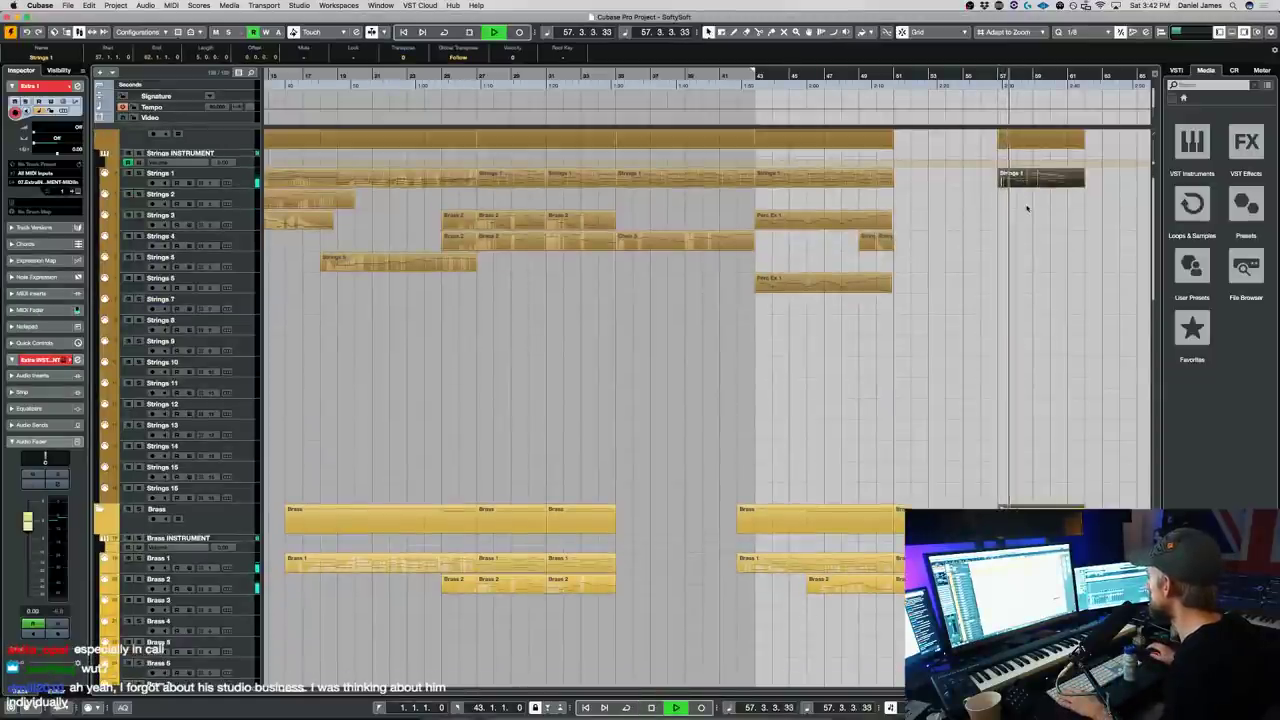
{"action": "left_click_drag", "start_coordinate": [1019, 179], "coordinate": [914, 174]}
- Transpose all notes of the Strings 1, Brass 1 and Brass 2 parts at bar 51 up one semitone during playback from bar 50
{"action": "left_click", "coordinate": [879, 75]}
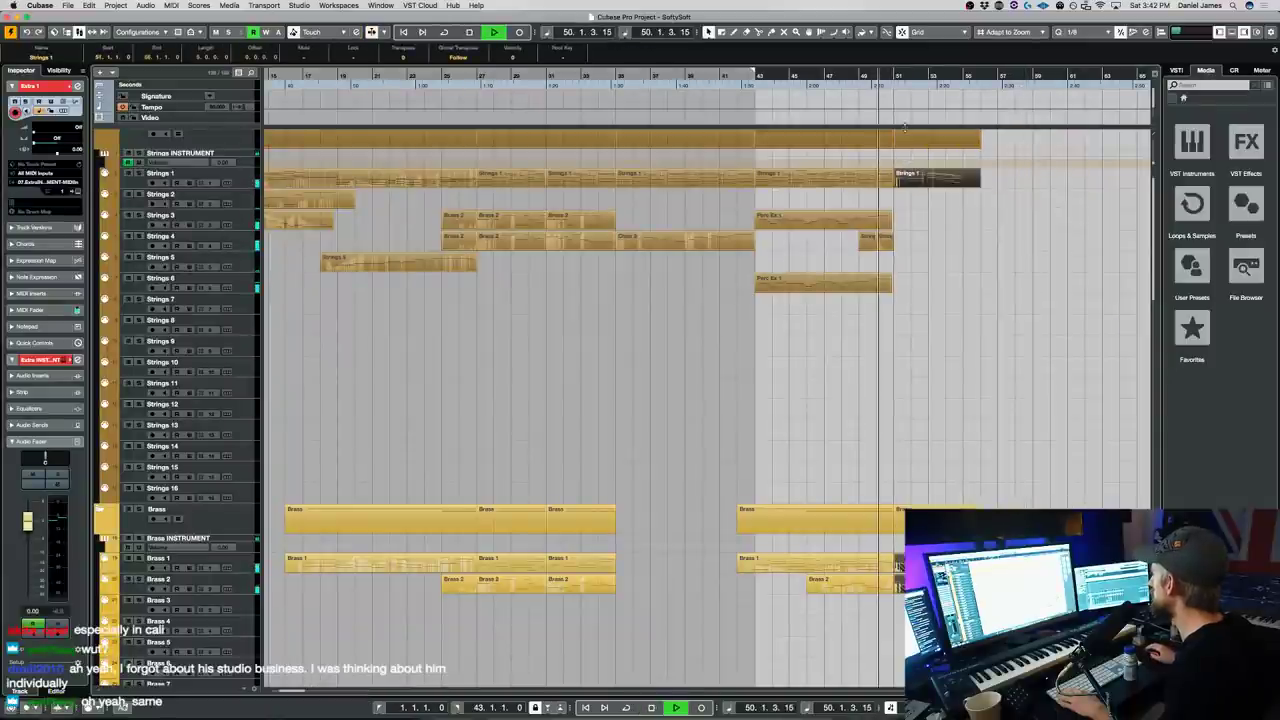
{"action": "key", "text": "Return"}
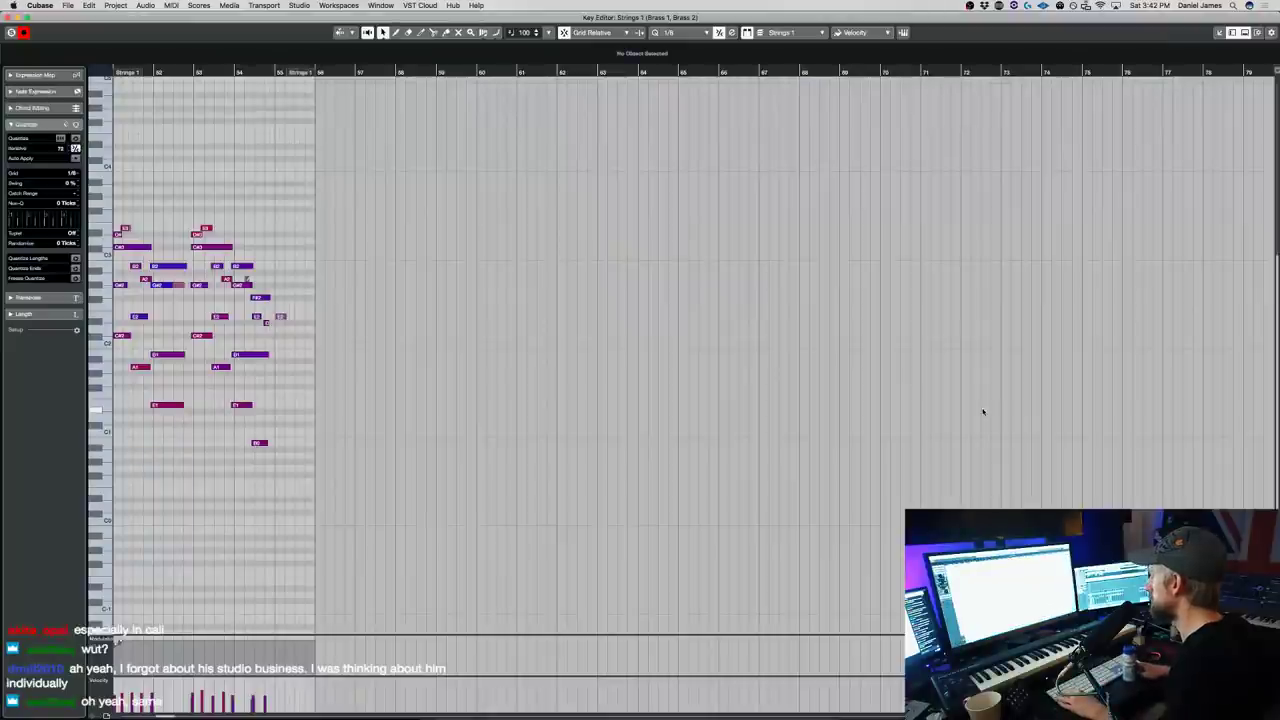
{"action": "key", "text": "super+a"}
{"action": "key", "text": "Up"}
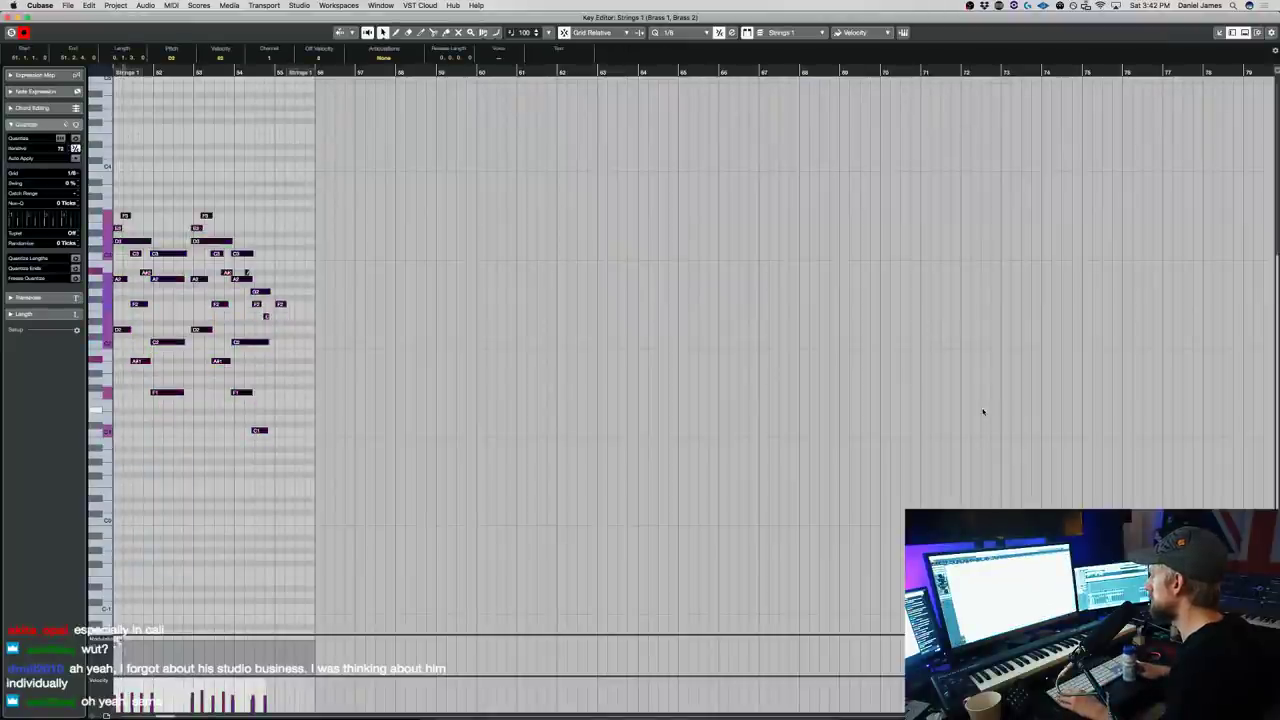
{"action": "key", "text": "Return"}
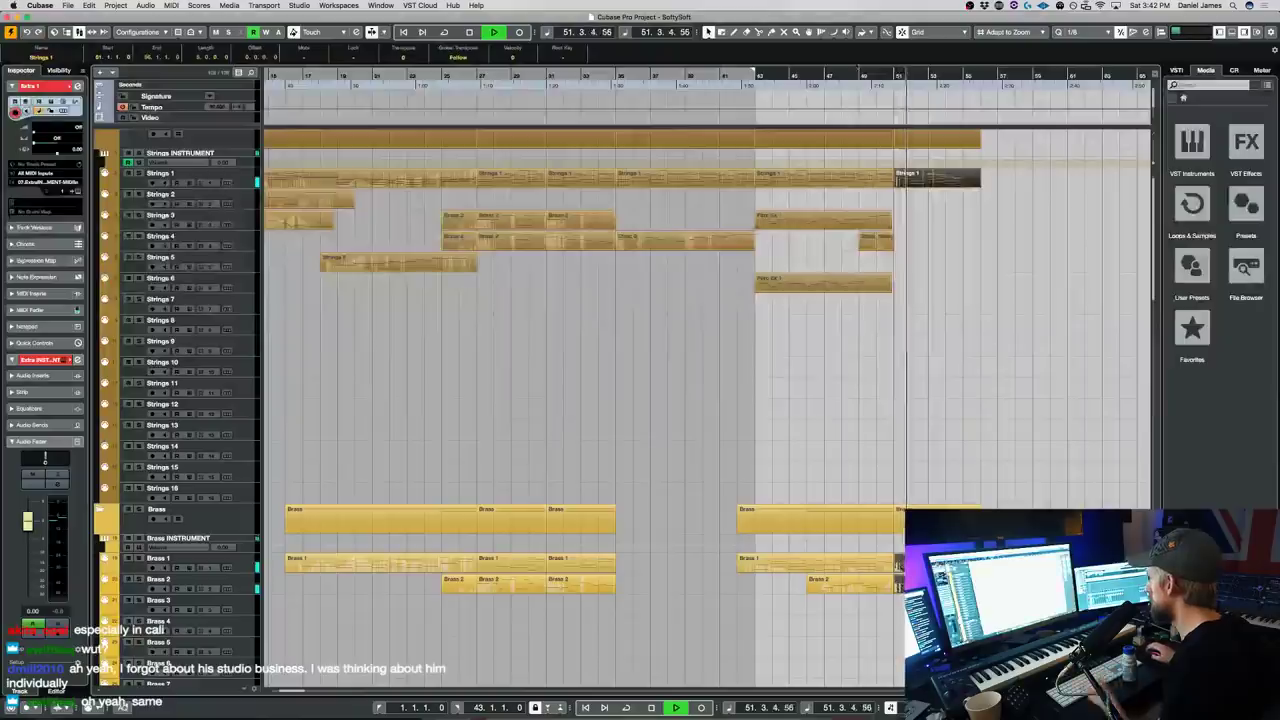
- Move the Strings 1 and brass parts that start at bar 51 to bar 53 and listen from bar 50
{"action": "left_click", "coordinate": [872, 74]}
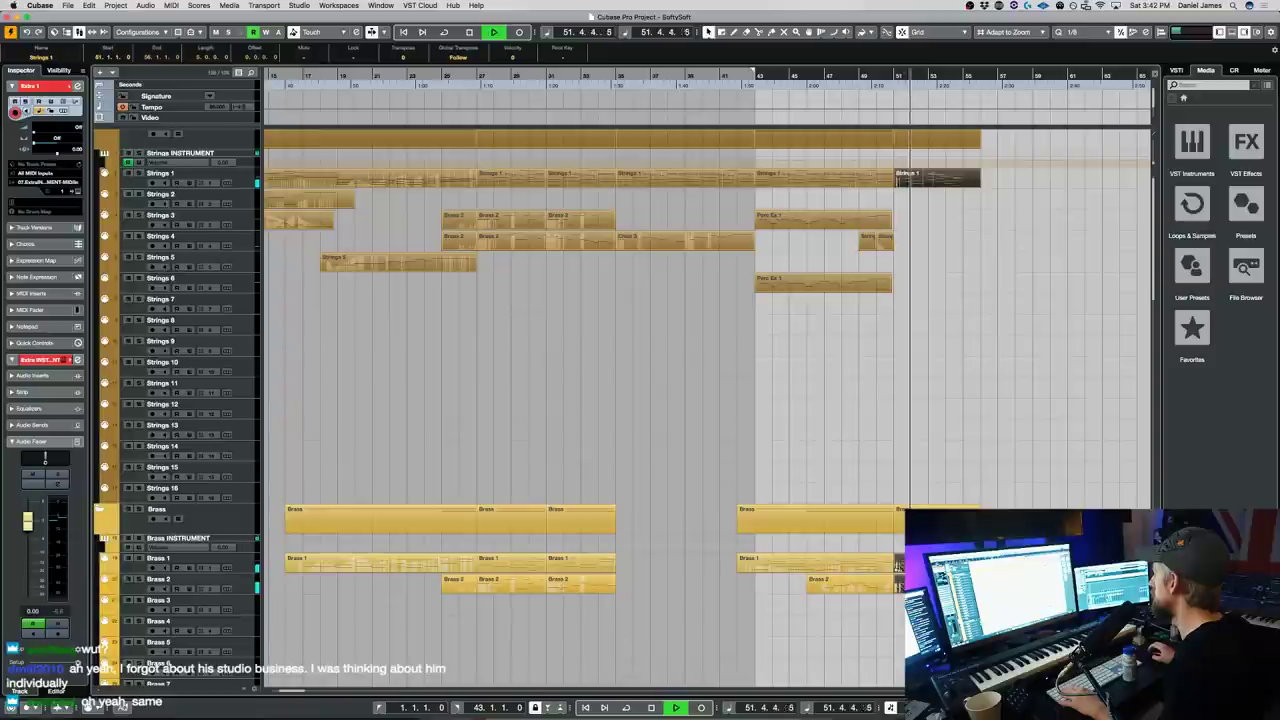
{"action": "left_click_drag", "start_coordinate": [930, 178], "coordinate": [965, 178]}
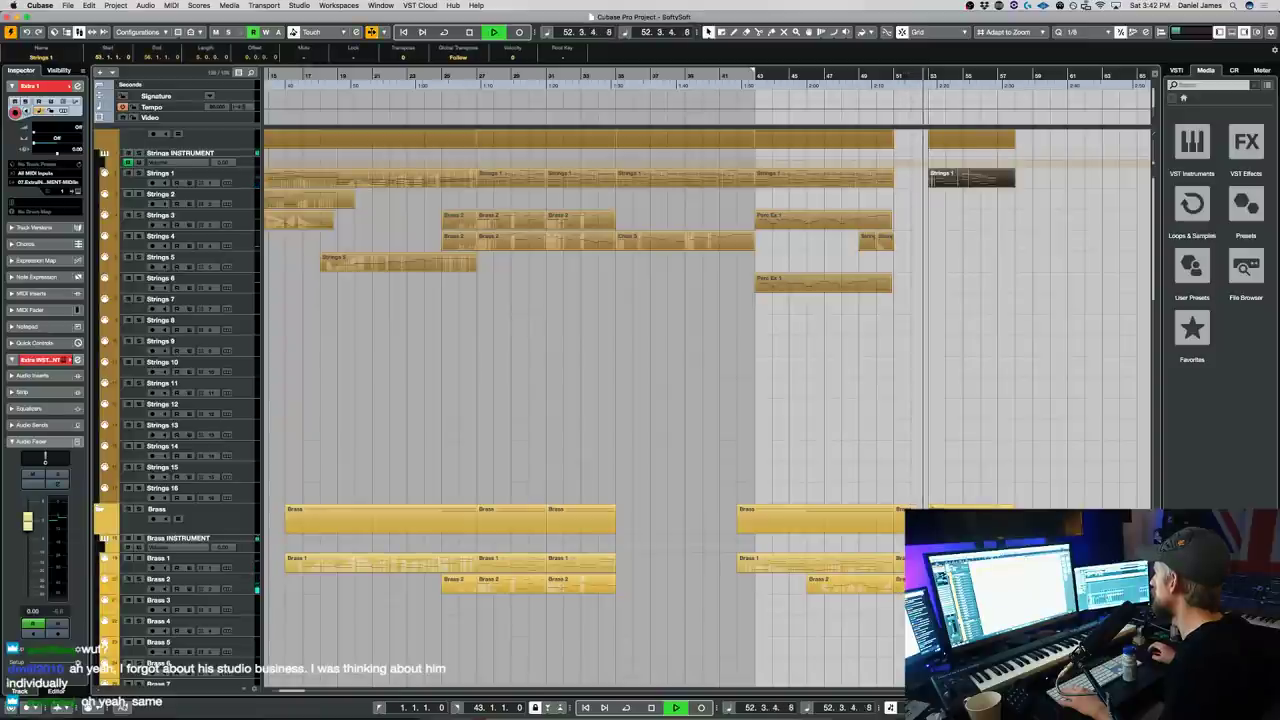
{"action": "key", "text": "space"}
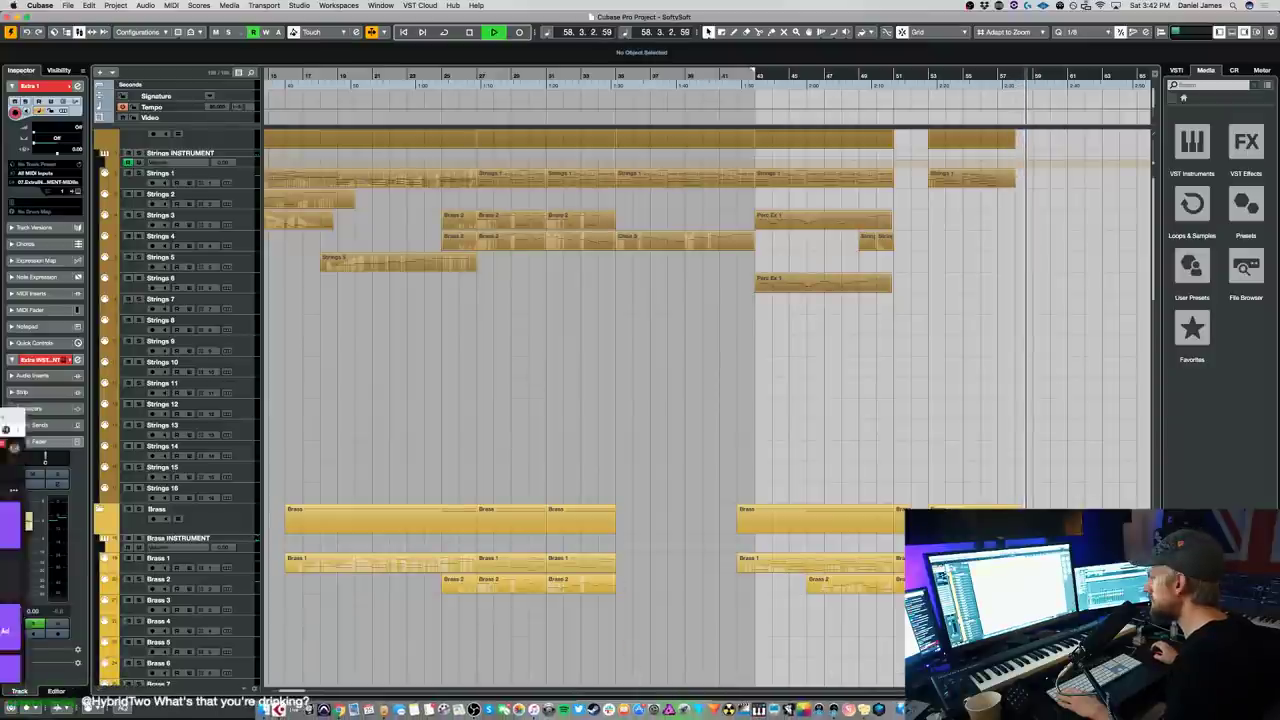
{"action": "key", "text": "space"}
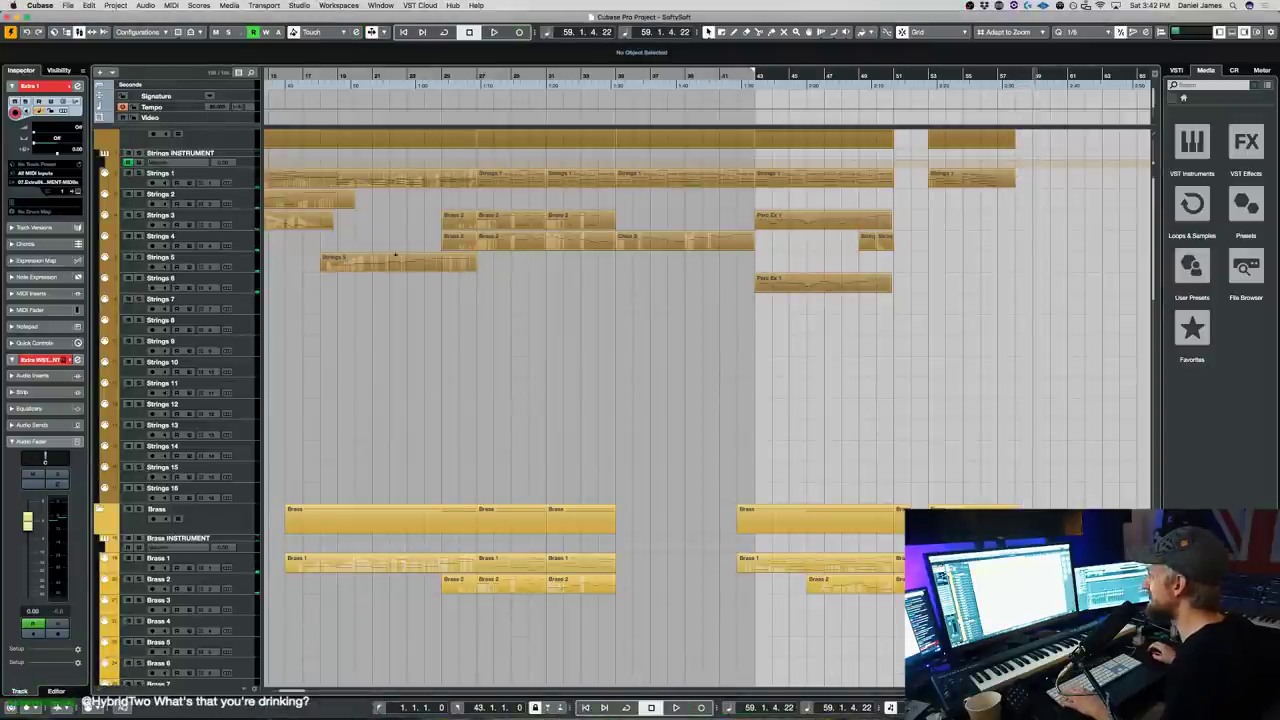
{"action": "scroll", "coordinate": [641, 234], "scroll_direction": "left", "scroll_amount": 3}
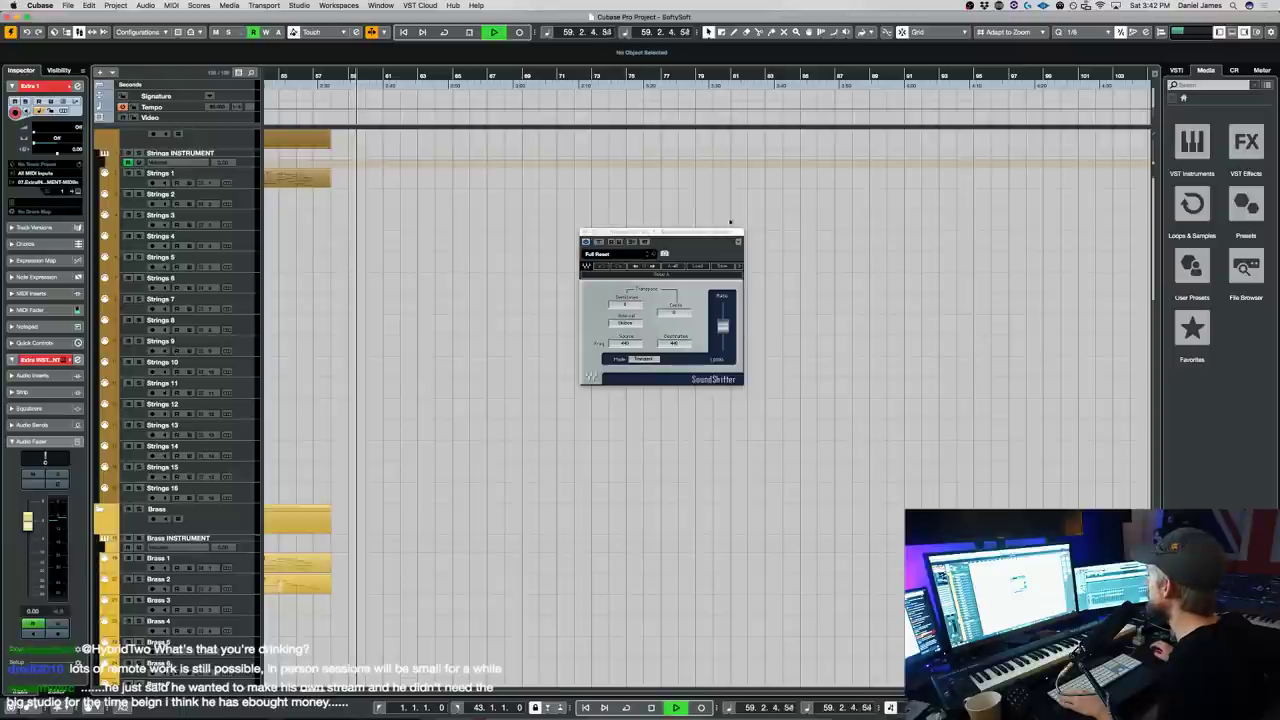
- Move the Strings 1 and brass parts at bar 53 to bar 64, leave them unmuted, and listen to the passage around bar 50
{"action": "left_click", "coordinate": [586, 233]}
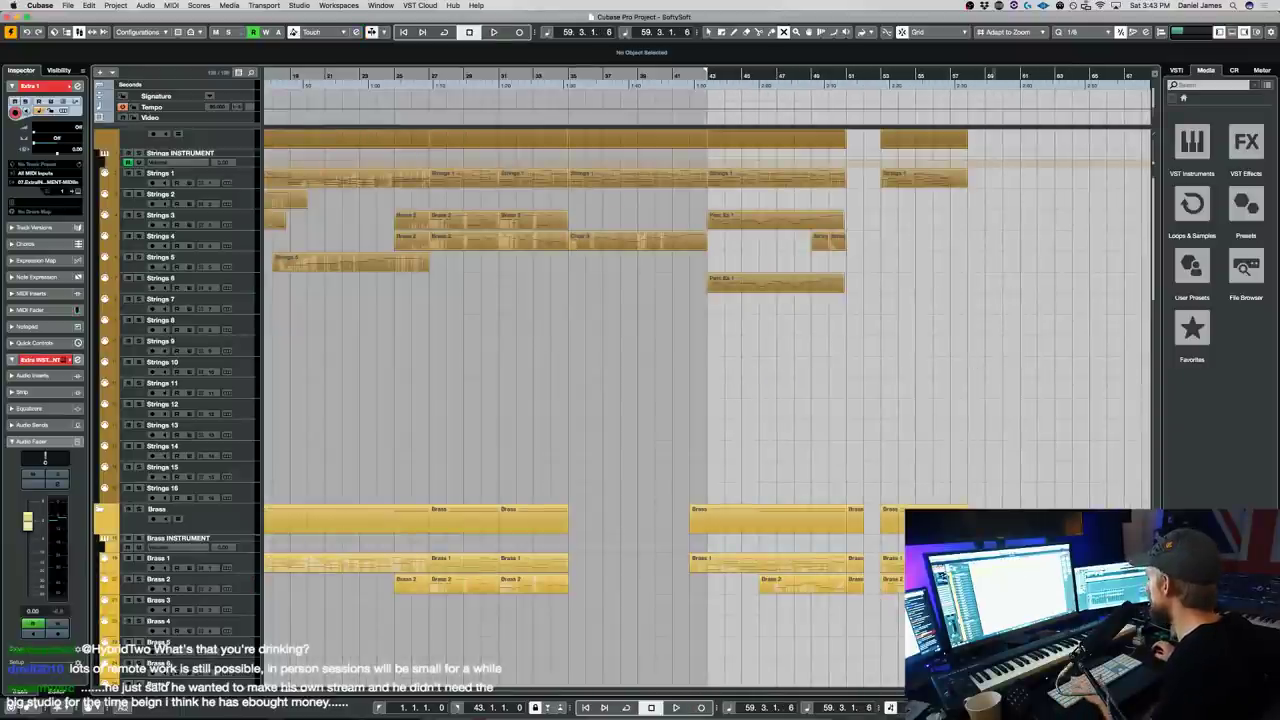
{"action": "left_click_drag", "start_coordinate": [1006, 625], "coordinate": [1091, 195]}
{"action": "key", "text": "1"}
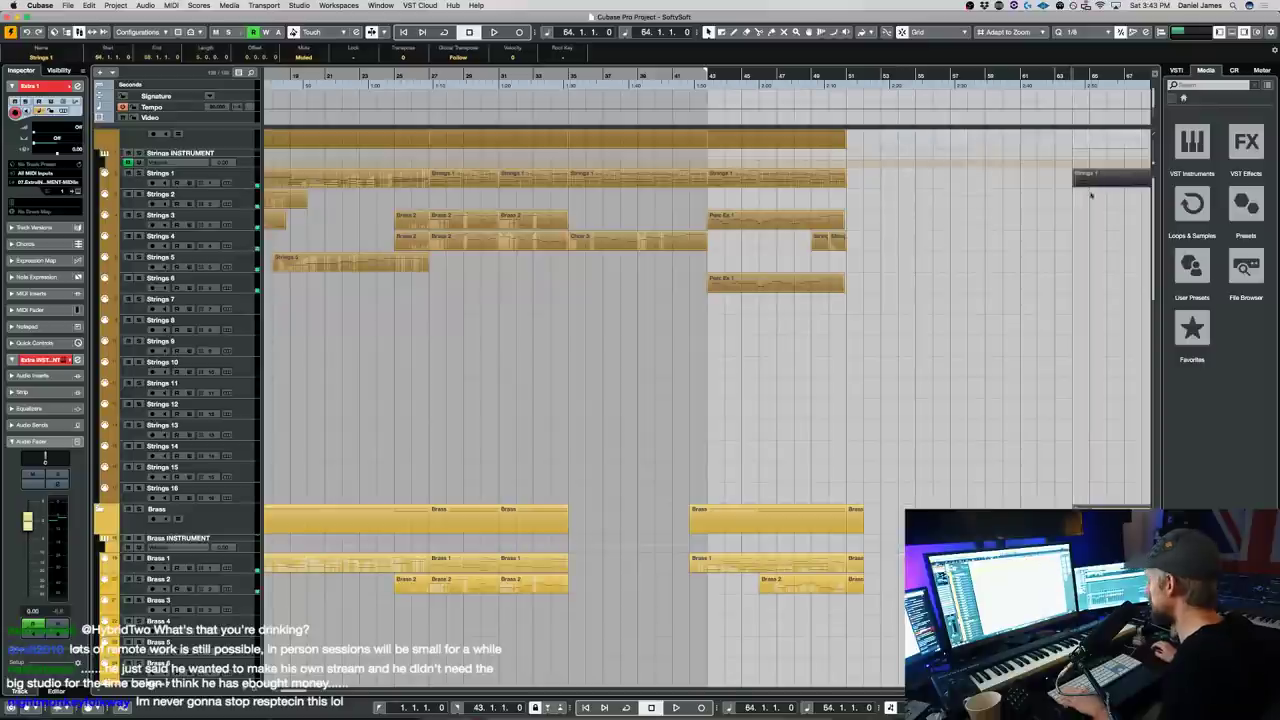
{"action": "key", "text": "7"}
{"action": "left_click_drag", "start_coordinate": [1071, 618], "coordinate": [1127, 156]}
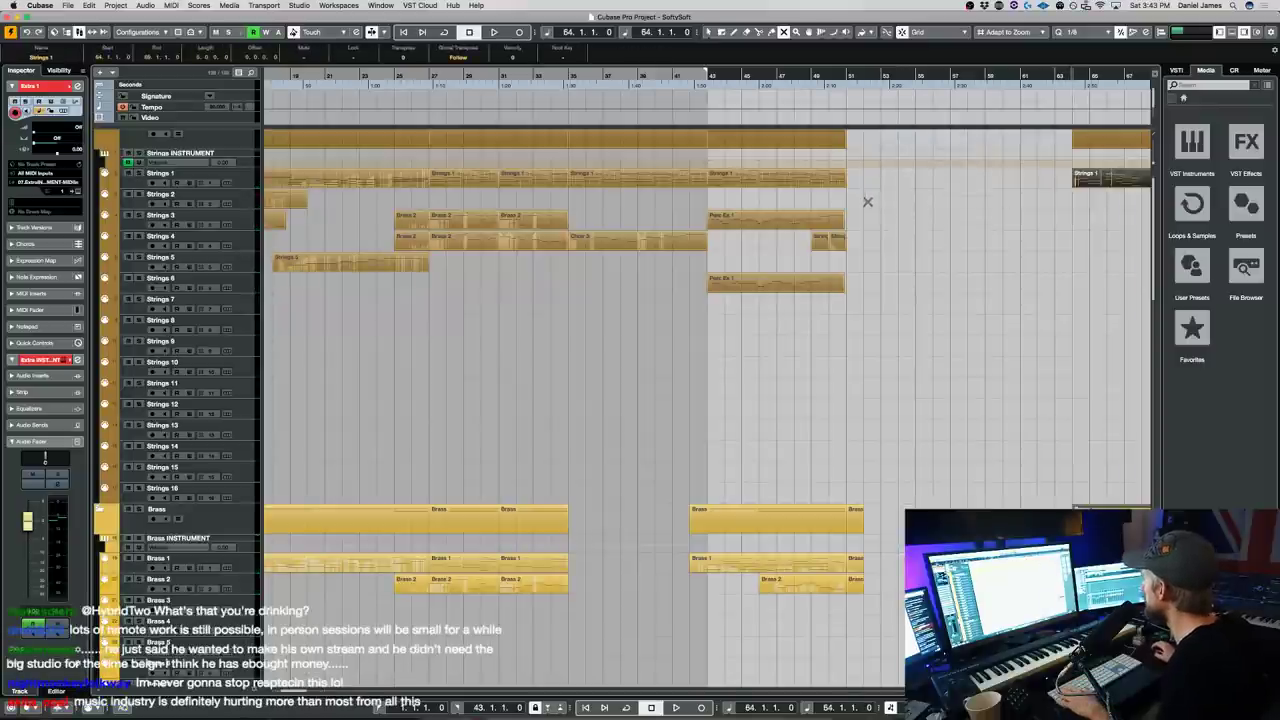
{"action": "key", "text": "space"}
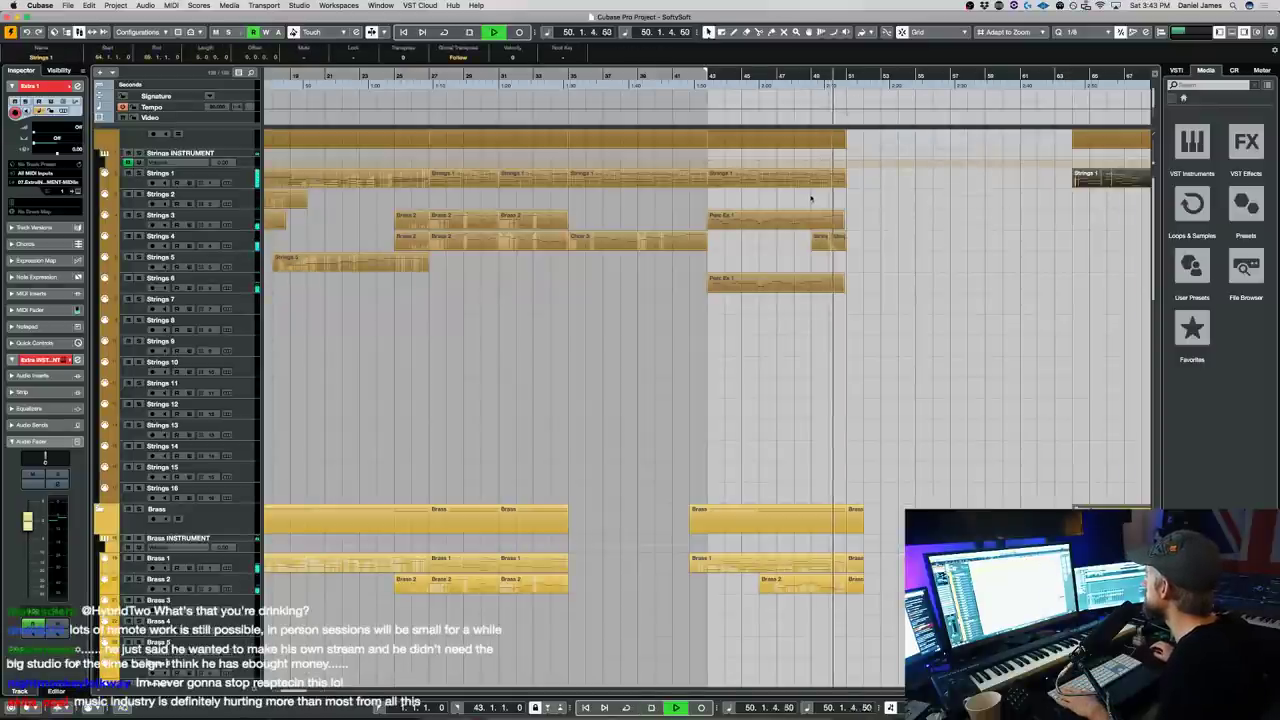
{"action": "key", "text": "space"}
- Record a new phrase on the Strings 1 track, starting from bar 50
{"action": "left_click", "coordinate": [240, 261]}
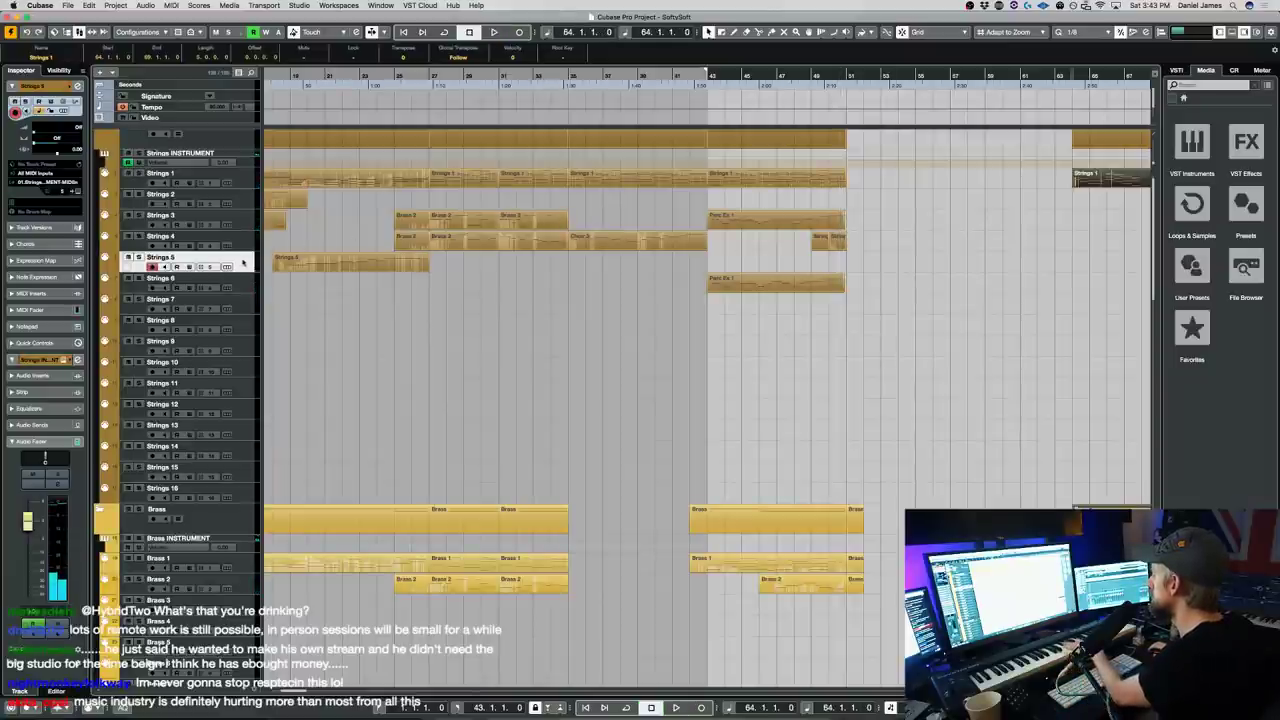
{"action": "left_click", "coordinate": [341, 173]}
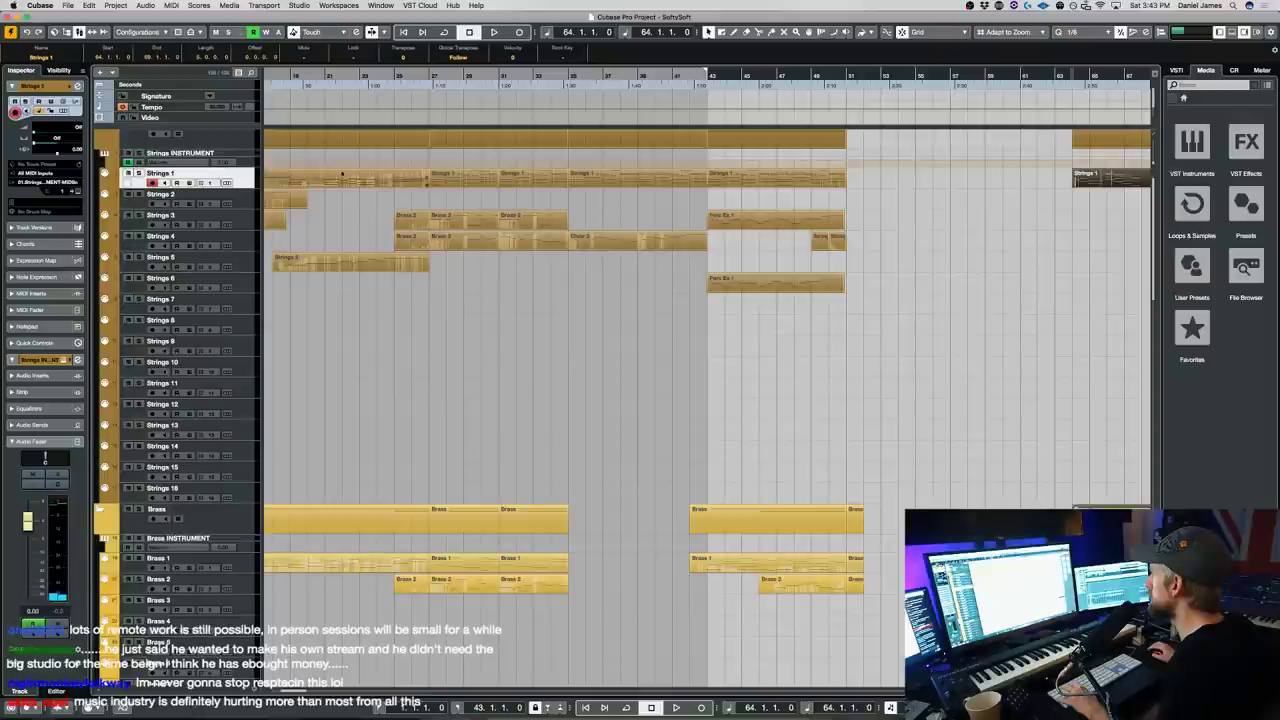
{"action": "left_click", "coordinate": [828, 74]}
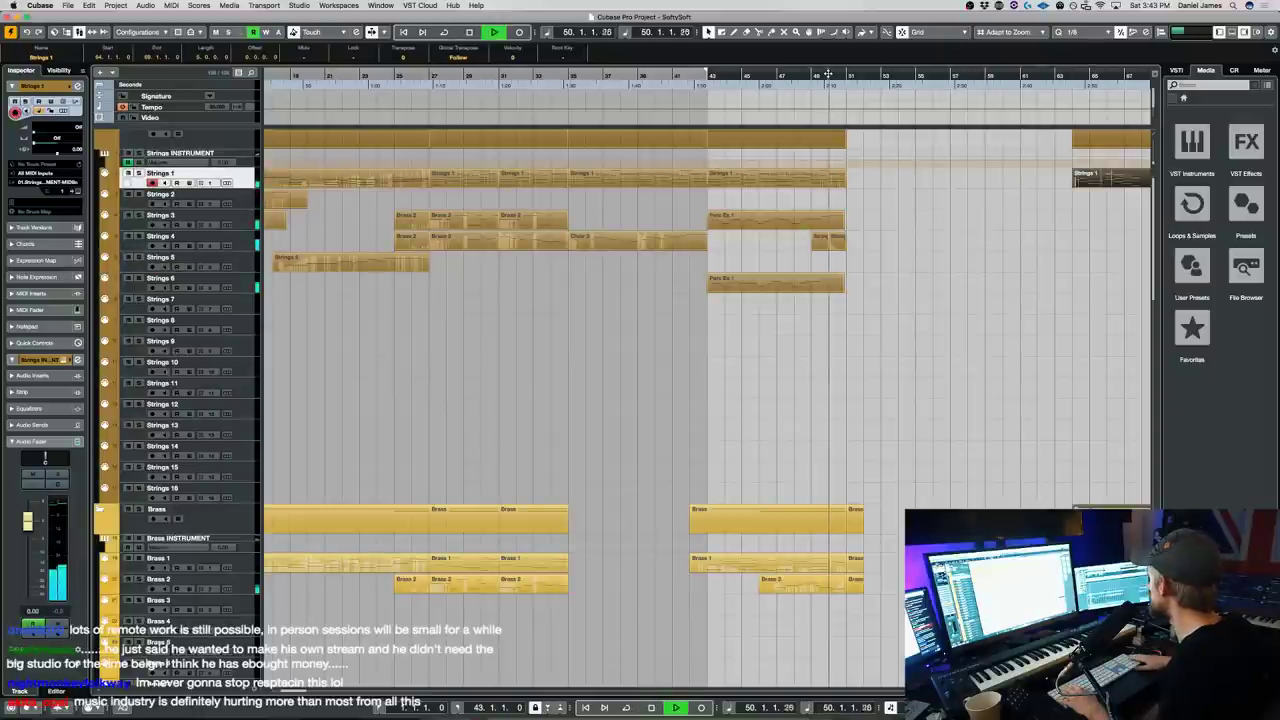
{"action": "key", "text": "KP_Multiply"}
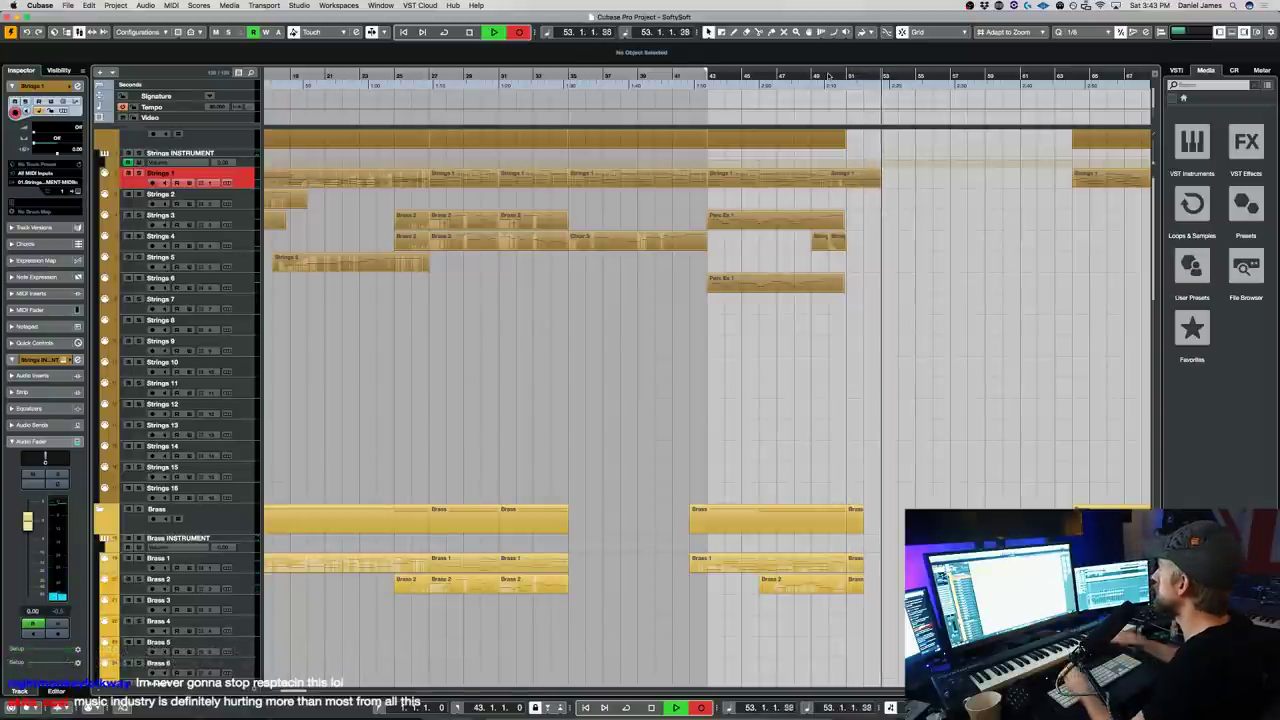
{"action": "key", "text": "space"}
{"action": "left_click", "coordinate": [779, 176]}
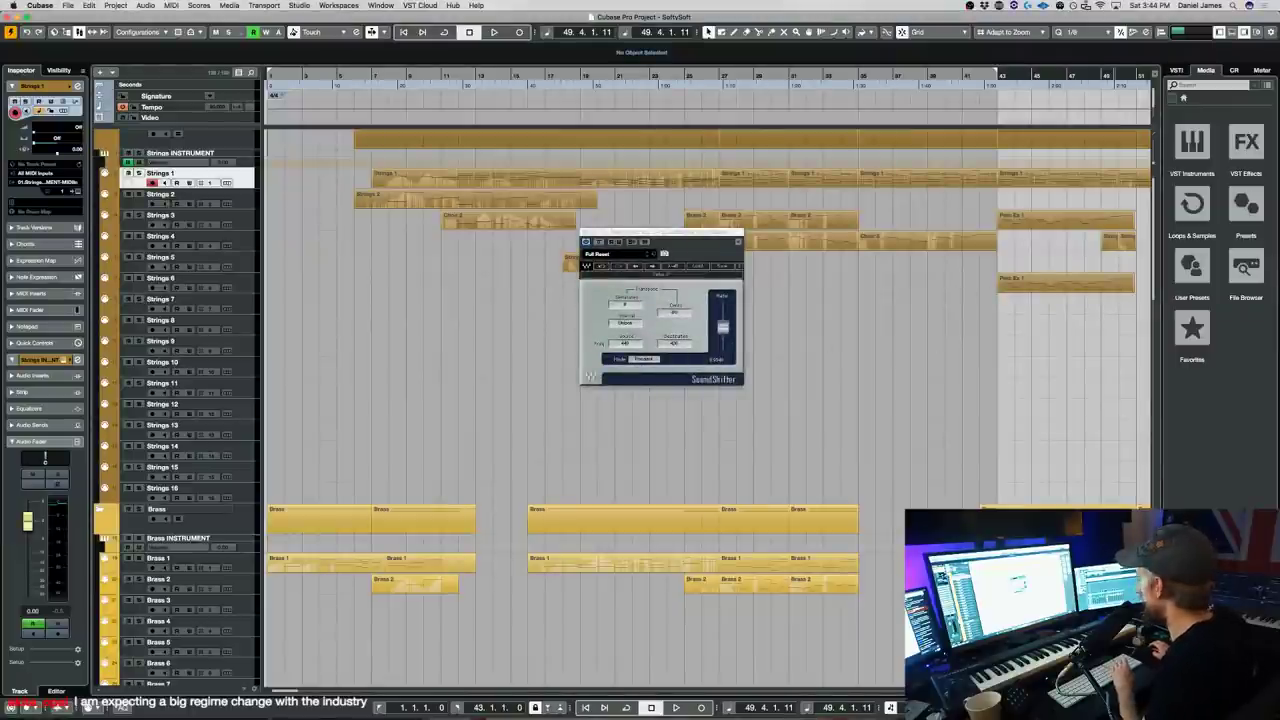
{"action": "key", "text": "super+Tab"}
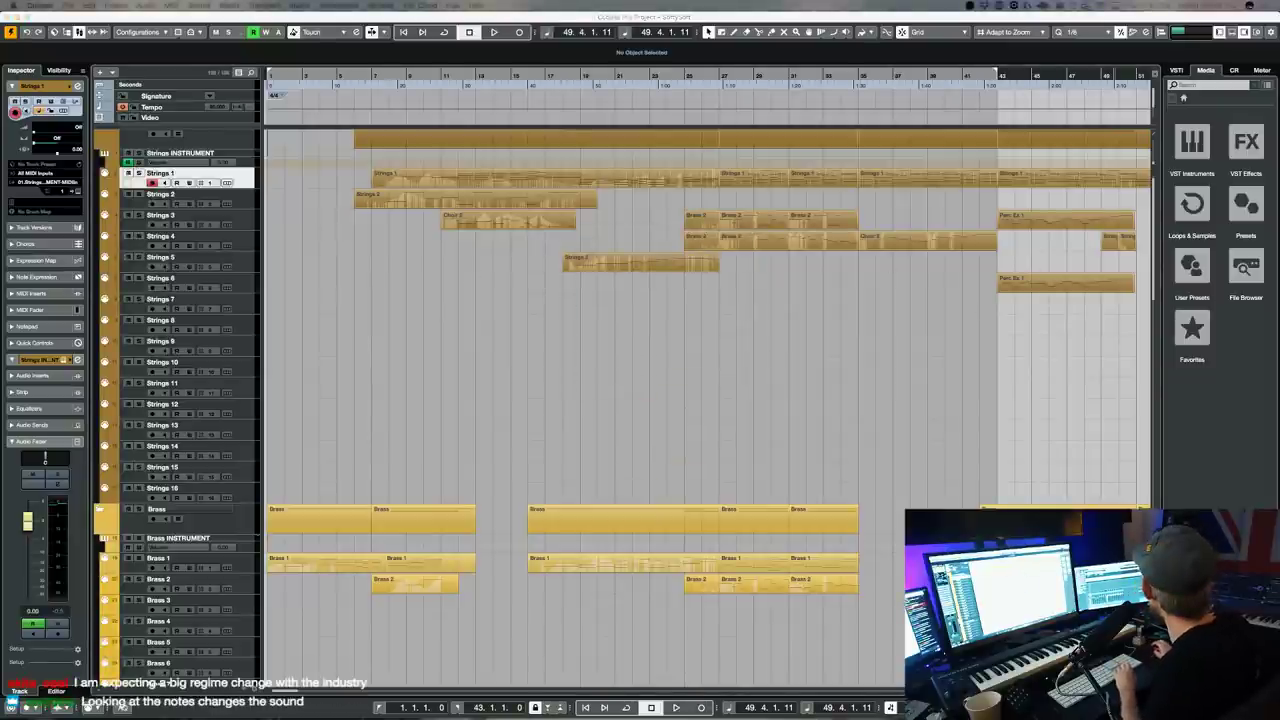
{"action": "key", "text": "super+Tab"}
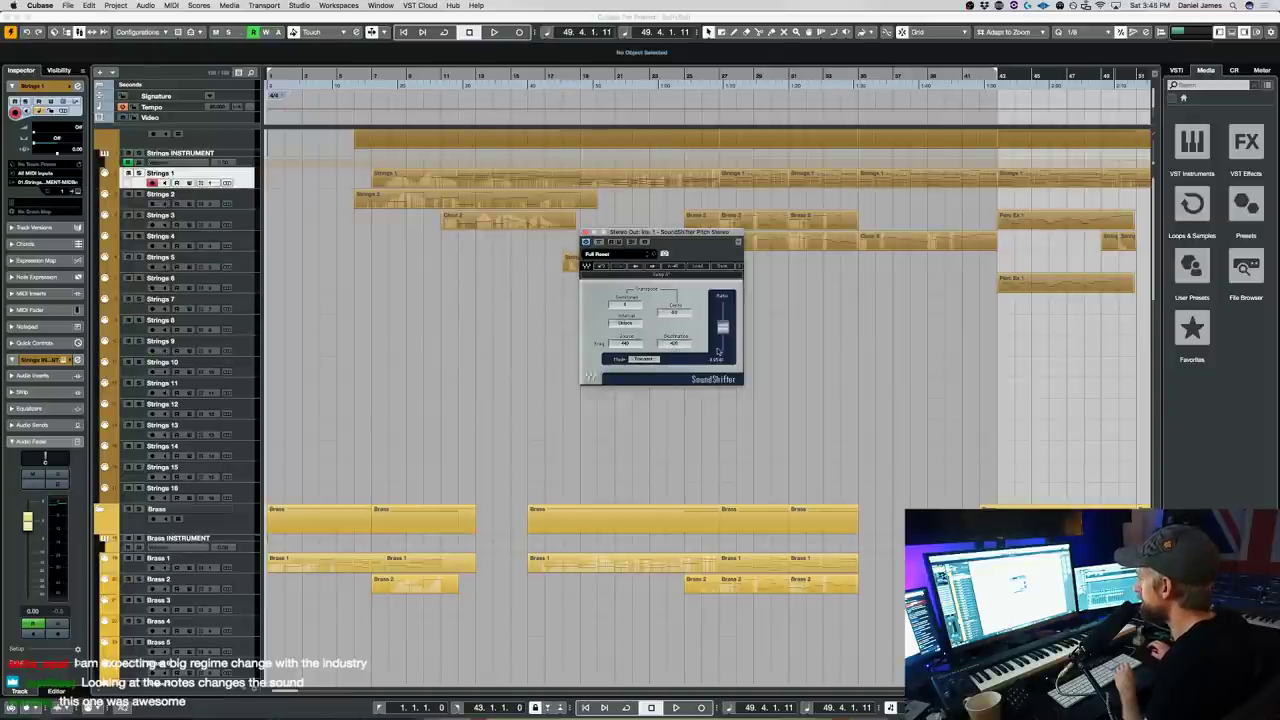
- Split the Perc 3 part at bars 39 and 43, copy the one-bar slice at bar 43 to bar 51, and listen to it
{"action": "scroll", "coordinate": [707, 380], "scroll_direction": "right", "scroll_amount": 3}
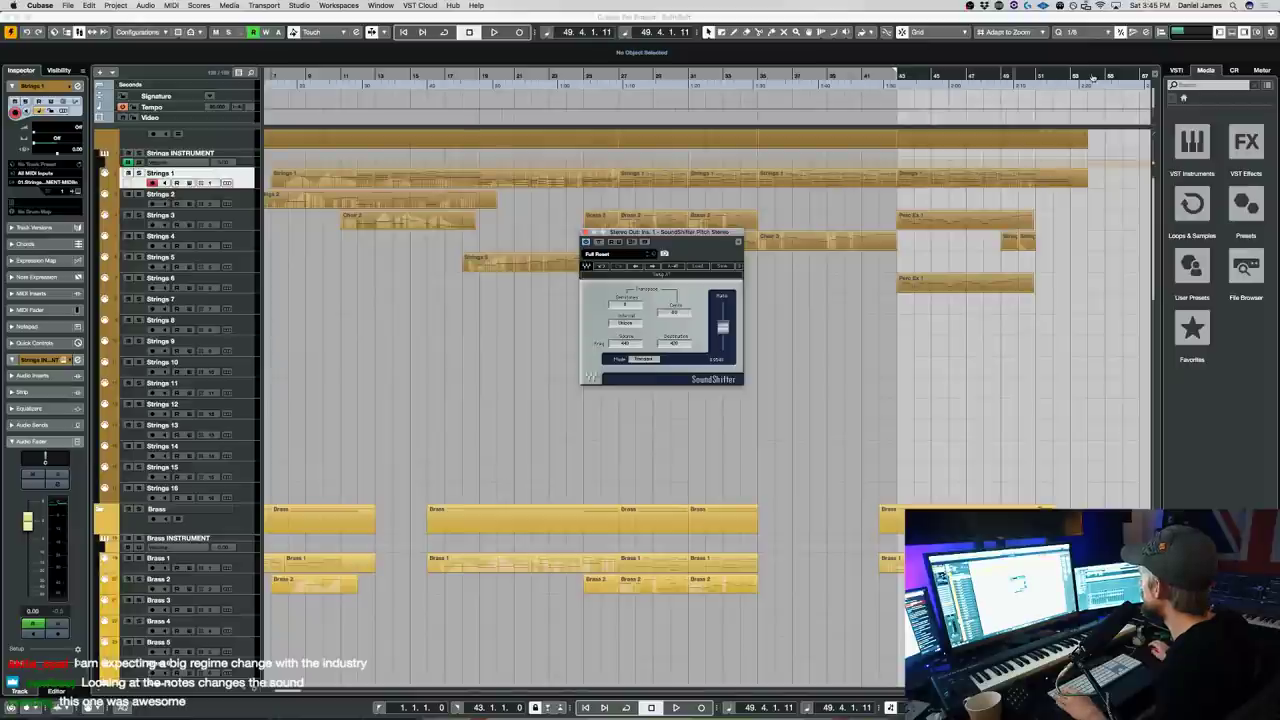
{"action": "scroll", "coordinate": [1051, 325], "scroll_direction": "down", "scroll_amount": 10}
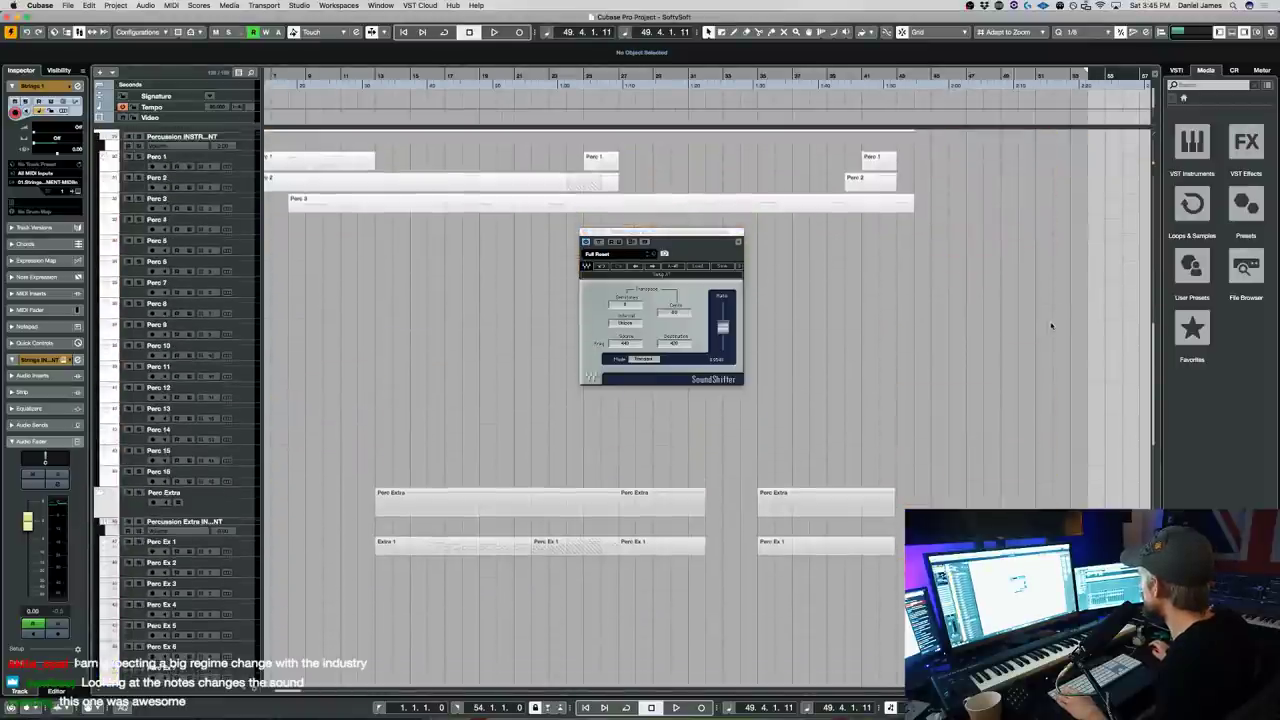
{"action": "scroll", "coordinate": [1051, 325], "scroll_direction": "up", "scroll_amount": 10}
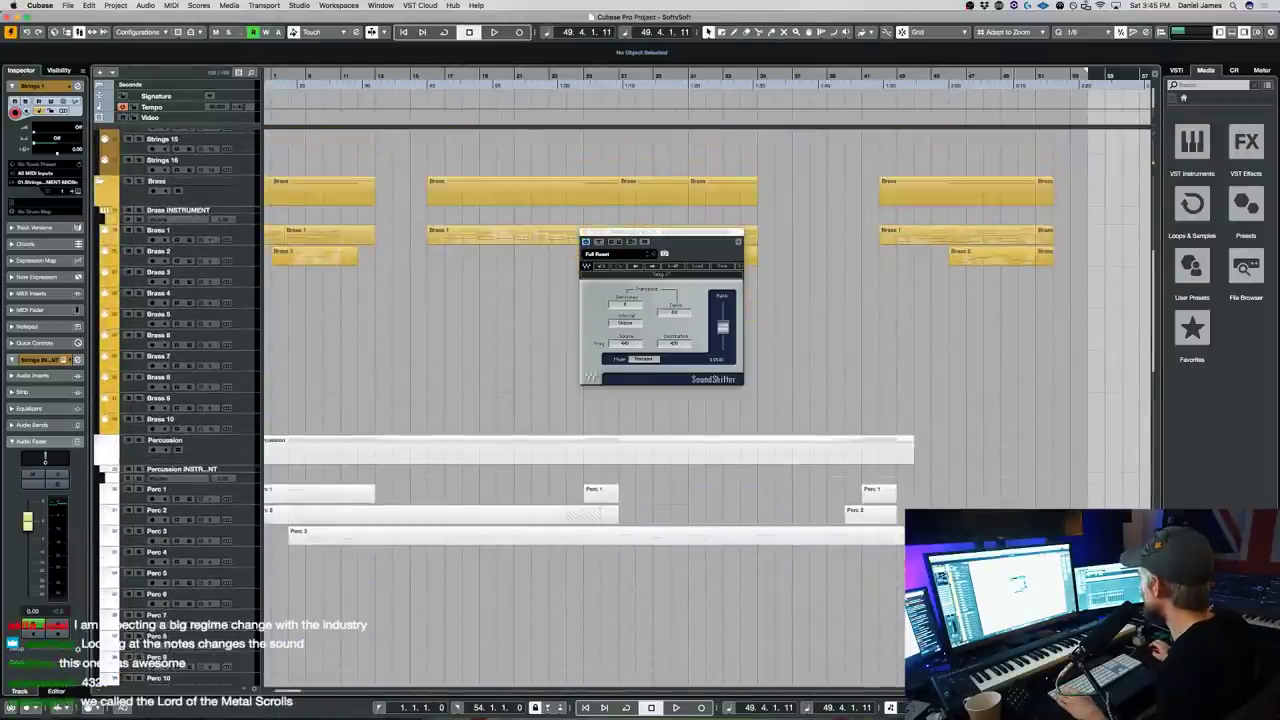
{"action": "left_click", "coordinate": [832, 536], "text": "alt"}
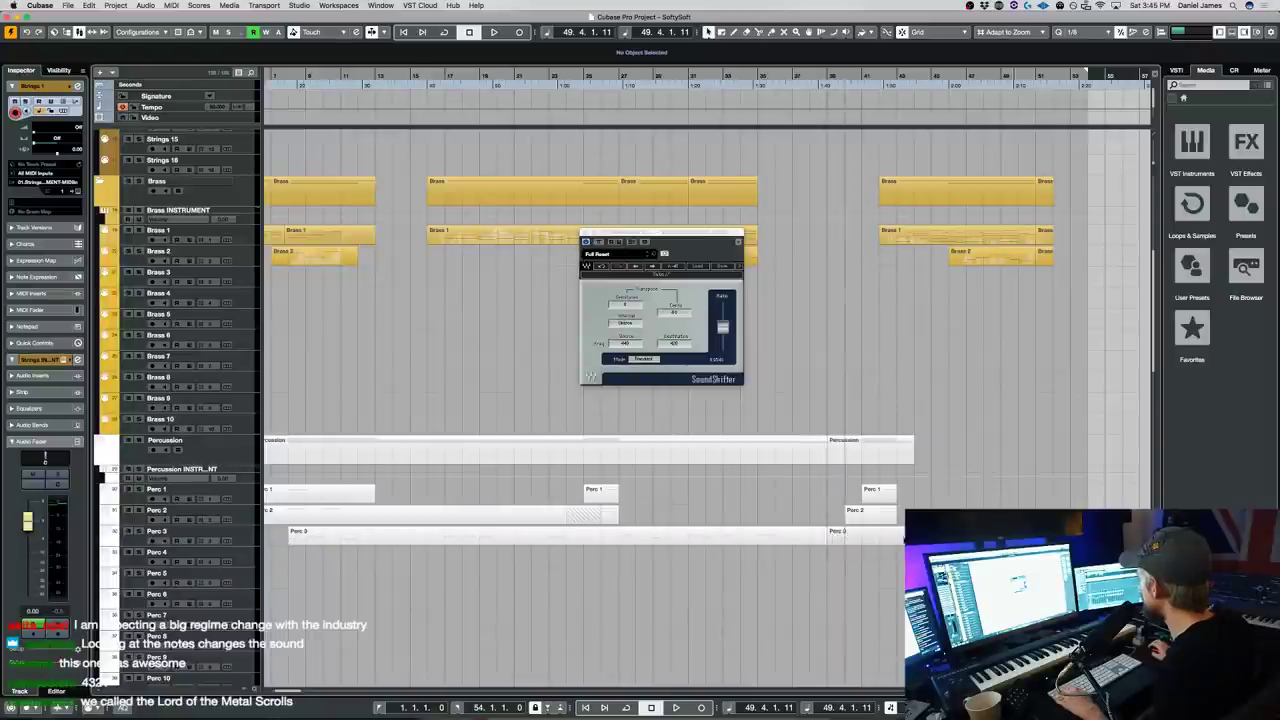
{"action": "left_click", "coordinate": [897, 541], "text": "alt"}
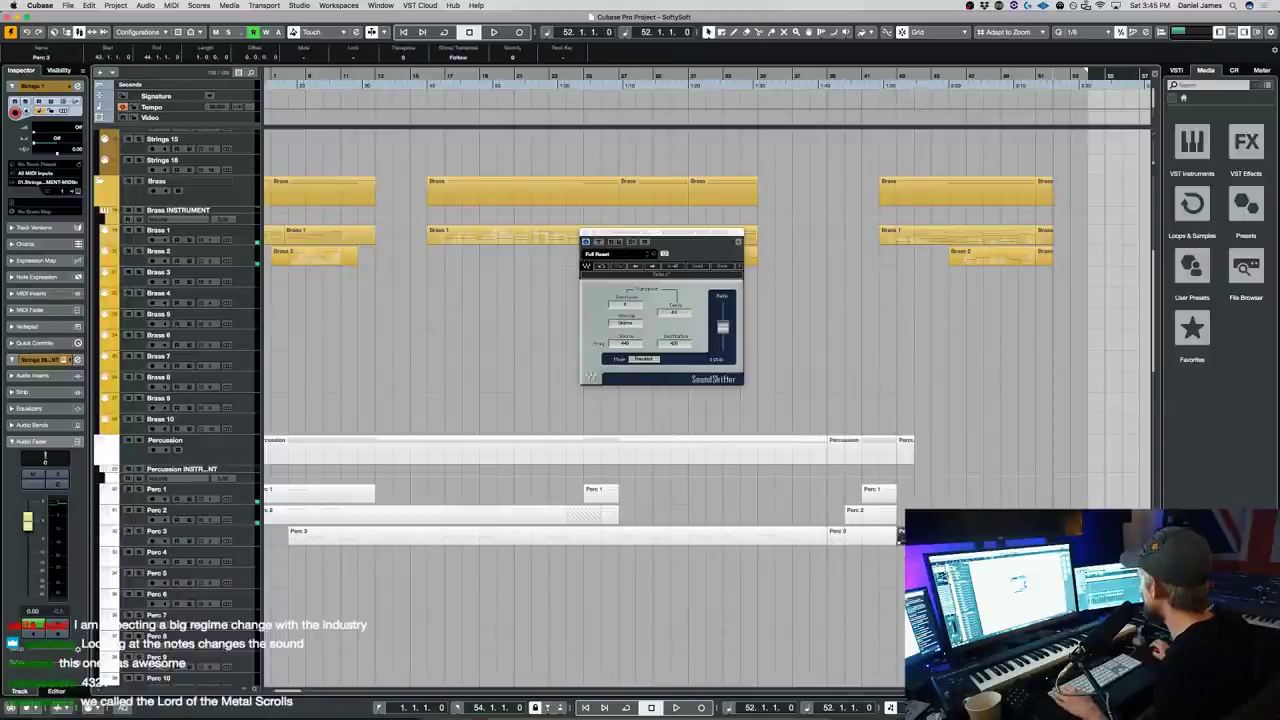
{"action": "key", "text": "space"}
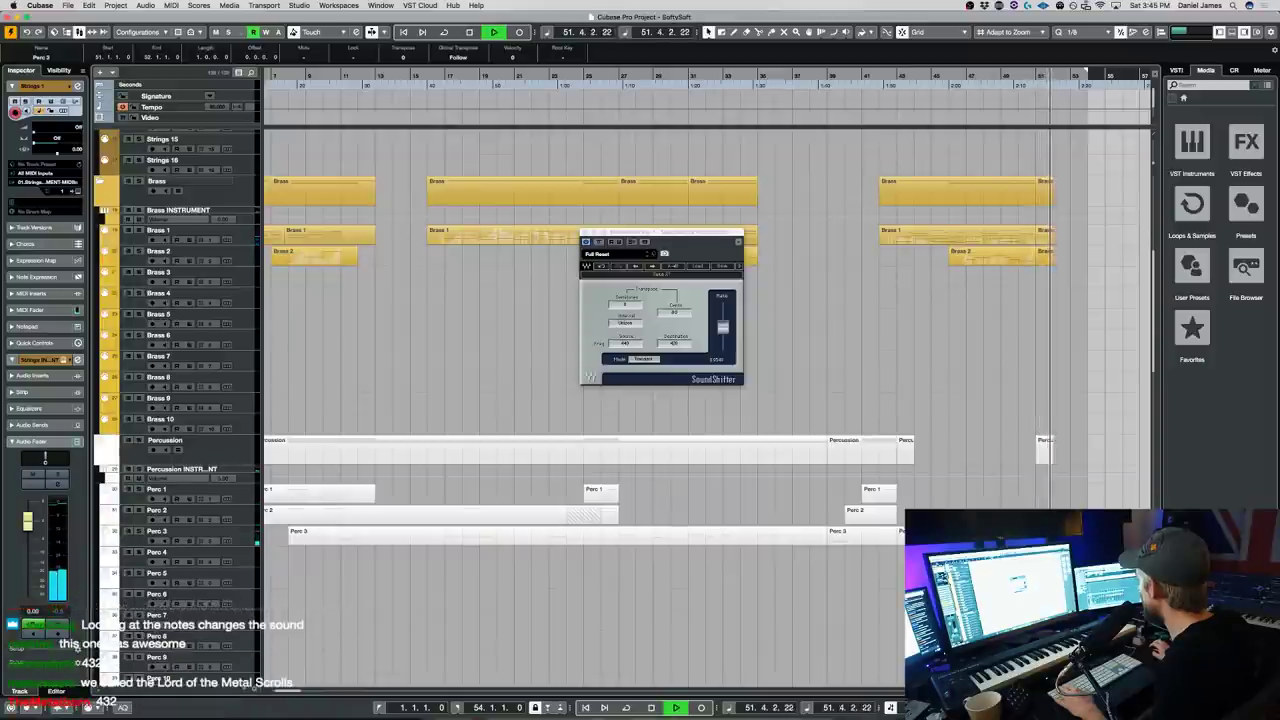
{"action": "key", "text": "space"}
- Shorten the ends of the two Perc 3 parts that run up to bars 39 and 43 to leave small gaps
{"action": "left_click_drag", "start_coordinate": [830, 542], "coordinate": [815, 540]}
{"action": "left_click_drag", "start_coordinate": [896, 544], "coordinate": [884, 540]}
{"action": "left_click", "coordinate": [909, 378]}
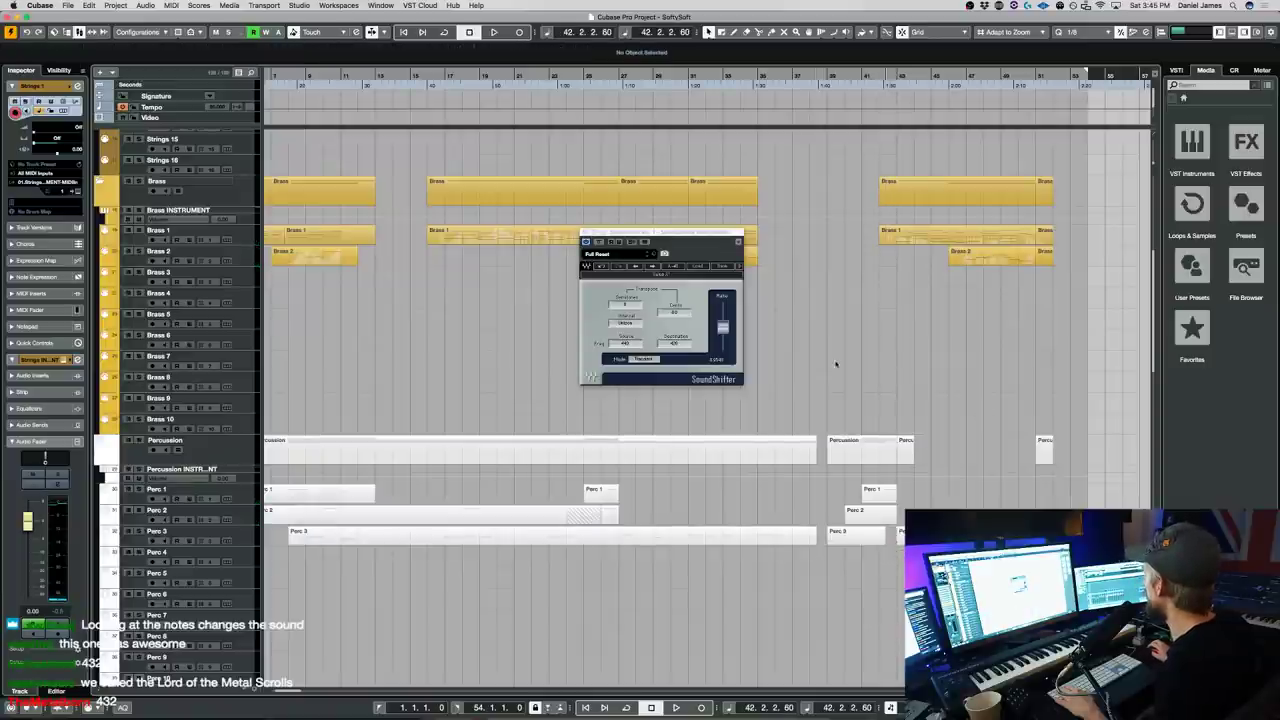
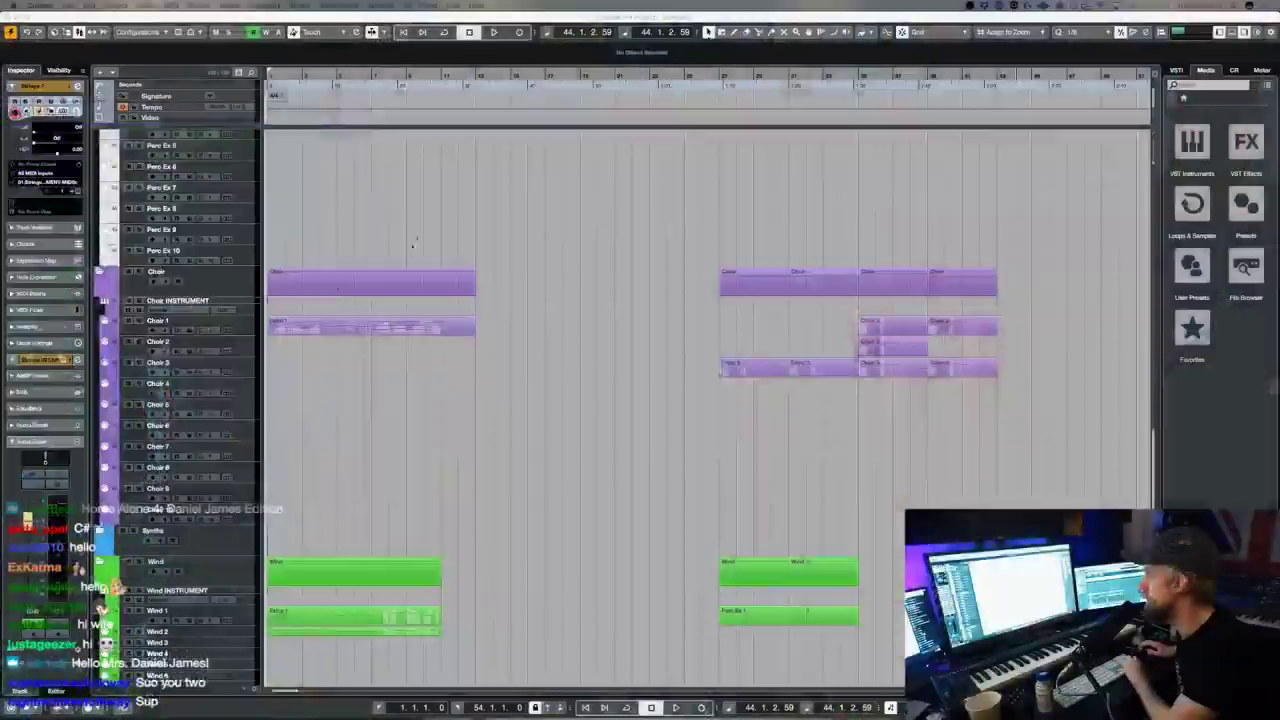
- Play the track from the beginning and raise the lowest note at bar 7 of the Wind 1 part by one octave
{"action": "left_click", "coordinate": [510, 175]}
{"action": "key", "text": "space"}
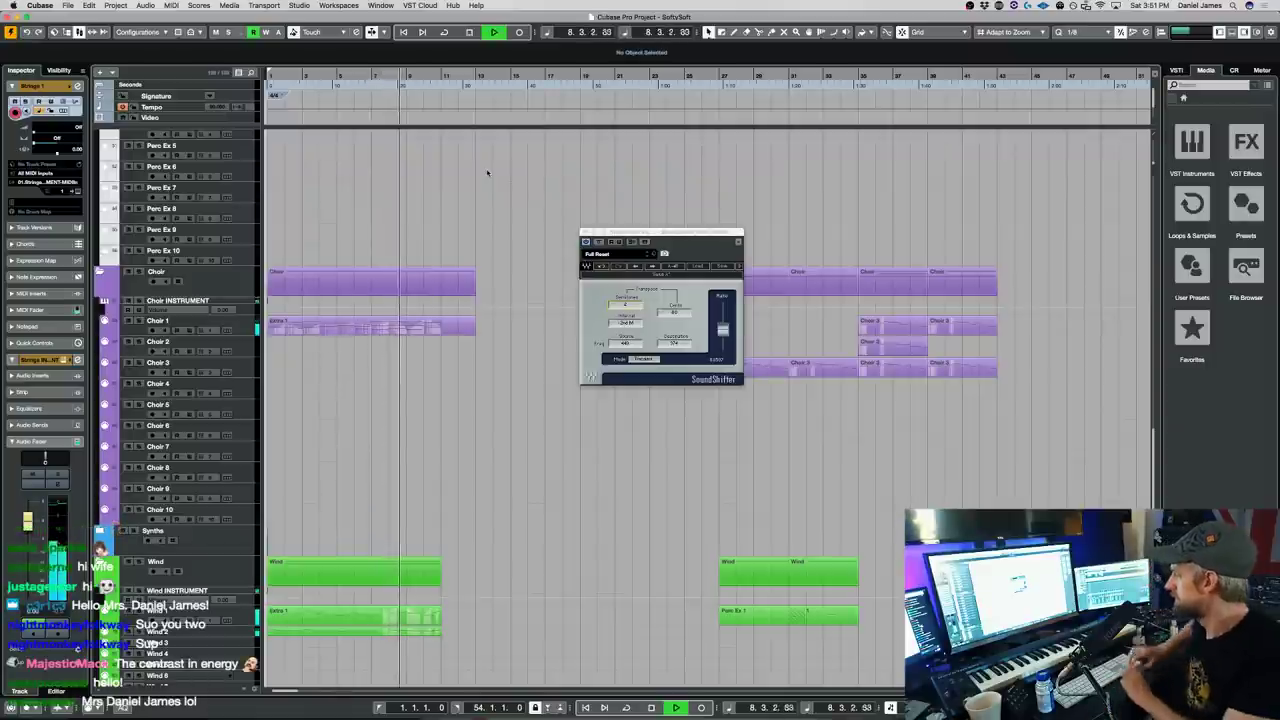
{"action": "double_click", "coordinate": [373, 614]}
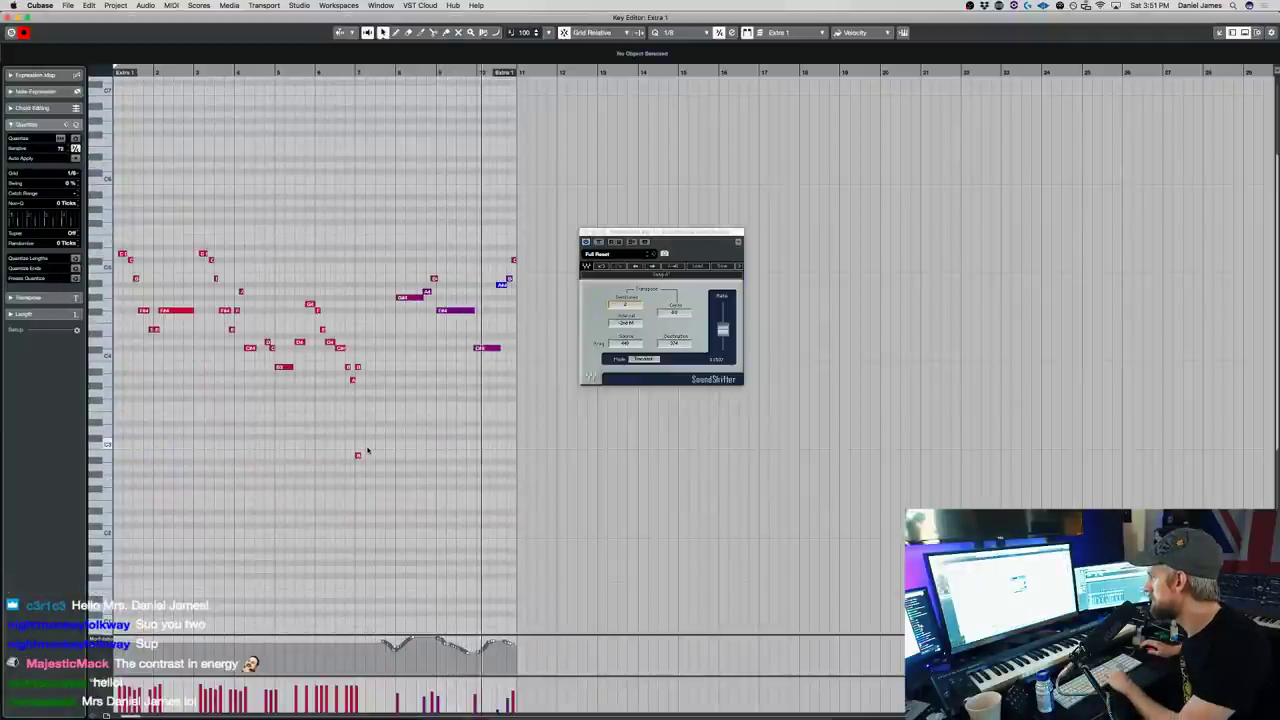
{"action": "key", "text": "Return"}
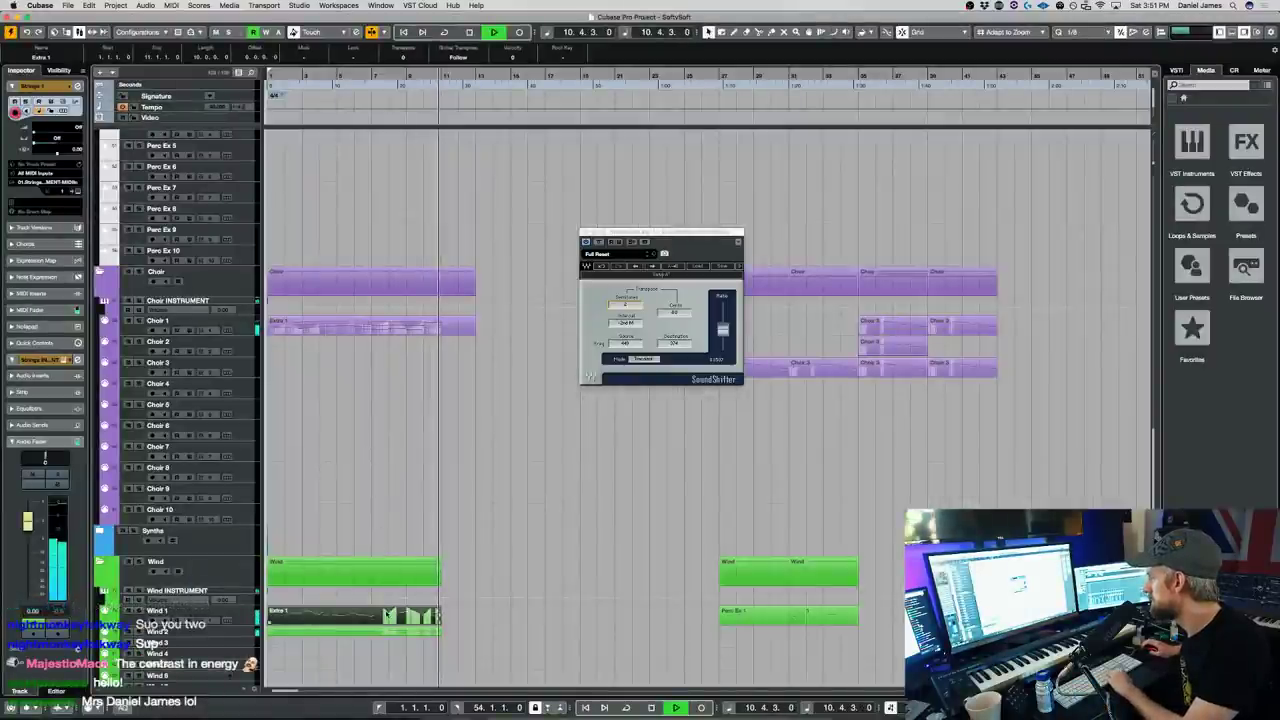
{"action": "key", "text": "Return"}
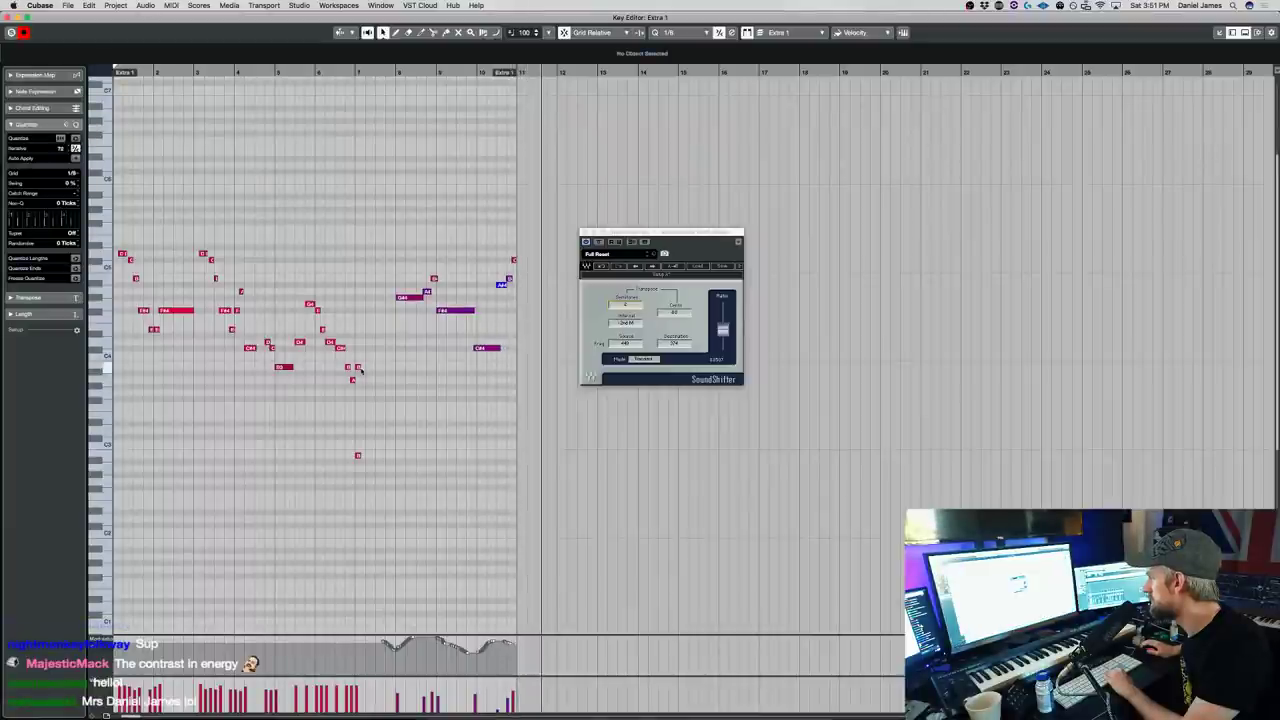
{"action": "left_click", "coordinate": [357, 456]}
{"action": "key", "text": "shift+Up"}
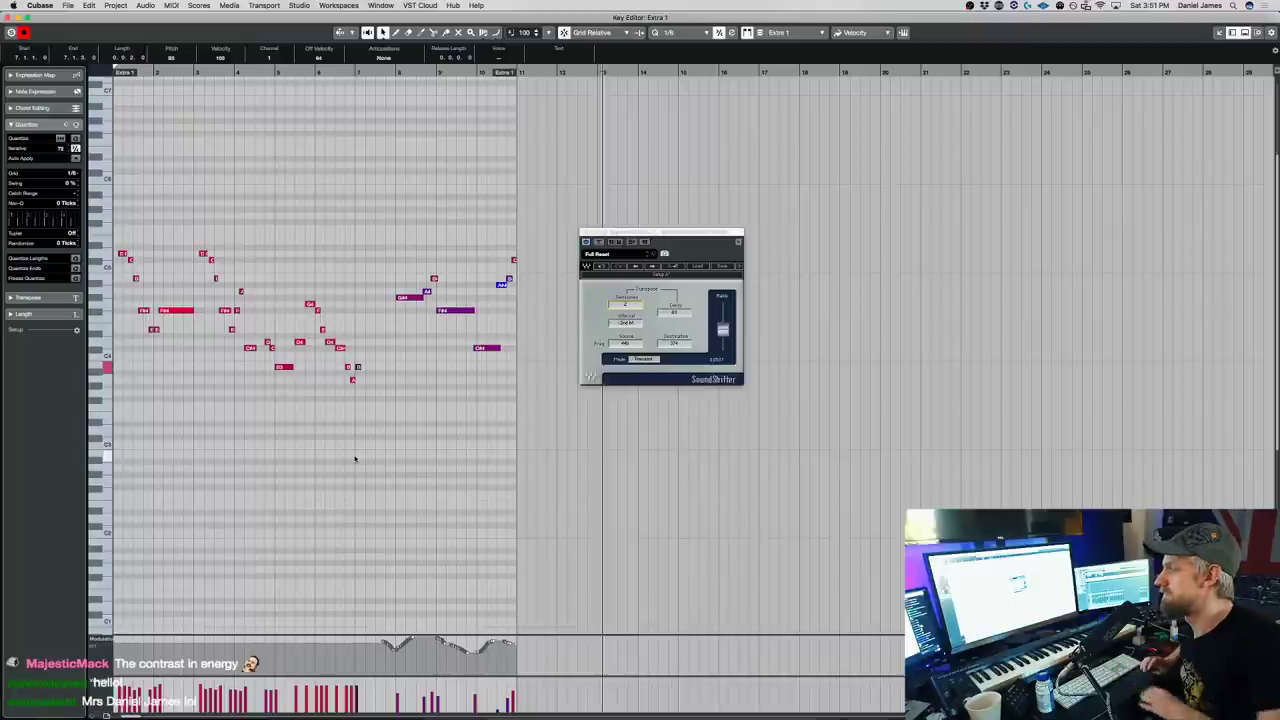
{"action": "key", "text": "Return"}
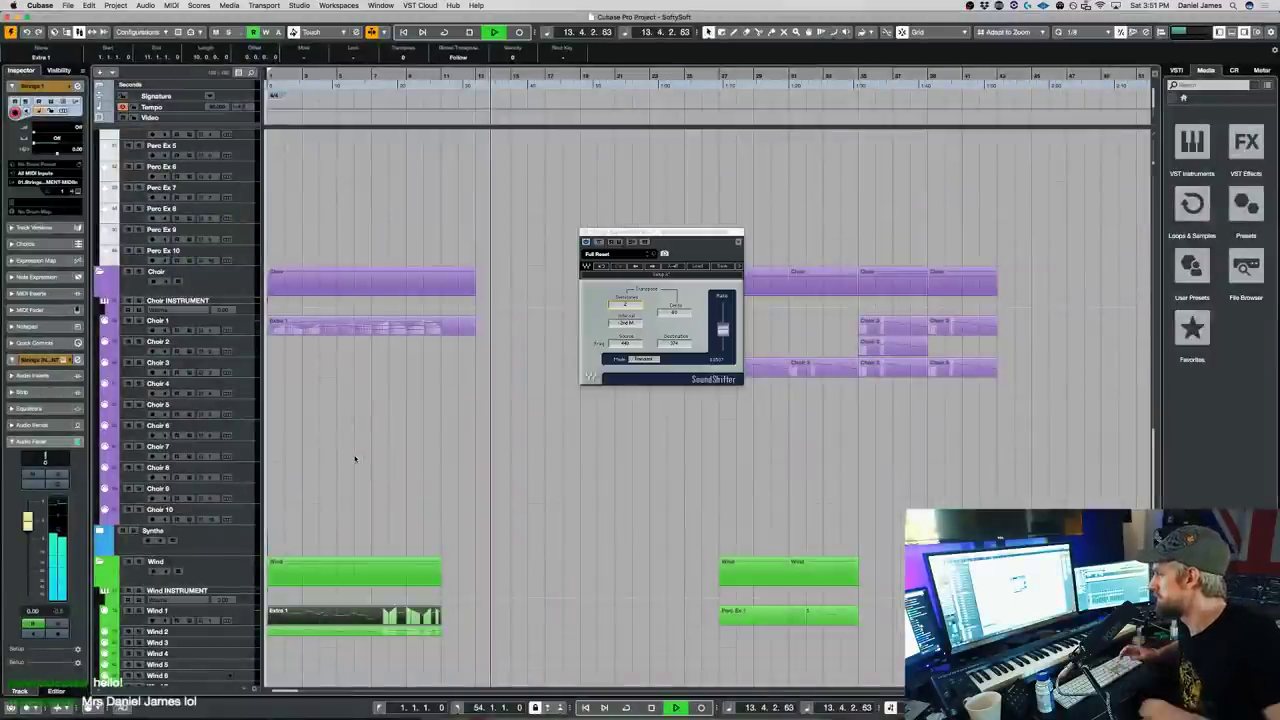
- Raise the last long note of the Choir 3 part at bars 39 to 43 two semitones to A4 during playback
{"action": "scroll", "coordinate": [441, 524], "scroll_direction": "up", "scroll_amount": 15}
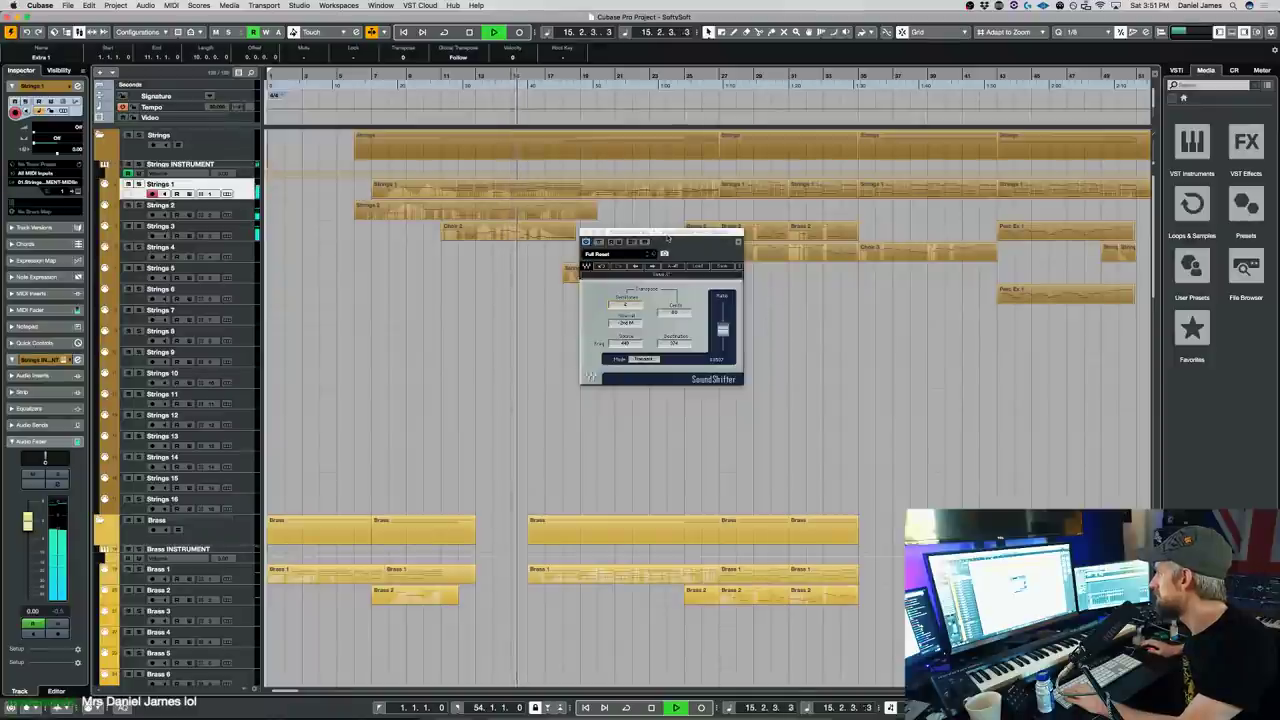
{"action": "left_click_drag", "start_coordinate": [671, 240], "coordinate": [1043, 346]}
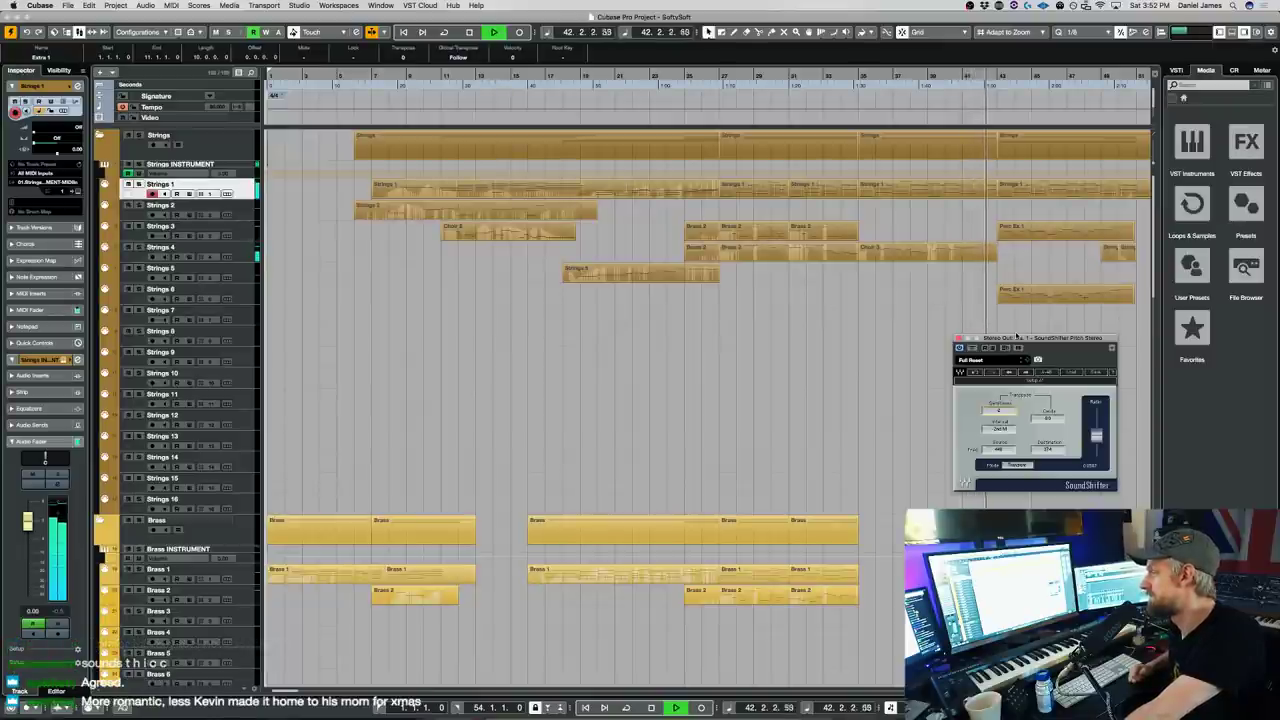
{"action": "scroll", "coordinate": [1013, 328], "scroll_direction": "down", "scroll_amount": 15}
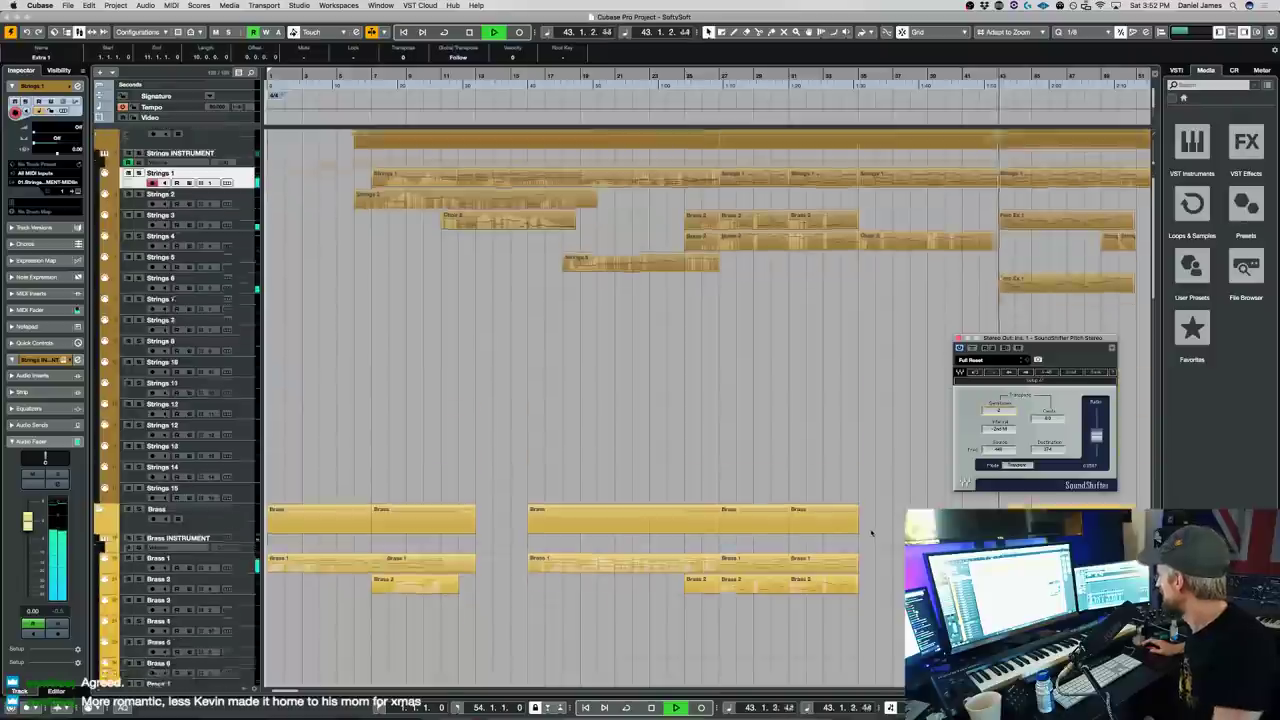
{"action": "scroll", "coordinate": [700, 400], "scroll_direction": "down", "scroll_amount": 5}
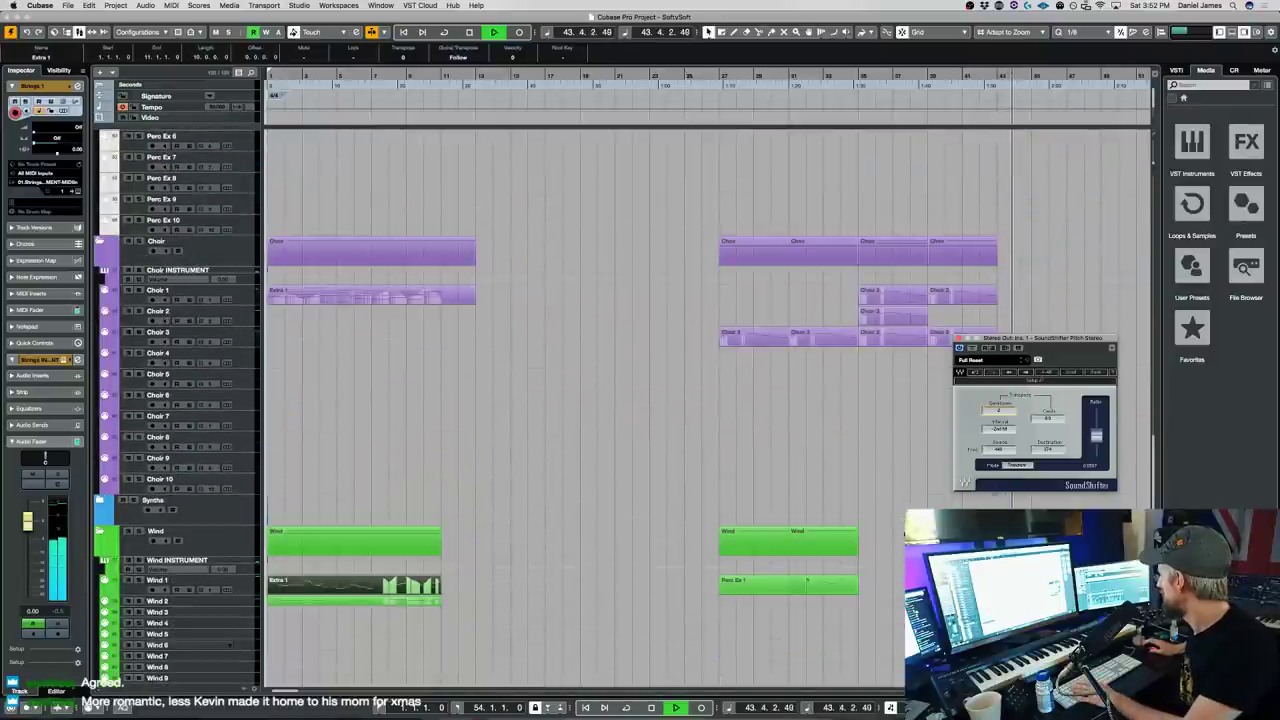
{"action": "double_click", "coordinate": [940, 338]}
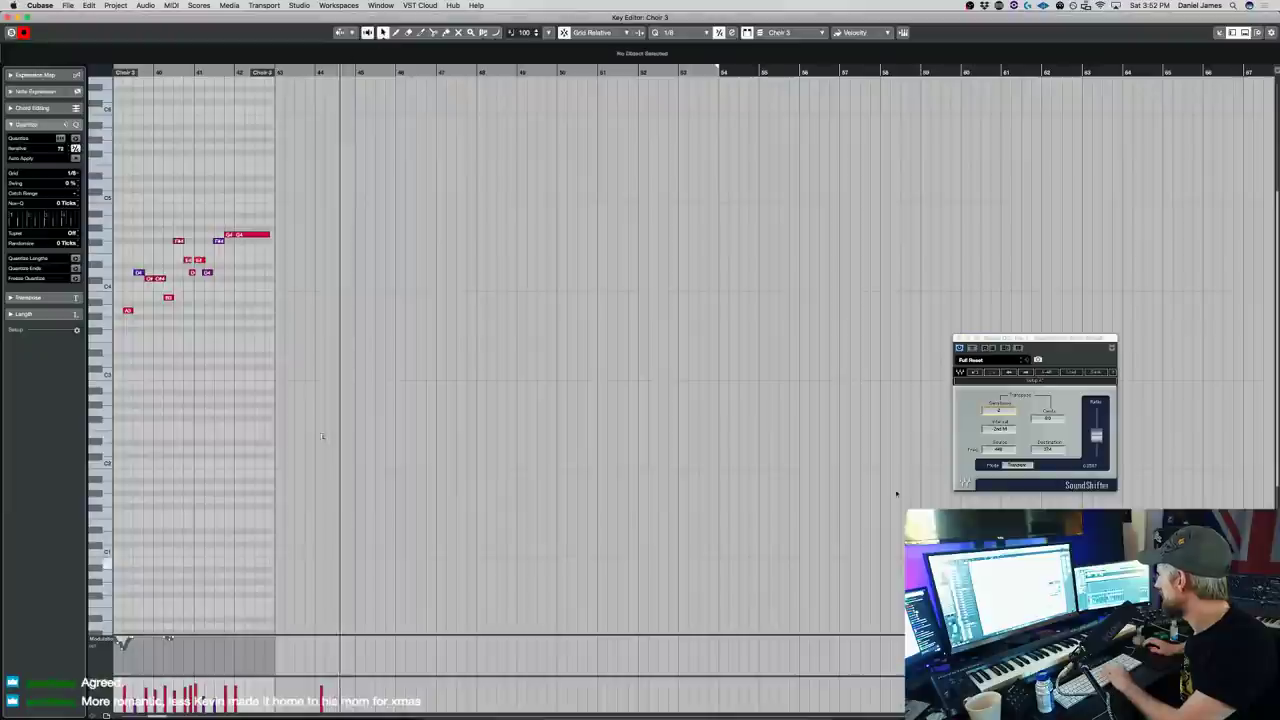
{"action": "left_click", "coordinate": [248, 235]}
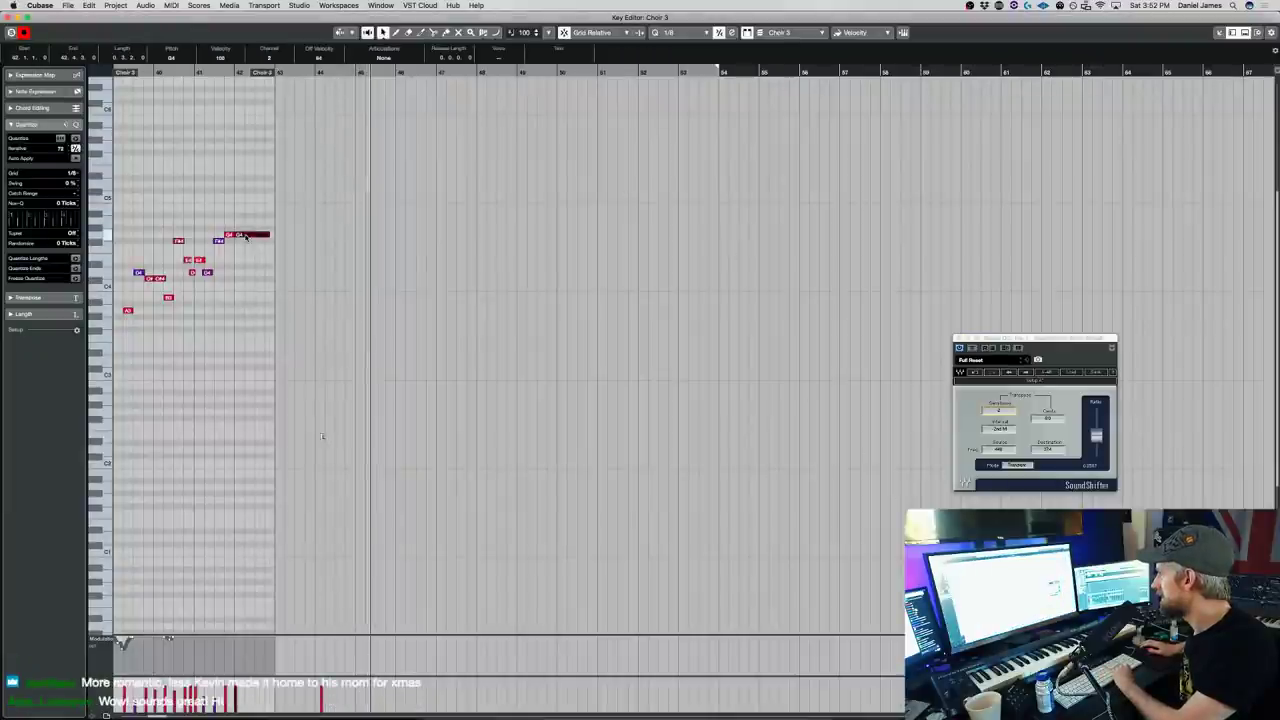
{"action": "key", "text": "Up"}
{"action": "key", "text": "Up"}
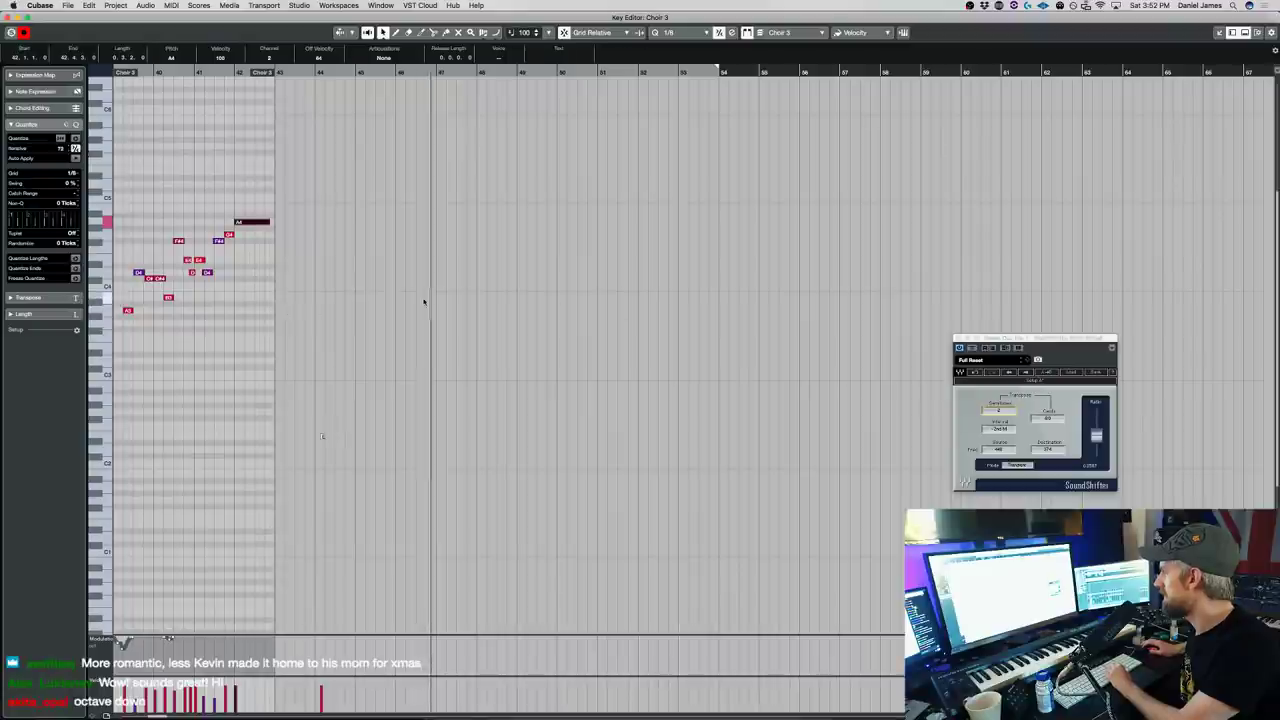
{"action": "key", "text": "Return"}
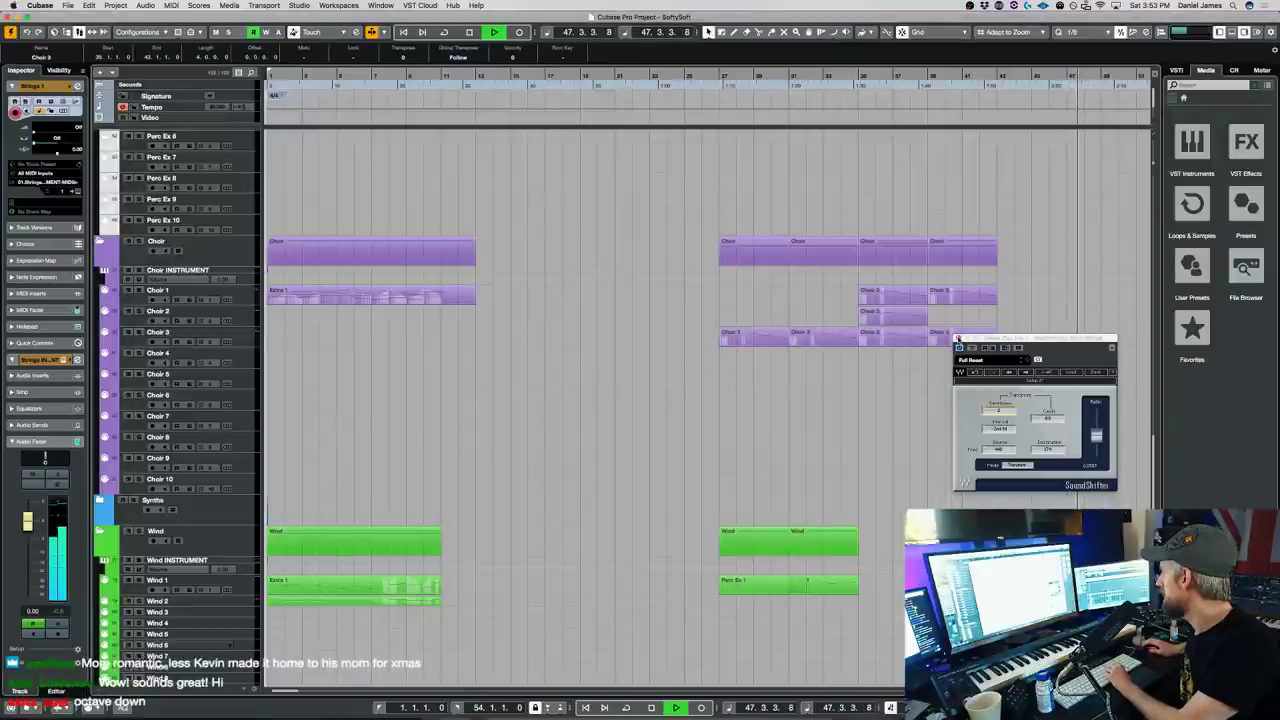
- Close the SoundShifter pitch plug-in window, listen past bar 51, and stop playback
{"action": "left_click", "coordinate": [958, 340]}
{"action": "scroll", "coordinate": [1008, 346], "scroll_direction": "up", "scroll_amount": 10}
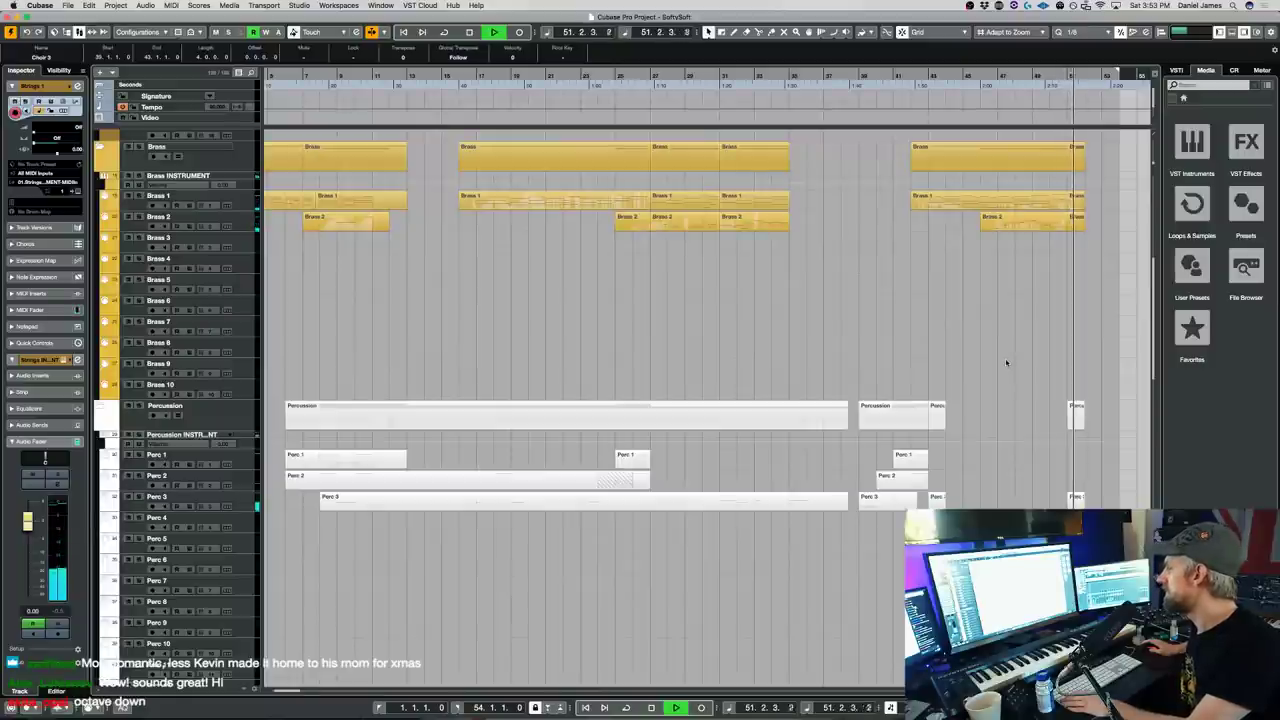
{"action": "key", "text": "space"}
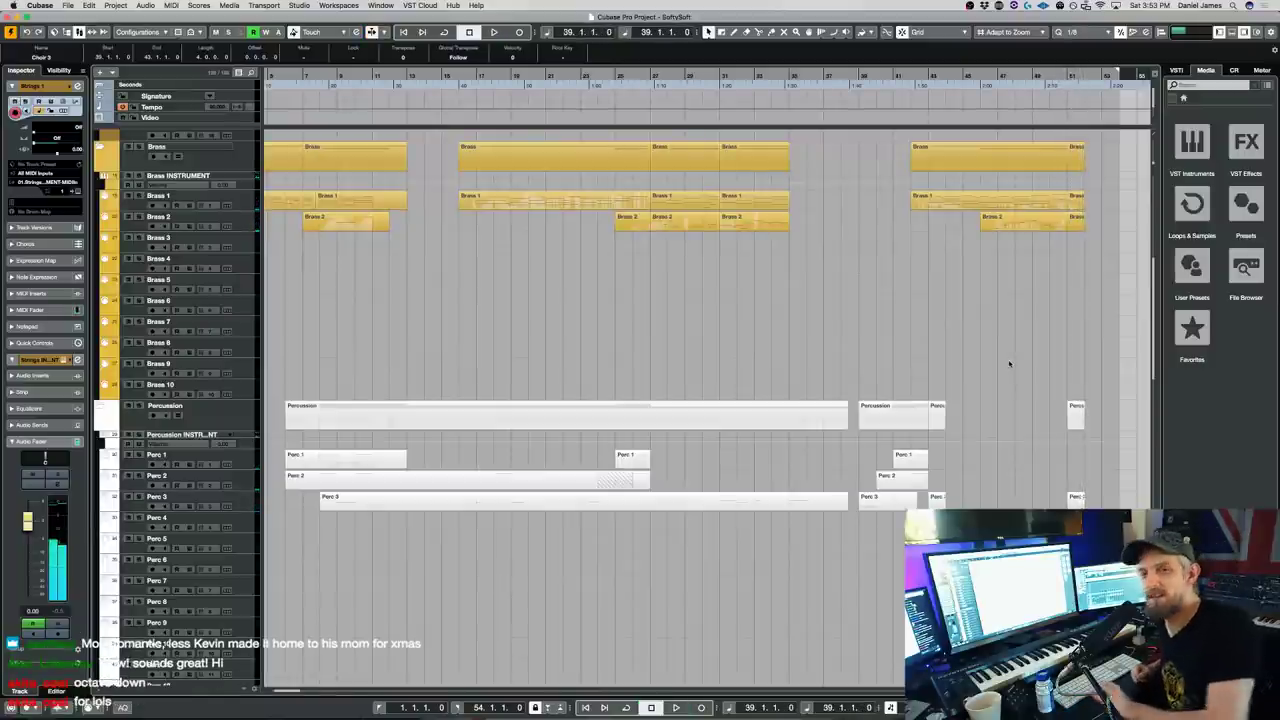